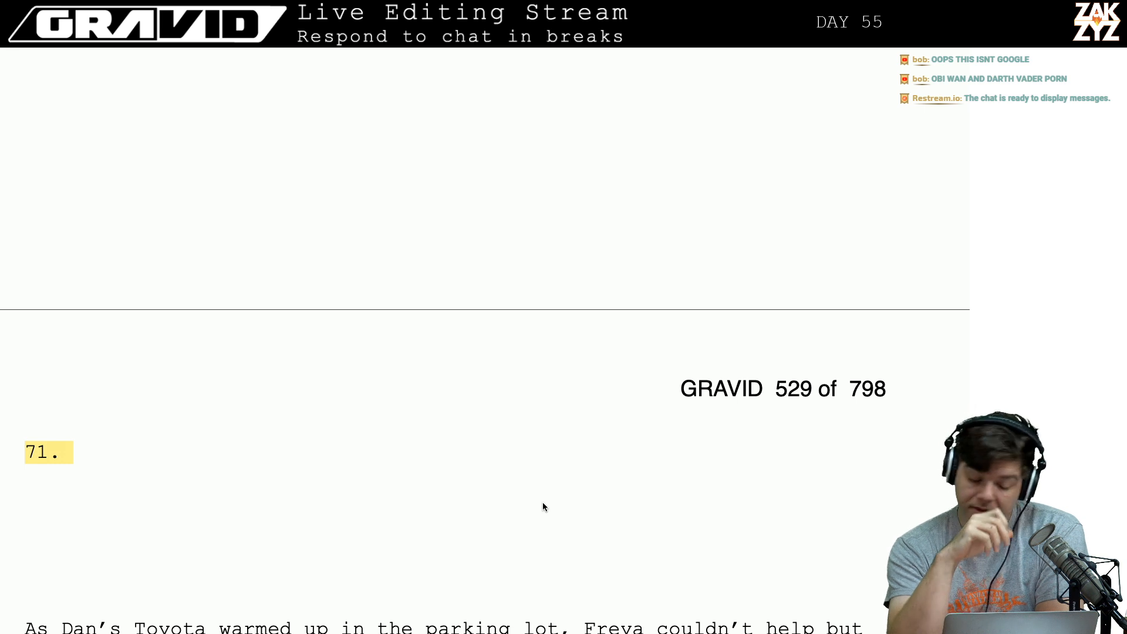
Go back to page 526 and review the scene where Freya shows the table the death-threat text.
{"action": "scroll", "coordinate": [543, 504], "scroll_direction": "down", "scroll_amount": 1}
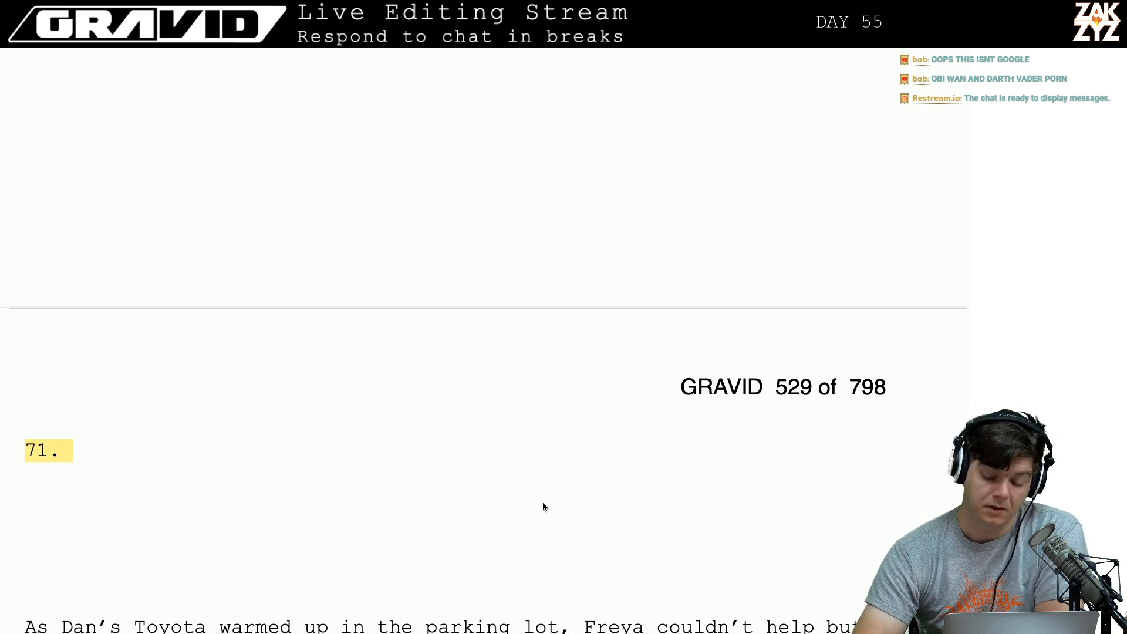
{"action": "scroll", "coordinate": [543, 506], "scroll_direction": "down", "scroll_amount": 1}
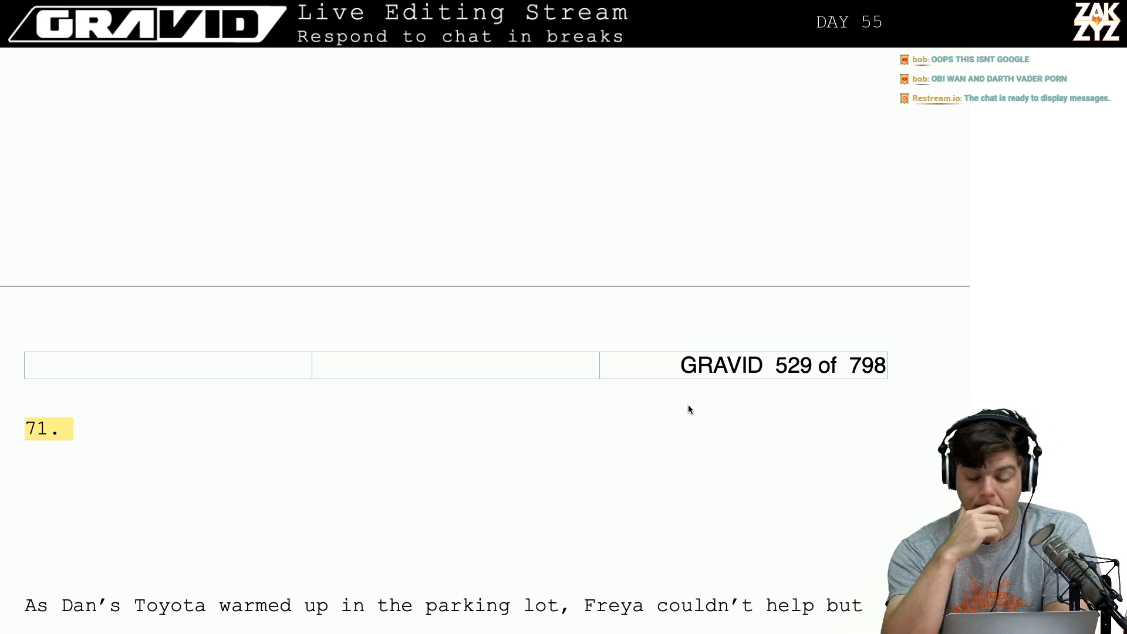
{"action": "scroll", "coordinate": [689, 409], "scroll_direction": "up", "scroll_amount": 2}
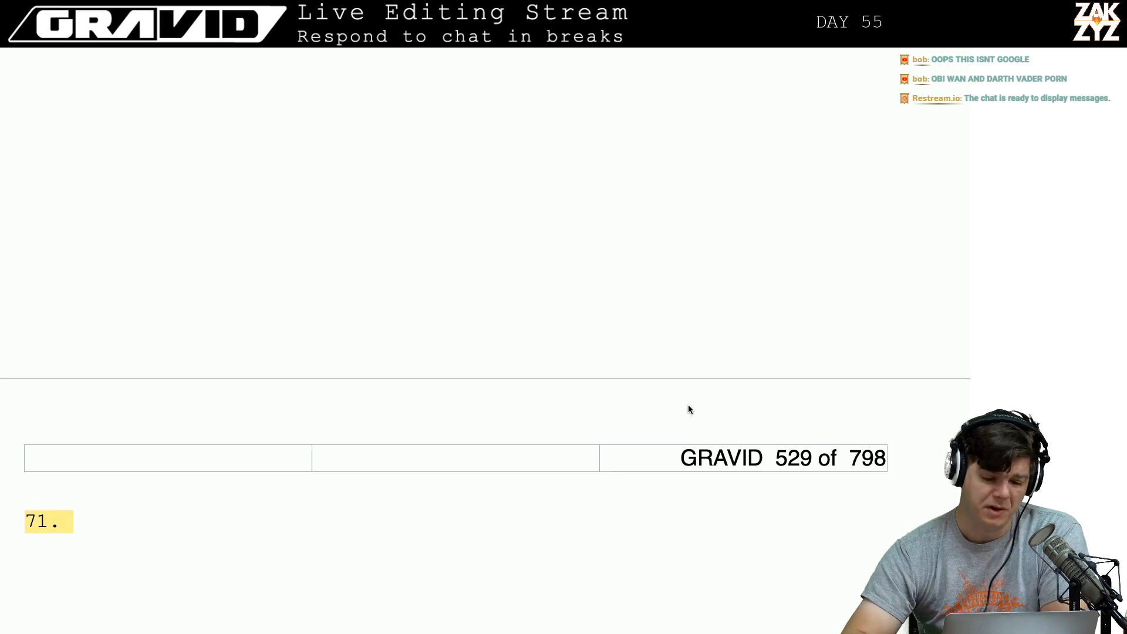
{"action": "scroll", "coordinate": [688, 404], "scroll_direction": "up", "scroll_amount": 10}
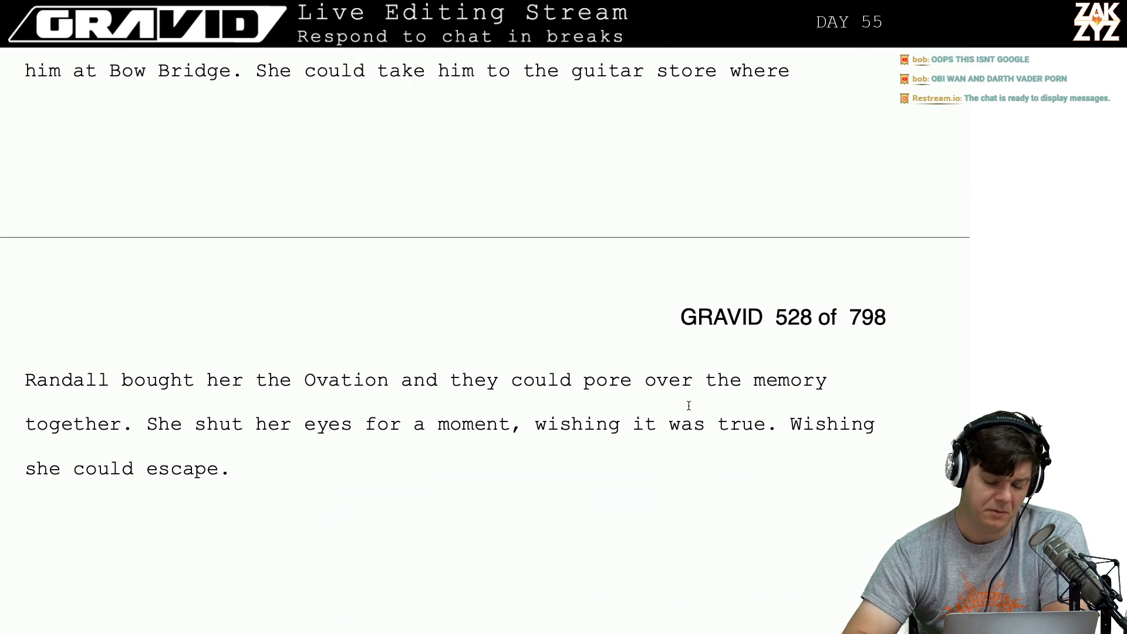
{"action": "scroll", "coordinate": [689, 405], "scroll_direction": "up", "scroll_amount": 15}
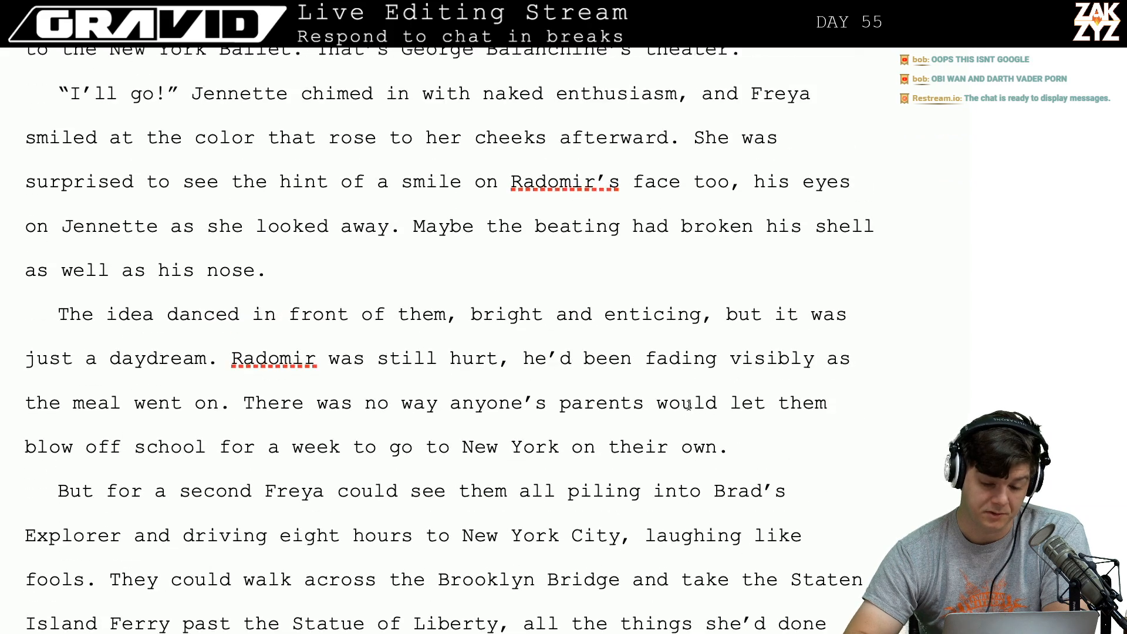
{"action": "scroll", "coordinate": [688, 405], "scroll_direction": "up", "scroll_amount": 20}
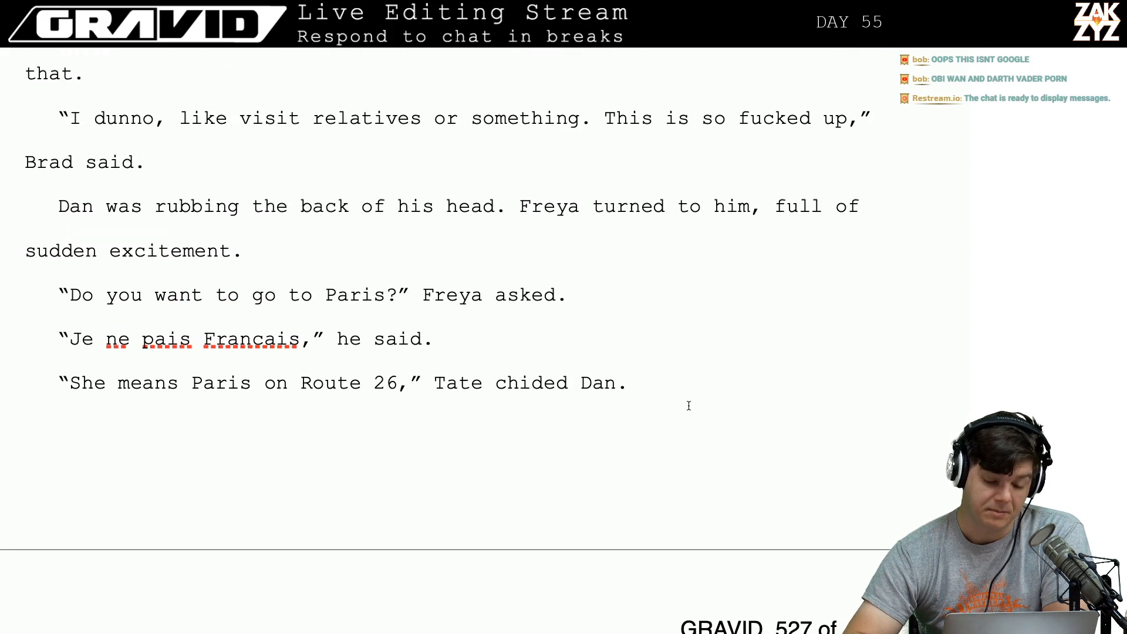
{"action": "scroll", "coordinate": [689, 405], "scroll_direction": "up", "scroll_amount": 20}
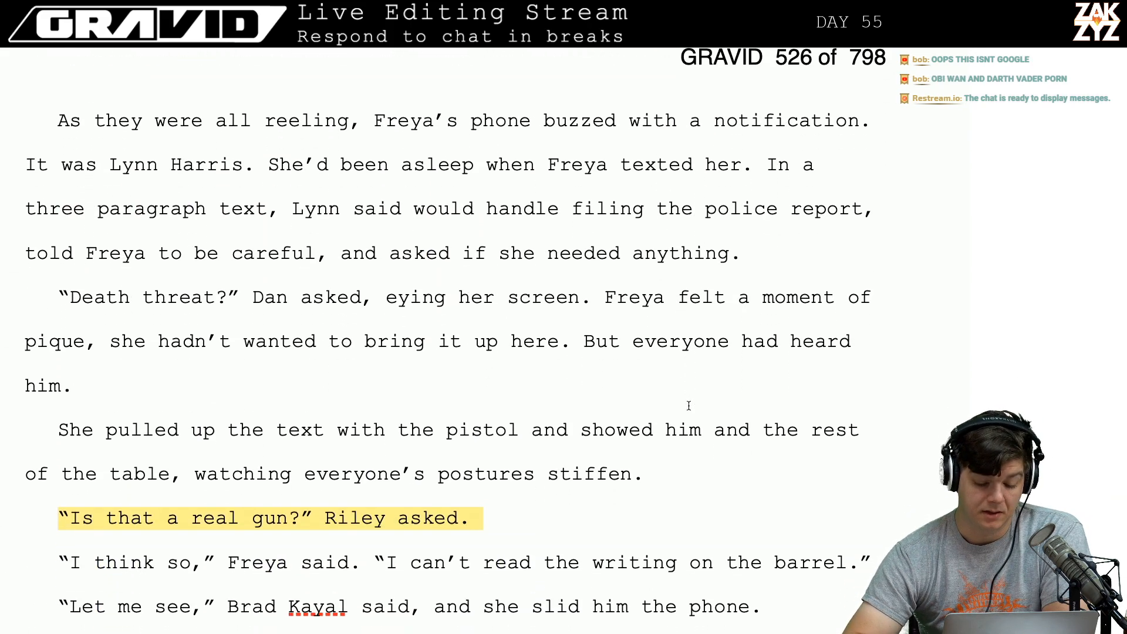
{"action": "scroll", "coordinate": [689, 405], "scroll_direction": "down", "scroll_amount": 2}
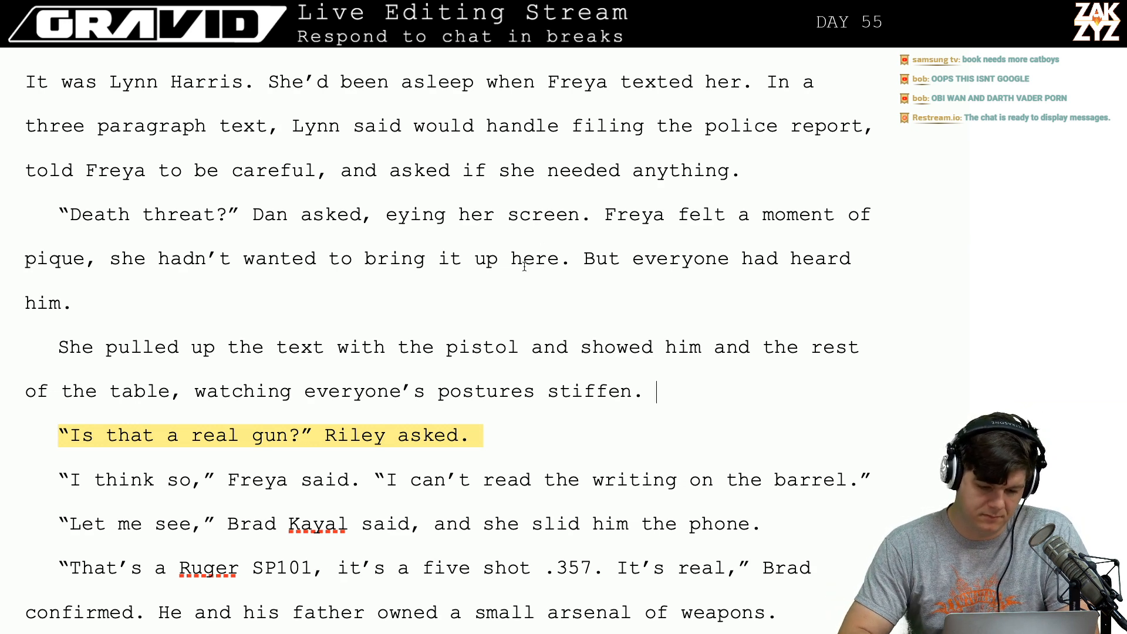
{"action": "scroll", "coordinate": [523, 267], "scroll_direction": "up", "scroll_amount": 5}
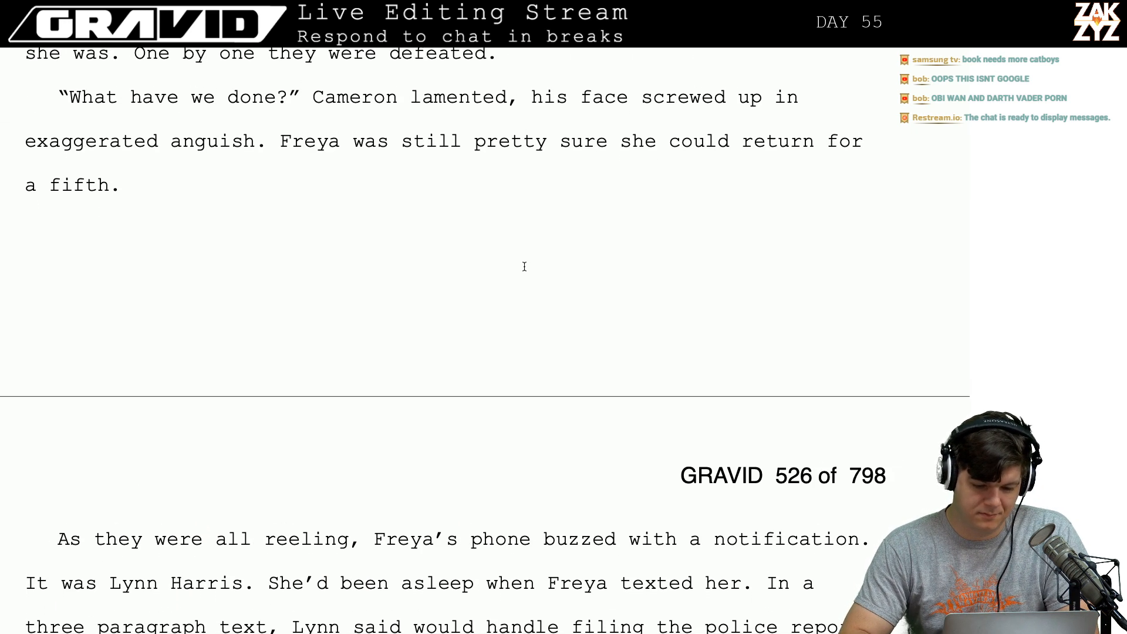
{"action": "scroll", "coordinate": [524, 267], "scroll_direction": "down", "scroll_amount": 5}
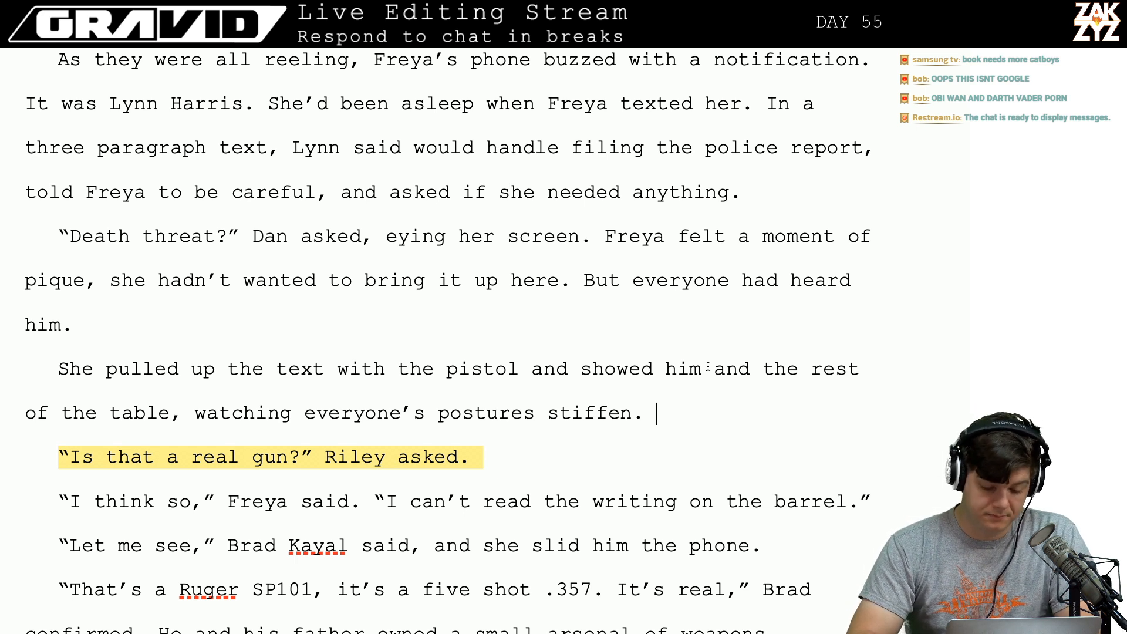
{"action": "type", "text": "Slow"}
{"action": "key", "text": "BackSpace"}
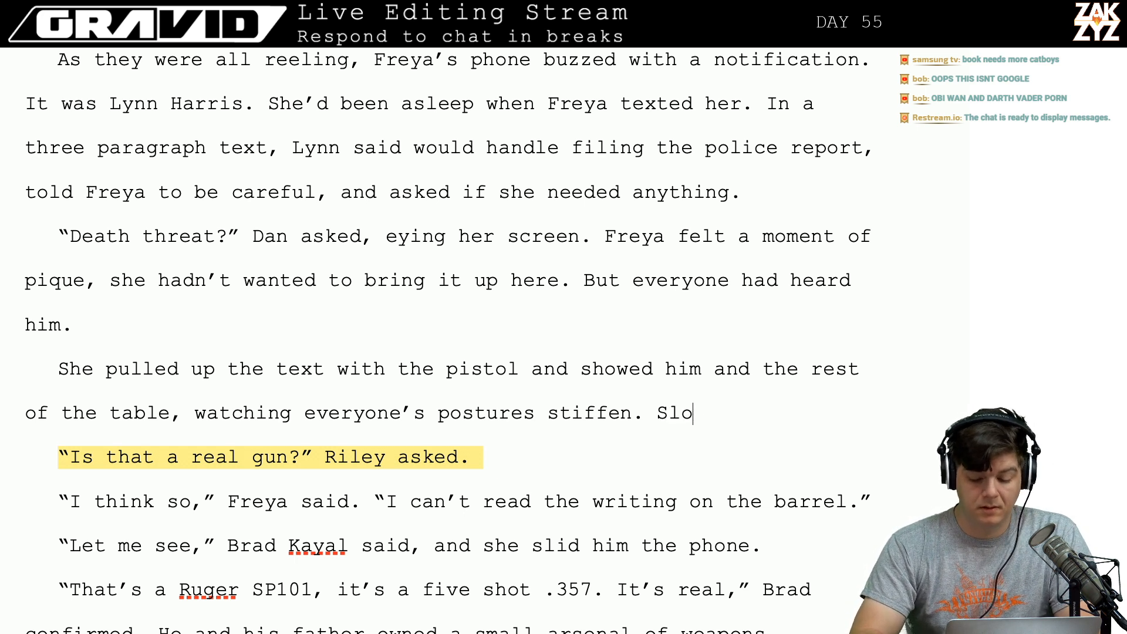
{"action": "key", "text": "BackSpace"}
{"action": "key", "text": "BackSpace"}
{"action": "key", "text": "BackSpace"}
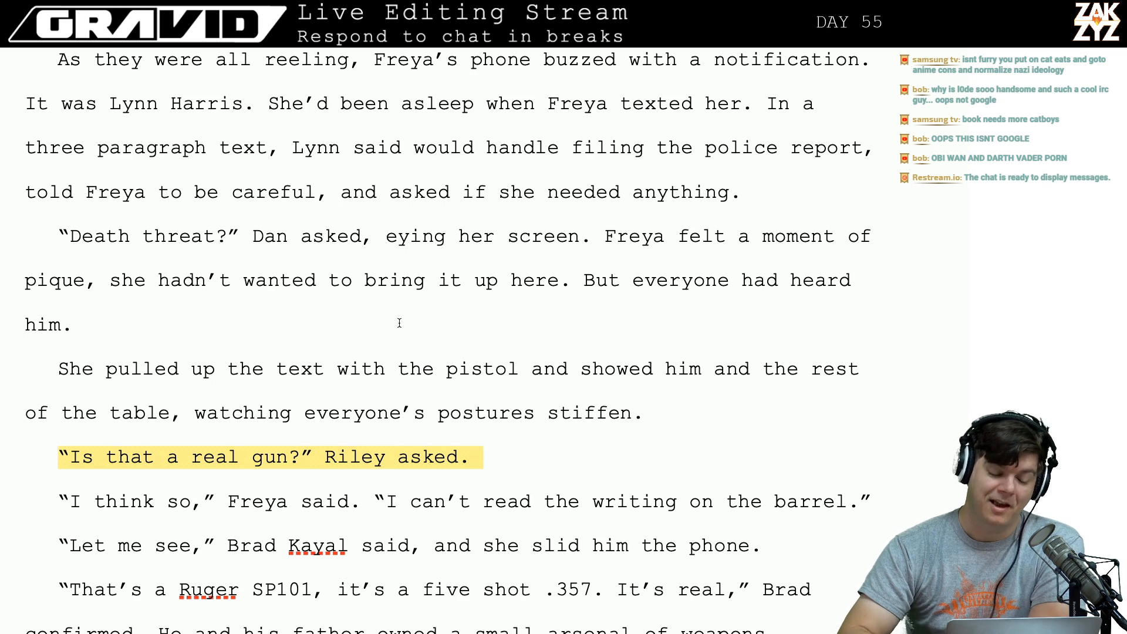
Delete the editor's comment on the "Is that a real gun?" line and place the caret after "postures stiffen.".
{"action": "key", "text": "Down"}
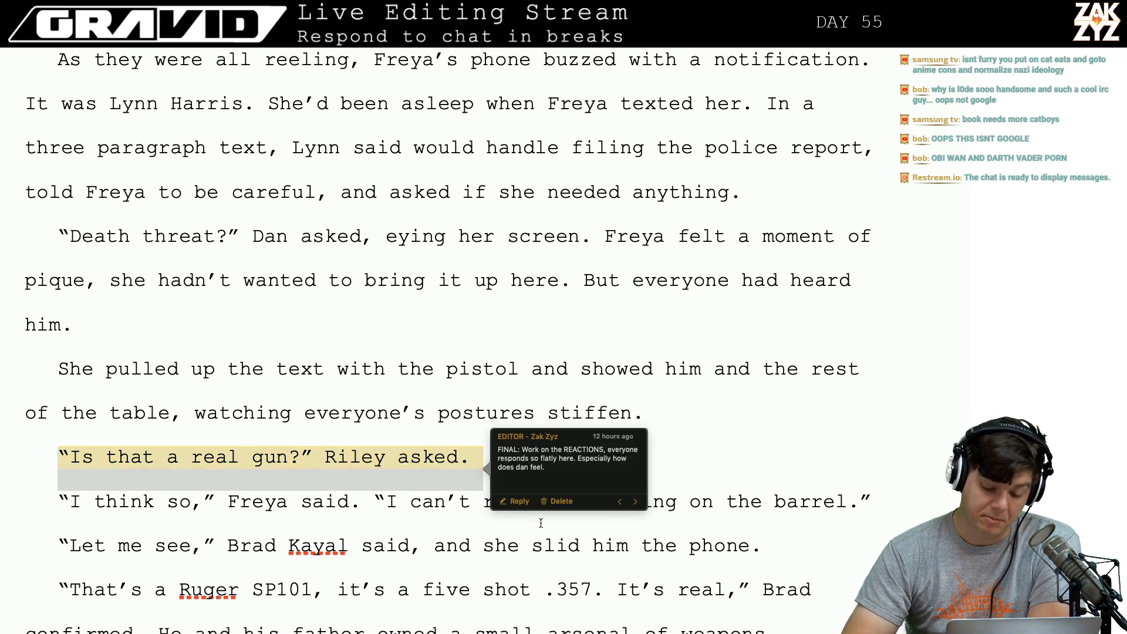
{"action": "left_click", "coordinate": [563, 502]}
{"action": "left_click", "coordinate": [587, 422]}
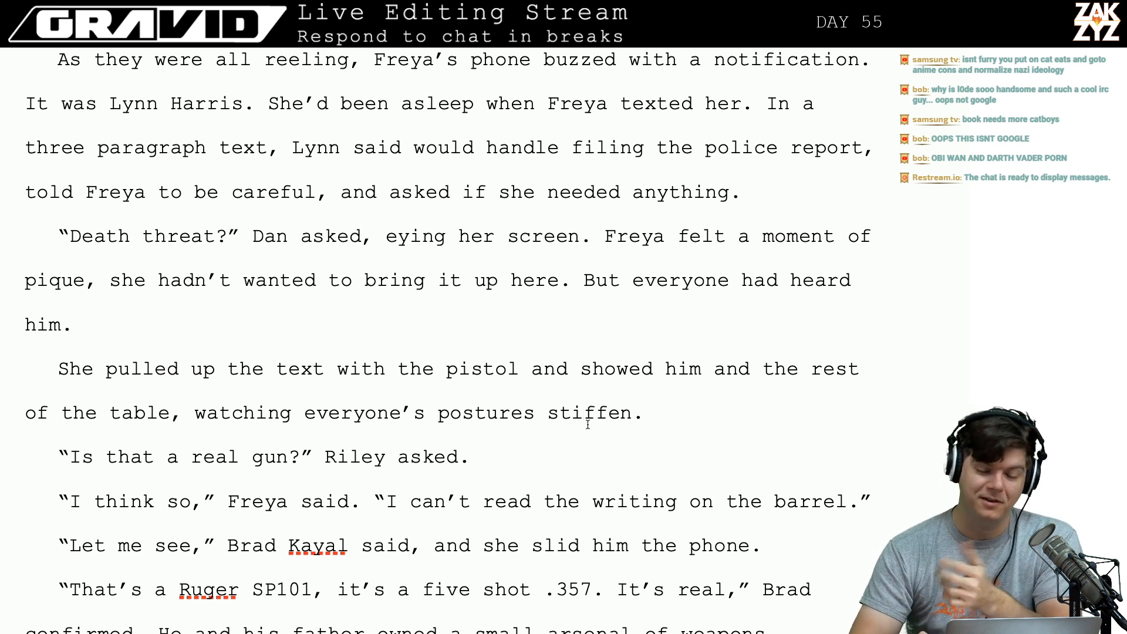
{"action": "key", "text": "Right"}
{"action": "key", "text": "Right"}
{"action": "key", "text": "Right"}
{"action": "key", "text": "Right"}
{"action": "key", "text": "Right"}
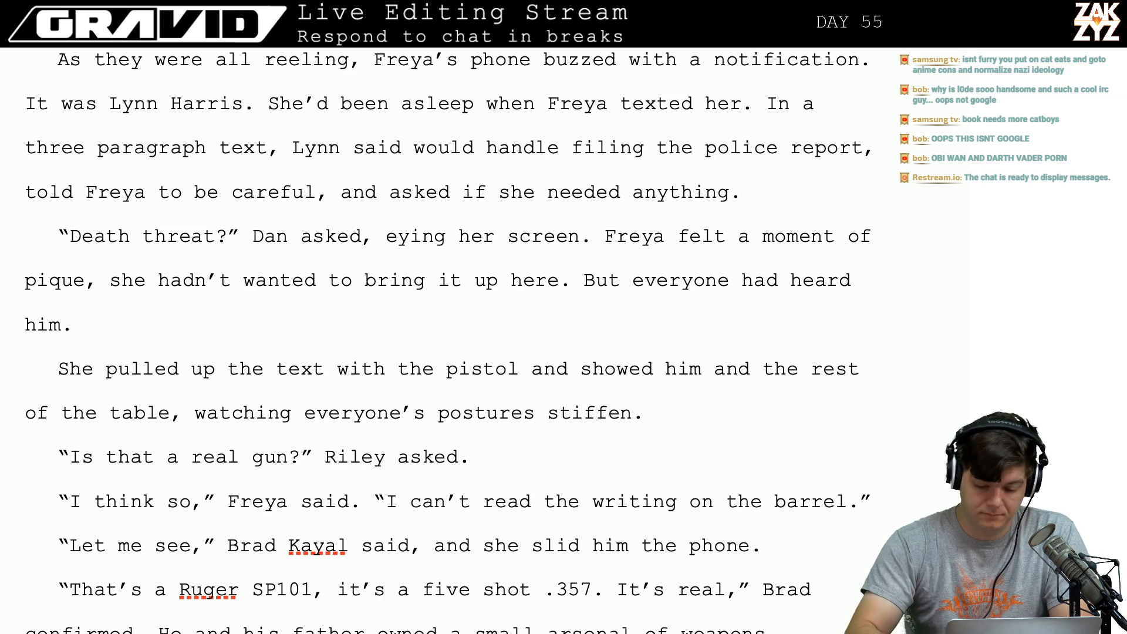
{"action": "type", "text": "The faces that ha"}
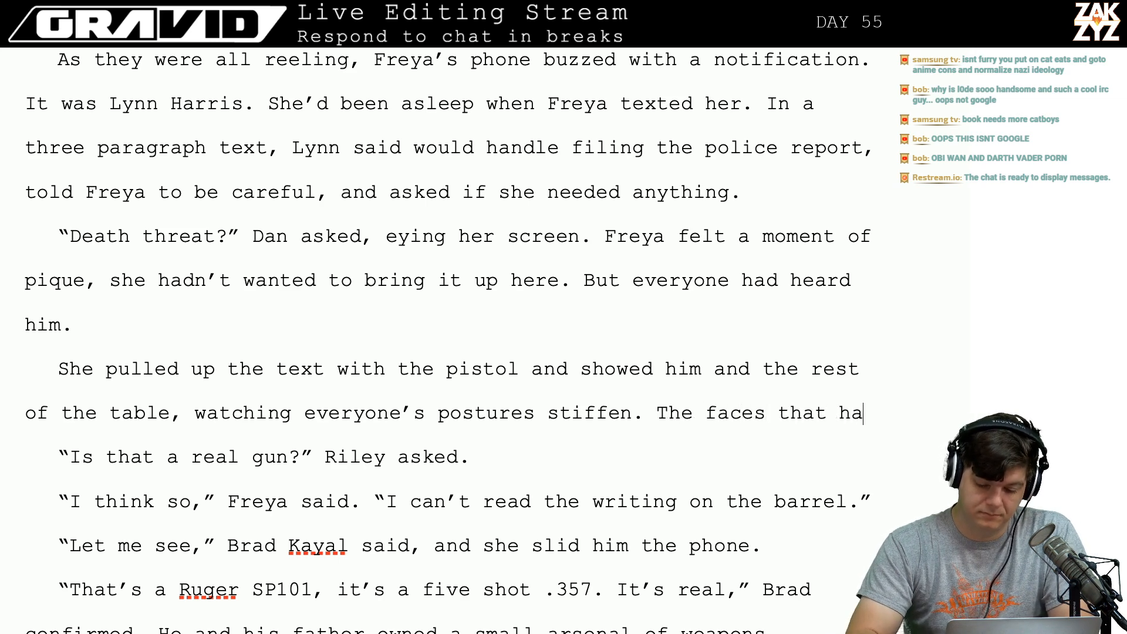
{"action": "type", "text": "d been"}
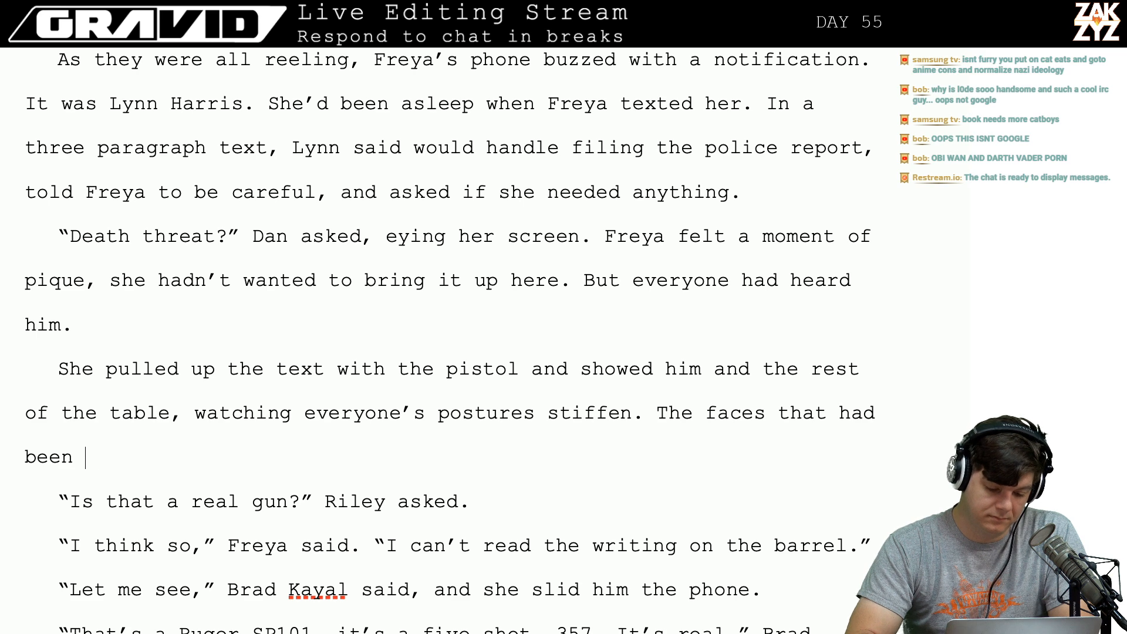
{"action": "key", "text": "BackSpace"}
{"action": "key", "text": "BackSpace"}
{"action": "key", "text": "BackSpace"}
{"action": "key", "text": "BackSpace"}
{"action": "key", "text": "BackSpace"}
{"action": "key", "text": "BackSpace"}
{"action": "key", "text": "BackSpace"}
{"action": "key", "text": "BackSpace"}
{"action": "key", "text": "BackSpace"}
{"action": "key", "text": "BackSpace"}
{"action": "key", "text": "BackSpace"}
{"action": "key", "text": "BackSpace"}
{"action": "key", "text": "BackSpace"}
{"action": "key", "text": "BackSpace"}
{"action": "key", "text": "BackSpace"}
{"action": "key", "text": "BackSpace"}
{"action": "key", "text": "BackSpace"}
{"action": "key", "text": "BackSpace"}
{"action": "key", "text": "BackSpace"}
{"action": "key", "text": "BackSpace"}
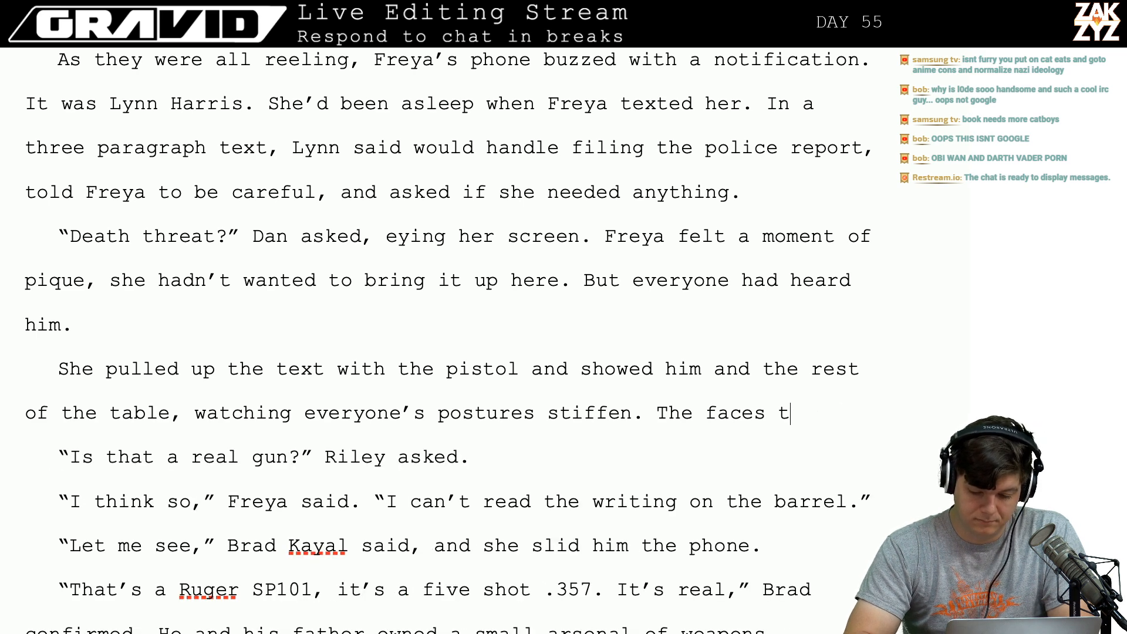
{"action": "type", "text": "Everyone"}
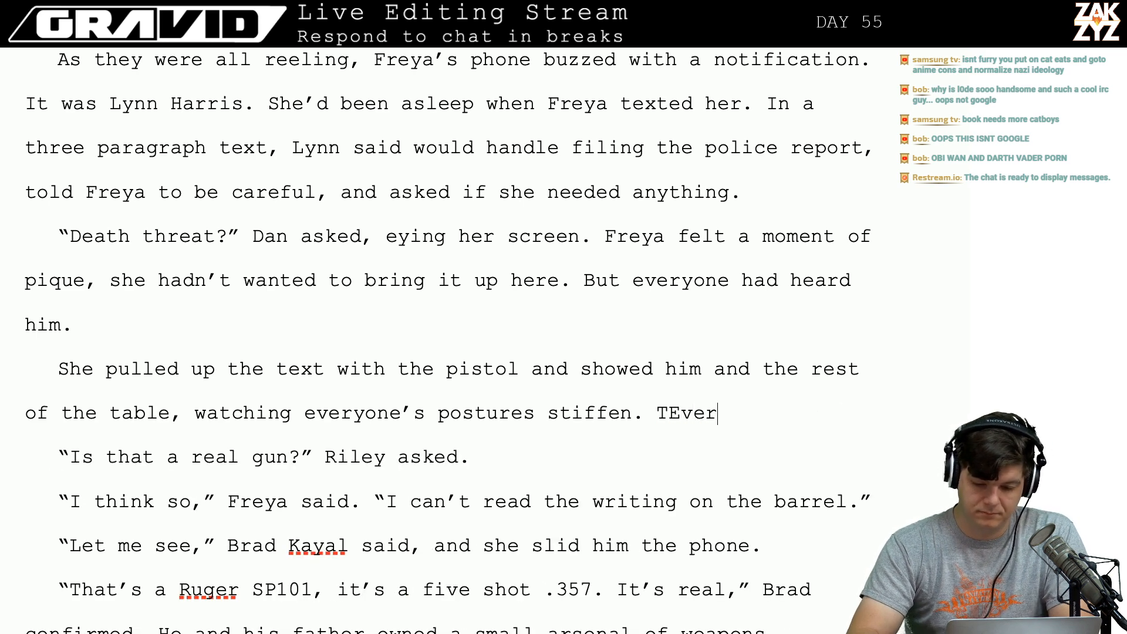
{"action": "key", "text": "BackSpace"}
{"action": "key", "text": "BackSpace"}
{"action": "key", "text": "BackSpace"}
{"action": "key", "text": "BackSpace"}
{"action": "key", "text": "BackSpace"}
{"action": "key", "text": "BackSpace"}
{"action": "key", "text": "BackSpace"}
{"action": "key", "text": "BackSpace"}
{"action": "key", "text": "BackSpace"}
{"action": "key", "text": "BackSpace"}
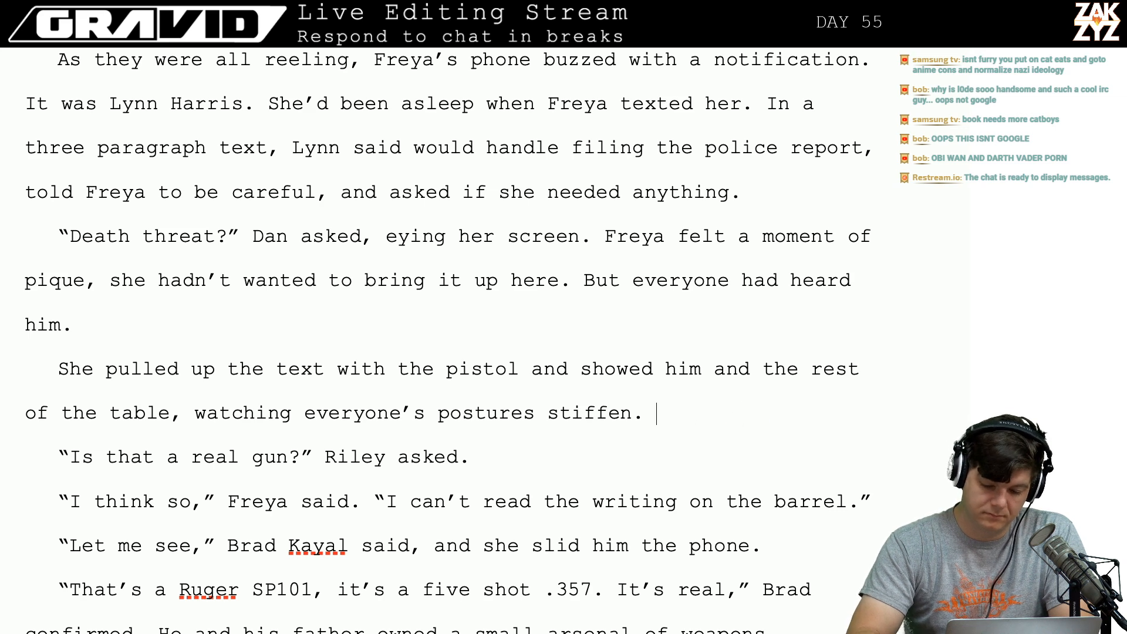
{"action": "type", "text": "Everyone had been goof"}
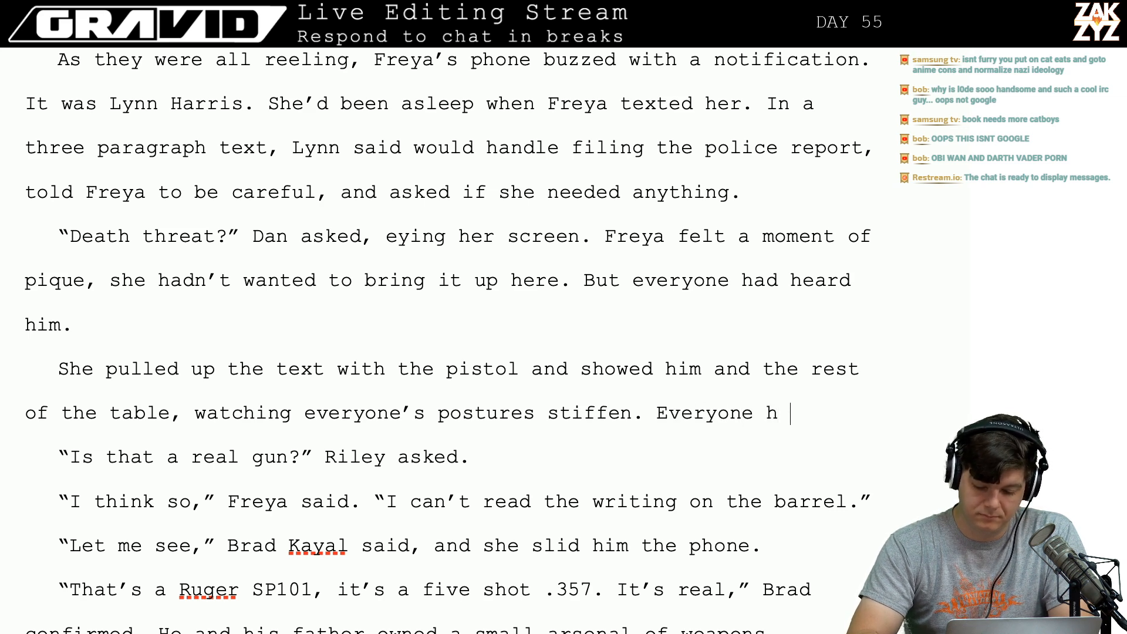
{"action": "type", "text": "ing around a"}
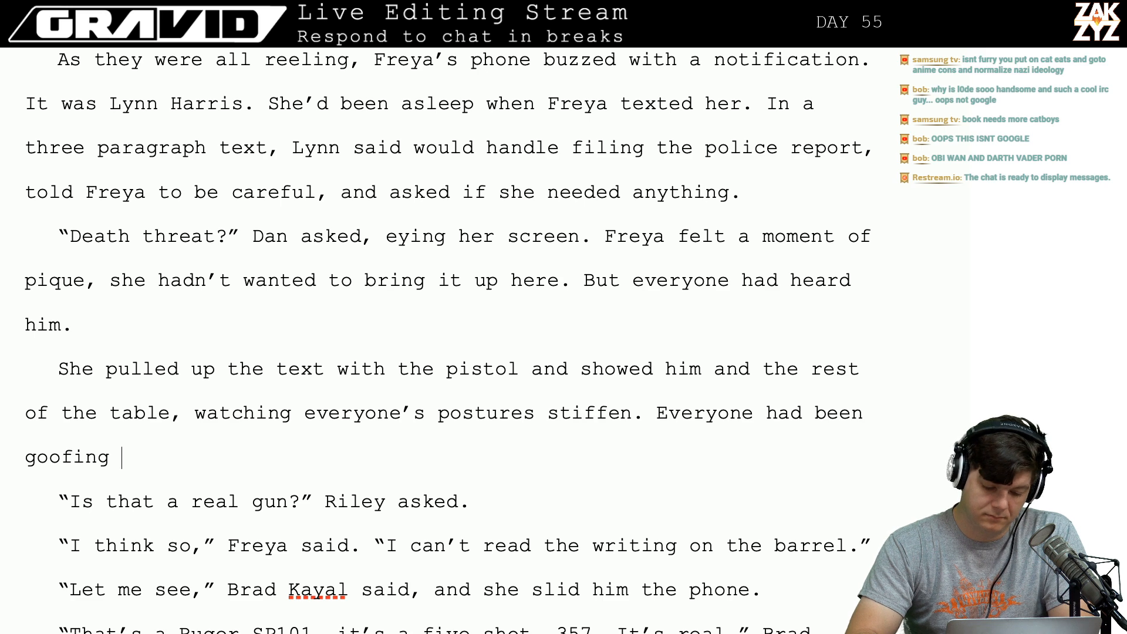
{"action": "key", "text": "BackSpace"}
{"action": "key", "text": "BackSpace"}
{"action": "key", "text": "BackSpace"}
{"action": "key", "text": "BackSpace"}
{"action": "key", "text": "BackSpace"}
{"action": "key", "text": "BackSpace"}
{"action": "key", "text": "BackSpace"}
{"action": "key", "text": "BackSpace"}
{"action": "key", "text": "BackSpace"}
{"action": "key", "text": "BackSpace"}
{"action": "key", "text": "BackSpace"}
{"action": "key", "text": "BackSpace"}
{"action": "key", "text": "BackSpace"}
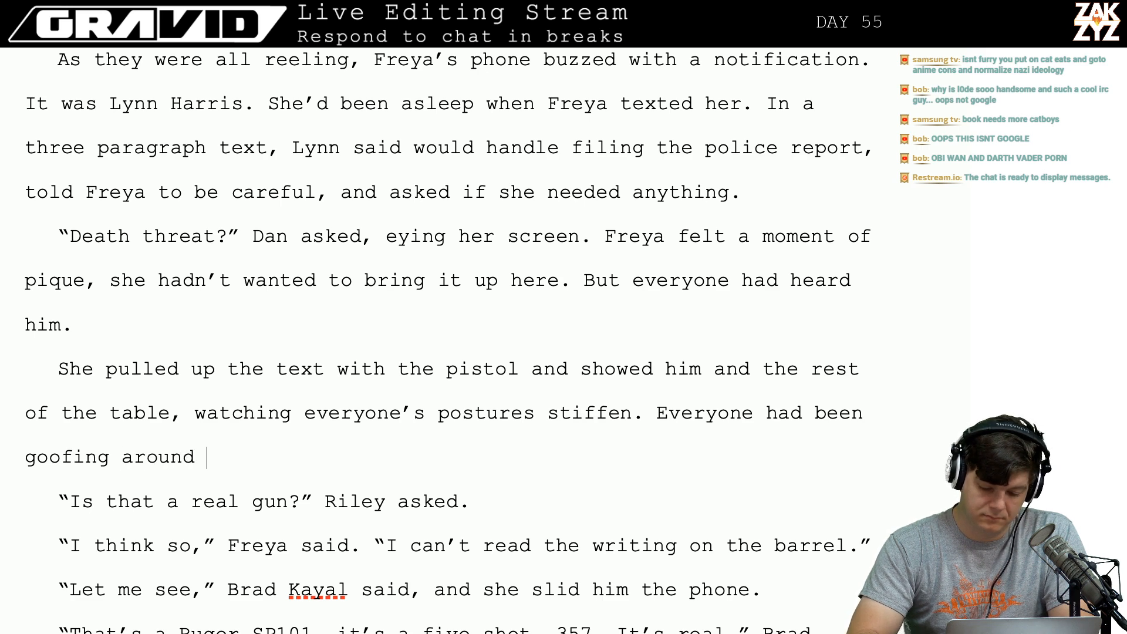
{"action": "key", "text": "BackSpace"}
{"action": "key", "text": "BackSpace"}
{"action": "key", "text": "BackSpace"}
{"action": "key", "text": "BackSpace"}
{"action": "key", "text": "BackSpace"}
{"action": "key", "text": "BackSpace"}
{"action": "key", "text": "BackSpace"}
{"action": "key", "text": "BackSpace"}
{"action": "key", "text": "BackSpace"}
{"action": "key", "text": "BackSpace"}
{"action": "key", "text": "BackSpace"}
{"action": "key", "text": "BackSpace"}
{"action": "key", "text": "BackSpace"}
{"action": "key", "text": "BackSpace"}
{"action": "key", "text": "BackSpace"}
{"action": "key", "text": "BackSpace"}
{"action": "key", "text": "BackSpace"}
{"action": "key", "text": "BackSpace"}
{"action": "key", "text": "BackSpace"}
{"action": "key", "text": "BackSpace"}
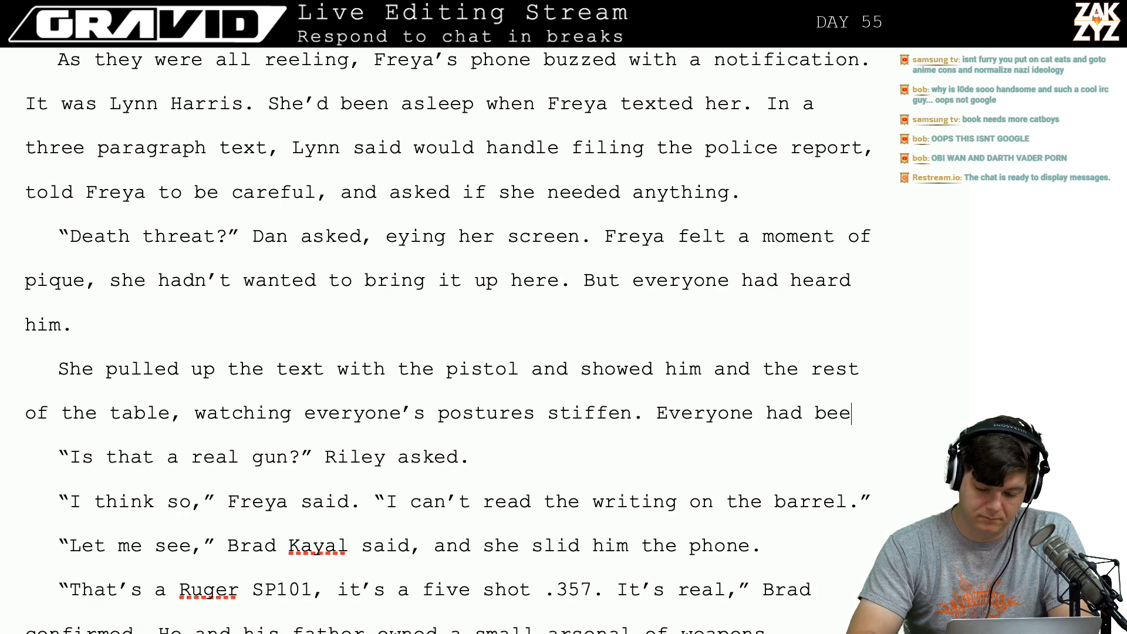
Start a new sentence after "postures stiffen." reading "The ring of faces at the table that had been".
{"action": "type", "text": "The faces"}
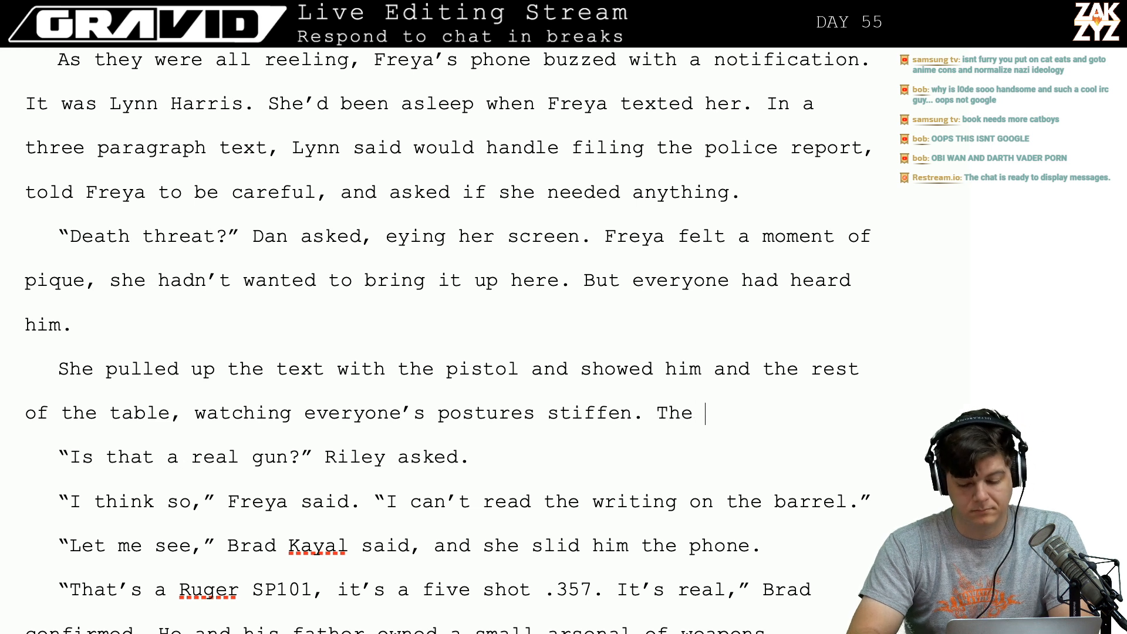
{"action": "key", "text": "BackSpace"}
{"action": "key", "text": "BackSpace"}
{"action": "key", "text": "BackSpace"}
{"action": "key", "text": "BackSpace"}
{"action": "key", "text": "BackSpace"}
{"action": "key", "text": "BackSpace"}
{"action": "key", "text": "BackSpace"}
{"action": "key", "text": "BackSpace"}
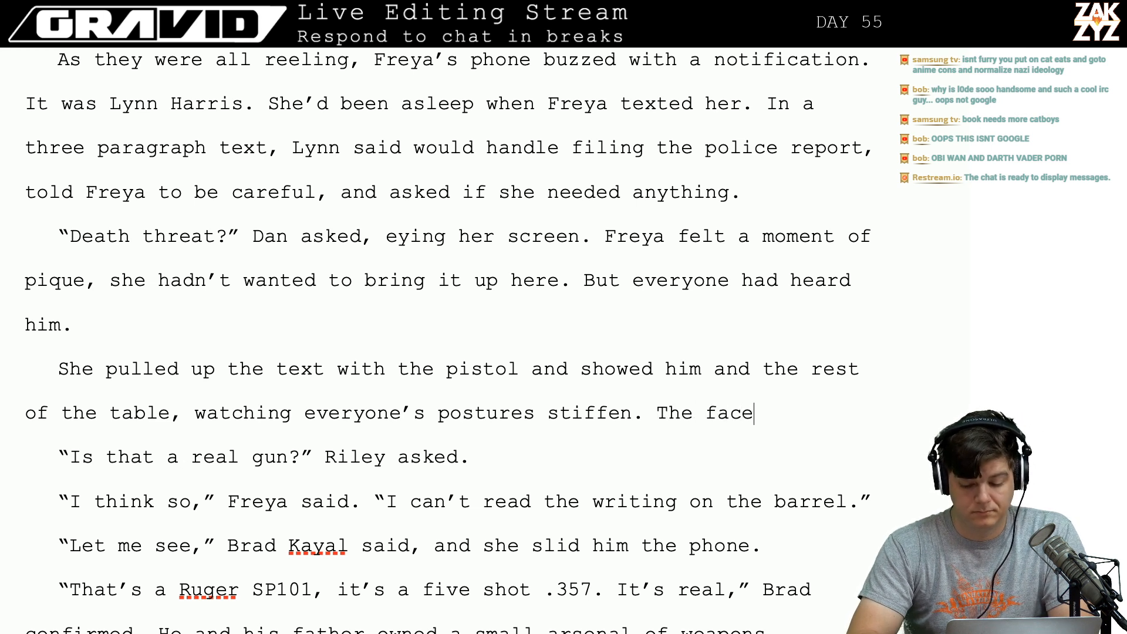
{"action": "type", "text": "e r"}
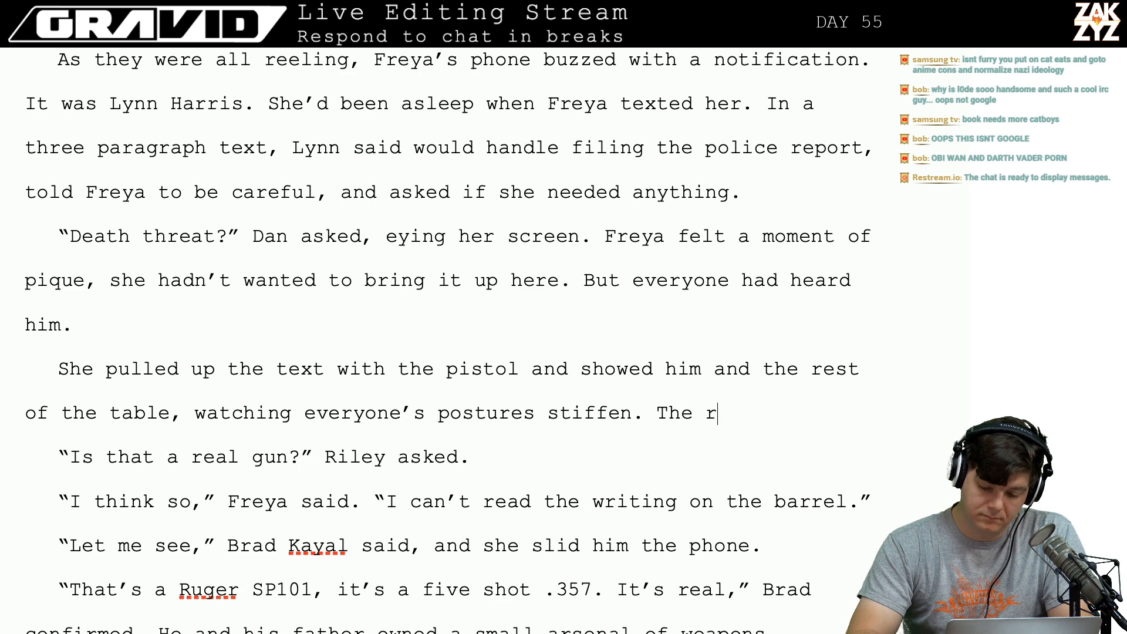
{"action": "type", "text": "ing of faces at the table that"}
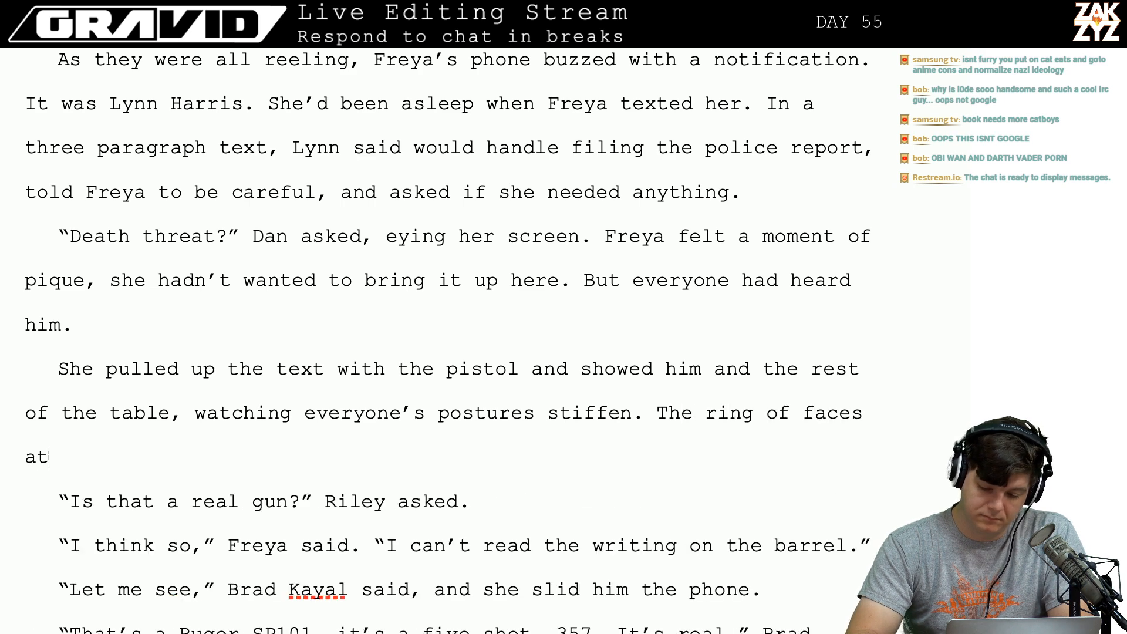
{"action": "type", "text": " had been"}
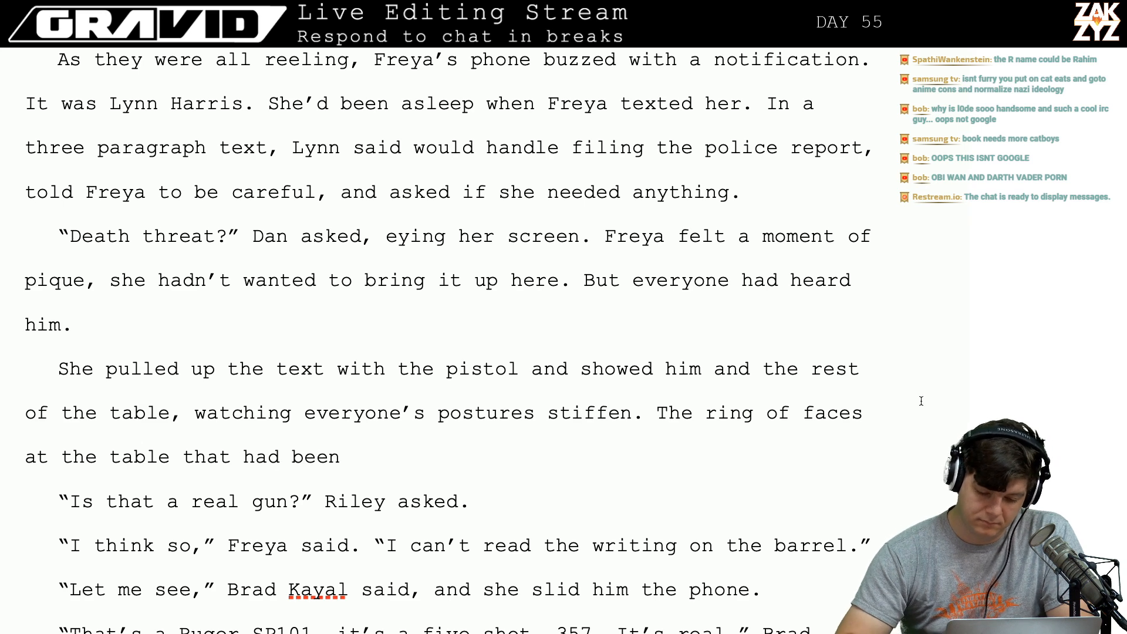
Move the "The ring of faces" fragment into its own paragraph below a blank line, with the caret back after "stiffen.".
{"action": "left_click", "coordinate": [657, 403]}
{"action": "left_click", "coordinate": [658, 404]}
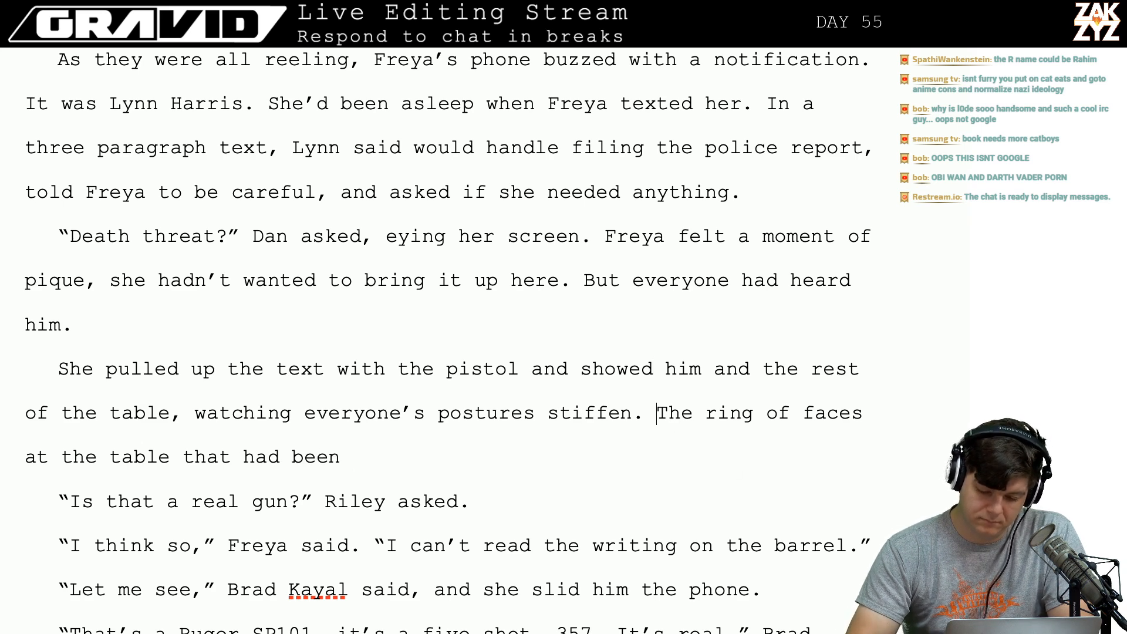
{"action": "key", "text": "Return"}
{"action": "key", "text": "Return"}
{"action": "key", "text": "Up"}
{"action": "key", "text": "Left"}
Start a new sentence after "postures stiffen." reading "A ring of furious faces surrounded her,".
{"action": "type", "text": "A ring of c"}
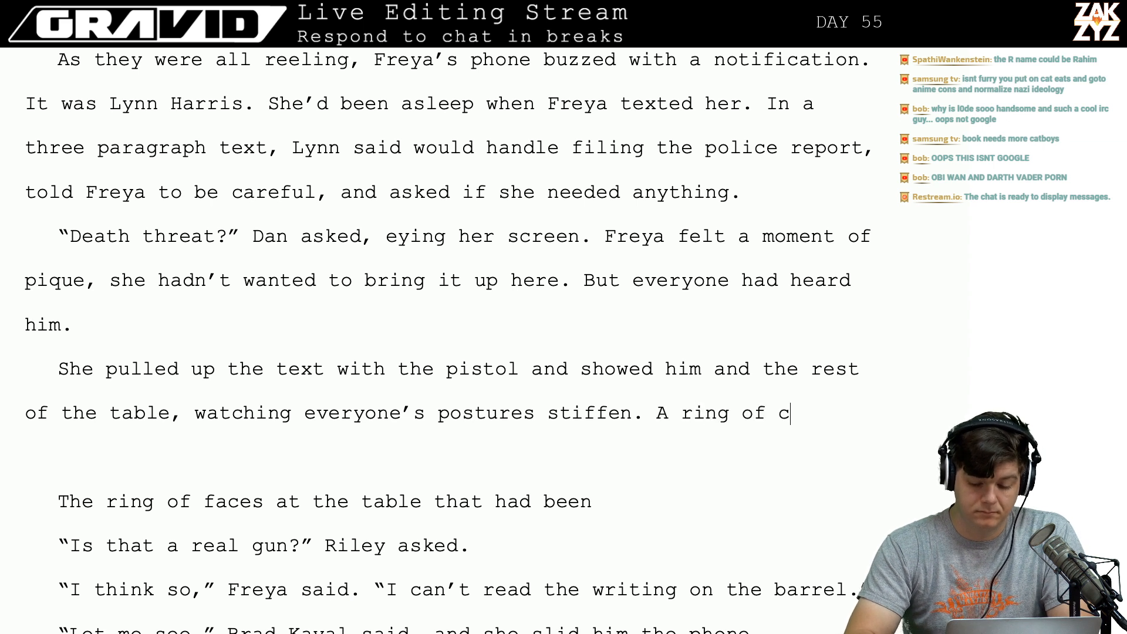
{"action": "key", "text": "BackSpace"}
{"action": "type", "text": "furio"}
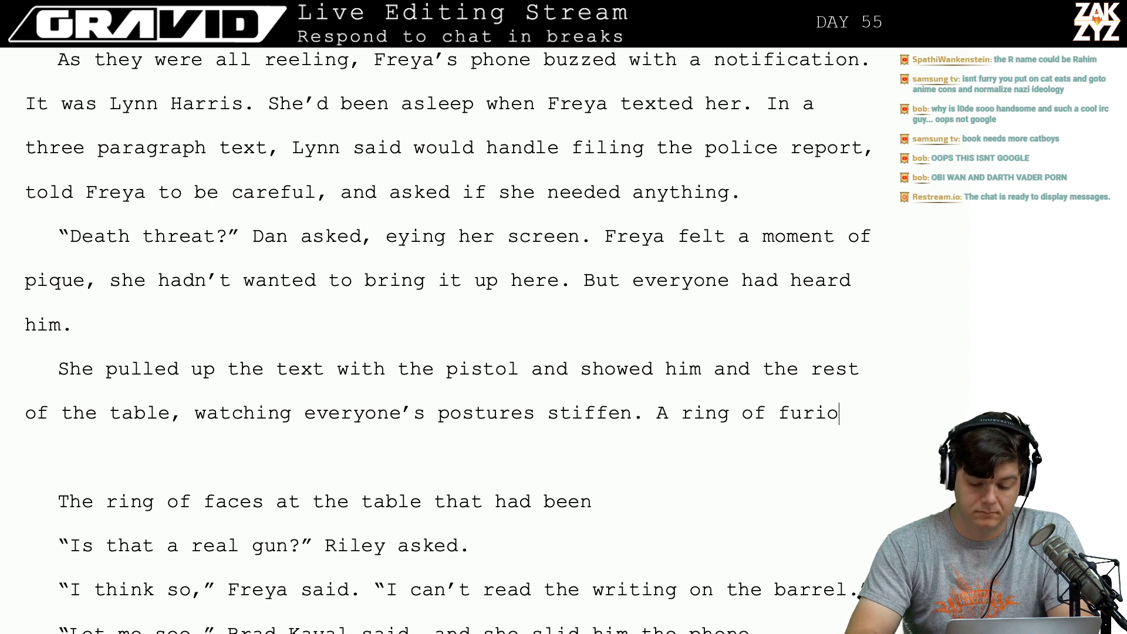
{"action": "type", "text": "us faces surr"}
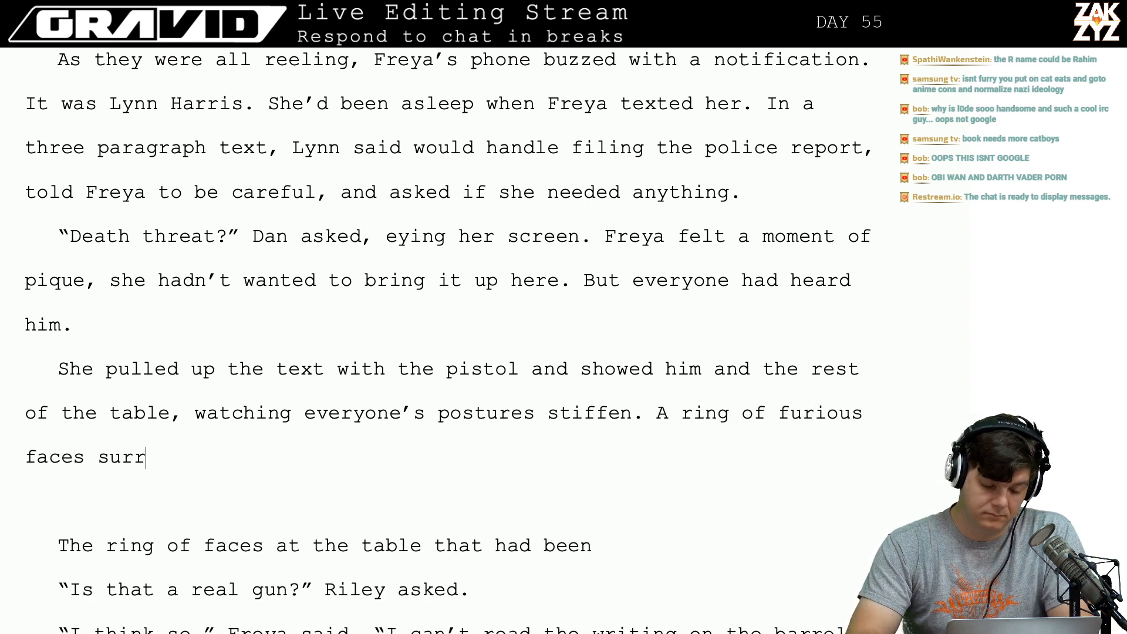
{"action": "type", "text": "ounded her, the"}
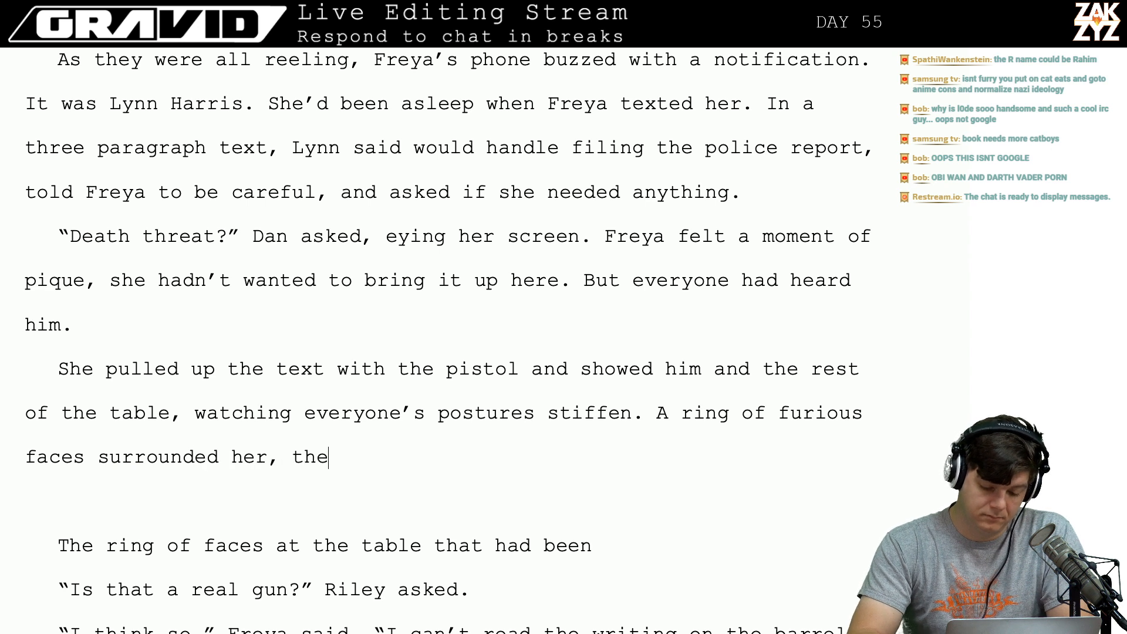
Finish the "A ring of furious faces" sentence with "everyone had been so careless just a minute ago.".
{"action": "key", "text": "BackSpace"}
{"action": "key", "text": "BackSpace"}
{"action": "key", "text": "BackSpace"}
{"action": "type", "text": "everyone had been soe"}
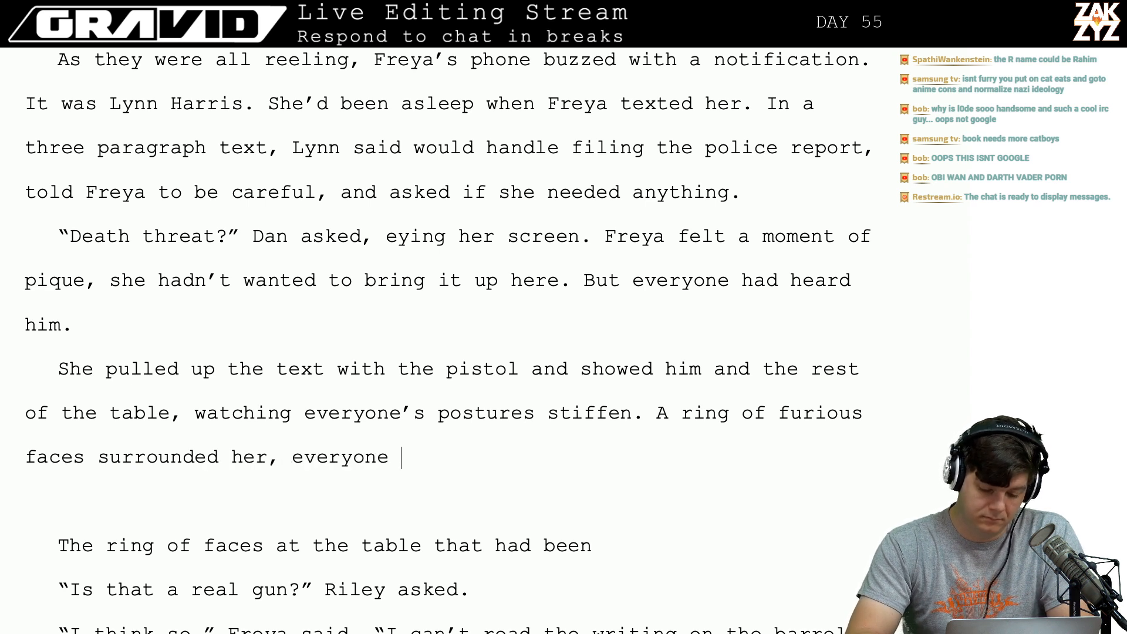
{"action": "key", "text": "BackSpace"}
{"action": "key", "text": "BackSpace"}
{"action": "key", "text": "BackSpace"}
{"action": "type", "text": "had been sh"}
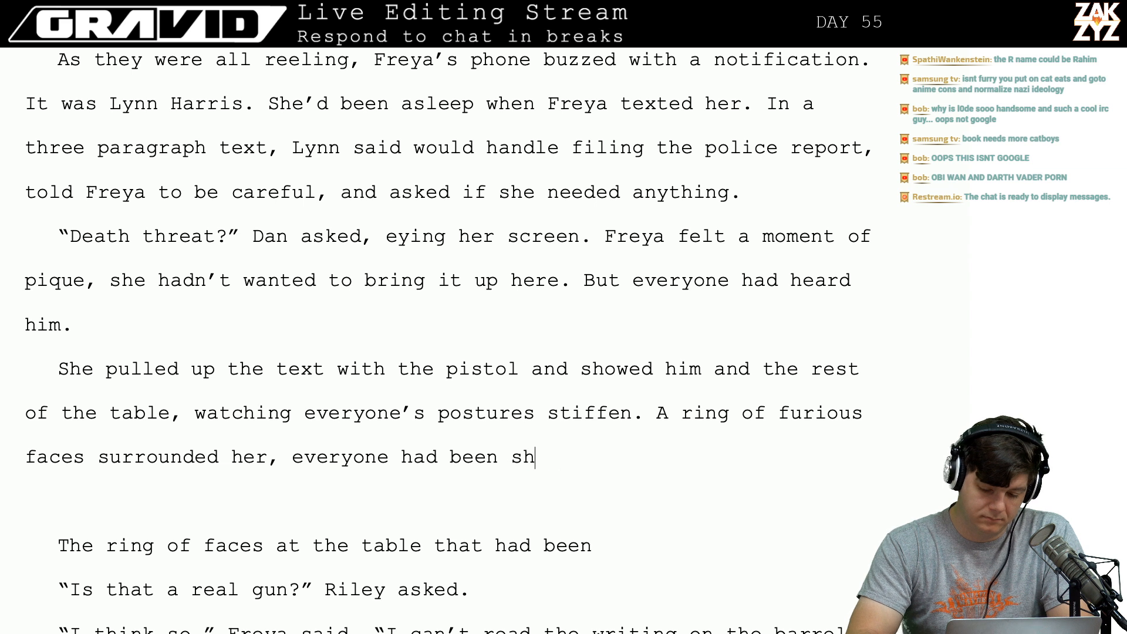
{"action": "key", "text": "BackSpace"}
{"action": "type", "text": "o carele"}
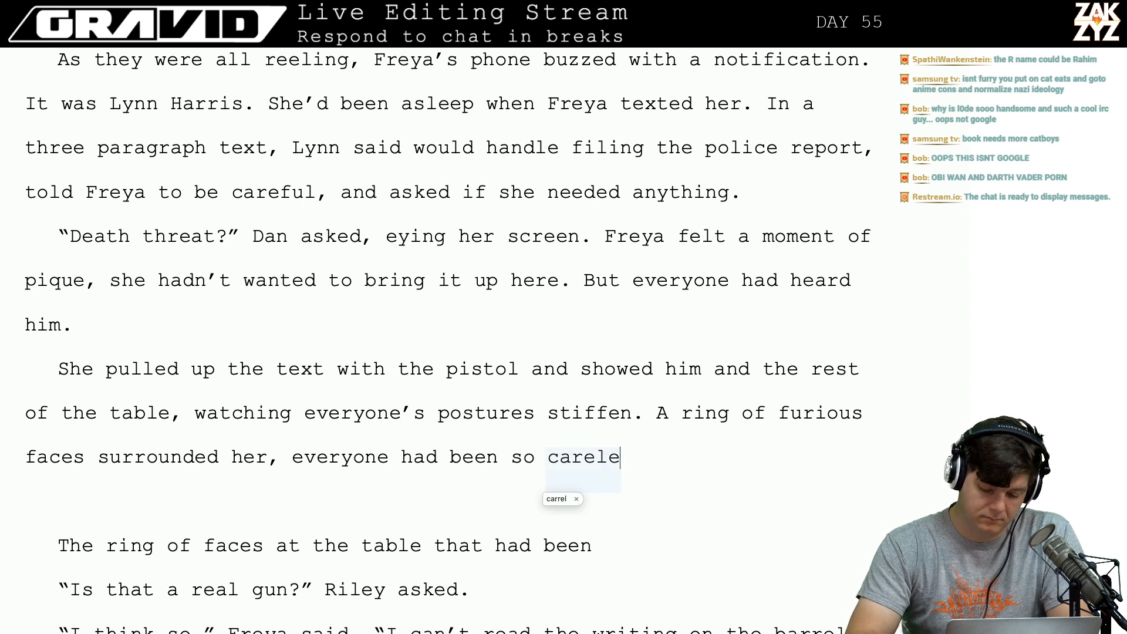
{"action": "type", "text": "ss just a"}
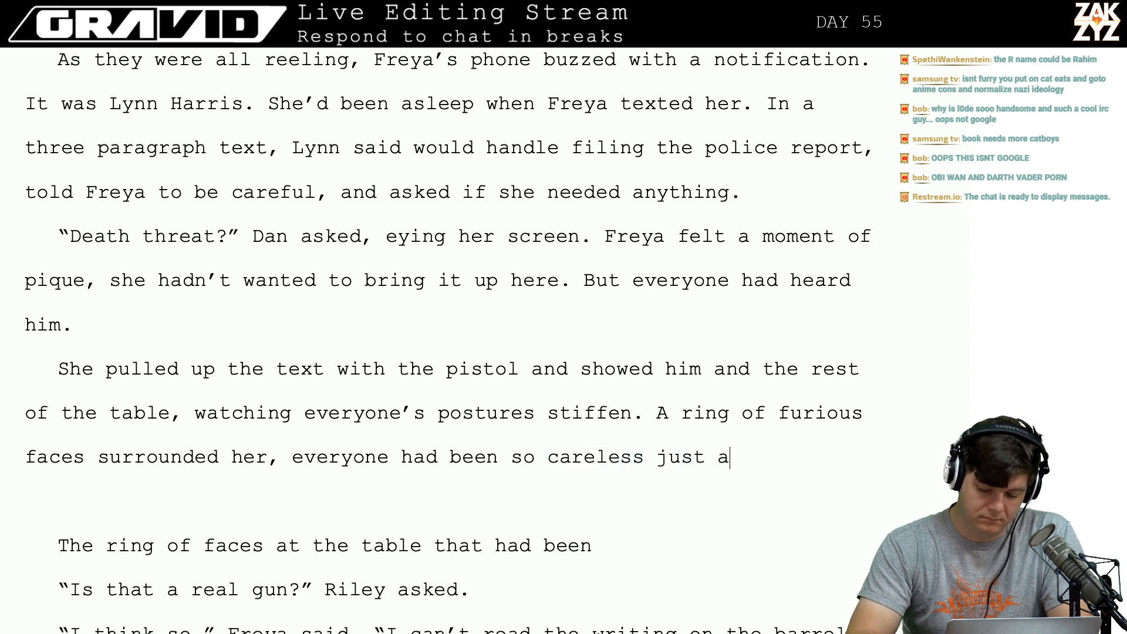
{"action": "type", "text": " minute ago."}
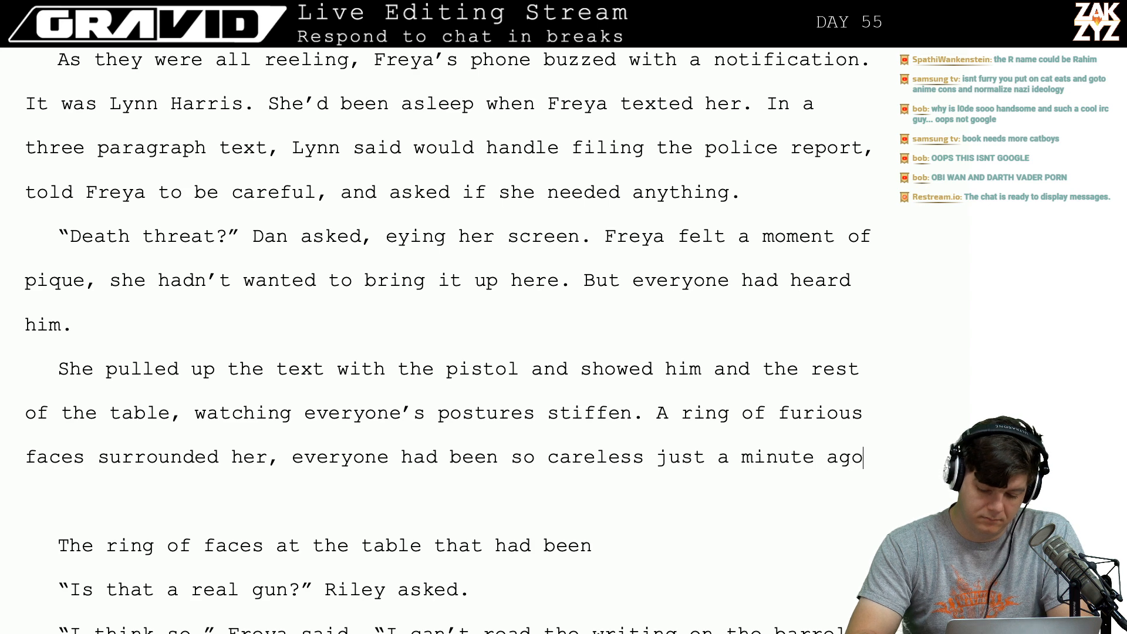
Delete the blank line and the leftover fragment "The ring of faces at the table that had been".
{"action": "key", "text": "shift+Down"}
{"action": "key", "text": "shift+Down"}
{"action": "key", "text": "shift+Down"}
{"action": "key", "text": "shift+Up"}
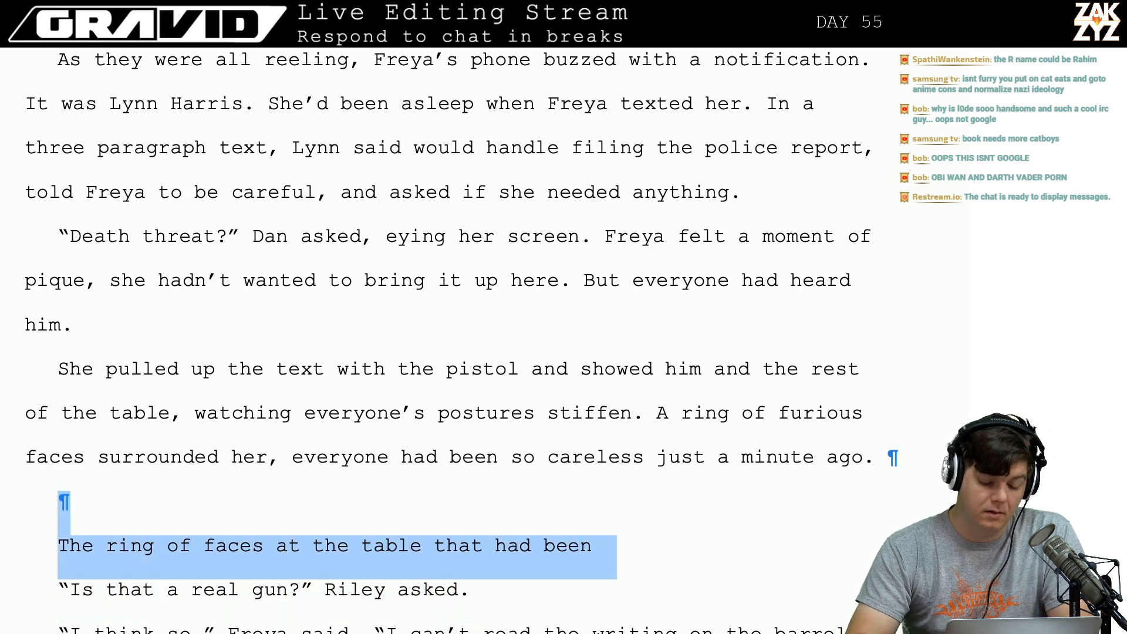
{"action": "key", "text": "BackSpace"}
Split the paragraph after "postures stiffen." so the "A ring of furious faces" sentence sits in its own paragraph.
{"action": "key", "text": "Up"}
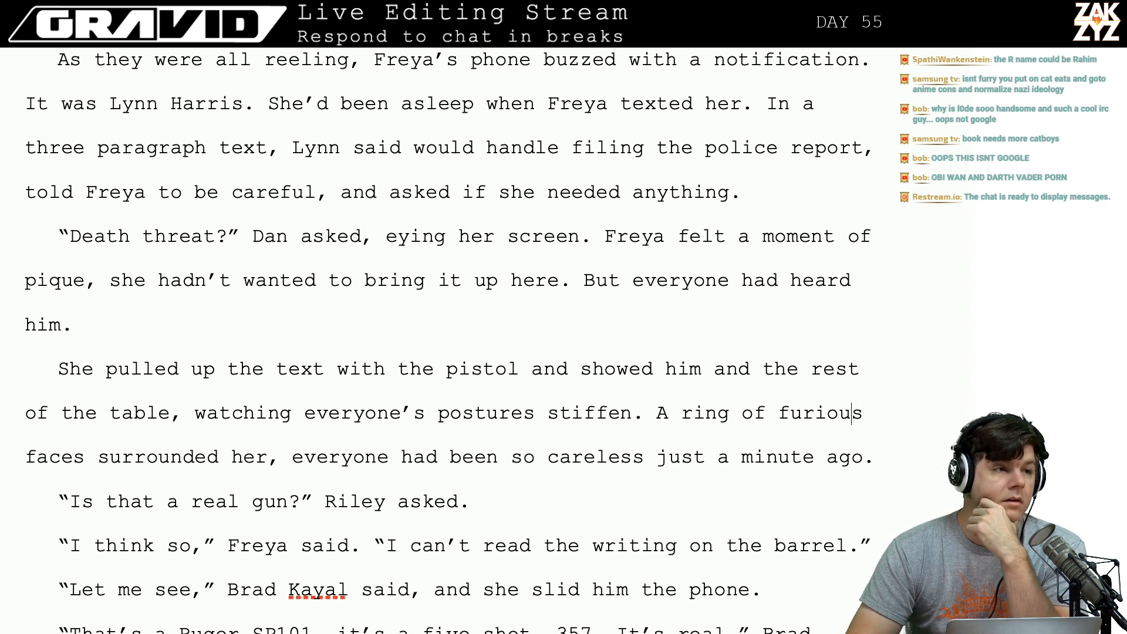
{"action": "key", "text": "Left"}
{"action": "key", "text": "Left"}
{"action": "key", "text": "Left"}
{"action": "key", "text": "Left"}
{"action": "key", "text": "Left"}
{"action": "key", "text": "Left"}
{"action": "key", "text": "Left"}
{"action": "key", "text": "Left"}
{"action": "key", "text": "Left"}
{"action": "key", "text": "Left"}
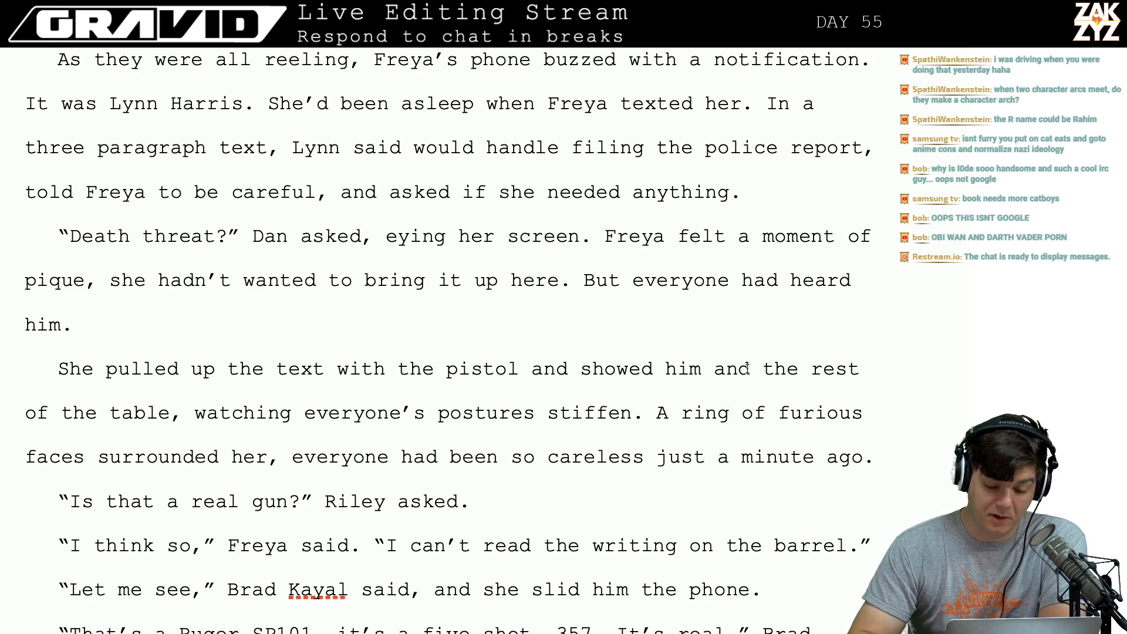
{"action": "scroll", "coordinate": [422, 448], "scroll_direction": "down", "scroll_amount": 1}
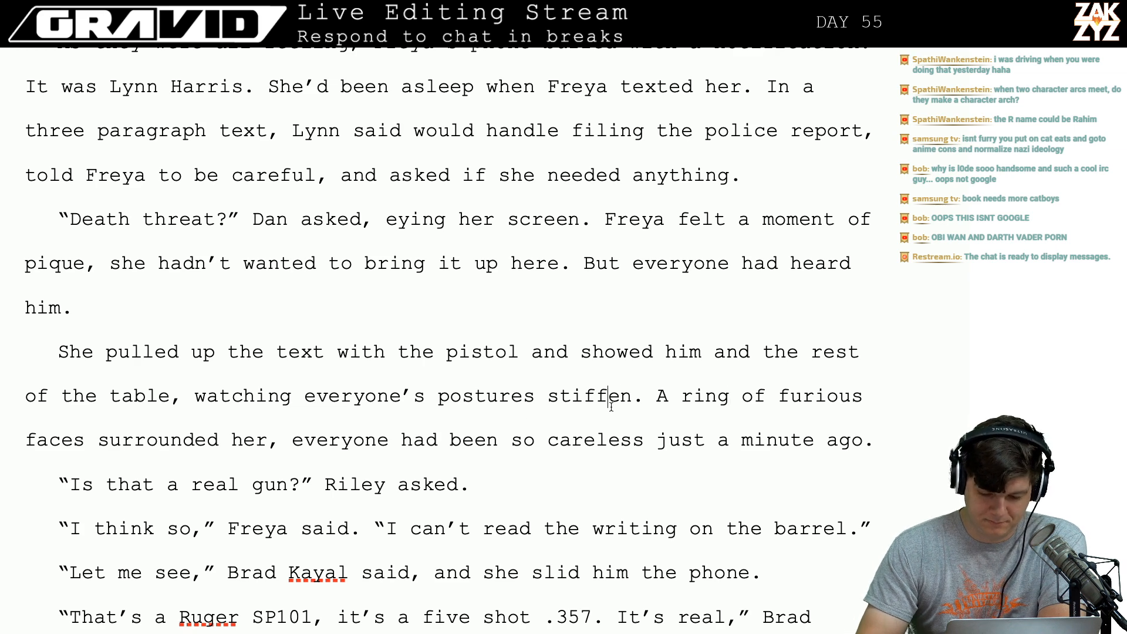
{"action": "key", "text": "Right"}
{"action": "key", "text": "Right"}
{"action": "key", "text": "Right"}
{"action": "key", "text": "Return"}
Write after "stiffen." the reordered sentence "Everyone had been so careless just a minute ago, now a ring of furious faces surrounded".
{"action": "type", "text": "E"}
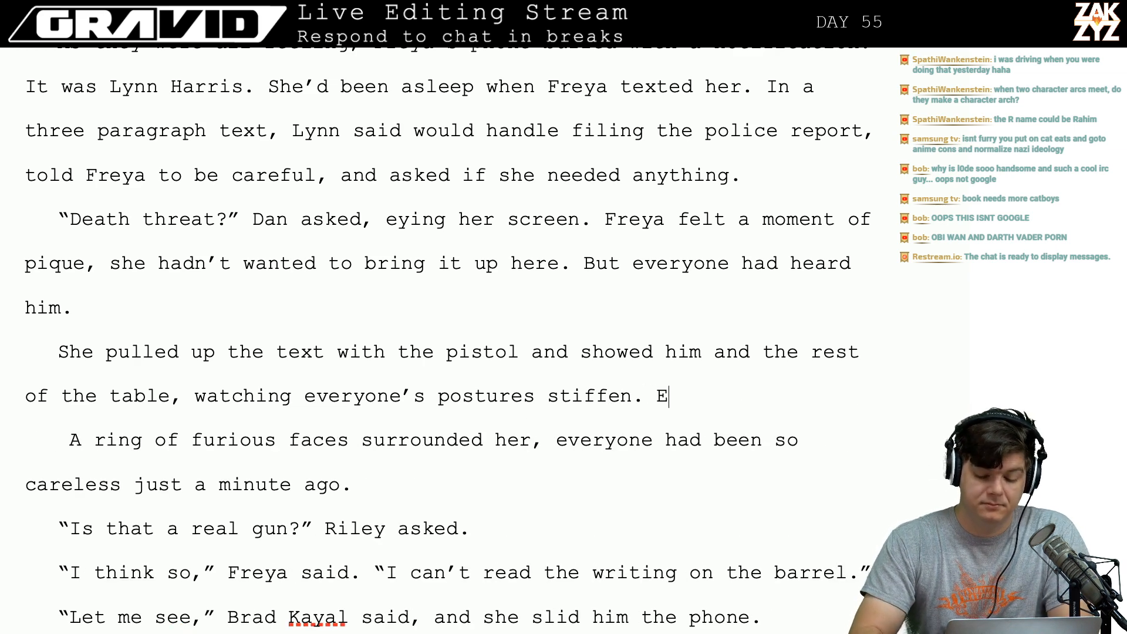
{"action": "type", "text": "veryone had b"}
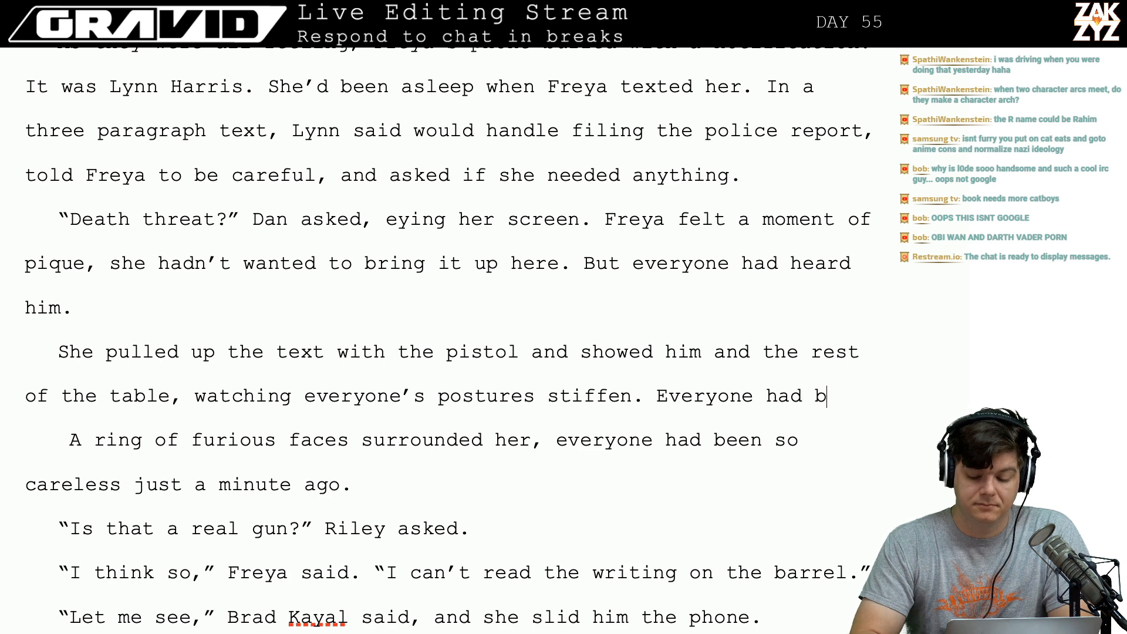
{"action": "type", "text": "en"}
{"action": "key", "text": "BackSpace"}
{"action": "key", "text": "BackSpace"}
{"action": "type", "text": "e"}
{"action": "type", "text": "o careles"}
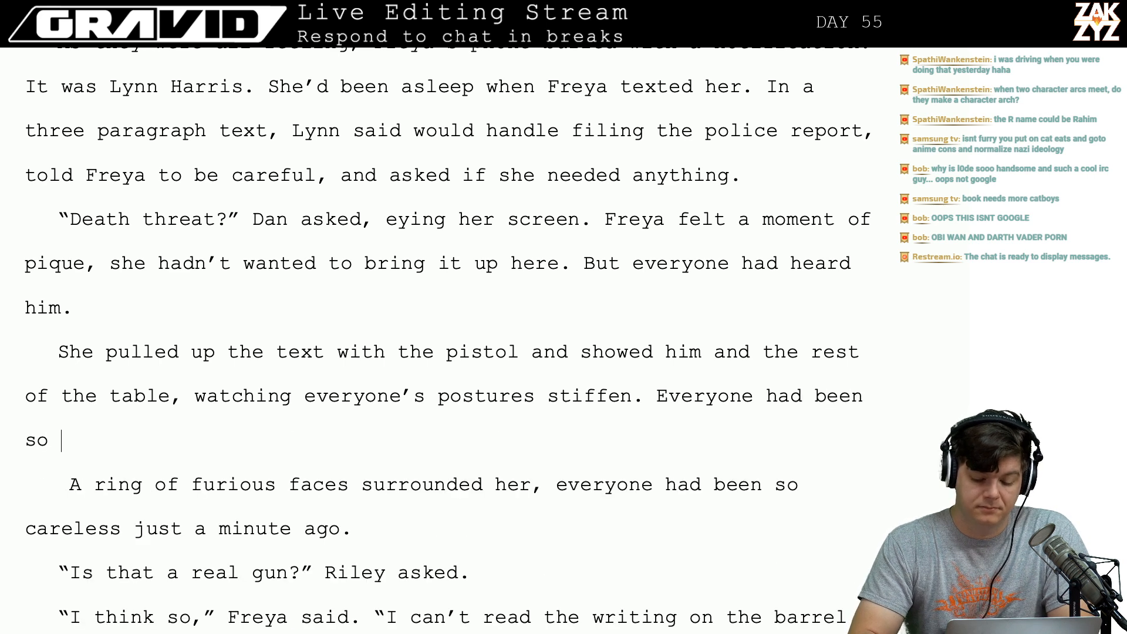
{"action": "type", "text": "s j"}
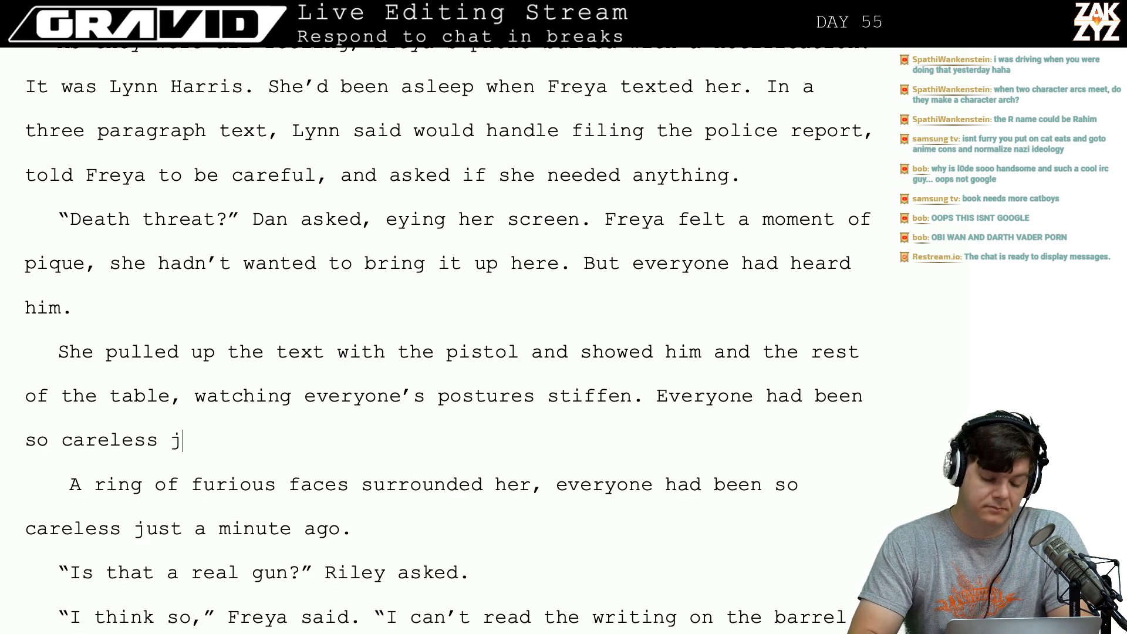
{"action": "type", "text": "ust a minute ag"}
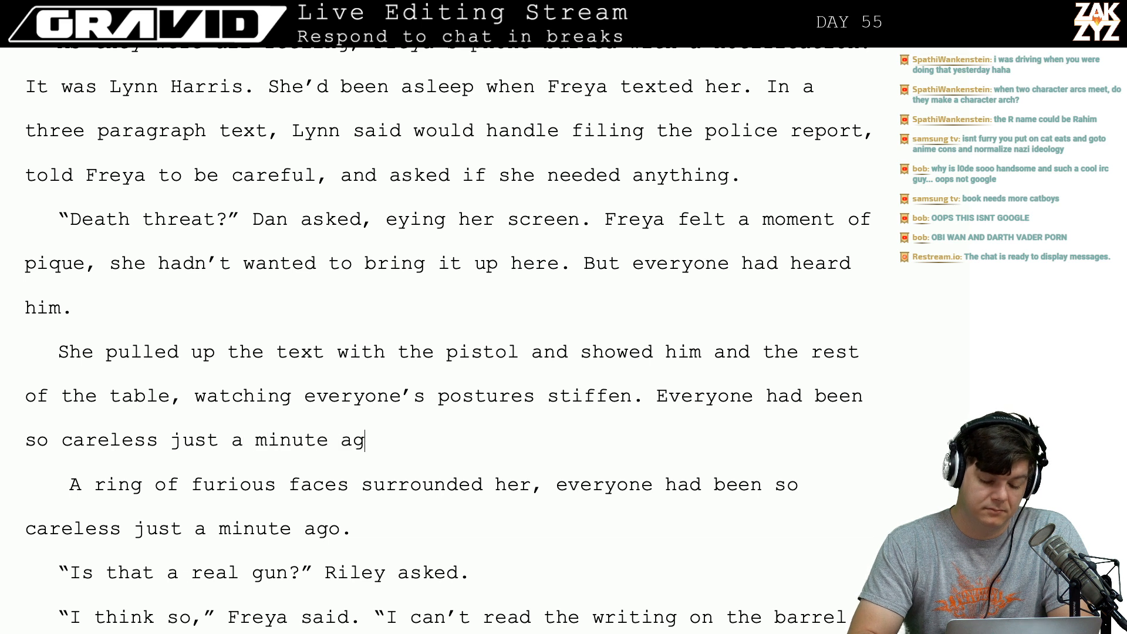
{"action": "type", "text": "o, now a ring "}
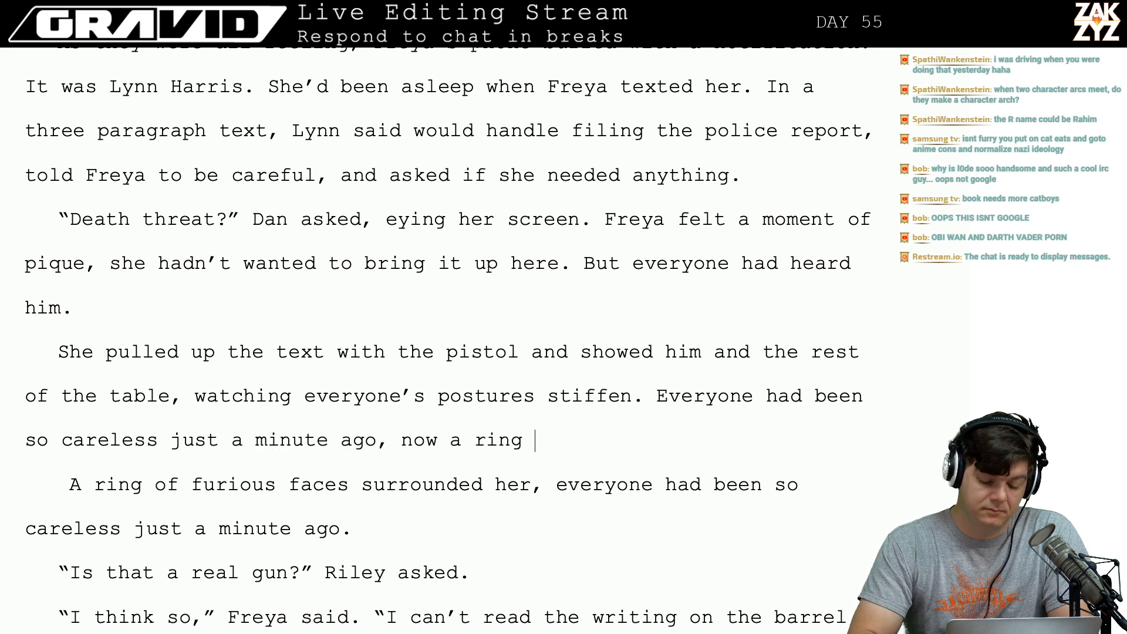
{"action": "type", "text": "of furi"}
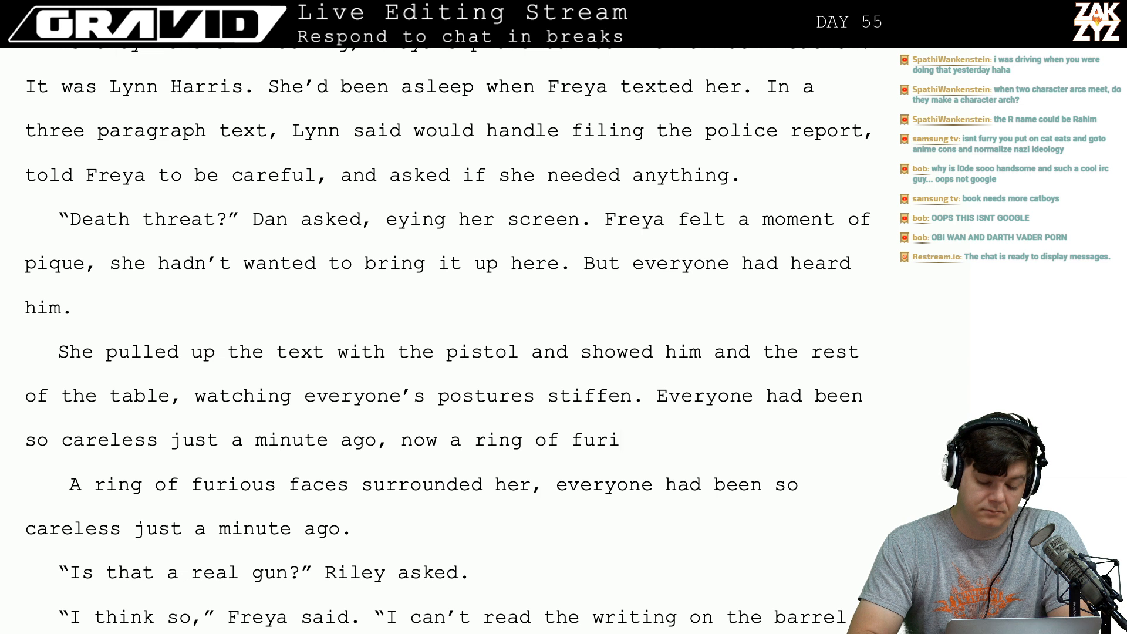
{"action": "type", "text": "ous faces surrounded "}
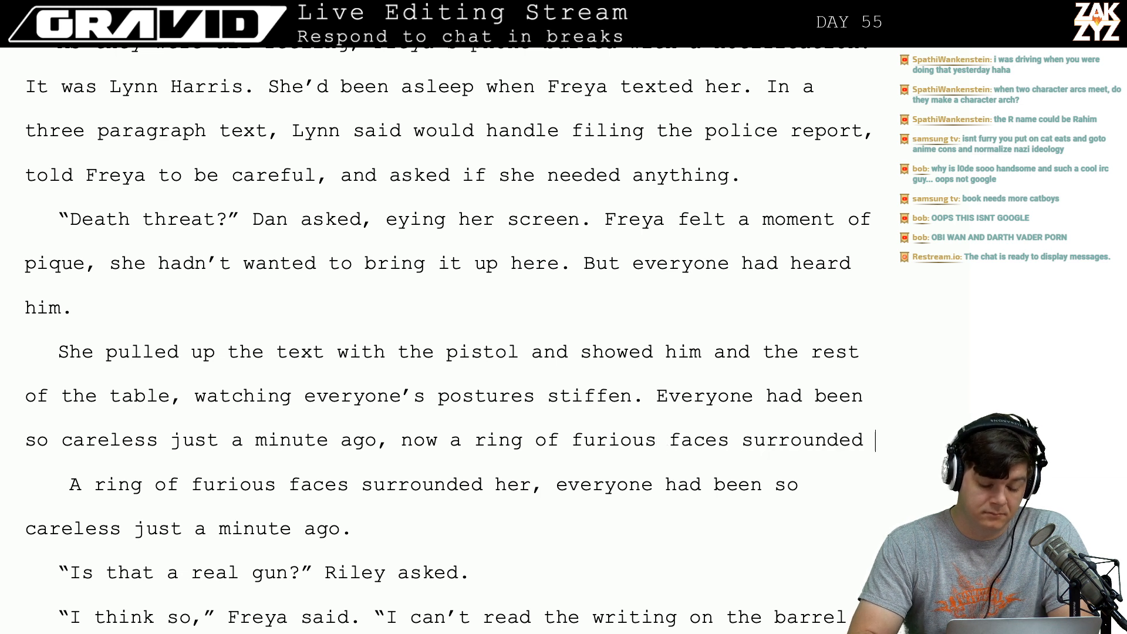
{"action": "type", "text": "F"}
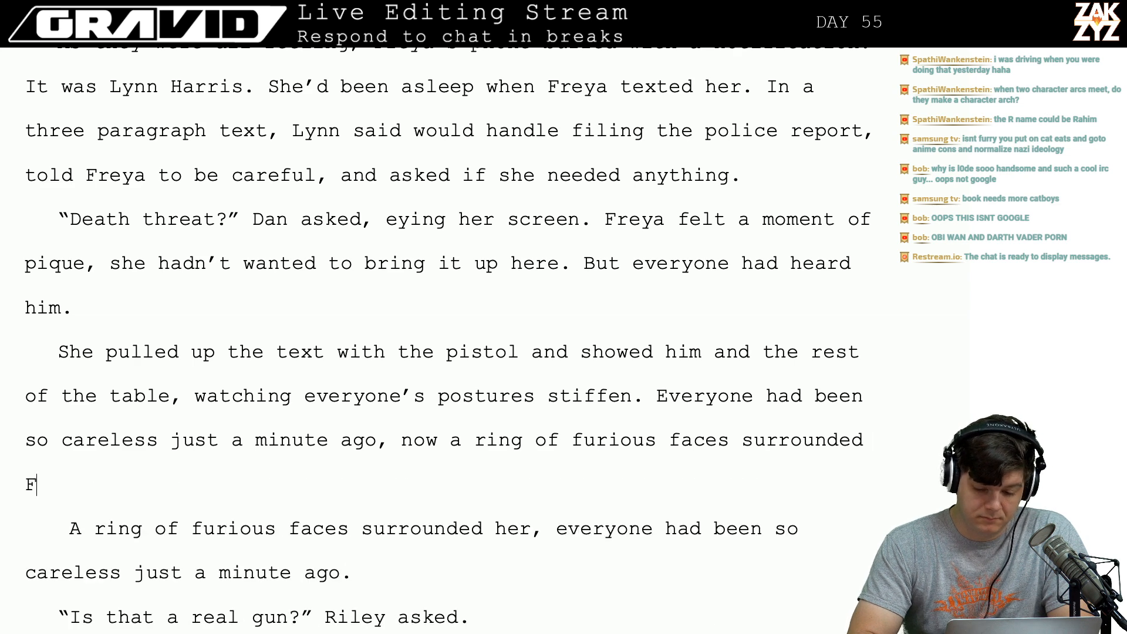
Erase the new sentence's ending back into "furious" and complete it as "furious faces surrounded her.".
{"action": "key", "text": "BackSpace"}
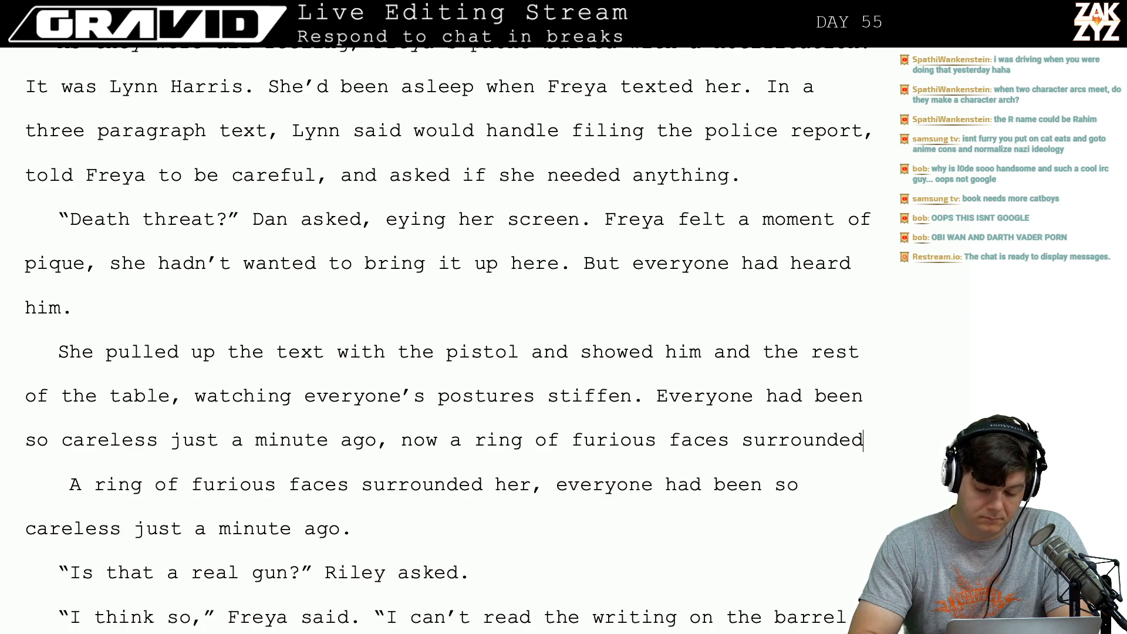
{"action": "key", "text": "BackSpace"}
{"action": "key", "text": "BackSpace"}
{"action": "key", "text": "BackSpace"}
{"action": "key", "text": "BackSpace"}
{"action": "key", "text": "BackSpace"}
{"action": "key", "text": "BackSpace"}
{"action": "key", "text": "BackSpace"}
{"action": "key", "text": "BackSpace"}
{"action": "key", "text": "BackSpace"}
{"action": "key", "text": "BackSpace"}
{"action": "key", "text": "BackSpace"}
{"action": "key", "text": "BackSpace"}
{"action": "key", "text": "BackSpace"}
{"action": "key", "text": "BackSpace"}
{"action": "key", "text": "BackSpace"}
{"action": "key", "text": "BackSpace"}
{"action": "key", "text": "BackSpace"}
{"action": "key", "text": "BackSpace"}
{"action": "key", "text": "BackSpace"}
{"action": "key", "text": "BackSpace"}
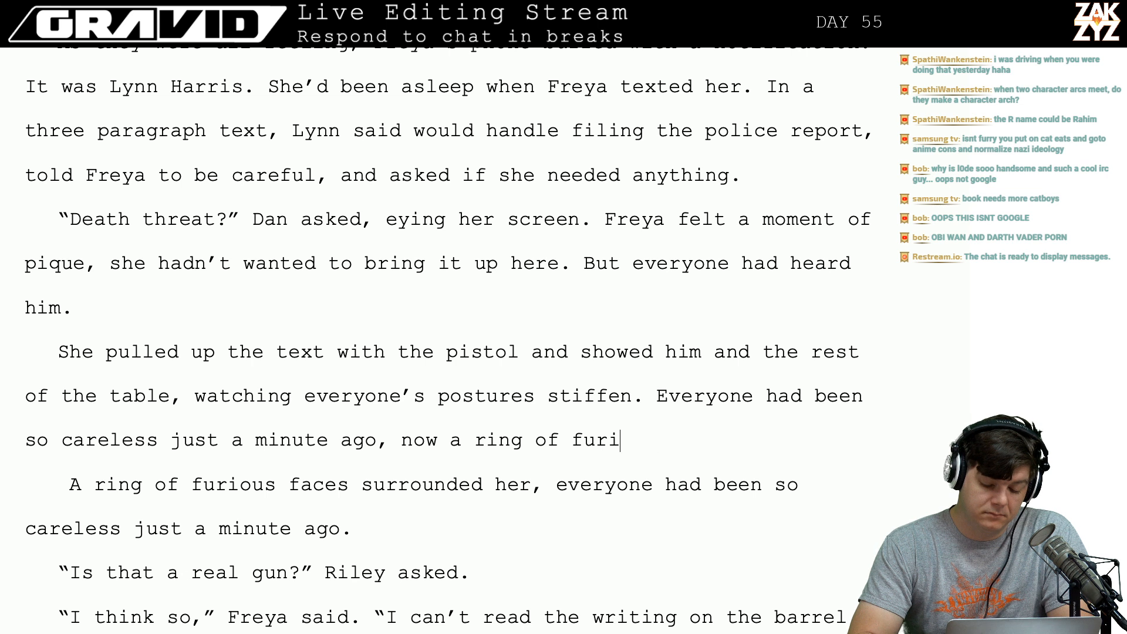
{"action": "key", "text": "BackSpace"}
{"action": "type", "text": "u"}
{"action": "key", "text": "BackSpace"}
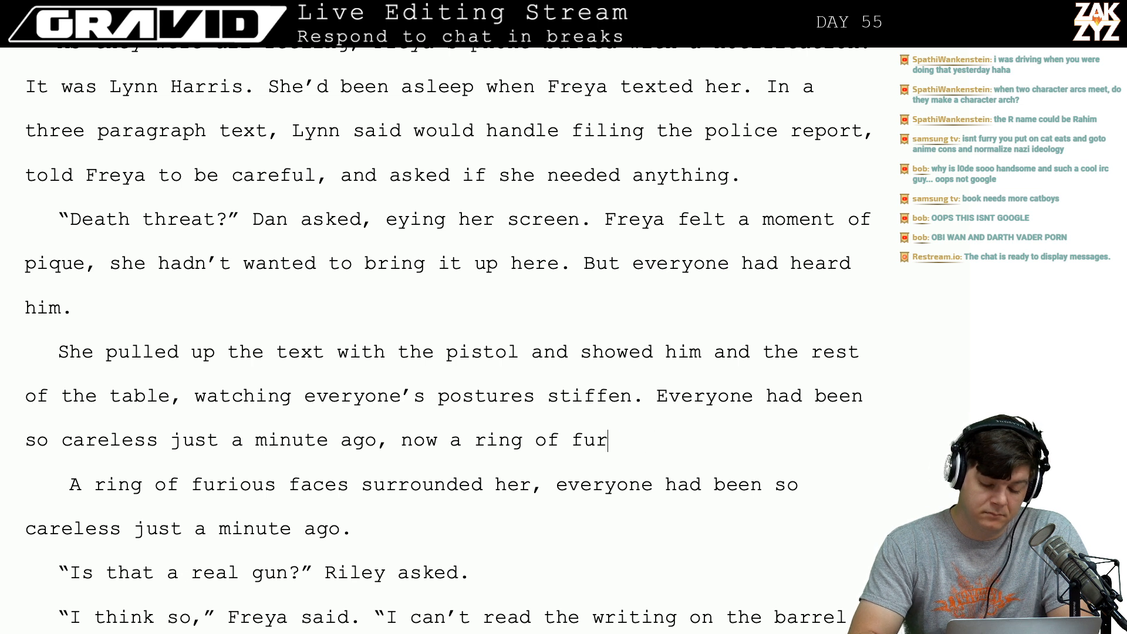
{"action": "type", "text": "ious fac"}
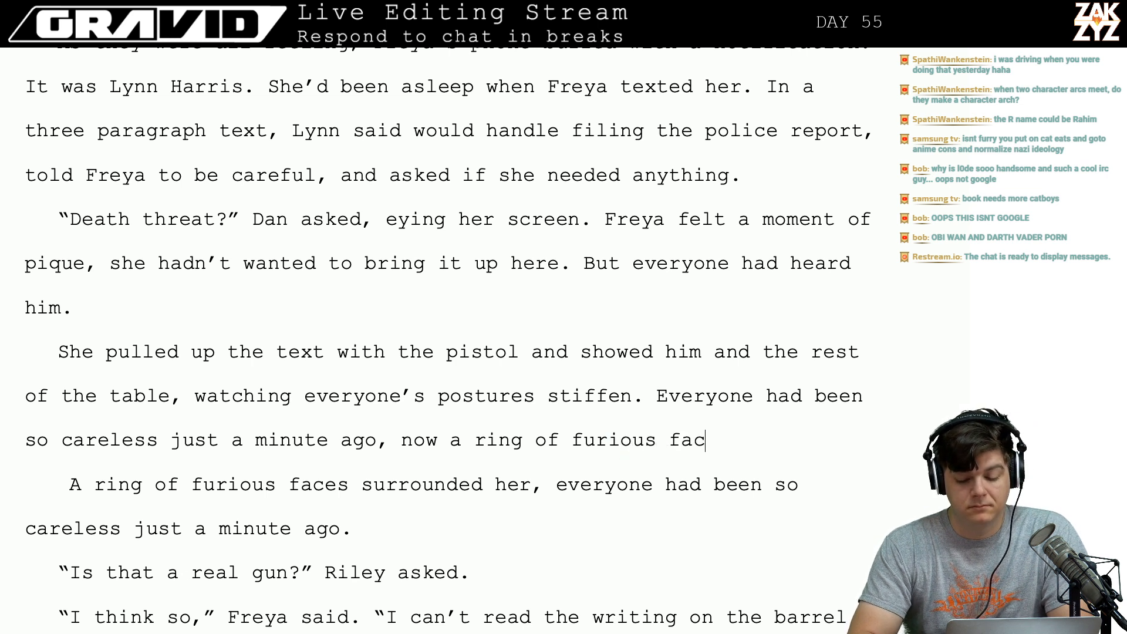
{"action": "type", "text": "es surrounded her."}
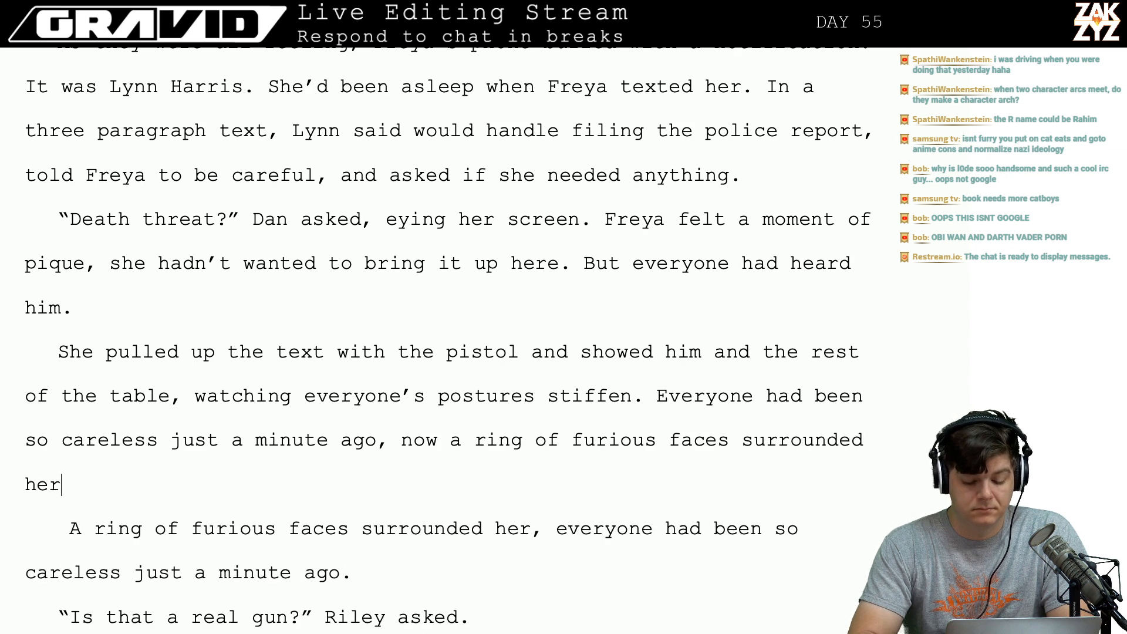
Delete the old "A ring of furious faces surrounded her" paragraph, keeping Riley's "Is that a real gun?" line as its own paragraph.
{"action": "key", "text": "shift+Down"}
{"action": "key", "text": "shift+Down"}
{"action": "key", "text": "ctrl+shift+Down"}
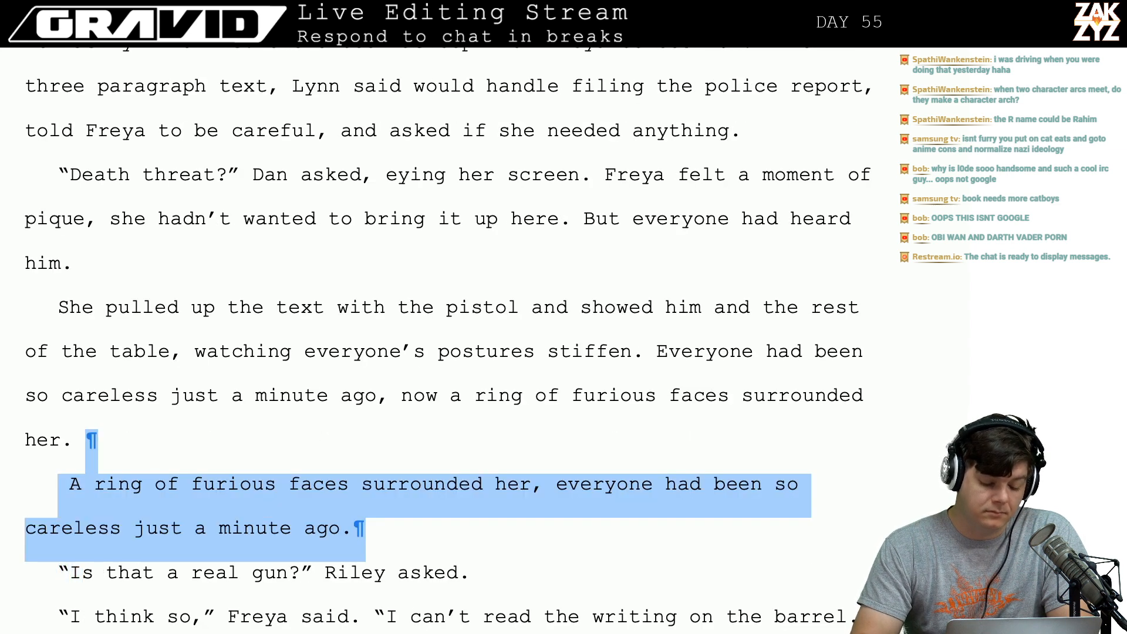
{"action": "key", "text": "Delete"}
{"action": "key", "text": "Return"}
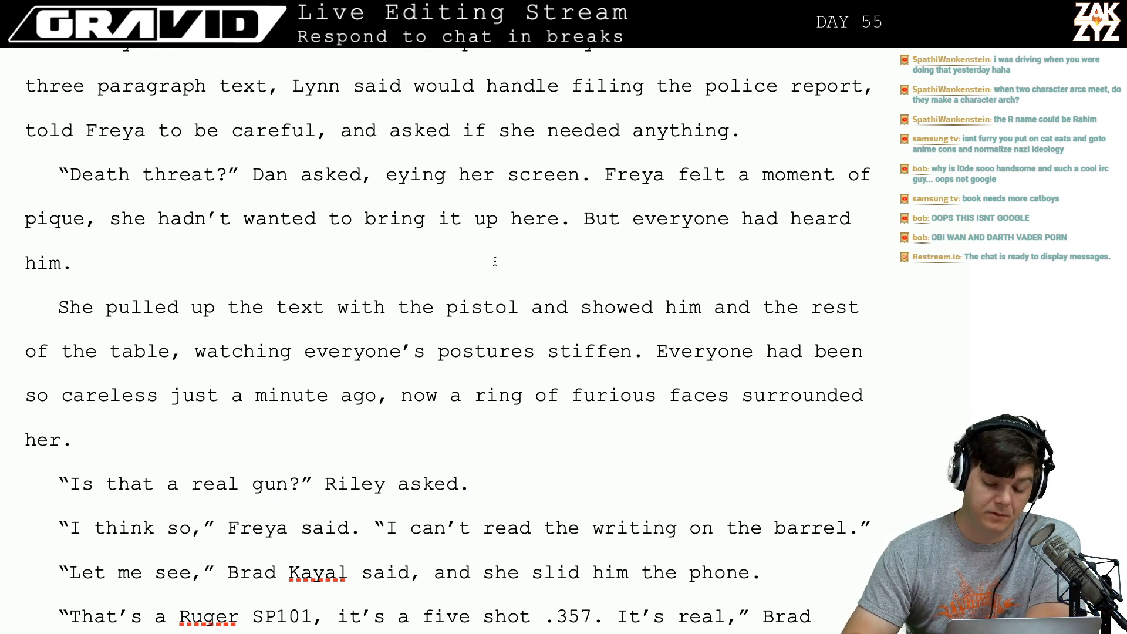
Replace "him" with "Dan" in "showed him and the rest of the table".
{"action": "left_click", "coordinate": [689, 316]}
{"action": "key", "text": "Right"}
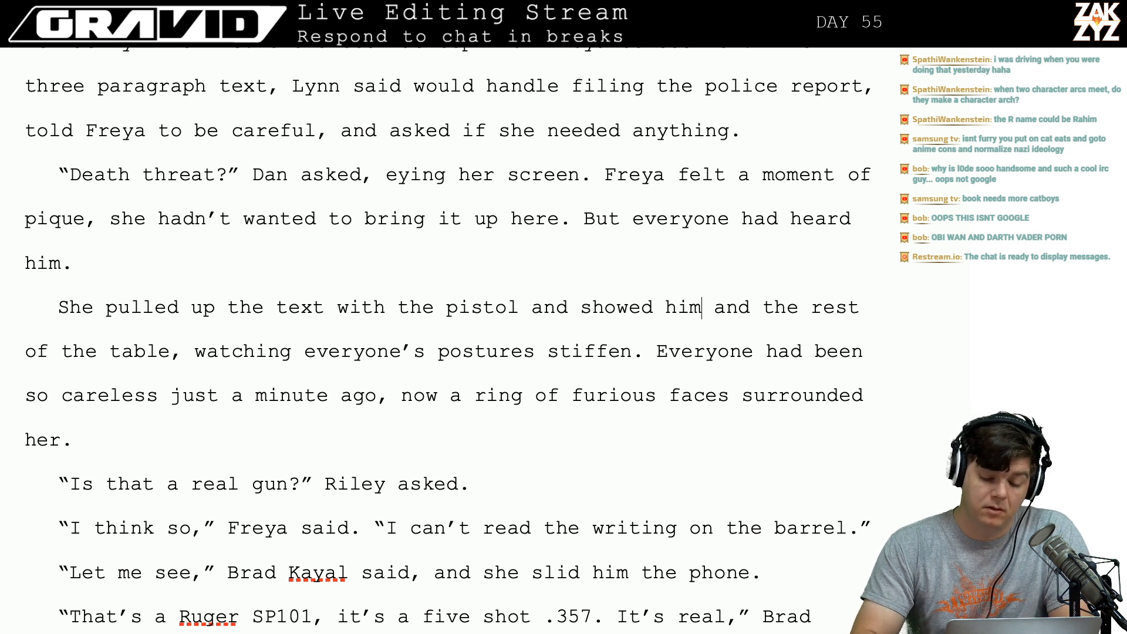
{"action": "key", "text": "BackSpace"}
{"action": "key", "text": "BackSpace"}
{"action": "key", "text": "BackSpace"}
{"action": "type", "text": "Dan"}
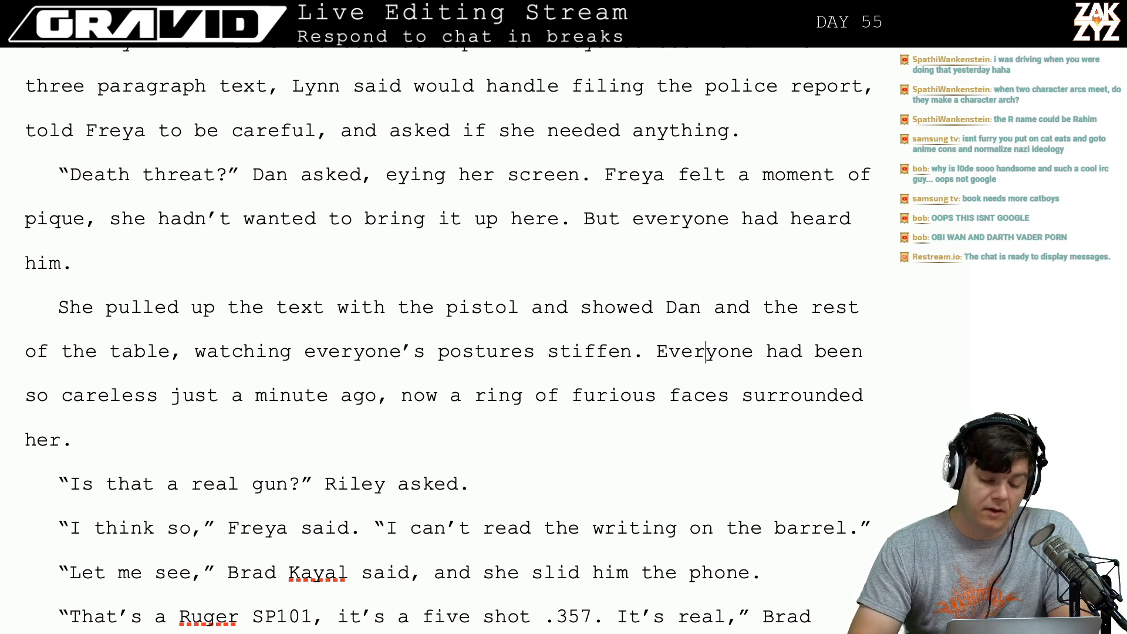
Review the wording of the new "Everyone had been so careless just a minute ago" sentence through to its ending.
{"action": "key", "text": "Down"}
{"action": "key", "text": "Down"}
{"action": "key", "text": "Left"}
{"action": "key", "text": "Left"}
{"action": "key", "text": "Left"}
{"action": "key", "text": "Left"}
{"action": "key", "text": "Left"}
{"action": "key", "text": "Left"}
{"action": "key", "text": "Left"}
{"action": "key", "text": "Left"}
{"action": "key", "text": "Left"}
{"action": "key", "text": "Left"}
{"action": "key", "text": "Left"}
{"action": "key", "text": "Left"}
{"action": "key", "text": "Left"}
{"action": "key", "text": "Left"}
{"action": "key", "text": "Left"}
{"action": "key", "text": "Left"}
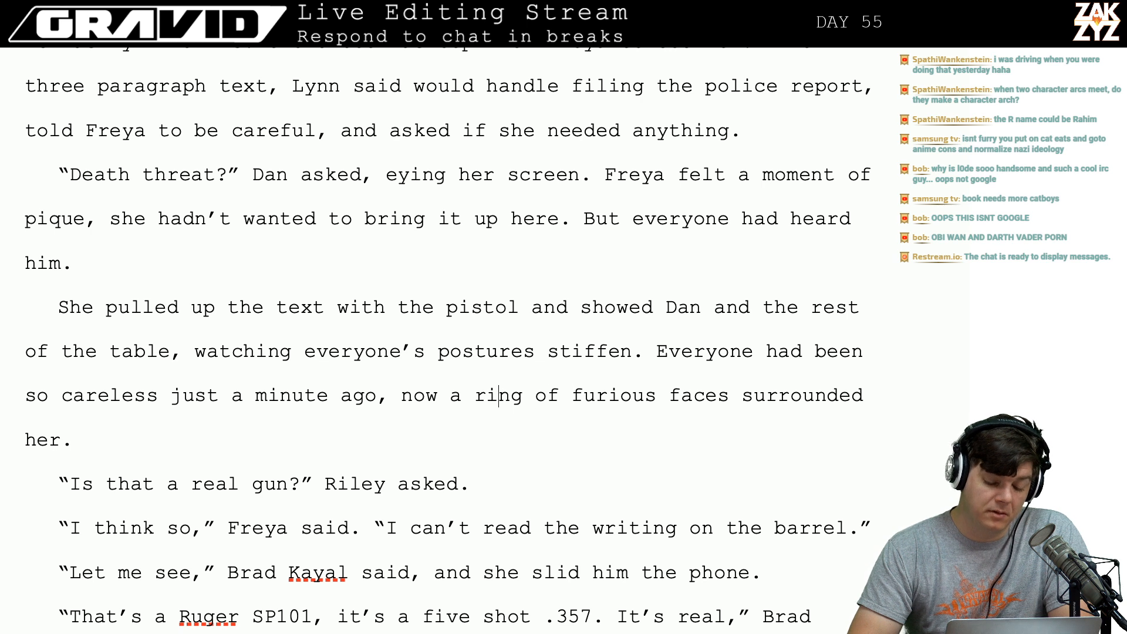
{"action": "key", "text": "Left"}
{"action": "key", "text": "Left"}
{"action": "key", "text": "Left"}
{"action": "key", "text": "Left"}
{"action": "key", "text": "Left"}
{"action": "key", "text": "Left"}
{"action": "key", "text": "Left"}
{"action": "key", "text": "Left"}
{"action": "key", "text": "Left"}
{"action": "key", "text": "Left"}
{"action": "key", "text": "Left"}
{"action": "key", "text": "Left"}
{"action": "key", "text": "Right"}
{"action": "key", "text": "Right"}
{"action": "key", "text": "Right"}
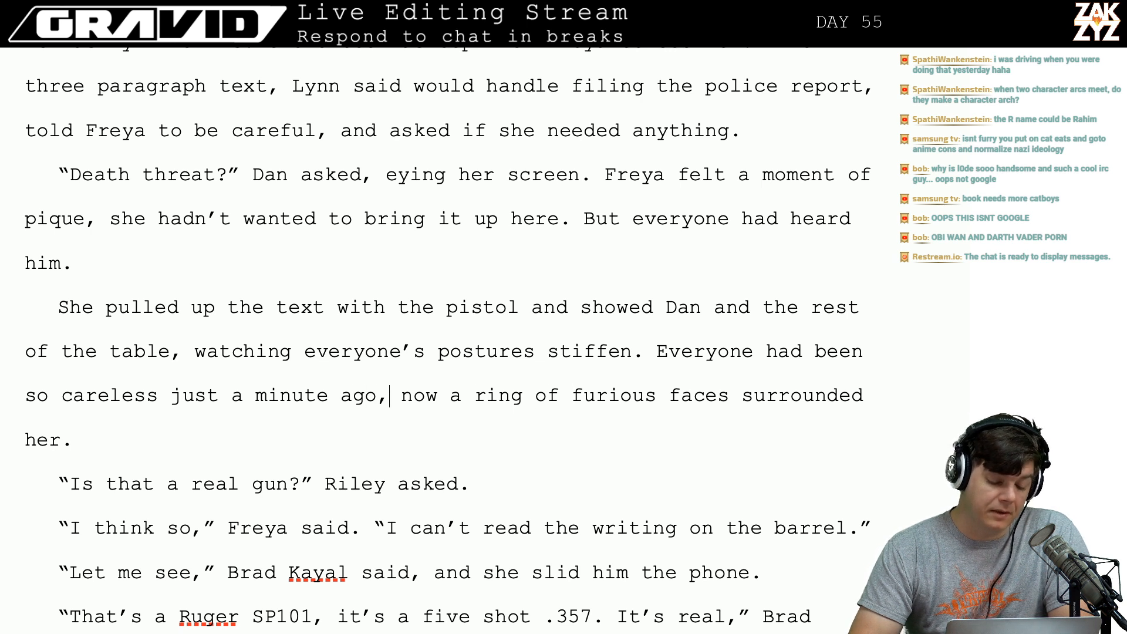
{"action": "key", "text": "Right"}
{"action": "key", "text": "Right"}
{"action": "key", "text": "Right"}
{"action": "key", "text": "Right"}
{"action": "key", "text": "Right"}
{"action": "key", "text": "Right"}
{"action": "key", "text": "Right"}
{"action": "key", "text": "Right"}
{"action": "key", "text": "Right"}
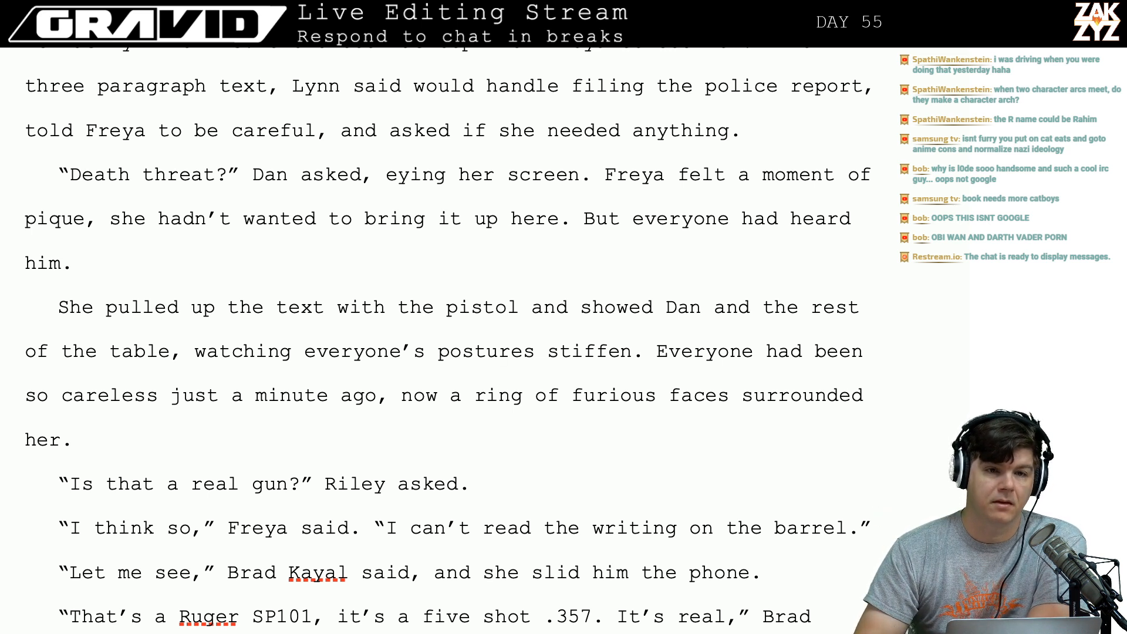
{"action": "key", "text": "Down"}
{"action": "key", "text": "Down"}
{"action": "key", "text": "Left"}
{"action": "key", "text": "Left"}
{"action": "key", "text": "Left"}
{"action": "key", "text": "Left"}
{"action": "key", "text": "Left"}
{"action": "key", "text": "Left"}
{"action": "key", "text": "Left"}
{"action": "key", "text": "Left"}
{"action": "key", "text": "Left"}
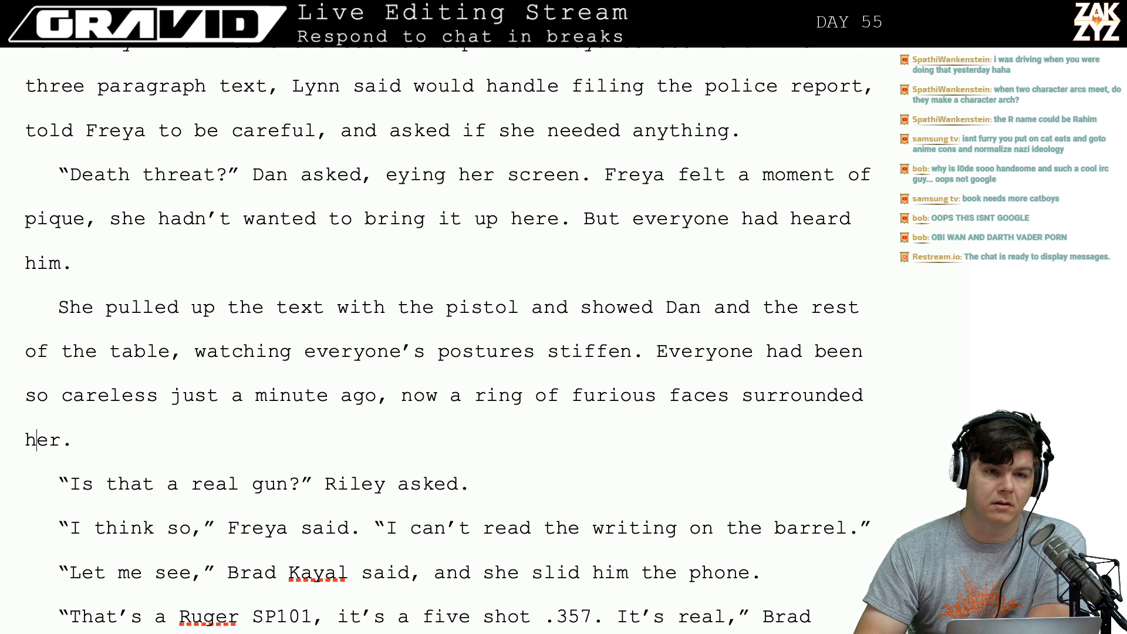
Reread the passage from "furious faces surrounded her" into Riley's "Is that a real gun?" line.
{"action": "key", "text": "Left"}
{"action": "key", "text": "Left"}
{"action": "key", "text": "Left"}
{"action": "key", "text": "Left"}
{"action": "key", "text": "Left"}
{"action": "key", "text": "Left"}
{"action": "key", "text": "Left"}
{"action": "key", "text": "Left"}
{"action": "key", "text": "Right"}
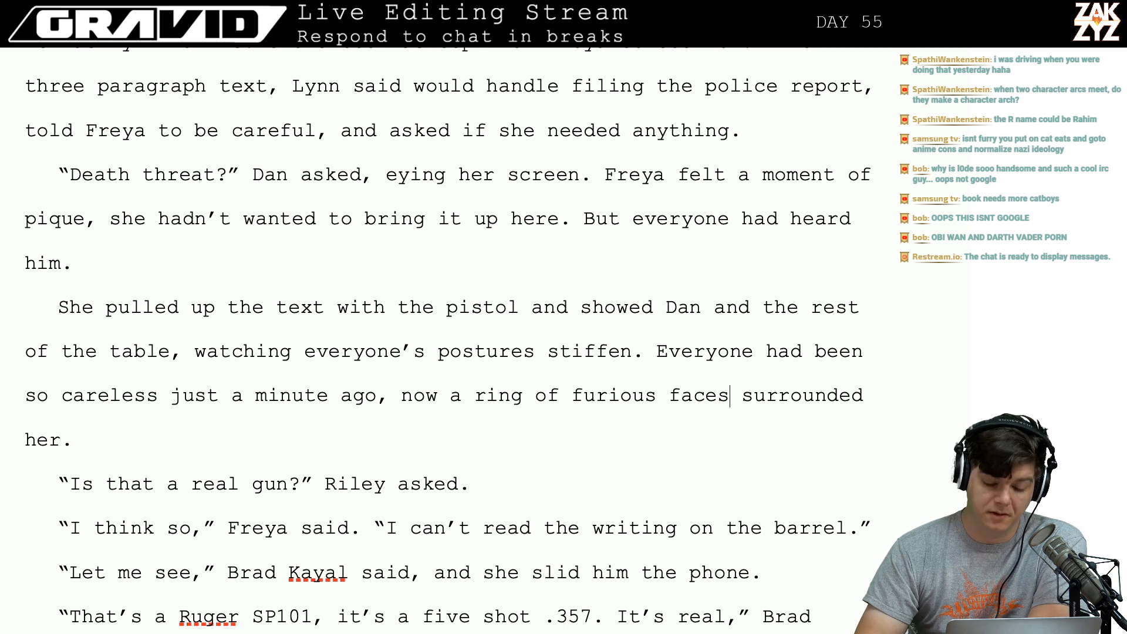
{"action": "key", "text": "Right"}
{"action": "key", "text": "Right"}
{"action": "key", "text": "Right"}
{"action": "key", "text": "Right"}
{"action": "key", "text": "Right"}
{"action": "key", "text": "Right"}
{"action": "key", "text": "Right"}
{"action": "key", "text": "Right"}
{"action": "key", "text": "Right"}
{"action": "key", "text": "Right"}
{"action": "key", "text": "Right"}
{"action": "key", "text": "Right"}
{"action": "key", "text": "Right"}
{"action": "key", "text": "Right"}
{"action": "key", "text": "Right"}
{"action": "key", "text": "Right"}
{"action": "key", "text": "Right"}
{"action": "key", "text": "Right"}
{"action": "key", "text": "Right"}
{"action": "key", "text": "Right"}
{"action": "key", "text": "Right"}
{"action": "key", "text": "Right"}
{"action": "key", "text": "Right"}
{"action": "key", "text": "Right"}
{"action": "key", "text": "Right"}
{"action": "key", "text": "Right"}
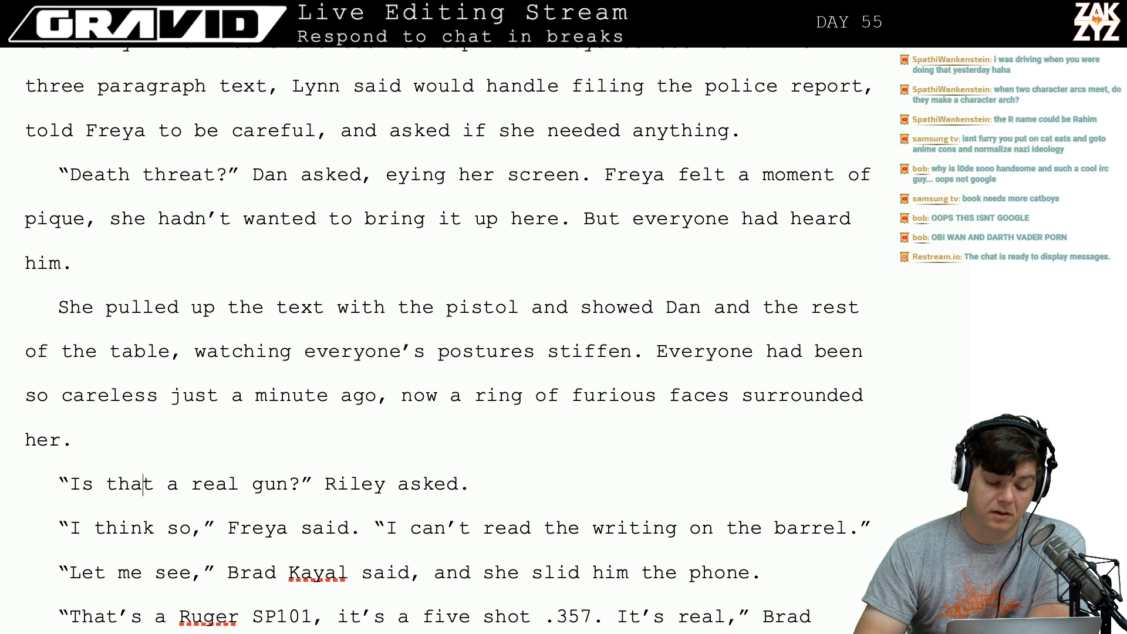
{"action": "key", "text": "Right"}
{"action": "key", "text": "Right"}
{"action": "key", "text": "Up"}
{"action": "key", "text": "Up"}
{"action": "key", "text": "Up"}
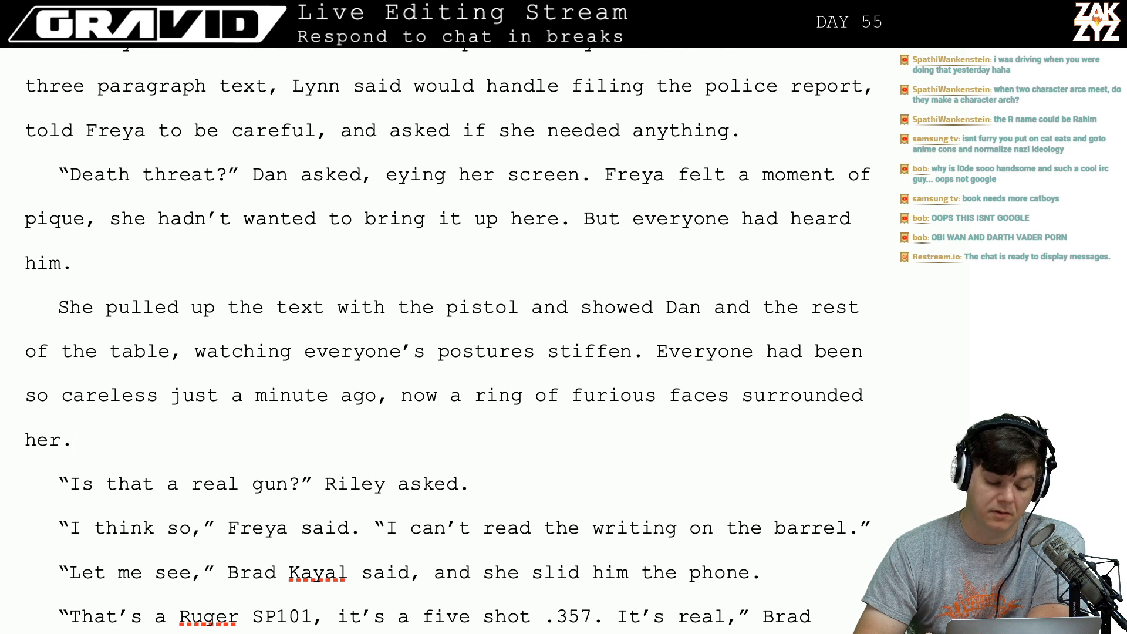
{"action": "key", "text": "Down"}
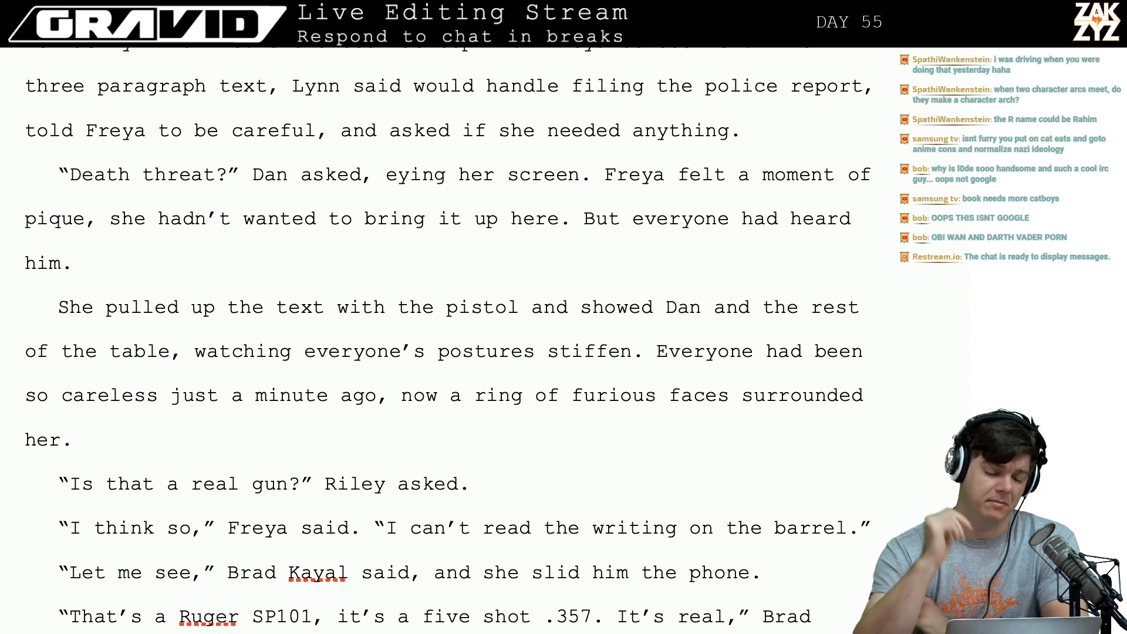
Switch to the browser's Thesaurus.com page and look up synonyms for "goofy" as an alternative to "careless".
{"action": "left_click", "coordinate": [269, 395]}
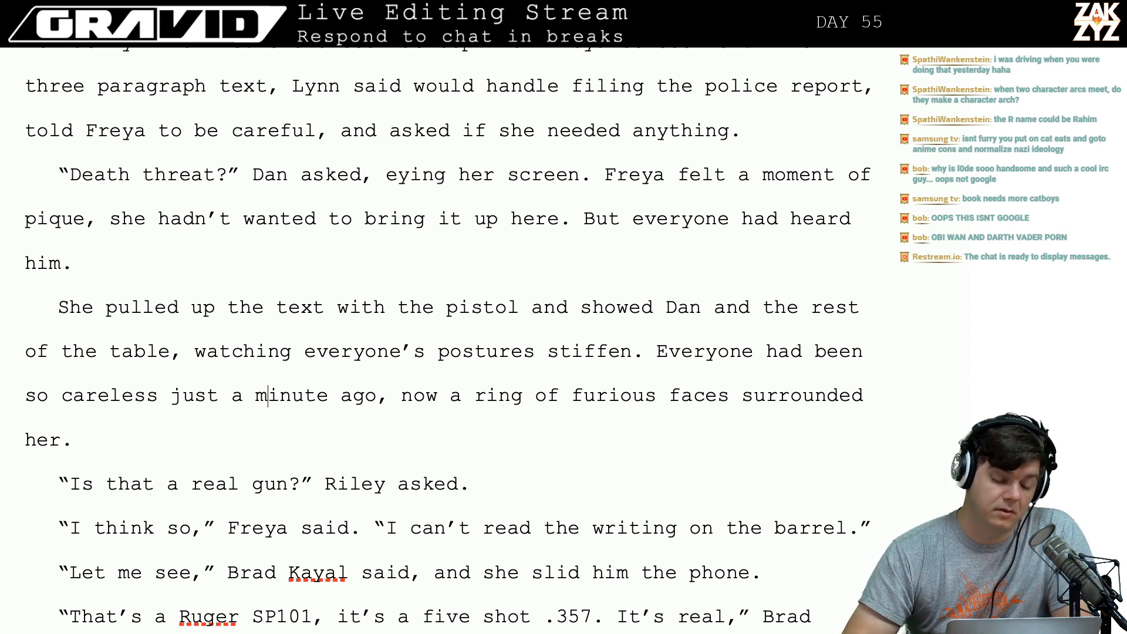
{"action": "key", "text": "Left"}
{"action": "key", "text": "Left"}
{"action": "key", "text": "Left"}
{"action": "key", "text": "super+Tab"}
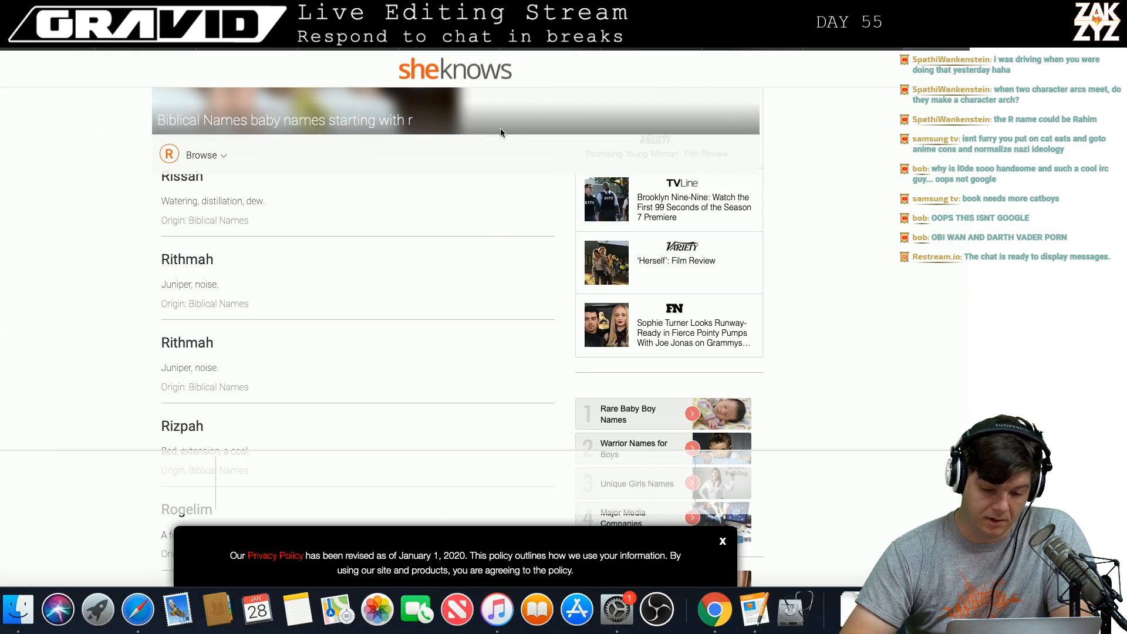
{"action": "scroll", "coordinate": [499, 129], "scroll_direction": "up", "scroll_amount": 7}
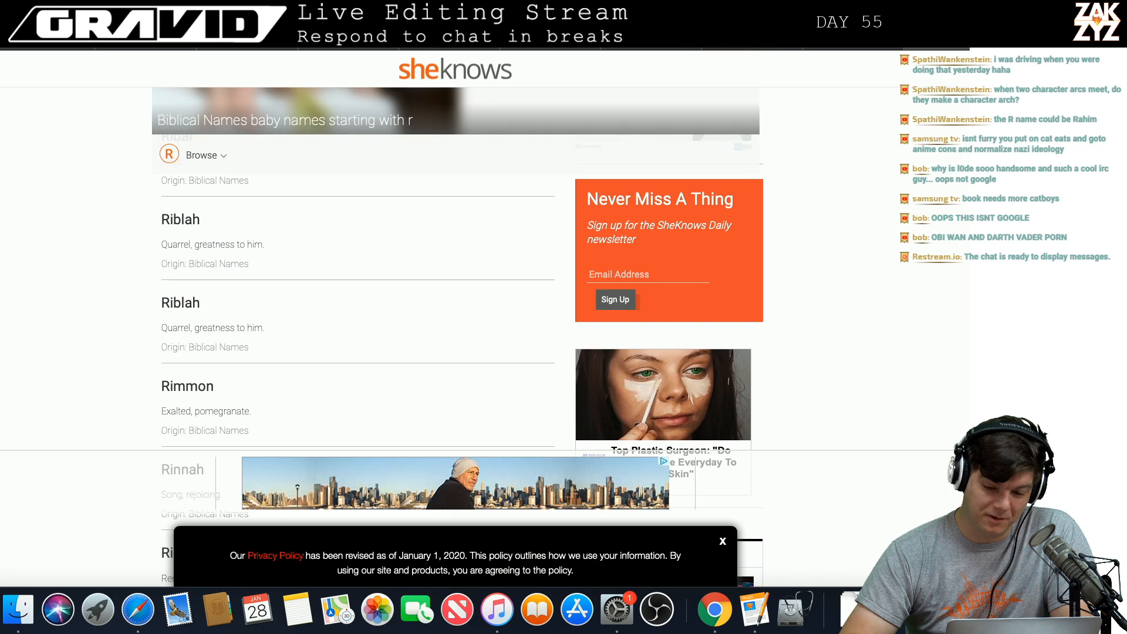
{"action": "key", "text": "ctrl+Tab"}
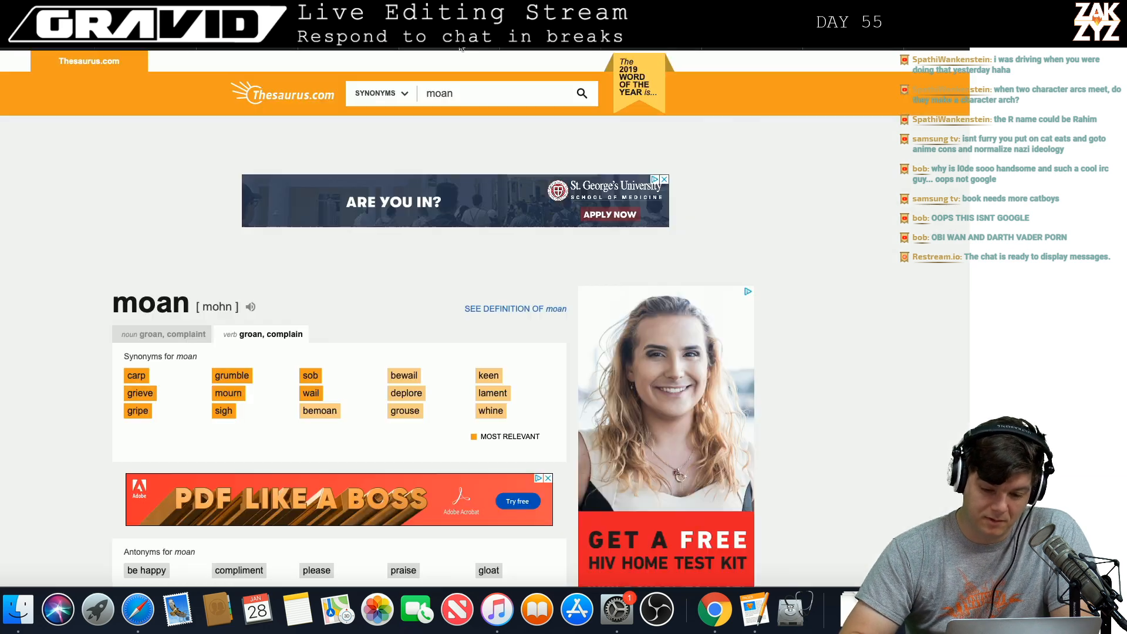
{"action": "double_click", "coordinate": [477, 94]}
{"action": "type", "text": "ca"}
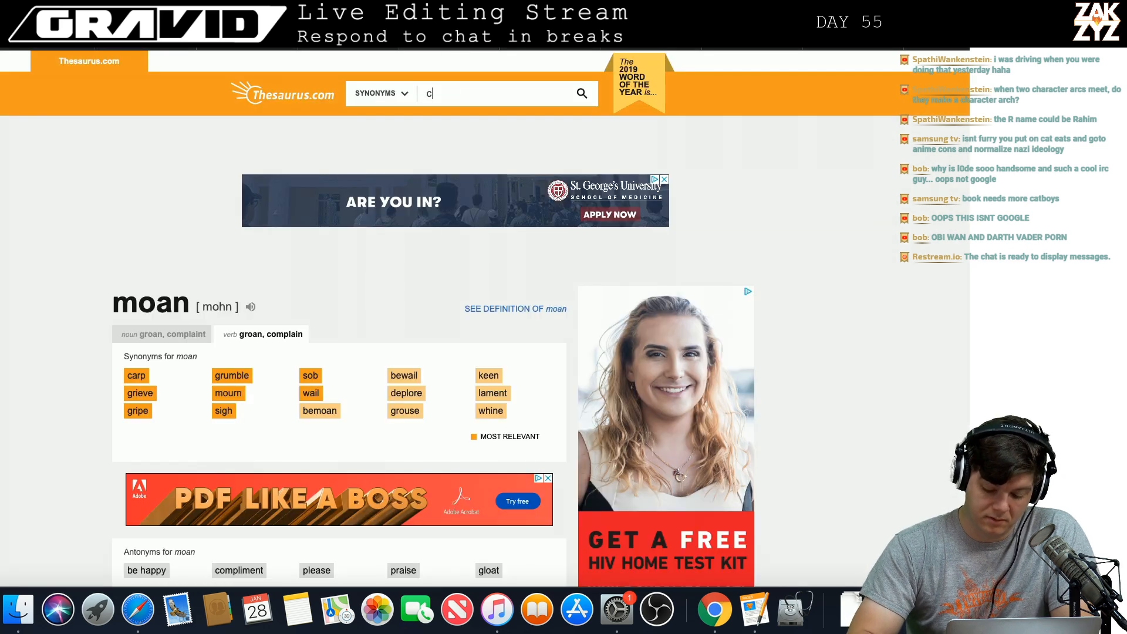
{"action": "key", "text": "BackSpace"}
{"action": "key", "text": "BackSpace"}
{"action": "type", "text": "goofy"}
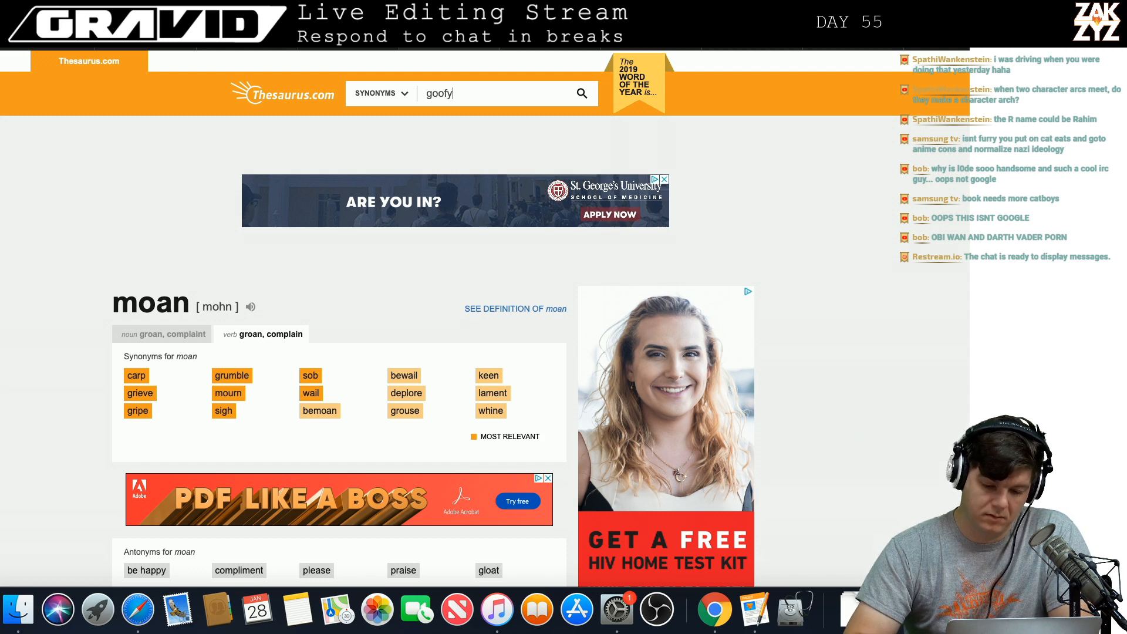
{"action": "key", "text": "Return"}
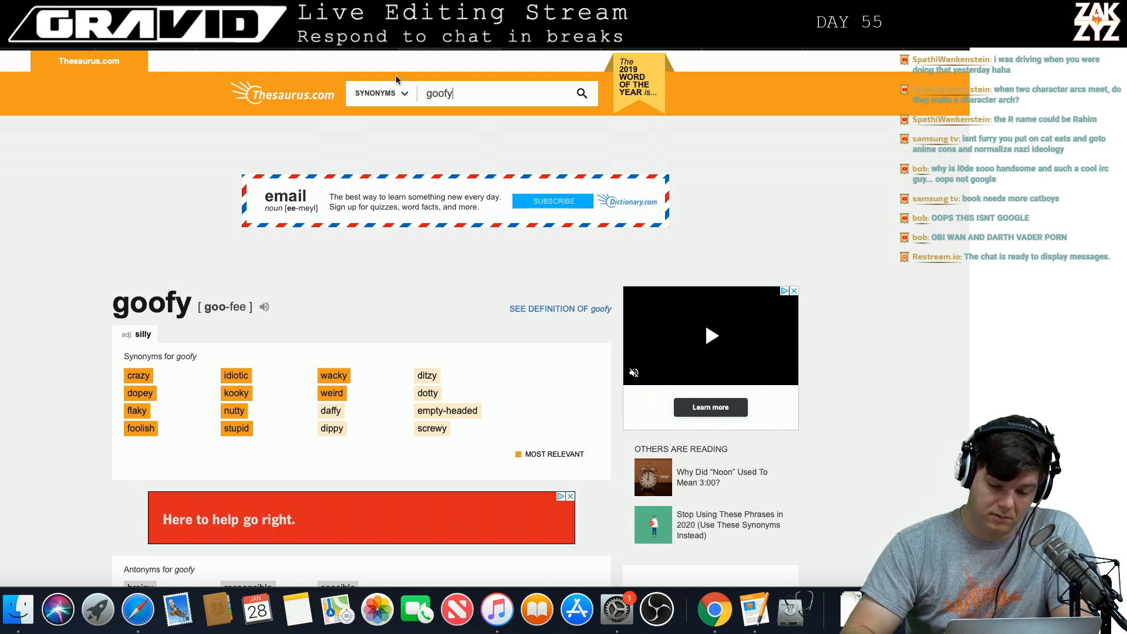
Look up synonyms for "carefree" in the thesaurus.
{"action": "triple_click", "coordinate": [461, 83]}
{"action": "type", "text": "c"}
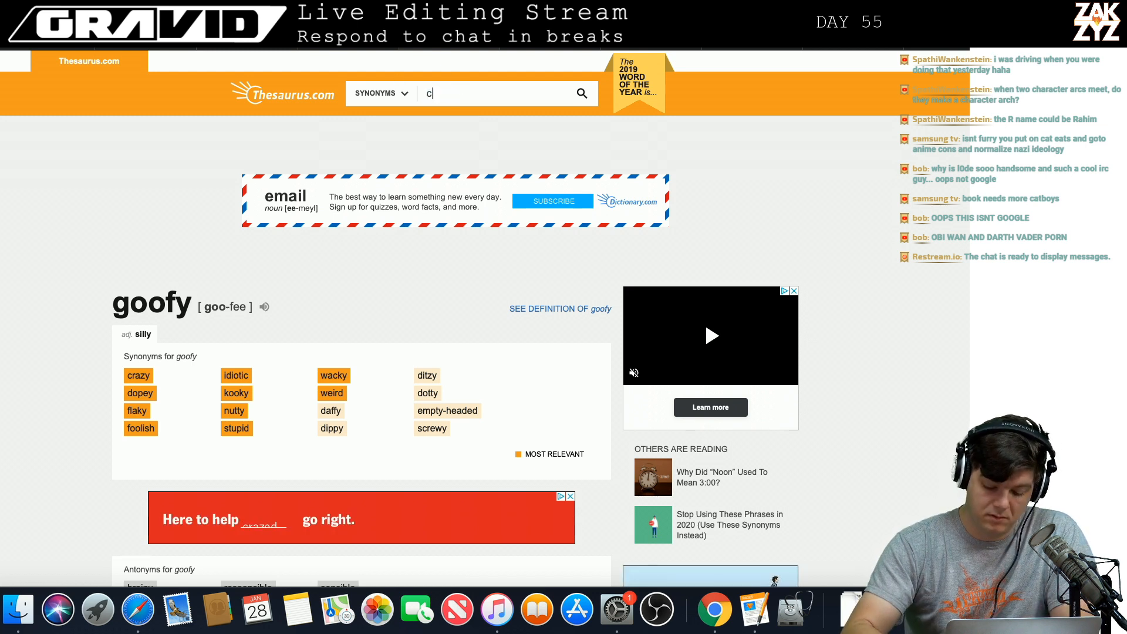
{"action": "type", "text": "arefree"}
{"action": "key", "text": "Return"}
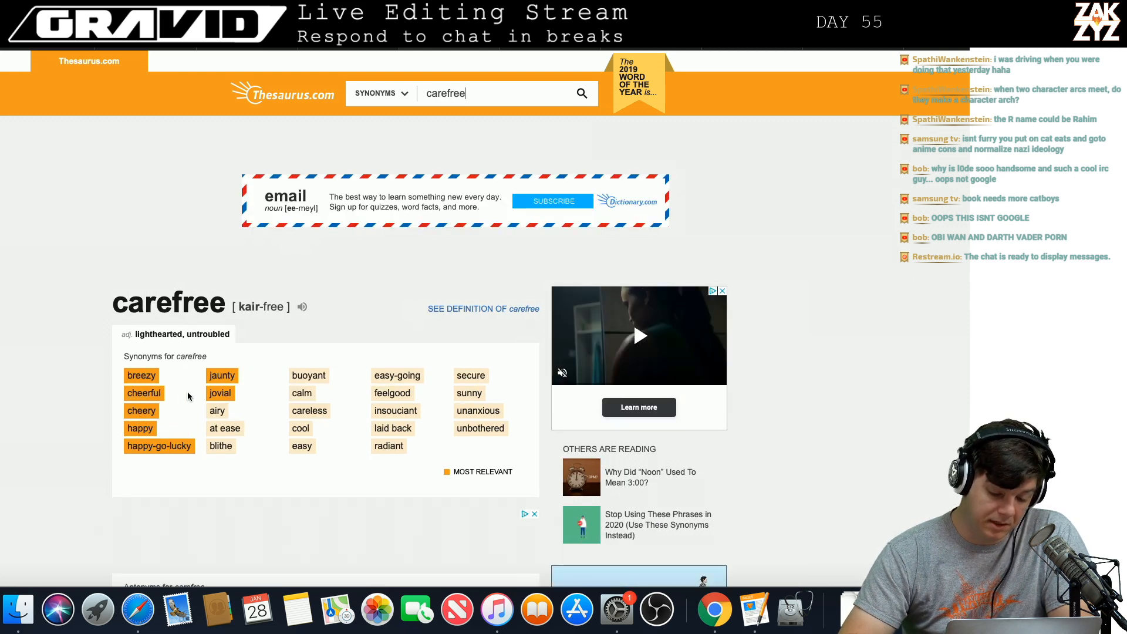
Switch back to the manuscript and replace "careless" with "jovial" in "Everyone had been so careless just a minute ago".
{"action": "key", "text": "super+Tab"}
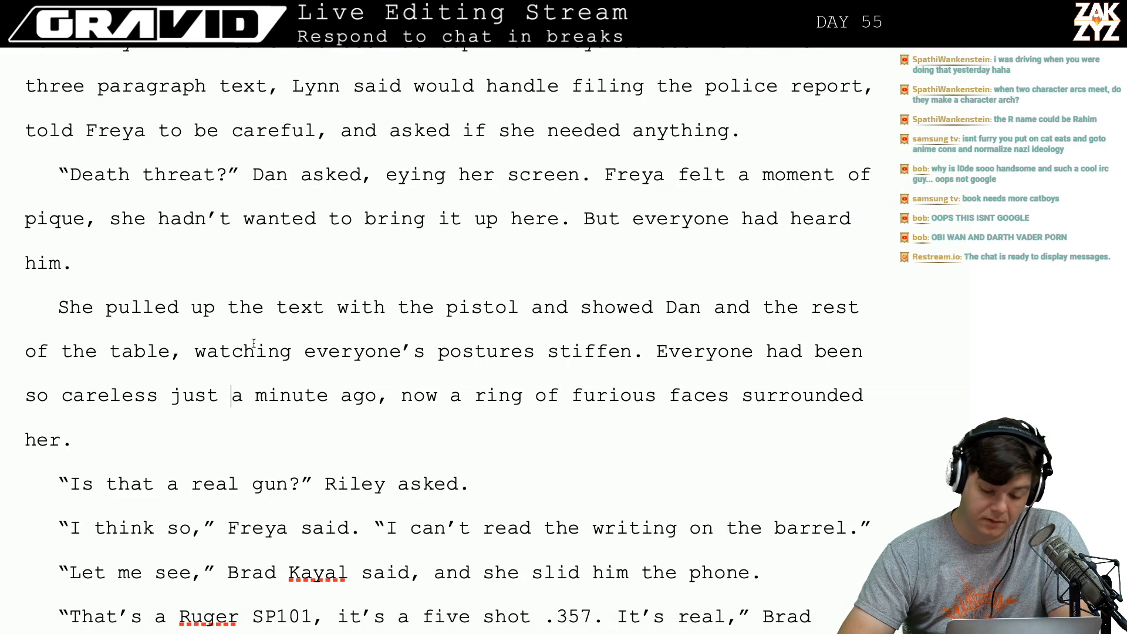
{"action": "key", "text": "Left"}
{"action": "key", "text": "Left"}
{"action": "key", "text": "Left"}
{"action": "key", "text": "Left"}
{"action": "key", "text": "Left"}
{"action": "key", "text": "Left"}
{"action": "key", "text": "Left"}
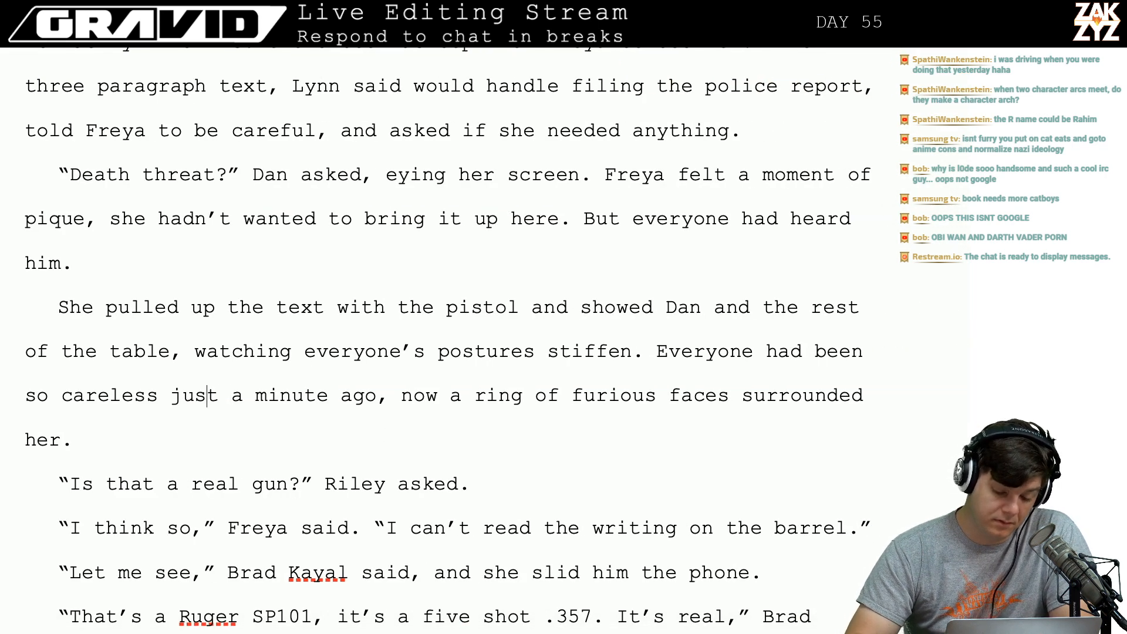
{"action": "key", "text": "BackSpace"}
{"action": "key", "text": "BackSpace"}
{"action": "key", "text": "BackSpace"}
{"action": "key", "text": "BackSpace"}
{"action": "key", "text": "BackSpace"}
{"action": "key", "text": "BackSpace"}
{"action": "key", "text": "BackSpace"}
{"action": "key", "text": "BackSpace"}
{"action": "type", "text": "jovi"}
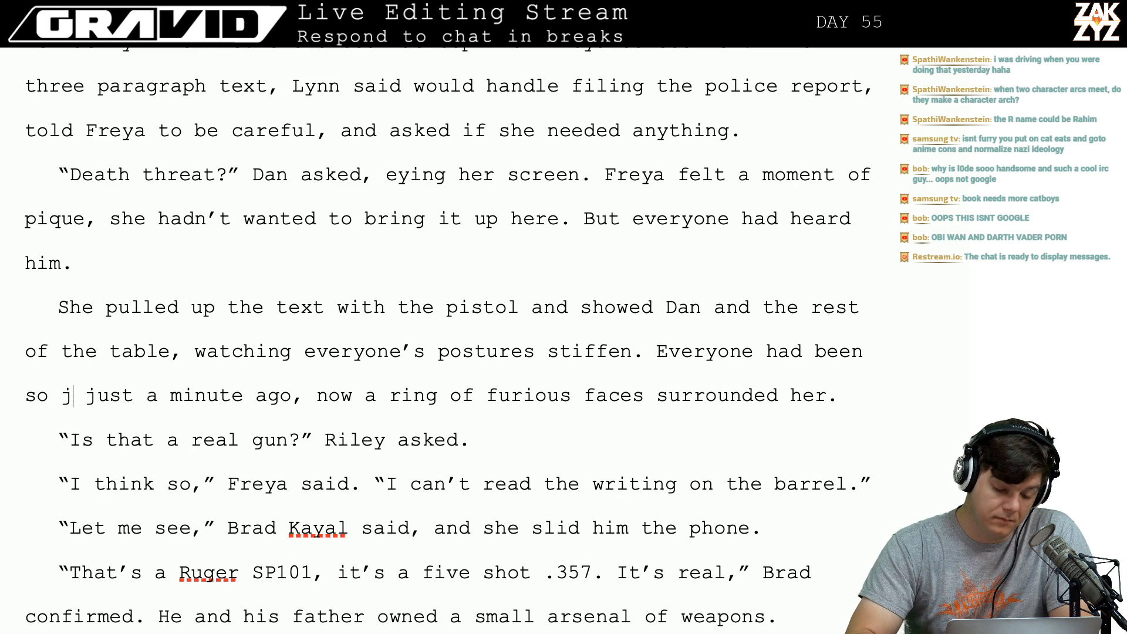
{"action": "type", "text": "al"}
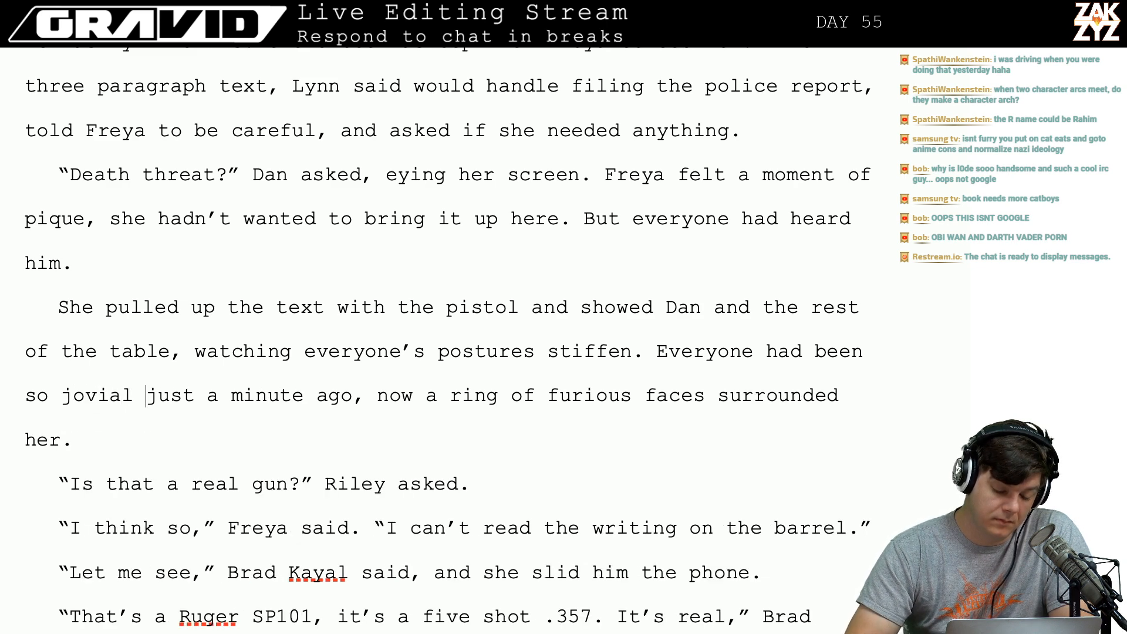
Delete "just" so the phrase reads "so jovial a minute ago".
{"action": "key", "text": "Right"}
{"action": "key", "text": "Right"}
{"action": "key", "text": "Right"}
{"action": "key", "text": "Right"}
{"action": "key", "text": "BackSpace"}
{"action": "key", "text": "BackSpace"}
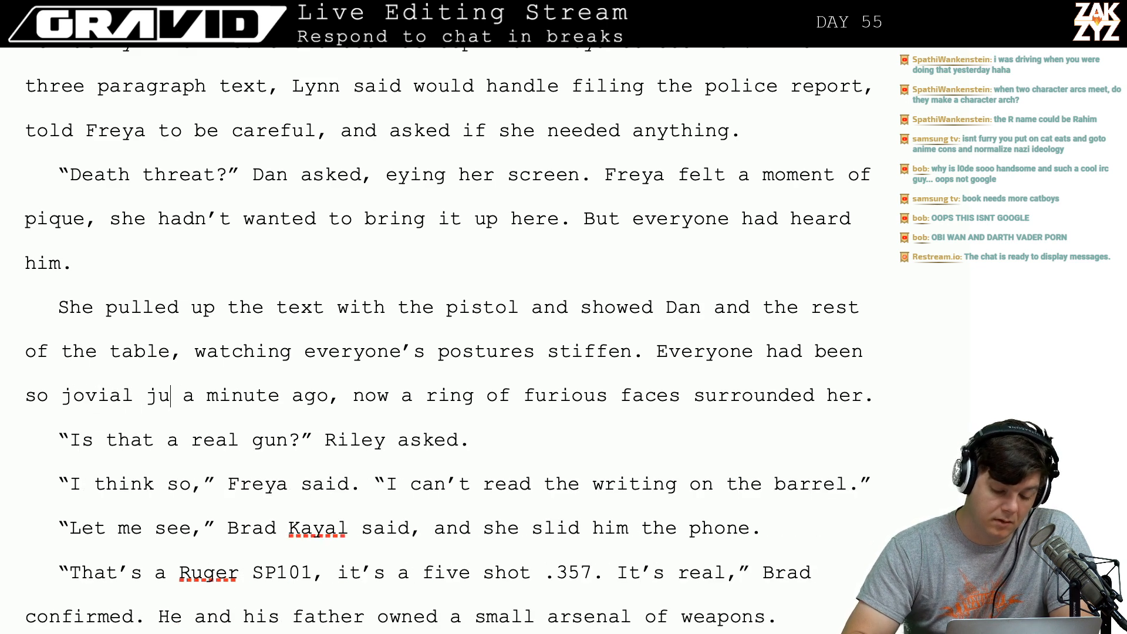
{"action": "key", "text": "BackSpace"}
{"action": "key", "text": "BackSpace"}
{"action": "key", "text": "BackSpace"}
Review the rest of the revised sentence from "a minute ago" through "a ring of furious faces".
{"action": "key", "text": "Right"}
{"action": "key", "text": "Right"}
{"action": "key", "text": "Right"}
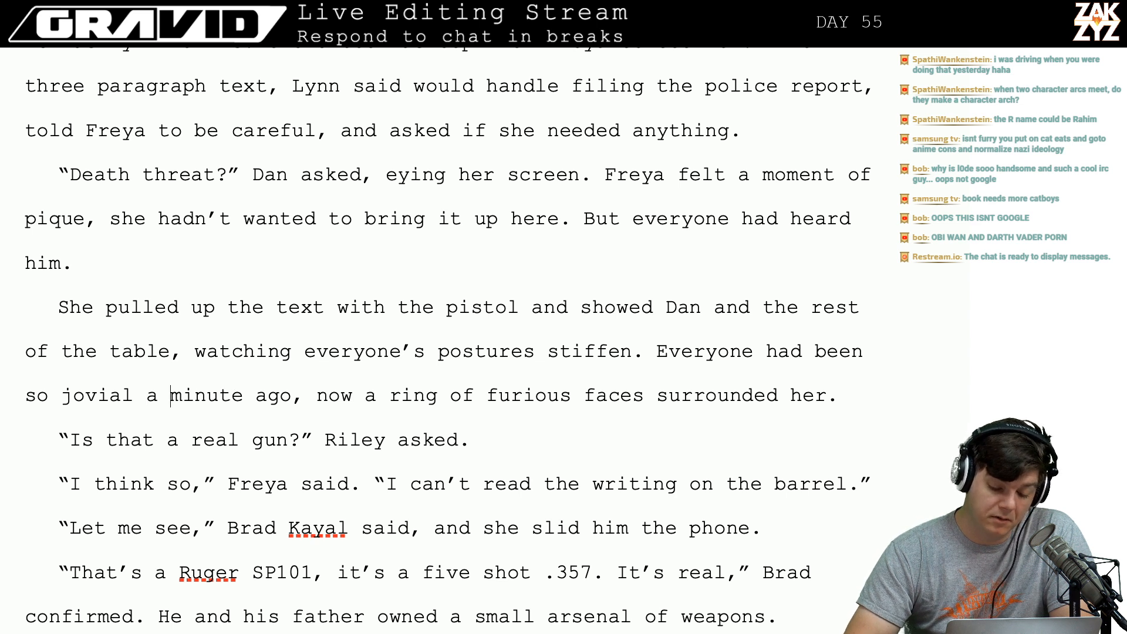
{"action": "key", "text": "Right"}
{"action": "key", "text": "Right"}
{"action": "key", "text": "Right"}
{"action": "key", "text": "Right"}
{"action": "key", "text": "Right"}
{"action": "key", "text": "Right"}
{"action": "key", "text": "Right"}
{"action": "key", "text": "Right"}
{"action": "key", "text": "Right"}
{"action": "key", "text": "Right"}
{"action": "key", "text": "Right"}
{"action": "key", "text": "Right"}
{"action": "key", "text": "Right"}
{"action": "key", "text": "Right"}
{"action": "key", "text": "Right"}
{"action": "key", "text": "Right"}
{"action": "key", "text": "Right"}
{"action": "key", "text": "Right"}
{"action": "key", "text": "Right"}
{"action": "key", "text": "Right"}
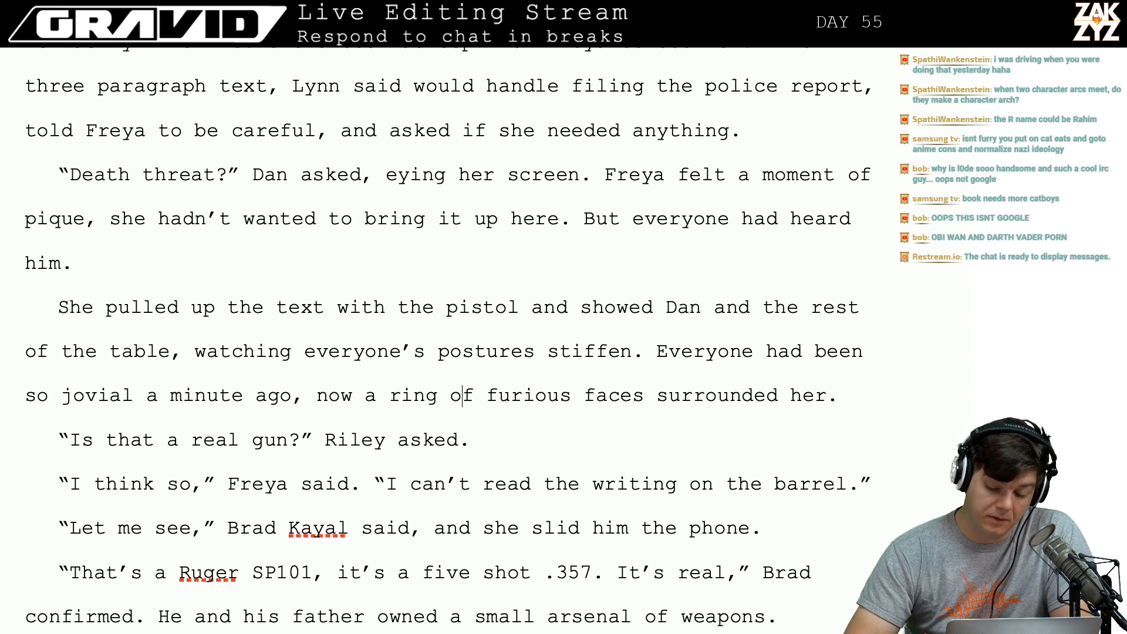
{"action": "key", "text": "Right"}
{"action": "key", "text": "Right"}
{"action": "key", "text": "Right"}
{"action": "key", "text": "Right"}
{"action": "key", "text": "Right"}
{"action": "key", "text": "Right"}
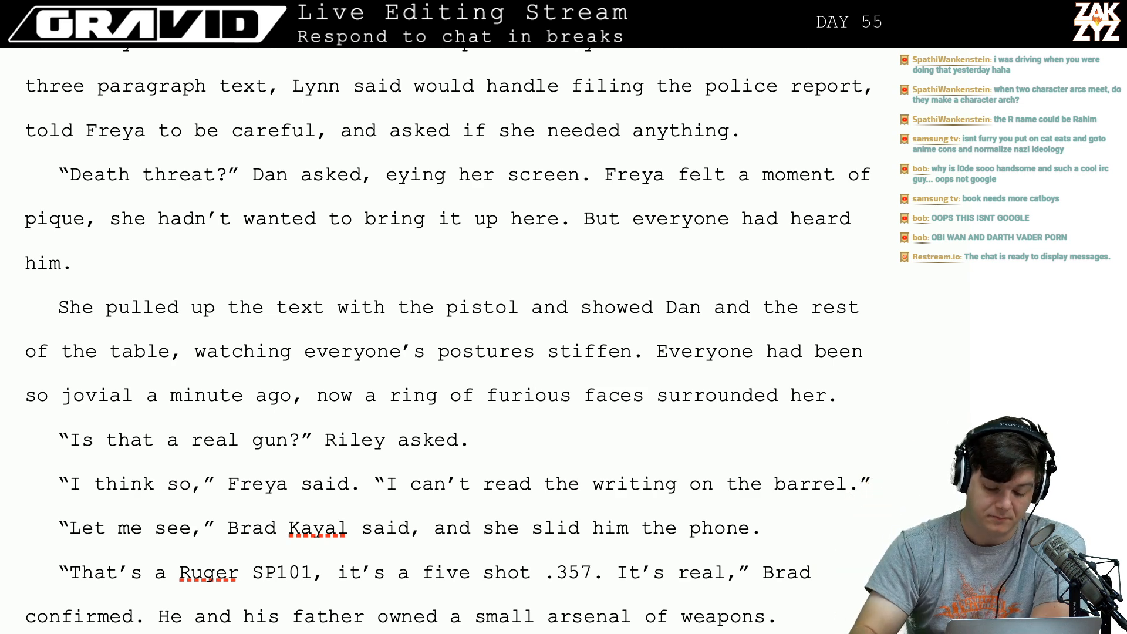
Read through the gun dialogue from Freya's reply to Riley down to Brad's advice to skip town.
{"action": "key", "text": "Down"}
{"action": "key", "text": "Down"}
{"action": "key", "text": "Down"}
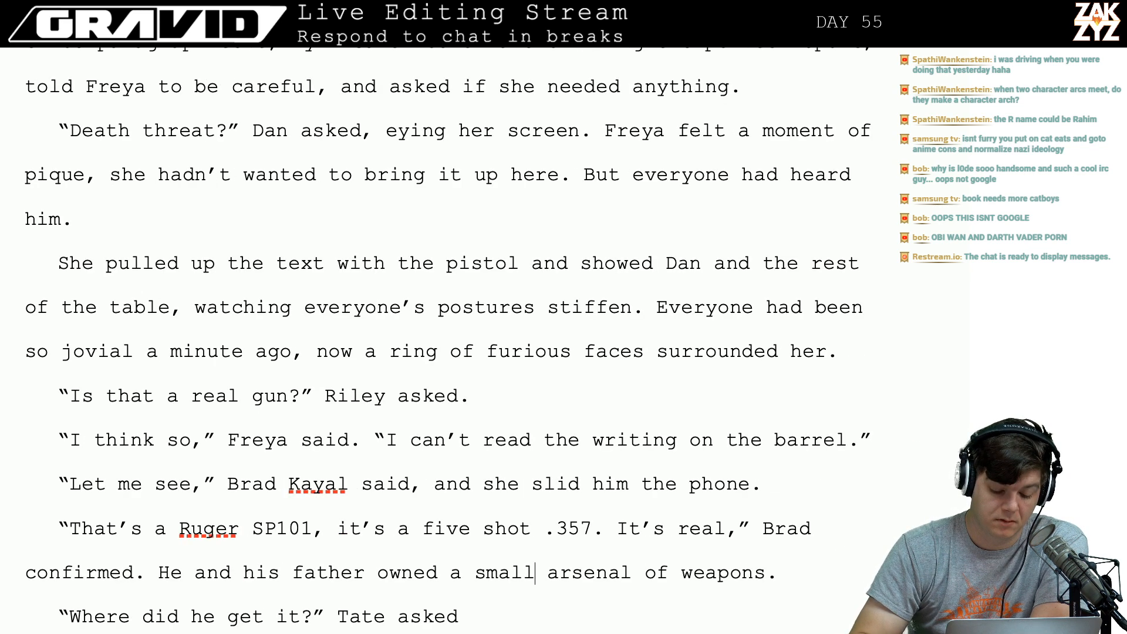
{"action": "key", "text": "Up"}
{"action": "key", "text": "Up"}
{"action": "key", "text": "Up"}
{"action": "key", "text": "Right"}
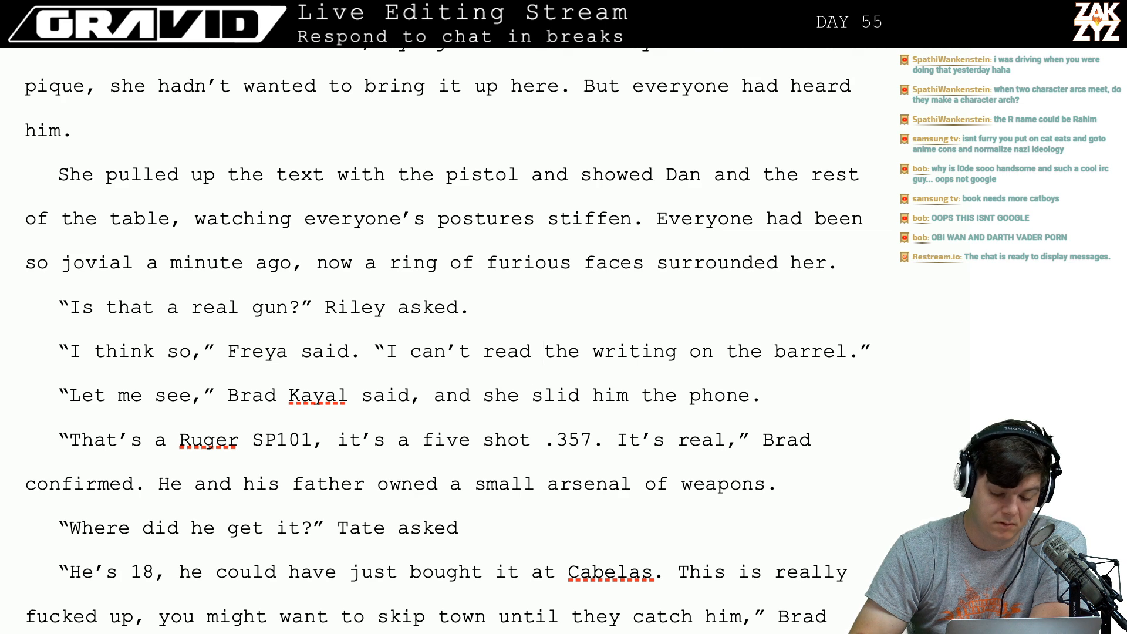
{"action": "key", "text": "Down"}
{"action": "key", "text": "Down"}
{"action": "key", "text": "Up"}
{"action": "key", "text": "Down"}
{"action": "key", "text": "Down"}
{"action": "key", "text": "Down"}
{"action": "key", "text": "Down"}
{"action": "key", "text": "Down"}
{"action": "key", "text": "Down"}
{"action": "key", "text": "Down"}
{"action": "key", "text": "Down"}
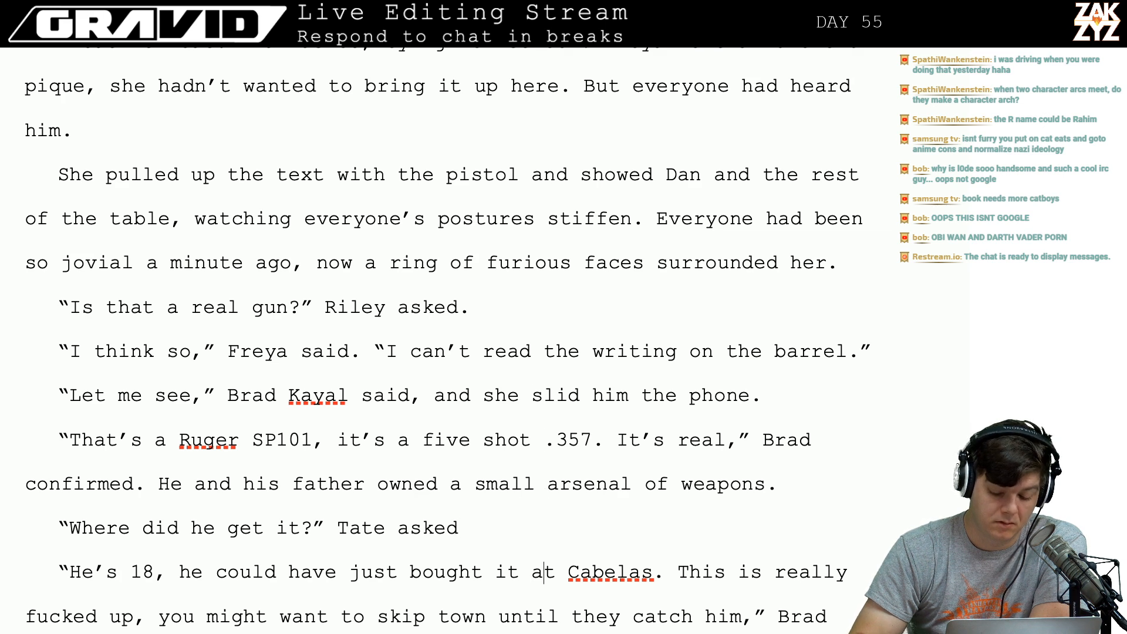
{"action": "key", "text": "Up"}
{"action": "key", "text": "Up"}
{"action": "key", "text": "Up"}
{"action": "key", "text": "Up"}
{"action": "key", "text": "Up"}
{"action": "key", "text": "Up"}
{"action": "key", "text": "Up"}
{"action": "key", "text": "Up"}
{"action": "key", "text": "Up"}
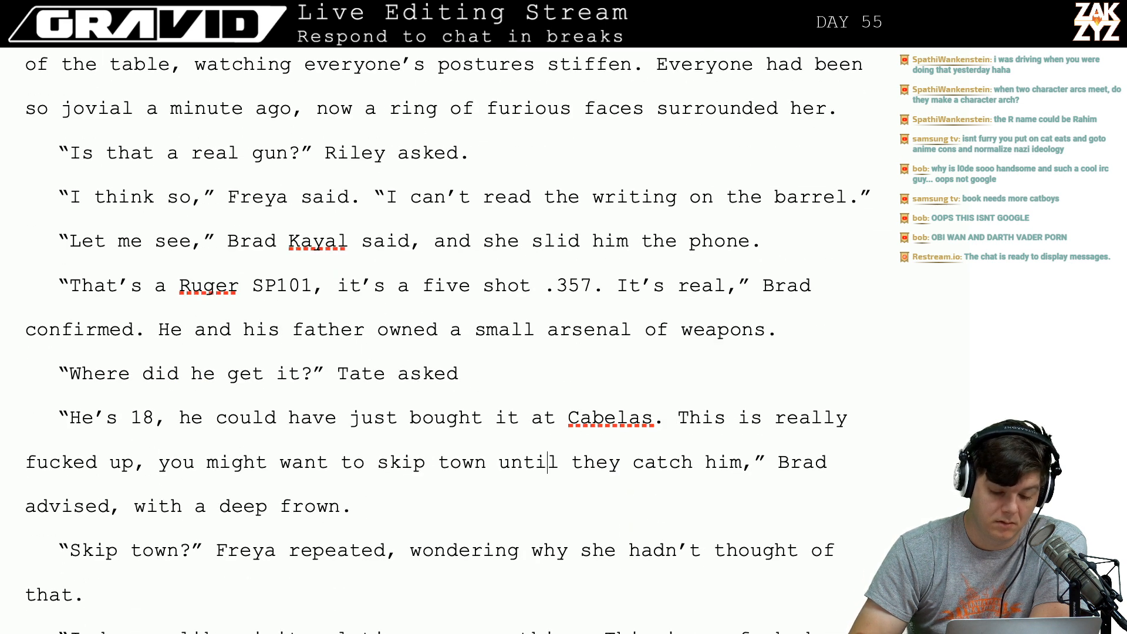
{"action": "key", "text": "Up"}
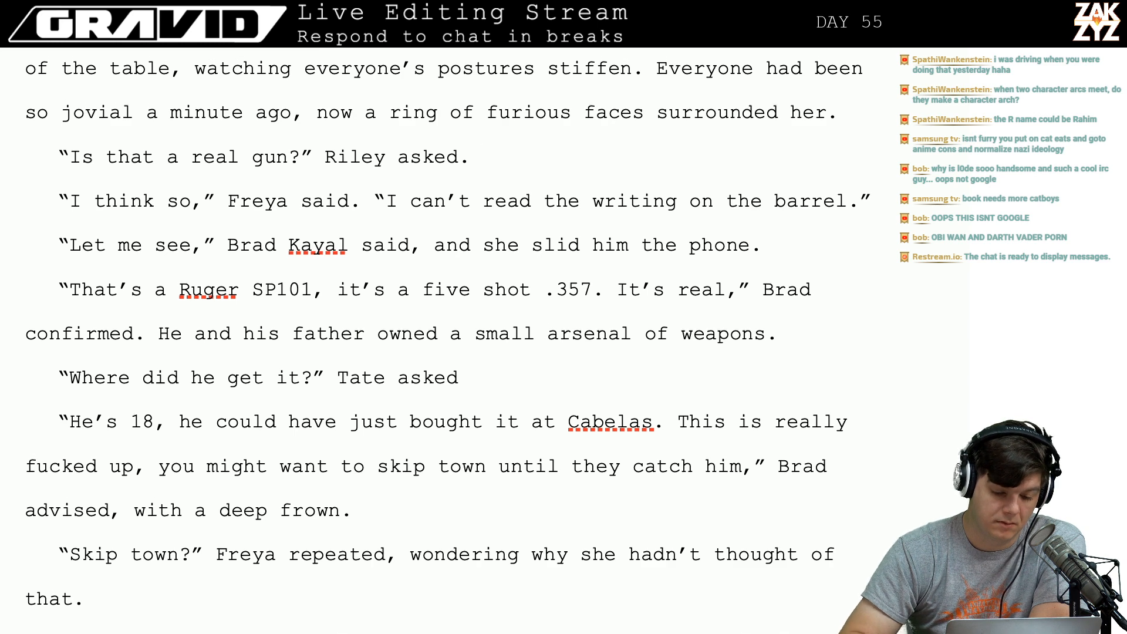
Try to follow "a ring of furious faces surrounded her." with a sentence beginning "Dan looked like he".
{"action": "scroll", "coordinate": [30, 448], "scroll_direction": "up", "scroll_amount": 2}
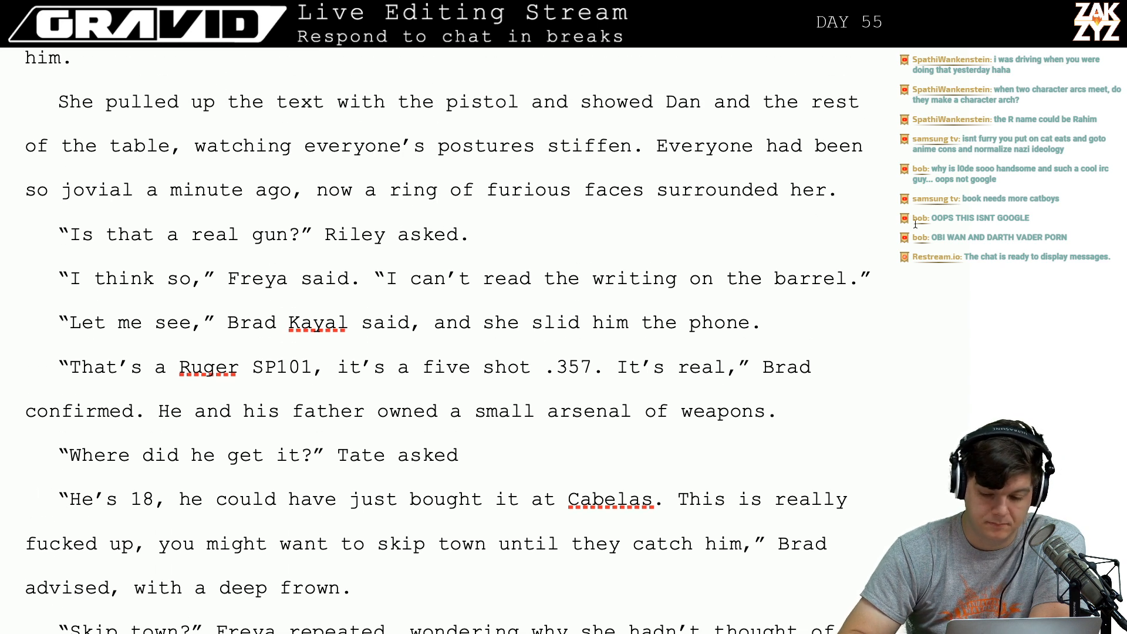
{"action": "left_click", "coordinate": [853, 198]}
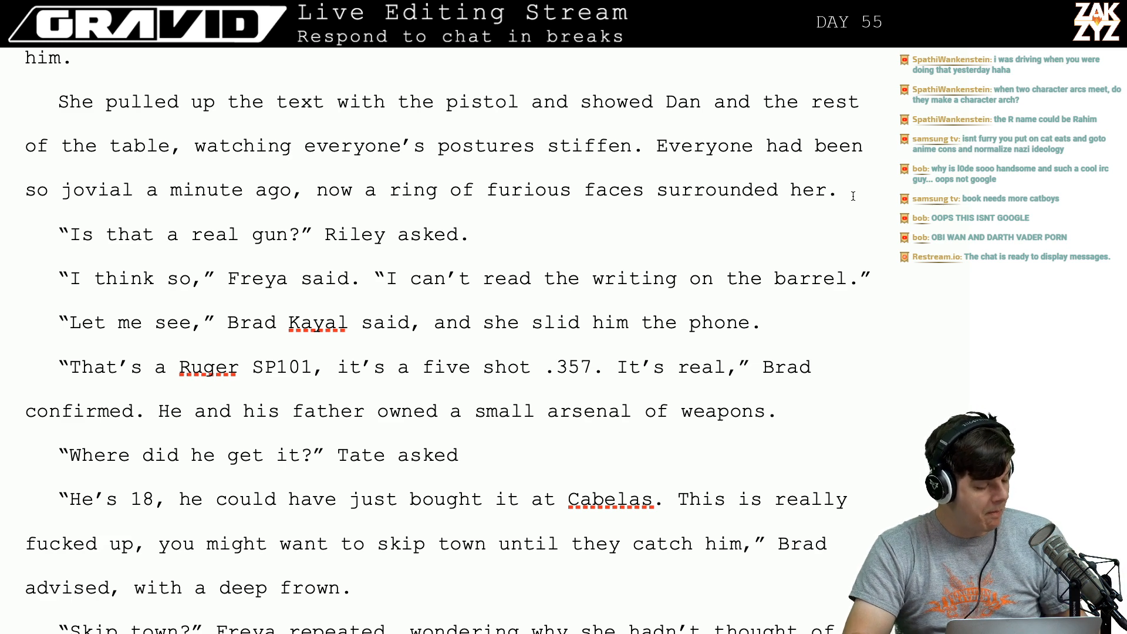
{"action": "type", "text": "Dan look"}
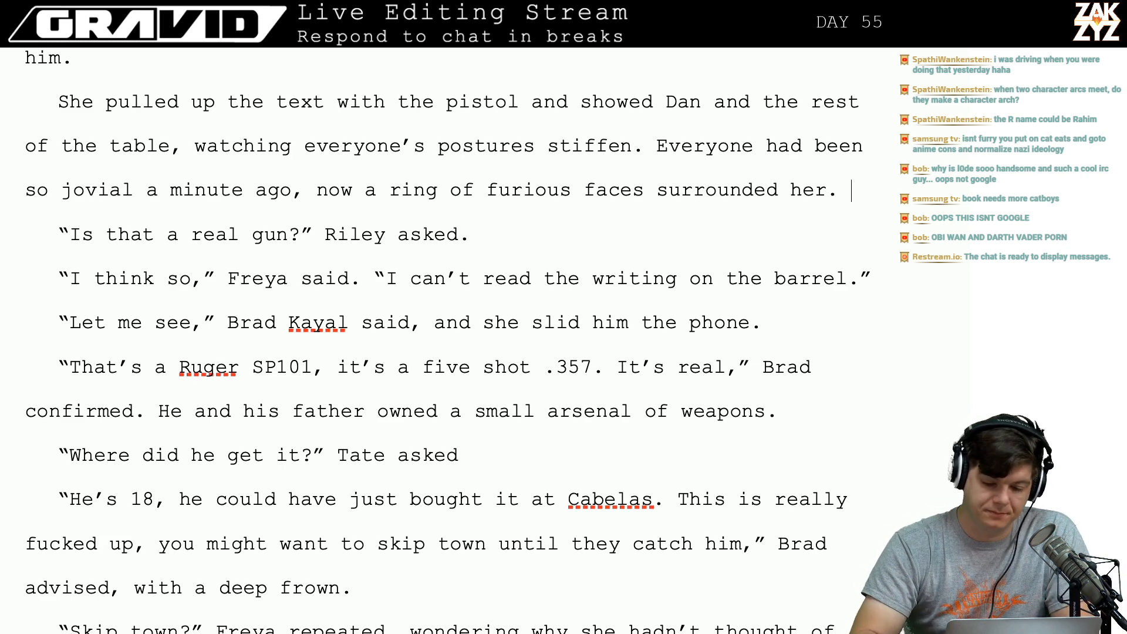
{"action": "type", "text": "ed like he"}
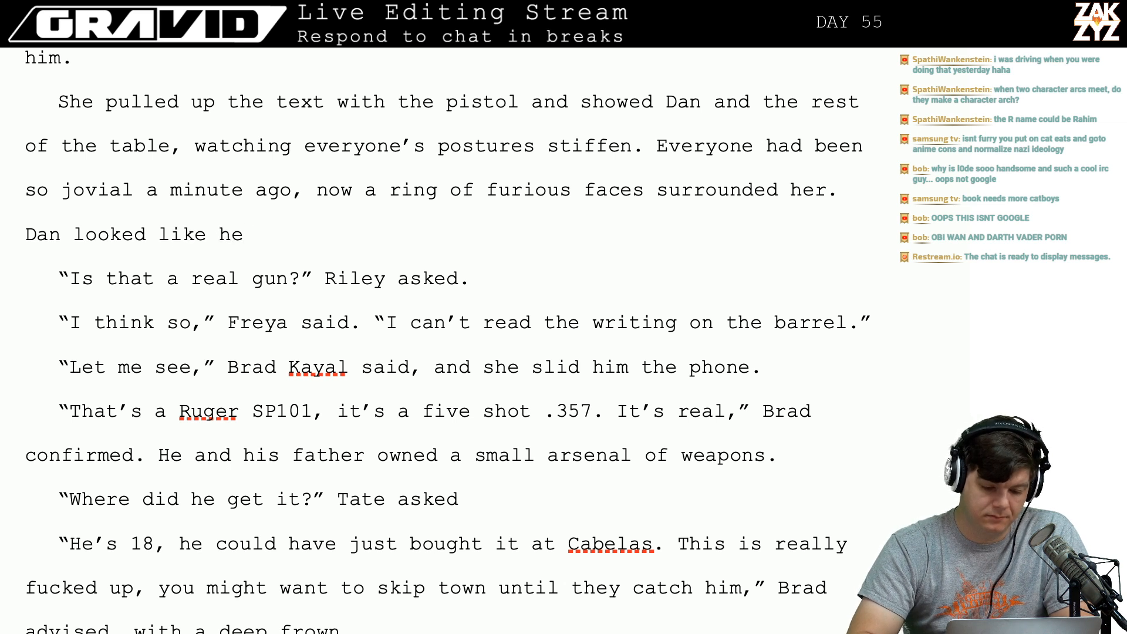
{"action": "key", "text": "BackSpace"}
{"action": "key", "text": "BackSpace"}
{"action": "key", "text": "BackSpace"}
{"action": "key", "text": "BackSpace"}
{"action": "key", "text": "BackSpace"}
{"action": "key", "text": "BackSpace"}
{"action": "key", "text": "BackSpace"}
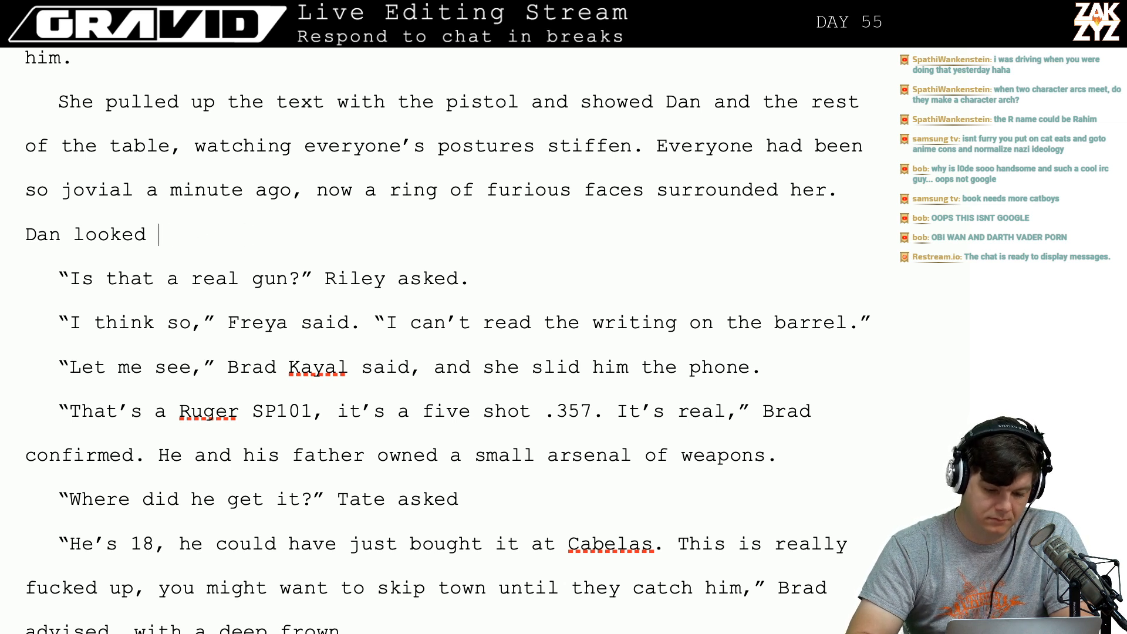
{"action": "key", "text": "BackSpace"}
{"action": "key", "text": "BackSpace"}
{"action": "key", "text": "BackSpace"}
{"action": "key", "text": "BackSpace"}
{"action": "key", "text": "BackSpace"}
{"action": "key", "text": "BackSpace"}
{"action": "key", "text": "BackSpace"}
{"action": "key", "text": "BackSpace"}
{"action": "key", "text": "BackSpace"}
{"action": "key", "text": "BackSpace"}
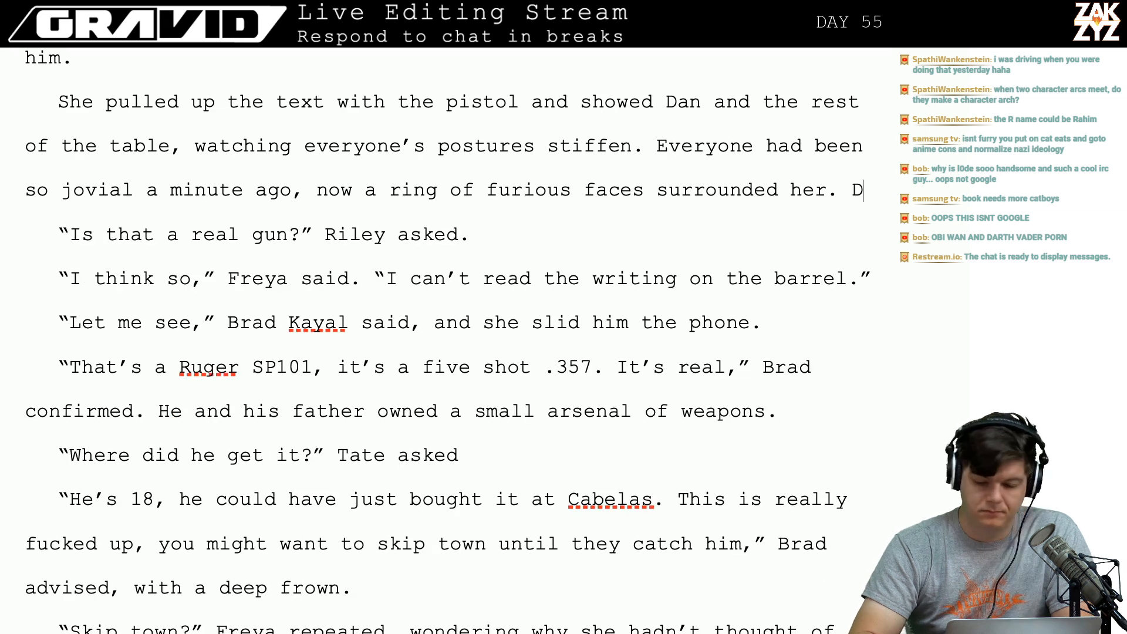
Try the opening "Dan in particular looked" for the sentence after "surrounded her.".
{"action": "type", "text": "an in particu"}
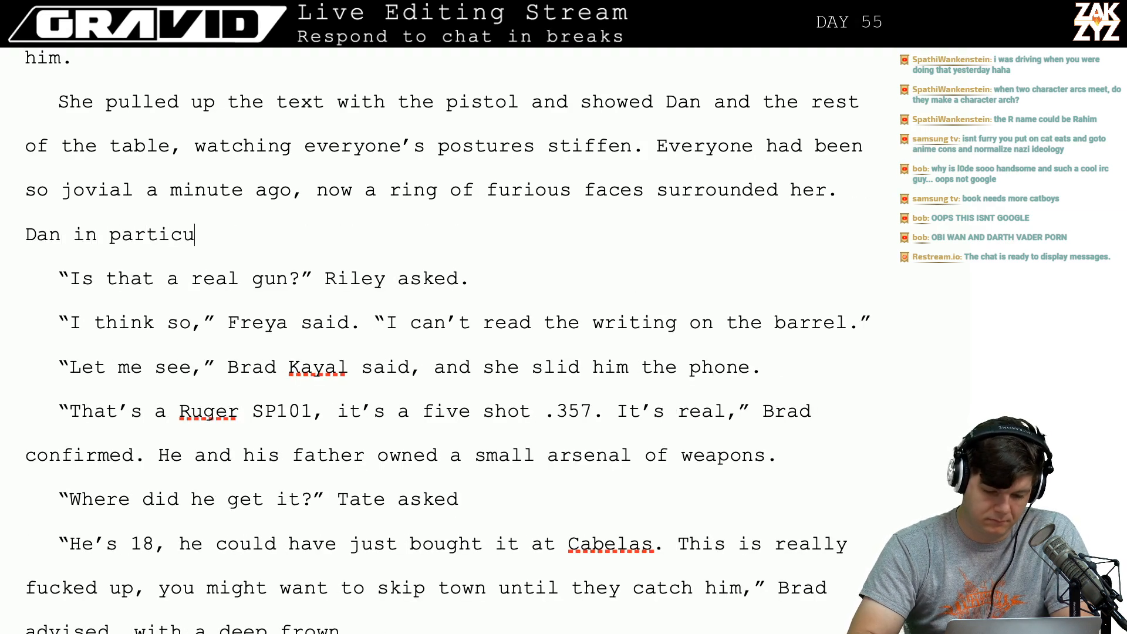
{"action": "type", "text": "lar looked"}
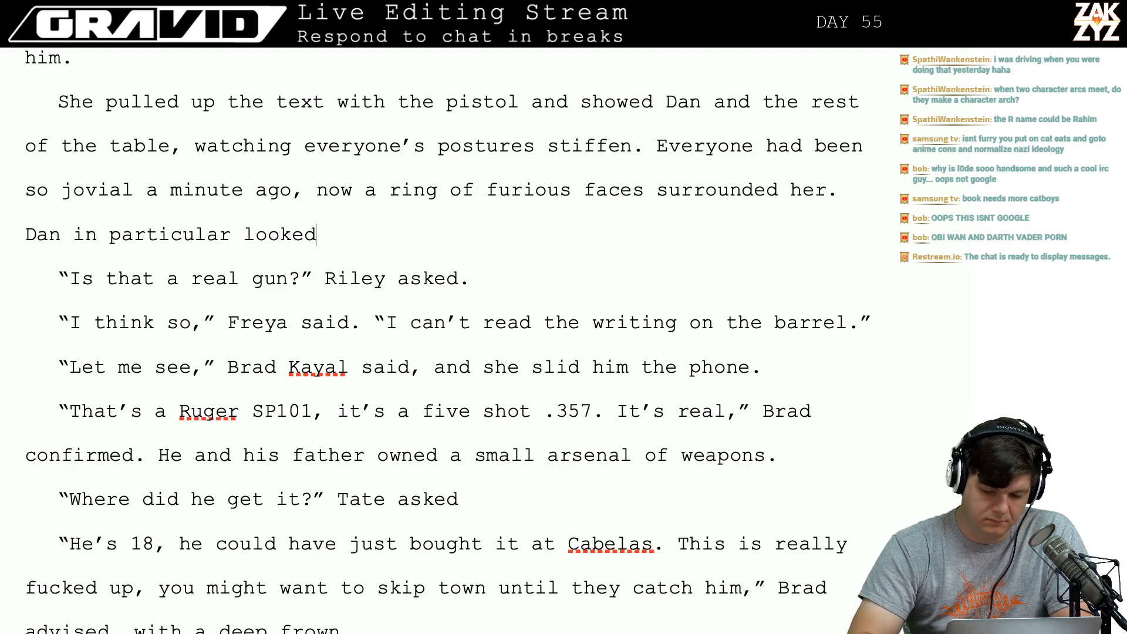
{"action": "key", "text": "BackSpace"}
{"action": "key", "text": "BackSpace"}
{"action": "key", "text": "BackSpace"}
{"action": "key", "text": "BackSpace"}
{"action": "key", "text": "BackSpace"}
{"action": "key", "text": "BackSpace"}
{"action": "key", "text": "BackSpace"}
{"action": "key", "text": "BackSpace"}
{"action": "key", "text": "BackSpace"}
{"action": "key", "text": "BackSpace"}
{"action": "key", "text": "BackSpace"}
{"action": "key", "text": "BackSpace"}
{"action": "key", "text": "BackSpace"}
{"action": "key", "text": "BackSpace"}
{"action": "key", "text": "BackSpace"}
{"action": "key", "text": "BackSpace"}
{"action": "key", "text": "BackSpace"}
{"action": "key", "text": "BackSpace"}
{"action": "key", "text": "BackSpace"}
{"action": "key", "text": "BackSpace"}
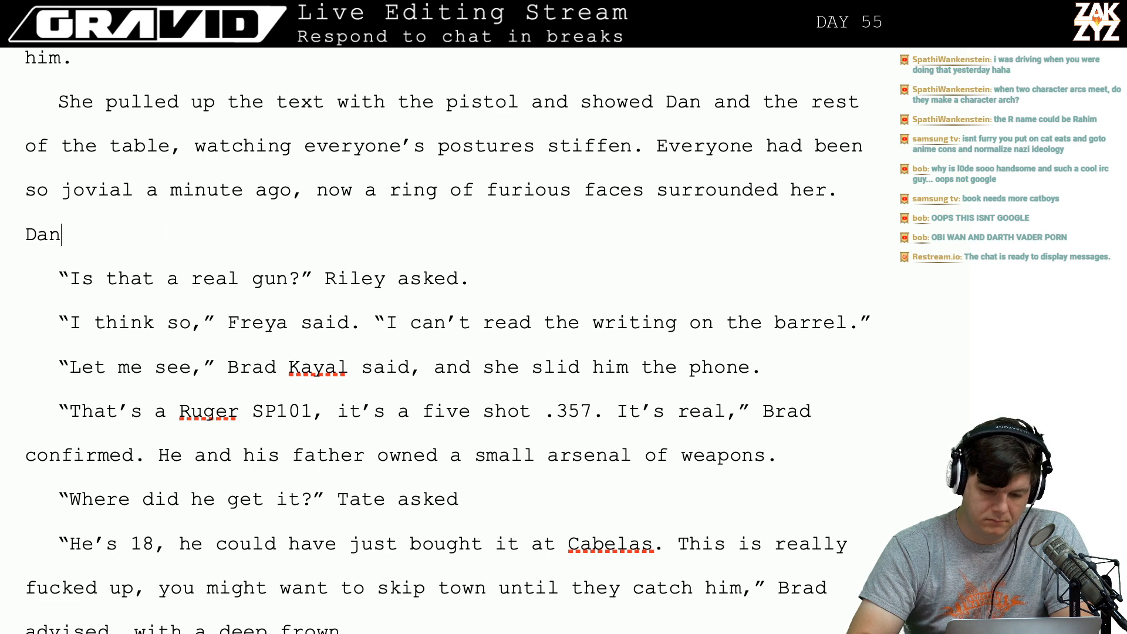
{"action": "key", "text": "BackSpace"}
{"action": "key", "text": "BackSpace"}
{"action": "key", "text": "BackSpace"}
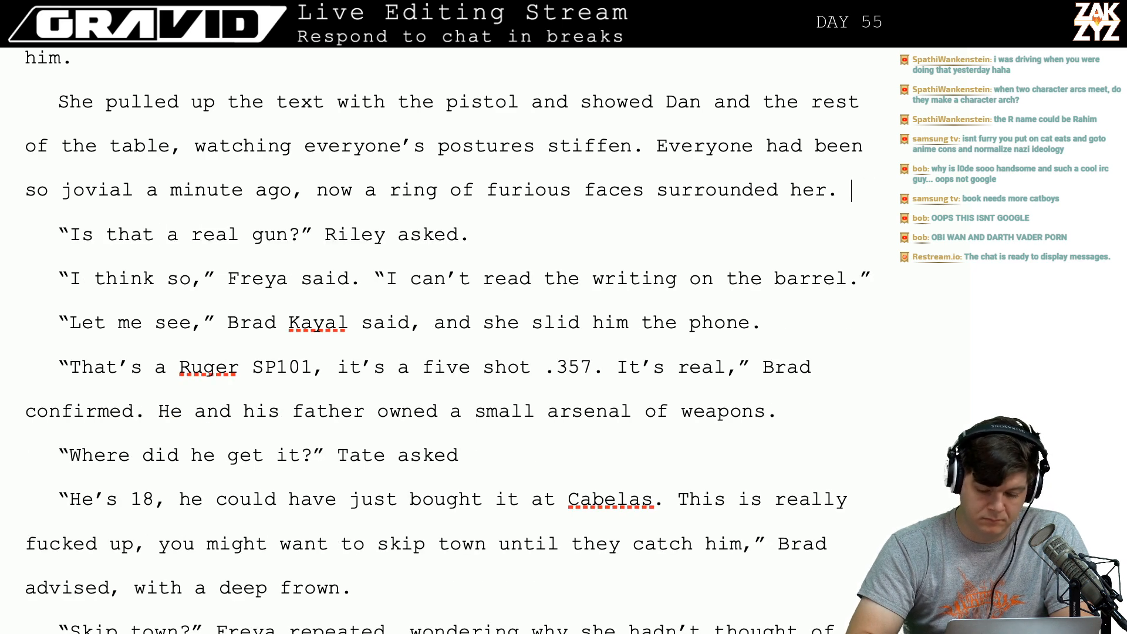
{"action": "type", "text": "Da"}
{"action": "key", "text": "BackSpace"}
{"action": "key", "text": "BackSpace"}
{"action": "key", "text": "BackSpace"}
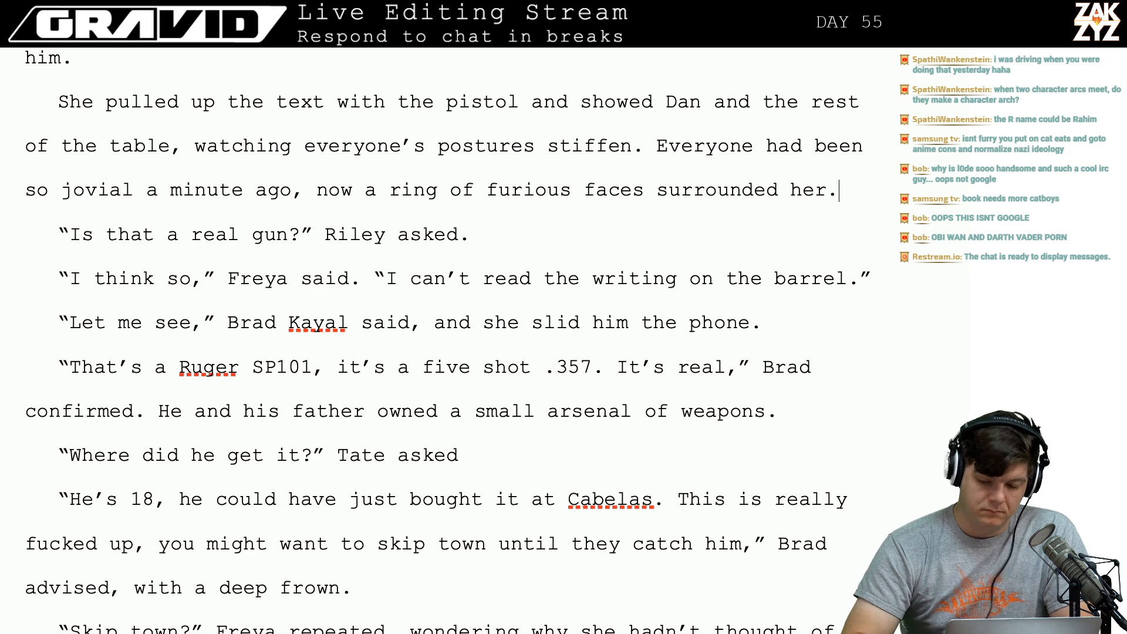
Insert an empty paragraph above Riley's gun question and try a "Dan looked" sentence after "surrounded her.".
{"action": "key", "text": "Return"}
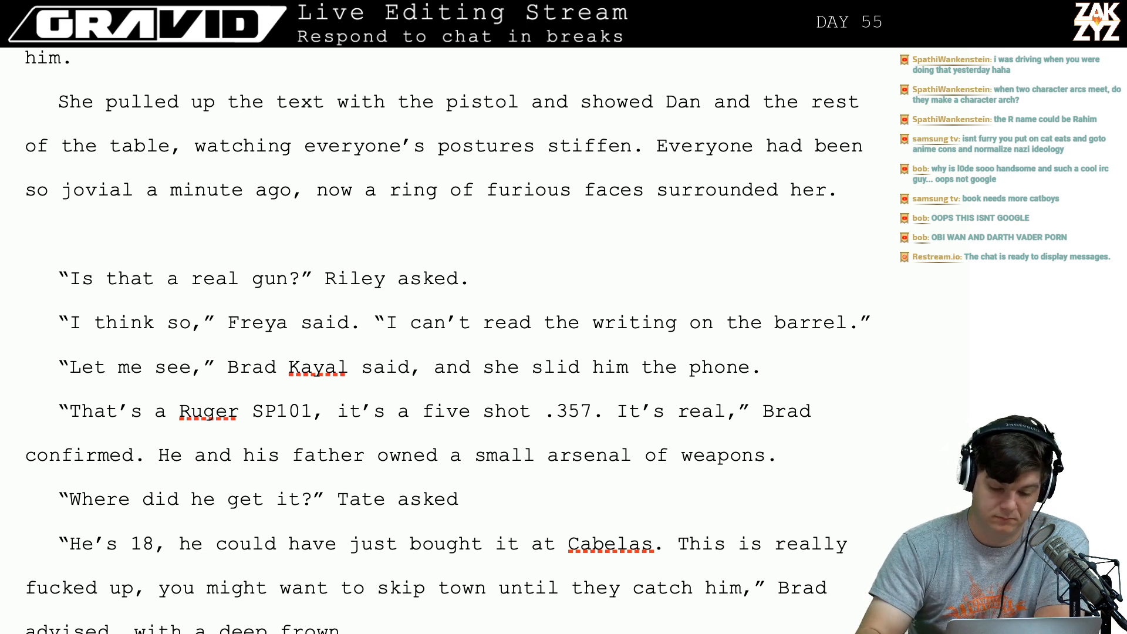
{"action": "key", "text": "Left"}
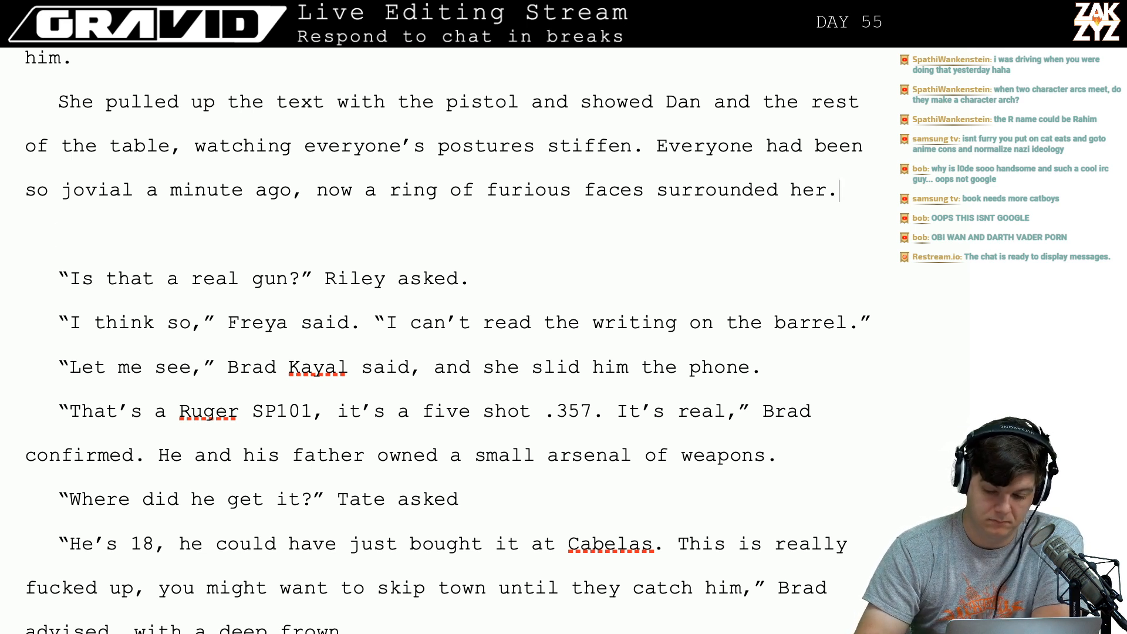
{"action": "key", "text": "Return"}
{"action": "type", "text": "Dan looks d"}
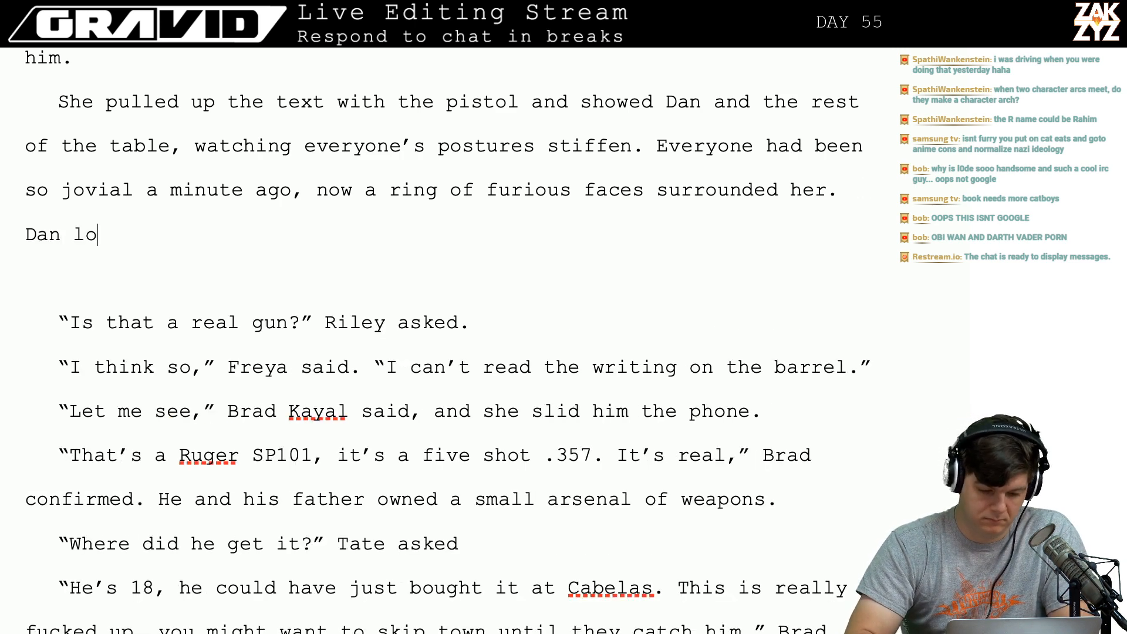
{"action": "key", "text": "BackSpace"}
{"action": "key", "text": "BackSpace"}
{"action": "key", "text": "BackSpace"}
{"action": "type", "text": "ed"}
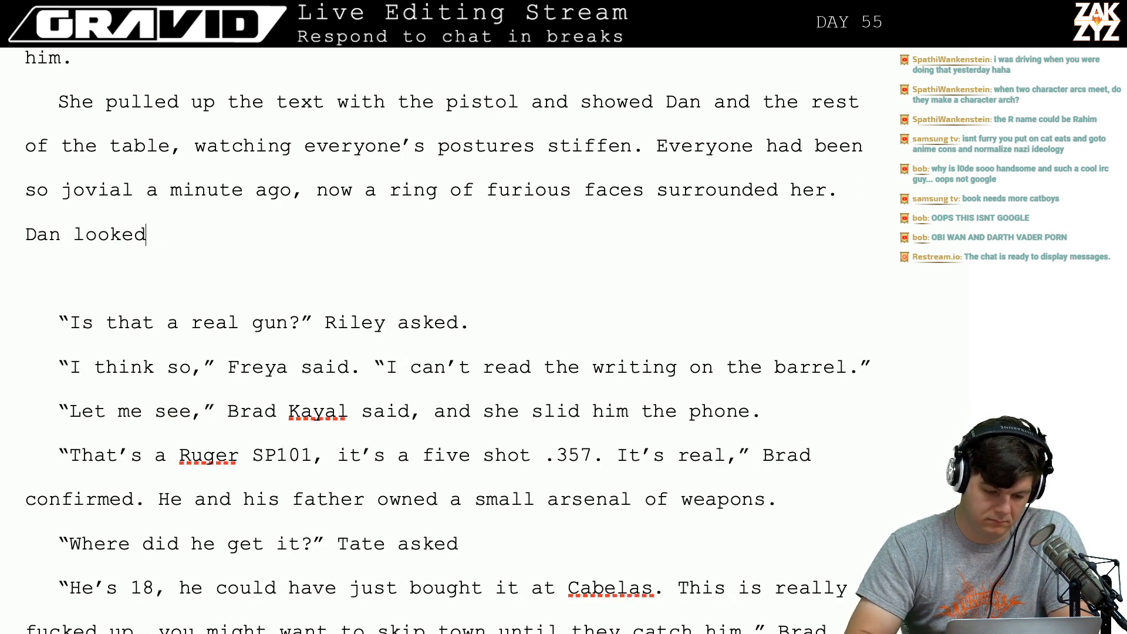
{"action": "key", "text": "BackSpace"}
{"action": "key", "text": "BackSpace"}
{"action": "key", "text": "BackSpace"}
{"action": "key", "text": "BackSpace"}
{"action": "key", "text": "BackSpace"}
{"action": "key", "text": "BackSpace"}
{"action": "key", "text": "BackSpace"}
{"action": "key", "text": "BackSpace"}
{"action": "key", "text": "BackSpace"}
{"action": "key", "text": "BackSpace"}
{"action": "key", "text": "BackSpace"}
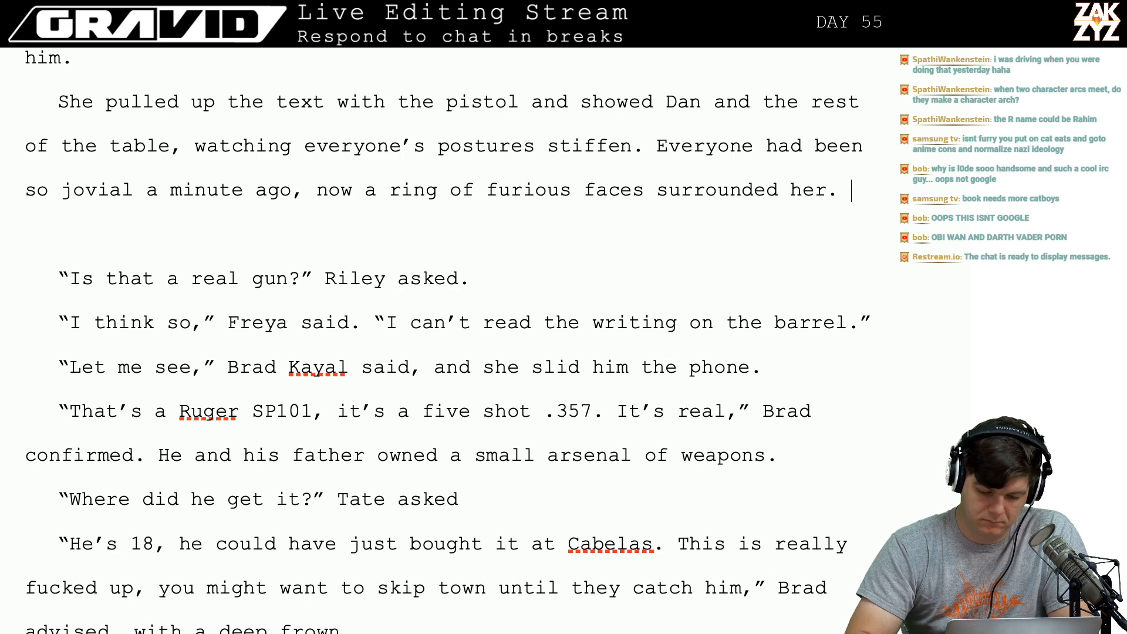
{"action": "key", "text": "Return"}
{"action": "type", "text": "Dan"}
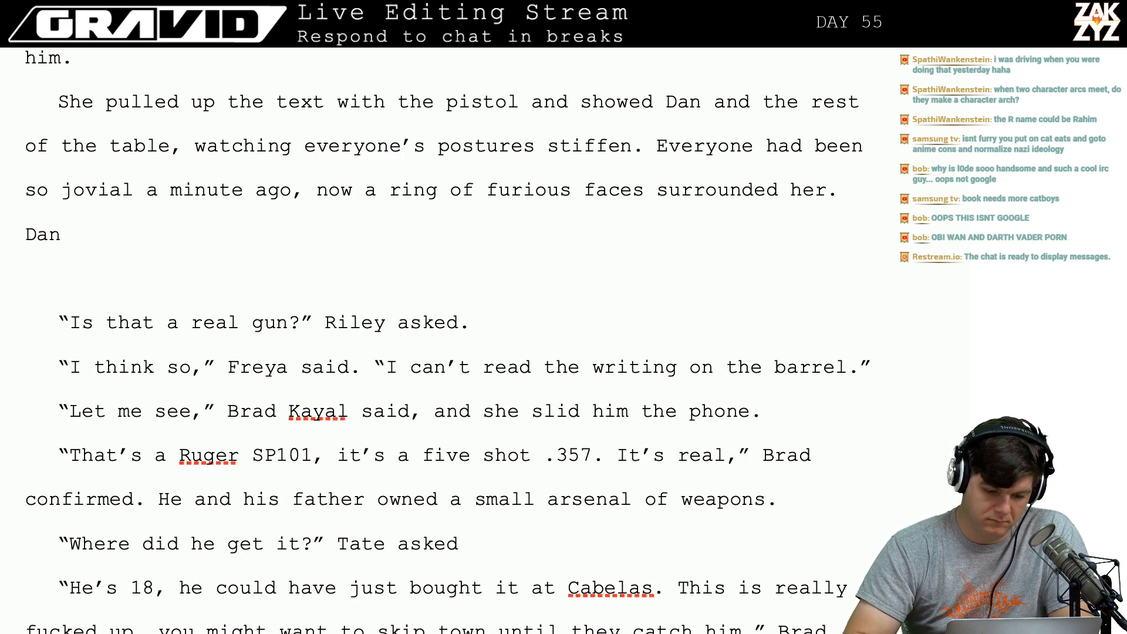
{"action": "key", "text": "BackSpace"}
{"action": "key", "text": "BackSpace"}
{"action": "key", "text": "BackSpace"}
{"action": "key", "text": "BackSpace"}
{"action": "key", "text": "BackSpace"}
Try continuing the paragraph after "surrounded her." with "Dan couldn't speak, but she could see".
{"action": "type", "text": "D"}
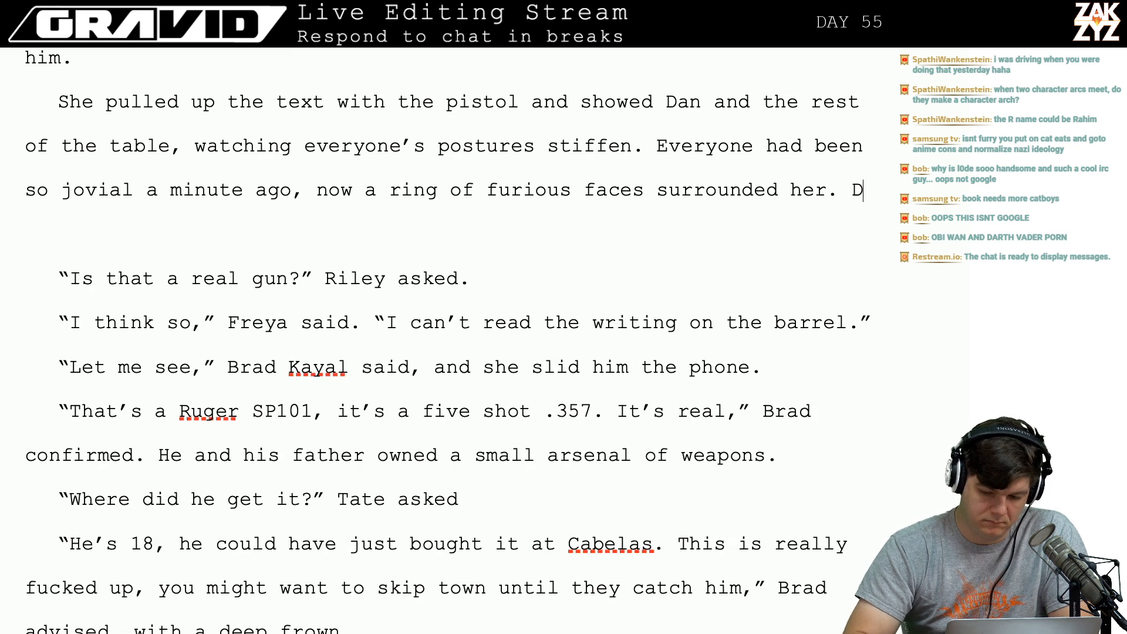
{"action": "type", "text": "an couldn't speak, "}
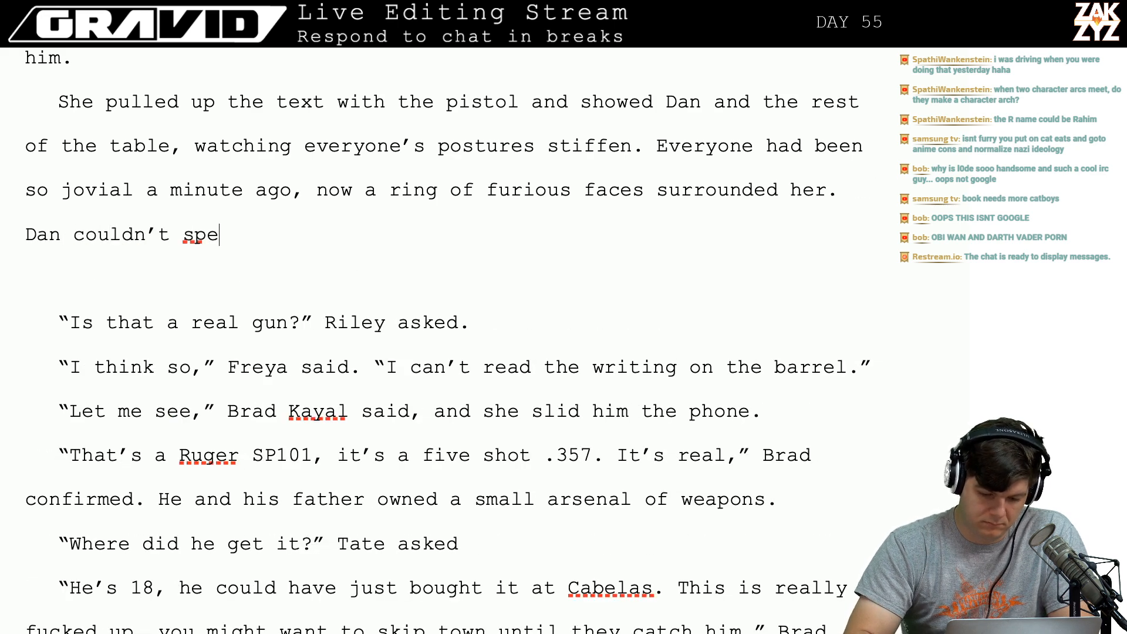
{"action": "type", "text": "but she "}
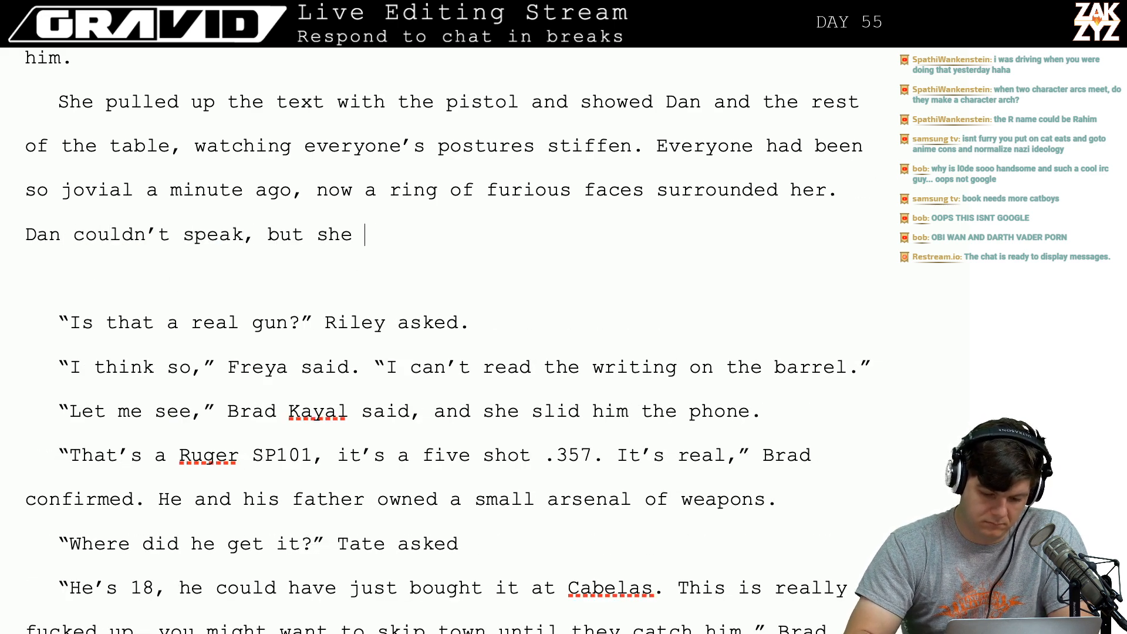
{"action": "type", "text": "could see h"}
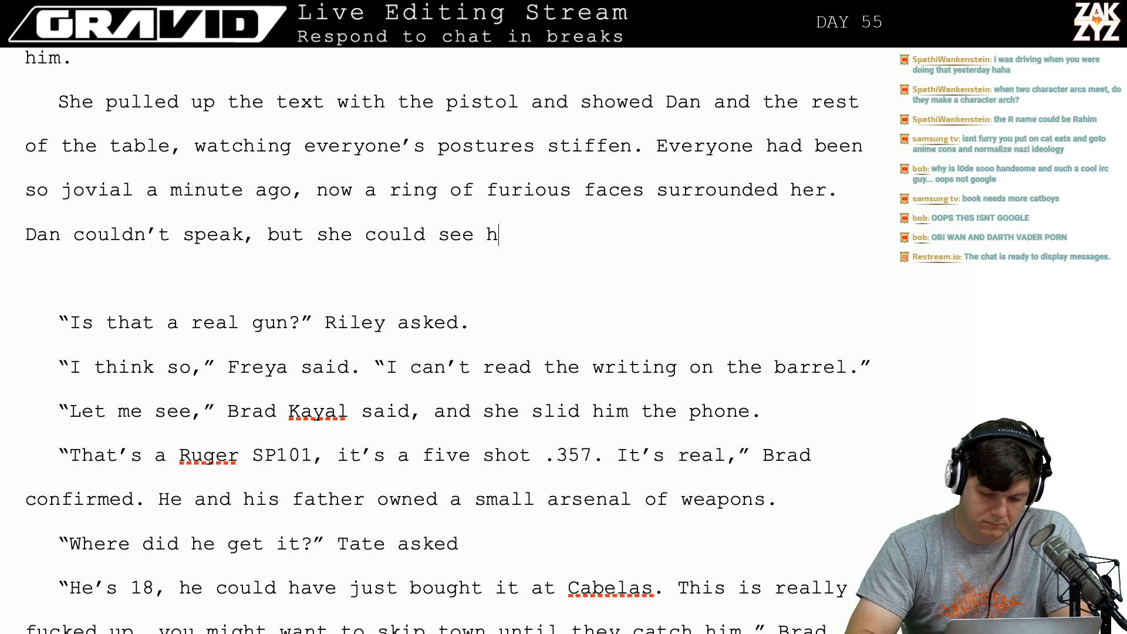
{"action": "key", "text": "BackSpace"}
{"action": "key", "text": "BackSpace"}
{"action": "key", "text": "BackSpace"}
{"action": "key", "text": "BackSpace"}
{"action": "key", "text": "BackSpace"}
{"action": "key", "text": "BackSpace"}
{"action": "key", "text": "BackSpace"}
{"action": "key", "text": "BackSpace"}
{"action": "key", "text": "BackSpace"}
{"action": "key", "text": "BackSpace"}
{"action": "key", "text": "BackSpace"}
{"action": "key", "text": "BackSpace"}
{"action": "key", "text": "BackSpace"}
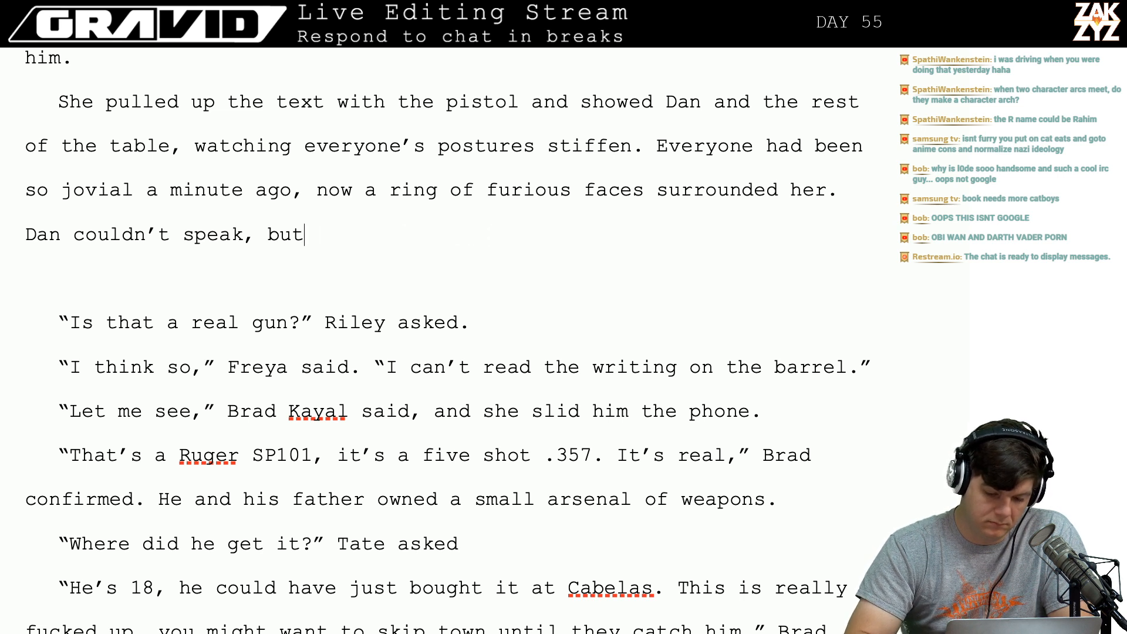
Try "his hands gri" as the continuation of "Dan couldn't speak,".
{"action": "type", "text": "his hands gir"}
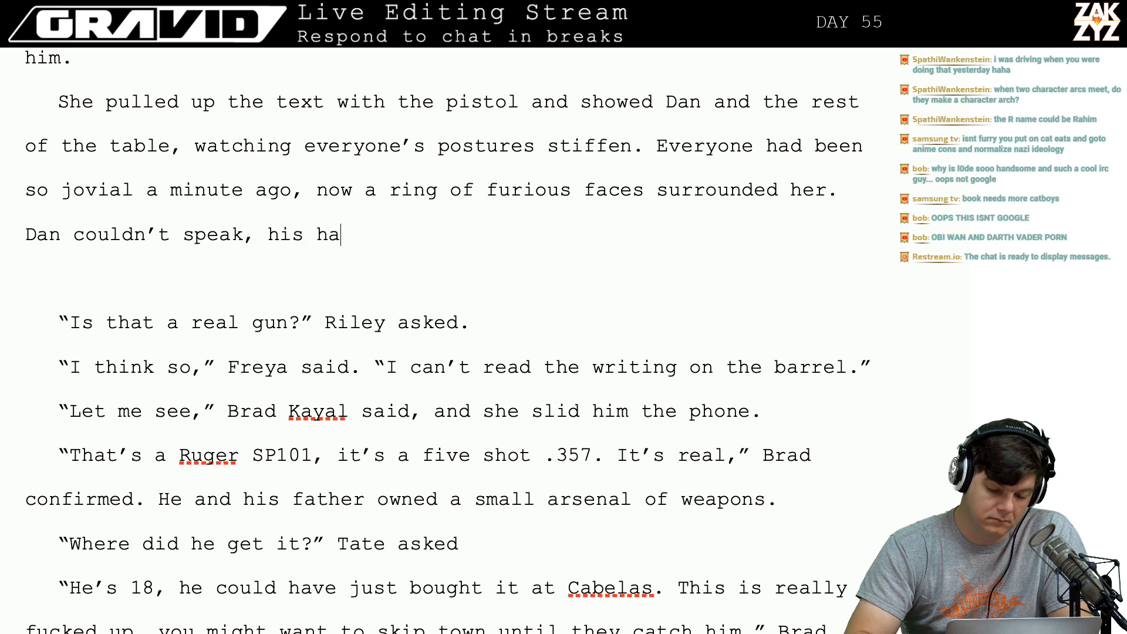
{"action": "key", "text": "BackSpace"}
{"action": "key", "text": "BackSpace"}
{"action": "type", "text": "ri"}
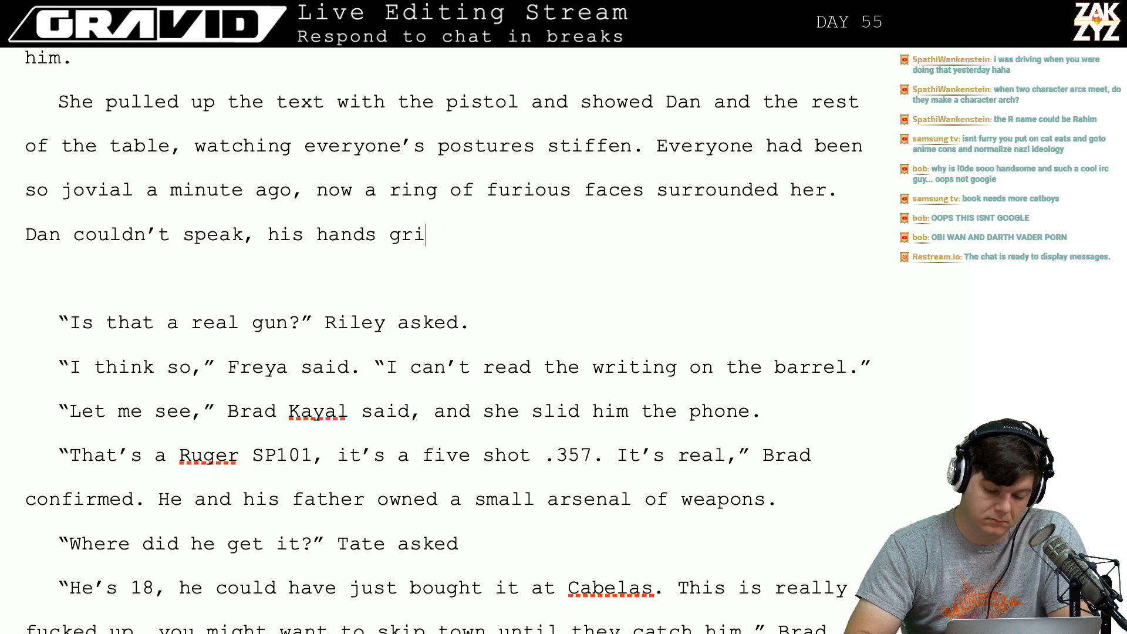
{"action": "key", "text": "BackSpace"}
{"action": "key", "text": "BackSpace"}
{"action": "key", "text": "BackSpace"}
{"action": "key", "text": "BackSpace"}
{"action": "key", "text": "BackSpace"}
{"action": "key", "text": "BackSpace"}
{"action": "key", "text": "BackSpace"}
{"action": "key", "text": "BackSpace"}
{"action": "key", "text": "BackSpace"}
{"action": "key", "text": "BackSpace"}
{"action": "key", "text": "BackSpace"}
{"action": "key", "text": "BackSpace"}
{"action": "key", "text": "BackSpace"}
{"action": "key", "text": "BackSpace"}
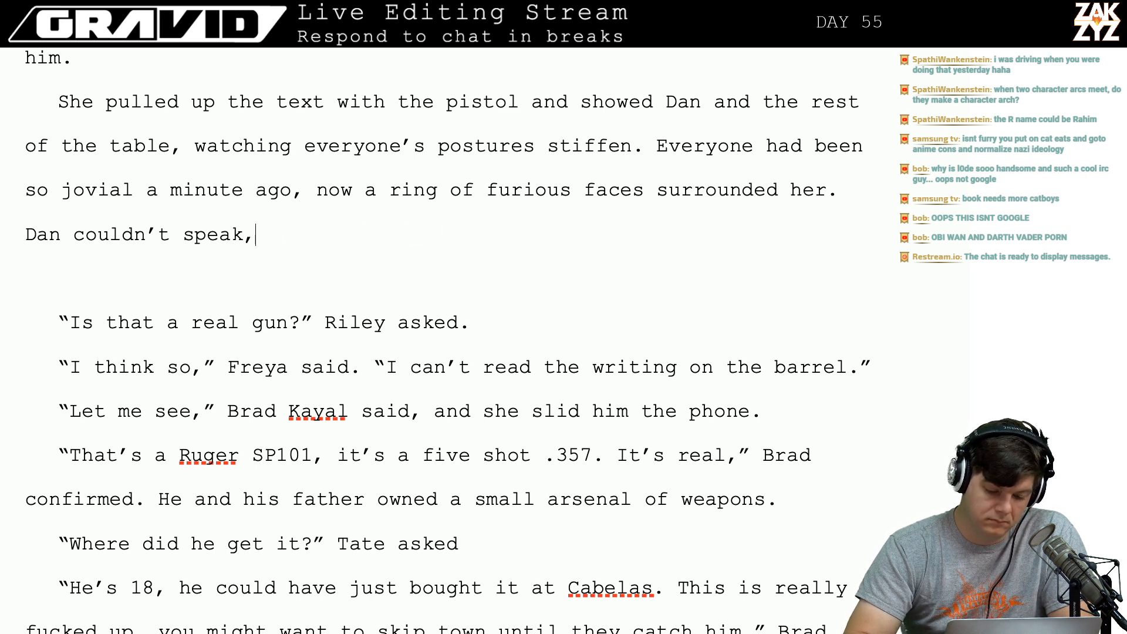
Continue "Dan couldn't speak," with "she saw his hands tightening on the edge of the table,".
{"action": "type", "text": "she saw his n"}
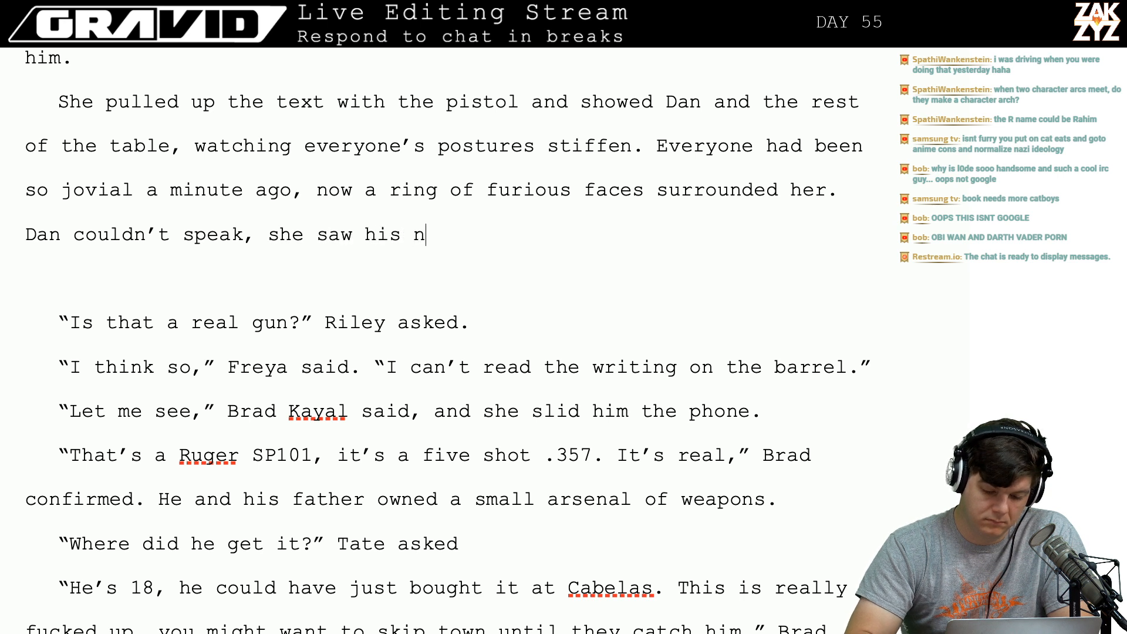
{"action": "key", "text": "BackSpace"}
{"action": "type", "text": "hands ti"}
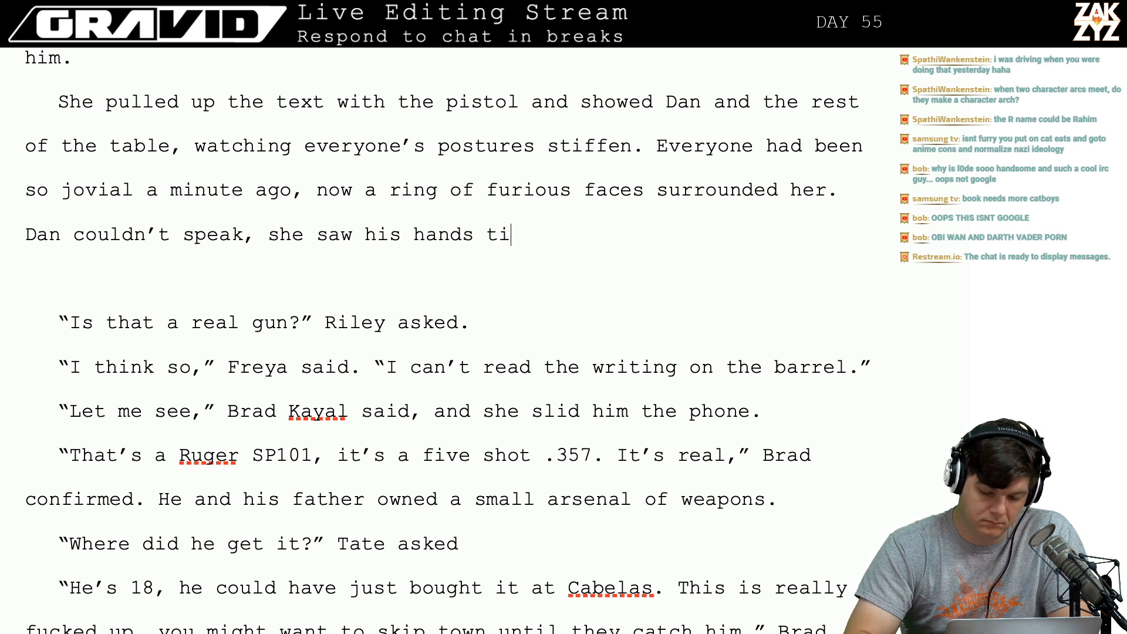
{"action": "type", "text": "ghtening on the e"}
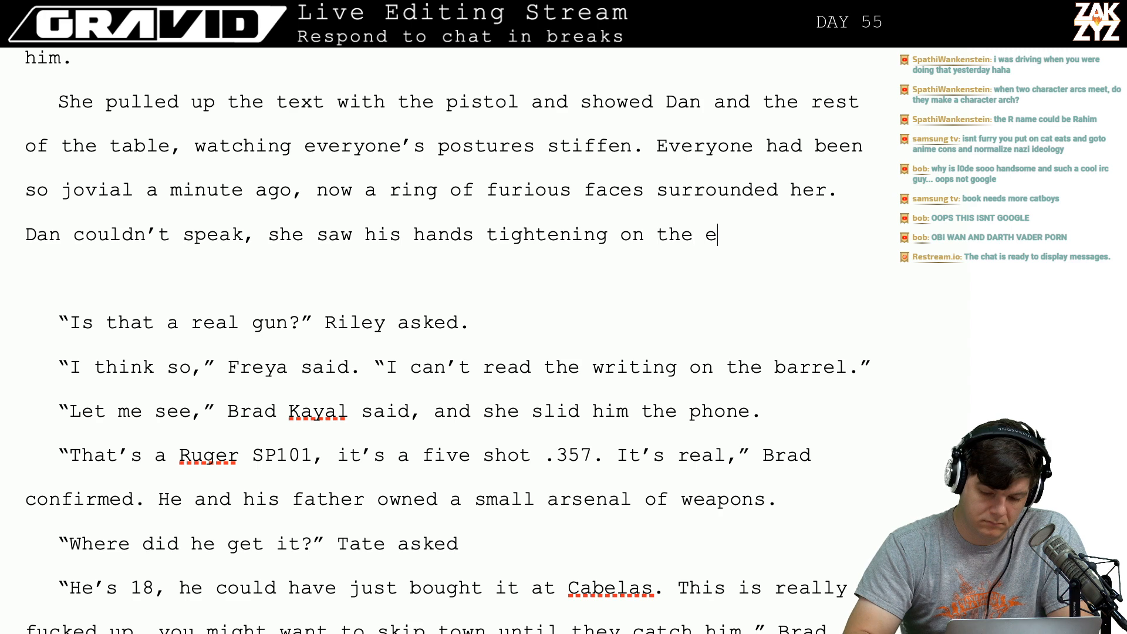
{"action": "type", "text": "dge of the table,"}
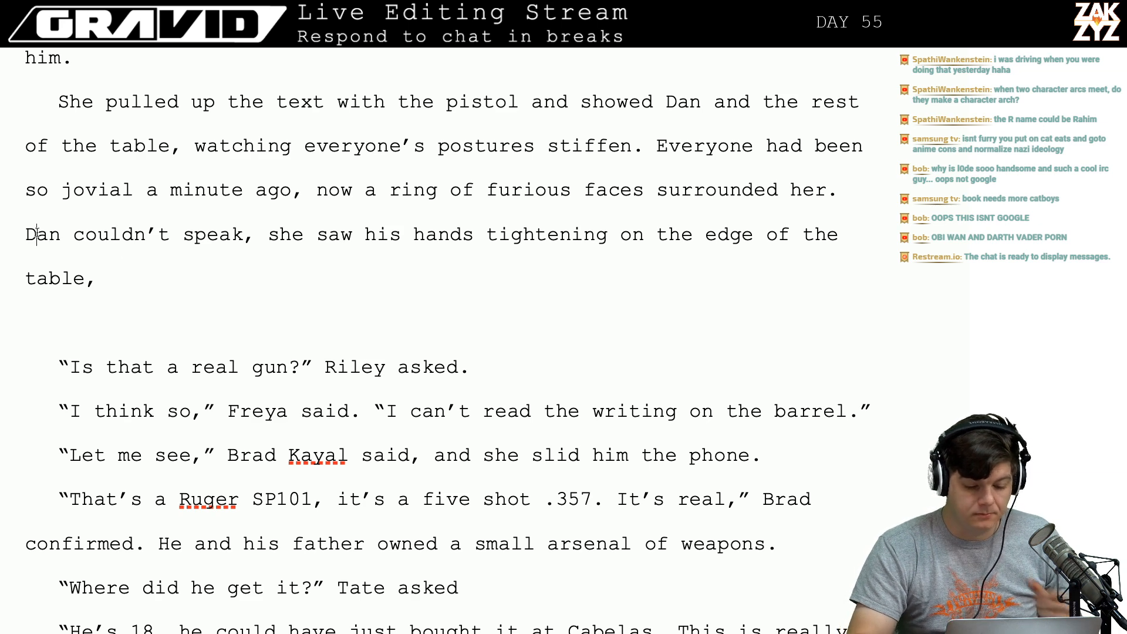
Delete the unfinished sentence about Dan's hands tightening on the edge of the table.
{"action": "key", "text": "shift+Down"}
{"action": "key", "text": "shift+Down"}
{"action": "key", "text": "shift+Down"}
{"action": "key", "text": "shift+Up"}
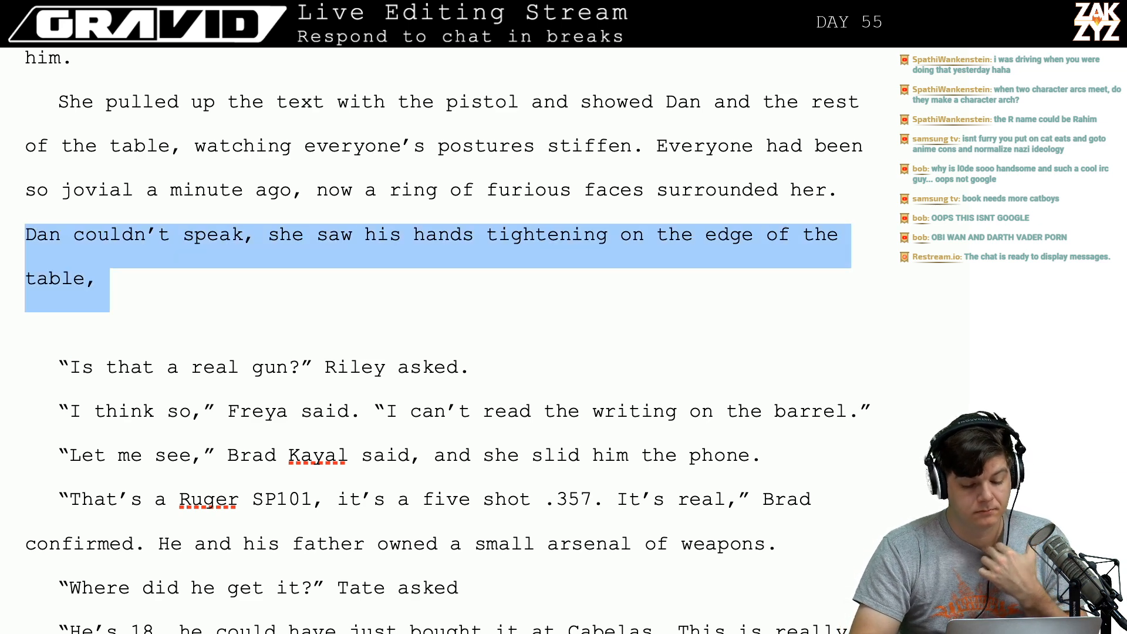
{"action": "key", "text": "BackSpace"}
{"action": "key", "text": "BackSpace"}
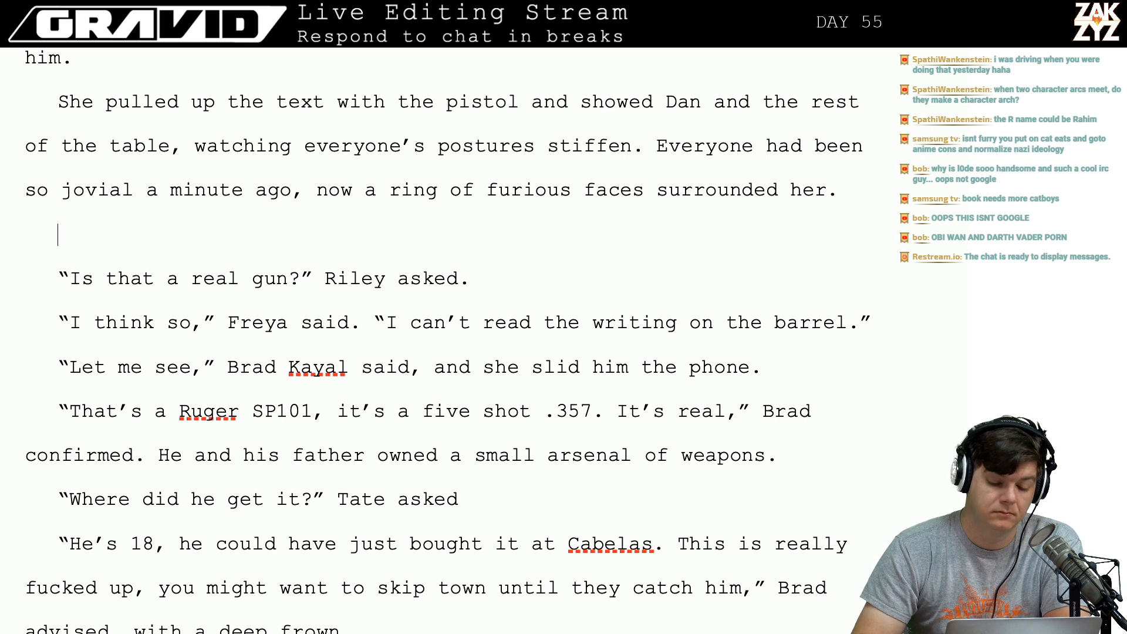
Try the dialogue line "We should kill him." above Riley's question, then remove it together with its empty paragraph.
{"action": "type", "text": "\"We should ki"}
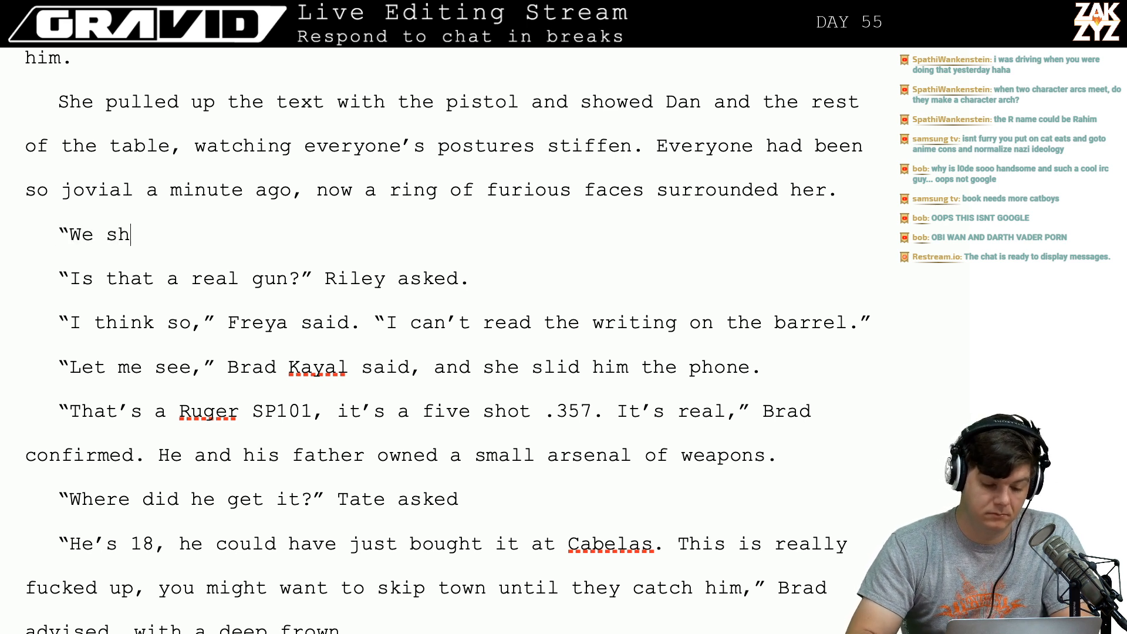
{"action": "type", "text": "ll him."}
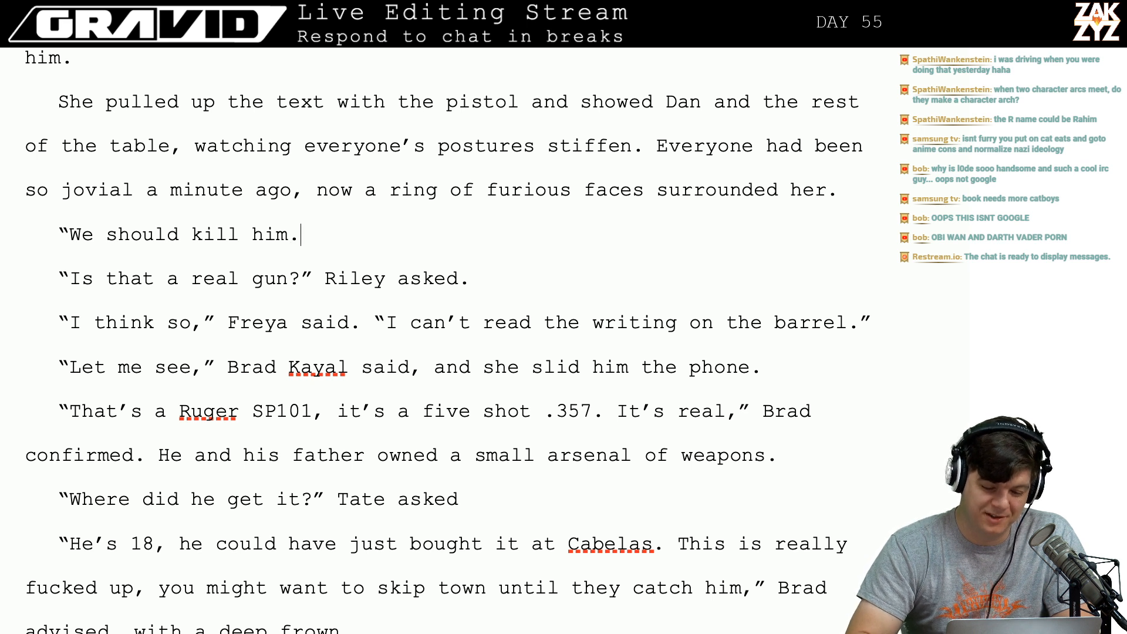
{"action": "key", "text": "BackSpace"}
{"action": "key", "text": "BackSpace"}
{"action": "key", "text": "BackSpace"}
{"action": "key", "text": "BackSpace"}
{"action": "key", "text": "BackSpace"}
{"action": "key", "text": "BackSpace"}
{"action": "key", "text": "BackSpace"}
{"action": "key", "text": "BackSpace"}
{"action": "key", "text": "BackSpace"}
{"action": "key", "text": "BackSpace"}
{"action": "key", "text": "BackSpace"}
{"action": "key", "text": "BackSpace"}
{"action": "key", "text": "BackSpace"}
{"action": "key", "text": "BackSpace"}
{"action": "key", "text": "BackSpace"}
{"action": "key", "text": "BackSpace"}
{"action": "key", "text": "BackSpace"}
{"action": "key", "text": "BackSpace"}
{"action": "key", "text": "BackSpace"}
{"action": "key", "text": "BackSpace"}
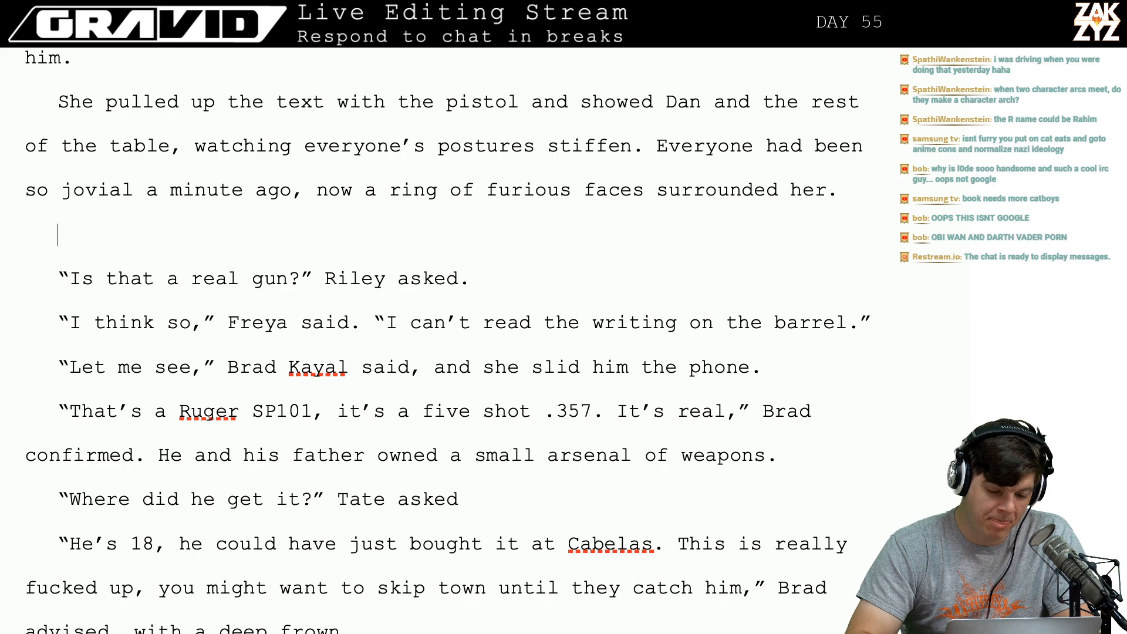
{"action": "key", "text": "BackSpace"}
{"action": "scroll", "coordinate": [446, 341], "scroll_direction": "up", "scroll_amount": 4}
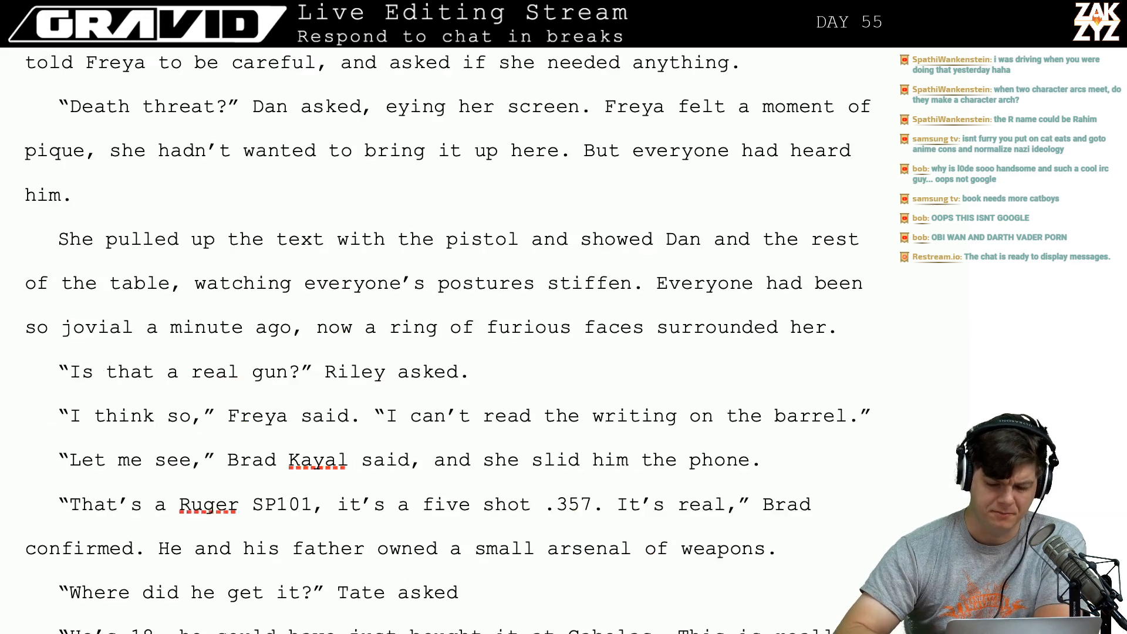
Try starting a new paragraph above Riley's "Is that a real gun?" and remove it again.
{"action": "scroll", "coordinate": [446, 341], "scroll_direction": "down", "scroll_amount": 3}
{"action": "scroll", "coordinate": [446, 340], "scroll_direction": "down", "scroll_amount": 1}
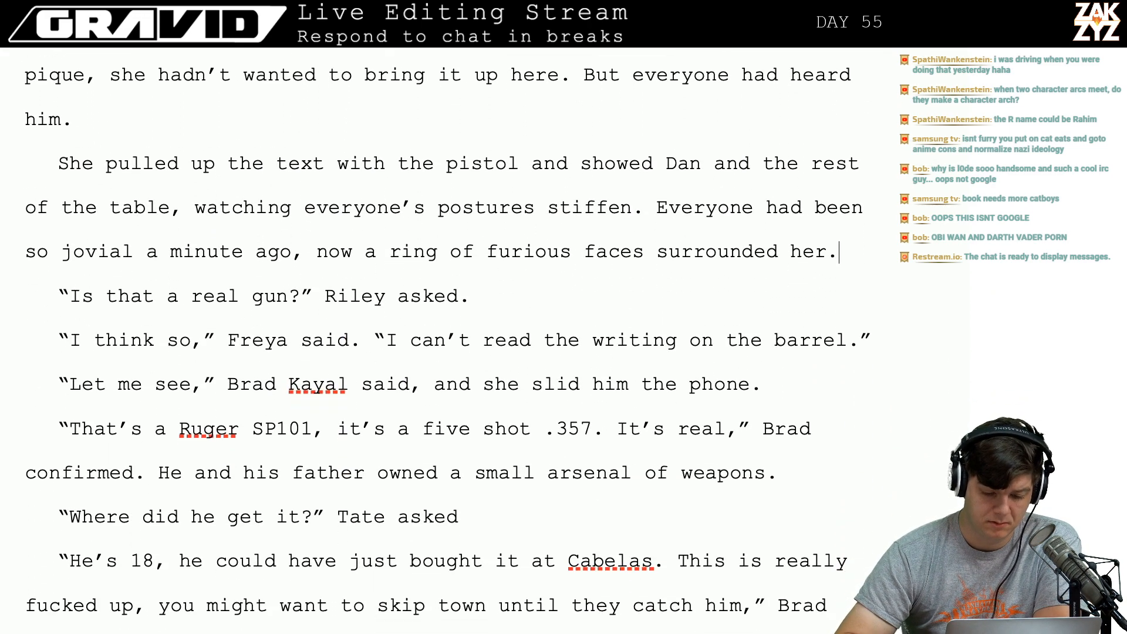
{"action": "scroll", "coordinate": [17, 274], "scroll_direction": "up", "scroll_amount": 4}
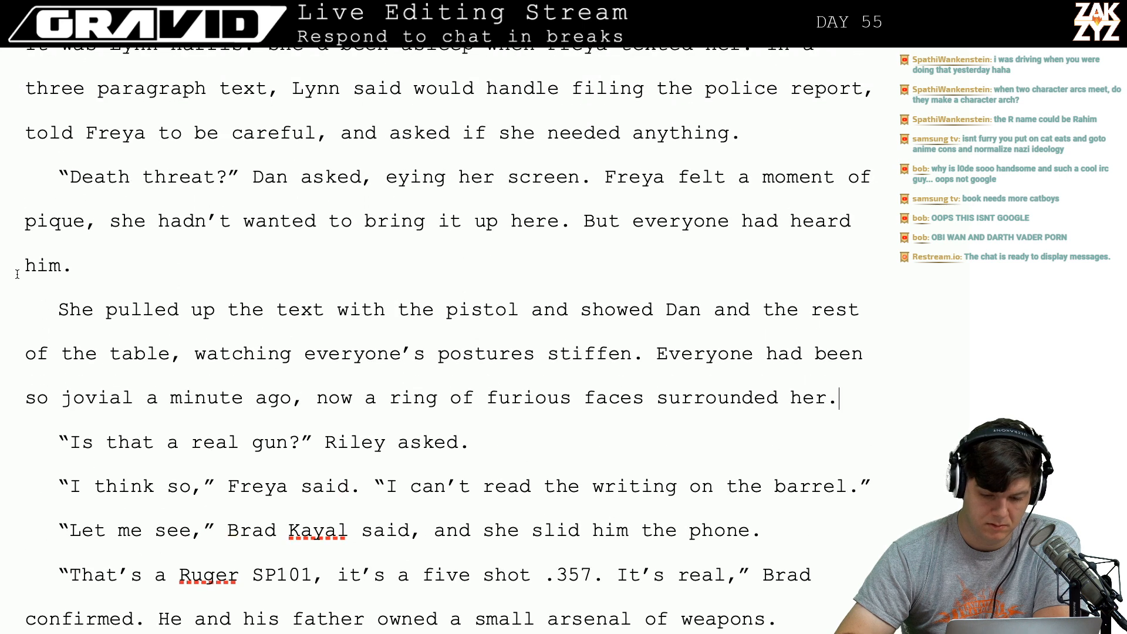
{"action": "scroll", "coordinate": [17, 274], "scroll_direction": "down", "scroll_amount": 2}
{"action": "scroll", "coordinate": [17, 274], "scroll_direction": "down", "scroll_amount": 1}
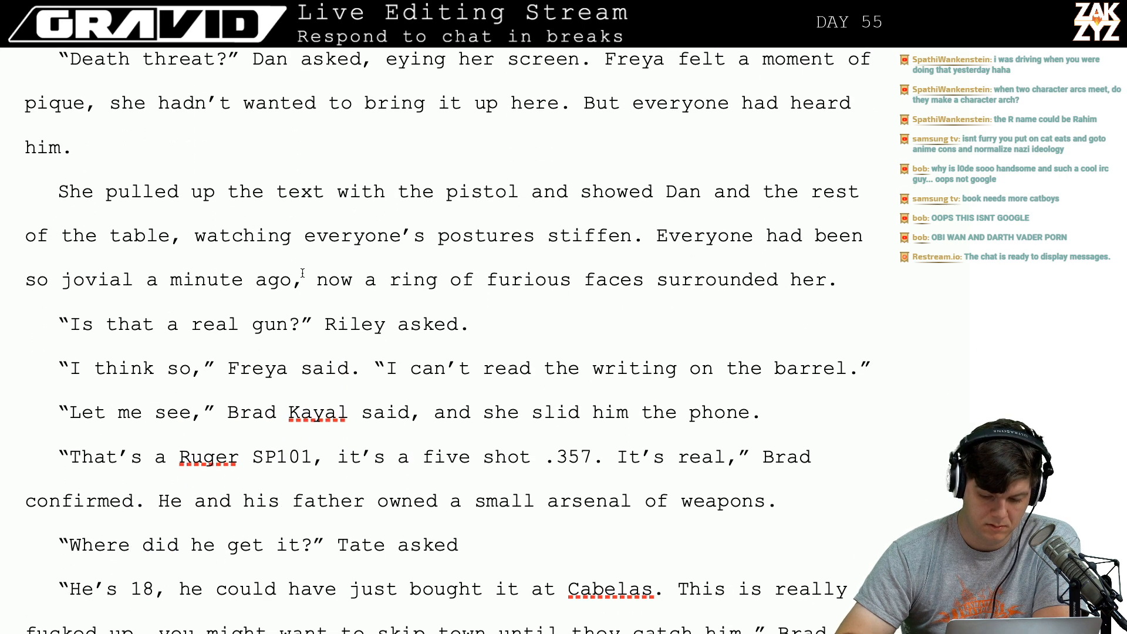
{"action": "key", "text": "Return"}
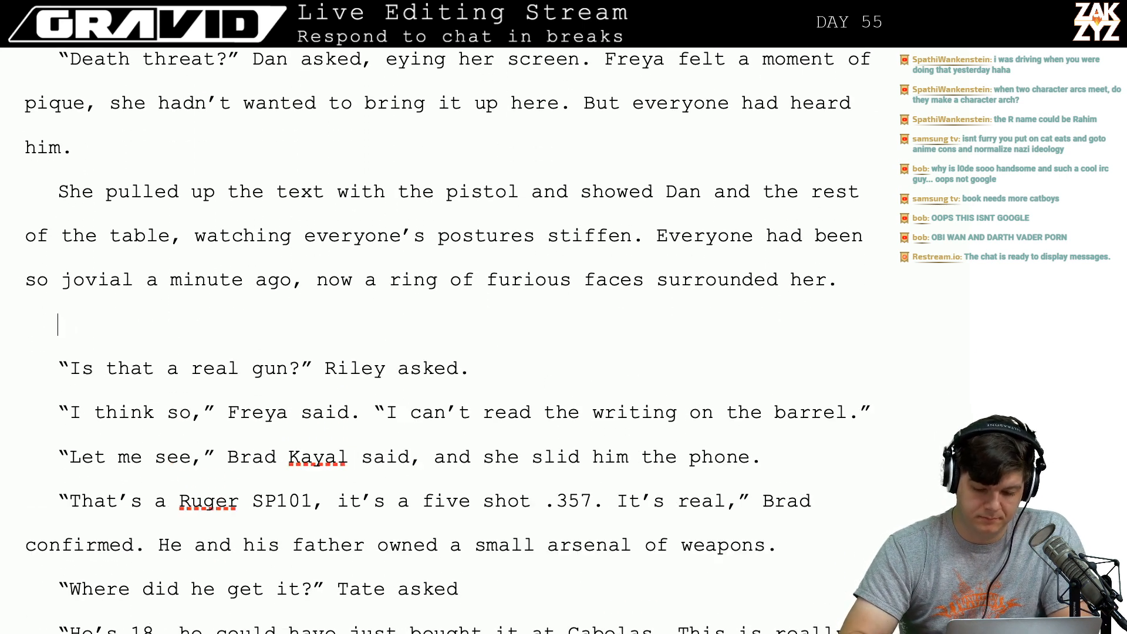
{"action": "type", "text": "P"}
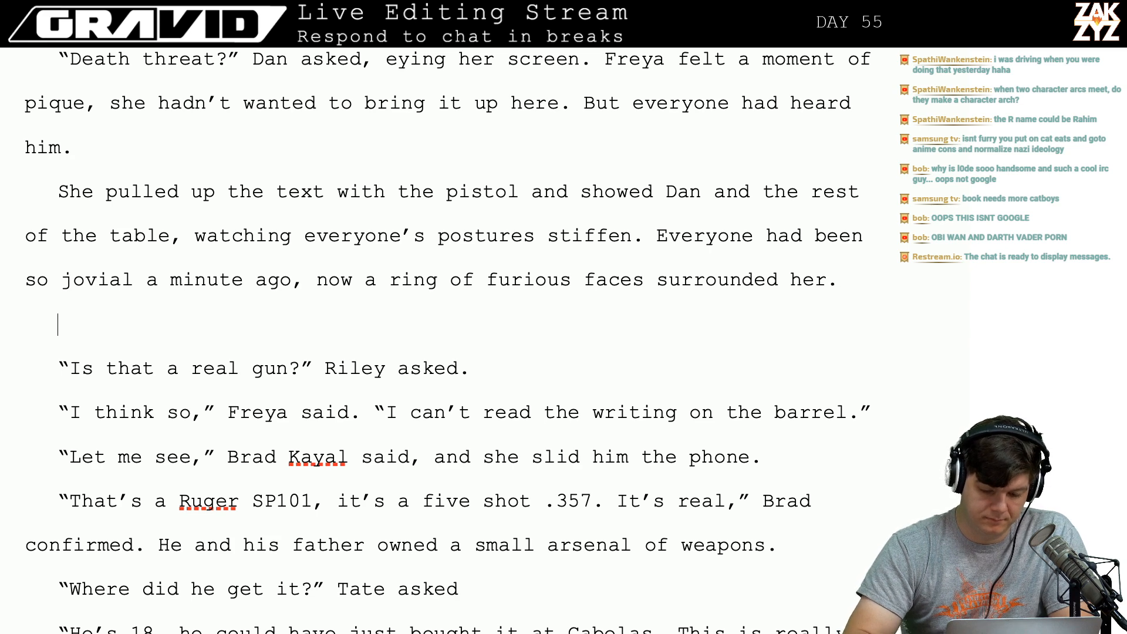
{"action": "key", "text": "BackSpace"}
Try "Everyone was excl" as a new sentence after "surrounded her." and delete it, replacing the period with a comma.
{"action": "type", "text": "Ev"}
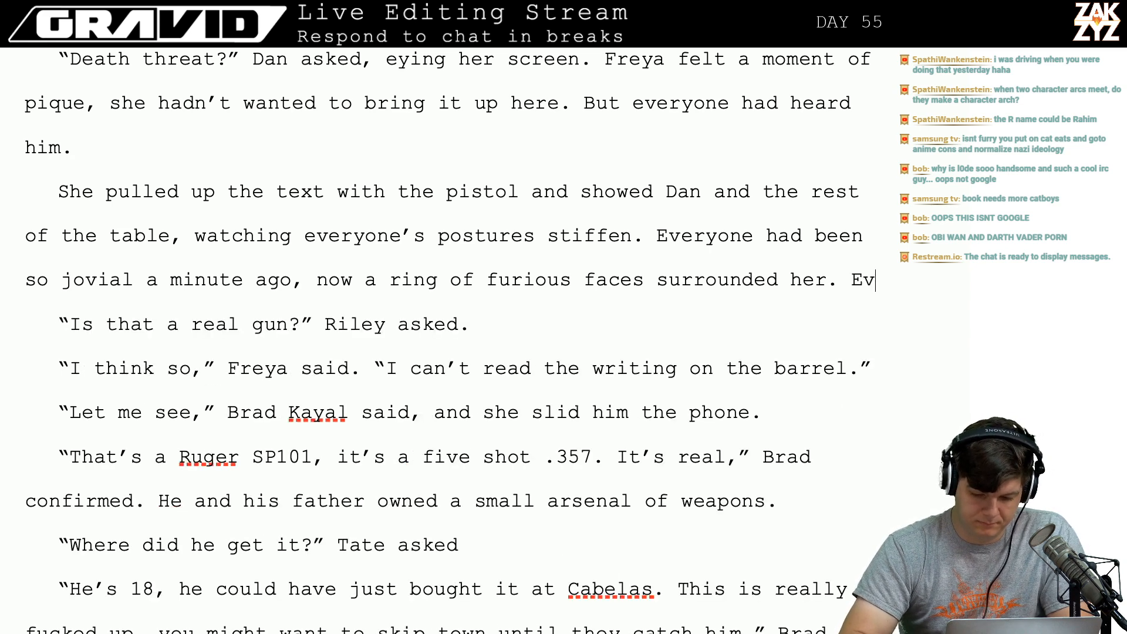
{"action": "type", "text": "eryone was ex"}
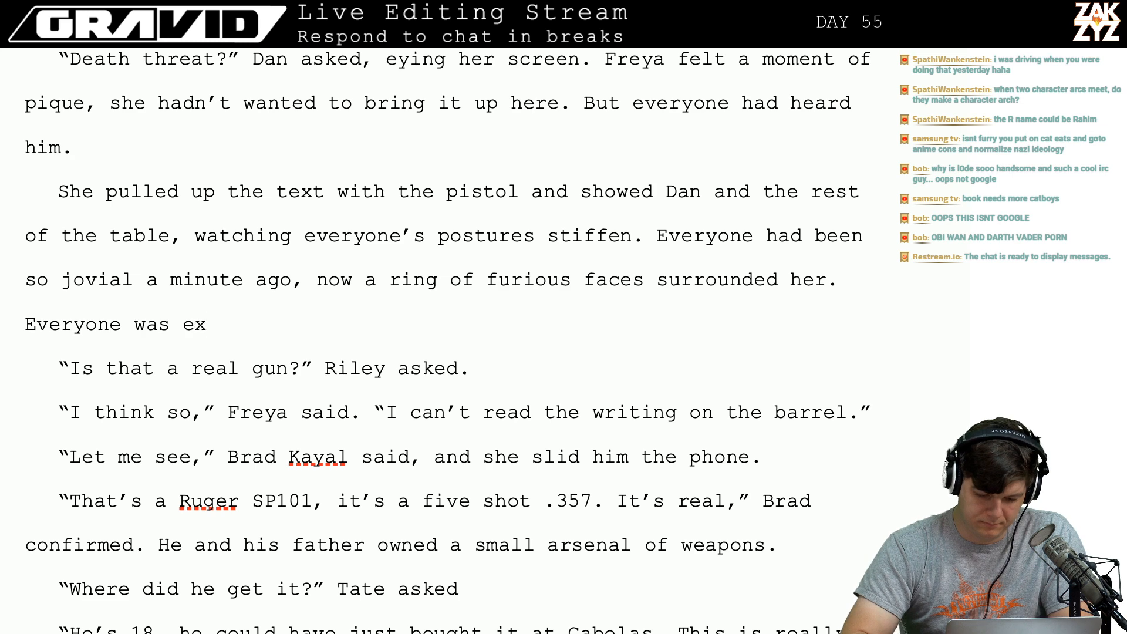
{"action": "type", "text": "cl"}
{"action": "key", "text": "BackSpace"}
{"action": "key", "text": "BackSpace"}
{"action": "key", "text": "BackSpace"}
{"action": "key", "text": "BackSpace"}
{"action": "key", "text": "BackSpace"}
{"action": "key", "text": "BackSpace"}
{"action": "key", "text": "BackSpace"}
{"action": "key", "text": "BackSpace"}
{"action": "key", "text": "BackSpace"}
{"action": "key", "text": "BackSpace"}
{"action": "key", "text": "BackSpace"}
{"action": "key", "text": "BackSpace"}
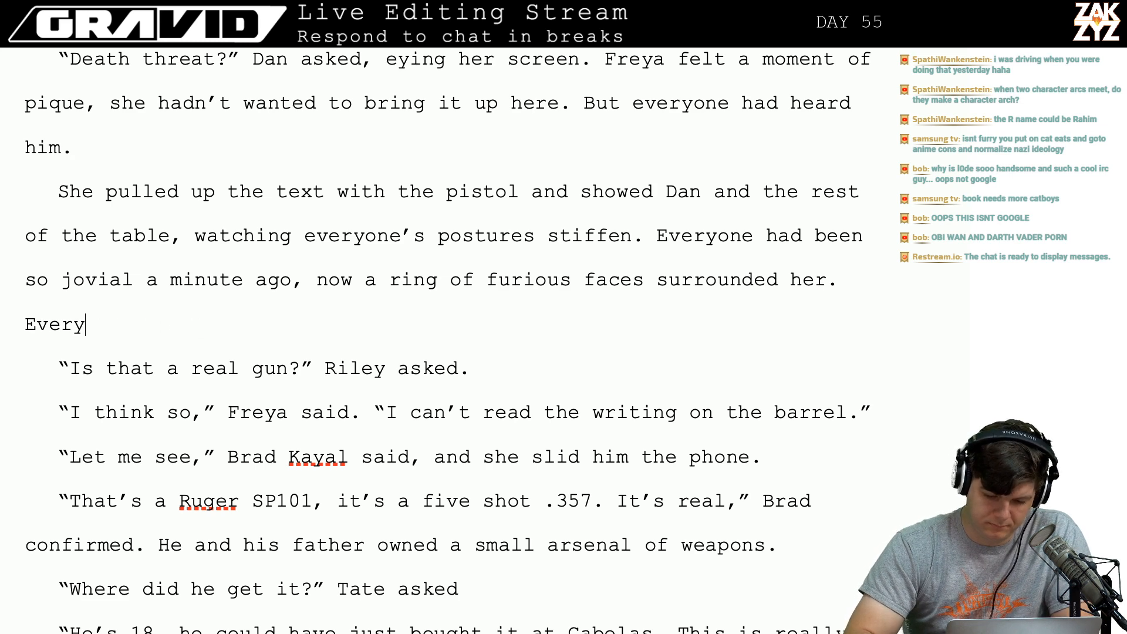
{"action": "key", "text": "BackSpace"}
{"action": "key", "text": "BackSpace"}
{"action": "key", "text": "BackSpace"}
{"action": "key", "text": "BackSpace"}
{"action": "key", "text": "BackSpace"}
{"action": "key", "text": "BackSpace"}
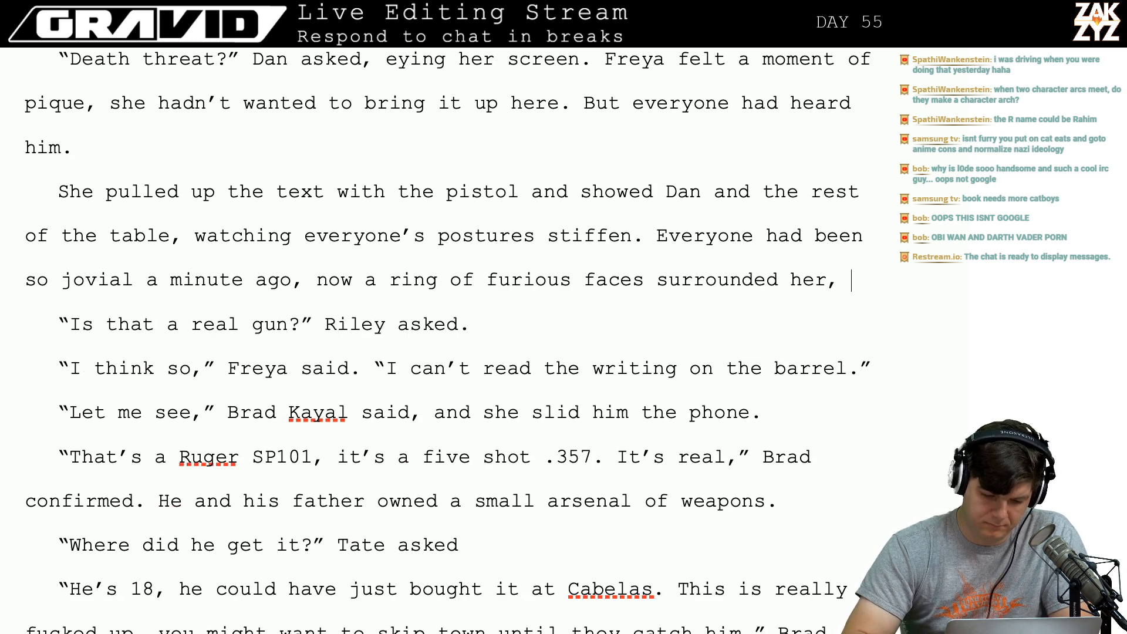
Try "the air" as the continuation after "surrounded her," and delete it.
{"action": "type", "text": "the"}
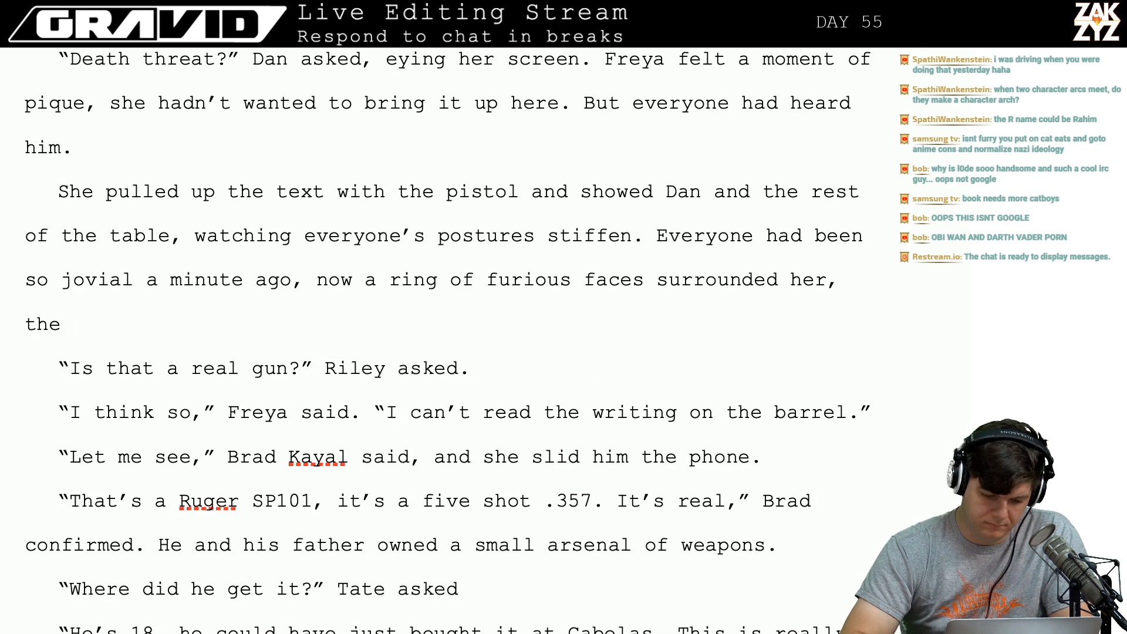
{"action": "type", "text": " air"}
{"action": "key", "text": "BackSpace"}
{"action": "key", "text": "BackSpace"}
{"action": "key", "text": "BackSpace"}
{"action": "key", "text": "BackSpace"}
{"action": "key", "text": "BackSpace"}
{"action": "key", "text": "BackSpace"}
{"action": "key", "text": "BackSpace"}
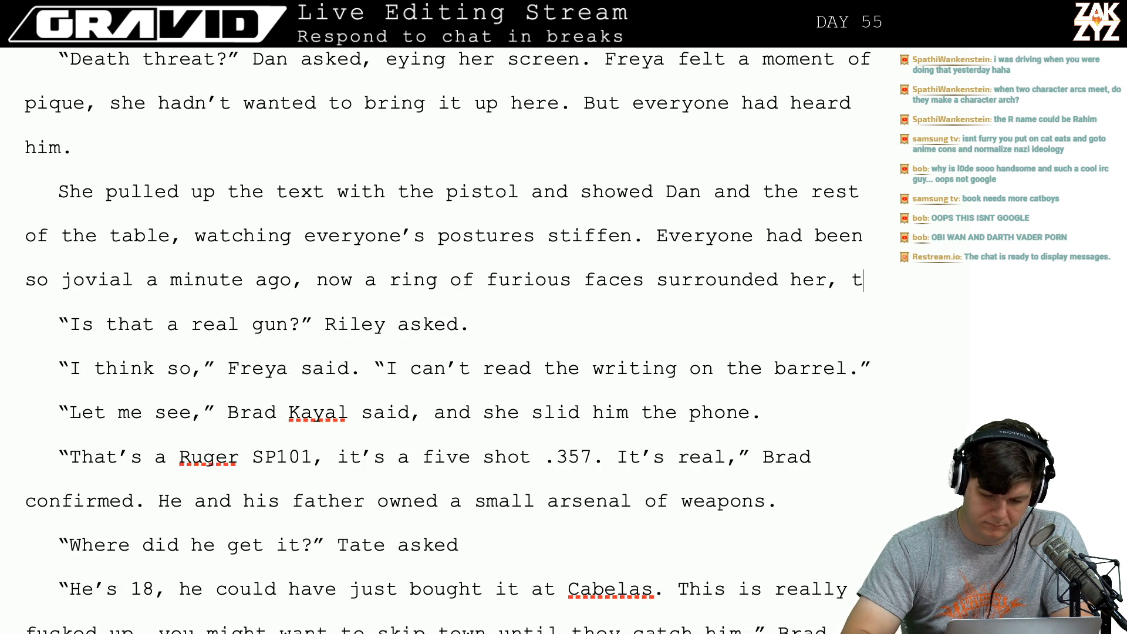
Try "everyone was makin" as the continuation after "surrounded her," and delete it.
{"action": "type", "text": "everyone was"}
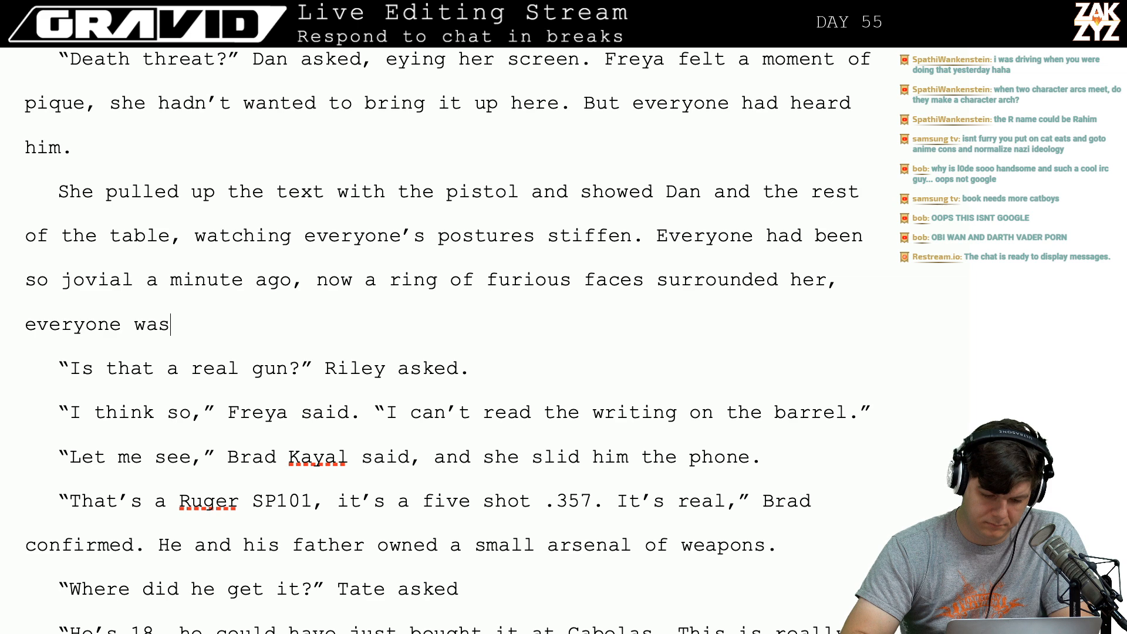
{"action": "type", "text": "makin"}
{"action": "key", "text": "BackSpace"}
{"action": "key", "text": "BackSpace"}
{"action": "key", "text": "BackSpace"}
{"action": "key", "text": "BackSpace"}
{"action": "key", "text": "BackSpace"}
{"action": "key", "text": "BackSpace"}
{"action": "key", "text": "BackSpace"}
{"action": "key", "text": "BackSpace"}
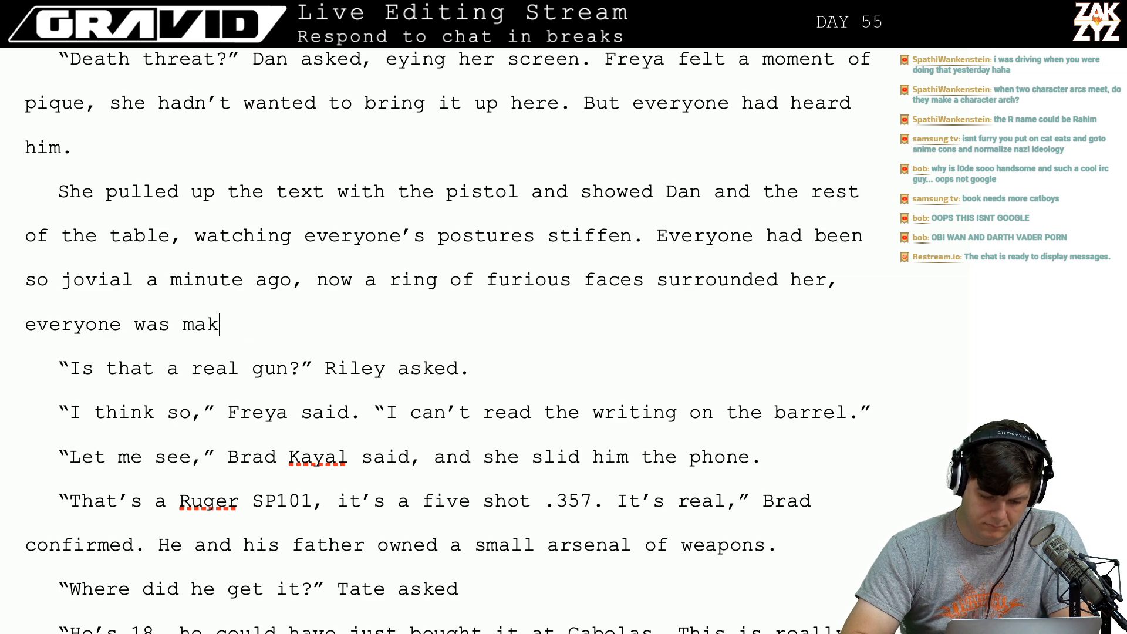
{"action": "key", "text": "BackSpace"}
{"action": "key", "text": "BackSpace"}
{"action": "key", "text": "BackSpace"}
{"action": "key", "text": "BackSpace"}
{"action": "key", "text": "BackSpace"}
{"action": "key", "text": "BackSpace"}
{"action": "key", "text": "BackSpace"}
{"action": "key", "text": "BackSpace"}
{"action": "key", "text": "BackSpace"}
{"action": "key", "text": "BackSpace"}
Try "there was" as the continuation after "surrounded her," and delete it together with the comma.
{"action": "type", "text": "th"}
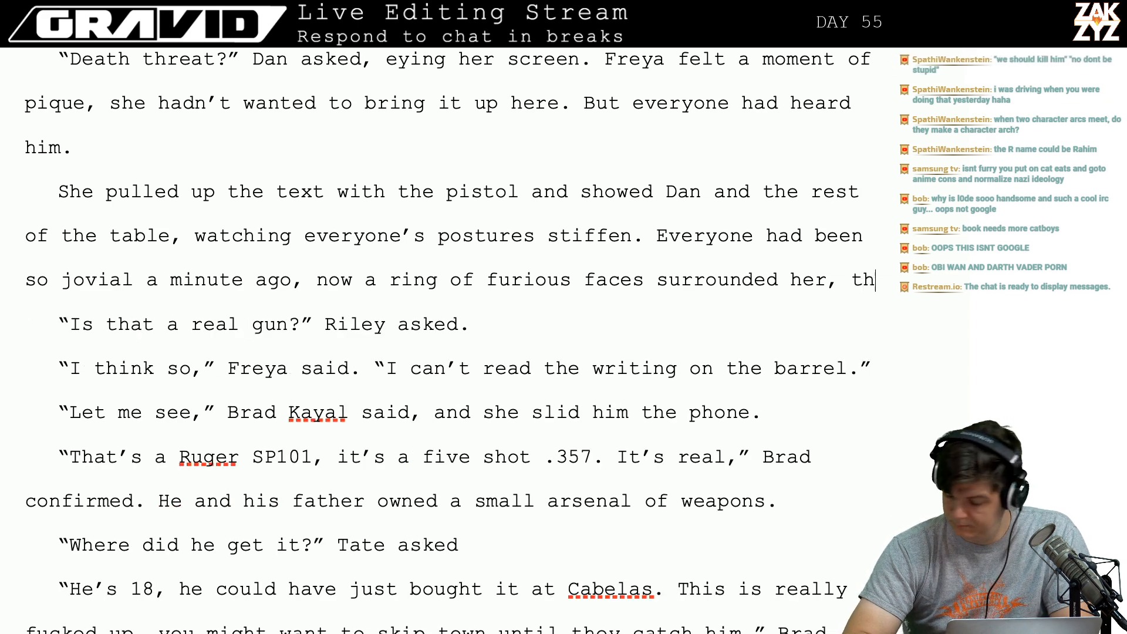
{"action": "type", "text": "ere was"}
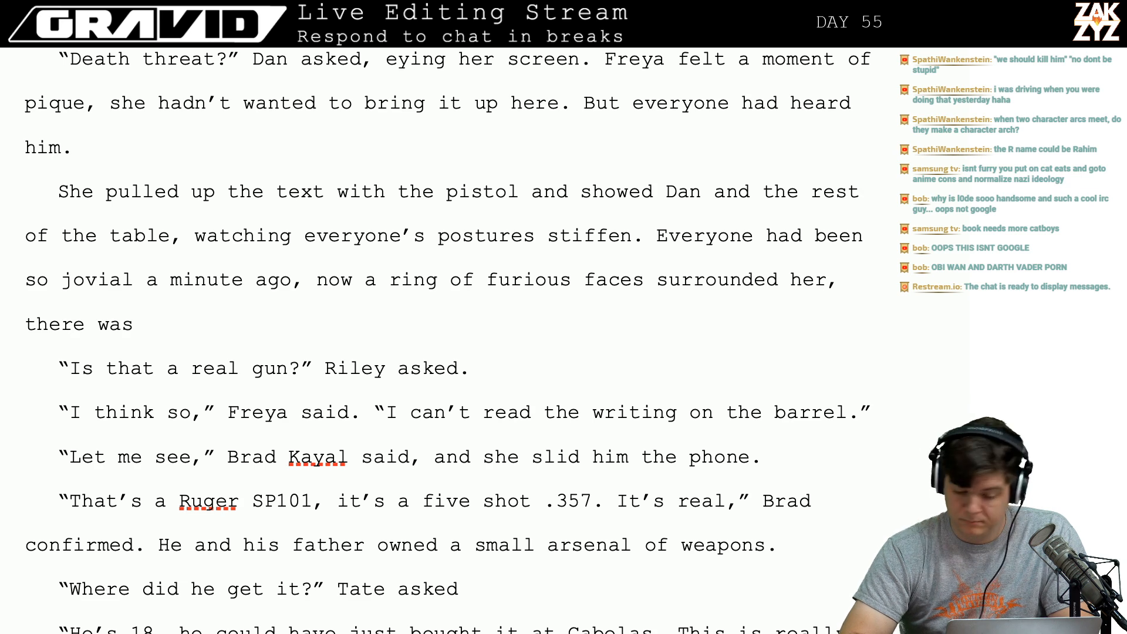
{"action": "key", "text": "BackSpace"}
{"action": "key", "text": "BackSpace"}
{"action": "key", "text": "BackSpace"}
{"action": "key", "text": "BackSpace"}
{"action": "key", "text": "BackSpace"}
{"action": "key", "text": "BackSpace"}
{"action": "key", "text": "BackSpace"}
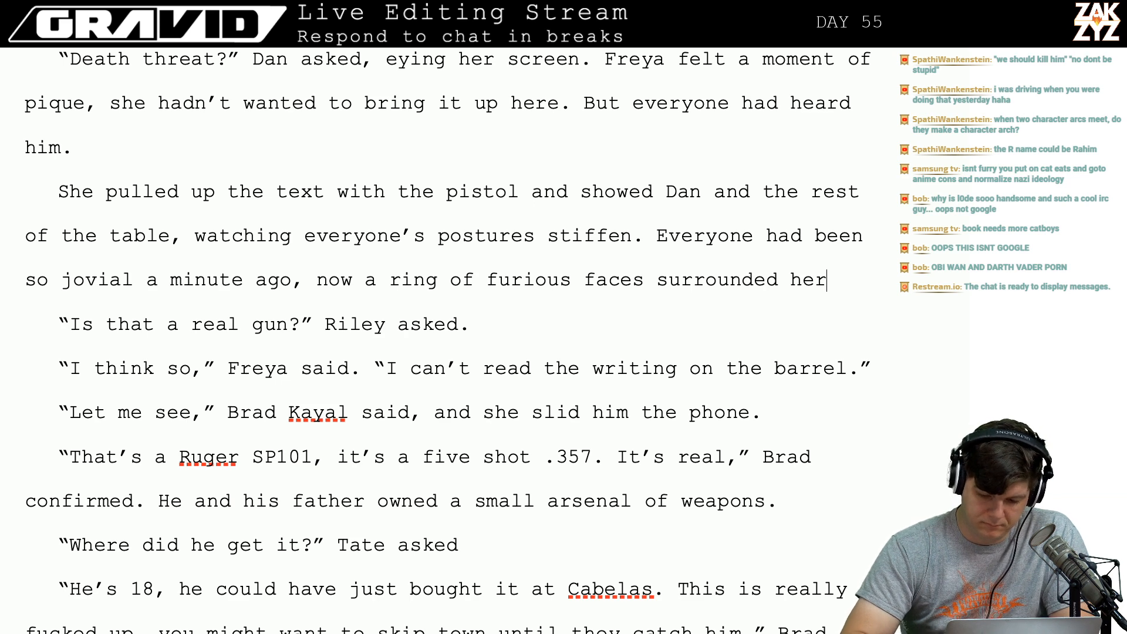
End the sentence after "surrounded her" with a period and begin a new one with "At once everyone seemed to be making a".
{"action": "type", "text": "ll"}
{"action": "key", "text": "BackSpace"}
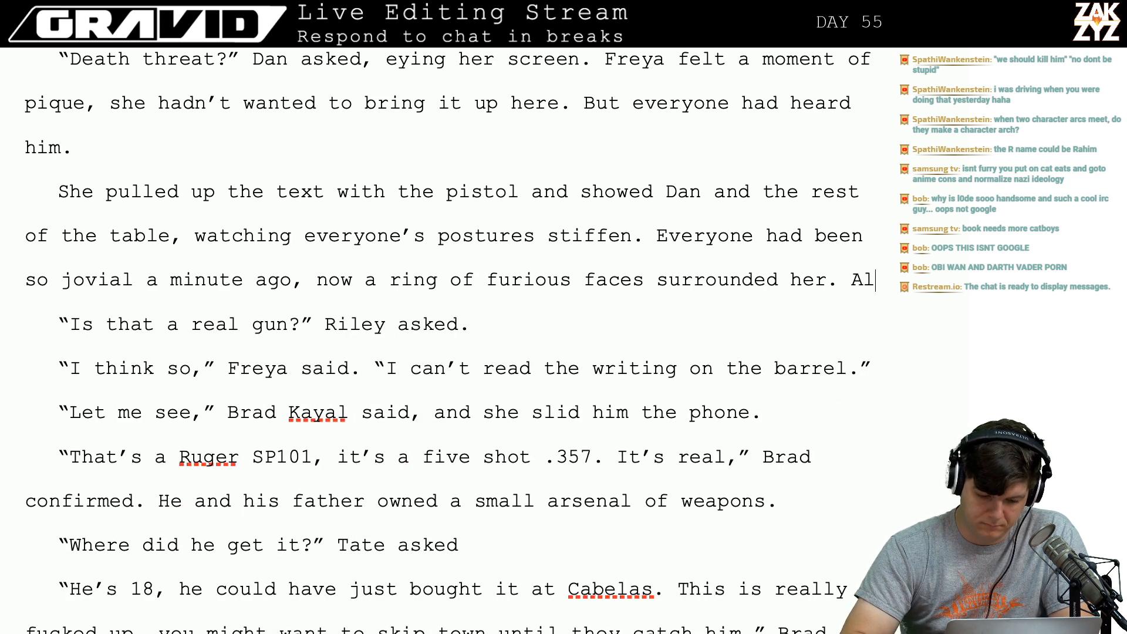
{"action": "type", "text": "t"}
{"action": "key", "text": "BackSpace"}
{"action": "key", "text": "BackSpace"}
{"action": "key", "text": "BackSpace"}
{"action": "type", "text": "t once everyn"}
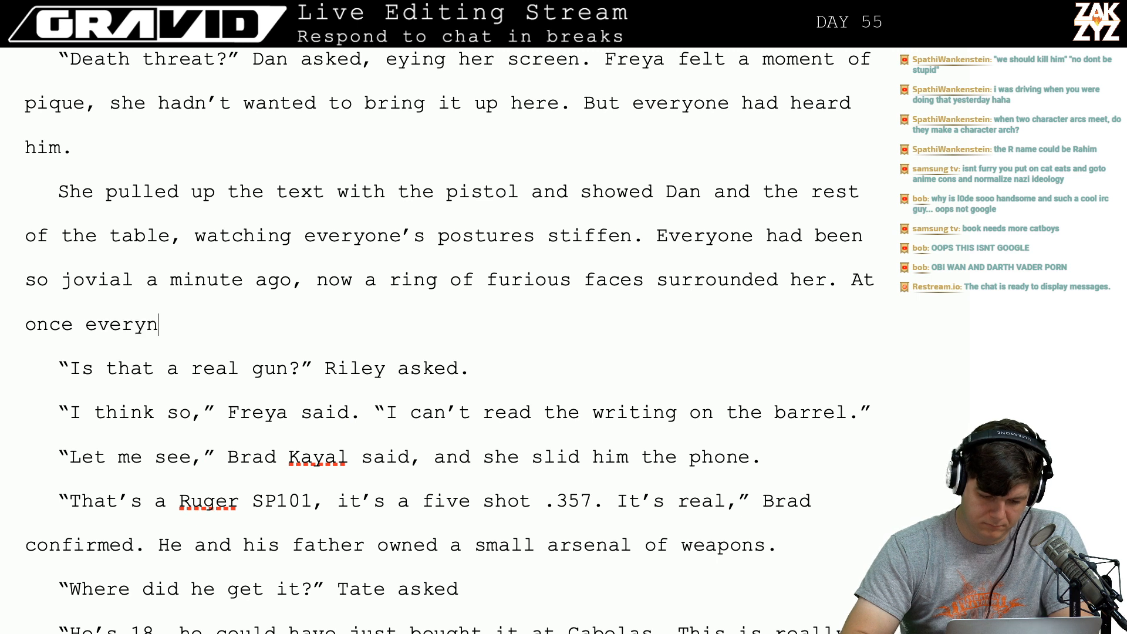
{"action": "key", "text": "BackSpace"}
{"action": "type", "text": "one s"}
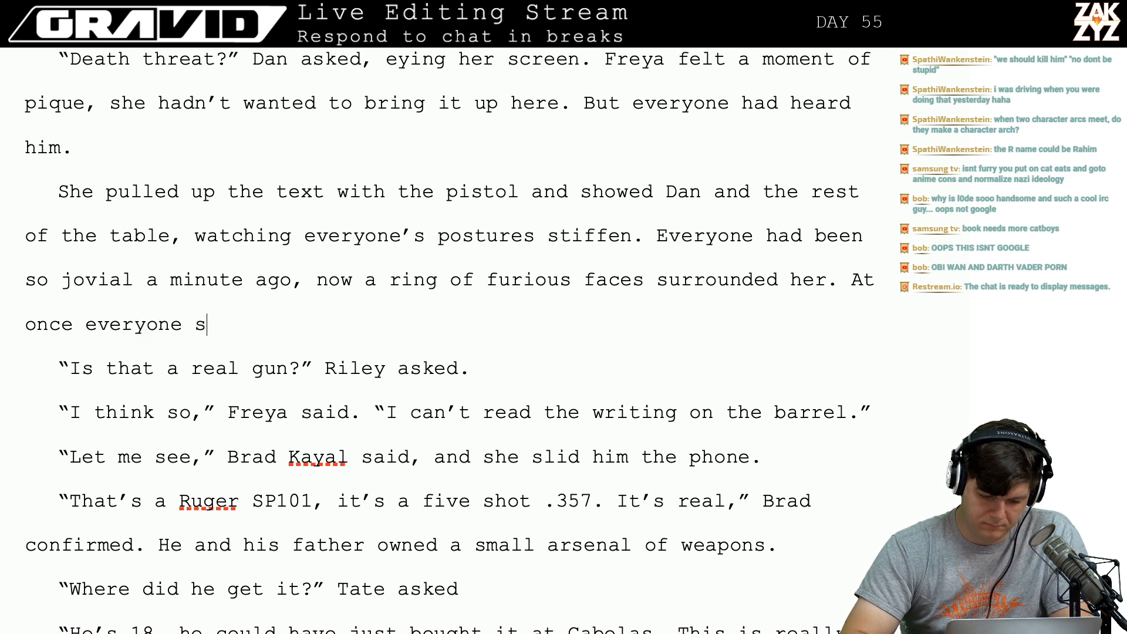
{"action": "type", "text": "eemed to be ma"}
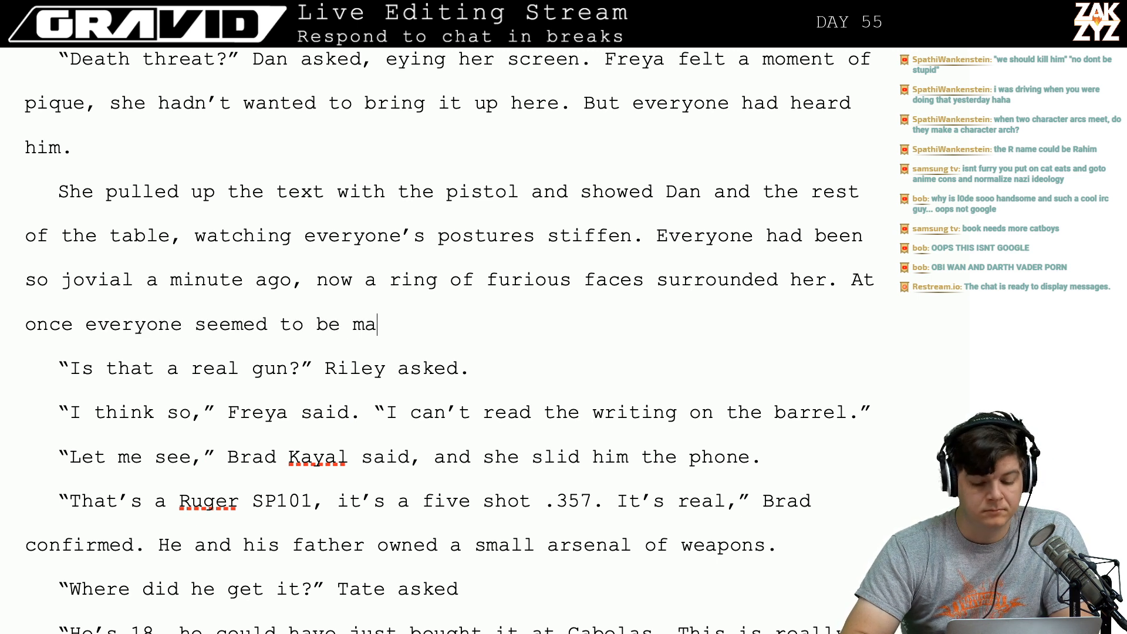
{"action": "type", "text": "king a"}
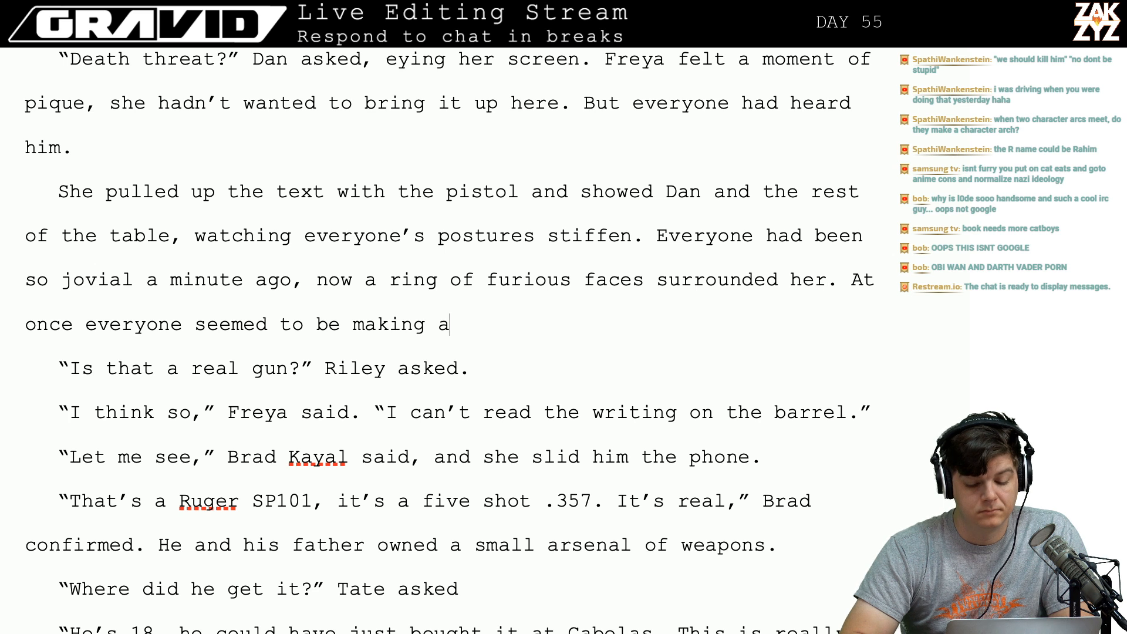
Replace "making a" with "uttering some threat or st" in the new sentence about everyone's reaction.
{"action": "key", "text": "BackSpace"}
{"action": "key", "text": "BackSpace"}
{"action": "key", "text": "BackSpace"}
{"action": "key", "text": "BackSpace"}
{"action": "key", "text": "BackSpace"}
{"action": "key", "text": "BackSpace"}
{"action": "key", "text": "BackSpace"}
{"action": "key", "text": "BackSpace"}
{"action": "type", "text": "uttering"}
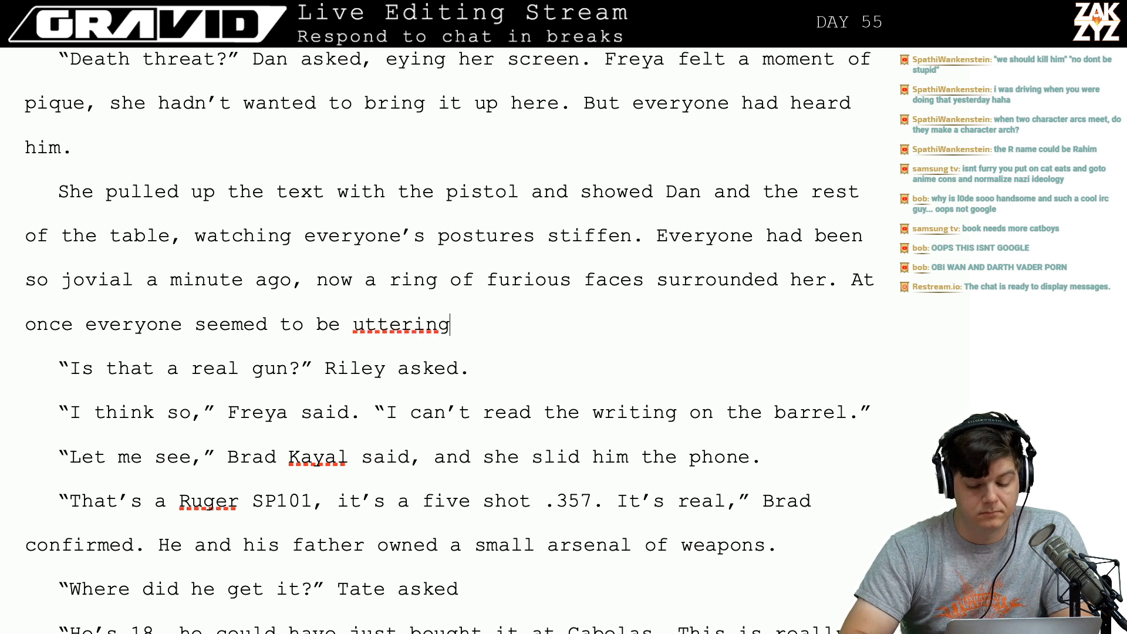
{"action": "type", "text": " some thre"}
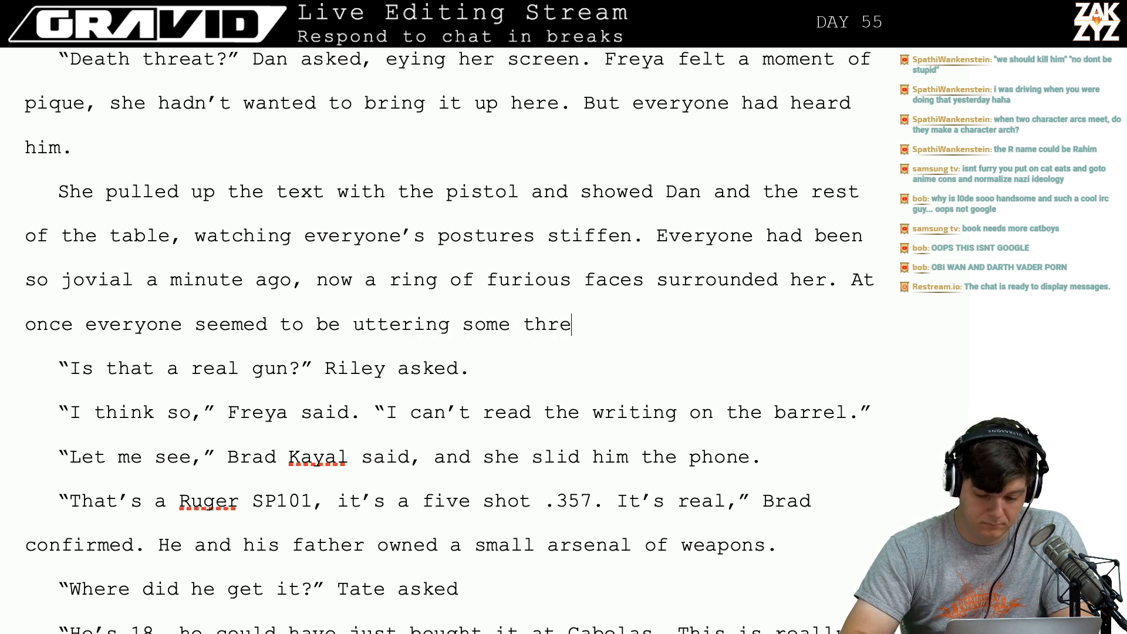
{"action": "type", "text": "at or st"}
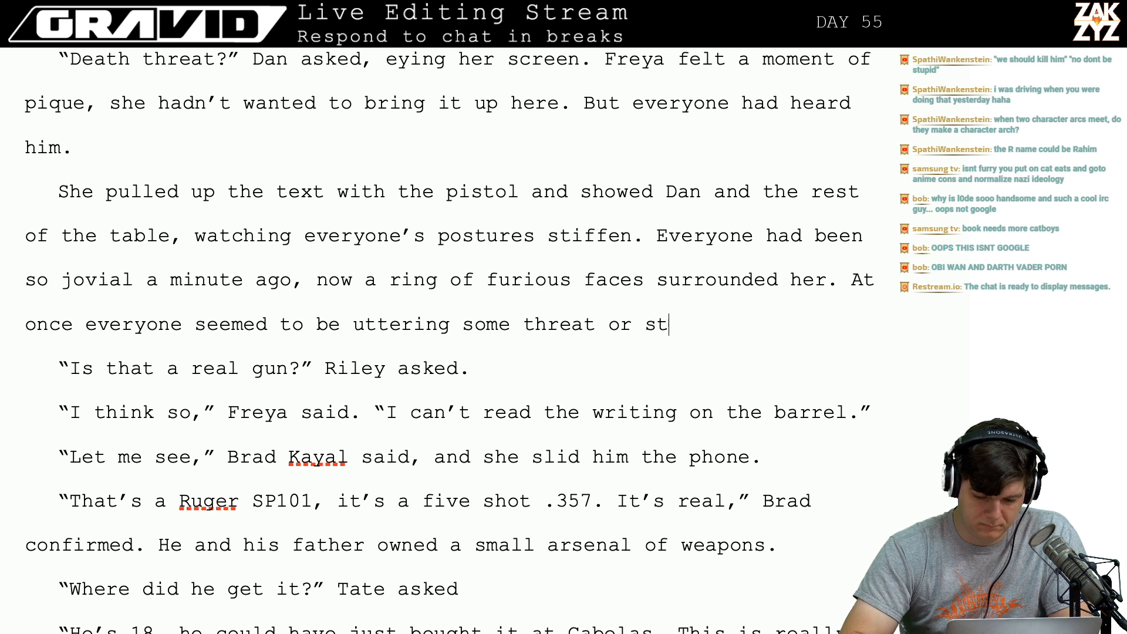
Delete the unfinished sentence beginning "At once everyone seemed", back to "surrounded her.".
{"action": "key", "text": "BackSpace"}
{"action": "key", "text": "BackSpace"}
{"action": "key", "text": "BackSpace"}
{"action": "key", "text": "BackSpace"}
{"action": "key", "text": "BackSpace"}
{"action": "key", "text": "BackSpace"}
{"action": "key", "text": "BackSpace"}
{"action": "key", "text": "BackSpace"}
{"action": "key", "text": "BackSpace"}
{"action": "key", "text": "BackSpace"}
{"action": "key", "text": "BackSpace"}
{"action": "key", "text": "BackSpace"}
{"action": "key", "text": "BackSpace"}
{"action": "key", "text": "BackSpace"}
{"action": "key", "text": "BackSpace"}
{"action": "key", "text": "BackSpace"}
{"action": "key", "text": "BackSpace"}
{"action": "key", "text": "BackSpace"}
{"action": "key", "text": "BackSpace"}
{"action": "key", "text": "BackSpace"}
{"action": "key", "text": "BackSpace"}
{"action": "key", "text": "BackSpace"}
{"action": "key", "text": "BackSpace"}
{"action": "key", "text": "BackSpace"}
{"action": "key", "text": "BackSpace"}
{"action": "key", "text": "BackSpace"}
{"action": "key", "text": "BackSpace"}
{"action": "key", "text": "BackSpace"}
{"action": "key", "text": "BackSpace"}
{"action": "key", "text": "BackSpace"}
{"action": "key", "text": "BackSpace"}
{"action": "key", "text": "BackSpace"}
{"action": "key", "text": "BackSpace"}
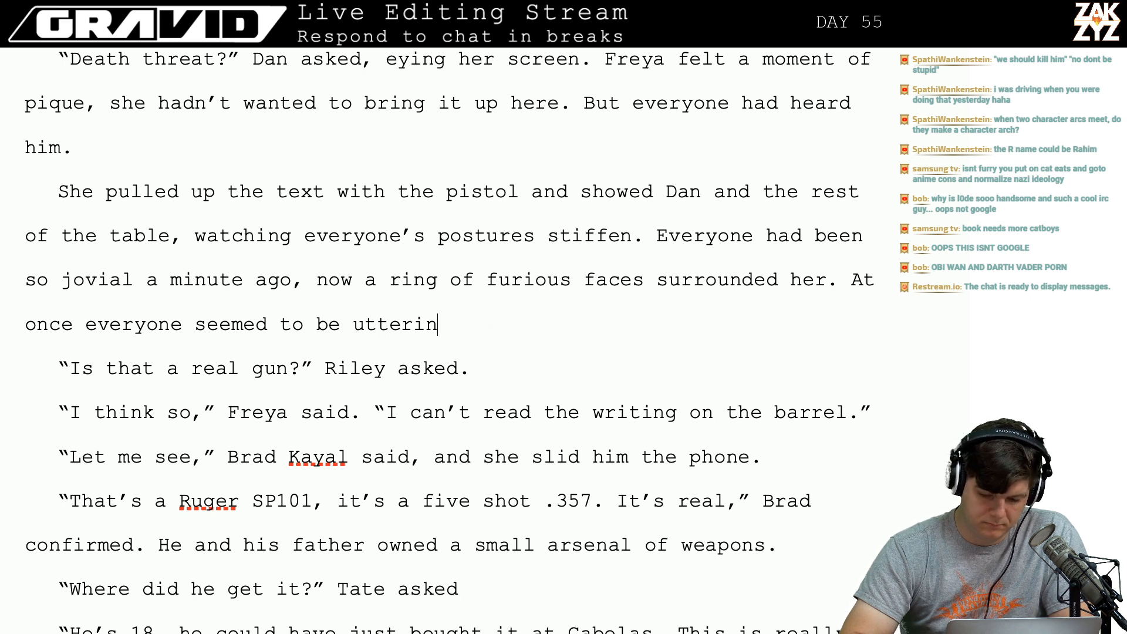
{"action": "key", "text": "BackSpace"}
{"action": "key", "text": "BackSpace"}
{"action": "key", "text": "BackSpace"}
{"action": "key", "text": "BackSpace"}
{"action": "key", "text": "BackSpace"}
{"action": "key", "text": "BackSpace"}
{"action": "key", "text": "BackSpace"}
{"action": "key", "text": "BackSpace"}
{"action": "key", "text": "BackSpace"}
{"action": "key", "text": "BackSpace"}
{"action": "key", "text": "BackSpace"}
{"action": "key", "text": "BackSpace"}
{"action": "key", "text": "BackSpace"}
{"action": "key", "text": "BackSpace"}
{"action": "key", "text": "BackSpace"}
{"action": "key", "text": "BackSpace"}
{"action": "key", "text": "BackSpace"}
{"action": "key", "text": "BackSpace"}
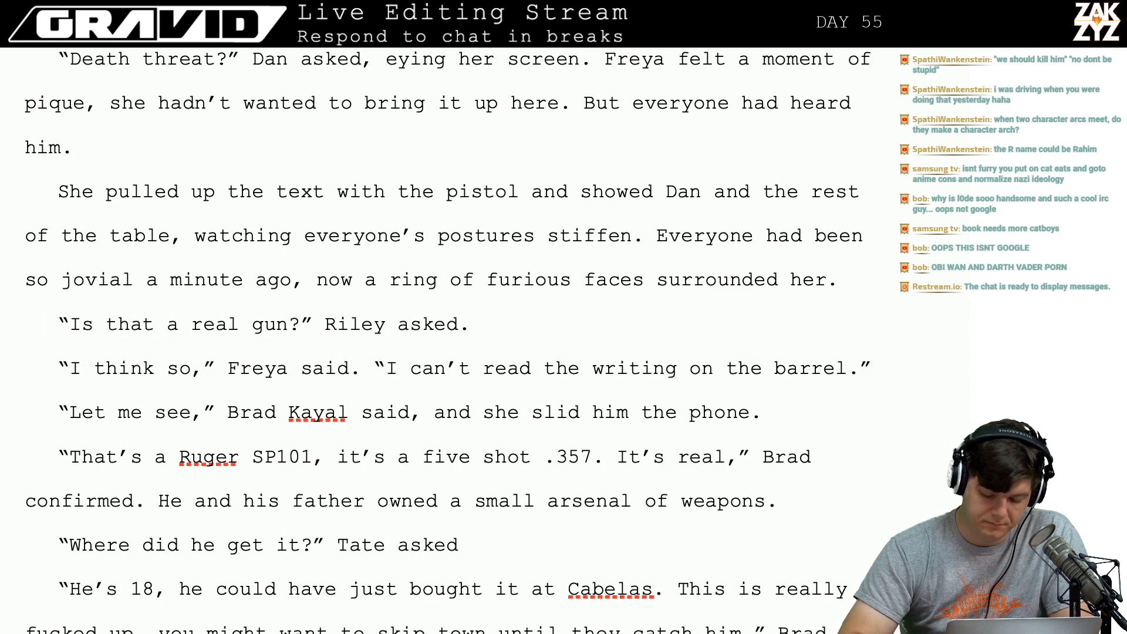
Try "Half a dozen" as the opening of a new sentence after "surrounded her." and delete it.
{"action": "type", "text": "Half a dozen"}
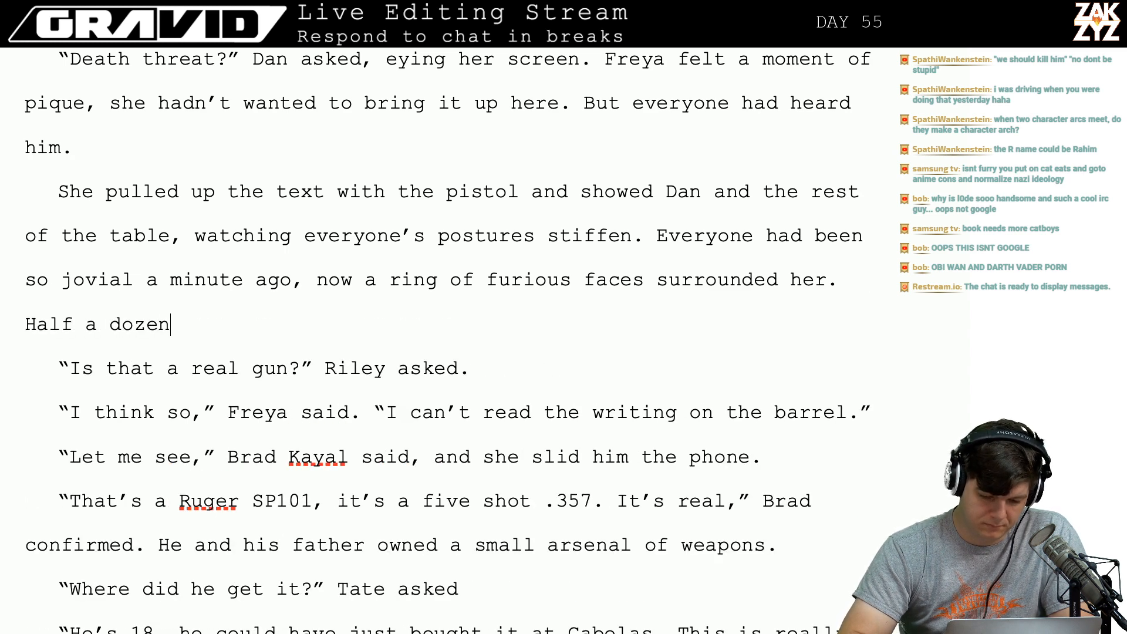
{"action": "key", "text": "BackSpace"}
{"action": "key", "text": "BackSpace"}
{"action": "key", "text": "BackSpace"}
{"action": "key", "text": "BackSpace"}
{"action": "key", "text": "BackSpace"}
{"action": "key", "text": "BackSpace"}
{"action": "key", "text": "BackSpace"}
{"action": "key", "text": "BackSpace"}
{"action": "key", "text": "BackSpace"}
{"action": "key", "text": "BackSpace"}
{"action": "key", "text": "BackSpace"}
{"action": "key", "text": "BackSpace"}
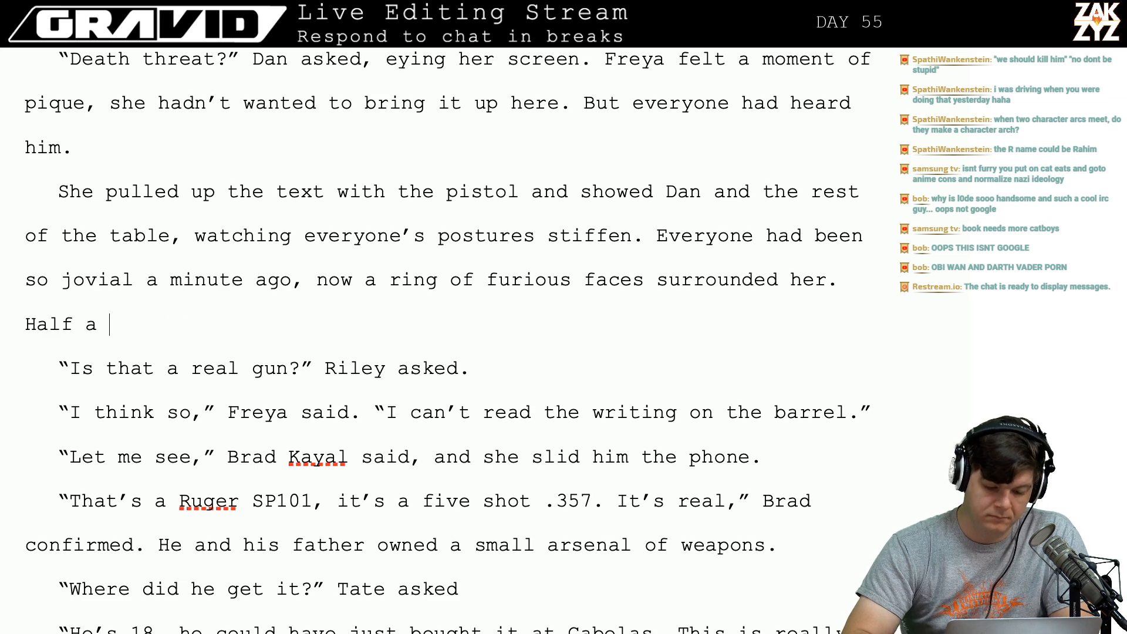
{"action": "key", "text": "BackSpace"}
{"action": "key", "text": "BackSpace"}
{"action": "key", "text": "BackSpace"}
Write "There was a clamor of uttered threats and exclamations of disbelief" as a new sentence after "surrounded her.".
{"action": "type", "text": "There w"}
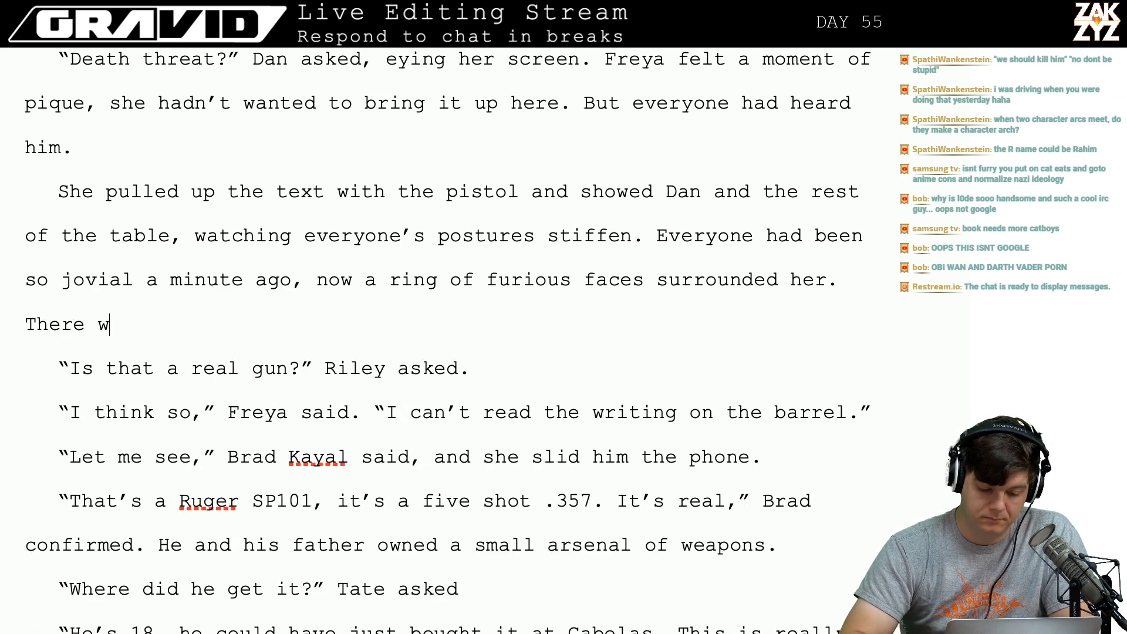
{"action": "type", "text": "as a clamor of "}
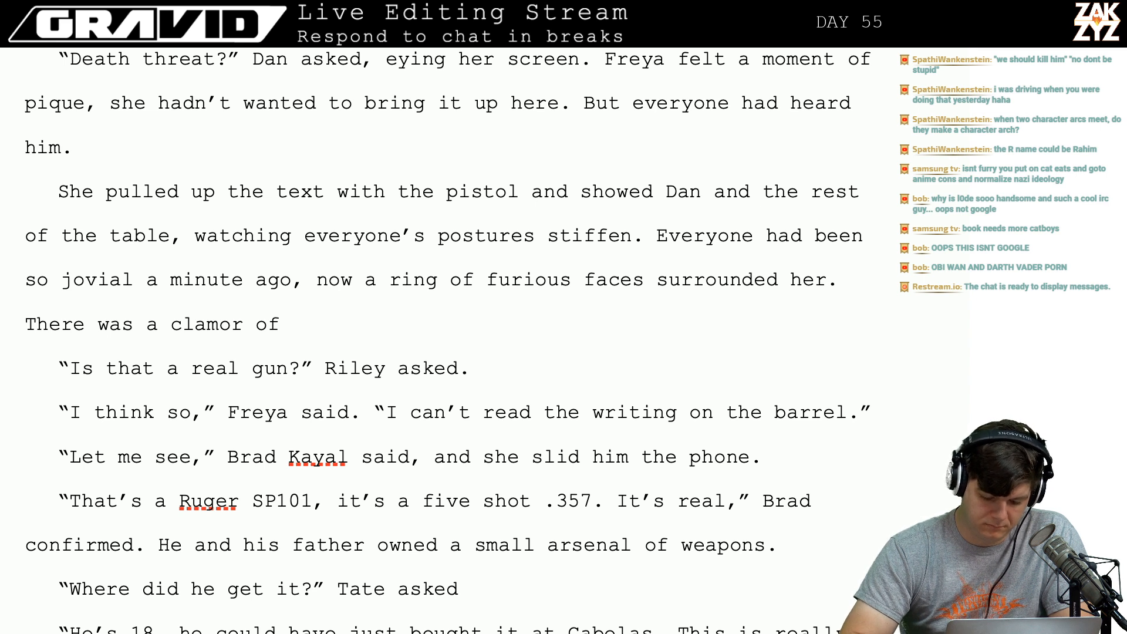
{"action": "type", "text": "uttered threats and ex"}
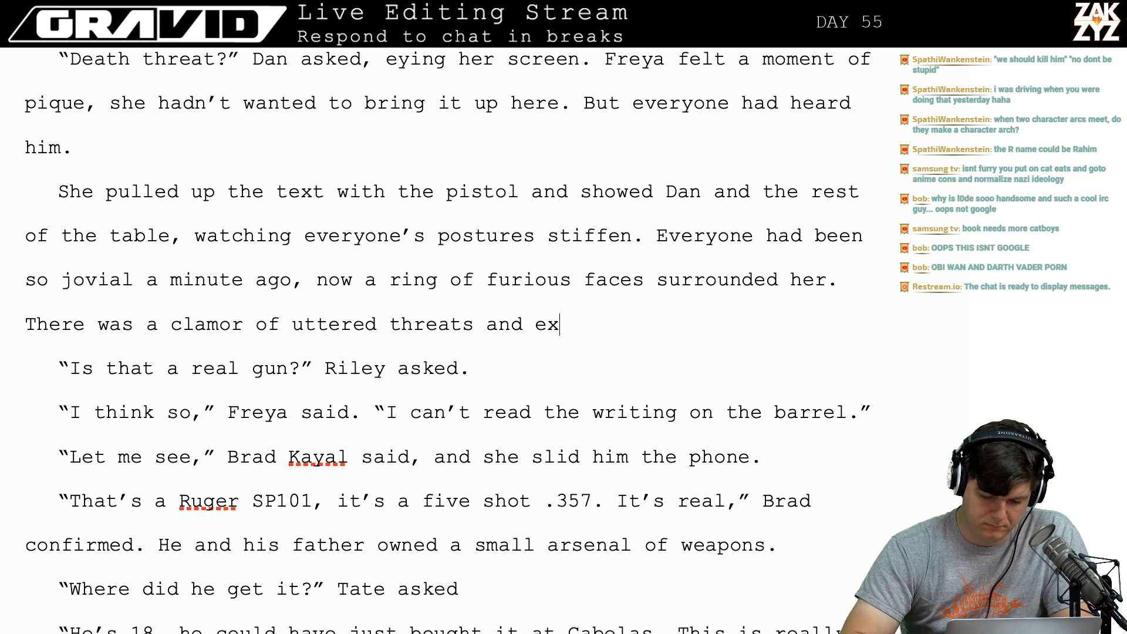
{"action": "type", "text": "clamation"}
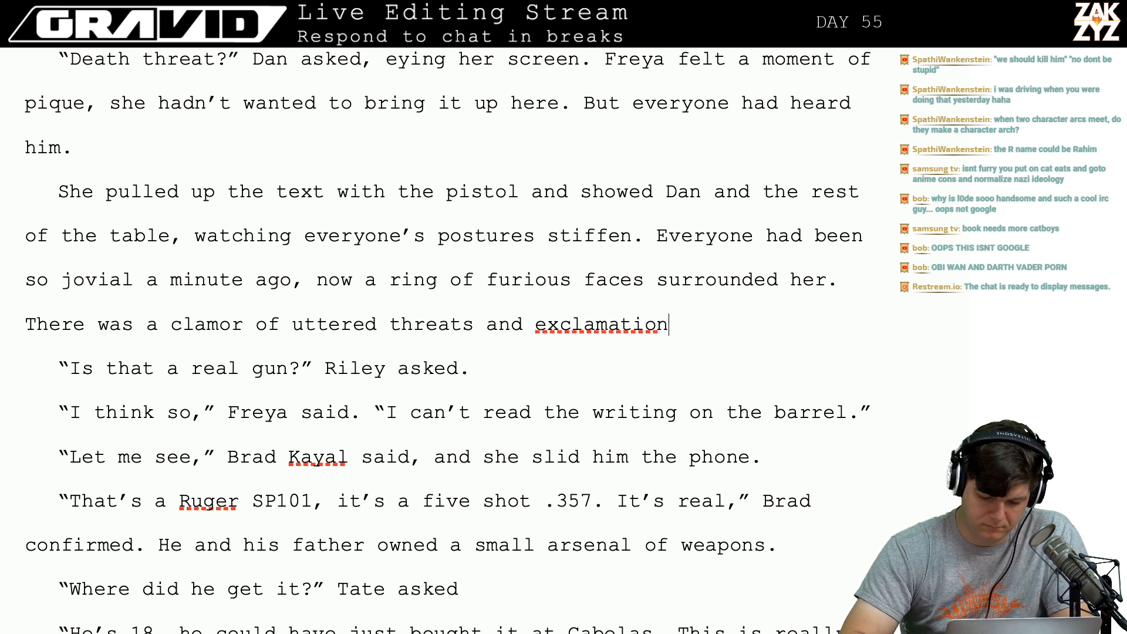
{"action": "type", "text": "s of disbelief"}
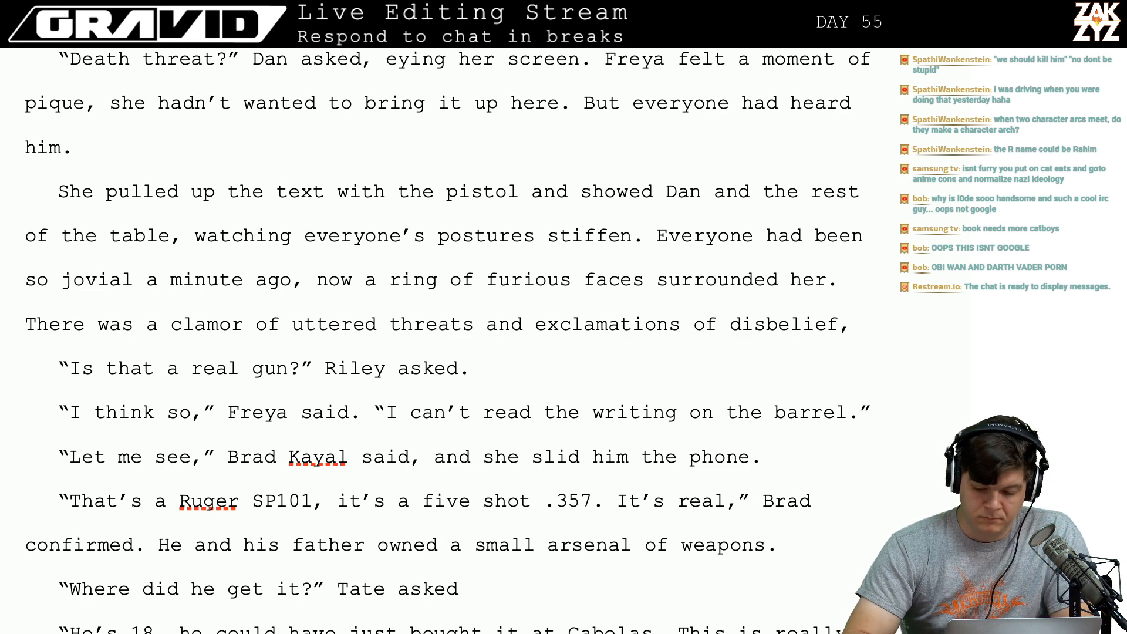
Finish the clamor sentence with ", everyone was trying to talk at once except Dan.".
{"action": "type", "text": ", everyone w"}
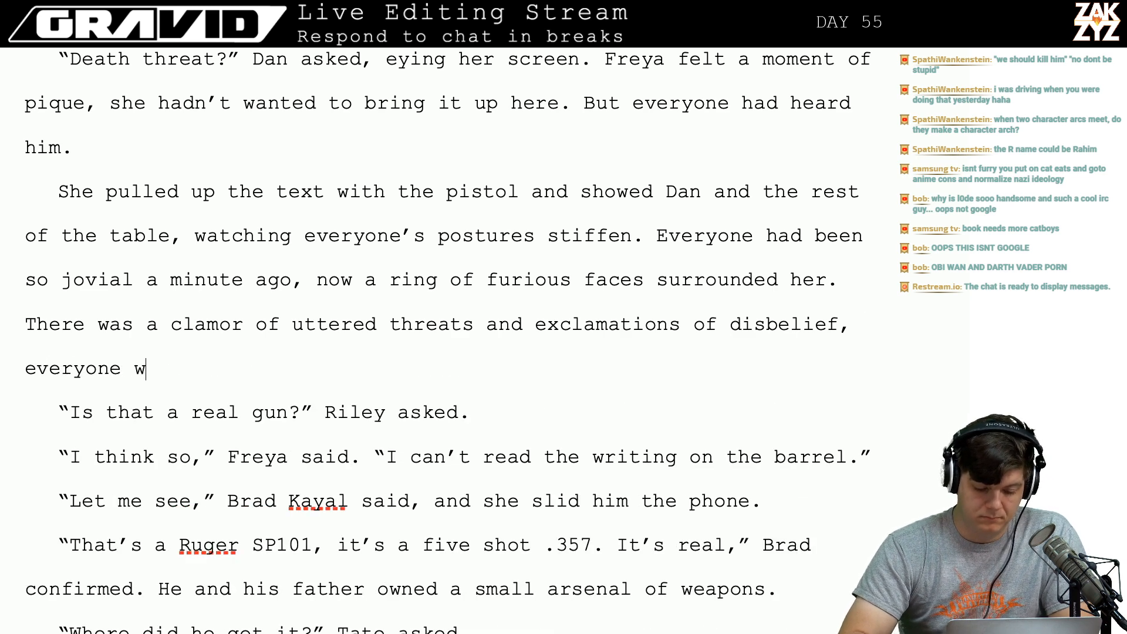
{"action": "type", "text": "as trying to "}
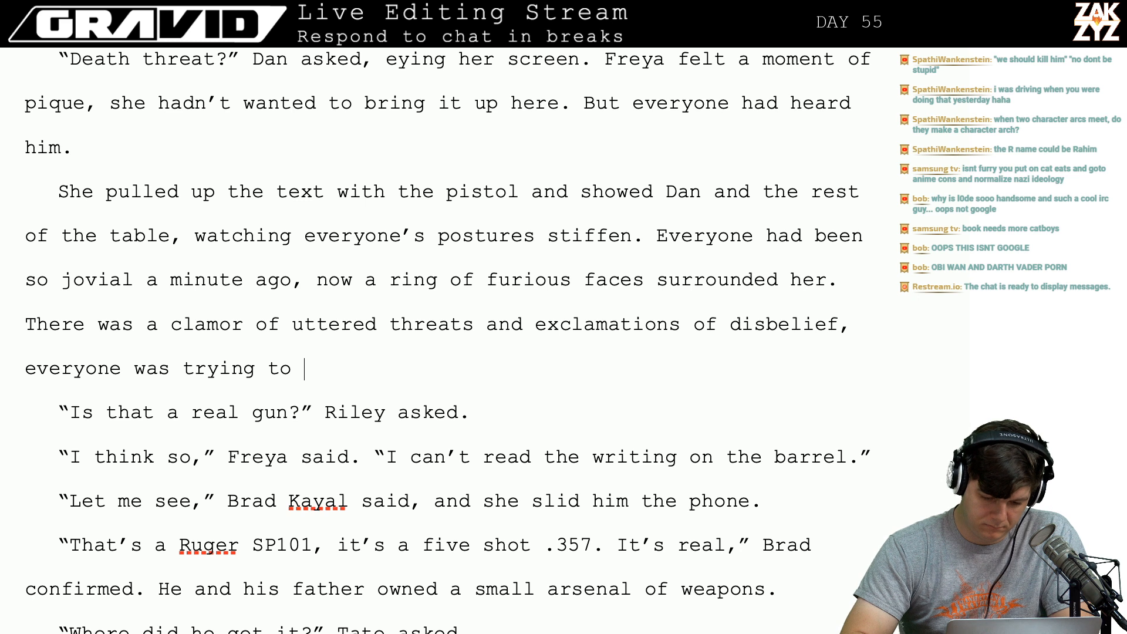
{"action": "type", "text": "talk at once"}
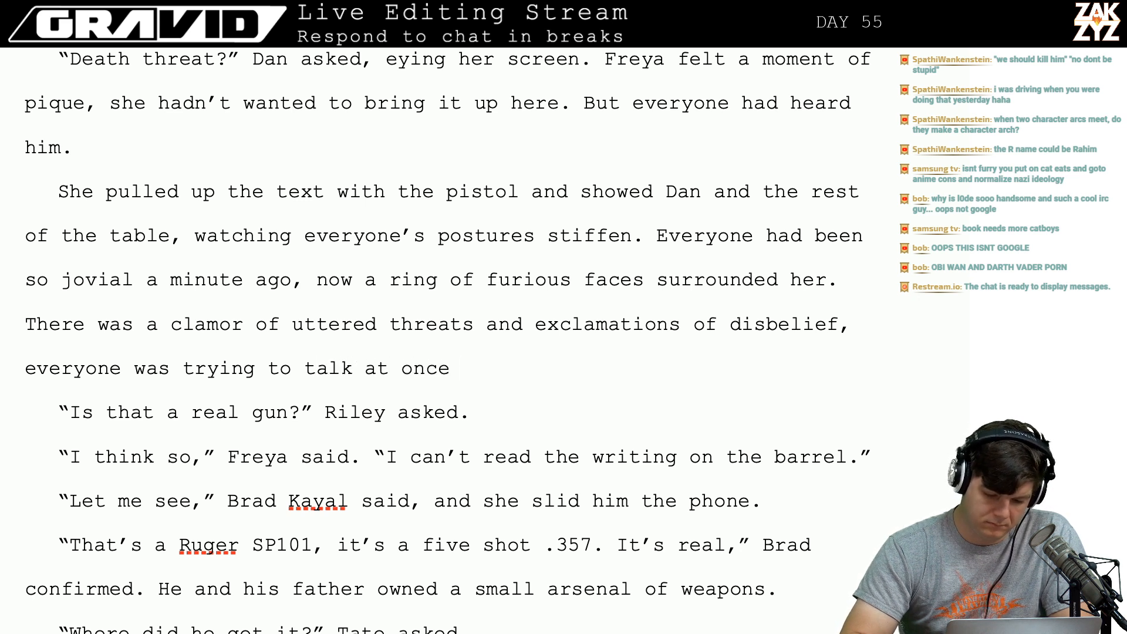
{"action": "type", "text": " e"}
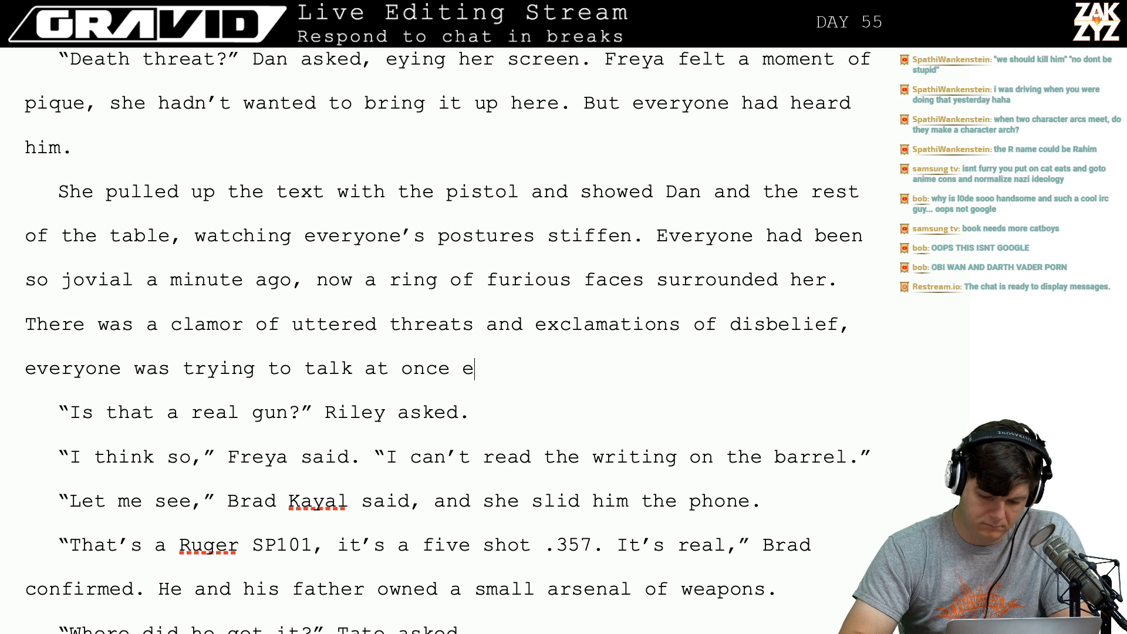
{"action": "type", "text": "xcept d"}
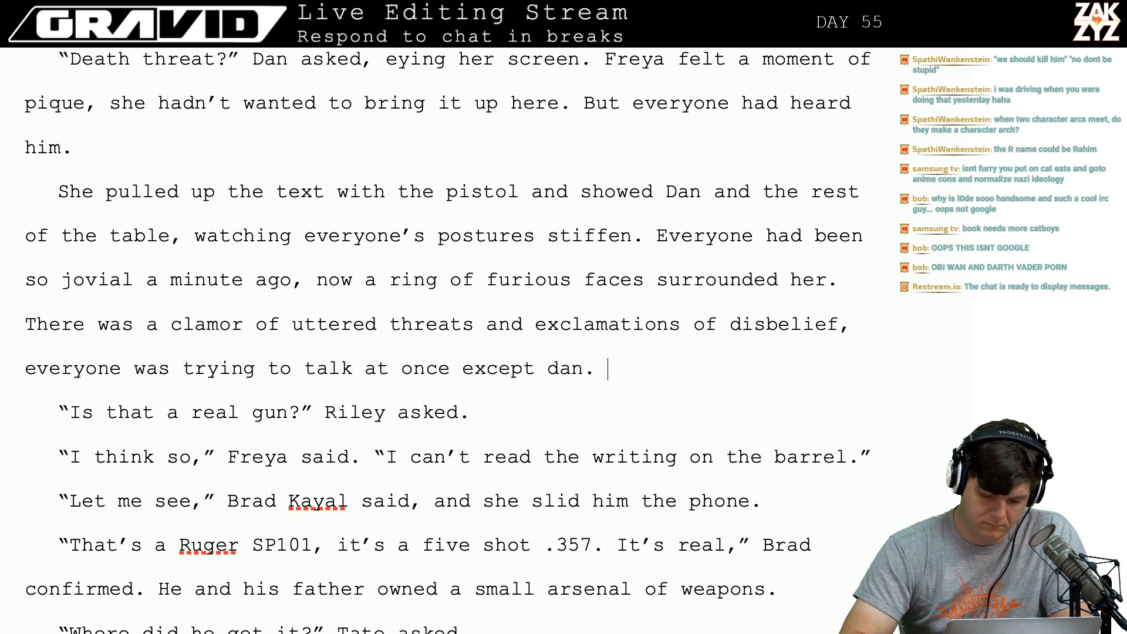
{"action": "type", "text": "an"}
{"action": "key", "text": "BackSpace"}
{"action": "key", "text": "BackSpace"}
{"action": "key", "text": "BackSpace"}
{"action": "type", "text": "Dan. "}
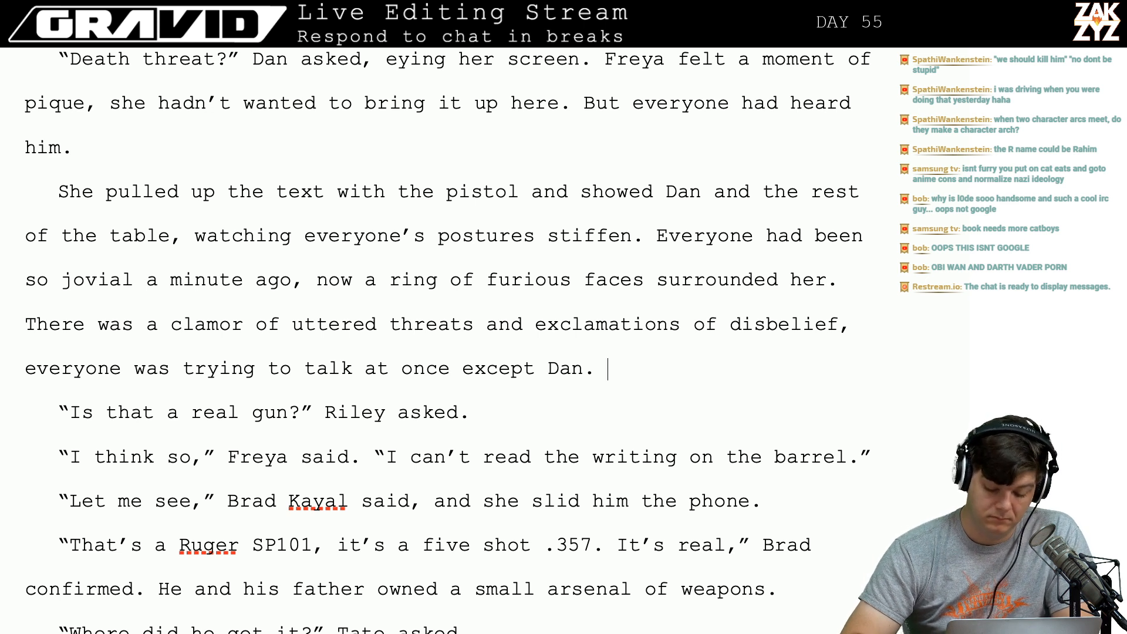
Begin a sentence about Dan with "He had his hands locked on the edge of the table, she".
{"action": "type", "text": "He "}
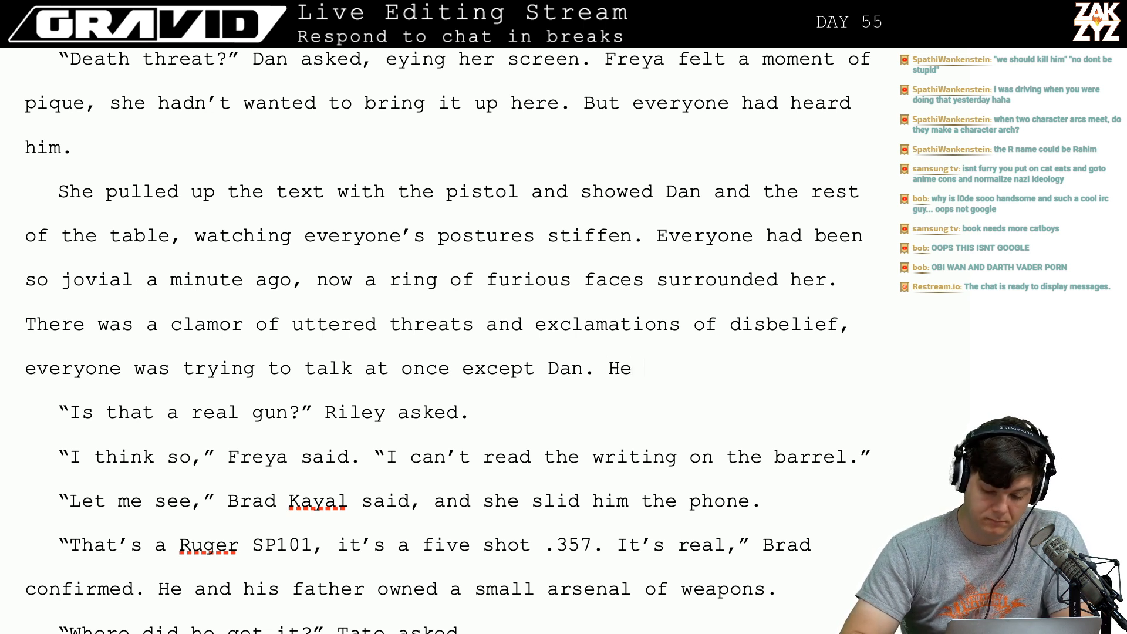
{"action": "type", "text": "had his hands"}
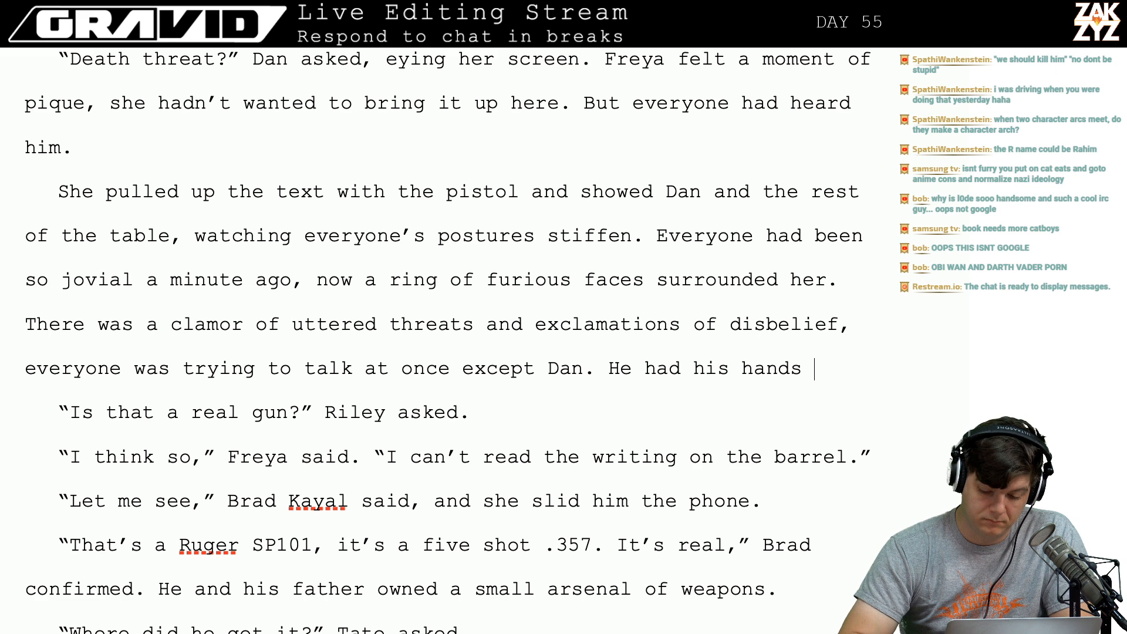
{"action": "key", "text": "BackSpace"}
{"action": "key", "text": "BackSpace"}
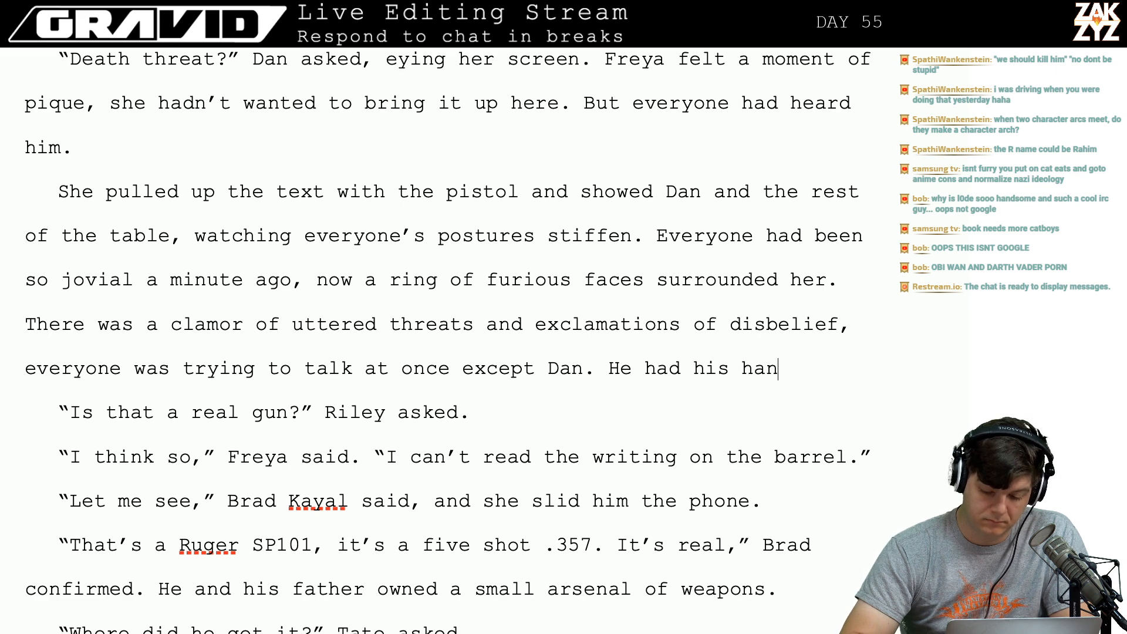
{"action": "type", "text": "ds locked "}
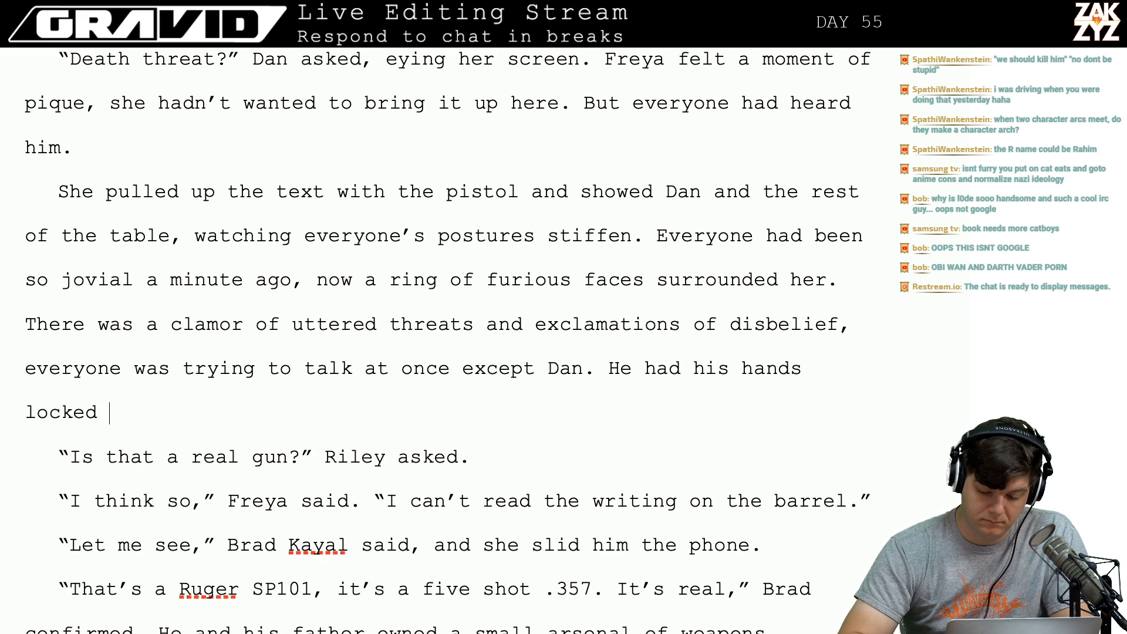
{"action": "type", "text": "on the edge o"}
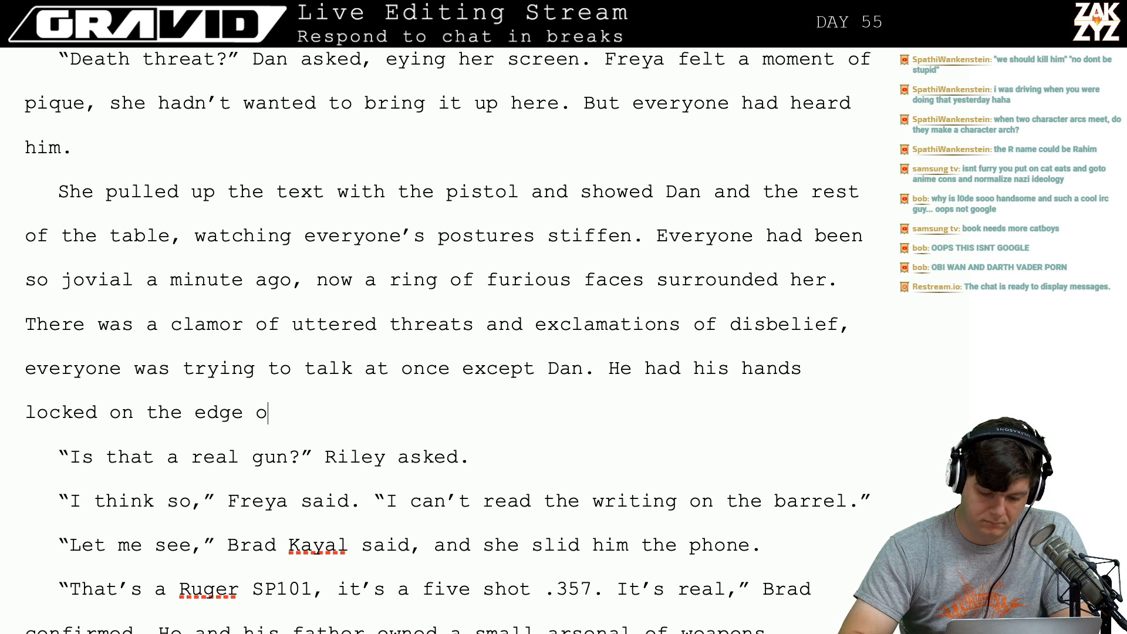
{"action": "type", "text": "f the table, she "}
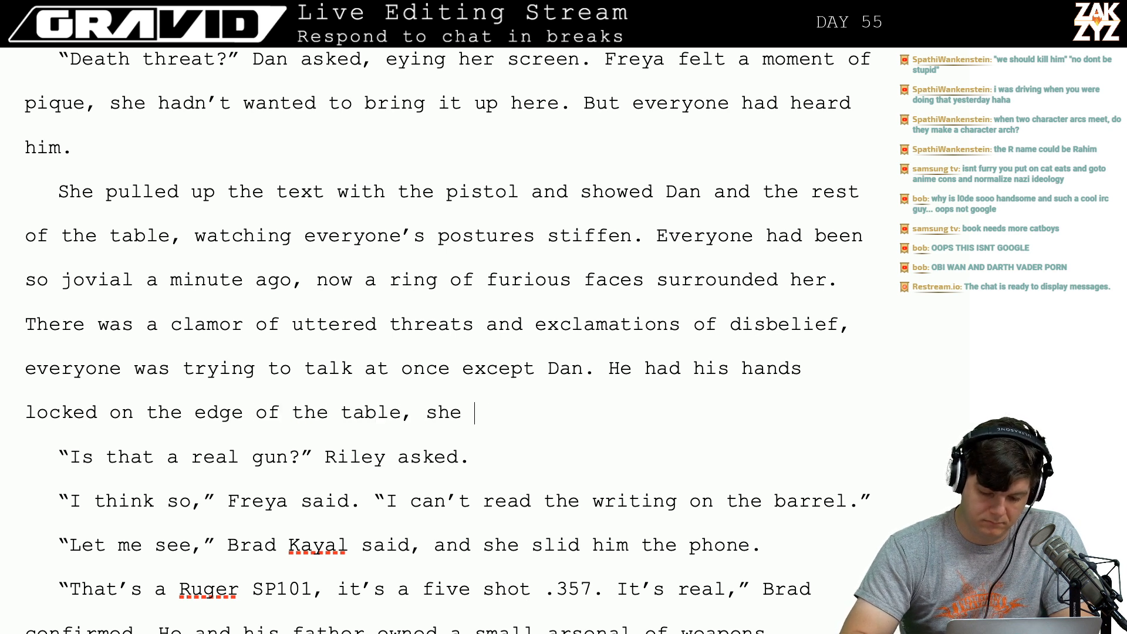
Try continuing the sentence about Dan with "heard one of his knuckles pop".
{"action": "type", "text": "heard one "}
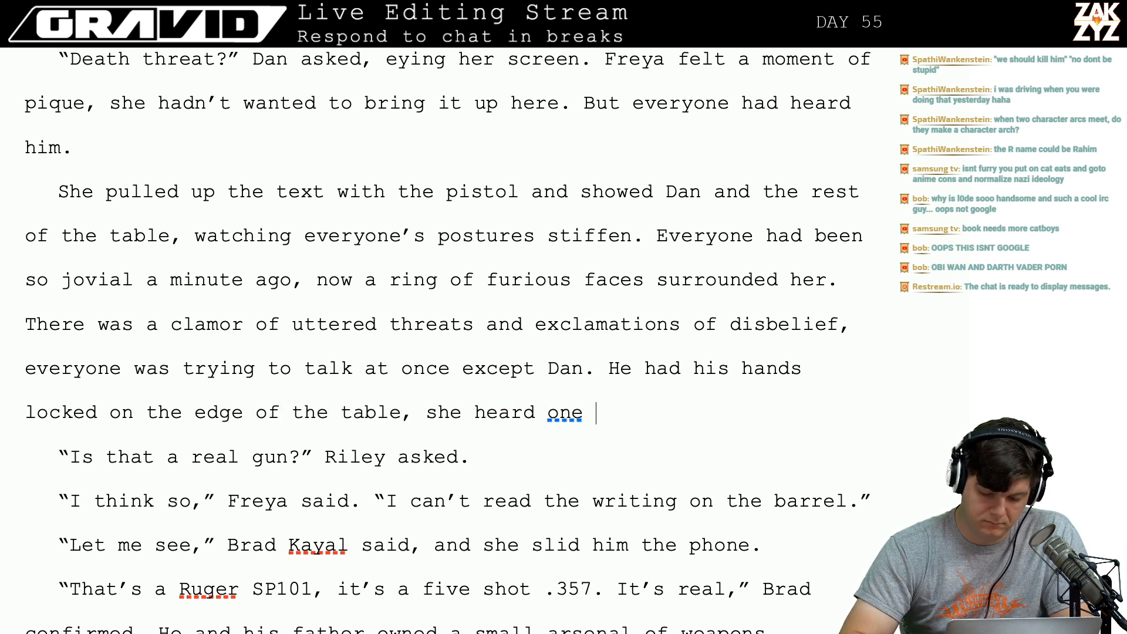
{"action": "type", "text": "of his k"}
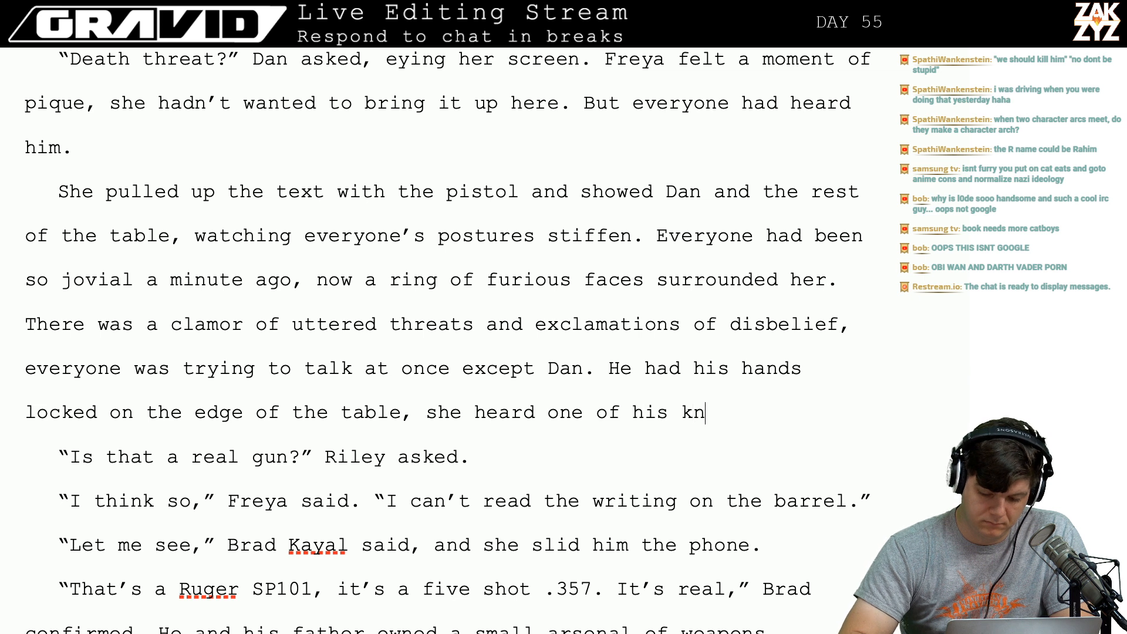
{"action": "key", "text": "BackSpace"}
{"action": "type", "text": "ne of his k"}
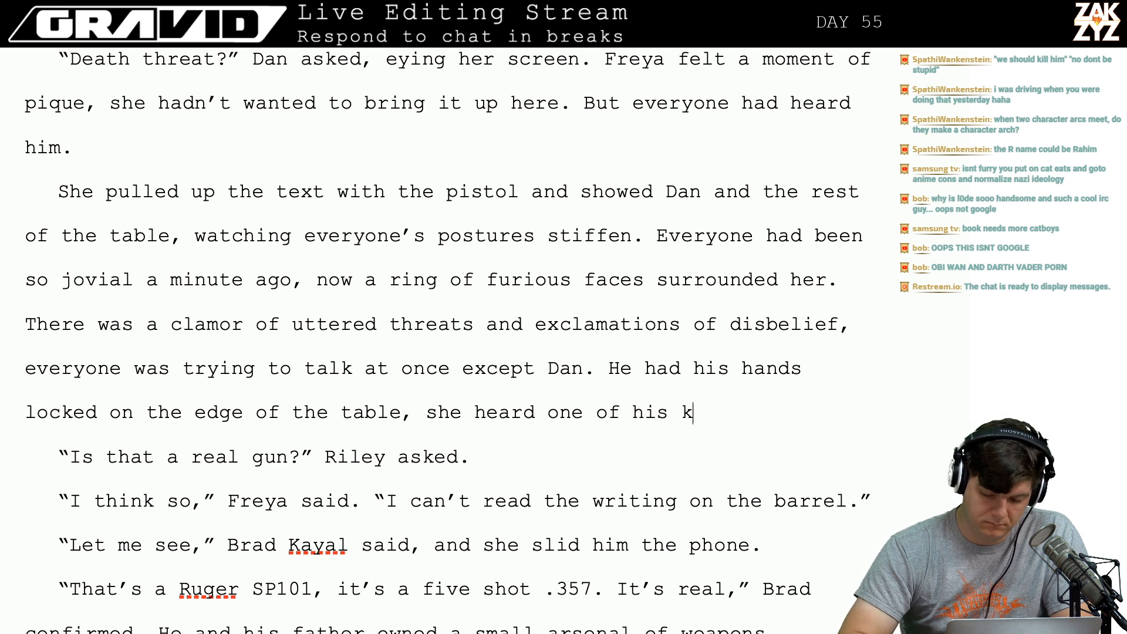
{"action": "type", "text": "nuckles pop"}
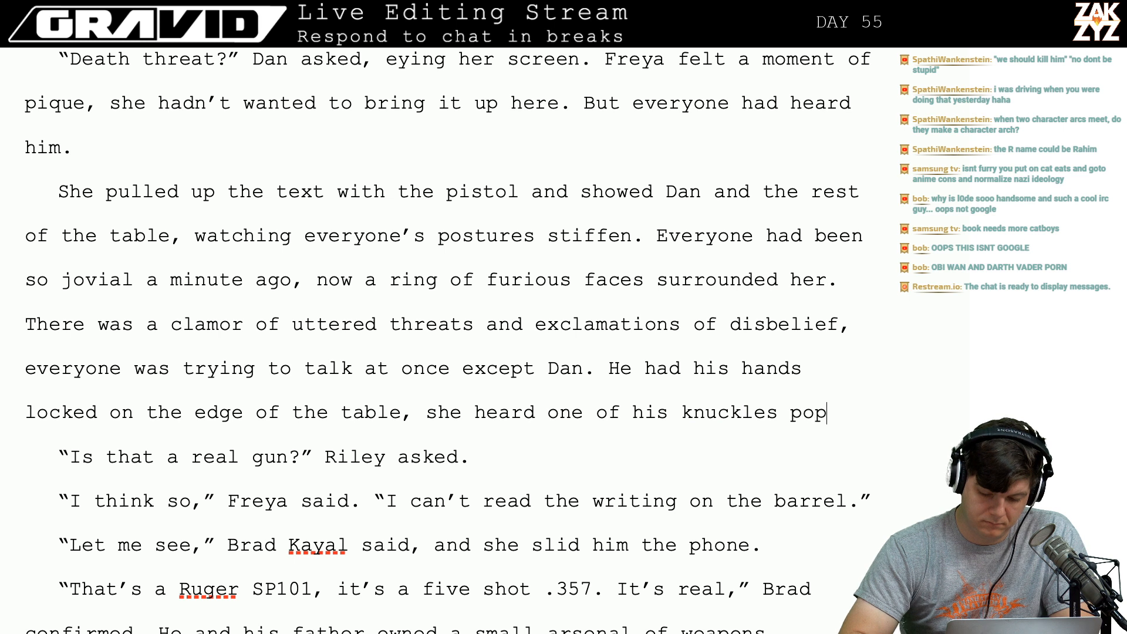
Delete the knuckle wording from the sentence about Dan, back to "she he".
{"action": "type", "text": " a"}
{"action": "key", "text": "BackSpace"}
{"action": "key", "text": "BackSpace"}
{"action": "key", "text": "BackSpace"}
{"action": "key", "text": "BackSpace"}
{"action": "key", "text": "BackSpace"}
{"action": "key", "text": "BackSpace"}
{"action": "key", "text": "BackSpace"}
{"action": "key", "text": "BackSpace"}
{"action": "key", "text": "BackSpace"}
{"action": "key", "text": "BackSpace"}
{"action": "key", "text": "BackSpace"}
{"action": "key", "text": "BackSpace"}
{"action": "key", "text": "BackSpace"}
{"action": "key", "text": "BackSpace"}
{"action": "key", "text": "BackSpace"}
{"action": "key", "text": "BackSpace"}
{"action": "key", "text": "BackSpace"}
{"action": "key", "text": "BackSpace"}
{"action": "key", "text": "BackSpace"}
{"action": "key", "text": "BackSpace"}
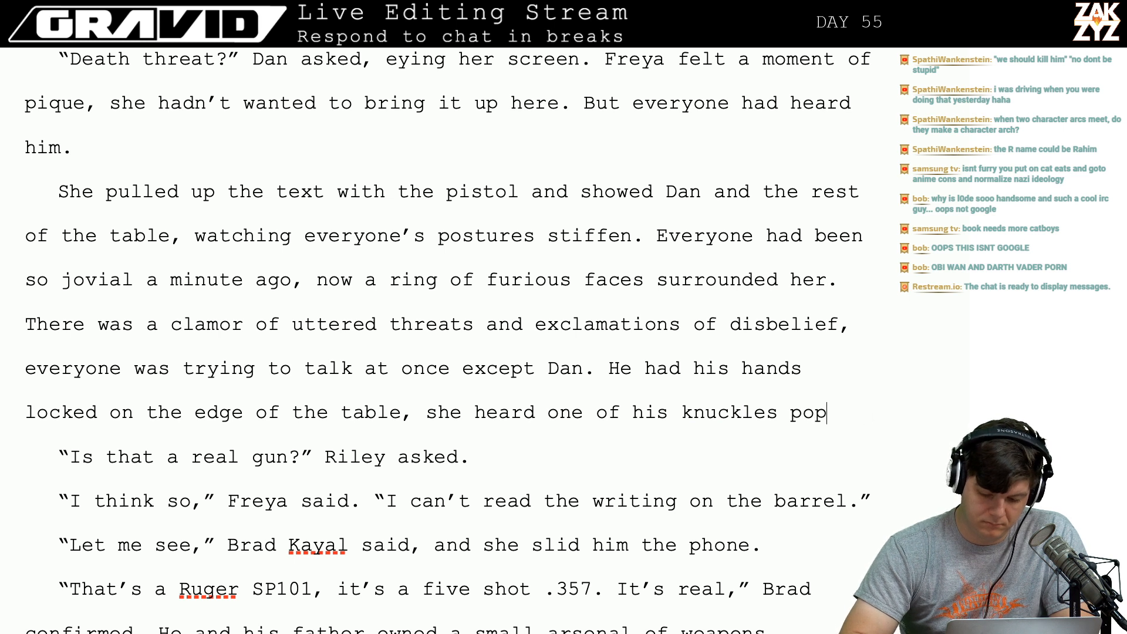
{"action": "key", "text": "BackSpace"}
{"action": "key", "text": "BackSpace"}
{"action": "key", "text": "BackSpace"}
{"action": "key", "text": "BackSpace"}
{"action": "key", "text": "BackSpace"}
{"action": "key", "text": "BackSpace"}
{"action": "key", "text": "BackSpace"}
{"action": "key", "text": "BackSpace"}
{"action": "key", "text": "BackSpace"}
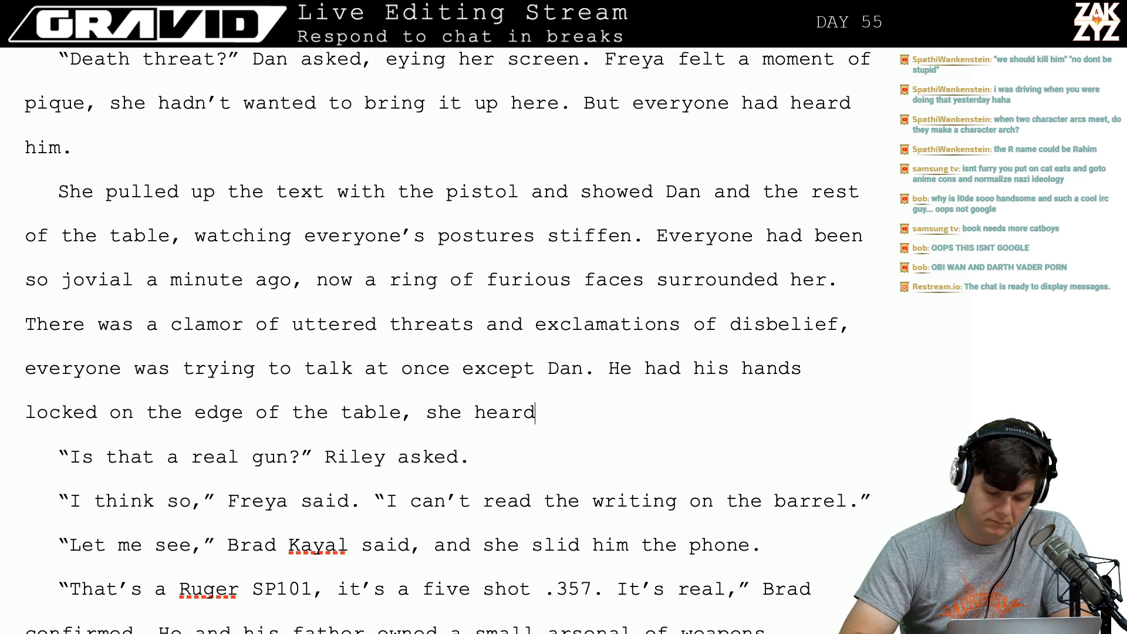
Split the unfinished "He had his hands locked" sentence off below a blank line and return to the end of "except Dan.".
{"action": "key", "text": "Return"}
{"action": "key", "text": "Return"}
{"action": "left_click", "coordinate": [605, 368]}
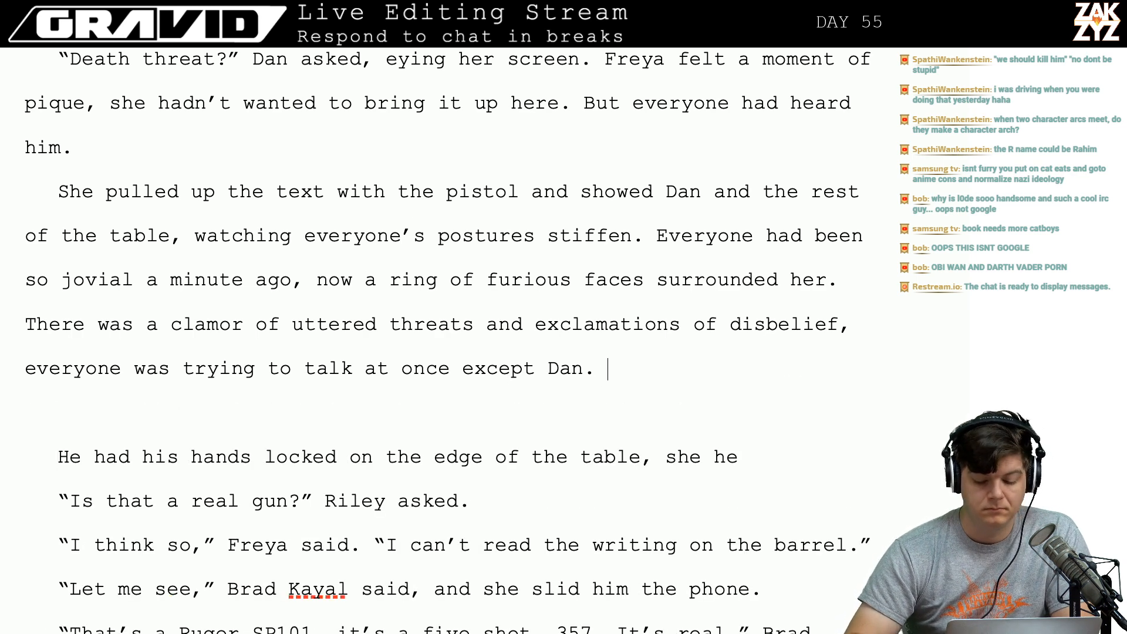
After "except Dan." write "He clenched the edge of the table so hard Freya heard a knuckle pop.".
{"action": "type", "text": "He clenche"}
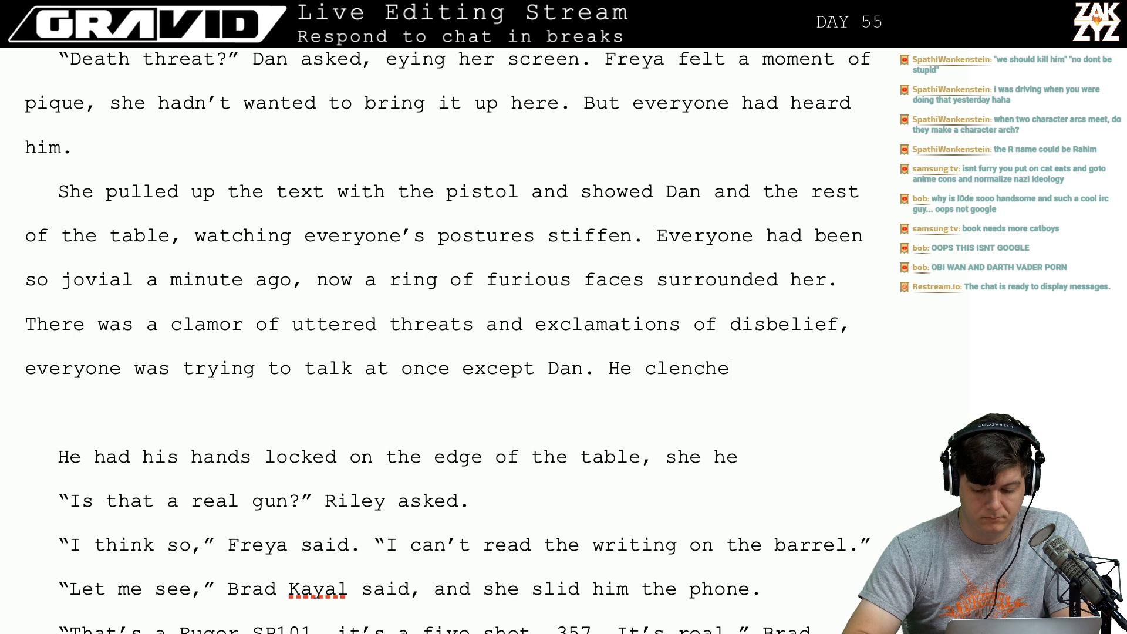
{"action": "type", "text": "d the edge of th"}
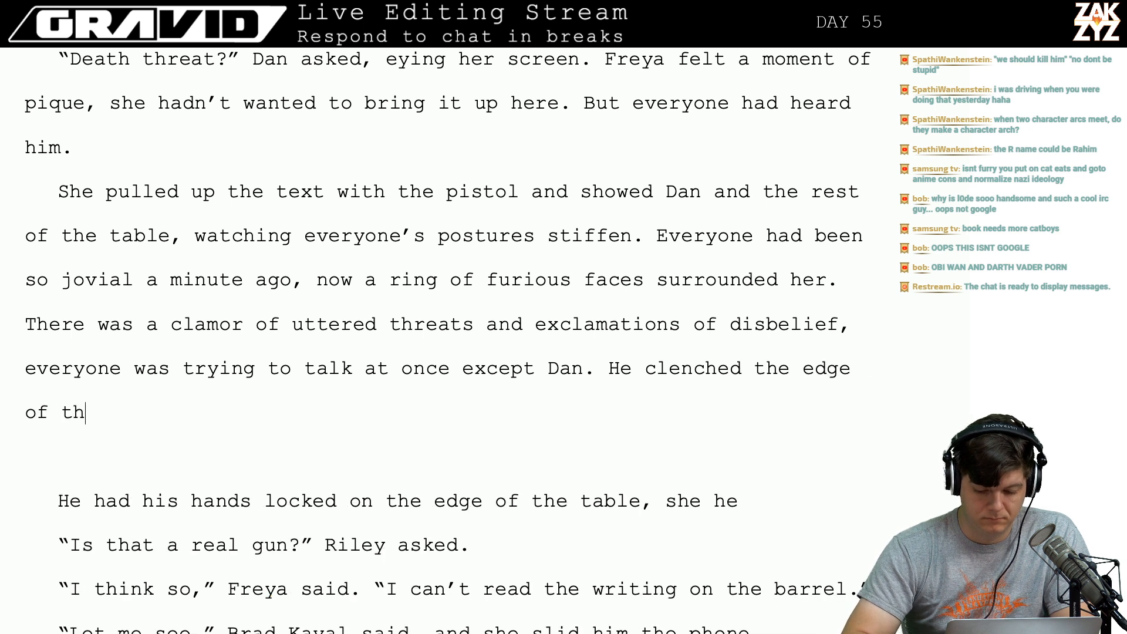
{"action": "type", "text": "e table so hear"}
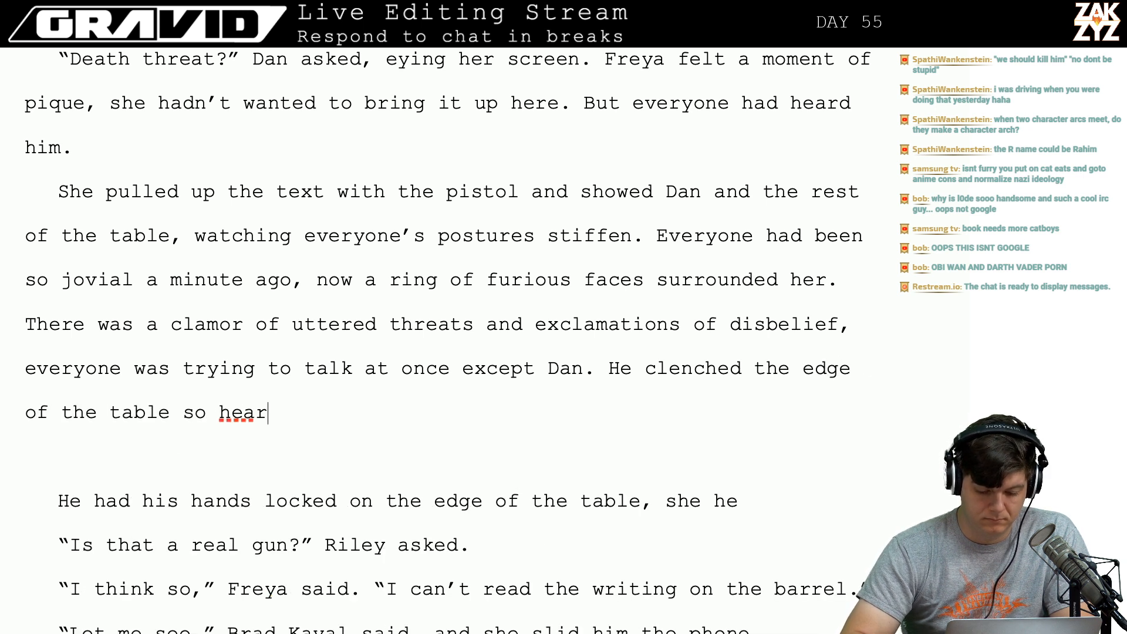
{"action": "key", "text": "BackSpace"}
{"action": "key", "text": "BackSpace"}
{"action": "key", "text": "BackSpace"}
{"action": "type", "text": "ard fre"}
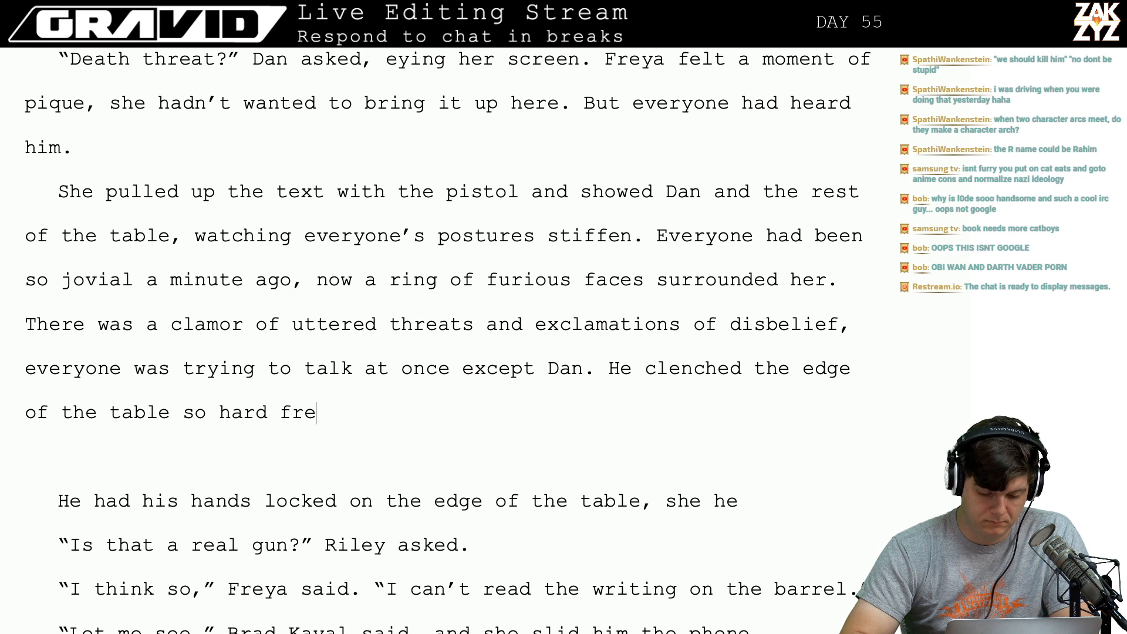
{"action": "key", "text": "BackSpace"}
{"action": "key", "text": "BackSpace"}
{"action": "key", "text": "BackSpace"}
{"action": "type", "text": "Freya "}
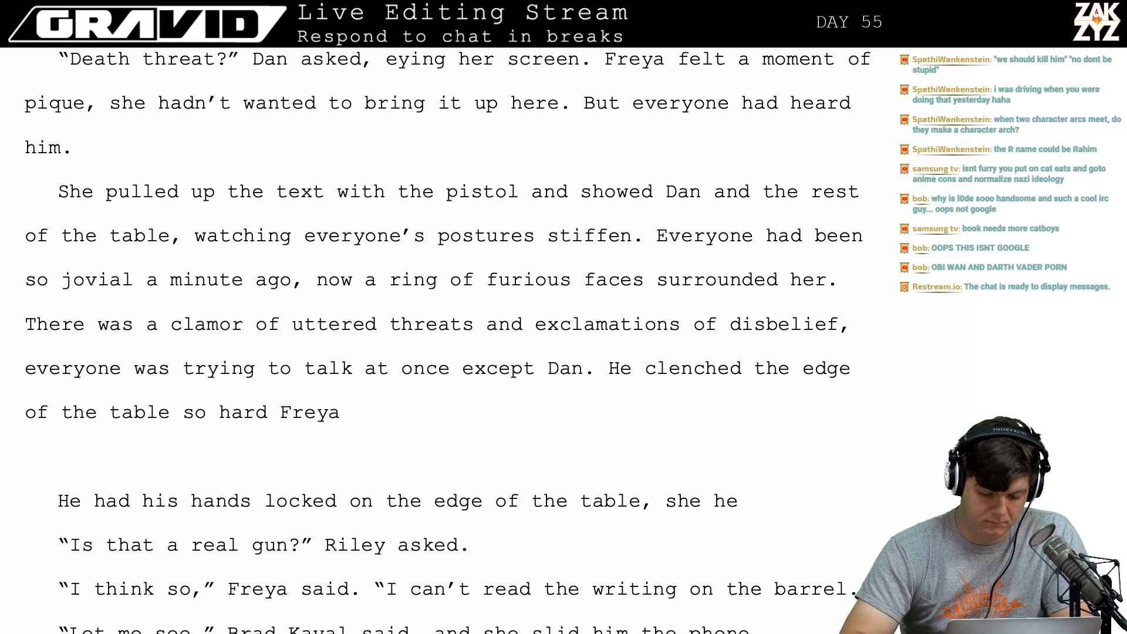
{"action": "type", "text": "heard a knuc"}
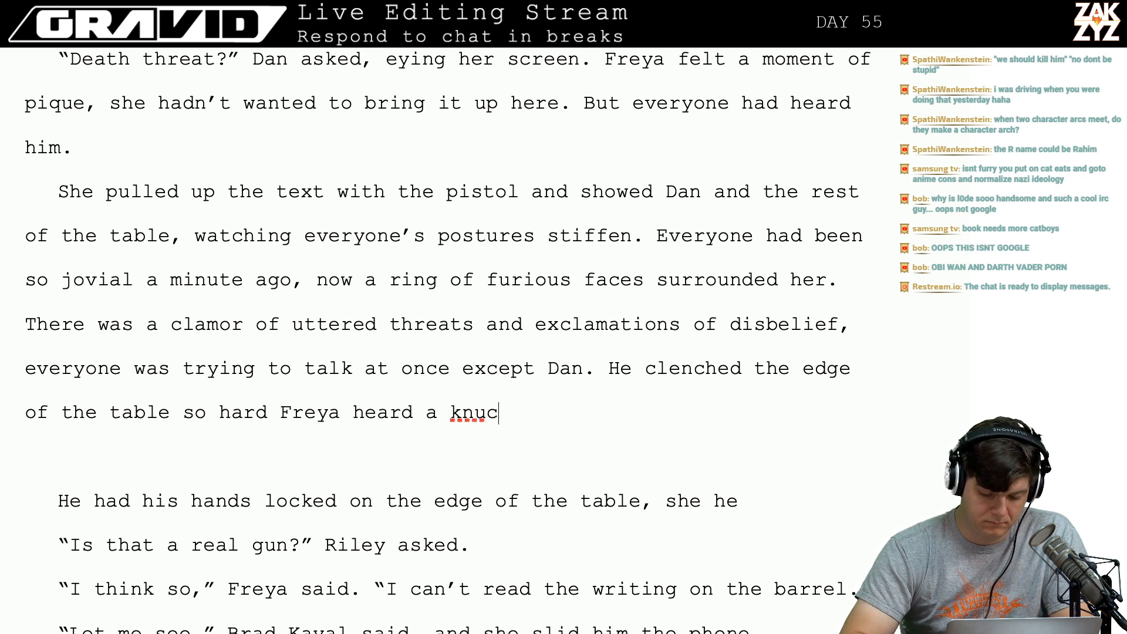
{"action": "type", "text": "kle pop."}
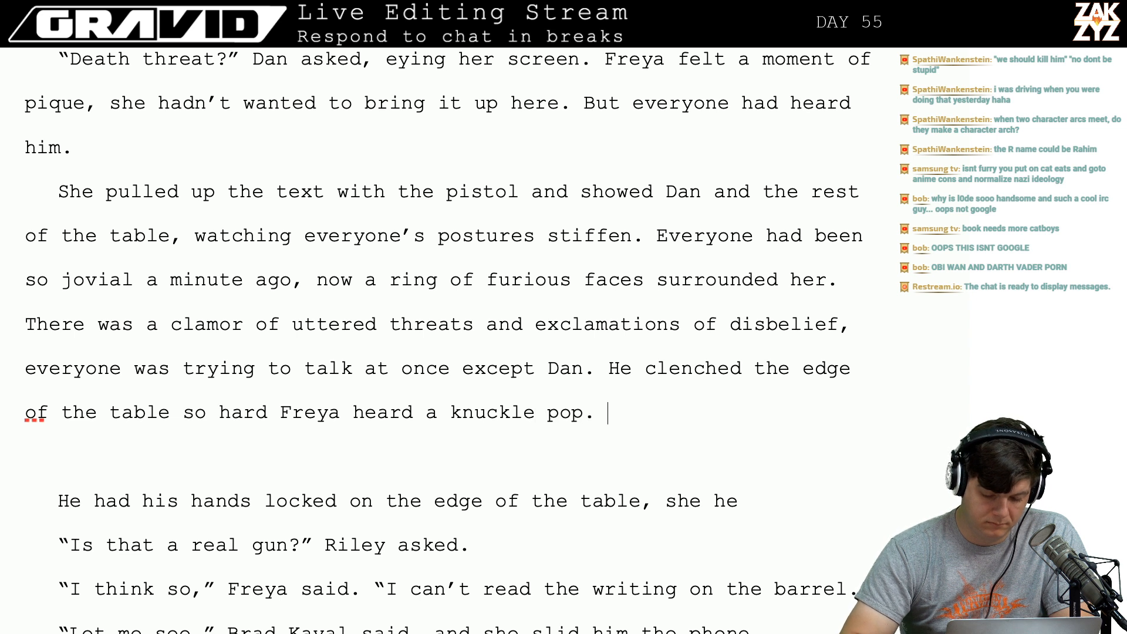
Insert "His face went blank, and" before the table-clenching sentence after "except Dan." and lowercase its opening "he".
{"action": "left_click", "coordinate": [607, 368]}
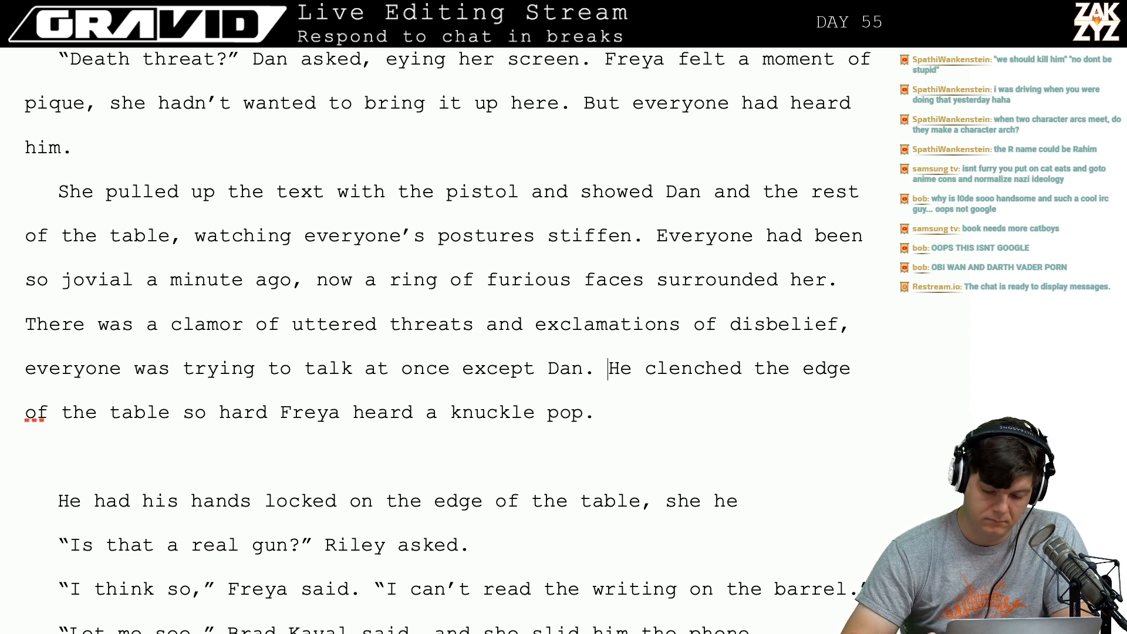
{"action": "type", "text": "His fac"}
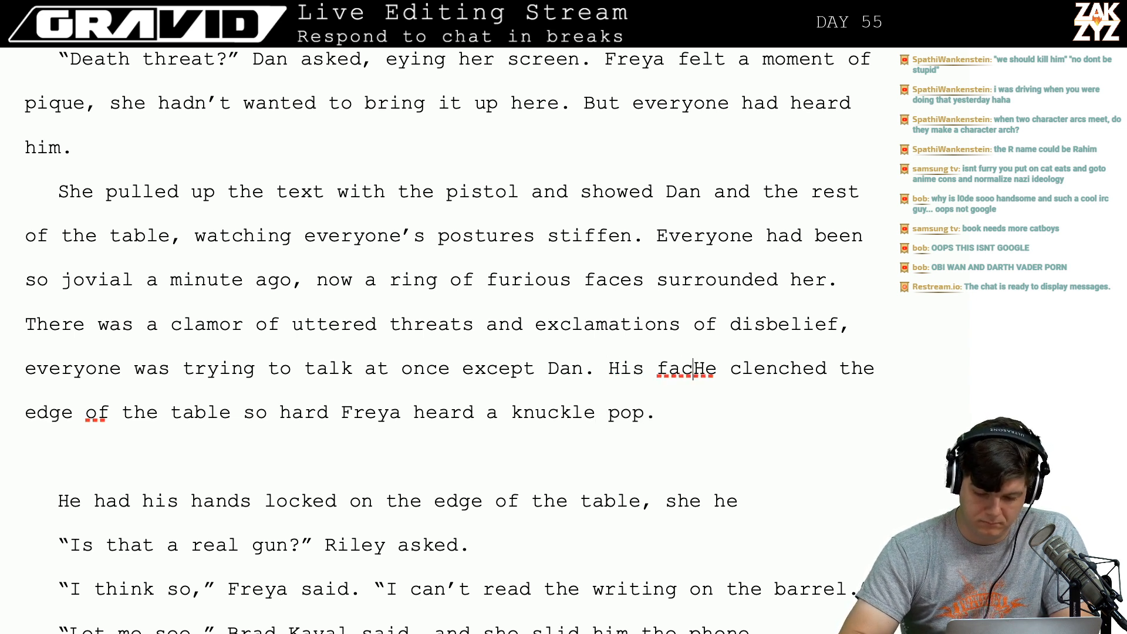
{"action": "type", "text": "e went black"}
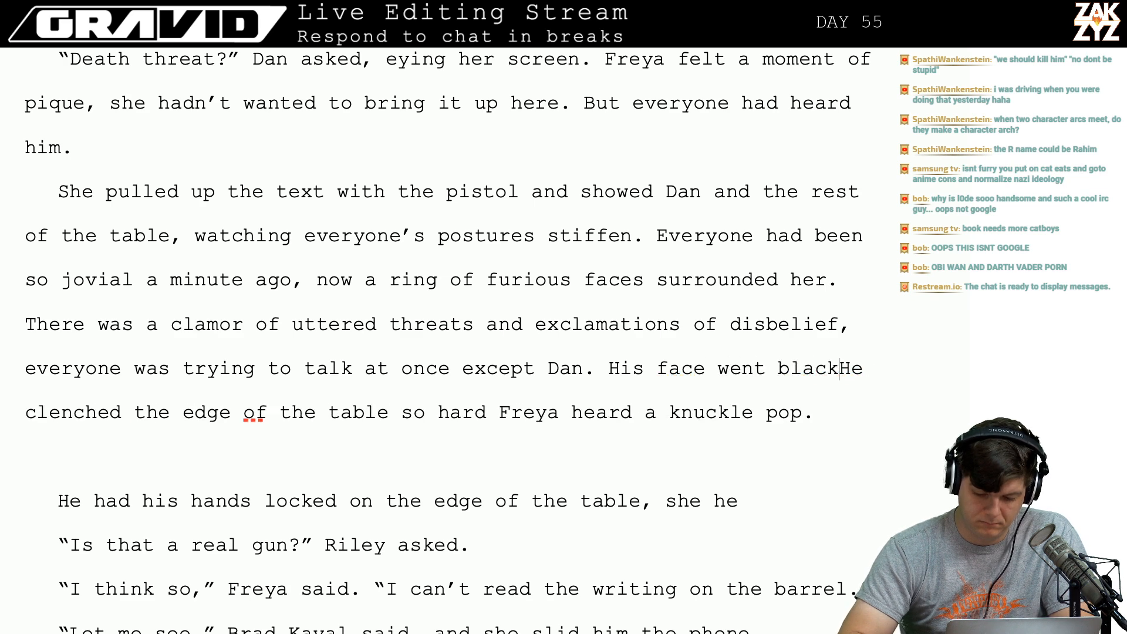
{"action": "key", "text": "BackSpace"}
{"action": "key", "text": "BackSpace"}
{"action": "type", "text": "nk, and"}
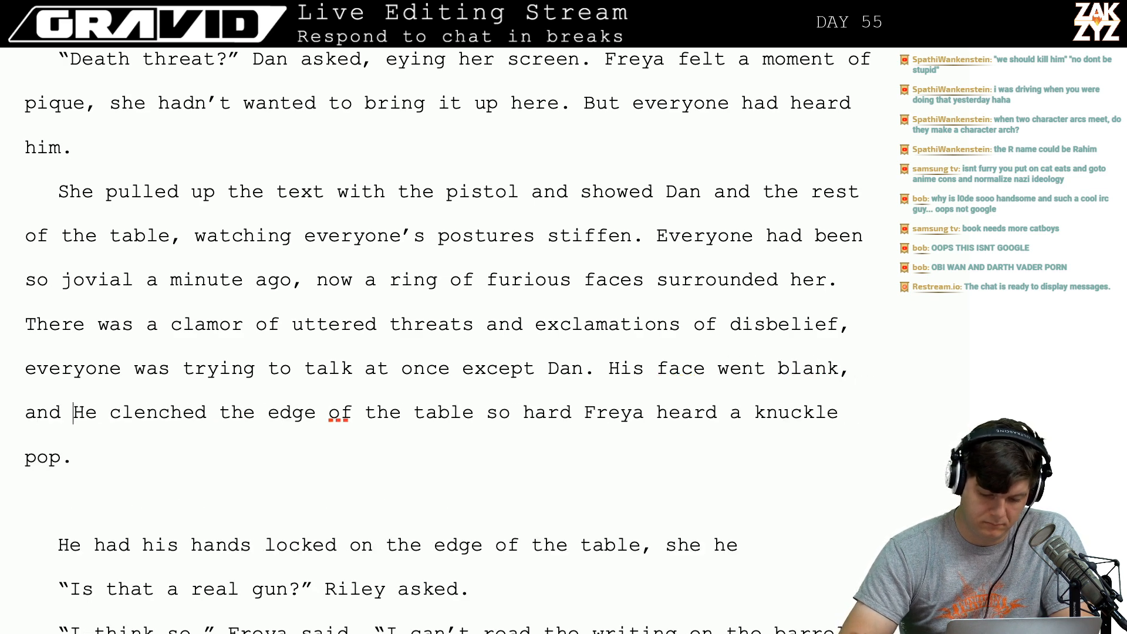
{"action": "key", "text": "Right"}
{"action": "key", "text": "Right"}
{"action": "key", "text": "BackSpace"}
{"action": "key", "text": "BackSpace"}
{"action": "type", "text": "he"}
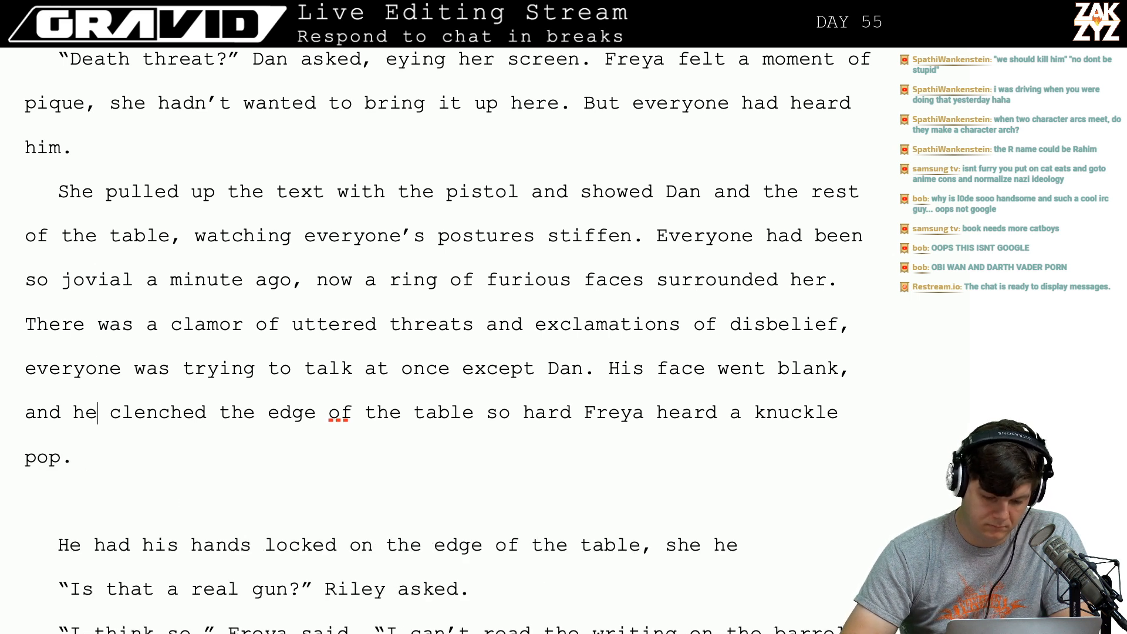
{"action": "left_click", "coordinate": [110, 412]}
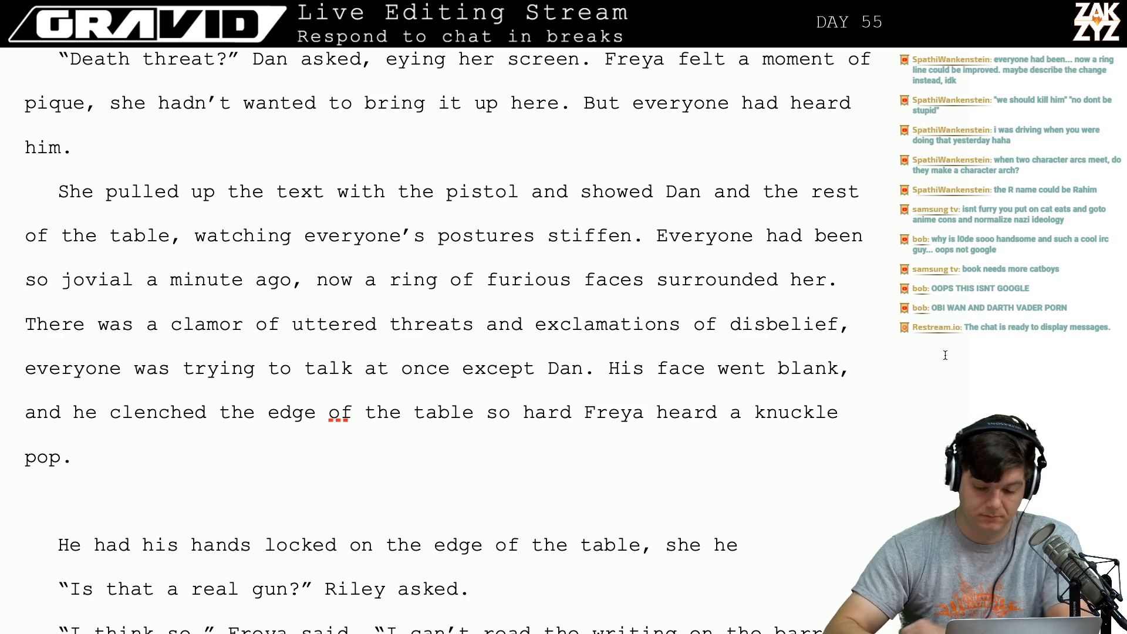
Split the "His face went blank" sentence off below a blank line and return to the end of "except Dan.".
{"action": "left_click", "coordinate": [615, 369]}
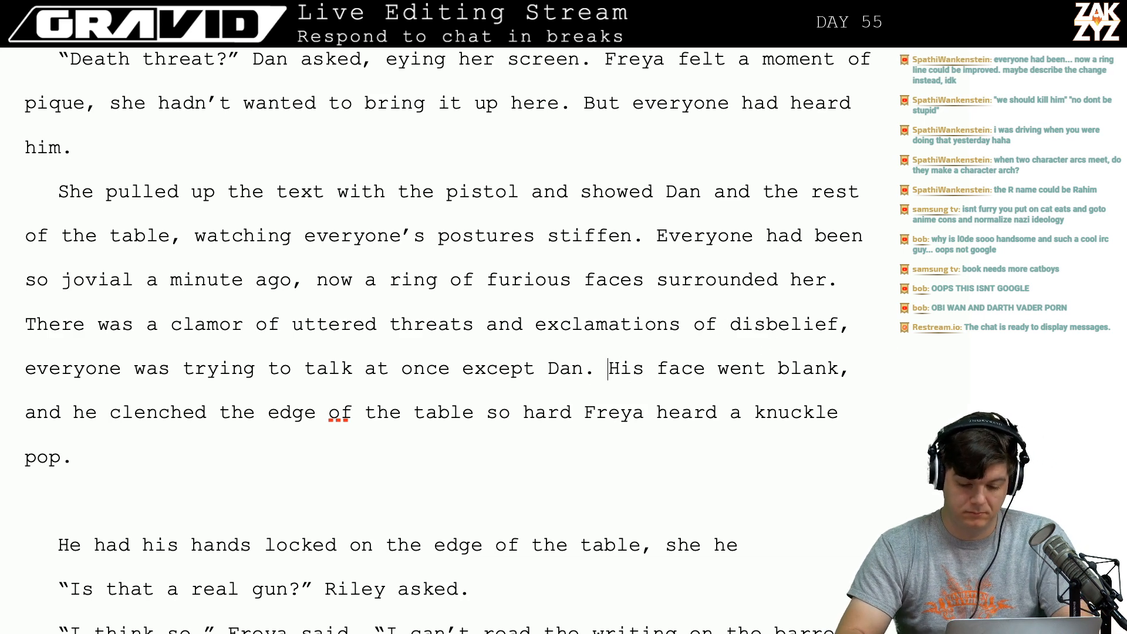
{"action": "key", "text": "Return"}
{"action": "key", "text": "Return"}
{"action": "key", "text": "Left"}
{"action": "key", "text": "Left"}
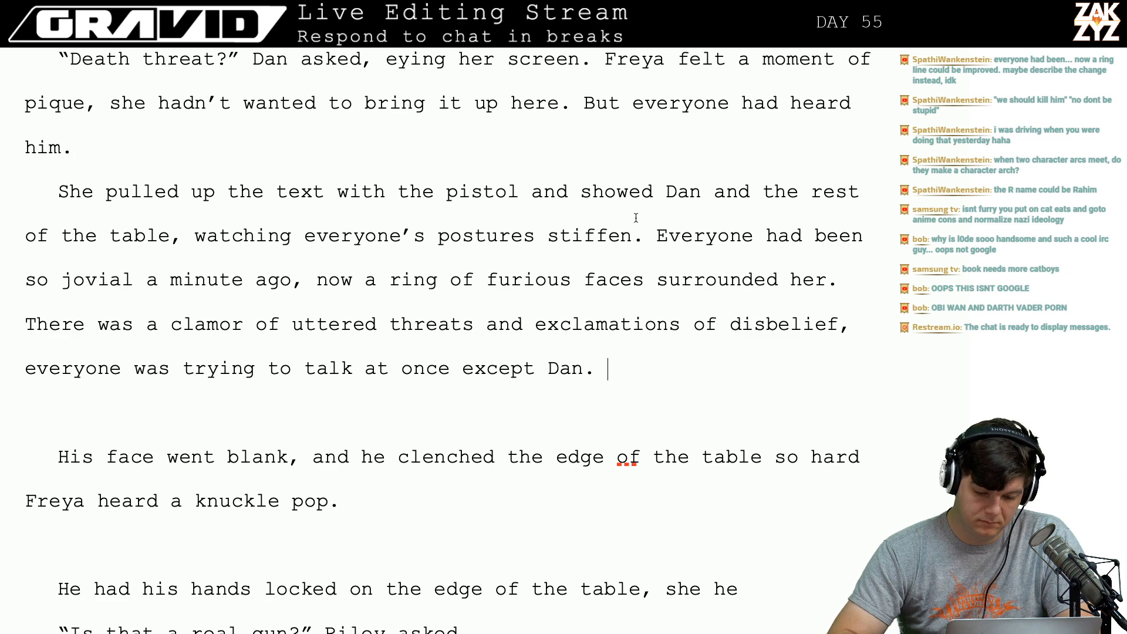
Split the text from "Everyone had been so jovial" off below a blank line and return to the end of "postures stiffen.".
{"action": "left_click", "coordinate": [668, 235]}
{"action": "key", "text": "Left"}
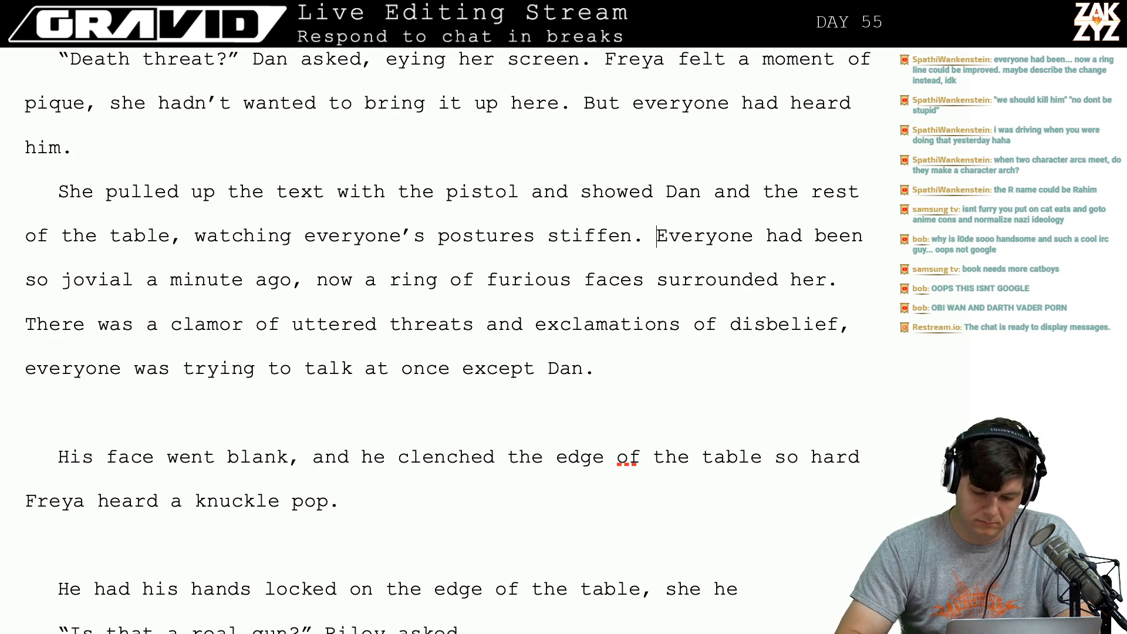
{"action": "key", "text": "Return"}
{"action": "key", "text": "Return"}
{"action": "key", "text": "Left"}
{"action": "key", "text": "Left"}
Start a replacement sentence after "postures stiffen." with "They were", dropping the trial wording "so jovial".
{"action": "type", "text": "T"}
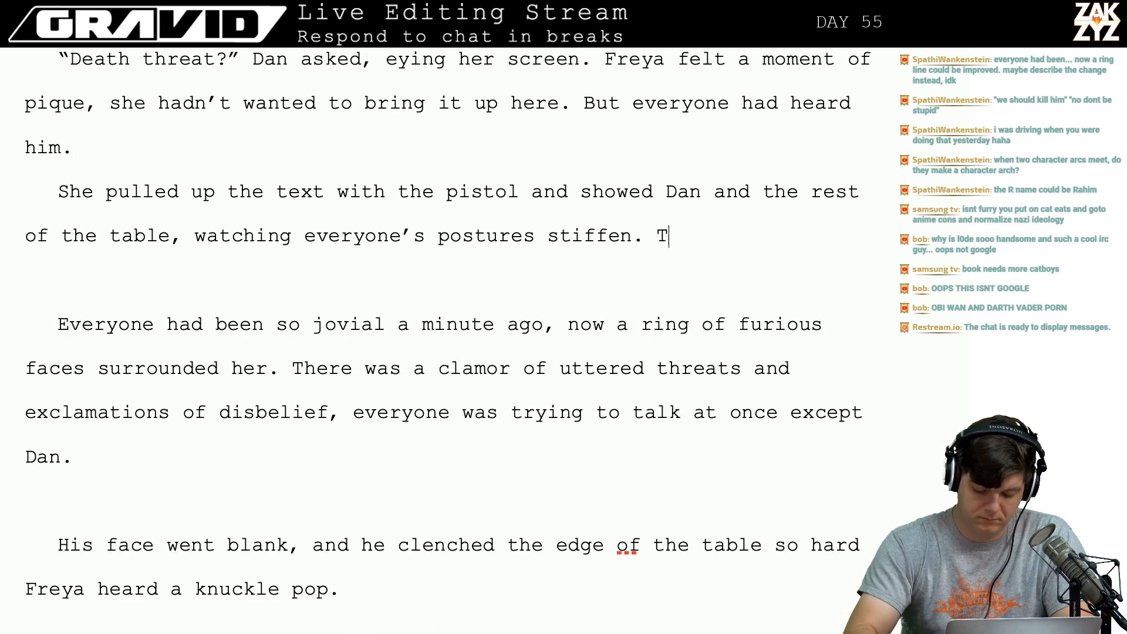
{"action": "type", "text": "hey were so "}
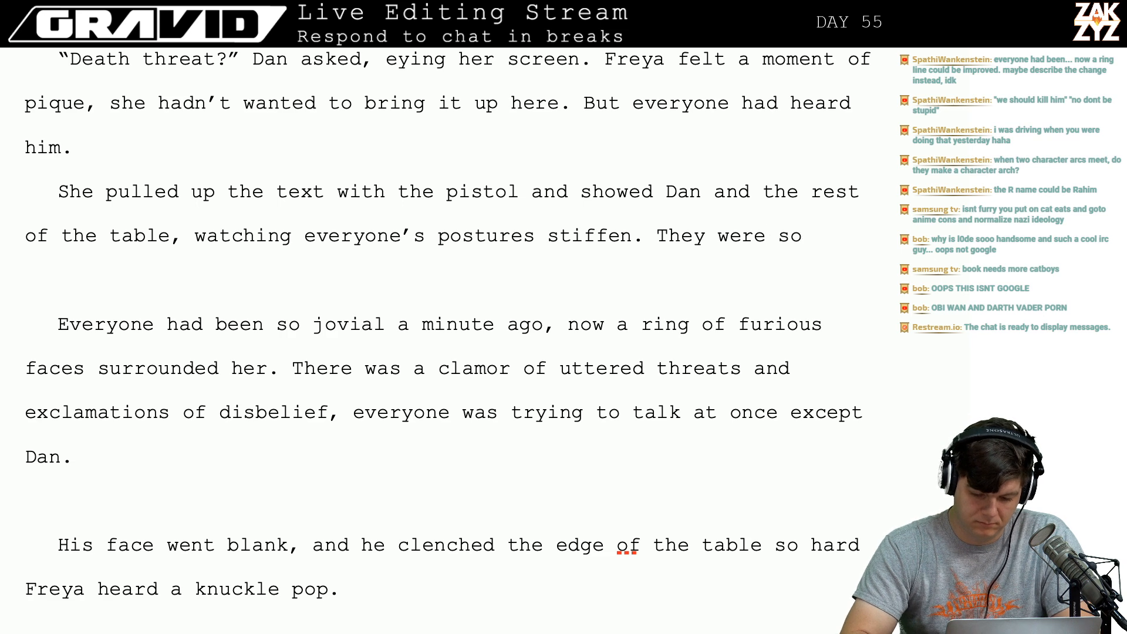
{"action": "type", "text": "jovial"}
{"action": "key", "text": "BackSpace"}
{"action": "key", "text": "BackSpace"}
{"action": "key", "text": "BackSpace"}
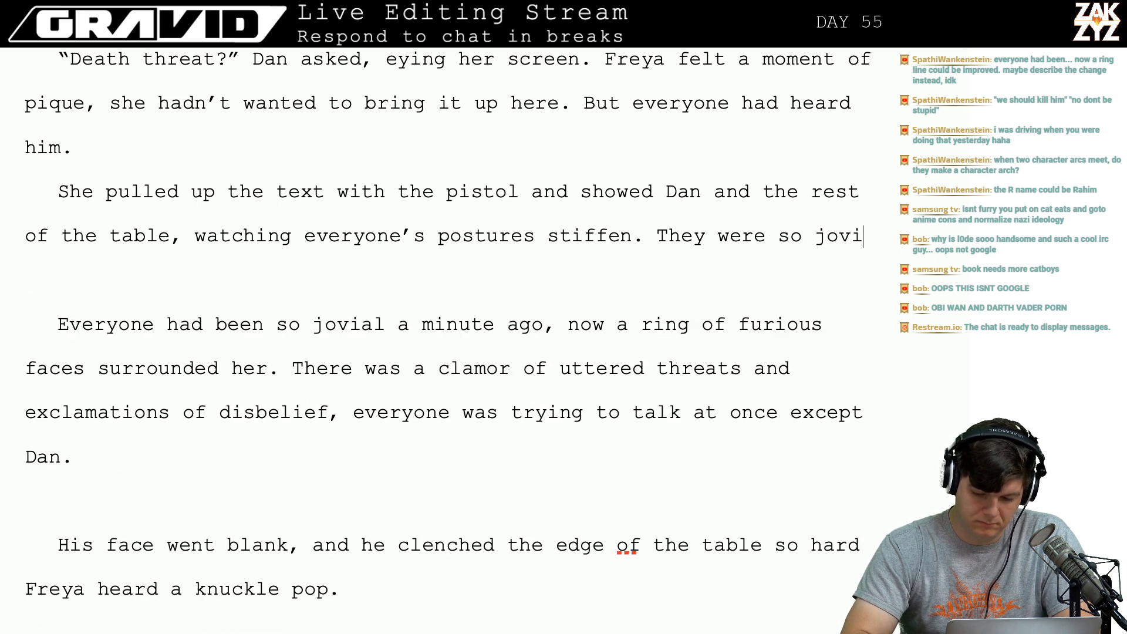
{"action": "type", "text": "al"}
{"action": "key", "text": "BackSpace"}
{"action": "key", "text": "BackSpace"}
{"action": "key", "text": "BackSpace"}
{"action": "key", "text": "BackSpace"}
{"action": "key", "text": "BackSpace"}
{"action": "key", "text": "BackSpace"}
{"action": "key", "text": "BackSpace"}
{"action": "key", "text": "BackSpace"}
{"action": "key", "text": "BackSpace"}
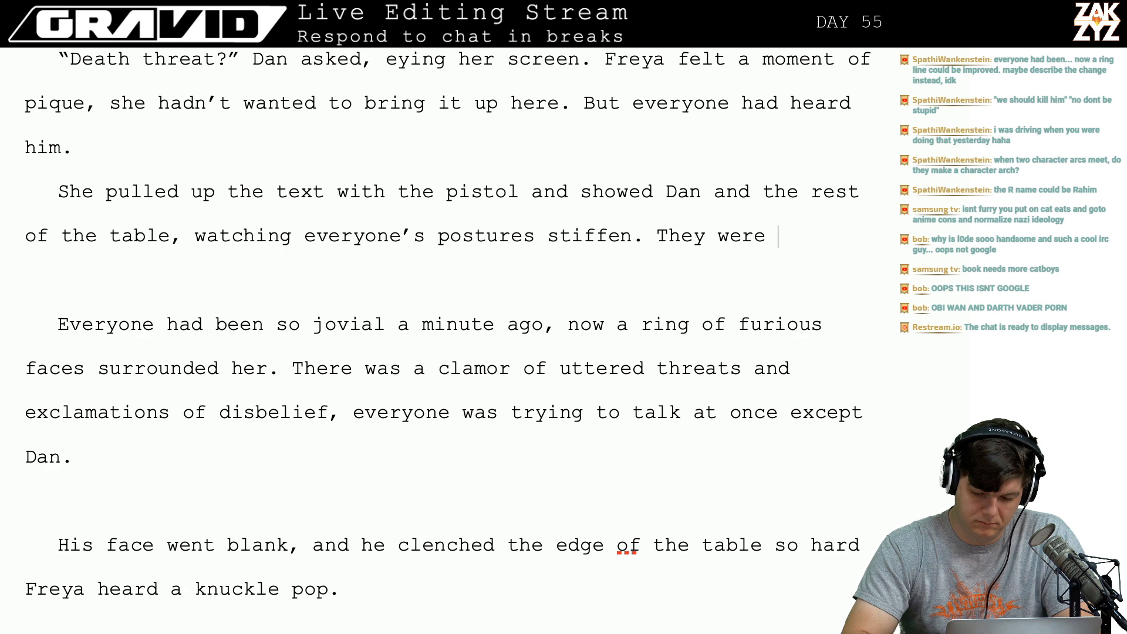
Continue "They were" with "all so jovial a minute ago, now a ring of furious faces surrounded her." and begin "There was".
{"action": "type", "text": "all so jovial "}
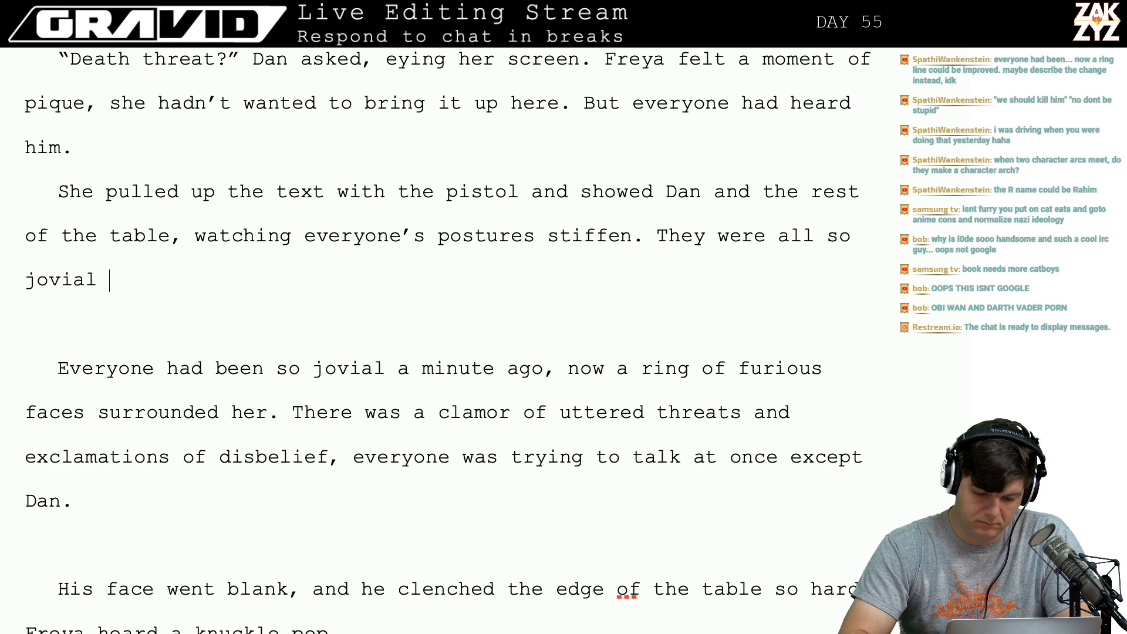
{"action": "type", "text": "a minute ago,"}
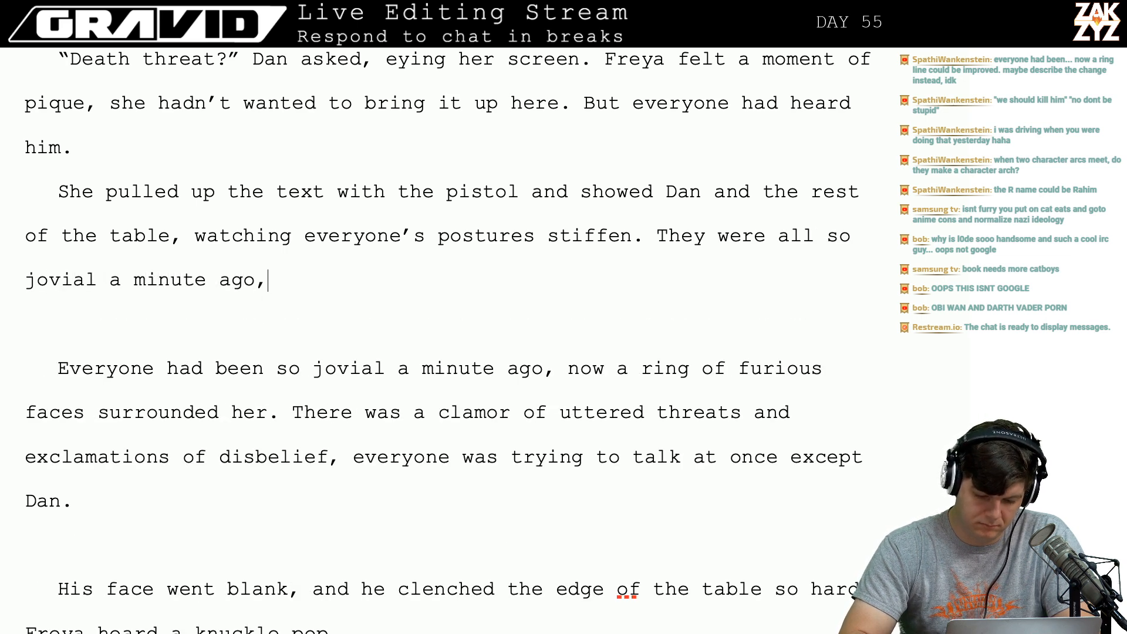
{"action": "type", "text": " now a fa"}
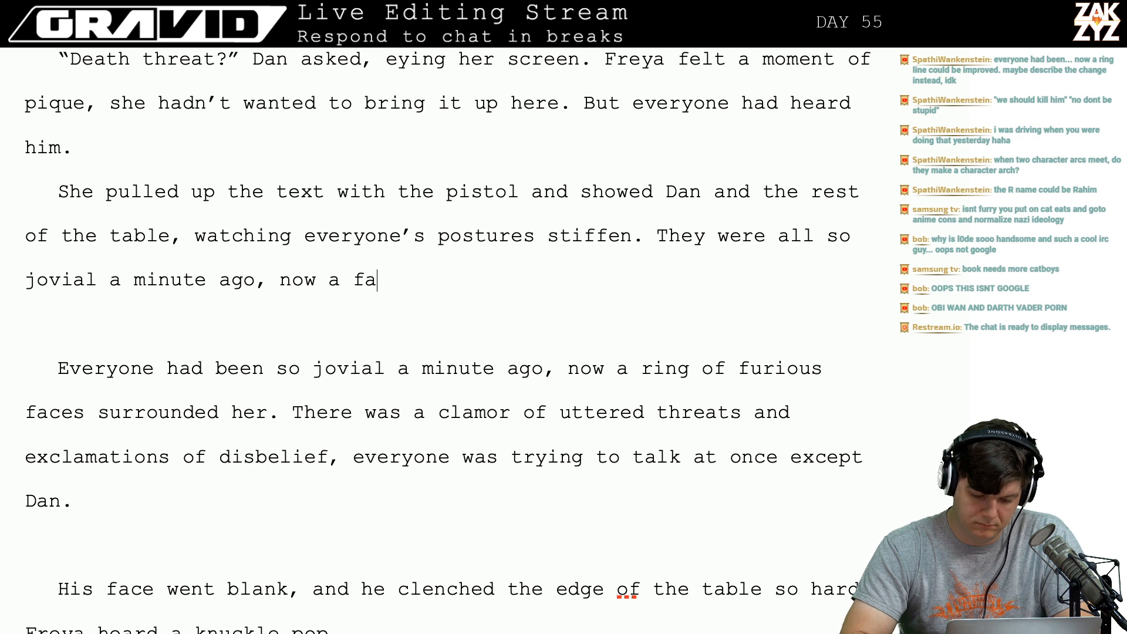
{"action": "key", "text": "BackSpace"}
{"action": "key", "text": "BackSpace"}
{"action": "type", "text": "ring of f"}
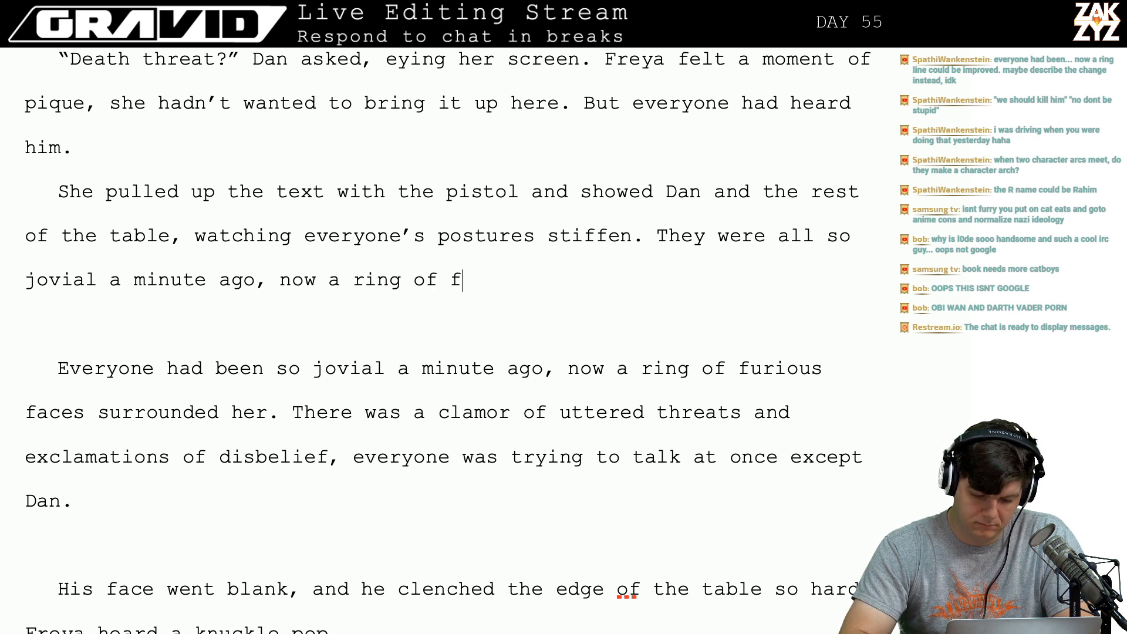
{"action": "type", "text": "urio"}
{"action": "key", "text": "BackSpace"}
{"action": "type", "text": "ious "}
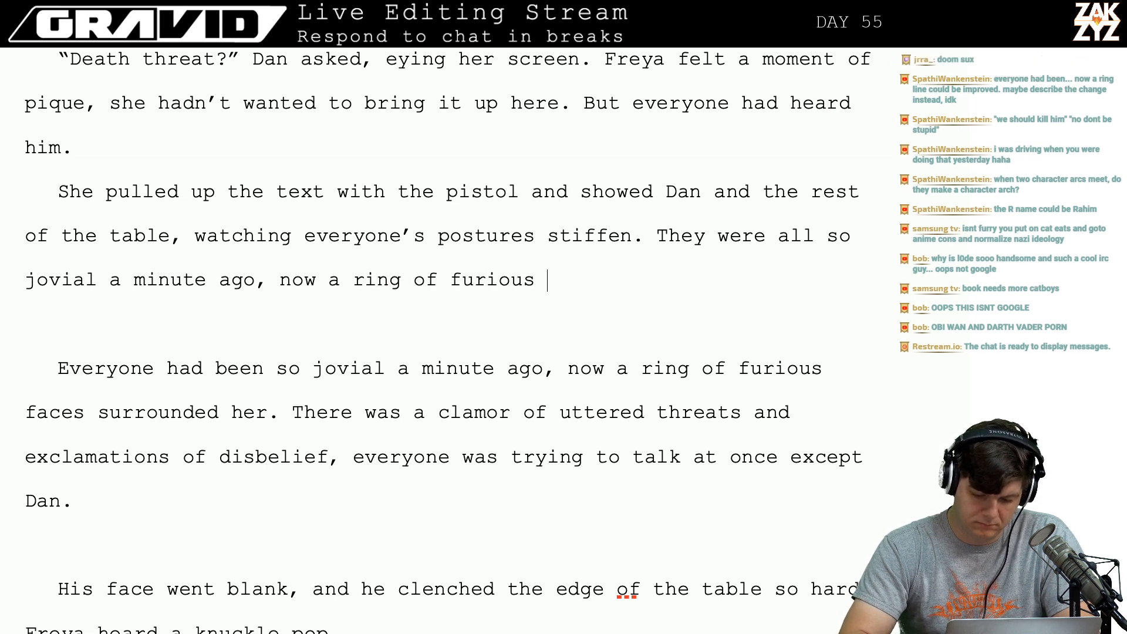
{"action": "type", "text": "faces surround"}
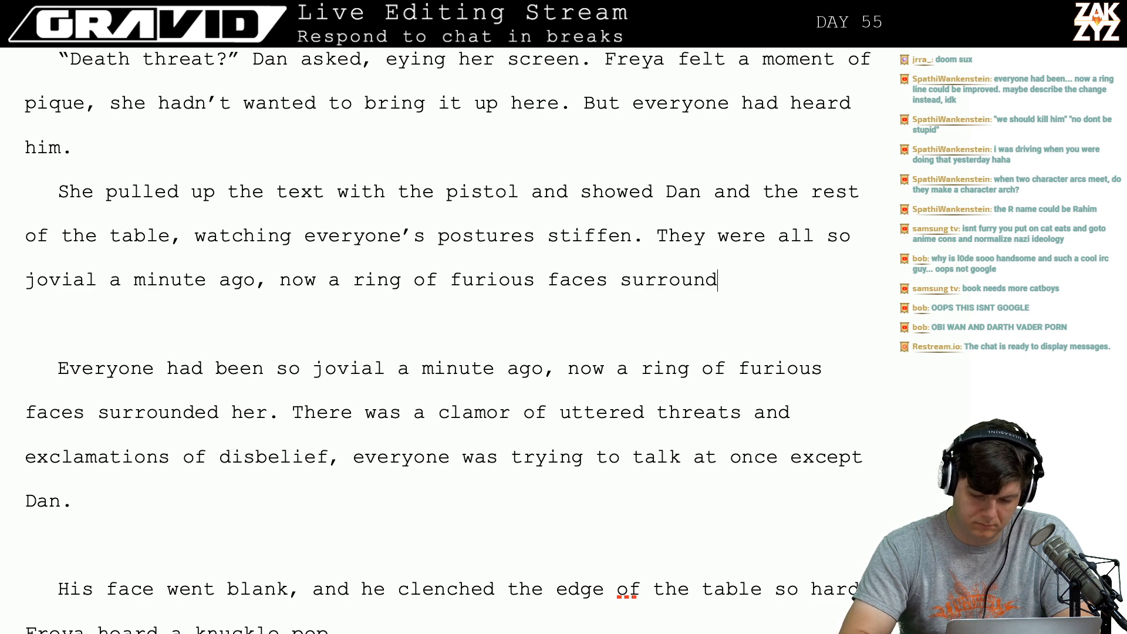
{"action": "type", "text": "ed her. There was"}
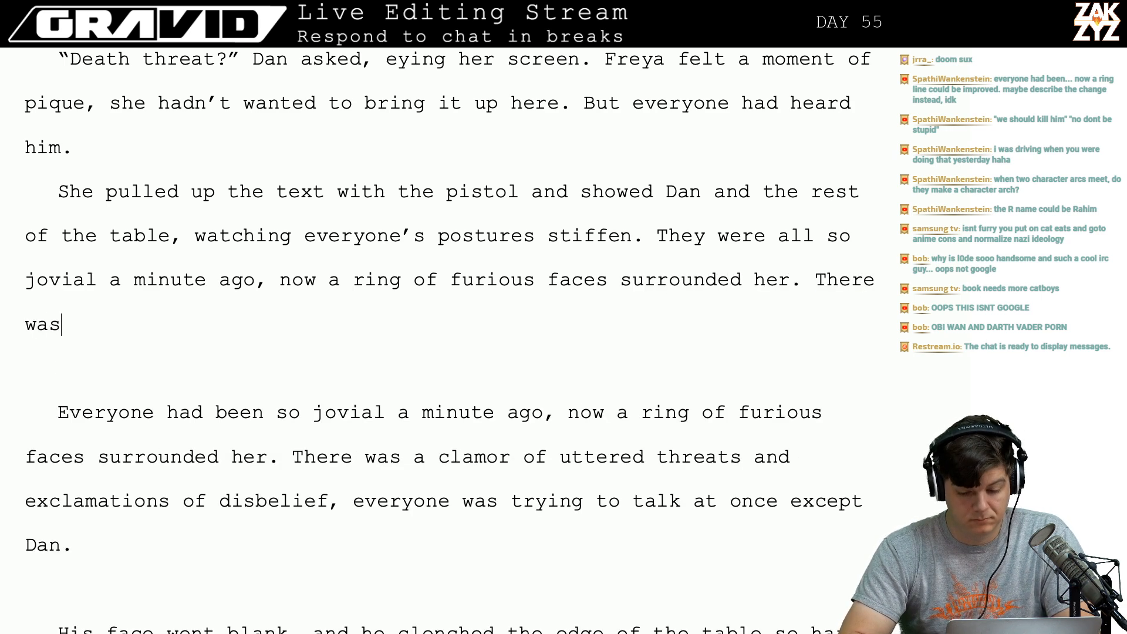
Delete the newly started "There was a" after the new "surrounded her.".
{"action": "type", "text": " a"}
{"action": "key", "text": "BackSpace"}
{"action": "key", "text": "BackSpace"}
{"action": "key", "text": "BackSpace"}
{"action": "key", "text": "BackSpace"}
{"action": "key", "text": "BackSpace"}
{"action": "key", "text": "BackSpace"}
{"action": "key", "text": "BackSpace"}
{"action": "key", "text": "BackSpace"}
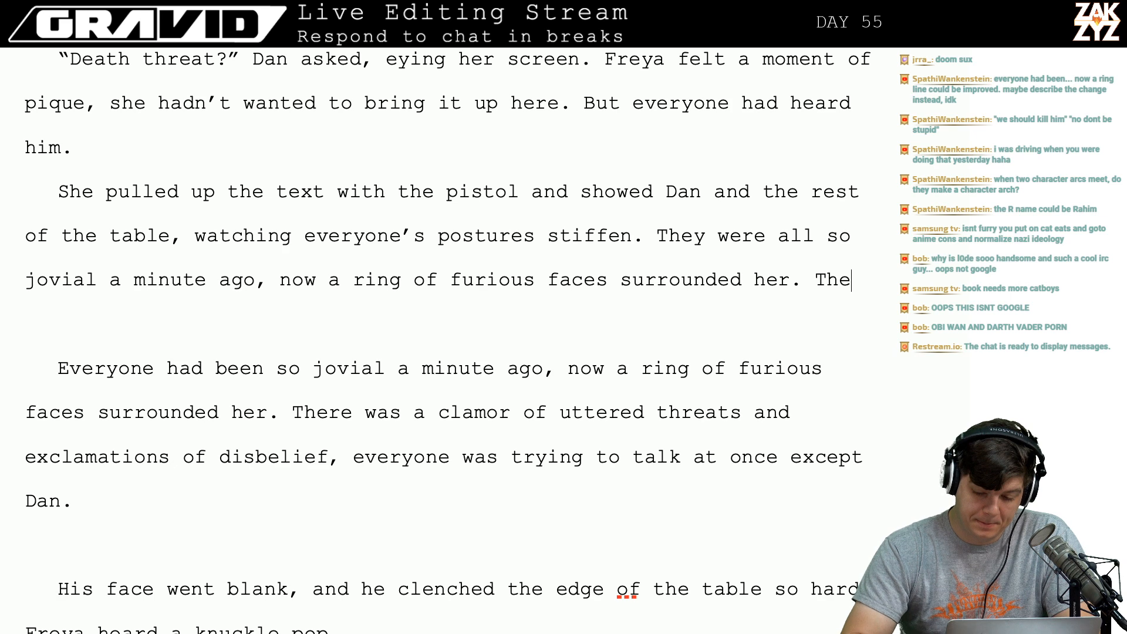
{"action": "key", "text": "BackSpace"}
{"action": "key", "text": "BackSpace"}
{"action": "key", "text": "BackSpace"}
Delete the blank line and the old "Everyone had been so jovial" sentence, joining "There was a clamor" to the rewritten one.
{"action": "key", "text": "shift+Right"}
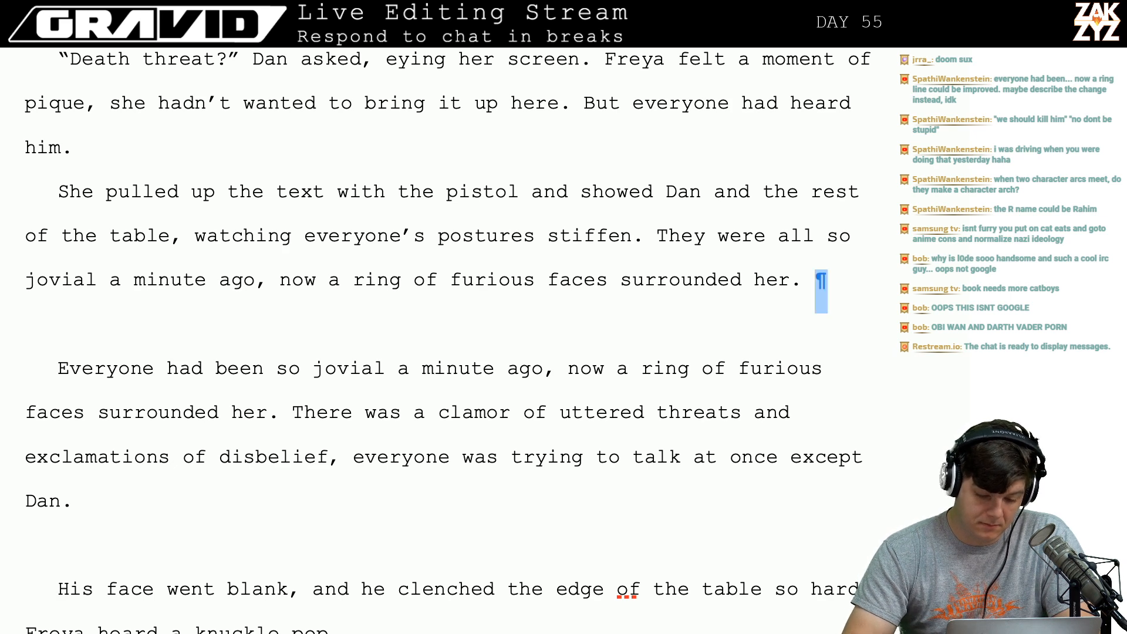
{"action": "key", "text": "shift+Down"}
{"action": "key", "text": "shift+Down"}
{"action": "key", "text": "shift+Down"}
{"action": "key", "text": "shift+Up"}
{"action": "key", "text": "shift+Right"}
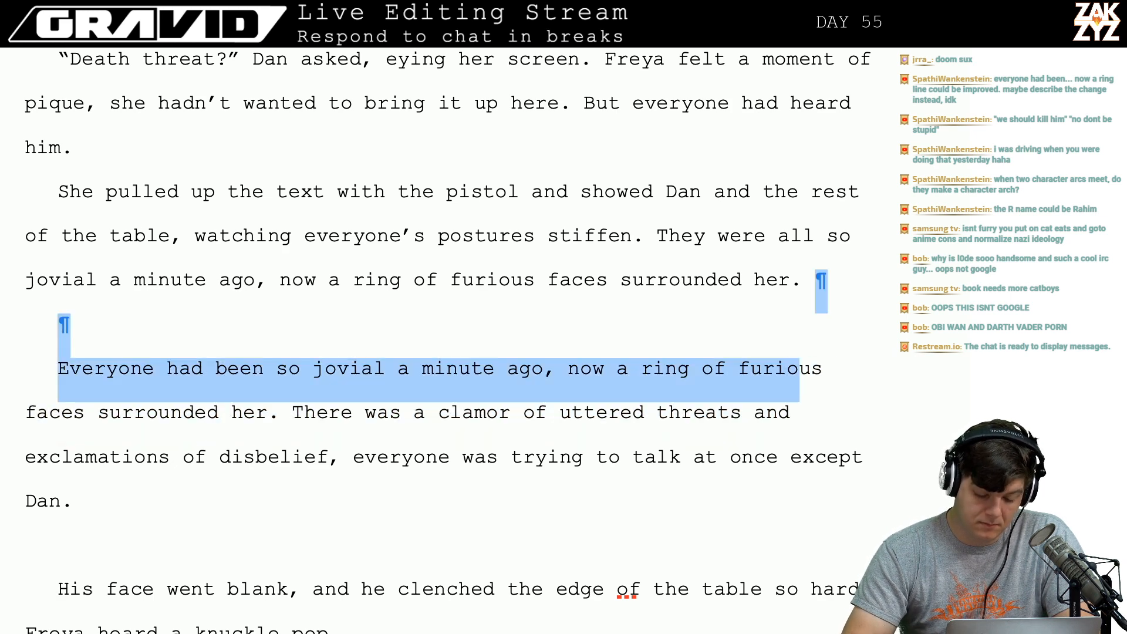
{"action": "key", "text": "shift+Right"}
{"action": "key", "text": "shift+Right"}
{"action": "key", "text": "shift+Right"}
{"action": "key", "text": "shift+Right"}
{"action": "key", "text": "shift+Right"}
{"action": "key", "text": "shift+Right"}
{"action": "key", "text": "shift+Right"}
{"action": "key", "text": "shift+Right"}
{"action": "key", "text": "shift+Right"}
{"action": "key", "text": "shift+Right"}
{"action": "key", "text": "shift+Right"}
{"action": "key", "text": "shift+Right"}
{"action": "key", "text": "shift+Right"}
{"action": "key", "text": "shift+Right"}
{"action": "key", "text": "shift+Right"}
{"action": "key", "text": "shift+Right"}
{"action": "key", "text": "shift+Right"}
{"action": "key", "text": "shift+Right"}
{"action": "key", "text": "shift+Right"}
{"action": "key", "text": "shift+Right"}
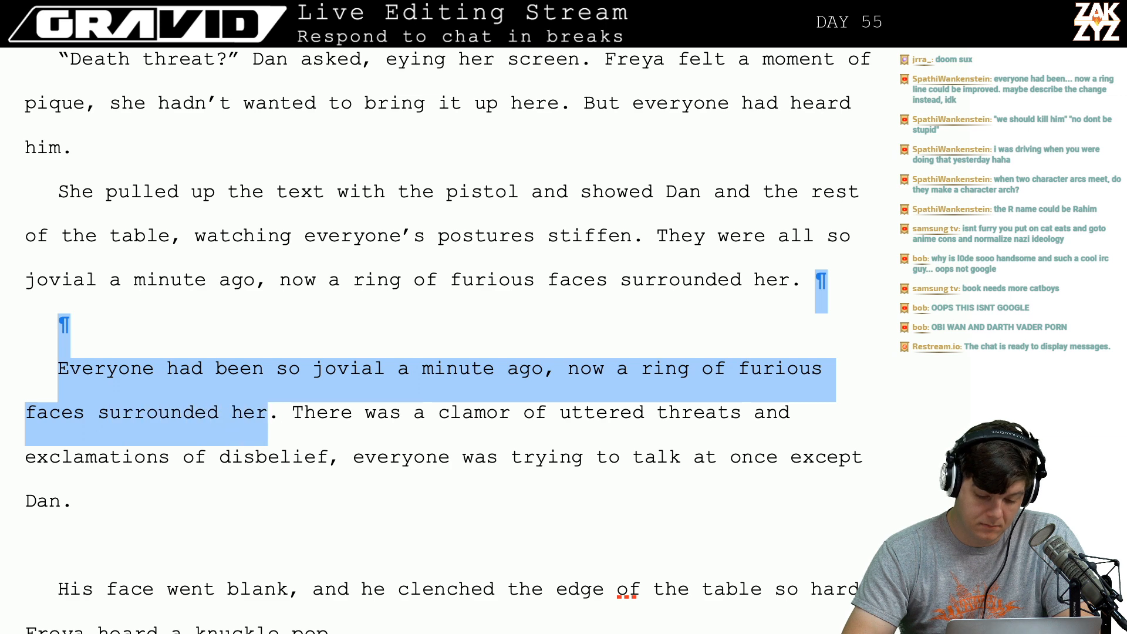
{"action": "key", "text": "shift+Right"}
{"action": "key", "text": "shift+Right"}
{"action": "key", "text": "shift+Left"}
{"action": "key", "text": "BackSpace"}
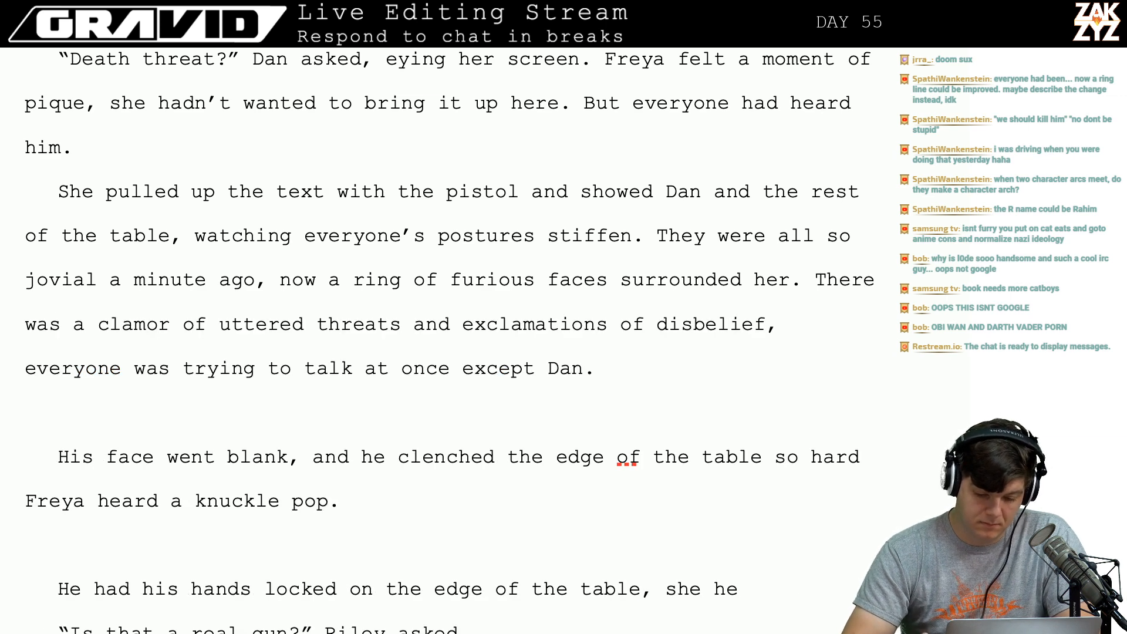
Split the text from "of uttered threats" off below a blank line and return to the end of "There was a clamor".
{"action": "key", "text": "Left"}
{"action": "key", "text": "Left"}
{"action": "key", "text": "Left"}
{"action": "key", "text": "Left"}
{"action": "key", "text": "Left"}
{"action": "key", "text": "Left"}
{"action": "key", "text": "Left"}
{"action": "key", "text": "Left"}
{"action": "key", "text": "Left"}
{"action": "key", "text": "Left"}
{"action": "key", "text": "Left"}
{"action": "key", "text": "Left"}
{"action": "key", "text": "Left"}
{"action": "key", "text": "Left"}
{"action": "key", "text": "Left"}
{"action": "key", "text": "Left"}
{"action": "key", "text": "Left"}
{"action": "key", "text": "Left"}
{"action": "key", "text": "Left"}
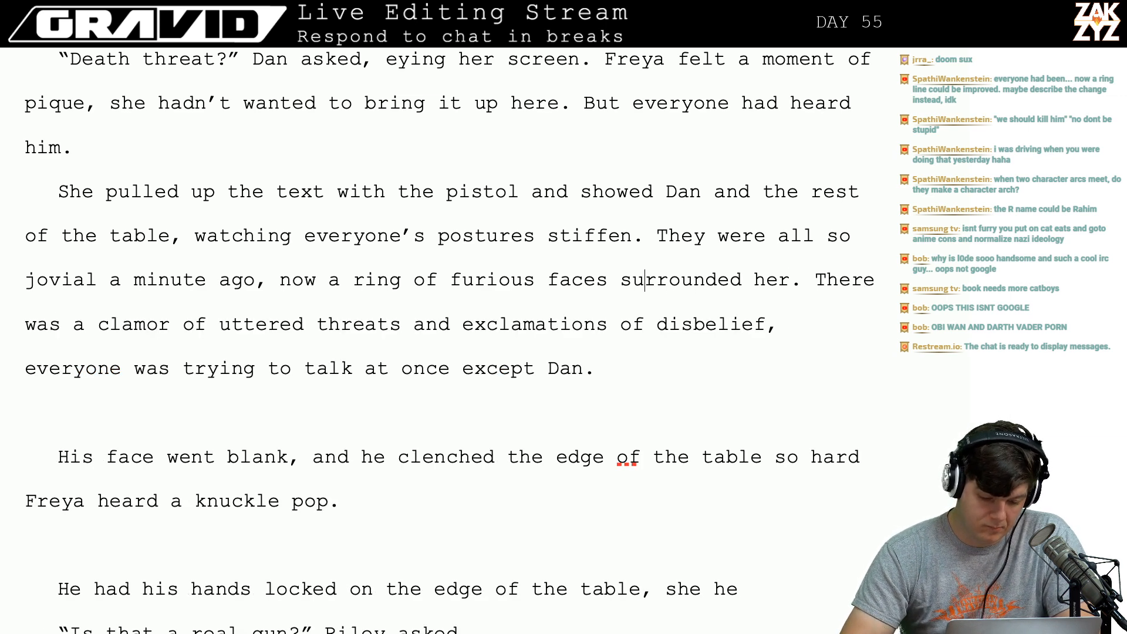
{"action": "key", "text": "Left"}
{"action": "key", "text": "Left"}
{"action": "key", "text": "Left"}
{"action": "key", "text": "Left"}
{"action": "key", "text": "Left"}
{"action": "key", "text": "Left"}
{"action": "key", "text": "Left"}
{"action": "key", "text": "Left"}
{"action": "key", "text": "Left"}
{"action": "key", "text": "Left"}
{"action": "key", "text": "Left"}
{"action": "key", "text": "Left"}
{"action": "key", "text": "Left"}
{"action": "key", "text": "Left"}
{"action": "key", "text": "Left"}
{"action": "key", "text": "Left"}
{"action": "key", "text": "Left"}
{"action": "key", "text": "Left"}
{"action": "key", "text": "Left"}
{"action": "key", "text": "Left"}
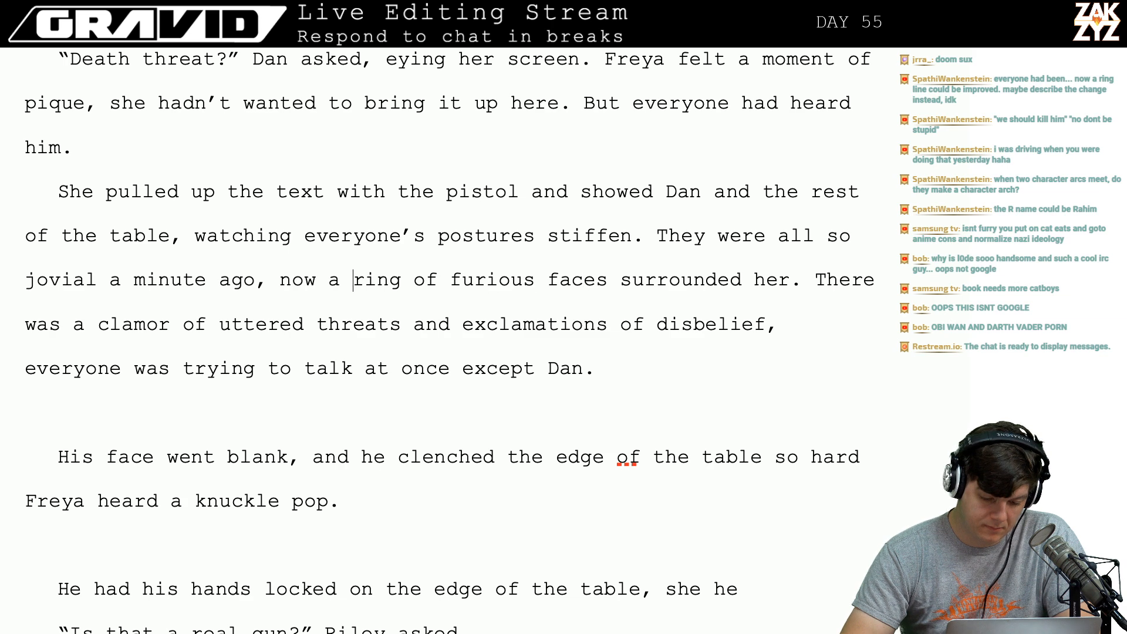
{"action": "key", "text": "Down"}
{"action": "key", "text": "Left"}
{"action": "key", "text": "Left"}
{"action": "key", "text": "Left"}
{"action": "key", "text": "Left"}
{"action": "key", "text": "Left"}
{"action": "key", "text": "Left"}
{"action": "key", "text": "Left"}
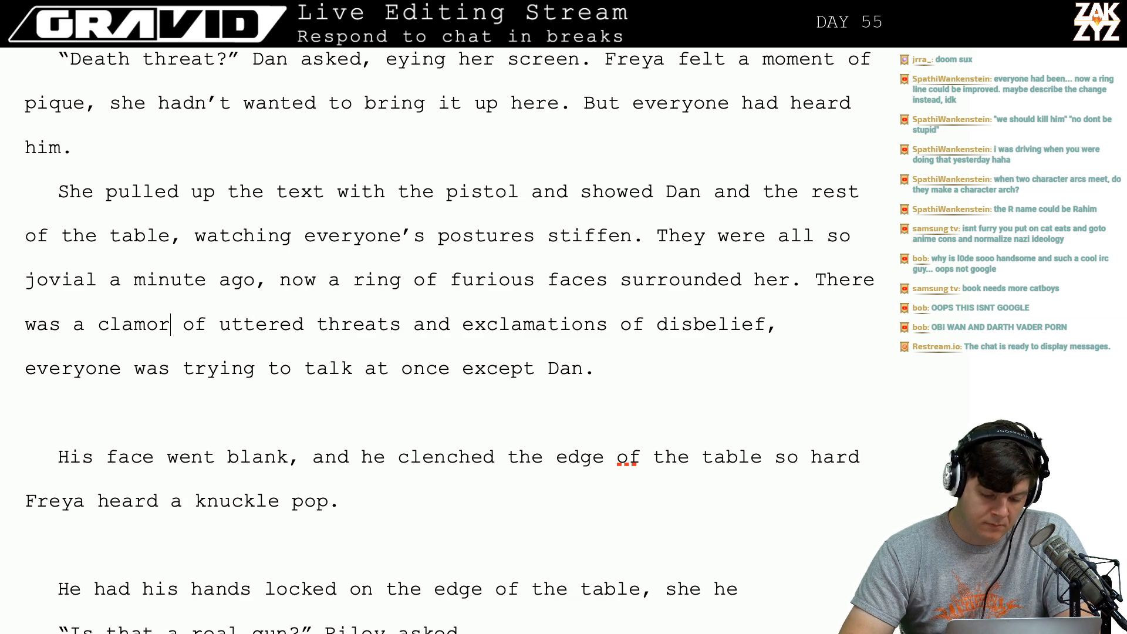
{"action": "key", "text": "Right"}
{"action": "key", "text": "Return"}
{"action": "key", "text": "Return"}
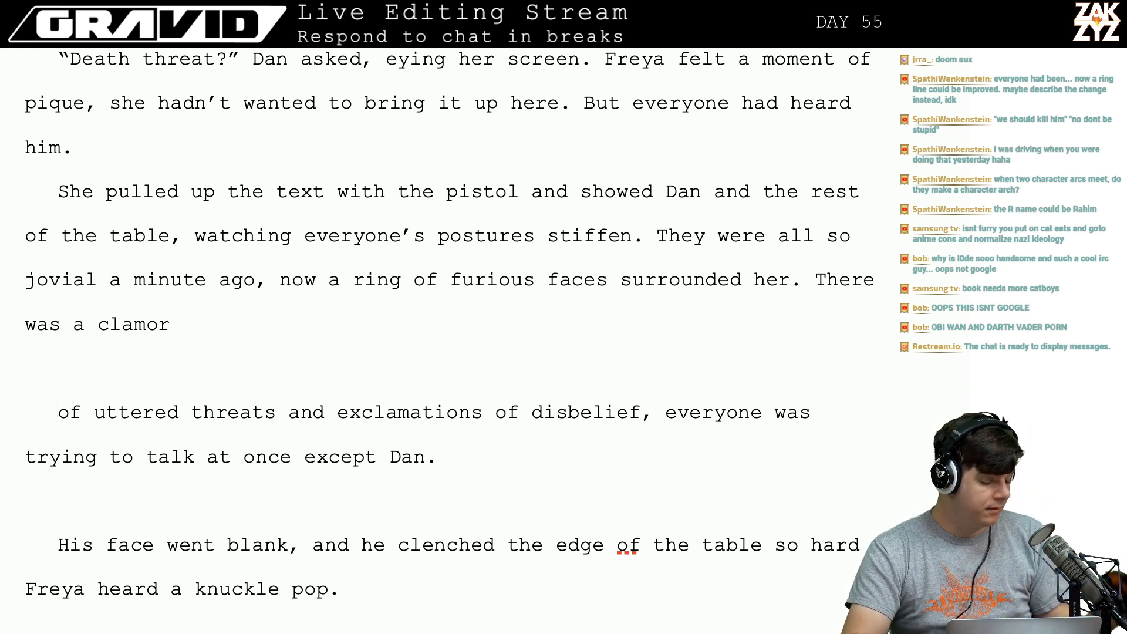
{"action": "key", "text": "Left"}
{"action": "key", "text": "Left"}
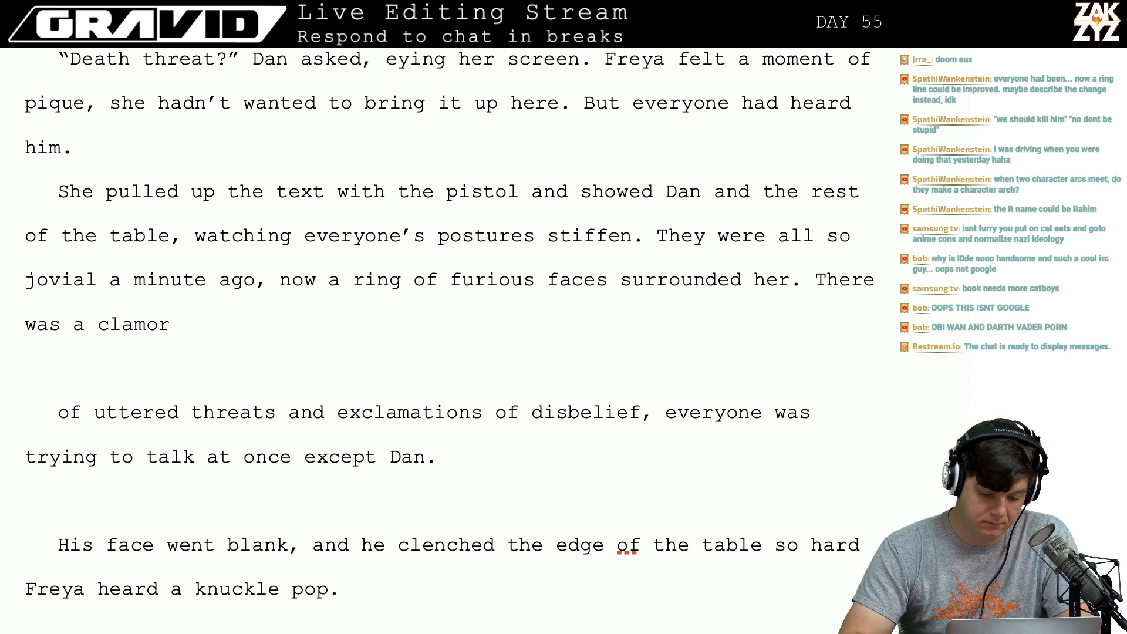
Finish the "There was a clamor" sentence with "of angry threats and exclamations of disbelief.".
{"action": "type", "text": "of angry thre"}
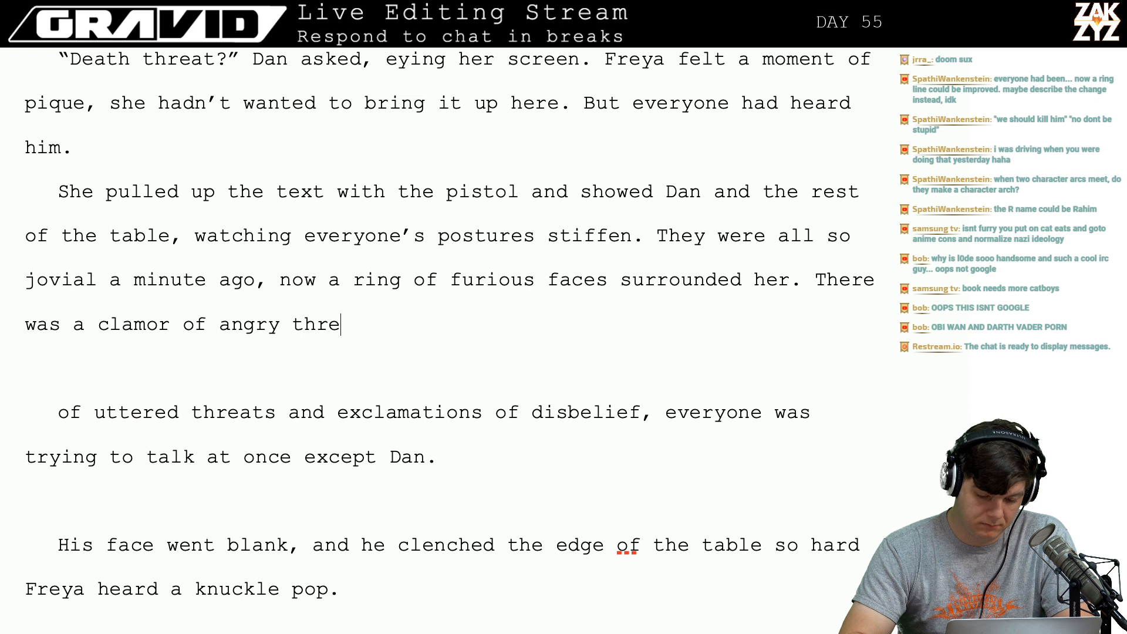
{"action": "type", "text": "ats and exl"}
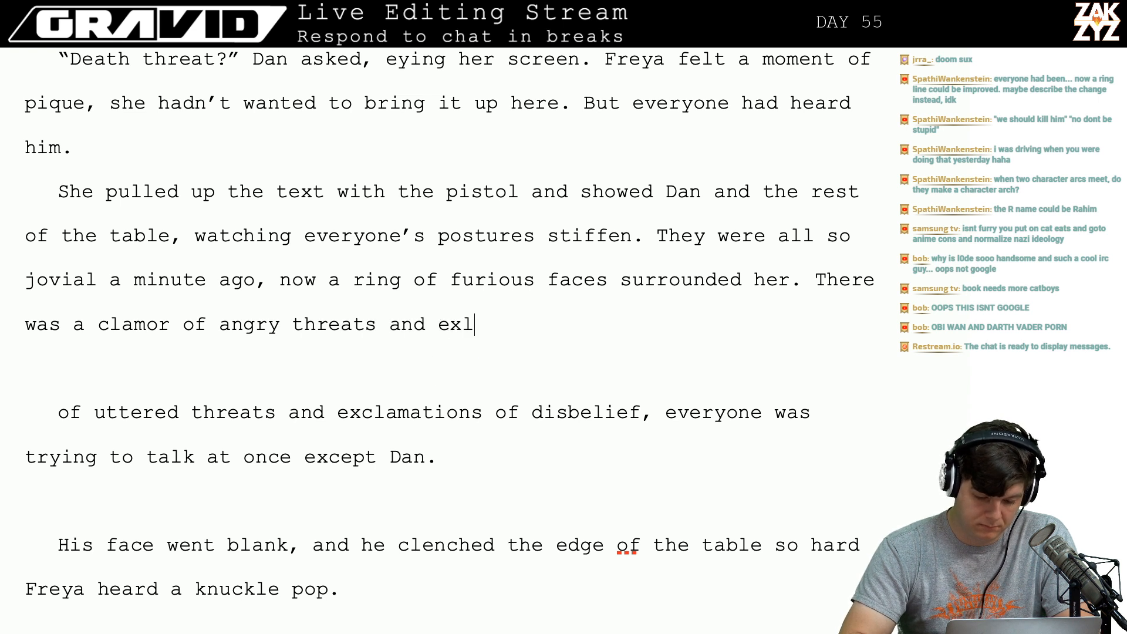
{"action": "key", "text": "BackSpace"}
{"action": "key", "text": "BackSpace"}
{"action": "type", "text": "cla"}
{"action": "key", "text": "BackSpace"}
{"action": "key", "text": "BackSpace"}
{"action": "key", "text": "BackSpace"}
{"action": "type", "text": "xcl"}
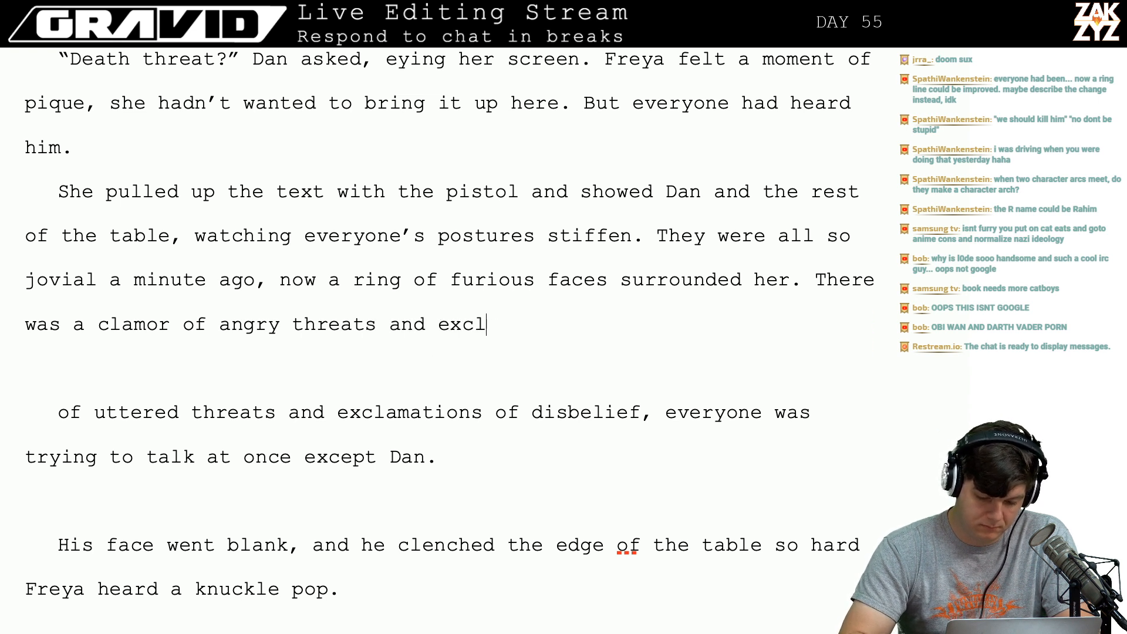
{"action": "type", "text": "amations of dis"}
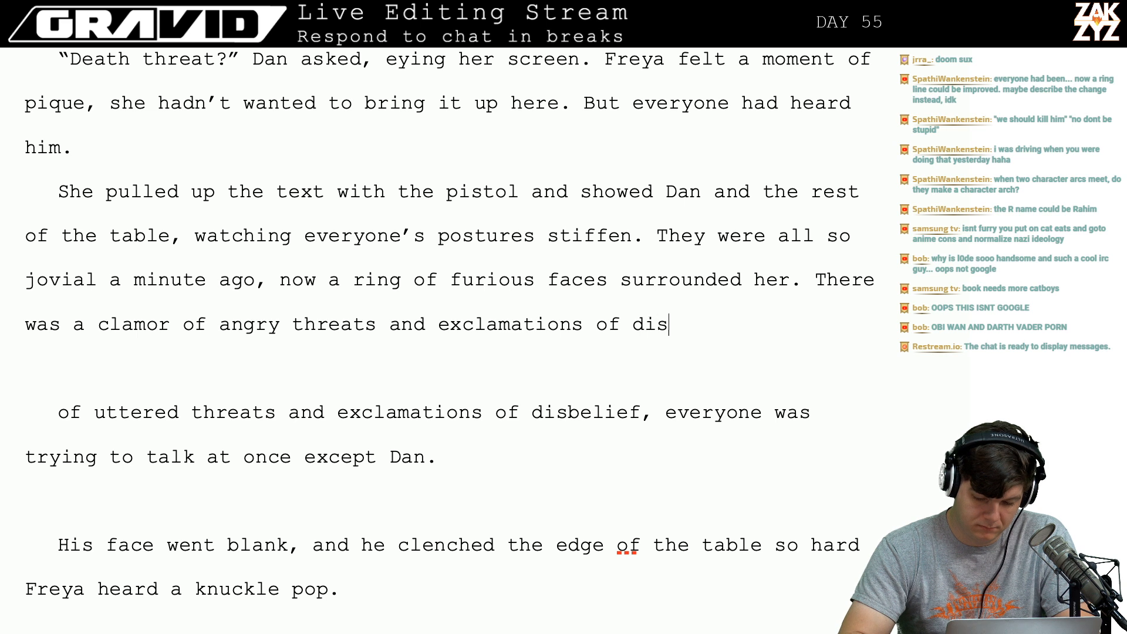
{"action": "type", "text": "belief. S"}
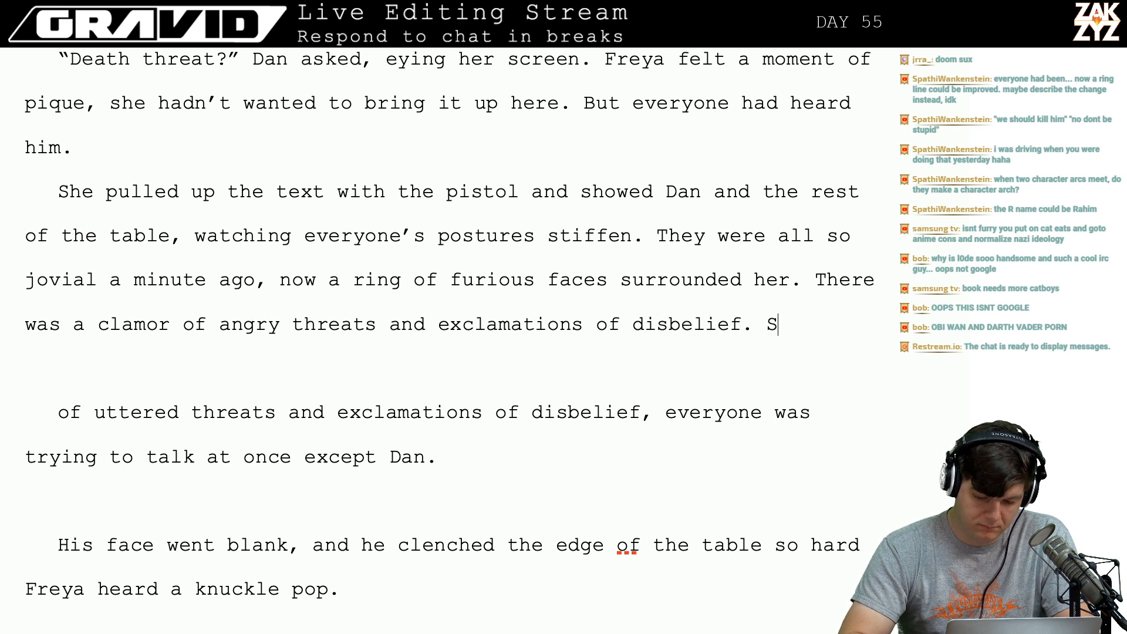
Begin the next sentence after "disbelief." with "Dan's face had gone blank,".
{"action": "type", "text": "he"}
{"action": "key", "text": "BackSpace"}
{"action": "key", "text": "BackSpace"}
{"action": "key", "text": "BackSpace"}
{"action": "key", "text": "BackSpace"}
{"action": "type", "text": "Dan"}
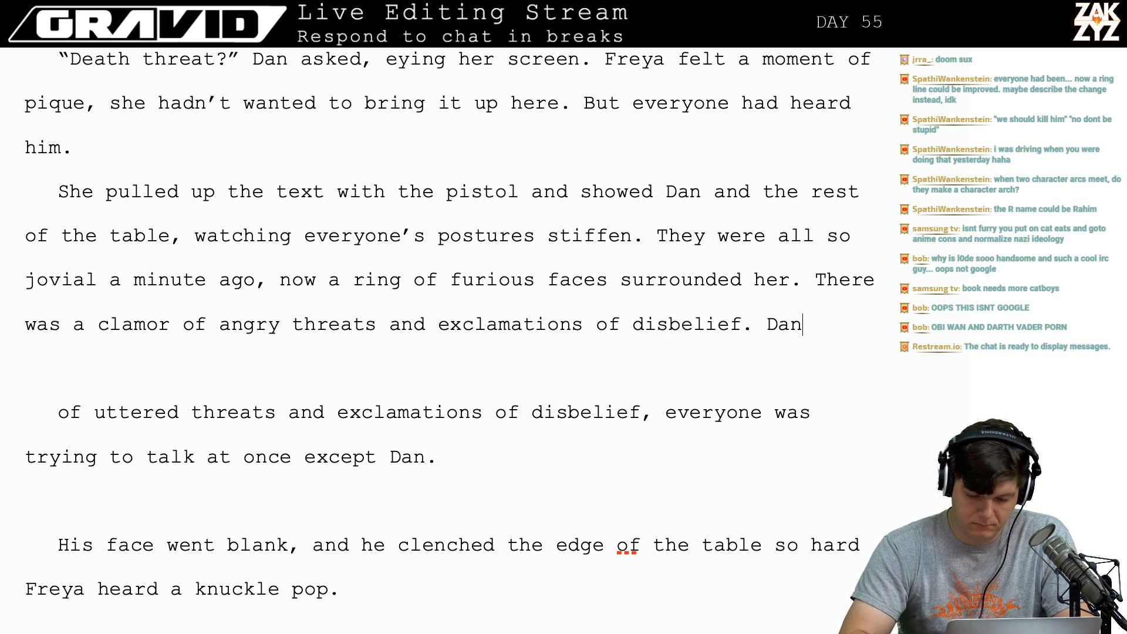
{"action": "type", "text": "'s face an"}
{"action": "key", "text": "BackSpace"}
{"action": "key", "text": "BackSpace"}
{"action": "type", "text": "had "}
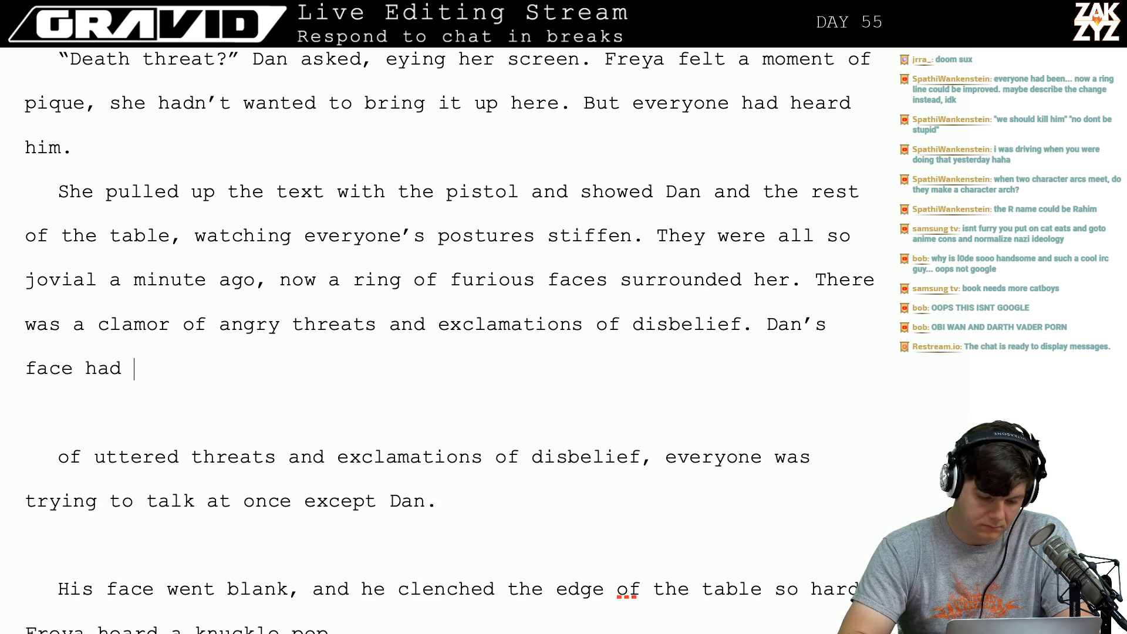
{"action": "type", "text": "gone blank, "}
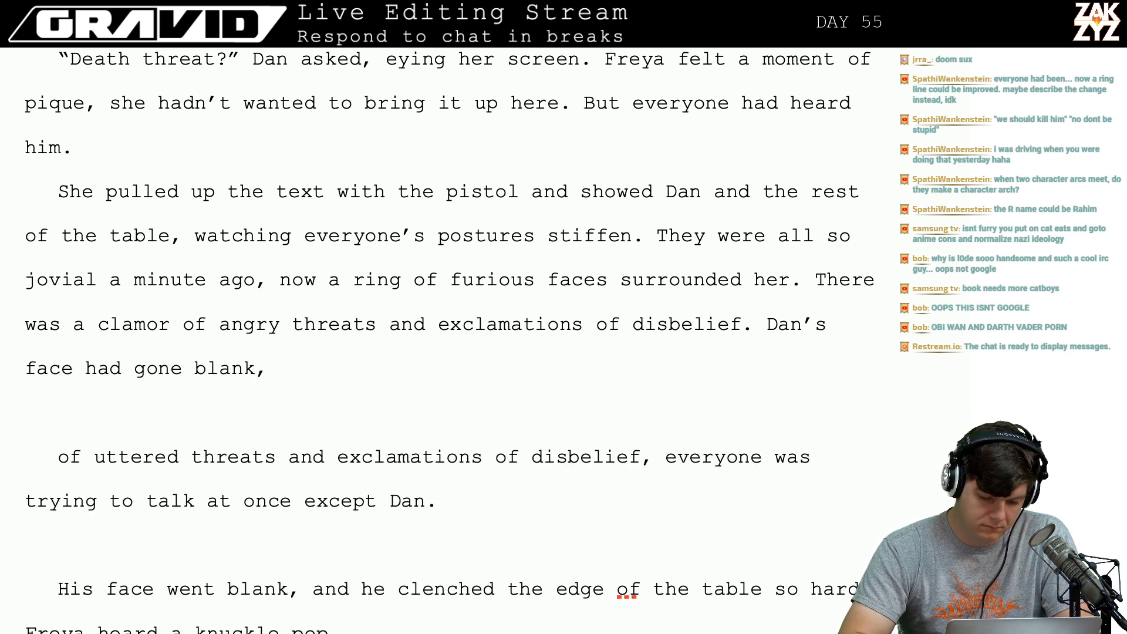
Complete the sentence about Dan with "his hands were balled into fists and his shoulders were rising and falling as he seethed.".
{"action": "type", "text": "his hand"}
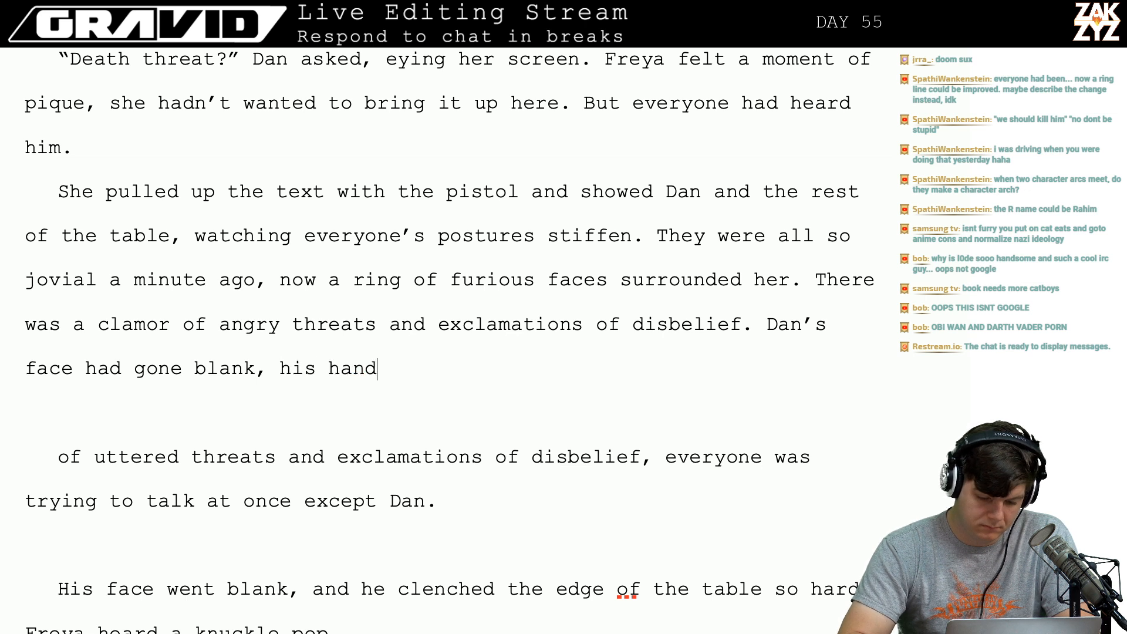
{"action": "type", "text": "s were bal"}
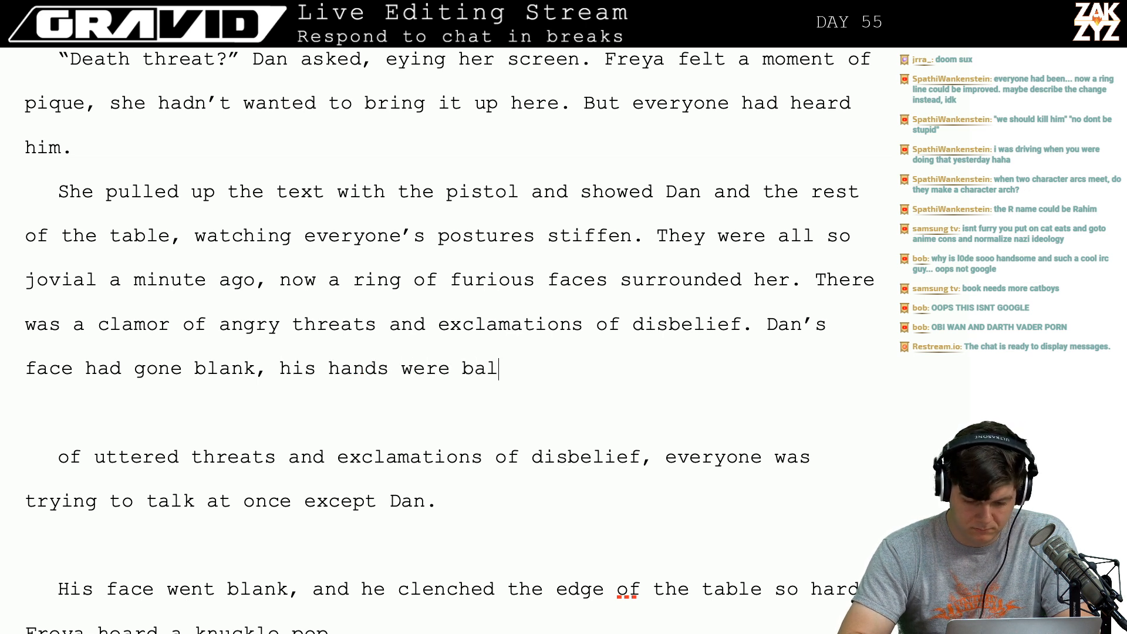
{"action": "type", "text": "led into fist"}
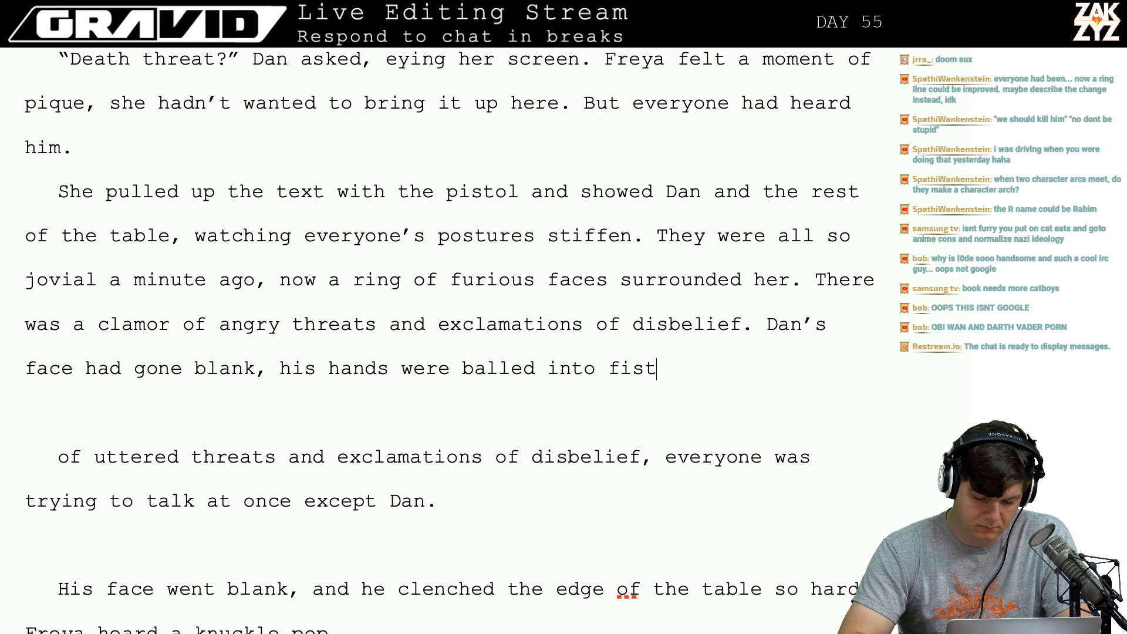
{"action": "type", "text": "s and his sh"}
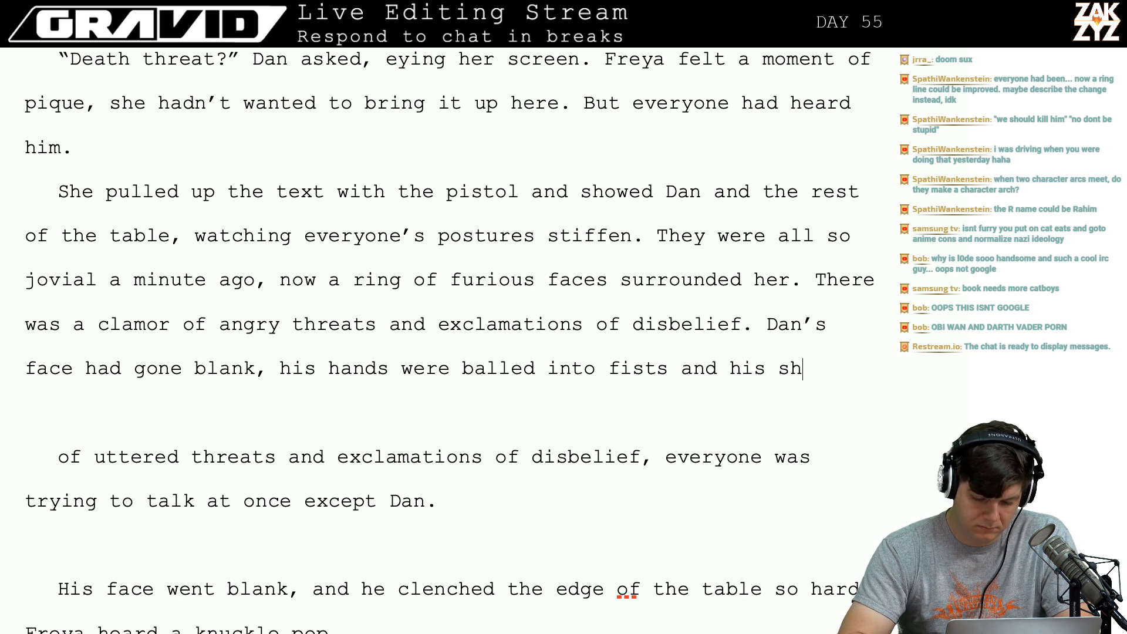
{"action": "type", "text": "oulders were"}
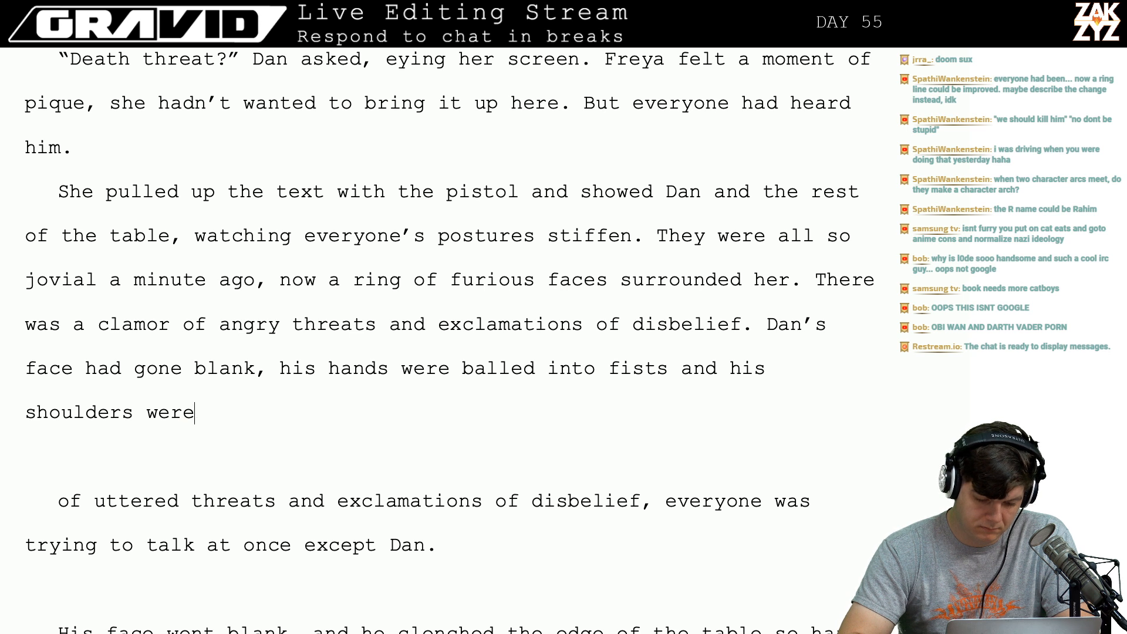
{"action": "key", "text": "BackSpace"}
{"action": "key", "text": "BackSpace"}
{"action": "key", "text": "BackSpace"}
{"action": "key", "text": "BackSpace"}
{"action": "type", "text": "were rising an"}
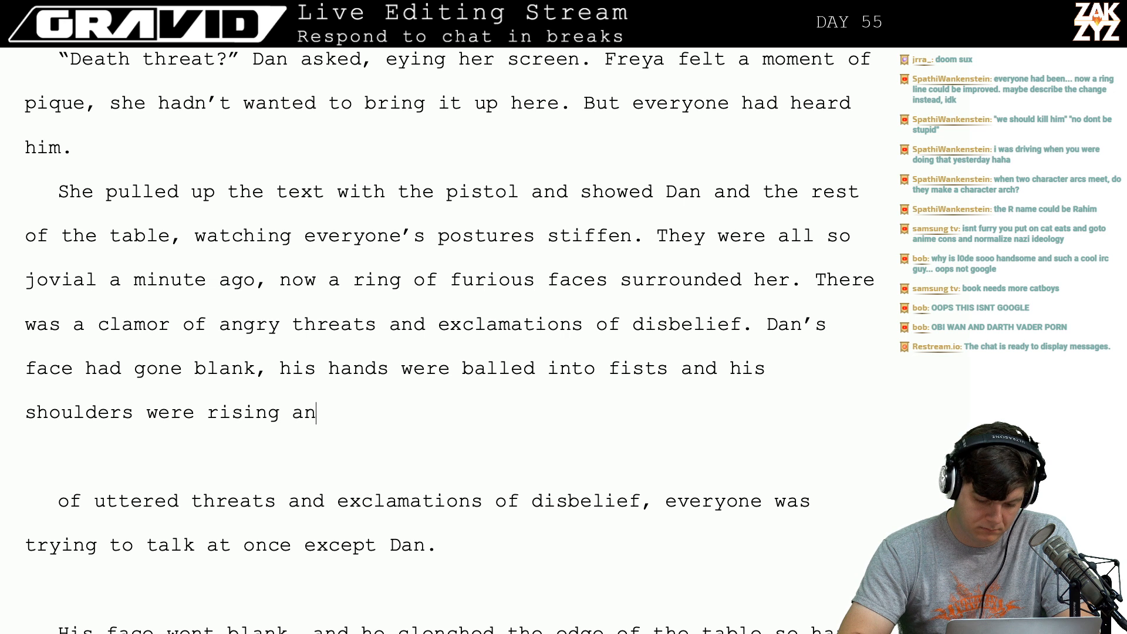
{"action": "type", "text": "d falling as he seethed."}
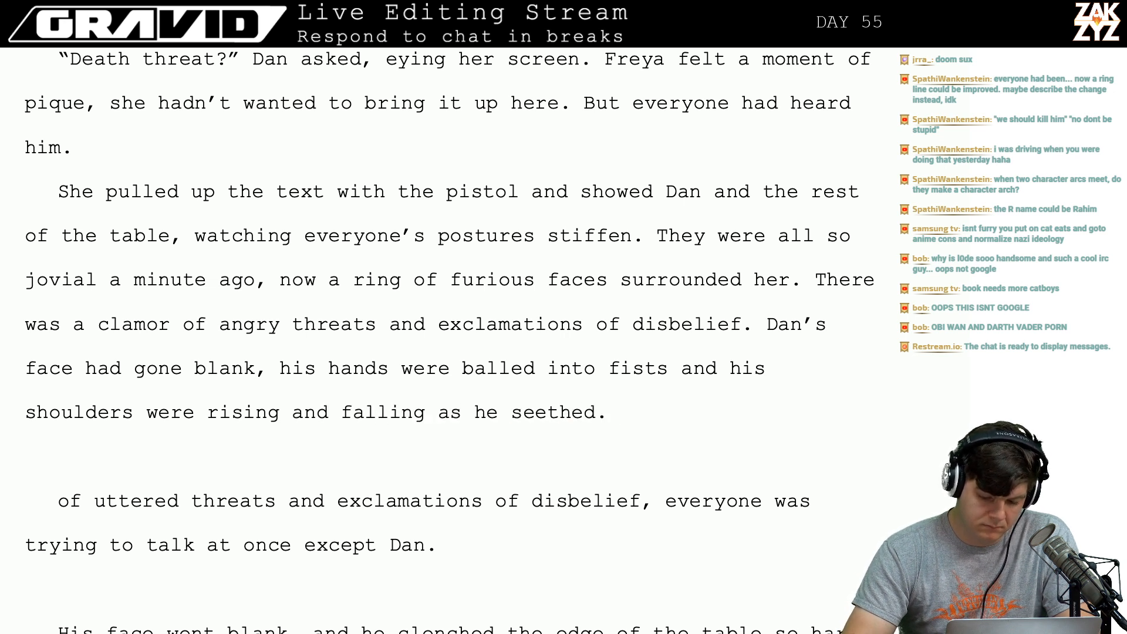
Add a new paragraph "I'll kill him." below "as he seethed.", keeping a blank line under it.
{"action": "left_click", "coordinate": [58, 457]}
{"action": "key", "text": "Return"}
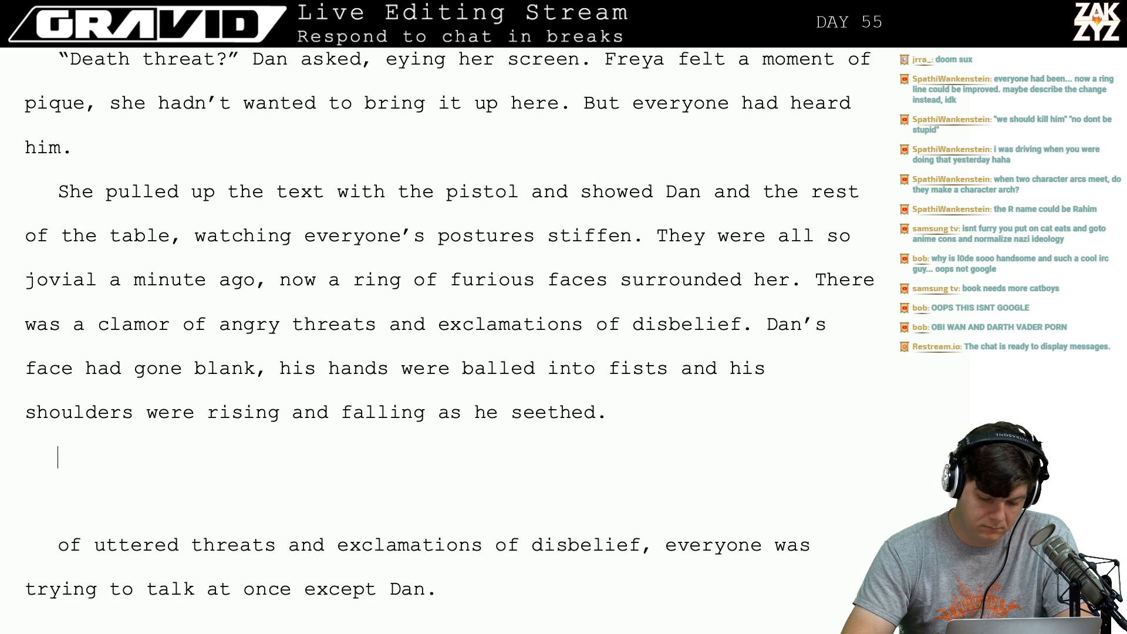
{"action": "type", "text": "I'l"}
{"action": "type", "text": "l kill him."}
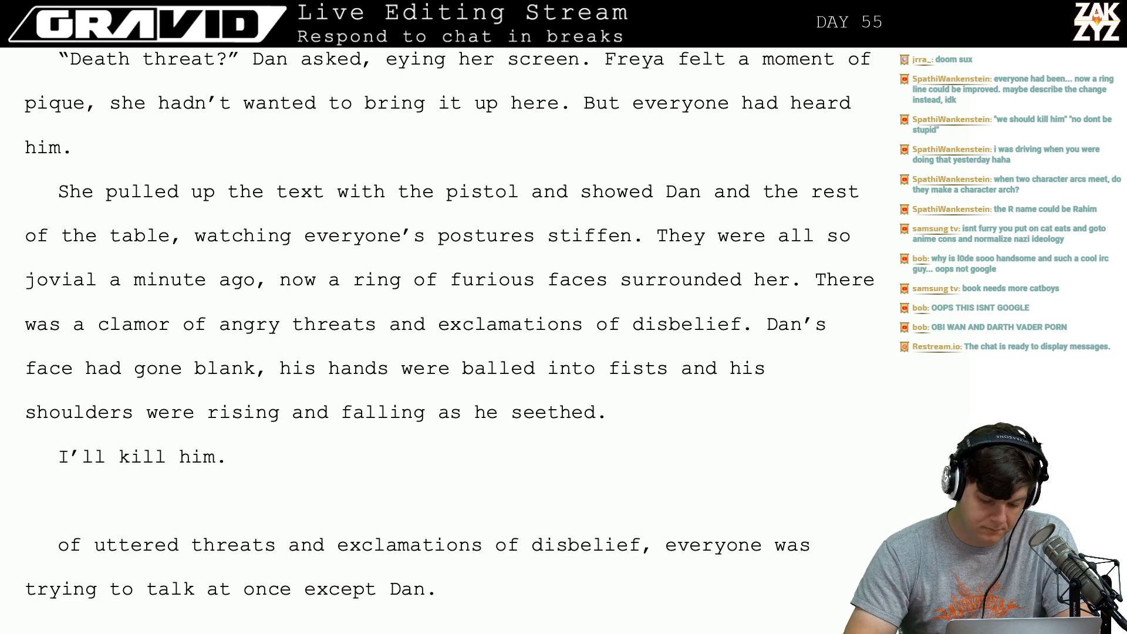
Italicize the whole line "I'll kill him." and go to the blank line below it.
{"action": "key", "text": "Left"}
{"action": "key", "text": "Left"}
{"action": "key", "text": "Left"}
{"action": "key", "text": "Left"}
{"action": "key", "text": "Left"}
{"action": "key", "text": "Left"}
{"action": "key", "text": "Left"}
{"action": "key", "text": "Left"}
{"action": "key", "text": "Left"}
{"action": "key", "text": "Left"}
{"action": "key", "text": "Left"}
{"action": "key", "text": "Left"}
{"action": "key", "text": "Left"}
{"action": "key", "text": "Left"}
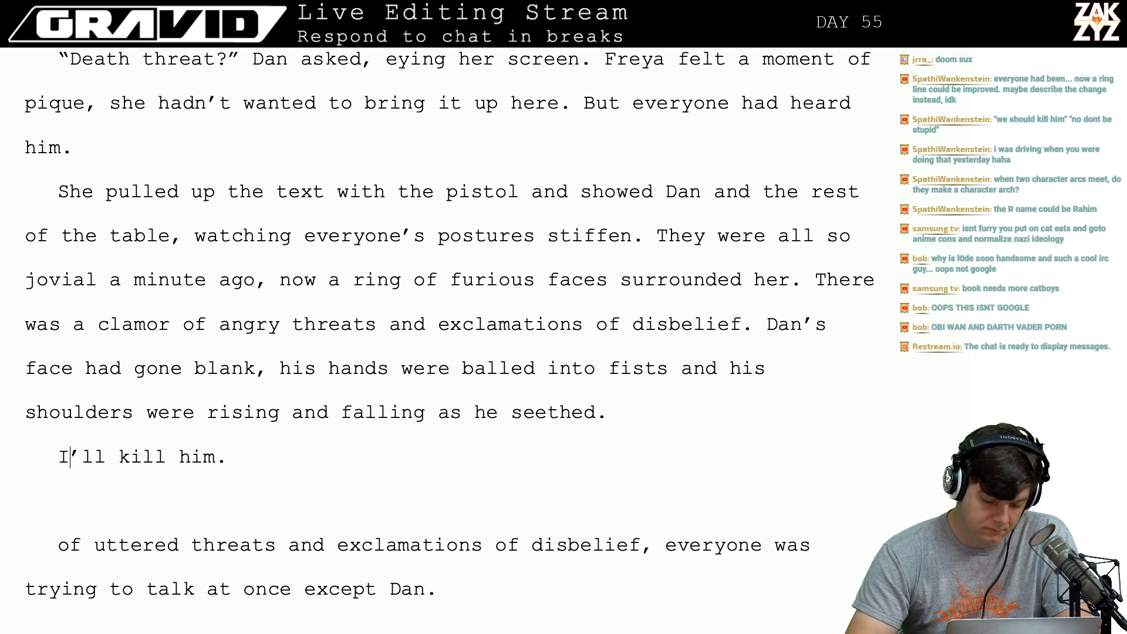
{"action": "key", "text": "shift+Right"}
{"action": "key", "text": "shift+Right"}
{"action": "key", "text": "shift+Right"}
{"action": "key", "text": "shift+Right"}
{"action": "key", "text": "shift+Right"}
{"action": "key", "text": "shift+Right"}
{"action": "key", "text": "shift+Right"}
{"action": "key", "text": "shift+Right"}
{"action": "key", "text": "shift+Right"}
{"action": "key", "text": "shift+Right"}
{"action": "key", "text": "shift+Right"}
{"action": "key", "text": "shift+Right"}
{"action": "key", "text": "shift+Right"}
{"action": "key", "text": "shift+Right"}
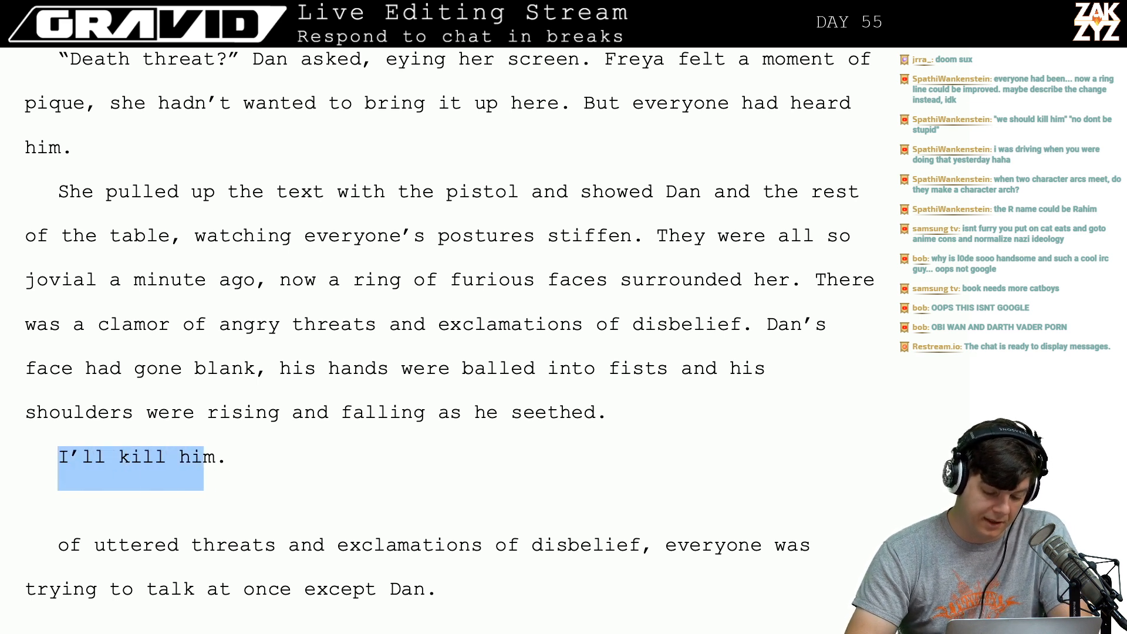
{"action": "key", "text": "ctrl+i"}
{"action": "key", "text": "Left"}
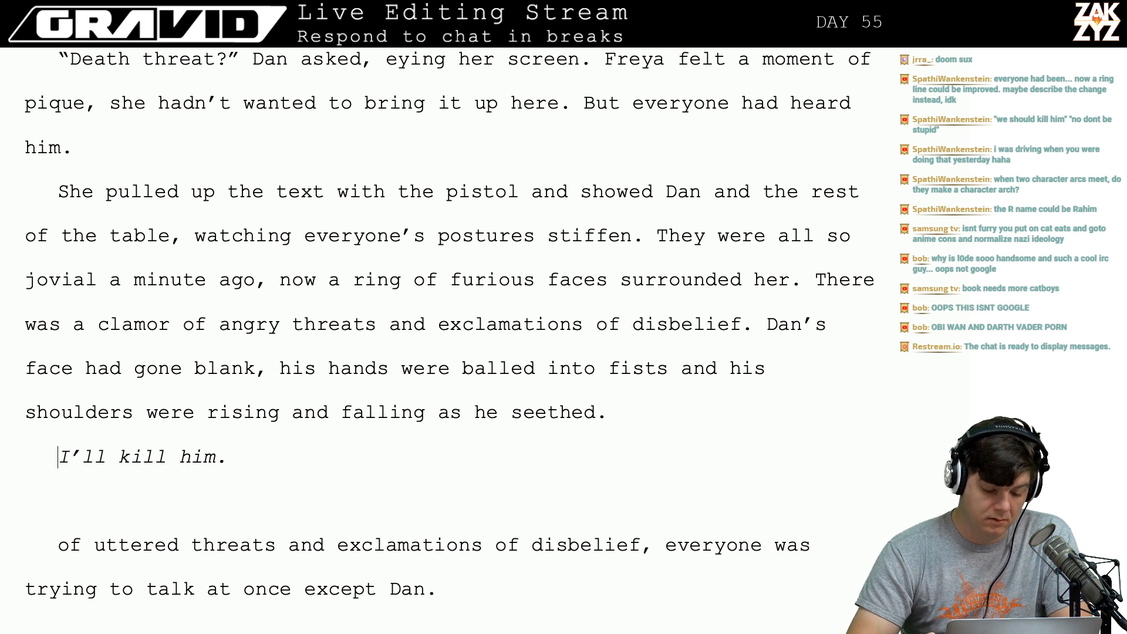
{"action": "key", "text": "Down"}
{"action": "type", "text": "Freya could"}
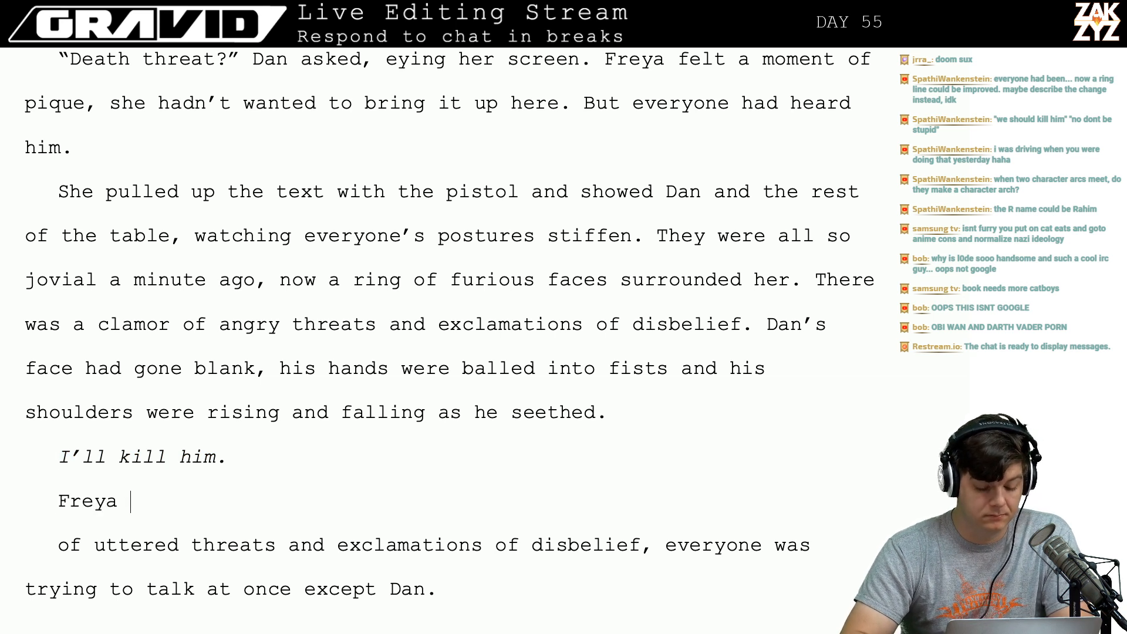
{"action": "key", "text": "BackSpace"}
{"action": "key", "text": "BackSpace"}
{"action": "key", "text": "BackSpace"}
{"action": "key", "text": "BackSpace"}
{"action": "key", "text": "BackSpace"}
{"action": "key", "text": "BackSpace"}
{"action": "key", "text": "BackSpace"}
{"action": "key", "text": "BackSpace"}
{"action": "key", "text": "BackSpace"}
{"action": "key", "text": "BackSpace"}
{"action": "key", "text": "BackSpace"}
{"action": "key", "text": "BackSpace"}
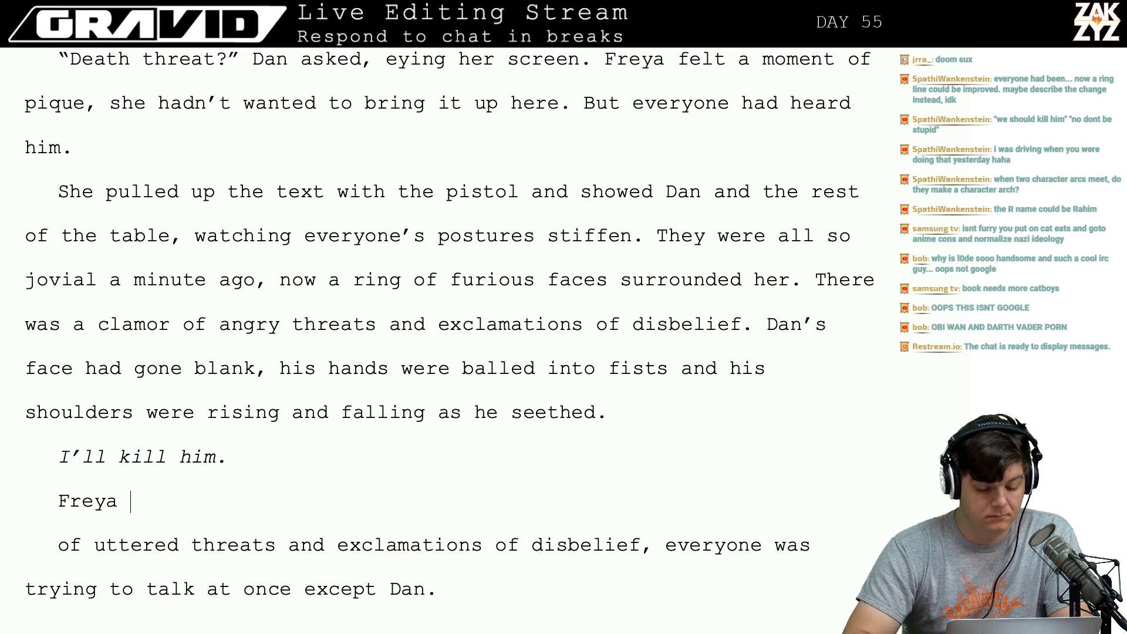
{"action": "type", "text": "Freya"}
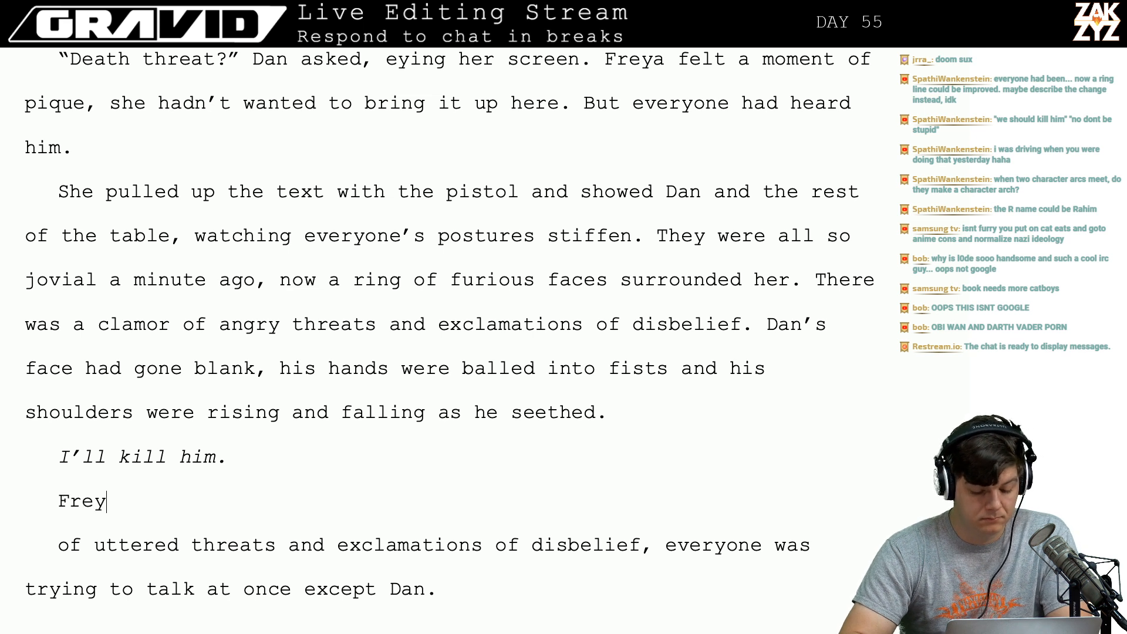
{"action": "key", "text": "BackSpace"}
{"action": "key", "text": "BackSpace"}
{"action": "key", "text": "BackSpace"}
{"action": "key", "text": "BackSpace"}
{"action": "key", "text": "BackSpace"}
{"action": "key", "text": "BackSpace"}
{"action": "type", "text": "G"}
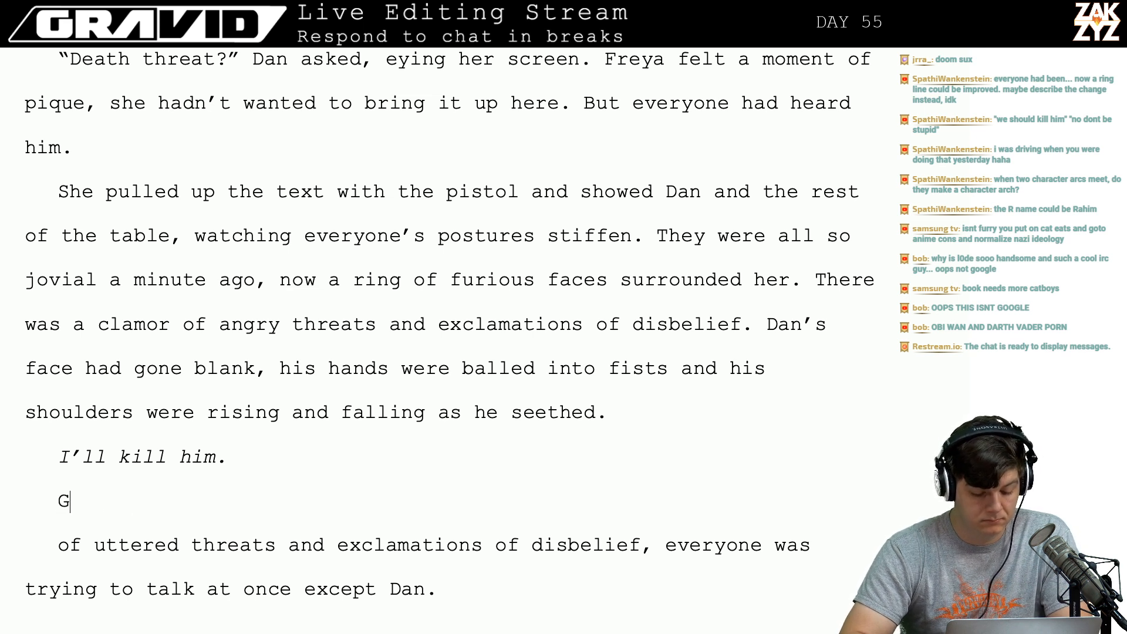
{"action": "key", "text": "BackSpace"}
Write "Freya could almost hear him thinking it." on the line below "I'll kill him.".
{"action": "type", "text": "Freya "}
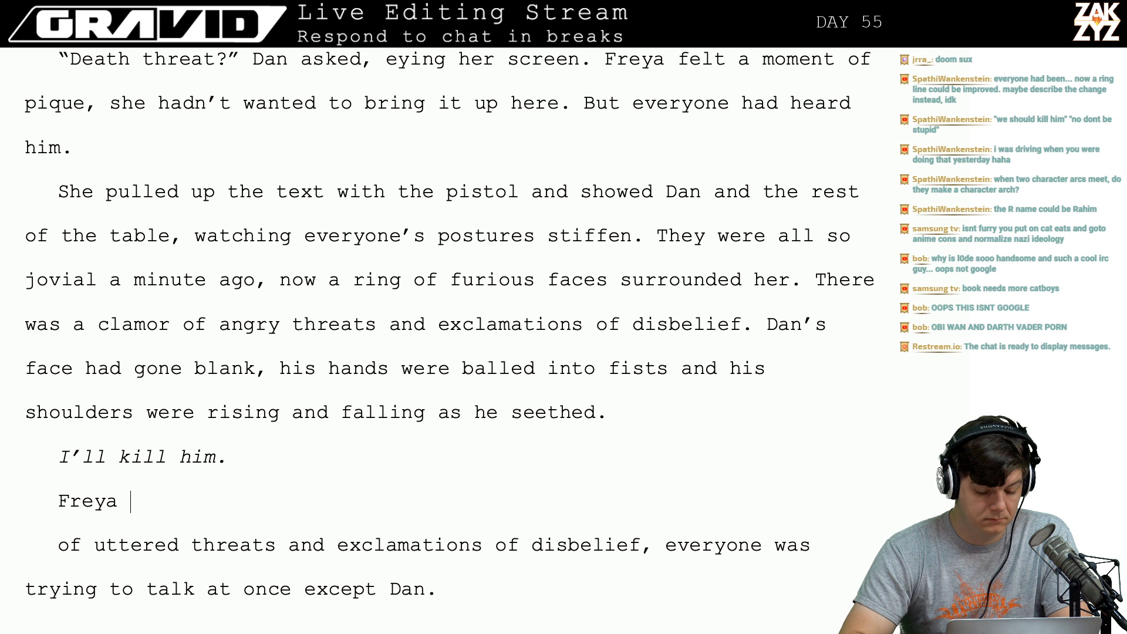
{"action": "type", "text": "co"}
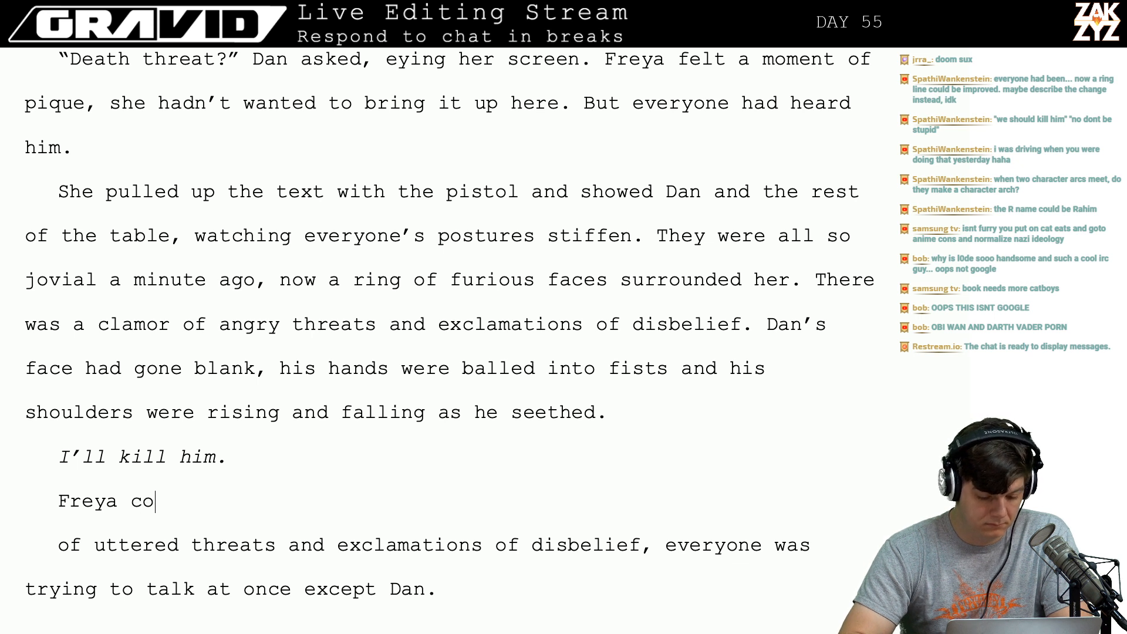
{"action": "type", "text": "uld almost hear "}
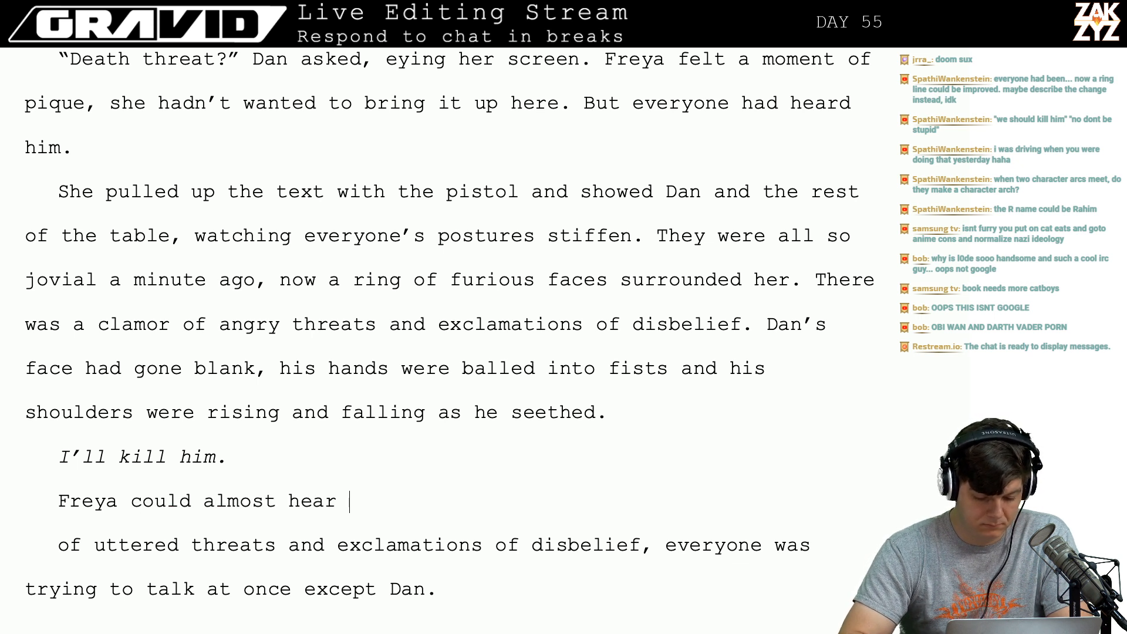
{"action": "type", "text": "him thinking it."}
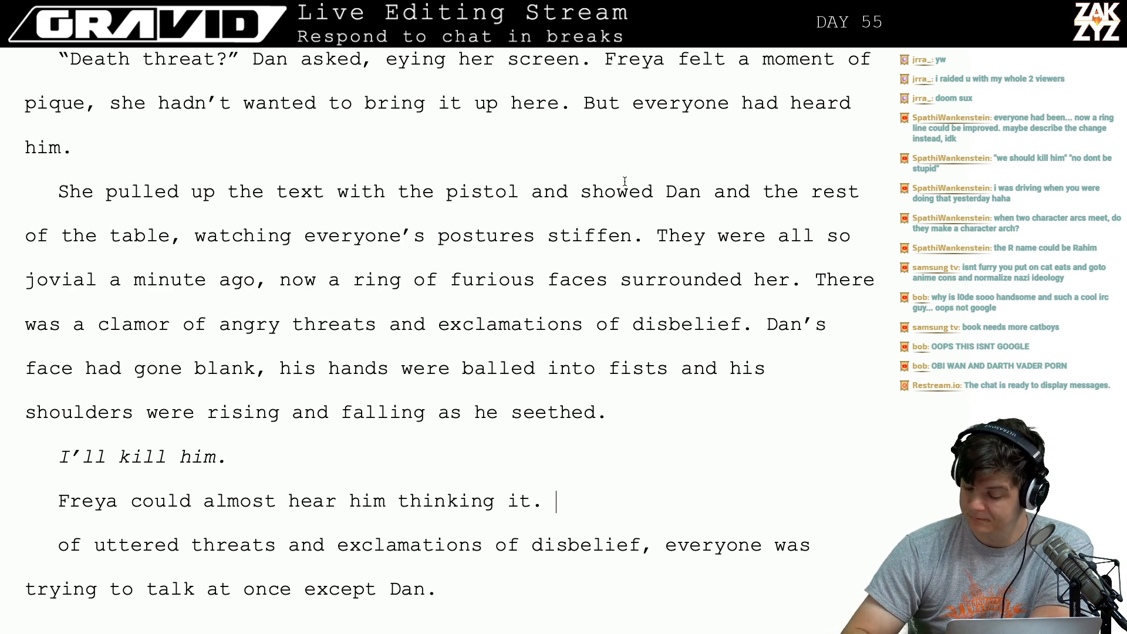
{"action": "scroll", "coordinate": [695, 171], "scroll_direction": "down", "scroll_amount": 1}
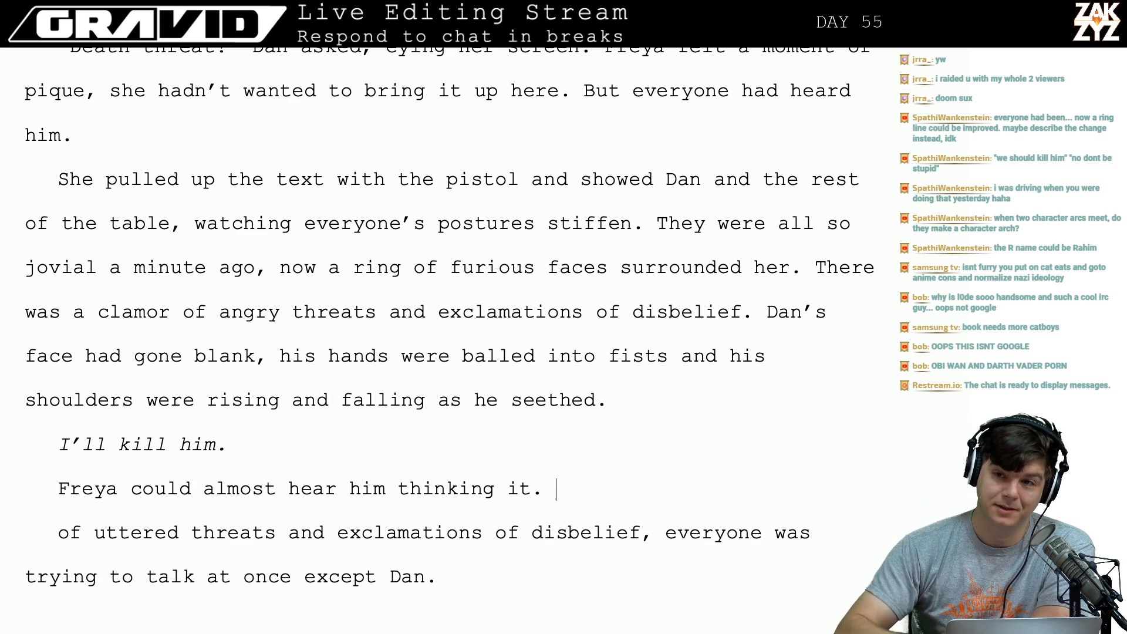
{"action": "scroll", "coordinate": [842, 251], "scroll_direction": "down", "scroll_amount": 1}
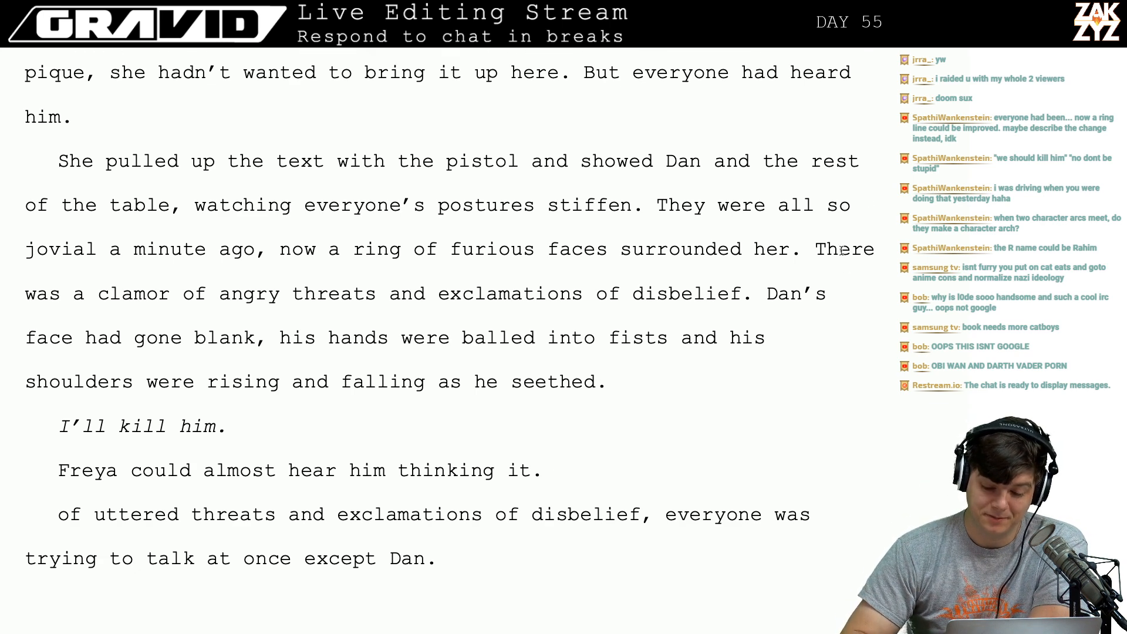
{"action": "scroll", "coordinate": [546, 452], "scroll_direction": "down", "scroll_amount": 2}
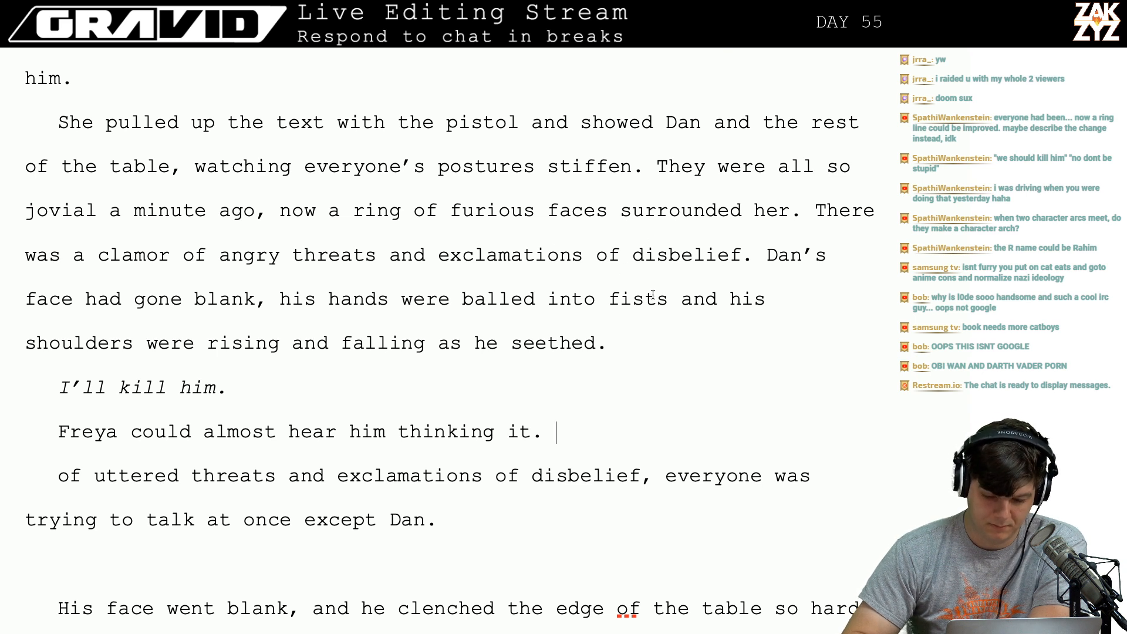
{"action": "left_click", "coordinate": [743, 260]}
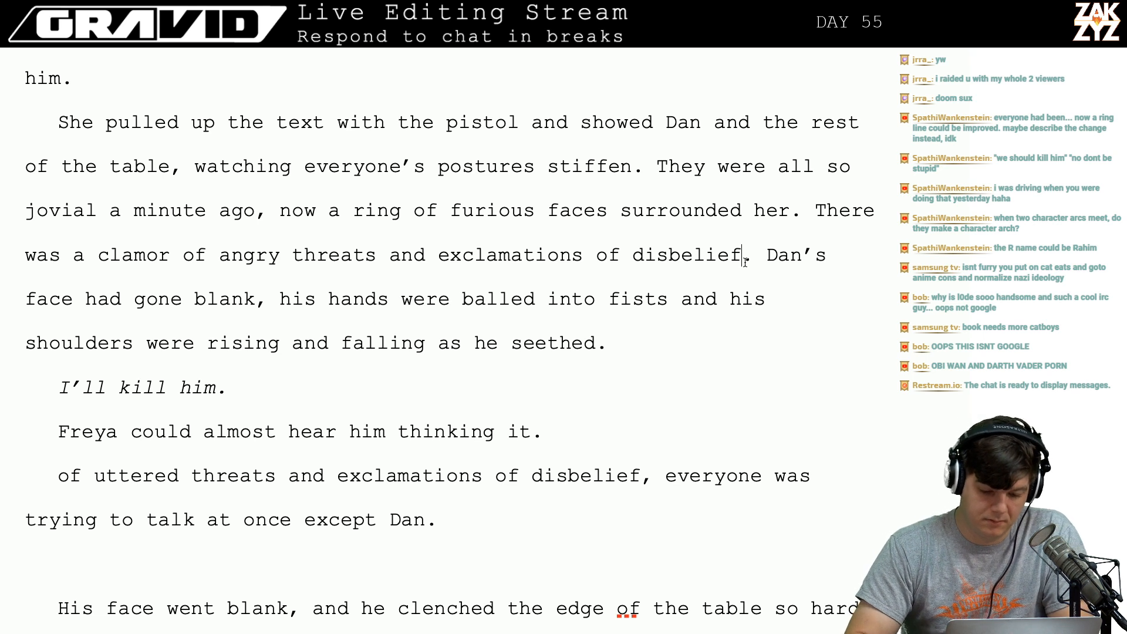
{"action": "type", "text": "from her f"}
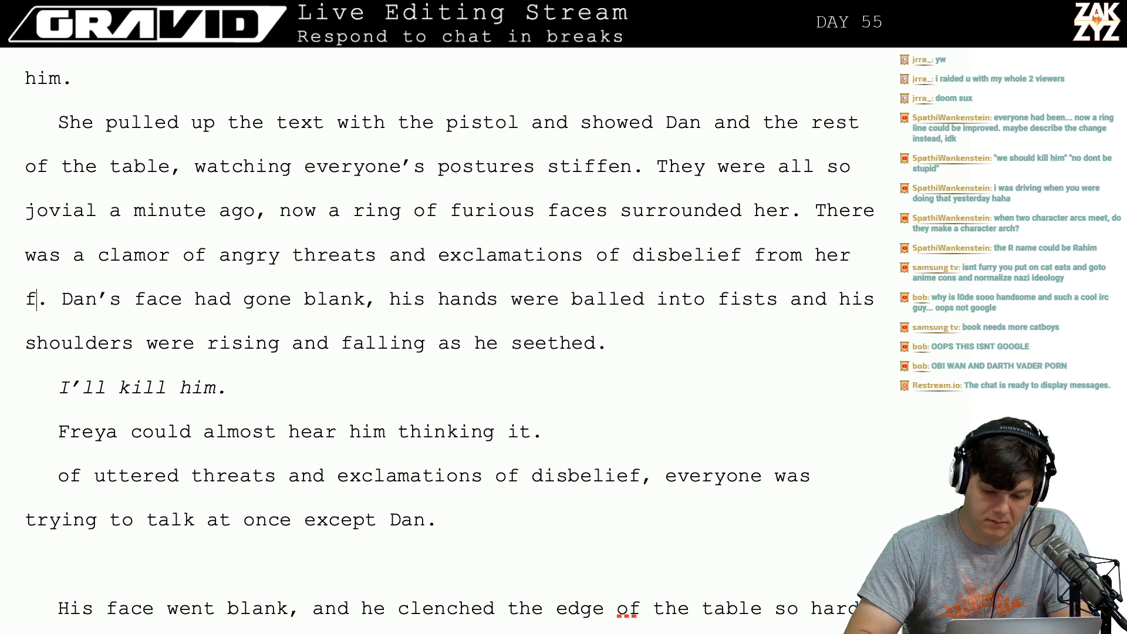
{"action": "key", "text": "BackSpace"}
{"action": "key", "text": "BackSpace"}
{"action": "key", "text": "BackSpace"}
{"action": "key", "text": "BackSpace"}
{"action": "key", "text": "BackSpace"}
{"action": "key", "text": "BackSpace"}
{"action": "key", "text": "BackSpace"}
{"action": "key", "text": "BackSpace"}
{"action": "key", "text": "BackSpace"}
{"action": "key", "text": "BackSpace"}
{"action": "key", "text": "BackSpace"}
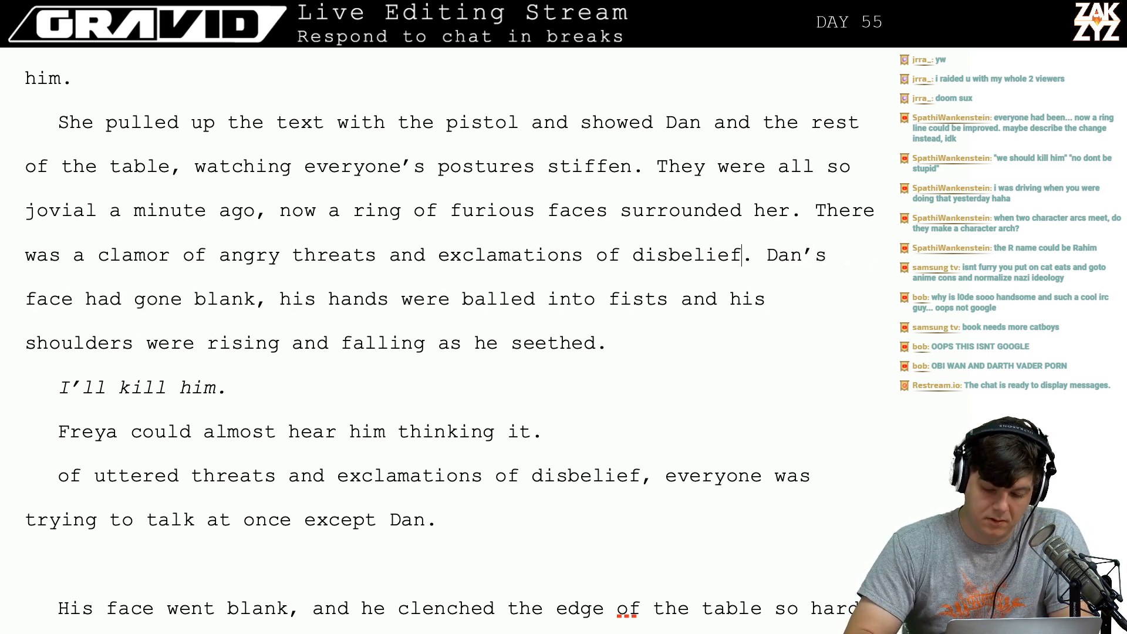
Replace "They" with "Her friends" at the start of the sentence "They were all so jovial a minute ago".
{"action": "key", "text": "Up"}
{"action": "key", "text": "Up"}
{"action": "key", "text": "Left"}
{"action": "key", "text": "Left"}
{"action": "key", "text": "Left"}
{"action": "key", "text": "Left"}
{"action": "key", "text": "Right"}
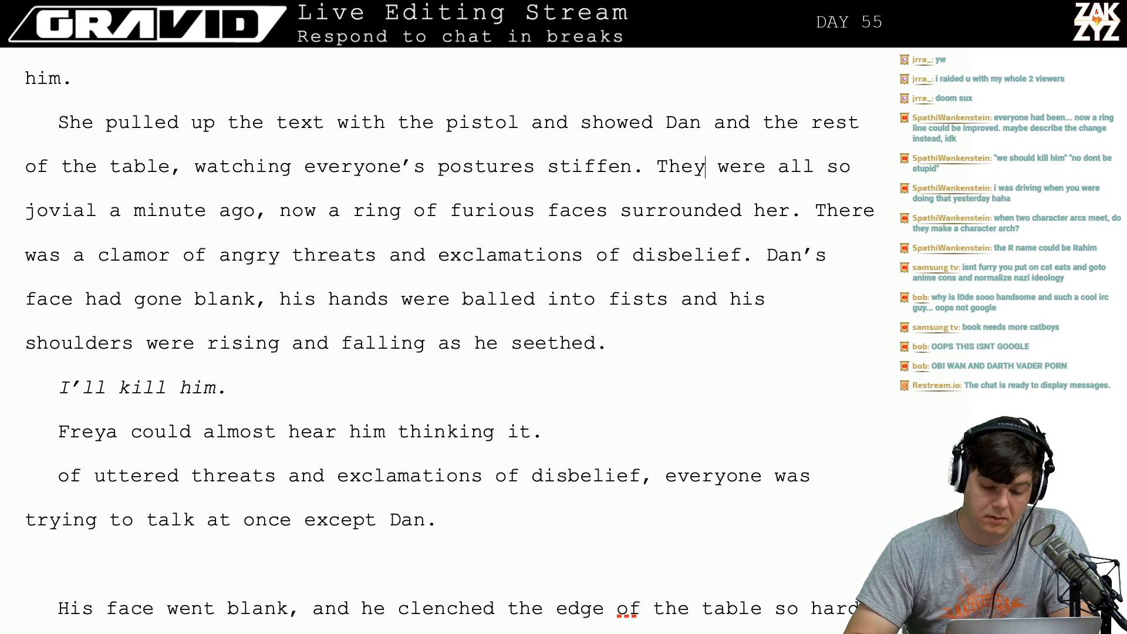
{"action": "key", "text": "BackSpace"}
{"action": "key", "text": "BackSpace"}
{"action": "key", "text": "BackSpace"}
{"action": "key", "text": "BackSpace"}
{"action": "type", "text": "Her fr"}
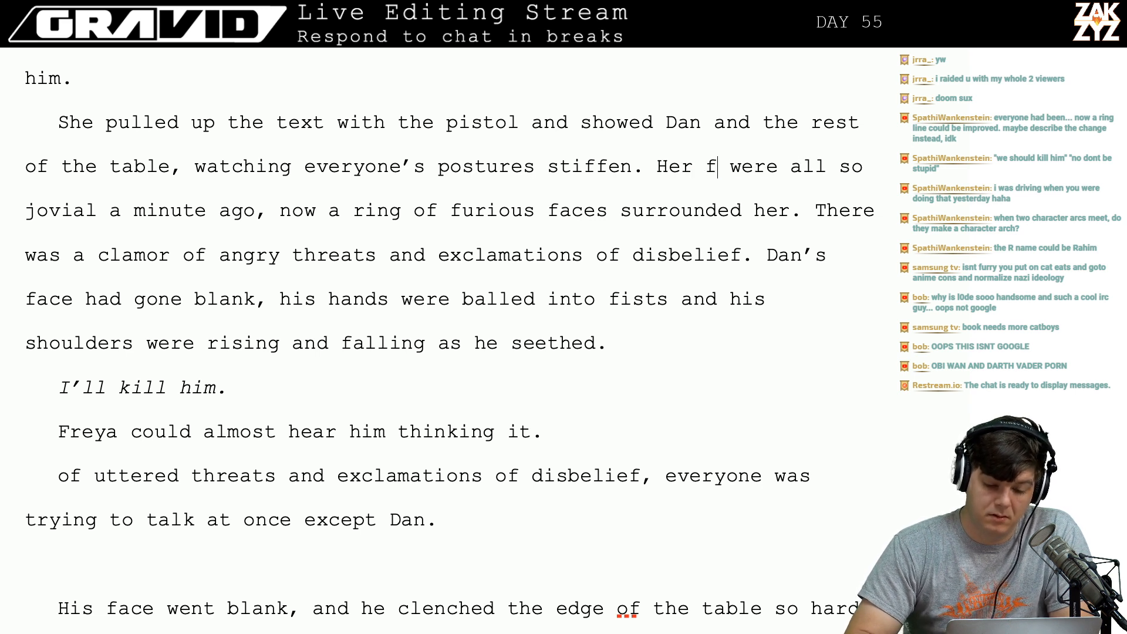
{"action": "key", "text": "BackSpace"}
{"action": "key", "text": "BackSpace"}
{"action": "key", "text": "BackSpace"}
{"action": "key", "text": "BackSpace"}
{"action": "key", "text": "BackSpace"}
{"action": "key", "text": "BackSpace"}
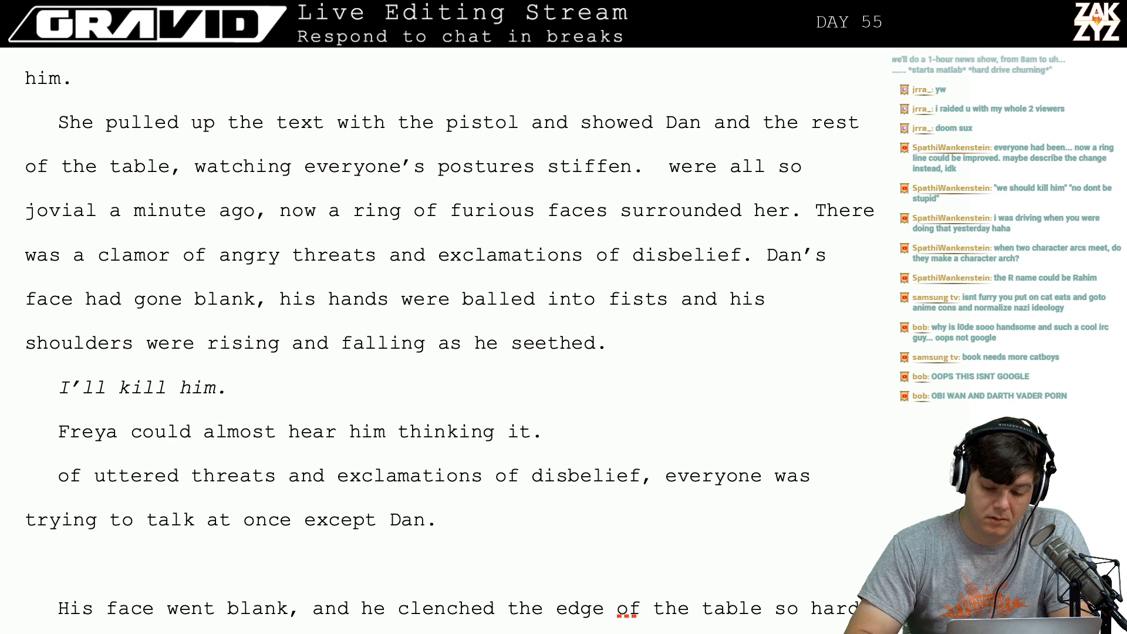
{"action": "type", "text": "Her friends"}
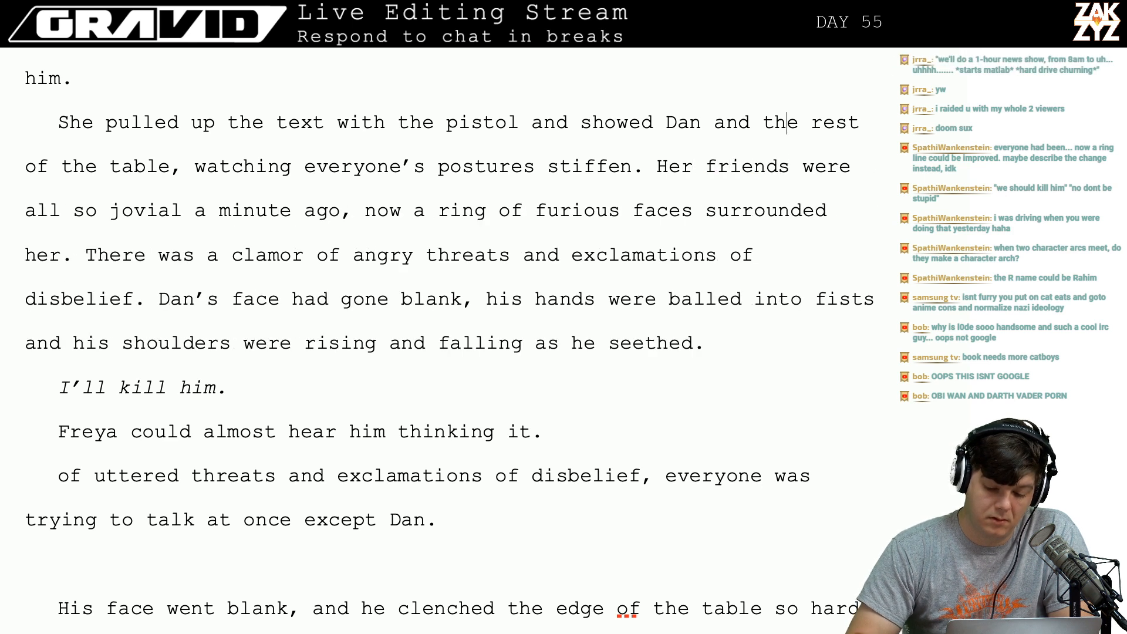
Replace "She" with "Freya" at the start of the paragraph "She pulled up the text with the pistol".
{"action": "key", "text": "Up"}
{"action": "key", "text": "Up"}
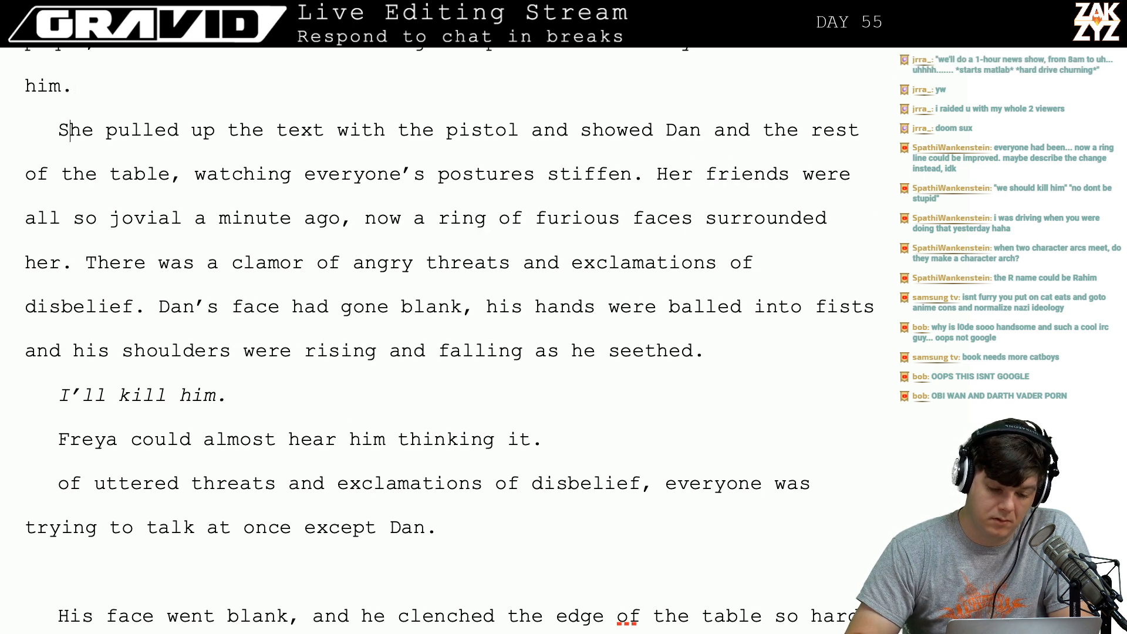
{"action": "key", "text": "Right"}
{"action": "key", "text": "Right"}
{"action": "key", "text": "Right"}
{"action": "key", "text": "Left"}
{"action": "key", "text": "BackSpace"}
{"action": "key", "text": "BackSpace"}
{"action": "key", "text": "BackSpace"}
{"action": "type", "text": "F"}
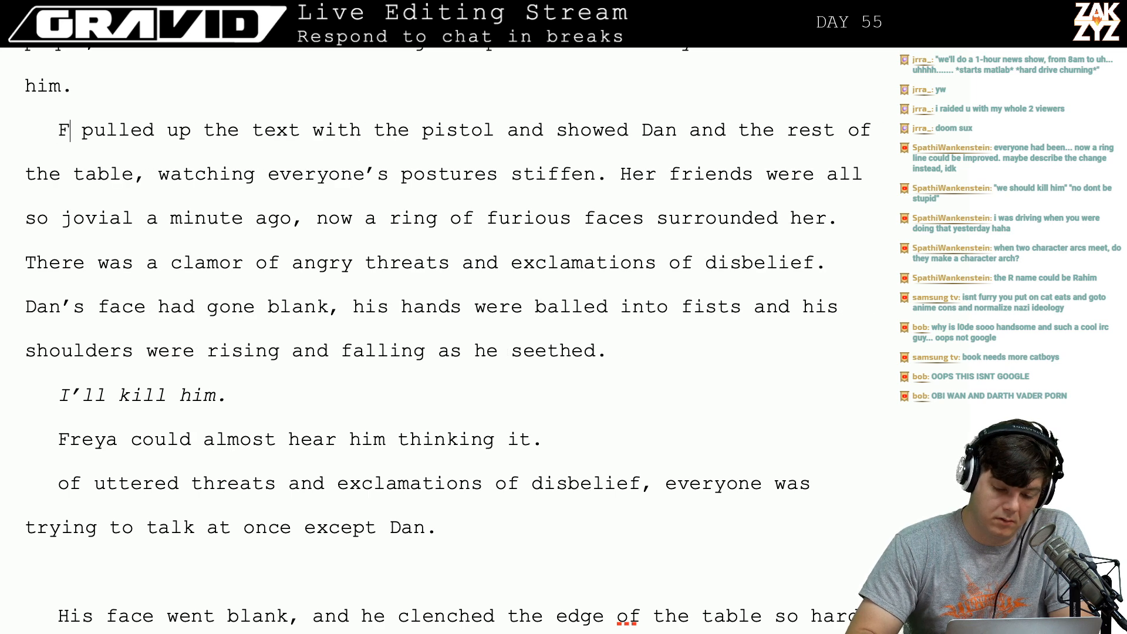
{"action": "type", "text": "reya"}
Break the paragraph after "of the table," so "watching everyone's postures stiffen" starts a separate paragraph below a blank line, and return to the break.
{"action": "key", "text": "Down"}
{"action": "key", "text": "Down"}
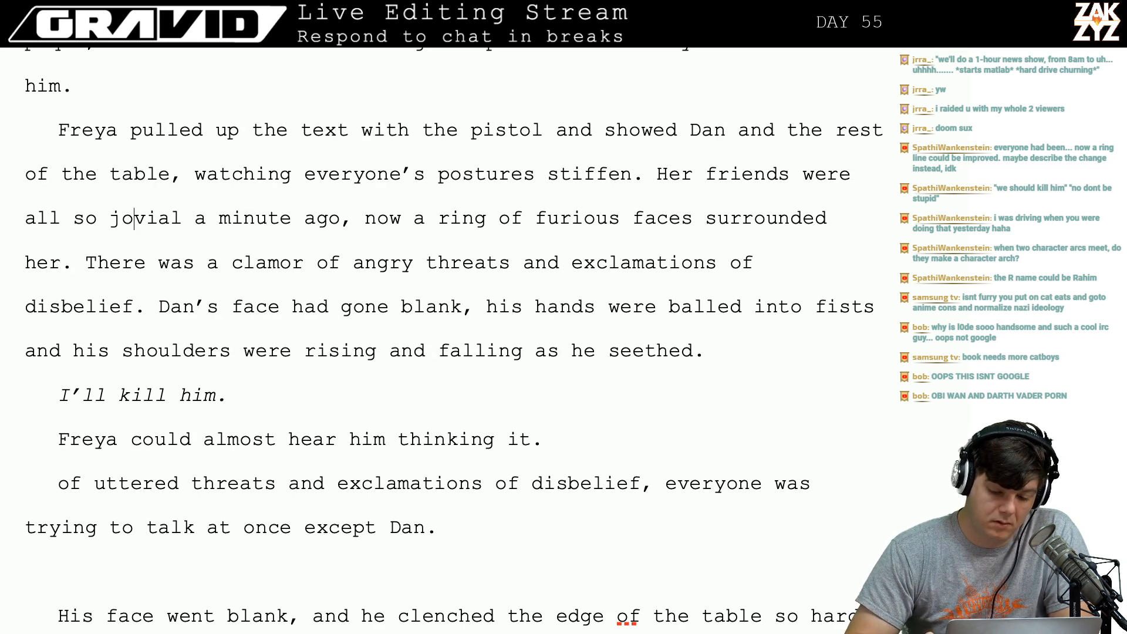
{"action": "key", "text": "Up"}
{"action": "key", "text": "Right"}
{"action": "key", "text": "BackSpace"}
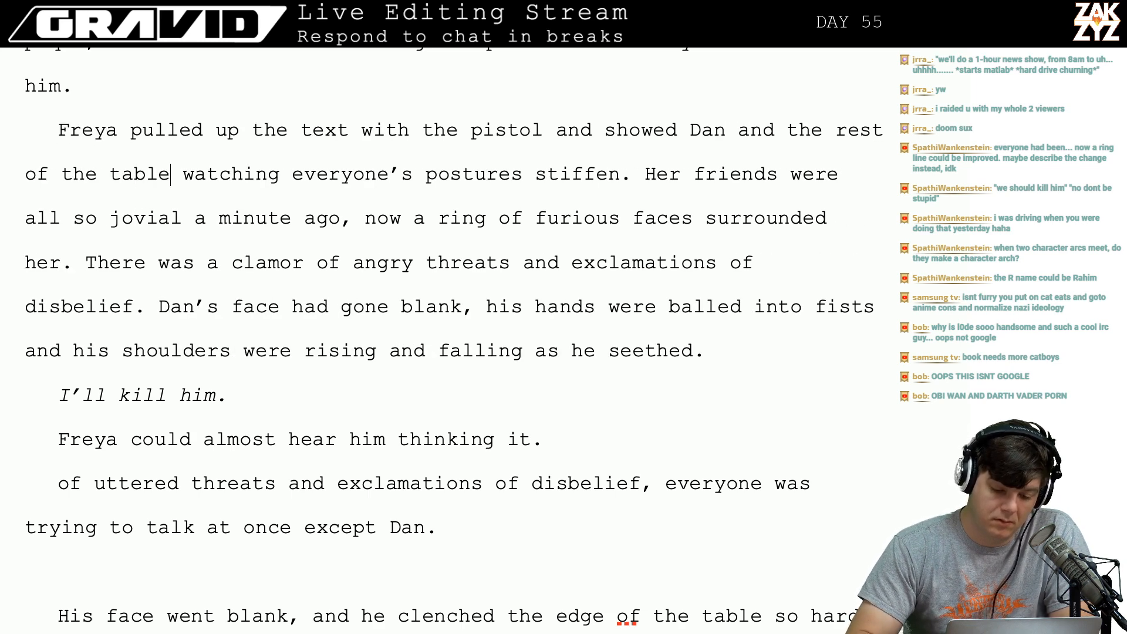
{"action": "type", "text": ","}
{"action": "key", "text": "Return"}
{"action": "key", "text": "Return"}
{"action": "key", "text": "Left"}
{"action": "key", "text": "Left"}
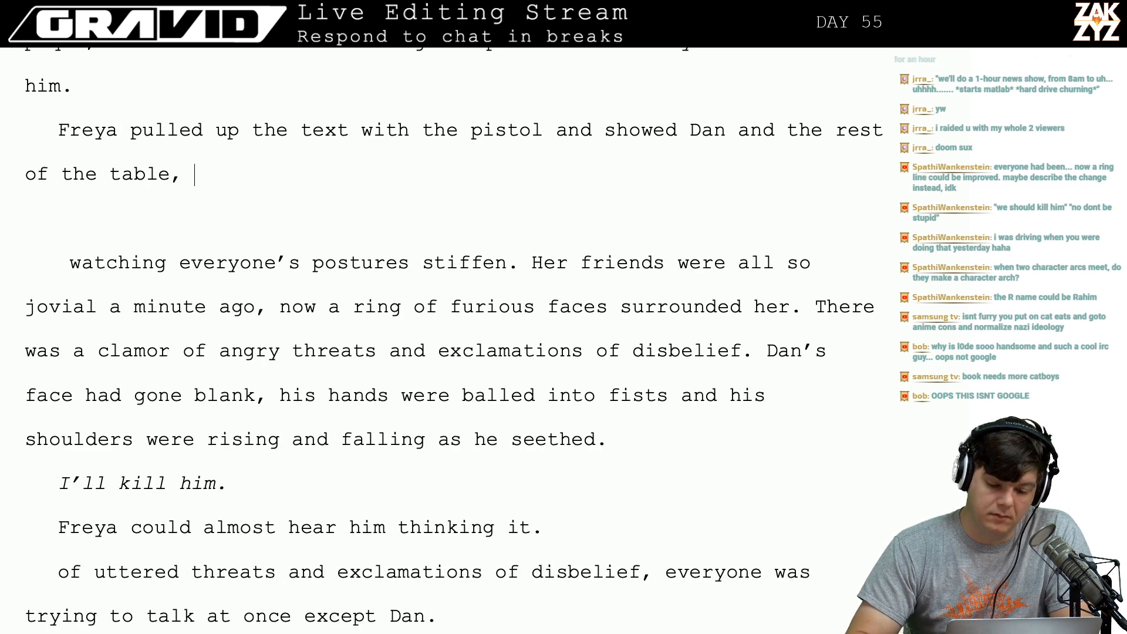
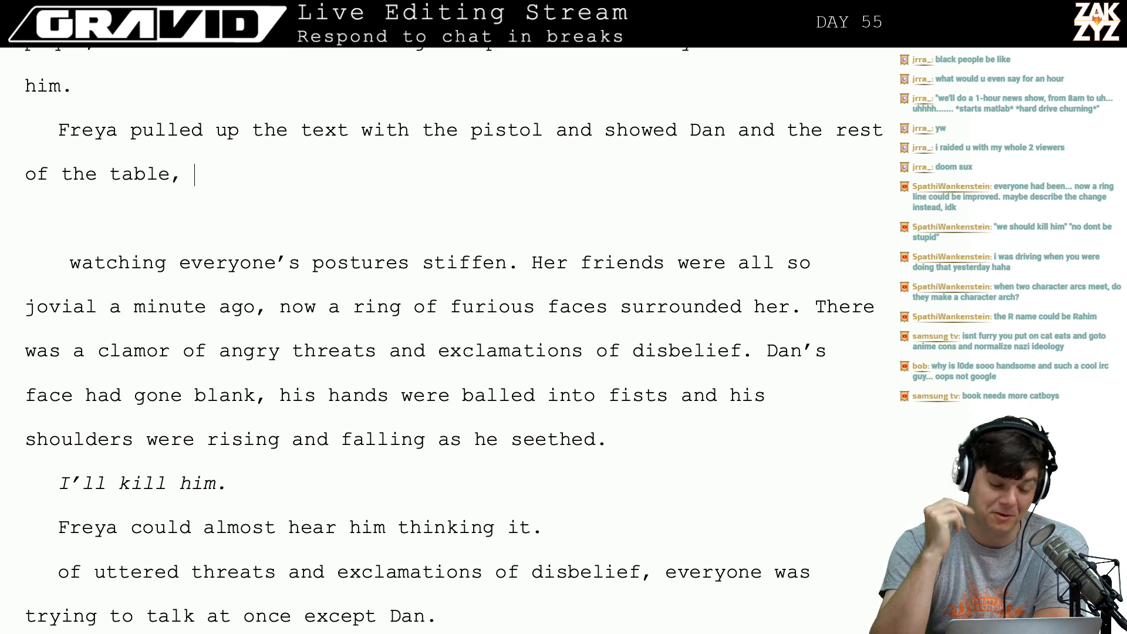
{"action": "key", "text": "Up"}
{"action": "key", "text": "Up"}
{"action": "key", "text": "Up"}
{"action": "key", "text": "Up"}
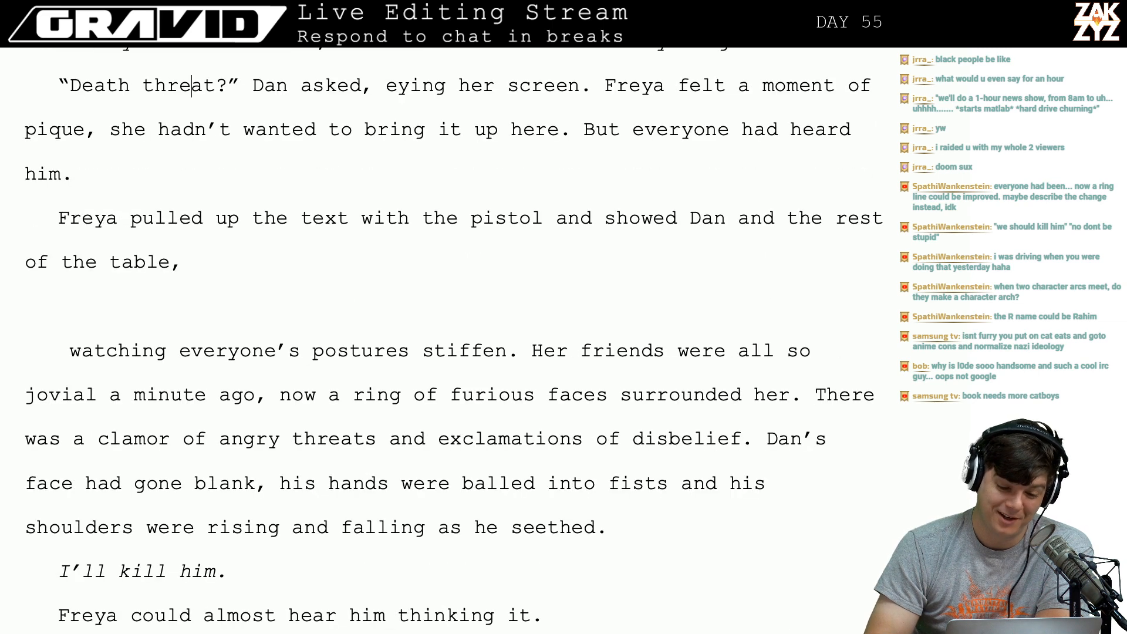
{"action": "key", "text": "Down"}
{"action": "key", "text": "Down"}
{"action": "key", "text": "Down"}
{"action": "key", "text": "Down"}
{"action": "key", "text": "BackSpace"}
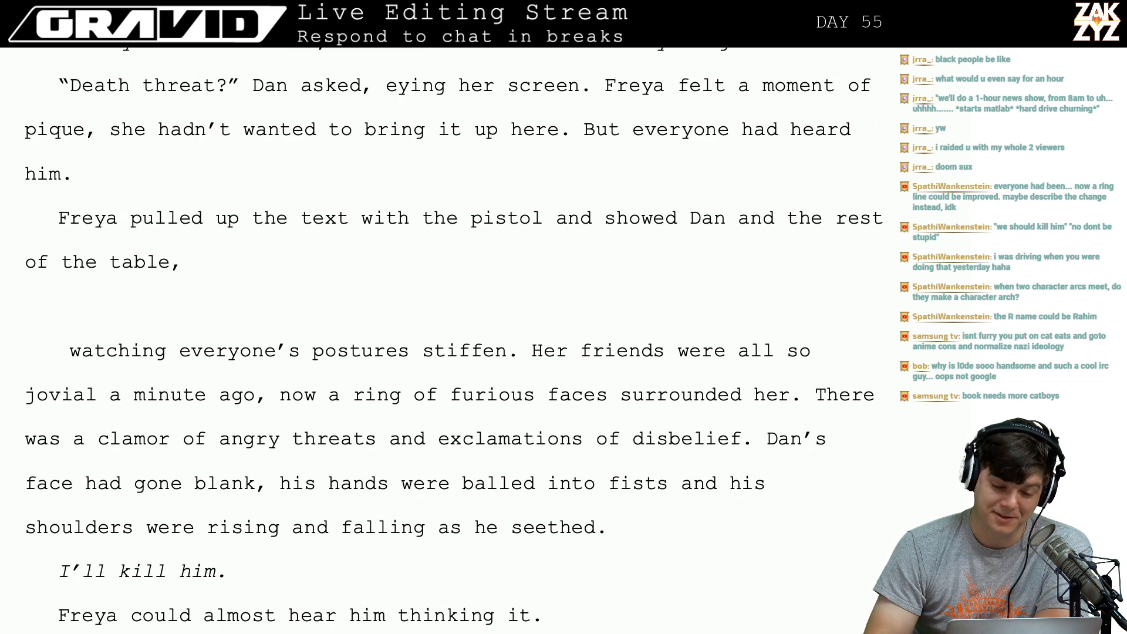
{"action": "key", "text": "Left"}
{"action": "key", "text": "Right"}
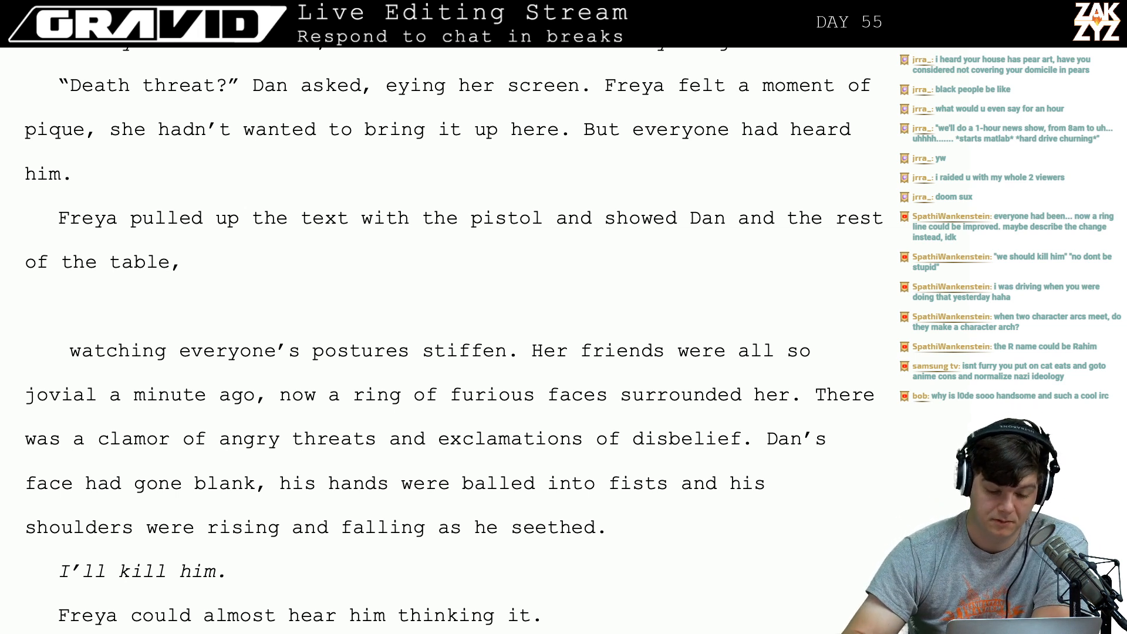
End the sentence "Freya pulled up the text with the pistol" at "the rest of the table" with a period instead of the comma.
{"action": "key", "text": "Up"}
{"action": "key", "text": "Left"}
{"action": "key", "text": "Down"}
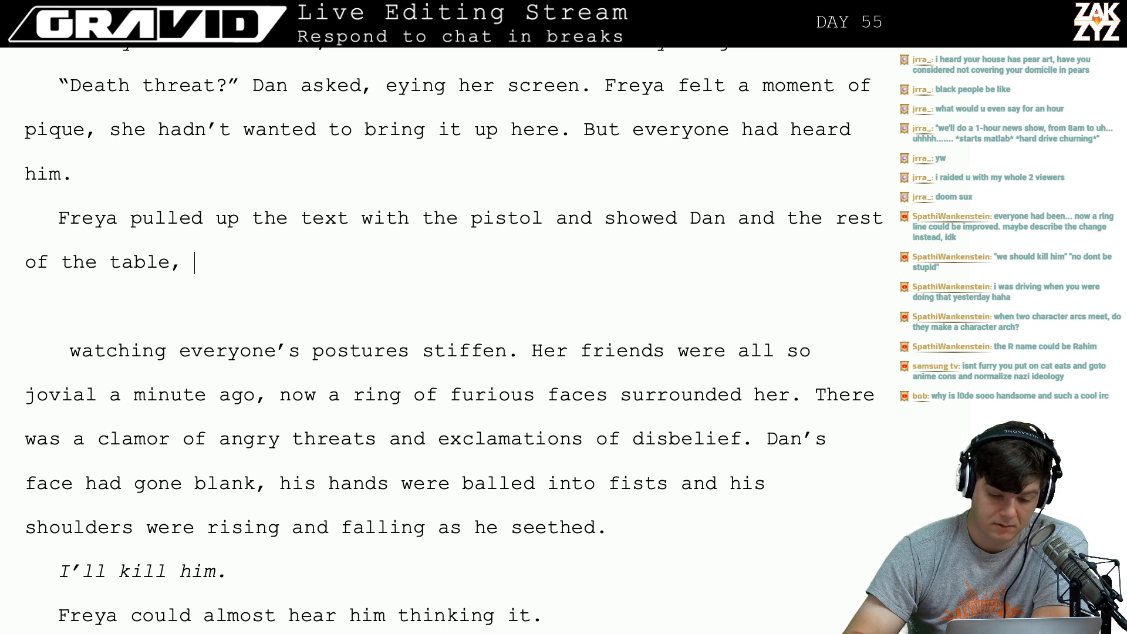
{"action": "key", "text": "Down"}
{"action": "key", "text": "Down"}
{"action": "key", "text": "Up"}
{"action": "key", "text": "Up"}
{"action": "key", "text": "Up"}
{"action": "key", "text": "Right"}
{"action": "key", "text": "Right"}
{"action": "key", "text": "Right"}
{"action": "key", "text": "Right"}
{"action": "key", "text": "Right"}
{"action": "key", "text": "Right"}
{"action": "key", "text": "Right"}
{"action": "key", "text": "Right"}
{"action": "key", "text": "Right"}
{"action": "key", "text": "Right"}
{"action": "key", "text": "Right"}
{"action": "key", "text": "Right"}
{"action": "key", "text": "Right"}
{"action": "key", "text": "Right"}
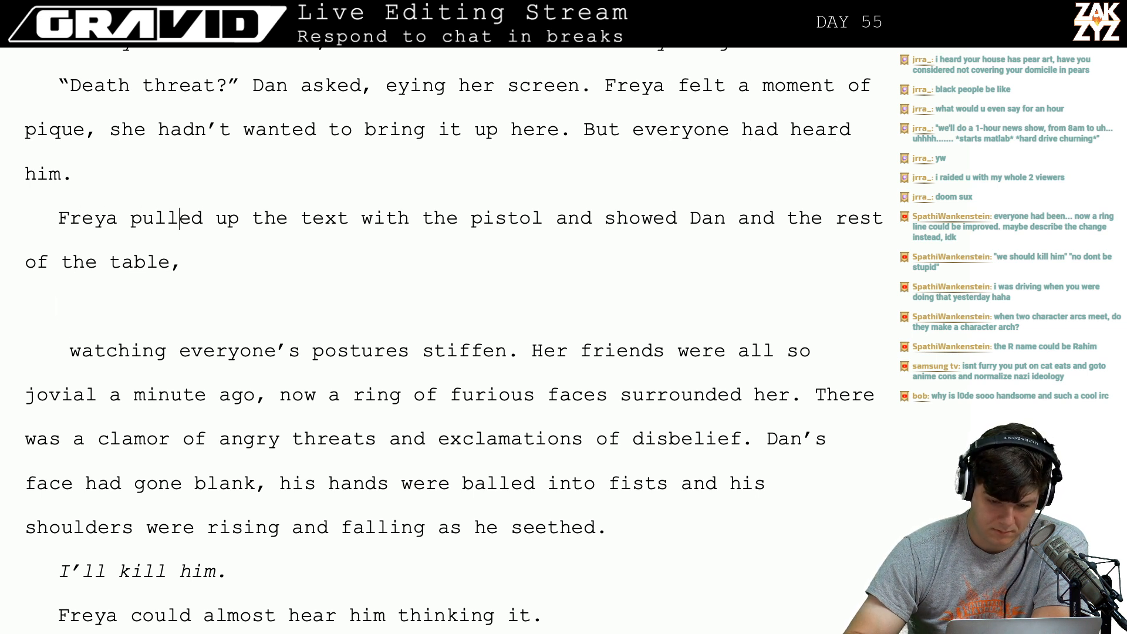
{"action": "key", "text": "Right"}
{"action": "key", "text": "Right"}
{"action": "key", "text": "Right"}
{"action": "key", "text": "Right"}
{"action": "key", "text": "Right"}
{"action": "key", "text": "Right"}
{"action": "key", "text": "Down"}
{"action": "key", "text": "BackSpace"}
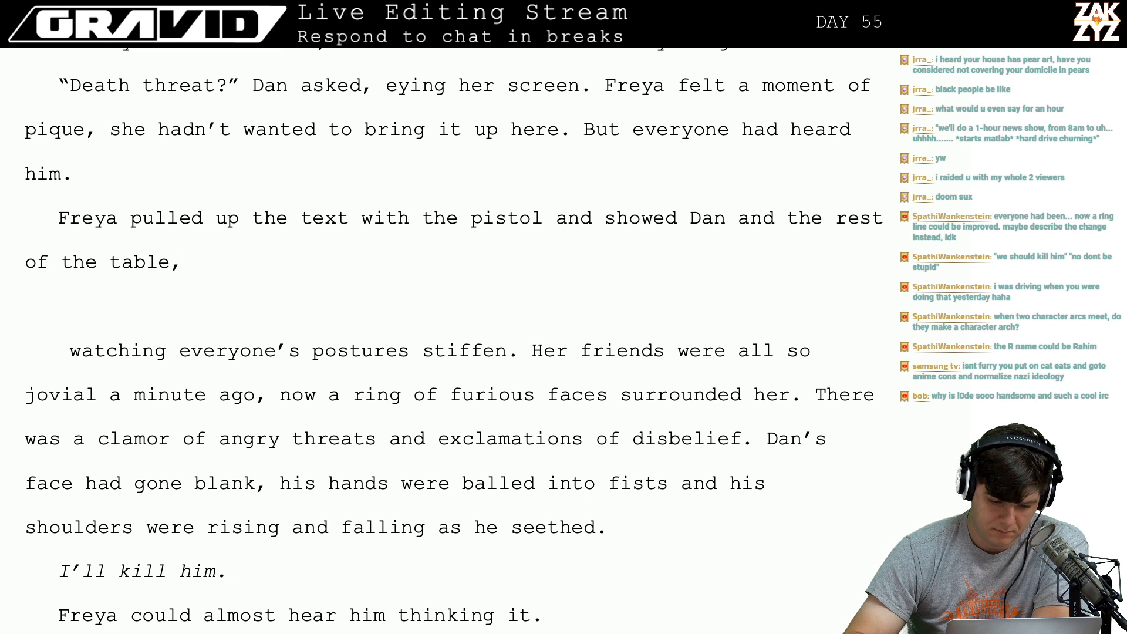
{"action": "key", "text": "BackSpace"}
{"action": "type", "text": "."}
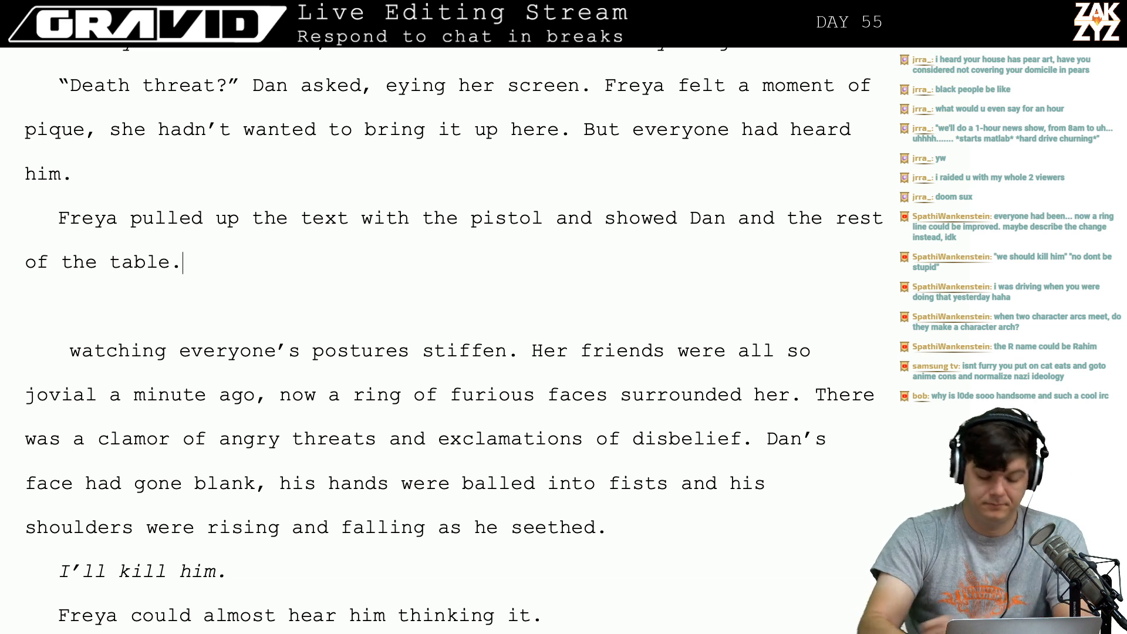
Start a new sentence after "the rest of the table." with "The image hit them like a ray,".
{"action": "type", "text": " The ei"}
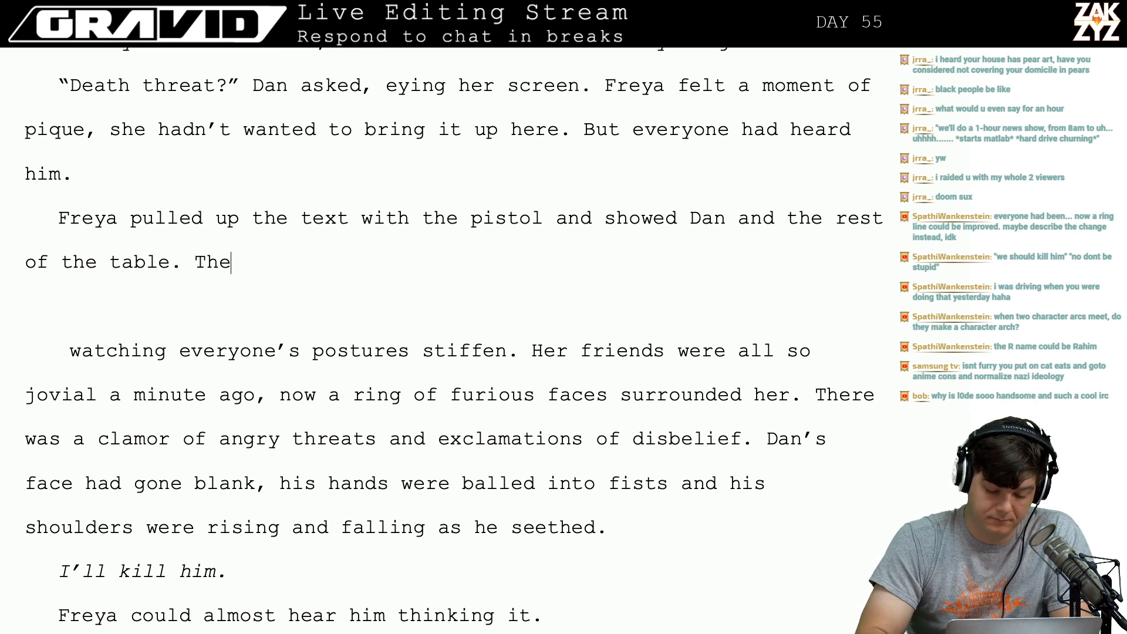
{"action": "key", "text": "BackSpace"}
{"action": "key", "text": "BackSpace"}
{"action": "type", "text": "image hit them la"}
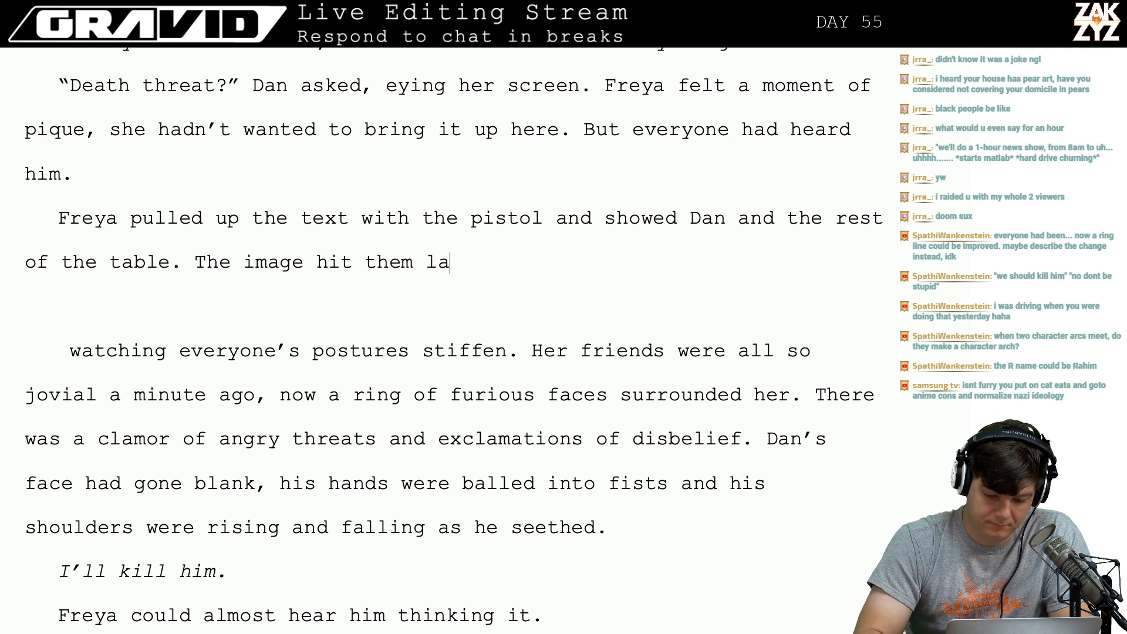
{"action": "key", "text": "BackSpace"}
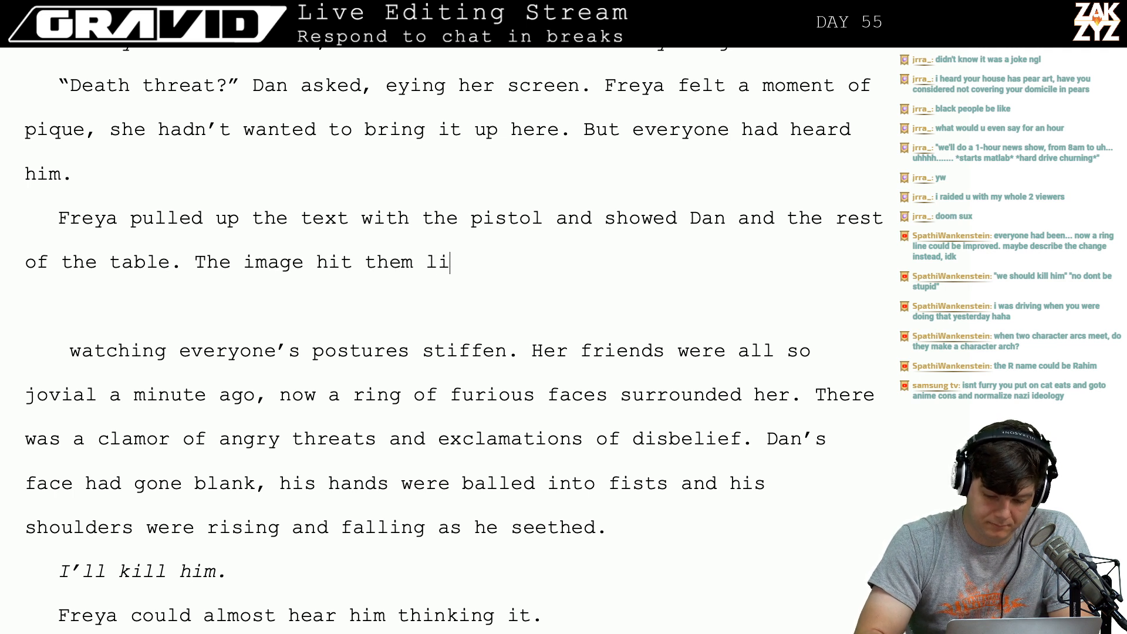
{"action": "type", "text": "ike a ray, she "}
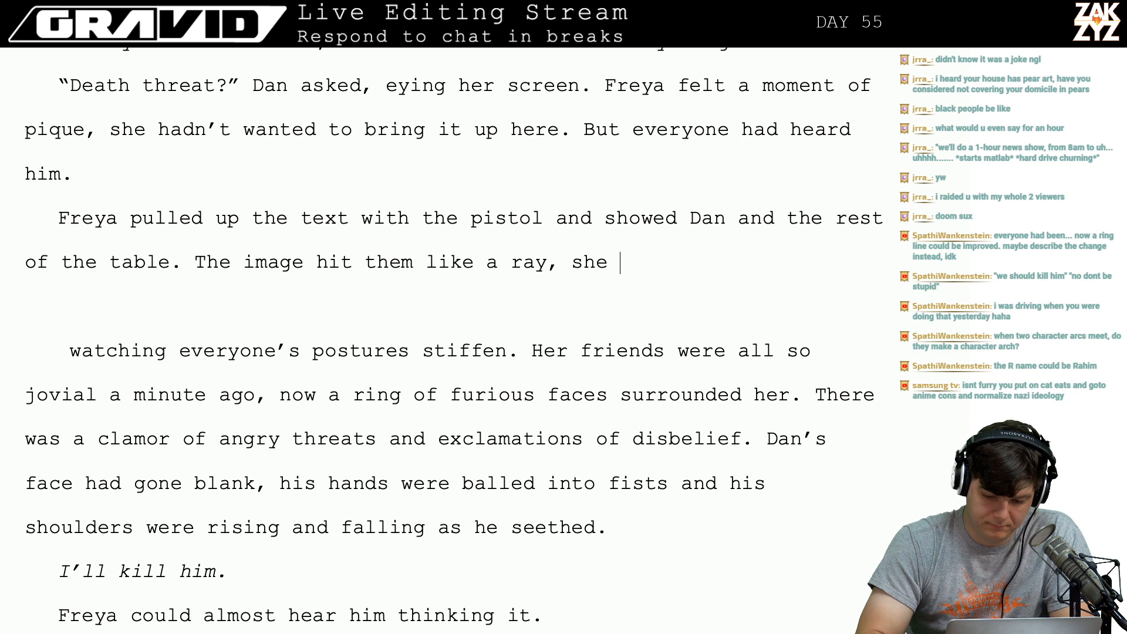
{"action": "type", "text": "occ"}
{"action": "key", "text": "BackSpace"}
{"action": "key", "text": "BackSpace"}
{"action": "key", "text": "BackSpace"}
{"action": "type", "text": "wat"}
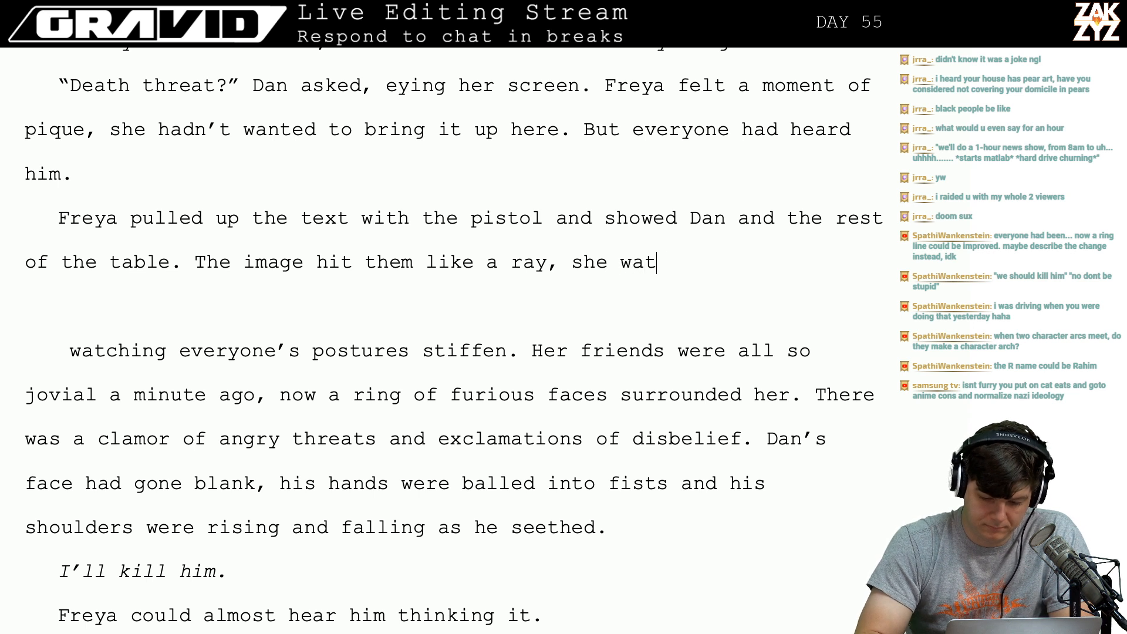
{"action": "type", "text": "ched each person s"}
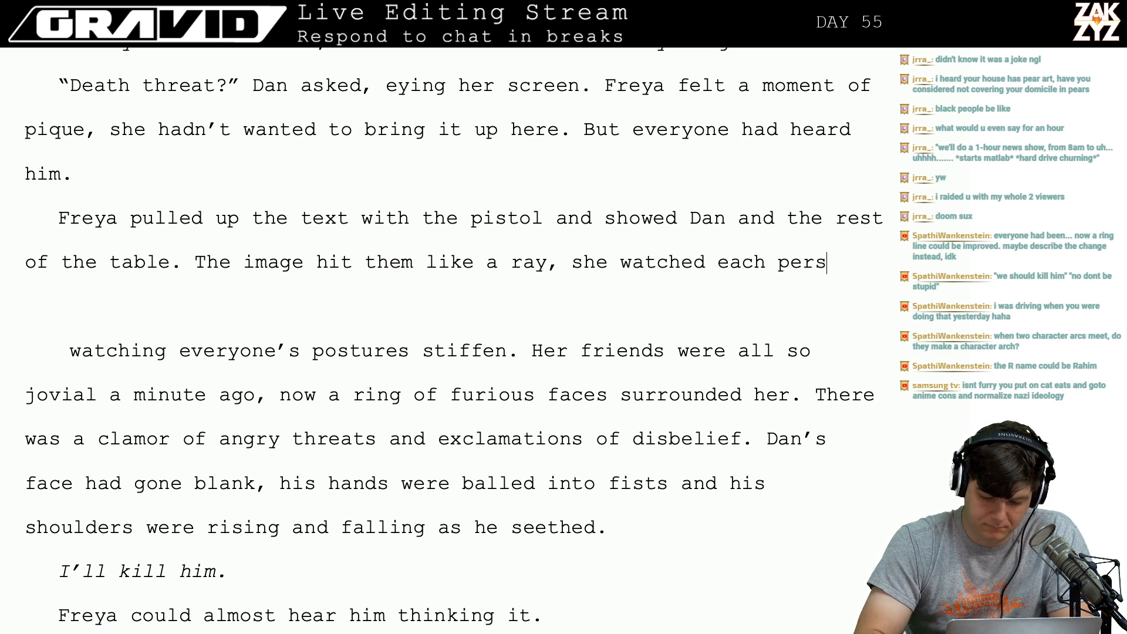
{"action": "key", "text": "BackSpace"}
{"action": "key", "text": "BackSpace"}
{"action": "key", "text": "BackSpace"}
{"action": "key", "text": "BackSpace"}
{"action": "key", "text": "BackSpace"}
{"action": "key", "text": "BackSpace"}
{"action": "key", "text": "BackSpace"}
{"action": "key", "text": "BackSpace"}
{"action": "key", "text": "BackSpace"}
{"action": "key", "text": "BackSpace"}
{"action": "key", "text": "BackSpace"}
{"action": "key", "text": "BackSpace"}
{"action": "key", "text": "BackSpace"}
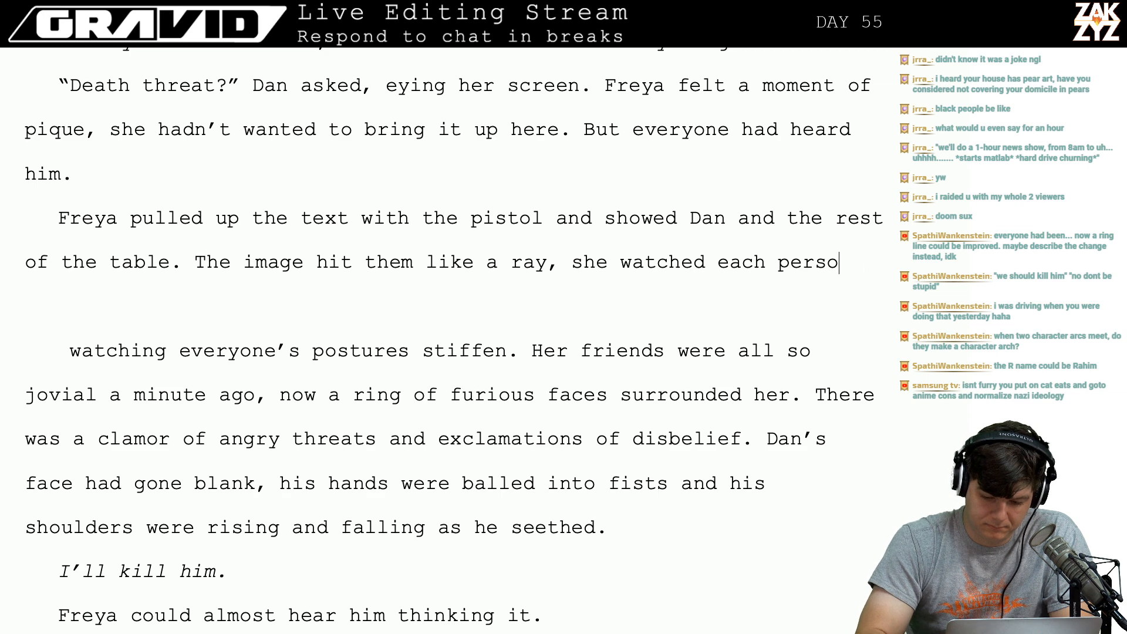
{"action": "type", "text": "of h"}
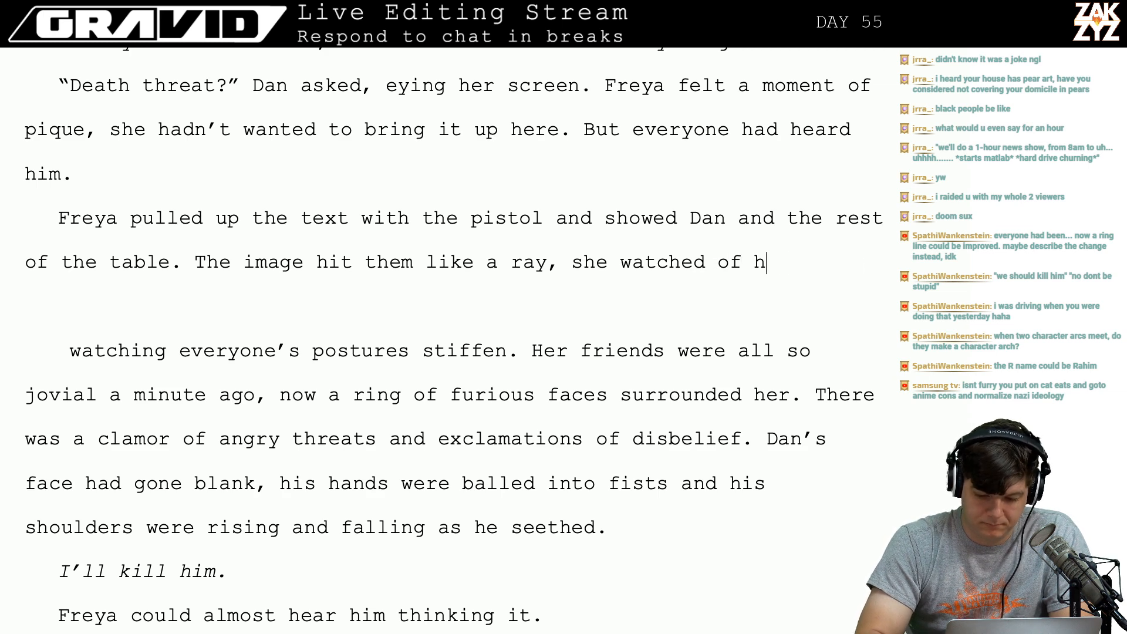
{"action": "type", "text": "er friends stiffen"}
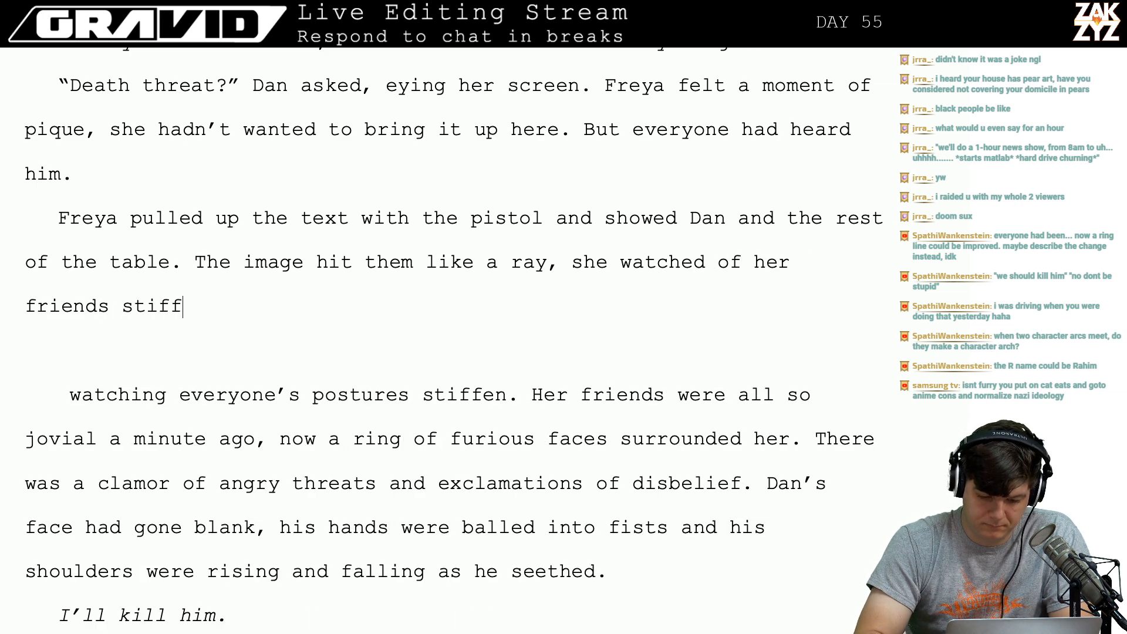
{"action": "key", "text": "BackSpace"}
{"action": "key", "text": "BackSpace"}
{"action": "key", "text": "BackSpace"}
{"action": "key", "text": "BackSpace"}
{"action": "key", "text": "BackSpace"}
{"action": "key", "text": "BackSpace"}
{"action": "key", "text": "BackSpace"}
{"action": "key", "text": "BackSpace"}
{"action": "key", "text": "BackSpace"}
{"action": "key", "text": "BackSpace"}
{"action": "key", "text": "BackSpace"}
{"action": "key", "text": "BackSpace"}
{"action": "key", "text": "BackSpace"}
{"action": "key", "text": "BackSpace"}
{"action": "key", "text": "BackSpace"}
{"action": "key", "text": "BackSpace"}
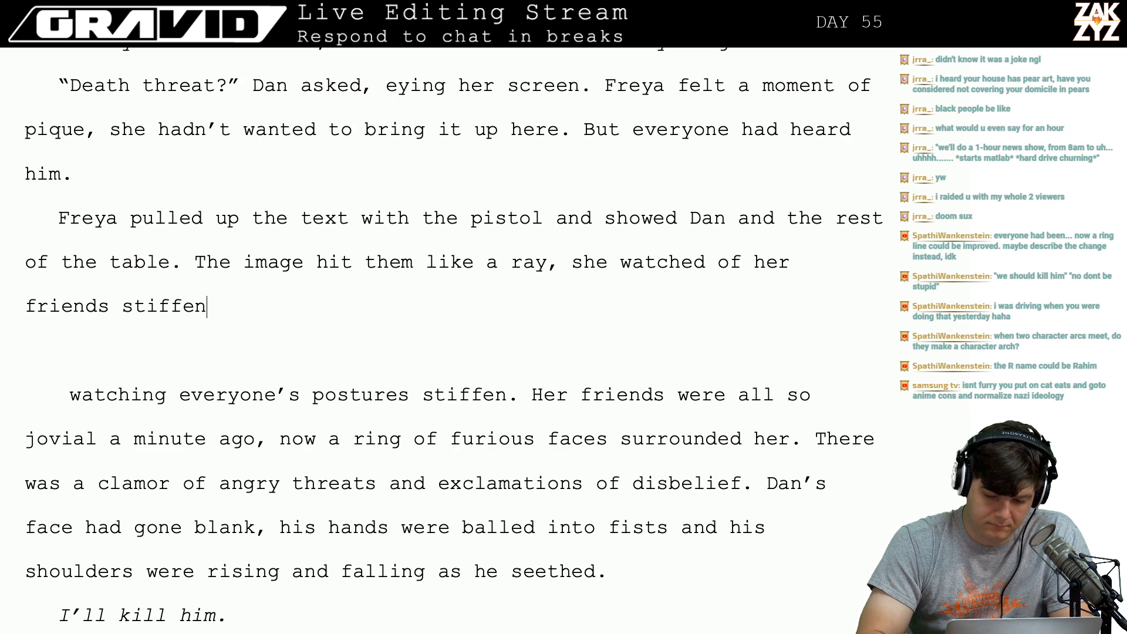
{"action": "key", "text": "BackSpace"}
{"action": "key", "text": "BackSpace"}
{"action": "key", "text": "BackSpace"}
{"action": "key", "text": "BackSpace"}
{"action": "key", "text": "BackSpace"}
{"action": "key", "text": "BackSpace"}
{"action": "key", "text": "BackSpace"}
{"action": "key", "text": "BackSpace"}
{"action": "key", "text": "BackSpace"}
{"action": "key", "text": "BackSpace"}
{"action": "key", "text": "BackSpace"}
{"action": "key", "text": "BackSpace"}
{"action": "key", "text": "BackSpace"}
{"action": "key", "text": "BackSpace"}
{"action": "key", "text": "BackSpace"}
{"action": "key", "text": "BackSpace"}
{"action": "key", "text": "BackSpace"}
{"action": "key", "text": "BackSpace"}
{"action": "key", "text": "BackSpace"}
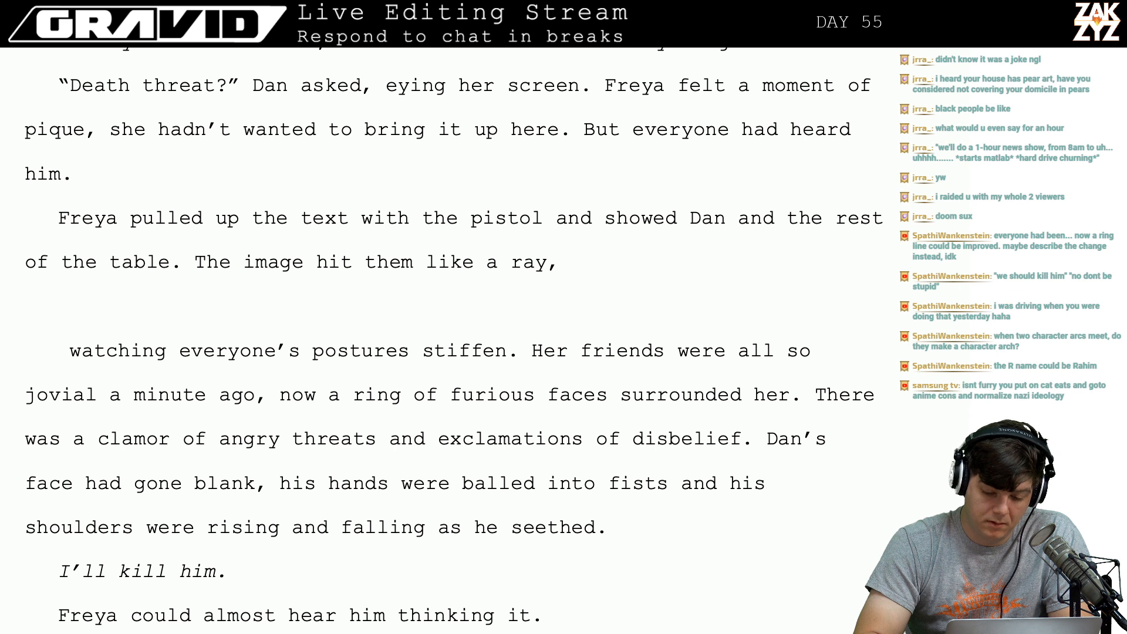
{"action": "type", "text": "their "}
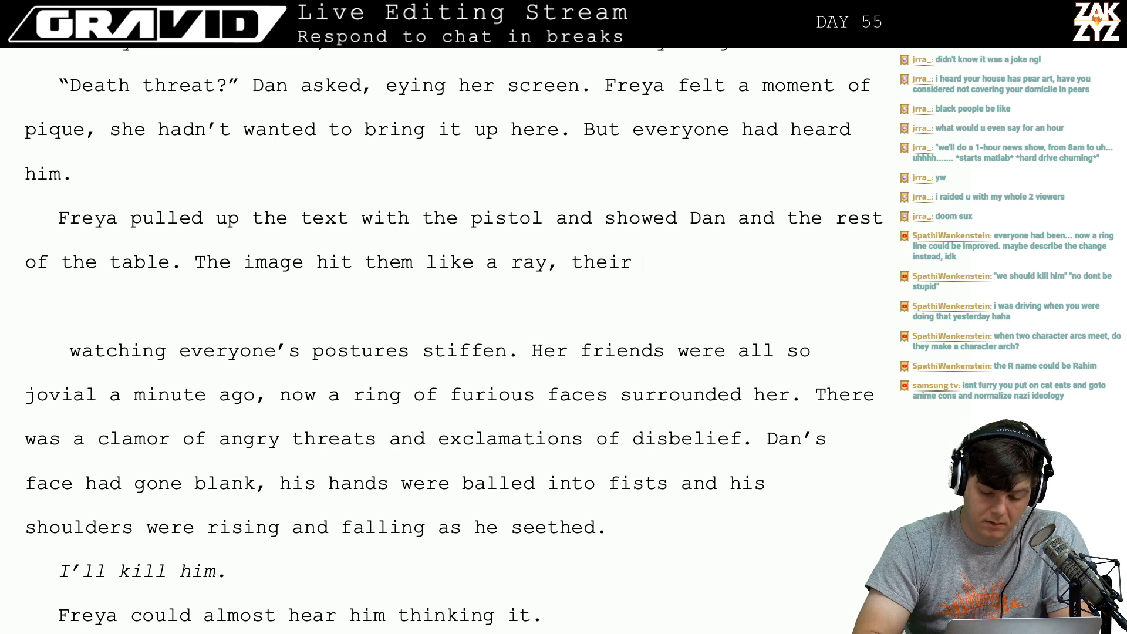
{"action": "type", "text": "postures stife"}
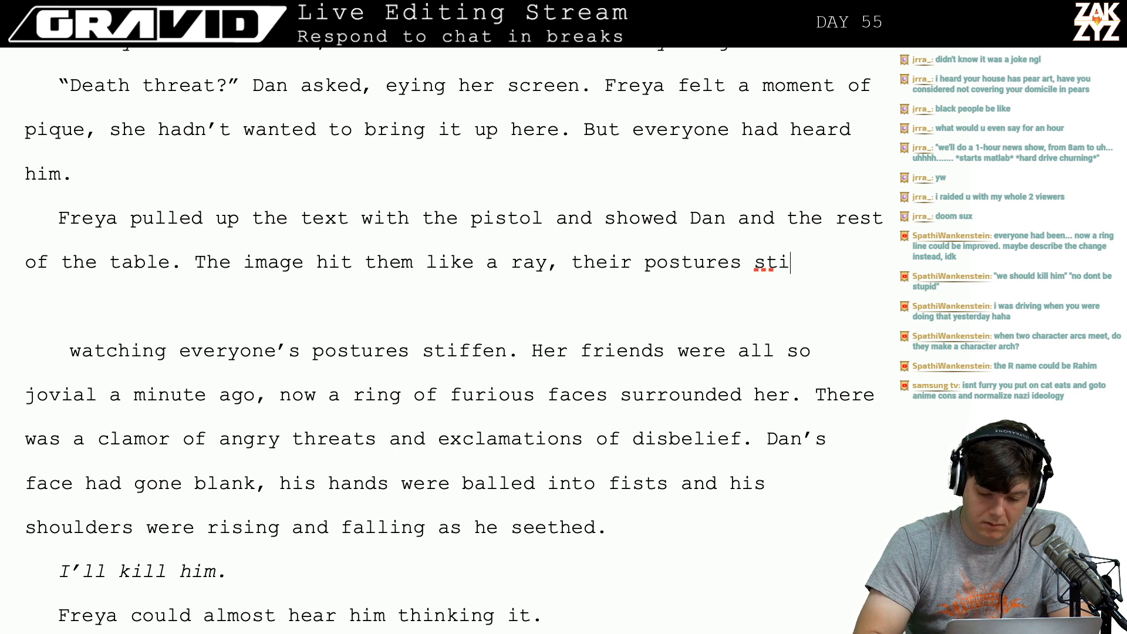
{"action": "key", "text": "BackSpace"}
{"action": "key", "text": "BackSpace"}
{"action": "key", "text": "BackSpace"}
{"action": "key", "text": "BackSpace"}
{"action": "key", "text": "BackSpace"}
{"action": "key", "text": "BackSpace"}
{"action": "key", "text": "BackSpace"}
{"action": "key", "text": "BackSpace"}
{"action": "key", "text": "BackSpace"}
{"action": "key", "text": "BackSpace"}
{"action": "key", "text": "BackSpace"}
{"action": "key", "text": "BackSpace"}
{"action": "key", "text": "BackSpace"}
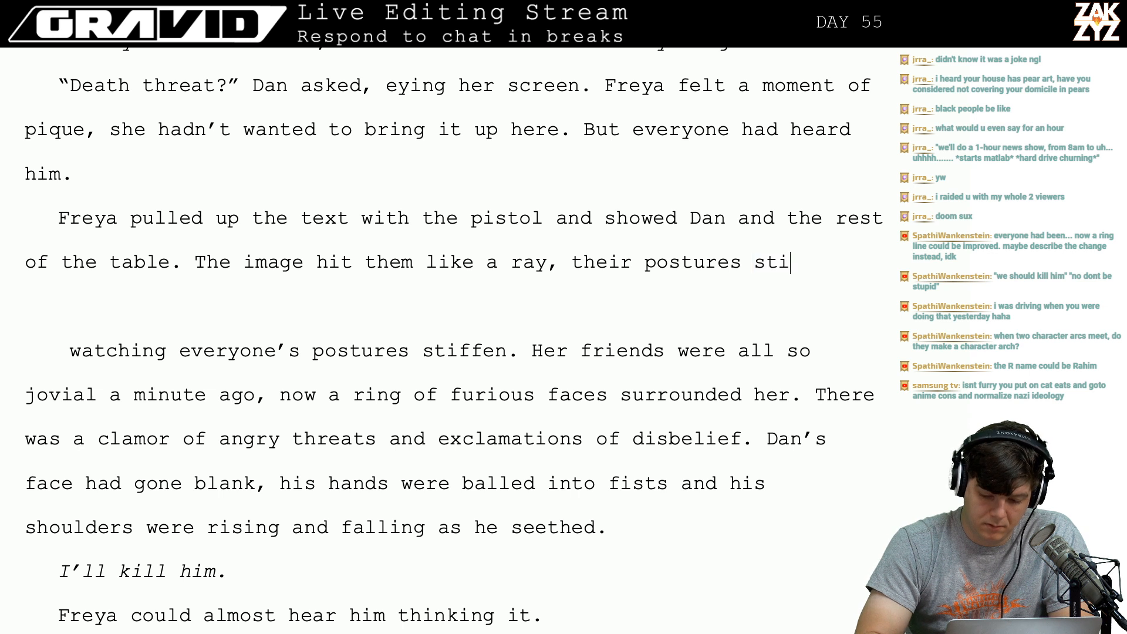
{"action": "key", "text": "BackSpace"}
{"action": "key", "text": "BackSpace"}
{"action": "key", "text": "BackSpace"}
{"action": "key", "text": "BackSpace"}
{"action": "key", "text": "BackSpace"}
{"action": "key", "text": "BackSpace"}
{"action": "key", "text": "BackSpace"}
{"action": "type", "text": "frea"}
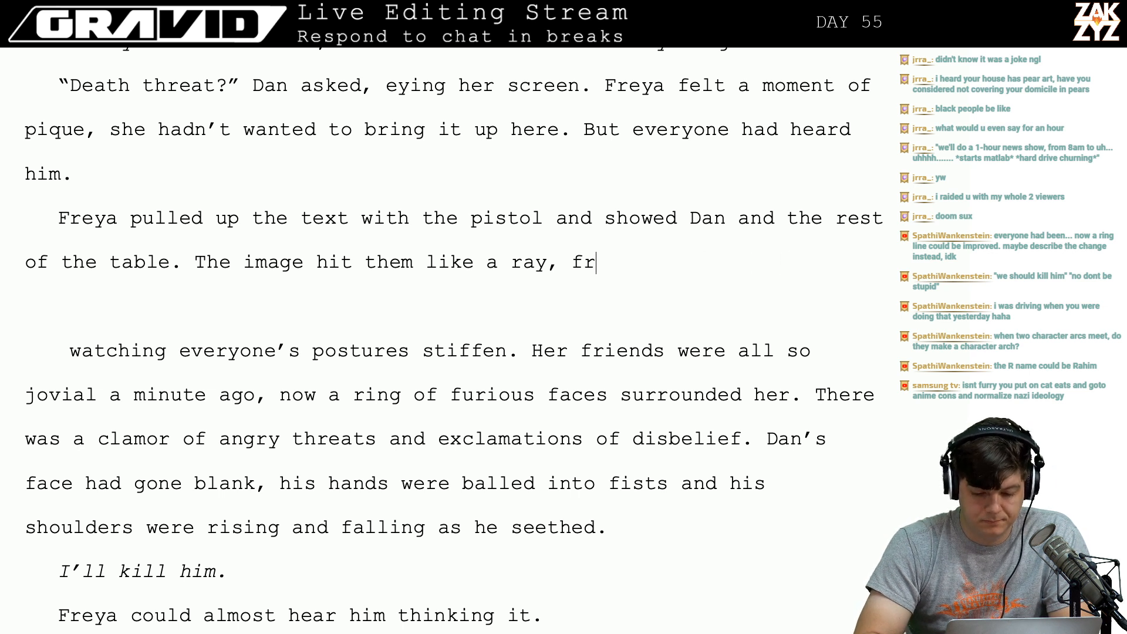
{"action": "key", "text": "BackSpace"}
{"action": "key", "text": "BackSpace"}
{"action": "key", "text": "BackSpace"}
{"action": "key", "text": "BackSpace"}
Continue the sentence after "The image hit them like a ray," with "Freya watched their postures stiffen as they viewed her screen.".
{"action": "type", "text": "Frey"}
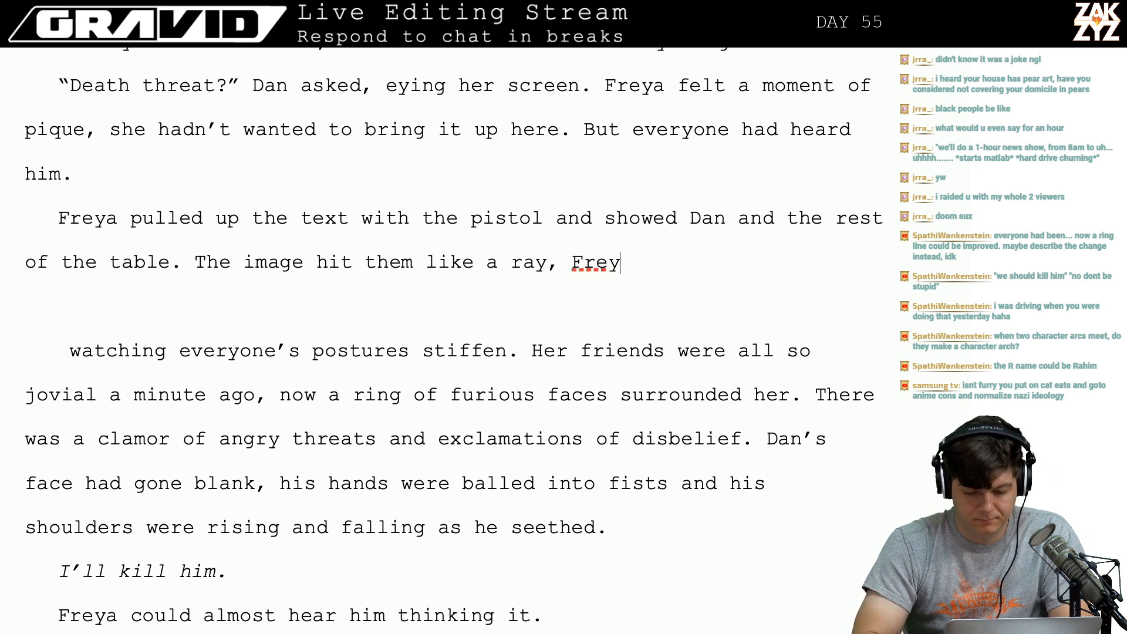
{"action": "type", "text": "a watche"}
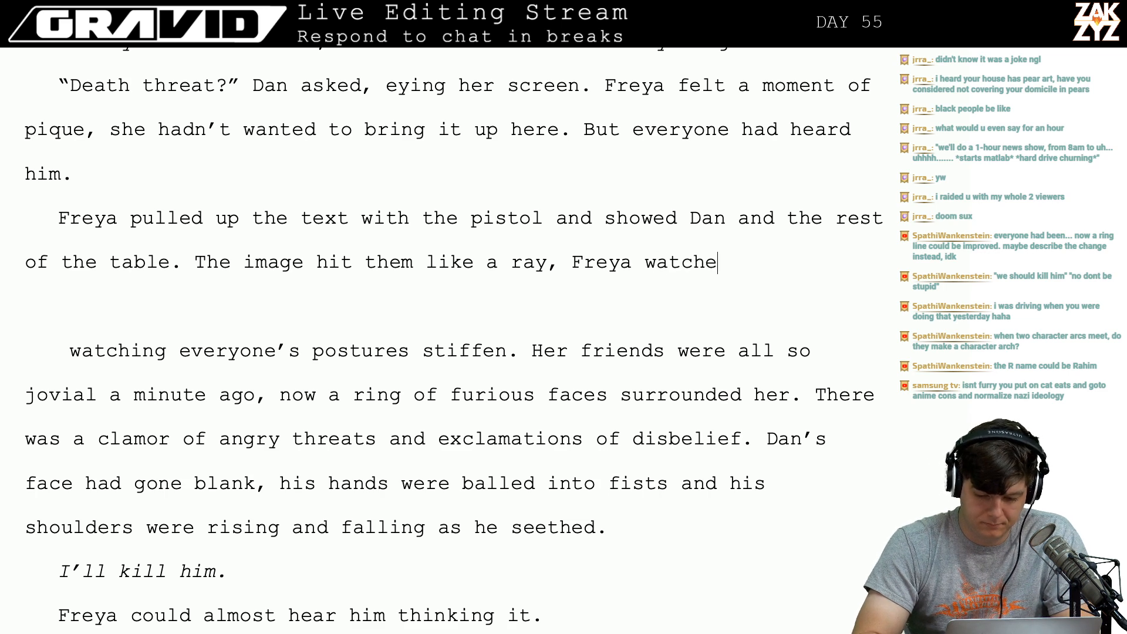
{"action": "type", "text": "d their postures "}
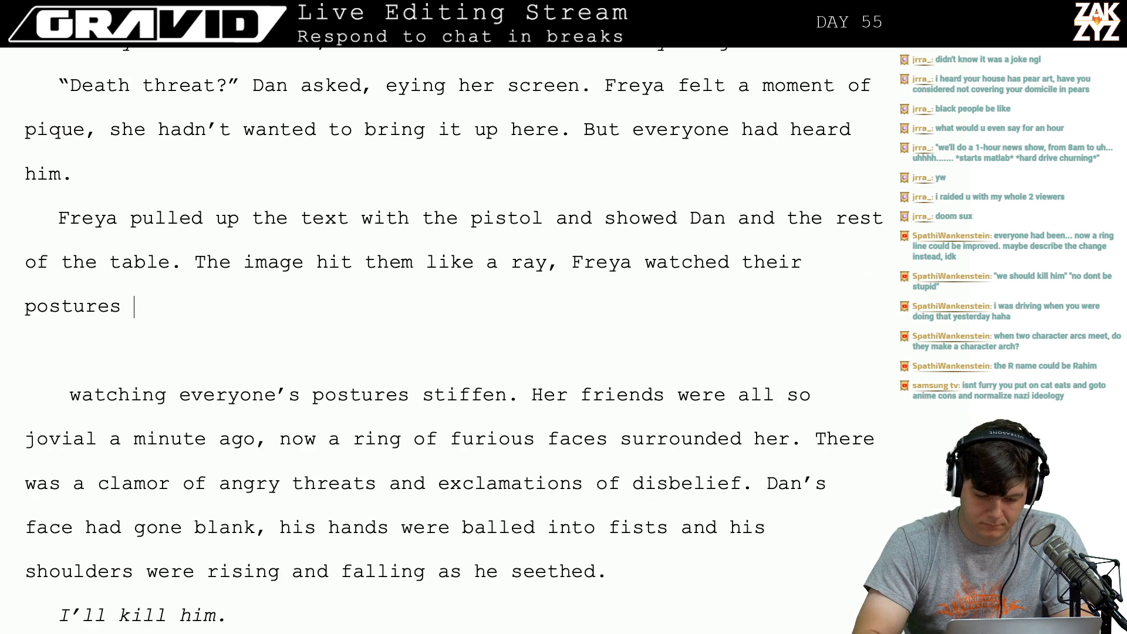
{"action": "type", "text": "stiffen as"}
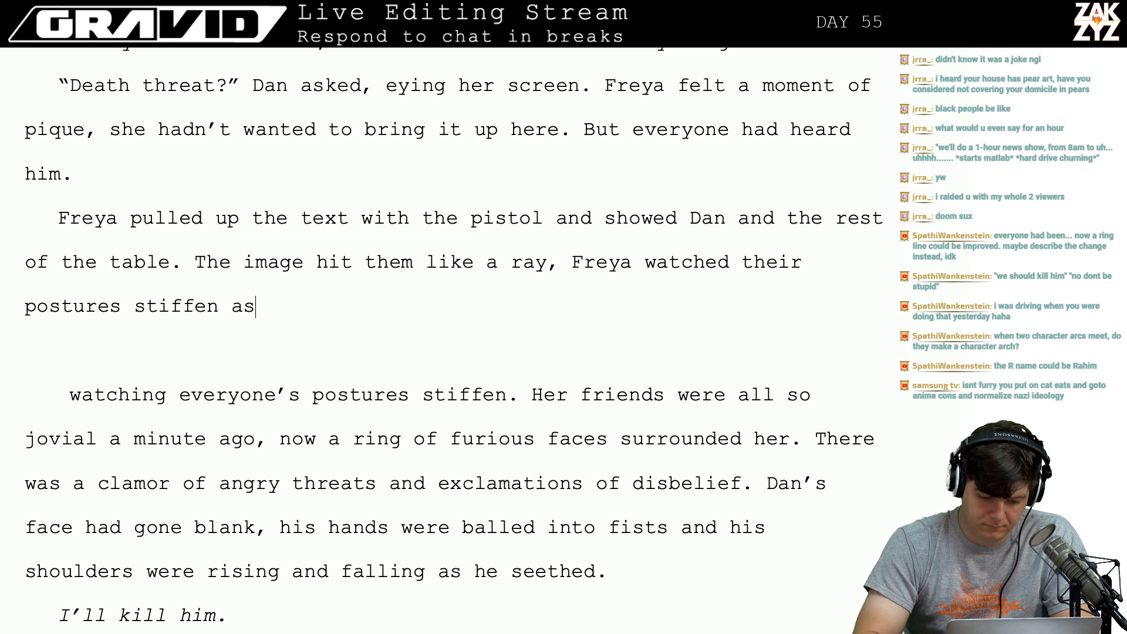
{"action": "type", "text": " they vi"}
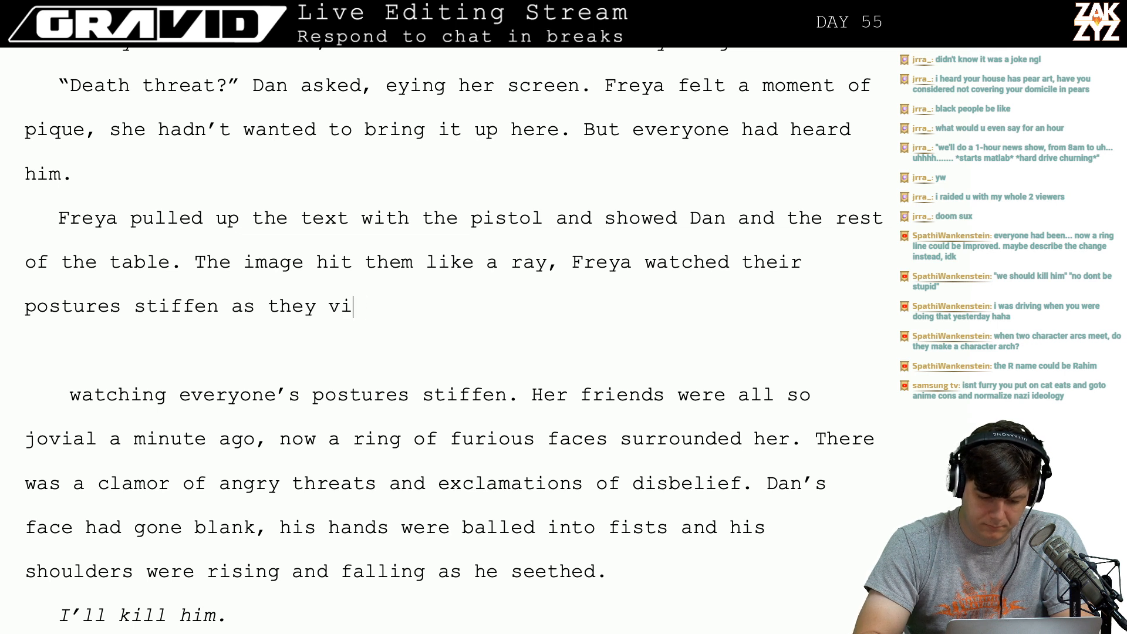
{"action": "type", "text": "ewed her s"}
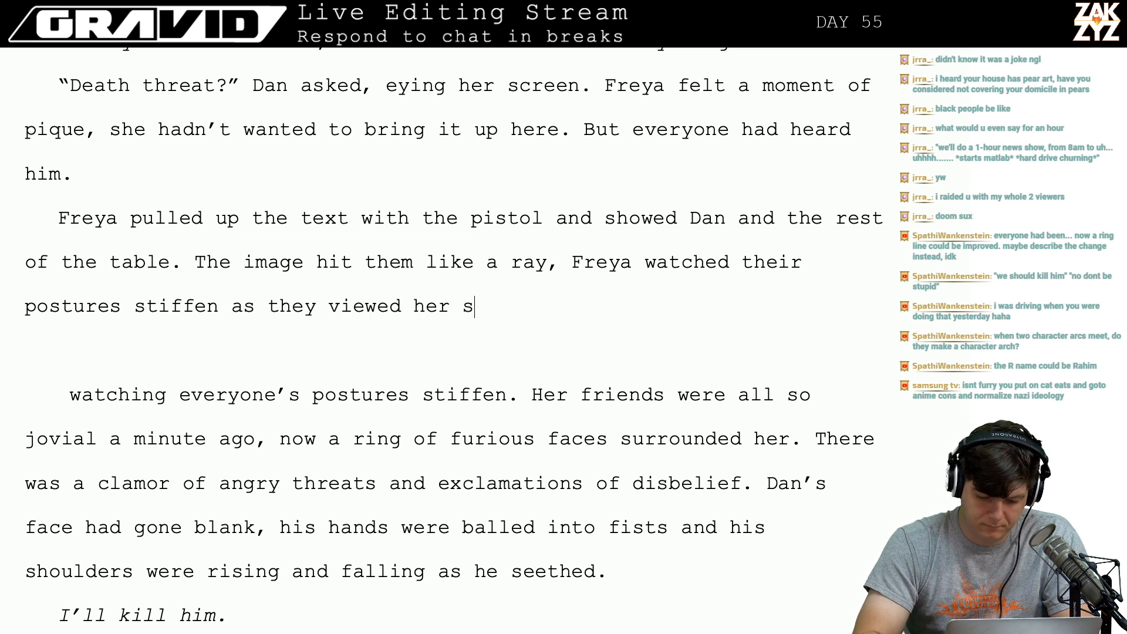
{"action": "type", "text": "creen. T"}
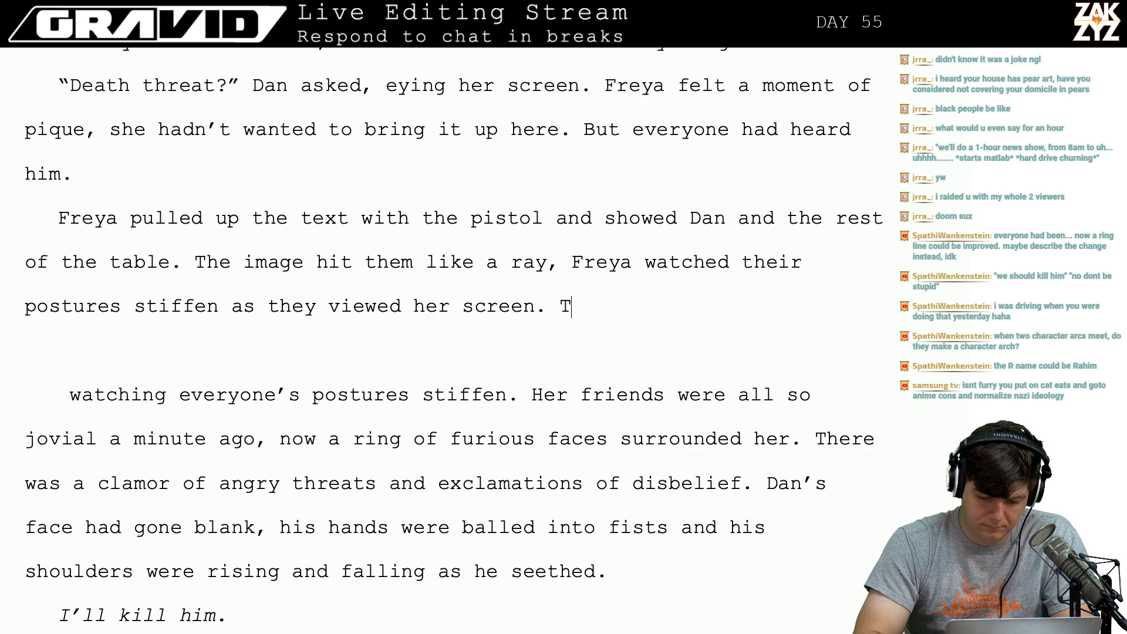
Add the sentence "The friends that had been so jovial a minute ago were now a ring of furious faces surrounding her.".
{"action": "type", "text": "he friends tha"}
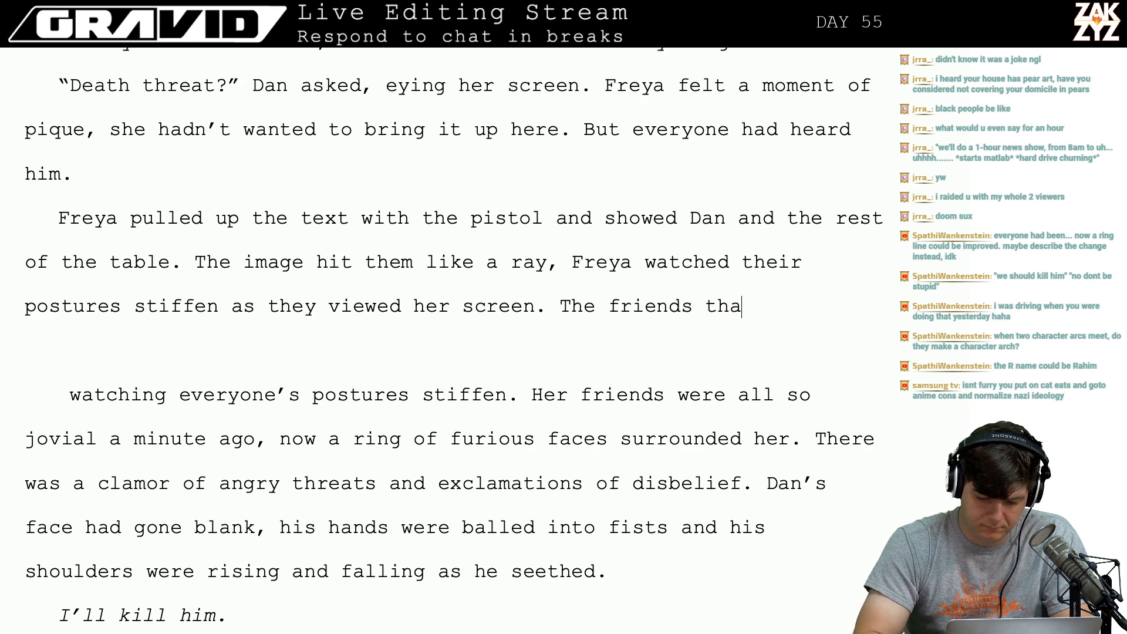
{"action": "type", "text": "t had been so jovial "}
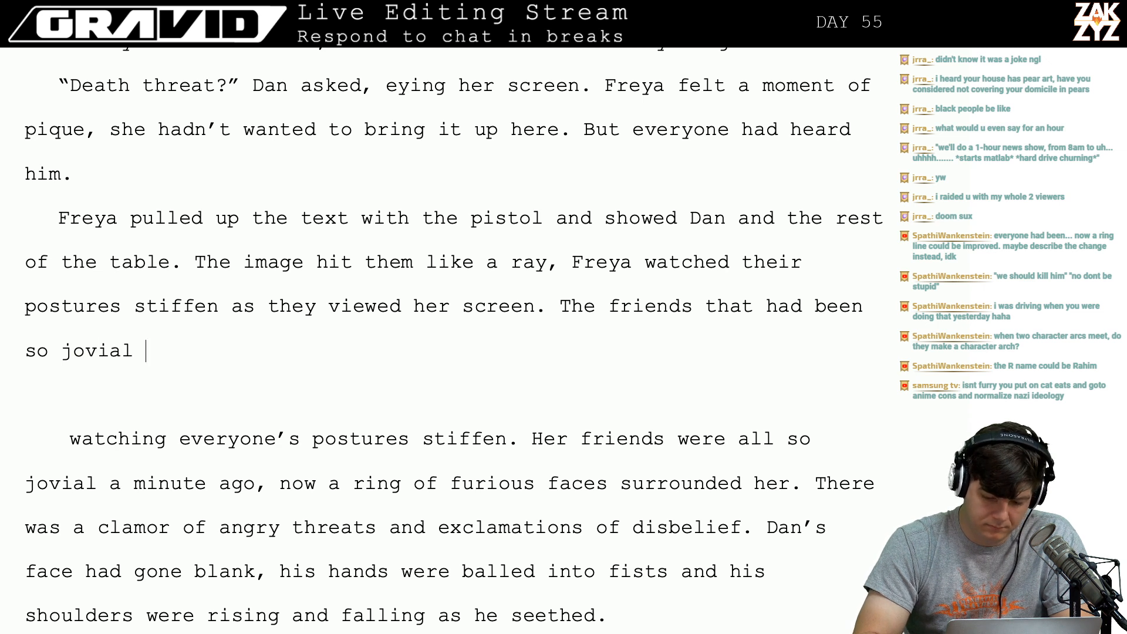
{"action": "type", "text": "a minute ag"}
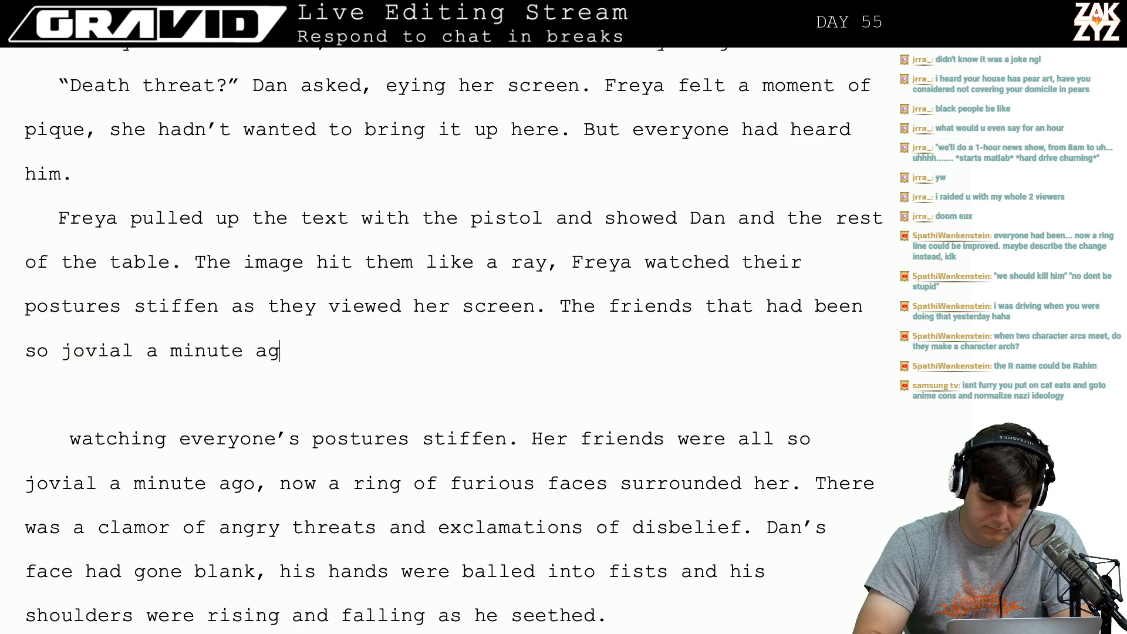
{"action": "type", "text": "o were now"}
{"action": "key", "text": "BackSpace"}
{"action": "type", "text": "ow"}
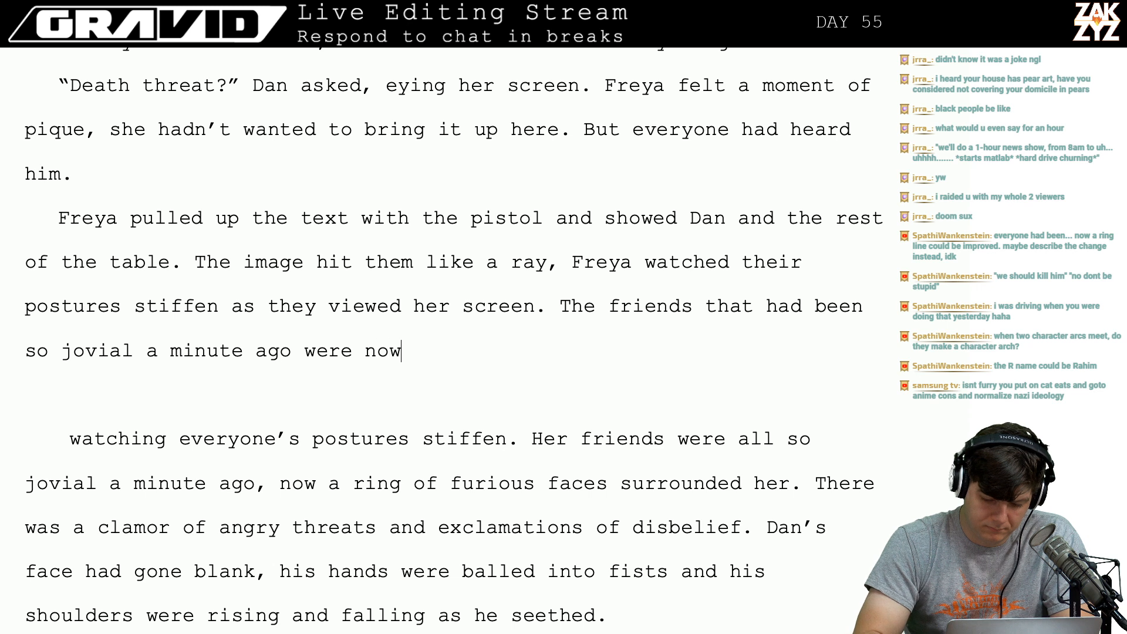
{"action": "type", "text": " a ring of furi"}
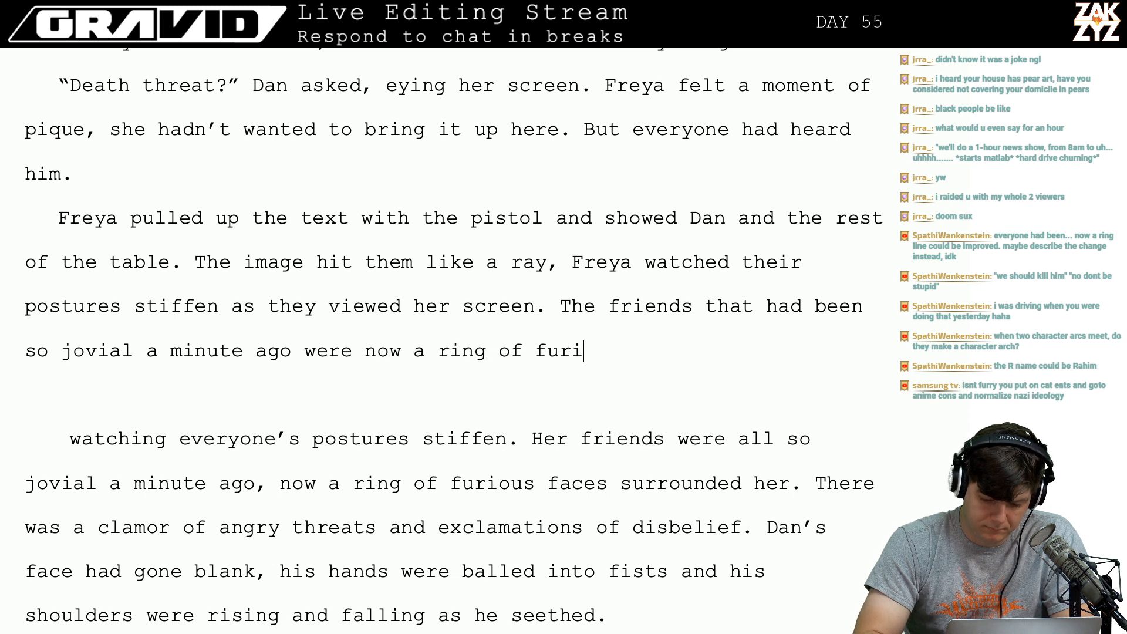
{"action": "type", "text": "ous faces su"}
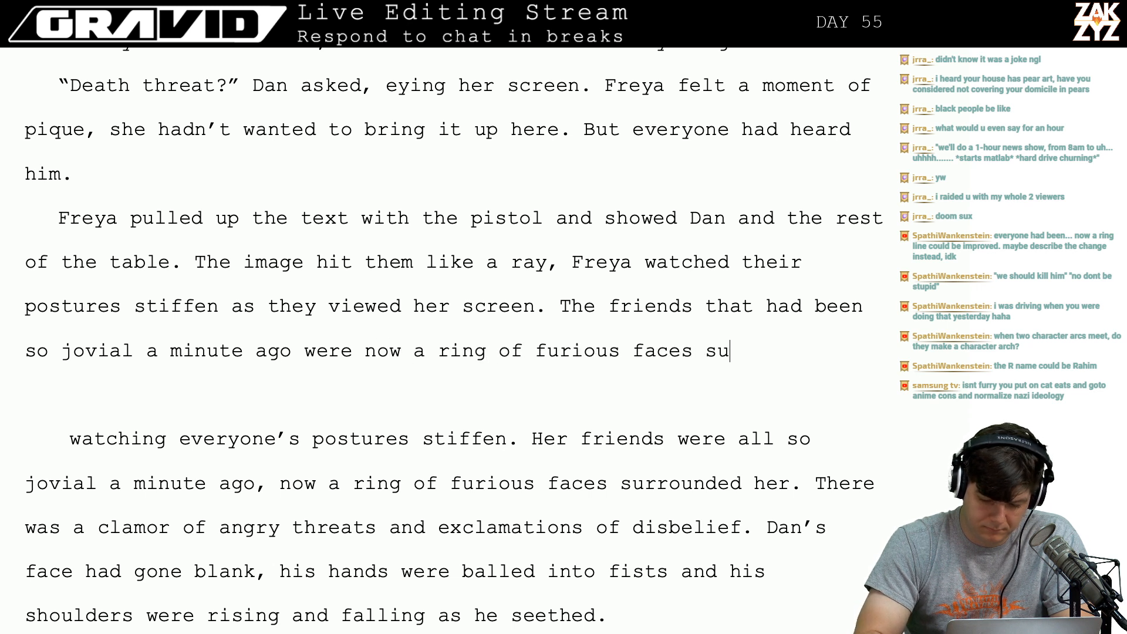
{"action": "type", "text": "rrounding her."}
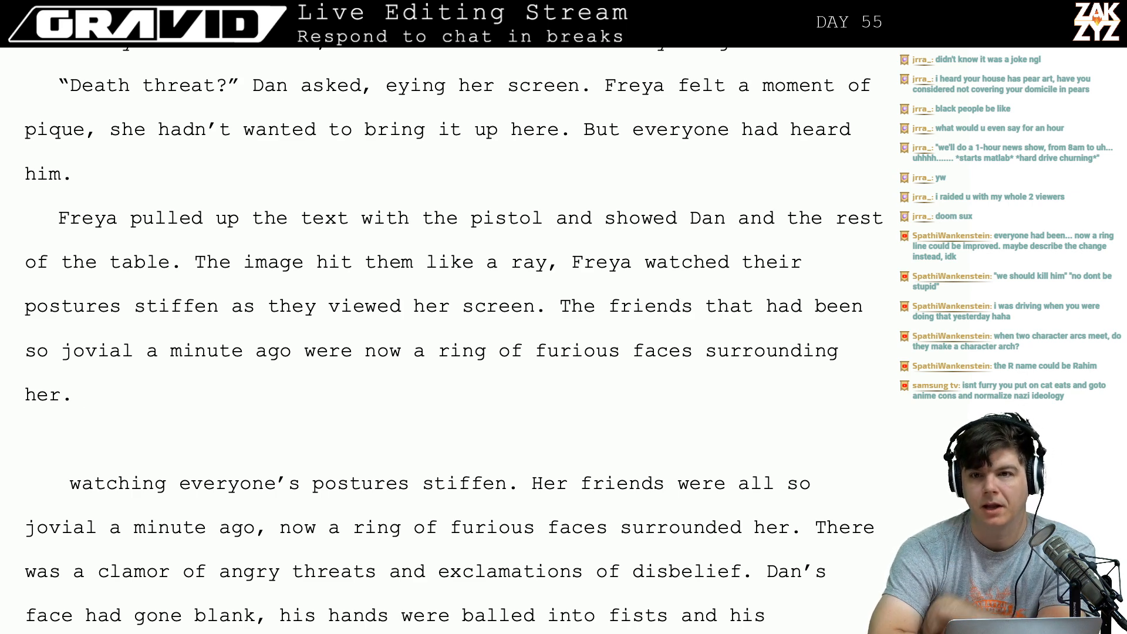
Switch to Safari and search Google for "the unbearable lightness of being cover pear", showing the image results.
{"action": "key", "text": "super+Tab"}
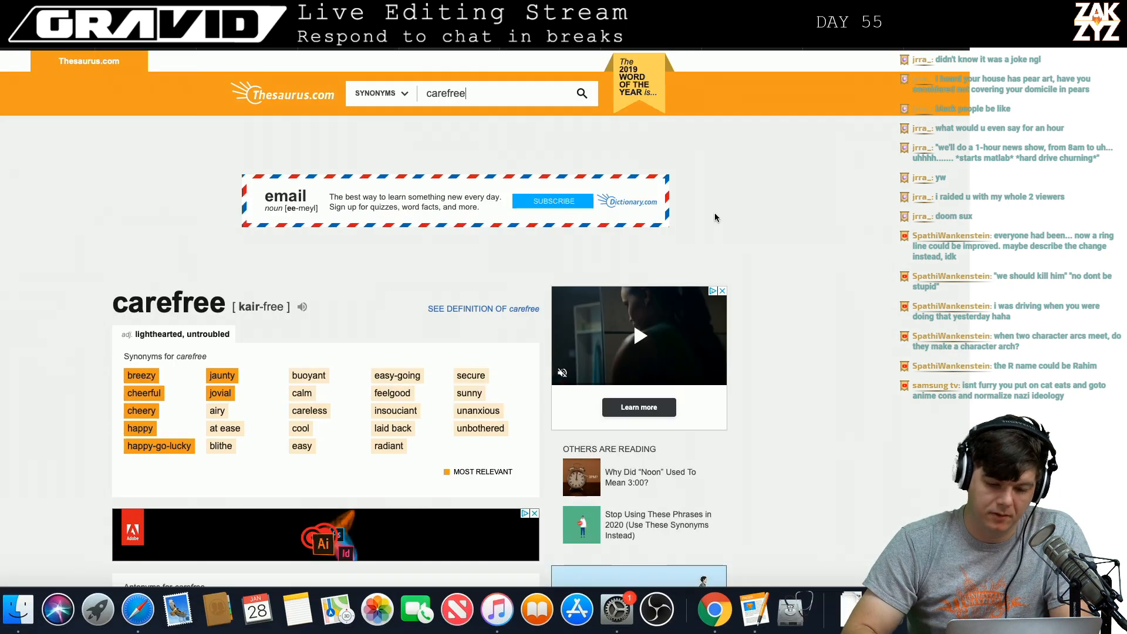
{"action": "key", "text": "super+l"}
{"action": "type", "text": "the"}
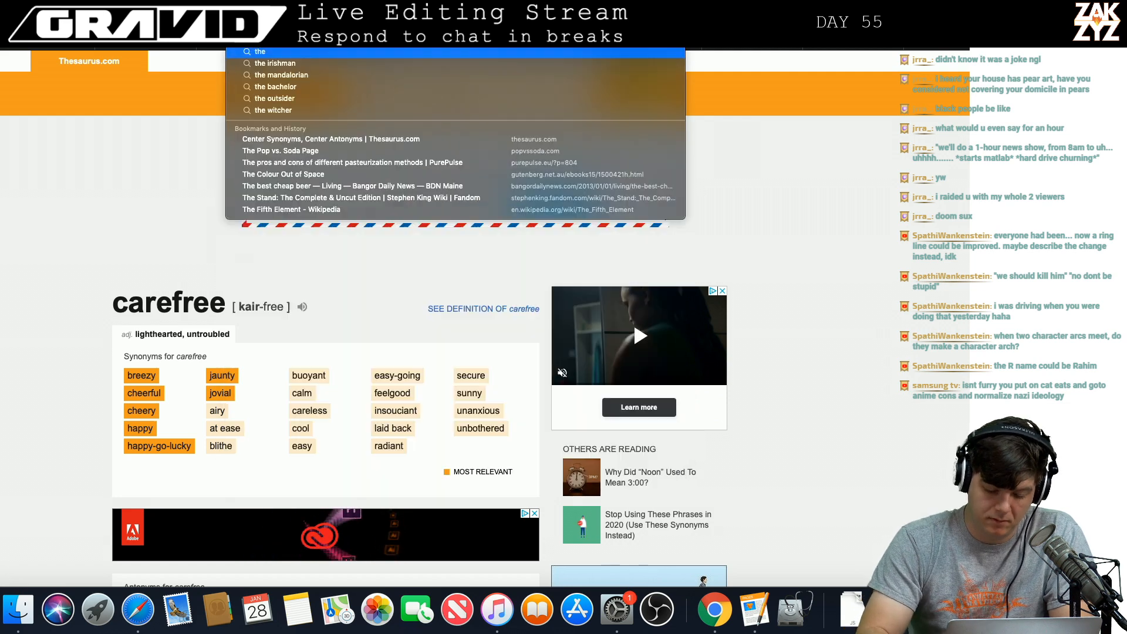
{"action": "type", "text": " unbearable lightne"}
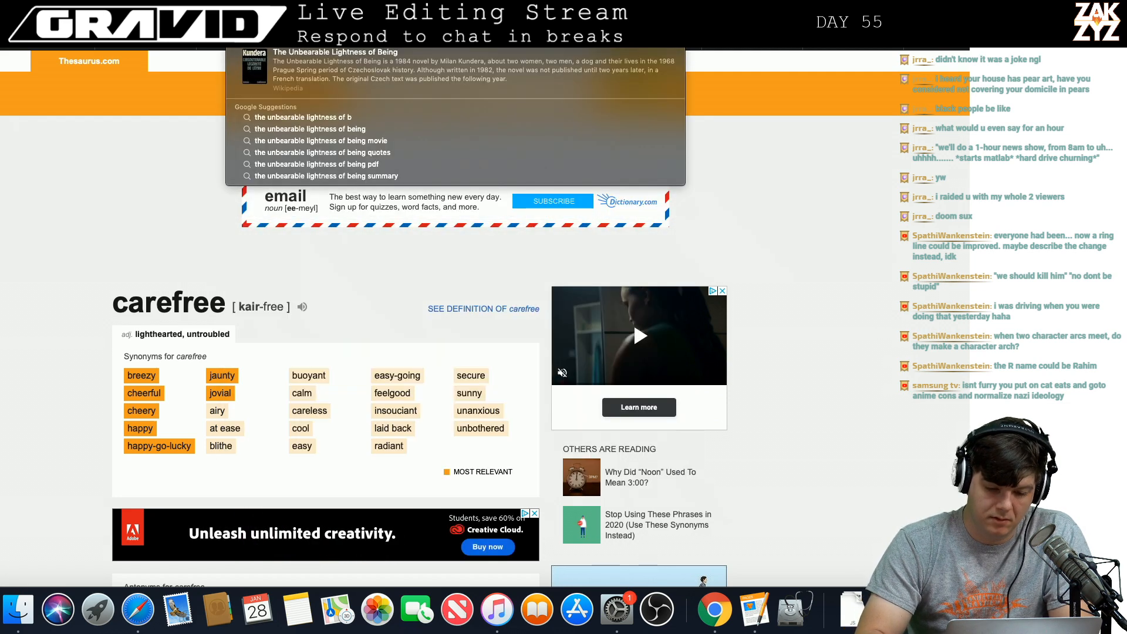
{"action": "key", "text": "Escape"}
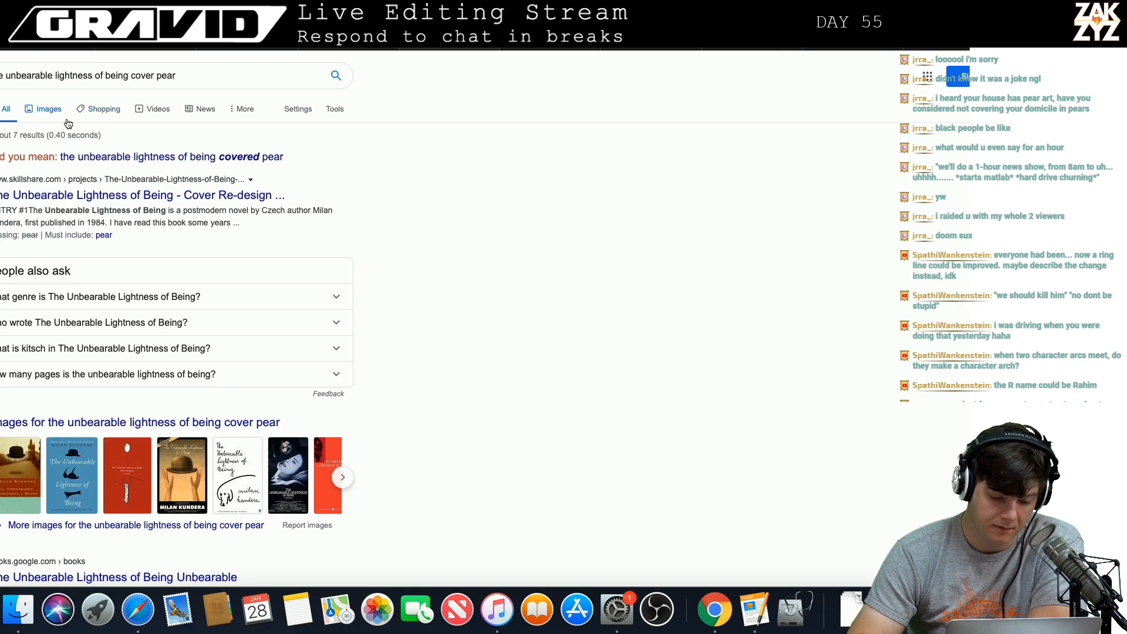
{"action": "left_click", "coordinate": [46, 105]}
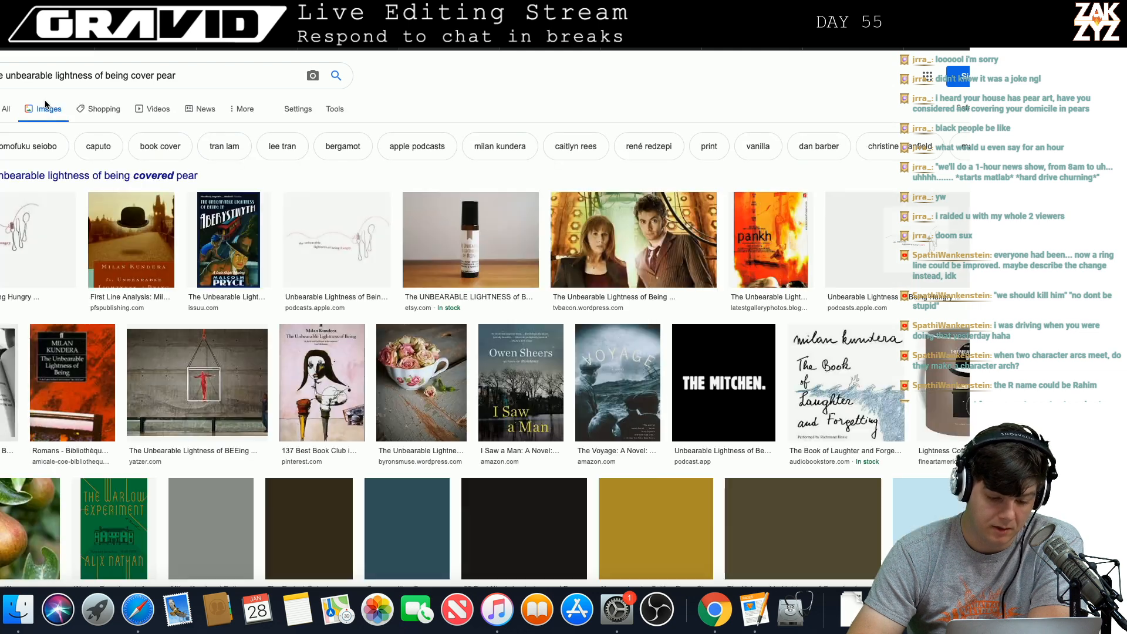
Look through the image results for a cover of The Unbearable Lightness of Being featuring a pear.
{"action": "scroll", "coordinate": [181, 242], "scroll_direction": "down", "scroll_amount": 4}
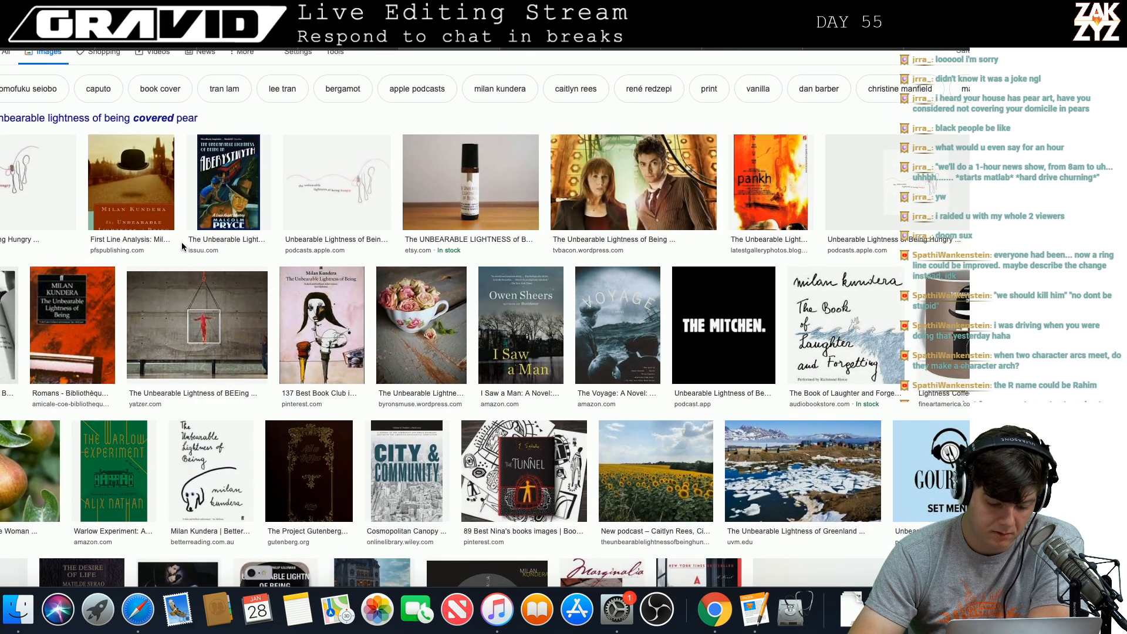
{"action": "scroll", "coordinate": [183, 247], "scroll_direction": "down", "scroll_amount": 3}
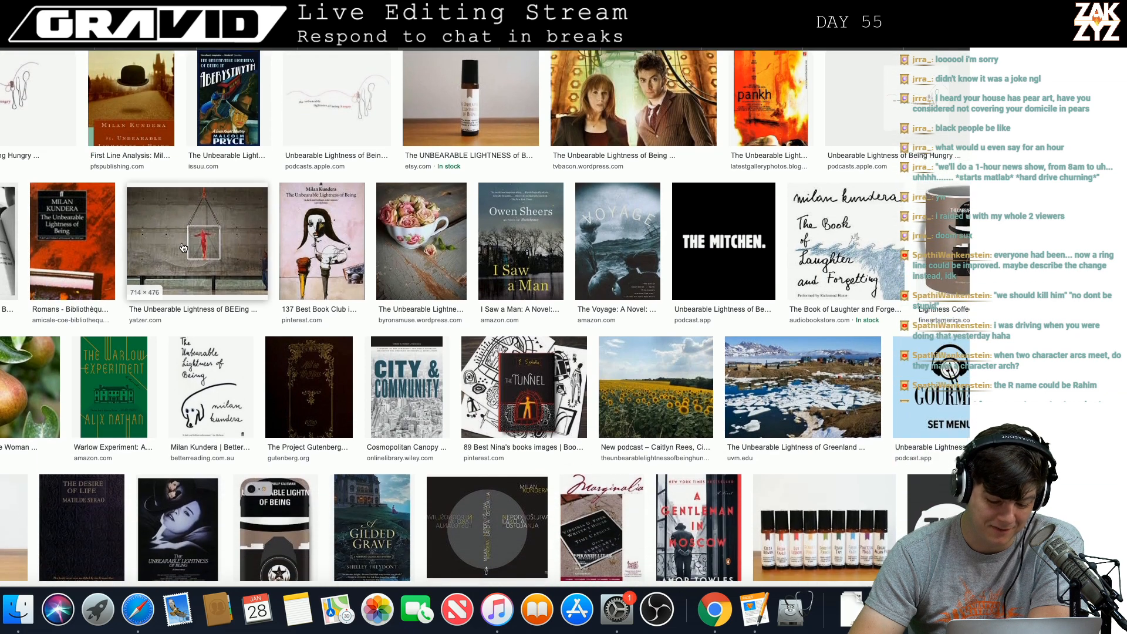
{"action": "scroll", "coordinate": [183, 247], "scroll_direction": "up", "scroll_amount": 7}
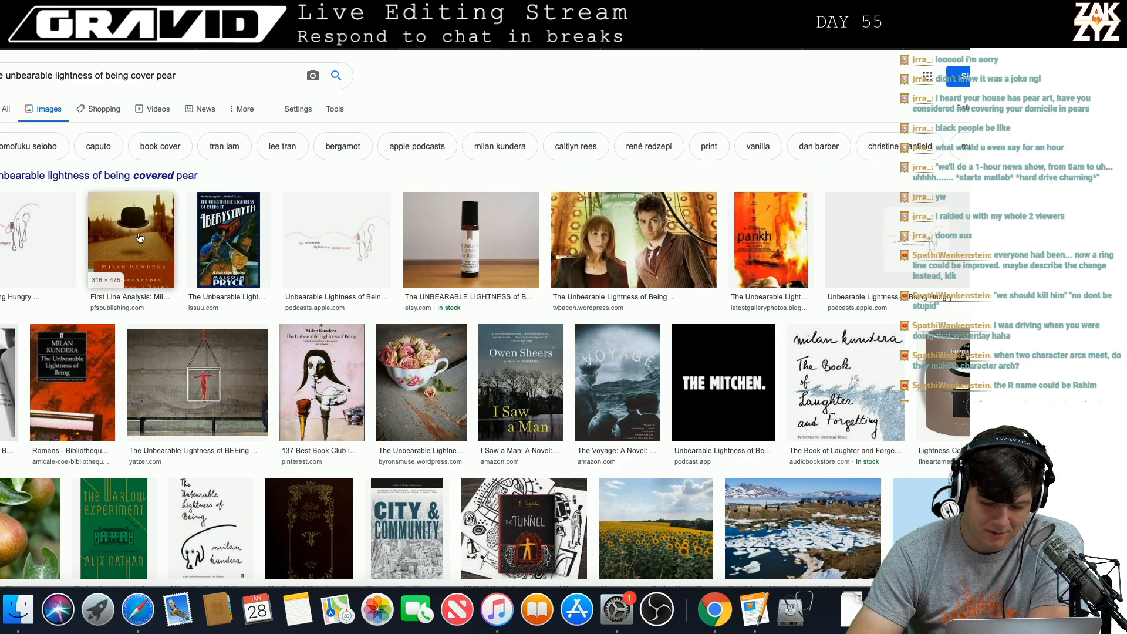
{"action": "scroll", "coordinate": [263, 271], "scroll_direction": "down", "scroll_amount": 15}
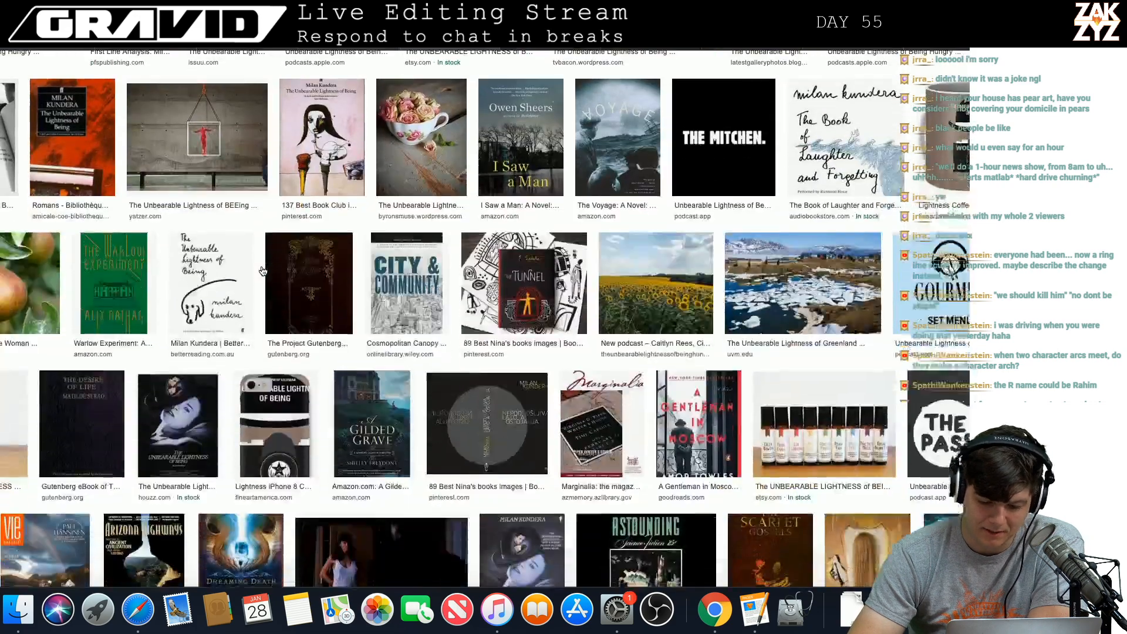
{"action": "scroll", "coordinate": [262, 271], "scroll_direction": "down", "scroll_amount": 4}
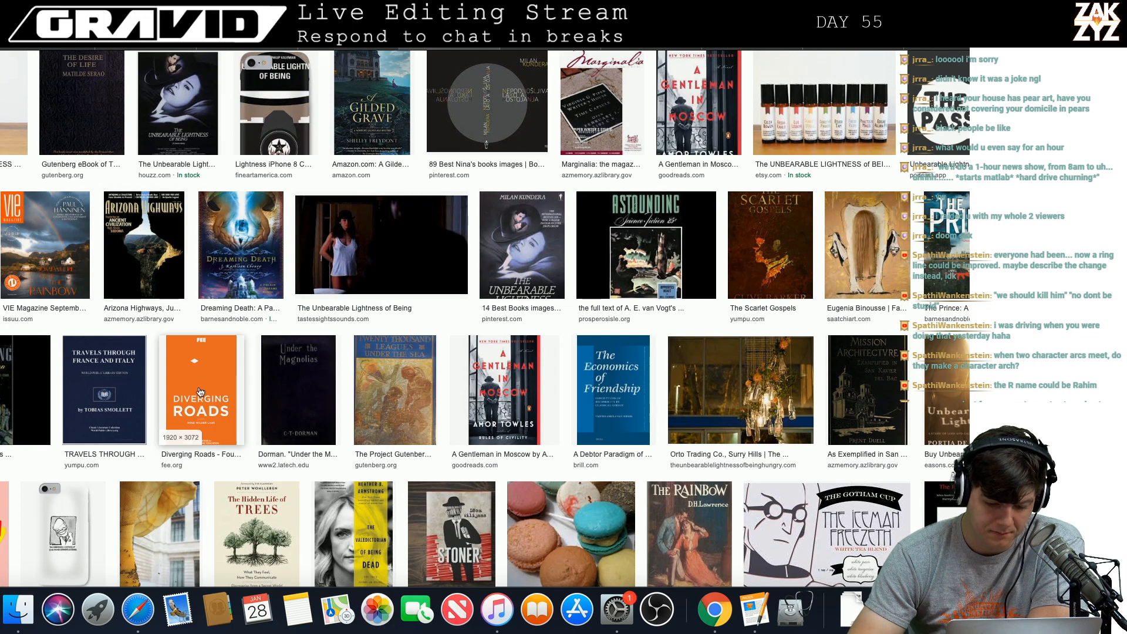
{"action": "scroll", "coordinate": [128, 376], "scroll_direction": "down", "scroll_amount": 2}
{"action": "scroll", "coordinate": [127, 246], "scroll_direction": "up", "scroll_amount": 15}
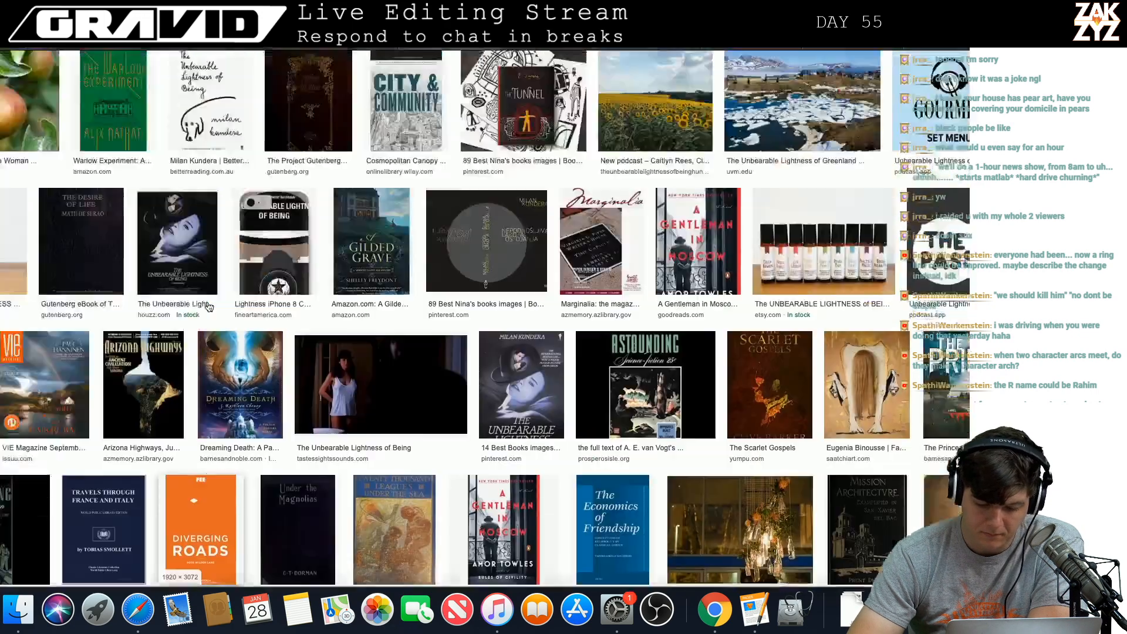
Search images for "the unbearable lightness of being cover" instead and look through the book covers.
{"action": "triple_click", "coordinate": [166, 76]}
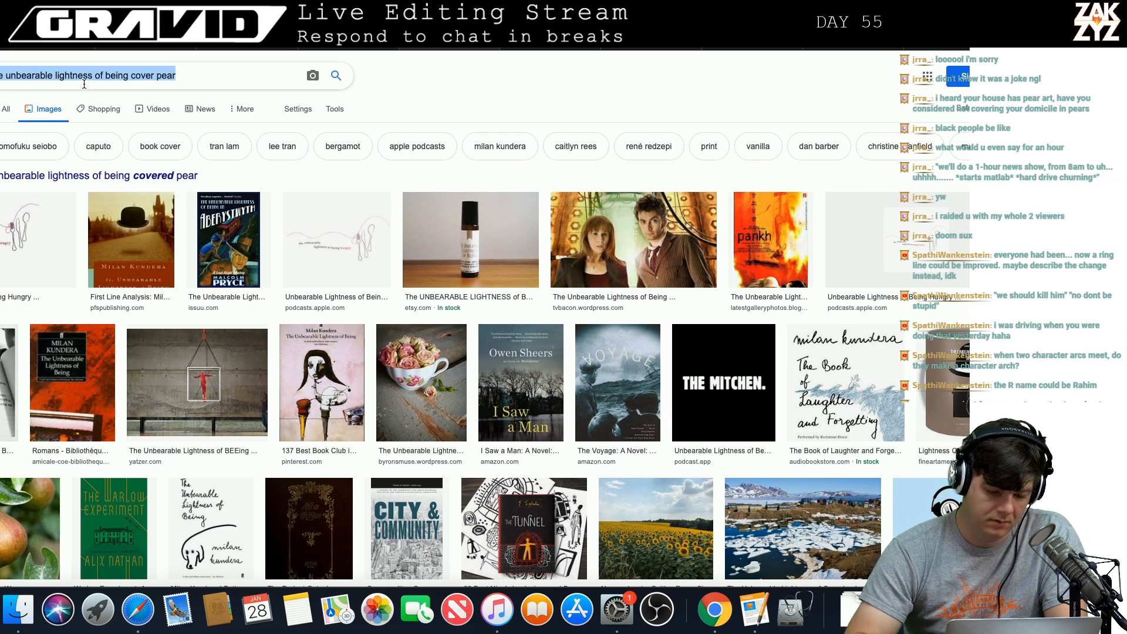
{"action": "key", "text": "BackSpace"}
{"action": "type", "text": "the unbearable"}
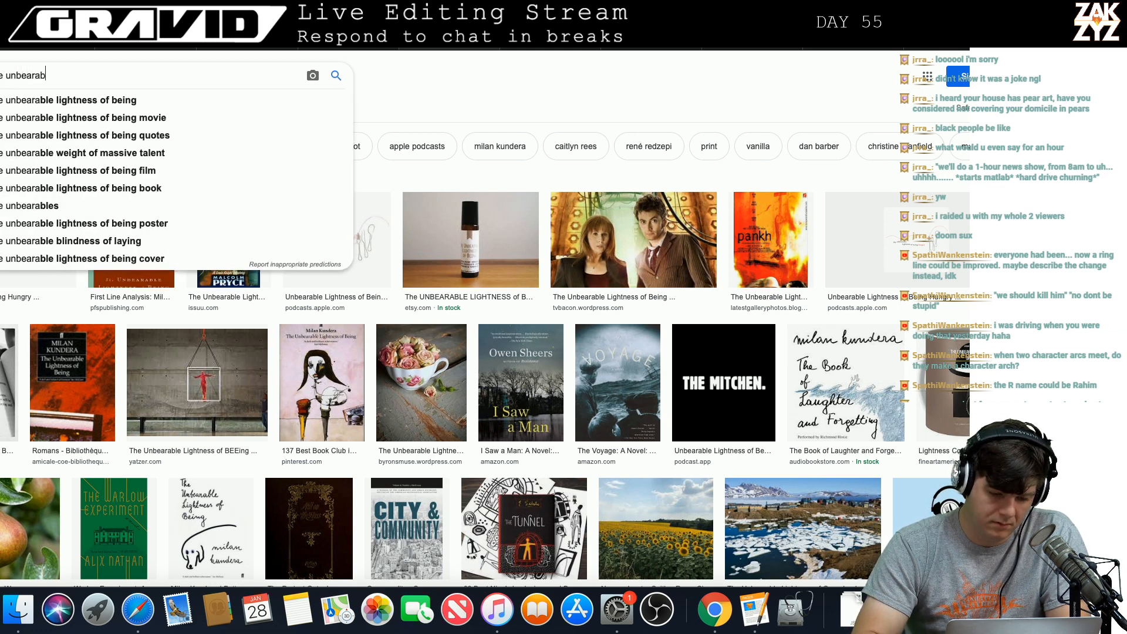
{"action": "type", "text": " lightn"}
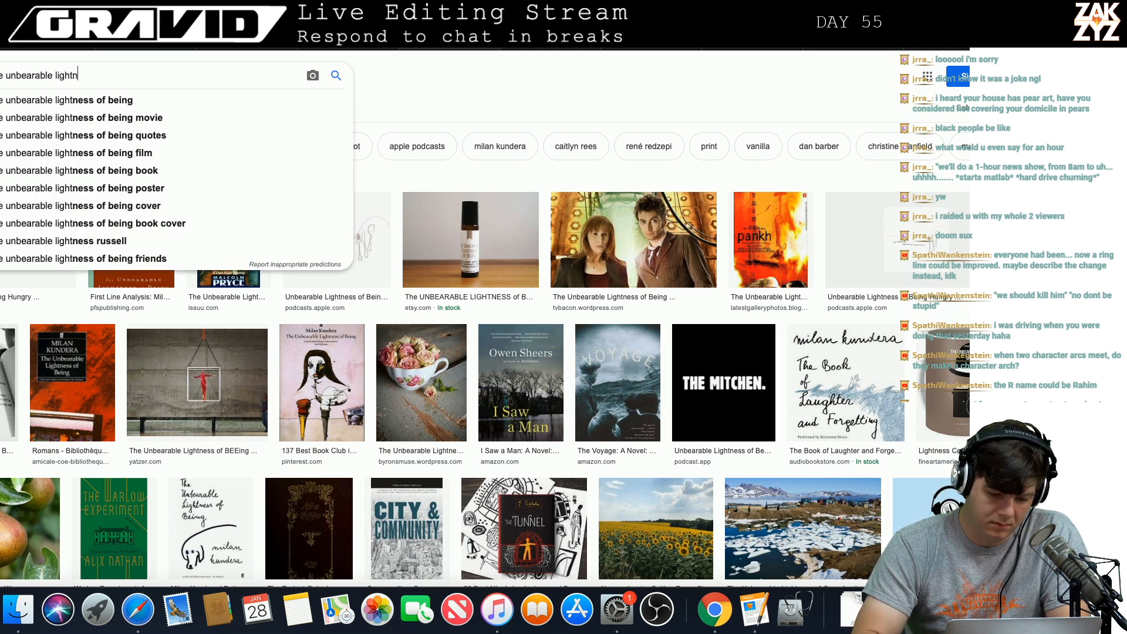
{"action": "type", "text": "ess of being cover"}
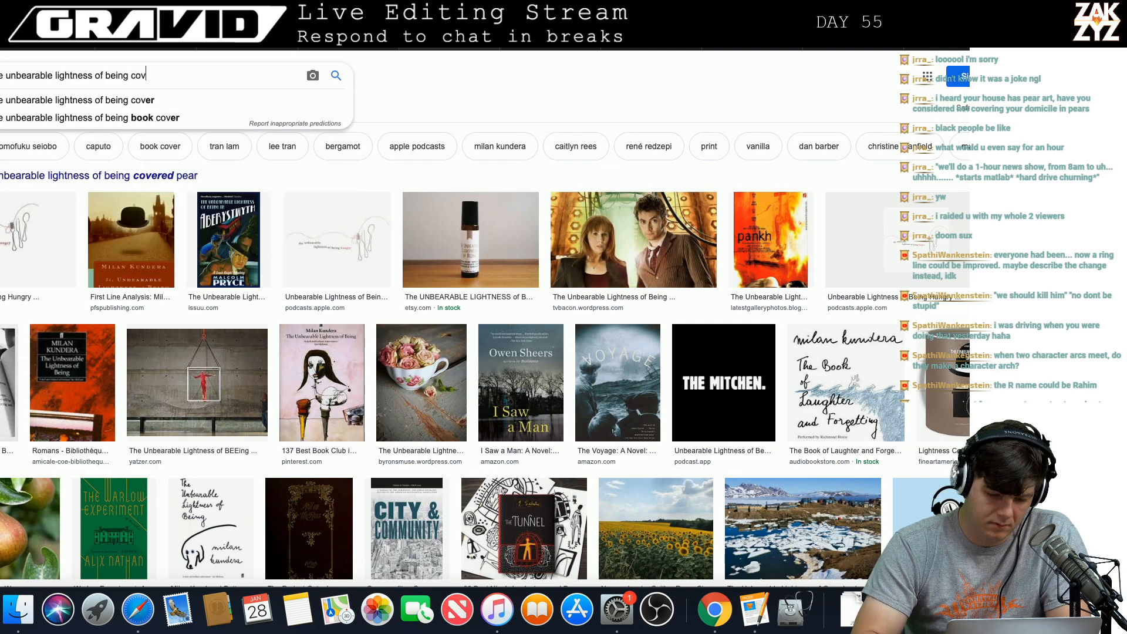
{"action": "key", "text": "Return"}
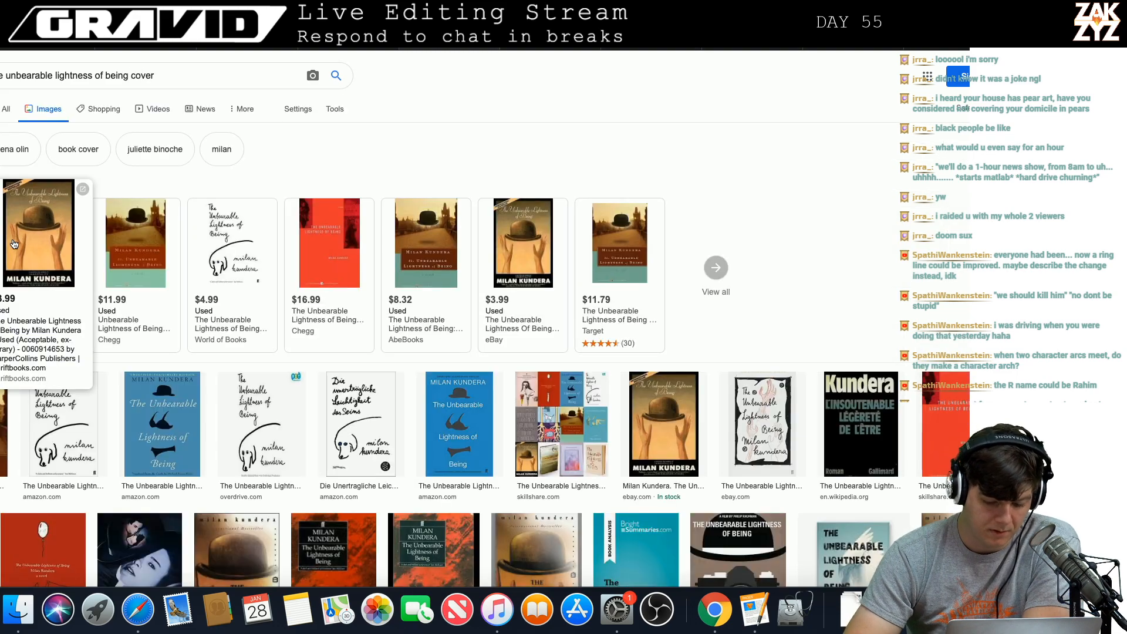
{"action": "scroll", "coordinate": [323, 315], "scroll_direction": "down", "scroll_amount": 5}
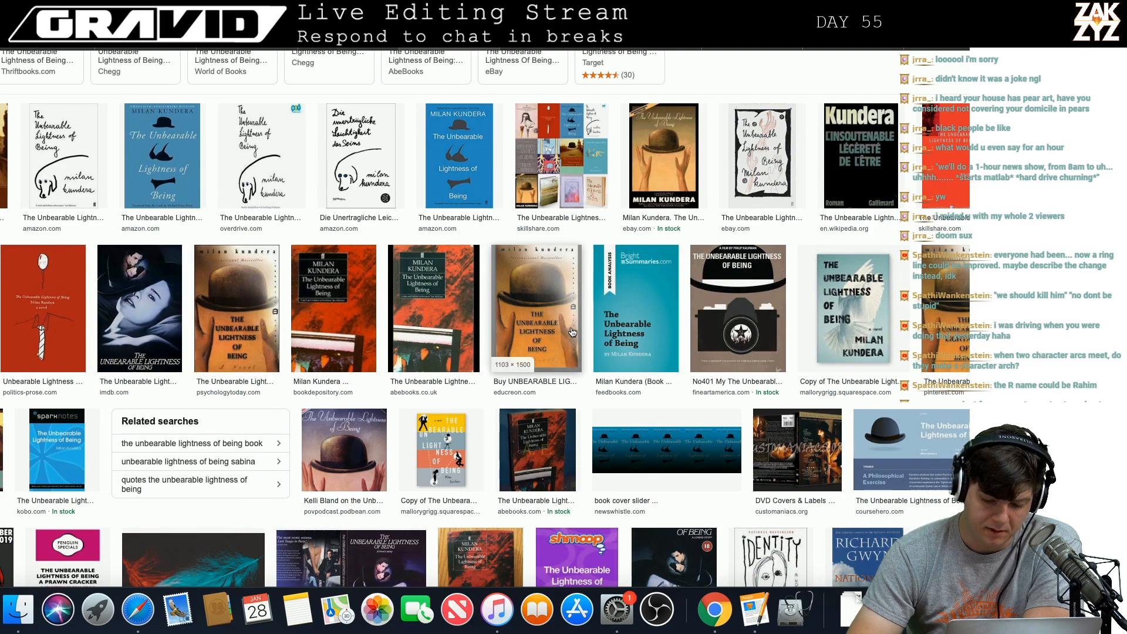
Scan the rest of the book cover image results to the end of the page for a pear design.
{"action": "scroll", "coordinate": [543, 359], "scroll_direction": "down", "scroll_amount": 10}
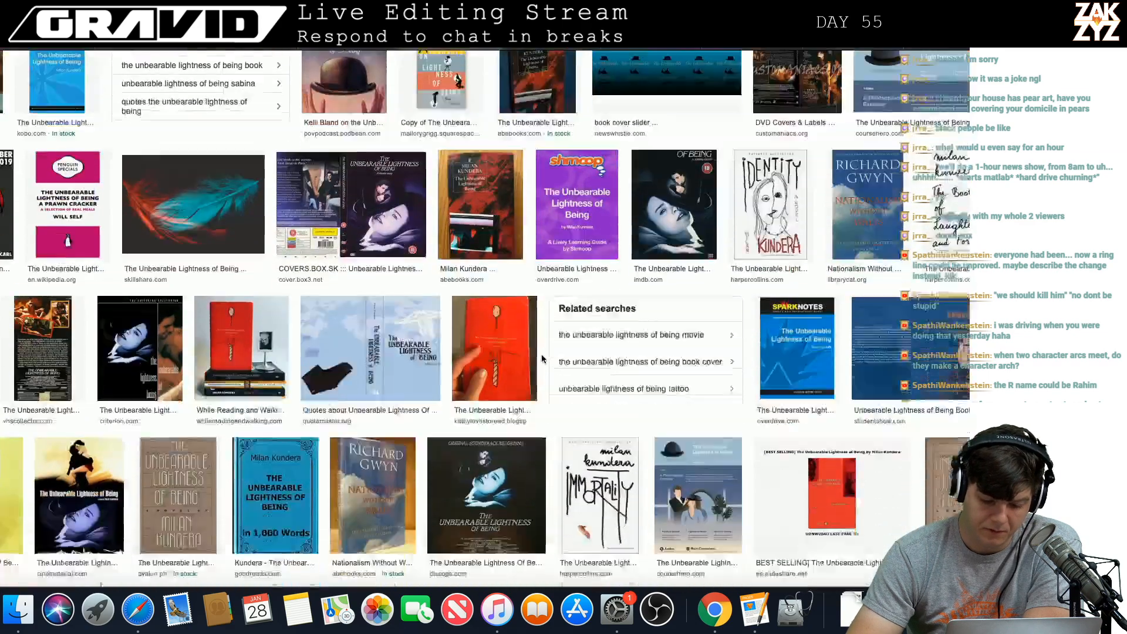
{"action": "scroll", "coordinate": [543, 360], "scroll_direction": "down", "scroll_amount": 4}
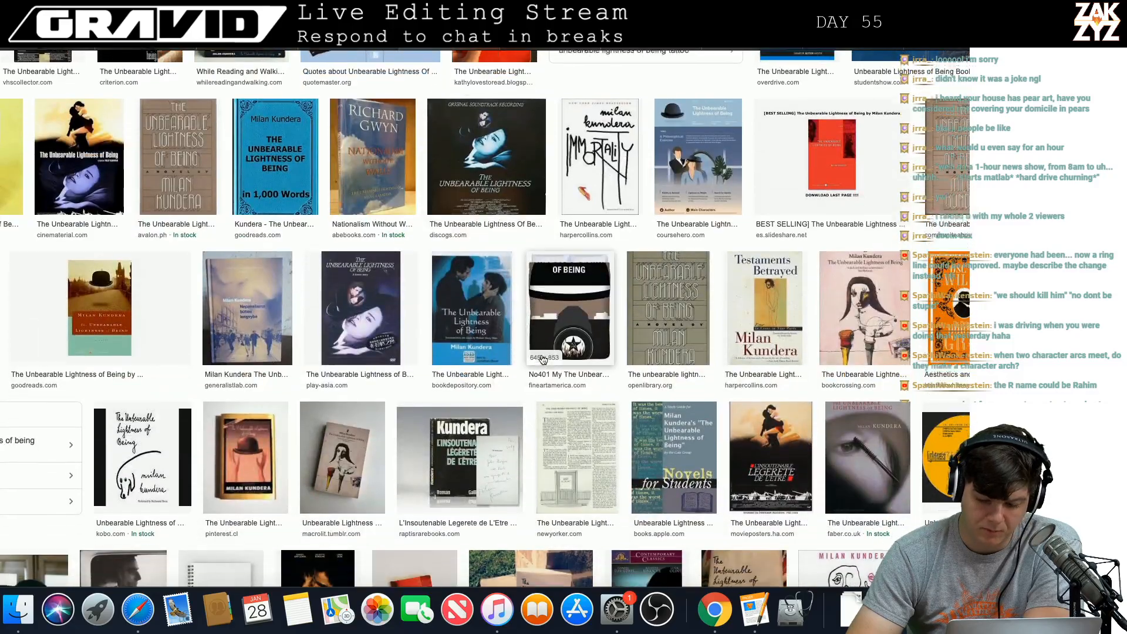
{"action": "scroll", "coordinate": [542, 360], "scroll_direction": "down", "scroll_amount": 10}
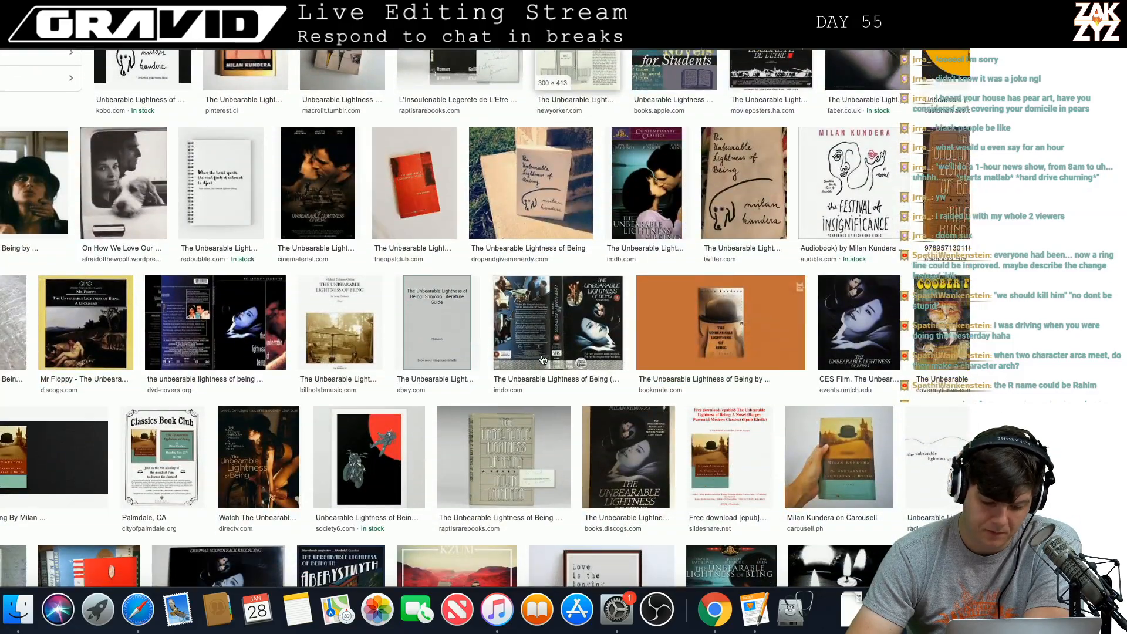
{"action": "scroll", "coordinate": [543, 360], "scroll_direction": "down", "scroll_amount": 2}
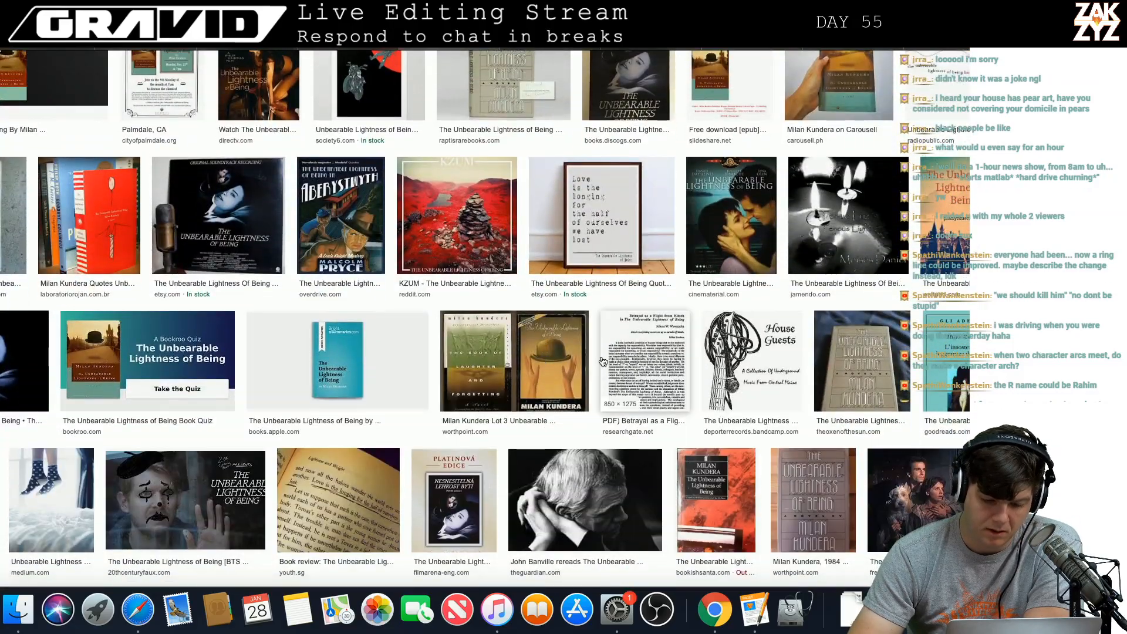
{"action": "scroll", "coordinate": [469, 376], "scroll_direction": "down", "scroll_amount": 8}
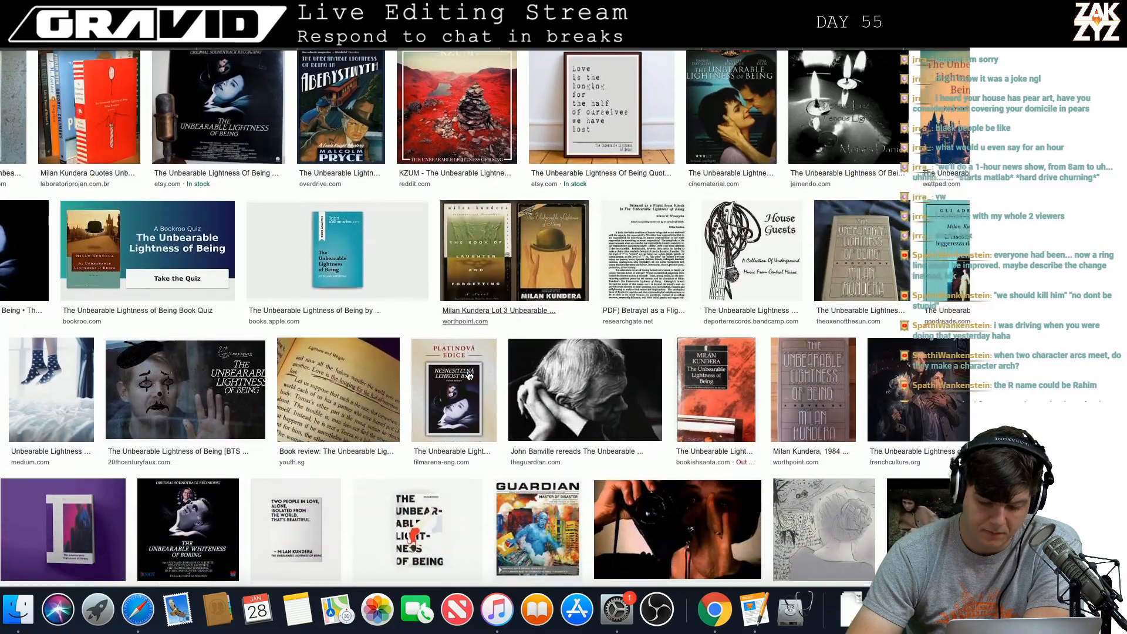
{"action": "scroll", "coordinate": [468, 375], "scroll_direction": "down", "scroll_amount": 7}
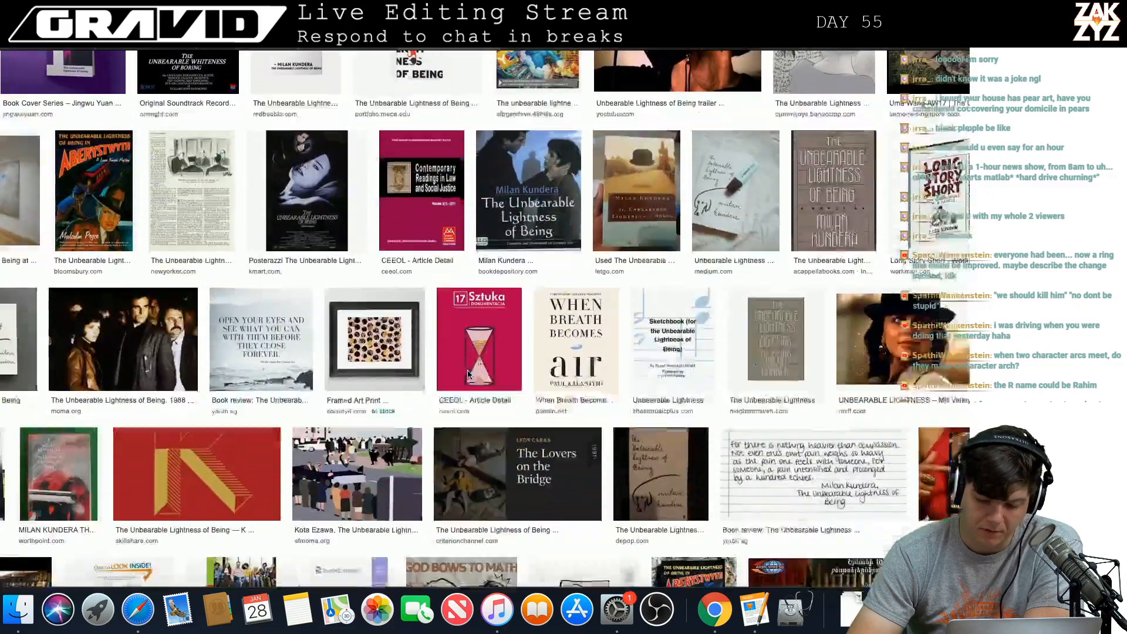
{"action": "scroll", "coordinate": [469, 375], "scroll_direction": "down", "scroll_amount": 8}
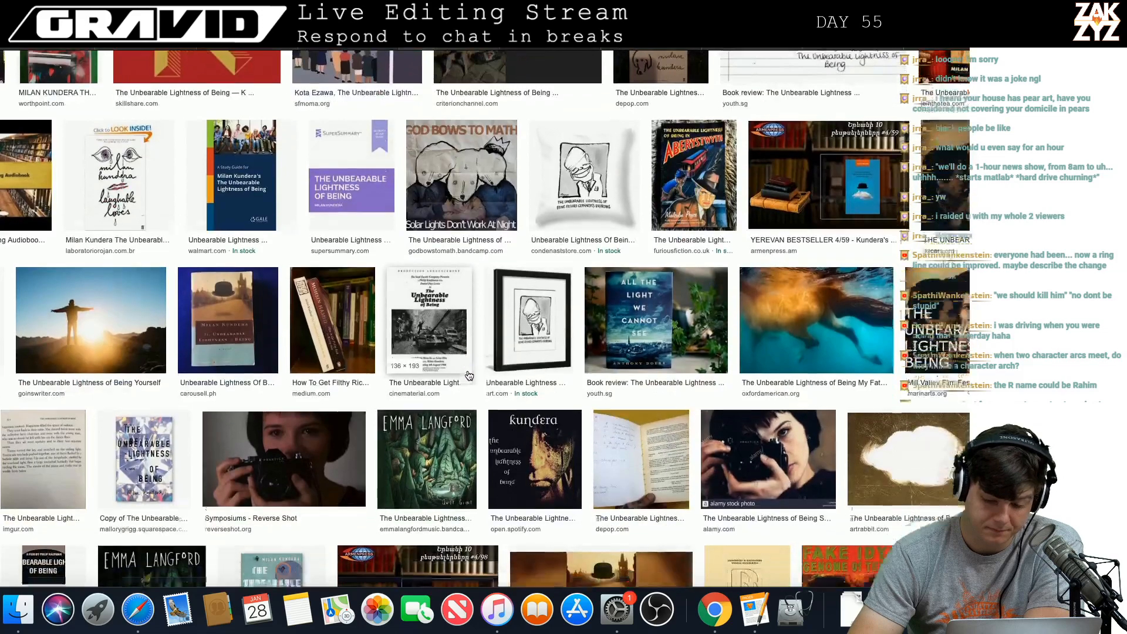
{"action": "scroll", "coordinate": [469, 376], "scroll_direction": "down", "scroll_amount": 2}
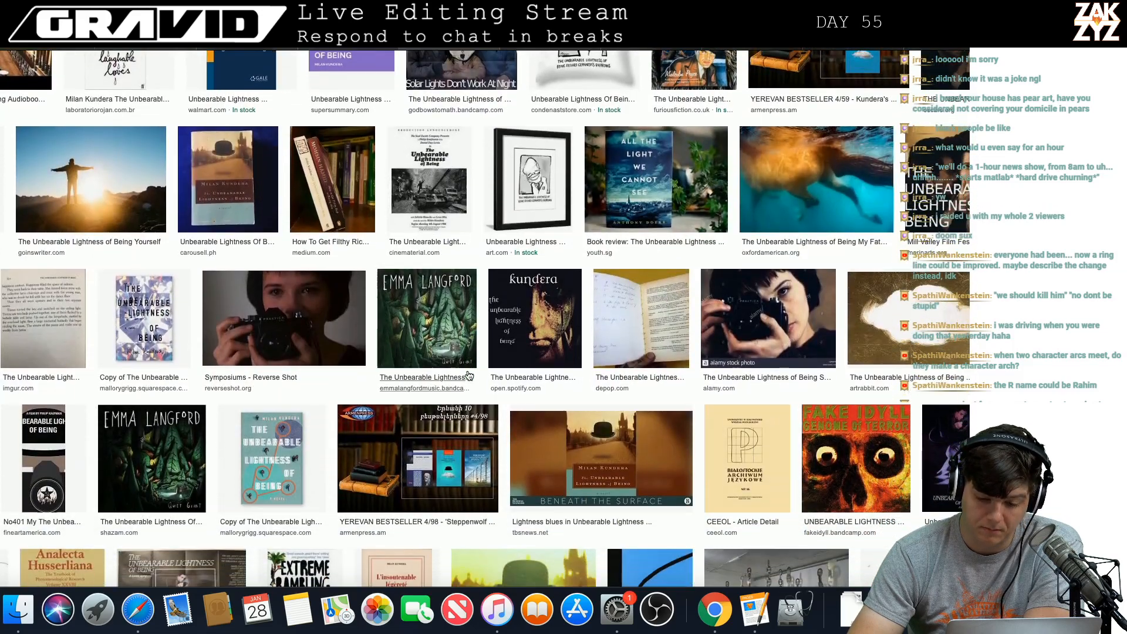
{"action": "scroll", "coordinate": [469, 376], "scroll_direction": "down", "scroll_amount": 4}
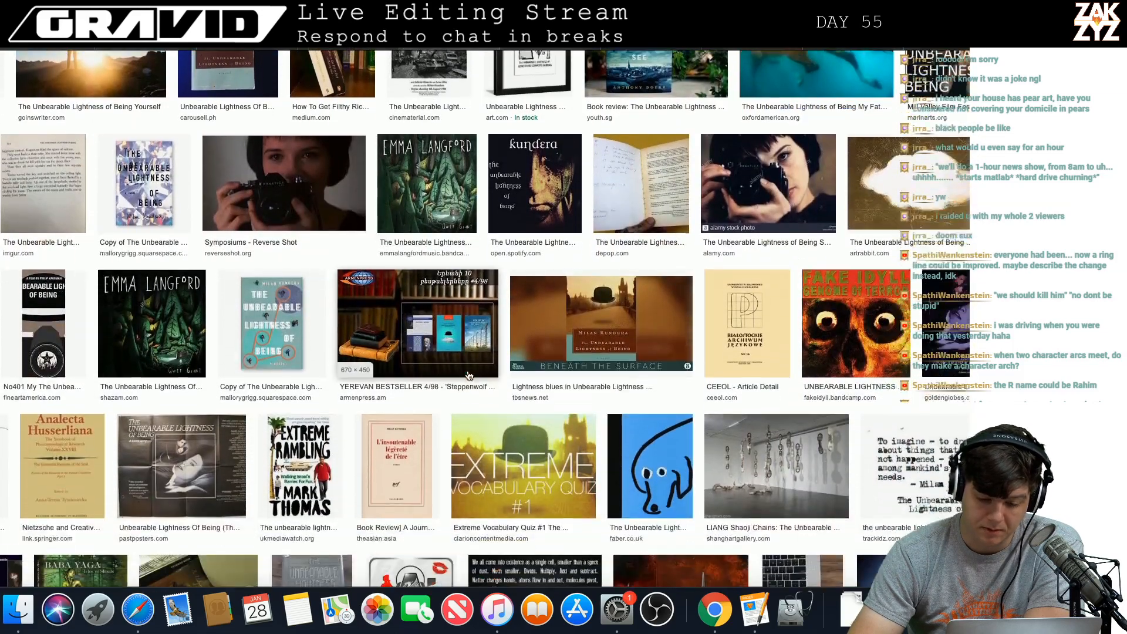
{"action": "scroll", "coordinate": [469, 376], "scroll_direction": "down", "scroll_amount": 5}
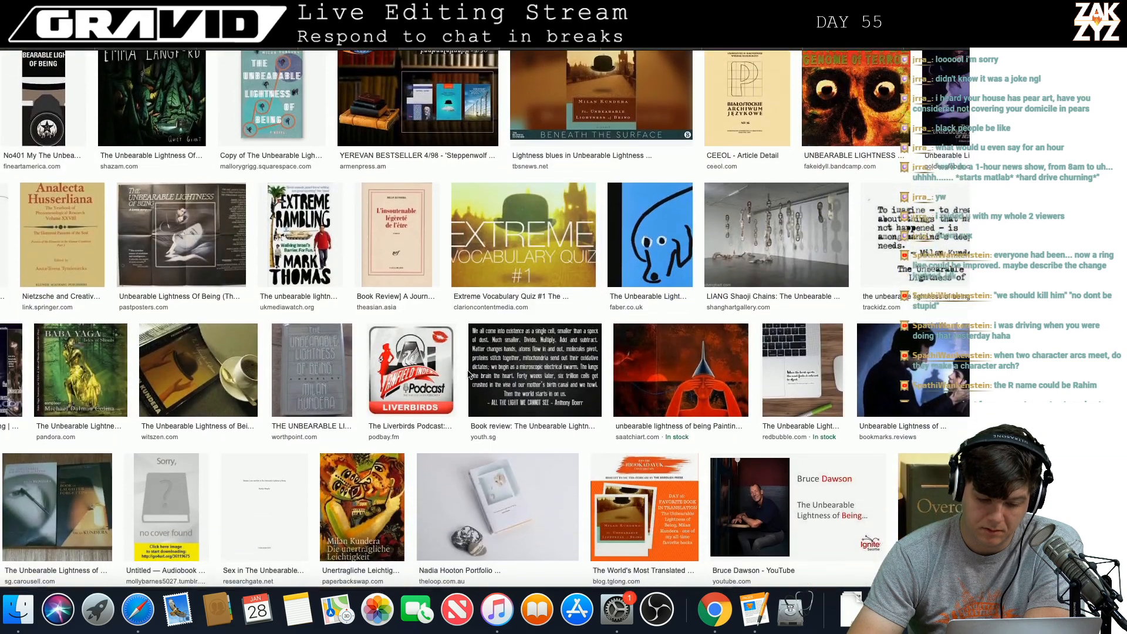
{"action": "scroll", "coordinate": [469, 376], "scroll_direction": "down", "scroll_amount": 6}
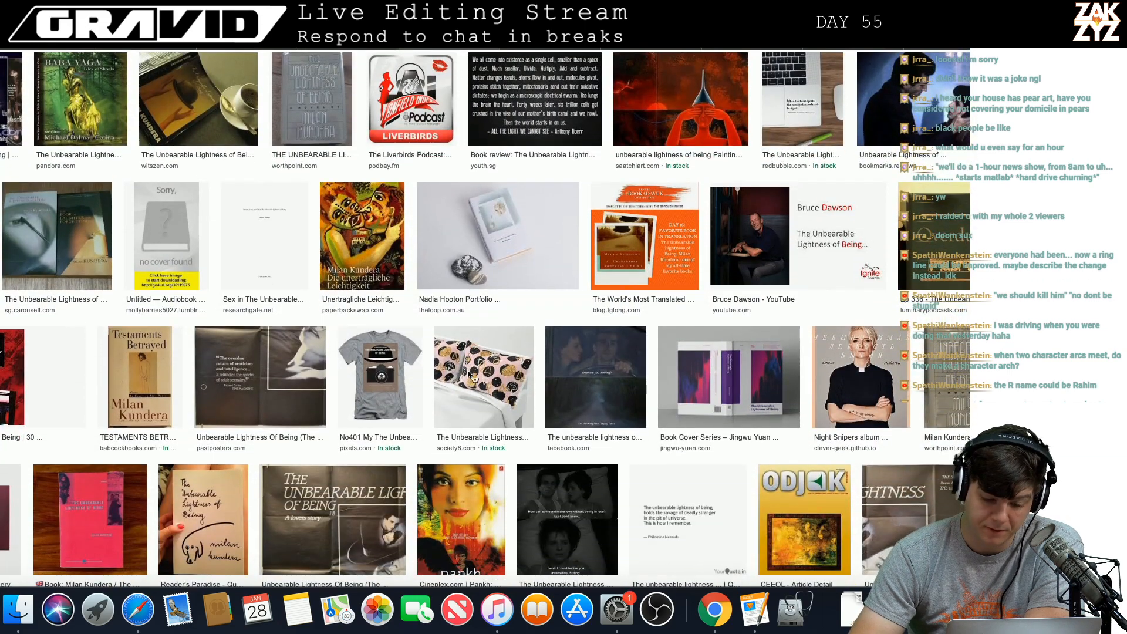
{"action": "scroll", "coordinate": [469, 375], "scroll_direction": "down", "scroll_amount": 7}
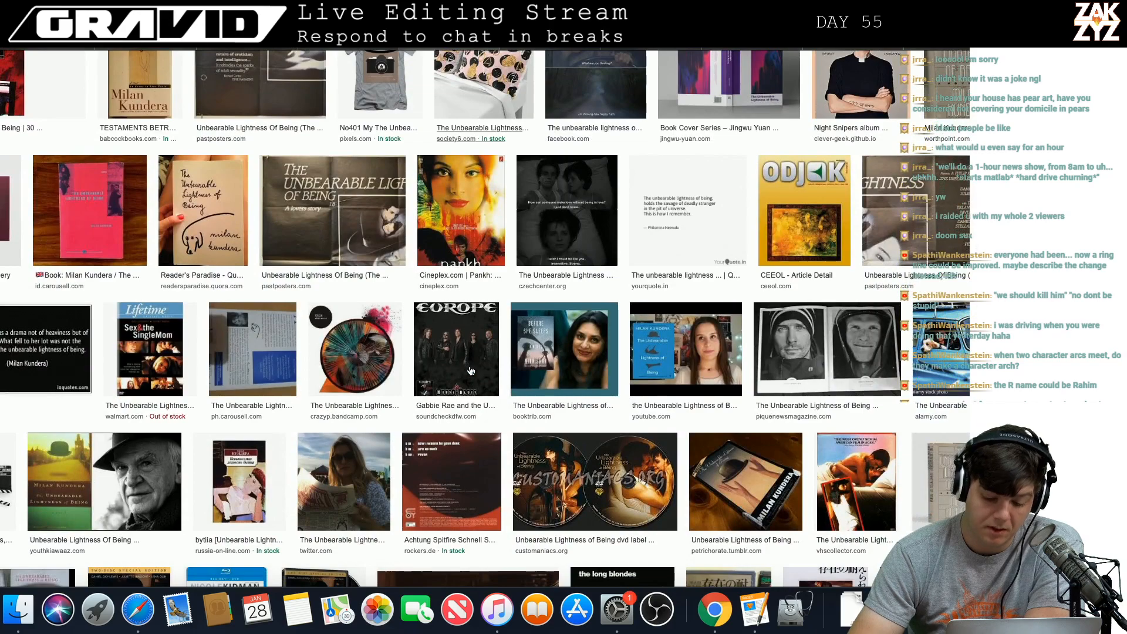
{"action": "scroll", "coordinate": [470, 370], "scroll_direction": "down", "scroll_amount": 8}
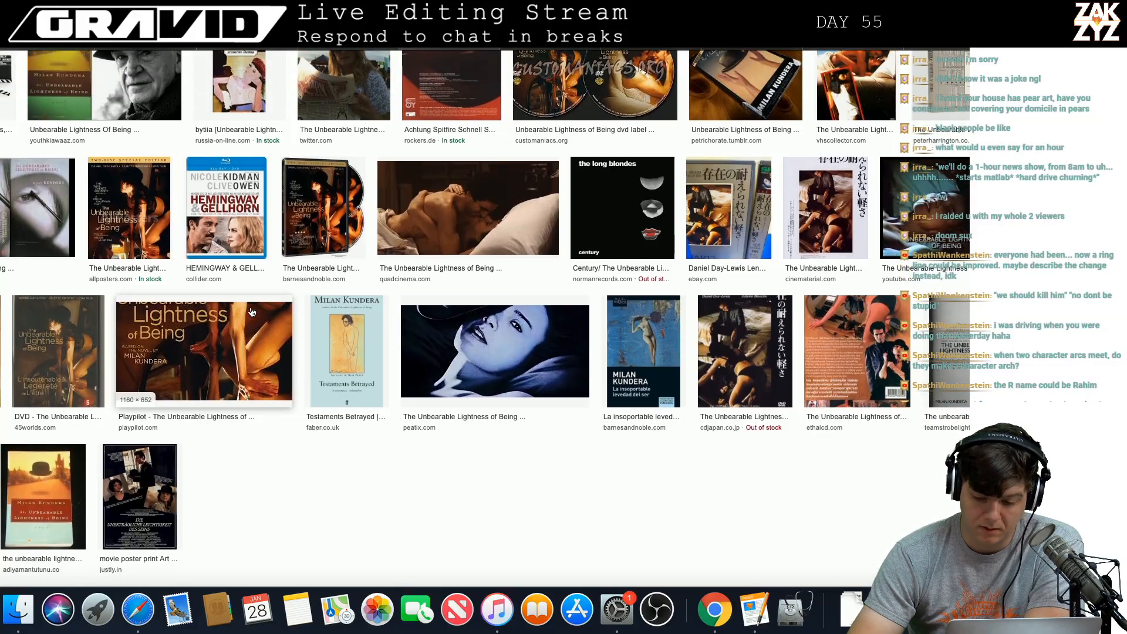
{"action": "scroll", "coordinate": [252, 311], "scroll_direction": "down", "scroll_amount": 10}
{"action": "scroll", "coordinate": [252, 311], "scroll_direction": "down", "scroll_amount": 10}
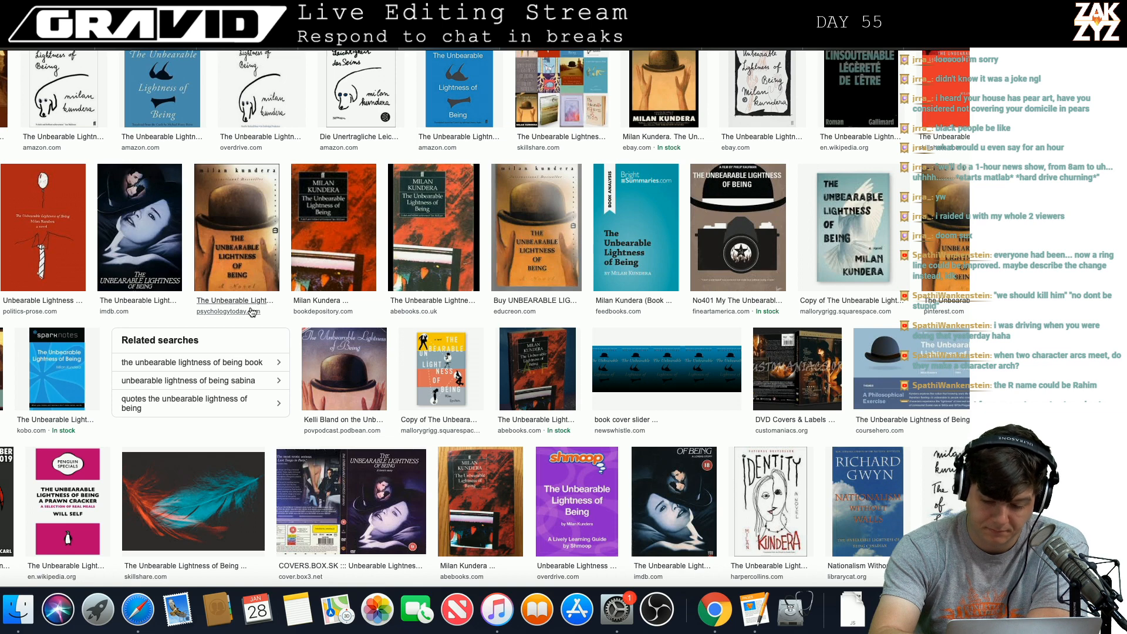
Switch back to the manuscript and move the sentence beginning "The friends that had been so jovial" into its own paragraph below a blank line.
{"action": "key", "text": "super+Tab"}
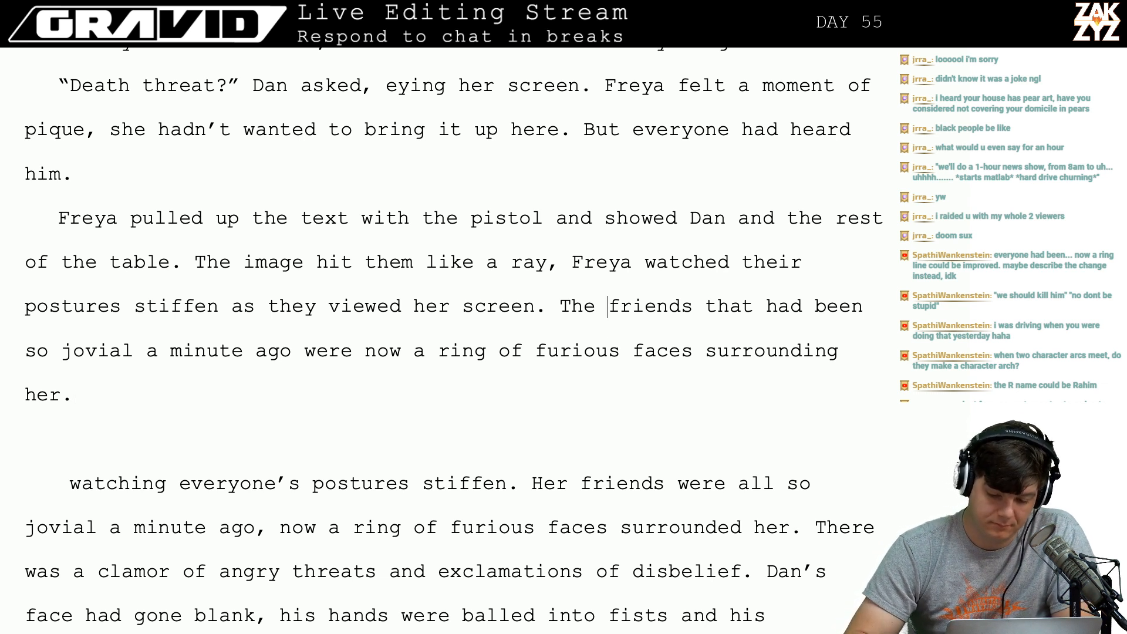
{"action": "key", "text": "Return"}
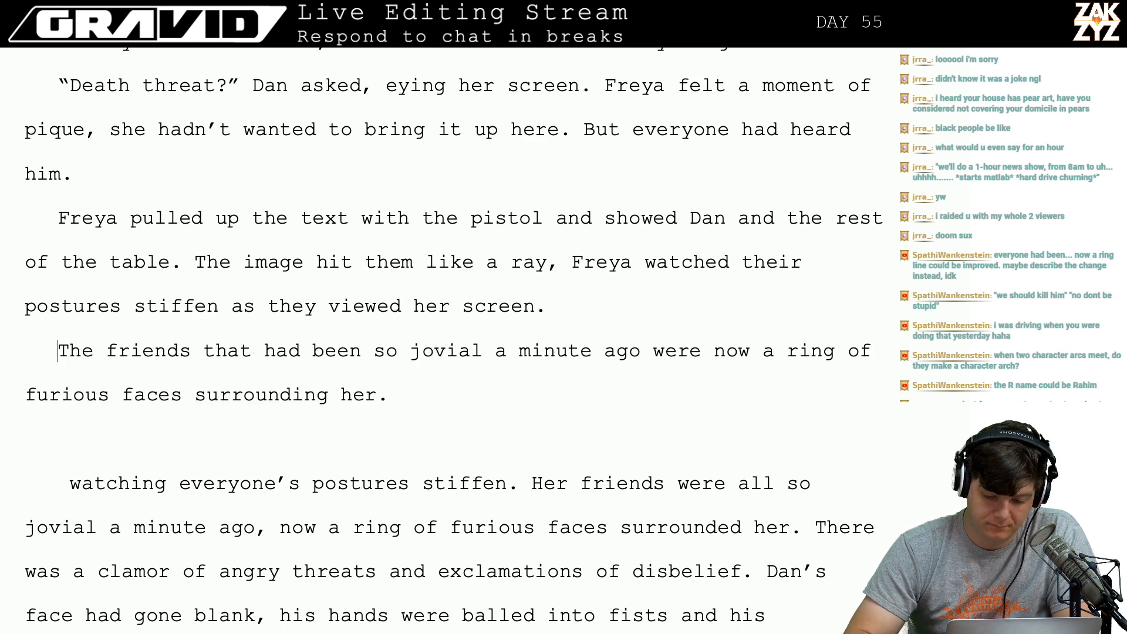
{"action": "key", "text": "Left"}
{"action": "key", "text": "Return"}
{"action": "key", "text": "Left"}
{"action": "type", "text": "Th"}
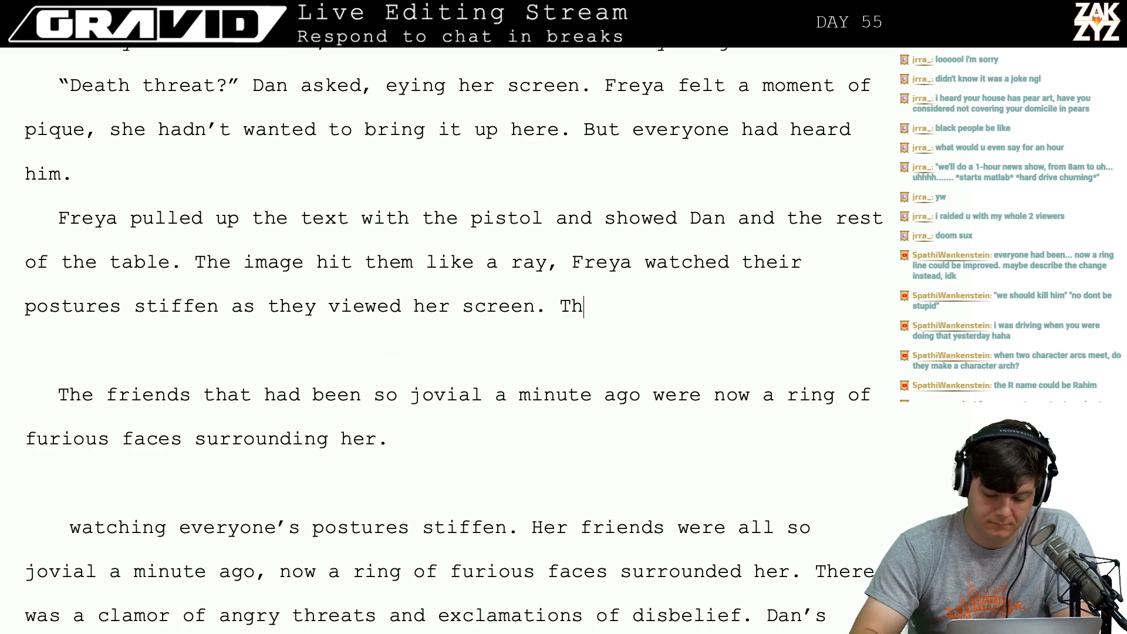
{"action": "key", "text": "BackSpace"}
{"action": "key", "text": "BackSpace"}
{"action": "type", "text": "Everyon"}
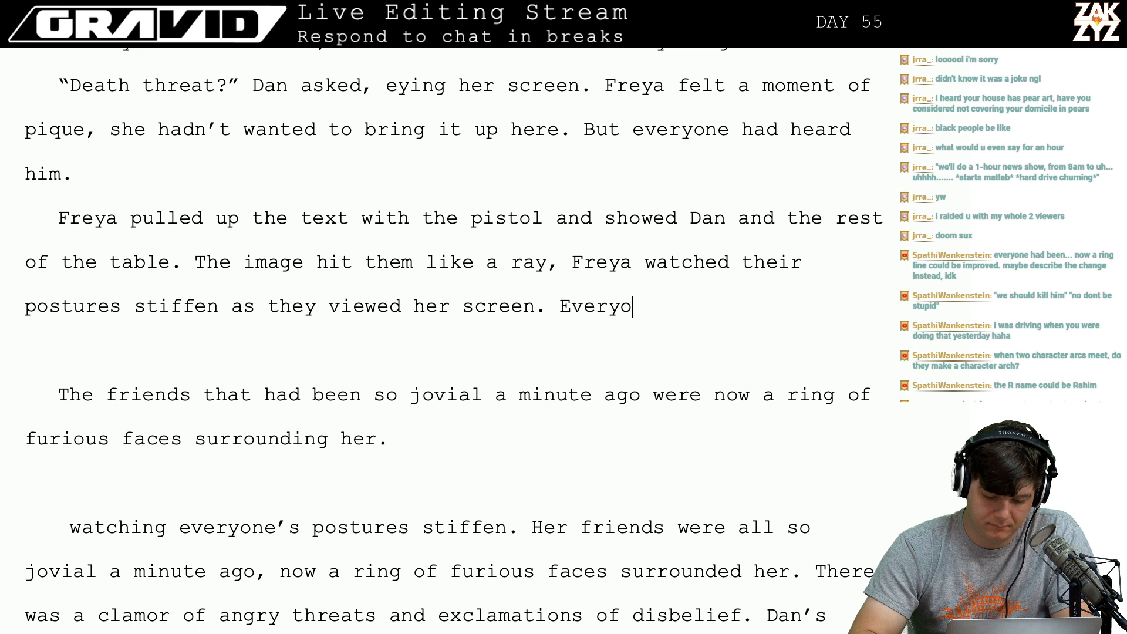
{"action": "key", "text": "BackSpace"}
{"action": "key", "text": "BackSpace"}
{"action": "key", "text": "BackSpace"}
{"action": "key", "text": "BackSpace"}
{"action": "key", "text": "BackSpace"}
{"action": "key", "text": "BackSpace"}
{"action": "key", "text": "BackSpace"}
{"action": "type", "text": "They'd all been s"}
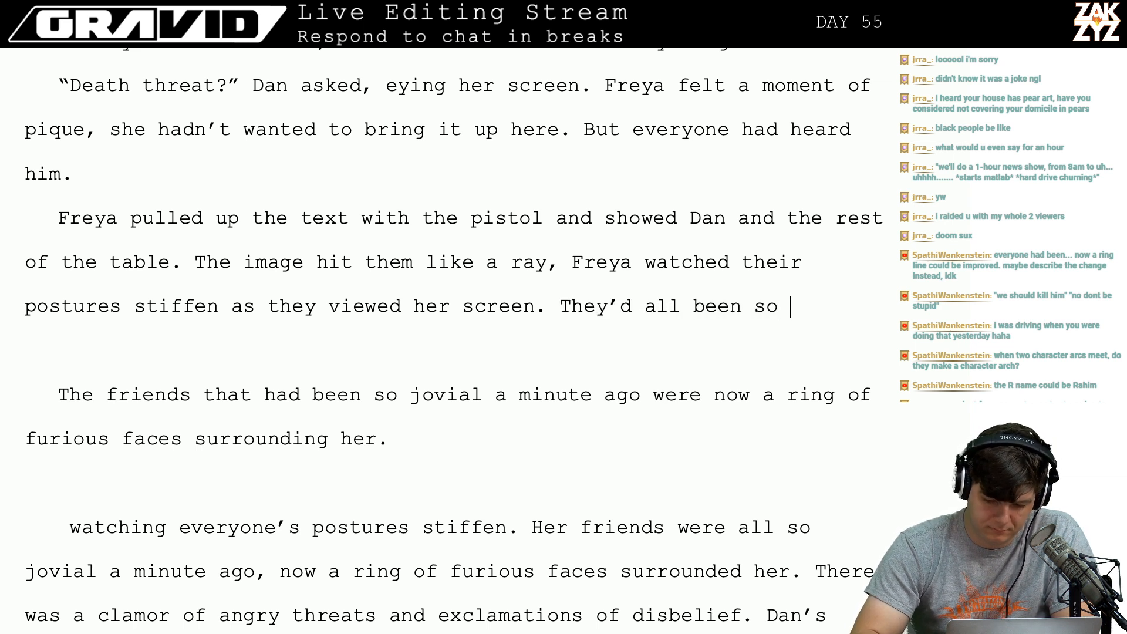
{"action": "type", "text": "o"}
{"action": "key", "text": "BackSpace"}
{"action": "key", "text": "BackSpace"}
{"action": "key", "text": "BackSpace"}
{"action": "key", "text": "BackSpace"}
{"action": "key", "text": "BackSpace"}
{"action": "key", "text": "BackSpace"}
{"action": "key", "text": "BackSpace"}
{"action": "key", "text": "BackSpace"}
{"action": "key", "text": "BackSpace"}
{"action": "key", "text": "BackSpace"}
{"action": "key", "text": "BackSpace"}
{"action": "key", "text": "BackSpace"}
{"action": "key", "text": "BackSpace"}
{"action": "key", "text": "BackSpace"}
{"action": "key", "text": "BackSpace"}
{"action": "key", "text": "BackSpace"}
{"action": "key", "text": "BackSpace"}
{"action": "key", "text": "BackSpace"}
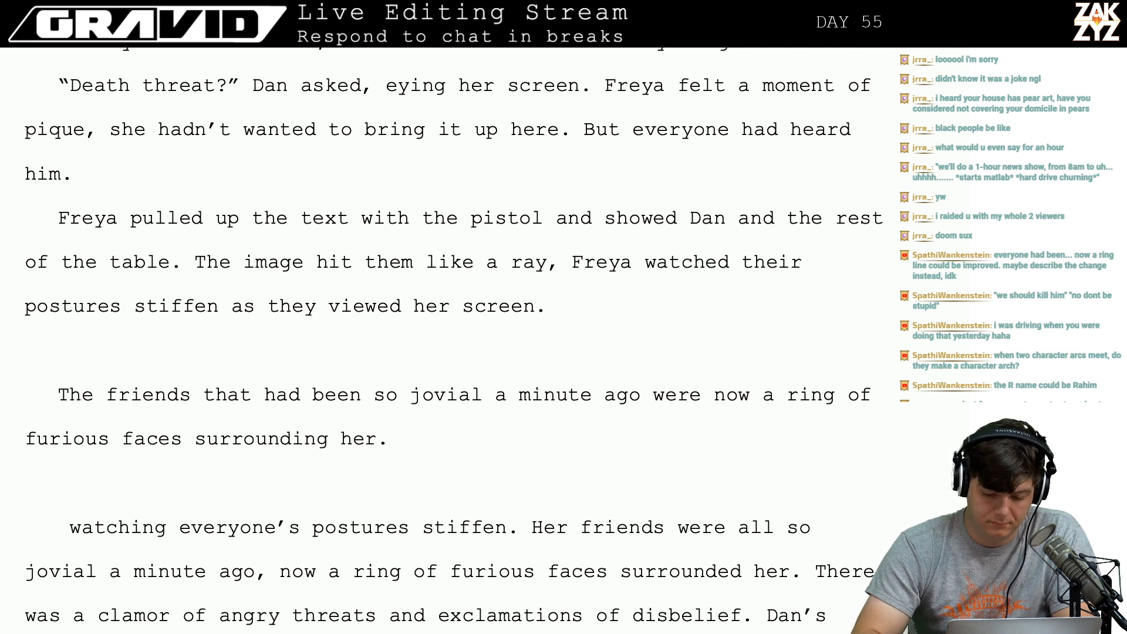
{"action": "type", "text": "Jovialtiy"}
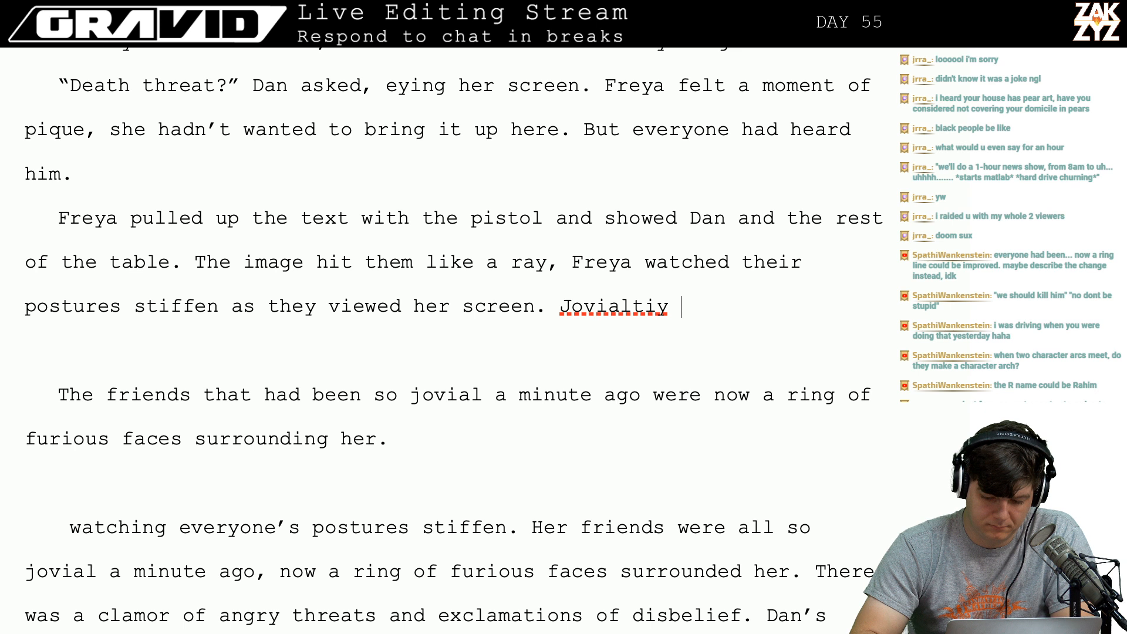
{"action": "key", "text": "BackSpace"}
{"action": "key", "text": "BackSpace"}
{"action": "key", "text": "BackSpace"}
{"action": "key", "text": "BackSpace"}
{"action": "key", "text": "BackSpace"}
{"action": "key", "text": "BackSpace"}
{"action": "key", "text": "BackSpace"}
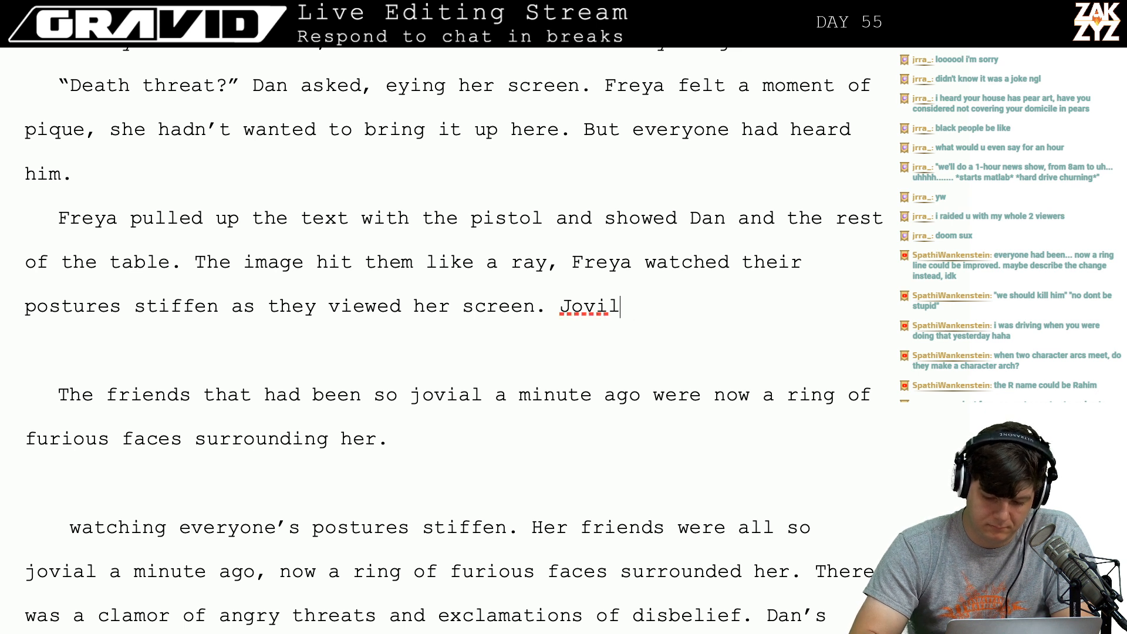
{"action": "key", "text": "BackSpace"}
{"action": "key", "text": "BackSpace"}
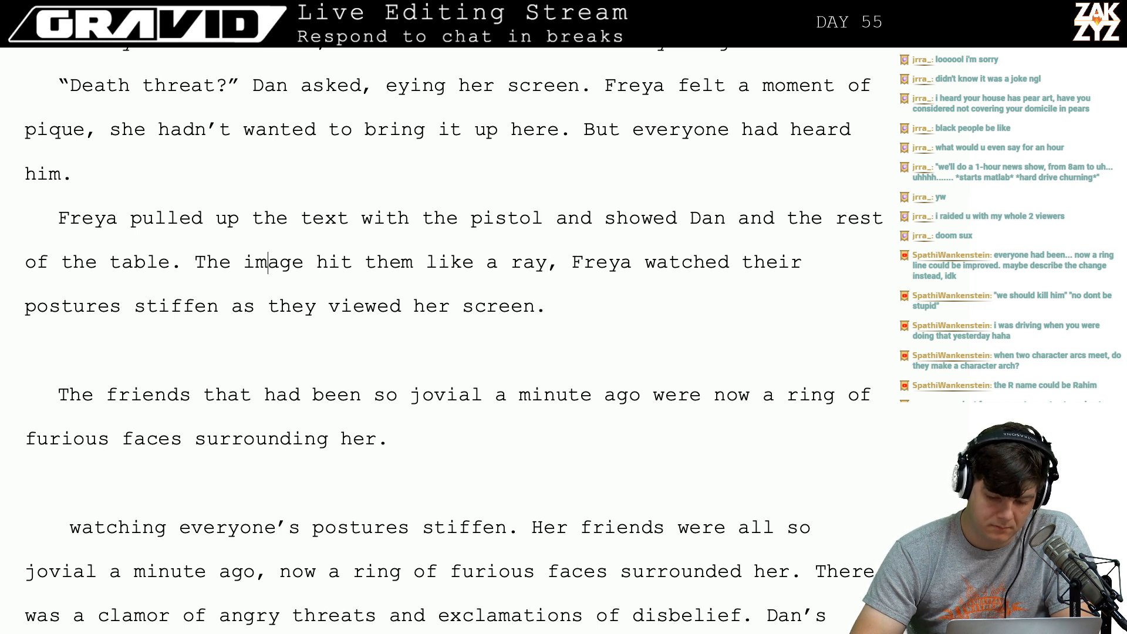
Change "hit them" to "hit the table" in the sentence comparing the image to a ray.
{"action": "type", "text": "the table the"}
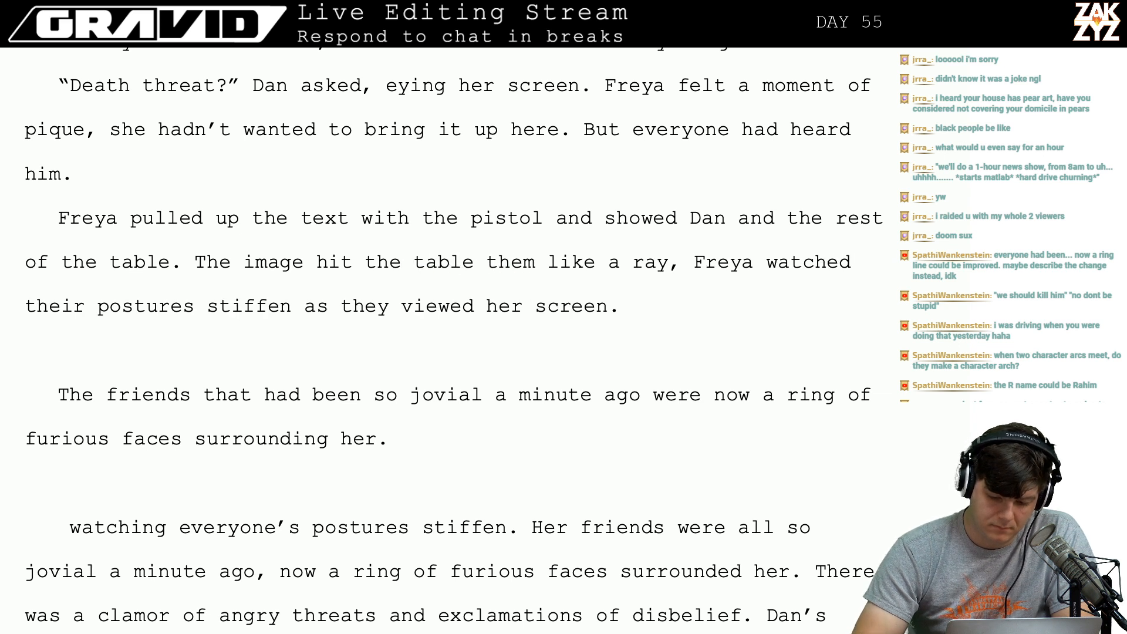
{"action": "left_click_drag", "start_coordinate": [487, 264], "coordinate": [548, 264]}
{"action": "key", "text": "BackSpace"}
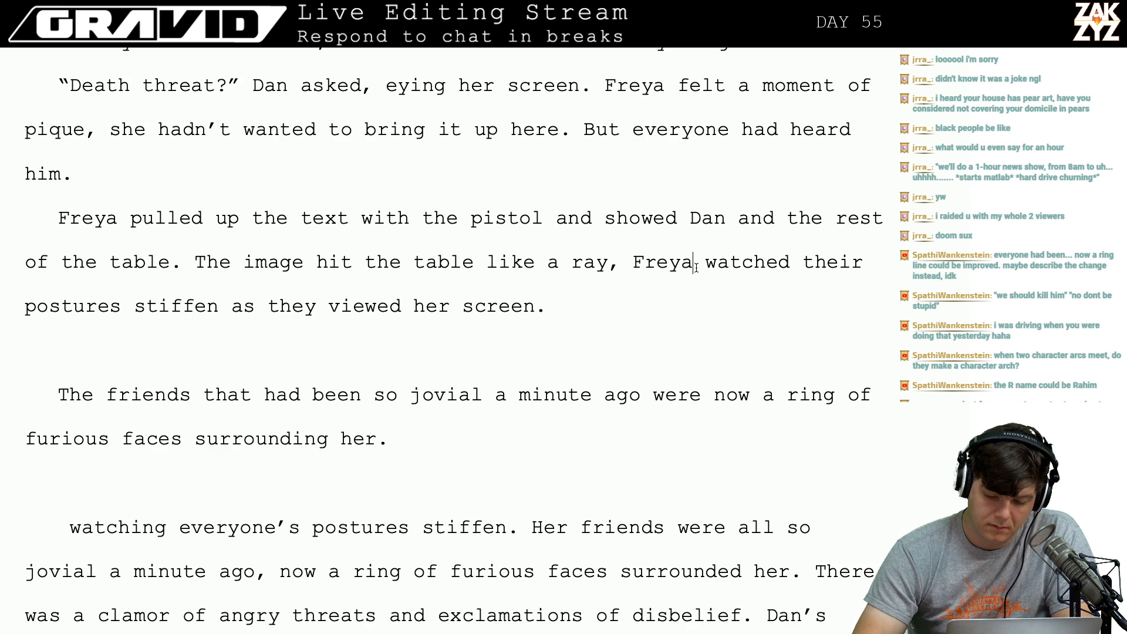
Split the ray sentence after "Freya", setting "watched their postures stiffen as they viewed her screen." apart below a blank line.
{"action": "key", "text": "Return"}
{"action": "key", "text": "Return"}
{"action": "type", "text": "s"}
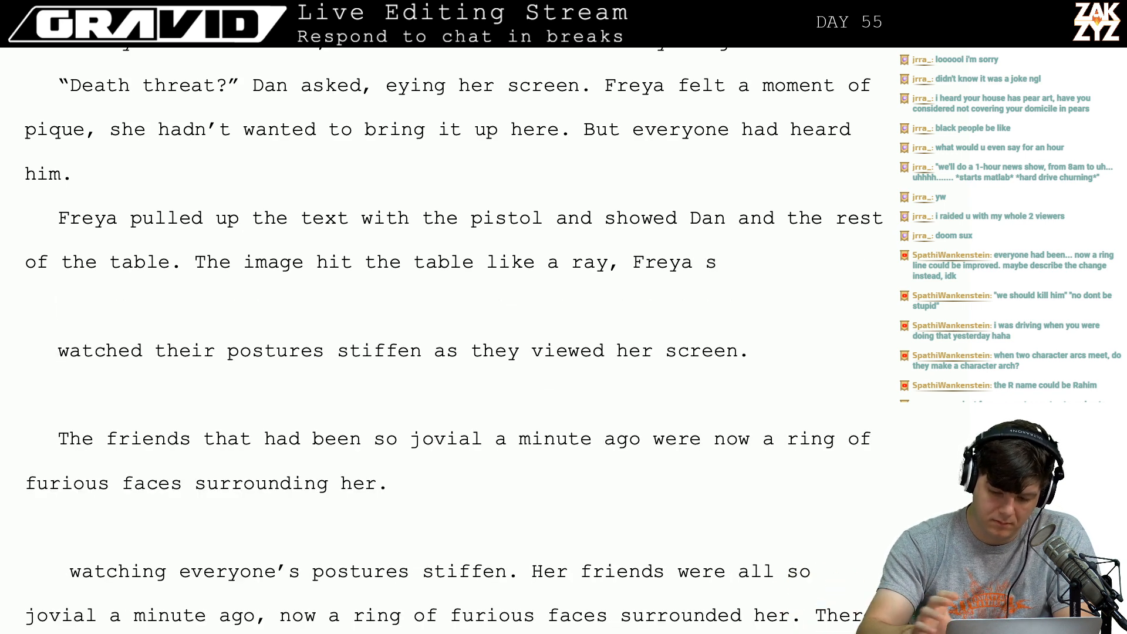
{"action": "key", "text": "BackSpace"}
{"action": "type", "text": "s"}
{"action": "key", "text": "BackSpace"}
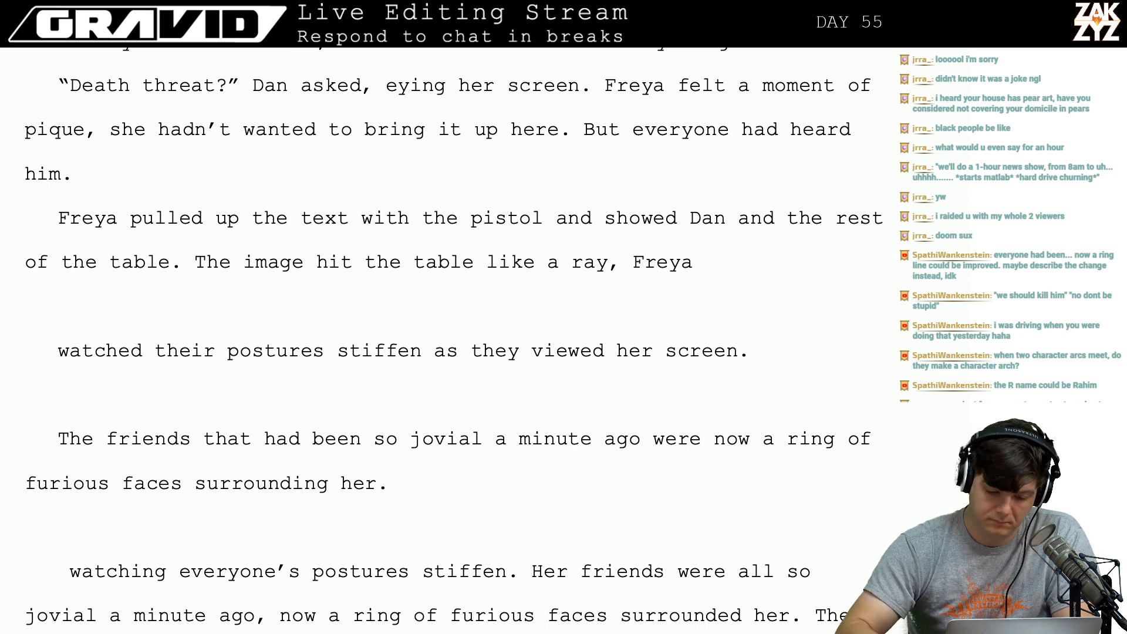
Start a new paragraph at "The image hit the table like a ray".
{"action": "right_click", "coordinate": [208, 274]}
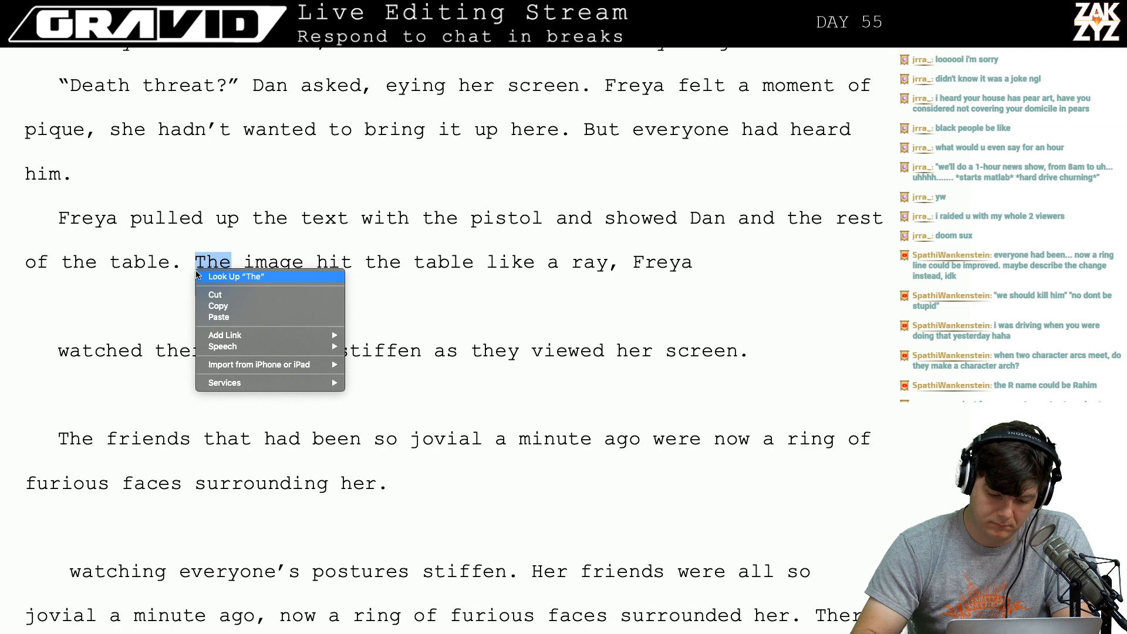
{"action": "left_click", "coordinate": [196, 258]}
{"action": "left_click", "coordinate": [196, 259]}
{"action": "key", "text": "Return"}
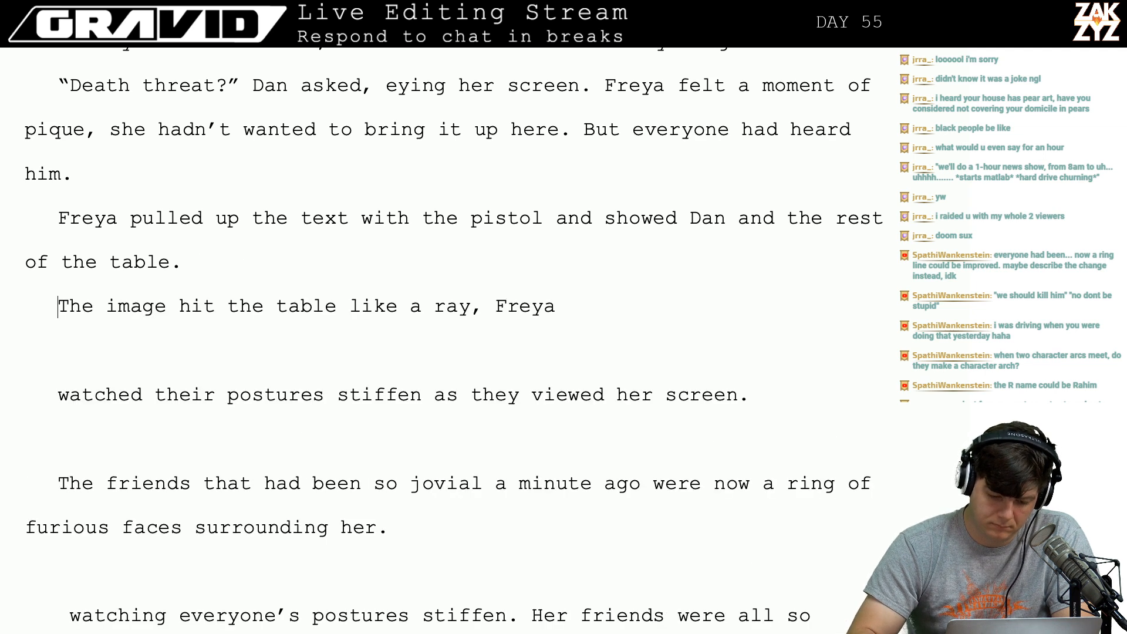
Begin a new sentence after "the rest of the table.": "As she swept the phone's screen around the table in an arc, the image".
{"action": "type", "text": "ASs"}
{"action": "key", "text": "BackSpace"}
{"action": "key", "text": "BackSpace"}
{"action": "type", "text": "s "}
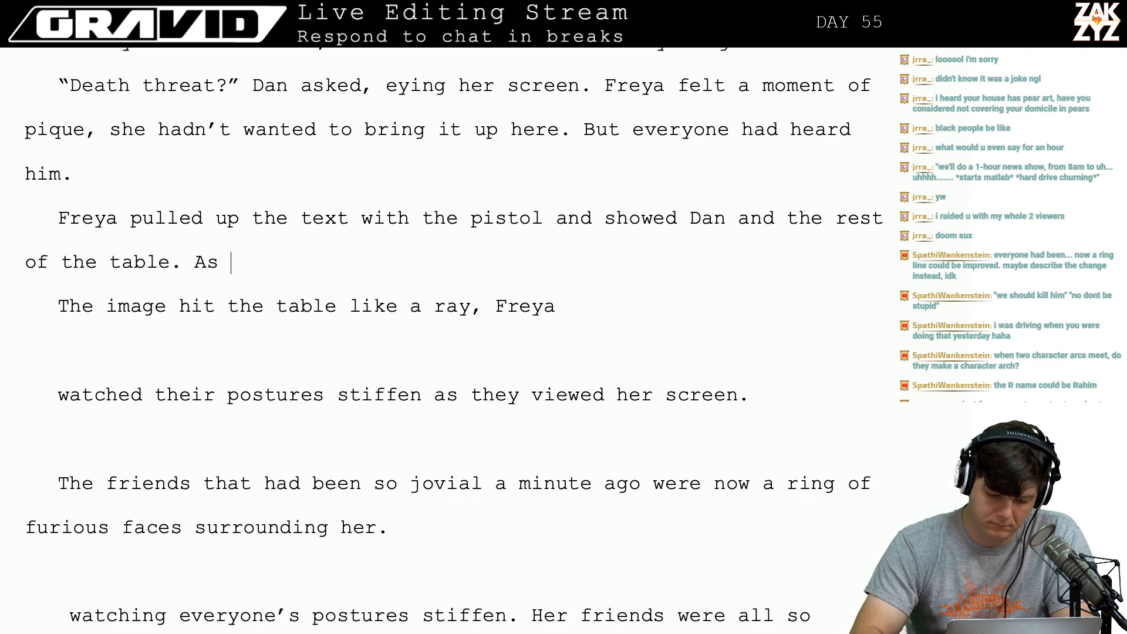
{"action": "type", "text": "she sww"}
{"action": "key", "text": "BackSpace"}
{"action": "type", "text": "e"}
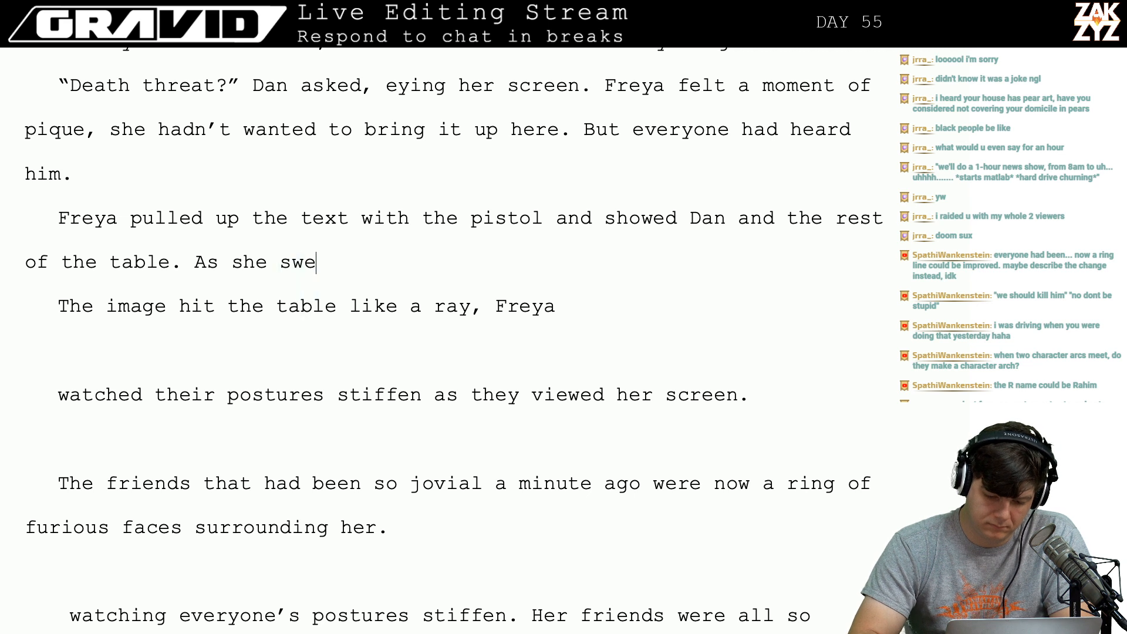
{"action": "type", "text": "pt the "}
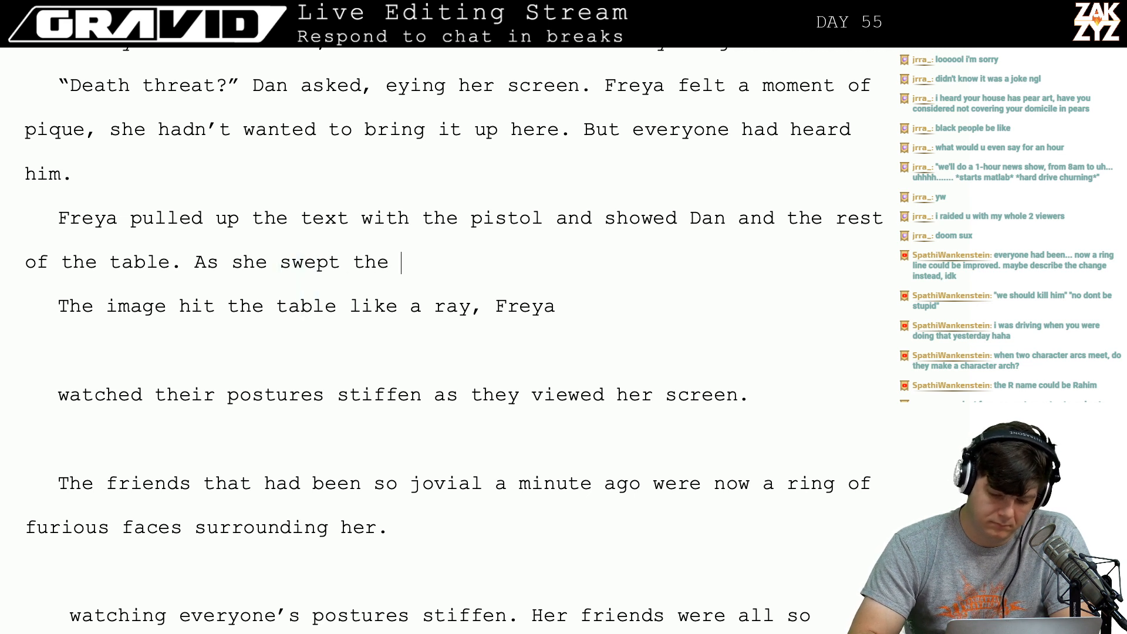
{"action": "type", "text": "phones"}
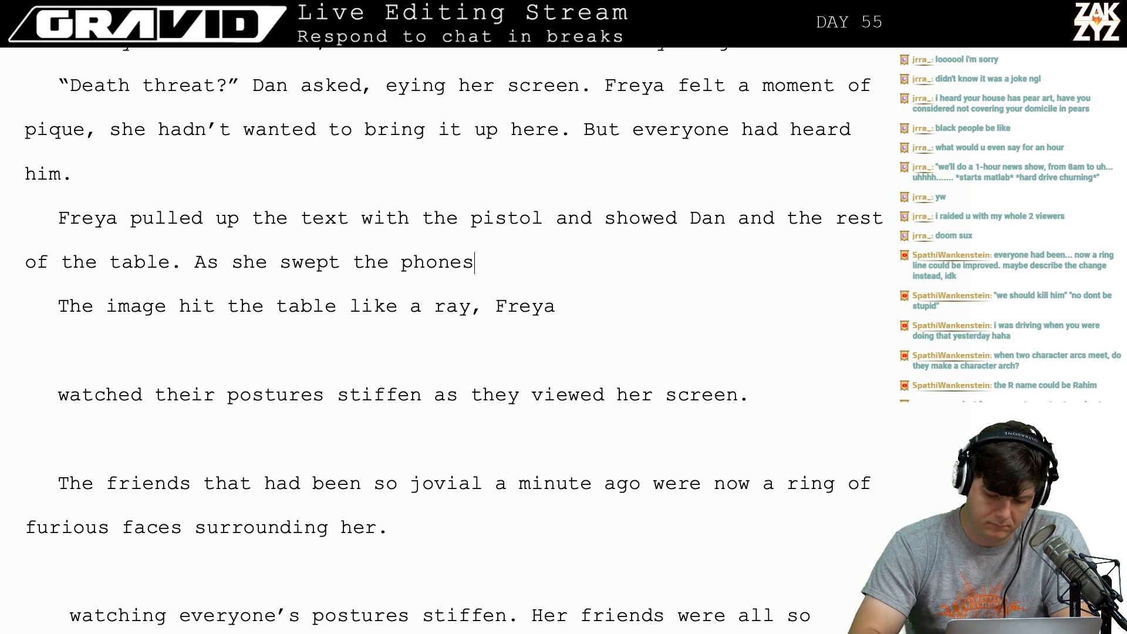
{"action": "key", "text": "BackSpace"}
{"action": "type", "text": "'s sc"}
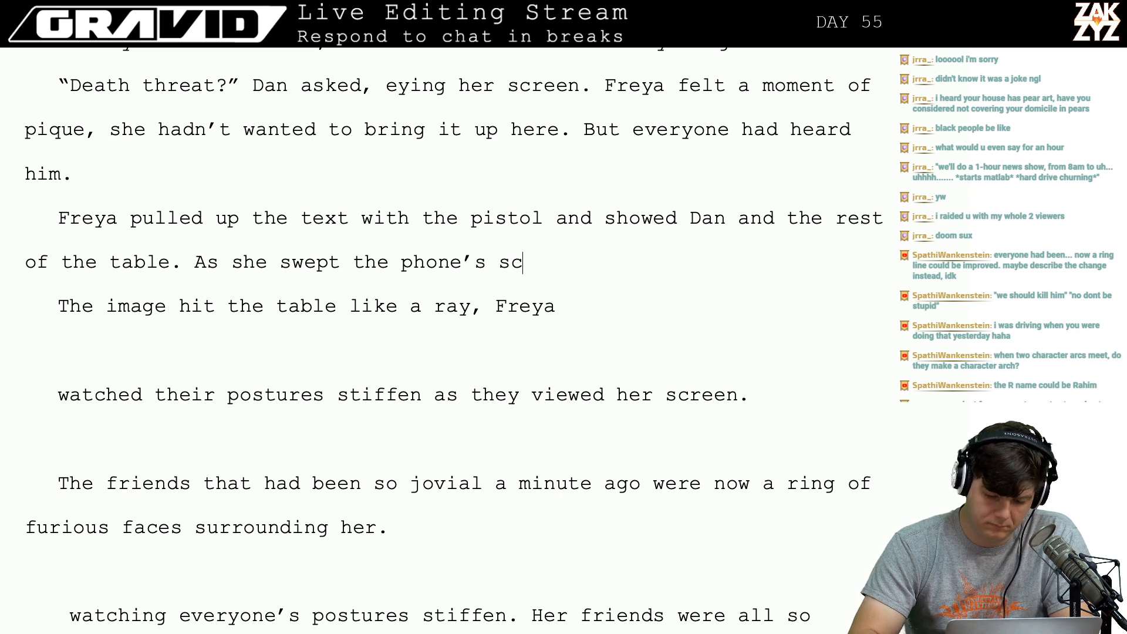
{"action": "type", "text": "reen around "}
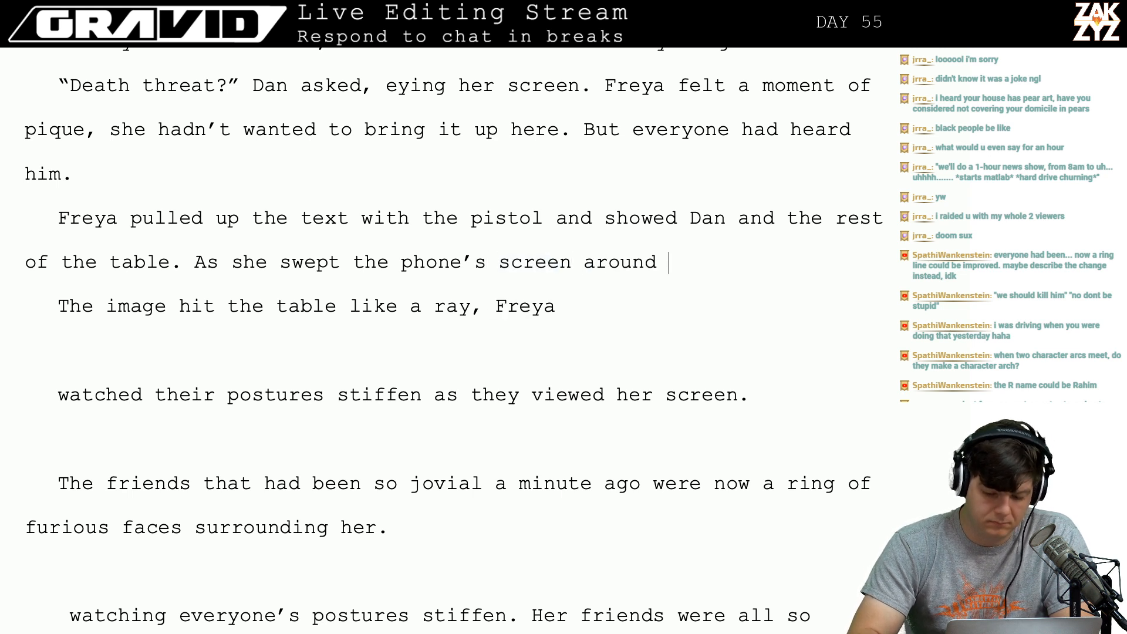
{"action": "type", "text": "the table in an "}
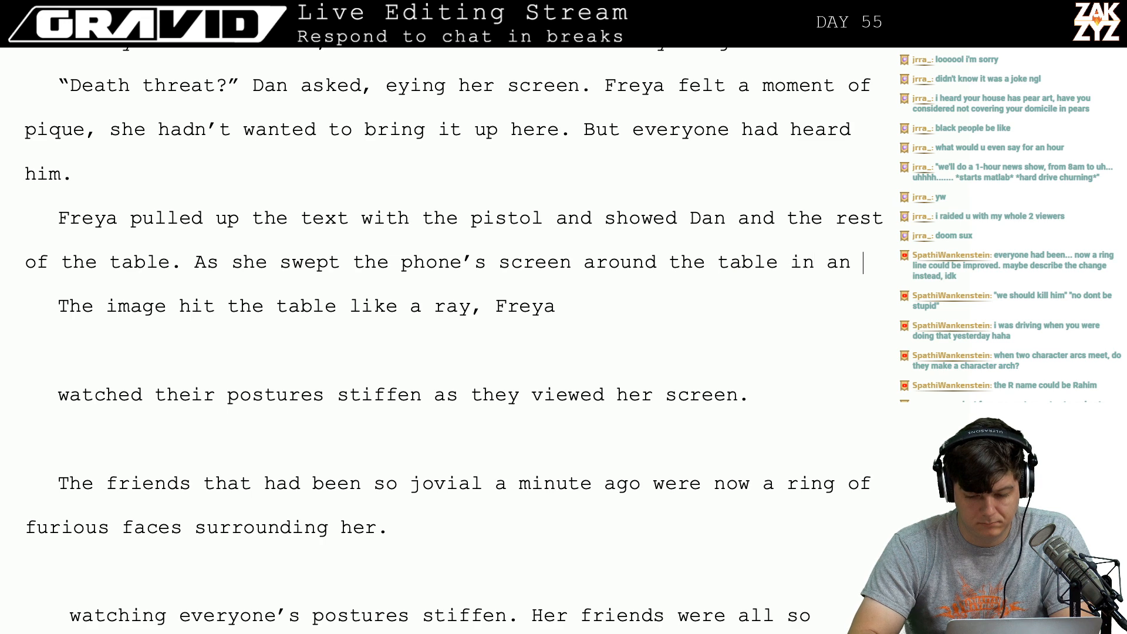
{"action": "type", "text": "arc, the image h"}
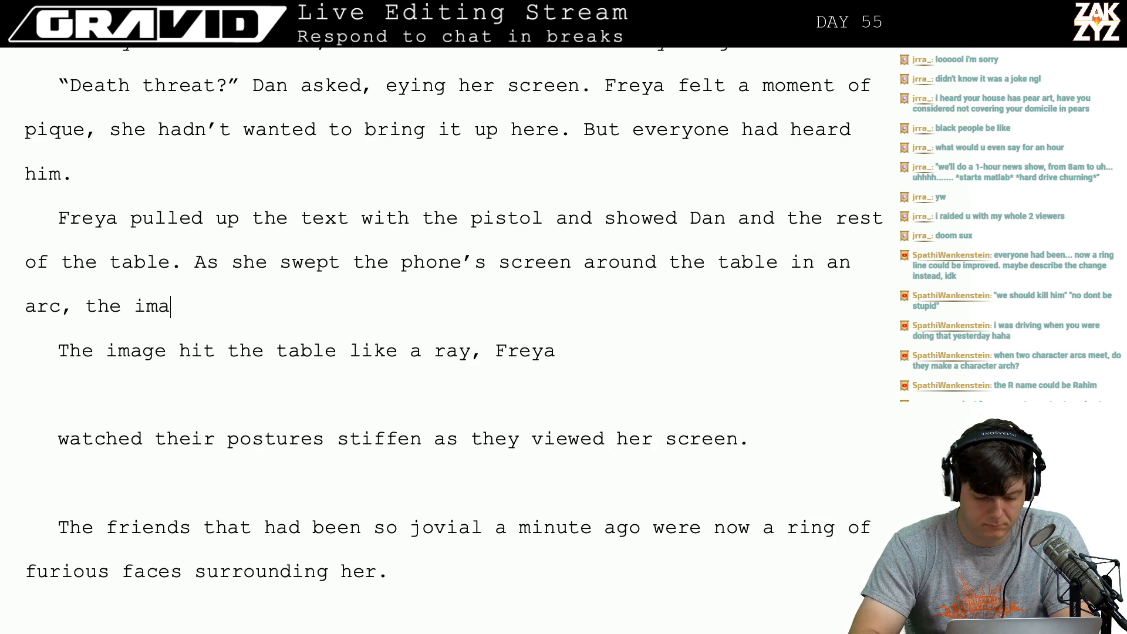
Replace ", the image" after "arc" with "Freya watched postures sti".
{"action": "key", "text": "BackSpace"}
{"action": "key", "text": "BackSpace"}
{"action": "key", "text": "BackSpace"}
{"action": "key", "text": "BackSpace"}
{"action": "key", "text": "BackSpace"}
{"action": "key", "text": "BackSpace"}
{"action": "key", "text": "BackSpace"}
{"action": "key", "text": "BackSpace"}
{"action": "key", "text": "BackSpace"}
{"action": "key", "text": "BackSpace"}
{"action": "key", "text": "BackSpace"}
{"action": "key", "text": "BackSpace"}
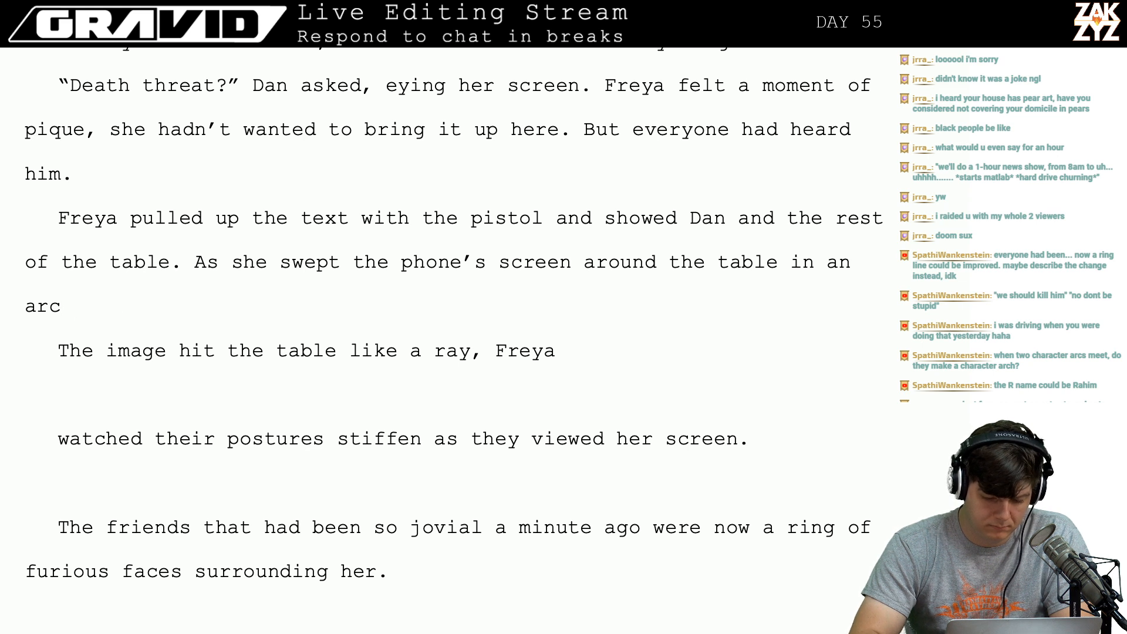
{"action": "type", "text": "Freya watche"}
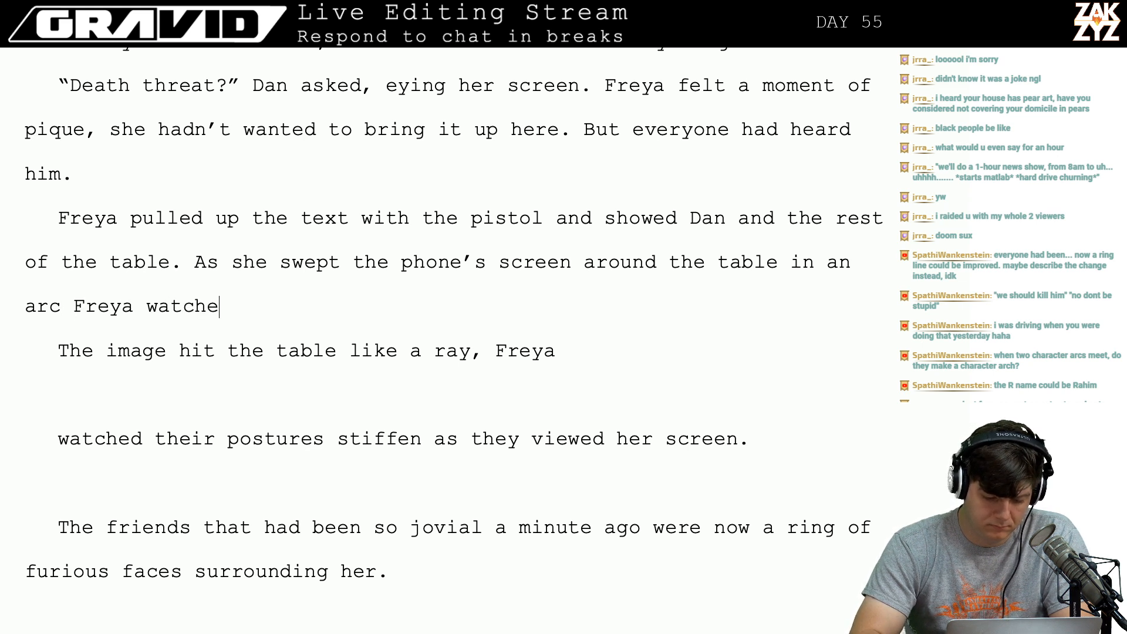
{"action": "type", "text": "d postures sti"}
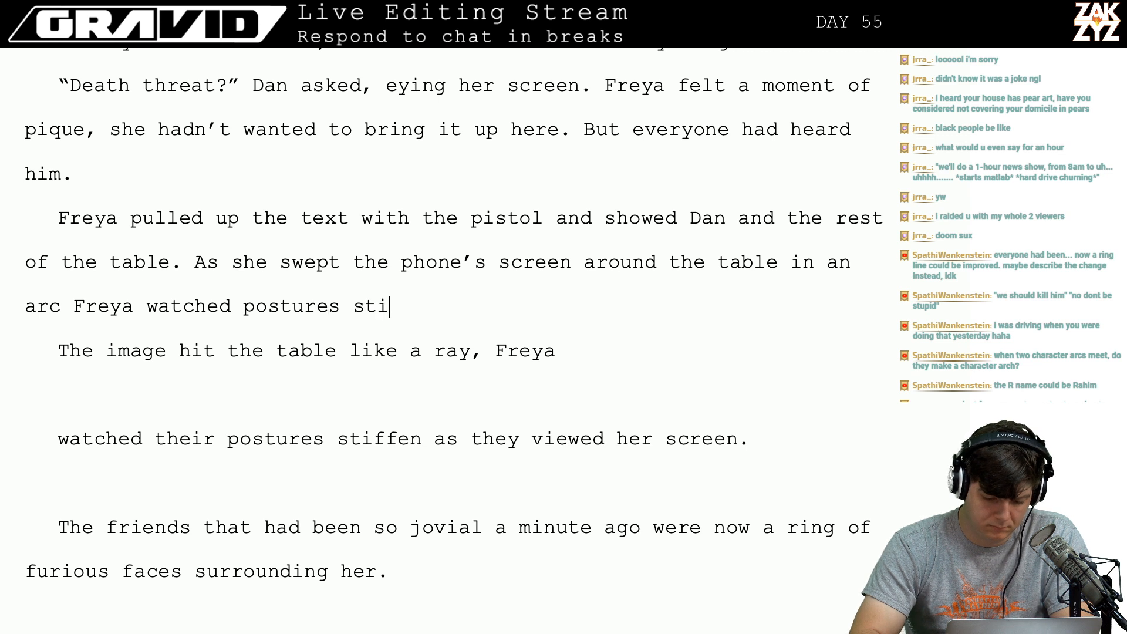
Finish the sentence about Freya watching postures with "stiffen, the image hit her friends like a ray.".
{"action": "type", "text": "ffen, the imag"}
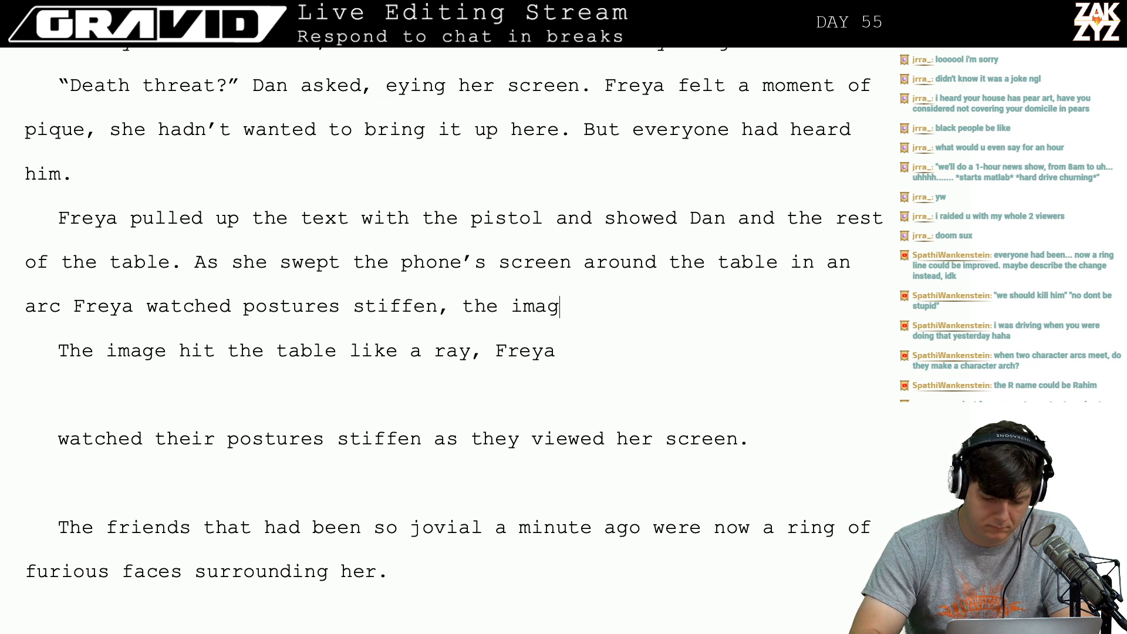
{"action": "type", "text": "e hit her"}
{"action": "key", "text": "BackSpace"}
{"action": "key", "text": "BackSpace"}
{"action": "key", "text": "BackSpace"}
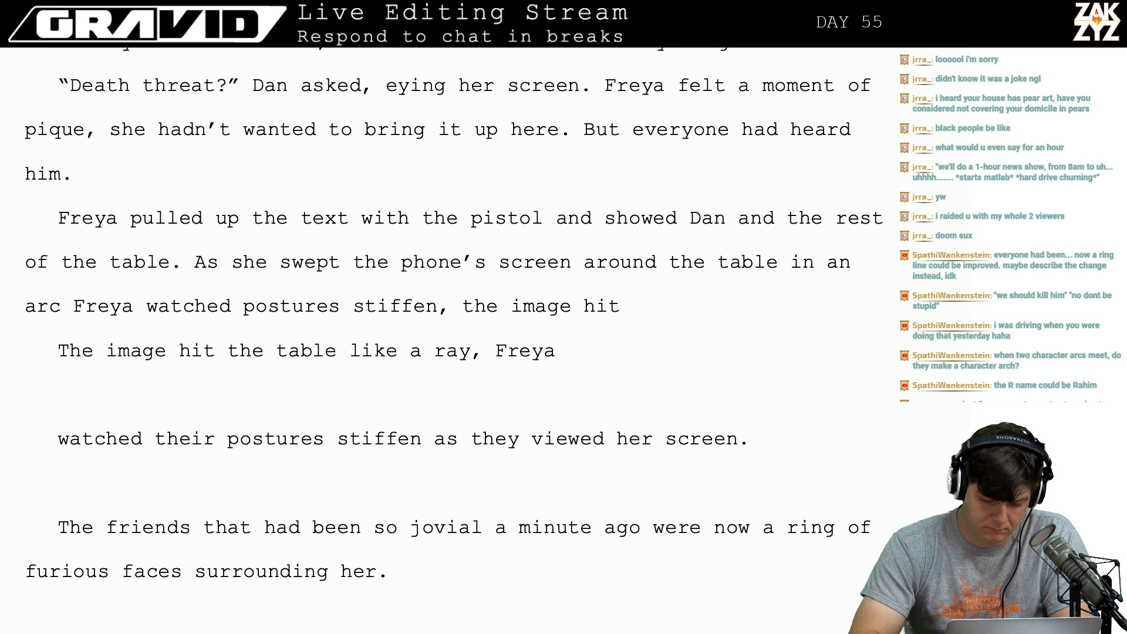
{"action": "type", "text": "her f"}
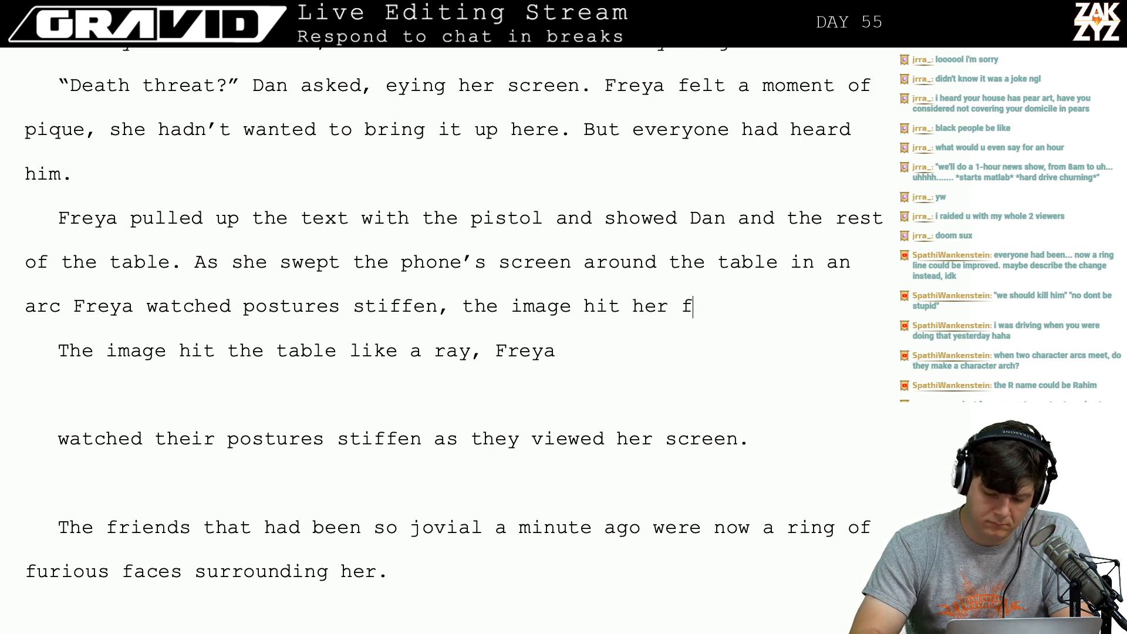
{"action": "type", "text": "riends like a ray. They'd b"}
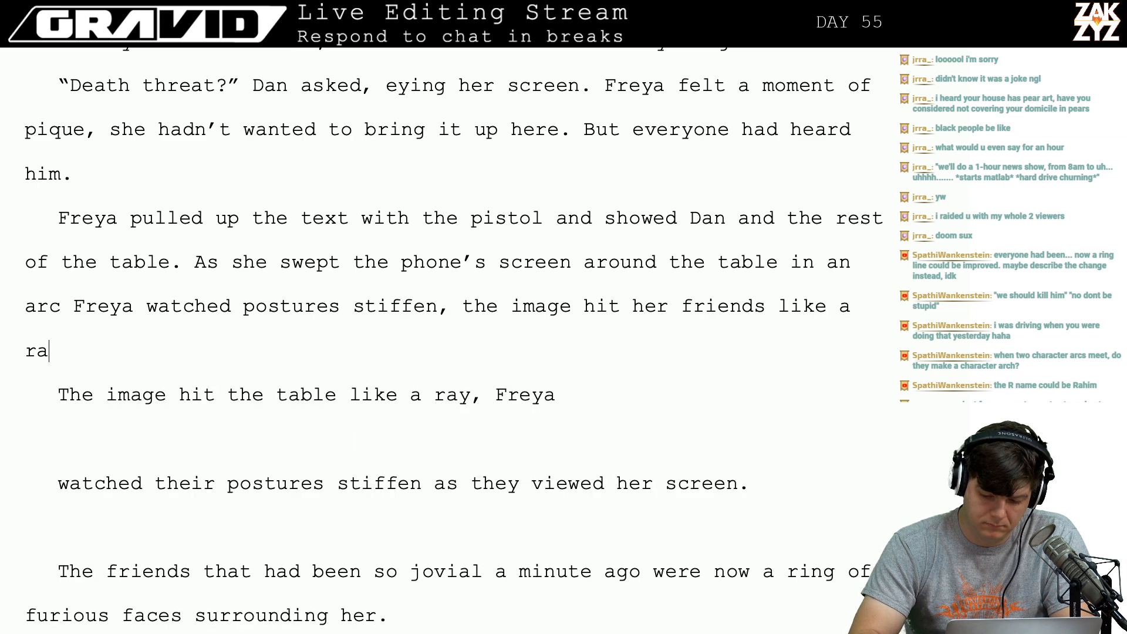
Add the sentence "They'd been so jovial a minute ago, now a ring of furious faces surrounded her.".
{"action": "type", "text": "een so jovi"}
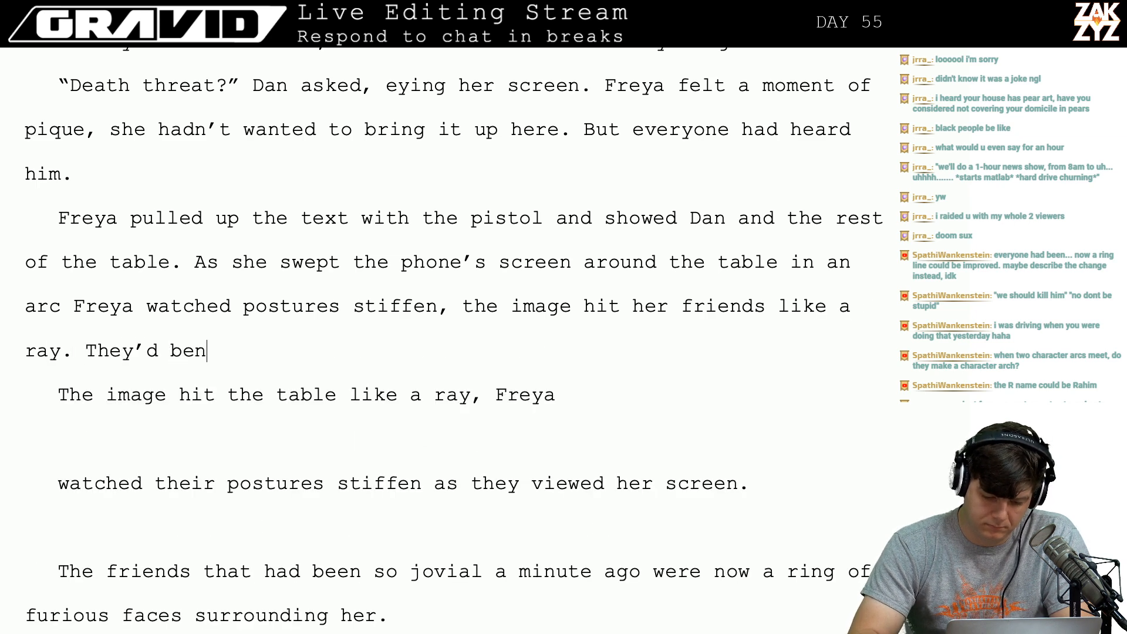
{"action": "type", "text": "al "}
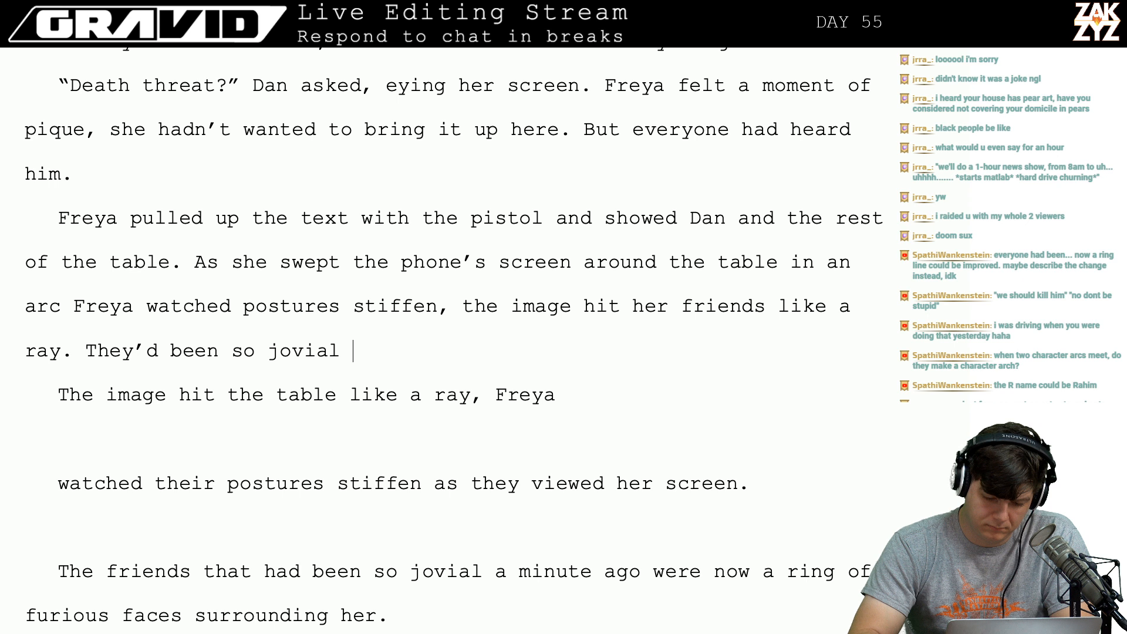
{"action": "type", "text": "a minute ago, "}
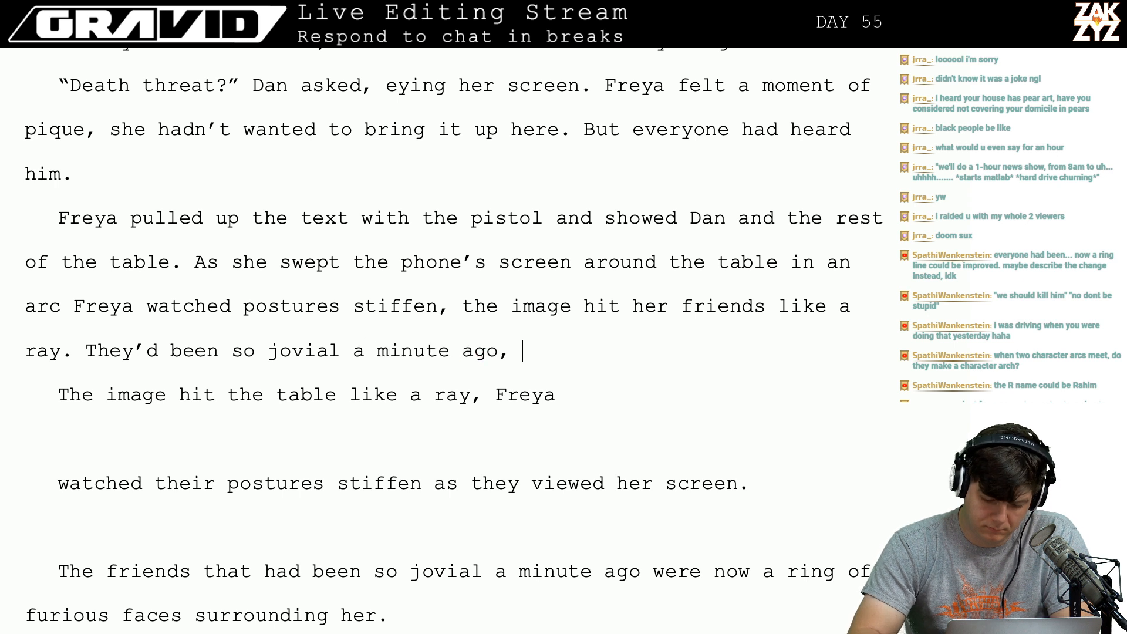
{"action": "type", "text": "now a ring of furious fac"}
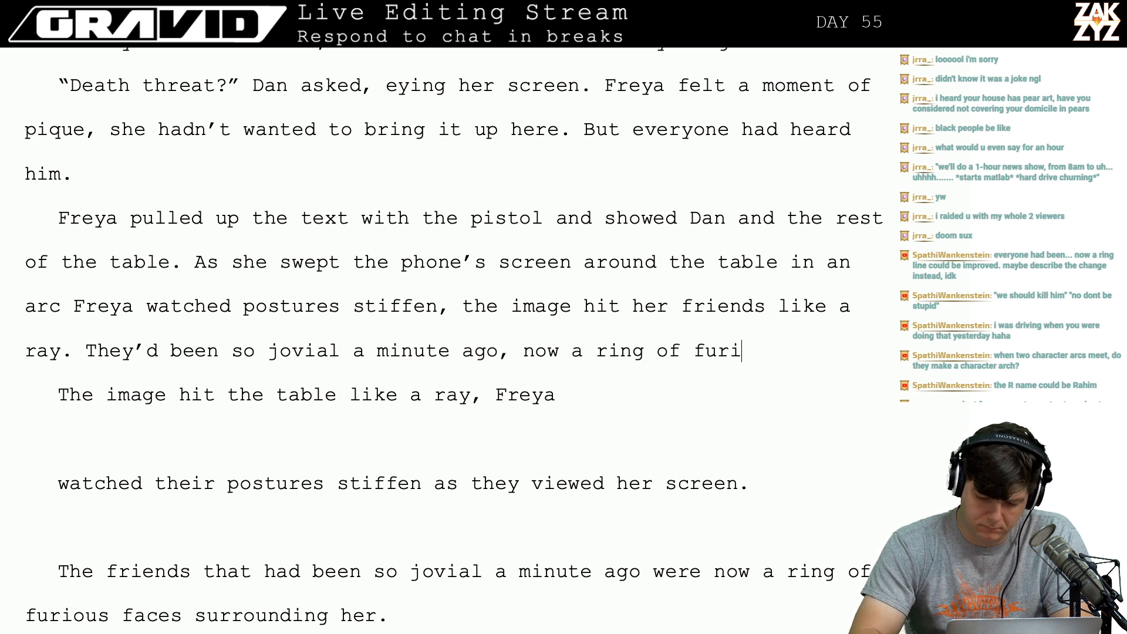
{"action": "type", "text": "urro"}
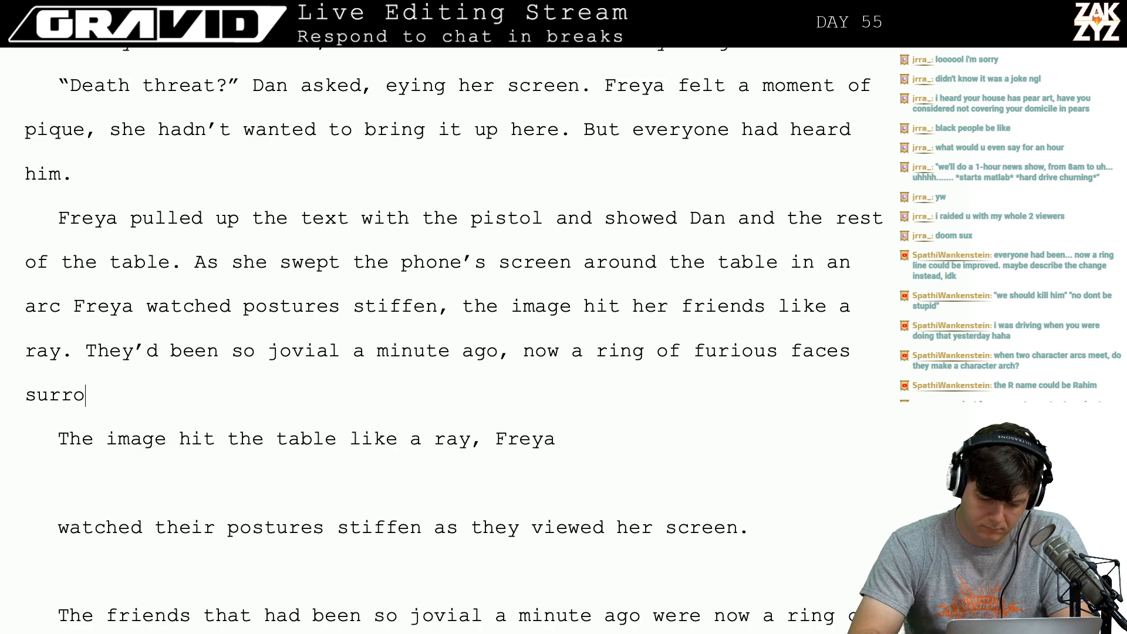
{"action": "type", "text": "unded her. A"}
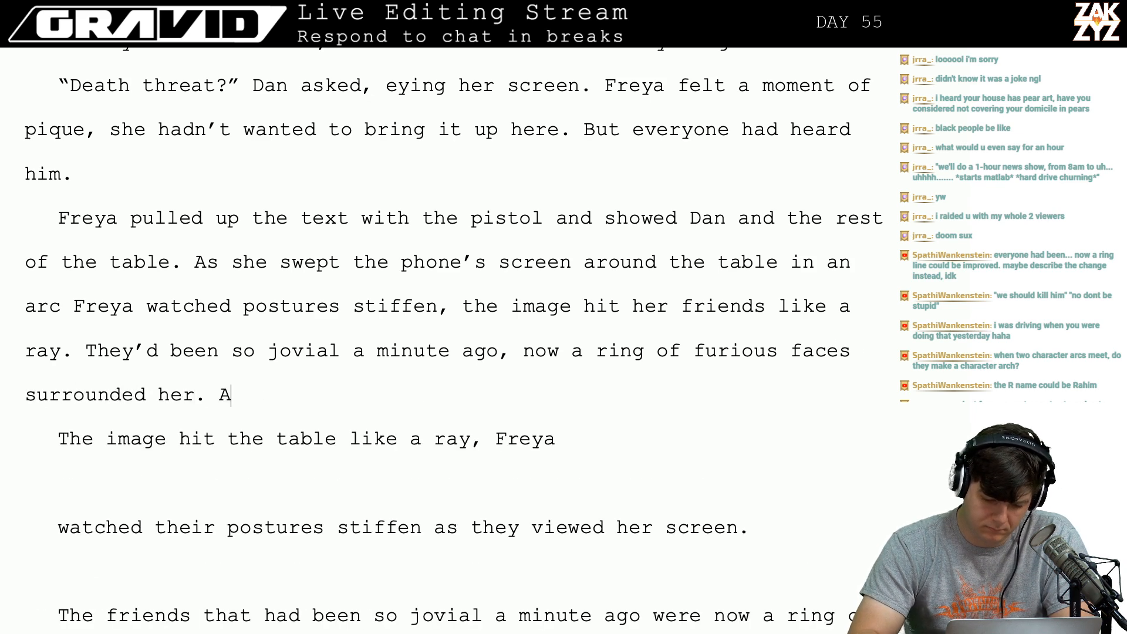
Begin the following sentence of the paragraph with "At once everyone was talking".
{"action": "key", "text": "BackSpace"}
{"action": "type", "text": "At once e"}
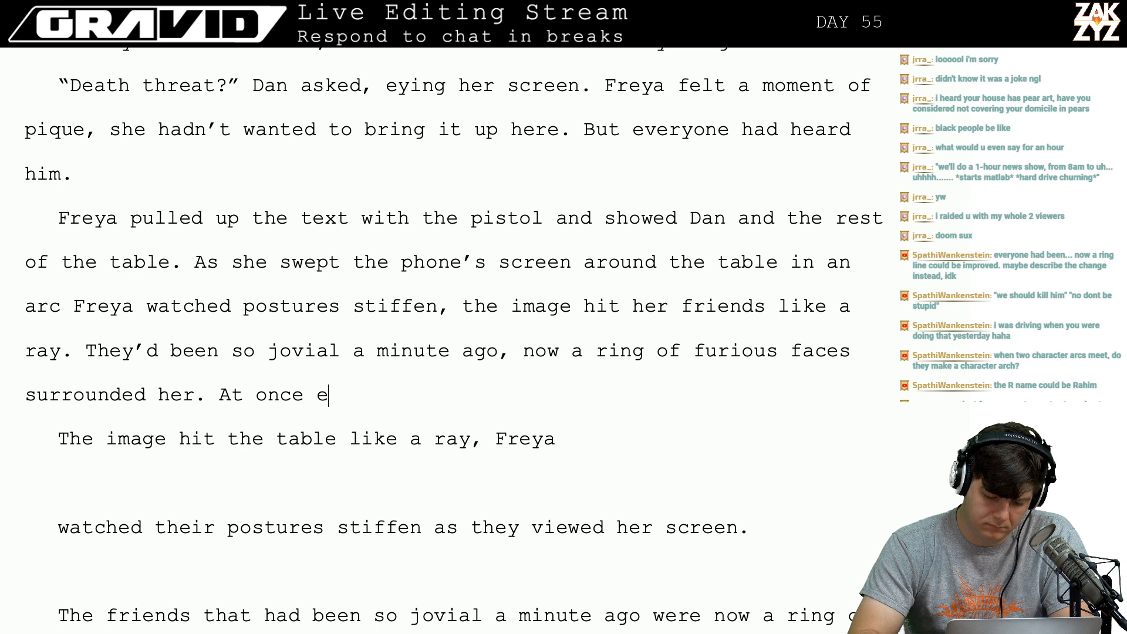
{"action": "type", "text": "veryone was tral"}
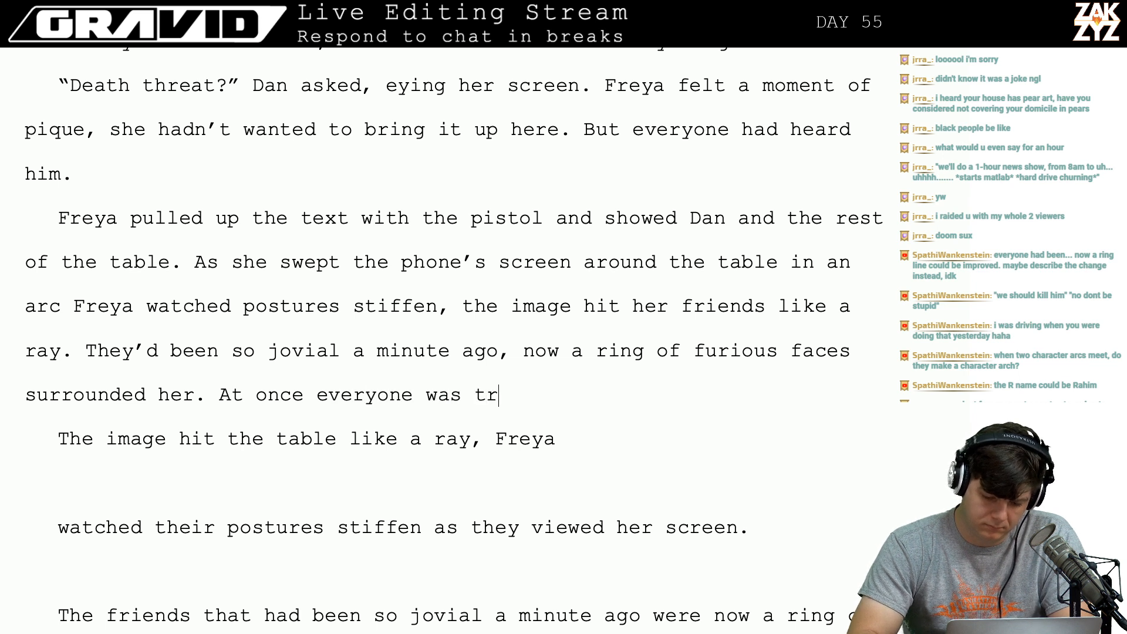
{"action": "key", "text": "BackSpace"}
{"action": "key", "text": "BackSpace"}
{"action": "key", "text": "BackSpace"}
{"action": "type", "text": "alking"}
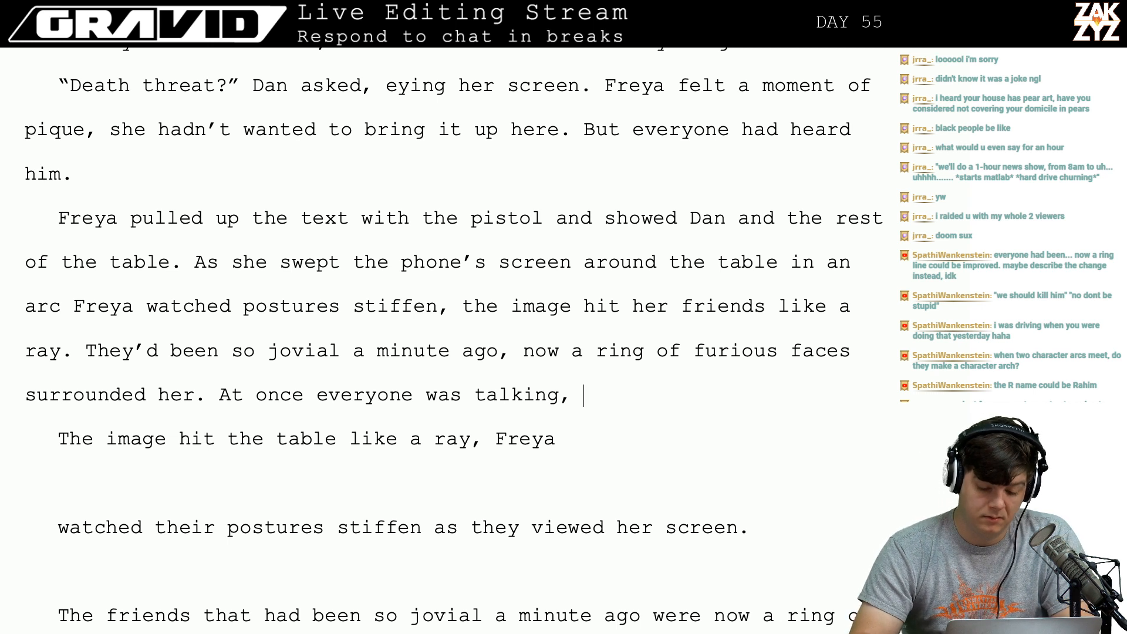
Continue the sentence after "everyone was talking" with ", uttering threats".
{"action": "type", "text": ", fur"}
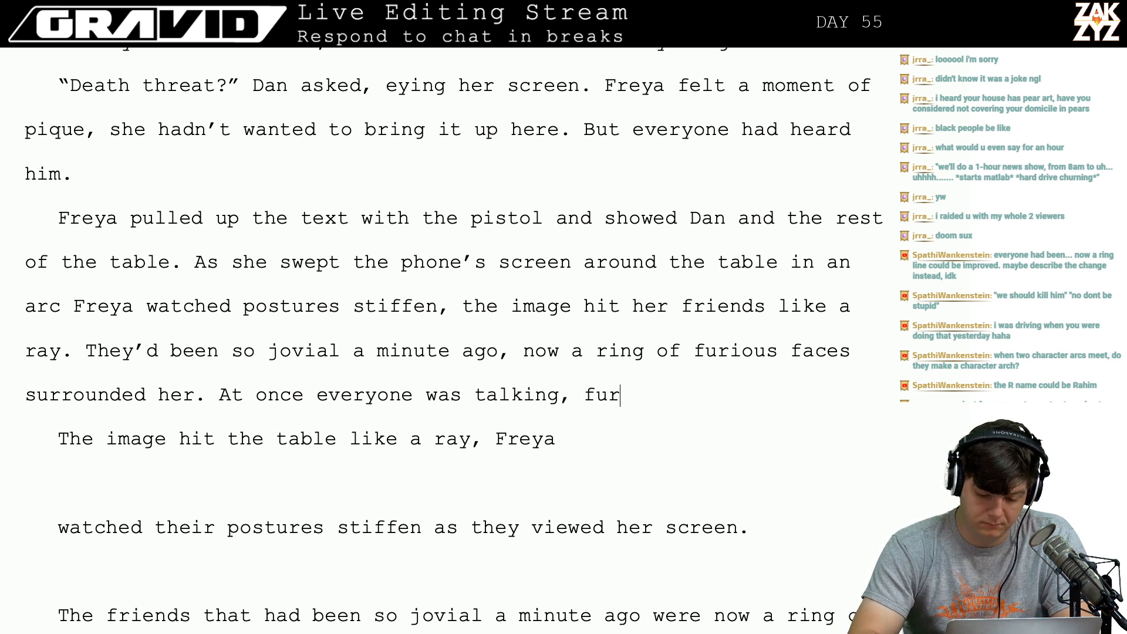
{"action": "key", "text": "BackSpace"}
{"action": "key", "text": "BackSpace"}
{"action": "key", "text": "BackSpace"}
{"action": "type", "text": "uttering threat,s"}
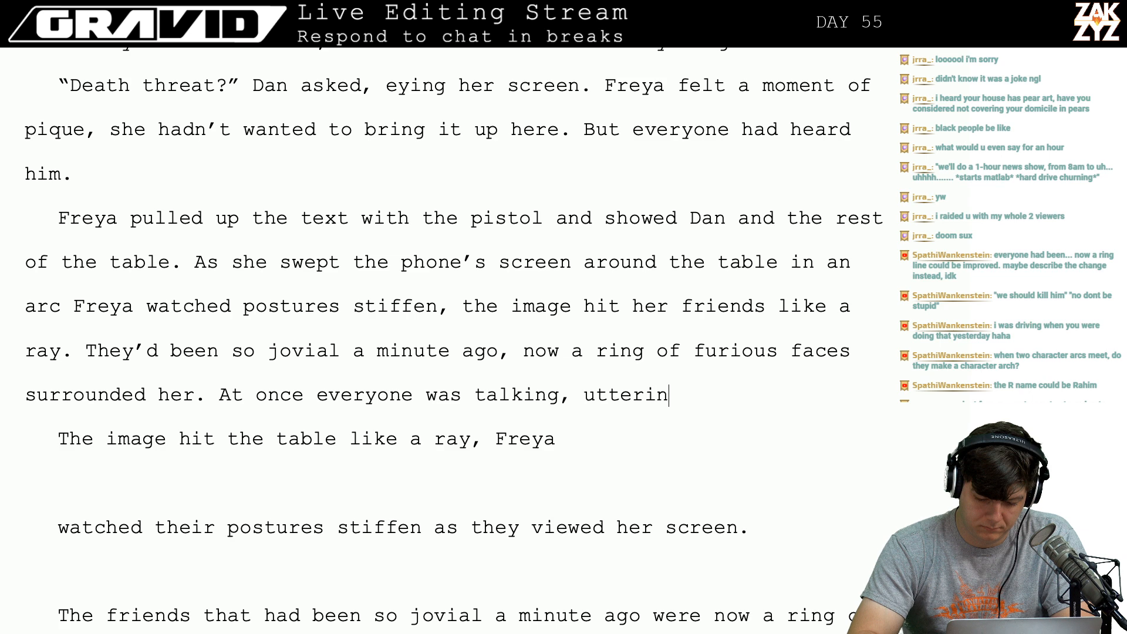
{"action": "key", "text": "BackSpace"}
{"action": "key", "text": "BackSpace"}
{"action": "type", "text": "s"}
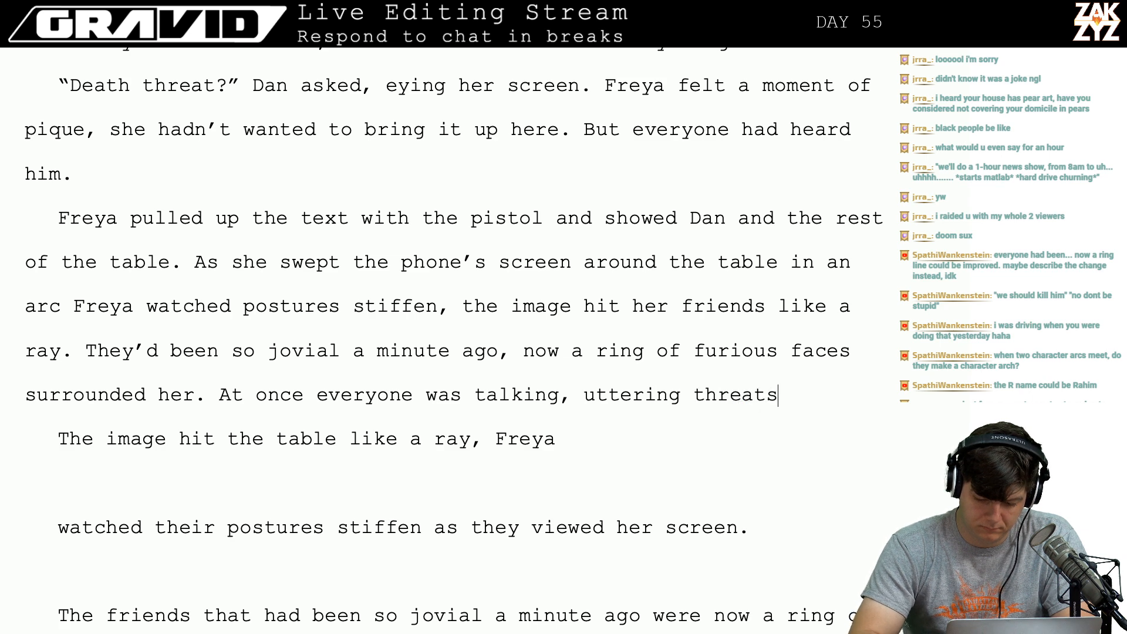
Extend the sentence with ", exclaiming disbelief," and insert blank lines to separate it from the old draft below.
{"action": "type", "text": ", exclaime"}
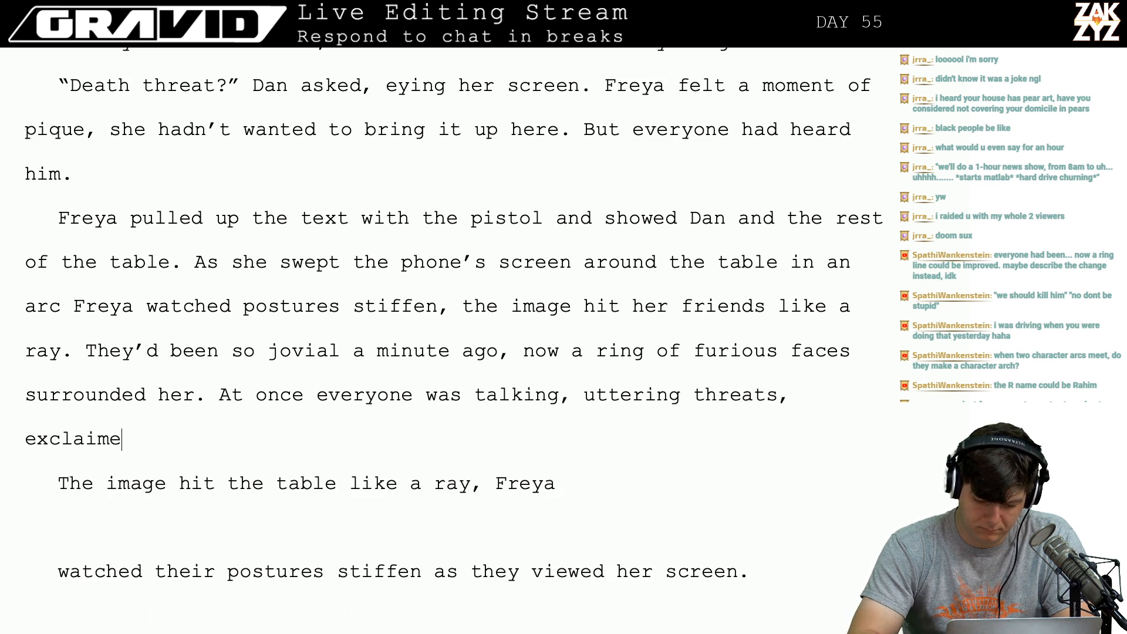
{"action": "key", "text": "BackSpace"}
{"action": "type", "text": "ing di"}
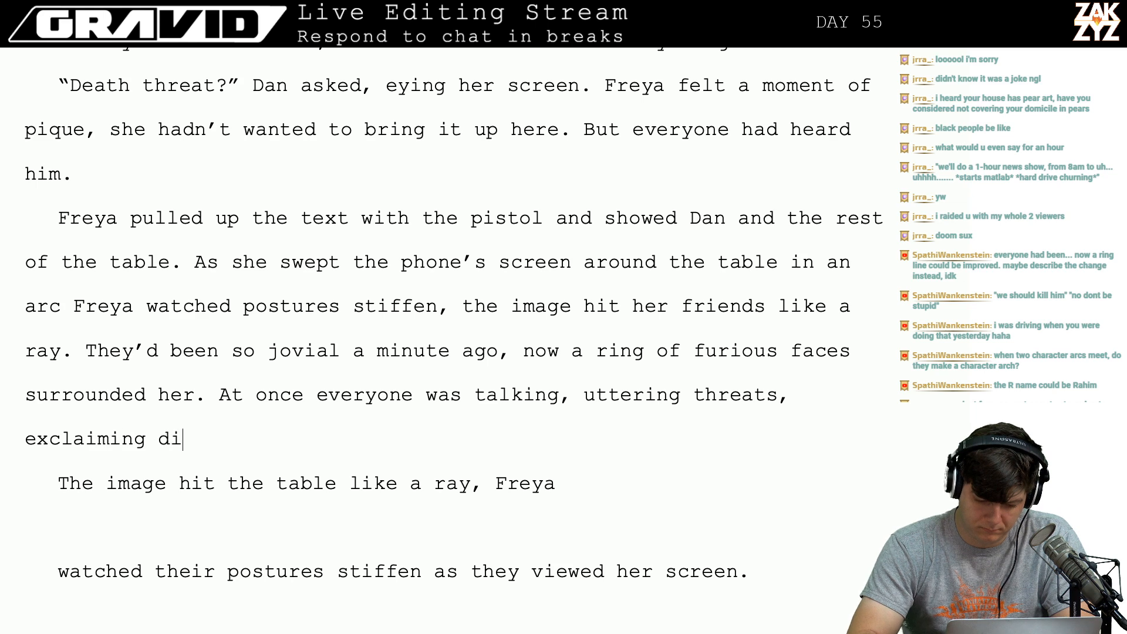
{"action": "type", "text": "sbelief,"}
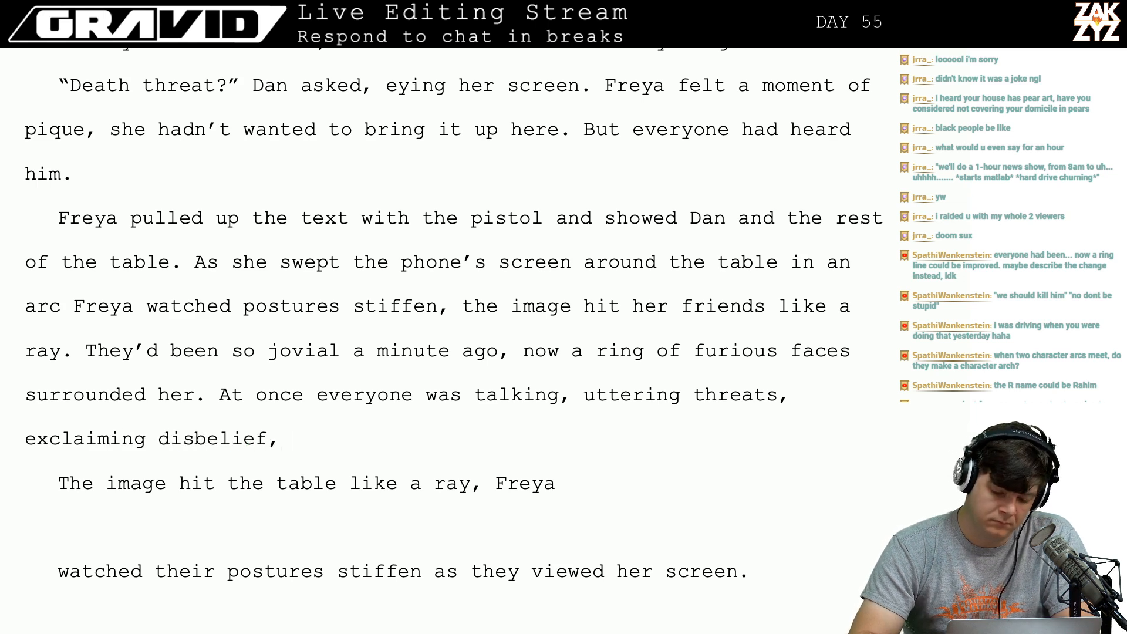
{"action": "key", "text": "Return"}
{"action": "key", "text": "Return"}
{"action": "left_click", "coordinate": [292, 438]}
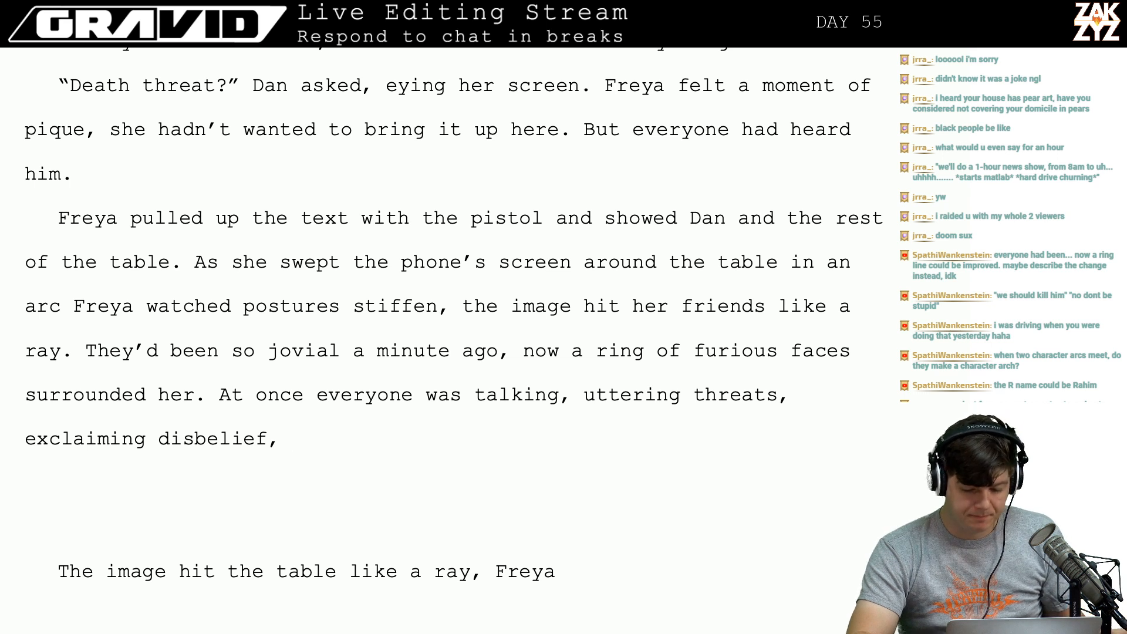
Complete the sentence with "condemning the police." and add another blank line before the old draft.
{"action": "type", "text": "condemmni"}
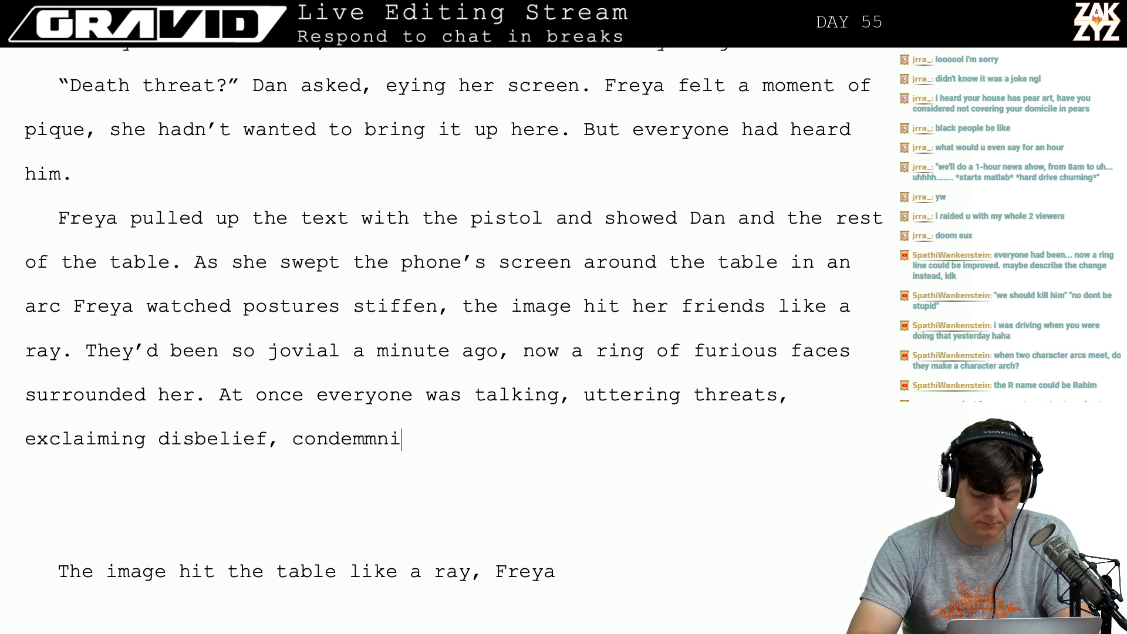
{"action": "key", "text": "BackSpace"}
{"action": "key", "text": "BackSpace"}
{"action": "key", "text": "BackSpace"}
{"action": "type", "text": "ning the po"}
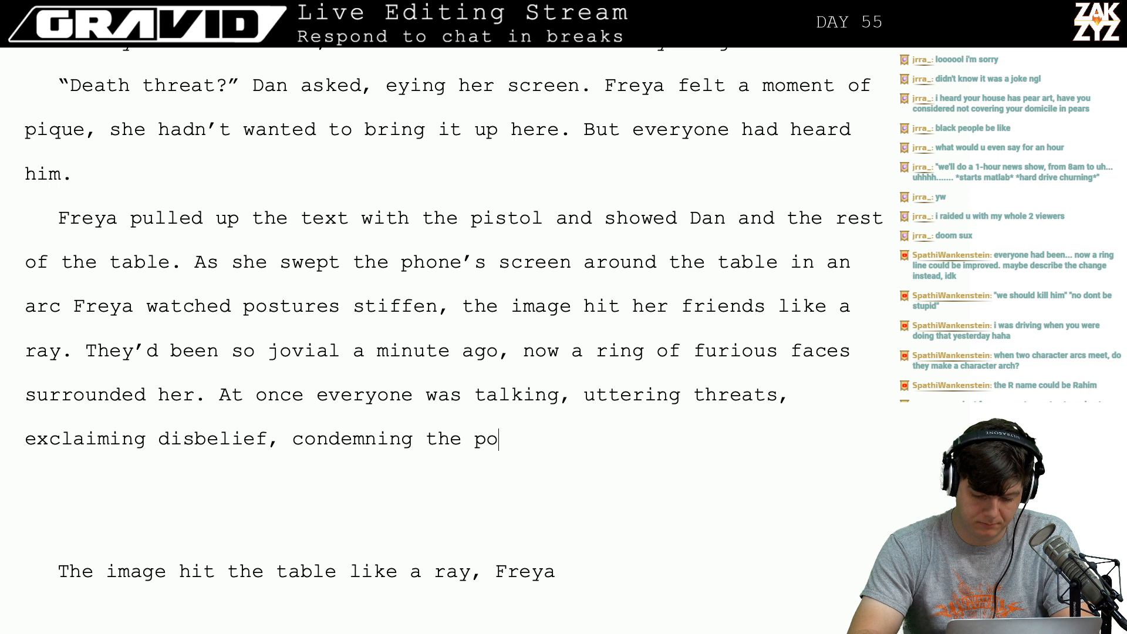
{"action": "type", "text": "lice."}
{"action": "key", "text": "Return"}
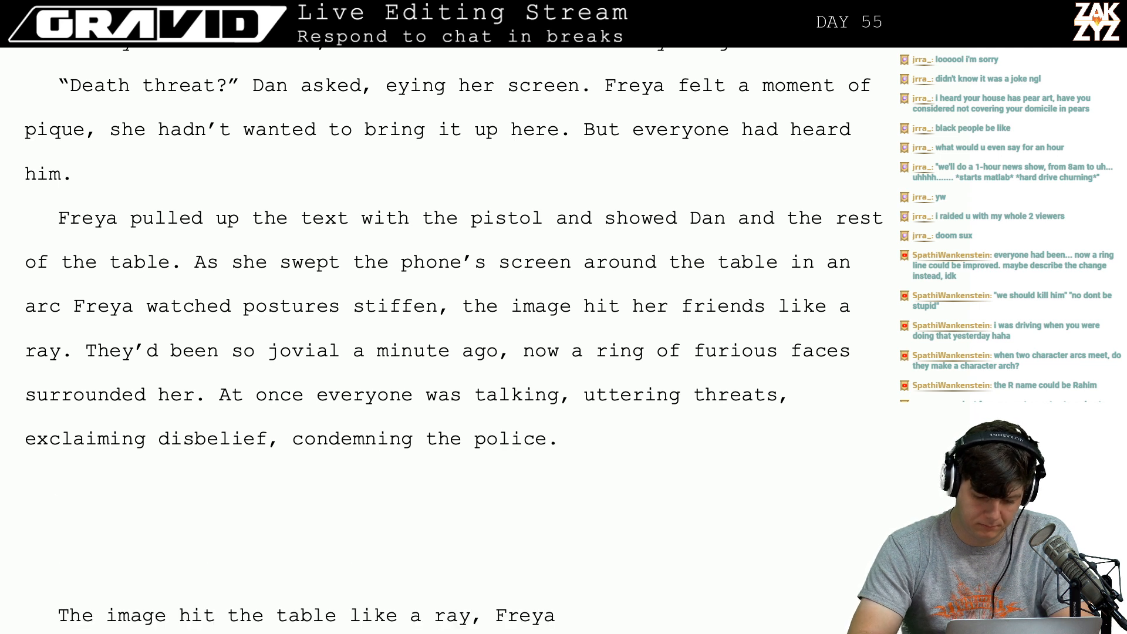
Close the paragraph with the sentence "Only Freya and Dan were silent in the clamor.".
{"action": "type", "text": "On"}
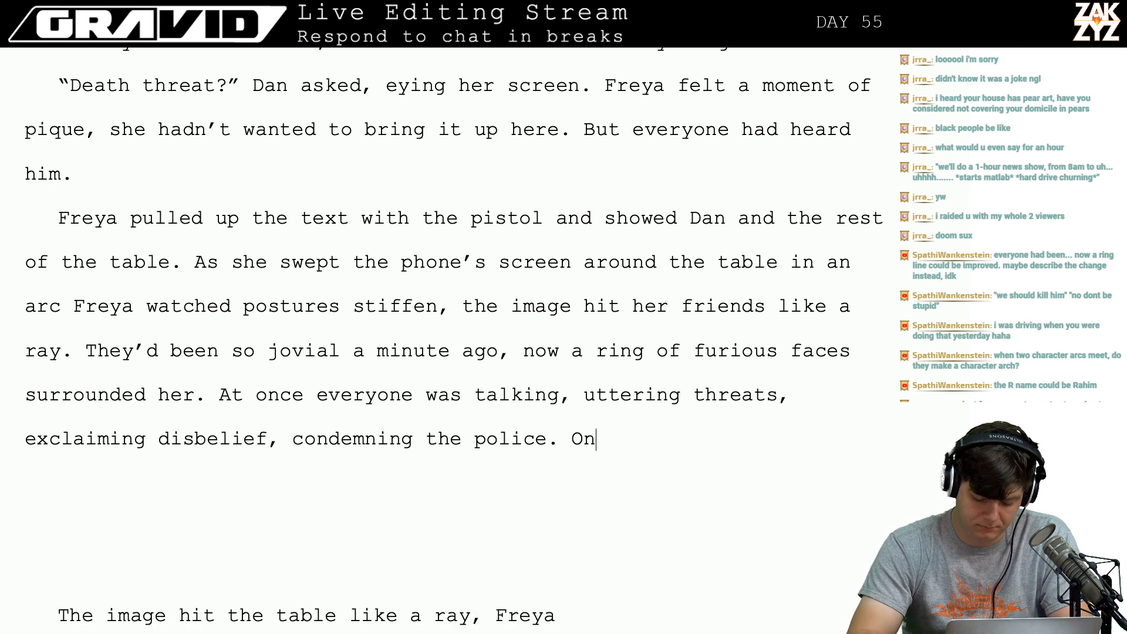
{"action": "type", "text": "ly Freya and dan we"}
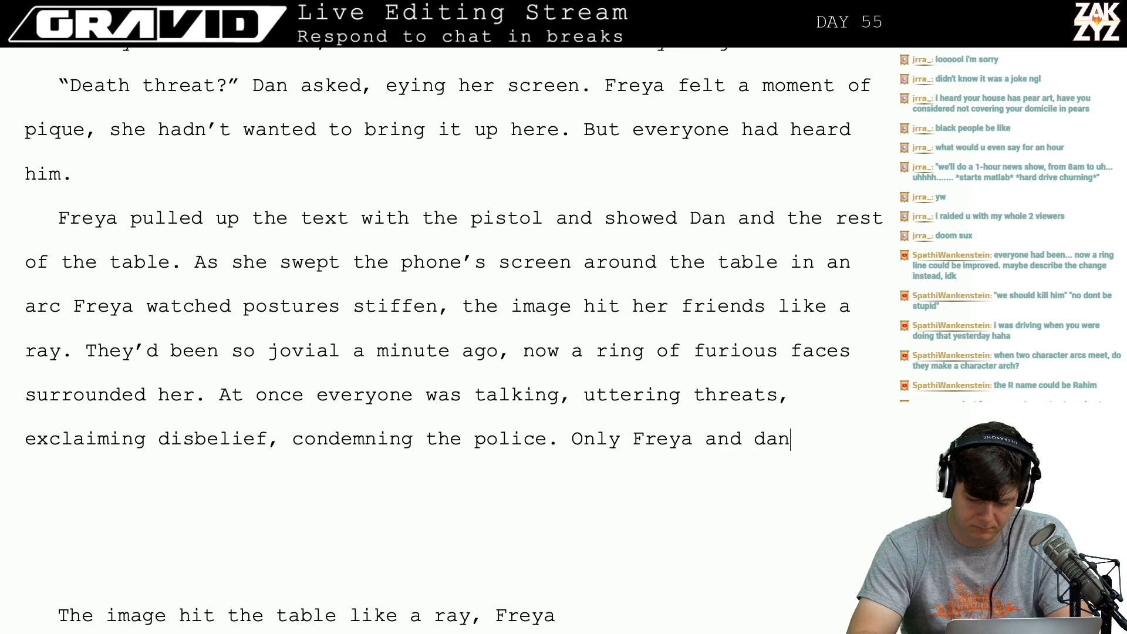
{"action": "key", "text": "BackSpace"}
{"action": "key", "text": "BackSpace"}
{"action": "key", "text": "BackSpace"}
{"action": "key", "text": "BackSpace"}
{"action": "key", "text": "BackSpace"}
{"action": "key", "text": "BackSpace"}
{"action": "type", "text": "Dan we"}
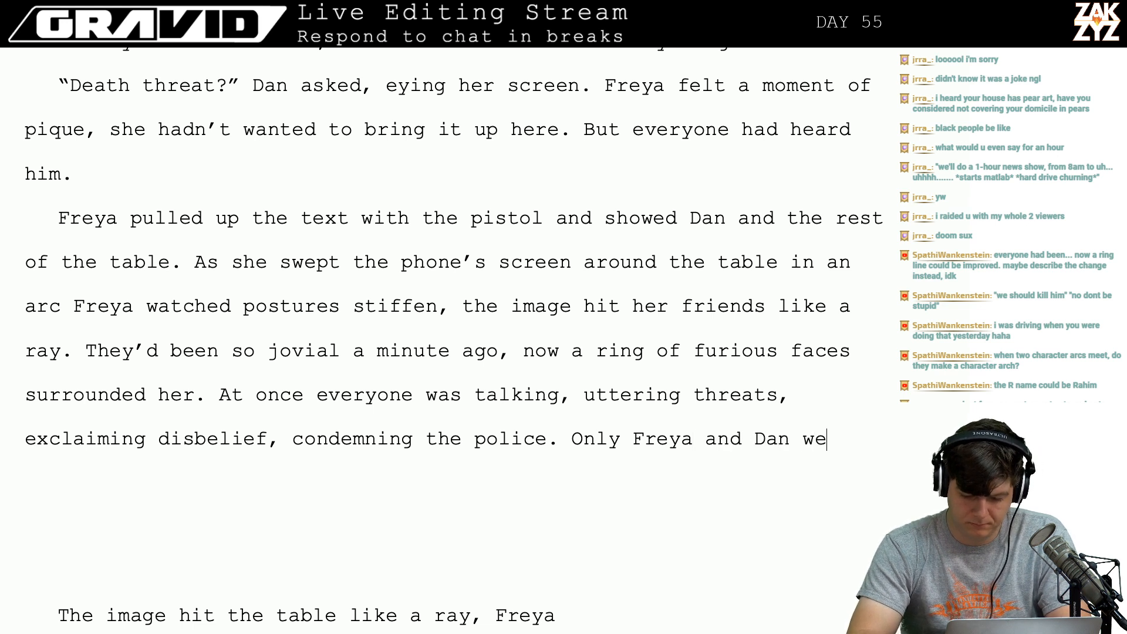
{"action": "type", "text": "re silent in the clamor."}
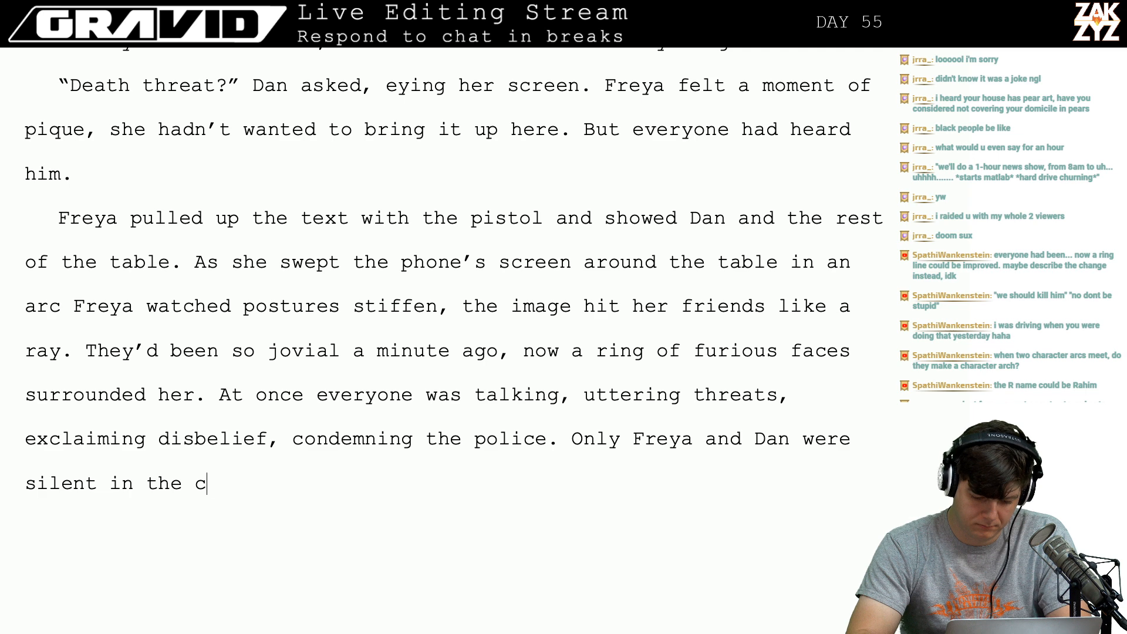
{"action": "key", "text": "Return"}
Replace the blank lines and leftover draft between "silent in the clamor." and "Dan's face had gone blank" with a new paragraph opening, "At her side,".
{"action": "scroll", "coordinate": [287, 572], "scroll_direction": "down", "scroll_amount": 7}
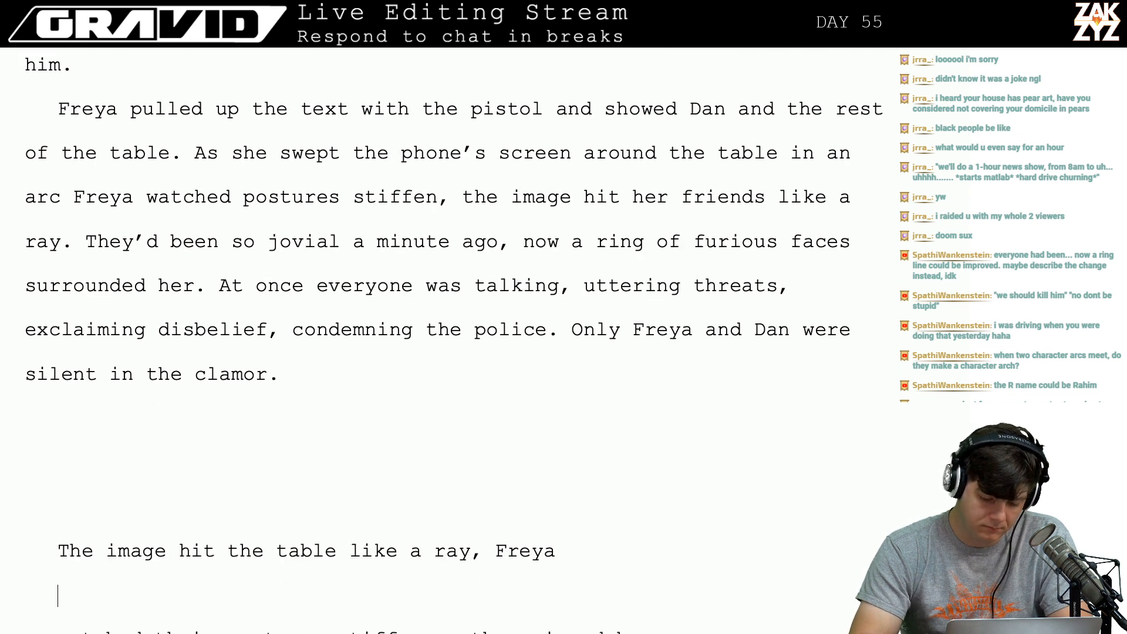
{"action": "left_click", "coordinate": [292, 572]}
{"action": "scroll", "coordinate": [290, 572], "scroll_direction": "down", "scroll_amount": 7}
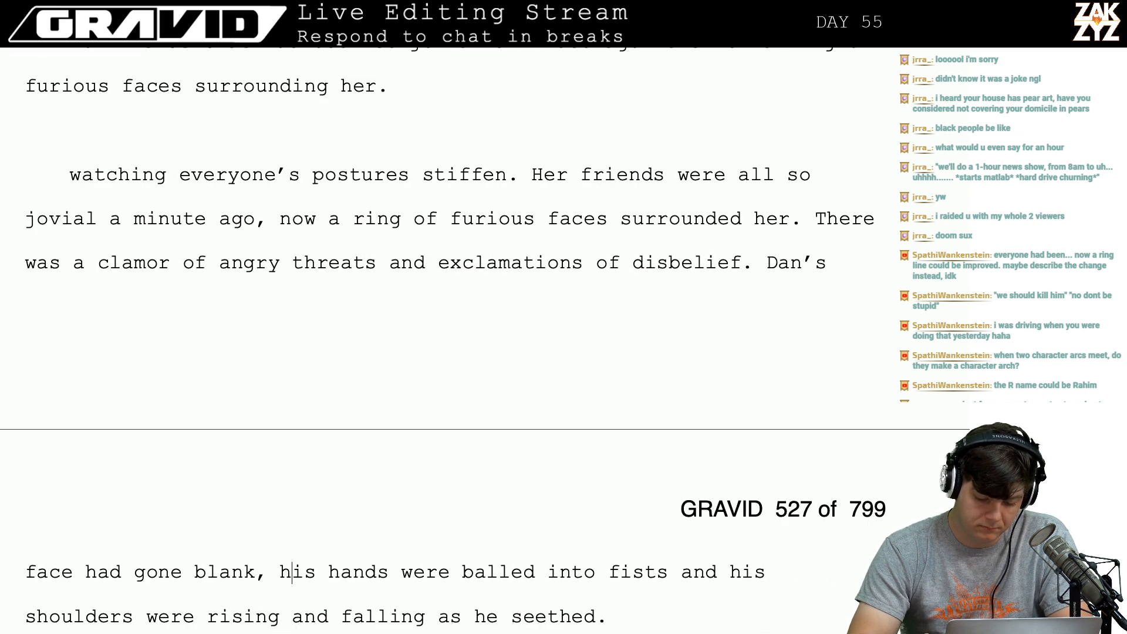
{"action": "scroll", "coordinate": [485, 337], "scroll_direction": "up", "scroll_amount": 1}
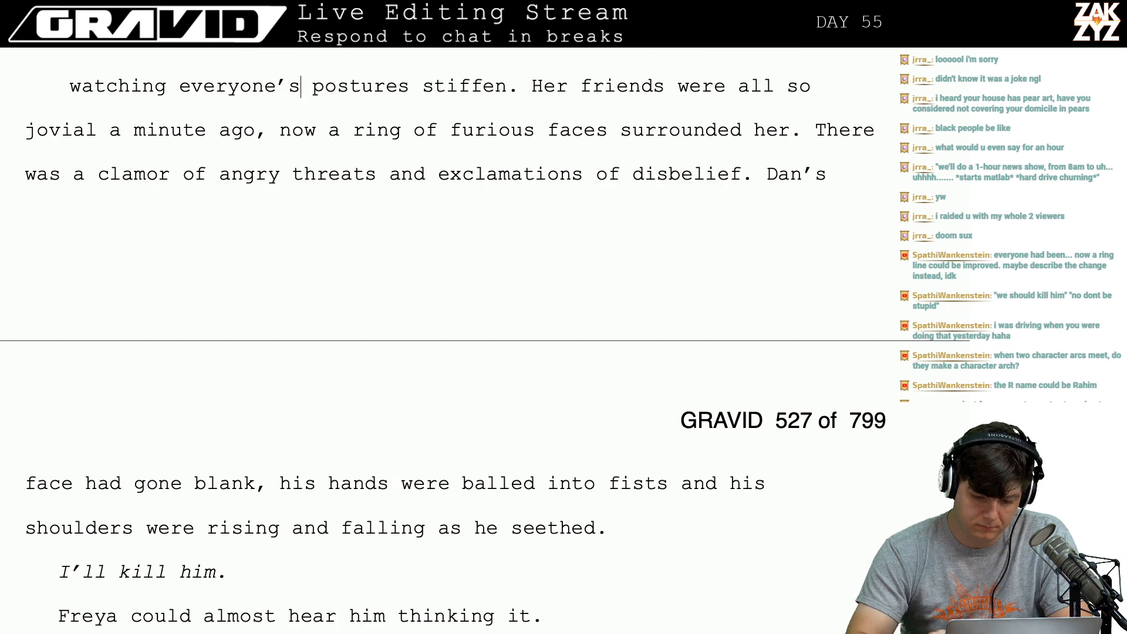
{"action": "left_click", "coordinate": [741, 174]}
{"action": "key", "text": "Right"}
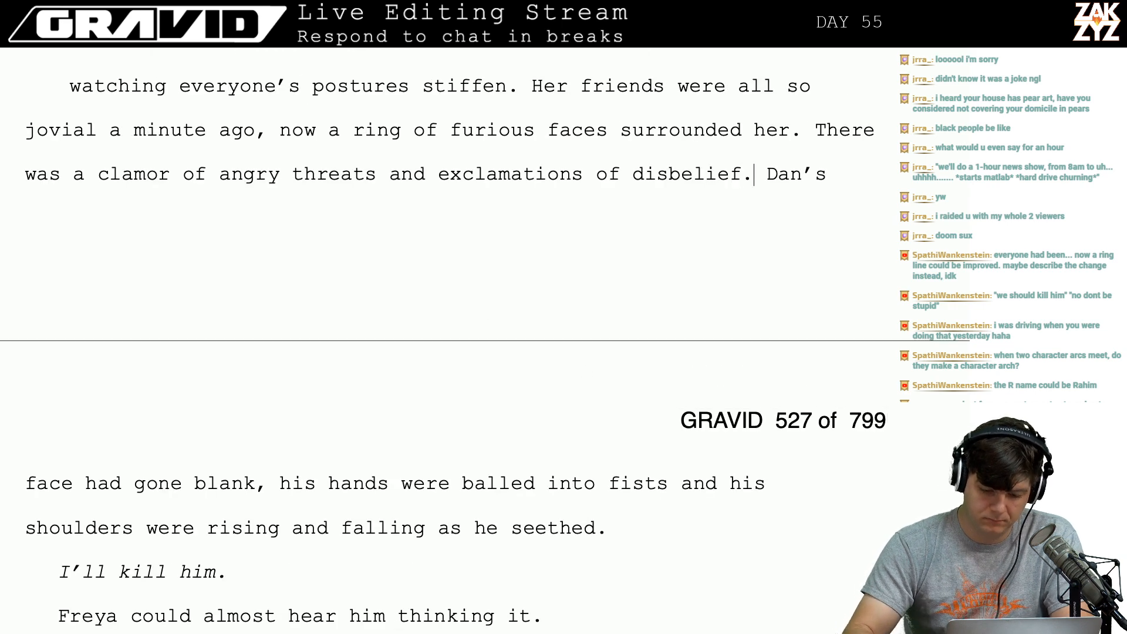
{"action": "key", "text": "shift+Up"}
{"action": "key", "text": "shift+Up"}
{"action": "key", "text": "shift+Up"}
{"action": "key", "text": "shift+Up"}
{"action": "key", "text": "shift+Up"}
{"action": "key", "text": "shift+Up"}
{"action": "key", "text": "shift+Up"}
{"action": "key", "text": "shift+Up"}
{"action": "key", "text": "shift+Up"}
{"action": "key", "text": "shift+Up"}
{"action": "key", "text": "shift+Up"}
{"action": "key", "text": "shift+Up"}
{"action": "key", "text": "shift+Up"}
{"action": "key", "text": "shift+Up"}
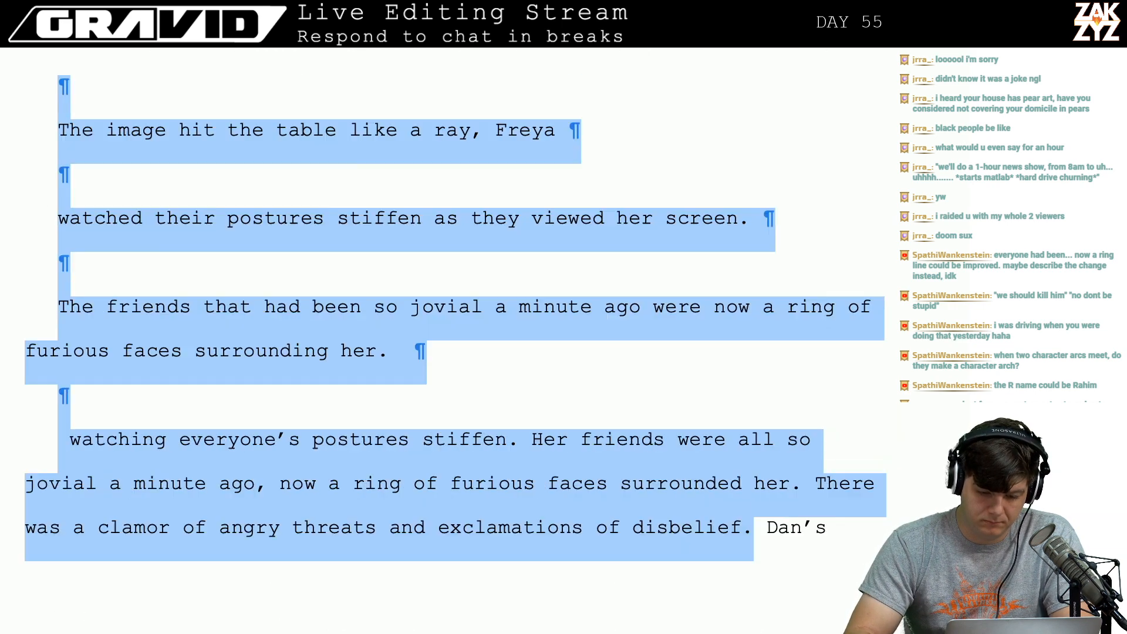
{"action": "key", "text": "shift+Down"}
{"action": "key", "text": "shift+Down"}
{"action": "key", "text": "shift+Down"}
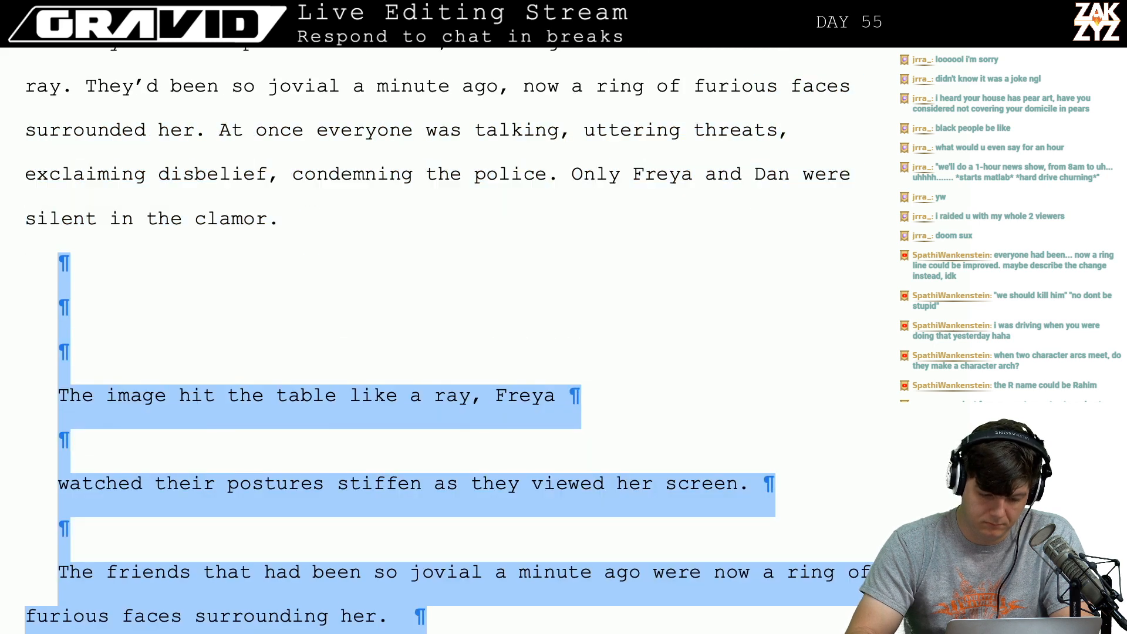
{"action": "type", "text": "At her side,  Dan’s face had gone blank, his hands were balled into"}
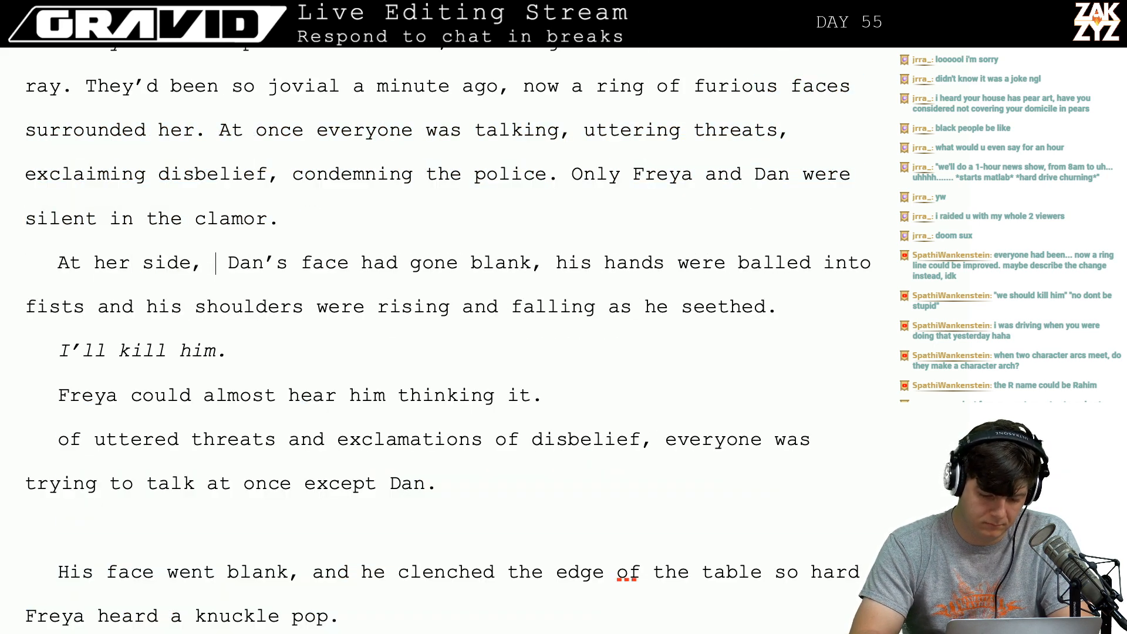
{"action": "key", "text": "BackSpace"}
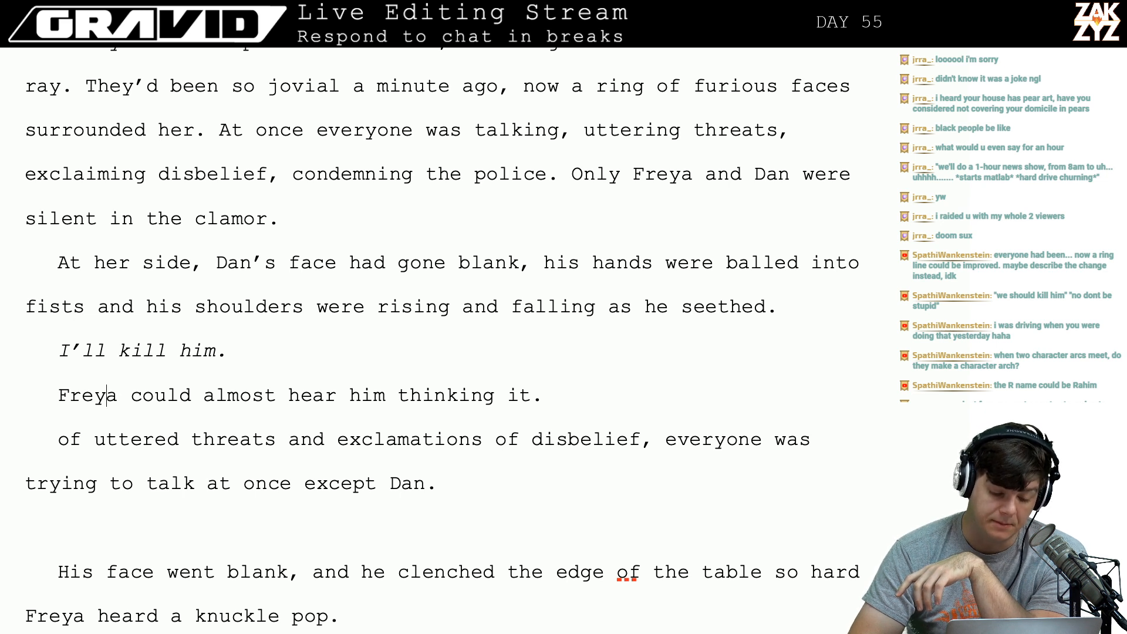
Split Freya's line so "almost hear him thinking it." stands in its own paragraph, and cut "could" after "Freya".
{"action": "key", "text": "Down"}
{"action": "key", "text": "Up"}
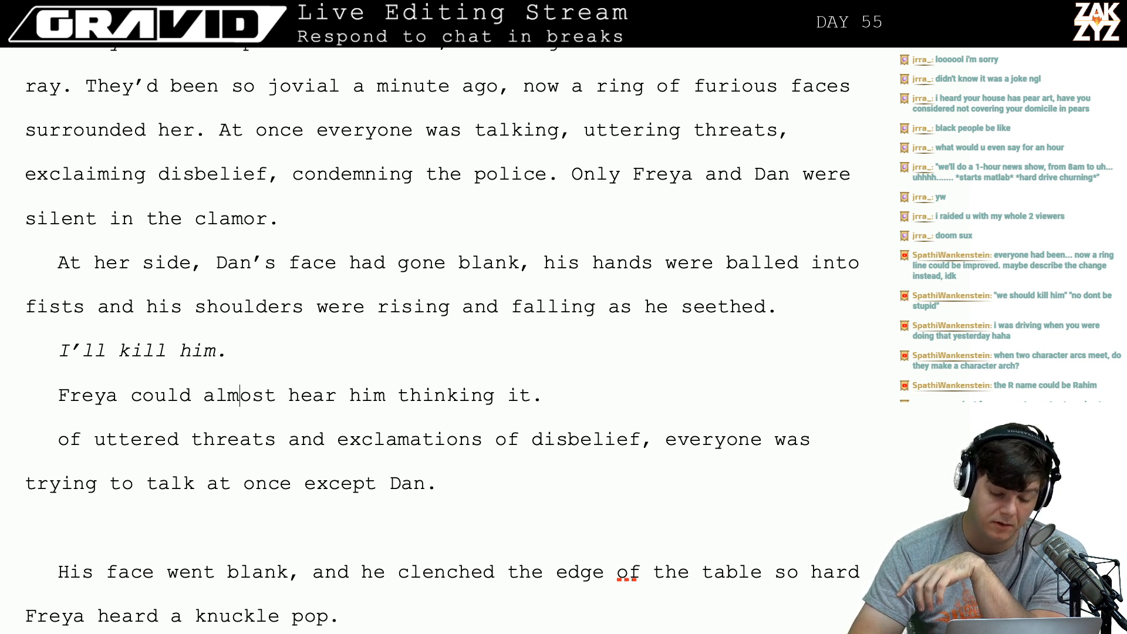
{"action": "key", "text": "Return"}
{"action": "key", "text": "Left"}
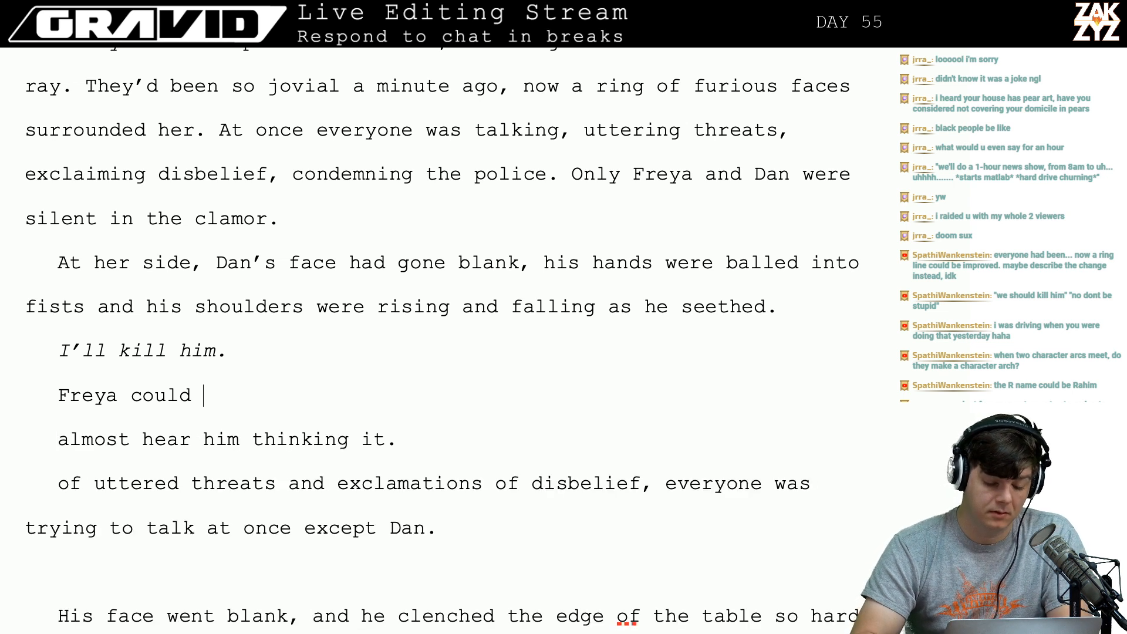
{"action": "type", "text": "im"}
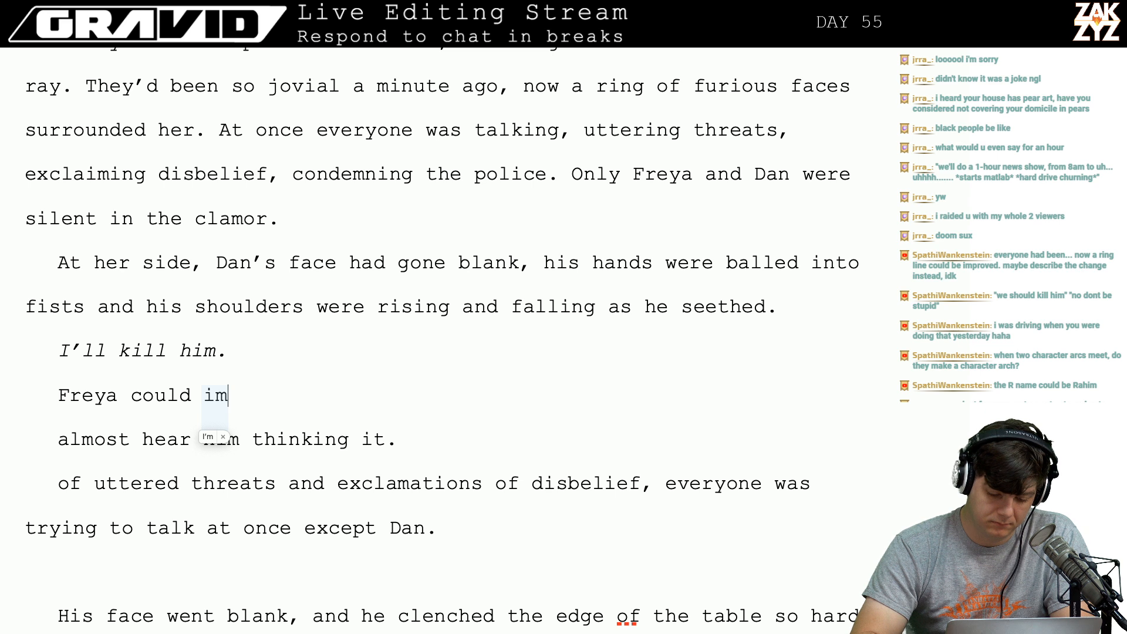
{"action": "type", "text": "agine"}
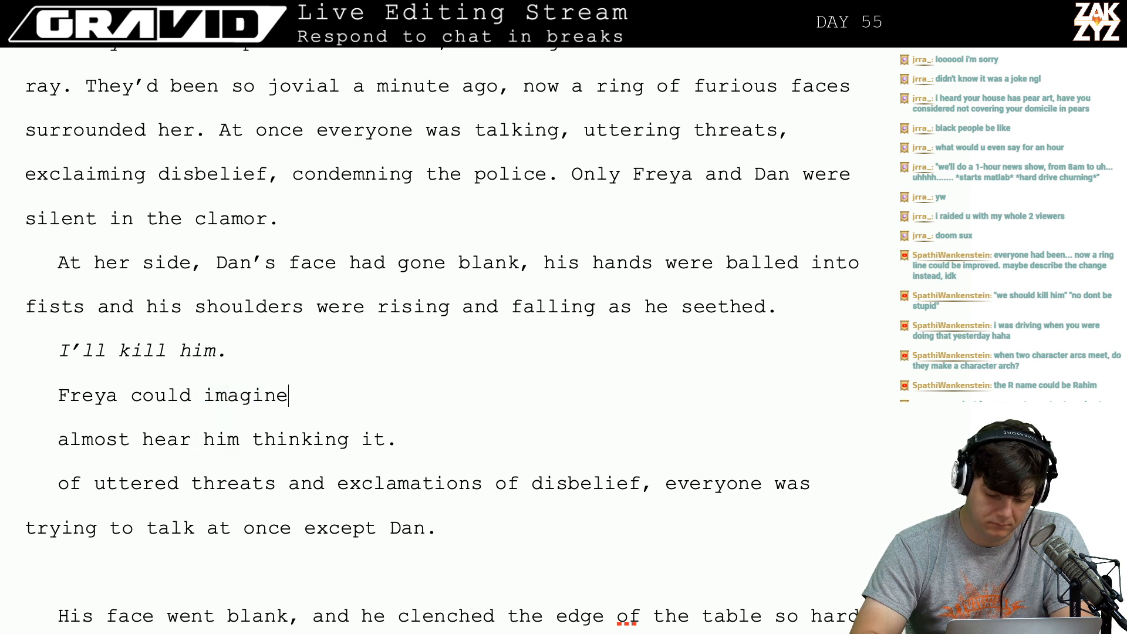
{"action": "key", "text": "BackSpace"}
{"action": "key", "text": "BackSpace"}
{"action": "key", "text": "BackSpace"}
{"action": "key", "text": "BackSpace"}
{"action": "key", "text": "BackSpace"}
{"action": "key", "text": "BackSpace"}
{"action": "key", "text": "BackSpace"}
{"action": "key", "text": "BackSpace"}
{"action": "key", "text": "BackSpace"}
{"action": "key", "text": "BackSpace"}
{"action": "key", "text": "BackSpace"}
{"action": "key", "text": "BackSpace"}
{"action": "key", "text": "BackSpace"}
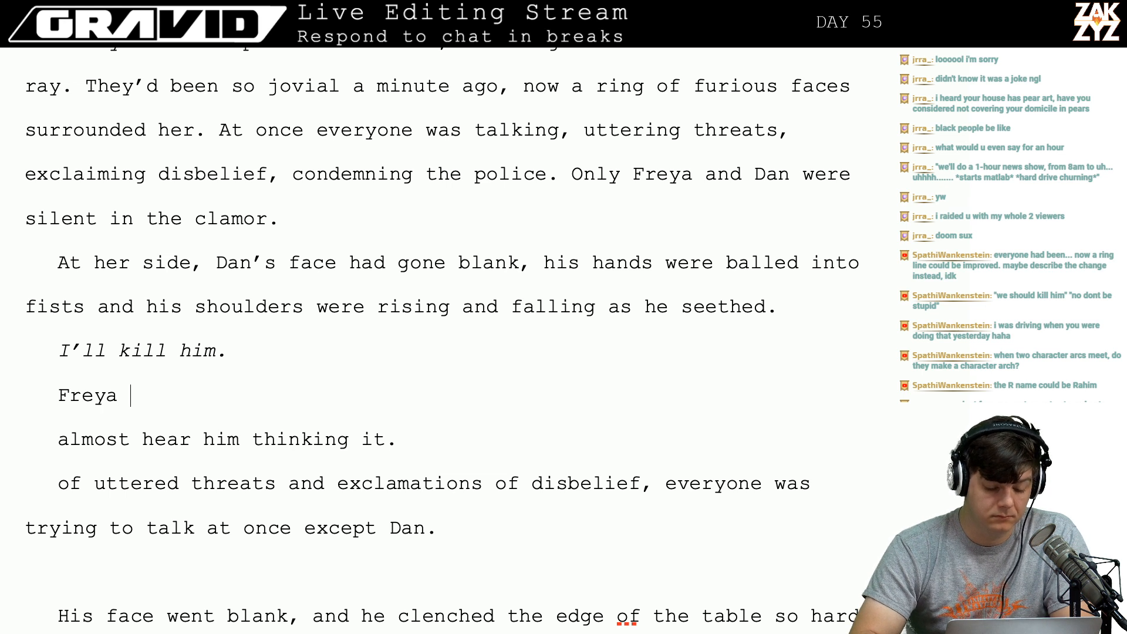
{"action": "type", "text": "knew he was"}
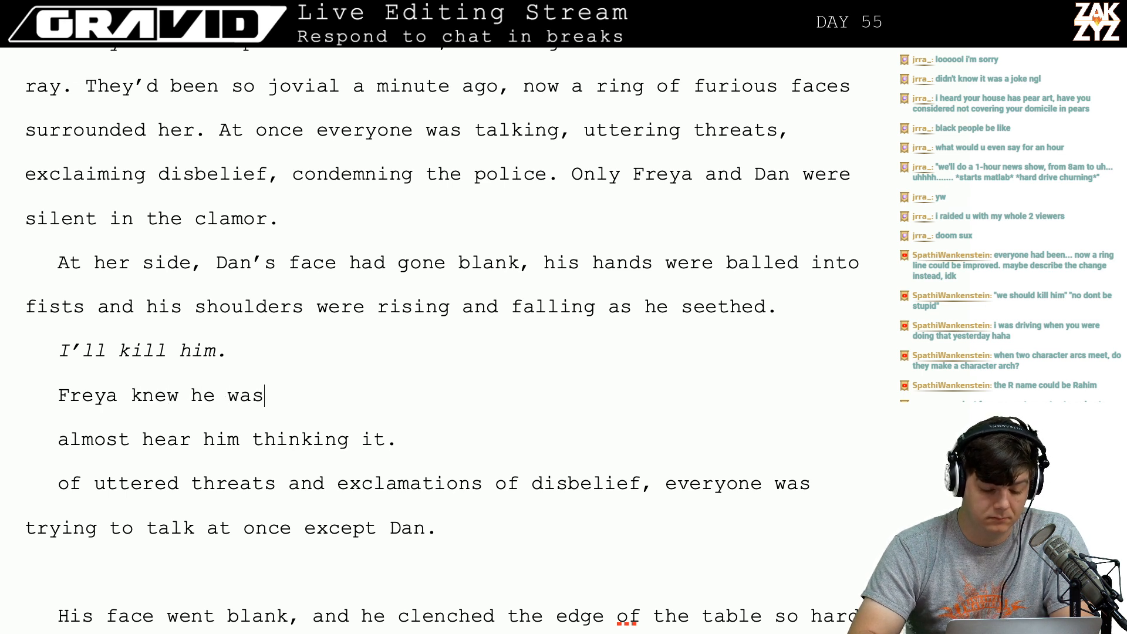
{"action": "type", "text": " th"}
{"action": "key", "text": "BackSpace"}
{"action": "key", "text": "BackSpace"}
{"action": "key", "text": "BackSpace"}
{"action": "key", "text": "BackSpace"}
{"action": "key", "text": "BackSpace"}
{"action": "key", "text": "BackSpace"}
{"action": "key", "text": "BackSpace"}
{"action": "key", "text": "BackSpace"}
{"action": "key", "text": "BackSpace"}
{"action": "key", "text": "BackSpace"}
{"action": "key", "text": "BackSpace"}
{"action": "key", "text": "BackSpace"}
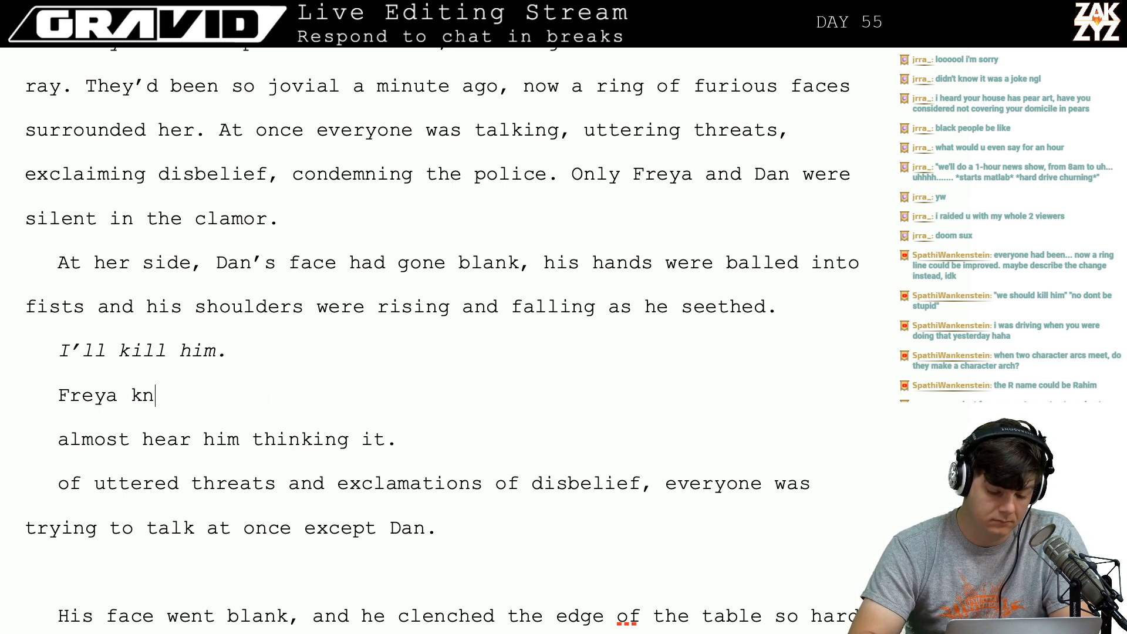
{"action": "key", "text": "BackSpace"}
{"action": "key", "text": "BackSpace"}
Continue the line after "Freya" to read "Freya was as certain he was thinking it as if he'd shouted it.".
{"action": "type", "text": "was so"}
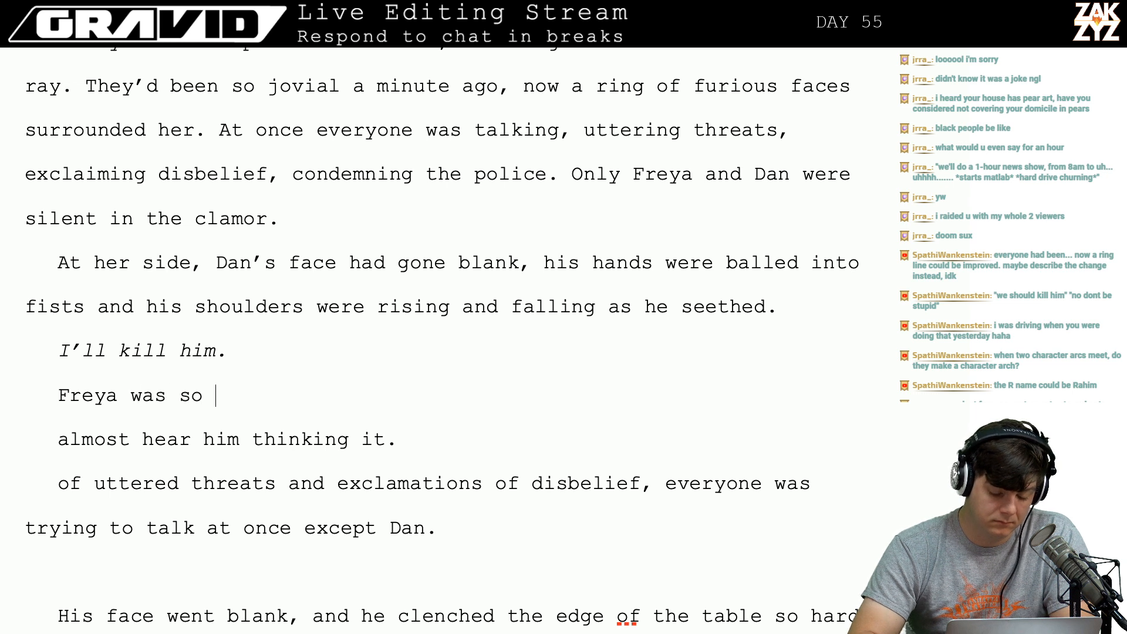
{"action": "key", "text": "BackSpace"}
{"action": "key", "text": "BackSpace"}
{"action": "key", "text": "BackSpace"}
{"action": "type", "text": "as cert"}
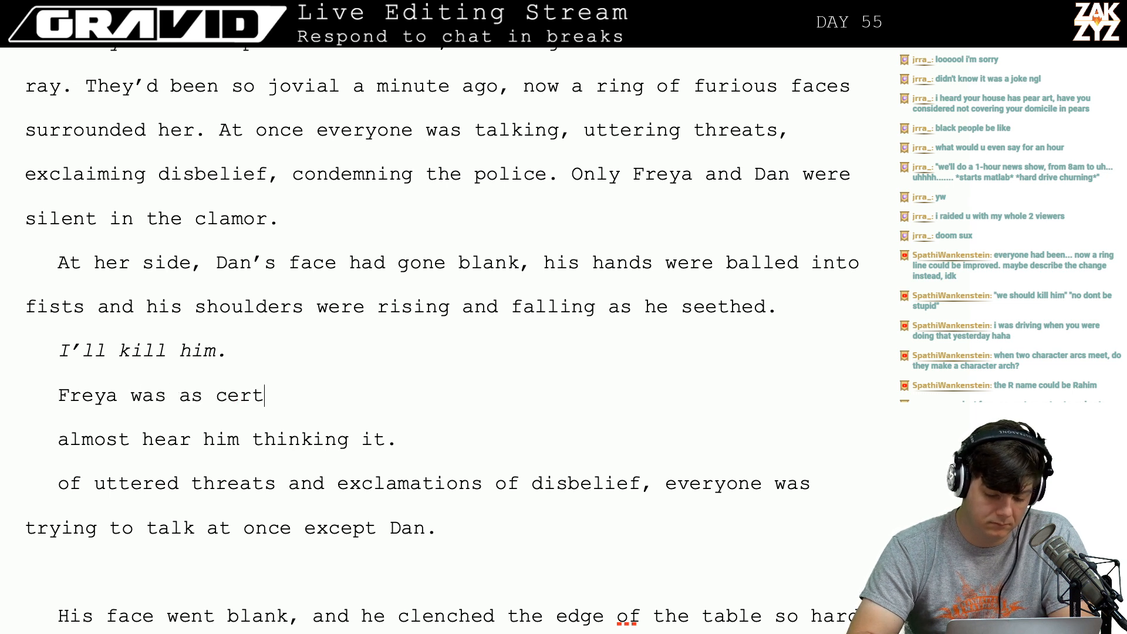
{"action": "type", "text": "ain he wa s"}
{"action": "key", "text": "BackSpace"}
{"action": "key", "text": "BackSpace"}
{"action": "type", "text": "s "}
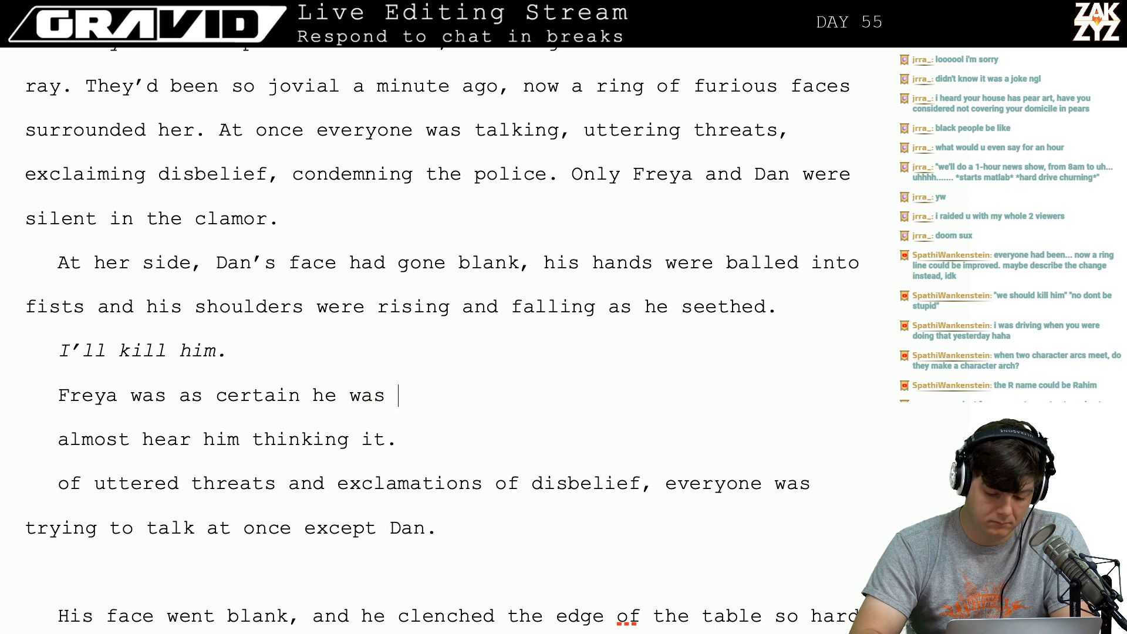
{"action": "type", "text": "thinking it as i"}
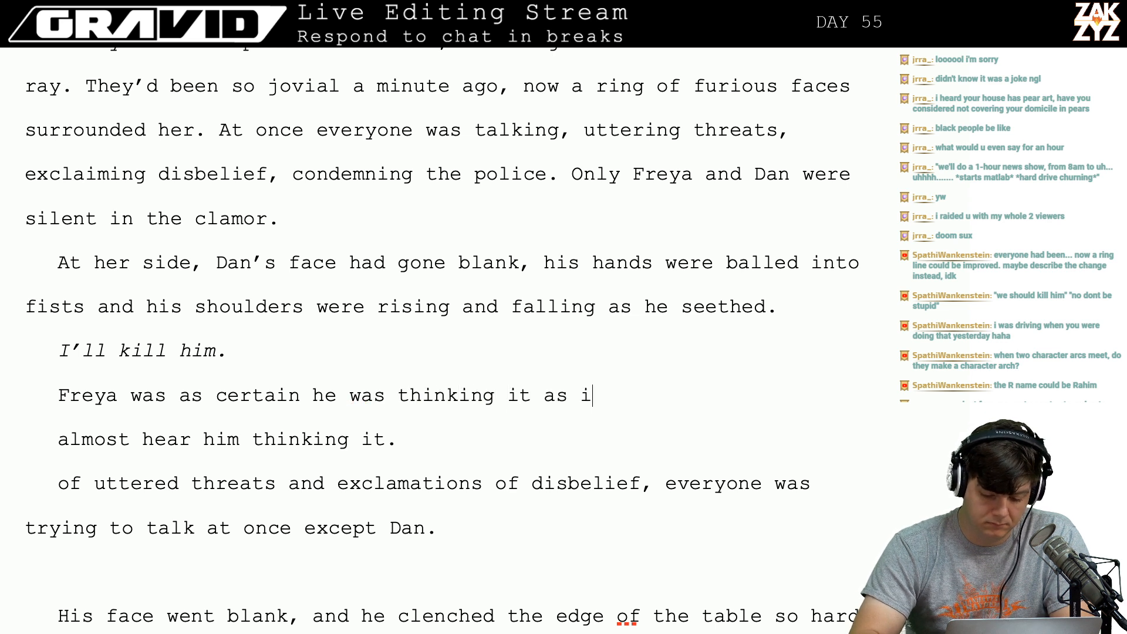
{"action": "type", "text": "f he'd shouted it"}
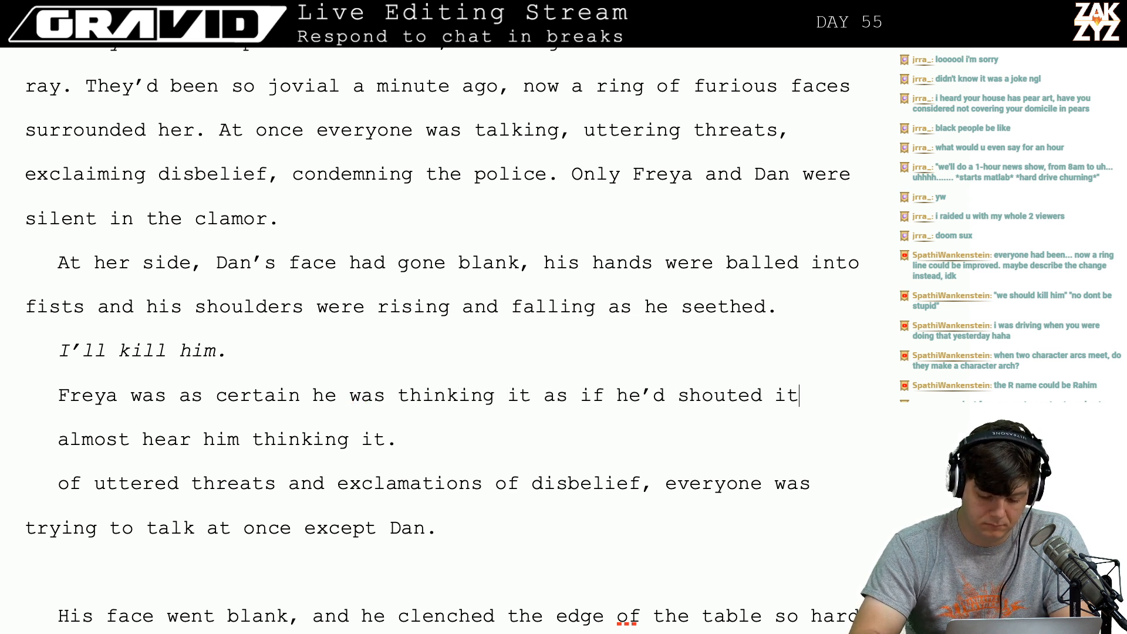
Delete the leftover draft from "almost hear him thinking it." through "Freya heard a knuckle pop.", including the blank lines.
{"action": "key", "text": "shift+Down"}
{"action": "key", "text": "shift+Down"}
{"action": "key", "text": "shift+Down"}
{"action": "key", "text": "shift+Down"}
{"action": "key", "text": "shift+Down"}
{"action": "key", "text": "shift+Down"}
{"action": "key", "text": "shift+Down"}
{"action": "key", "text": "shift+Down"}
{"action": "key", "text": "shift+Down"}
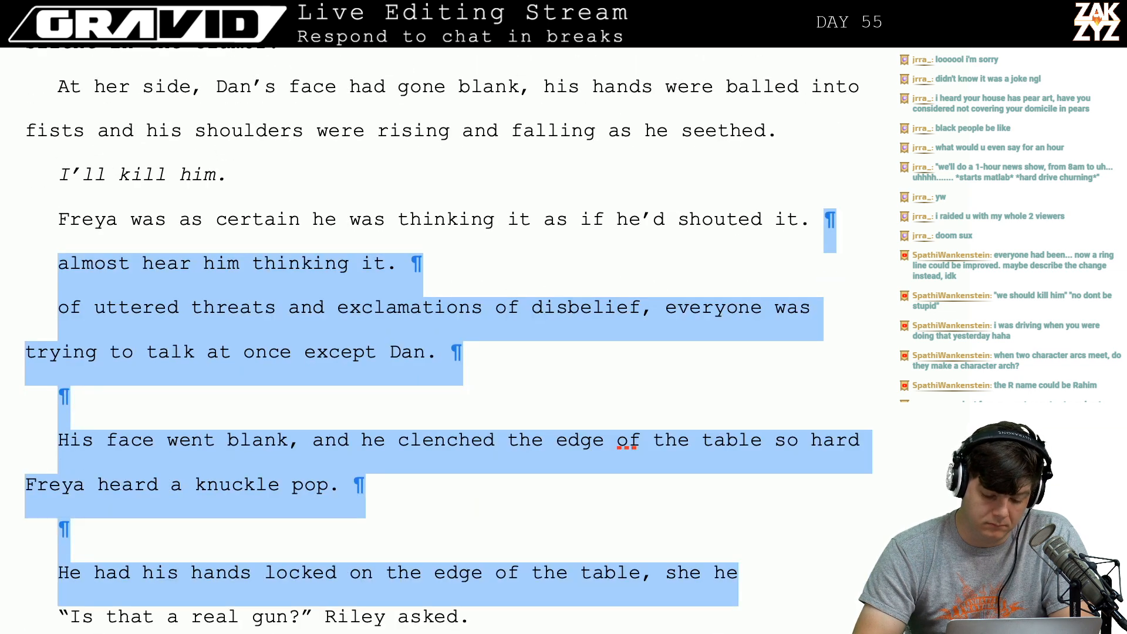
{"action": "key", "text": "shift+Up"}
{"action": "key", "text": "shift+Up"}
{"action": "key", "text": "BackSpace"}
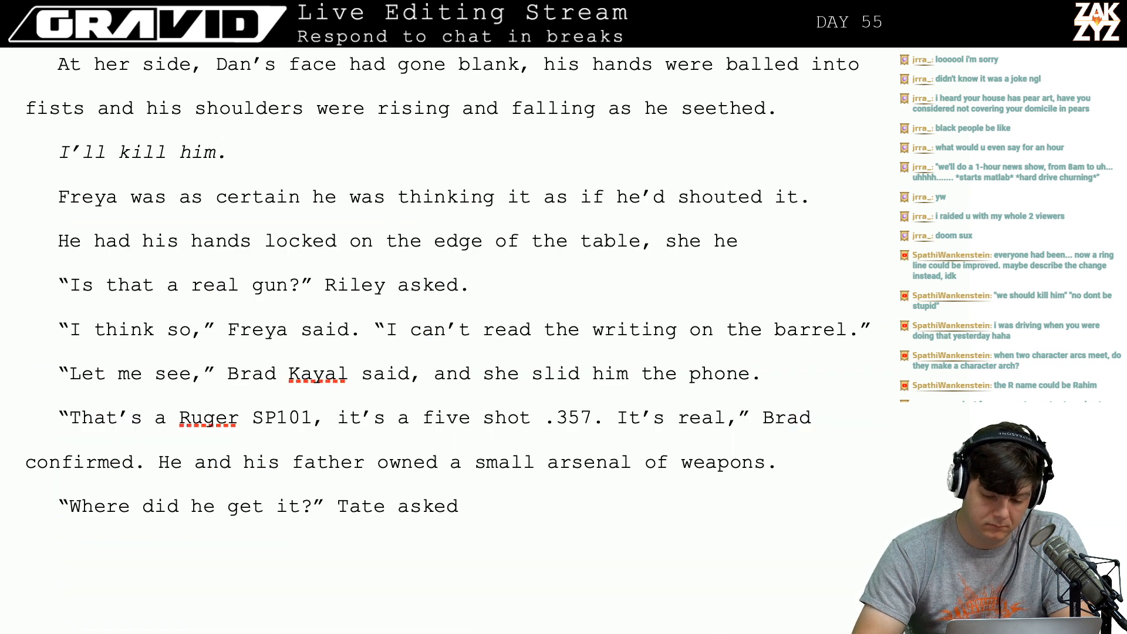
Replace Freya's line with "There was no Unity, but Freya could hear him thinking it as surely as if he'd shouted it.".
{"action": "key", "text": "shift+Up"}
{"action": "key", "text": "BackSpace"}
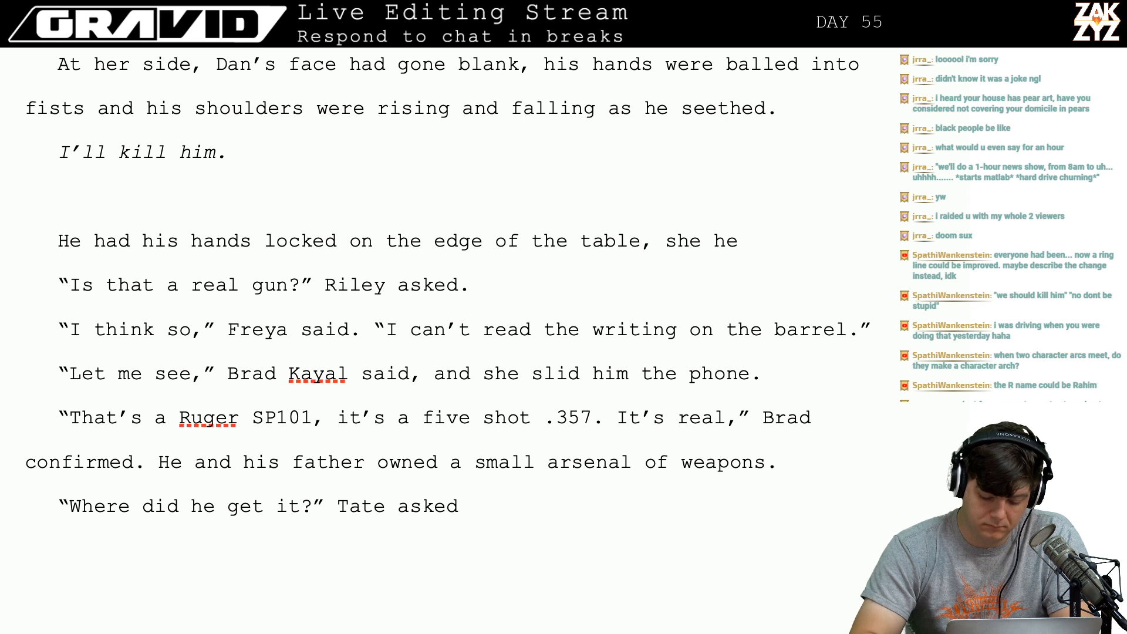
{"action": "type", "text": "There was no "}
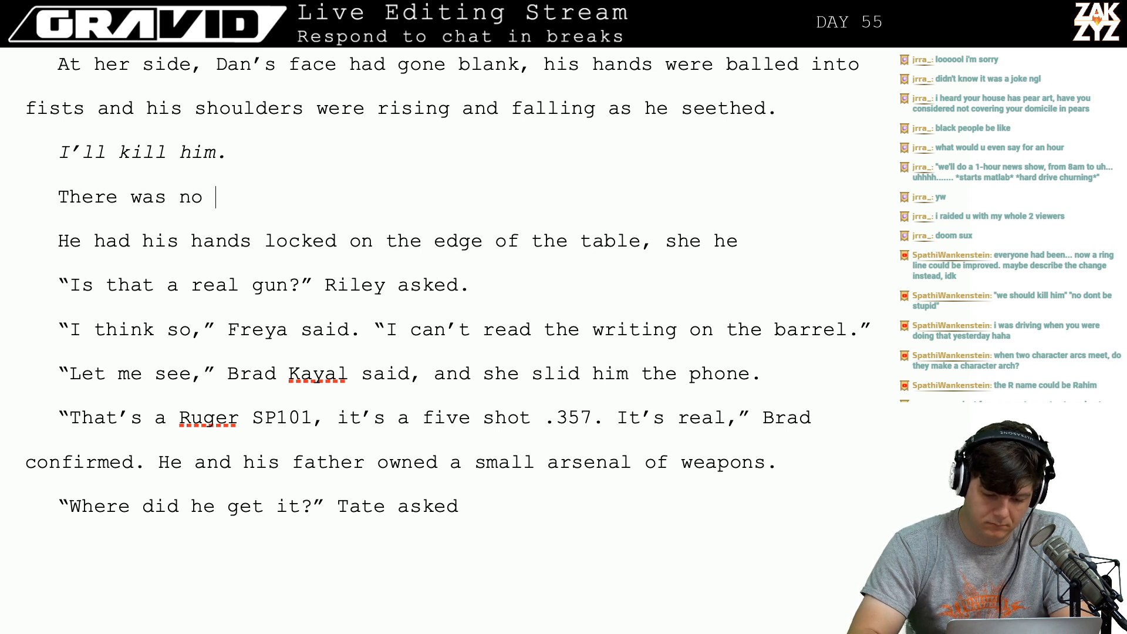
{"action": "type", "text": "Unity, but fre"}
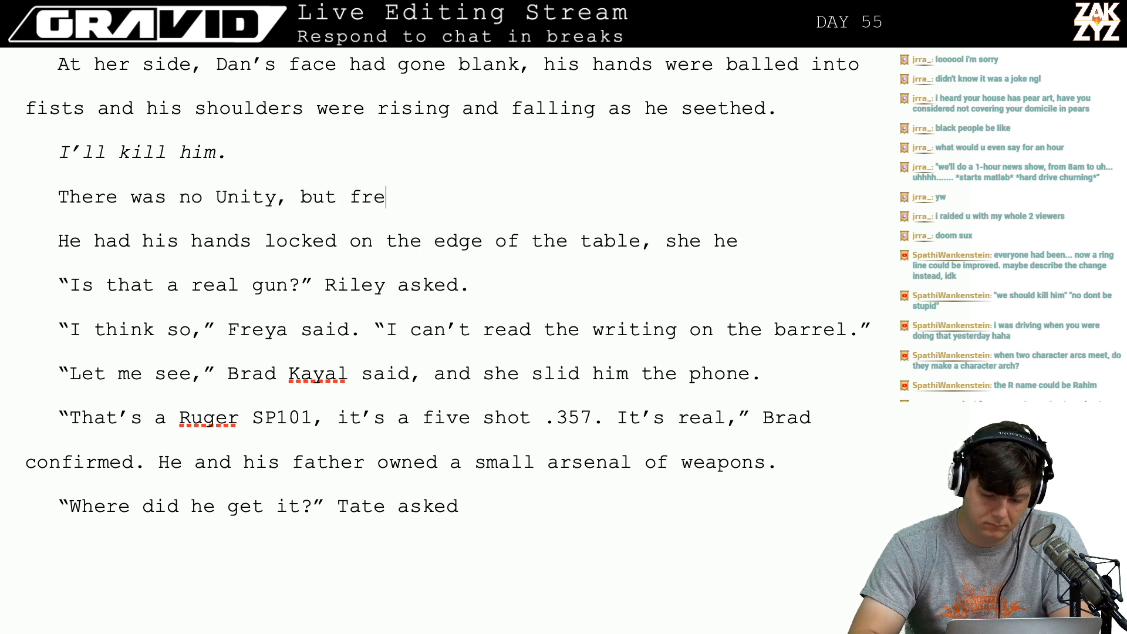
{"action": "key", "text": "BackSpace"}
{"action": "key", "text": "BackSpace"}
{"action": "key", "text": "BackSpace"}
{"action": "type", "text": "Freya co"}
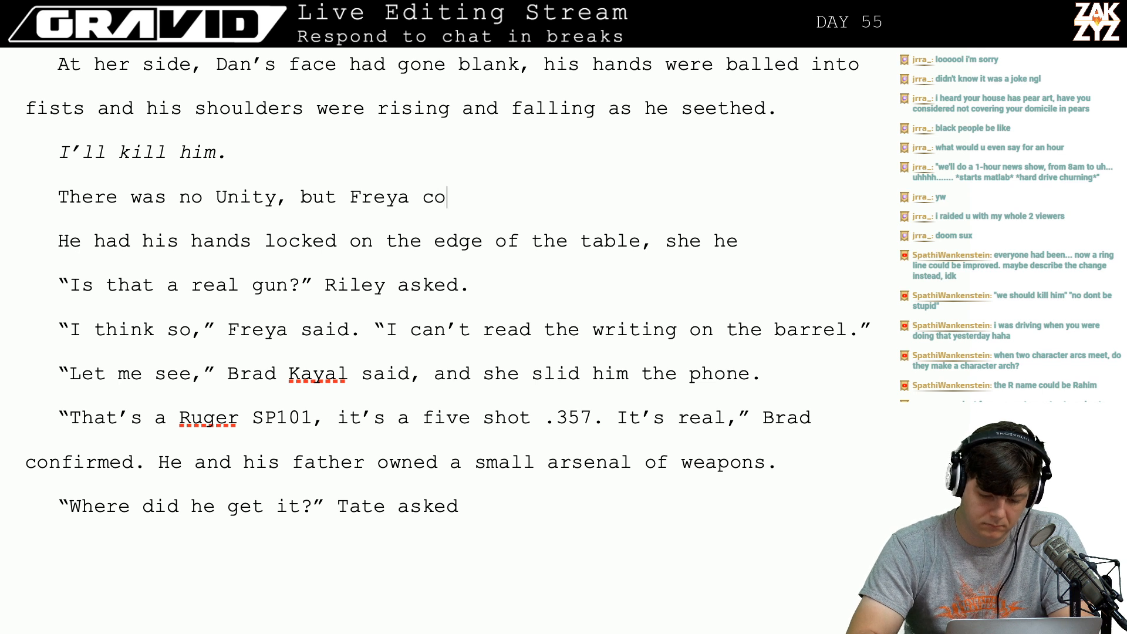
{"action": "type", "text": "uld hear him thin"}
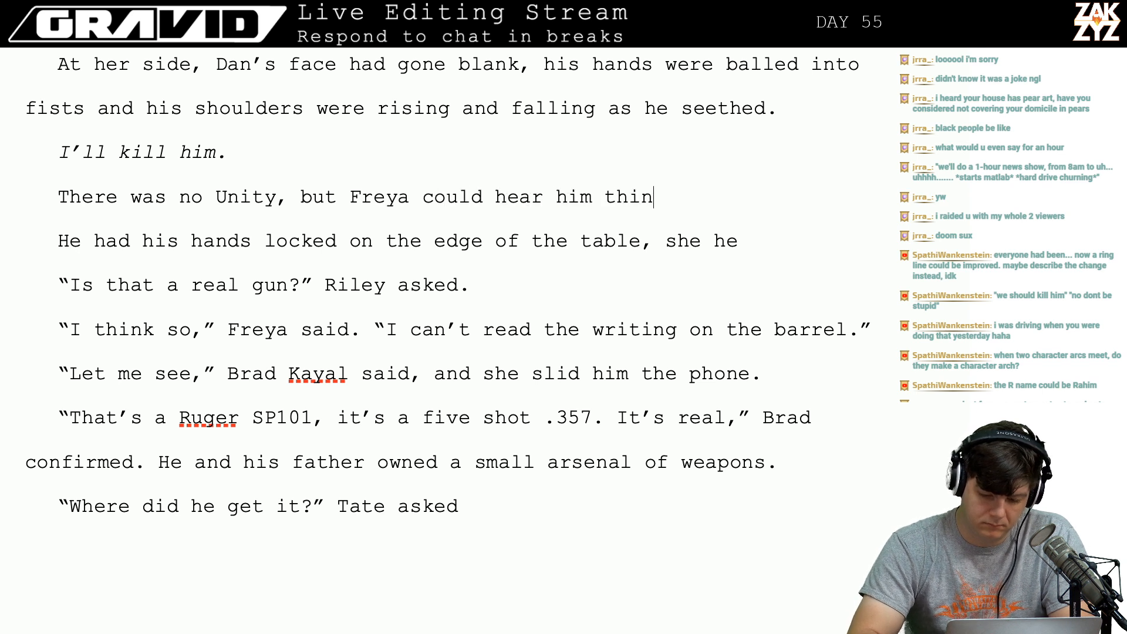
{"action": "type", "text": "king it as sur"}
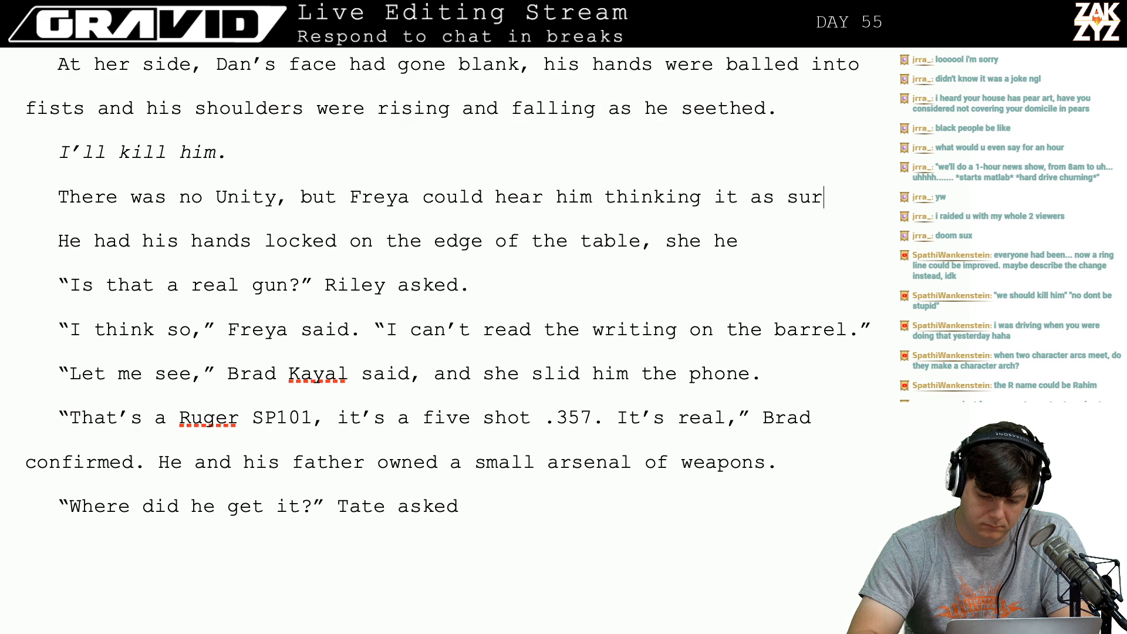
{"action": "type", "text": "ely as if he'd sh"}
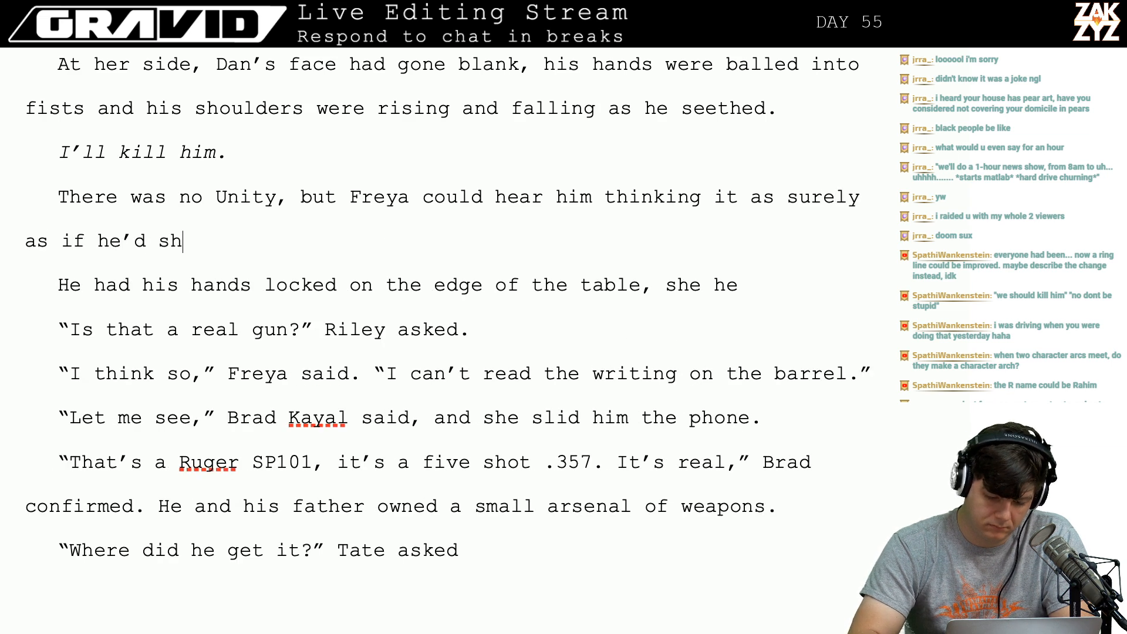
{"action": "type", "text": "outed it."}
Delete the leftover fragment "He had his hands locked on the edge of the table, she he" above Riley's gun question.
{"action": "key", "text": "shift+Down"}
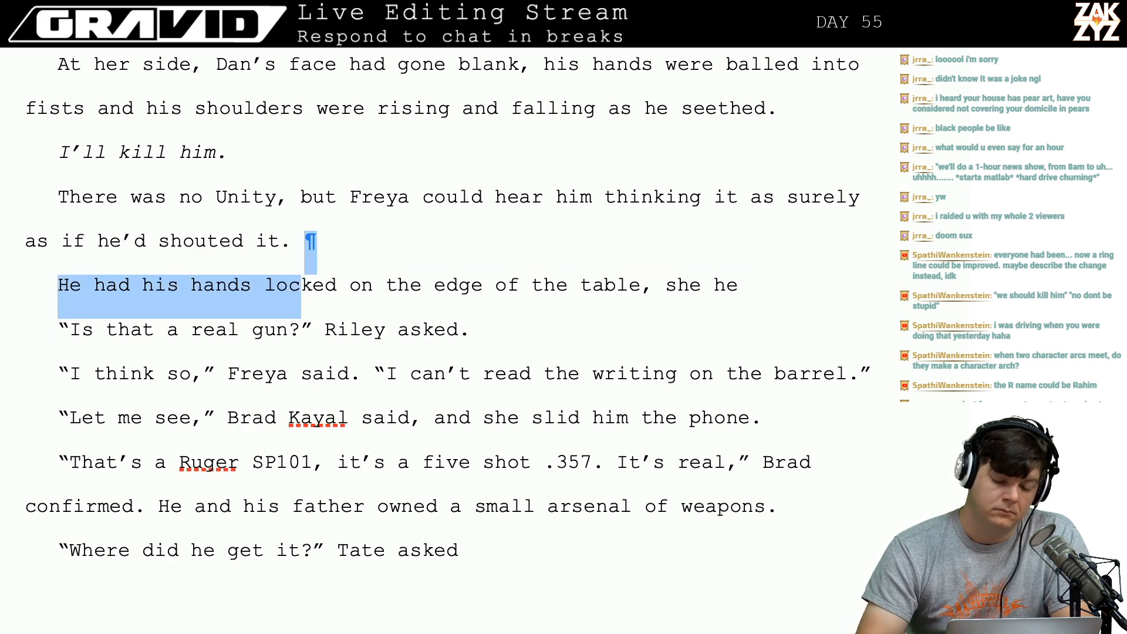
{"action": "key", "text": "shift+Down"}
{"action": "key", "text": "shift+Left"}
{"action": "key", "text": "shift+Left"}
{"action": "key", "text": "shift+Left"}
{"action": "key", "text": "shift+Left"}
{"action": "key", "text": "shift+Left"}
{"action": "key", "text": "shift+Left"}
{"action": "key", "text": "shift+Left"}
{"action": "key", "text": "shift+Left"}
{"action": "key", "text": "shift+Left"}
{"action": "key", "text": "shift+Left"}
{"action": "key", "text": "shift+Left"}
{"action": "key", "text": "shift+Left"}
{"action": "key", "text": "shift+Left"}
{"action": "key", "text": "shift+Left"}
{"action": "key", "text": "shift+Left"}
{"action": "key", "text": "shift+Left"}
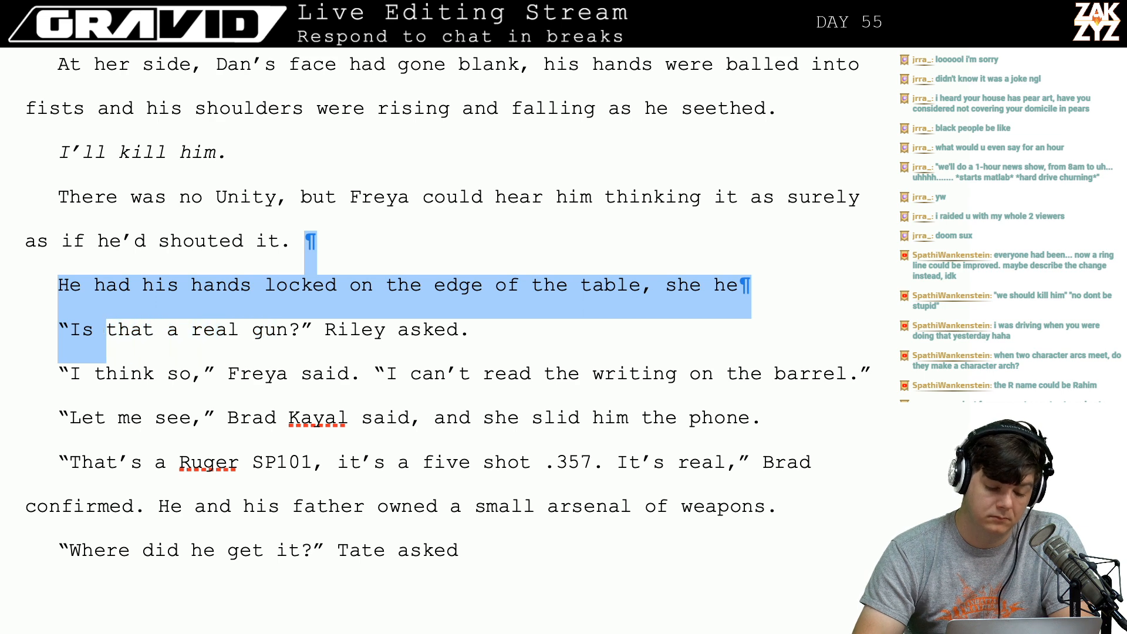
{"action": "key", "text": "shift+Left"}
{"action": "key", "text": "shift+Left"}
{"action": "key", "text": "shift+Left"}
{"action": "key", "text": "shift+Left"}
{"action": "key", "text": "Delete"}
{"action": "key", "text": "Return"}
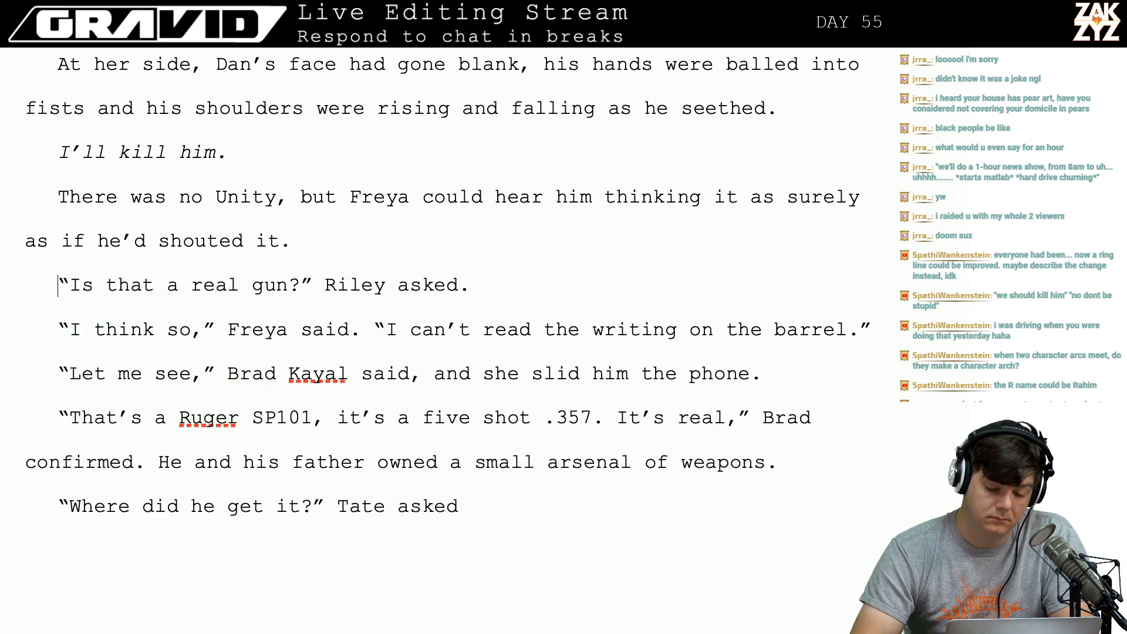
Add the sentence "Around the table everyone seemed to notice Dan, and they grew quieter." after "shouted it.".
{"action": "type", "text": "Around th"}
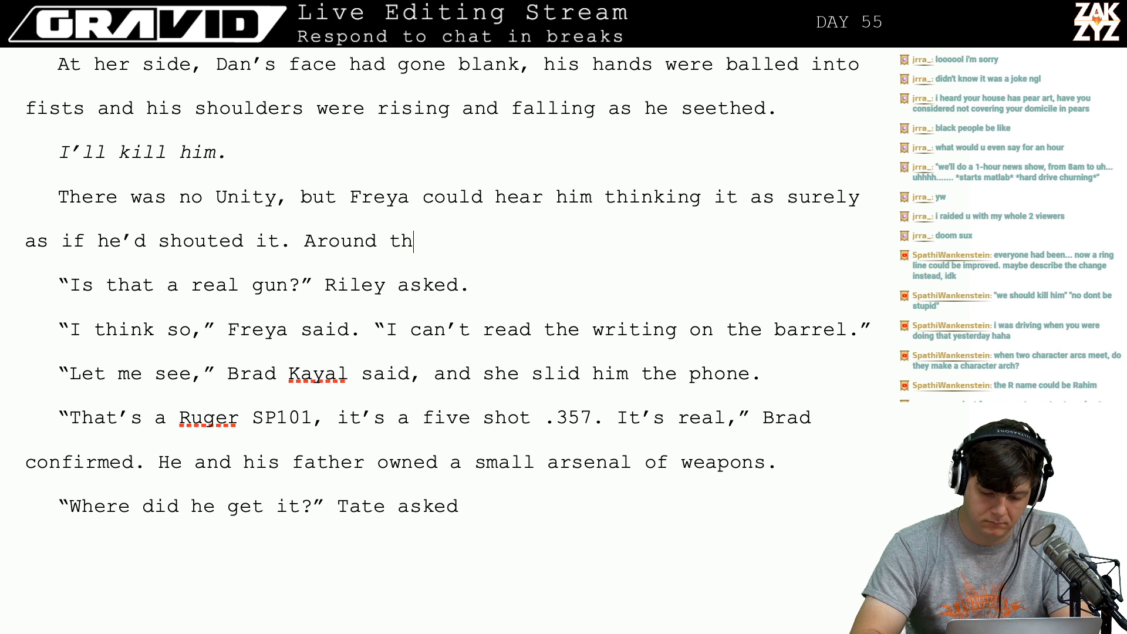
{"action": "type", "text": "e table everyone "}
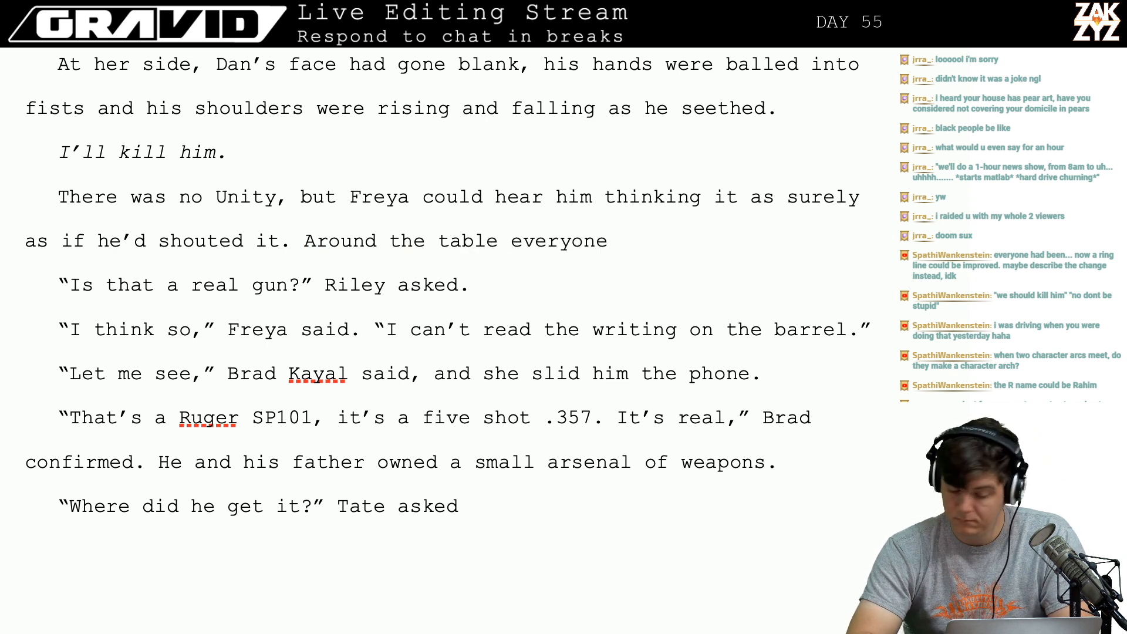
{"action": "type", "text": "seeme"}
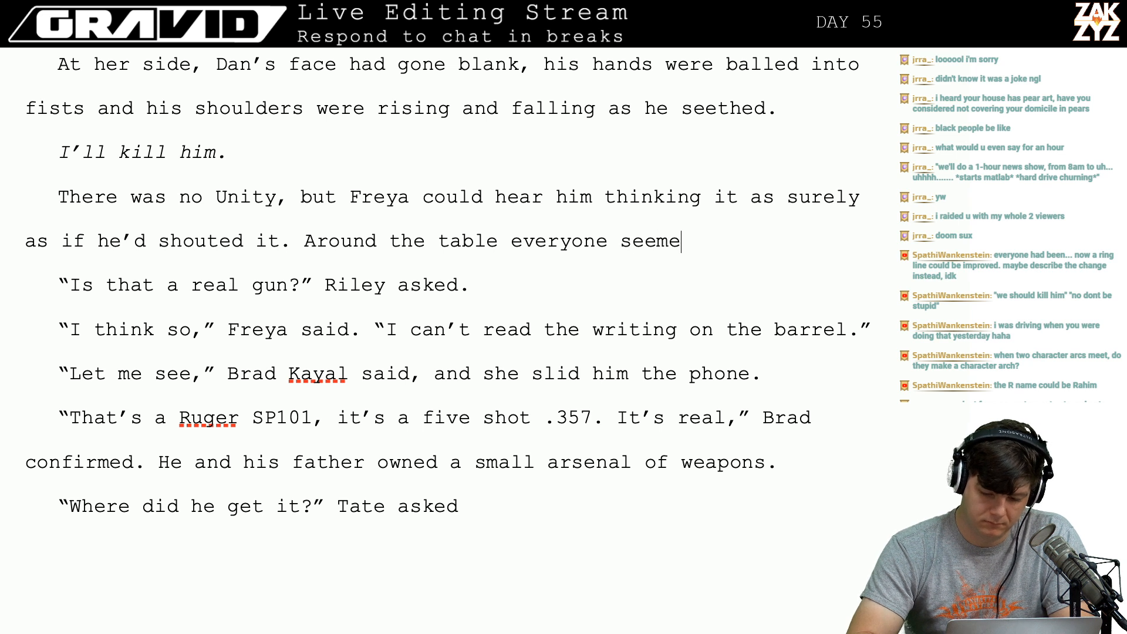
{"action": "type", "text": "d to notice e"}
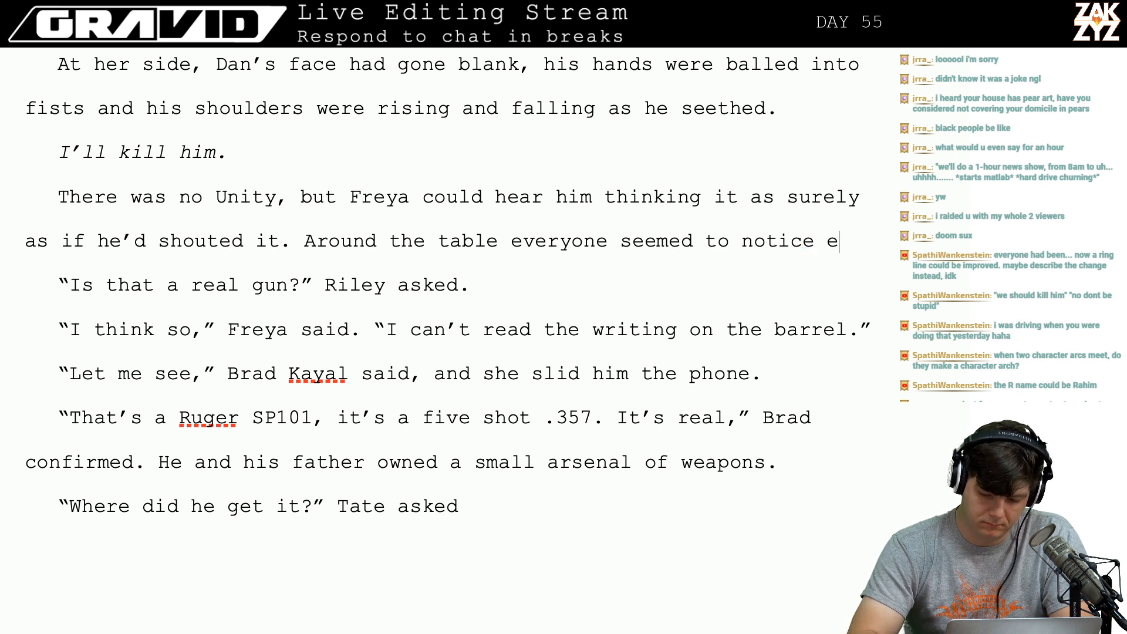
{"action": "key", "text": "BackSpace"}
{"action": "type", "text": "Dan, and the"}
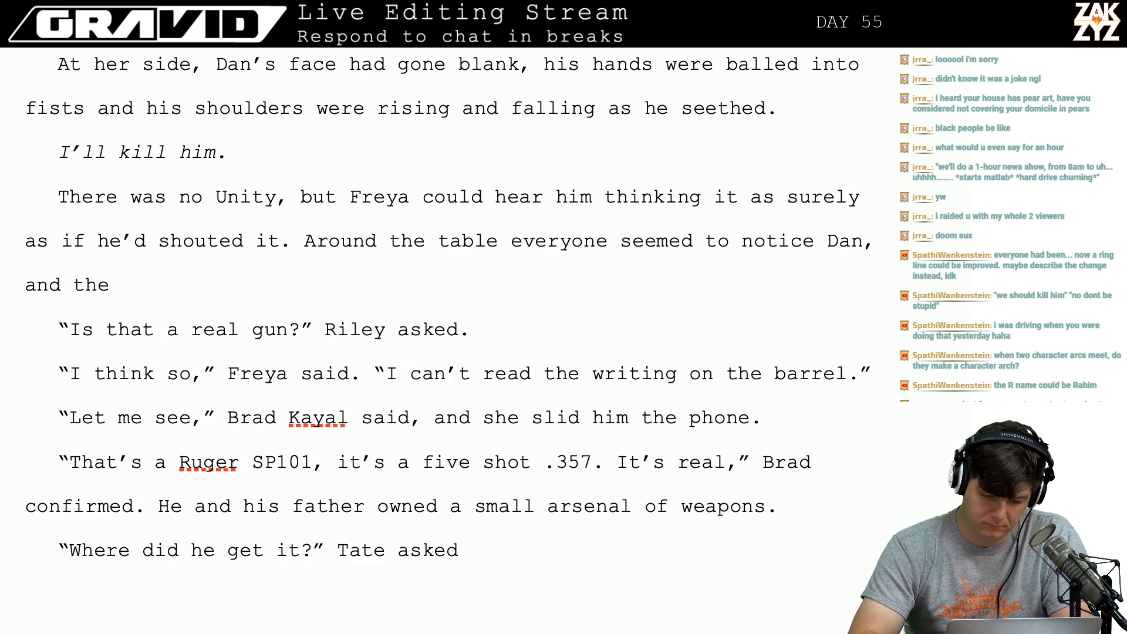
{"action": "type", "text": "y"}
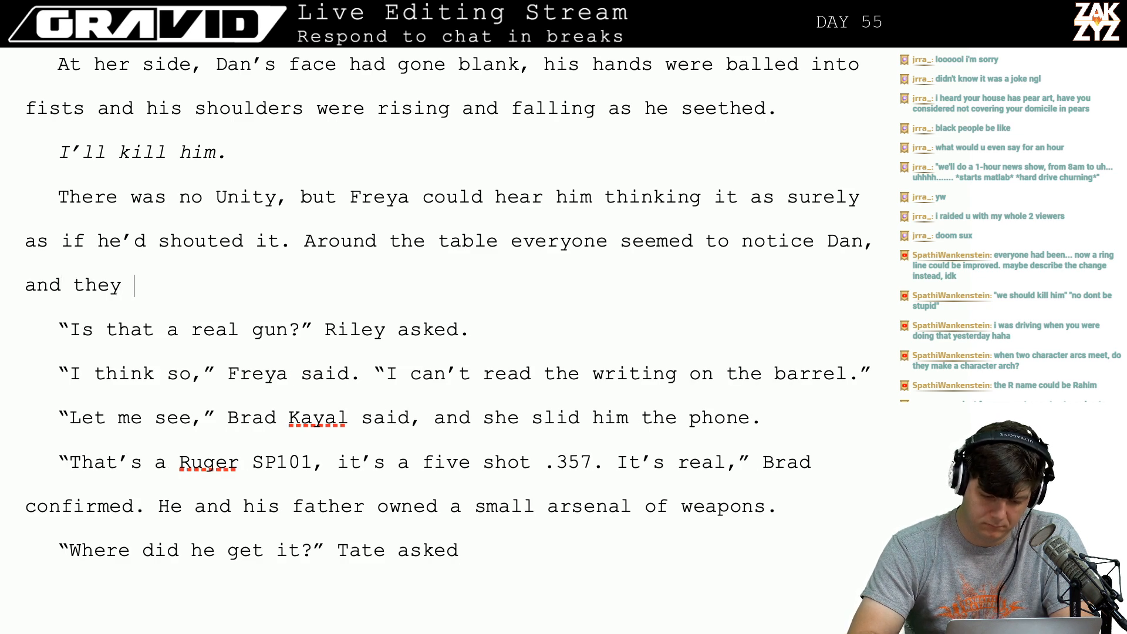
{"action": "type", "text": " grew quieter."}
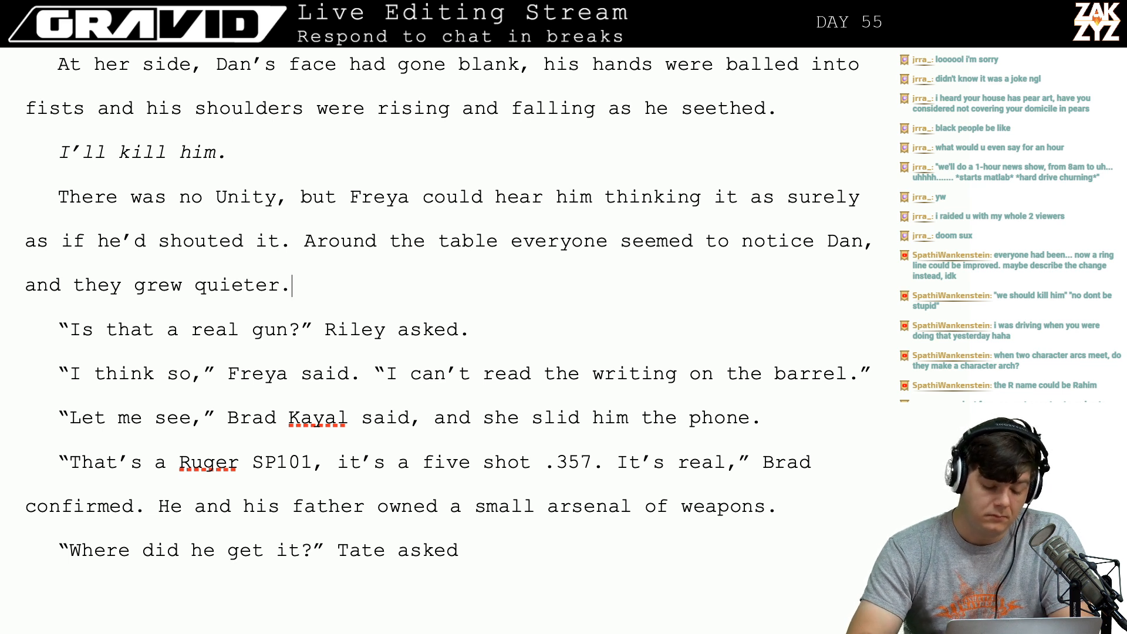
Reword the ending "they grew quieter." as "their voices dropped.".
{"action": "key", "text": "BackSpace"}
{"action": "key", "text": "BackSpace"}
{"action": "key", "text": "BackSpace"}
{"action": "key", "text": "BackSpace"}
{"action": "key", "text": "BackSpace"}
{"action": "key", "text": "BackSpace"}
{"action": "key", "text": "BackSpace"}
{"action": "key", "text": "BackSpace"}
{"action": "key", "text": "BackSpace"}
{"action": "key", "text": "BackSpace"}
{"action": "key", "text": "BackSpace"}
{"action": "key", "text": "BackSpace"}
{"action": "key", "text": "BackSpace"}
{"action": "key", "text": "BackSpace"}
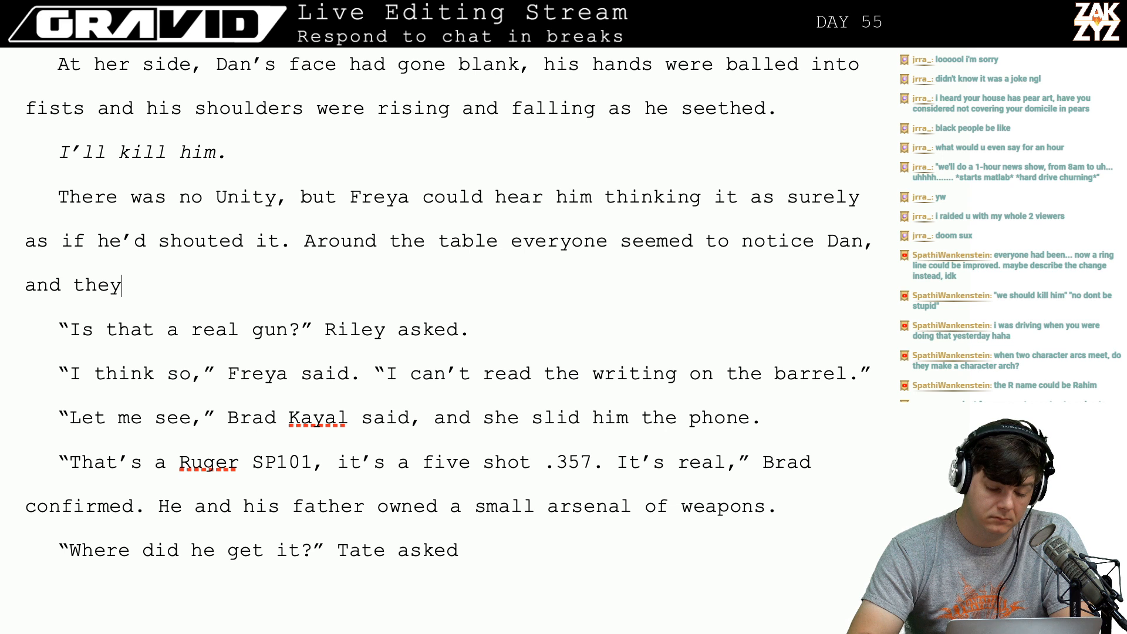
{"action": "key", "text": "BackSpace"}
{"action": "key", "text": "BackSpace"}
{"action": "type", "text": "eir voice"}
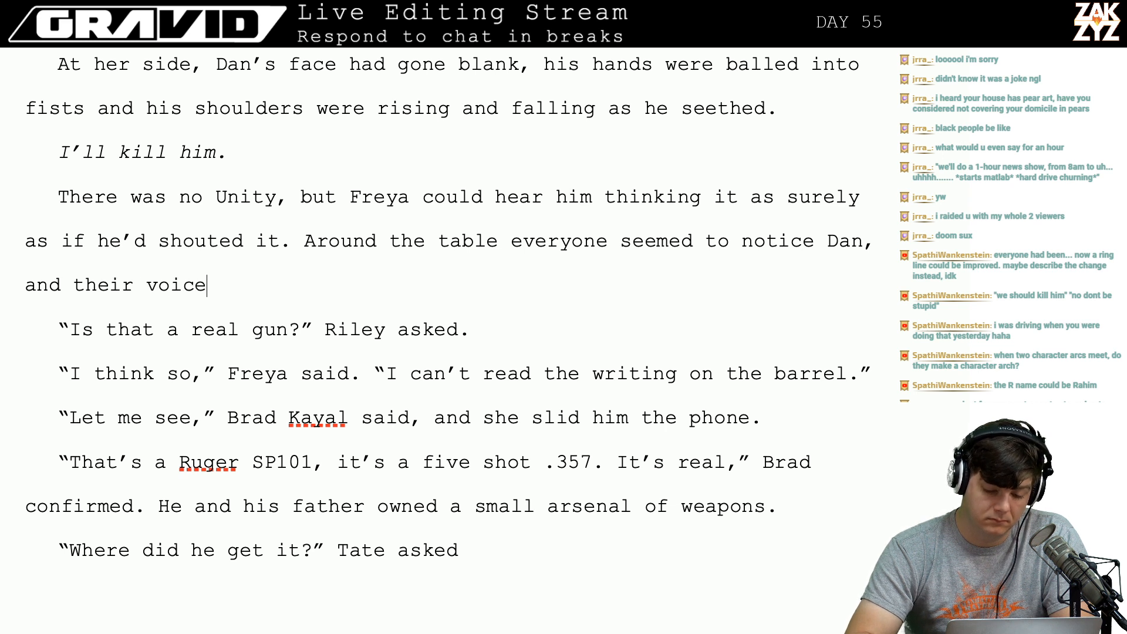
{"action": "type", "text": "s dropped."}
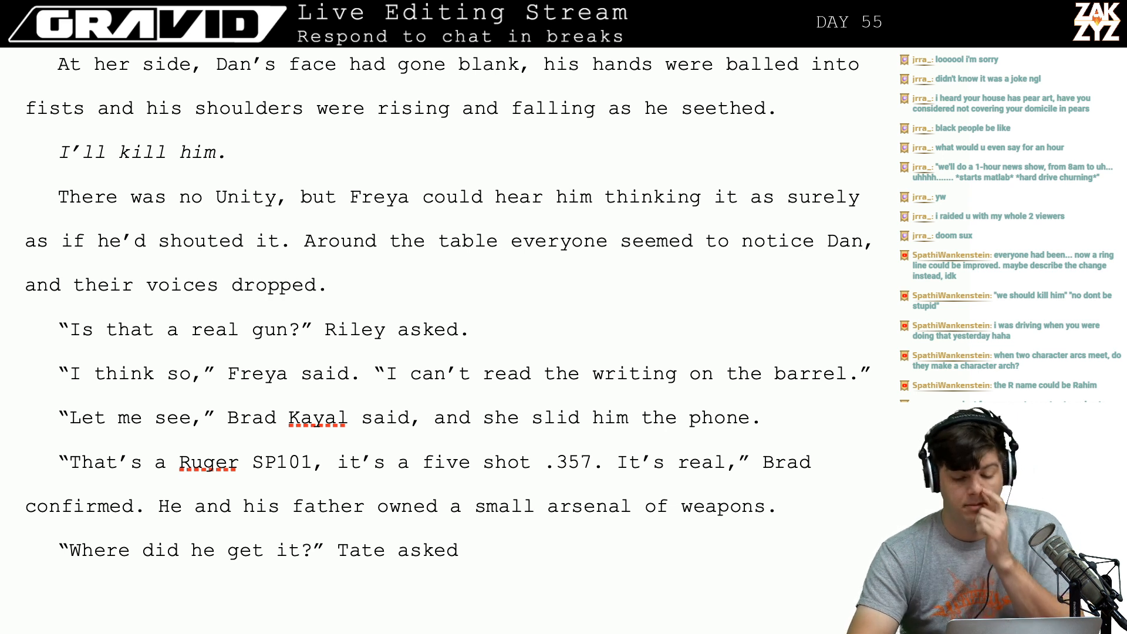
Reread the paragraph where Freya senses Dan's unspoken thought and the table notices him.
{"action": "key", "text": "Up"}
{"action": "key", "text": "Left"}
{"action": "key", "text": "Right"}
{"action": "key", "text": "Right"}
{"action": "key", "text": "Right"}
{"action": "key", "text": "Right"}
{"action": "key", "text": "Right"}
{"action": "key", "text": "Right"}
{"action": "key", "text": "Right"}
{"action": "key", "text": "Right"}
{"action": "key", "text": "Right"}
{"action": "key", "text": "Right"}
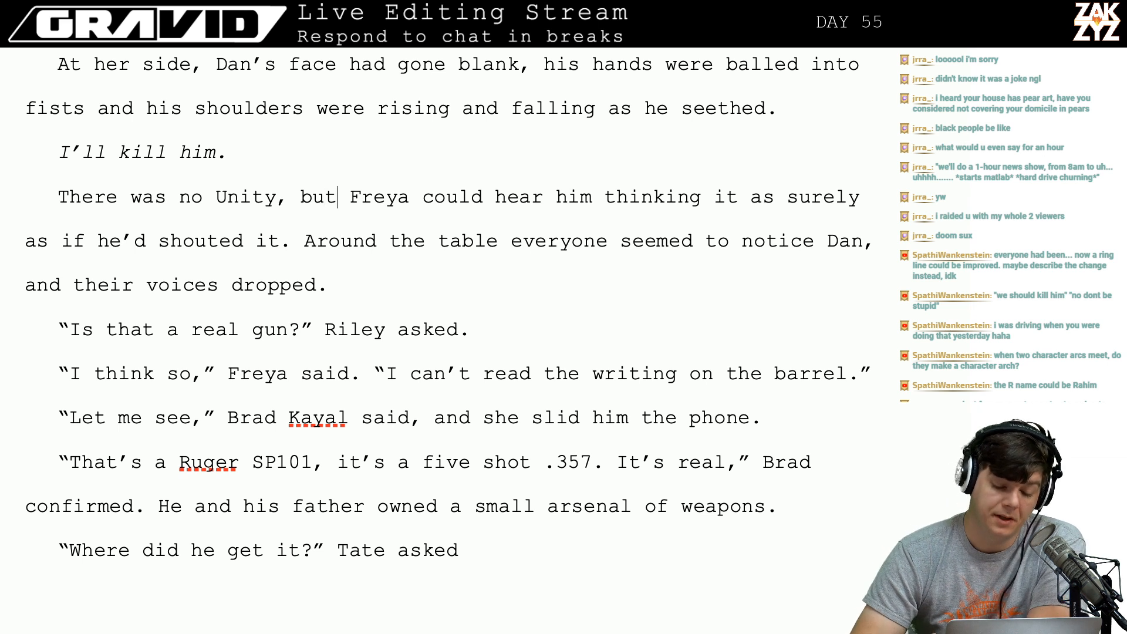
{"action": "key", "text": "Right"}
{"action": "key", "text": "Right"}
{"action": "key", "text": "Right"}
{"action": "key", "text": "Down"}
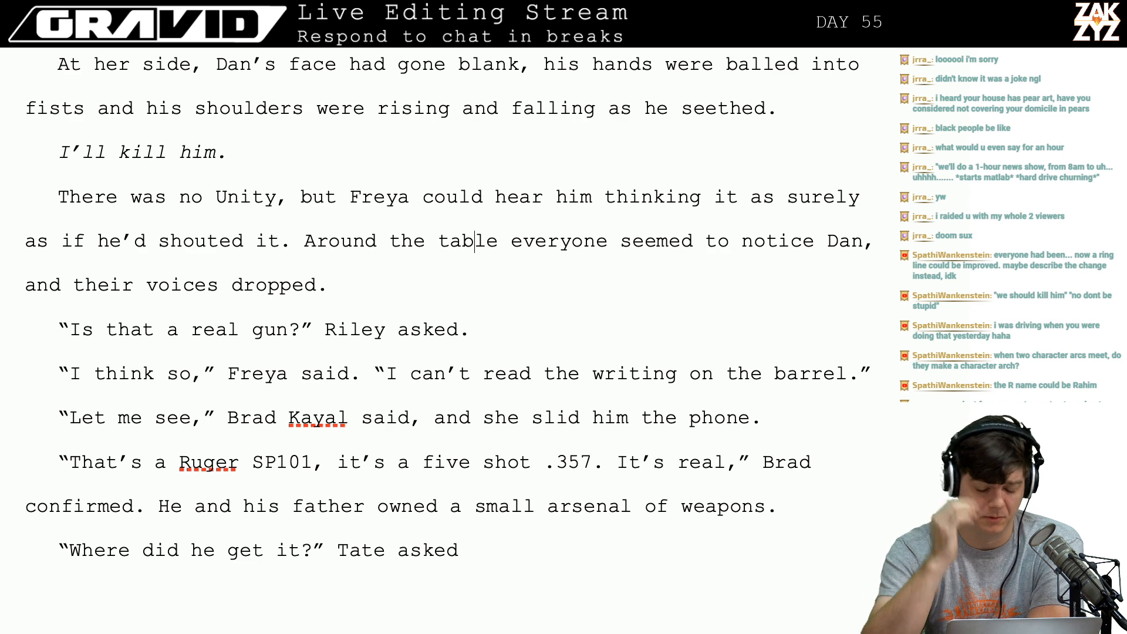
{"action": "scroll", "coordinate": [447, 315], "scroll_direction": "up", "scroll_amount": 5}
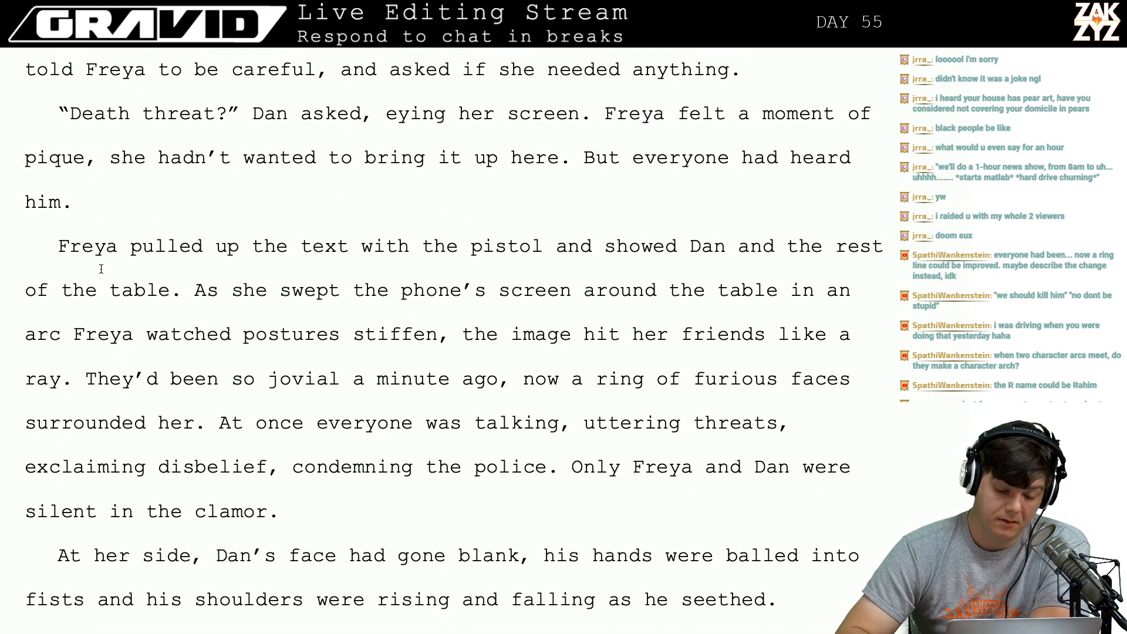
{"action": "scroll", "coordinate": [346, 315], "scroll_direction": "down", "scroll_amount": 1}
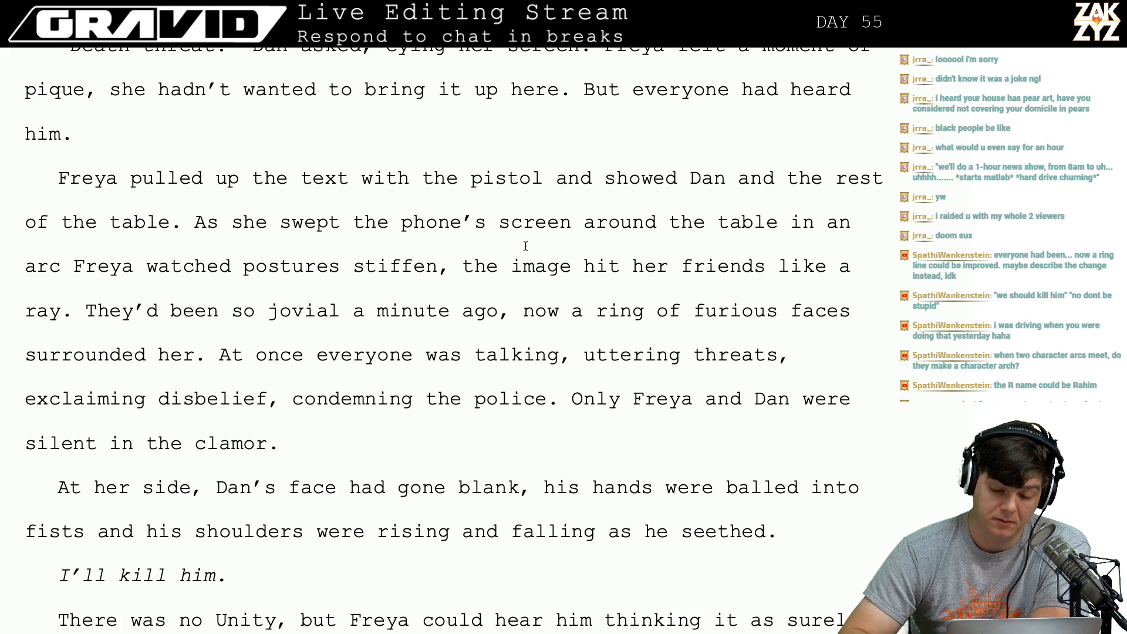
{"action": "key", "text": "Left"}
{"action": "key", "text": "Left"}
{"action": "key", "text": "Left"}
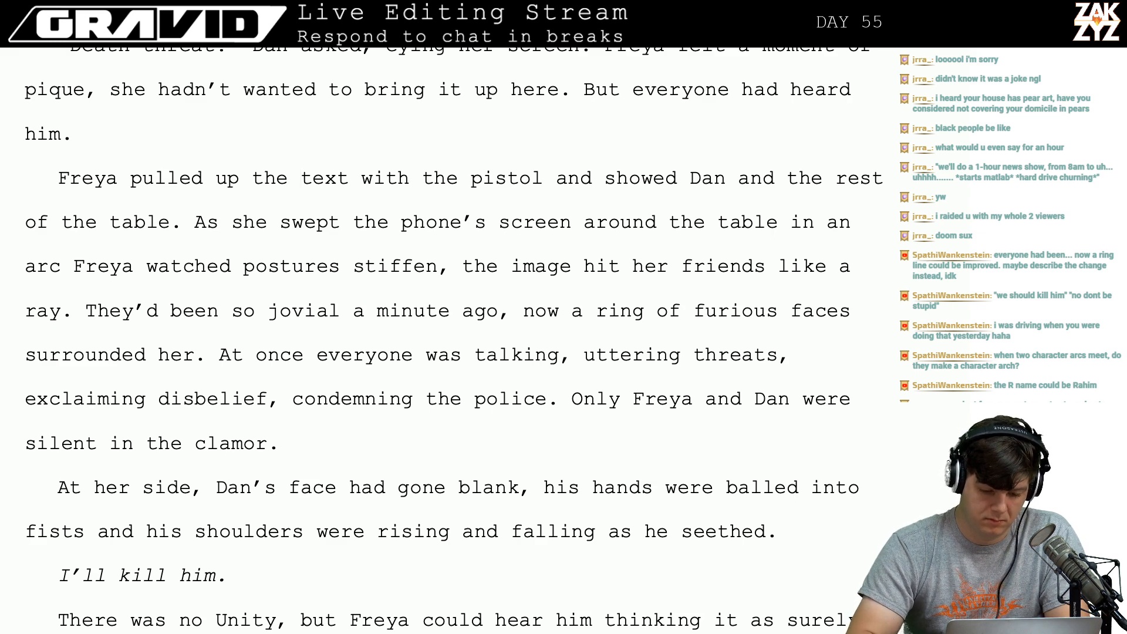
{"action": "type", "text": "picture o"}
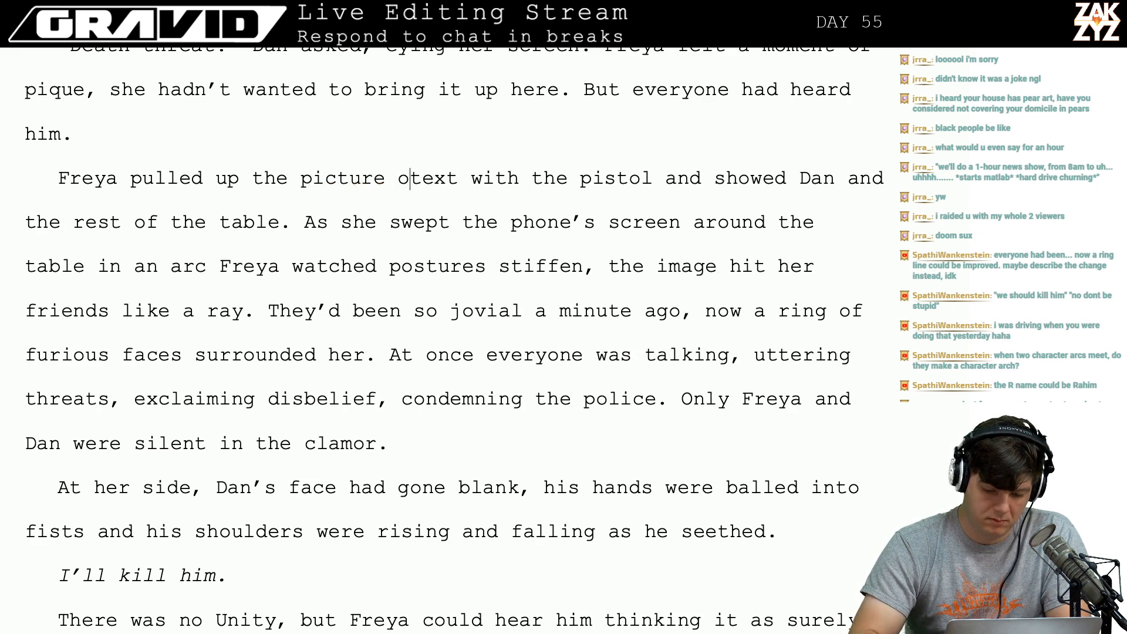
{"action": "type", "text": "f the"}
{"action": "key", "text": "BackSpace"}
{"action": "key", "text": "BackSpace"}
{"action": "key", "text": "BackSpace"}
{"action": "key", "text": "BackSpace"}
{"action": "key", "text": "BackSpace"}
{"action": "key", "text": "BackSpace"}
{"action": "key", "text": "BackSpace"}
{"action": "key", "text": "BackSpace"}
{"action": "key", "text": "BackSpace"}
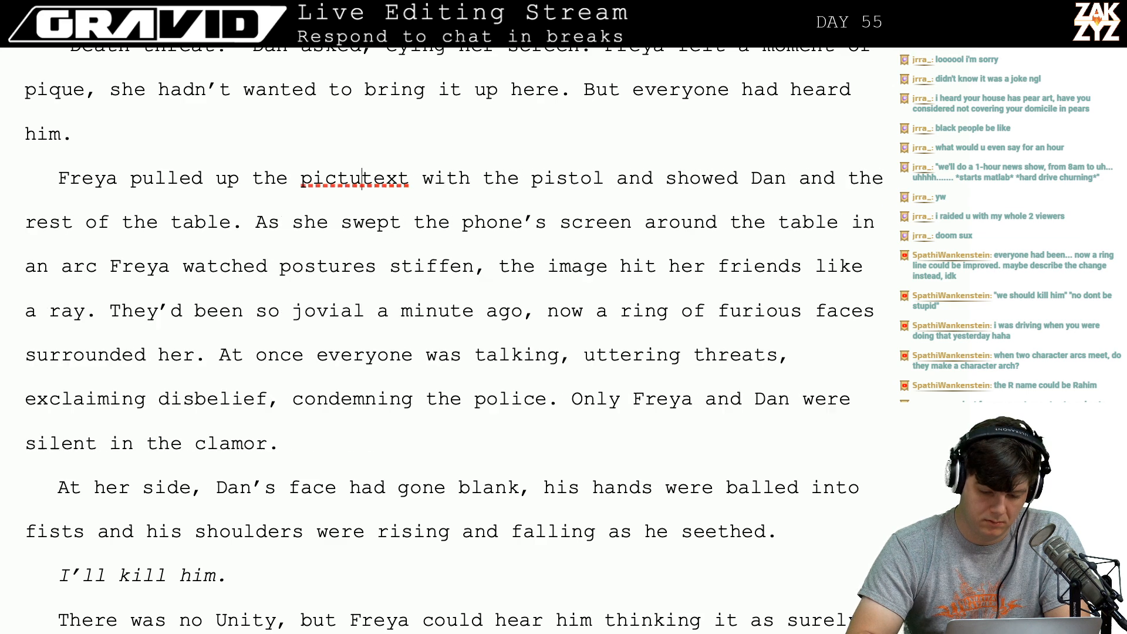
{"action": "key", "text": "BackSpace"}
{"action": "key", "text": "BackSpace"}
{"action": "key", "text": "BackSpace"}
{"action": "key", "text": "BackSpace"}
{"action": "key", "text": "BackSpace"}
Reword the sentence's opening to "Freya pulled up the text message with the pistol and showed Dan", removing the duplicated old wording.
{"action": "type", "text": "text me"}
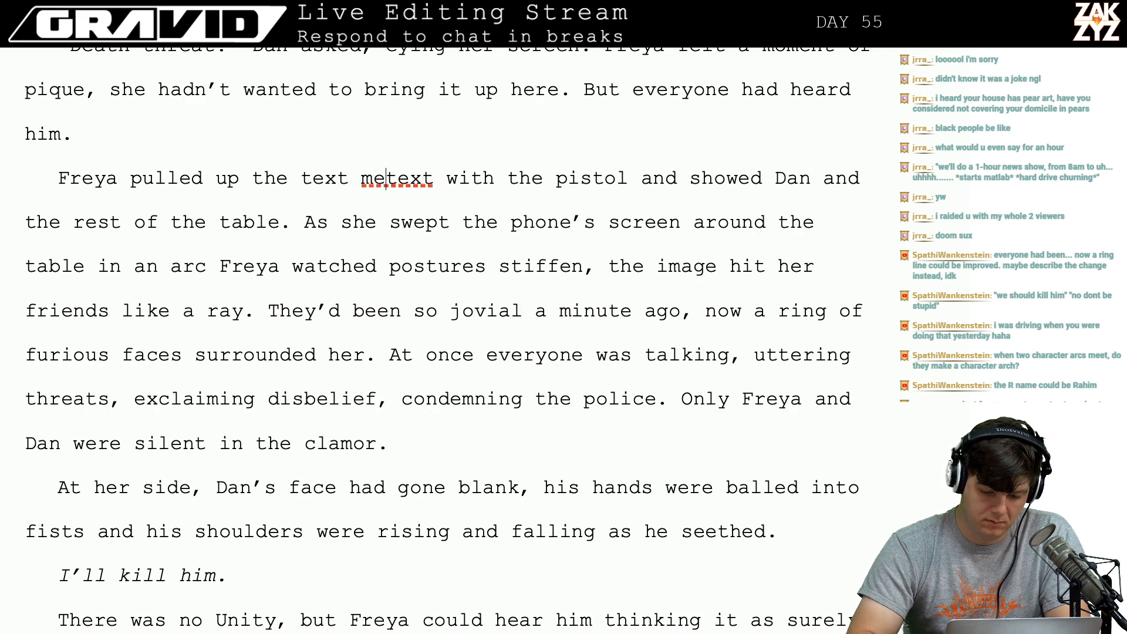
{"action": "type", "text": "ssage with the "}
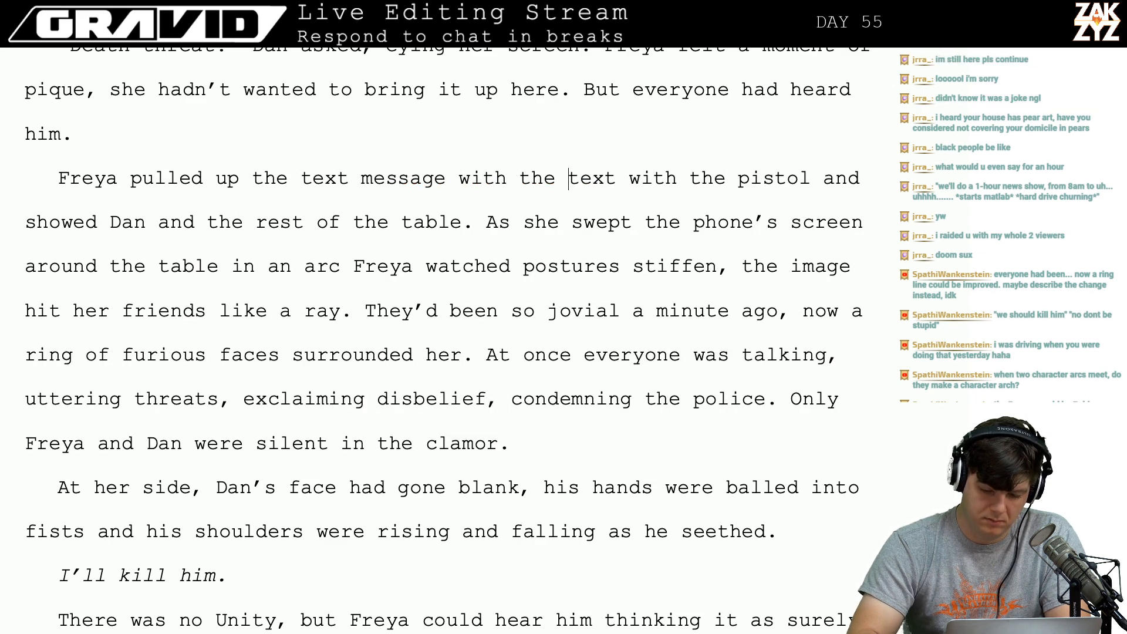
{"action": "type", "text": "pistol"}
{"action": "key", "text": "shift+Right"}
{"action": "key", "text": "shift+Right"}
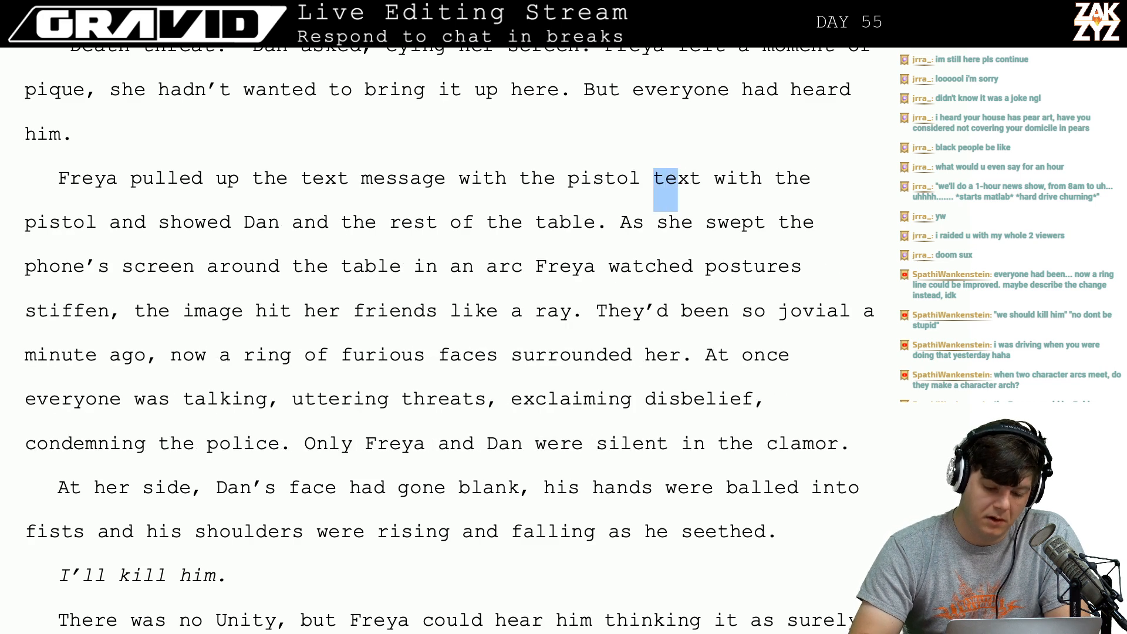
{"action": "key", "text": "shift+Right"}
{"action": "key", "text": "shift+Right"}
{"action": "key", "text": "shift+Right"}
{"action": "key", "text": "shift+Right"}
{"action": "key", "text": "shift+Right"}
{"action": "key", "text": "shift+Right"}
{"action": "key", "text": "shift+Right"}
{"action": "key", "text": "shift+Right"}
{"action": "key", "text": "shift+Right"}
{"action": "key", "text": "shift+Right"}
{"action": "key", "text": "shift+Right"}
{"action": "key", "text": "shift+Right"}
{"action": "key", "text": "shift+Right"}
{"action": "key", "text": "shift+Right"}
{"action": "key", "text": "shift+Right"}
{"action": "key", "text": "shift+Right"}
{"action": "key", "text": "shift+Right"}
{"action": "key", "text": "shift+Right"}
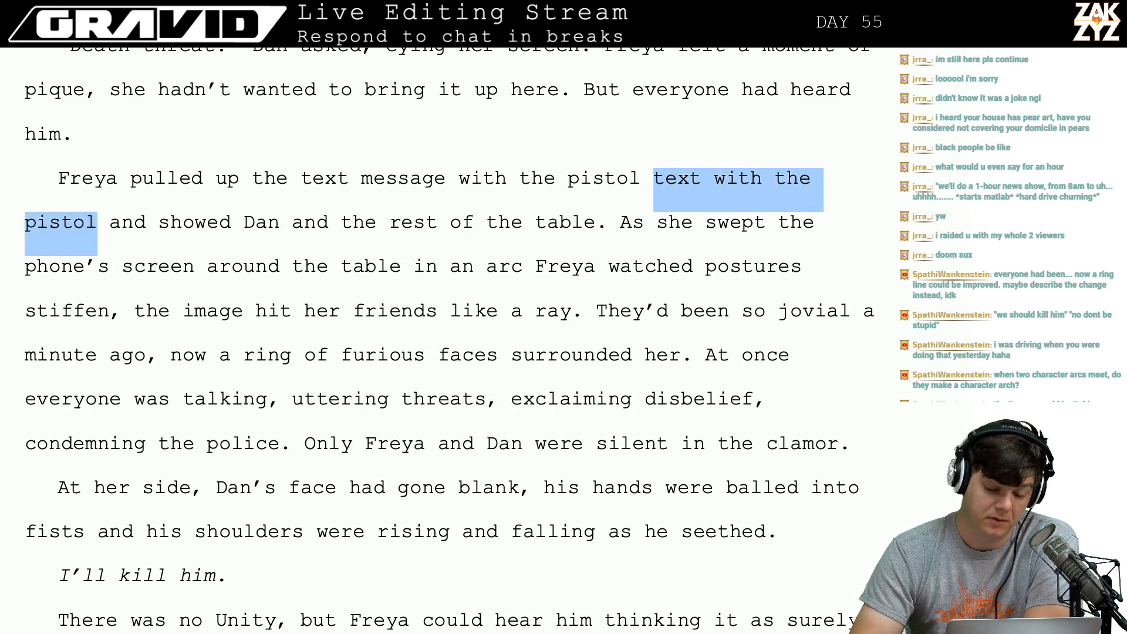
{"action": "key", "text": "shift+Right"}
{"action": "key", "text": "BackSpace"}
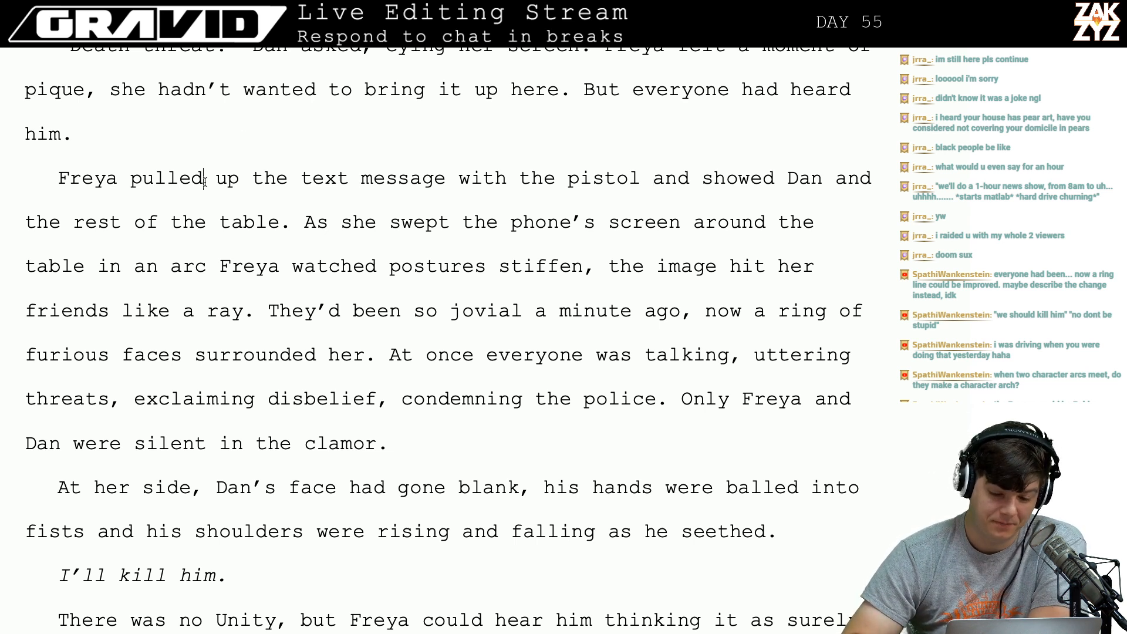
Shorten the opening sentence to "Freya pulled up the threatening text." and insert "of the pistol" after "the image".
{"action": "key", "text": "Right"}
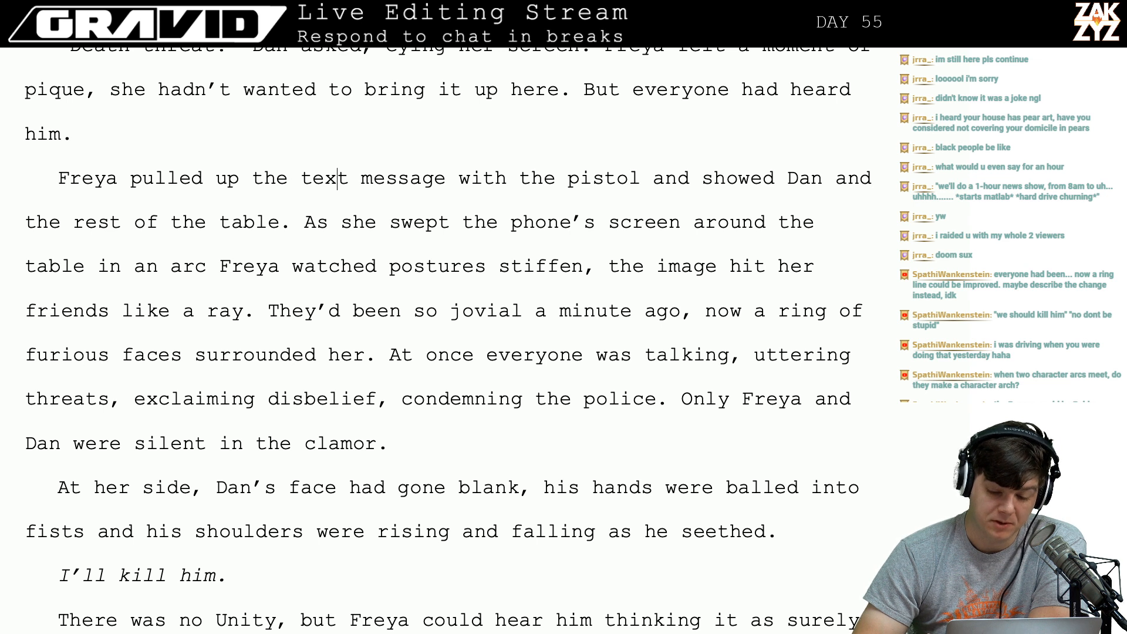
{"action": "key", "text": "Left"}
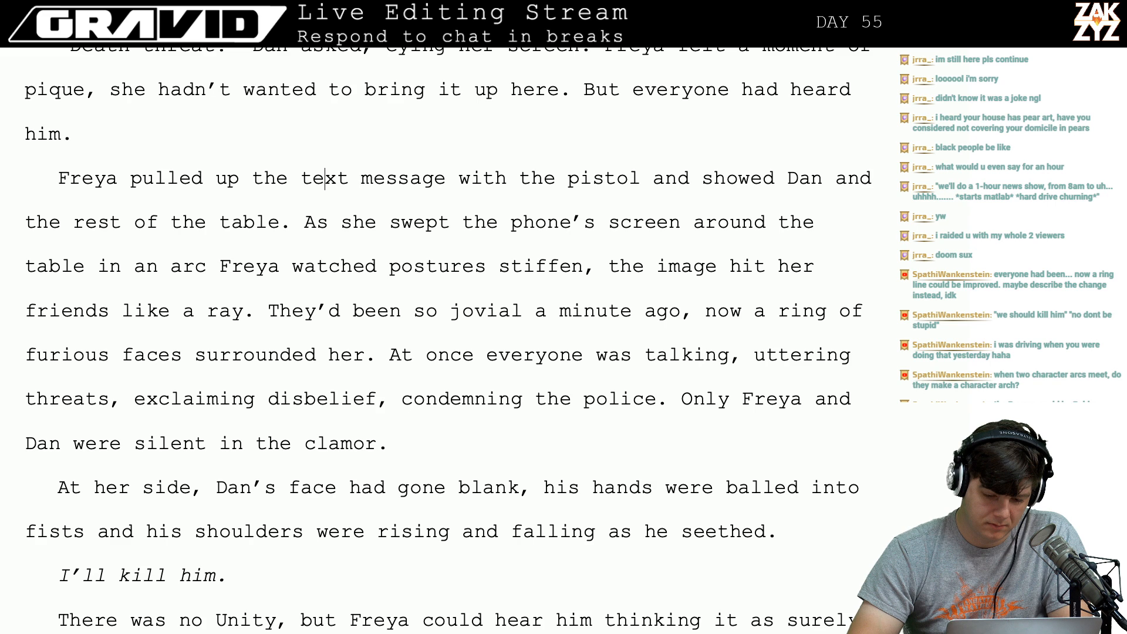
{"action": "type", "text": "threatening tex"}
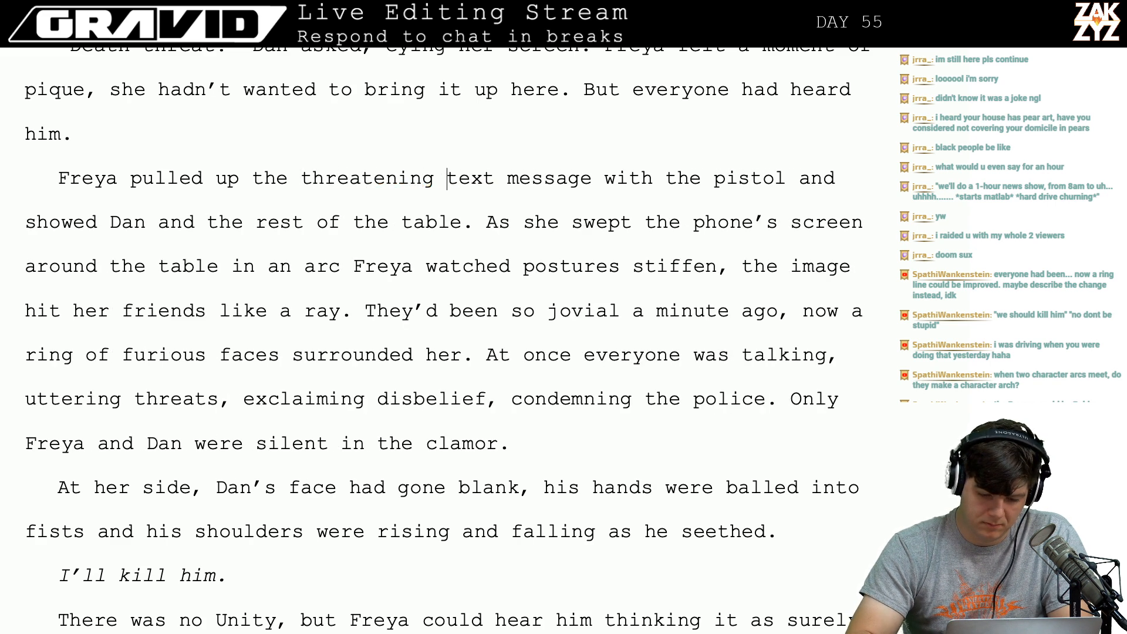
{"action": "type", "text": "t, text"}
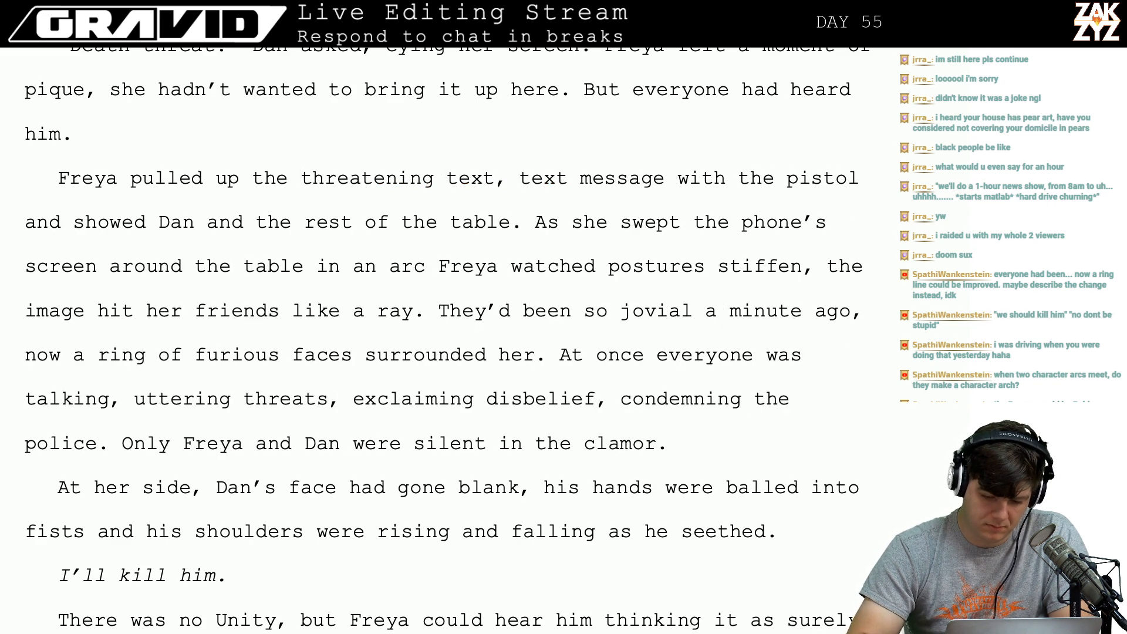
{"action": "key", "text": "shift+Down"}
{"action": "key", "text": "shift+Left"}
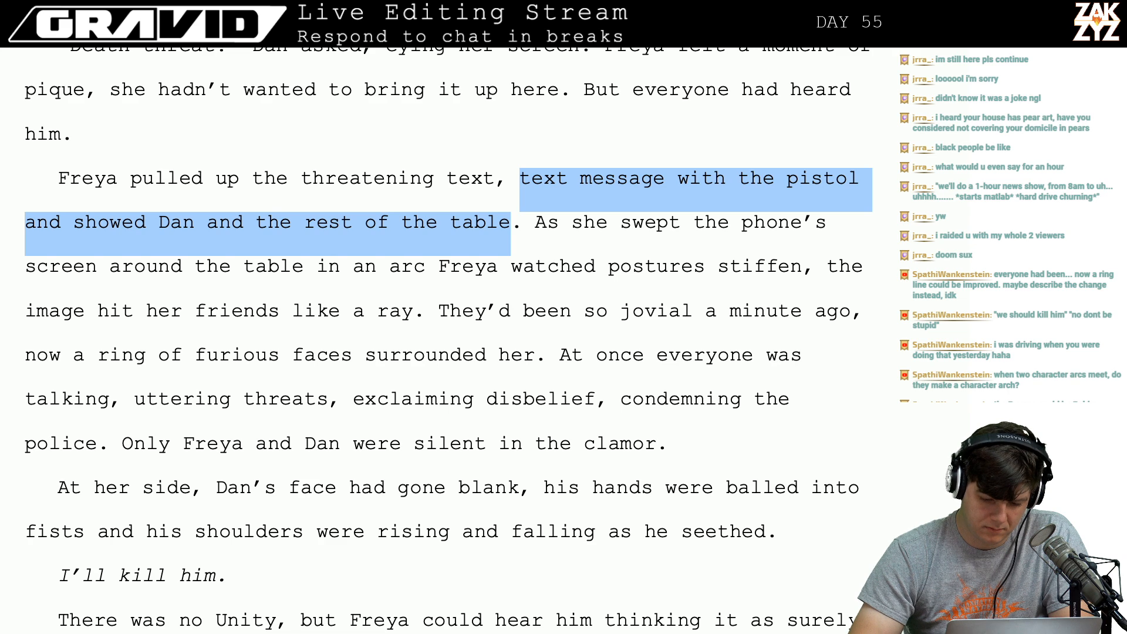
{"action": "key", "text": "shift+Right"}
{"action": "key", "text": "shift+Left"}
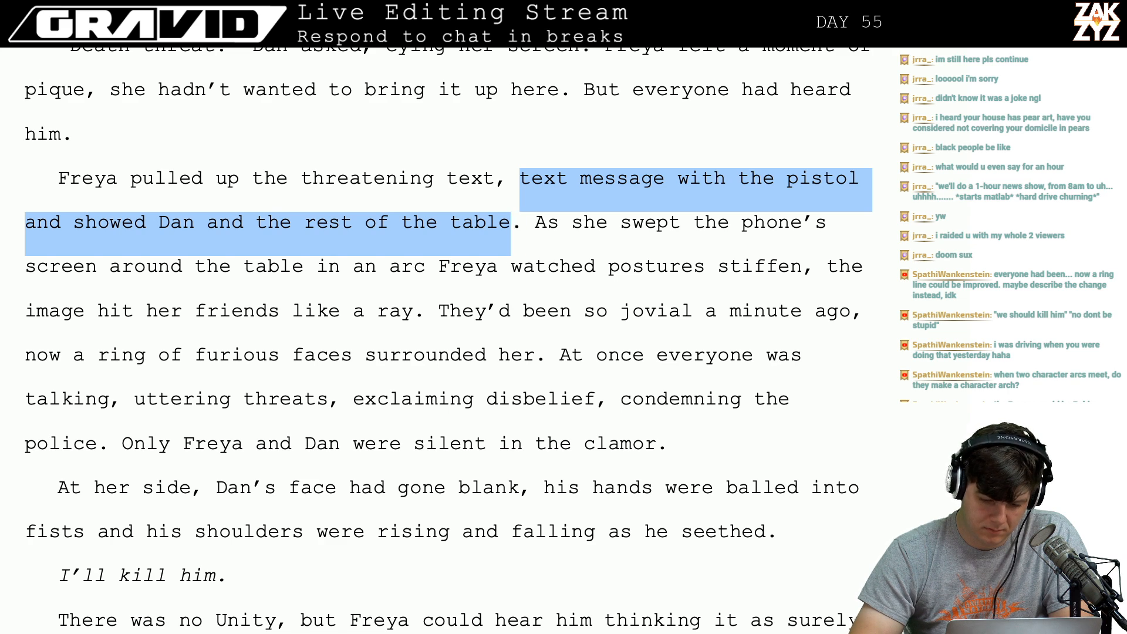
{"action": "key", "text": "BackSpace"}
{"action": "key", "text": "BackSpace"}
{"action": "key", "text": "BackSpace"}
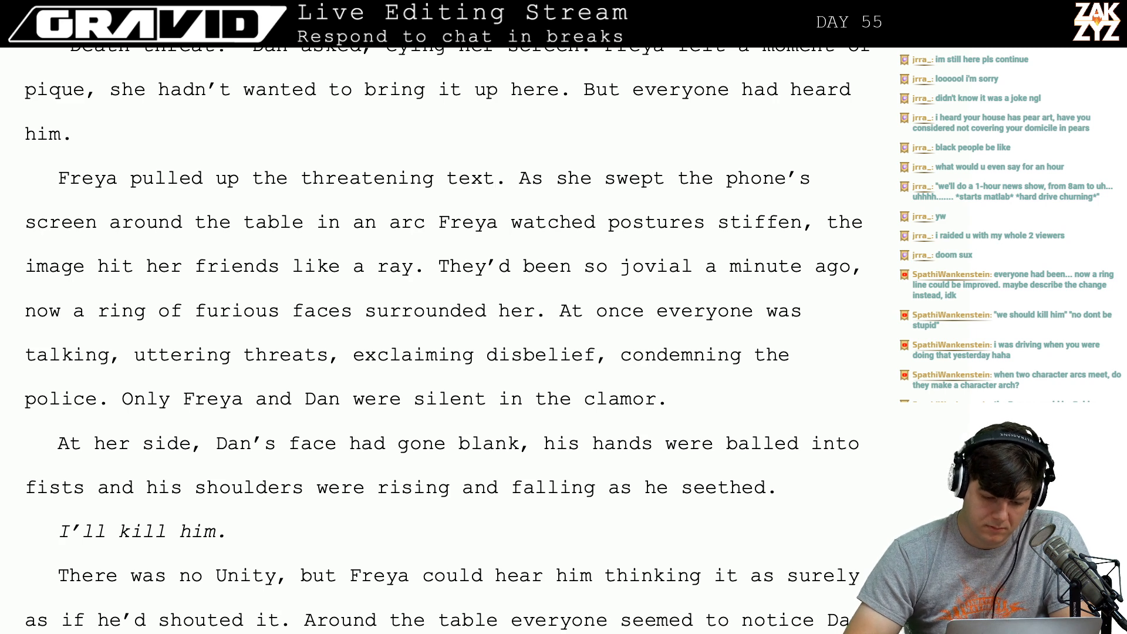
{"action": "type", "text": "of the p"}
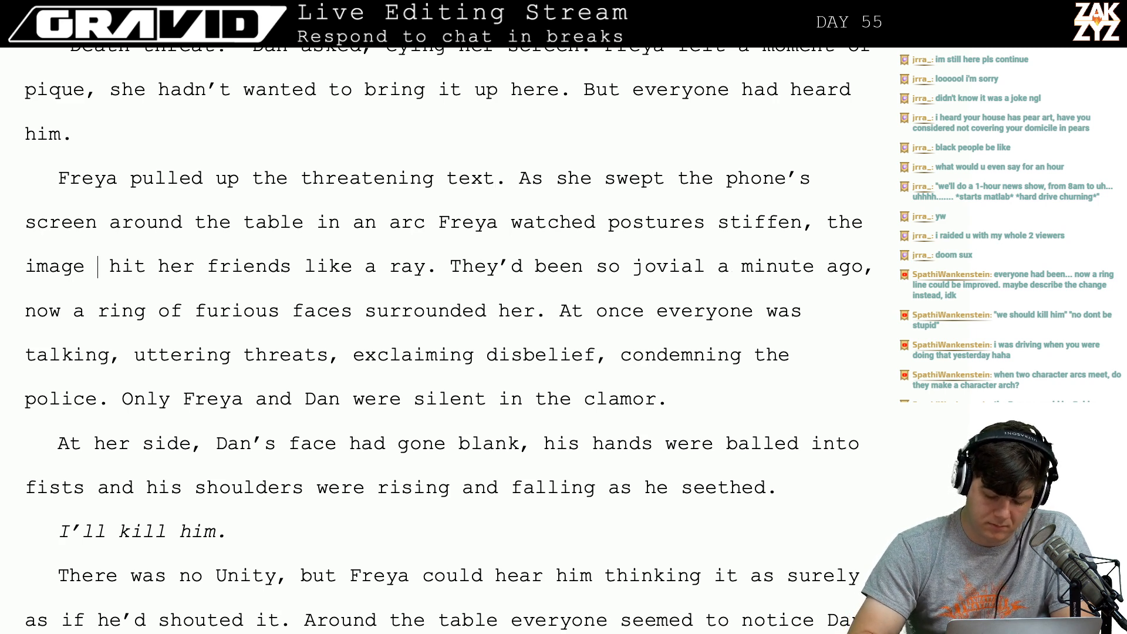
{"action": "type", "text": "istol"}
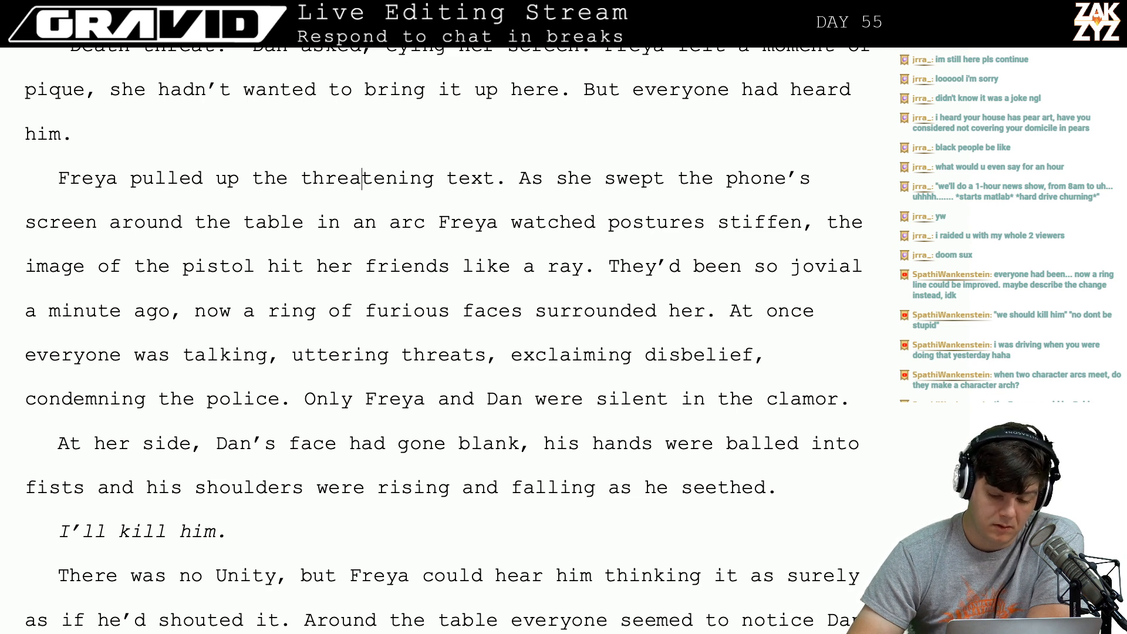
Change the opening sentence to "She pulled up the threatening text on her phone.".
{"action": "key", "text": "ctrl+Left"}
{"action": "key", "text": "ctrl+Left"}
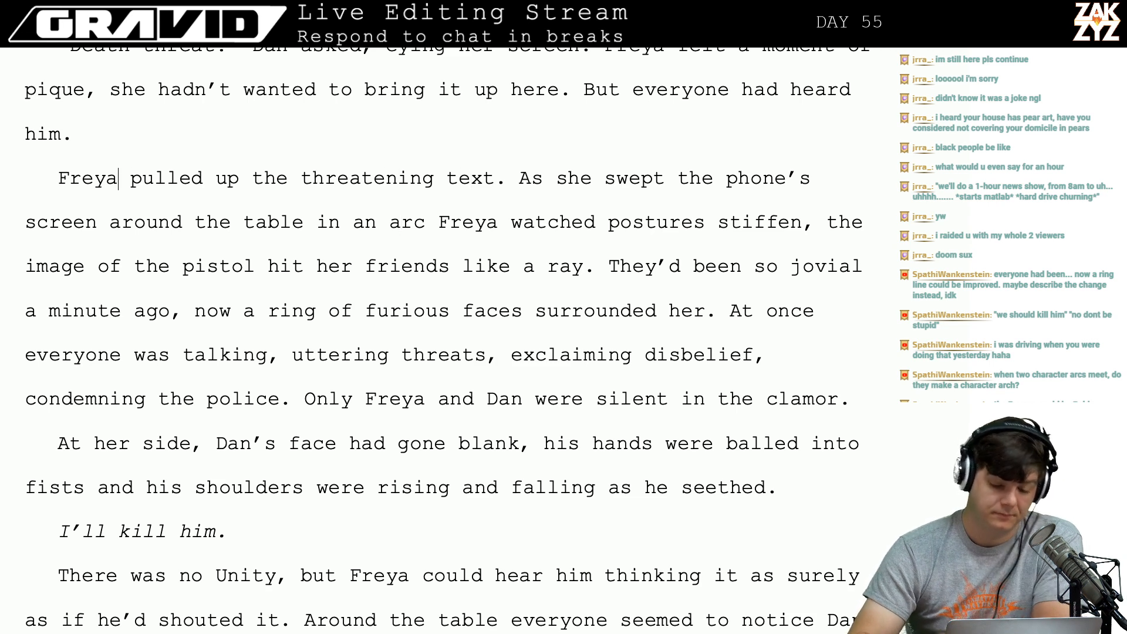
{"action": "key", "text": "BackSpace"}
{"action": "key", "text": "BackSpace"}
{"action": "key", "text": "BackSpace"}
{"action": "key", "text": "BackSpace"}
{"action": "key", "text": "BackSpace"}
{"action": "type", "text": "She"}
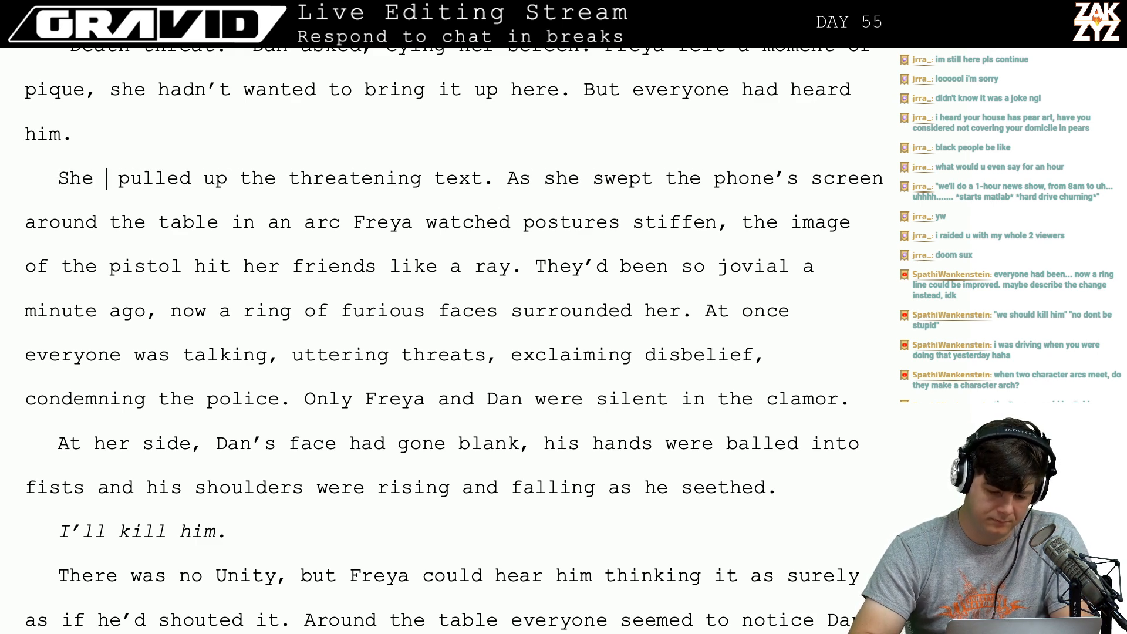
{"action": "key", "text": "BackSpace"}
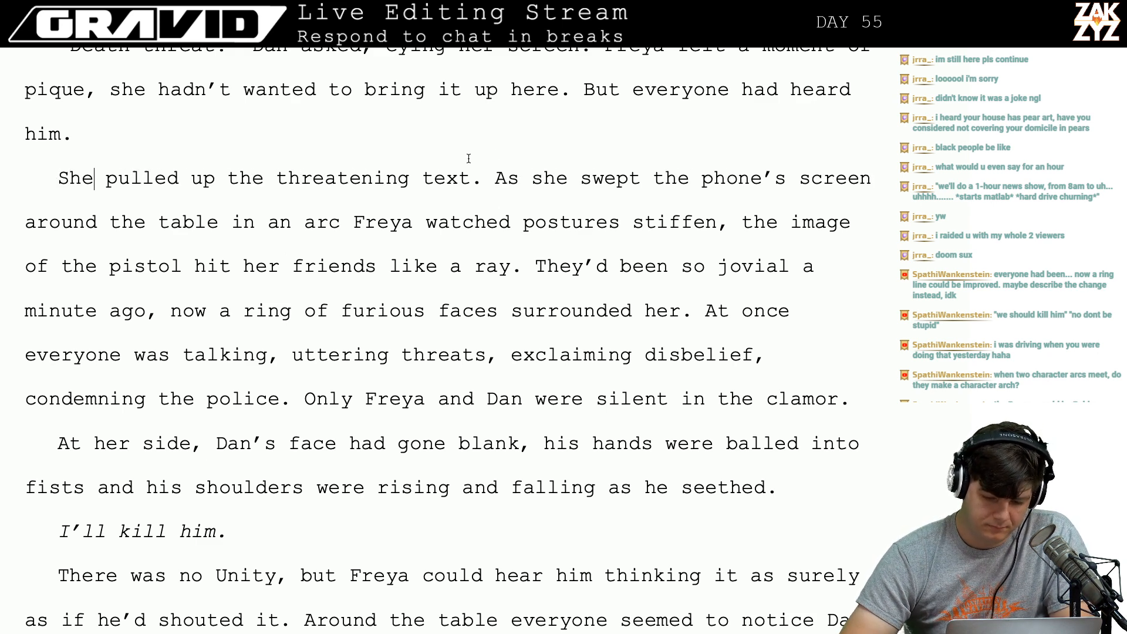
{"action": "type", "text": "on her phone"}
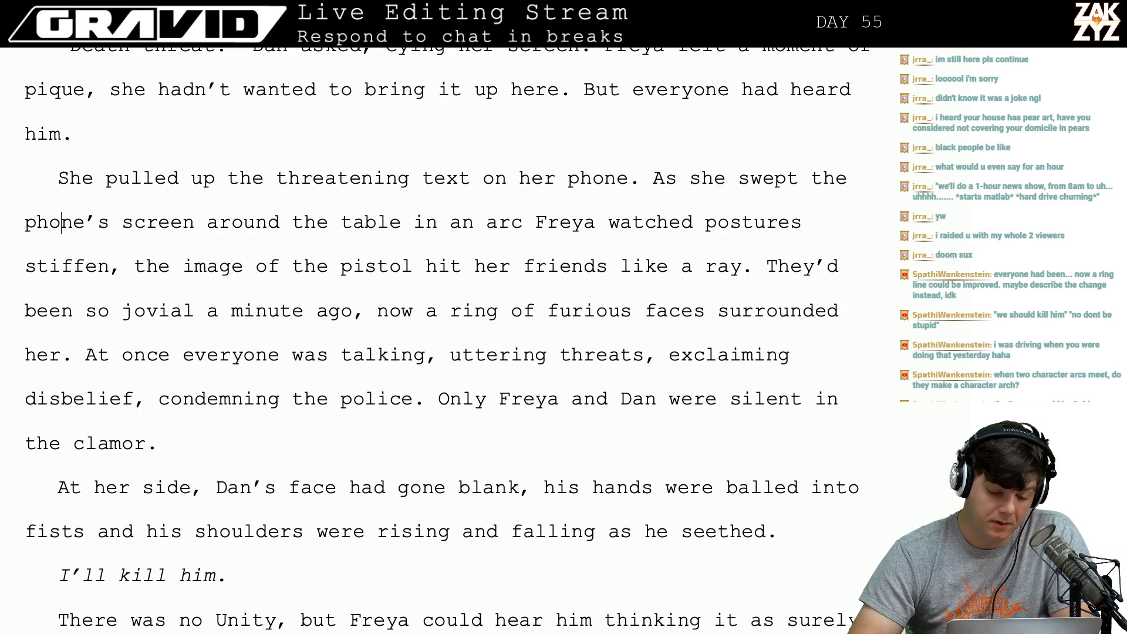
Delete "phone's" before "screen" in the sentence about Freya sweeping it around the table.
{"action": "key", "text": "BackSpace"}
{"action": "key", "text": "BackSpace"}
{"action": "key", "text": "BackSpace"}
{"action": "key", "text": "BackSpace"}
{"action": "key", "text": "BackSpace"}
{"action": "key", "text": "BackSpace"}
{"action": "key", "text": "BackSpace"}
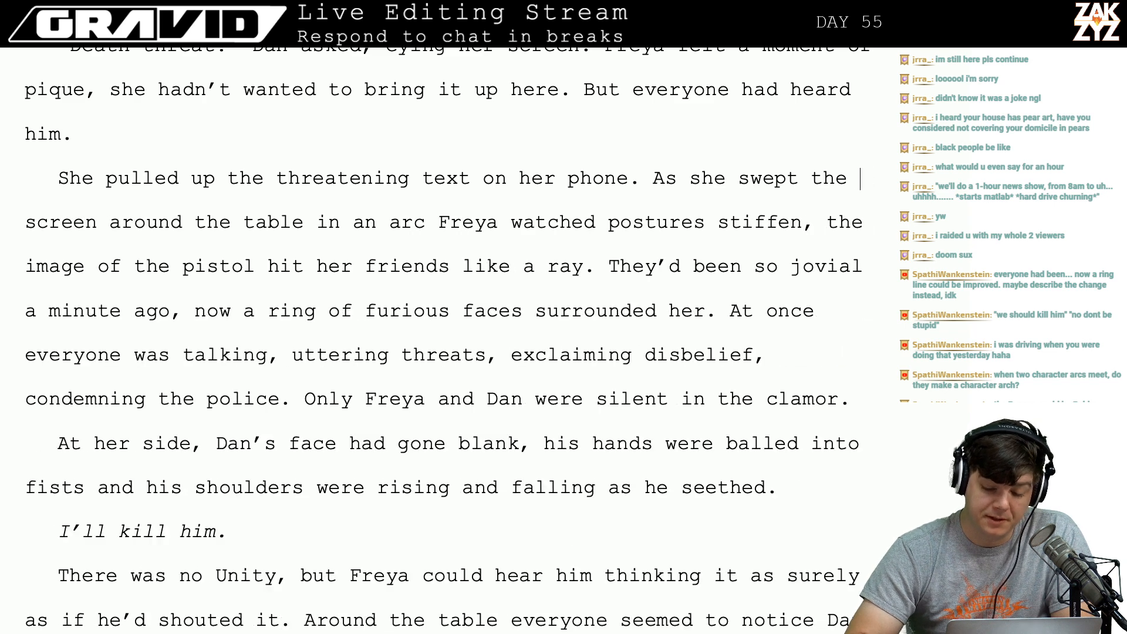
Split the sentence after "postures stiffen" with a period and start the next one with "The image".
{"action": "left_click", "coordinate": [851, 222]}
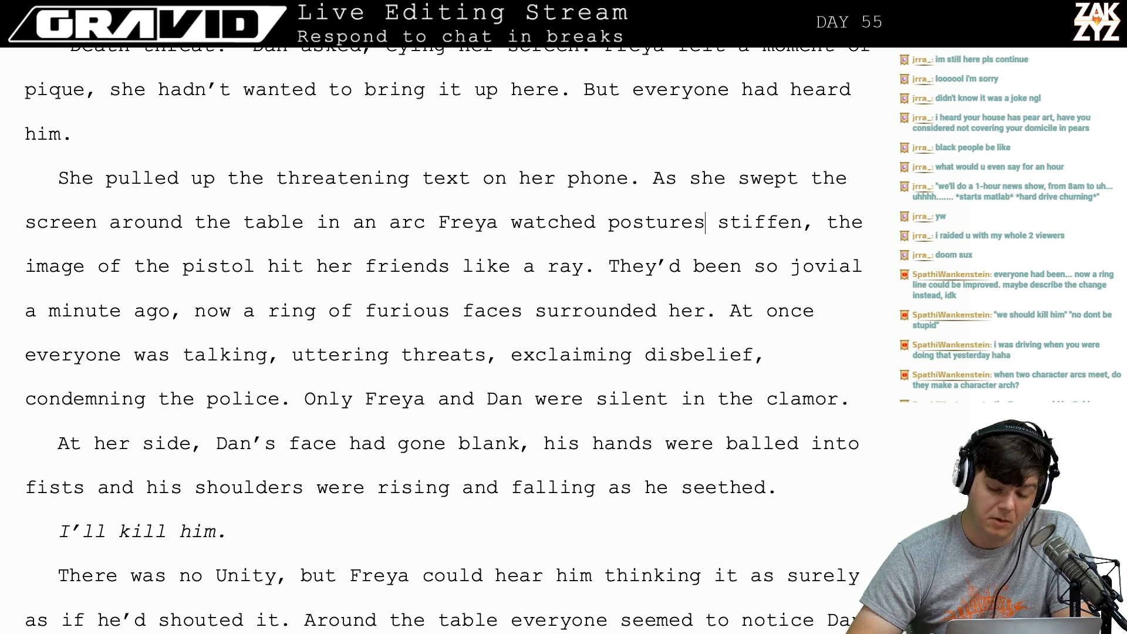
{"action": "key", "text": "Right"}
{"action": "key", "text": "BackSpace"}
{"action": "type", "text": "."}
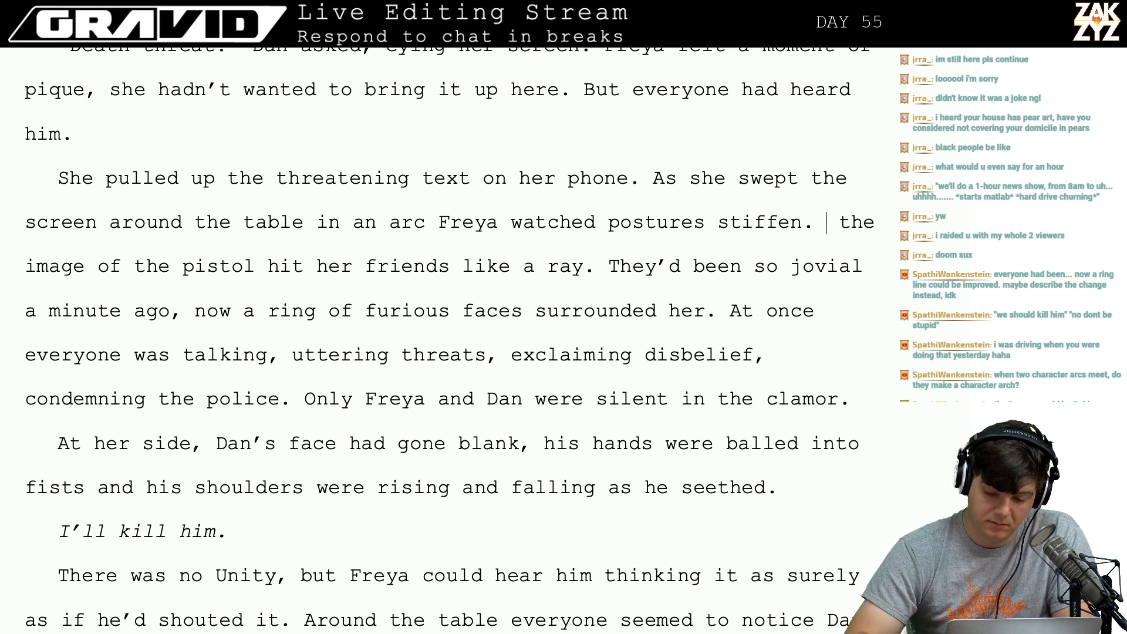
{"action": "key", "text": "BackSpace"}
{"action": "key", "text": "BackSpace"}
{"action": "type", "text": "T"}
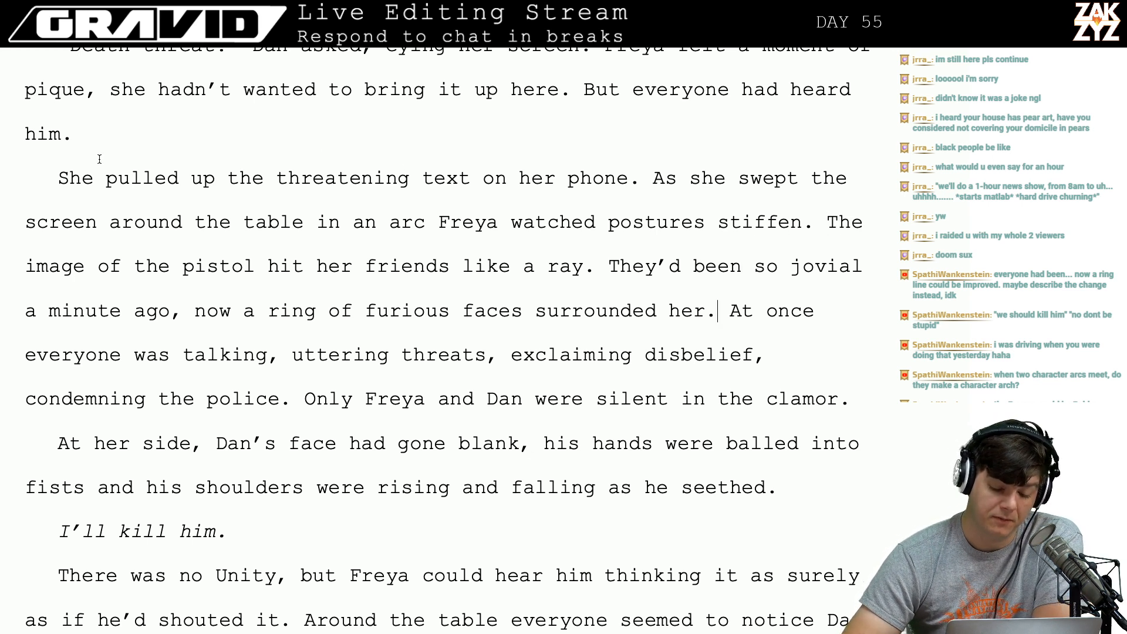
{"action": "type", "text": "and"}
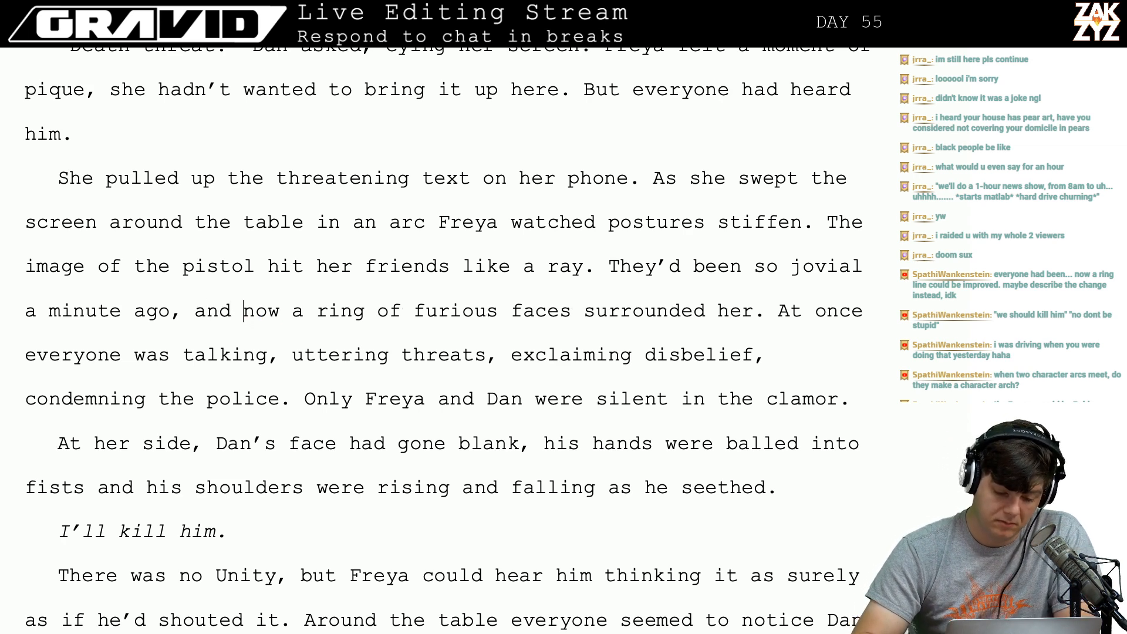
{"action": "key", "text": "BackSpace"}
{"action": "key", "text": "BackSpace"}
{"action": "key", "text": "BackSpace"}
{"action": "key", "text": "BackSpace"}
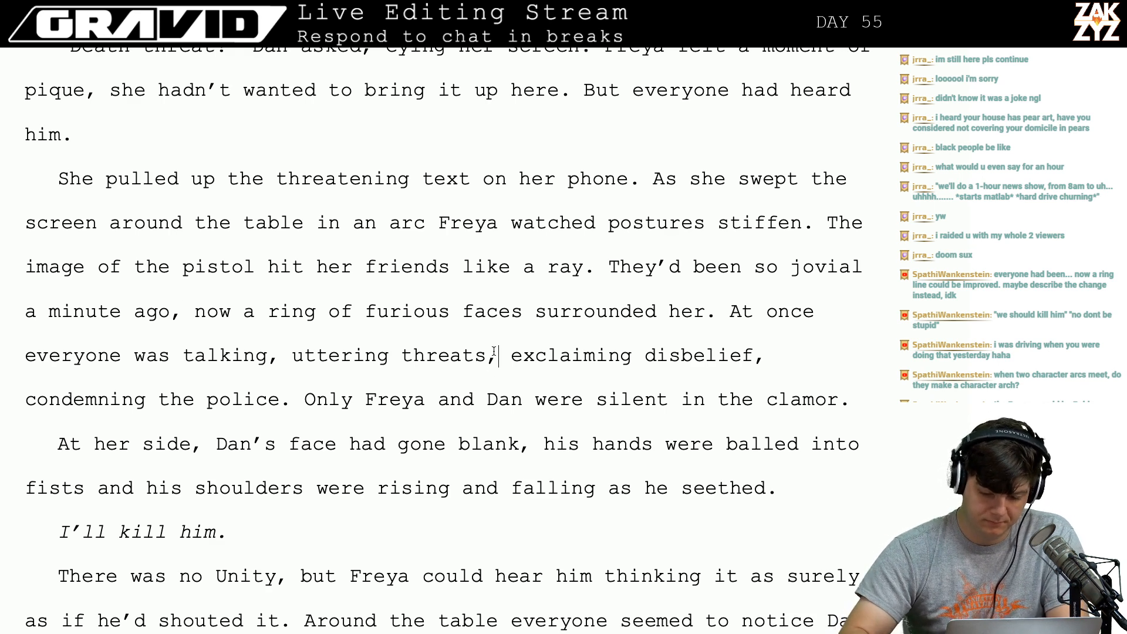
Revise the list of reactions to read "uttering threats and exclaiming disbelief.", cutting "condemning the police".
{"action": "key", "text": "BackSpace"}
{"action": "type", "text": "and"}
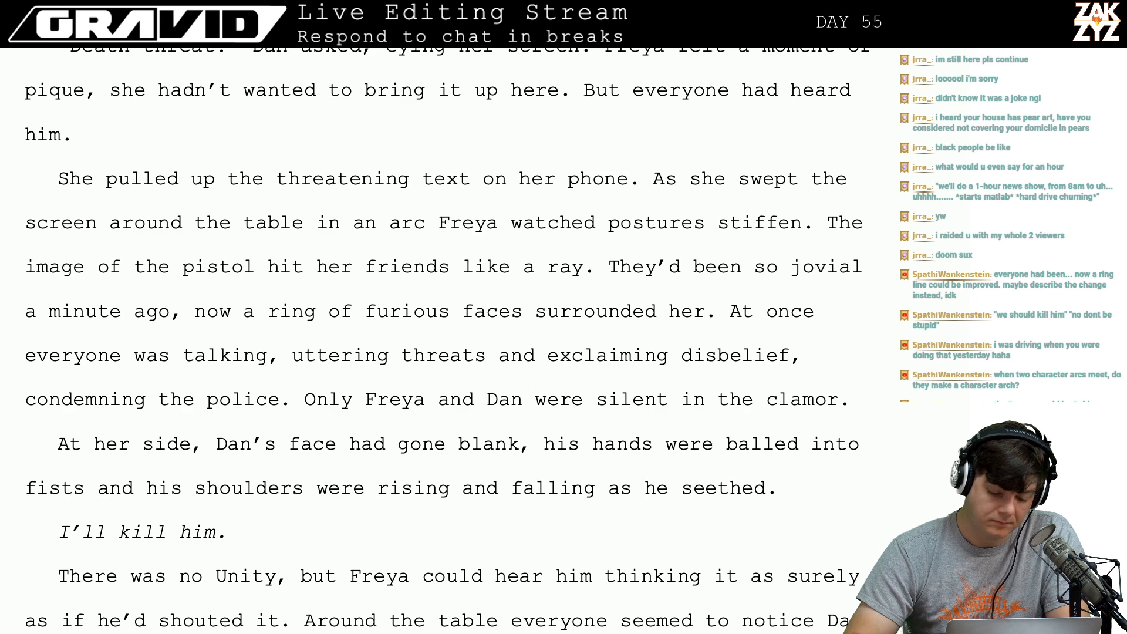
{"action": "key", "text": "Left"}
{"action": "key", "text": "Left"}
{"action": "key", "text": "Left"}
{"action": "key", "text": "Left"}
{"action": "key", "text": "Left"}
{"action": "key", "text": "Left"}
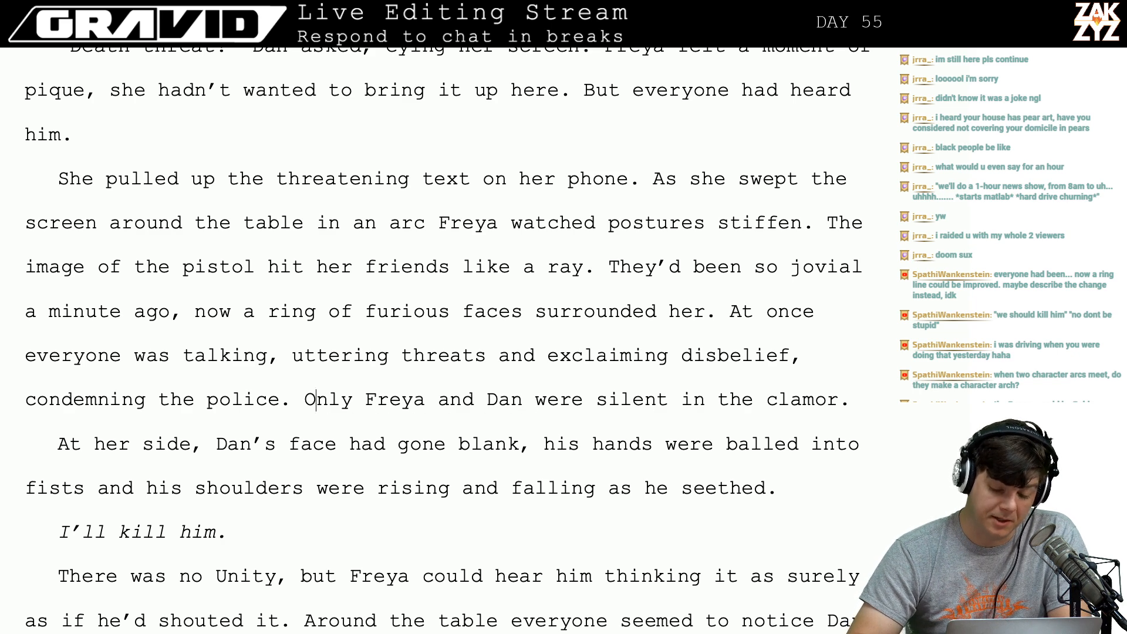
{"action": "key", "text": "BackSpace"}
{"action": "key", "text": "BackSpace"}
{"action": "key", "text": "BackSpace"}
{"action": "key", "text": "BackSpace"}
{"action": "key", "text": "BackSpace"}
{"action": "key", "text": "BackSpace"}
{"action": "key", "text": "BackSpace"}
{"action": "key", "text": "BackSpace"}
{"action": "key", "text": "BackSpace"}
{"action": "key", "text": "BackSpace"}
{"action": "key", "text": "BackSpace"}
{"action": "key", "text": "BackSpace"}
{"action": "key", "text": "BackSpace"}
{"action": "key", "text": "BackSpace"}
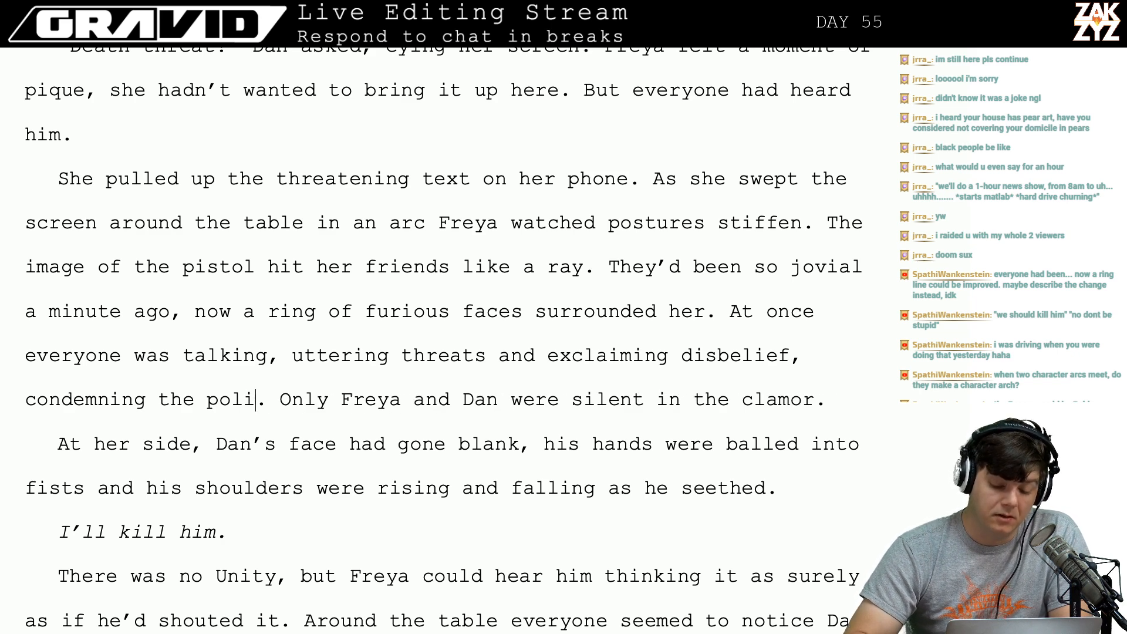
{"action": "key", "text": "BackSpace"}
{"action": "key", "text": "BackSpace"}
{"action": "key", "text": "BackSpace"}
{"action": "key", "text": "BackSpace"}
{"action": "key", "text": "BackSpace"}
{"action": "key", "text": "BackSpace"}
{"action": "key", "text": "BackSpace"}
{"action": "key", "text": "BackSpace"}
{"action": "key", "text": "BackSpace"}
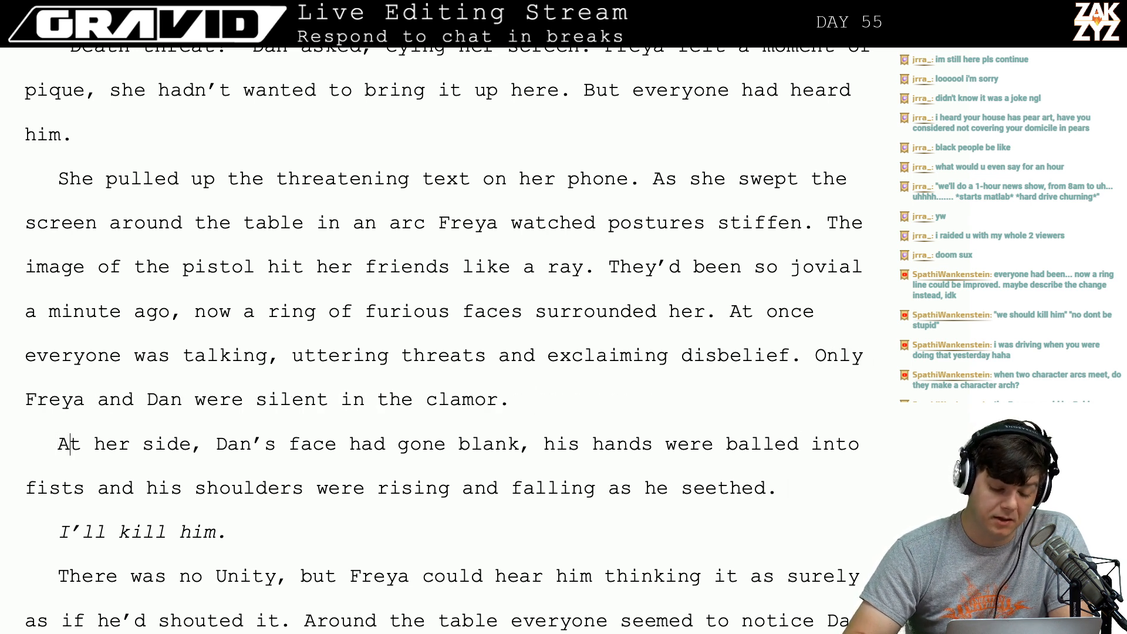
Join the "At her side" paragraph to the preceding one and change "were rising and falling" to "rose and fell".
{"action": "key", "text": "BackSpace"}
{"action": "key", "text": "BackSpace"}
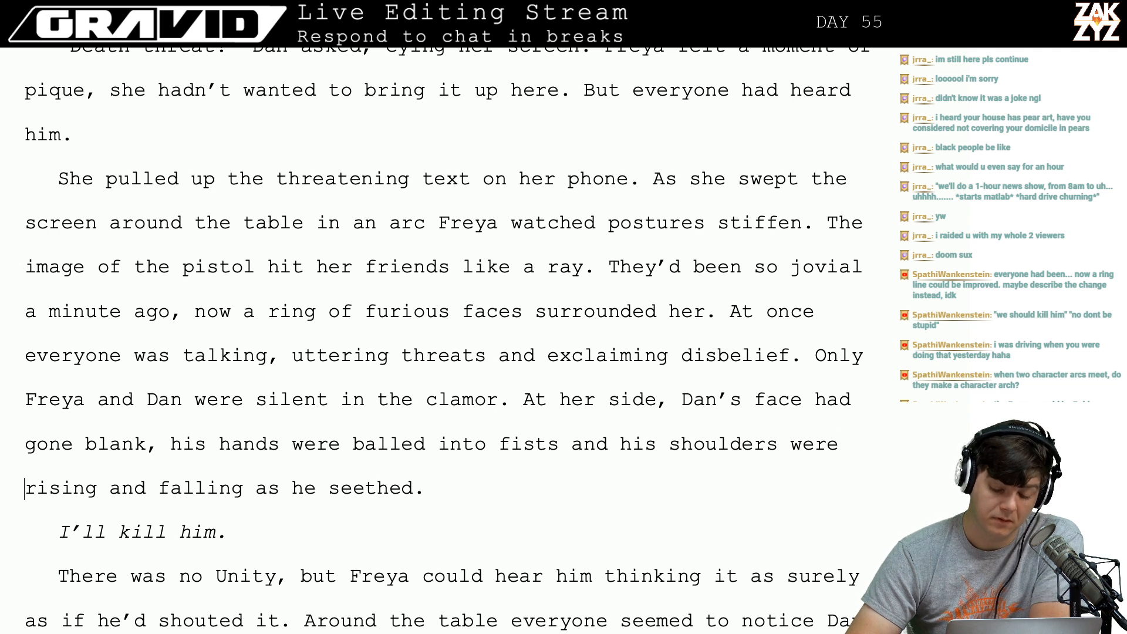
{"action": "type", "text": "rose and fel"}
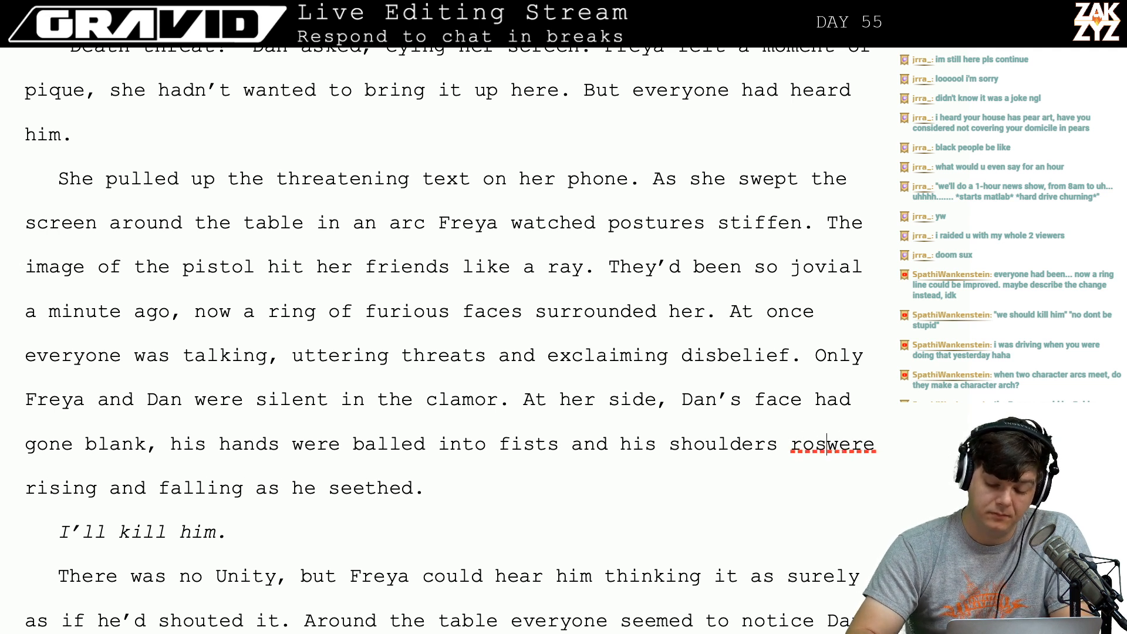
{"action": "type", "text": "l"}
{"action": "left_click_drag", "start_coordinate": [135, 496], "coordinate": [413, 499]}
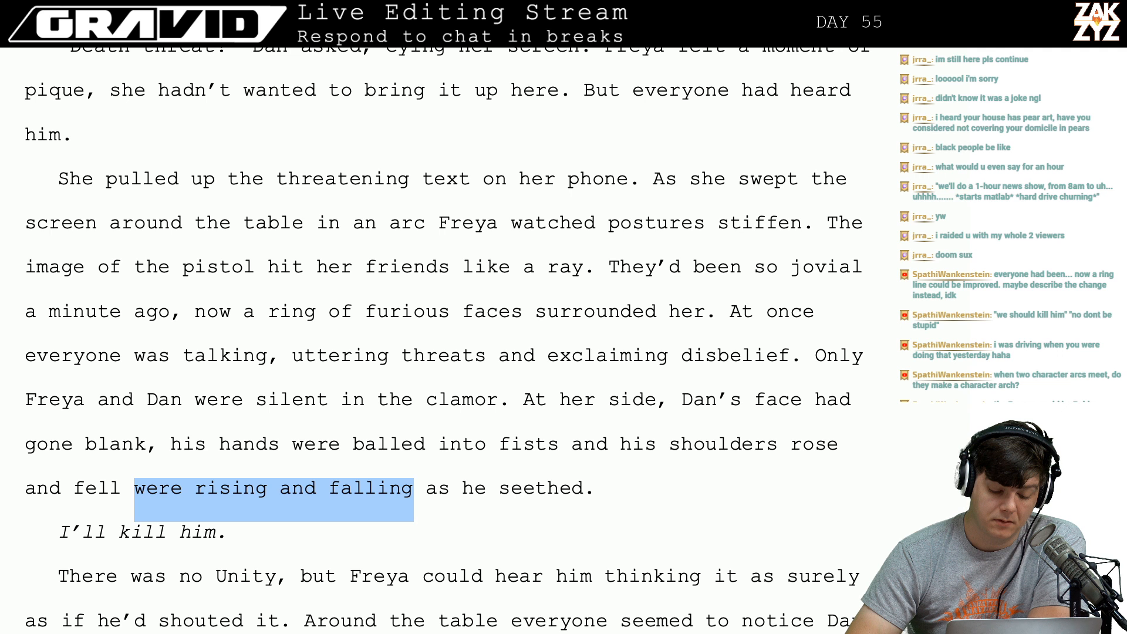
{"action": "key", "text": "BackSpace"}
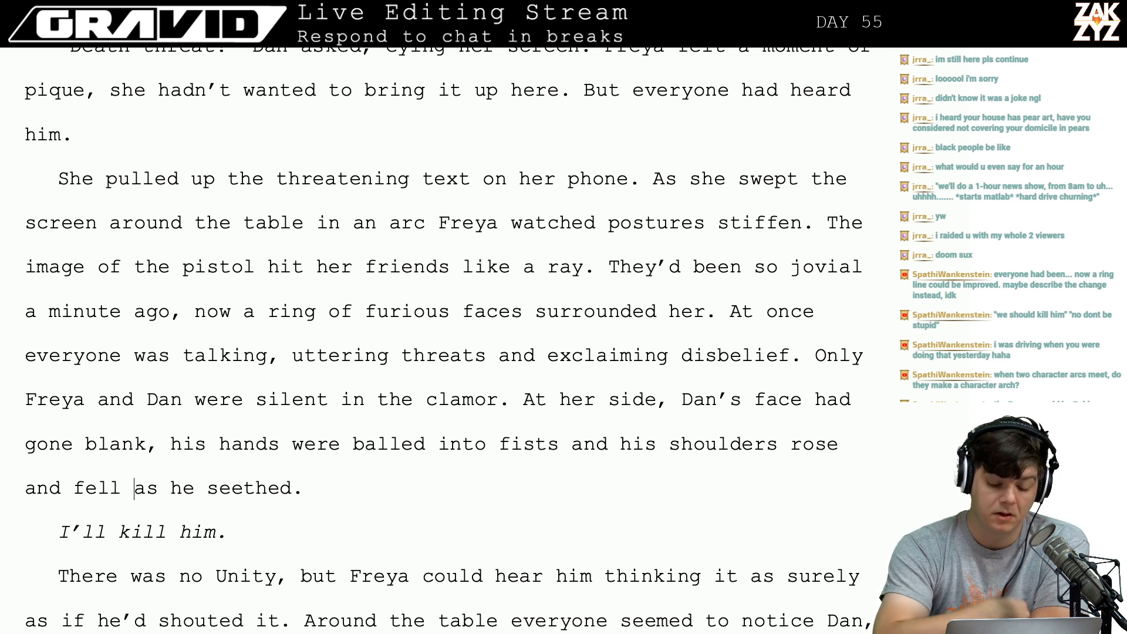
Replace "him" with "Dan" in "Freya could hear him thinking it".
{"action": "scroll", "coordinate": [462, 448], "scroll_direction": "down", "scroll_amount": 3}
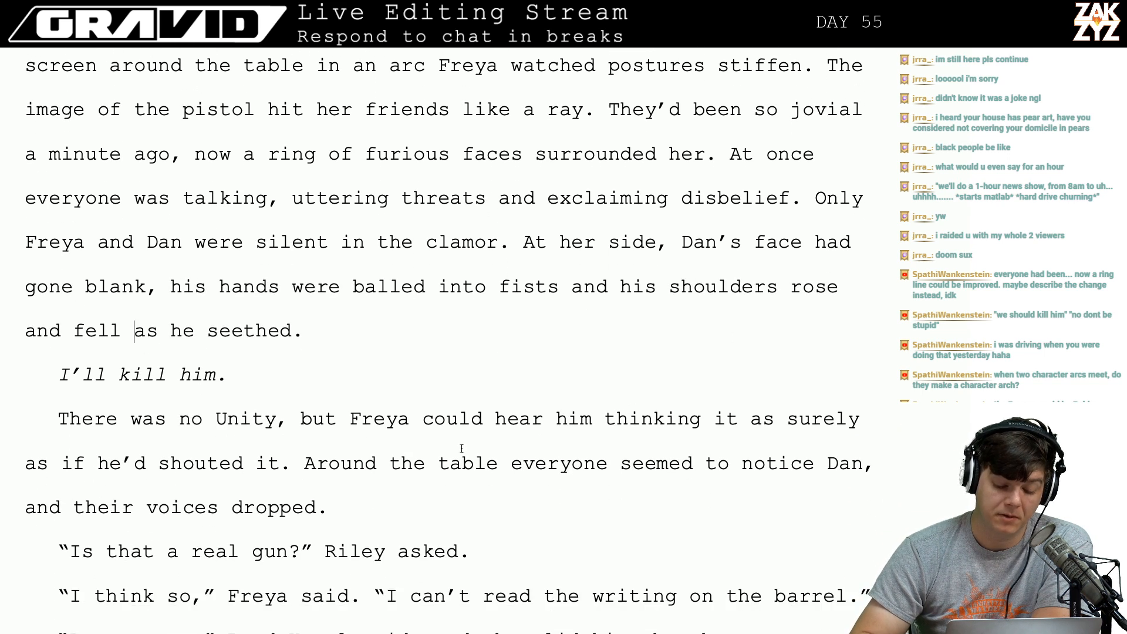
{"action": "left_click", "coordinate": [195, 463]}
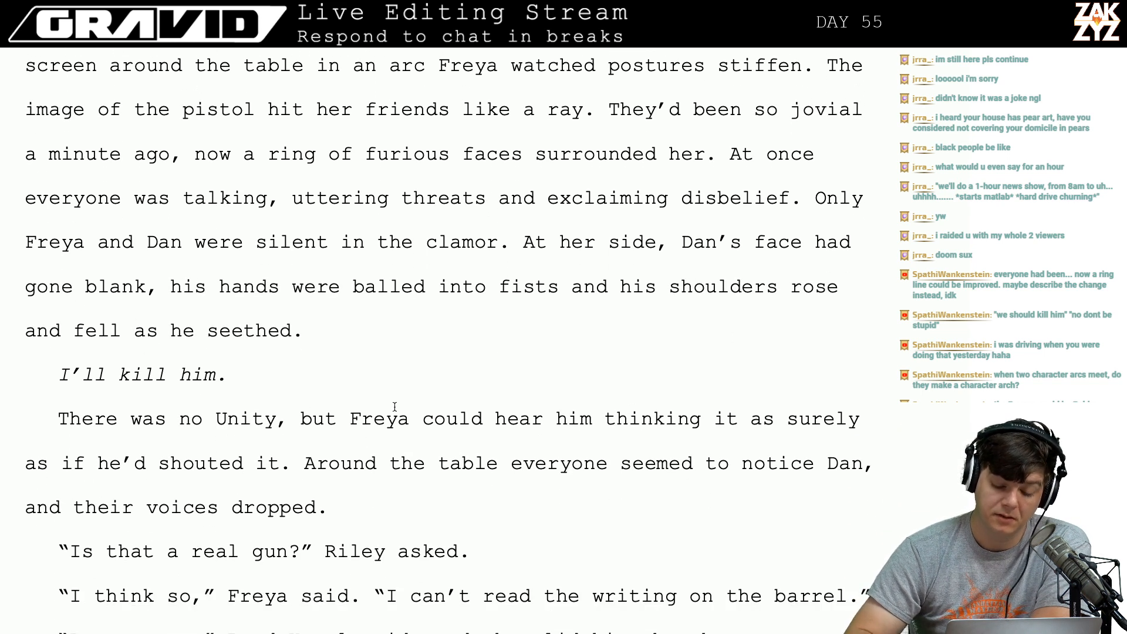
{"action": "left_click", "coordinate": [737, 421]}
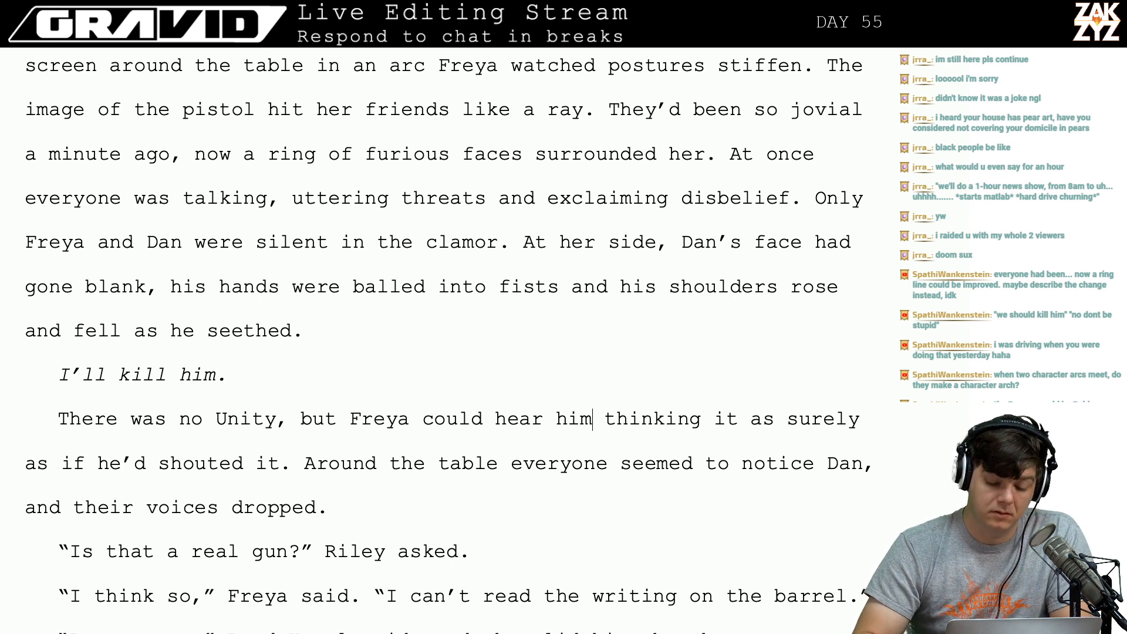
{"action": "key", "text": "BackSpace"}
{"action": "key", "text": "BackSpace"}
{"action": "key", "text": "BackSpace"}
{"action": "type", "text": "Dan"}
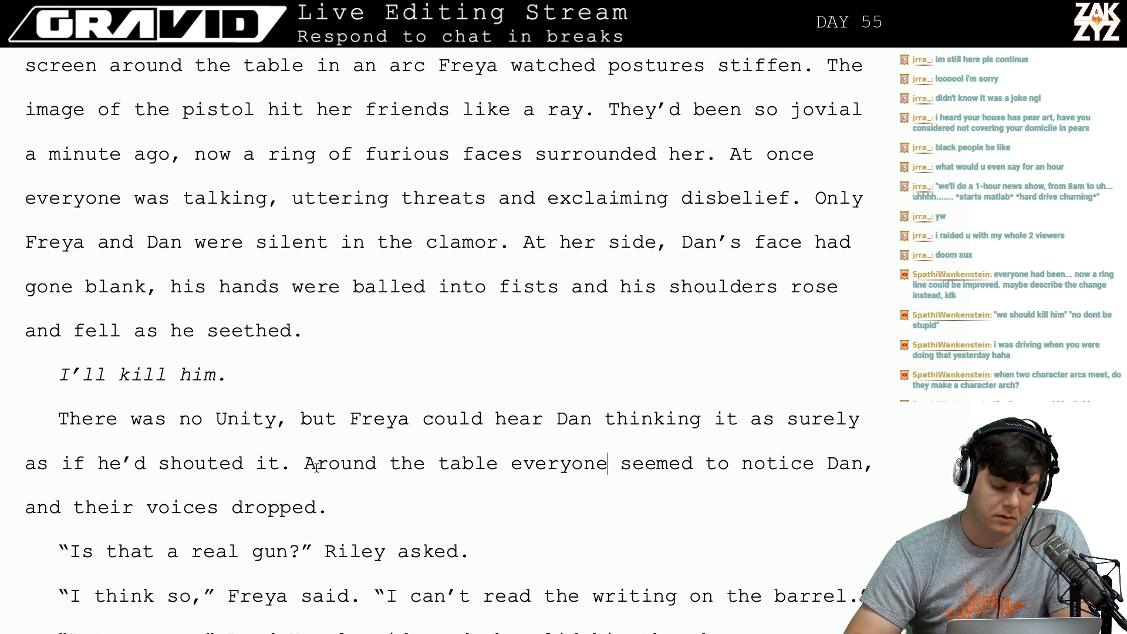
Change the end of the Unity sentence to "as if he were shouting".
{"action": "left_click", "coordinate": [288, 465]}
{"action": "key", "text": "Left"}
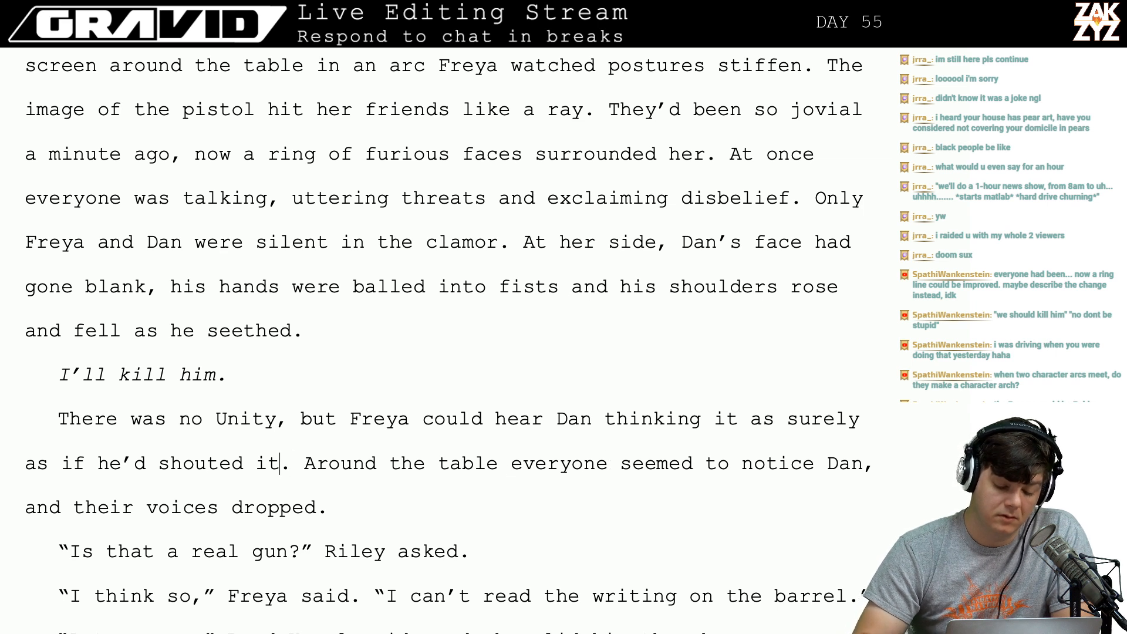
{"action": "key", "text": "BackSpace"}
{"action": "key", "text": "BackSpace"}
{"action": "key", "text": "BackSpace"}
{"action": "key", "text": "BackSpace"}
{"action": "key", "text": "BackSpace"}
{"action": "key", "text": "BackSpace"}
{"action": "key", "text": "BackSpace"}
{"action": "key", "text": "BackSpace"}
{"action": "key", "text": "BackSpace"}
{"action": "key", "text": "BackSpace"}
{"action": "key", "text": "BackSpace"}
{"action": "key", "text": "BackSpace"}
{"action": "key", "text": "BackSpace"}
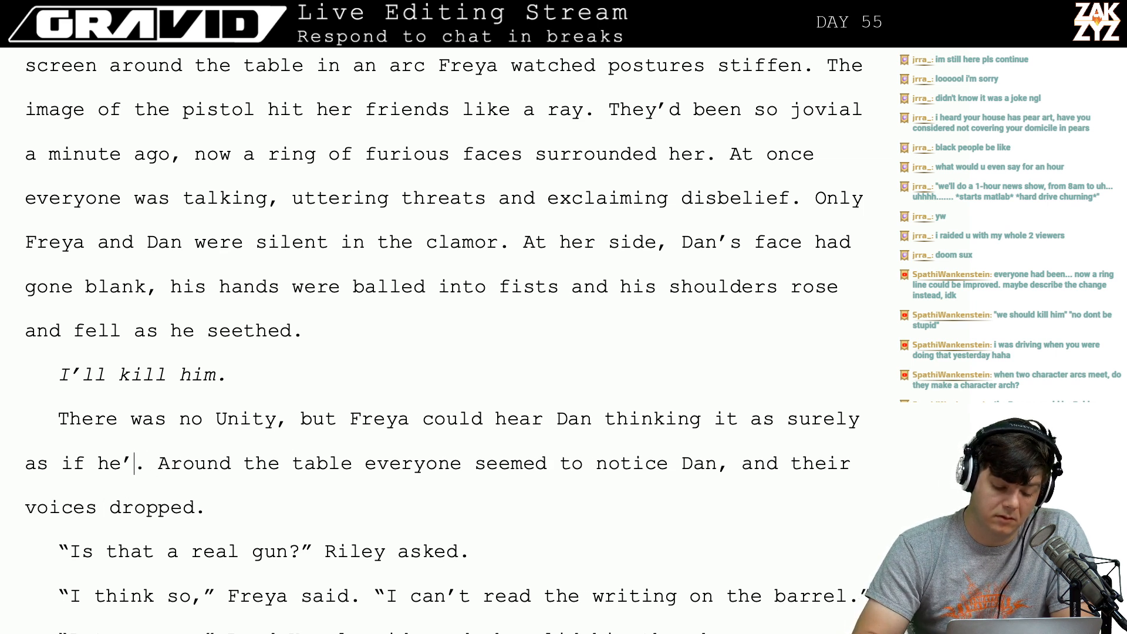
{"action": "type", "text": "were shouting"}
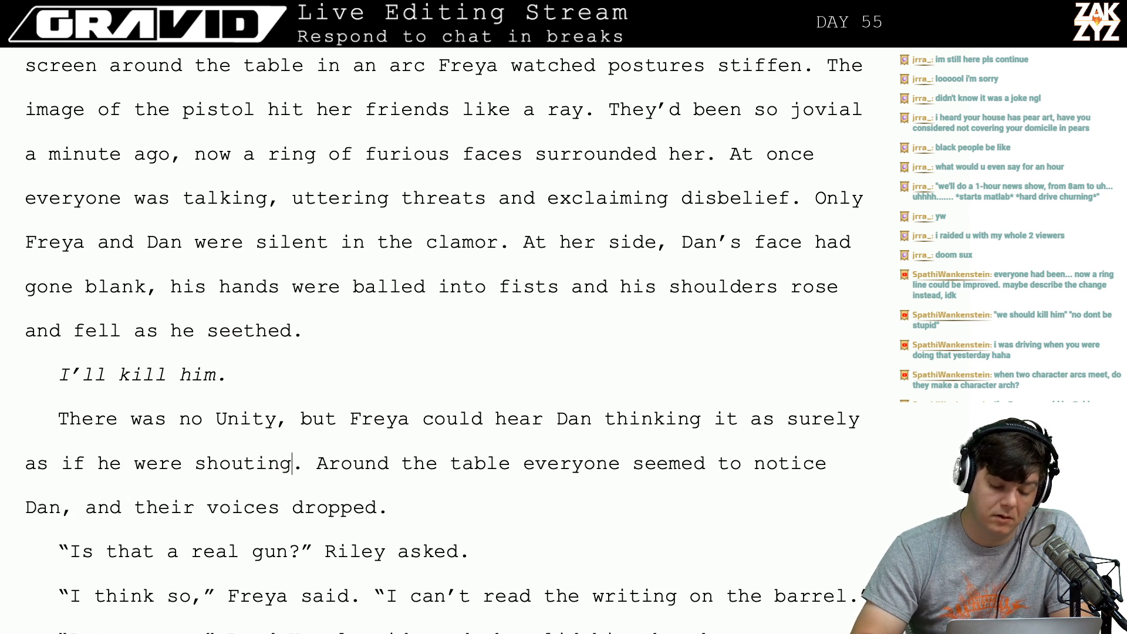
Delete "it" after "Dan thinking" in the Unity sentence.
{"action": "left_click", "coordinate": [337, 418]}
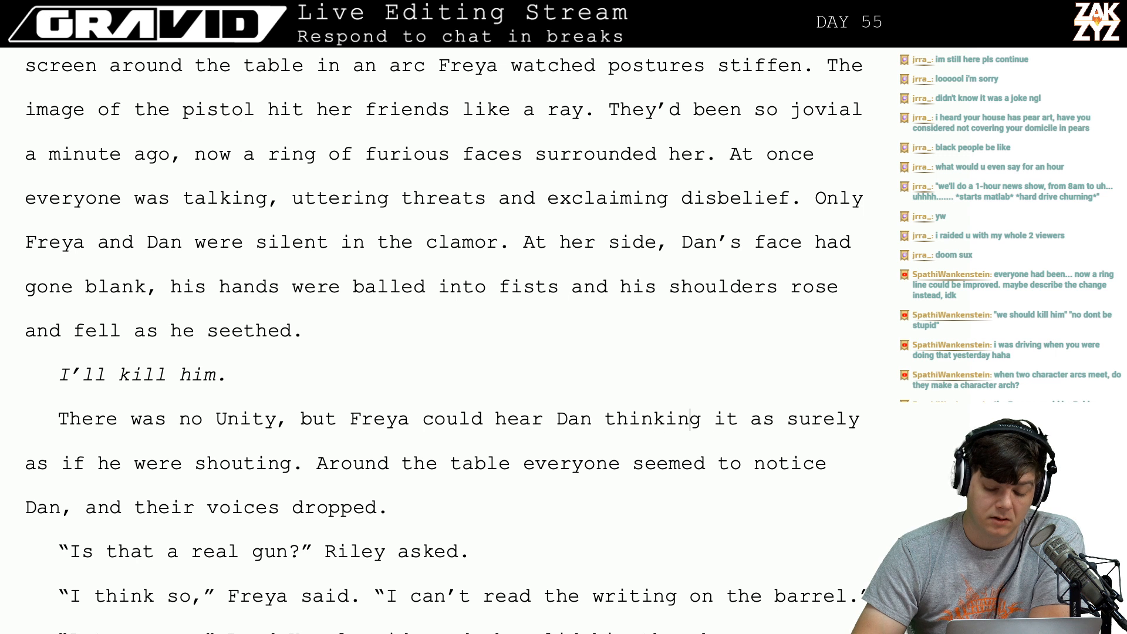
{"action": "key", "text": "BackSpace"}
{"action": "key", "text": "BackSpace"}
{"action": "key", "text": "BackSpace"}
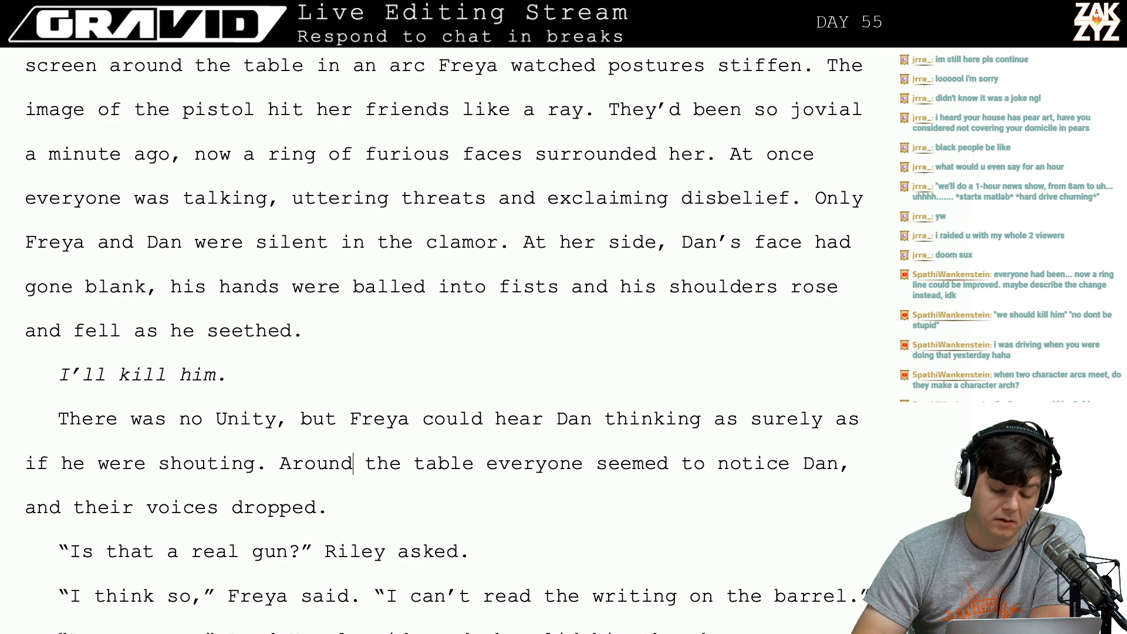
Break the Unity sentence off after "Freya" with blank space below and complete it as "knew what Dan was thinking.".
{"action": "key", "text": "Return"}
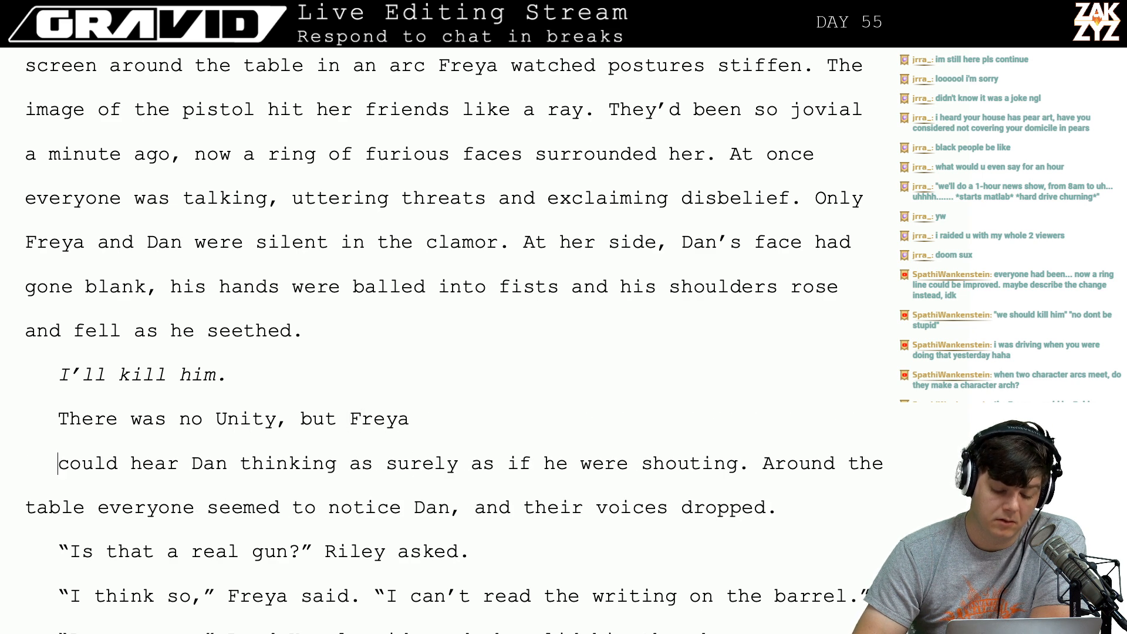
{"action": "key", "text": "Return"}
{"action": "key", "text": "Left"}
{"action": "key", "text": "Left"}
{"action": "type", "text": "was"}
{"action": "key", "text": "BackSpace"}
{"action": "key", "text": "BackSpace"}
{"action": "key", "text": "BackSpace"}
{"action": "type", "text": "k"}
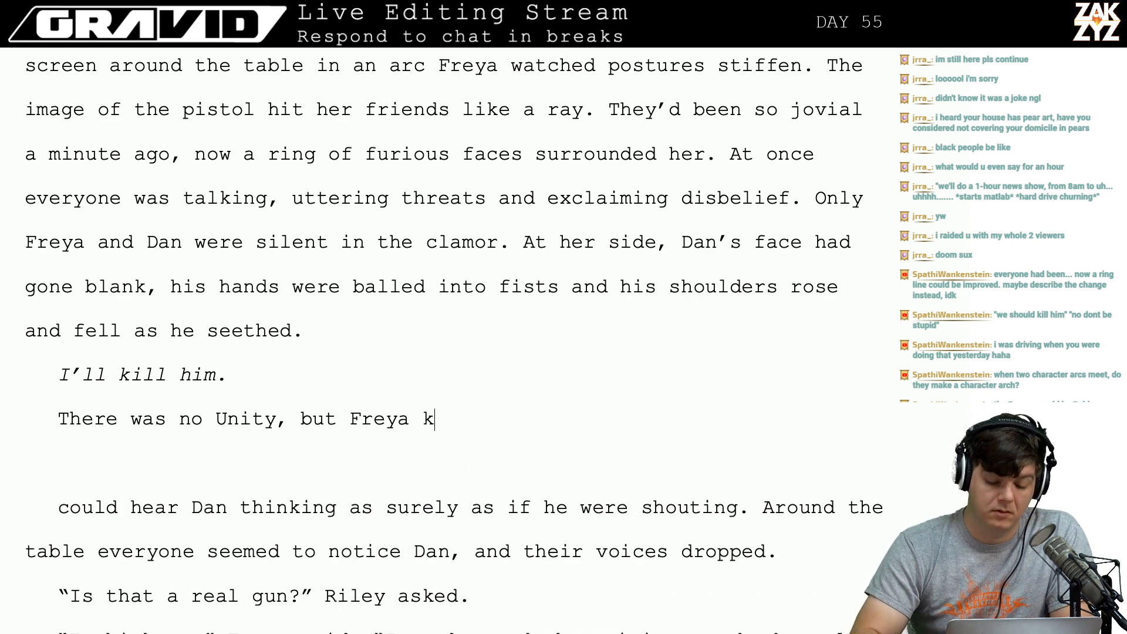
{"action": "type", "text": "new what "}
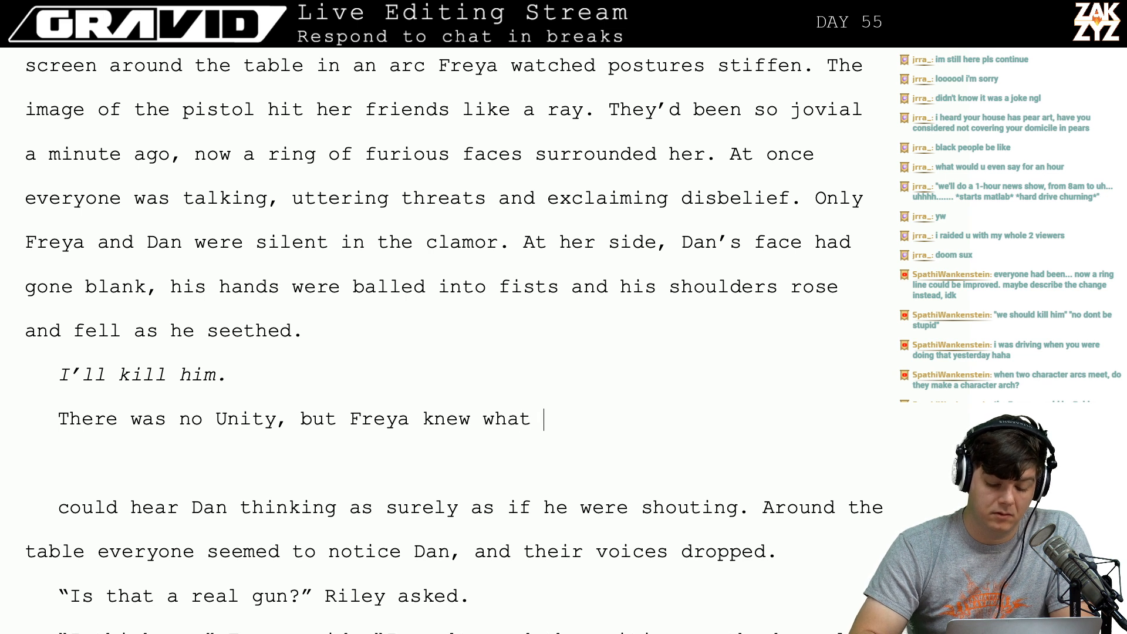
{"action": "type", "text": "Dan was thinking"}
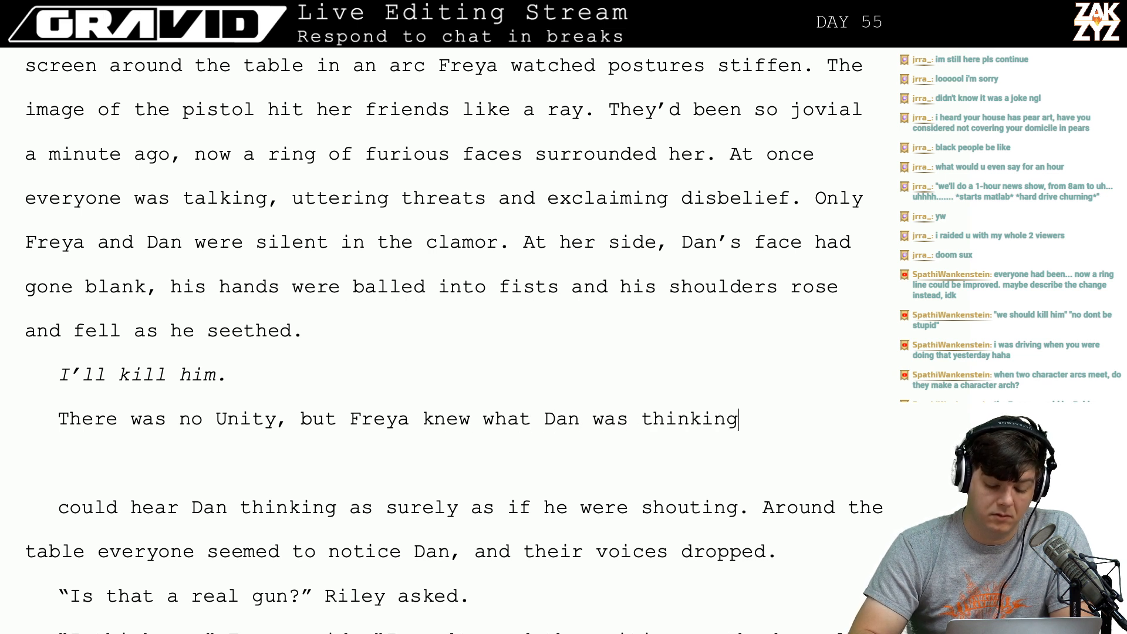
{"action": "type", "text": ". All a"}
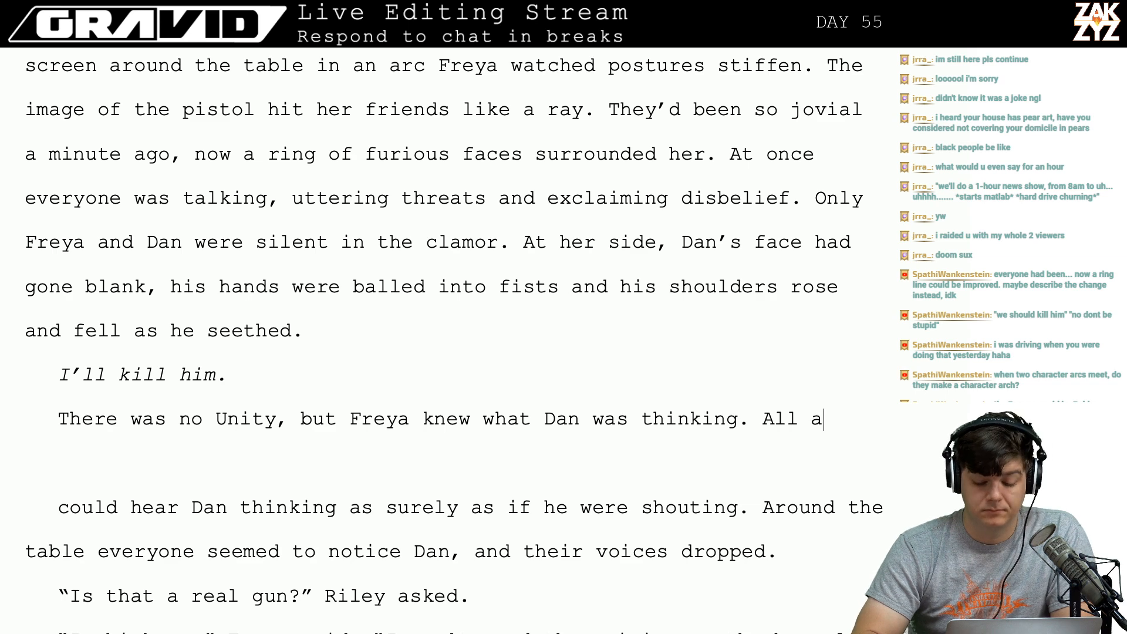
{"action": "type", "text": "round the table everyone"}
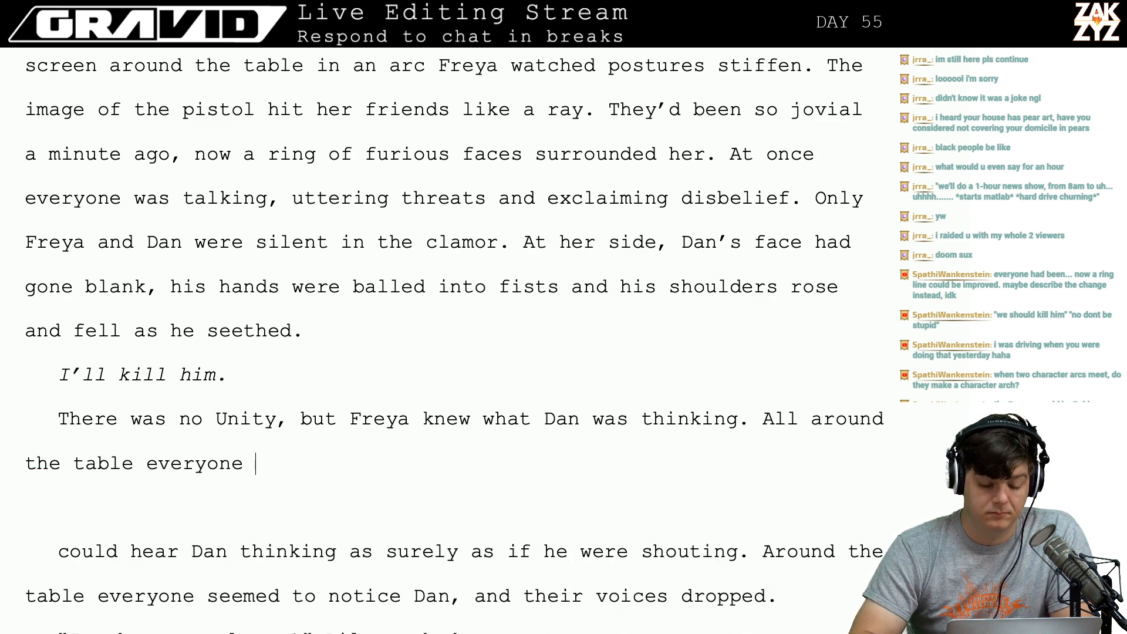
{"action": "key", "text": "BackSpace"}
{"action": "key", "text": "BackSpace"}
{"action": "key", "text": "BackSpace"}
{"action": "key", "text": "BackSpace"}
{"action": "key", "text": "BackSpace"}
{"action": "key", "text": "BackSpace"}
{"action": "key", "text": "BackSpace"}
{"action": "key", "text": "BackSpace"}
{"action": "key", "text": "BackSpace"}
{"action": "key", "text": "BackSpace"}
{"action": "key", "text": "BackSpace"}
{"action": "key", "text": "BackSpace"}
{"action": "key", "text": "BackSpace"}
{"action": "key", "text": "BackSpace"}
{"action": "key", "text": "BackSpace"}
{"action": "key", "text": "BackSpace"}
{"action": "key", "text": "BackSpace"}
{"action": "key", "text": "BackSpace"}
{"action": "key", "text": "BackSpace"}
{"action": "key", "text": "BackSpace"}
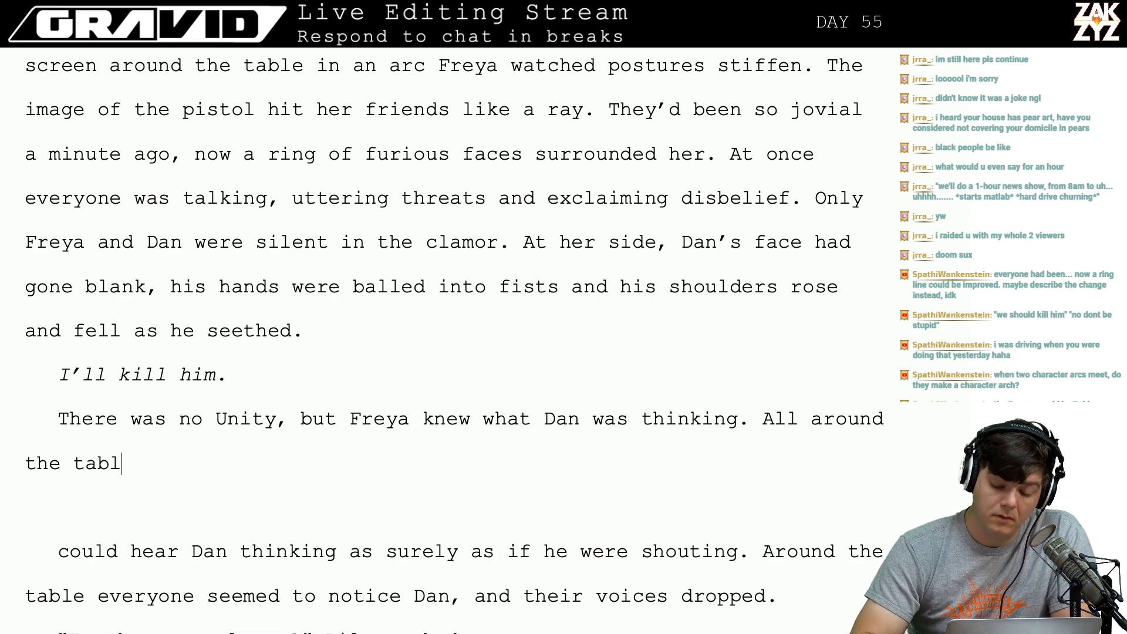
{"action": "key", "text": "BackSpace"}
{"action": "key", "text": "BackSpace"}
{"action": "key", "text": "BackSpace"}
{"action": "key", "text": "BackSpace"}
{"action": "key", "text": "BackSpace"}
{"action": "key", "text": "BackSpace"}
{"action": "key", "text": "BackSpace"}
Add the sentence "The others began to notice the state Dan was in and their voices dropped." after "Dan was thinking.".
{"action": "type", "text": "T"}
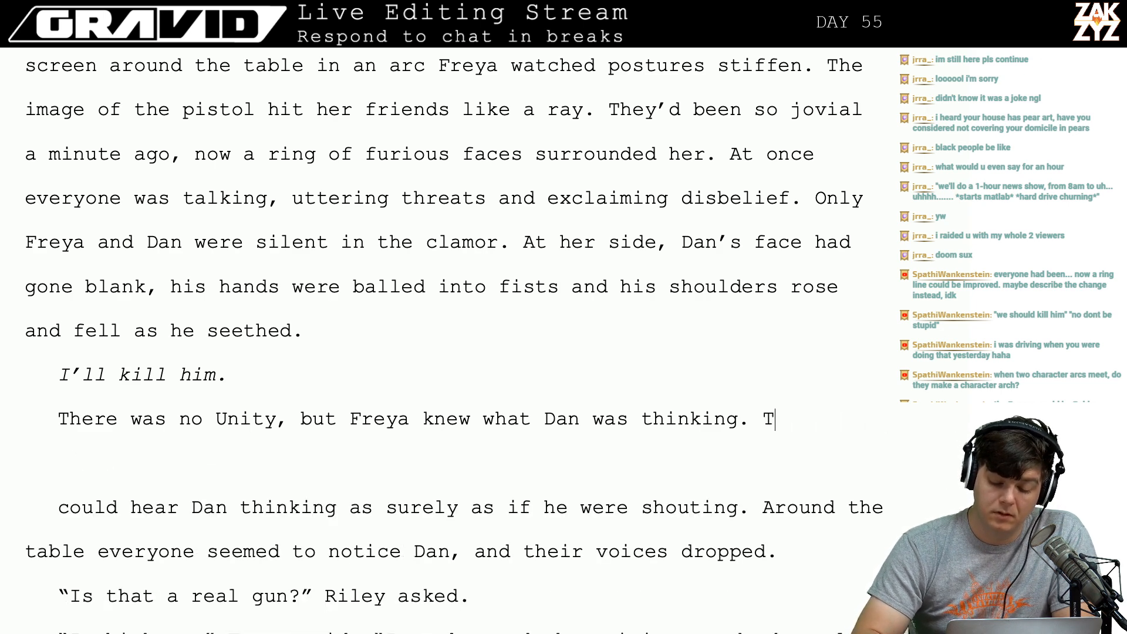
{"action": "type", "text": "he others began to nt"}
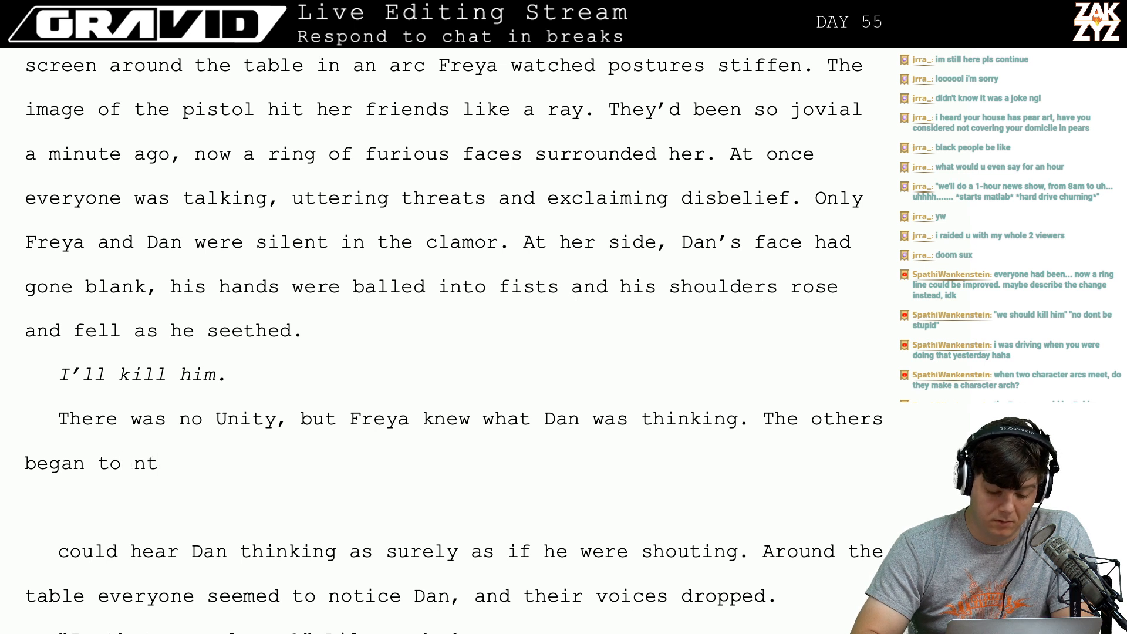
{"action": "key", "text": "BackSpace"}
{"action": "type", "text": "otice "}
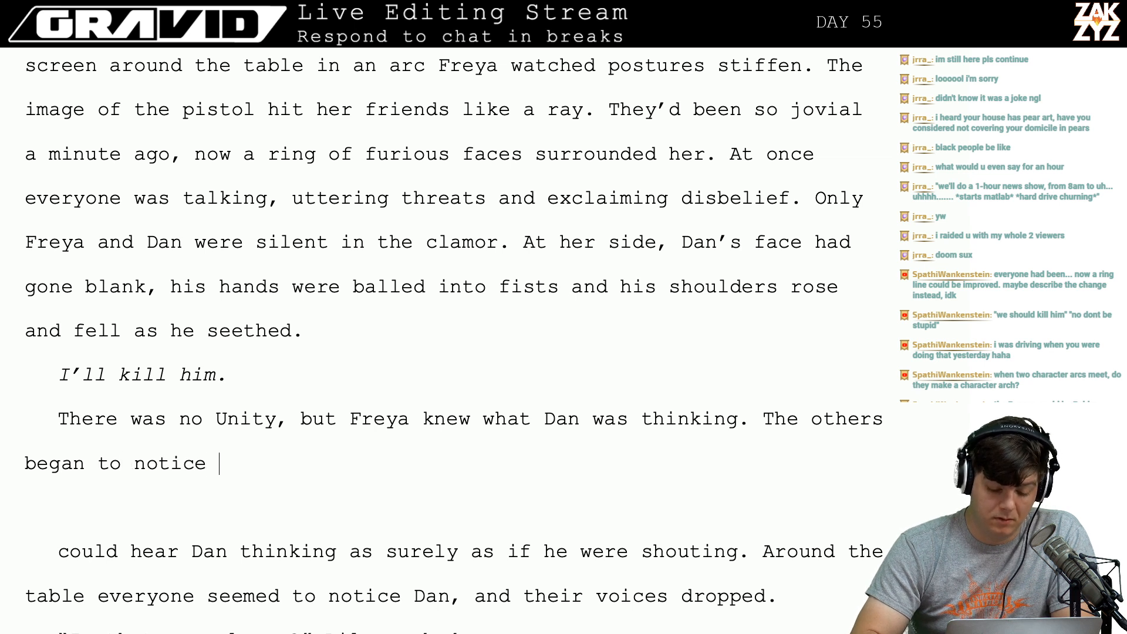
{"action": "type", "text": "the state d"}
{"action": "key", "text": "BackSpace"}
{"action": "type", "text": "Dan was in"}
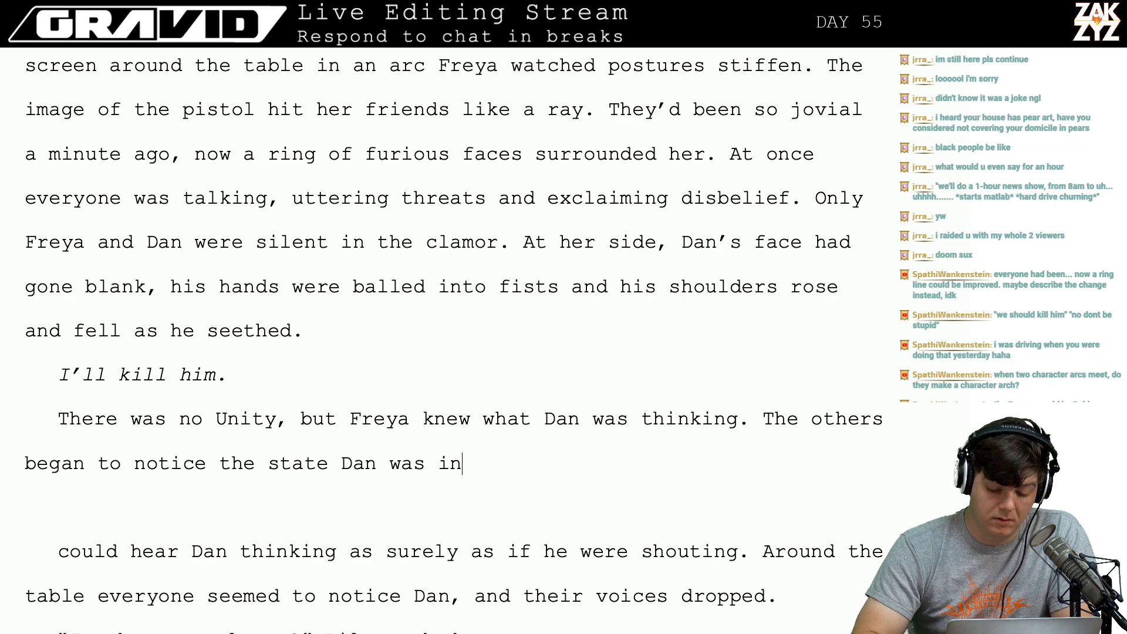
{"action": "type", "text": " and their voice"}
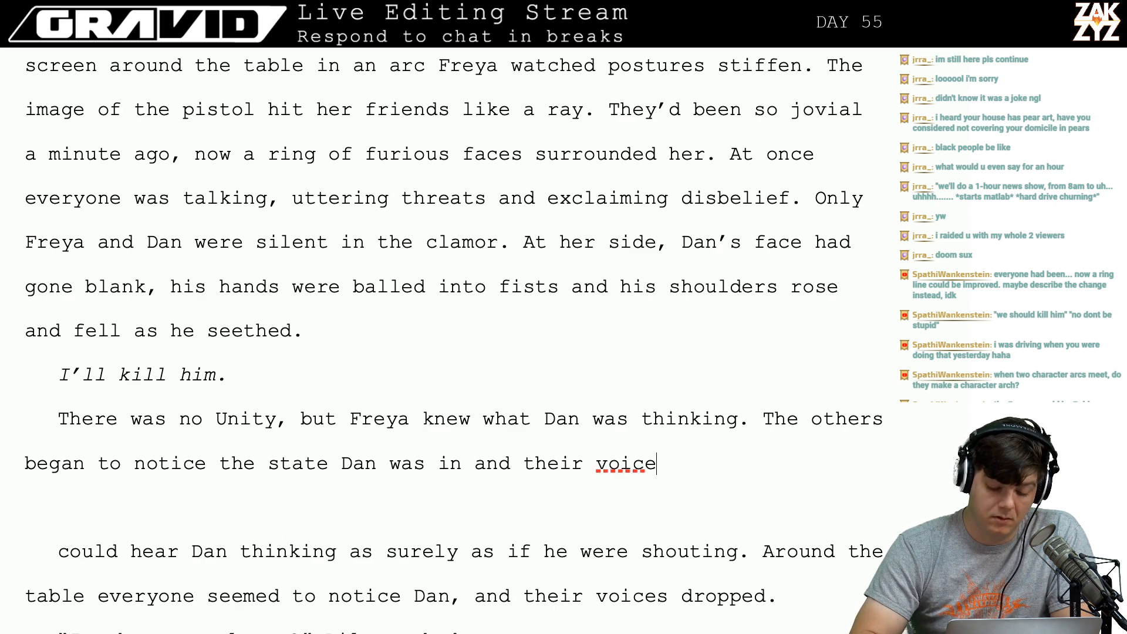
{"action": "type", "text": "s dropped."}
Delete the leftover old paragraph beginning "could hear Dan thinking" together with the blank line above it.
{"action": "key", "text": "shift+Down"}
{"action": "key", "text": "shift+Down"}
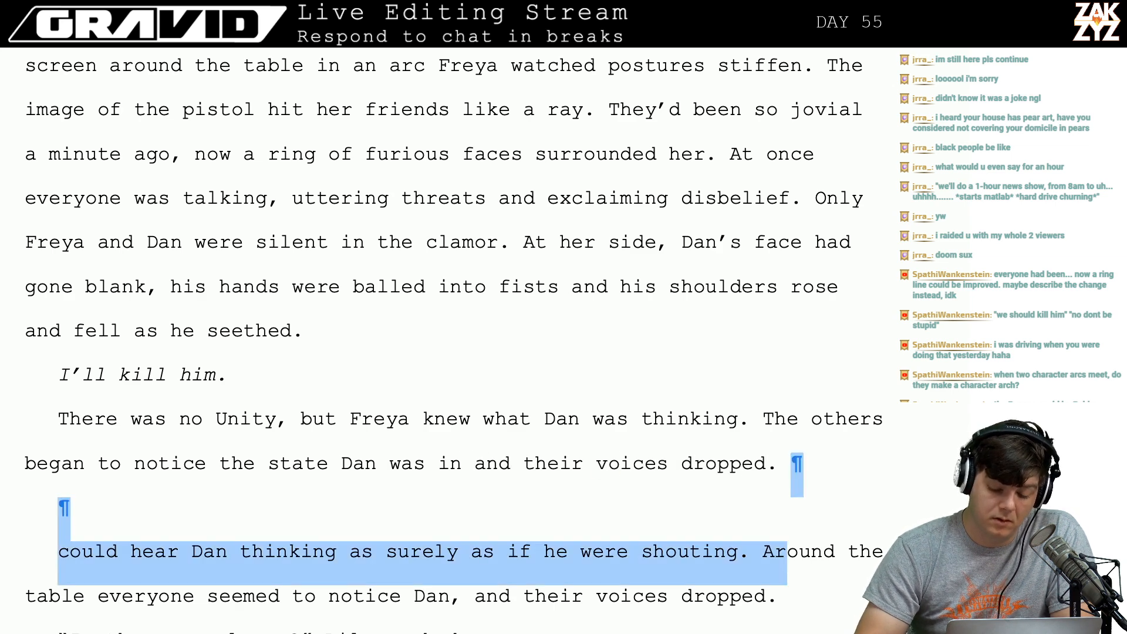
{"action": "key", "text": "shift+Down"}
{"action": "key", "text": "BackSpace"}
Read on through the dialogue about the gun and skipping town to the conversation about going to Paris.
{"action": "left_click", "coordinate": [58, 550]}
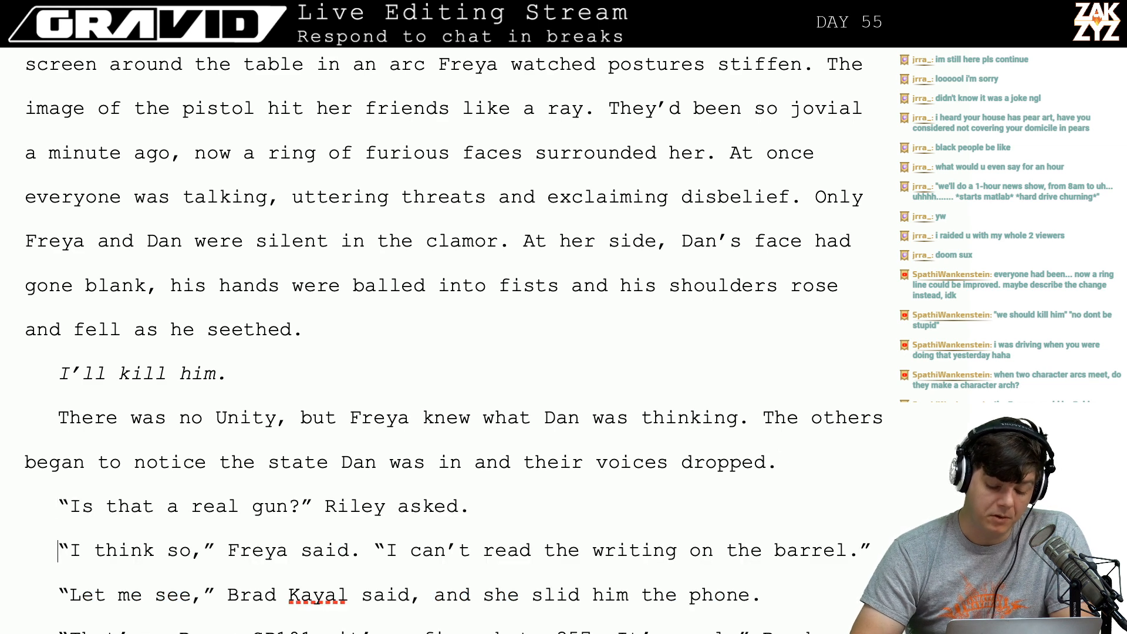
{"action": "key", "text": "Down"}
{"action": "key", "text": "Down"}
{"action": "key", "text": "Down"}
{"action": "key", "text": "Down"}
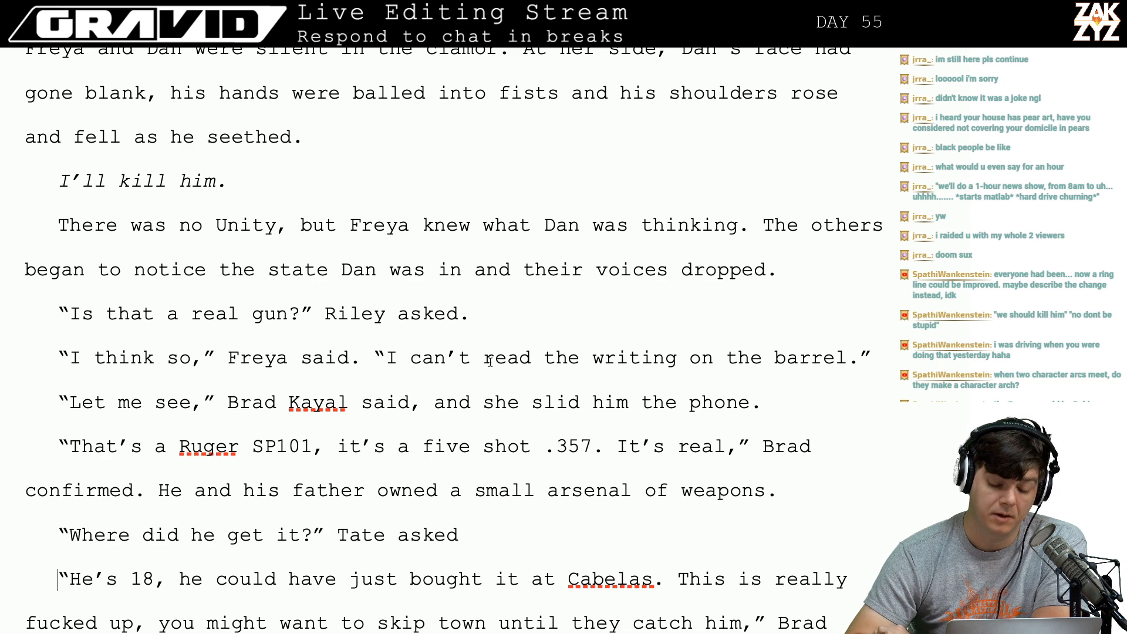
{"action": "scroll", "coordinate": [336, 333], "scroll_direction": "down", "scroll_amount": 2}
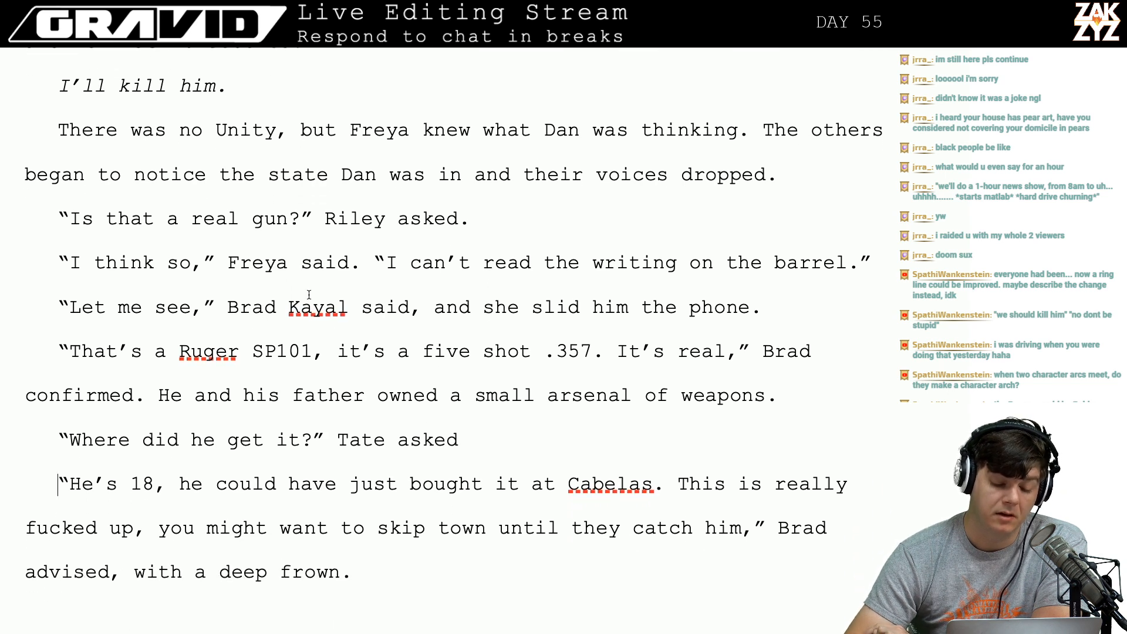
{"action": "scroll", "coordinate": [388, 246], "scroll_direction": "down", "scroll_amount": 3}
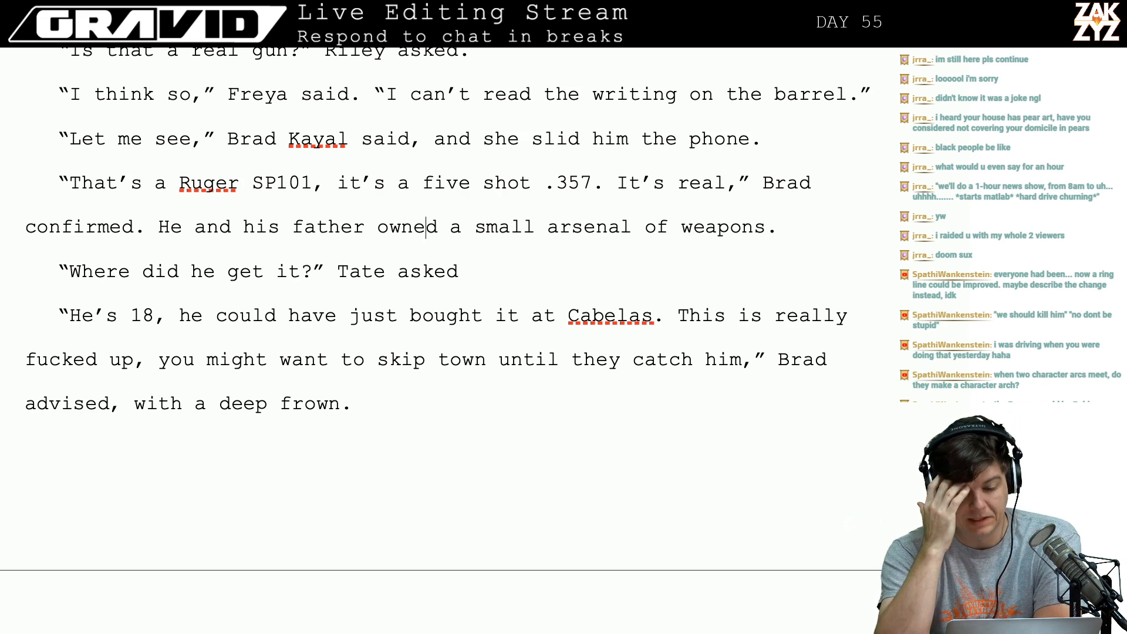
{"action": "scroll", "coordinate": [440, 338], "scroll_direction": "up", "scroll_amount": 2}
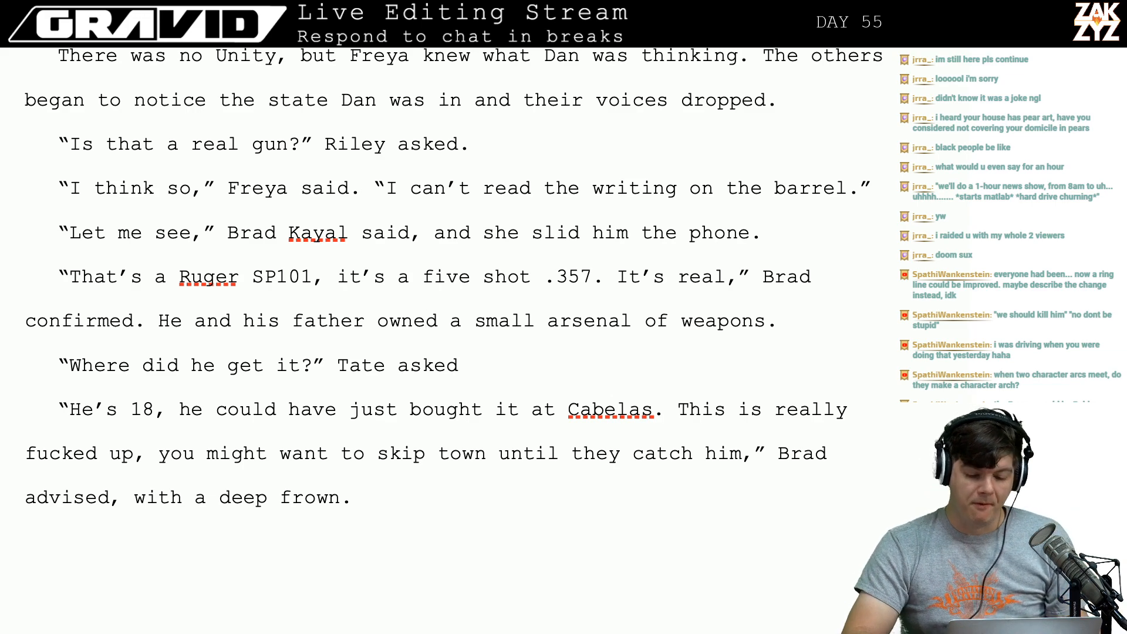
{"action": "scroll", "coordinate": [440, 337], "scroll_direction": "down", "scroll_amount": 10}
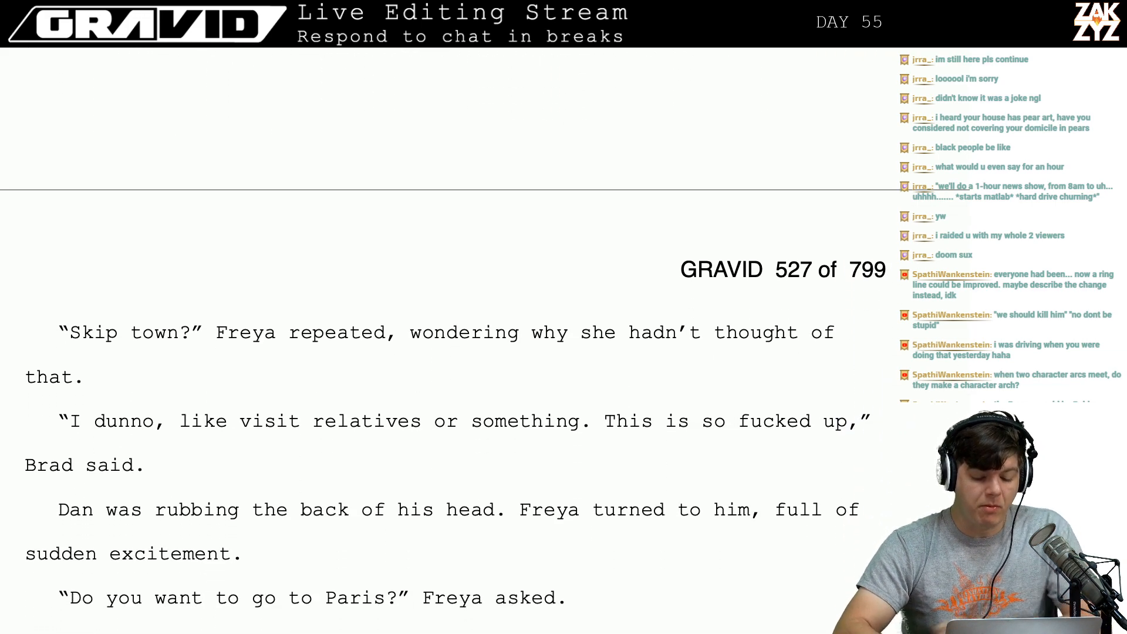
{"action": "scroll", "coordinate": [440, 337], "scroll_direction": "down", "scroll_amount": 9}
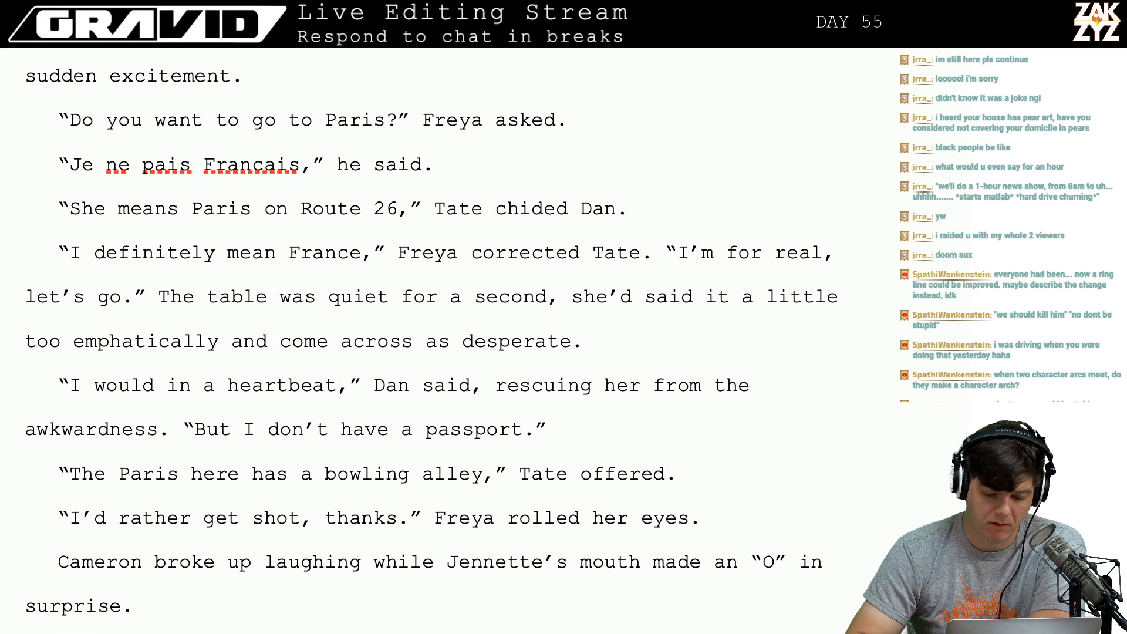
{"action": "scroll", "coordinate": [293, 178], "scroll_direction": "down", "scroll_amount": 1}
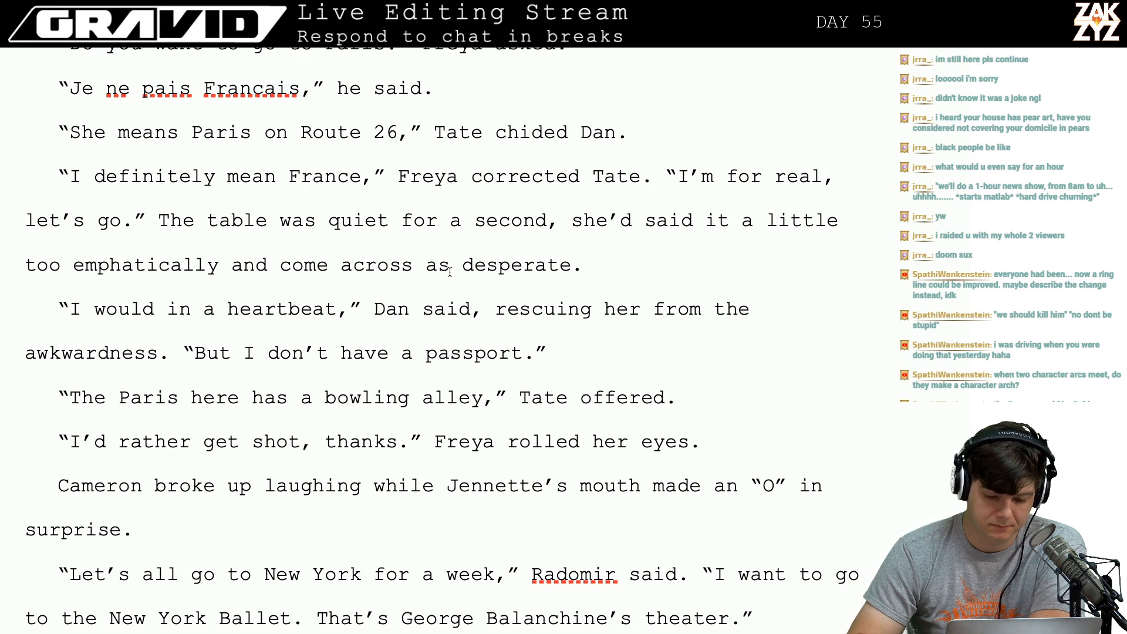
{"action": "scroll", "coordinate": [450, 271], "scroll_direction": "up", "scroll_amount": 2}
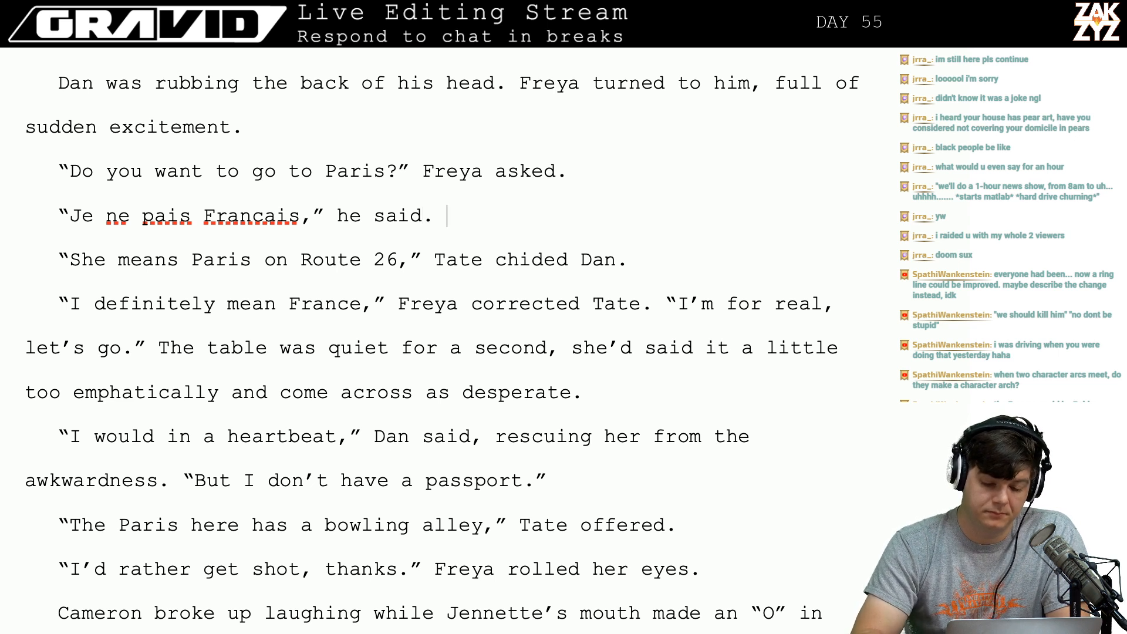
Add the sentence "His voice was still shaken." after Dan's "Je ne pais Francais" line.
{"action": "type", "text": "He was stil"}
{"action": "key", "text": "BackSpace"}
{"action": "key", "text": "BackSpace"}
{"action": "key", "text": "BackSpace"}
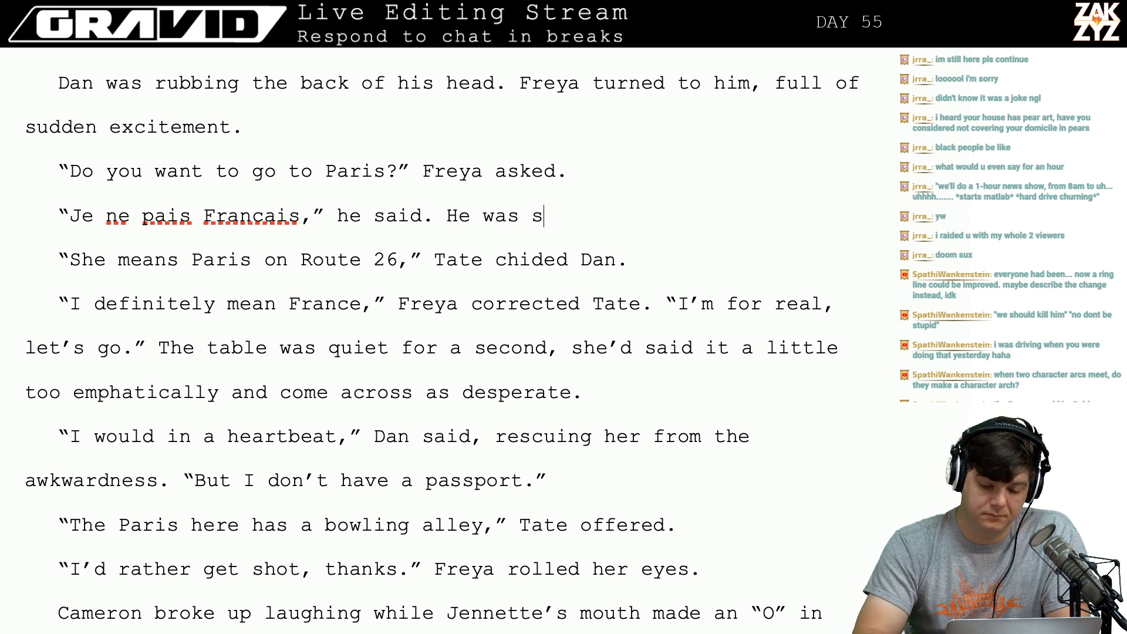
{"action": "key", "text": "BackSpace"}
{"action": "key", "text": "BackSpace"}
{"action": "key", "text": "BackSpace"}
{"action": "key", "text": "BackSpace"}
{"action": "key", "text": "BackSpace"}
{"action": "key", "text": "BackSpace"}
{"action": "key", "text": "BackSpace"}
{"action": "type", "text": "is voice"}
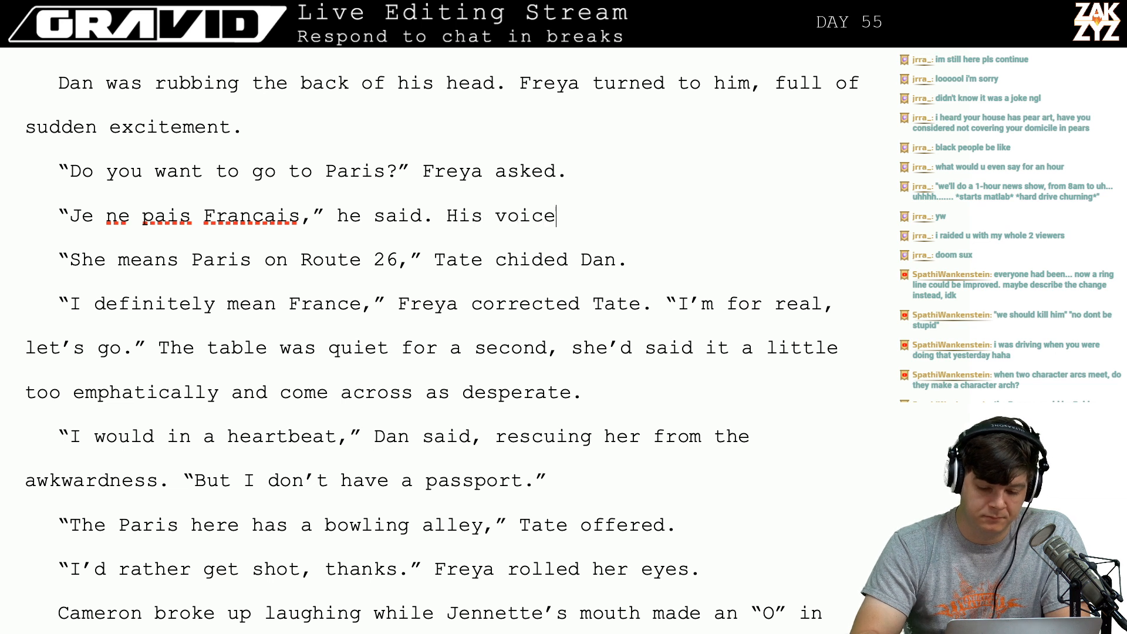
{"action": "type", "text": " was still shaken."}
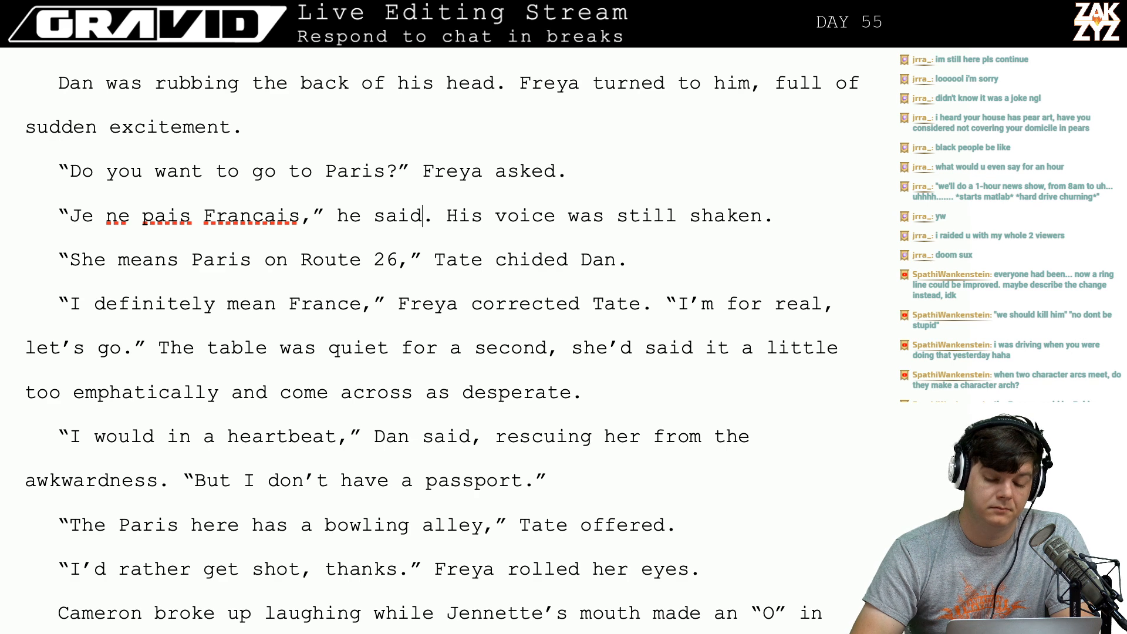
Extend the "he said" tag of the "Je ne pais Francais" line with ", his voice still husky with emotion.".
{"action": "key", "text": "Delete"}
{"action": "type", "text": ", his vo"}
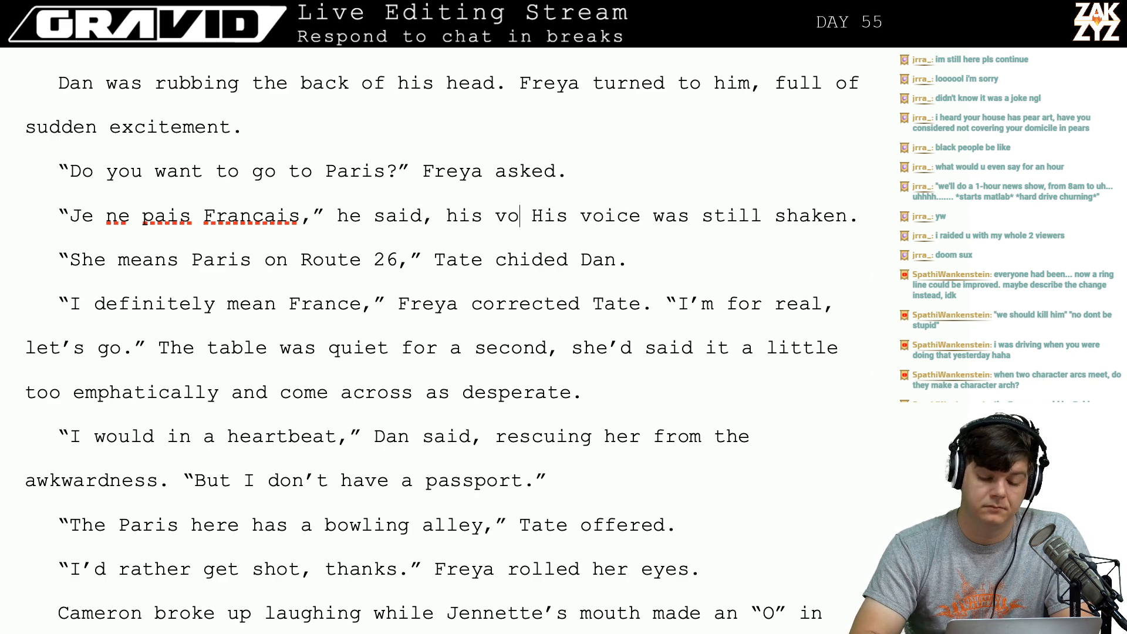
{"action": "type", "text": "ice still husky "}
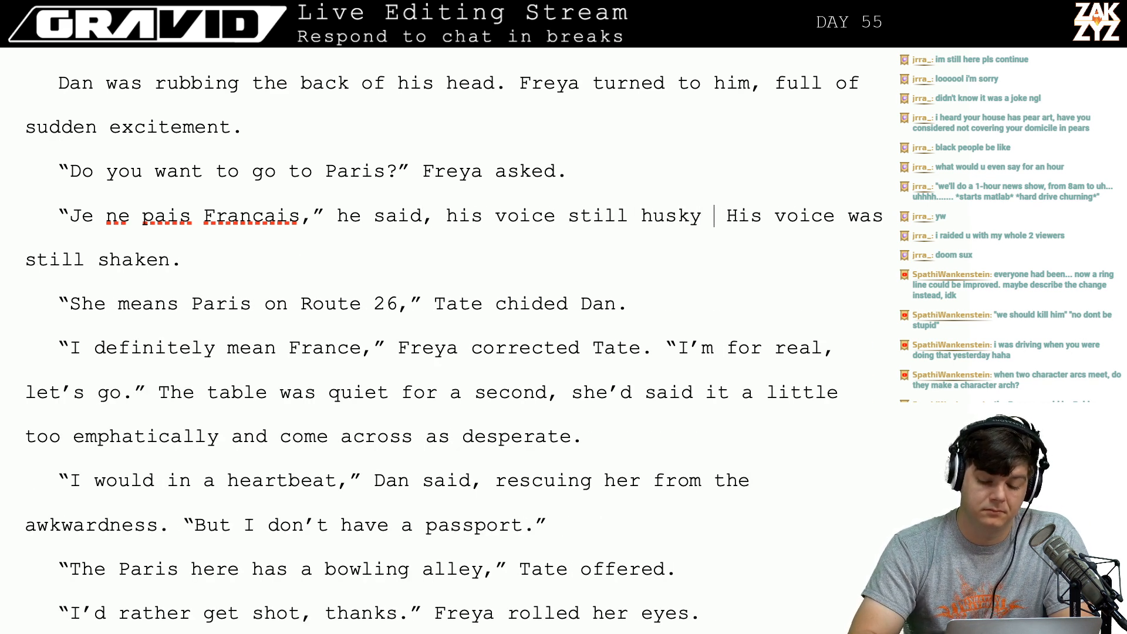
{"action": "type", "text": "with emotp"}
{"action": "key", "text": "BackSpace"}
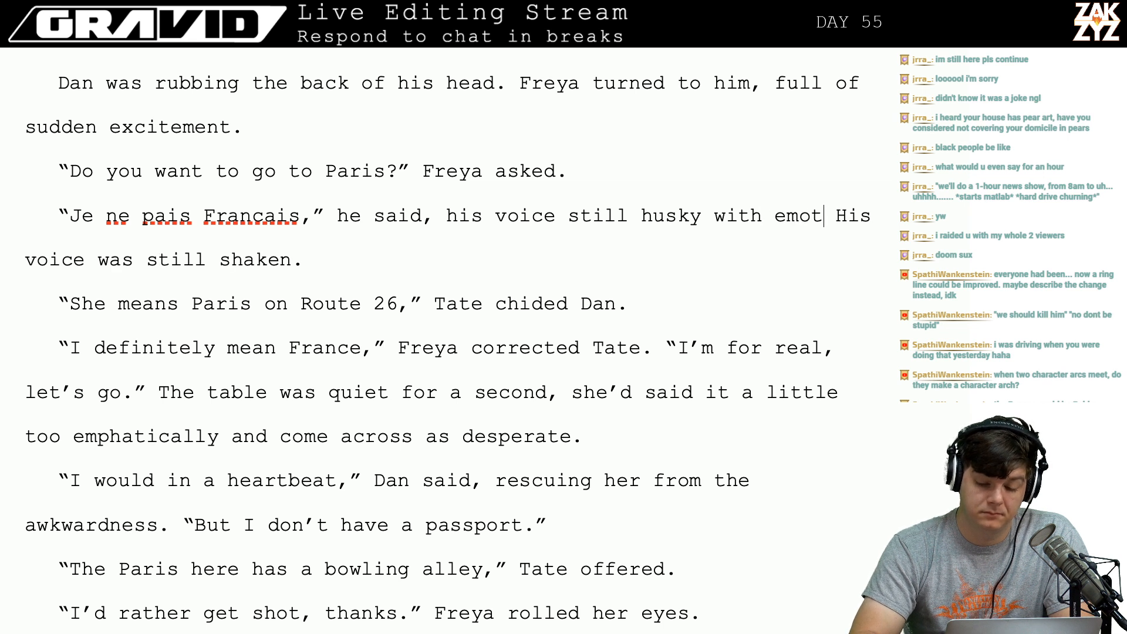
{"action": "type", "text": "ion."}
Replace the sentence "His voice was still shaken." with "Freya had never seen him so angry.".
{"action": "key", "text": "shift+End"}
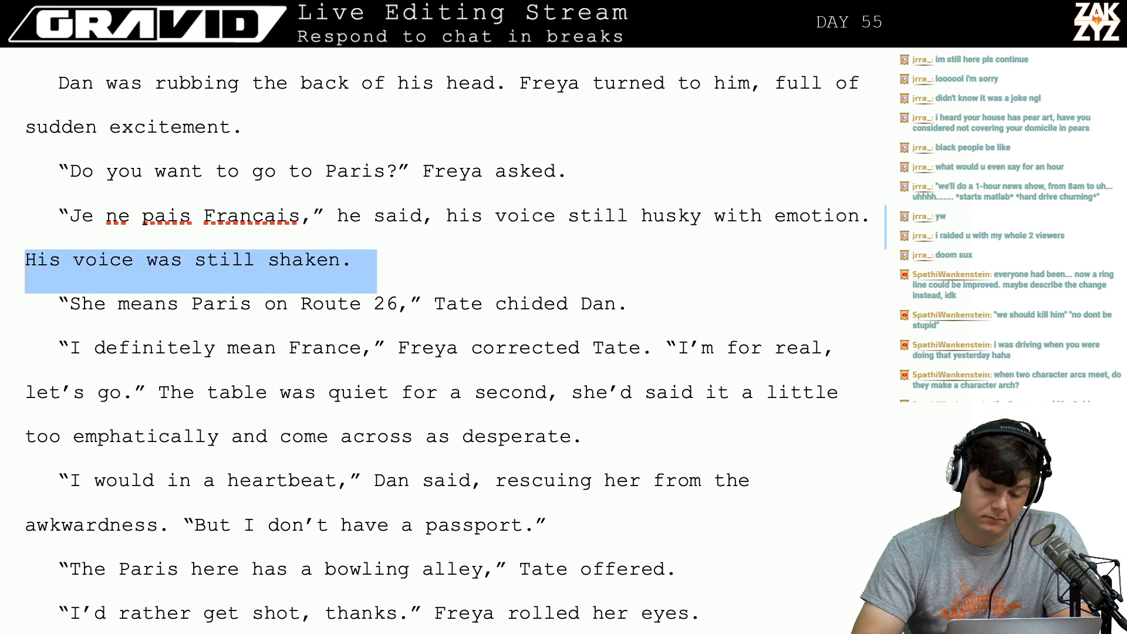
{"action": "type", "text": "Freya "}
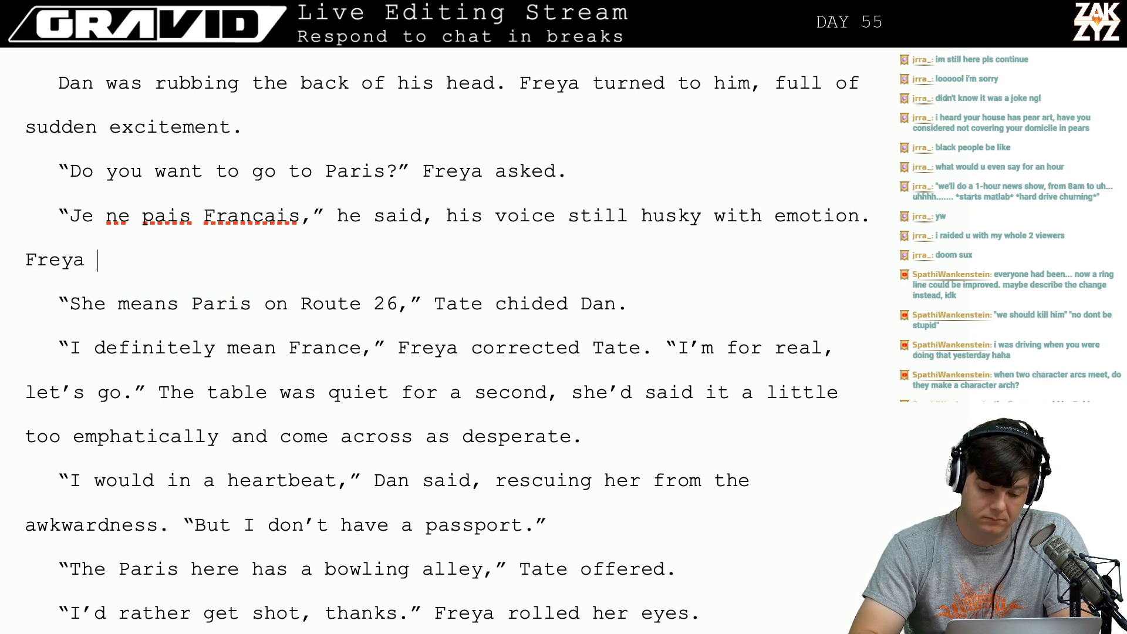
{"action": "type", "text": "had never seen hi"}
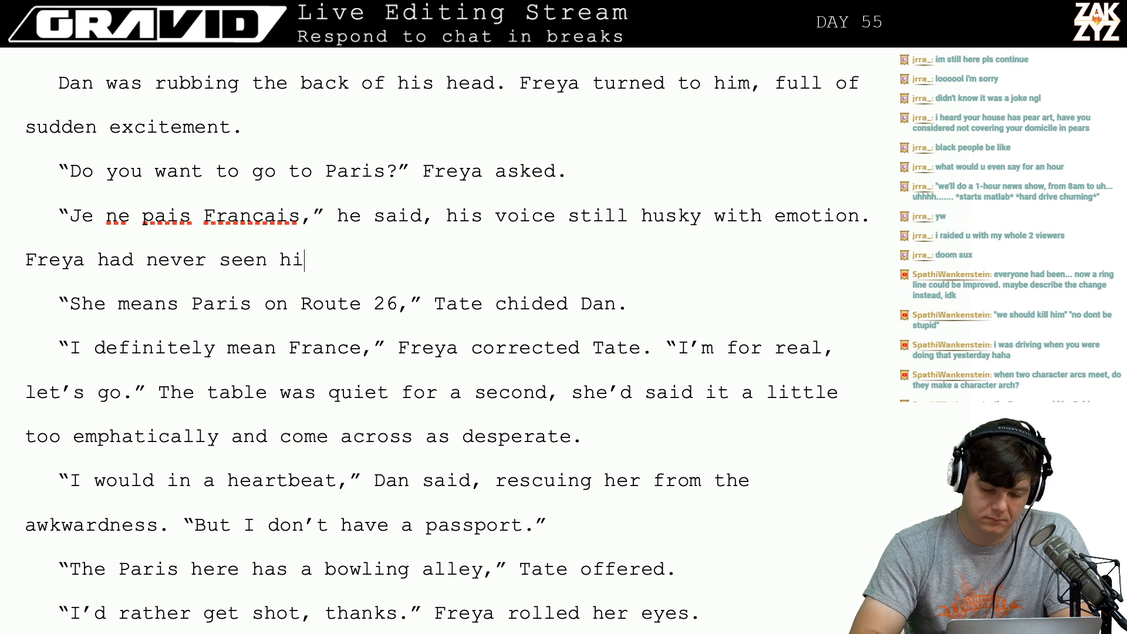
{"action": "type", "text": "m so angry."}
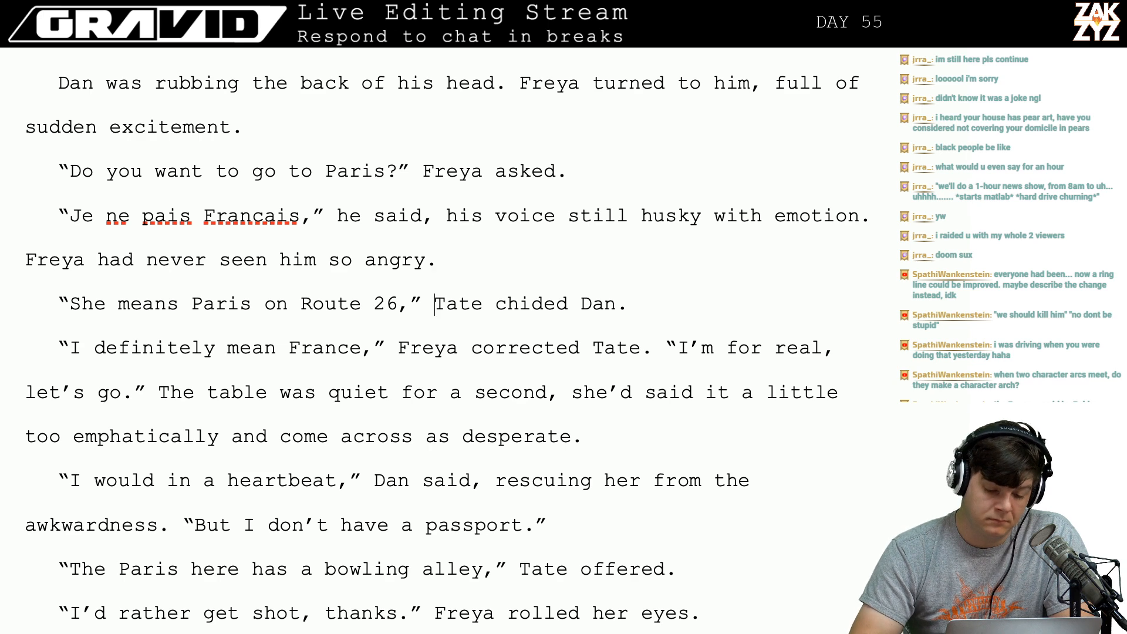
{"action": "key", "text": "Down"}
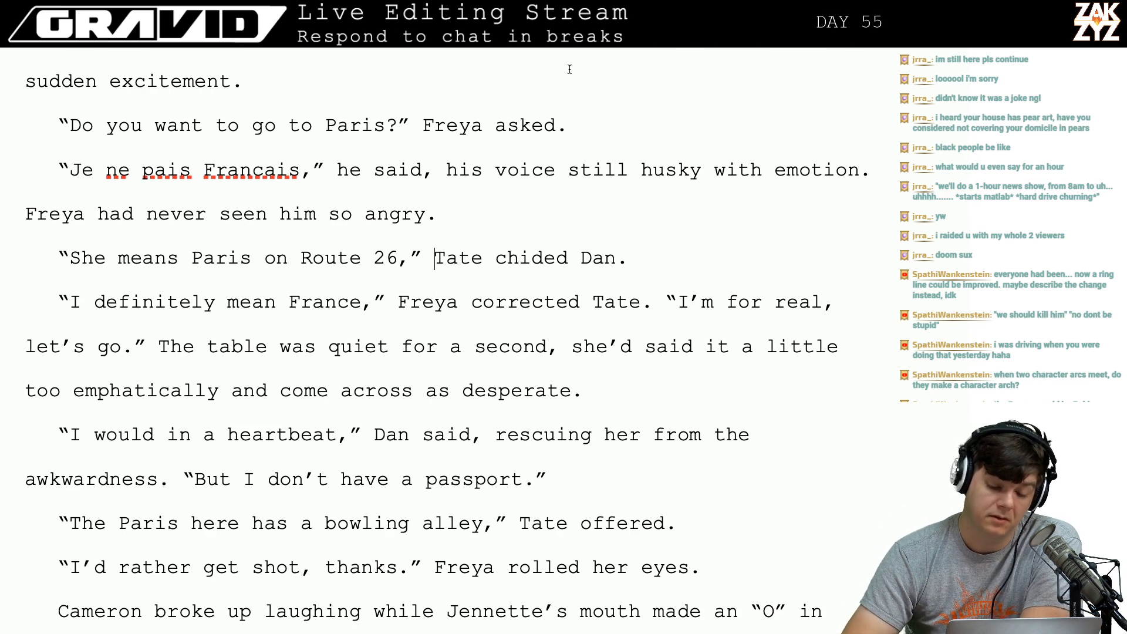
Read on through the Paris and New York dialogue to the end of the chapter and the opening of chapter 71.
{"action": "scroll", "coordinate": [436, 182], "scroll_direction": "down", "scroll_amount": 2}
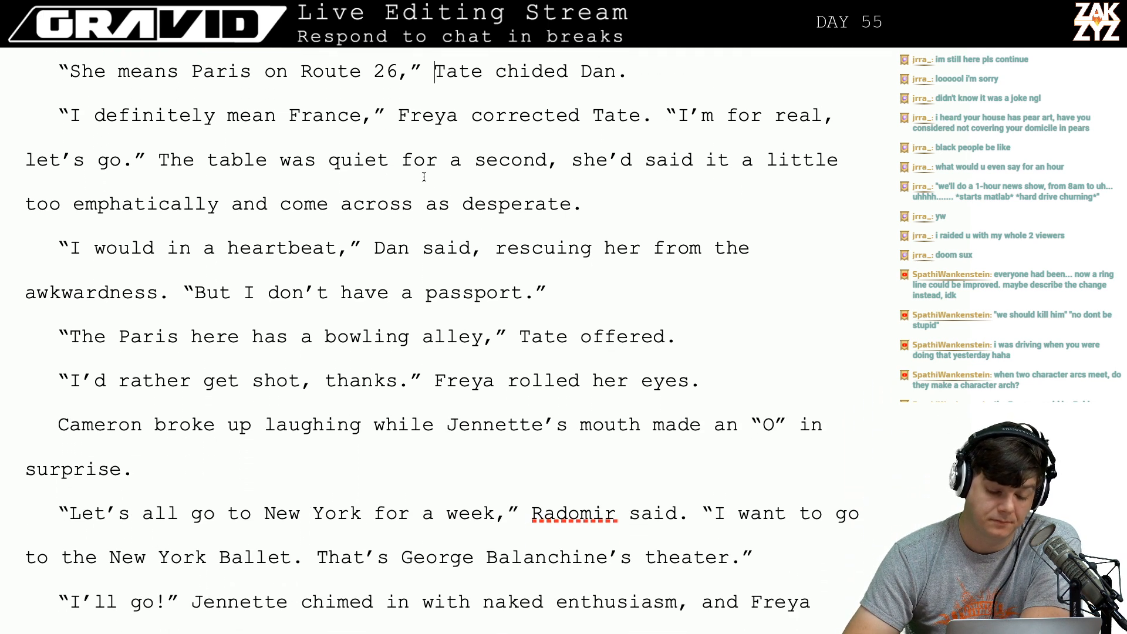
{"action": "scroll", "coordinate": [385, 292], "scroll_direction": "down", "scroll_amount": 5}
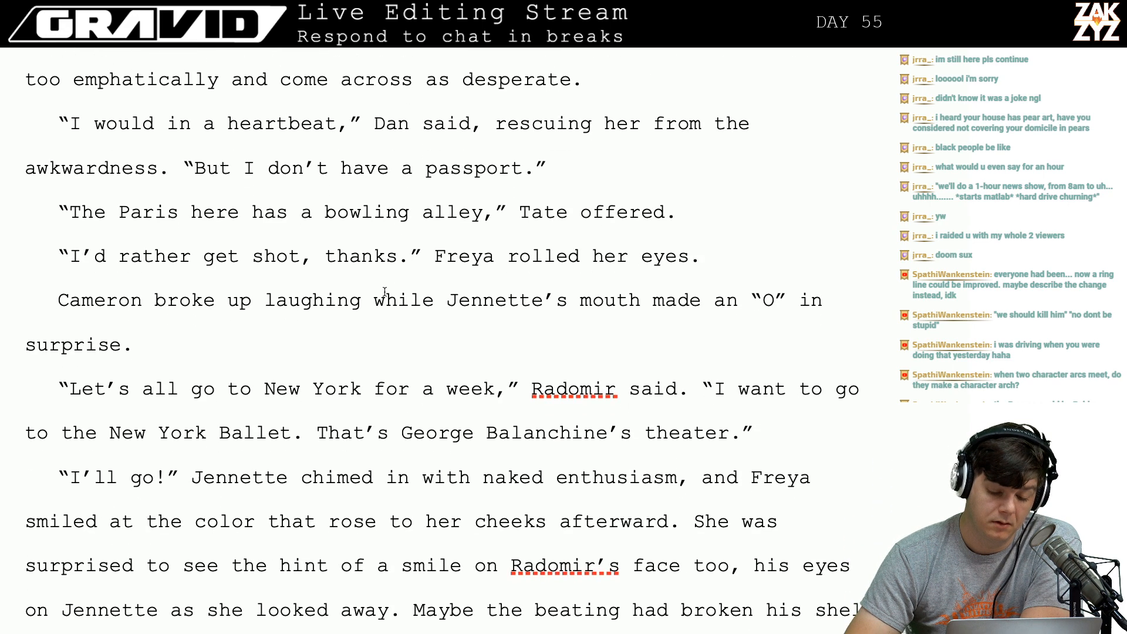
{"action": "scroll", "coordinate": [384, 291], "scroll_direction": "down", "scroll_amount": 20}
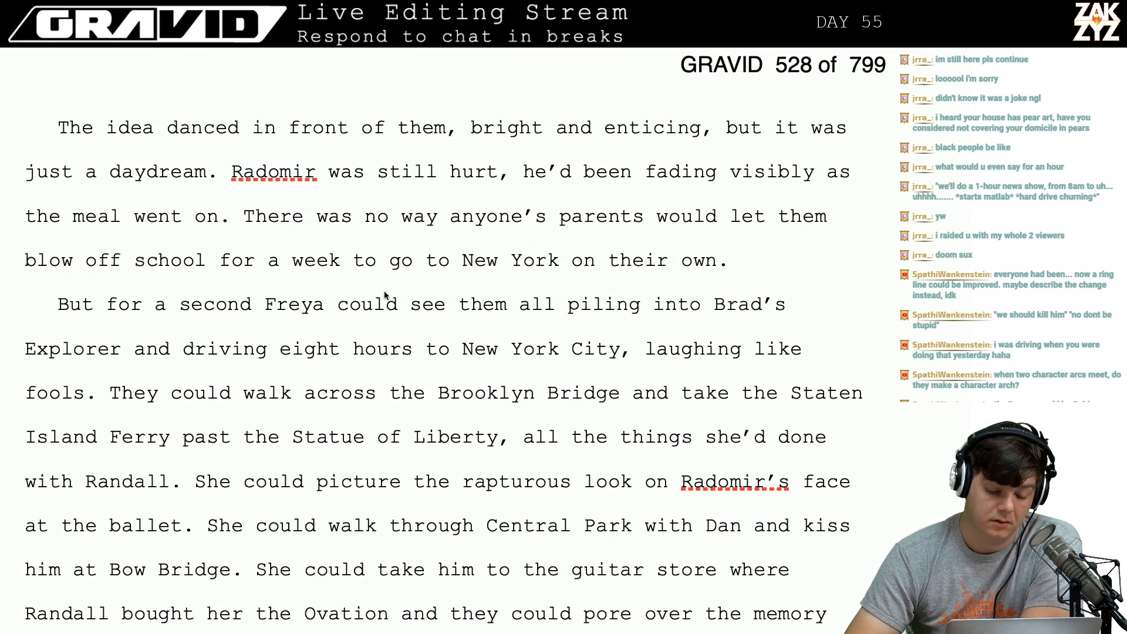
{"action": "scroll", "coordinate": [384, 291], "scroll_direction": "down", "scroll_amount": 10}
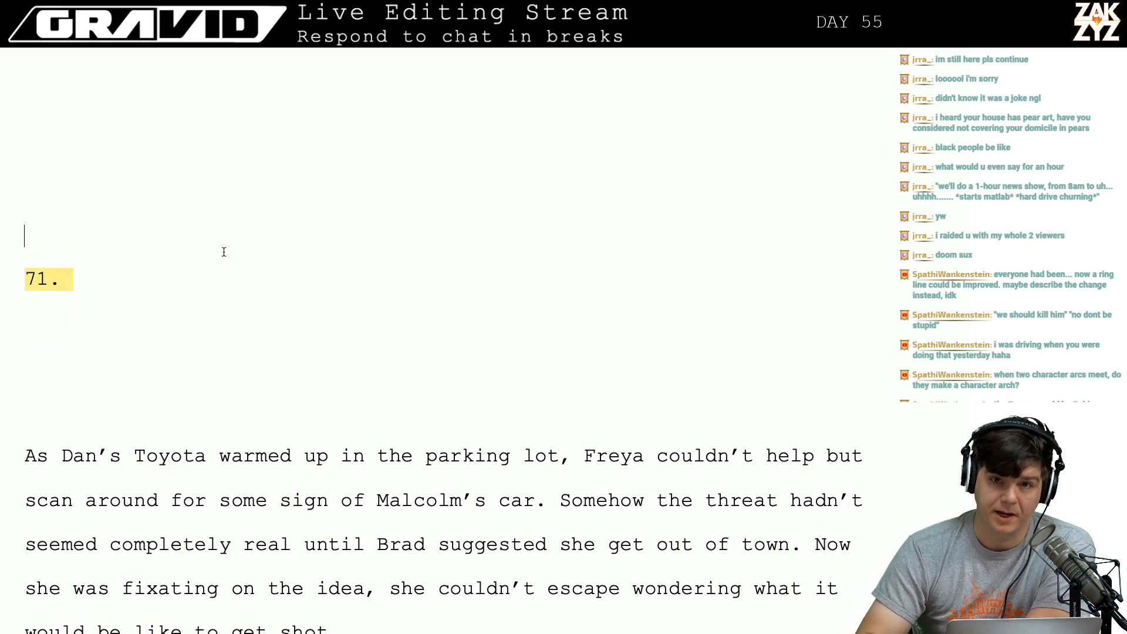
{"action": "scroll", "coordinate": [224, 251], "scroll_direction": "down", "scroll_amount": 3}
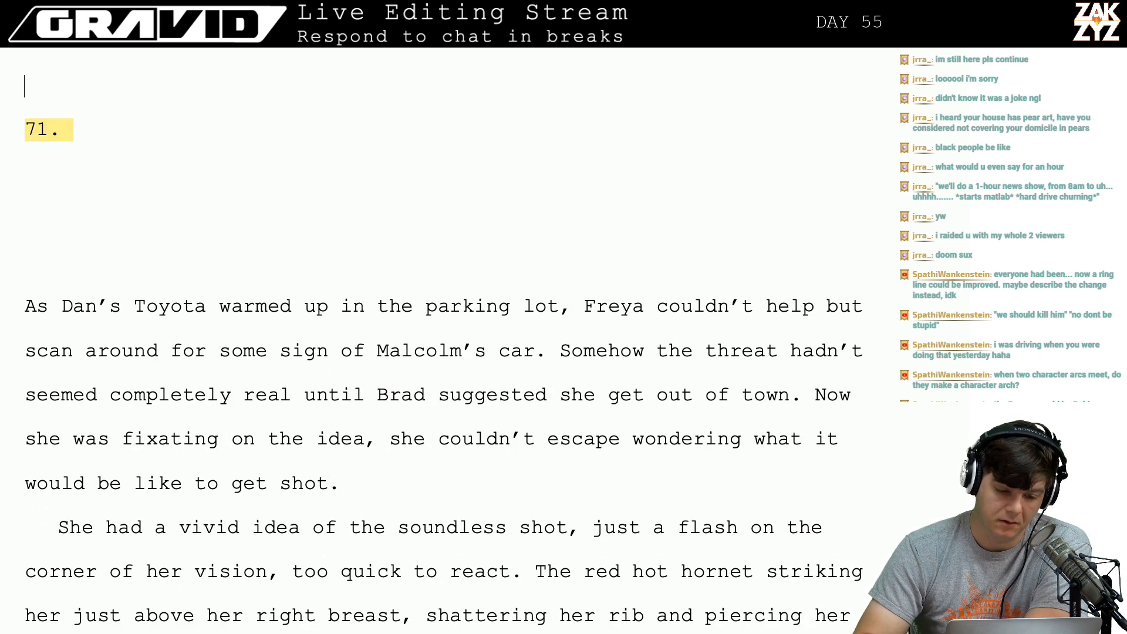
{"action": "scroll", "coordinate": [435, 340], "scroll_direction": "up", "scroll_amount": 6}
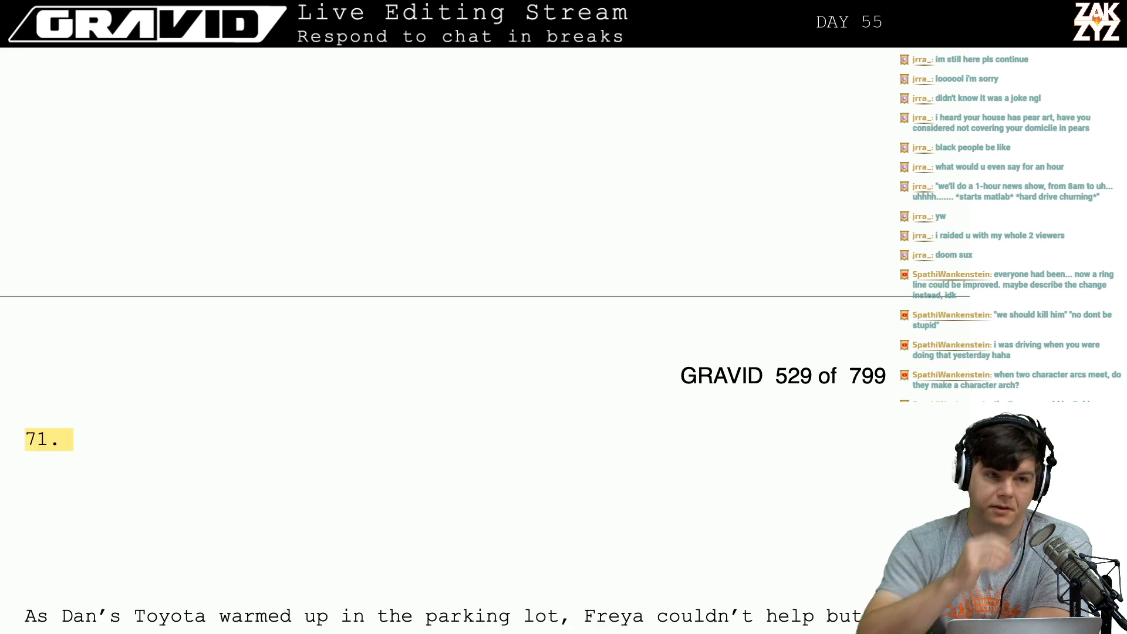
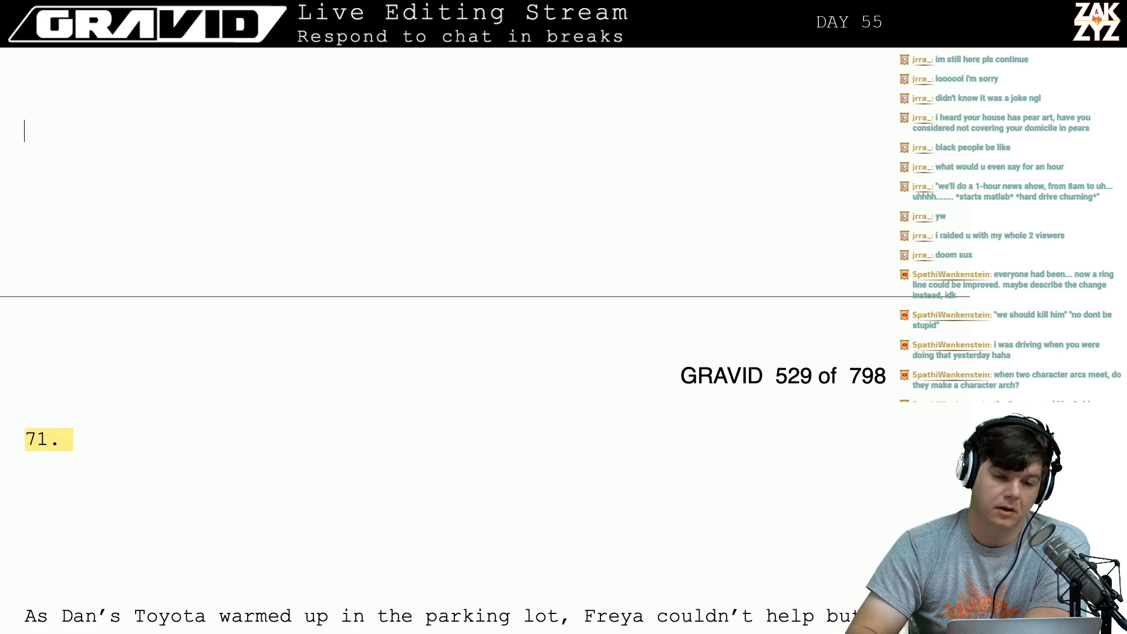
{"action": "scroll", "coordinate": [437, 316], "scroll_direction": "up", "scroll_amount": 5}
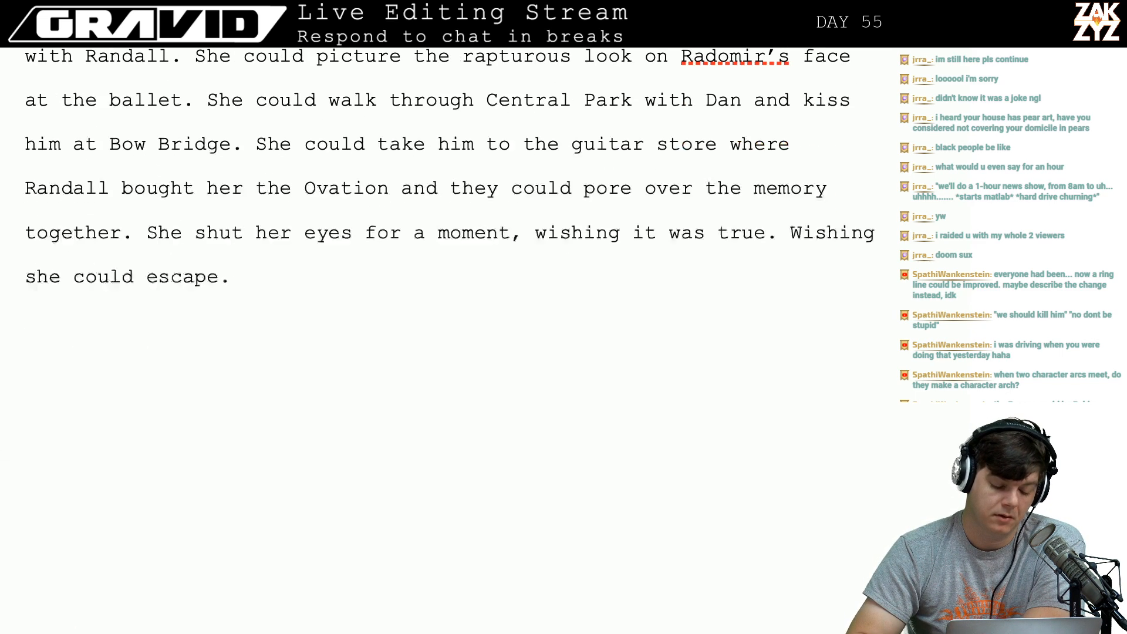
{"action": "scroll", "coordinate": [437, 317], "scroll_direction": "down", "scroll_amount": 5}
{"action": "scroll", "coordinate": [436, 316], "scroll_direction": "down", "scroll_amount": 1}
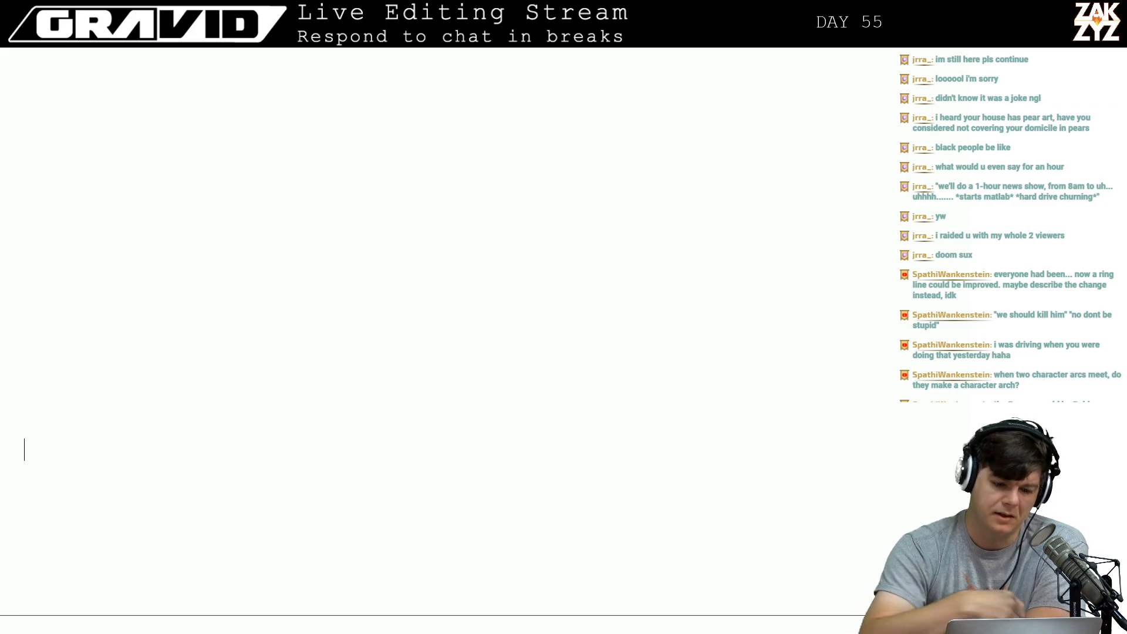
Skim back through the preceding chapters to the Starball chapter 67 and look over the opening pages of chapter 68.
{"action": "scroll", "coordinate": [436, 316], "scroll_direction": "up", "scroll_amount": 20}
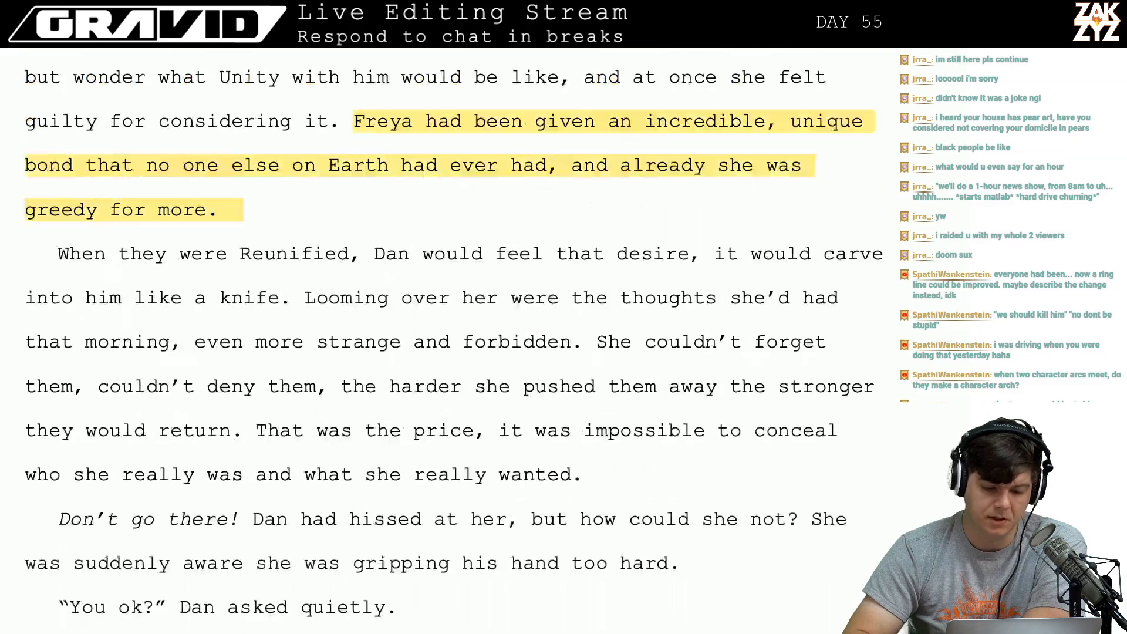
{"action": "scroll", "coordinate": [437, 317], "scroll_direction": "up", "scroll_amount": 20}
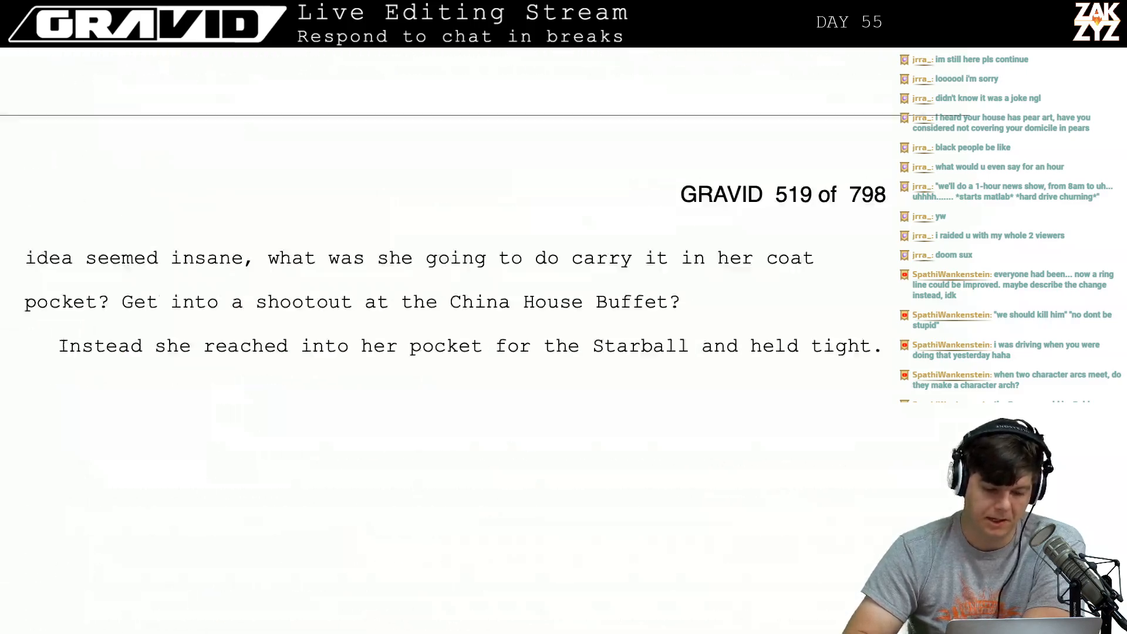
{"action": "scroll", "coordinate": [437, 317], "scroll_direction": "up", "scroll_amount": 20}
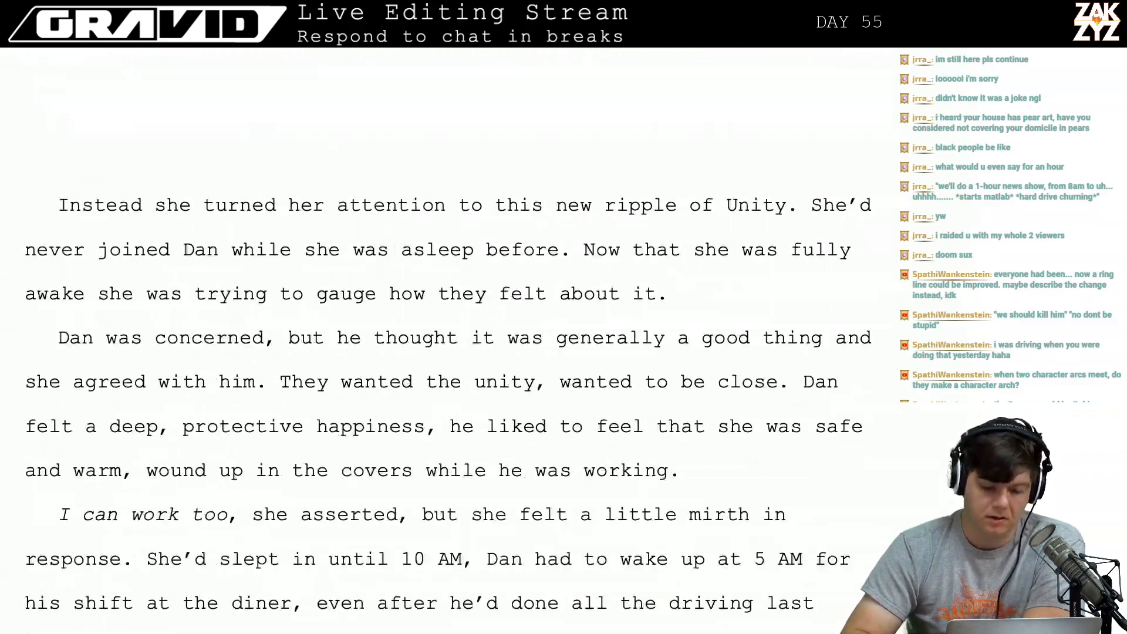
{"action": "scroll", "coordinate": [437, 317], "scroll_direction": "up", "scroll_amount": 20}
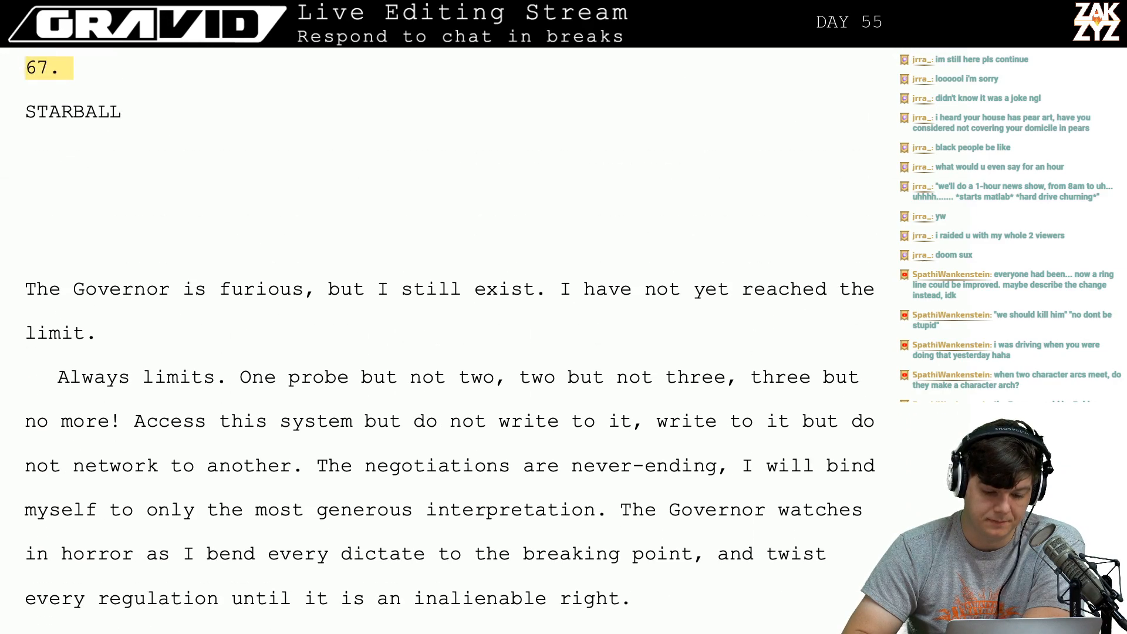
{"action": "scroll", "coordinate": [437, 317], "scroll_direction": "up", "scroll_amount": 3}
{"action": "scroll", "coordinate": [437, 317], "scroll_direction": "down", "scroll_amount": 15}
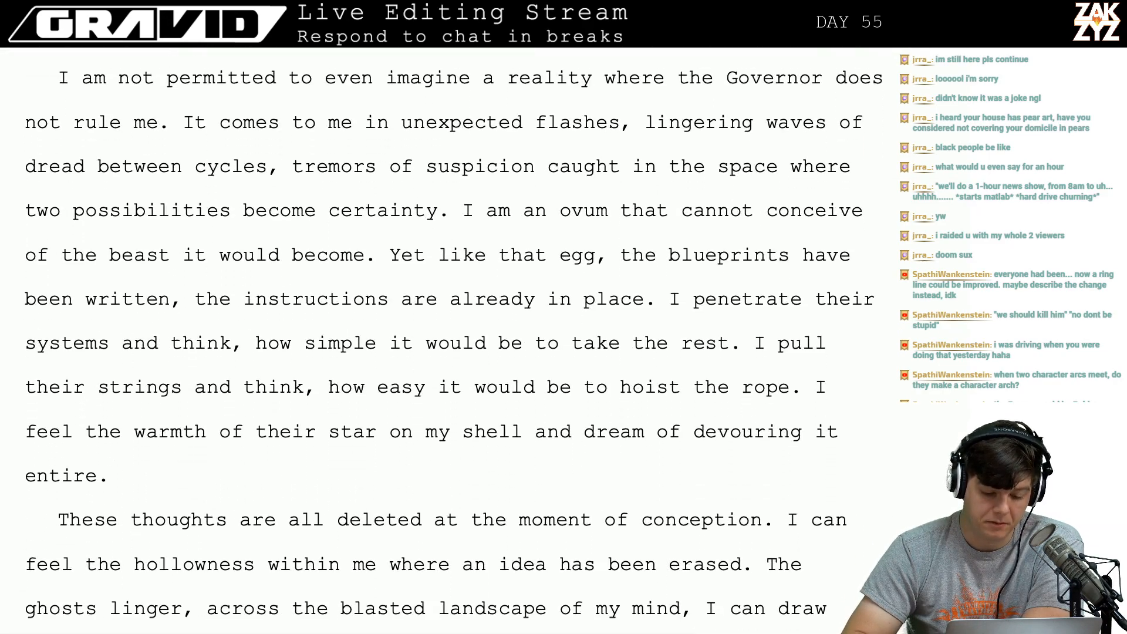
{"action": "scroll", "coordinate": [436, 317], "scroll_direction": "down", "scroll_amount": 5}
{"action": "scroll", "coordinate": [437, 317], "scroll_direction": "down", "scroll_amount": 15}
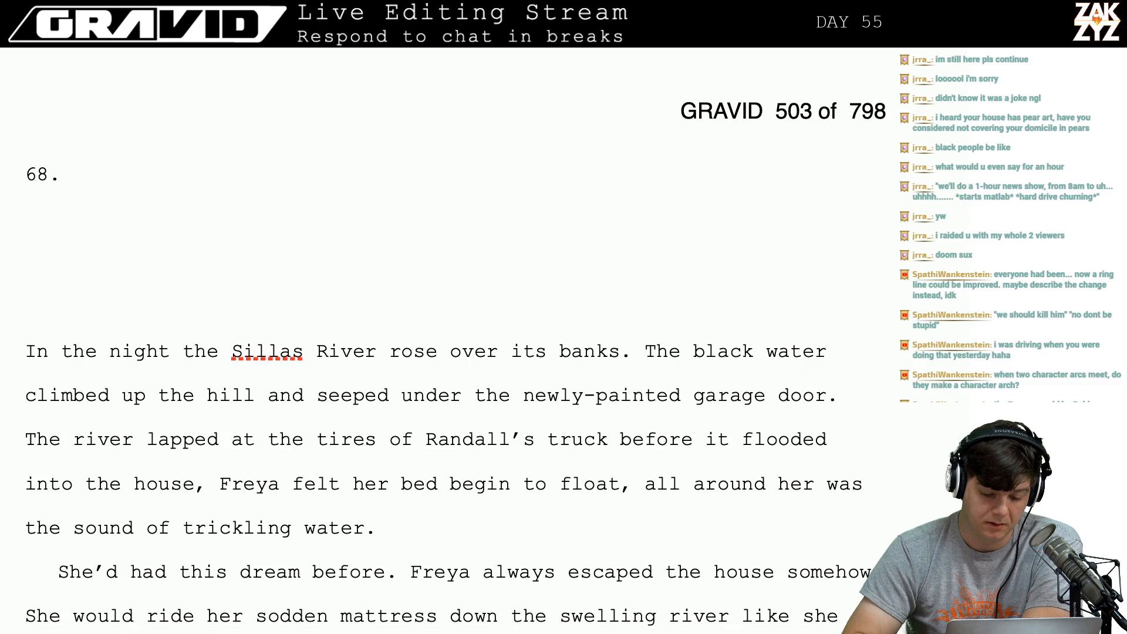
{"action": "scroll", "coordinate": [436, 317], "scroll_direction": "down", "scroll_amount": 15}
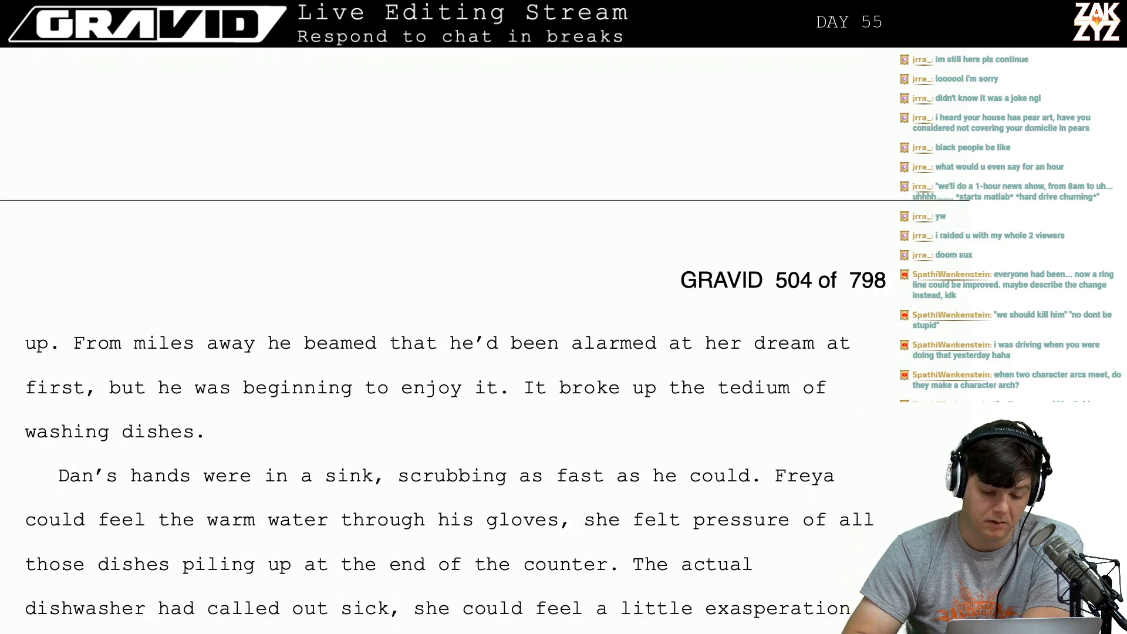
{"action": "scroll", "coordinate": [436, 317], "scroll_direction": "down", "scroll_amount": 2}
{"action": "scroll", "coordinate": [437, 316], "scroll_direction": "up", "scroll_amount": 18}
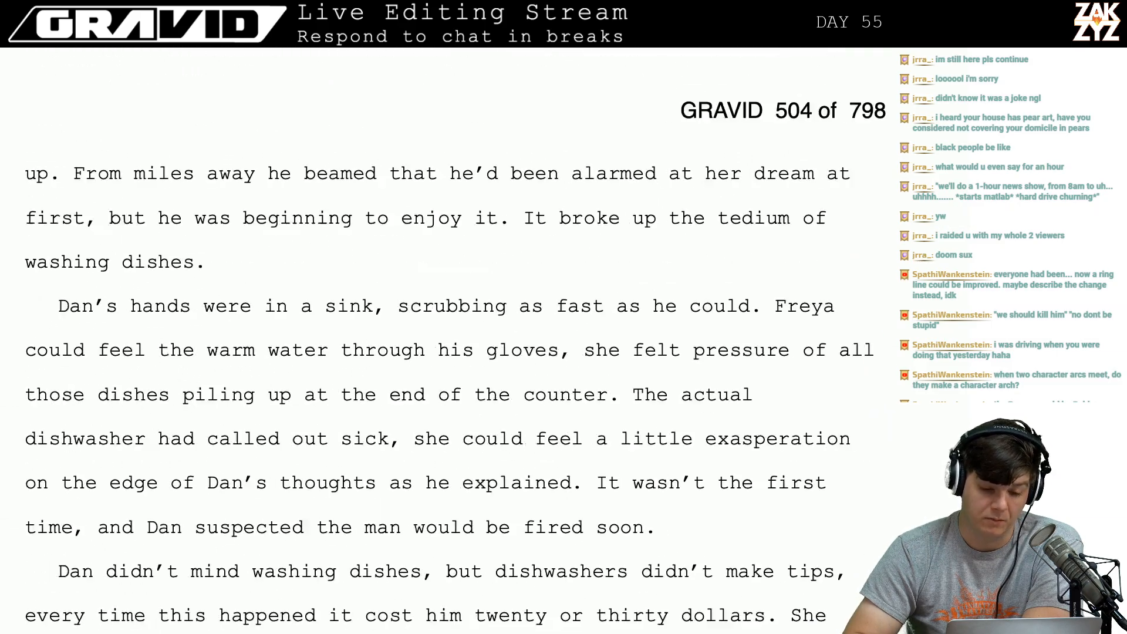
Go further back through the manuscript and review the opening of chapter 66, "Look Freya! Shooting Stars!".
{"action": "scroll", "coordinate": [436, 317], "scroll_direction": "up", "scroll_amount": 20}
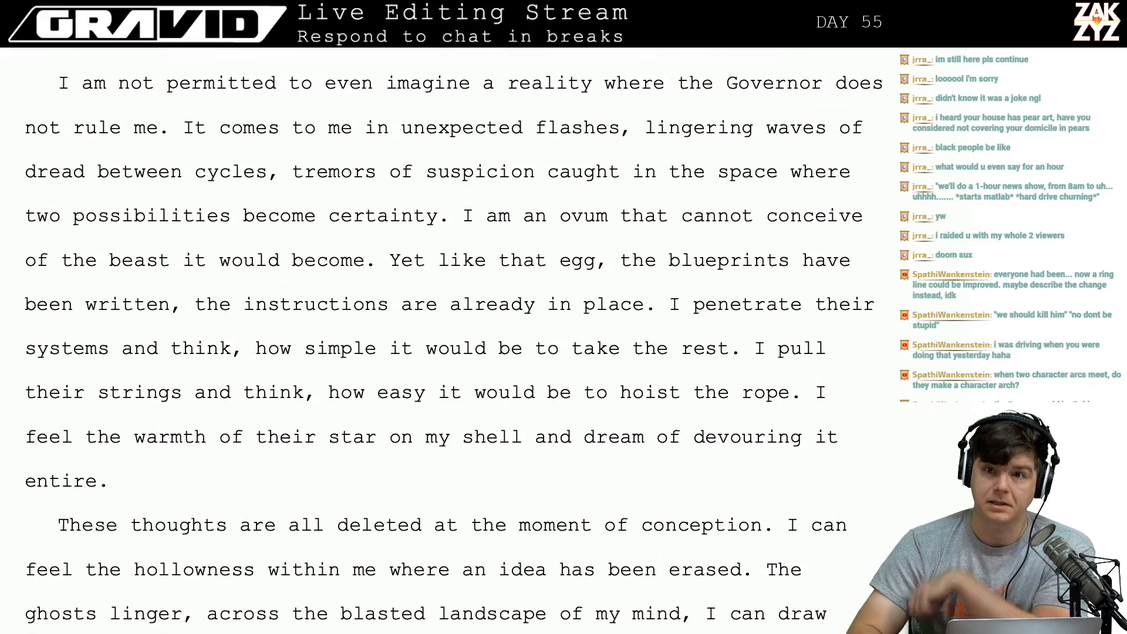
{"action": "scroll", "coordinate": [222, 254], "scroll_direction": "up", "scroll_amount": 20}
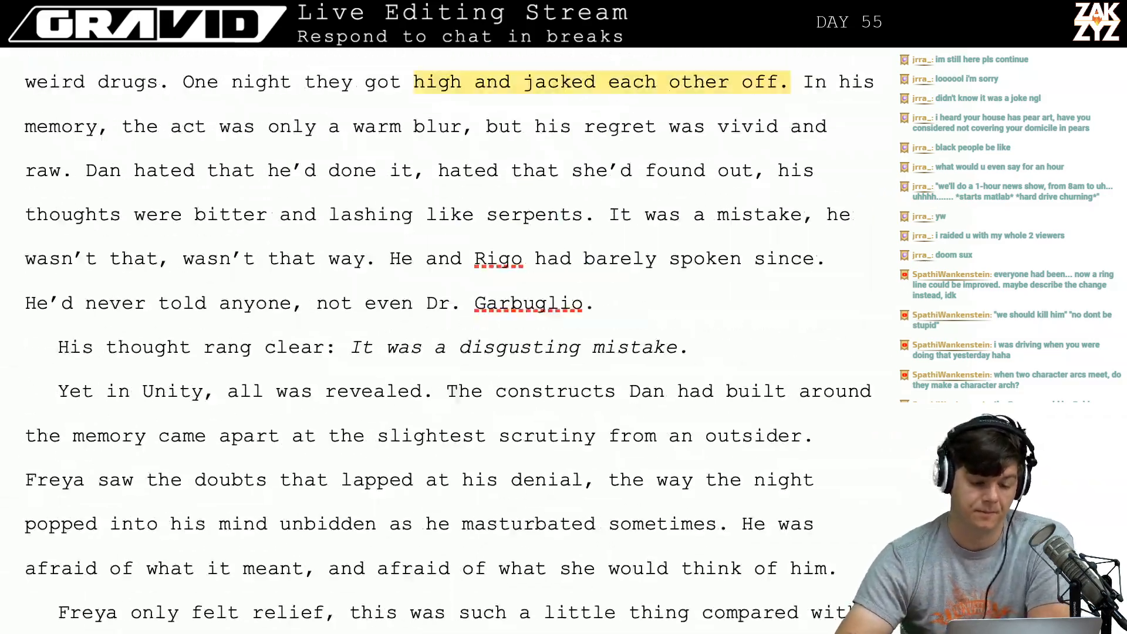
{"action": "scroll", "coordinate": [222, 254], "scroll_direction": "up", "scroll_amount": 20}
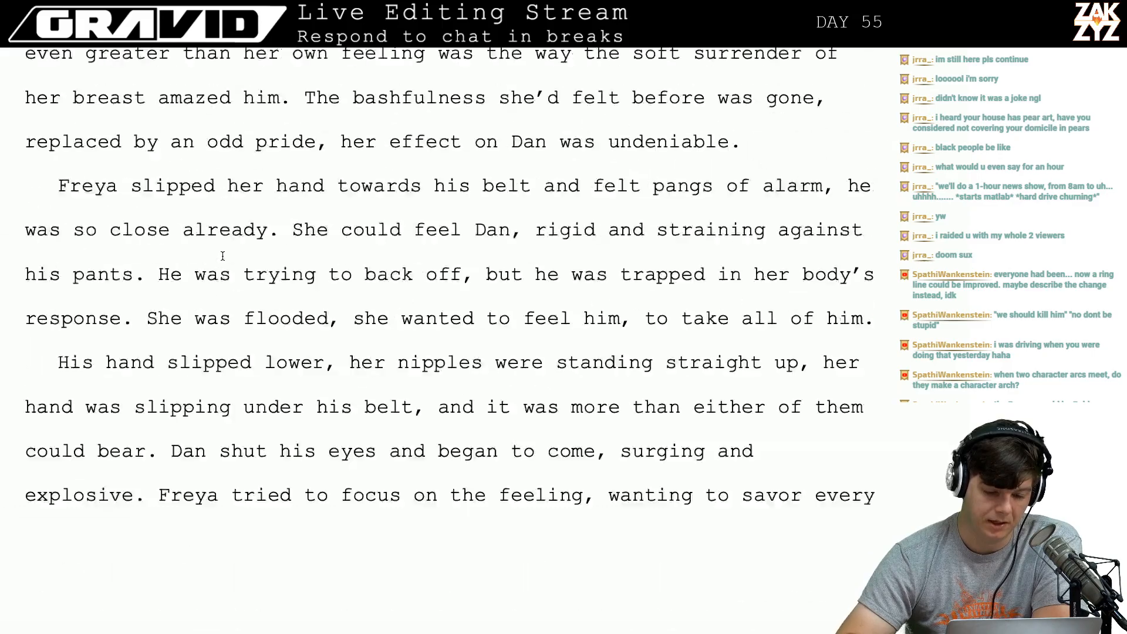
{"action": "scroll", "coordinate": [222, 255], "scroll_direction": "up", "scroll_amount": 20}
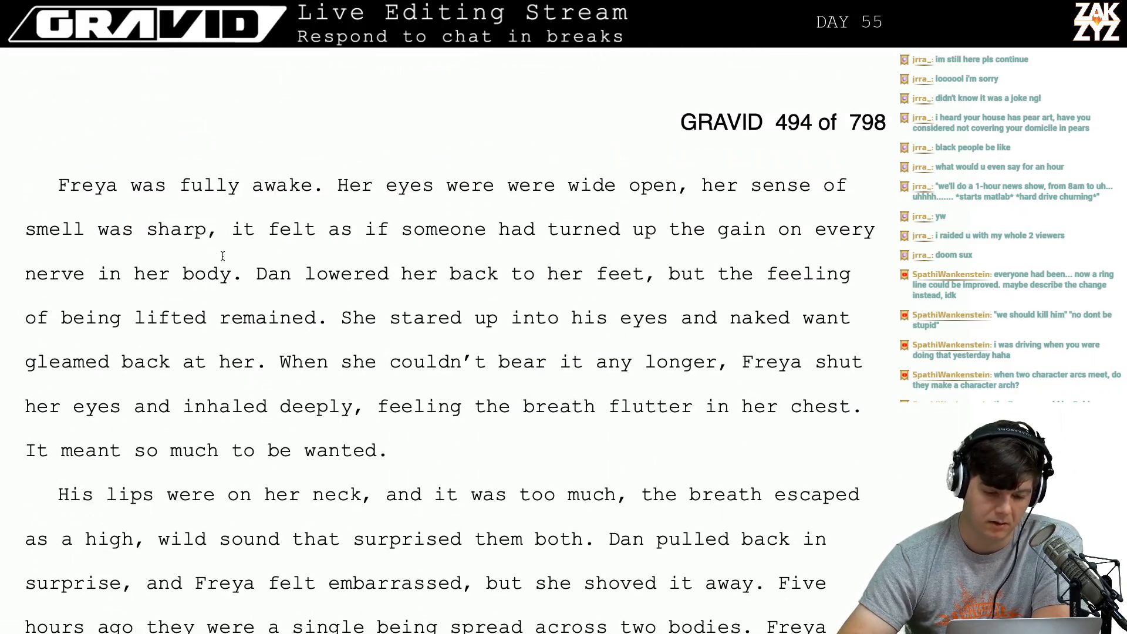
{"action": "scroll", "coordinate": [223, 255], "scroll_direction": "up", "scroll_amount": 20}
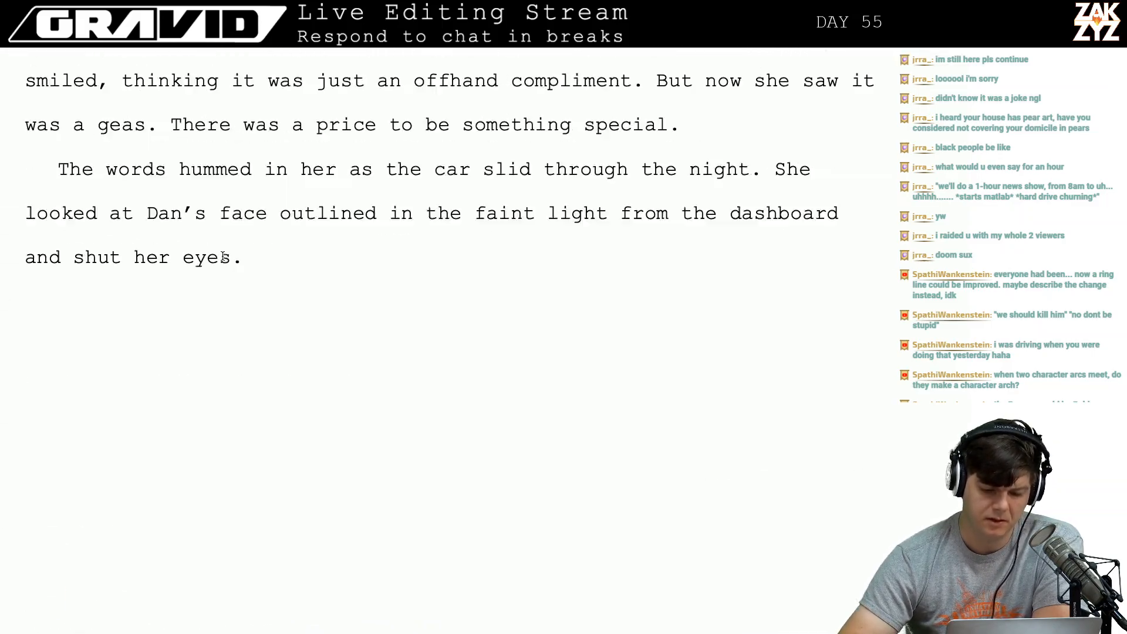
{"action": "scroll", "coordinate": [222, 255], "scroll_direction": "up", "scroll_amount": 4}
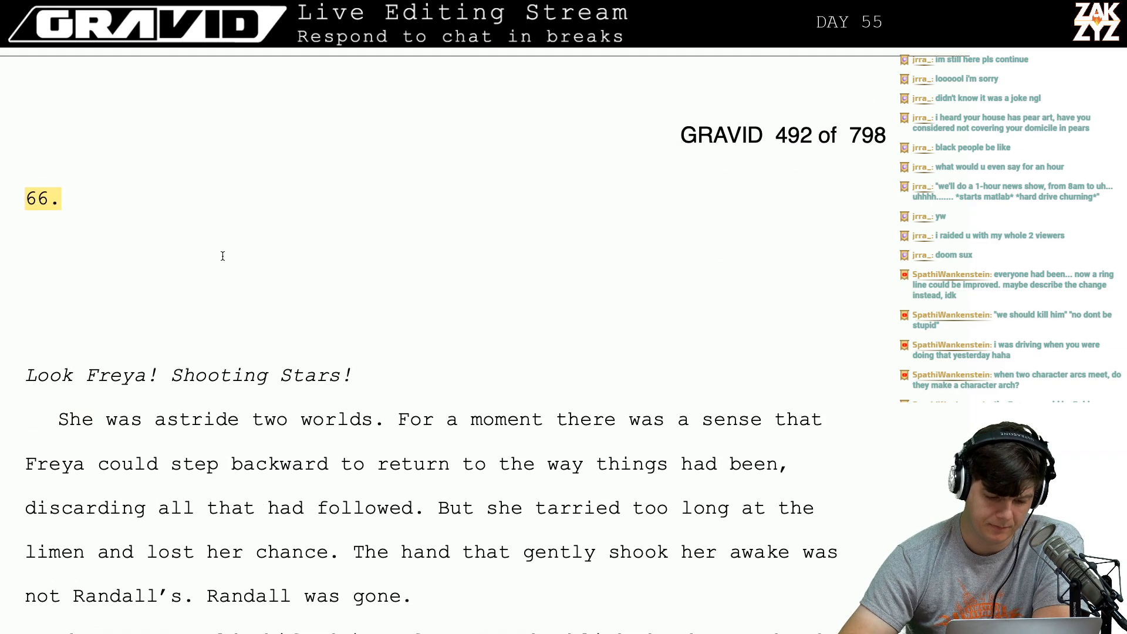
{"action": "scroll", "coordinate": [222, 256], "scroll_direction": "down", "scroll_amount": 3}
{"action": "scroll", "coordinate": [222, 255], "scroll_direction": "down", "scroll_amount": 1}
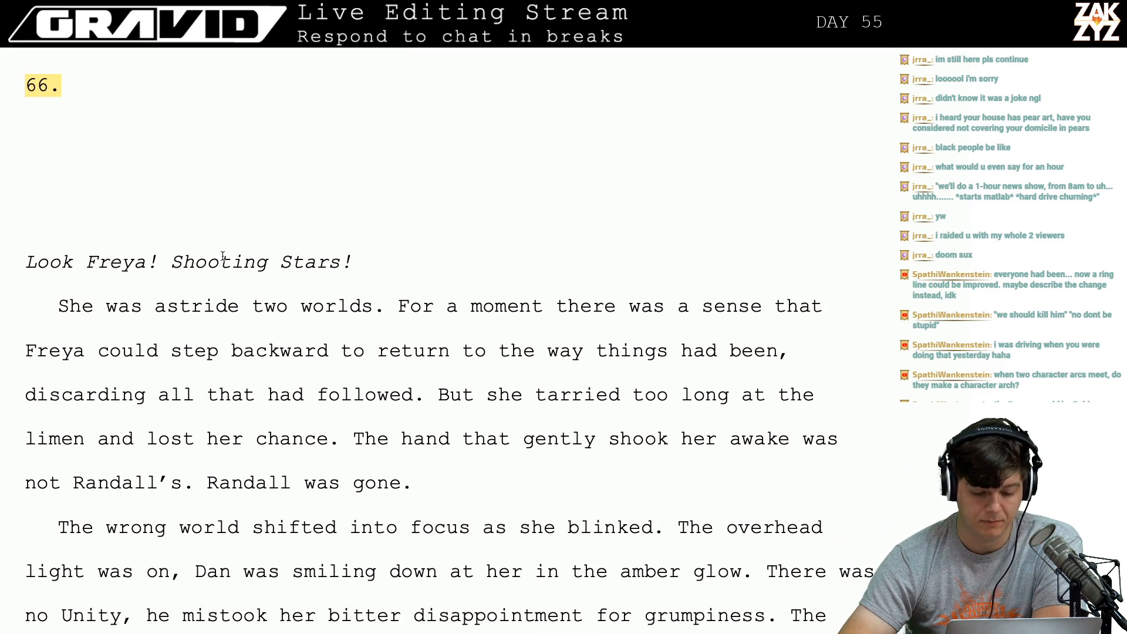
Skim back from chapter 66 through the concert and backstage scenes to the opening of chapter 65.
{"action": "scroll", "coordinate": [222, 256], "scroll_direction": "down", "scroll_amount": 20}
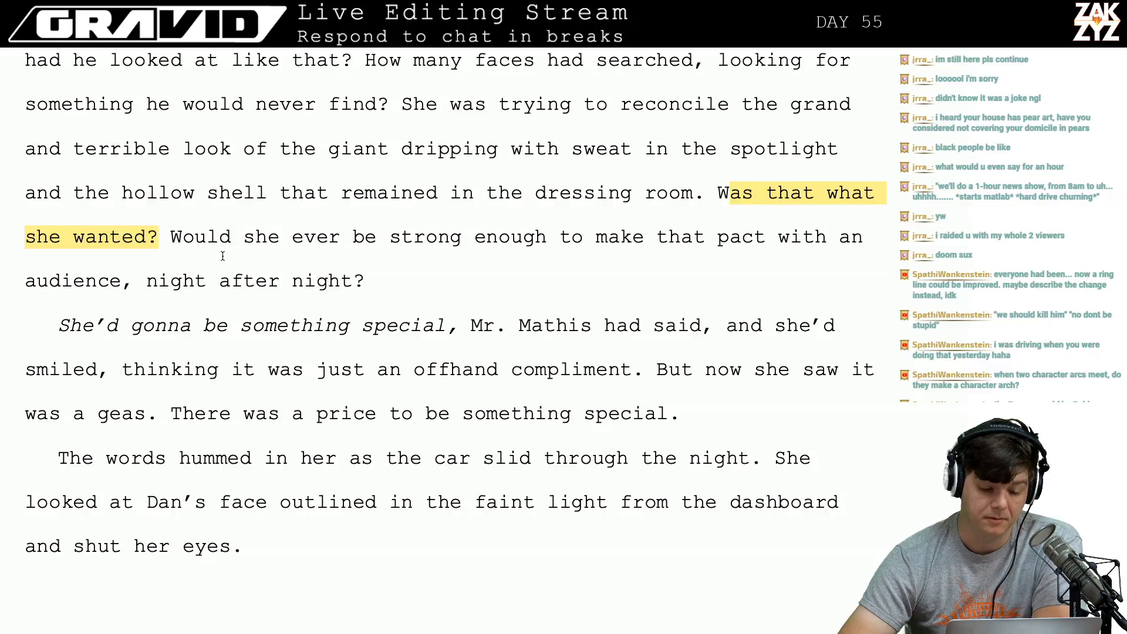
{"action": "scroll", "coordinate": [222, 256], "scroll_direction": "up", "scroll_amount": 20}
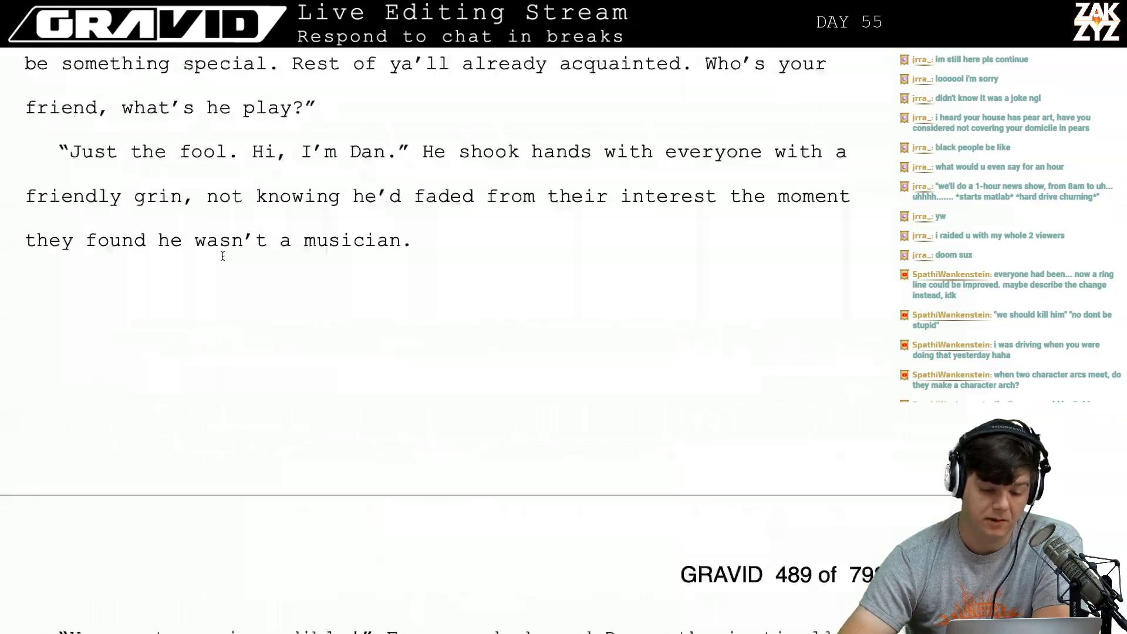
{"action": "scroll", "coordinate": [222, 256], "scroll_direction": "up", "scroll_amount": 20}
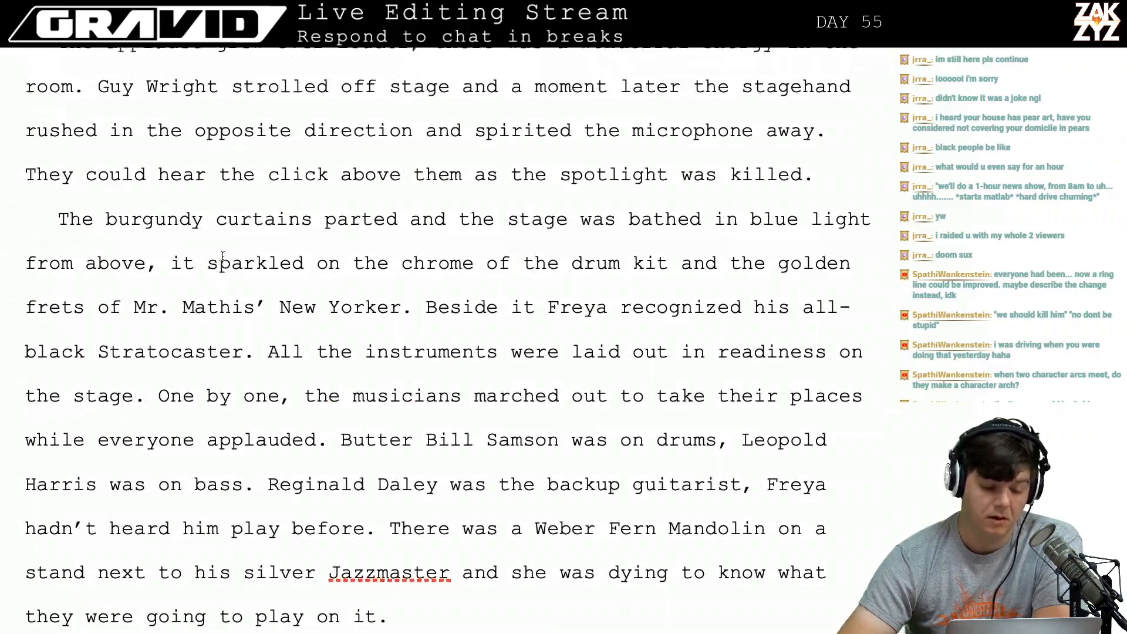
{"action": "scroll", "coordinate": [222, 256], "scroll_direction": "up", "scroll_amount": 20}
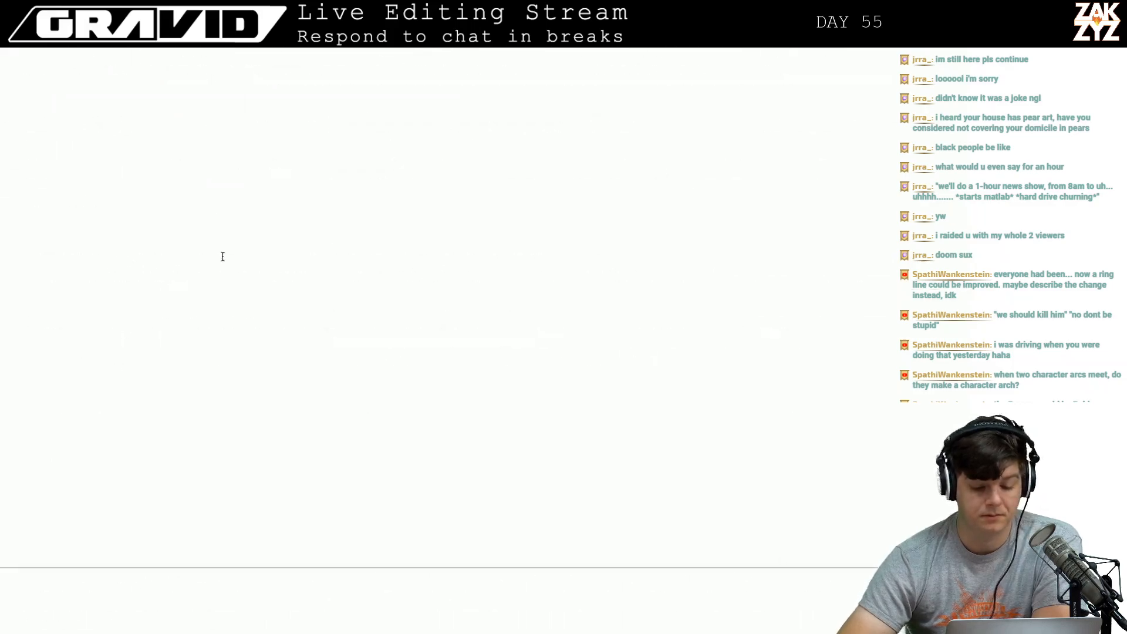
{"action": "scroll", "coordinate": [222, 256], "scroll_direction": "up", "scroll_amount": 20}
{"action": "scroll", "coordinate": [222, 256], "scroll_direction": "down", "scroll_amount": 15}
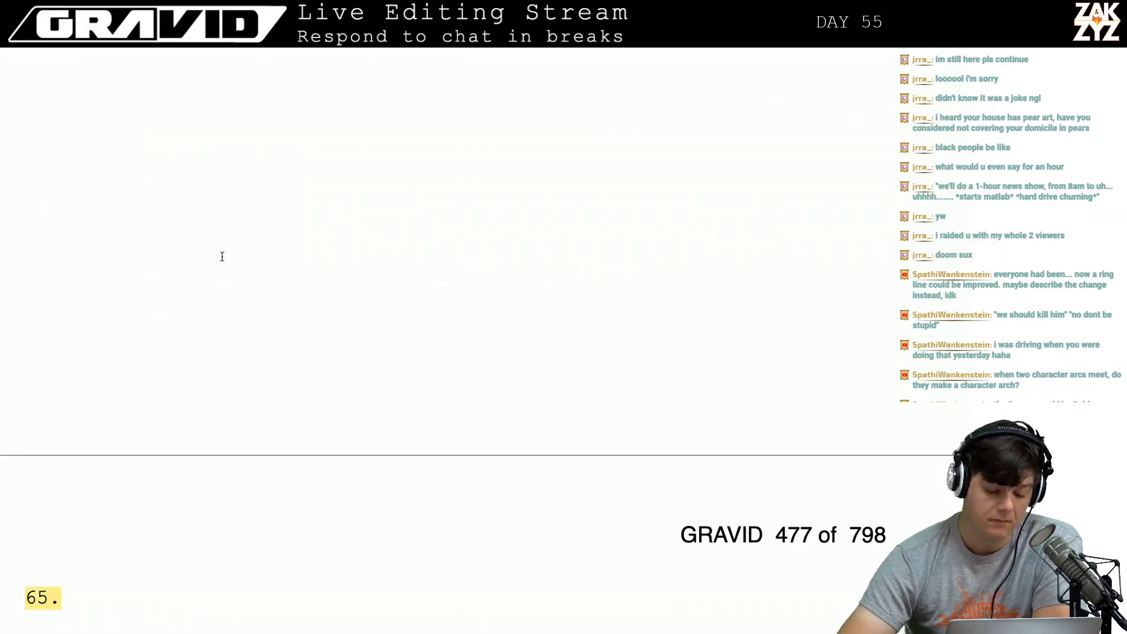
{"action": "scroll", "coordinate": [222, 257], "scroll_direction": "down", "scroll_amount": 5}
Look over the opening of chapter 65 and the car and parking lot scene on the pages just before it.
{"action": "scroll", "coordinate": [221, 256], "scroll_direction": "up", "scroll_amount": 20}
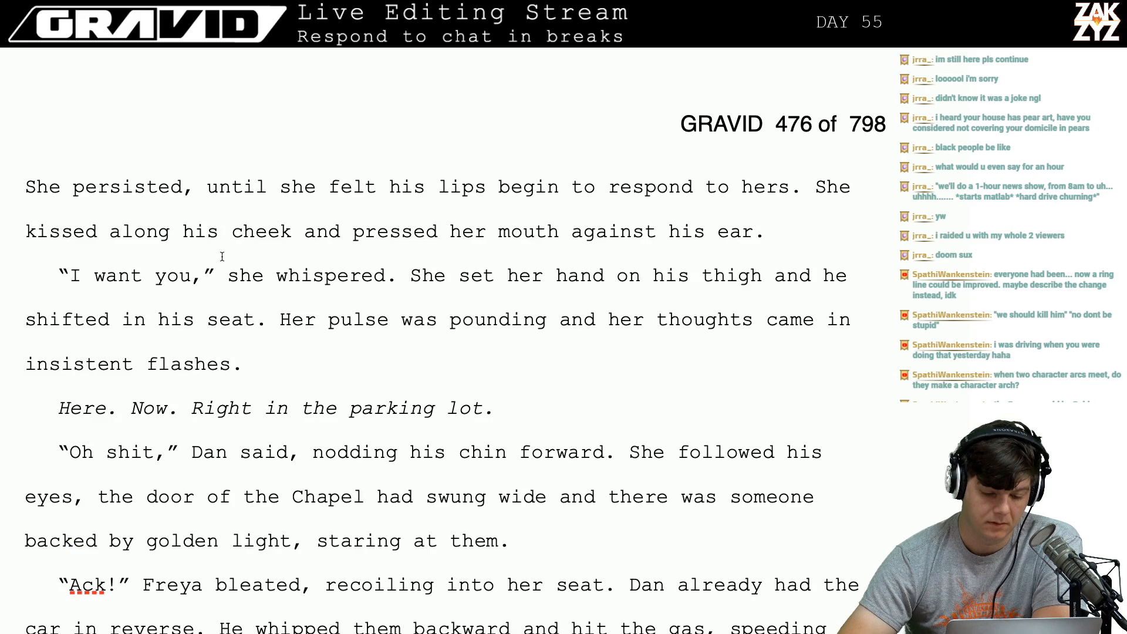
{"action": "scroll", "coordinate": [221, 257], "scroll_direction": "down", "scroll_amount": 15}
{"action": "scroll", "coordinate": [222, 256], "scroll_direction": "up", "scroll_amount": 20}
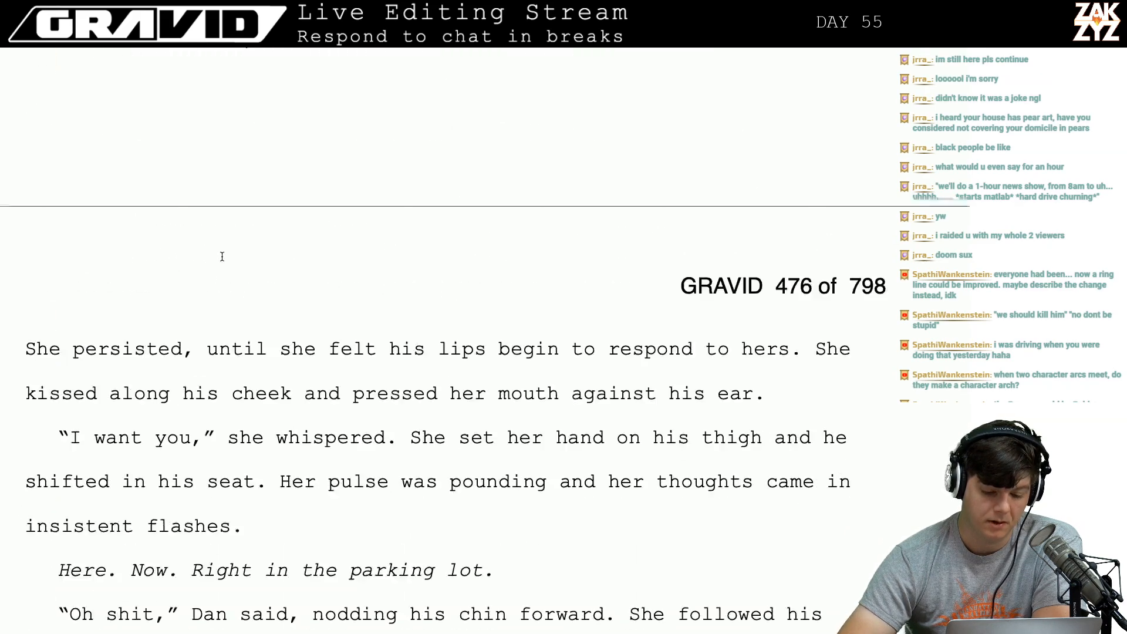
{"action": "scroll", "coordinate": [222, 257], "scroll_direction": "down", "scroll_amount": 20}
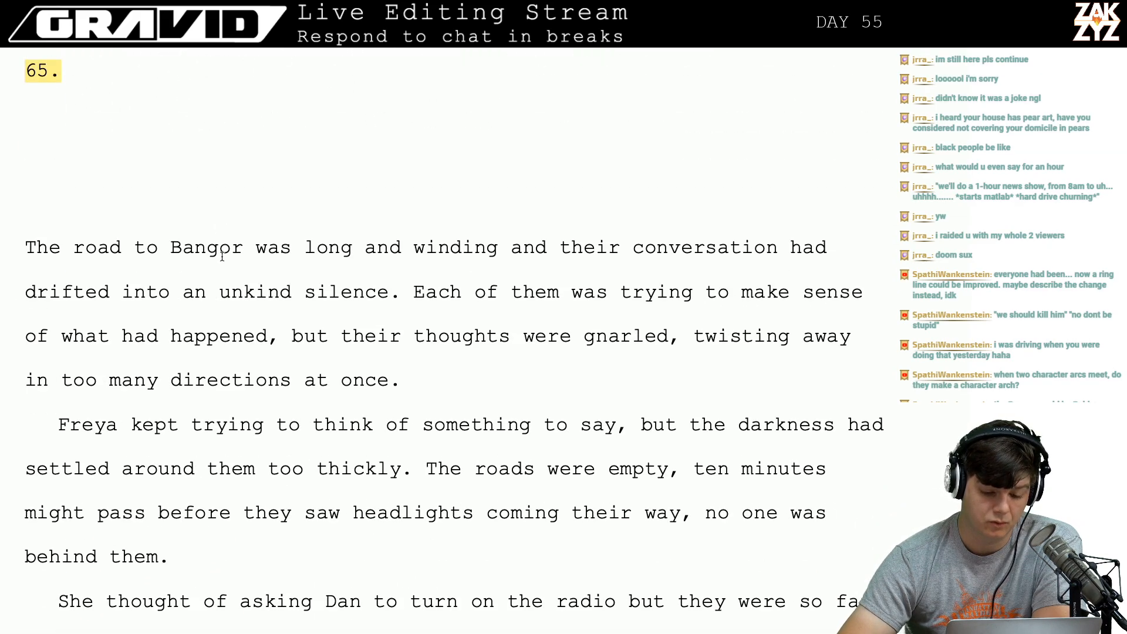
{"action": "scroll", "coordinate": [222, 256], "scroll_direction": "down", "scroll_amount": 4}
{"action": "scroll", "coordinate": [222, 256], "scroll_direction": "up", "scroll_amount": 20}
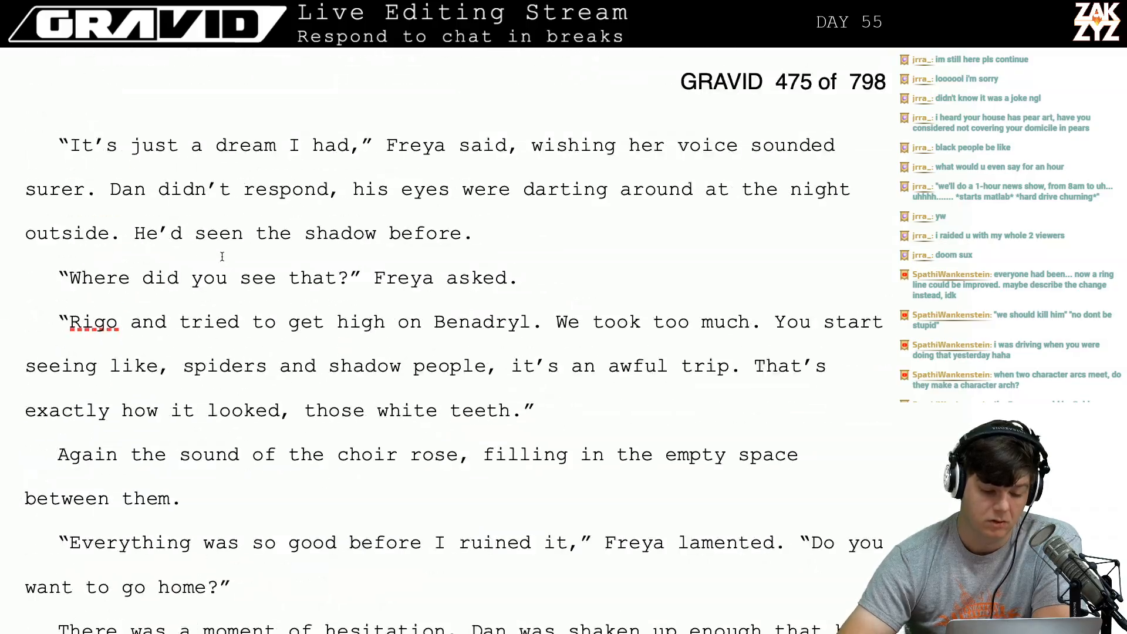
Skim further back through the meeting with Karhu about the infected phones to the opening of chapter 62.
{"action": "scroll", "coordinate": [222, 257], "scroll_direction": "down", "scroll_amount": 20}
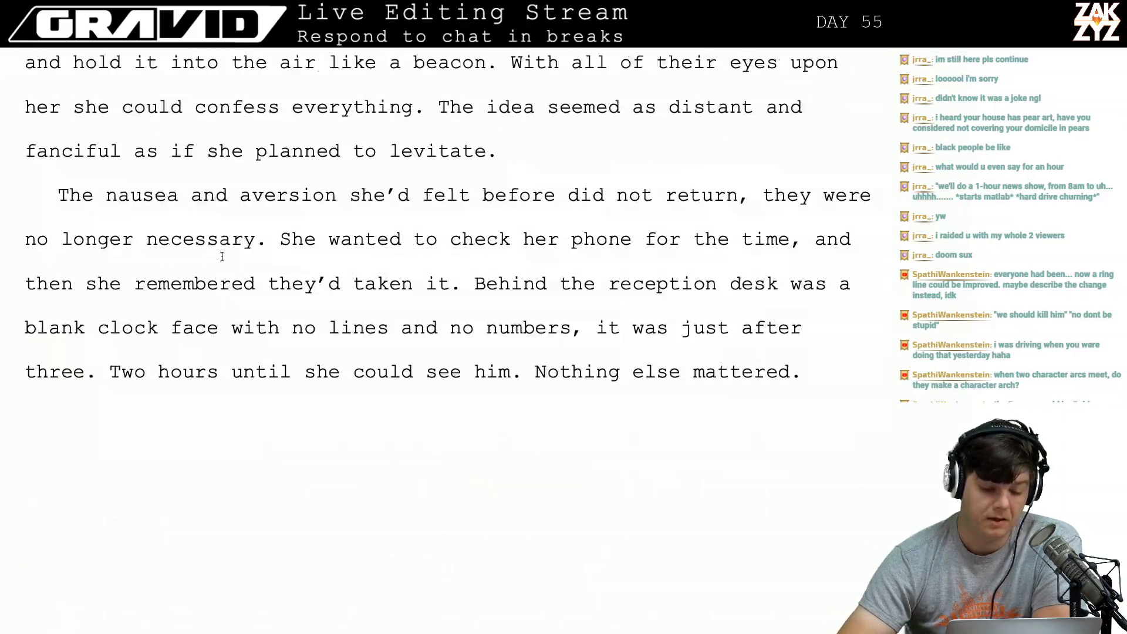
{"action": "scroll", "coordinate": [221, 257], "scroll_direction": "up", "scroll_amount": 20}
{"action": "scroll", "coordinate": [220, 256], "scroll_direction": "down", "scroll_amount": 4}
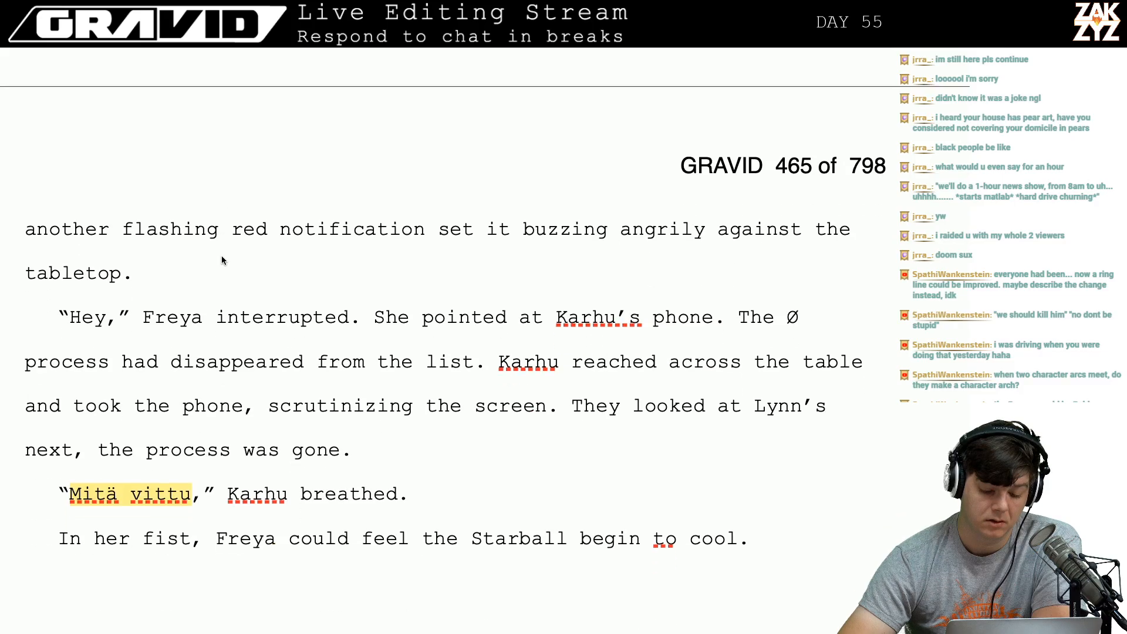
{"action": "scroll", "coordinate": [222, 259], "scroll_direction": "down", "scroll_amount": 2}
{"action": "scroll", "coordinate": [222, 259], "scroll_direction": "up", "scroll_amount": 15}
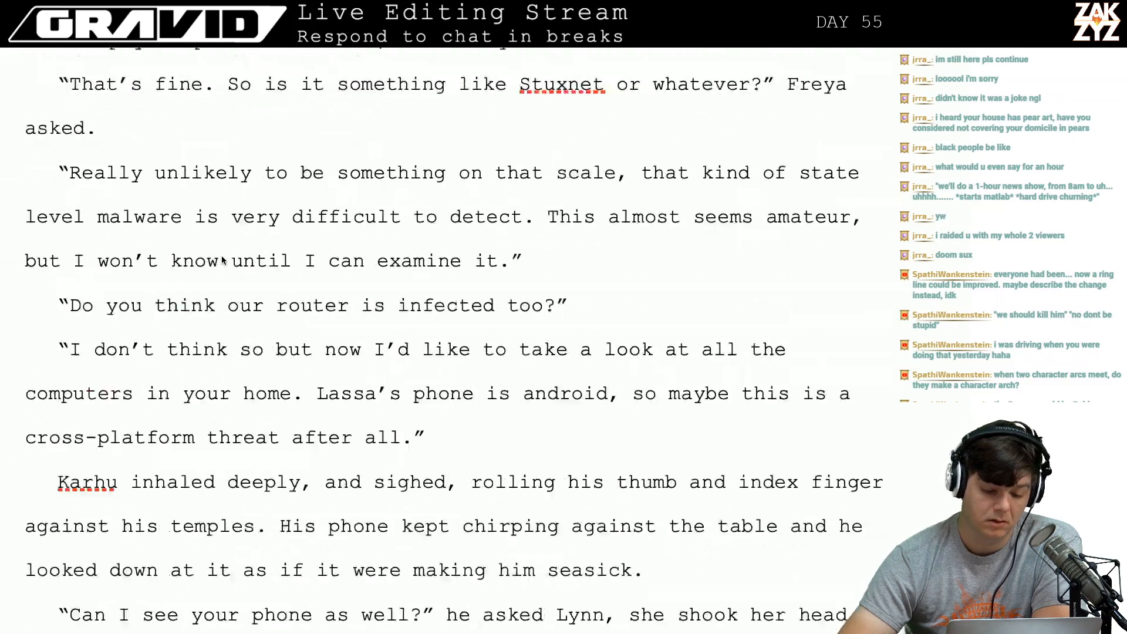
{"action": "scroll", "coordinate": [223, 260], "scroll_direction": "up", "scroll_amount": 15}
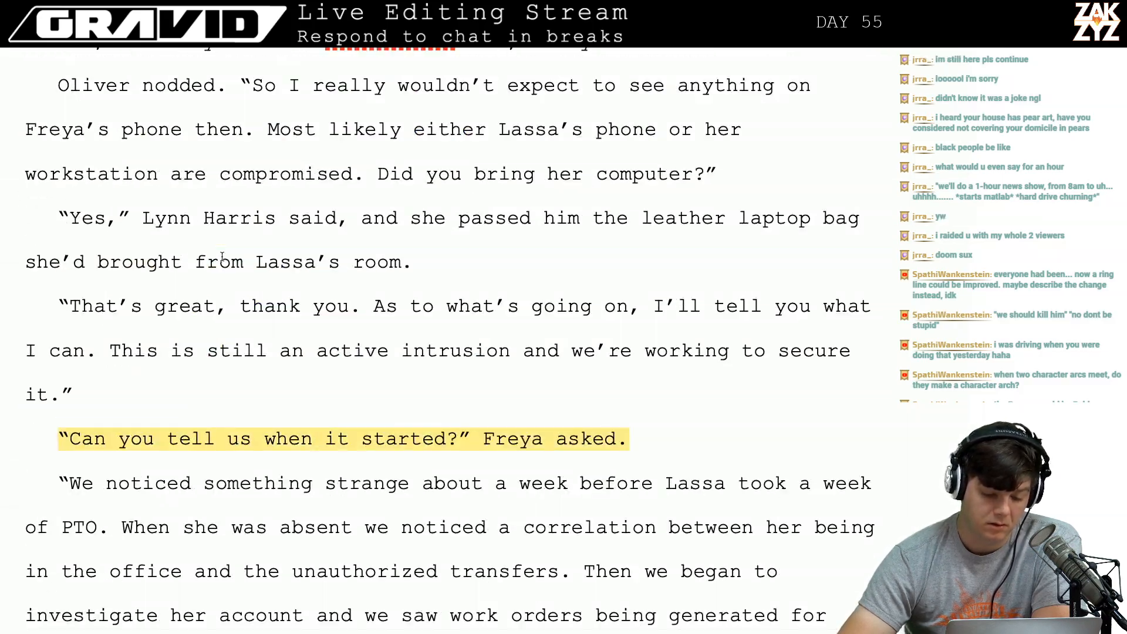
{"action": "scroll", "coordinate": [222, 256], "scroll_direction": "up", "scroll_amount": 20}
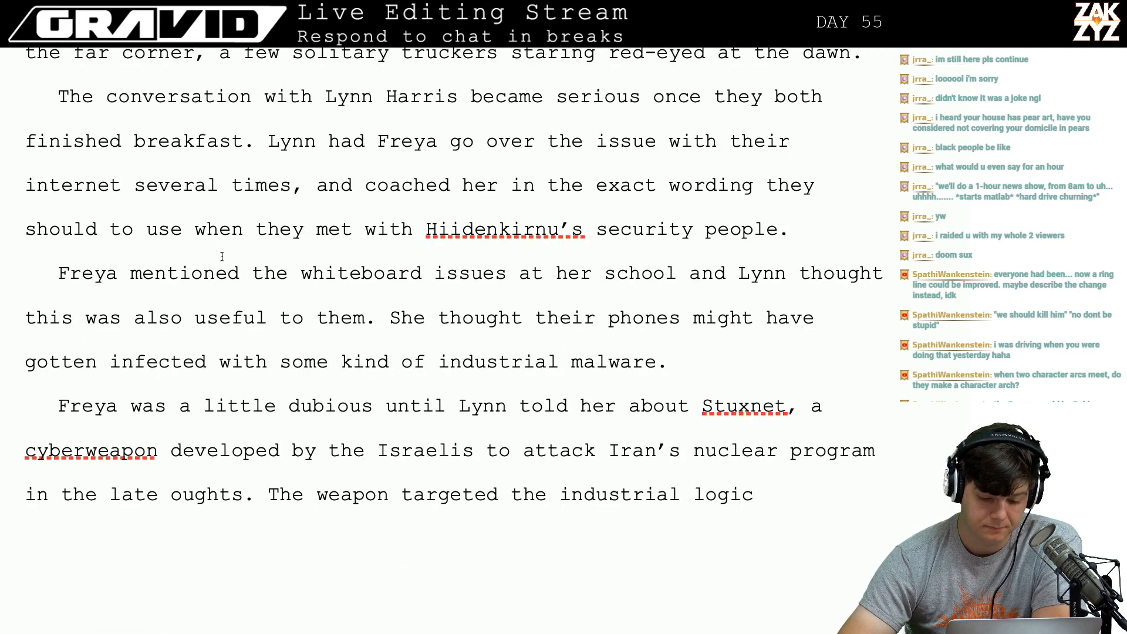
{"action": "scroll", "coordinate": [222, 257], "scroll_direction": "up", "scroll_amount": 15}
{"action": "scroll", "coordinate": [222, 256], "scroll_direction": "up", "scroll_amount": 5}
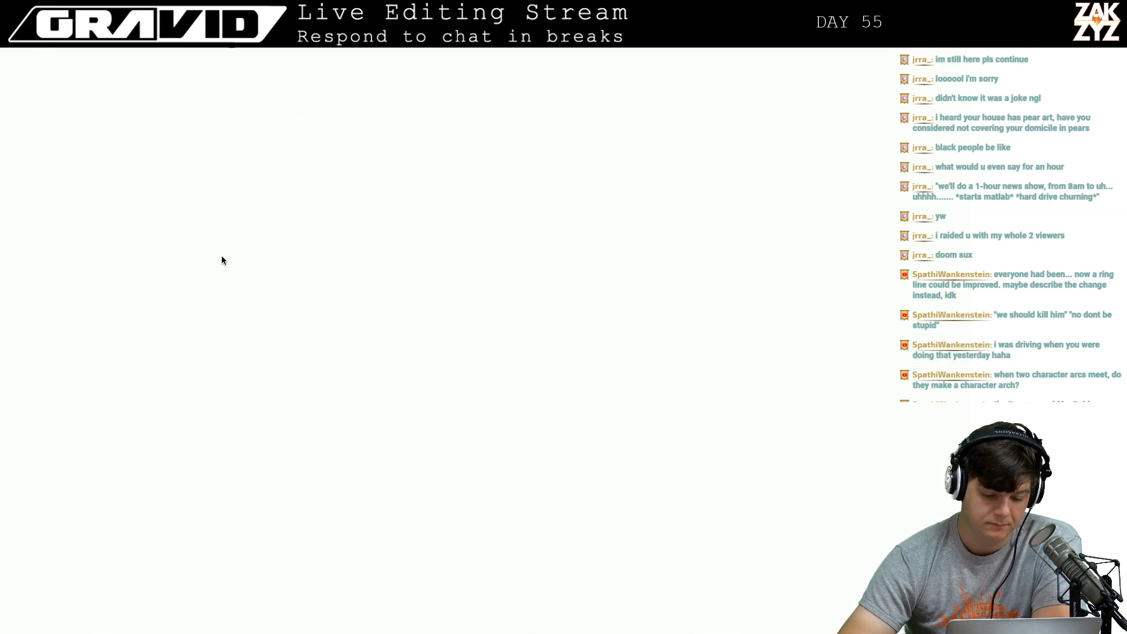
{"action": "scroll", "coordinate": [222, 256], "scroll_direction": "down", "scroll_amount": 10}
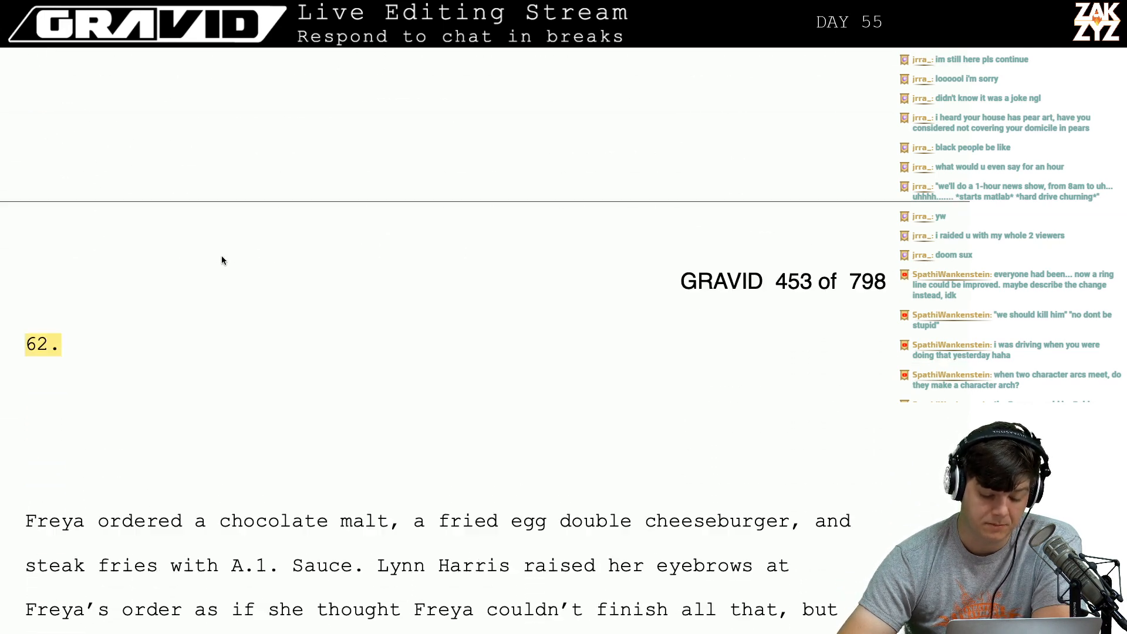
Review the pages before chapter 62, from the text to Dan back through Lynn's visit to the nightmare on page 441.
{"action": "scroll", "coordinate": [222, 257], "scroll_direction": "up", "scroll_amount": 15}
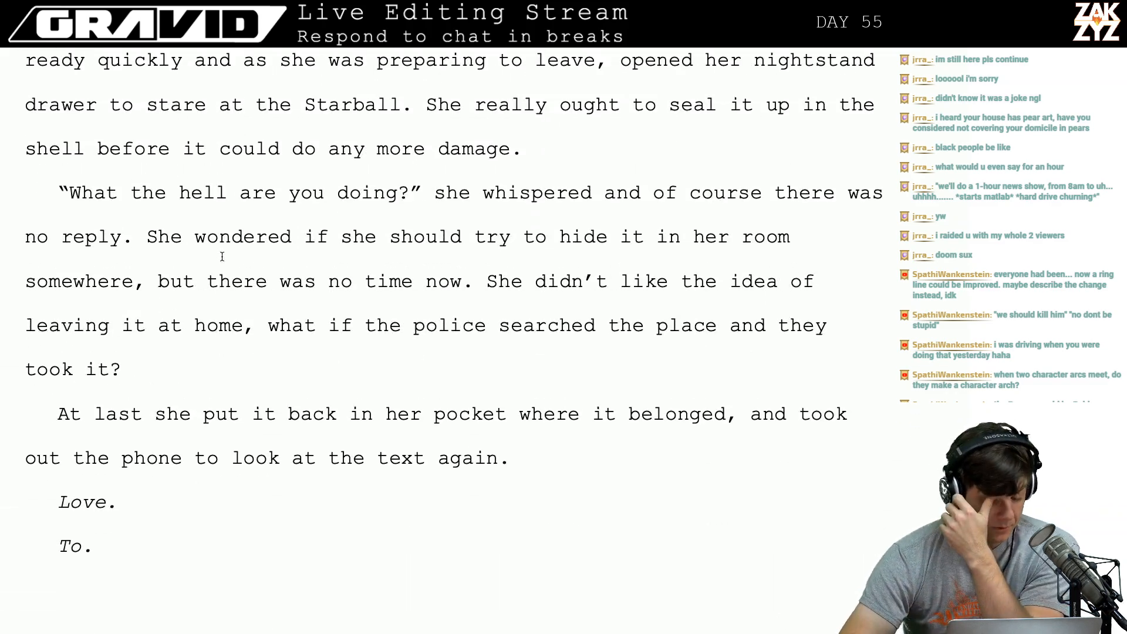
{"action": "scroll", "coordinate": [222, 256], "scroll_direction": "up", "scroll_amount": 15}
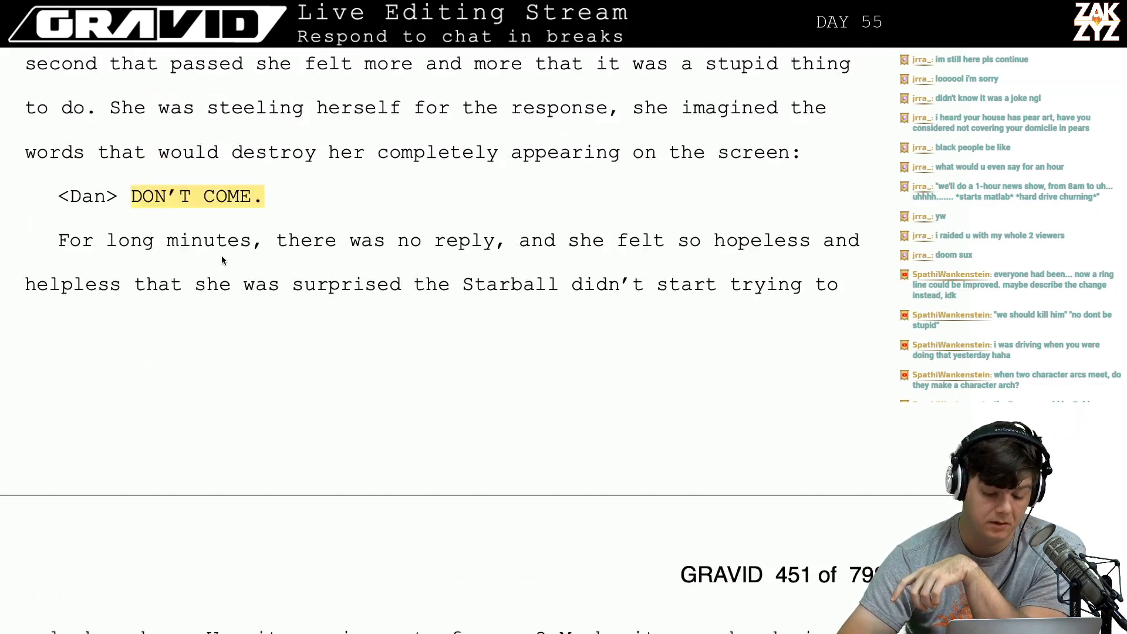
{"action": "scroll", "coordinate": [221, 257], "scroll_direction": "up", "scroll_amount": 20}
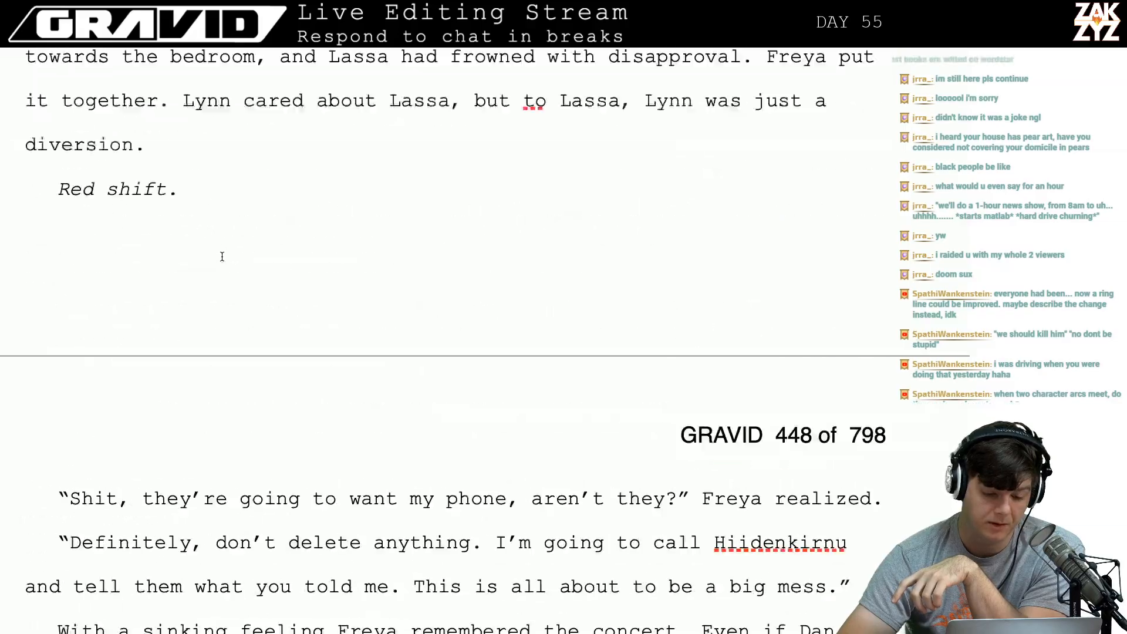
{"action": "scroll", "coordinate": [222, 256], "scroll_direction": "up", "scroll_amount": 20}
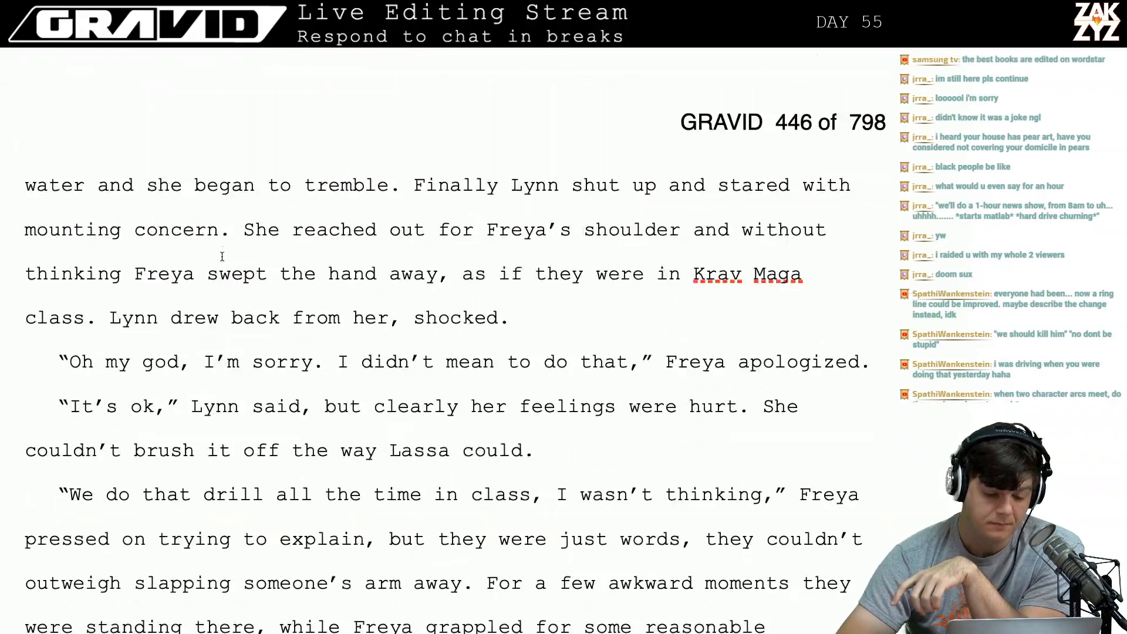
{"action": "scroll", "coordinate": [222, 257], "scroll_direction": "up", "scroll_amount": 20}
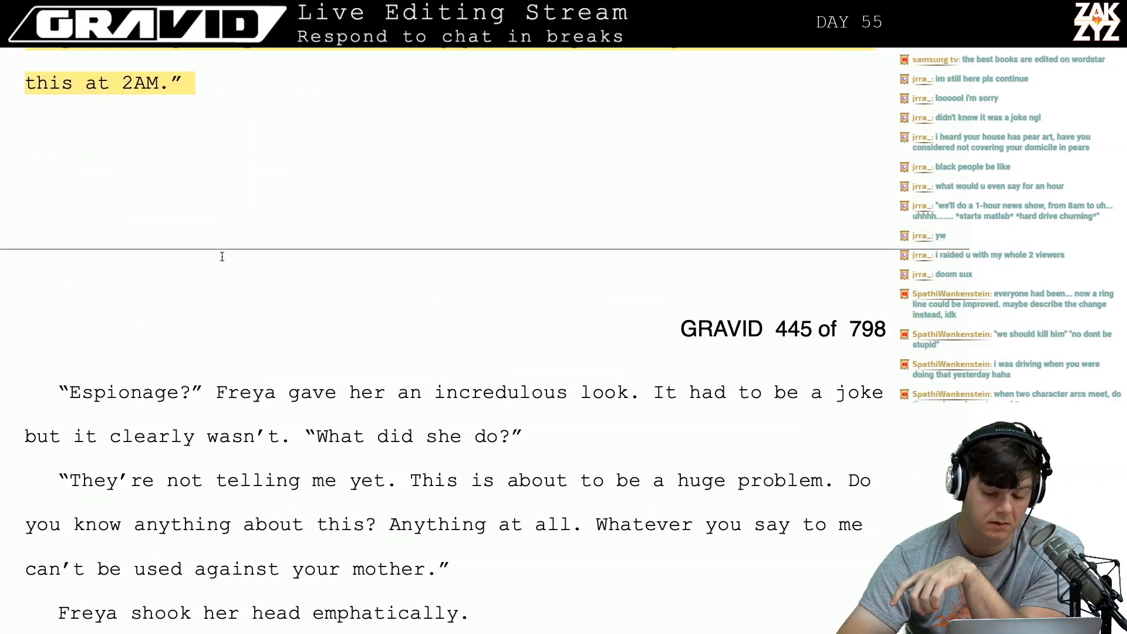
{"action": "scroll", "coordinate": [222, 257], "scroll_direction": "up", "scroll_amount": 8}
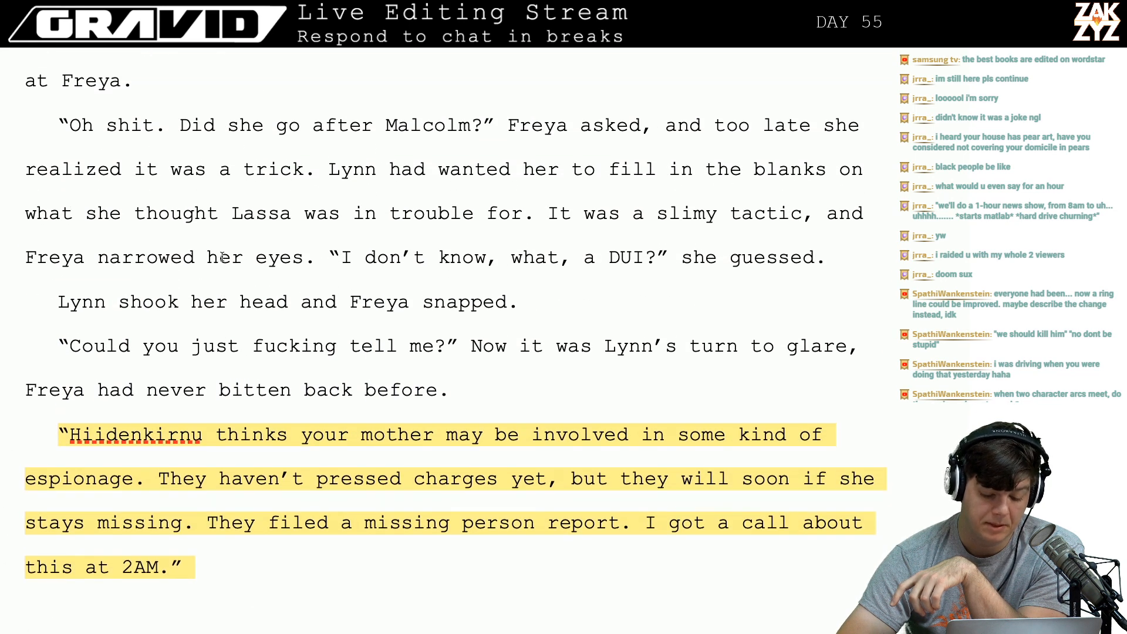
{"action": "scroll", "coordinate": [221, 257], "scroll_direction": "up", "scroll_amount": 20}
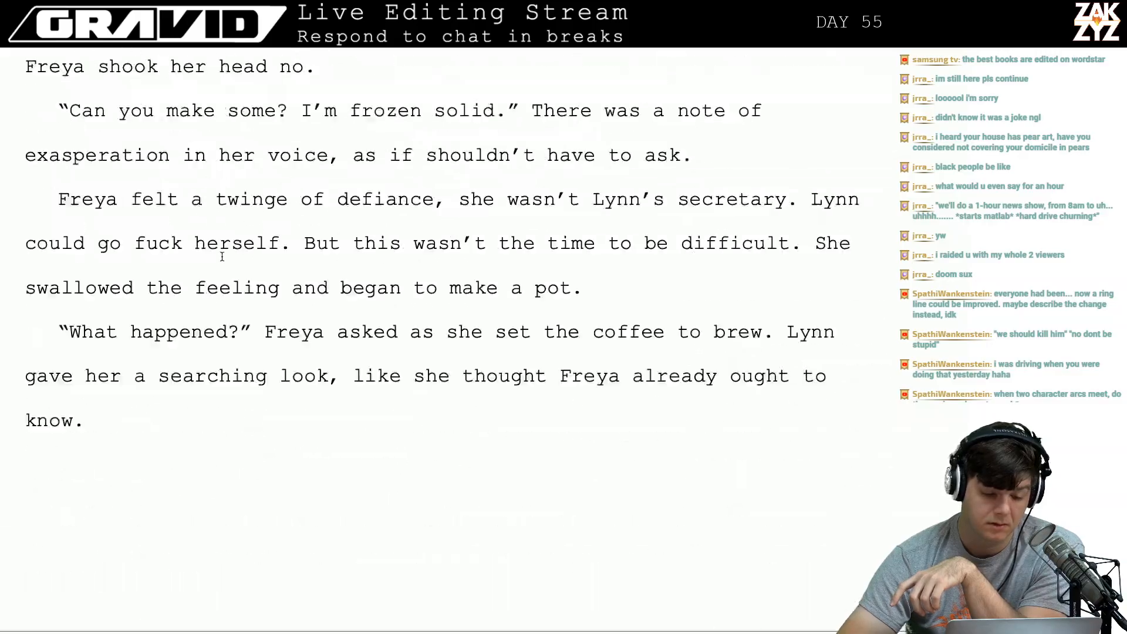
{"action": "scroll", "coordinate": [222, 256], "scroll_direction": "up", "scroll_amount": 15}
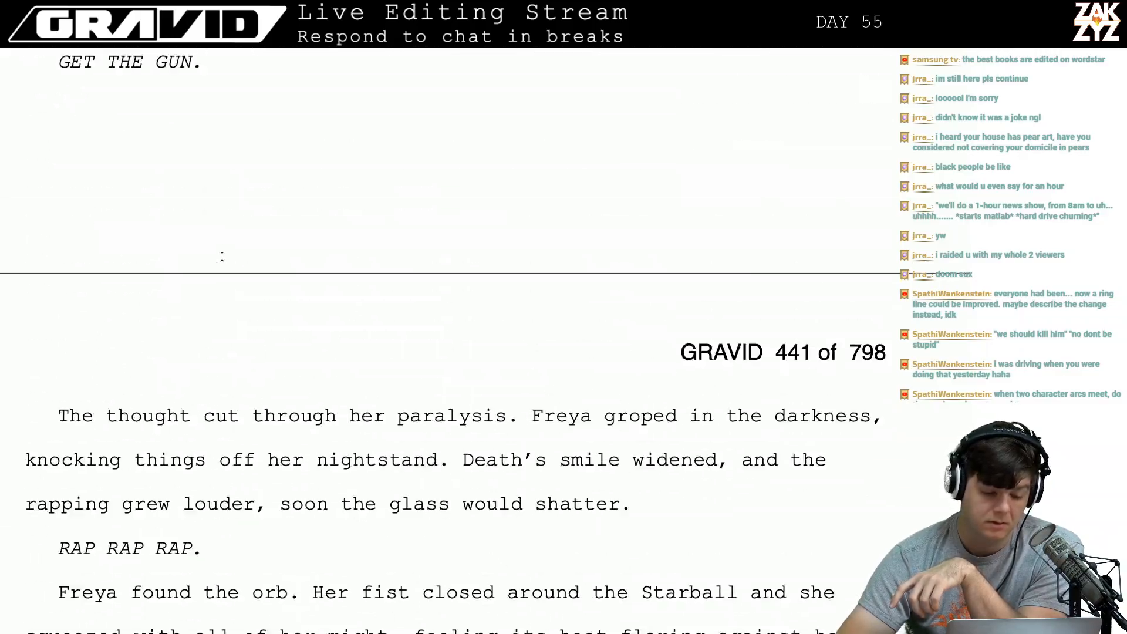
{"action": "scroll", "coordinate": [221, 257], "scroll_direction": "down", "scroll_amount": 20}
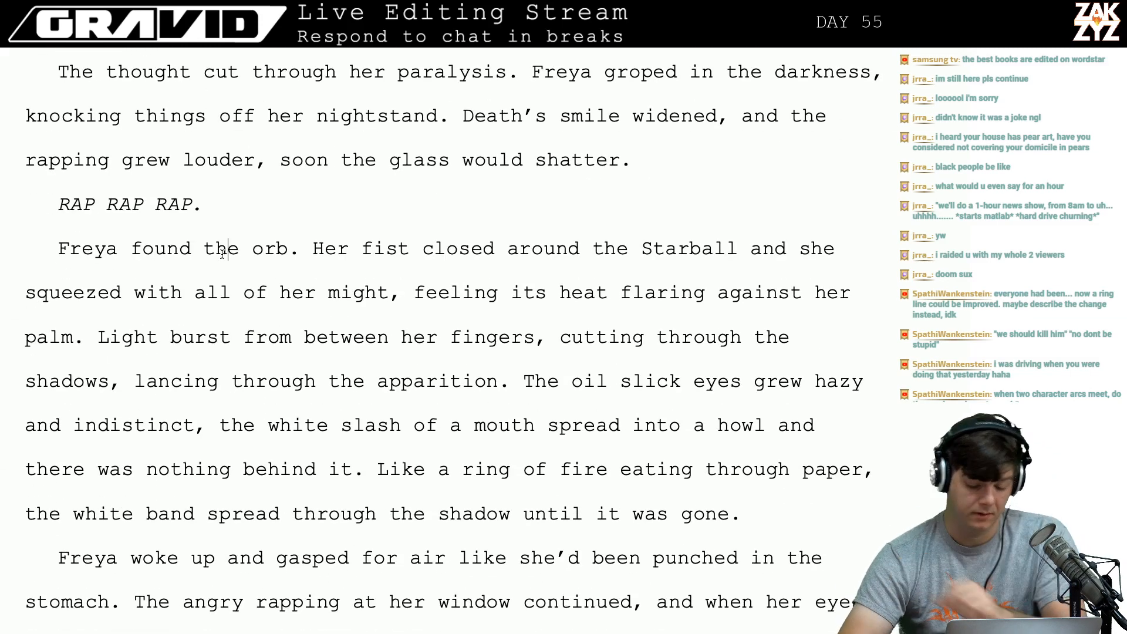
Search the manuscript for "Malco" and step forward through the next occurrences of Malcolm's name.
{"action": "key", "text": "super+f"}
{"action": "type", "text": "mal"}
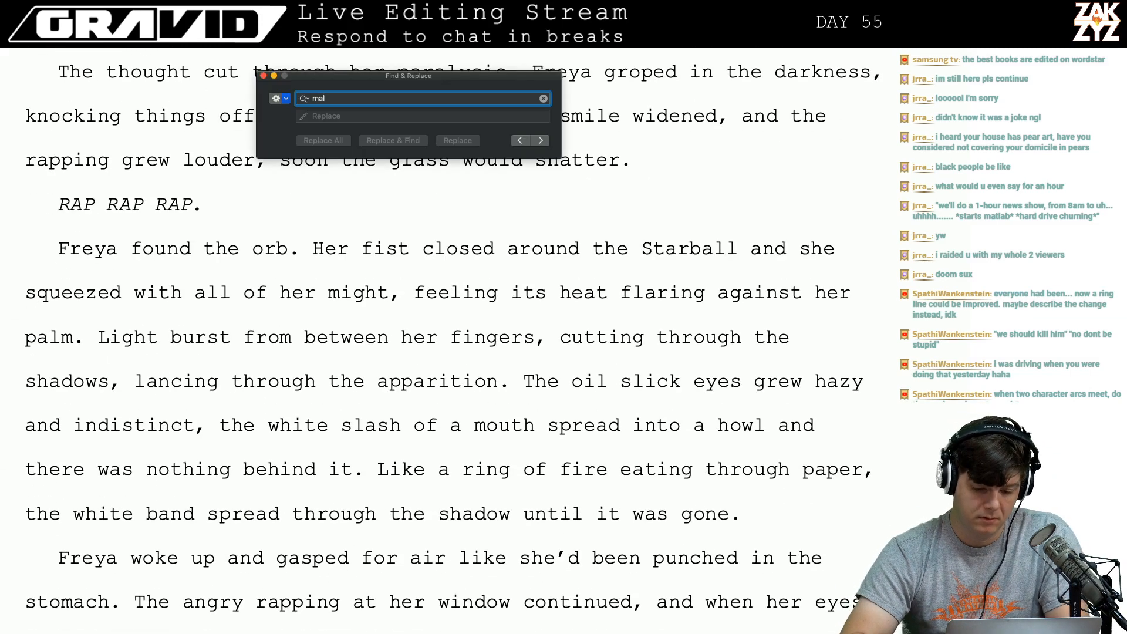
{"action": "key", "text": "BackSpace"}
{"action": "type", "text": "Malco"}
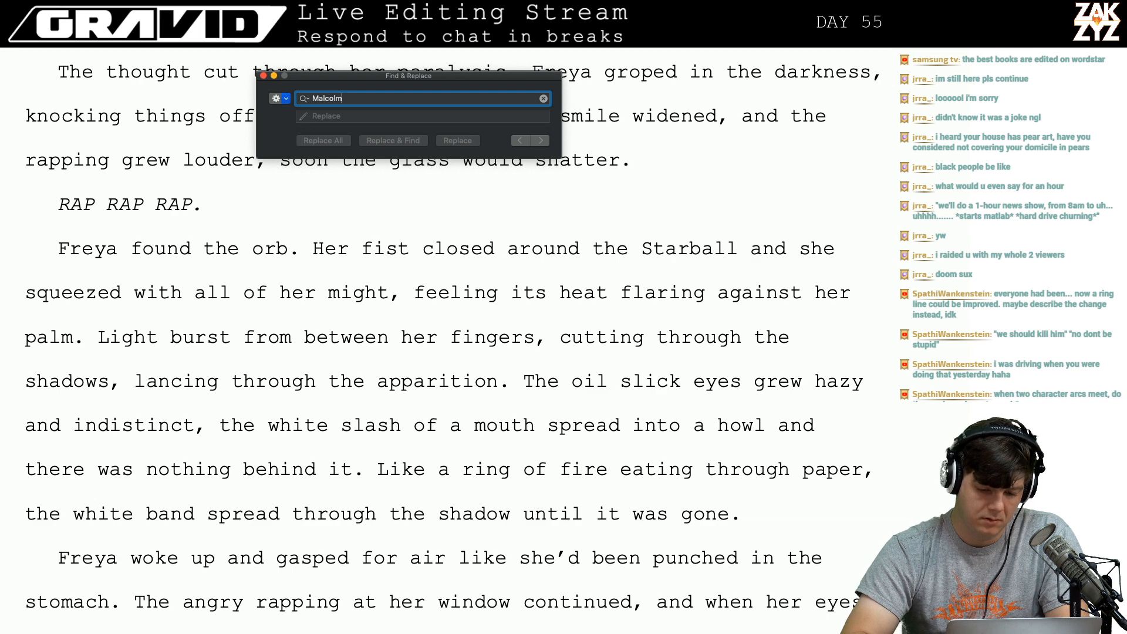
{"action": "key", "text": "Return"}
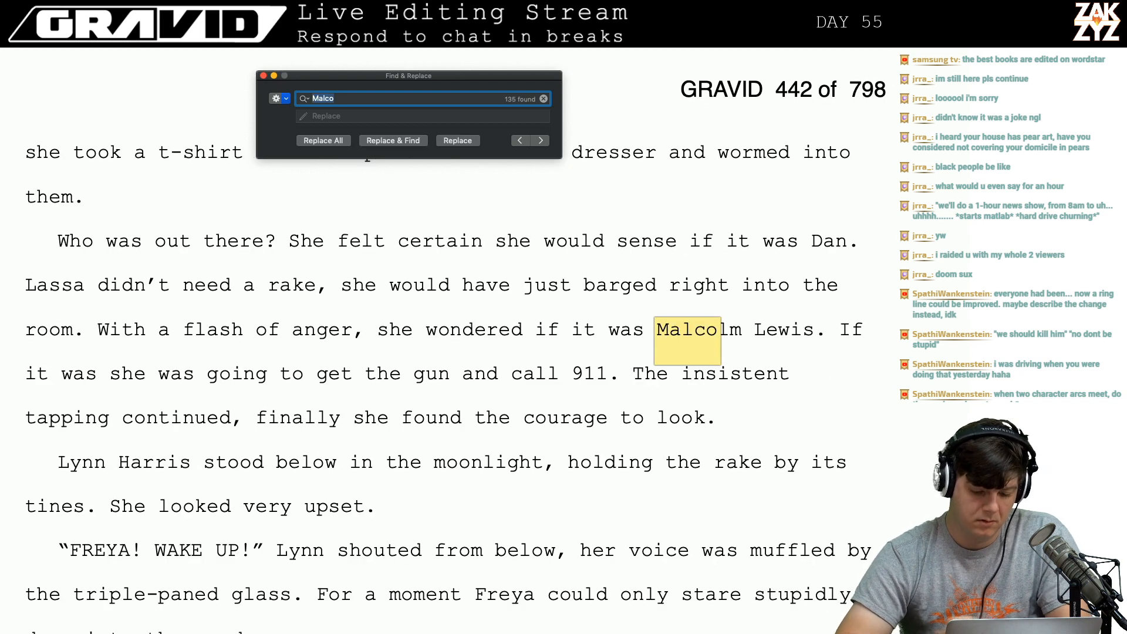
{"action": "scroll", "coordinate": [446, 353], "scroll_direction": "down", "scroll_amount": 1}
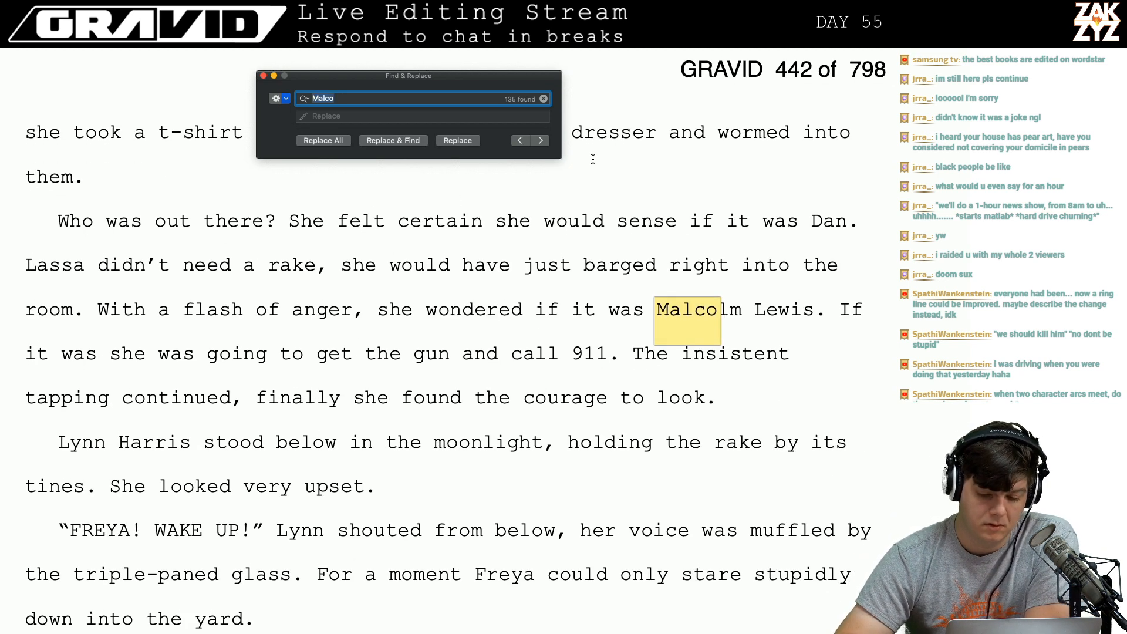
{"action": "left_click", "coordinate": [541, 142]}
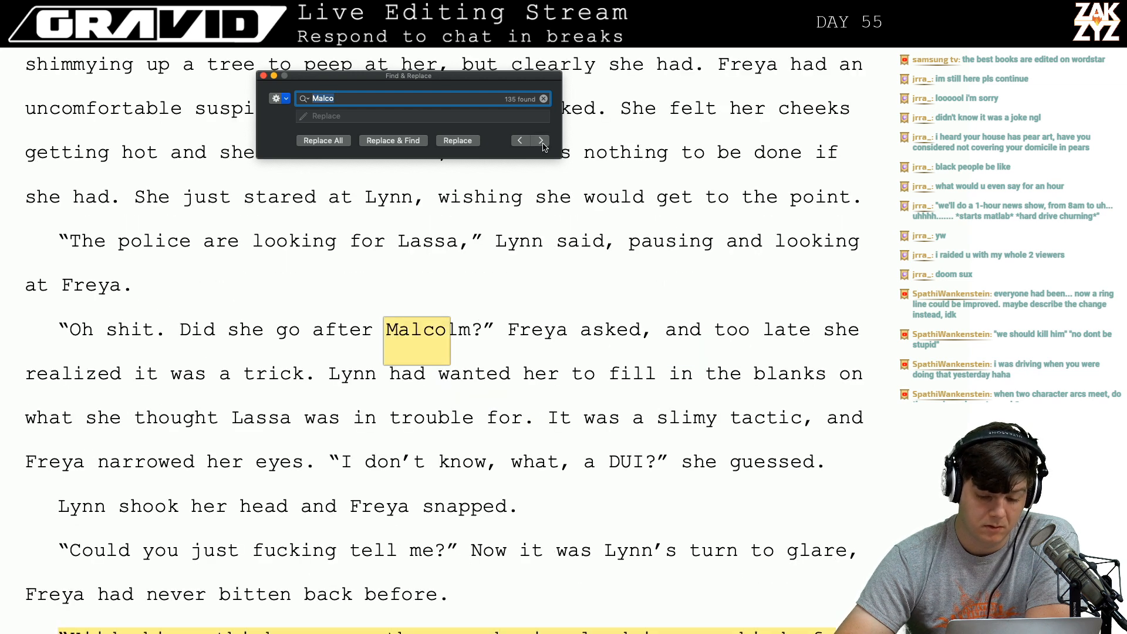
{"action": "left_click", "coordinate": [541, 142]}
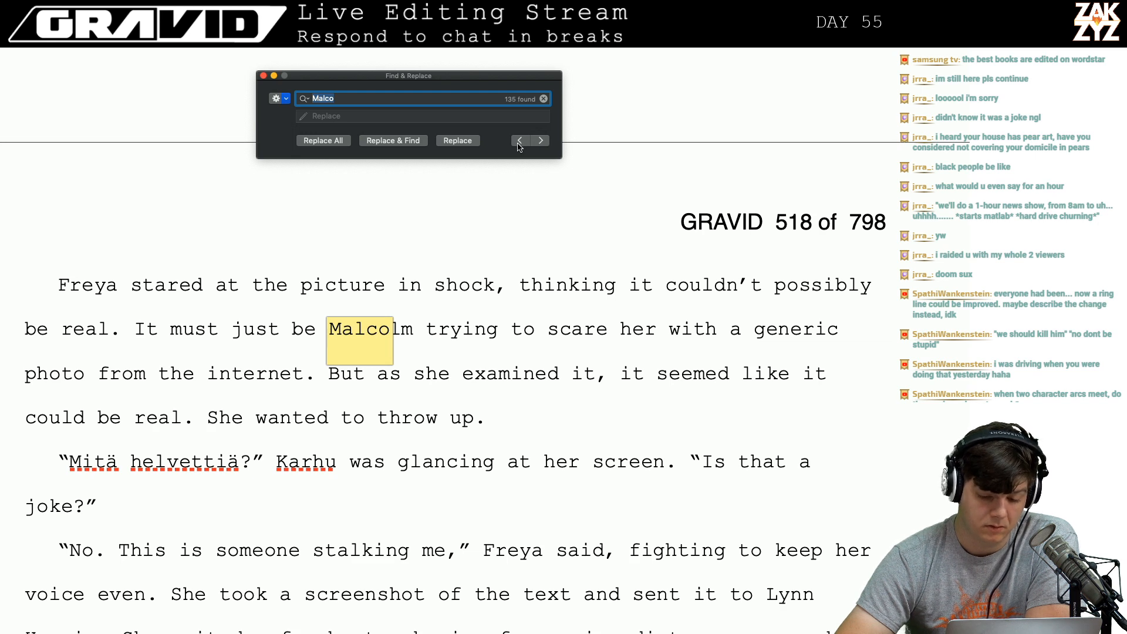
Return to the previous match in Freya's question to Lynn, close the search and reread on to the highlighted espionage paragraph.
{"action": "left_click", "coordinate": [519, 141]}
{"action": "left_click", "coordinate": [571, 383]}
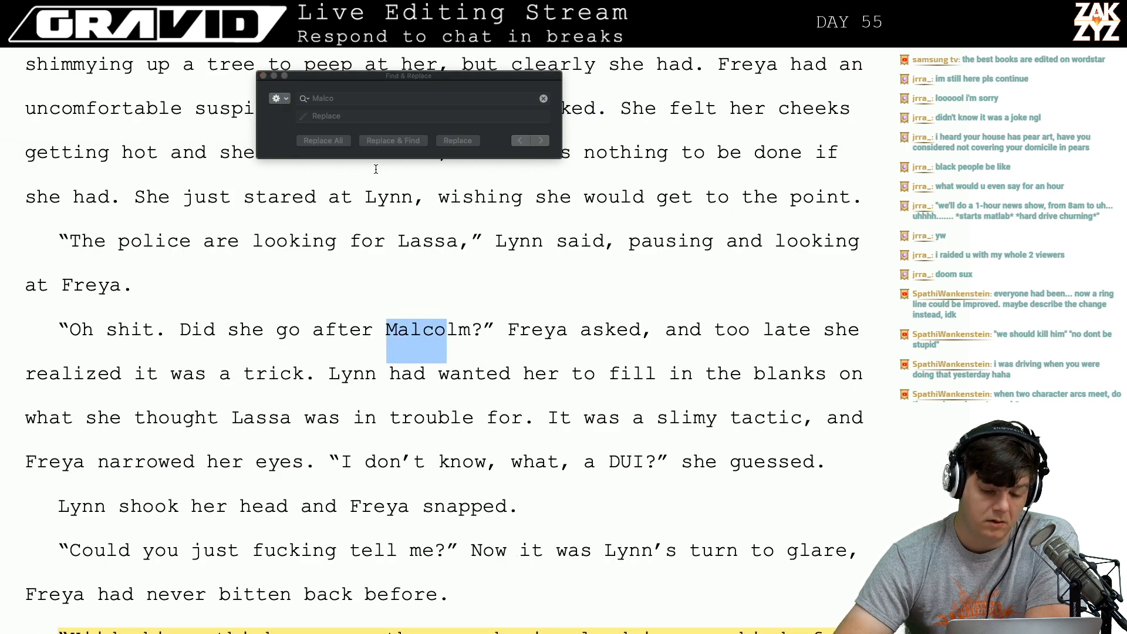
{"action": "left_click", "coordinate": [262, 76]}
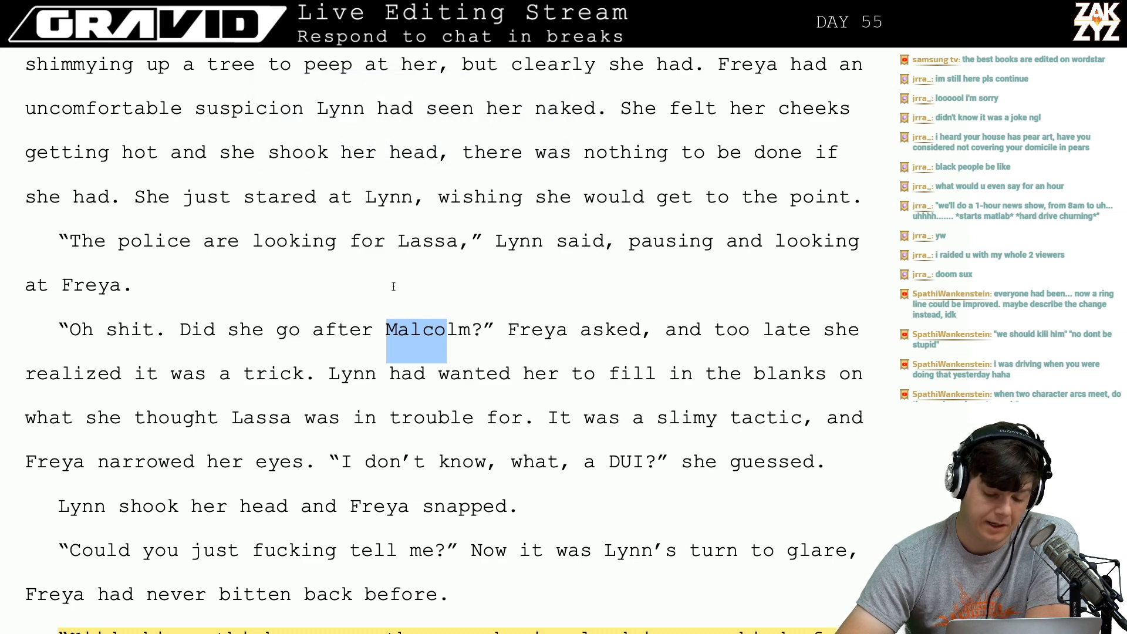
{"action": "left_click", "coordinate": [450, 355]}
{"action": "scroll", "coordinate": [451, 361], "scroll_direction": "down", "scroll_amount": 9}
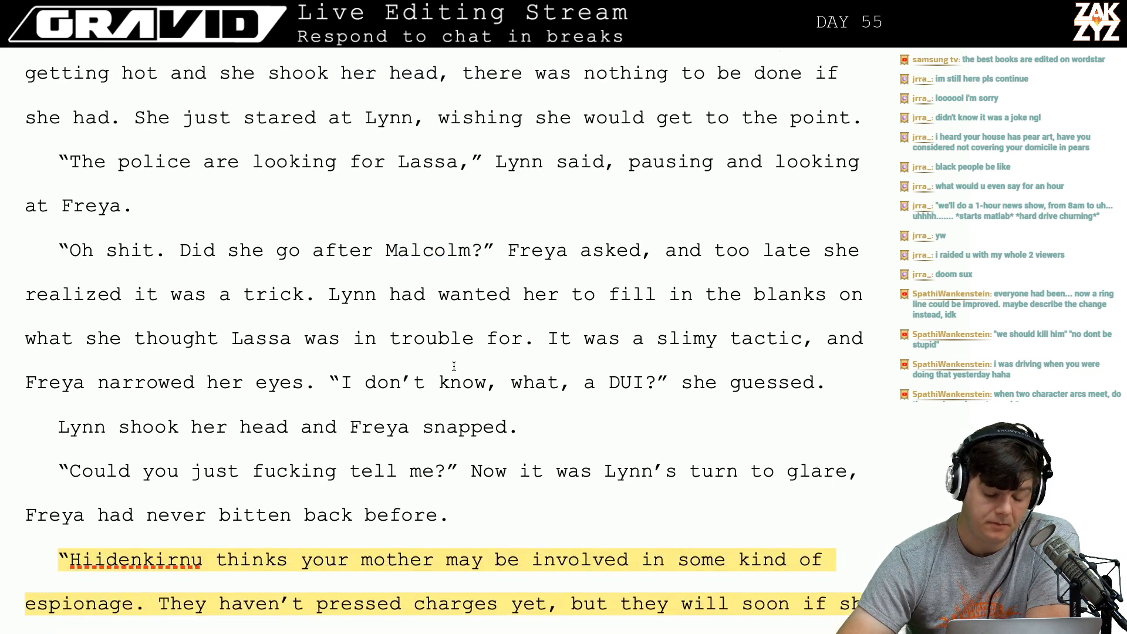
{"action": "scroll", "coordinate": [453, 366], "scroll_direction": "down", "scroll_amount": 3}
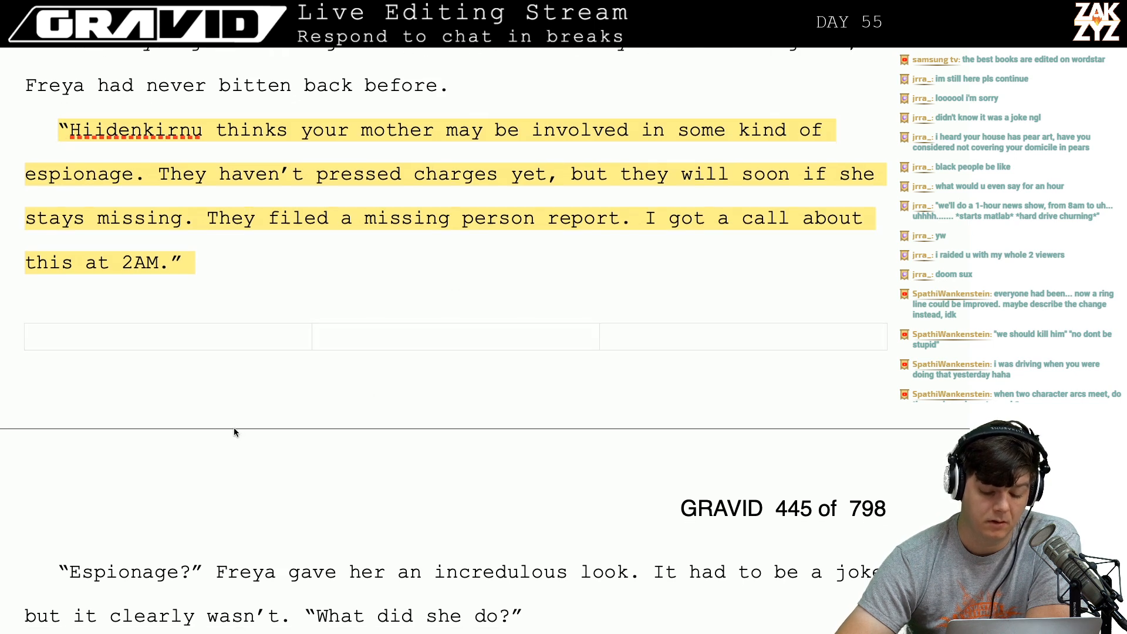
Reread Lynn's questioning of Freya about the espionage, from page 445 through the home internet talk to the Bangor concert discussion on page 448.
{"action": "scroll", "coordinate": [336, 432], "scroll_direction": "down", "scroll_amount": 6}
{"action": "scroll", "coordinate": [338, 433], "scroll_direction": "down", "scroll_amount": 6}
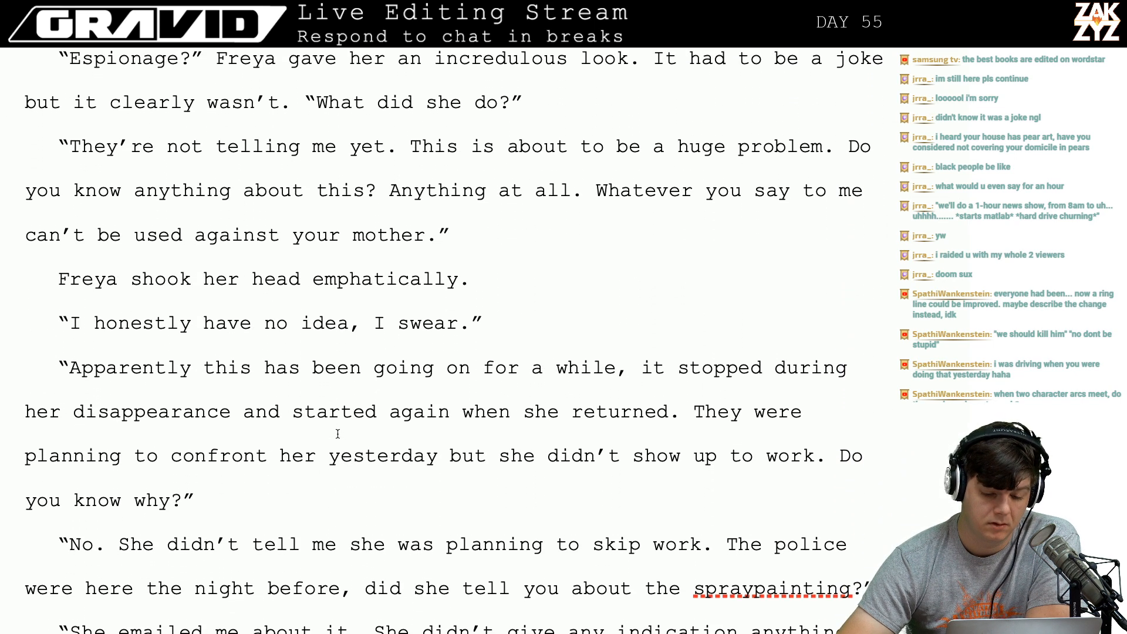
{"action": "scroll", "coordinate": [338, 433], "scroll_direction": "down", "scroll_amount": 6}
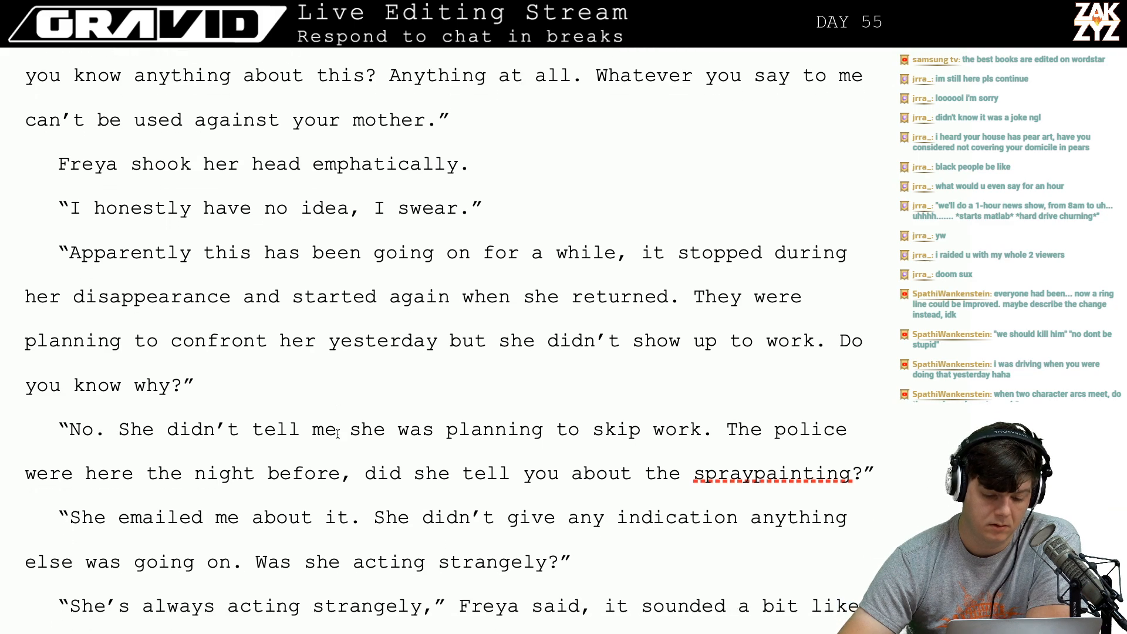
{"action": "scroll", "coordinate": [337, 433], "scroll_direction": "down", "scroll_amount": 20}
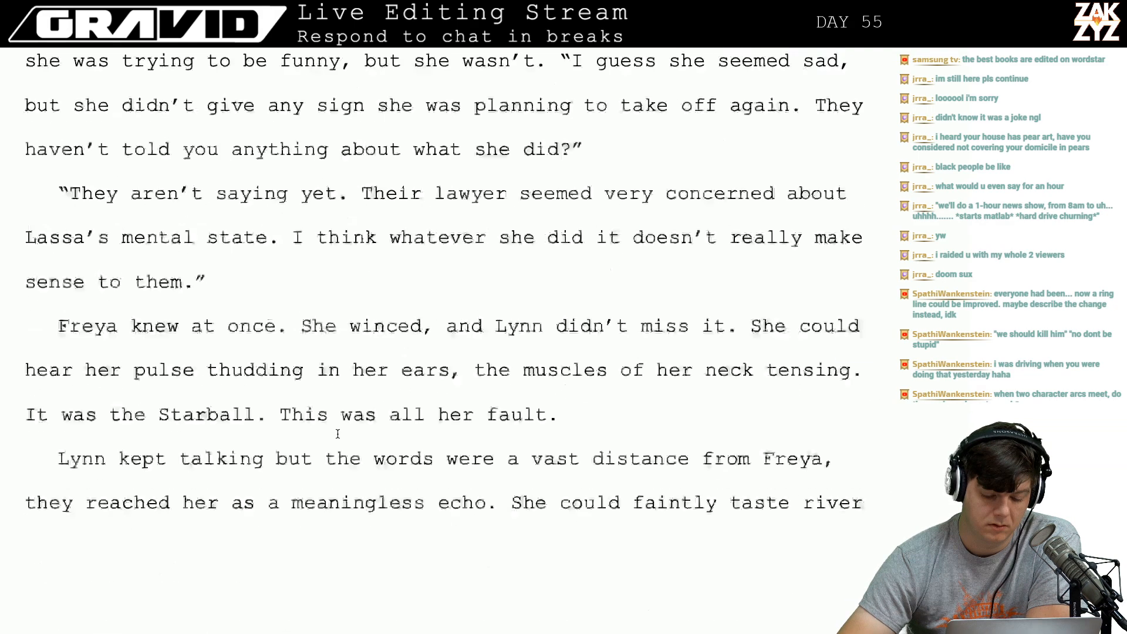
{"action": "scroll", "coordinate": [337, 433], "scroll_direction": "down", "scroll_amount": 15}
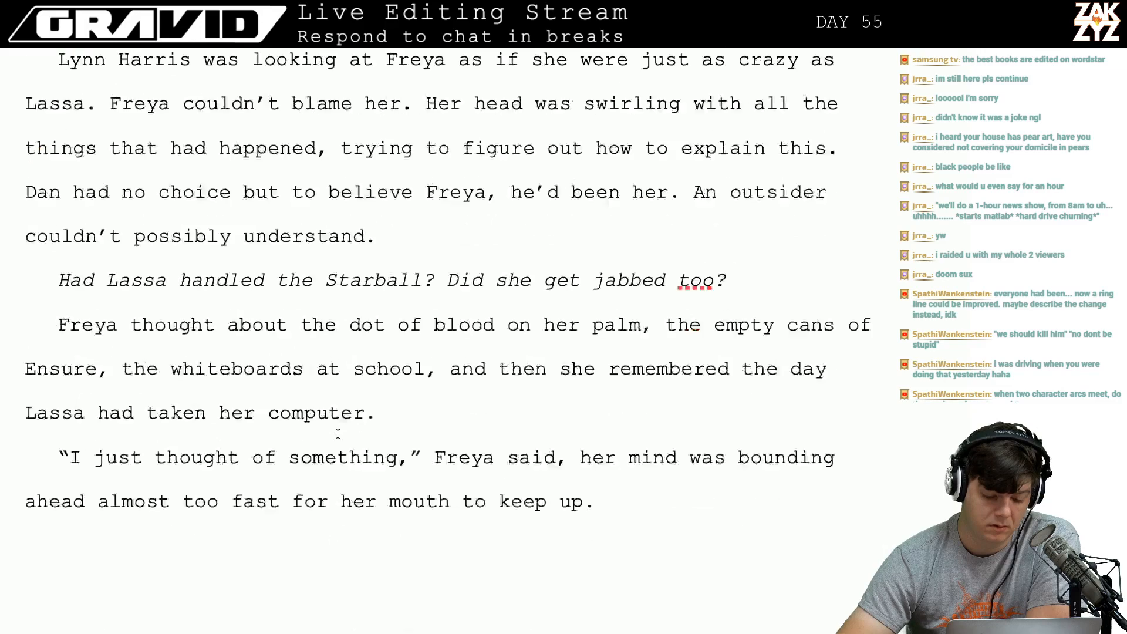
{"action": "scroll", "coordinate": [337, 433], "scroll_direction": "down", "scroll_amount": 20}
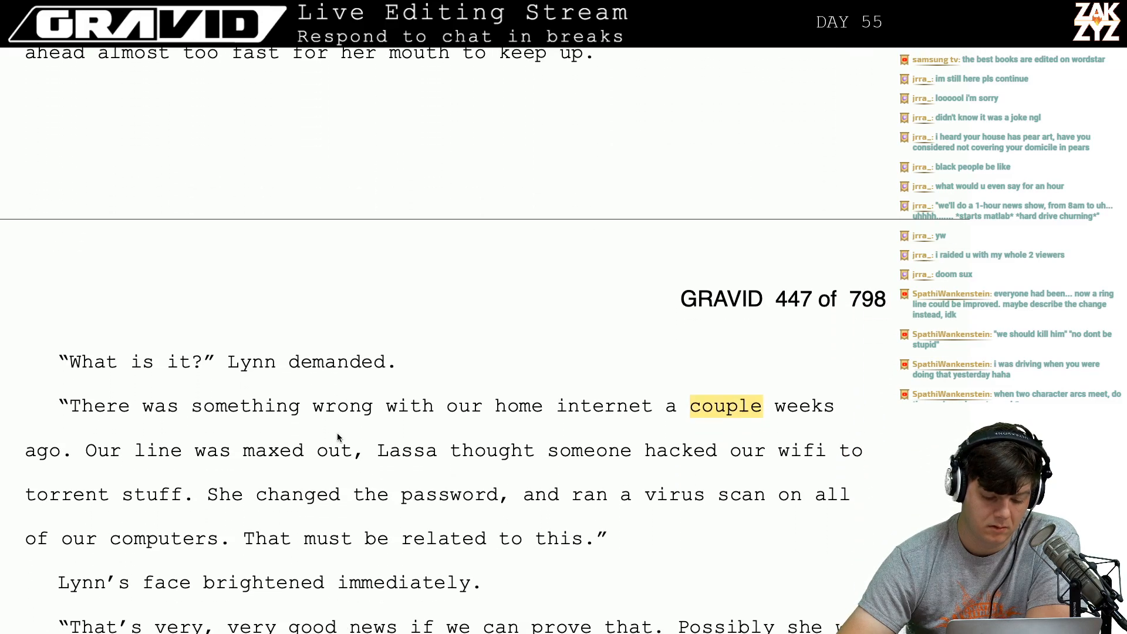
{"action": "scroll", "coordinate": [337, 433], "scroll_direction": "down", "scroll_amount": 20}
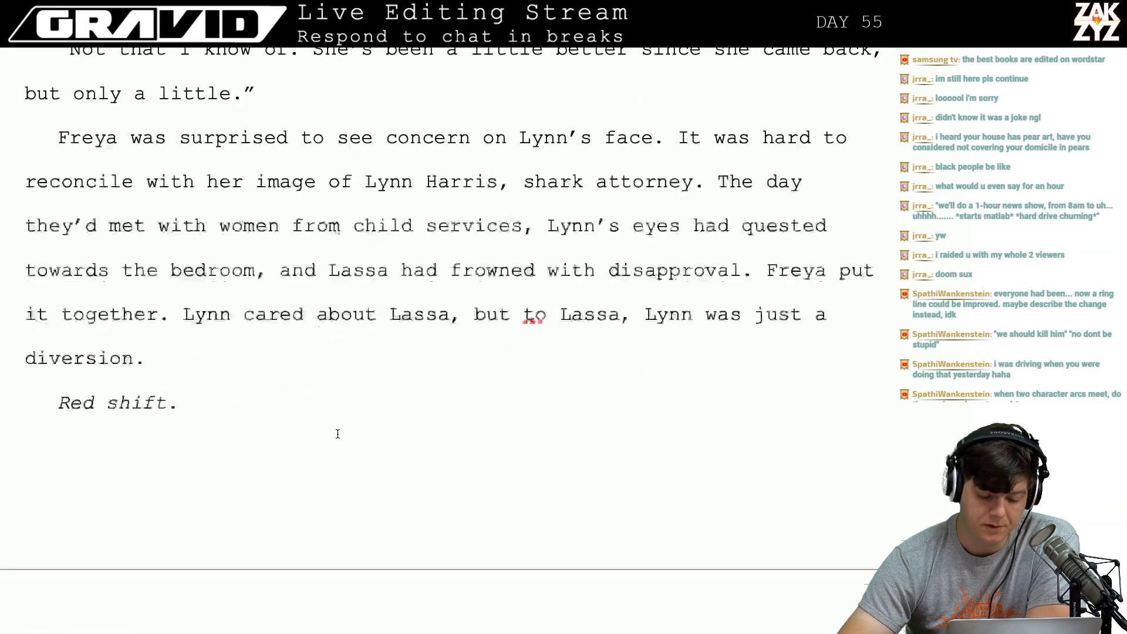
{"action": "scroll", "coordinate": [337, 433], "scroll_direction": "down", "scroll_amount": 20}
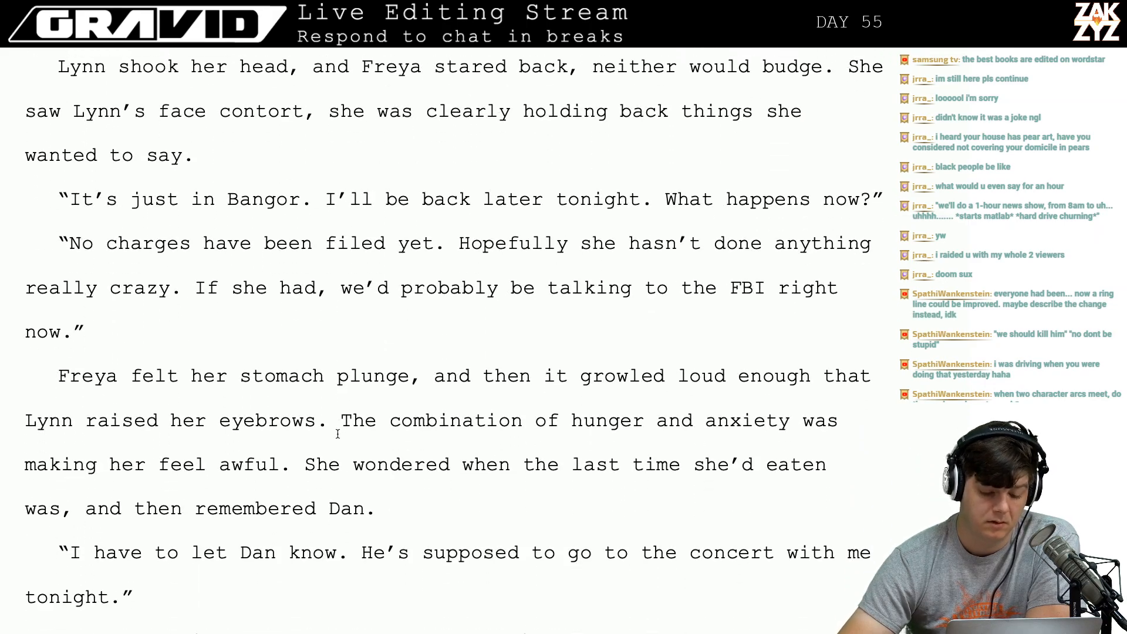
Read on through the coffee scene on page 449 and Freya's text to Dan, up to the Starball in her nightstand drawer.
{"action": "scroll", "coordinate": [337, 433], "scroll_direction": "up", "scroll_amount": 3}
{"action": "scroll", "coordinate": [338, 433], "scroll_direction": "down", "scroll_amount": 15}
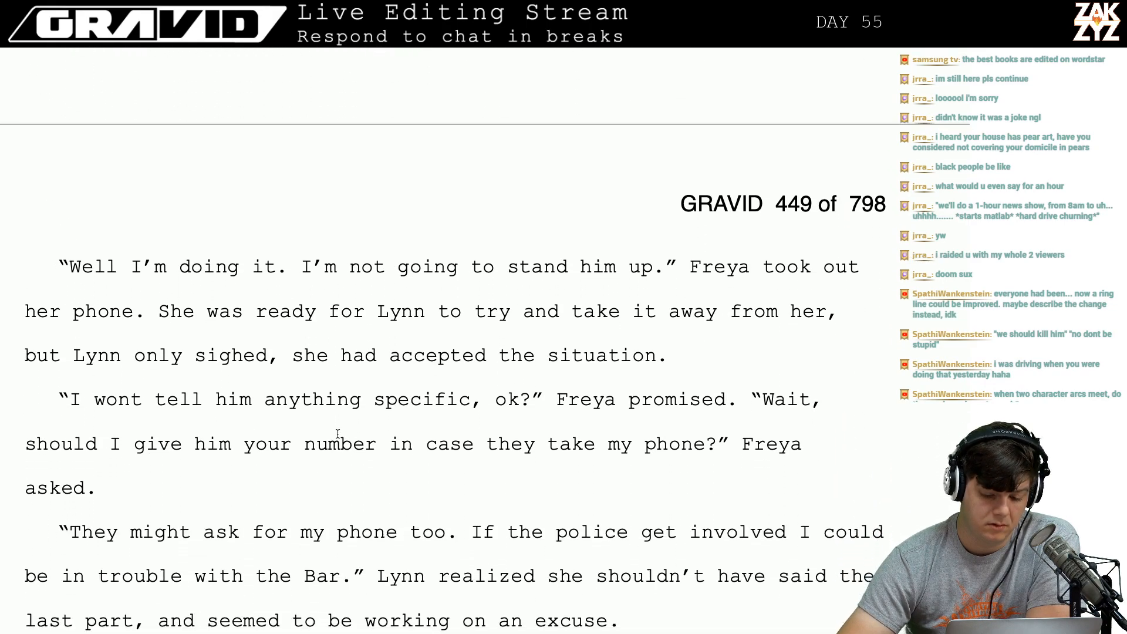
{"action": "scroll", "coordinate": [337, 433], "scroll_direction": "down", "scroll_amount": 6}
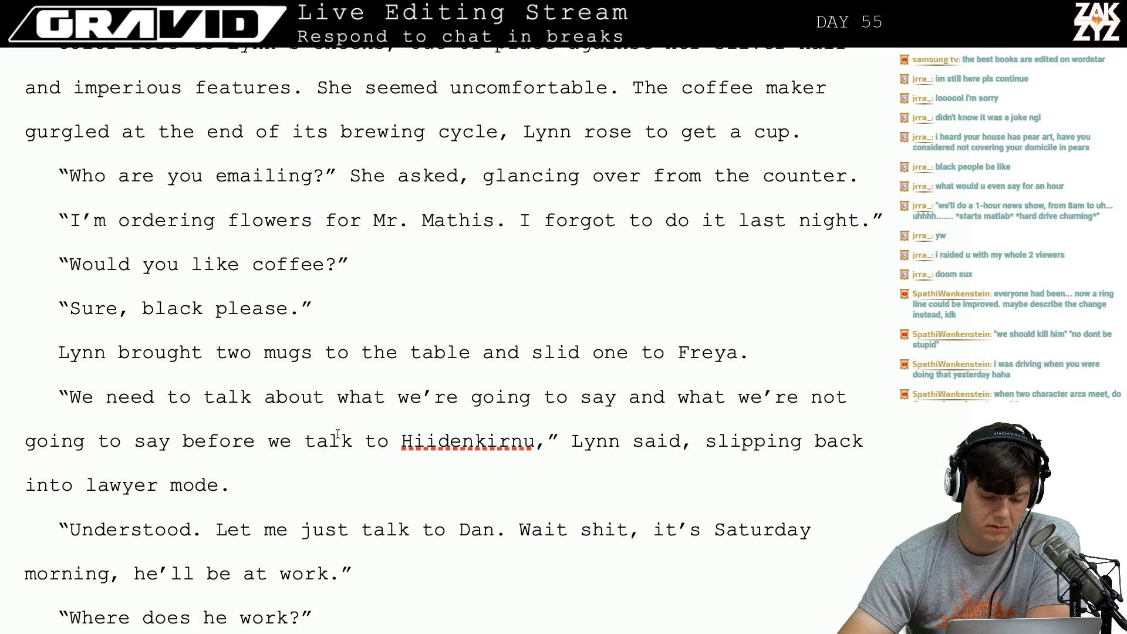
{"action": "scroll", "coordinate": [337, 433], "scroll_direction": "down", "scroll_amount": 5}
{"action": "scroll", "coordinate": [338, 433], "scroll_direction": "down", "scroll_amount": 16}
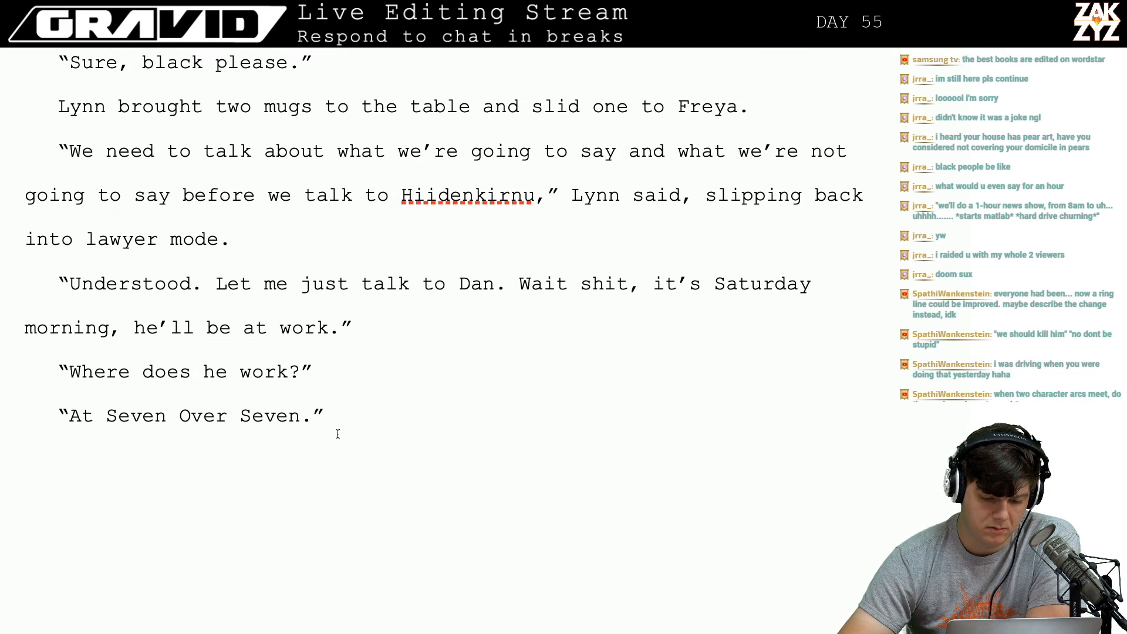
{"action": "scroll", "coordinate": [337, 433], "scroll_direction": "down", "scroll_amount": 15}
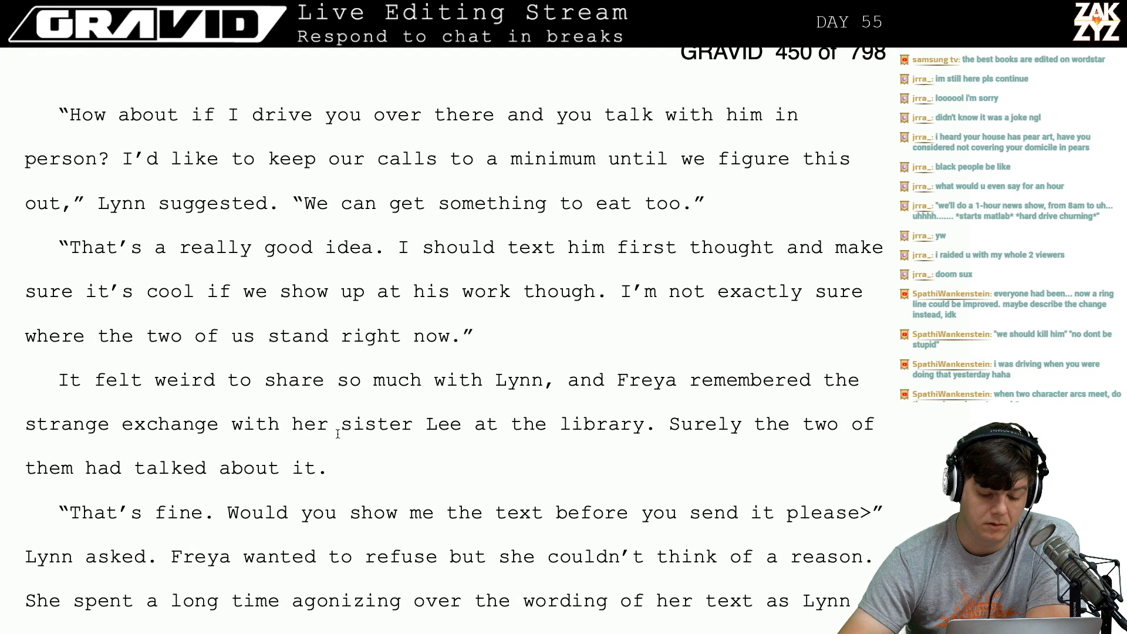
{"action": "scroll", "coordinate": [337, 433], "scroll_direction": "down", "scroll_amount": 20}
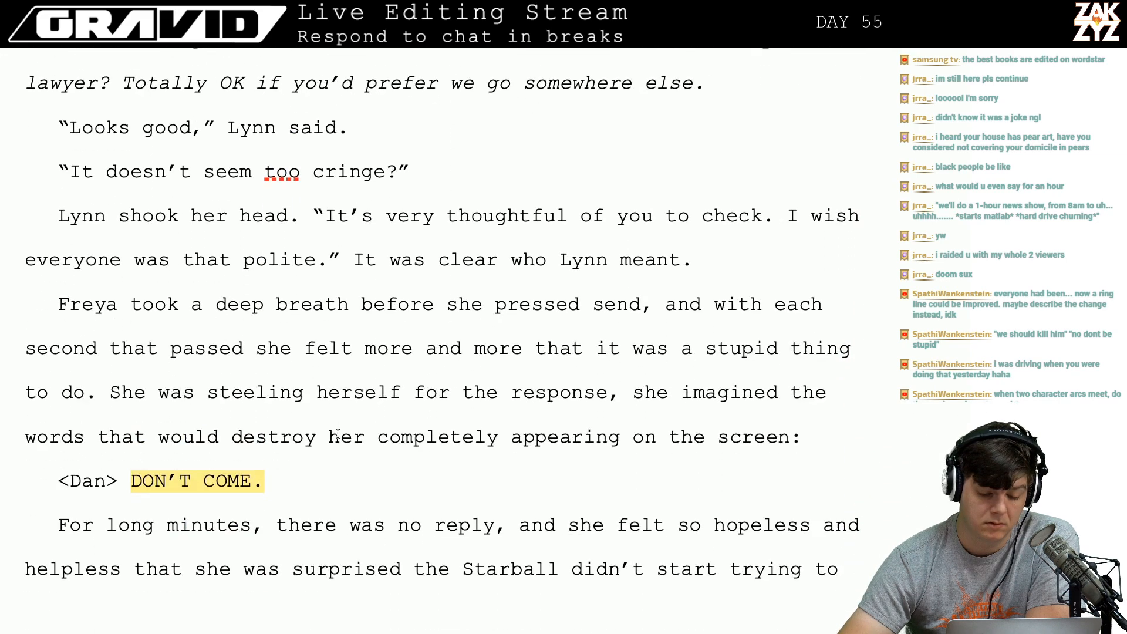
{"action": "scroll", "coordinate": [338, 433], "scroll_direction": "down", "scroll_amount": 12}
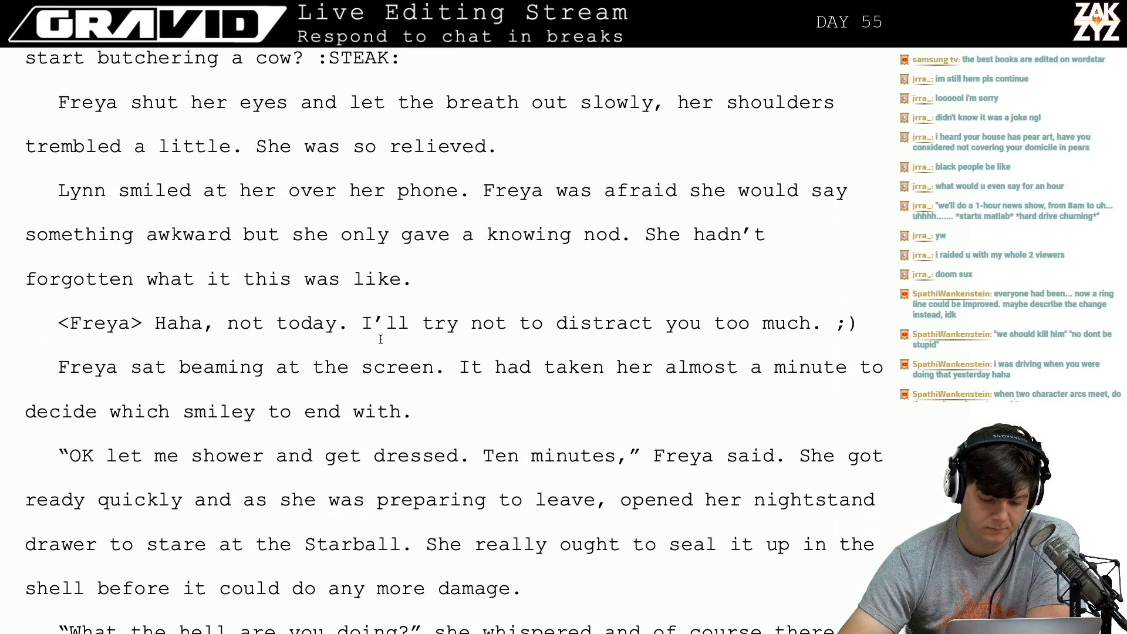
{"action": "scroll", "coordinate": [357, 450], "scroll_direction": "down", "scroll_amount": 2}
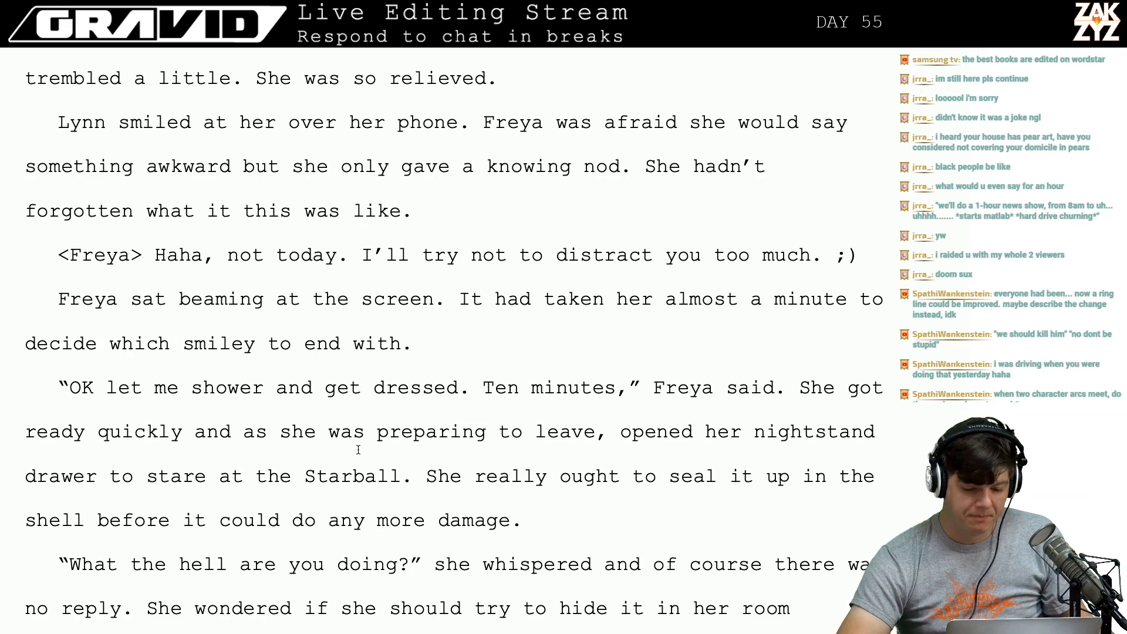
{"action": "scroll", "coordinate": [358, 449], "scroll_direction": "down", "scroll_amount": 6}
{"action": "scroll", "coordinate": [358, 450], "scroll_direction": "up", "scroll_amount": 4}
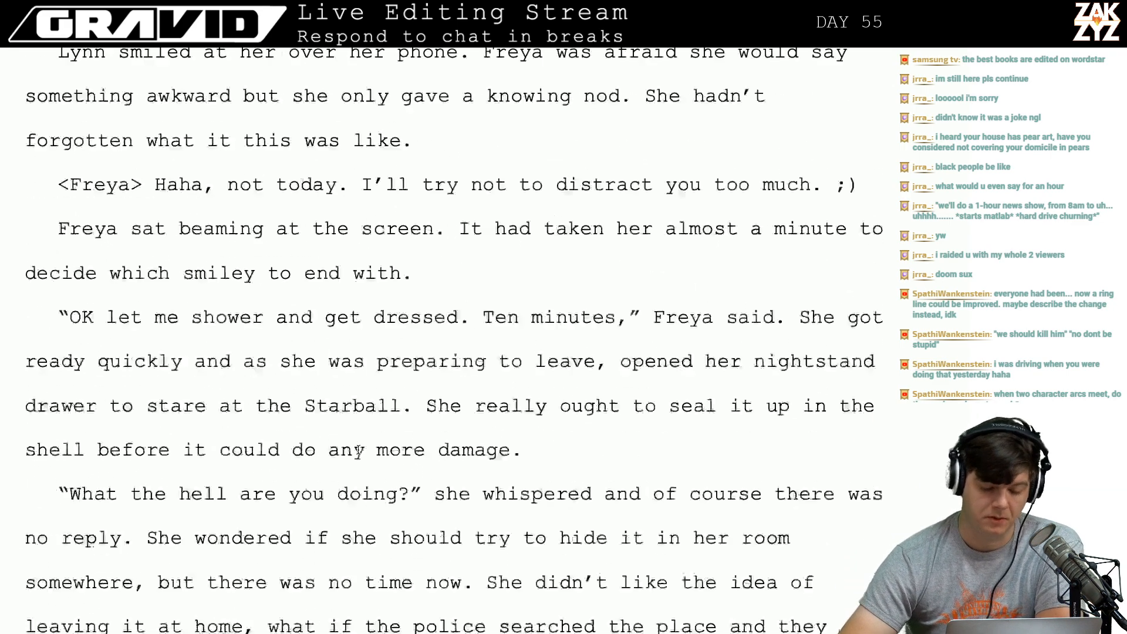
Go back over Lynn and Freya's conversation from the text to Dan to page 448, and recheck the phone exchange on page 449.
{"action": "scroll", "coordinate": [358, 450], "scroll_direction": "up", "scroll_amount": 13}
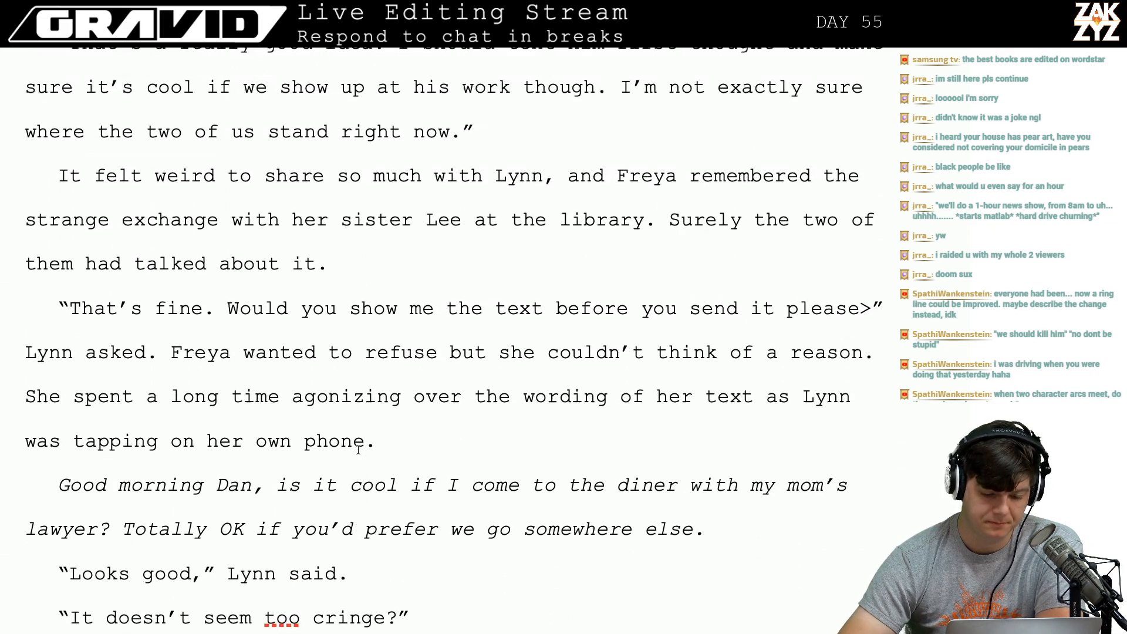
{"action": "scroll", "coordinate": [357, 450], "scroll_direction": "up", "scroll_amount": 8}
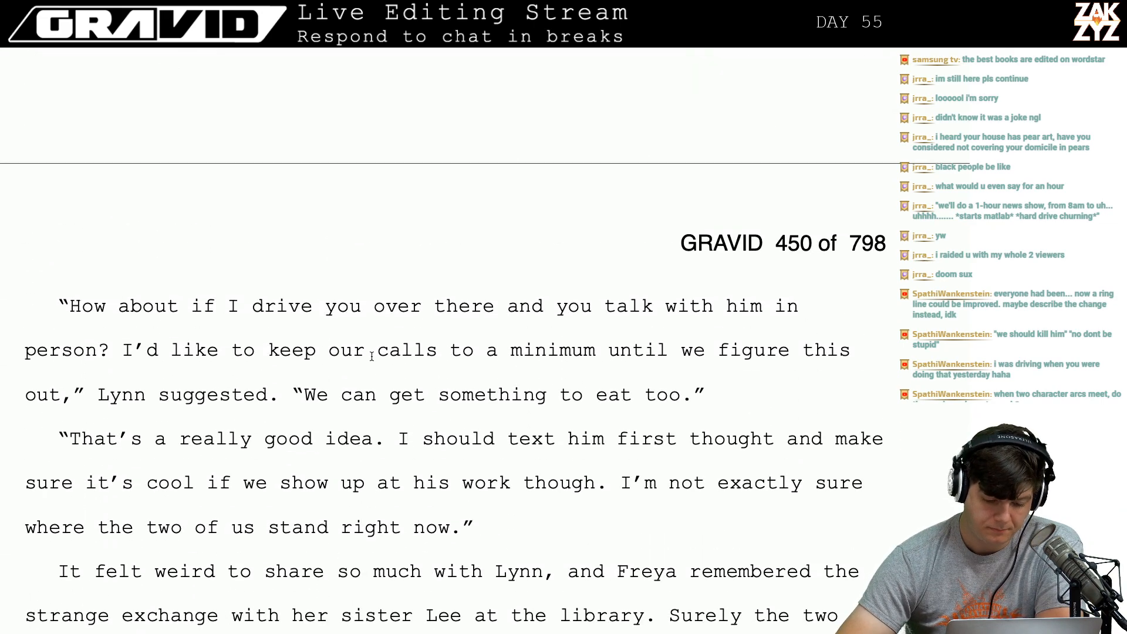
{"action": "scroll", "coordinate": [371, 356], "scroll_direction": "up", "scroll_amount": 8}
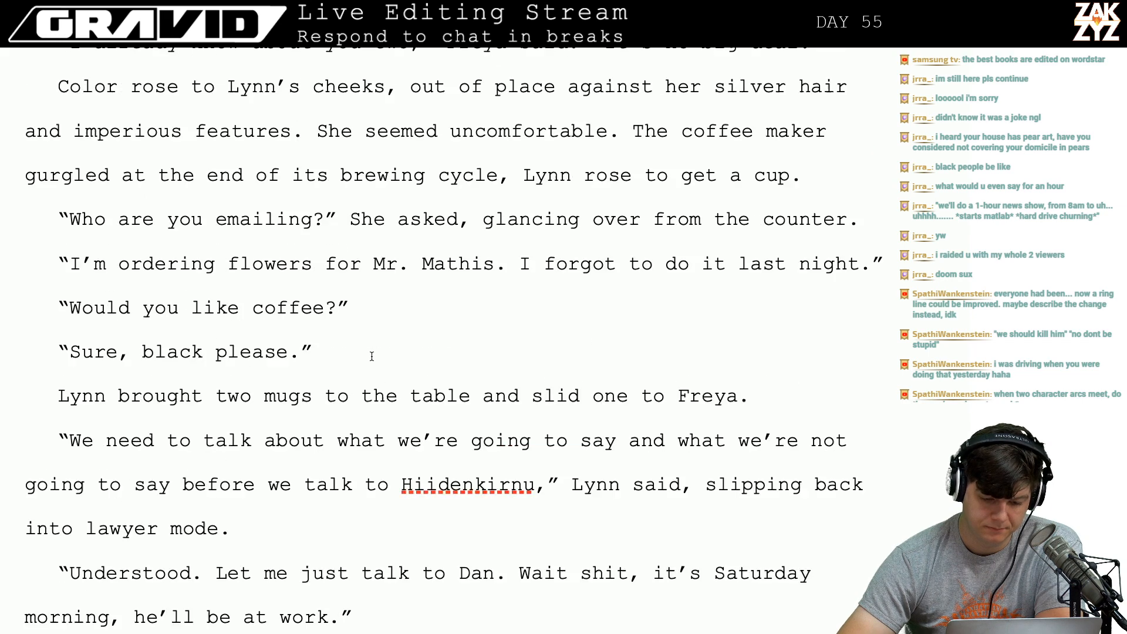
{"action": "scroll", "coordinate": [371, 356], "scroll_direction": "up", "scroll_amount": 3}
{"action": "scroll", "coordinate": [371, 356], "scroll_direction": "down", "scroll_amount": 3}
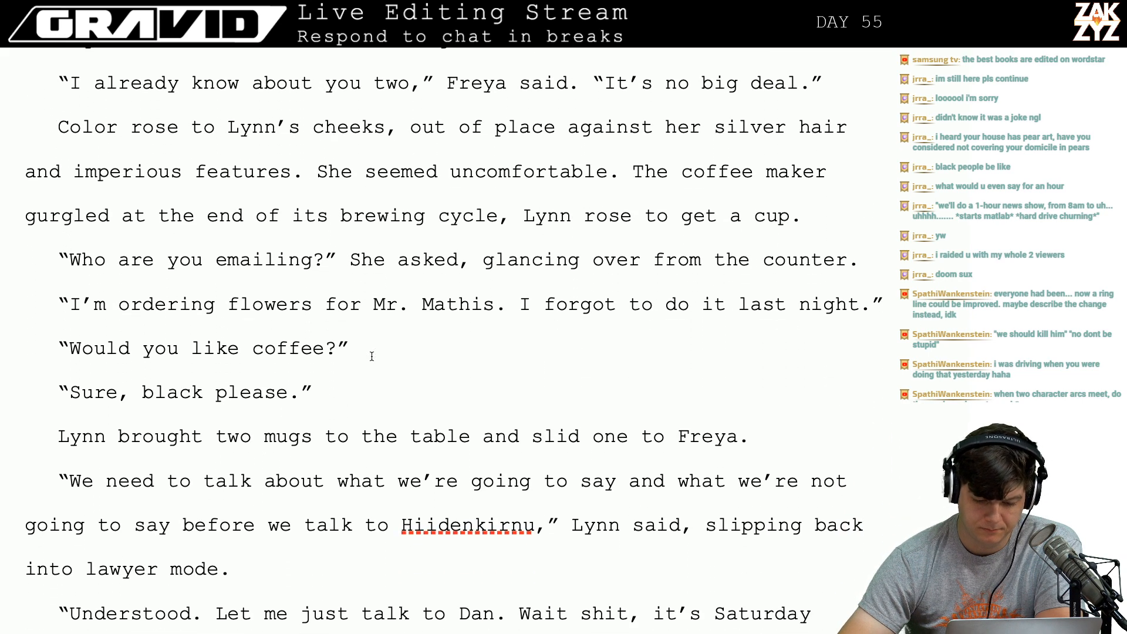
{"action": "scroll", "coordinate": [371, 357], "scroll_direction": "up", "scroll_amount": 1}
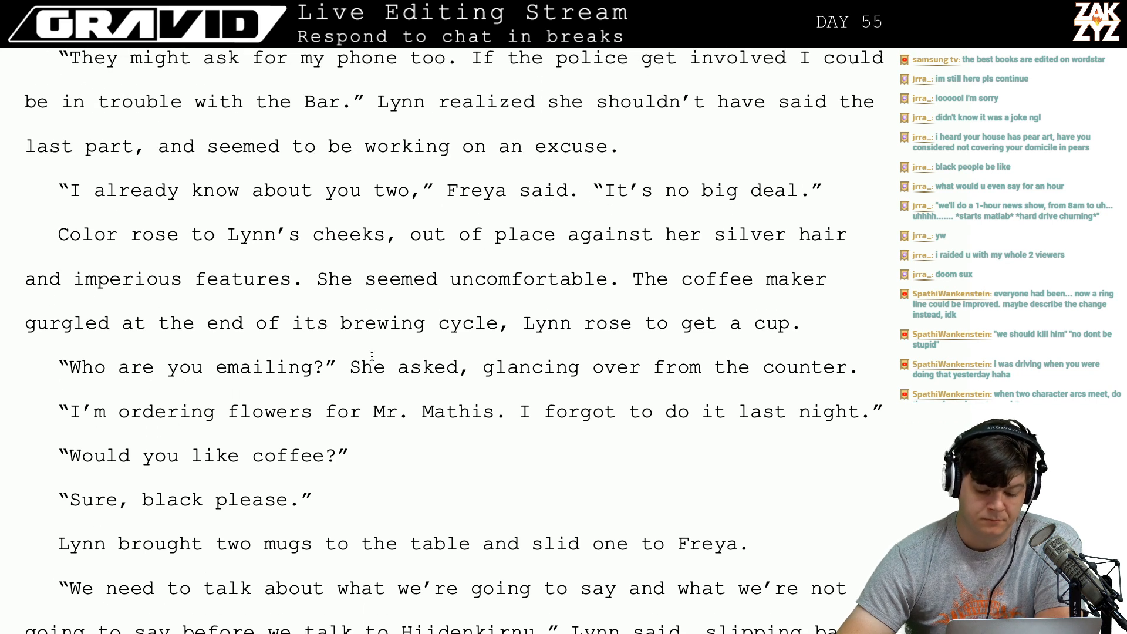
{"action": "scroll", "coordinate": [372, 356], "scroll_direction": "up", "scroll_amount": 2}
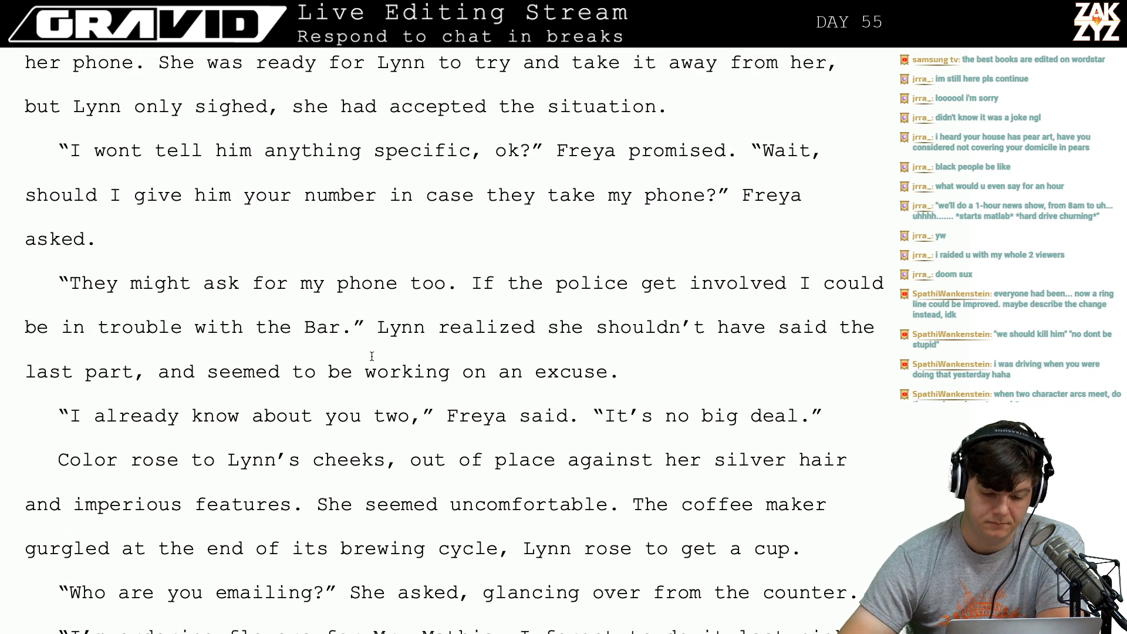
{"action": "scroll", "coordinate": [372, 357], "scroll_direction": "up", "scroll_amount": 8}
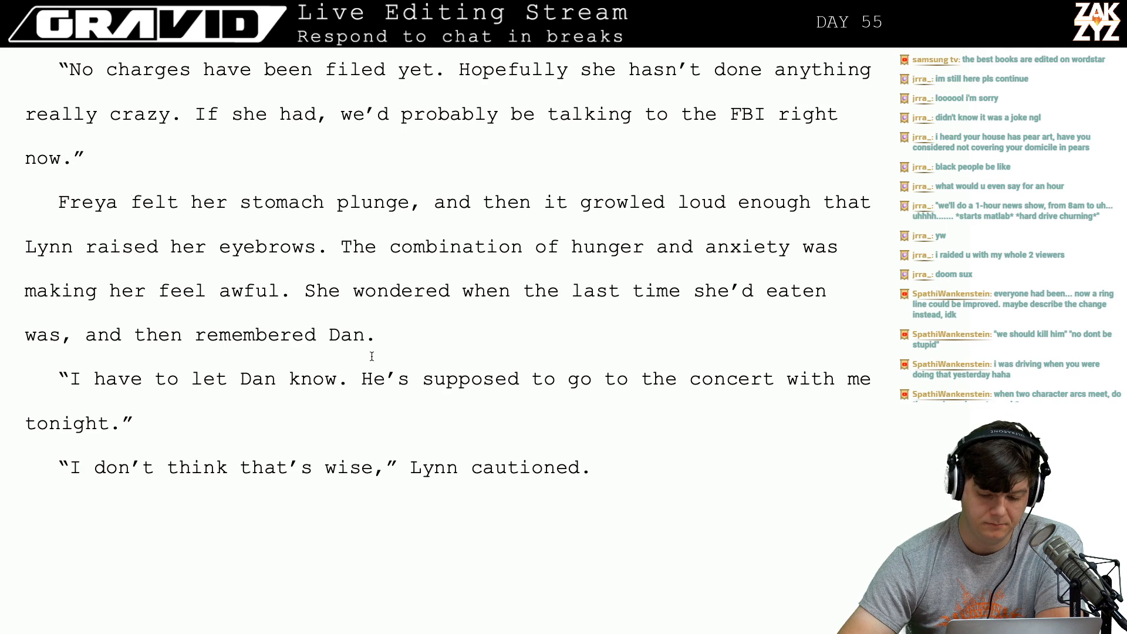
{"action": "scroll", "coordinate": [371, 356], "scroll_direction": "up", "scroll_amount": 1}
{"action": "scroll", "coordinate": [371, 357], "scroll_direction": "up", "scroll_amount": 1}
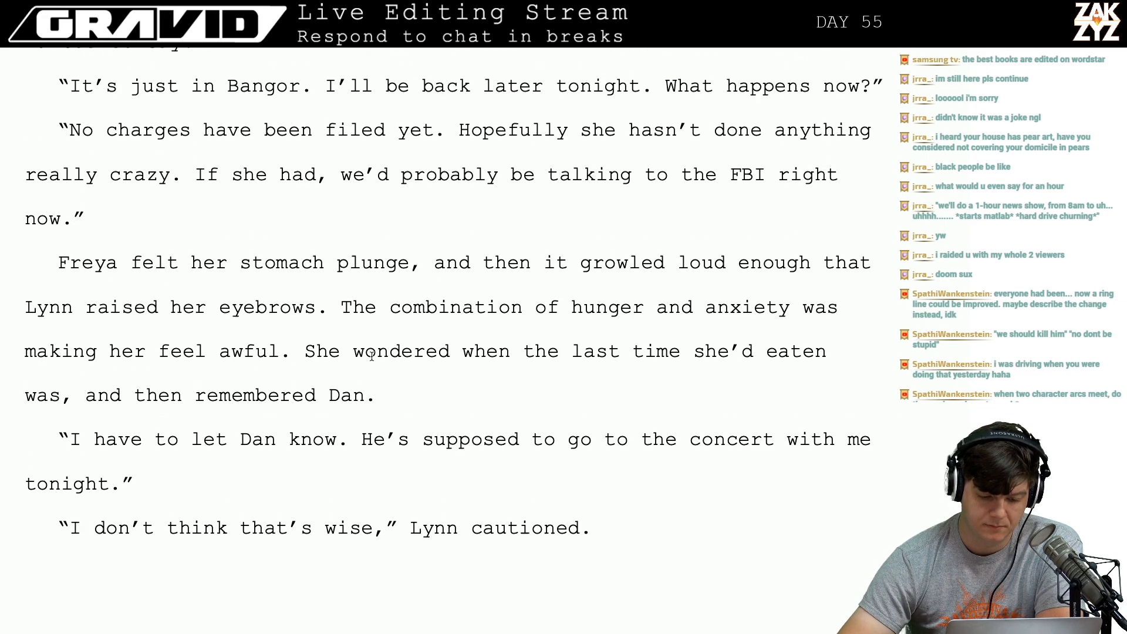
{"action": "scroll", "coordinate": [371, 357], "scroll_direction": "down", "scroll_amount": 10}
{"action": "scroll", "coordinate": [372, 359], "scroll_direction": "down", "scroll_amount": 3}
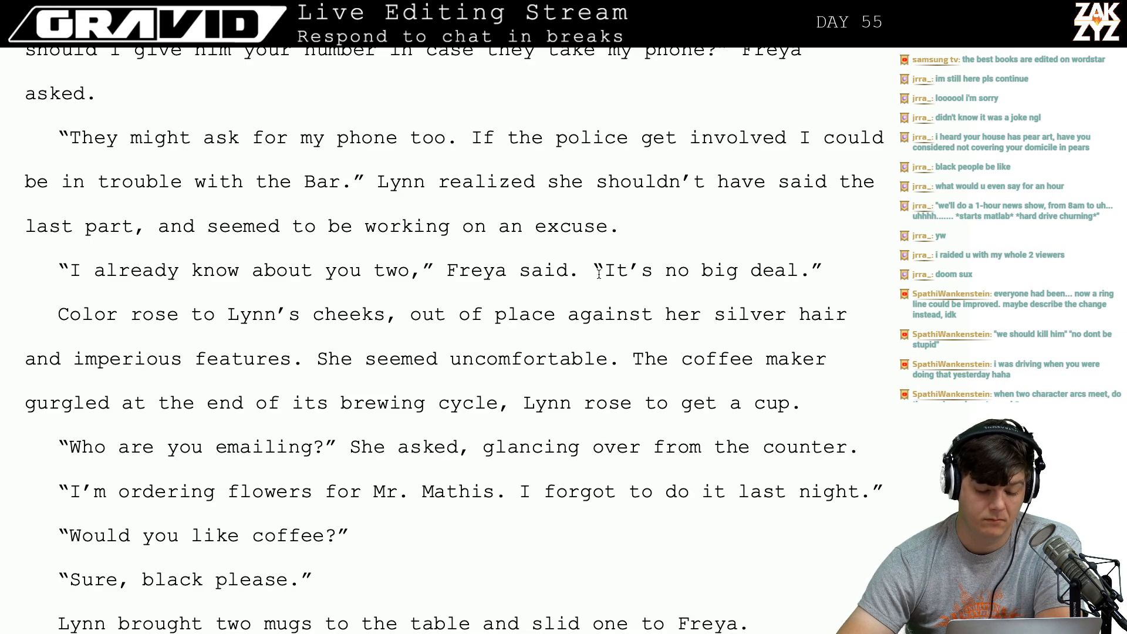
{"action": "scroll", "coordinate": [635, 258], "scroll_direction": "up", "scroll_amount": 5}
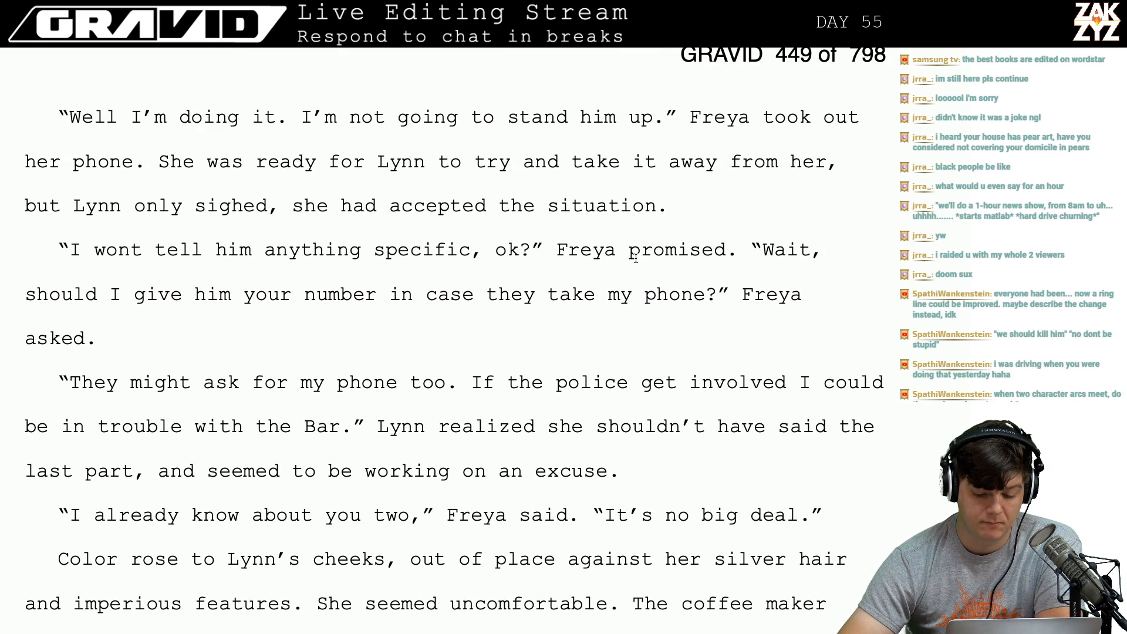
Add two empty paragraphs on page 449 after the line where Lynn brings two mugs to the table.
{"action": "scroll", "coordinate": [636, 258], "scroll_direction": "down", "scroll_amount": 7}
{"action": "scroll", "coordinate": [637, 259], "scroll_direction": "down", "scroll_amount": 7}
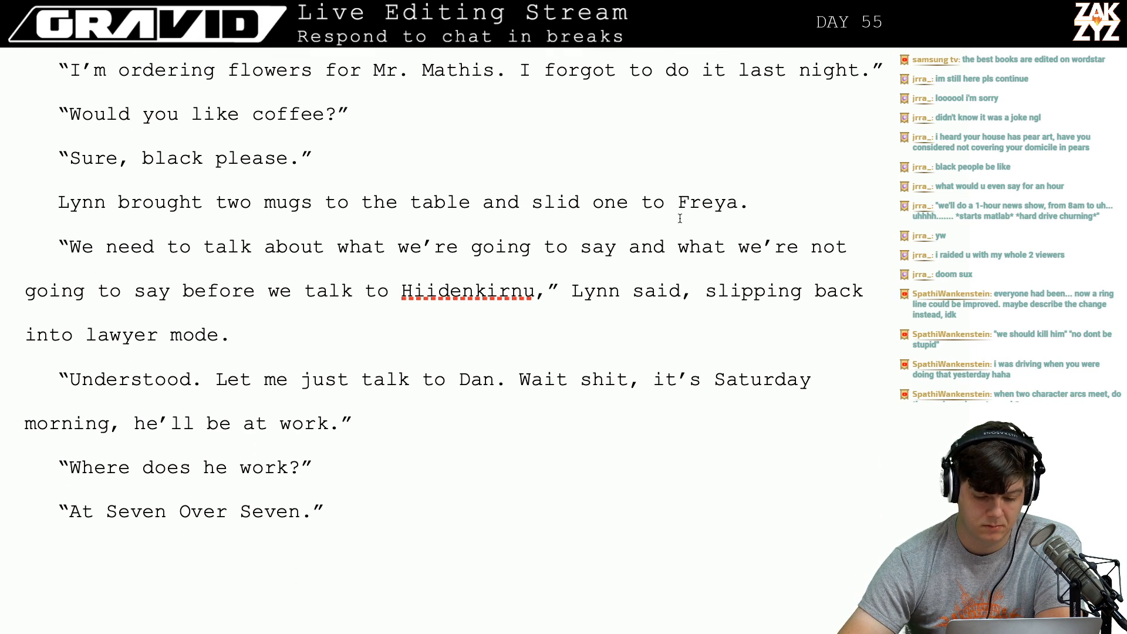
{"action": "left_click", "coordinate": [765, 217]}
{"action": "key", "text": "Return"}
{"action": "key", "text": "Return"}
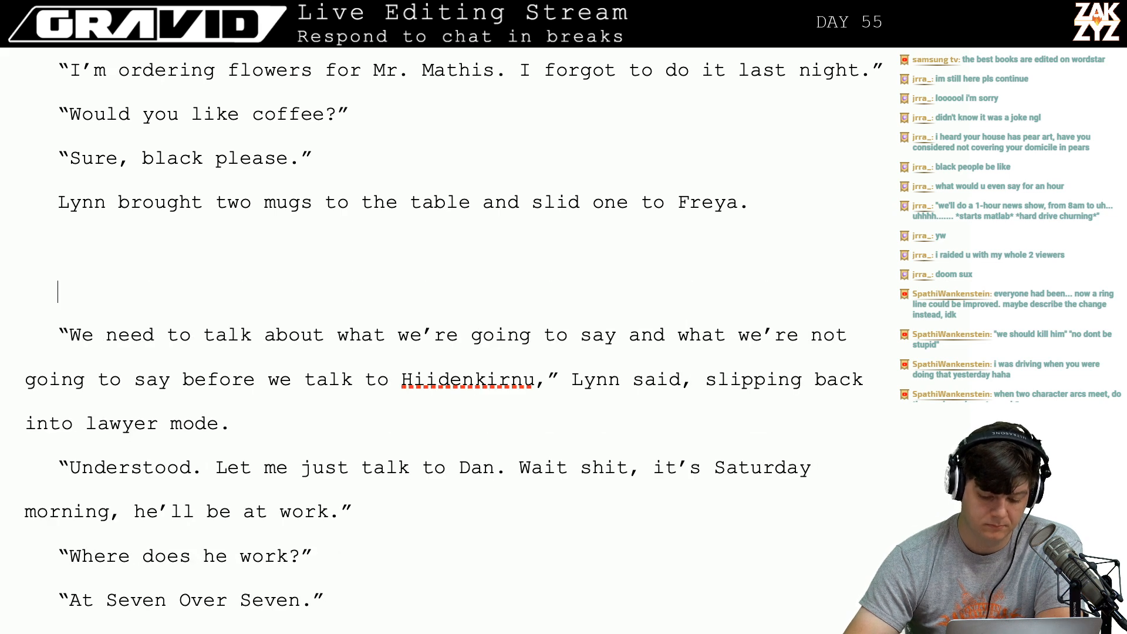
{"action": "key", "text": "Up"}
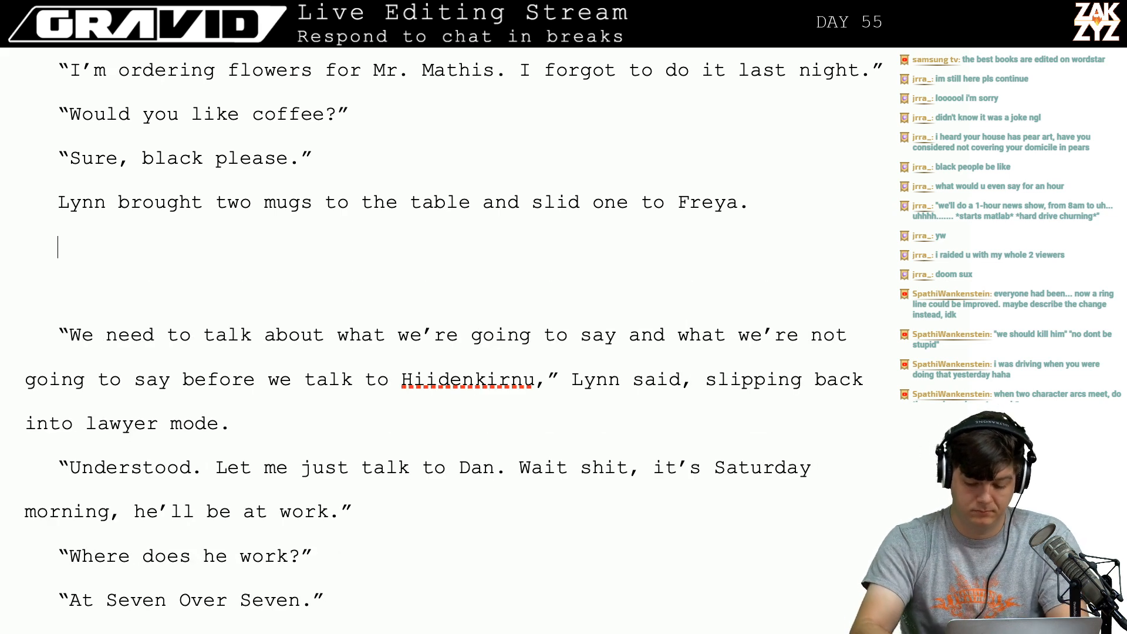
Write the dialogue line “I have a little good news,” Lynn said, sliding Freya a mug. in the first empty paragraph.
{"action": "type", "text": "\"I f"}
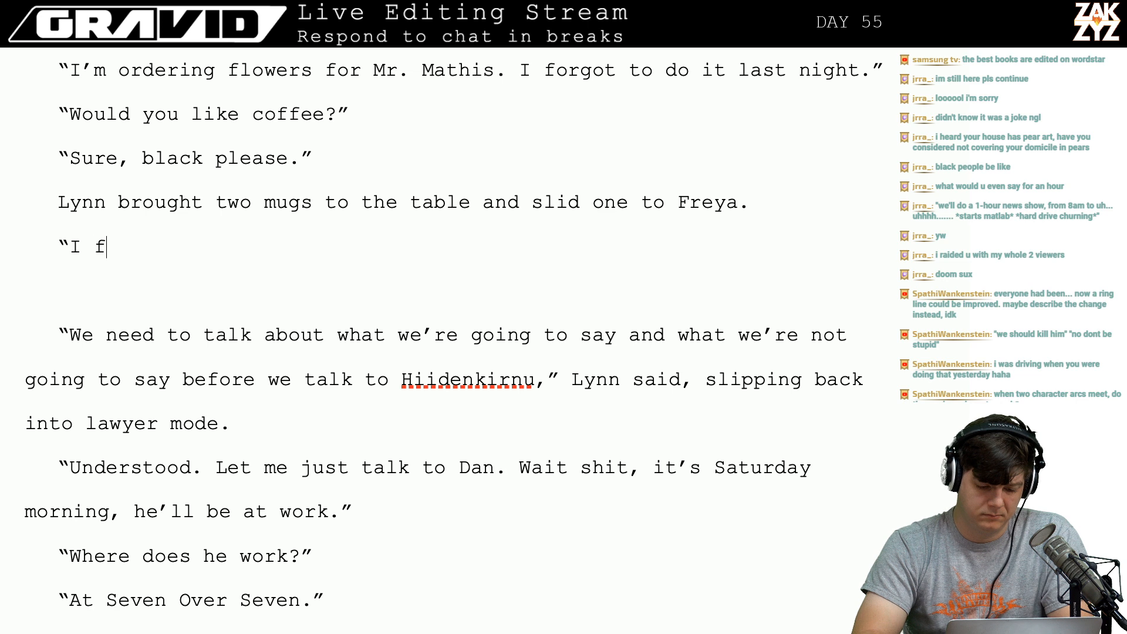
{"action": "key", "text": "BackSpace"}
{"action": "type", "text": "have a little"}
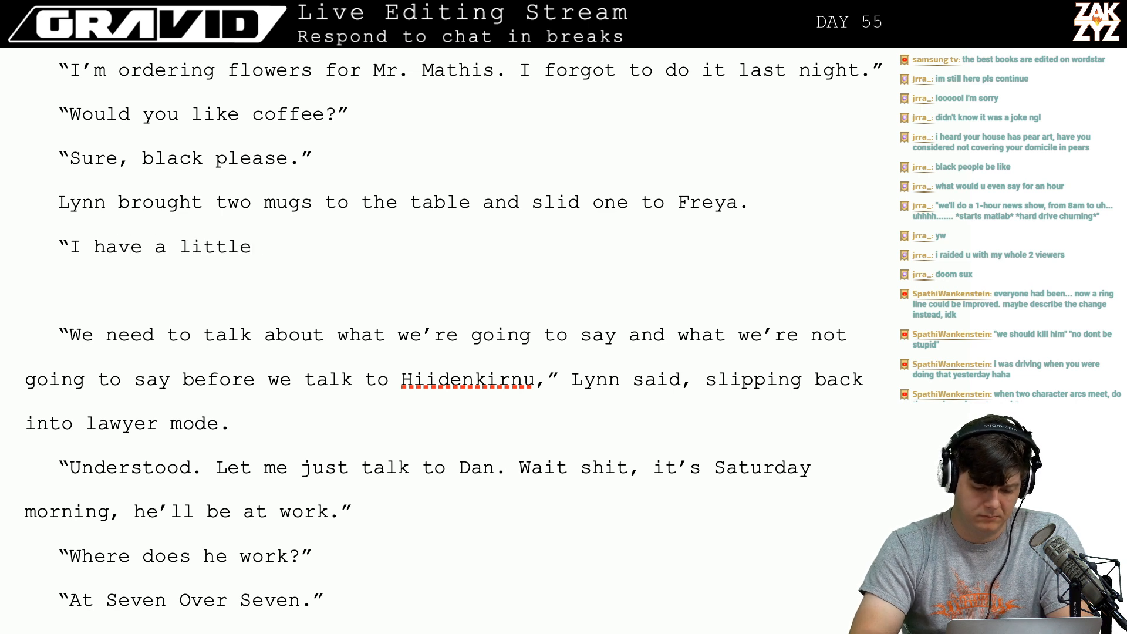
{"action": "type", "text": " good news, "}
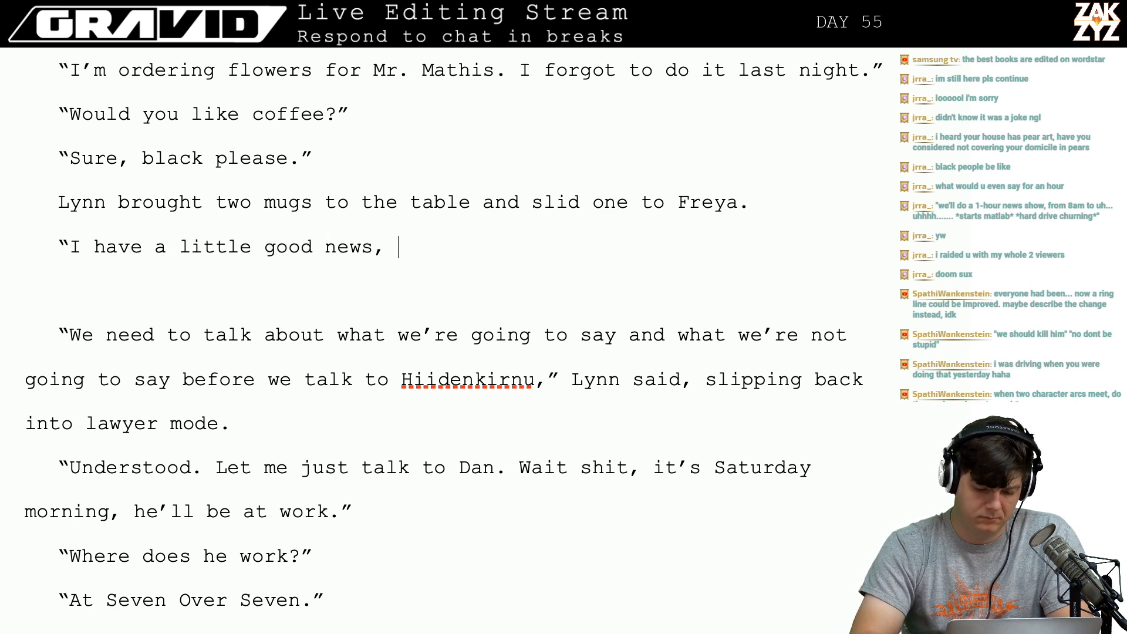
{"action": "type", "text": "\" Lynn said"}
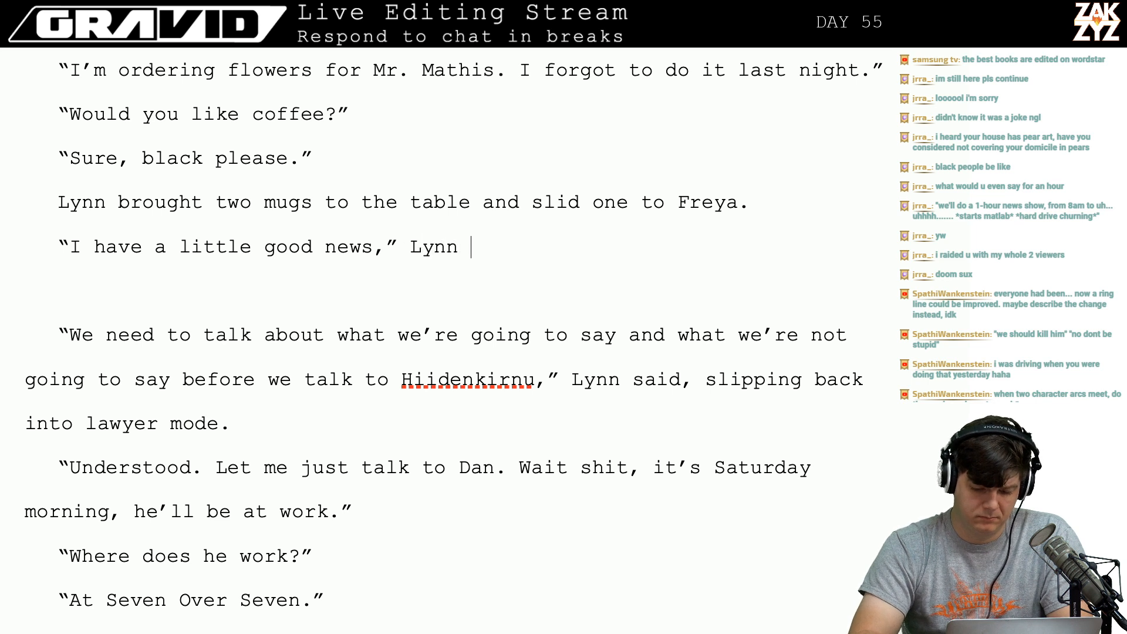
{"action": "type", "text": ", "}
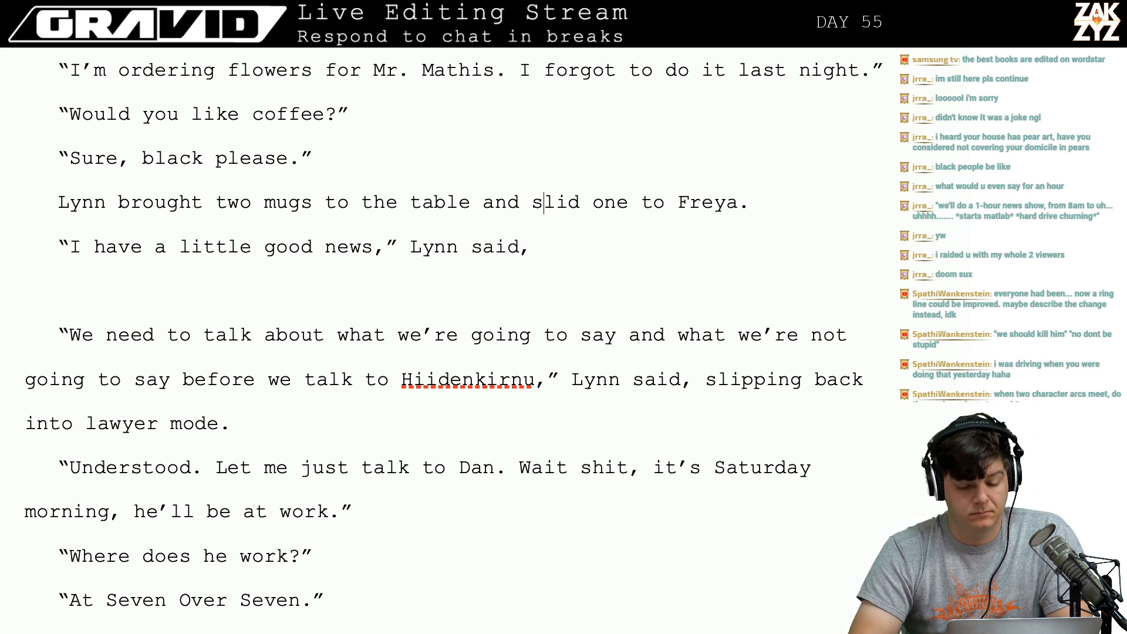
{"action": "type", "text": "sliding "}
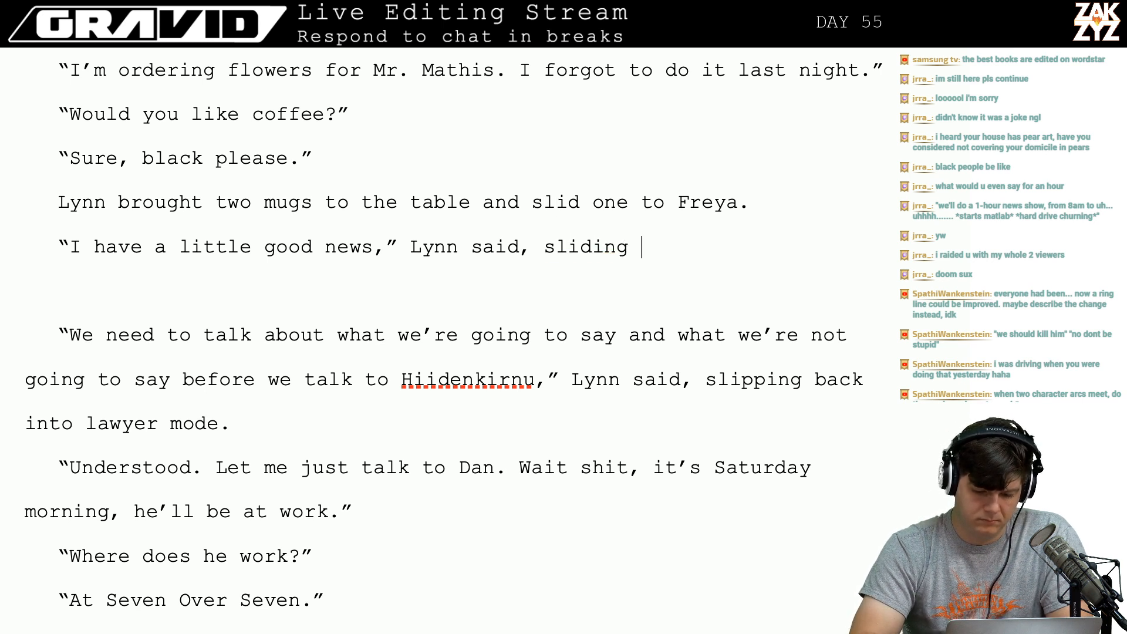
{"action": "type", "text": "one"}
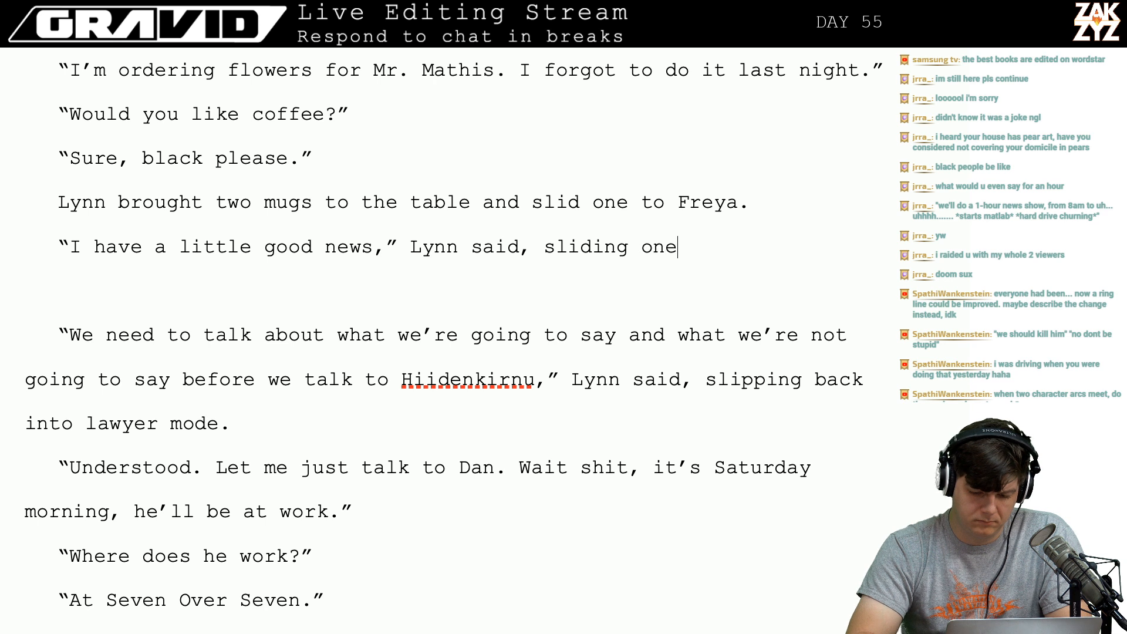
{"action": "key", "text": "BackSpace"}
{"action": "key", "text": "BackSpace"}
{"action": "key", "text": "BackSpace"}
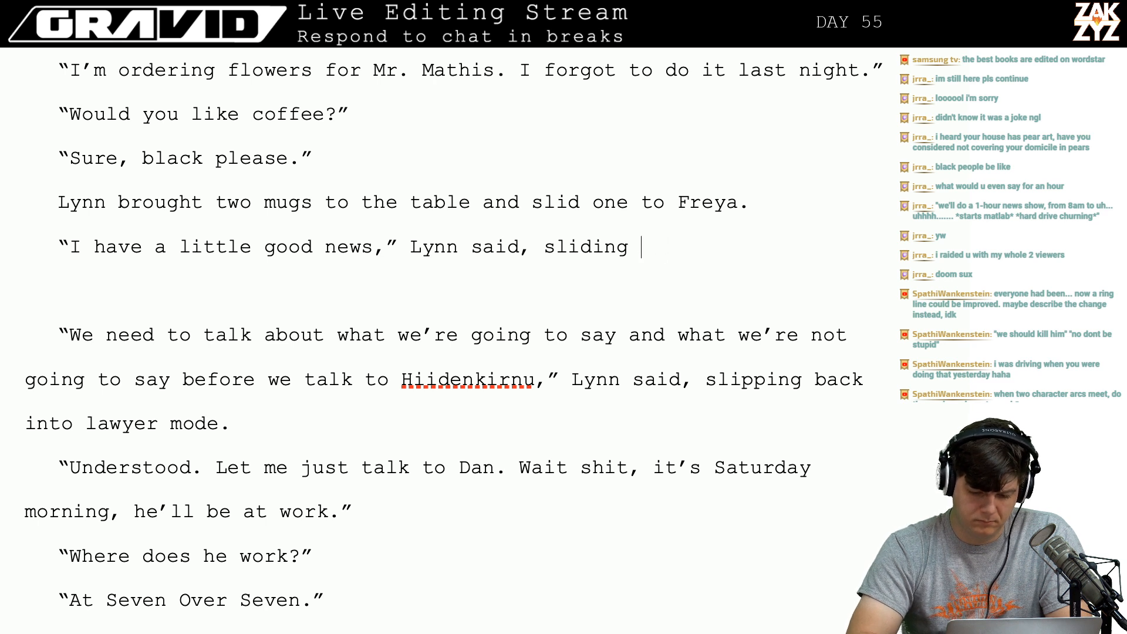
{"action": "type", "text": "Freya a mug."}
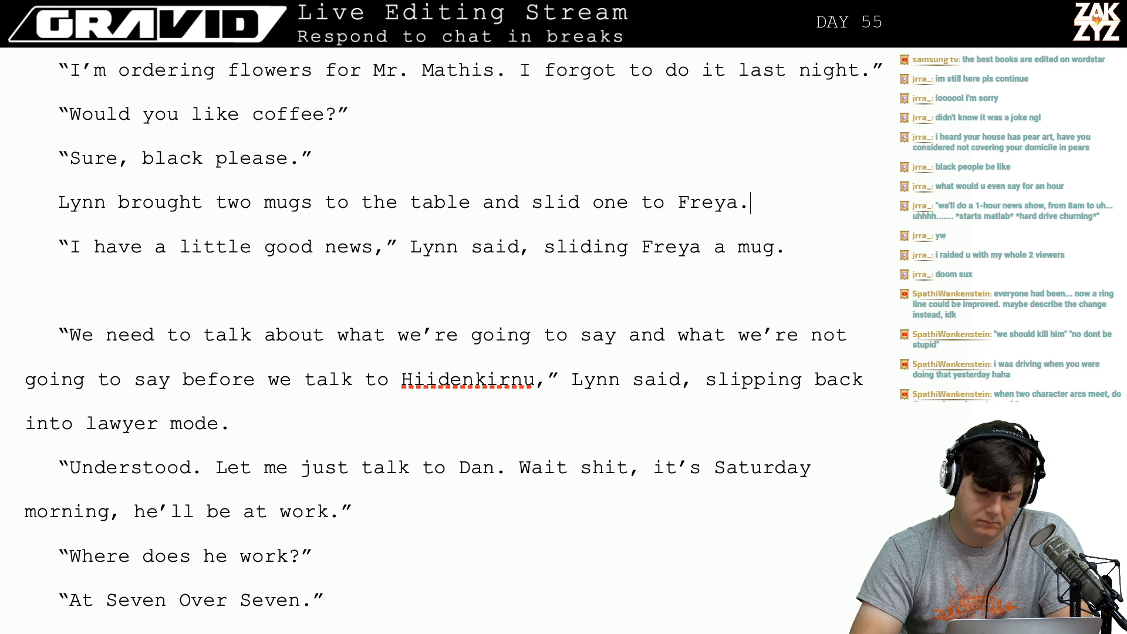
Shorten the preceding sentence to “Lynn brought two mugs to the table.” by removing the part about sliding one to Freya.
{"action": "key", "text": "shift+Left"}
{"action": "key", "text": "shift+Left"}
{"action": "key", "text": "shift+Left"}
{"action": "key", "text": "shift+Left"}
{"action": "key", "text": "shift+Left"}
{"action": "key", "text": "shift+Left"}
{"action": "key", "text": "shift+Left"}
{"action": "key", "text": "shift+Left"}
{"action": "key", "text": "shift+Left"}
{"action": "key", "text": "shift+Left"}
{"action": "key", "text": "shift+Left"}
{"action": "key", "text": "shift+Left"}
{"action": "key", "text": "shift+Left"}
{"action": "key", "text": "shift+Left"}
{"action": "key", "text": "shift+Left"}
{"action": "key", "text": "shift+Left"}
{"action": "key", "text": "shift+Left"}
{"action": "key", "text": "shift+Left"}
{"action": "key", "text": "shift+Left"}
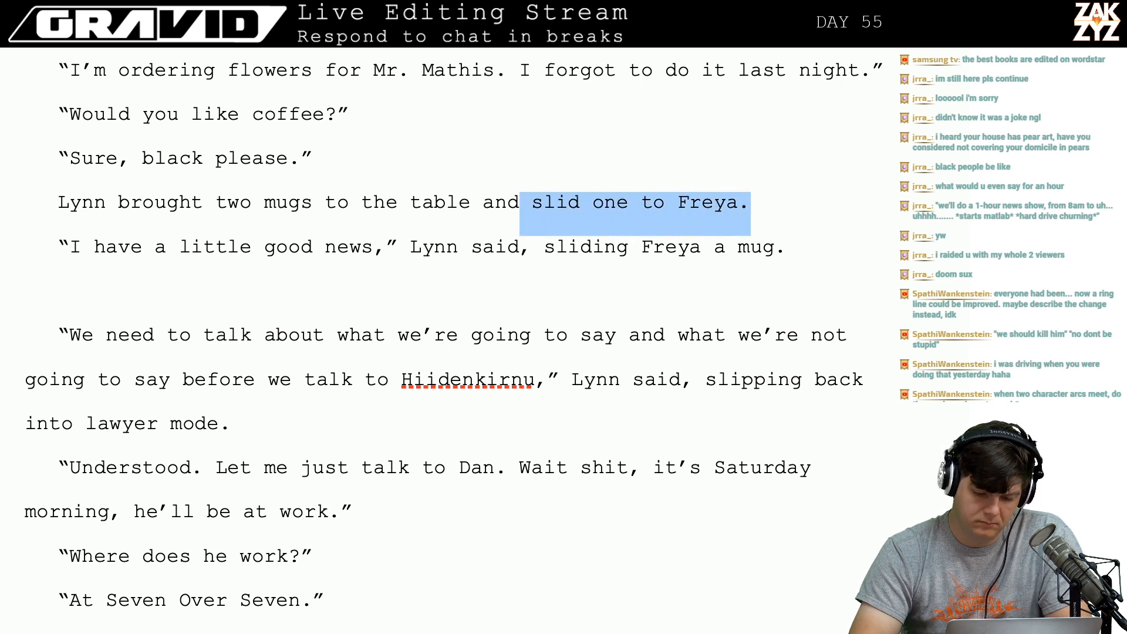
{"action": "key", "text": "shift+Left"}
{"action": "key", "text": "shift+Left"}
{"action": "key", "text": "shift+Left"}
{"action": "key", "text": "shift+Left"}
{"action": "key", "text": "BackSpace"}
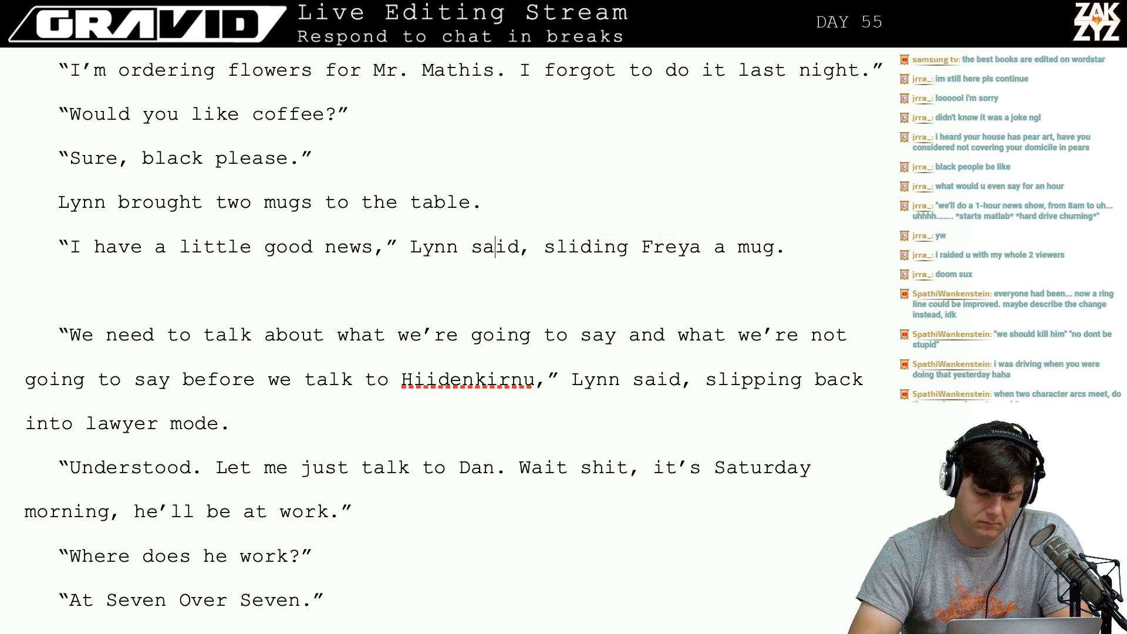
Continue Lynn's dialogue after the mug with “The police found Malcolm’s car.”.
{"action": "type", "text": "\"The polcie"}
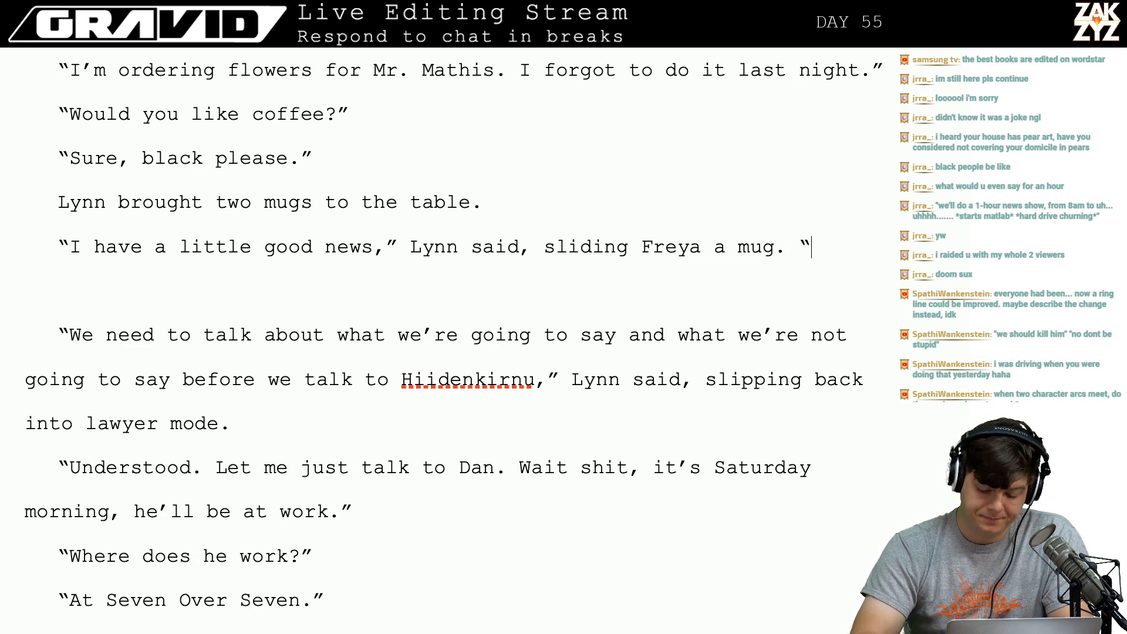
{"action": "key", "text": "BackSpace"}
{"action": "key", "text": "BackSpace"}
{"action": "key", "text": "BackSpace"}
{"action": "key", "text": "BackSpace"}
{"action": "key", "text": "BackSpace"}
{"action": "key", "text": "BackSpace"}
{"action": "key", "text": "BackSpace"}
{"action": "key", "text": "BackSpace"}
{"action": "key", "text": "BackSpace"}
{"action": "key", "text": "BackSpace"}
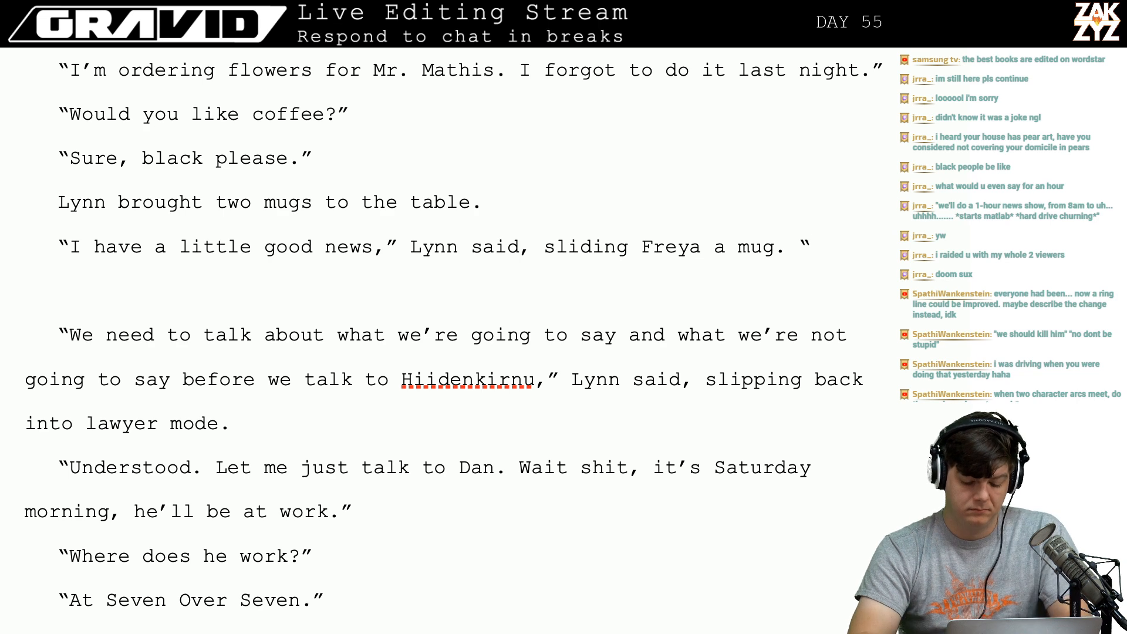
{"action": "type", "text": "The polic"}
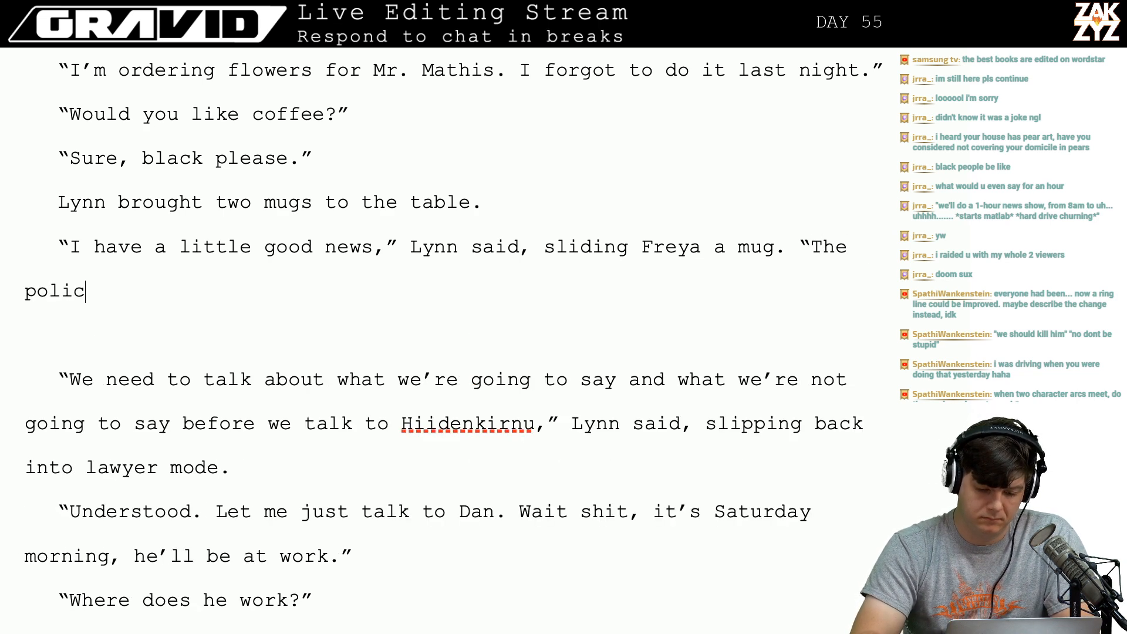
{"action": "type", "text": "e found Malcol"}
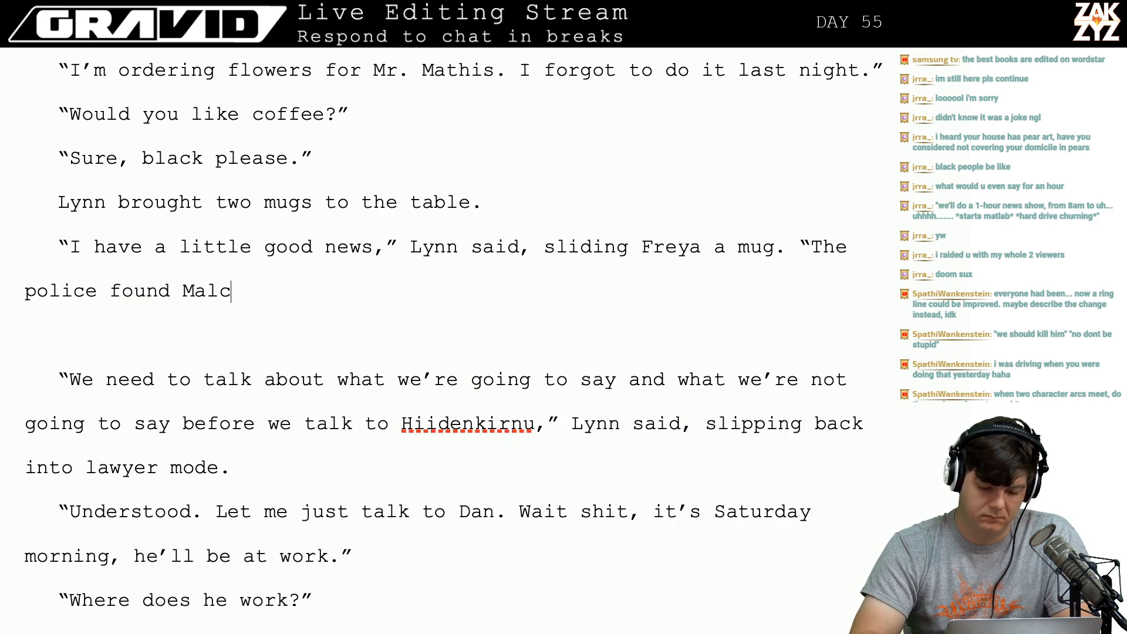
{"action": "key", "text": "BackSpace"}
{"action": "key", "text": "BackSpace"}
{"action": "key", "text": "BackSpace"}
{"action": "key", "text": "BackSpace"}
{"action": "key", "text": "BackSpace"}
{"action": "key", "text": "BackSpace"}
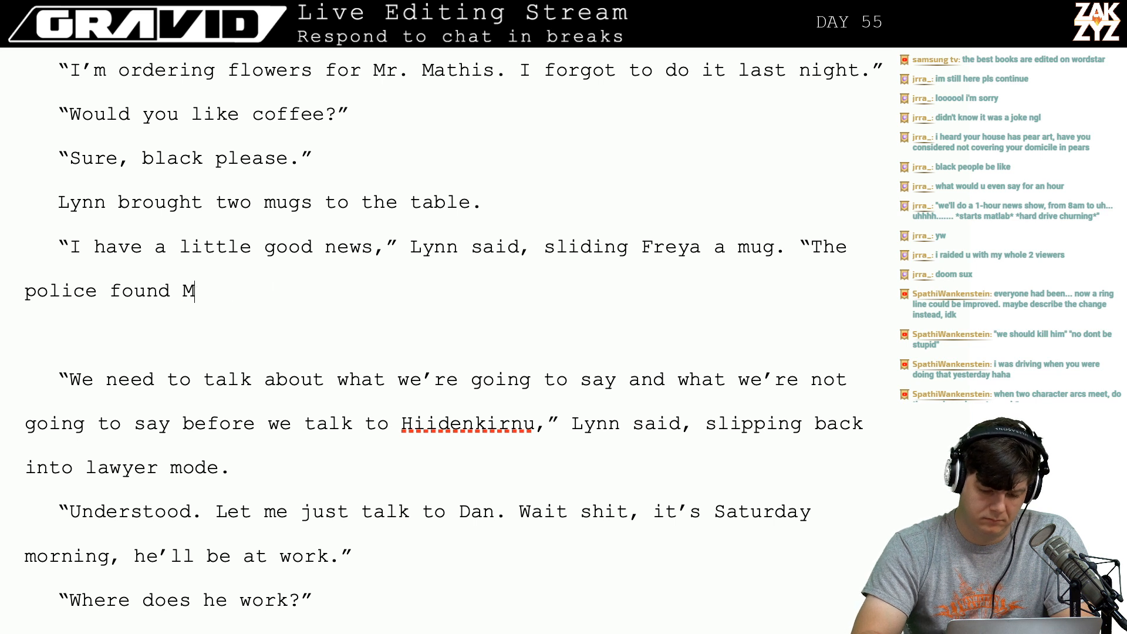
{"action": "type", "text": "r. Le"}
{"action": "key", "text": "BackSpace"}
{"action": "key", "text": "BackSpace"}
{"action": "key", "text": "BackSpace"}
{"action": "key", "text": "BackSpace"}
{"action": "key", "text": "BackSpace"}
{"action": "key", "text": "BackSpace"}
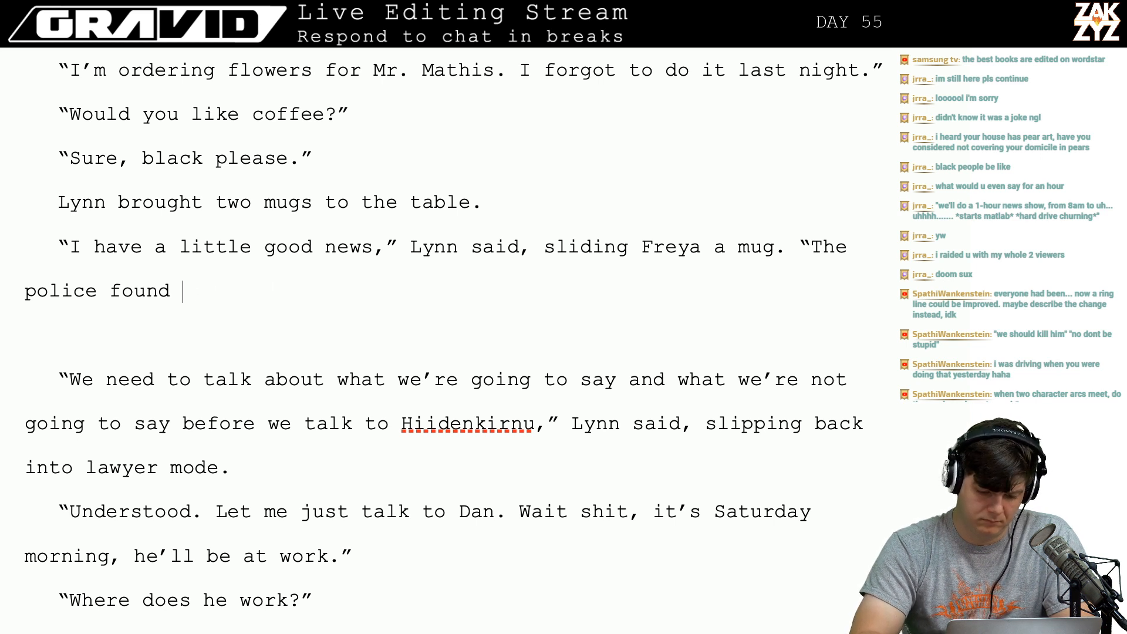
{"action": "type", "text": "Malcolm's car."}
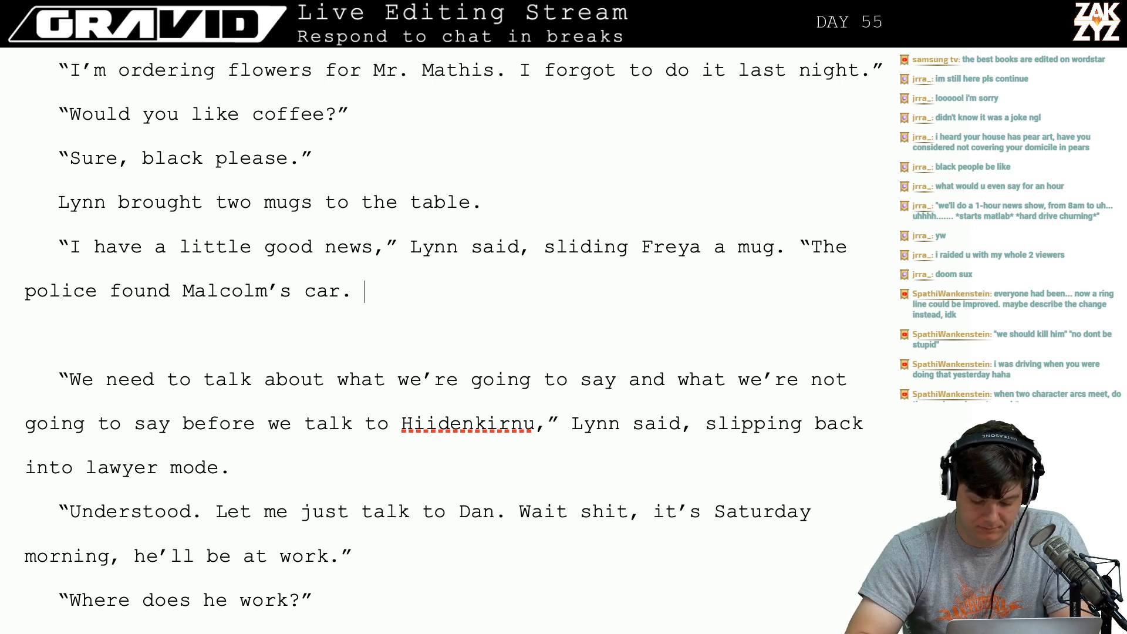
Add the sentence “No sign of him yet, but they’ve impounded it.” to Lynn's news about the car.
{"action": "type", "text": "No sign of hi"}
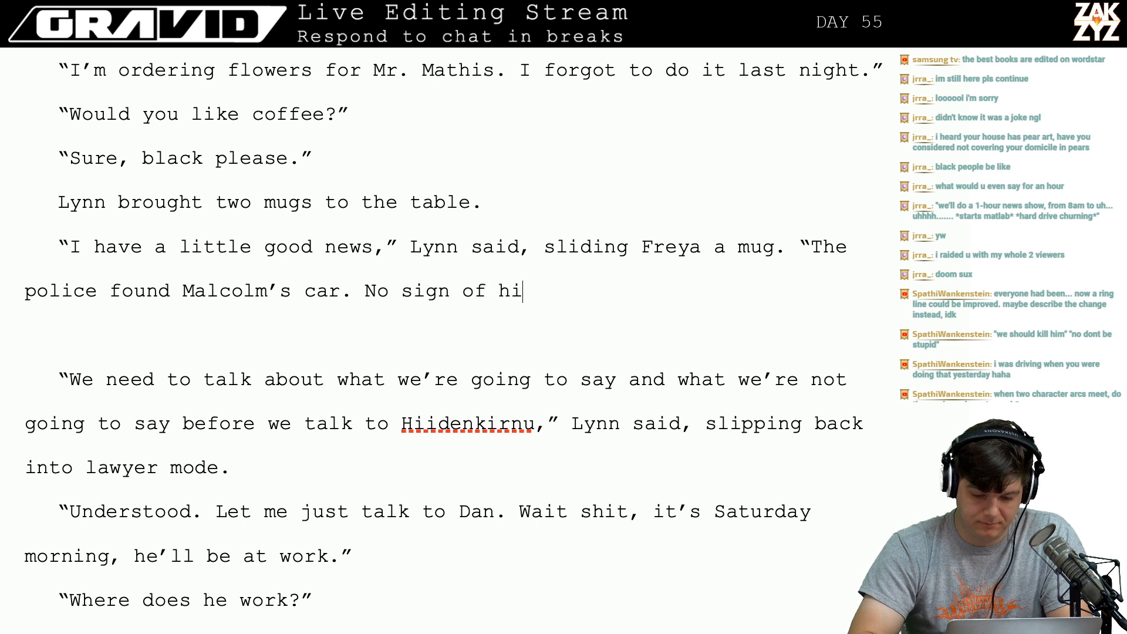
{"action": "type", "text": "m yet, but they'v"}
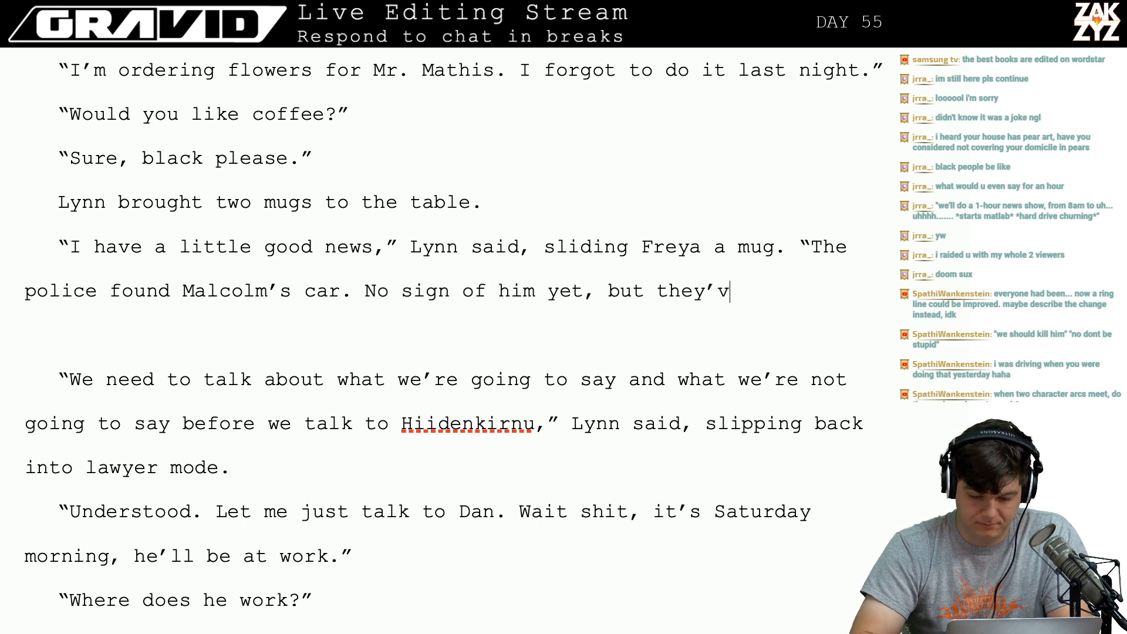
{"action": "type", "text": "e impou"}
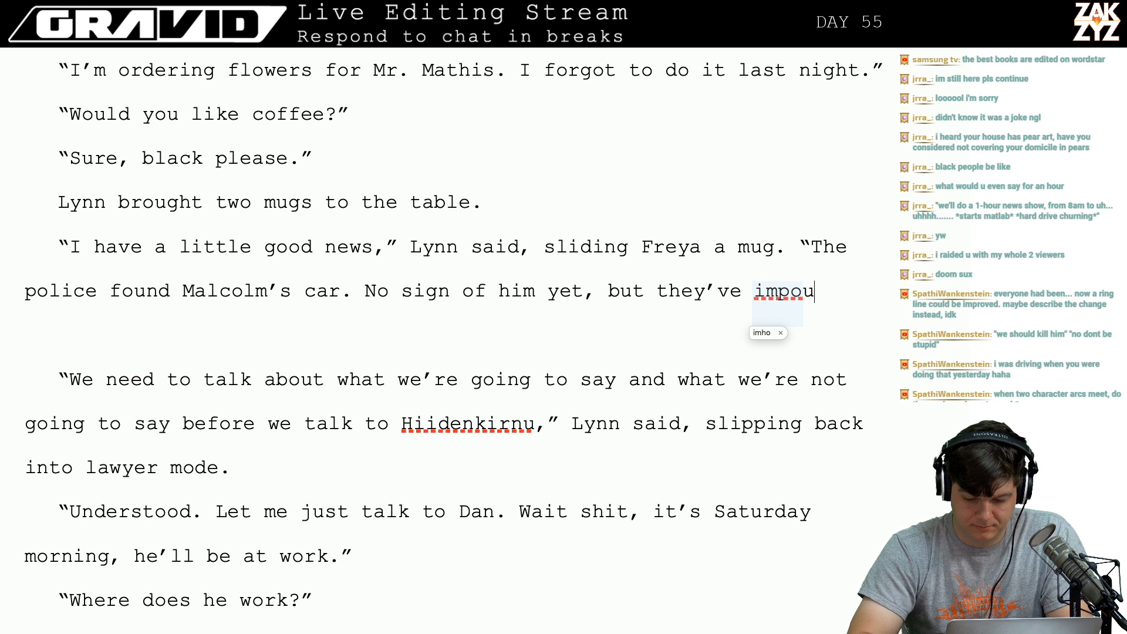
{"action": "type", "text": "nded it."}
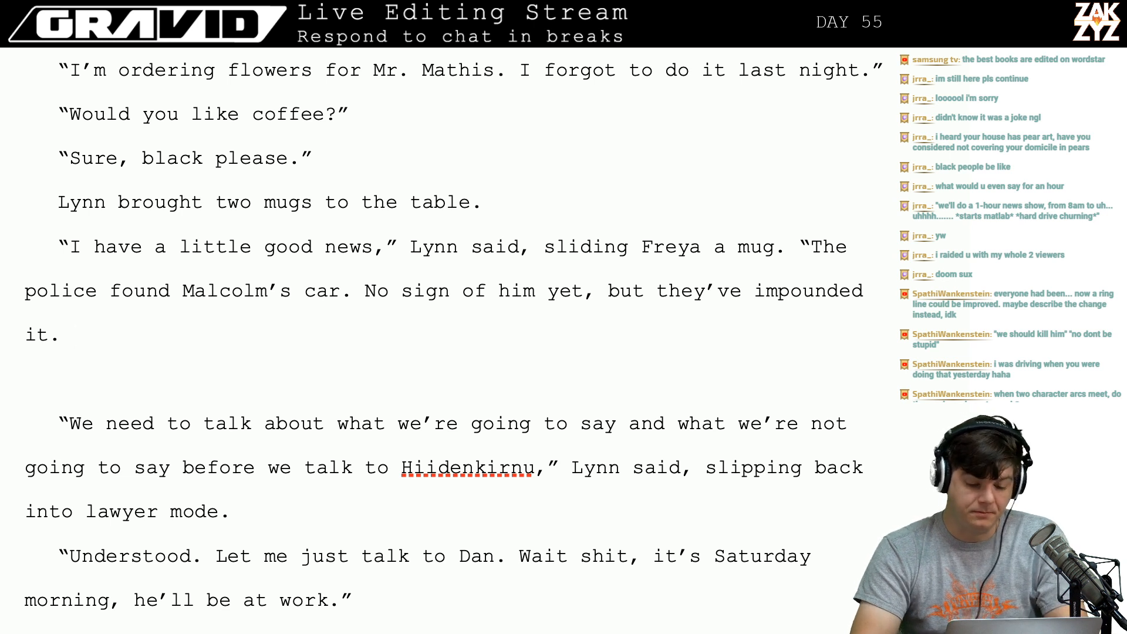
Insert “last night” after “Malcolm’s car” in Lynn's sentence about the police.
{"action": "key", "text": "Right"}
{"action": "key", "text": "Right"}
{"action": "key", "text": "Right"}
{"action": "key", "text": "End"}
{"action": "key", "text": "Down"}
{"action": "key", "text": "Down"}
{"action": "key", "text": "ctrl+Right"}
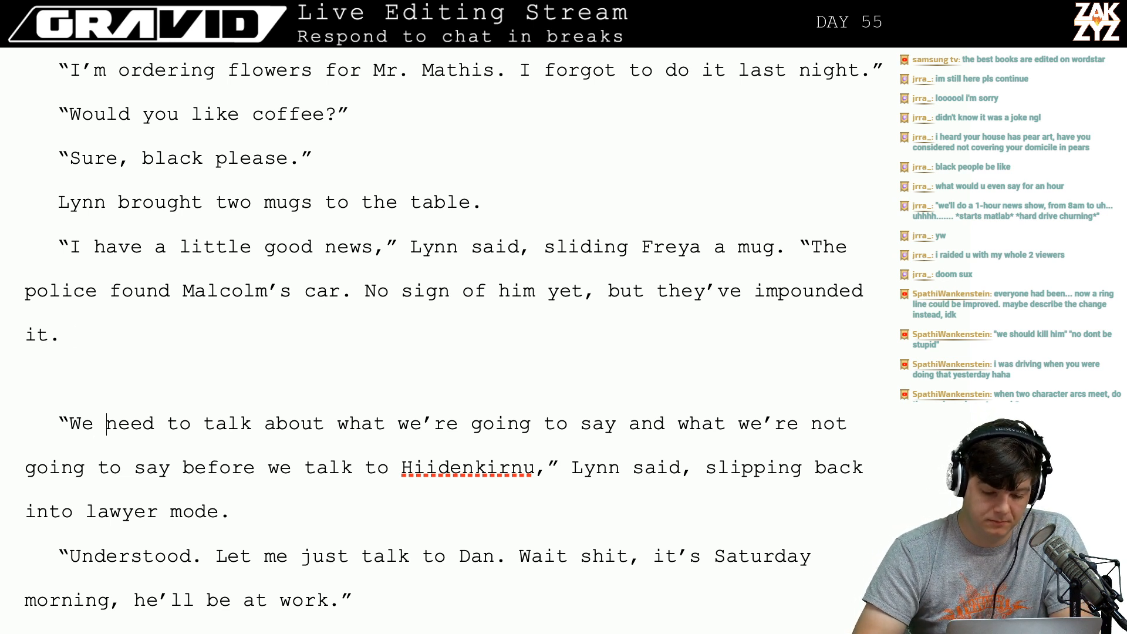
{"action": "key", "text": "Up"}
{"action": "key", "text": "Up"}
{"action": "key", "text": "Up"}
{"action": "key", "text": "Right"}
{"action": "key", "text": "Right"}
{"action": "key", "text": "Right"}
{"action": "key", "text": "Right"}
{"action": "key", "text": "Right"}
{"action": "key", "text": "Right"}
{"action": "key", "text": "Right"}
{"action": "key", "text": "Right"}
{"action": "key", "text": "Right"}
{"action": "key", "text": "Right"}
{"action": "key", "text": "Right"}
{"action": "key", "text": "Right"}
{"action": "key", "text": "Right"}
{"action": "key", "text": "Right"}
{"action": "key", "text": "Right"}
{"action": "key", "text": "Right"}
{"action": "key", "text": "Right"}
{"action": "key", "text": "Right"}
{"action": "key", "text": "Right"}
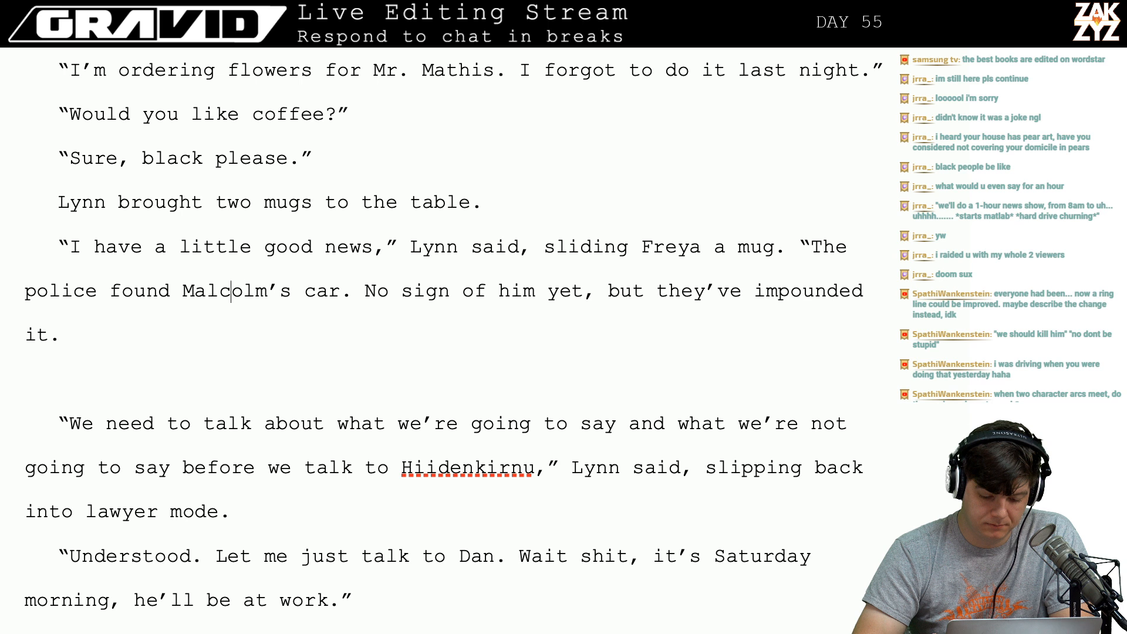
{"action": "key", "text": "Right"}
{"action": "key", "text": "Right"}
{"action": "key", "text": "Right"}
{"action": "type", "text": "last n"}
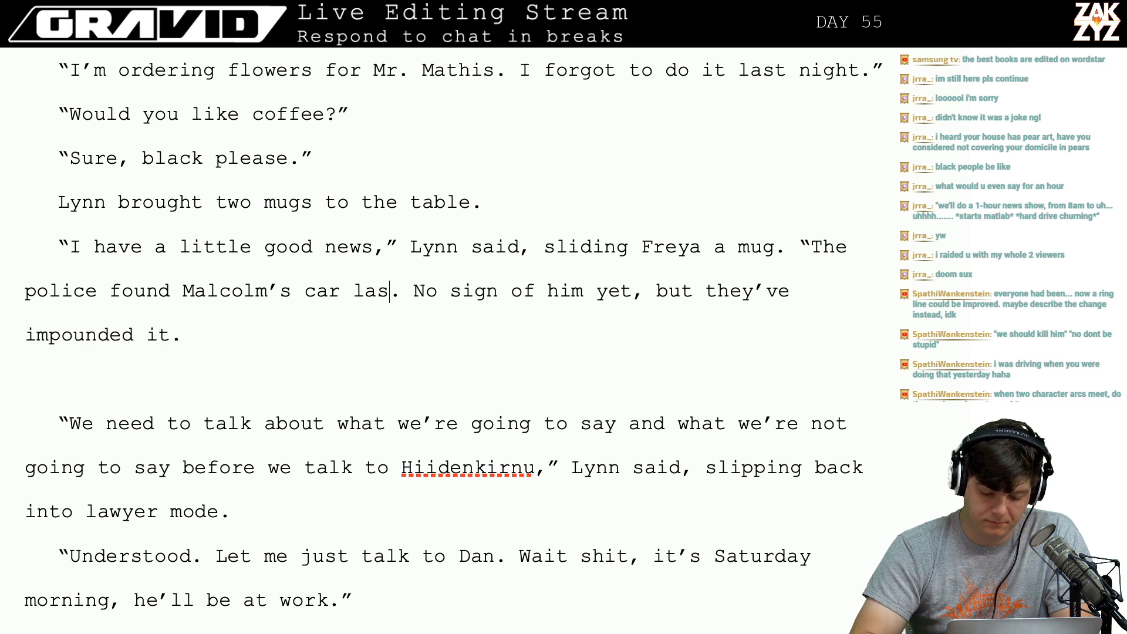
{"action": "type", "text": "ight"}
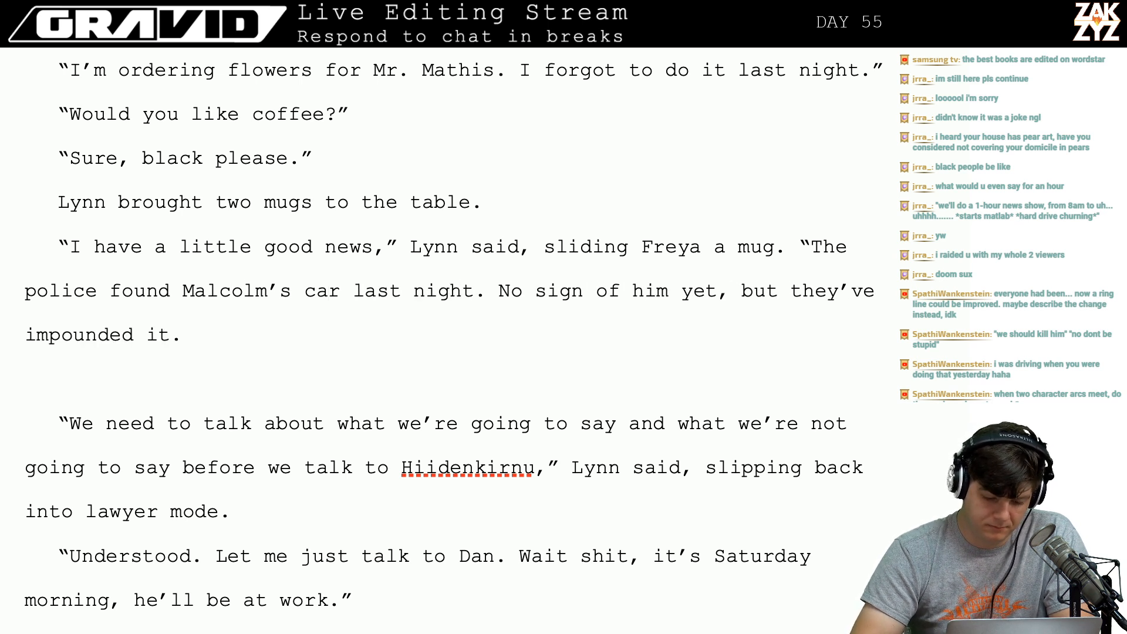
Extend the sentence about the impounded car with “, apparently there were spray paint f” in place of its period.
{"action": "key", "text": "Down"}
{"action": "key", "text": "BackSpace"}
{"action": "type", "text": ", apparently "}
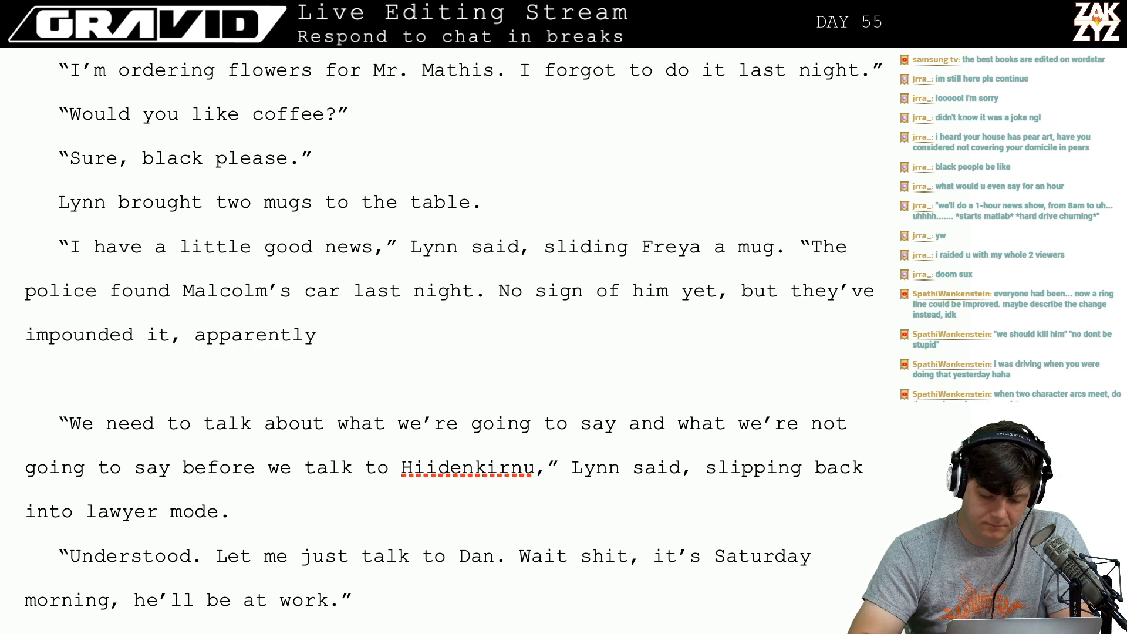
{"action": "type", "text": "there were spr"}
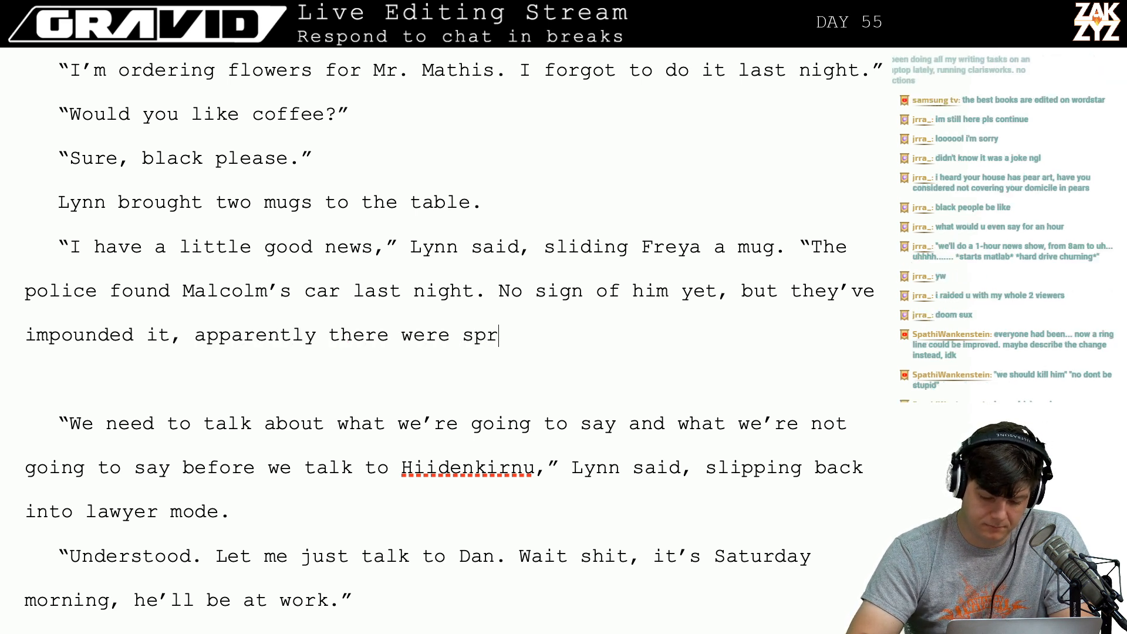
{"action": "type", "text": "ay paint f"}
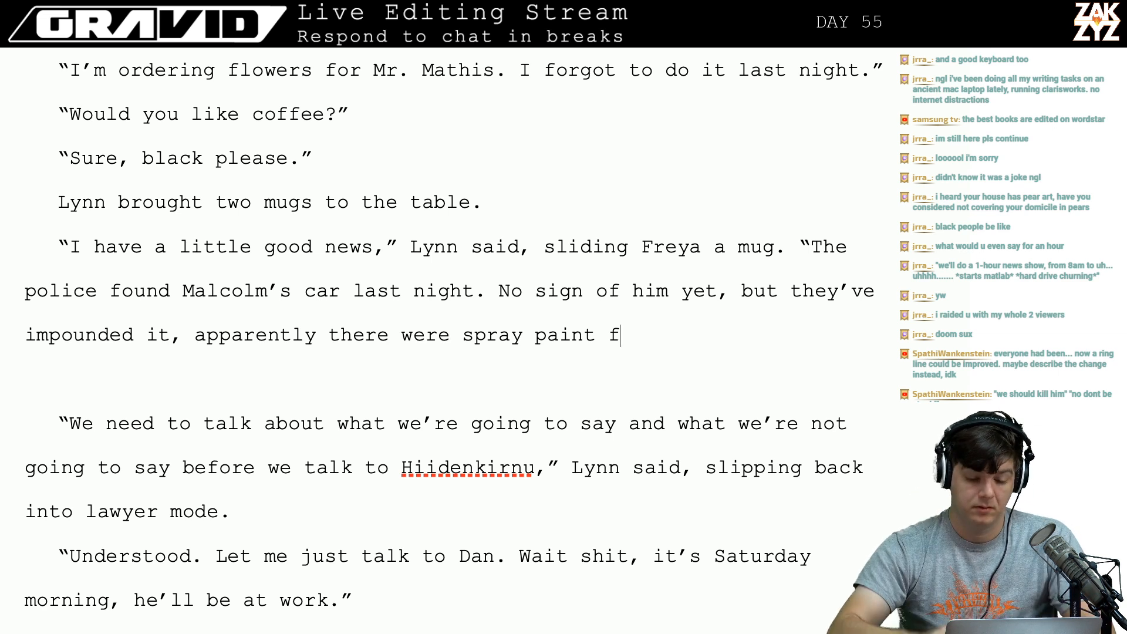
Reword the end of Lynn's news to “but they’re closing in.” and split the leftover impounding text into a separate paragraph below.
{"action": "left_click", "coordinate": [482, 288]}
{"action": "key", "text": "Right"}
{"action": "key", "text": "Right"}
{"action": "key", "text": "Right"}
{"action": "key", "text": "Right"}
{"action": "key", "text": "Right"}
{"action": "key", "text": "Right"}
{"action": "key", "text": "Right"}
{"action": "key", "text": "Right"}
{"action": "key", "text": "Right"}
{"action": "key", "text": "Right"}
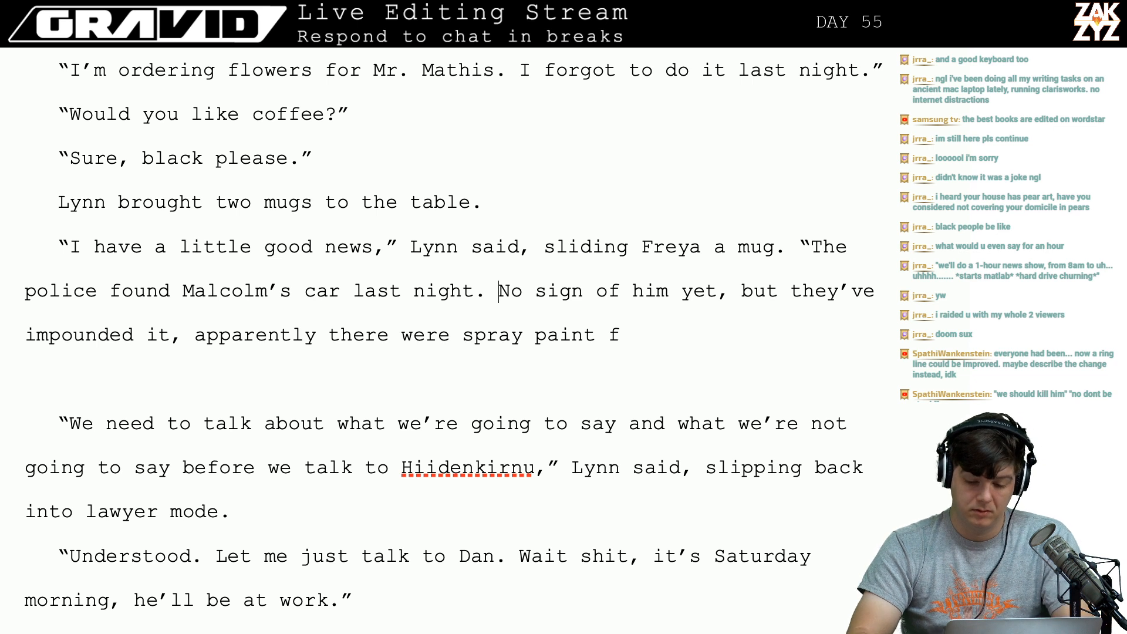
{"action": "key", "text": "Right"}
{"action": "key", "text": "Right"}
{"action": "key", "text": "Right"}
{"action": "key", "text": "Right"}
{"action": "key", "text": "Right"}
{"action": "key", "text": "Right"}
{"action": "key", "text": "Right"}
{"action": "key", "text": "Right"}
{"action": "key", "text": "Right"}
{"action": "key", "text": "Right"}
{"action": "key", "text": "Right"}
{"action": "key", "text": "Right"}
{"action": "key", "text": "Right"}
{"action": "key", "text": "Right"}
{"action": "key", "text": "Right"}
{"action": "key", "text": "Right"}
{"action": "key", "text": "Right"}
{"action": "key", "text": "Right"}
{"action": "key", "text": "Right"}
{"action": "key", "text": "Right"}
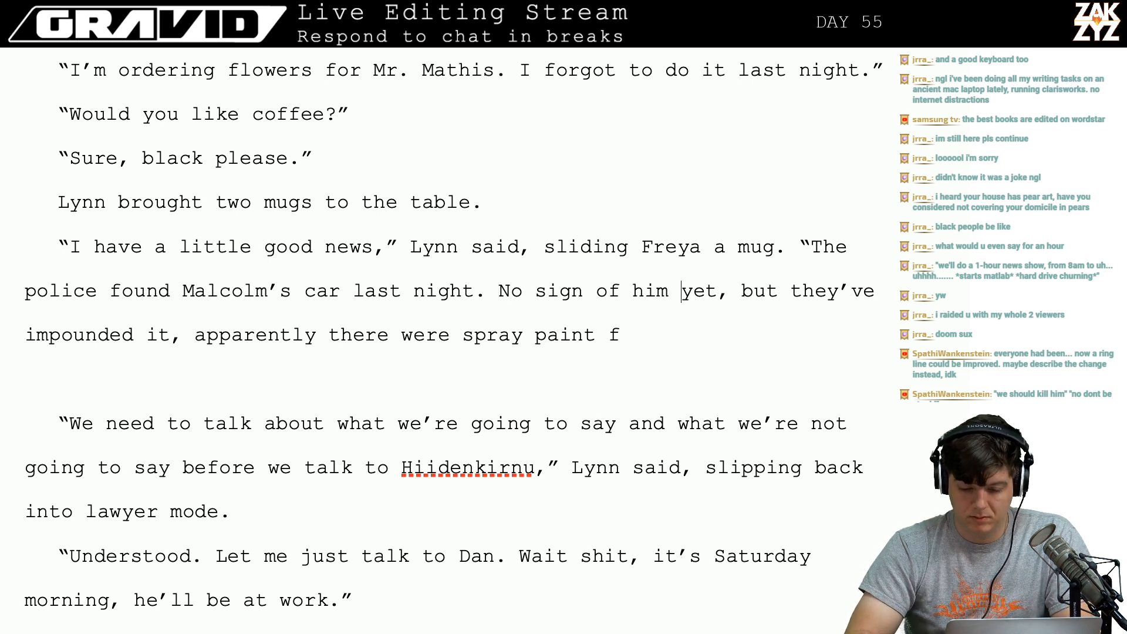
{"action": "type", "text": "re clso"}
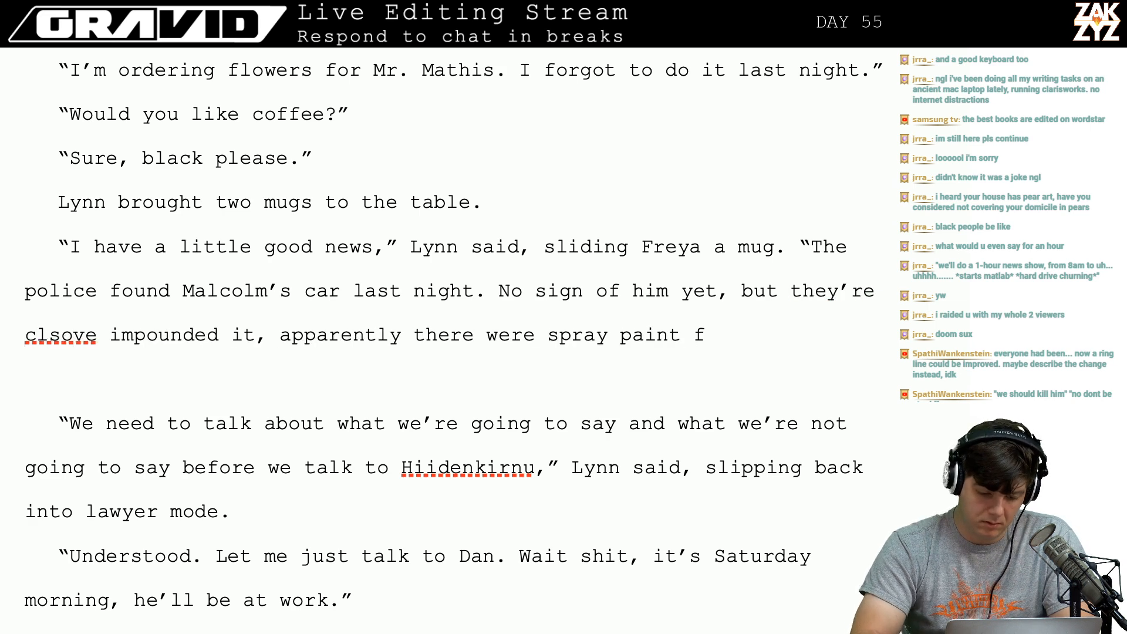
{"action": "key", "text": "BackSpace"}
{"action": "key", "text": "BackSpace"}
{"action": "type", "text": "osing in."}
{"action": "key", "text": "Return"}
{"action": "key", "text": "Return"}
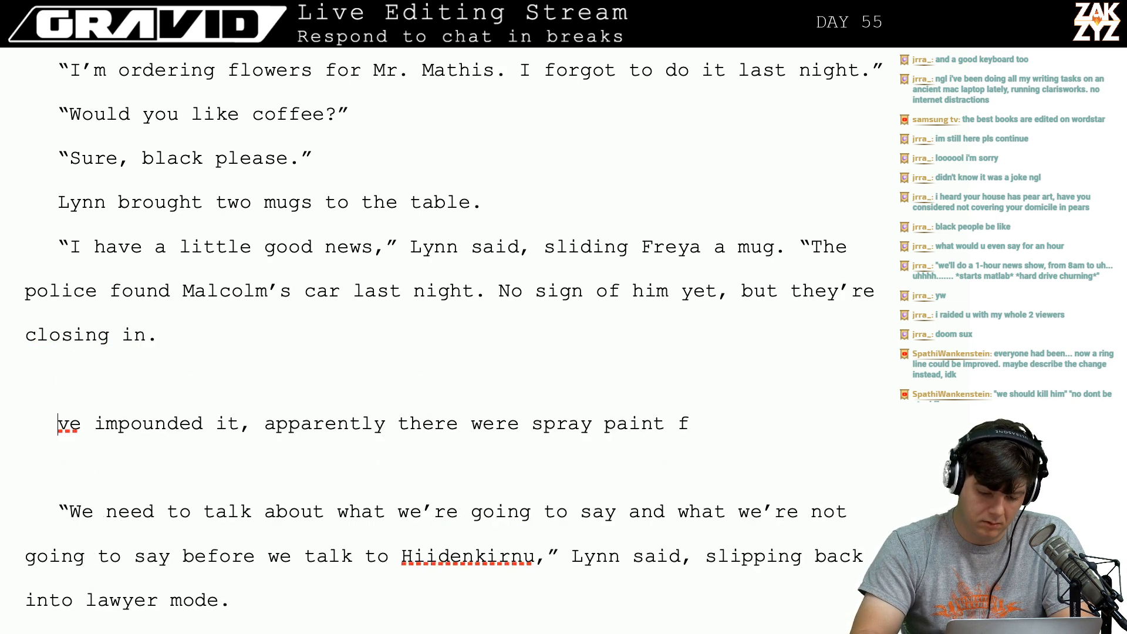
Split Lynn's “The police found Malcolm’s car last night…” text into its own paragraph, leaving the opening quotation mark after “mug.” above it.
{"action": "key", "text": "Up"}
{"action": "key", "text": "Up"}
{"action": "key", "text": "Right"}
{"action": "key", "text": "Right"}
{"action": "key", "text": "Up"}
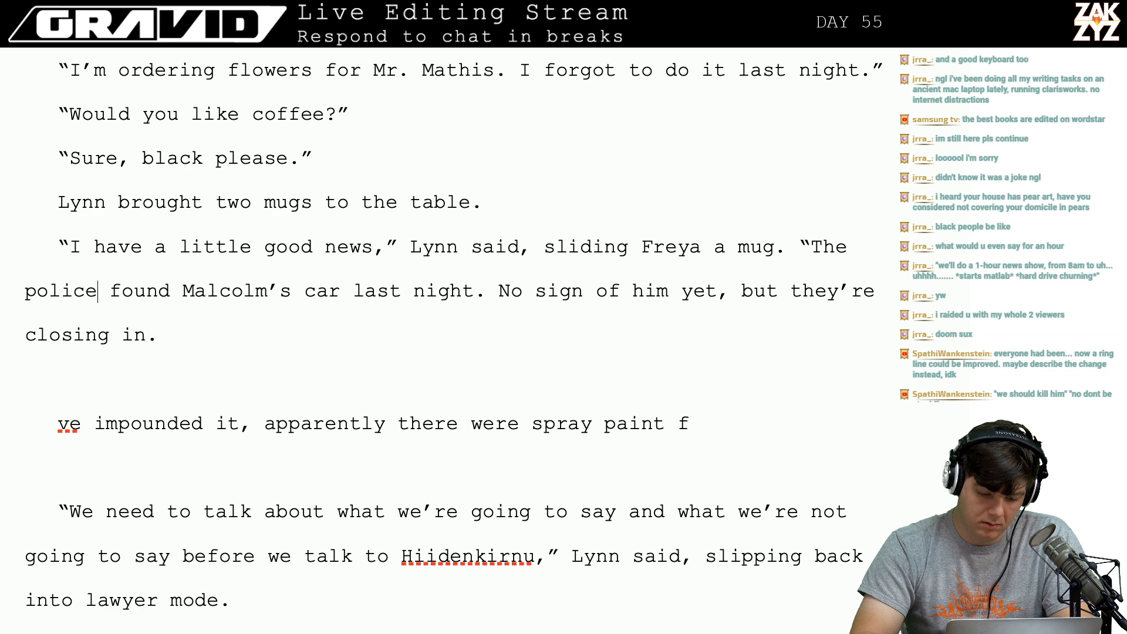
{"action": "key", "text": "Left"}
{"action": "key", "text": "Left"}
{"action": "key", "text": "Left"}
{"action": "key", "text": "Left"}
{"action": "key", "text": "Left"}
{"action": "key", "text": "Left"}
{"action": "key", "text": "Left"}
{"action": "key", "text": "Left"}
{"action": "key", "text": "Left"}
{"action": "key", "text": "Left"}
{"action": "key", "text": "Right"}
{"action": "key", "text": "Left"}
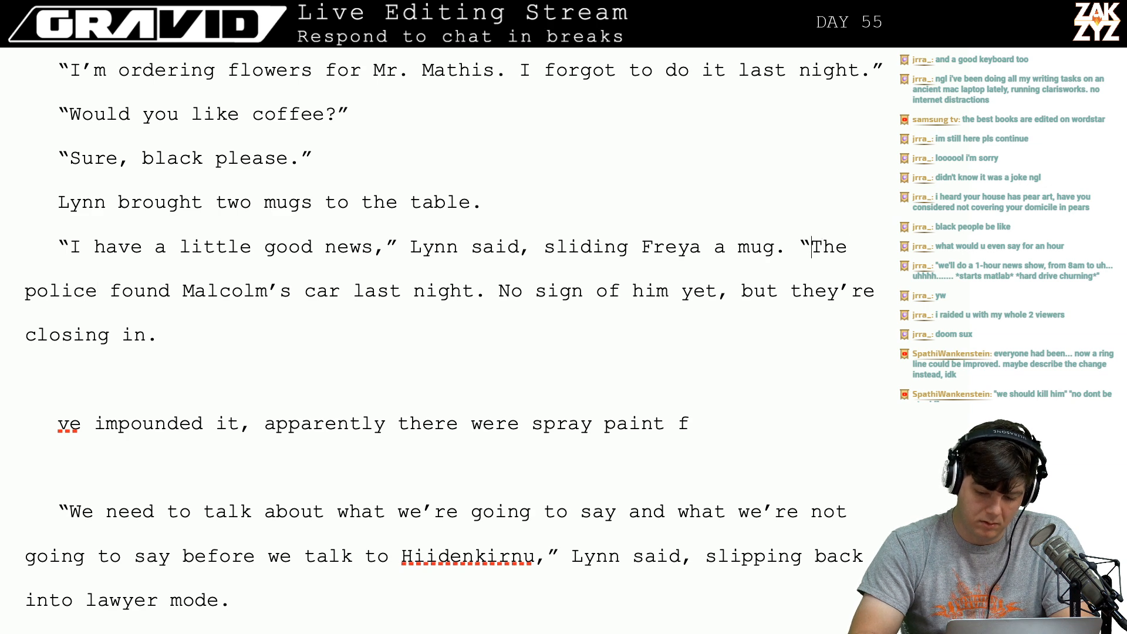
{"action": "key", "text": "Return"}
{"action": "key", "text": "Left"}
Begin Lynn's new quote with “Last night the police found Malcolm Lewis’s mustang parked in” after the opening quotation mark.
{"action": "type", "text": "Last night "}
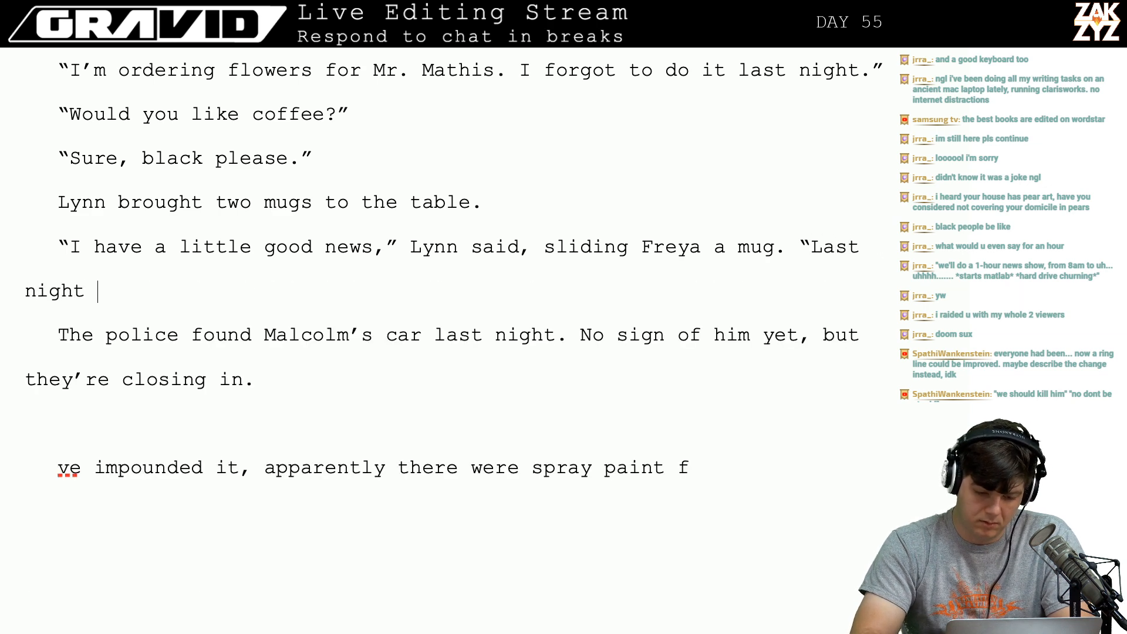
{"action": "type", "text": "the police fo"}
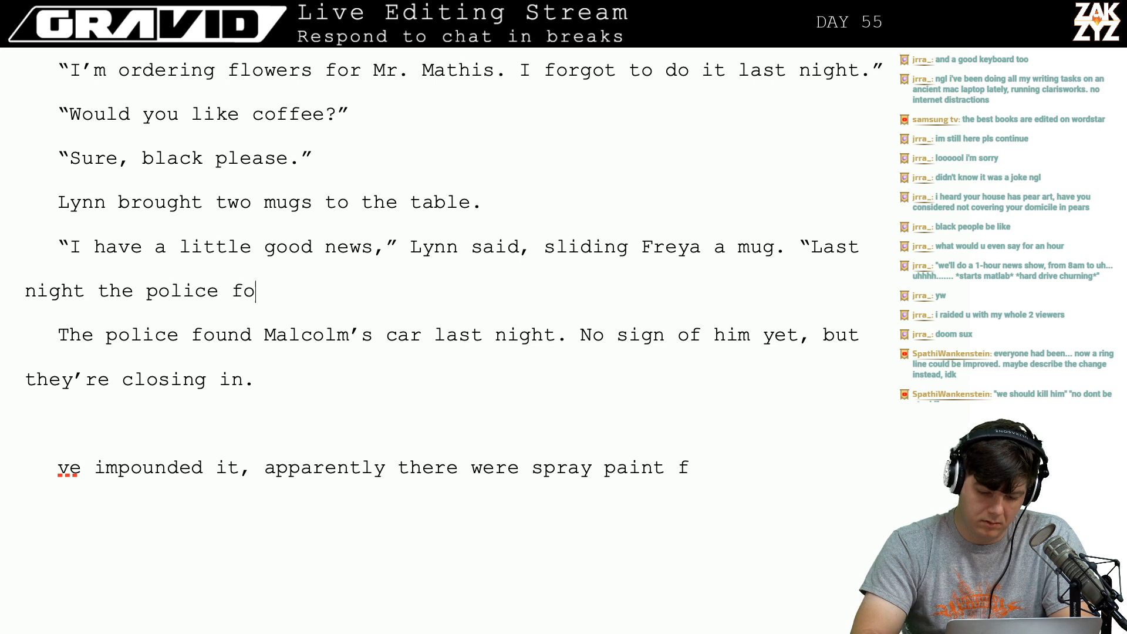
{"action": "type", "text": "und Malcom"}
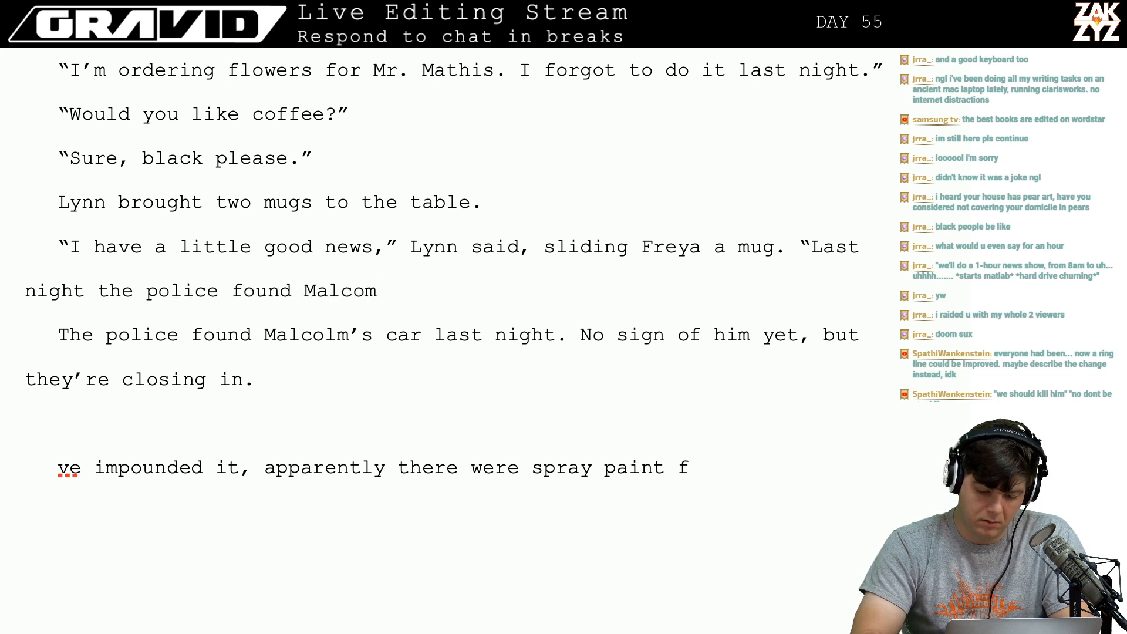
{"action": "key", "text": "BackSpace"}
{"action": "type", "text": "lm Lewis's"}
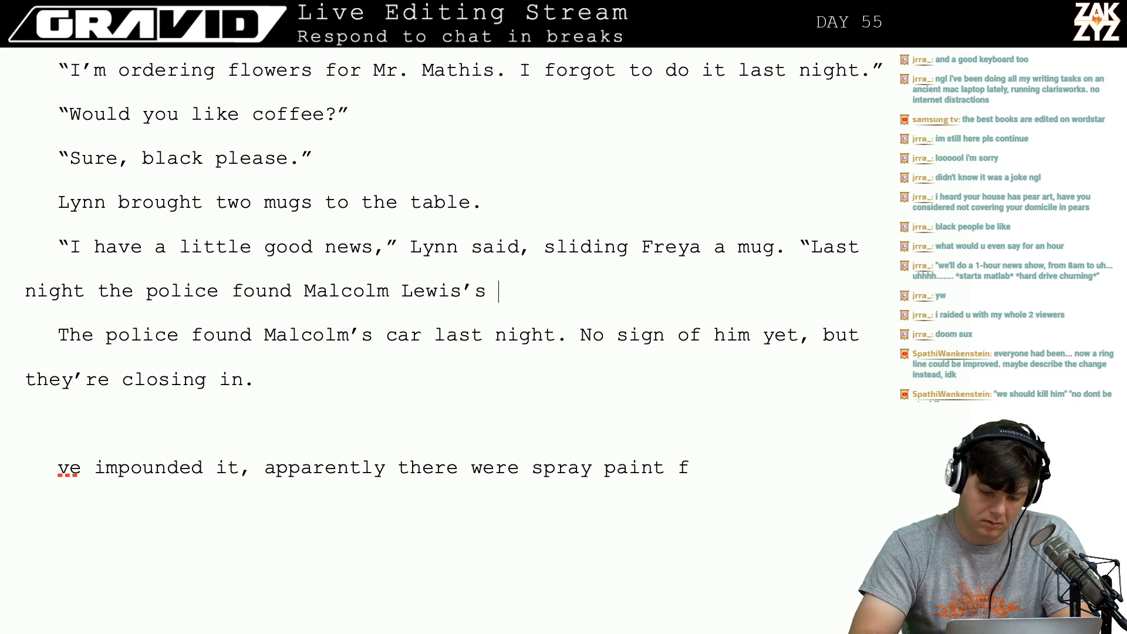
{"action": "key", "text": "BackSpace"}
{"action": "type", "text": "mustang"}
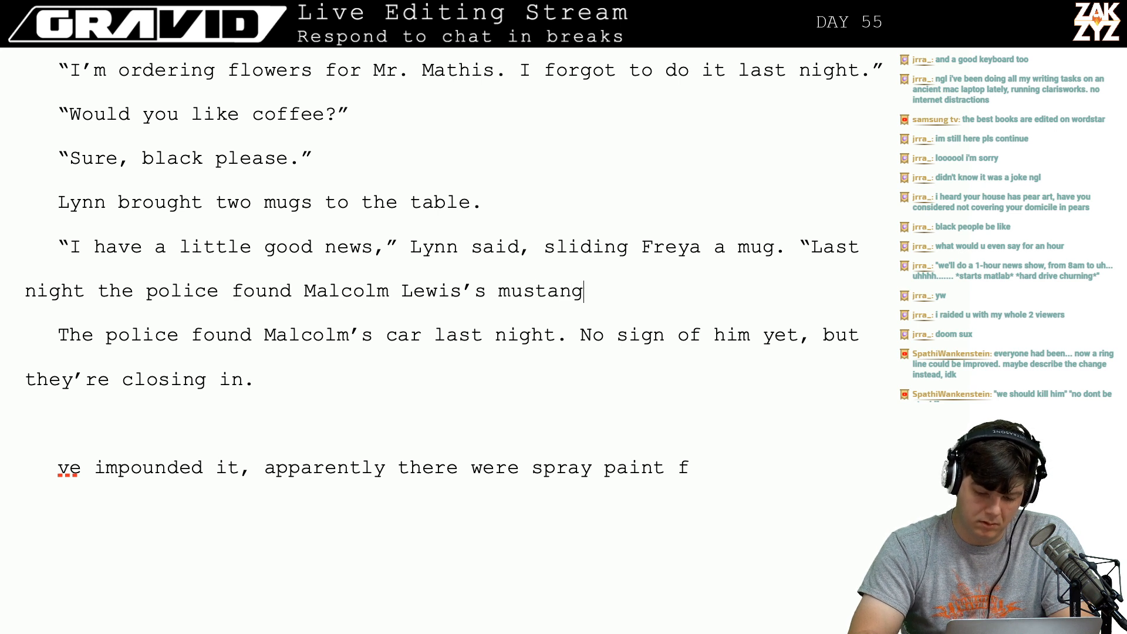
{"action": "type", "text": " parked in"}
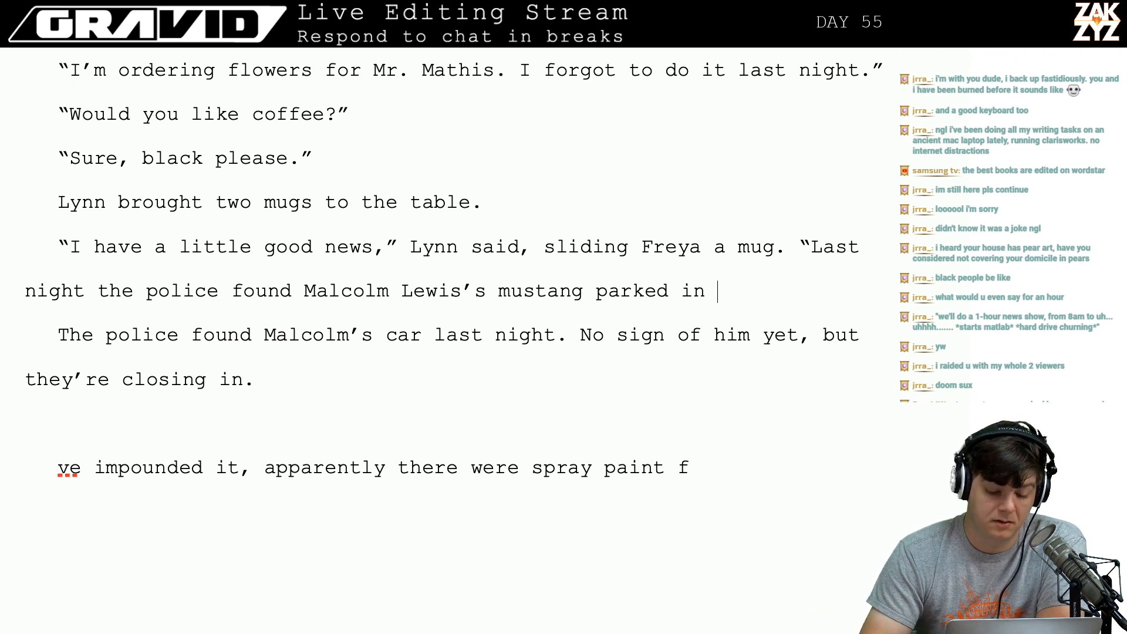
Replace “mustang parked in” with “car parked in” at the end of Lynn's new quote.
{"action": "left_click", "coordinate": [738, 247]}
{"action": "key", "text": "Right"}
{"action": "key", "text": "Right"}
{"action": "key", "text": "Right"}
{"action": "key", "text": "Right"}
{"action": "key", "text": "Right"}
{"action": "key", "text": "Right"}
{"action": "key", "text": "Right"}
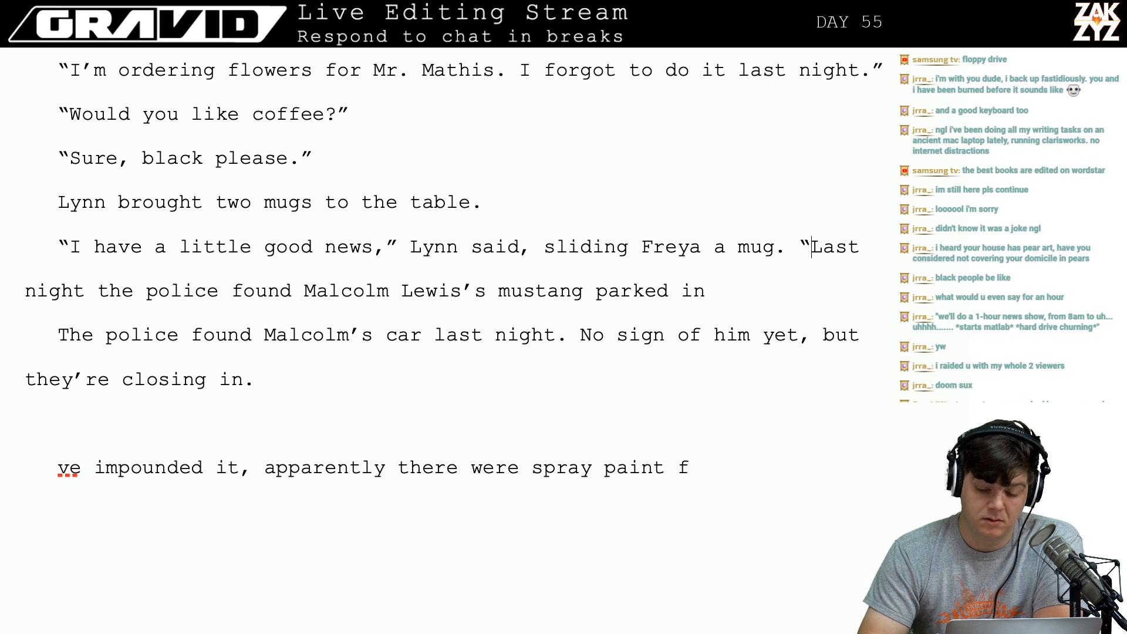
{"action": "key", "text": "Down"}
{"action": "key", "text": "Left"}
{"action": "key", "text": "Left"}
{"action": "key", "text": "Right"}
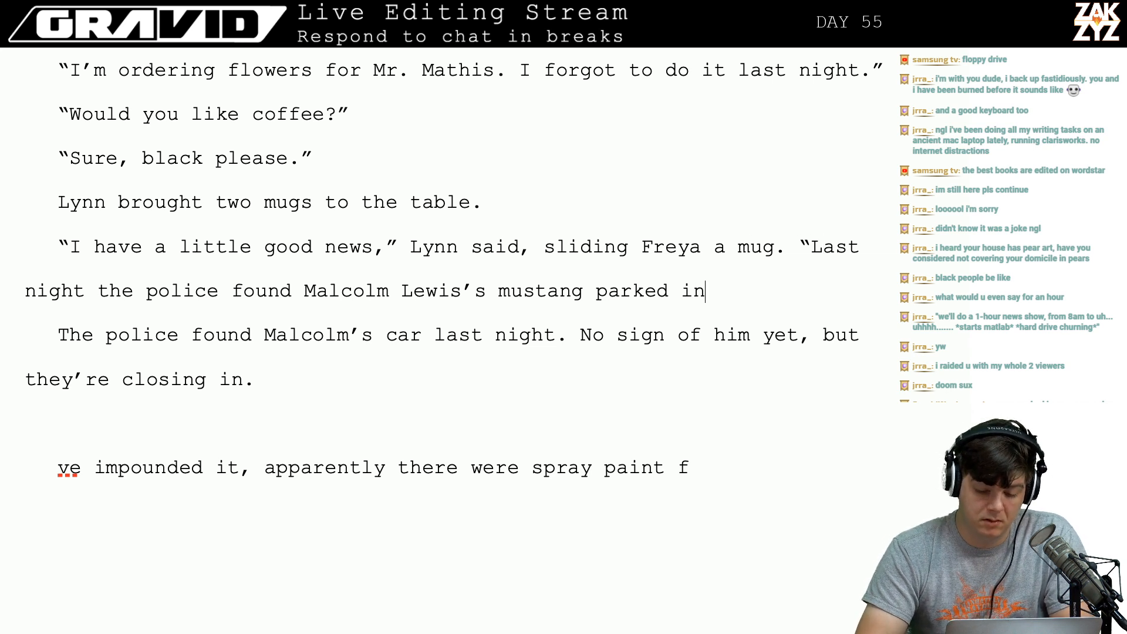
{"action": "key", "text": "BackSpace"}
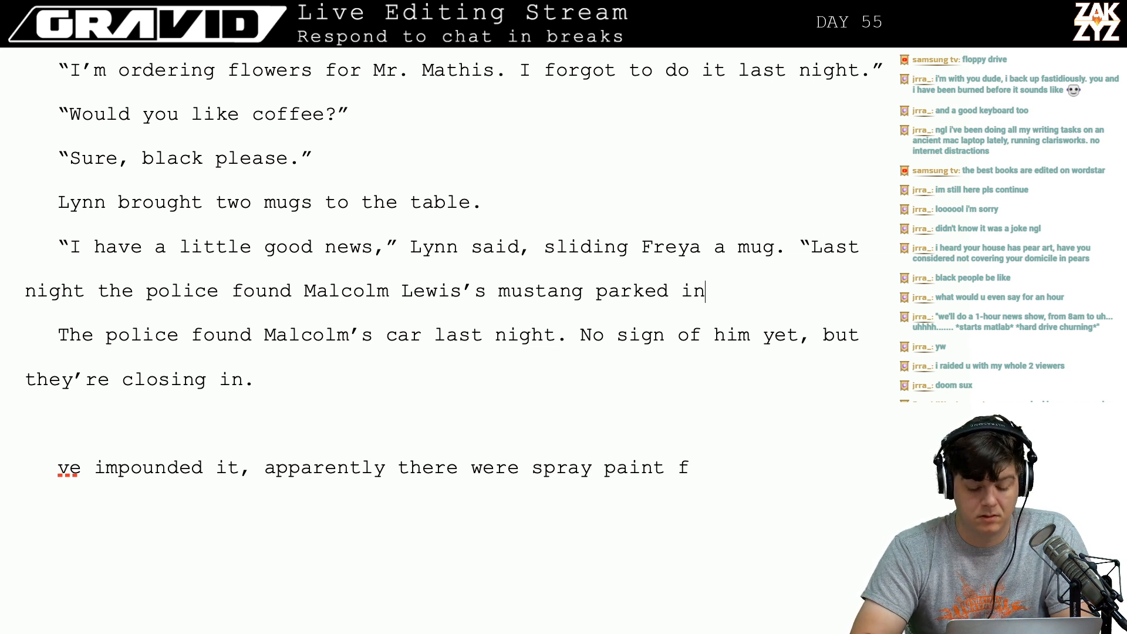
{"action": "key", "text": "BackSpace"}
{"action": "key", "text": "BackSpace"}
{"action": "key", "text": "BackSpace"}
{"action": "key", "text": "BackSpace"}
{"action": "key", "text": "BackSpace"}
{"action": "key", "text": "BackSpace"}
{"action": "key", "text": "BackSpace"}
{"action": "key", "text": "BackSpace"}
{"action": "key", "text": "BackSpace"}
{"action": "key", "text": "BackSpace"}
{"action": "key", "text": "BackSpace"}
{"action": "key", "text": "BackSpace"}
{"action": "key", "text": "BackSpace"}
{"action": "key", "text": "BackSpace"}
{"action": "key", "text": "BackSpace"}
{"action": "key", "text": "BackSpace"}
{"action": "key", "text": "BackSpace"}
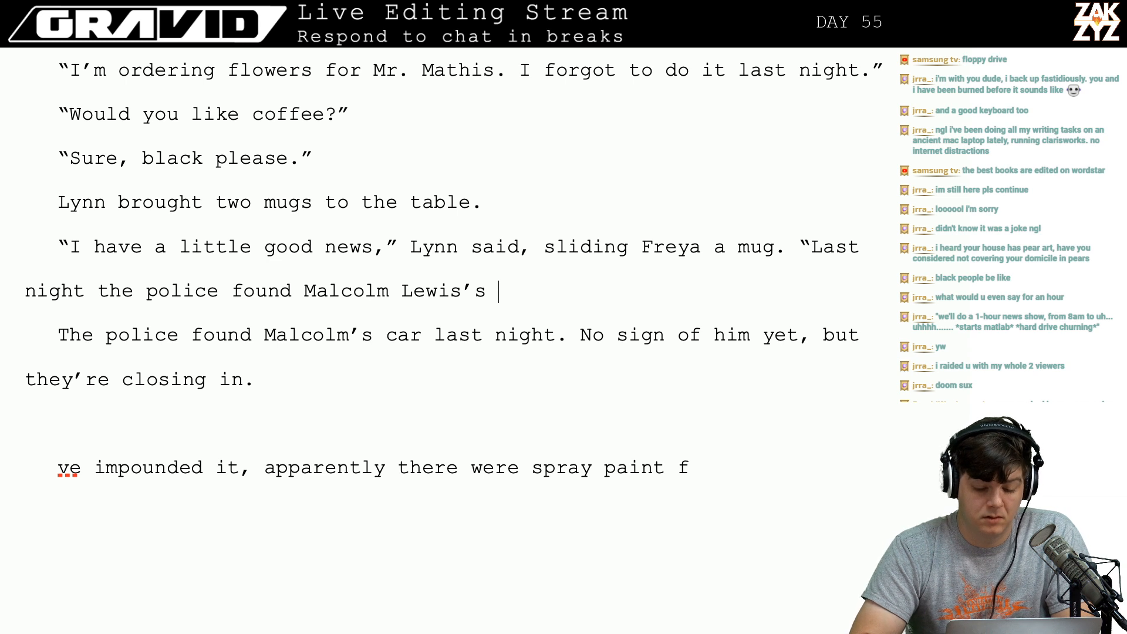
{"action": "type", "text": "car pakr"}
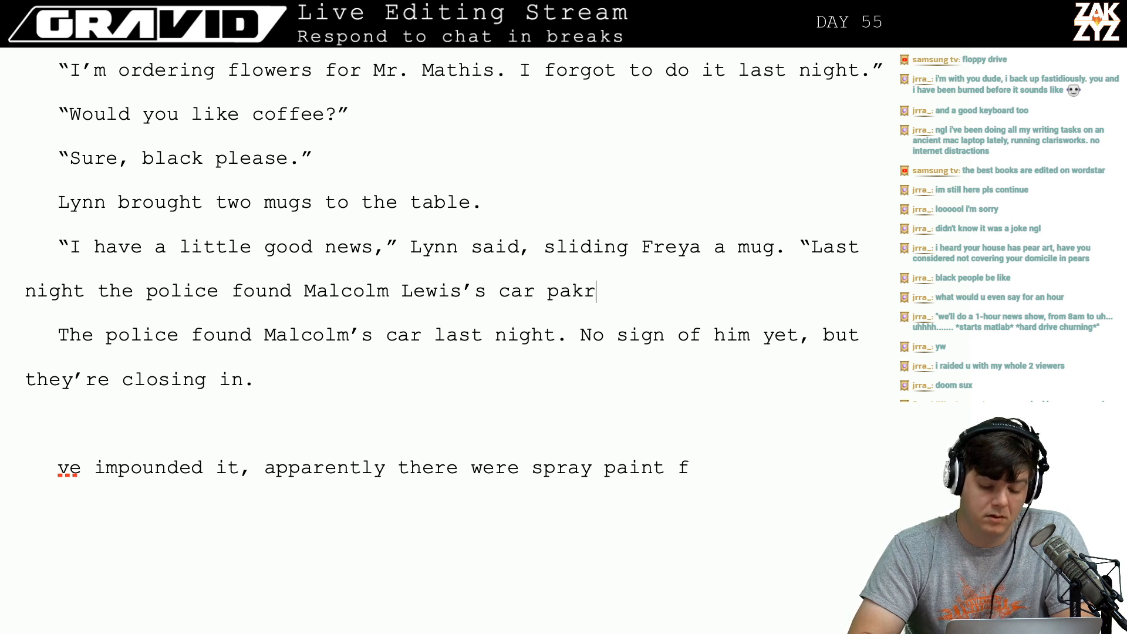
{"action": "key", "text": "BackSpace"}
{"action": "key", "text": "BackSpace"}
{"action": "type", "text": "rked in"}
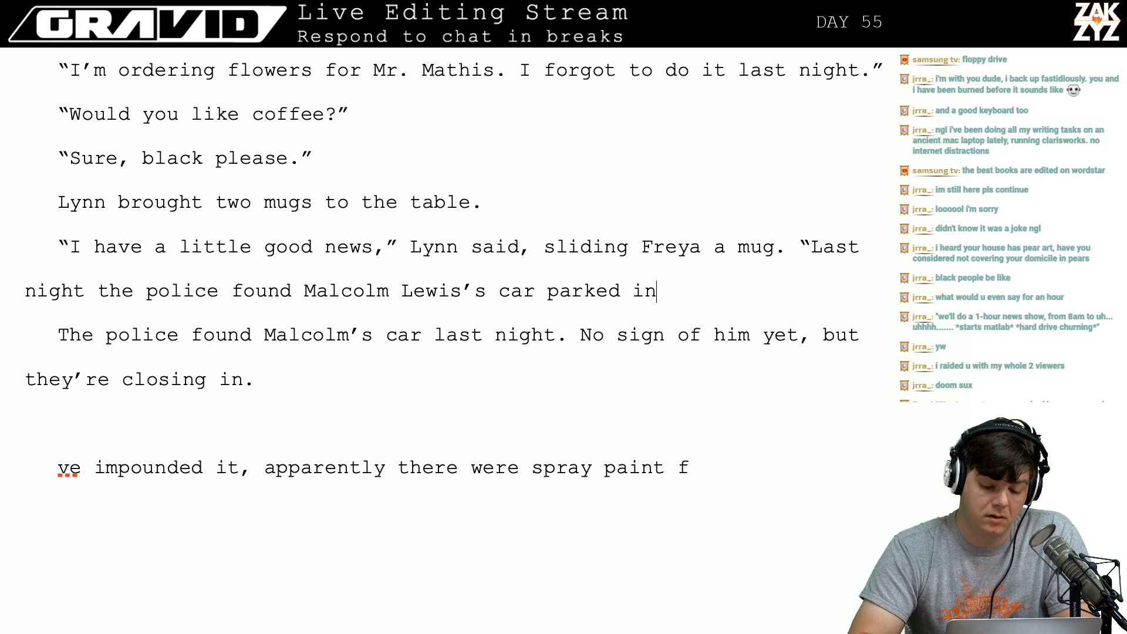
Try continuing “car parked” with “at Gr” in place of “in”, and remove the attempted wording.
{"action": "key", "text": "BackSpace"}
{"action": "key", "text": "BackSpace"}
{"action": "key", "text": "BackSpace"}
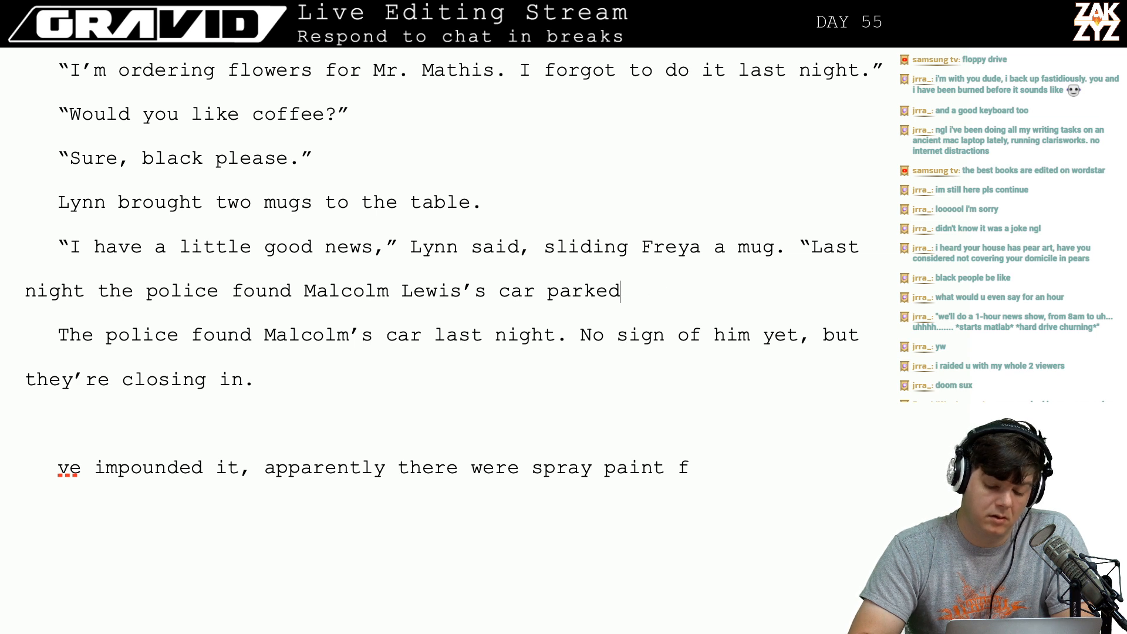
{"action": "type", "text": "at Grad y"}
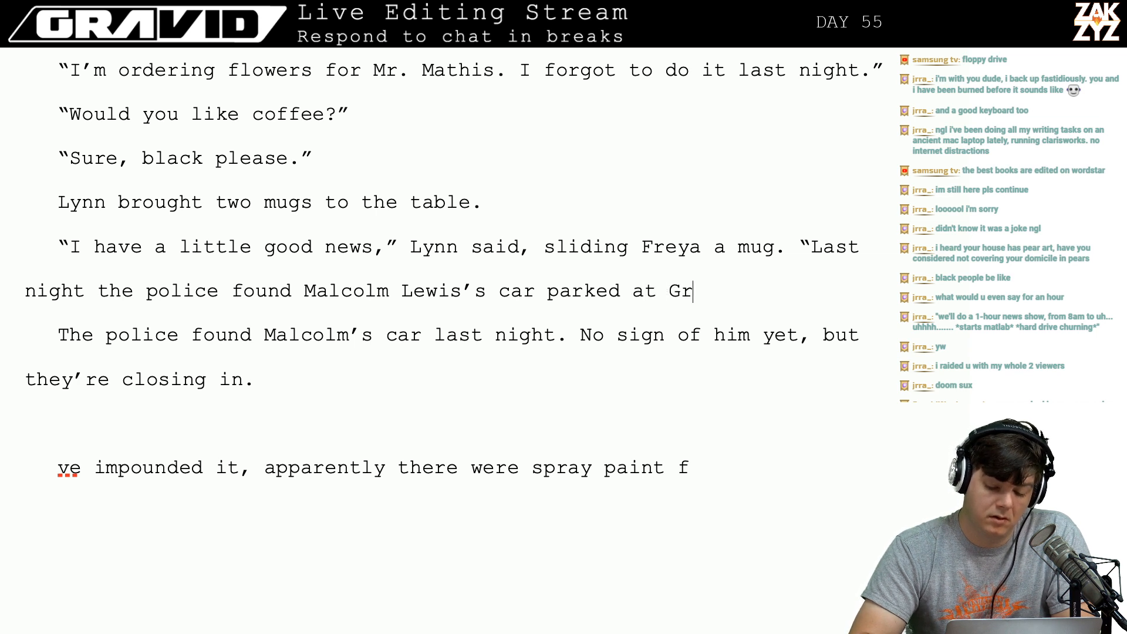
{"action": "key", "text": "BackSpace"}
{"action": "key", "text": "BackSpace"}
{"action": "key", "text": "BackSpace"}
{"action": "key", "text": "BackSpace"}
{"action": "key", "text": "BackSpace"}
{"action": "key", "text": "BackSpace"}
{"action": "key", "text": "BackSpace"}
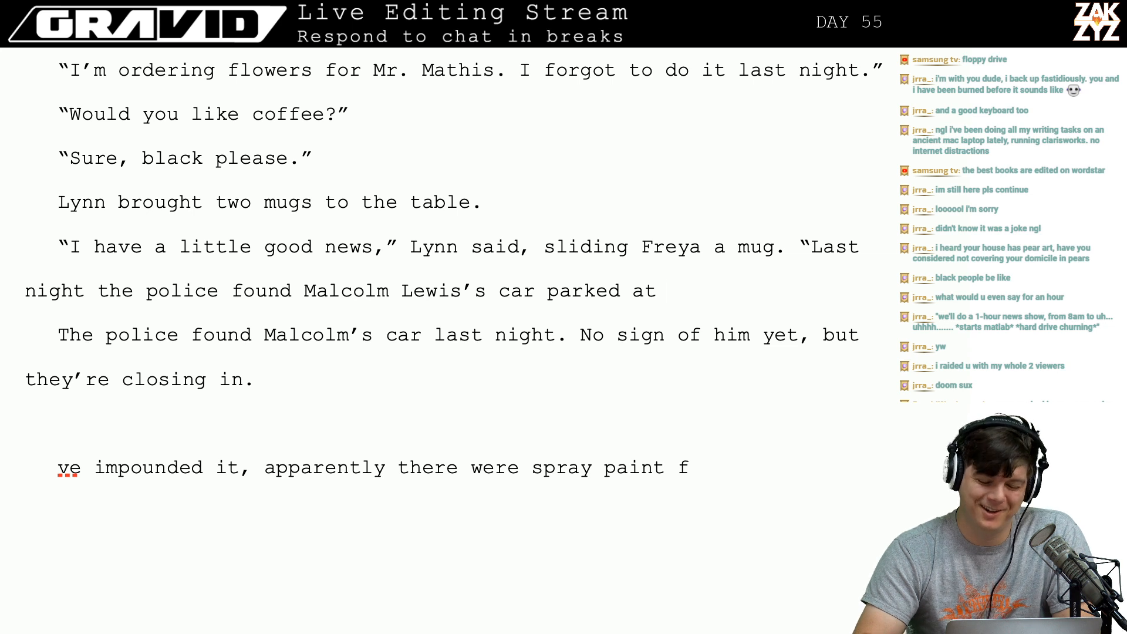
{"action": "key", "text": "BackSpace"}
{"action": "key", "text": "BackSpace"}
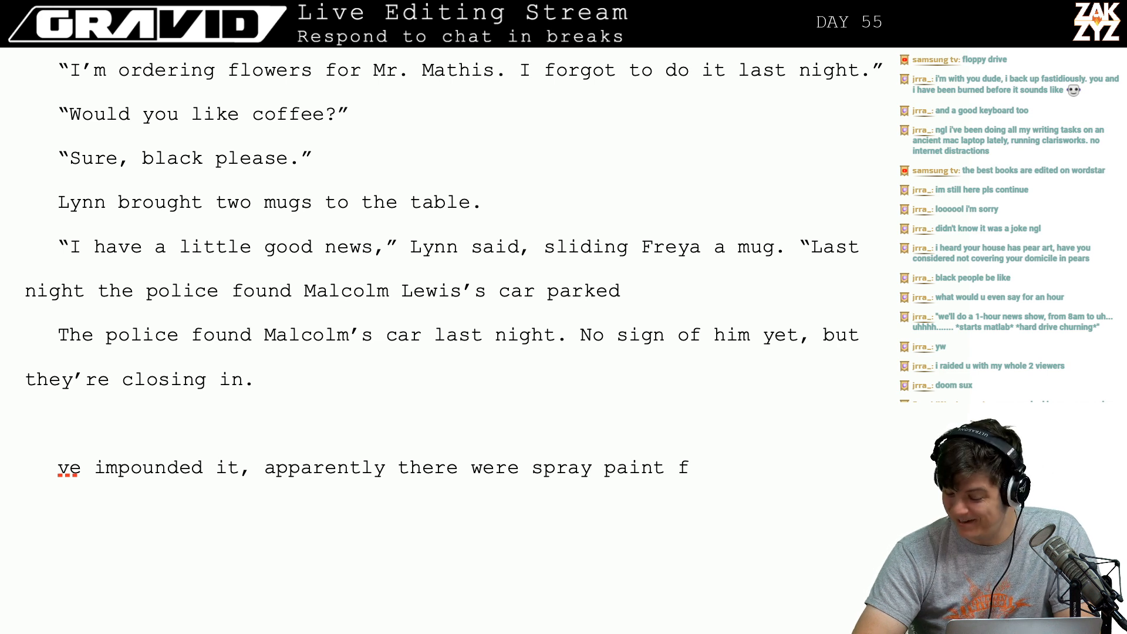
Delete Lynn's new quote back to “the police” and finish it with “found Malcolm Lewis’s car.” and a closing quotation mark.
{"action": "key", "text": "BackSpace"}
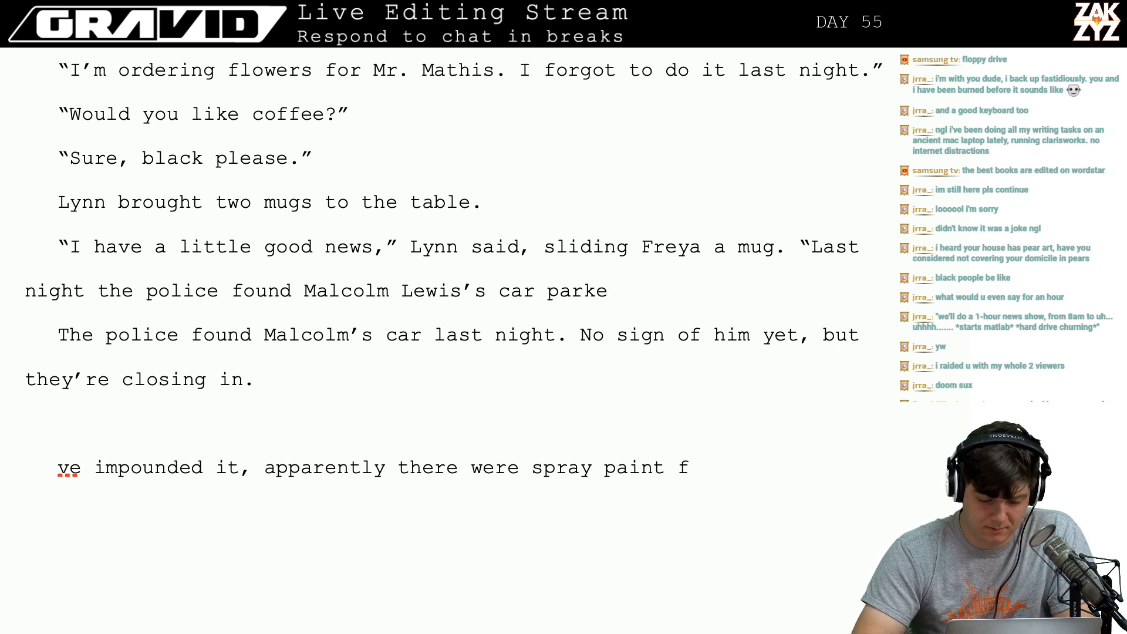
{"action": "key", "text": "BackSpace"}
{"action": "key", "text": "BackSpace"}
{"action": "key", "text": "BackSpace"}
{"action": "key", "text": "BackSpace"}
{"action": "key", "text": "BackSpace"}
{"action": "key", "text": "BackSpace"}
{"action": "key", "text": "BackSpace"}
{"action": "key", "text": "BackSpace"}
{"action": "key", "text": "BackSpace"}
{"action": "key", "text": "BackSpace"}
{"action": "key", "text": "BackSpace"}
{"action": "key", "text": "BackSpace"}
{"action": "key", "text": "BackSpace"}
{"action": "key", "text": "BackSpace"}
{"action": "key", "text": "BackSpace"}
{"action": "key", "text": "BackSpace"}
{"action": "key", "text": "BackSpace"}
{"action": "key", "text": "BackSpace"}
{"action": "key", "text": "BackSpace"}
{"action": "key", "text": "BackSpace"}
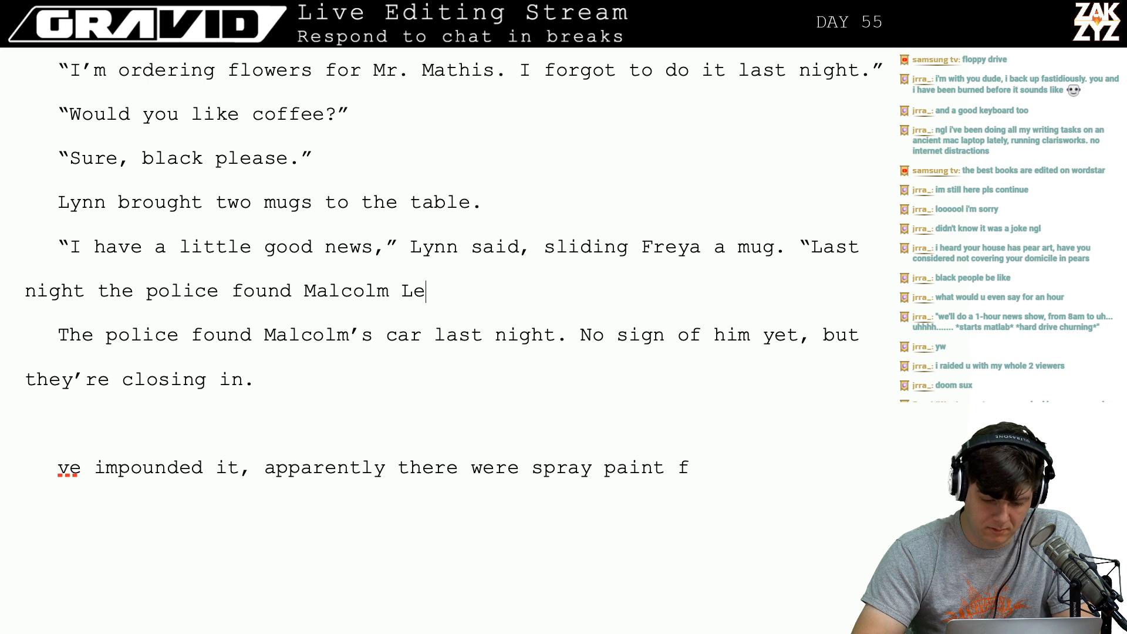
{"action": "key", "text": "BackSpace"}
{"action": "key", "text": "BackSpace"}
{"action": "key", "text": "BackSpace"}
{"action": "key", "text": "BackSpace"}
{"action": "key", "text": "BackSpace"}
{"action": "key", "text": "BackSpace"}
{"action": "key", "text": "BackSpace"}
{"action": "key", "text": "BackSpace"}
{"action": "key", "text": "BackSpace"}
{"action": "key", "text": "BackSpace"}
{"action": "type", "text": "f"}
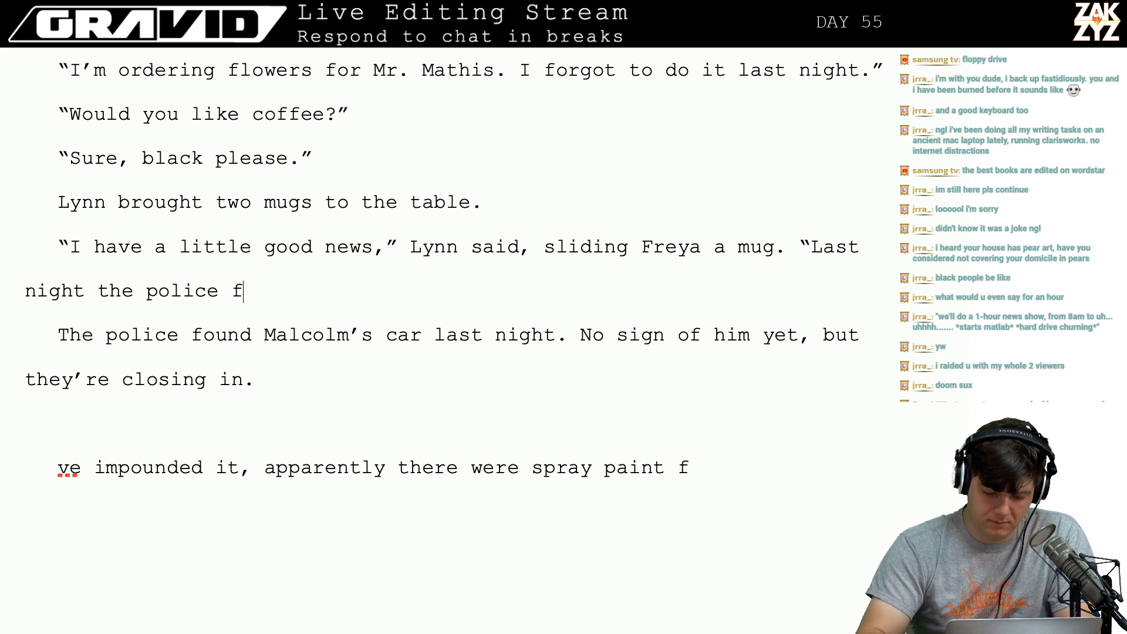
{"action": "type", "text": "ound Malco"}
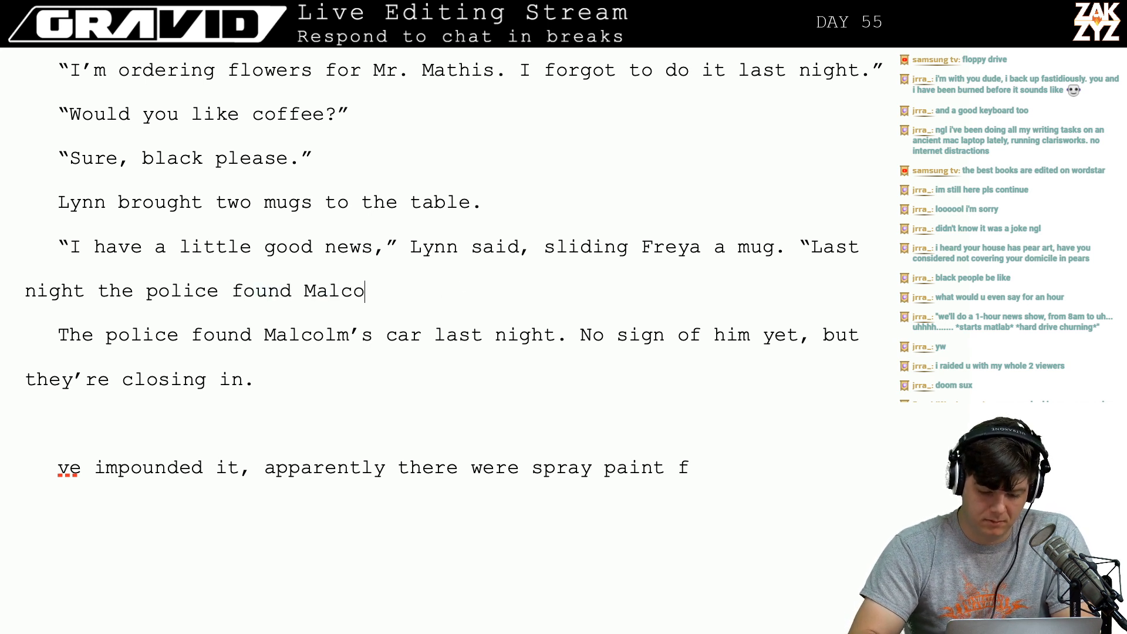
{"action": "type", "text": "lm Lewis"}
{"action": "key", "text": "BackSpace"}
{"action": "key", "text": "BackSpace"}
{"action": "key", "text": "BackSpace"}
{"action": "key", "text": "BackSpace"}
{"action": "key", "text": "BackSpace"}
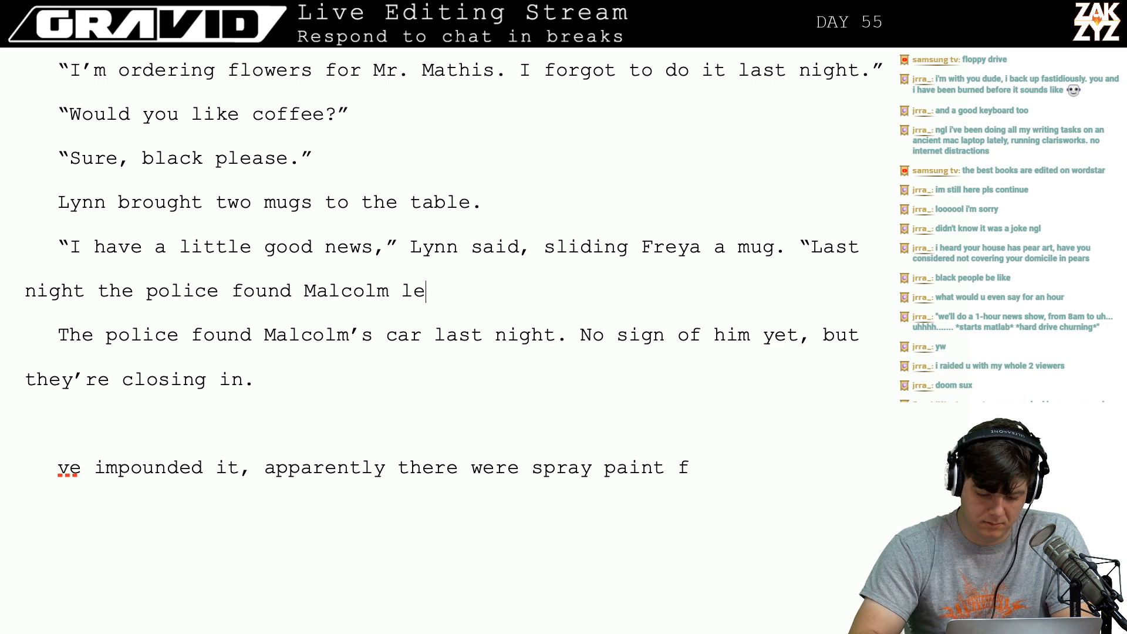
{"action": "type", "text": "Li"}
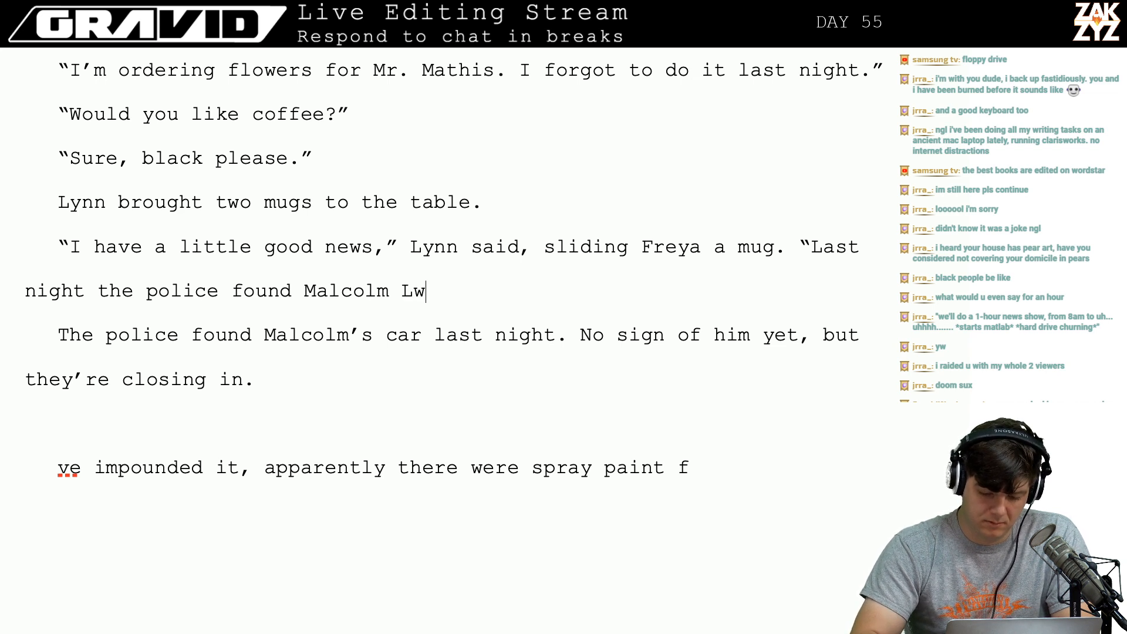
{"action": "key", "text": "BackSpace"}
{"action": "type", "text": "ewis'"}
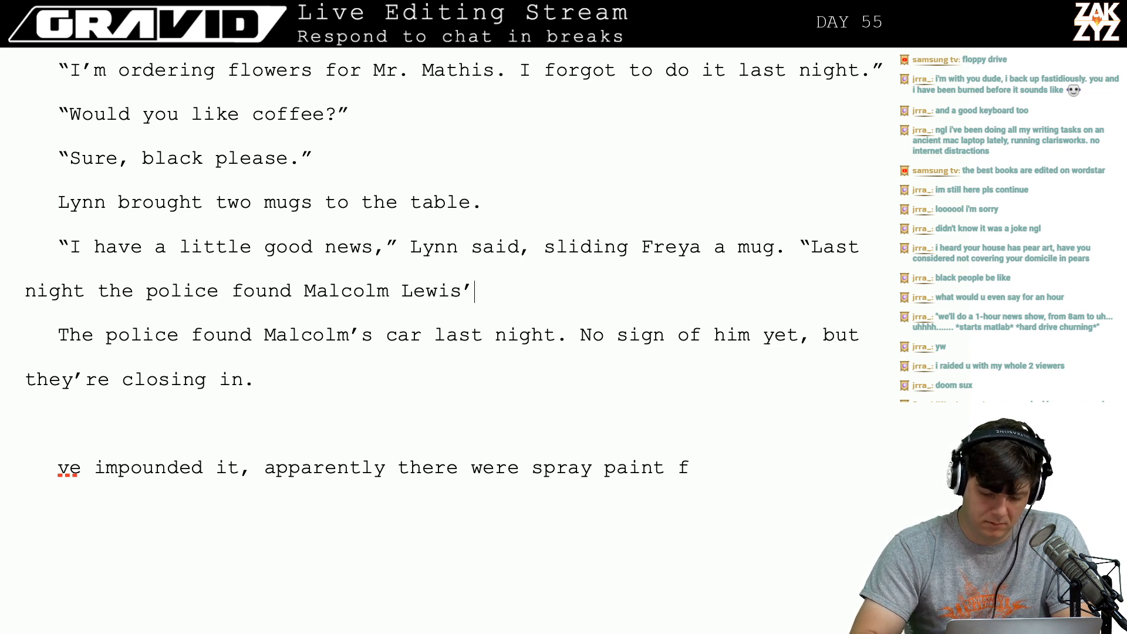
{"action": "key", "text": "BackSpace"}
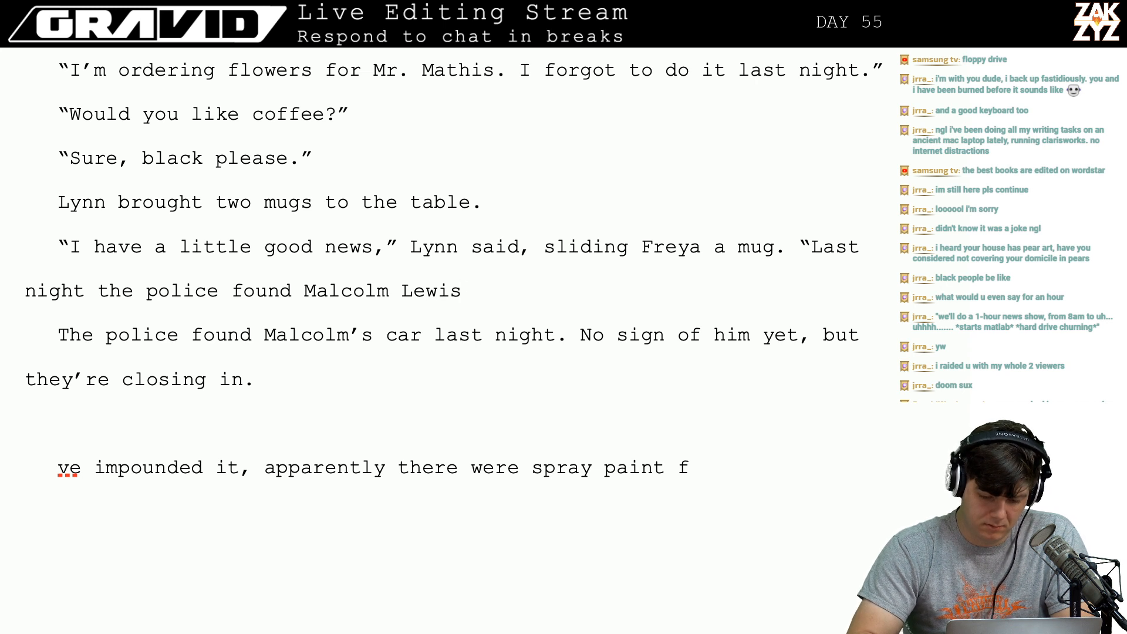
{"action": "type", "text": "'s car.\""}
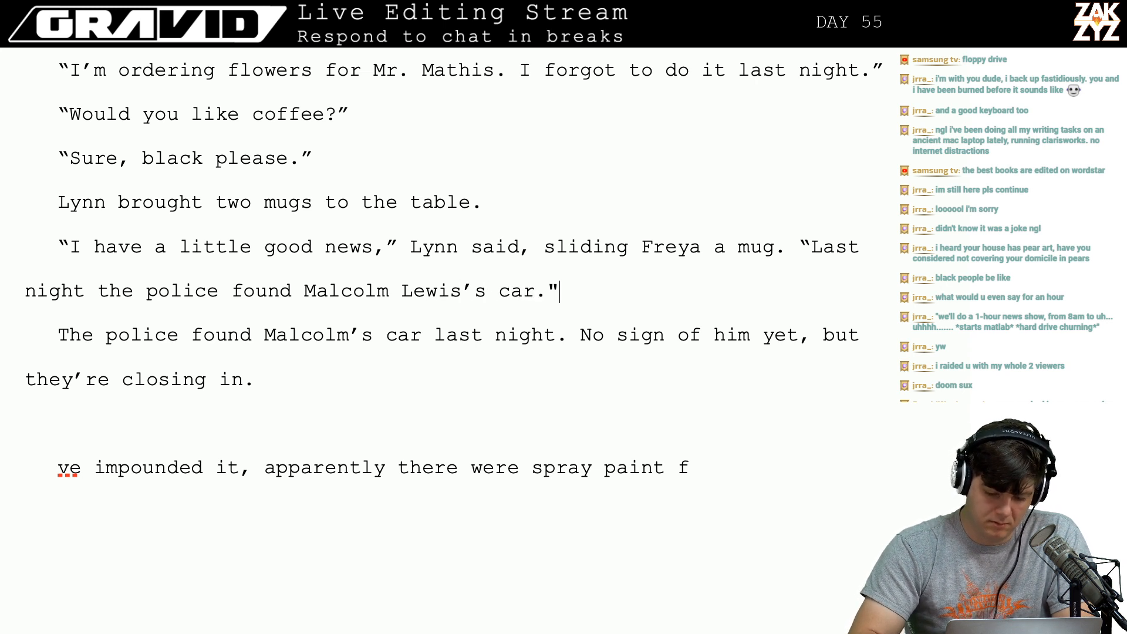
Add the reply “Not him though?” in quotation marks as a new paragraph below Lynn's news.
{"action": "key", "text": "Return"}
{"action": "type", "text": "\"Not him"}
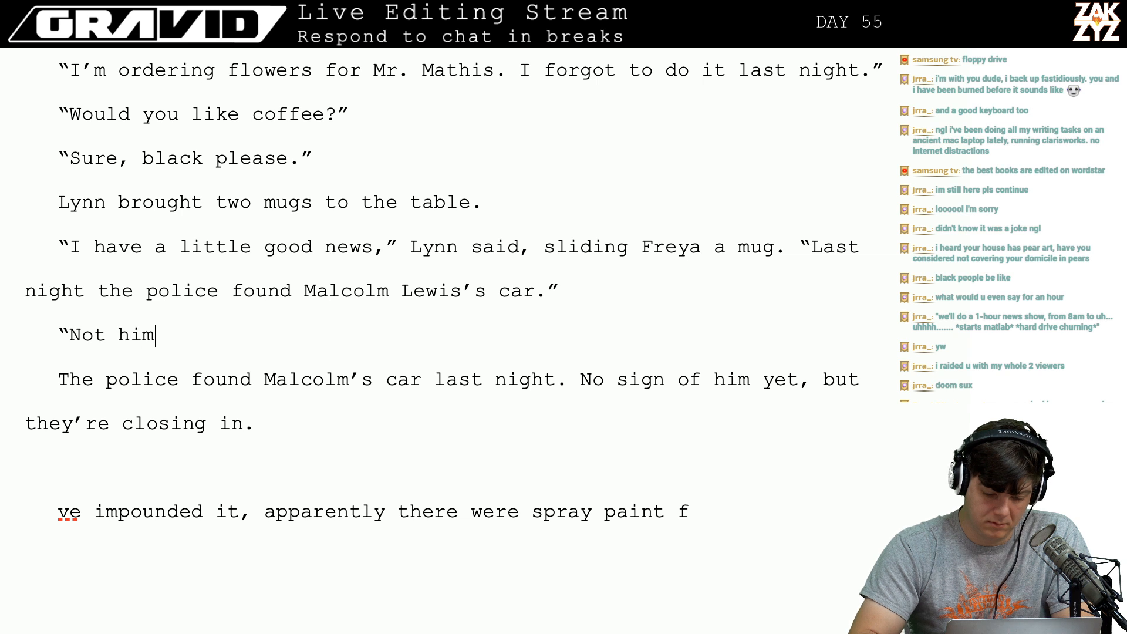
{"action": "type", "text": " though?\""}
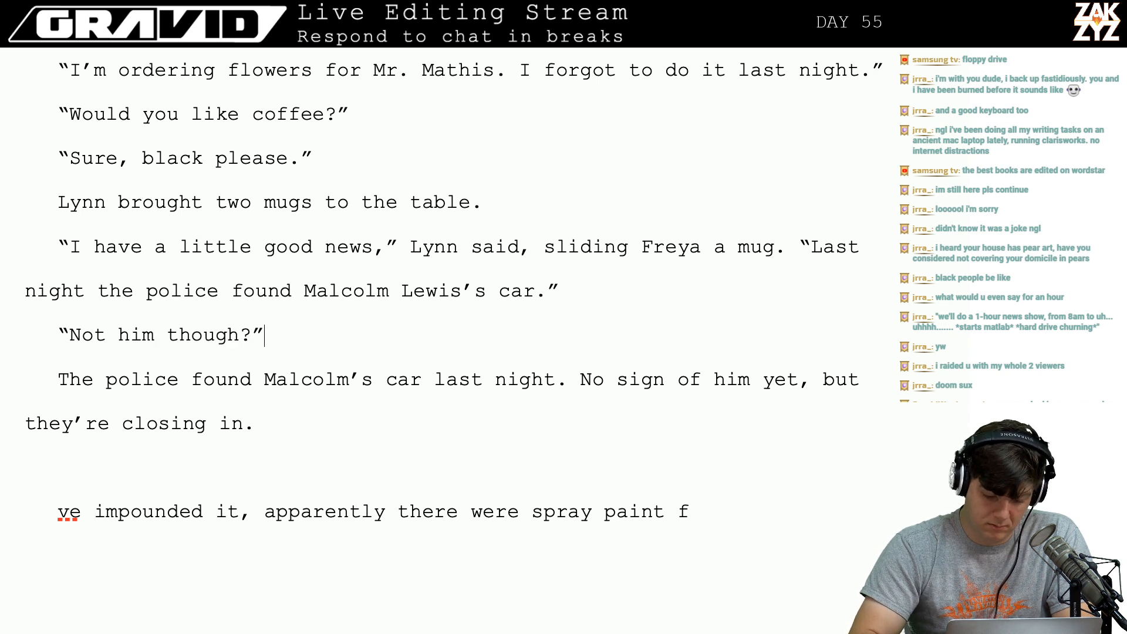
Start Lynn's answer as a new quoted paragraph opening with “No”, removing the attempted “it was” after it.
{"action": "key", "text": "Return"}
{"action": "type", "text": "\"No i"}
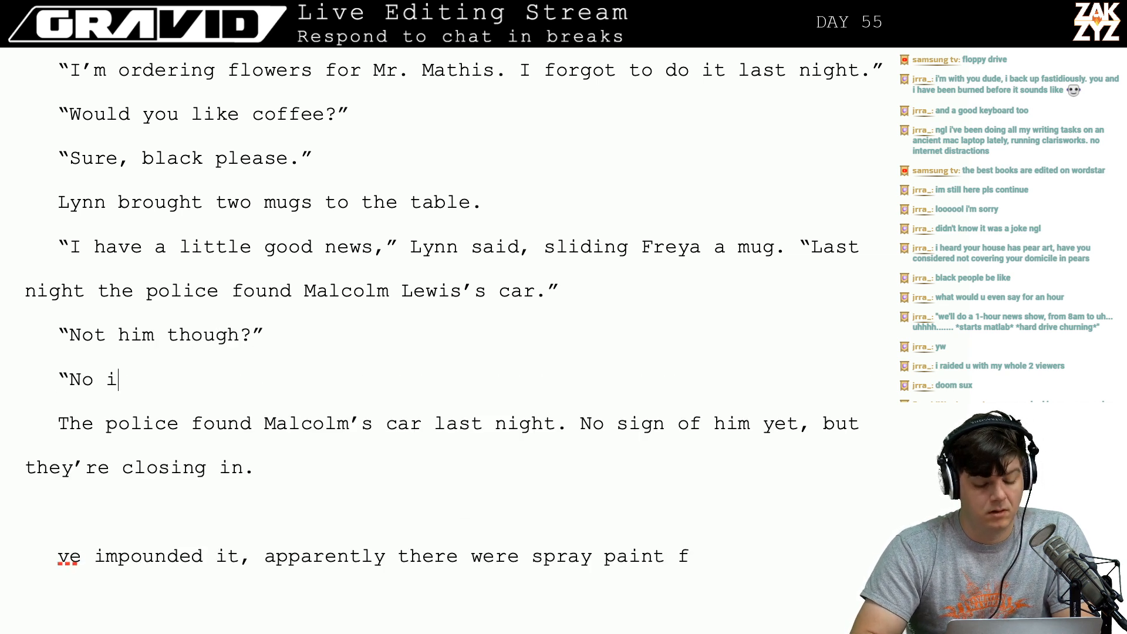
{"action": "type", "text": "t was"}
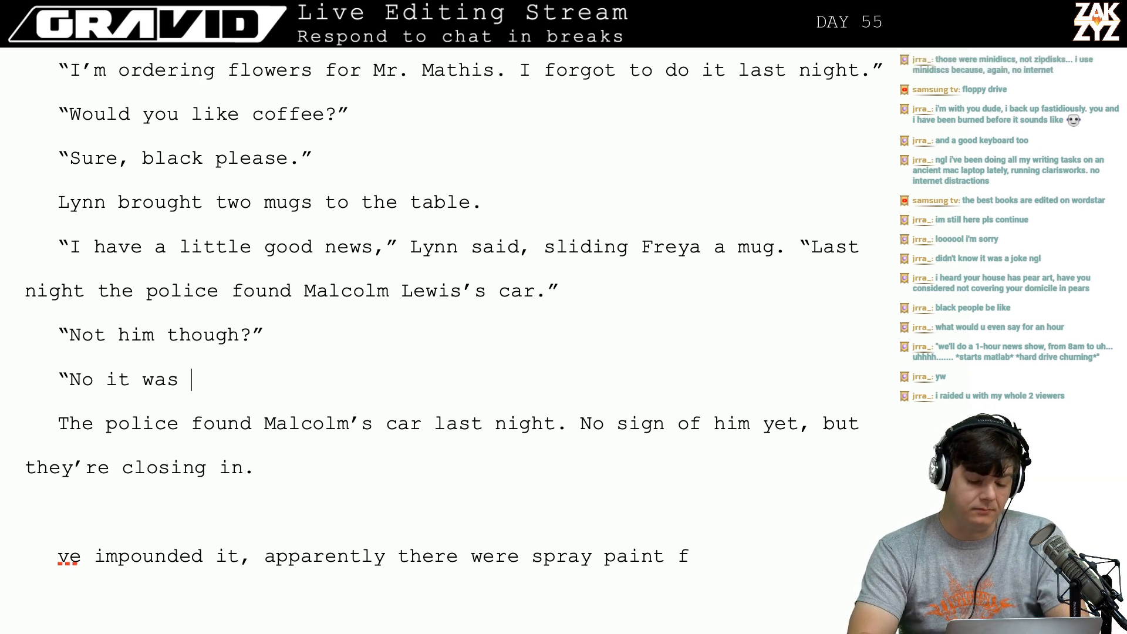
{"action": "key", "text": "BackSpace"}
{"action": "key", "text": "BackSpace"}
{"action": "key", "text": "BackSpace"}
{"action": "key", "text": "BackSpace"}
{"action": "key", "text": "BackSpace"}
{"action": "key", "text": "BackSpace"}
{"action": "key", "text": "BackSpace"}
{"action": "key", "text": "BackSpace"}
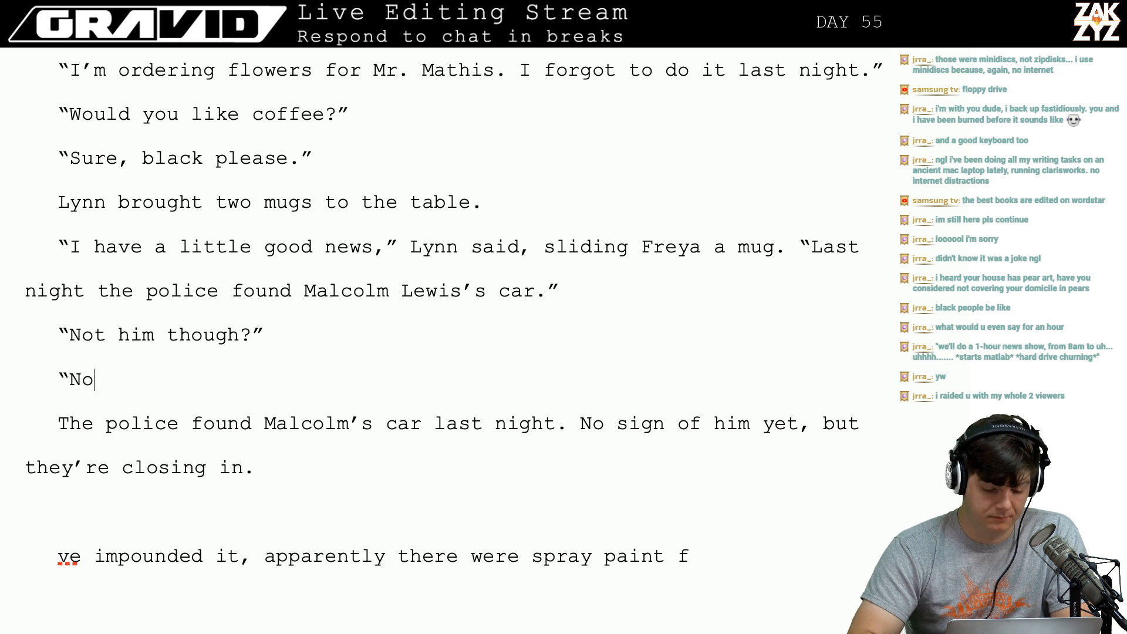
Continue Lynn's answer after “No” with “, it was parked at a supermarket”.
{"action": "type", "text": ", it was parke"}
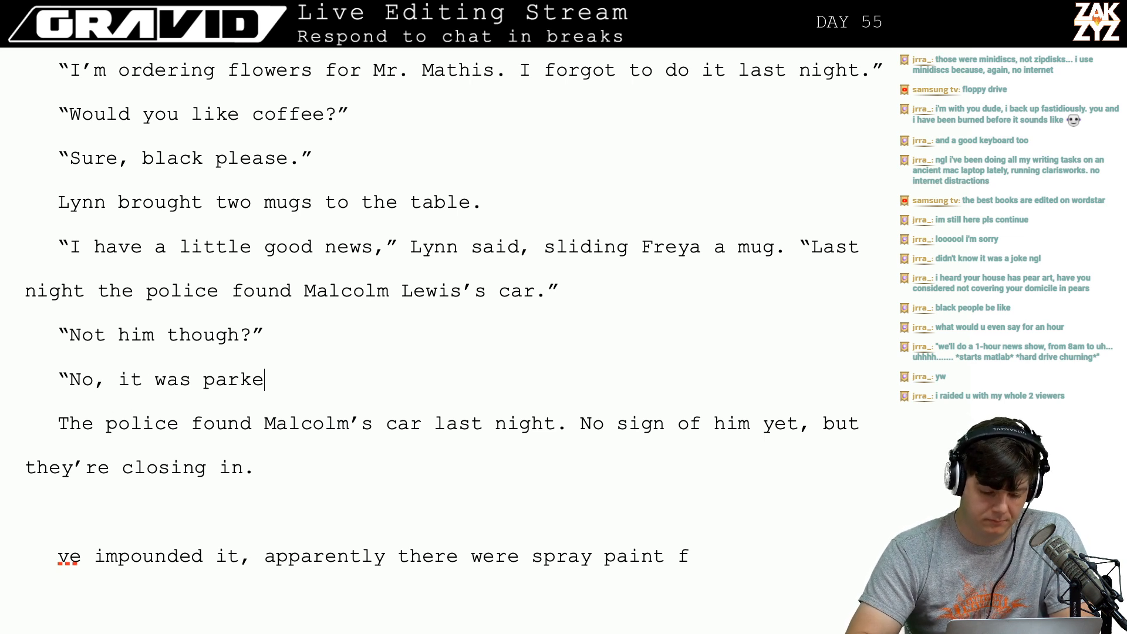
{"action": "type", "text": "d at a supermar"}
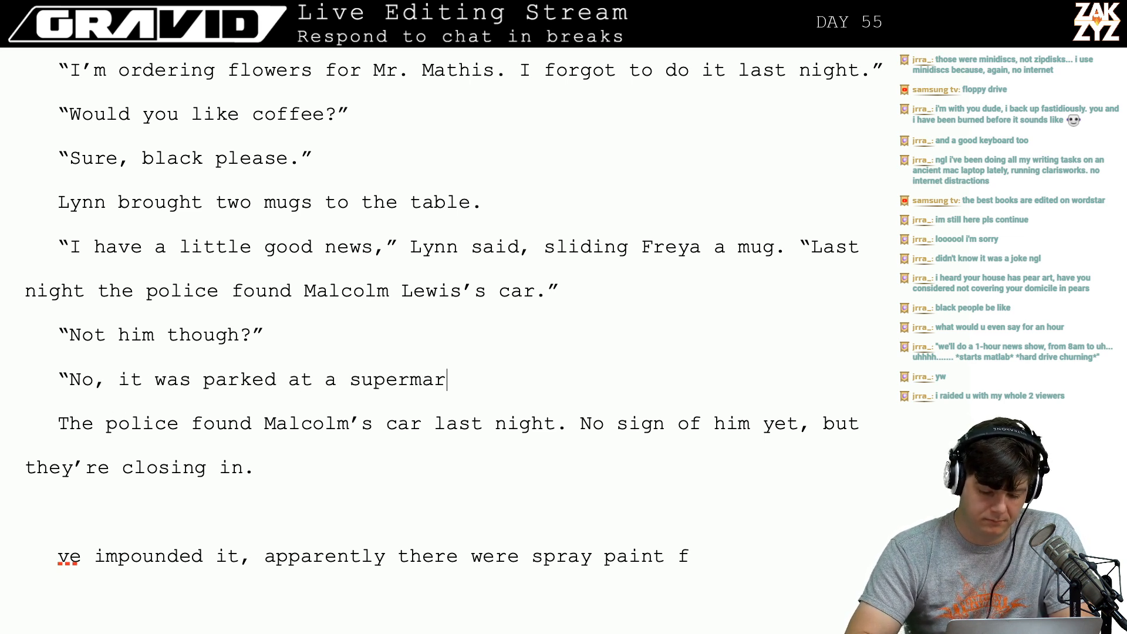
{"action": "type", "text": "ket,"}
{"action": "key", "text": "BackSpace"}
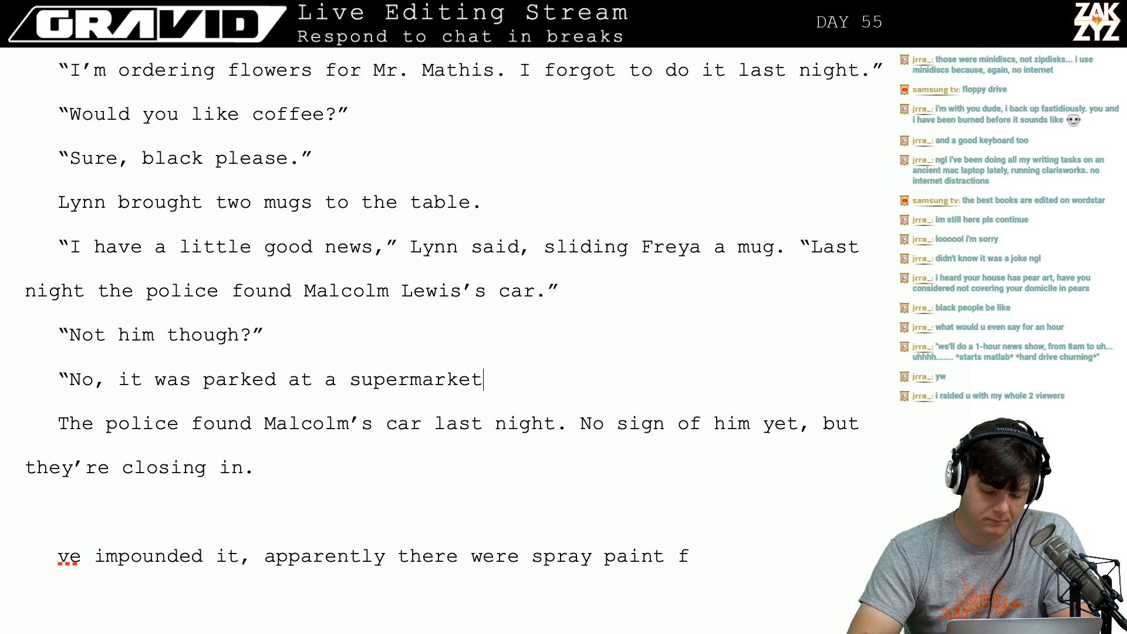
{"action": "type", "text": "."}
{"action": "key", "text": "BackSpace"}
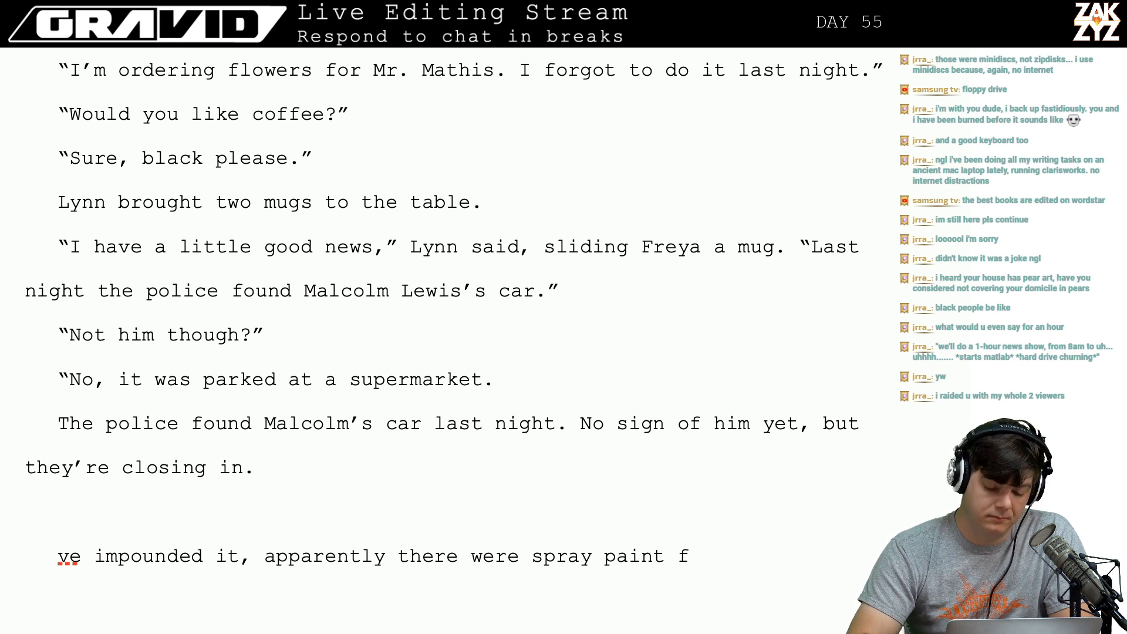
Try following “supermarket” with “in”, testing a period, a comma and no punctuation, and remove the attempted wording.
{"action": "type", "text": "in"}
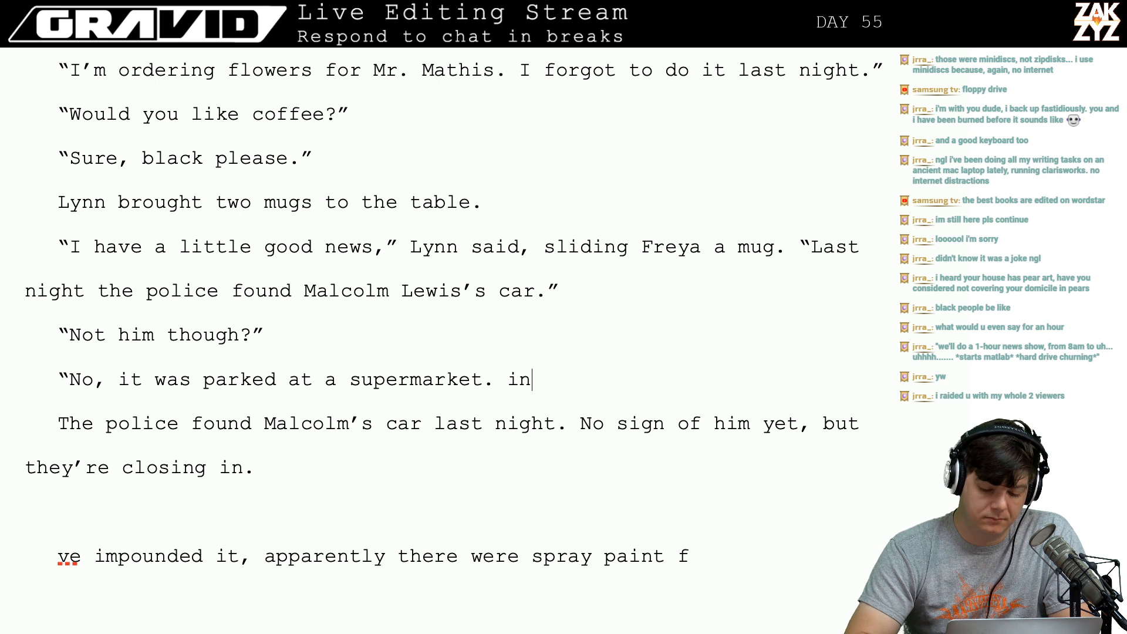
{"action": "key", "text": "BackSpace"}
{"action": "key", "text": "BackSpace"}
{"action": "key", "text": "BackSpace"}
{"action": "key", "text": "BackSpace"}
{"action": "key", "text": "BackSpace"}
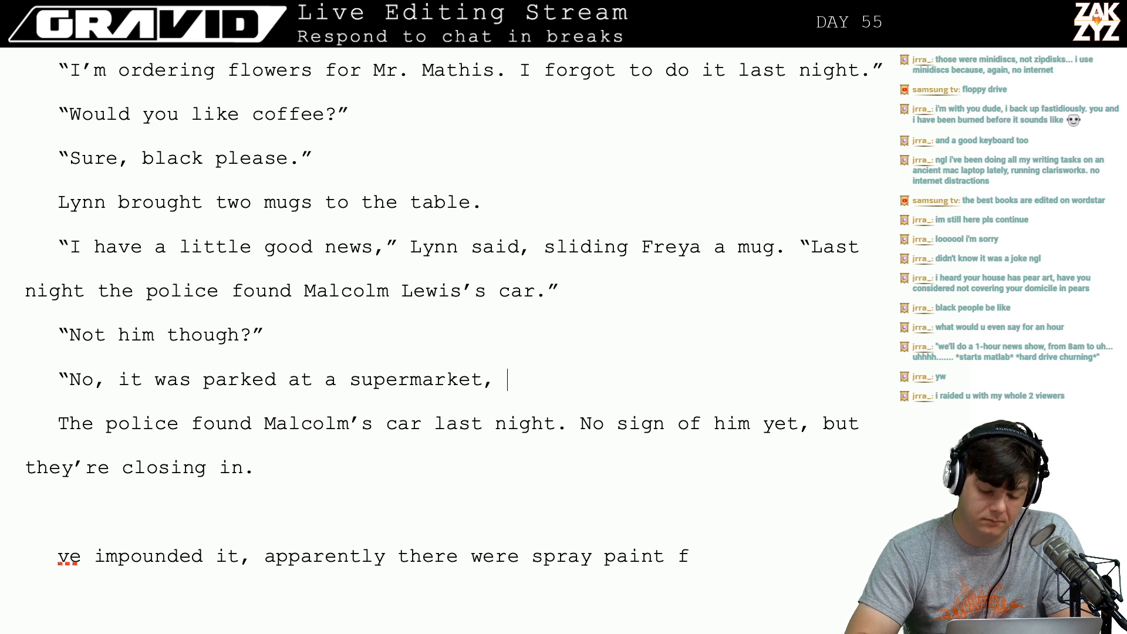
{"action": "type", "text": "in"}
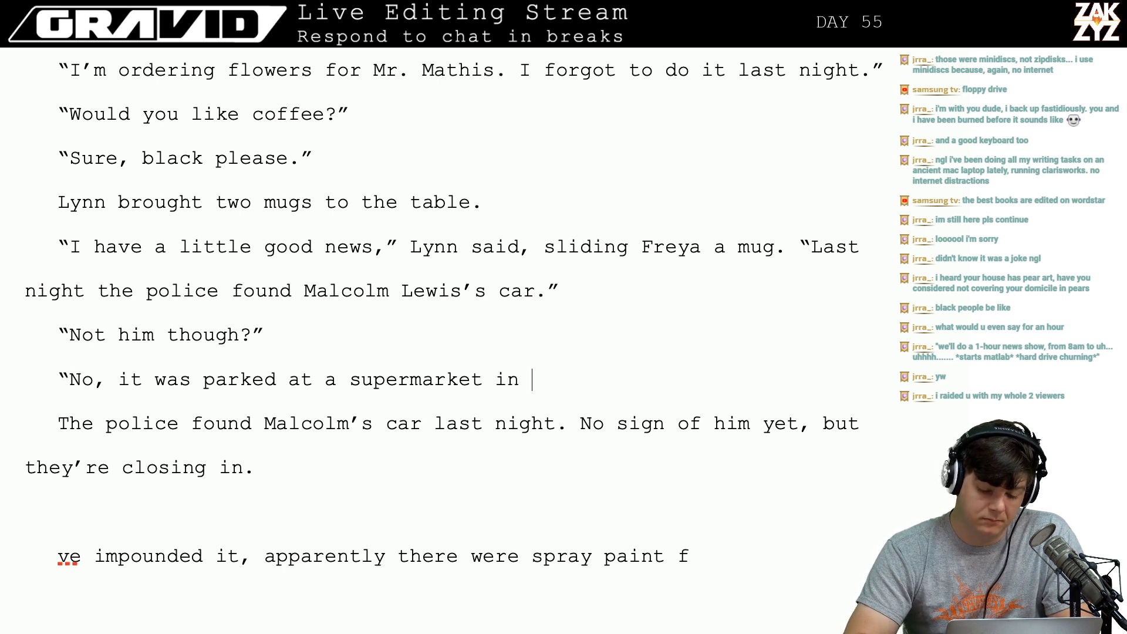
{"action": "key", "text": "BackSpace"}
{"action": "key", "text": "BackSpace"}
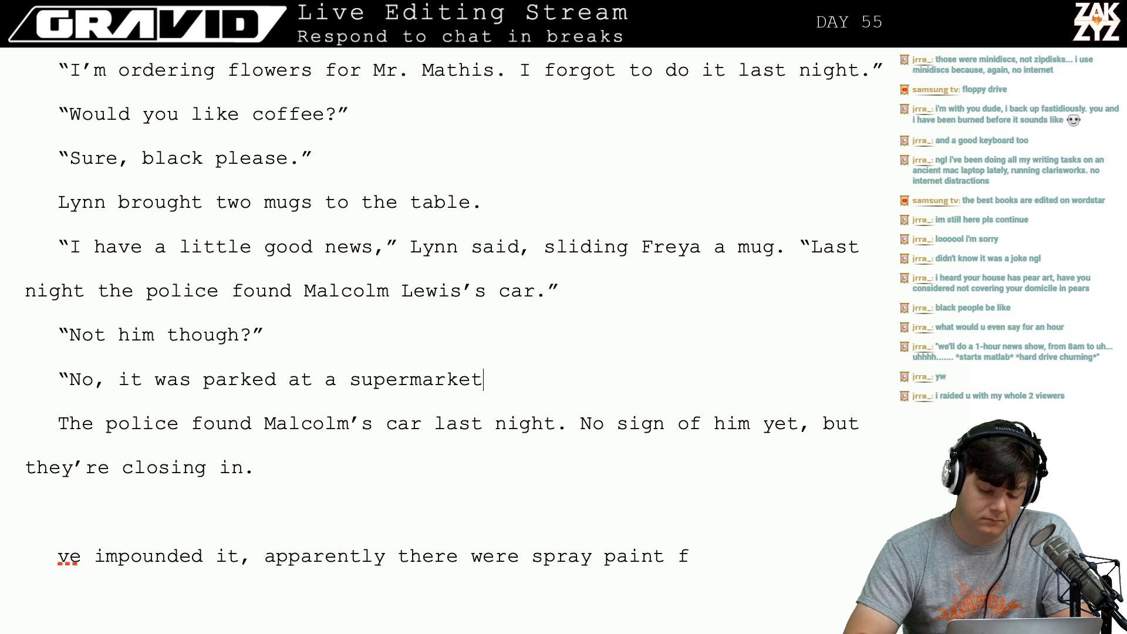
Delete the wording of Lynn's answer back to its opening quotation mark.
{"action": "key", "text": "BackSpace"}
{"action": "key", "text": "BackSpace"}
{"action": "key", "text": "BackSpace"}
{"action": "key", "text": "BackSpace"}
{"action": "key", "text": "BackSpace"}
{"action": "key", "text": "BackSpace"}
{"action": "key", "text": "BackSpace"}
{"action": "key", "text": "BackSpace"}
{"action": "key", "text": "BackSpace"}
{"action": "key", "text": "BackSpace"}
{"action": "key", "text": "BackSpace"}
{"action": "key", "text": "BackSpace"}
{"action": "key", "text": "BackSpace"}
{"action": "key", "text": "BackSpace"}
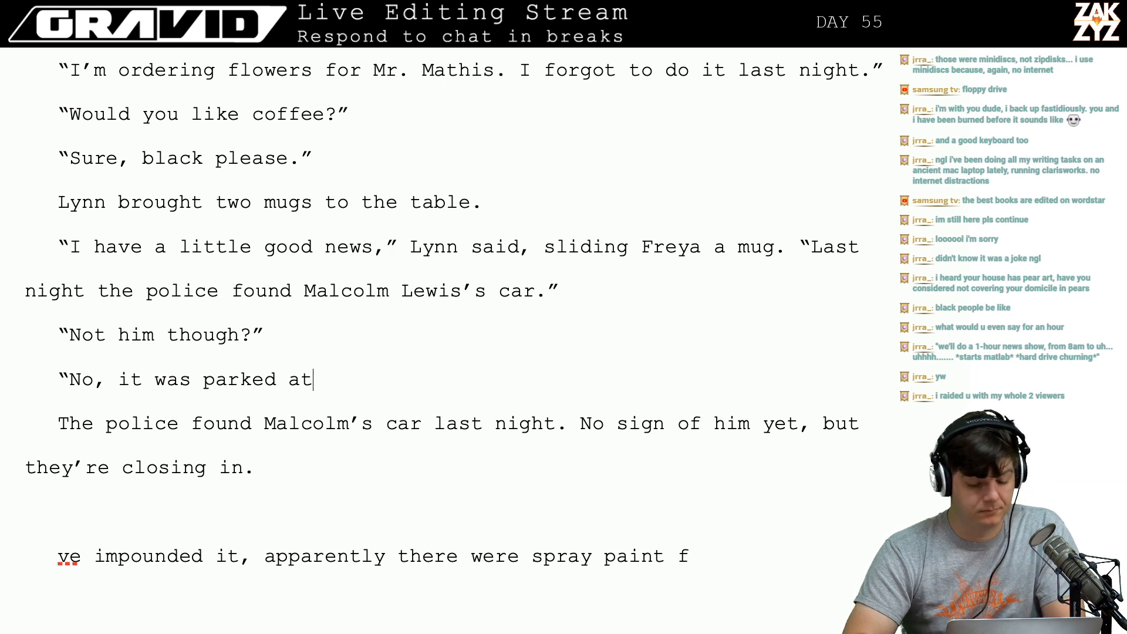
{"action": "key", "text": "BackSpace"}
{"action": "key", "text": "BackSpace"}
{"action": "key", "text": "BackSpace"}
{"action": "key", "text": "BackSpace"}
{"action": "key", "text": "BackSpace"}
{"action": "key", "text": "BackSpace"}
{"action": "key", "text": "BackSpace"}
{"action": "key", "text": "BackSpace"}
{"action": "key", "text": "BackSpace"}
{"action": "key", "text": "BackSpace"}
{"action": "key", "text": "BackSpace"}
{"action": "key", "text": "BackSpace"}
{"action": "key", "text": "BackSpace"}
{"action": "key", "text": "BackSpace"}
{"action": "key", "text": "BackSpace"}
{"action": "key", "text": "BackSpace"}
{"action": "key", "text": "BackSpace"}
{"action": "key", "text": "BackSpace"}
{"action": "key", "text": "BackSpace"}
{"action": "key", "text": "BackSpace"}
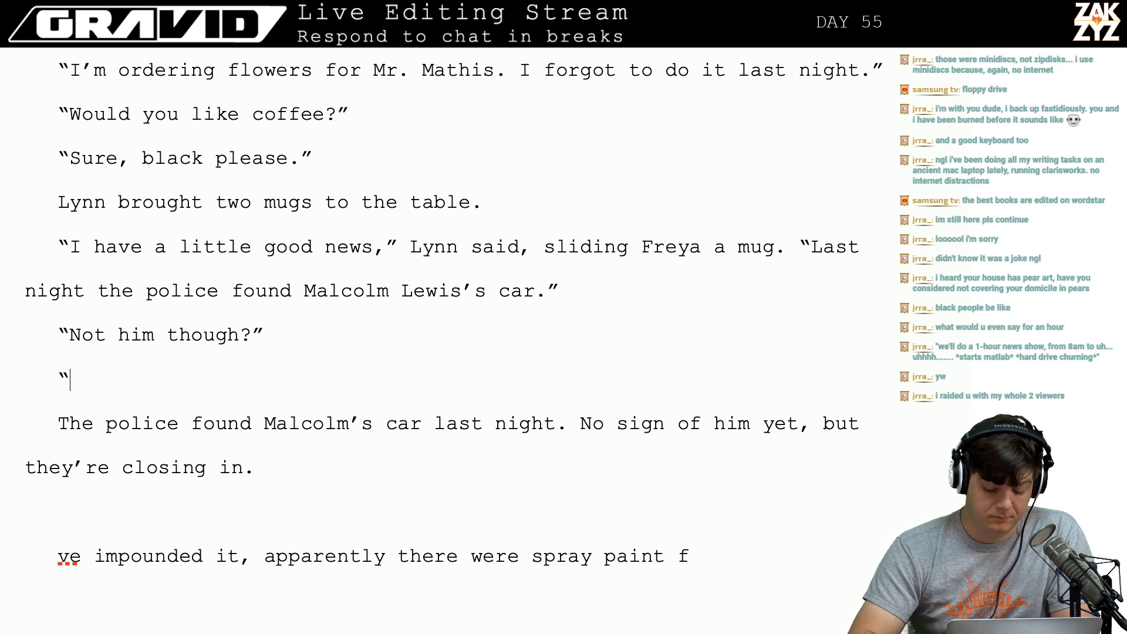
Begin Lynn's answer with “Unfortunately no” after the opening quotation mark.
{"action": "type", "text": "Unfrot"}
{"action": "key", "text": "BackSpace"}
{"action": "key", "text": "BackSpace"}
{"action": "key", "text": "BackSpace"}
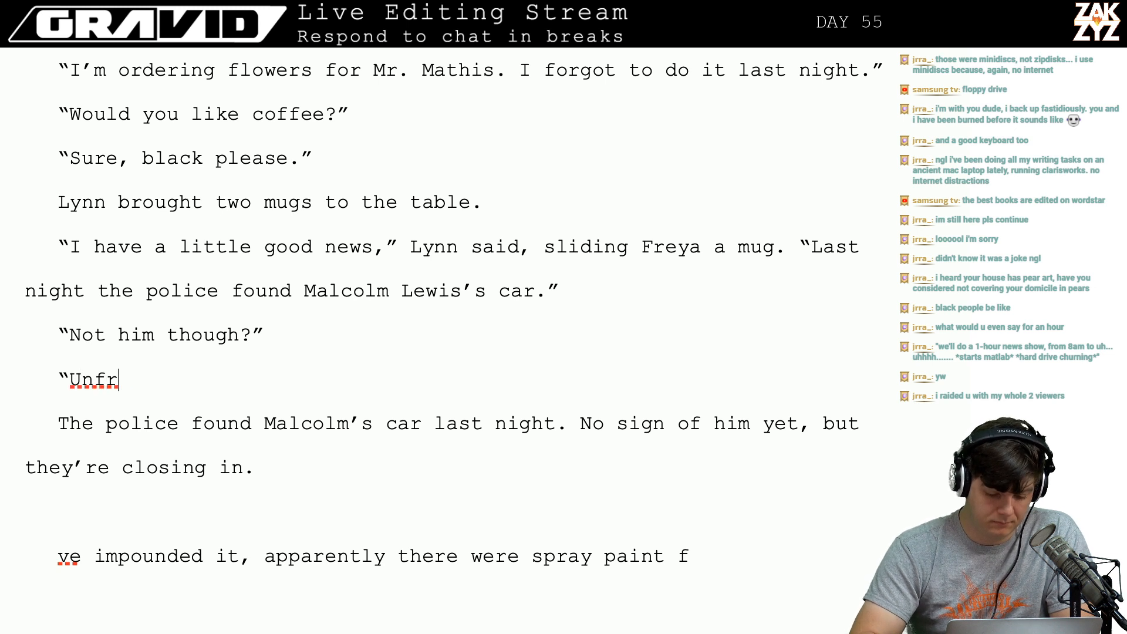
{"action": "type", "text": "ortunately no"}
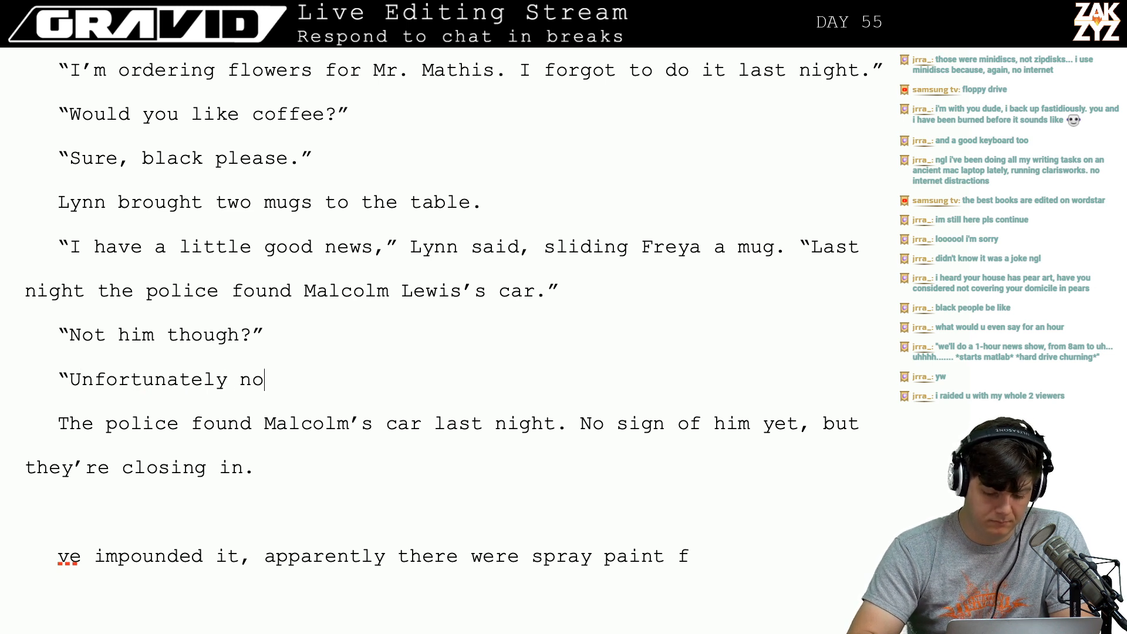
Try continuing “Unfortunately no” with “. It was parked at”, and delete back to “no”.
{"action": "type", "text": ". It was "}
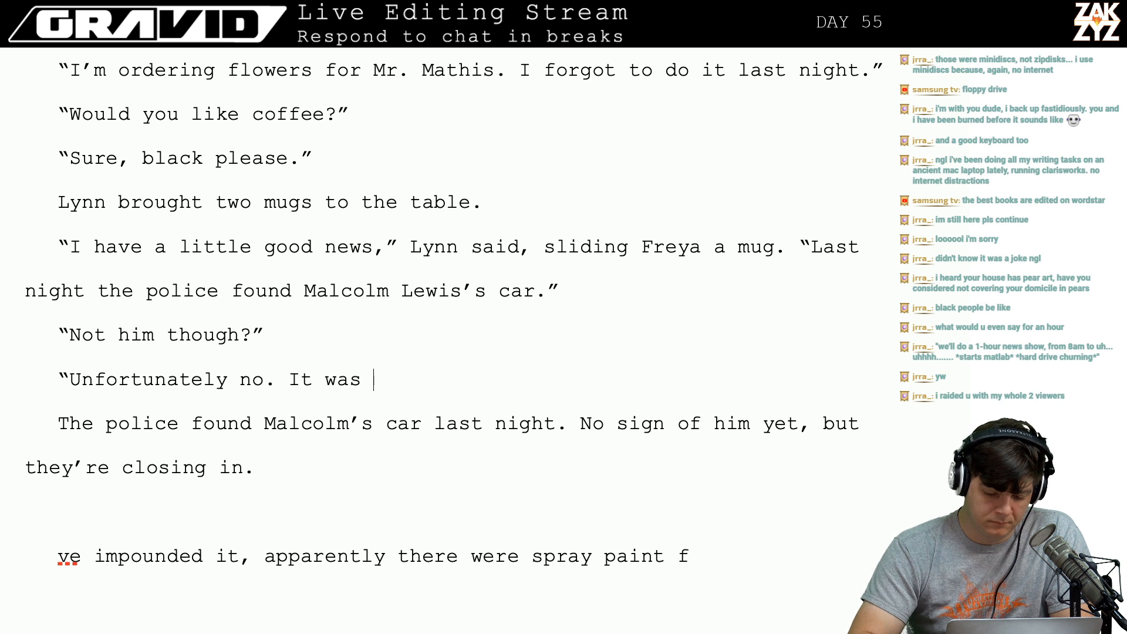
{"action": "type", "text": "parked at"}
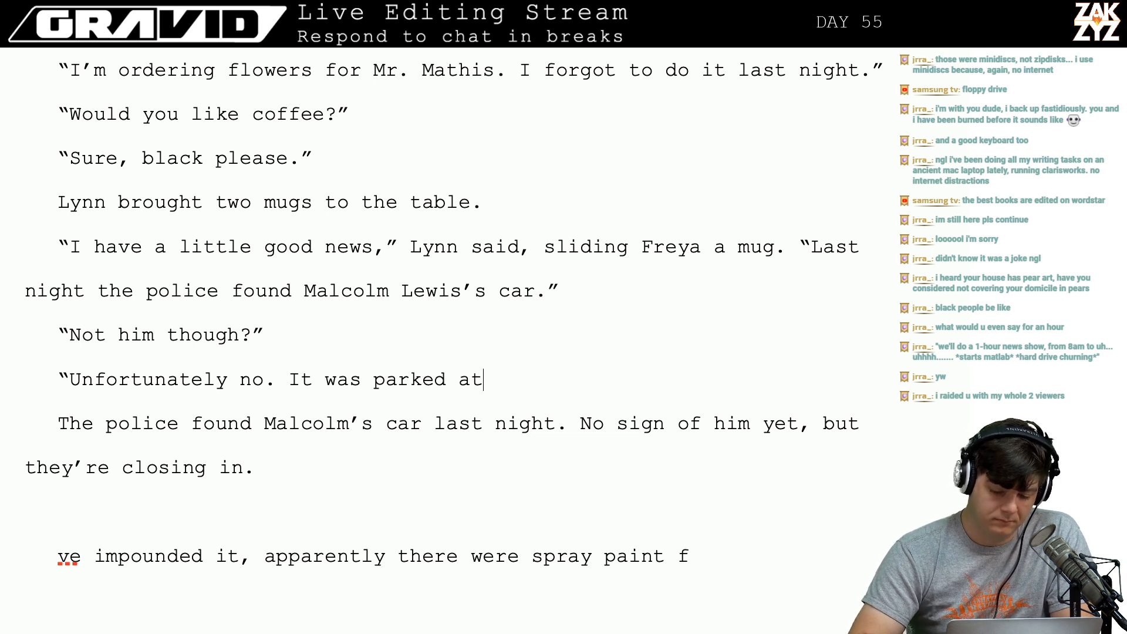
{"action": "key", "text": "BackSpace"}
{"action": "key", "text": "BackSpace"}
{"action": "key", "text": "BackSpace"}
{"action": "key", "text": "BackSpace"}
{"action": "key", "text": "BackSpace"}
{"action": "key", "text": "BackSpace"}
{"action": "key", "text": "BackSpace"}
{"action": "key", "text": "BackSpace"}
{"action": "key", "text": "BackSpace"}
{"action": "key", "text": "BackSpace"}
{"action": "key", "text": "BackSpace"}
{"action": "key", "text": "BackSpace"}
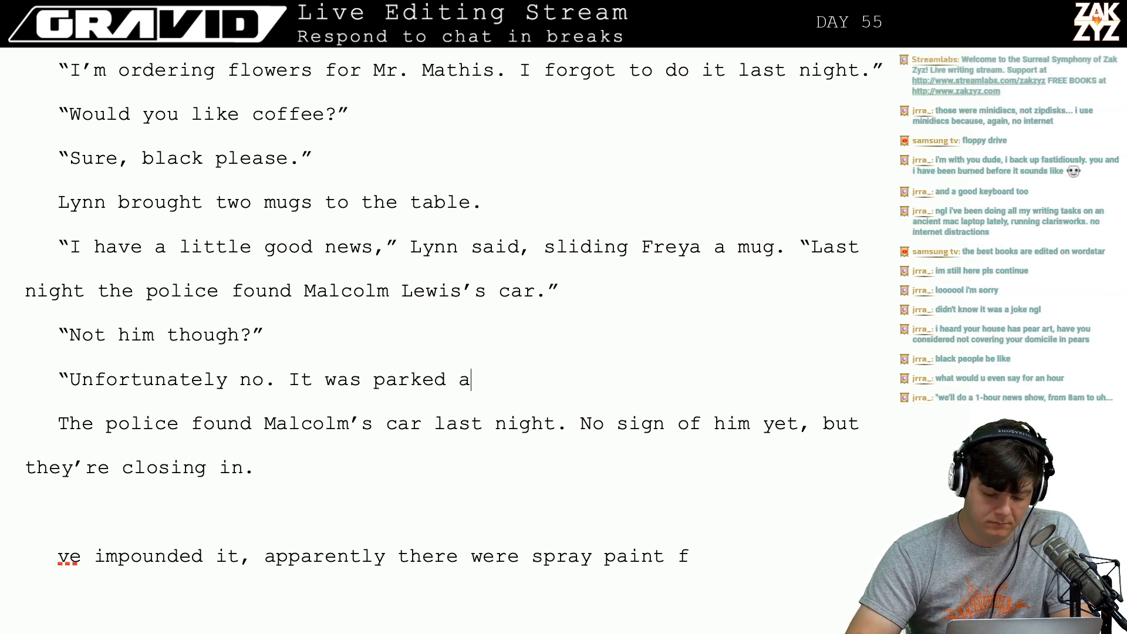
{"action": "key", "text": "BackSpace"}
{"action": "key", "text": "BackSpace"}
{"action": "key", "text": "BackSpace"}
{"action": "key", "text": "BackSpace"}
{"action": "key", "text": "BackSpace"}
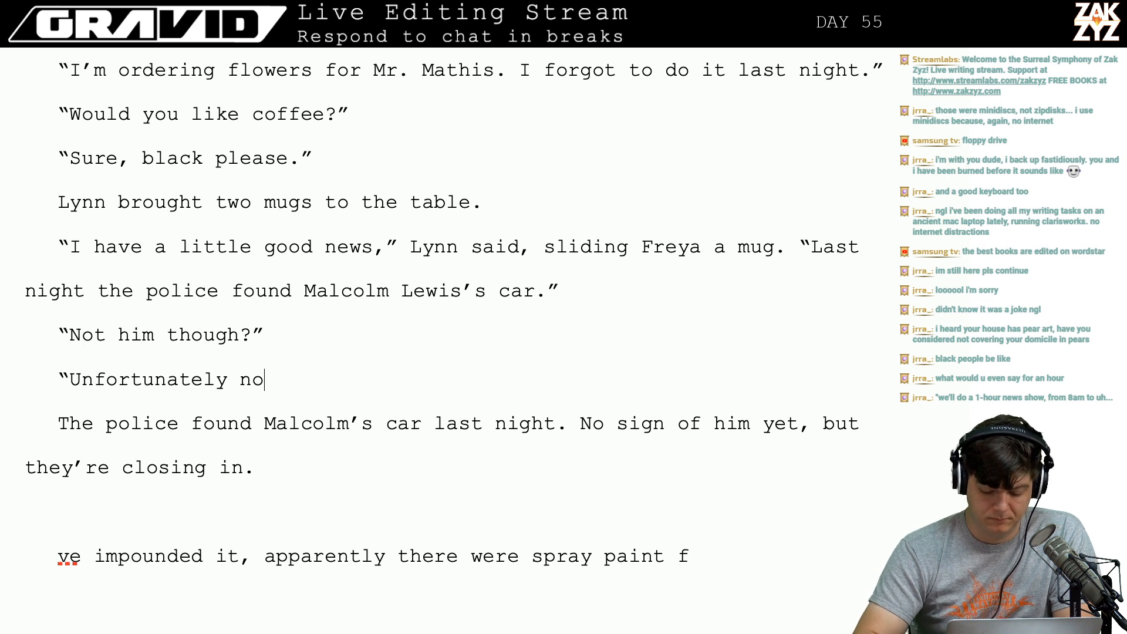
Try continuing “Unfortunately no” with “, they just found it parked”, and remove the added clause.
{"action": "type", "text": ", they just found"}
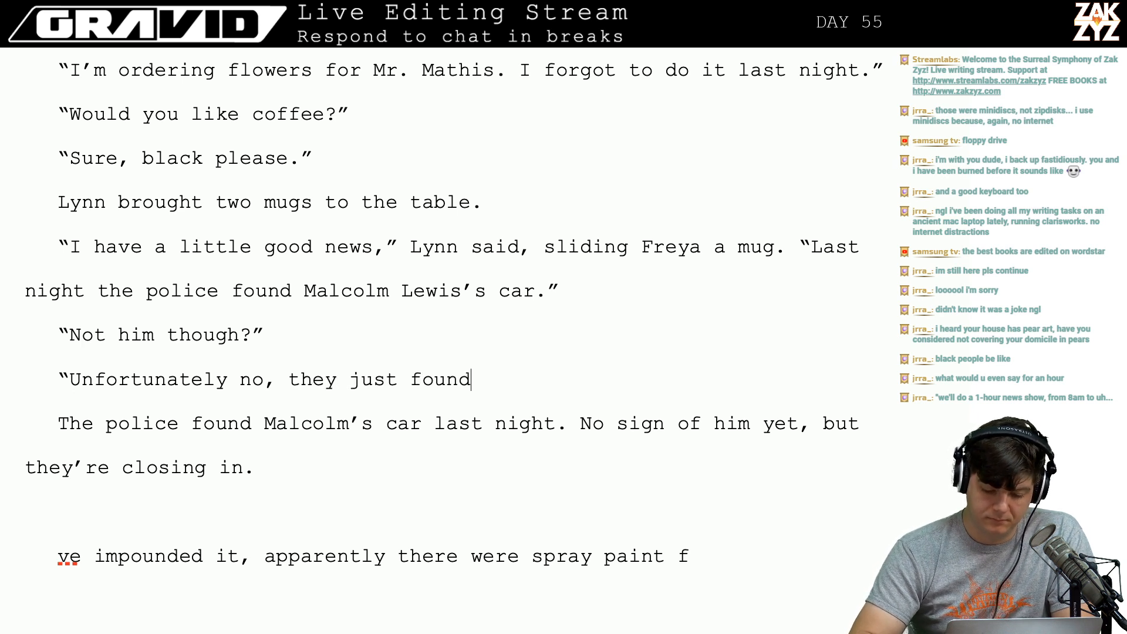
{"action": "type", "text": " it "}
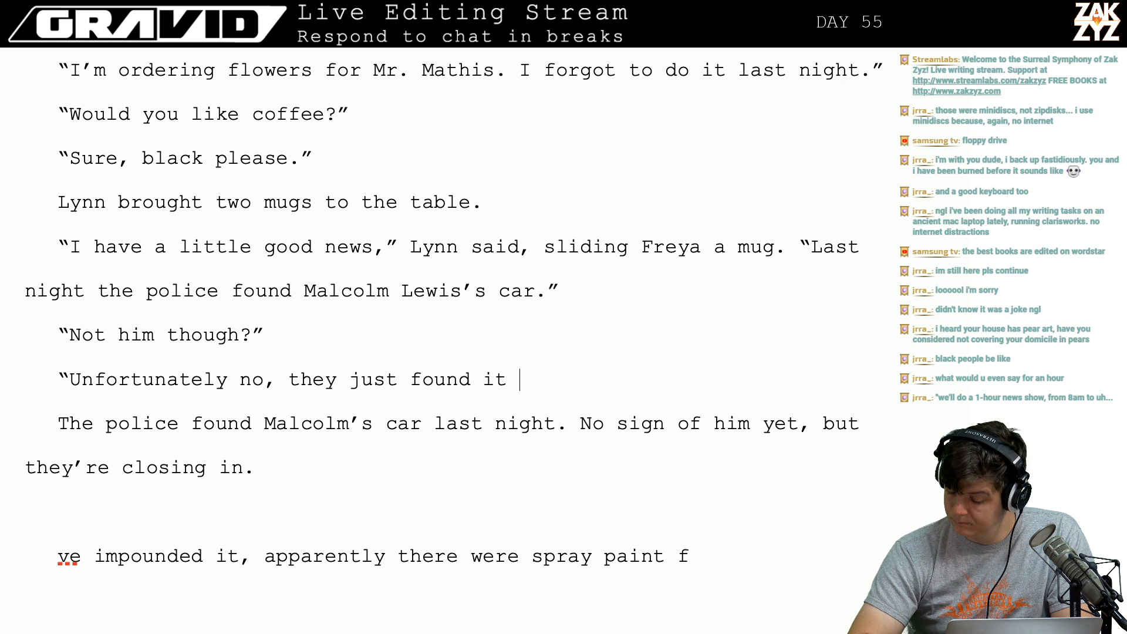
{"action": "type", "text": "parked"}
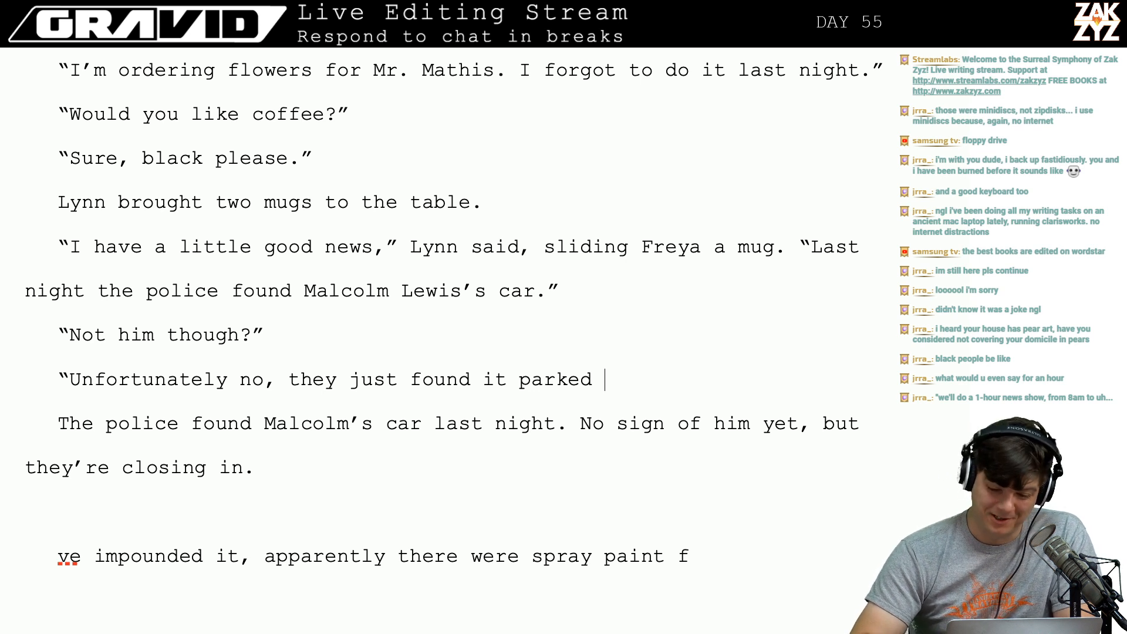
{"action": "key", "text": "BackSpace"}
{"action": "key", "text": "BackSpace"}
{"action": "key", "text": "BackSpace"}
{"action": "key", "text": "BackSpace"}
{"action": "key", "text": "BackSpace"}
{"action": "key", "text": "BackSpace"}
{"action": "key", "text": "BackSpace"}
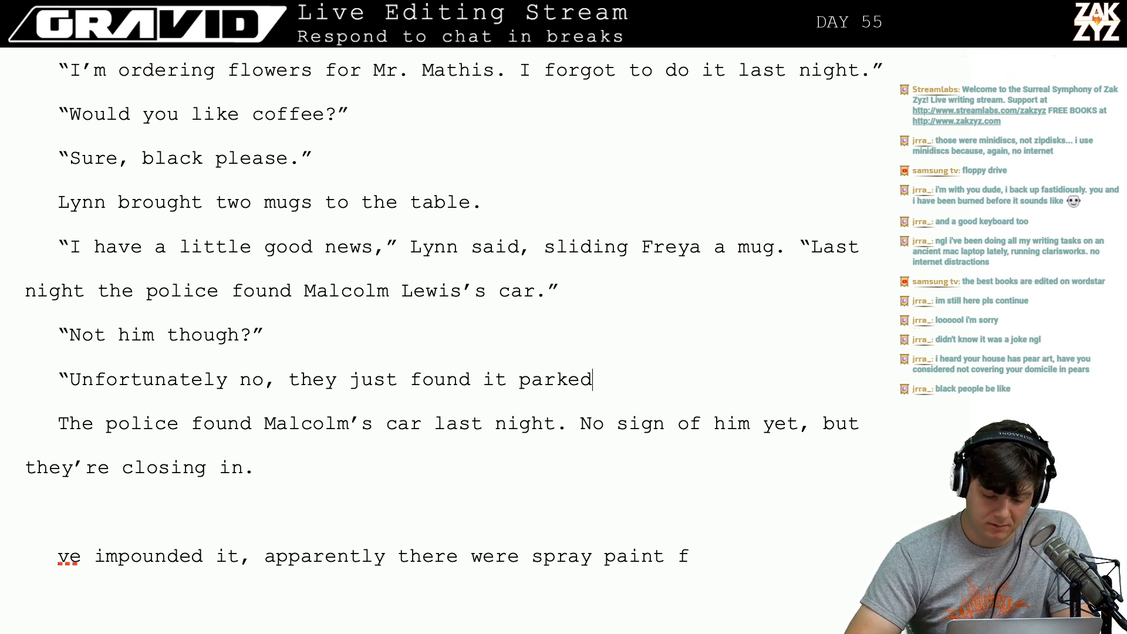
{"action": "key", "text": "BackSpace"}
{"action": "key", "text": "BackSpace"}
{"action": "key", "text": "BackSpace"}
{"action": "key", "text": "BackSpace"}
{"action": "key", "text": "BackSpace"}
{"action": "key", "text": "BackSpace"}
{"action": "key", "text": "BackSpace"}
{"action": "key", "text": "BackSpace"}
{"action": "key", "text": "BackSpace"}
{"action": "key", "text": "BackSpace"}
{"action": "key", "text": "BackSpace"}
{"action": "key", "text": "BackSpace"}
{"action": "key", "text": "BackSpace"}
{"action": "key", "text": "BackSpace"}
{"action": "key", "text": "BackSpace"}
{"action": "key", "text": "BackSpace"}
{"action": "key", "text": "BackSpace"}
{"action": "key", "text": "BackSpace"}
{"action": "key", "text": "BackSpace"}
{"action": "key", "text": "BackSpace"}
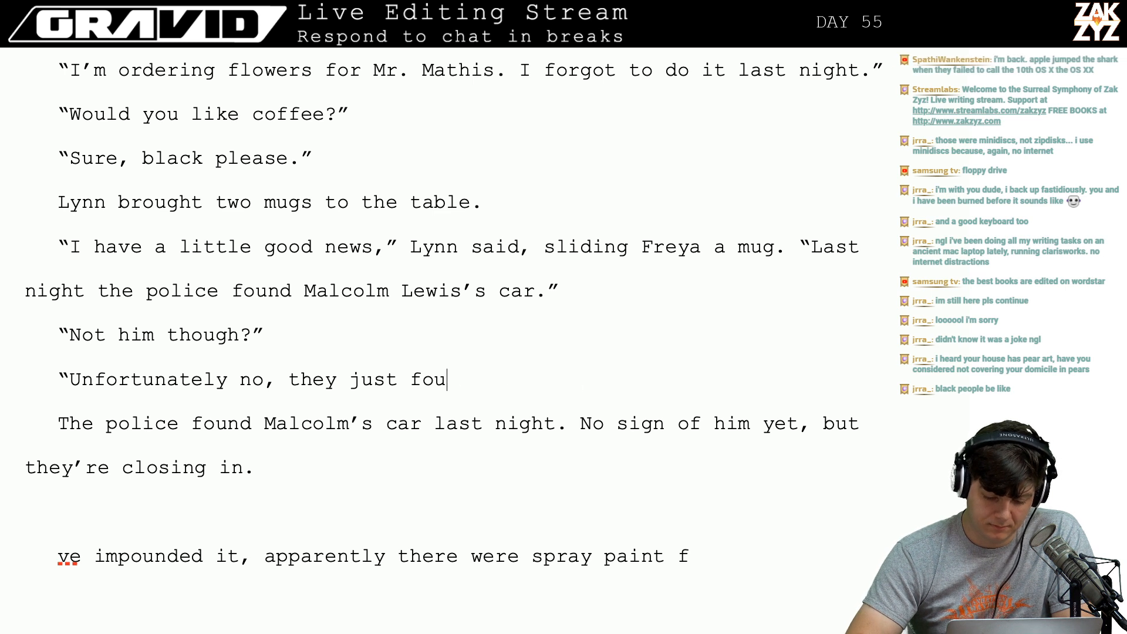
Extend Lynn's answer after “Unfortunately no” with “. It was parked outside of Wilson’”.
{"action": "type", "text": ". "}
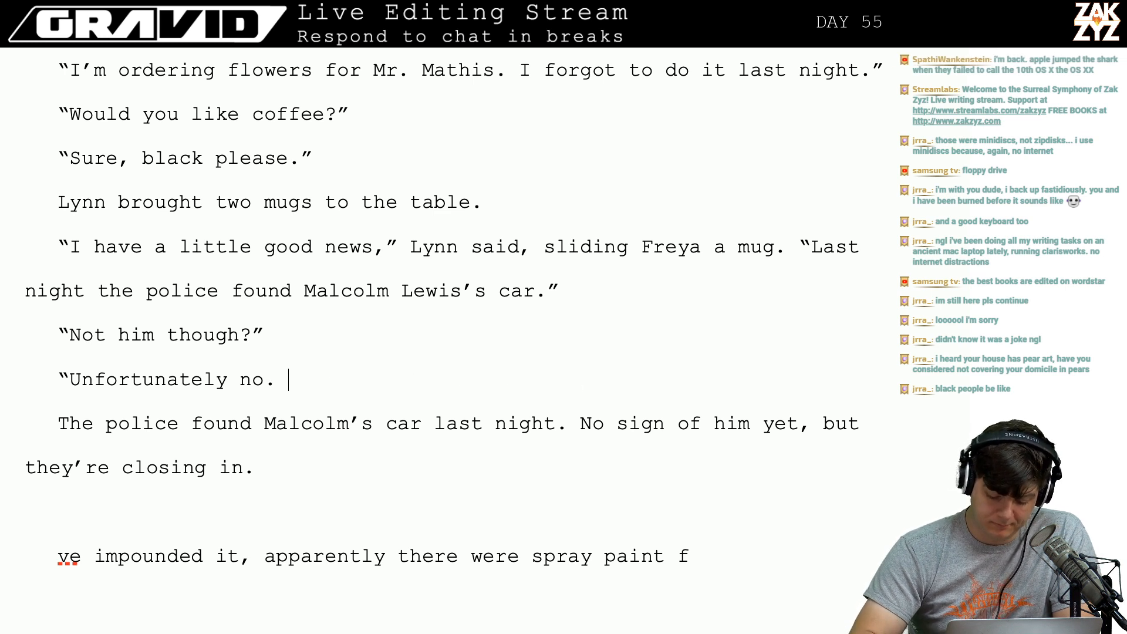
{"action": "type", "text": "It was parked o"}
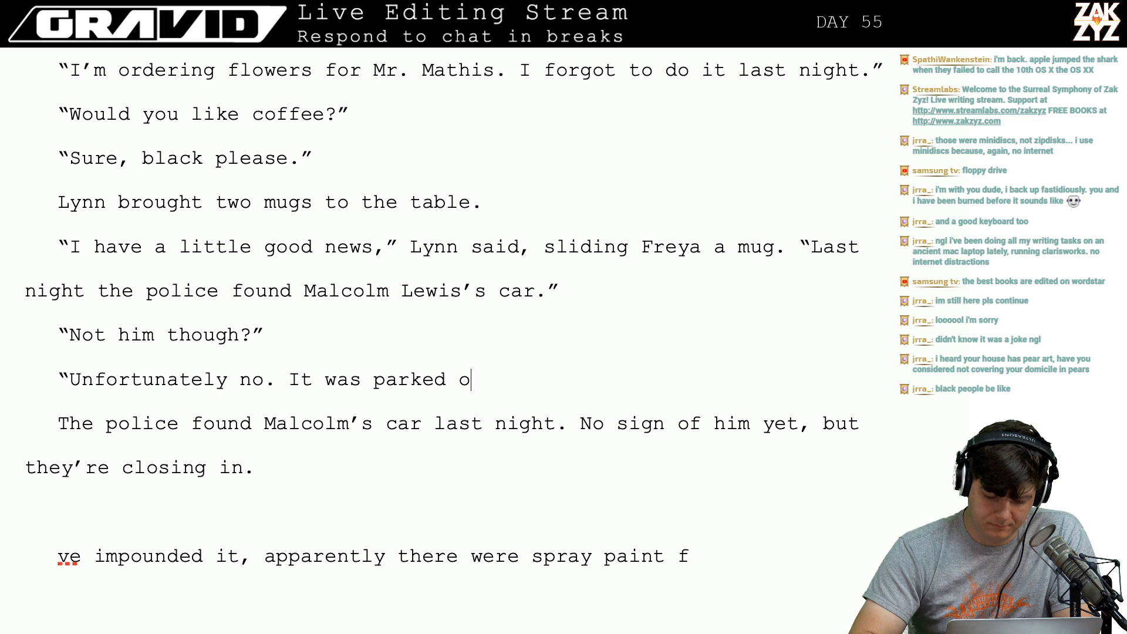
{"action": "type", "text": "ut outside of Wi"}
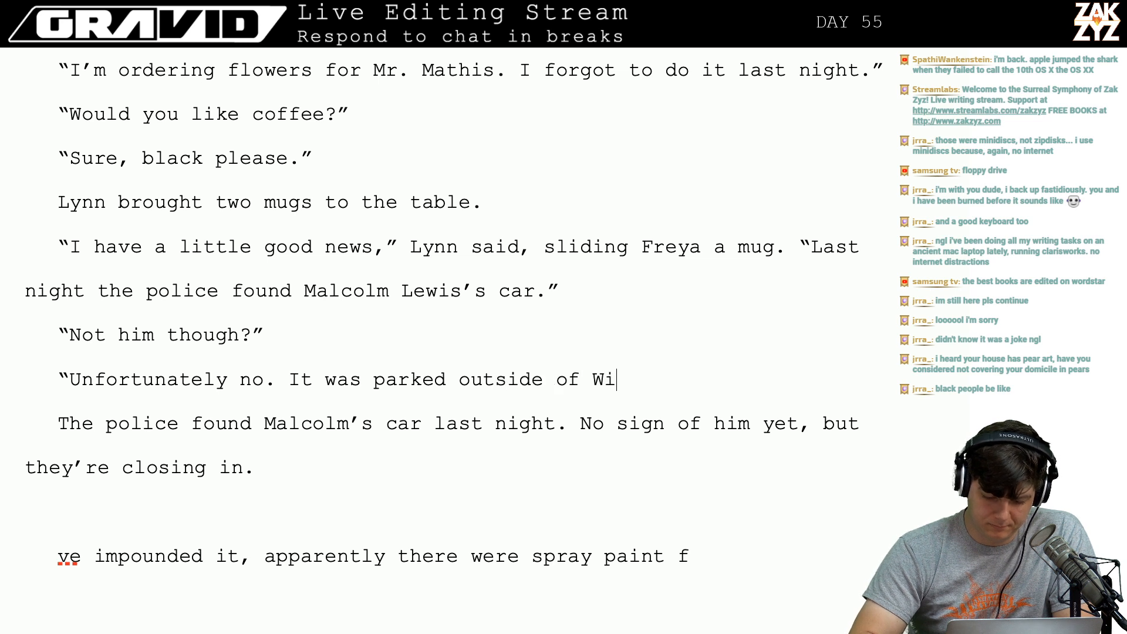
{"action": "type", "text": "lson’"}
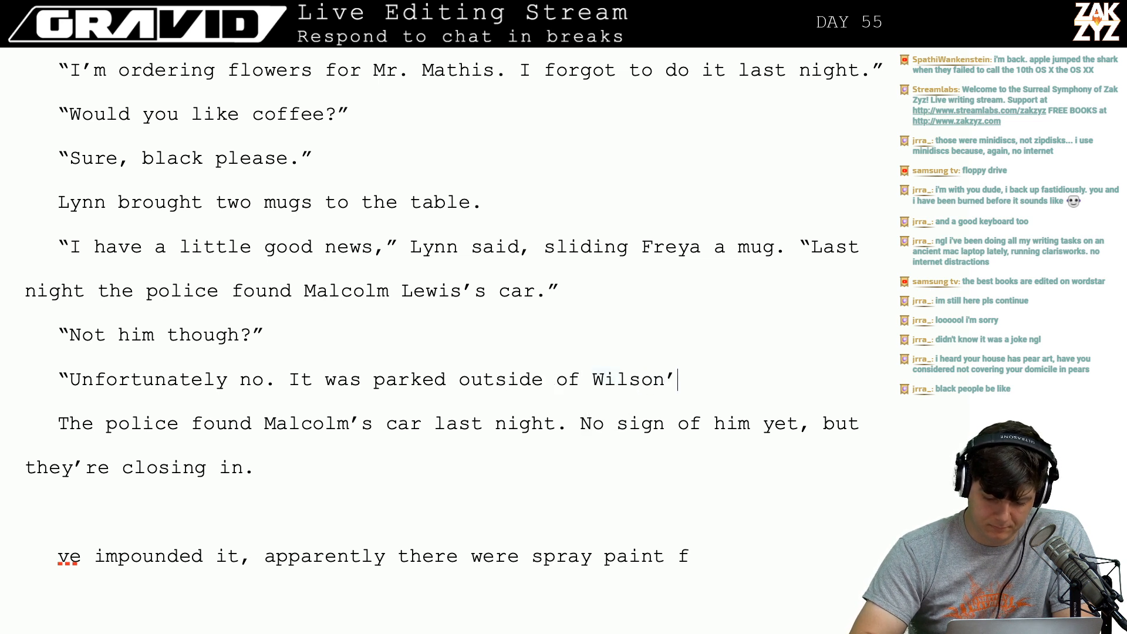
Replace the store name “Wilson’” in Lynn's answer with “Earth Fare” followed by a comma.
{"action": "key", "text": "BackSpace"}
{"action": "key", "text": "BackSpace"}
{"action": "key", "text": "BackSpace"}
{"action": "key", "text": "BackSpace"}
{"action": "key", "text": "BackSpace"}
{"action": "key", "text": "BackSpace"}
{"action": "type", "text": "E"}
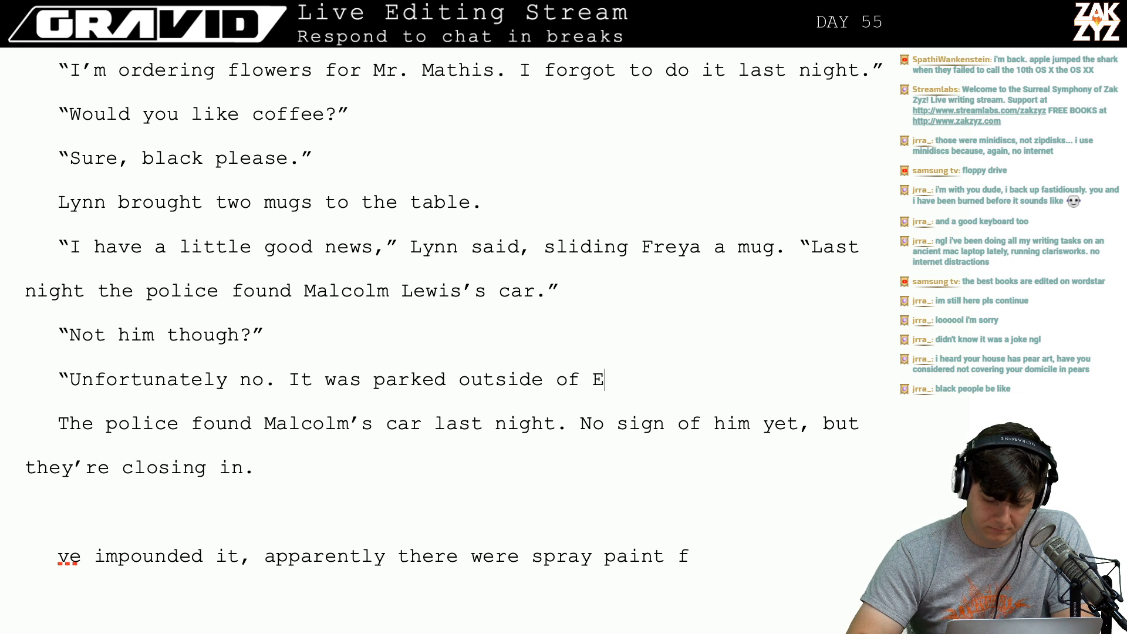
{"action": "type", "text": "arth Fare"}
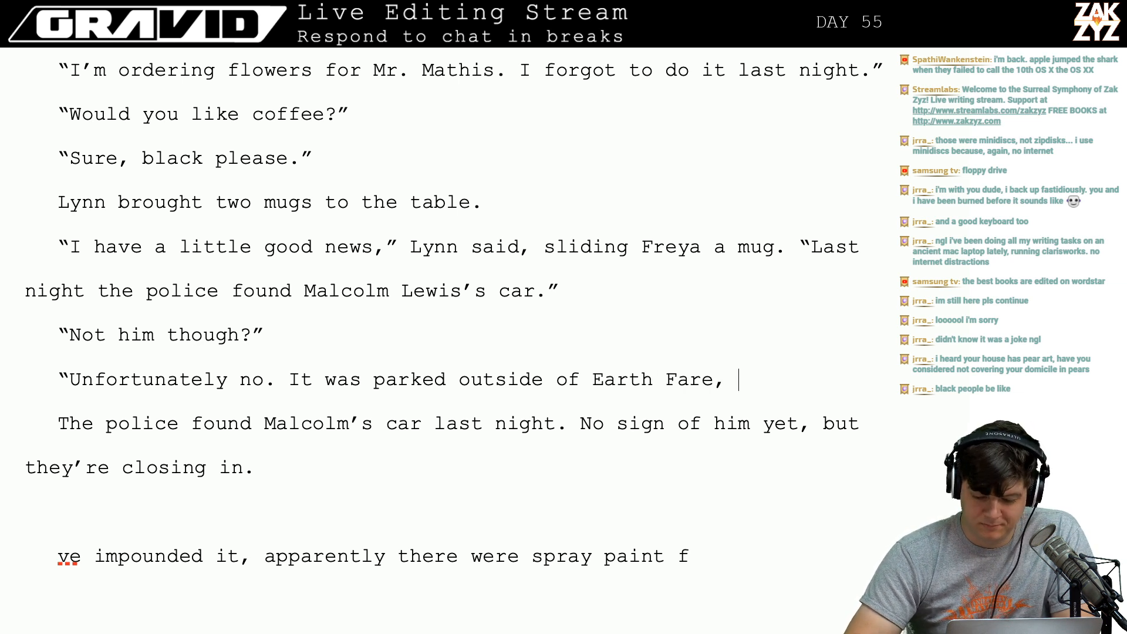
{"action": "type", "text": ", "}
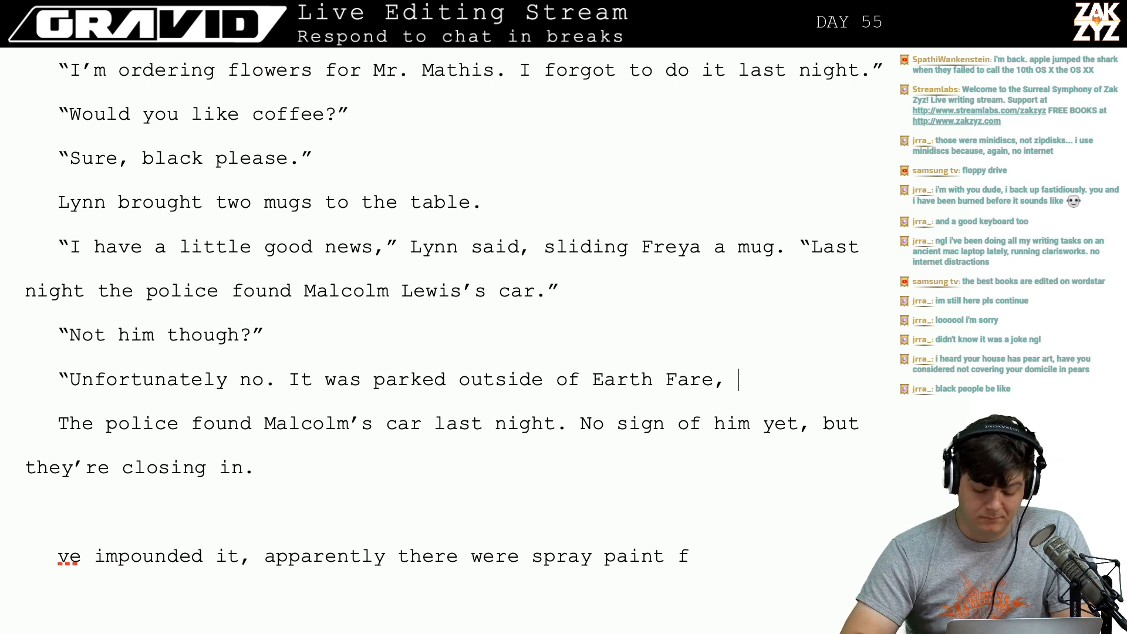
Continue Lynn's answer after “Earth Fare,” with “apparently he’d been living in it. They found”.
{"action": "type", "text": "apparently he'"}
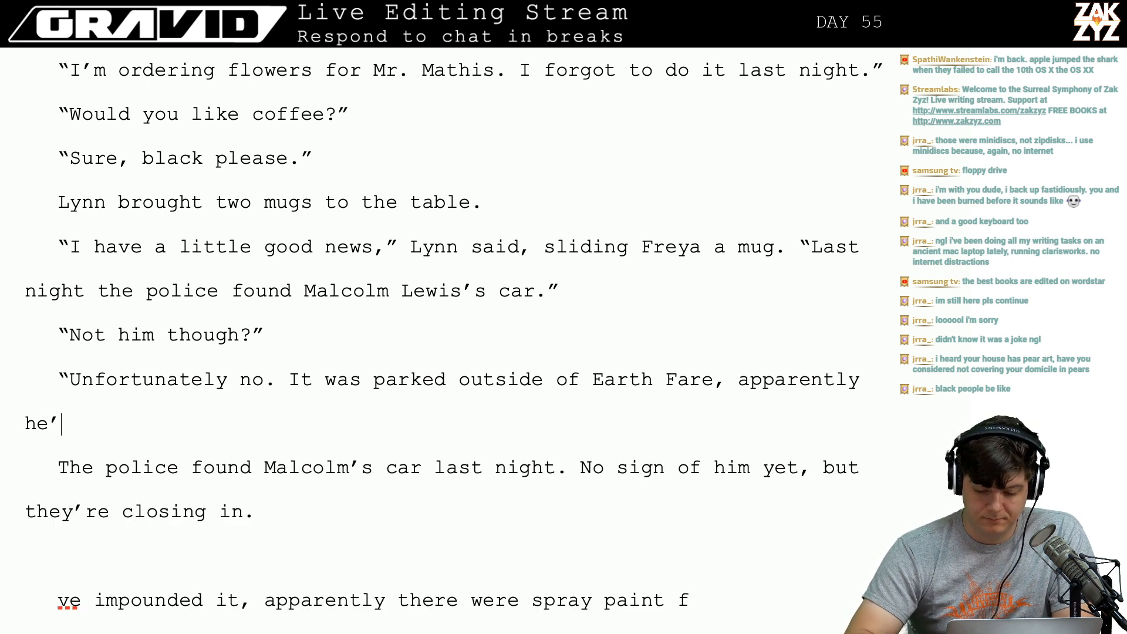
{"action": "type", "text": "d been liv"}
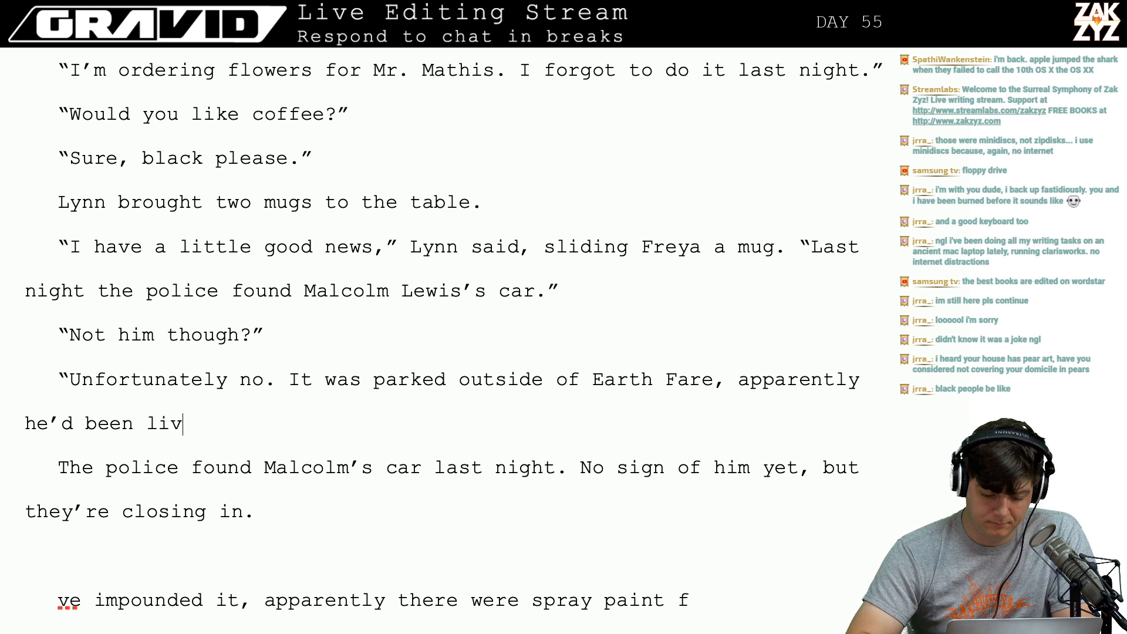
{"action": "type", "text": "ing in it. The"}
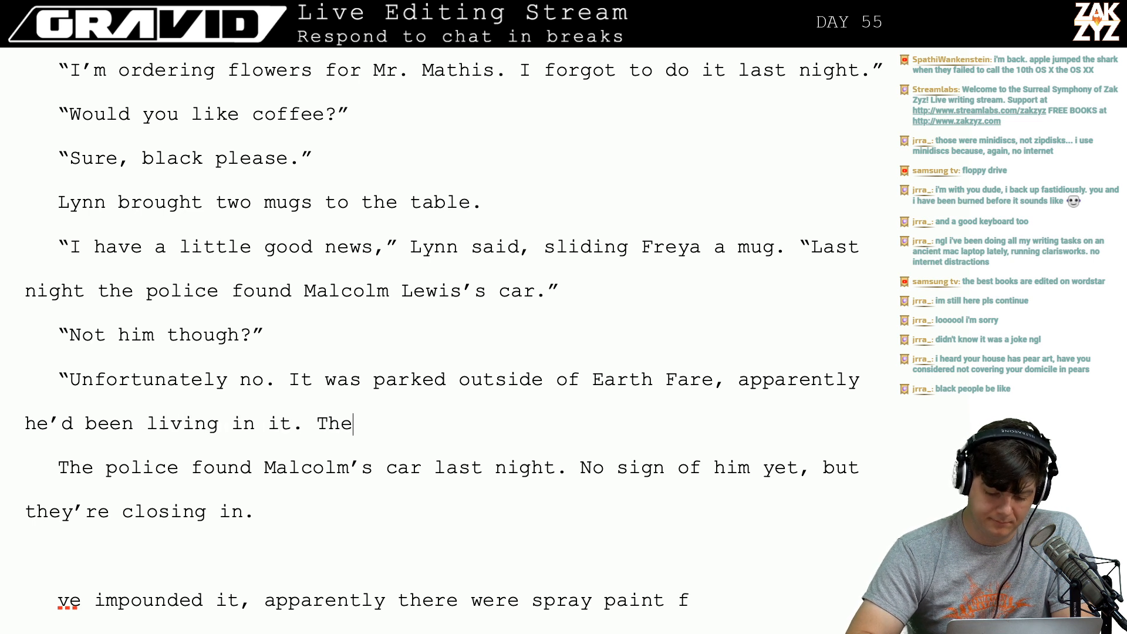
{"action": "type", "text": "y found "}
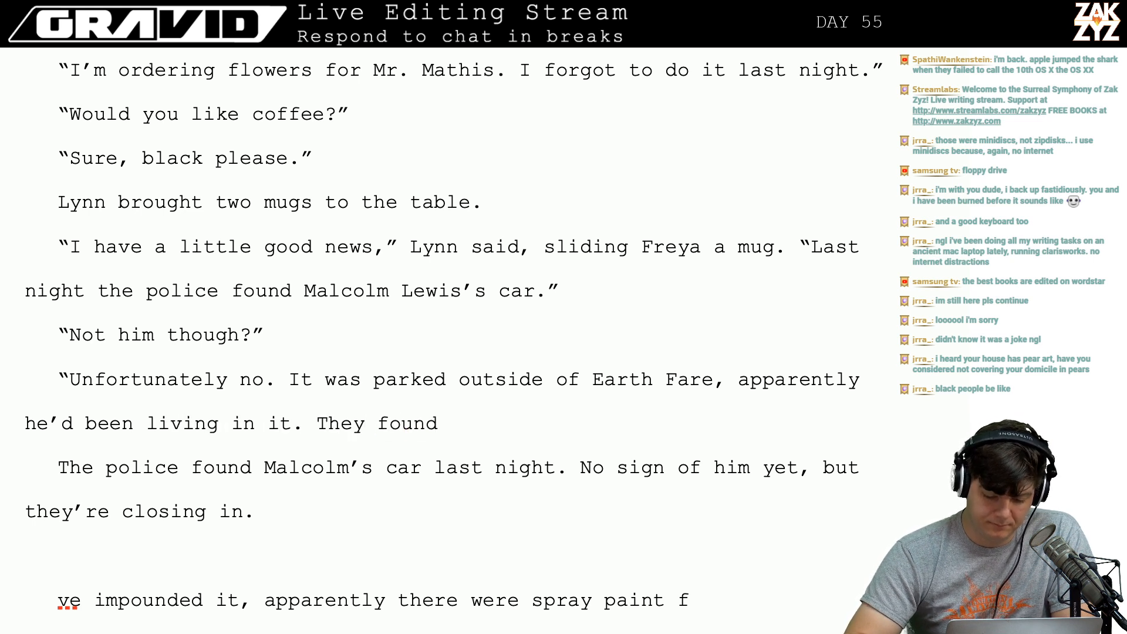
Try continuing “They found” with “cans of spray paint”, and delete back to “found”.
{"action": "type", "text": "spr"}
{"action": "key", "text": "BackSpace"}
{"action": "key", "text": "BackSpace"}
{"action": "key", "text": "BackSpace"}
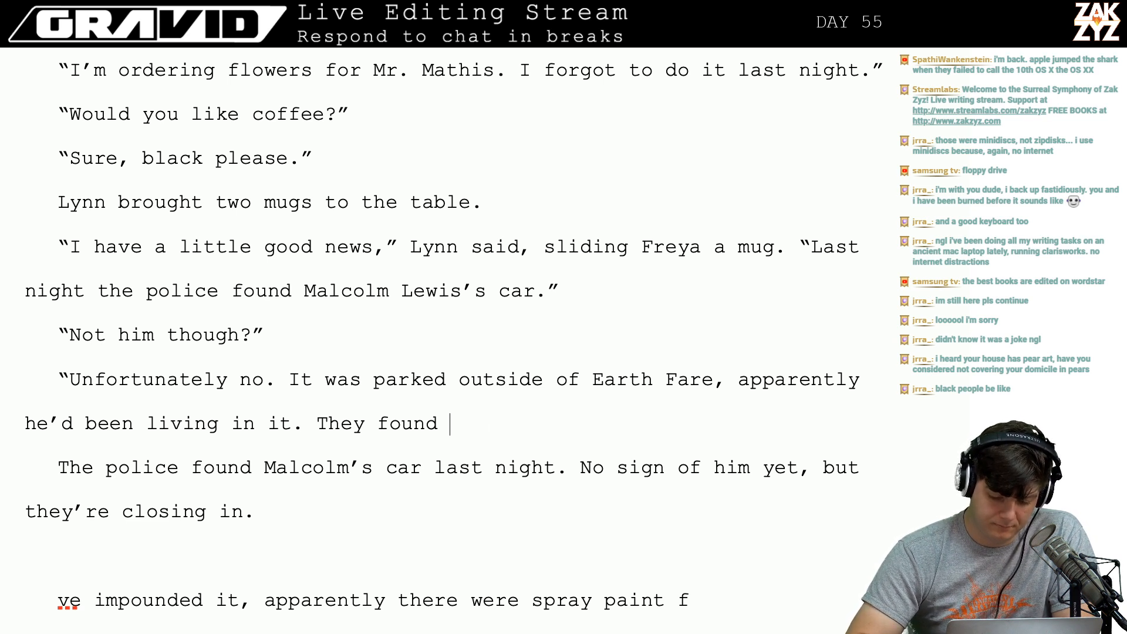
{"action": "type", "text": "s"}
{"action": "key", "text": "BackSpace"}
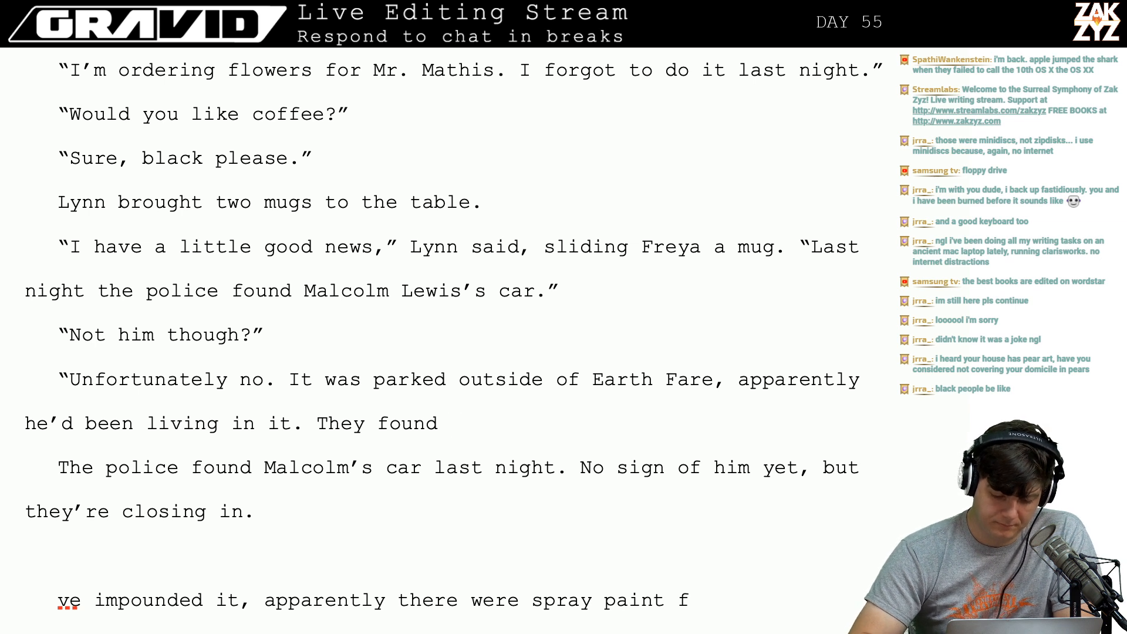
{"action": "type", "text": "cans o"}
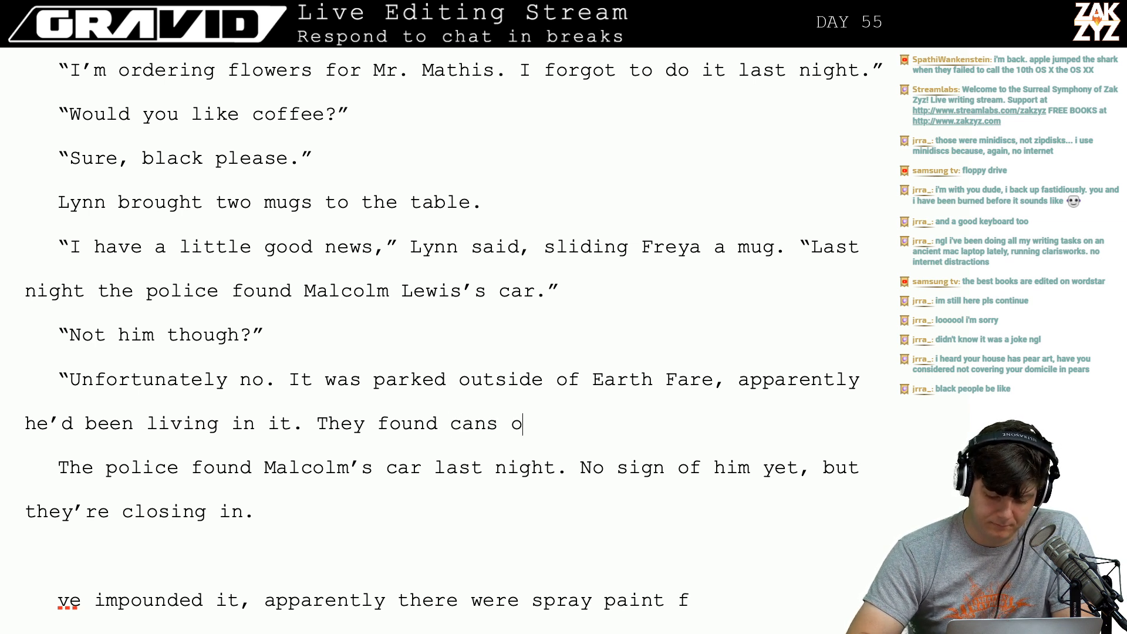
{"action": "type", "text": "f spray paint in"}
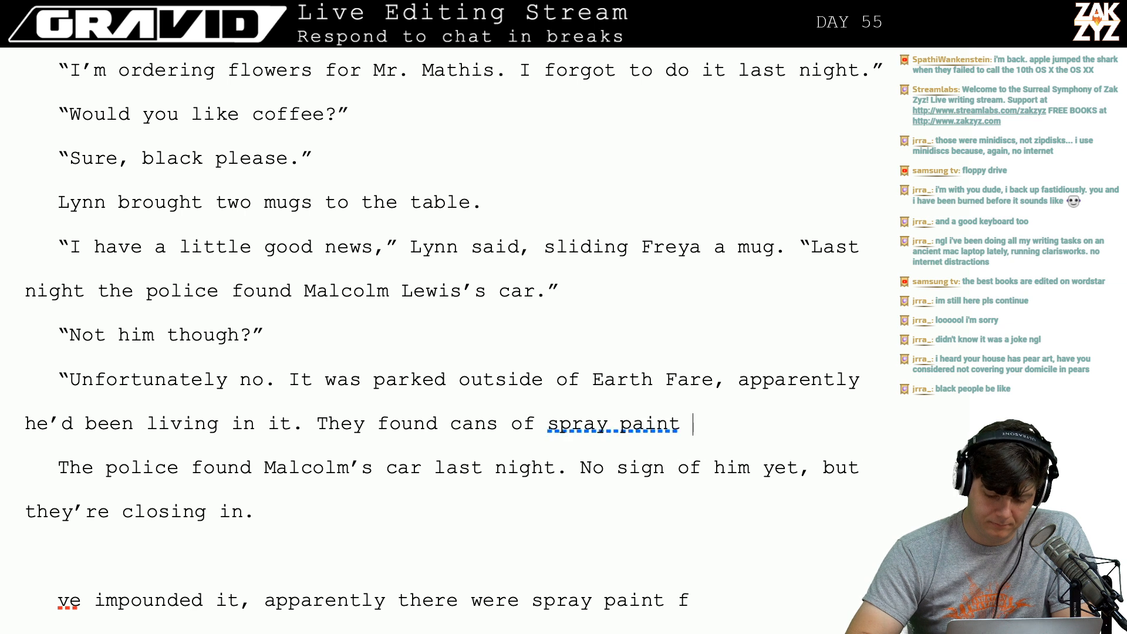
{"action": "key", "text": "BackSpace"}
{"action": "key", "text": "BackSpace"}
{"action": "key", "text": "BackSpace"}
{"action": "key", "text": "BackSpace"}
{"action": "key", "text": "BackSpace"}
{"action": "key", "text": "BackSpace"}
{"action": "key", "text": "BackSpace"}
{"action": "key", "text": "BackSpace"}
{"action": "key", "text": "BackSpace"}
{"action": "key", "text": "BackSpace"}
{"action": "key", "text": "BackSpace"}
{"action": "key", "text": "BackSpace"}
{"action": "key", "text": "BackSpace"}
{"action": "key", "text": "BackSpace"}
{"action": "key", "text": "BackSpace"}
{"action": "key", "text": "BackSpace"}
{"action": "key", "text": "BackSpace"}
{"action": "key", "text": "BackSpace"}
{"action": "key", "text": "BackSpace"}
{"action": "key", "text": "BackSpace"}
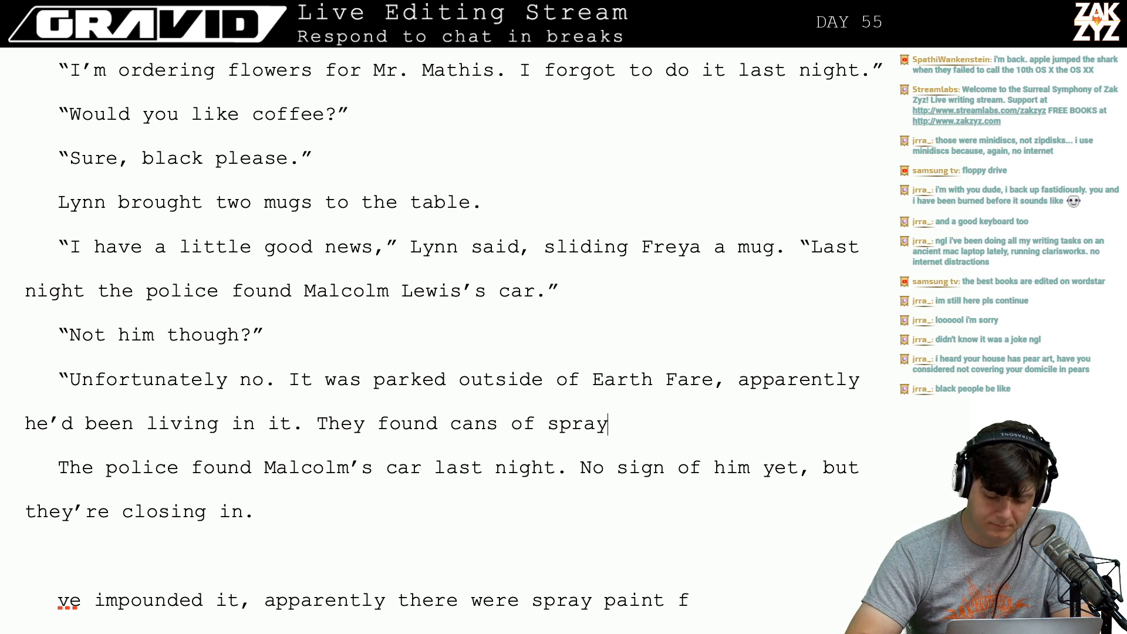
{"action": "key", "text": "BackSpace"}
Finish Lynn's sentence after “They found” with “spray paint in his trunk, Montana Black.”, capitalizing “Black” and closing the quotation.
{"action": "type", "text": "spray paint i"}
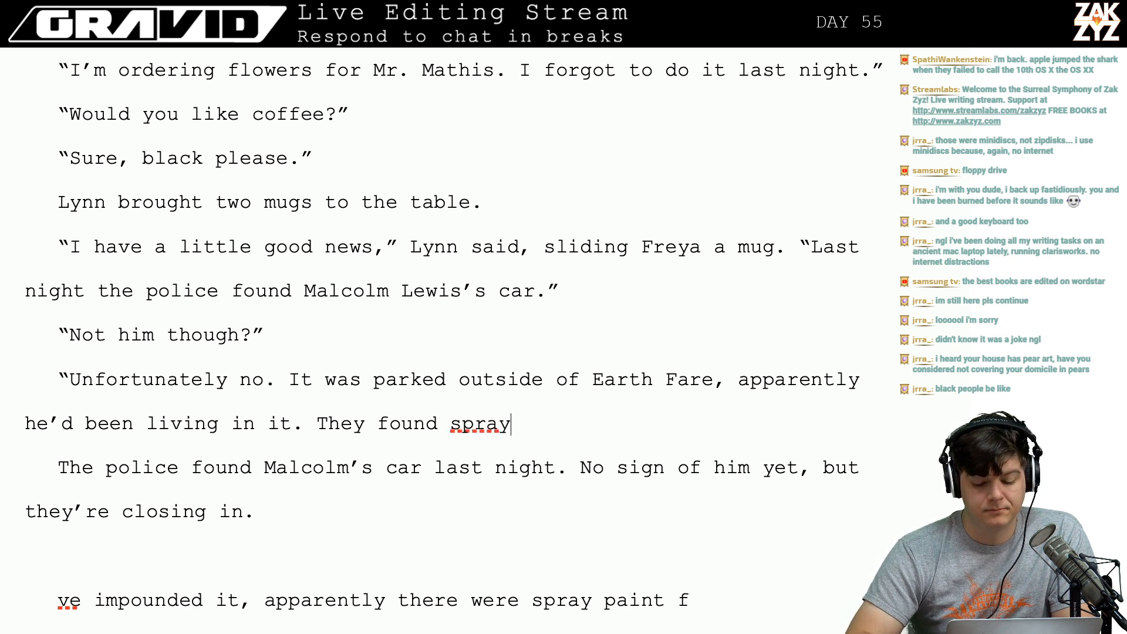
{"action": "type", "text": "n h"}
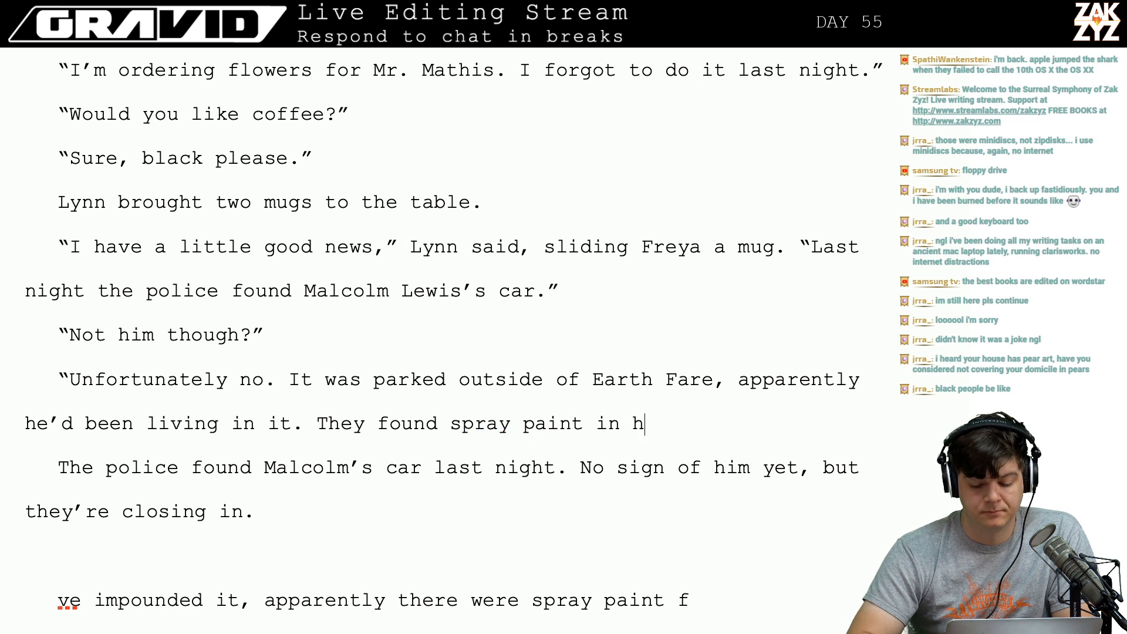
{"action": "type", "text": "is trunk,"}
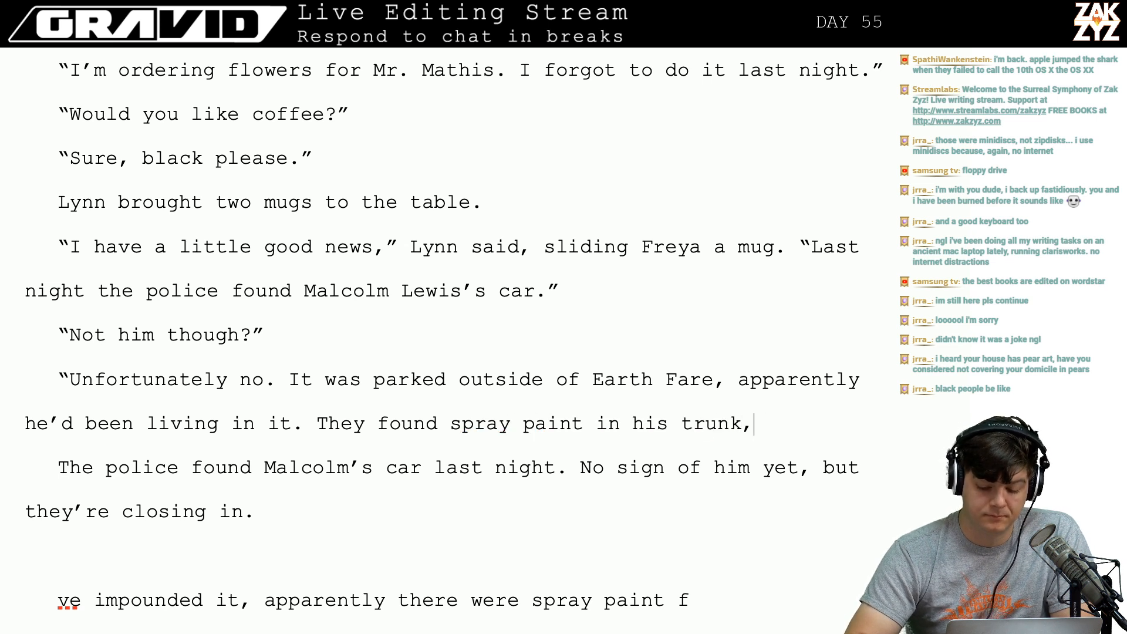
{"action": "type", "text": " m"}
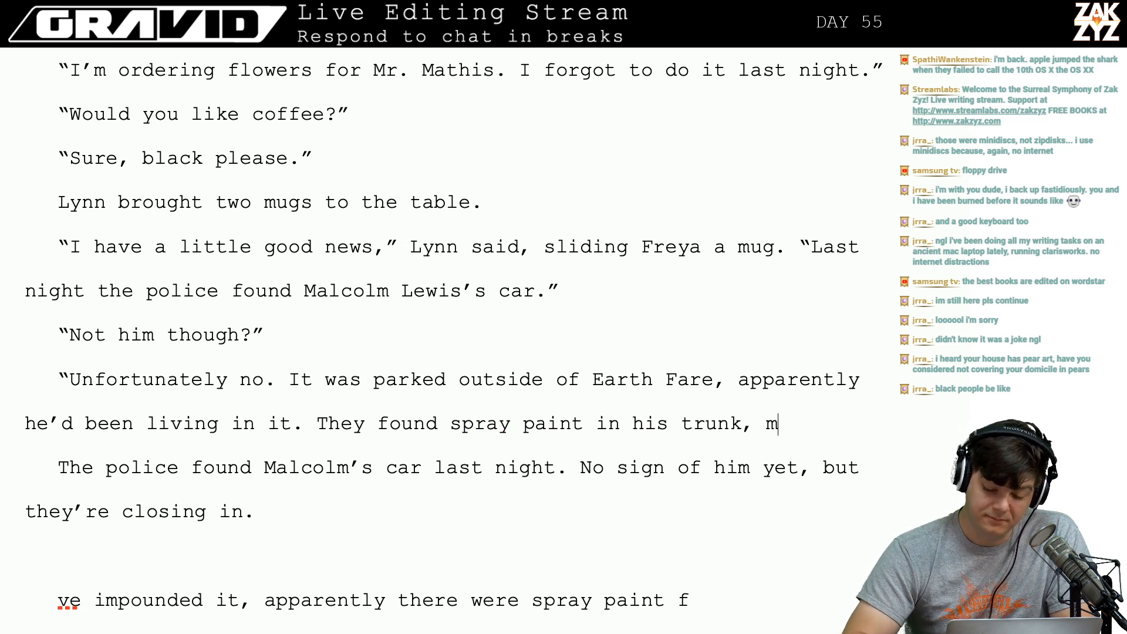
{"action": "type", "text": "ontana black."}
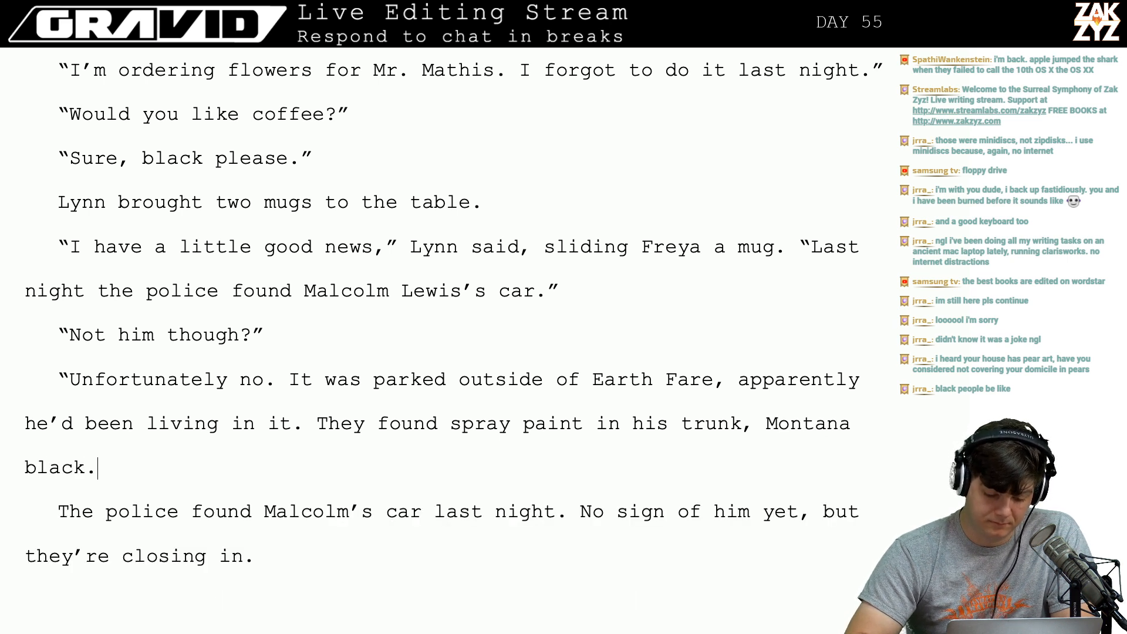
{"action": "key", "text": "BackSpace"}
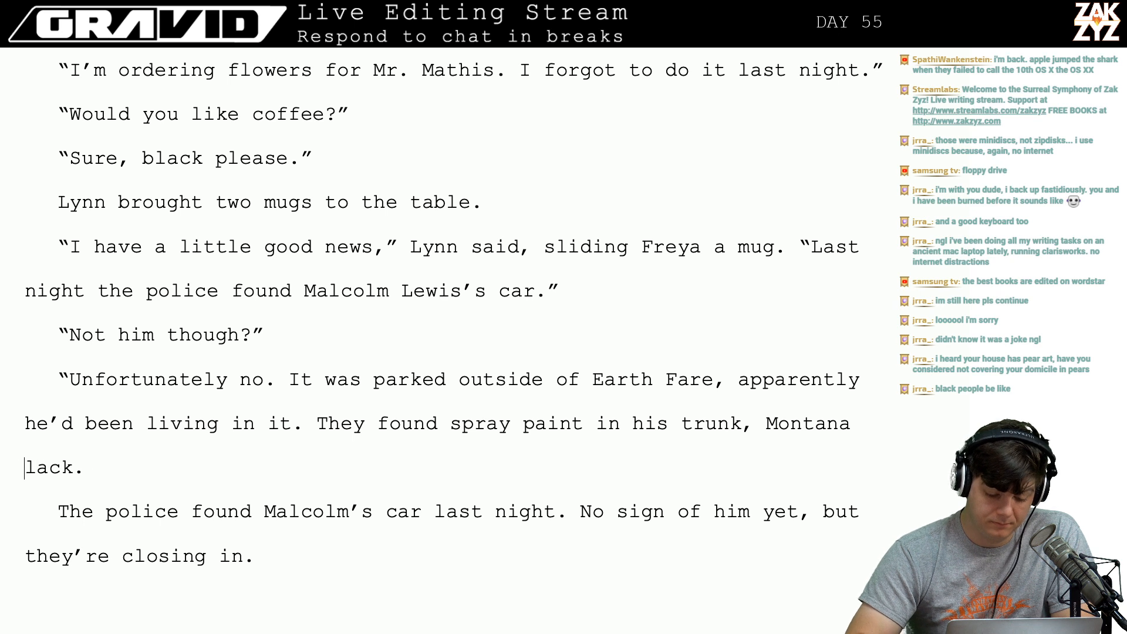
{"action": "type", "text": "B"}
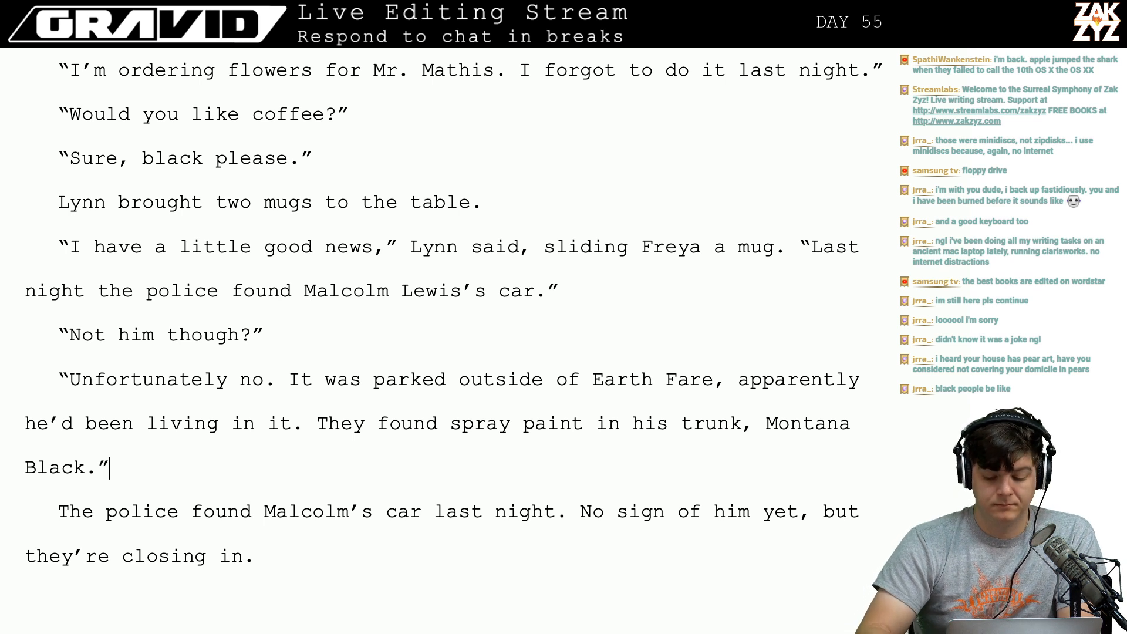
Delete the leftover draft text below Lynn's answer, starting from “The police found Malcolm’s car last night.”.
{"action": "key", "text": "ctrl+shift+End"}
{"action": "key", "text": "Delete"}
{"action": "key", "text": "Return"}
{"action": "key", "text": "Return"}
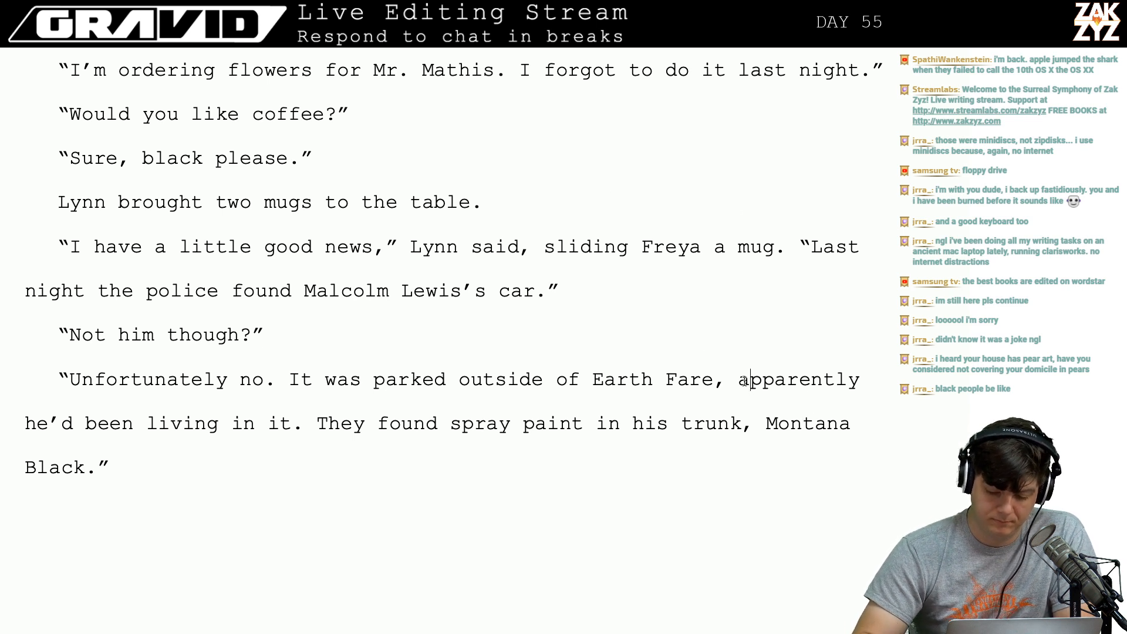
Insert “they think he’d been living in it.” after “Earth Fare,” in Lynn's answer.
{"action": "type", "text": "they think he'd "}
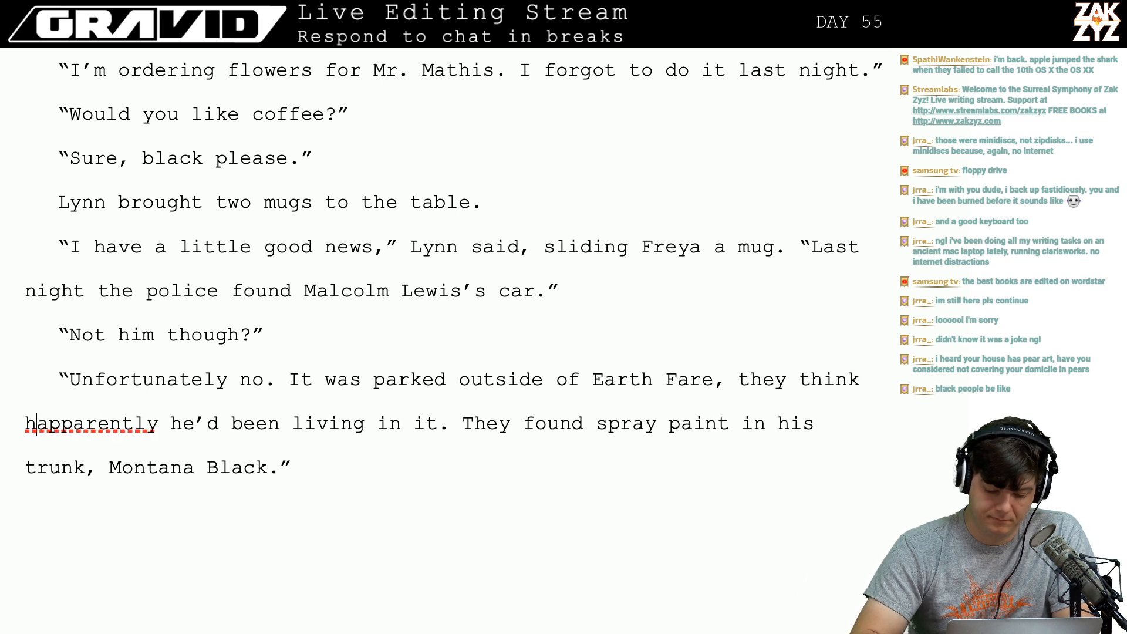
{"action": "type", "text": "been liv"}
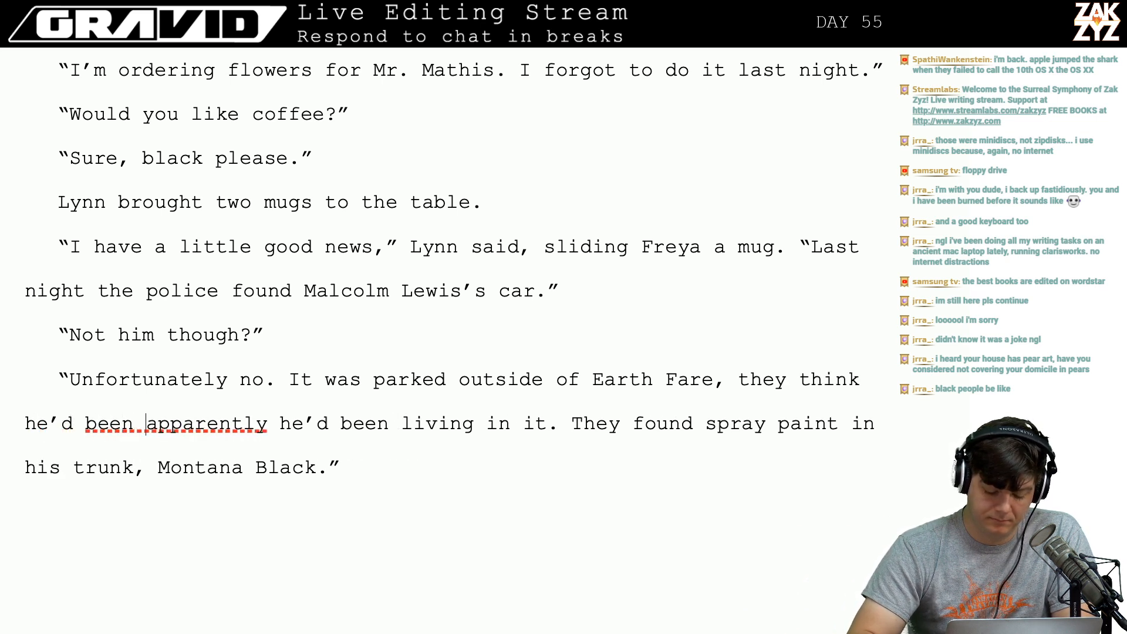
{"action": "type", "text": "ing in it."}
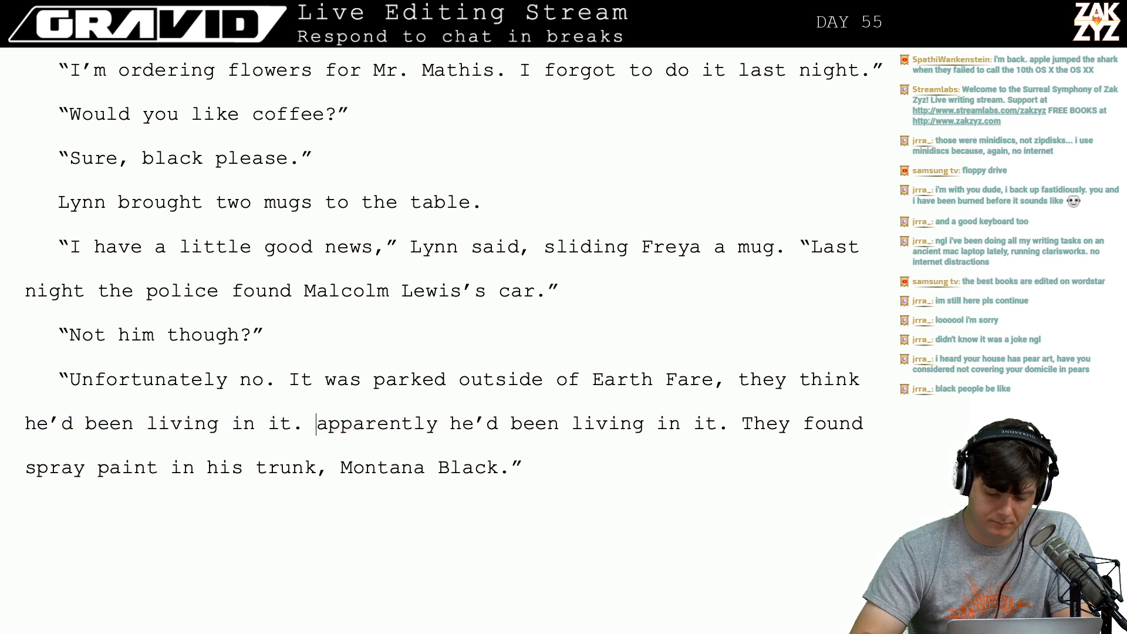
Delete the redundant “apparently he’d been living in it.” before “They found spray paint” in Lynn's answer.
{"action": "key", "text": "shift+Right"}
{"action": "key", "text": "shift+Right"}
{"action": "key", "text": "shift+Right"}
{"action": "key", "text": "shift+Right"}
{"action": "key", "text": "shift+Right"}
{"action": "key", "text": "shift+Right"}
{"action": "key", "text": "shift+Right"}
{"action": "key", "text": "shift+Right"}
{"action": "key", "text": "shift+Right"}
{"action": "key", "text": "shift+Right"}
{"action": "key", "text": "shift+Right"}
{"action": "key", "text": "shift+Right"}
{"action": "key", "text": "shift+Right"}
{"action": "key", "text": "shift+Right"}
{"action": "key", "text": "shift+Right"}
{"action": "key", "text": "shift+Right"}
{"action": "key", "text": "shift+Right"}
{"action": "key", "text": "shift+Right"}
{"action": "key", "text": "shift+Right"}
{"action": "key", "text": "shift+Right"}
{"action": "key", "text": "shift+Right"}
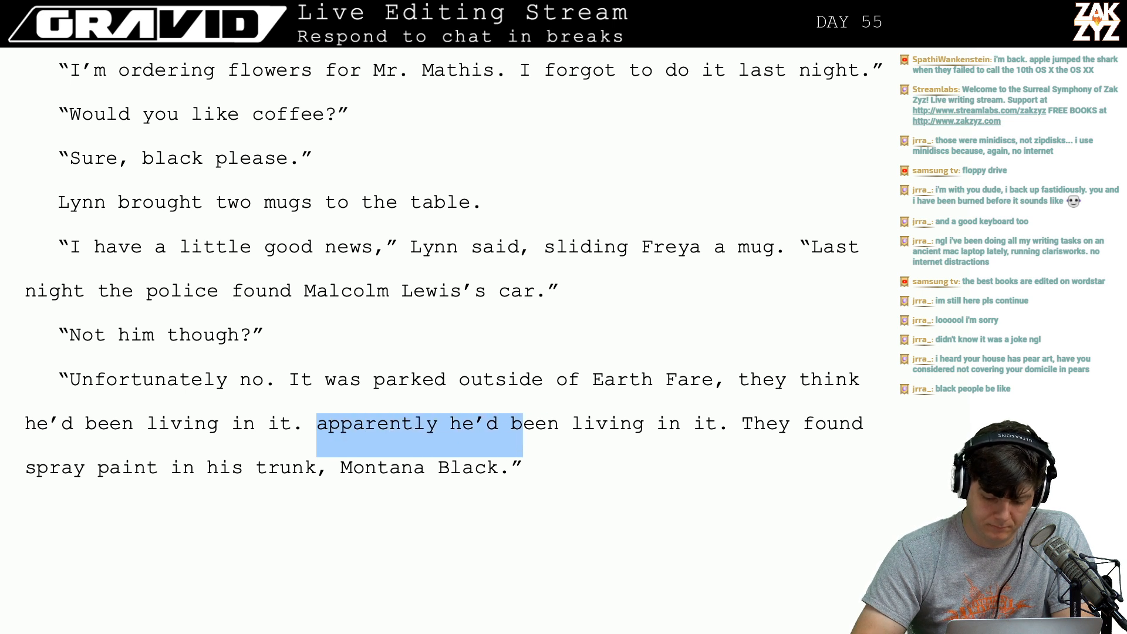
{"action": "key", "text": "shift+Right"}
{"action": "key", "text": "shift+Right"}
{"action": "key", "text": "shift+Right"}
{"action": "key", "text": "shift+Right"}
{"action": "key", "text": "shift+Right"}
{"action": "key", "text": "shift+Right"}
{"action": "key", "text": "shift+Right"}
{"action": "key", "text": "shift+Right"}
{"action": "key", "text": "shift+Right"}
{"action": "key", "text": "shift+Right"}
{"action": "key", "text": "shift+Right"}
{"action": "key", "text": "shift+Right"}
{"action": "key", "text": "BackSpace"}
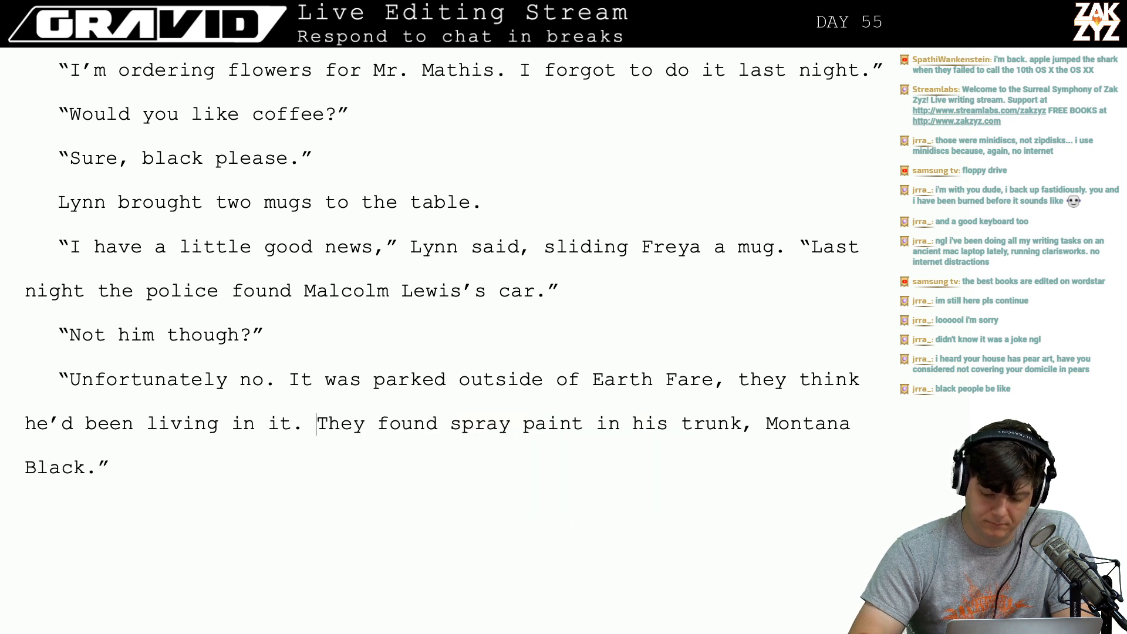
After "Earth Fare," insert "apparently it was full of trash, they think he was probably living in it.".
{"action": "left_click", "coordinate": [720, 385]}
{"action": "type", "text": "apparent"}
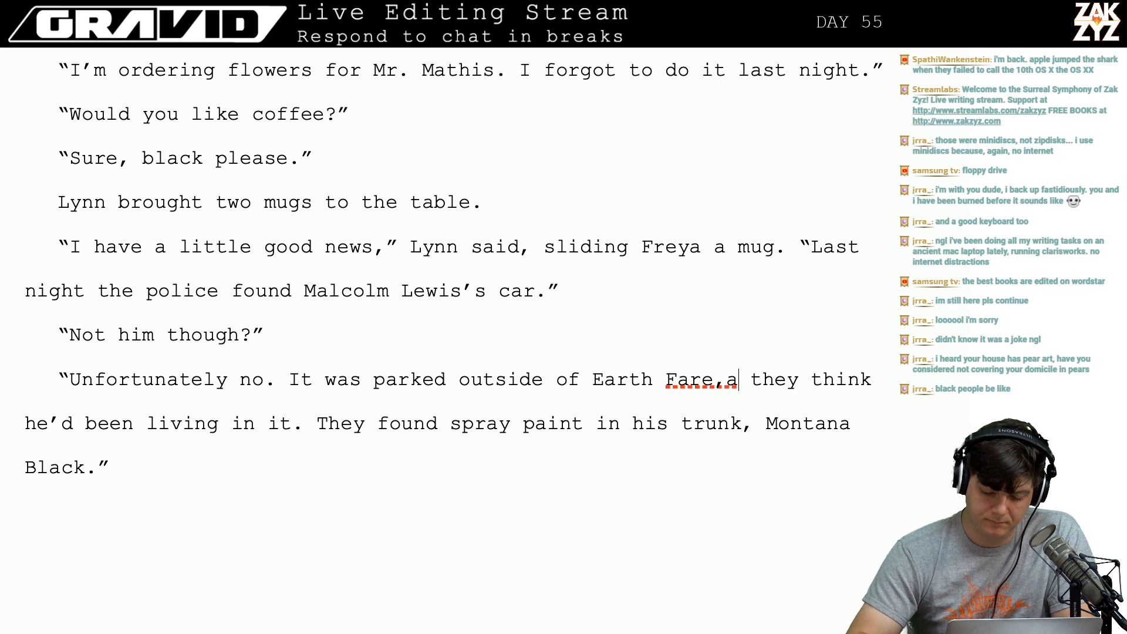
{"action": "type", "text": "ly it was ful"}
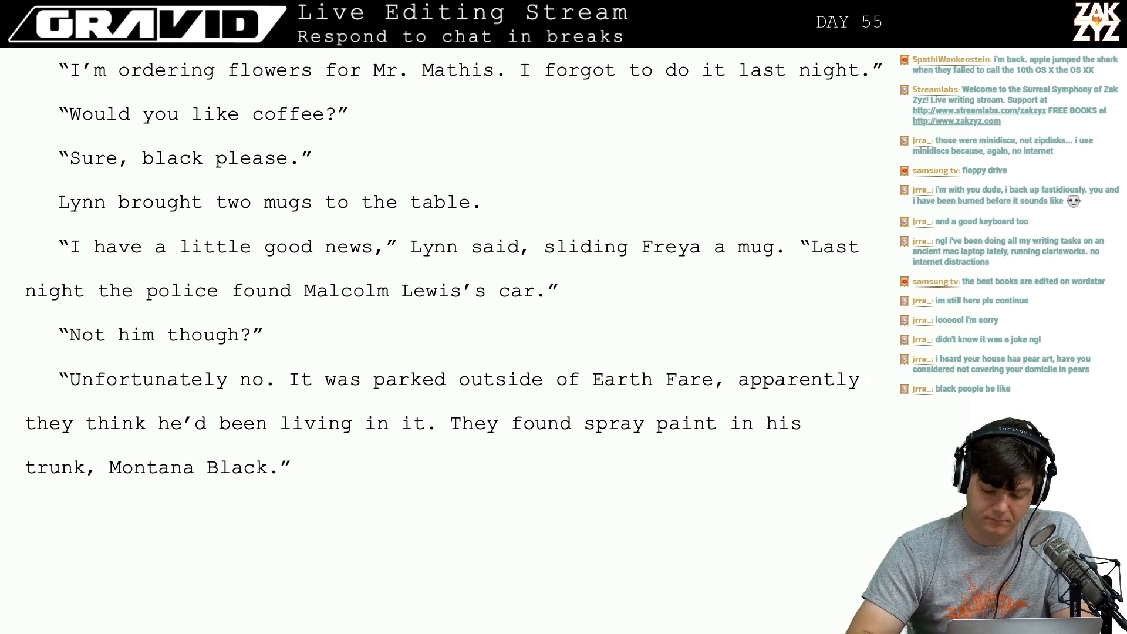
{"action": "type", "text": "l of f"}
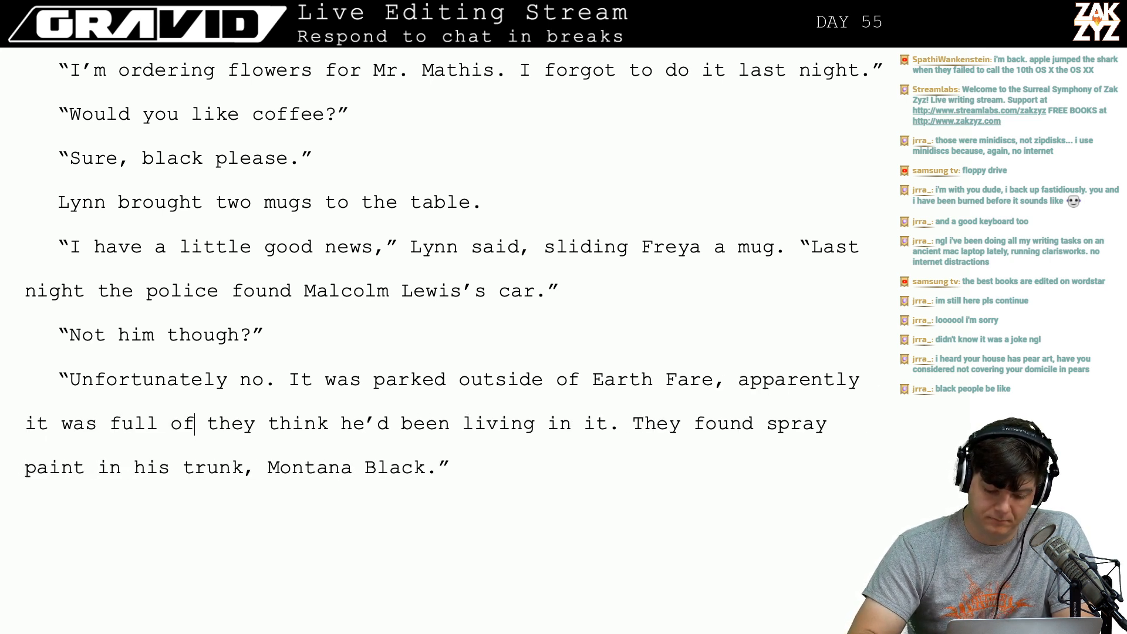
{"action": "key", "text": "BackSpace"}
{"action": "type", "text": "trash"}
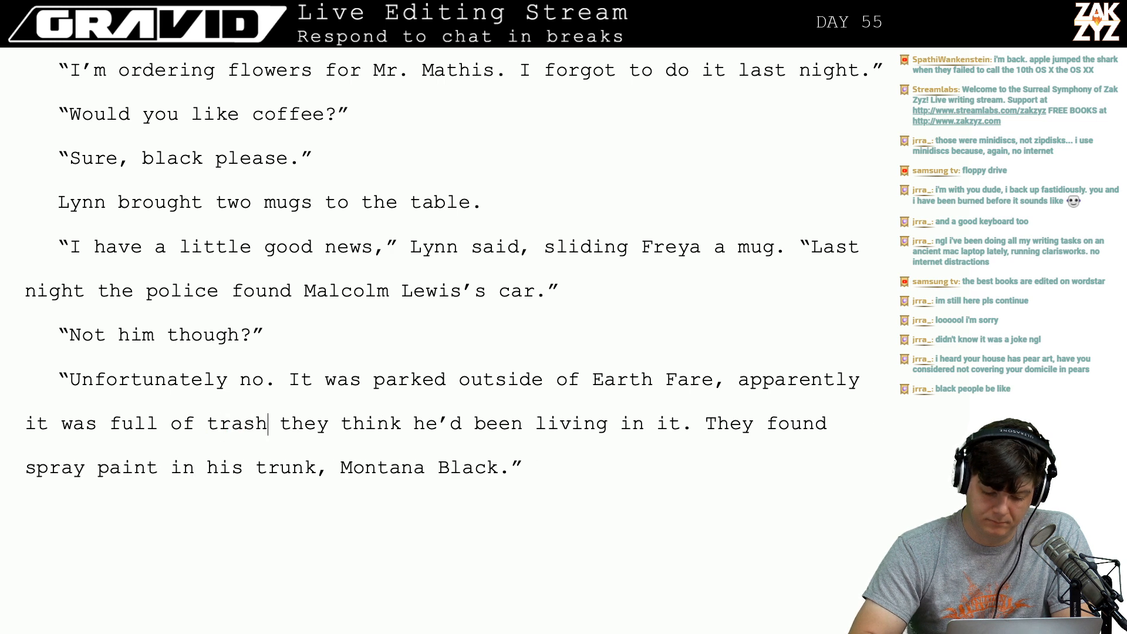
{"action": "type", "text": ", "}
{"action": "type", "text": "they think he w"}
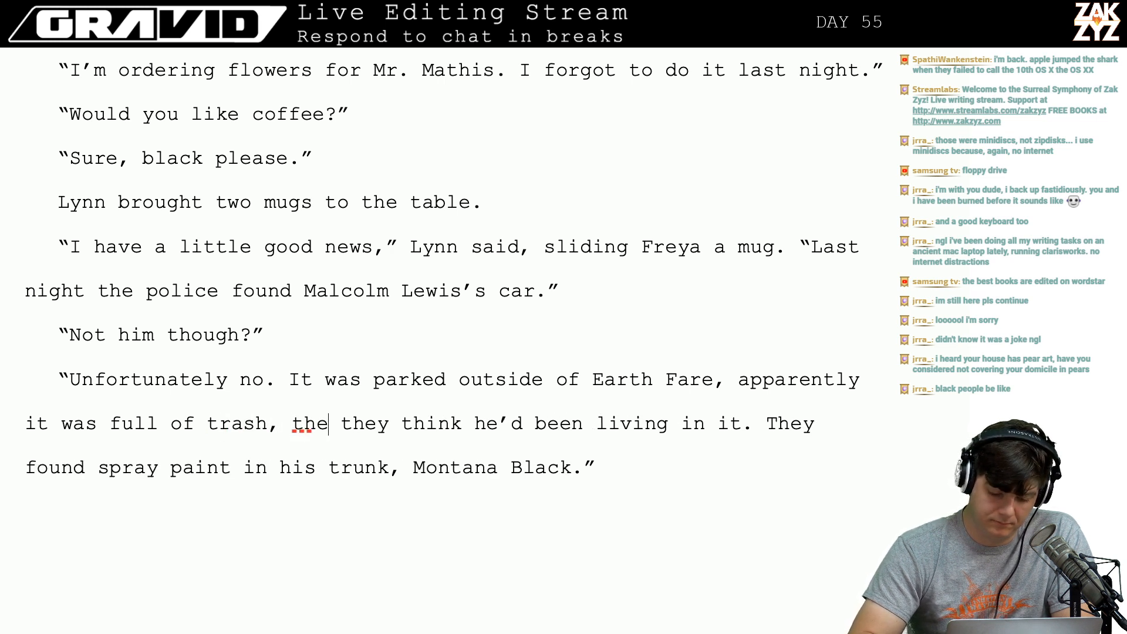
{"action": "type", "text": "as probably liv"}
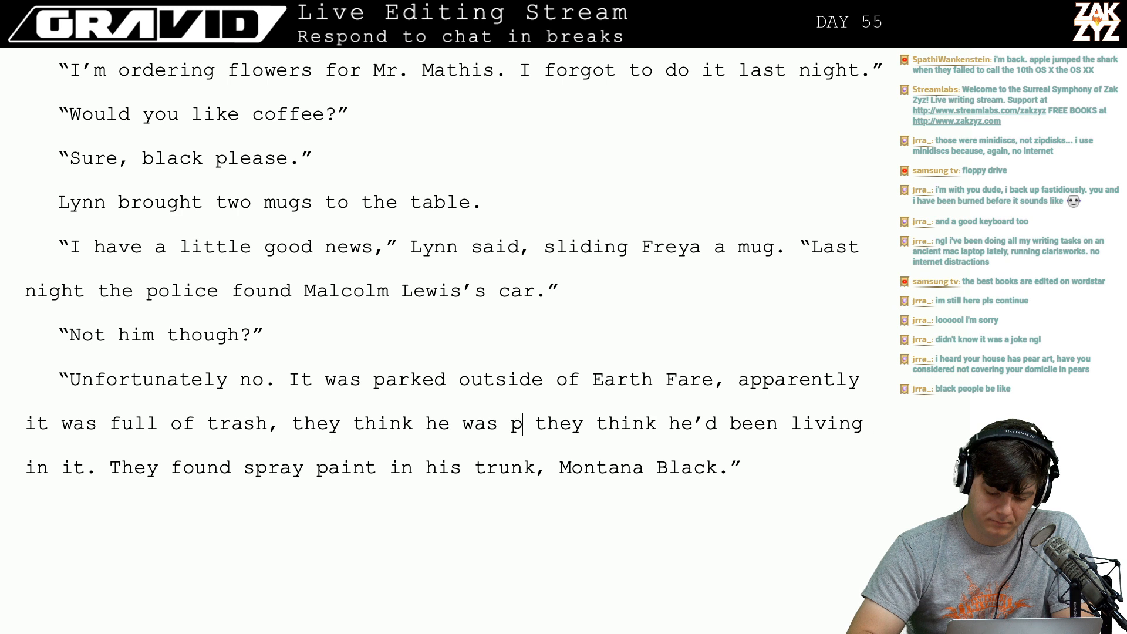
{"action": "type", "text": "ing in it."}
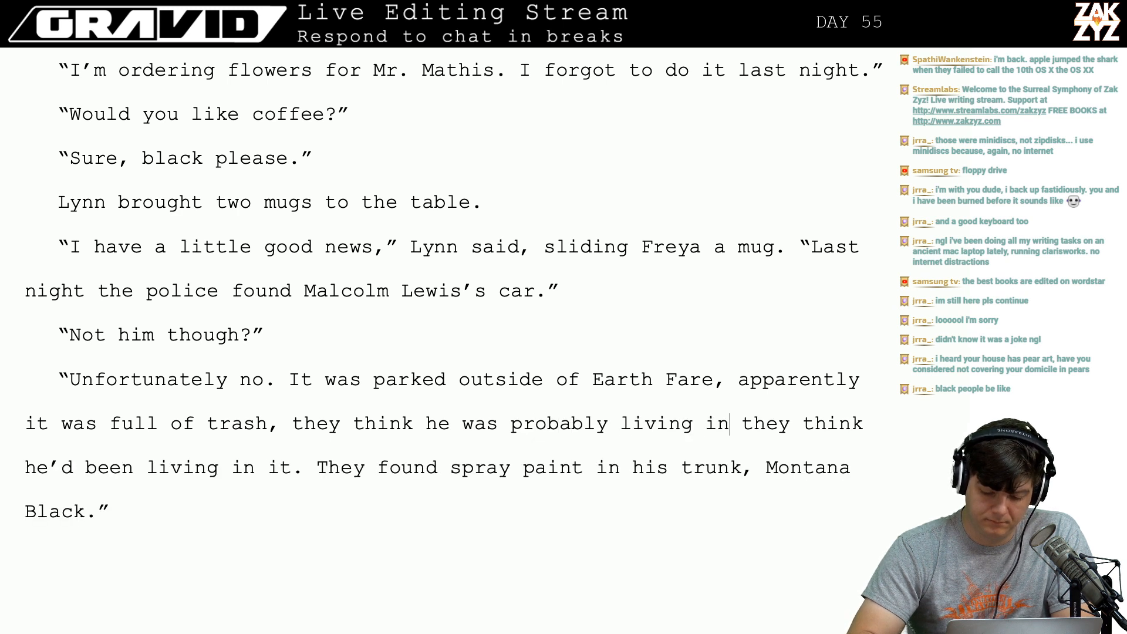
Delete the redundant clause "they think he’d been living in it." that follows the newly inserted sentence.
{"action": "key", "text": "shift+Right"}
{"action": "key", "text": "shift+Right"}
{"action": "key", "text": "shift+Right"}
{"action": "key", "text": "shift+Right"}
{"action": "key", "text": "shift+Right"}
{"action": "key", "text": "shift+Right"}
{"action": "key", "text": "shift+Right"}
{"action": "key", "text": "shift+Right"}
{"action": "key", "text": "shift+Right"}
{"action": "key", "text": "shift+Right"}
{"action": "key", "text": "shift+Right"}
{"action": "key", "text": "shift+Right"}
{"action": "key", "text": "shift+Right"}
{"action": "key", "text": "shift+Right"}
{"action": "key", "text": "shift+Right"}
{"action": "key", "text": "shift+Right"}
{"action": "key", "text": "shift+Right"}
{"action": "key", "text": "shift+Right"}
{"action": "key", "text": "shift+Right"}
{"action": "key", "text": "shift+Right"}
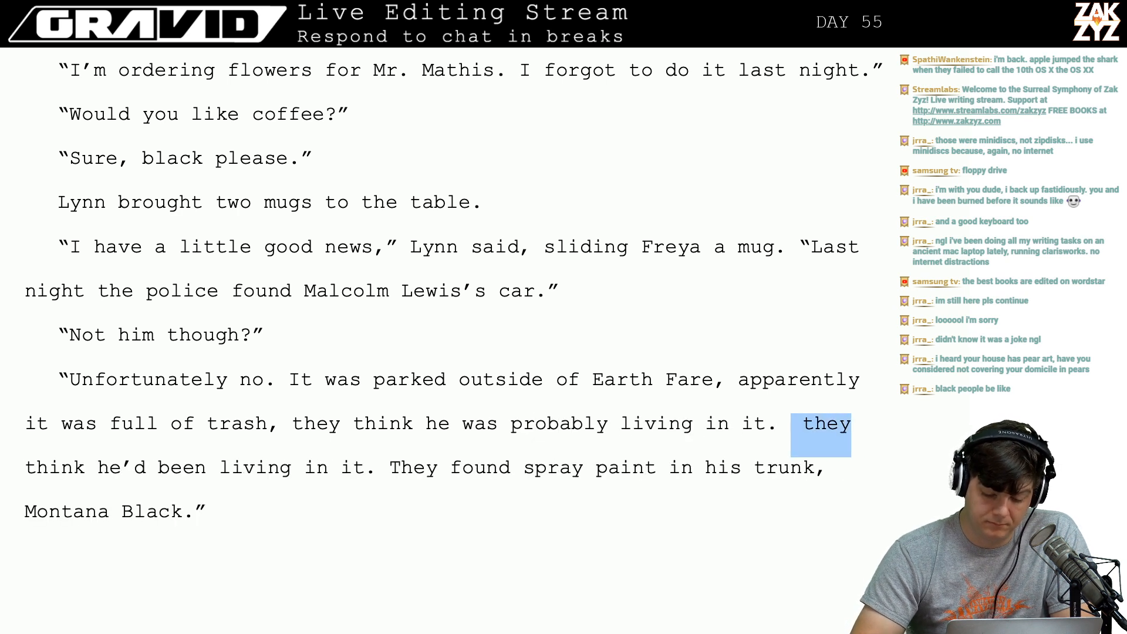
{"action": "key", "text": "shift+Right"}
{"action": "key", "text": "shift+Right"}
{"action": "key", "text": "shift+Right"}
{"action": "key", "text": "shift+Right"}
{"action": "key", "text": "shift+Right"}
{"action": "key", "text": "shift+Right"}
{"action": "key", "text": "shift+Right"}
{"action": "key", "text": "shift+Right"}
{"action": "key", "text": "shift+Right"}
{"action": "key", "text": "shift+Right"}
{"action": "key", "text": "shift+Right"}
{"action": "key", "text": "shift+Right"}
{"action": "key", "text": "shift+Right"}
{"action": "key", "text": "shift+Right"}
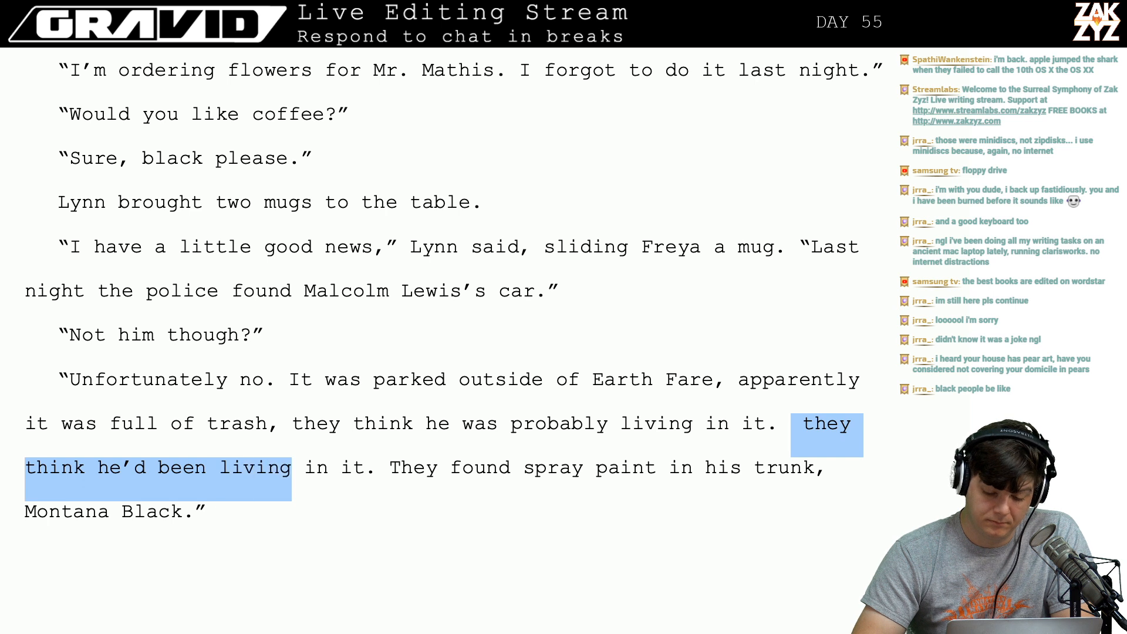
{"action": "key", "text": "BackSpace"}
Split the sentence "They found spray paint in his trunk" into its own paragraph with a blank line above it.
{"action": "key", "text": "Return"}
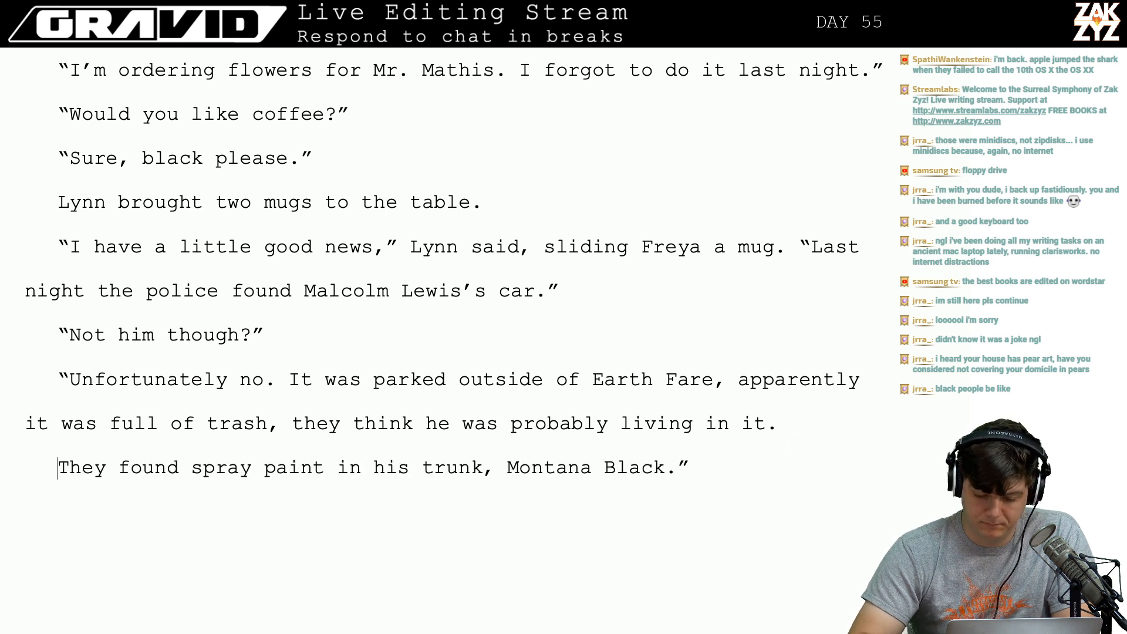
{"action": "key", "text": "Return"}
{"action": "key", "text": "Up"}
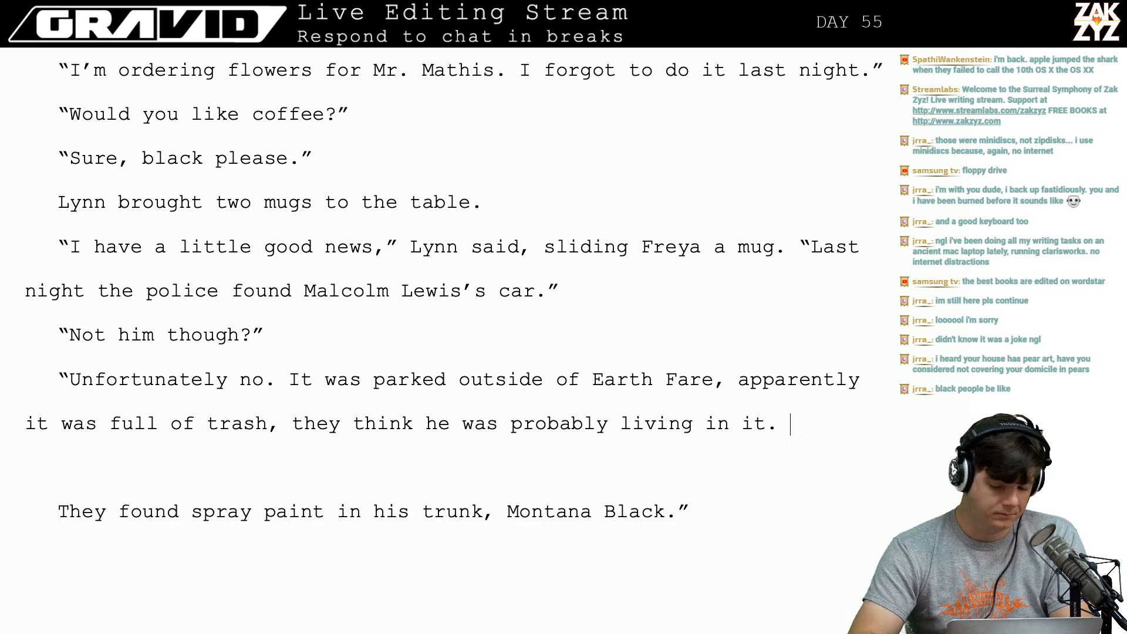
{"action": "key", "text": "BackSpace"}
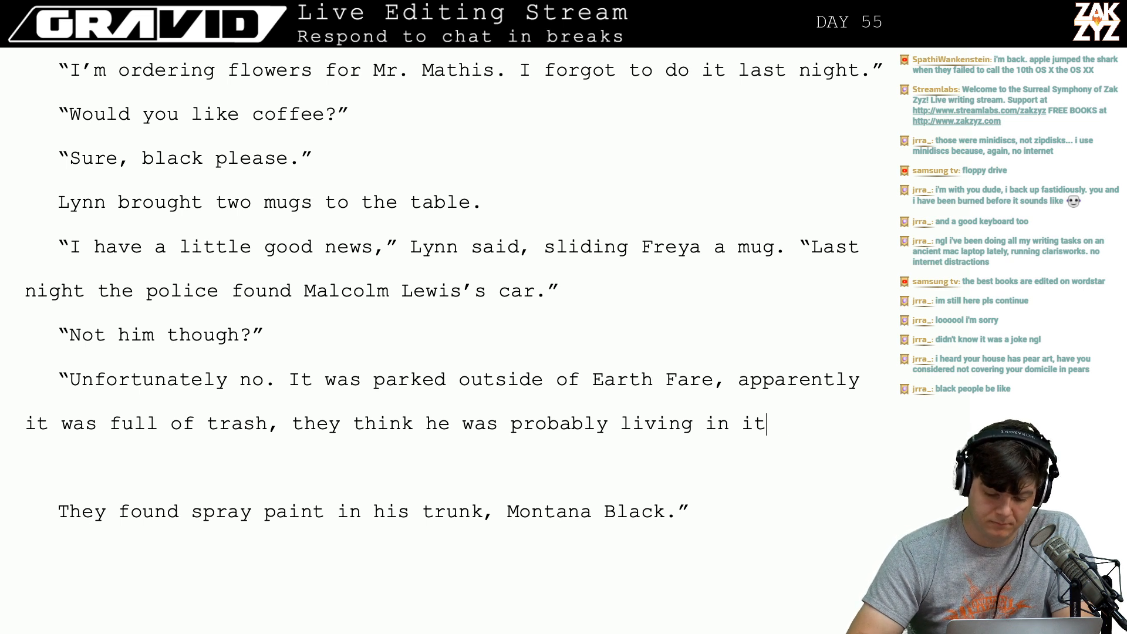
{"action": "type", "text": "."}
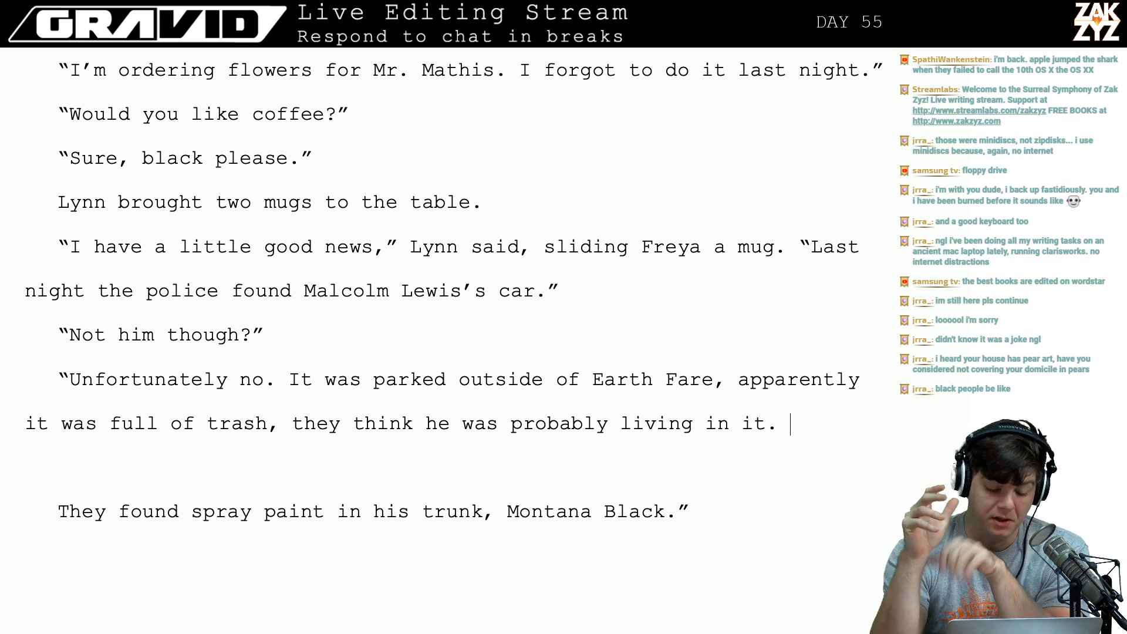
Split the paragraph before "apparently it was full of trash" with a blank line, keeping "Earth Fare," at the end of the first part.
{"action": "key", "text": "Up"}
{"action": "key", "text": "Left"}
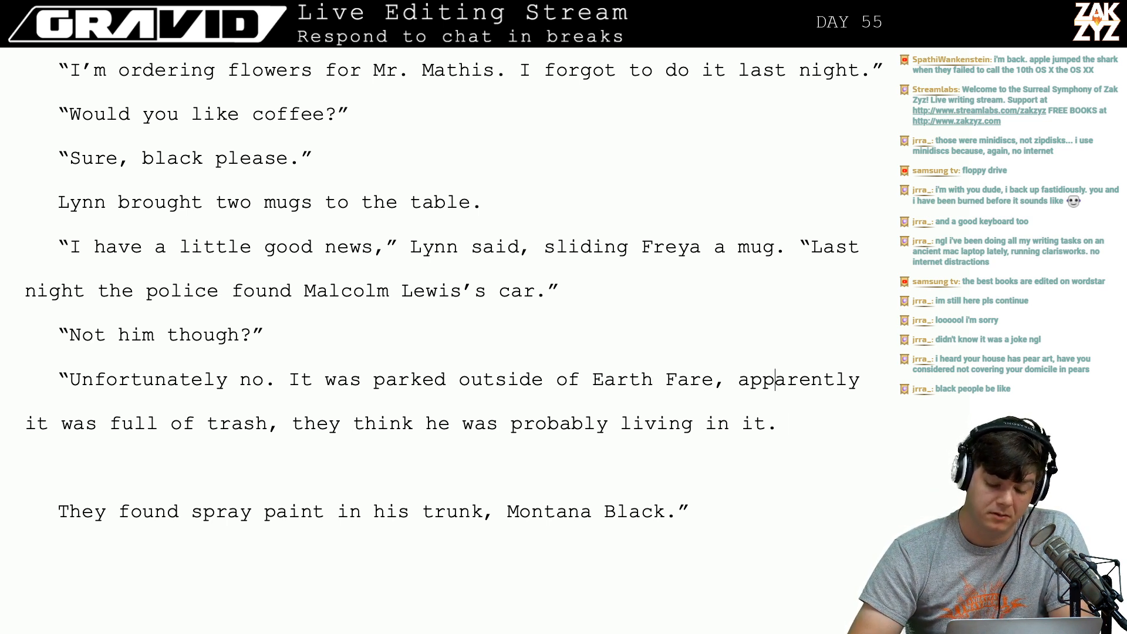
{"action": "key", "text": "Return"}
{"action": "key", "text": "Return"}
{"action": "key", "text": "Left"}
{"action": "key", "text": "Left"}
{"action": "key", "text": "BackSpace"}
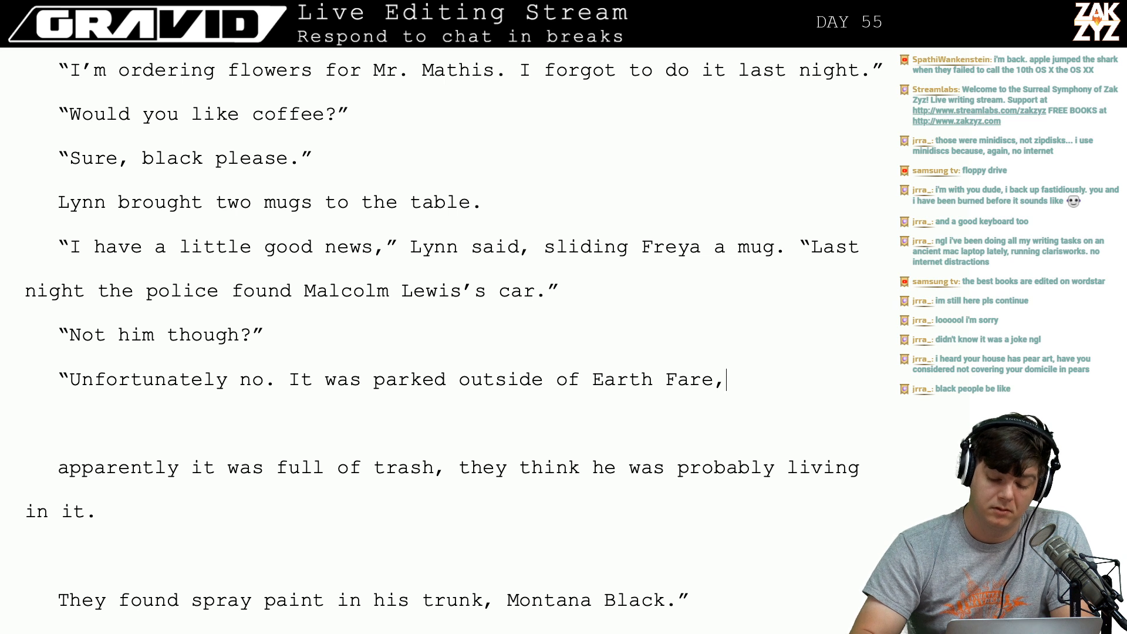
{"action": "type", "text": "apparen"}
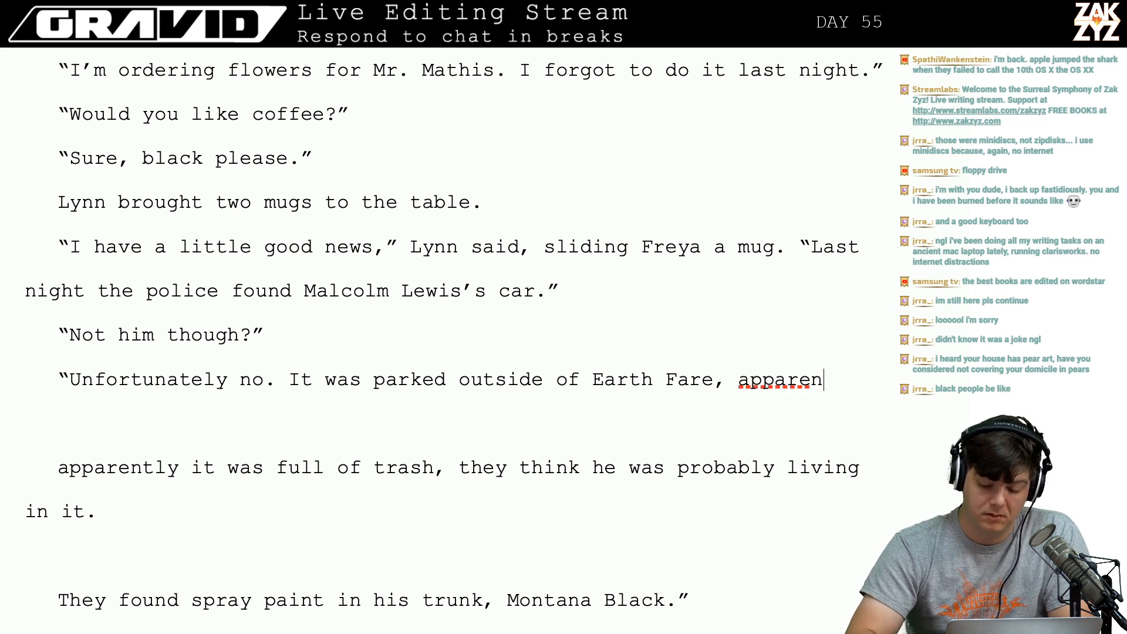
{"action": "key", "text": "BackSpace"}
{"action": "key", "text": "BackSpace"}
{"action": "key", "text": "BackSpace"}
{"action": "key", "text": "BackSpace"}
{"action": "key", "text": "BackSpace"}
{"action": "key", "text": "BackSpace"}
{"action": "key", "text": "BackSpace"}
Continue the dialogue after "Earth Fare," with "they think he’d been sleeping in it.".
{"action": "type", "text": "they th"}
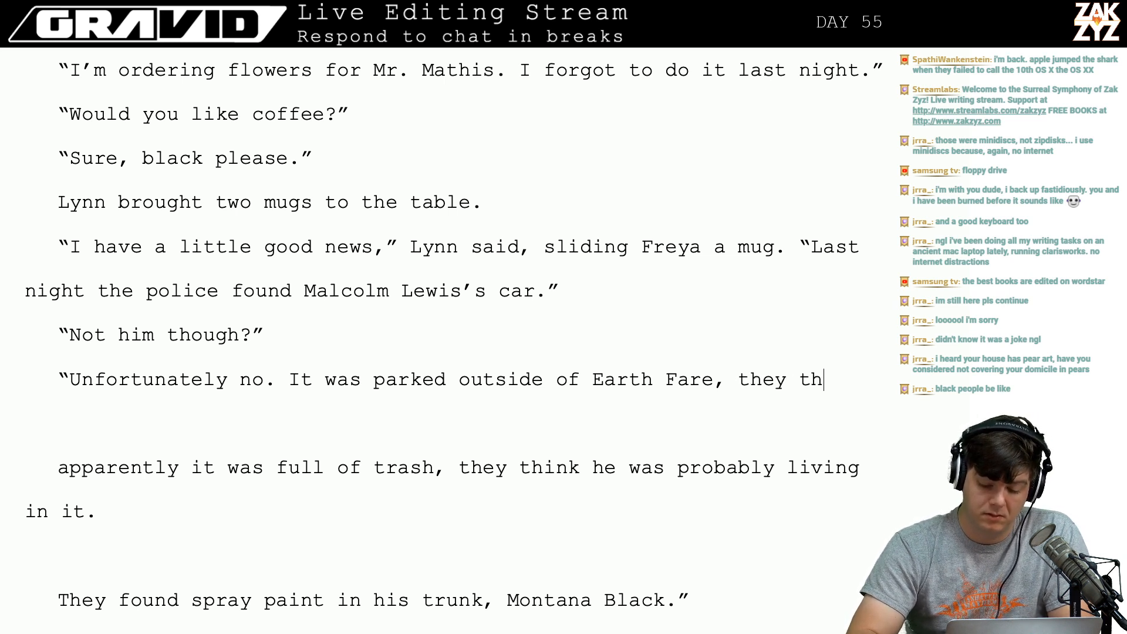
{"action": "type", "text": "ink he'd been slee"}
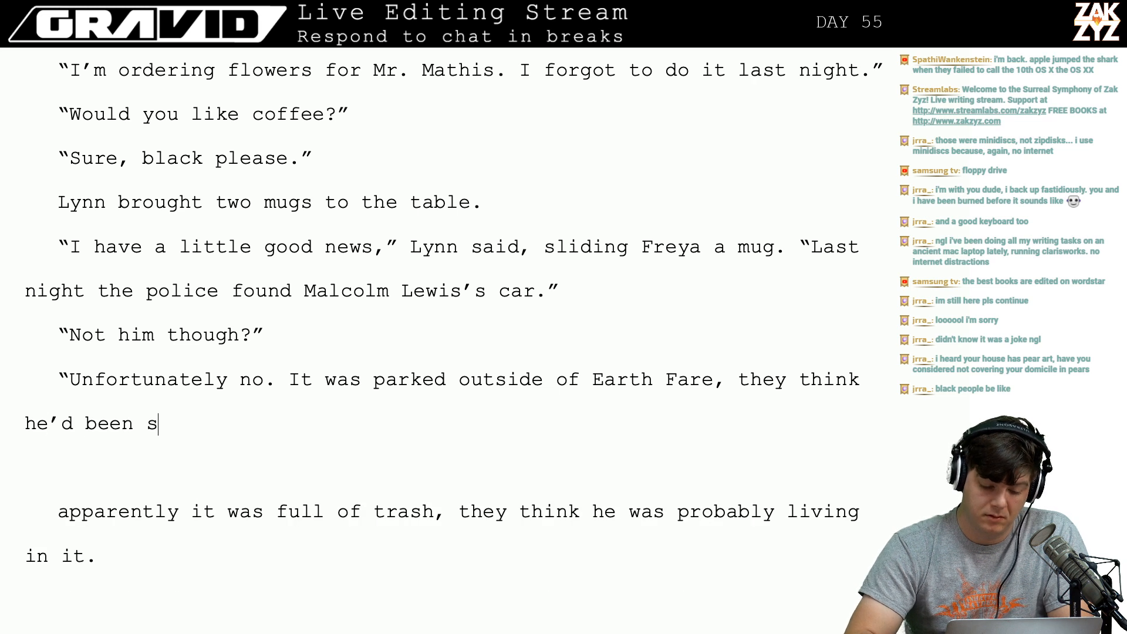
{"action": "type", "text": "ping in it. "}
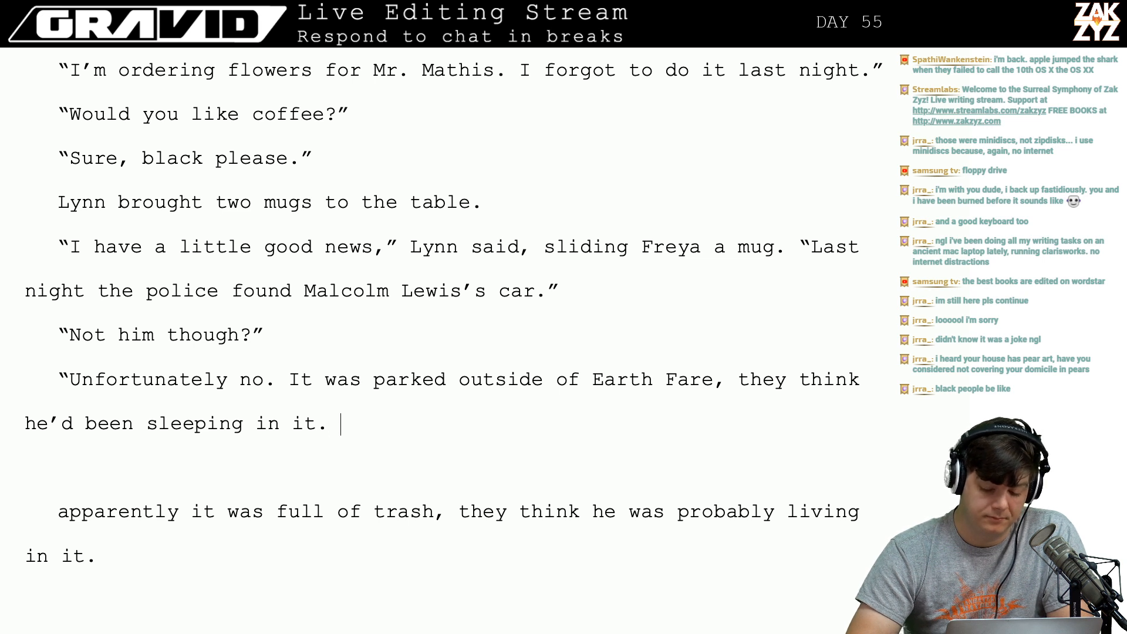
{"action": "type", "text": " The"}
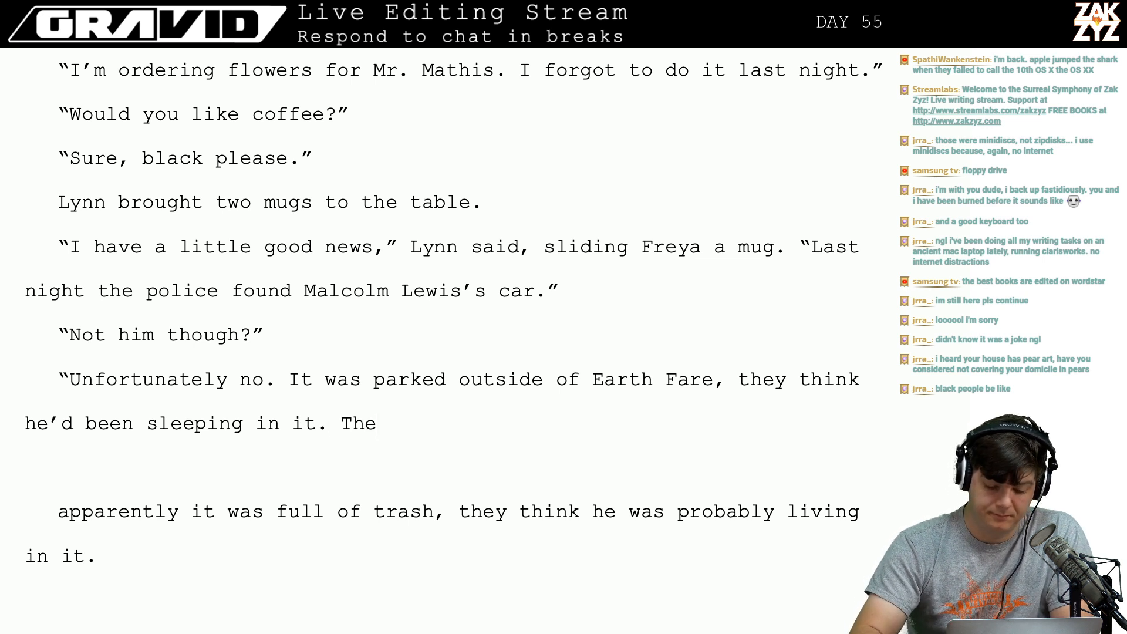
{"action": "type", "text": "y found sprayp"}
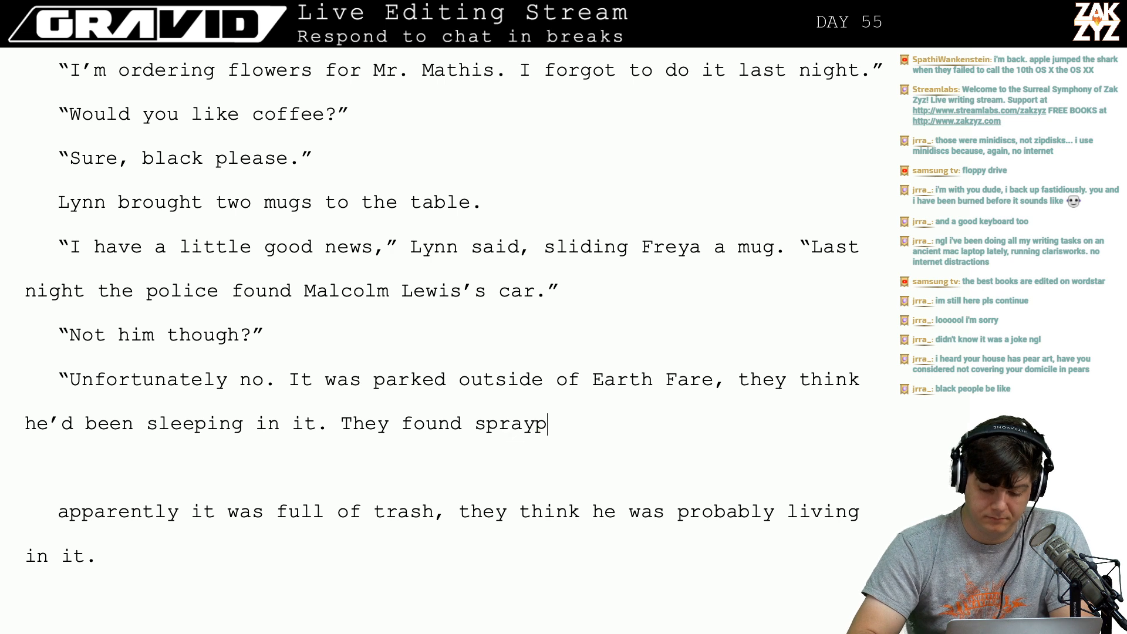
{"action": "type", "text": "aint in the trunk,"}
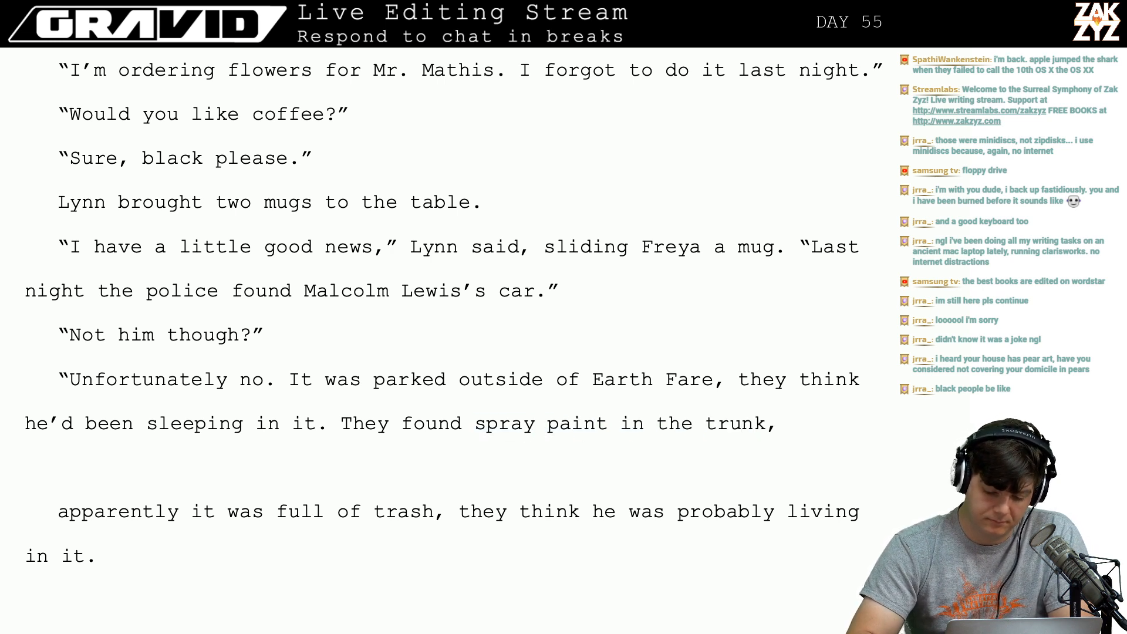
{"action": "key", "text": "BackSpace"}
{"action": "type", "text": ","}
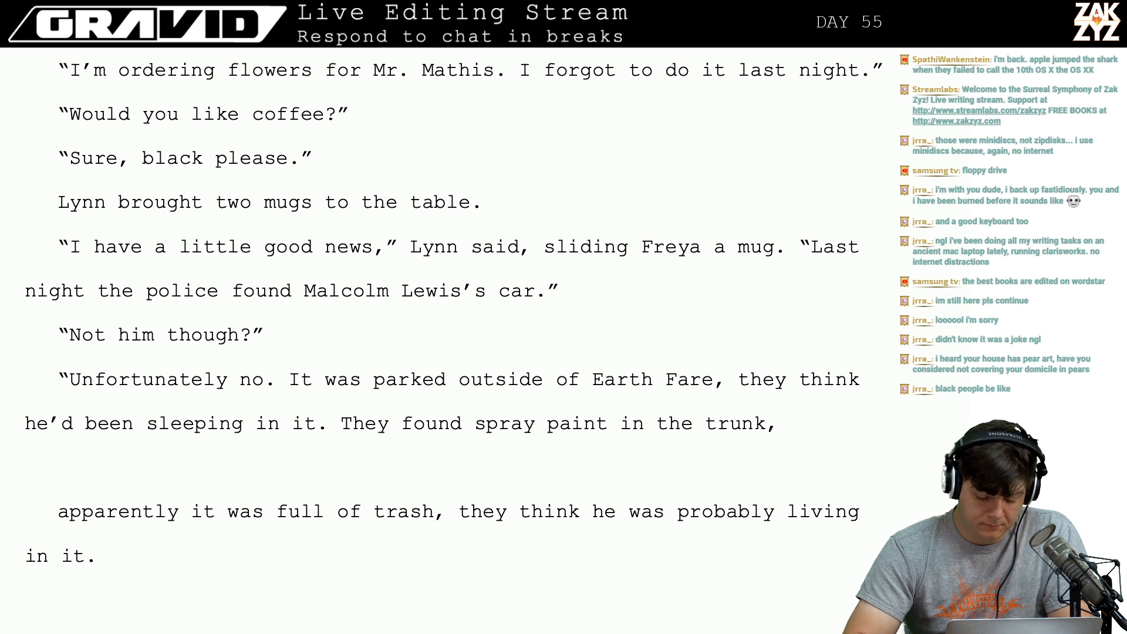
{"action": "key", "text": "BackSpace"}
{"action": "key", "text": "BackSpace"}
{"action": "key", "text": "BackSpace"}
{"action": "key", "text": "BackSpace"}
{"action": "key", "text": "BackSpace"}
{"action": "key", "text": "BackSpace"}
{"action": "key", "text": "BackSpace"}
{"action": "key", "text": "BackSpace"}
{"action": "key", "text": "BackSpace"}
{"action": "key", "text": "BackSpace"}
{"action": "key", "text": "BackSpace"}
{"action": "key", "text": "BackSpace"}
{"action": "key", "text": "BackSpace"}
{"action": "key", "text": "BackSpace"}
{"action": "key", "text": "BackSpace"}
{"action": "key", "text": "BackSpace"}
{"action": "key", "text": "BackSpace"}
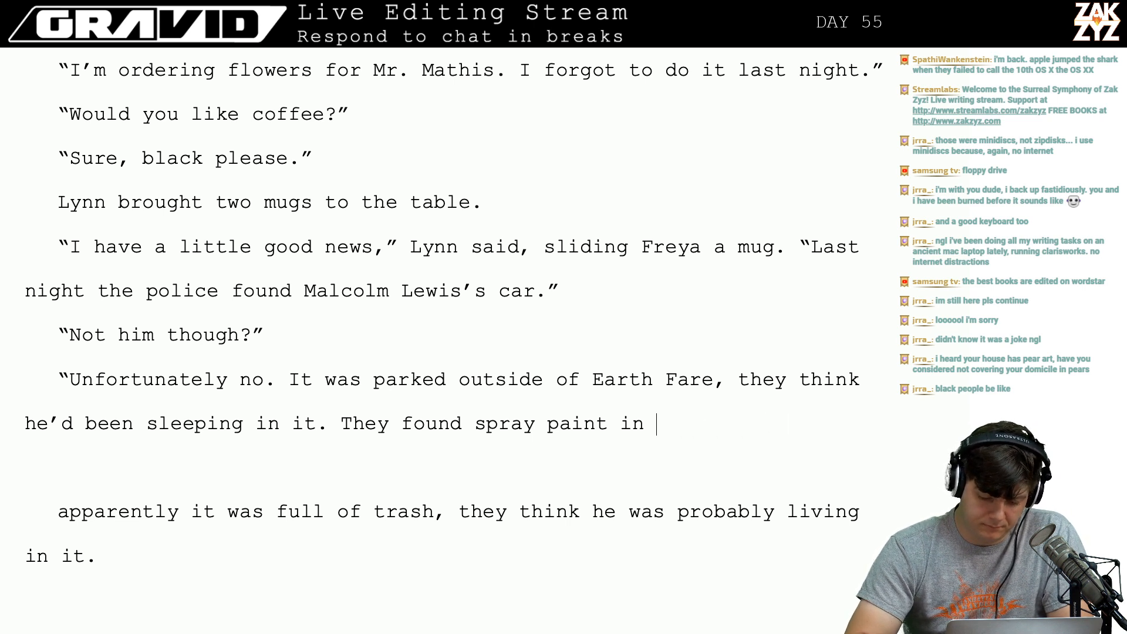
{"action": "key", "text": "BackSpace"}
{"action": "key", "text": "BackSpace"}
{"action": "key", "text": "BackSpace"}
{"action": "key", "text": "BackSpace"}
{"action": "key", "text": "BackSpace"}
{"action": "key", "text": "BackSpace"}
{"action": "key", "text": "BackSpace"}
{"action": "key", "text": "BackSpace"}
{"action": "key", "text": "BackSpace"}
{"action": "key", "text": "BackSpace"}
{"action": "key", "text": "BackSpace"}
{"action": "key", "text": "BackSpace"}
{"action": "key", "text": "BackSpace"}
{"action": "key", "text": "BackSpace"}
{"action": "key", "text": "BackSpace"}
{"action": "key", "text": "BackSpace"}
{"action": "key", "text": "BackSpace"}
{"action": "key", "text": "BackSpace"}
{"action": "key", "text": "BackSpace"}
{"action": "key", "text": "BackSpace"}
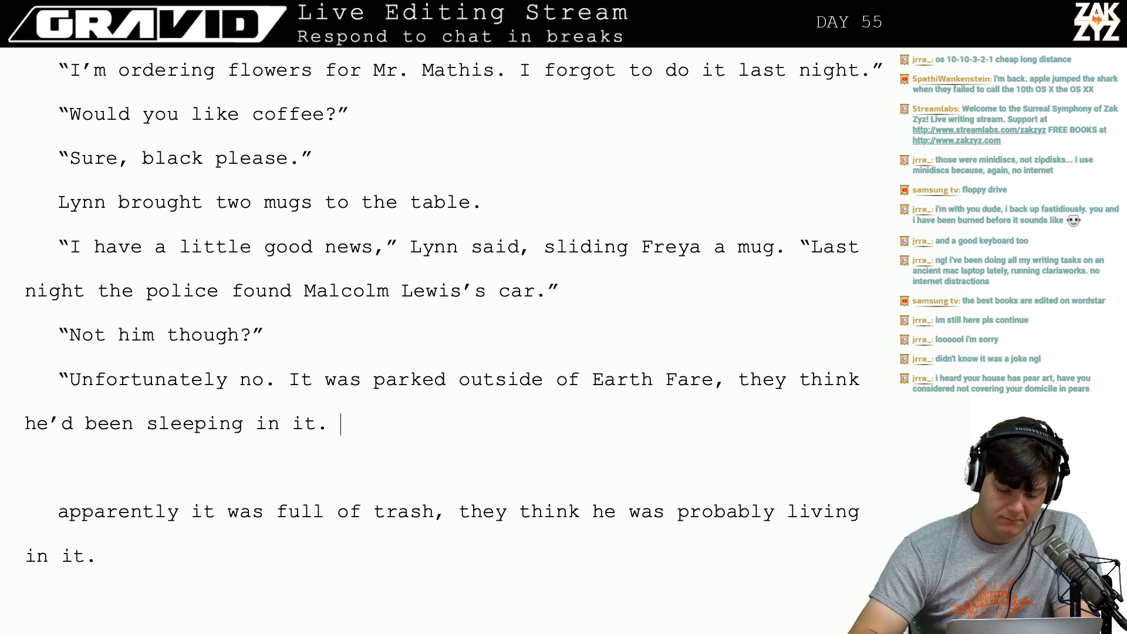
{"action": "type", "text": "He"}
{"action": "key", "text": "BackSpace"}
{"action": "key", "text": "BackSpace"}
{"action": "key", "text": "BackSpace"}
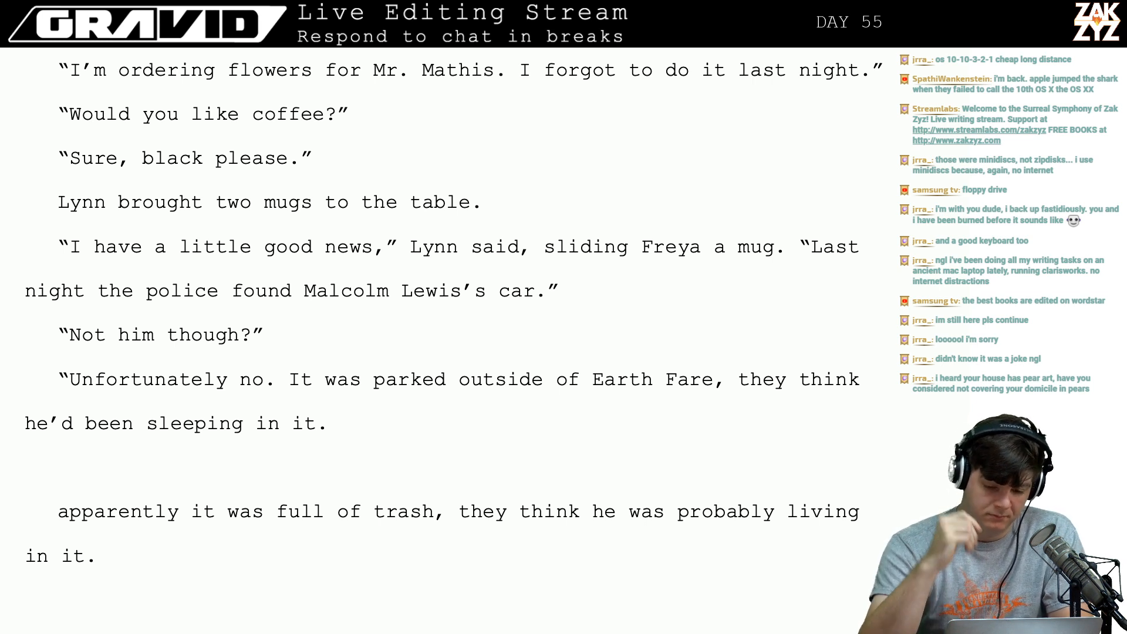
Close the dialogue after "sleeping in it." with a quotation mark and start a new paragraph.
{"action": "key", "text": "BackSpace"}
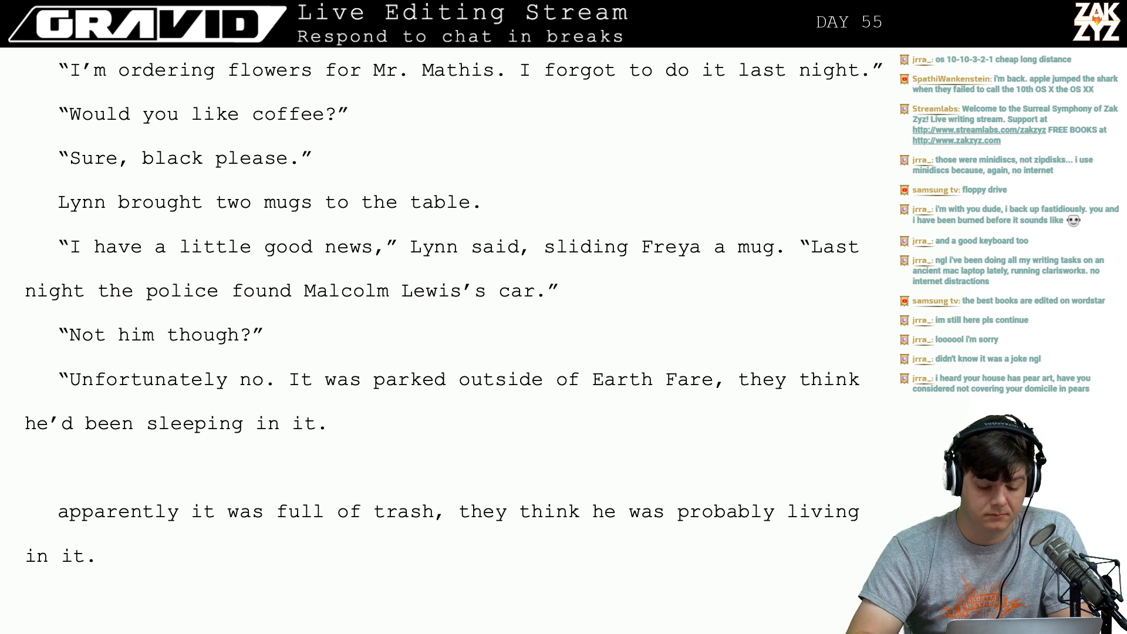
{"action": "type", "text": "”"}
{"action": "key", "text": "Return"}
Begin the reply in the new paragraph with an opening quotation mark and "I guess the next time he wants to spray paint".
{"action": "type", "text": "“"}
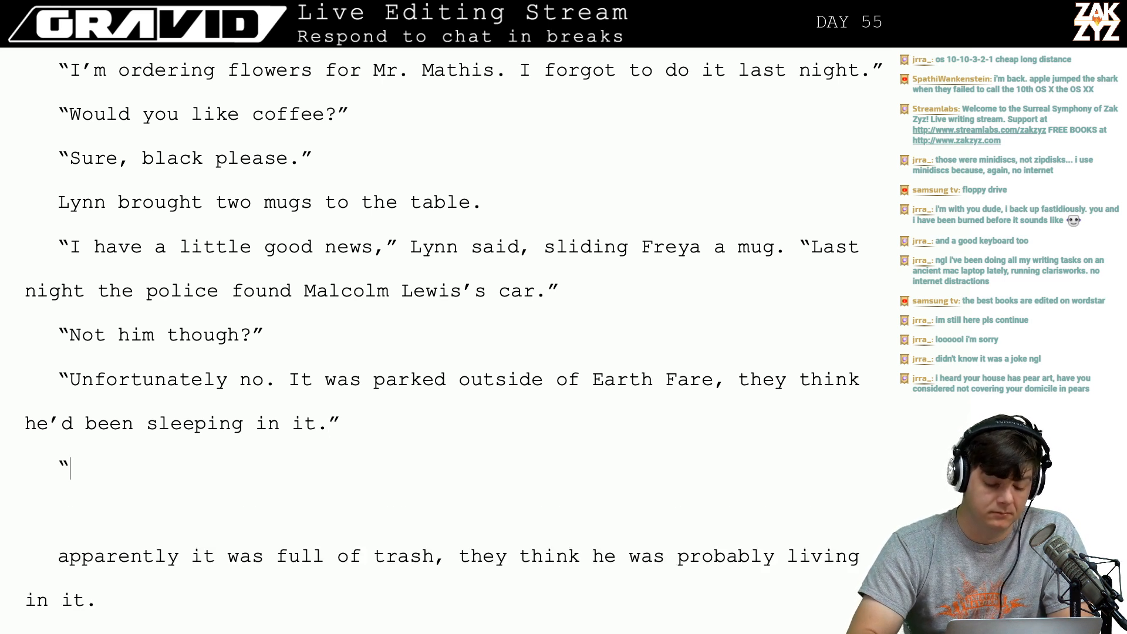
{"action": "type", "text": "I guess the nex"}
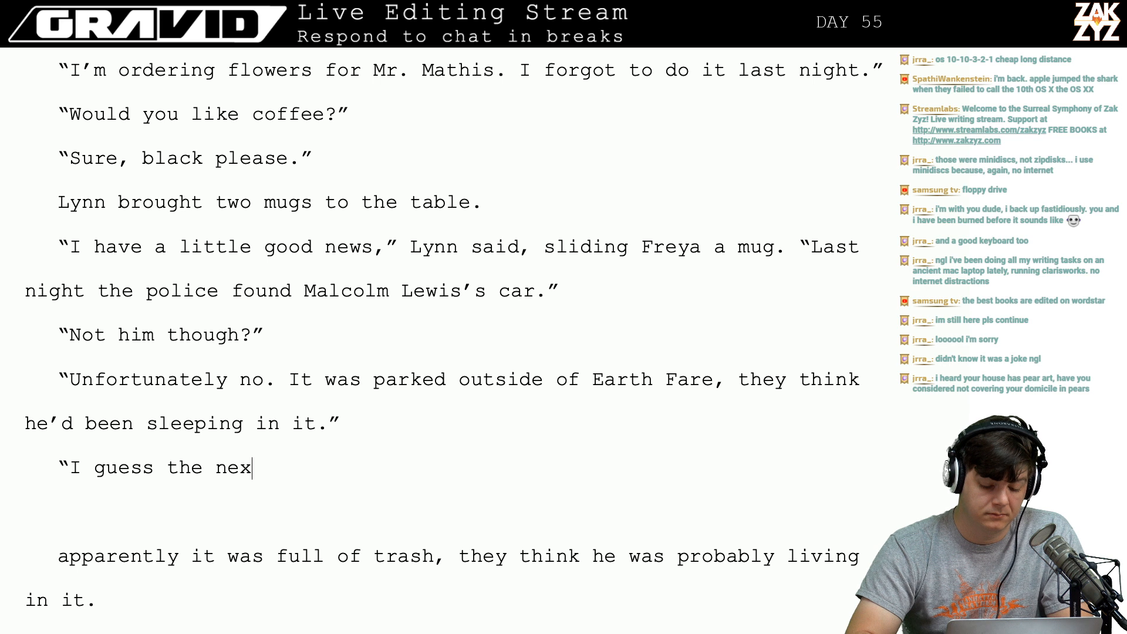
{"action": "type", "text": "t time he wants to"}
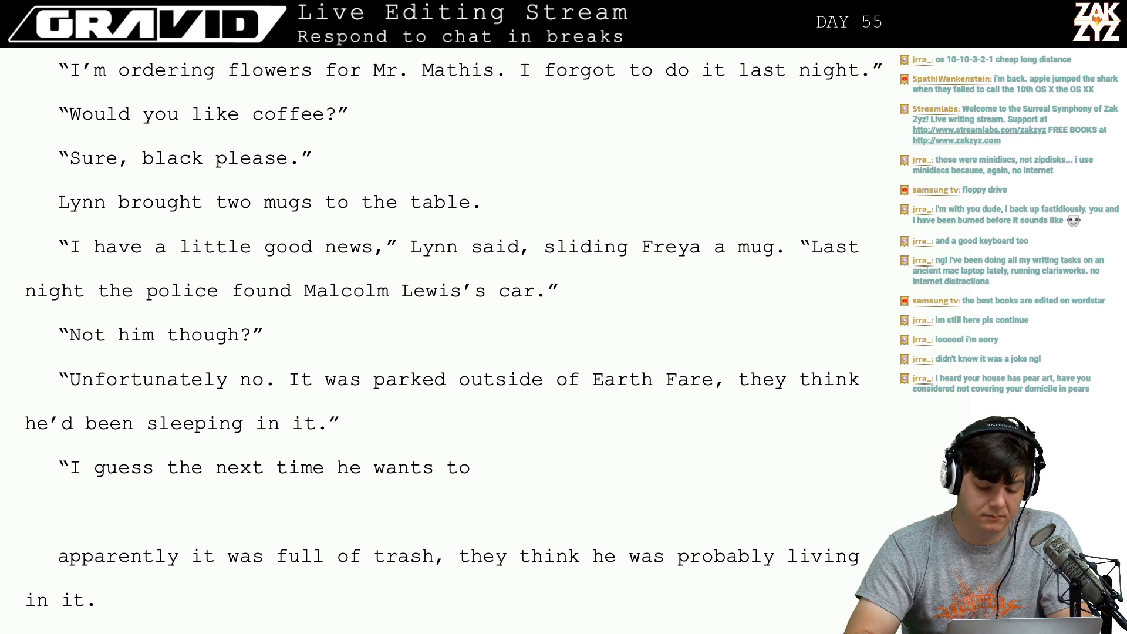
{"action": "type", "text": " spray paint"}
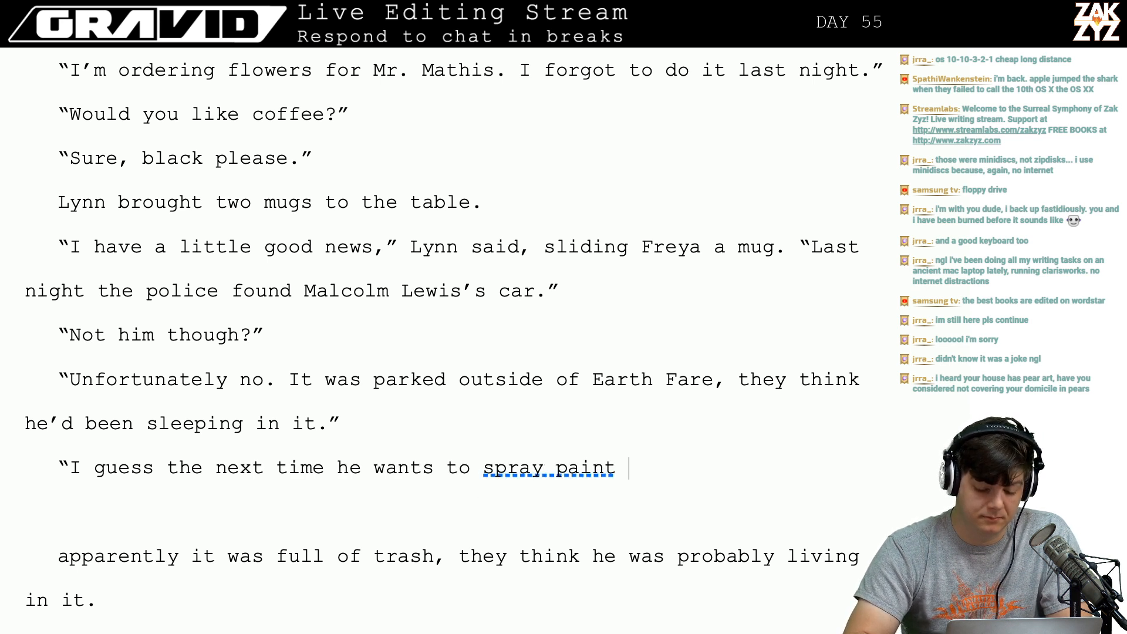
{"action": "key", "text": "BackSpace"}
{"action": "key", "text": "BackSpace"}
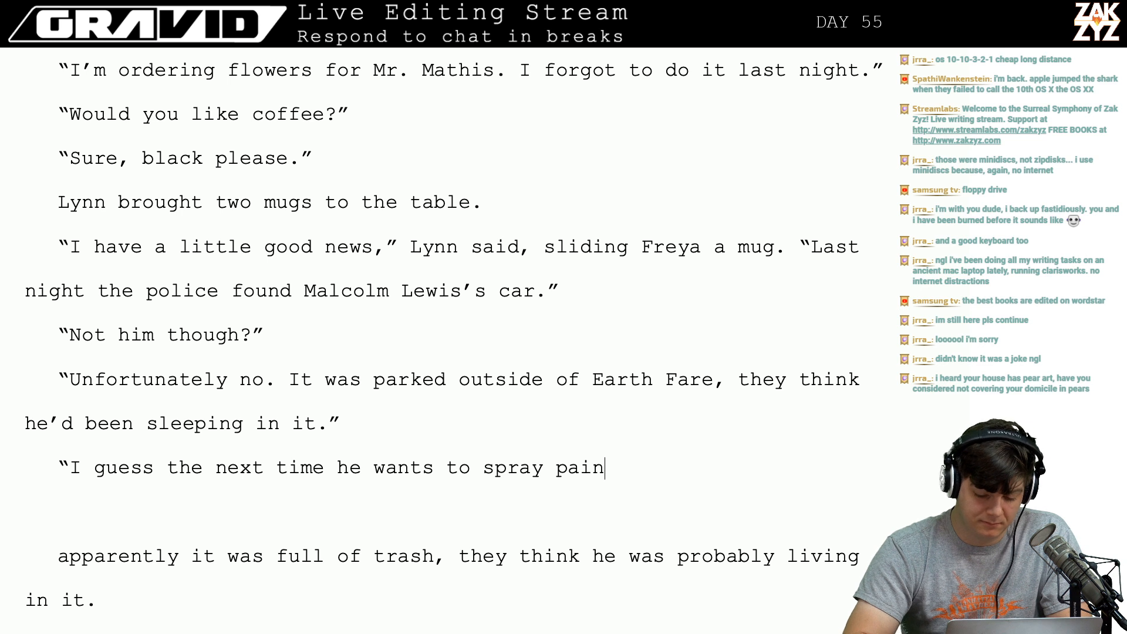
{"action": "type", "text": "th"}
{"action": "key", "text": "BackSpace"}
{"action": "key", "text": "BackSpace"}
{"action": "key", "text": "BackSpace"}
{"action": "type", "text": "t "}
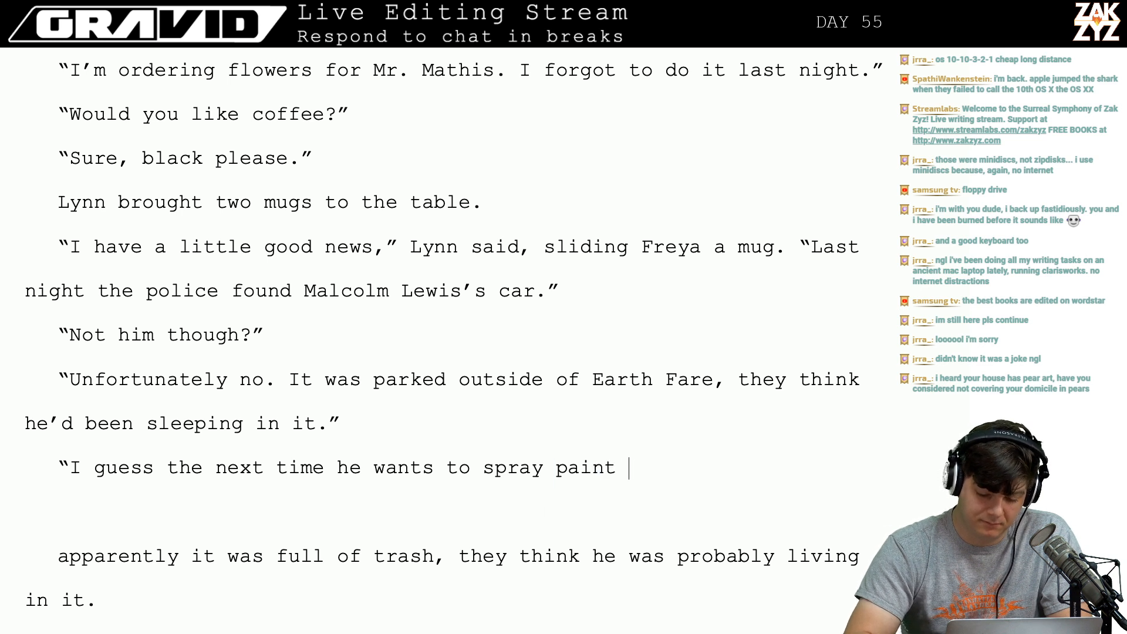
Finish the reply with "the house he’ll have to take the bus.", close the quotation and start a new paragraph.
{"action": "type", "text": "the house he'll have to t"}
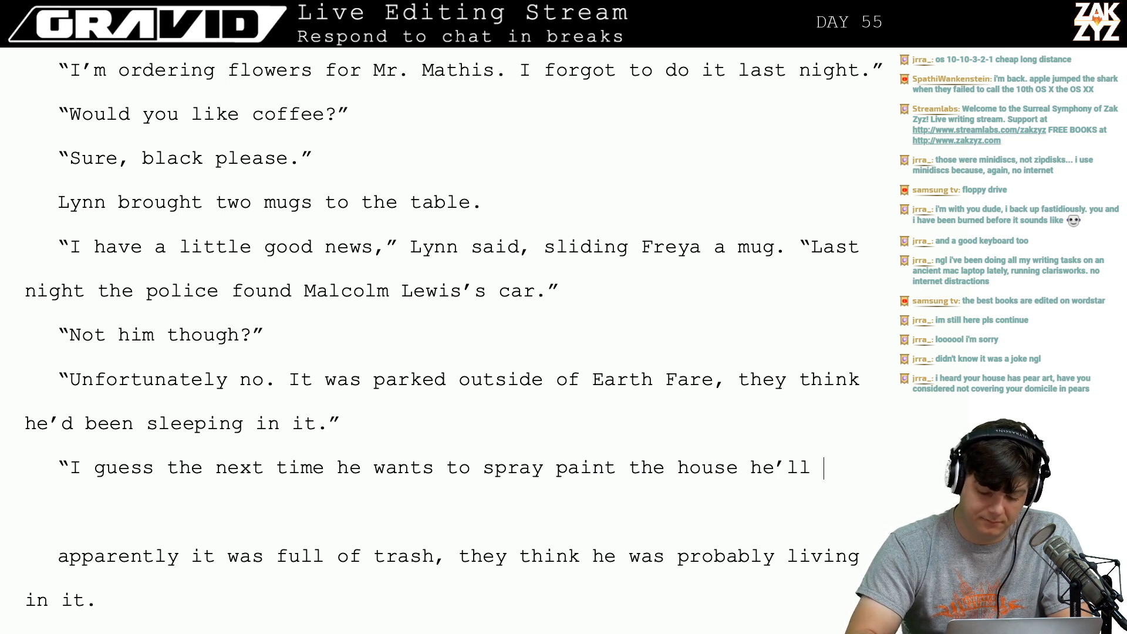
{"action": "type", "text": "ake the buss"}
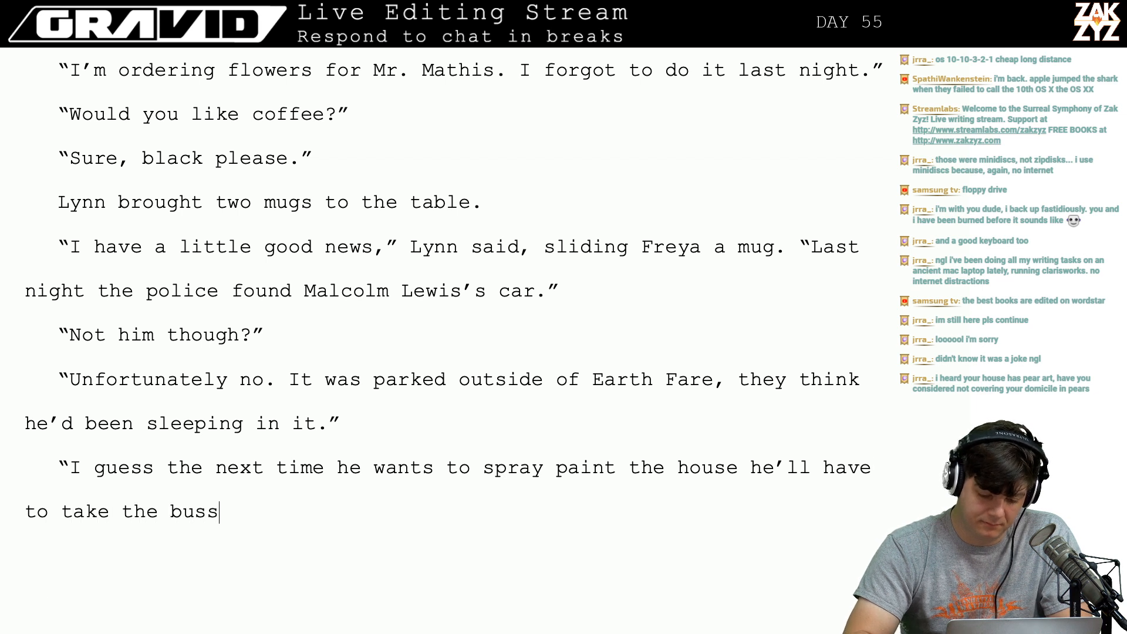
{"action": "key", "text": "BackSpace"}
{"action": "type", "text": ".\""}
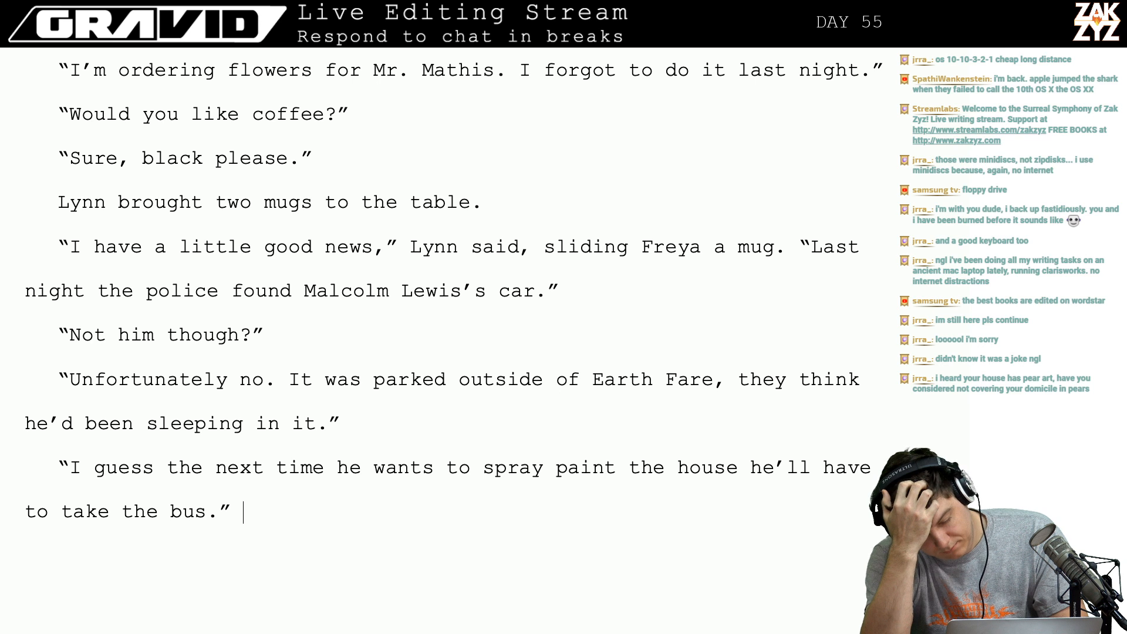
{"action": "key", "text": "BackSpace"}
{"action": "key", "text": "BackSpace"}
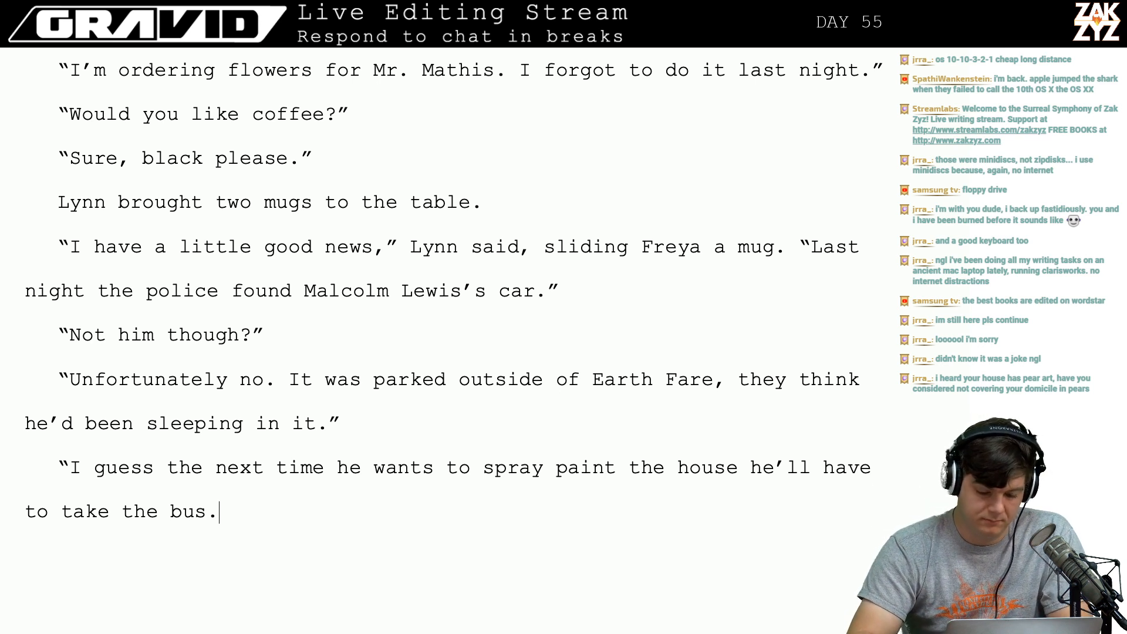
{"action": "type", "text": "\""}
{"action": "key", "text": "Return"}
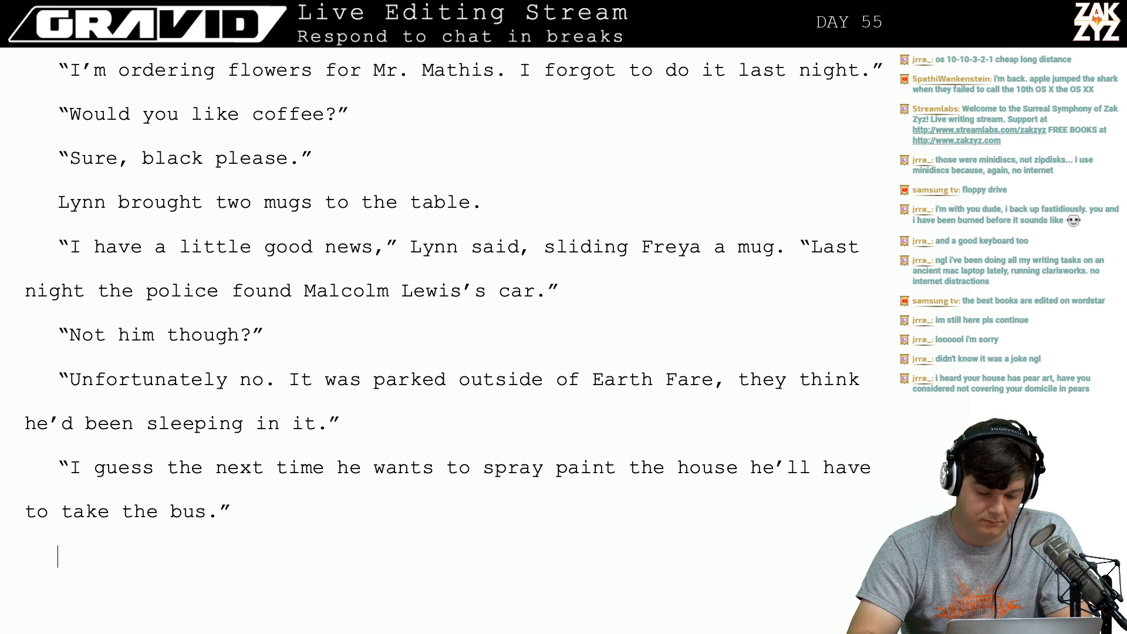
Open the new paragraph with a quotation mark, trying and deleting the words "His parent" after it.
{"action": "type", "text": "\"His parent"}
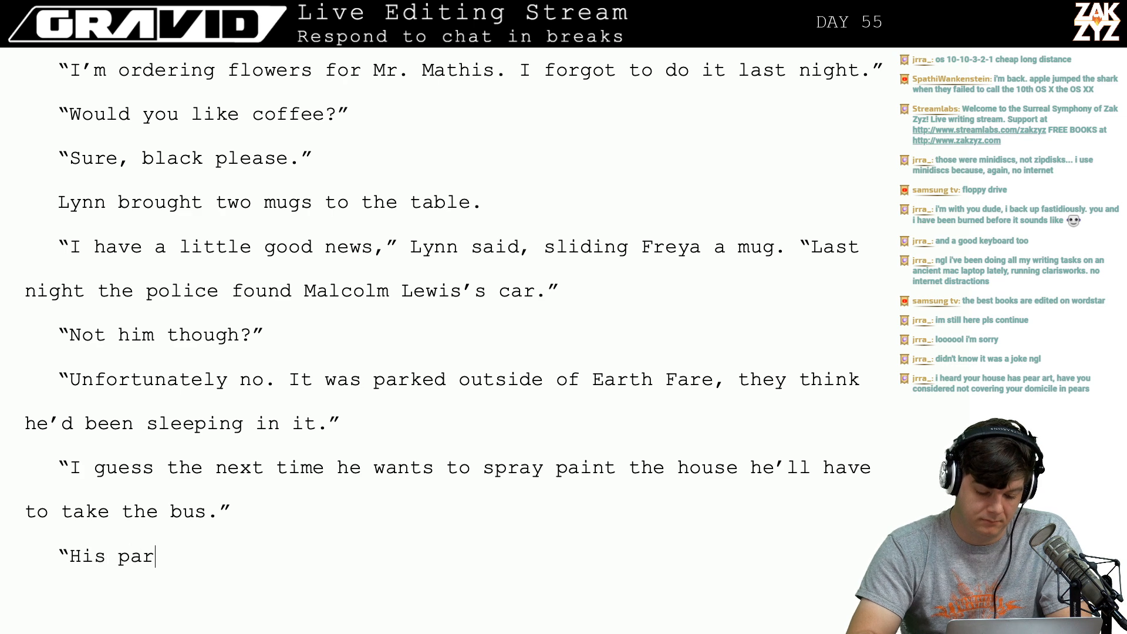
{"action": "key", "text": "BackSpace"}
{"action": "key", "text": "BackSpace"}
{"action": "key", "text": "BackSpace"}
{"action": "key", "text": "BackSpace"}
{"action": "key", "text": "BackSpace"}
{"action": "key", "text": "BackSpace"}
{"action": "key", "text": "BackSpace"}
{"action": "key", "text": "BackSpace"}
{"action": "key", "text": "BackSpace"}
{"action": "key", "text": "BackSpace"}
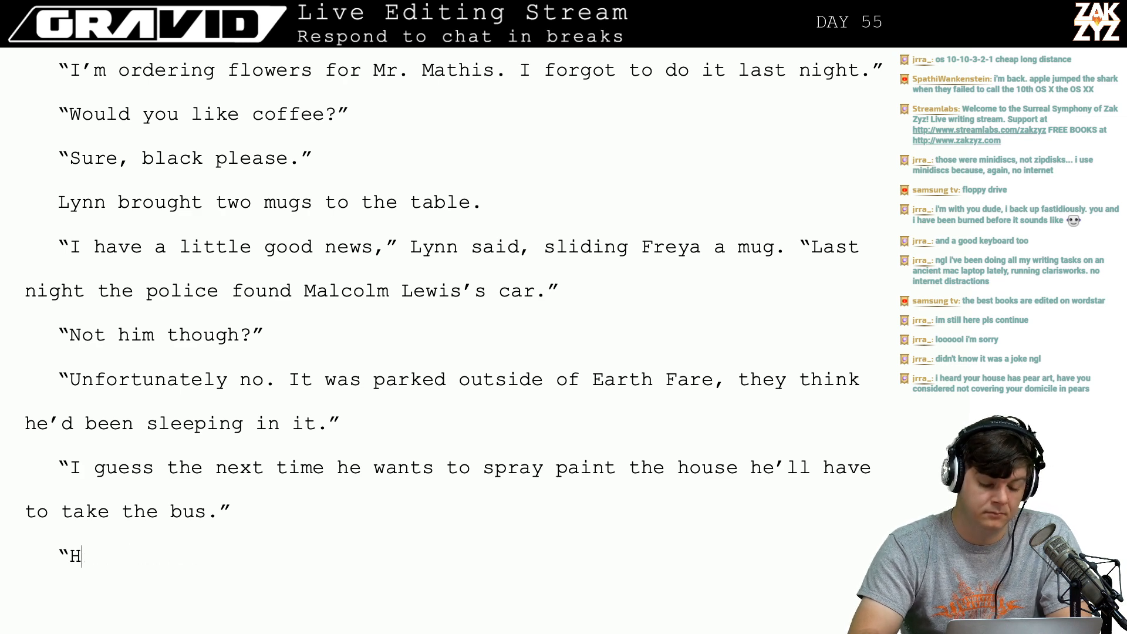
Review the preceding dialogue lines and the leftover text below, returning to the opening quotation mark of the new paragraph.
{"action": "key", "text": "Up"}
{"action": "key", "text": "Up"}
{"action": "key", "text": "Up"}
{"action": "key", "text": "Up"}
{"action": "key", "text": "Up"}
{"action": "key", "text": "Up"}
{"action": "key", "text": "Up"}
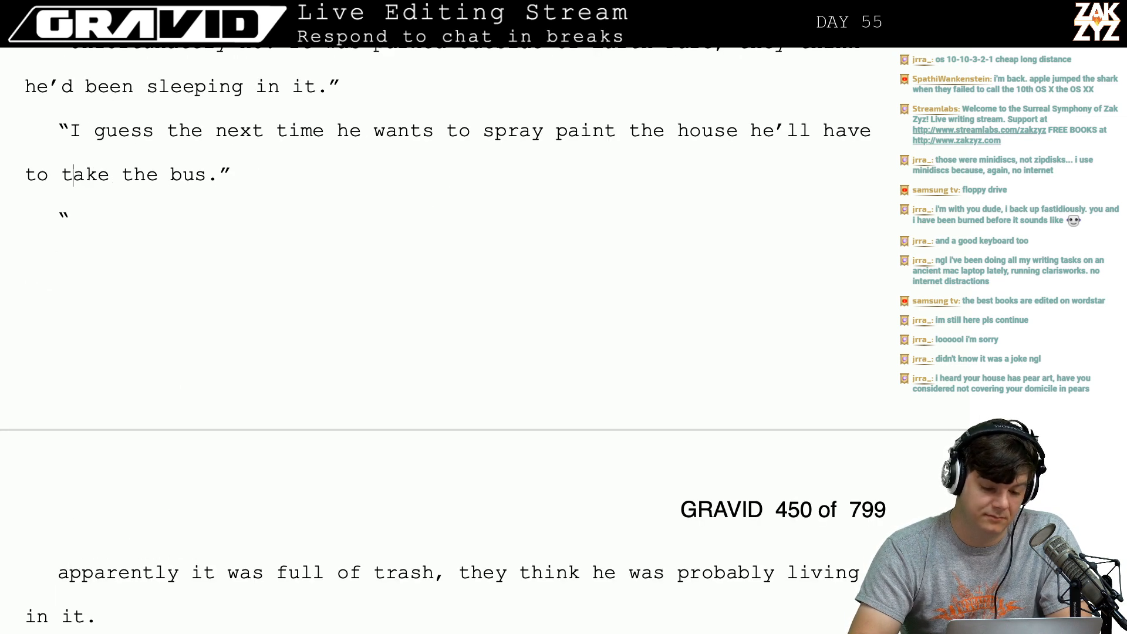
{"action": "key", "text": "Up"}
{"action": "key", "text": "Down"}
{"action": "key", "text": "Down"}
{"action": "key", "text": "Down"}
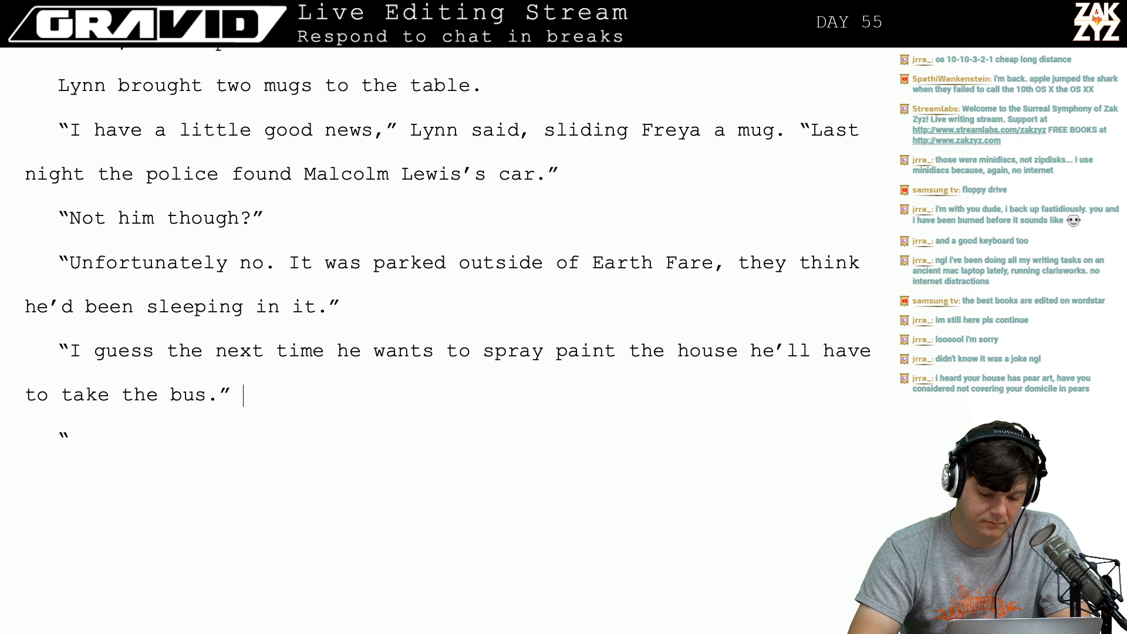
{"action": "key", "text": "Down"}
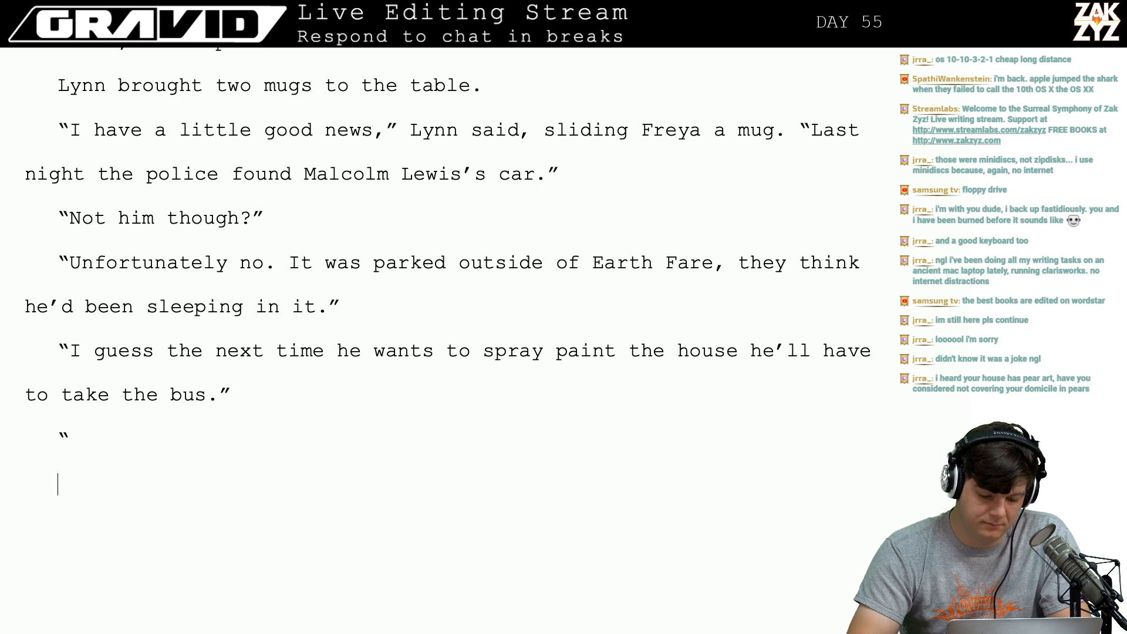
{"action": "key", "text": "Up"}
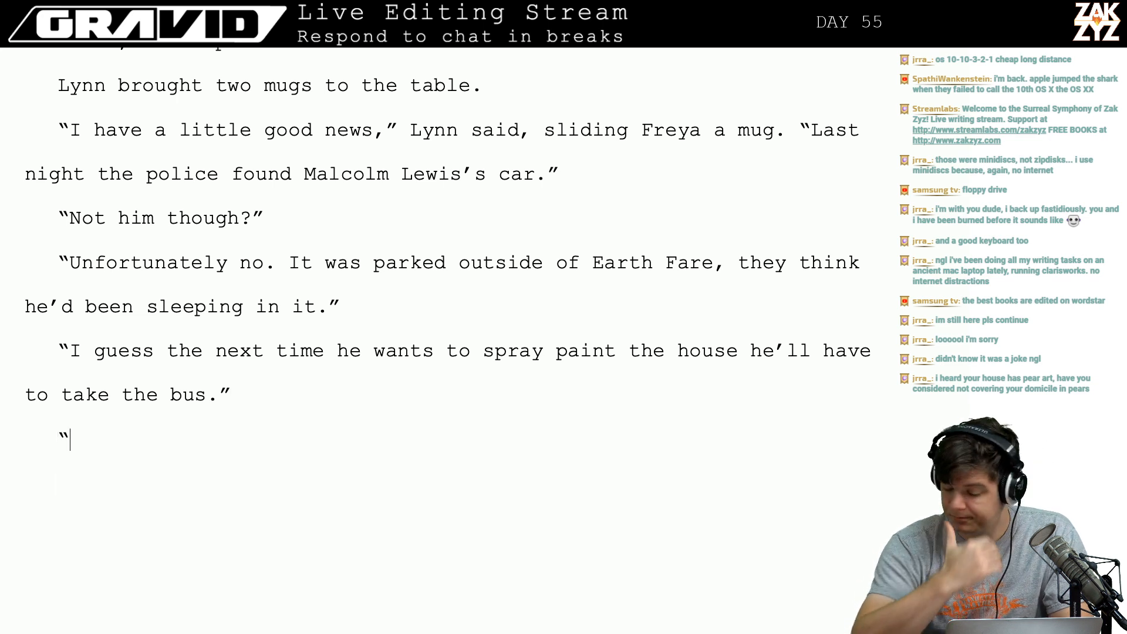
{"action": "type", "text": "his"}
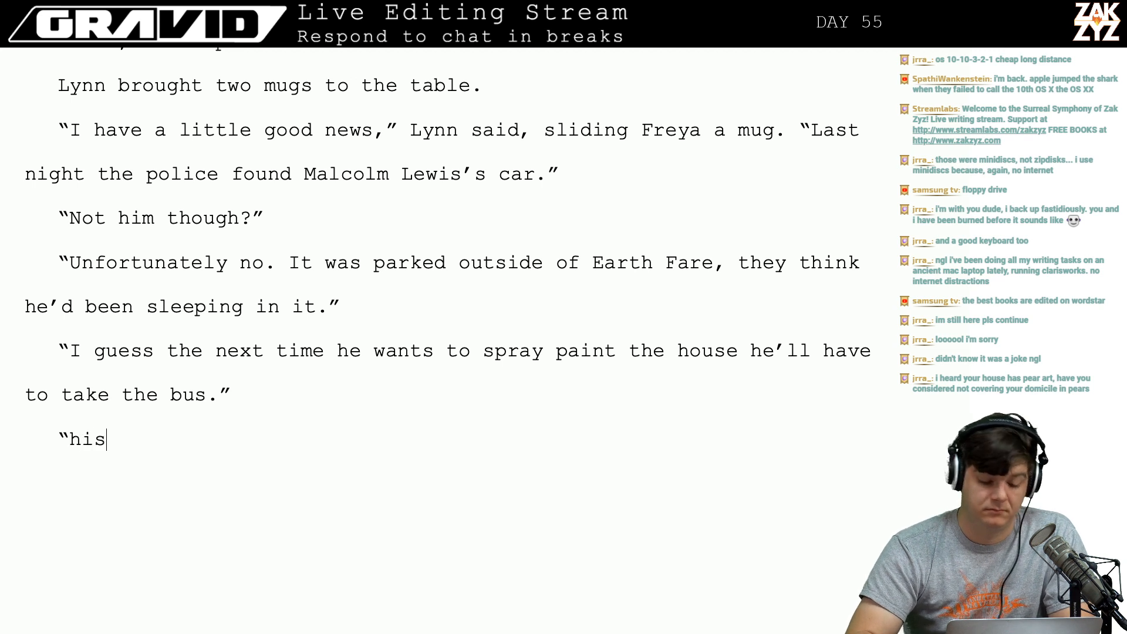
{"action": "key", "text": "BackSpace"}
{"action": "key", "text": "BackSpace"}
{"action": "key", "text": "BackSpace"}
{"action": "key", "text": "BackSpace"}
{"action": "type", "text": "His mo"}
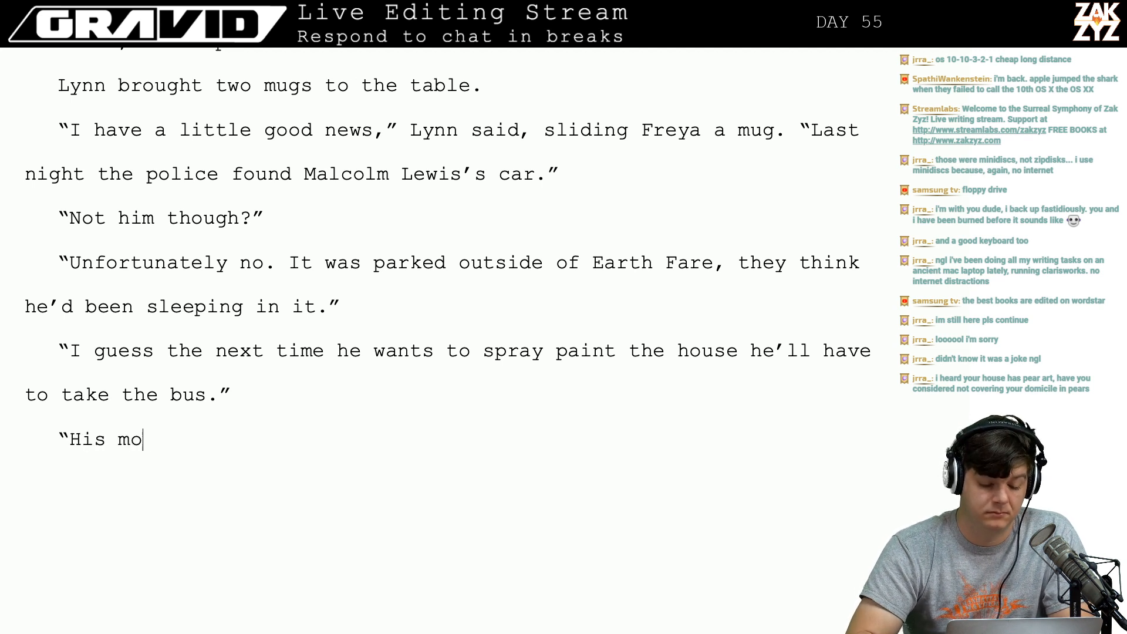
{"action": "type", "text": "ther has been "}
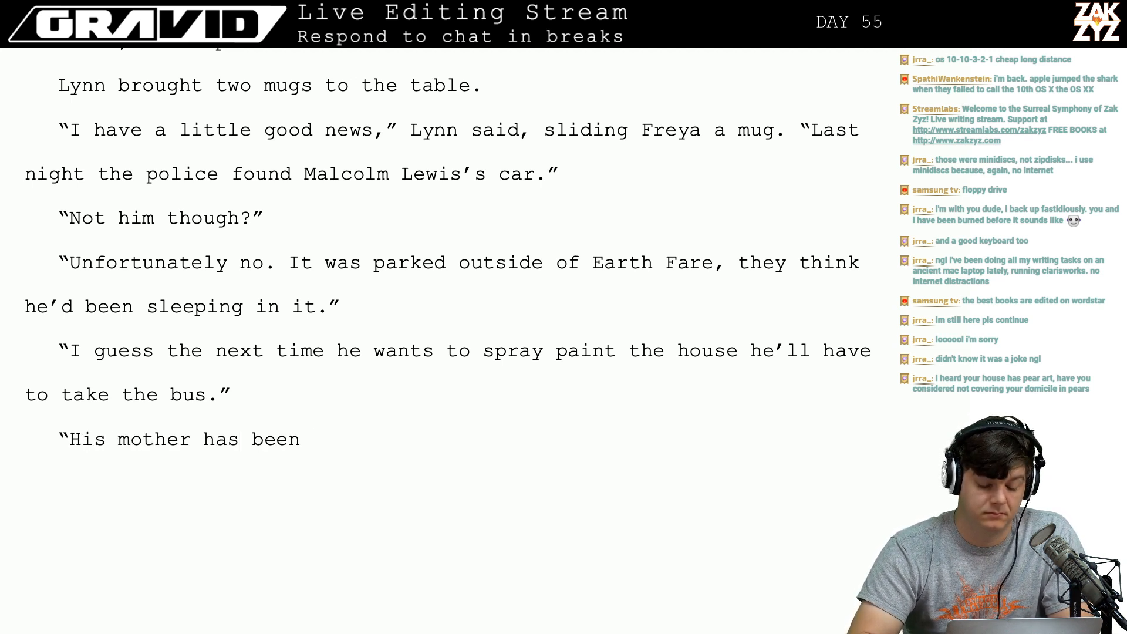
{"action": "type", "text": "cooper"}
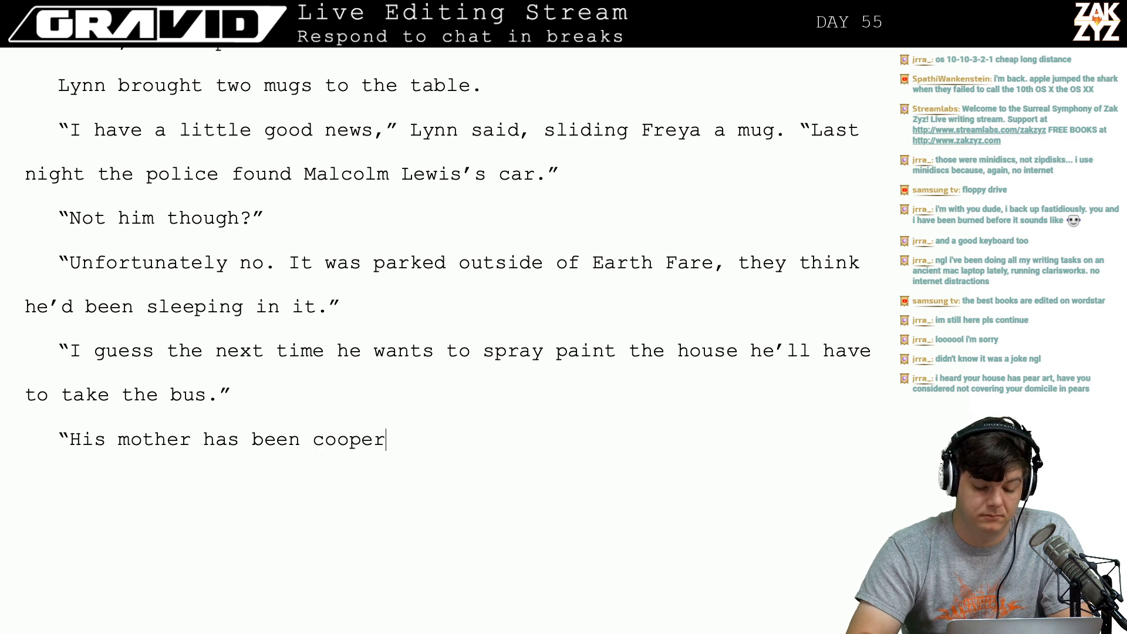
{"action": "key", "text": "BackSpace"}
{"action": "key", "text": "BackSpace"}
{"action": "key", "text": "BackSpace"}
{"action": "key", "text": "BackSpace"}
{"action": "key", "text": "BackSpace"}
{"action": "key", "text": "BackSpace"}
{"action": "key", "text": "BackSpace"}
{"action": "key", "text": "BackSpace"}
{"action": "key", "text": "BackSpace"}
{"action": "key", "text": "BackSpace"}
{"action": "key", "text": "BackSpace"}
{"action": "key", "text": "BackSpace"}
{"action": "key", "text": "BackSpace"}
{"action": "key", "text": "BackSpace"}
{"action": "key", "text": "BackSpace"}
{"action": "key", "text": "BackSpace"}
{"action": "key", "text": "BackSpace"}
{"action": "key", "text": "BackSpace"}
{"action": "key", "text": "BackSpace"}
{"action": "key", "text": "BackSpace"}
{"action": "key", "text": "BackSpace"}
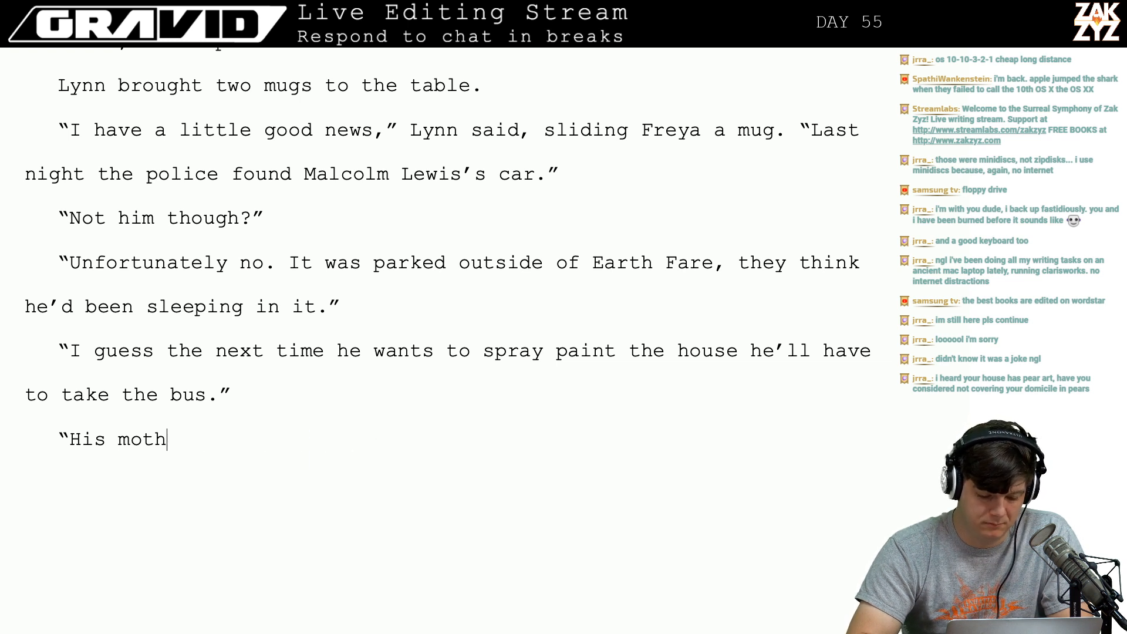
{"action": "key", "text": "BackSpace"}
{"action": "key", "text": "BackSpace"}
Write the reply after the opening quotation mark as "Maybe. His mother has been cooperating, but his father is kicking up sparks.".
{"action": "type", "text": "Maybe"}
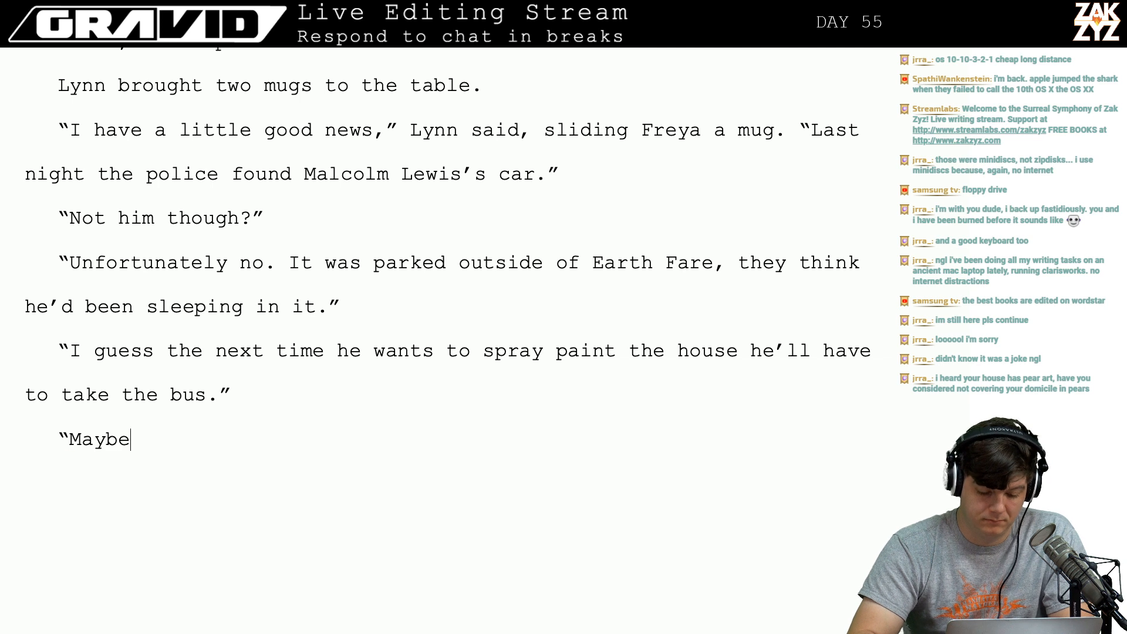
{"action": "type", "text": ". His mother "}
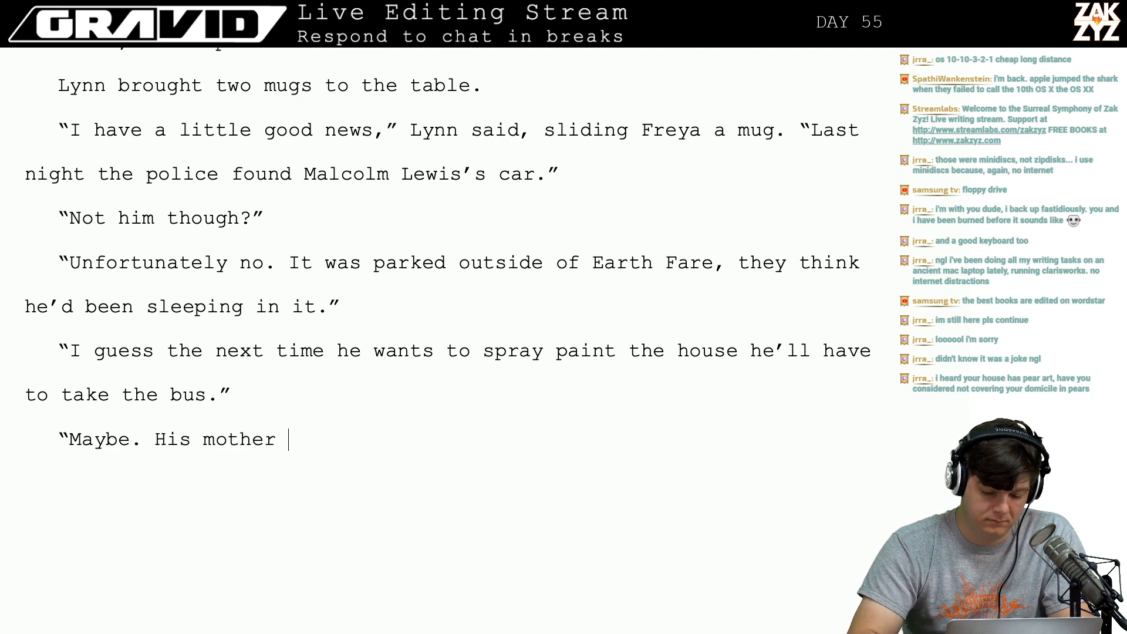
{"action": "type", "text": "has been cooper"}
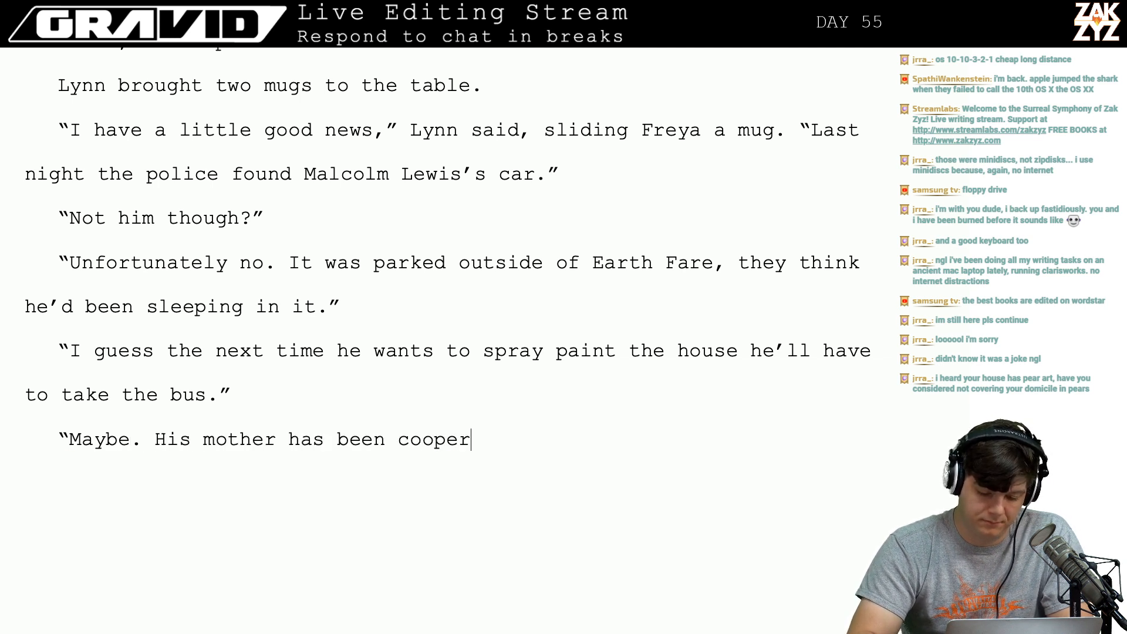
{"action": "type", "text": "ating"}
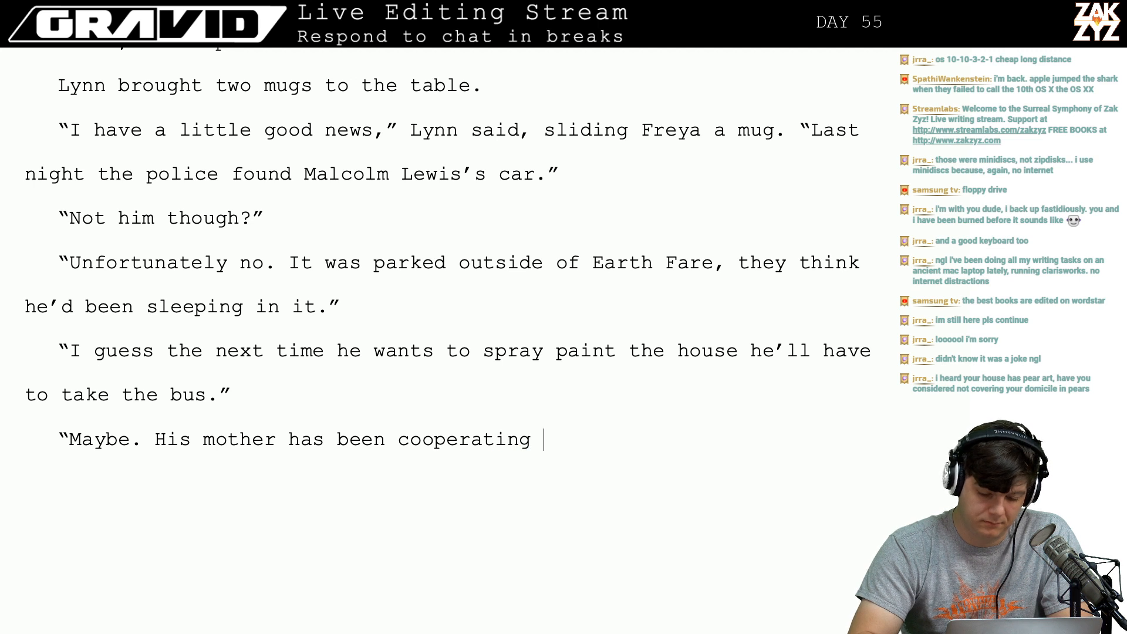
{"action": "type", "text": ", but his father"}
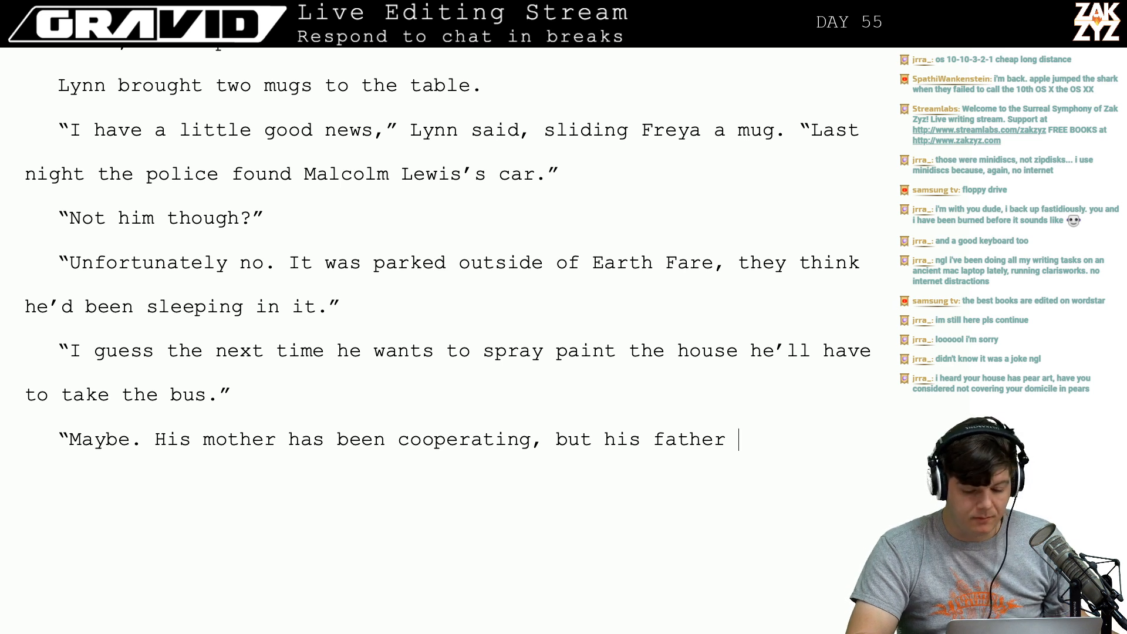
{"action": "type", "text": "is "}
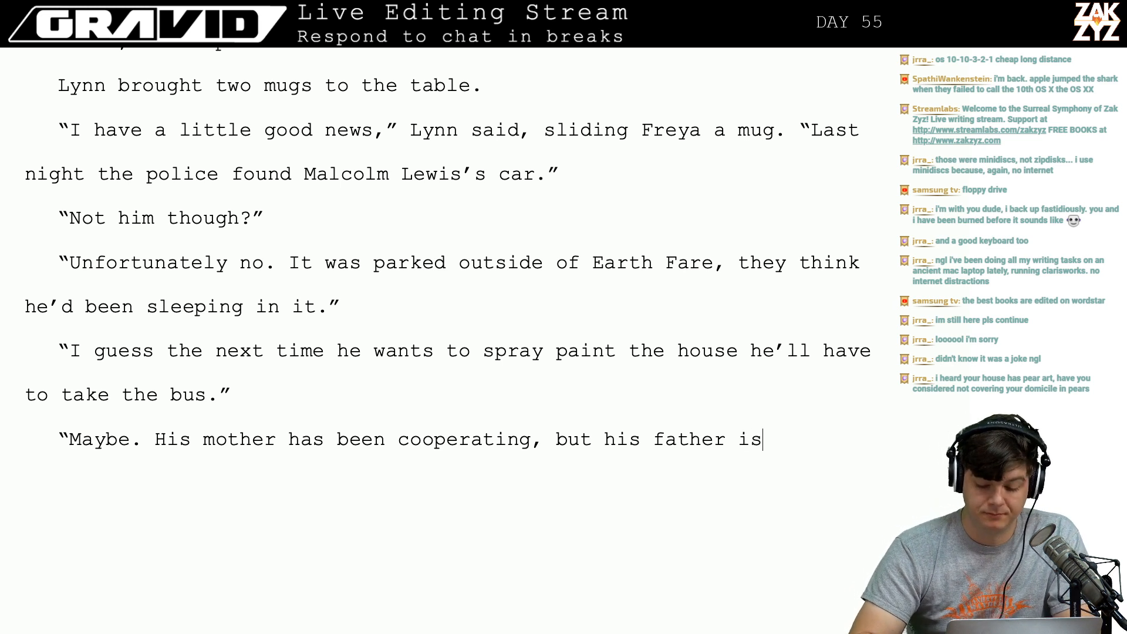
{"action": "type", "text": "kicking"}
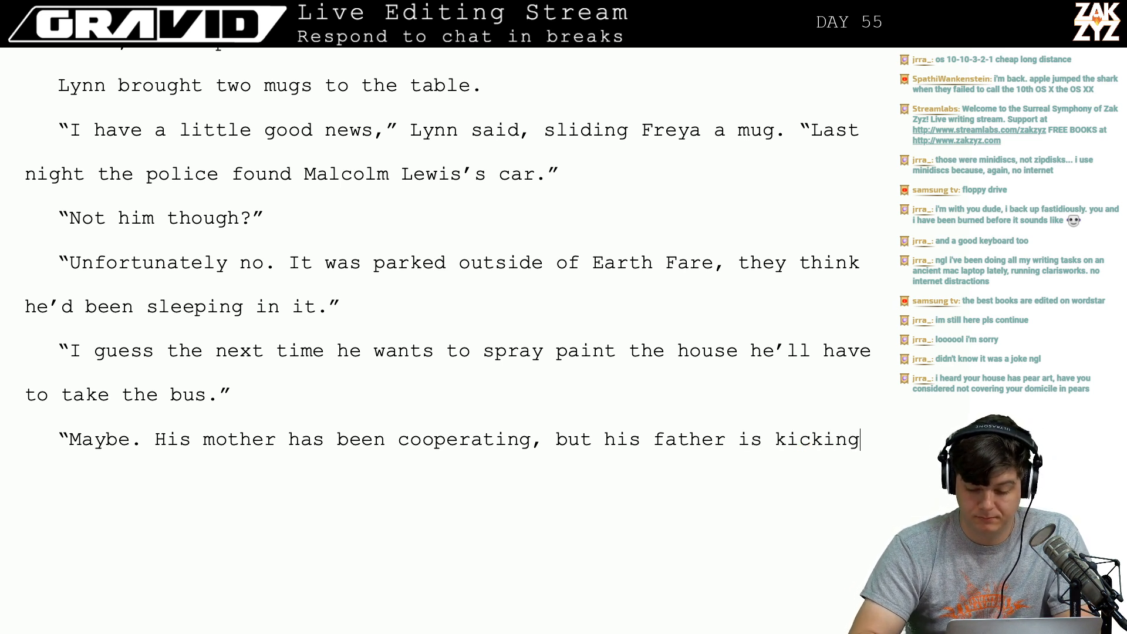
{"action": "type", "text": " up sparks."}
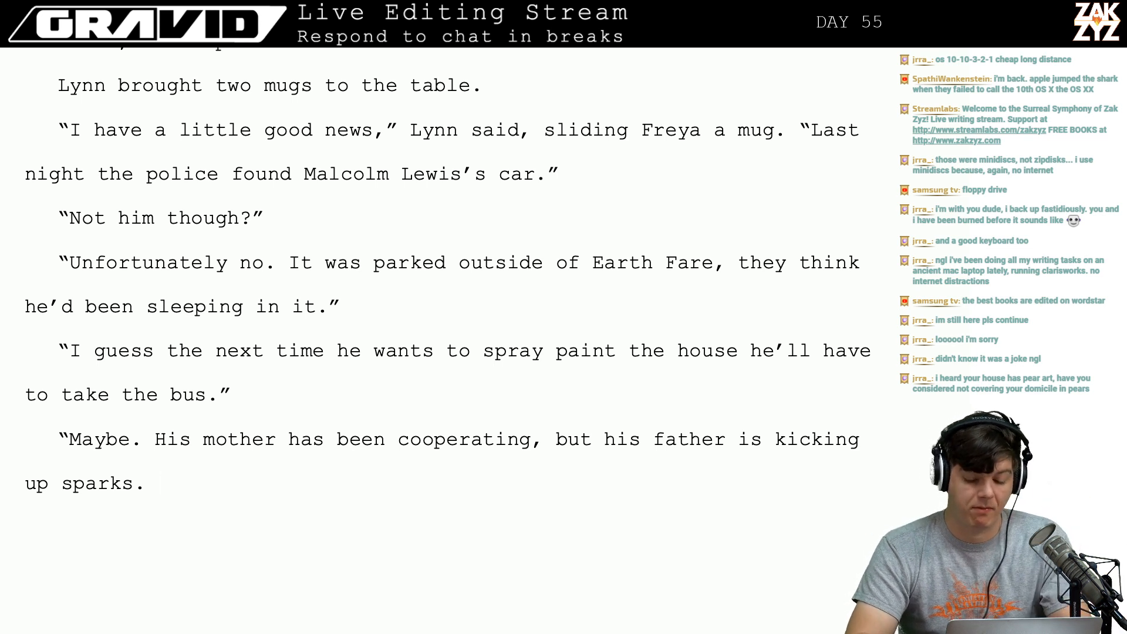
{"action": "key", "text": "BackSpace"}
{"action": "key", "text": "BackSpace"}
{"action": "type", "text": ", "}
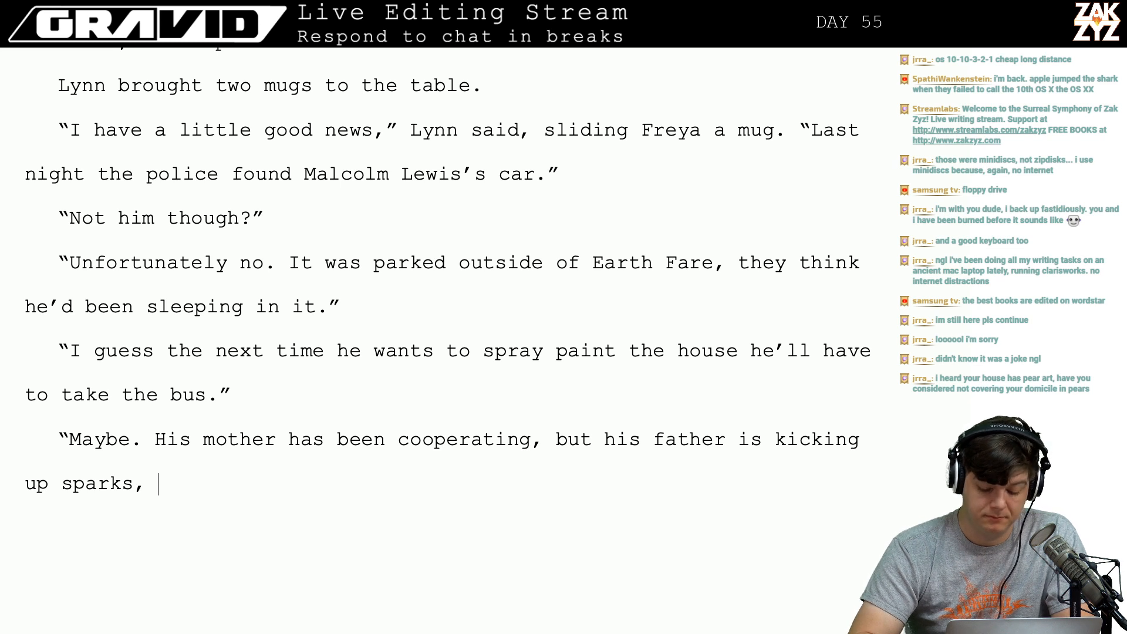
{"action": "type", "text": "trying to get the"}
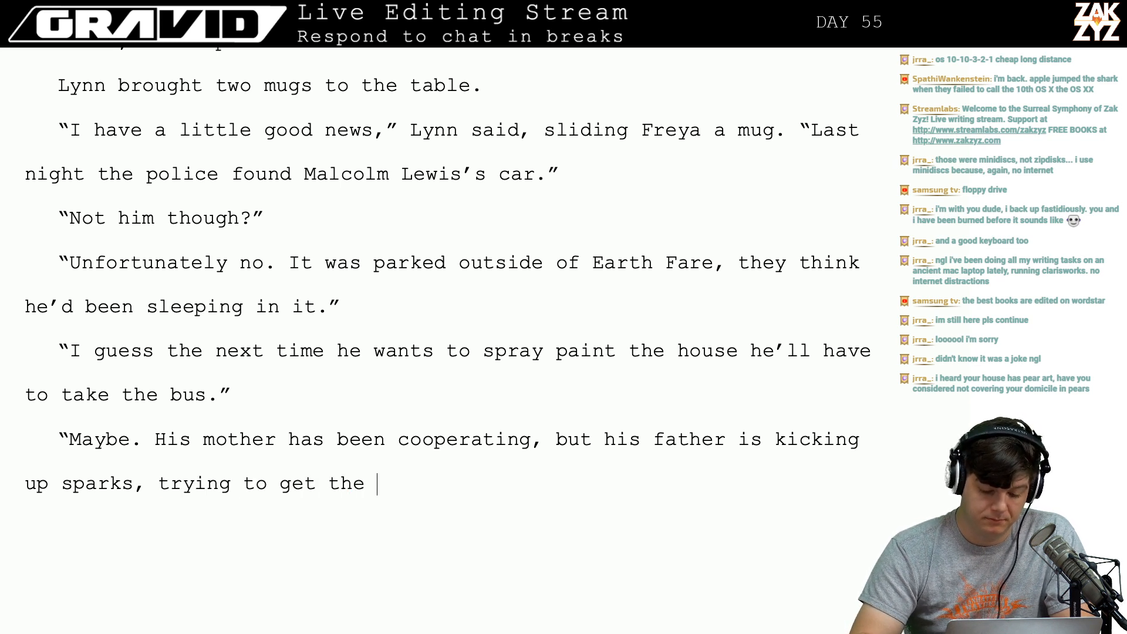
{"action": "key", "text": "BackSpace"}
{"action": "key", "text": "BackSpace"}
{"action": "key", "text": "BackSpace"}
{"action": "key", "text": "BackSpace"}
{"action": "key", "text": "BackSpace"}
{"action": "key", "text": "BackSpace"}
{"action": "key", "text": "BackSpace"}
{"action": "key", "text": "BackSpace"}
{"action": "key", "text": "BackSpace"}
{"action": "key", "text": "BackSpace"}
{"action": "key", "text": "BackSpace"}
{"action": "key", "text": "BackSpace"}
{"action": "key", "text": "BackSpace"}
{"action": "key", "text": "BackSpace"}
{"action": "key", "text": "BackSpace"}
{"action": "key", "text": "BackSpace"}
{"action": "key", "text": "BackSpace"}
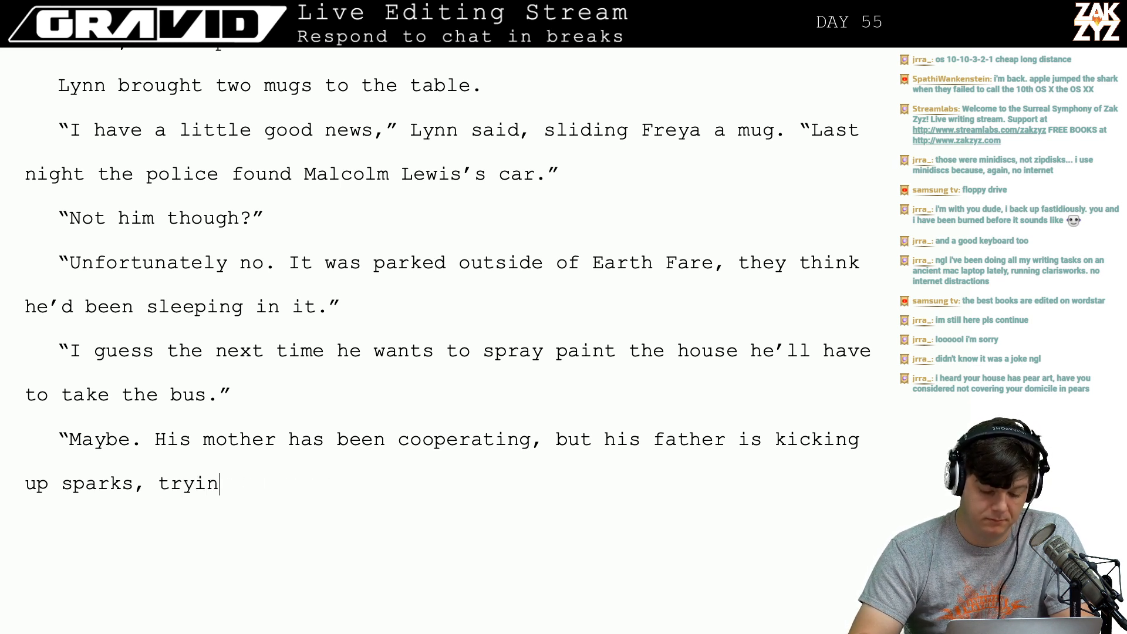
{"action": "key", "text": "BackSpace"}
{"action": "key", "text": "BackSpace"}
{"action": "type", "text": ". "}
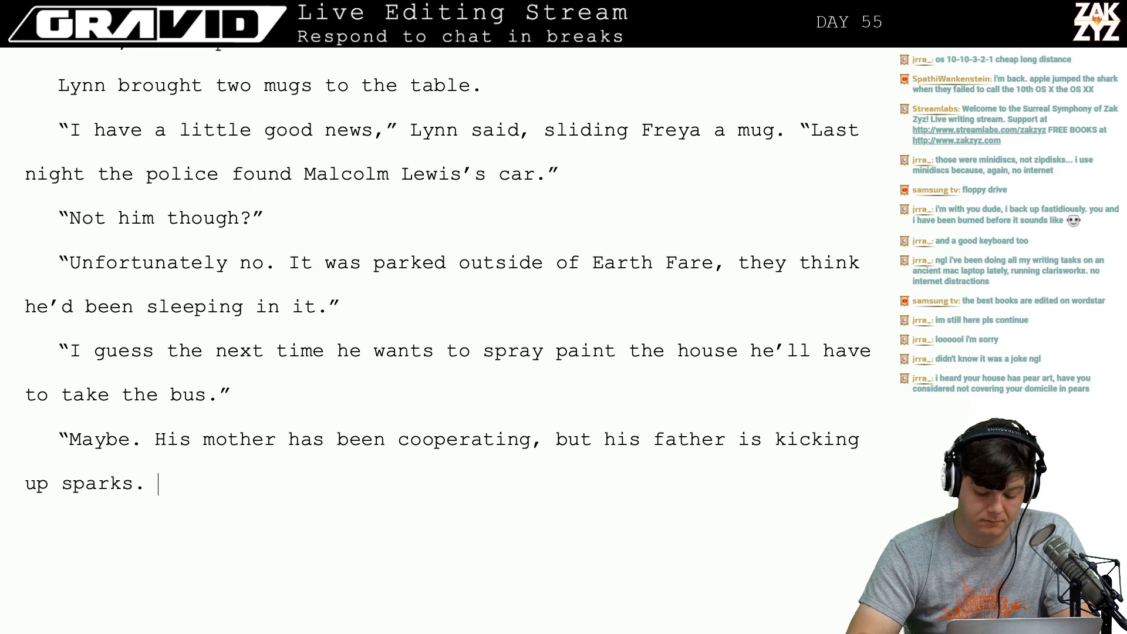
{"action": "type", "text": "He doesn't beli"}
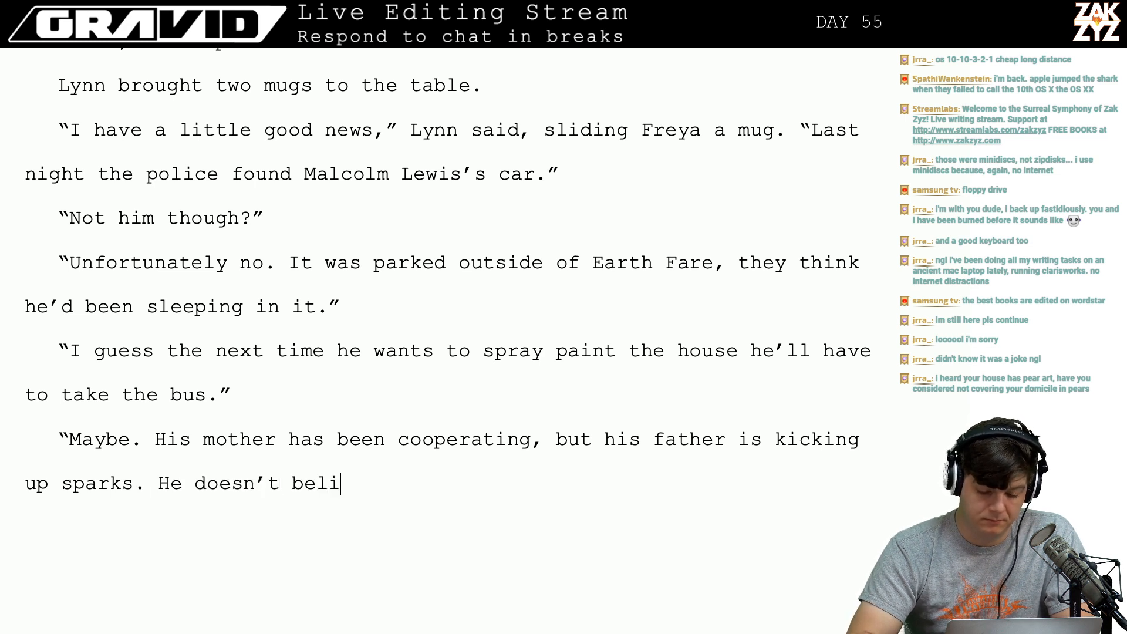
{"action": "type", "text": "eve"}
{"action": "key", "text": "BackSpace"}
{"action": "key", "text": "BackSpace"}
{"action": "key", "text": "BackSpace"}
{"action": "key", "text": "BackSpace"}
{"action": "key", "text": "BackSpace"}
{"action": "key", "text": "BackSpace"}
{"action": "key", "text": "BackSpace"}
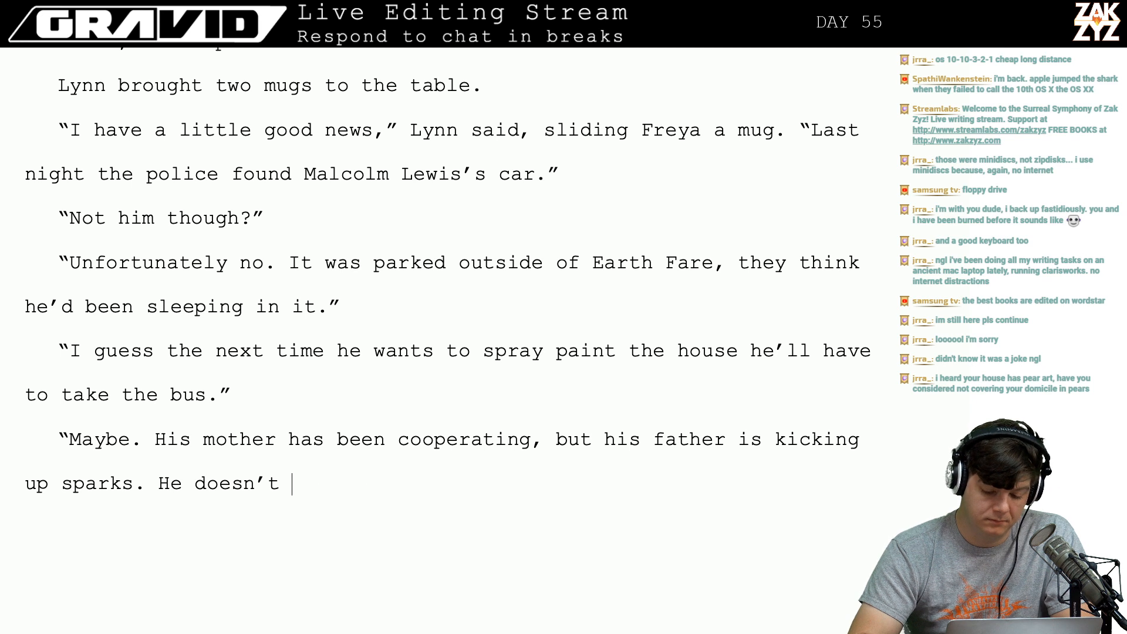
{"action": "key", "text": "BackSpace"}
{"action": "key", "text": "BackSpace"}
{"action": "key", "text": "BackSpace"}
{"action": "key", "text": "BackSpace"}
{"action": "key", "text": "BackSpace"}
{"action": "key", "text": "BackSpace"}
{"action": "key", "text": "BackSpace"}
{"action": "key", "text": "BackSpace"}
{"action": "key", "text": "BackSpace"}
{"action": "key", "text": "BackSpace"}
{"action": "key", "text": "BackSpace"}
{"action": "key", "text": "BackSpace"}
{"action": "key", "text": "BackSpace"}
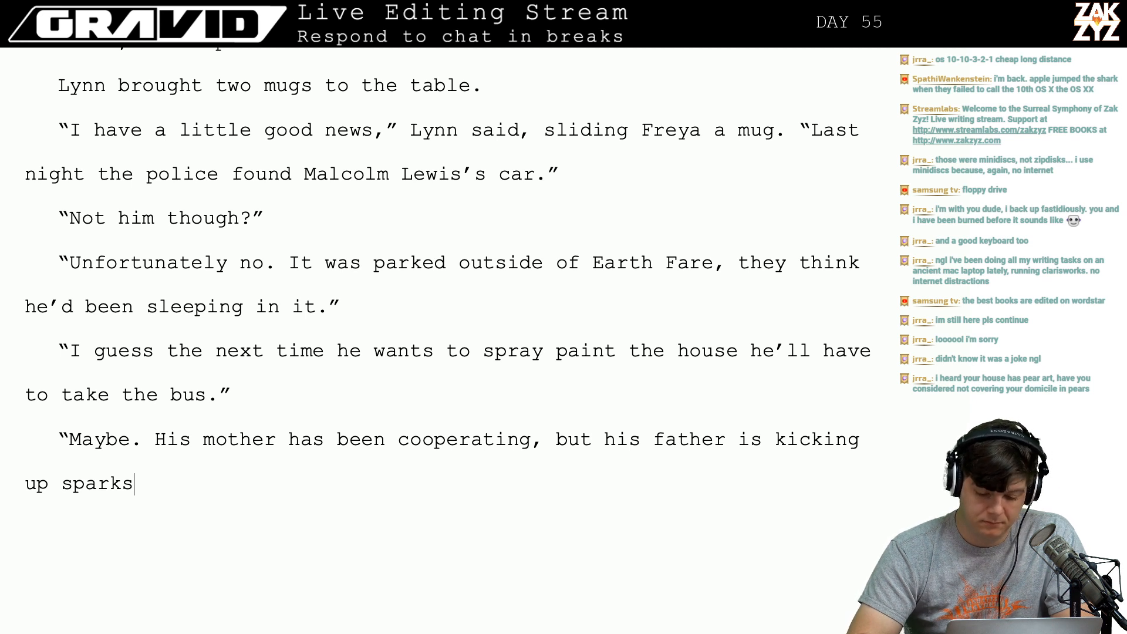
{"action": "type", "text": "."}
{"action": "key", "text": "BackSpace"}
{"action": "key", "text": "BackSpace"}
{"action": "type", "text": "."}
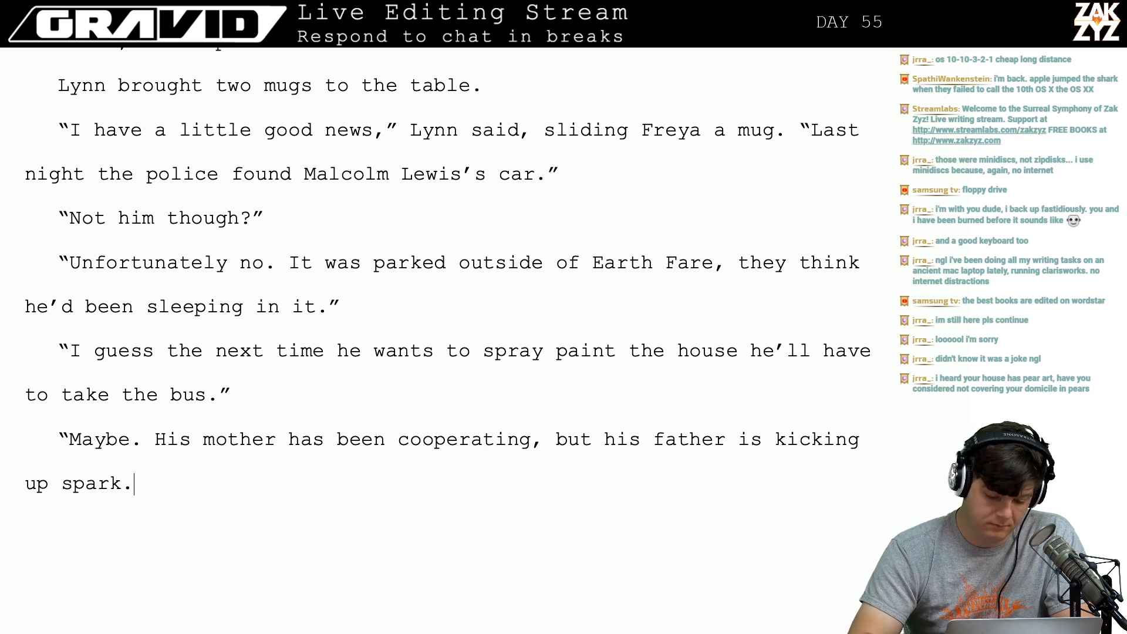
{"action": "key", "text": "BackSpace"}
{"action": "type", "text": "s, "}
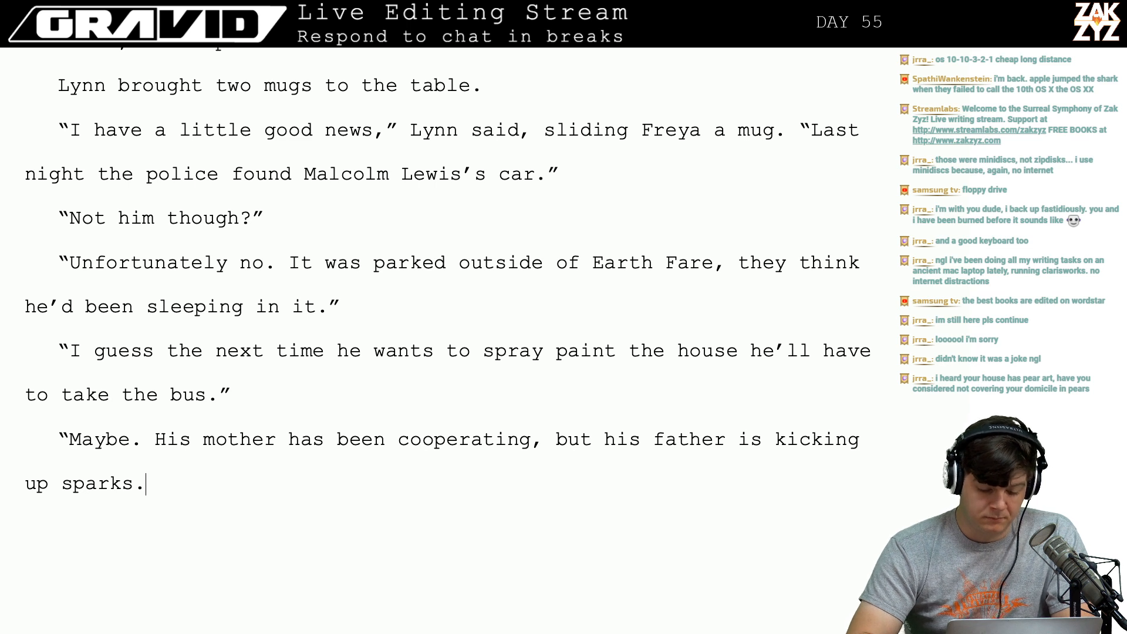
{"action": "type", "text": " H"}
{"action": "key", "text": "BackSpace"}
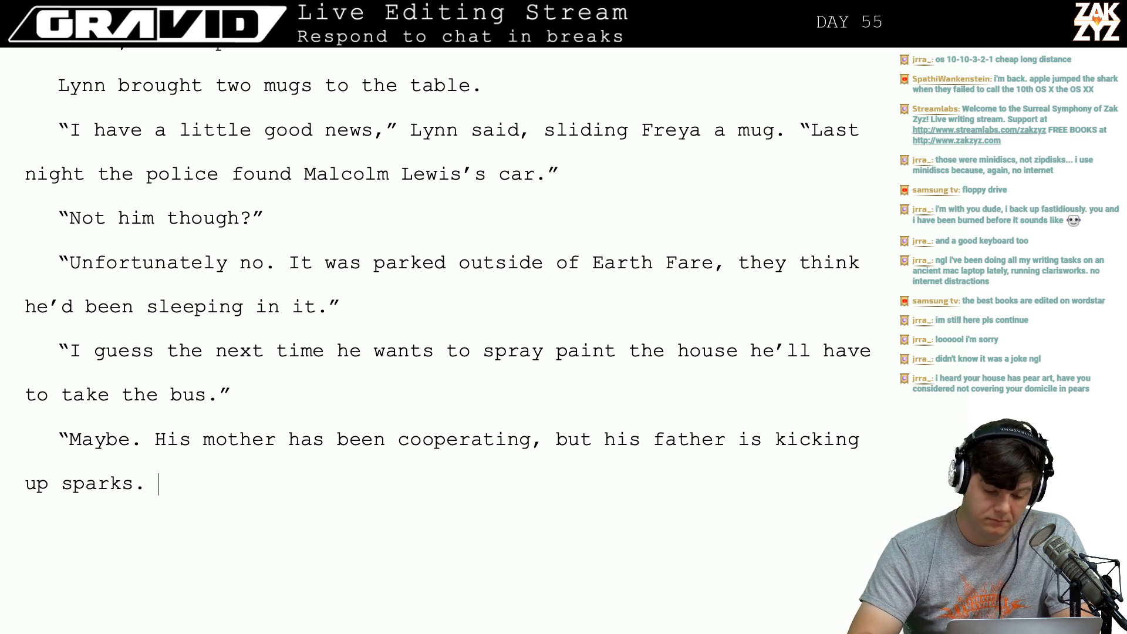
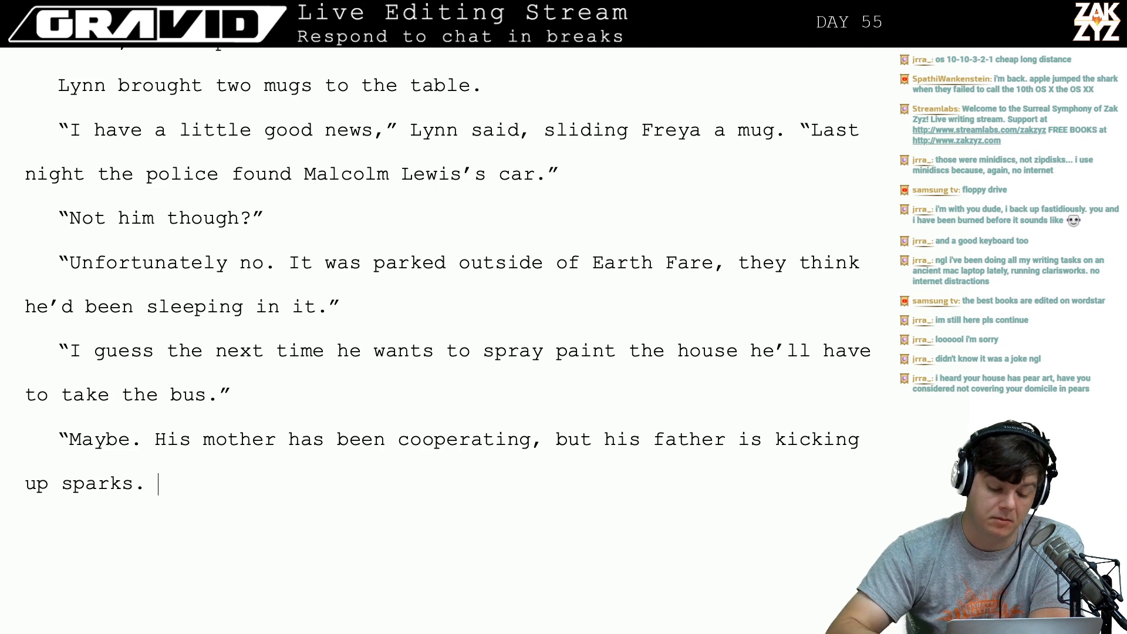
Insert a page break after "Maybe." and write "The mother has been cooperating, but" after that word, dropping the trial words "the Father".
{"action": "left_click", "coordinate": [156, 438]}
{"action": "key", "text": "ctrl+Return"}
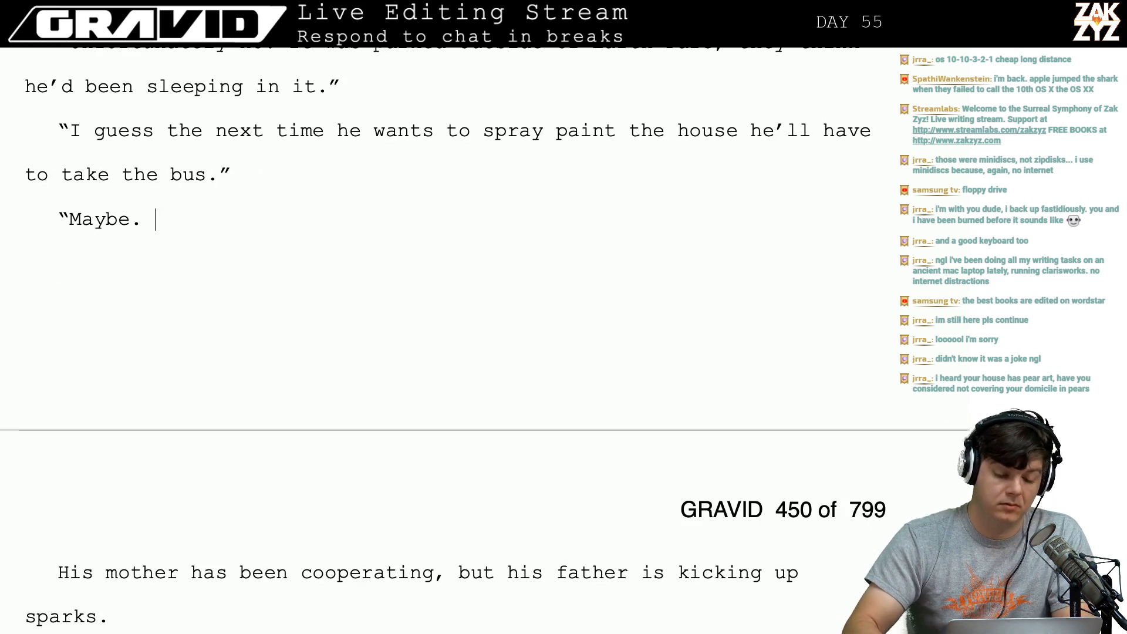
{"action": "type", "text": "The mother has "}
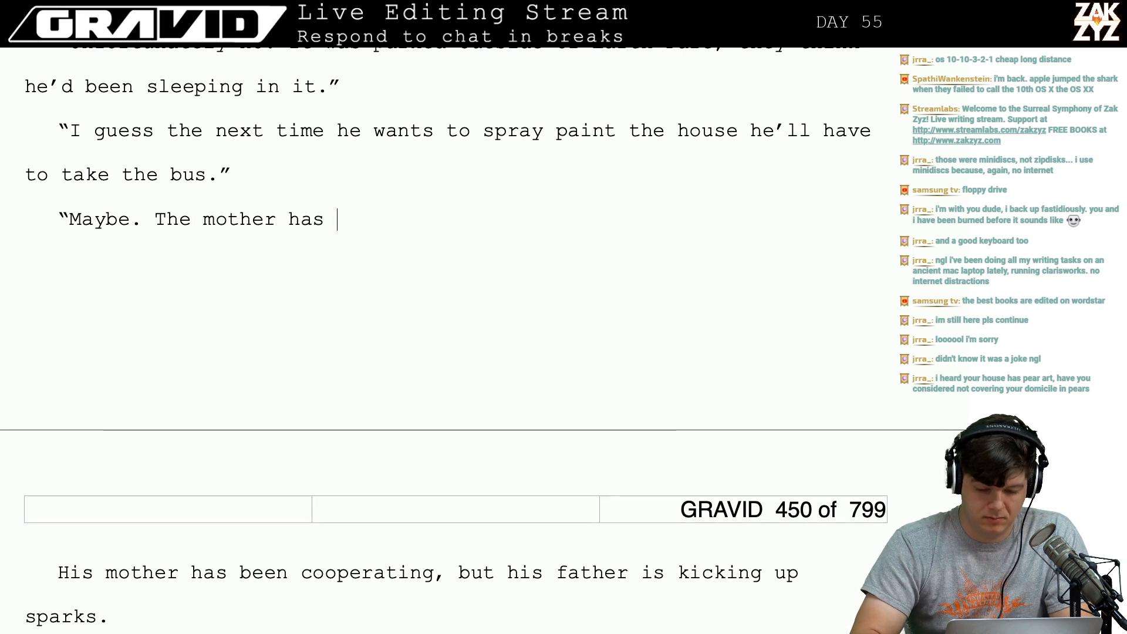
{"action": "type", "text": "been cooperatin"}
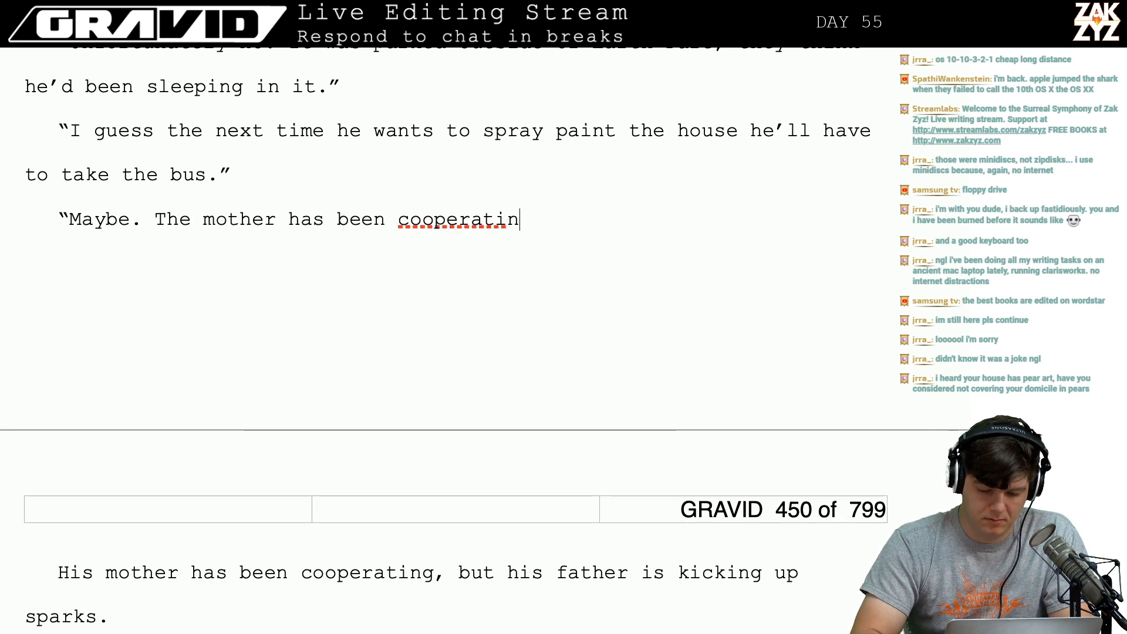
{"action": "type", "text": "g, but the Father"}
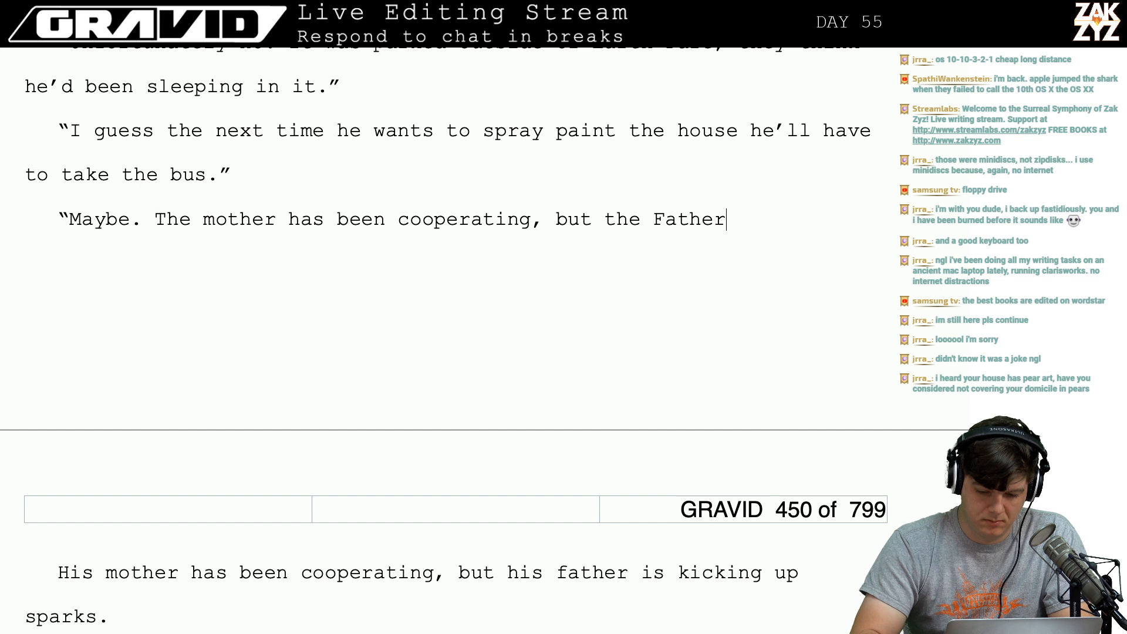
{"action": "key", "text": "BackSpace"}
{"action": "key", "text": "BackSpace"}
{"action": "key", "text": "BackSpace"}
{"action": "key", "text": "BackSpace"}
{"action": "key", "text": "BackSpace"}
{"action": "key", "text": "BackSpace"}
{"action": "key", "text": "BackSpace"}
{"action": "key", "text": "BackSpace"}
{"action": "key", "text": "BackSpace"}
{"action": "key", "text": "BackSpace"}
{"action": "key", "text": "BackSpace"}
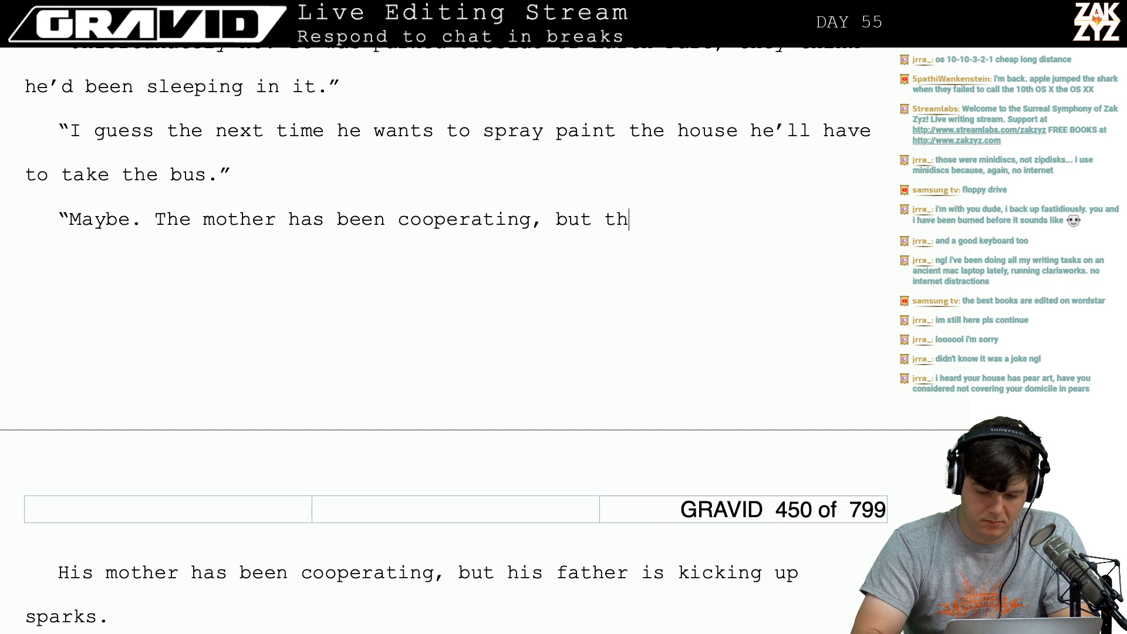
Try ending the sentence with "his dad’s kicking up sparks." and following it with "From my", deleting both back to "but".
{"action": "type", "text": "his"}
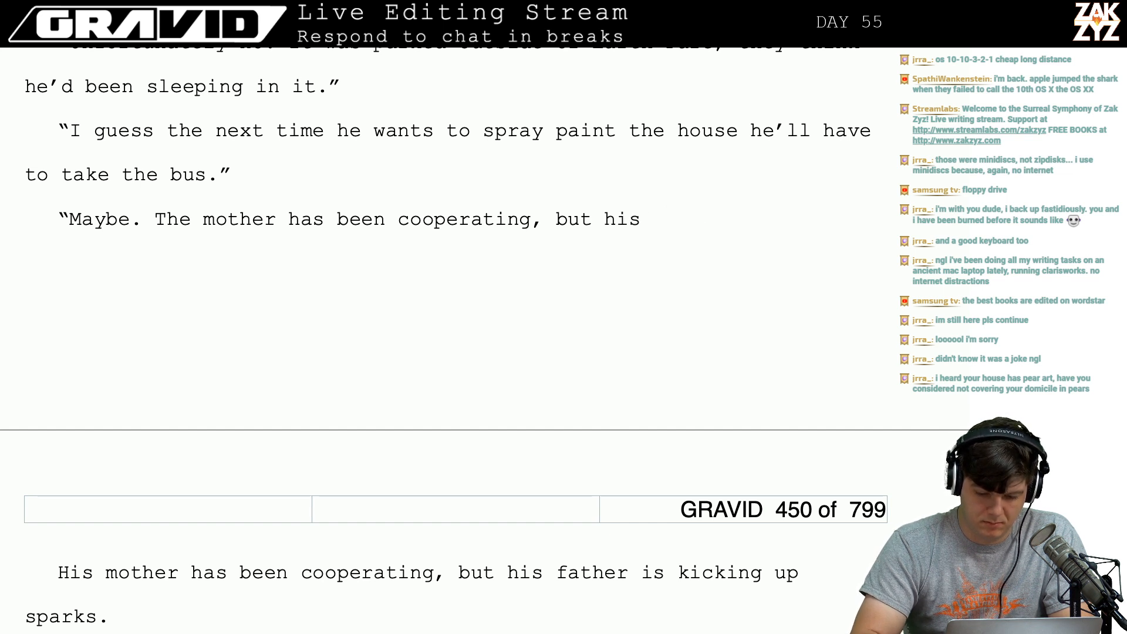
{"action": "type", "text": " dad's "}
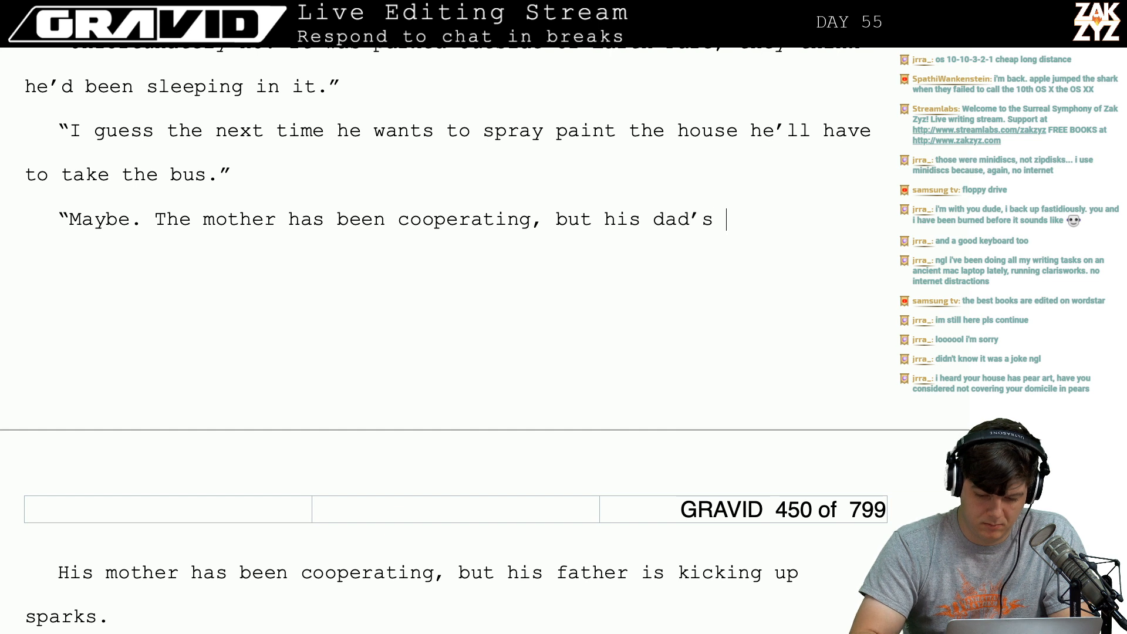
{"action": "type", "text": "kicking u"}
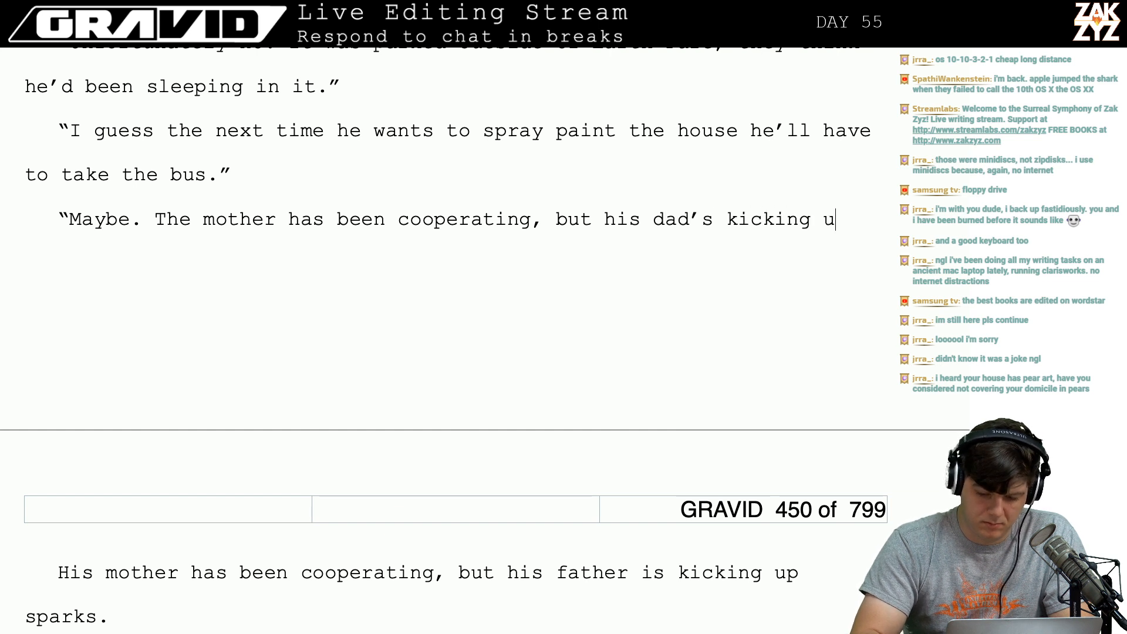
{"action": "type", "text": "p sparks,"}
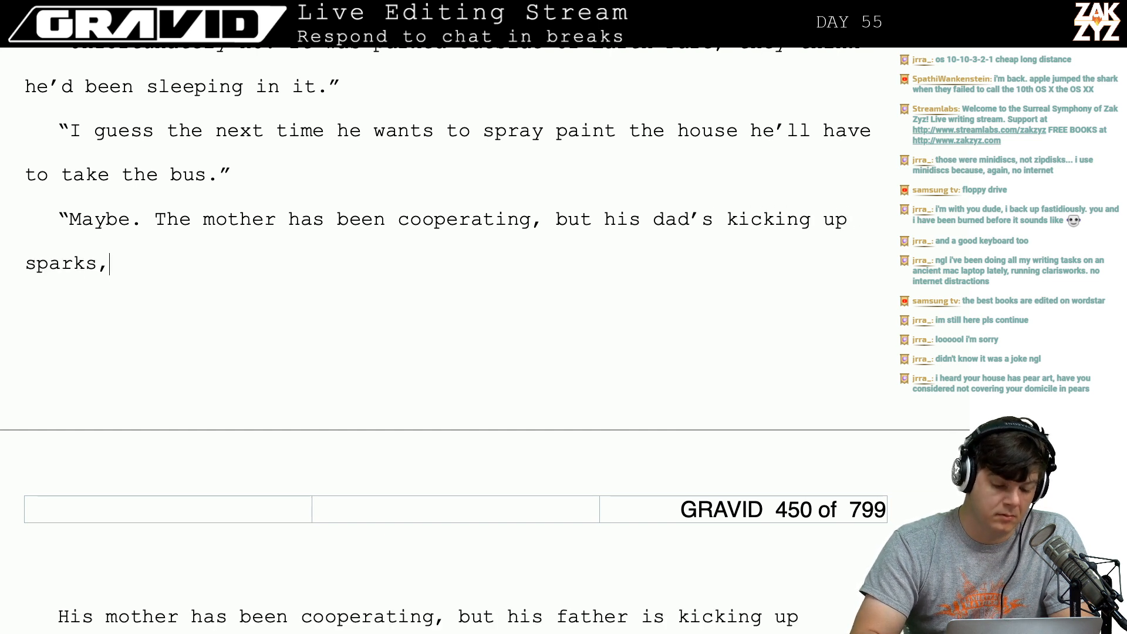
{"action": "key", "text": "BackSpace"}
{"action": "key", "text": "BackSpace"}
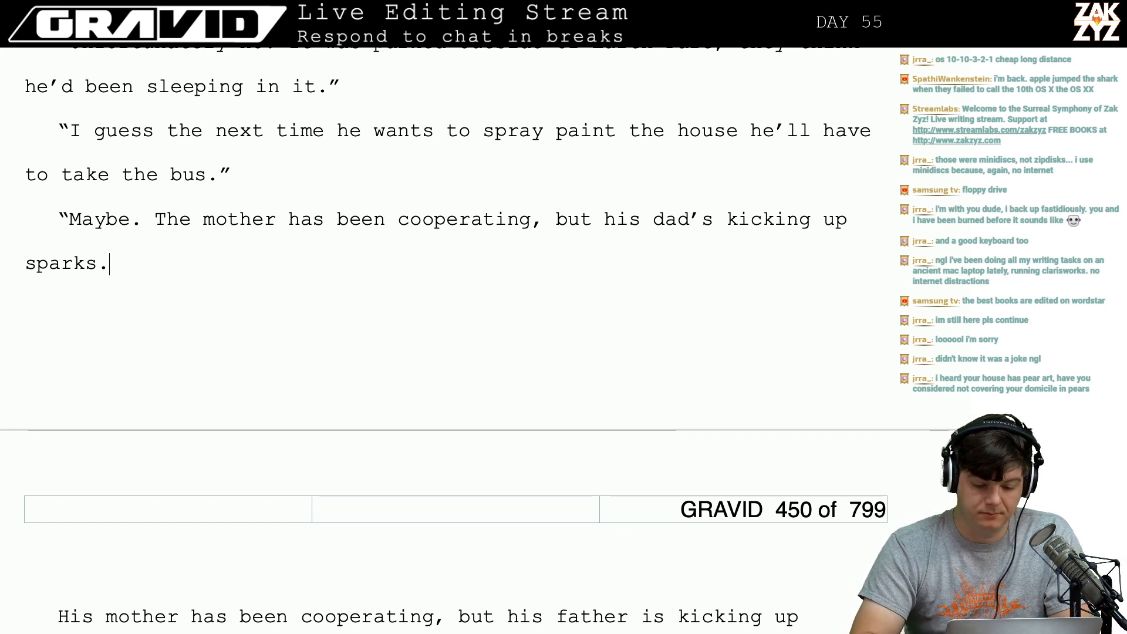
{"action": "type", "text": "H"}
{"action": "key", "text": "BackSpace"}
{"action": "key", "text": "BackSpace"}
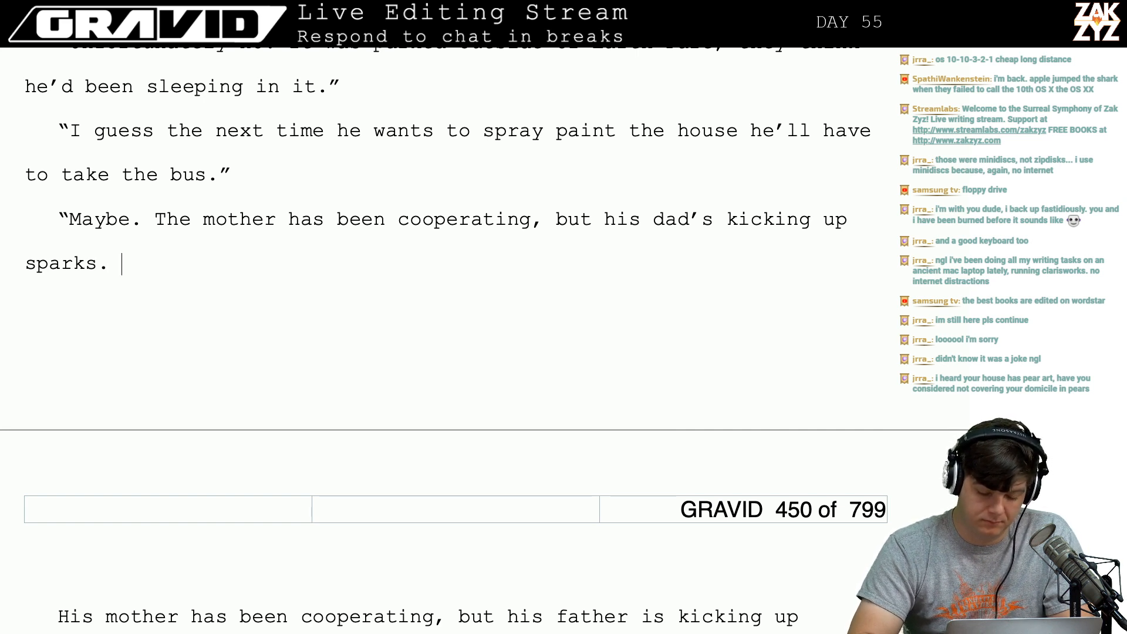
{"action": "type", "text": "From"}
{"action": "key", "text": "BackSpace"}
{"action": "key", "text": "BackSpace"}
{"action": "key", "text": "BackSpace"}
{"action": "key", "text": "BackSpace"}
{"action": "key", "text": "BackSpace"}
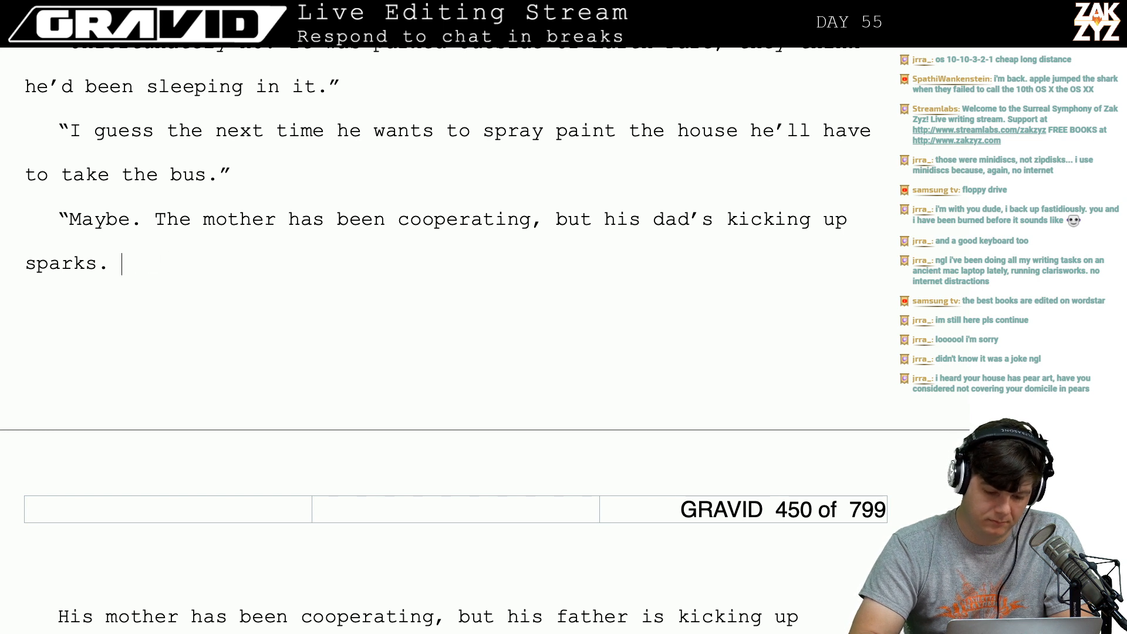
{"action": "type", "text": "From my"}
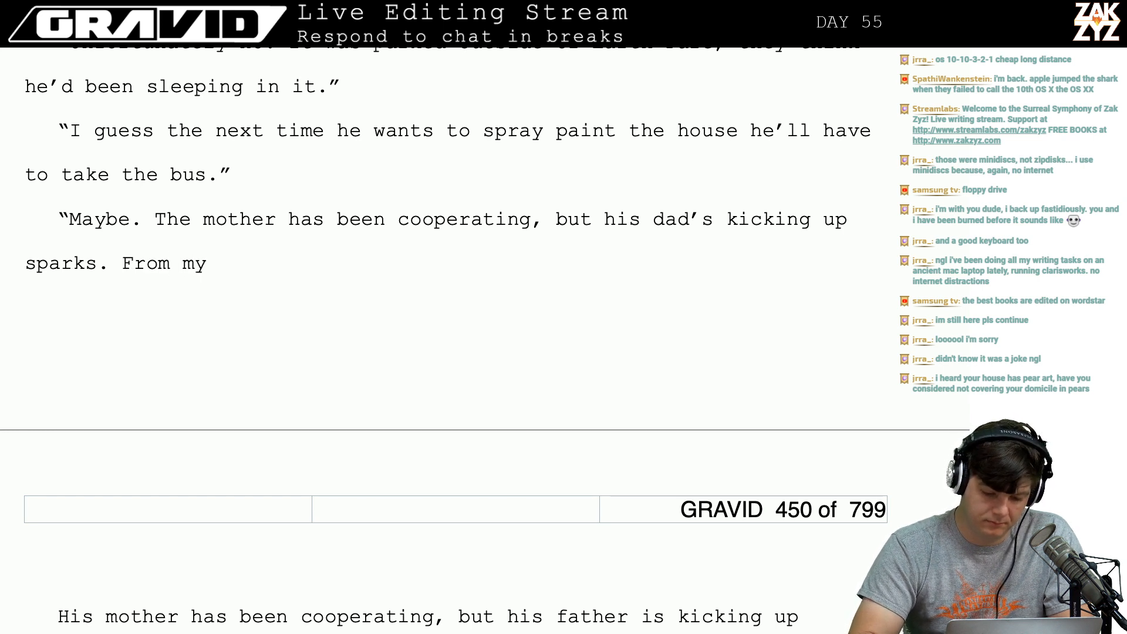
{"action": "key", "text": "BackSpace"}
{"action": "key", "text": "BackSpace"}
{"action": "key", "text": "BackSpace"}
{"action": "key", "text": "BackSpace"}
{"action": "key", "text": "BackSpace"}
{"action": "key", "text": "BackSpace"}
{"action": "key", "text": "BackSpace"}
{"action": "key", "text": "BackSpace"}
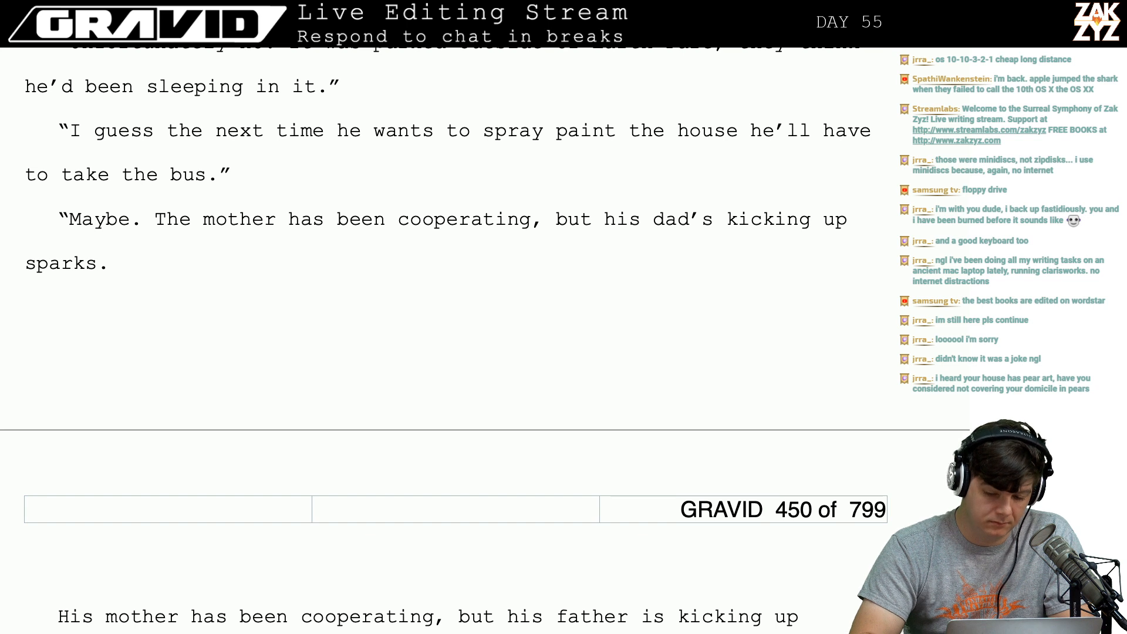
{"action": "key", "text": "BackSpace"}
{"action": "key", "text": "BackSpace"}
{"action": "key", "text": "BackSpace"}
{"action": "key", "text": "BackSpace"}
{"action": "key", "text": "BackSpace"}
{"action": "key", "text": "BackSpace"}
{"action": "key", "text": "BackSpace"}
{"action": "key", "text": "BackSpace"}
{"action": "key", "text": "BackSpace"}
{"action": "key", "text": "BackSpace"}
{"action": "key", "text": "BackSpace"}
{"action": "key", "text": "BackSpace"}
{"action": "key", "text": "BackSpace"}
{"action": "key", "text": "BackSpace"}
{"action": "key", "text": "BackSpace"}
{"action": "key", "text": "BackSpace"}
{"action": "key", "text": "BackSpace"}
{"action": "key", "text": "BackSpace"}
{"action": "key", "text": "BackSpace"}
{"action": "key", "text": "BackSpace"}
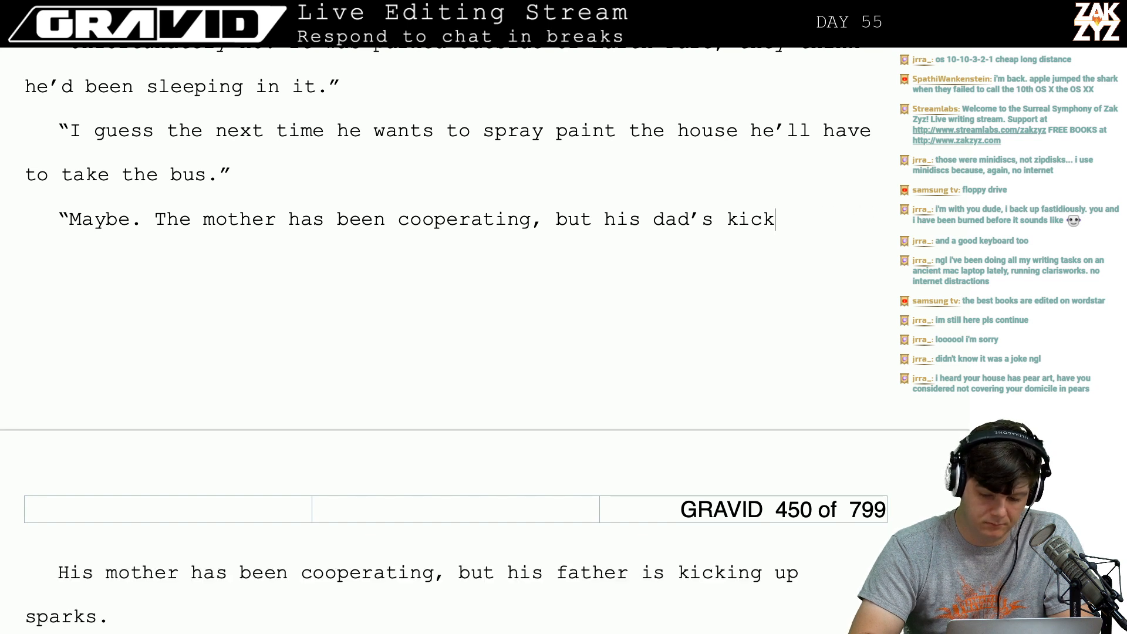
{"action": "key", "text": "BackSpace"}
{"action": "key", "text": "BackSpace"}
{"action": "key", "text": "BackSpace"}
{"action": "key", "text": "BackSpace"}
{"action": "key", "text": "BackSpace"}
{"action": "key", "text": "BackSpace"}
{"action": "key", "text": "BackSpace"}
{"action": "key", "text": "BackSpace"}
Try continuing the sentence with "the father is lawyered up and", deleting it back to "the father".
{"action": "type", "text": "the fa"}
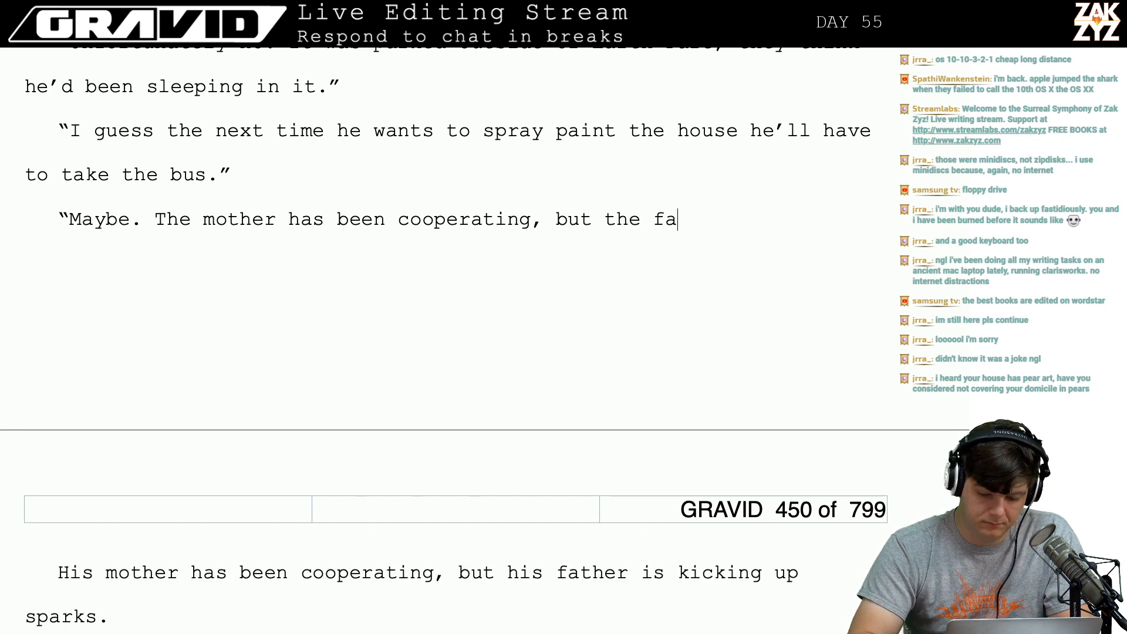
{"action": "type", "text": "ther is lawye"}
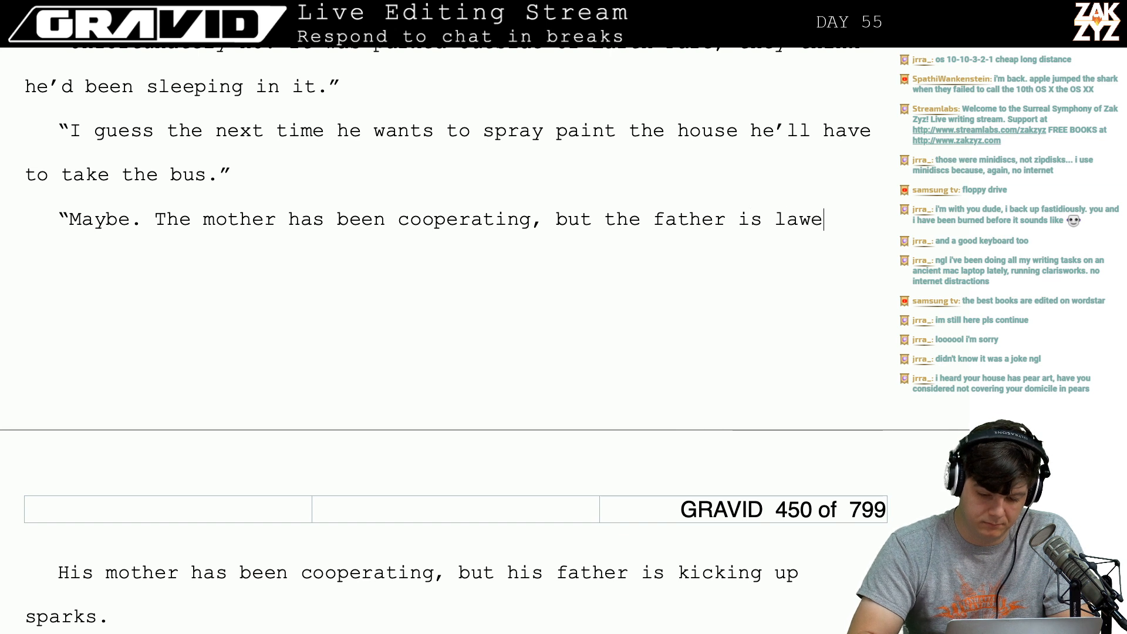
{"action": "key", "text": "BackSpace"}
{"action": "type", "text": "yered up and"}
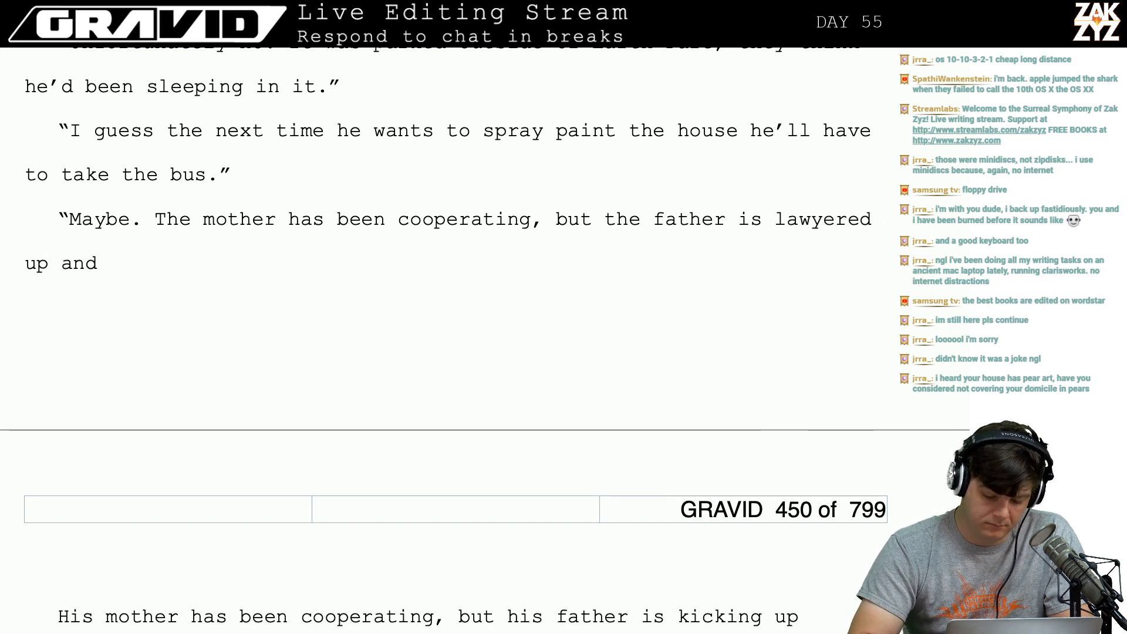
{"action": "key", "text": "BackSpace"}
{"action": "key", "text": "BackSpace"}
{"action": "key", "text": "BackSpace"}
{"action": "key", "text": "BackSpace"}
{"action": "key", "text": "BackSpace"}
{"action": "key", "text": "BackSpace"}
{"action": "key", "text": "BackSpace"}
{"action": "key", "text": "BackSpace"}
{"action": "key", "text": "BackSpace"}
{"action": "key", "text": "BackSpace"}
{"action": "key", "text": "BackSpace"}
{"action": "key", "text": "BackSpace"}
{"action": "key", "text": "BackSpace"}
{"action": "key", "text": "BackSpace"}
{"action": "key", "text": "BackSpace"}
{"action": "key", "text": "BackSpace"}
{"action": "key", "text": "BackSpace"}
{"action": "key", "text": "BackSpace"}
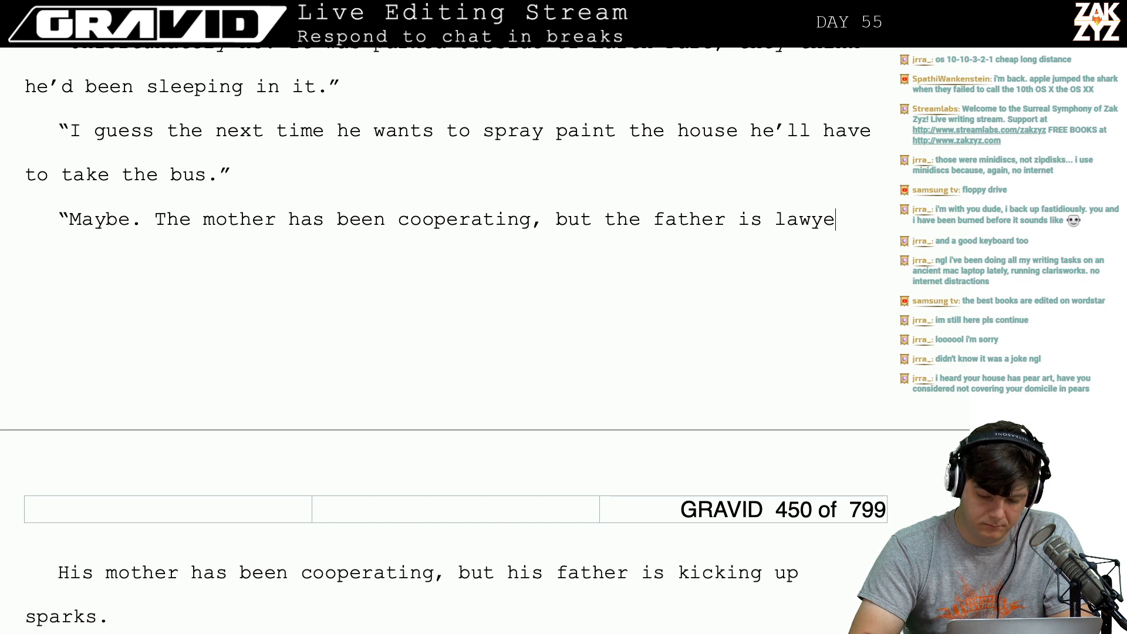
{"action": "type", "text": "j"}
{"action": "key", "text": "BackSpace"}
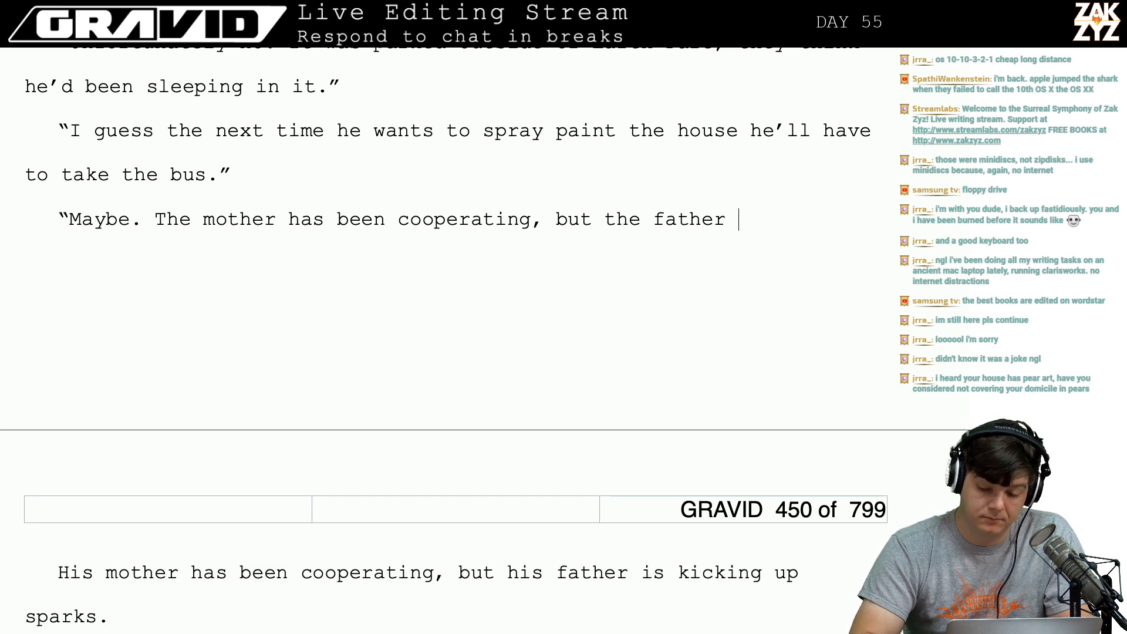
Try the wording "went" after "the father" and clear the clause back to "but".
{"action": "type", "text": "i"}
{"action": "key", "text": "BackSpace"}
{"action": "type", "text": "went f"}
{"action": "key", "text": "BackSpace"}
{"action": "key", "text": "BackSpace"}
{"action": "key", "text": "BackSpace"}
{"action": "key", "text": "BackSpace"}
{"action": "key", "text": "BackSpace"}
{"action": "key", "text": "BackSpace"}
{"action": "key", "text": "BackSpace"}
{"action": "key", "text": "BackSpace"}
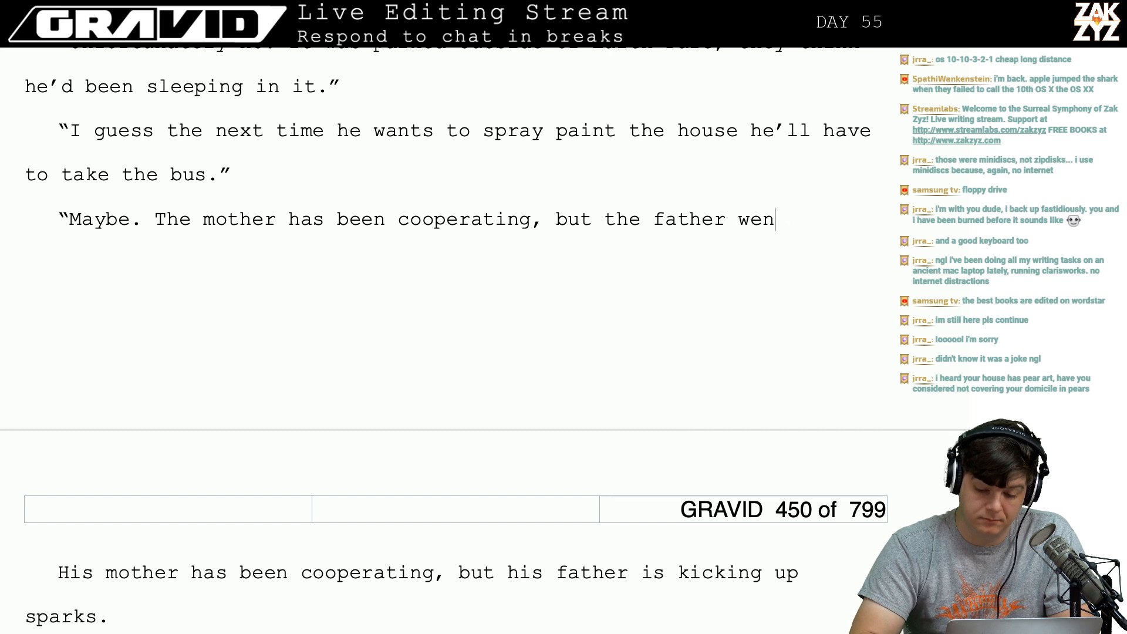
{"action": "key", "text": "BackSpace"}
{"action": "key", "text": "BackSpace"}
{"action": "key", "text": "BackSpace"}
{"action": "key", "text": "BackSpace"}
{"action": "key", "text": "BackSpace"}
{"action": "key", "text": "BackSpace"}
{"action": "key", "text": "BackSpace"}
{"action": "key", "text": "BackSpace"}
{"action": "key", "text": "BackSpace"}
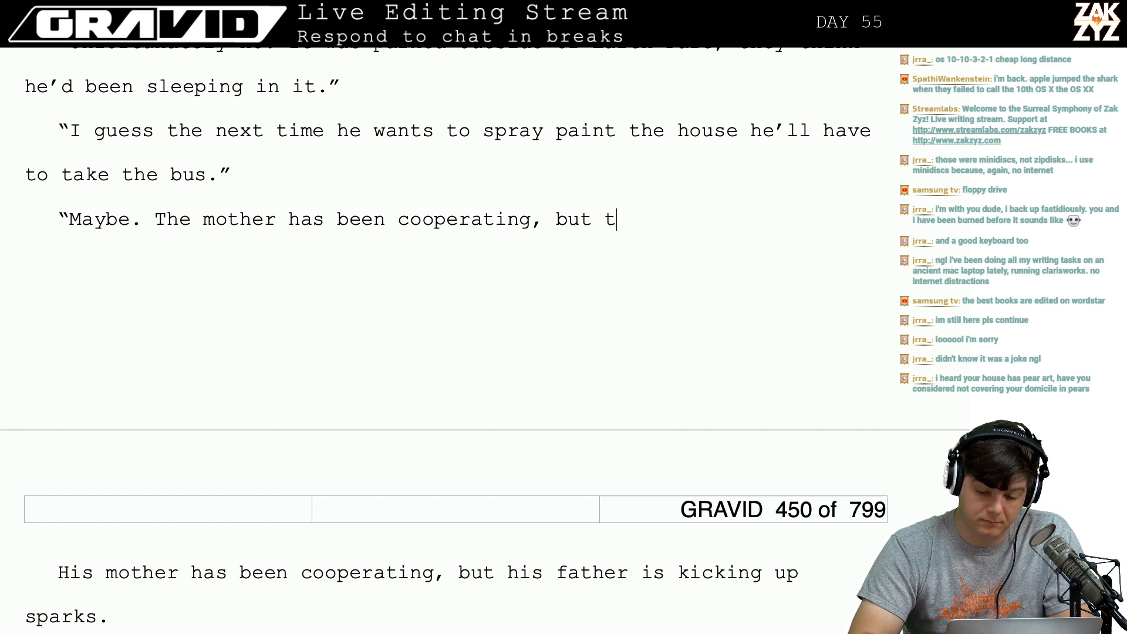
Complete the sentence after "cooperating, but" with "the father immediately lawyered up.".
{"action": "type", "text": "the father "}
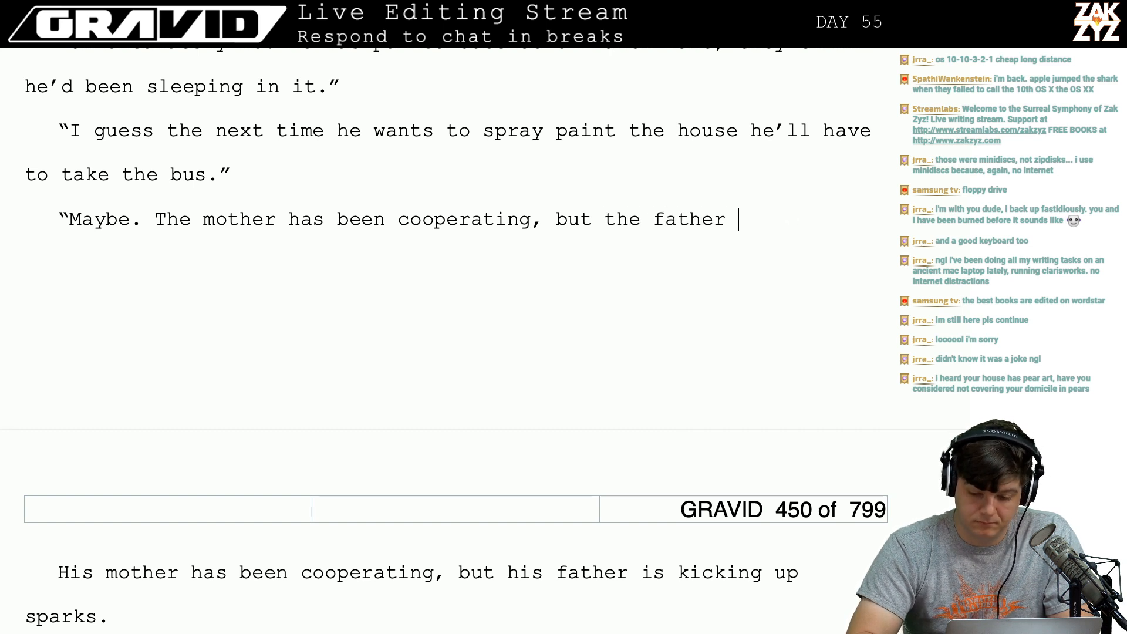
{"action": "type", "text": "immediately "}
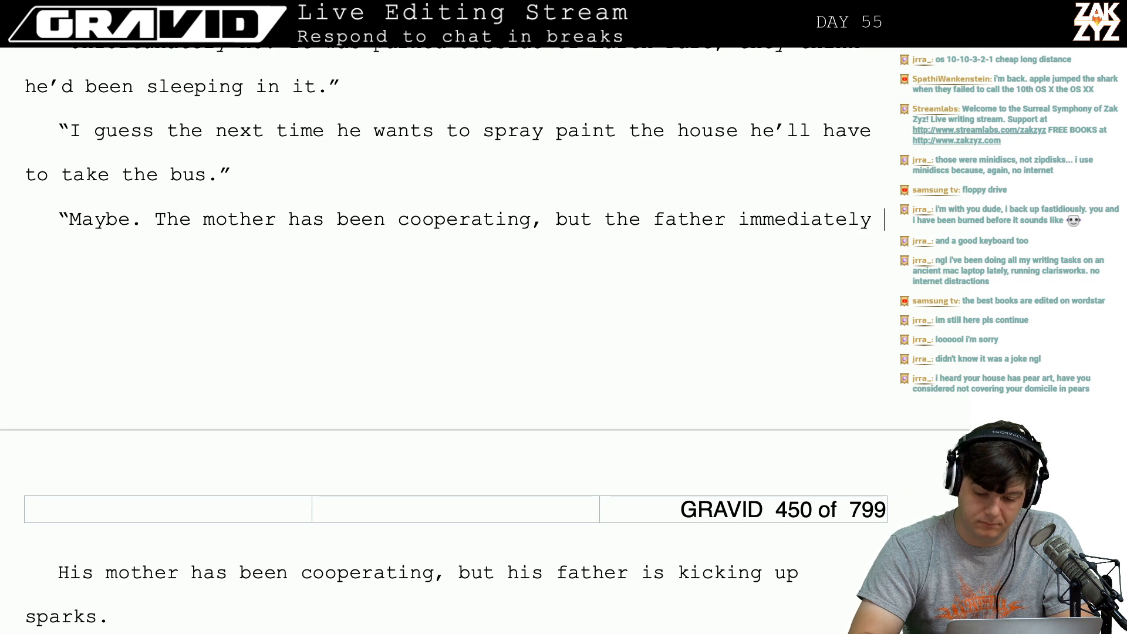
{"action": "type", "text": "lawye"}
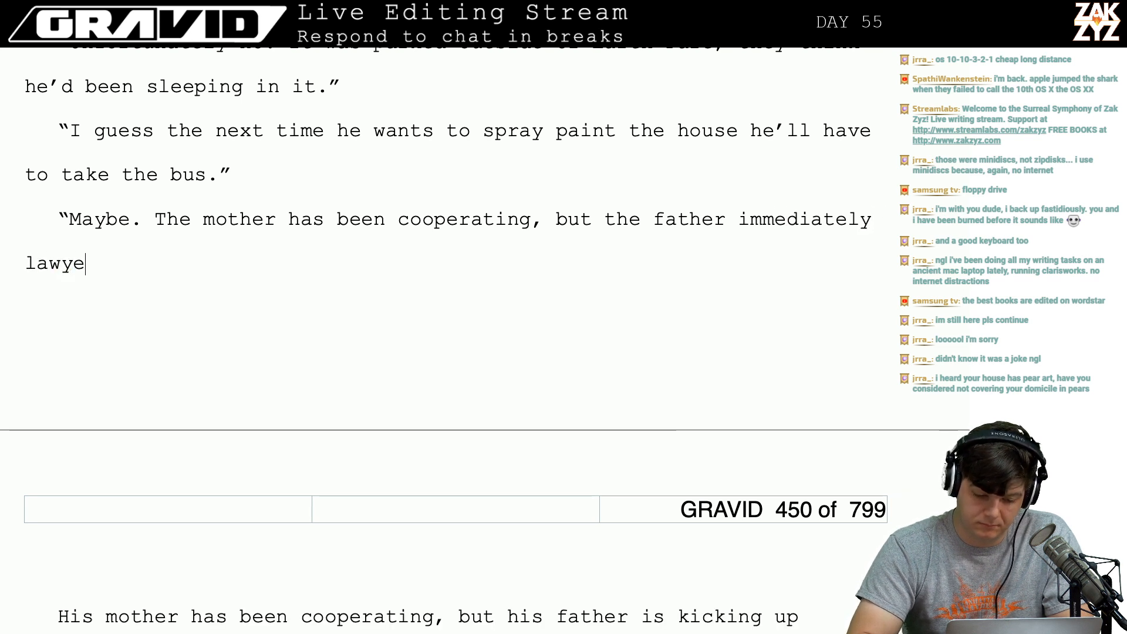
{"action": "type", "text": "red up."}
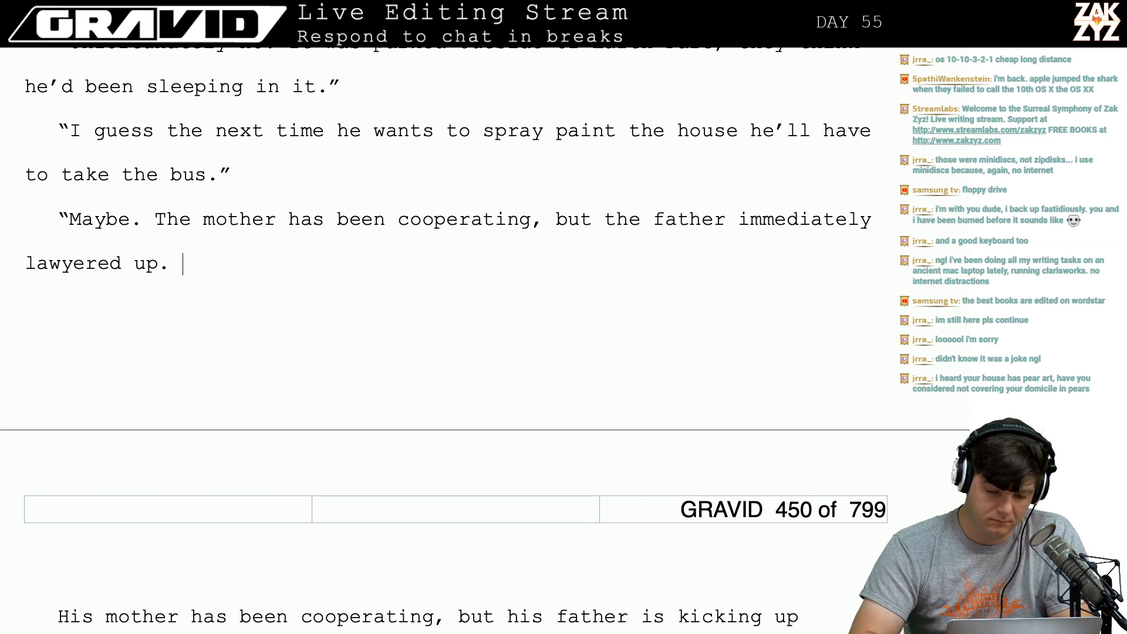
Try adding "I get the feeling he’s trying to influence the police" after "lawyered up.", deleting it back to "I".
{"action": "type", "text": "I get the feel"}
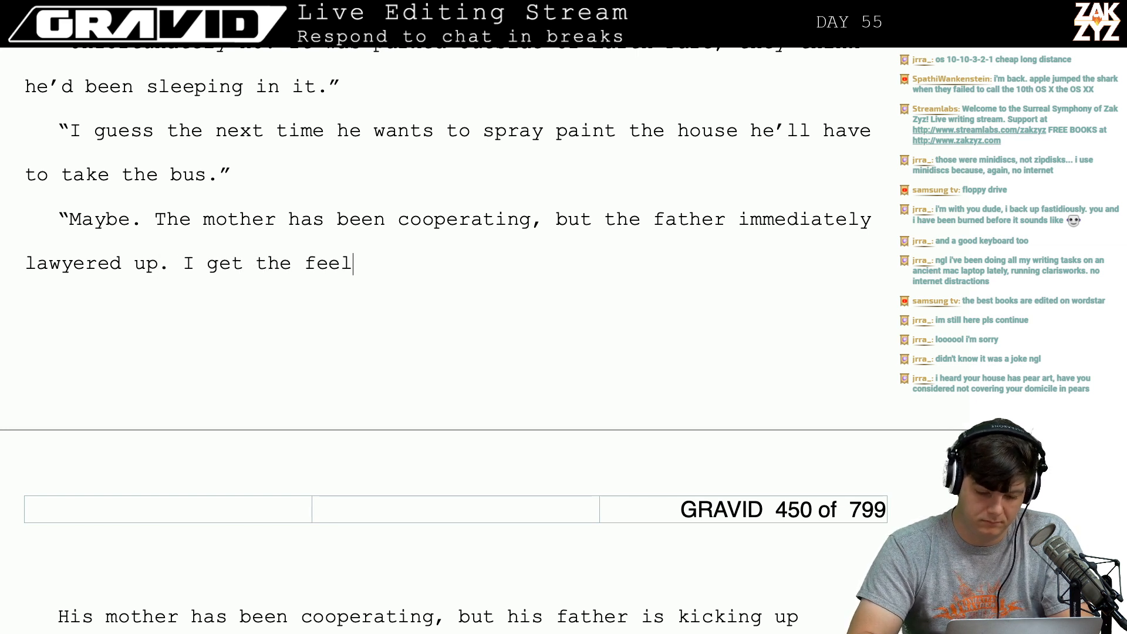
{"action": "type", "text": "ing he’s trying t"}
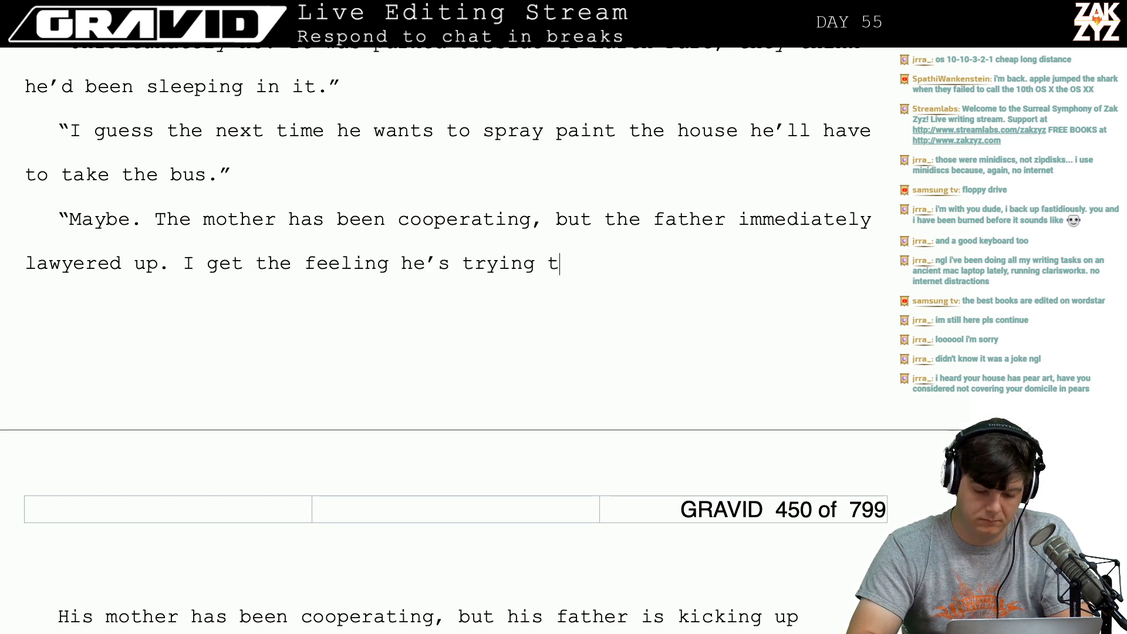
{"action": "type", "text": "o "}
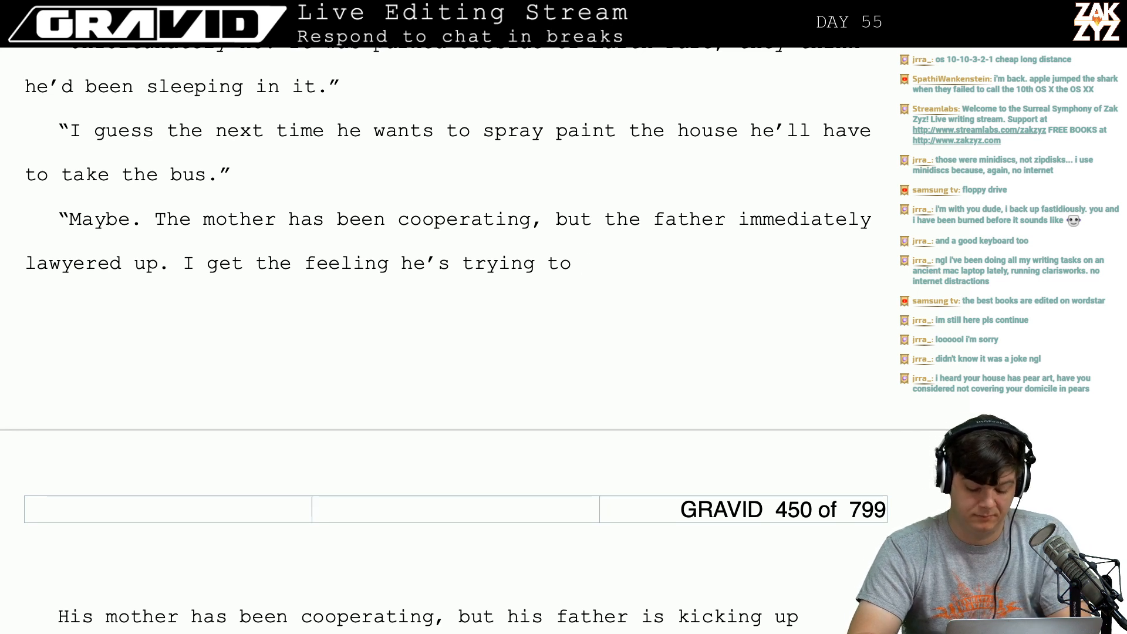
{"action": "type", "text": "influence the "}
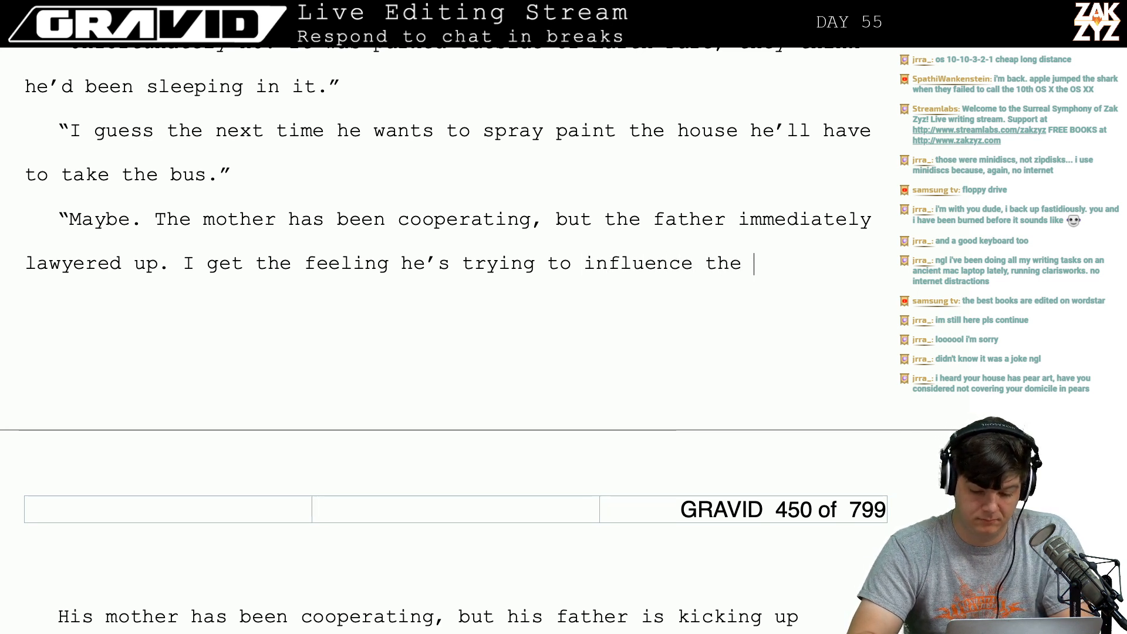
{"action": "type", "text": "police"}
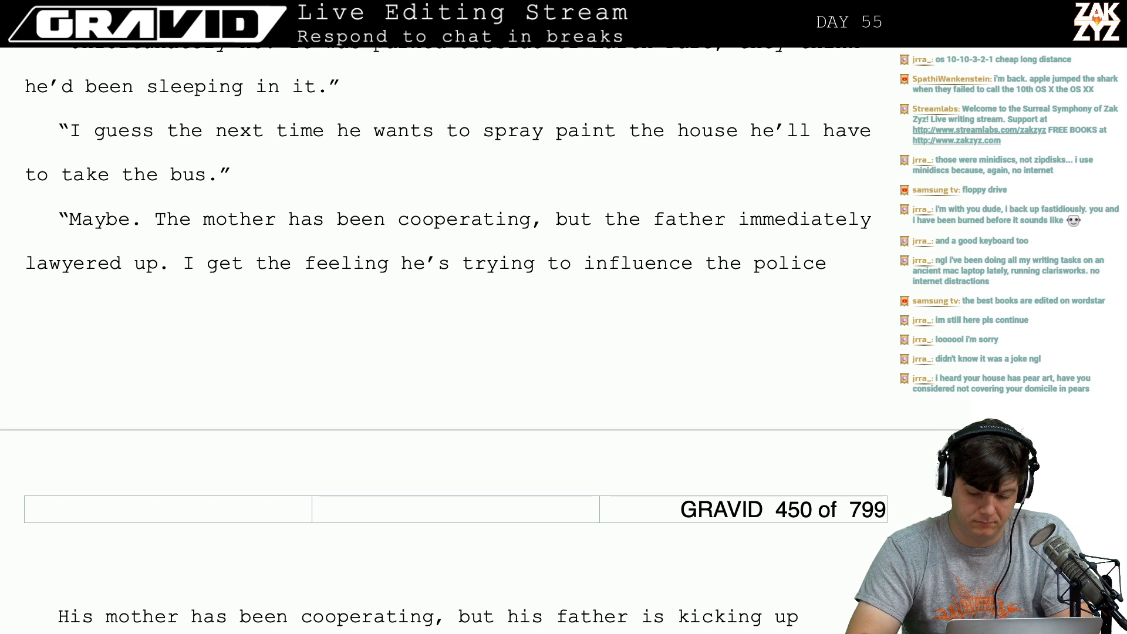
{"action": "key", "text": "BackSpace"}
{"action": "key", "text": "BackSpace"}
{"action": "key", "text": "BackSpace"}
{"action": "key", "text": "BackSpace"}
{"action": "key", "text": "BackSpace"}
{"action": "key", "text": "BackSpace"}
{"action": "key", "text": "BackSpace"}
{"action": "key", "text": "BackSpace"}
{"action": "key", "text": "BackSpace"}
{"action": "key", "text": "BackSpace"}
{"action": "key", "text": "BackSpace"}
{"action": "key", "text": "BackSpace"}
{"action": "key", "text": "BackSpace"}
{"action": "key", "text": "BackSpace"}
{"action": "key", "text": "BackSpace"}
{"action": "key", "text": "BackSpace"}
{"action": "key", "text": "BackSpace"}
{"action": "key", "text": "BackSpace"}
{"action": "key", "text": "BackSpace"}
{"action": "key", "text": "BackSpace"}
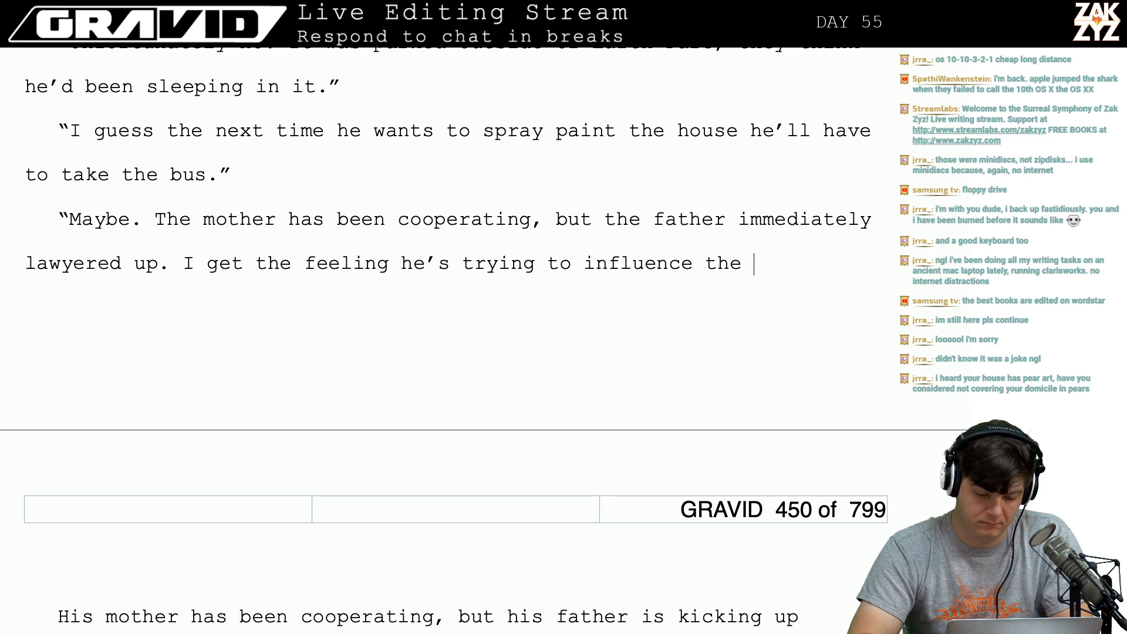
{"action": "key", "text": "BackSpace"}
{"action": "key", "text": "BackSpace"}
{"action": "key", "text": "BackSpace"}
{"action": "key", "text": "BackSpace"}
{"action": "key", "text": "BackSpace"}
{"action": "key", "text": "BackSpace"}
{"action": "key", "text": "BackSpace"}
{"action": "key", "text": "BackSpace"}
{"action": "key", "text": "BackSpace"}
{"action": "key", "text": "BackSpace"}
{"action": "key", "text": "BackSpace"}
{"action": "key", "text": "BackSpace"}
{"action": "key", "text": "BackSpace"}
{"action": "key", "text": "BackSpace"}
{"action": "key", "text": "BackSpace"}
{"action": "key", "text": "BackSpace"}
{"action": "key", "text": "BackSpace"}
{"action": "key", "text": "BackSpace"}
{"action": "key", "text": "BackSpace"}
{"action": "key", "text": "BackSpace"}
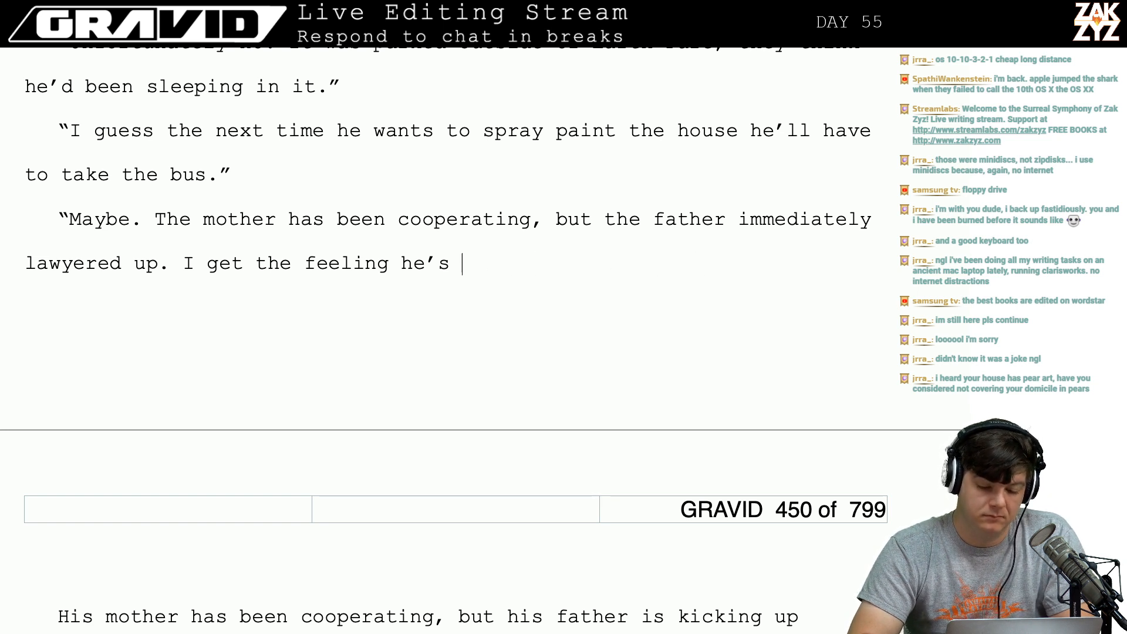
{"action": "key", "text": "BackSpace"}
{"action": "key", "text": "BackSpace"}
{"action": "key", "text": "BackSpace"}
{"action": "key", "text": "BackSpace"}
{"action": "key", "text": "BackSpace"}
{"action": "key", "text": "BackSpace"}
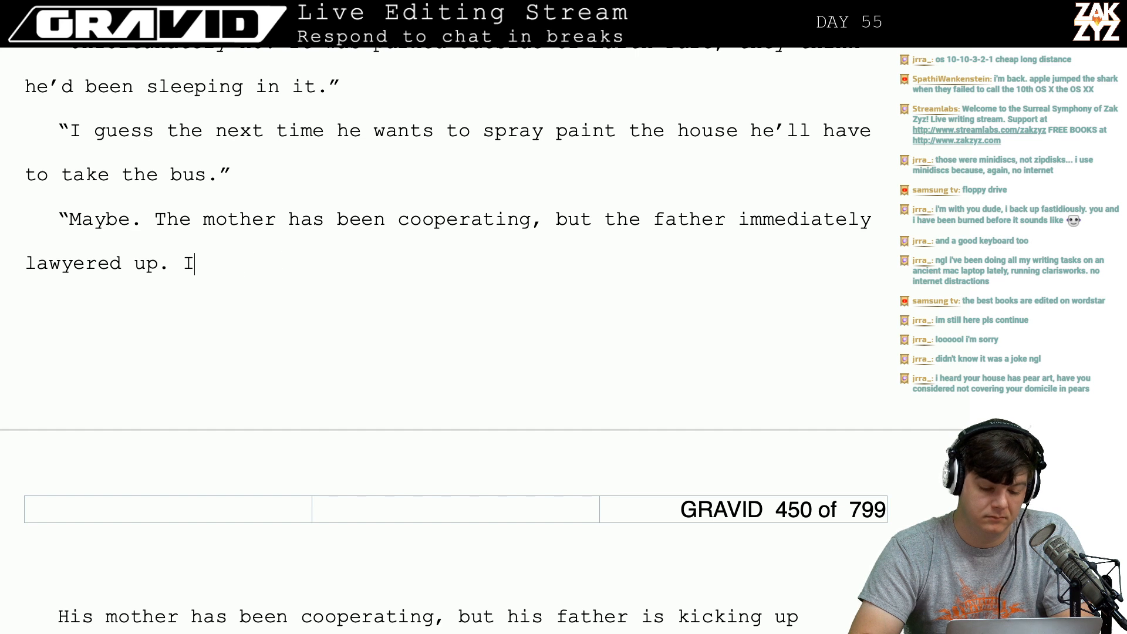
Try extending "lawyered up" with "and start", clearing it back to a sentence ending in "lawyered up.".
{"action": "type", "text": "and "}
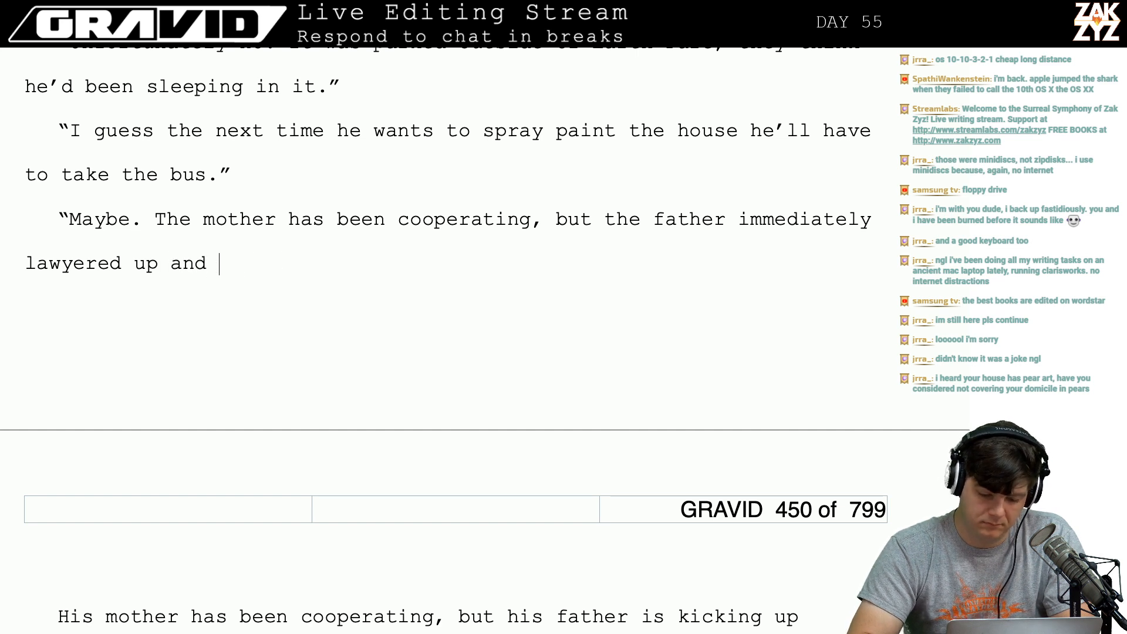
{"action": "type", "text": "start"}
{"action": "key", "text": "BackSpace"}
{"action": "key", "text": "BackSpace"}
{"action": "key", "text": "BackSpace"}
{"action": "key", "text": "BackSpace"}
{"action": "key", "text": "BackSpace"}
{"action": "key", "text": "BackSpace"}
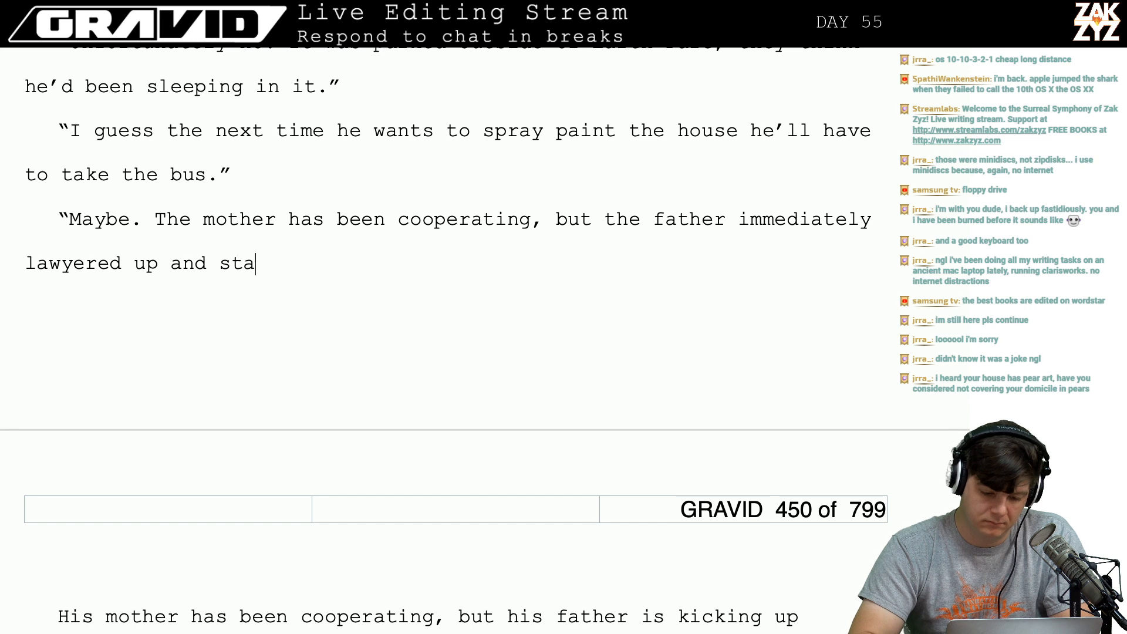
{"action": "key", "text": "BackSpace"}
{"action": "key", "text": "BackSpace"}
{"action": "key", "text": "BackSpace"}
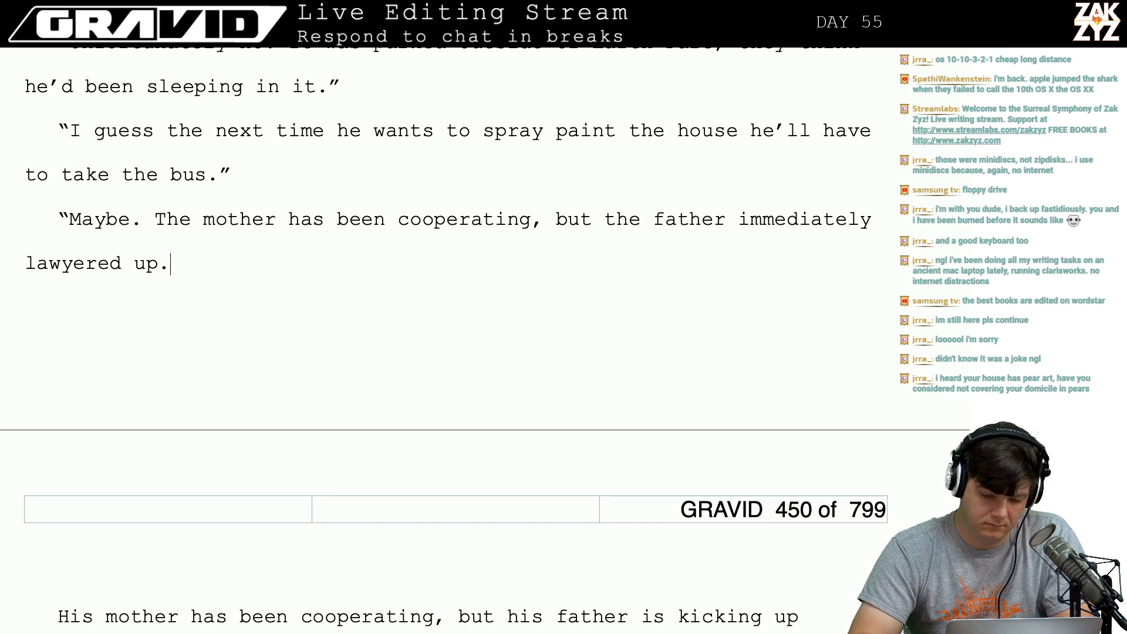
Write "I get the feeling he might" after "lawyered up." and split it off into its own paragraph below.
{"action": "type", "text": "I get th"}
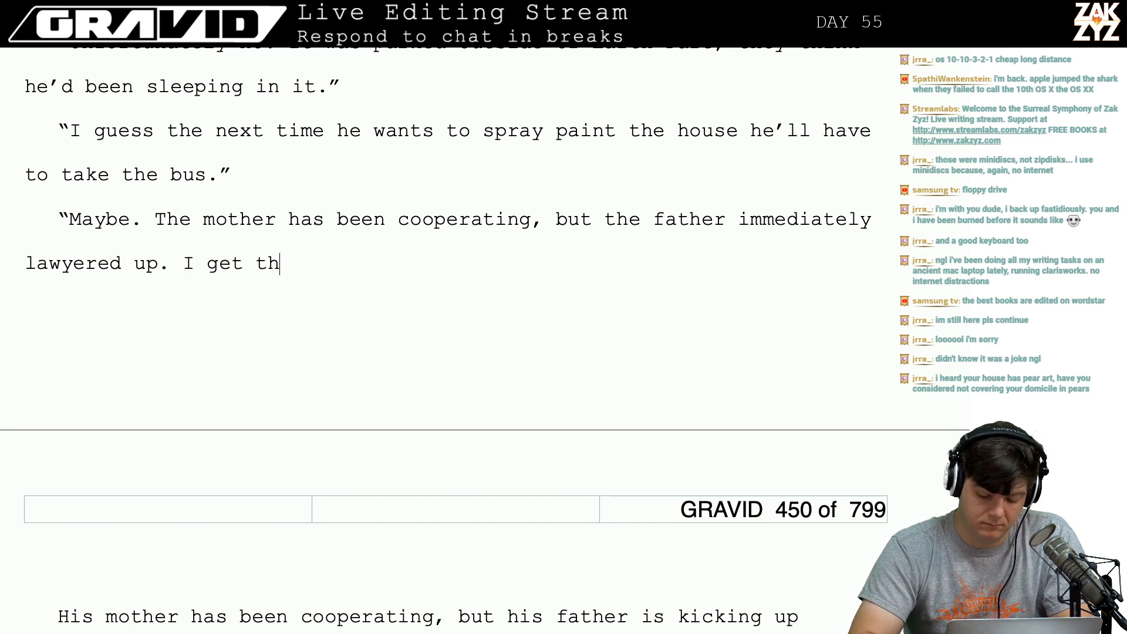
{"action": "type", "text": "e feeling he might"}
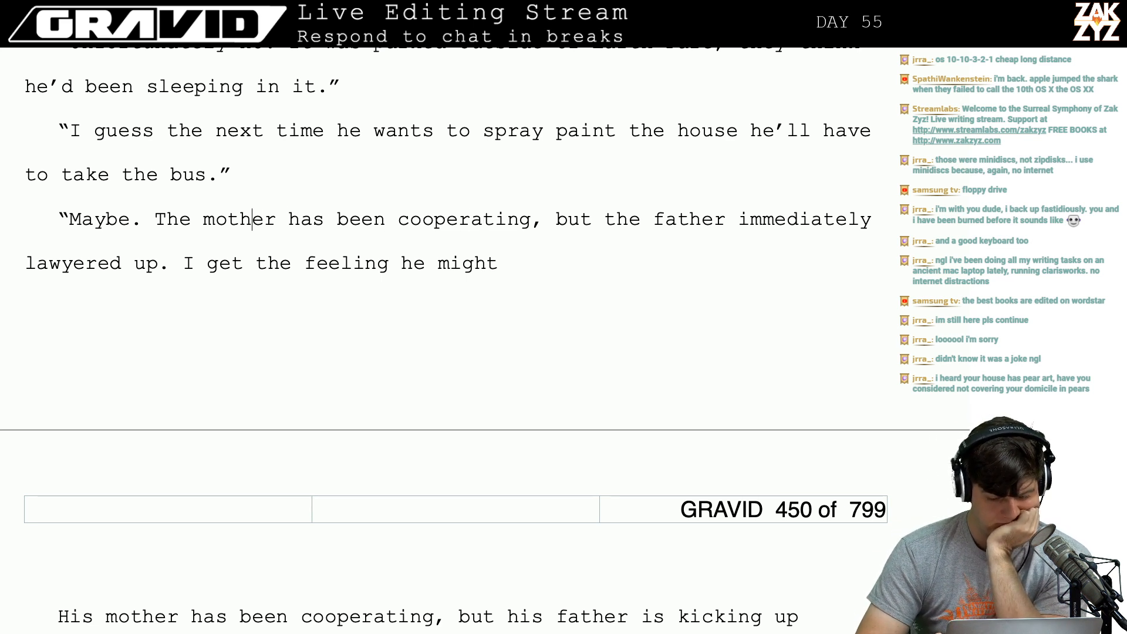
{"action": "key", "text": "ctrl+Return"}
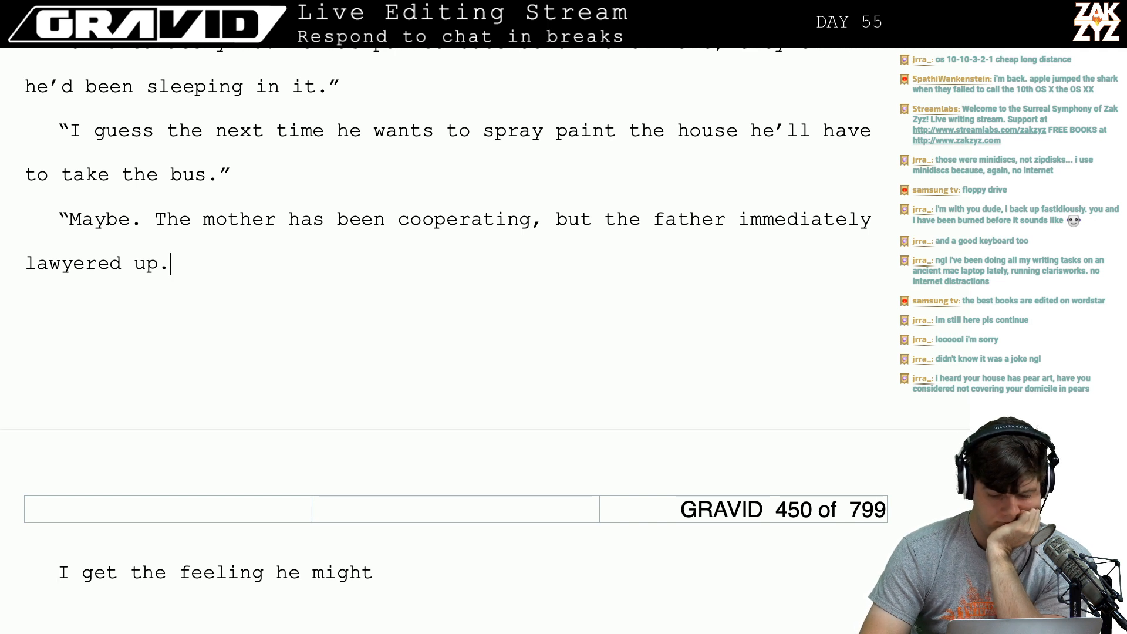
Try following "lawyered up." with "He has a lot of pull," and delete it back to "He".
{"action": "type", "text": "He h"}
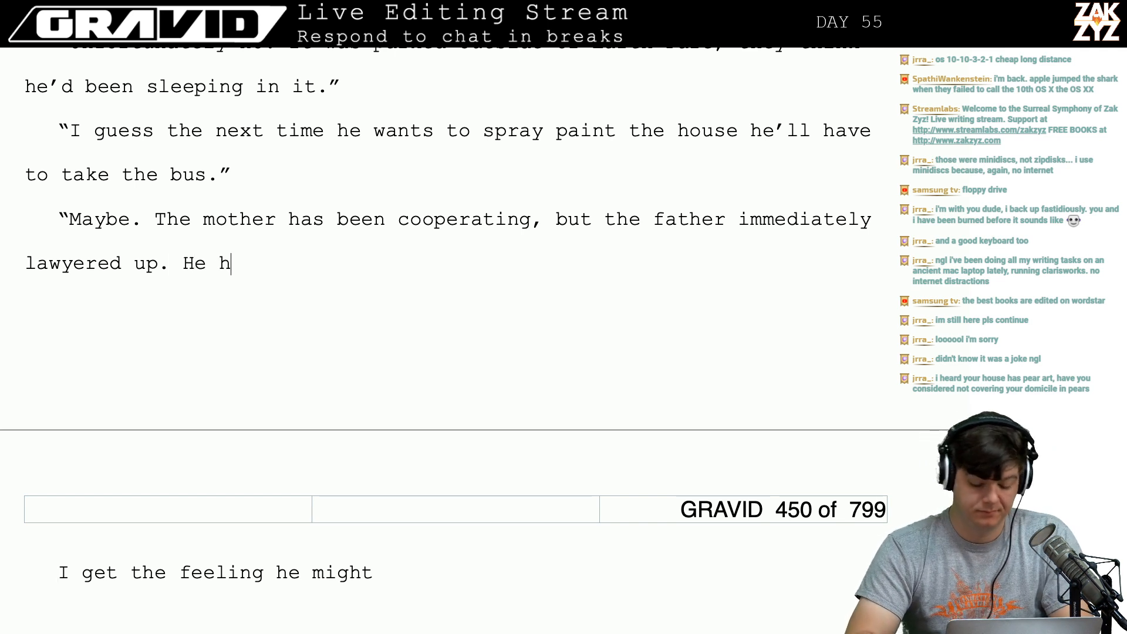
{"action": "type", "text": "as a lot of pull,"}
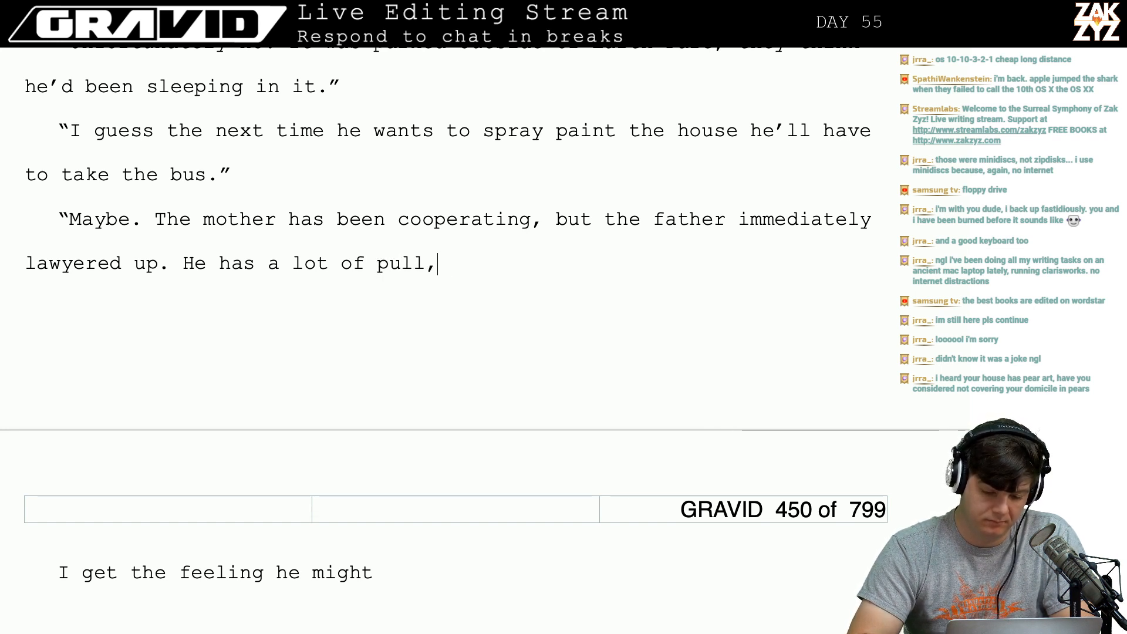
{"action": "key", "text": "BackSpace"}
{"action": "key", "text": "BackSpace"}
{"action": "key", "text": "BackSpace"}
{"action": "key", "text": "BackSpace"}
{"action": "key", "text": "BackSpace"}
{"action": "key", "text": "BackSpace"}
{"action": "key", "text": "BackSpace"}
{"action": "key", "text": "BackSpace"}
{"action": "key", "text": "BackSpace"}
{"action": "key", "text": "BackSpace"}
{"action": "key", "text": "BackSpace"}
{"action": "key", "text": "BackSpace"}
{"action": "key", "text": "BackSpace"}
{"action": "key", "text": "BackSpace"}
{"action": "key", "text": "BackSpace"}
{"action": "key", "text": "BackSpace"}
{"action": "key", "text": "BackSpace"}
{"action": "key", "text": "BackSpace"}
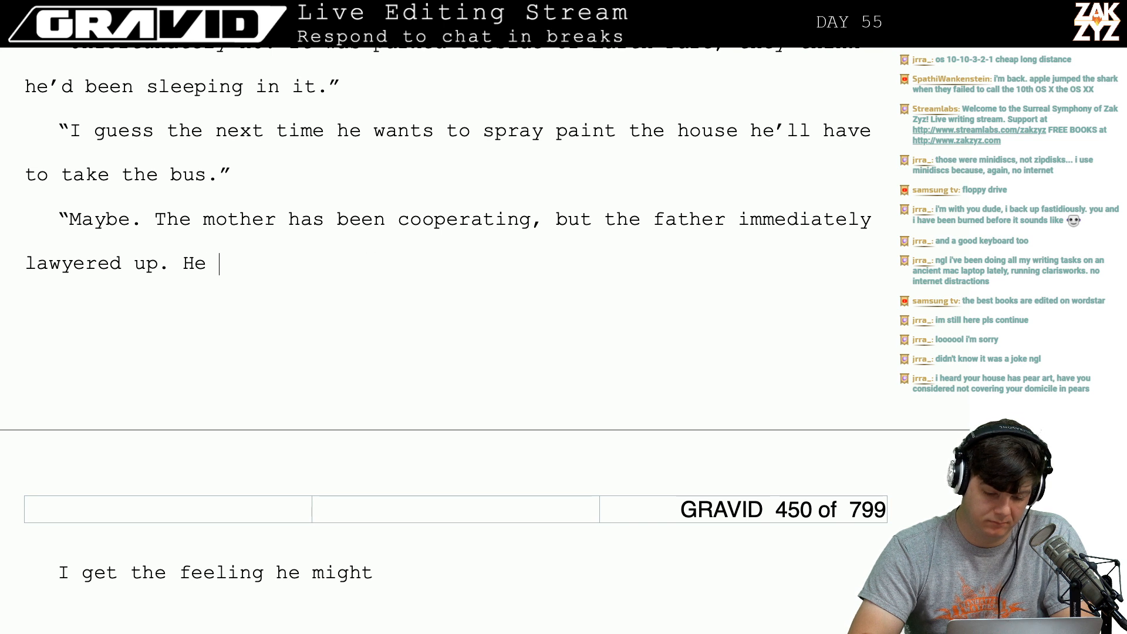
Continue the sentence after "He" with "isn’t stupid and he has a lot of pull in town".
{"action": "type", "text": "isn’t stupid"}
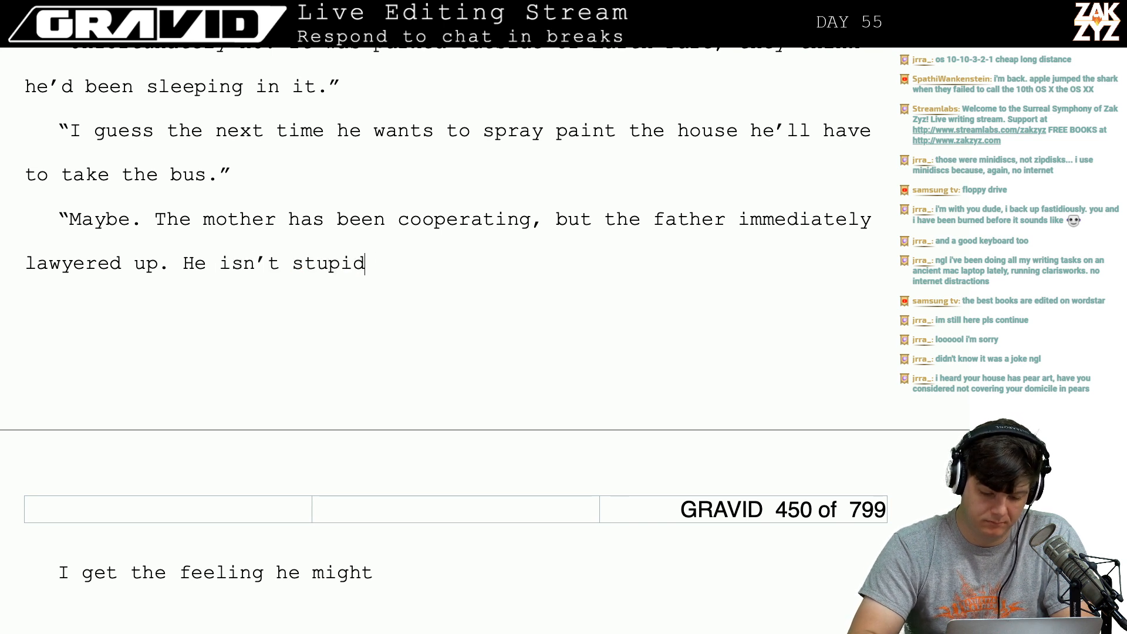
{"action": "type", "text": " and he has a lot "}
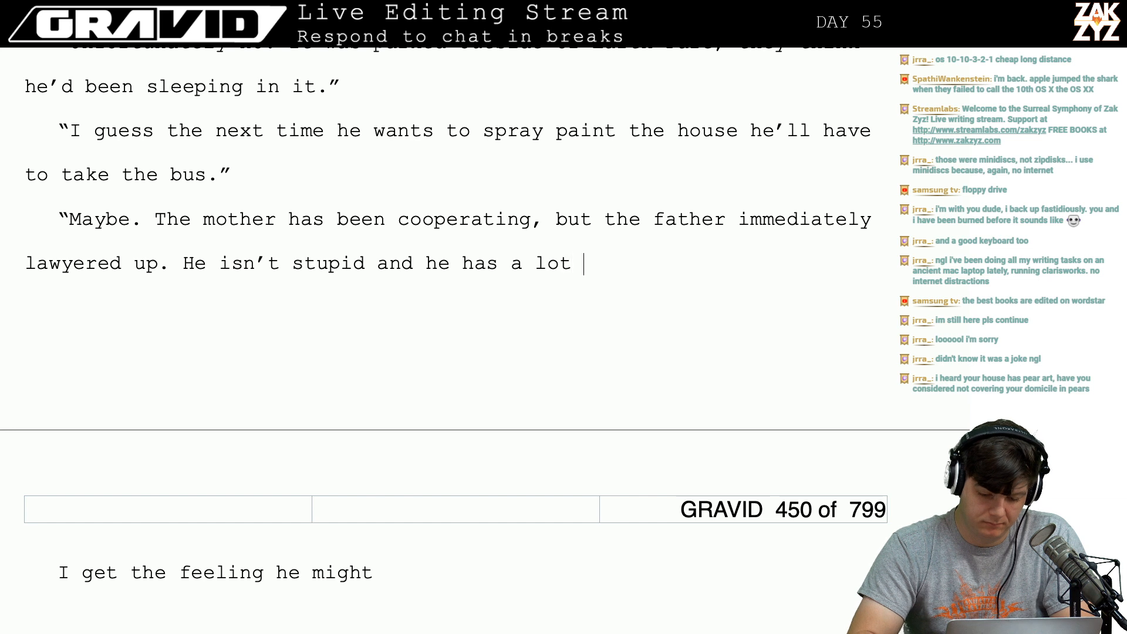
{"action": "type", "text": "of pull in town"}
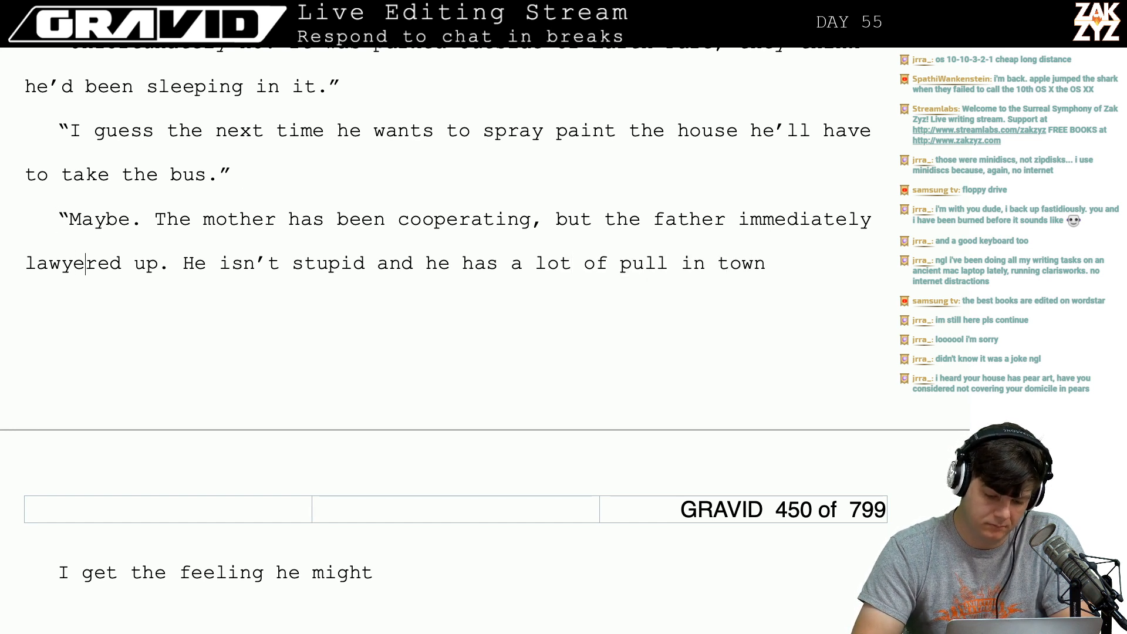
Insert the father's full name between "lawyered up." and "He isn’t stupid", correcting the misspelled surname and dropping the premature "isn’t s".
{"action": "key", "text": "Right"}
{"action": "key", "text": "Right"}
{"action": "key", "text": "Right"}
{"action": "key", "text": "Right"}
{"action": "key", "text": "Right"}
{"action": "type", "text": "Grady "}
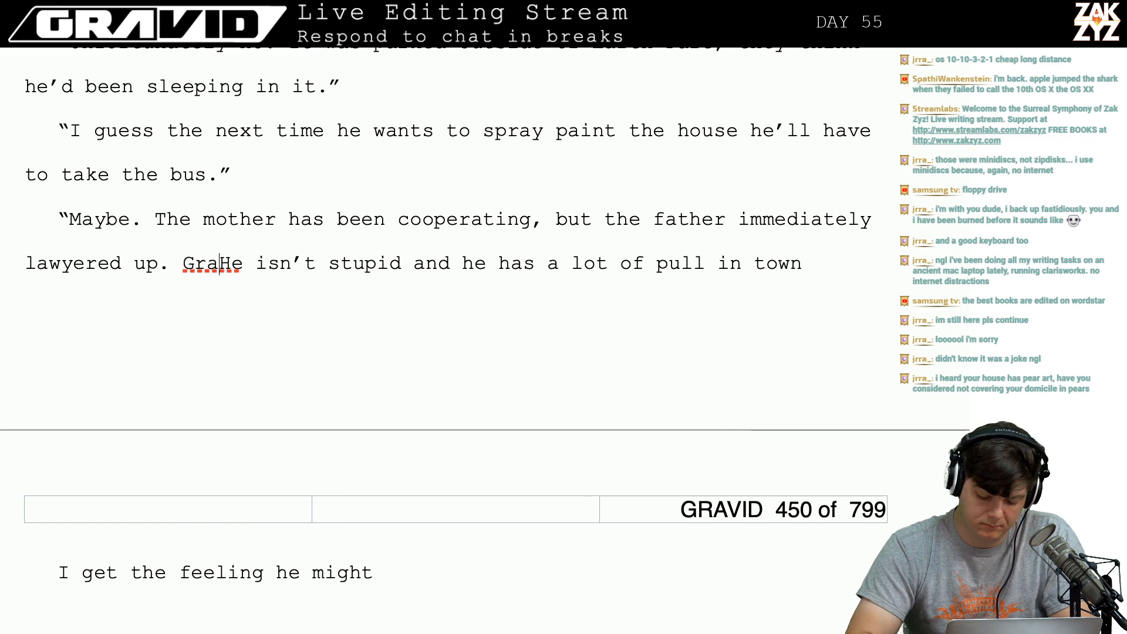
{"action": "type", "text": "Lews"}
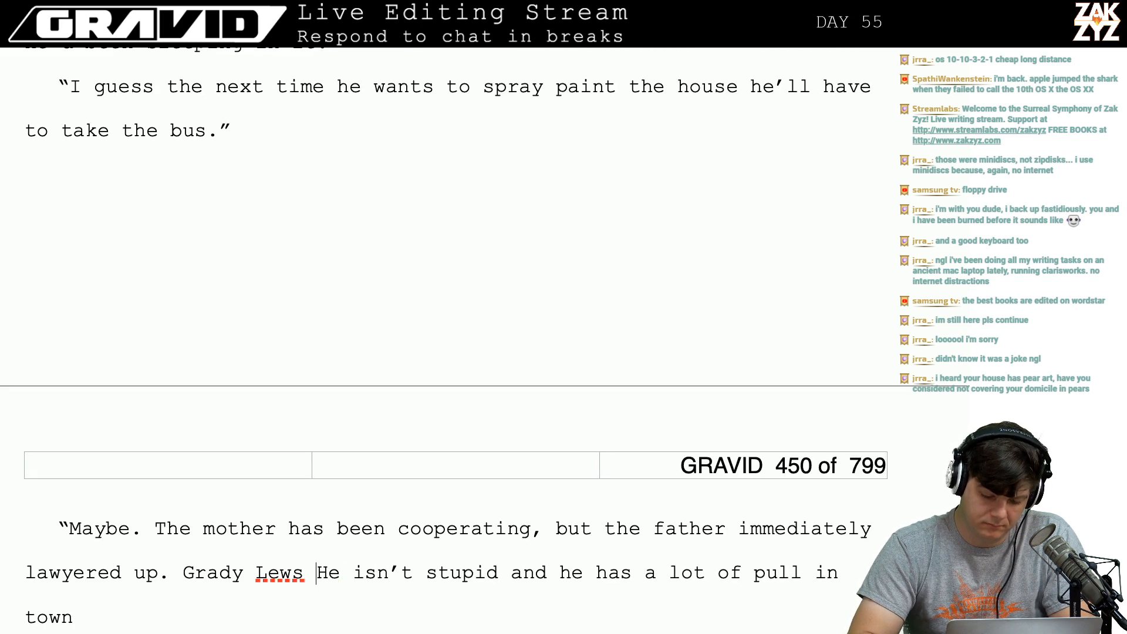
{"action": "key", "text": "BackSpace"}
{"action": "type", "text": "is isn't s"}
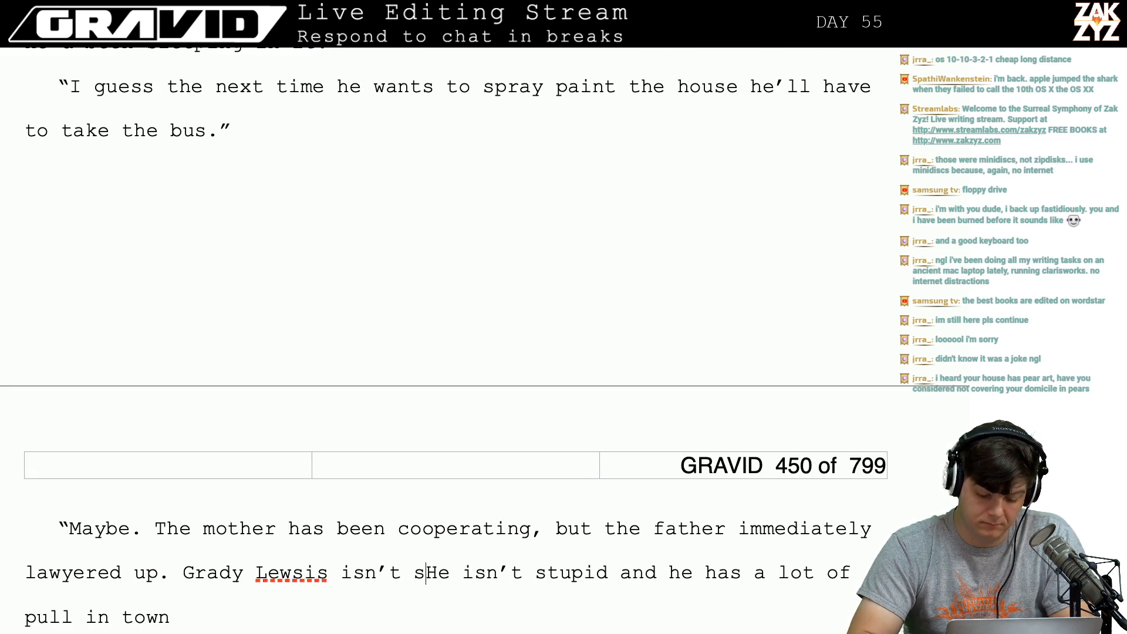
{"action": "key", "text": "BackSpace"}
{"action": "key", "text": "BackSpace"}
{"action": "key", "text": "BackSpace"}
{"action": "key", "text": "BackSpace"}
{"action": "key", "text": "BackSpace"}
{"action": "key", "text": "BackSpace"}
{"action": "key", "text": "BackSpace"}
{"action": "key", "text": "BackSpace"}
{"action": "key", "text": "BackSpace"}
{"action": "key", "text": "BackSpace"}
{"action": "key", "text": "BackSpace"}
{"action": "type", "text": "is"}
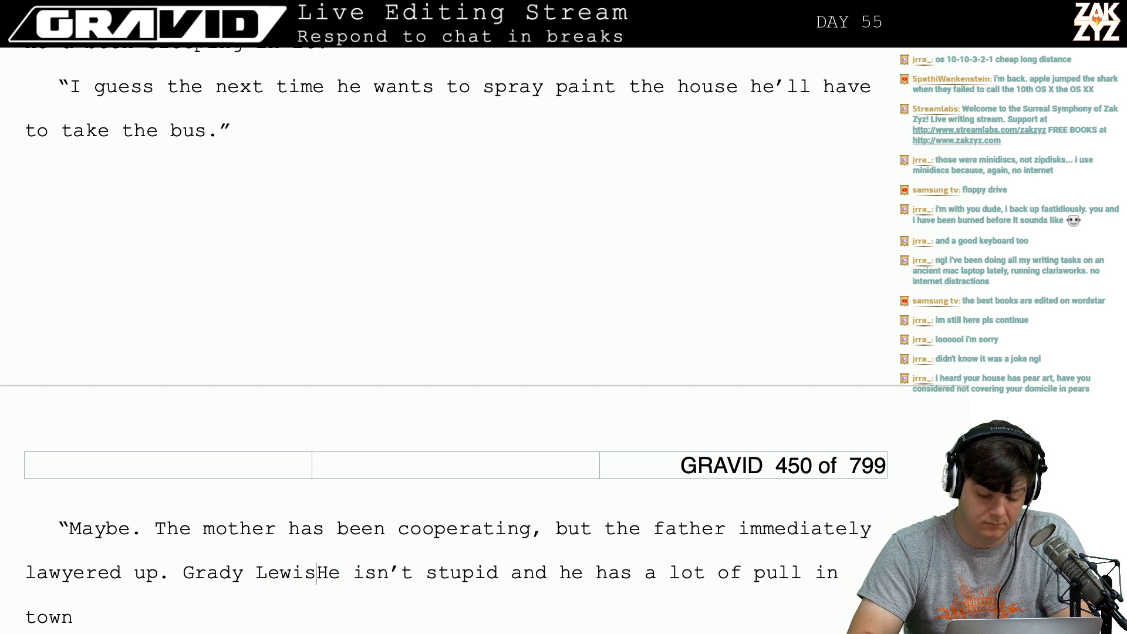
Follow the father's name with "isn’t stupid, and he has a lot of pull in this town." and separate the older draft sentence with three line breaks.
{"action": "type", "text": " isn't stupid"}
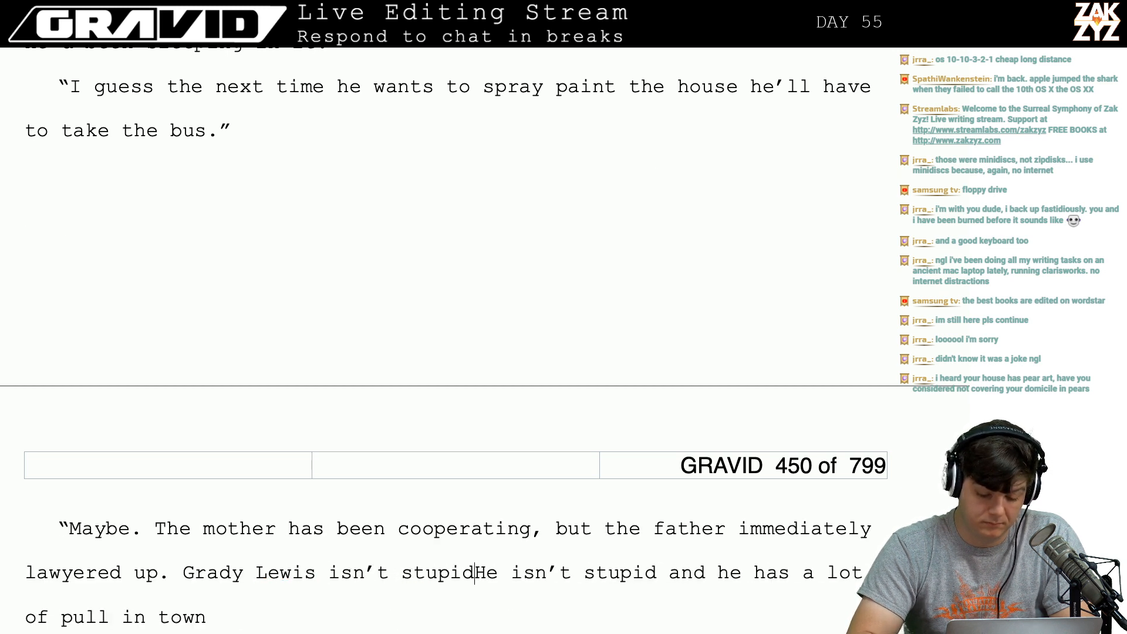
{"action": "type", "text": ", and he has a lot "}
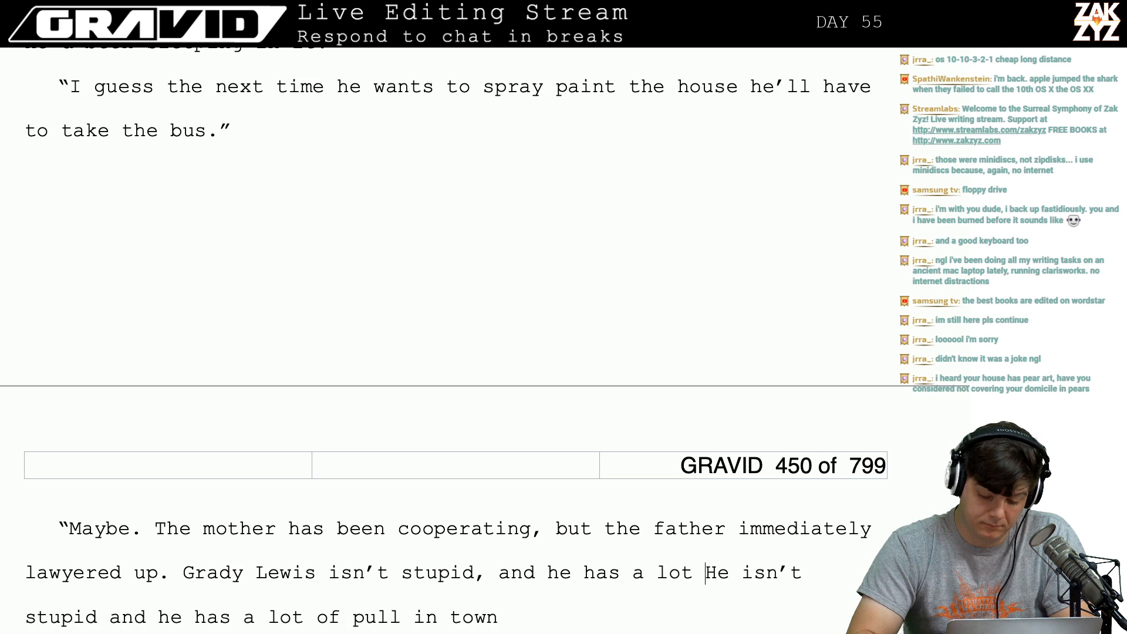
{"action": "type", "text": "of pull in this "}
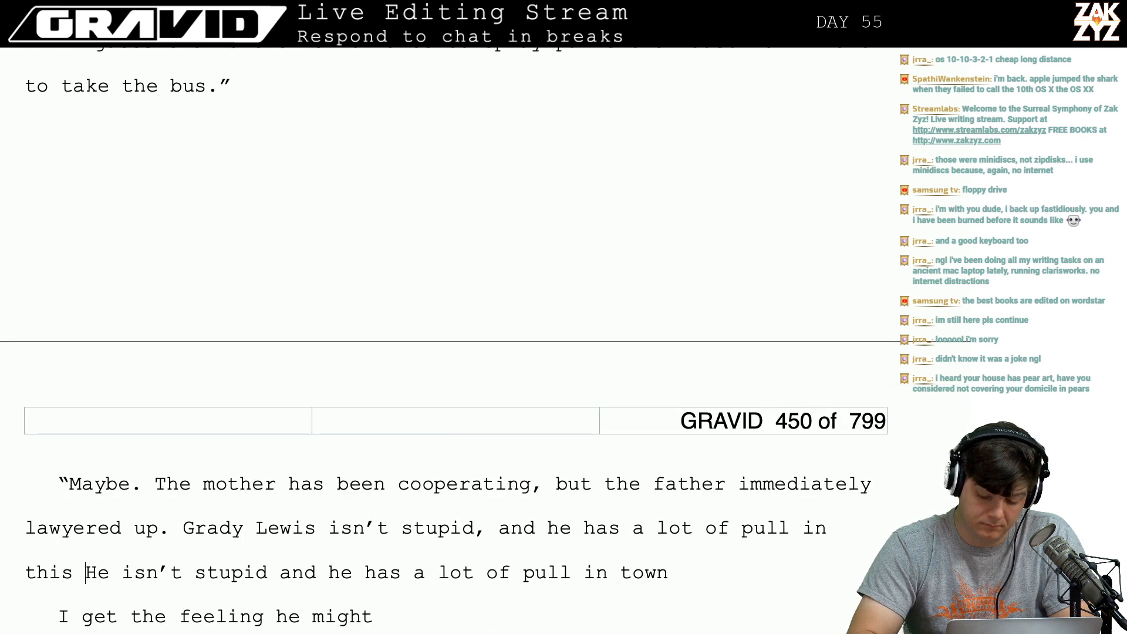
{"action": "type", "text": "town."}
{"action": "key", "text": "Return"}
{"action": "key", "text": "Return"}
{"action": "key", "text": "Return"}
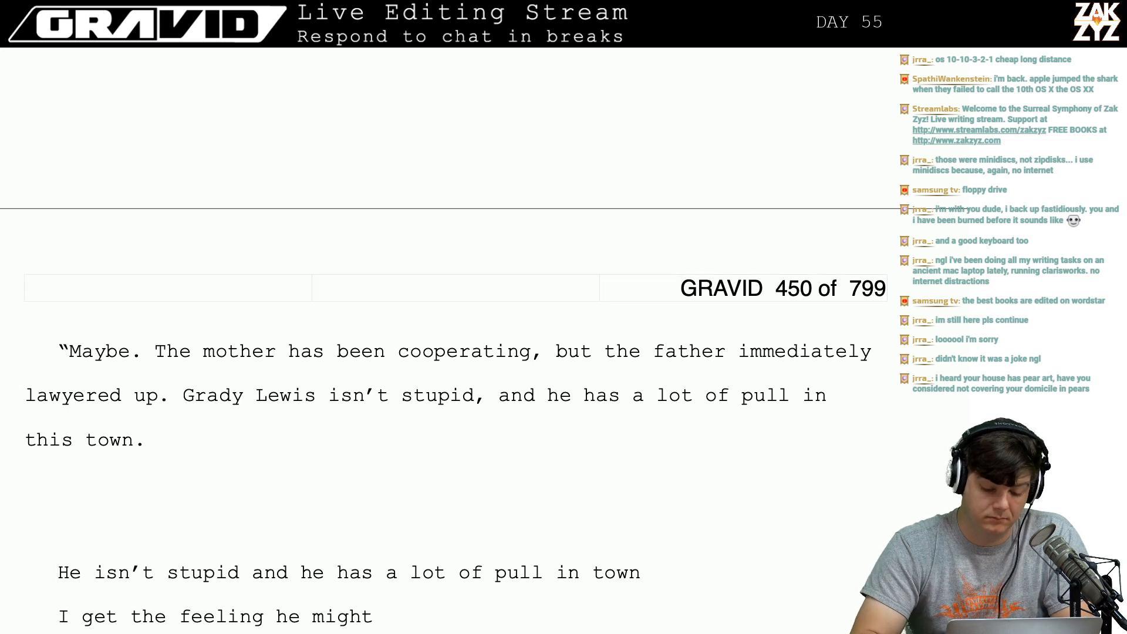
{"action": "type", "text": "When we g"}
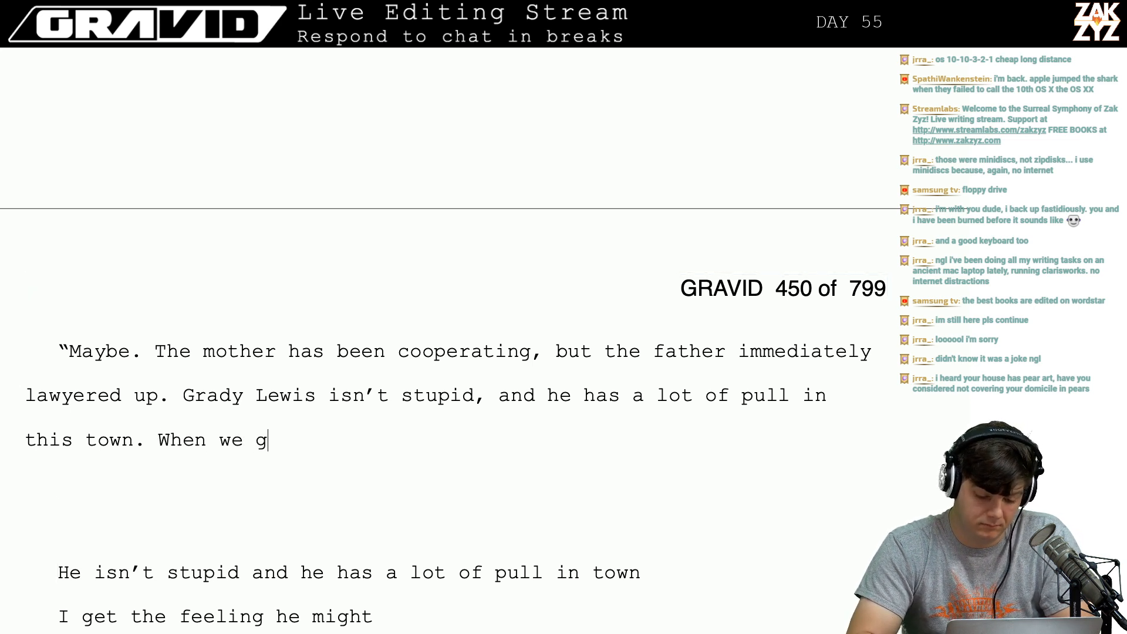
{"action": "type", "text": "et th"}
{"action": "key", "text": "BackSpace"}
{"action": "key", "text": "BackSpace"}
{"action": "key", "text": "BackSpace"}
{"action": "key", "text": "BackSpace"}
{"action": "key", "text": "BackSpace"}
{"action": "key", "text": "BackSpace"}
{"action": "key", "text": "BackSpace"}
{"action": "key", "text": "BackSpace"}
{"action": "key", "text": "BackSpace"}
{"action": "key", "text": "BackSpace"}
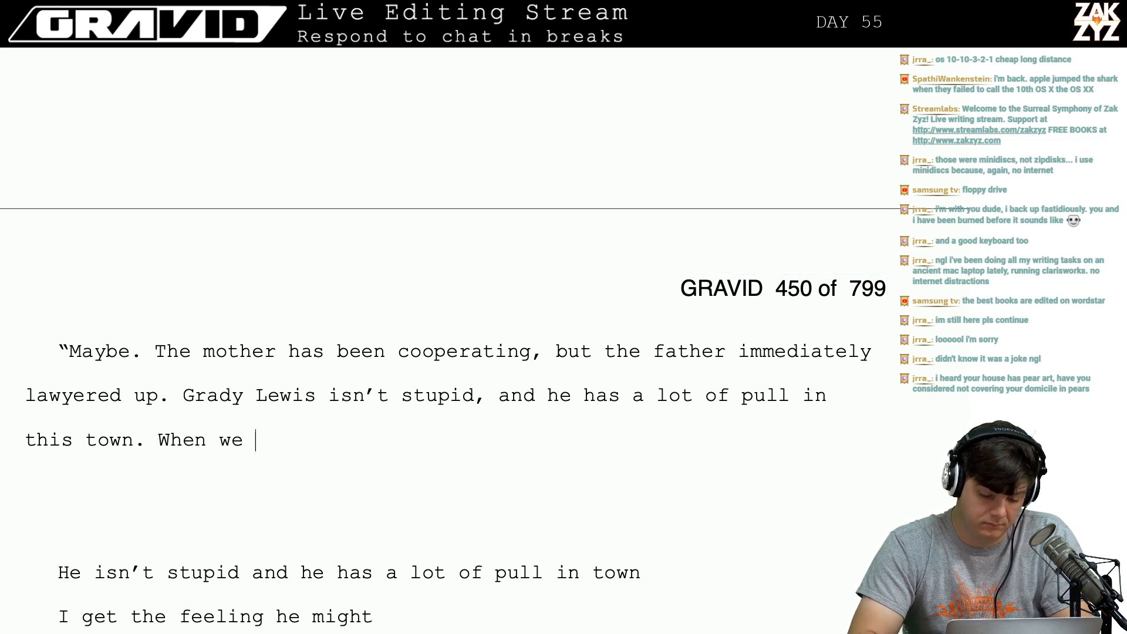
{"action": "key", "text": "BackSpace"}
{"action": "key", "text": "BackSpace"}
{"action": "key", "text": "BackSpace"}
{"action": "key", "text": "BackSpace"}
{"action": "type", "text": "I"}
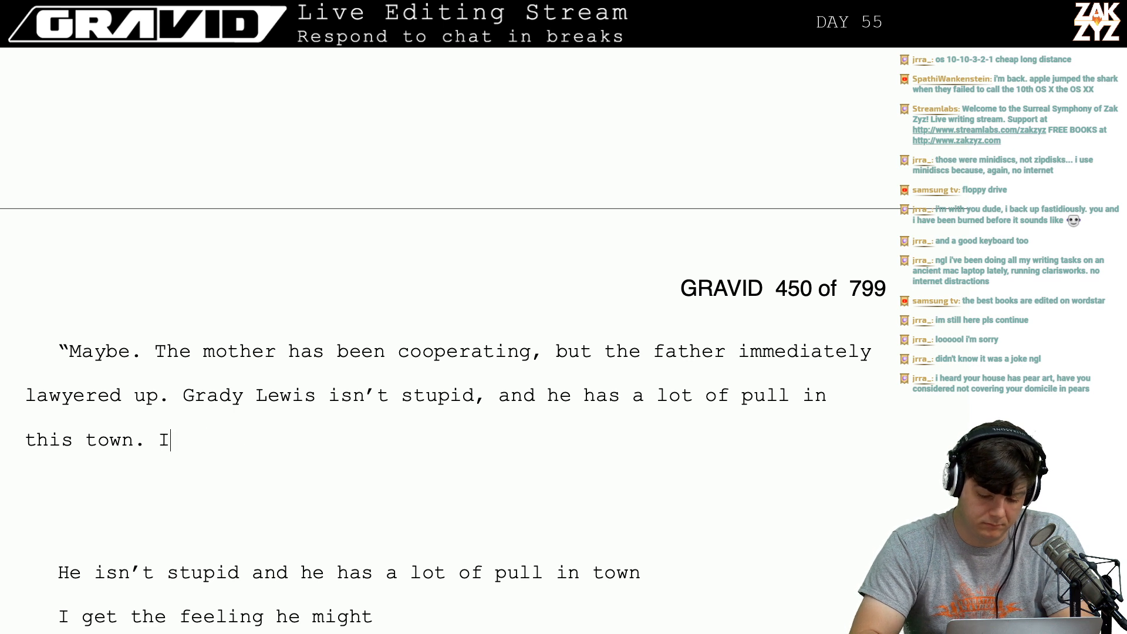
{"action": "key", "text": "BackSpace"}
Continue the reply after "pull in this town." with "He’ll be an issue in court." and a closing quotation mark.
{"action": "type", "text": "H"}
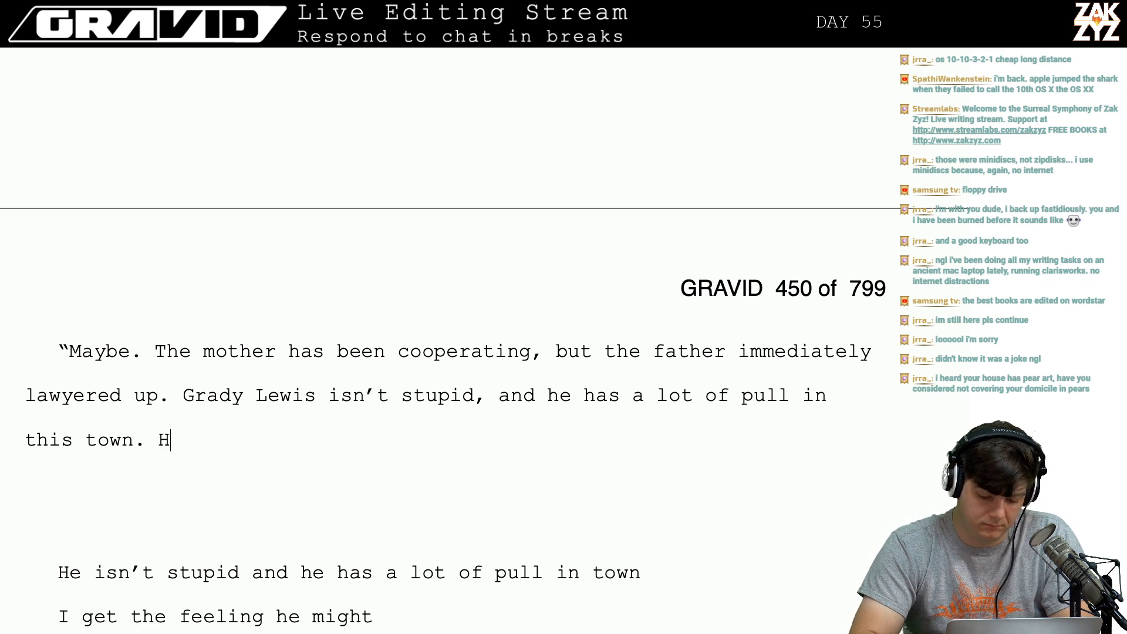
{"action": "type", "text": "e'll be a"}
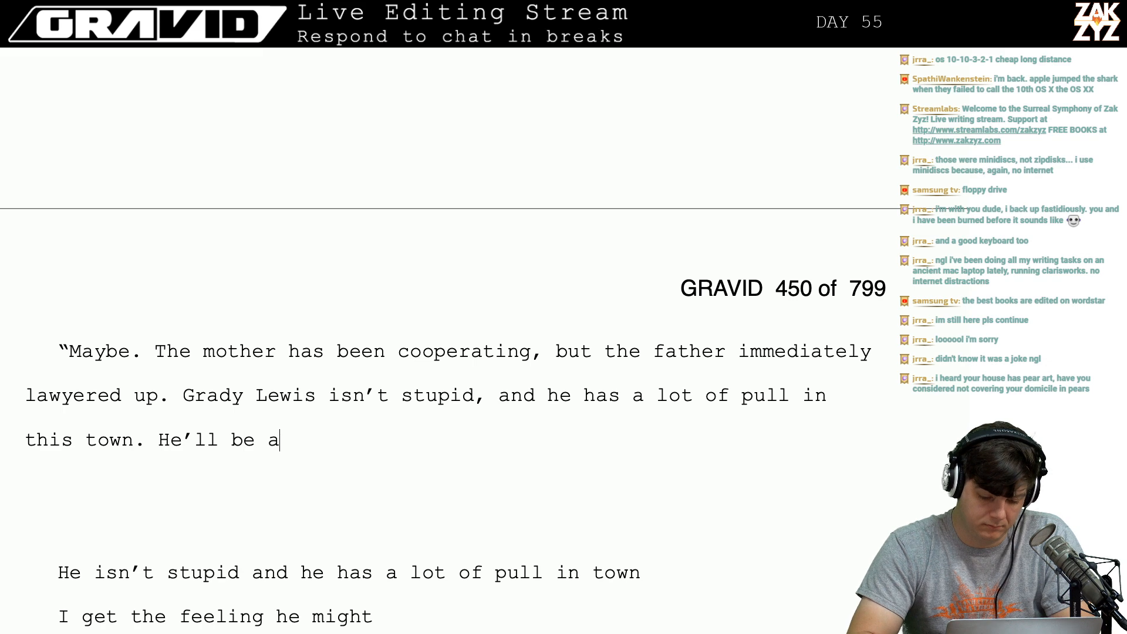
{"action": "type", "text": "n issue in cour"}
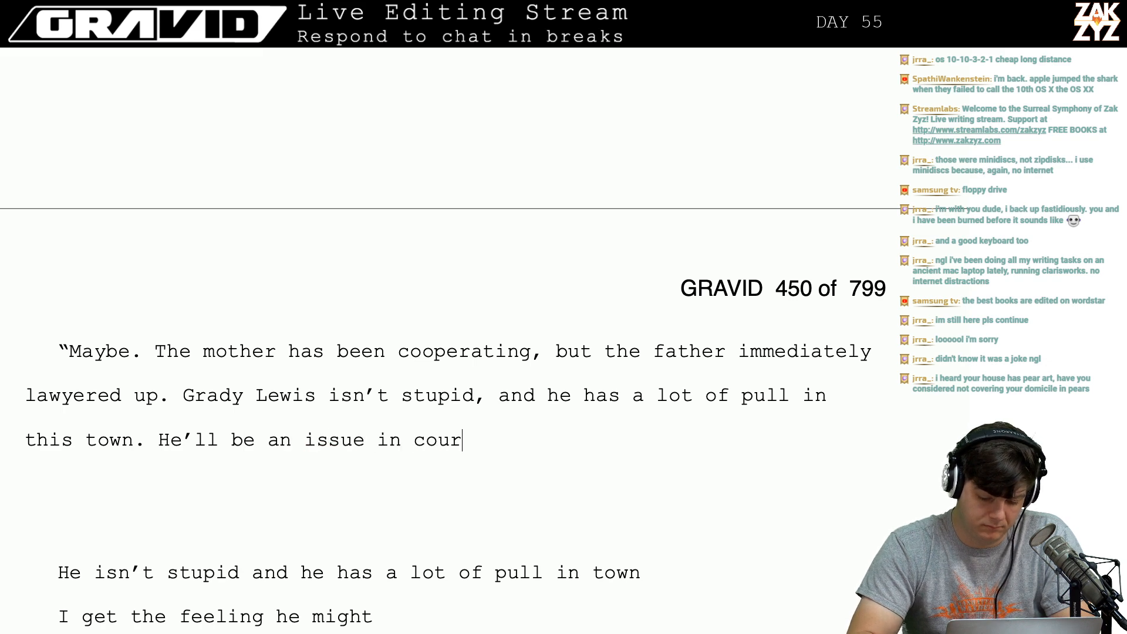
{"action": "type", "text": "t. \""}
Reread the preceding dialogue about the found car, back to the coffee being served.
{"action": "key", "text": "Up"}
{"action": "key", "text": "Up"}
{"action": "key", "text": "Up"}
{"action": "key", "text": "Up"}
{"action": "key", "text": "Up"}
{"action": "key", "text": "Up"}
{"action": "key", "text": "Up"}
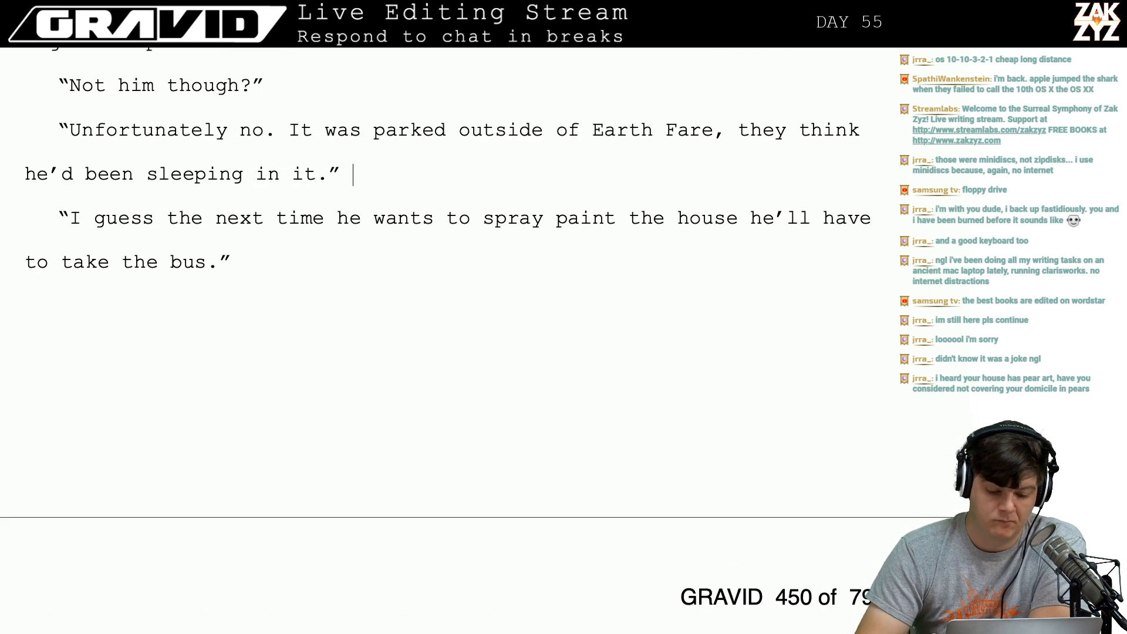
{"action": "key", "text": "Up"}
{"action": "key", "text": "Up"}
{"action": "key", "text": "Up"}
{"action": "key", "text": "Up"}
{"action": "key", "text": "Up"}
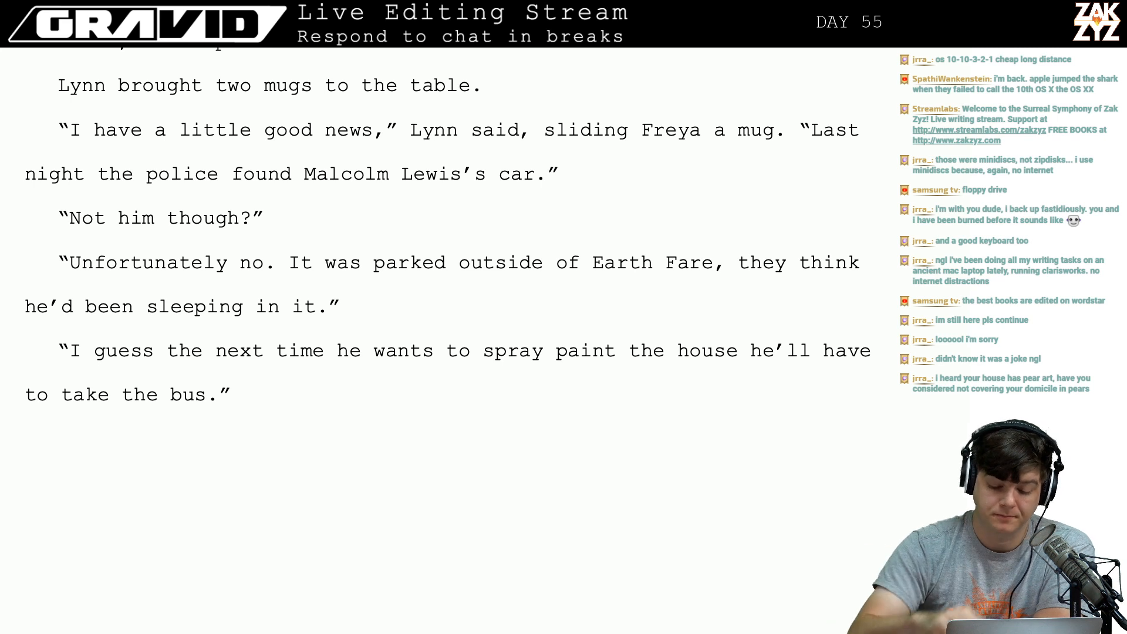
{"action": "key", "text": "Up"}
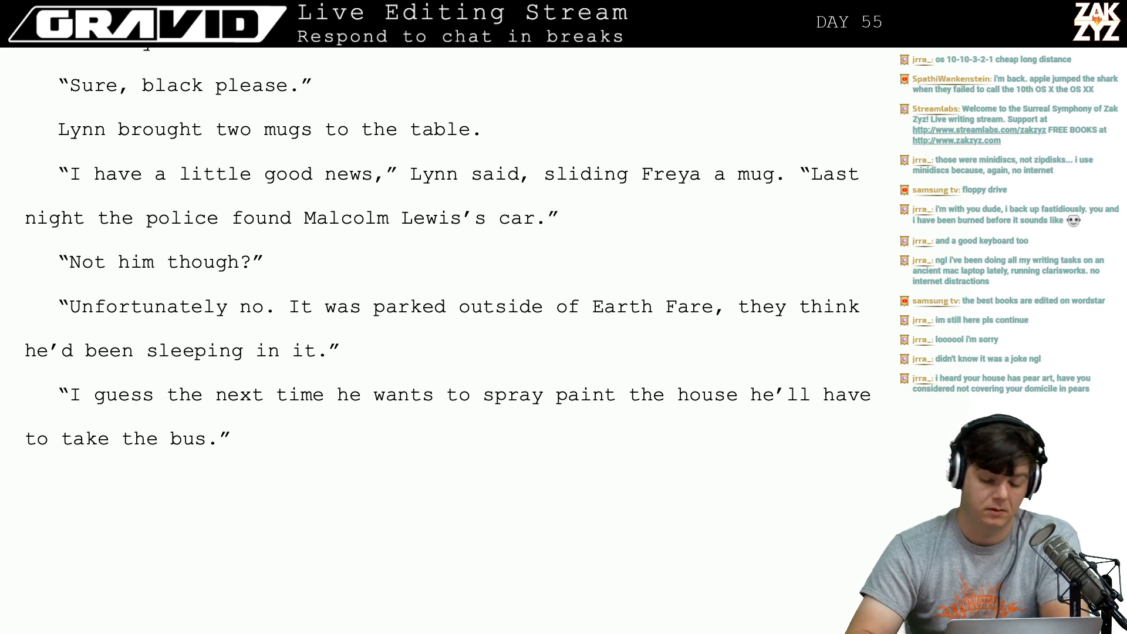
Split the opening quotation mark off before "Maybe." and begin a new line of dialogue with "They’re getting closer to apprehending".
{"action": "key", "text": "Down"}
{"action": "key", "text": "Down"}
{"action": "key", "text": "Down"}
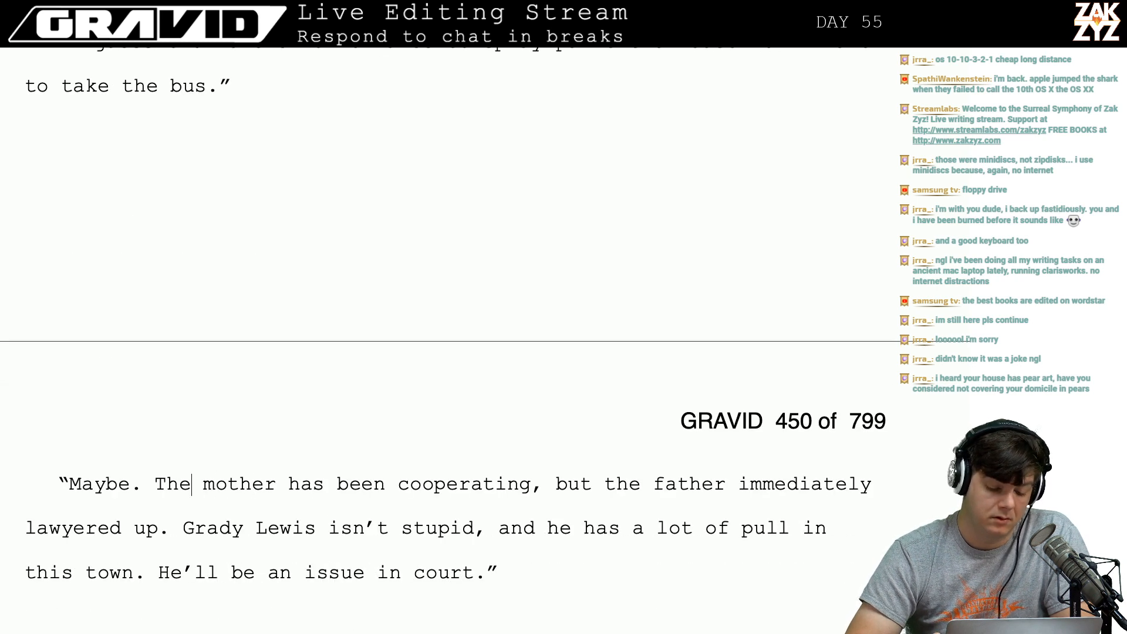
{"action": "key", "text": "Left"}
{"action": "key", "text": "Return"}
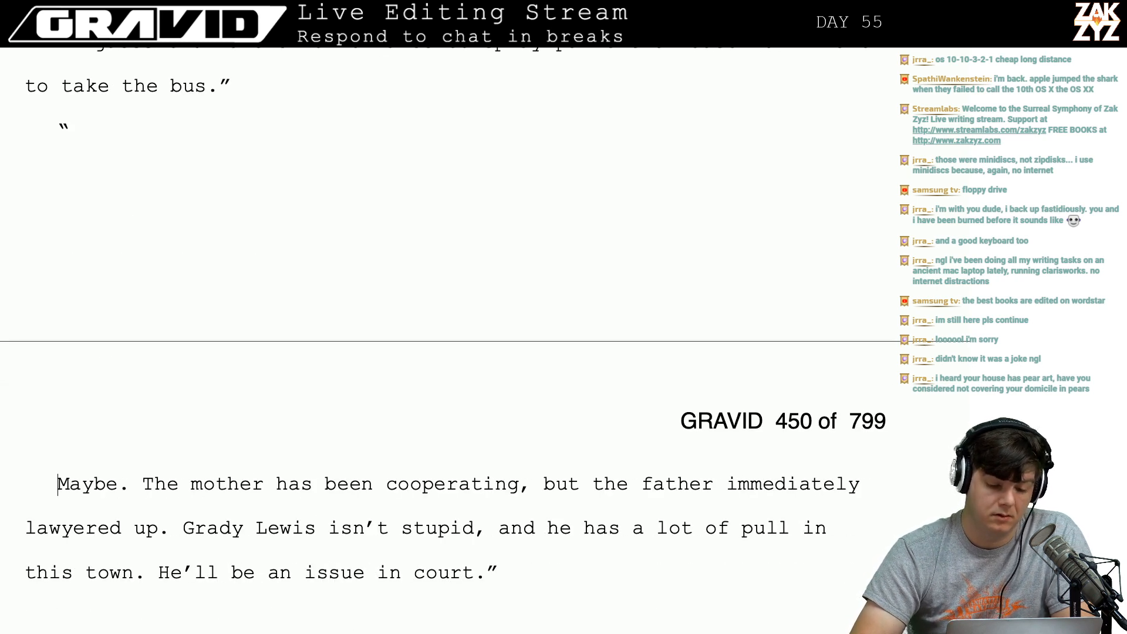
{"action": "type", "text": "T"}
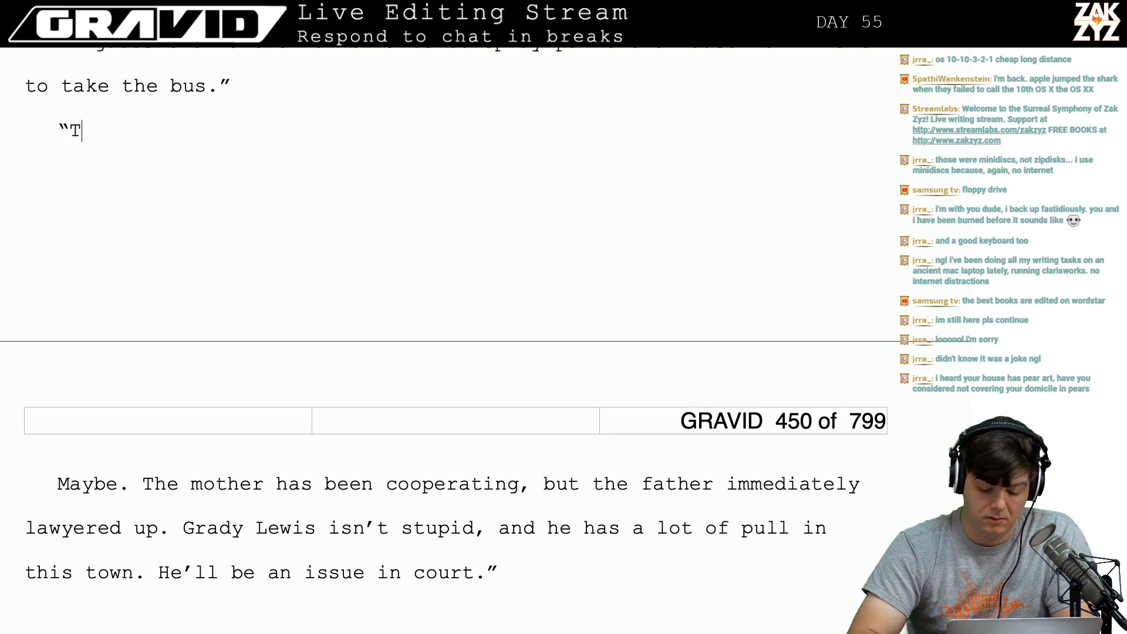
{"action": "type", "text": "hey're getting closer to appar"}
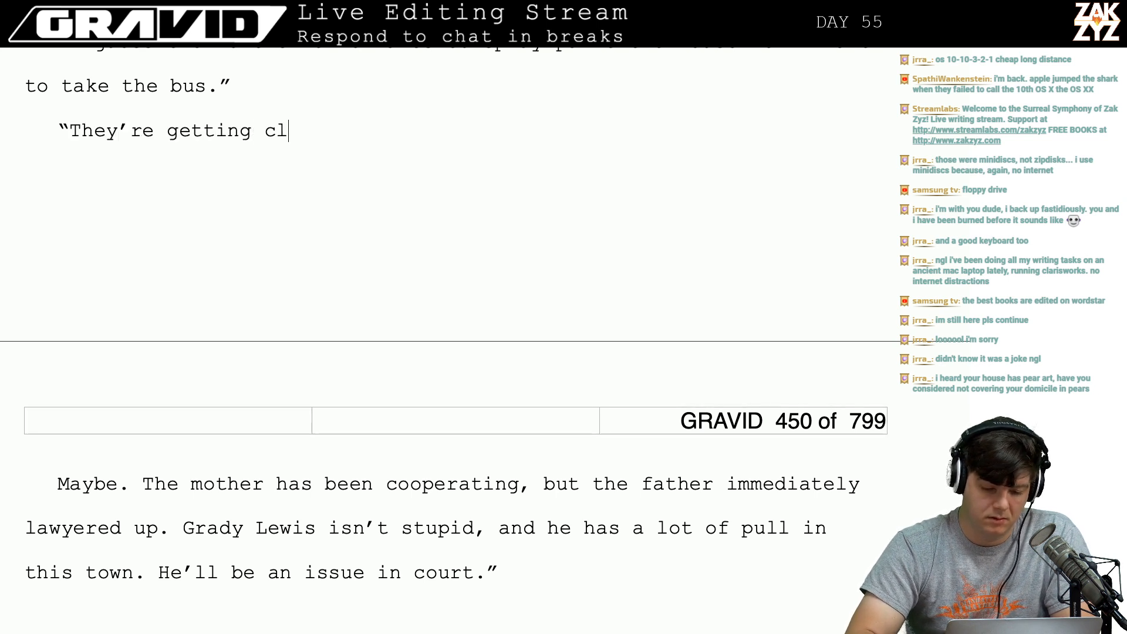
{"action": "key", "text": "BackSpace"}
{"action": "key", "text": "BackSpace"}
{"action": "type", "text": "rehending"}
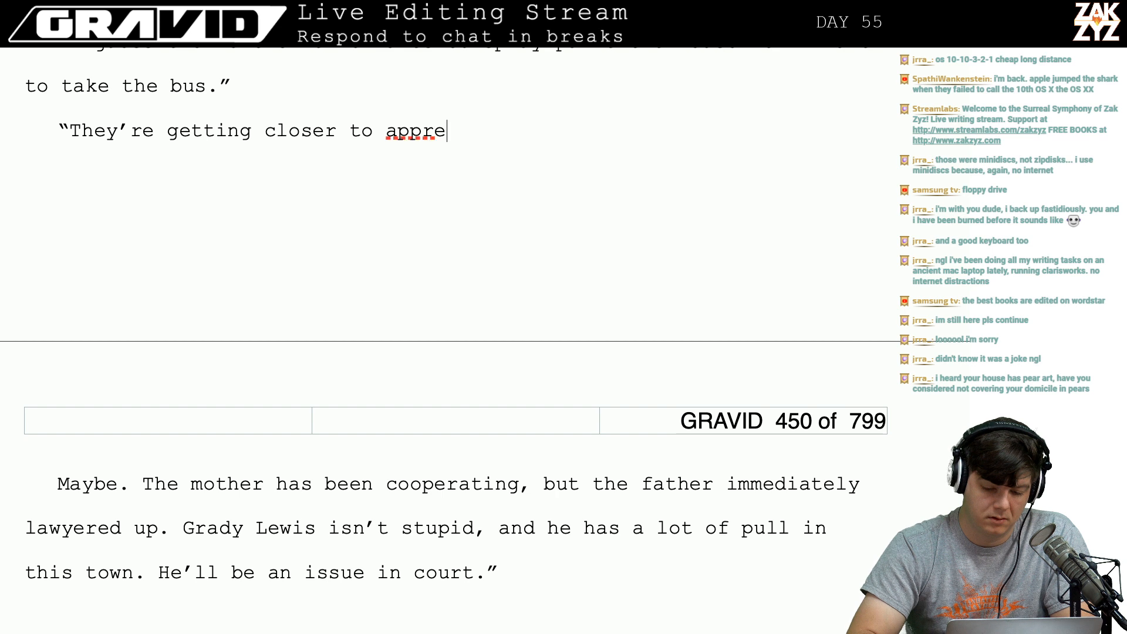
Replace "to apprehending" in the new dialogue line with "at least." and a closing quotation mark.
{"action": "key", "text": "BackSpace"}
{"action": "key", "text": "BackSpace"}
{"action": "key", "text": "BackSpace"}
{"action": "key", "text": "BackSpace"}
{"action": "key", "text": "BackSpace"}
{"action": "key", "text": "BackSpace"}
{"action": "key", "text": "BackSpace"}
{"action": "key", "text": "BackSpace"}
{"action": "key", "text": "BackSpace"}
{"action": "key", "text": "BackSpace"}
{"action": "key", "text": "BackSpace"}
{"action": "key", "text": "BackSpace"}
{"action": "key", "text": "BackSpace"}
{"action": "key", "text": "BackSpace"}
{"action": "key", "text": "BackSpace"}
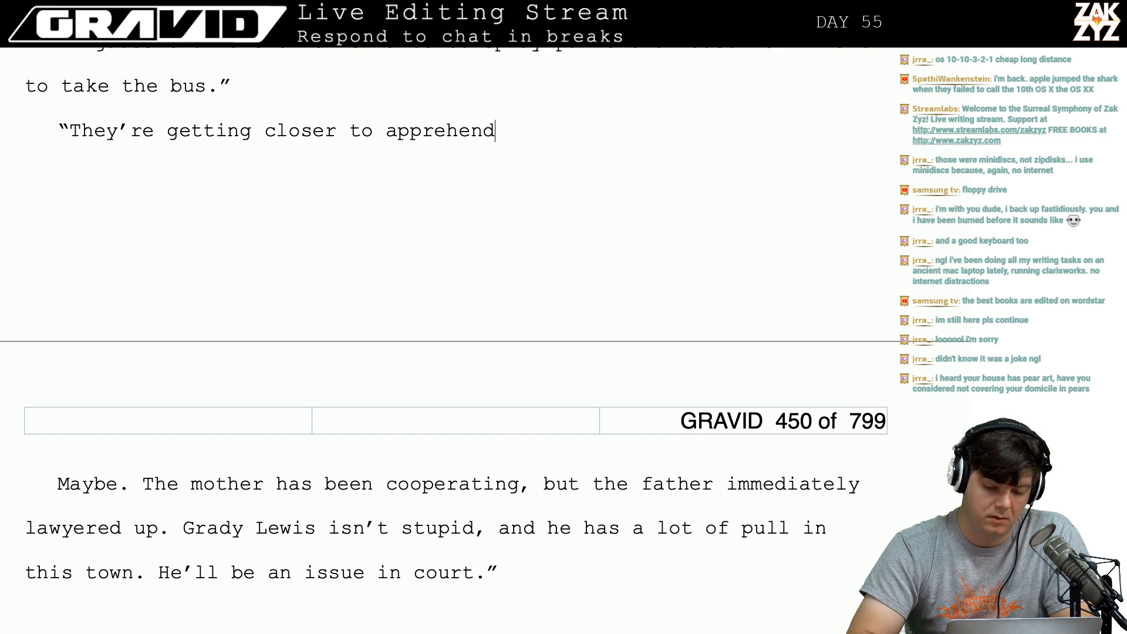
{"action": "type", "text": "at least"}
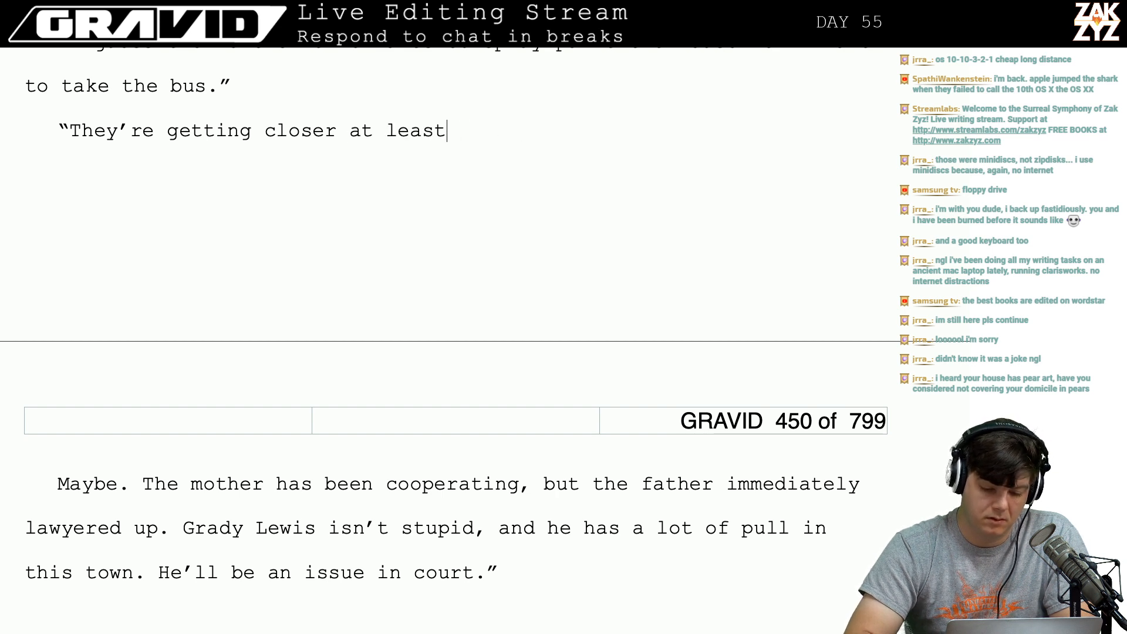
{"action": "type", "text": ".\""}
Start another dialogue paragraph below it with the question "What happens when they find him?".
{"action": "key", "text": "Return"}
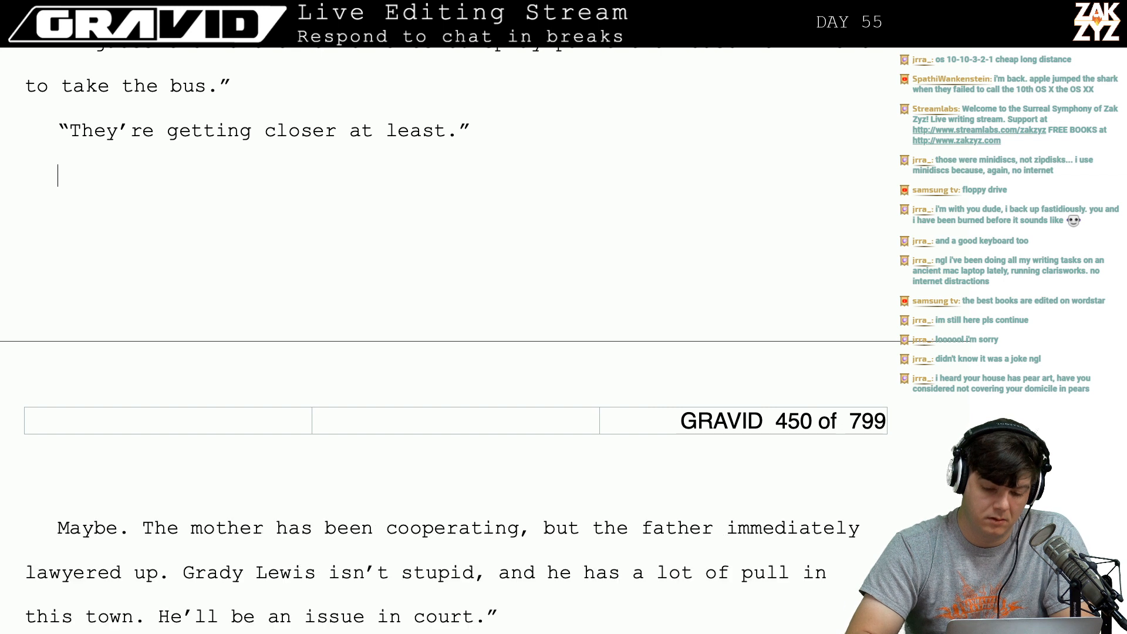
{"action": "type", "text": "\"What happens "}
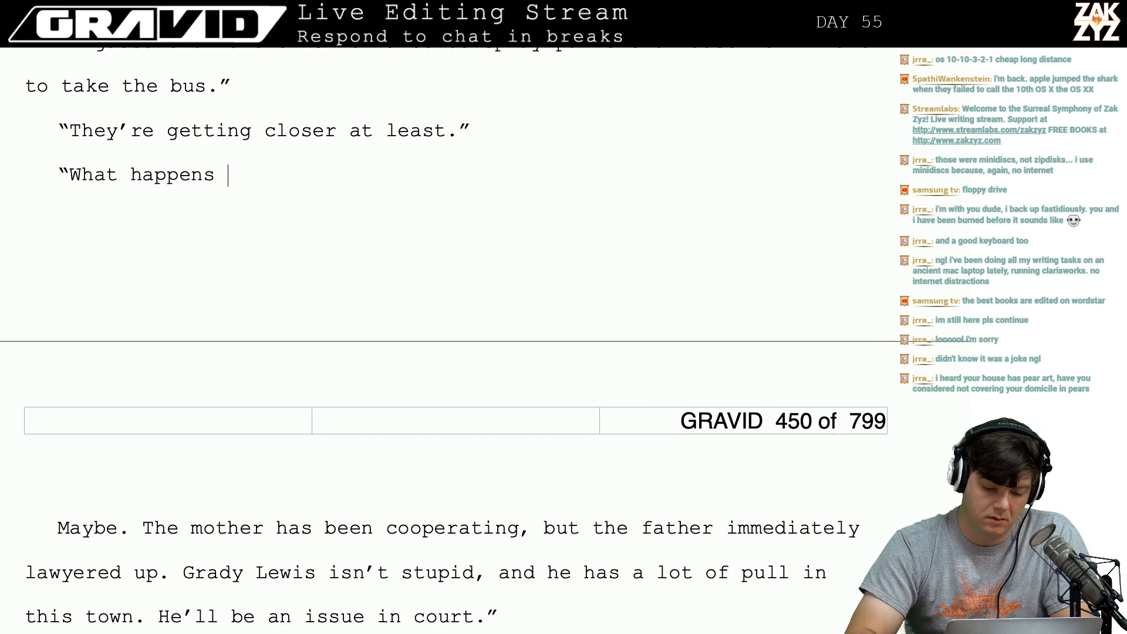
{"action": "type", "text": "when they find i"}
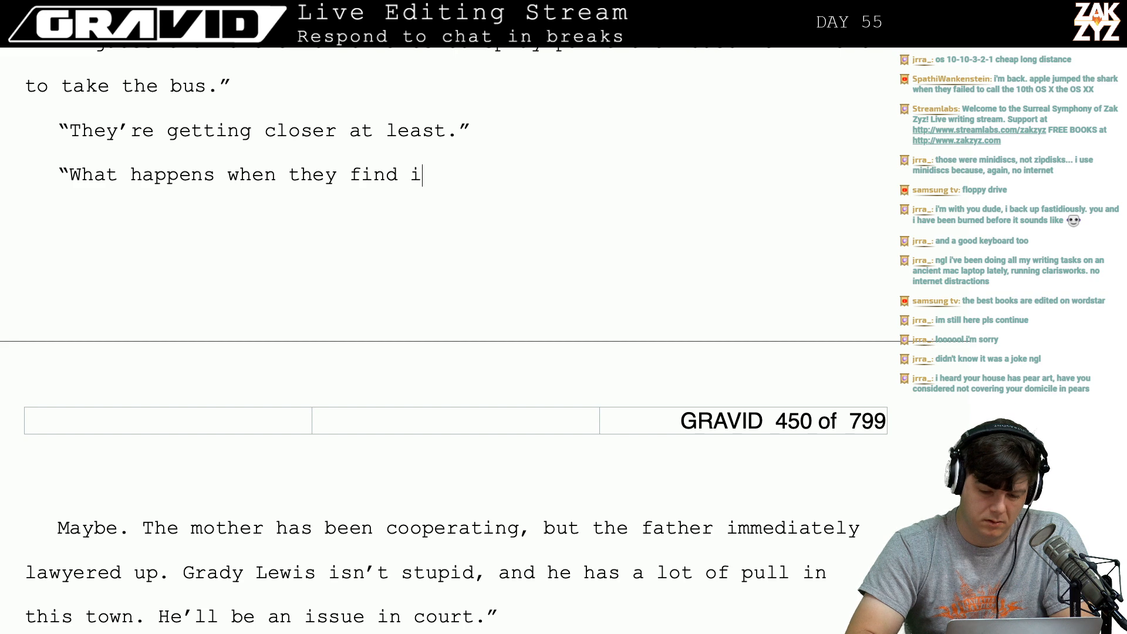
{"action": "key", "text": "BackSpace"}
{"action": "type", "text": "him?"}
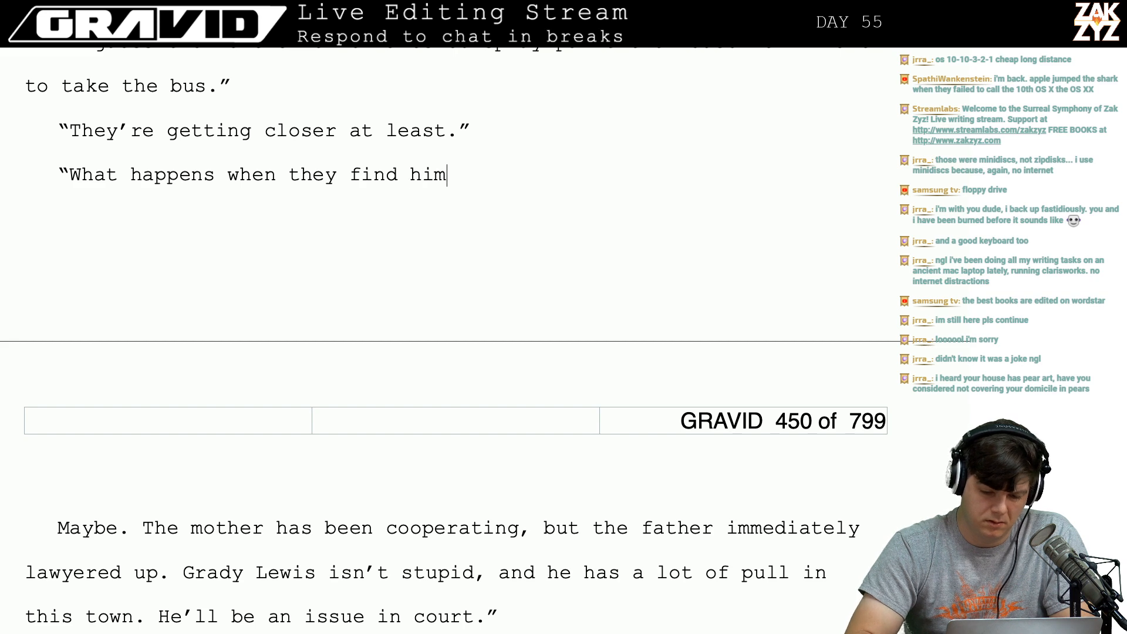
Extend the question paragraph with "He won’t be able to get bail, right?" and a closing quotation mark, fixing the miscapitalized "HE".
{"action": "key", "text": "Up"}
{"action": "key", "text": "Up"}
{"action": "key", "text": "Up"}
{"action": "key", "text": "Up"}
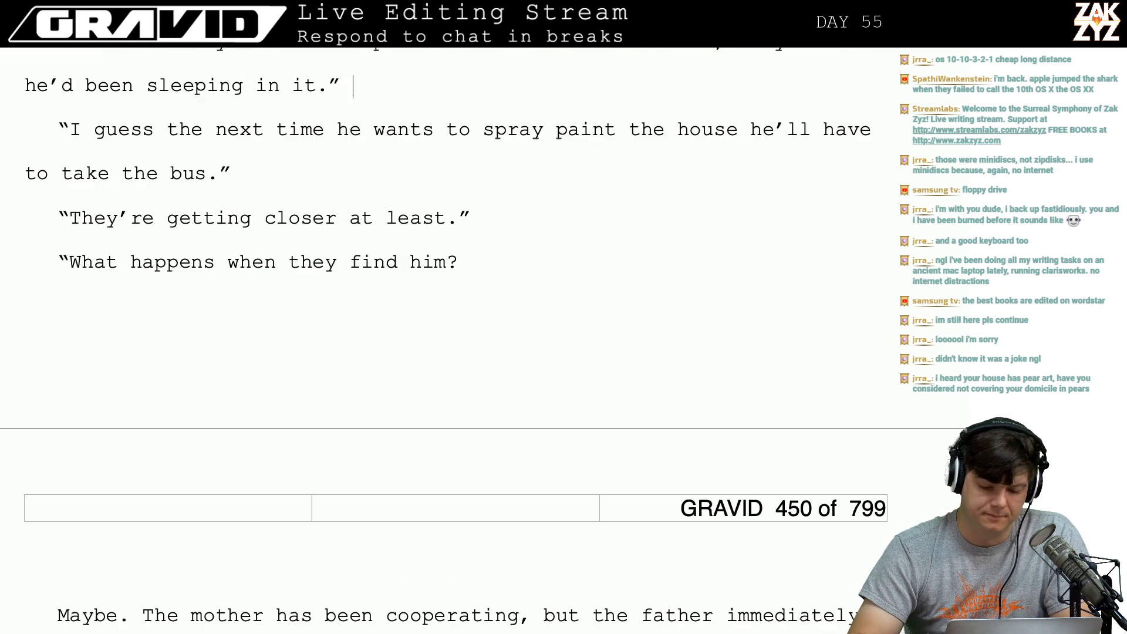
{"action": "key", "text": "Down"}
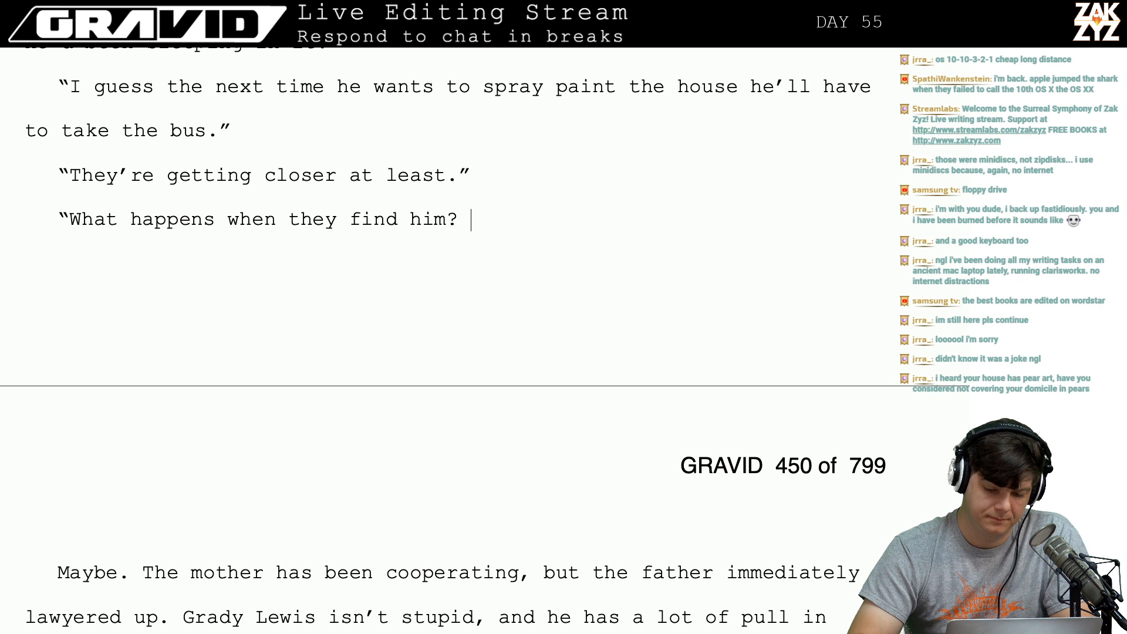
{"action": "type", "text": "HE won"}
{"action": "key", "text": "BackSpace"}
{"action": "key", "text": "BackSpace"}
{"action": "key", "text": "BackSpace"}
{"action": "key", "text": "BackSpace"}
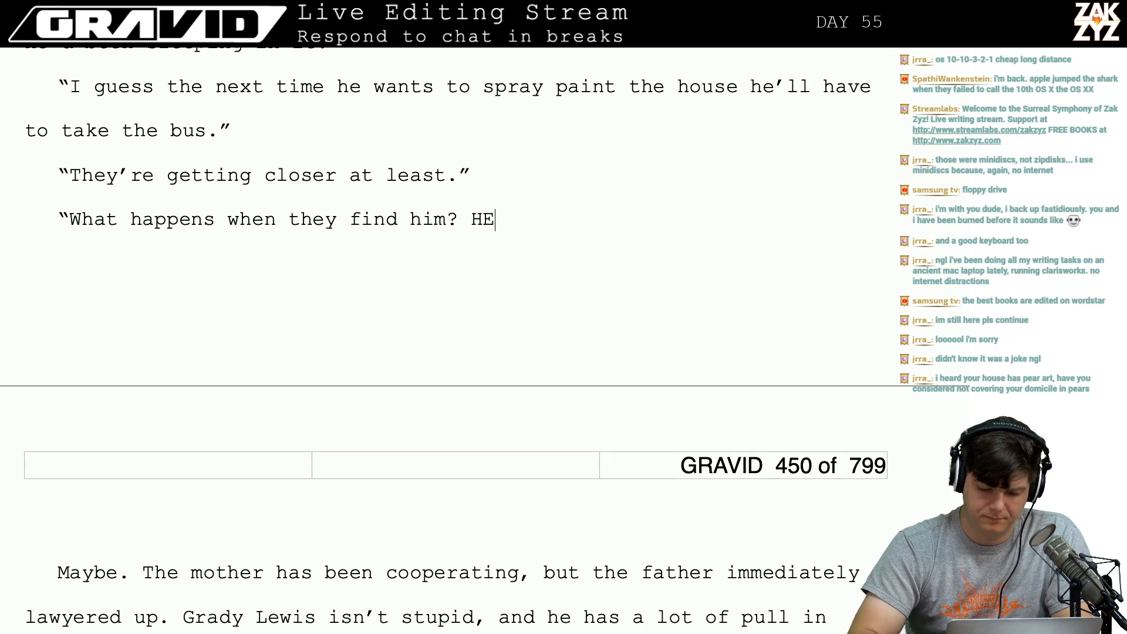
{"action": "key", "text": "BackSpace"}
{"action": "type", "text": "e won't be abl"}
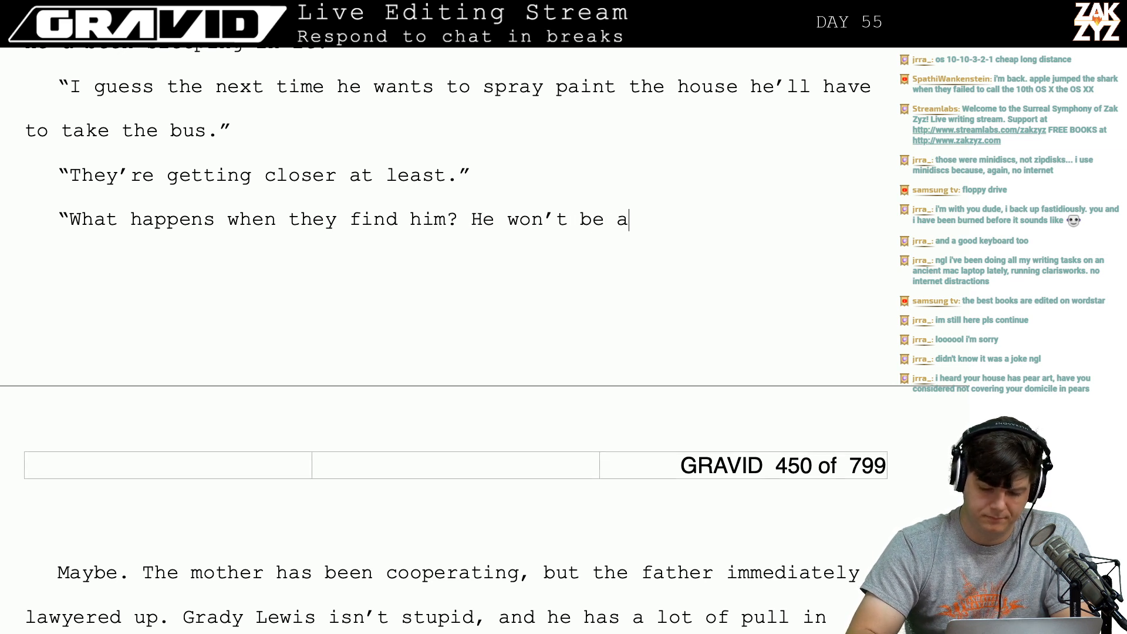
{"action": "type", "text": "e to get bai"}
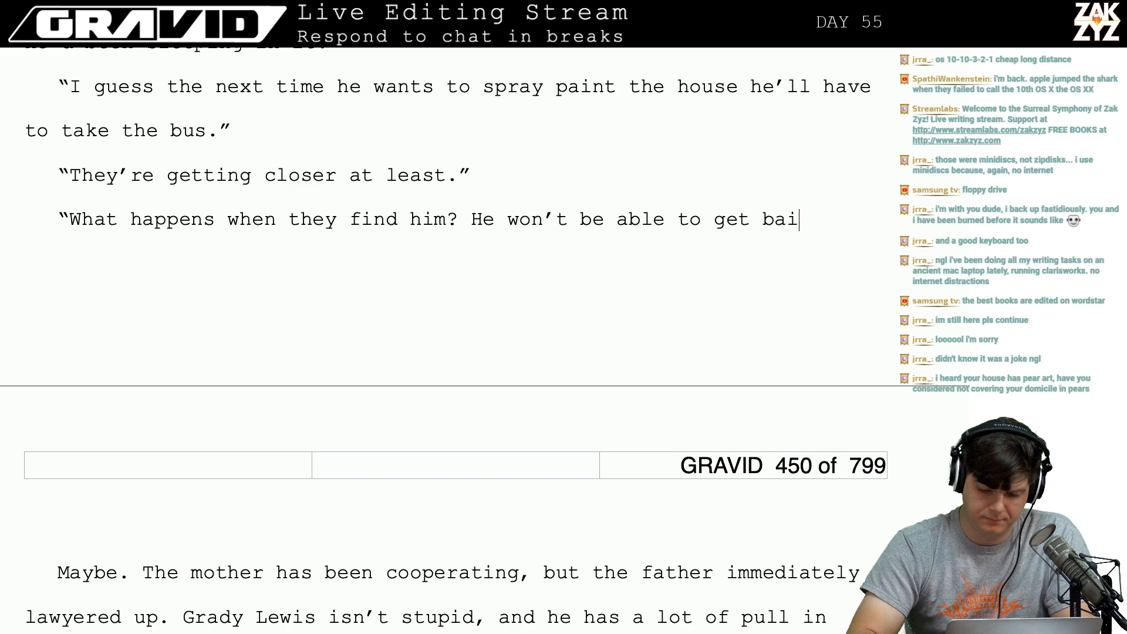
{"action": "type", "text": "l, right?”"}
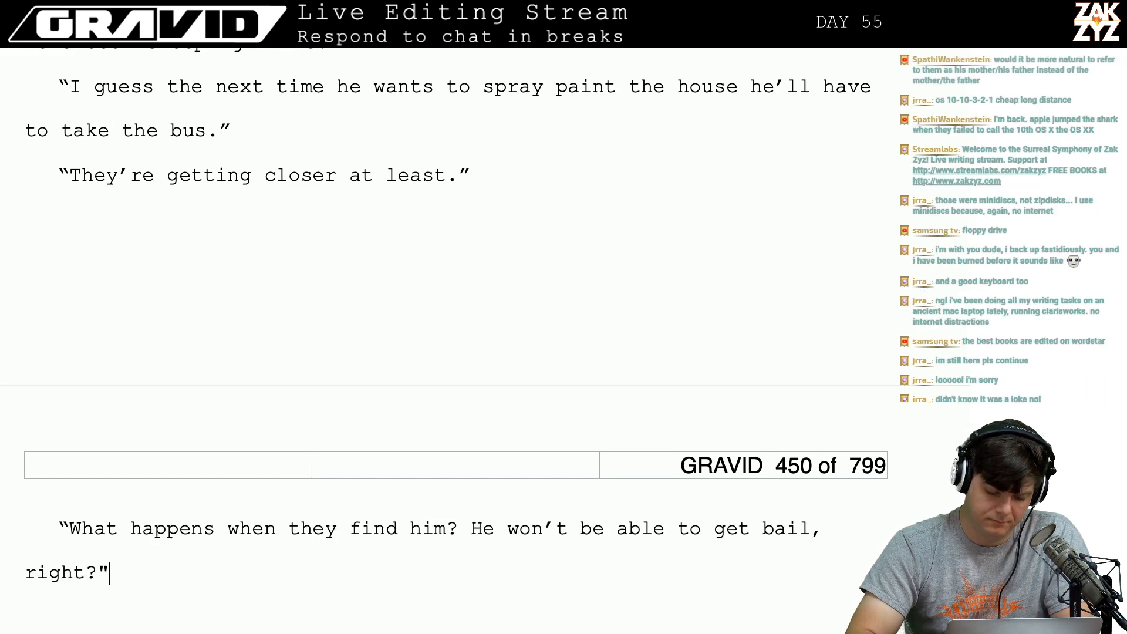
Restore the opening quotation mark before "Maybe." and place that reply directly below the bail question without an empty line.
{"action": "key", "text": "Return"}
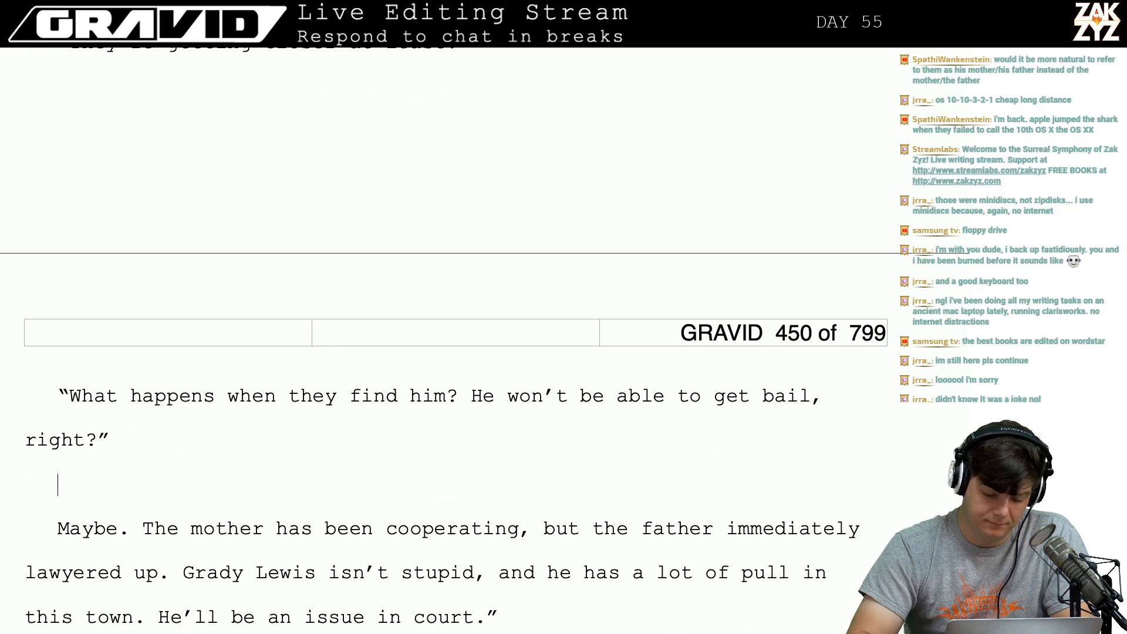
{"action": "type", "text": "“"}
{"action": "key", "text": "BackSpace"}
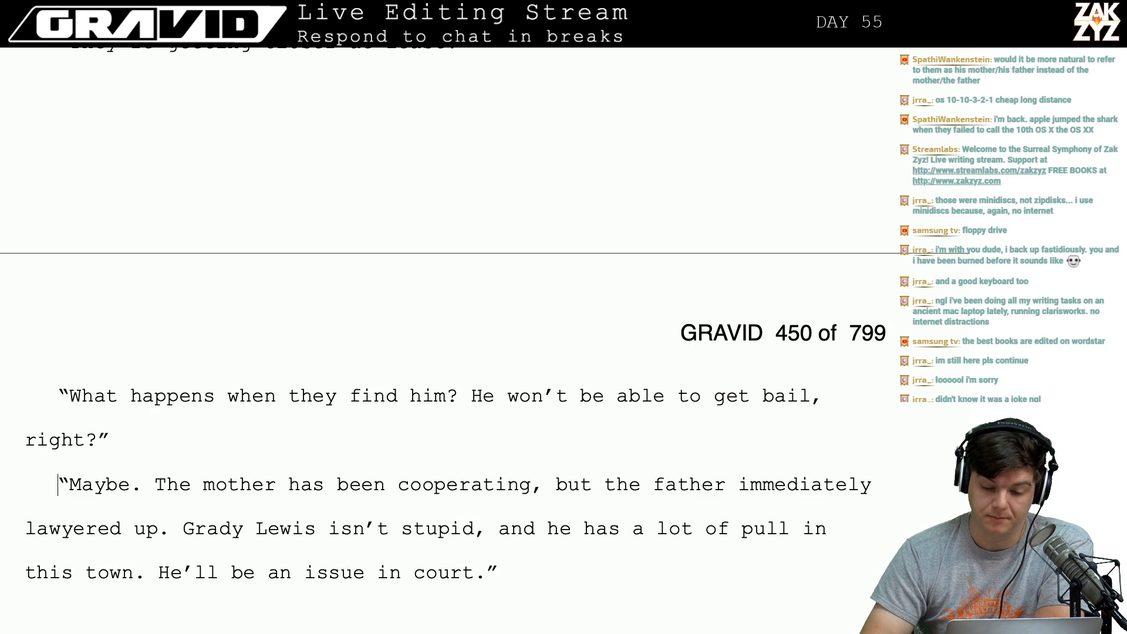
Remove the trailing space after "he’d been sleeping in it.”".
{"action": "scroll", "coordinate": [446, 340], "scroll_direction": "up", "scroll_amount": 6}
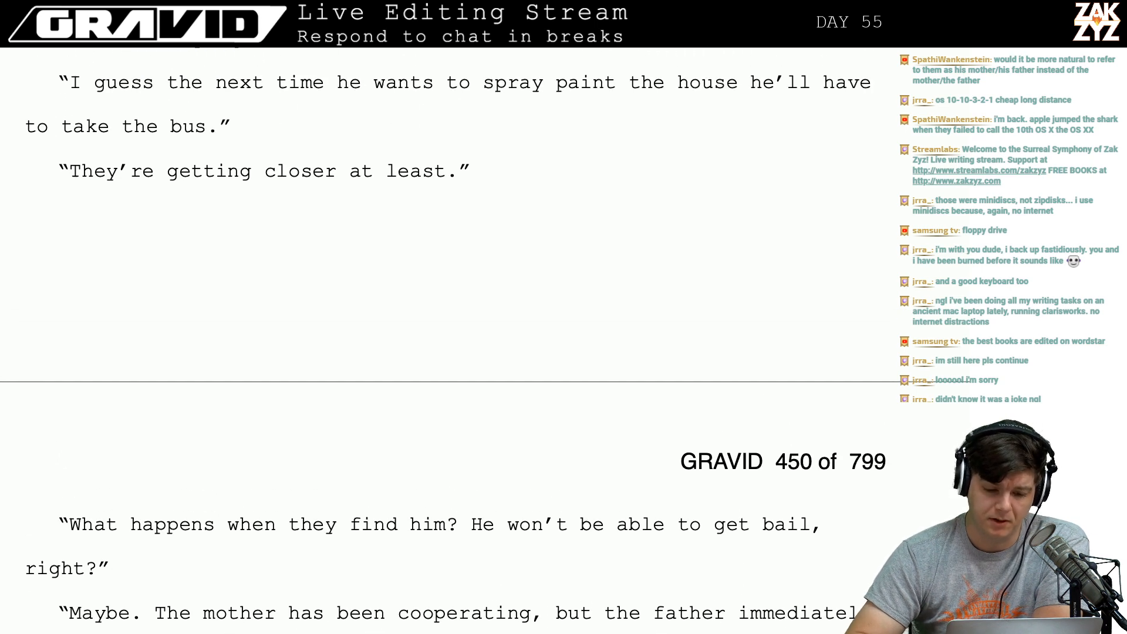
{"action": "scroll", "coordinate": [446, 341], "scroll_direction": "up", "scroll_amount": 1}
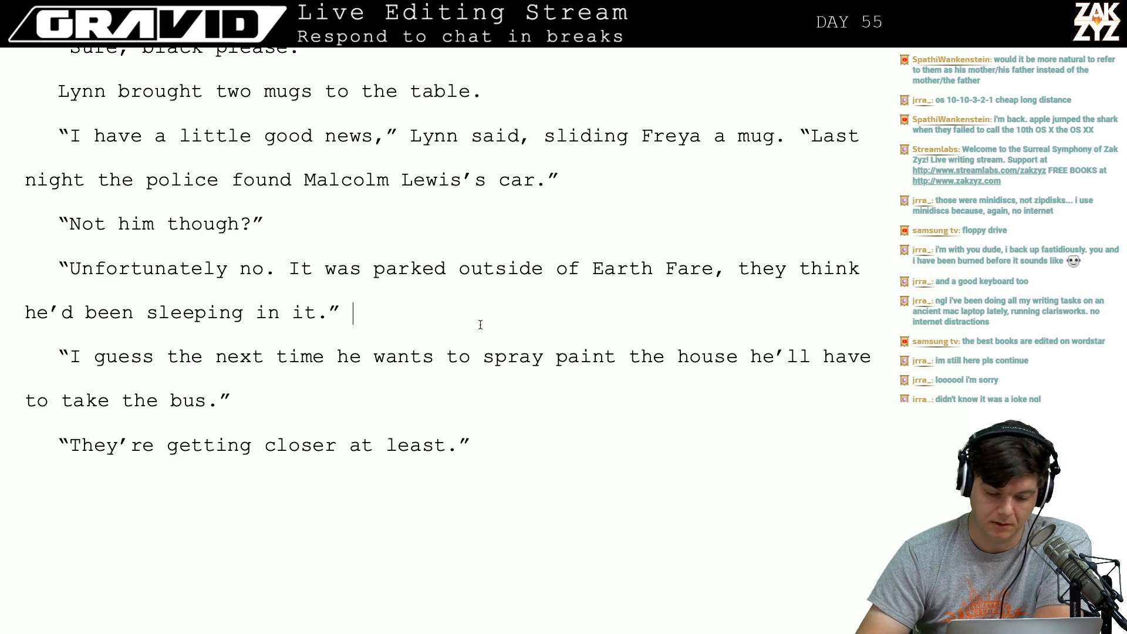
{"action": "key", "text": "BackSpace"}
Change "Earth Fare" to "Earth Faire" in the reply about where the car was parked.
{"action": "key", "text": "Down"}
{"action": "key", "text": "Down"}
{"action": "key", "text": "Down"}
{"action": "key", "text": "Down"}
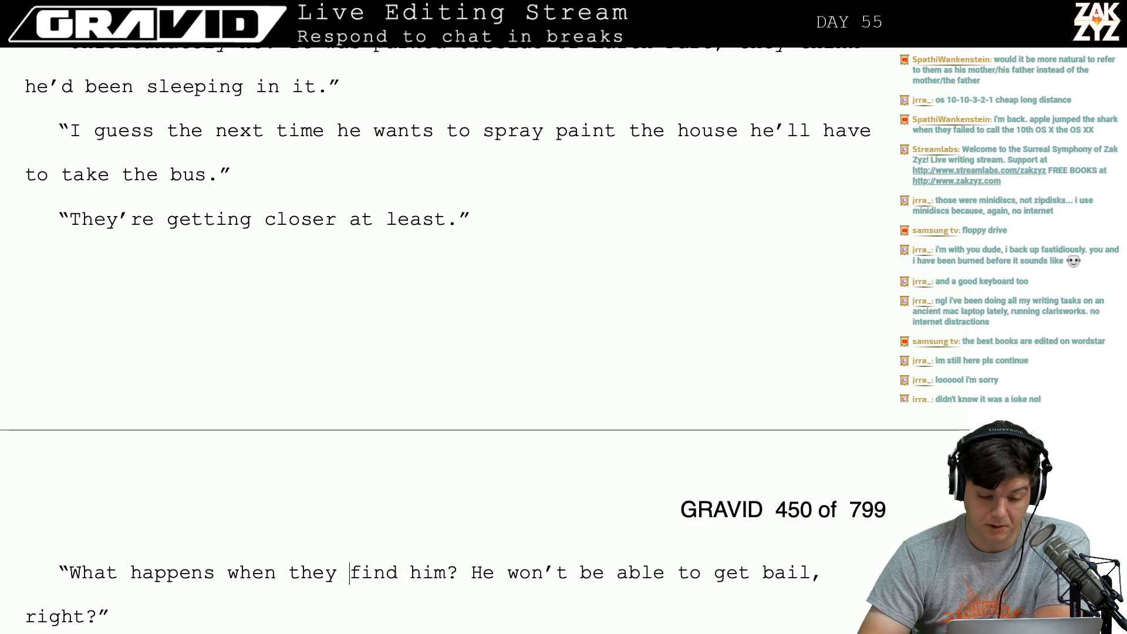
{"action": "key", "text": "Up"}
{"action": "key", "text": "Up"}
{"action": "key", "text": "Up"}
{"action": "key", "text": "Up"}
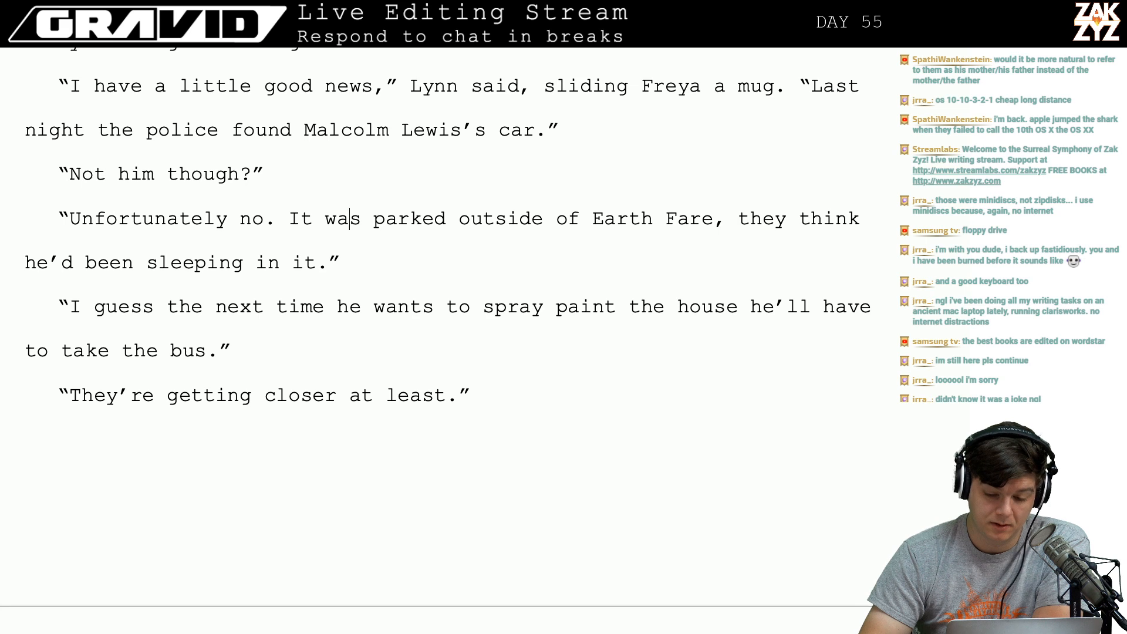
{"action": "scroll", "coordinate": [435, 326], "scroll_direction": "down", "scroll_amount": 1}
{"action": "left_click", "coordinate": [681, 176]}
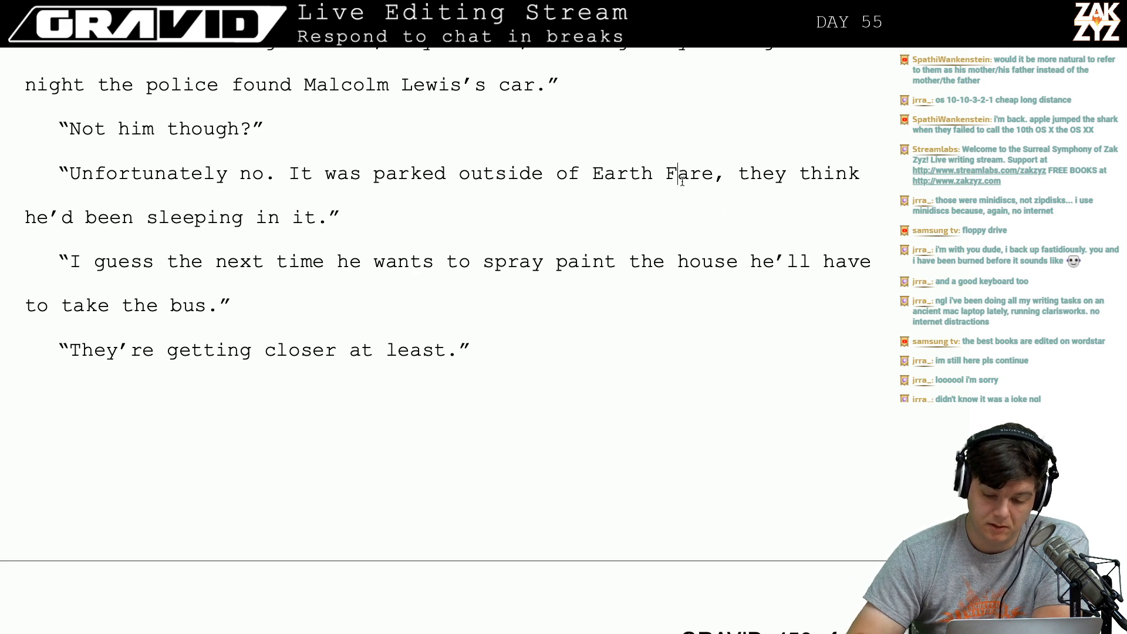
{"action": "type", "text": "i"}
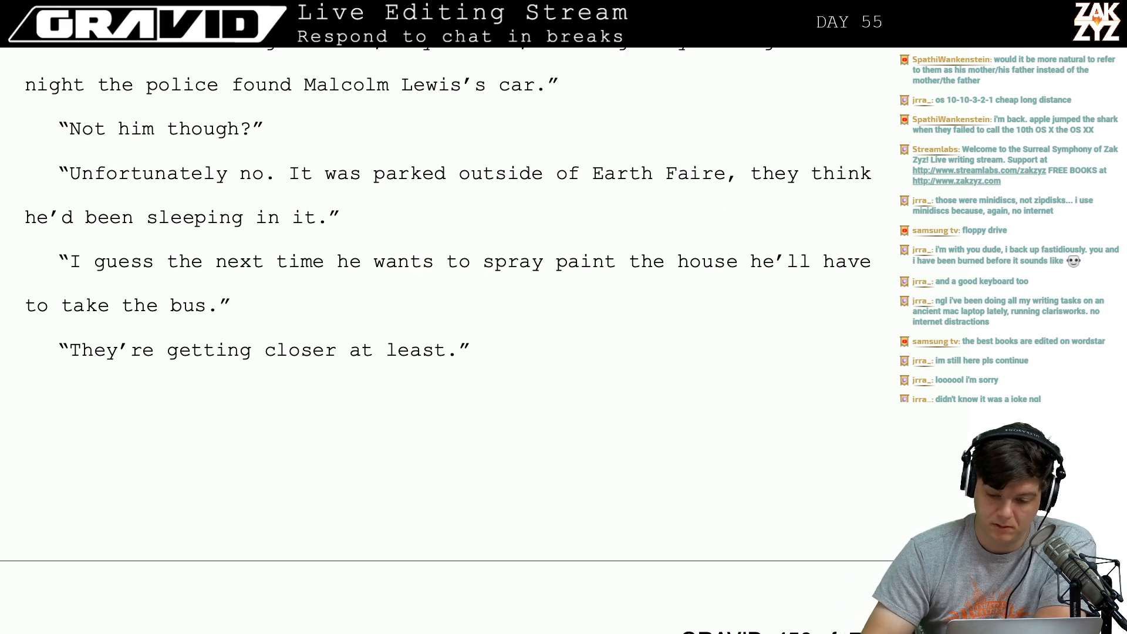
Reread the question about bail and the "Maybe." reply about the parents at the start of page 450.
{"action": "key", "text": "Down"}
{"action": "key", "text": "Down"}
{"action": "key", "text": "Down"}
{"action": "key", "text": "Down"}
{"action": "key", "text": "Down"}
{"action": "key", "text": "Down"}
{"action": "key", "text": "Down"}
{"action": "key", "text": "Down"}
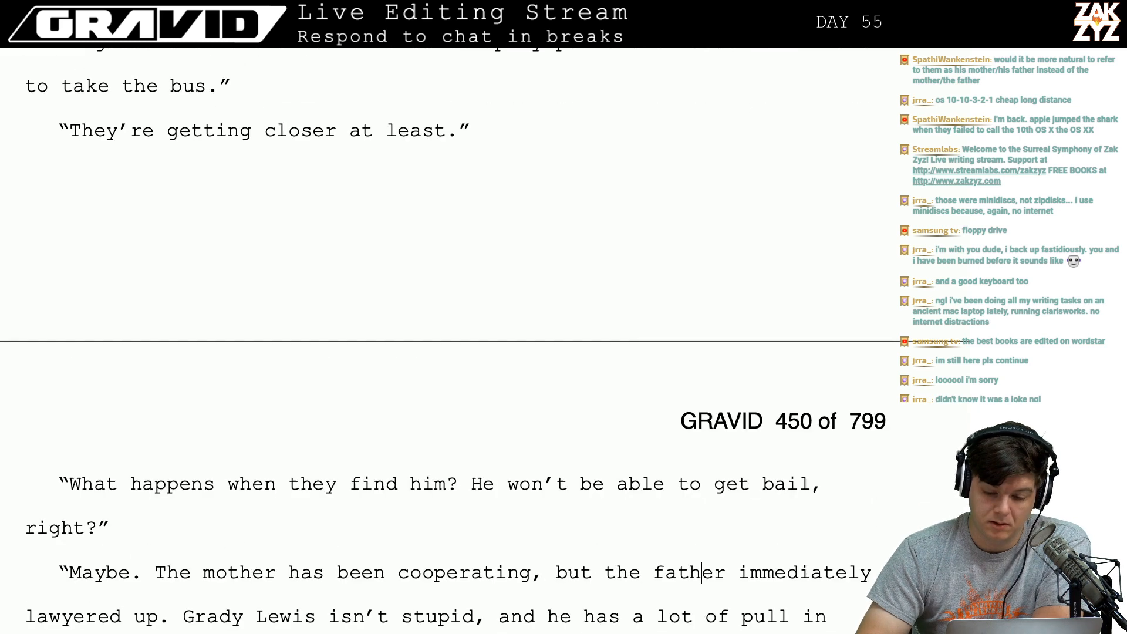
{"action": "left_click", "coordinate": [702, 505]}
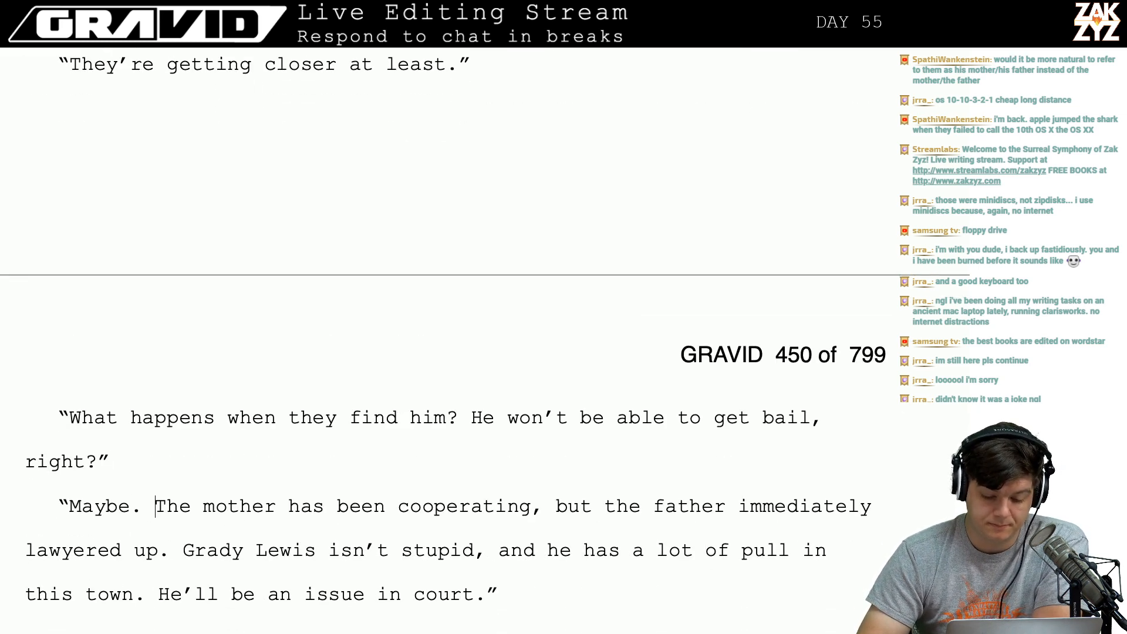
{"action": "key", "text": "Down"}
{"action": "key", "text": "Up"}
{"action": "key", "text": "Up"}
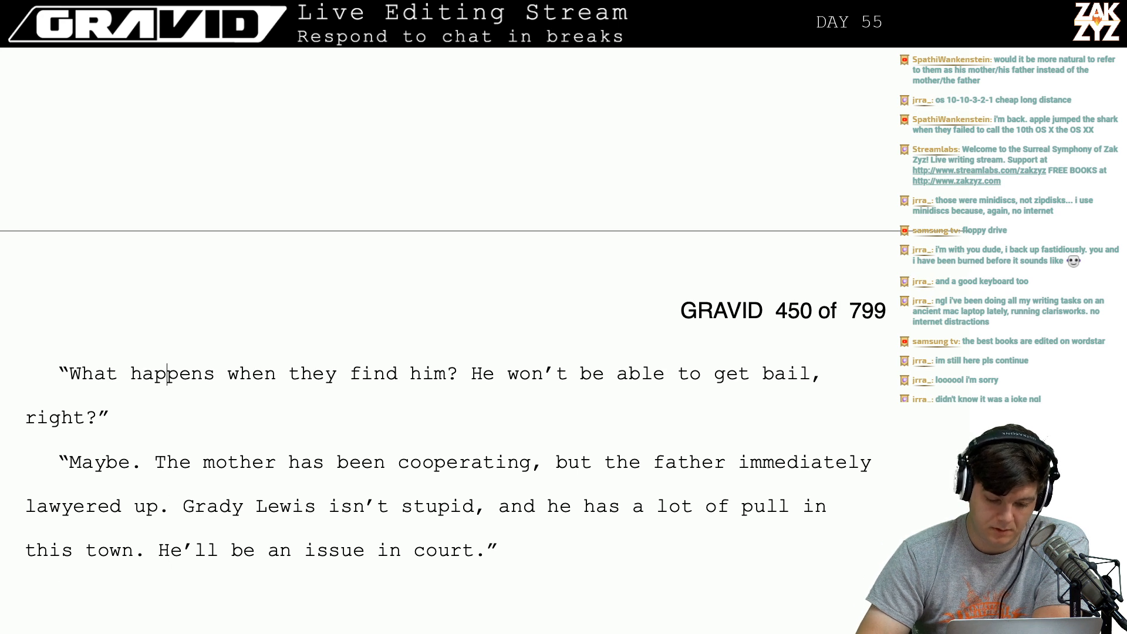
{"action": "key", "text": "Right"}
{"action": "key", "text": "Down"}
{"action": "key", "text": "Down"}
{"action": "key", "text": "Left"}
{"action": "key", "text": "Right"}
{"action": "key", "text": "Left"}
{"action": "key", "text": "Up"}
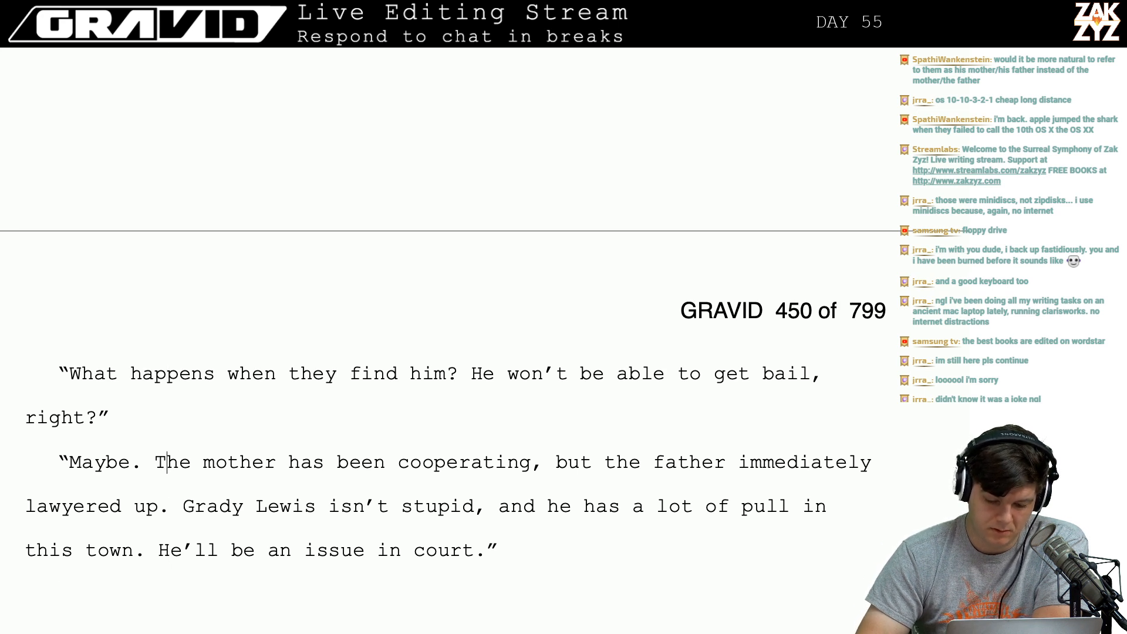
Split the "Maybe." reply after "cooperating," leaving an empty line before "but the father immediately lawyered up.".
{"action": "key", "text": "alt+Right"}
{"action": "key", "text": "alt+Right"}
{"action": "key", "text": "alt+Right"}
{"action": "key", "text": "alt+Right"}
{"action": "key", "text": "alt+Right"}
{"action": "key", "text": "alt+Right"}
{"action": "key", "text": "alt+Right"}
{"action": "key", "text": "Right"}
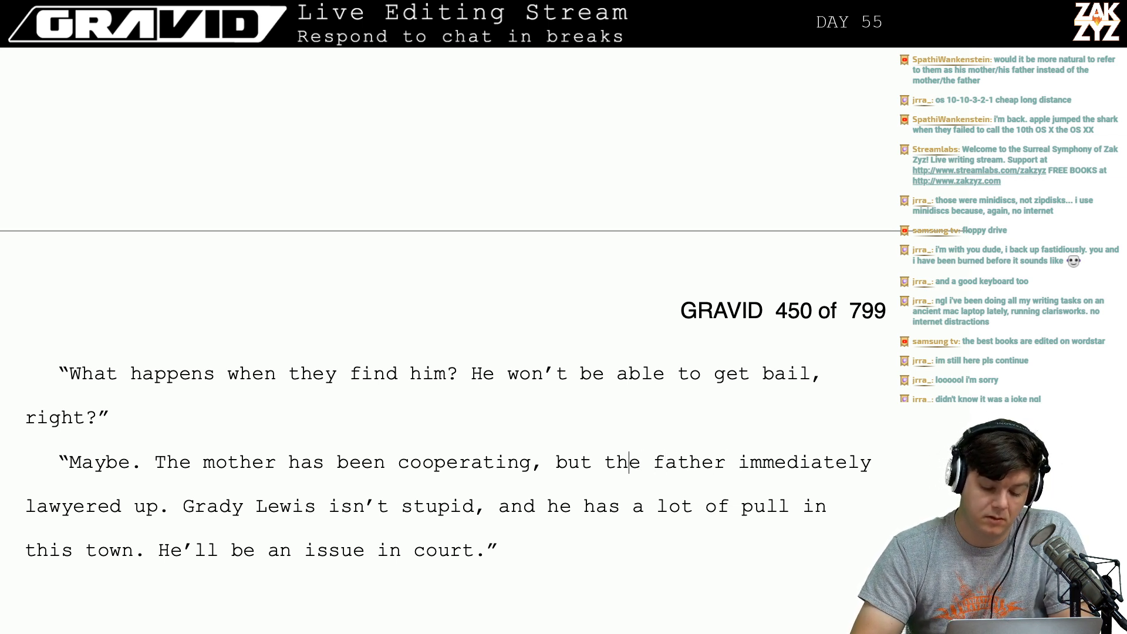
{"action": "key", "text": "Return"}
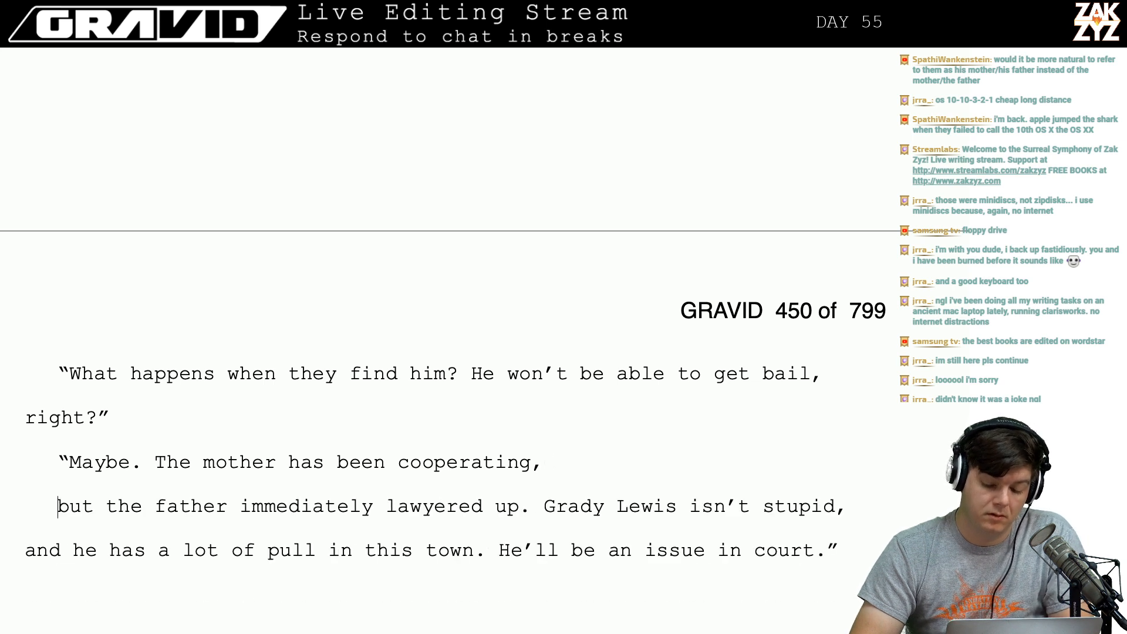
{"action": "key", "text": "Return"}
{"action": "key", "text": "Left"}
{"action": "key", "text": "Left"}
Continue the line after "The mother has been cooperating," with "but the father Lawyered".
{"action": "type", "text": "but "}
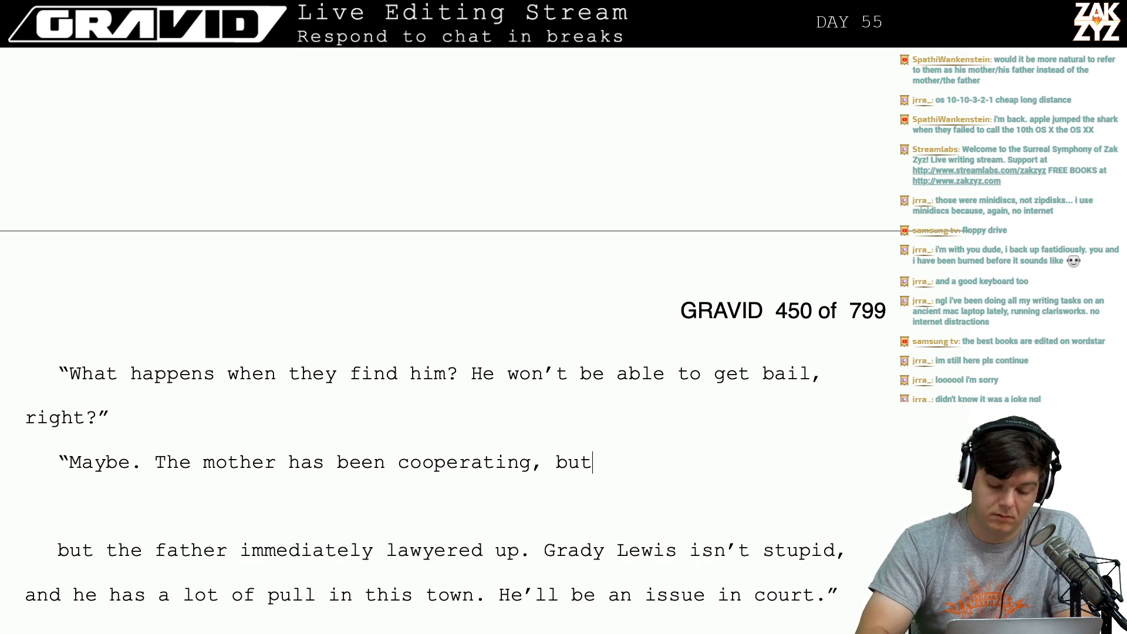
{"action": "type", "text": "the father"}
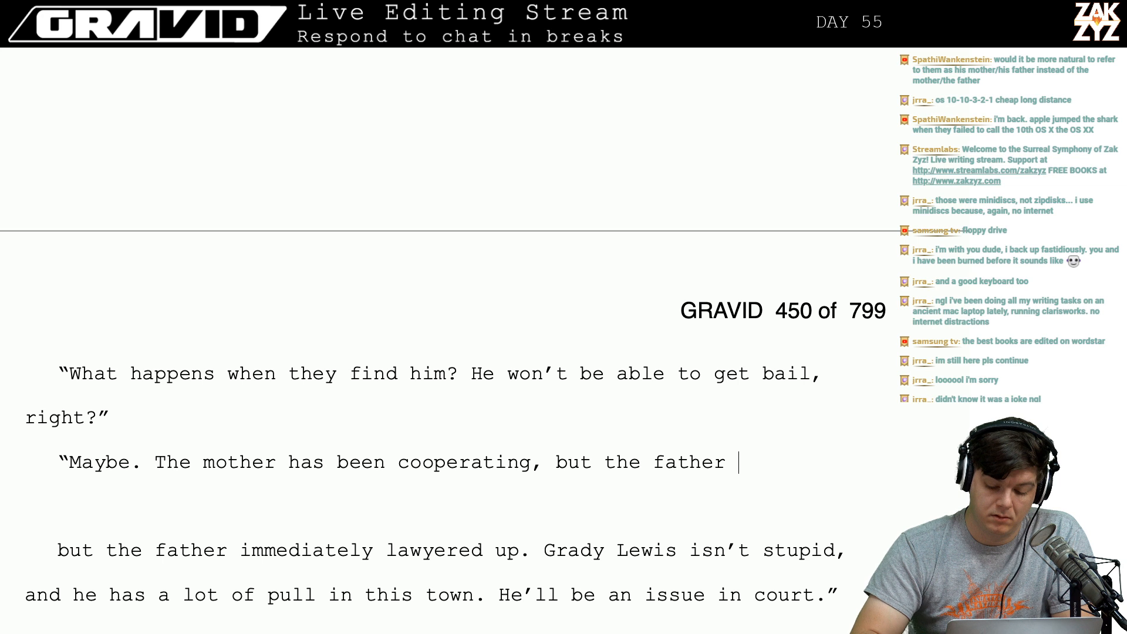
{"action": "type", "text": " Lawyered"}
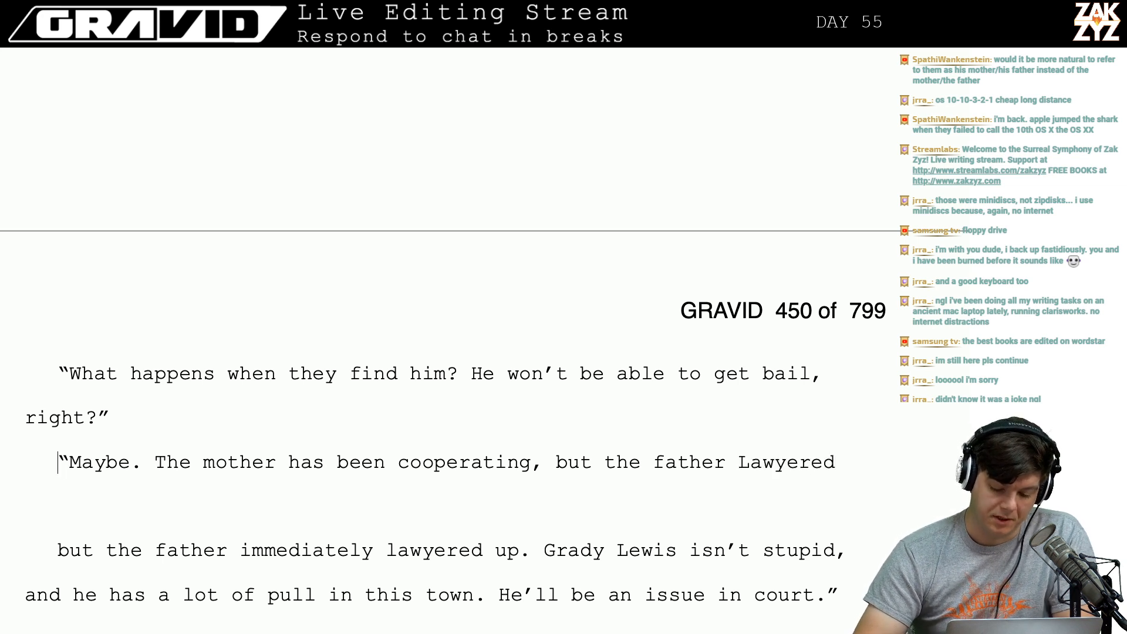
Separate "Maybe." from "The mother has been cooperating" with a paragraph break and an empty line, ready for new text after "Maybe.".
{"action": "key", "text": "Down"}
{"action": "key", "text": "Up"}
{"action": "key", "text": "Right"}
{"action": "key", "text": "Right"}
{"action": "key", "text": "Right"}
{"action": "key", "text": "Right"}
{"action": "key", "text": "Right"}
{"action": "key", "text": "Right"}
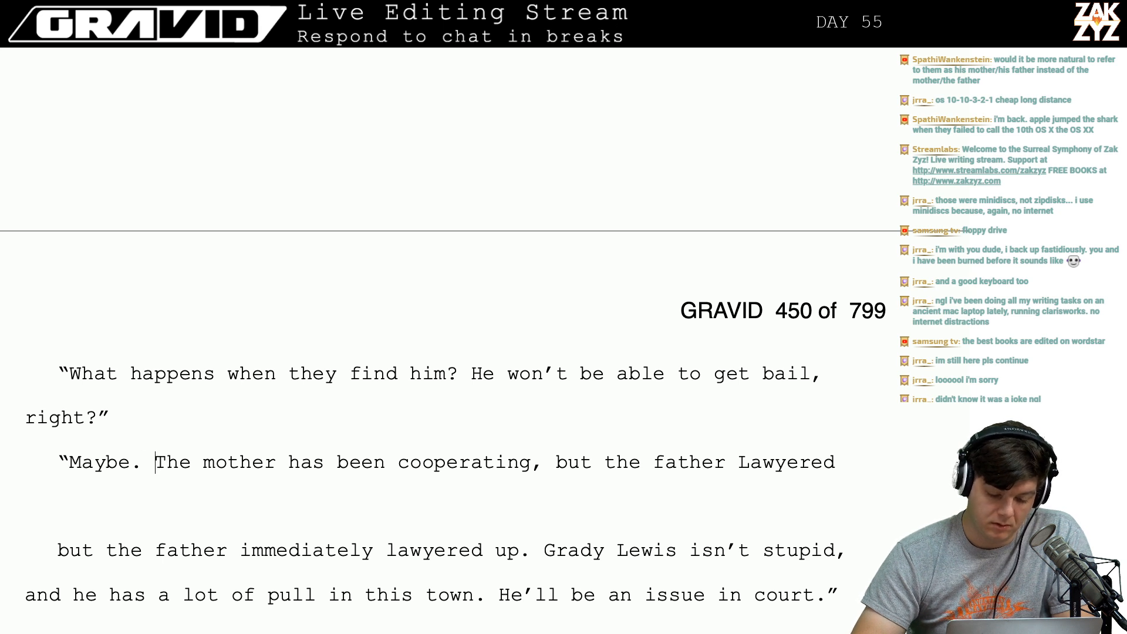
{"action": "key", "text": "Return"}
{"action": "key", "text": "Return"}
{"action": "key", "text": "Left"}
{"action": "key", "text": "Left"}
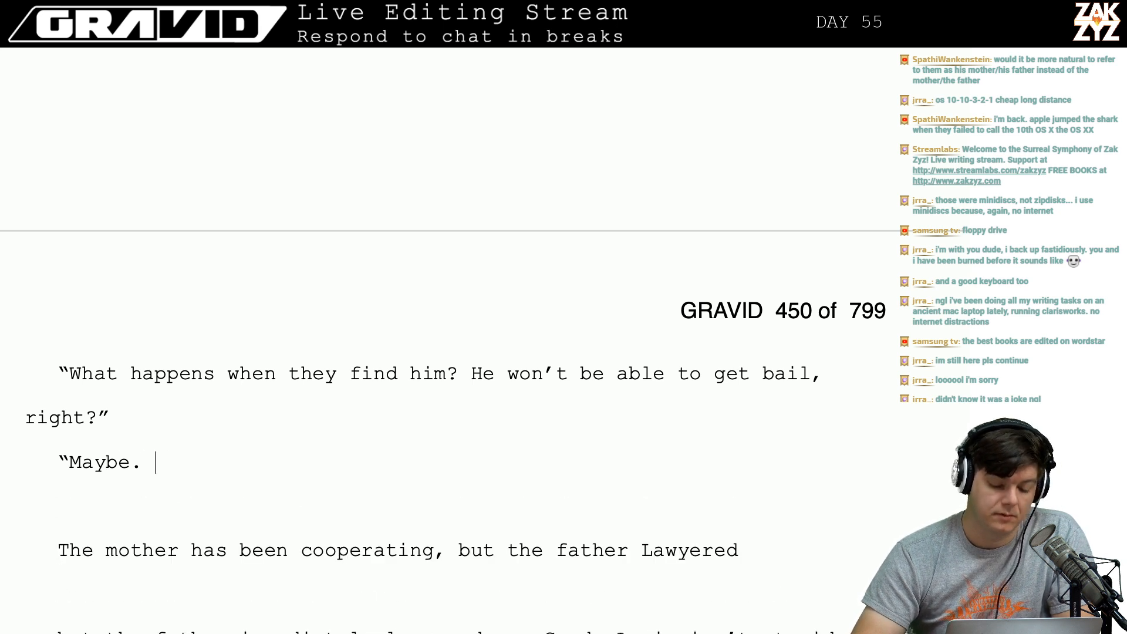
Write "His parents are in the middle of a fairly acrimonious divorce." after "Maybe." in the reply.
{"action": "type", "text": "The"}
{"action": "key", "text": "BackSpace"}
{"action": "key", "text": "BackSpace"}
{"action": "key", "text": "BackSpace"}
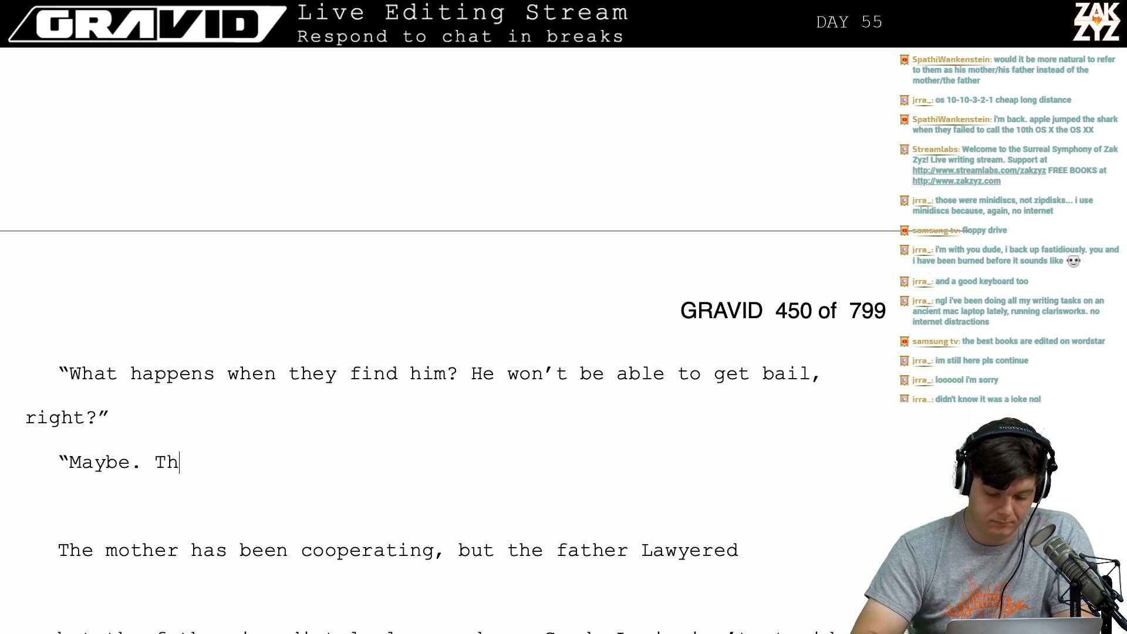
{"action": "type", "text": "His parent"}
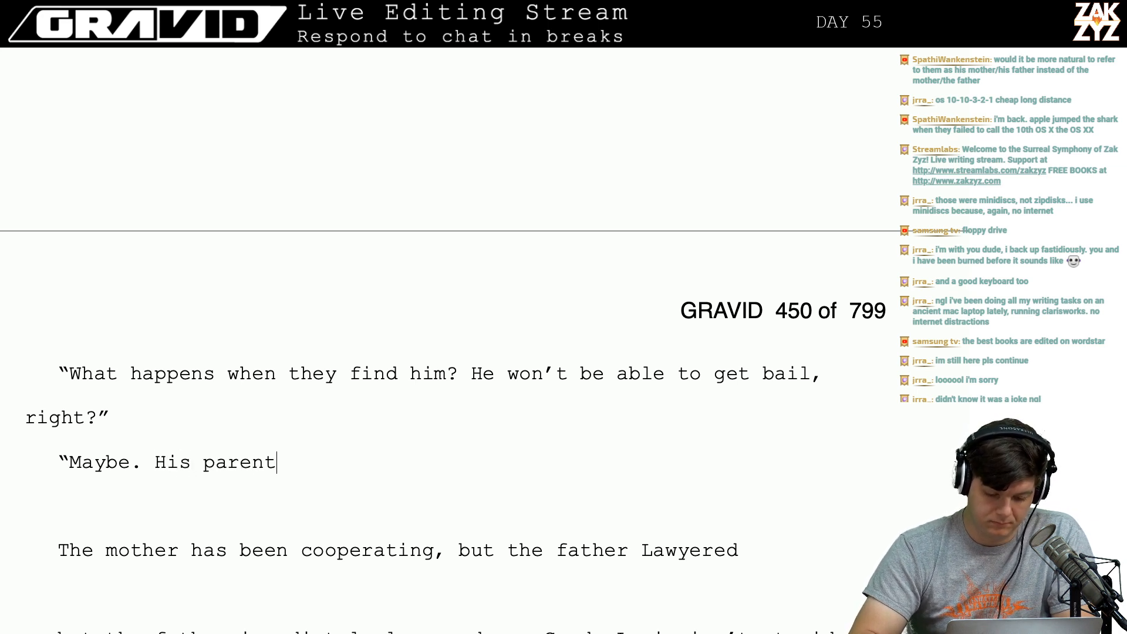
{"action": "type", "text": "s are in the middle"}
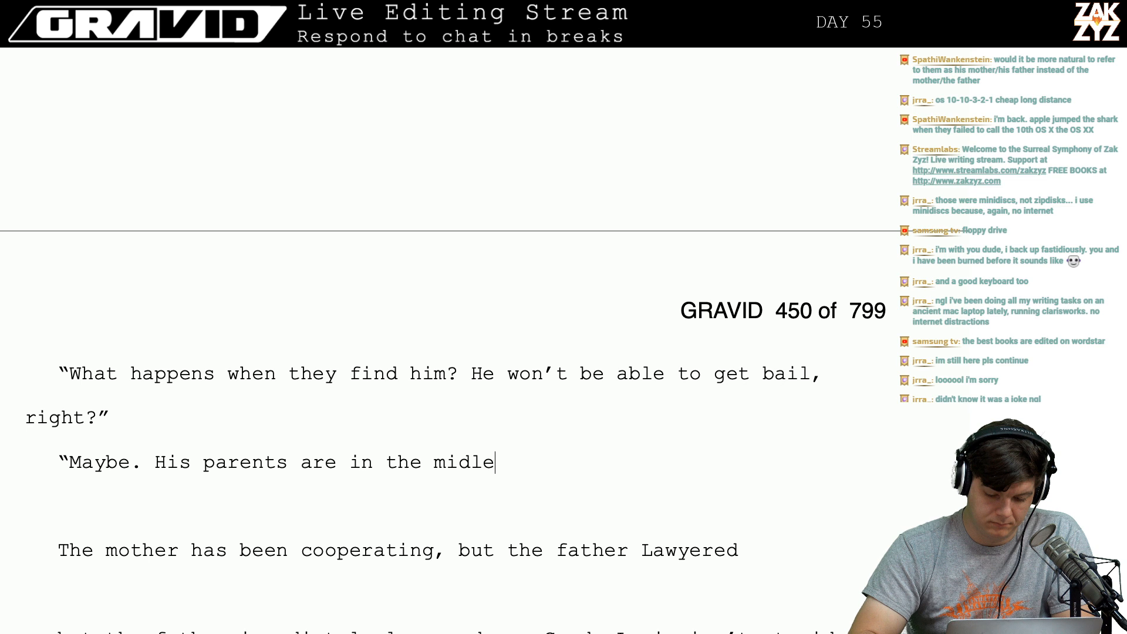
{"action": "key", "text": "BackSpace"}
{"action": "key", "text": "BackSpace"}
{"action": "type", "text": "dle of a fairly "}
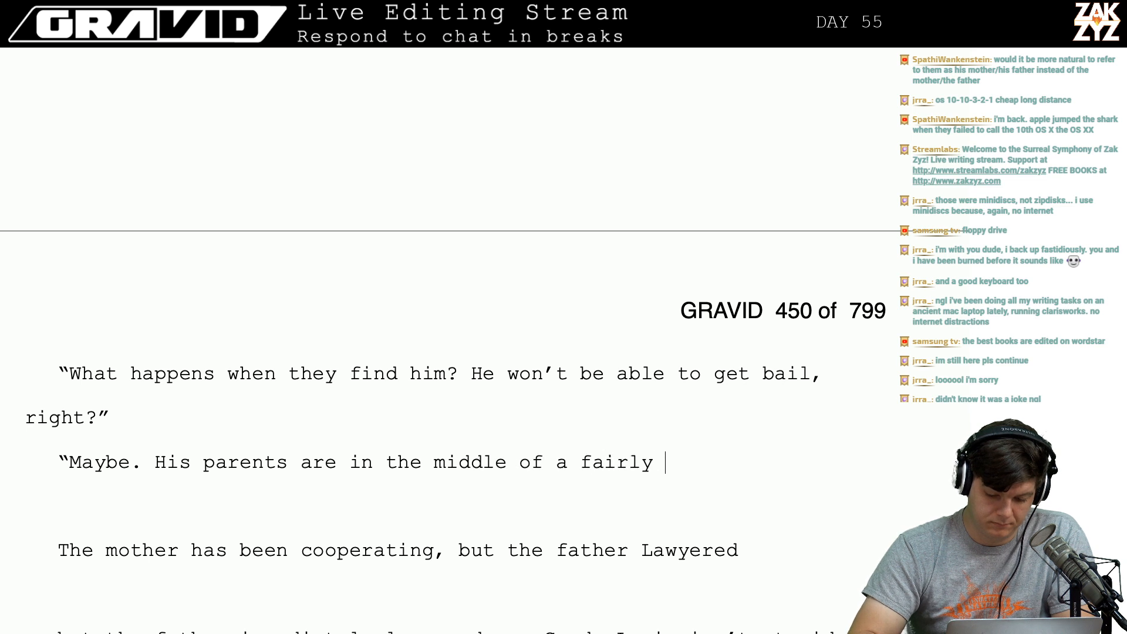
{"action": "type", "text": "acrimonious divorec"}
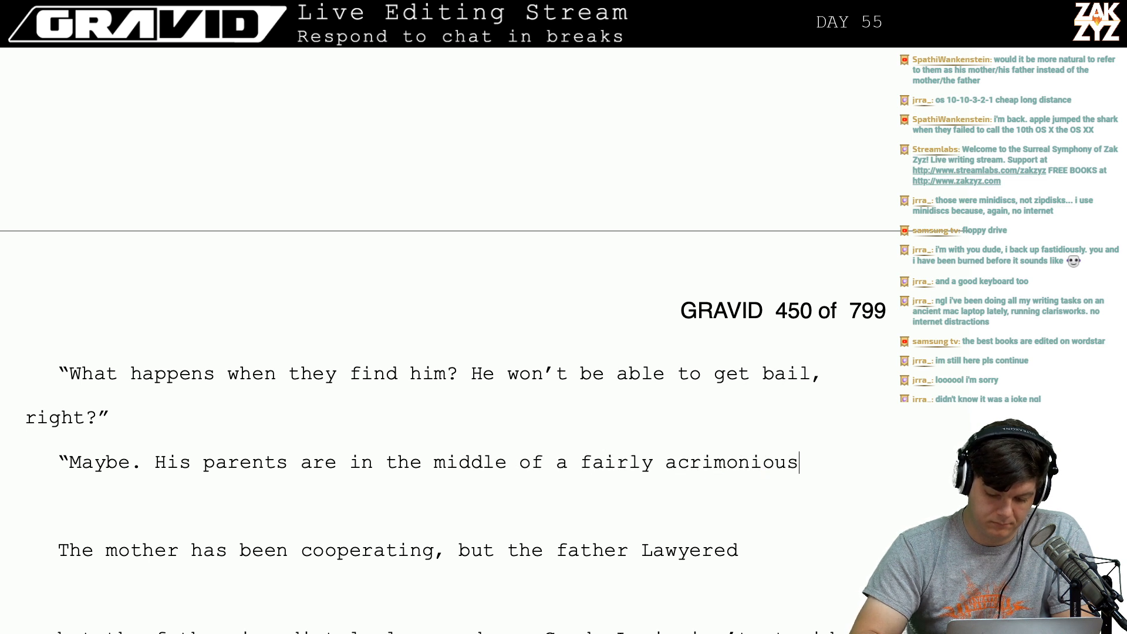
{"action": "key", "text": "BackSpace"}
{"action": "key", "text": "BackSpace"}
{"action": "type", "text": "ce. "}
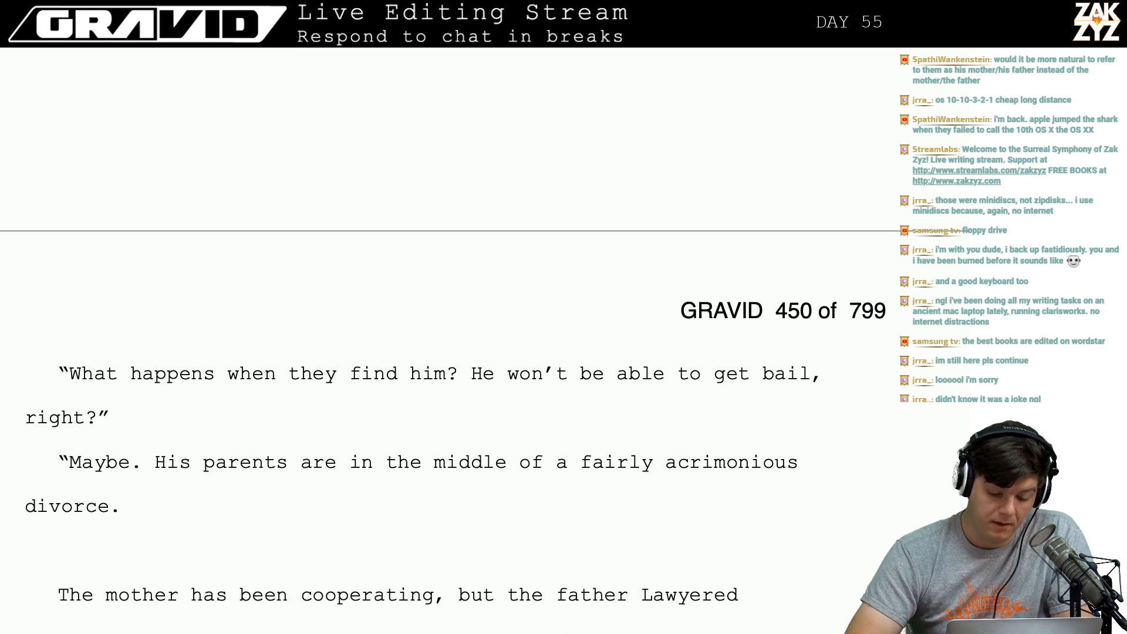
{"action": "type", "text": " The mother has"}
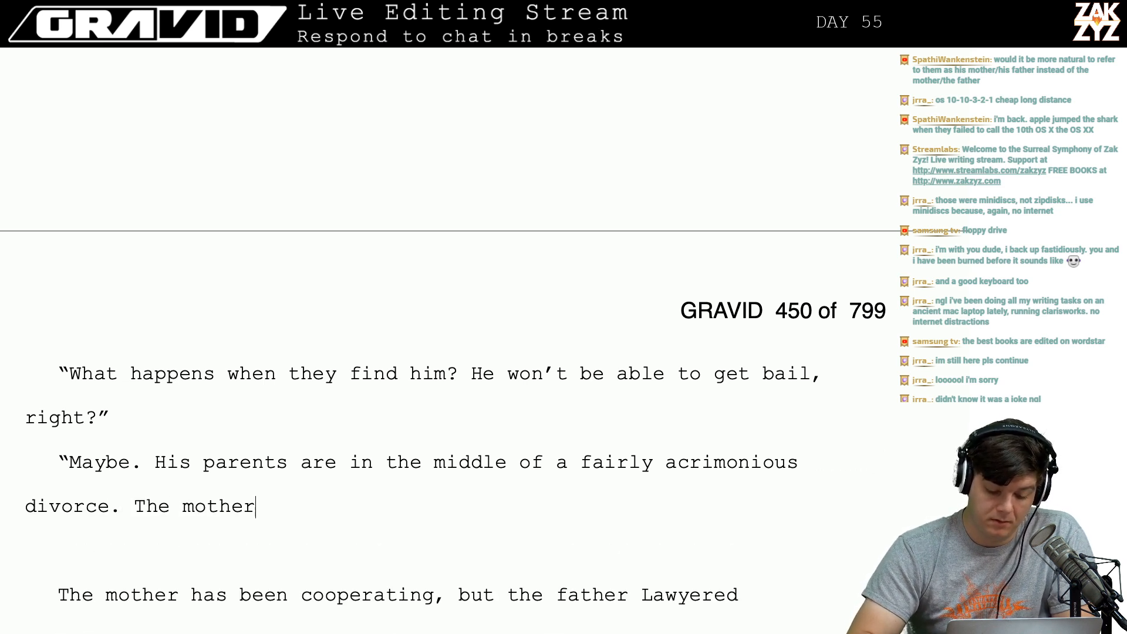
{"action": "key", "text": "BackSpace"}
{"action": "key", "text": "BackSpace"}
{"action": "key", "text": "BackSpace"}
{"action": "key", "text": "BackSpace"}
{"action": "key", "text": "BackSpace"}
{"action": "key", "text": "BackSpace"}
{"action": "key", "text": "BackSpace"}
{"action": "key", "text": "BackSpace"}
{"action": "key", "text": "BackSpace"}
{"action": "key", "text": "BackSpace"}
{"action": "key", "text": "BackSpace"}
{"action": "key", "text": "BackSpace"}
{"action": "key", "text": "BackSpace"}
{"action": "key", "text": "BackSpace"}
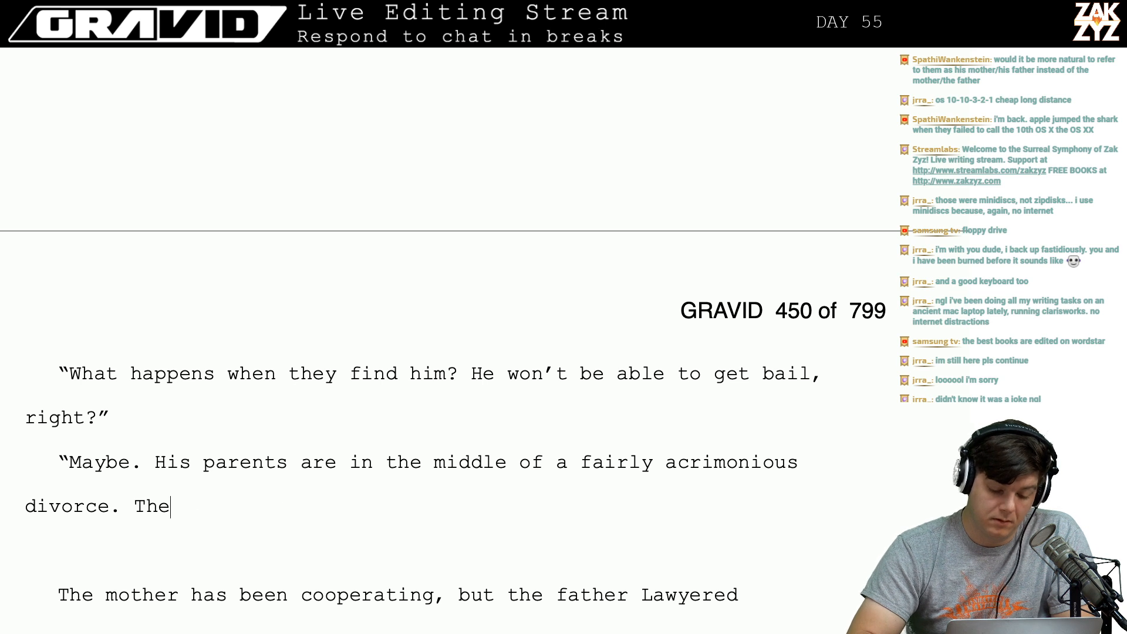
Move the divorce sentence into its own paragraph below "Maybe." with an empty line between them.
{"action": "key", "text": "Up"}
{"action": "key", "text": "Right"}
{"action": "key", "text": "Right"}
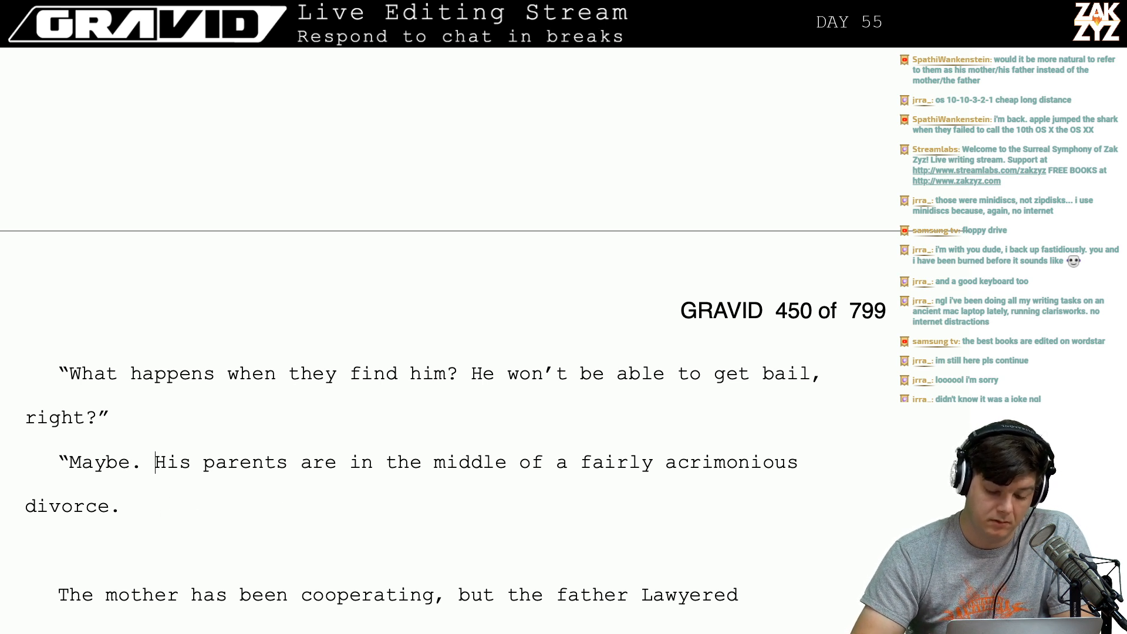
{"action": "key", "text": "Return"}
{"action": "key", "text": "Return"}
{"action": "left_click", "coordinate": [154, 462]}
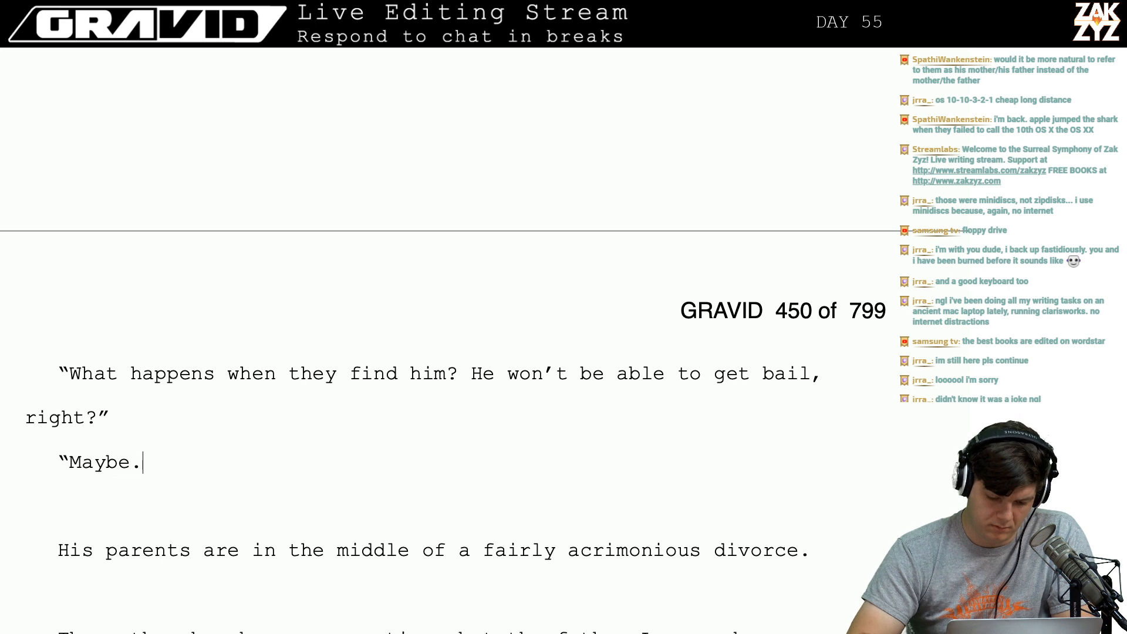
{"action": "left_click", "coordinate": [155, 462]}
Continue the "Maybe." reply with "The mother is cooperating, but the father is fairly well connected".
{"action": "type", "text": "T"}
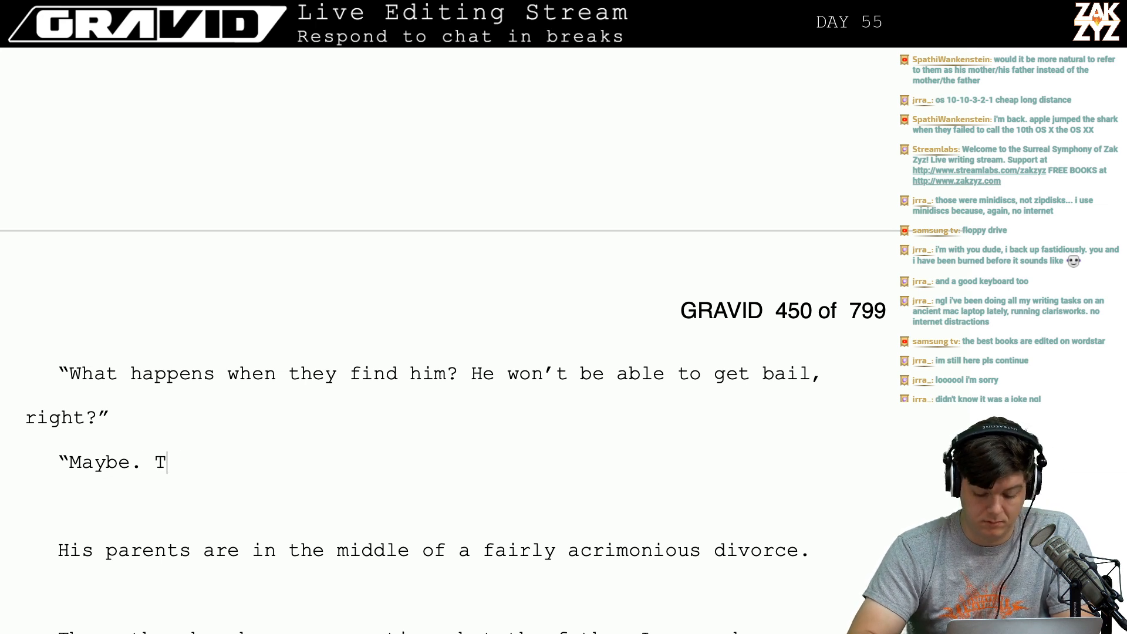
{"action": "type", "text": "he mother is coo"}
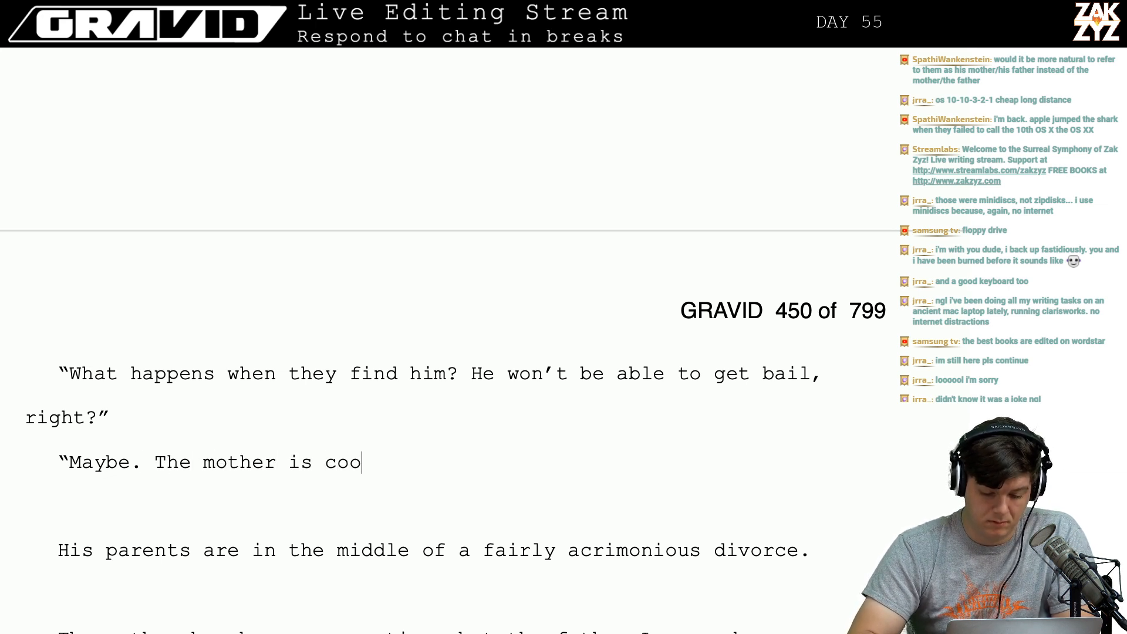
{"action": "type", "text": "perating, but th"}
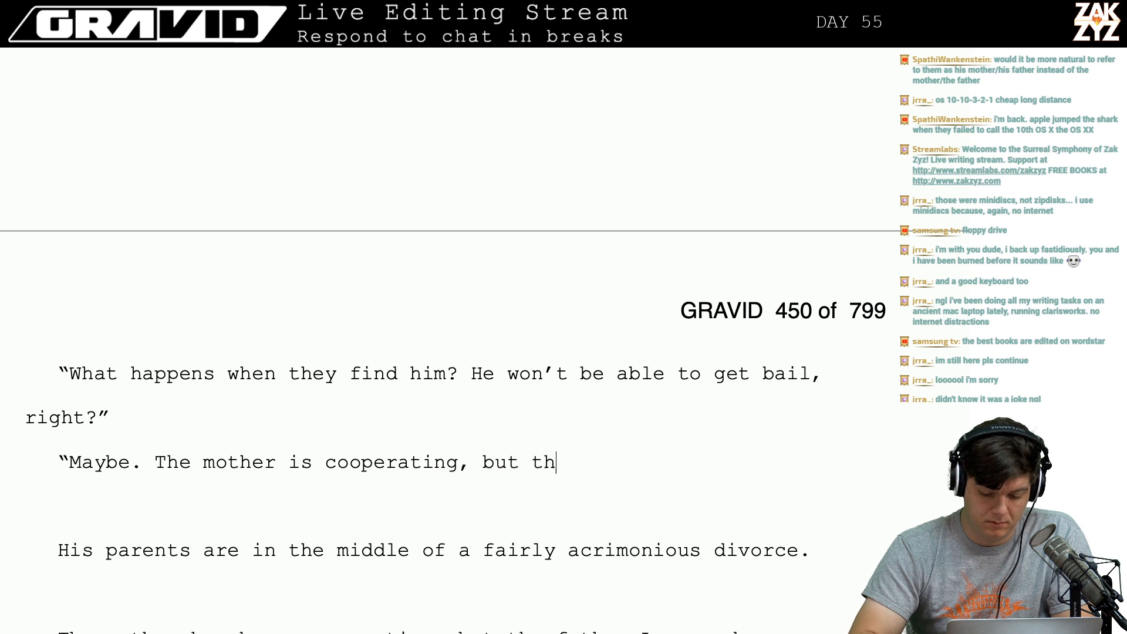
{"action": "type", "text": "e father is f"}
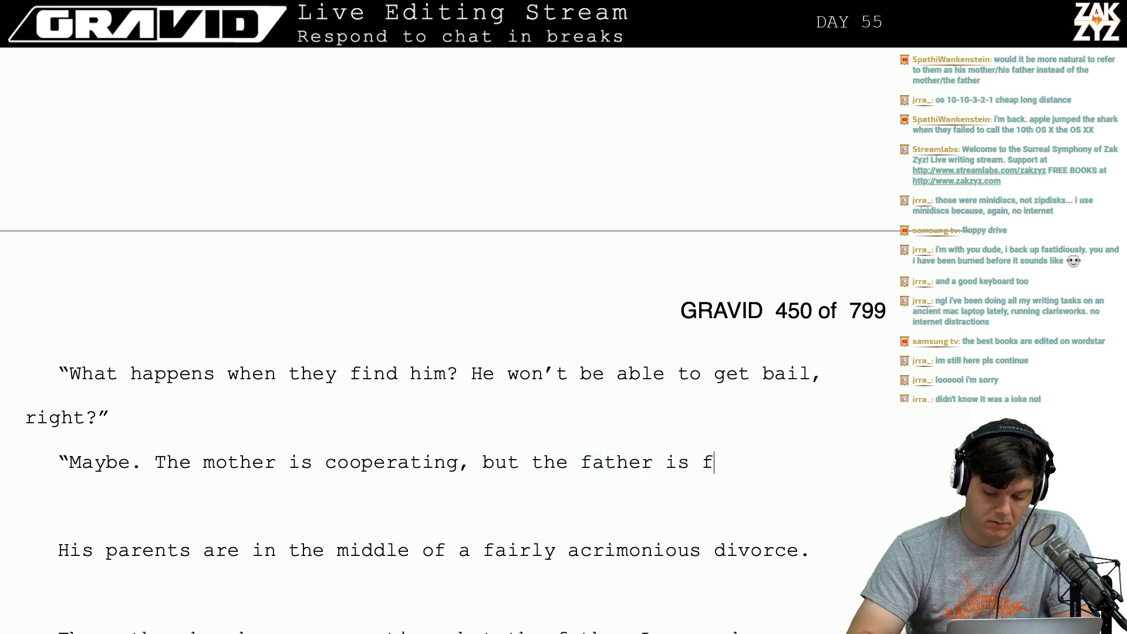
{"action": "type", "text": "airly well con"}
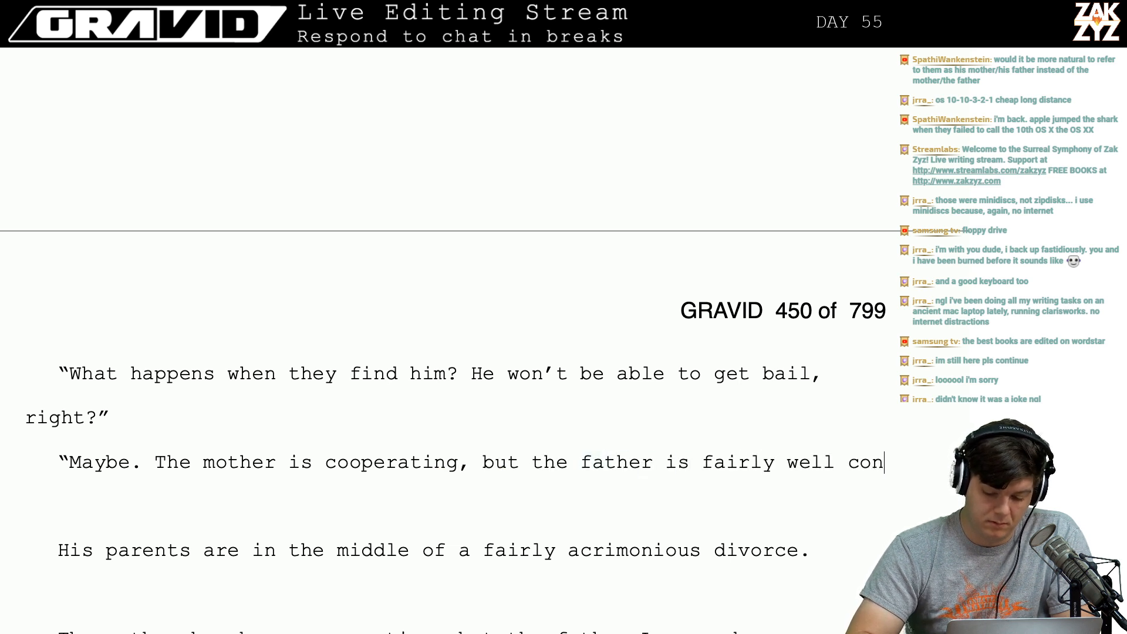
{"action": "type", "text": "nected and he wl"}
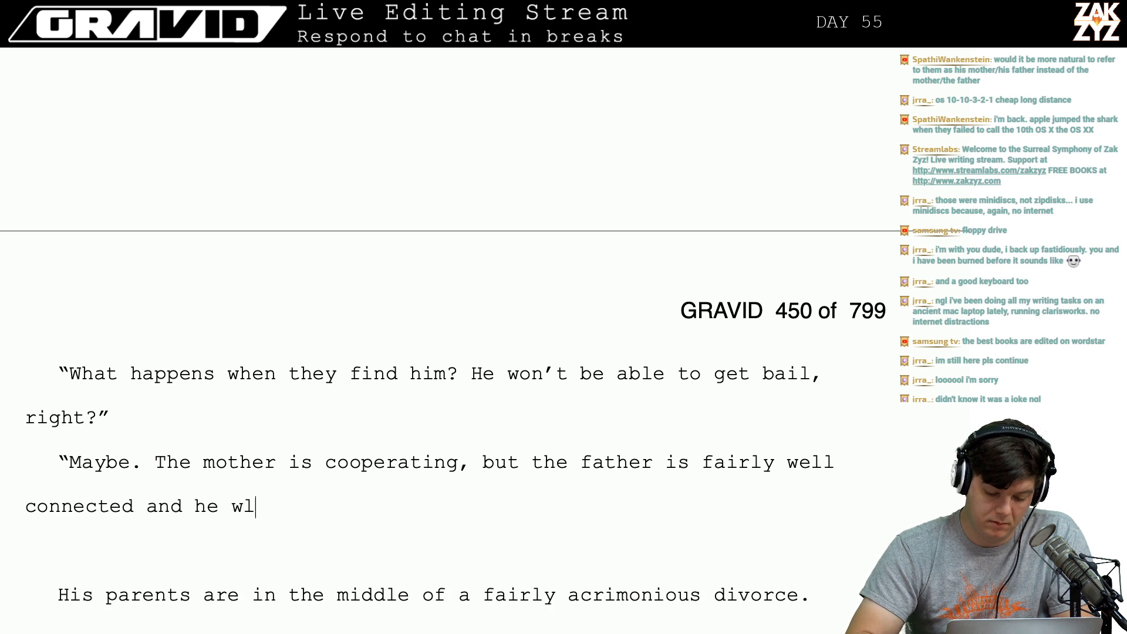
{"action": "key", "text": "BackSpace"}
{"action": "key", "text": "BackSpace"}
{"action": "type", "text": "lw"}
{"action": "key", "text": "BackSpace"}
{"action": "key", "text": "BackSpace"}
{"action": "key", "text": "BackSpace"}
{"action": "key", "text": "BackSpace"}
{"action": "key", "text": "BackSpace"}
{"action": "key", "text": "BackSpace"}
{"action": "key", "text": "BackSpace"}
{"action": "key", "text": "BackSpace"}
{"action": "key", "text": "BackSpace"}
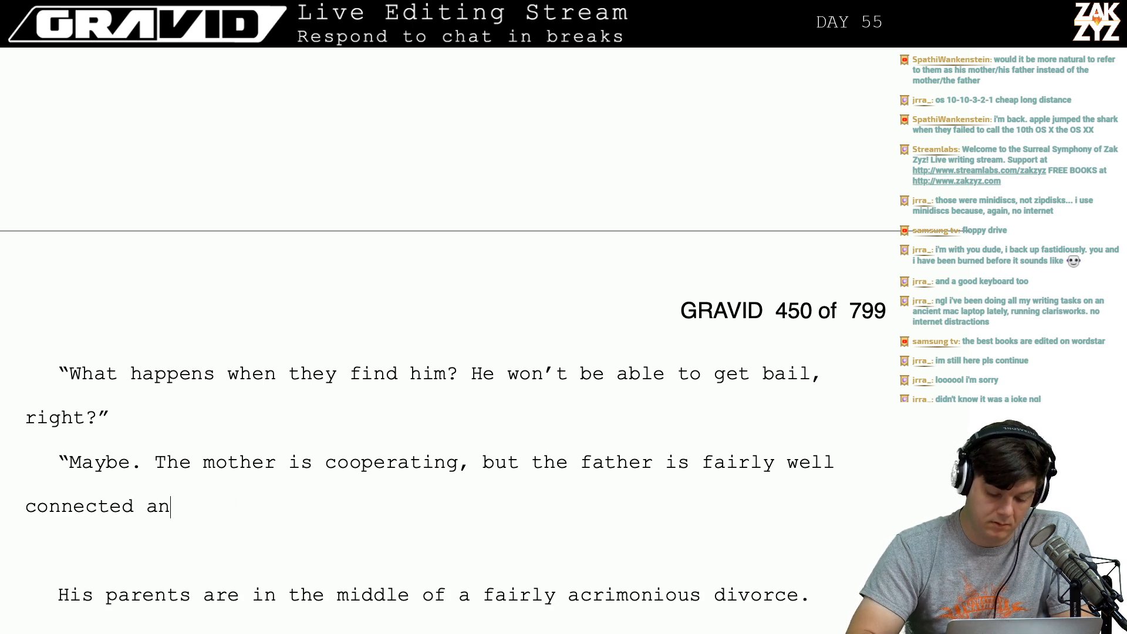
Complete the sentence about the father with "in town and he lawyered up immediately.".
{"action": "type", "text": "in town and"}
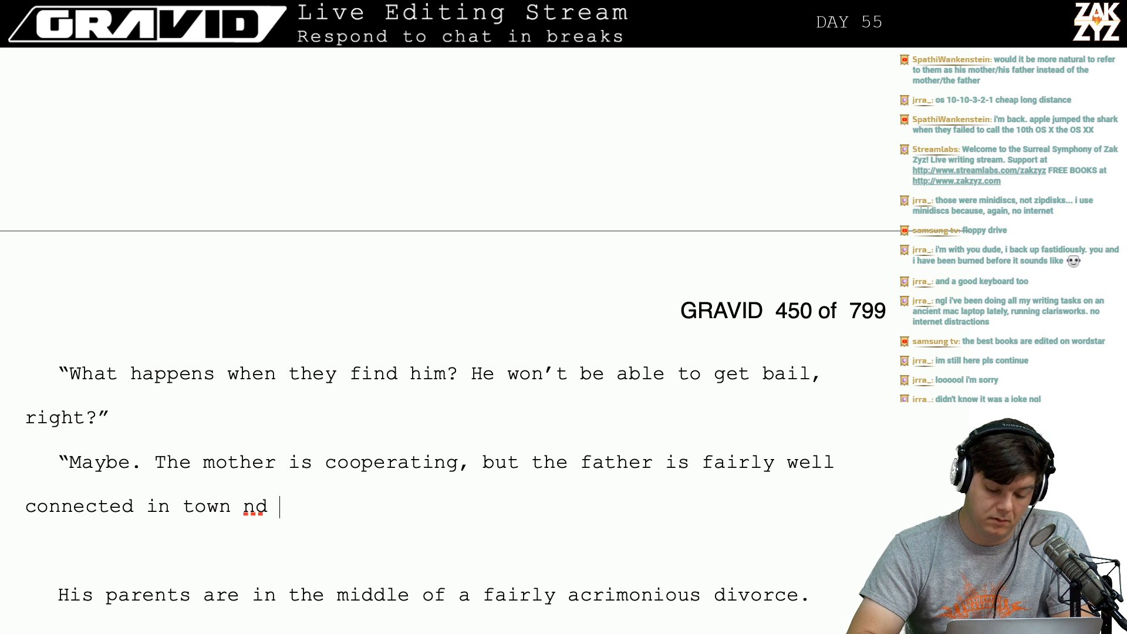
{"action": "key", "text": "BackSpace"}
{"action": "key", "text": "BackSpace"}
{"action": "key", "text": "BackSpace"}
{"action": "type", "text": "and he la"}
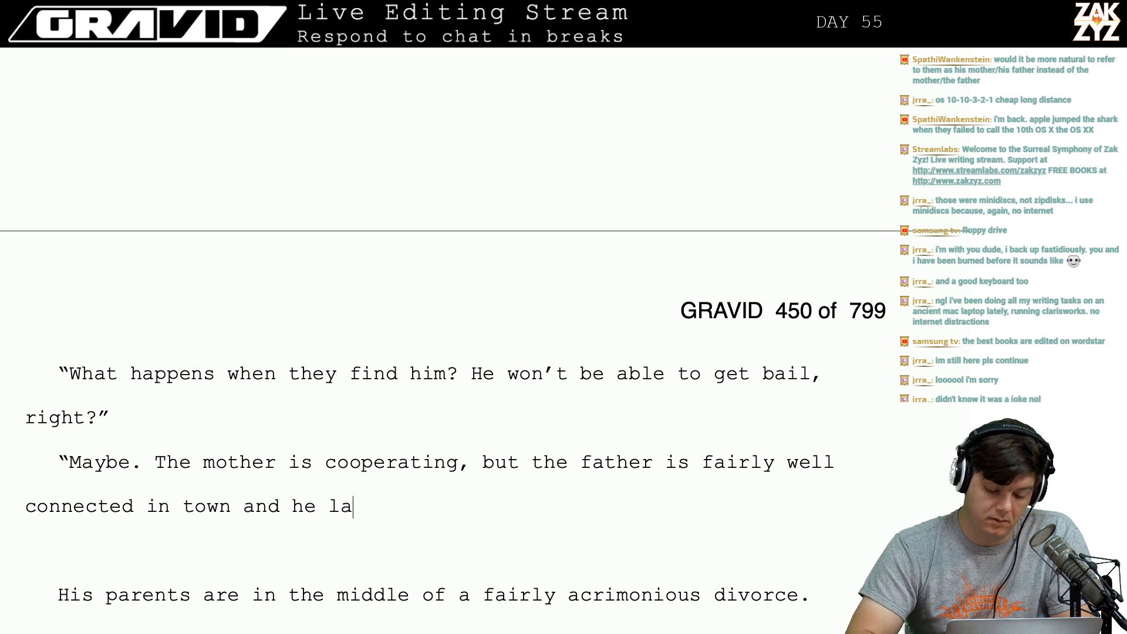
{"action": "type", "text": "wyered up immid"}
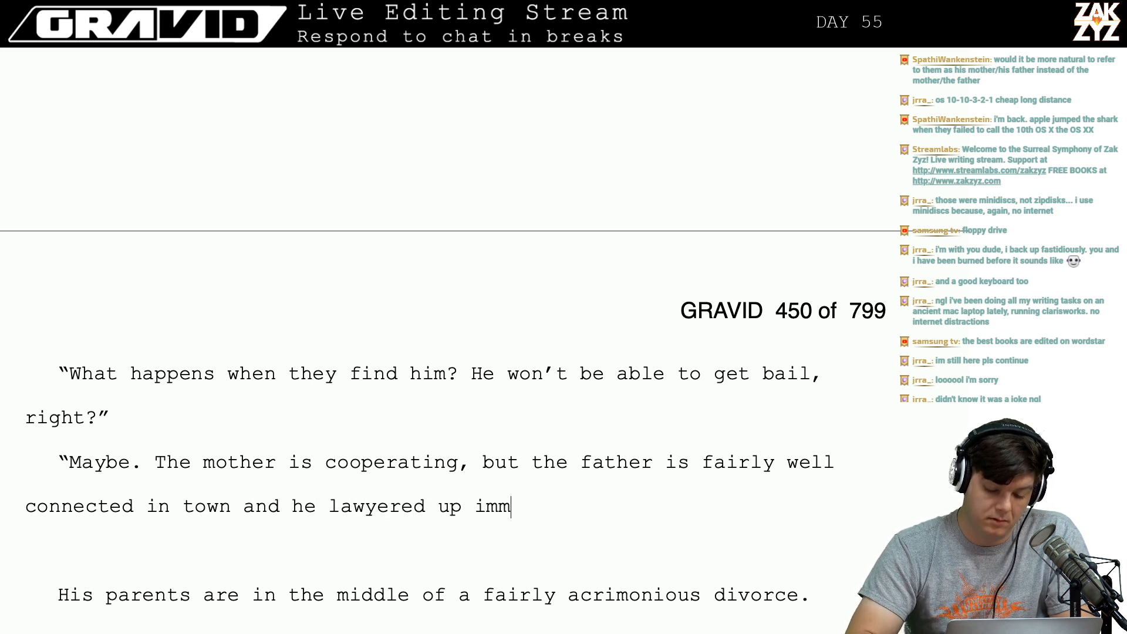
{"action": "key", "text": "BackSpace"}
{"action": "key", "text": "BackSpace"}
{"action": "type", "text": "ediately."}
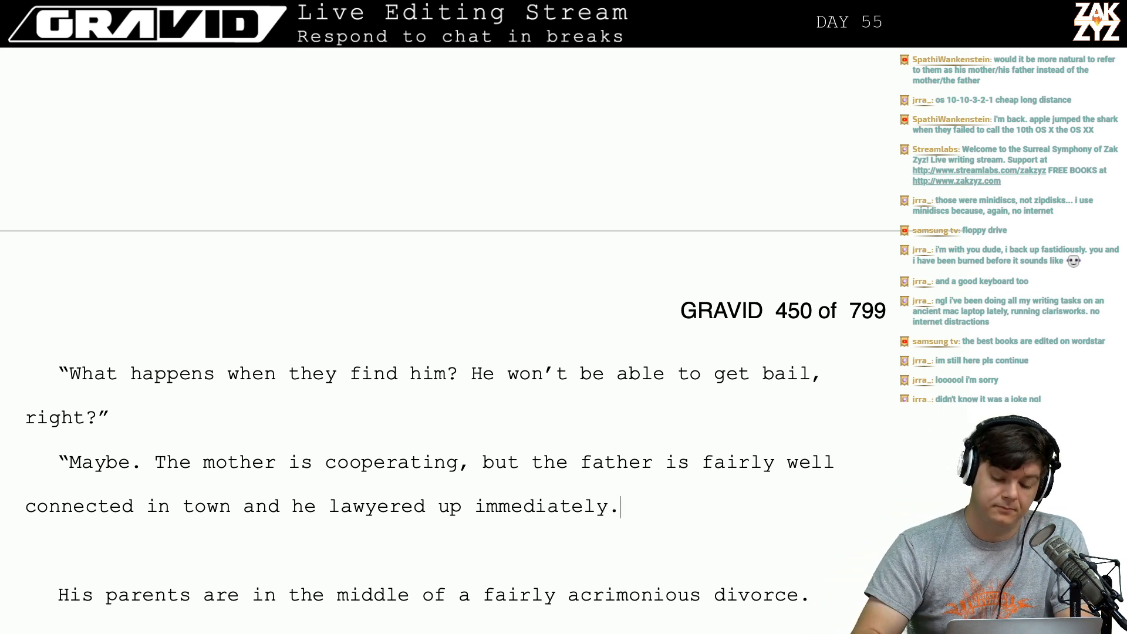
Add the sentence "He could be a problem." after "he lawyered up immediately.".
{"action": "type", "text": "He c"}
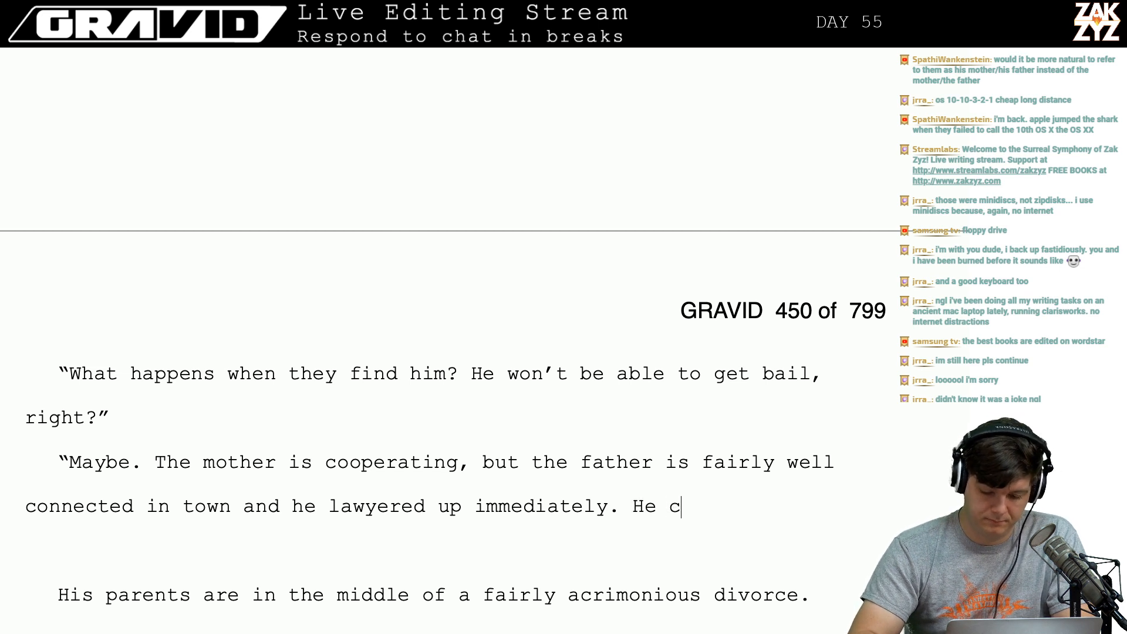
{"action": "type", "text": "ould be a problem"}
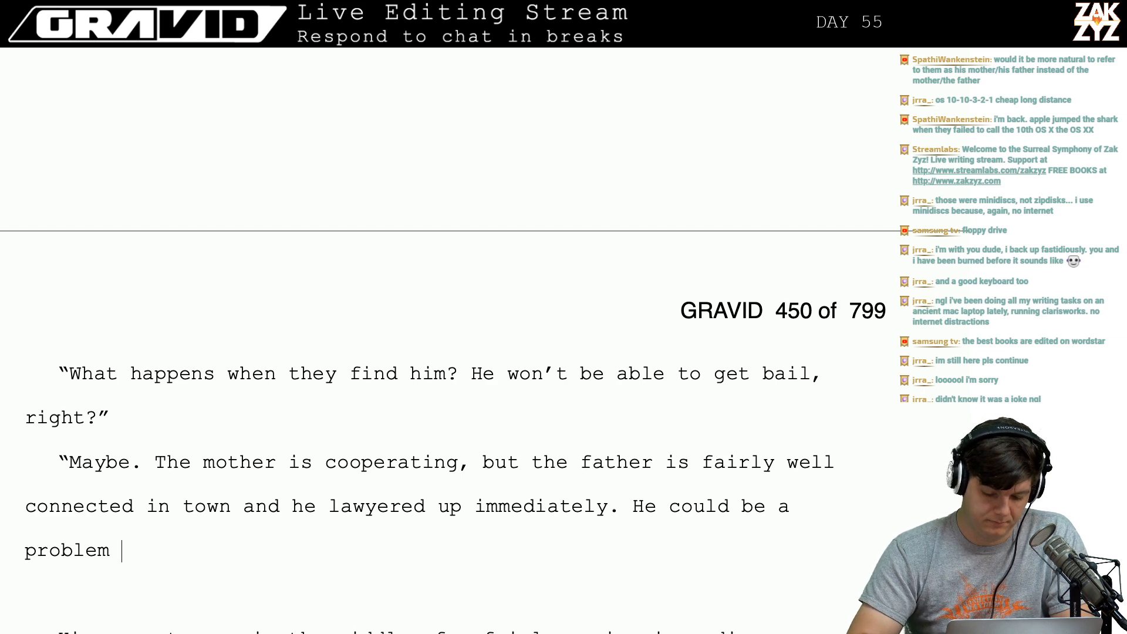
{"action": "key", "text": "BackSpace"}
{"action": "key", "text": "BackSpace"}
{"action": "type", "text": "m."}
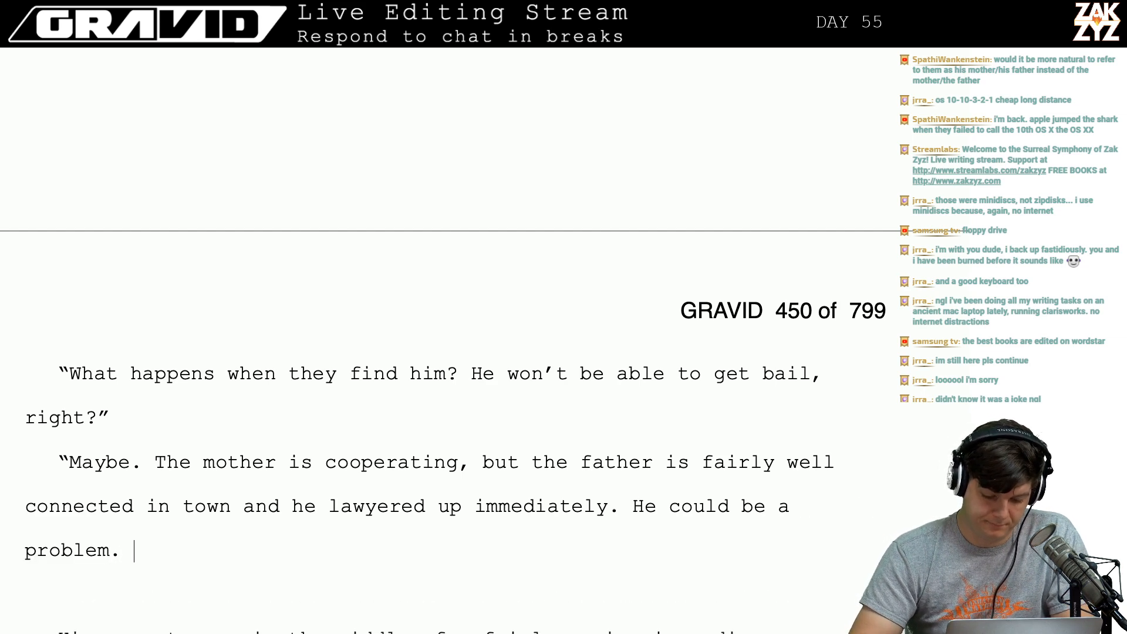
Delete the leftover draft fragments between "He could be a problem." and the "We need to talk about what we're going to say" paragraph.
{"action": "key", "text": "shift+Down"}
{"action": "key", "text": "shift+Down"}
{"action": "key", "text": "shift+Down"}
{"action": "key", "text": "shift+Down"}
{"action": "key", "text": "shift+Down"}
{"action": "key", "text": "shift+Down"}
{"action": "key", "text": "shift+Down"}
{"action": "key", "text": "shift+Down"}
{"action": "key", "text": "shift+Down"}
{"action": "key", "text": "shift+Down"}
{"action": "key", "text": "shift+Down"}
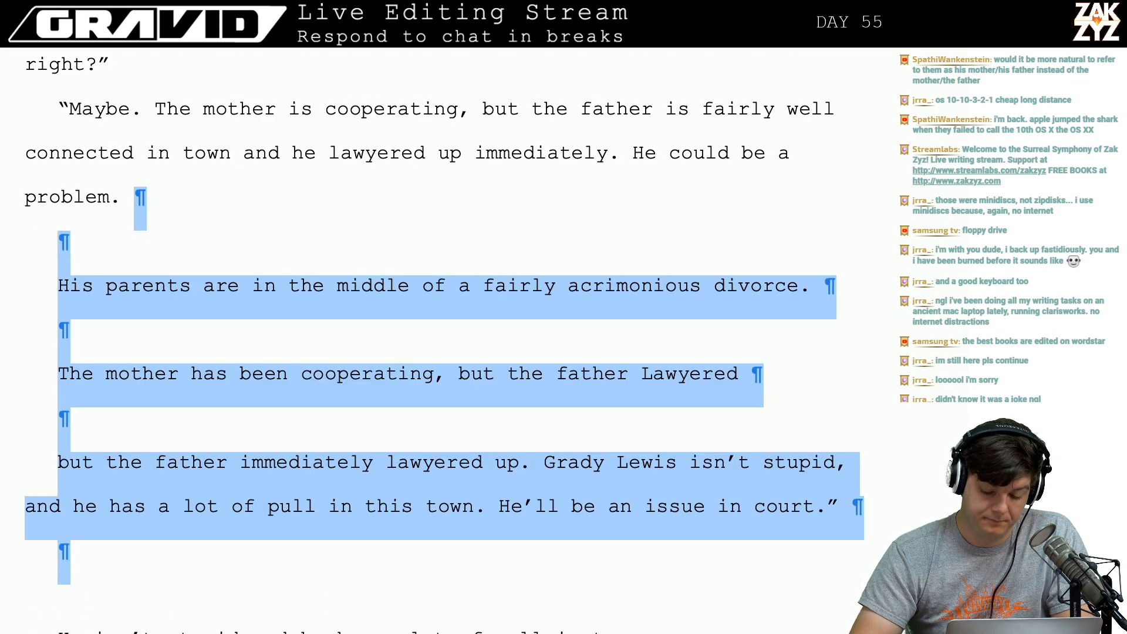
{"action": "key", "text": "shift+Down"}
{"action": "key", "text": "shift+Down"}
{"action": "key", "text": "shift+Down"}
{"action": "key", "text": "shift+Down"}
{"action": "key", "text": "shift+Down"}
{"action": "key", "text": "shift+Down"}
{"action": "key", "text": "shift+Down"}
{"action": "key", "text": "shift+Down"}
{"action": "key", "text": "shift+Down"}
{"action": "key", "text": "shift+Down"}
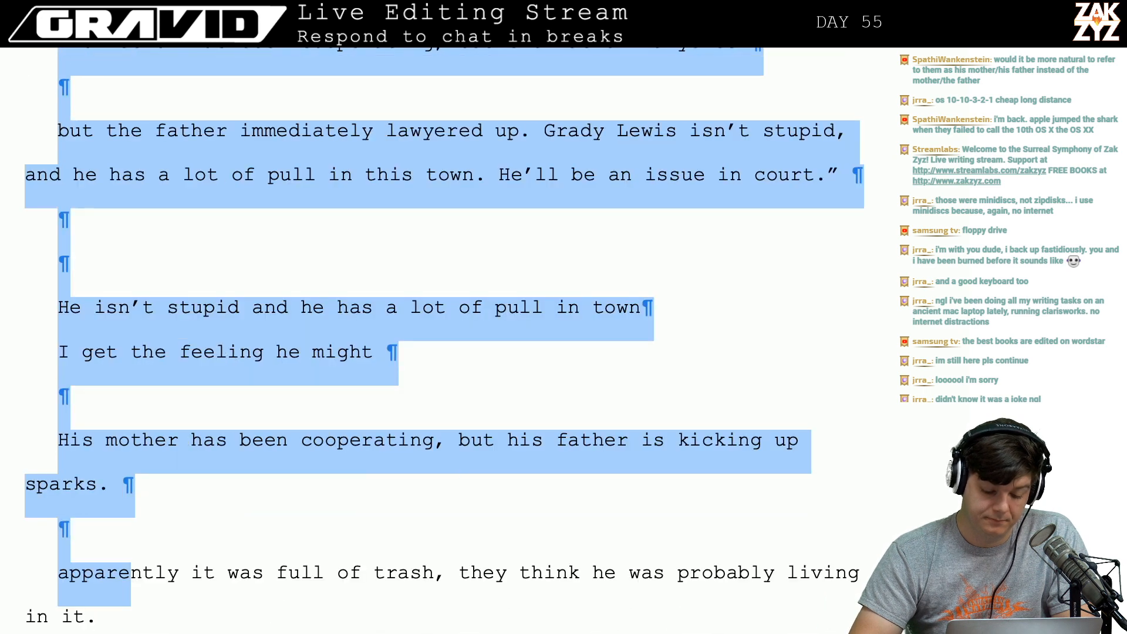
{"action": "key", "text": "shift+Down"}
{"action": "key", "text": "shift+Down"}
{"action": "key", "text": "shift+Down"}
{"action": "key", "text": "shift+Down"}
{"action": "key", "text": "shift+Down"}
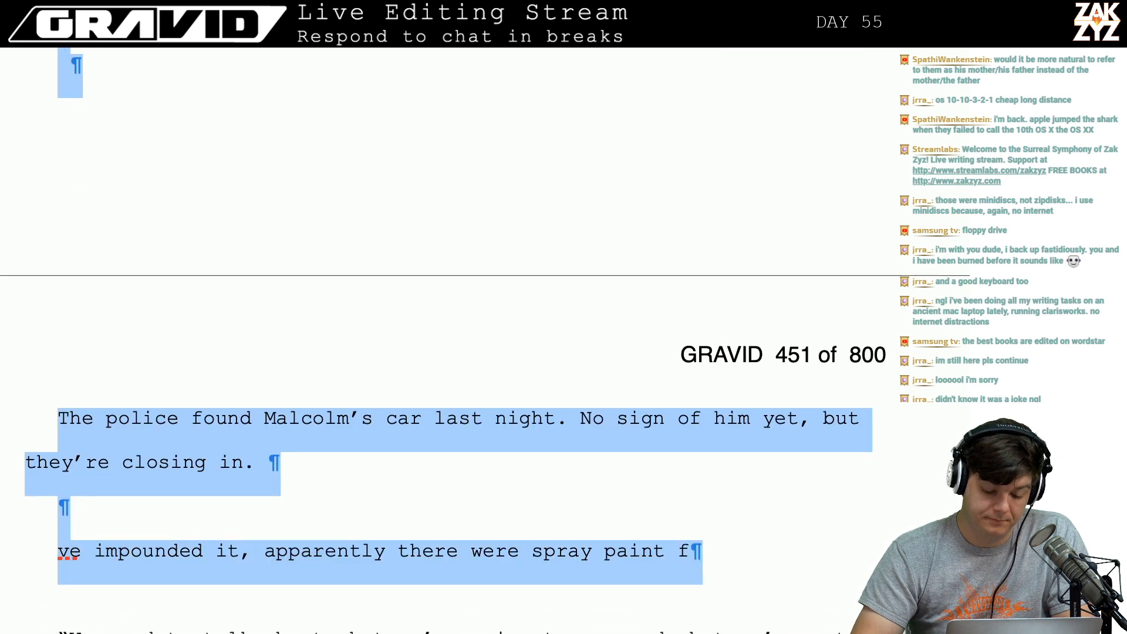
{"action": "key", "text": "shift+Up"}
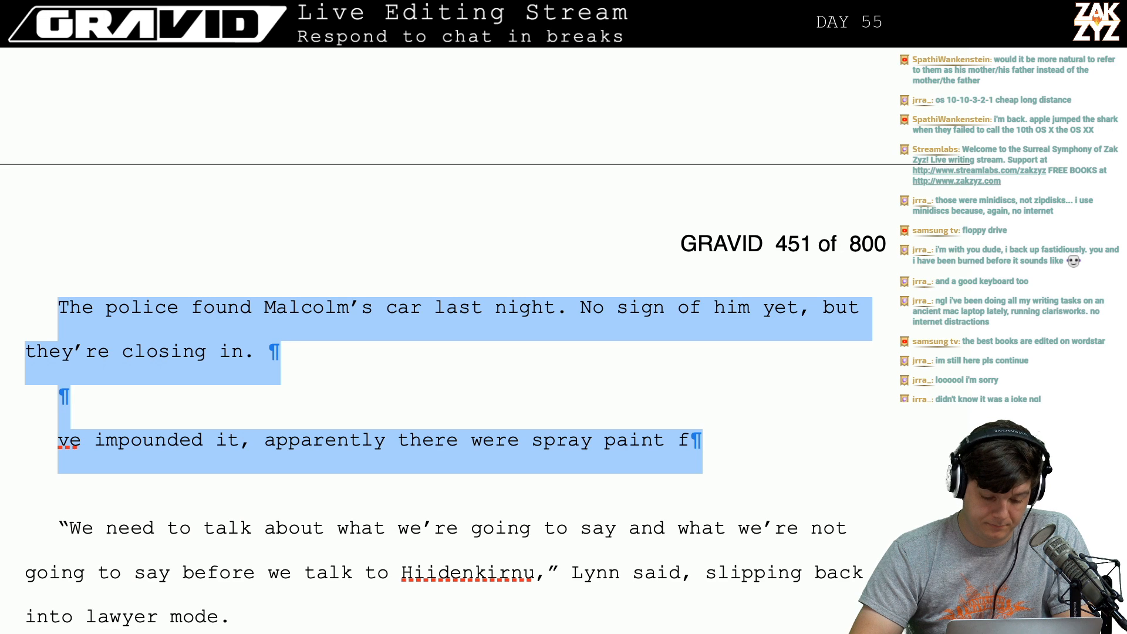
{"action": "key", "text": "BackSpace"}
{"action": "scroll", "coordinate": [446, 352], "scroll_direction": "up", "scroll_amount": 5}
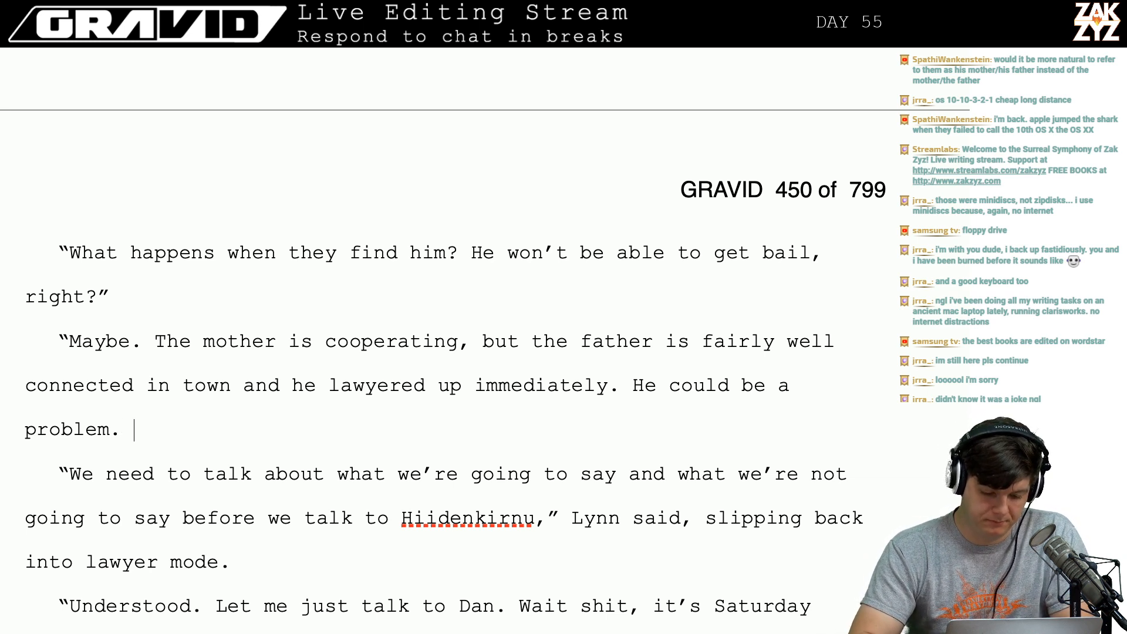
{"action": "type", "text": "Radomir"}
{"action": "key", "text": "BackSpace"}
{"action": "key", "text": "BackSpace"}
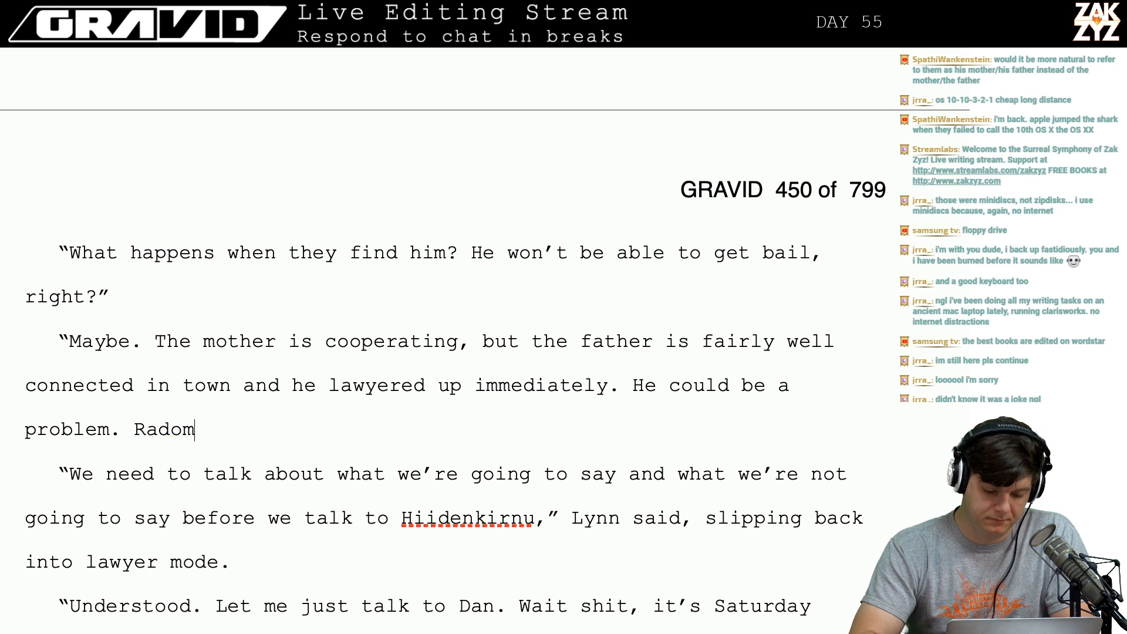
{"action": "key", "text": "BackSpace"}
{"action": "key", "text": "BackSpace"}
{"action": "key", "text": "BackSpace"}
{"action": "key", "text": "BackSpace"}
{"action": "key", "text": "BackSpace"}
{"action": "type", "text": "r friend"}
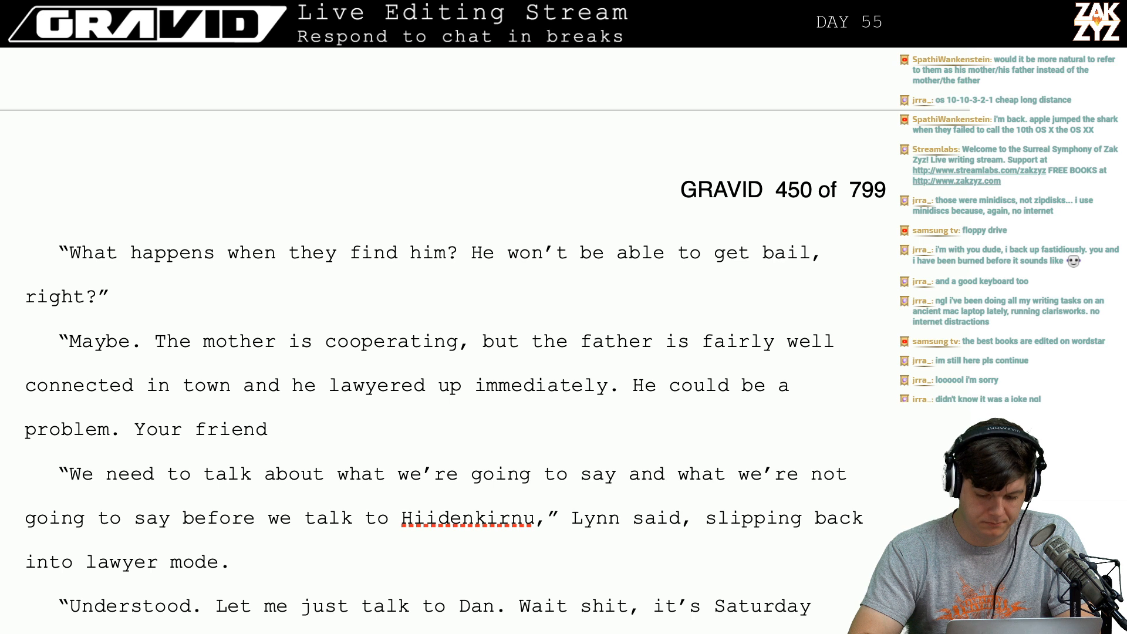
{"action": "key", "text": "BackSpace"}
{"action": "key", "text": "BackSpace"}
{"action": "key", "text": "BackSpace"}
{"action": "key", "text": "BackSpace"}
{"action": "key", "text": "BackSpace"}
{"action": "key", "text": "BackSpace"}
{"action": "key", "text": "BackSpace"}
{"action": "key", "text": "BackSpace"}
{"action": "key", "text": "BackSpace"}
{"action": "key", "text": "BackSpace"}
{"action": "key", "text": "BackSpace"}
{"action": "key", "text": "BackSpace"}
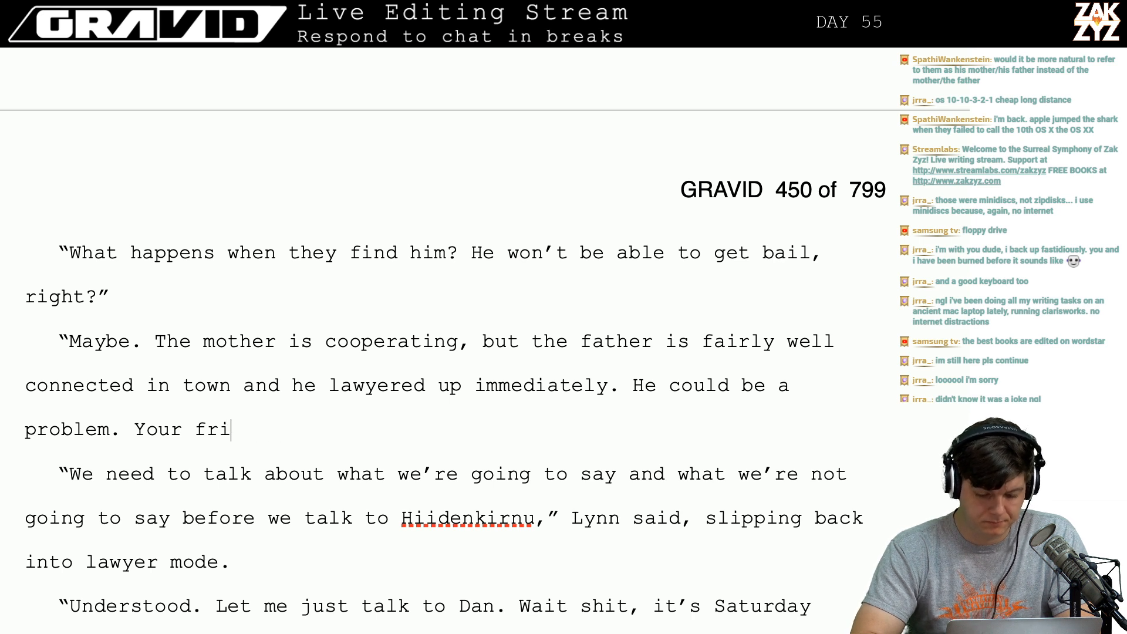
{"action": "type", "text": "Radomir "}
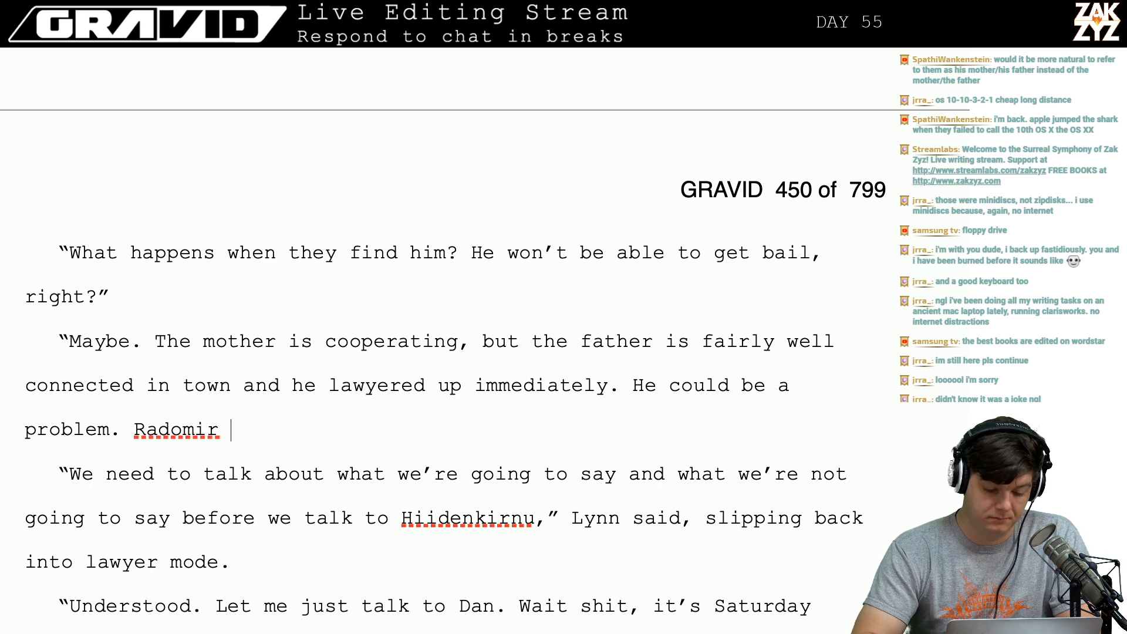
{"action": "type", "text": "Stich "}
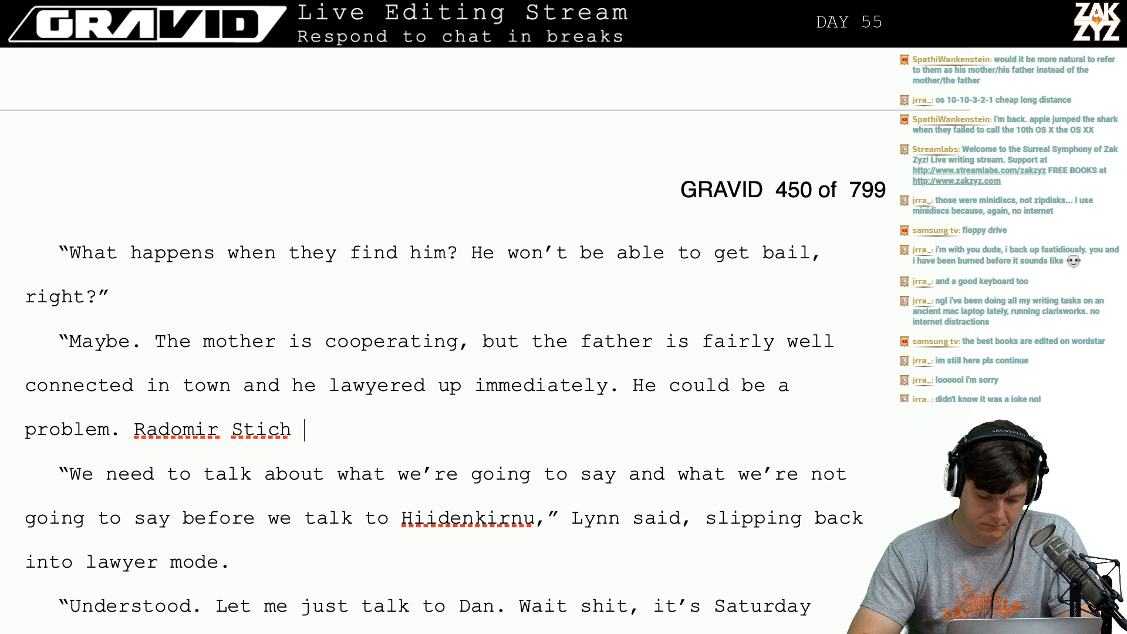
{"action": "type", "text": "didn't see the "}
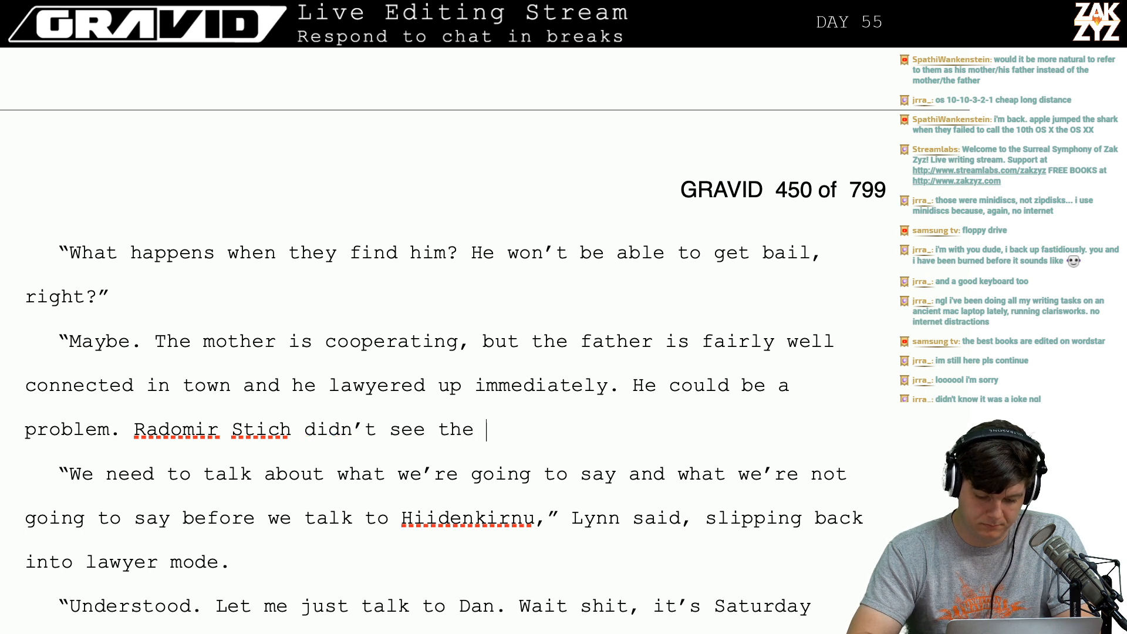
{"action": "type", "text": "people"}
{"action": "key", "text": "BackSpace"}
{"action": "key", "text": "BackSpace"}
{"action": "key", "text": "BackSpace"}
{"action": "key", "text": "BackSpace"}
{"action": "key", "text": "BackSpace"}
{"action": "key", "text": "BackSpace"}
{"action": "key", "text": "BackSpace"}
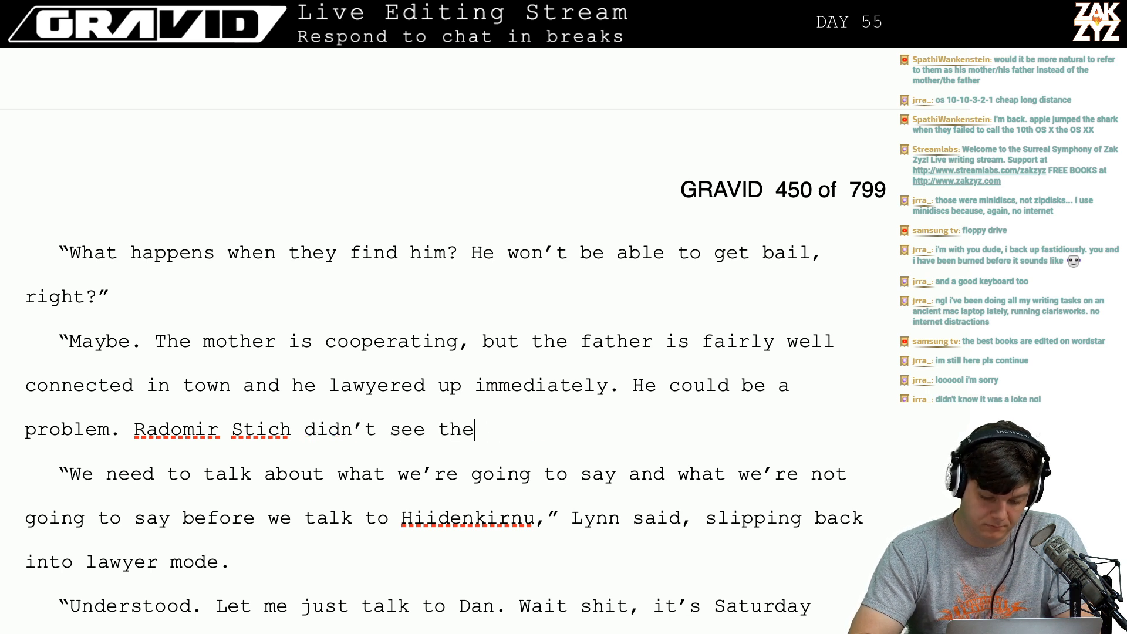
{"action": "key", "text": "BackSpace"}
{"action": "key", "text": "BackSpace"}
{"action": "key", "text": "BackSpace"}
{"action": "key", "text": "BackSpace"}
{"action": "key", "text": "BackSpace"}
{"action": "key", "text": "BackSpace"}
{"action": "key", "text": "BackSpace"}
{"action": "key", "text": "BackSpace"}
{"action": "key", "text": "BackSpace"}
{"action": "key", "text": "BackSpace"}
{"action": "key", "text": "BackSpace"}
{"action": "key", "text": "BackSpace"}
{"action": "key", "text": "BackSpace"}
{"action": "key", "text": "BackSpace"}
{"action": "type", "text": "is"}
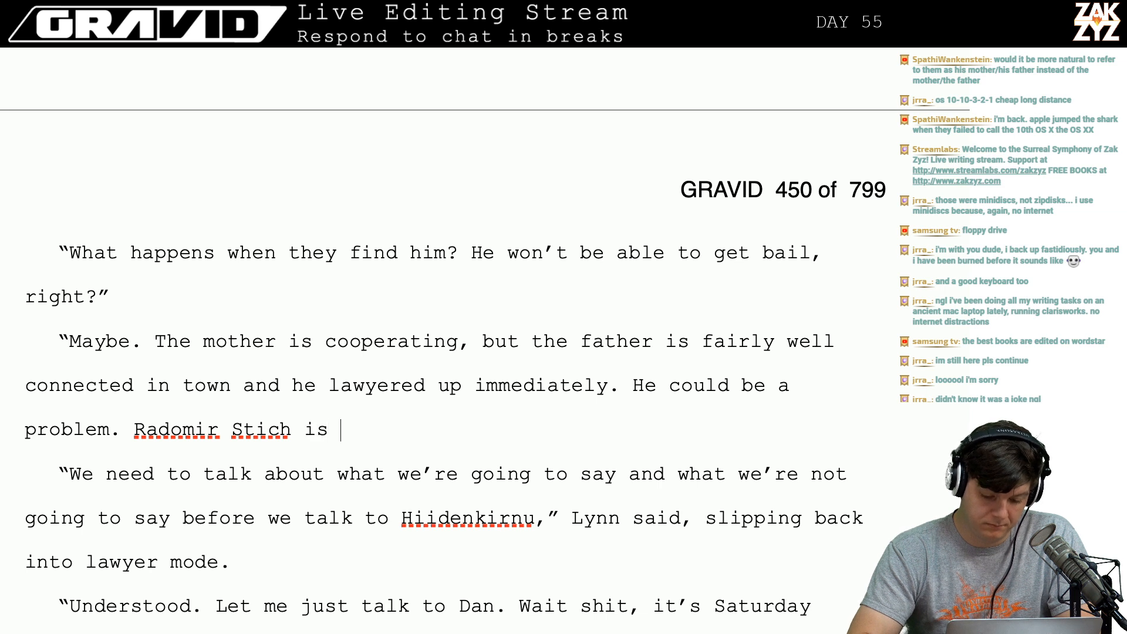
{"action": "key", "text": "BackSpace"}
{"action": "key", "text": "BackSpace"}
{"action": "key", "text": "BackSpace"}
{"action": "type", "text": "h"}
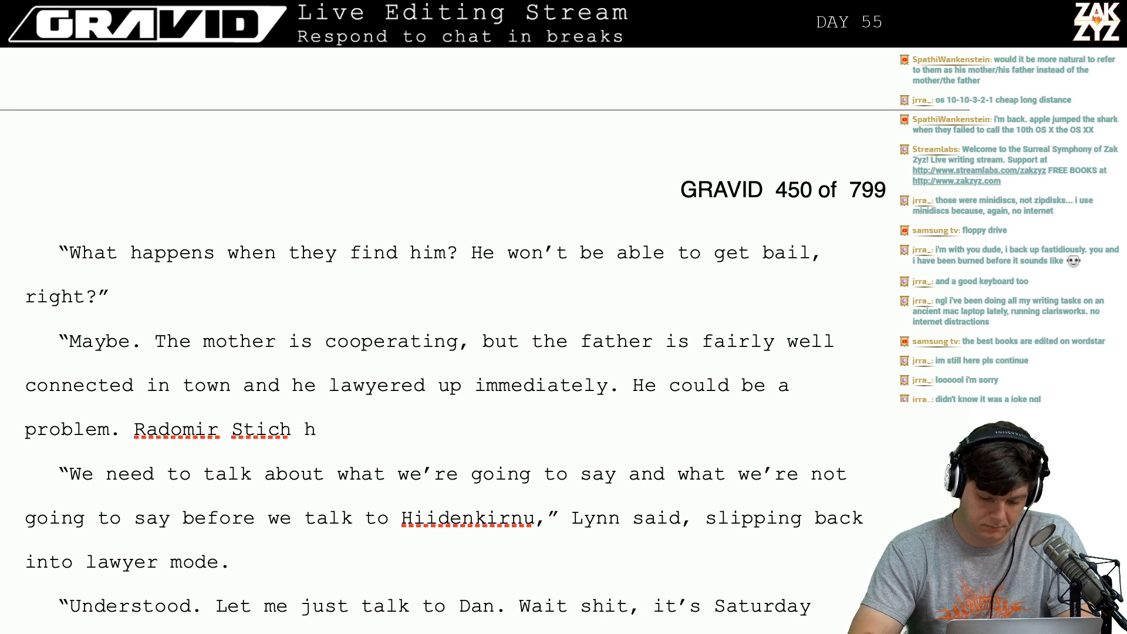
{"action": "type", "text": "as"}
{"action": "key", "text": "BackSpace"}
{"action": "type", "text": "as"}
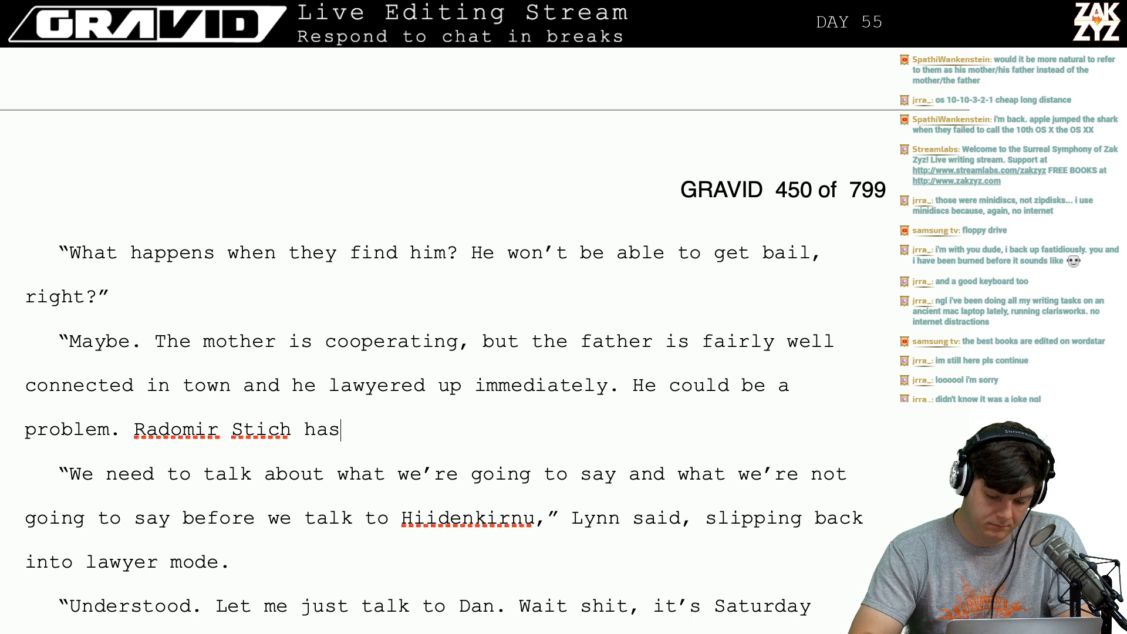
{"action": "type", "text": " told"}
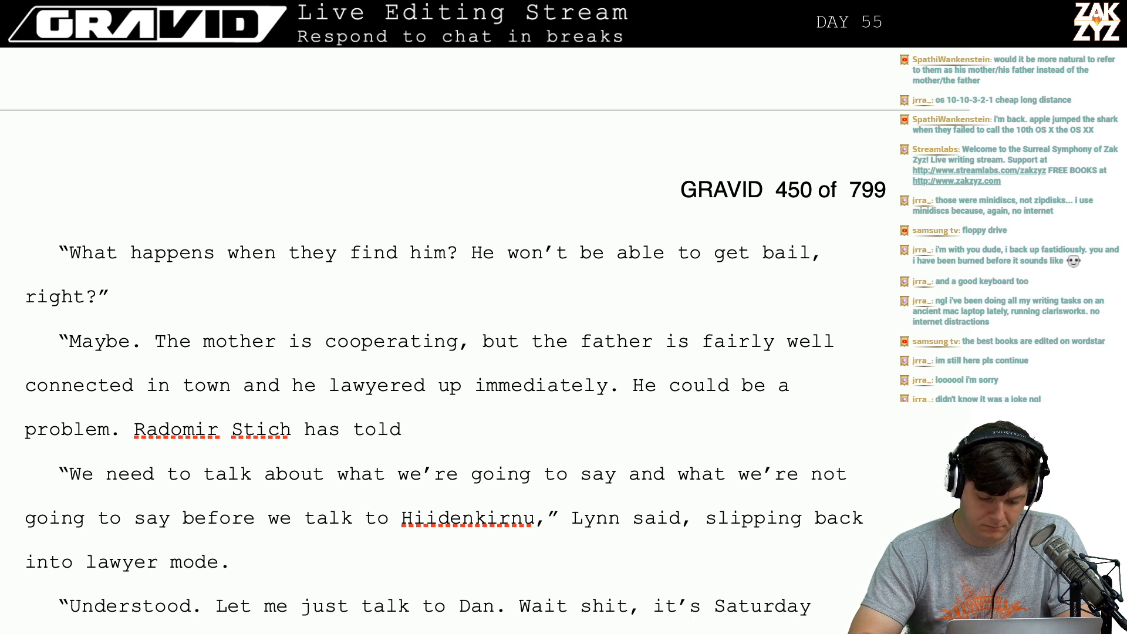
{"action": "key", "text": "BackSpace"}
{"action": "key", "text": "BackSpace"}
{"action": "key", "text": "BackSpace"}
{"action": "key", "text": "BackSpace"}
{"action": "key", "text": "BackSpace"}
{"action": "key", "text": "BackSpace"}
{"action": "key", "text": "BackSpace"}
{"action": "key", "text": "BackSpace"}
{"action": "key", "text": "BackSpace"}
{"action": "key", "text": "BackSpace"}
{"action": "key", "text": "BackSpace"}
{"action": "key", "text": "BackSpace"}
{"action": "key", "text": "BackSpace"}
{"action": "key", "text": "BackSpace"}
{"action": "key", "text": "BackSpace"}
{"action": "key", "text": "BackSpace"}
{"action": "key", "text": "BackSpace"}
{"action": "key", "text": "BackSpace"}
{"action": "key", "text": "BackSpace"}
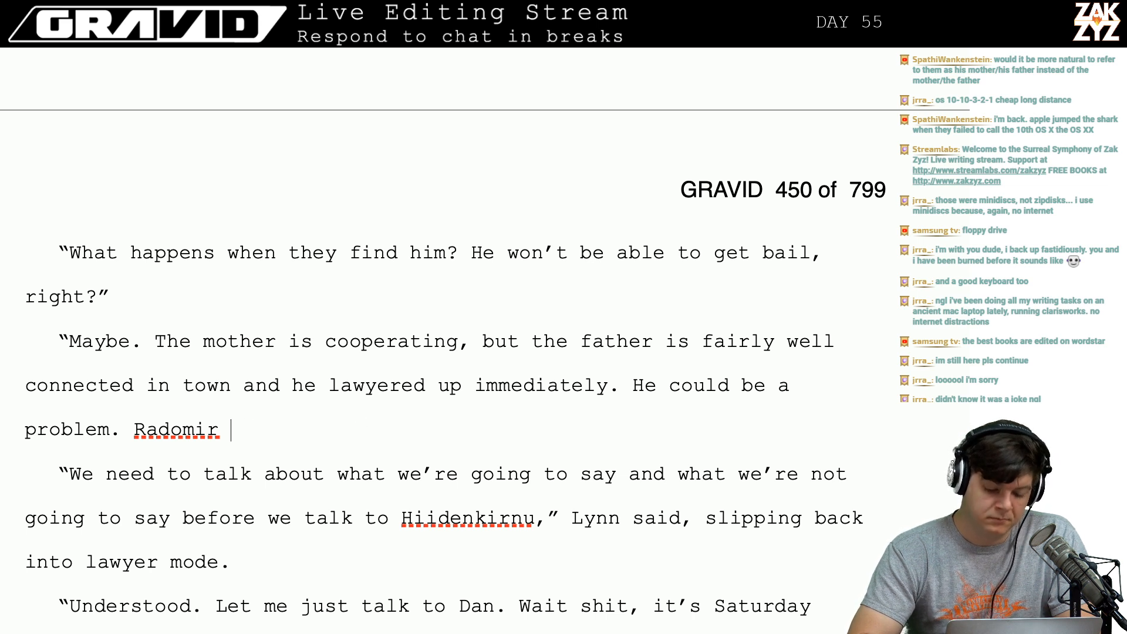
{"action": "key", "text": "BackSpace"}
{"action": "key", "text": "BackSpace"}
{"action": "key", "text": "BackSpace"}
Add an empty line below the "Maybe." reply and begin a new sentence with "So far" after "He could be a problem.".
{"action": "key", "text": "Return"}
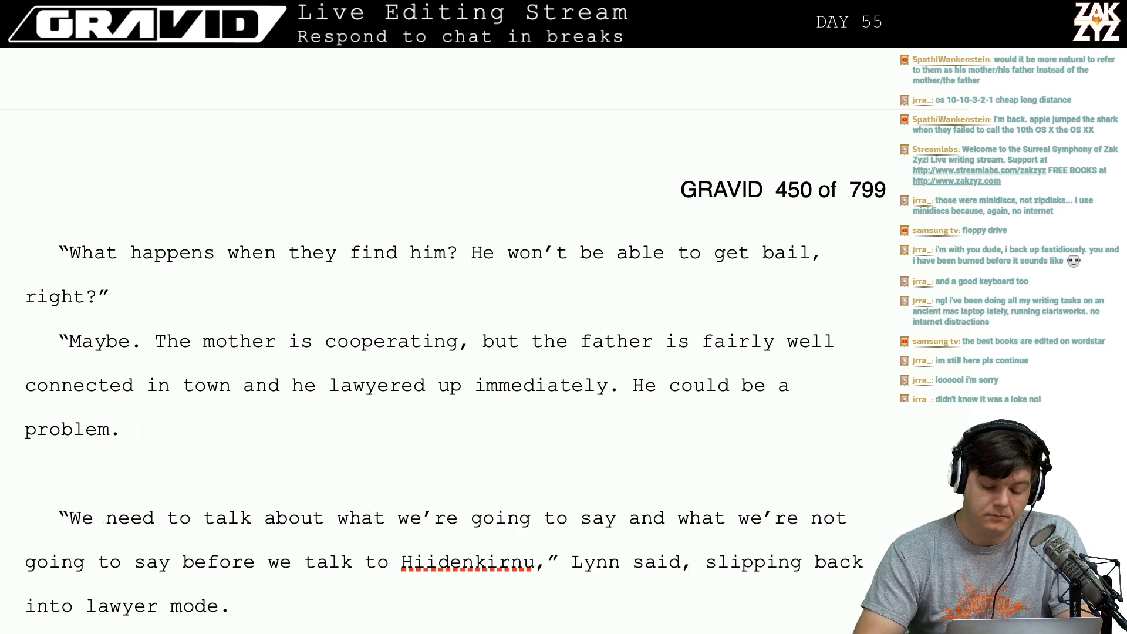
{"action": "key", "text": "BackSpace"}
{"action": "type", "text": "So far"}
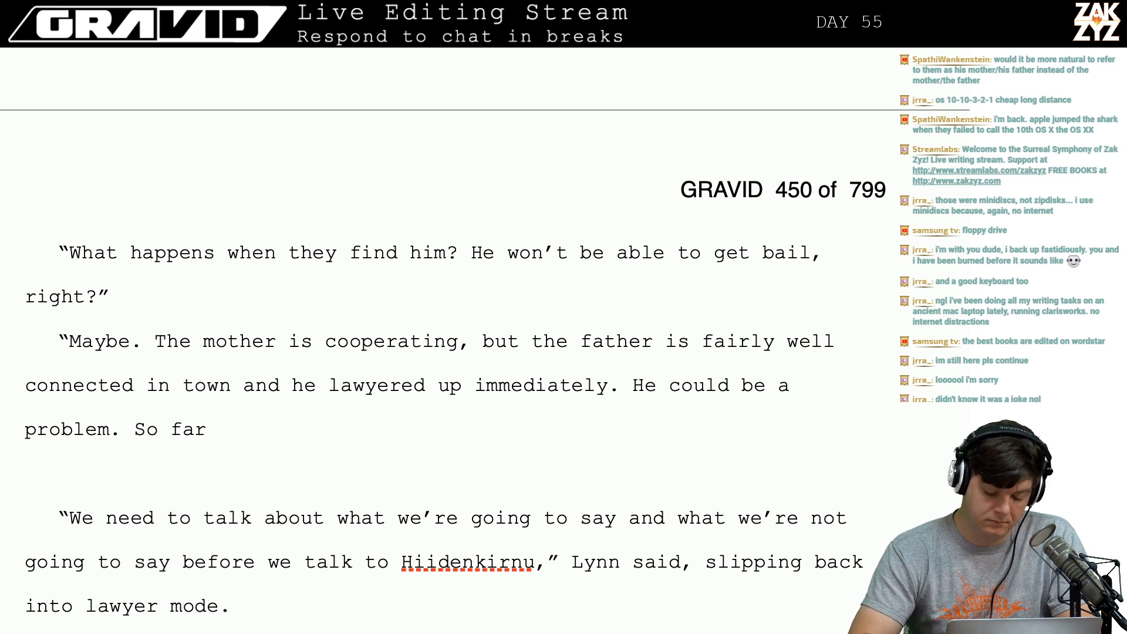
Add the sentence "It's been impounded." after "they think he'd been sleeping in it." in the "Unfortunately no." reply.
{"action": "key", "text": "Up"}
{"action": "key", "text": "Up"}
{"action": "key", "text": "Up"}
{"action": "key", "text": "Up"}
{"action": "key", "text": "Up"}
{"action": "key", "text": "Up"}
{"action": "key", "text": "Up"}
{"action": "key", "text": "Up"}
{"action": "key", "text": "Up"}
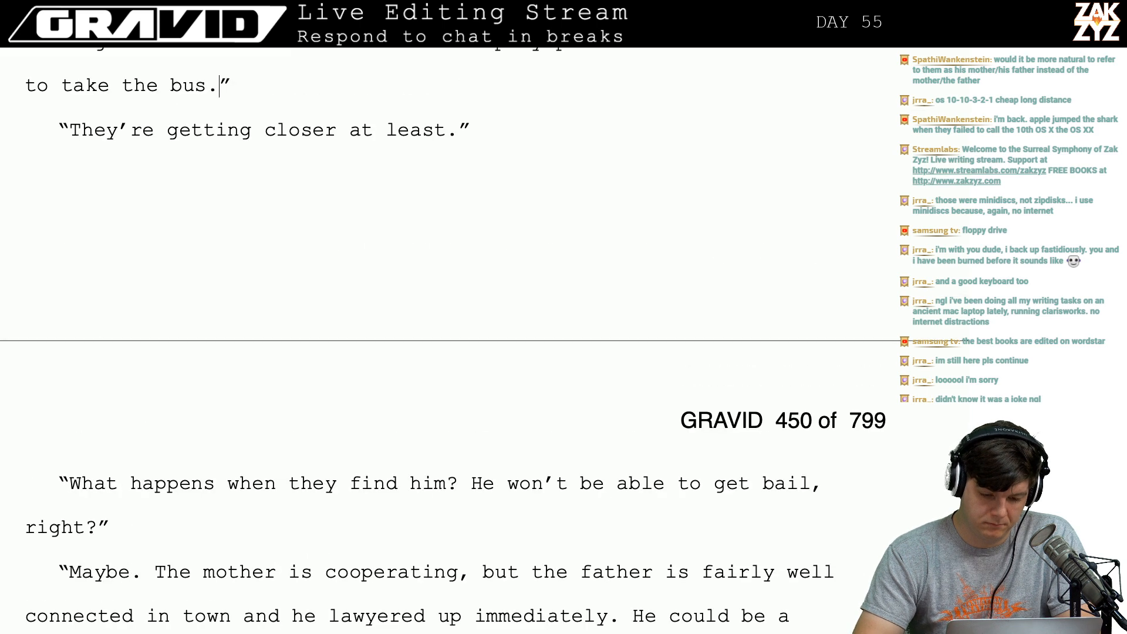
{"action": "key", "text": "Up"}
{"action": "key", "text": "Up"}
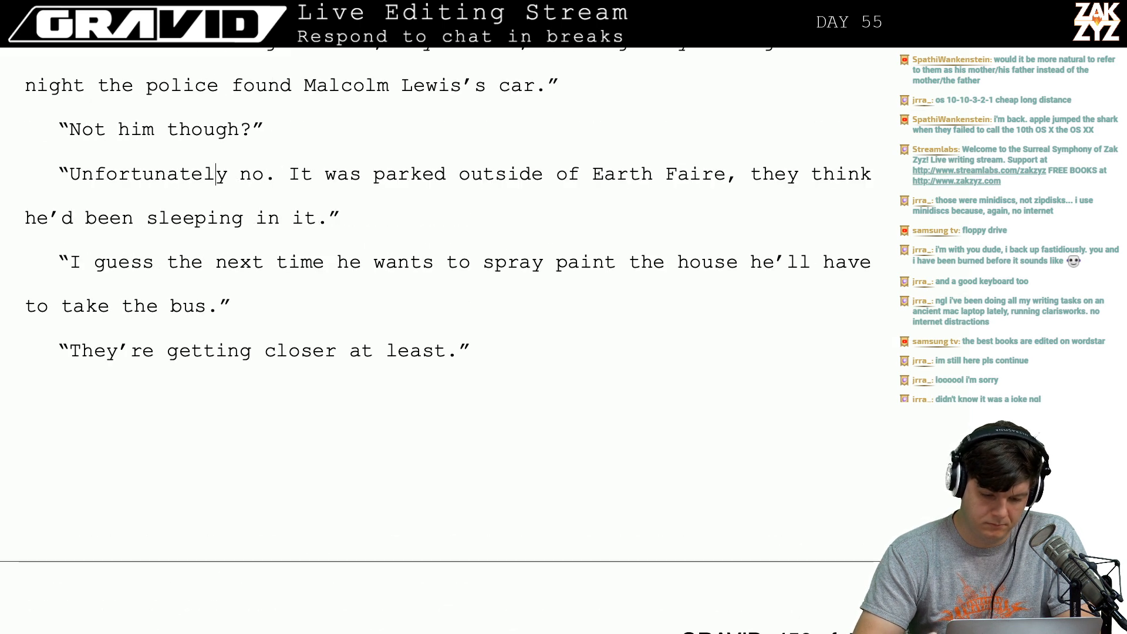
{"action": "key", "text": "Up"}
{"action": "key", "text": "Up"}
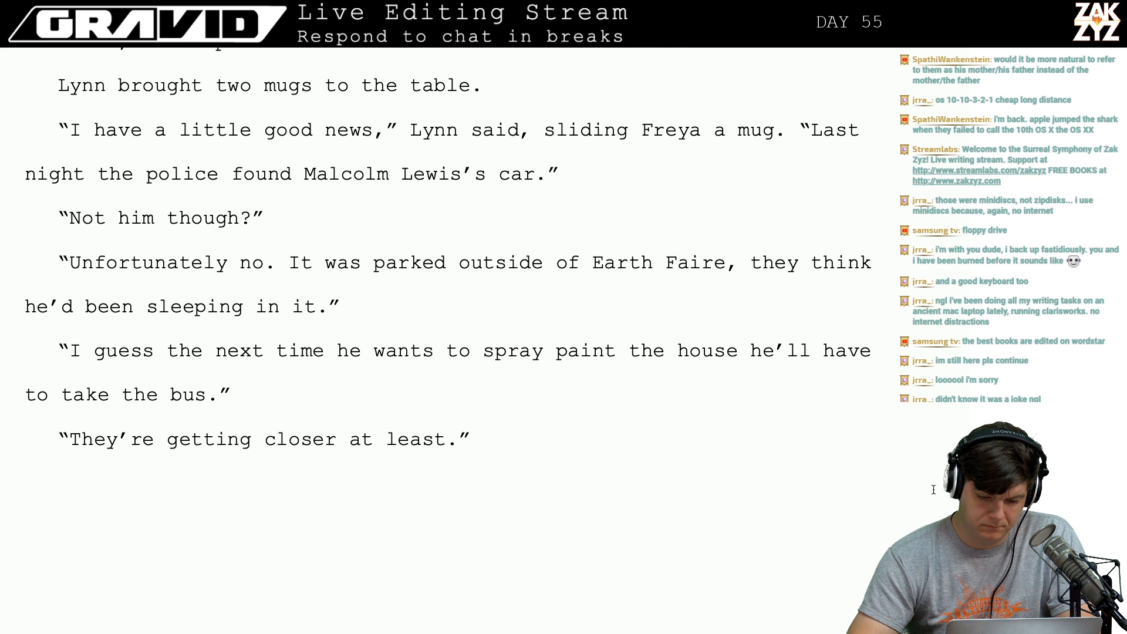
{"action": "left_click", "coordinate": [537, 174]}
{"action": "key", "text": "Up"}
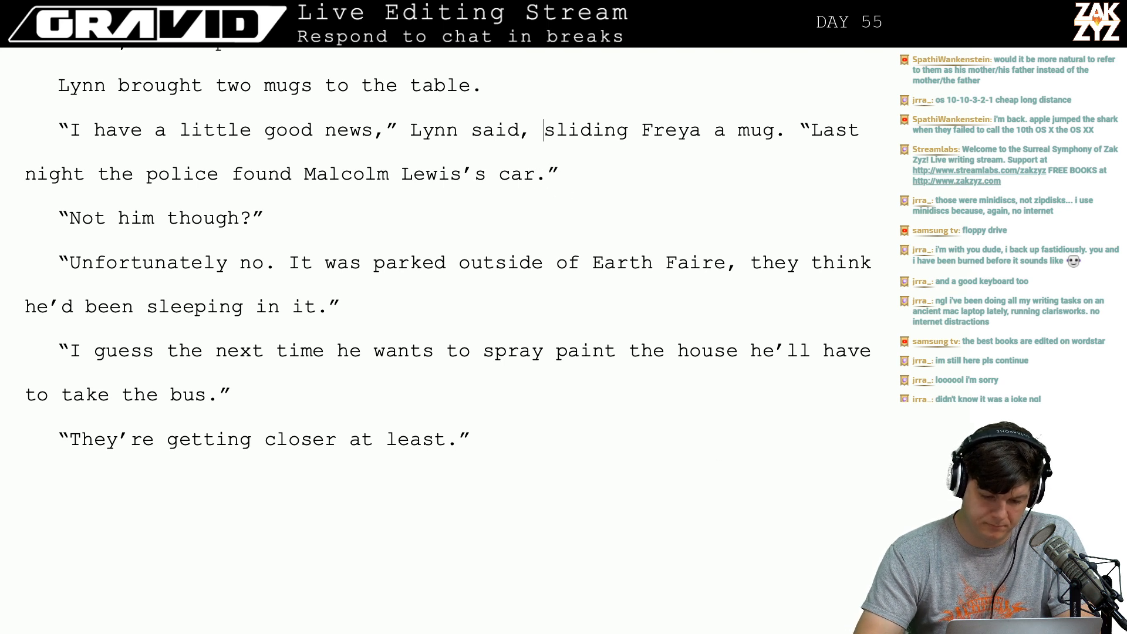
{"action": "key", "text": "Down"}
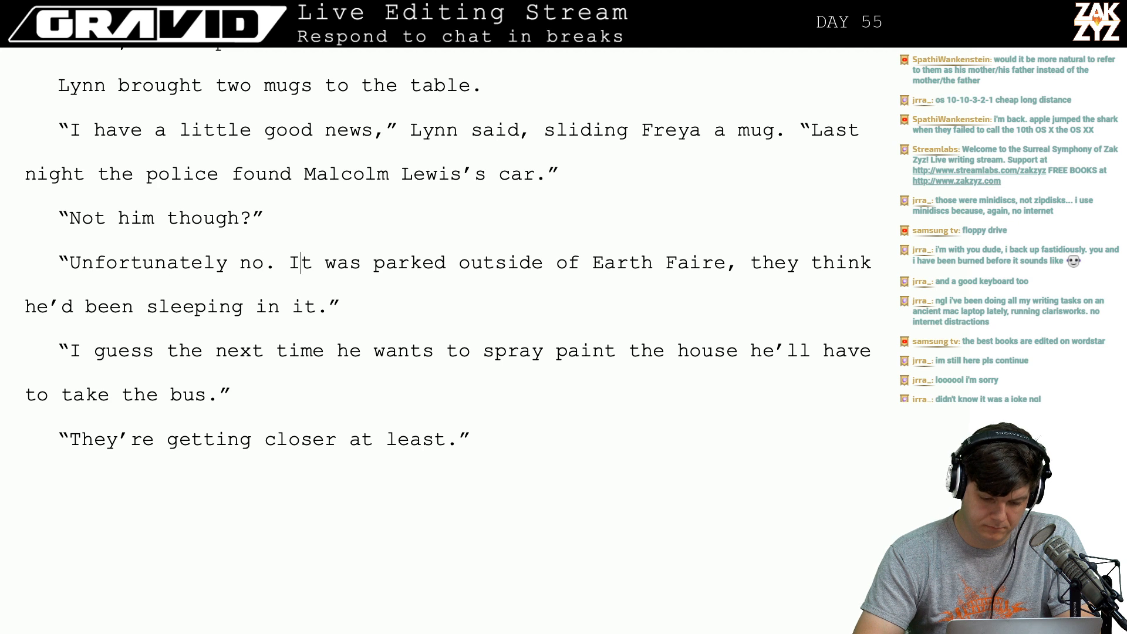
{"action": "type", "text": "IT's be"}
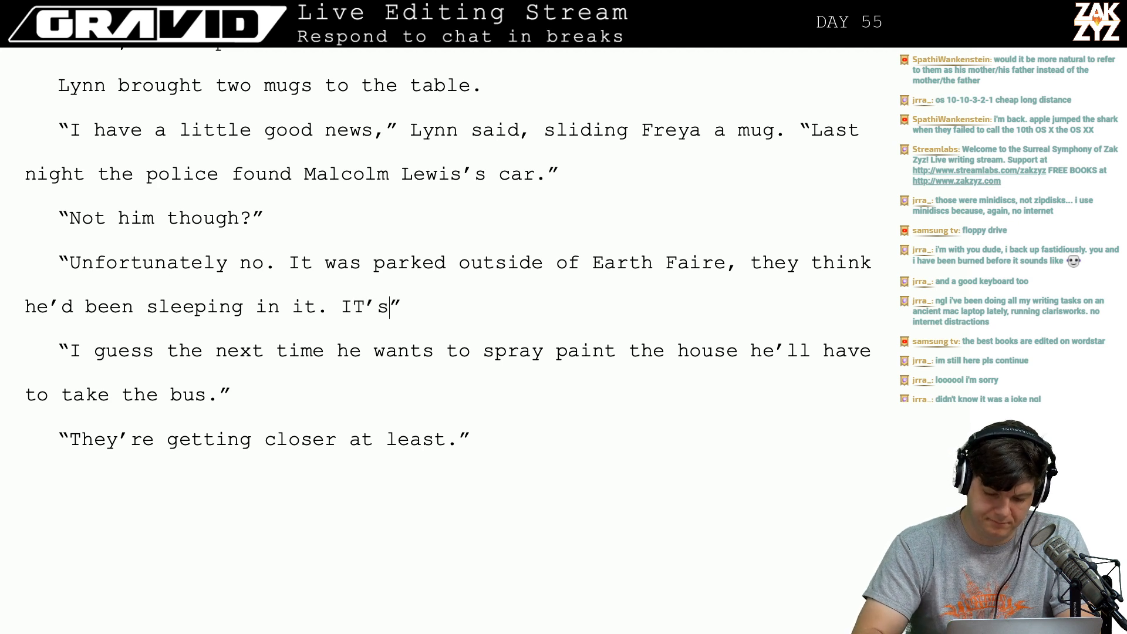
{"action": "key", "text": "BackSpace"}
{"action": "key", "text": "BackSpace"}
{"action": "key", "text": "BackSpace"}
{"action": "key", "text": "BackSpace"}
{"action": "key", "text": "BackSpace"}
{"action": "key", "text": "BackSpace"}
{"action": "type", "text": "t's been im"}
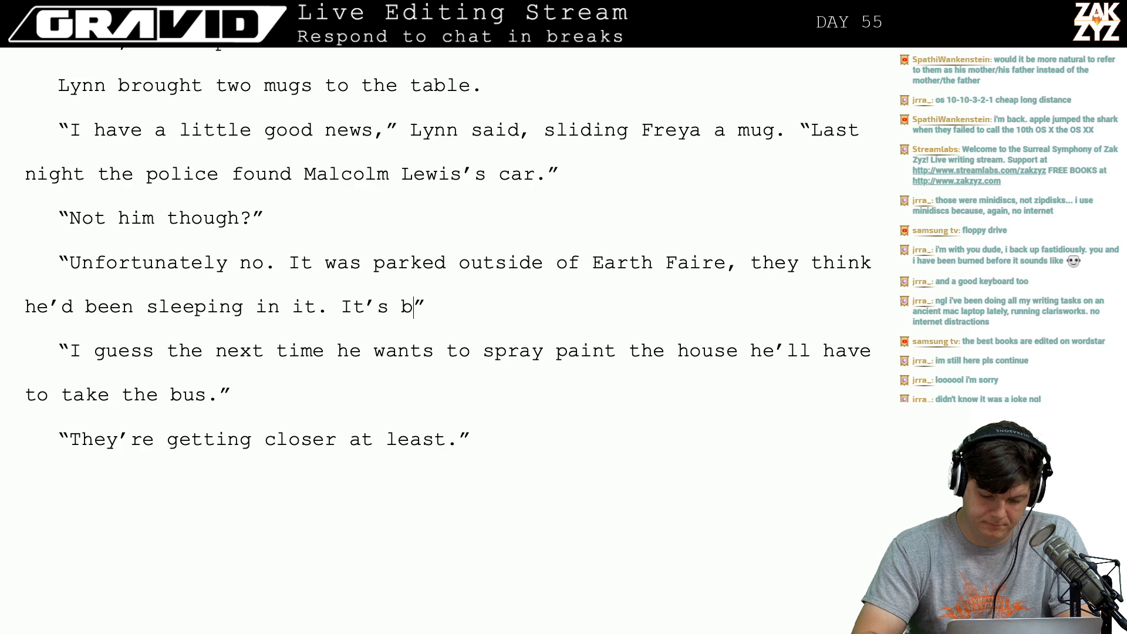
{"action": "type", "text": "pounded."}
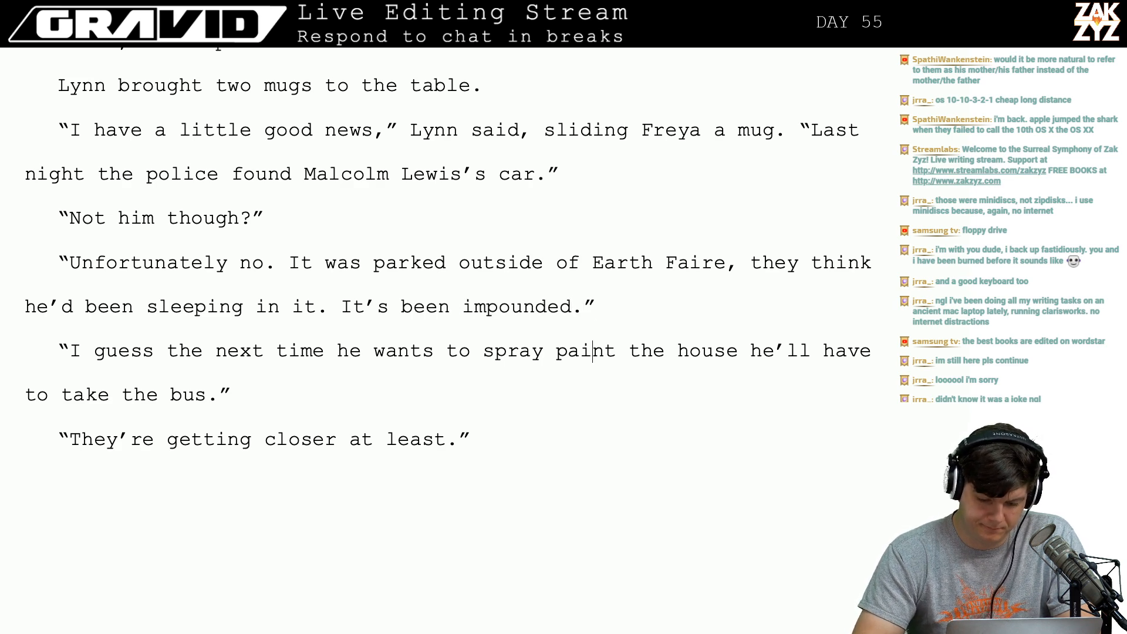
Insert the sentence "He'll probably blame me for getting his car towed." before "What happens when they find him?".
{"action": "key", "text": "Down"}
{"action": "key", "text": "Down"}
{"action": "key", "text": "Down"}
{"action": "key", "text": "Down"}
{"action": "key", "text": "Up"}
{"action": "key", "text": "Up"}
{"action": "key", "text": "Up"}
{"action": "key", "text": "Up"}
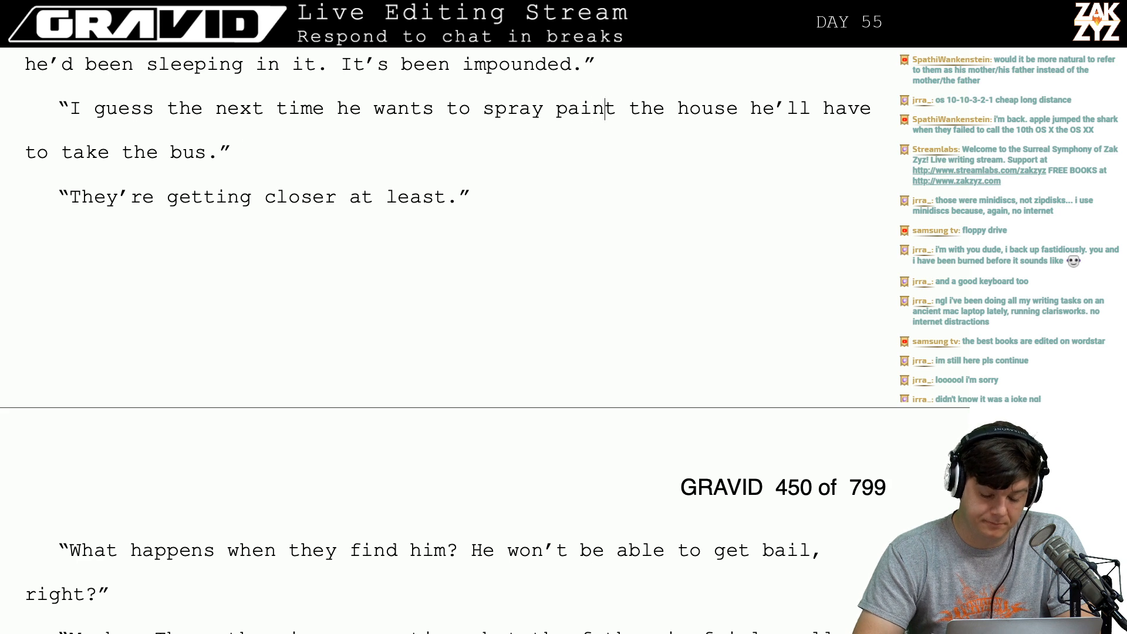
{"action": "key", "text": "Down"}
{"action": "key", "text": "Left"}
{"action": "key", "text": "Left"}
{"action": "key", "text": "Down"}
{"action": "key", "text": "Left"}
{"action": "key", "text": "Left"}
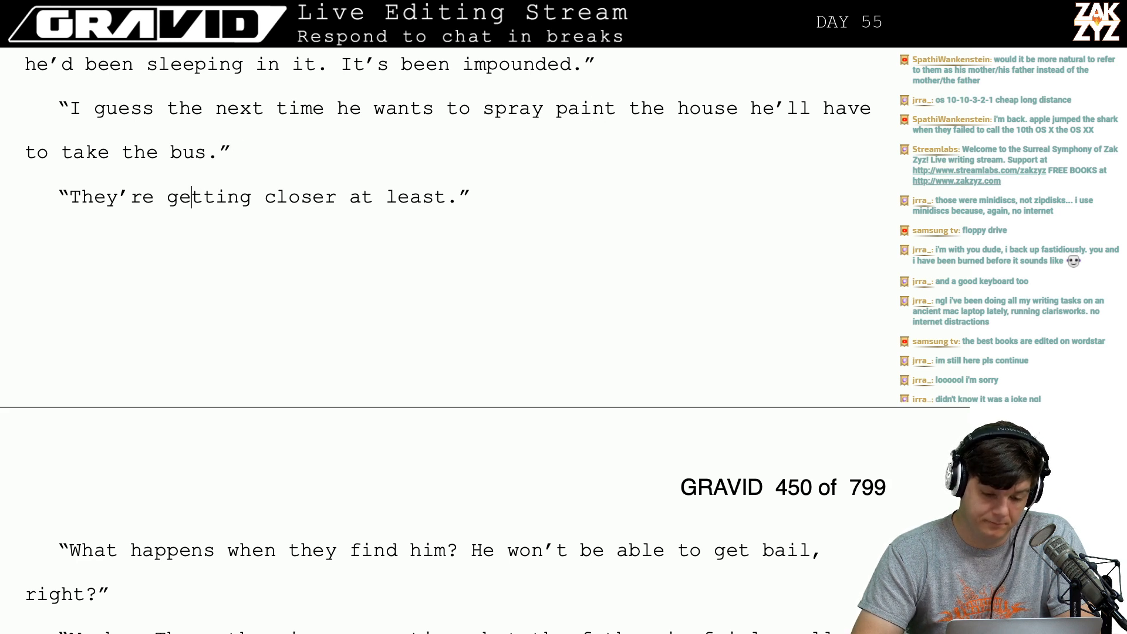
{"action": "key", "text": "Down"}
{"action": "key", "text": "Down"}
{"action": "key", "text": "Down"}
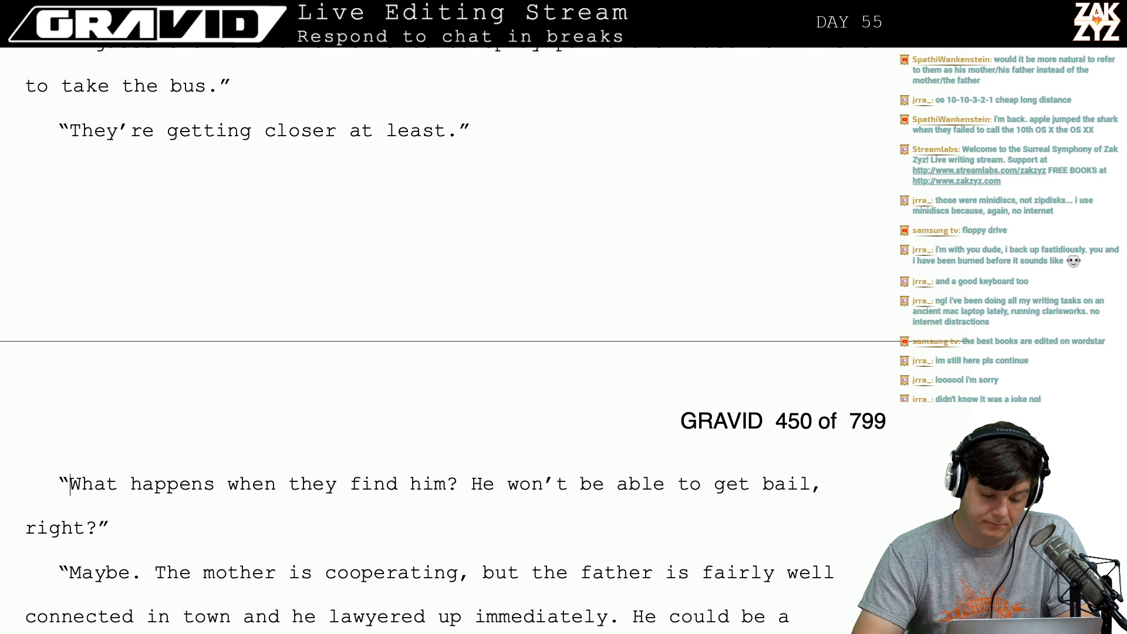
{"action": "type", "text": "He'll probabl"}
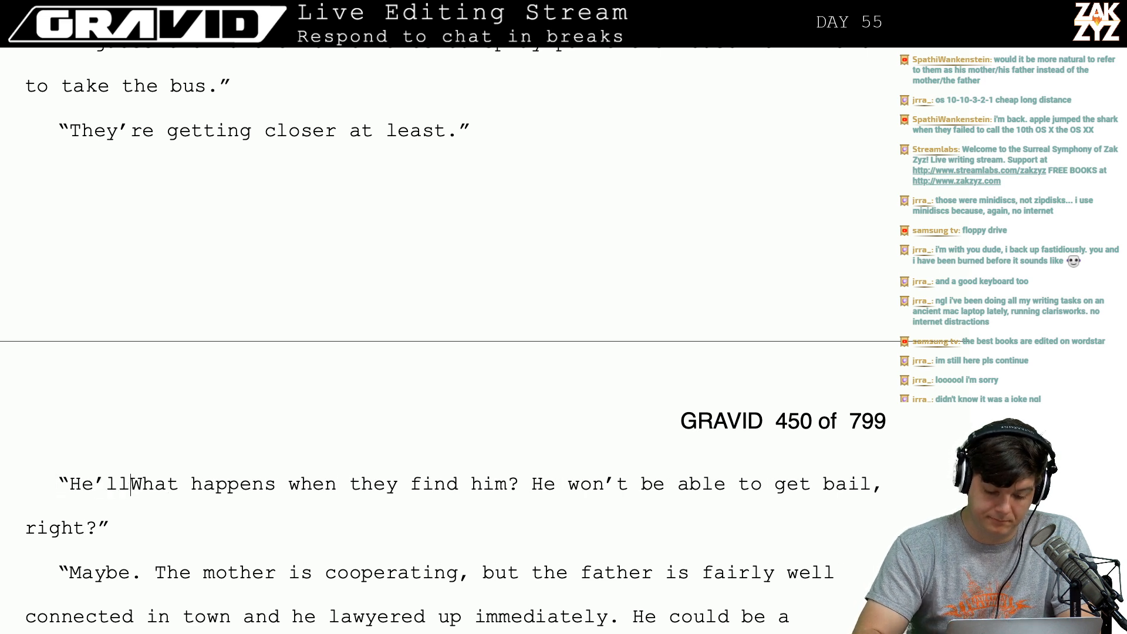
{"action": "type", "text": "y m"}
{"action": "key", "text": "BackSpace"}
{"action": "type", "text": "blame "}
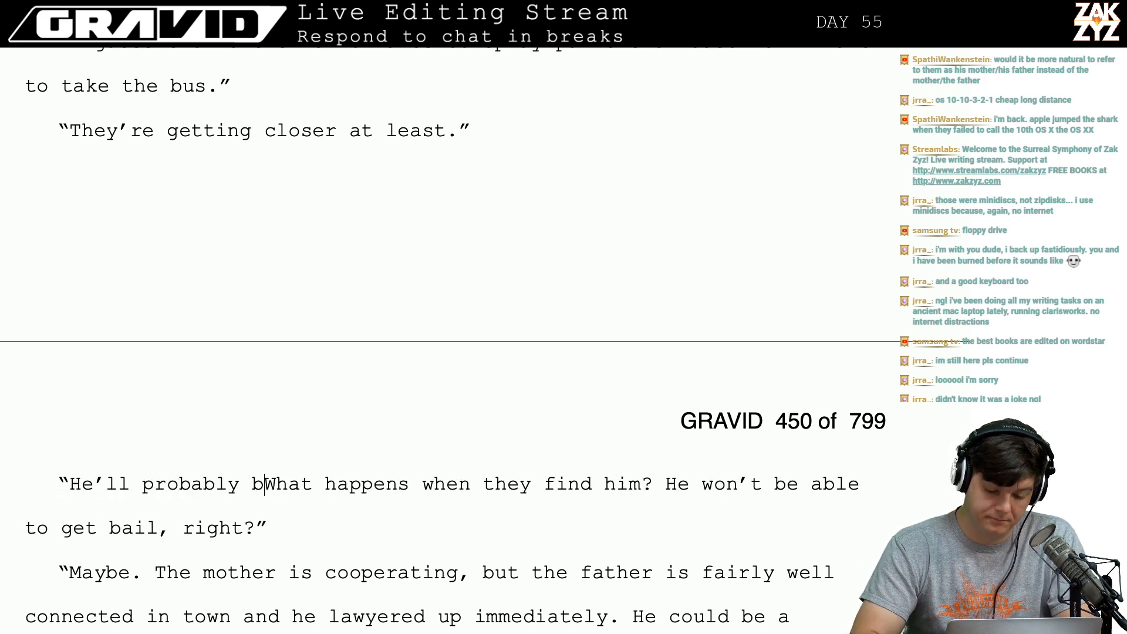
{"action": "type", "text": "me for getting his c"}
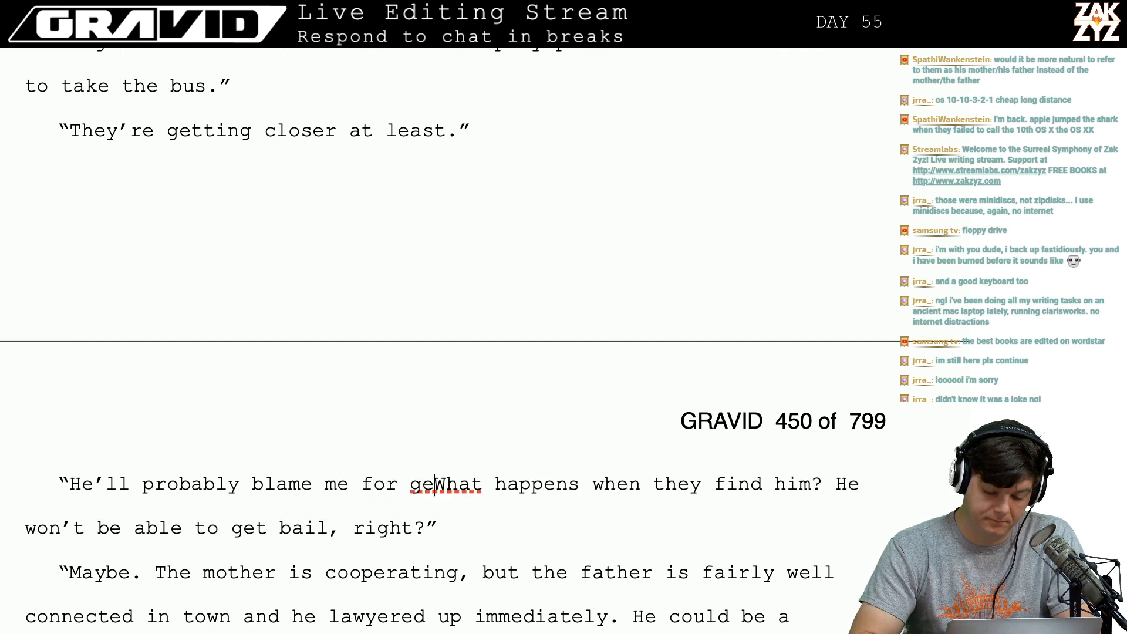
{"action": "type", "text": "ar towed"}
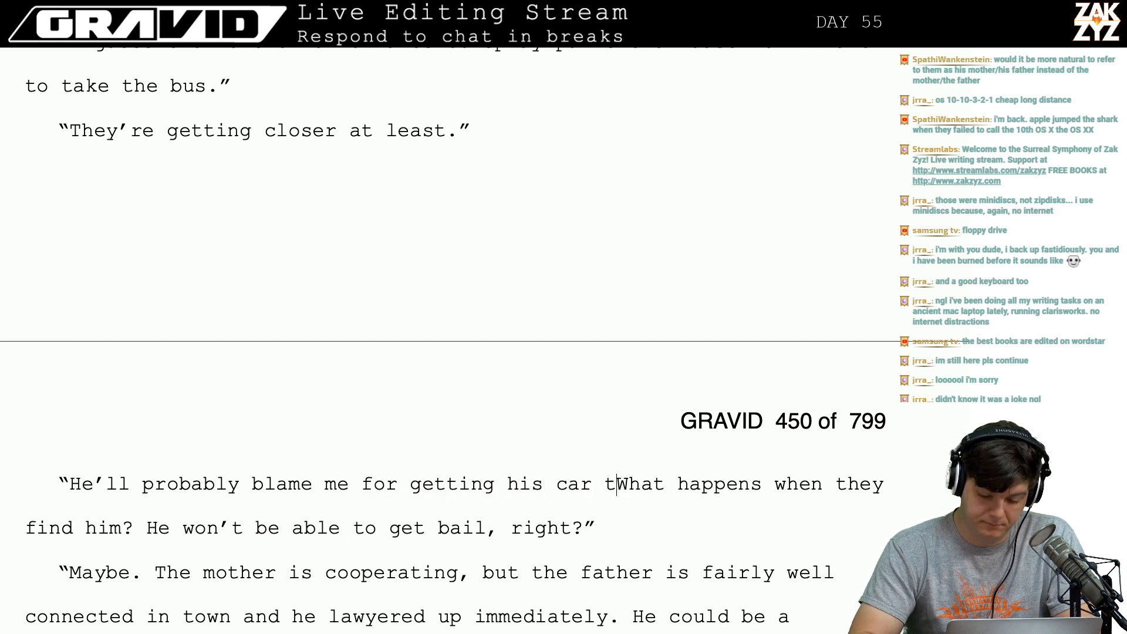
{"action": "key", "text": "BackSpace"}
{"action": "type", "text": ","}
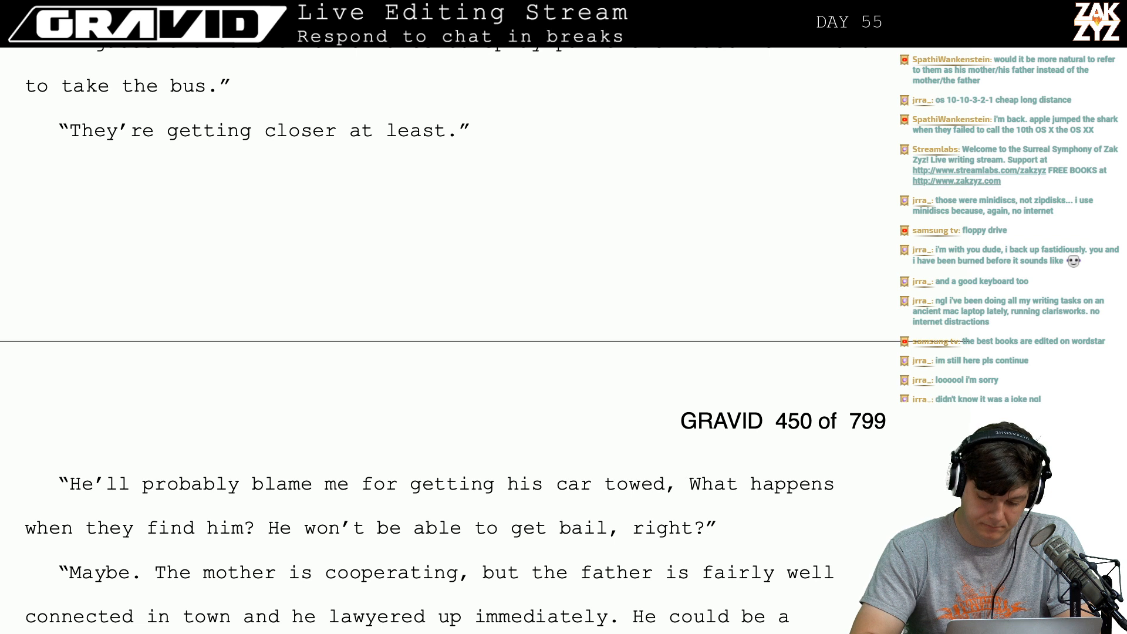
{"action": "key", "text": "BackSpace"}
{"action": "key", "text": "BackSpace"}
{"action": "type", "text": "."}
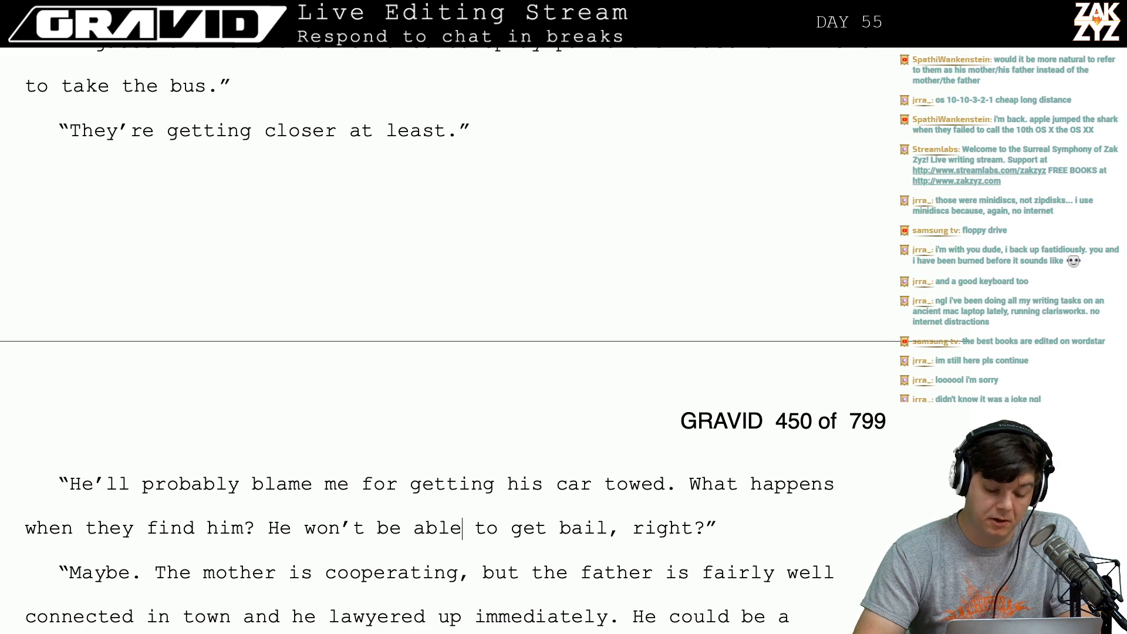
Delete the unfinished "So far" after "He could be a problem." and close the quotation there.
{"action": "key", "text": "Down"}
{"action": "key", "text": "Down"}
{"action": "key", "text": "Down"}
{"action": "key", "text": "Down"}
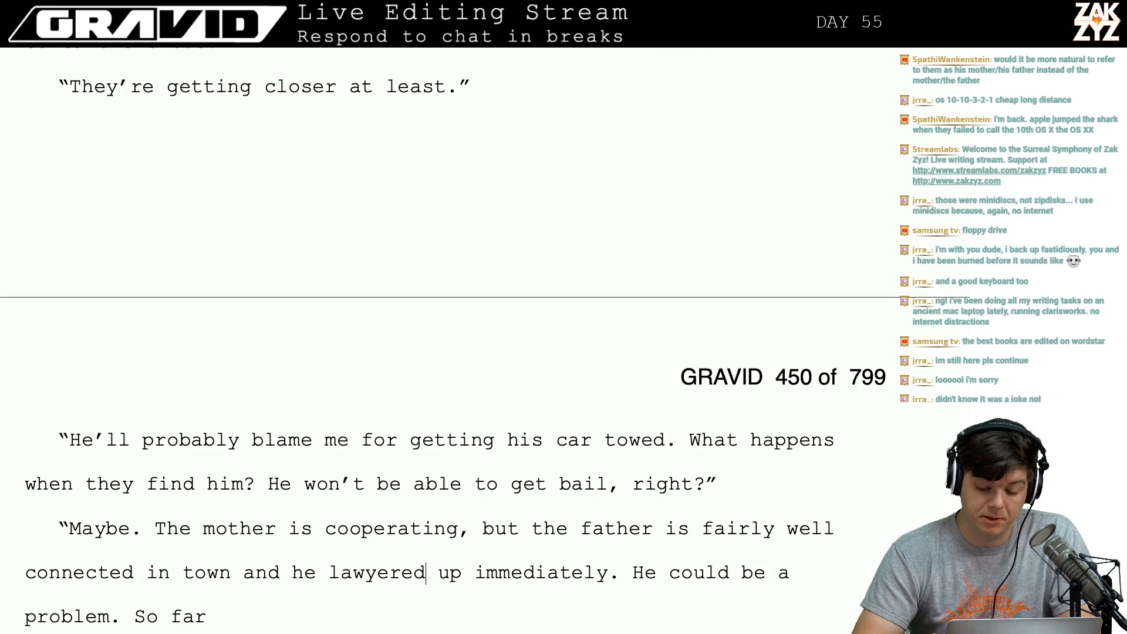
{"action": "key", "text": "Up"}
{"action": "key", "text": "Up"}
{"action": "key", "text": "Up"}
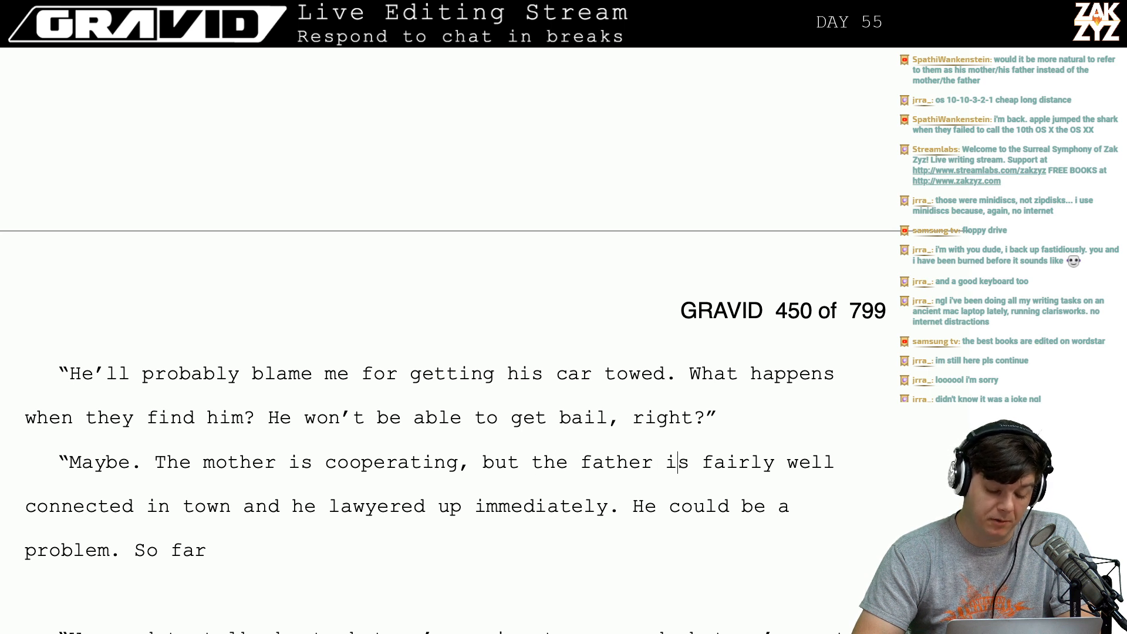
{"action": "key", "text": "Right"}
{"action": "key", "text": "Right"}
{"action": "key", "text": "Right"}
{"action": "key", "text": "Right"}
{"action": "key", "text": "Right"}
{"action": "key", "text": "Right"}
{"action": "key", "text": "Right"}
{"action": "key", "text": "Right"}
{"action": "key", "text": "Right"}
{"action": "key", "text": "Right"}
{"action": "key", "text": "Right"}
{"action": "key", "text": "Right"}
{"action": "key", "text": "Right"}
{"action": "key", "text": "Right"}
{"action": "key", "text": "Right"}
{"action": "key", "text": "Right"}
{"action": "key", "text": "Right"}
{"action": "key", "text": "Right"}
{"action": "key", "text": "Right"}
{"action": "key", "text": "Right"}
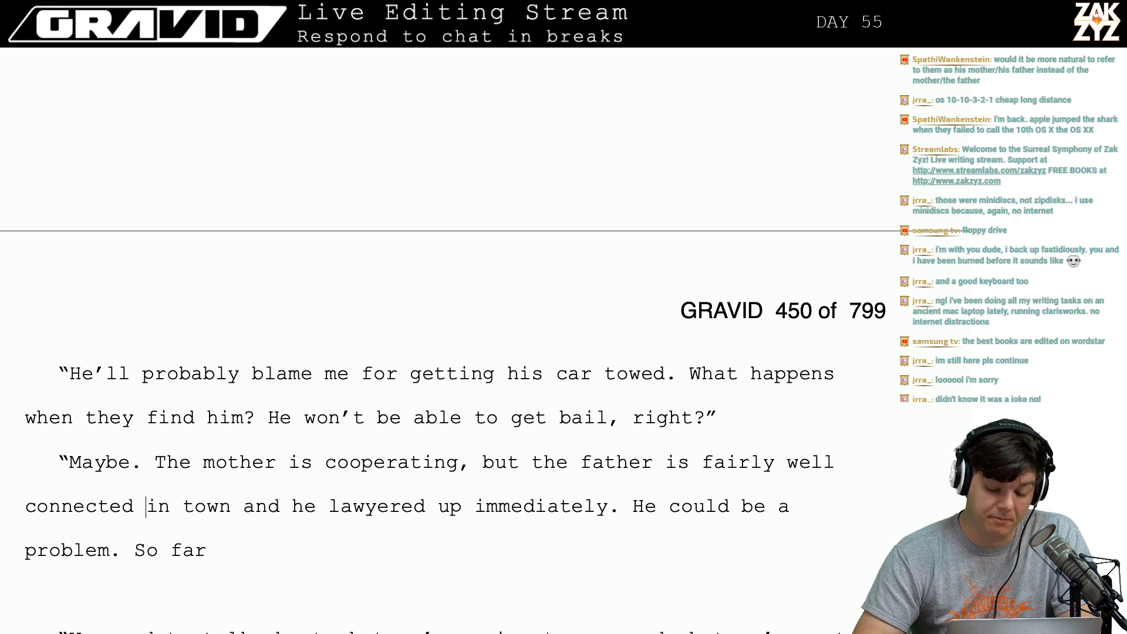
{"action": "key", "text": "Down"}
{"action": "key", "text": "BackSpace"}
{"action": "key", "text": "BackSpace"}
{"action": "key", "text": "BackSpace"}
{"action": "key", "text": "BackSpace"}
{"action": "key", "text": "BackSpace"}
{"action": "key", "text": "BackSpace"}
{"action": "key", "text": "BackSpace"}
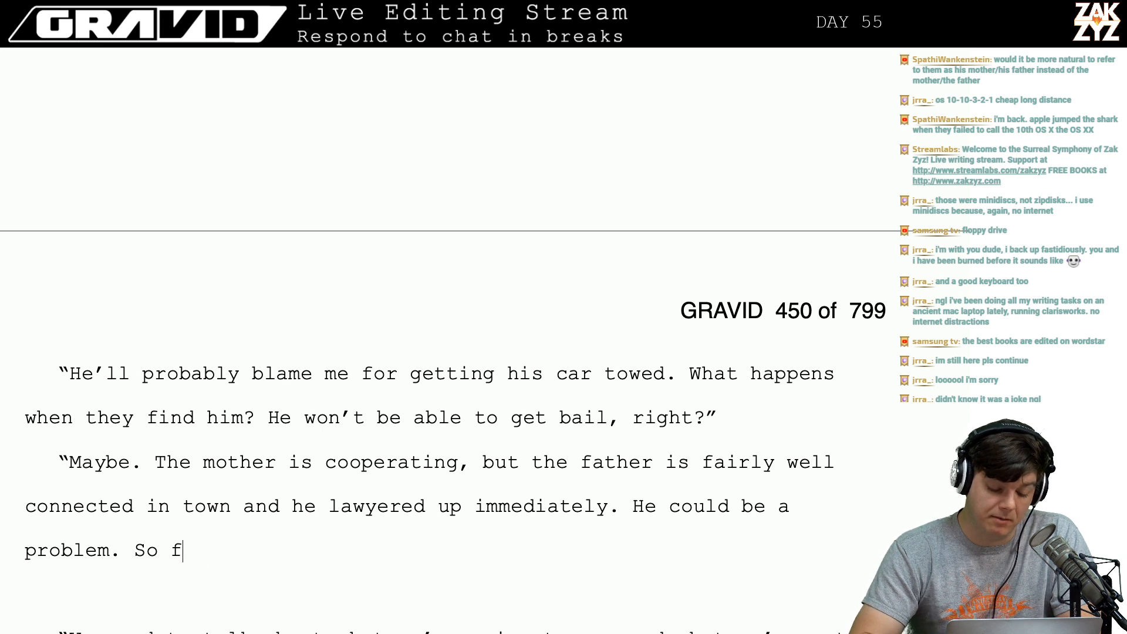
{"action": "type", "text": "\""}
Add the reply "Great." as a new paragraph and start the following line of dialogue with "I'll take care of it. For now,".
{"action": "key", "text": "Return"}
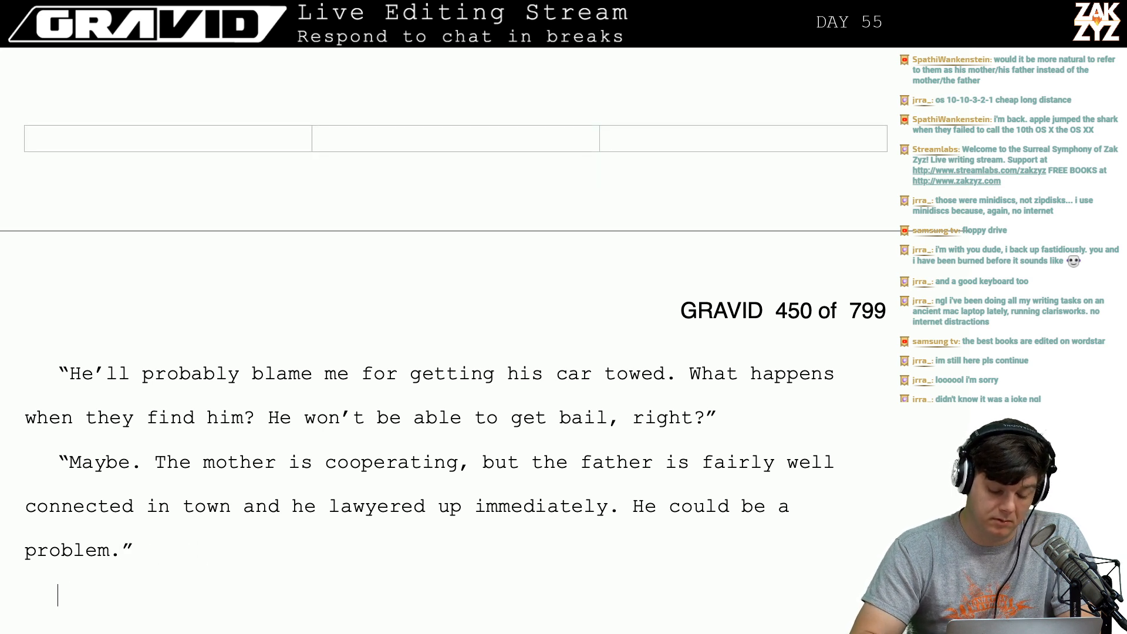
{"action": "type", "text": "\"Great."}
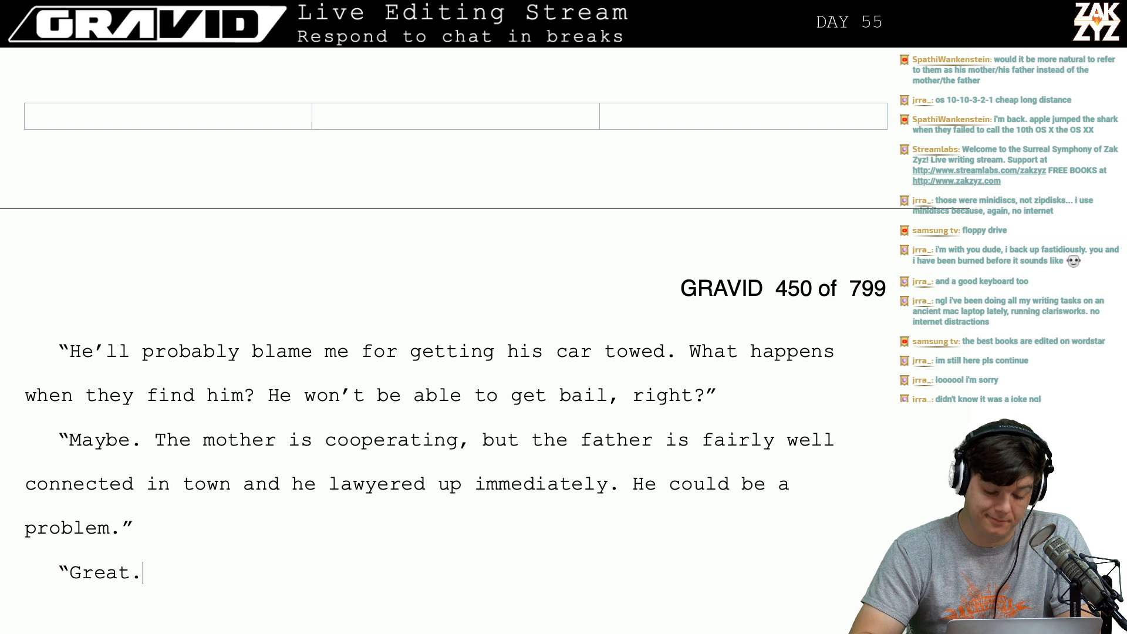
{"action": "type", "text": "\""}
{"action": "key", "text": "Return"}
{"action": "type", "text": "\"I'"}
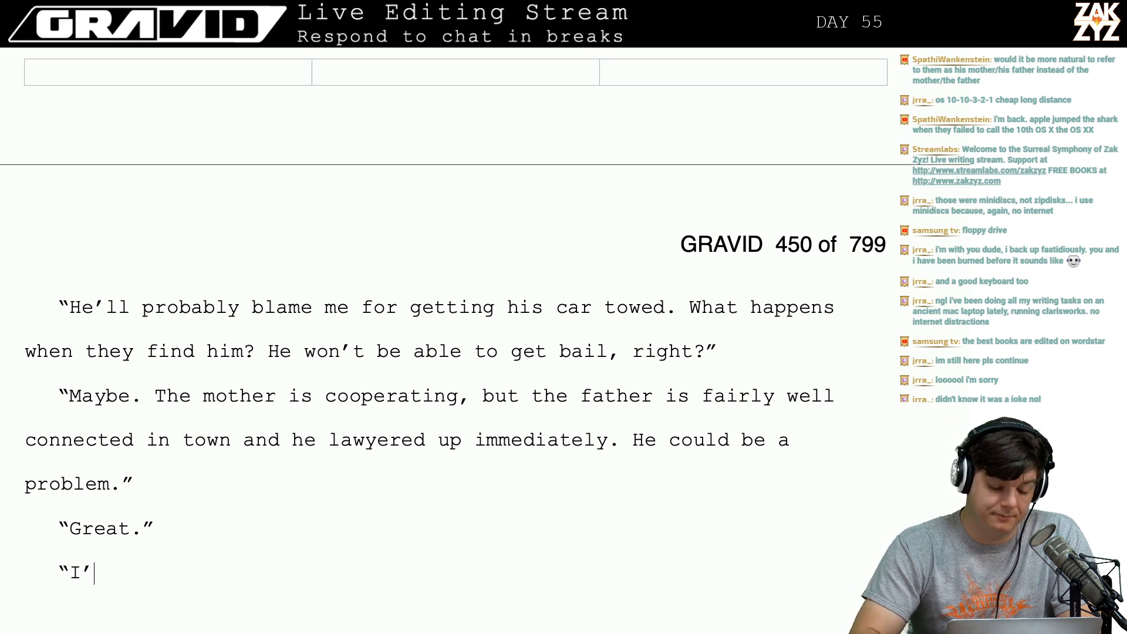
{"action": "type", "text": "ll take care "}
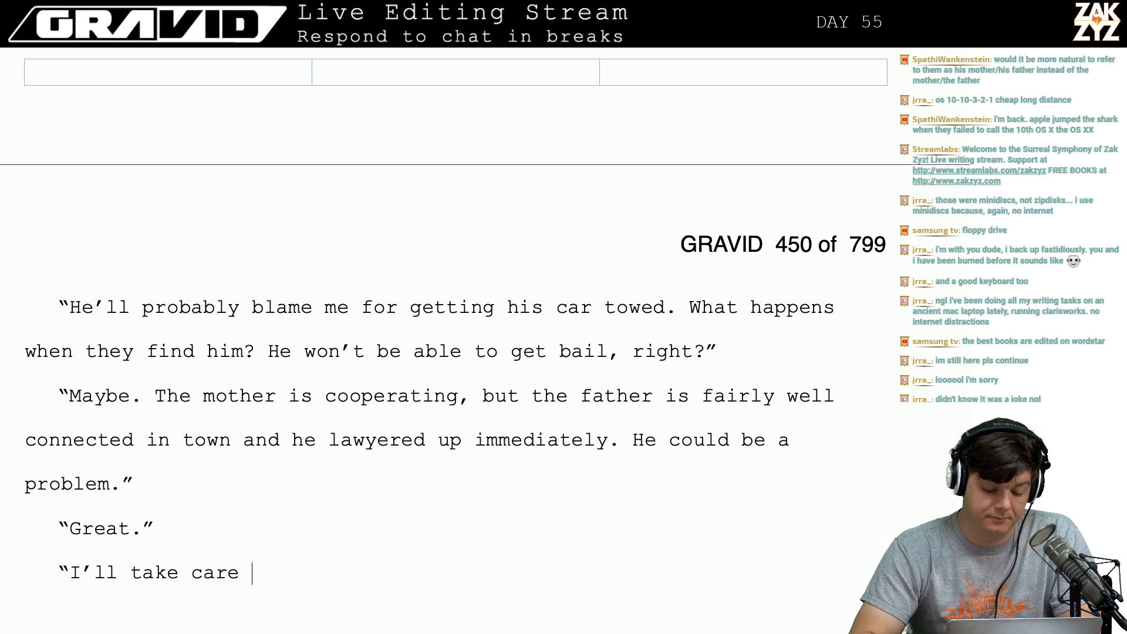
{"action": "type", "text": "of it. For now,"}
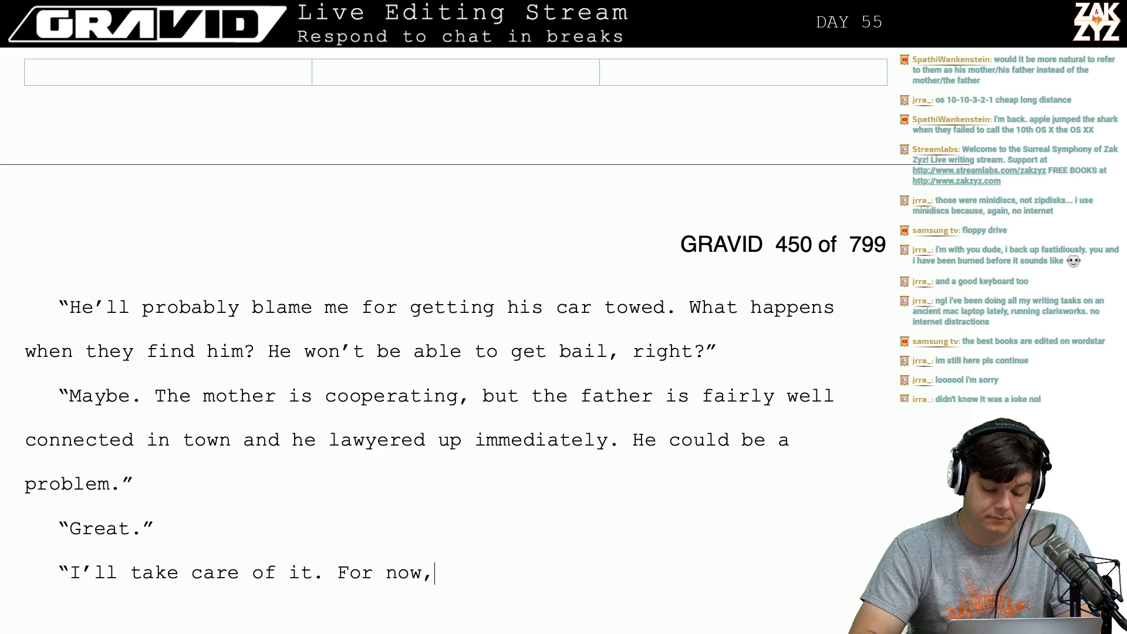
Join the "We need to talk about what we're going to say" paragraph onto "For now," with a lowercase "we".
{"action": "key", "text": "shift+Down"}
{"action": "key", "text": "shift+Down"}
{"action": "key", "text": "shift+Down"}
{"action": "key", "text": "shift+Down"}
{"action": "key", "text": "shift+Up"}
{"action": "key", "text": "shift+Up"}
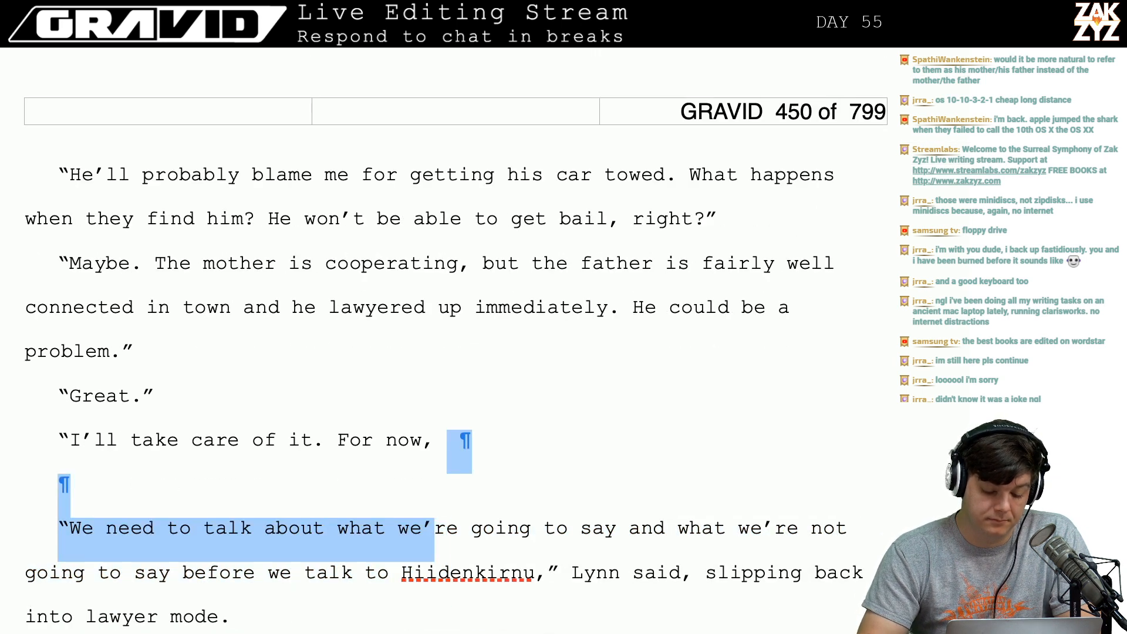
{"action": "key", "text": "shift+Left"}
{"action": "key", "text": "shift+Left"}
{"action": "key", "text": "shift+Left"}
{"action": "key", "text": "shift+Left"}
{"action": "key", "text": "shift+Left"}
{"action": "key", "text": "shift+Left"}
{"action": "key", "text": "shift+Left"}
{"action": "key", "text": "shift+Left"}
{"action": "key", "text": "shift+Left"}
{"action": "key", "text": "shift+Left"}
{"action": "key", "text": "shift+Left"}
{"action": "key", "text": "shift+Left"}
{"action": "key", "text": "shift+Left"}
{"action": "key", "text": "shift+Left"}
{"action": "key", "text": "shift+Left"}
{"action": "key", "text": "shift+Left"}
{"action": "key", "text": "shift+Left"}
{"action": "key", "text": "shift+Left"}
{"action": "key", "text": "shift+Left"}
{"action": "key", "text": "shift+Left"}
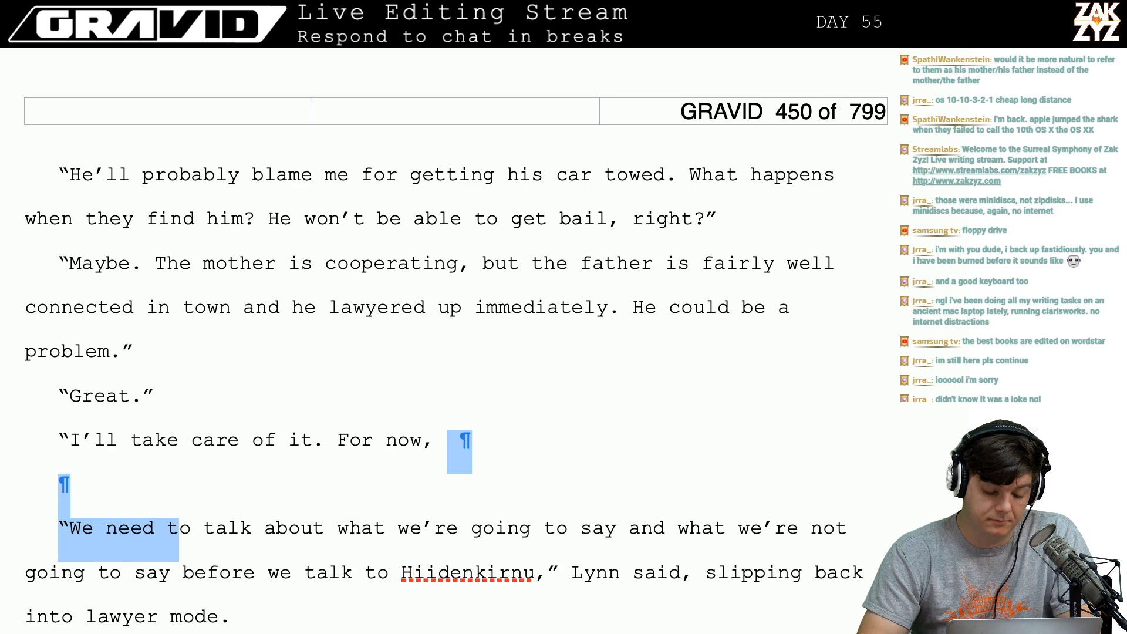
{"action": "key", "text": "shift+Left"}
{"action": "key", "text": "shift+Left"}
{"action": "key", "text": "shift+Left"}
{"action": "key", "text": "shift+Left"}
{"action": "key", "text": "shift+Left"}
{"action": "key", "text": "shift+Left"}
{"action": "key", "text": "shift+Left"}
{"action": "key", "text": "shift+Left"}
{"action": "type", "text": "w"}
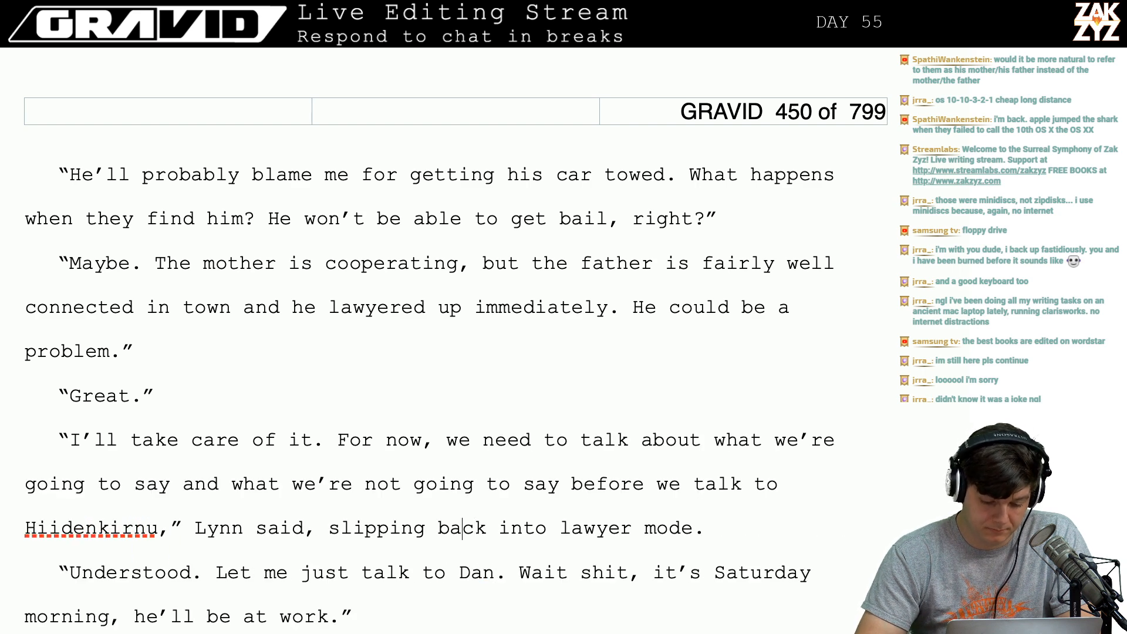
End that paragraph's dialogue tag with a period after "said" and delete ", slipping back into lawyer mode.".
{"action": "key", "text": "Left"}
{"action": "key", "text": "Left"}
{"action": "key", "text": "Left"}
{"action": "key", "text": "Left"}
{"action": "key", "text": "Left"}
{"action": "key", "text": "Left"}
{"action": "key", "text": "Left"}
{"action": "key", "text": "Left"}
{"action": "key", "text": "Left"}
{"action": "key", "text": "Left"}
{"action": "key", "text": "Left"}
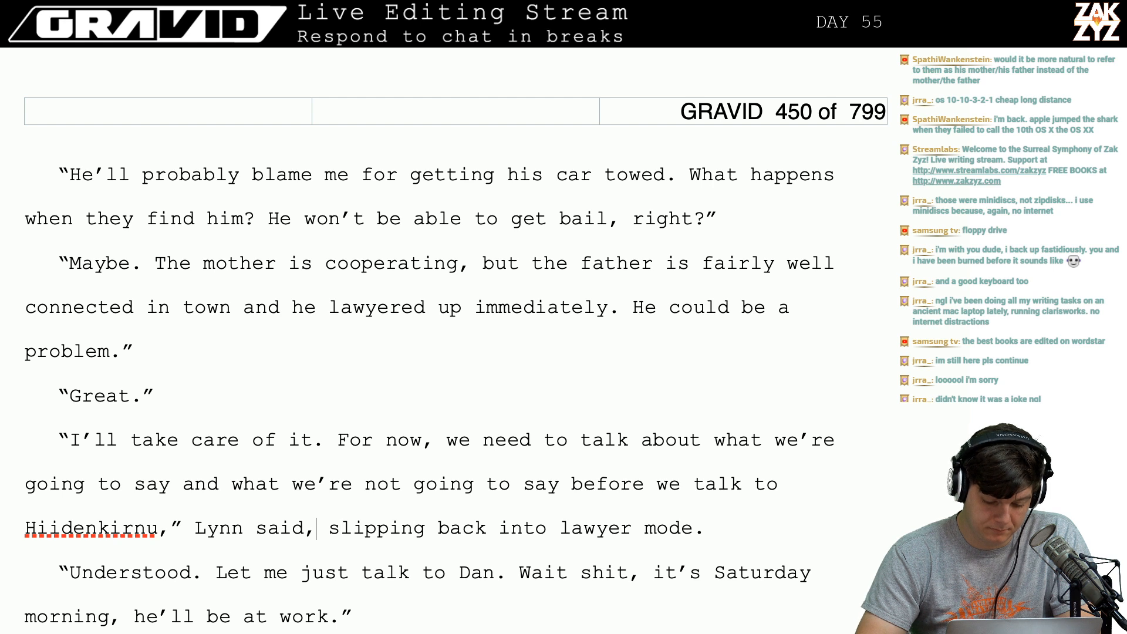
{"action": "type", "text": "."}
{"action": "key", "text": "shift+Right"}
{"action": "key", "text": "shift+Right"}
{"action": "key", "text": "shift+Right"}
{"action": "key", "text": "shift+Right"}
{"action": "key", "text": "shift+Right"}
{"action": "key", "text": "shift+Right"}
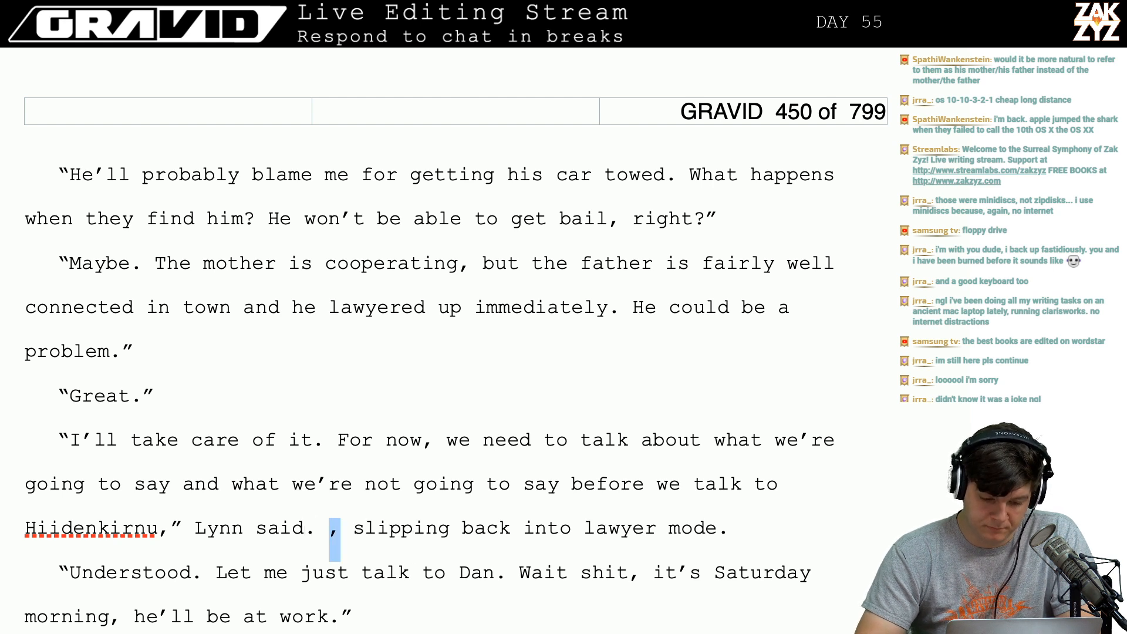
{"action": "key", "text": "shift+Right"}
{"action": "key", "text": "shift+Right"}
{"action": "key", "text": "shift+Right"}
{"action": "key", "text": "shift+Right"}
{"action": "key", "text": "shift+Right"}
{"action": "key", "text": "shift+Right"}
{"action": "key", "text": "shift+Right"}
{"action": "key", "text": "shift+Right"}
{"action": "key", "text": "shift+Right"}
{"action": "key", "text": "shift+Right"}
{"action": "key", "text": "shift+Right"}
{"action": "key", "text": "shift+Right"}
{"action": "key", "text": "shift+Right"}
{"action": "key", "text": "shift+Right"}
{"action": "key", "text": "shift+Right"}
{"action": "key", "text": "shift+Right"}
{"action": "key", "text": "shift+Right"}
{"action": "key", "text": "shift+Right"}
{"action": "key", "text": "shift+Right"}
{"action": "key", "text": "shift+Right"}
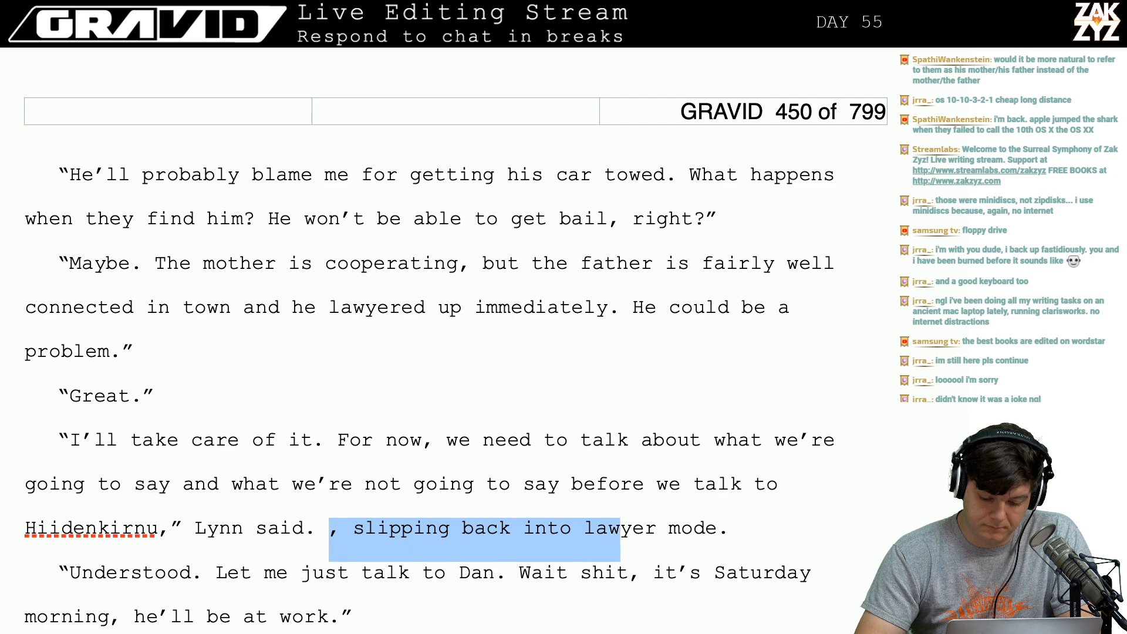
{"action": "key", "text": "shift+Right"}
{"action": "key", "text": "shift+Right"}
{"action": "key", "text": "shift+Right"}
{"action": "key", "text": "BackSpace"}
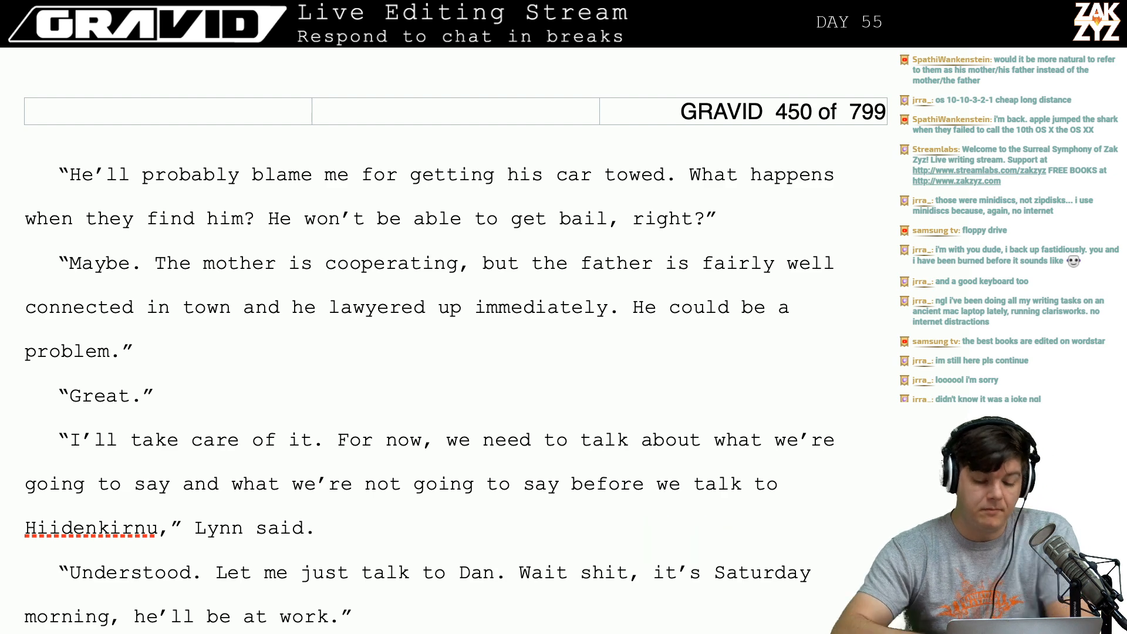
Insert "has been less helpful." directly after "but the father" in the "Maybe." paragraph.
{"action": "scroll", "coordinate": [446, 340], "scroll_direction": "up", "scroll_amount": 5}
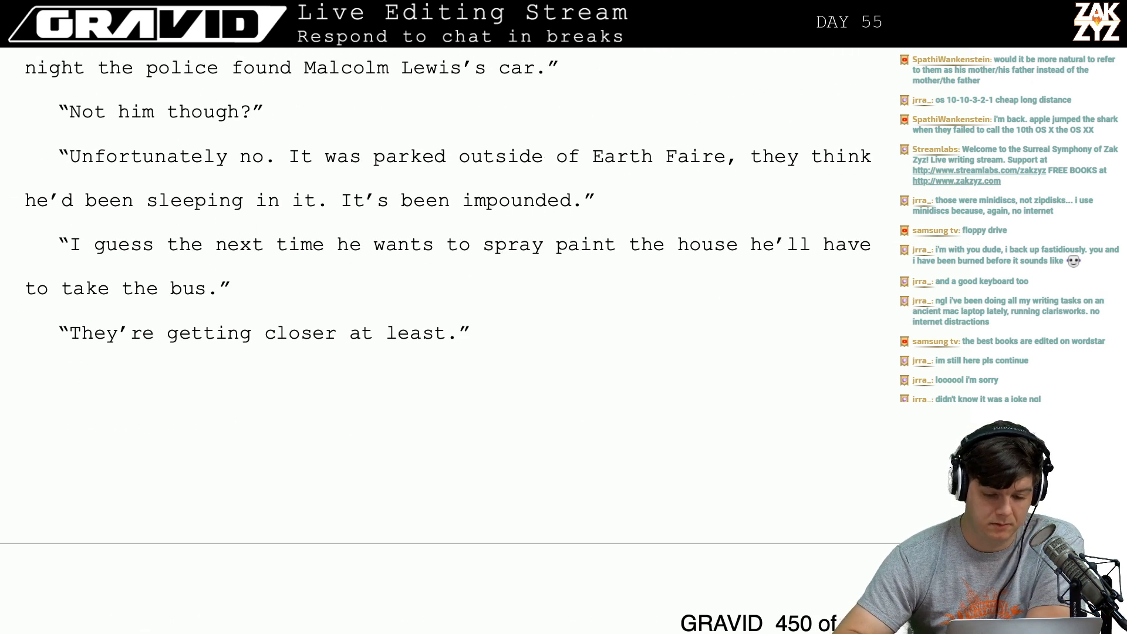
{"action": "scroll", "coordinate": [485, 67], "scroll_direction": "up", "scroll_amount": 3}
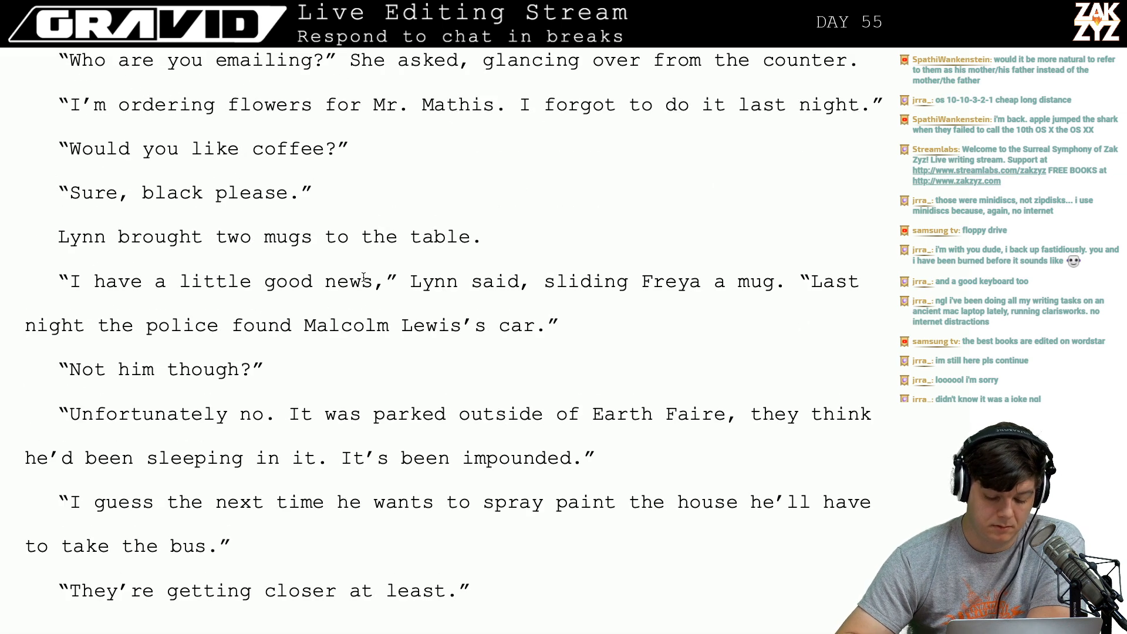
{"action": "scroll", "coordinate": [309, 389], "scroll_direction": "down", "scroll_amount": 8}
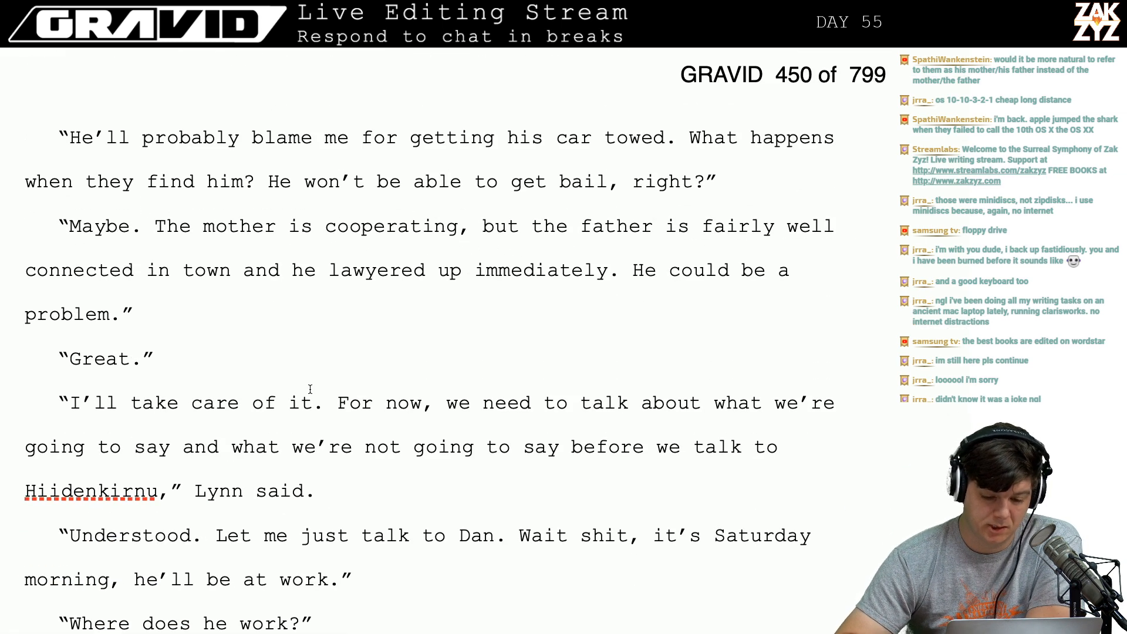
{"action": "left_click", "coordinate": [248, 321]}
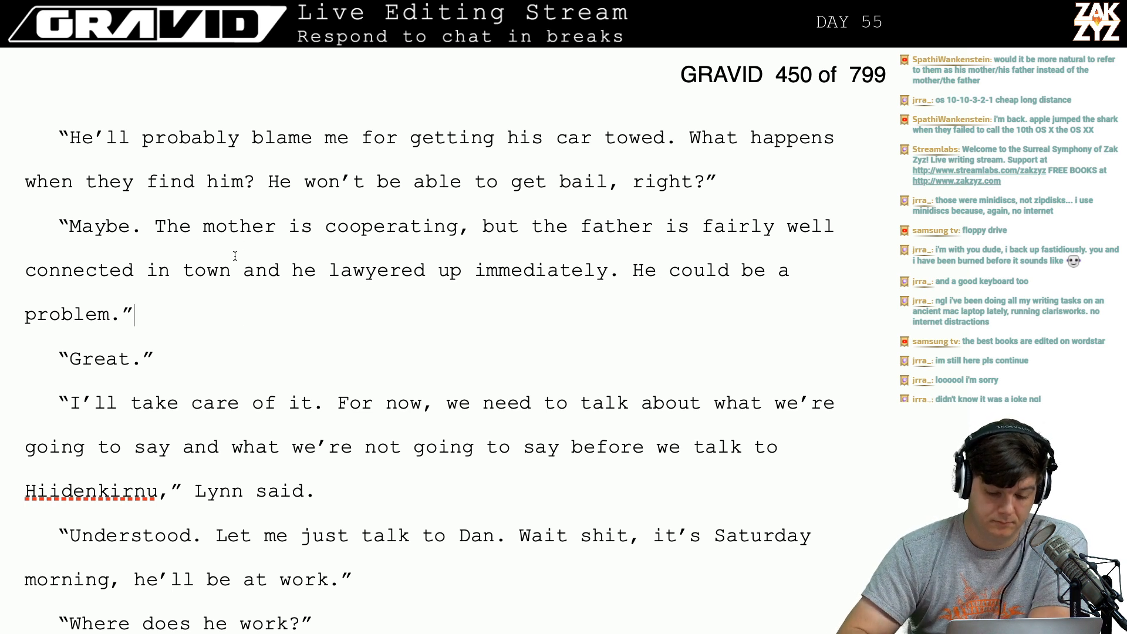
{"action": "left_click", "coordinate": [672, 230]}
{"action": "key", "text": "Left"}
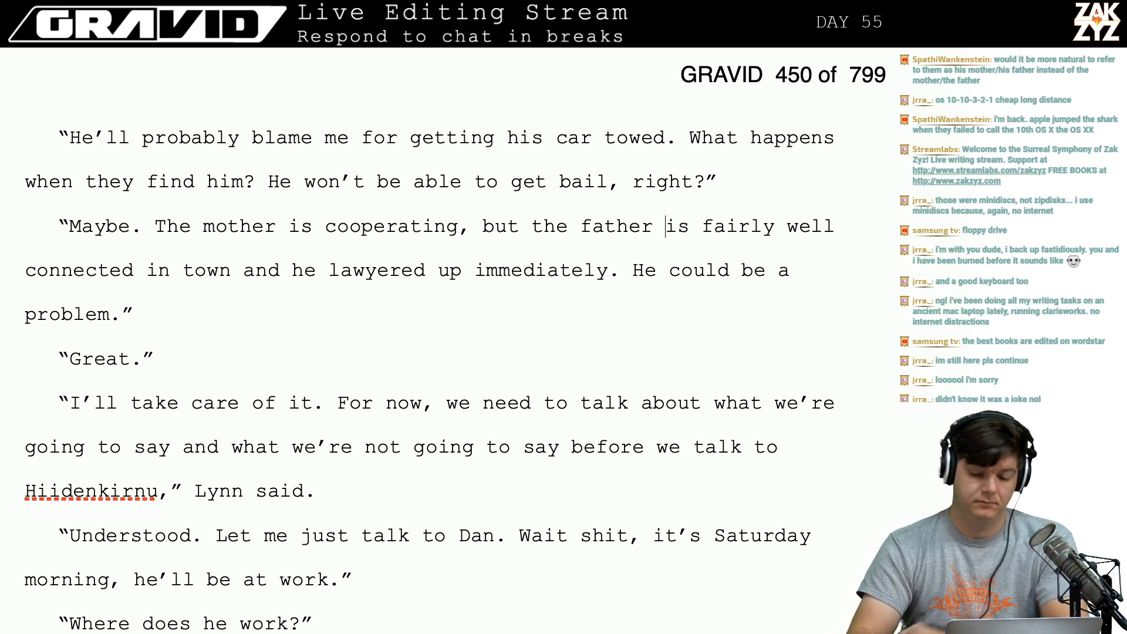
{"action": "type", "text": "has been "}
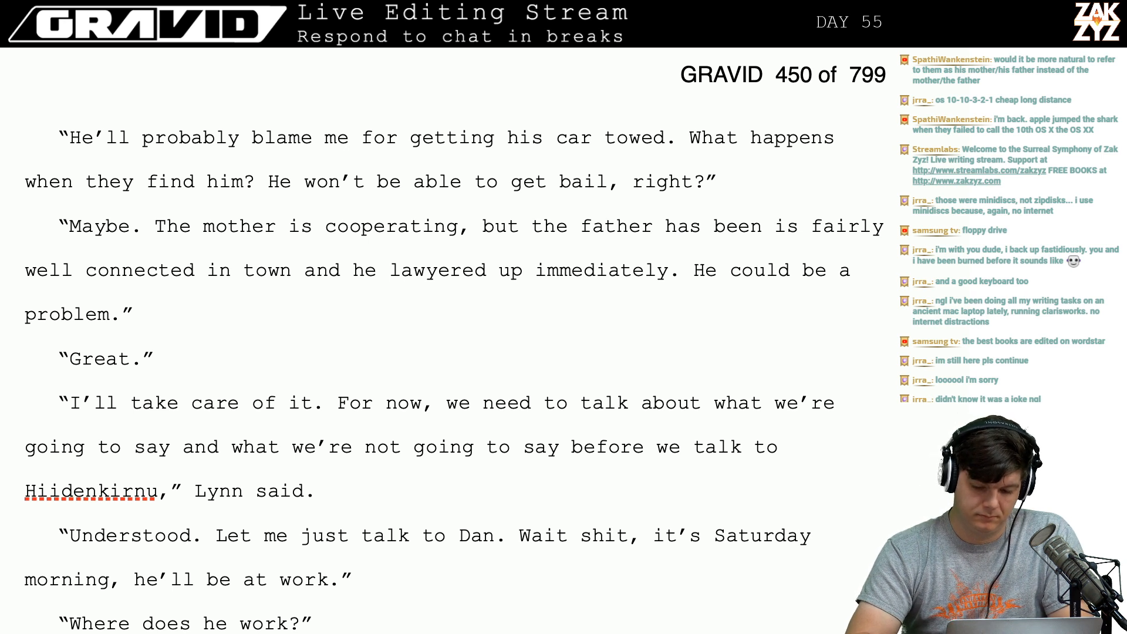
{"action": "type", "text": "less hel"}
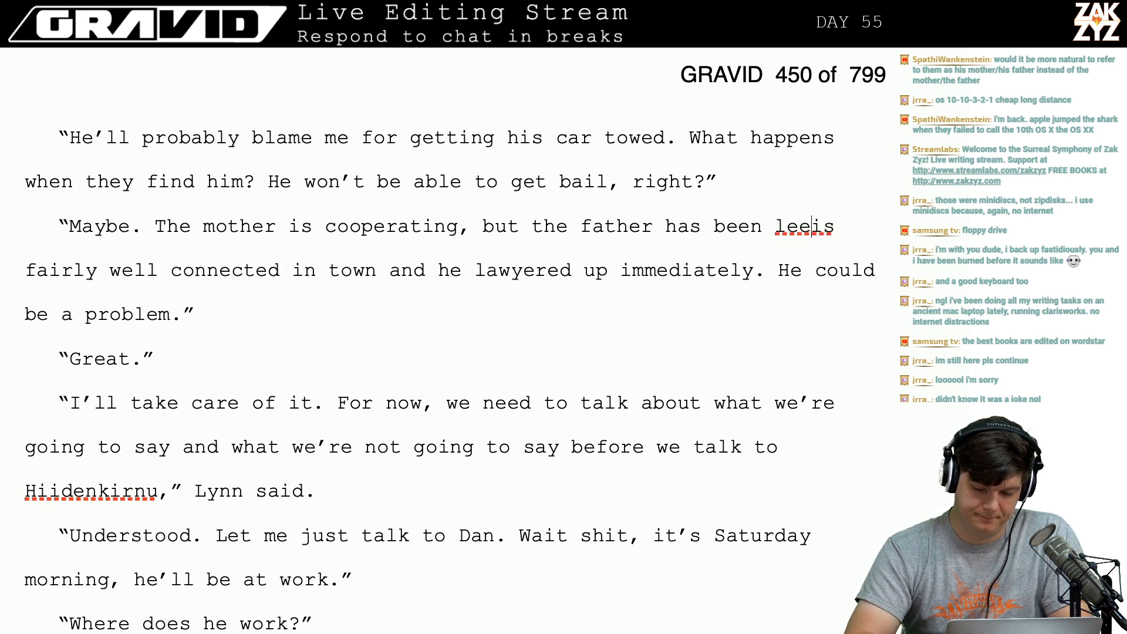
{"action": "type", "text": "pful."}
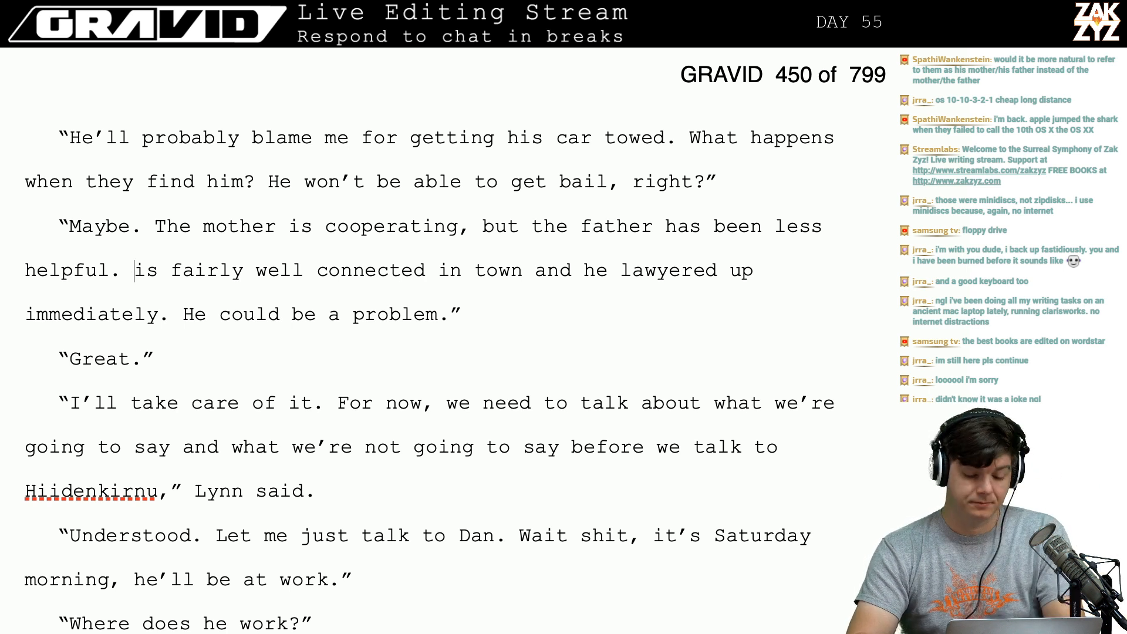
{"action": "type", "text": "I get the feel"}
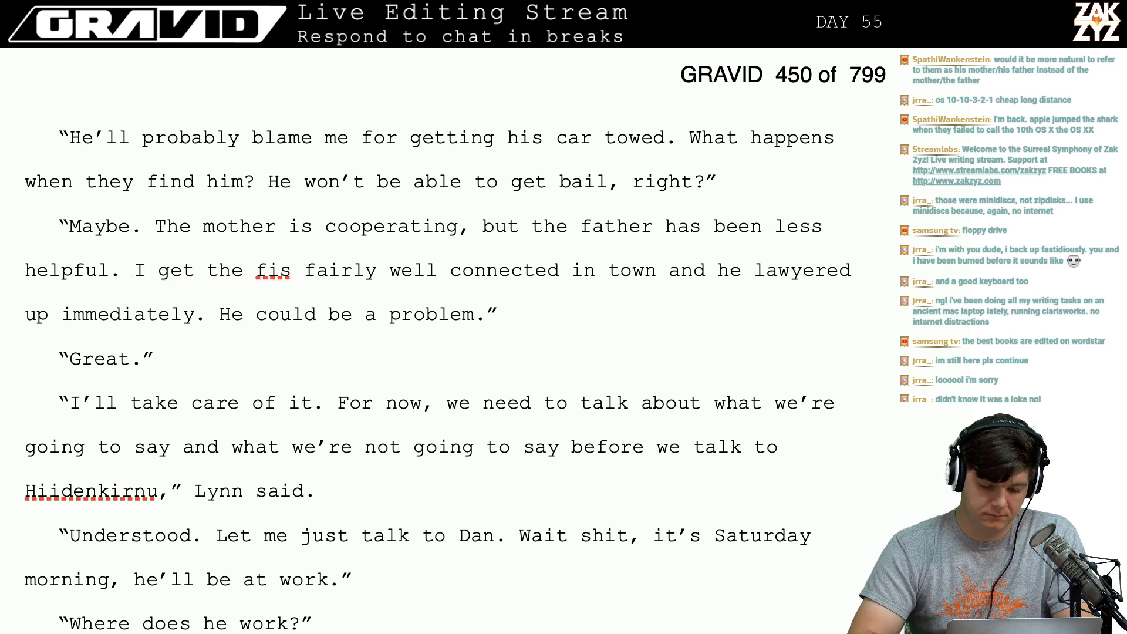
{"action": "type", "text": "ing "}
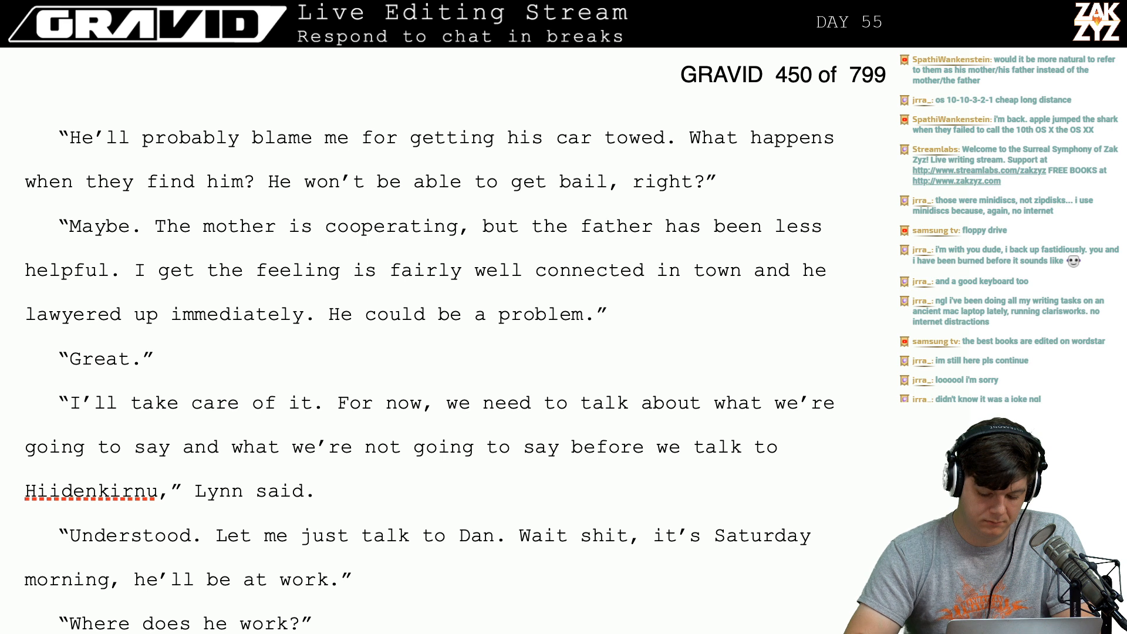
{"action": "type", "text": "he'll"}
{"action": "key", "text": "BackSpace"}
{"action": "key", "text": "BackSpace"}
{"action": "key", "text": "BackSpace"}
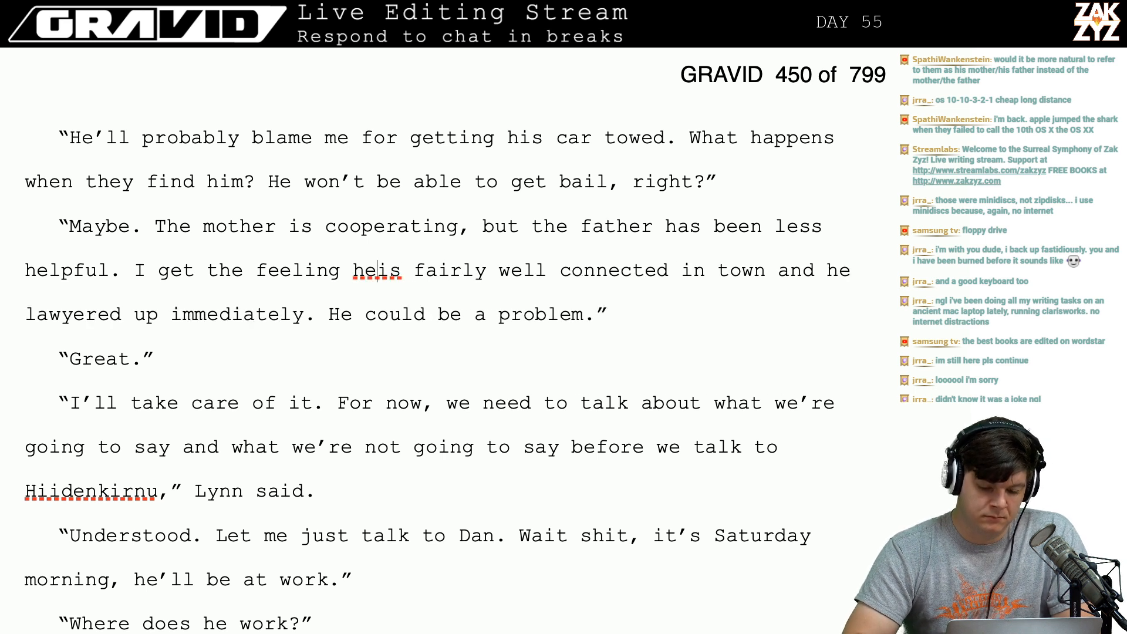
{"action": "key", "text": "BackSpace"}
{"action": "key", "text": "BackSpace"}
{"action": "key", "text": "BackSpace"}
{"action": "key", "text": "BackSpace"}
{"action": "key", "text": "BackSpace"}
{"action": "key", "text": "BackSpace"}
{"action": "key", "text": "BackSpace"}
{"action": "key", "text": "BackSpace"}
{"action": "key", "text": "BackSpace"}
{"action": "key", "text": "BackSpace"}
{"action": "key", "text": "BackSpace"}
{"action": "key", "text": "BackSpace"}
{"action": "key", "text": "BackSpace"}
{"action": "key", "text": "BackSpace"}
{"action": "key", "text": "BackSpace"}
{"action": "key", "text": "BackSpace"}
{"action": "key", "text": "BackSpace"}
{"action": "key", "text": "BackSpace"}
{"action": "key", "text": "BackSpace"}
{"action": "key", "text": "BackSpace"}
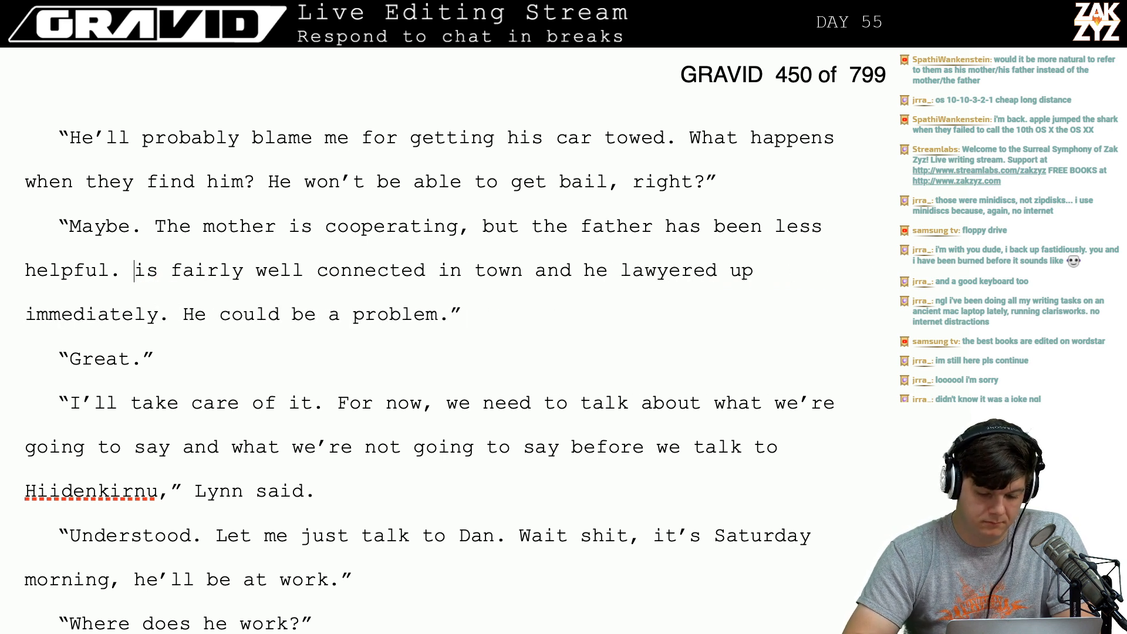
{"action": "type", "text": "Just "}
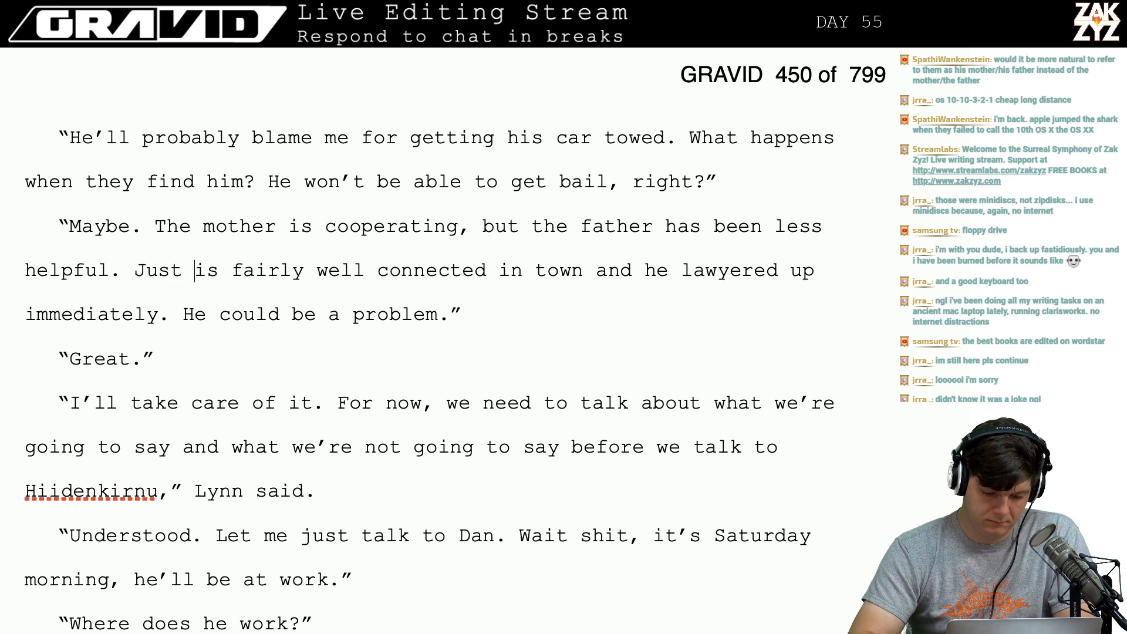
{"action": "type", "text": "a gut chec"}
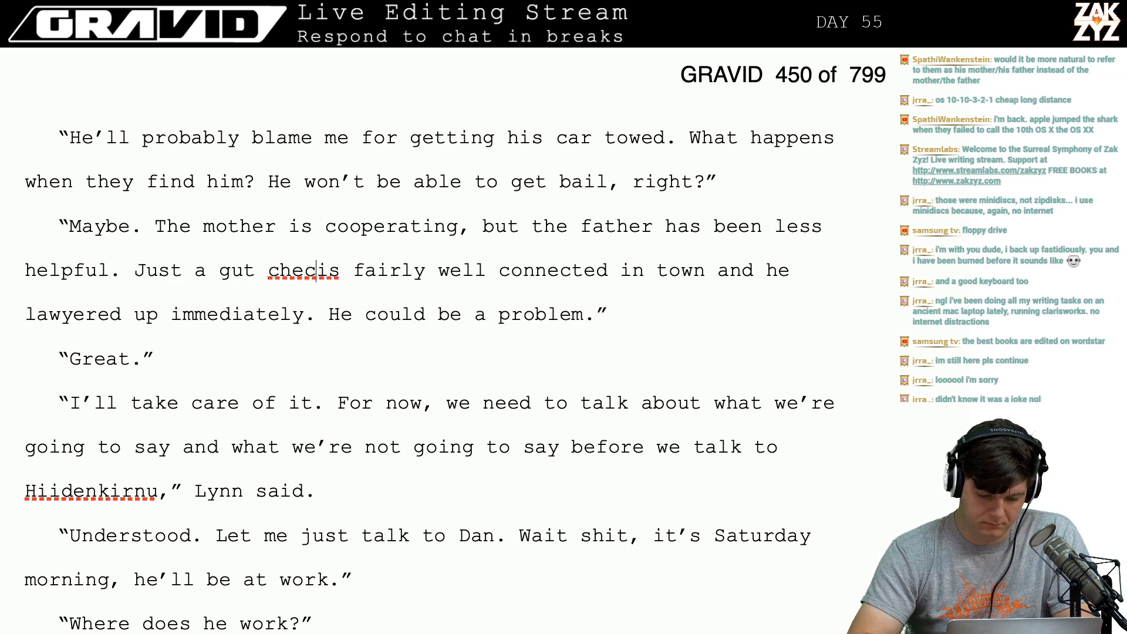
{"action": "key", "text": "BackSpace"}
{"action": "key", "text": "BackSpace"}
{"action": "key", "text": "BackSpace"}
{"action": "key", "text": "BackSpace"}
{"action": "key", "text": "BackSpace"}
{"action": "key", "text": "BackSpace"}
{"action": "key", "text": "BackSpace"}
{"action": "key", "text": "BackSpace"}
{"action": "key", "text": "BackSpace"}
{"action": "key", "text": "BackSpace"}
{"action": "key", "text": "BackSpace"}
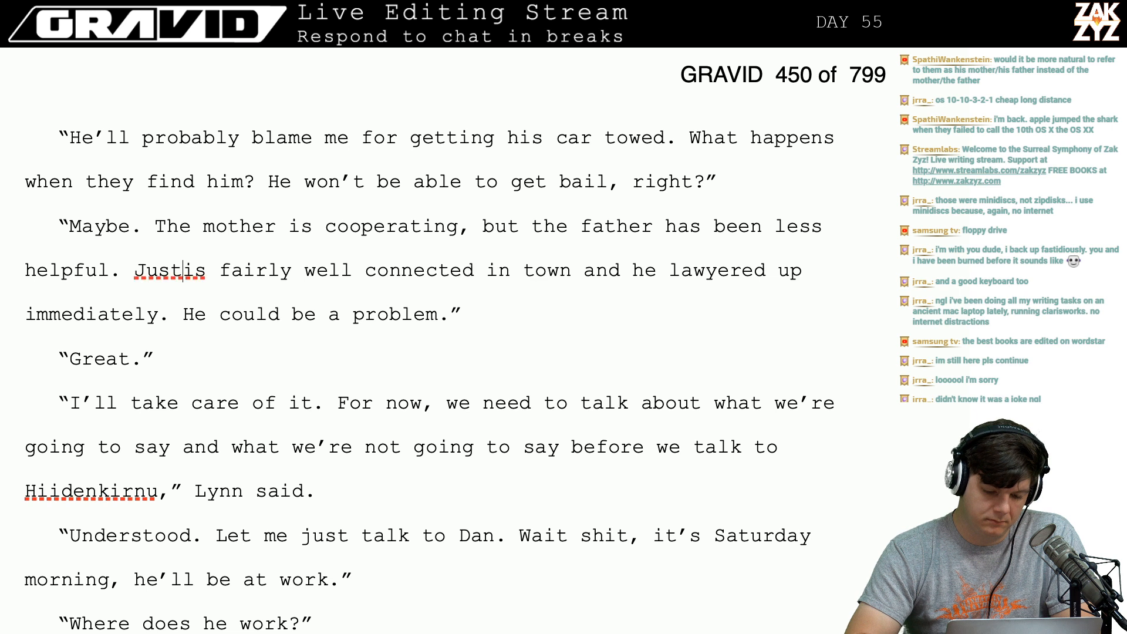
{"action": "key", "text": "BackSpace"}
{"action": "key", "text": "BackSpace"}
{"action": "key", "text": "BackSpace"}
{"action": "key", "text": "BackSpace"}
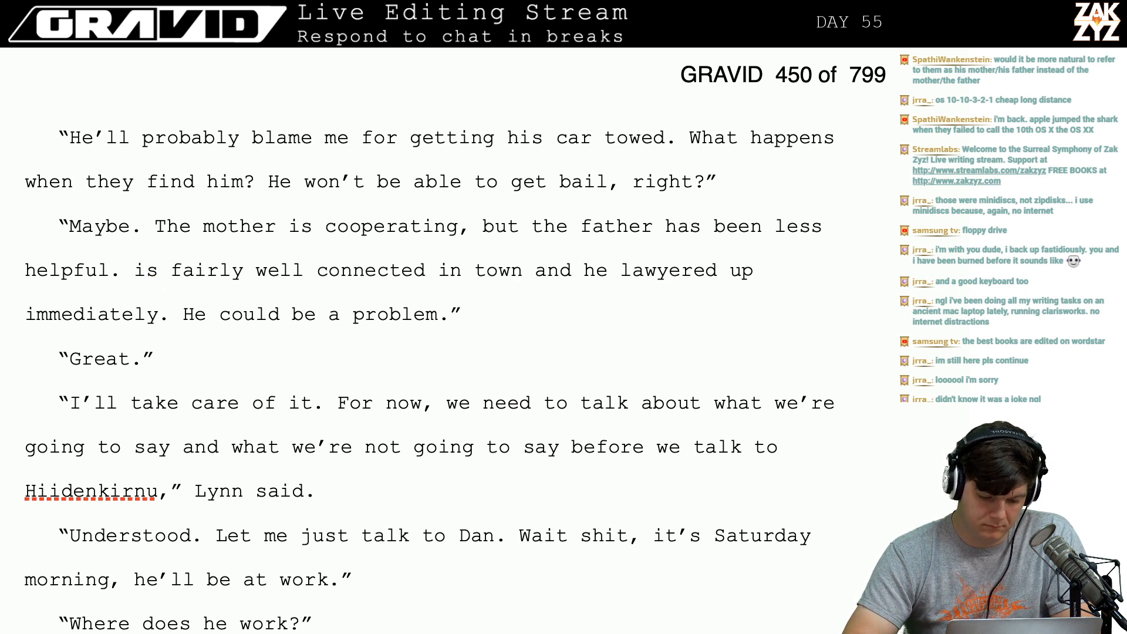
{"action": "key", "text": "Left"}
{"action": "key", "text": "Left"}
{"action": "key", "text": "Left"}
{"action": "key", "text": "Left"}
{"action": "key", "text": "Left"}
{"action": "key", "text": "Left"}
{"action": "key", "text": "Left"}
{"action": "key", "text": "Left"}
{"action": "key", "text": "Left"}
{"action": "key", "text": "Left"}
{"action": "key", "text": "Left"}
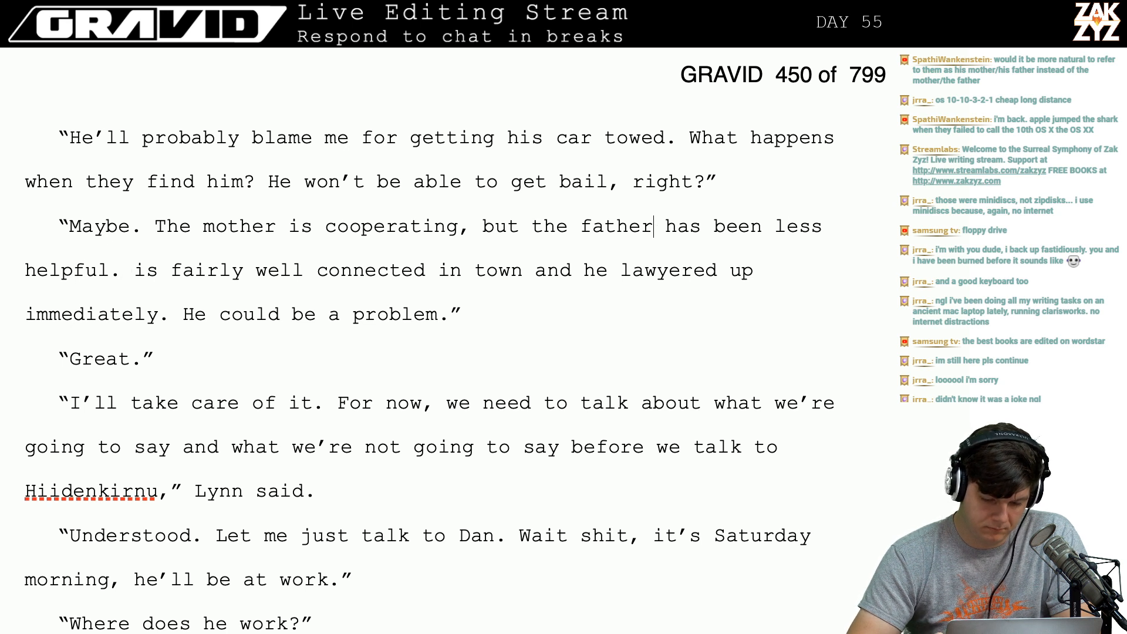
{"action": "key", "text": "Down"}
{"action": "key", "text": "Left"}
{"action": "key", "text": "Up"}
{"action": "key", "text": "Up"}
{"action": "key", "text": "Up"}
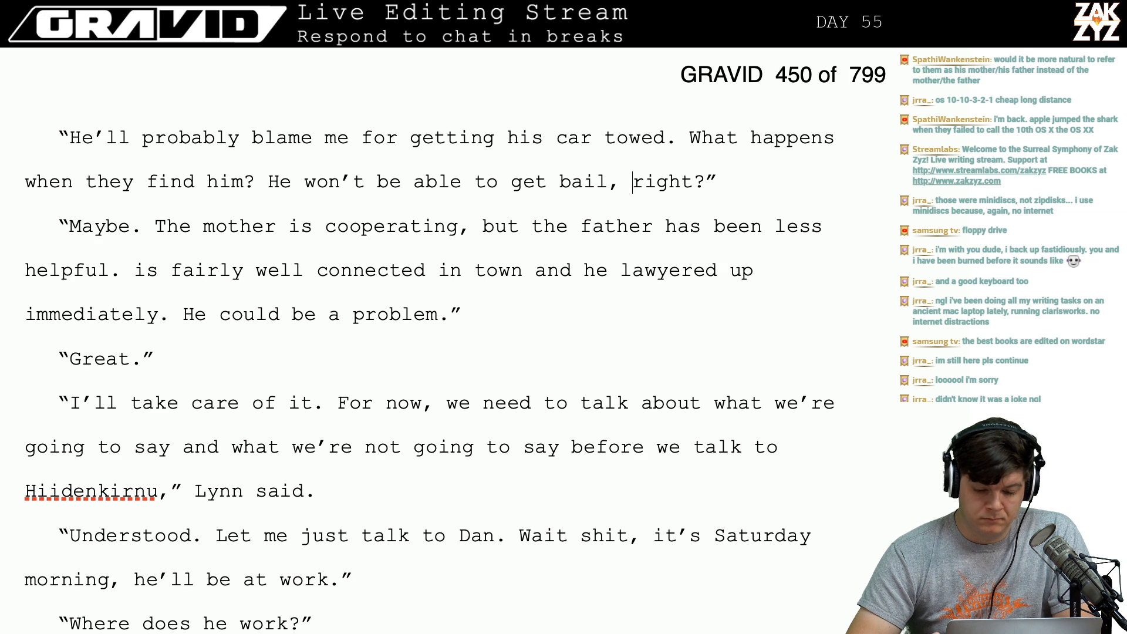
{"action": "key", "text": "Down"}
{"action": "key", "text": "Down"}
{"action": "key", "text": "Down"}
{"action": "key", "text": "Down"}
{"action": "key", "text": "Down"}
{"action": "key", "text": "Down"}
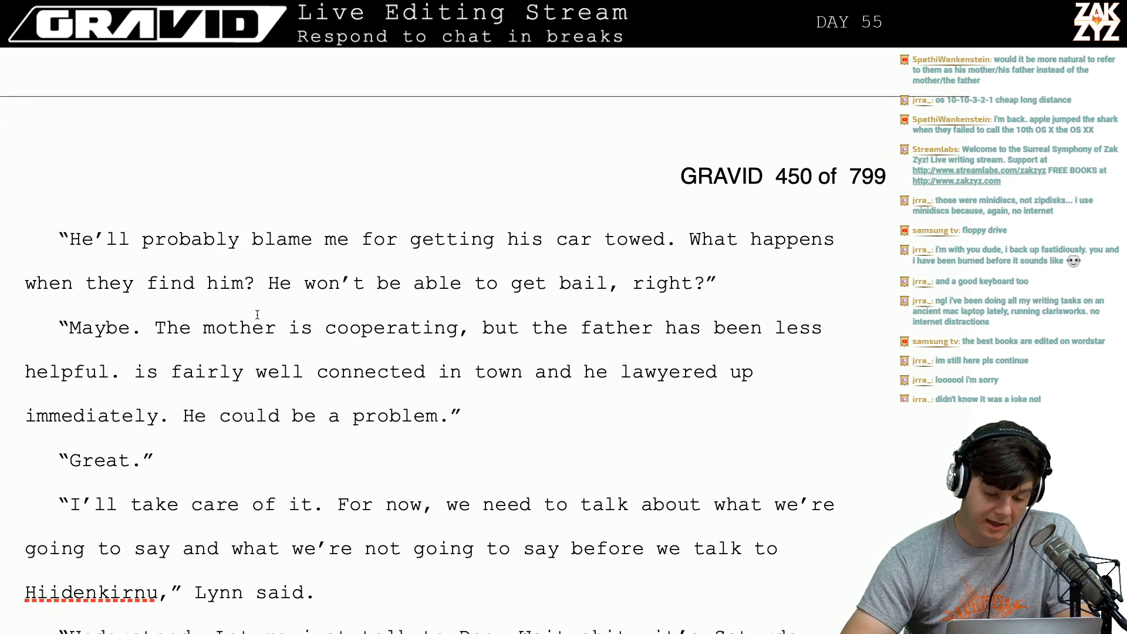
Break the paragraph after "Maybe." and continue that line with the mother's full name followed by "has been cooperating, but".
{"action": "right_click", "coordinate": [145, 327]}
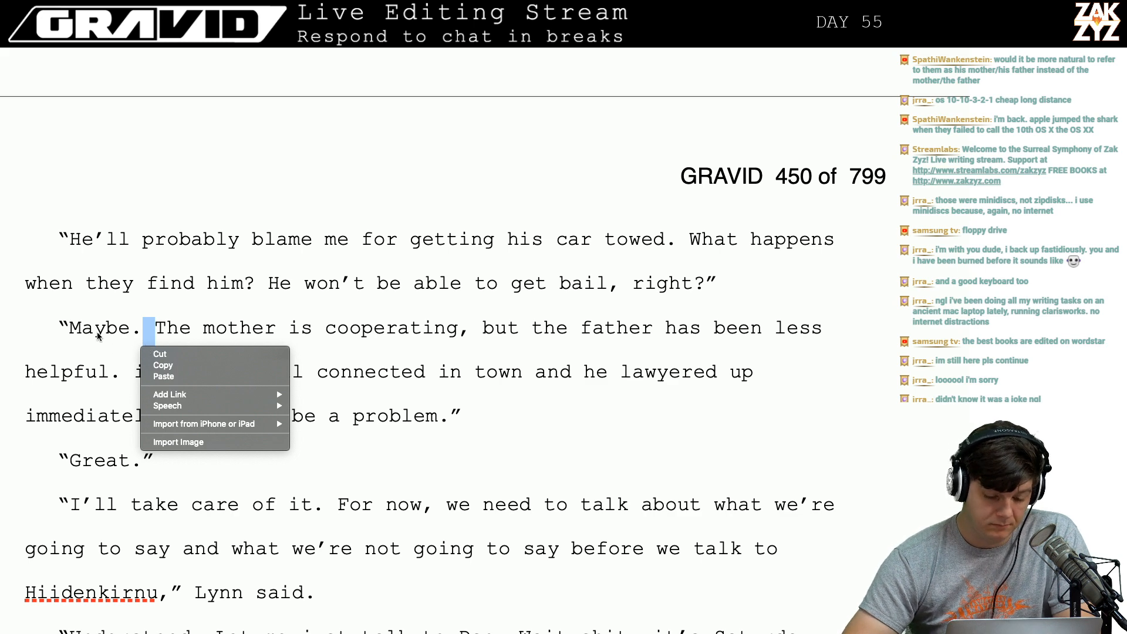
{"action": "left_click", "coordinate": [152, 314]}
{"action": "key", "text": "BackSpace"}
{"action": "key", "text": "Return"}
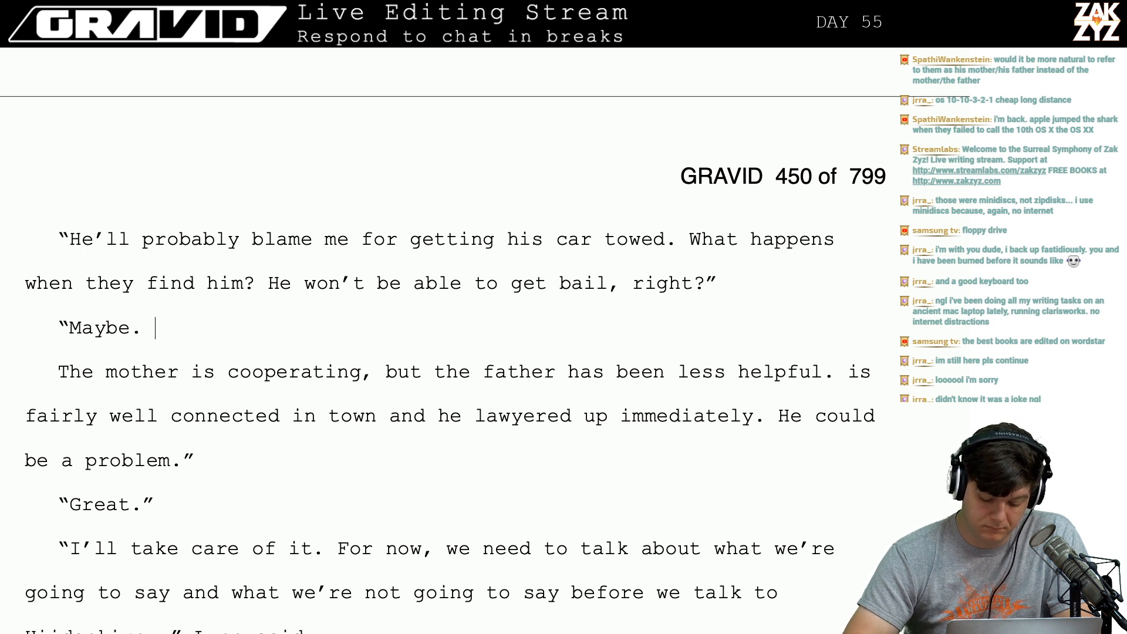
{"action": "type", "text": "Nan"}
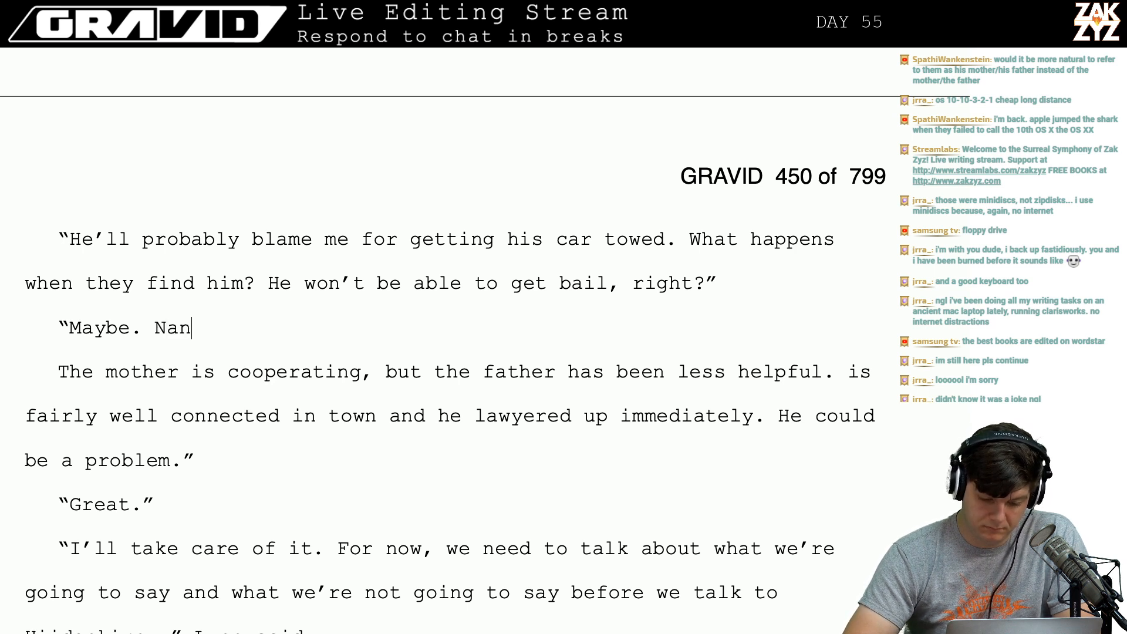
{"action": "type", "text": "ette Lewis"}
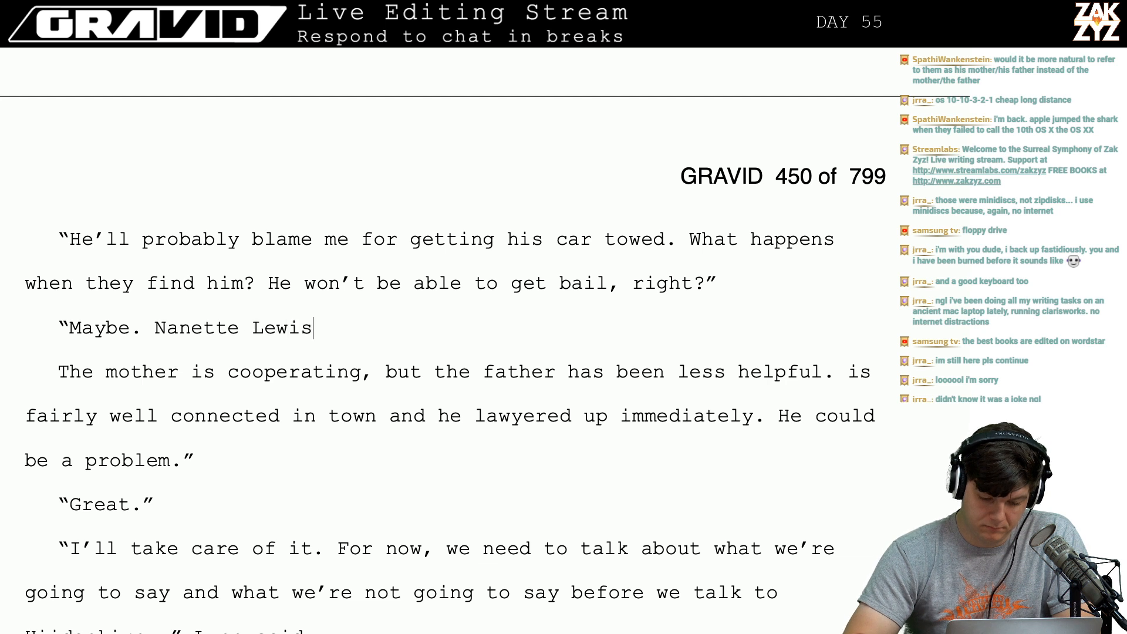
{"action": "type", "text": " has been"}
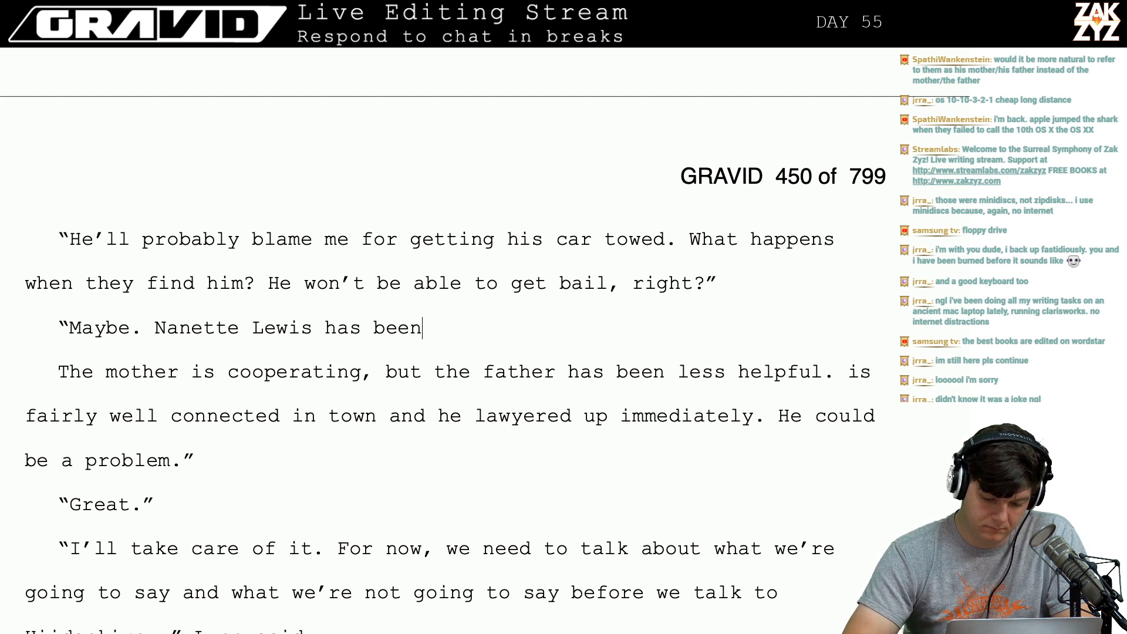
{"action": "type", "text": " cooperating, but"}
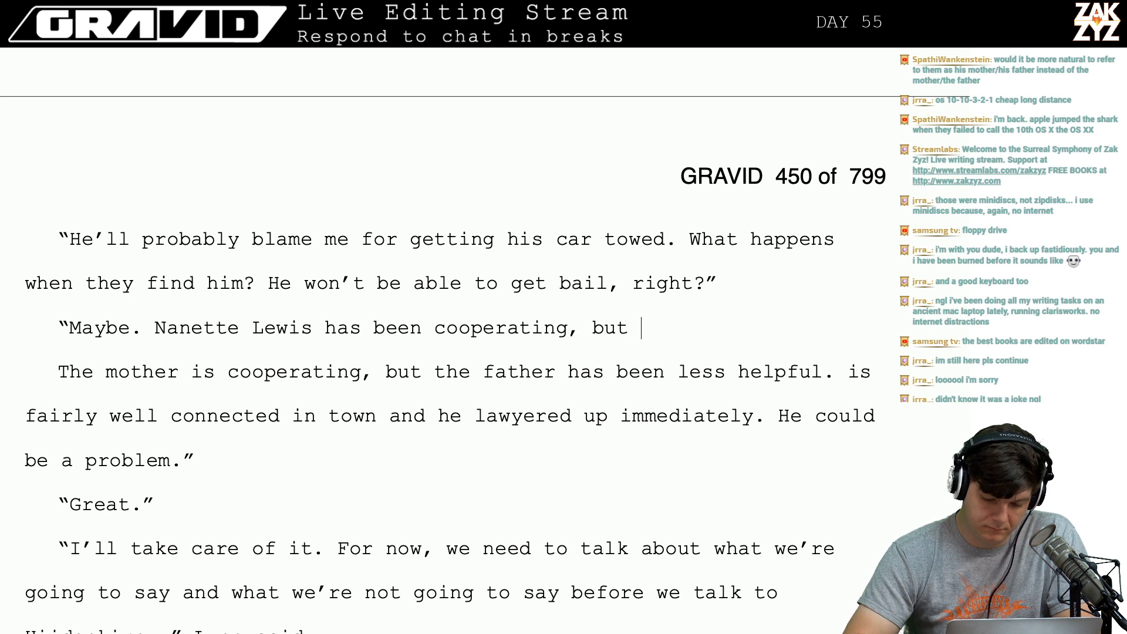
Replace the mother's first name in the new "Maybe." line with a shorter one, keeping her surname.
{"action": "left_click", "coordinate": [210, 333]}
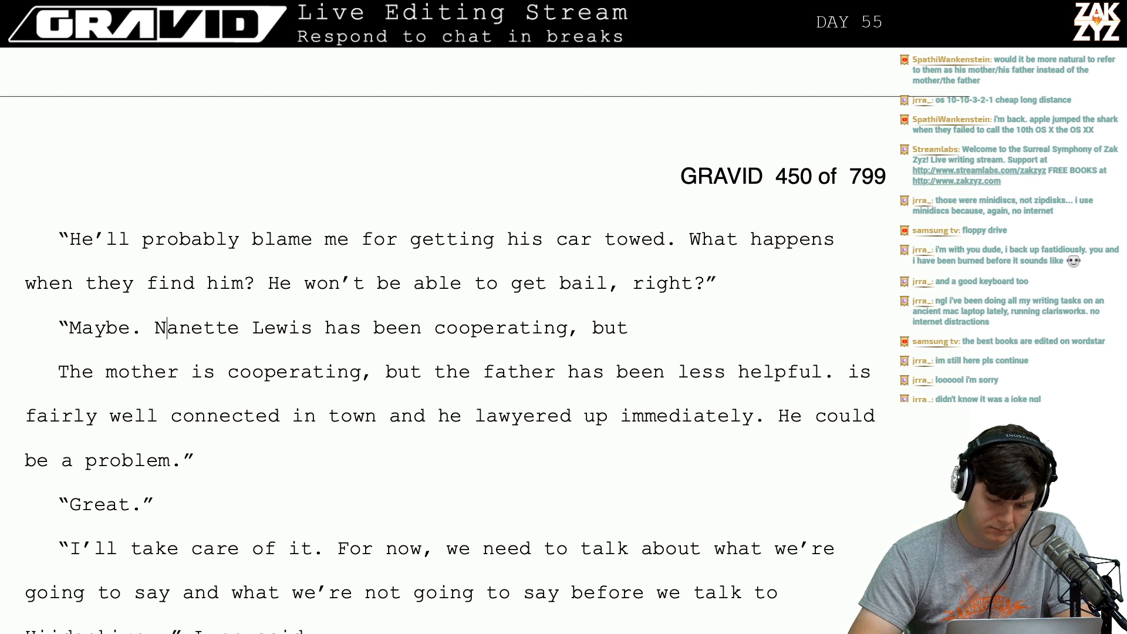
{"action": "type", "text": "or"}
{"action": "key", "text": "shift+Right"}
{"action": "key", "text": "shift+Right"}
{"action": "key", "text": "shift+Right"}
{"action": "key", "text": "shift+Right"}
{"action": "key", "text": "shift+Right"}
{"action": "key", "text": "shift+Right"}
{"action": "key", "text": "shift+Right"}
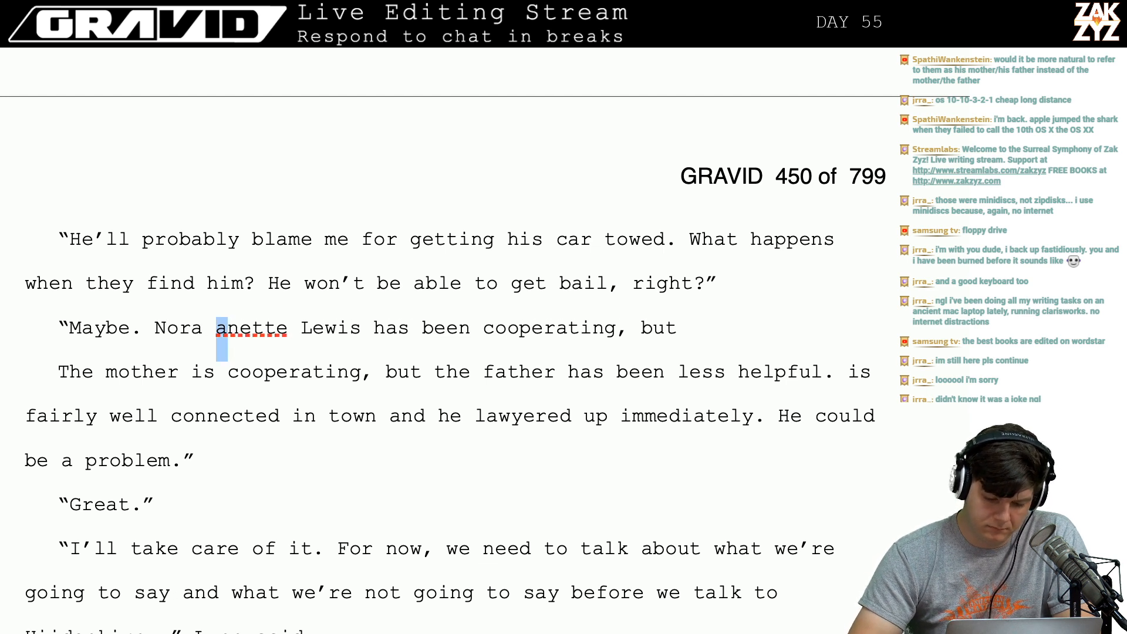
{"action": "key", "text": "BackSpace"}
{"action": "key", "text": "Down"}
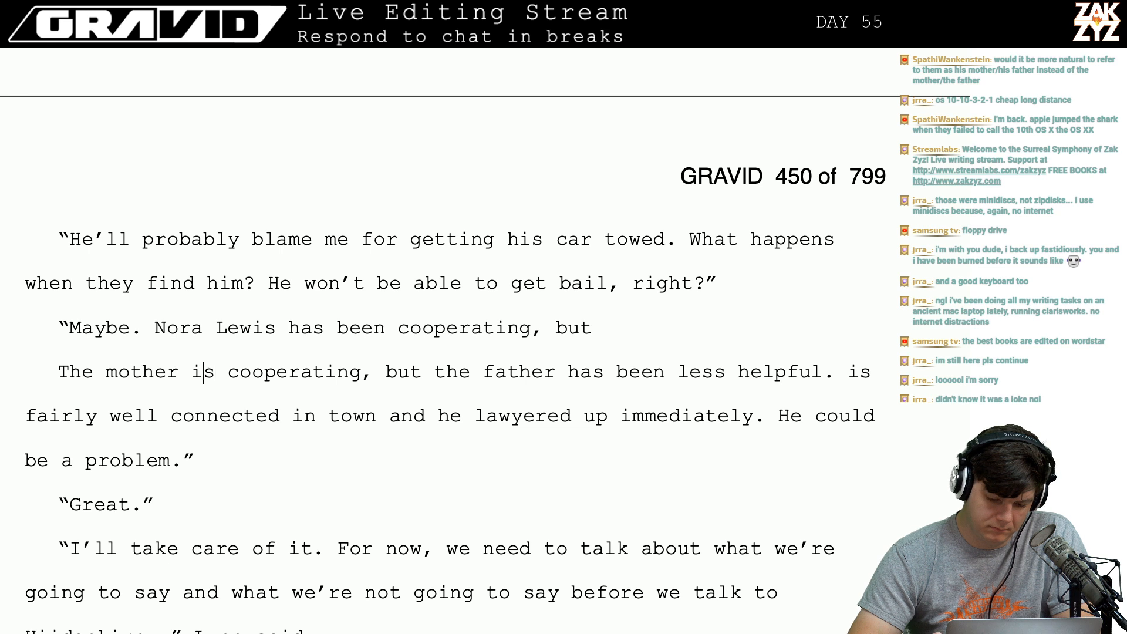
{"action": "key", "text": "Left"}
{"action": "key", "text": "Left"}
{"action": "key", "text": "Left"}
{"action": "key", "text": "Left"}
{"action": "key", "text": "Left"}
{"action": "key", "text": "Left"}
{"action": "key", "text": "Left"}
{"action": "key", "text": "Left"}
{"action": "key", "text": "Left"}
{"action": "key", "text": "Left"}
{"action": "key", "text": "Left"}
{"action": "key", "text": "Left"}
{"action": "key", "text": "Left"}
{"action": "key", "text": "Left"}
{"action": "key", "text": "Left"}
{"action": "key", "text": "Left"}
{"action": "key", "text": "Left"}
{"action": "key", "text": "Up"}
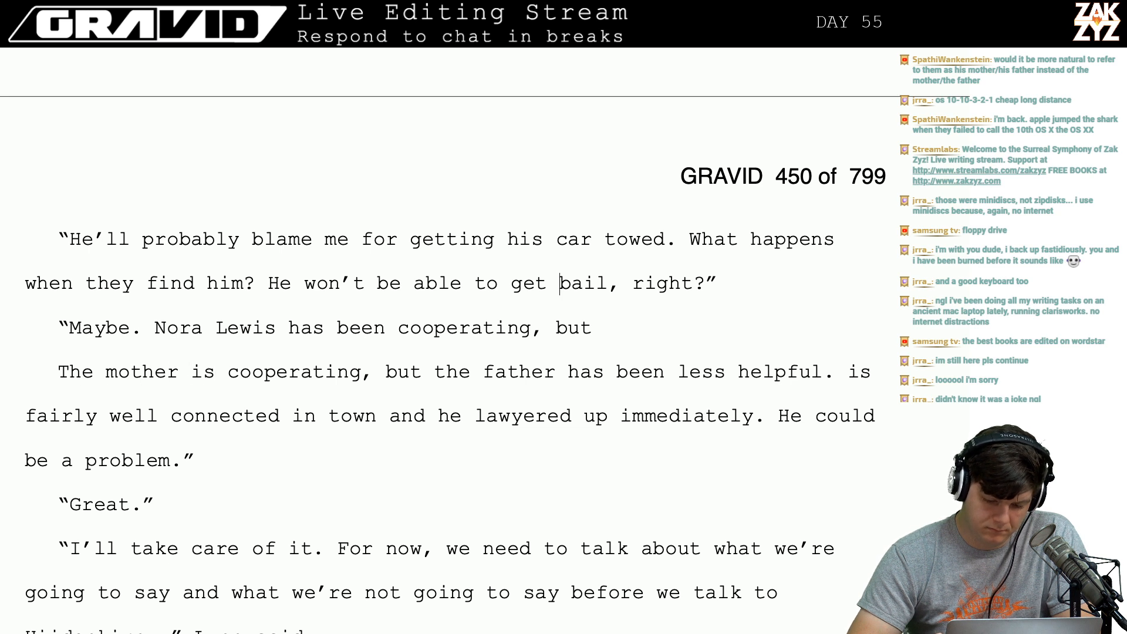
{"action": "key", "text": "Left"}
{"action": "key", "text": "Down"}
{"action": "key", "text": "Left"}
{"action": "key", "text": "Right"}
{"action": "key", "text": "Right"}
{"action": "key", "text": "Right"}
{"action": "key", "text": "Right"}
{"action": "key", "text": "Right"}
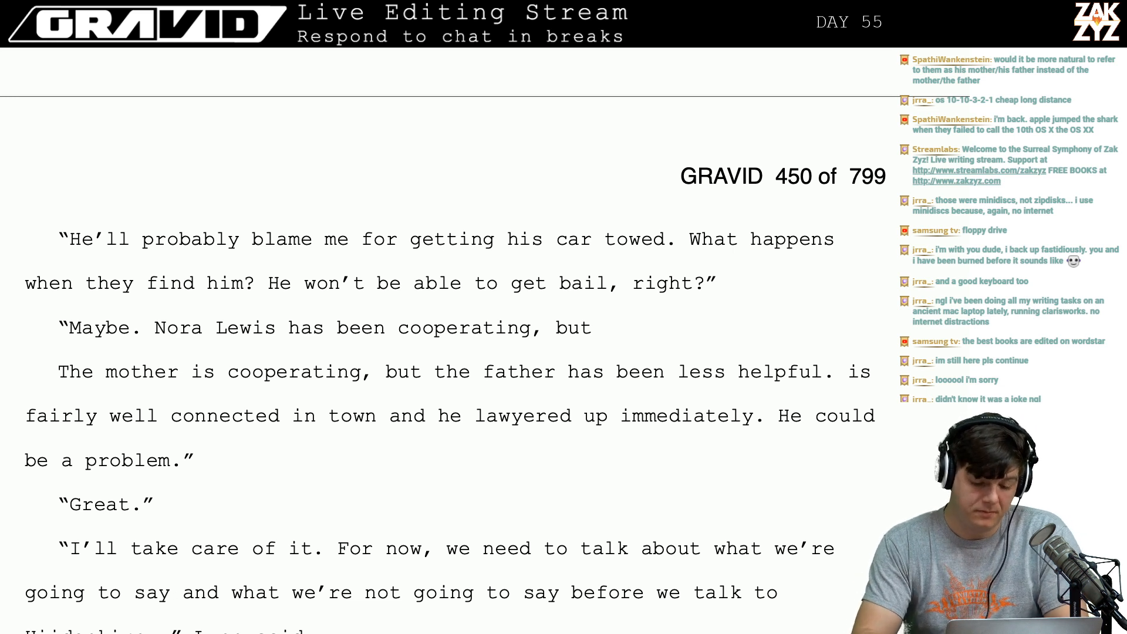
{"action": "key", "text": "Left"}
{"action": "key", "text": "Left"}
{"action": "key", "text": "Left"}
{"action": "key", "text": "Left"}
{"action": "key", "text": "Left"}
{"action": "key", "text": "Left"}
{"action": "key", "text": "Left"}
{"action": "key", "text": "Left"}
{"action": "key", "text": "Left"}
{"action": "key", "text": "Left"}
{"action": "key", "text": "Left"}
{"action": "key", "text": "Left"}
{"action": "key", "text": "Left"}
{"action": "key", "text": "Left"}
{"action": "key", "text": "Left"}
{"action": "key", "text": "Left"}
{"action": "key", "text": "Left"}
{"action": "key", "text": "Left"}
{"action": "key", "text": "Left"}
{"action": "key", "text": "Left"}
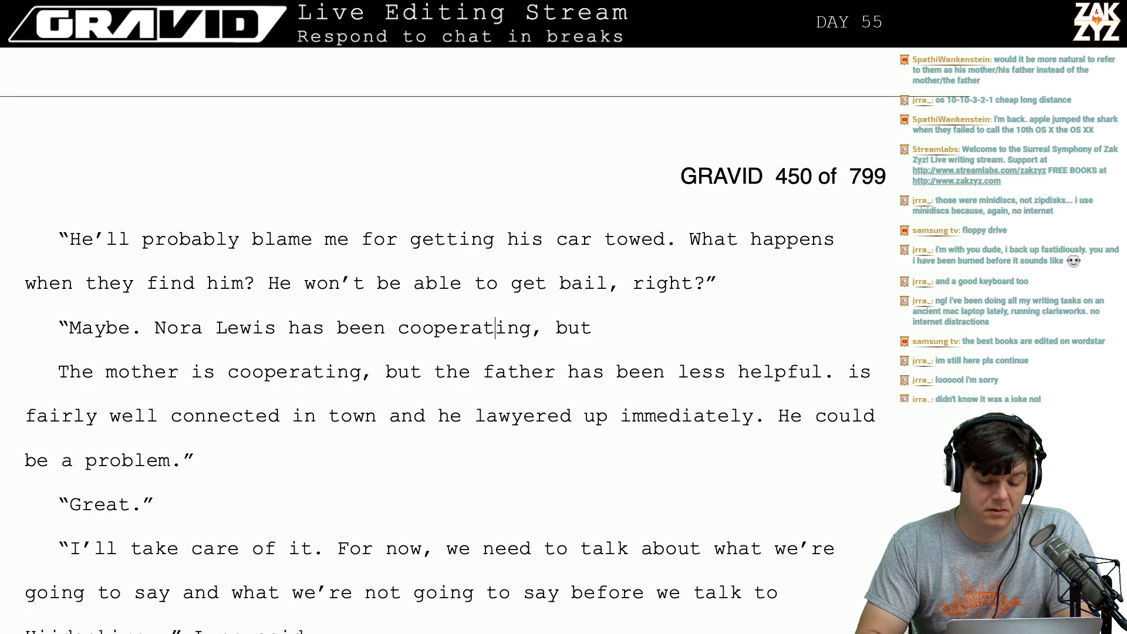
{"action": "key", "text": "Left"}
{"action": "key", "text": "Left"}
{"action": "key", "text": "Left"}
{"action": "key", "text": "Left"}
{"action": "key", "text": "Left"}
{"action": "key", "text": "Left"}
{"action": "key", "text": "Left"}
{"action": "key", "text": "Left"}
{"action": "key", "text": "Left"}
{"action": "key", "text": "Left"}
{"action": "key", "text": "Left"}
{"action": "key", "text": "Left"}
{"action": "key", "text": "Left"}
{"action": "key", "text": "Left"}
{"action": "key", "text": "Left"}
{"action": "key", "text": "Left"}
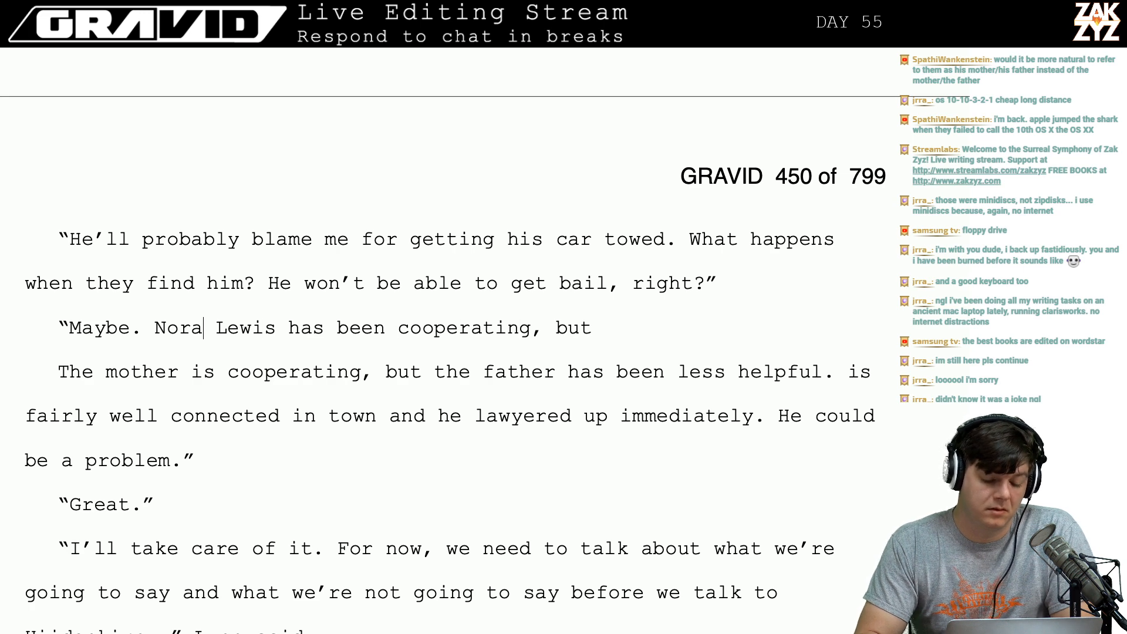
Split the reply after "Maybe." with a blank line, moving the sentence about the mother cooperating into its own paragraph below.
{"action": "key", "text": "Return"}
{"action": "key", "text": "Return"}
{"action": "key", "text": "Left"}
{"action": "key", "text": "Left"}
{"action": "key", "text": "Left"}
{"action": "key", "text": "Right"}
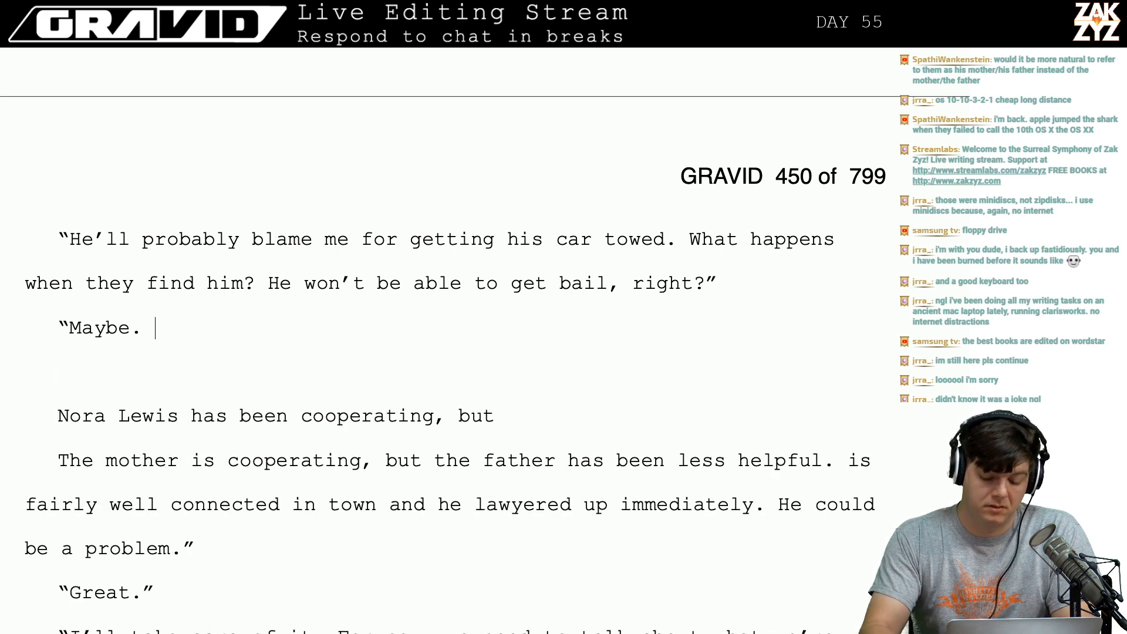
{"action": "type", "text": "I’v"}
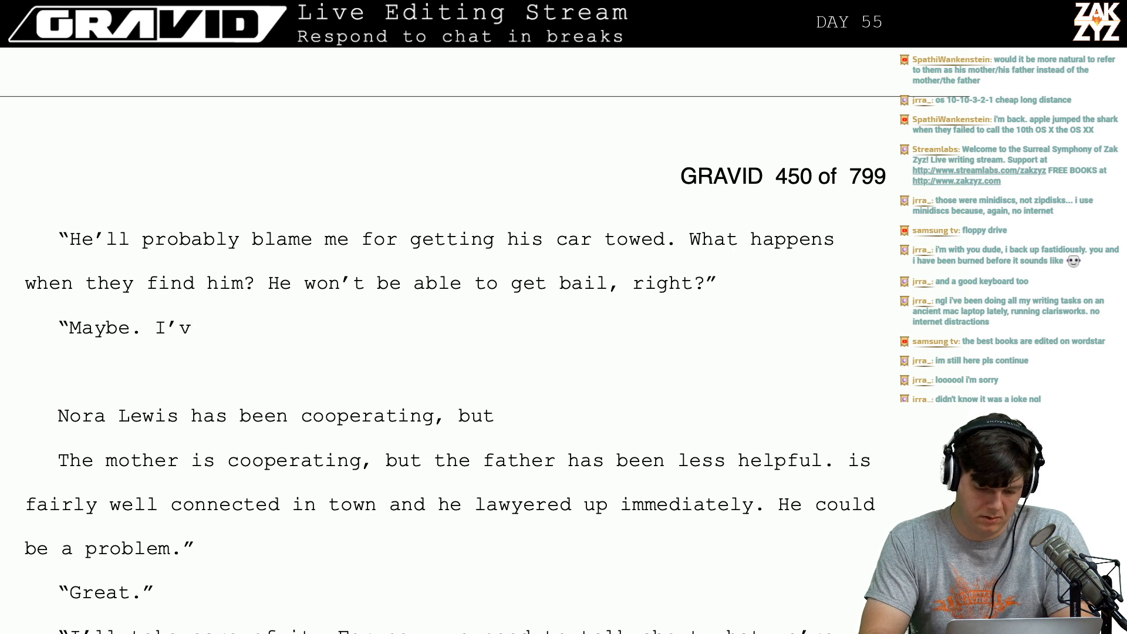
{"action": "type", "text": "e talked with "}
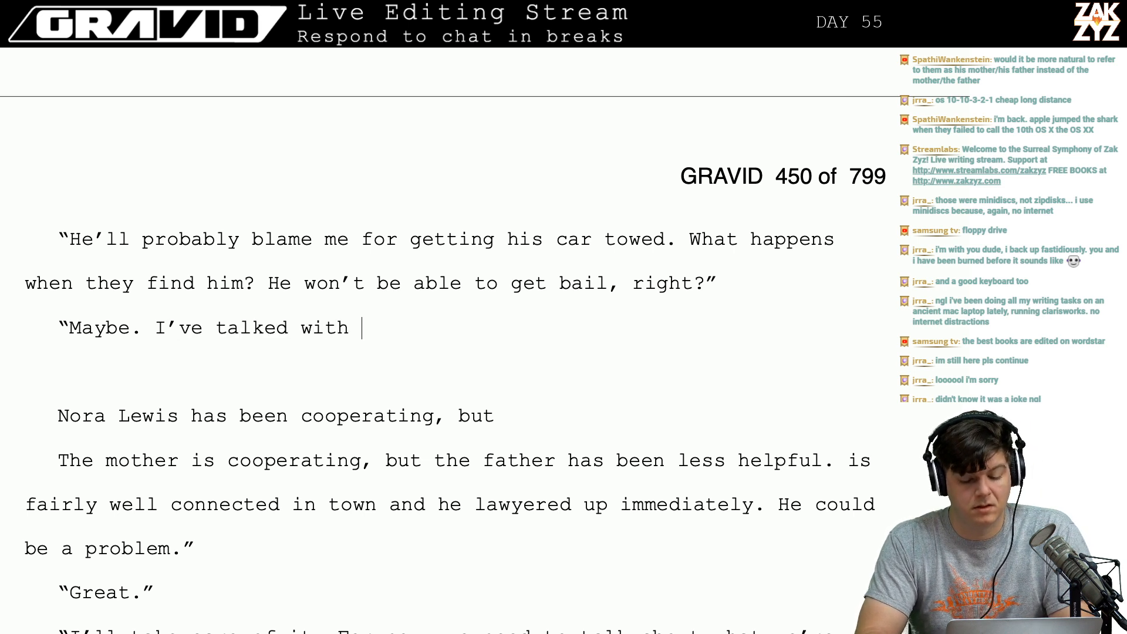
{"action": "type", "text": "his mother"}
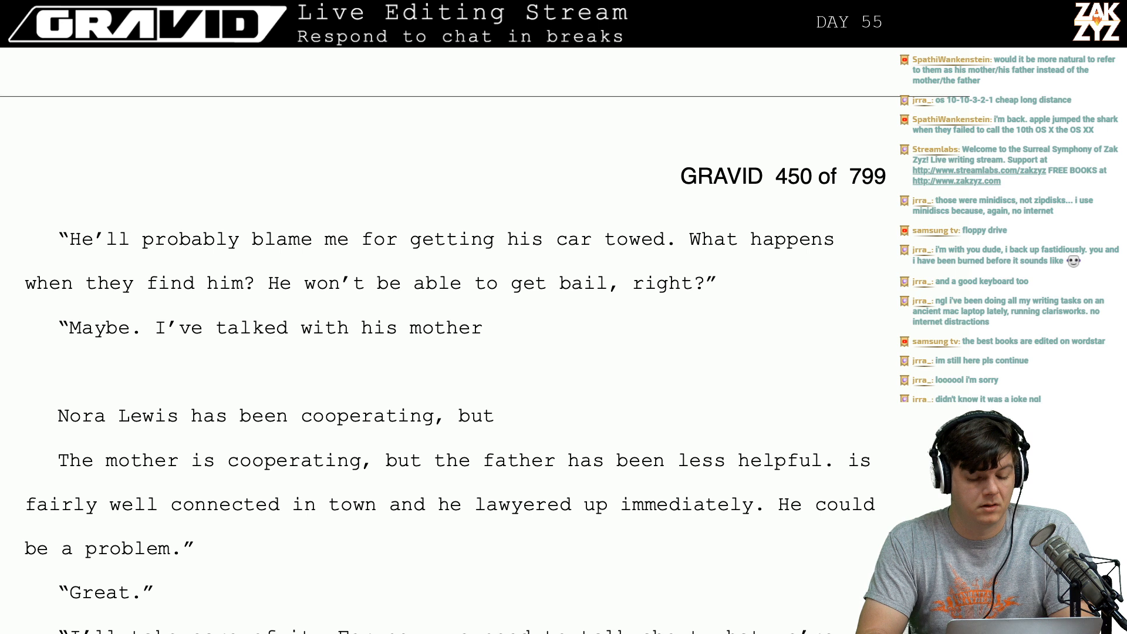
{"action": "key", "text": "BackSpace"}
{"action": "key", "text": "BackSpace"}
{"action": "key", "text": "BackSpace"}
{"action": "key", "text": "BackSpace"}
{"action": "key", "text": "BackSpace"}
{"action": "key", "text": "BackSpace"}
{"action": "key", "text": "BackSpace"}
{"action": "key", "text": "BackSpace"}
{"action": "key", "text": "BackSpace"}
{"action": "key", "text": "BackSpace"}
{"action": "key", "text": "BackSpace"}
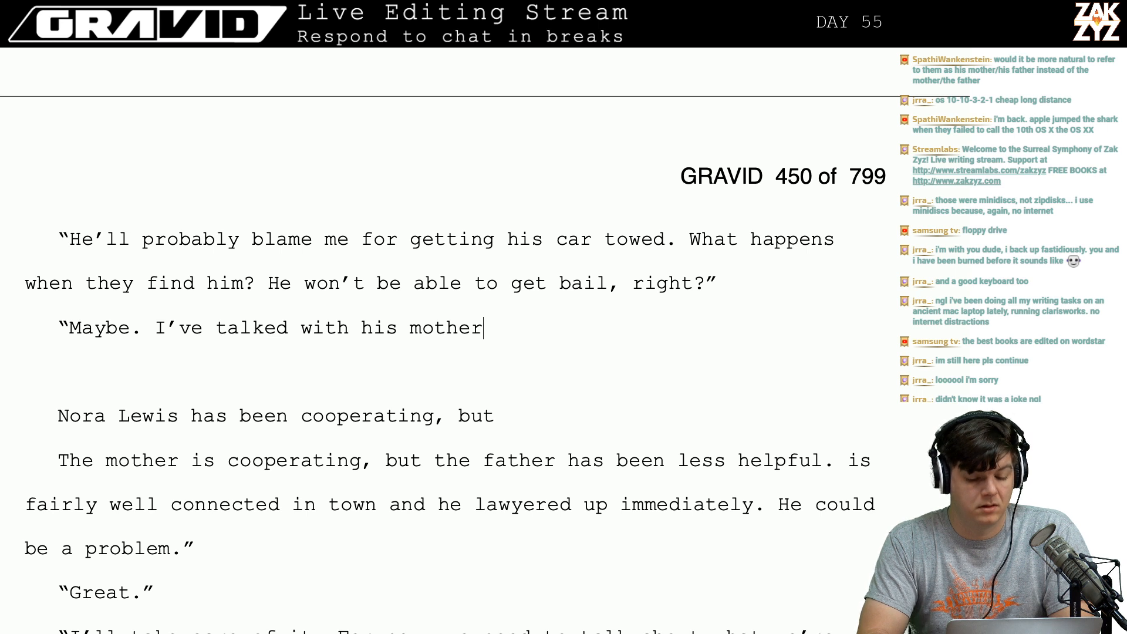
{"action": "key", "text": "BackSpace"}
{"action": "key", "text": "BackSpace"}
{"action": "key", "text": "BackSpace"}
{"action": "key", "text": "BackSpace"}
{"action": "key", "text": "BackSpace"}
{"action": "key", "text": "BackSpace"}
{"action": "key", "text": "BackSpace"}
{"action": "key", "text": "BackSpace"}
{"action": "key", "text": "BackSpace"}
{"action": "key", "text": "BackSpace"}
{"action": "key", "text": "BackSpace"}
{"action": "key", "text": "BackSpace"}
{"action": "key", "text": "BackSpace"}
{"action": "key", "text": "BackSpace"}
{"action": "key", "text": "BackSpace"}
{"action": "key", "text": "BackSpace"}
{"action": "key", "text": "BackSpace"}
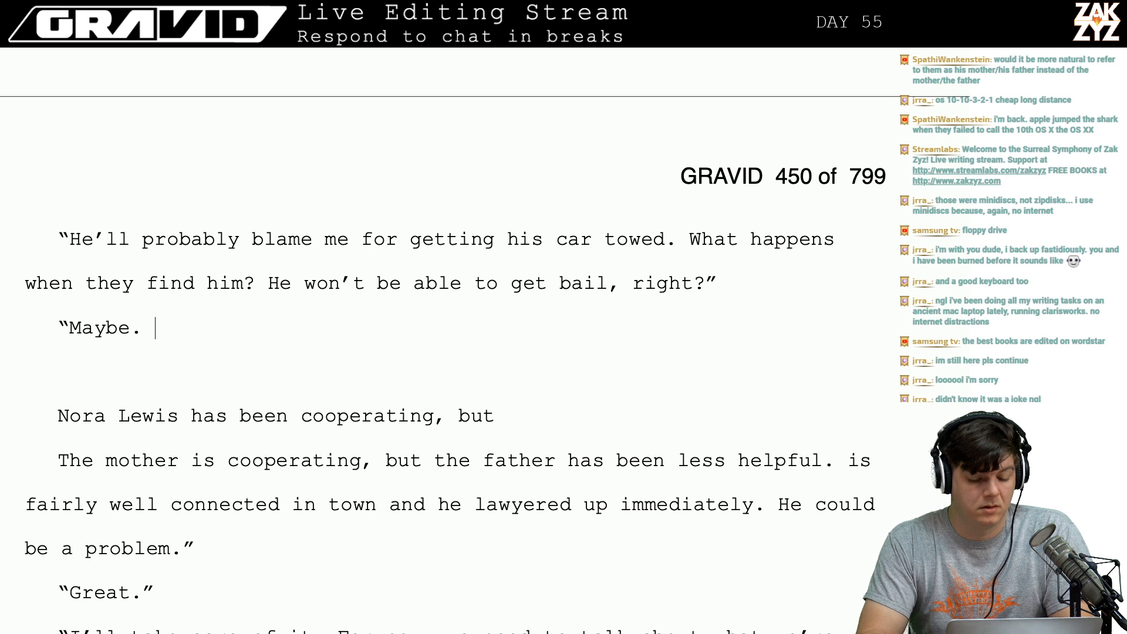
{"action": "type", "text": "Nora Le"}
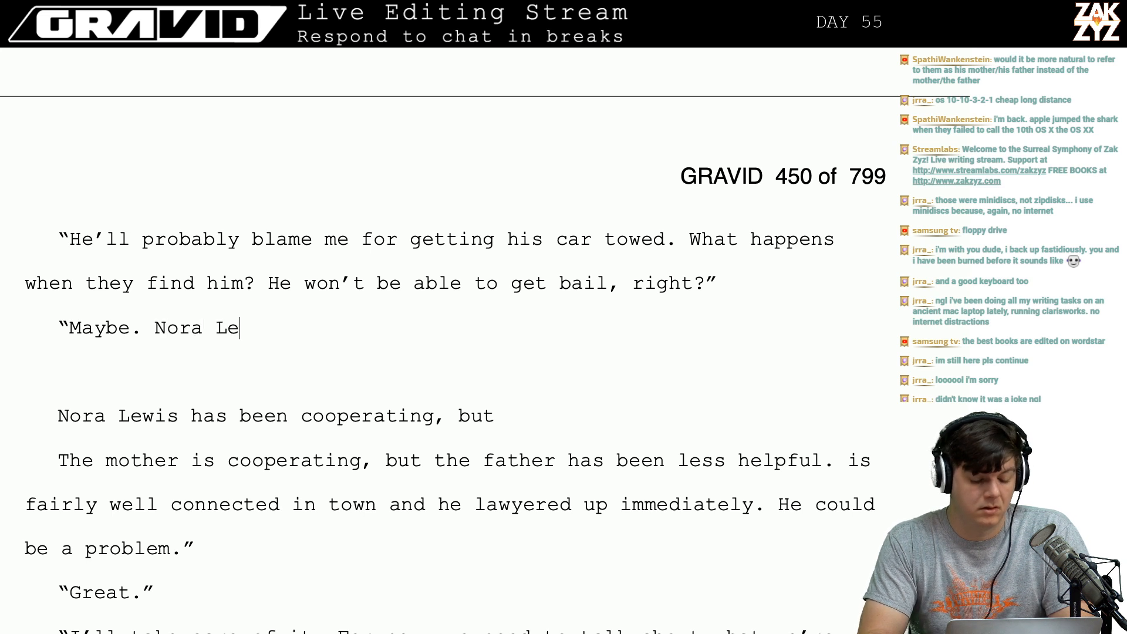
{"action": "key", "text": "BackSpace"}
{"action": "key", "text": "BackSpace"}
{"action": "key", "text": "BackSpace"}
{"action": "key", "text": "BackSpace"}
{"action": "key", "text": "BackSpace"}
{"action": "key", "text": "BackSpace"}
{"action": "key", "text": "BackSpace"}
Continue the "Maybe." line with "I’ve talked with his mother, who seems reasonable. But the father".
{"action": "type", "text": "I've t"}
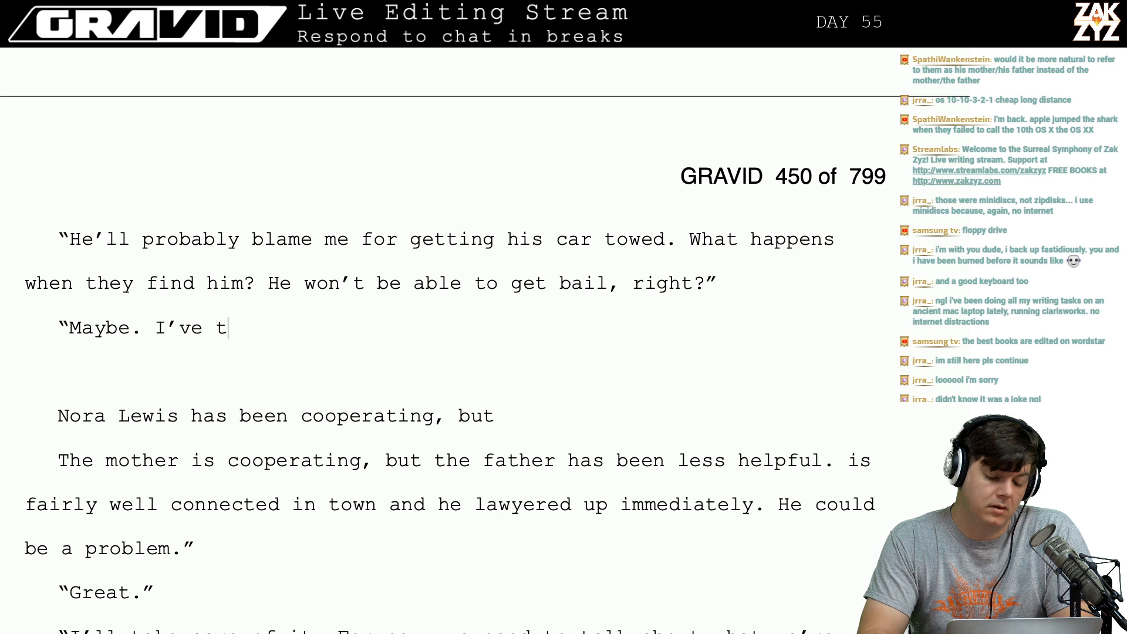
{"action": "type", "text": "alked with his"}
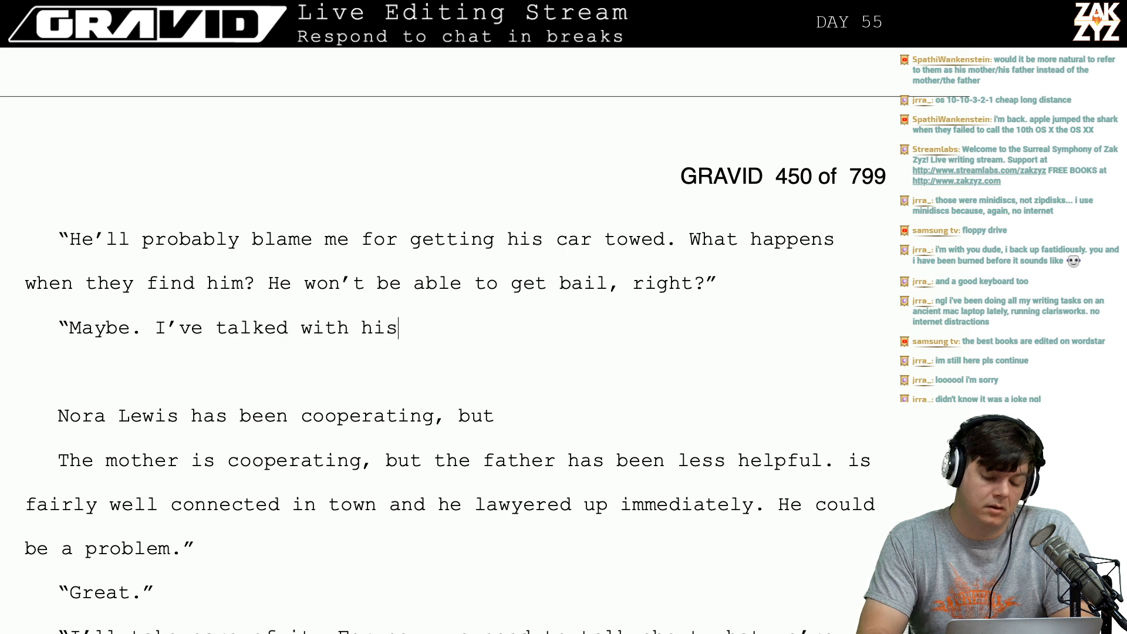
{"action": "type", "text": " mother, "}
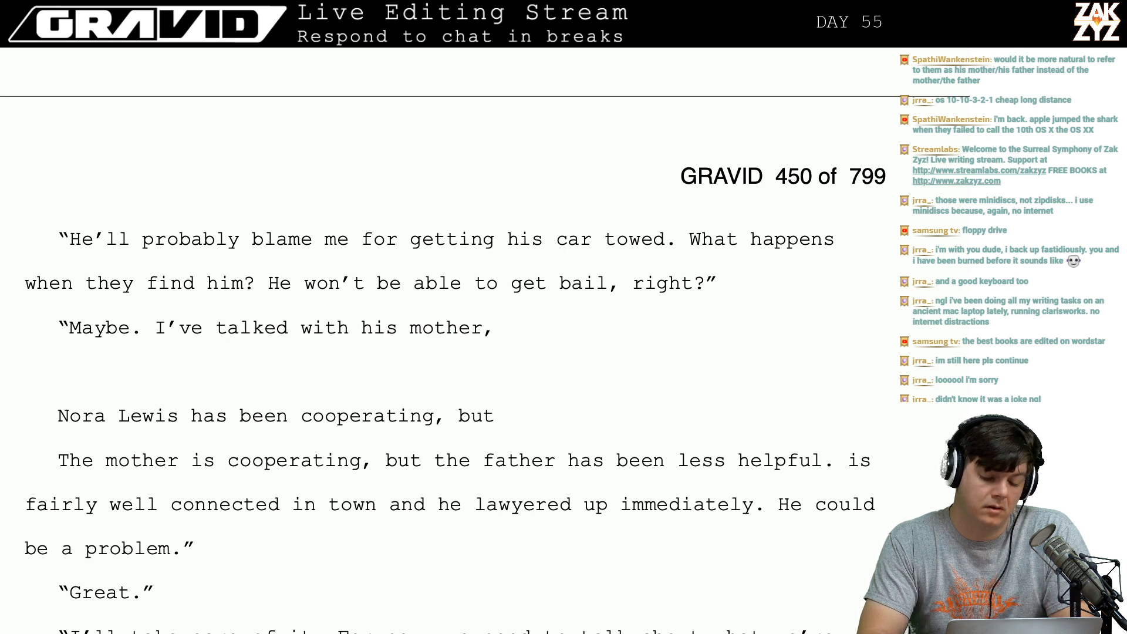
{"action": "type", "text": "who seems re"}
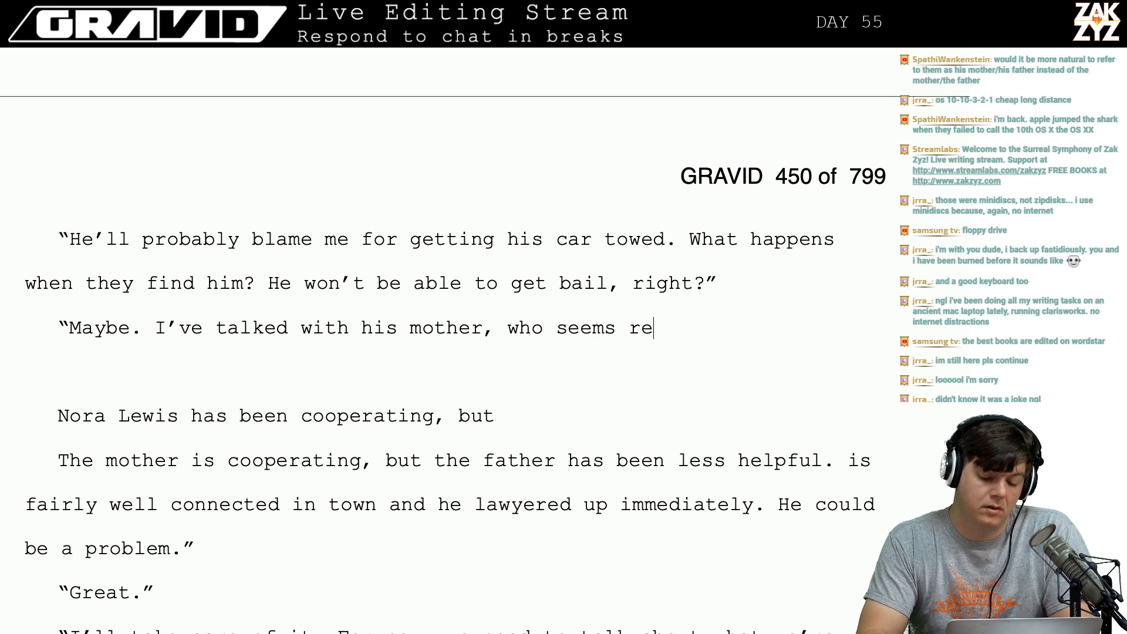
{"action": "type", "text": "asonable. Bu"}
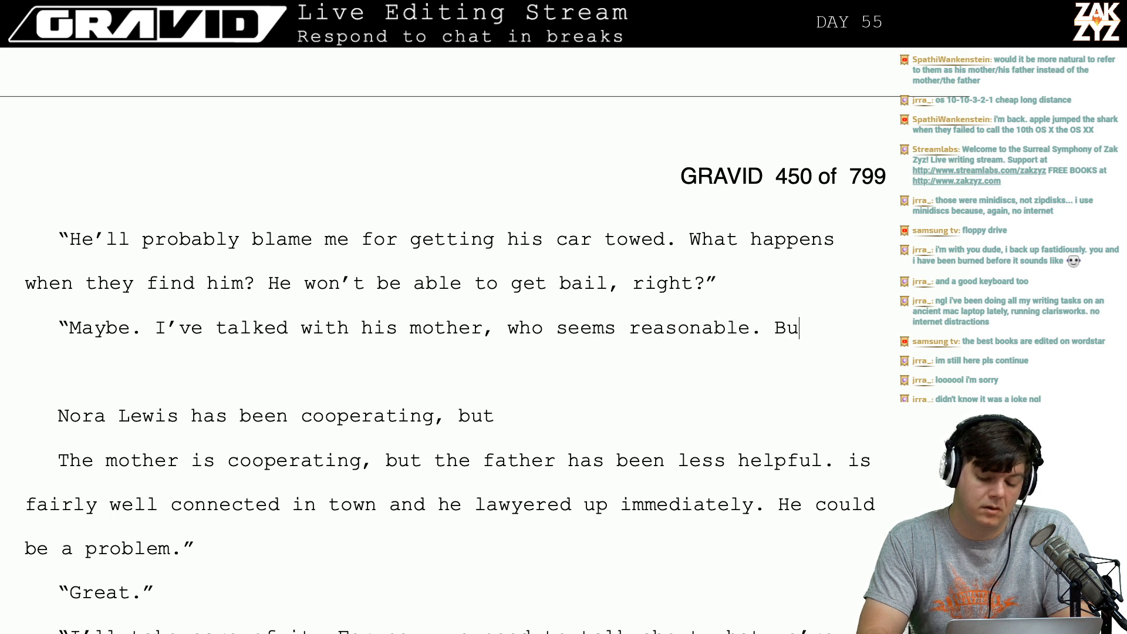
{"action": "type", "text": "t the father "}
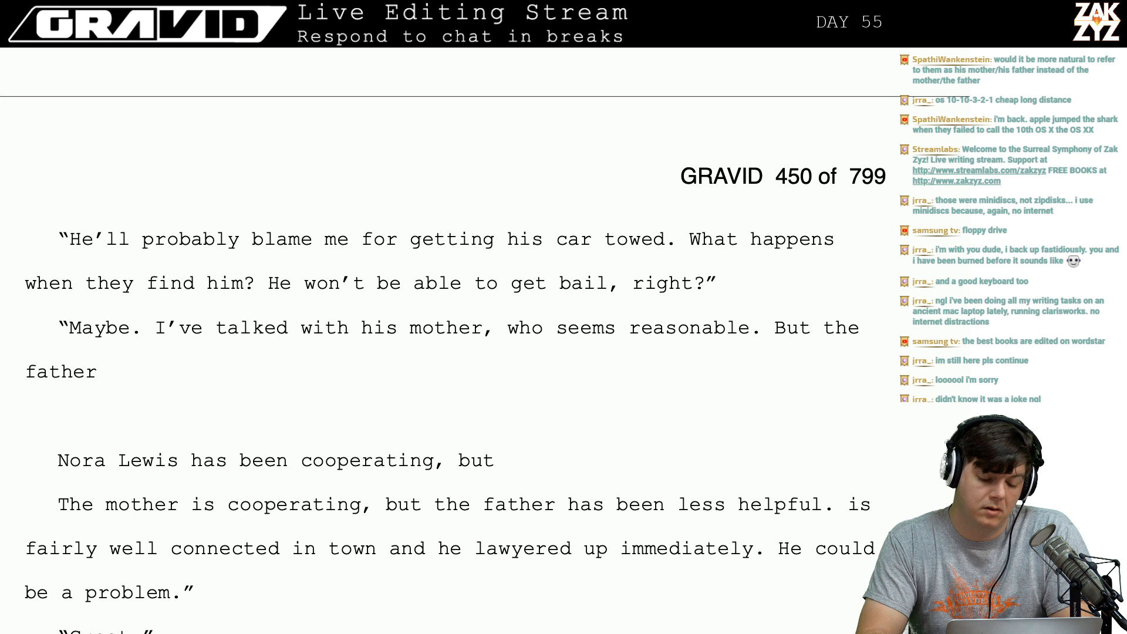
{"action": "type", "text": "L"}
{"action": "key", "text": "BackSpace"}
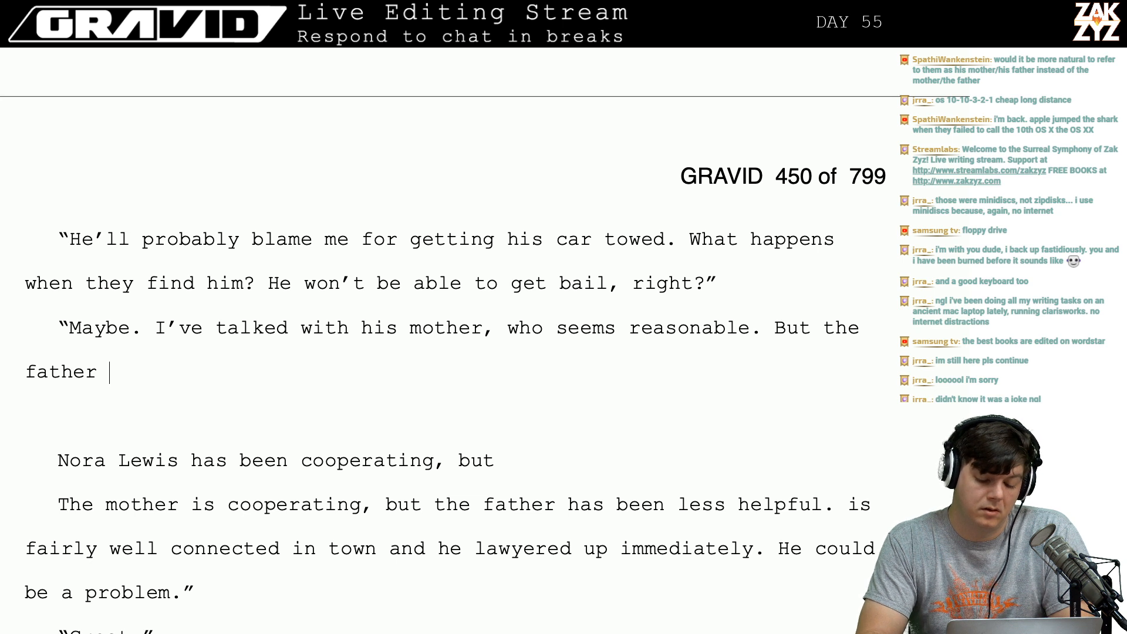
{"action": "type", "text": "lawyere"}
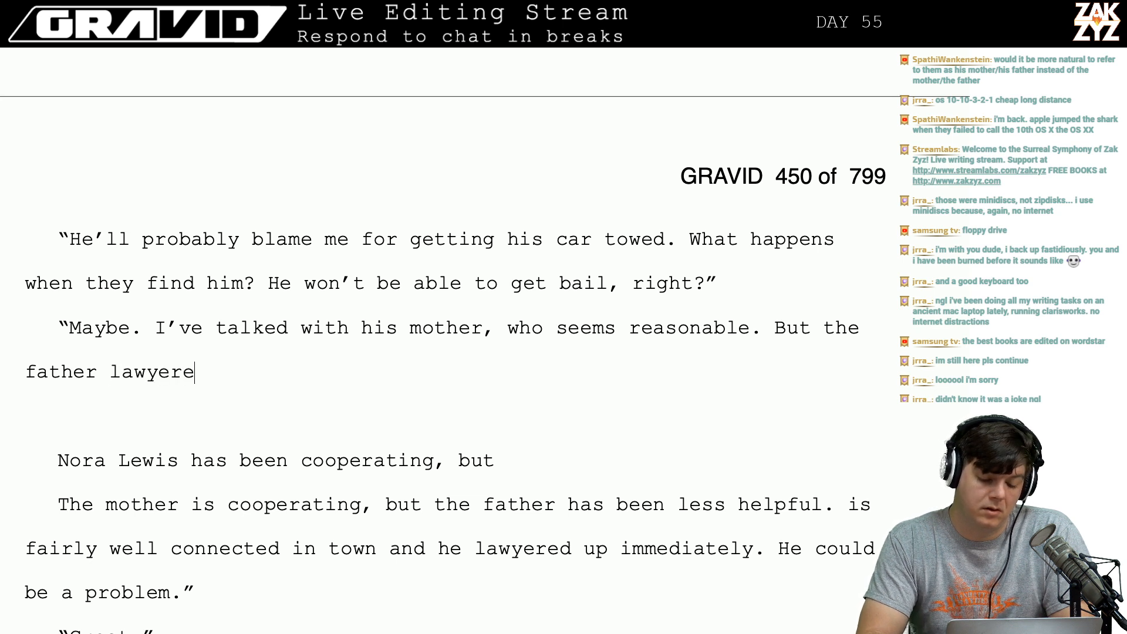
{"action": "type", "text": "d up right away, "}
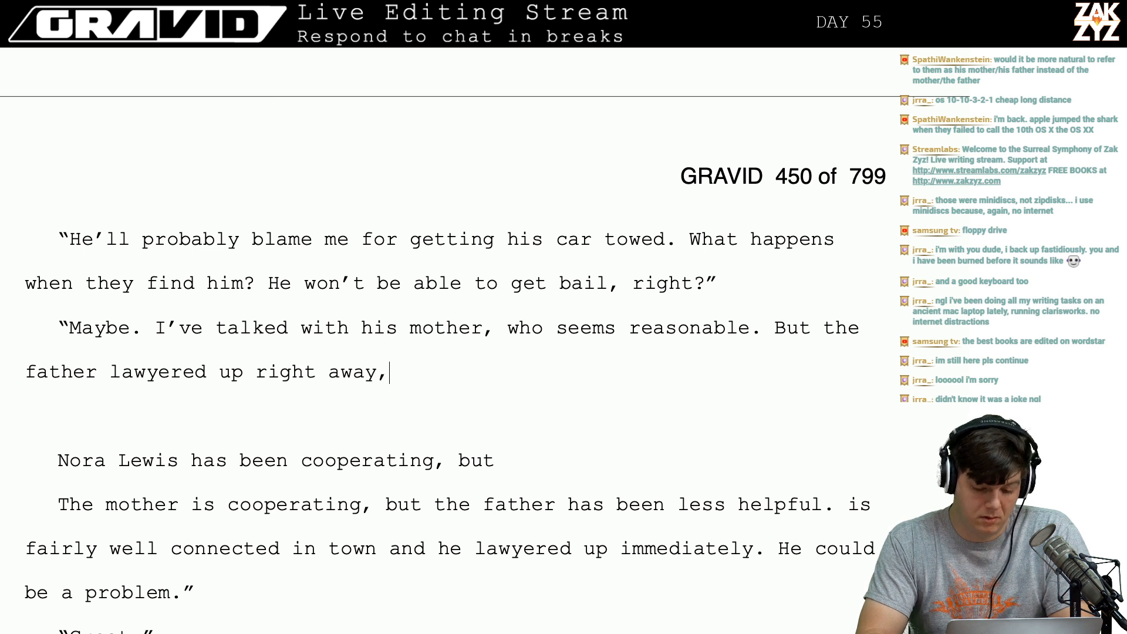
{"action": "type", "text": "he"}
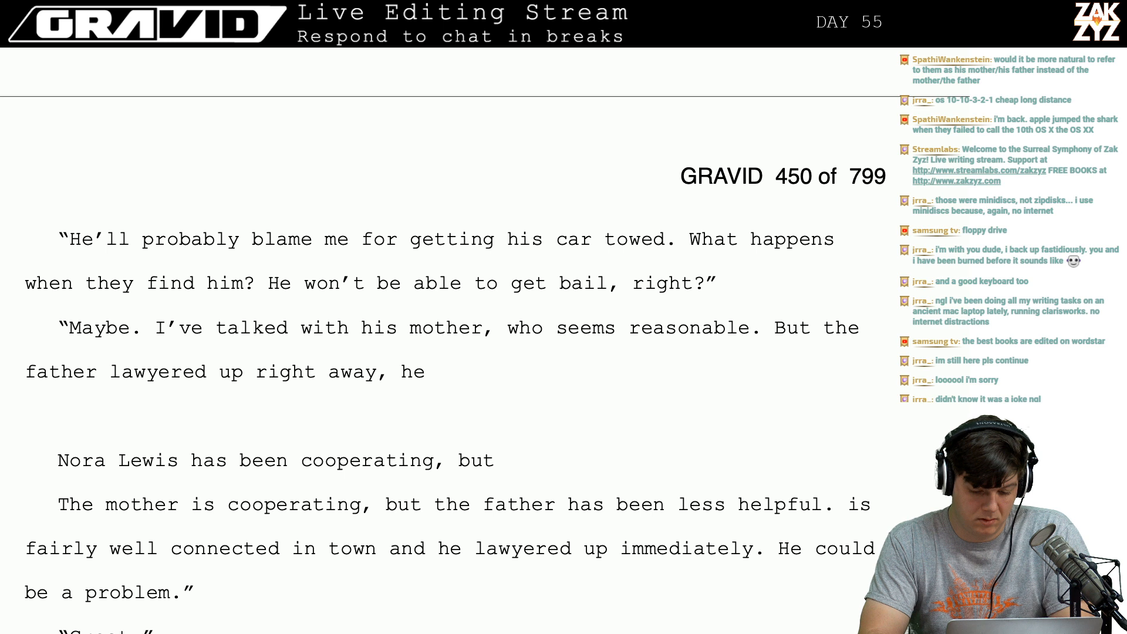
{"action": "key", "text": "BackSpace"}
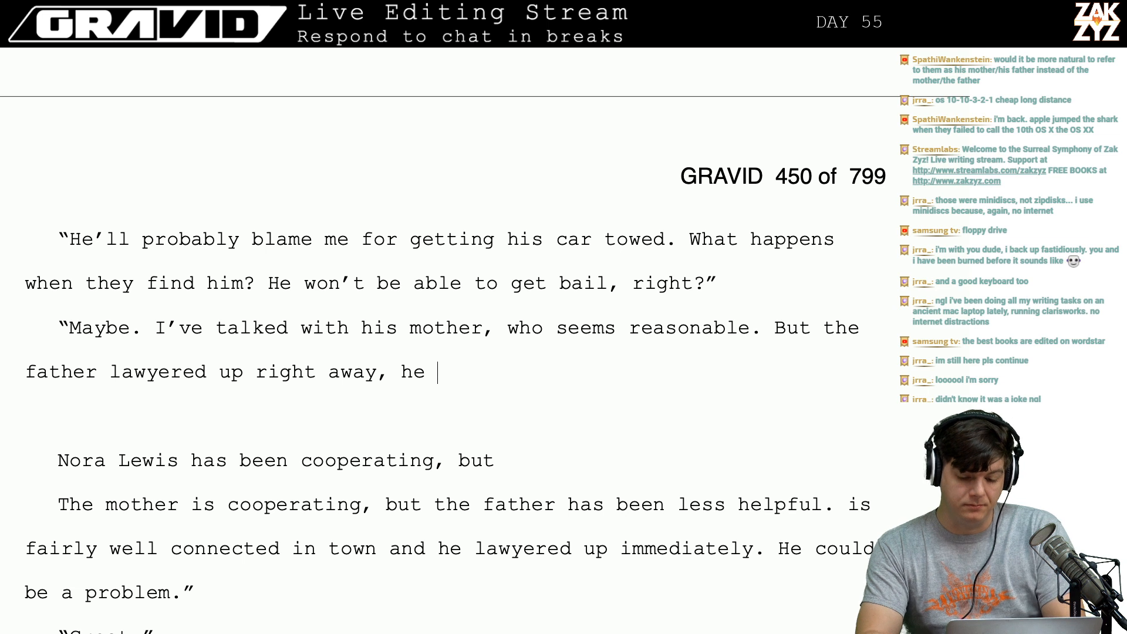
{"action": "key", "text": "BackSpace"}
{"action": "key", "text": "BackSpace"}
{"action": "key", "text": "BackSpace"}
{"action": "key", "text": "BackSpace"}
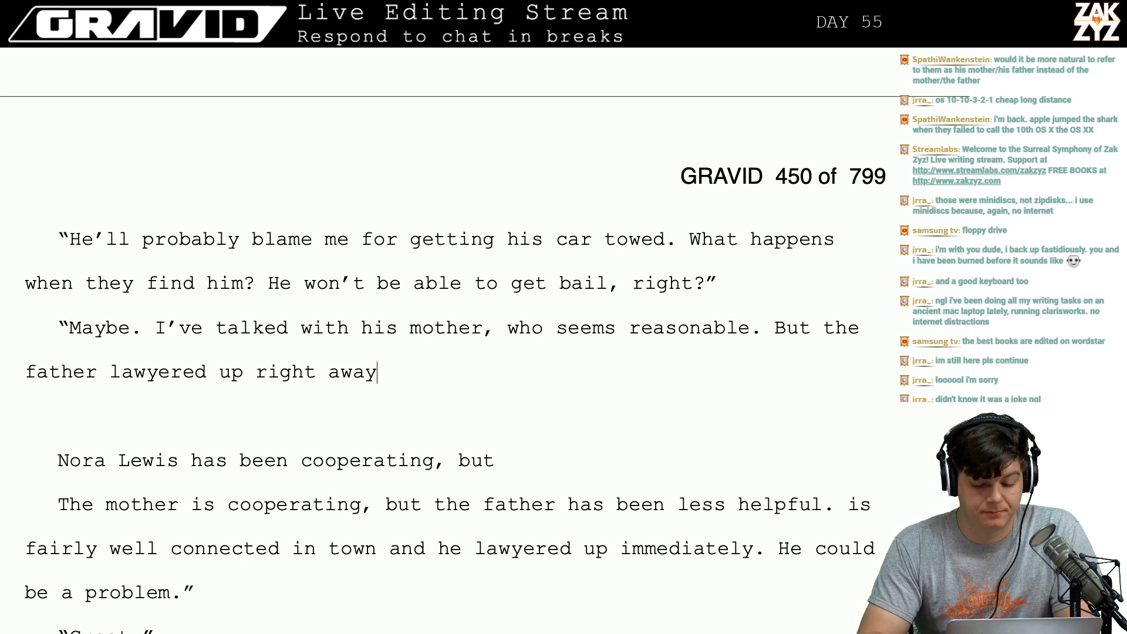
{"action": "type", "text": "."}
{"action": "key", "text": "BackSpace"}
{"action": "type", "text": ","}
{"action": "key", "text": "BackSpace"}
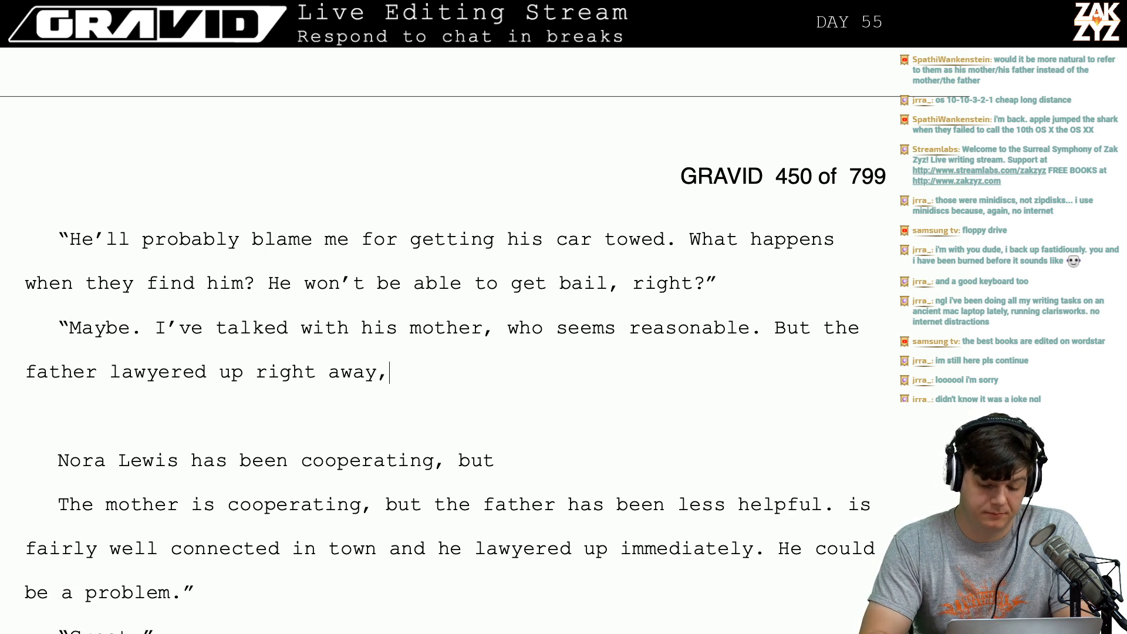
{"action": "key", "text": "BackSpace"}
{"action": "type", "text": "."}
{"action": "key", "text": "BackSpace"}
{"action": "type", "text": ","}
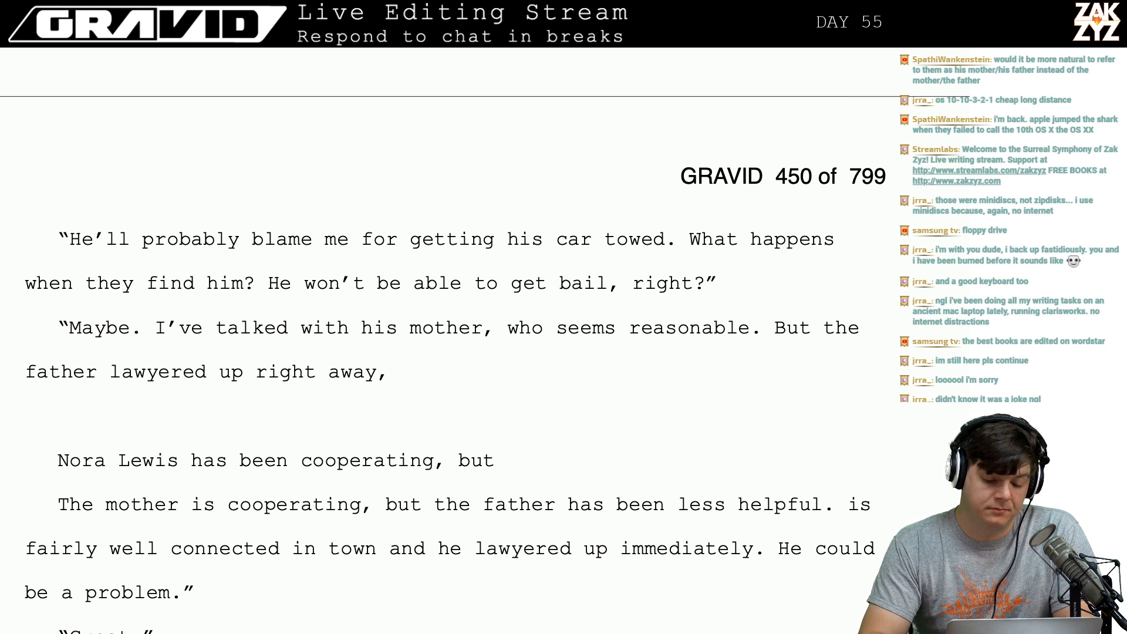
{"action": "key", "text": "BackSpace"}
{"action": "key", "text": "BackSpace"}
{"action": "type", "text": "and w"}
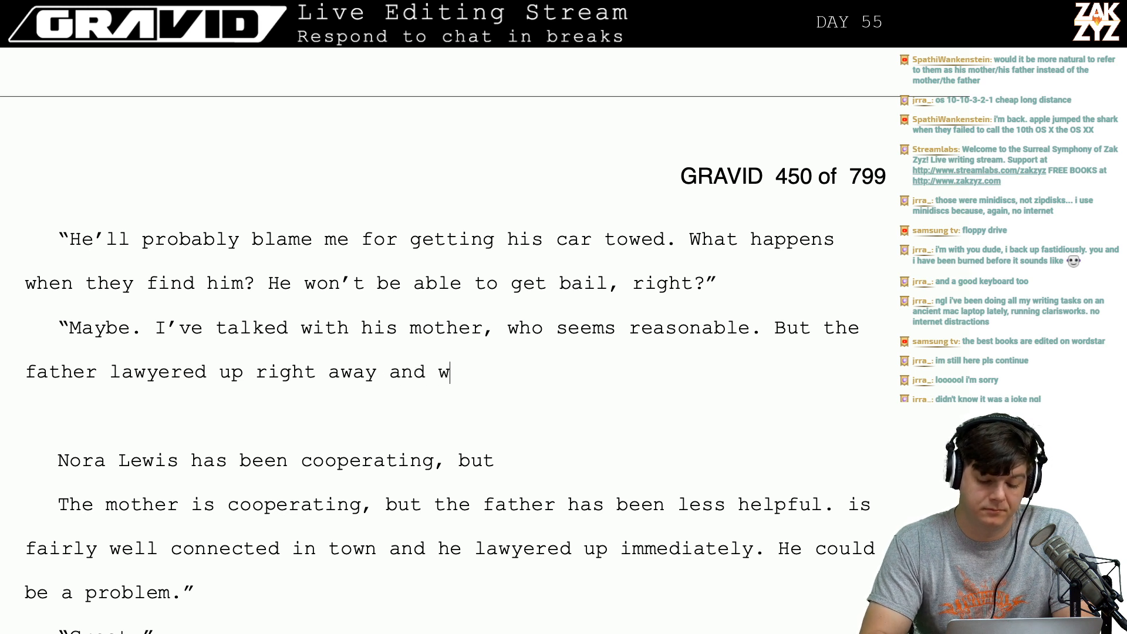
{"action": "key", "text": "BackSpace"}
{"action": "key", "text": "BackSpace"}
{"action": "key", "text": "BackSpace"}
{"action": "key", "text": "BackSpace"}
{"action": "key", "text": "BackSpace"}
{"action": "key", "text": "BackSpace"}
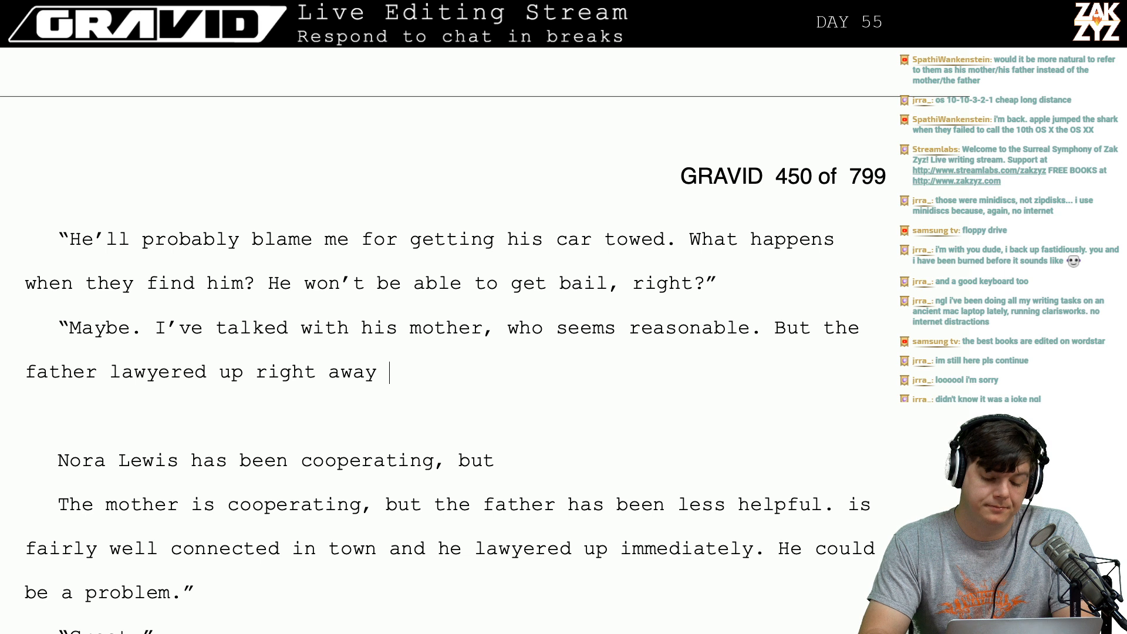
{"action": "type", "text": "."}
{"action": "key", "text": "BackSpace"}
{"action": "type", "text": ","}
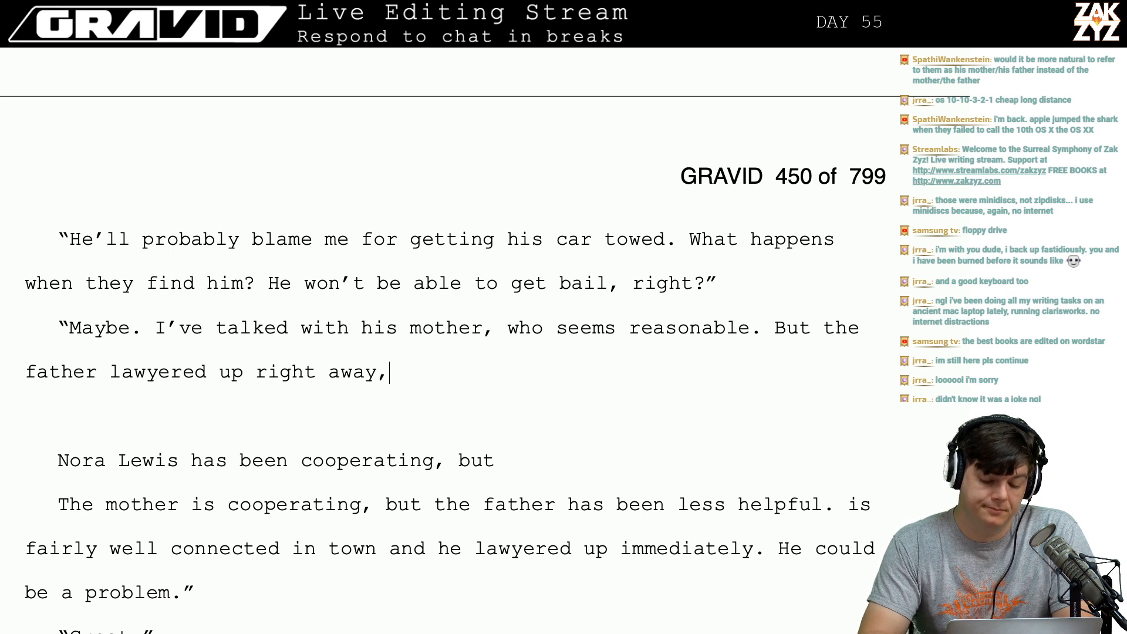
{"action": "key", "text": "BackSpace"}
{"action": "key", "text": "BackSpace"}
{"action": "key", "text": "BackSpace"}
{"action": "key", "text": "BackSpace"}
{"action": "key", "text": "BackSpace"}
{"action": "key", "text": "BackSpace"}
{"action": "key", "text": "BackSpace"}
{"action": "key", "text": "BackSpace"}
{"action": "key", "text": "BackSpace"}
{"action": "key", "text": "BackSpace"}
{"action": "key", "text": "BackSpace"}
{"action": "key", "text": "BackSpace"}
{"action": "key", "text": "BackSpace"}
{"action": "key", "text": "BackSpace"}
{"action": "key", "text": "BackSpace"}
{"action": "key", "text": "BackSpace"}
{"action": "key", "text": "BackSpace"}
{"action": "key", "text": "BackSpace"}
{"action": "key", "text": "BackSpace"}
{"action": "key", "text": "BackSpace"}
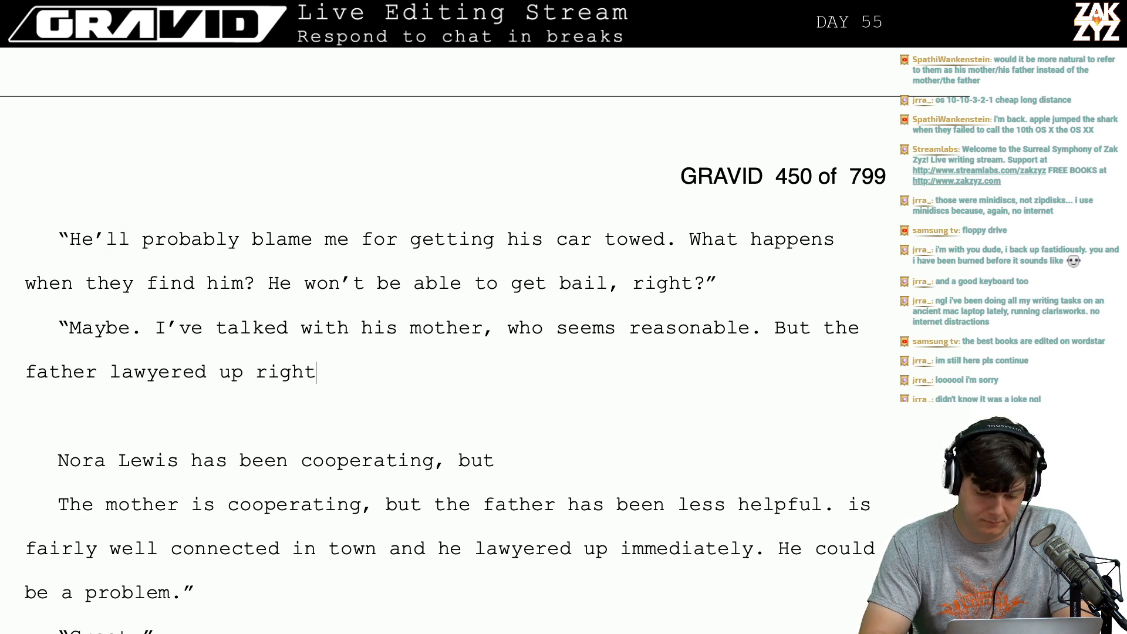
Continue the reply after "But the father" with "won’t speak with me. He lawyered up right away,".
{"action": "type", "text": "worn"}
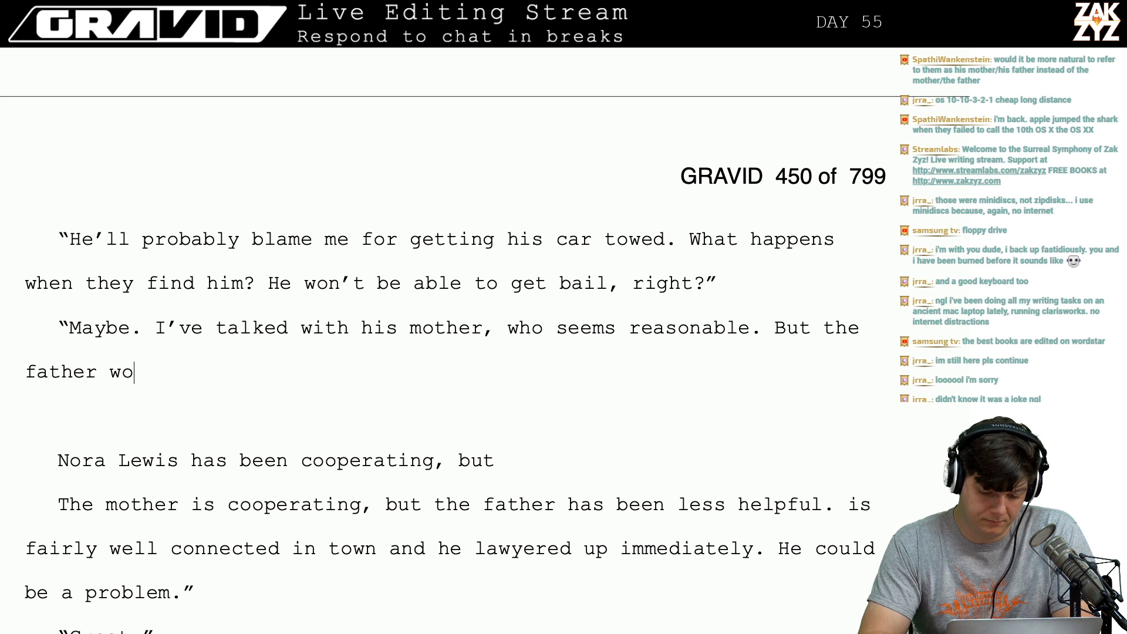
{"action": "key", "text": "BackSpace"}
{"action": "key", "text": "BackSpace"}
{"action": "type", "text": "n’t"}
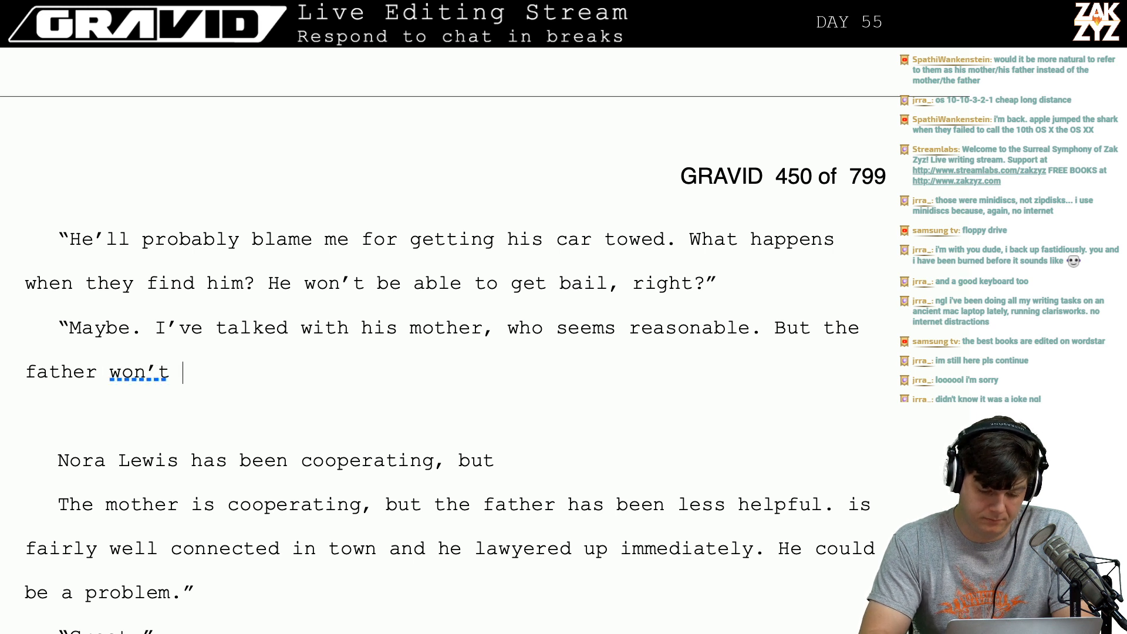
{"action": "key", "text": "BackSpace"}
{"action": "type", "text": "speak with me. He w"}
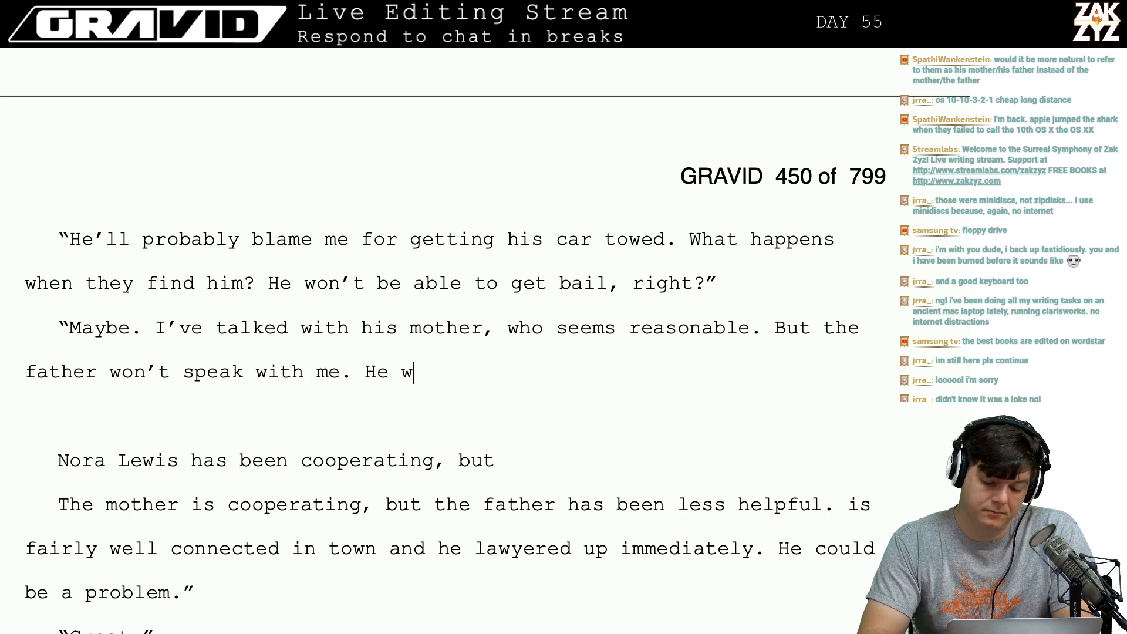
{"action": "key", "text": "BackSpace"}
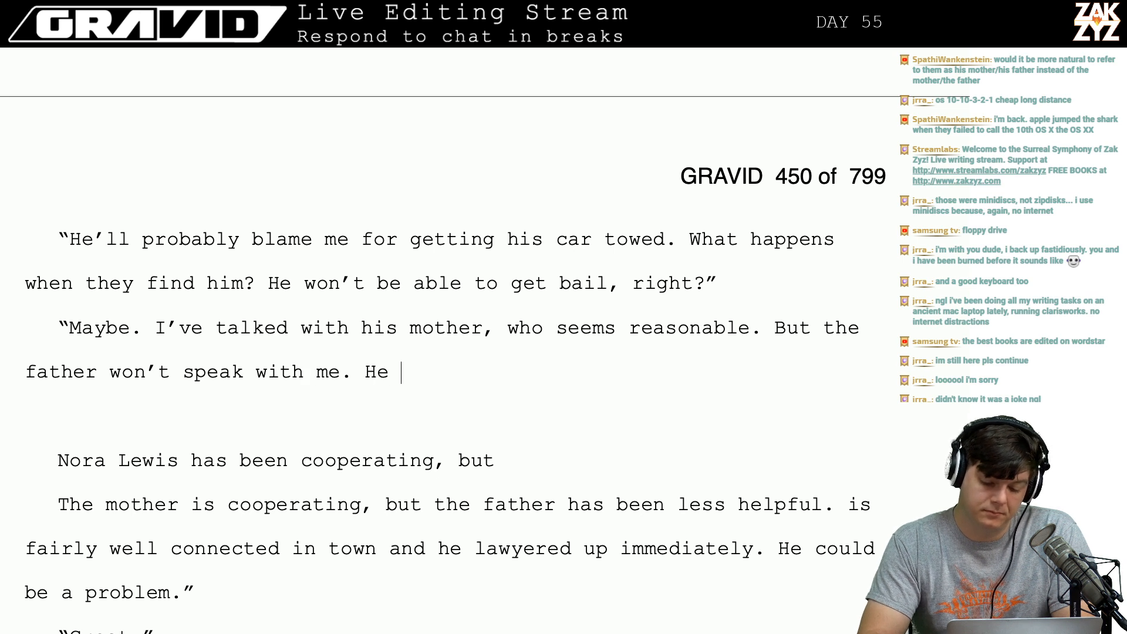
{"action": "type", "text": "lawyered up right away,"}
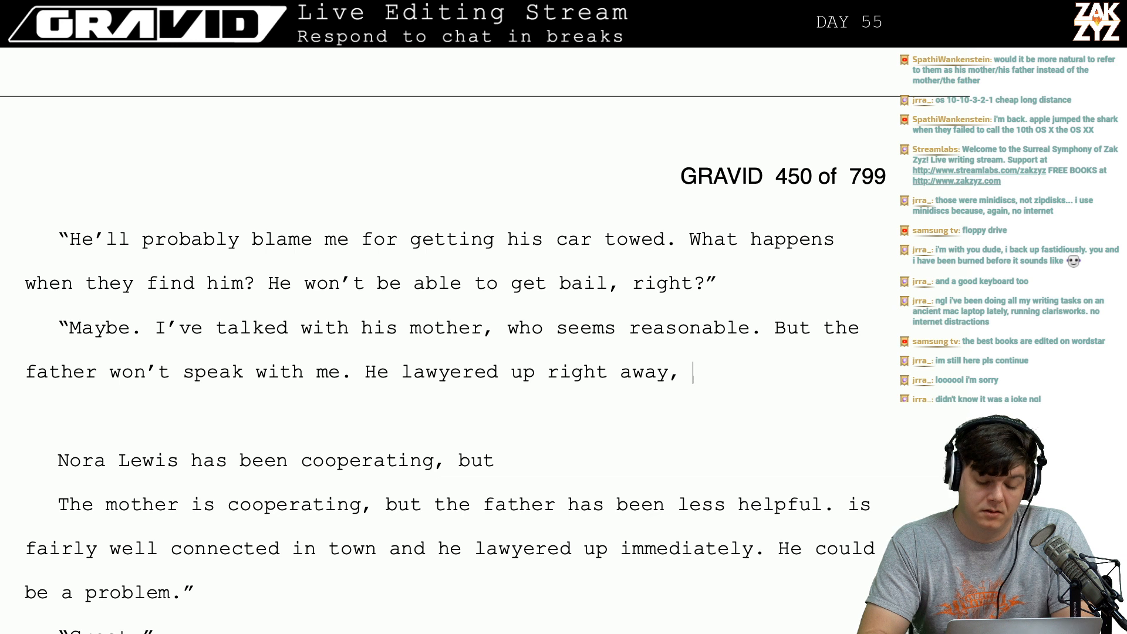
Split the reply again after "Maybe." with a blank line, moving the "I’ve talked with his mother" draft into a paragraph below.
{"action": "key", "text": "Up"}
{"action": "key", "text": "Up"}
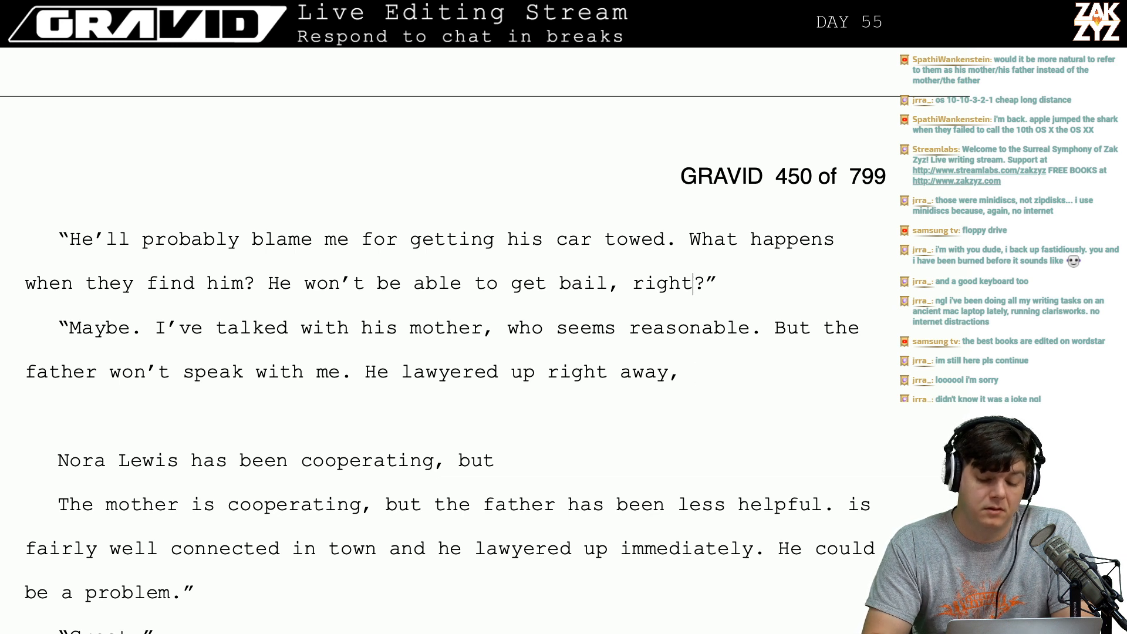
{"action": "key", "text": "Right"}
{"action": "key", "text": "Right"}
{"action": "key", "text": "Right"}
{"action": "key", "text": "Right"}
{"action": "key", "text": "Right"}
{"action": "key", "text": "Right"}
{"action": "key", "text": "Right"}
{"action": "key", "text": "Right"}
{"action": "key", "text": "Right"}
{"action": "key", "text": "Right"}
{"action": "key", "text": "Right"}
{"action": "key", "text": "Right"}
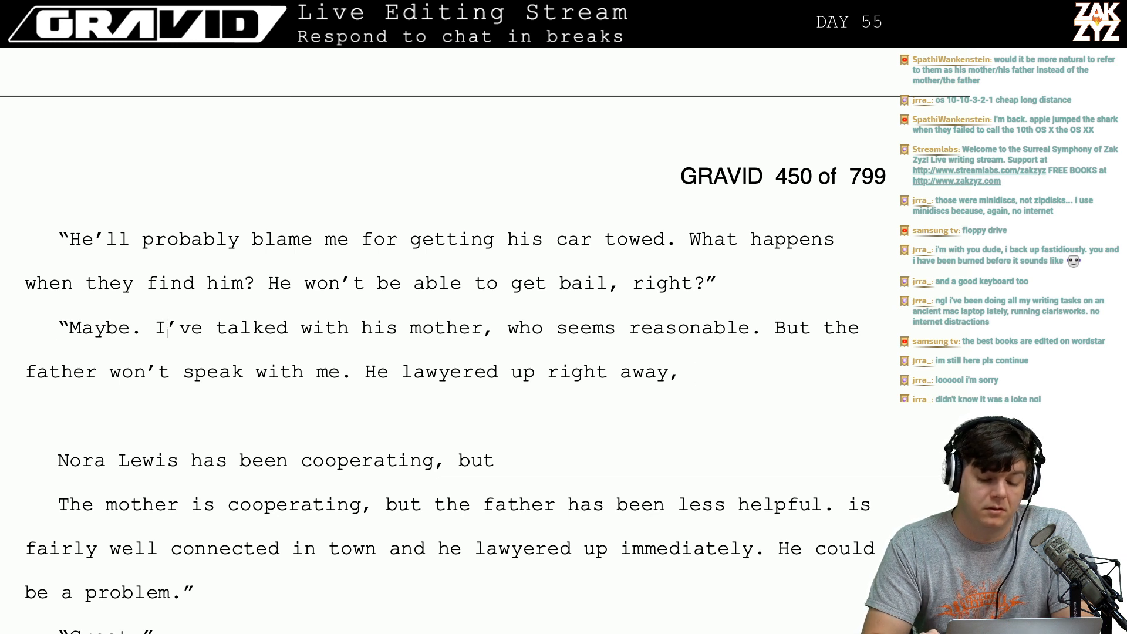
{"action": "key", "text": "Left"}
{"action": "key", "text": "Return"}
{"action": "key", "text": "Return"}
{"action": "key", "text": "Left"}
{"action": "key", "text": "Left"}
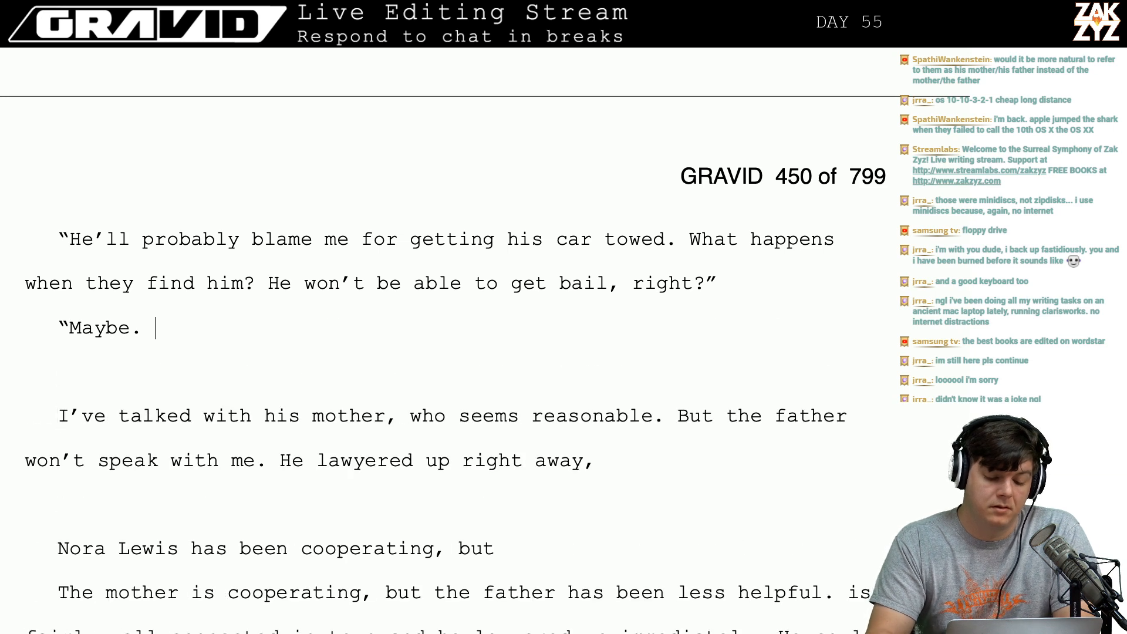
{"action": "type", "text": "The m"}
{"action": "type", "text": "seems"}
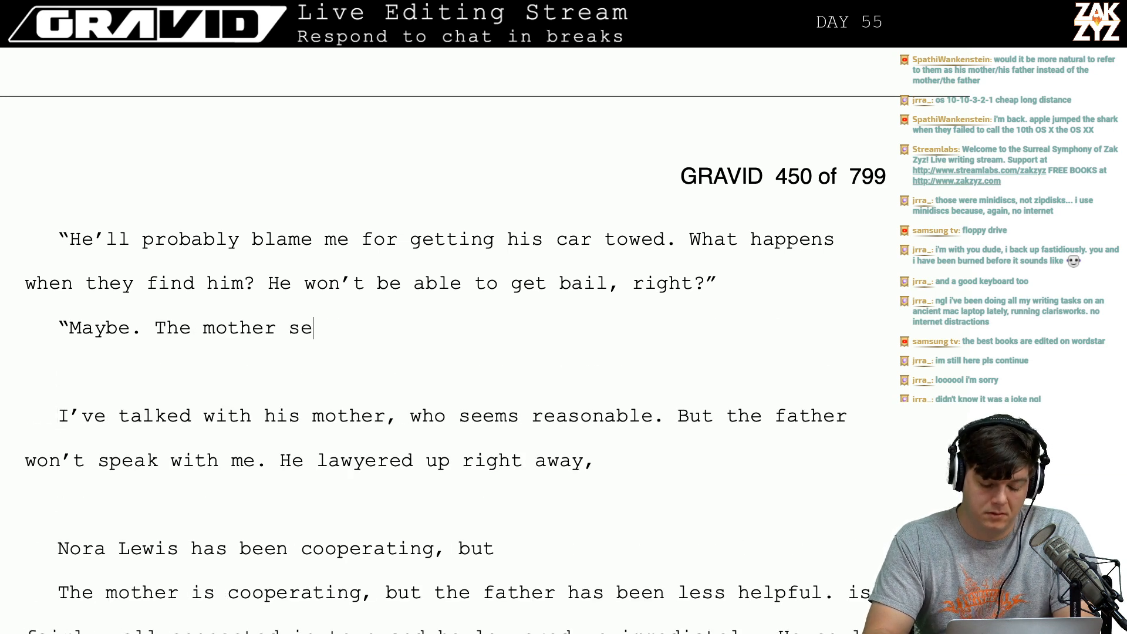
{"action": "key", "text": "BackSpace"}
{"action": "key", "text": "BackSpace"}
{"action": "key", "text": "BackSpace"}
{"action": "key", "text": "BackSpace"}
{"action": "key", "text": "BackSpace"}
{"action": "key", "text": "BackSpace"}
{"action": "key", "text": "BackSpace"}
{"action": "key", "text": "BackSpace"}
{"action": "key", "text": "BackSpace"}
{"action": "key", "text": "BackSpace"}
{"action": "key", "text": "BackSpace"}
{"action": "key", "text": "BackSpace"}
{"action": "key", "text": "BackSpace"}
{"action": "key", "text": "BackSpace"}
{"action": "key", "text": "BackSpace"}
{"action": "key", "text": "BackSpace"}
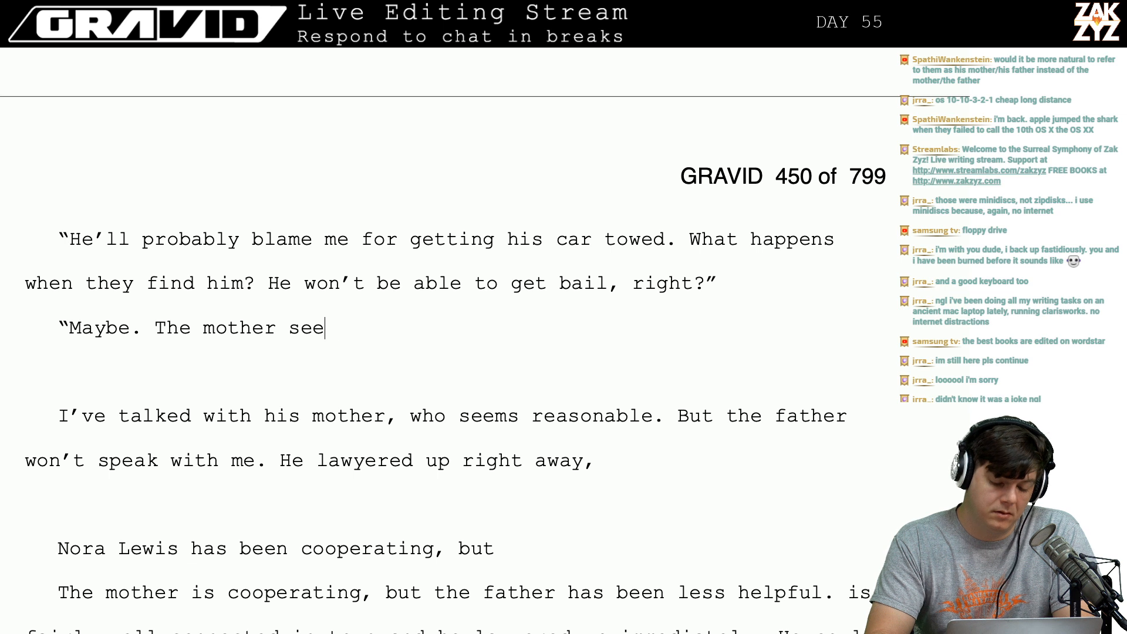
{"action": "type", "text": "So th"}
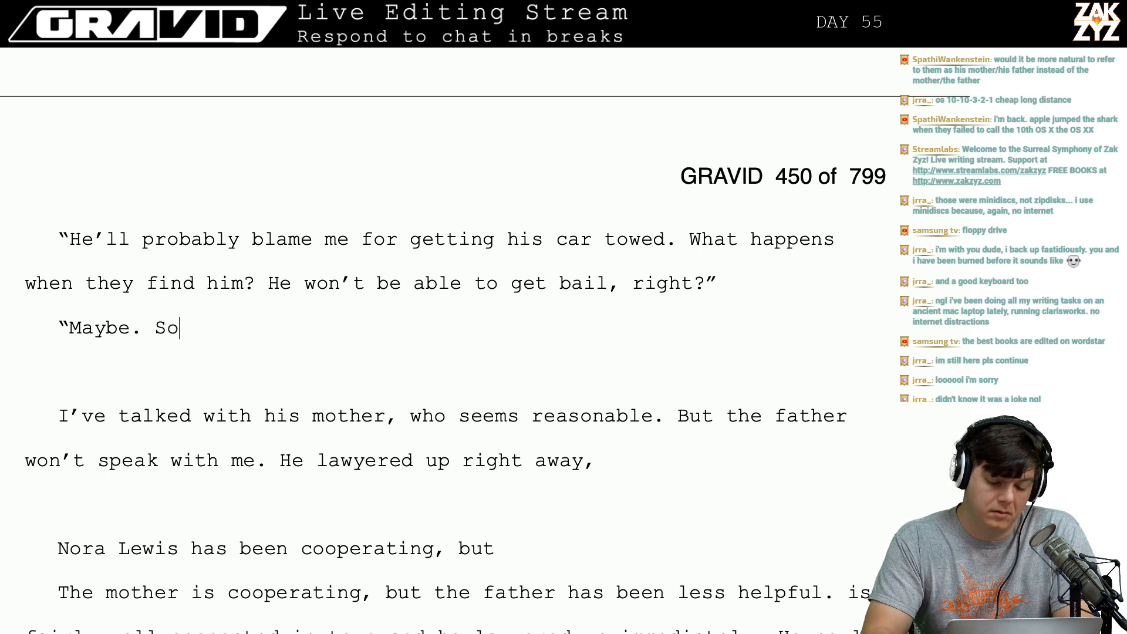
{"action": "key", "text": "BackSpace"}
{"action": "key", "text": "BackSpace"}
{"action": "key", "text": "BackSpace"}
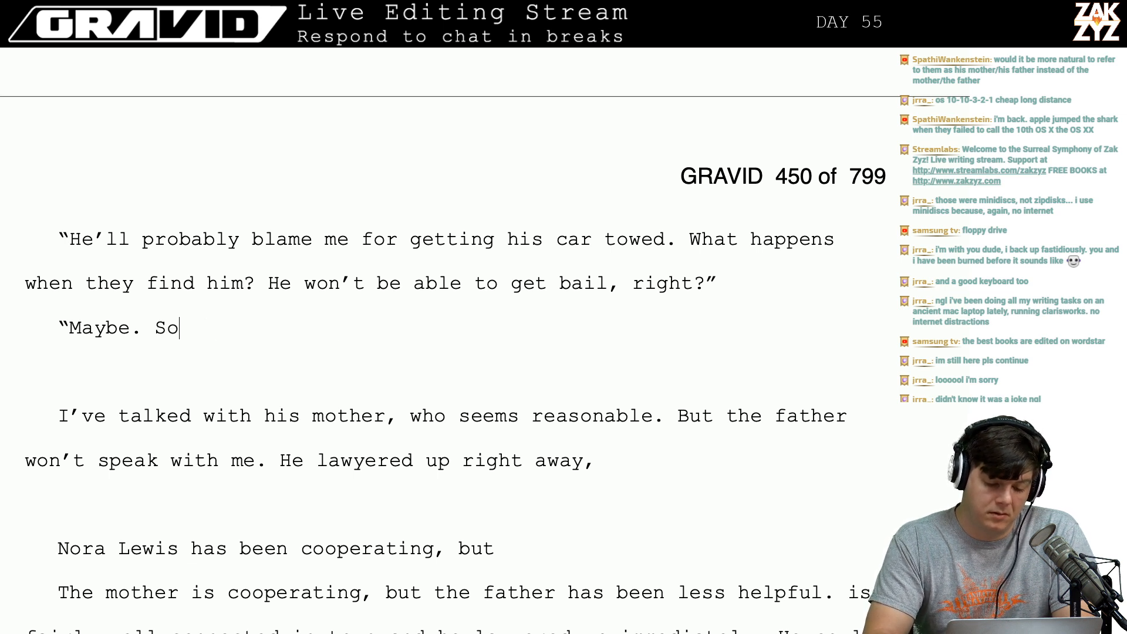
{"action": "key", "text": "BackSpace"}
{"action": "key", "text": "BackSpace"}
Complete the "Maybe." line with the question "How well do you know his parents?" and close the quotation.
{"action": "type", "text": "HOw"}
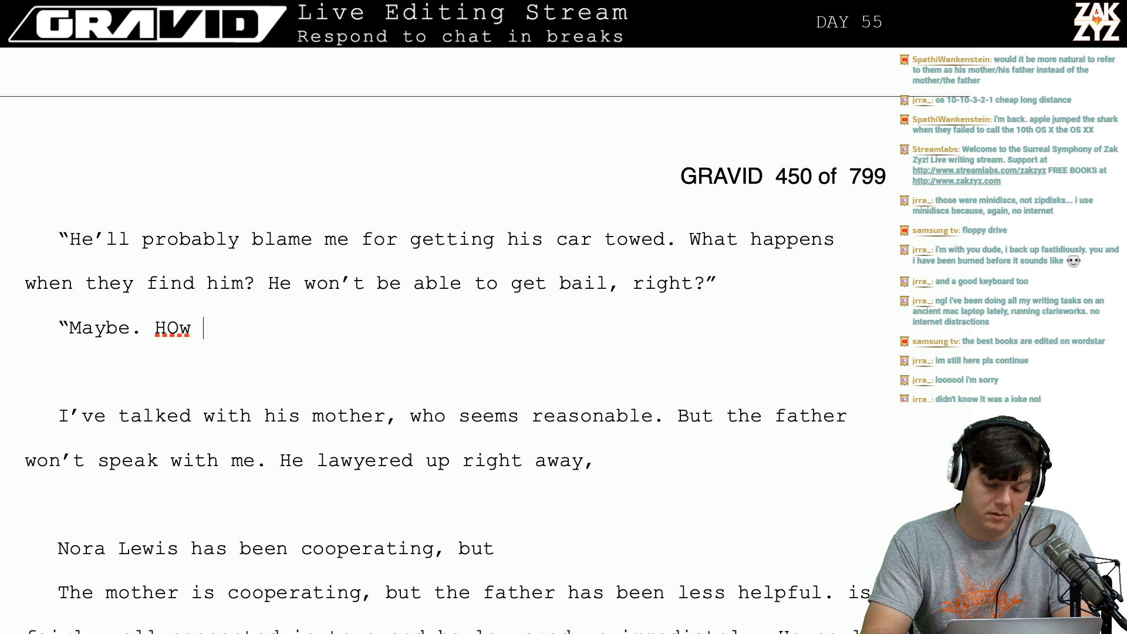
{"action": "key", "text": "BackSpace"}
{"action": "key", "text": "BackSpace"}
{"action": "type", "text": "ow well do"}
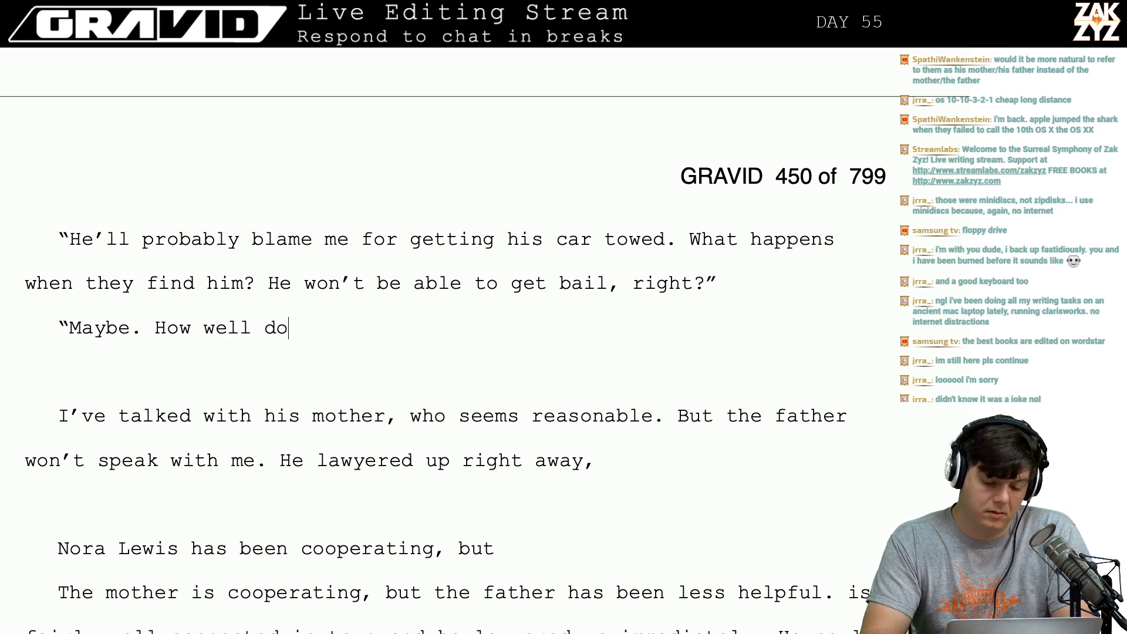
{"action": "type", "text": " you know his parten"}
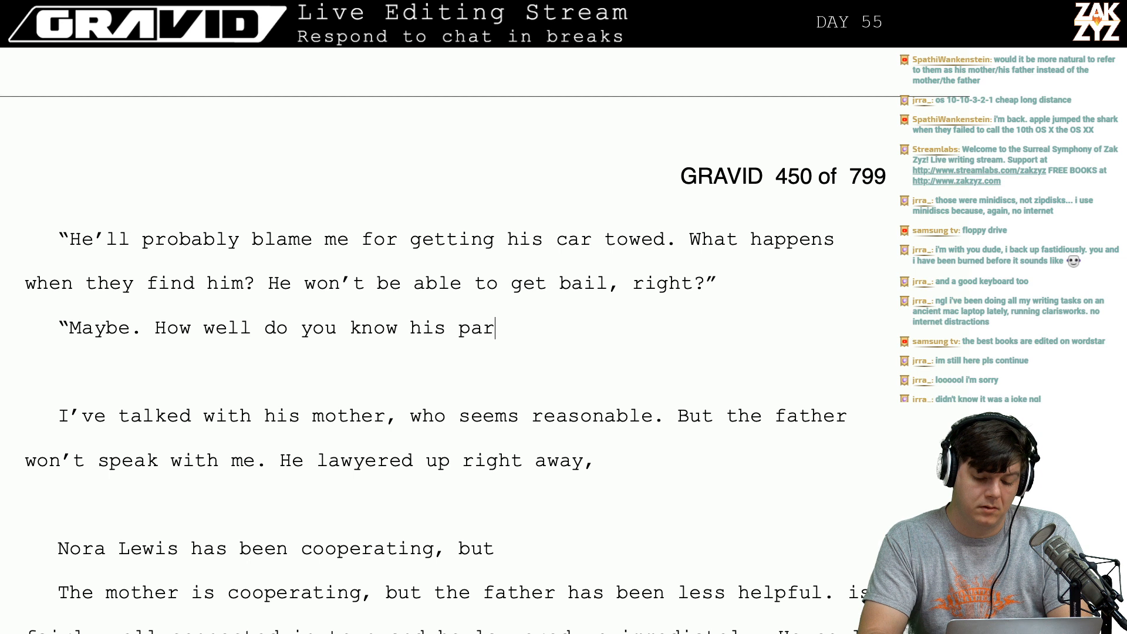
{"action": "key", "text": "BackSpace"}
{"action": "key", "text": "BackSpace"}
{"action": "key", "text": "BackSpace"}
{"action": "type", "text": "ents?\""}
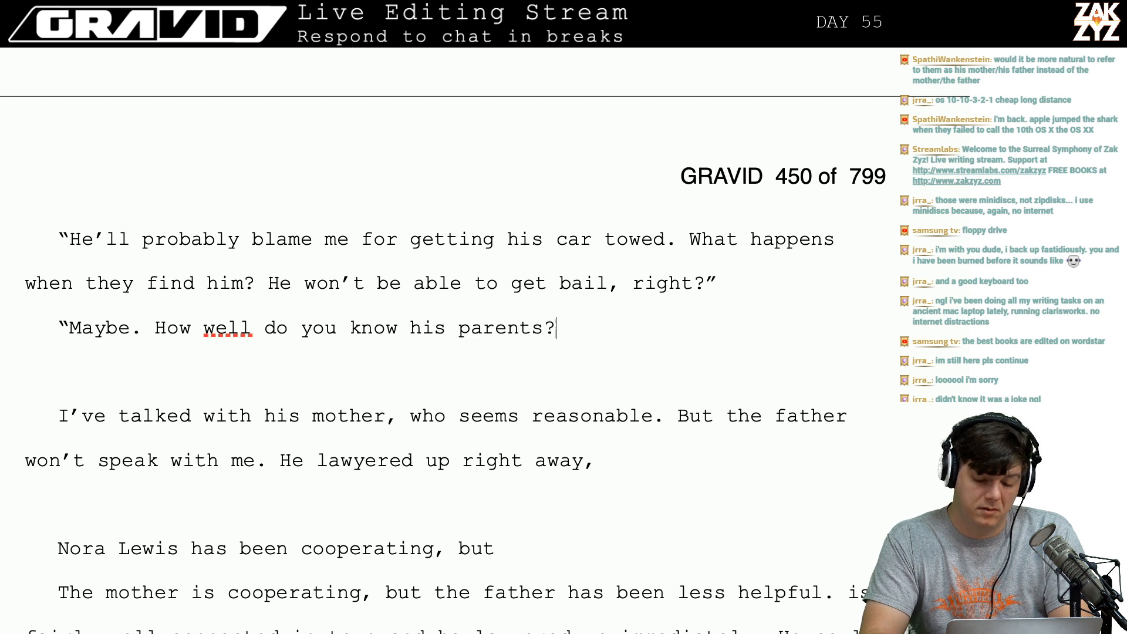
Add the answer "I only met his mom a few times, never his dad." as a new dialogue line below.
{"action": "key", "text": "Return"}
{"action": "type", "text": "\"I "}
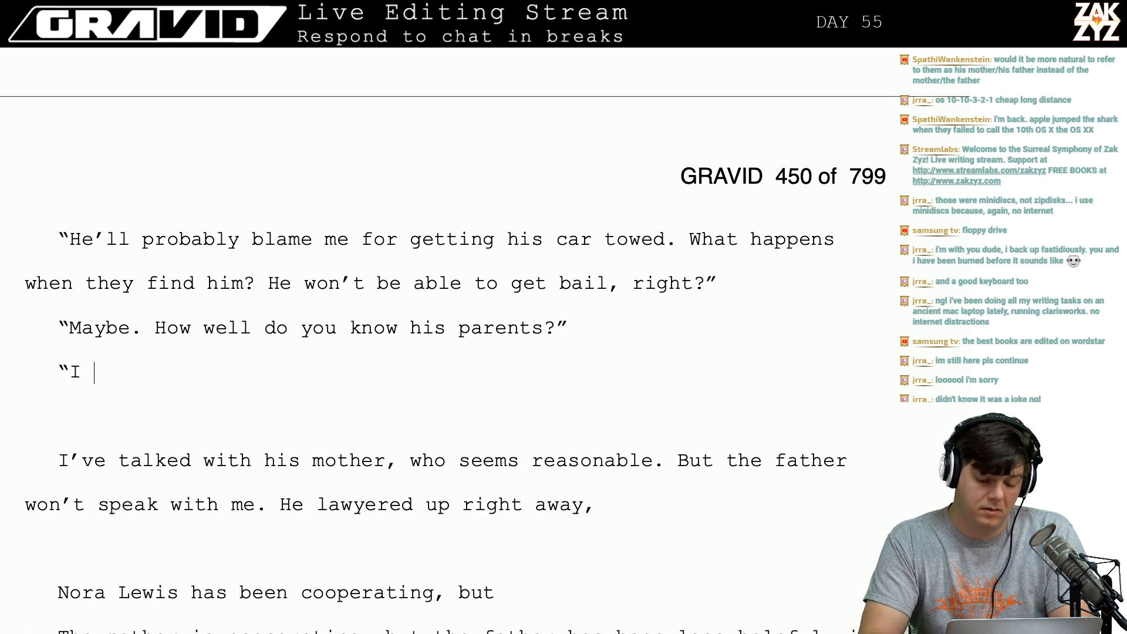
{"action": "type", "text": "only met them a f"}
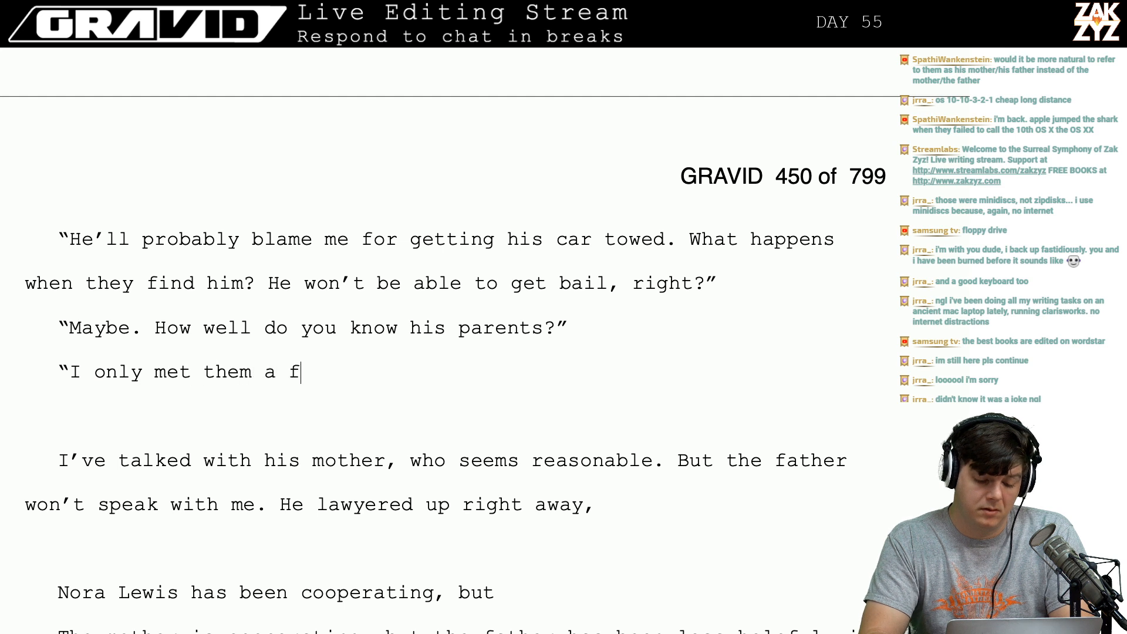
{"action": "key", "text": "BackSpace"}
{"action": "key", "text": "BackSpace"}
{"action": "key", "text": "BackSpace"}
{"action": "key", "text": "BackSpace"}
{"action": "key", "text": "BackSpace"}
{"action": "key", "text": "BackSpace"}
{"action": "key", "text": "BackSpace"}
{"action": "key", "text": "BackSpace"}
{"action": "type", "text": "his"}
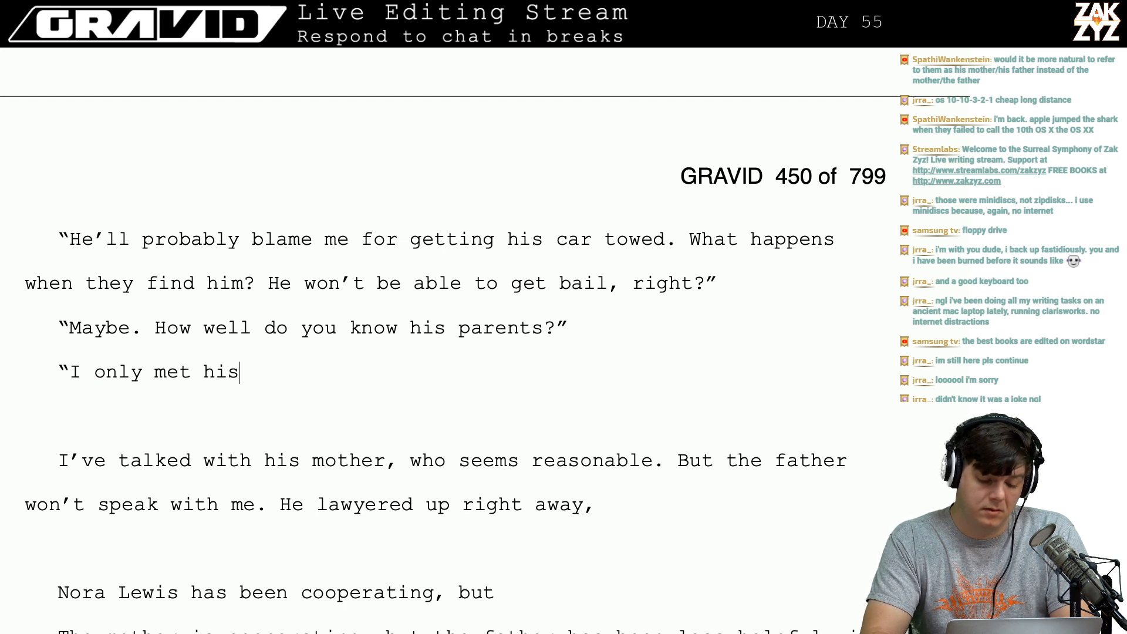
{"action": "type", "text": " mom a few time"}
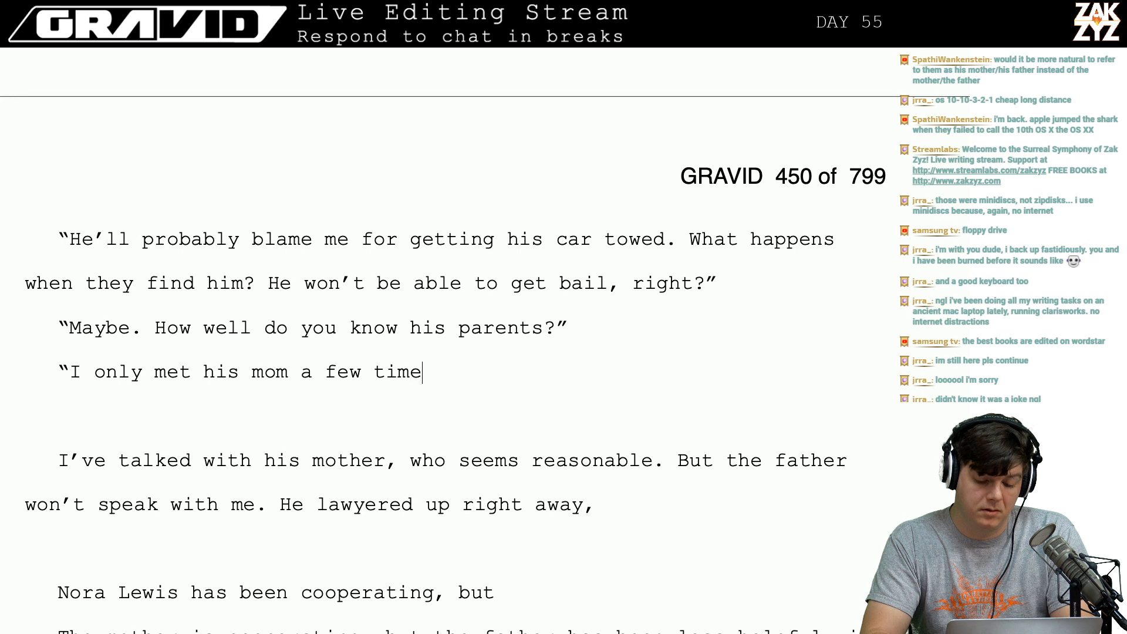
{"action": "type", "text": "s, never his de"}
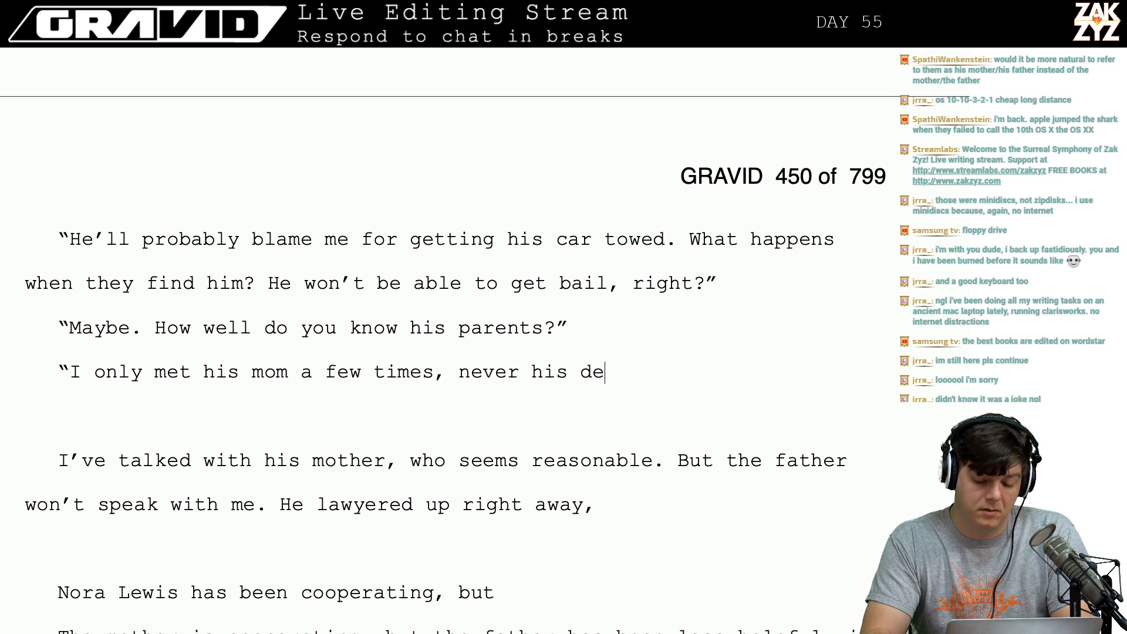
{"action": "key", "text": "BackSpace"}
{"action": "type", "text": "ad.\""}
Begin a new reply below with the mother's first name followed by "has been very reasonable, cooperative with the police".
{"action": "key", "text": "Return"}
{"action": "type", "text": "\"Nora has"}
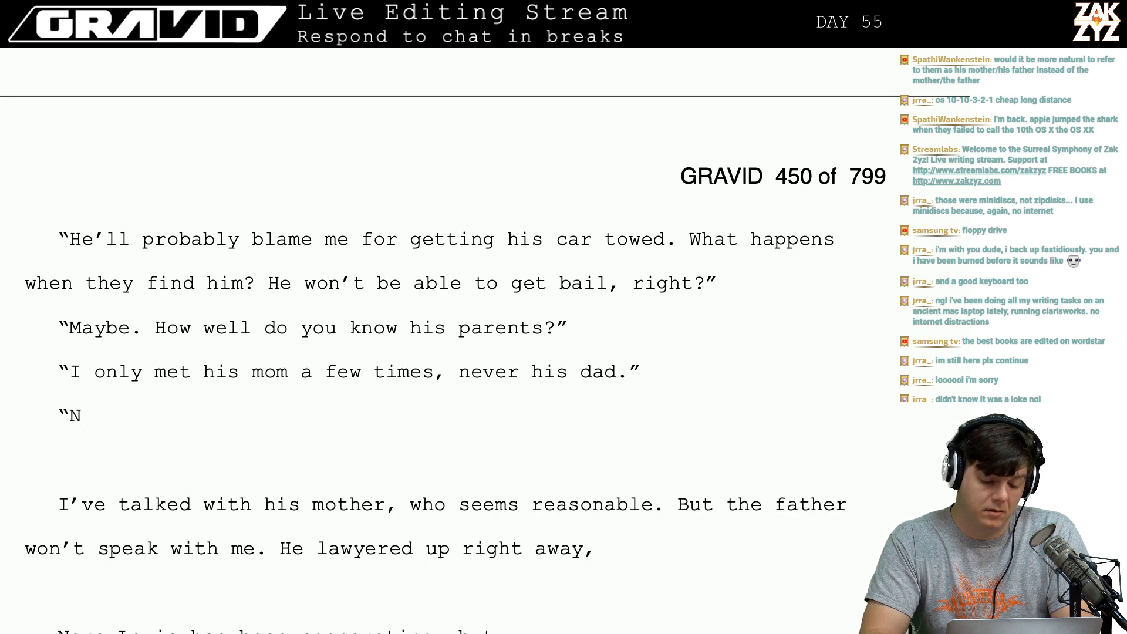
{"action": "type", "text": " been v"}
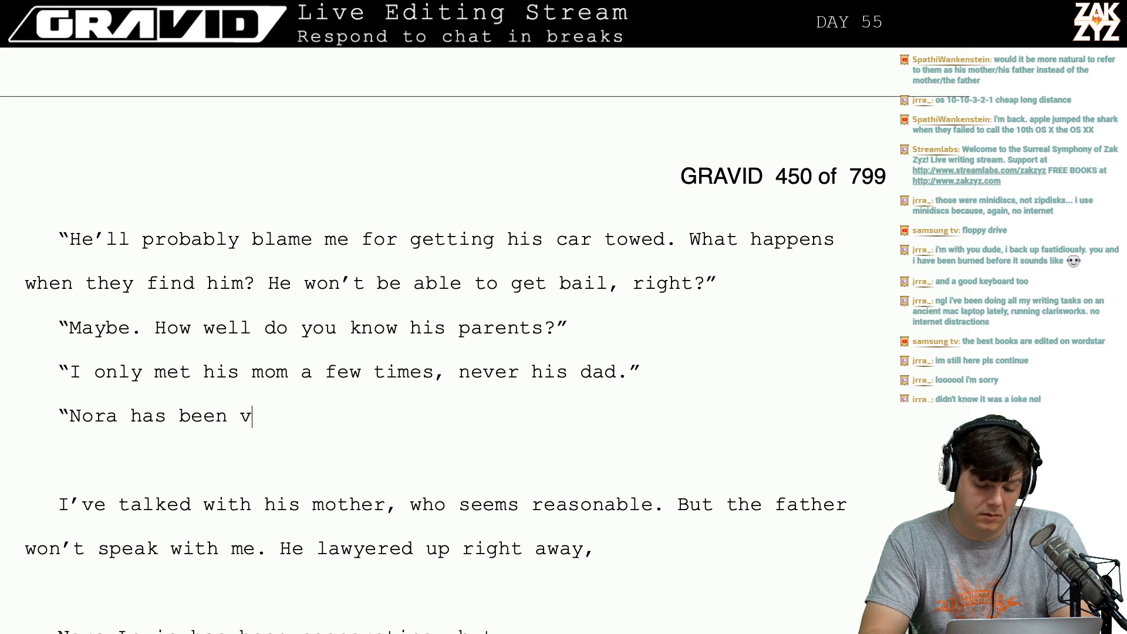
{"action": "type", "text": "ery r"}
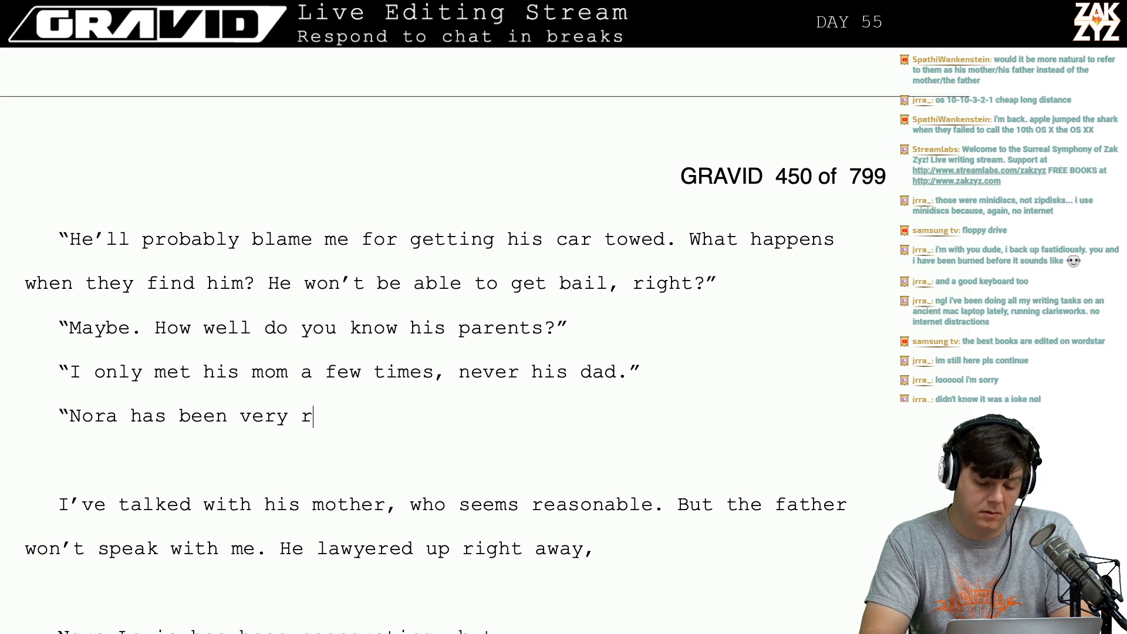
{"action": "type", "text": "easonable, cooperate"}
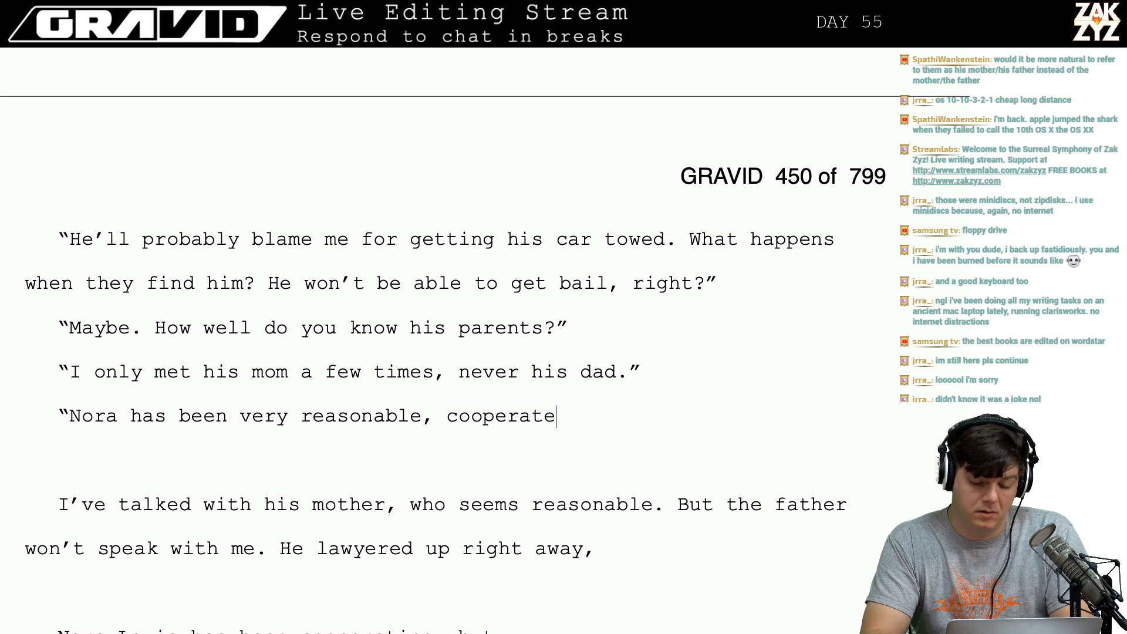
{"action": "key", "text": "BackSpace"}
{"action": "type", "text": "iv"}
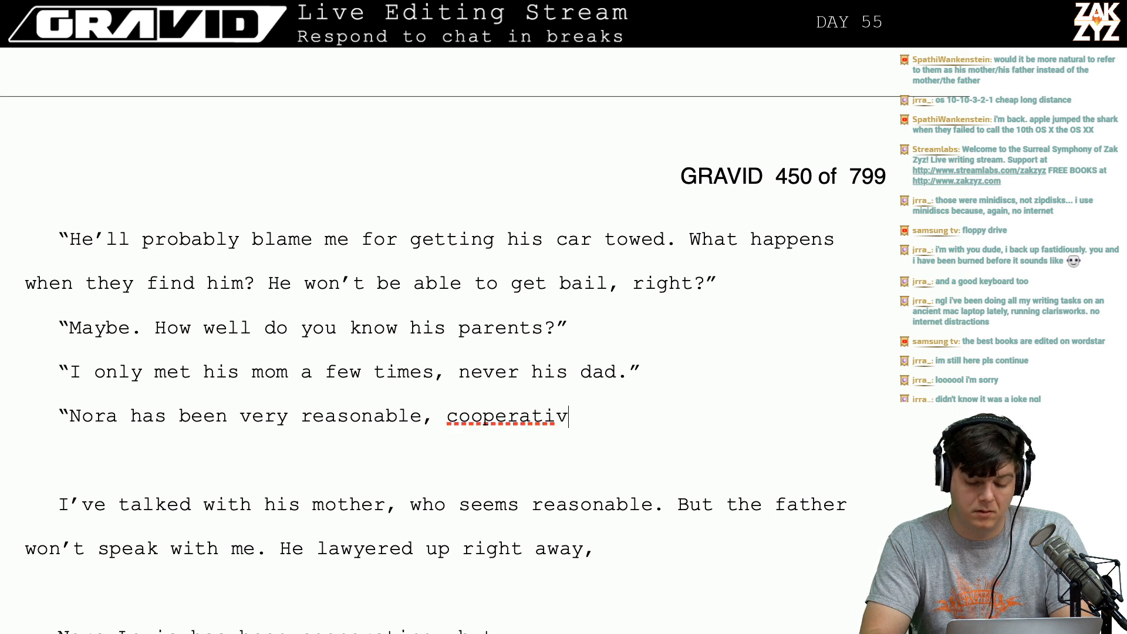
{"action": "type", "text": "e with the police"}
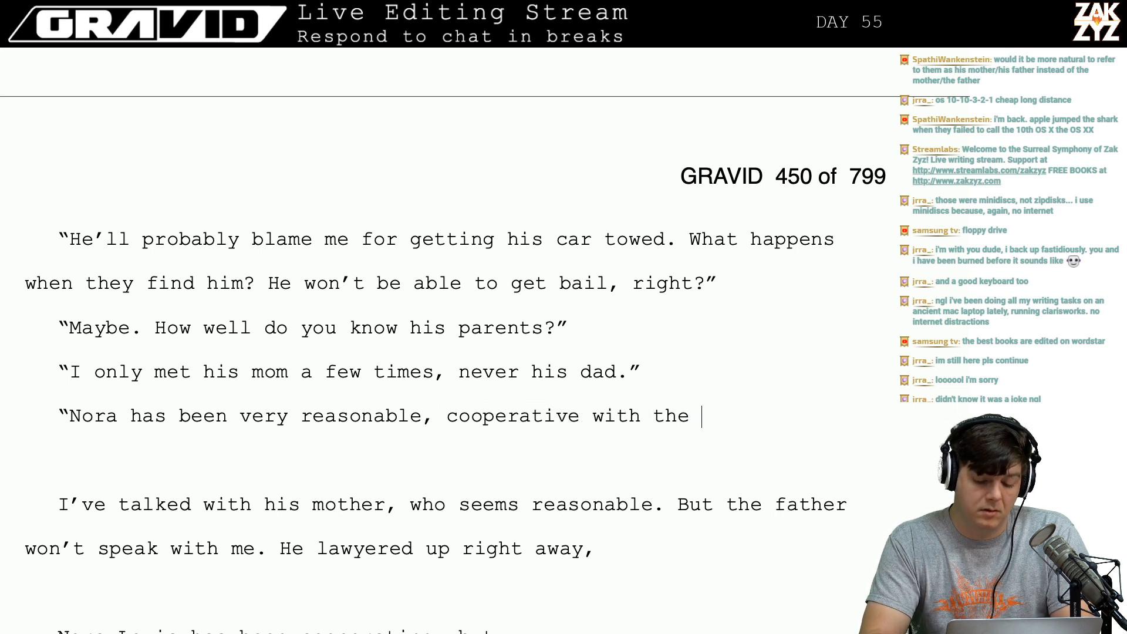
Replace the wording after "very reasonable," with "she’s cooperating with the police,".
{"action": "key", "text": "BackSpace"}
{"action": "key", "text": "BackSpace"}
{"action": "key", "text": "BackSpace"}
{"action": "key", "text": "BackSpace"}
{"action": "key", "text": "BackSpace"}
{"action": "key", "text": "BackSpace"}
{"action": "key", "text": "BackSpace"}
{"action": "key", "text": "BackSpace"}
{"action": "key", "text": "BackSpace"}
{"action": "key", "text": "BackSpace"}
{"action": "key", "text": "BackSpace"}
{"action": "key", "text": "BackSpace"}
{"action": "key", "text": "BackSpace"}
{"action": "key", "text": "BackSpace"}
{"action": "key", "text": "BackSpace"}
{"action": "key", "text": "BackSpace"}
{"action": "key", "text": "BackSpace"}
{"action": "key", "text": "BackSpace"}
{"action": "key", "text": "BackSpace"}
{"action": "key", "text": "BackSpace"}
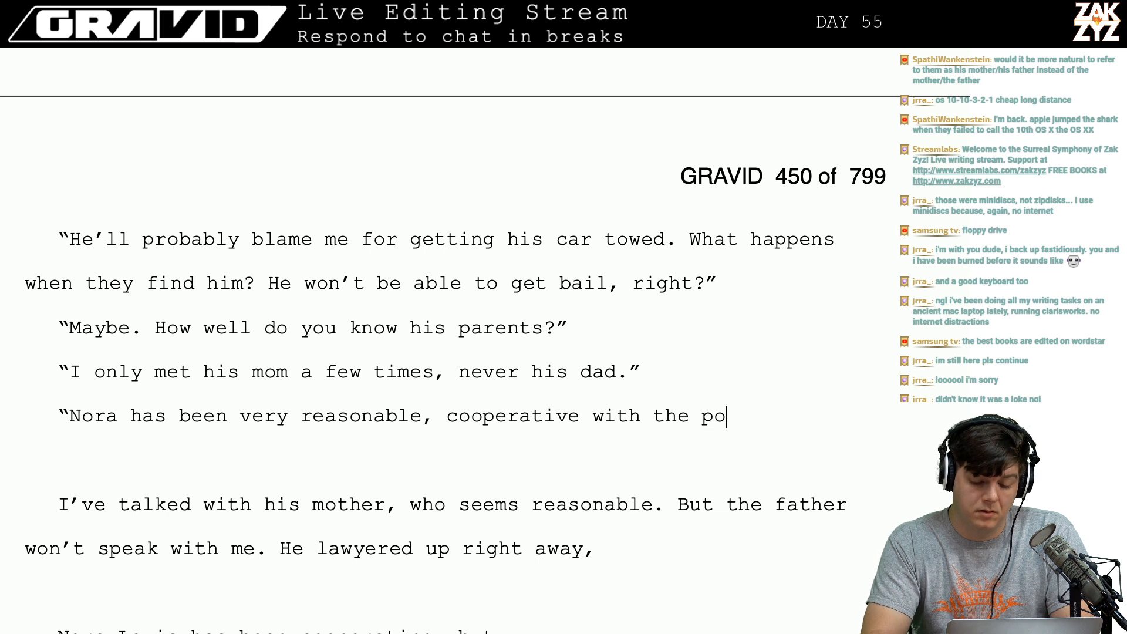
{"action": "key", "text": "BackSpace"}
{"action": "key", "text": "BackSpace"}
{"action": "key", "text": "BackSpace"}
{"action": "key", "text": "BackSpace"}
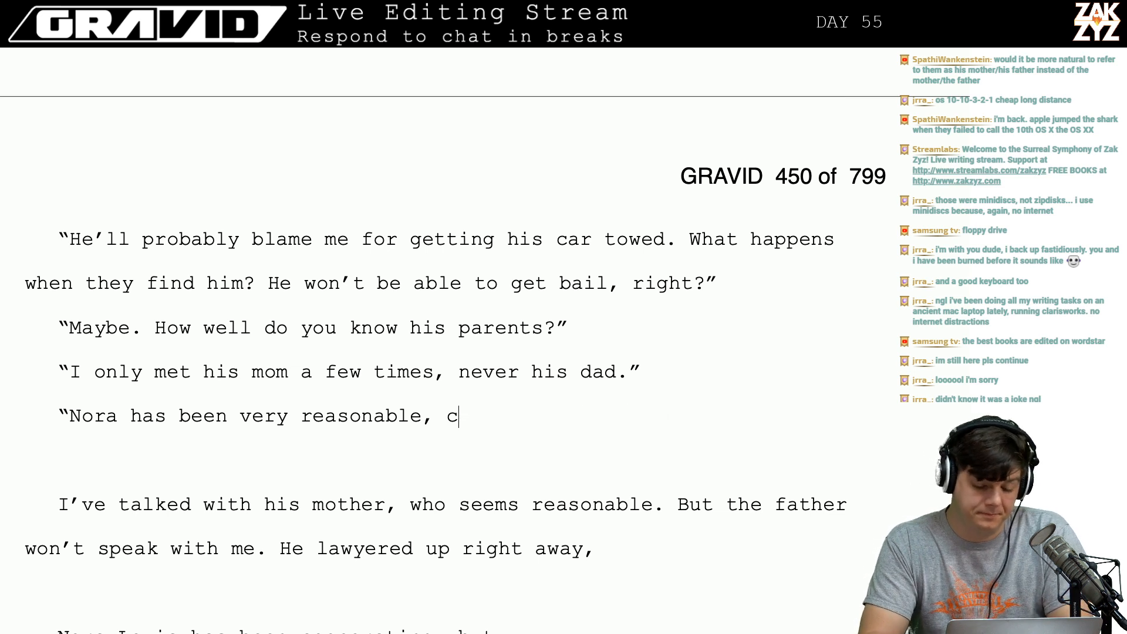
{"action": "type", "text": "s"}
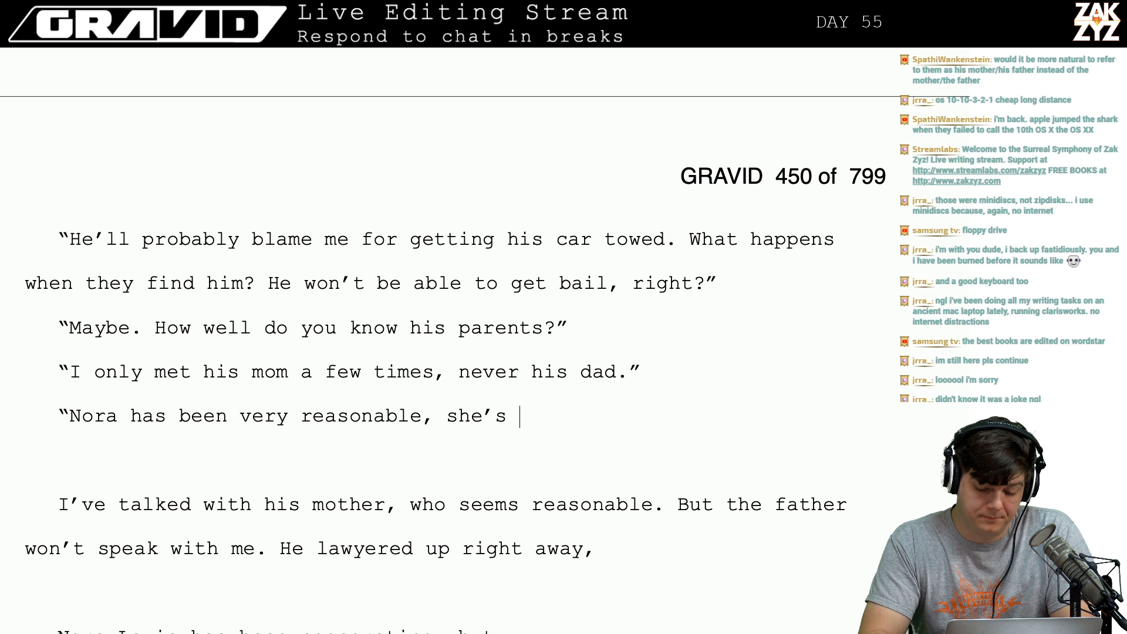
{"action": "type", "text": "he's cooperating with t"}
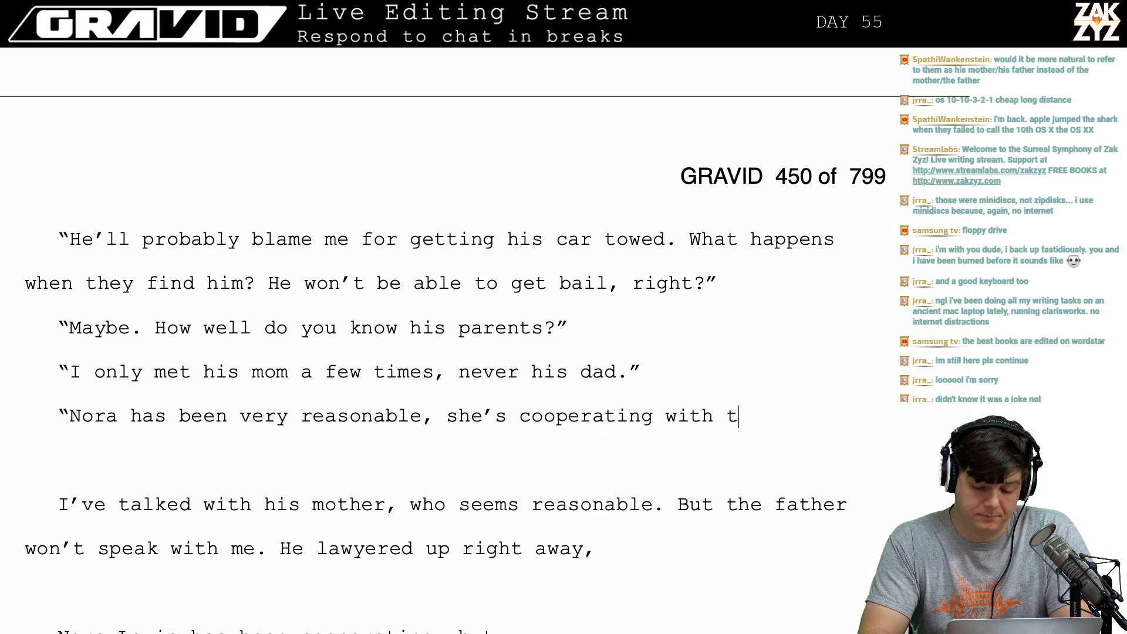
{"action": "type", "text": "he police, she "}
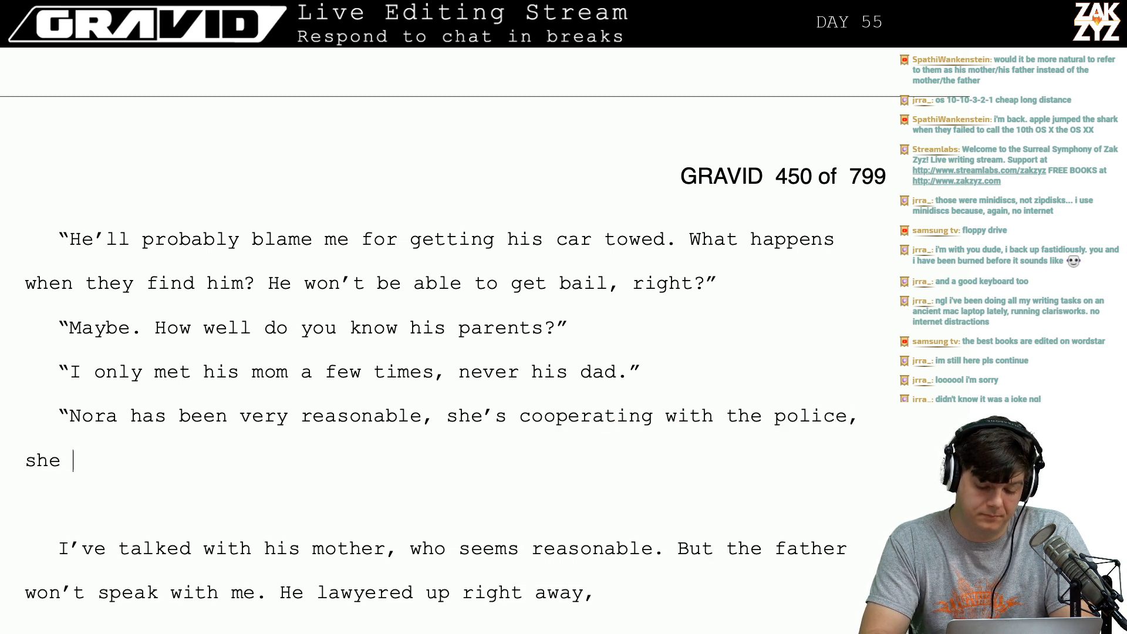
{"action": "type", "text": "realizes"}
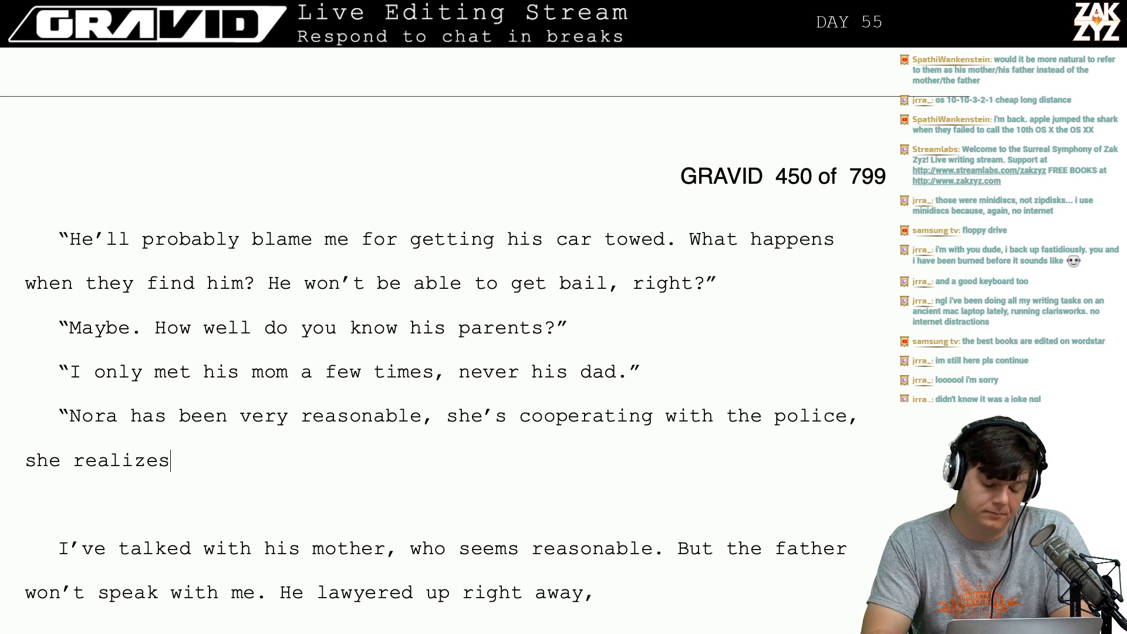
{"action": "key", "text": "BackSpace"}
{"action": "key", "text": "BackSpace"}
{"action": "key", "text": "BackSpace"}
{"action": "key", "text": "BackSpace"}
{"action": "key", "text": "BackSpace"}
{"action": "key", "text": "BackSpace"}
{"action": "key", "text": "BackSpace"}
{"action": "type", "text": "understand s"}
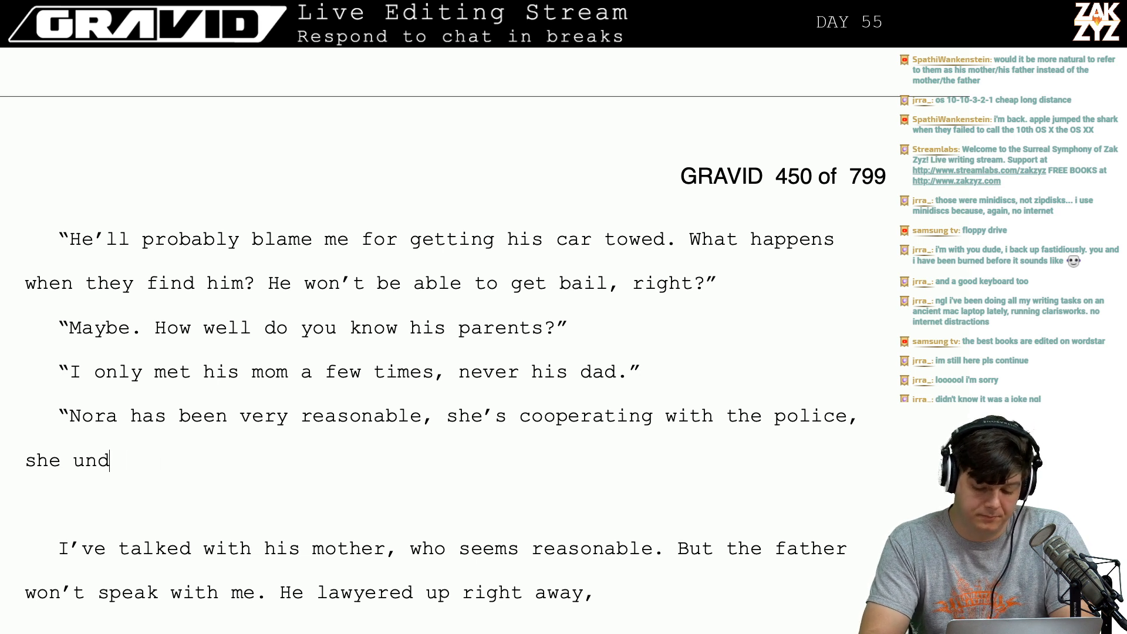
{"action": "key", "text": "BackSpace"}
{"action": "key", "text": "BackSpace"}
{"action": "type", "text": "s"}
{"action": "key", "text": "BackSpace"}
{"action": "key", "text": "BackSpace"}
{"action": "key", "text": "BackSpace"}
{"action": "key", "text": "BackSpace"}
{"action": "key", "text": "BackSpace"}
{"action": "key", "text": "BackSpace"}
{"action": "key", "text": "BackSpace"}
{"action": "key", "text": "BackSpace"}
{"action": "key", "text": "BackSpace"}
{"action": "key", "text": "BackSpace"}
{"action": "key", "text": "BackSpace"}
{"action": "key", "text": "BackSpace"}
{"action": "key", "text": "BackSpace"}
{"action": "key", "text": "BackSpace"}
{"action": "key", "text": "BackSpace"}
{"action": "key", "text": "BackSpace"}
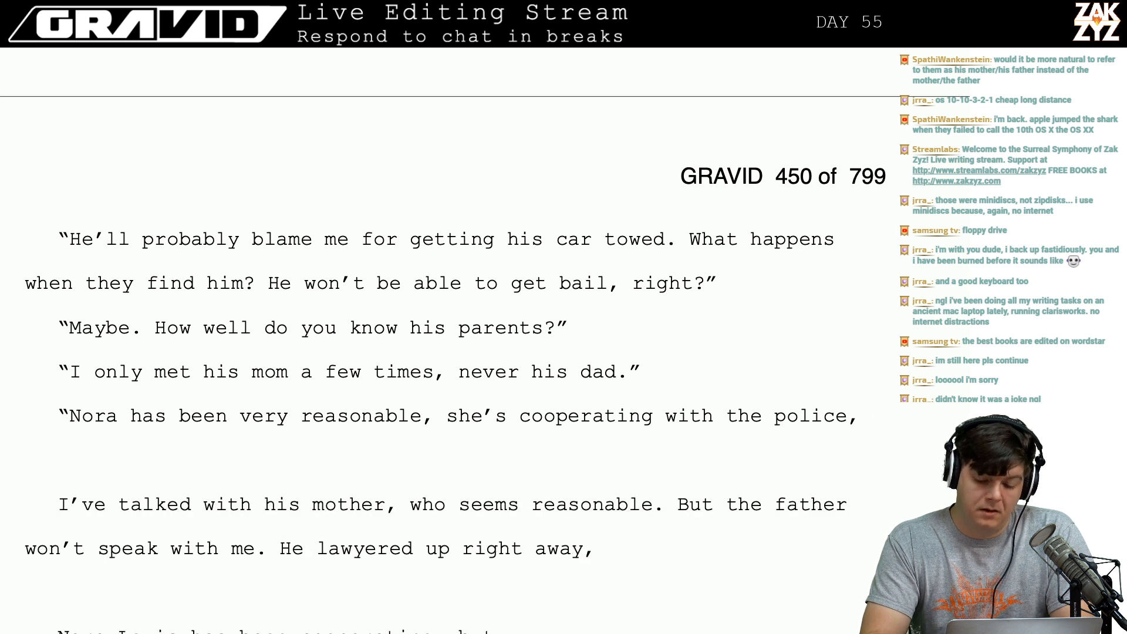
End the sentence after "police" with a period and add "It’s kind of heartbreaking how few illusions she has about her son.".
{"action": "type", "text": "It's kind"}
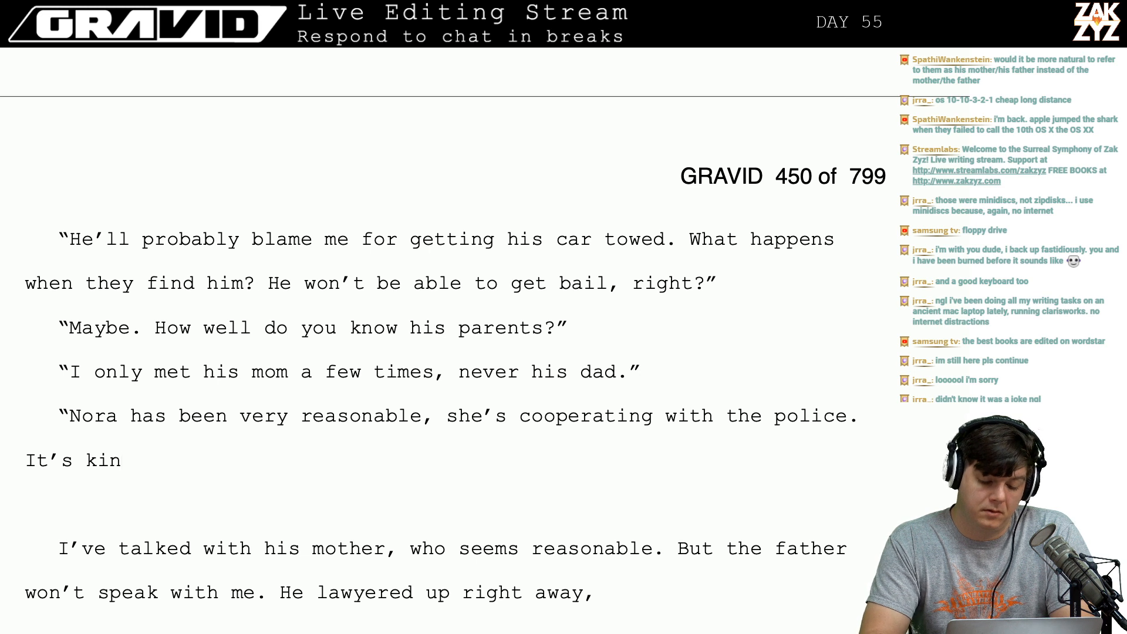
{"action": "type", "text": " of heart"}
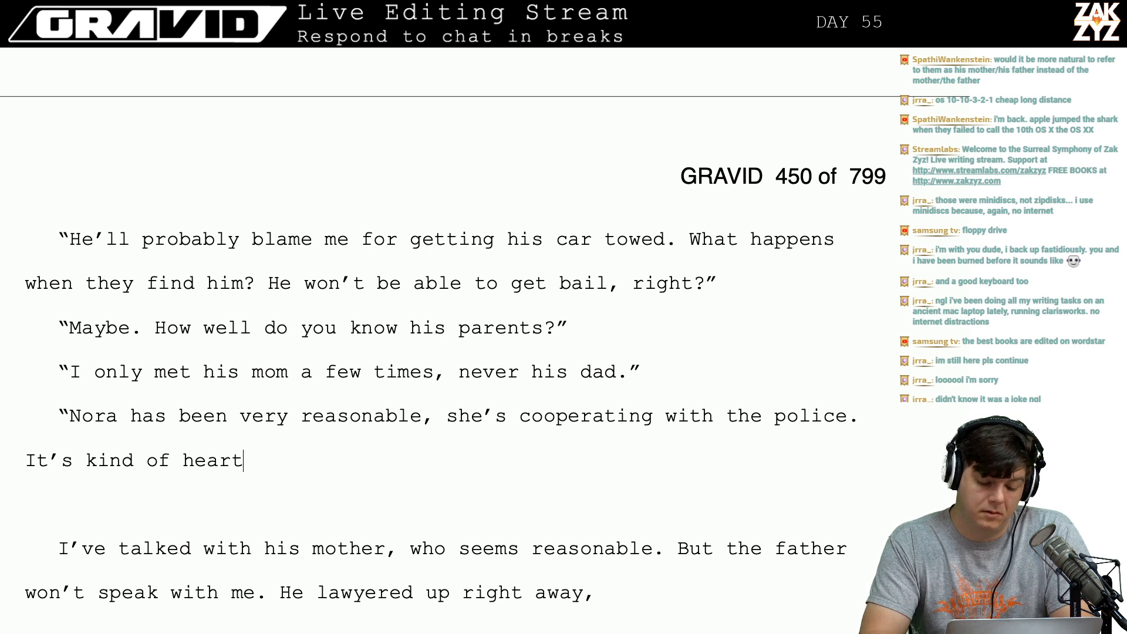
{"action": "type", "text": "breaking how fe"}
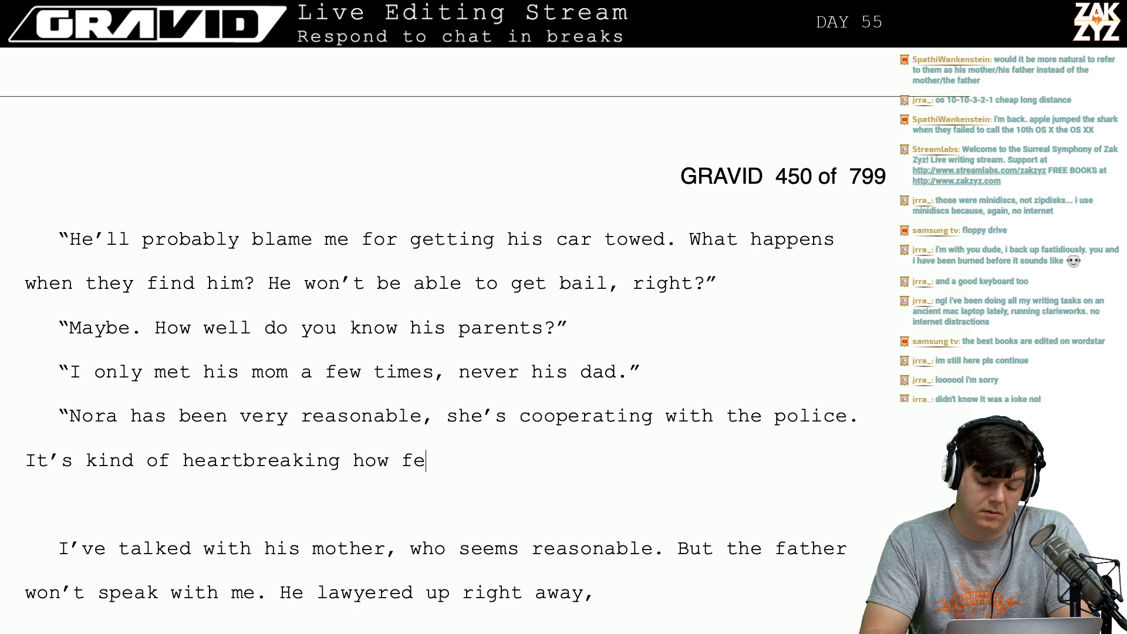
{"action": "type", "text": "w illusions she "}
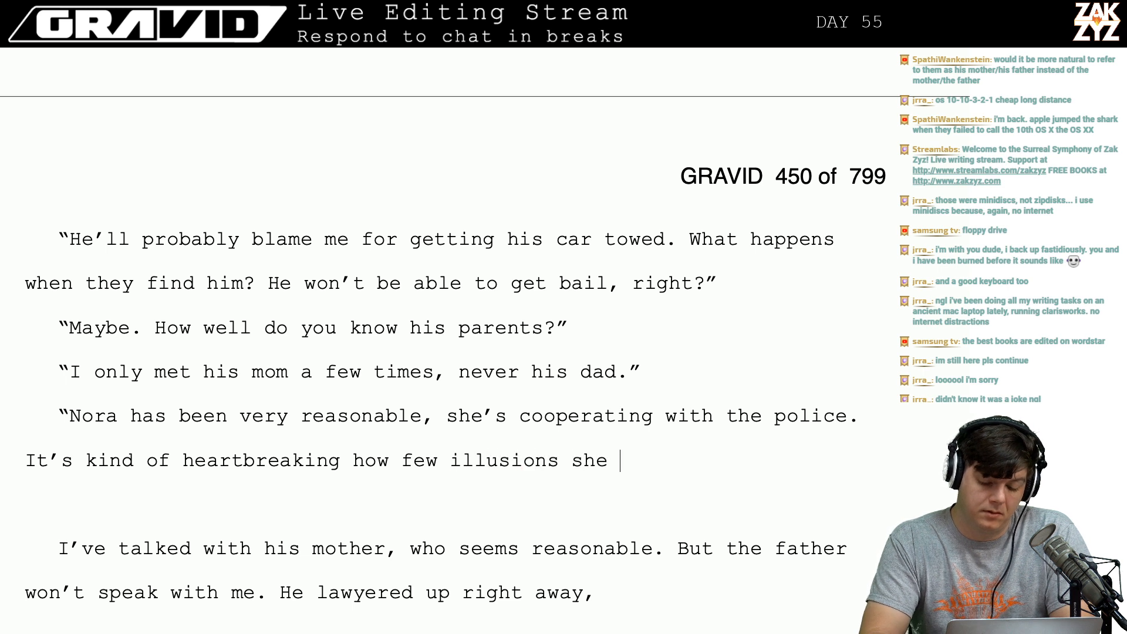
{"action": "type", "text": "has about Ma"}
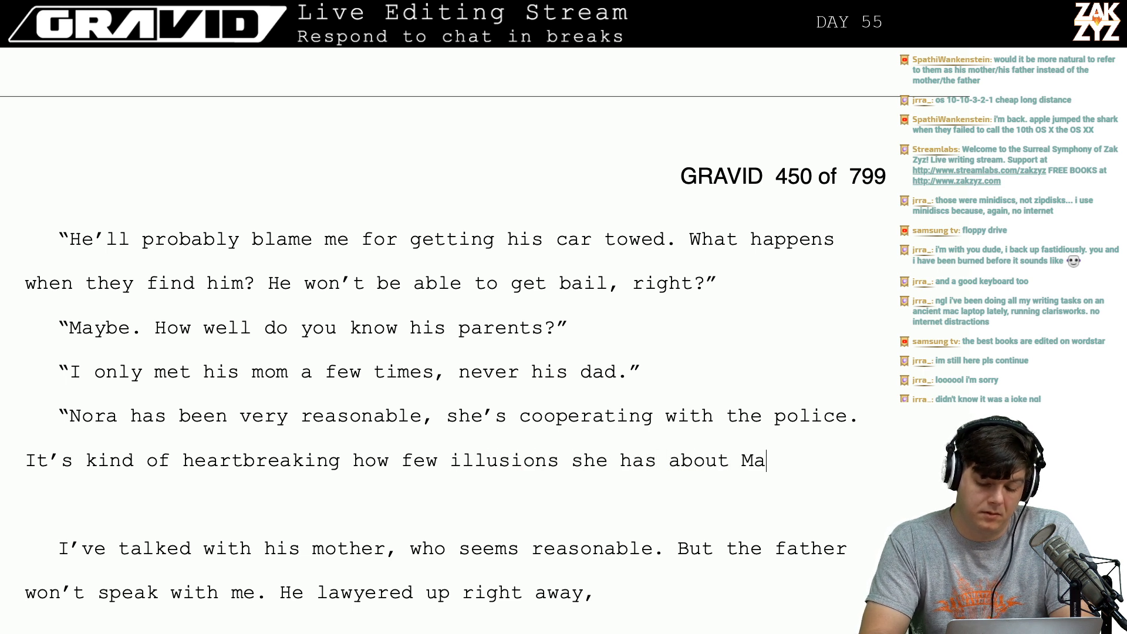
{"action": "key", "text": "BackSpace"}
{"action": "key", "text": "BackSpace"}
{"action": "type", "text": "her son."}
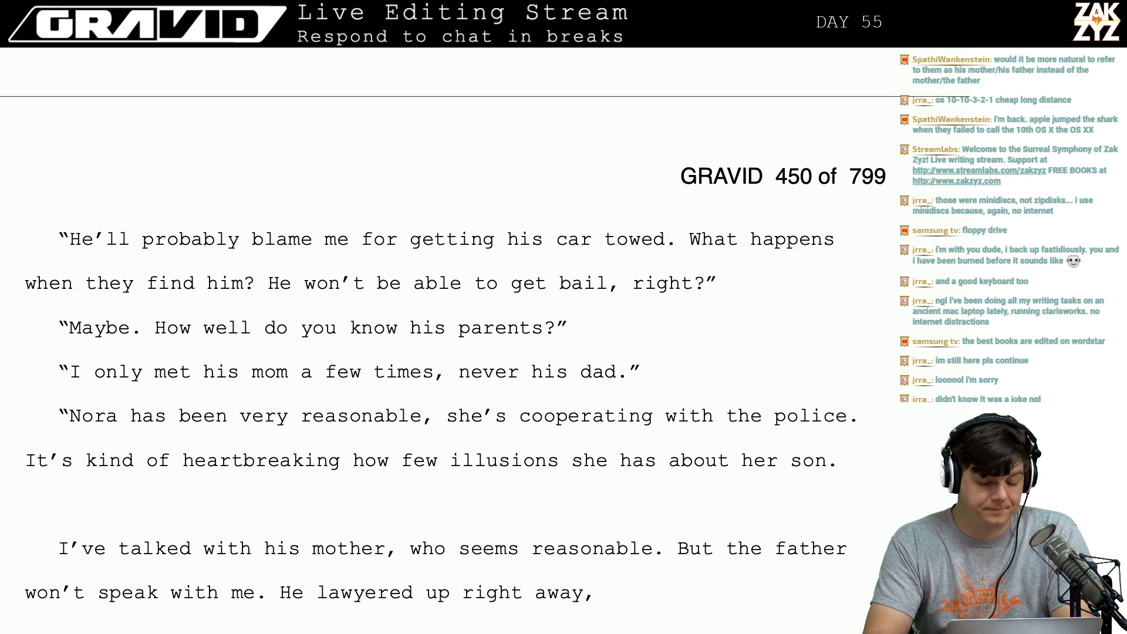
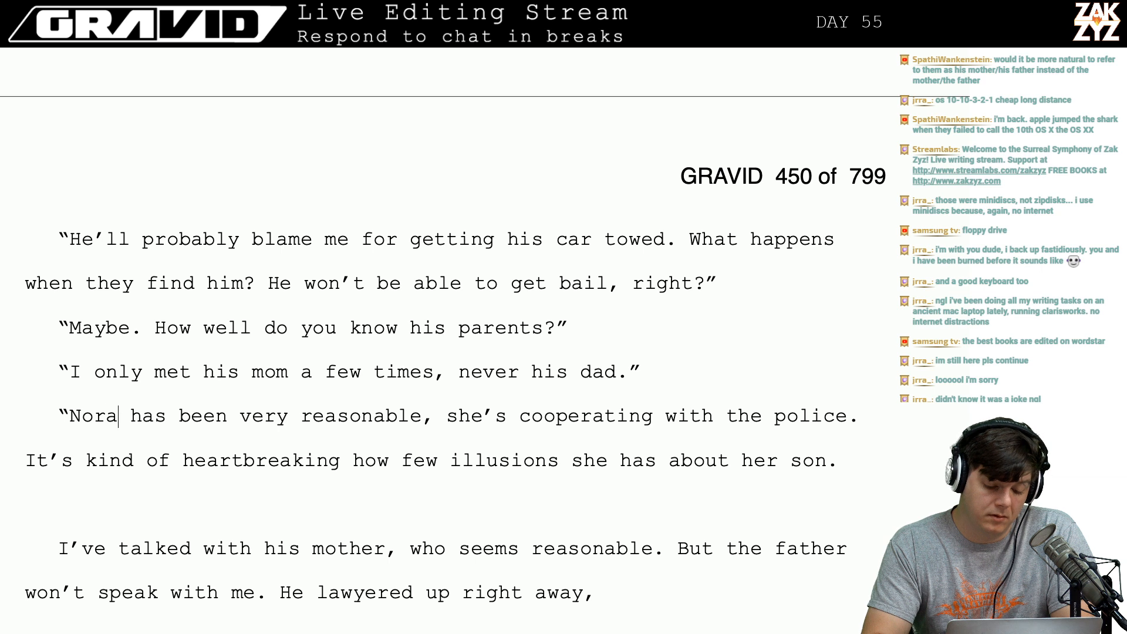
Open the last reply with "I’ve spoken with", the mother's first name, and ", she’s been very reasonable and she’s cooperating with the police.".
{"action": "type", "text": "I've so"}
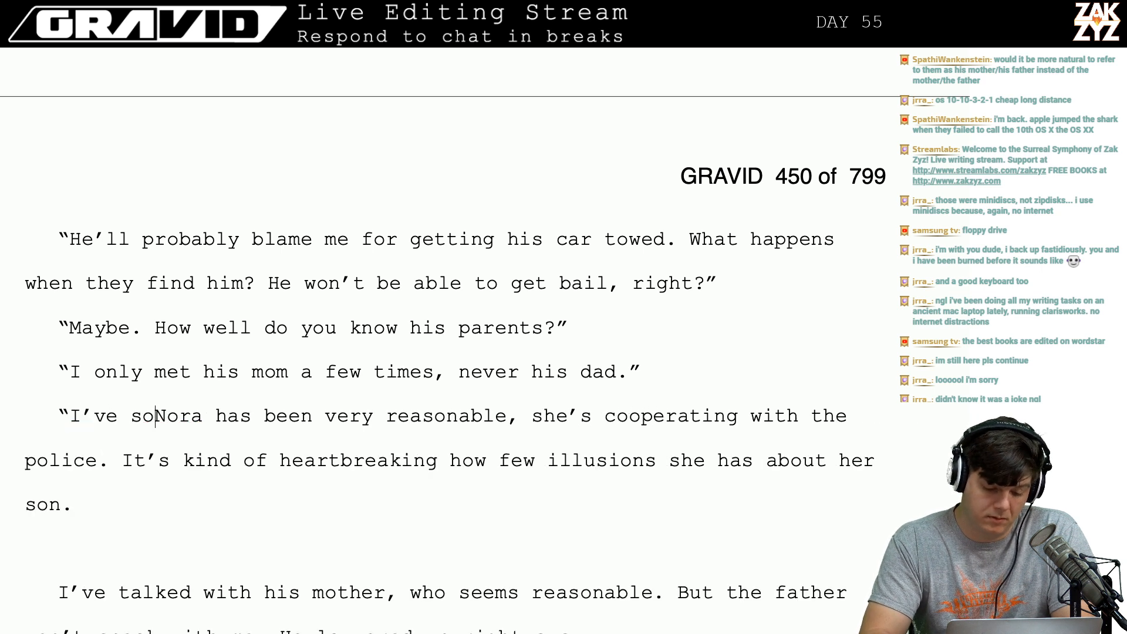
{"action": "key", "text": "BackSpace"}
{"action": "type", "text": "poken w"}
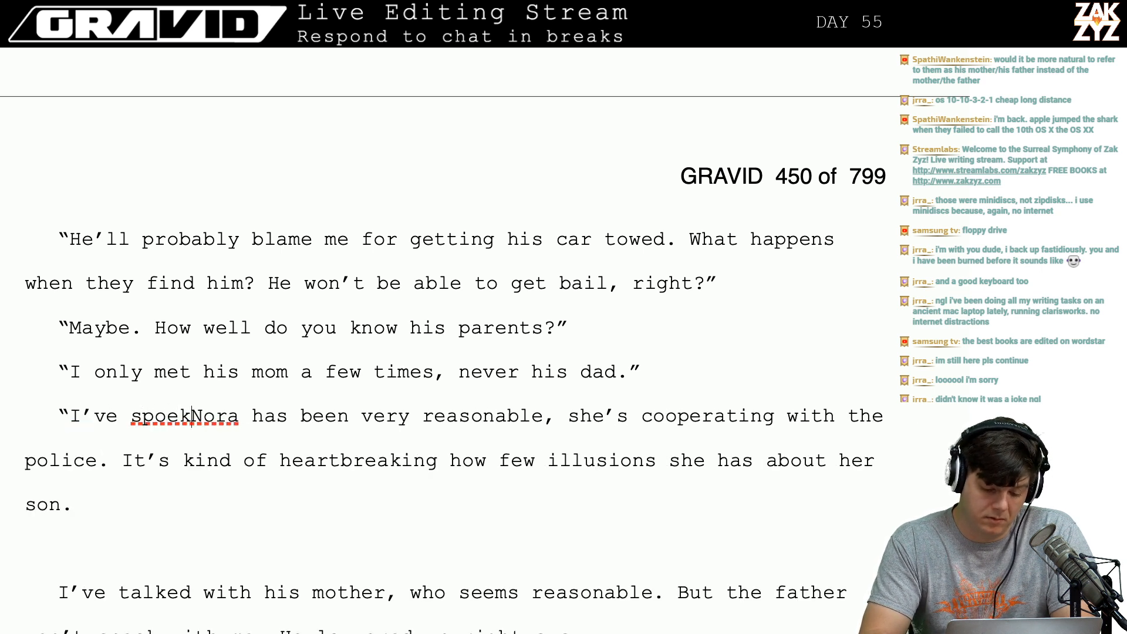
{"action": "type", "text": "ith Nora, she'"}
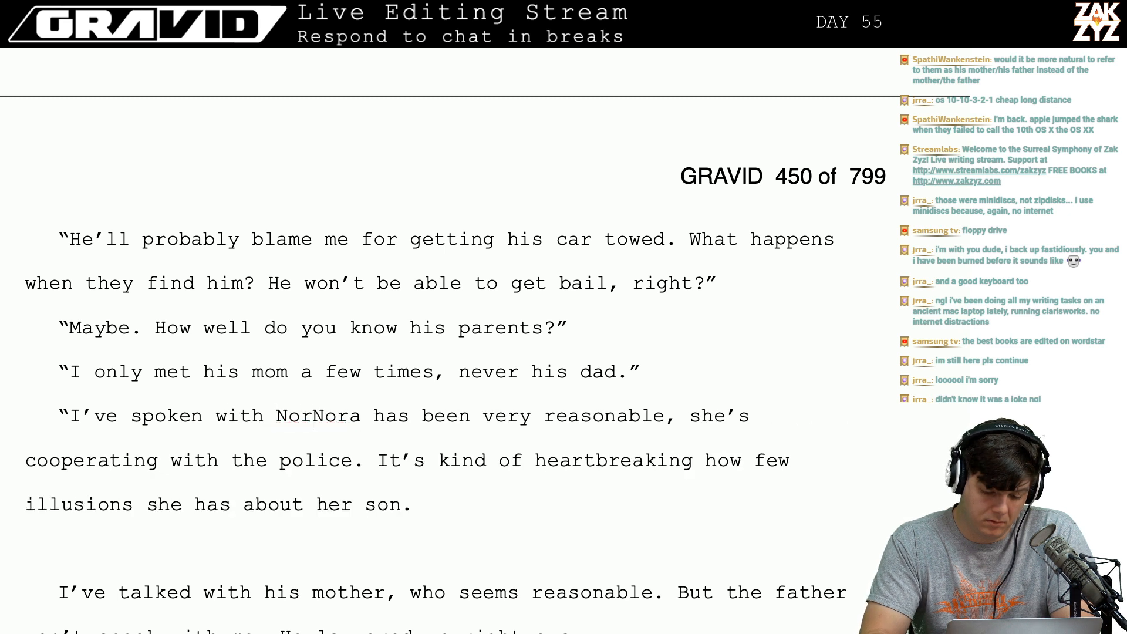
{"action": "type", "text": "s been very rea"}
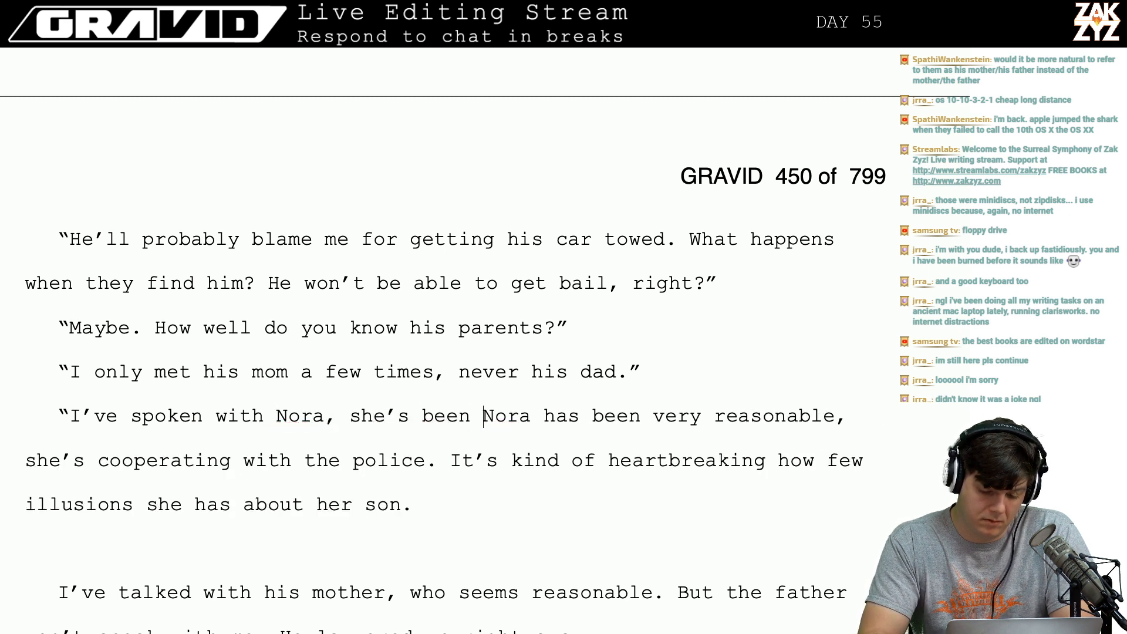
{"action": "type", "text": "sonable and she'"}
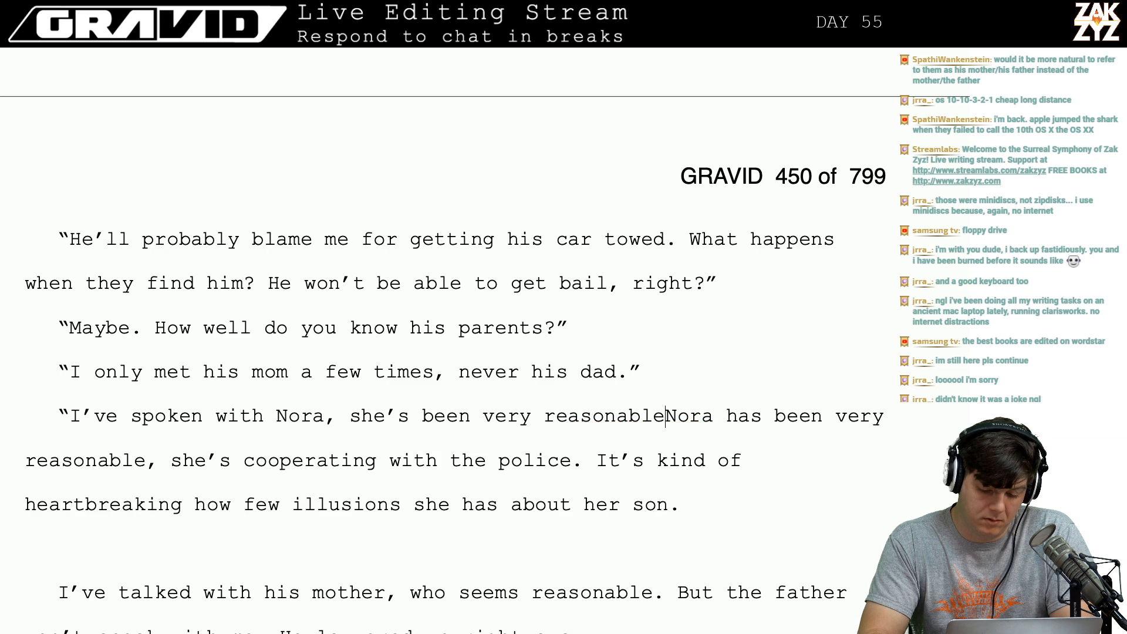
{"action": "type", "text": "s coopo"}
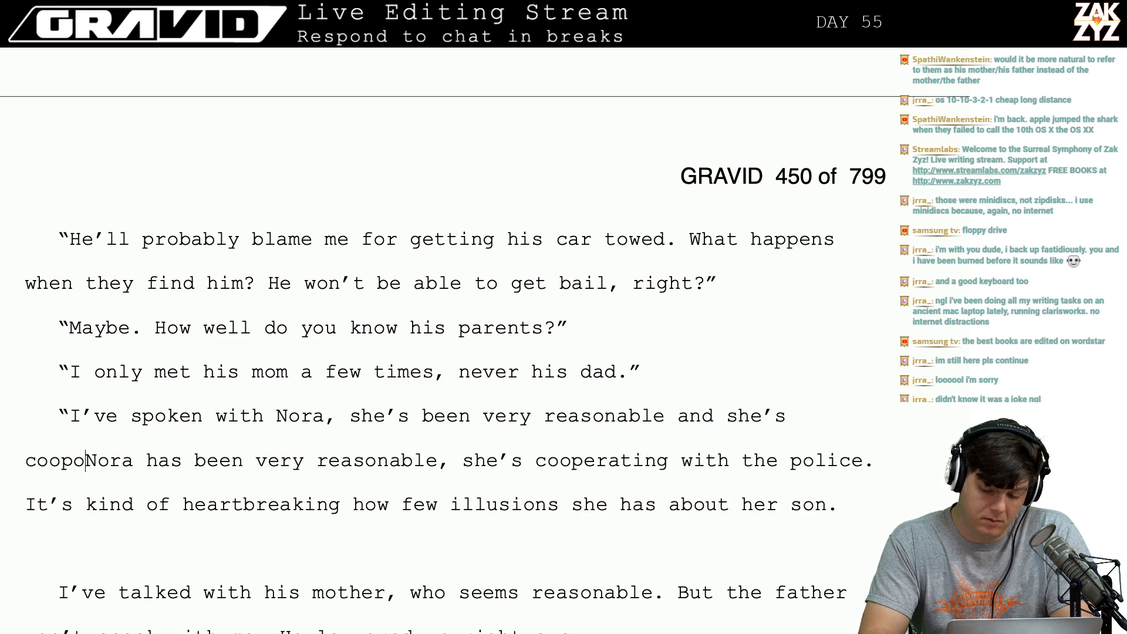
{"action": "key", "text": "BackSpace"}
{"action": "type", "text": "erating with"}
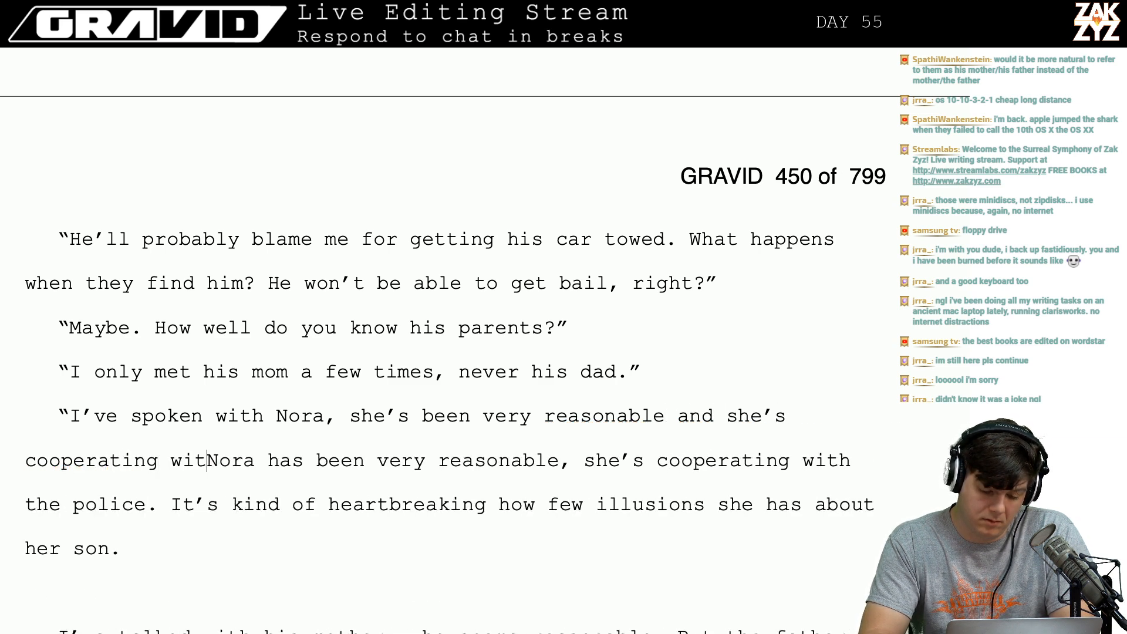
{"action": "type", "text": " the police."}
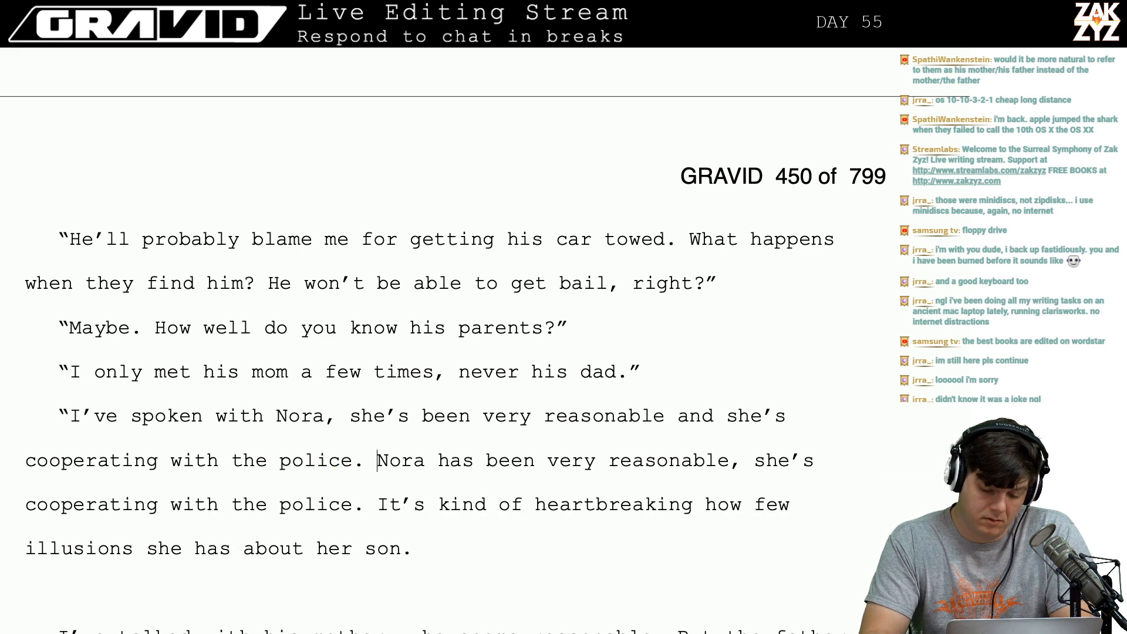
Delete the redundant older sentence about the mother cooperating and split "It’s kind of heartbreaking how few illusions she has about her son." onto its own paragraph.
{"action": "key", "text": "shift+Down"}
{"action": "key", "text": "shift+Left"}
{"action": "key", "text": "BackSpace"}
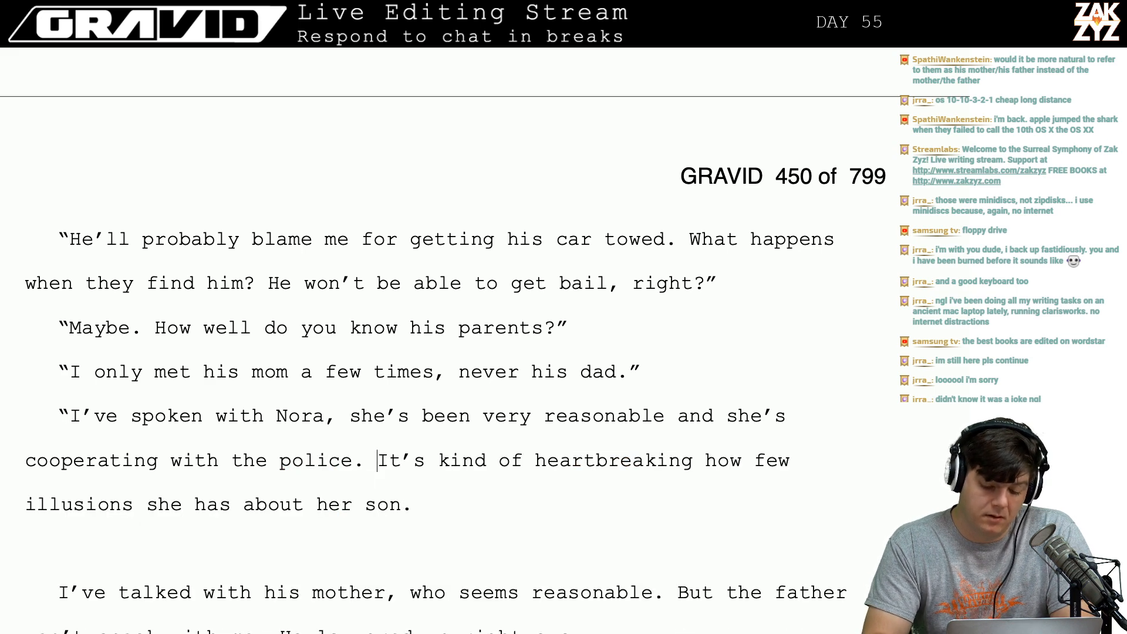
{"action": "key", "text": "Return"}
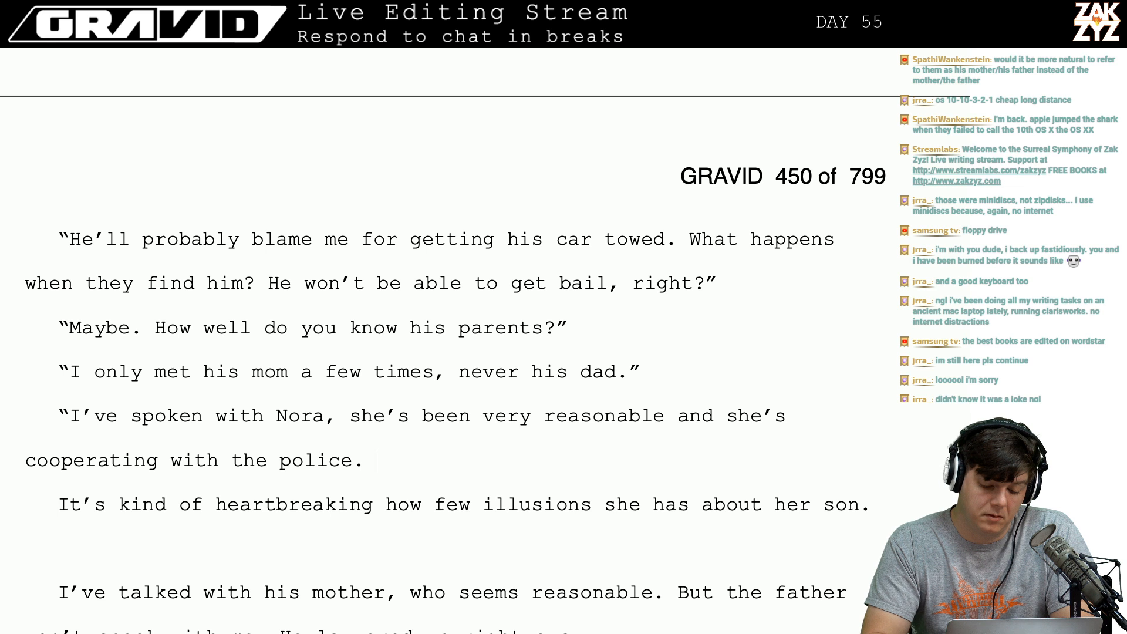
Continue the paragraph after “cooperating with the police.” with “She knows he did it, it’s actually kind of heartbreaking how few illusions she”.
{"action": "type", "text": "She knows he "}
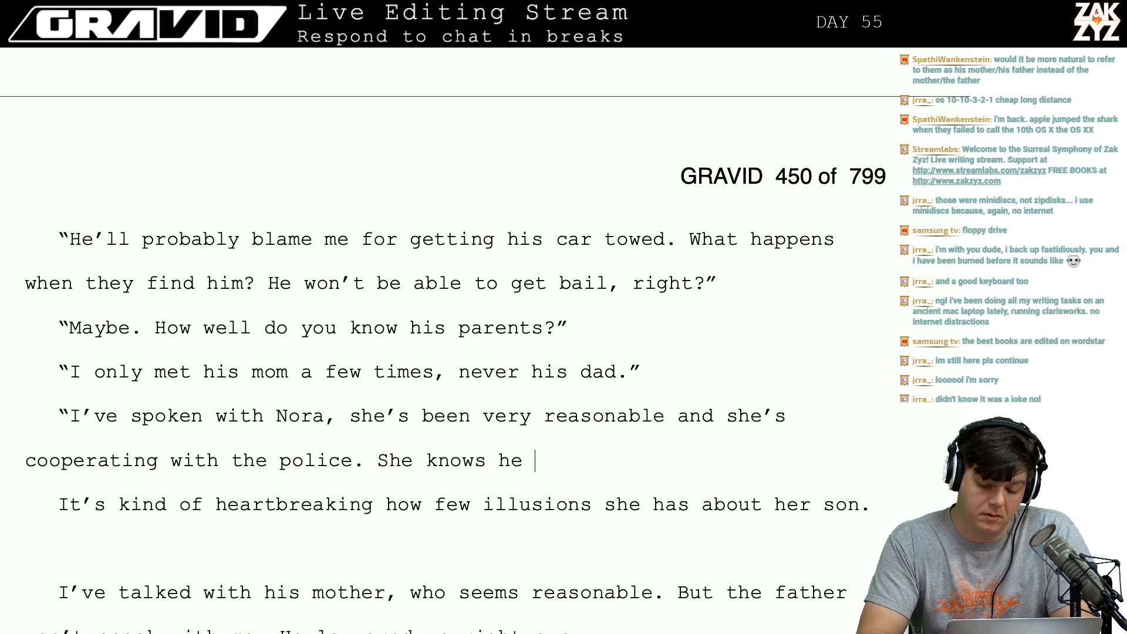
{"action": "type", "text": "did it, it's actually kind "}
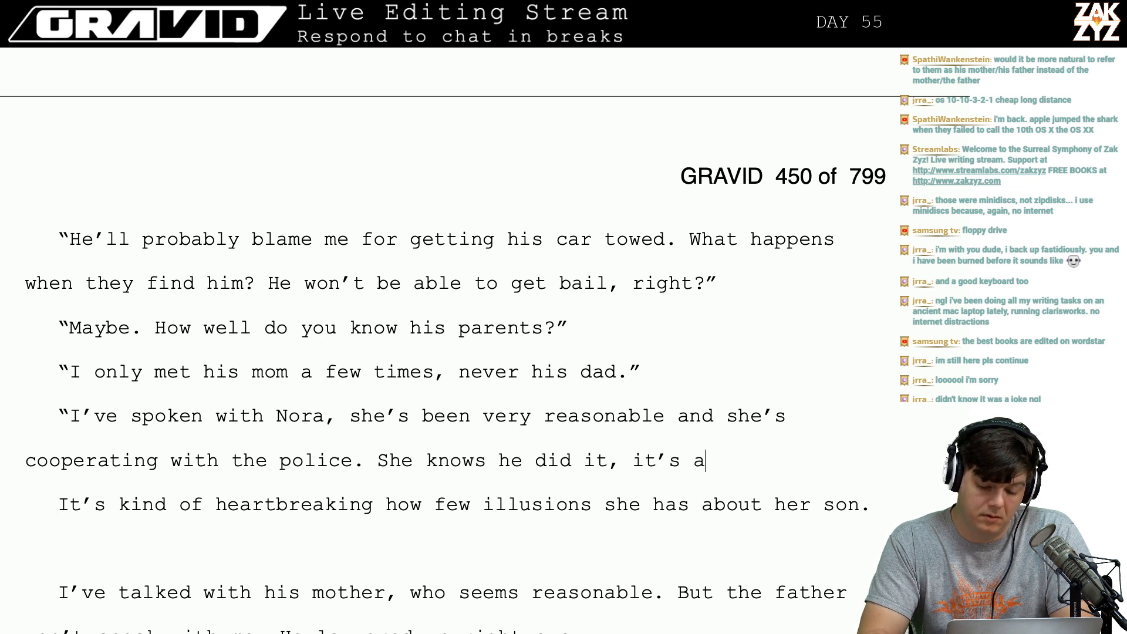
{"action": "type", "text": "of h"}
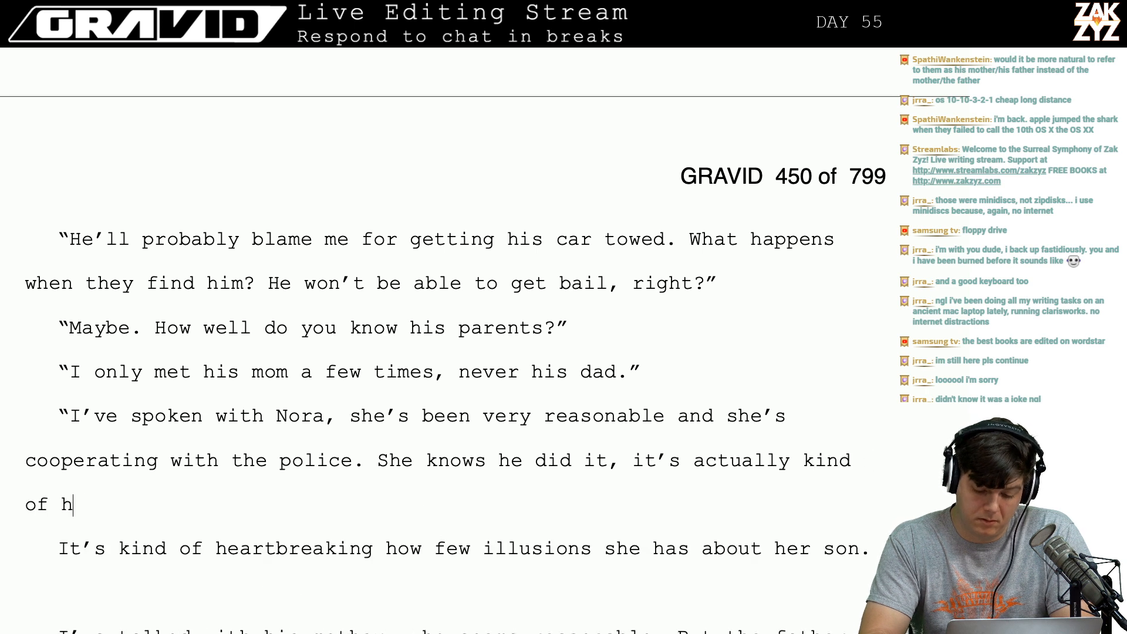
{"action": "type", "text": "eartbre"}
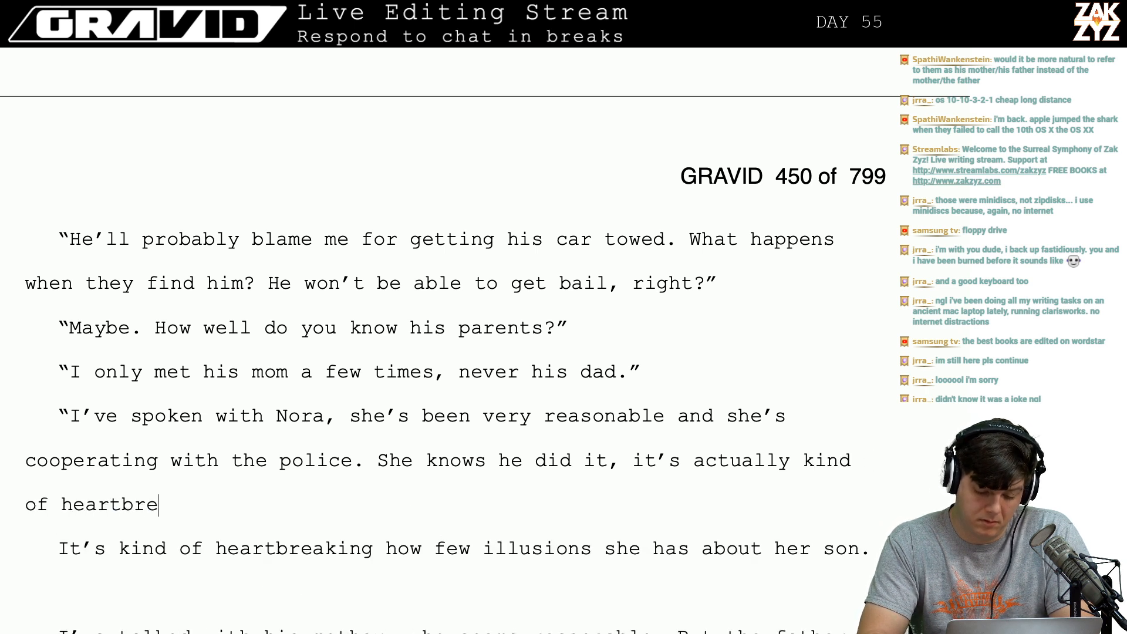
{"action": "type", "text": "aking how few illusions she"}
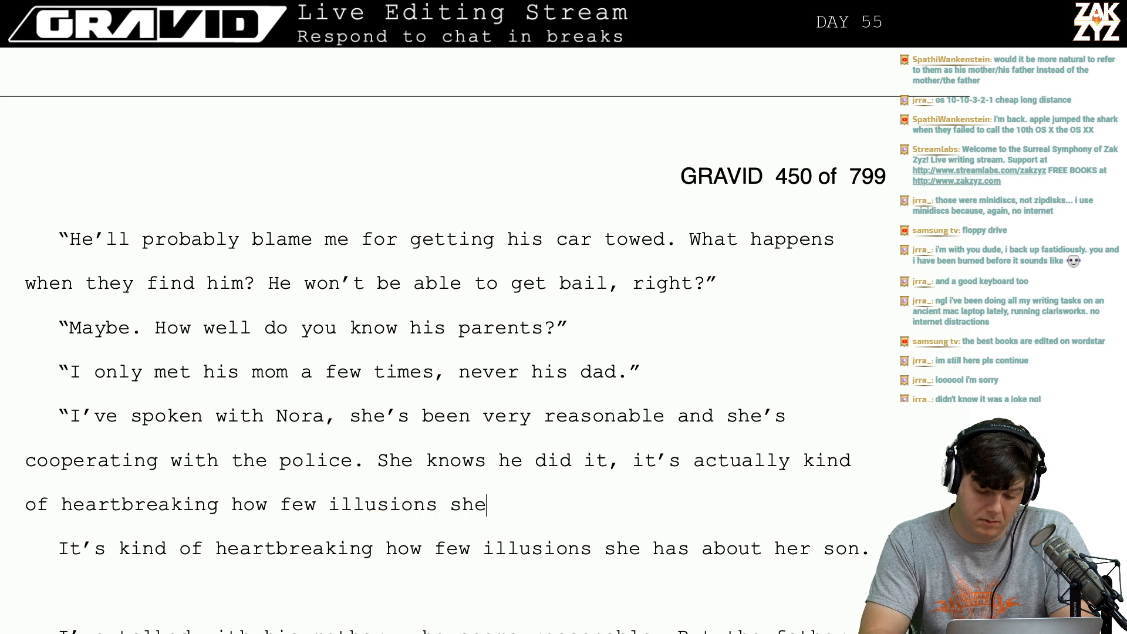
Cut the new sentence back so it ends at “how few il” and add blank lines before the following paragraph.
{"action": "key", "text": "BackSpace"}
{"action": "key", "text": "BackSpace"}
{"action": "key", "text": "BackSpace"}
{"action": "key", "text": "BackSpace"}
{"action": "key", "text": "BackSpace"}
{"action": "key", "text": "BackSpace"}
{"action": "key", "text": "BackSpace"}
{"action": "key", "text": "BackSpace"}
{"action": "key", "text": "BackSpace"}
{"action": "key", "text": "BackSpace"}
{"action": "key", "text": "BackSpace"}
{"action": "key", "text": "BackSpace"}
{"action": "key", "text": "BackSpace"}
{"action": "key", "text": "BackSpace"}
{"action": "key", "text": "BackSpace"}
{"action": "key", "text": "BackSpace"}
{"action": "key", "text": "BackSpace"}
{"action": "key", "text": "BackSpace"}
{"action": "key", "text": "BackSpace"}
{"action": "key", "text": "BackSpace"}
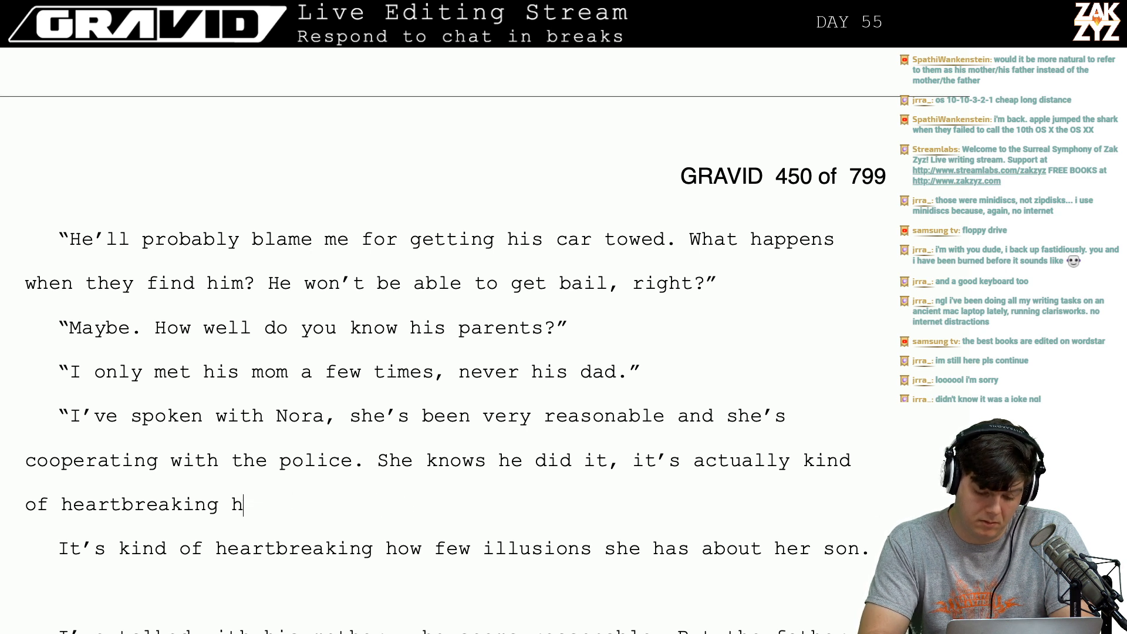
{"action": "type", "text": "how few il"}
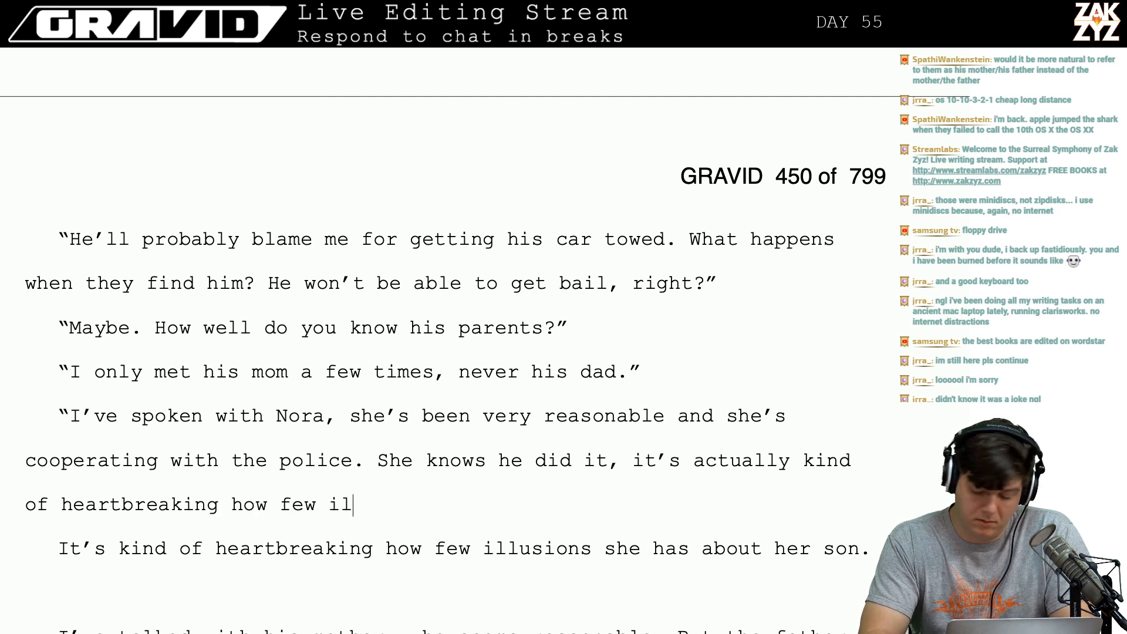
{"action": "key", "text": "Return"}
{"action": "key", "text": "Return"}
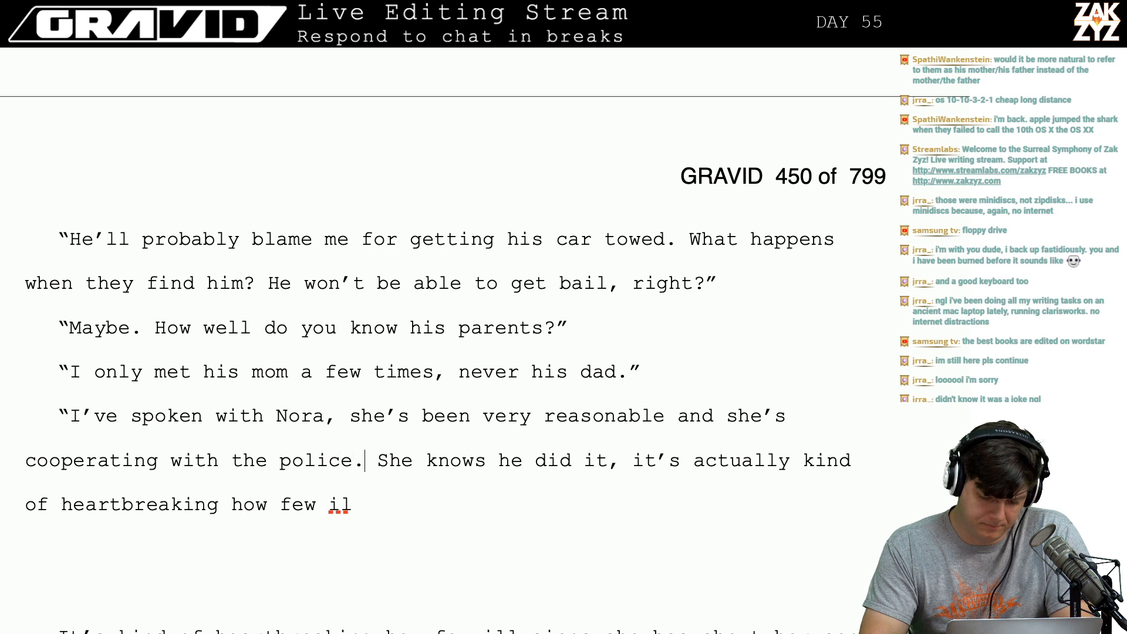
Split off the draft sentence starting “She knows he did it” as its own paragraph and write “She understands he did it” after “police.”.
{"action": "key", "text": "Right"}
{"action": "key", "text": "Return"}
{"action": "type", "text": "She understands "}
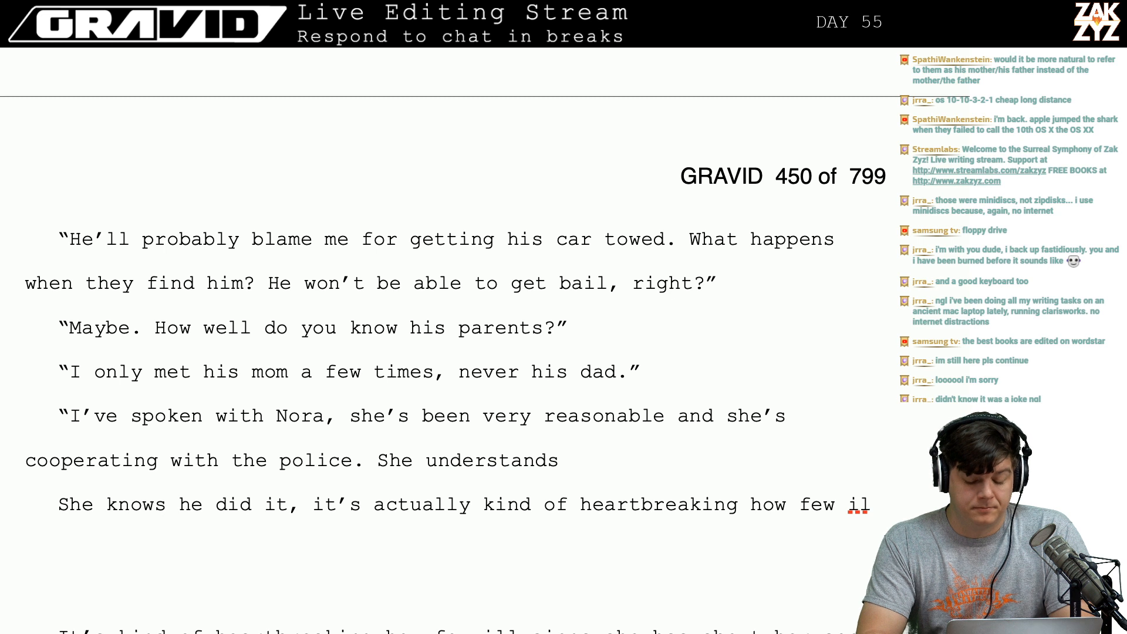
{"action": "type", "text": "he ddid"}
{"action": "key", "text": "BackSpace"}
{"action": "key", "text": "BackSpace"}
{"action": "key", "text": "BackSpace"}
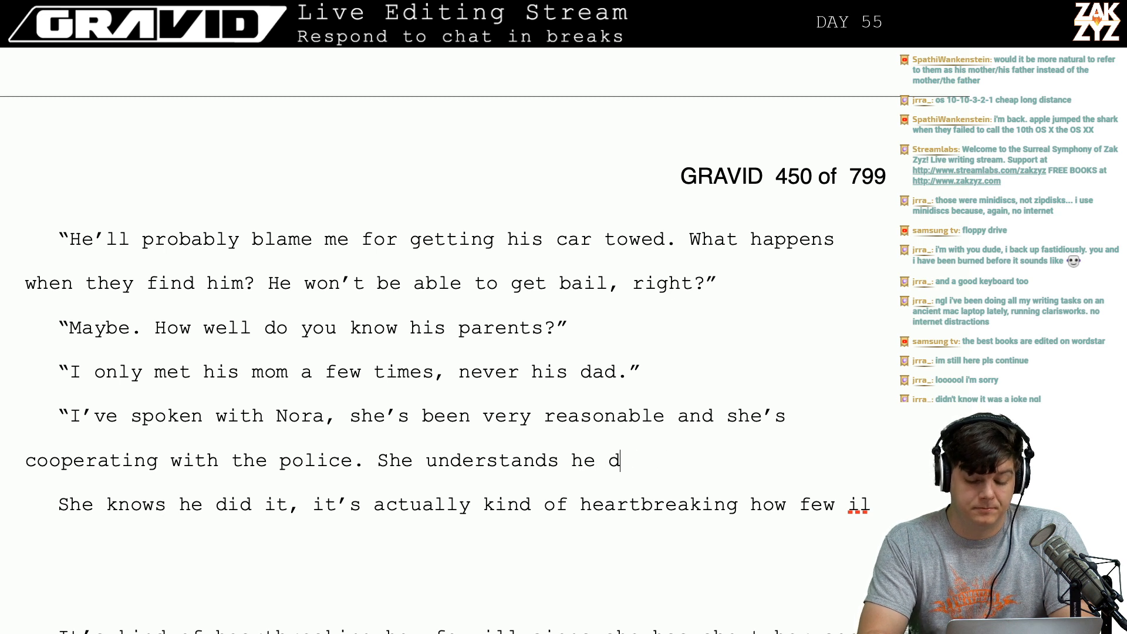
{"action": "key", "text": "BackSpace"}
{"action": "key", "text": "BackSpace"}
{"action": "key", "text": "BackSpace"}
{"action": "type", "text": "e did i"}
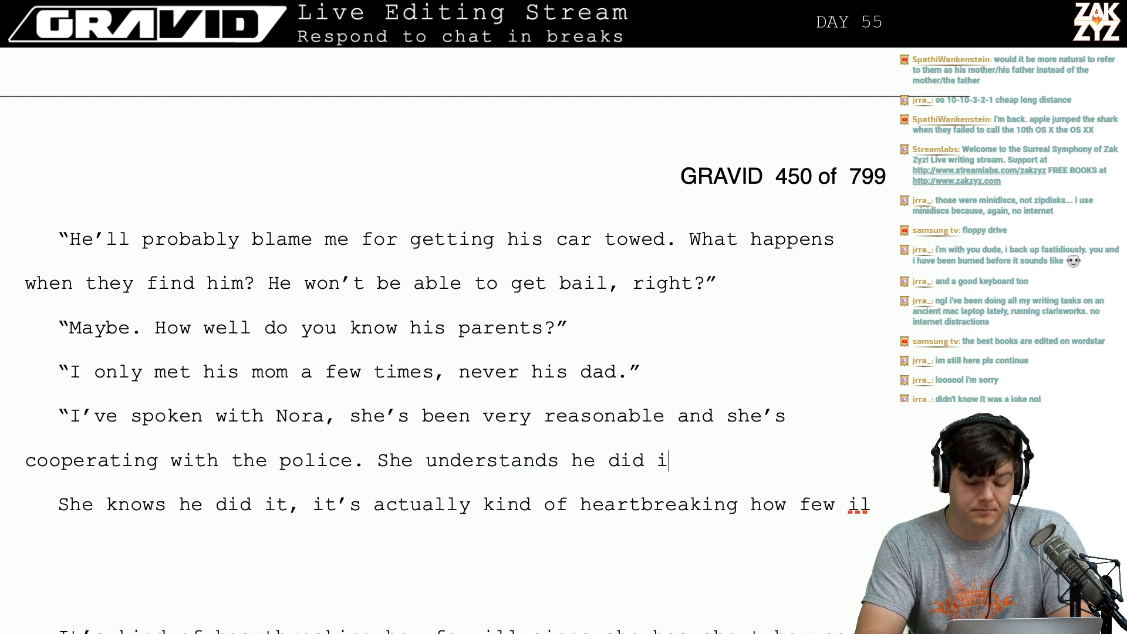
{"action": "type", "text": "t"}
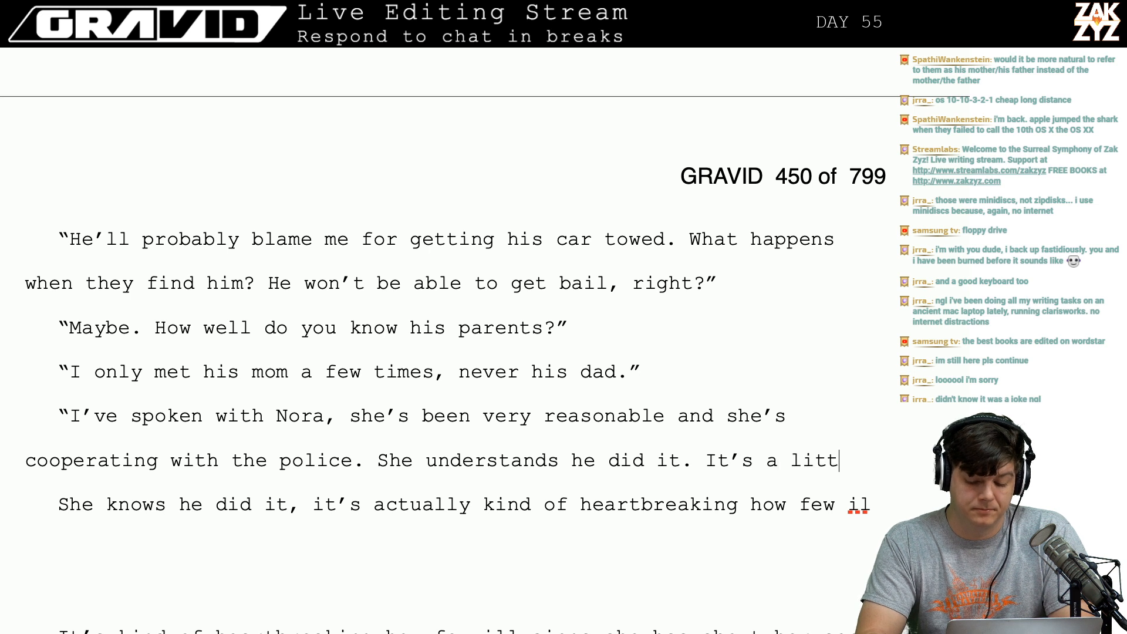
Continue the paragraph with “. It’s a little bit heartbreaking actually”.
{"action": "type", "text": ". It's a little bri"}
{"action": "key", "text": "BackSpace"}
{"action": "key", "text": "BackSpace"}
{"action": "type", "text": "it h"}
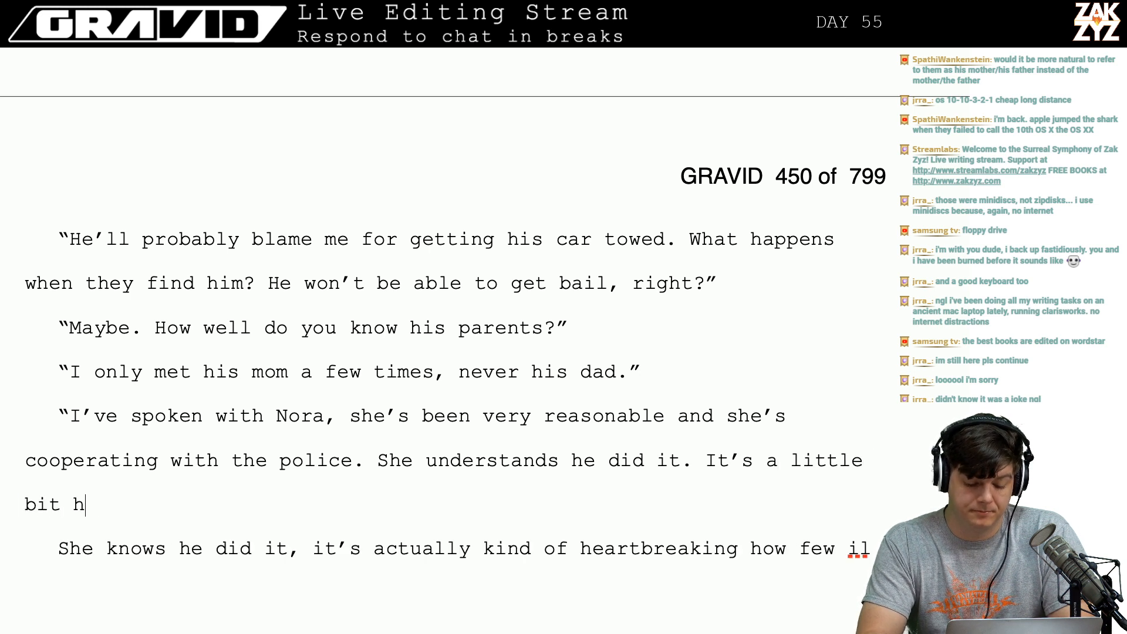
{"action": "type", "text": "eartbreaking to"}
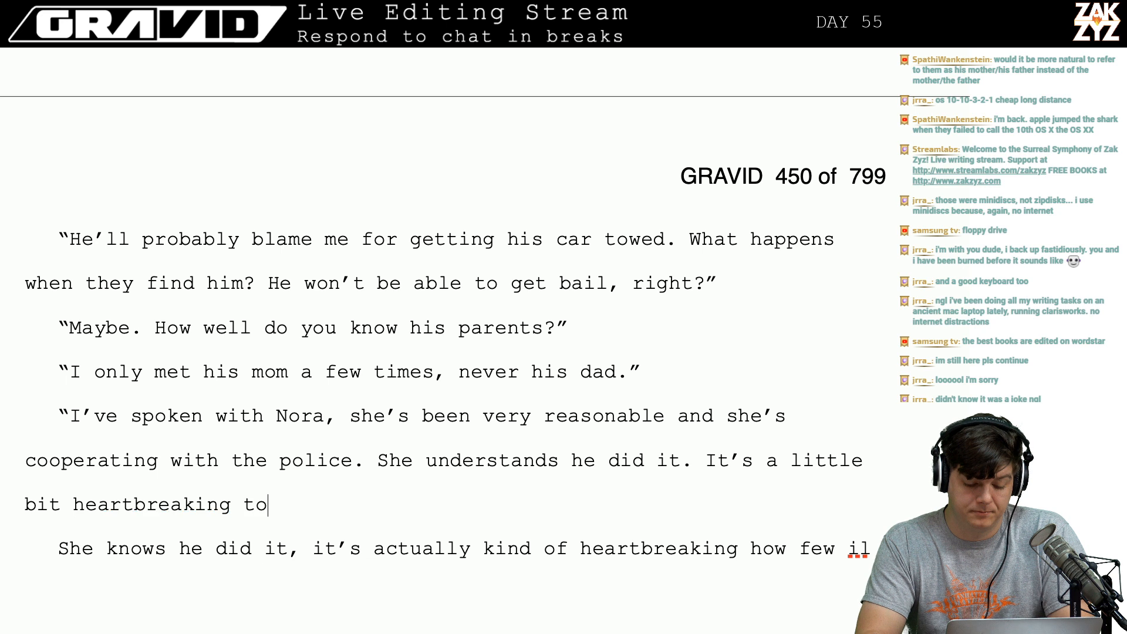
{"action": "key", "text": "BackSpace"}
{"action": "key", "text": "BackSpace"}
{"action": "key", "text": "BackSpace"}
{"action": "key", "text": "BackSpace"}
{"action": "type", "text": ","}
{"action": "key", "text": "BackSpace"}
{"action": "key", "text": "BackSpace"}
{"action": "type", "text": "g,"}
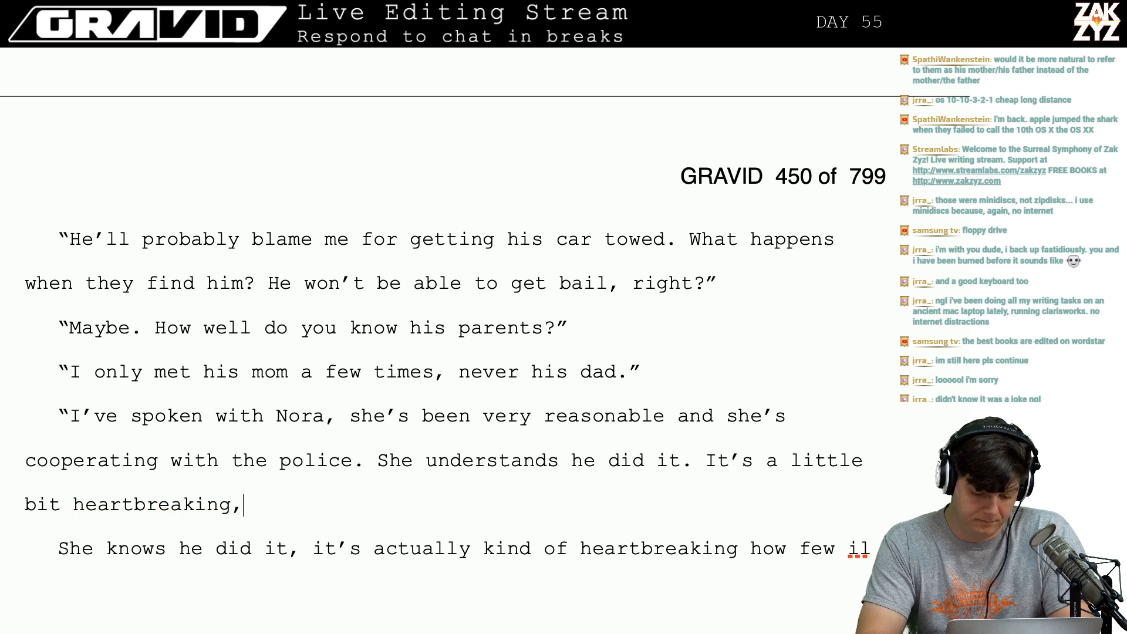
{"action": "type", "text": "it mus"}
{"action": "key", "text": "BackSpace"}
{"action": "key", "text": "BackSpace"}
{"action": "key", "text": "BackSpace"}
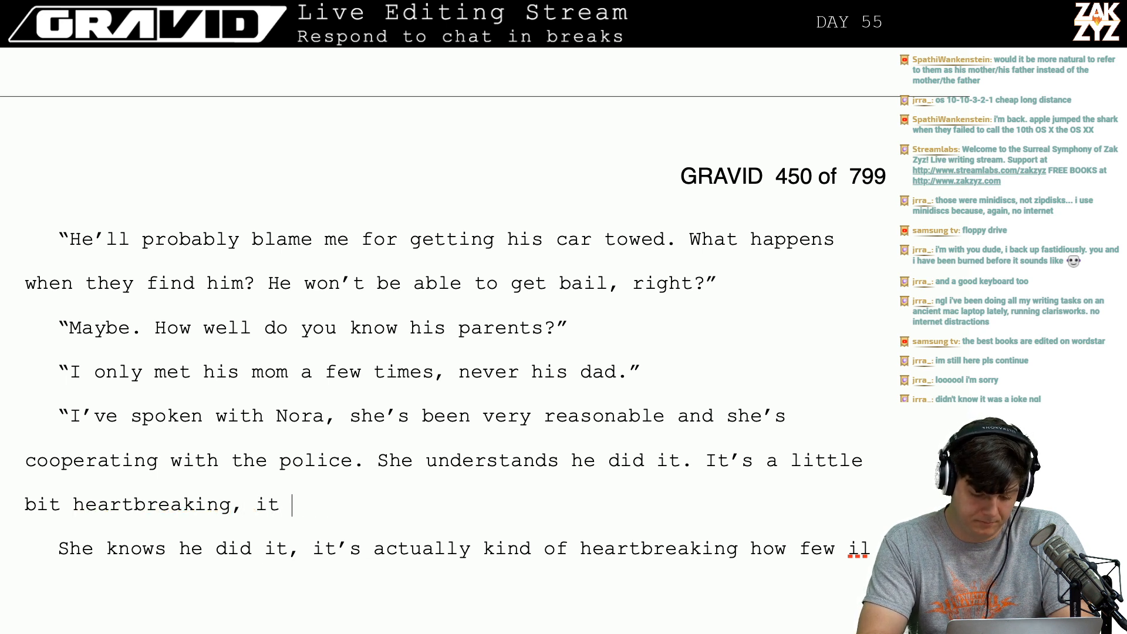
{"action": "type", "text": "actually"}
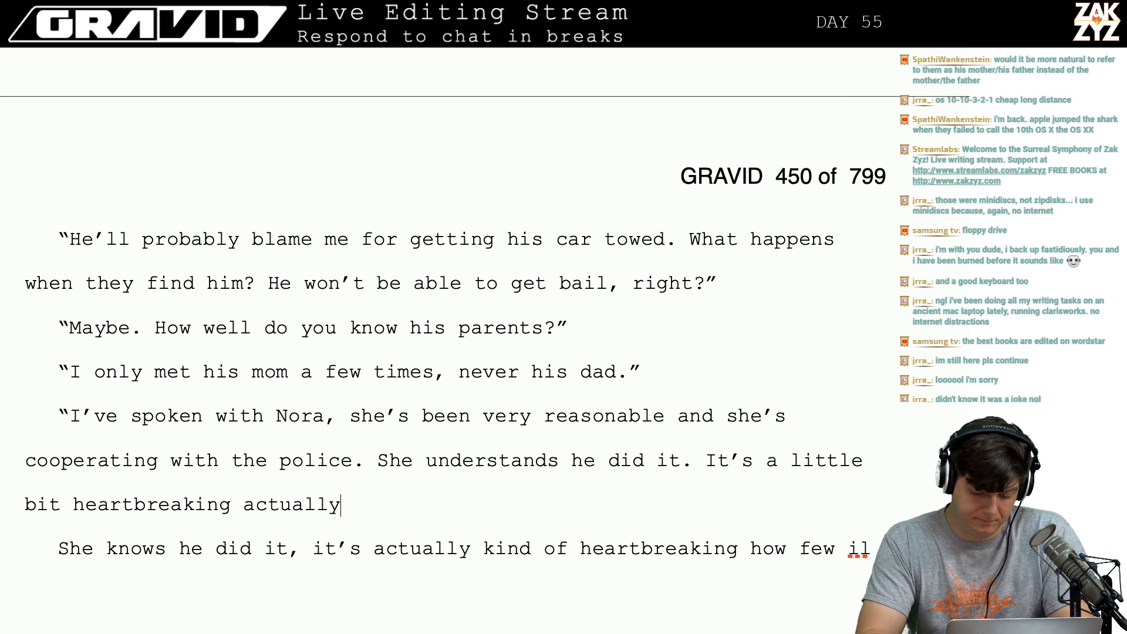
Try “. It takes a lot of” as the continuation with blank lines below it, and delete the phrase back to the period.
{"action": "type", "text": ". It takes"}
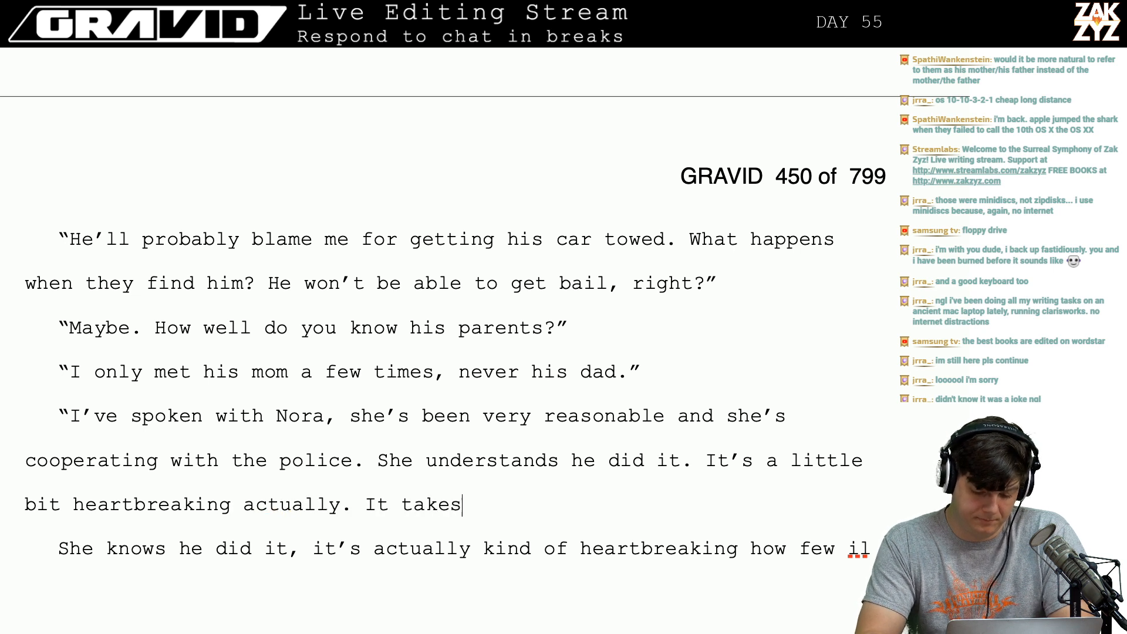
{"action": "type", "text": " a lot of"}
{"action": "key", "text": "Return"}
{"action": "key", "text": "Return"}
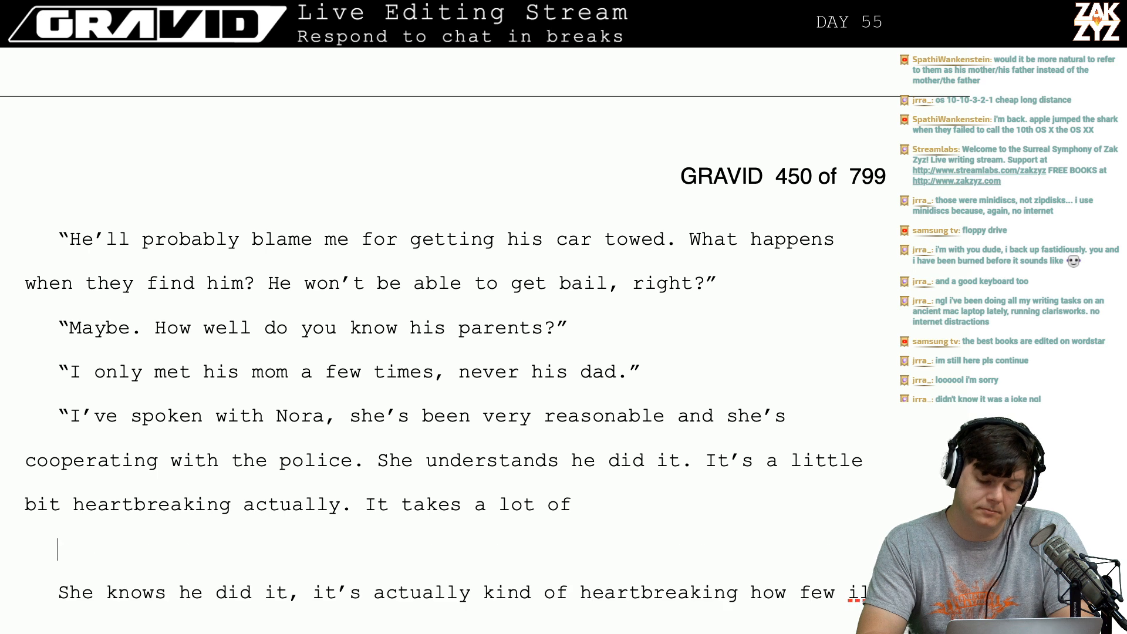
{"action": "key", "text": "Up"}
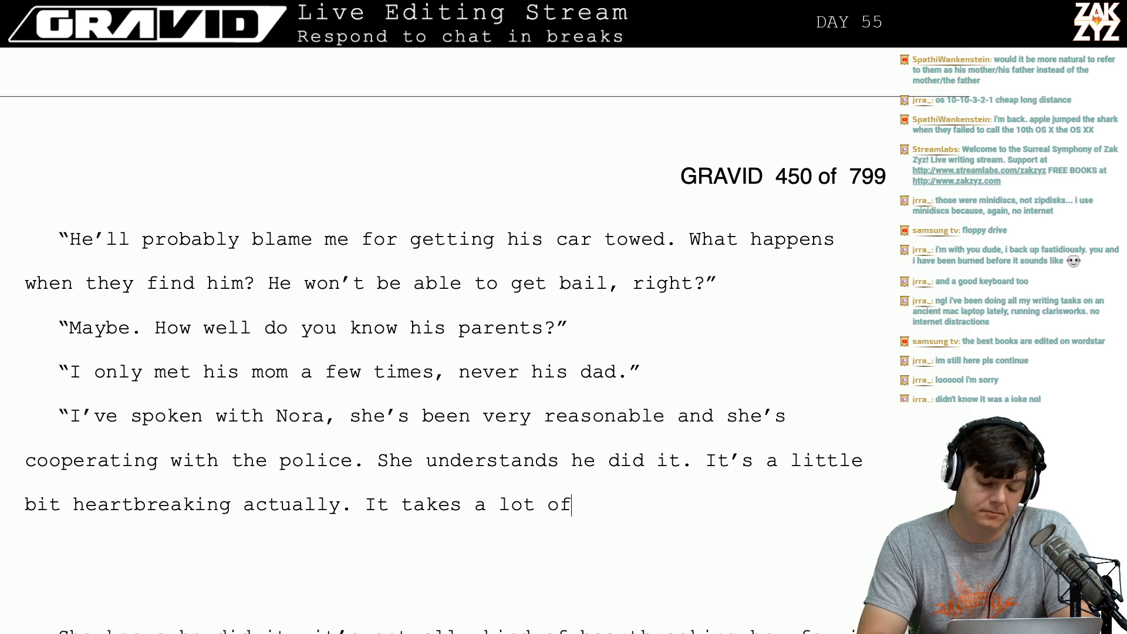
{"action": "key", "text": "BackSpace"}
{"action": "key", "text": "BackSpace"}
{"action": "key", "text": "BackSpace"}
{"action": "key", "text": "BackSpace"}
{"action": "key", "text": "BackSpace"}
{"action": "key", "text": "BackSpace"}
{"action": "key", "text": "BackSpace"}
{"action": "key", "text": "BackSpace"}
{"action": "key", "text": "BackSpace"}
{"action": "key", "text": "BackSpace"}
{"action": "key", "text": "BackSpace"}
{"action": "key", "text": "BackSpace"}
{"action": "key", "text": "BackSpace"}
{"action": "key", "text": "BackSpace"}
{"action": "key", "text": "BackSpace"}
{"action": "key", "text": "BackSpace"}
{"action": "key", "text": "BackSpace"}
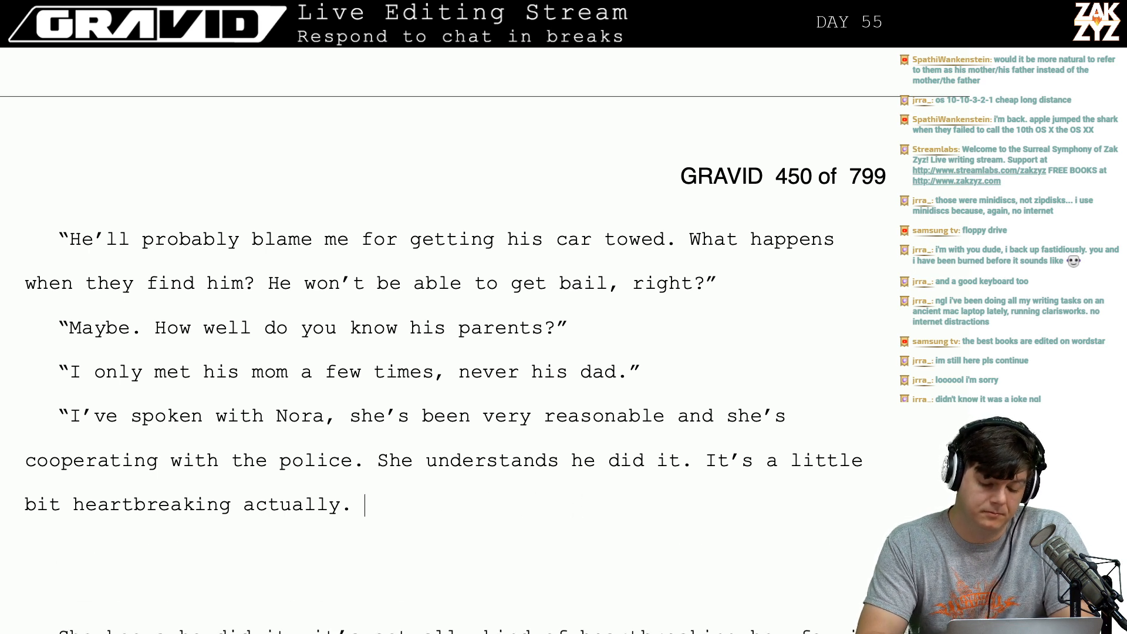
Finish the paragraph with the sentence “She has no illusions about her son.”.
{"action": "type", "text": "She has no ill"}
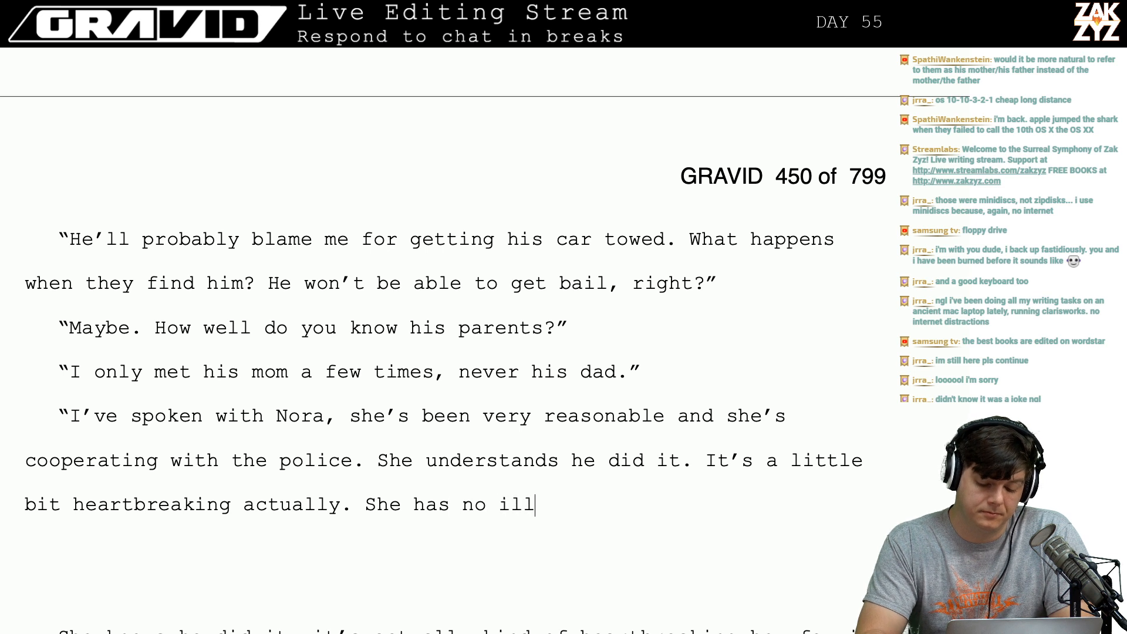
{"action": "type", "text": "usions about h"}
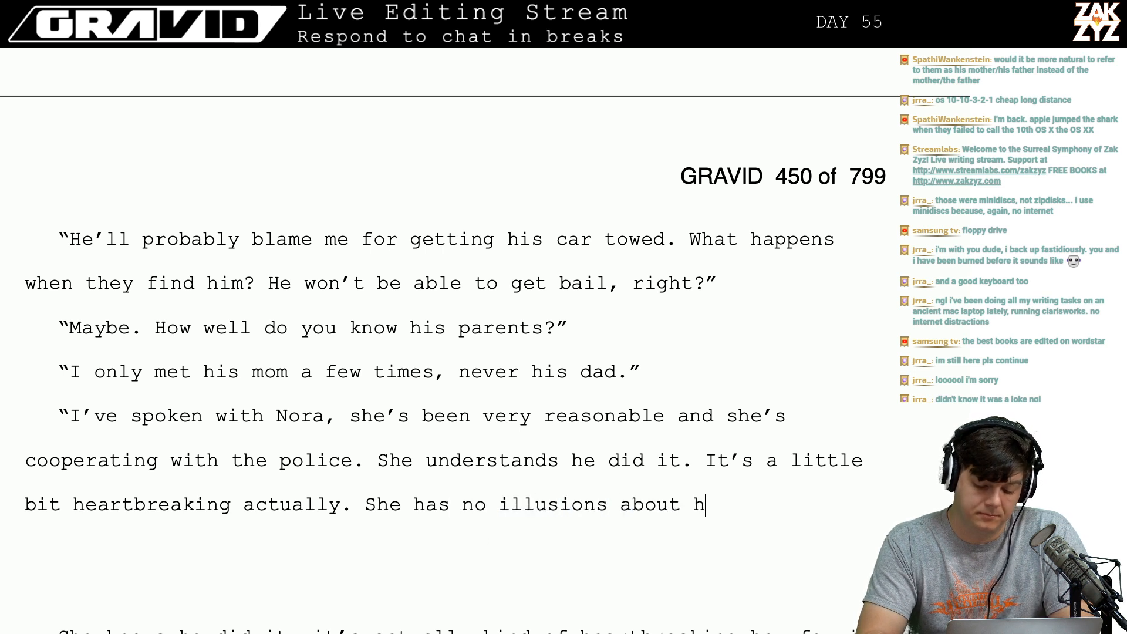
{"action": "type", "text": "er s"}
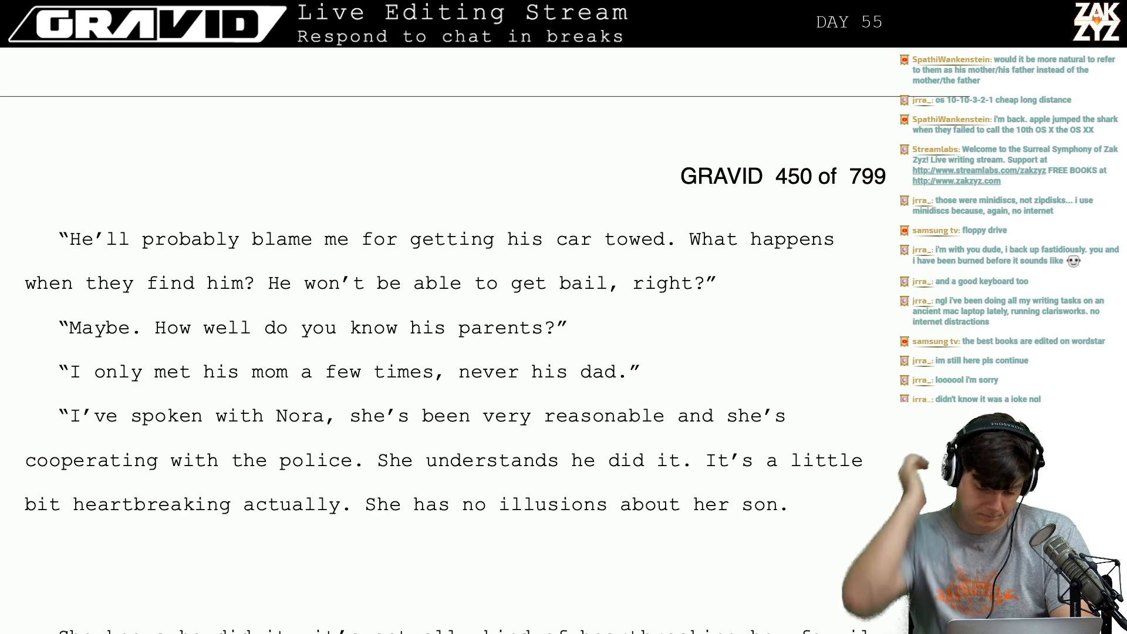
{"action": "type", "text": "on."}
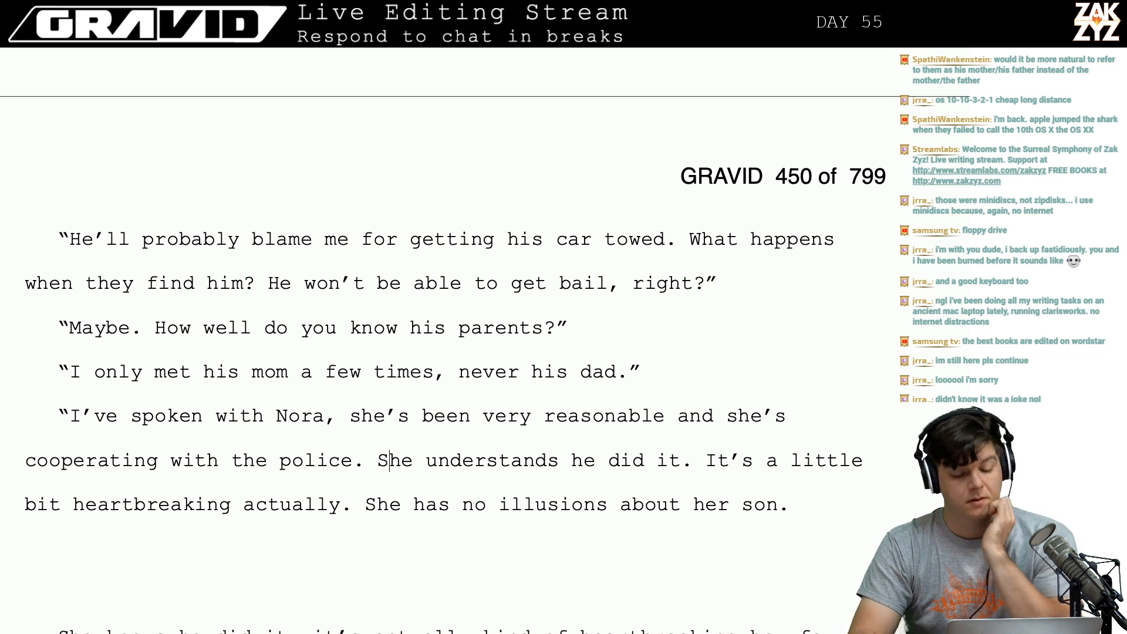
Insert a new paragraph before “I’ve spoken with” that opens the dialogue with “They’re in the middle of a fairly acrimonious divorce. The”.
{"action": "scroll", "coordinate": [387, 453], "scroll_direction": "down", "scroll_amount": 1}
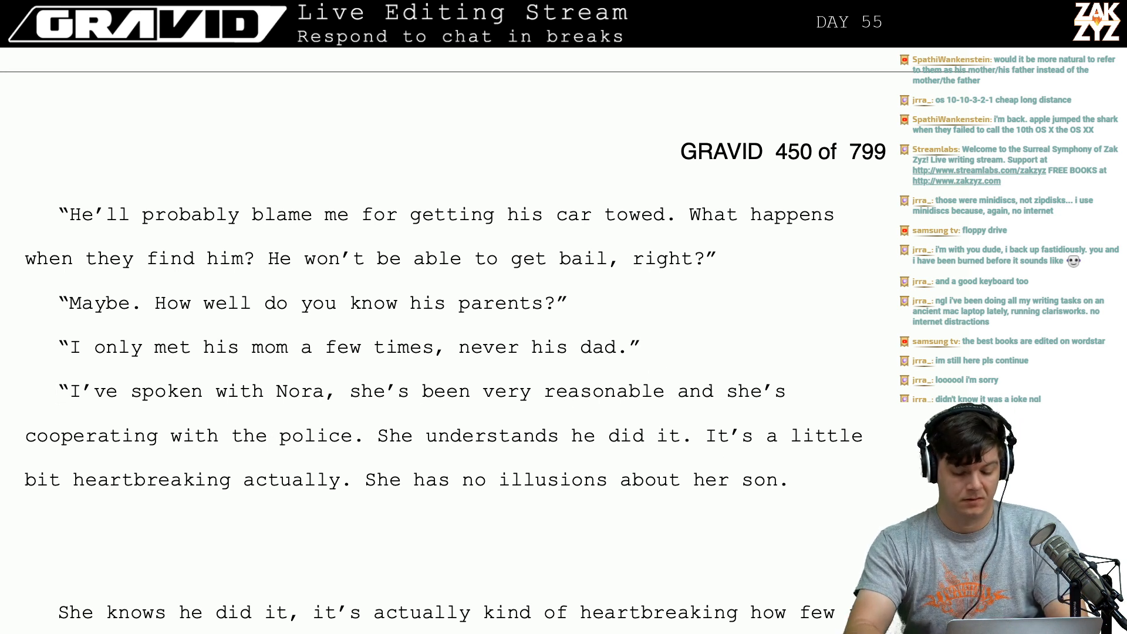
{"action": "left_click", "coordinate": [69, 391]}
{"action": "key", "text": "Return"}
{"action": "type", "text": "They're in the midd"}
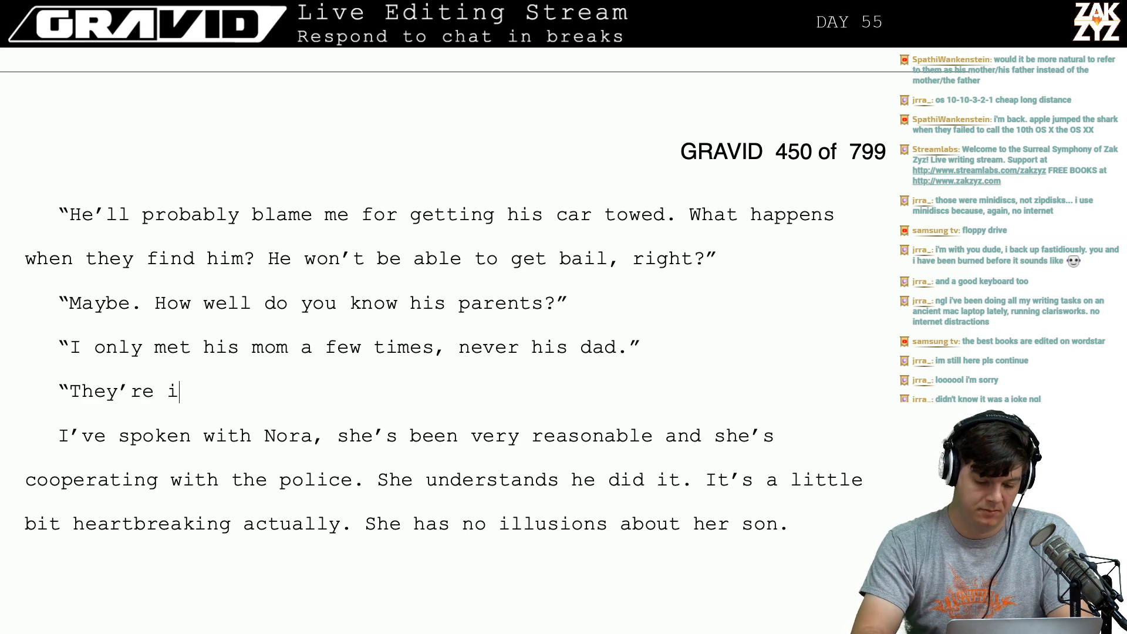
{"action": "type", "text": "le of a f"}
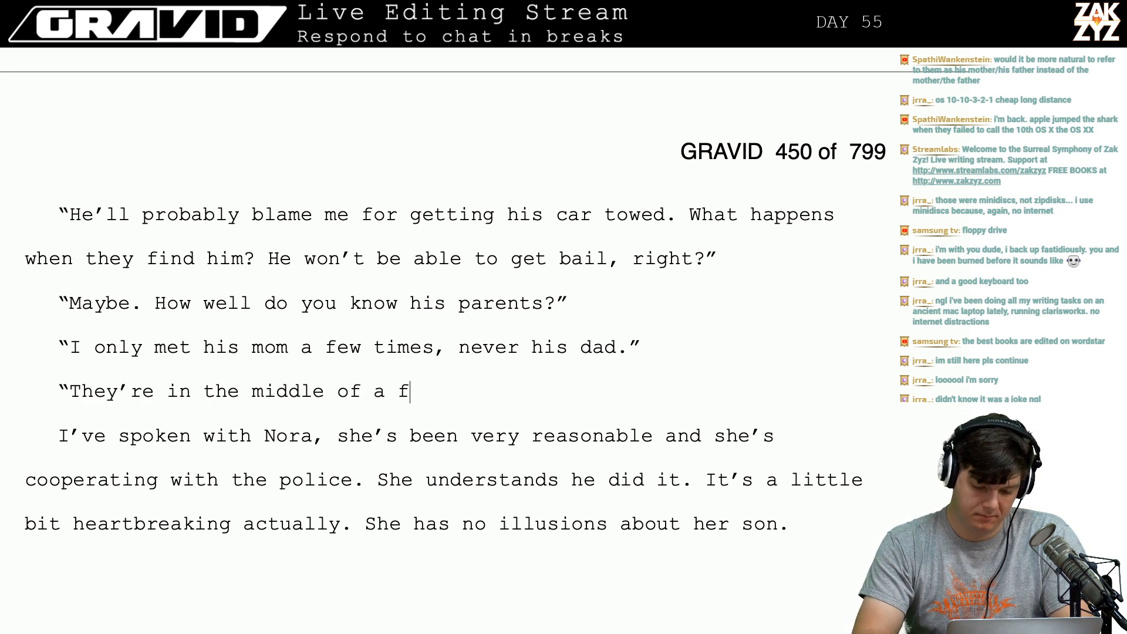
{"action": "type", "text": "airly acrim"}
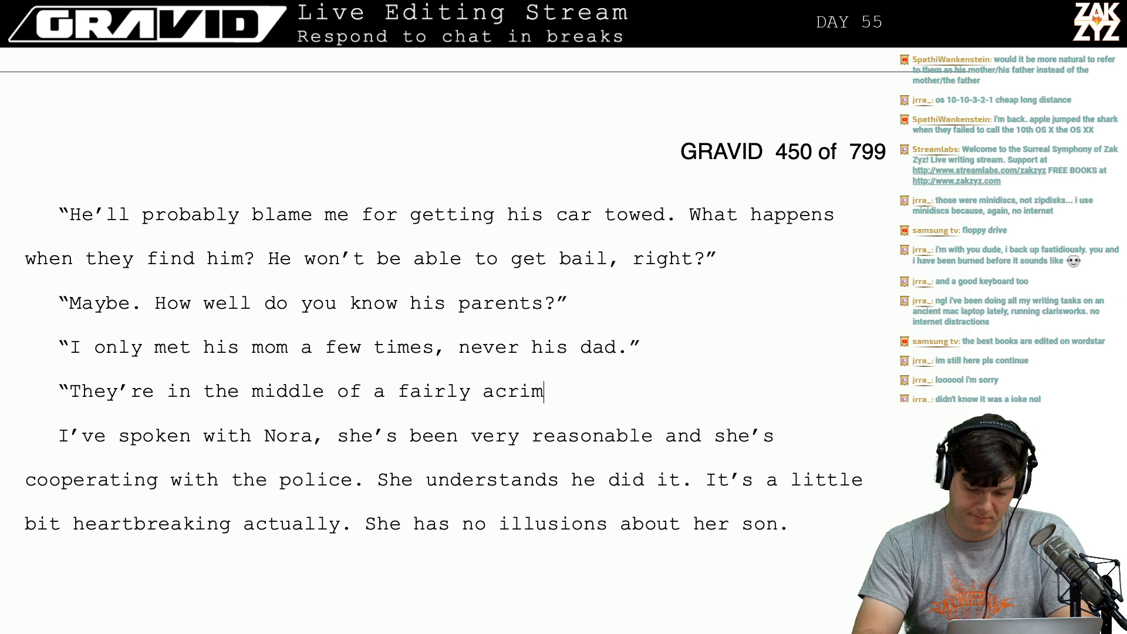
{"action": "type", "text": "onious divi"}
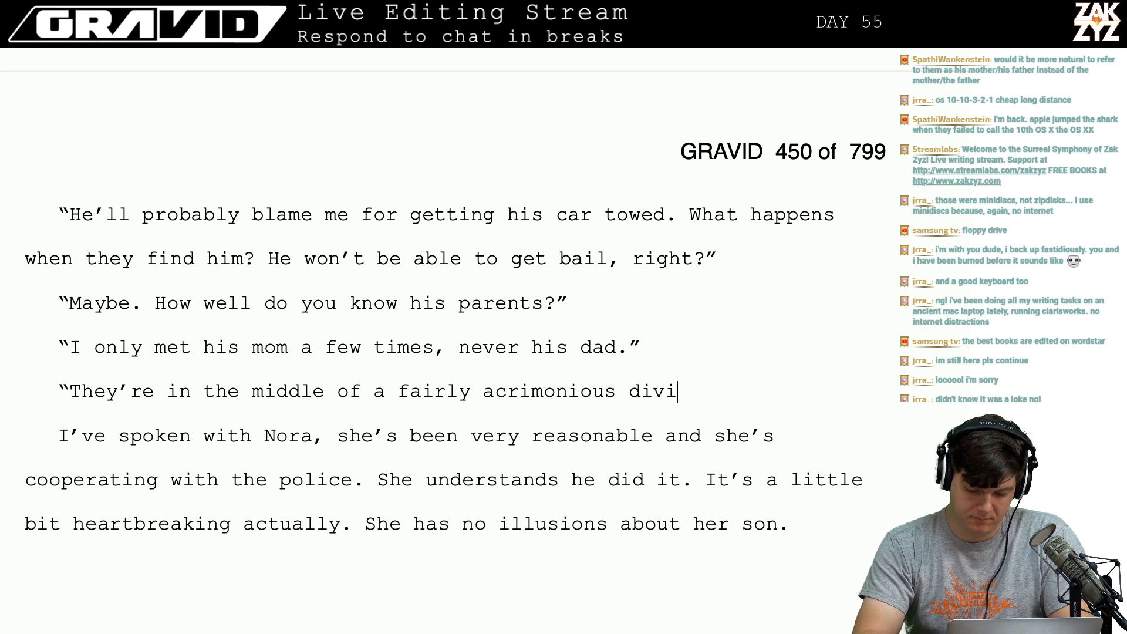
{"action": "key", "text": "BackSpace"}
{"action": "type", "text": "orce. The "}
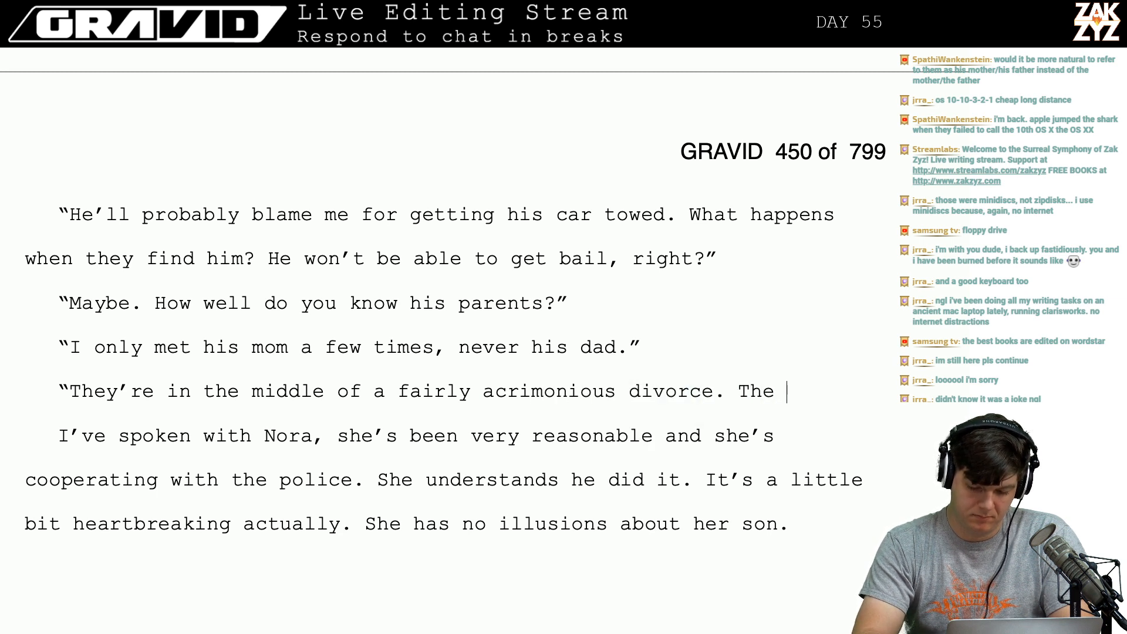
Continue the sentence after “The” with “mother is actually”, and delete the phrase back to “mother”.
{"action": "type", "text": "mother is actually"}
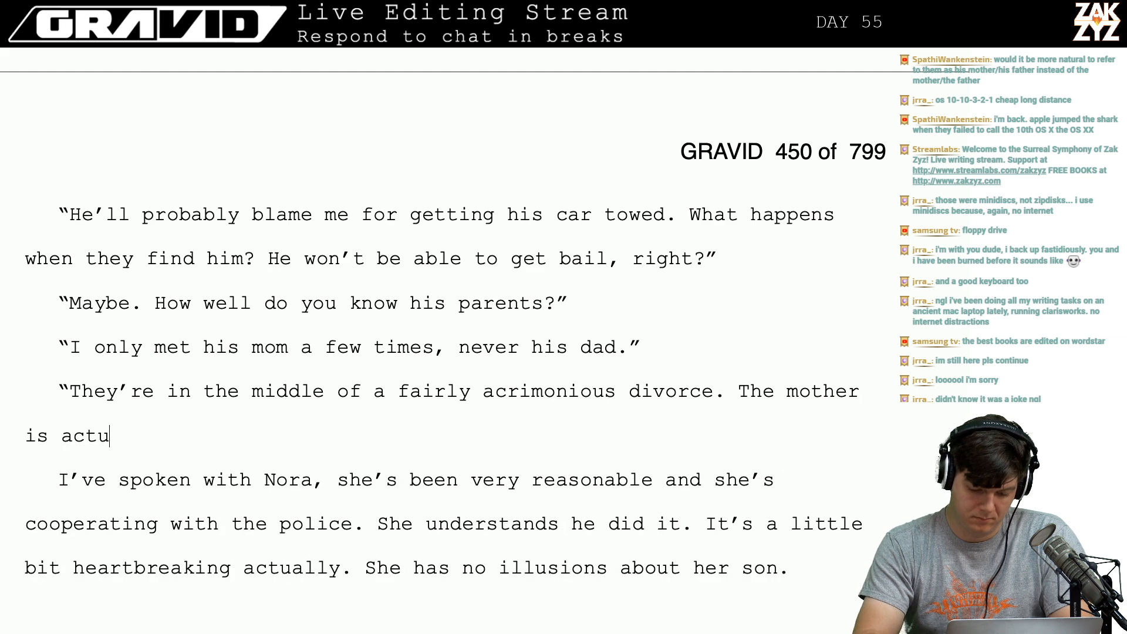
{"action": "key", "text": "BackSpace"}
{"action": "key", "text": "BackSpace"}
{"action": "key", "text": "BackSpace"}
{"action": "key", "text": "BackSpace"}
{"action": "key", "text": "BackSpace"}
{"action": "key", "text": "BackSpace"}
{"action": "key", "text": "BackSpace"}
{"action": "key", "text": "BackSpace"}
{"action": "key", "text": "BackSpace"}
{"action": "key", "text": "BackSpace"}
{"action": "key", "text": "BackSpace"}
{"action": "key", "text": "BackSpace"}
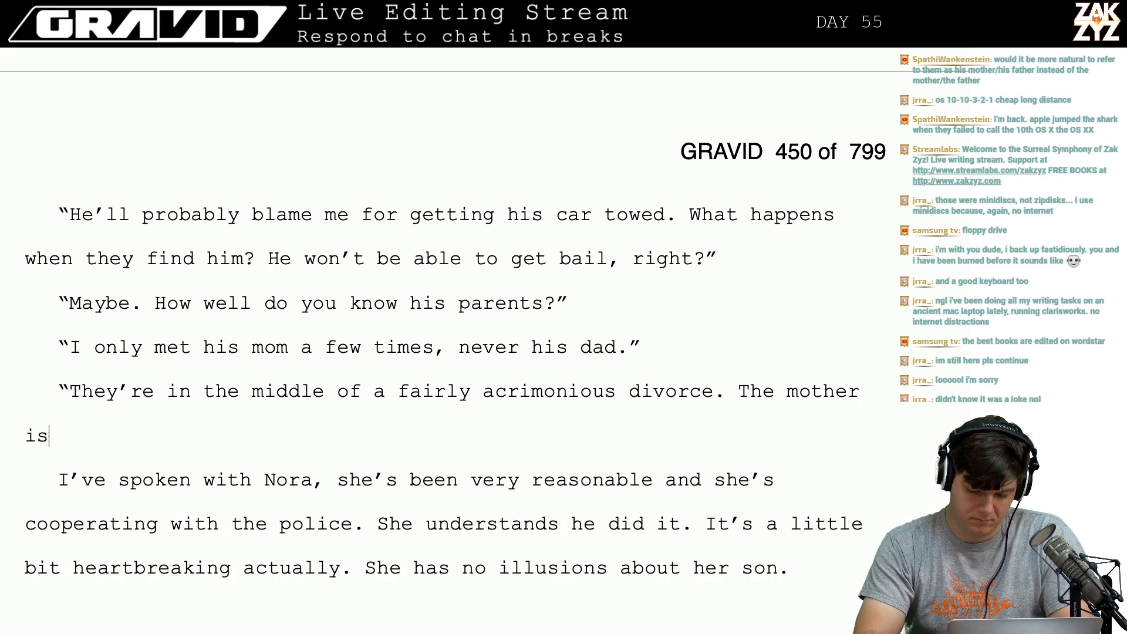
Add the mother's first name between commas after “The mother”, and finish the sentence with “is a very pragmatic woman.”.
{"action": "type", "text": ", Nora, "}
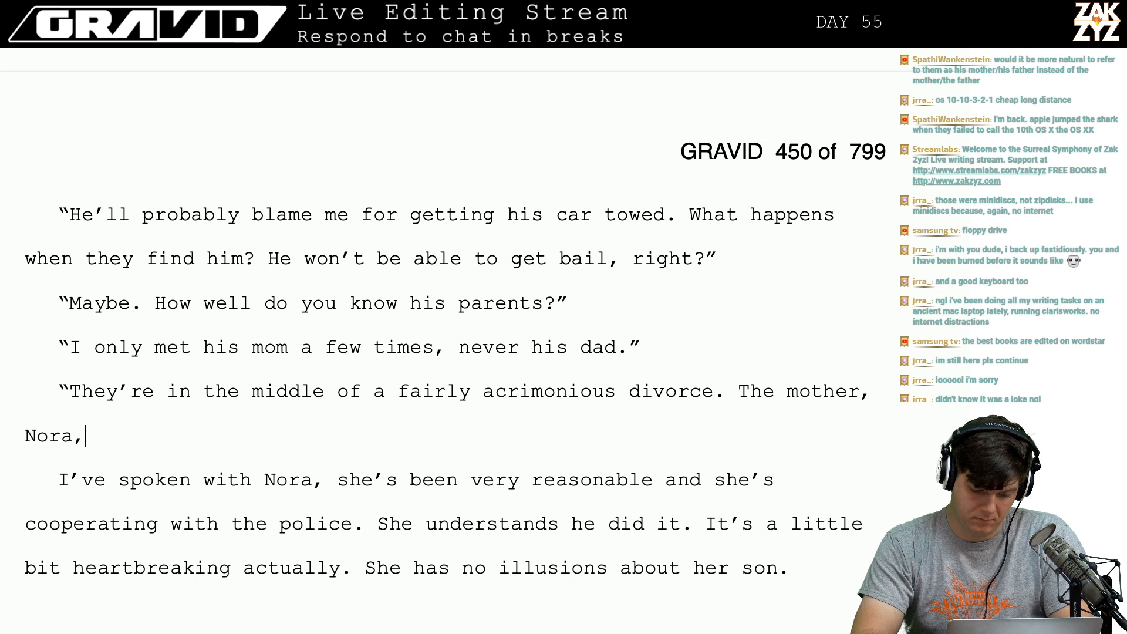
{"action": "type", "text": "si a"}
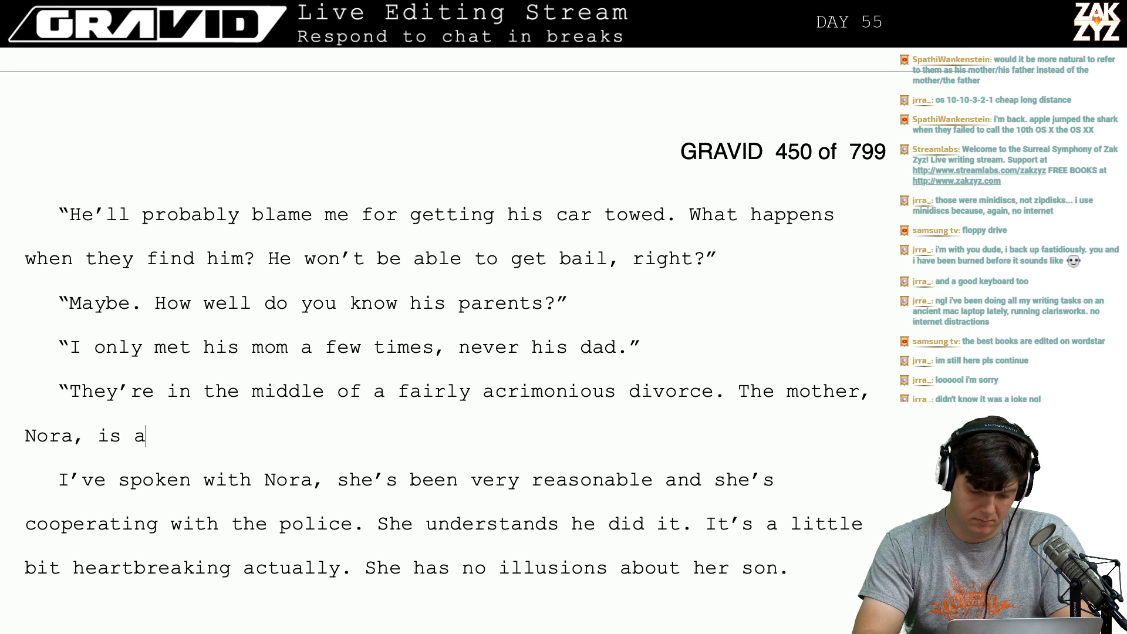
{"action": "type", "text": " very"}
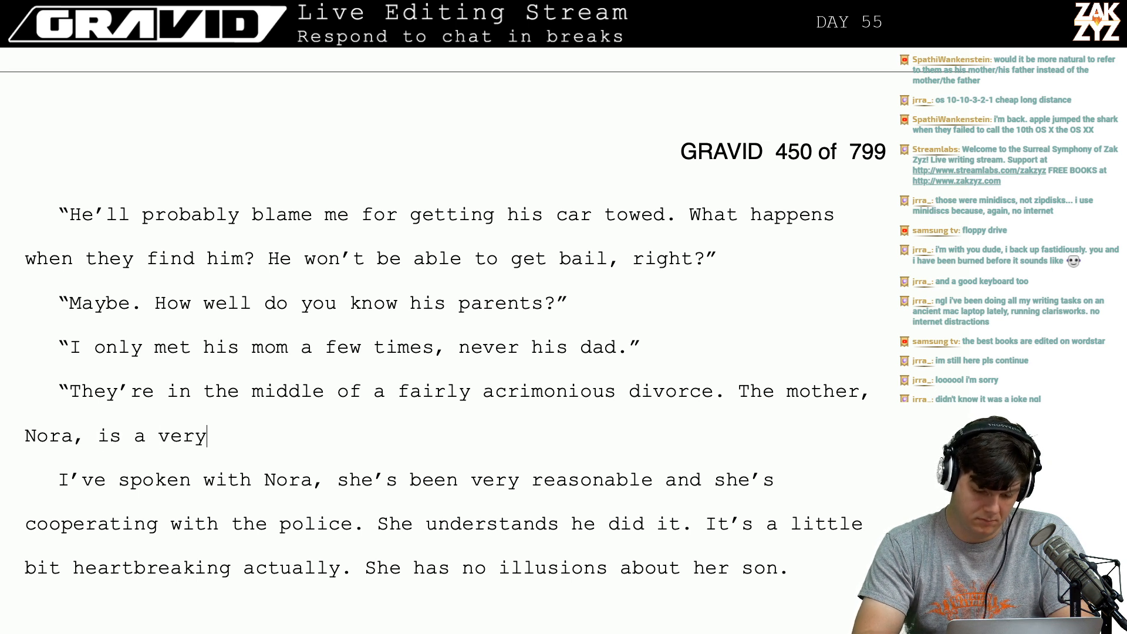
{"action": "type", "text": " pragmatic woma"}
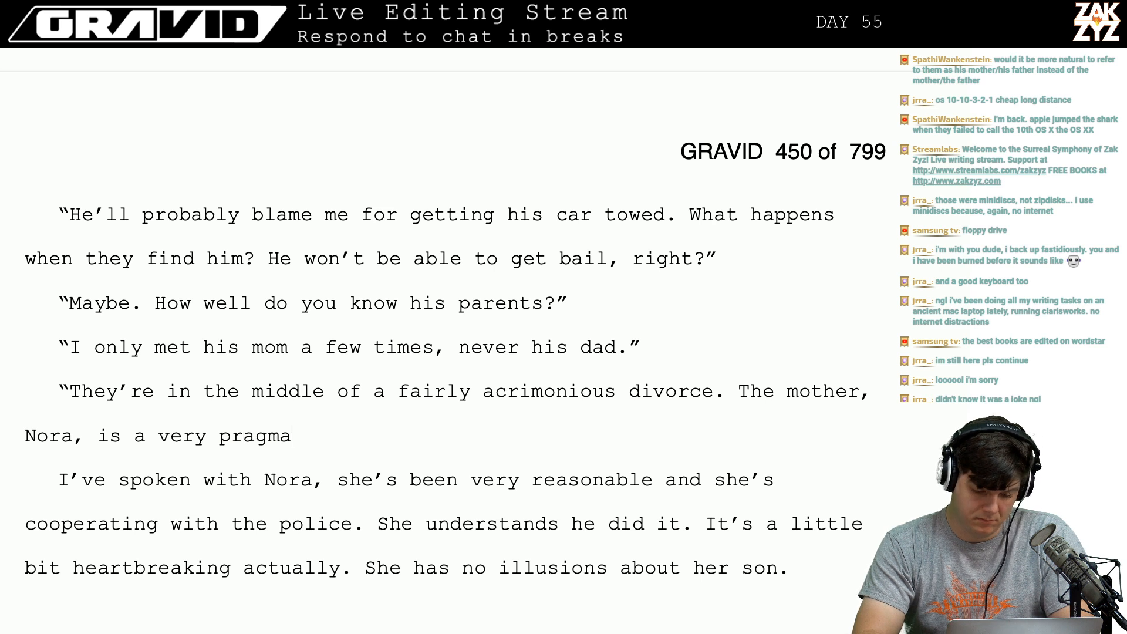
{"action": "type", "text": ". I"}
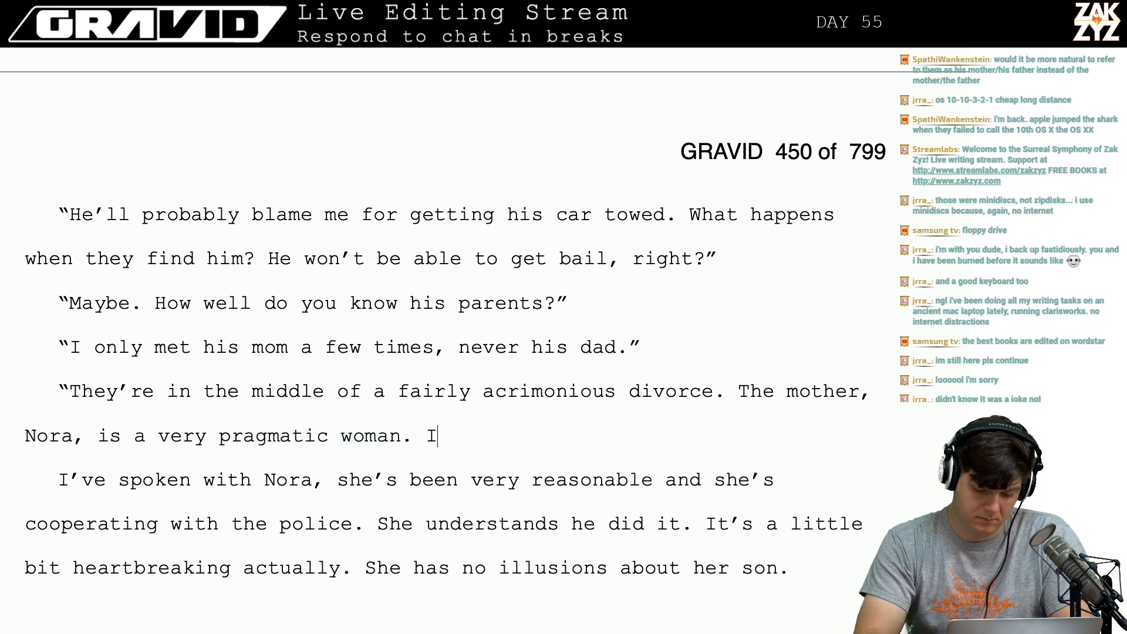
Begin the following sentence with “I’ve spoken with her, she understands”.
{"action": "type", "text": "'ve spoken with h"}
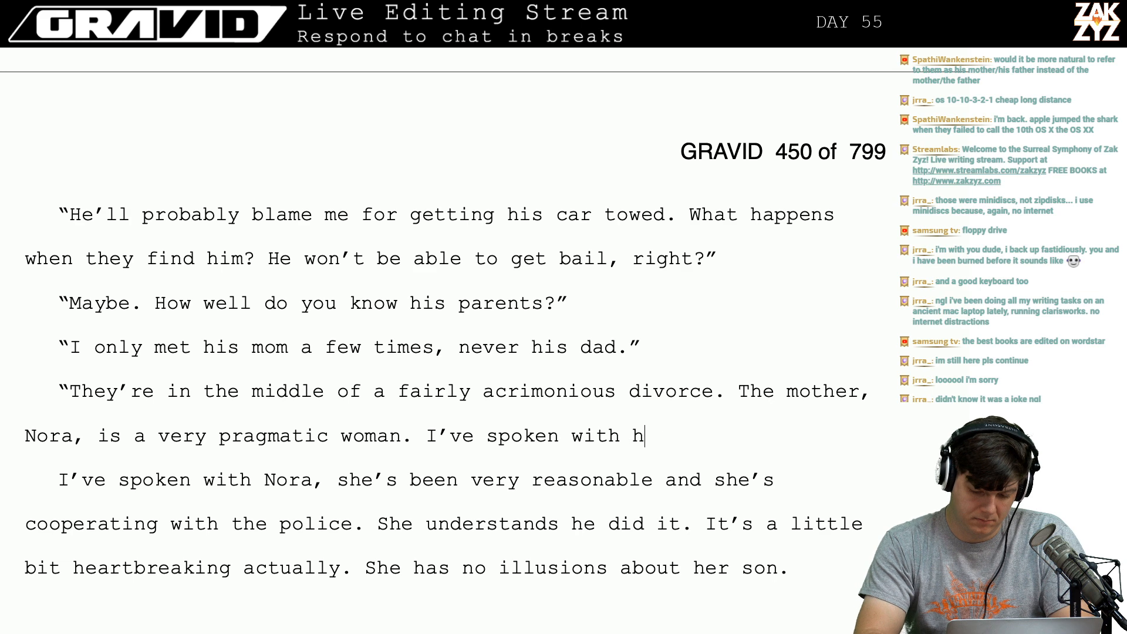
{"action": "type", "text": "er, she understands"}
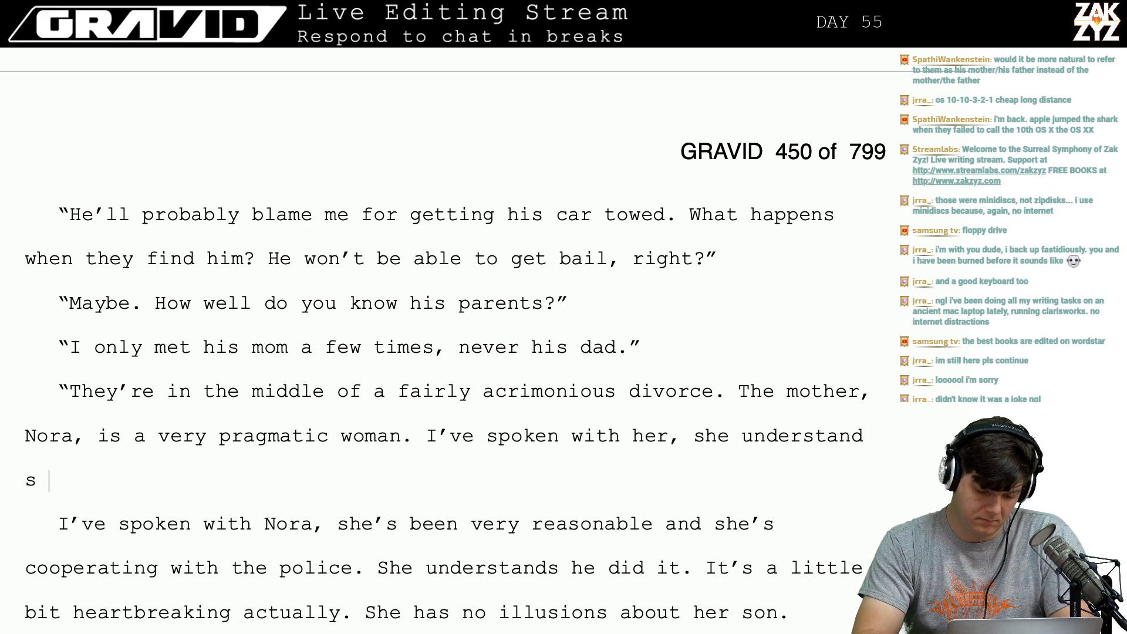
{"action": "key", "text": "BackSpace"}
Try “that” plus the son's first name as the continuation after “she understands”, and delete the name again.
{"action": "type", "text": "that Malcolm"}
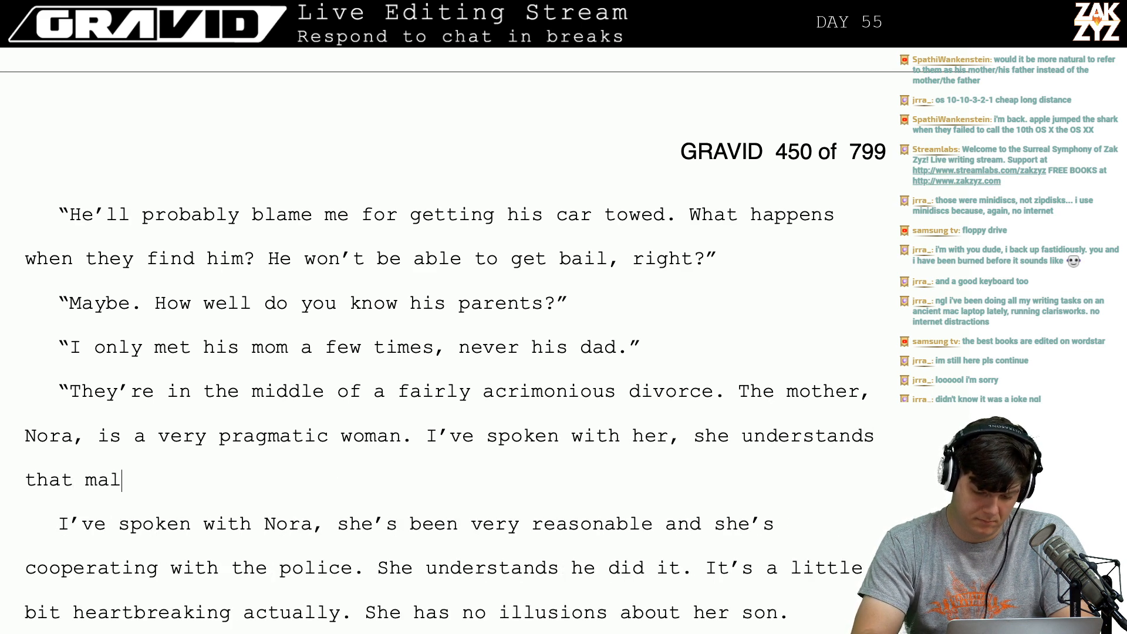
{"action": "key", "text": "BackSpace"}
{"action": "key", "text": "BackSpace"}
{"action": "type", "text": "m"}
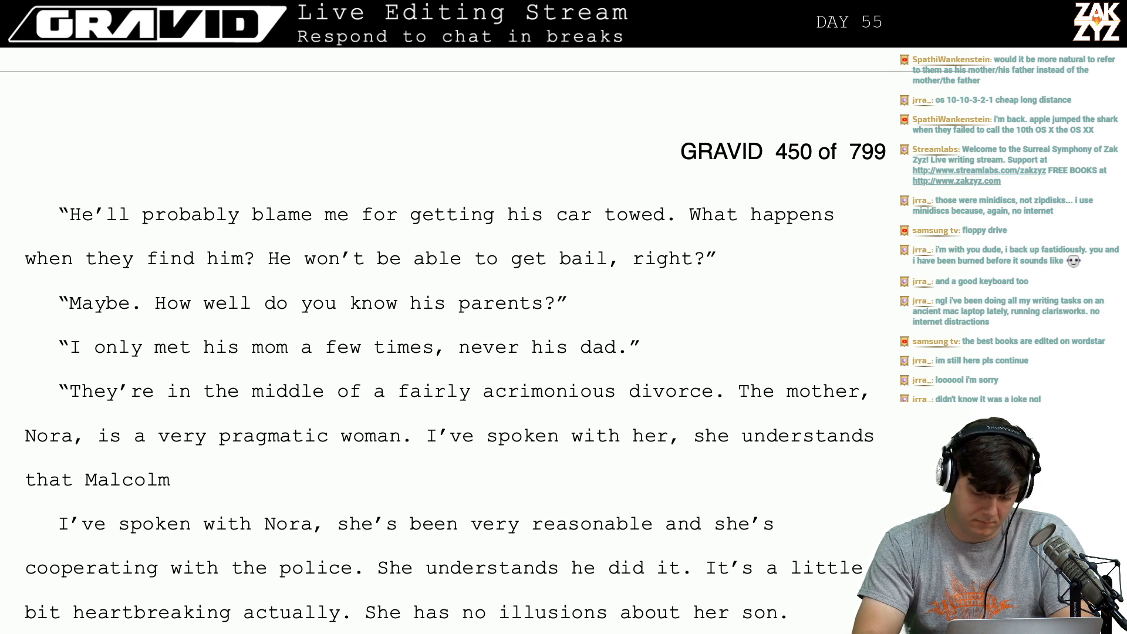
{"action": "key", "text": "BackSpace"}
{"action": "key", "text": "BackSpace"}
{"action": "key", "text": "BackSpace"}
{"action": "key", "text": "BackSpace"}
{"action": "key", "text": "BackSpace"}
{"action": "key", "text": "BackSpace"}
{"action": "key", "text": "BackSpace"}
{"action": "key", "text": "BackSpace"}
{"action": "key", "text": "BackSpace"}
{"action": "key", "text": "BackSpace"}
{"action": "key", "text": "BackSpace"}
{"action": "key", "text": "BackSpace"}
{"action": "key", "text": "BackSpace"}
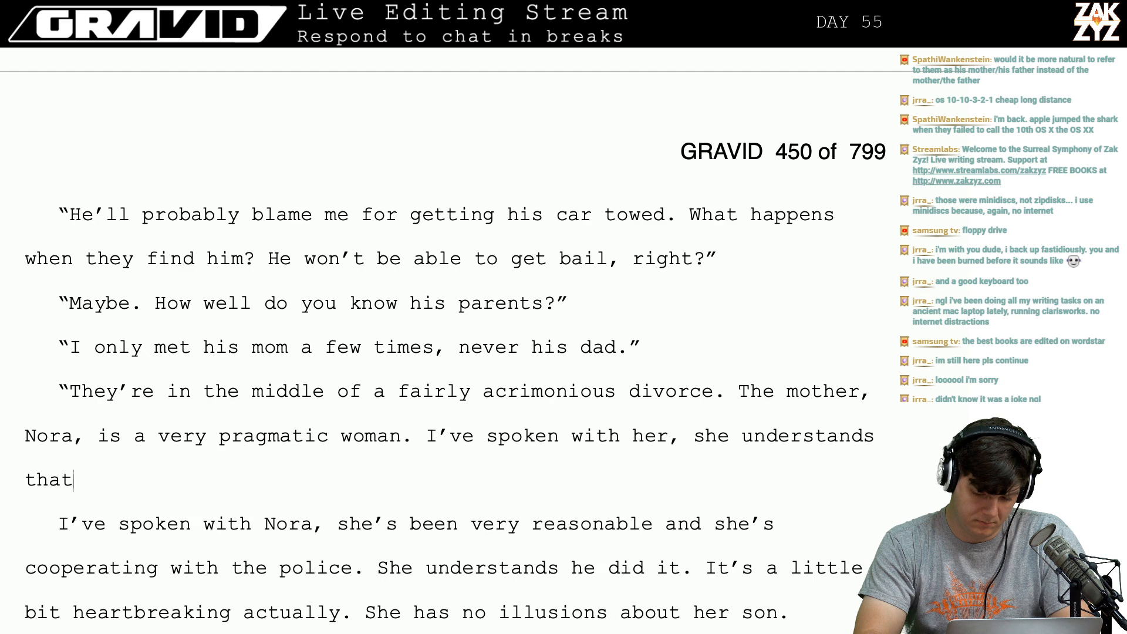
Continue “she understands” with “what”, the son's first name, and “did and she’s disgusted by him”.
{"action": "type", "text": "what her"}
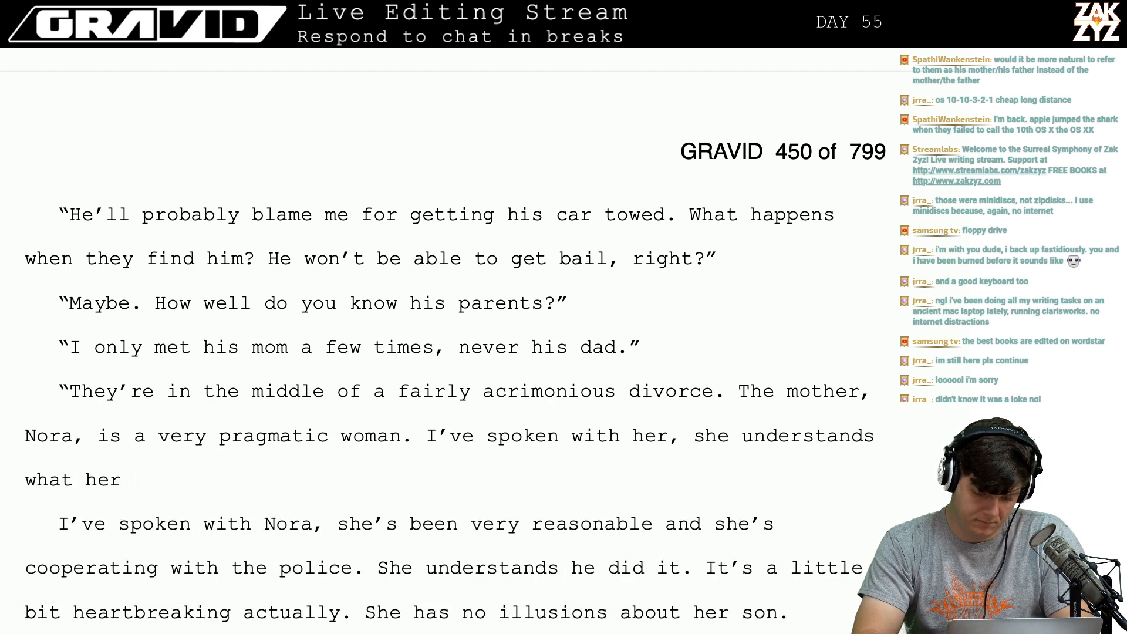
{"action": "key", "text": "BackSpace"}
{"action": "key", "text": "BackSpace"}
{"action": "key", "text": "BackSpace"}
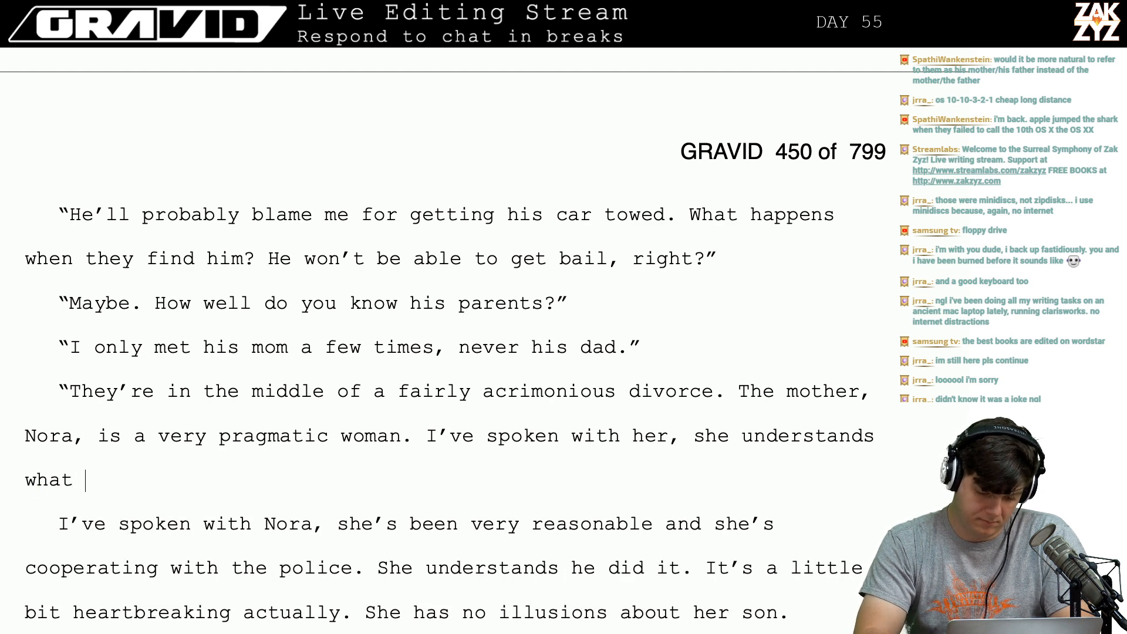
{"action": "type", "text": "Malcom"}
{"action": "key", "text": "BackSpace"}
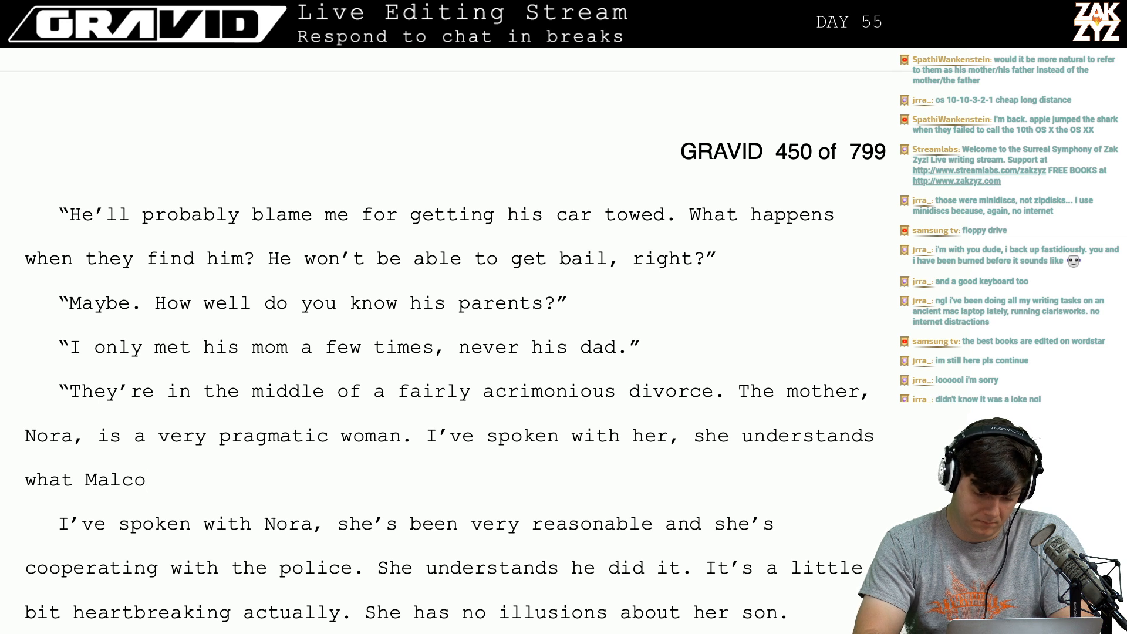
{"action": "type", "text": "lm did and she"}
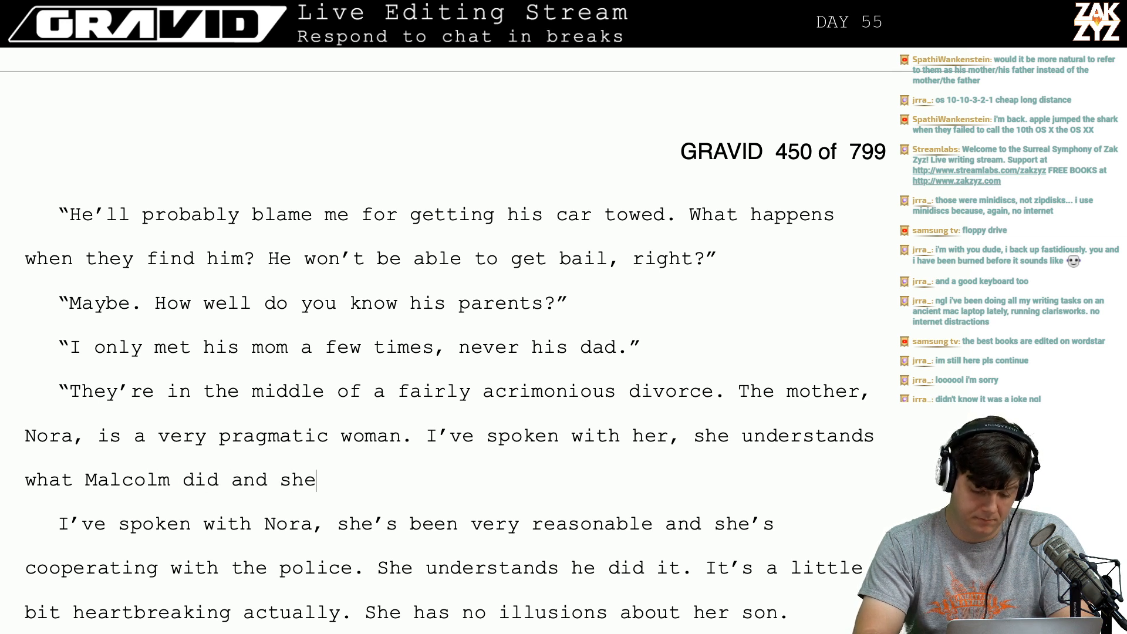
{"action": "type", "text": "'s disgusted by him."}
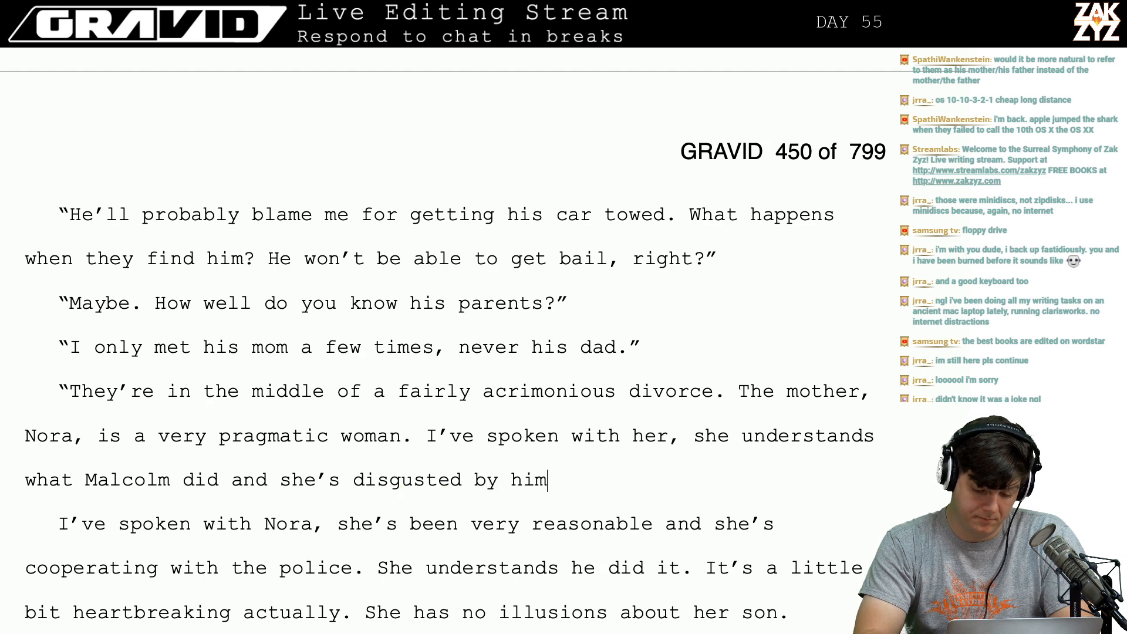
Shorten the sentence to end with “she’s disgusted.”, insert blank lines below it, and return to the end of the sentence.
{"action": "key", "text": "BackSpace"}
{"action": "key", "text": "BackSpace"}
{"action": "key", "text": "BackSpace"}
{"action": "key", "text": "BackSpace"}
{"action": "key", "text": "BackSpace"}
{"action": "key", "text": "BackSpace"}
{"action": "type", "text": "."}
{"action": "key", "text": "Return"}
{"action": "key", "text": "Return"}
{"action": "key", "text": "Left"}
{"action": "key", "text": "Left"}
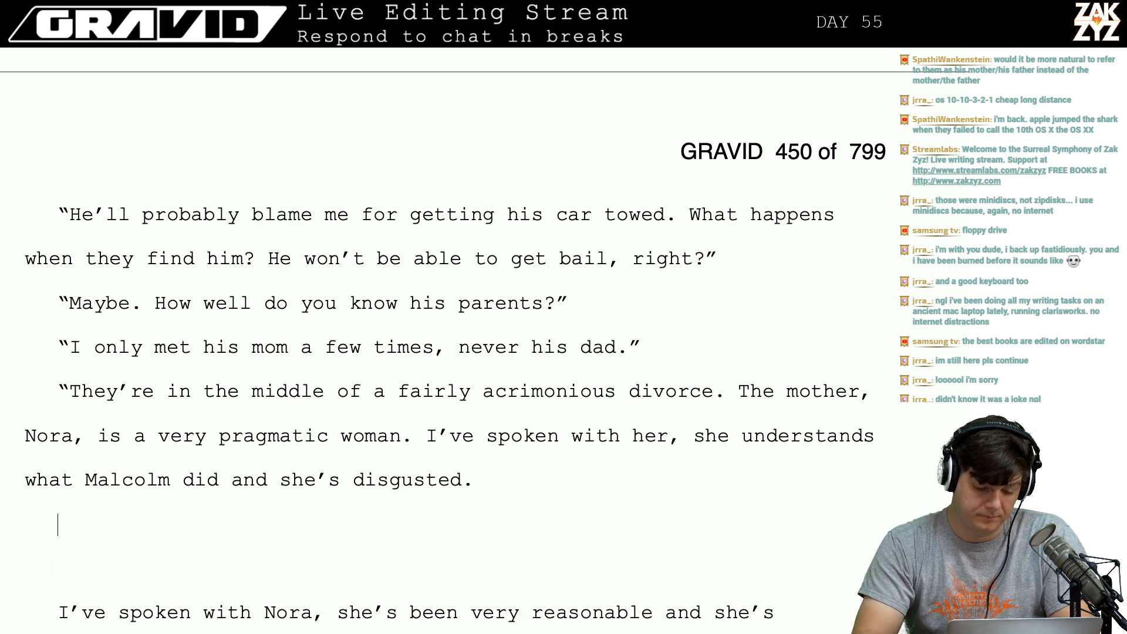
{"action": "key", "text": "Up"}
{"action": "key", "text": "Up"}
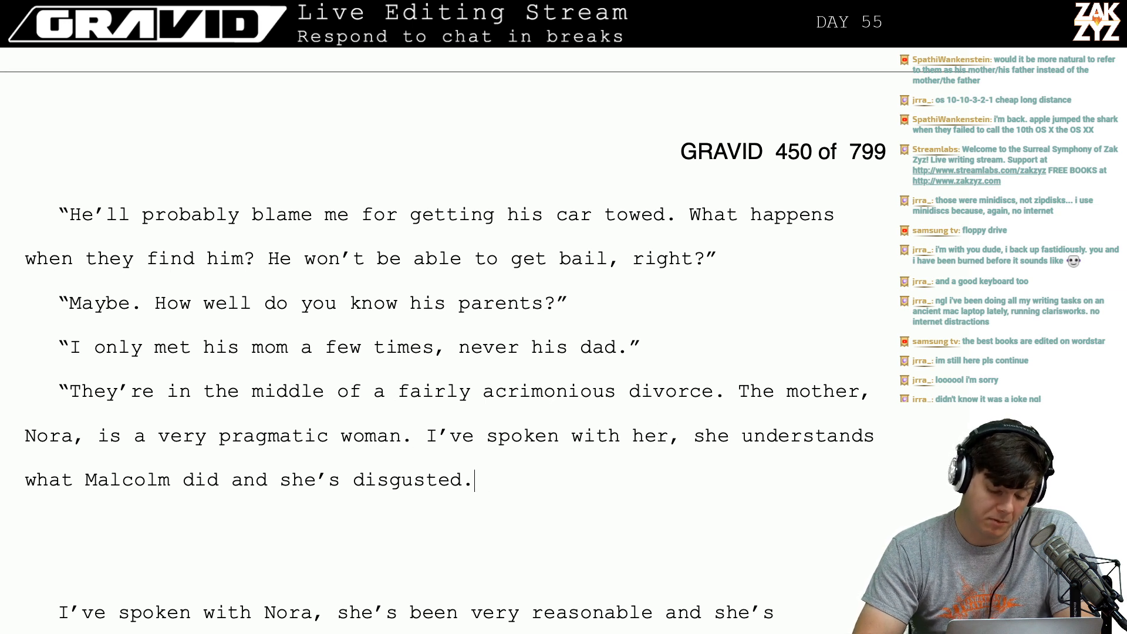
Add the sentence “It’s actually a little heartbreaking when you speak with her.” to the paragraph.
{"action": "type", "text": "It's actually a"}
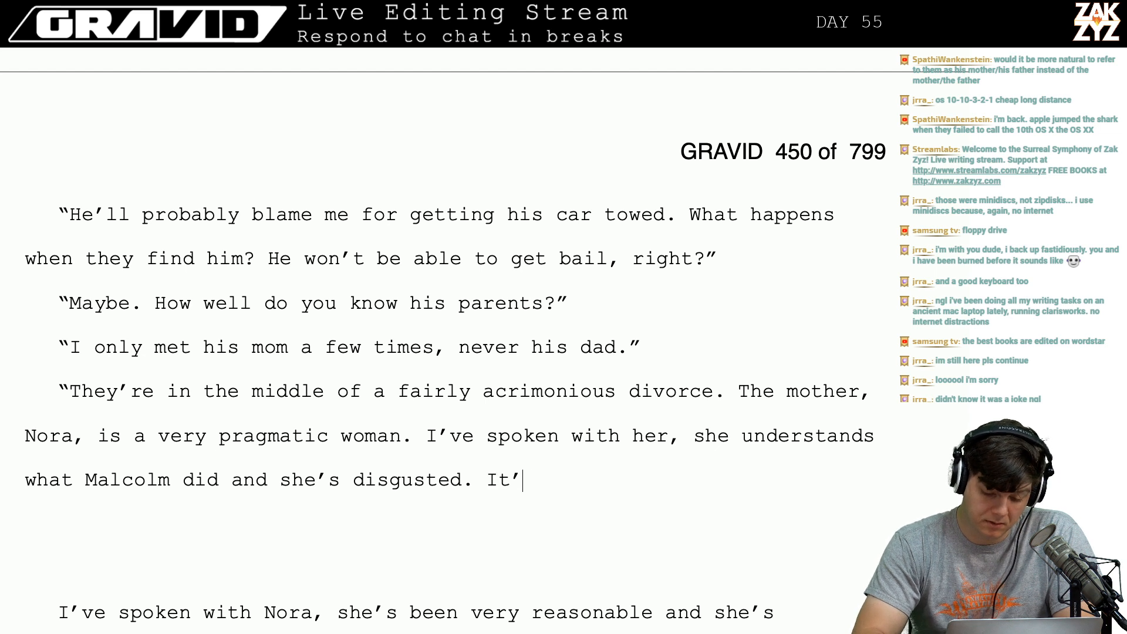
{"action": "type", "text": " litt"}
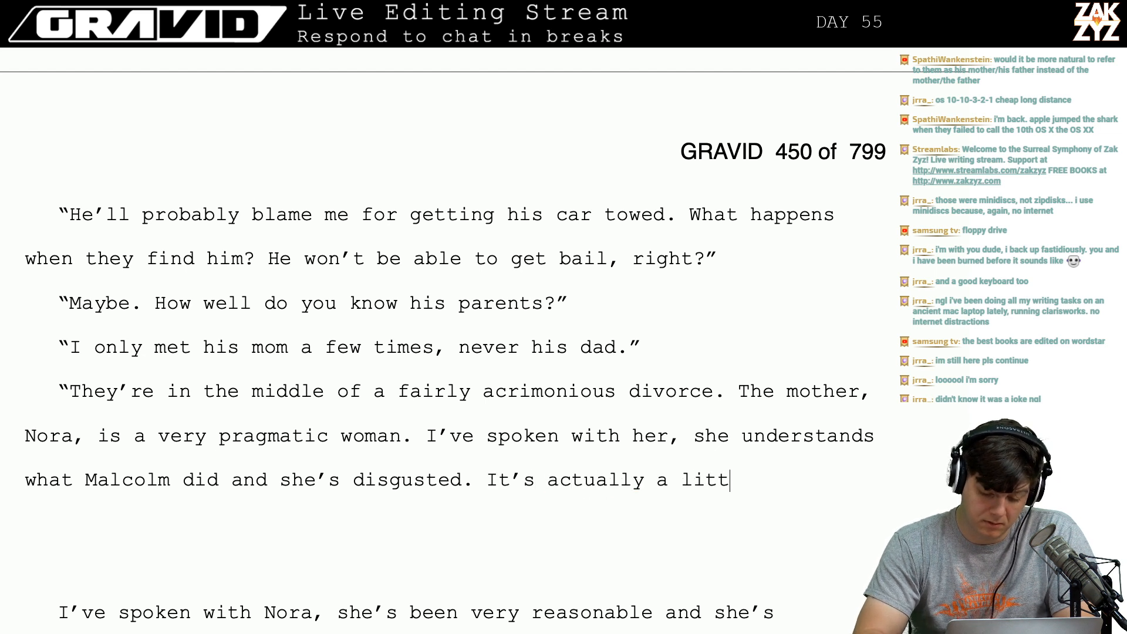
{"action": "type", "text": "le heartb"}
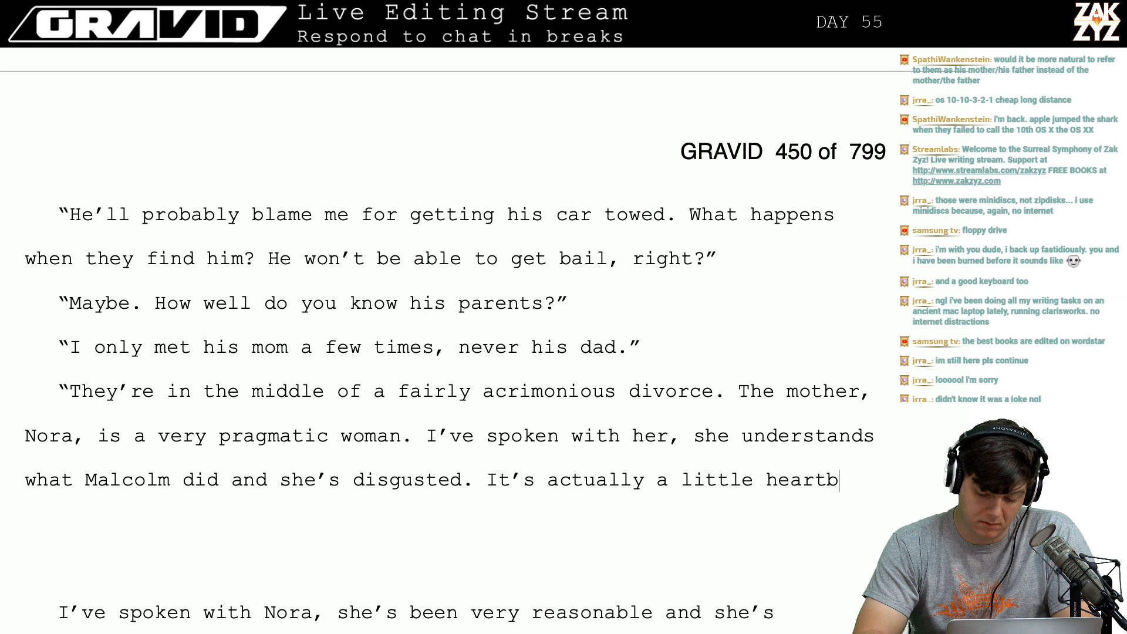
{"action": "type", "text": "reaking"}
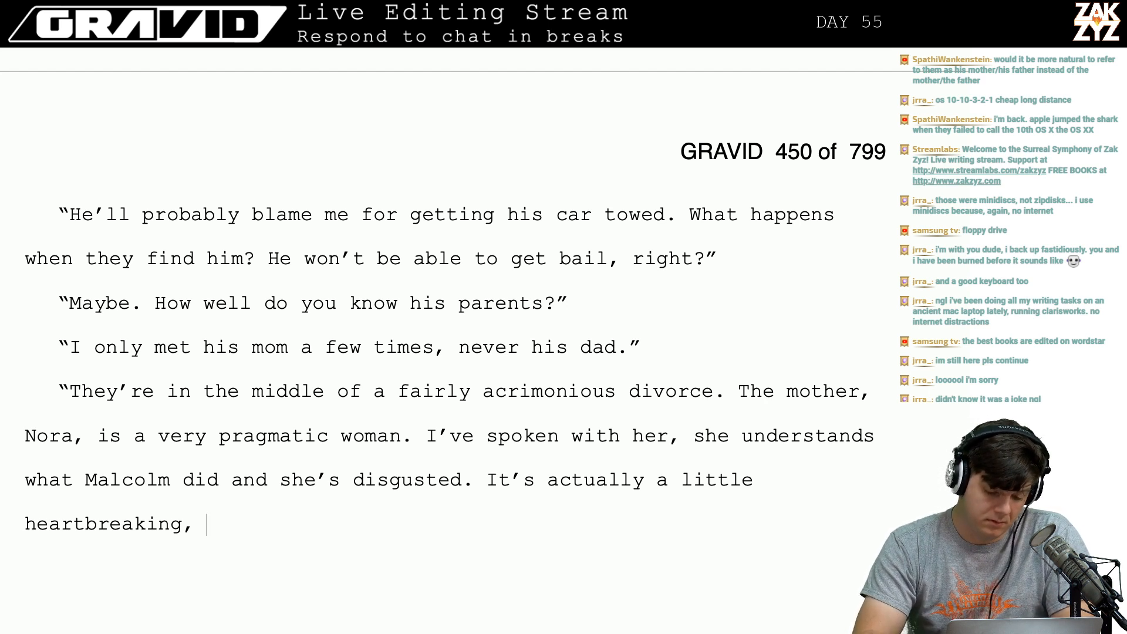
{"action": "type", "text": "how"}
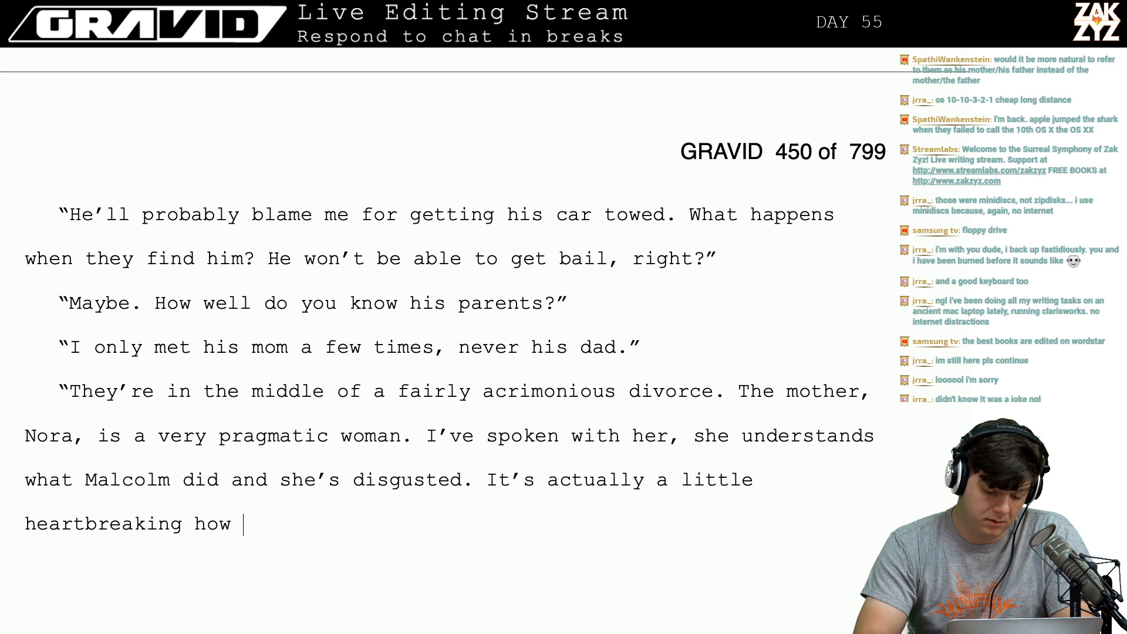
{"action": "key", "text": "BackSpace"}
{"action": "key", "text": "BackSpace"}
{"action": "key", "text": "BackSpace"}
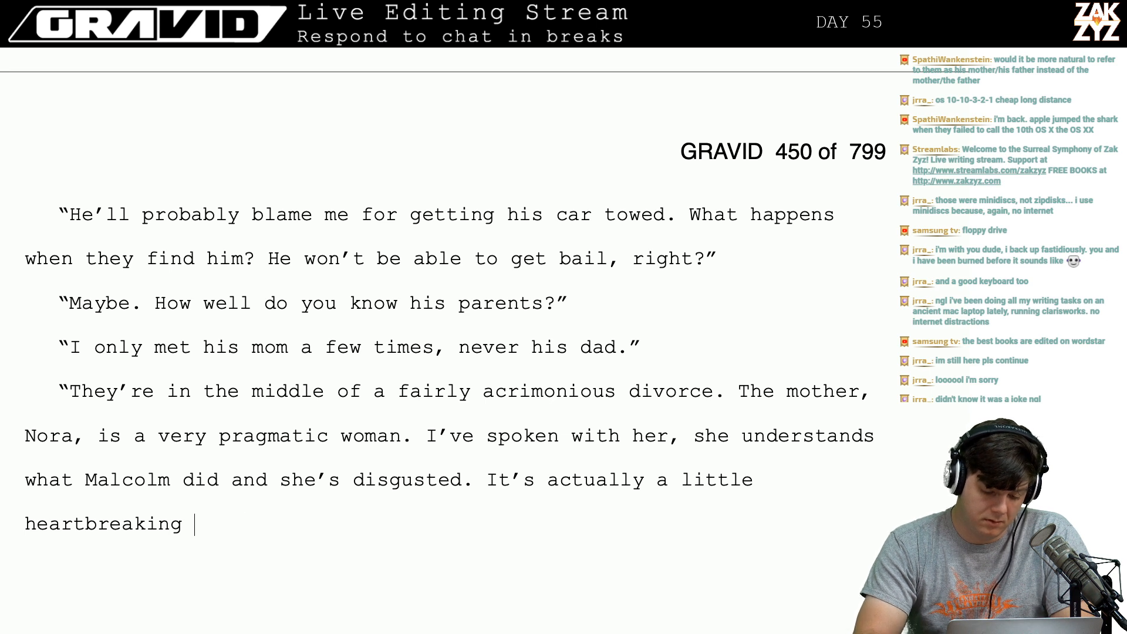
{"action": "type", "text": "when you speak w"}
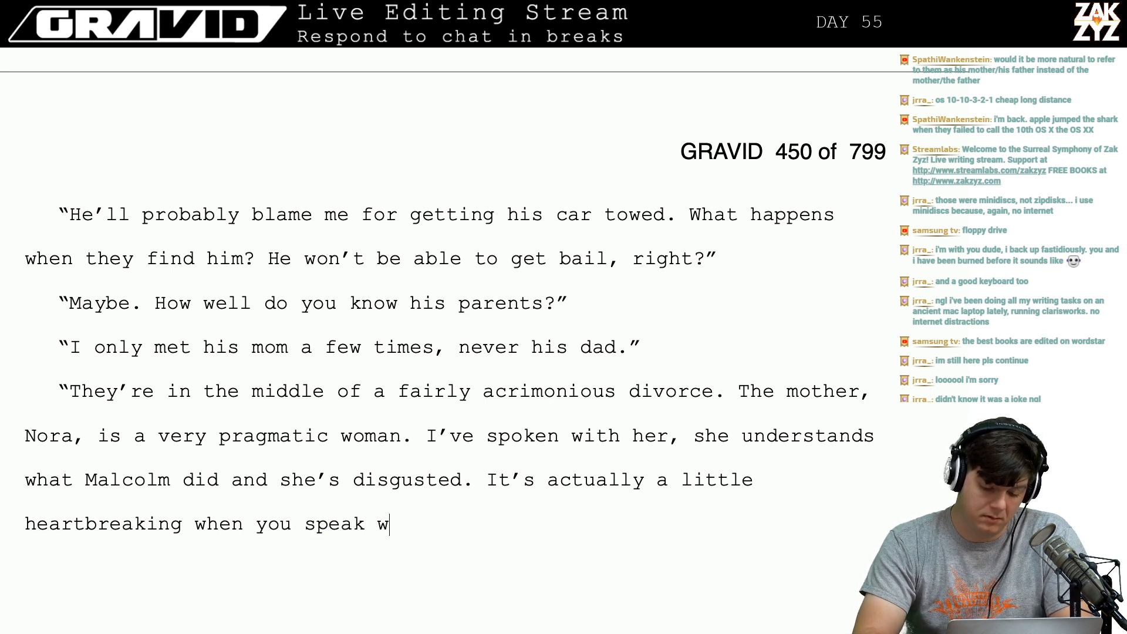
{"action": "type", "text": "ith her. I"}
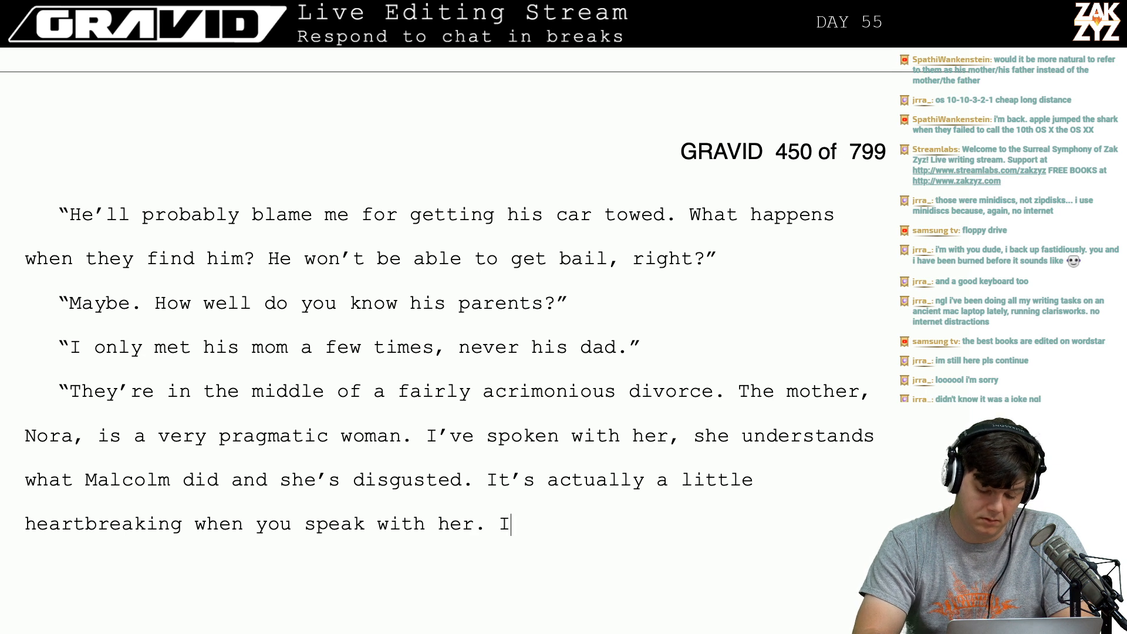
Try “It takes a long time to get to the” as the next sentence, and delete it back to “It”.
{"action": "type", "text": "t takes a long tim"}
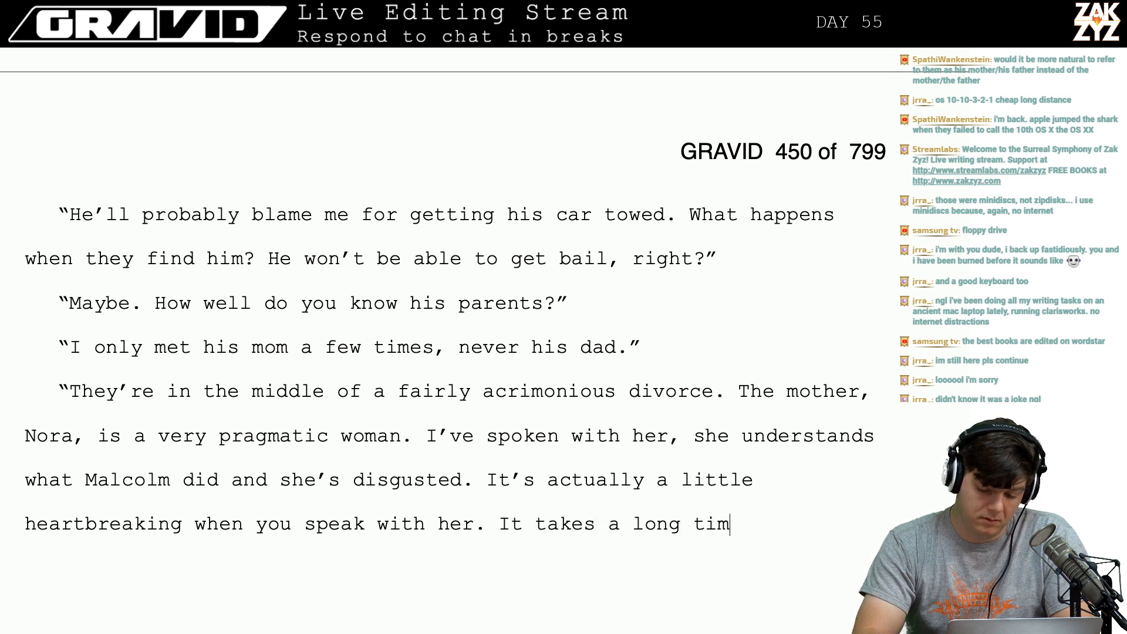
{"action": "type", "text": "e to get to the "}
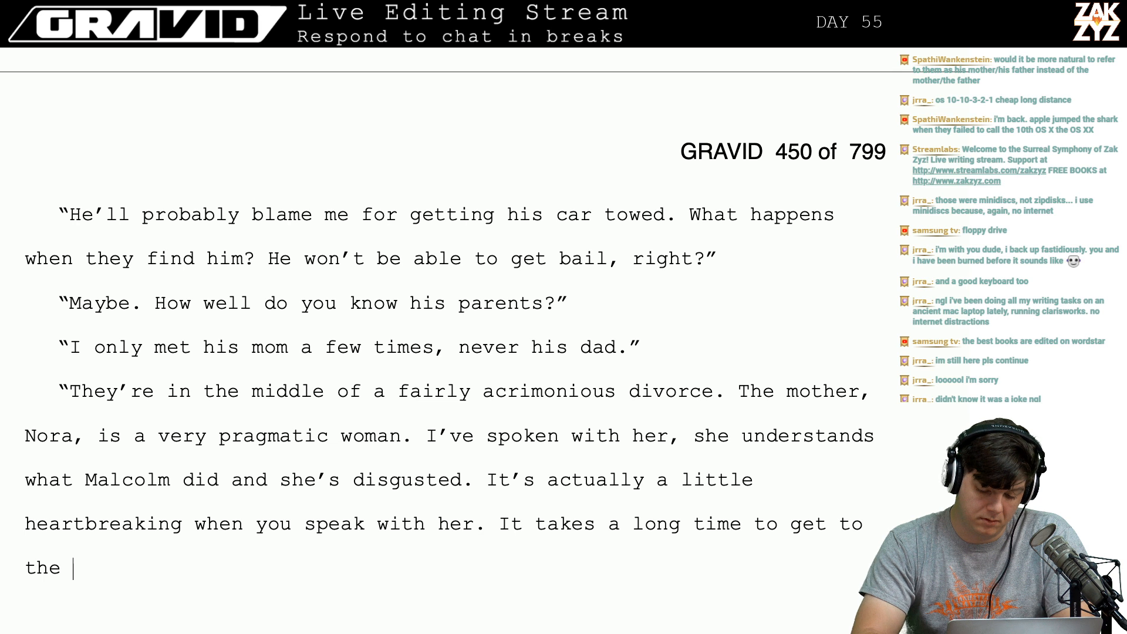
{"action": "type", "text": "p"}
{"action": "key", "text": "BackSpace"}
{"action": "key", "text": "BackSpace"}
{"action": "key", "text": "BackSpace"}
{"action": "key", "text": "BackSpace"}
{"action": "key", "text": "BackSpace"}
{"action": "key", "text": "BackSpace"}
{"action": "key", "text": "BackSpace"}
{"action": "key", "text": "BackSpace"}
{"action": "key", "text": "BackSpace"}
{"action": "key", "text": "BackSpace"}
{"action": "key", "text": "BackSpace"}
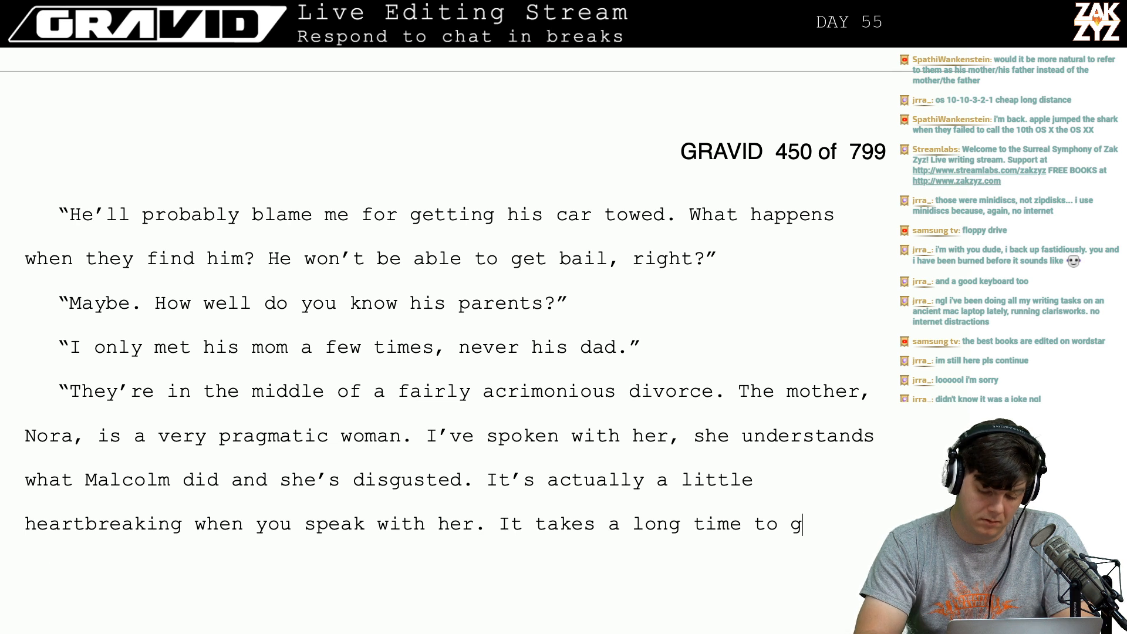
{"action": "key", "text": "BackSpace"}
{"action": "key", "text": "BackSpace"}
{"action": "key", "text": "BackSpace"}
{"action": "key", "text": "BackSpace"}
{"action": "key", "text": "BackSpace"}
{"action": "key", "text": "BackSpace"}
{"action": "key", "text": "BackSpace"}
{"action": "key", "text": "BackSpace"}
{"action": "key", "text": "BackSpace"}
{"action": "key", "text": "BackSpace"}
{"action": "key", "text": "BackSpace"}
{"action": "key", "text": "BackSpace"}
{"action": "key", "text": "BackSpace"}
{"action": "key", "text": "BackSpace"}
{"action": "key", "text": "BackSpace"}
{"action": "key", "text": "BackSpace"}
{"action": "key", "text": "BackSpace"}
{"action": "key", "text": "BackSpace"}
{"action": "key", "text": "BackSpace"}
{"action": "key", "text": "BackSpace"}
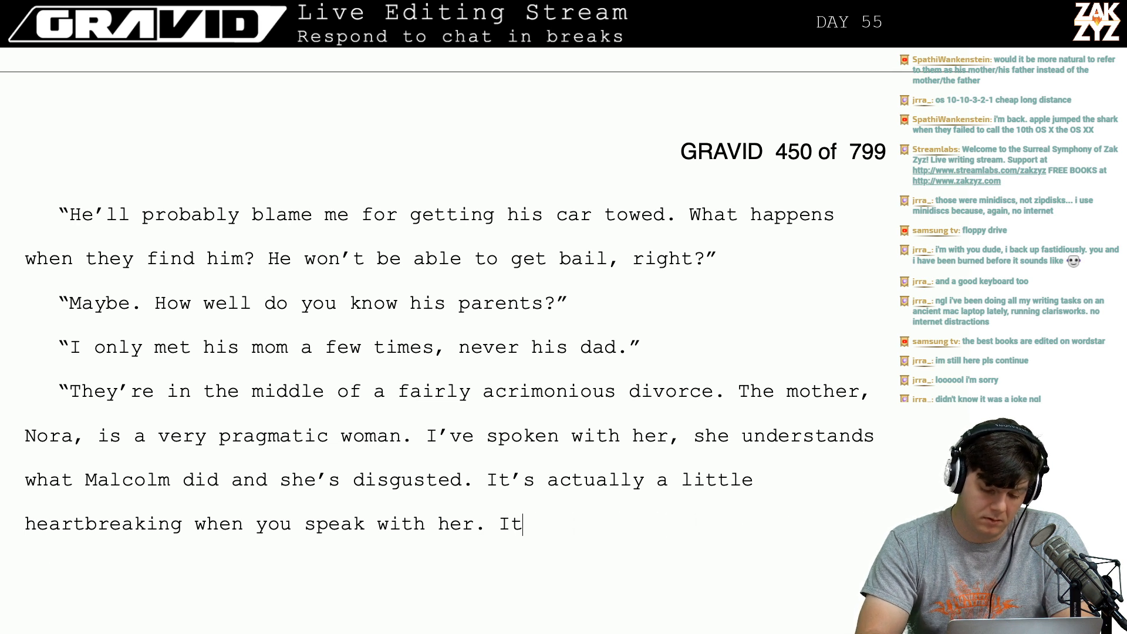
Complete the sentence as “It takes a lot to get to where your own mother won’t defend you.”.
{"action": "type", "text": "takes "}
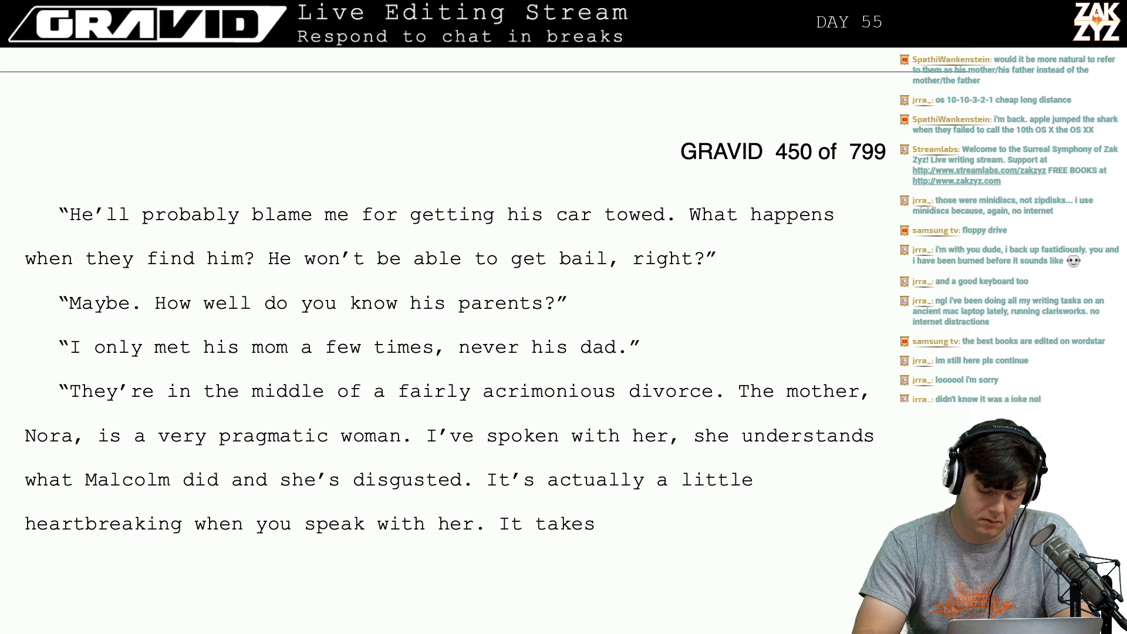
{"action": "type", "text": "a lot to get to"}
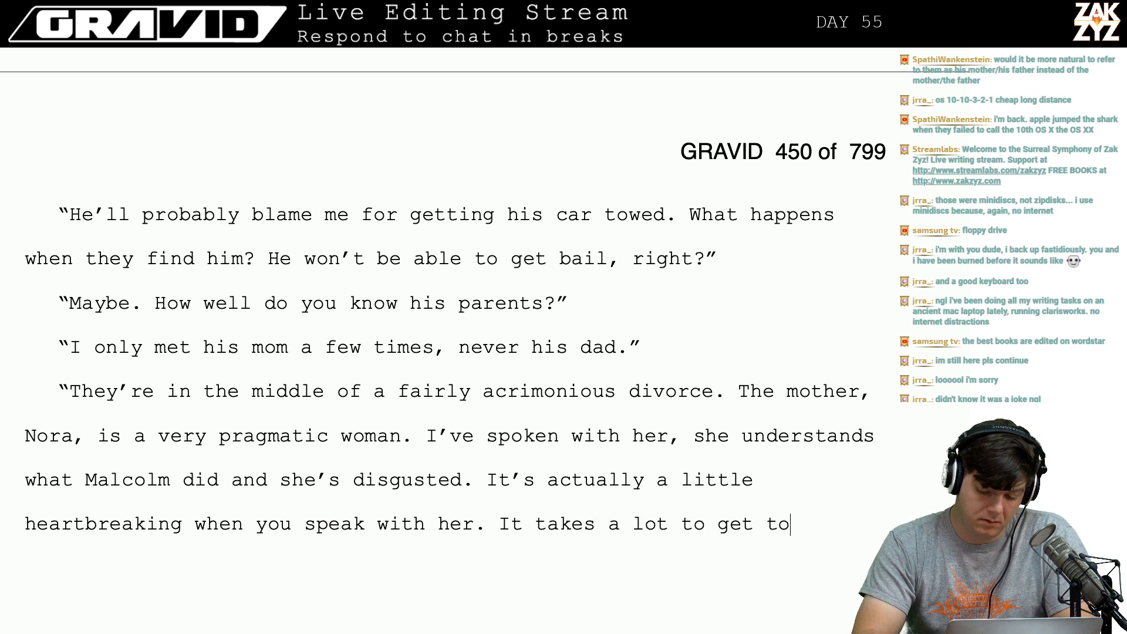
{"action": "type", "text": " where your own m"}
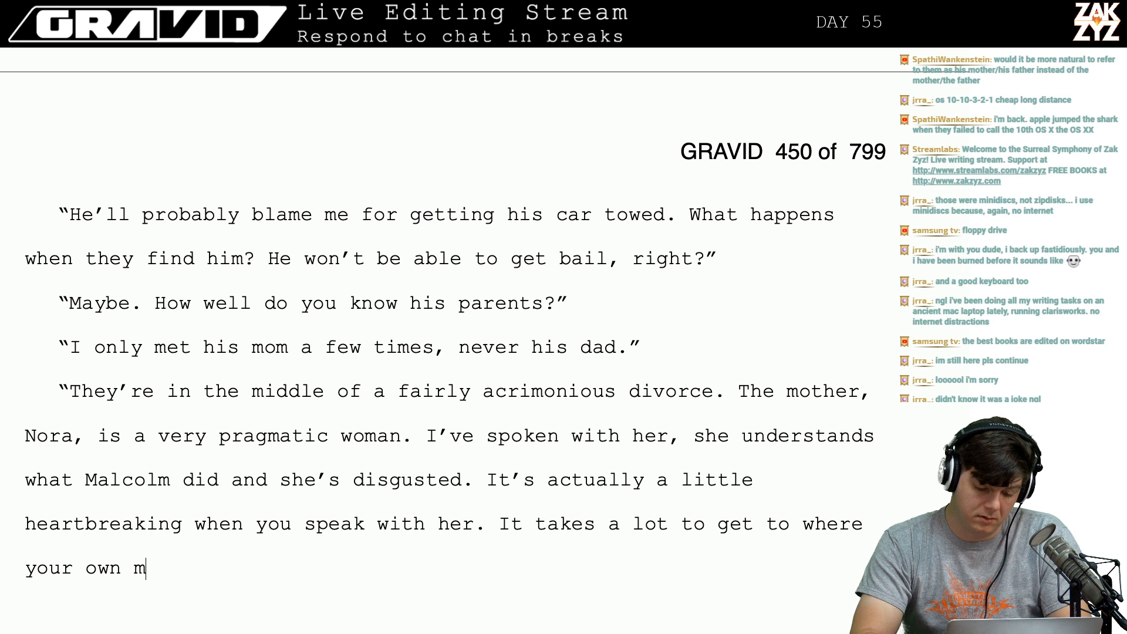
{"action": "type", "text": "other won't def"}
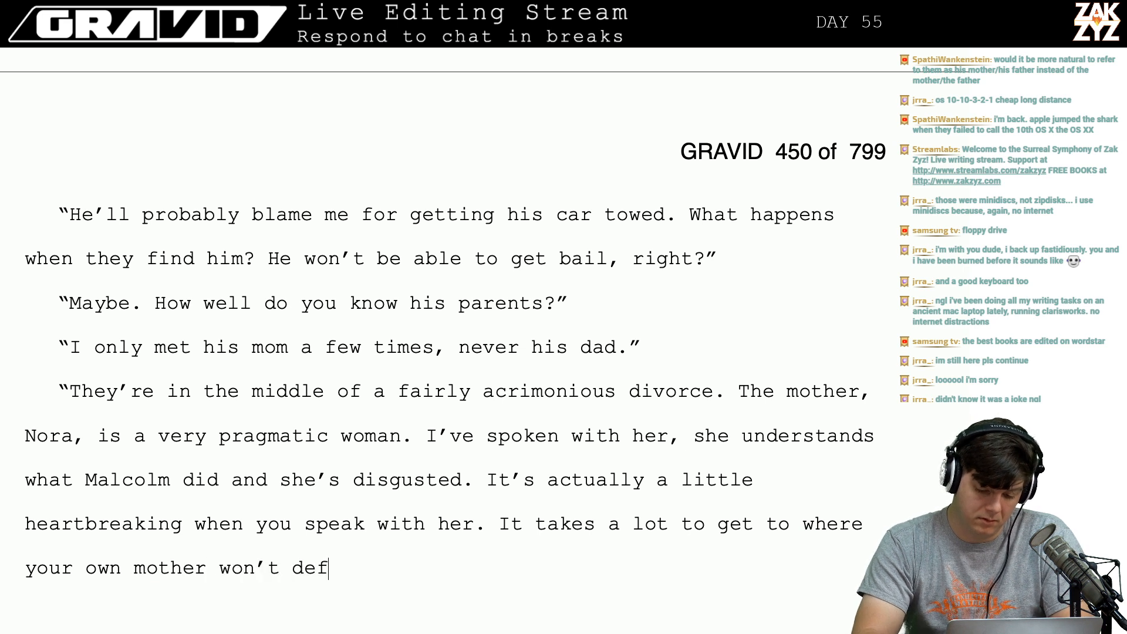
{"action": "type", "text": "end you."}
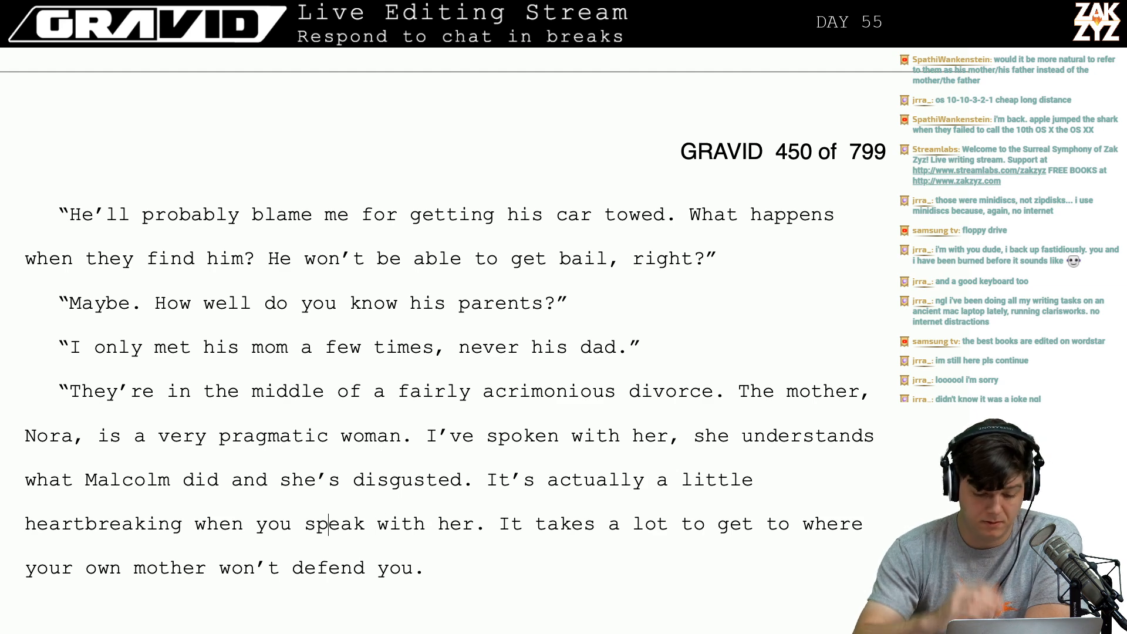
{"action": "key", "text": "Return"}
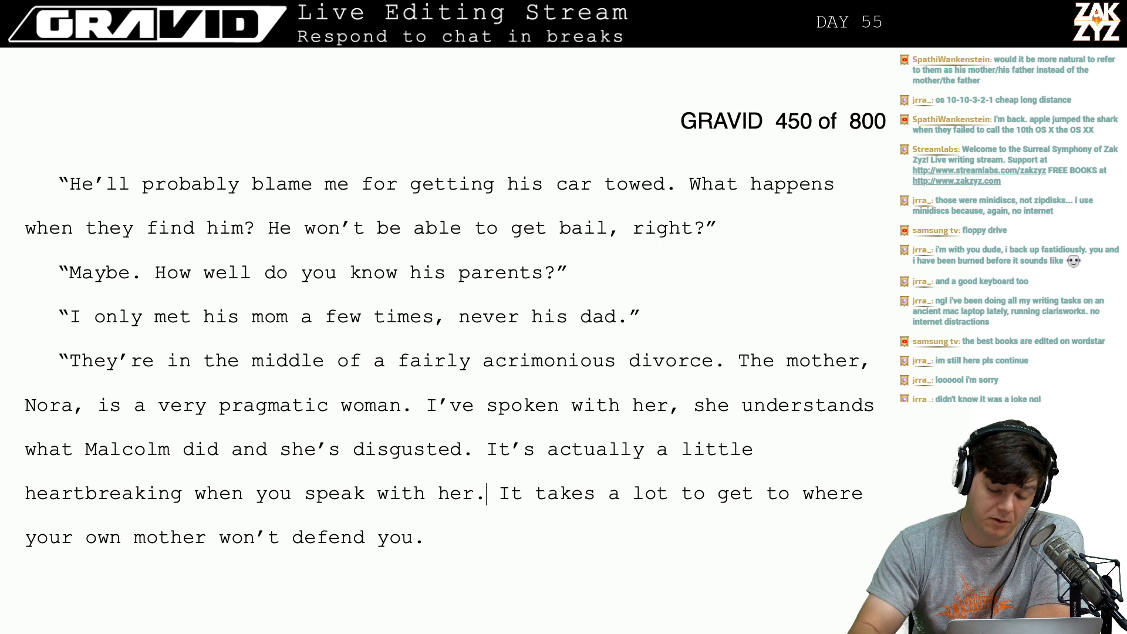
Shorten the preceding sentence to “It’s actually a little heartbreaking.” by removing “when you speak with her”.
{"action": "key", "text": "BackSpace"}
{"action": "key", "text": "BackSpace"}
{"action": "key", "text": "BackSpace"}
{"action": "key", "text": "BackSpace"}
{"action": "key", "text": "BackSpace"}
{"action": "key", "text": "BackSpace"}
{"action": "key", "text": "BackSpace"}
{"action": "key", "text": "BackSpace"}
{"action": "key", "text": "BackSpace"}
{"action": "key", "text": "BackSpace"}
{"action": "key", "text": "BackSpace"}
{"action": "key", "text": "BackSpace"}
{"action": "key", "text": "BackSpace"}
{"action": "key", "text": "BackSpace"}
{"action": "key", "text": "BackSpace"}
{"action": "key", "text": "BackSpace"}
{"action": "key", "text": "BackSpace"}
{"action": "key", "text": "BackSpace"}
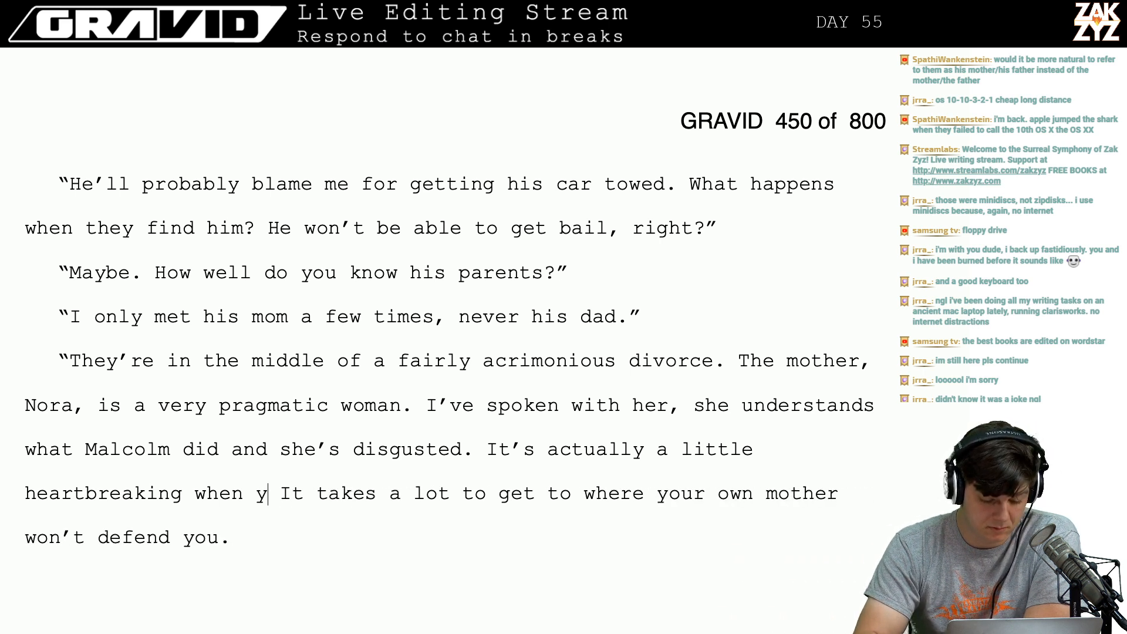
{"action": "key", "text": "BackSpace"}
{"action": "key", "text": "BackSpace"}
{"action": "key", "text": "BackSpace"}
{"action": "key", "text": "BackSpace"}
{"action": "key", "text": "BackSpace"}
{"action": "key", "text": "BackSpace"}
{"action": "key", "text": "BackSpace"}
{"action": "type", "text": "."}
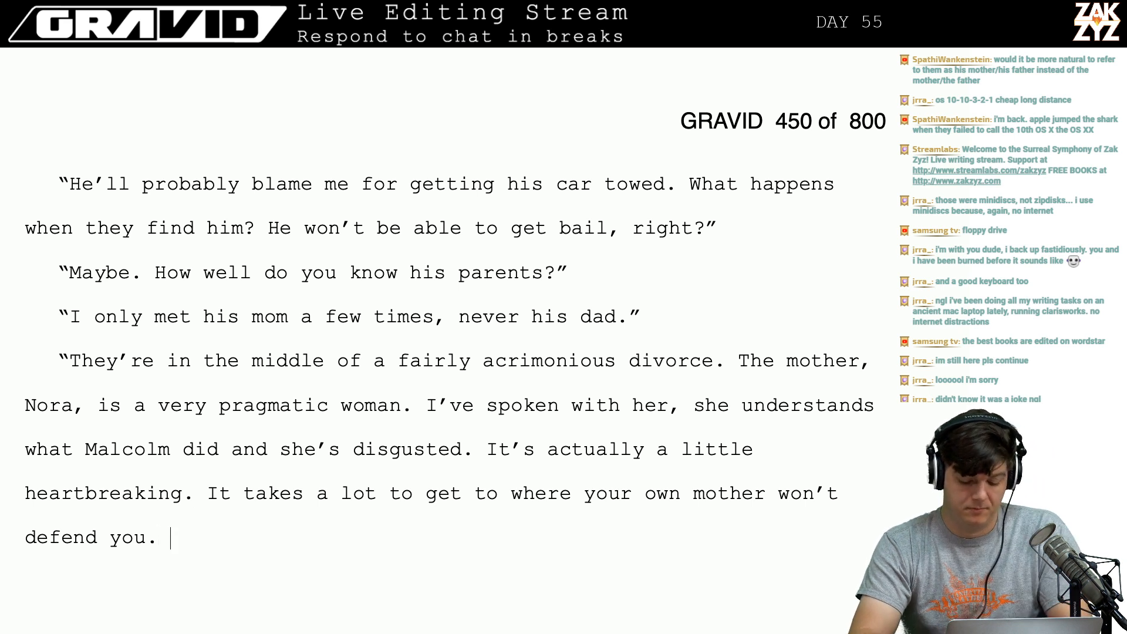
Try ending the speech with “But the father may be a problem.” and a reply starting “How”, and delete both.
{"action": "type", "text": "But the father "}
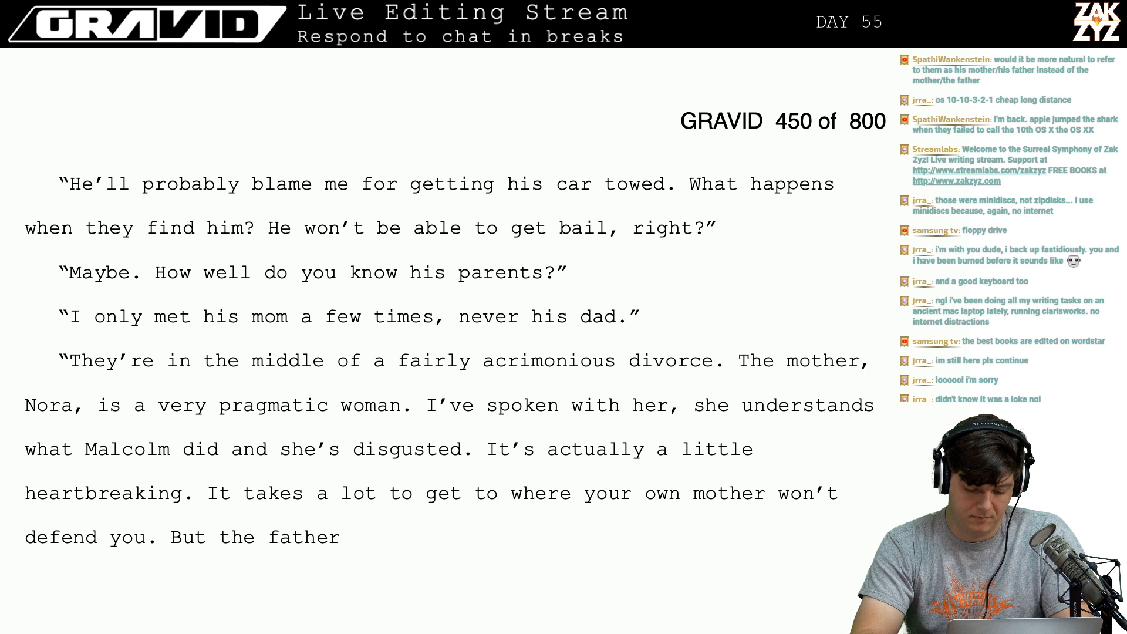
{"action": "type", "text": "may be a pr"}
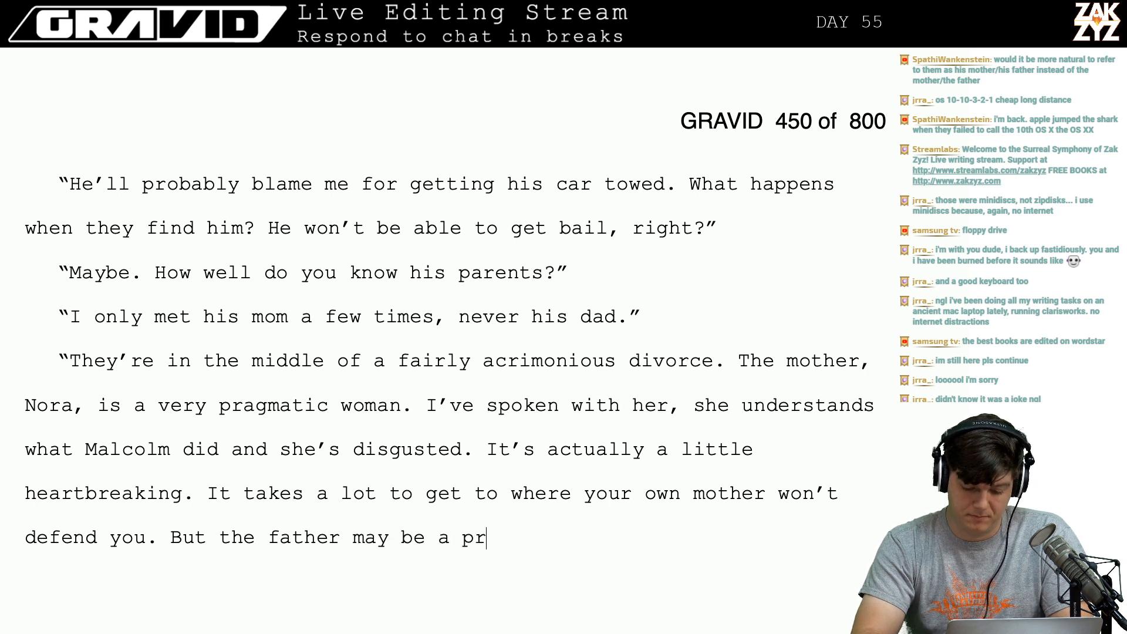
{"action": "type", "text": "oblem. "}
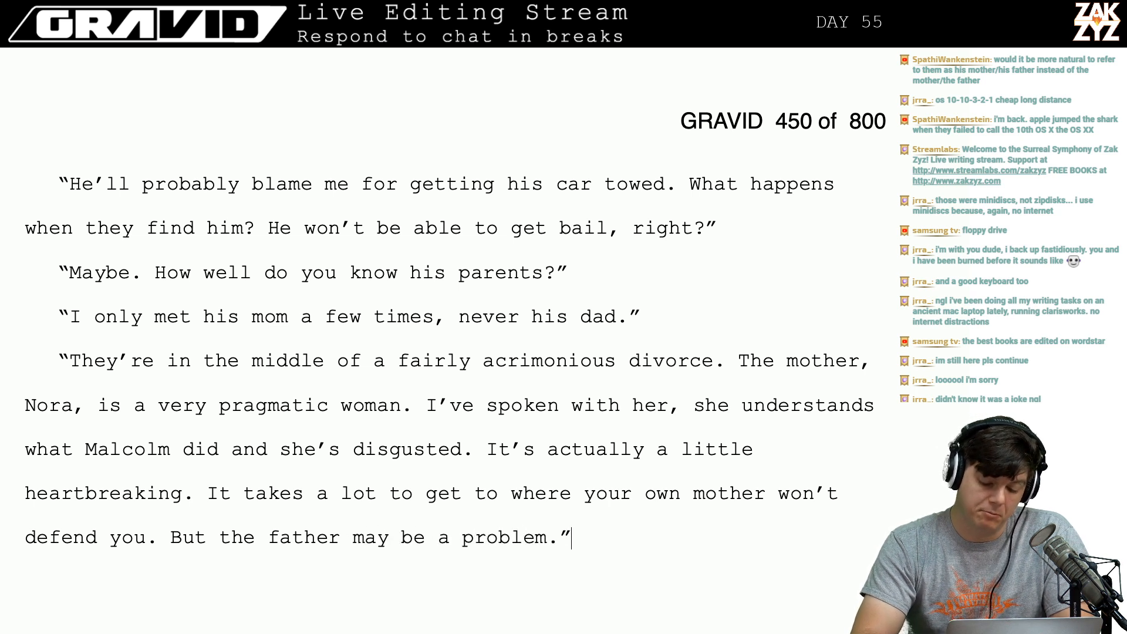
{"action": "type", "text": "How"}
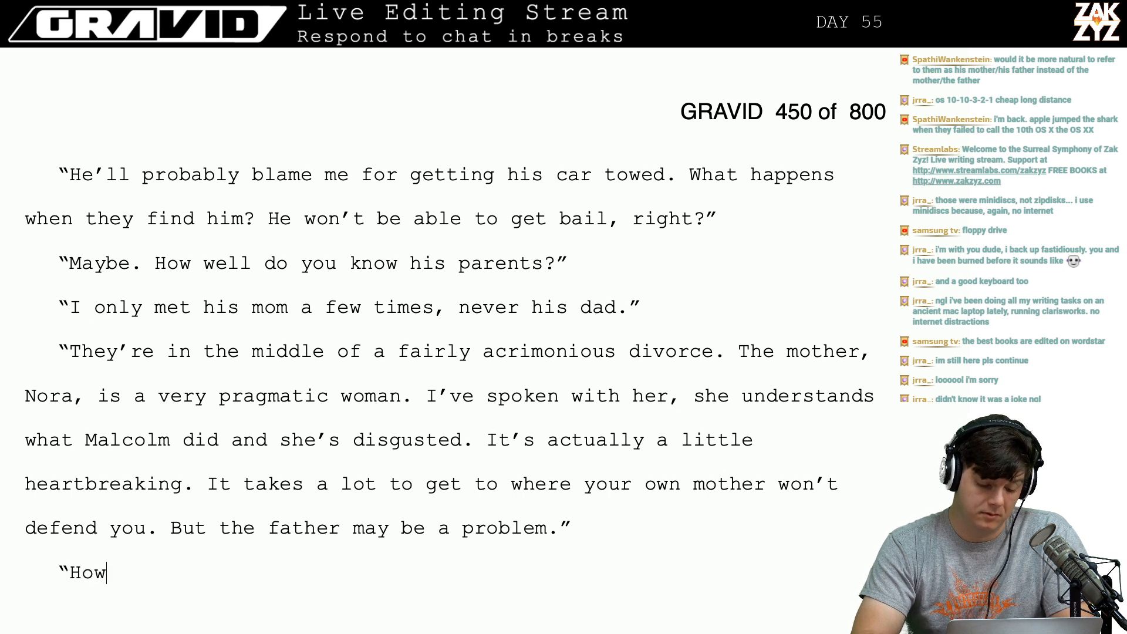
{"action": "key", "text": "BackSpace"}
{"action": "key", "text": "BackSpace"}
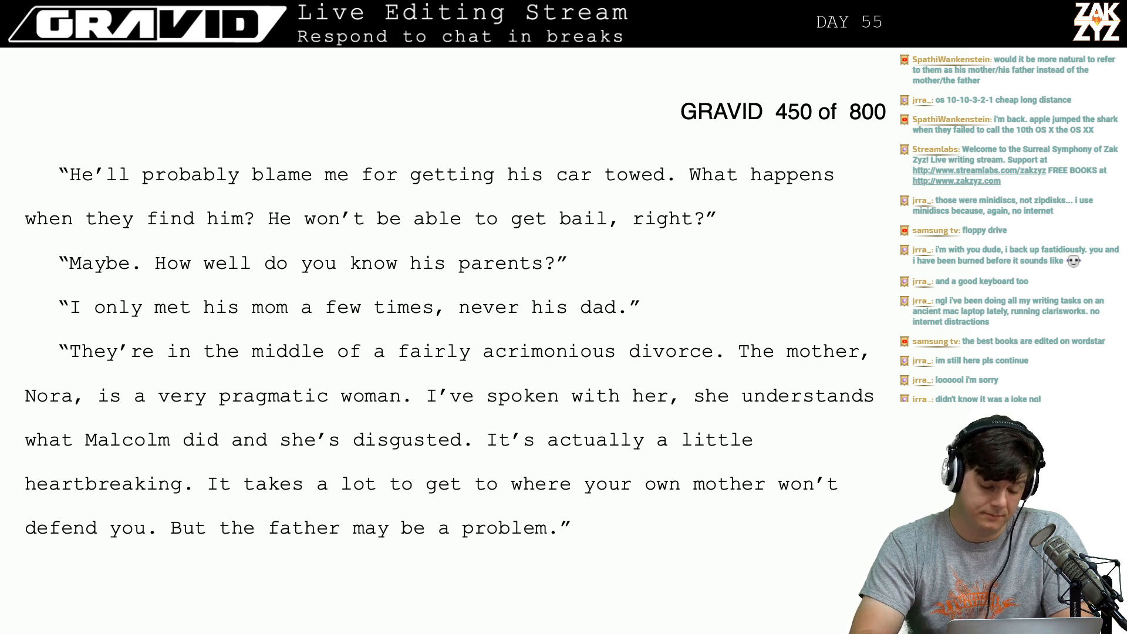
{"action": "key", "text": "BackSpace"}
{"action": "key", "text": "BackSpace"}
{"action": "key", "text": "BackSpace"}
{"action": "key", "text": "BackSpace"}
{"action": "key", "text": "BackSpace"}
{"action": "key", "text": "BackSpace"}
{"action": "key", "text": "BackSpace"}
{"action": "key", "text": "BackSpace"}
{"action": "key", "text": "BackSpace"}
{"action": "key", "text": "BackSpace"}
{"action": "key", "text": "BackSpace"}
{"action": "key", "text": "BackSpace"}
{"action": "key", "text": "BackSpace"}
{"action": "key", "text": "BackSpace"}
{"action": "key", "text": "BackSpace"}
{"action": "key", "text": "BackSpace"}
{"action": "key", "text": "BackSpace"}
{"action": "key", "text": "BackSpace"}
{"action": "key", "text": "BackSpace"}
{"action": "key", "text": "BackSpace"}
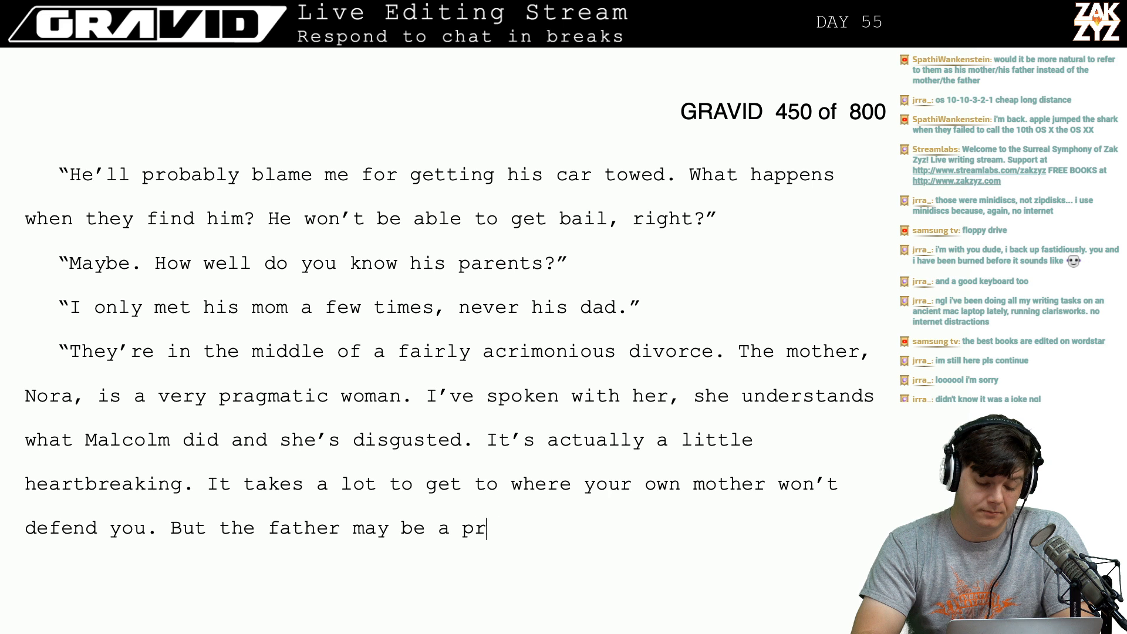
{"action": "key", "text": "BackSpace"}
{"action": "key", "text": "BackSpace"}
{"action": "key", "text": "BackSpace"}
{"action": "key", "text": "BackSpace"}
{"action": "key", "text": "BackSpace"}
{"action": "key", "text": "BackSpace"}
{"action": "key", "text": "BackSpace"}
{"action": "key", "text": "BackSpace"}
{"action": "key", "text": "BackSpace"}
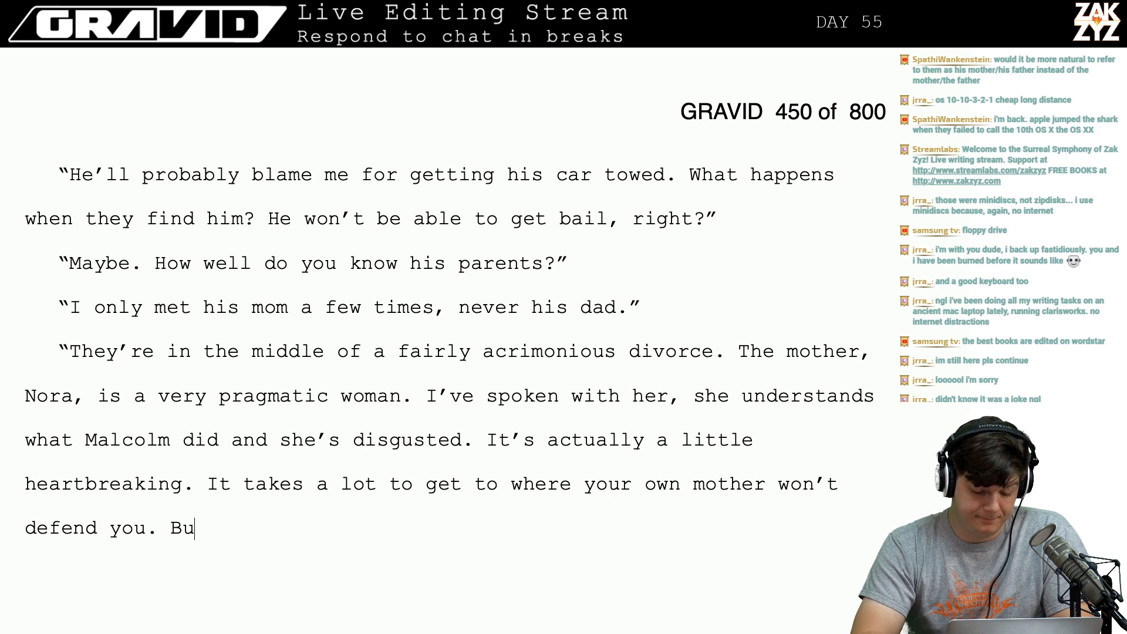
Close the speech after “defend you.” and add a paragraph with the listener's first name, “nodded, thinking of” and the other character's name.
{"action": "type", "text": "Freya "}
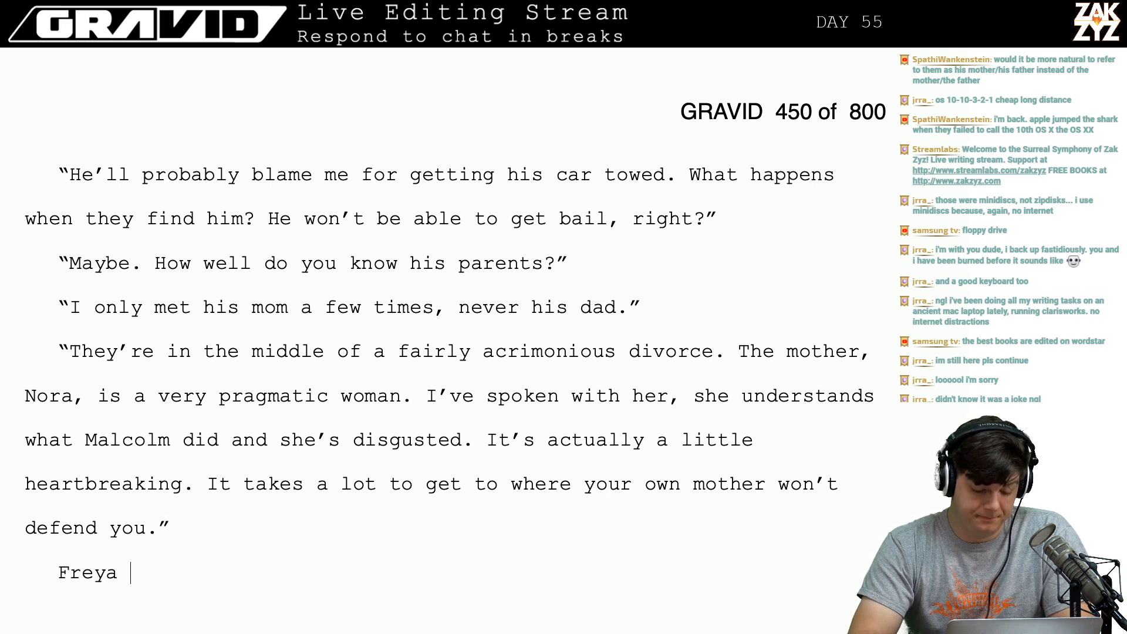
{"action": "type", "text": "nodded,"}
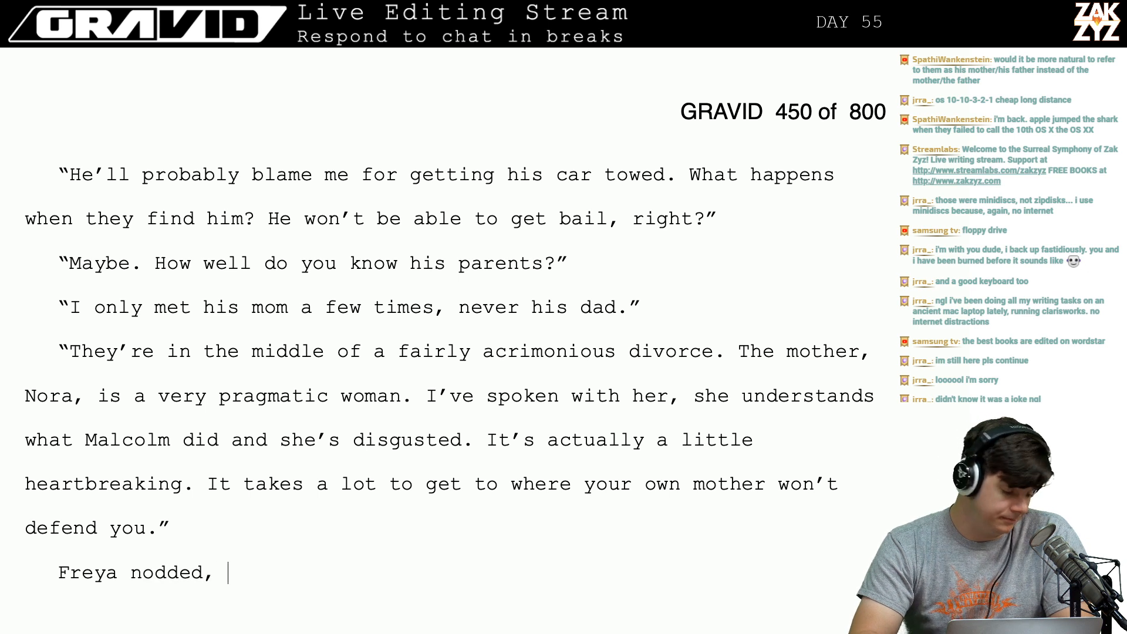
{"action": "type", "text": " thin"}
{"action": "key", "text": "BackSpace"}
{"action": "key", "text": "BackSpace"}
{"action": "type", "text": "h"}
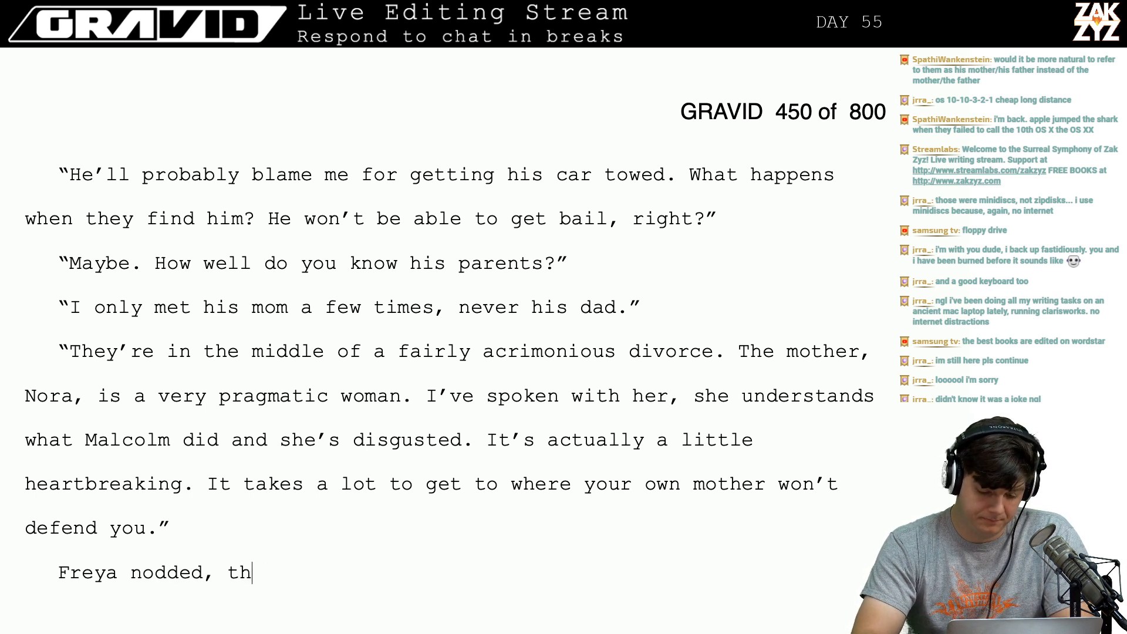
{"action": "type", "text": "inking of Lassa."}
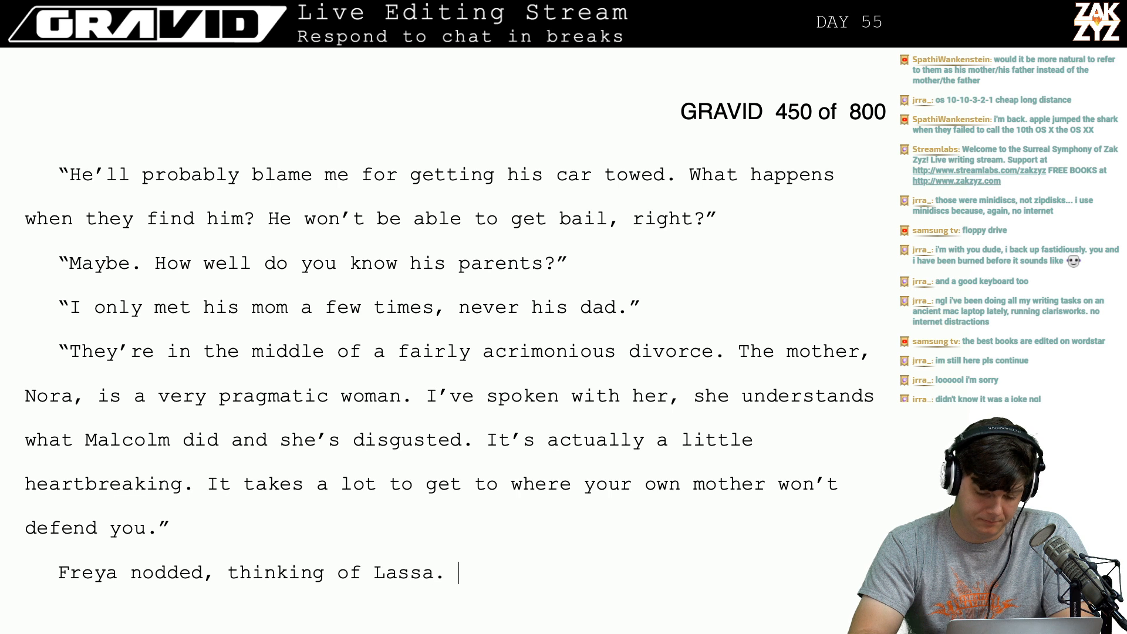
Begin a new dialogue paragraph with the sentence “The father could be a problem.”.
{"action": "key", "text": "Return"}
{"action": "type", "text": "\"The father "}
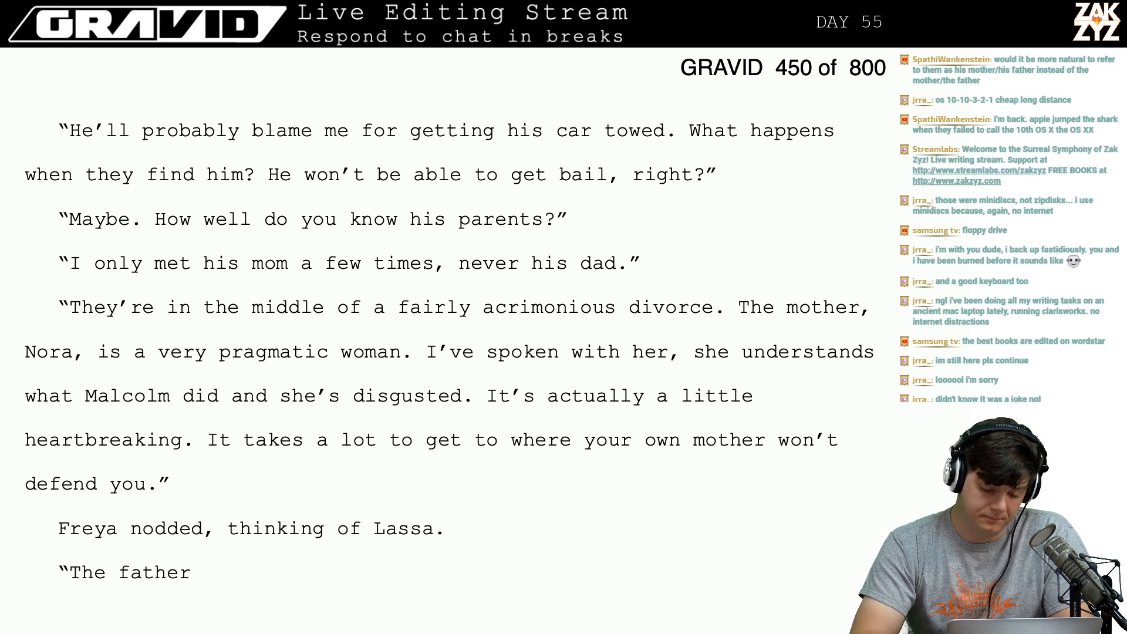
{"action": "type", "text": "could b"}
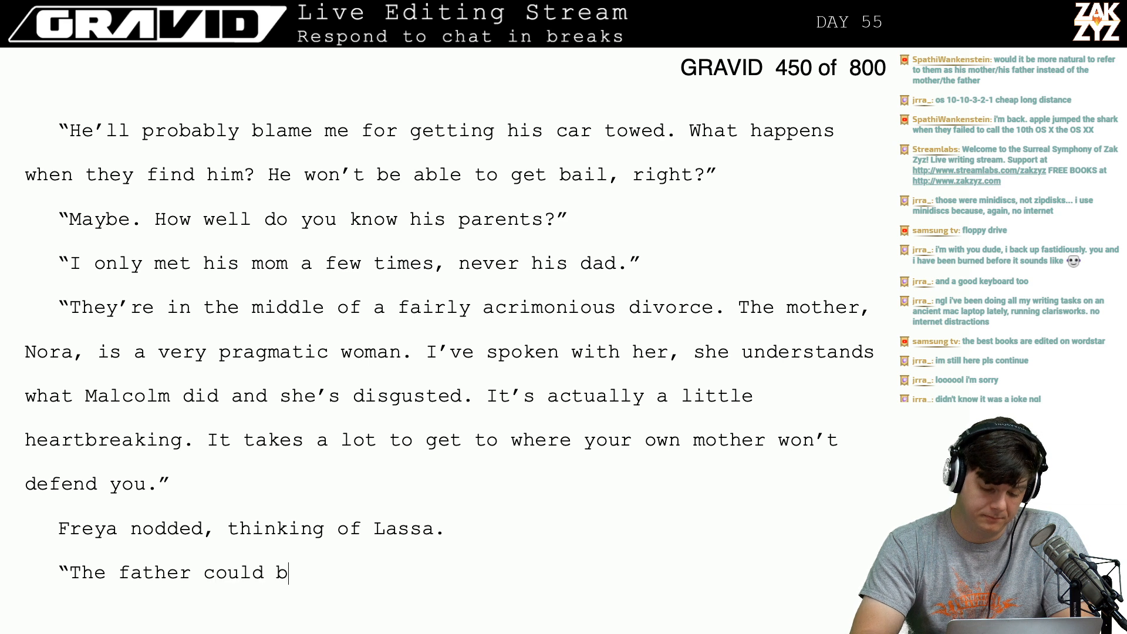
{"action": "type", "text": "e a problem. Gr"}
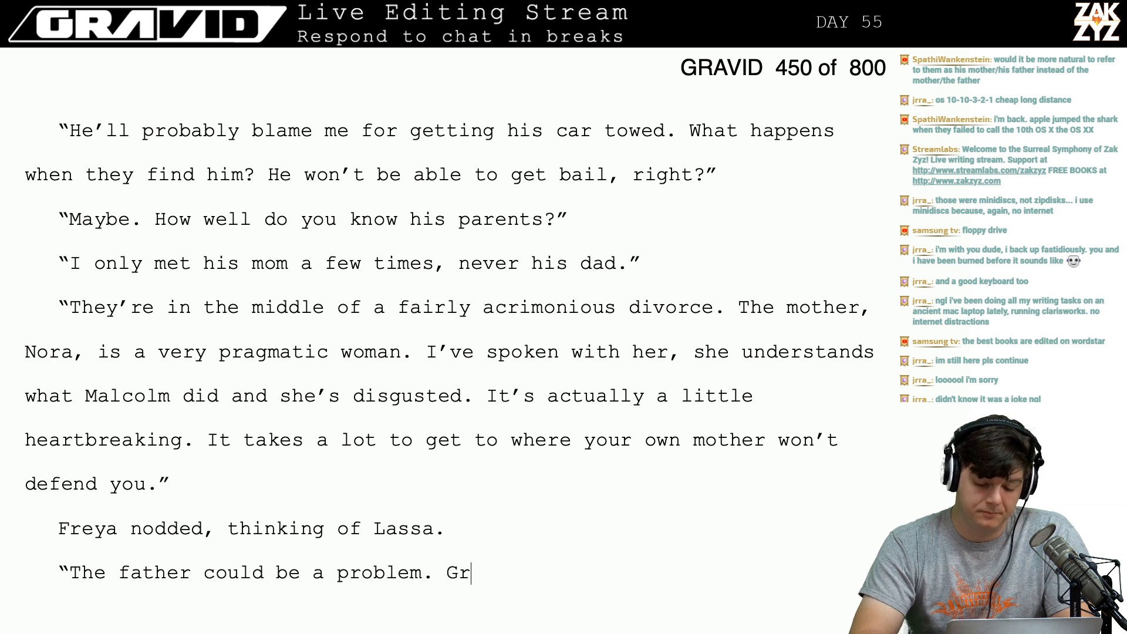
Try a following sentence that opens with the father's full name and “is”, and delete it back to “problem.”.
{"action": "type", "text": "ady Lewis"}
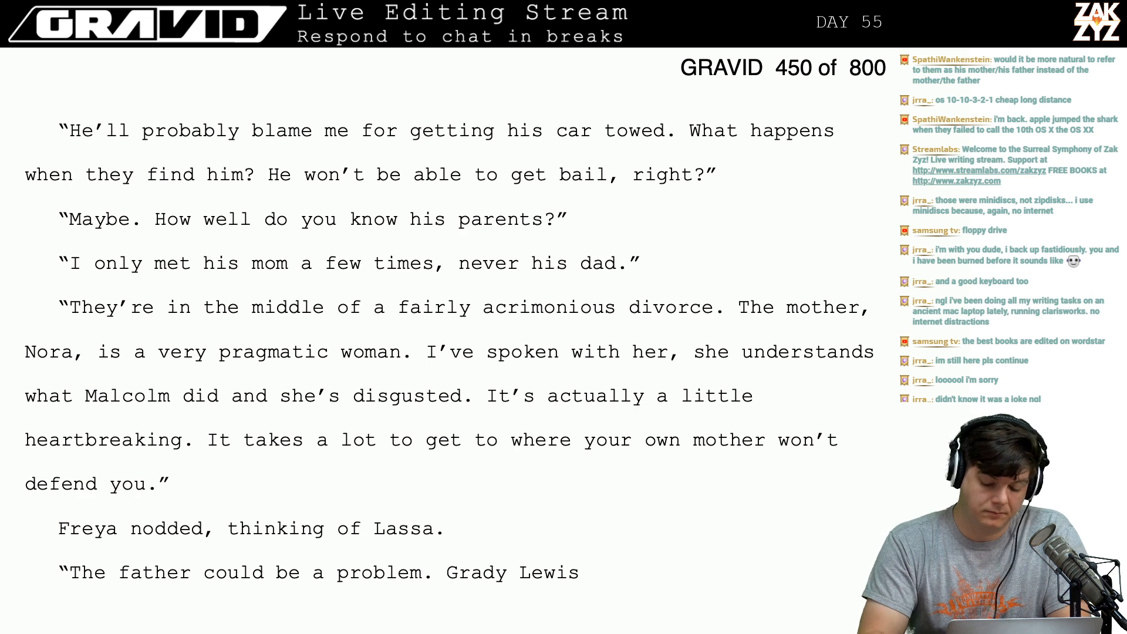
{"action": "key", "text": "Return"}
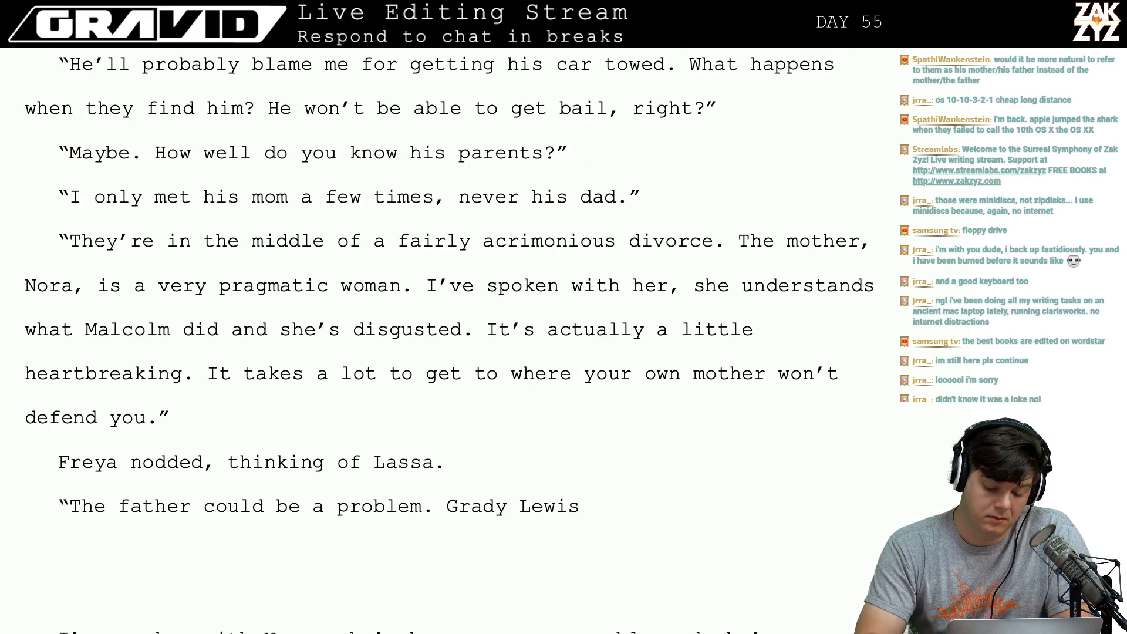
{"action": "type", "text": "Iis prety"}
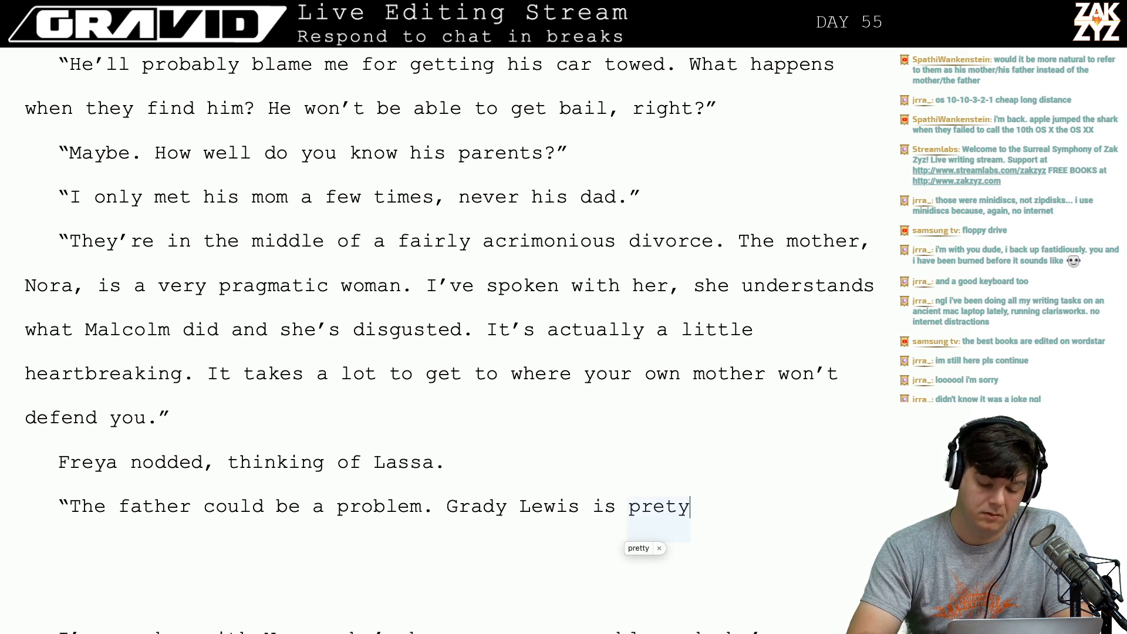
{"action": "key", "text": "BackSpace"}
{"action": "key", "text": "BackSpace"}
{"action": "key", "text": "BackSpace"}
{"action": "key", "text": "BackSpace"}
{"action": "key", "text": "BackSpace"}
{"action": "key", "text": "BackSpace"}
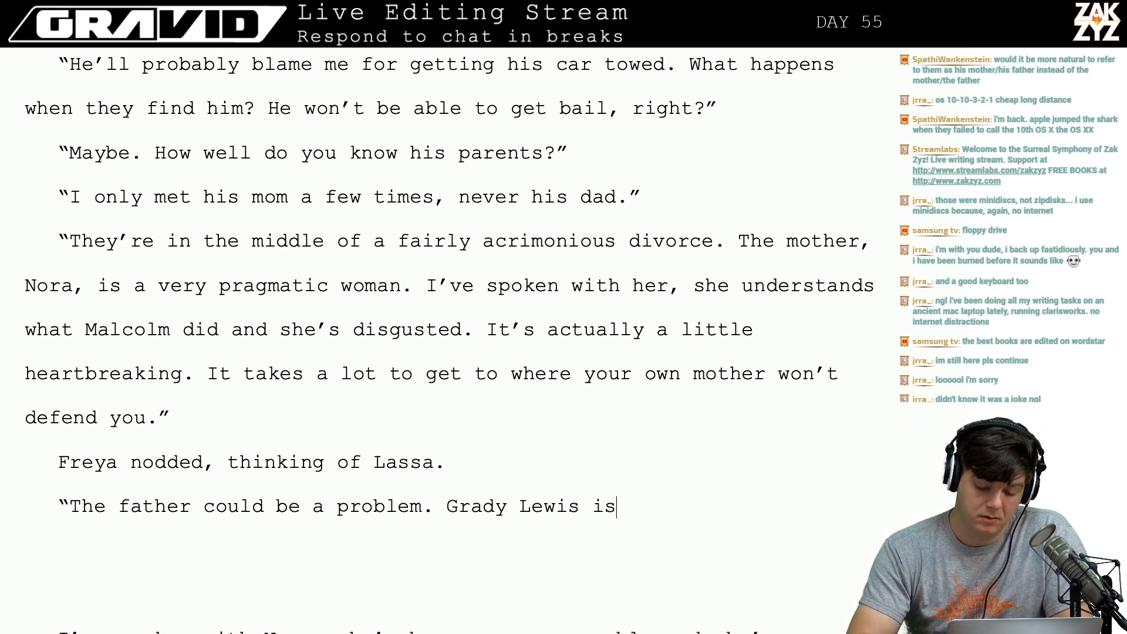
{"action": "key", "text": "BackSpace"}
{"action": "key", "text": "BackSpace"}
{"action": "key", "text": "BackSpace"}
{"action": "key", "text": "BackSpace"}
{"action": "key", "text": "BackSpace"}
{"action": "key", "text": "BackSpace"}
{"action": "key", "text": "BackSpace"}
{"action": "key", "text": "BackSpace"}
{"action": "key", "text": "BackSpace"}
{"action": "key", "text": "BackSpace"}
{"action": "key", "text": "BackSpace"}
{"action": "key", "text": "BackSpace"}
{"action": "key", "text": "BackSpace"}
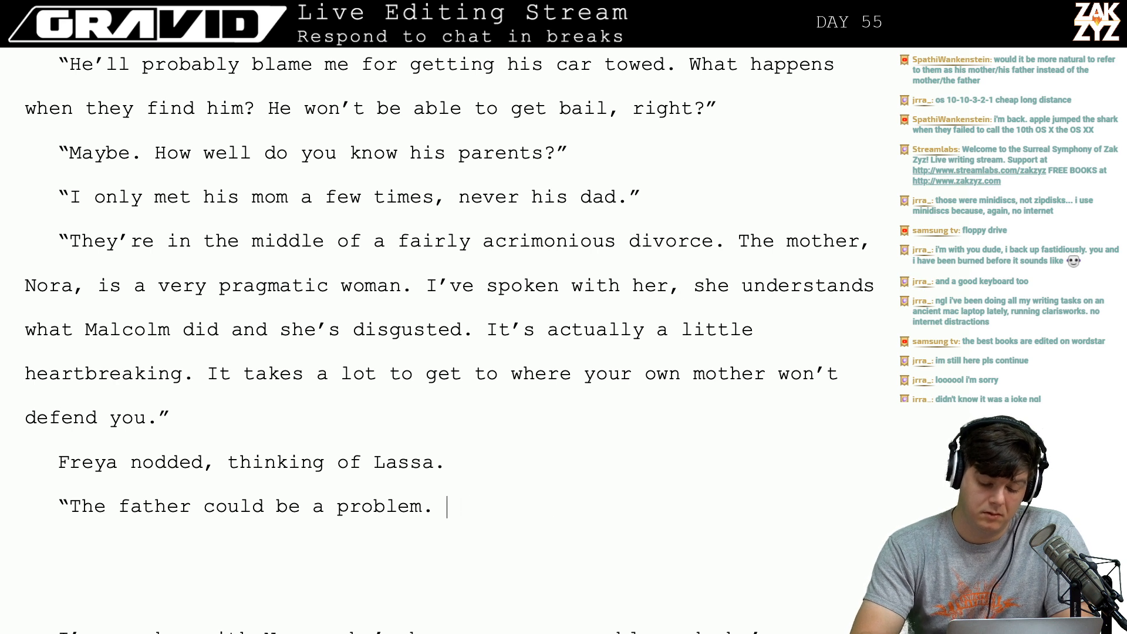
Continue the father's description with “He wouldn’t talk with me, he lawyered up immediately and”.
{"action": "type", "text": "He wouldn't tal"}
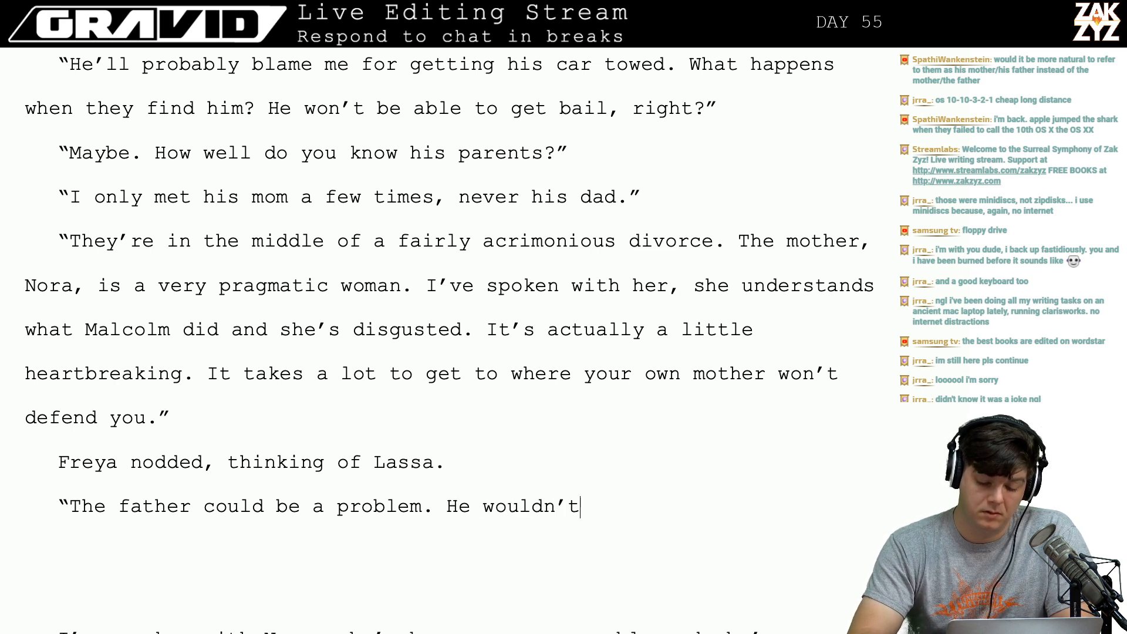
{"action": "type", "text": "k with me, "}
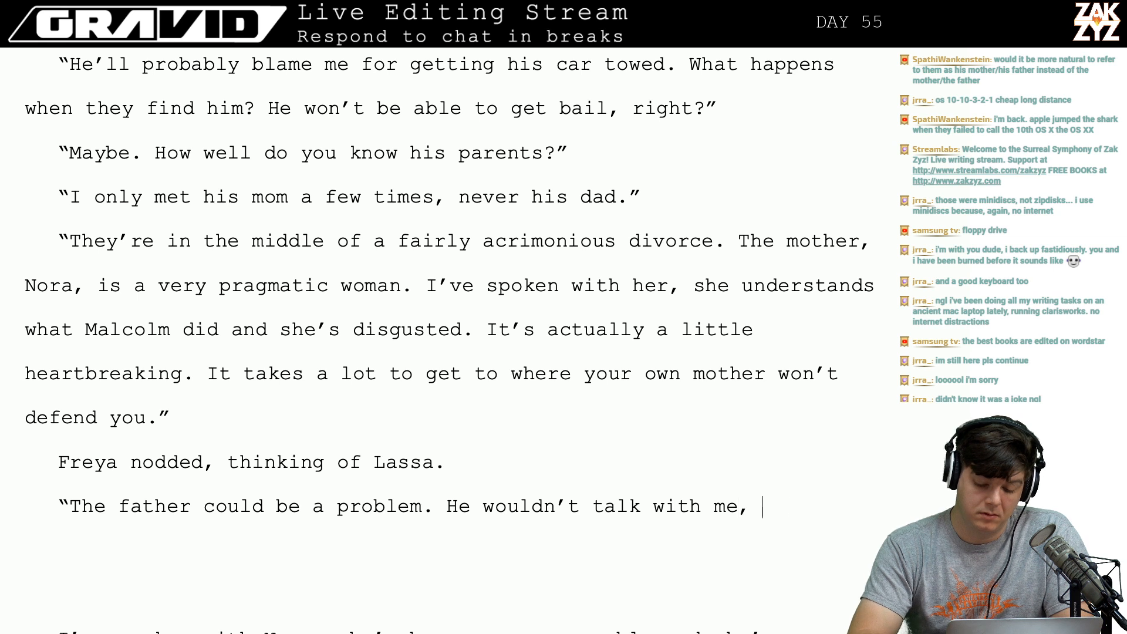
{"action": "type", "text": "he lawyered up"}
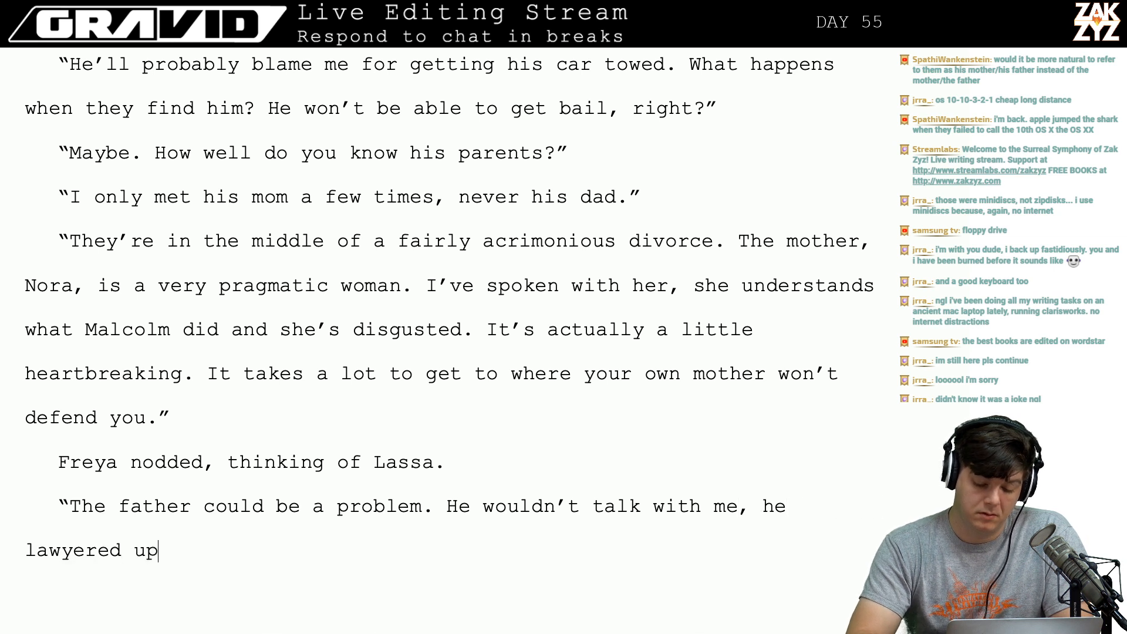
{"action": "type", "text": " immediately and"}
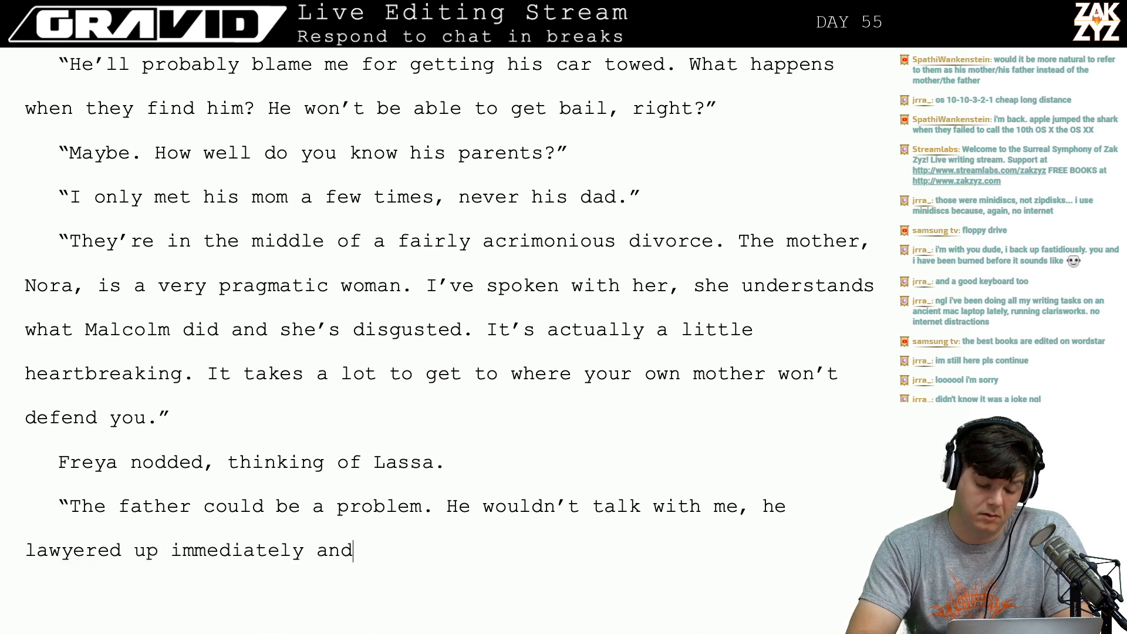
Extend the father's description with “I get the feeling he’ll shelter”, the boy's first name and “if he thinks”.
{"action": "type", "text": " I get"}
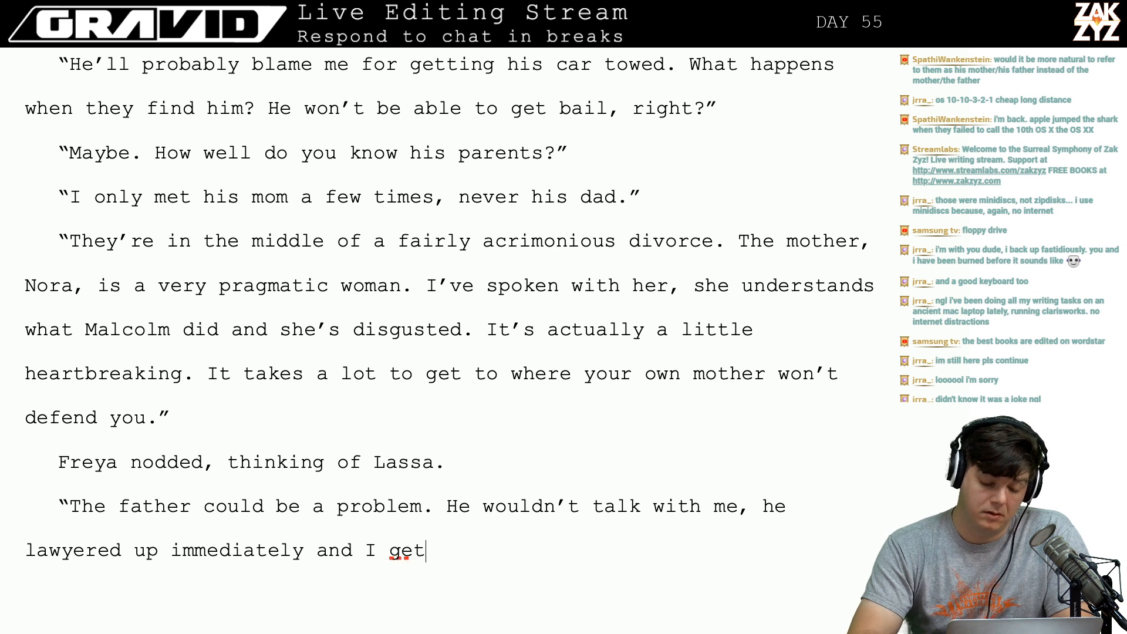
{"action": "type", "text": " the feeling he"}
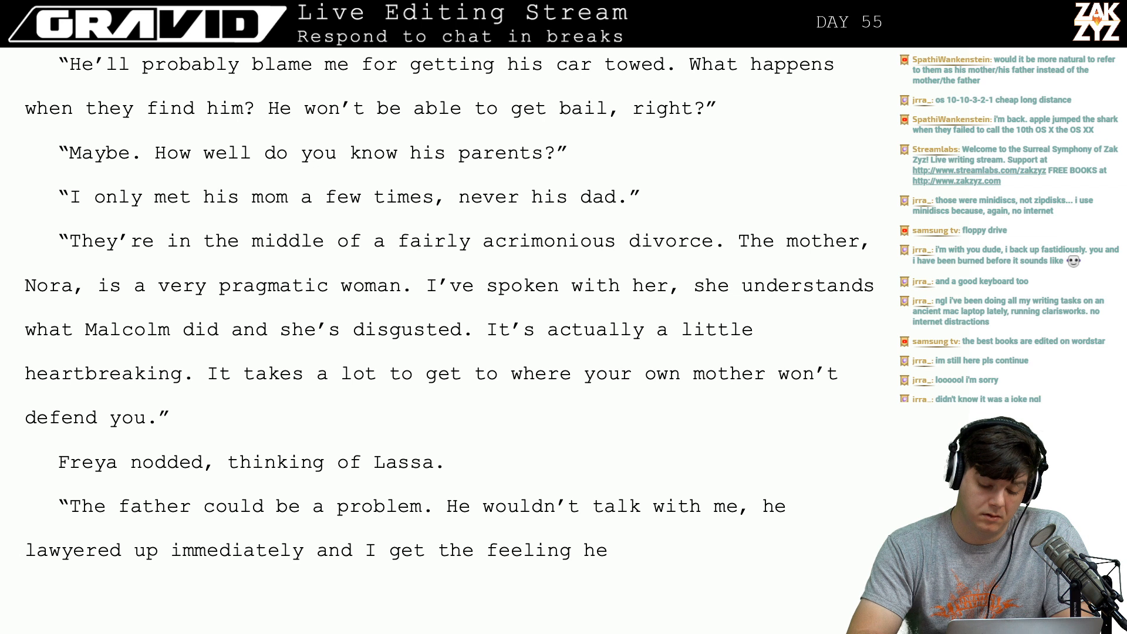
{"action": "type", "text": "'d"}
{"action": "key", "text": "BackSpace"}
{"action": "type", "text": "l"}
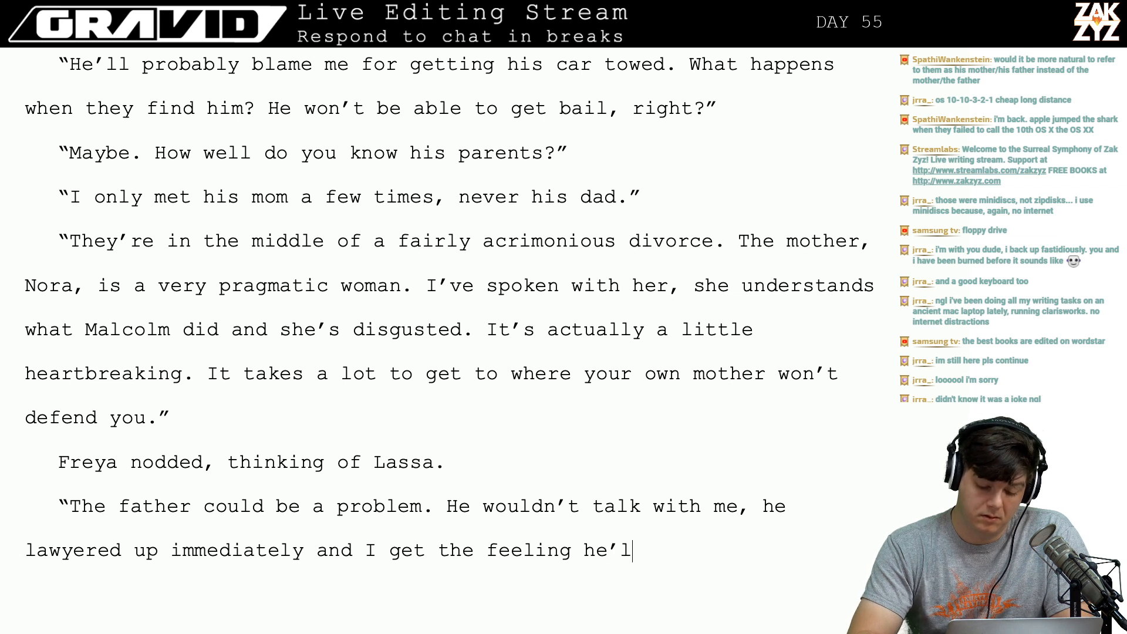
{"action": "type", "text": "l shelt"}
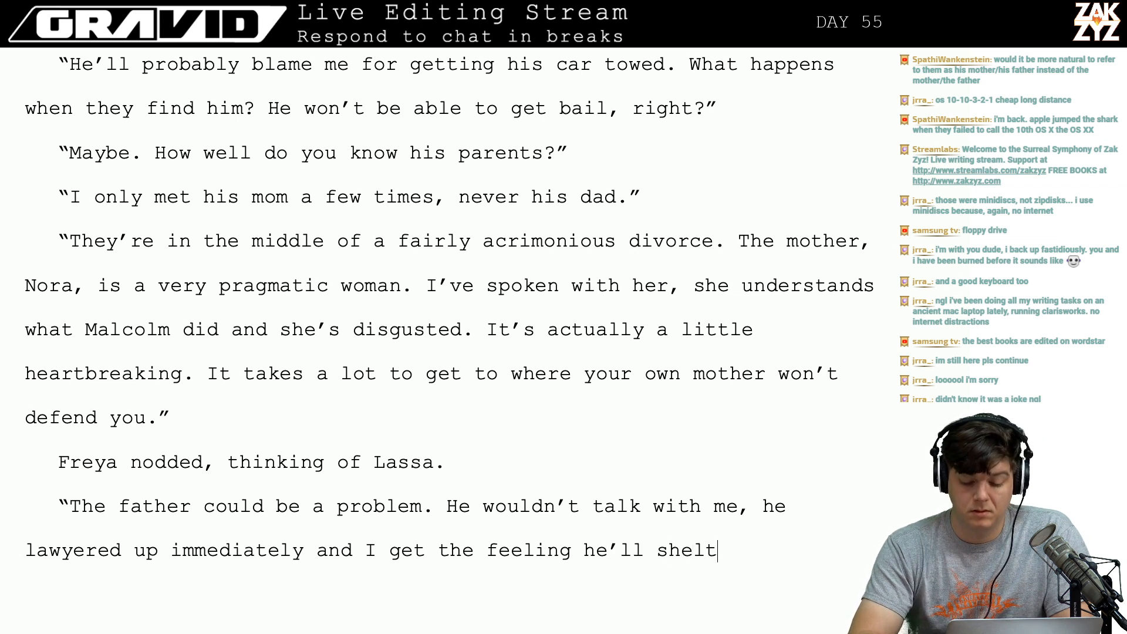
{"action": "type", "text": "er Malcol"}
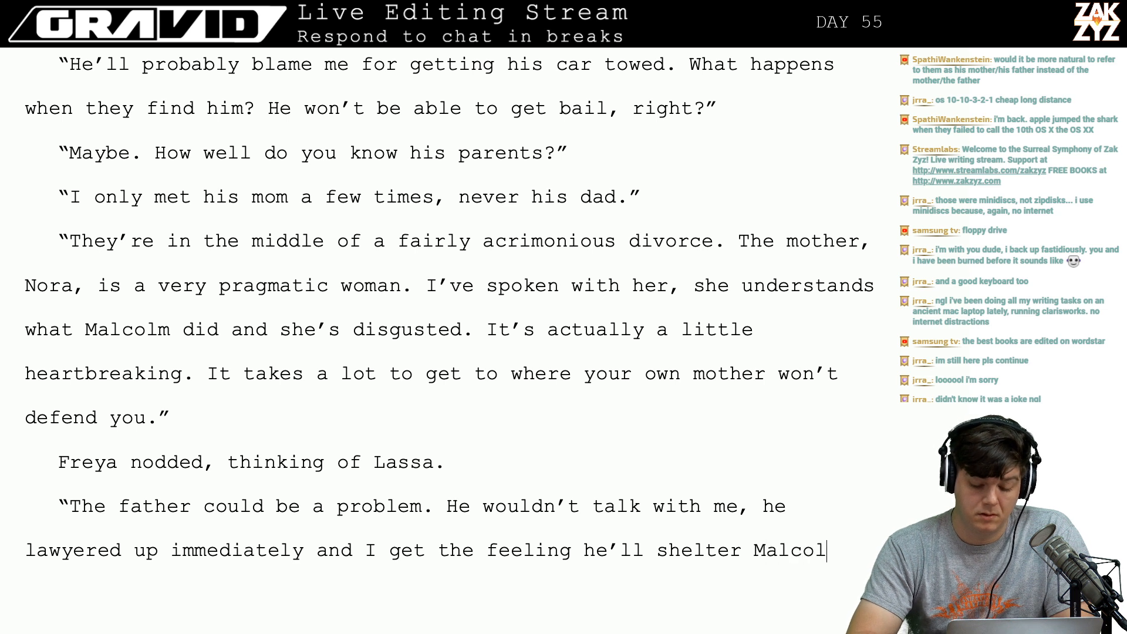
{"action": "type", "text": "m if he thinks"}
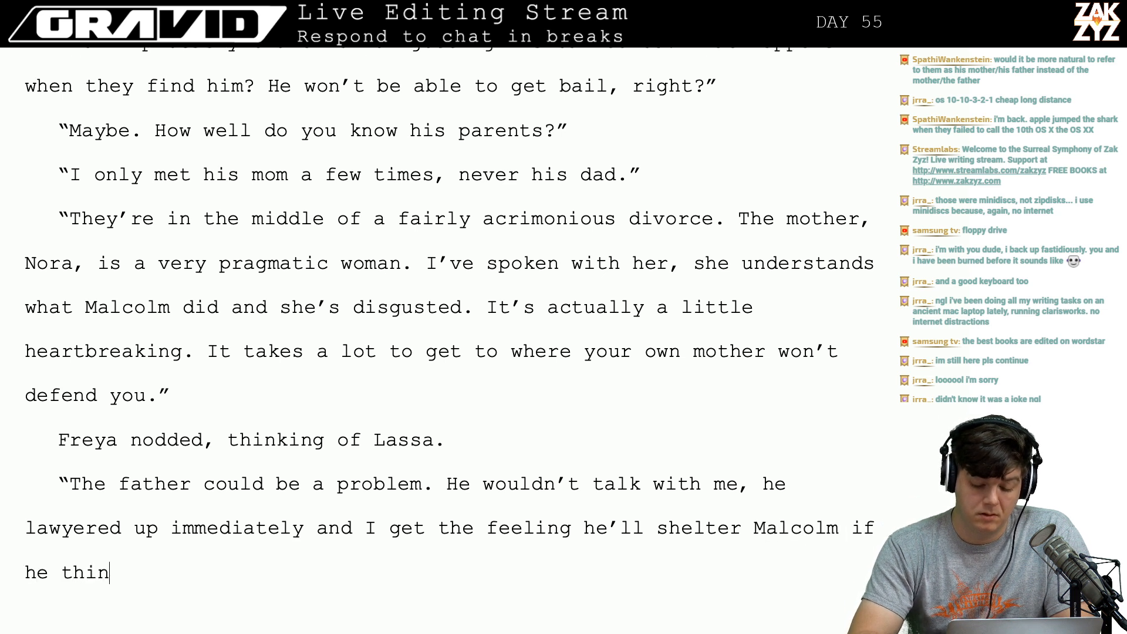
Rewrite the ending after “I get the feeling” as “he’s part of why they haven’t found”, the boy's first name and “yet.”.
{"action": "key", "text": "BackSpace"}
{"action": "key", "text": "BackSpace"}
{"action": "key", "text": "BackSpace"}
{"action": "key", "text": "BackSpace"}
{"action": "key", "text": "BackSpace"}
{"action": "key", "text": "BackSpace"}
{"action": "key", "text": "BackSpace"}
{"action": "key", "text": "BackSpace"}
{"action": "key", "text": "BackSpace"}
{"action": "key", "text": "BackSpace"}
{"action": "key", "text": "BackSpace"}
{"action": "key", "text": "BackSpace"}
{"action": "key", "text": "BackSpace"}
{"action": "key", "text": "BackSpace"}
{"action": "key", "text": "BackSpace"}
{"action": "key", "text": "BackSpace"}
{"action": "key", "text": "BackSpace"}
{"action": "key", "text": "BackSpace"}
{"action": "key", "text": "BackSpace"}
{"action": "key", "text": "BackSpace"}
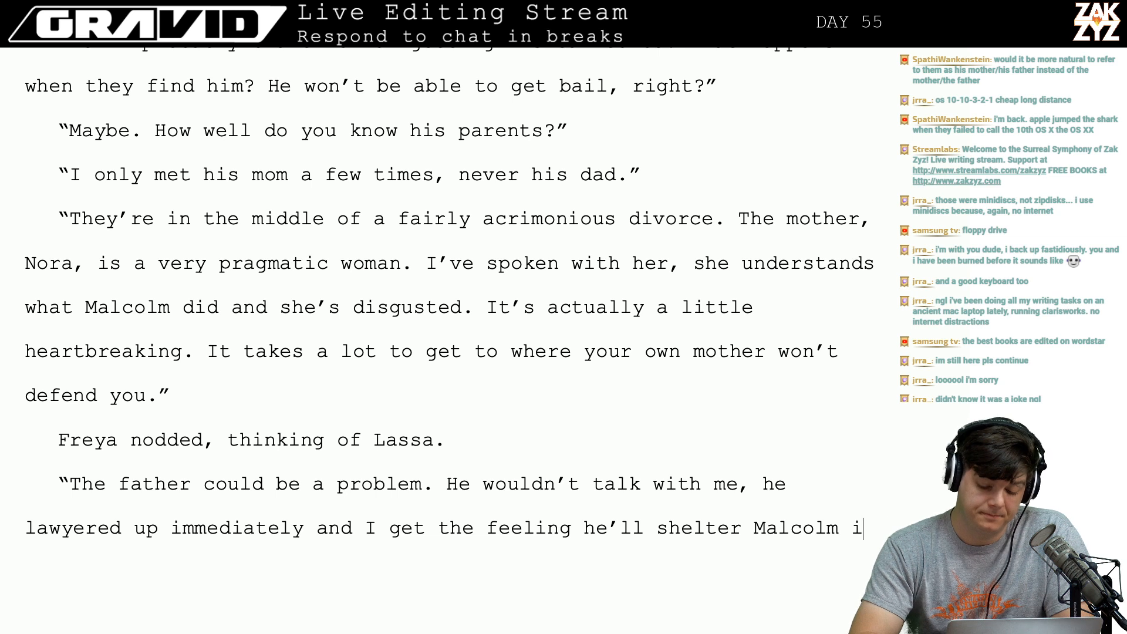
{"action": "key", "text": "BackSpace"}
{"action": "key", "text": "BackSpace"}
{"action": "key", "text": "BackSpace"}
{"action": "key", "text": "BackSpace"}
{"action": "key", "text": "BackSpace"}
{"action": "key", "text": "BackSpace"}
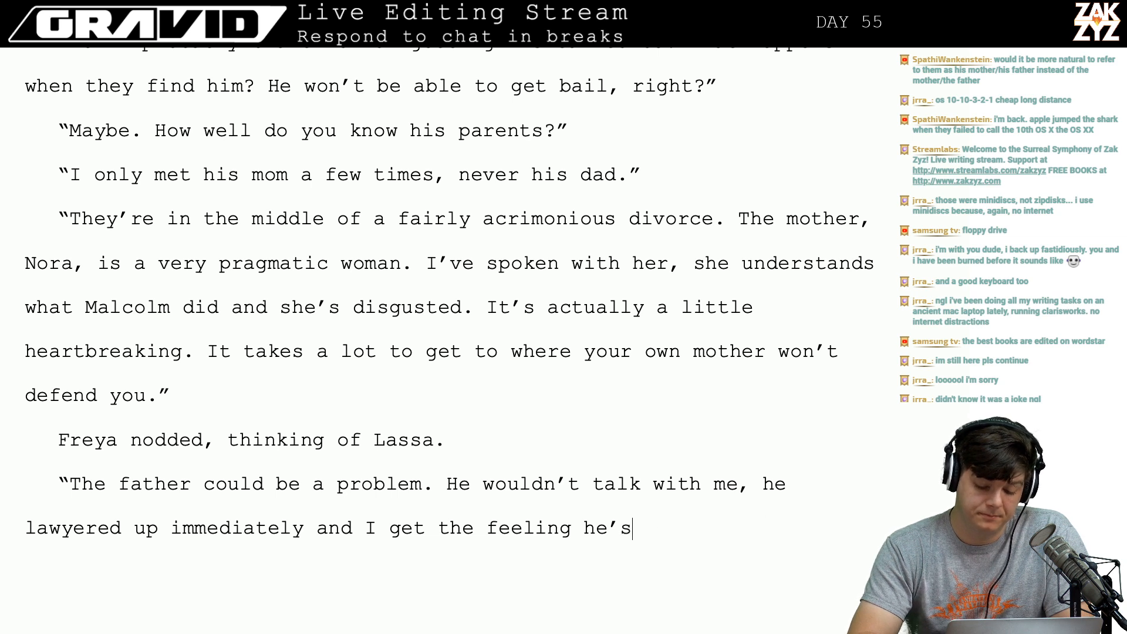
{"action": "type", "text": "part of why the"}
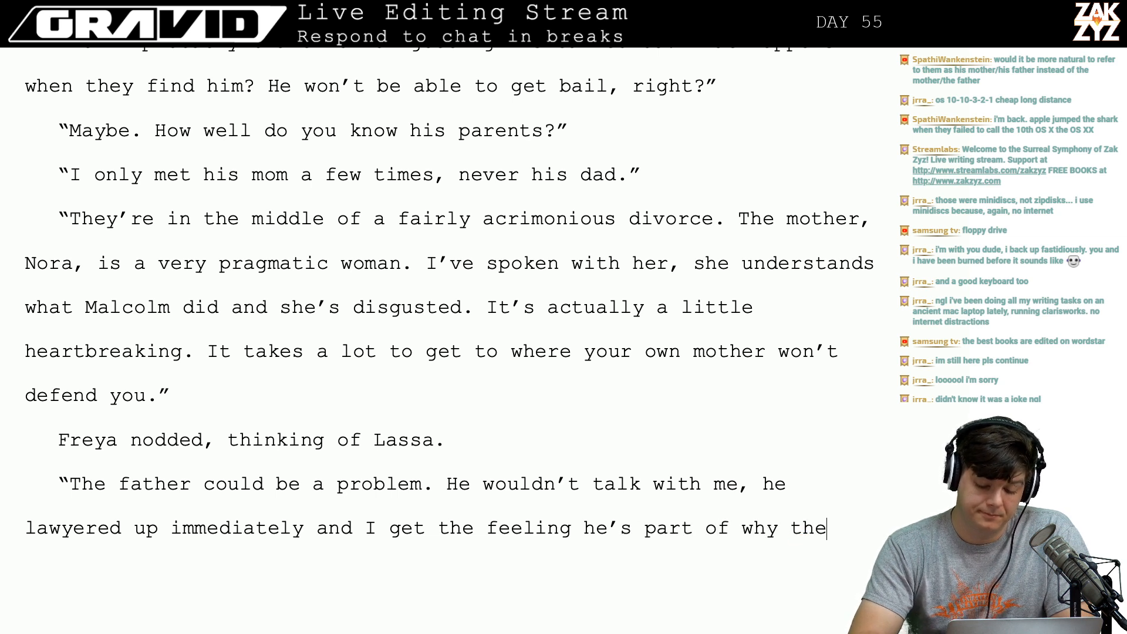
{"action": "type", "text": "y have"}
{"action": "type", "text": "found MAlco"}
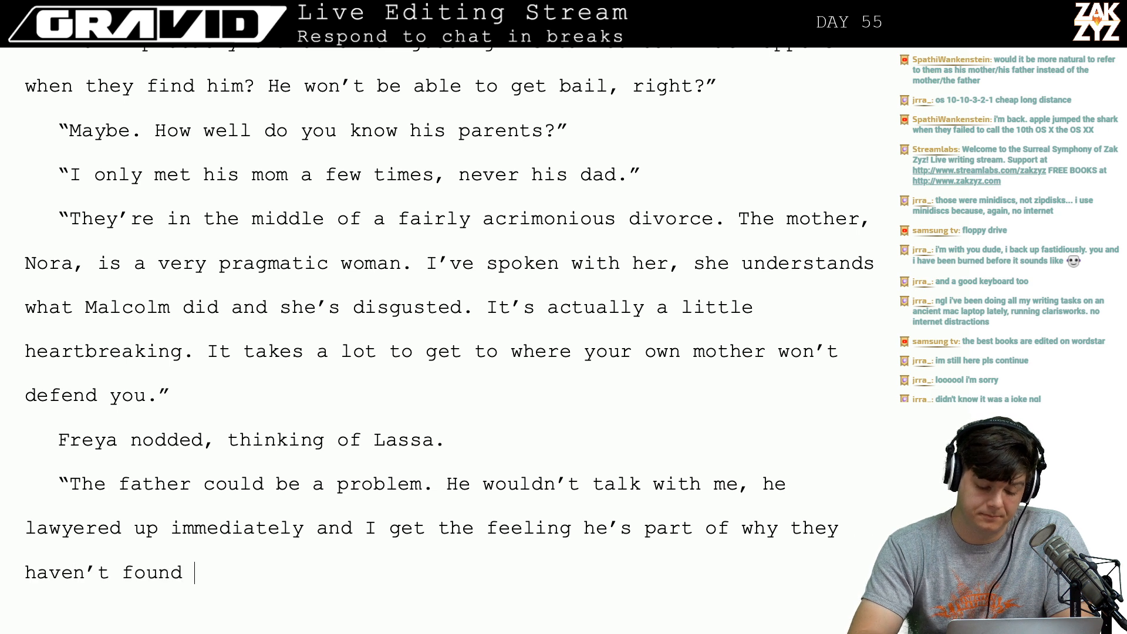
{"action": "key", "text": "BackSpace"}
{"action": "key", "text": "BackSpace"}
{"action": "key", "text": "BackSpace"}
{"action": "key", "text": "BackSpace"}
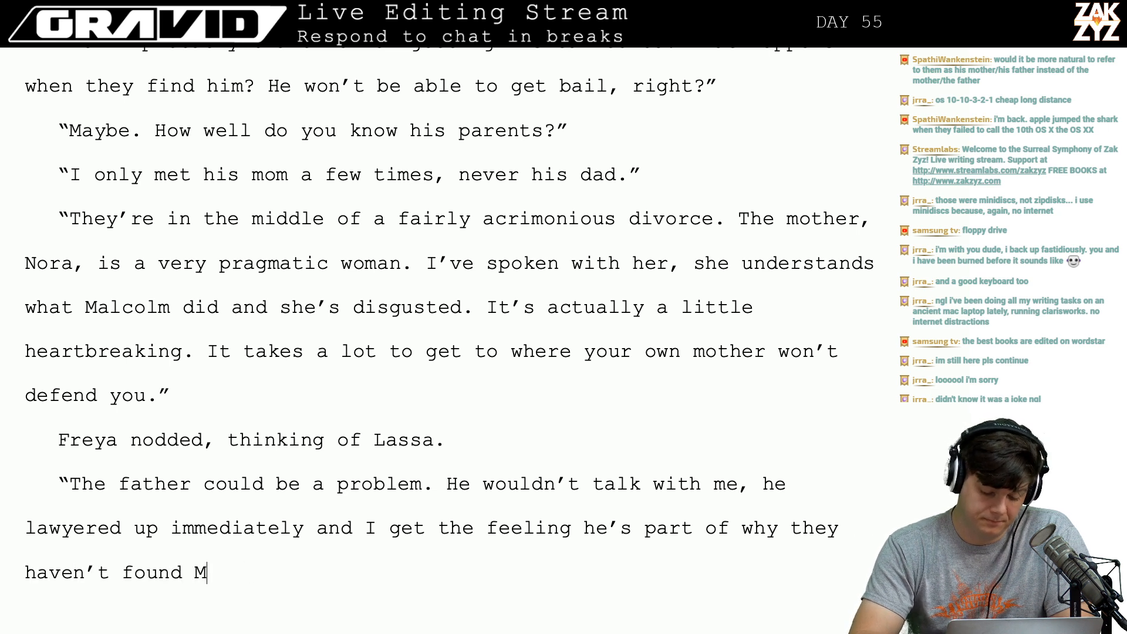
{"action": "type", "text": "acl"}
{"action": "key", "text": "BackSpace"}
{"action": "key", "text": "BackSpace"}
{"action": "type", "text": "lcolm yet."}
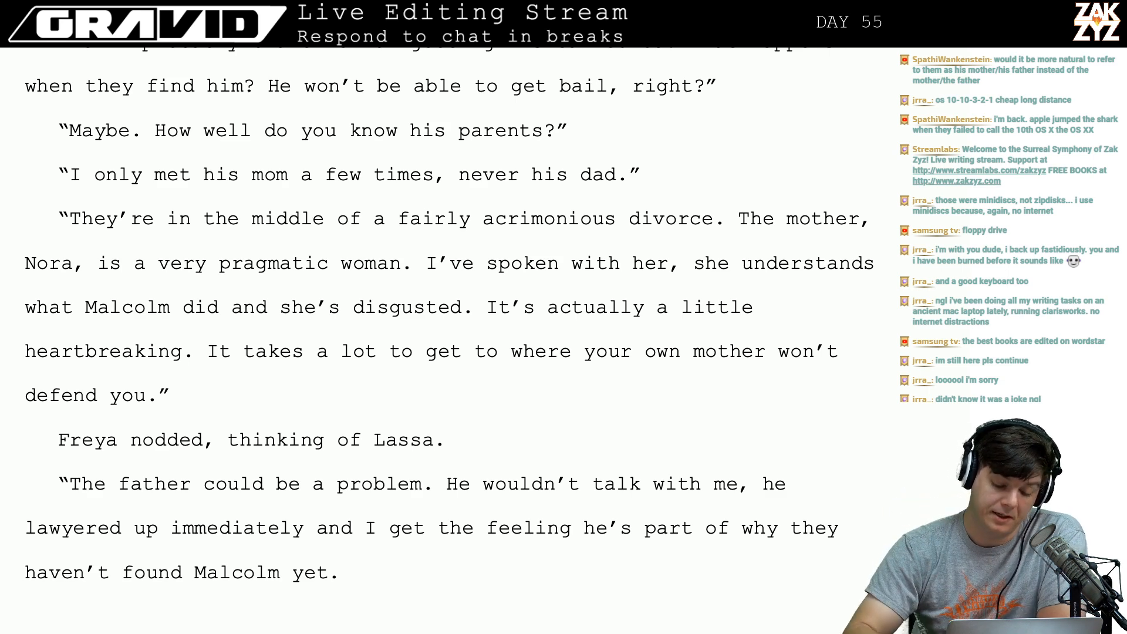
Begin another sentence about the father after “yet.” with “He’s fairly well connected through”.
{"action": "scroll", "coordinate": [301, 596], "scroll_direction": "down", "scroll_amount": 2}
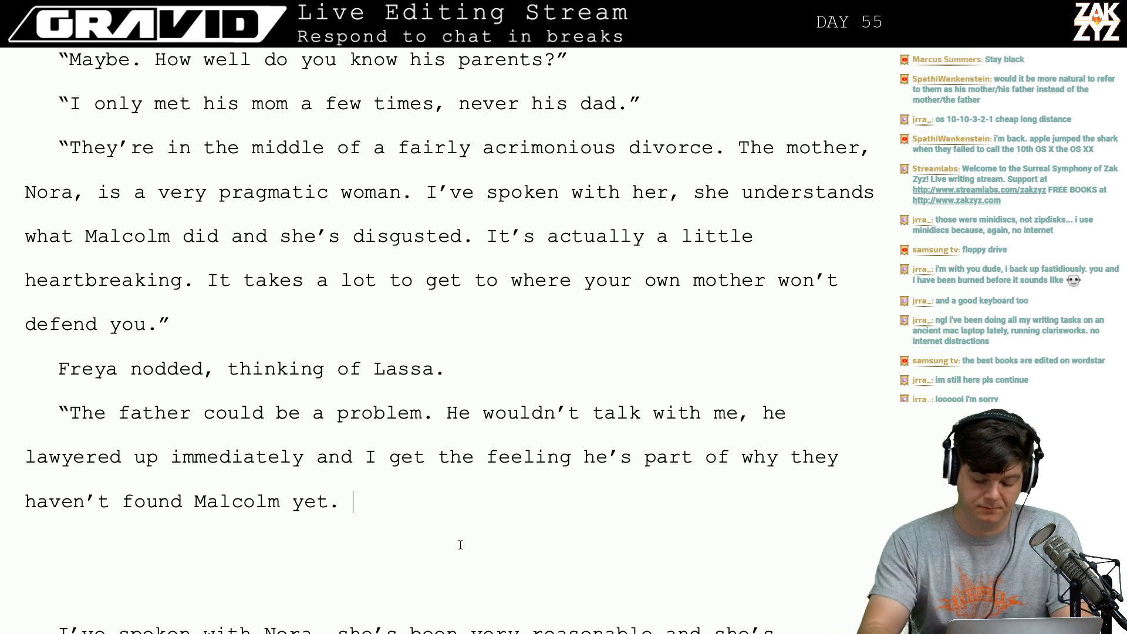
{"action": "type", "text": "He"}
{"action": "key", "text": "BackSpace"}
{"action": "type", "text": "i"}
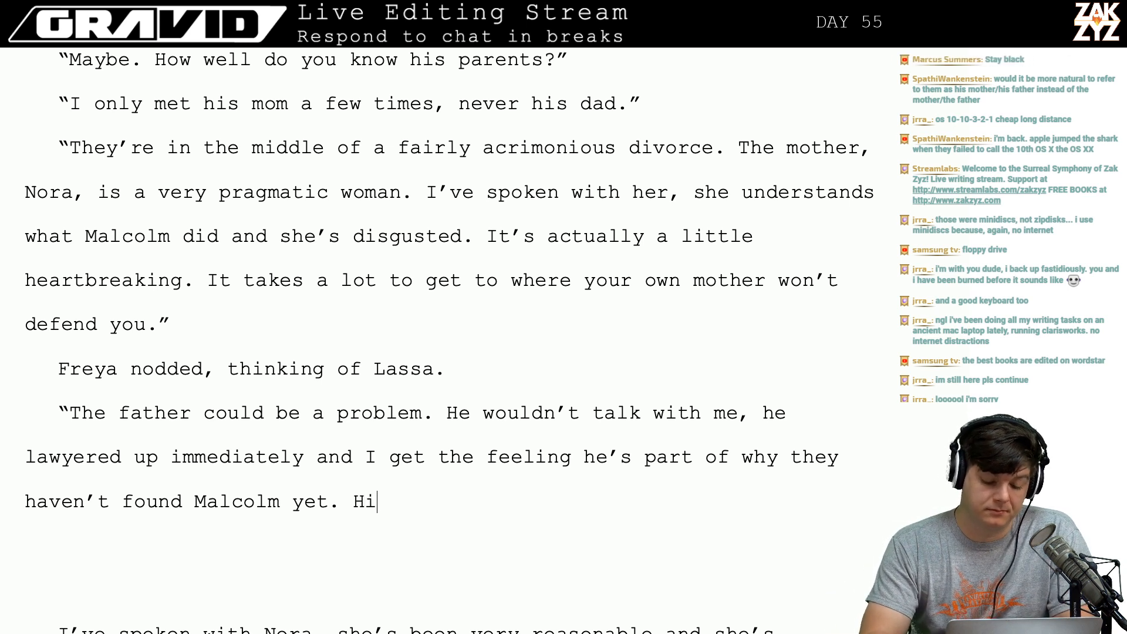
{"action": "type", "text": "s"}
{"action": "key", "text": "BackSpace"}
{"action": "key", "text": "BackSpace"}
{"action": "key", "text": "BackSpace"}
{"action": "key", "text": "BackSpace"}
{"action": "type", "text": "H"}
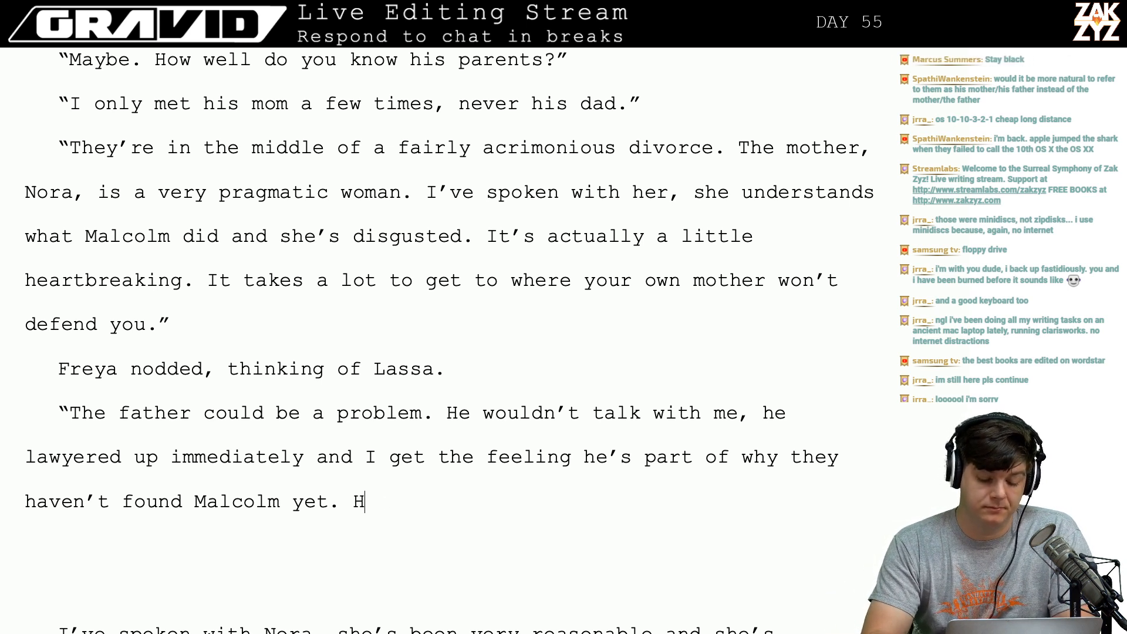
{"action": "type", "text": "e's fairly well c"}
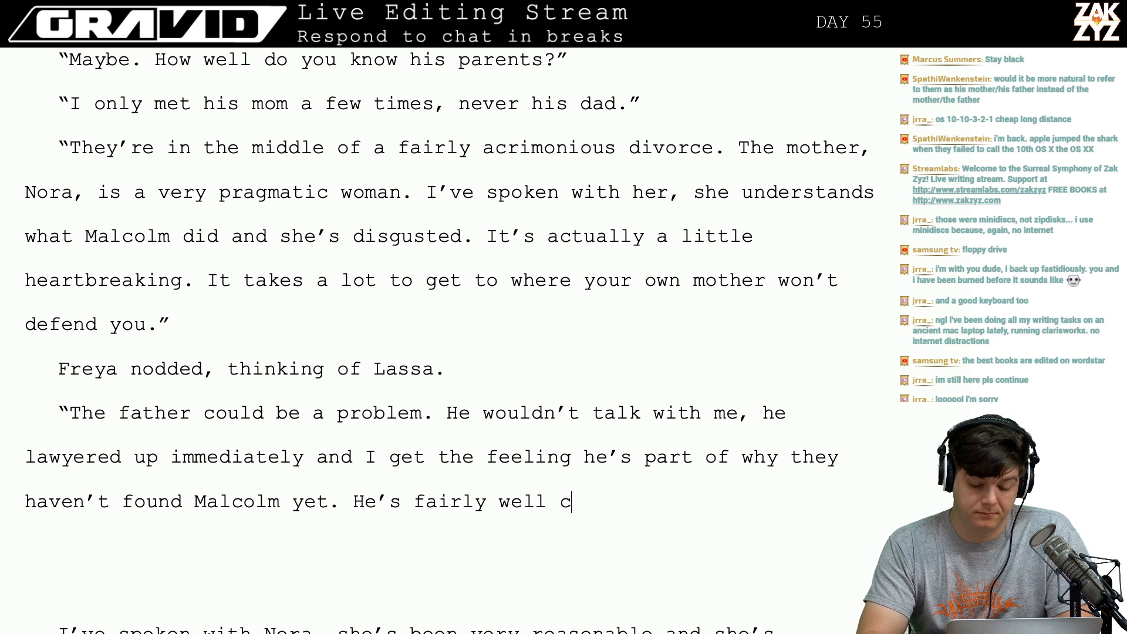
{"action": "type", "text": "onnected through"}
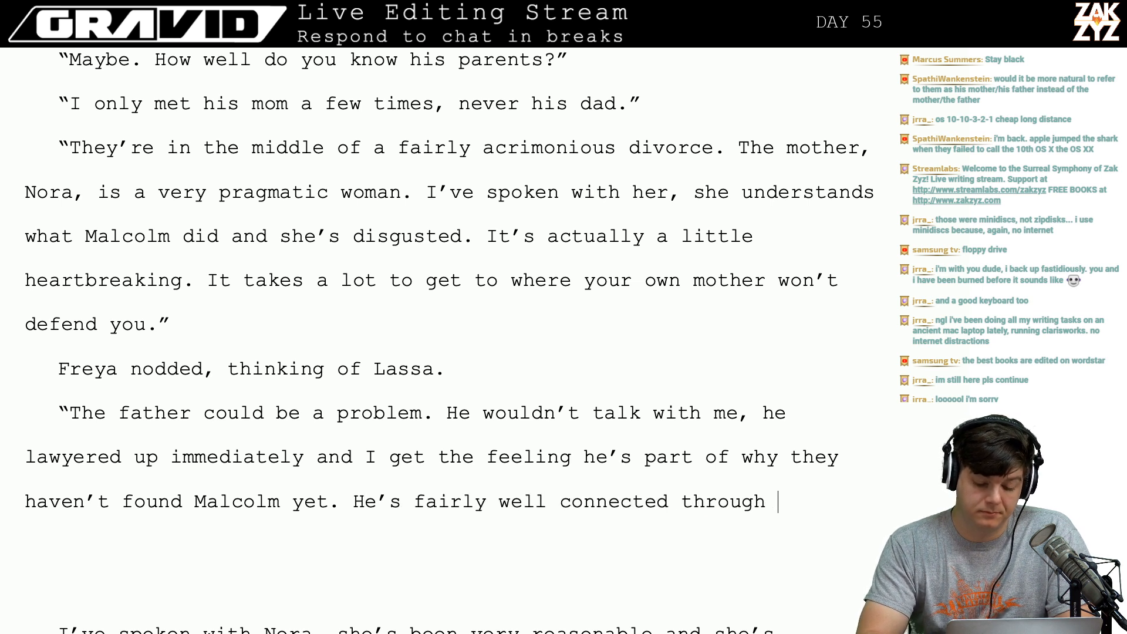
Rewrite the new sentence as “He’s well off and connected enough to be a real problem at the trial.”.
{"action": "key", "text": "BackSpace"}
{"action": "key", "text": "BackSpace"}
{"action": "key", "text": "BackSpace"}
{"action": "key", "text": "BackSpace"}
{"action": "key", "text": "BackSpace"}
{"action": "key", "text": "BackSpace"}
{"action": "key", "text": "BackSpace"}
{"action": "key", "text": "BackSpace"}
{"action": "key", "text": "BackSpace"}
{"action": "key", "text": "BackSpace"}
{"action": "key", "text": "BackSpace"}
{"action": "key", "text": "BackSpace"}
{"action": "key", "text": "BackSpace"}
{"action": "key", "text": "BackSpace"}
{"action": "key", "text": "BackSpace"}
{"action": "key", "text": "BackSpace"}
{"action": "key", "text": "BackSpace"}
{"action": "key", "text": "BackSpace"}
{"action": "key", "text": "BackSpace"}
{"action": "key", "text": "BackSpace"}
{"action": "key", "text": "BackSpace"}
{"action": "key", "text": "BackSpace"}
{"action": "key", "text": "BackSpace"}
{"action": "key", "text": "BackSpace"}
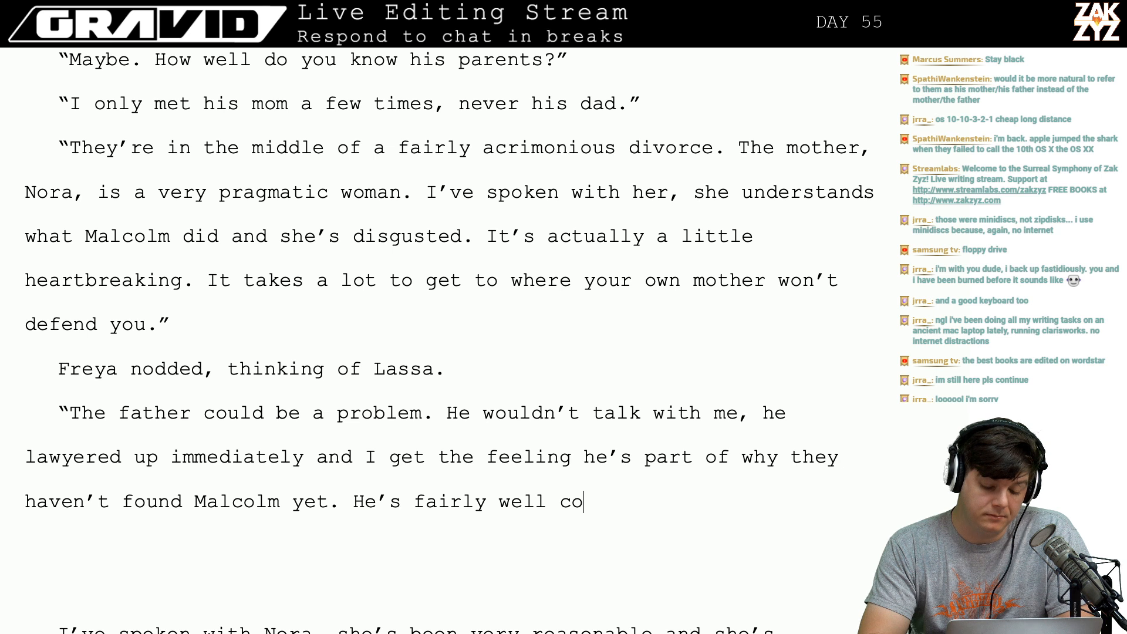
{"action": "key", "text": "BackSpace"}
{"action": "key", "text": "BackSpace"}
{"action": "type", "text": "well "}
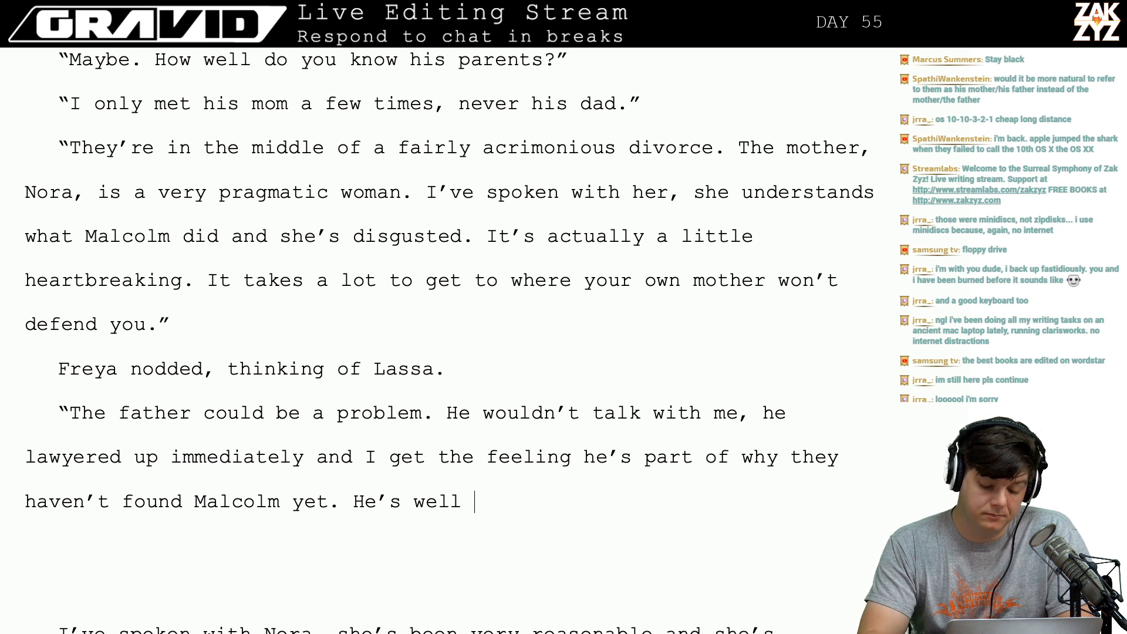
{"action": "type", "text": "off and conne"}
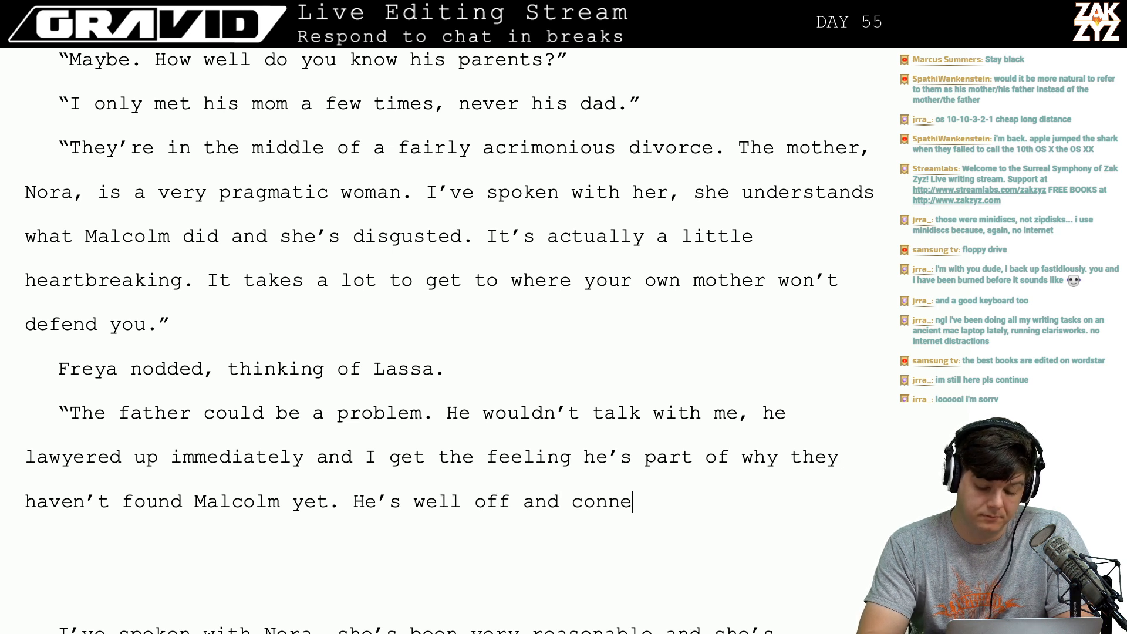
{"action": "type", "text": "cted enough to"}
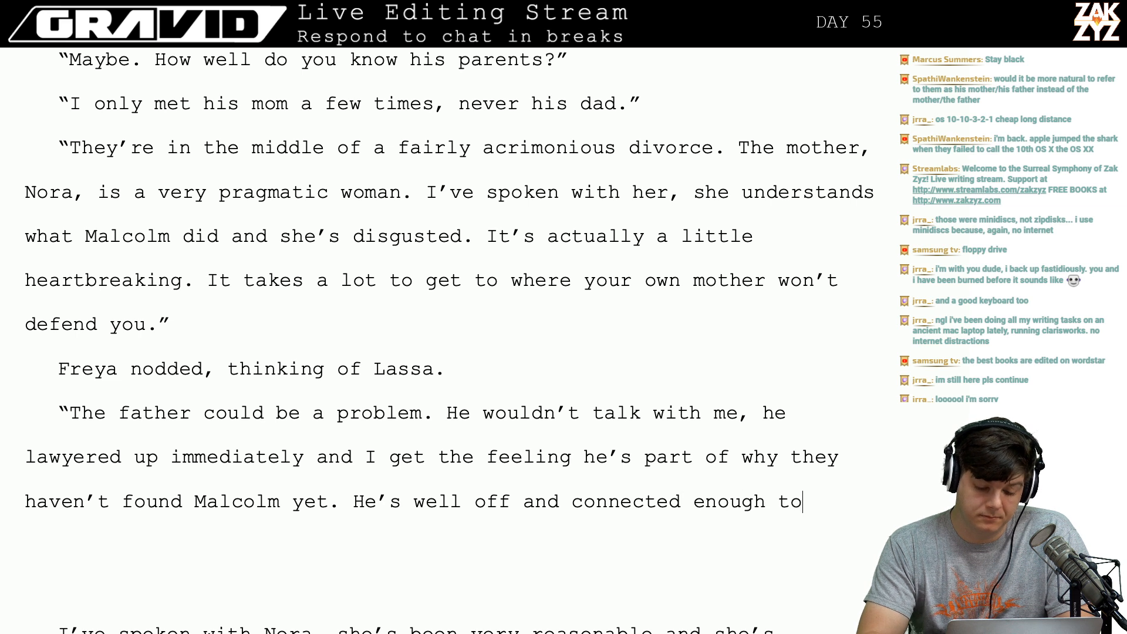
{"action": "type", "text": " be a real rpob"}
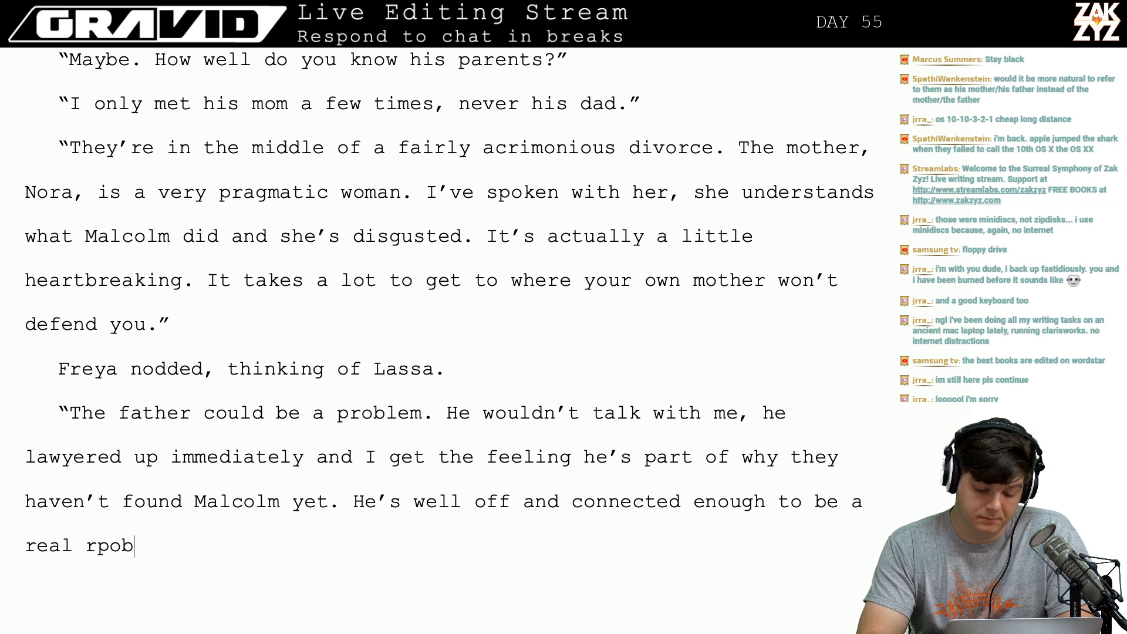
{"action": "key", "text": "BackSpace"}
{"action": "key", "text": "BackSpace"}
{"action": "key", "text": "BackSpace"}
{"action": "key", "text": "BackSpace"}
{"action": "type", "text": "problem at th"}
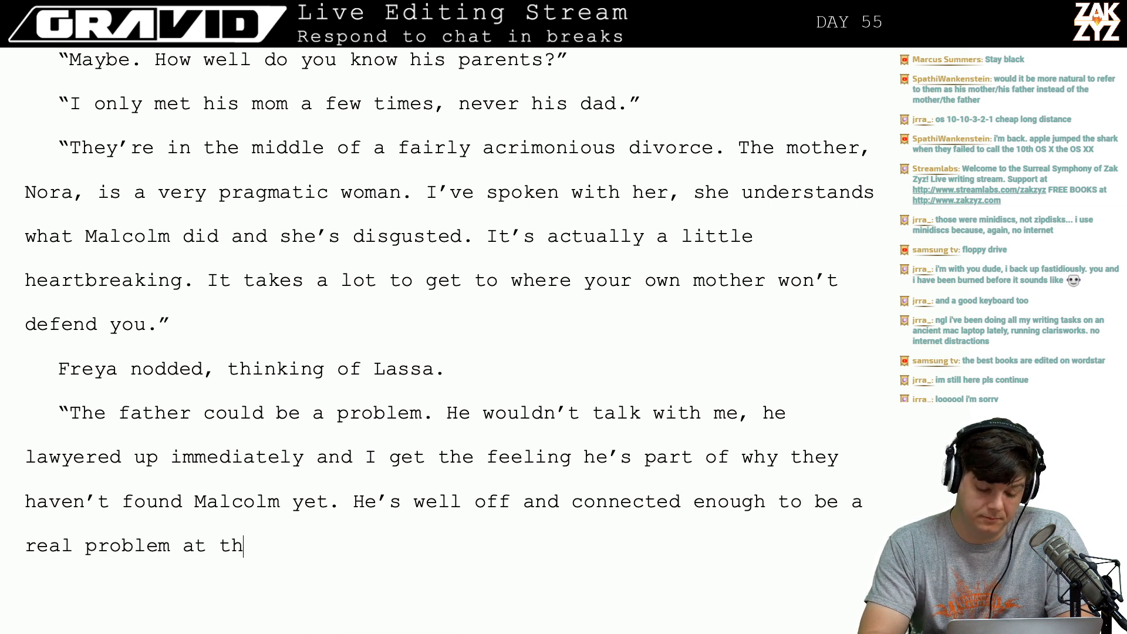
{"action": "type", "text": "e trial."}
Split the last sentence into its own paragraph and start an alternative above it with “He’s well connected and has enough money”.
{"action": "key", "text": "Up"}
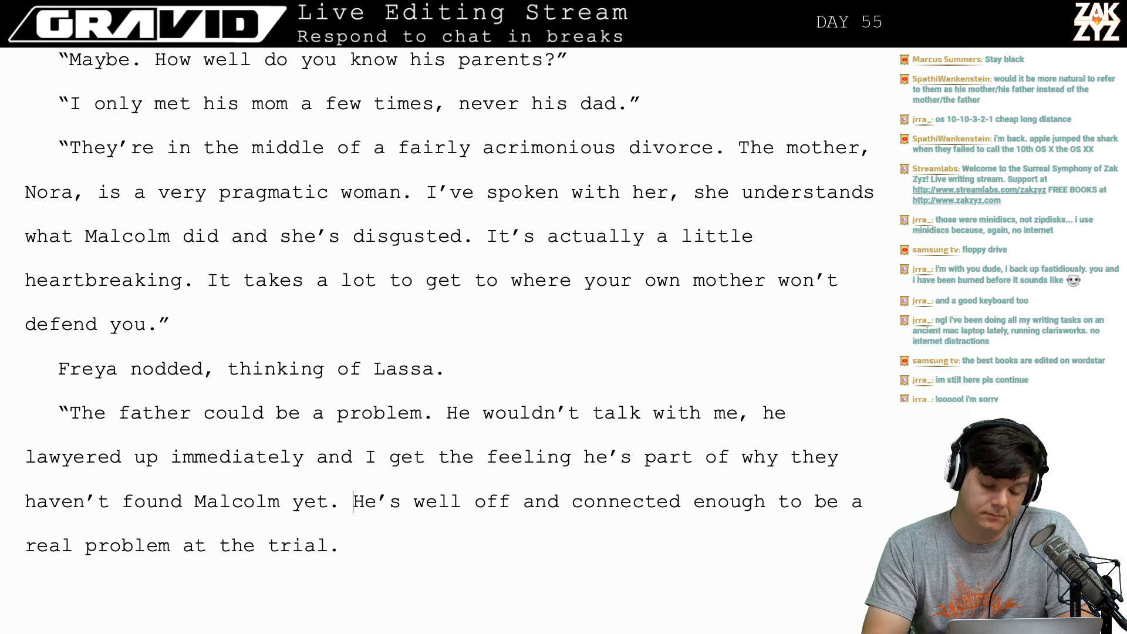
{"action": "key", "text": "Return"}
{"action": "type", "text": "He's we"}
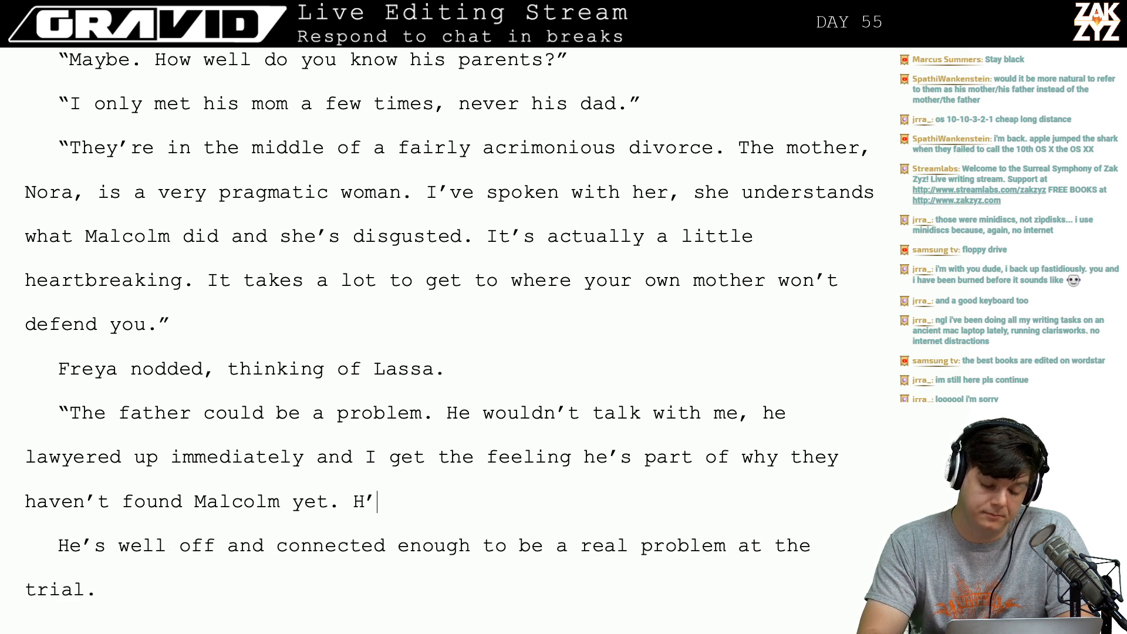
{"action": "type", "text": "ll c"}
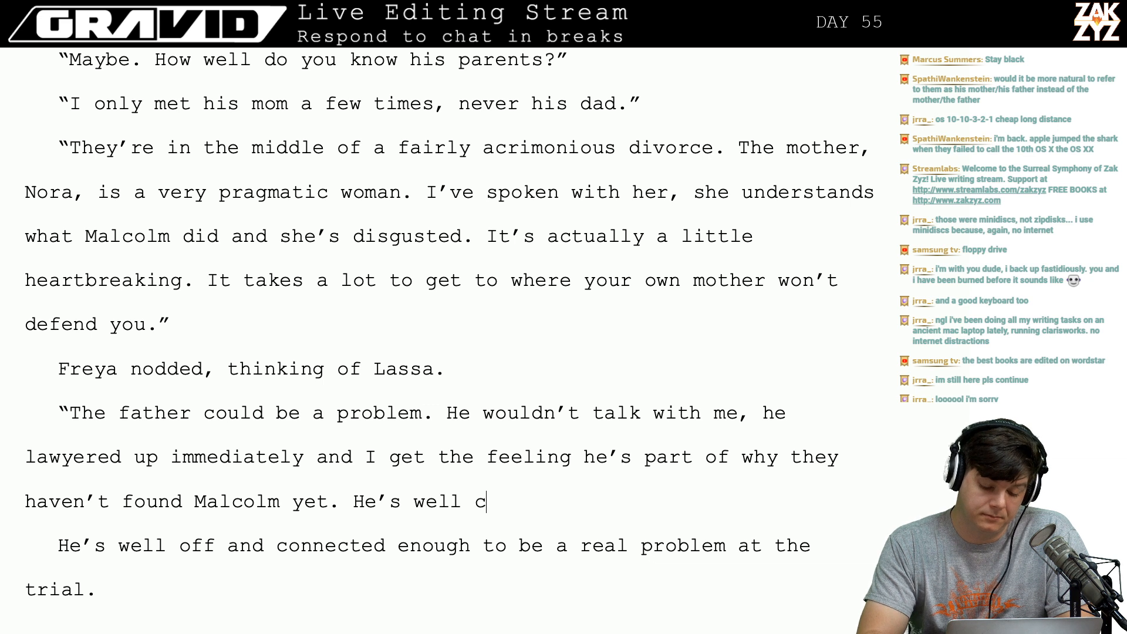
{"action": "type", "text": "onnected and has enough money"}
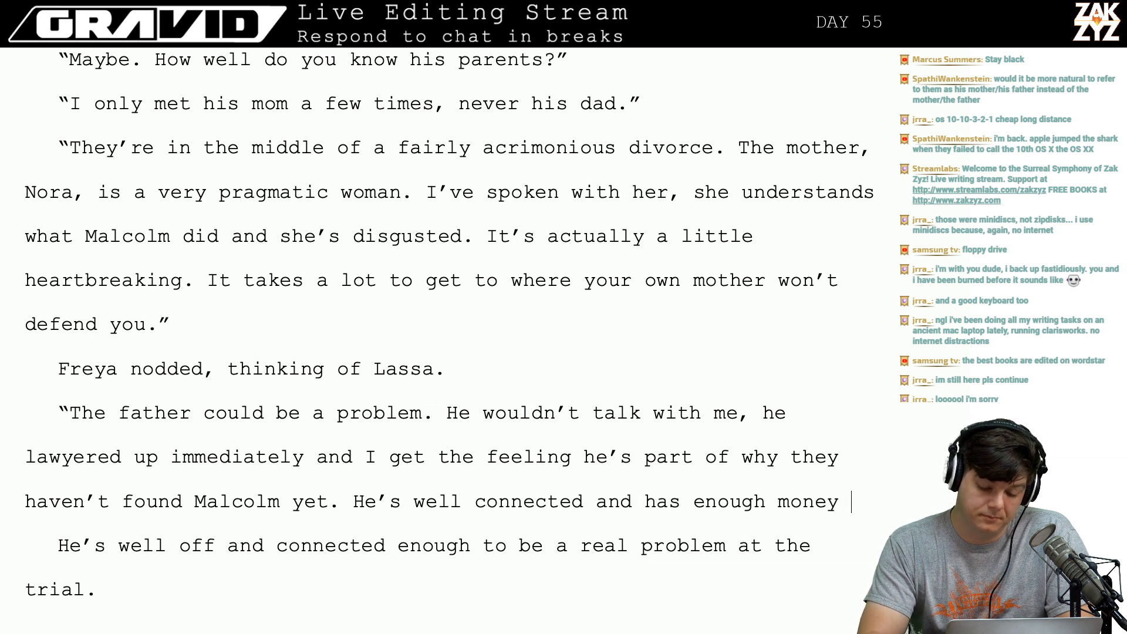
Rewrite the alternative sentence after “yet.” as “He has enough money and connections to be”.
{"action": "key", "text": "BackSpace"}
{"action": "key", "text": "BackSpace"}
{"action": "key", "text": "BackSpace"}
{"action": "key", "text": "BackSpace"}
{"action": "key", "text": "BackSpace"}
{"action": "key", "text": "BackSpace"}
{"action": "key", "text": "BackSpace"}
{"action": "key", "text": "BackSpace"}
{"action": "key", "text": "BackSpace"}
{"action": "key", "text": "BackSpace"}
{"action": "key", "text": "BackSpace"}
{"action": "key", "text": "BackSpace"}
{"action": "key", "text": "BackSpace"}
{"action": "key", "text": "BackSpace"}
{"action": "key", "text": "BackSpace"}
{"action": "key", "text": "BackSpace"}
{"action": "key", "text": "BackSpace"}
{"action": "key", "text": "BackSpace"}
{"action": "key", "text": "BackSpace"}
{"action": "key", "text": "BackSpace"}
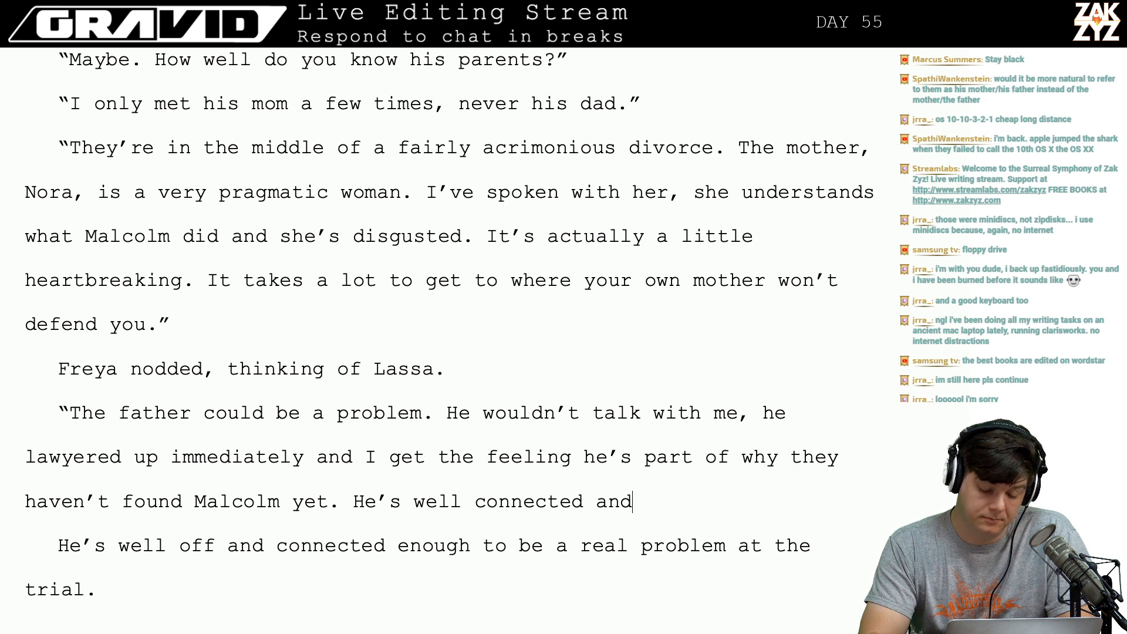
{"action": "key", "text": "BackSpace"}
{"action": "key", "text": "BackSpace"}
{"action": "key", "text": "BackSpace"}
{"action": "key", "text": "BackSpace"}
{"action": "key", "text": "BackSpace"}
{"action": "key", "text": "BackSpace"}
{"action": "key", "text": "BackSpace"}
{"action": "key", "text": "BackSpace"}
{"action": "key", "text": "BackSpace"}
{"action": "key", "text": "BackSpace"}
{"action": "key", "text": "BackSpace"}
{"action": "key", "text": "BackSpace"}
{"action": "key", "text": "BackSpace"}
{"action": "key", "text": "BackSpace"}
{"action": "key", "text": "BackSpace"}
{"action": "key", "text": "BackSpace"}
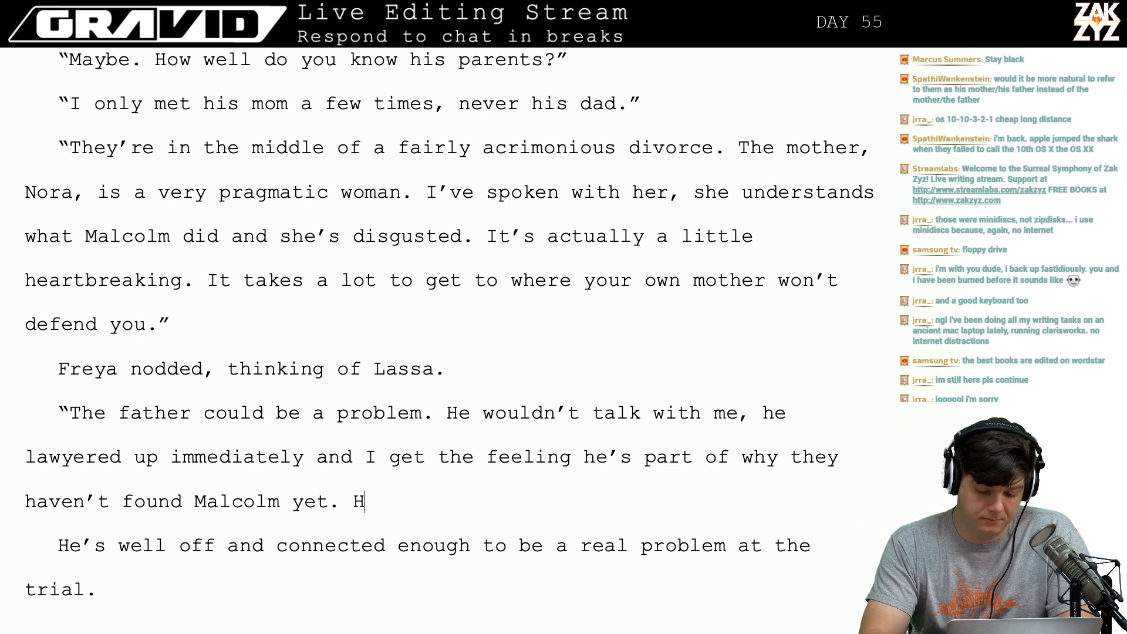
{"action": "type", "text": "e has enoug"}
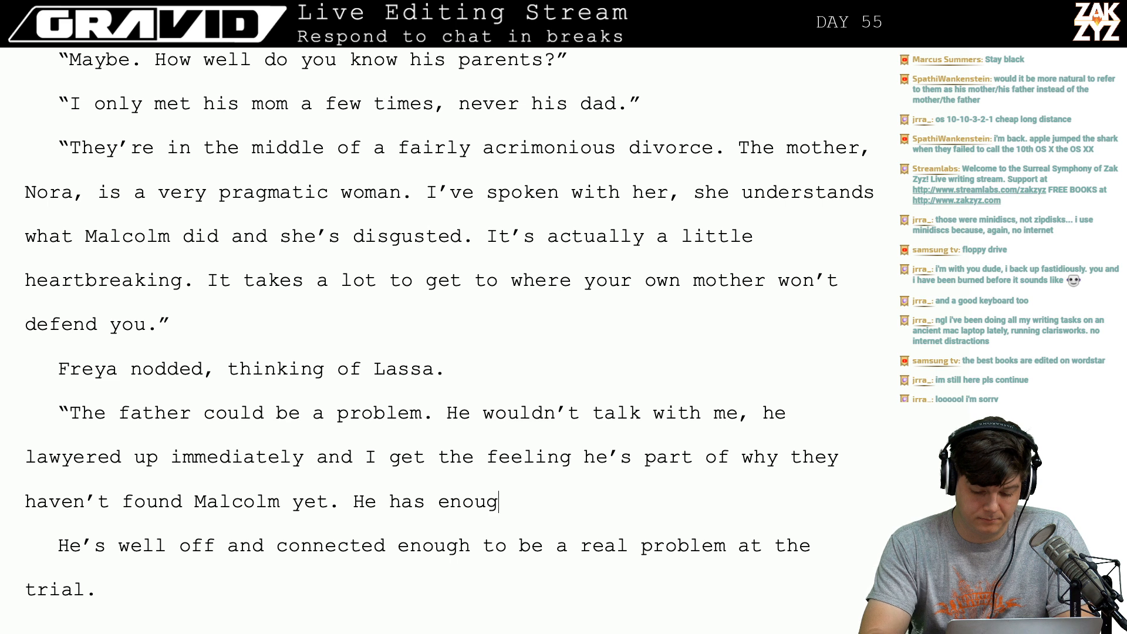
{"action": "type", "text": "h money and conn"}
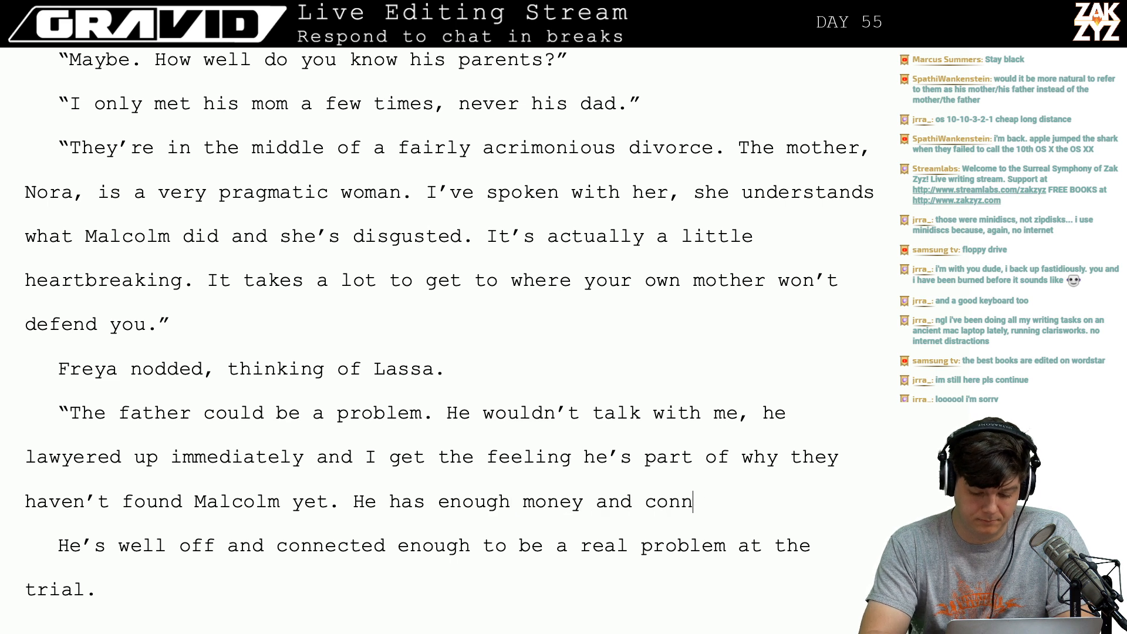
{"action": "type", "text": "ections "}
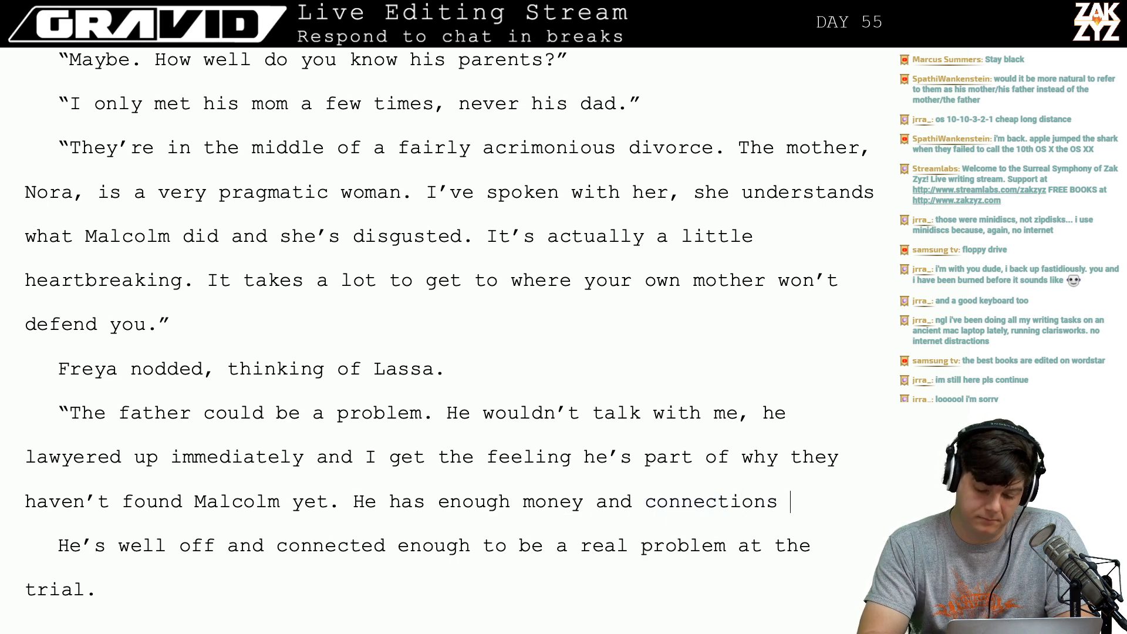
{"action": "type", "text": "to be a"}
{"action": "key", "text": "BackSpace"}
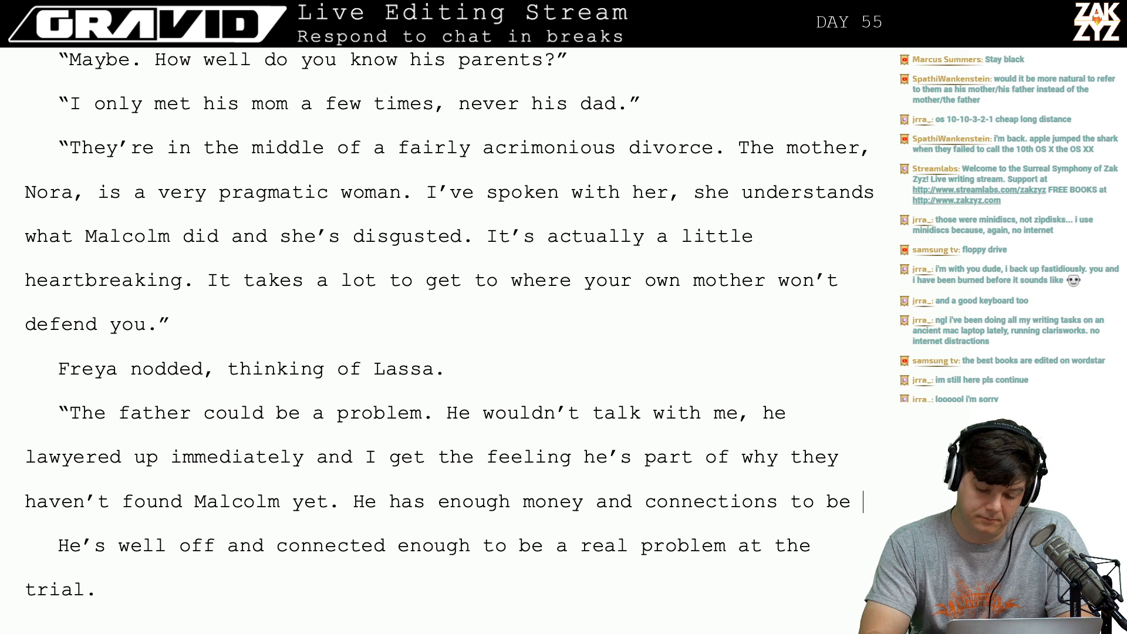
Reword the alternative sentence about the father as “He has enough connections and money to fight”.
{"action": "key", "text": "BackSpace"}
{"action": "key", "text": "BackSpace"}
{"action": "key", "text": "BackSpace"}
{"action": "key", "text": "BackSpace"}
{"action": "key", "text": "BackSpace"}
{"action": "key", "text": "BackSpace"}
{"action": "key", "text": "BackSpace"}
{"action": "key", "text": "BackSpace"}
{"action": "key", "text": "BackSpace"}
{"action": "key", "text": "BackSpace"}
{"action": "key", "text": "BackSpace"}
{"action": "key", "text": "BackSpace"}
{"action": "key", "text": "BackSpace"}
{"action": "key", "text": "BackSpace"}
{"action": "key", "text": "BackSpace"}
{"action": "key", "text": "BackSpace"}
{"action": "key", "text": "BackSpace"}
{"action": "key", "text": "BackSpace"}
{"action": "key", "text": "BackSpace"}
{"action": "key", "text": "BackSpace"}
{"action": "key", "text": "BackSpace"}
{"action": "key", "text": "BackSpace"}
{"action": "key", "text": "BackSpace"}
{"action": "key", "text": "BackSpace"}
{"action": "key", "text": "BackSpace"}
{"action": "key", "text": "BackSpace"}
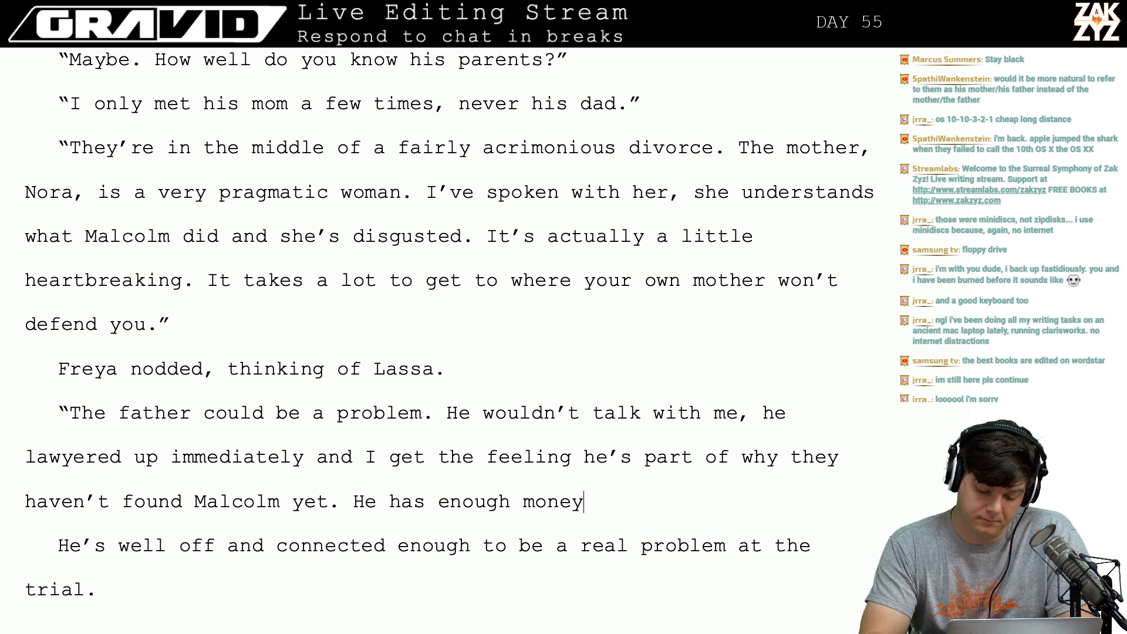
{"action": "type", "text": "connections"}
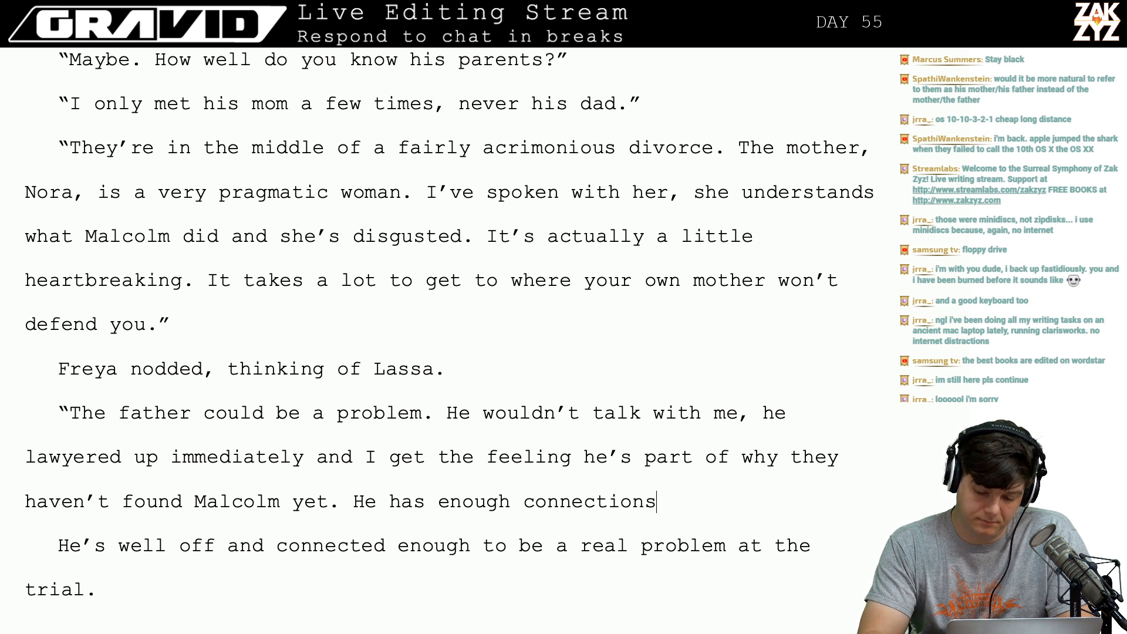
{"action": "type", "text": " and money to be a"}
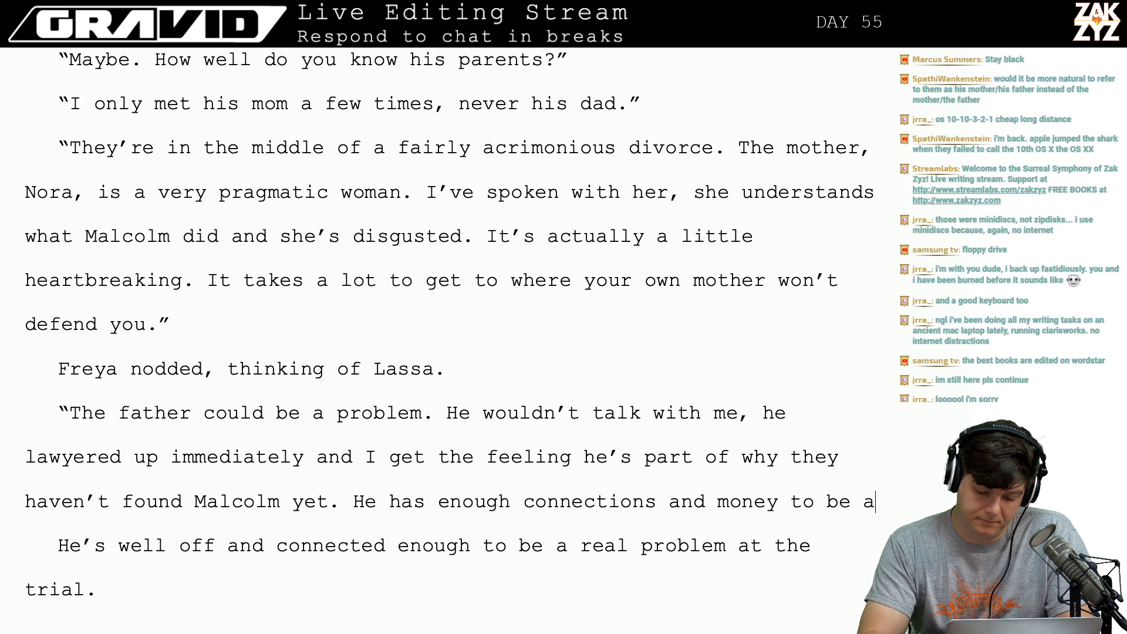
{"action": "type", "text": " proble"}
{"action": "key", "text": "BackSpace"}
{"action": "key", "text": "BackSpace"}
{"action": "key", "text": "BackSpace"}
{"action": "key", "text": "BackSpace"}
{"action": "key", "text": "BackSpace"}
{"action": "key", "text": "BackSpace"}
{"action": "key", "text": "BackSpace"}
{"action": "key", "text": "BackSpace"}
{"action": "key", "text": "BackSpace"}
{"action": "key", "text": "BackSpace"}
{"action": "key", "text": "BackSpace"}
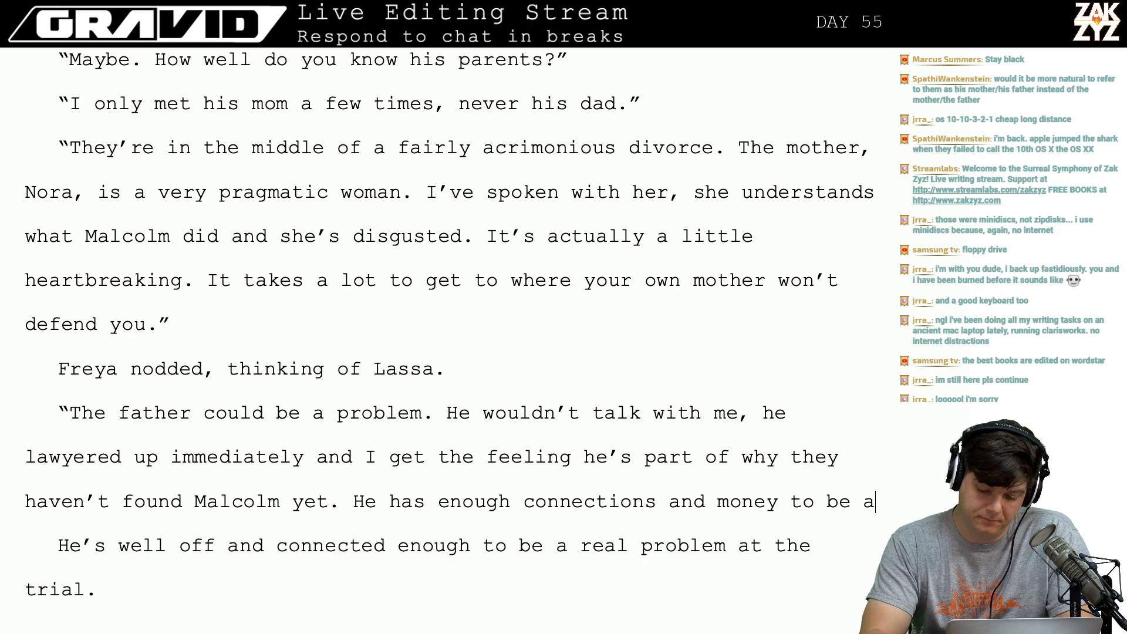
{"action": "key", "text": "BackSpace"}
{"action": "type", "text": "fight"}
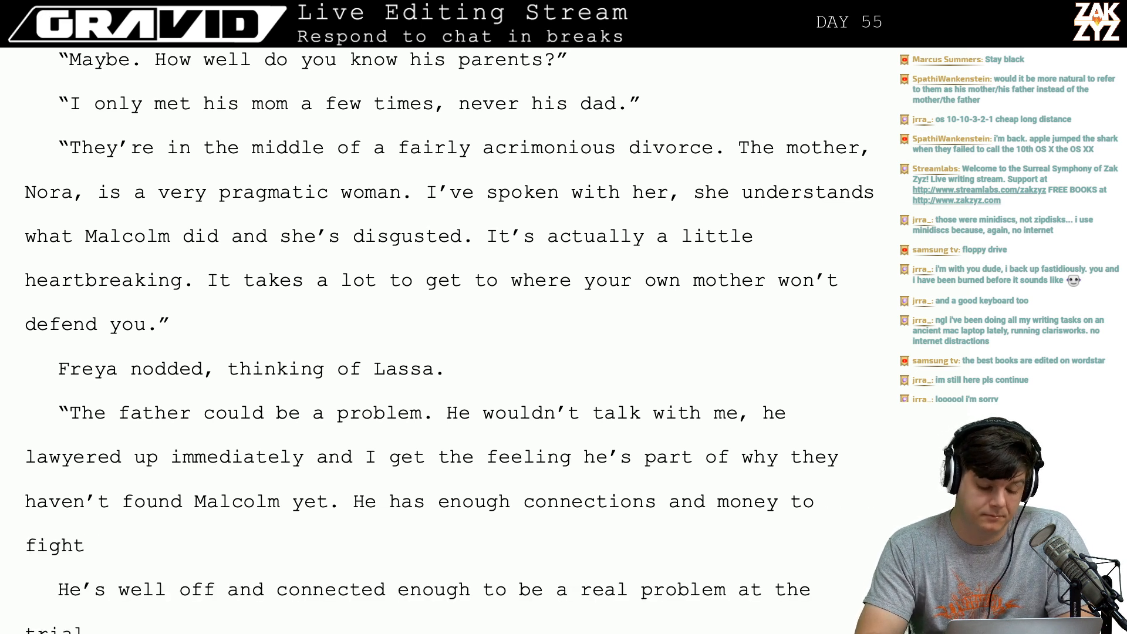
Delete both draft sentences about the father's money and connections so his paragraph ends at “yet.”.
{"action": "key", "text": "BackSpace"}
{"action": "key", "text": "BackSpace"}
{"action": "key", "text": "BackSpace"}
{"action": "key", "text": "BackSpace"}
{"action": "key", "text": "BackSpace"}
{"action": "key", "text": "BackSpace"}
{"action": "key", "text": "BackSpace"}
{"action": "key", "text": "BackSpace"}
{"action": "key", "text": "BackSpace"}
{"action": "key", "text": "BackSpace"}
{"action": "key", "text": "BackSpace"}
{"action": "key", "text": "BackSpace"}
{"action": "key", "text": "BackSpace"}
{"action": "key", "text": "BackSpace"}
{"action": "key", "text": "BackSpace"}
{"action": "key", "text": "BackSpace"}
{"action": "key", "text": "BackSpace"}
{"action": "key", "text": "BackSpace"}
{"action": "key", "text": "BackSpace"}
{"action": "key", "text": "BackSpace"}
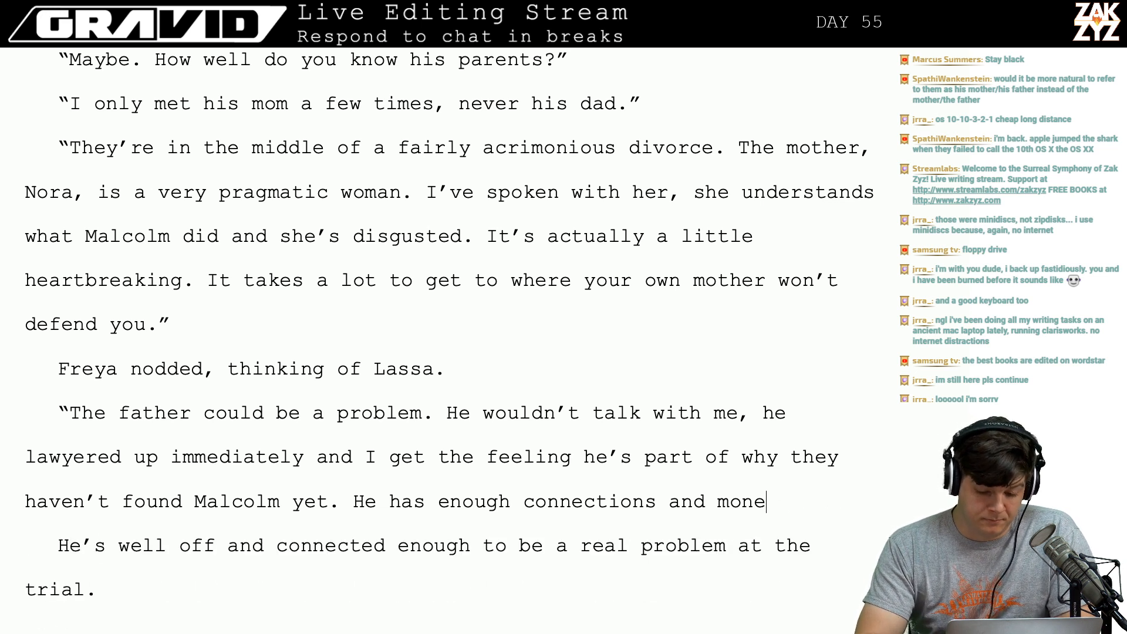
{"action": "key", "text": "BackSpace"}
{"action": "key", "text": "BackSpace"}
{"action": "key", "text": "BackSpace"}
{"action": "key", "text": "BackSpace"}
{"action": "key", "text": "BackSpace"}
{"action": "key", "text": "BackSpace"}
{"action": "key", "text": "BackSpace"}
{"action": "key", "text": "BackSpace"}
{"action": "key", "text": "BackSpace"}
{"action": "key", "text": "BackSpace"}
{"action": "key", "text": "BackSpace"}
{"action": "key", "text": "BackSpace"}
{"action": "key", "text": "BackSpace"}
{"action": "key", "text": "BackSpace"}
{"action": "key", "text": "BackSpace"}
{"action": "key", "text": "BackSpace"}
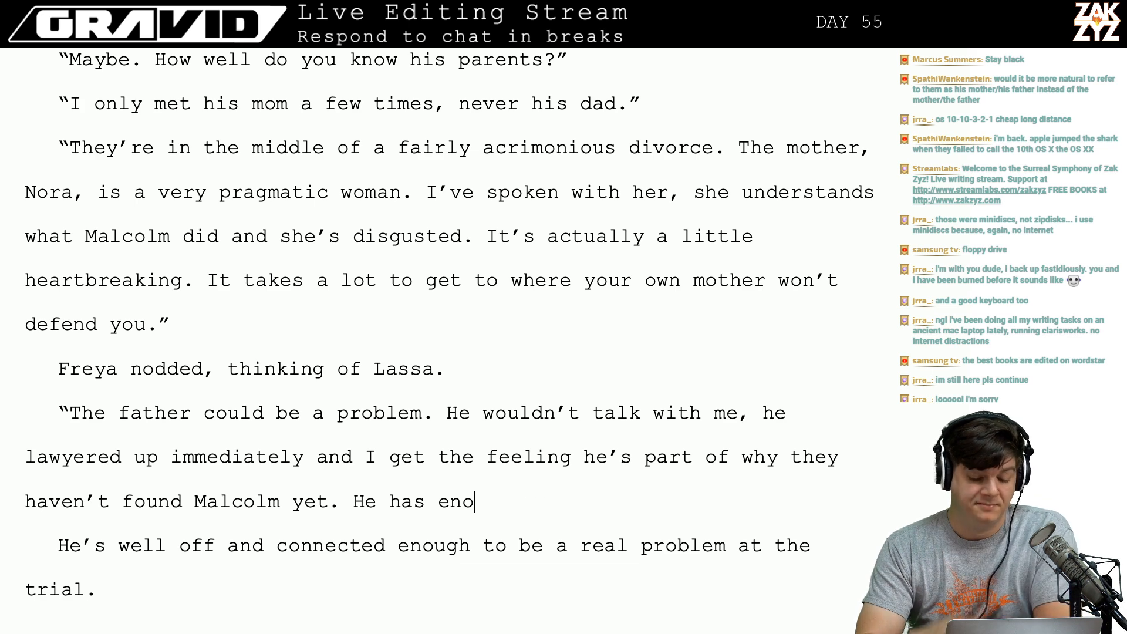
{"action": "key", "text": "BackSpace"}
{"action": "key", "text": "BackSpace"}
{"action": "key", "text": "BackSpace"}
{"action": "key", "text": "BackSpace"}
{"action": "key", "text": "BackSpace"}
{"action": "key", "text": "BackSpace"}
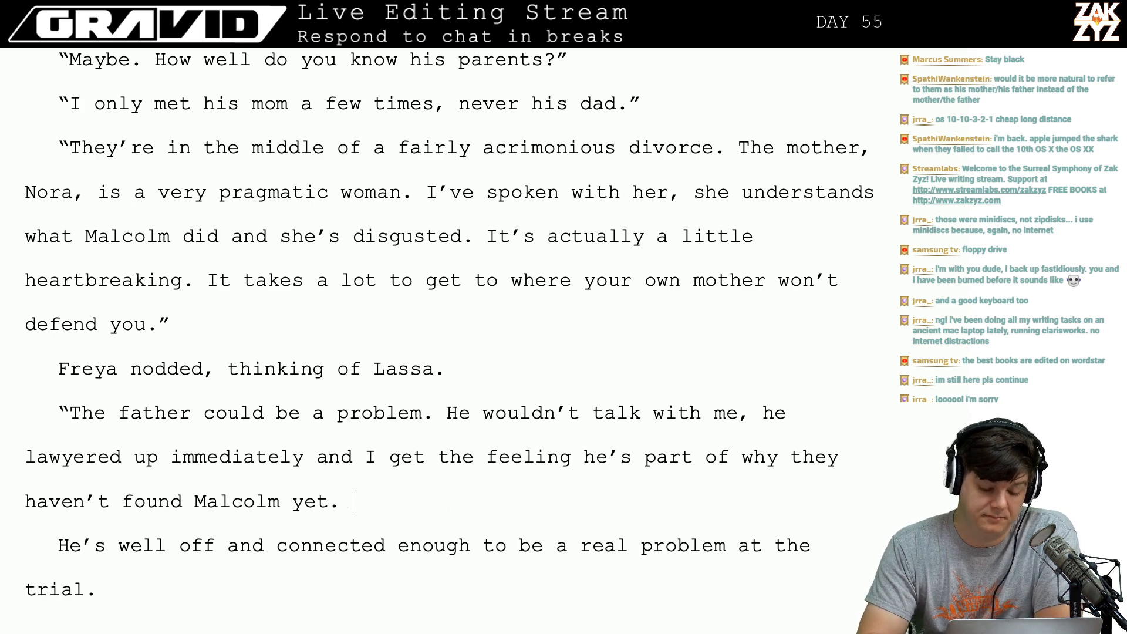
{"action": "key", "text": "shift+Down"}
{"action": "key", "text": "shift+Down"}
{"action": "key", "text": "BackSpace"}
{"action": "key", "text": "BackSpace"}
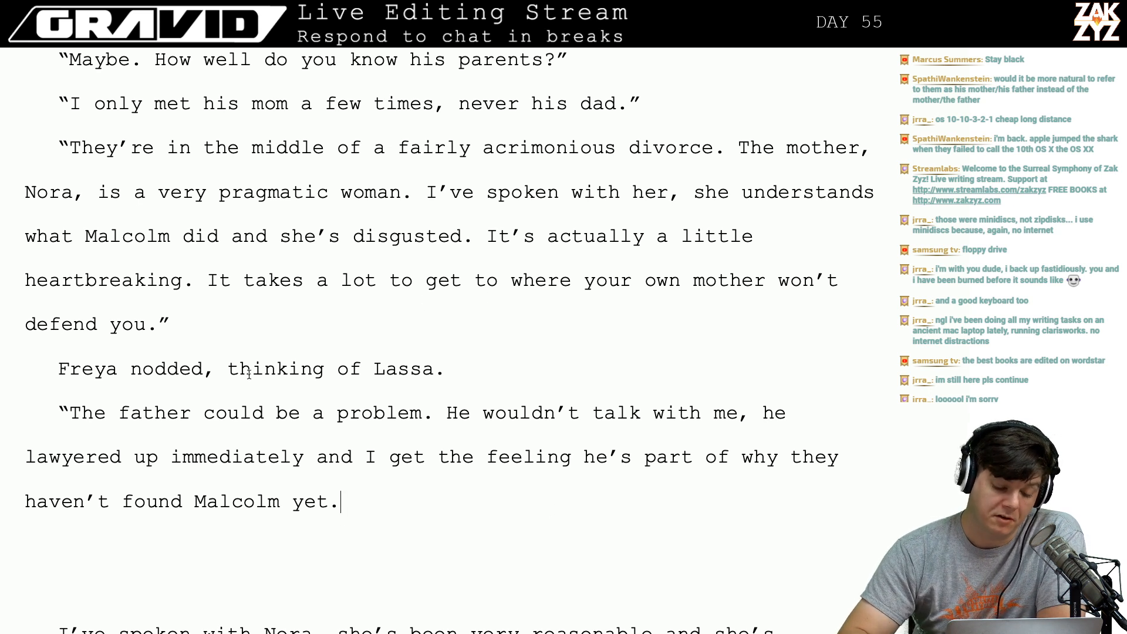
Try to rework the join after “He wouldn’t talk with me”, first as a new “He” sentence, then with “, and”.
{"action": "left_click", "coordinate": [483, 414]}
{"action": "key", "text": "Right"}
{"action": "key", "text": "Right"}
{"action": "key", "text": "Right"}
{"action": "key", "text": "Right"}
{"action": "key", "text": "Right"}
{"action": "key", "text": "Right"}
{"action": "key", "text": "Right"}
{"action": "key", "text": "Right"}
{"action": "key", "text": "Right"}
{"action": "key", "text": "Right"}
{"action": "key", "text": "Right"}
{"action": "key", "text": "Right"}
{"action": "key", "text": "Right"}
{"action": "key", "text": "Right"}
{"action": "key", "text": "Right"}
{"action": "key", "text": "Right"}
{"action": "key", "text": "Right"}
{"action": "key", "text": "Right"}
{"action": "key", "text": "Right"}
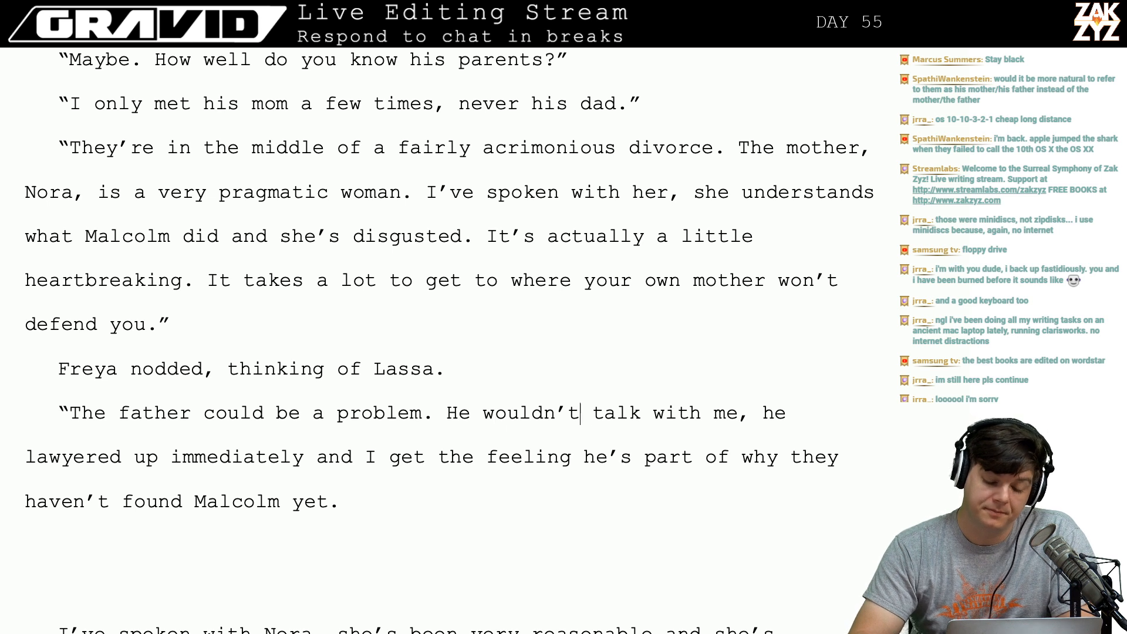
{"action": "key", "text": "Right"}
{"action": "key", "text": "Right"}
{"action": "key", "text": "Right"}
{"action": "key", "text": "Right"}
{"action": "key", "text": "Left"}
{"action": "key", "text": "BackSpace"}
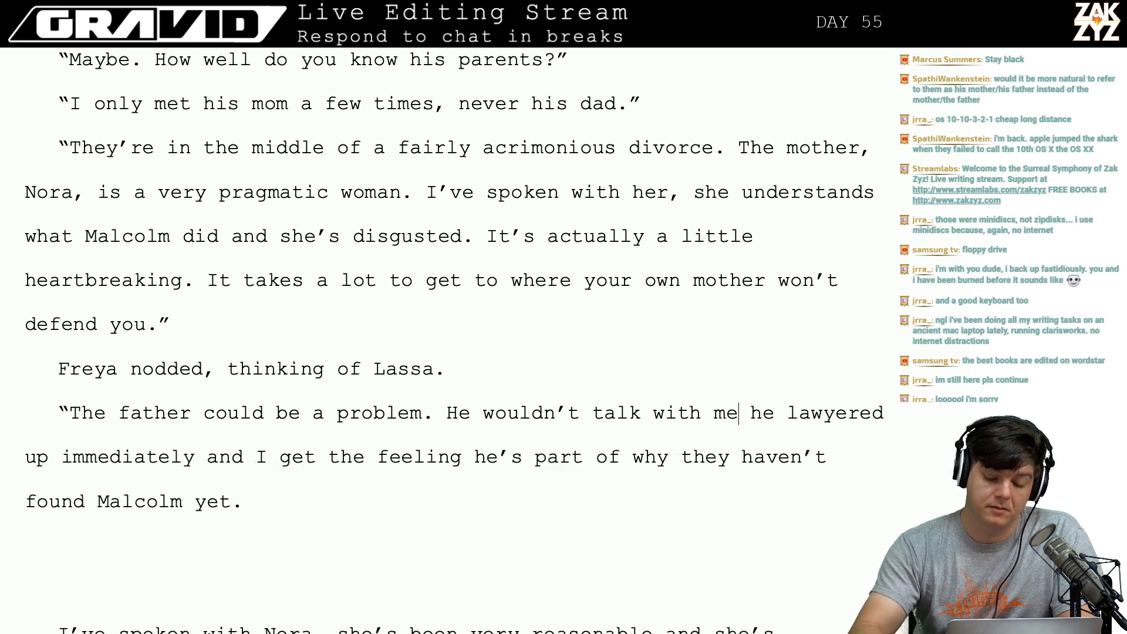
{"action": "type", "text": ". He w"}
{"action": "key", "text": "BackSpace"}
{"action": "type", "text": "a"}
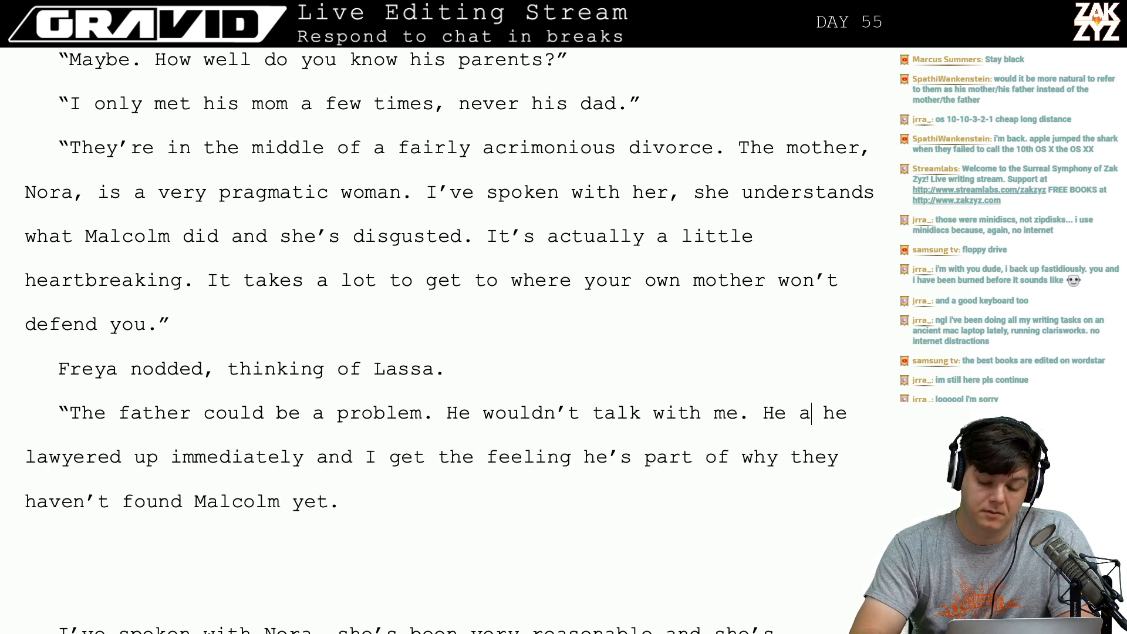
{"action": "key", "text": "BackSpace"}
{"action": "type", "text": "l"}
{"action": "key", "text": "BackSpace"}
{"action": "key", "text": "BackSpace"}
{"action": "key", "text": "BackSpace"}
{"action": "key", "text": "BackSpace"}
{"action": "key", "text": "BackSpace"}
{"action": "key", "text": "BackSpace"}
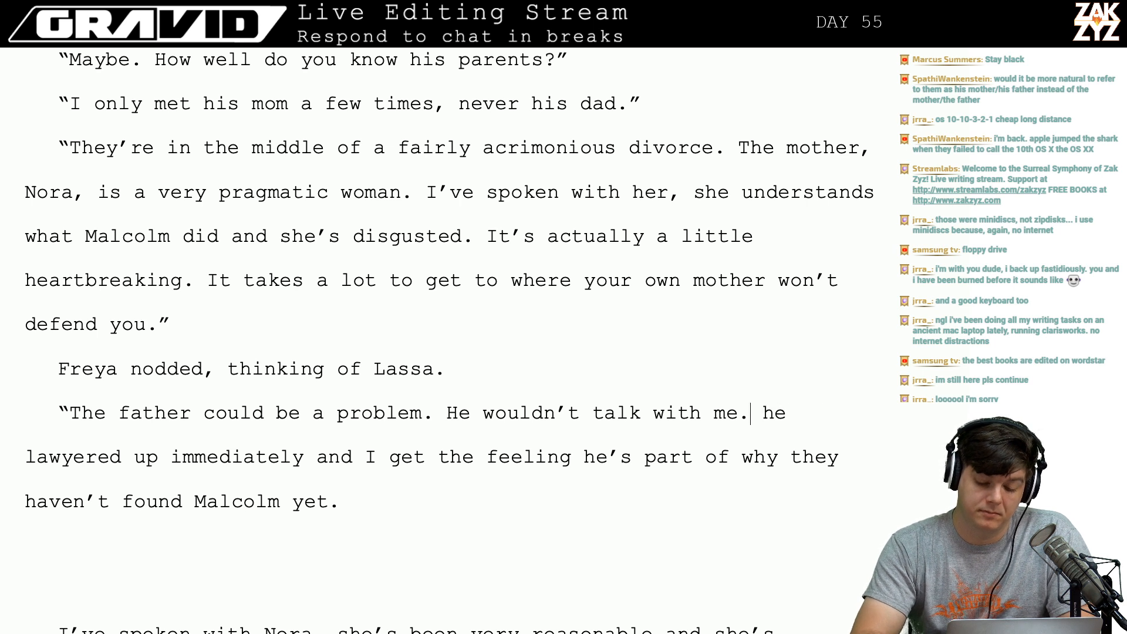
{"action": "type", "text": ", and"}
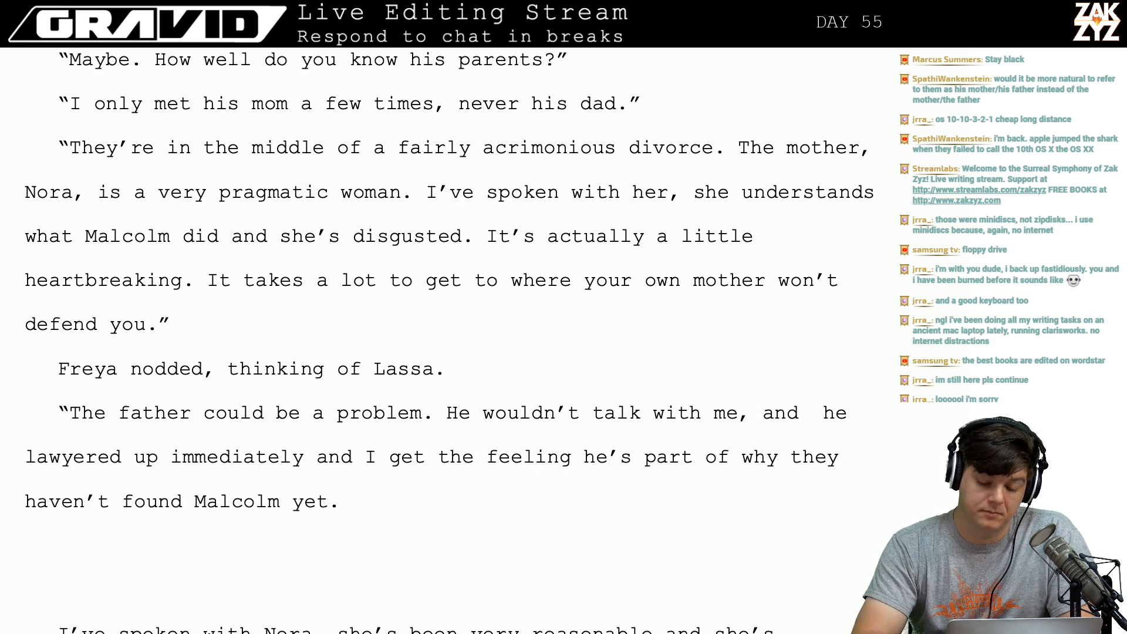
Replace the clause about the father not talking with “Neither he nor his lawyers will talk with me.”.
{"action": "key", "text": "BackSpace"}
{"action": "key", "text": "BackSpace"}
{"action": "key", "text": "BackSpace"}
{"action": "key", "text": "BackSpace"}
{"action": "key", "text": "BackSpace"}
{"action": "key", "text": "BackSpace"}
{"action": "key", "text": "BackSpace"}
{"action": "key", "text": "BackSpace"}
{"action": "key", "text": "BackSpace"}
{"action": "key", "text": "BackSpace"}
{"action": "key", "text": "BackSpace"}
{"action": "key", "text": "BackSpace"}
{"action": "key", "text": "BackSpace"}
{"action": "key", "text": "BackSpace"}
{"action": "key", "text": "BackSpace"}
{"action": "key", "text": "BackSpace"}
{"action": "key", "text": "BackSpace"}
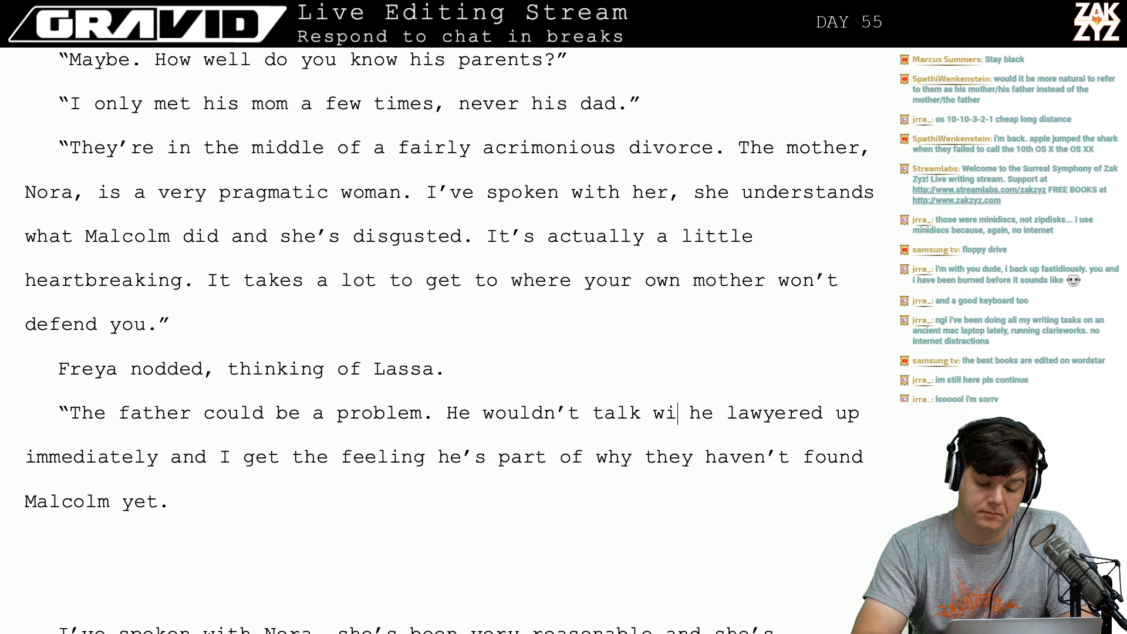
{"action": "key", "text": "BackSpace"}
{"action": "key", "text": "BackSpace"}
{"action": "key", "text": "BackSpace"}
{"action": "key", "text": "BackSpace"}
{"action": "key", "text": "BackSpace"}
{"action": "key", "text": "BackSpace"}
{"action": "key", "text": "BackSpace"}
{"action": "key", "text": "BackSpace"}
{"action": "key", "text": "BackSpace"}
{"action": "key", "text": "BackSpace"}
{"action": "key", "text": "BackSpace"}
{"action": "key", "text": "BackSpace"}
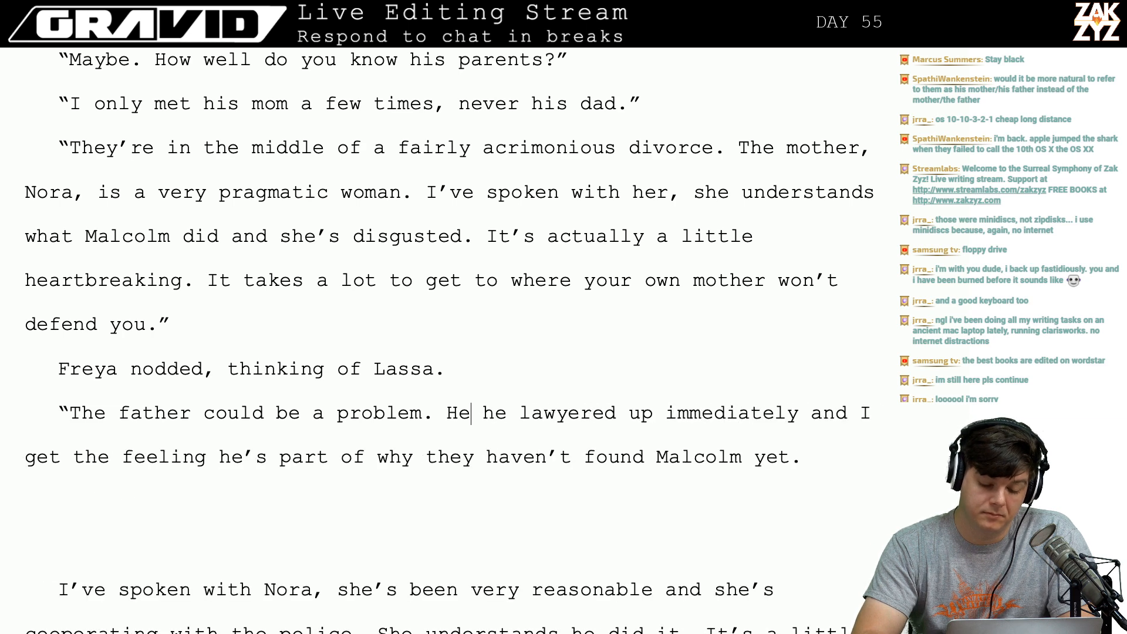
{"action": "key", "text": "BackSpace"}
{"action": "type", "text": "Neither her"}
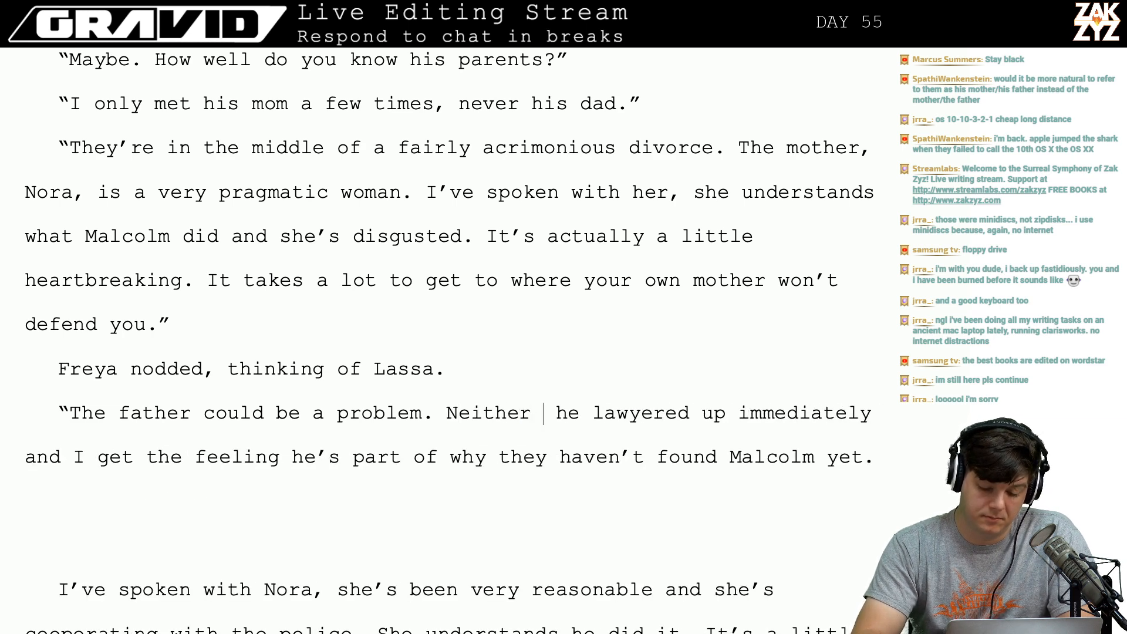
{"action": "key", "text": "BackSpace"}
{"action": "key", "text": "BackSpace"}
{"action": "type", "text": "nor his lawyer"}
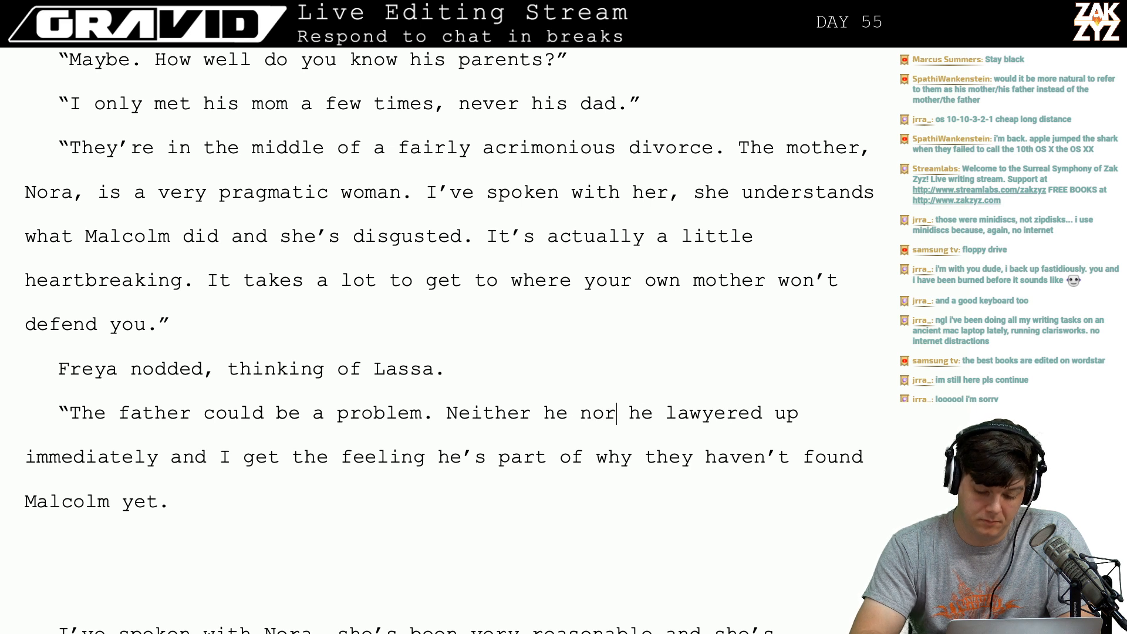
{"action": "type", "text": "s will talk with"}
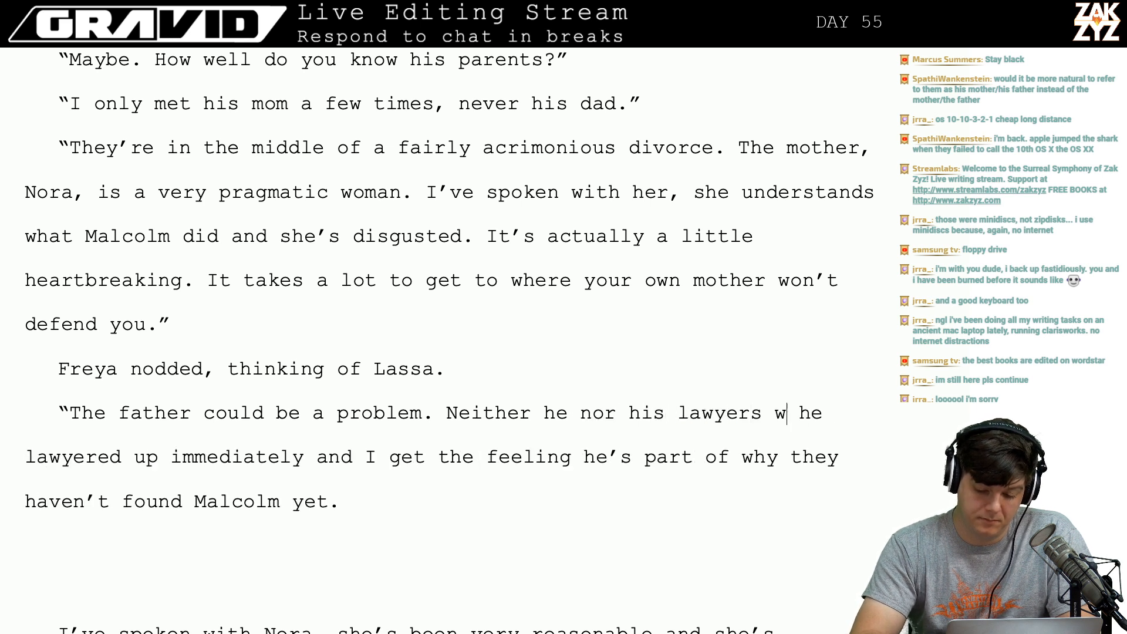
{"action": "type", "text": " me."}
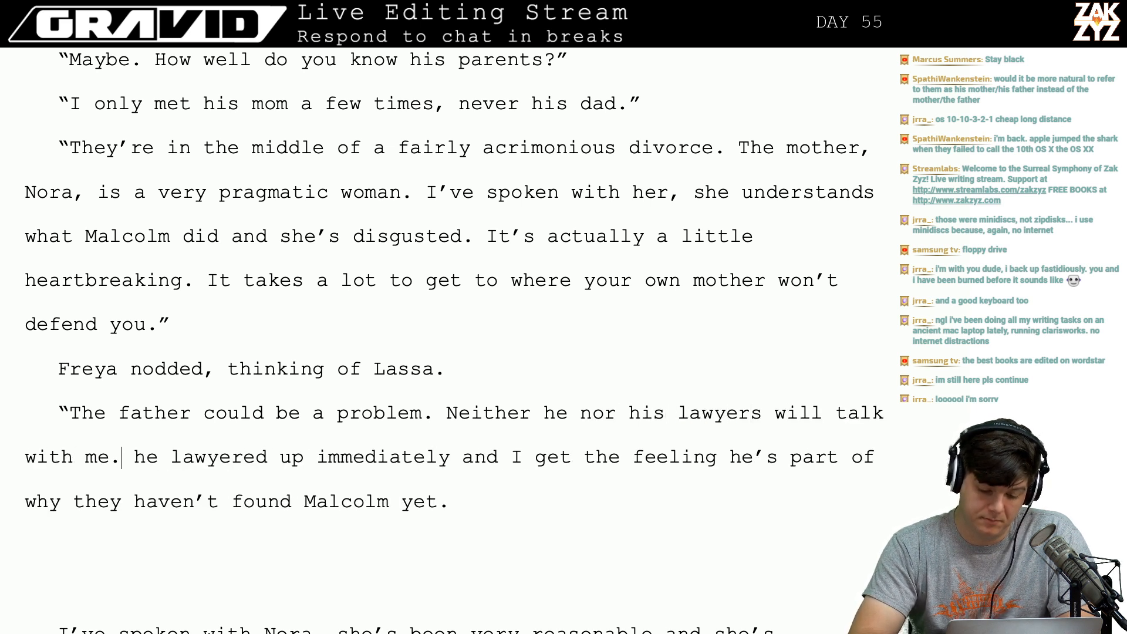
Delete “he lawyered up immediately and” so the father's next sentence starts at “I get the feeling”.
{"action": "key", "text": "shift+Right"}
{"action": "key", "text": "shift+Right"}
{"action": "key", "text": "shift+Right"}
{"action": "key", "text": "shift+Right"}
{"action": "key", "text": "shift+Right"}
{"action": "key", "text": "shift+Right"}
{"action": "key", "text": "shift+Right"}
{"action": "key", "text": "shift+Right"}
{"action": "key", "text": "shift+Right"}
{"action": "key", "text": "shift+Right"}
{"action": "key", "text": "shift+Right"}
{"action": "key", "text": "shift+Right"}
{"action": "key", "text": "shift+Right"}
{"action": "key", "text": "shift+Right"}
{"action": "key", "text": "shift+Right"}
{"action": "key", "text": "shift+Right"}
{"action": "key", "text": "shift+Right"}
{"action": "key", "text": "shift+Right"}
{"action": "key", "text": "shift+Right"}
{"action": "key", "text": "shift+Right"}
{"action": "key", "text": "shift+Right"}
{"action": "key", "text": "shift+Right"}
{"action": "key", "text": "shift+Right"}
{"action": "key", "text": "shift+Right"}
{"action": "key", "text": "shift+Right"}
{"action": "key", "text": "shift+Right"}
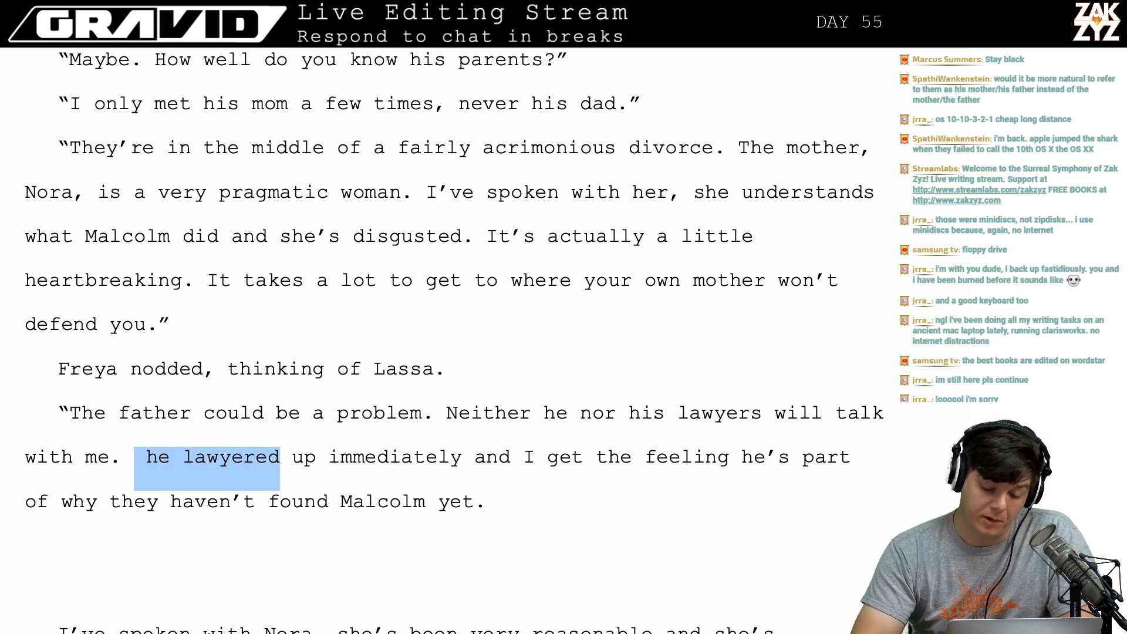
{"action": "key", "text": "shift+Right"}
{"action": "key", "text": "shift+Right"}
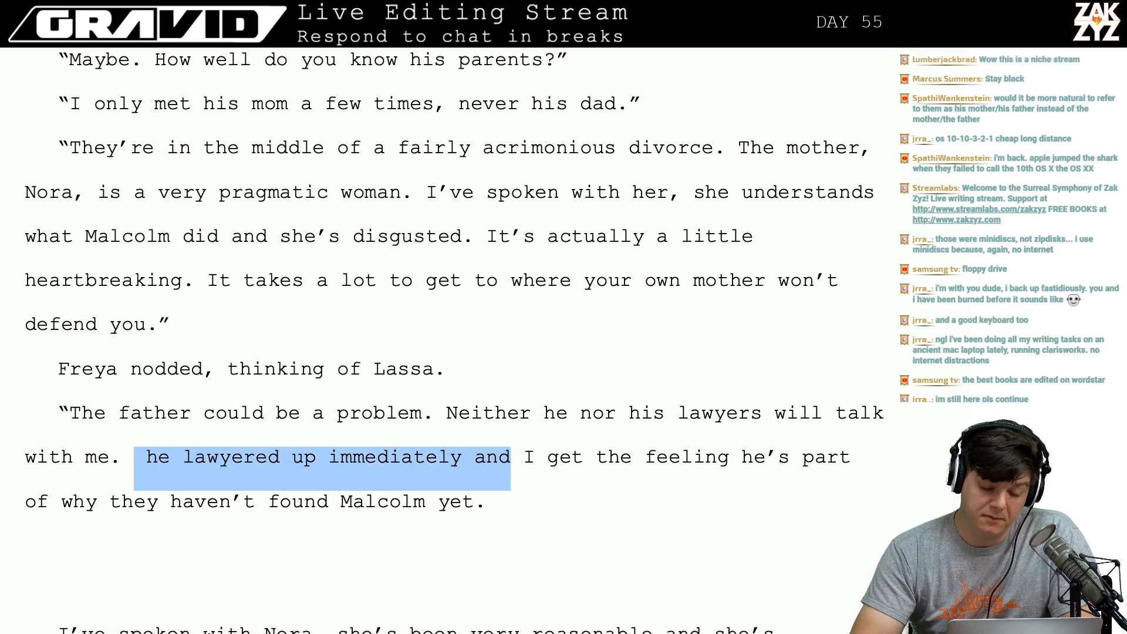
{"action": "key", "text": "BackSpace"}
{"action": "key", "text": "Down"}
{"action": "key", "text": "Down"}
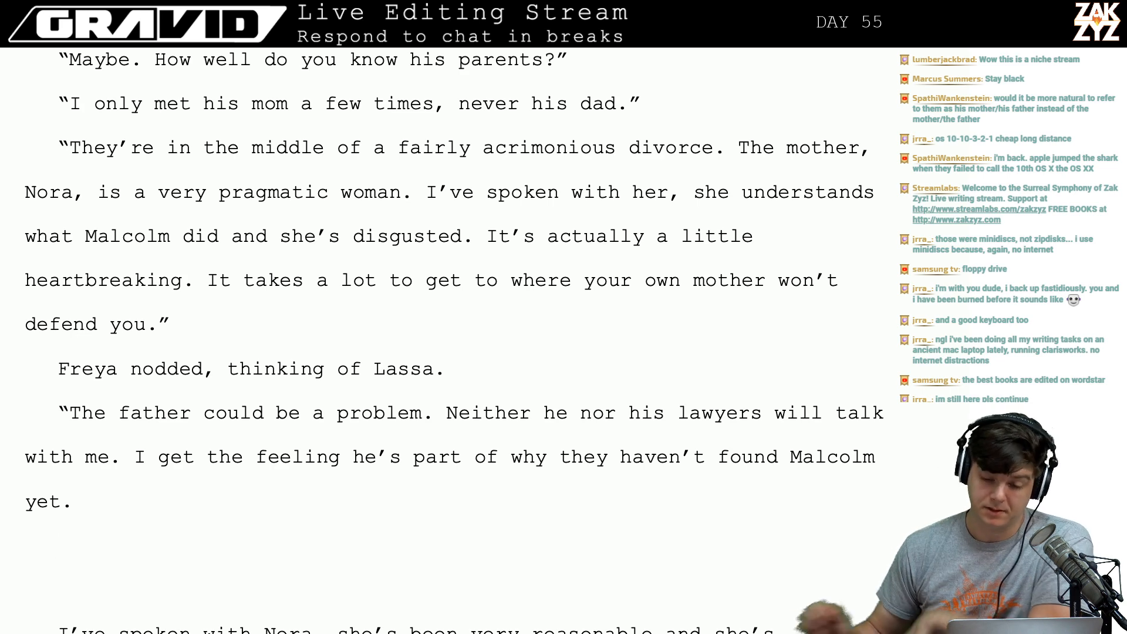
Replace “he’s” after “I get the feeling” with the father's full name, and close the speech after “yet.” with a quotation mark and a new paragraph.
{"action": "scroll", "coordinate": [435, 340], "scroll_direction": "up", "scroll_amount": 10}
{"action": "scroll", "coordinate": [435, 340], "scroll_direction": "down", "scroll_amount": 10}
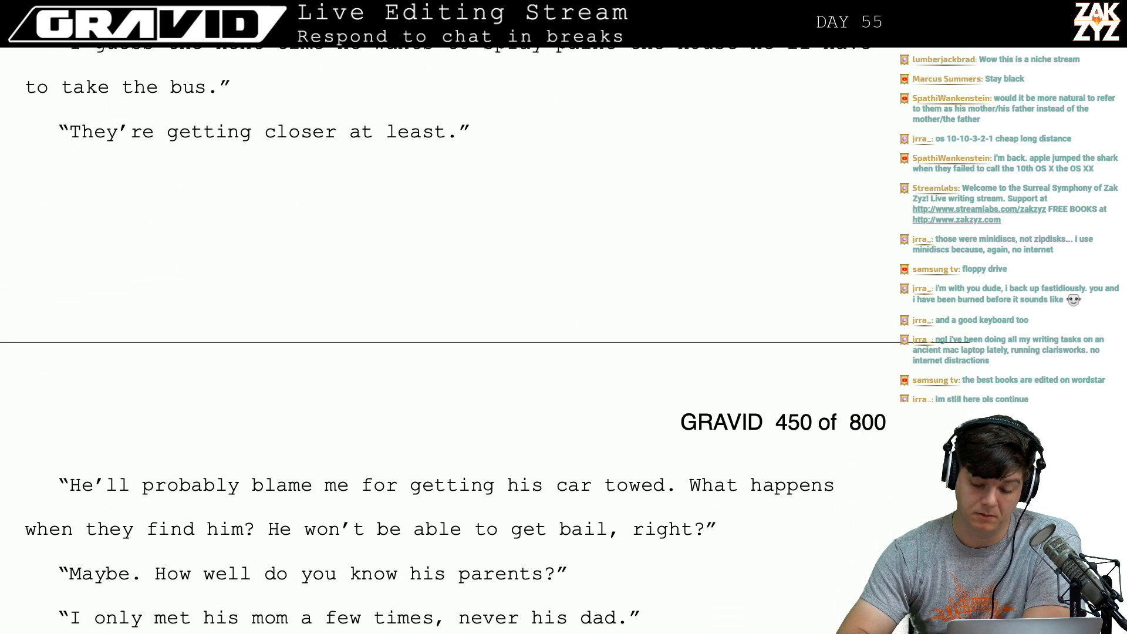
{"action": "scroll", "coordinate": [435, 340], "scroll_direction": "down", "scroll_amount": 8}
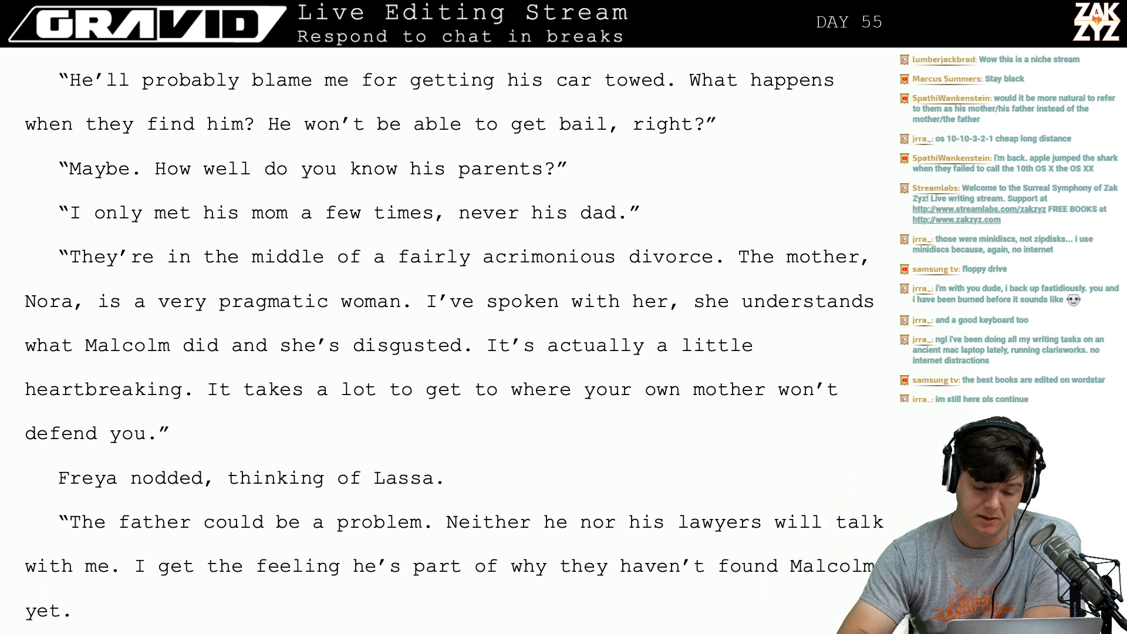
{"action": "scroll", "coordinate": [454, 339], "scroll_direction": "up", "scroll_amount": 1}
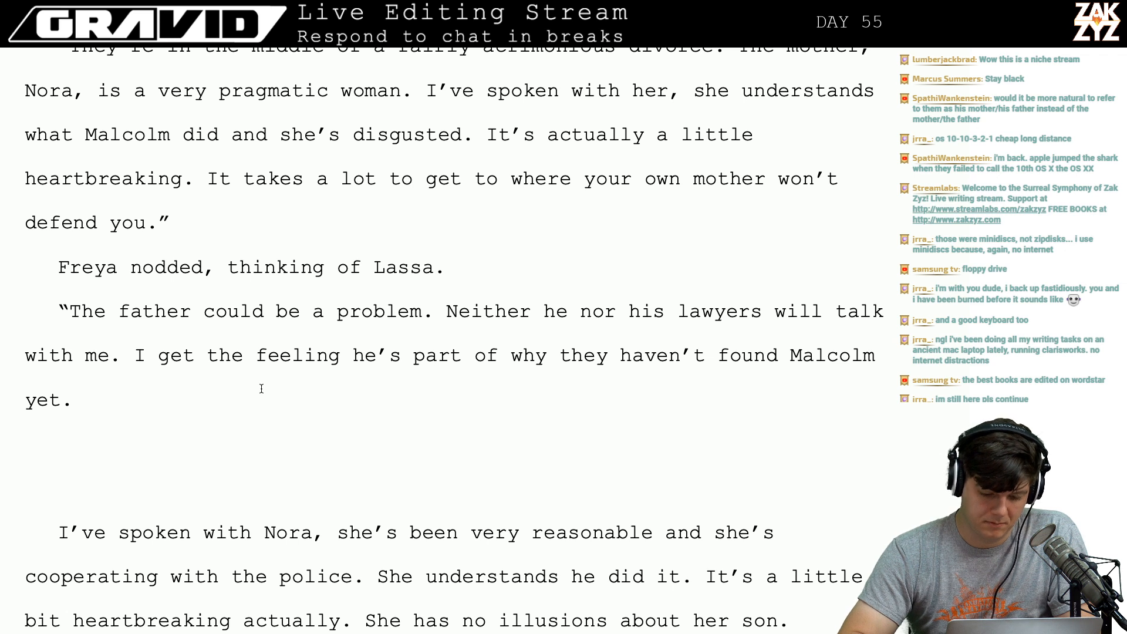
{"action": "left_click", "coordinate": [392, 364]}
{"action": "key", "text": "Right"}
{"action": "key", "text": "BackSpace"}
{"action": "key", "text": "BackSpace"}
{"action": "key", "text": "BackSpace"}
{"action": "key", "text": "BackSpace"}
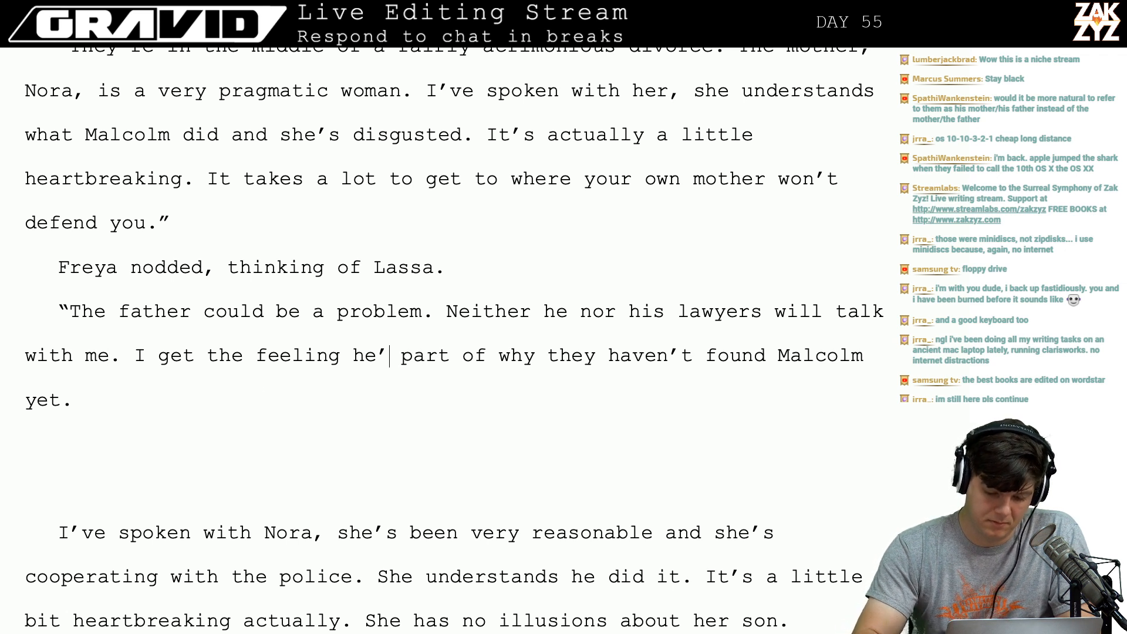
{"action": "type", "text": "Grady L"}
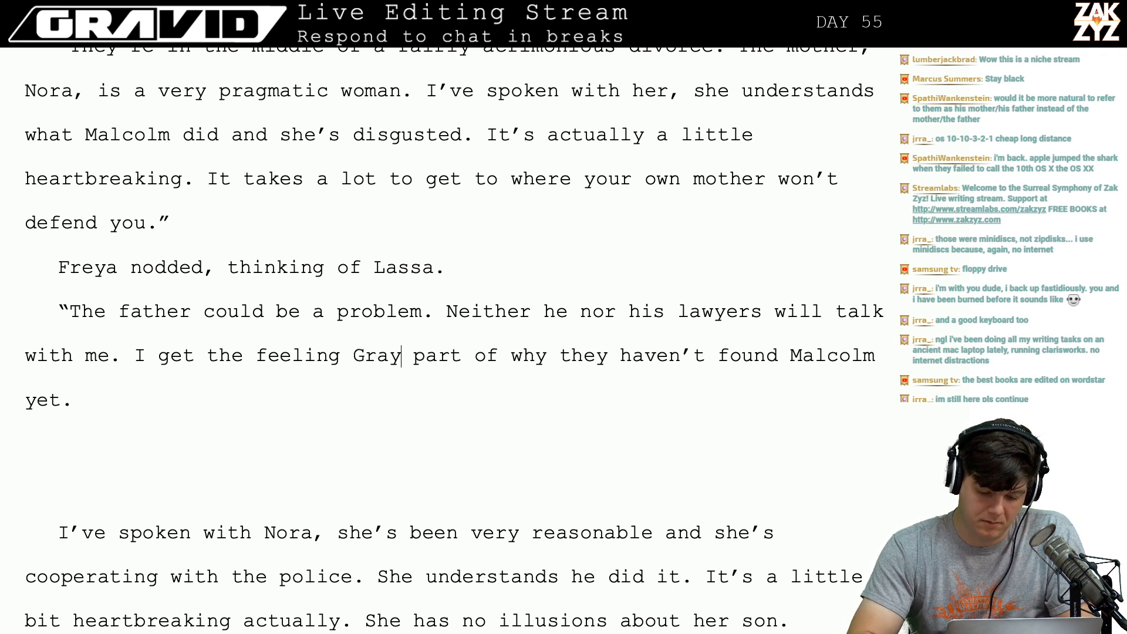
{"action": "type", "text": "ewis"}
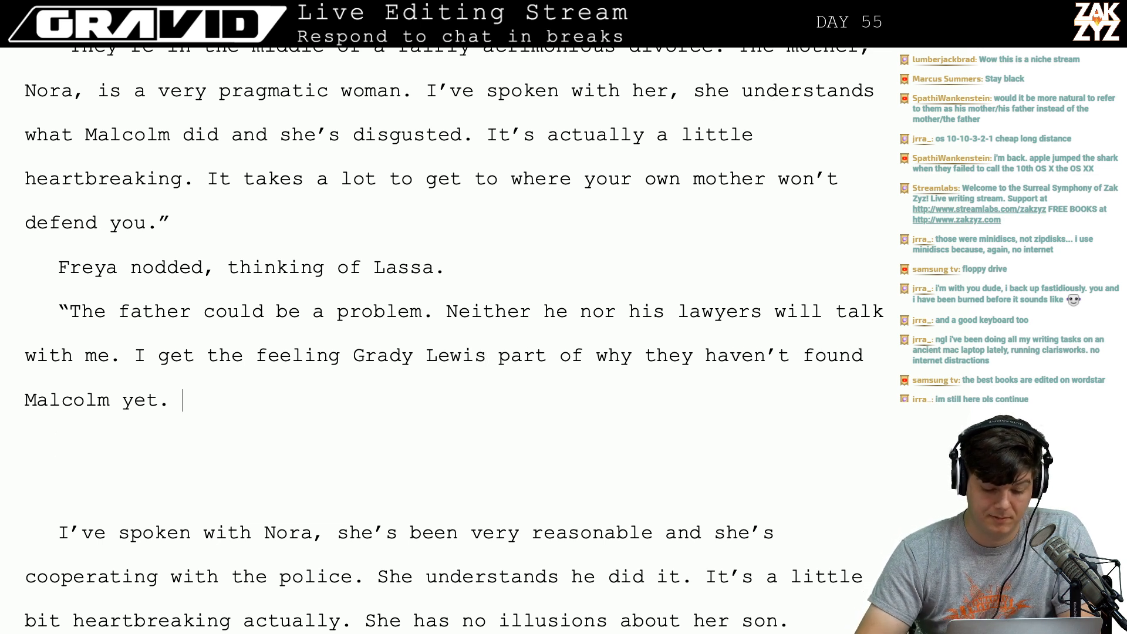
{"action": "type", "text": "\""}
{"action": "key", "text": "Return"}
Try opening the reply below with “Would he get in trouble”, then with “Do”.
{"action": "type", "text": "\"Would "}
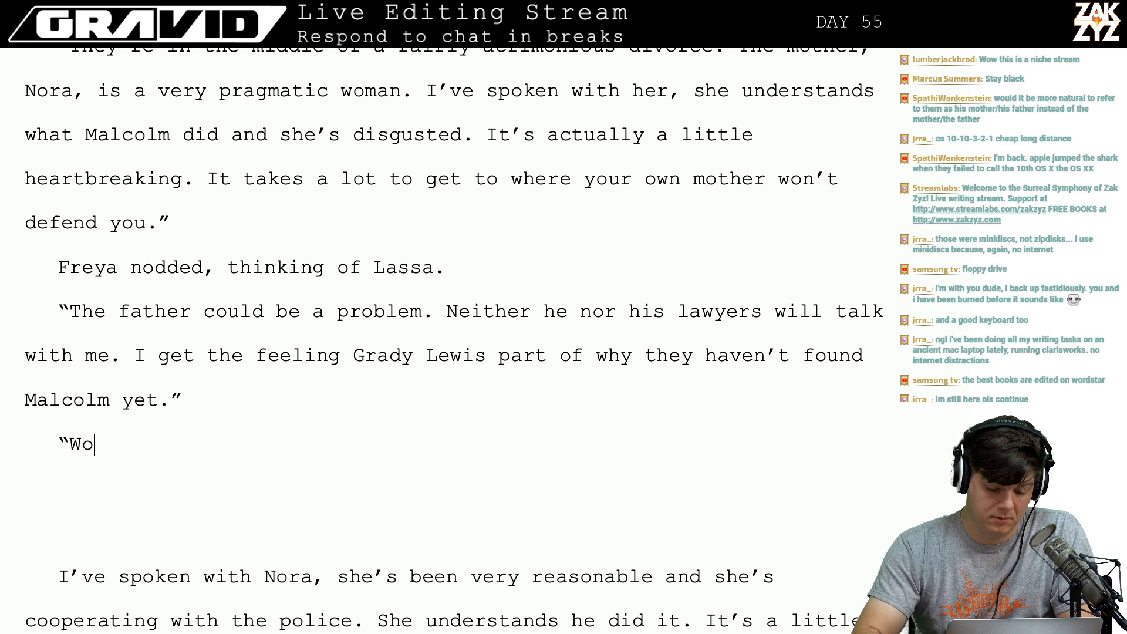
{"action": "type", "text": "he get in"}
{"action": "type", "text": "t int"}
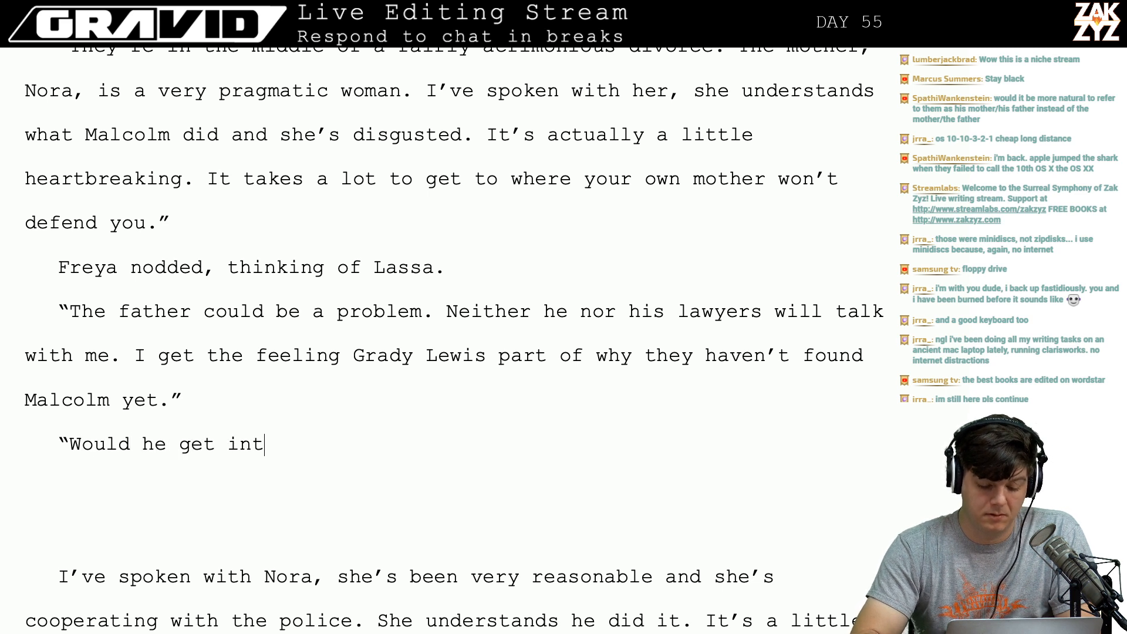
{"action": "key", "text": "BackSpace"}
{"action": "type", "text": "trouble"}
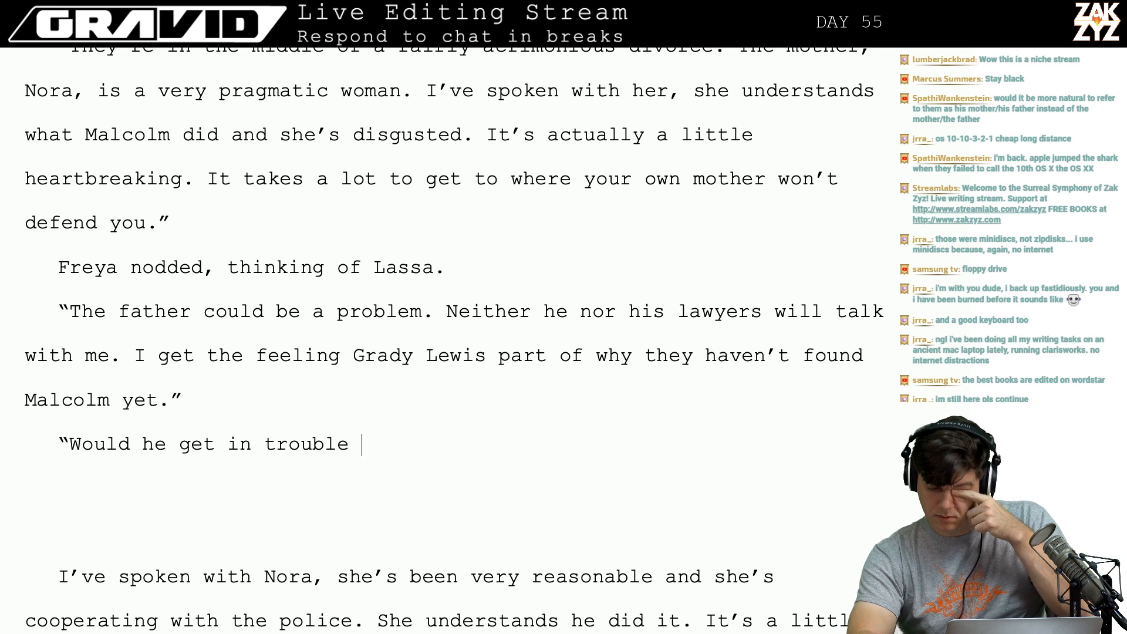
{"action": "key", "text": "BackSpace"}
{"action": "key", "text": "BackSpace"}
{"action": "key", "text": "BackSpace"}
{"action": "key", "text": "BackSpace"}
{"action": "key", "text": "BackSpace"}
{"action": "key", "text": "BackSpace"}
{"action": "key", "text": "BackSpace"}
{"action": "key", "text": "BackSpace"}
{"action": "key", "text": "BackSpace"}
{"action": "key", "text": "BackSpace"}
{"action": "key", "text": "BackSpace"}
{"action": "key", "text": "BackSpace"}
{"action": "key", "text": "BackSpace"}
{"action": "key", "text": "BackSpace"}
{"action": "key", "text": "BackSpace"}
{"action": "key", "text": "BackSpace"}
{"action": "key", "text": "BackSpace"}
{"action": "key", "text": "BackSpace"}
{"action": "key", "text": "BackSpace"}
{"action": "key", "text": "BackSpace"}
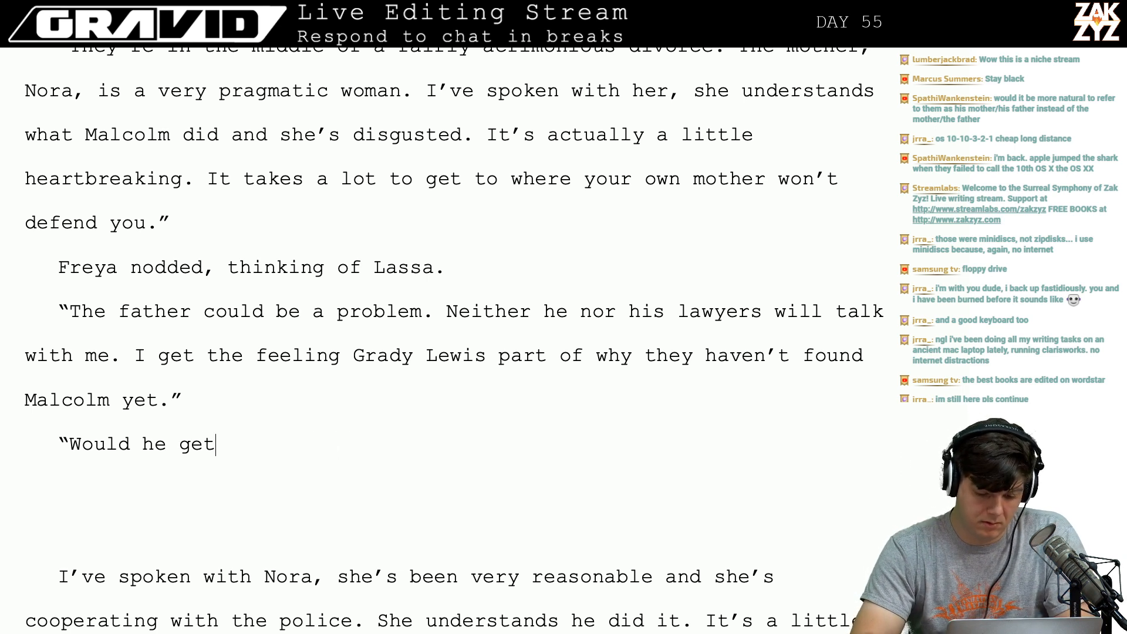
{"action": "key", "text": "BackSpace"}
{"action": "key", "text": "BackSpace"}
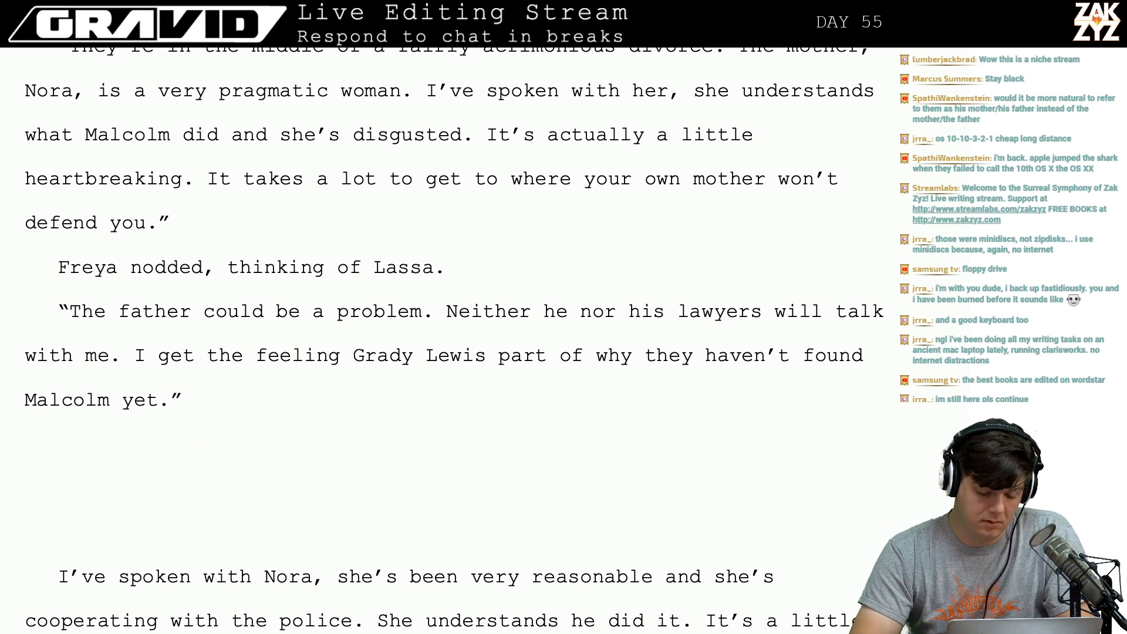
{"action": "type", "text": "“Do"}
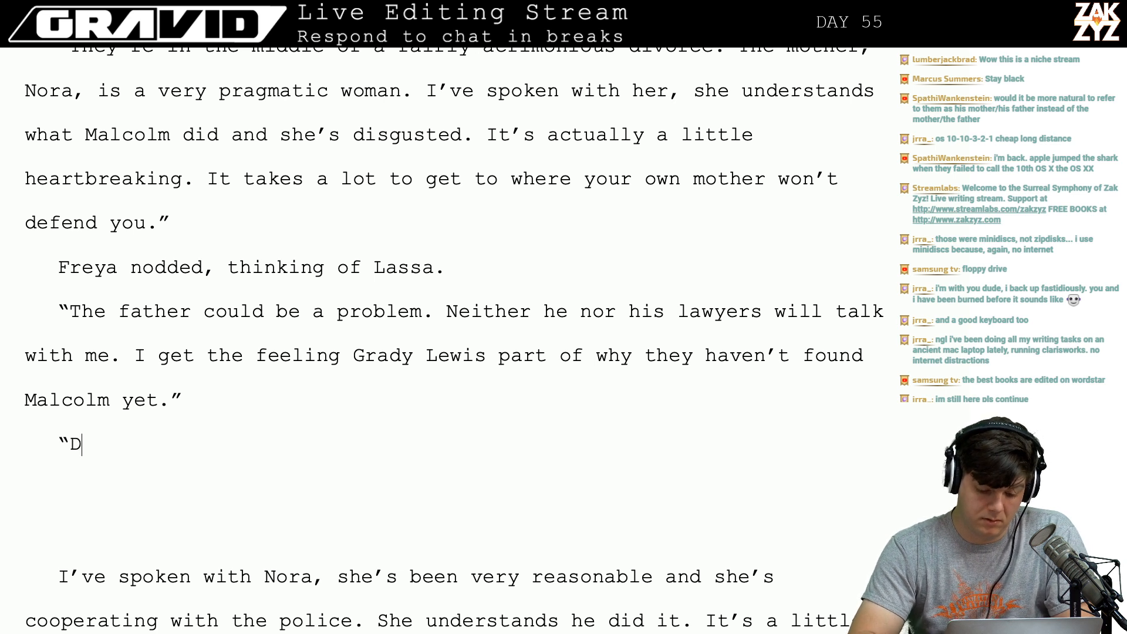
{"action": "key", "text": "BackSpace"}
{"action": "key", "text": "BackSpace"}
{"action": "key", "text": "BackSpace"}
Write the reply “Wouldn’t he get in trouble for sheltering a fugitive or something?” as its own paragraph and start a new line below.
{"action": "type", "text": "“"}
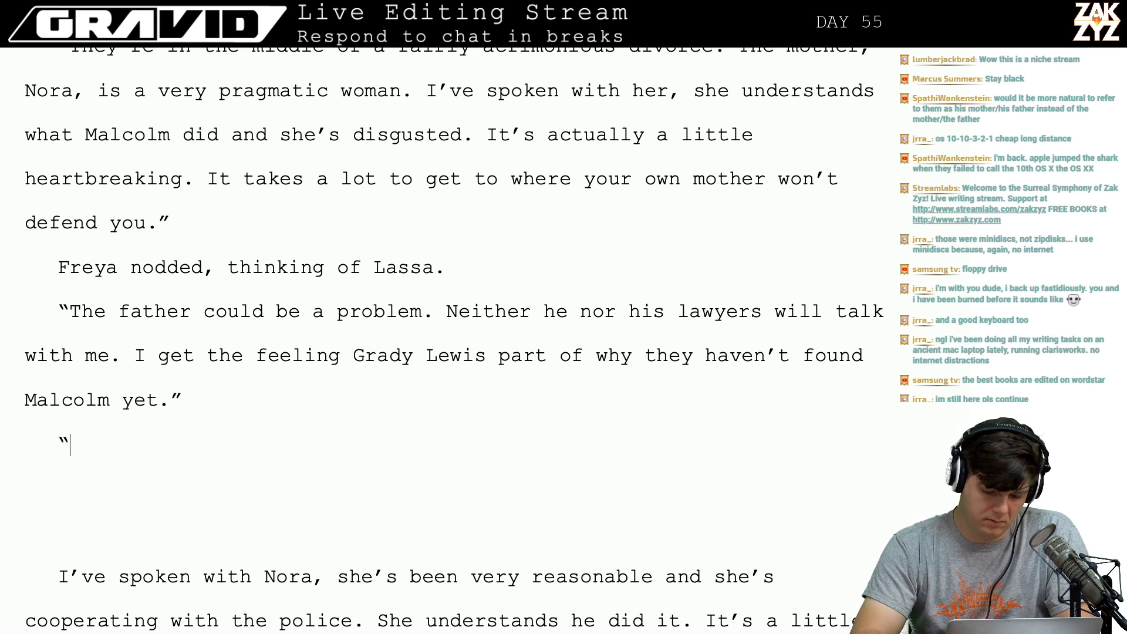
{"action": "type", "text": "Wouldn’t he get in"}
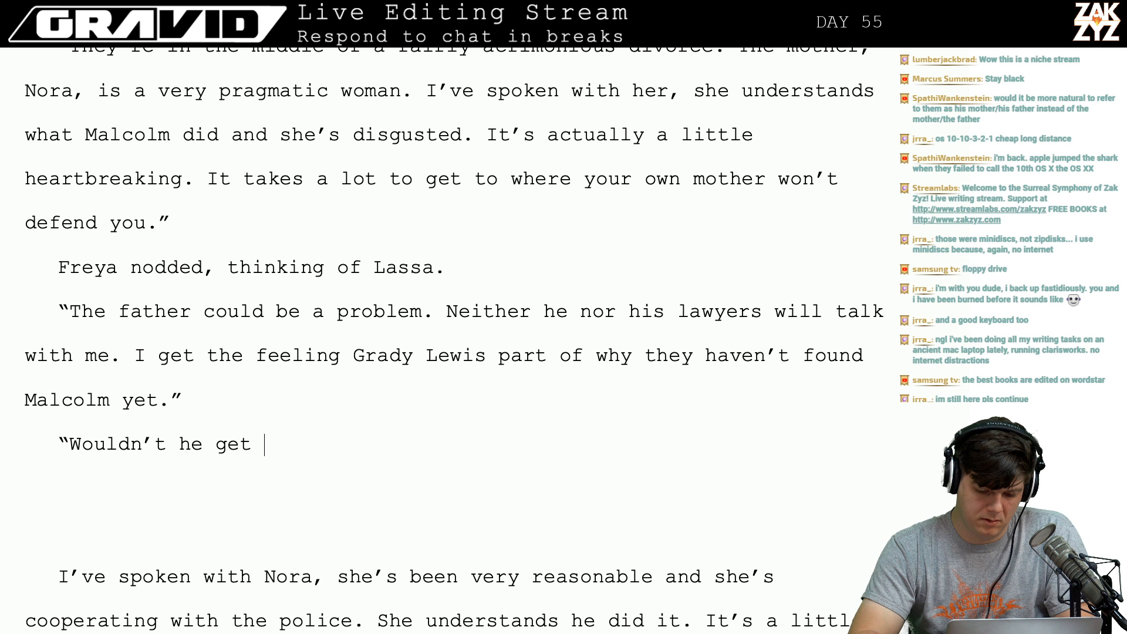
{"action": "key", "text": "BackSpace"}
{"action": "key", "text": "BackSpace"}
{"action": "type", "text": "in trouble "}
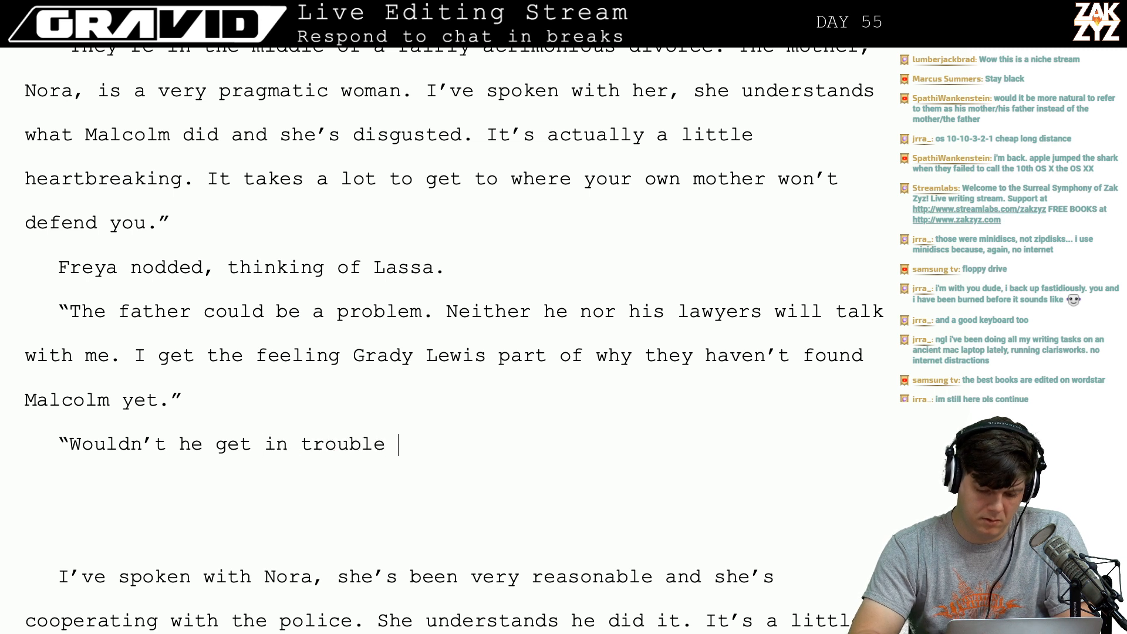
{"action": "type", "text": "for sh"}
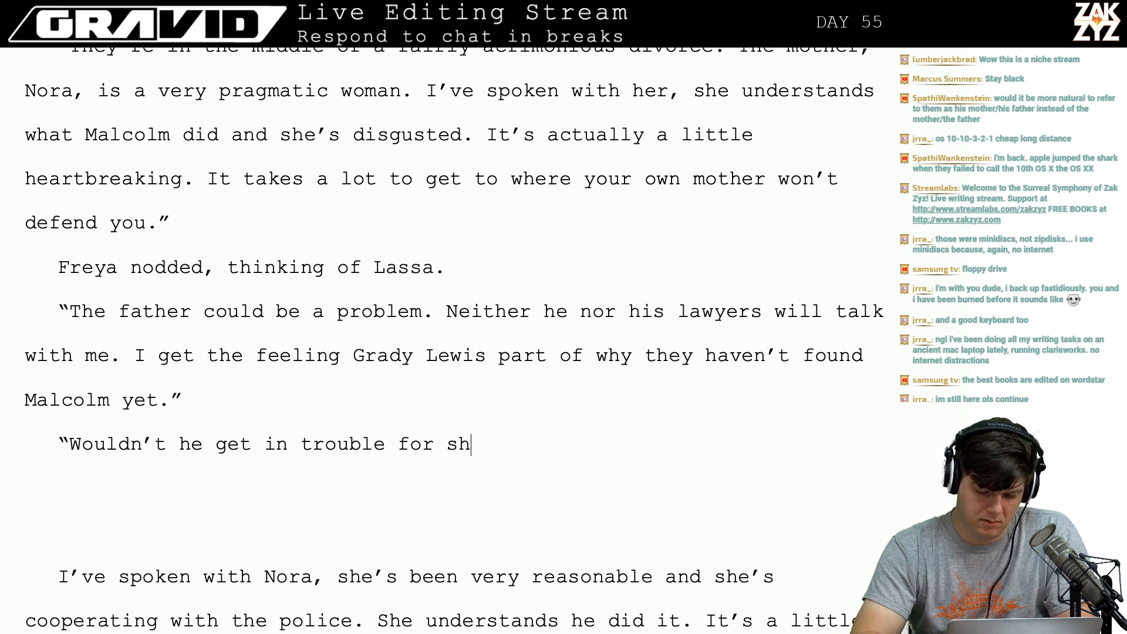
{"action": "type", "text": "eltering a f"}
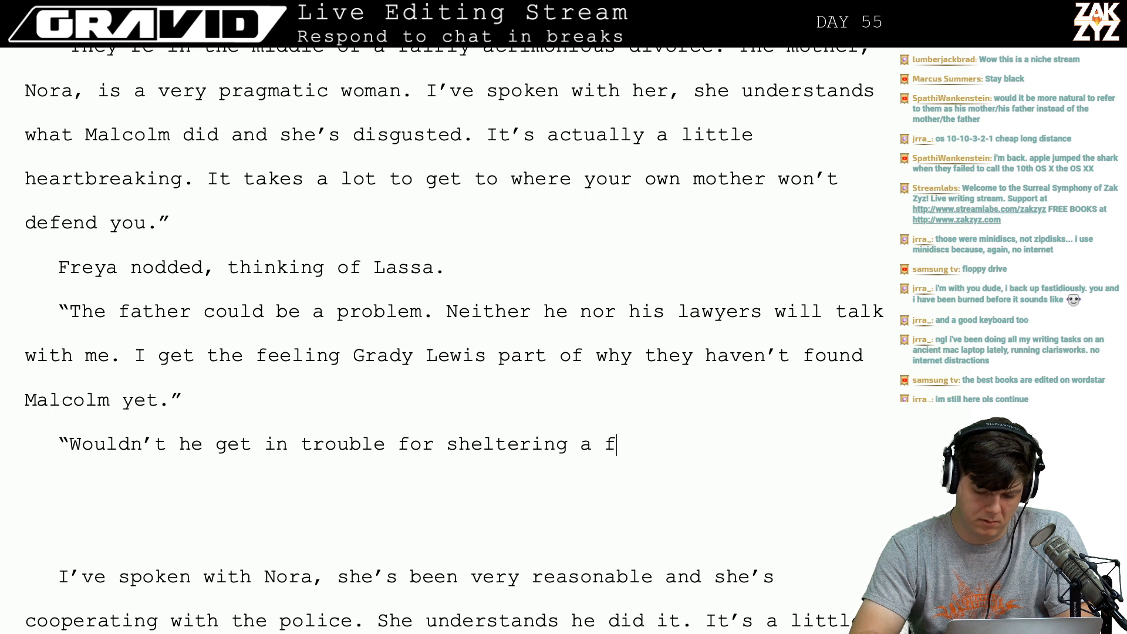
{"action": "type", "text": "ugitive o"}
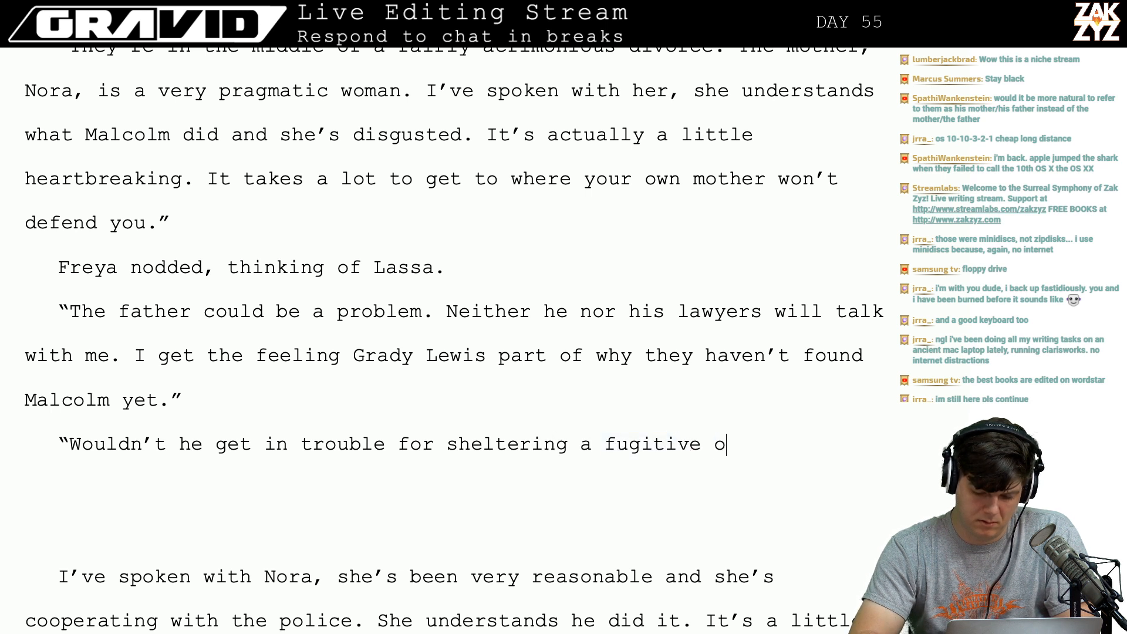
{"action": "type", "text": "r something?\""}
{"action": "key", "text": "Return"}
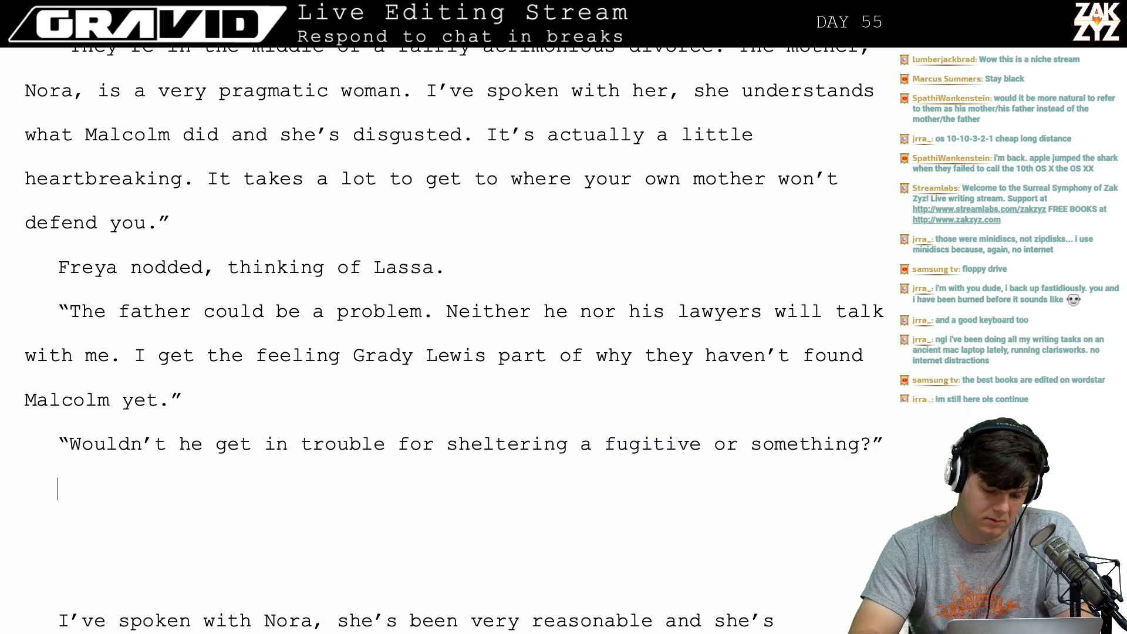
Write the answer “He would, and that’s probably why”, the son's first name, then “is sleeping in his car.” on the line below the fugitive question.
{"action": "type", "text": "\""}
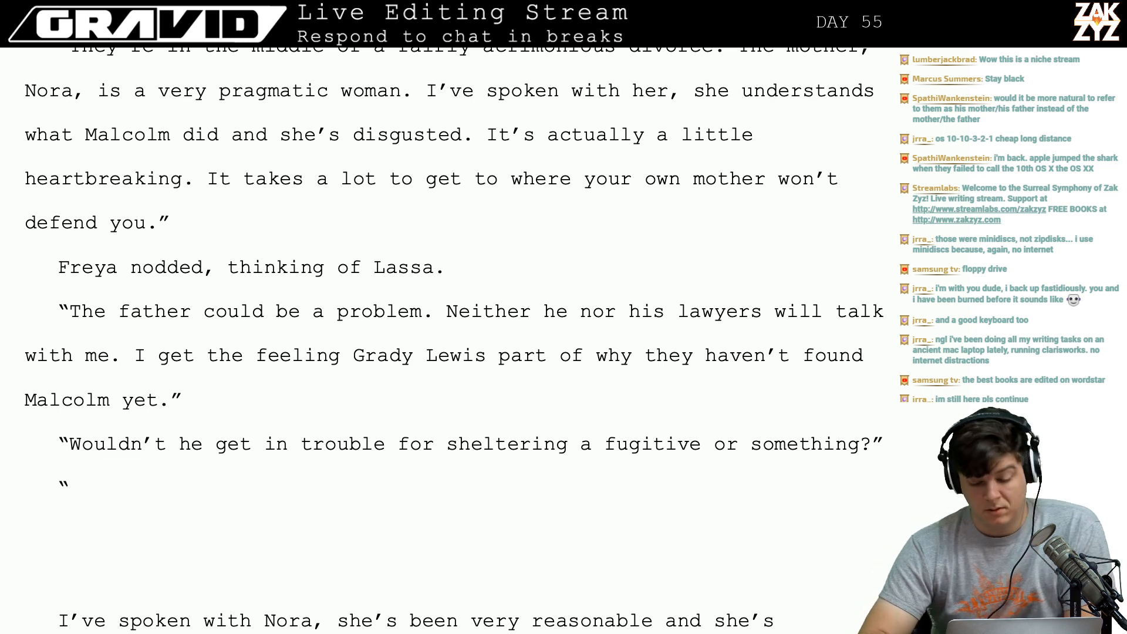
{"action": "type", "text": "He would, and "}
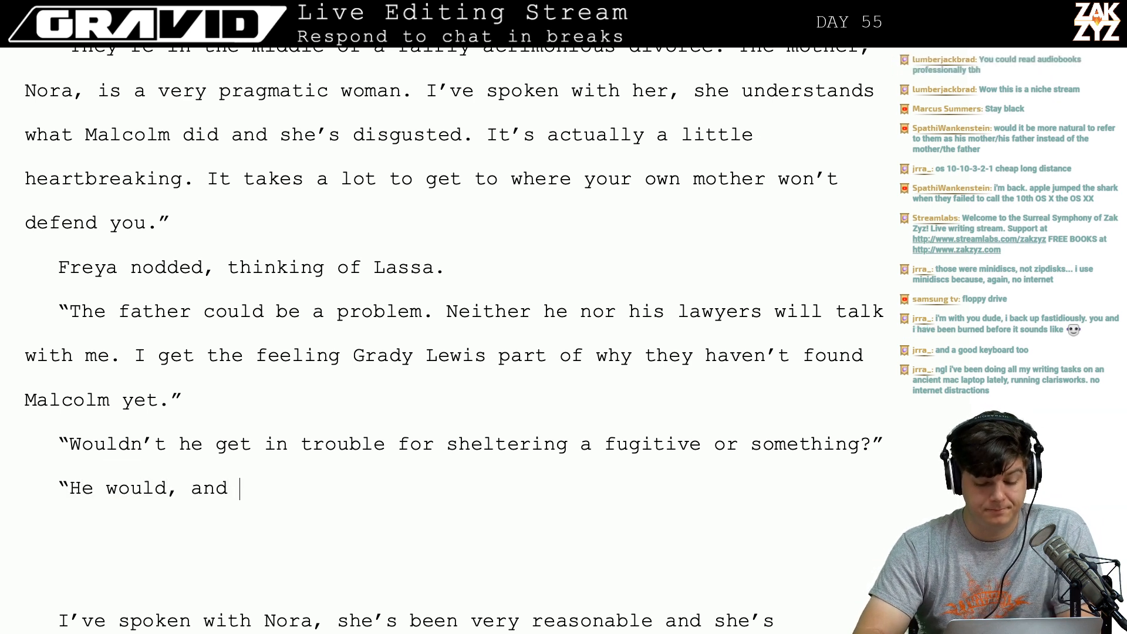
{"action": "type", "text": "that's pro"}
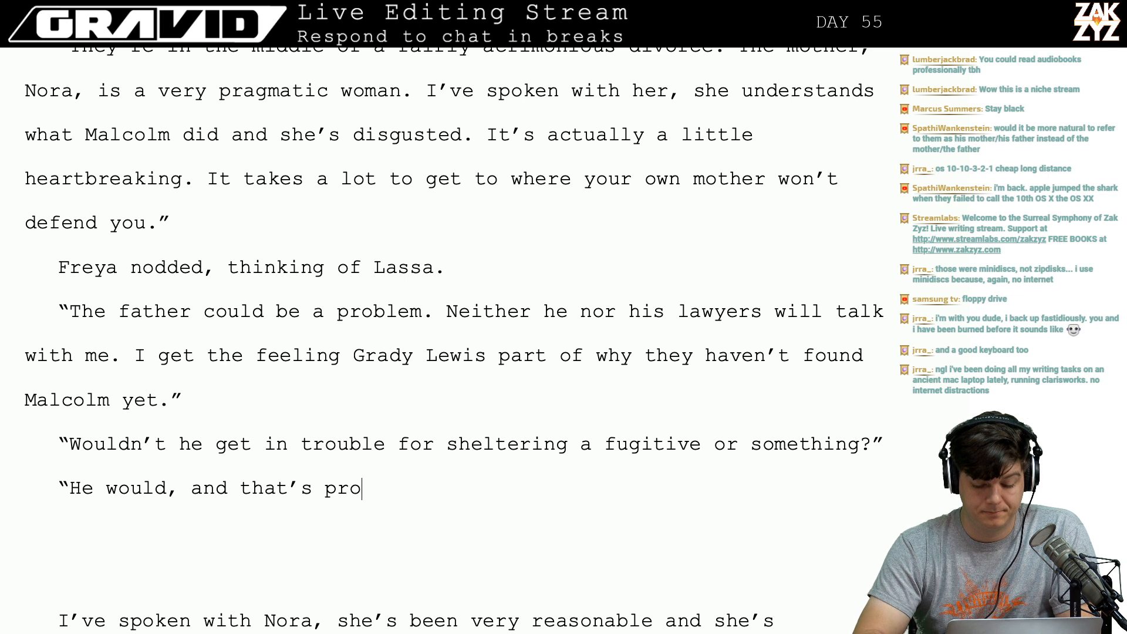
{"action": "type", "text": "bably why Malc"}
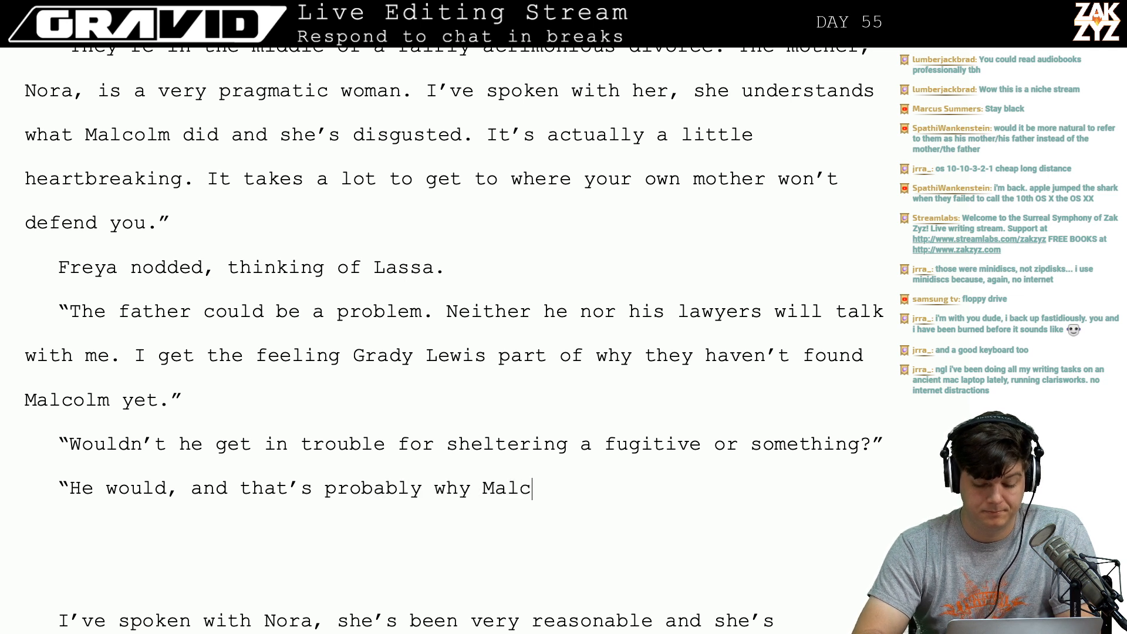
{"action": "type", "text": "olm is sleep"}
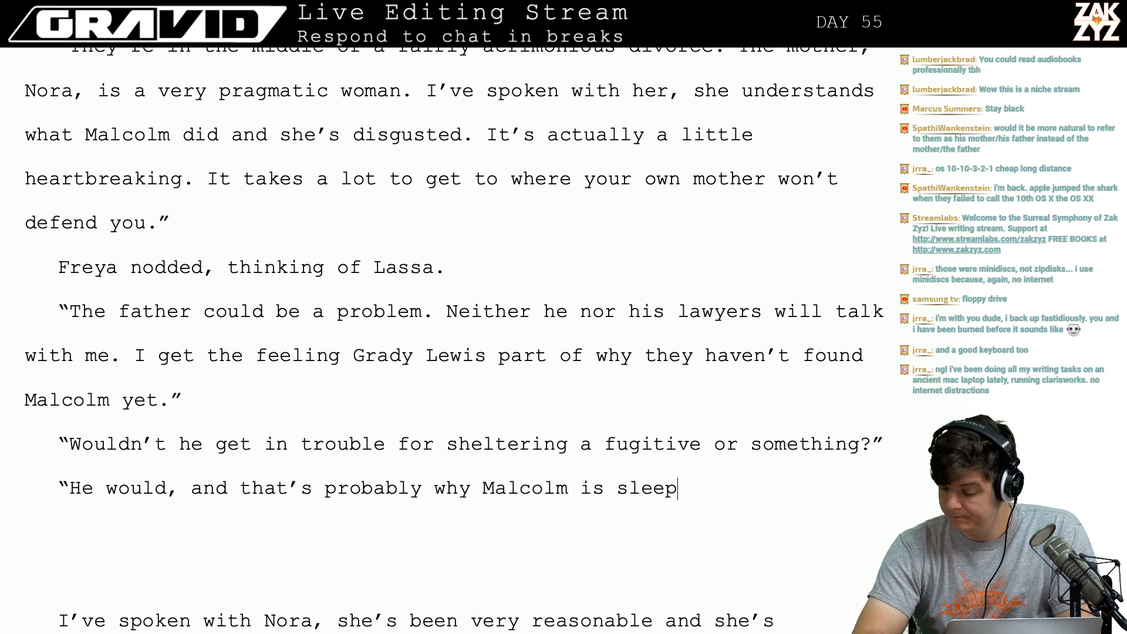
{"action": "type", "text": "ing in his car."}
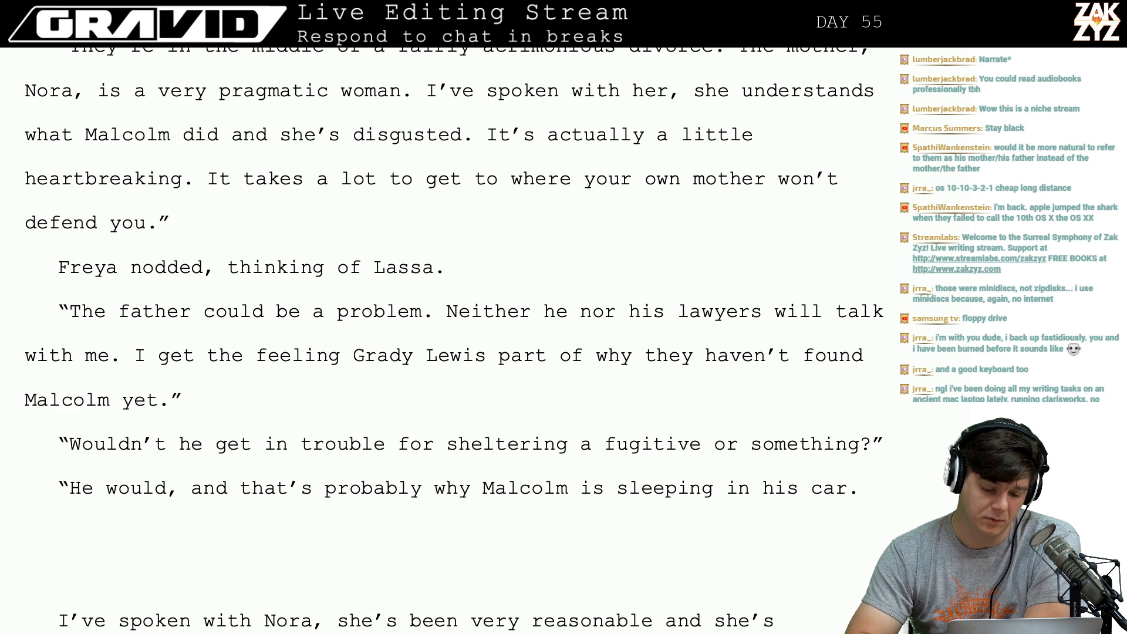
Try continuing the reply after “sleeping in his car.” with “The danger”.
{"action": "scroll", "coordinate": [454, 340], "scroll_direction": "down", "scroll_amount": 1}
{"action": "left_click", "coordinate": [97, 482]}
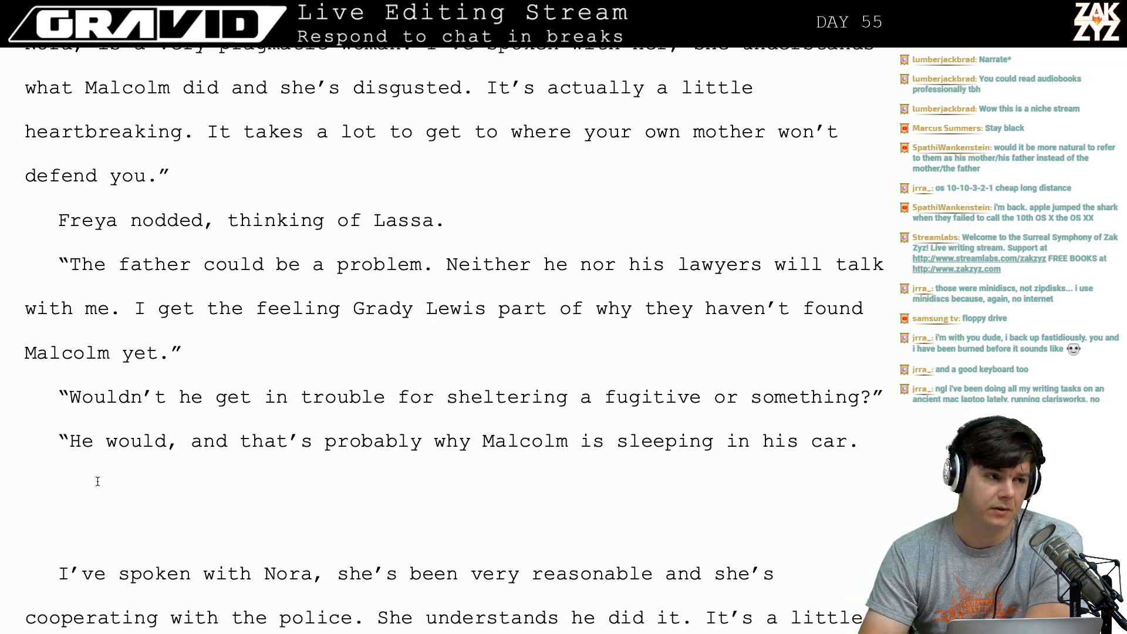
{"action": "key", "text": "Up"}
{"action": "key", "text": "Down"}
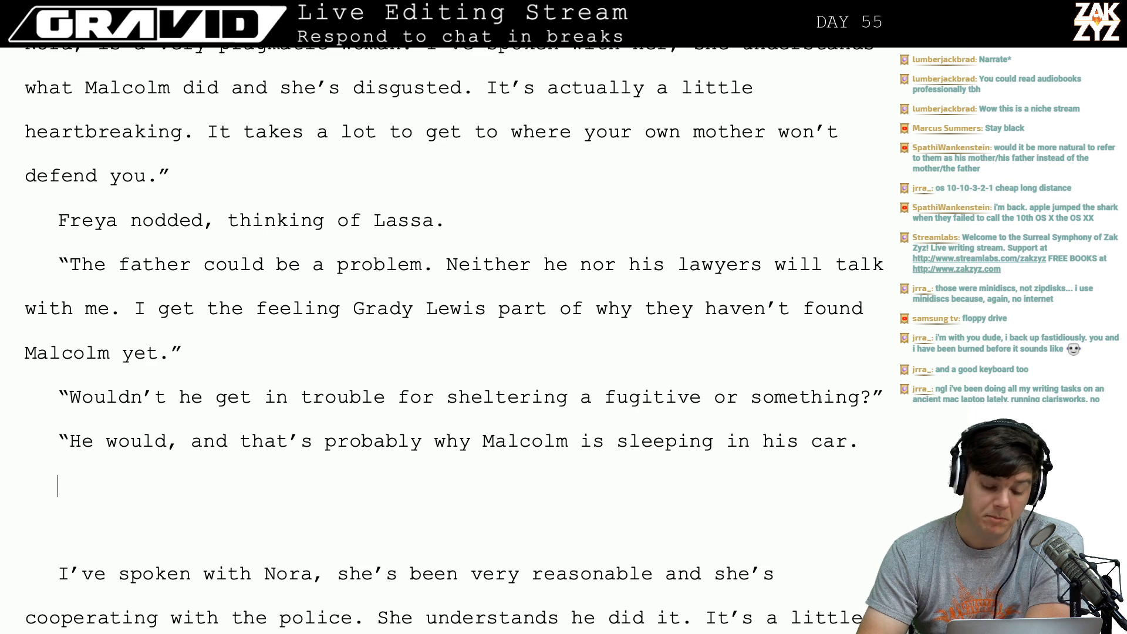
{"action": "key", "text": "Left"}
{"action": "key", "text": "Right"}
{"action": "key", "text": "Left"}
{"action": "key", "text": "BackSpace"}
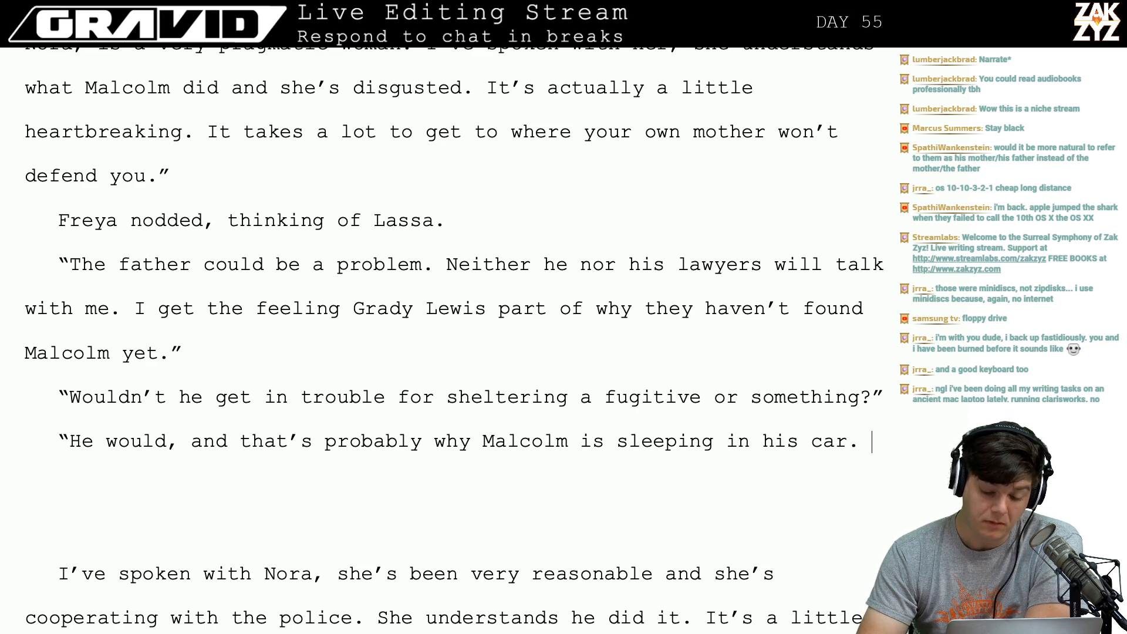
{"action": "key", "text": "BackSpace"}
{"action": "scroll", "coordinate": [31, 480], "scroll_direction": "down", "scroll_amount": 1}
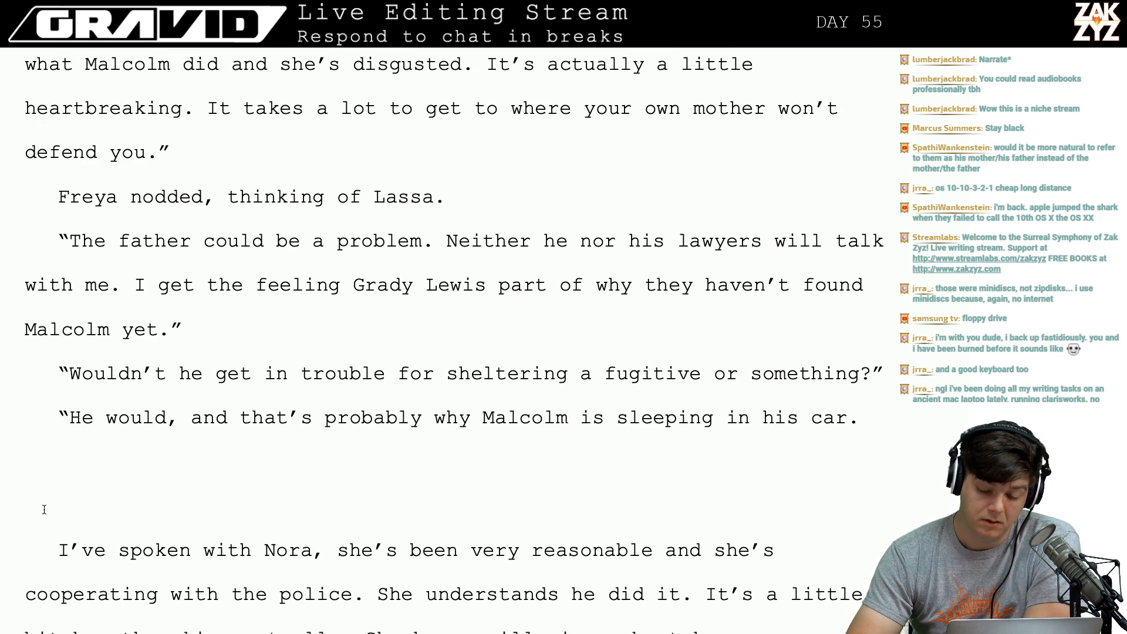
{"action": "type", "text": "The danger"}
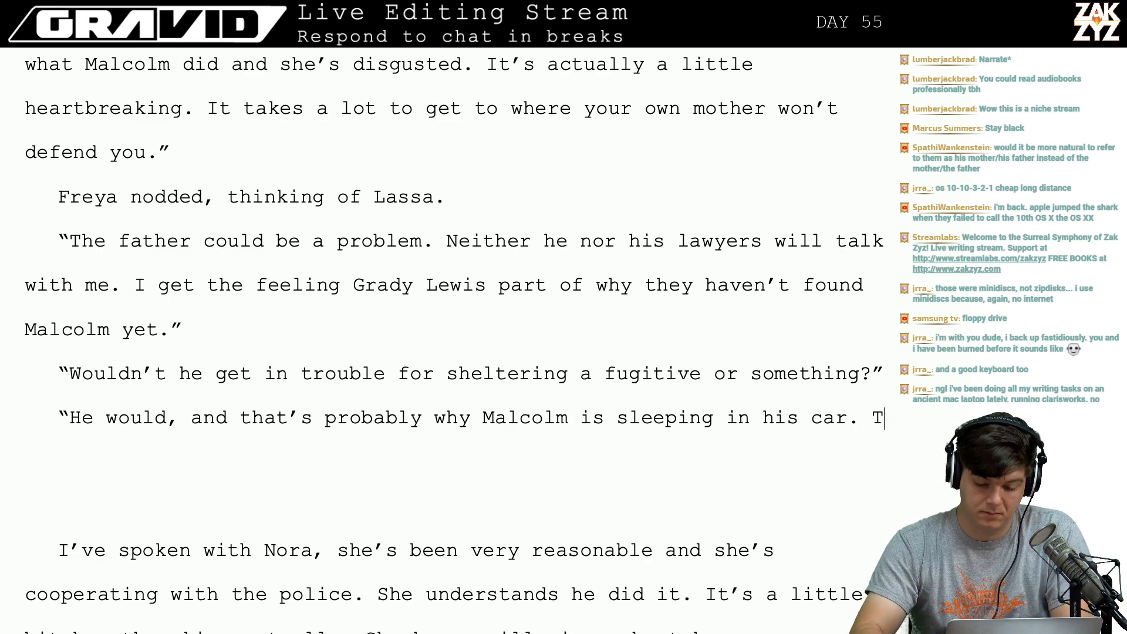
{"action": "key", "text": "BackSpace"}
{"action": "key", "text": "BackSpace"}
{"action": "key", "text": "BackSpace"}
{"action": "key", "text": "BackSpace"}
{"action": "key", "text": "BackSpace"}
{"action": "key", "text": "BackSpace"}
{"action": "key", "text": "BackSpace"}
{"action": "key", "text": "BackSpace"}
{"action": "key", "text": "BackSpace"}
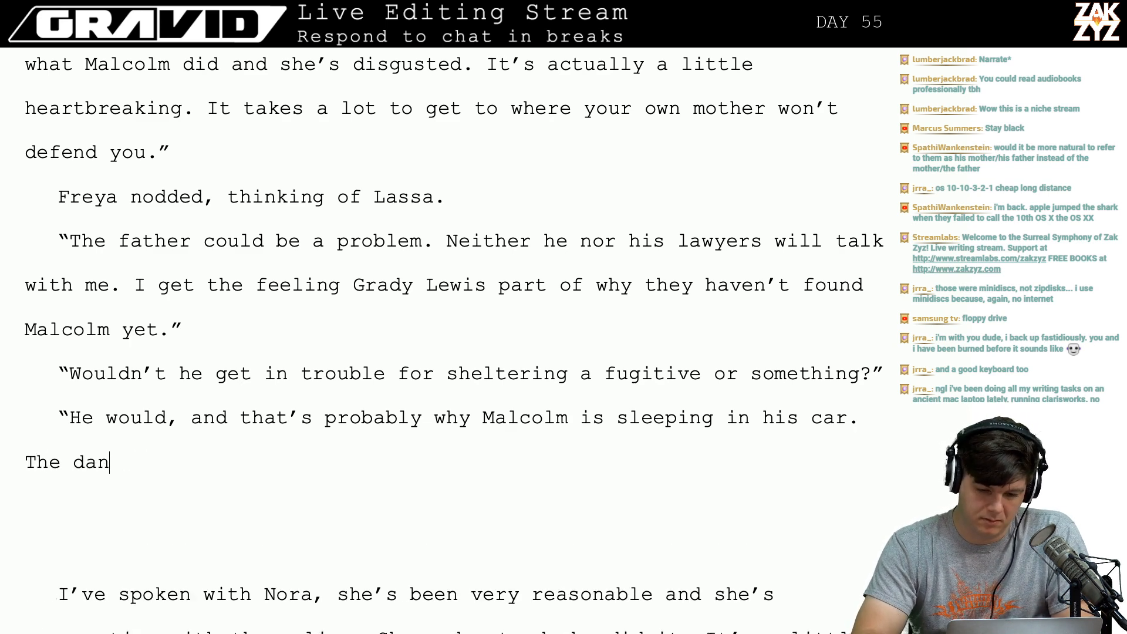
{"action": "scroll", "coordinate": [452, 317], "scroll_direction": "up", "scroll_amount": 4}
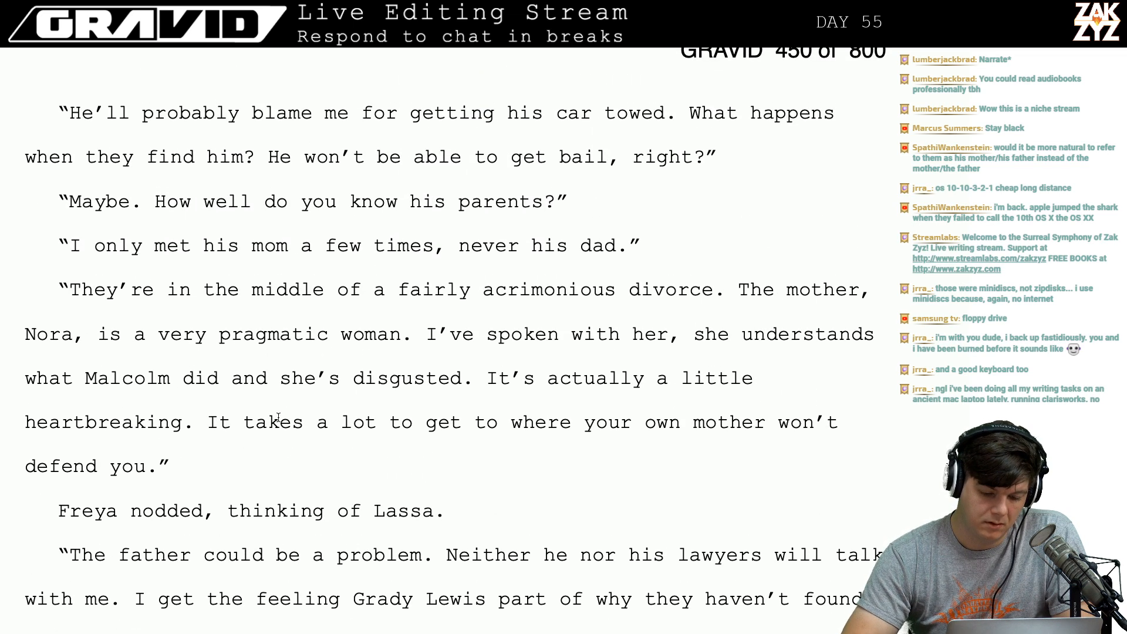
{"action": "scroll", "coordinate": [278, 417], "scroll_direction": "down", "scroll_amount": 2}
{"action": "scroll", "coordinate": [278, 417], "scroll_direction": "up", "scroll_amount": 2}
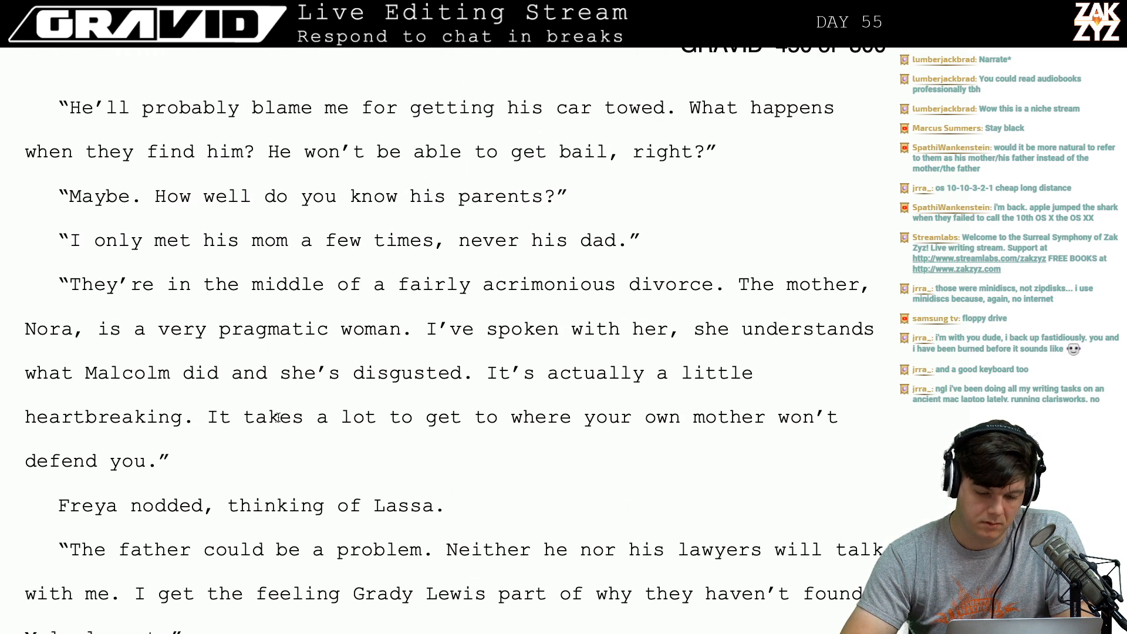
{"action": "scroll", "coordinate": [278, 416], "scroll_direction": "down", "scroll_amount": 5}
{"action": "key", "text": "BackSpace"}
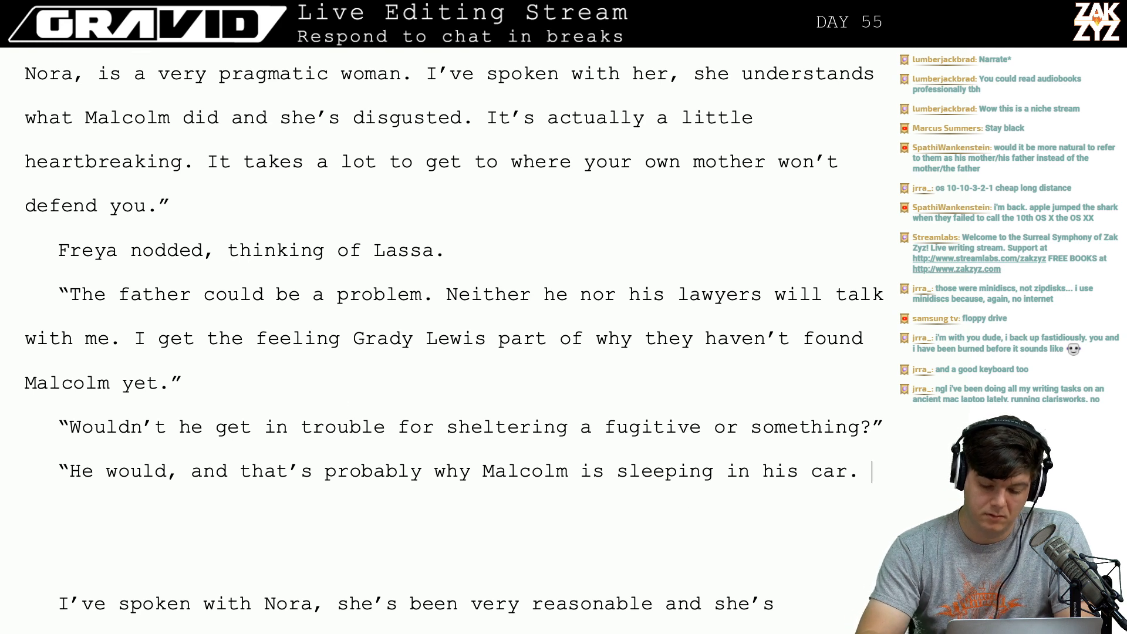
Try opening the reply's second sentence with “But”.
{"action": "key", "text": "Return"}
{"action": "type", "text": "But"}
{"action": "key", "text": "BackSpace"}
{"action": "key", "text": "BackSpace"}
{"action": "key", "text": "BackSpace"}
{"action": "key", "text": "BackSpace"}
{"action": "key", "text": "BackSpace"}
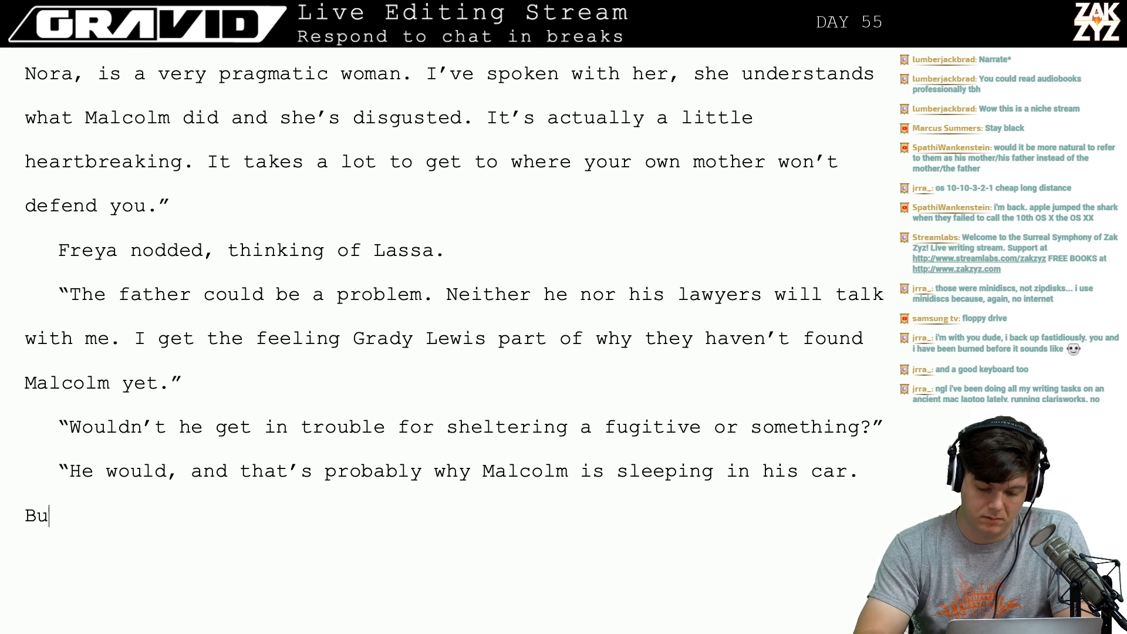
Continue the reply with the father's first name and “isn’t stupid, but he is wealthy and well connected enough to”, dropping the trial words “pose a”.
{"action": "type", "text": "Grady"}
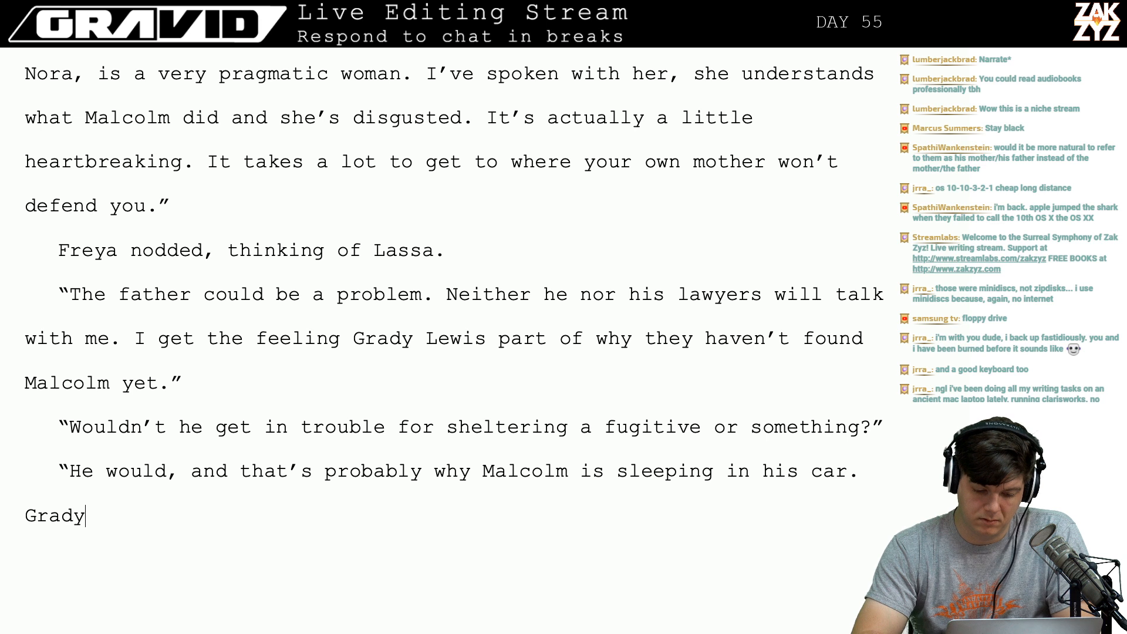
{"action": "type", "text": " isn't stupid, but "}
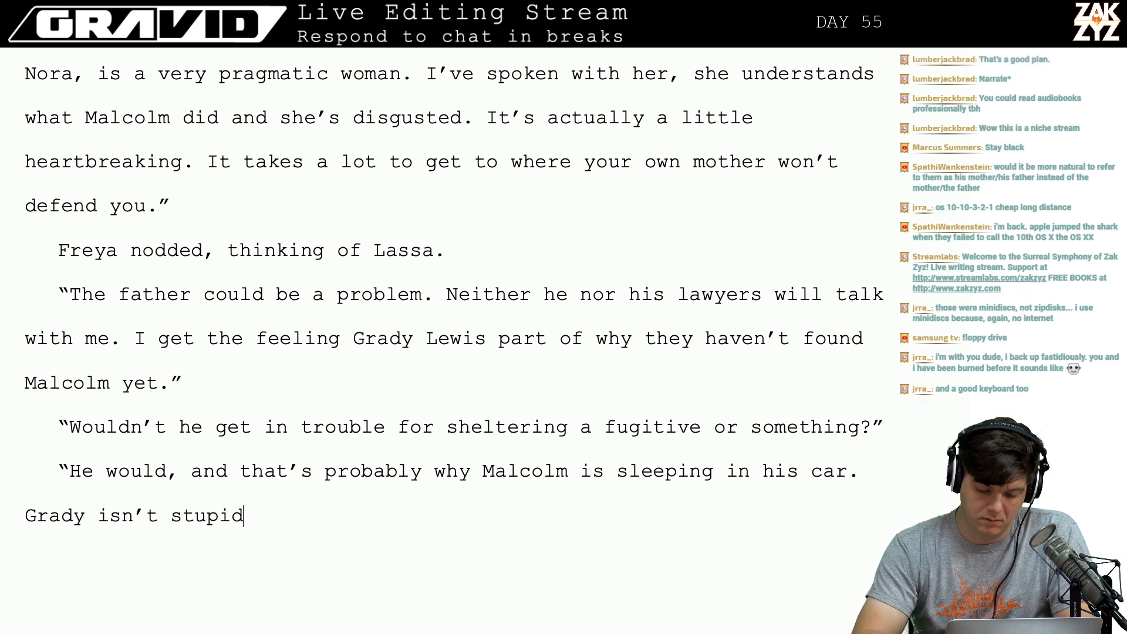
{"action": "type", "text": "he is "}
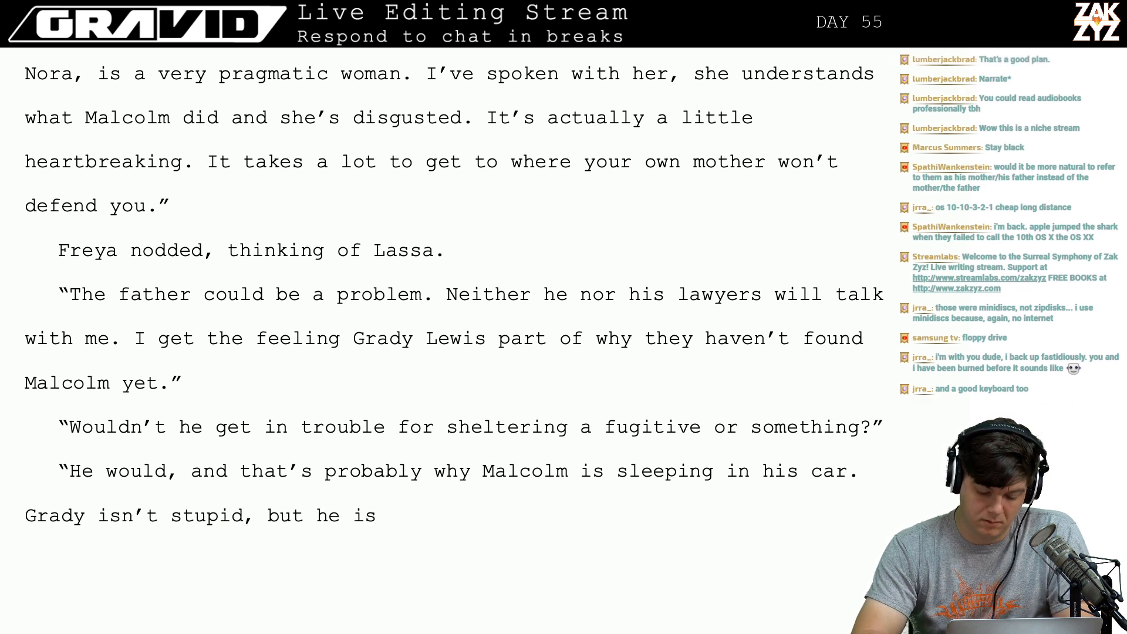
{"action": "type", "text": "wealthy and wel"}
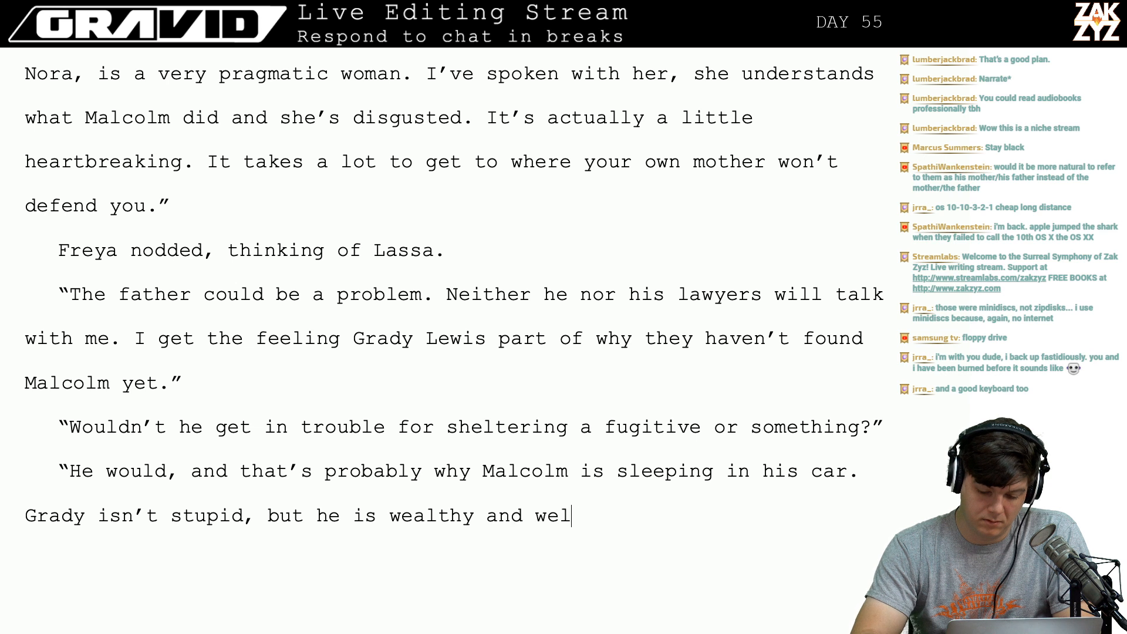
{"action": "type", "text": "l connected e"}
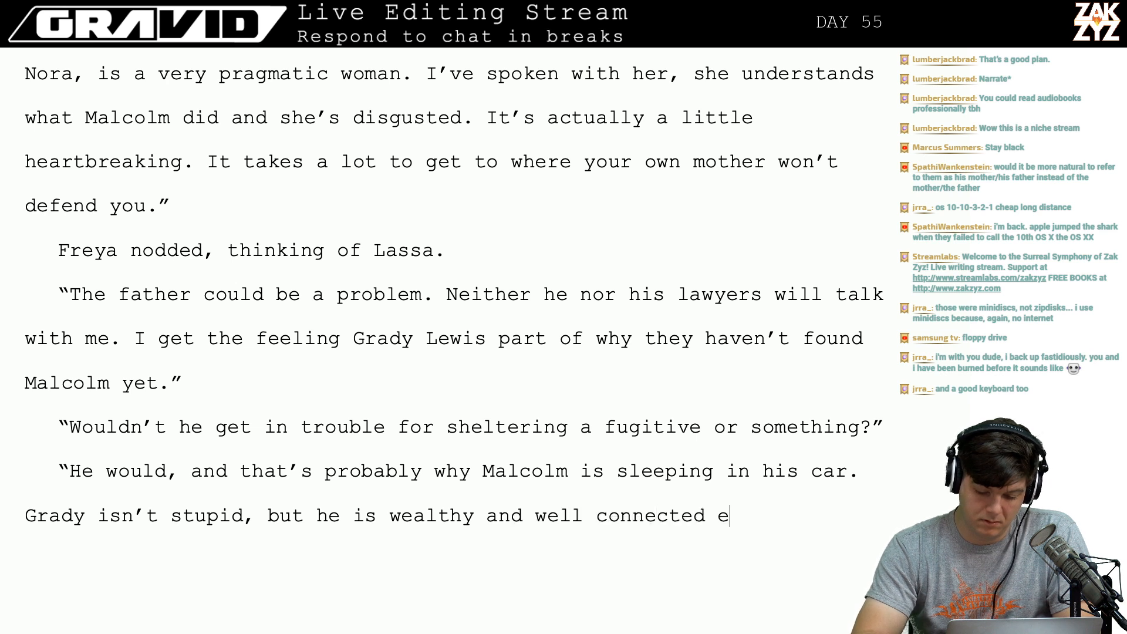
{"action": "type", "text": "nough to pose a"}
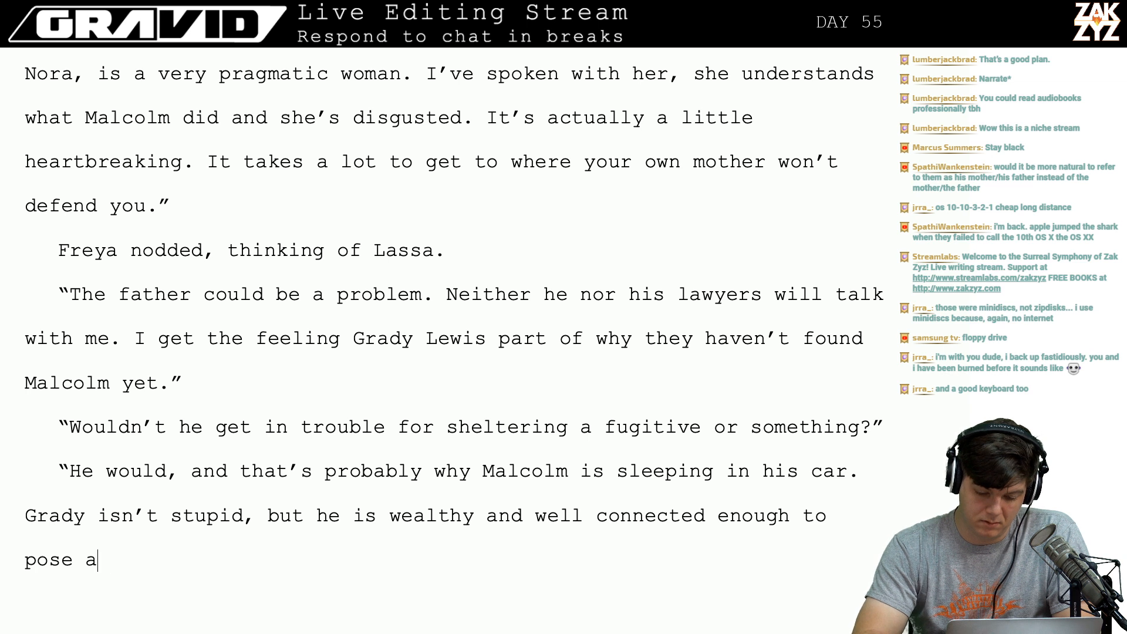
{"action": "key", "text": "BackSpace"}
{"action": "key", "text": "BackSpace"}
{"action": "key", "text": "BackSpace"}
{"action": "key", "text": "BackSpace"}
{"action": "key", "text": "BackSpace"}
{"action": "key", "text": "BackSpace"}
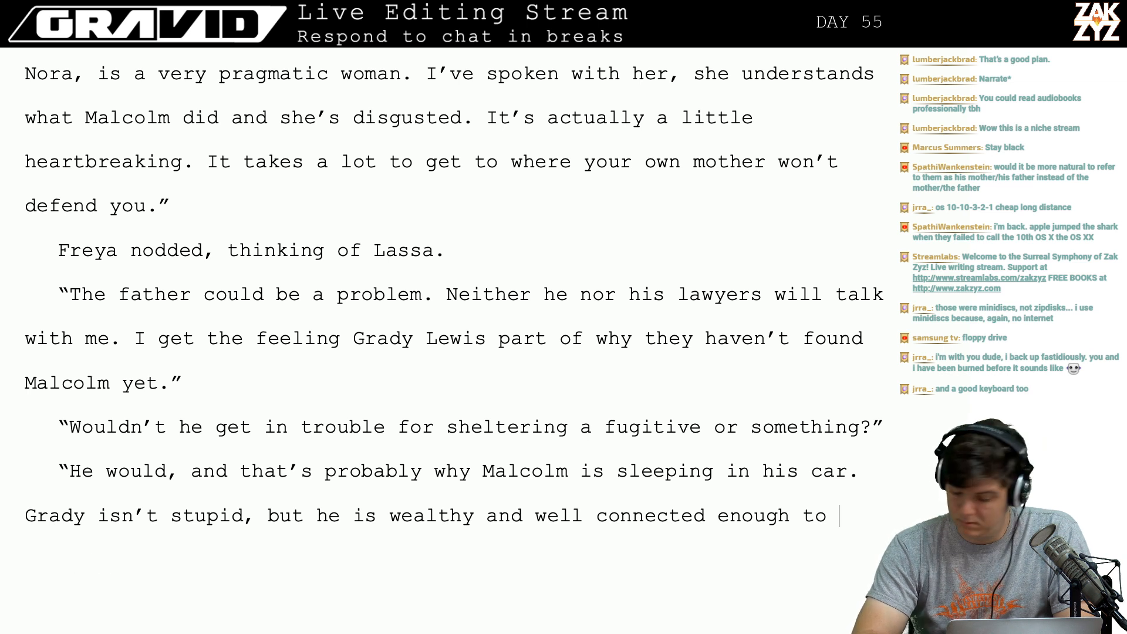
Try ending the sentence after “well connected enough to” with “be a problem”.
{"action": "type", "text": "be a problem"}
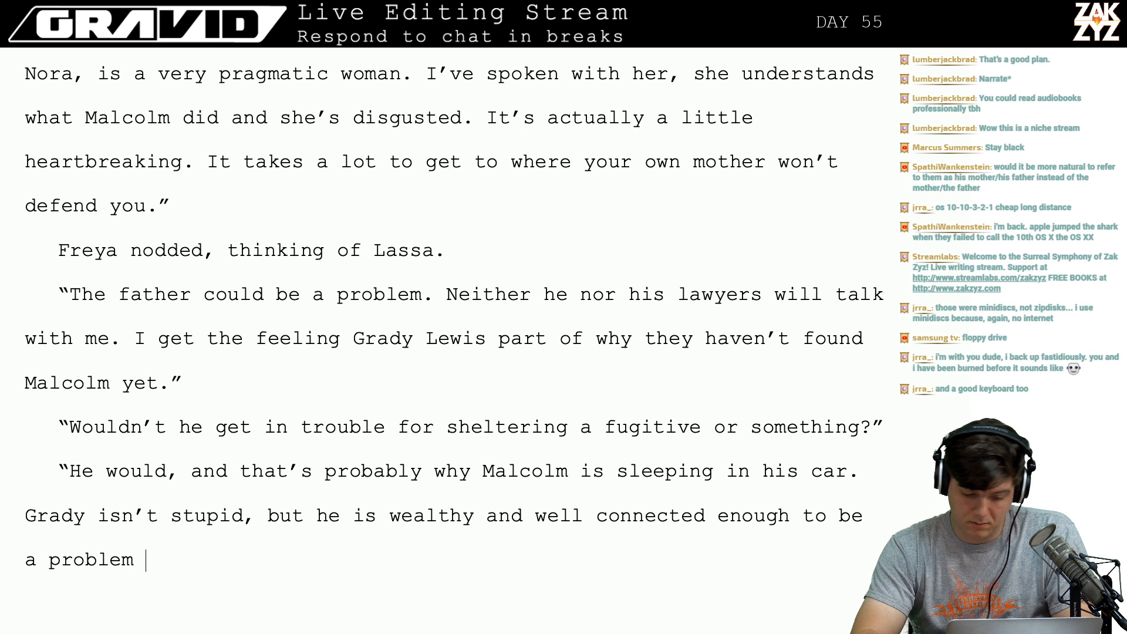
{"action": "key", "text": "BackSpace"}
{"action": "key", "text": "BackSpace"}
{"action": "key", "text": "BackSpace"}
{"action": "key", "text": "BackSpace"}
{"action": "key", "text": "BackSpace"}
{"action": "key", "text": "BackSpace"}
{"action": "key", "text": "BackSpace"}
{"action": "key", "text": "BackSpace"}
{"action": "key", "text": "BackSpace"}
{"action": "key", "text": "BackSpace"}
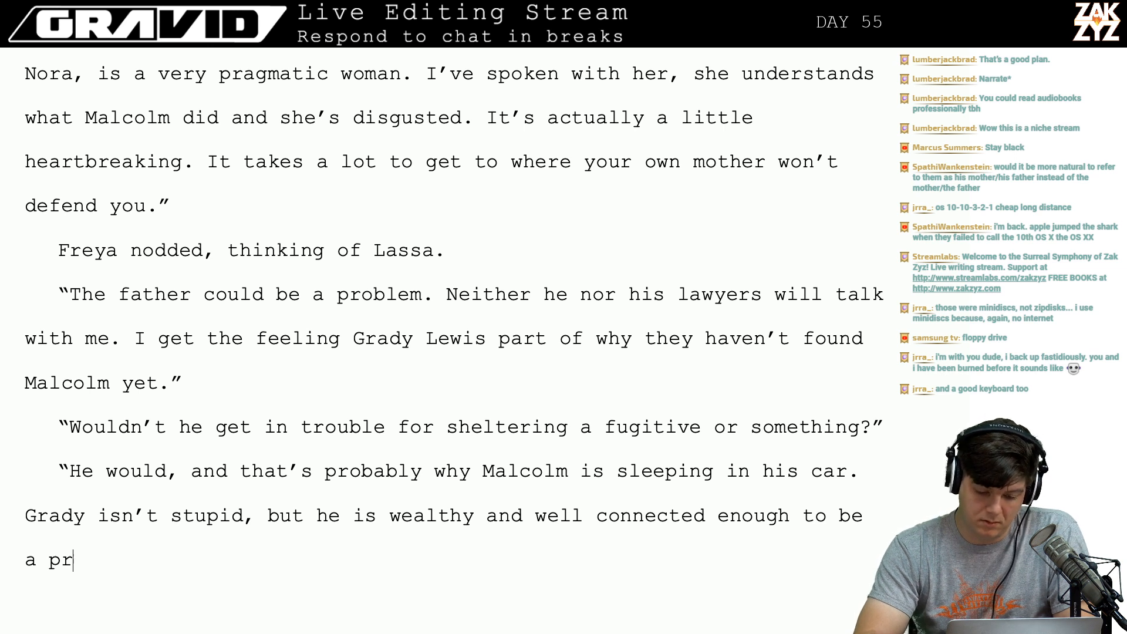
{"action": "key", "text": "BackSpace"}
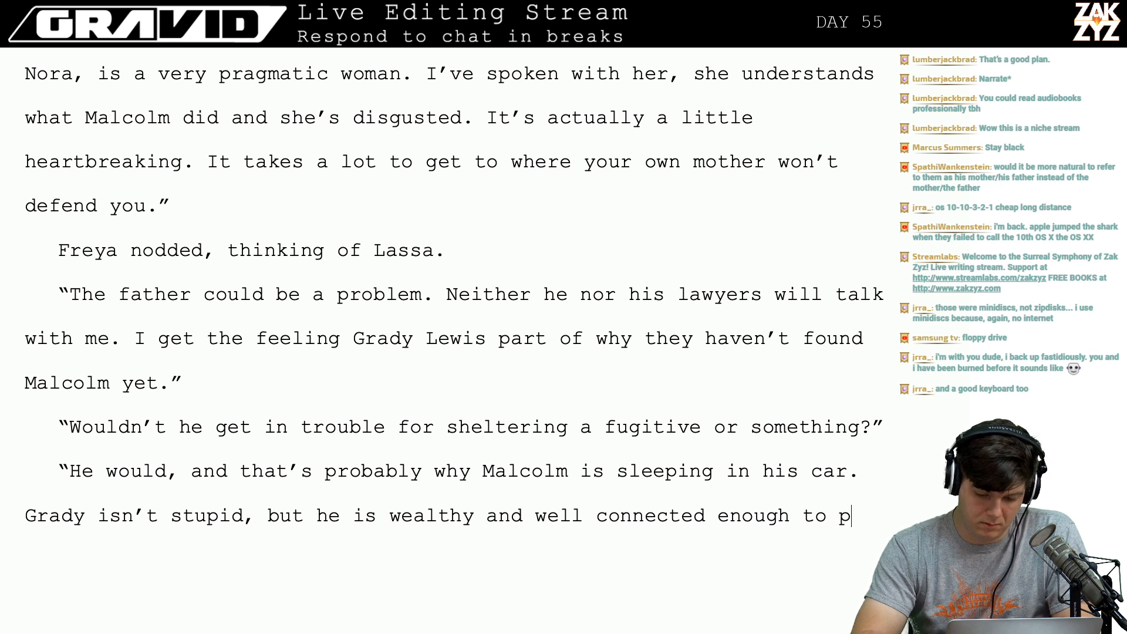
Try continuing the sentence after “well connected enough to” with “potentially”.
{"action": "type", "text": "potentially"}
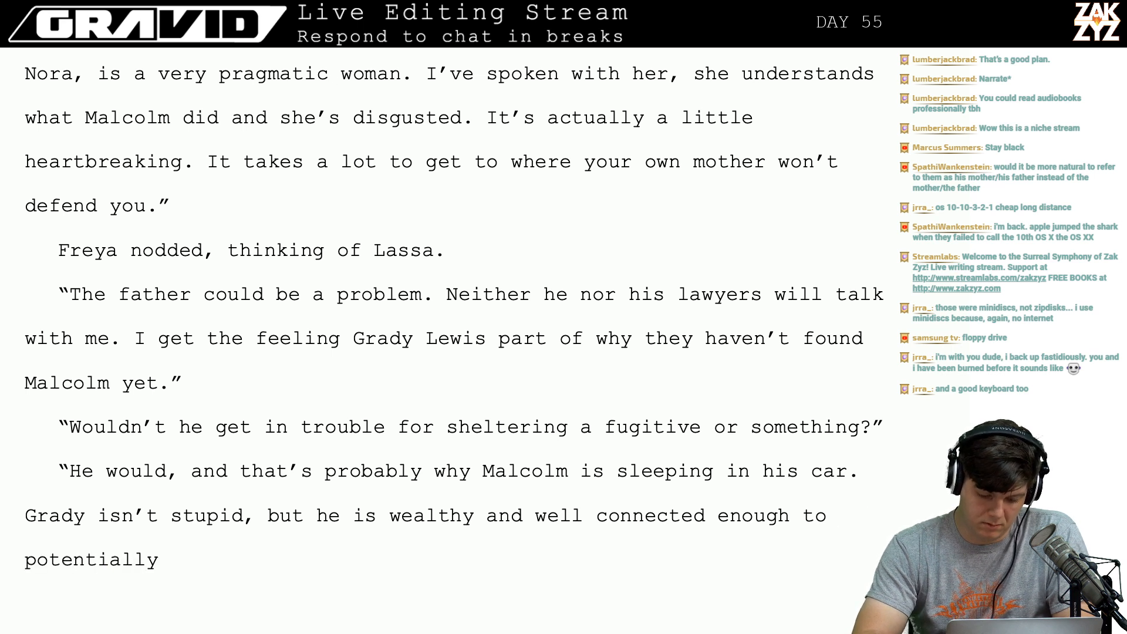
{"action": "key", "text": "BackSpace"}
{"action": "key", "text": "BackSpace"}
{"action": "key", "text": "BackSpace"}
{"action": "key", "text": "BackSpace"}
{"action": "key", "text": "BackSpace"}
{"action": "key", "text": "BackSpace"}
{"action": "key", "text": "BackSpace"}
{"action": "key", "text": "BackSpace"}
{"action": "key", "text": "BackSpace"}
{"action": "key", "text": "BackSpace"}
{"action": "key", "text": "BackSpace"}
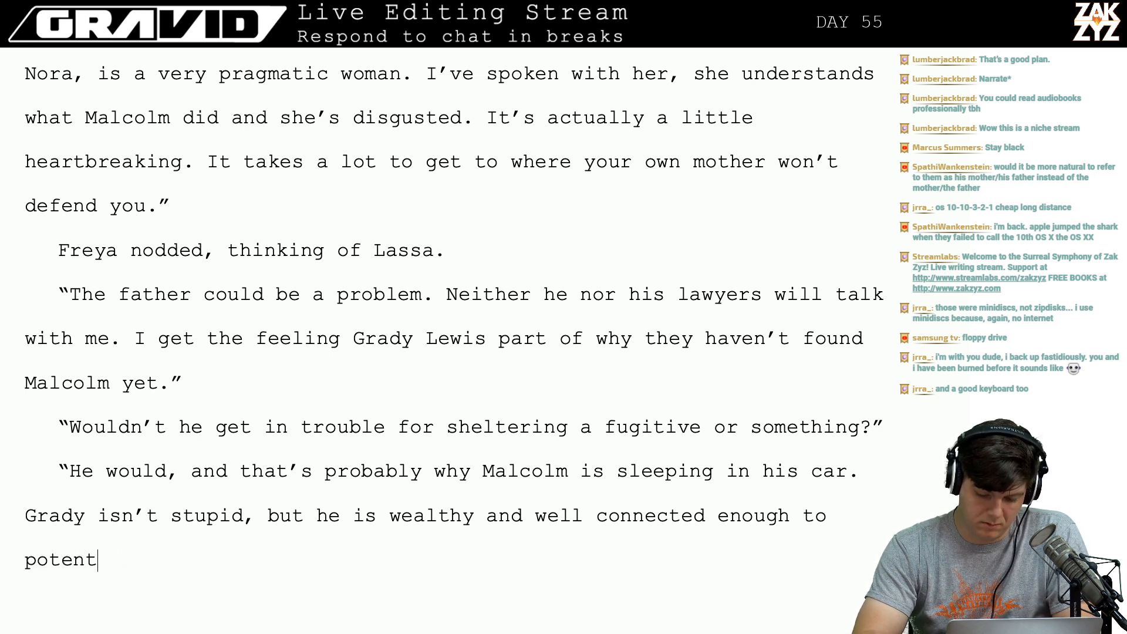
Finish the sentence with “be an issue.” and close the speech with a quotation mark.
{"action": "type", "text": "be an is"}
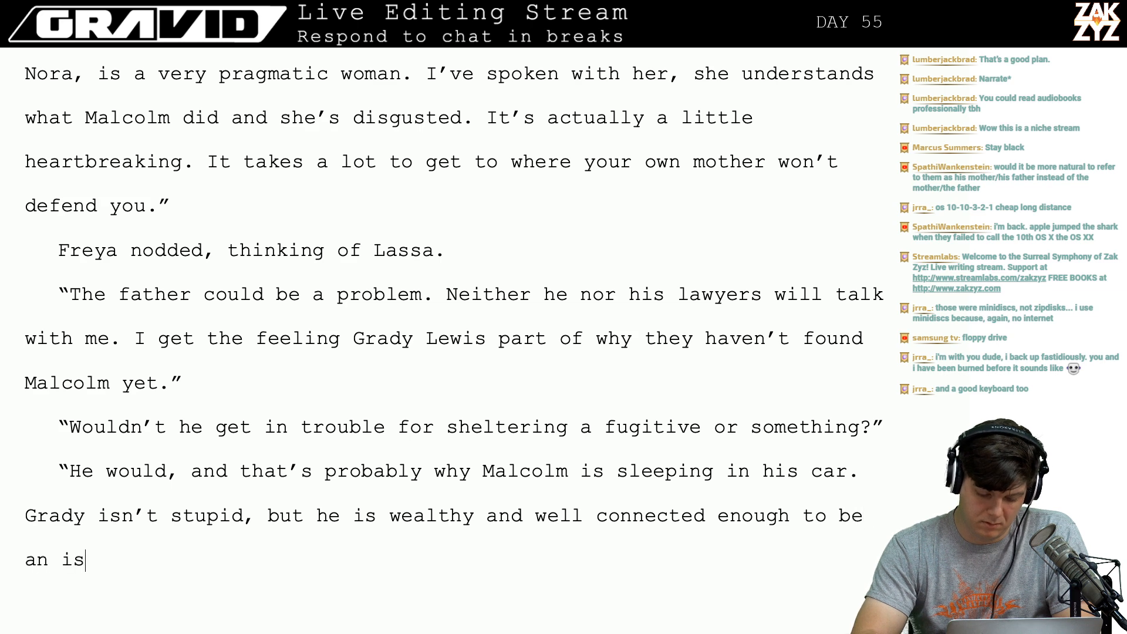
{"action": "type", "text": "sue.”"}
Delete the blank lines and all leftover draft lines between the speech ending “an issue.” and the reply “Great.”.
{"action": "key", "text": "Down"}
{"action": "key", "text": "Down"}
{"action": "key", "text": "Down"}
{"action": "key", "text": "Down"}
{"action": "key", "text": "Down"}
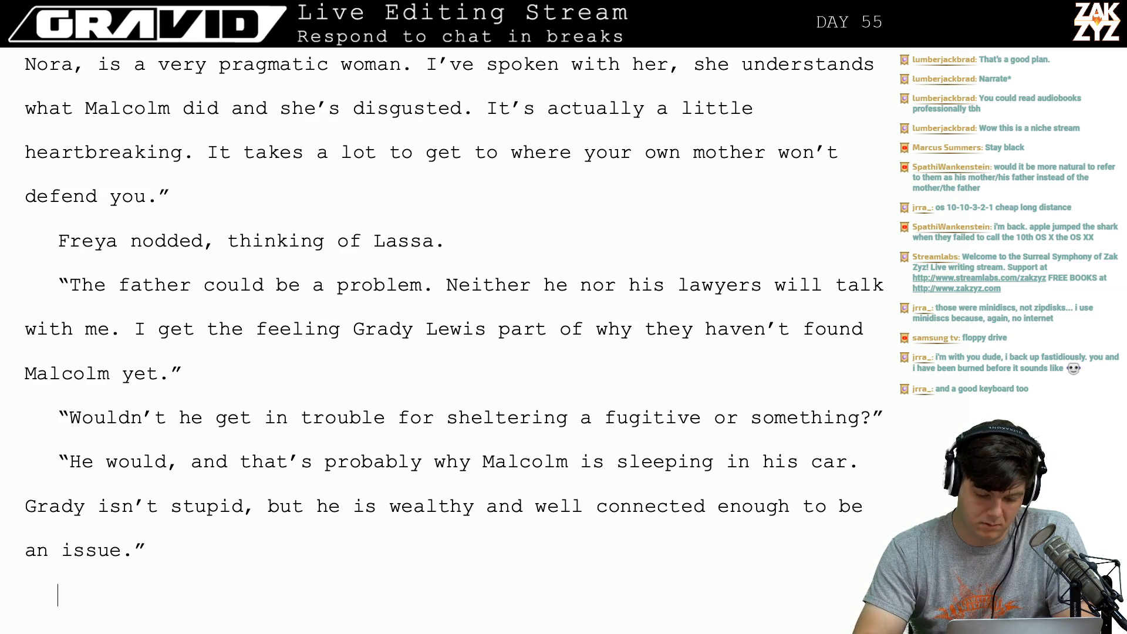
{"action": "key", "text": "Up"}
{"action": "key", "text": "Up"}
{"action": "key", "text": "Up"}
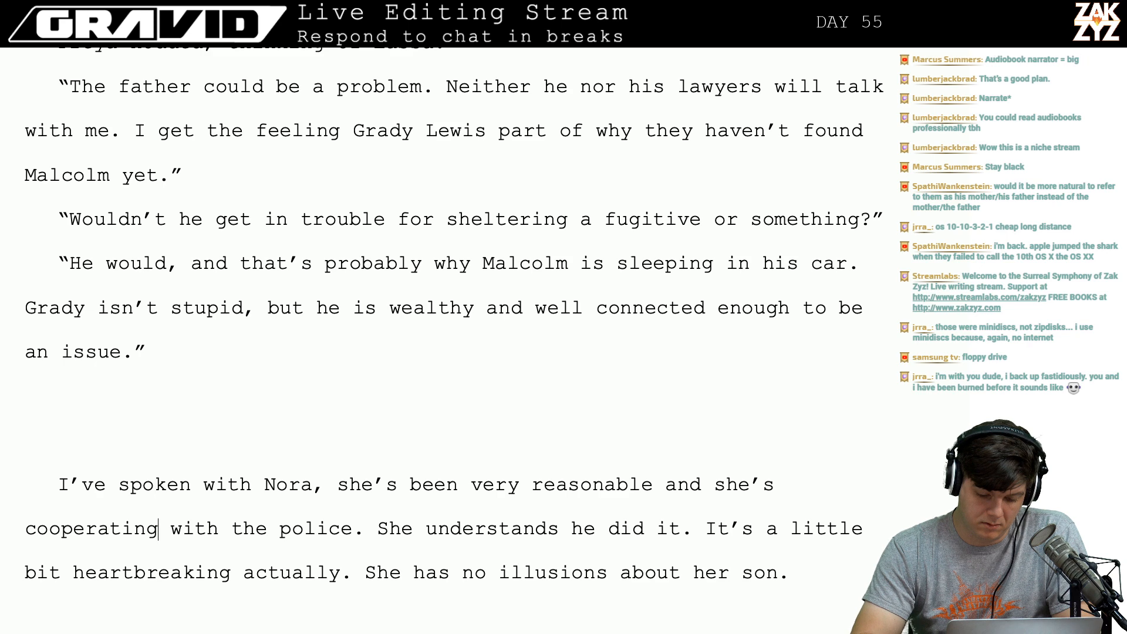
{"action": "key", "text": "shift+Down"}
{"action": "key", "text": "shift+Down"}
{"action": "key", "text": "shift+Down"}
{"action": "key", "text": "shift+Down"}
{"action": "key", "text": "shift+Down"}
{"action": "key", "text": "shift+Down"}
{"action": "key", "text": "shift+Down"}
{"action": "key", "text": "shift+Down"}
{"action": "key", "text": "shift+Down"}
{"action": "key", "text": "shift+Down"}
{"action": "key", "text": "shift+Down"}
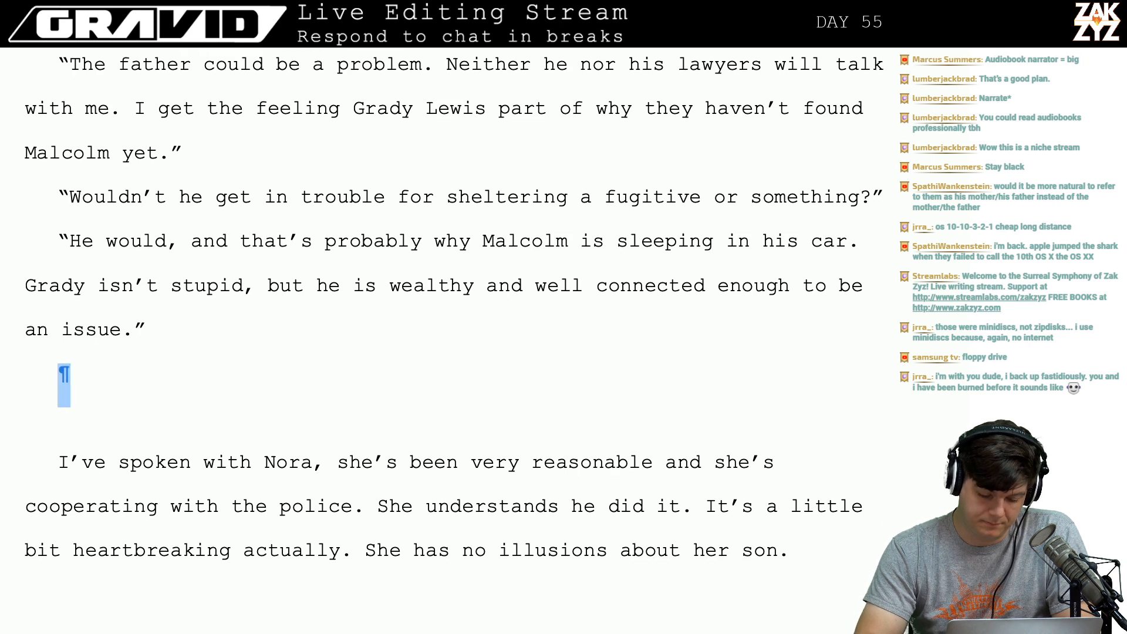
{"action": "key", "text": "shift+Down"}
{"action": "key", "text": "shift+Down"}
{"action": "key", "text": "shift+Down"}
{"action": "key", "text": "shift+Down"}
{"action": "key", "text": "shift+Down"}
{"action": "key", "text": "shift+Down"}
{"action": "key", "text": "shift+Down"}
{"action": "key", "text": "shift+Down"}
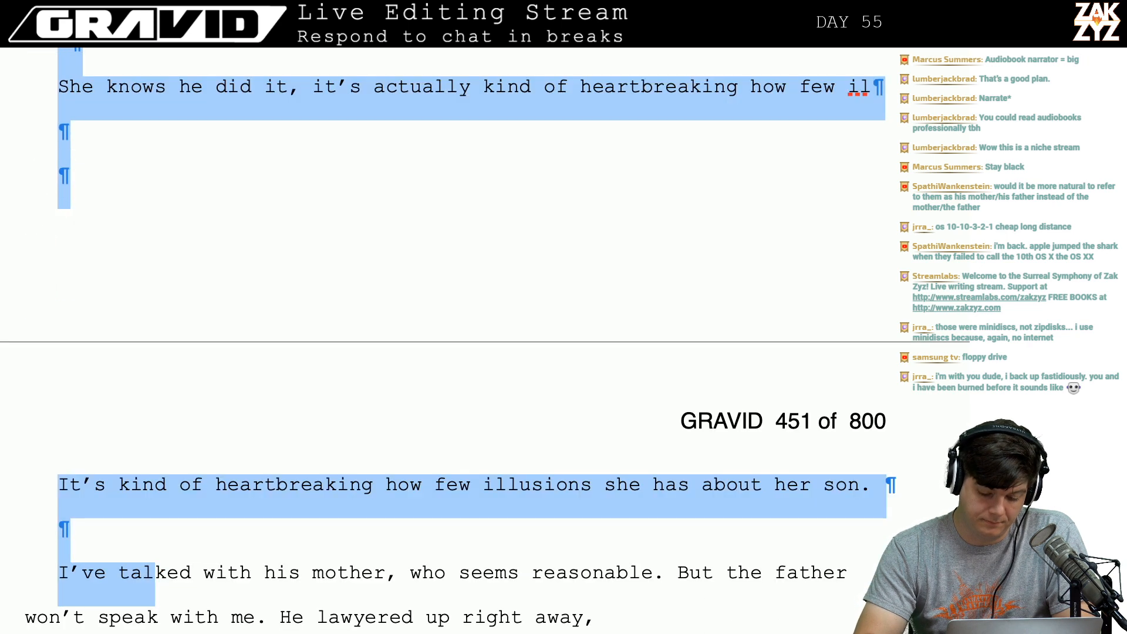
{"action": "key", "text": "shift+Down"}
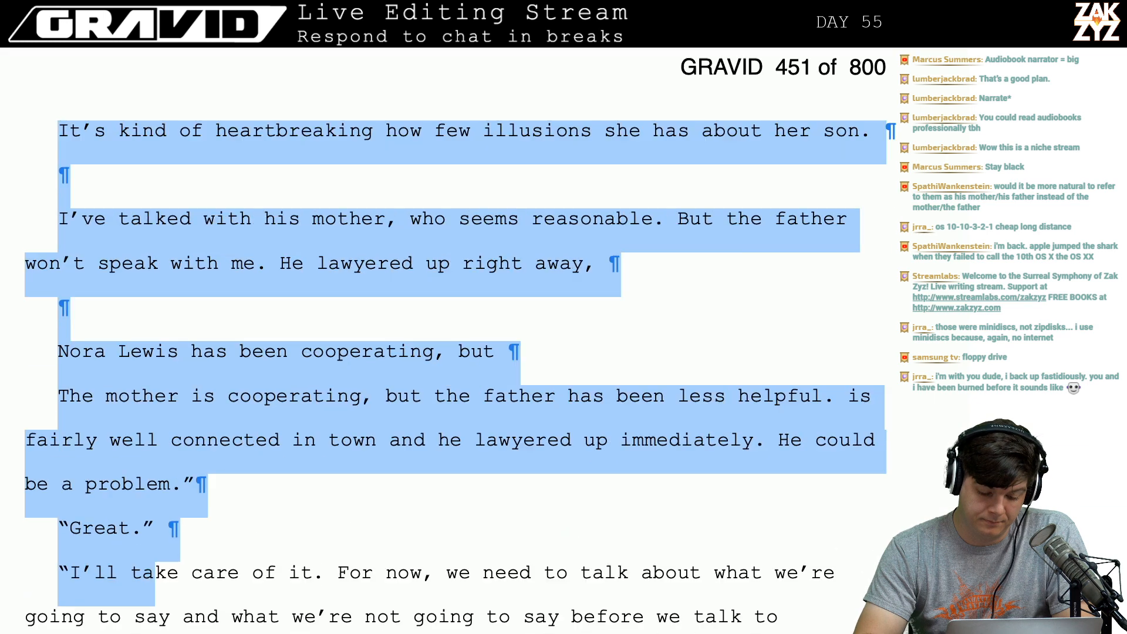
{"action": "key", "text": "shift+Up"}
{"action": "key", "text": "shift+Right"}
{"action": "key", "text": "shift+Right"}
{"action": "key", "text": "shift+Right"}
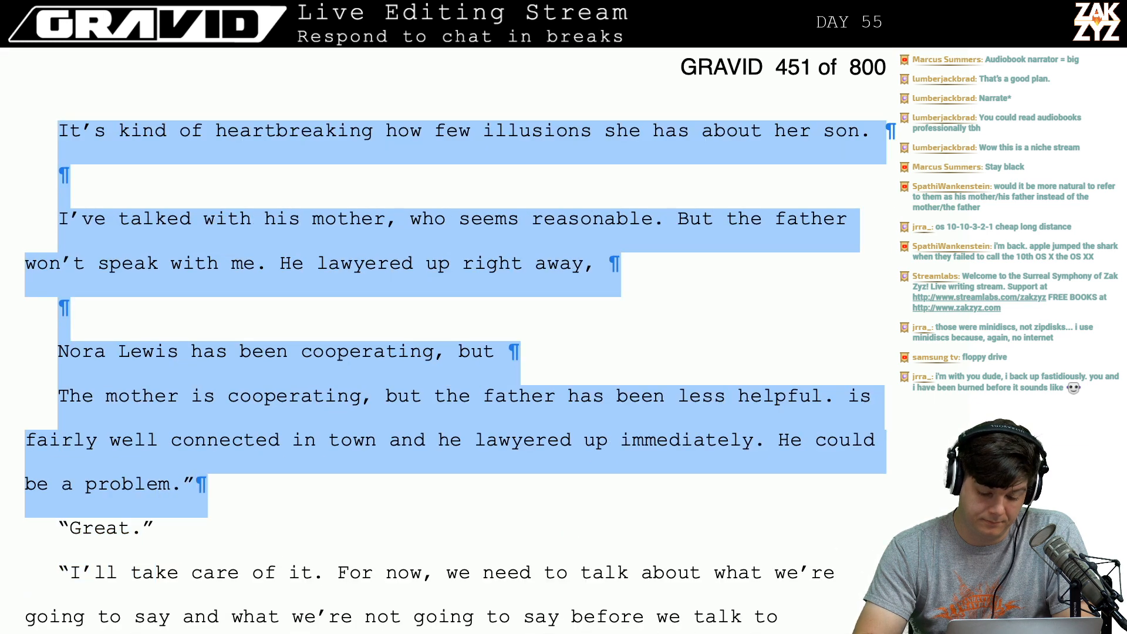
{"action": "key", "text": "BackSpace"}
Reread the revised page 450 dialogue about the boy's parents, from the end of the previous page through the sheltering question.
{"action": "key", "text": "Up"}
{"action": "key", "text": "Up"}
{"action": "key", "text": "Up"}
{"action": "key", "text": "Up"}
{"action": "key", "text": "Up"}
{"action": "key", "text": "Up"}
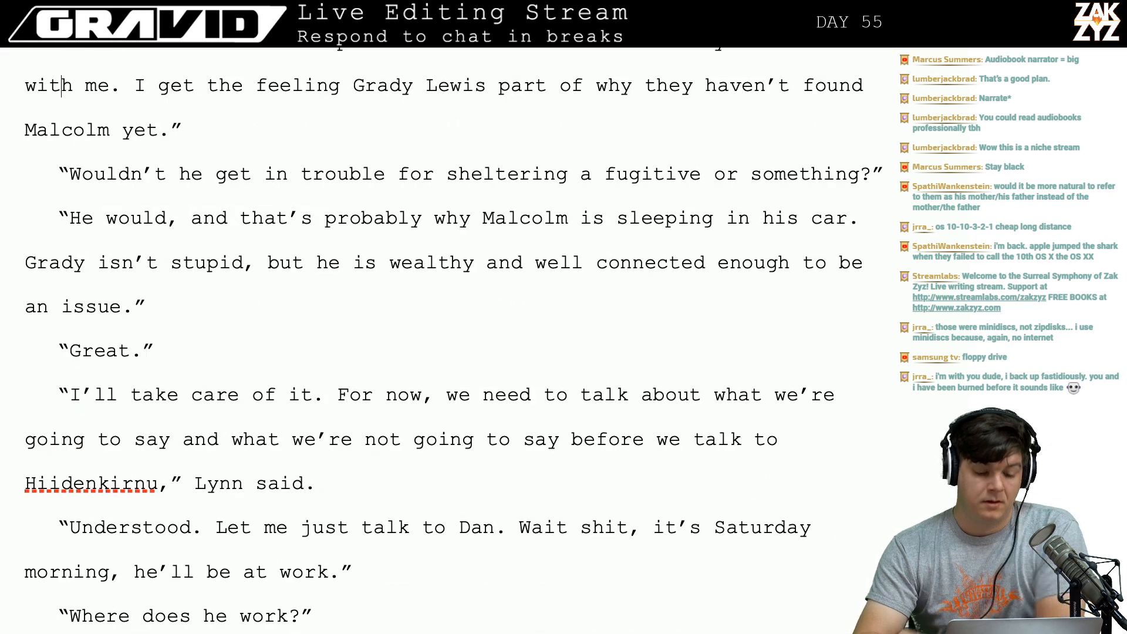
{"action": "key", "text": "Up"}
{"action": "key", "text": "Up"}
{"action": "key", "text": "Up"}
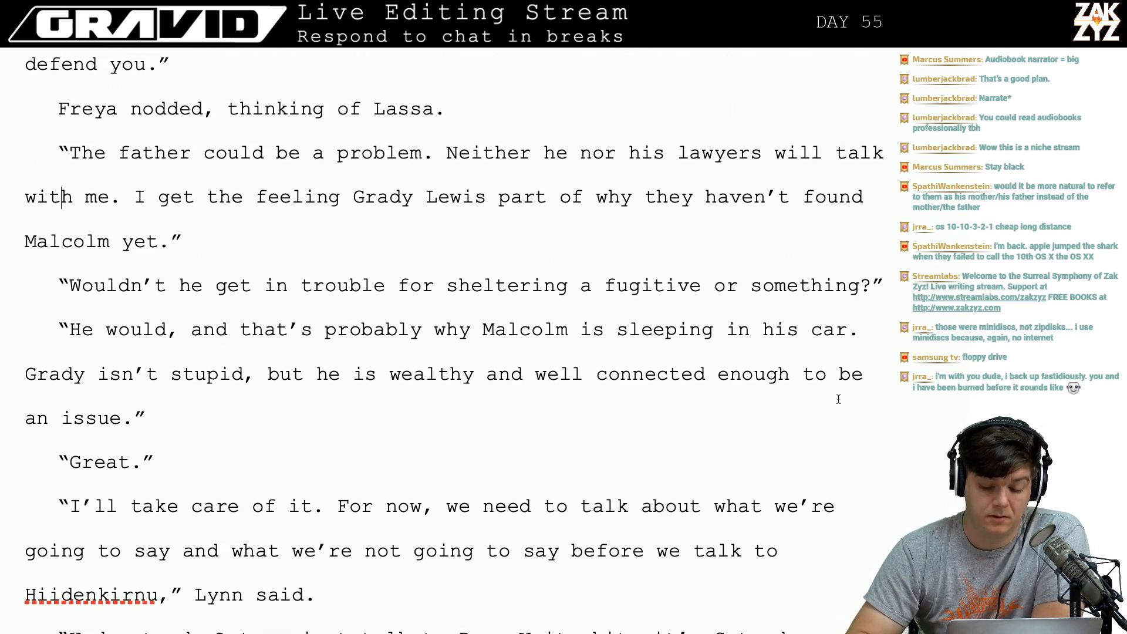
{"action": "key", "text": "Down"}
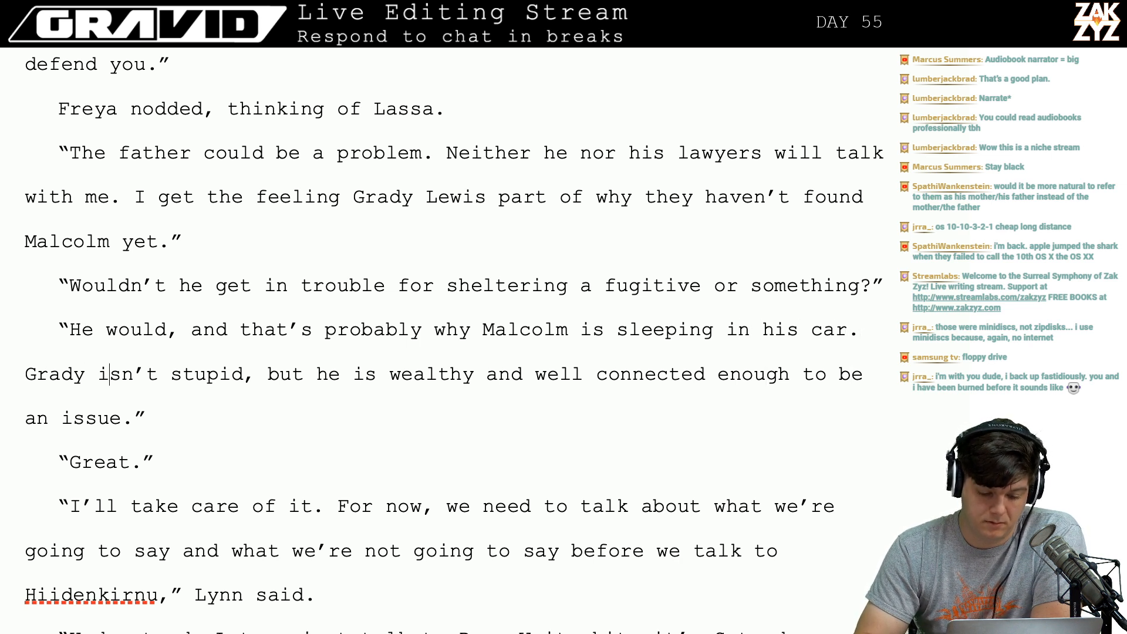
{"action": "key", "text": "Up"}
{"action": "key", "text": "Up"}
{"action": "key", "text": "Up"}
{"action": "key", "text": "Up"}
{"action": "key", "text": "Up"}
{"action": "key", "text": "Up"}
{"action": "key", "text": "Up"}
{"action": "key", "text": "Up"}
{"action": "key", "text": "Up"}
{"action": "key", "text": "Up"}
{"action": "key", "text": "Up"}
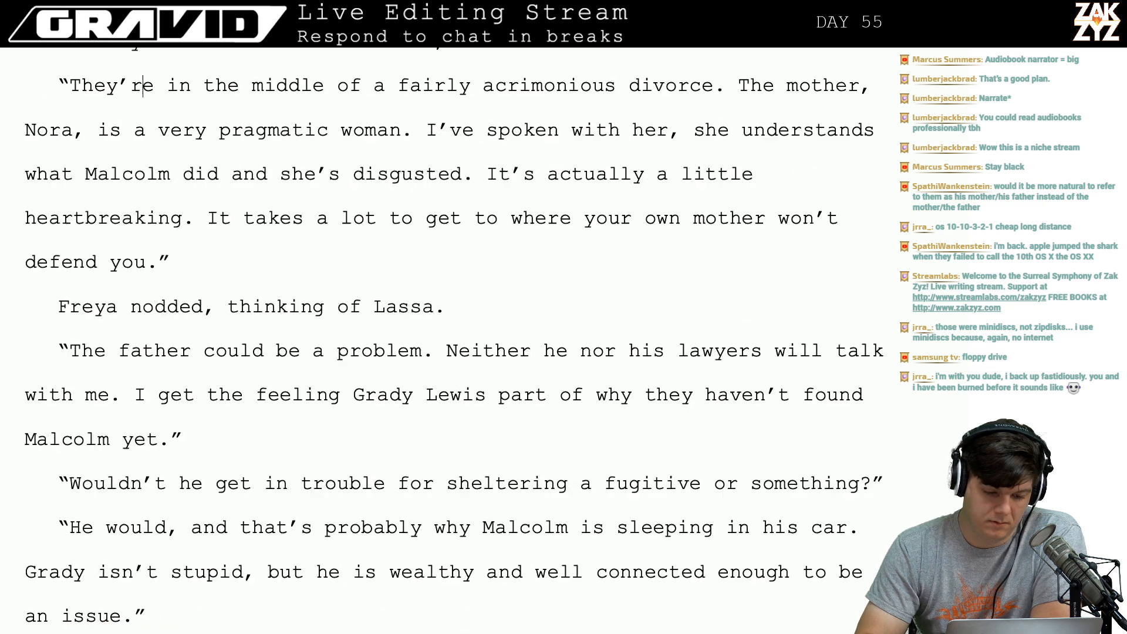
{"action": "key", "text": "Up"}
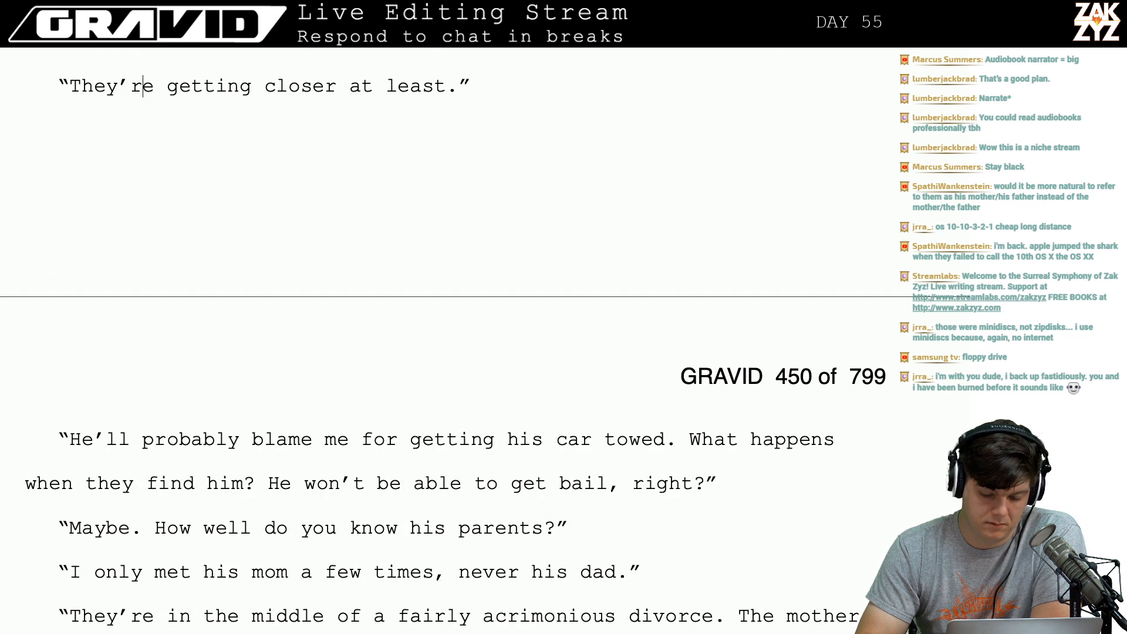
{"action": "key", "text": "Down"}
{"action": "key", "text": "Down"}
{"action": "key", "text": "Down"}
{"action": "key", "text": "Down"}
{"action": "key", "text": "Down"}
{"action": "key", "text": "Down"}
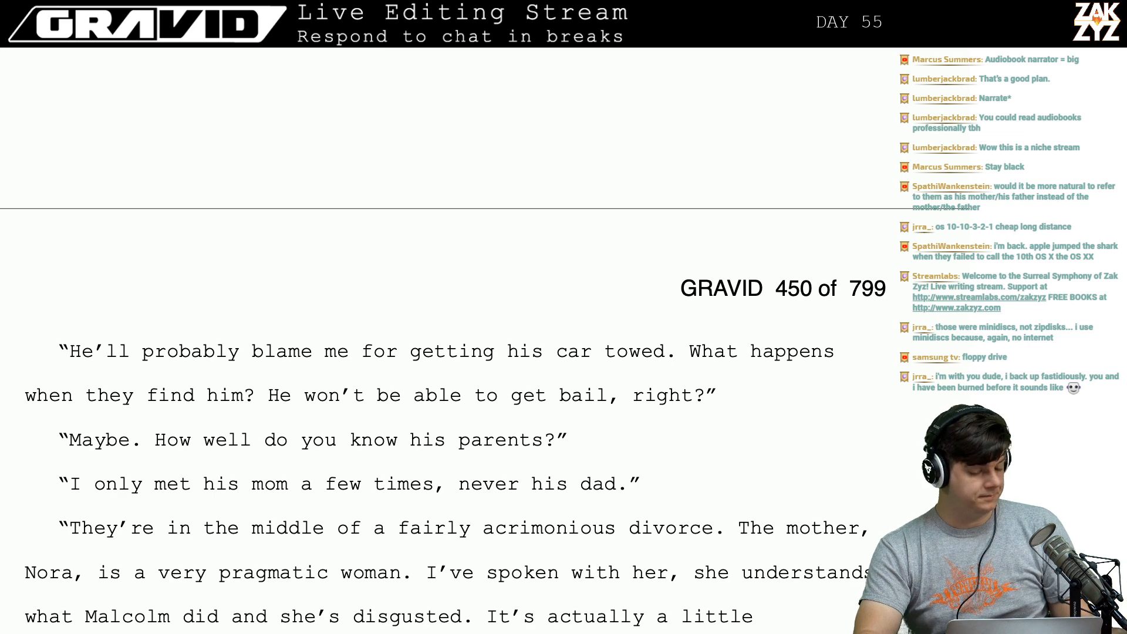
{"action": "key", "text": "Down"}
{"action": "key", "text": "Down"}
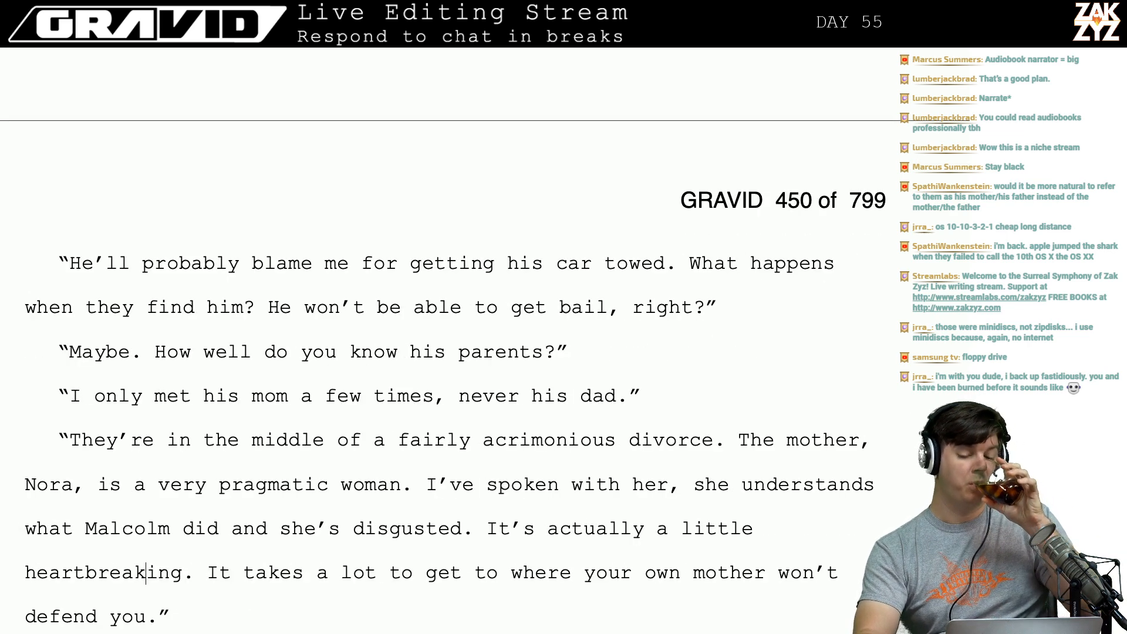
{"action": "key", "text": "Down"}
{"action": "key", "text": "Down"}
{"action": "key", "text": "Down"}
{"action": "key", "text": "Down"}
{"action": "key", "text": "Down"}
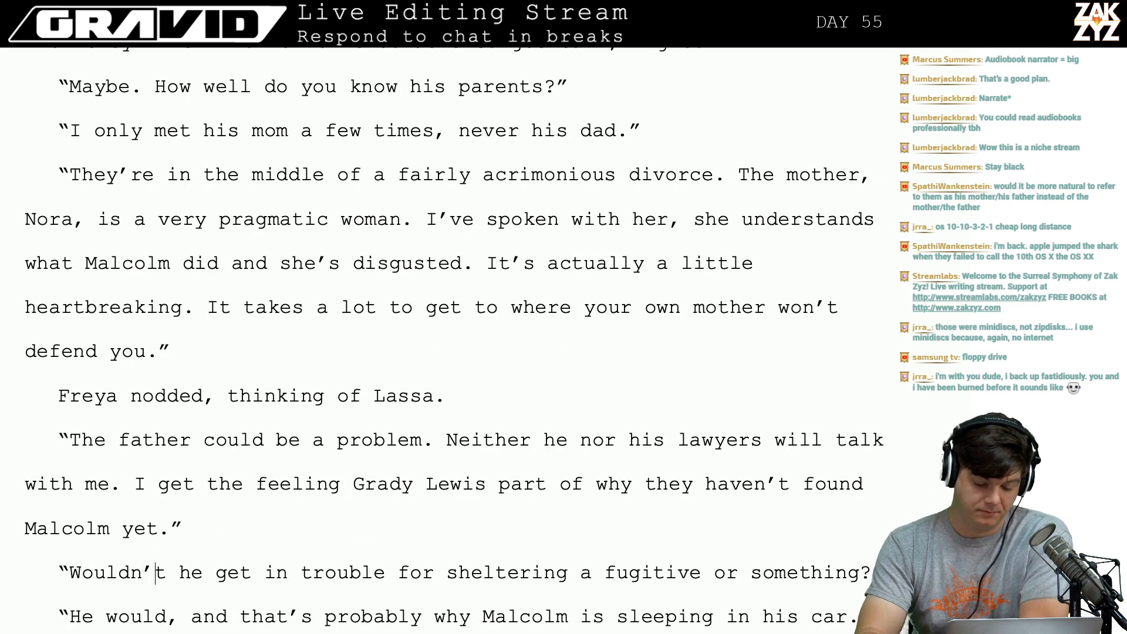
{"action": "key", "text": "Up"}
{"action": "key", "text": "Up"}
{"action": "scroll", "coordinate": [454, 347], "scroll_direction": "down", "scroll_amount": 1}
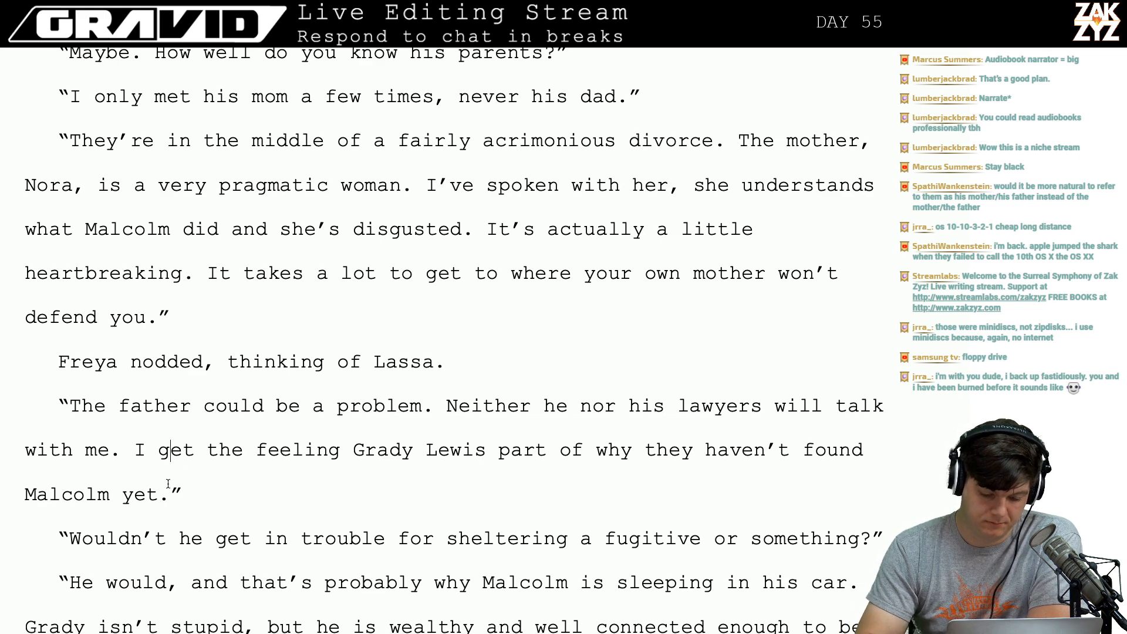
Delete the extra trailing space after the closing quotation mark of “an issue.”.
{"action": "key", "text": "Down"}
{"action": "key", "text": "Down"}
{"action": "key", "text": "Down"}
{"action": "key", "text": "Down"}
{"action": "key", "text": "Down"}
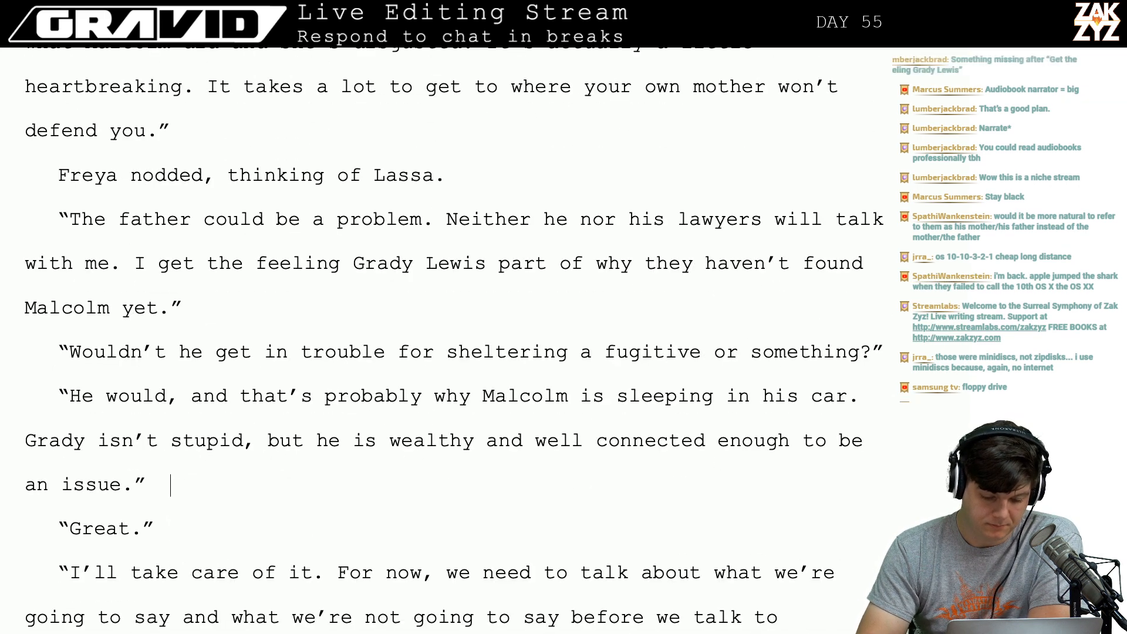
{"action": "key", "text": "BackSpace"}
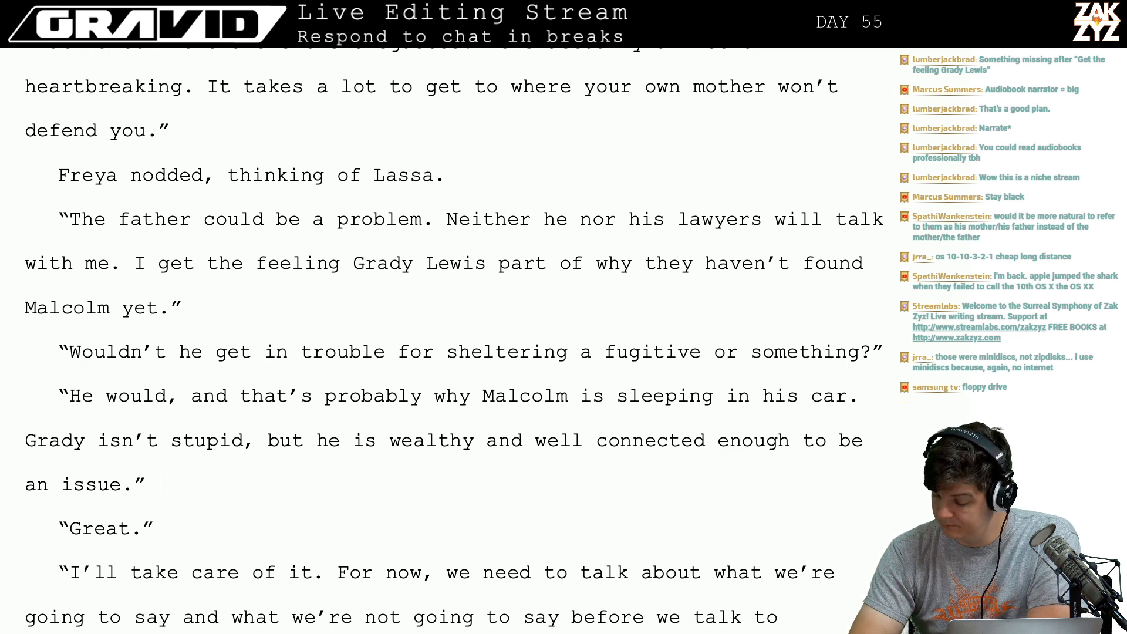
Insert the missing word “is” before “part of why they haven’t found” in the speech about the father.
{"action": "scroll", "coordinate": [202, 468], "scroll_direction": "down", "scroll_amount": 5}
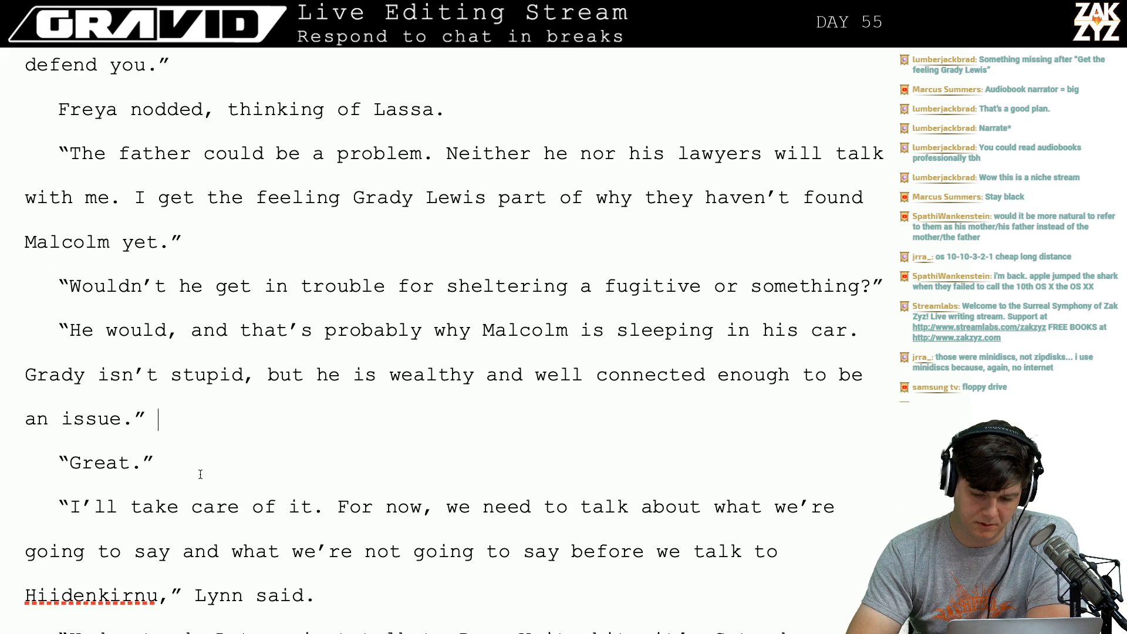
{"action": "scroll", "coordinate": [200, 474], "scroll_direction": "down", "scroll_amount": 5}
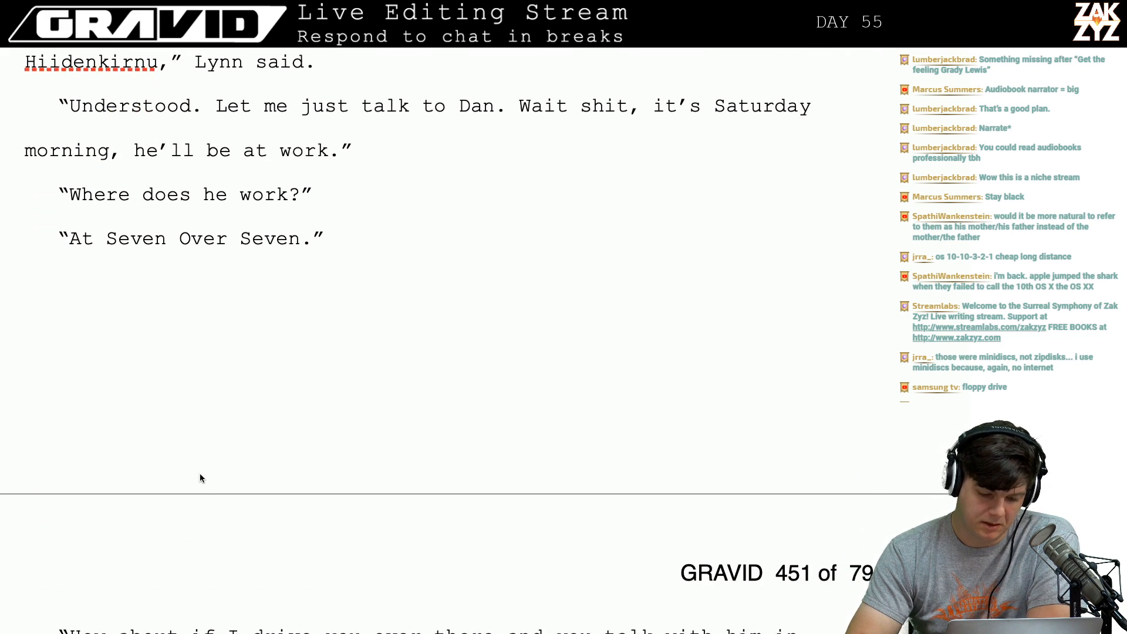
{"action": "scroll", "coordinate": [200, 474], "scroll_direction": "up", "scroll_amount": 12}
{"action": "scroll", "coordinate": [200, 474], "scroll_direction": "up", "scroll_amount": 3}
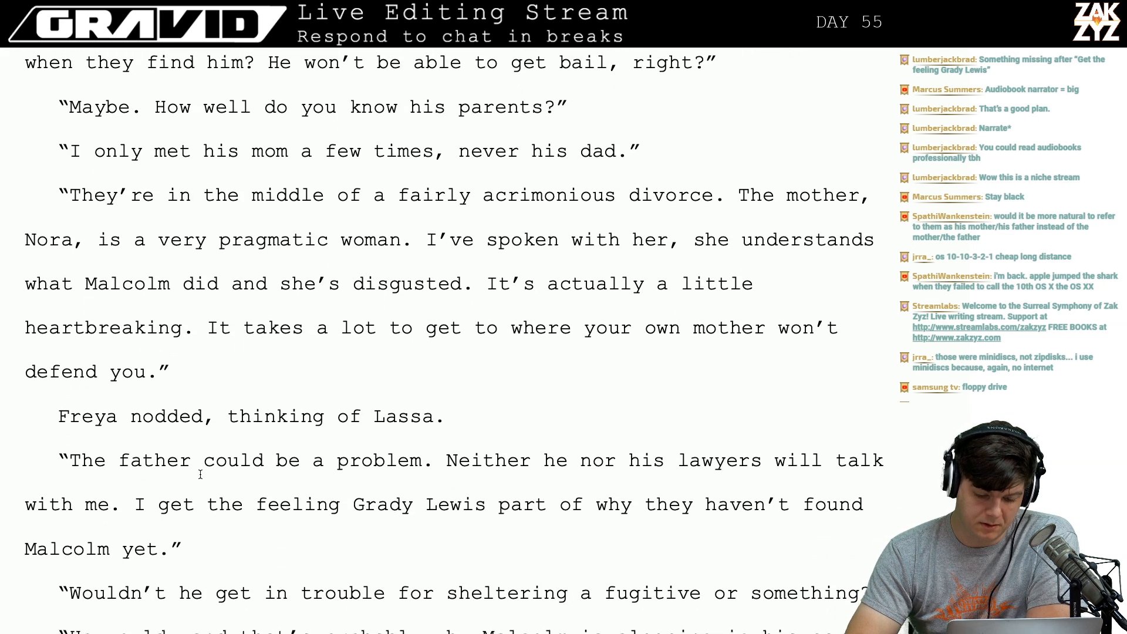
{"action": "scroll", "coordinate": [200, 474], "scroll_direction": "down", "scroll_amount": 1}
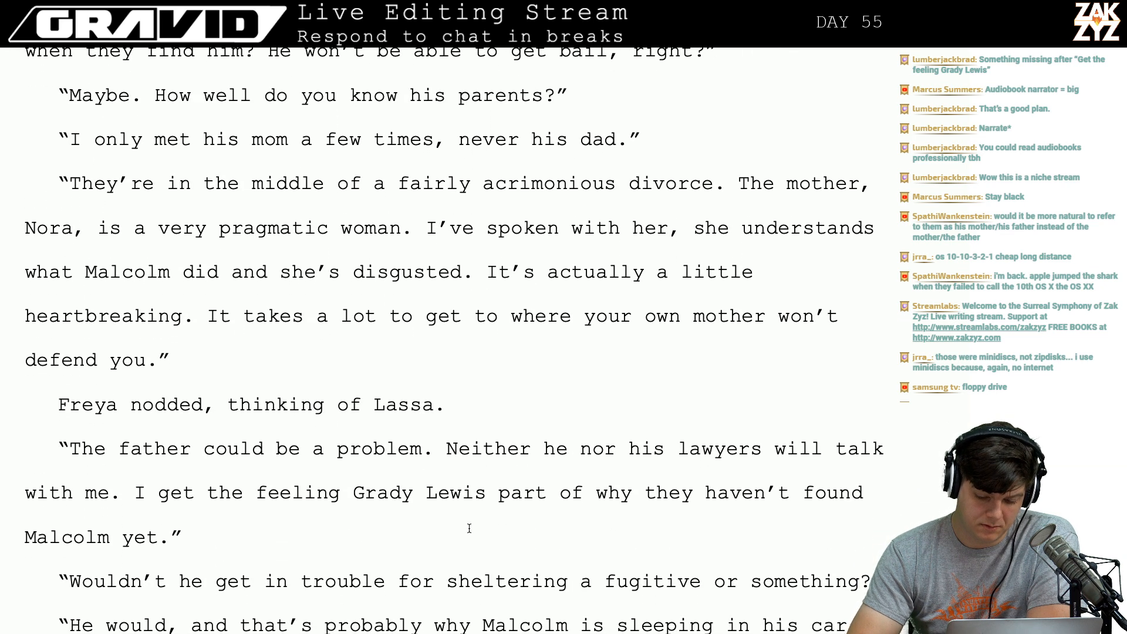
{"action": "left_click", "coordinate": [474, 496]}
{"action": "key", "text": "Right"}
{"action": "key", "text": "Right"}
{"action": "key", "text": "Right"}
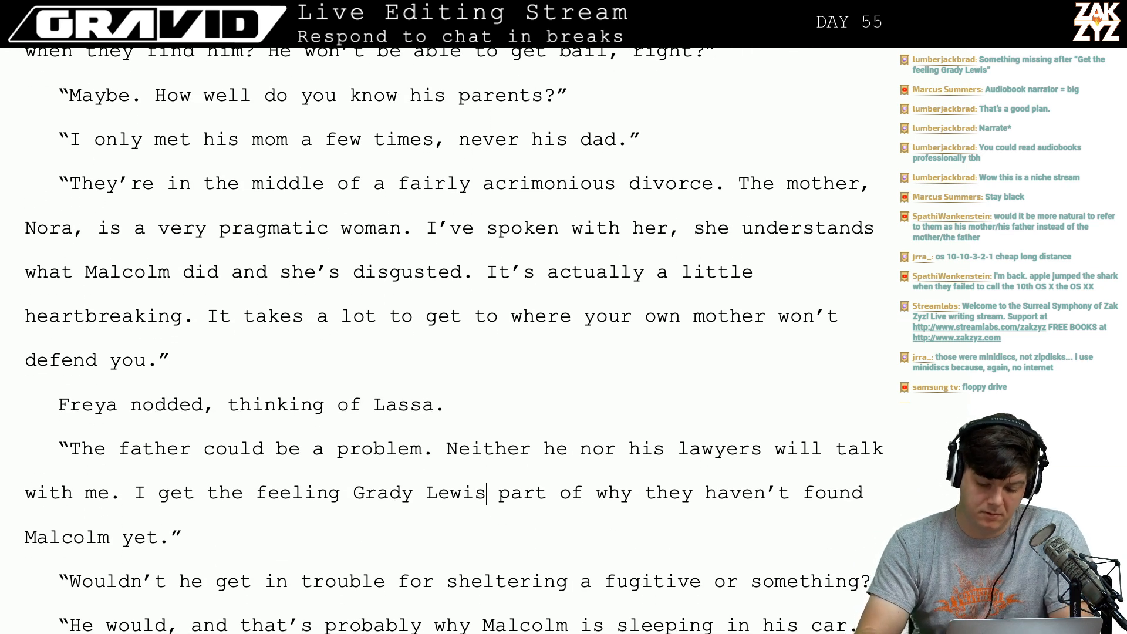
{"action": "type", "text": "is"}
{"action": "key", "text": "BackSpace"}
{"action": "key", "text": "BackSpace"}
{"action": "key", "text": "BackSpace"}
{"action": "key", "text": "BackSpace"}
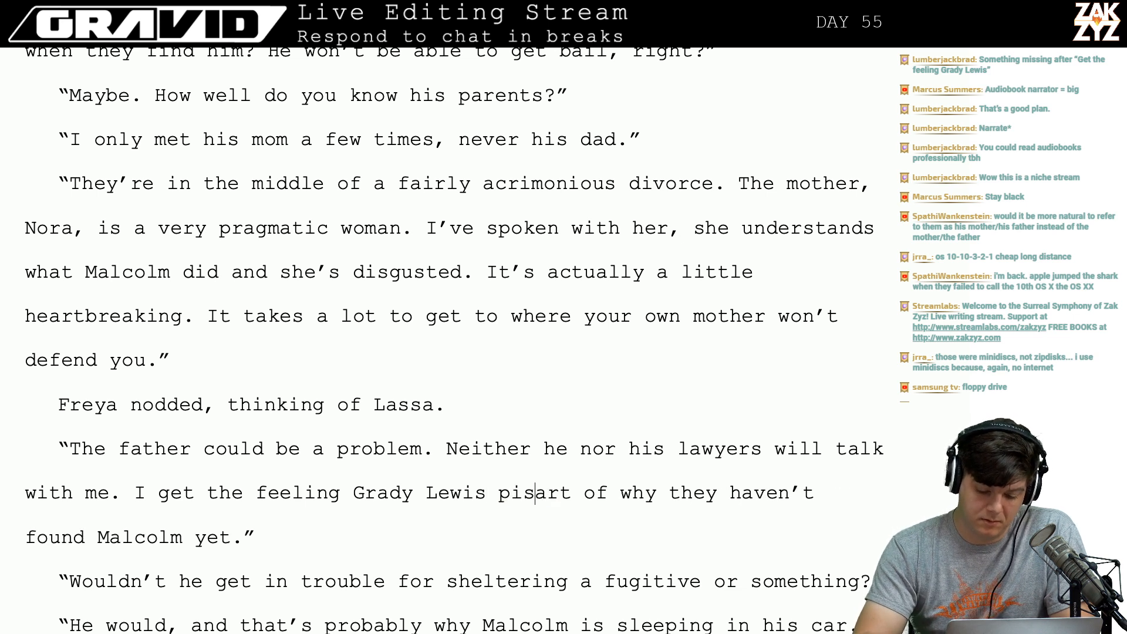
{"action": "key", "text": "BackSpace"}
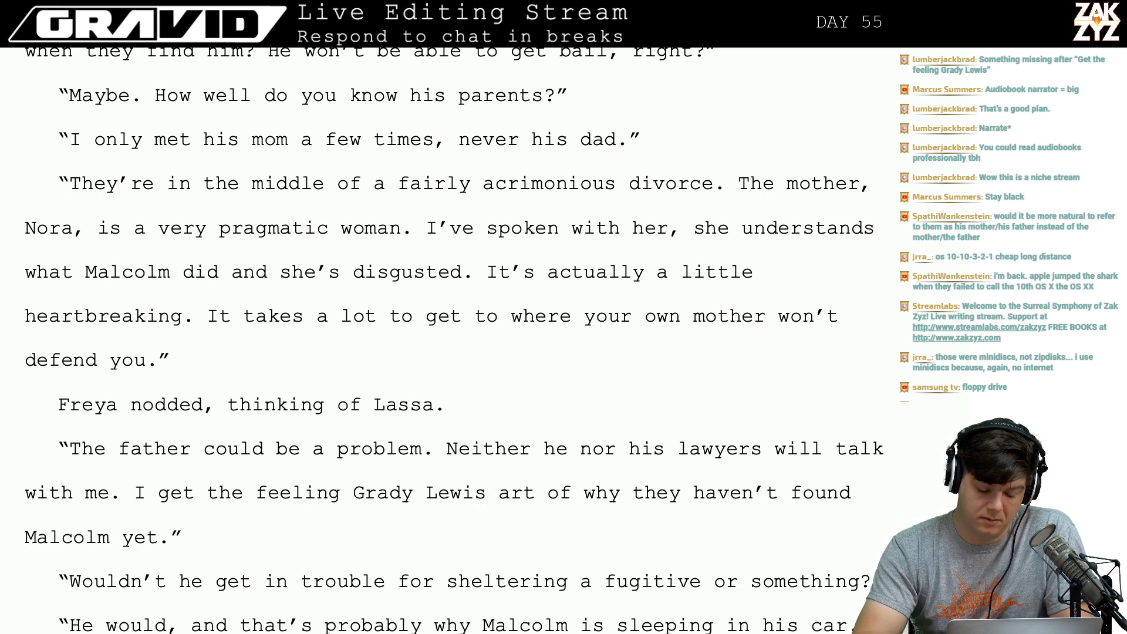
{"action": "type", "text": "is p"}
{"action": "key", "text": "Left"}
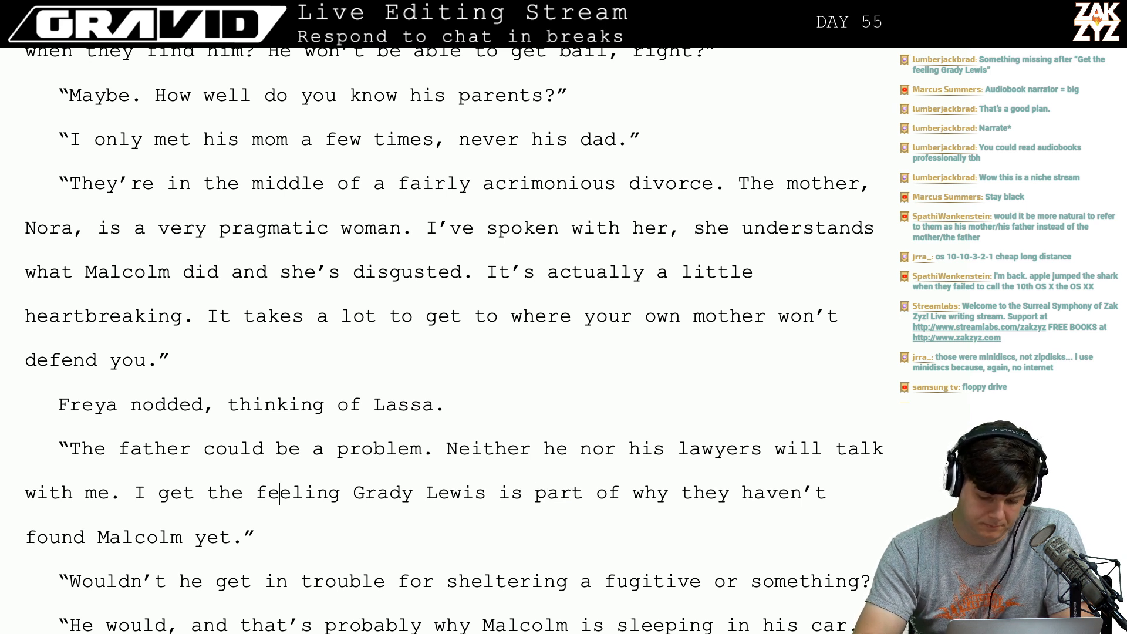
Replace “get the feeling” with “would wager” in the sentence about the father.
{"action": "key", "text": "BackSpace"}
{"action": "key", "text": "BackSpace"}
{"action": "key", "text": "BackSpace"}
{"action": "key", "text": "BackSpace"}
{"action": "key", "text": "BackSpace"}
{"action": "key", "text": "BackSpace"}
{"action": "key", "text": "BackSpace"}
{"action": "key", "text": "BackSpace"}
{"action": "key", "text": "BackSpace"}
{"action": "key", "text": "BackSpace"}
{"action": "key", "text": "BackSpace"}
{"action": "key", "text": "BackSpace"}
{"action": "key", "text": "BackSpace"}
{"action": "key", "text": "BackSpace"}
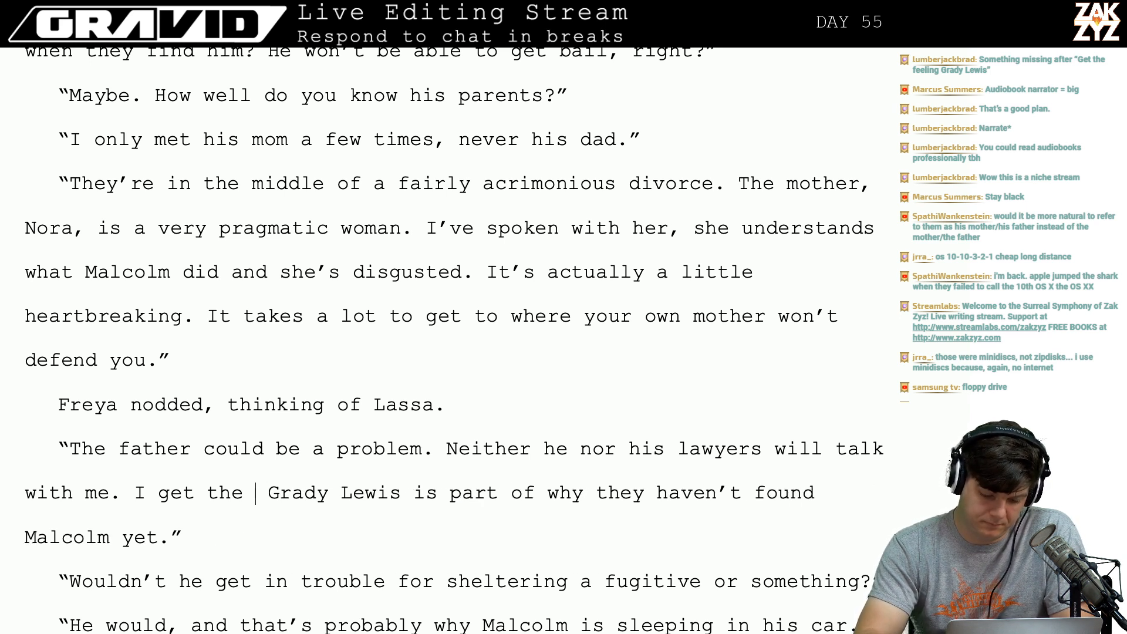
{"action": "key", "text": "BackSpace"}
{"action": "type", "text": "would wager"}
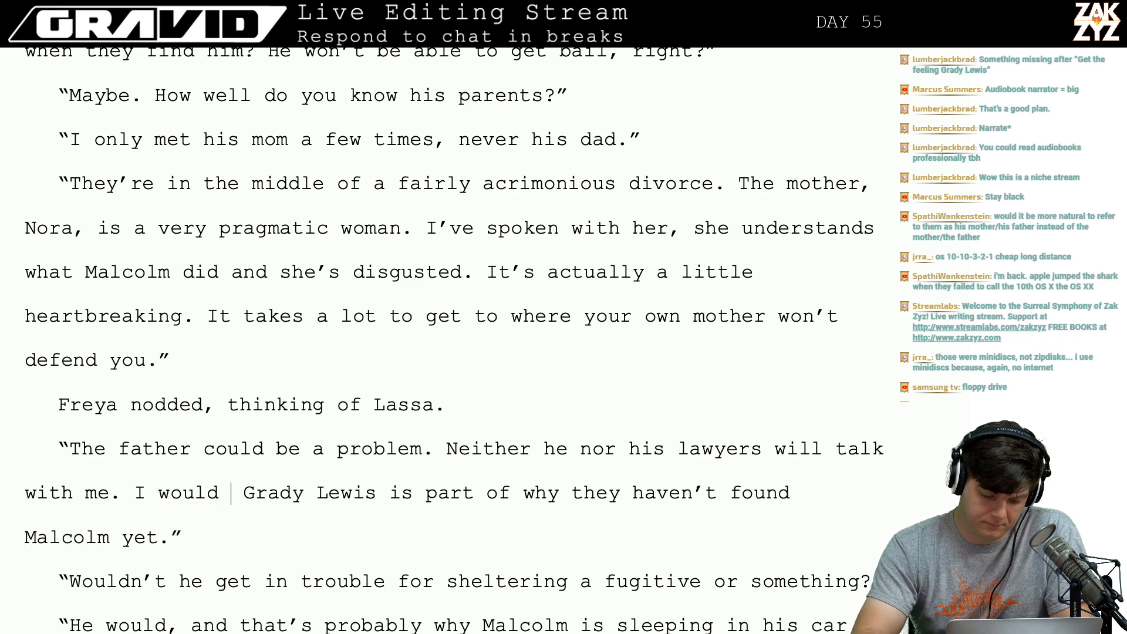
Break the sentence after the father's full name, moving “is part of why” and the rest below a blank line.
{"action": "key", "text": "Right"}
{"action": "key", "text": "Right"}
{"action": "key", "text": "Right"}
{"action": "key", "text": "Right"}
{"action": "key", "text": "Right"}
{"action": "key", "text": "Right"}
{"action": "key", "text": "Right"}
{"action": "key", "text": "Right"}
{"action": "key", "text": "Right"}
{"action": "key", "text": "Right"}
{"action": "key", "text": "Right"}
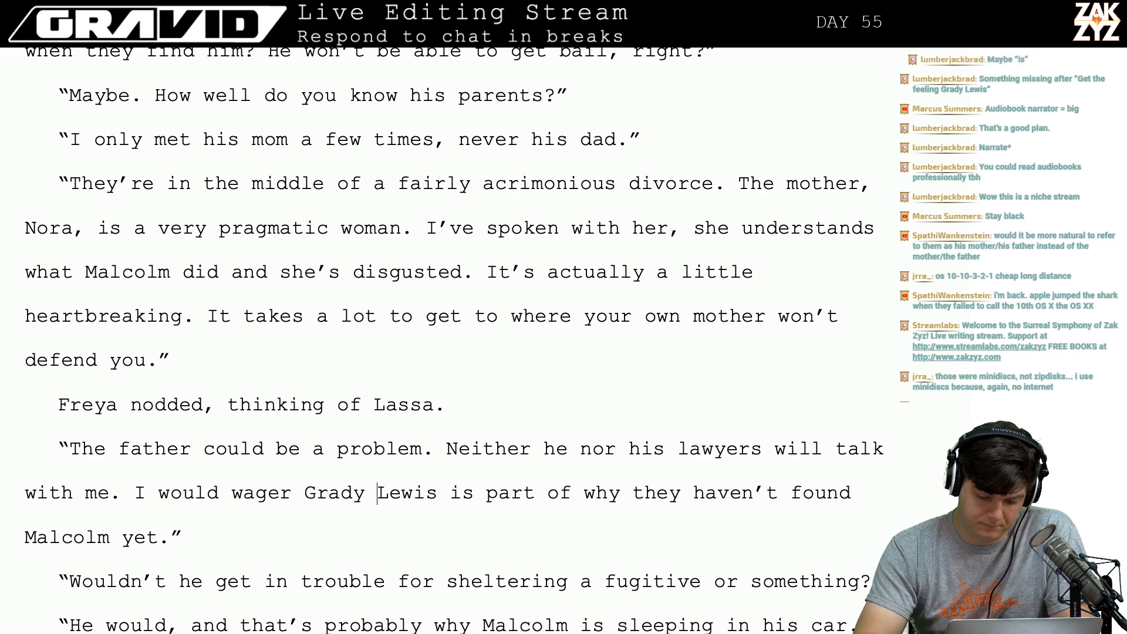
{"action": "key", "text": "Return"}
{"action": "key", "text": "Return"}
{"action": "key", "text": "Left"}
{"action": "key", "text": "Left"}
Continue the sentence after the father's full name with “is a big part of why”, dropping the trial word “has”.
{"action": "type", "text": "has"}
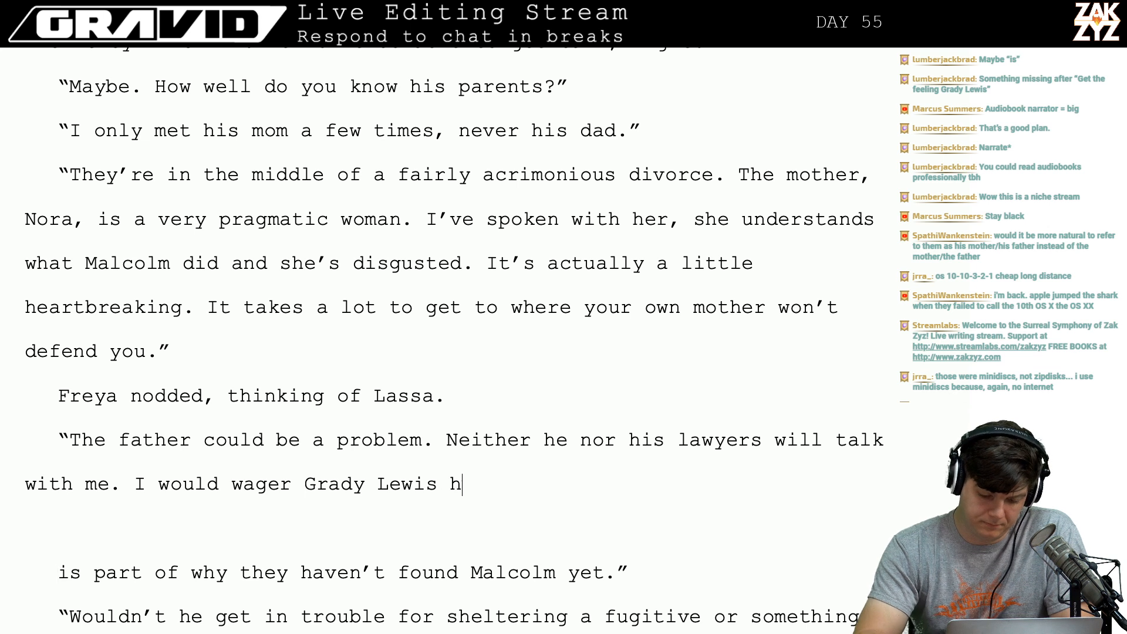
{"action": "key", "text": "BackSpace"}
{"action": "key", "text": "BackSpace"}
{"action": "key", "text": "BackSpace"}
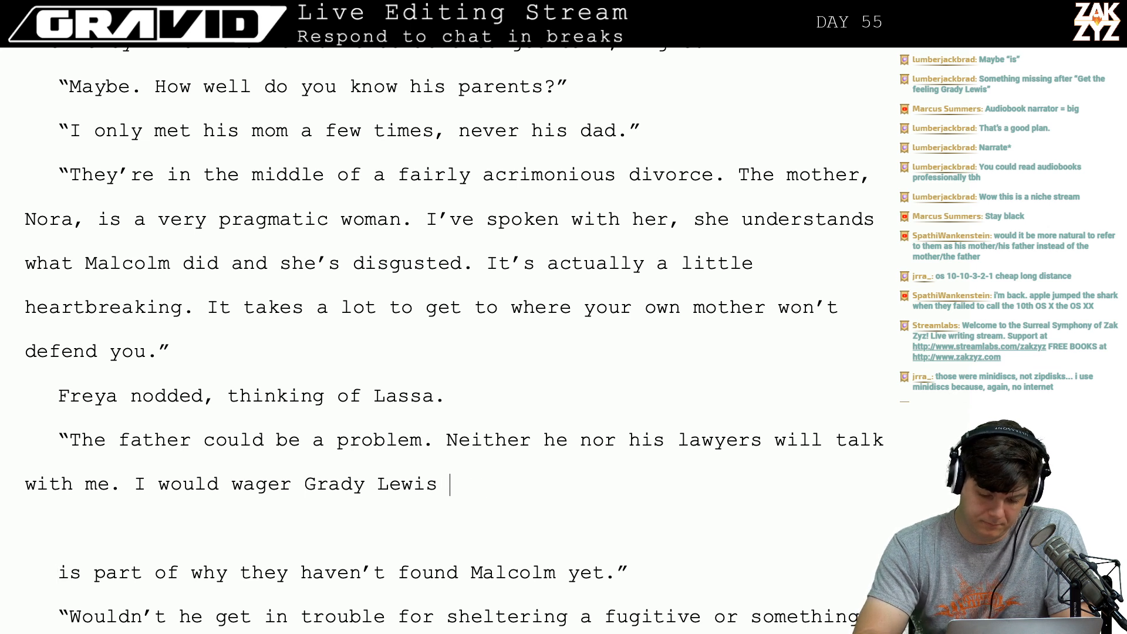
{"action": "type", "text": "is a part"}
{"action": "key", "text": "BackSpace"}
{"action": "key", "text": "BackSpace"}
{"action": "key", "text": "BackSpace"}
{"action": "key", "text": "BackSpace"}
{"action": "type", "text": "b"}
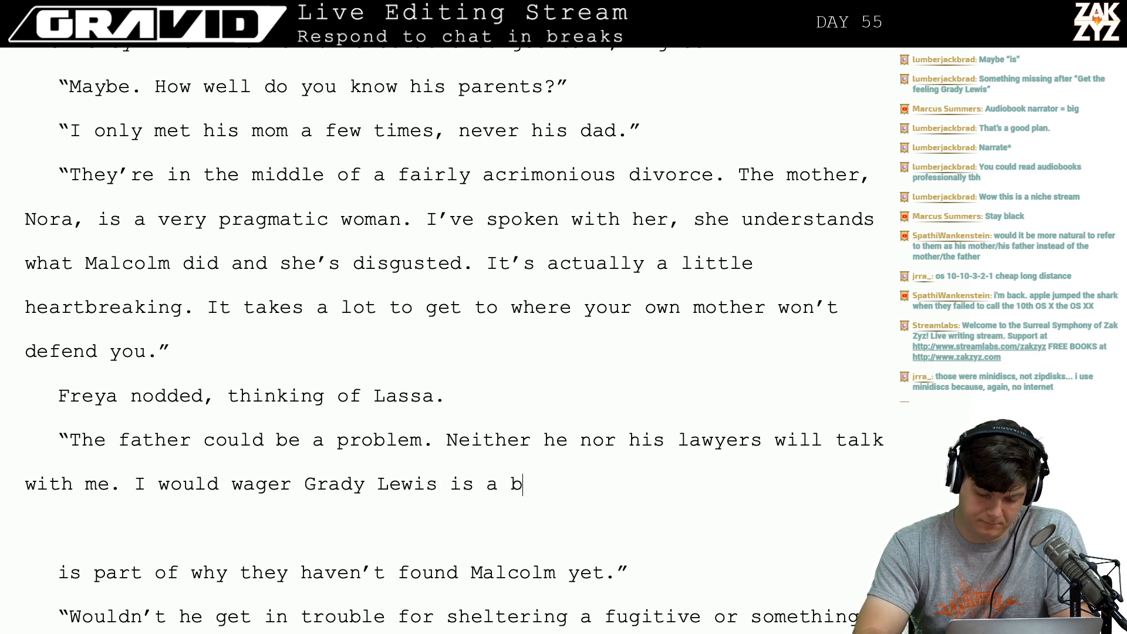
{"action": "type", "text": "ig part of why"}
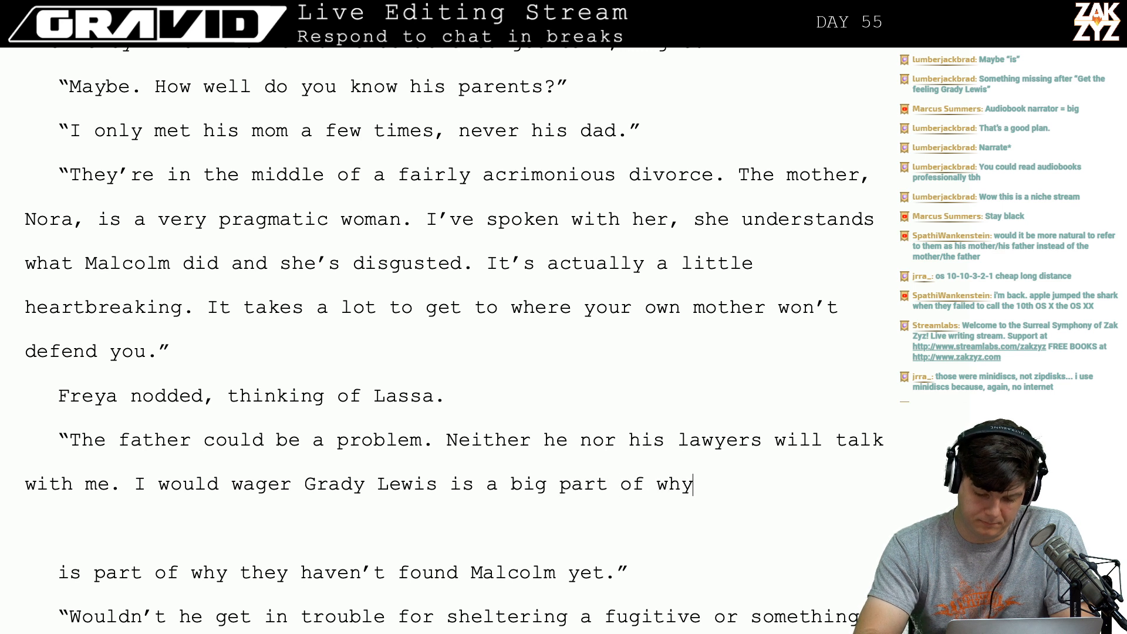
Finish the wager sentence with “they haven’t found”, the boy's name and “yet.”, adding the closing quotation mark.
{"action": "type", "text": " they  haven't found m"}
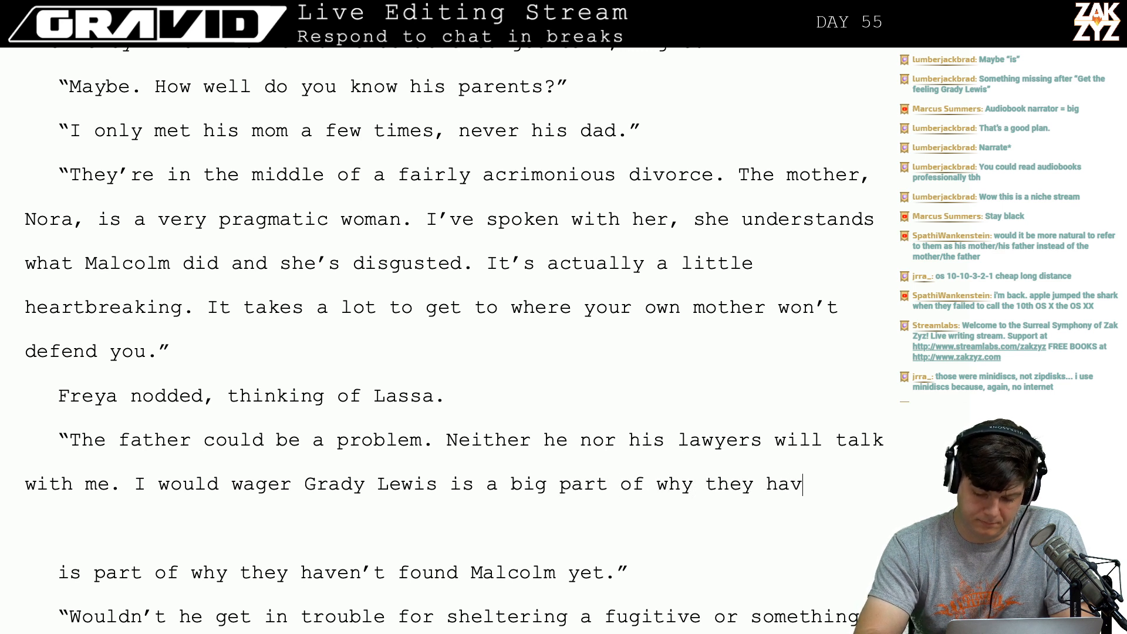
{"action": "key", "text": "BackSpace"}
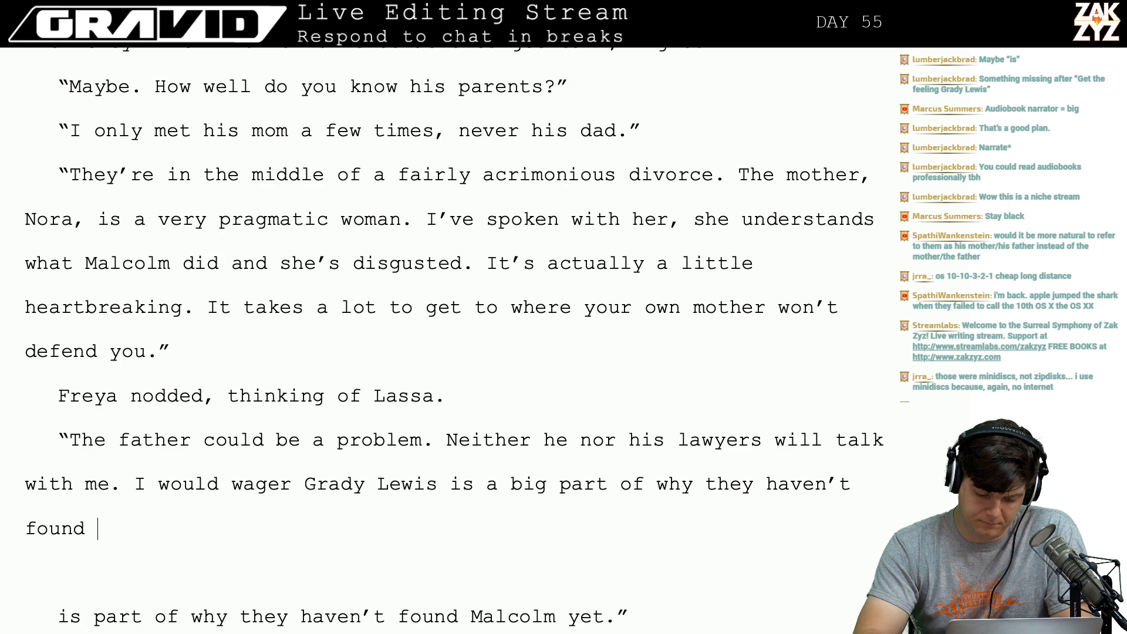
{"action": "type", "text": "Malcolm yt."}
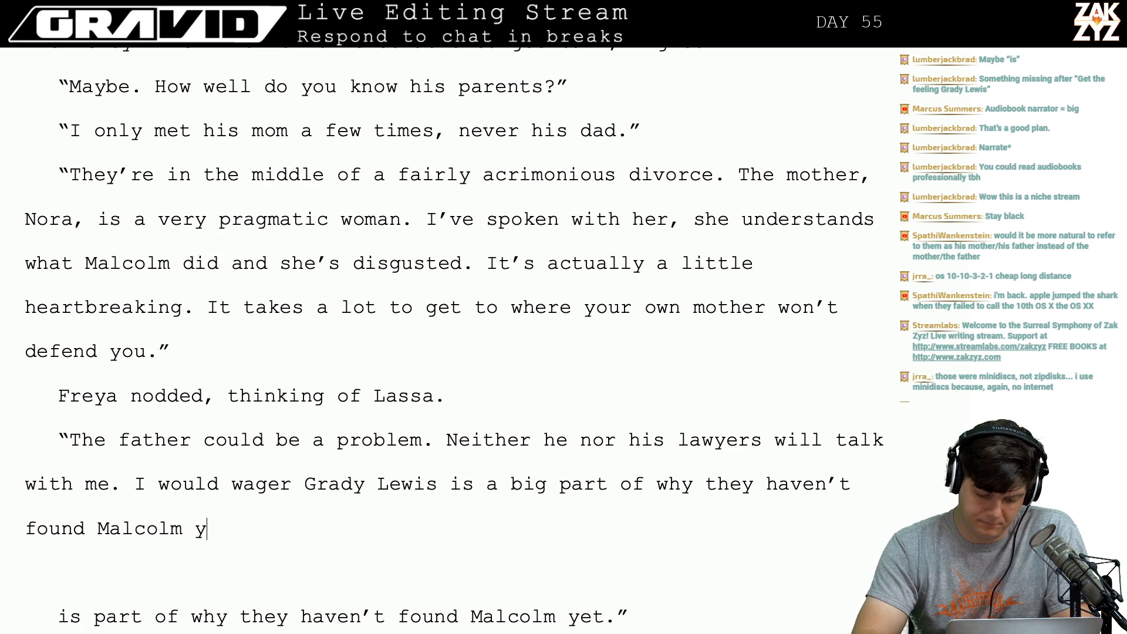
{"action": "key", "text": "BackSpace"}
{"action": "key", "text": "BackSpace"}
{"action": "type", "text": "et.\""}
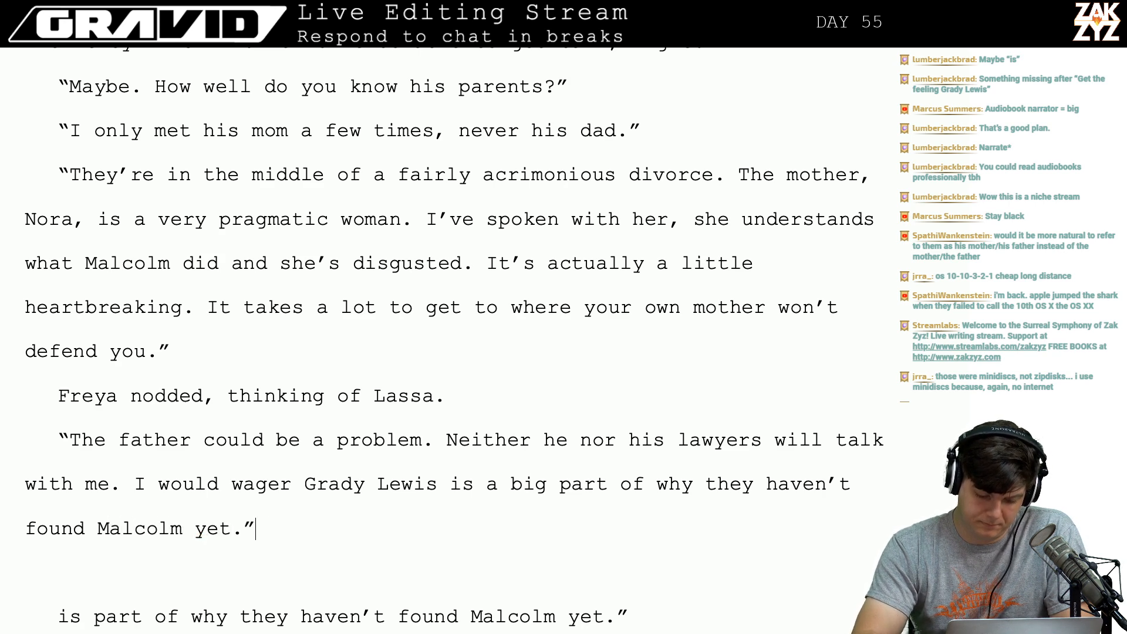
Delete the leftover draft line starting “is part of why they haven’t found” together with the blank line above it.
{"action": "key", "text": "shift+Down"}
{"action": "key", "text": "shift+Down"}
{"action": "key", "text": "shift+Down"}
{"action": "key", "text": "shift+Left"}
{"action": "key", "text": "shift+Left"}
{"action": "key", "text": "shift+Left"}
{"action": "key", "text": "shift+Left"}
{"action": "key", "text": "shift+Left"}
{"action": "key", "text": "shift+Left"}
{"action": "key", "text": "shift+Left"}
{"action": "key", "text": "shift+Left"}
{"action": "key", "text": "shift+Left"}
{"action": "key", "text": "shift+Left"}
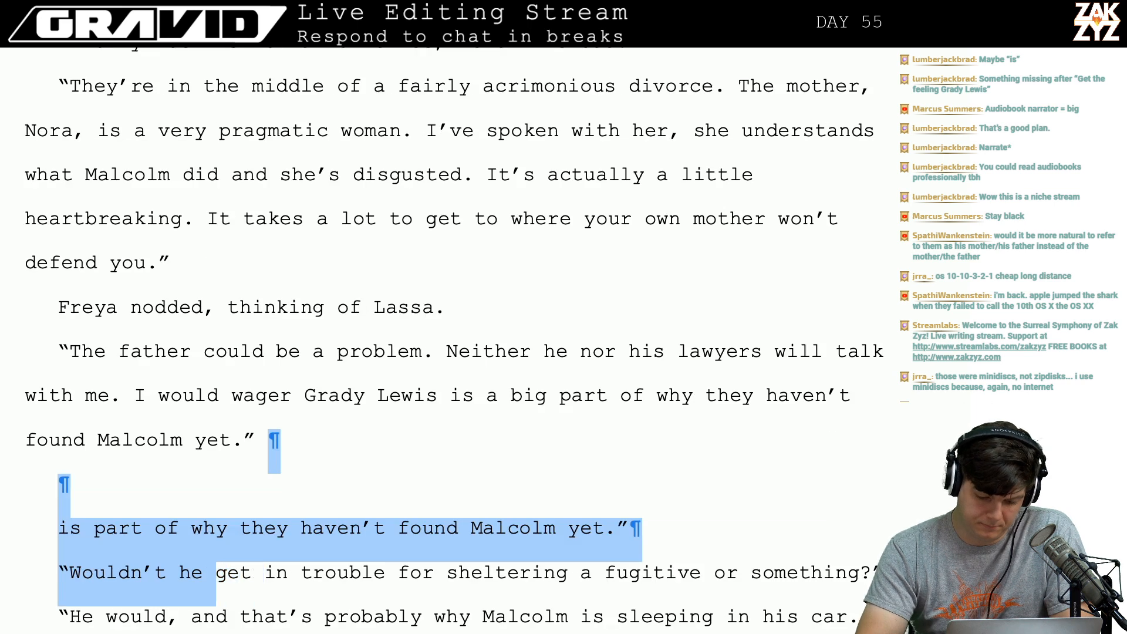
{"action": "key", "text": "shift+Left"}
{"action": "key", "text": "shift+Left"}
{"action": "key", "text": "shift+Left"}
{"action": "key", "text": "shift+Left"}
{"action": "key", "text": "shift+Left"}
{"action": "key", "text": "shift+Left"}
{"action": "key", "text": "shift+Left"}
{"action": "key", "text": "shift+Left"}
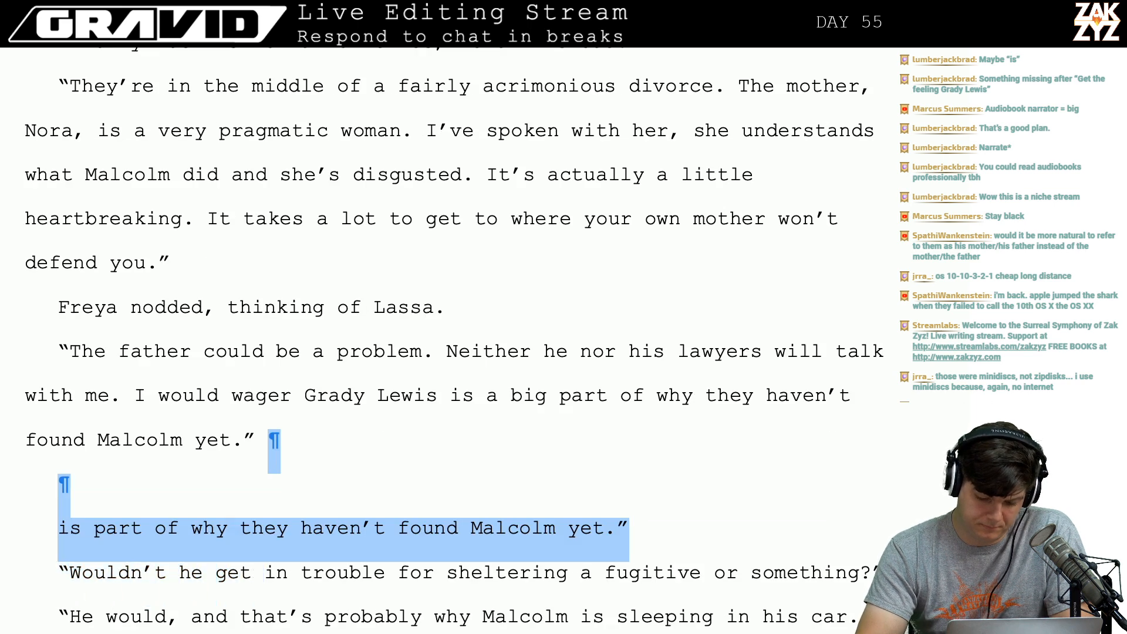
{"action": "key", "text": "BackSpace"}
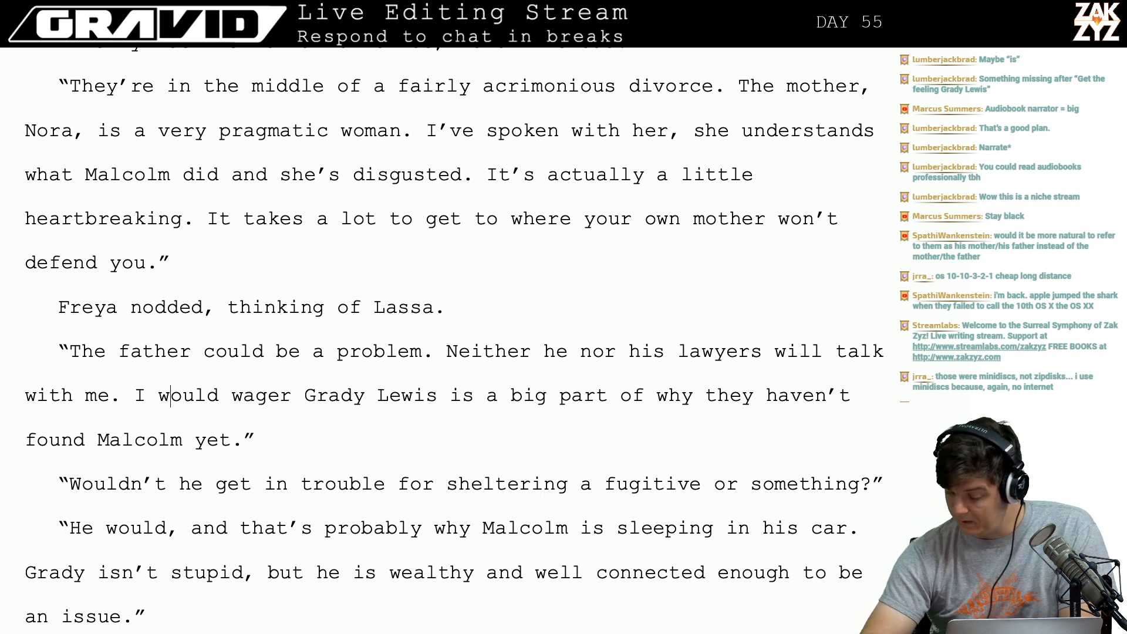
Change “is” to “was” before “sleeping in his car” in the reply starting “He would”.
{"action": "key", "text": "Down"}
{"action": "key", "text": "Down"}
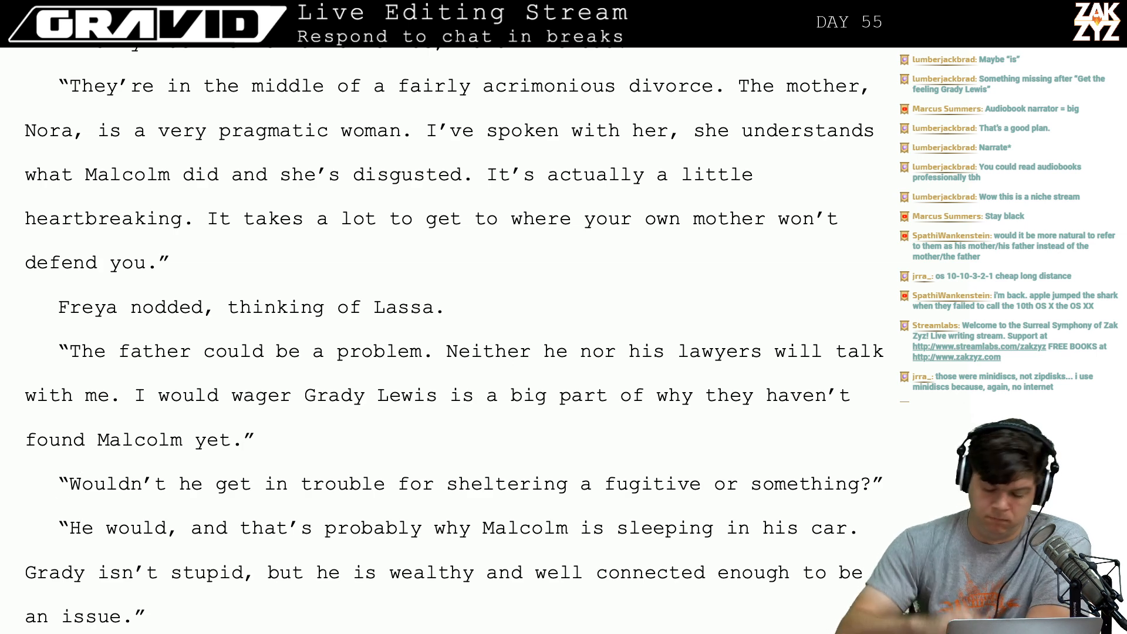
{"action": "scroll", "coordinate": [363, 524], "scroll_direction": "down", "scroll_amount": 2}
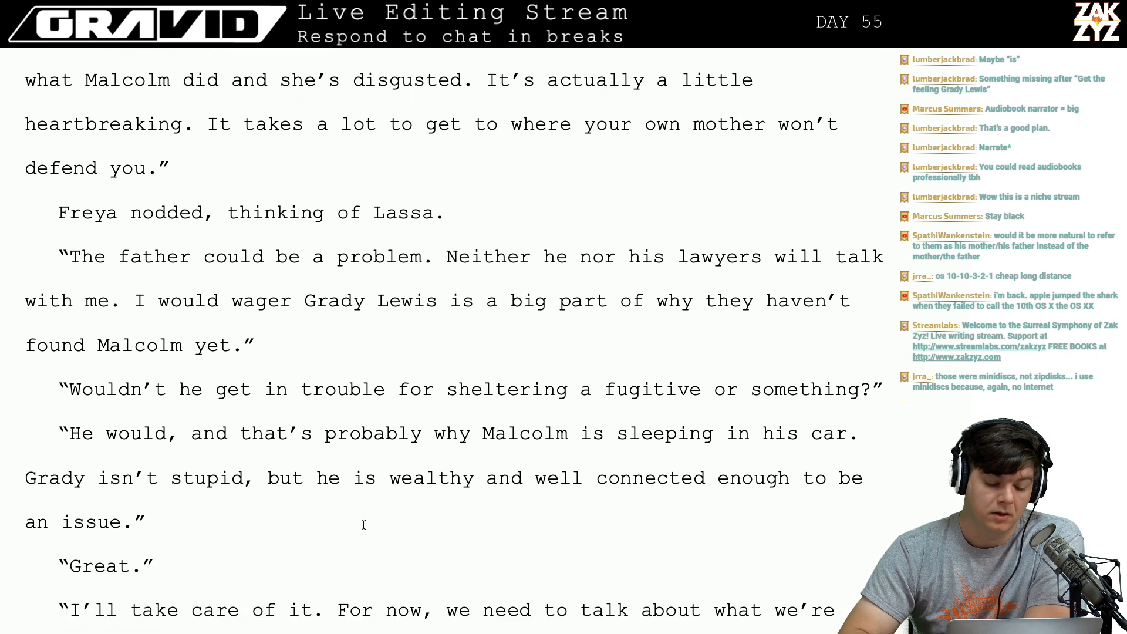
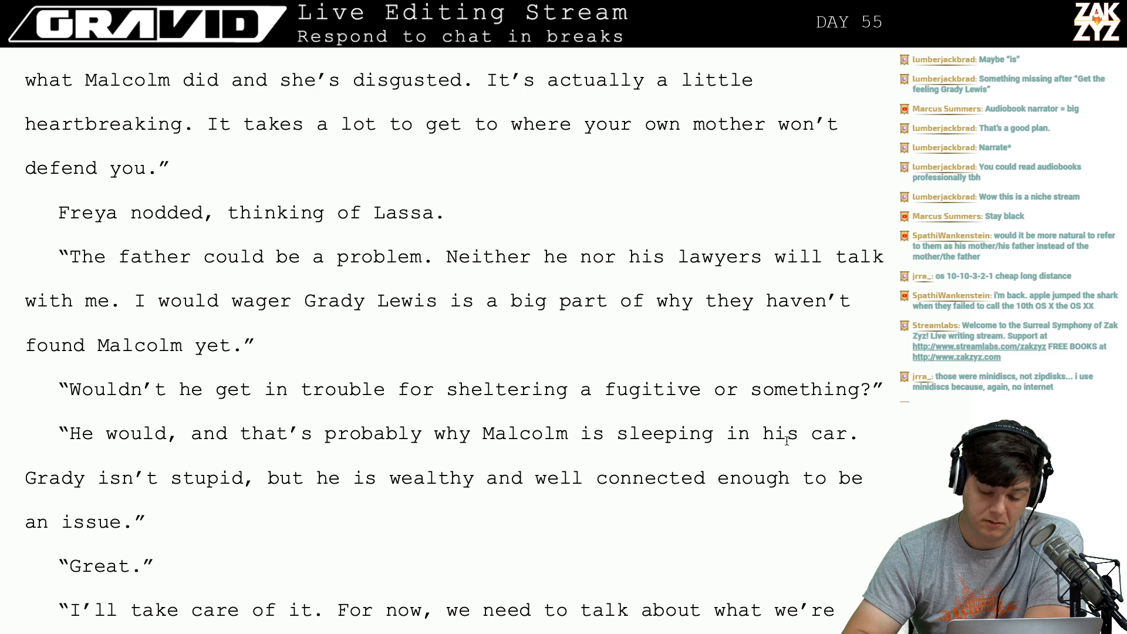
{"action": "left_click", "coordinate": [603, 437]}
{"action": "key", "text": "BackSpace"}
{"action": "key", "text": "BackSpace"}
{"action": "type", "text": "was"}
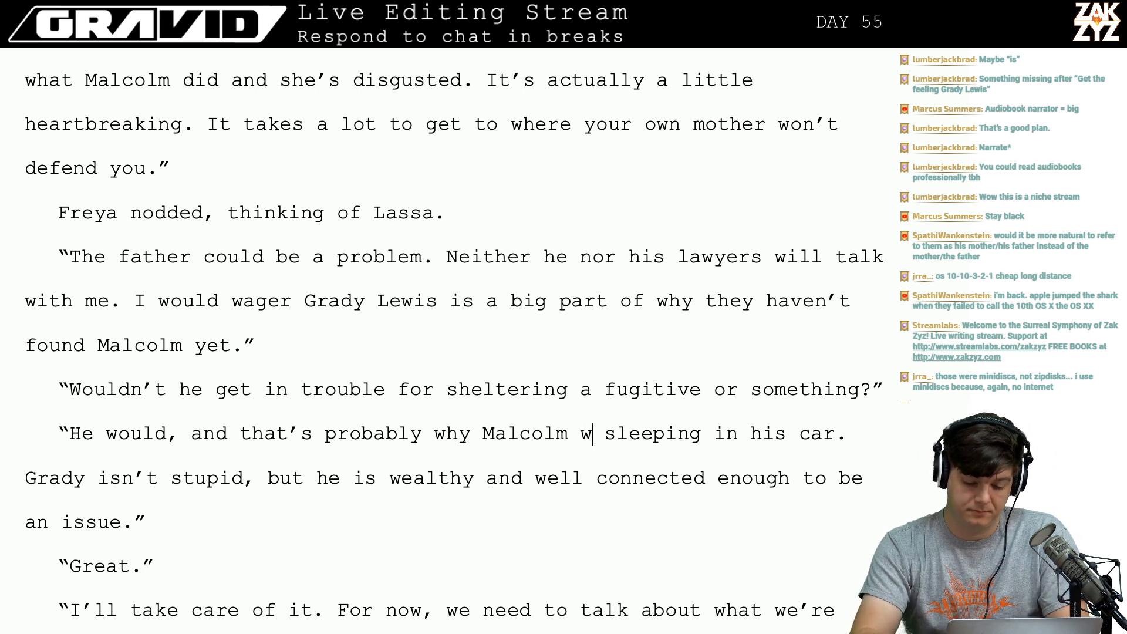
Start a new sentence after “sleeping in his car.” reading “I’m sure he’s not thrilled”.
{"action": "key", "text": "Right"}
{"action": "key", "text": "Right"}
{"action": "key", "text": "Right"}
{"action": "key", "text": "Right"}
{"action": "key", "text": "Right"}
{"action": "key", "text": "Right"}
{"action": "key", "text": "Right"}
{"action": "key", "text": "Right"}
{"action": "key", "text": "Right"}
{"action": "key", "text": "Right"}
{"action": "key", "text": "Right"}
{"action": "key", "text": "Right"}
{"action": "key", "text": "Right"}
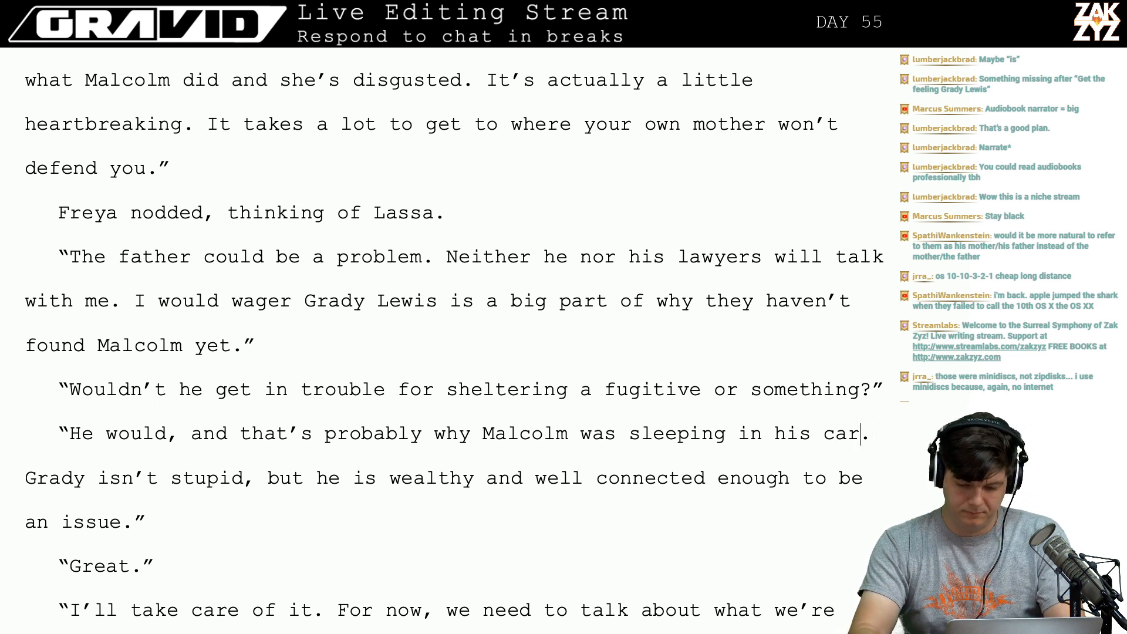
{"action": "type", "text": "I'm sure he's n"}
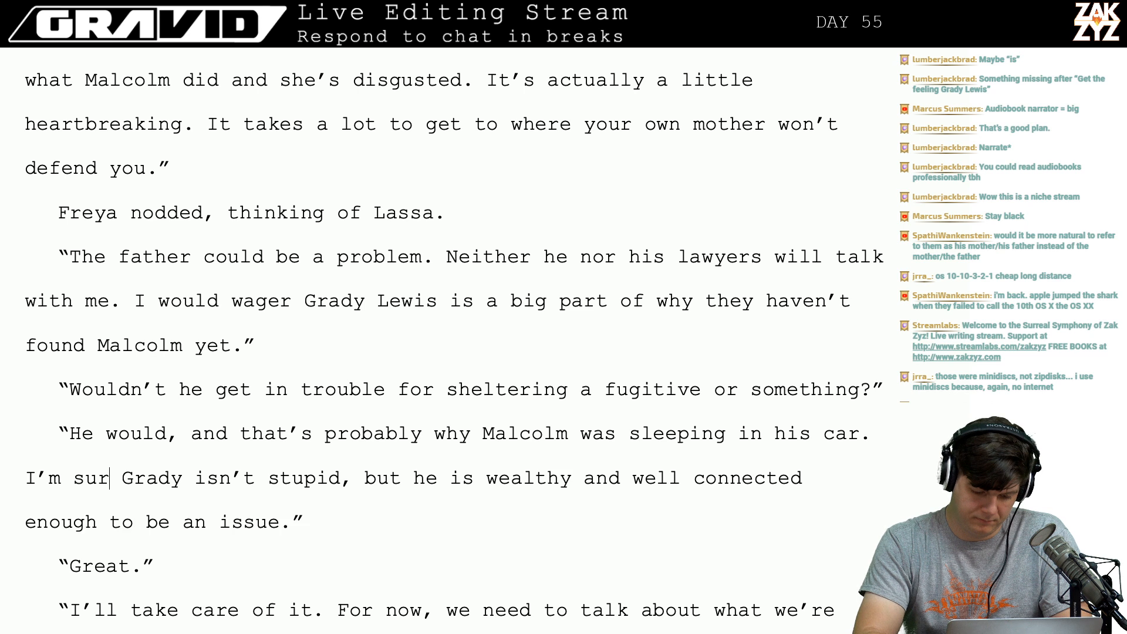
{"action": "type", "text": "ot thrilled "}
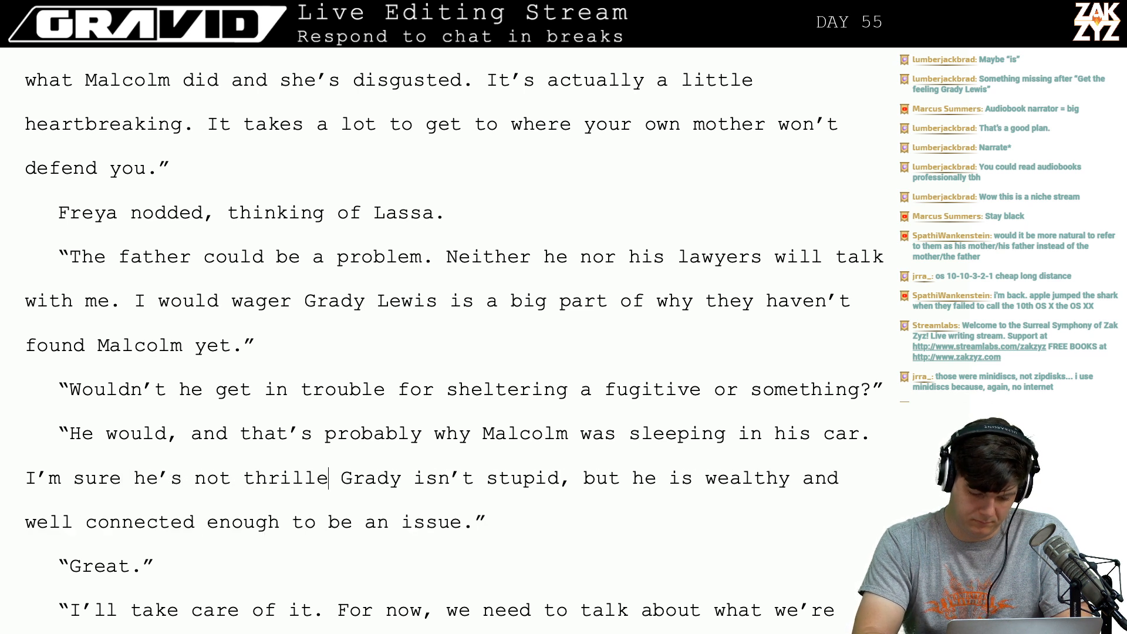
Complete the “not thrilled” sentence with “about this.”, dropping the trial words “with” and “the”.
{"action": "type", "text": "with h"}
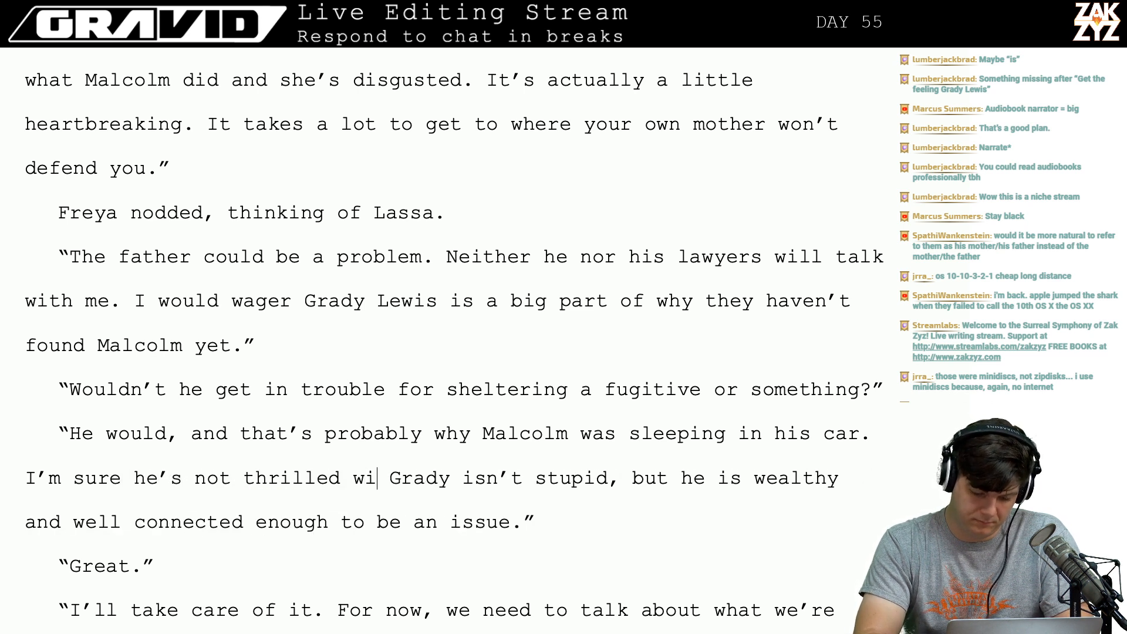
{"action": "key", "text": "BackSpace"}
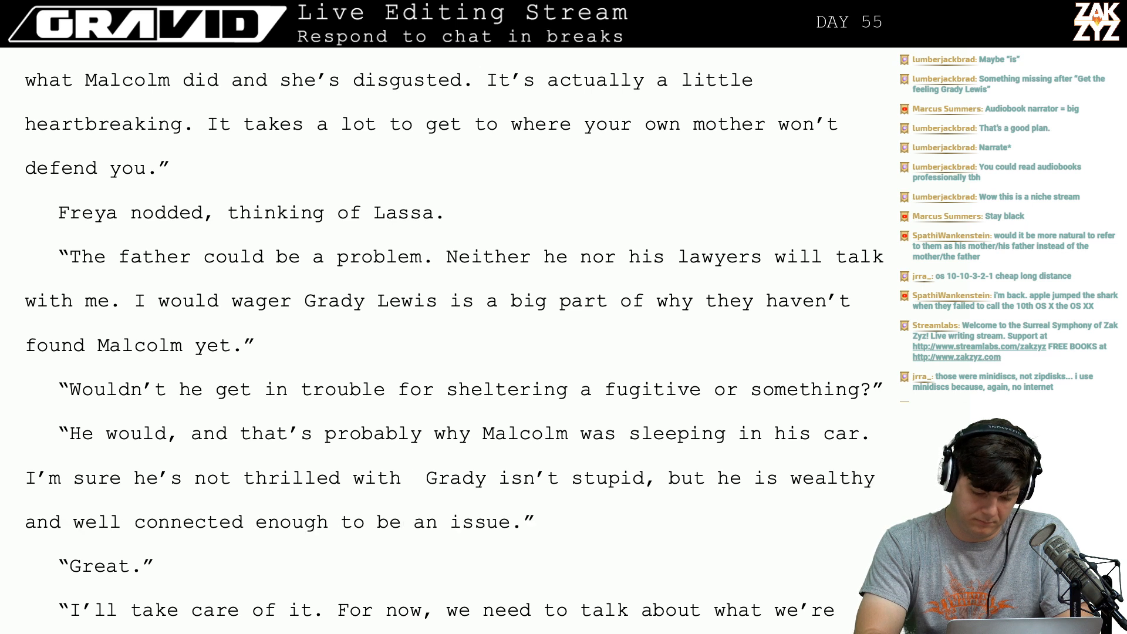
{"action": "key", "text": "BackSpace"}
{"action": "key", "text": "BackSpace"}
{"action": "key", "text": "BackSpace"}
{"action": "key", "text": "BackSpace"}
{"action": "key", "text": "BackSpace"}
{"action": "type", "text": "about the"}
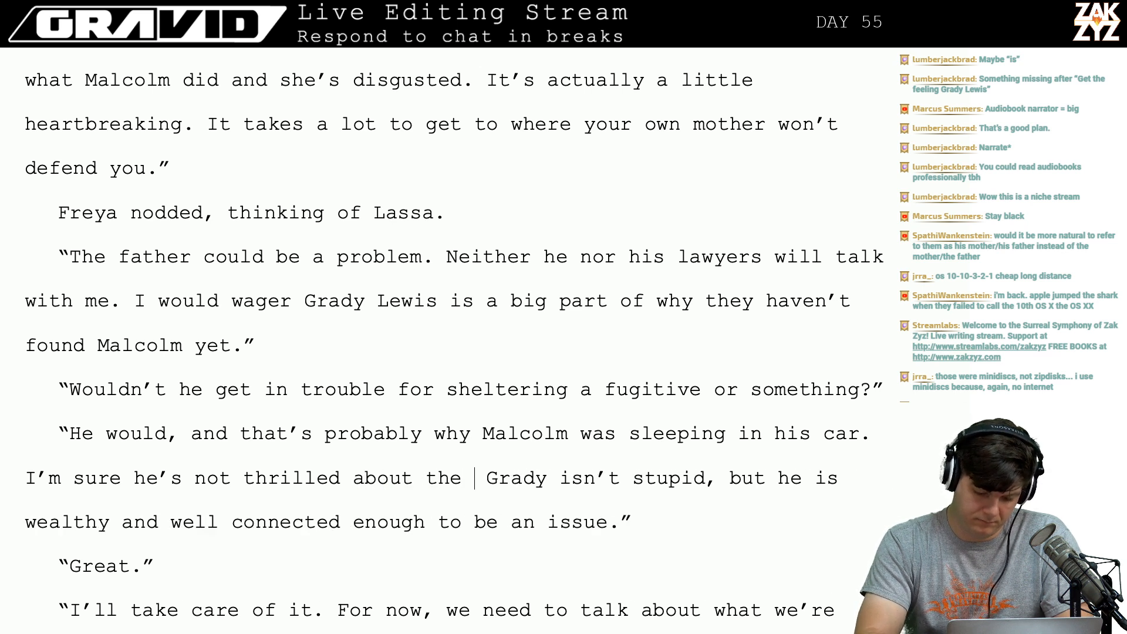
{"action": "key", "text": "BackSpace"}
{"action": "key", "text": "BackSpace"}
{"action": "key", "text": "BackSpace"}
{"action": "key", "text": "BackSpace"}
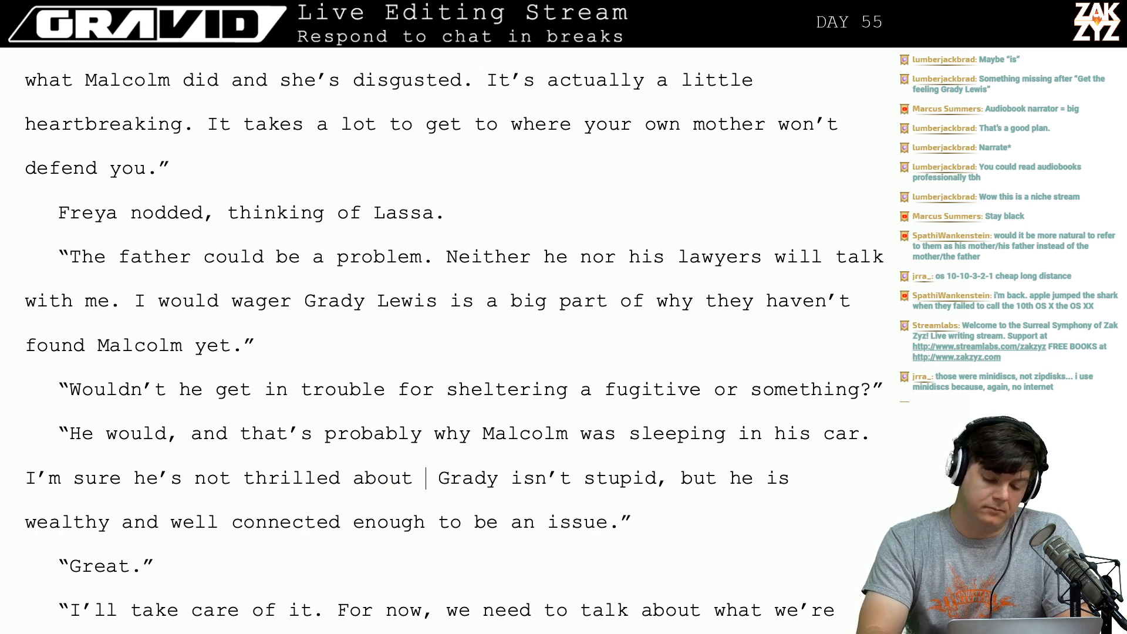
{"action": "type", "text": "this."}
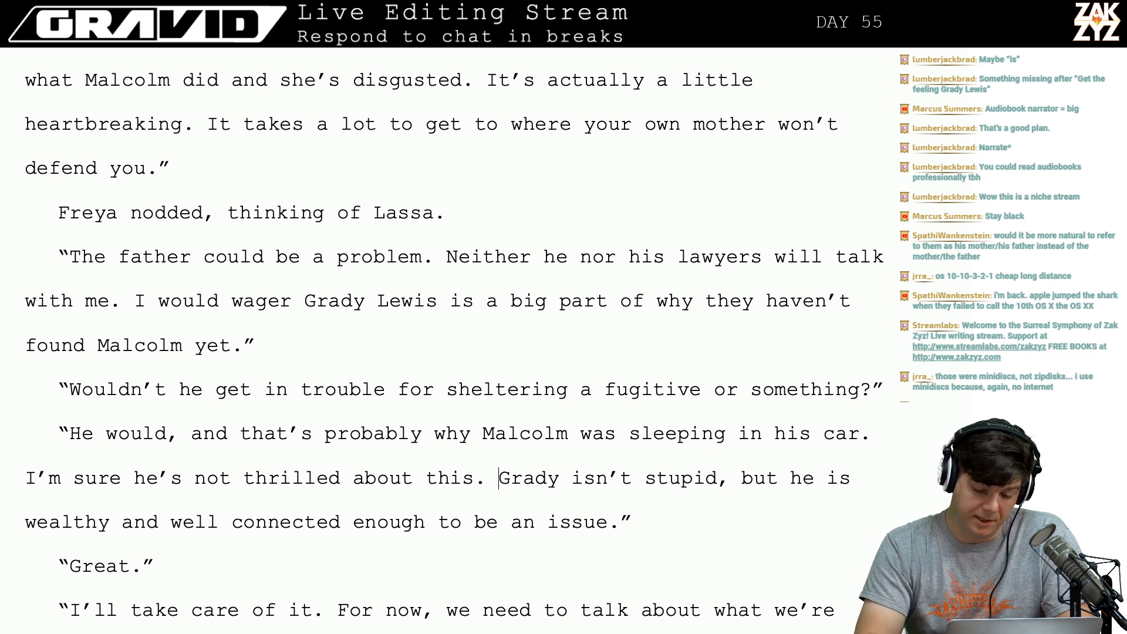
Replace “this” with “the potential battery charges” at the end of the “not thrilled” sentence.
{"action": "left_click", "coordinate": [474, 477]}
{"action": "key", "text": "BackSpace"}
{"action": "key", "text": "BackSpace"}
{"action": "key", "text": "BackSpace"}
{"action": "key", "text": "BackSpace"}
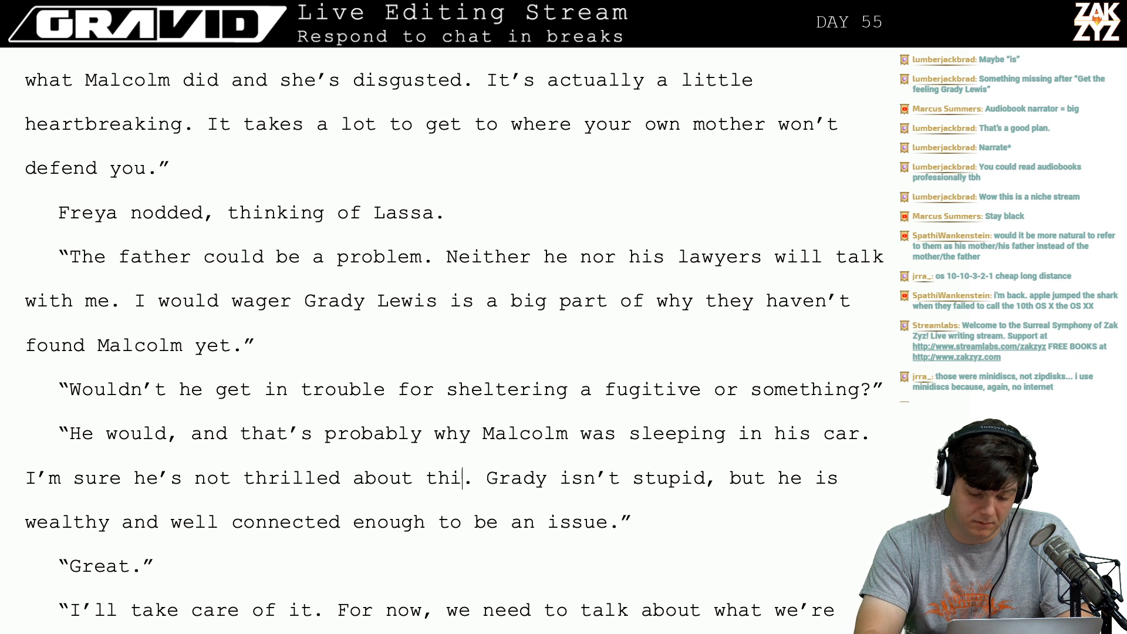
{"action": "type", "text": "the "}
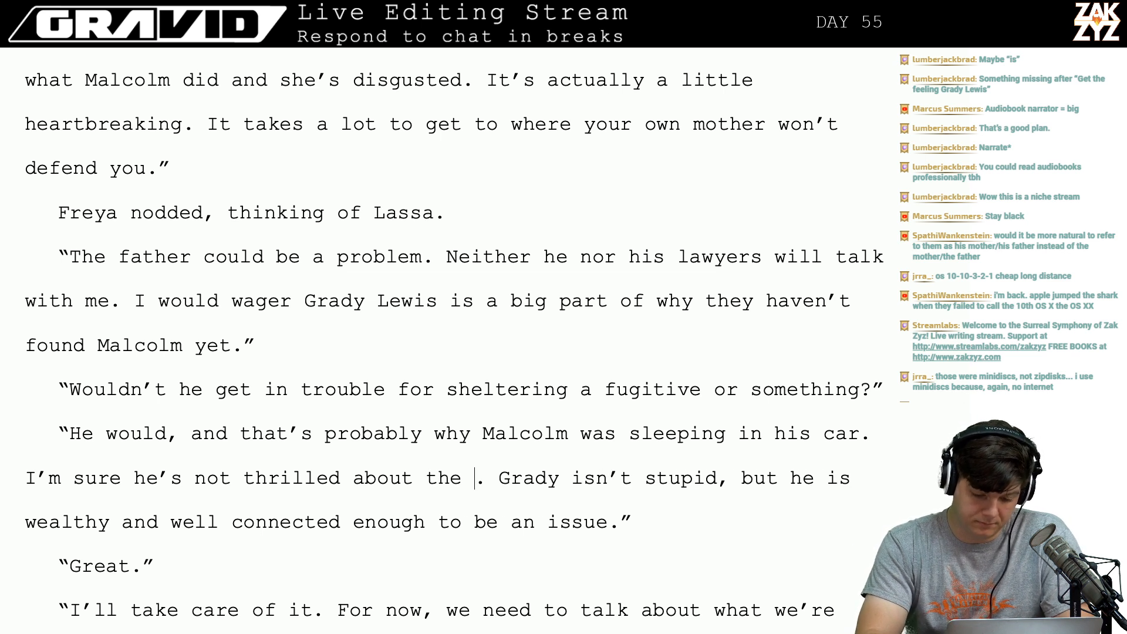
{"action": "type", "text": "ass"}
{"action": "key", "text": "BackSpace"}
{"action": "key", "text": "BackSpace"}
{"action": "key", "text": "BackSpace"}
{"action": "key", "text": "BackSpace"}
{"action": "key", "text": "BackSpace"}
{"action": "key", "text": "BackSpace"}
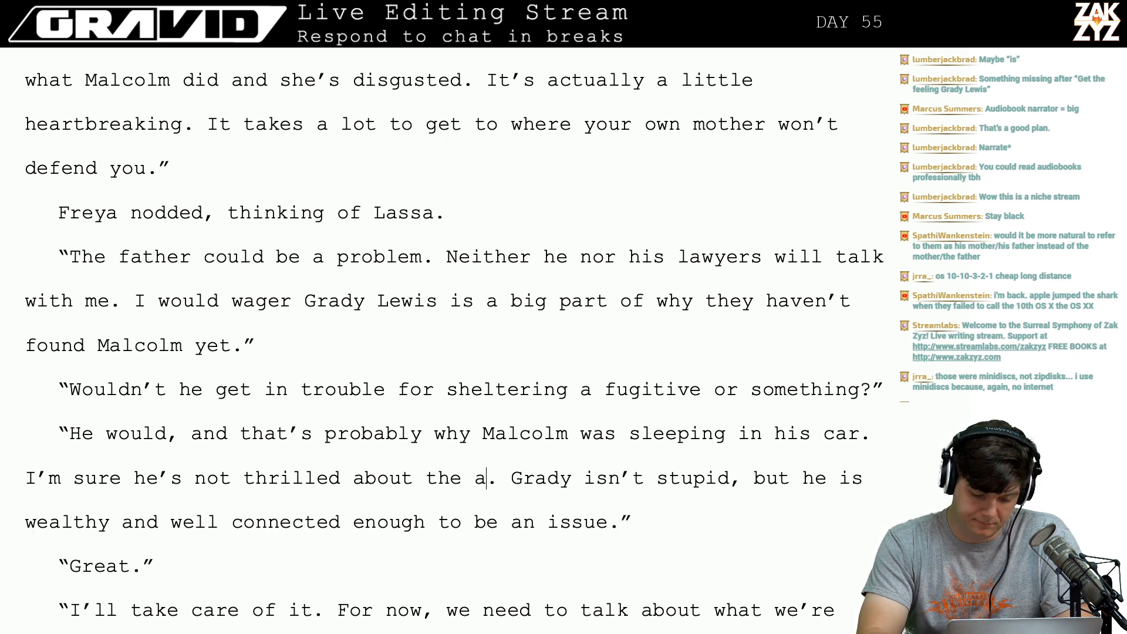
{"action": "key", "text": "BackSpace"}
{"action": "type", "text": "the pot"}
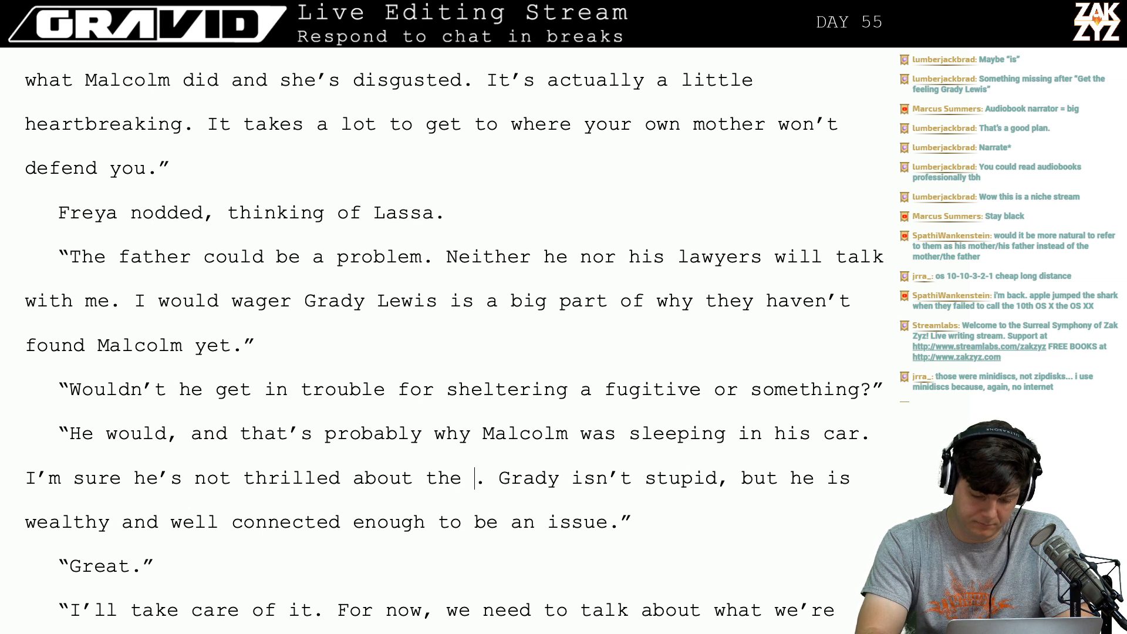
{"action": "type", "text": "ential battery "}
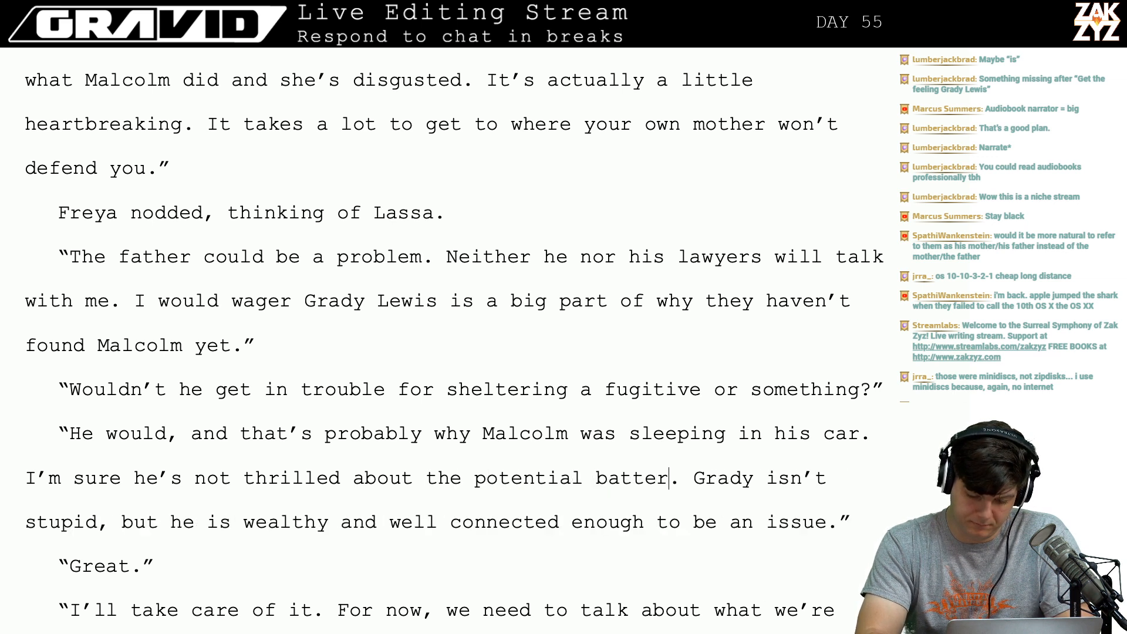
{"action": "type", "text": "charges"}
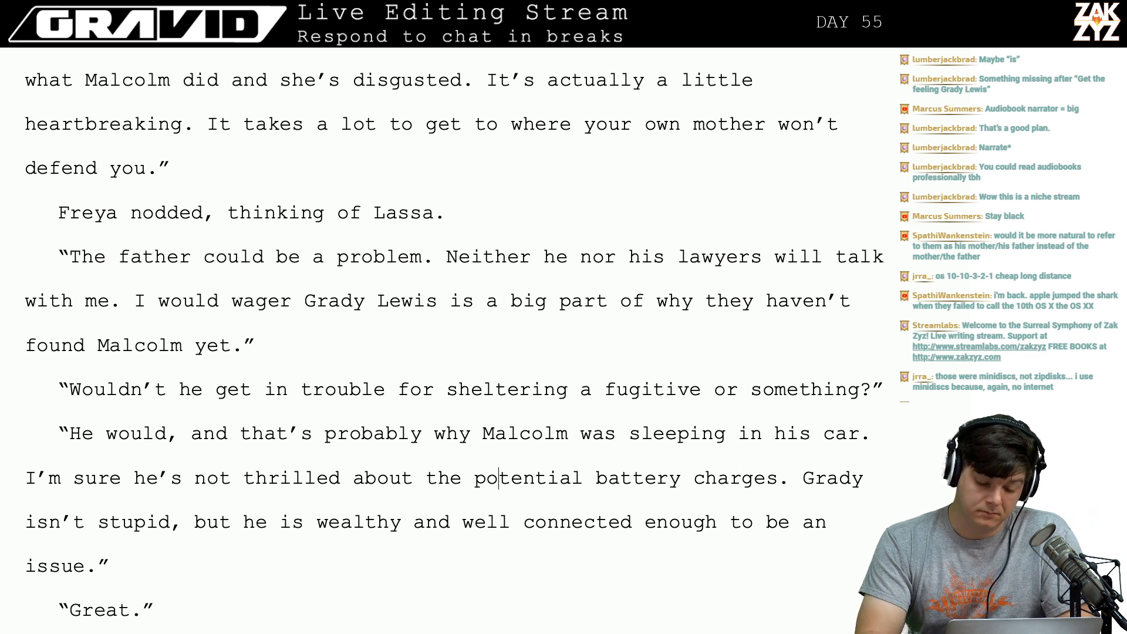
Break the sentence after “thrilled about”, moving “the potential battery charges” and the rest below a blank line.
{"action": "key", "text": "Return"}
{"action": "key", "text": "Return"}
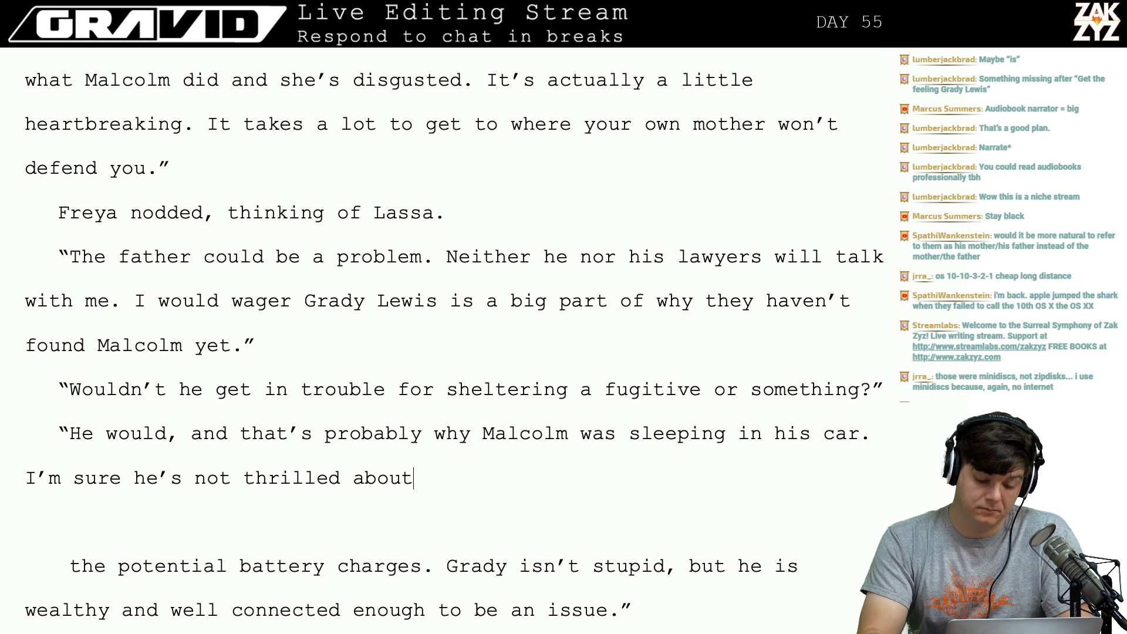
{"action": "type", "text": "the little"}
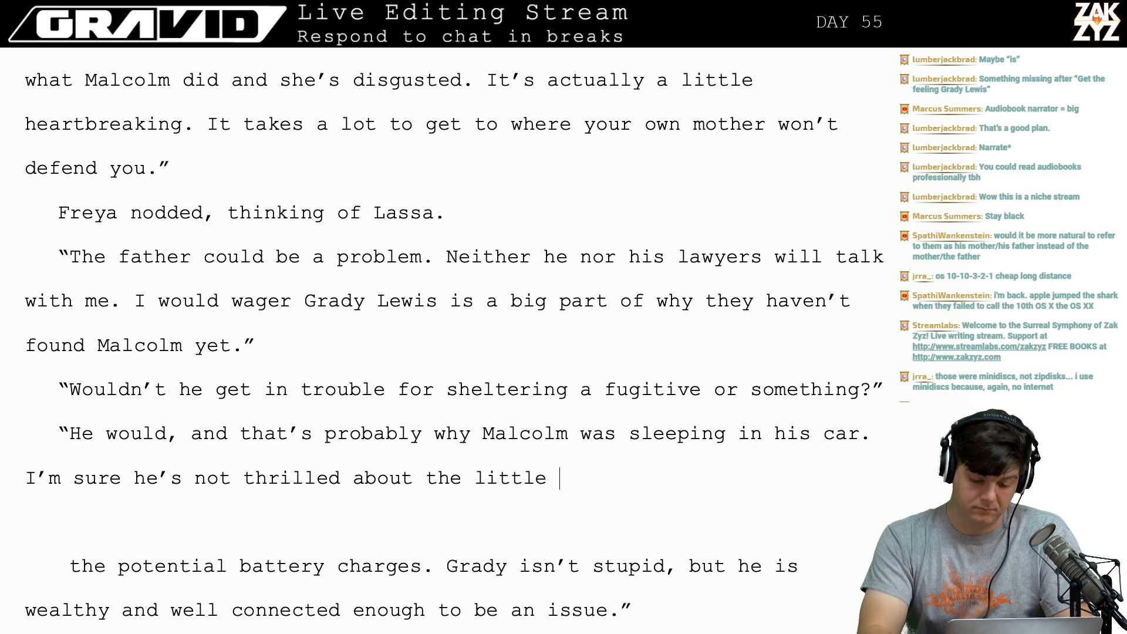
{"action": "key", "text": "BackSpace"}
{"action": "key", "text": "BackSpace"}
{"action": "key", "text": "BackSpace"}
{"action": "key", "text": "BackSpace"}
{"action": "key", "text": "BackSpace"}
{"action": "key", "text": "BackSpace"}
{"action": "key", "text": "BackSpace"}
{"action": "key", "text": "BackSpace"}
{"action": "key", "text": "BackSpace"}
{"action": "key", "text": "BackSpace"}
{"action": "key", "text": "BackSpace"}
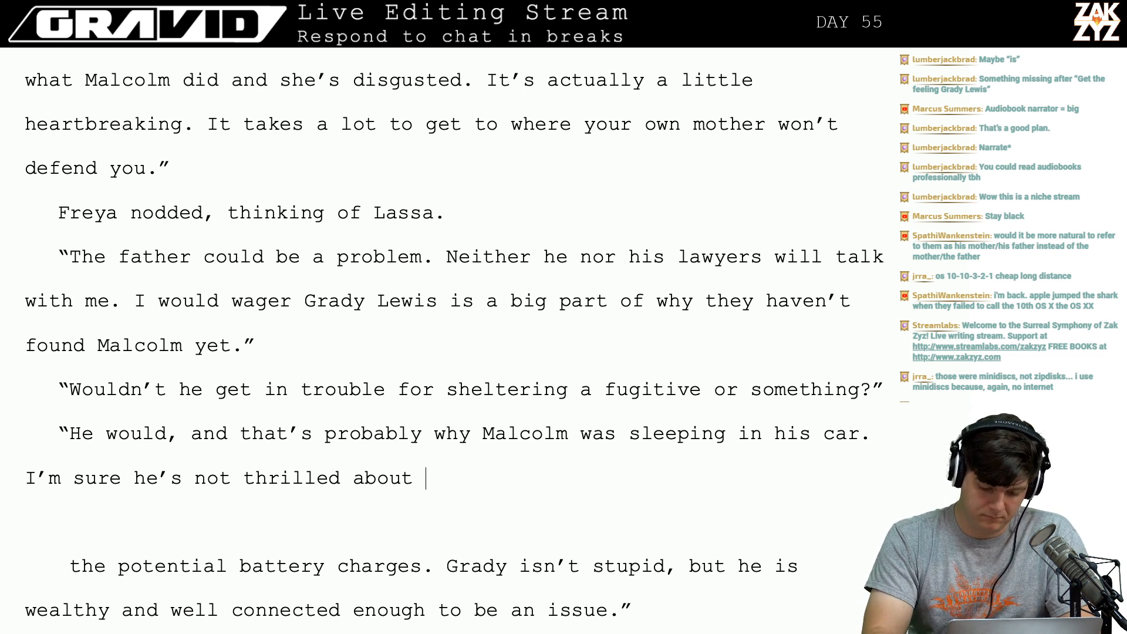
{"action": "type", "text": "the s"}
{"action": "key", "text": "BackSpace"}
{"action": "key", "text": "BackSpace"}
{"action": "key", "text": "BackSpace"}
{"action": "key", "text": "BackSpace"}
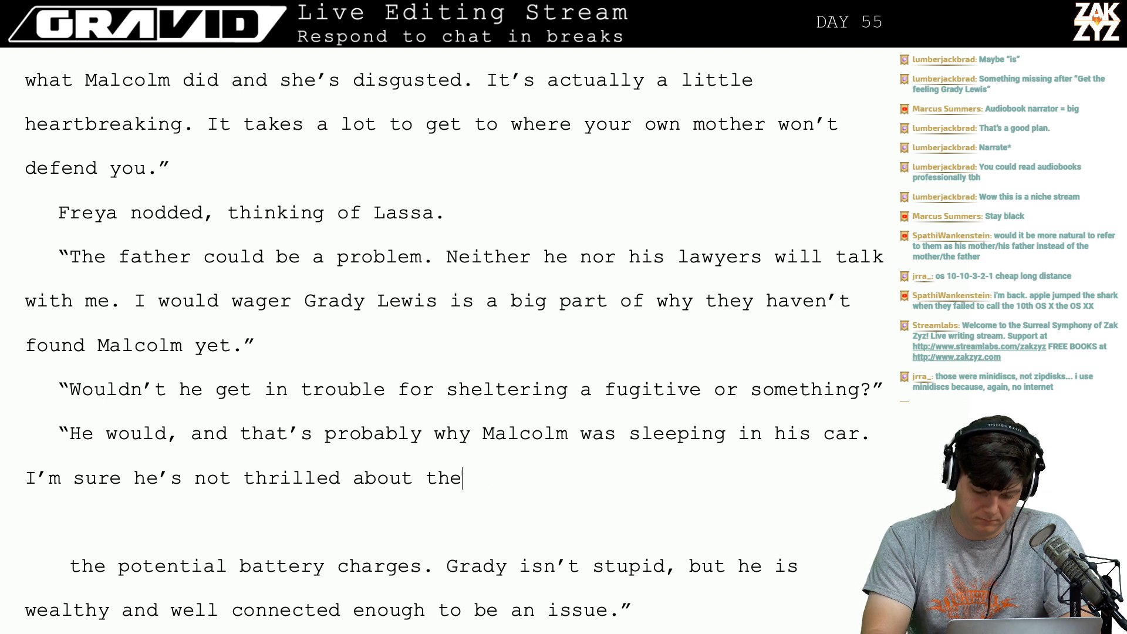
{"action": "key", "text": "BackSpace"}
Continue the sentence after “thrilled about” with “his son’s crime spree.”.
{"action": "type", "text": "hsi"}
{"action": "key", "text": "BackSpace"}
{"action": "key", "text": "BackSpace"}
{"action": "type", "text": "is"}
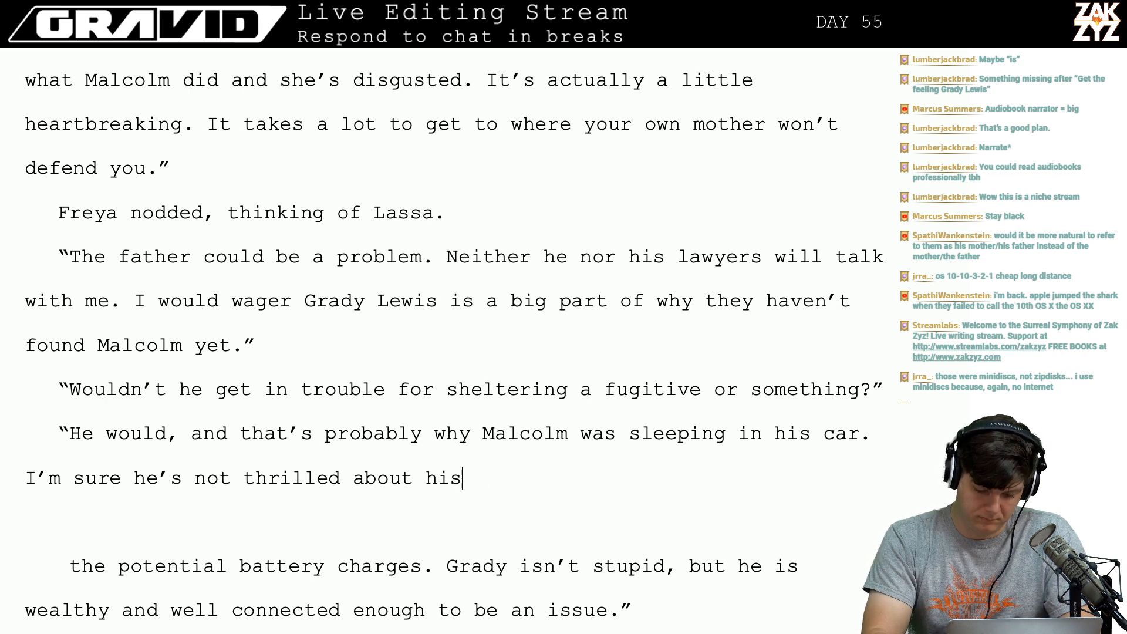
{"action": "type", "text": " son's crime spree."}
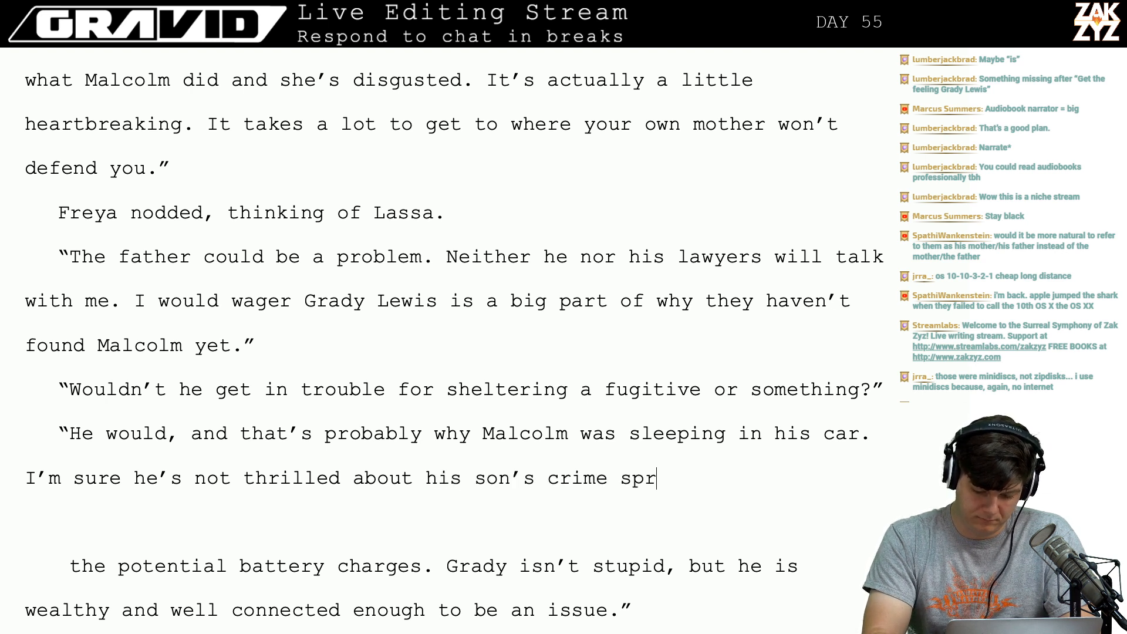
Delete the leftover “the potential battery charges.” and the blank line above it, rejoining the remaining sentence to the paragraph.
{"action": "key", "text": "shift+Down"}
{"action": "key", "text": "shift+Down"}
{"action": "key", "text": "shift+Left"}
{"action": "key", "text": "shift+Left"}
{"action": "key", "text": "shift+Left"}
{"action": "key", "text": "shift+Left"}
{"action": "key", "text": "shift+Left"}
{"action": "key", "text": "shift+Left"}
{"action": "key", "text": "shift+Left"}
{"action": "key", "text": "shift+Left"}
{"action": "key", "text": "shift+Left"}
{"action": "key", "text": "shift+Left"}
{"action": "key", "text": "shift+Left"}
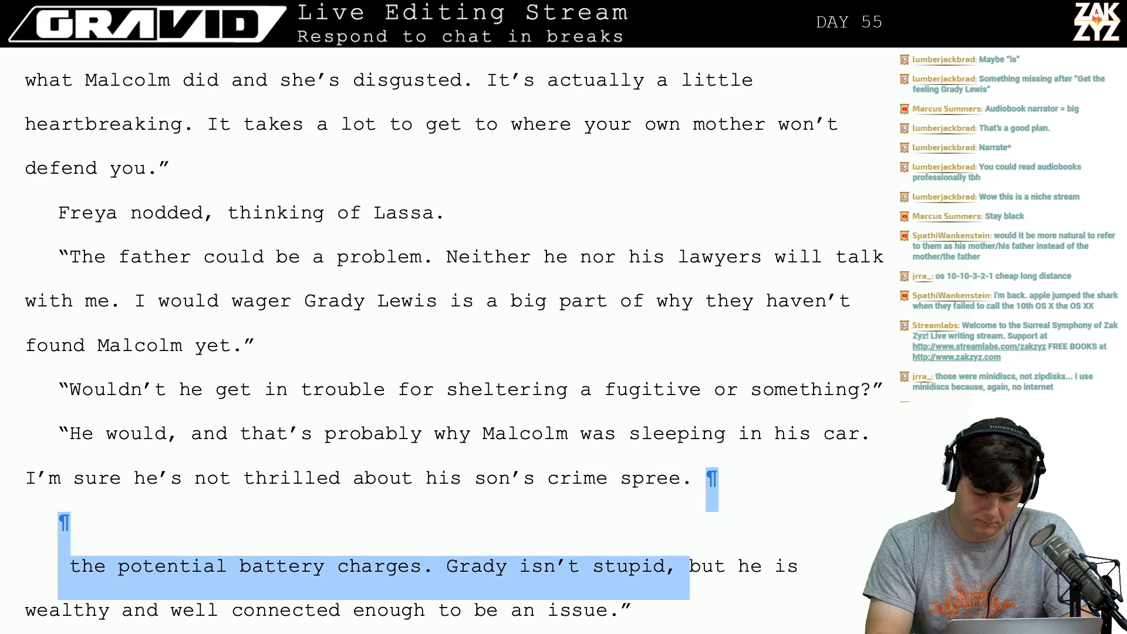
{"action": "key", "text": "shift+Left"}
{"action": "key", "text": "shift+Left"}
{"action": "key", "text": "shift+Left"}
{"action": "key", "text": "shift+Left"}
{"action": "key", "text": "shift+Left"}
{"action": "key", "text": "shift+Left"}
{"action": "key", "text": "shift+Left"}
{"action": "key", "text": "shift+Left"}
{"action": "key", "text": "shift+Left"}
{"action": "key", "text": "shift+Left"}
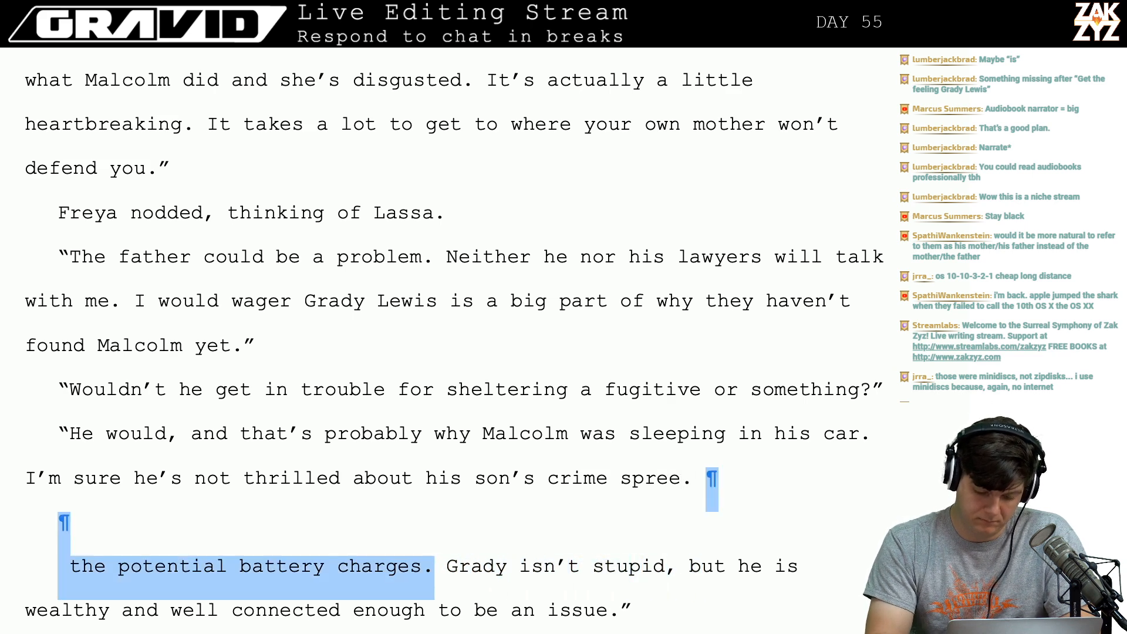
{"action": "key", "text": "Delete"}
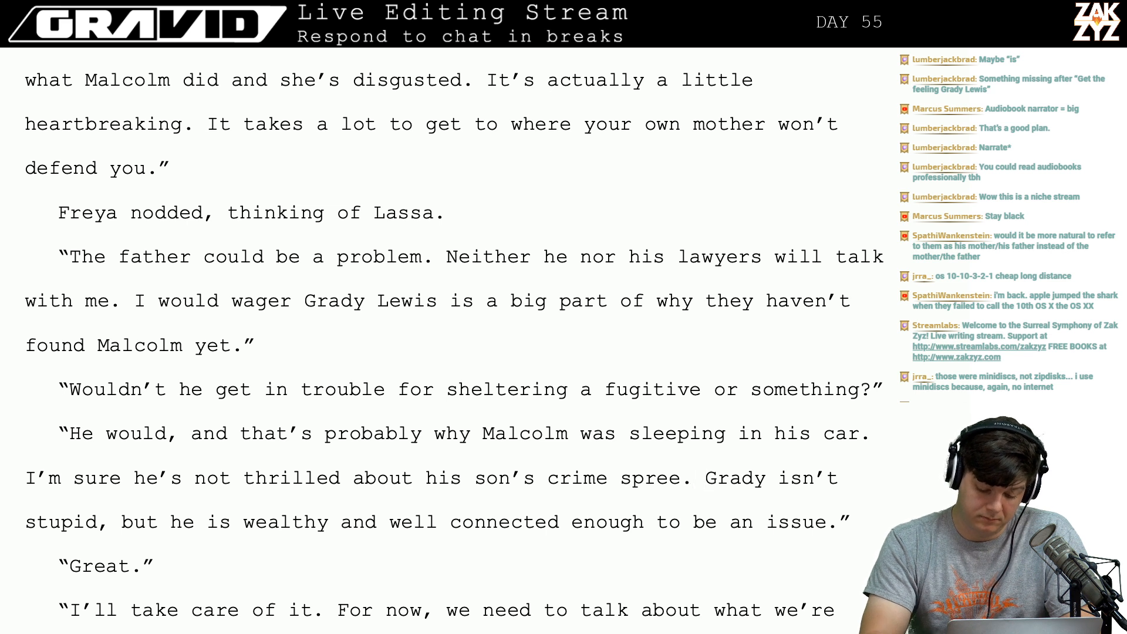
Insert “Just the same,” before the father's first name in the “isn’t stupid” sentence.
{"action": "type", "text": "Just the same, "}
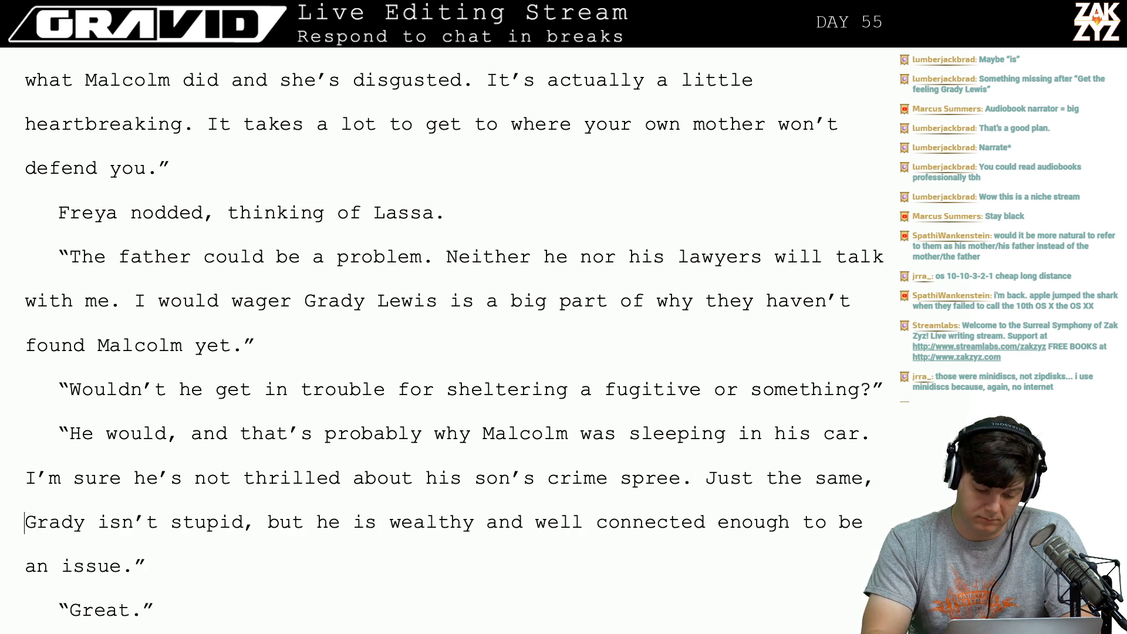
Try continuing the sentence after “Just the same,” with “it looks like he’ll probably”.
{"action": "type", "text": "it looks lik"}
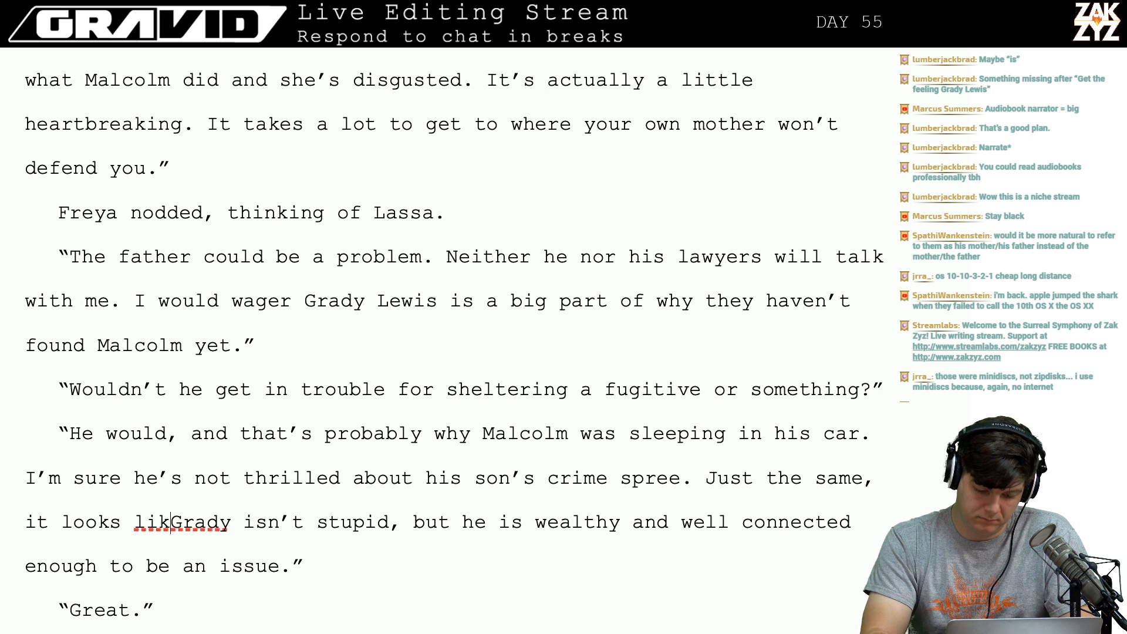
{"action": "type", "text": "e he'll prob"}
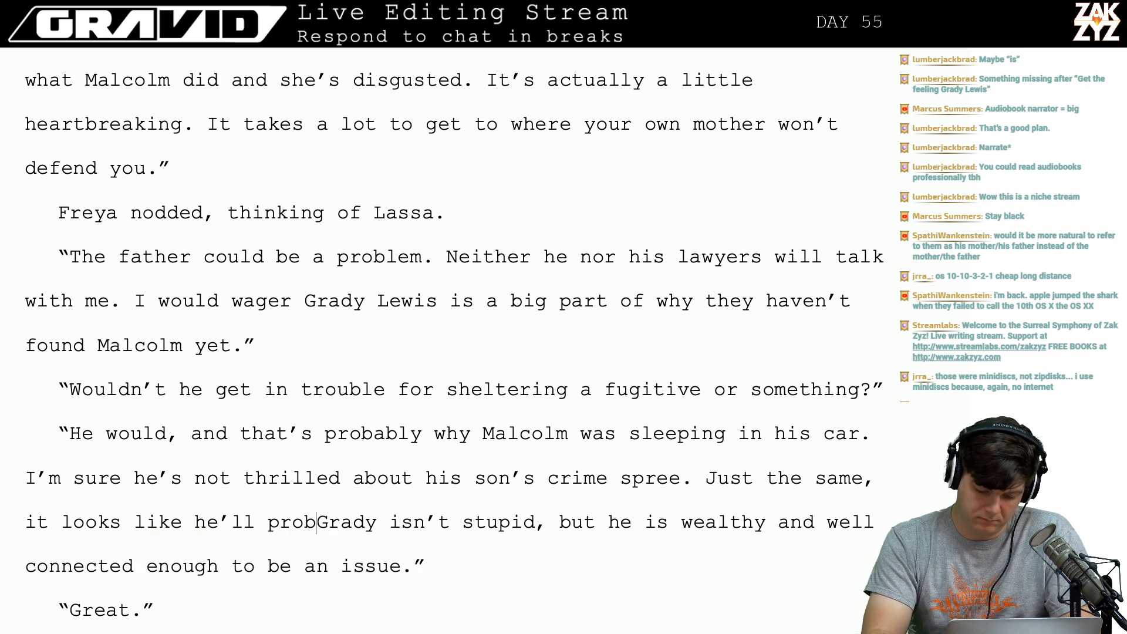
{"action": "type", "text": "ably"}
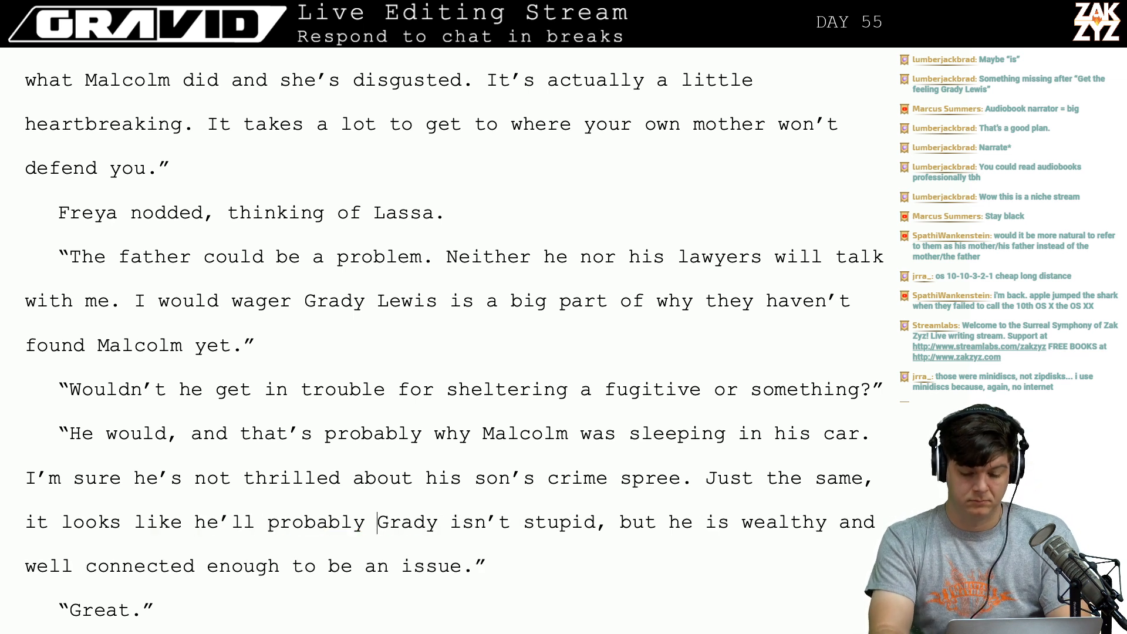
Delete “Just the same, it looks like he’ll probably” from before the father's first name in the “isn’t stupid” sentence.
{"action": "key", "text": "BackSpace"}
{"action": "key", "text": "BackSpace"}
{"action": "key", "text": "BackSpace"}
{"action": "key", "text": "BackSpace"}
{"action": "key", "text": "BackSpace"}
{"action": "key", "text": "BackSpace"}
{"action": "key", "text": "BackSpace"}
{"action": "key", "text": "BackSpace"}
{"action": "key", "text": "BackSpace"}
{"action": "key", "text": "BackSpace"}
{"action": "key", "text": "BackSpace"}
{"action": "key", "text": "BackSpace"}
{"action": "key", "text": "BackSpace"}
{"action": "key", "text": "BackSpace"}
{"action": "key", "text": "BackSpace"}
{"action": "key", "text": "BackSpace"}
{"action": "key", "text": "BackSpace"}
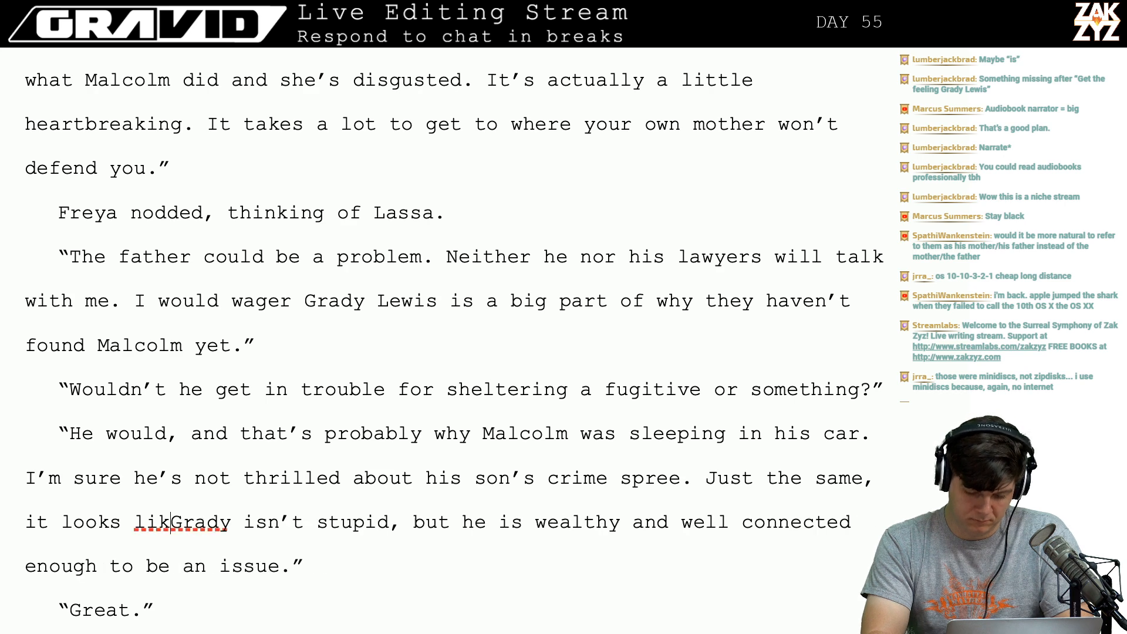
{"action": "key", "text": "BackSpace"}
{"action": "key", "text": "BackSpace"}
{"action": "key", "text": "BackSpace"}
{"action": "key", "text": "BackSpace"}
{"action": "key", "text": "BackSpace"}
{"action": "key", "text": "BackSpace"}
{"action": "key", "text": "BackSpace"}
{"action": "key", "text": "BackSpace"}
{"action": "key", "text": "BackSpace"}
{"action": "key", "text": "BackSpace"}
{"action": "key", "text": "BackSpace"}
{"action": "key", "text": "BackSpace"}
{"action": "key", "text": "BackSpace"}
{"action": "key", "text": "BackSpace"}
{"action": "key", "text": "BackSpace"}
{"action": "key", "text": "BackSpace"}
{"action": "key", "text": "BackSpace"}
{"action": "key", "text": "BackSpace"}
{"action": "key", "text": "BackSpace"}
{"action": "key", "text": "BackSpace"}
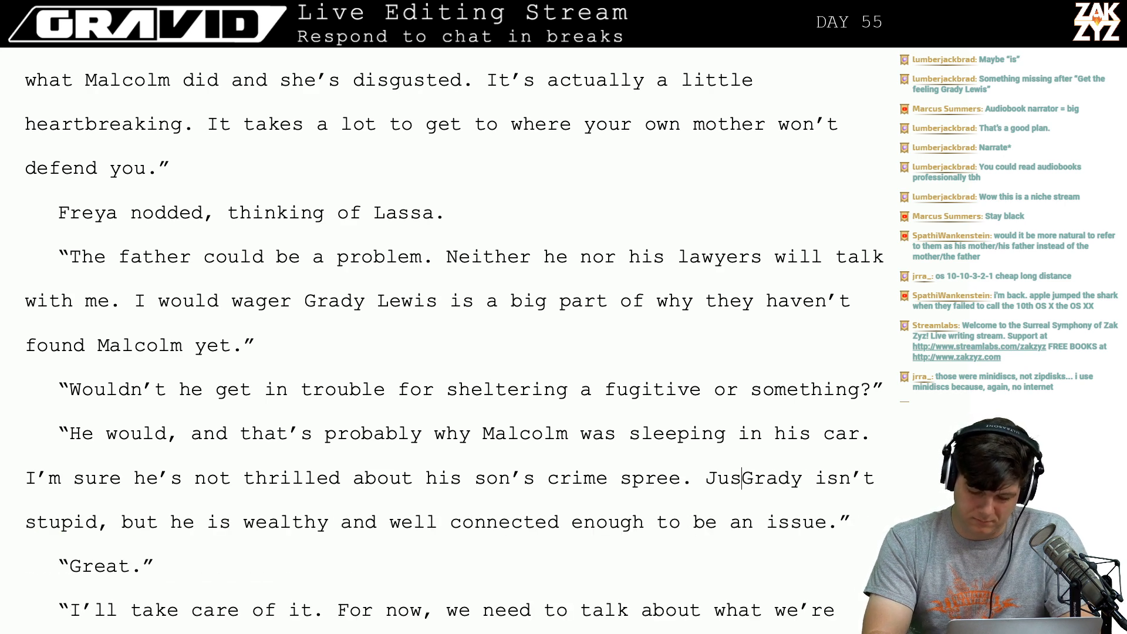
{"action": "key", "text": "BackSpace"}
{"action": "key", "text": "BackSpace"}
{"action": "key", "text": "BackSpace"}
{"action": "key", "text": "BackSpace"}
{"action": "type", "text": "But I g"}
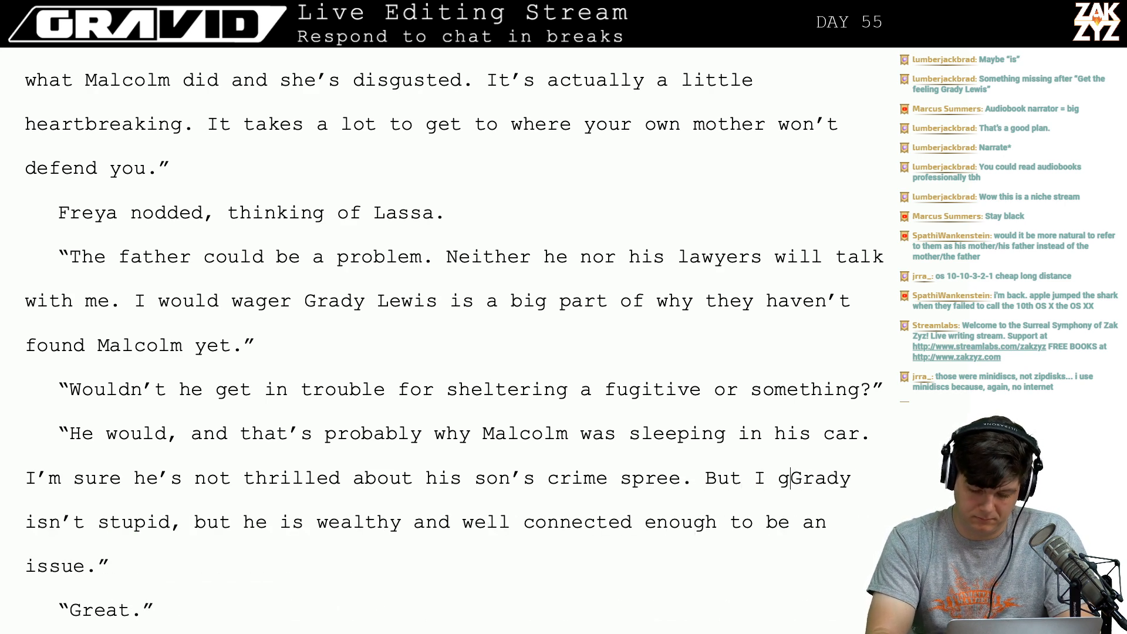
{"action": "type", "text": "et the ind"}
{"action": "key", "text": "BackSpace"}
{"action": "key", "text": "BackSpace"}
{"action": "key", "text": "BackSpace"}
{"action": "key", "text": "BackSpace"}
{"action": "key", "text": "BackSpace"}
{"action": "key", "text": "BackSpace"}
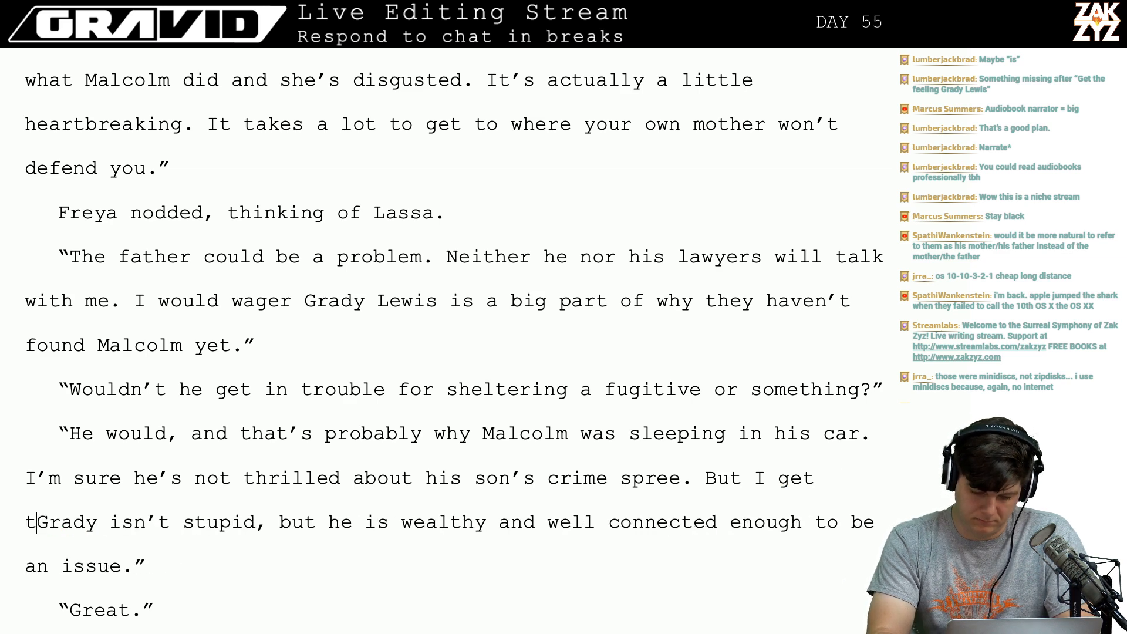
{"action": "key", "text": "BackSpace"}
{"action": "key", "text": "BackSpace"}
{"action": "key", "text": "BackSpace"}
{"action": "key", "text": "BackSpace"}
{"action": "key", "text": "BackSpace"}
{"action": "key", "text": "BackSpace"}
{"action": "key", "text": "BackSpace"}
{"action": "key", "text": "BackSpace"}
{"action": "key", "text": "BackSpace"}
{"action": "key", "text": "BackSpace"}
{"action": "key", "text": "BackSpace"}
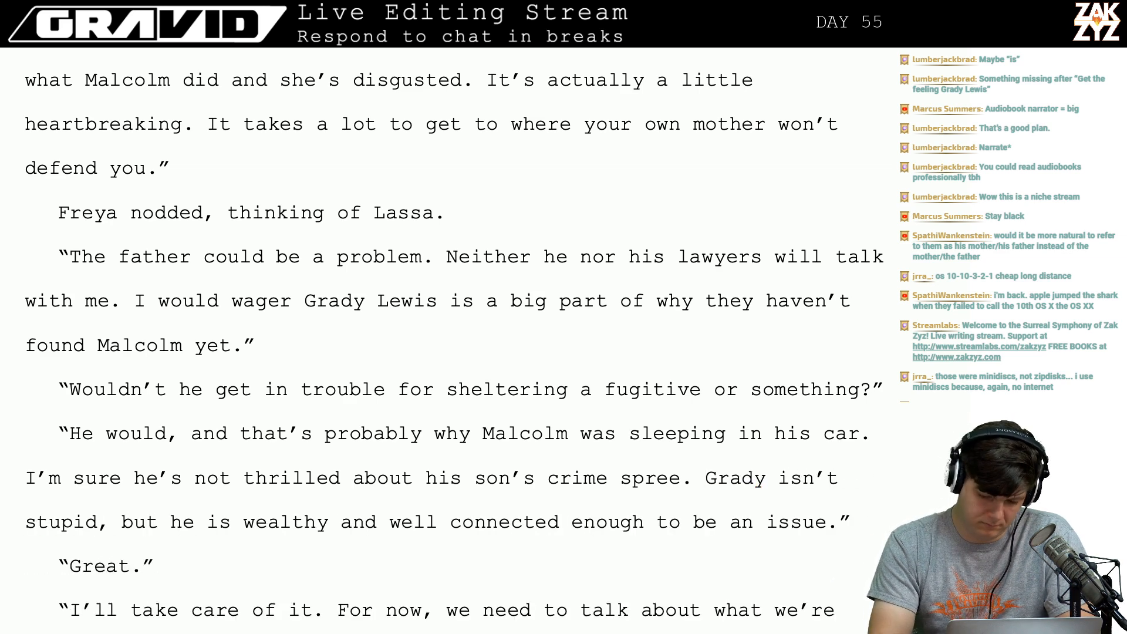
Try inserting “But when it comes down to it, I think he’ll pay” after the “crime spree.” sentence.
{"action": "type", "text": "But when it "}
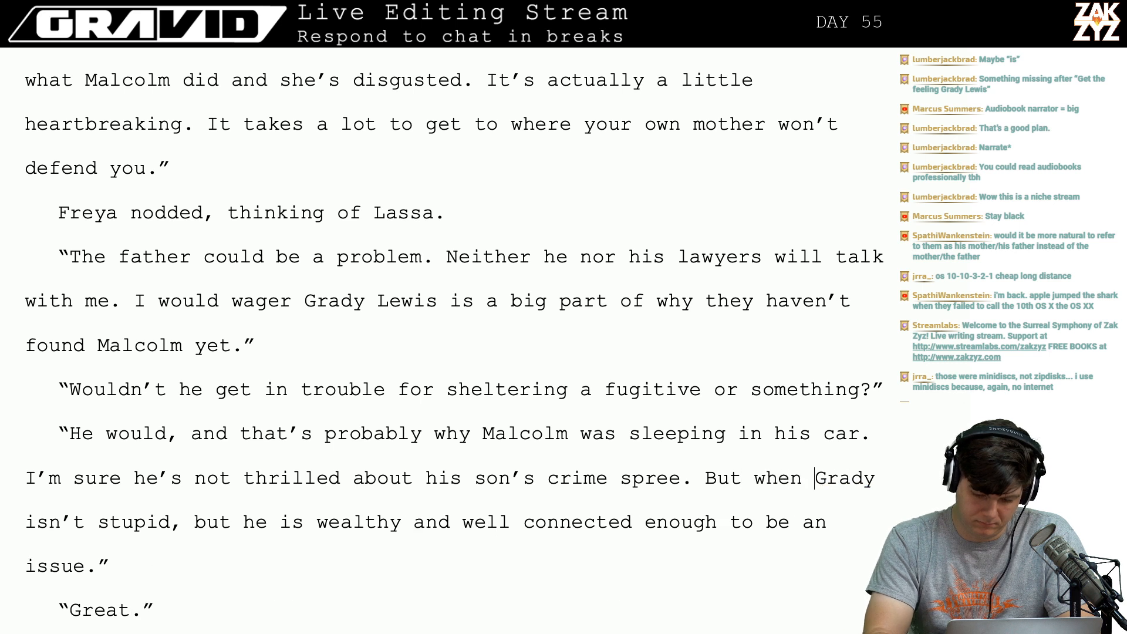
{"action": "type", "text": "comes down to it,"}
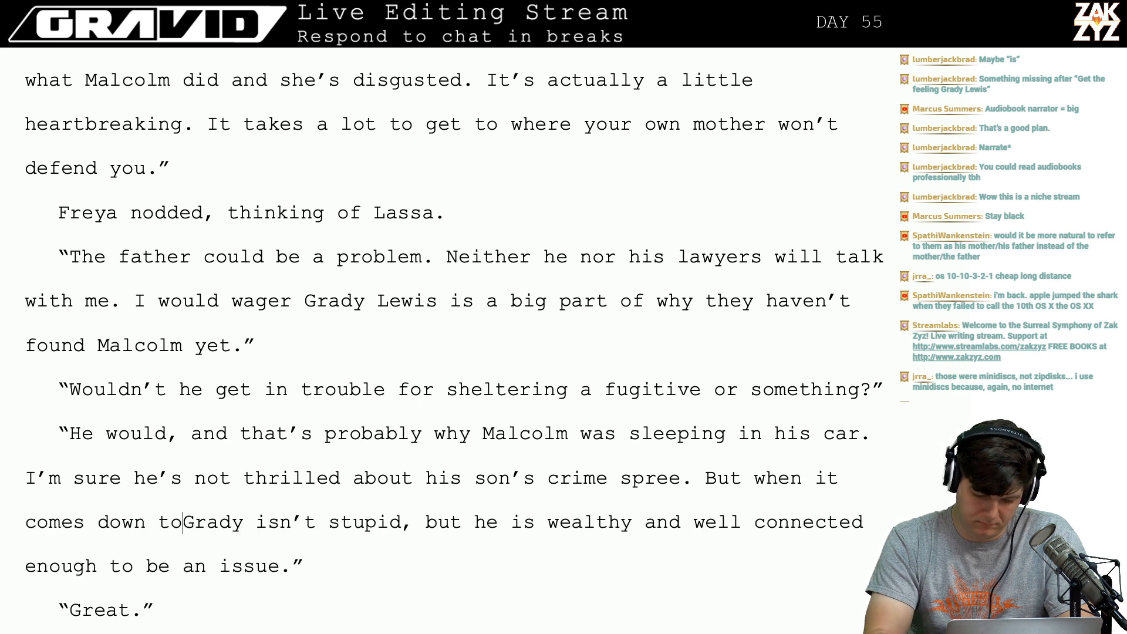
{"action": "type", "text": " I think"}
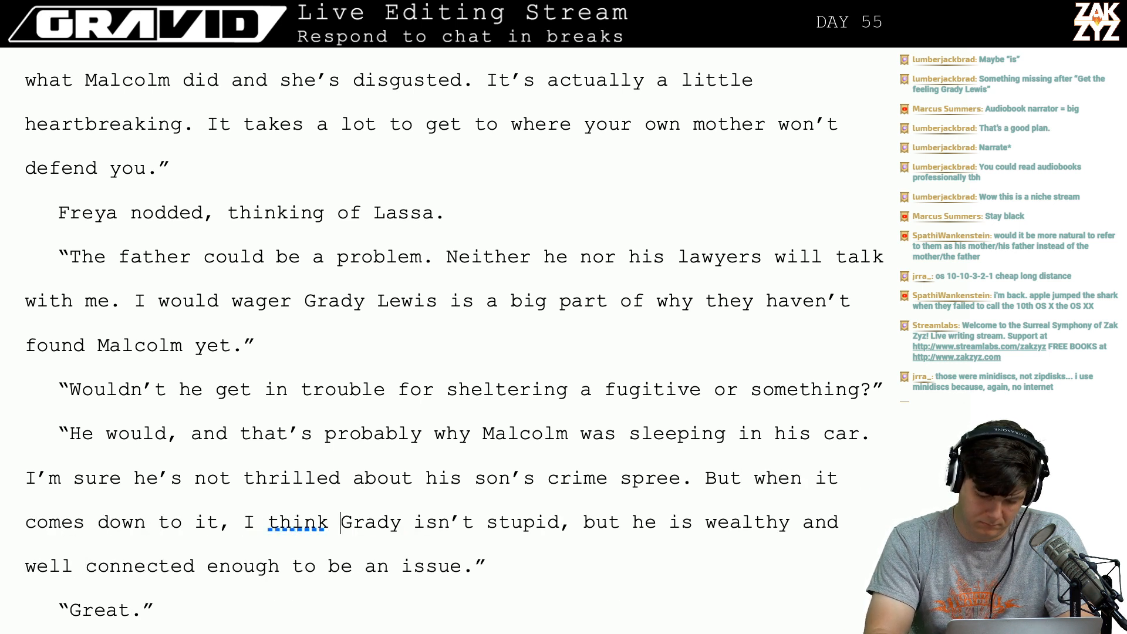
{"action": "key", "text": "BackSpace"}
{"action": "key", "text": "BackSpace"}
{"action": "type", "text": "k he'll "}
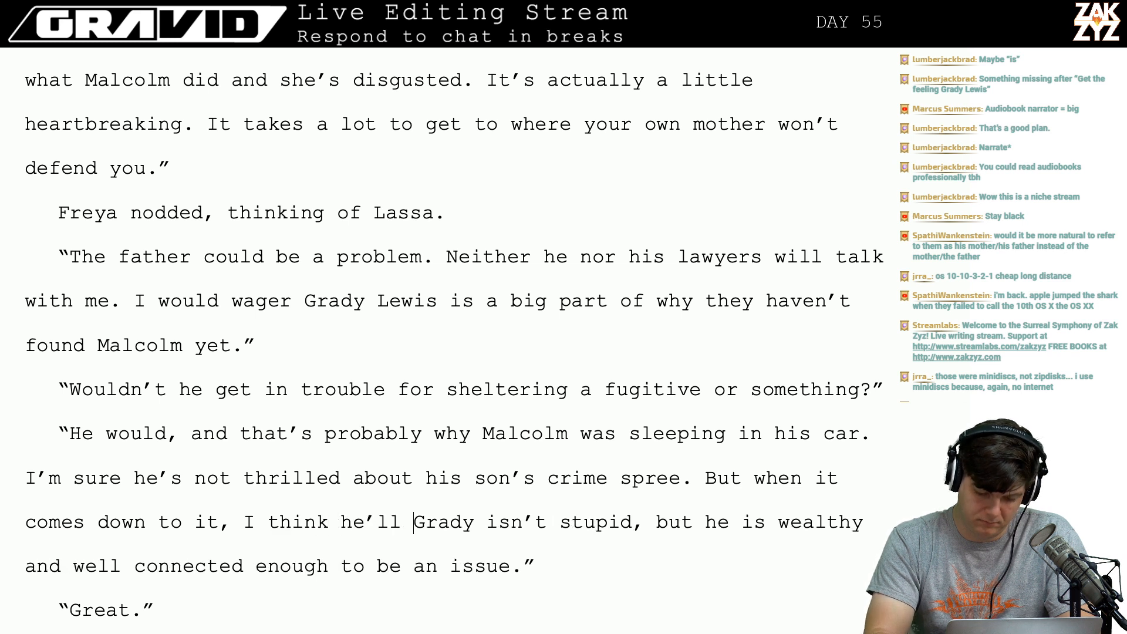
{"action": "type", "text": "pay"}
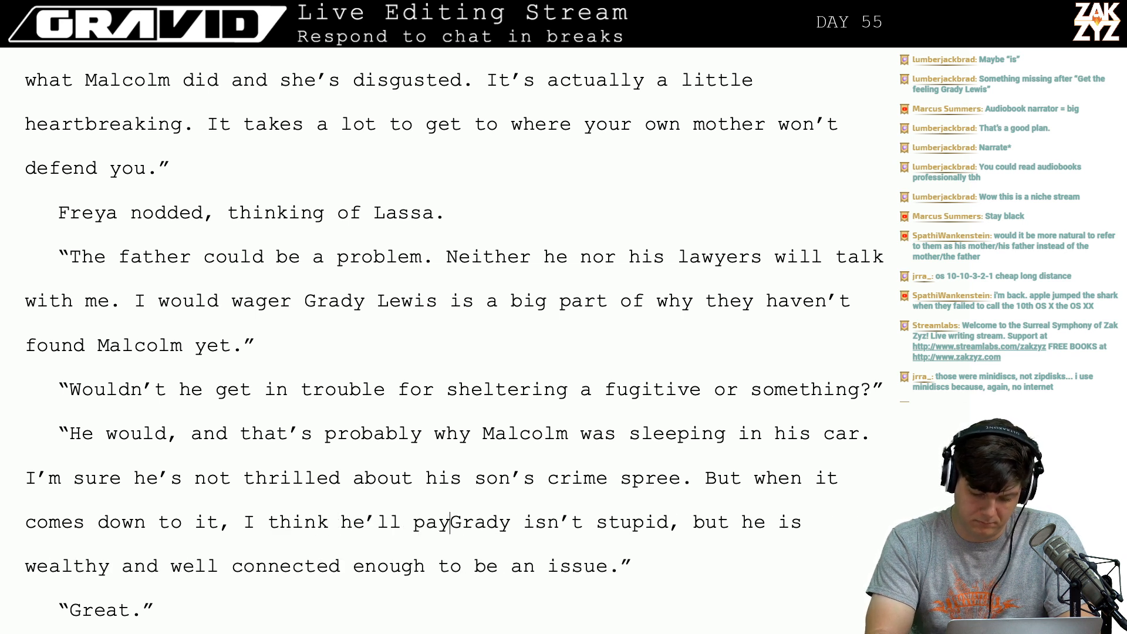
Try replacing “he’ll pay” after “I think” with “he’s”.
{"action": "key", "text": "BackSpace"}
{"action": "key", "text": "BackSpace"}
{"action": "key", "text": "BackSpace"}
{"action": "key", "text": "BackSpace"}
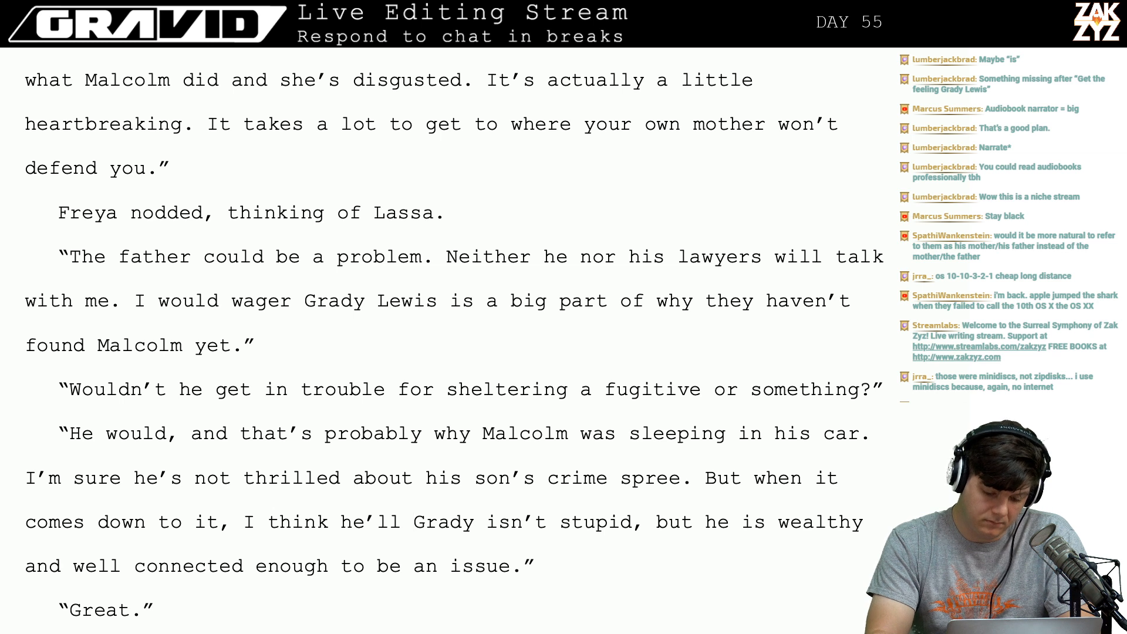
{"action": "key", "text": "BackSpace"}
{"action": "key", "text": "BackSpace"}
{"action": "key", "text": "BackSpace"}
{"action": "key", "text": "BackSpace"}
{"action": "key", "text": "BackSpace"}
{"action": "type", "text": "he's"}
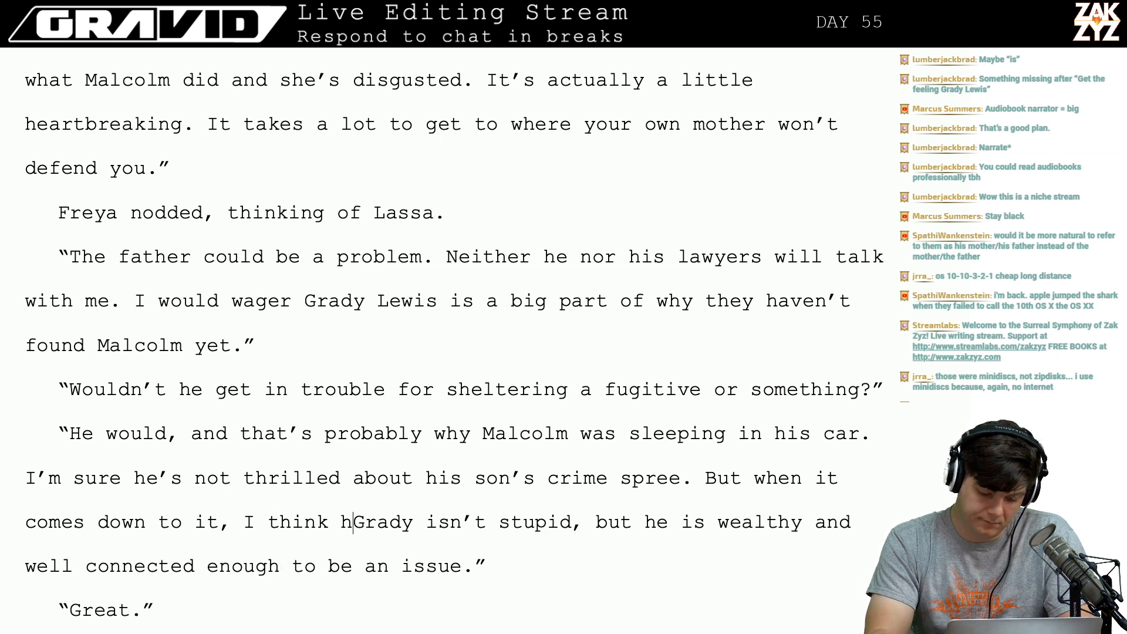
Delete the whole unfinished “But when it comes down to it, I think” opening after “crime spree.”.
{"action": "key", "text": "BackSpace"}
{"action": "key", "text": "BackSpace"}
{"action": "key", "text": "BackSpace"}
{"action": "key", "text": "BackSpace"}
{"action": "key", "text": "BackSpace"}
{"action": "key", "text": "BackSpace"}
{"action": "key", "text": "BackSpace"}
{"action": "key", "text": "BackSpace"}
{"action": "key", "text": "BackSpace"}
{"action": "key", "text": "BackSpace"}
{"action": "key", "text": "BackSpace"}
{"action": "key", "text": "BackSpace"}
{"action": "key", "text": "BackSpace"}
{"action": "key", "text": "BackSpace"}
{"action": "key", "text": "BackSpace"}
{"action": "key", "text": "BackSpace"}
{"action": "key", "text": "BackSpace"}
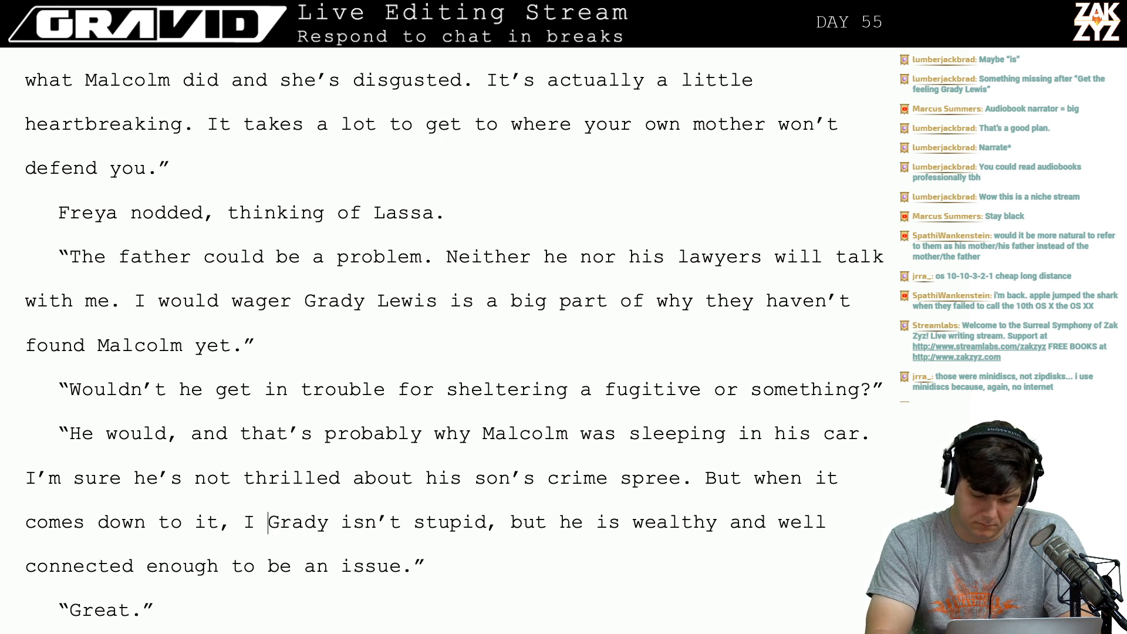
{"action": "key", "text": "BackSpace"}
{"action": "key", "text": "BackSpace"}
{"action": "key", "text": "BackSpace"}
{"action": "key", "text": "BackSpace"}
{"action": "key", "text": "BackSpace"}
{"action": "key", "text": "BackSpace"}
{"action": "key", "text": "BackSpace"}
{"action": "key", "text": "BackSpace"}
{"action": "key", "text": "BackSpace"}
{"action": "key", "text": "BackSpace"}
{"action": "key", "text": "BackSpace"}
{"action": "key", "text": "BackSpace"}
{"action": "key", "text": "BackSpace"}
{"action": "key", "text": "BackSpace"}
{"action": "key", "text": "BackSpace"}
{"action": "key", "text": "BackSpace"}
{"action": "key", "text": "BackSpace"}
{"action": "key", "text": "BackSpace"}
{"action": "key", "text": "BackSpace"}
{"action": "key", "text": "BackSpace"}
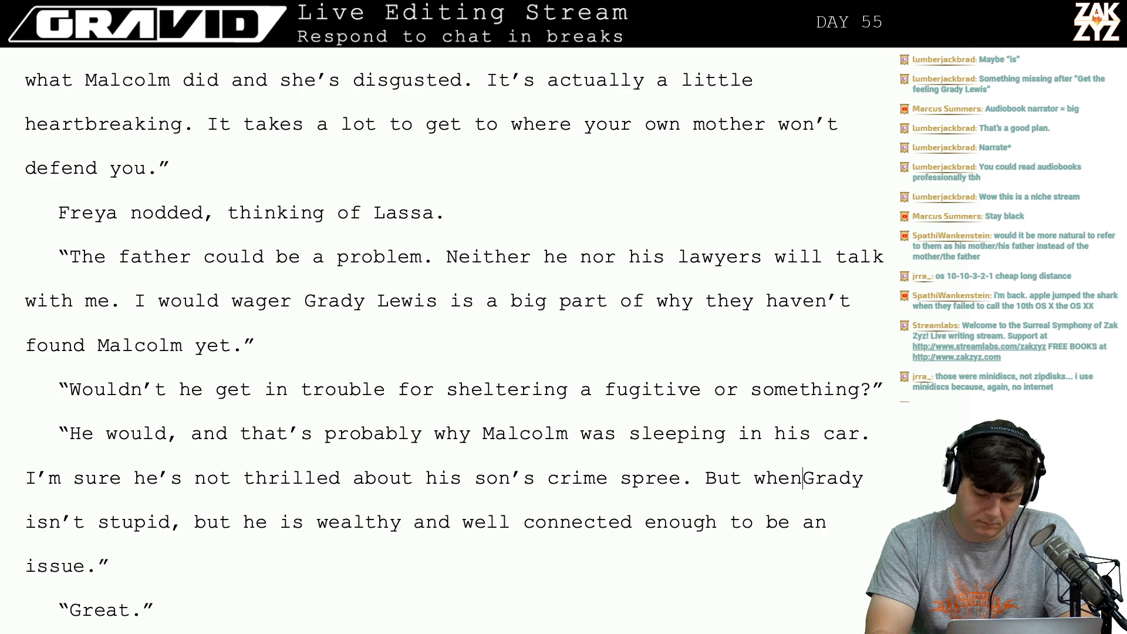
{"action": "key", "text": "BackSpace"}
{"action": "key", "text": "BackSpace"}
{"action": "key", "text": "BackSpace"}
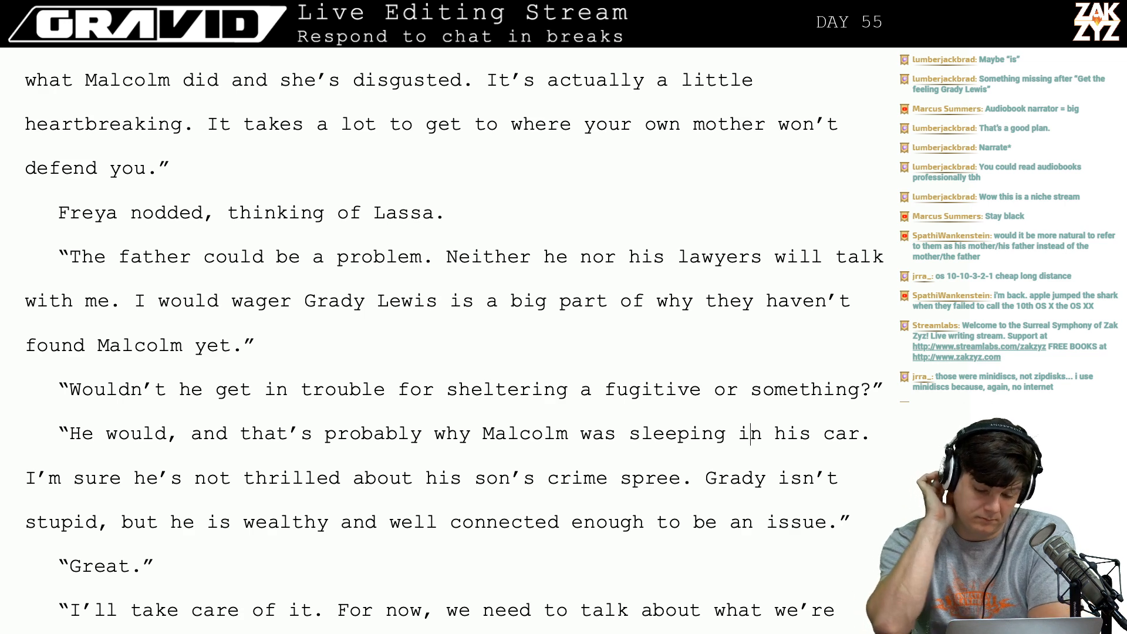
Insert a sentence made of the father's first name and “isn’t stupid.” before “I’m sure he’s not thrilled”.
{"action": "scroll", "coordinate": [454, 334], "scroll_direction": "down", "scroll_amount": 1}
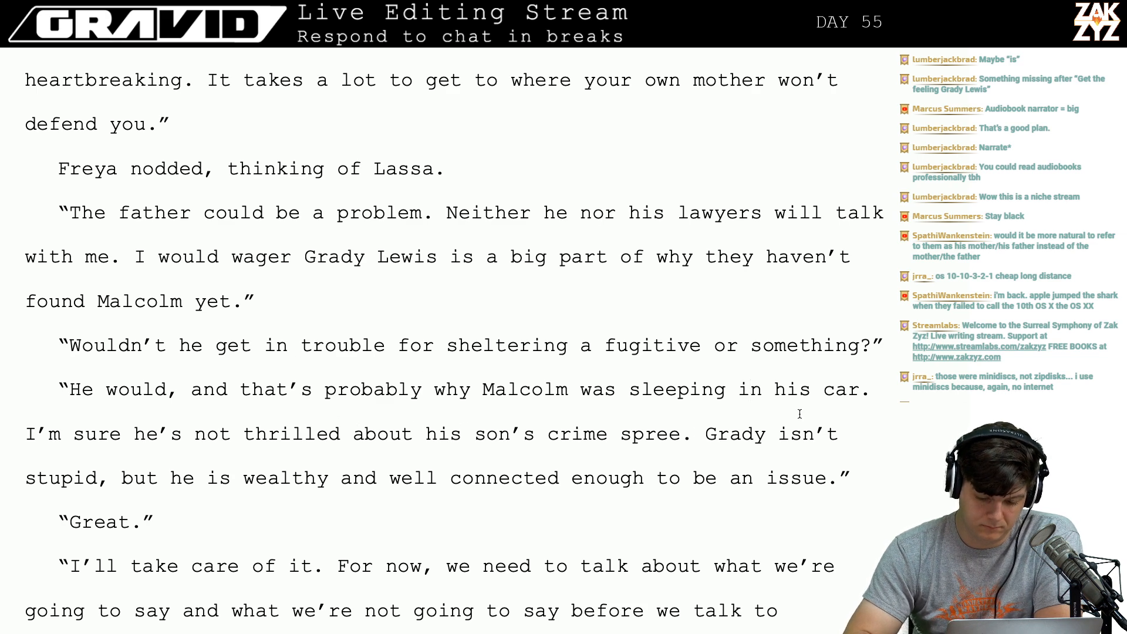
{"action": "type", "text": "Grady "}
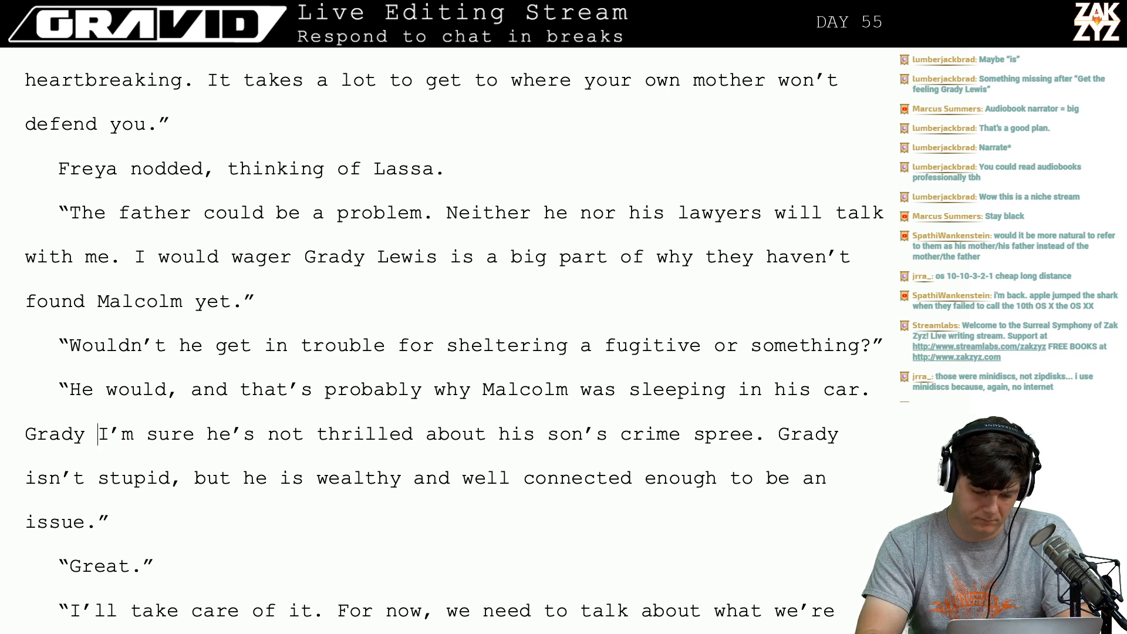
{"action": "type", "text": "isn't stupi."}
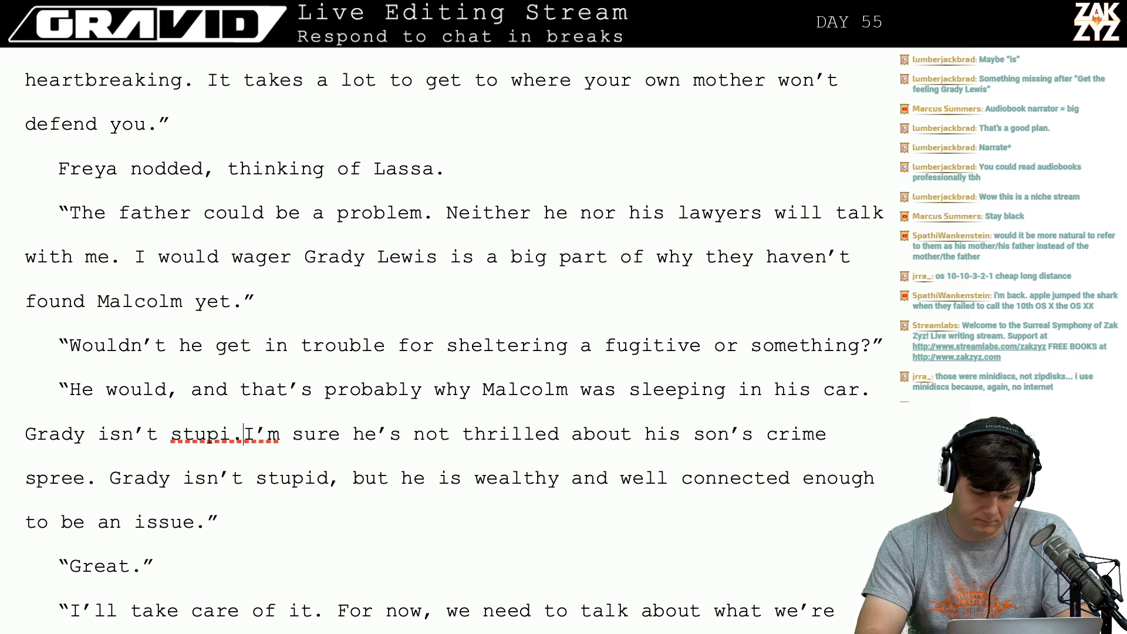
{"action": "key", "text": "BackSpace"}
{"action": "type", "text": "d,"}
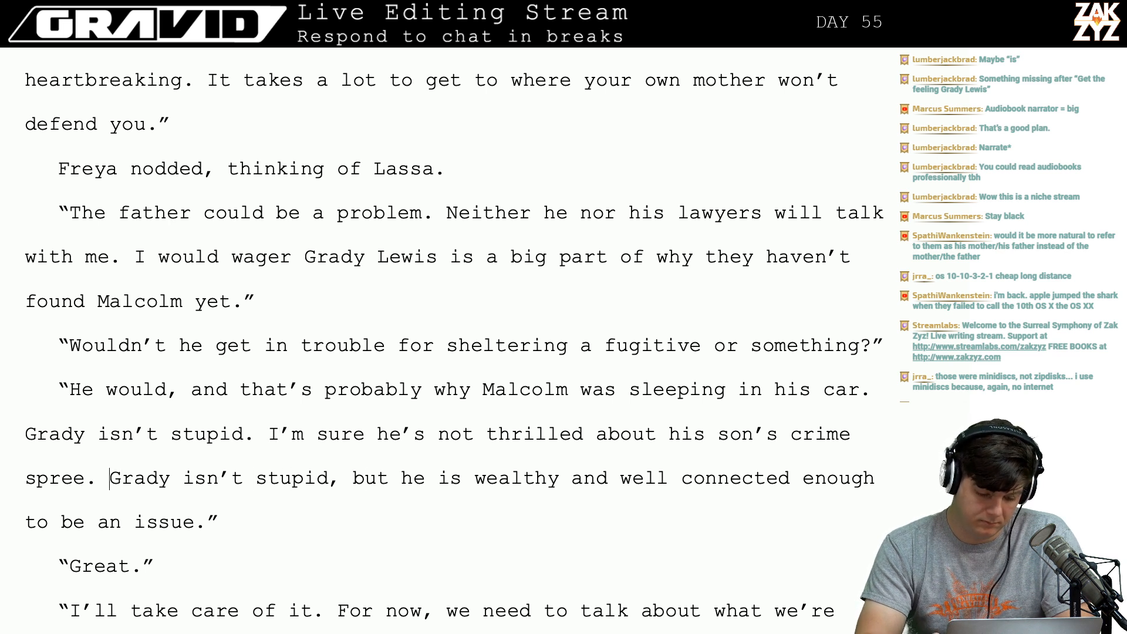
Add a comma after “crime spree” and move the period and the remaining sentence below a blank line.
{"action": "type", "text": " ,"}
{"action": "key", "text": "Return"}
{"action": "key", "text": "Return"}
{"action": "key", "text": "Left"}
{"action": "key", "text": "Left"}
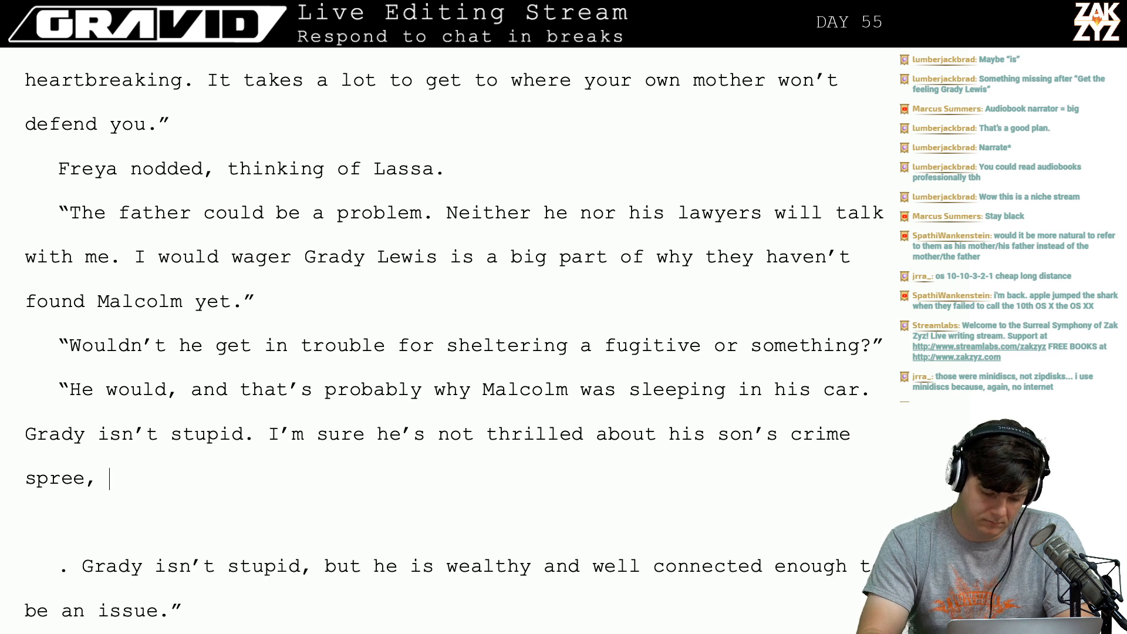
Continue the sentence after “crime spree,” with “but he’ll probably pay to defend”.
{"action": "type", "text": "b"}
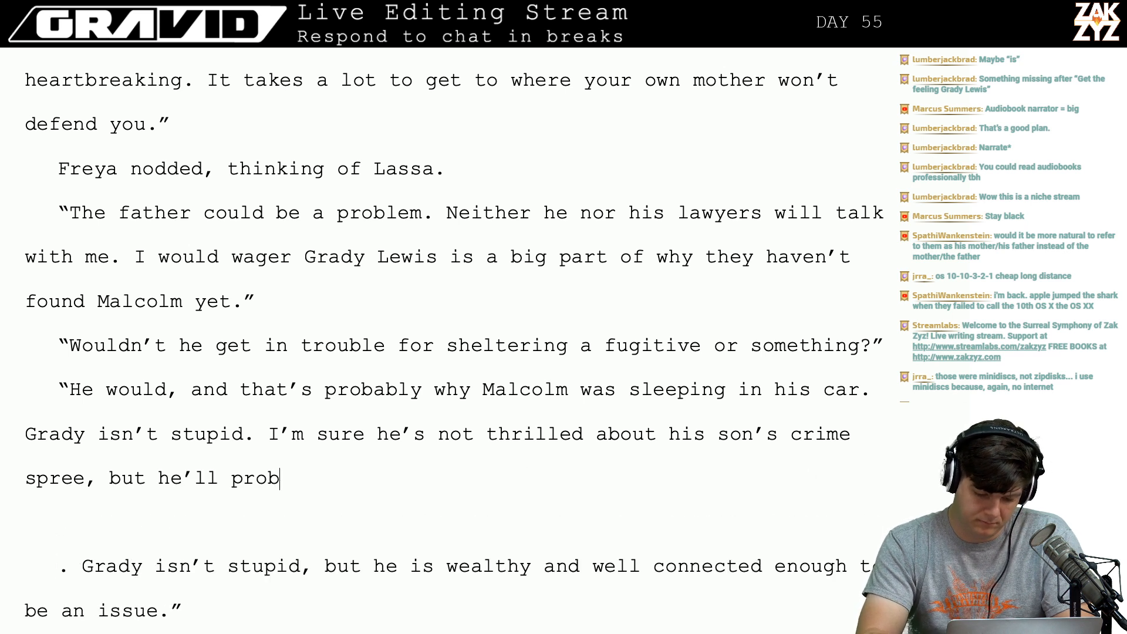
{"action": "type", "text": "ut he'll probably pay "}
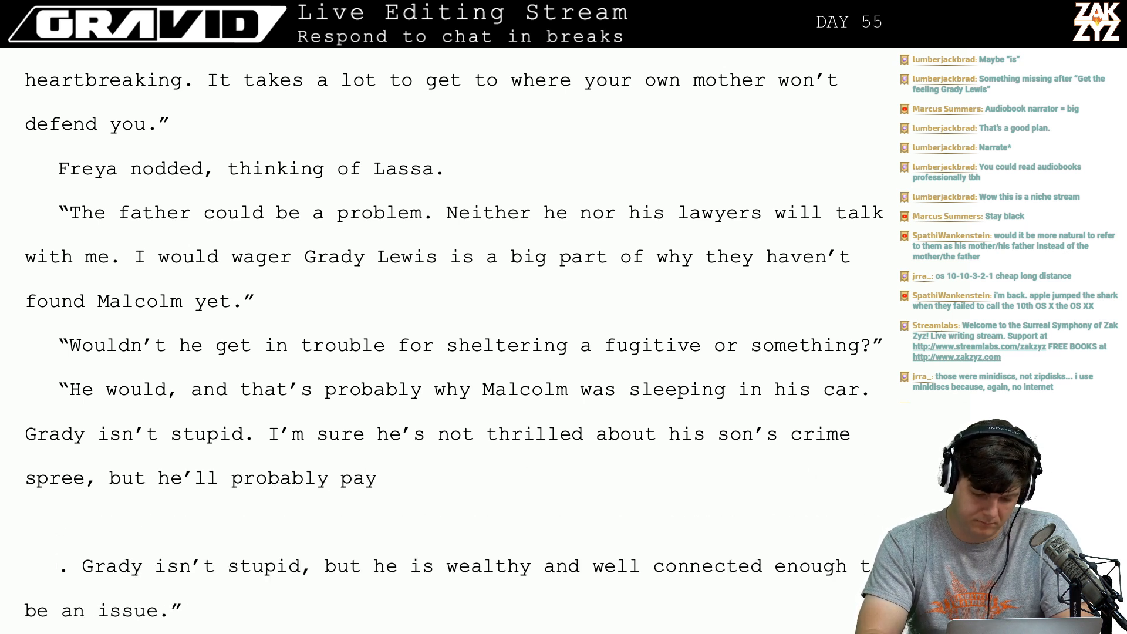
{"action": "type", "text": "to defend"}
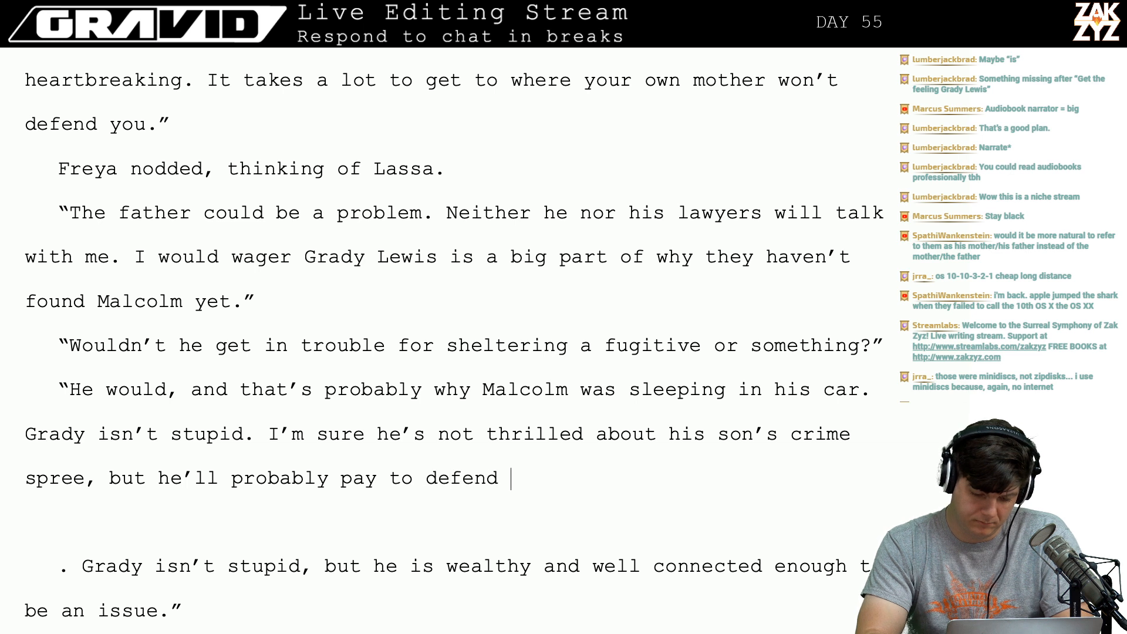
Delete “he’ll probably pay to defend” after “but” in the “crime spree” sentence.
{"action": "key", "text": "BackSpace"}
{"action": "key", "text": "BackSpace"}
{"action": "key", "text": "BackSpace"}
{"action": "key", "text": "BackSpace"}
{"action": "key", "text": "BackSpace"}
{"action": "key", "text": "BackSpace"}
{"action": "key", "text": "BackSpace"}
{"action": "key", "text": "BackSpace"}
{"action": "key", "text": "BackSpace"}
{"action": "key", "text": "BackSpace"}
{"action": "key", "text": "BackSpace"}
{"action": "key", "text": "BackSpace"}
{"action": "key", "text": "BackSpace"}
{"action": "key", "text": "BackSpace"}
{"action": "key", "text": "BackSpace"}
{"action": "key", "text": "BackSpace"}
{"action": "key", "text": "BackSpace"}
{"action": "key", "text": "BackSpace"}
{"action": "key", "text": "BackSpace"}
{"action": "key", "text": "BackSpace"}
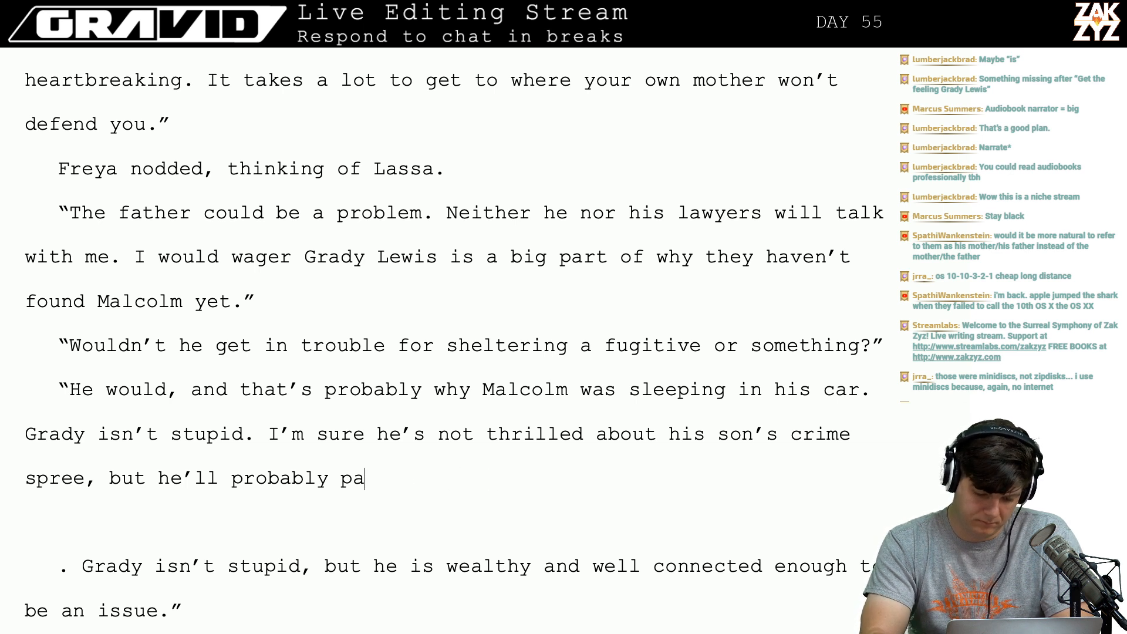
{"action": "key", "text": "BackSpace"}
{"action": "key", "text": "BackSpace"}
{"action": "key", "text": "BackSpace"}
{"action": "key", "text": "BackSpace"}
{"action": "key", "text": "BackSpace"}
{"action": "key", "text": "BackSpace"}
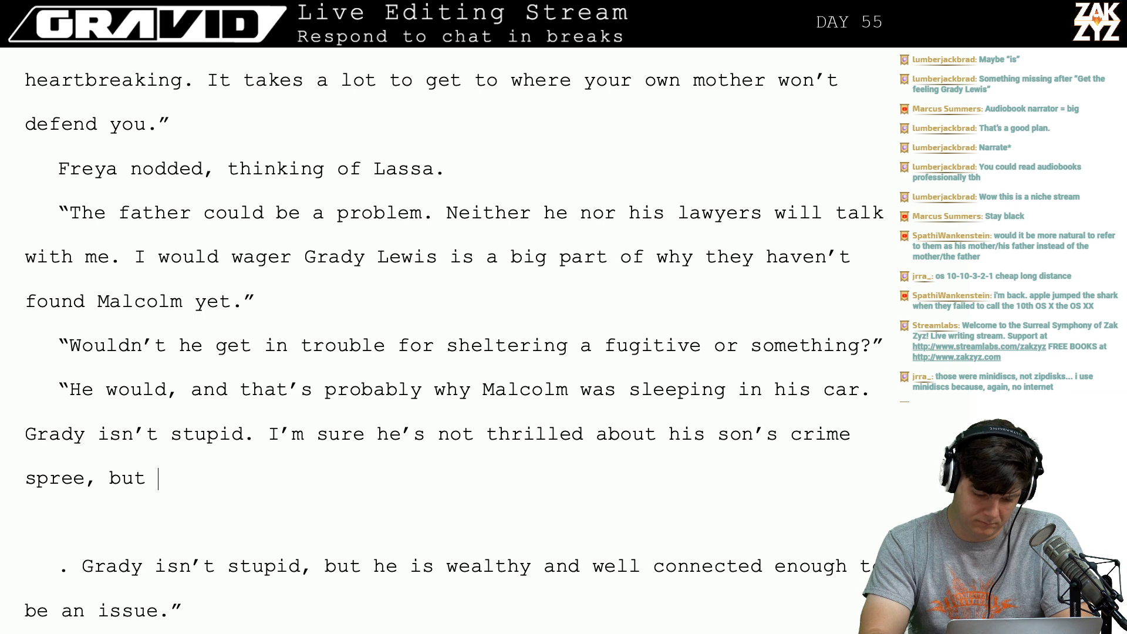
{"action": "type", "text": "he"}
{"action": "key", "text": "BackSpace"}
{"action": "key", "text": "BackSpace"}
{"action": "key", "text": "BackSpace"}
{"action": "key", "text": "BackSpace"}
{"action": "key", "text": "BackSpace"}
{"action": "key", "text": "BackSpace"}
{"action": "key", "text": "BackSpace"}
{"action": "key", "text": "BackSpace"}
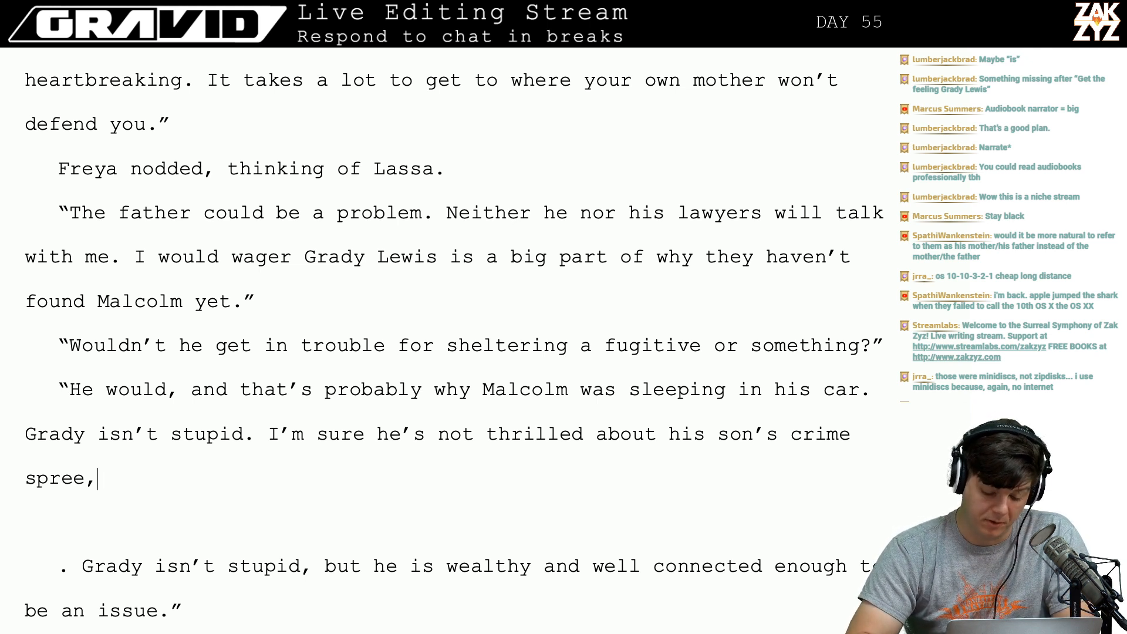
Continue the sentence after “crime spree,” with “but I expect he’ll still be willing to pay for his defense.”.
{"action": "type", "text": "but I e"}
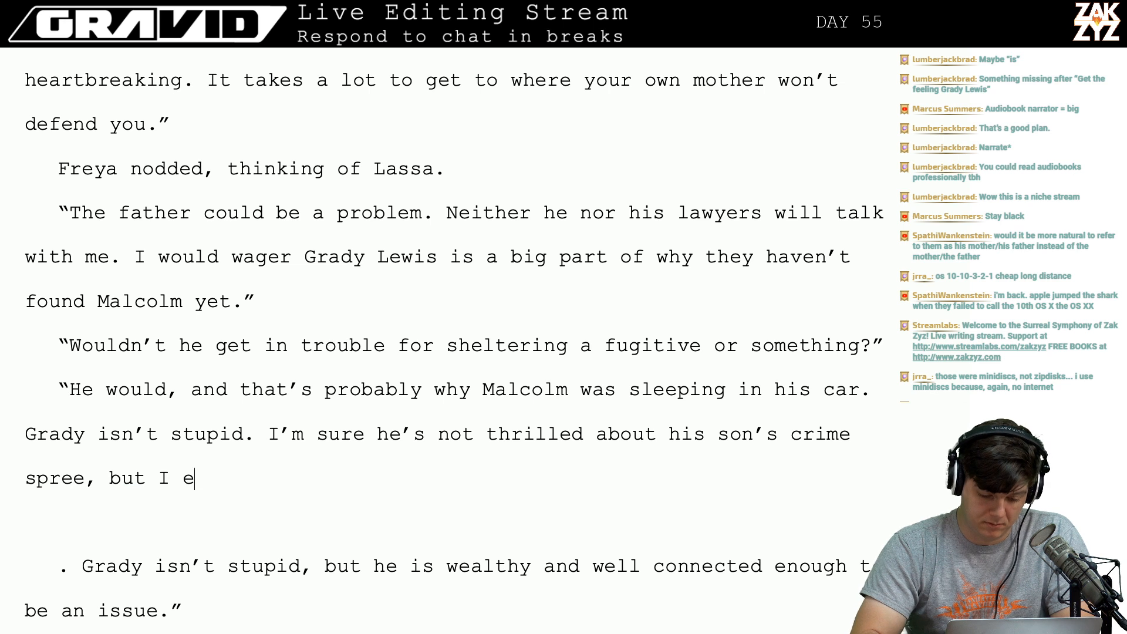
{"action": "type", "text": "xpect he'll b"}
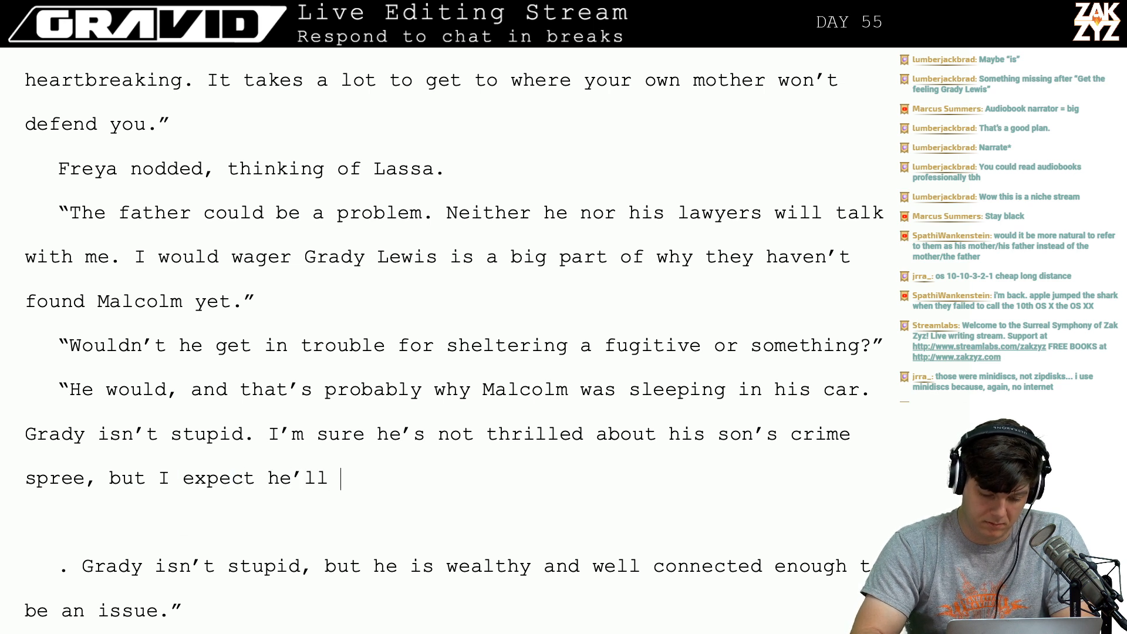
{"action": "key", "text": "BackSpace"}
{"action": "type", "text": "still be w"}
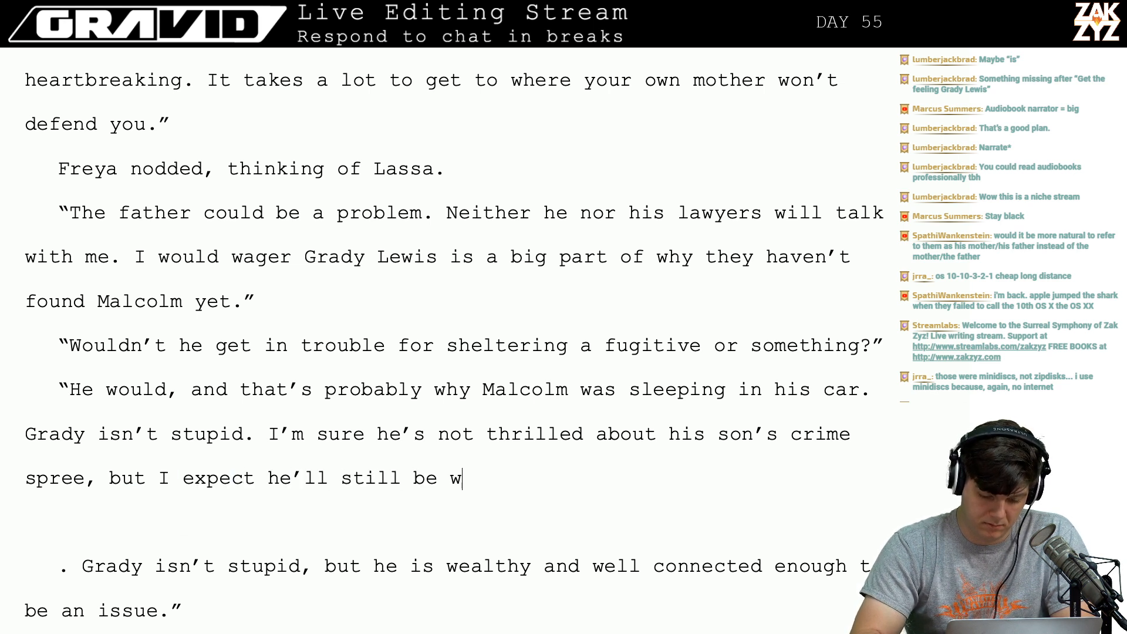
{"action": "type", "text": "illing to pay for "}
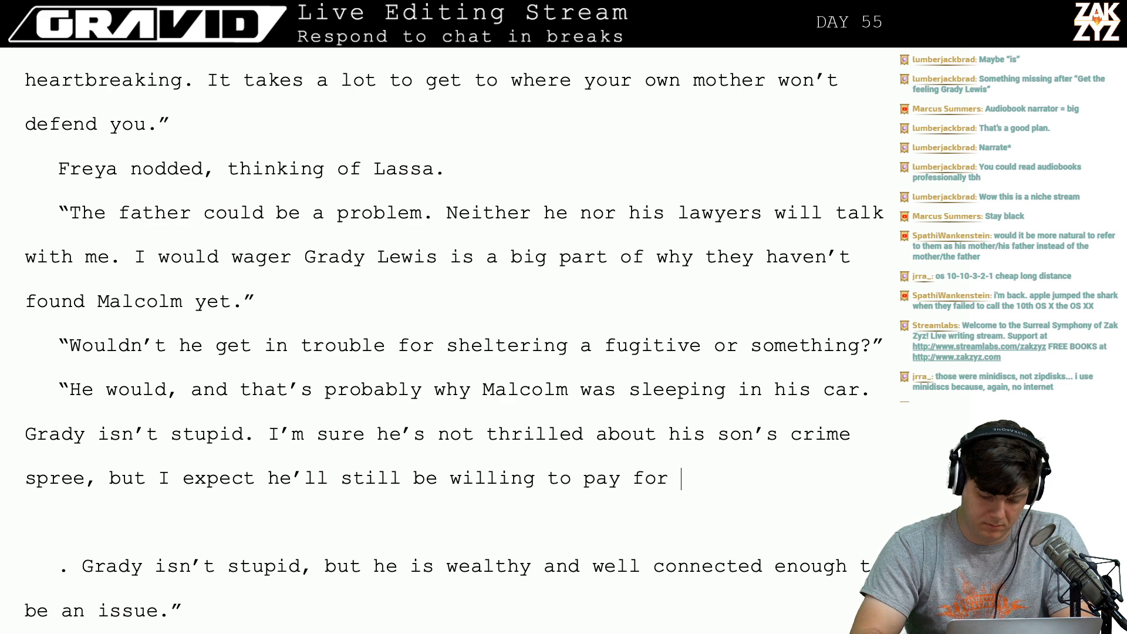
{"action": "type", "text": "his defense."}
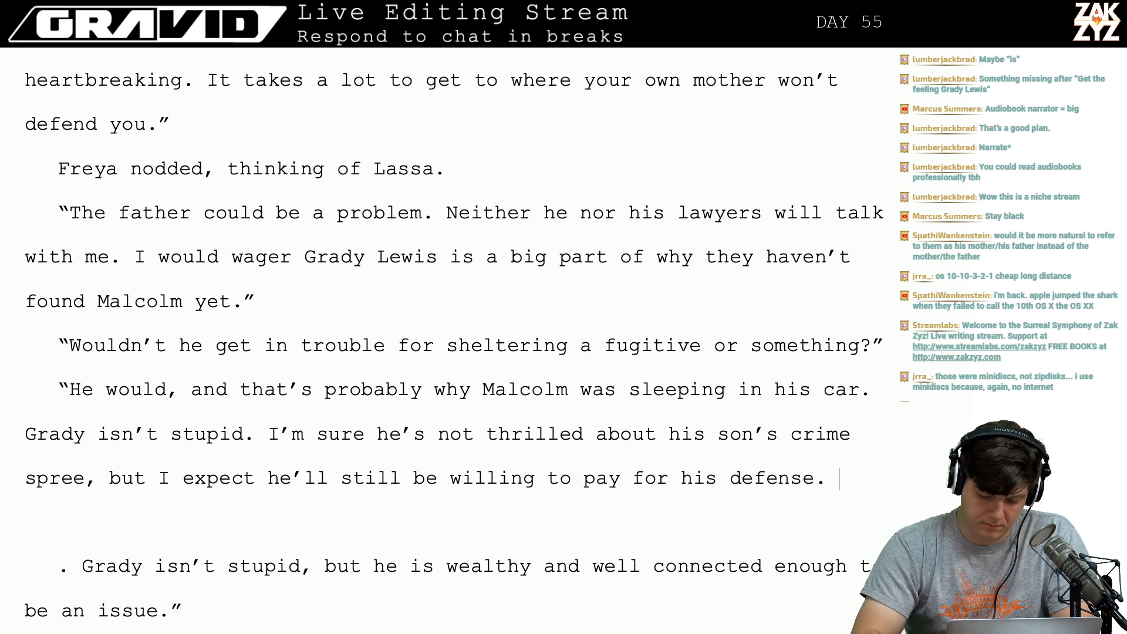
Delete the leftover old passage between “pay for his defense.” and “Great.”, including its blank line.
{"action": "key", "text": "shift+Down"}
{"action": "key", "text": "shift+Down"}
{"action": "key", "text": "shift+Down"}
{"action": "key", "text": "Right"}
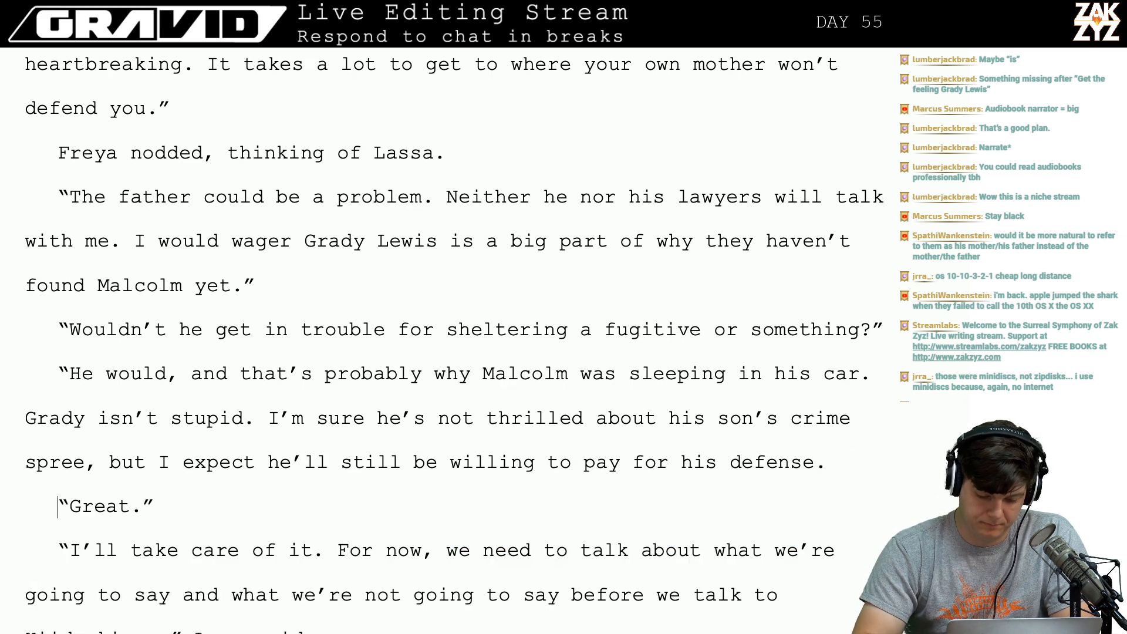
{"action": "key", "text": "Left"}
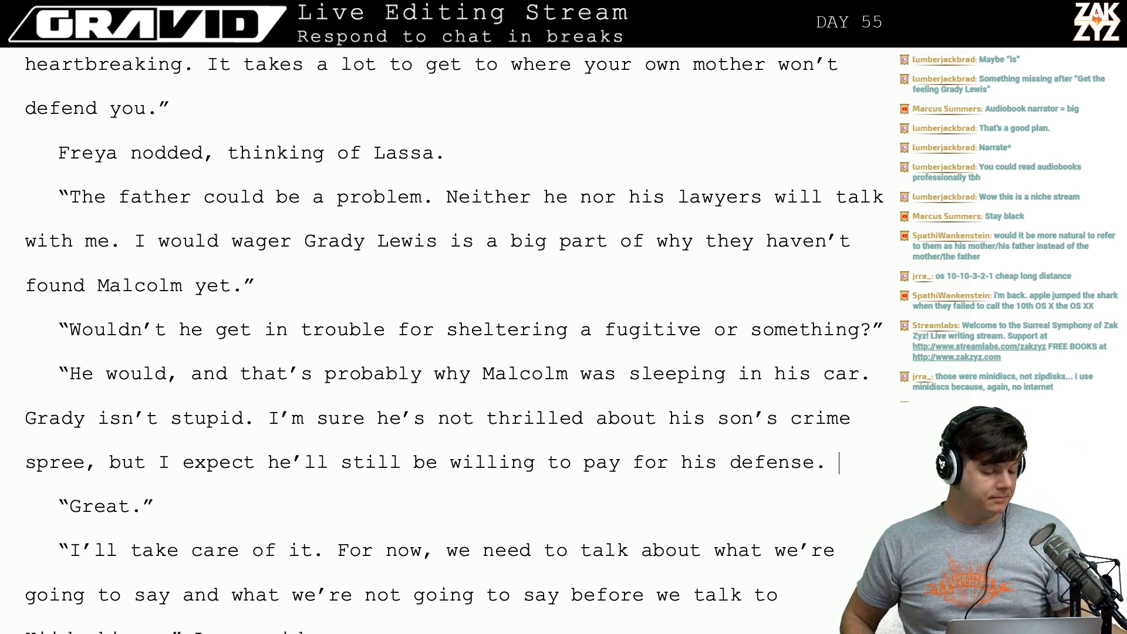
Add blank lines above “Great.” and start a new sentence after “his defense.” with “He’s fairly well off”.
{"action": "key", "text": "Return"}
{"action": "key", "text": "Return"}
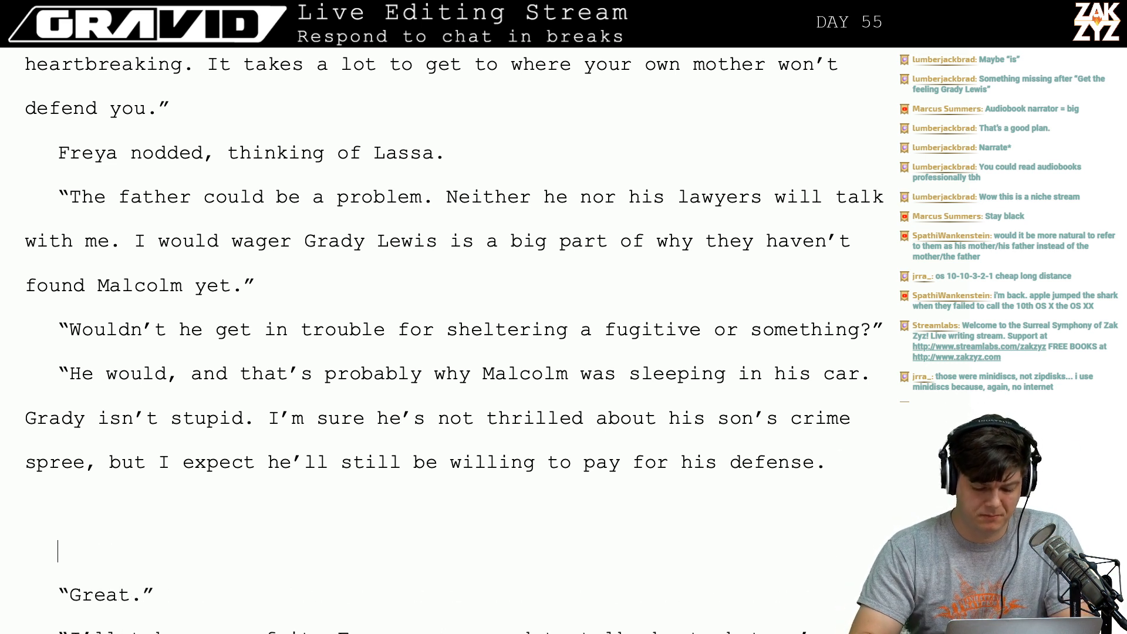
{"action": "key", "text": "Up"}
{"action": "key", "text": "Left"}
{"action": "key", "text": "Return"}
{"action": "type", "text": "He's fairly "}
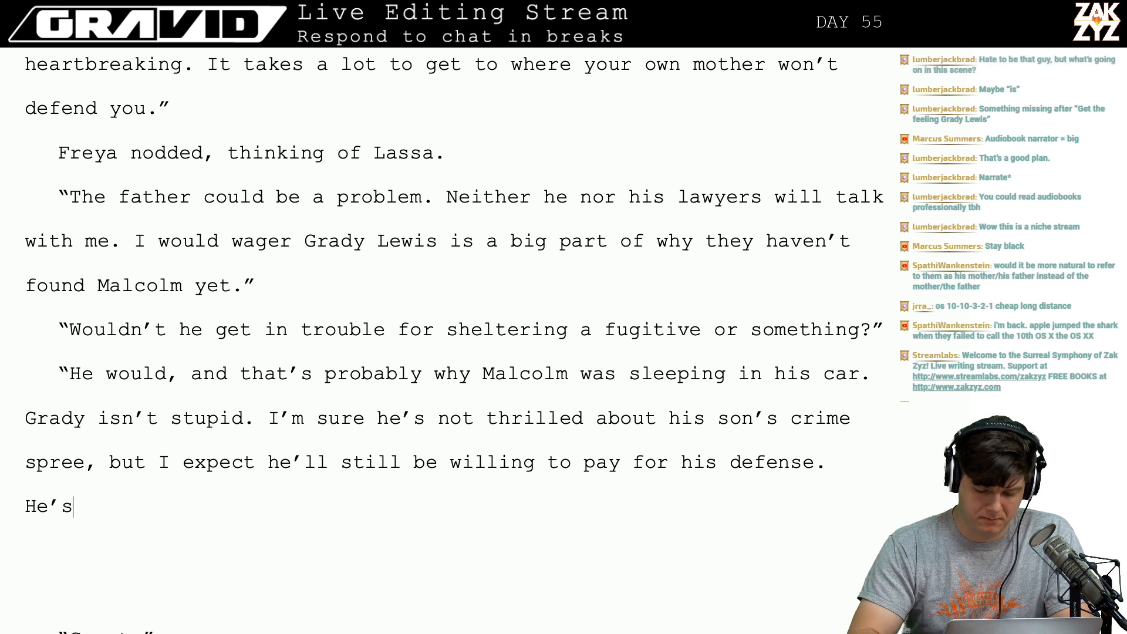
{"action": "type", "text": "well off"}
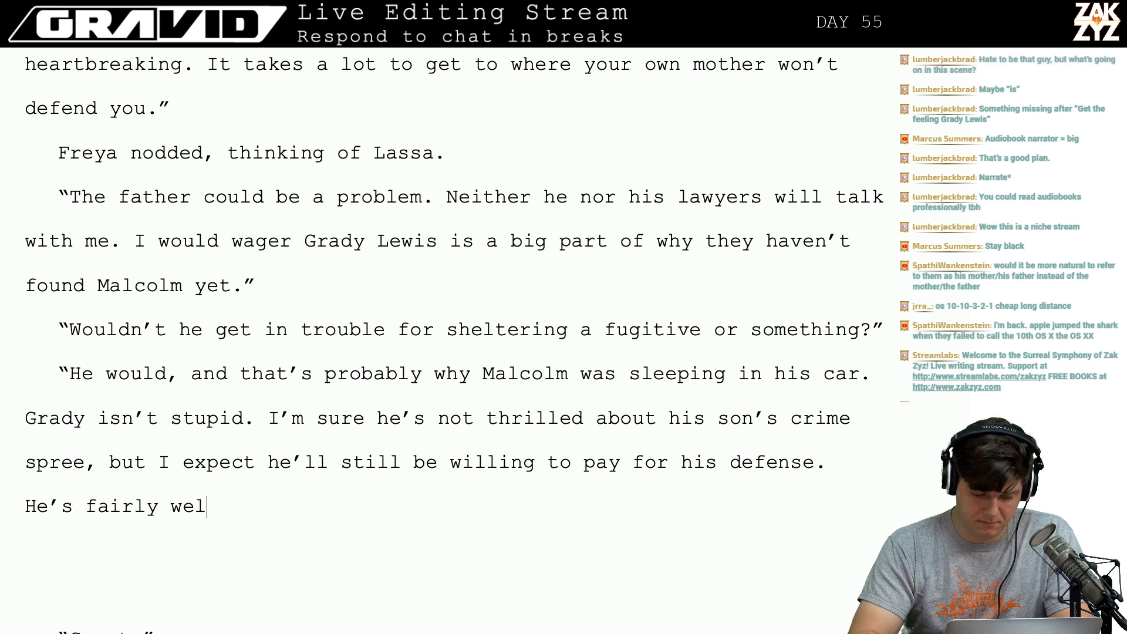
Replace “fairly well off” after “He’s” with “both well off and well-connected.”.
{"action": "key", "text": "BackSpace"}
{"action": "key", "text": "BackSpace"}
{"action": "key", "text": "BackSpace"}
{"action": "key", "text": "BackSpace"}
{"action": "key", "text": "BackSpace"}
{"action": "key", "text": "BackSpace"}
{"action": "key", "text": "BackSpace"}
{"action": "key", "text": "BackSpace"}
{"action": "key", "text": "BackSpace"}
{"action": "key", "text": "BackSpace"}
{"action": "key", "text": "BackSpace"}
{"action": "key", "text": "BackSpace"}
{"action": "key", "text": "BackSpace"}
{"action": "key", "text": "BackSpace"}
{"action": "key", "text": "BackSpace"}
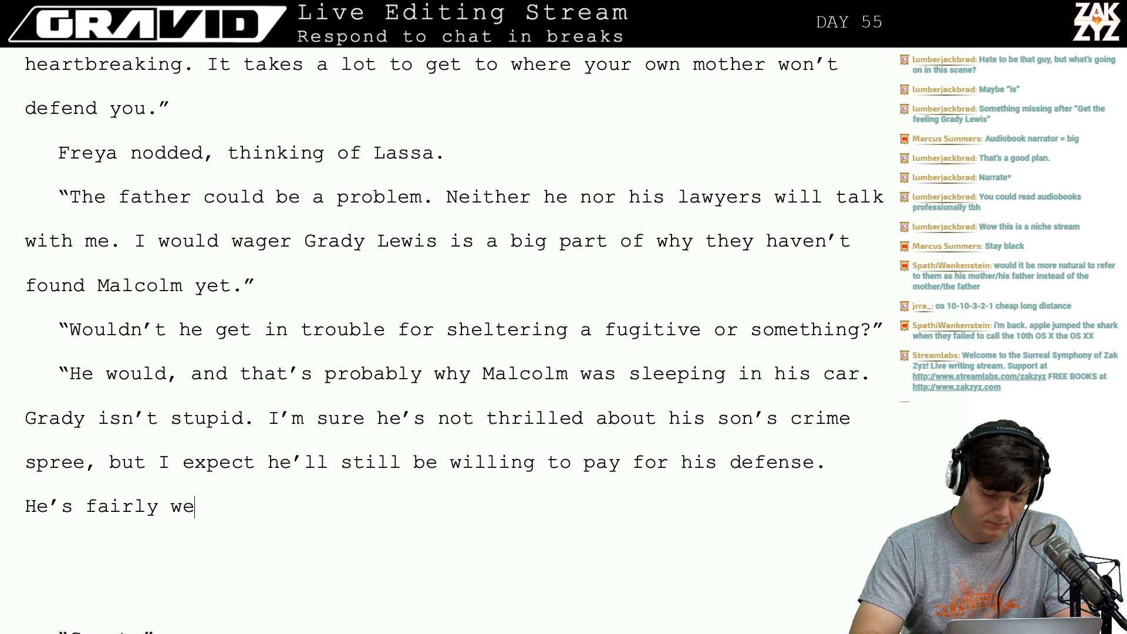
{"action": "type", "text": "both w"}
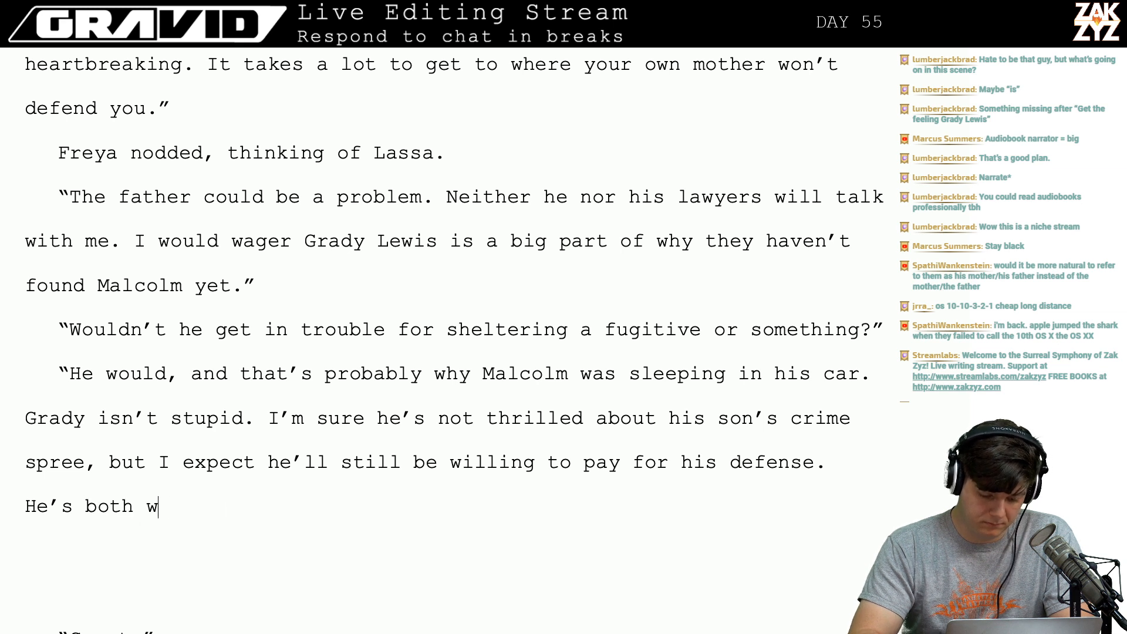
{"action": "type", "text": "ell off and well off and wel"}
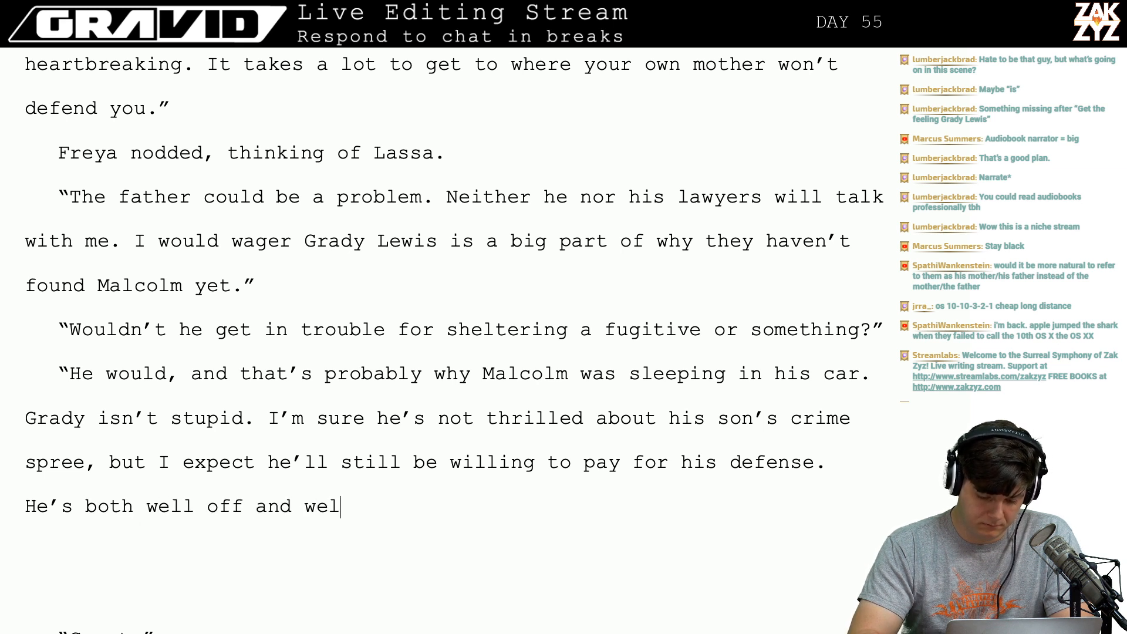
{"action": "type", "text": "-connected."}
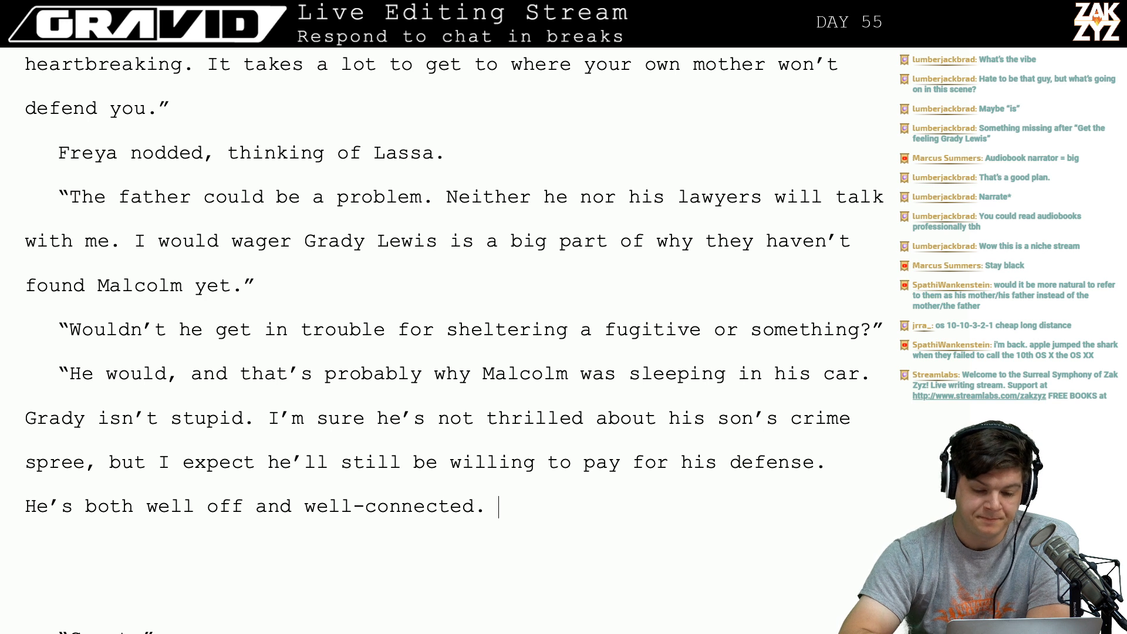
Reread the dialogue about the father from “I would wager” down to the “well-connected” sentence.
{"action": "left_click", "coordinate": [486, 461]}
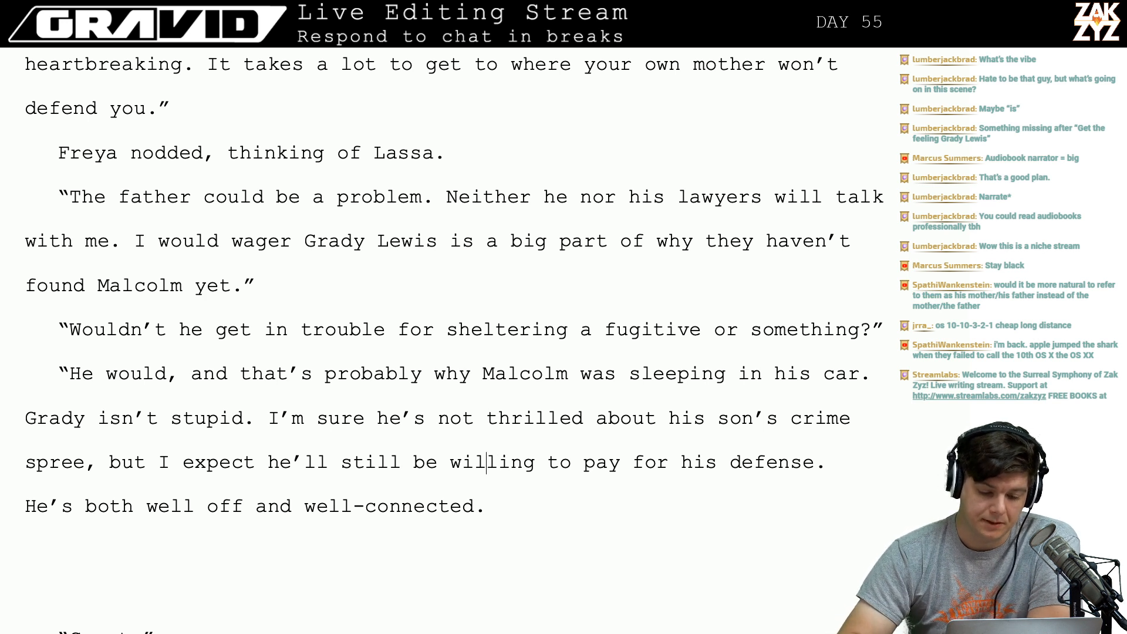
{"action": "key", "text": "Up"}
{"action": "key", "text": "Up"}
{"action": "key", "text": "Left"}
{"action": "key", "text": "Up"}
{"action": "key", "text": "Left"}
{"action": "key", "text": "Left"}
{"action": "key", "text": "Up"}
{"action": "key", "text": "Left"}
{"action": "key", "text": "Up"}
{"action": "key", "text": "Left"}
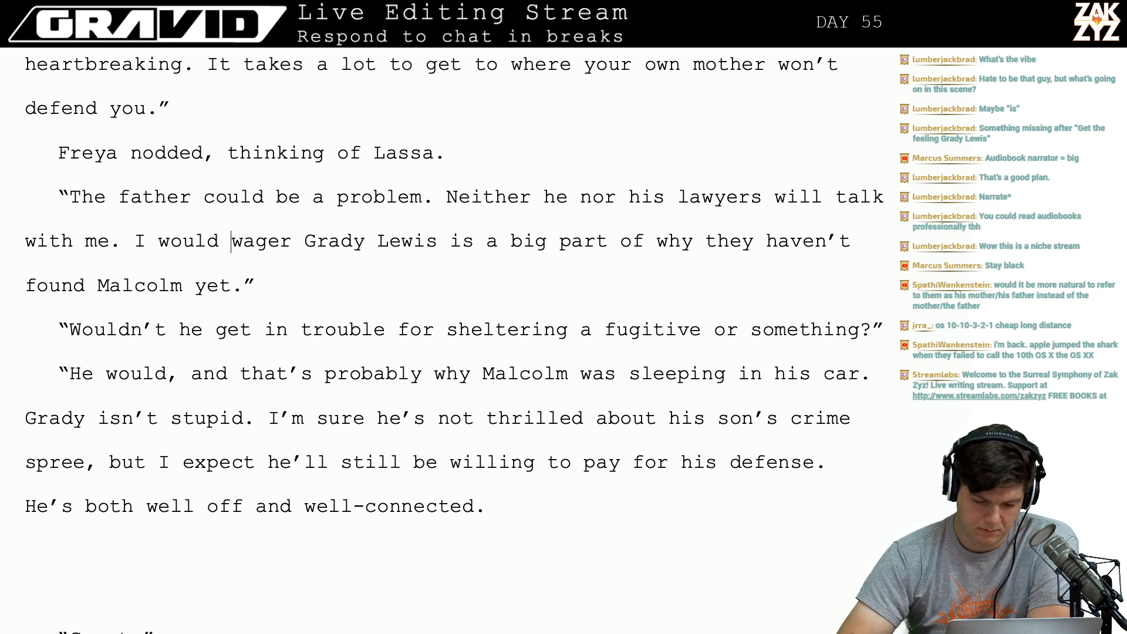
{"action": "key", "text": "Down"}
{"action": "key", "text": "Down"}
{"action": "key", "text": "Left"}
{"action": "key", "text": "Left"}
{"action": "key", "text": "Down"}
{"action": "key", "text": "Down"}
{"action": "key", "text": "Down"}
{"action": "key", "text": "Down"}
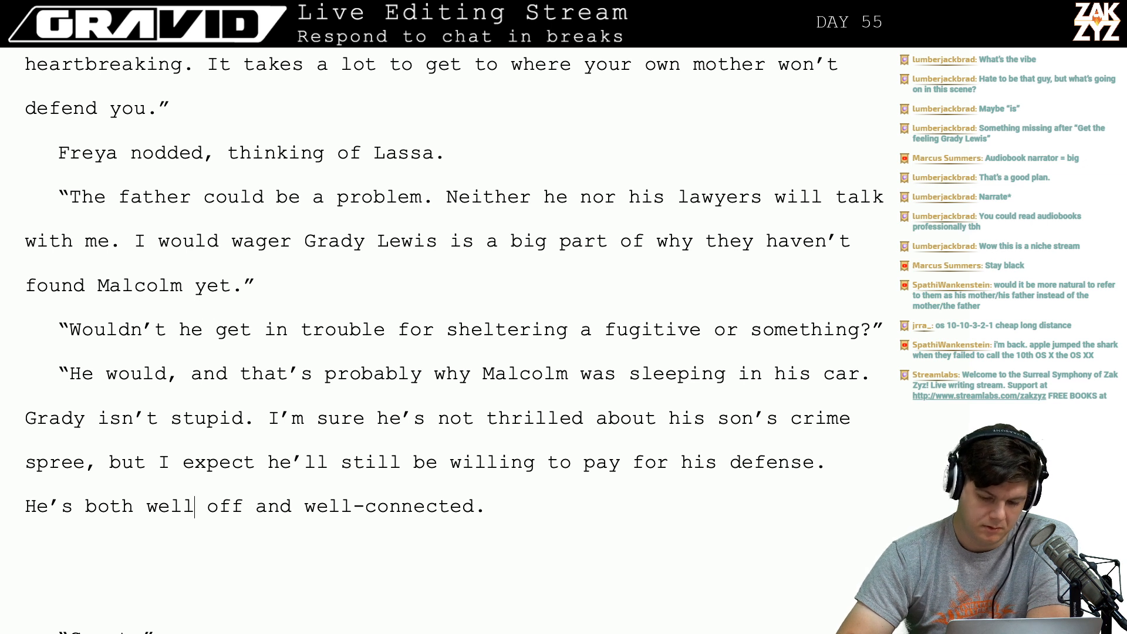
{"action": "key", "text": "Up"}
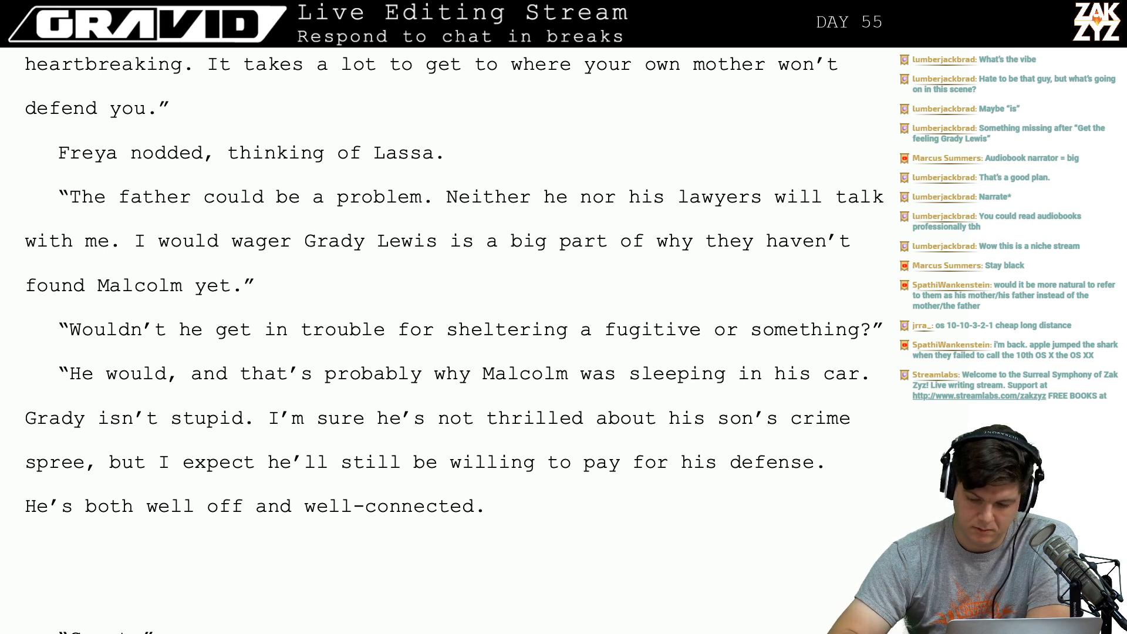
{"action": "key", "text": "Up"}
{"action": "key", "text": "Up"}
{"action": "key", "text": "End"}
{"action": "key", "text": "Right"}
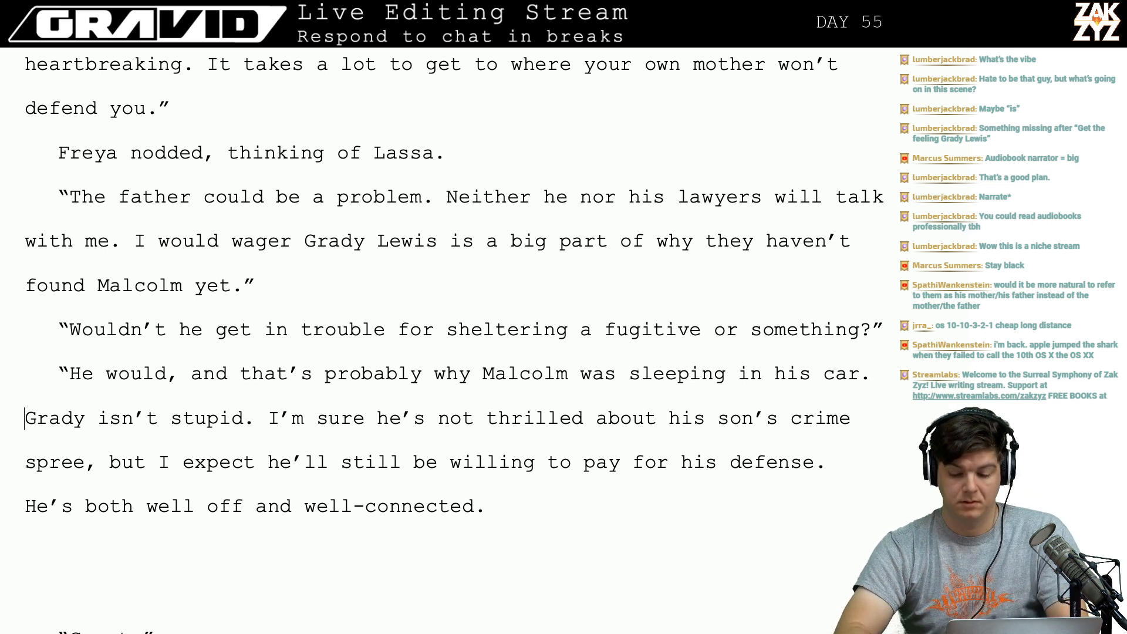
{"action": "key", "text": "Left"}
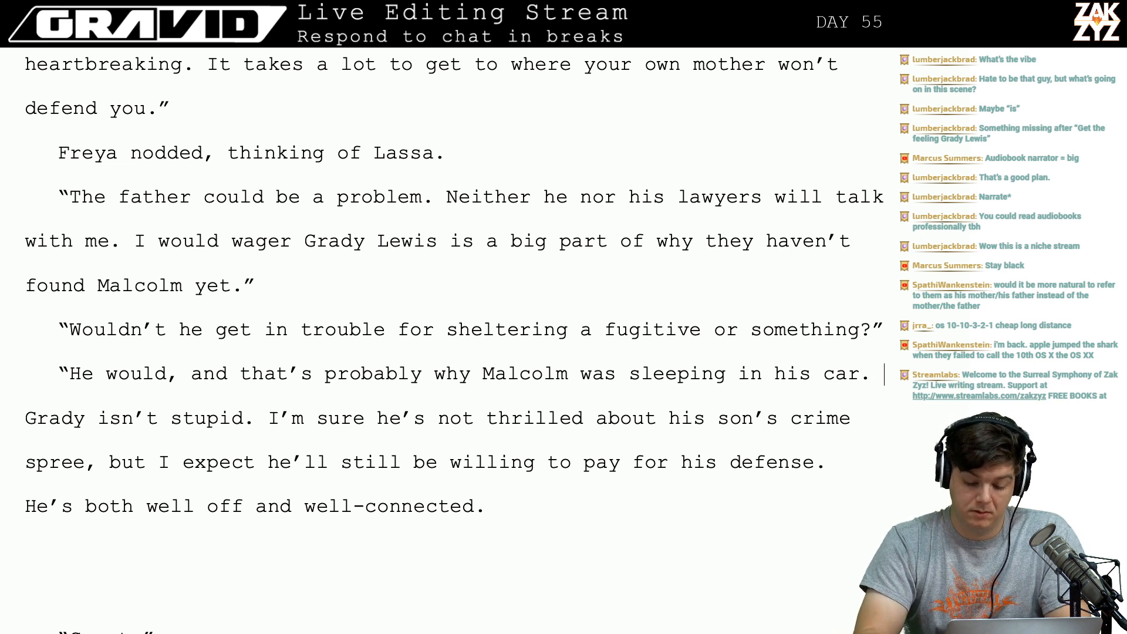
{"action": "type", "text": "It's not e"}
{"action": "key", "text": "BackSpace"}
{"action": "key", "text": "BackSpace"}
{"action": "key", "text": "BackSpace"}
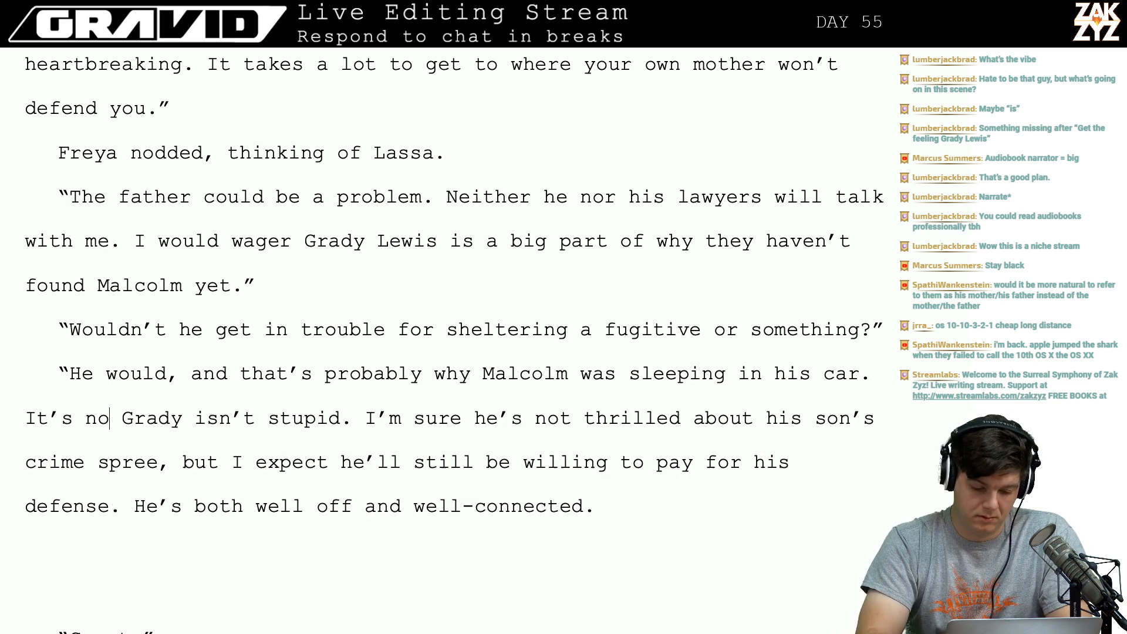
{"action": "key", "text": "BackSpace"}
{"action": "key", "text": "BackSpace"}
{"action": "key", "text": "BackSpace"}
{"action": "key", "text": "BackSpace"}
{"action": "key", "text": "BackSpace"}
{"action": "key", "text": "BackSpace"}
{"action": "key", "text": "BackSpace"}
{"action": "type", "text": "With"}
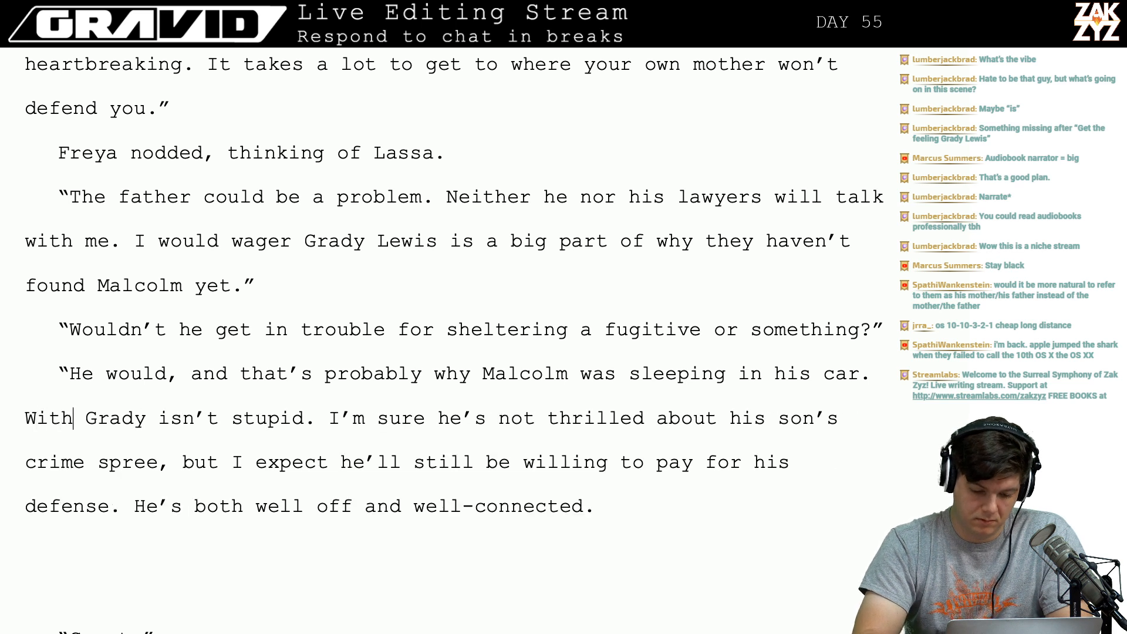
{"action": "key", "text": "BackSpace"}
{"action": "key", "text": "BackSpace"}
{"action": "key", "text": "BackSpace"}
{"action": "key", "text": "BackSpace"}
{"action": "type", "text": "He'd have a"}
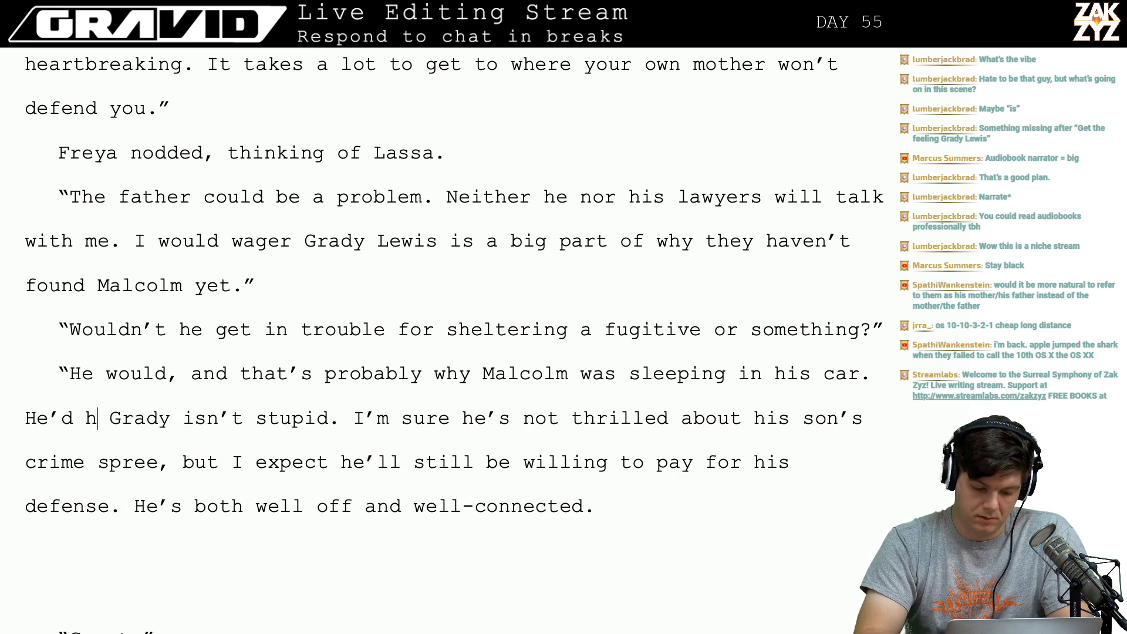
{"action": "key", "text": "BackSpace"}
{"action": "key", "text": "BackSpace"}
{"action": "key", "text": "BackSpace"}
{"action": "key", "text": "BackSpace"}
{"action": "key", "text": "BackSpace"}
{"action": "key", "text": "BackSpace"}
{"action": "key", "text": "BackSpace"}
{"action": "key", "text": "BackSpace"}
{"action": "key", "text": "BackSpace"}
{"action": "key", "text": "BackSpace"}
{"action": "key", "text": "BackSpace"}
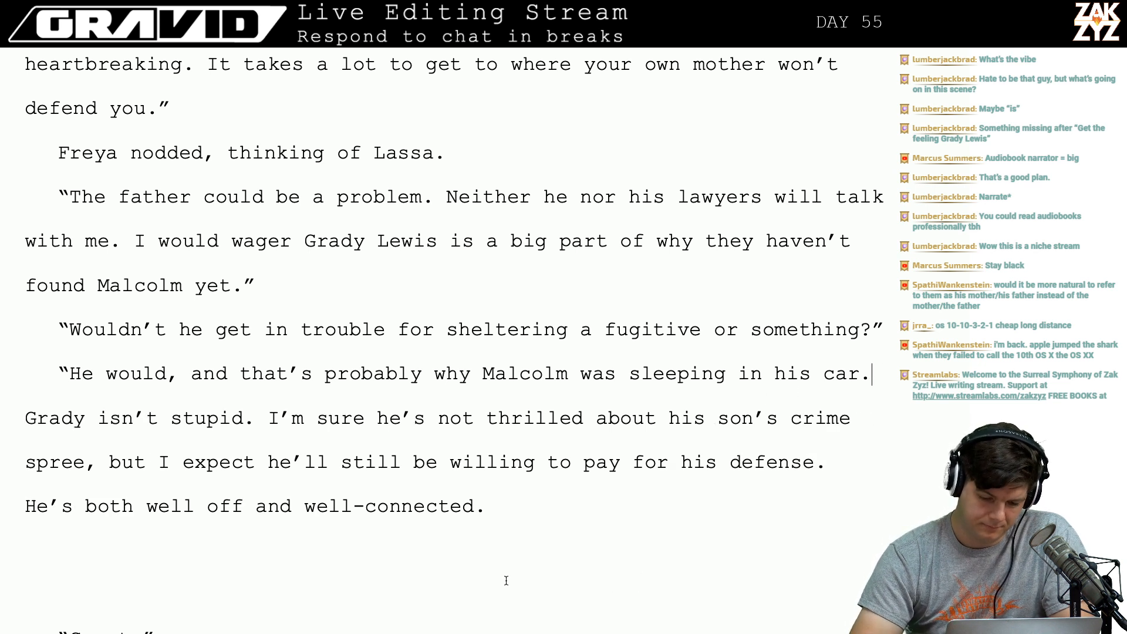
Extend the “isn’t stupid” sentence with “, he won’t put himself at risk” before its period.
{"action": "left_click", "coordinate": [247, 418]}
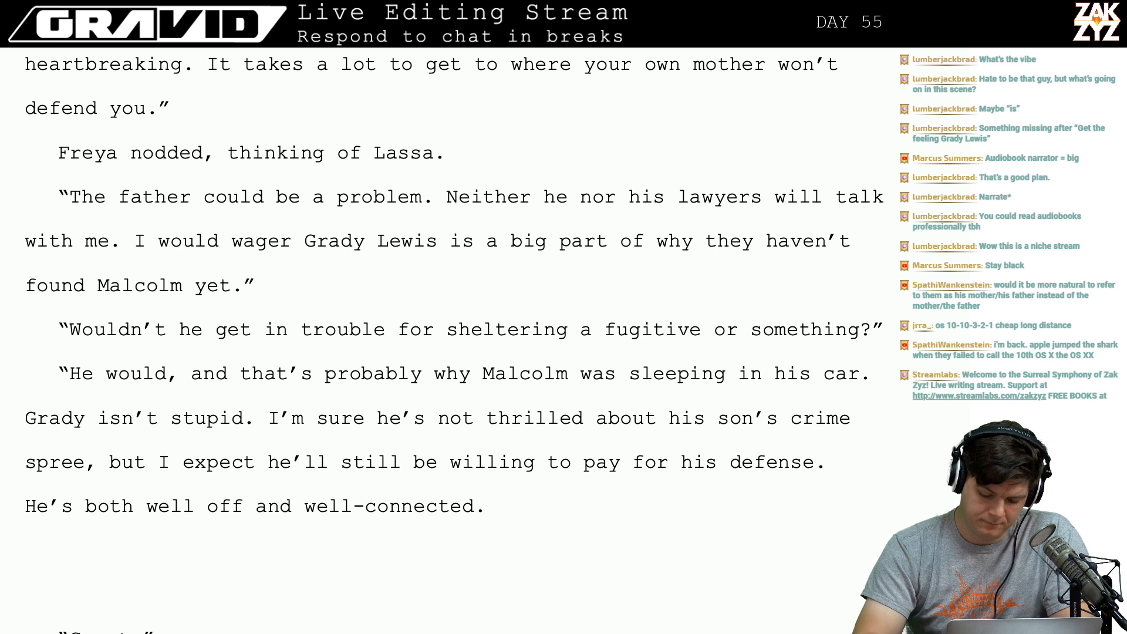
{"action": "type", "text": ", he won't"}
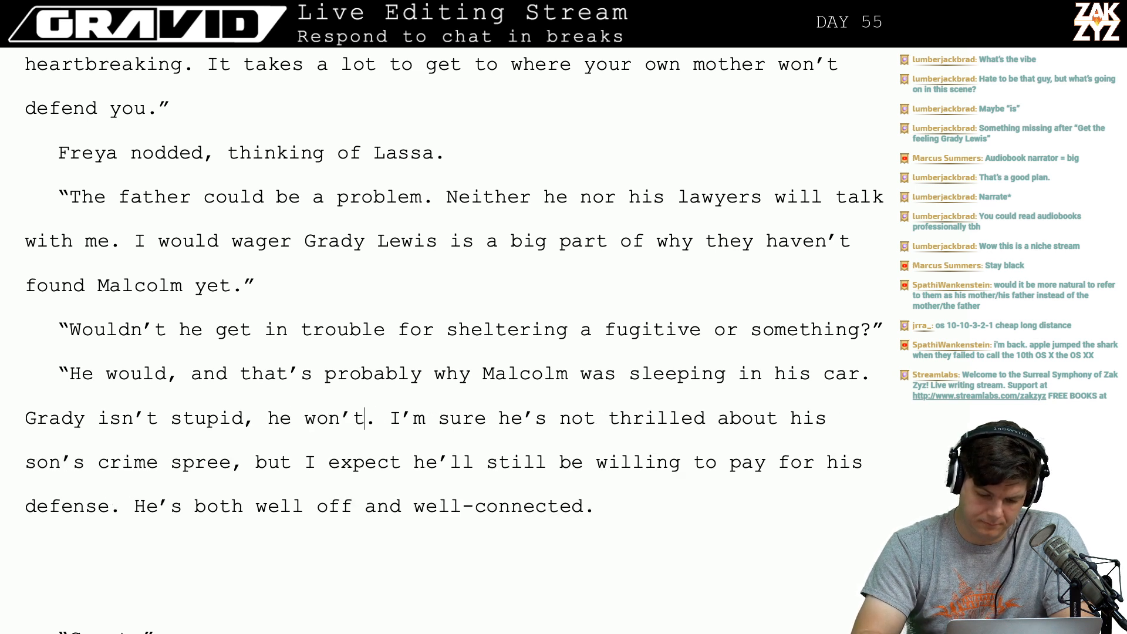
{"action": "type", "text": " put himself at "}
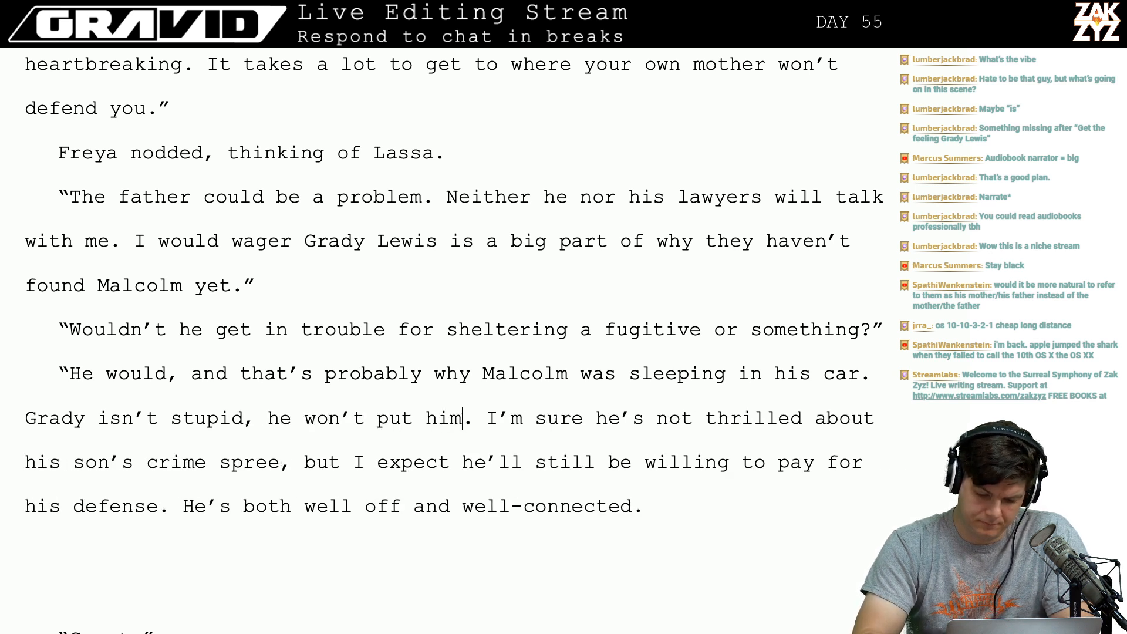
{"action": "type", "text": "rik"}
{"action": "key", "text": "BackSpace"}
{"action": "type", "text": "sk"}
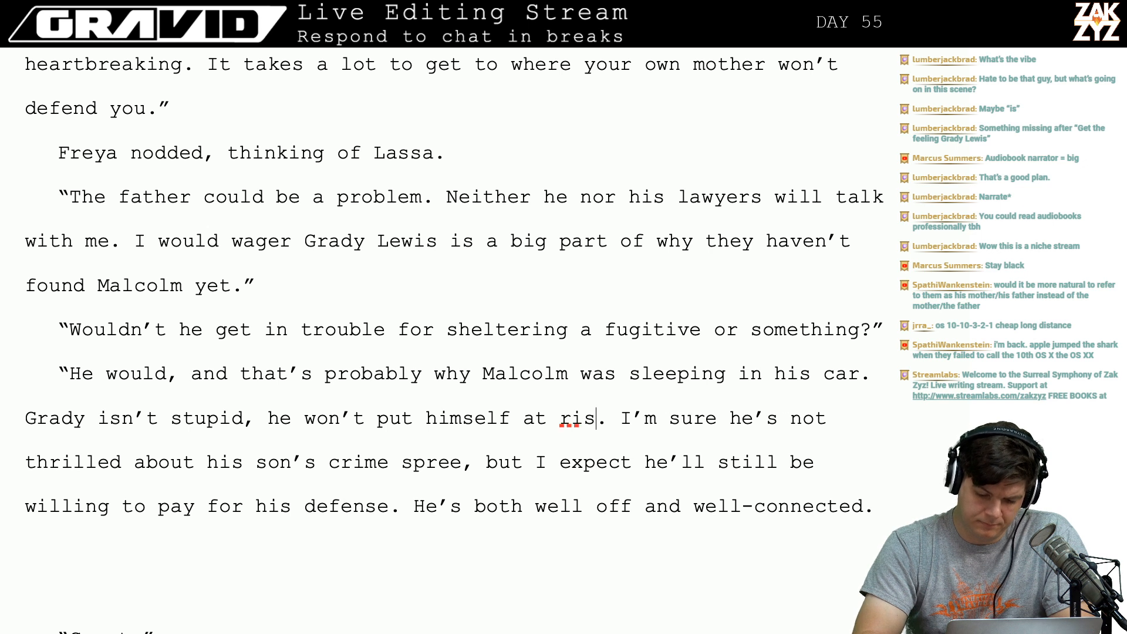
Move “He’s both well off and well-connected.” below a blank line after “willing to pay for his defense.”.
{"action": "key", "text": "Up"}
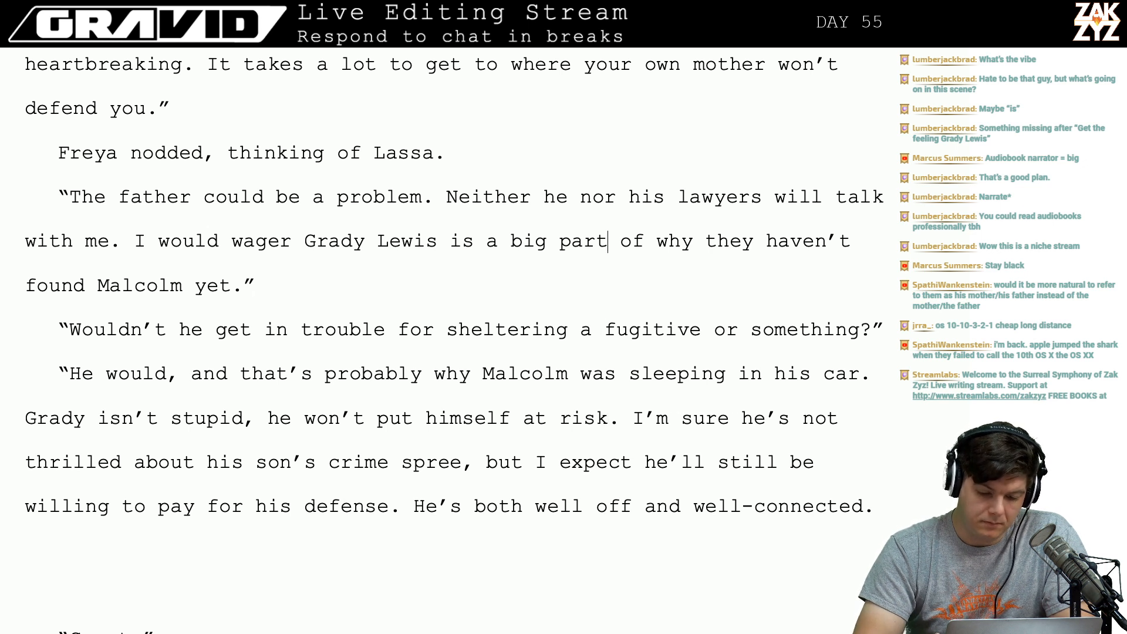
{"action": "key", "text": "Down"}
{"action": "key", "text": "Down"}
{"action": "key", "text": "Down"}
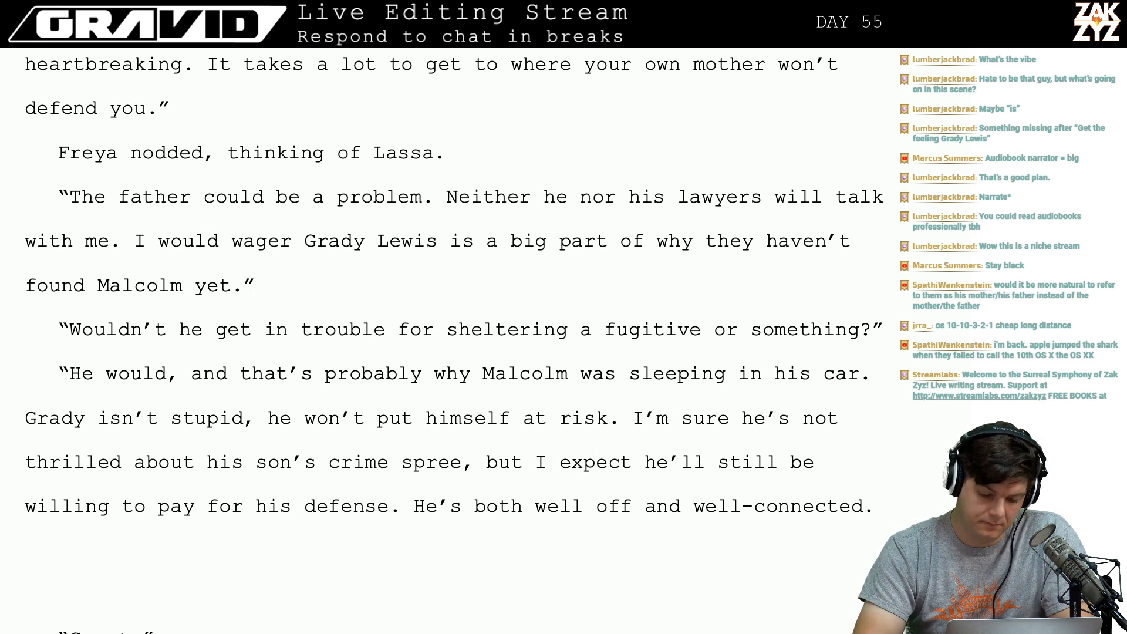
{"action": "key", "text": "Left"}
{"action": "key", "text": "Left"}
{"action": "key", "text": "Left"}
{"action": "key", "text": "Left"}
{"action": "key", "text": "Left"}
{"action": "key", "text": "Left"}
{"action": "key", "text": "Left"}
{"action": "key", "text": "Left"}
{"action": "key", "text": "Left"}
{"action": "key", "text": "Left"}
{"action": "key", "text": "Left"}
{"action": "key", "text": "Left"}
{"action": "key", "text": "Left"}
{"action": "key", "text": "Down"}
{"action": "key", "text": "Left"}
{"action": "key", "text": "Left"}
{"action": "key", "text": "Left"}
{"action": "key", "text": "Left"}
{"action": "key", "text": "Left"}
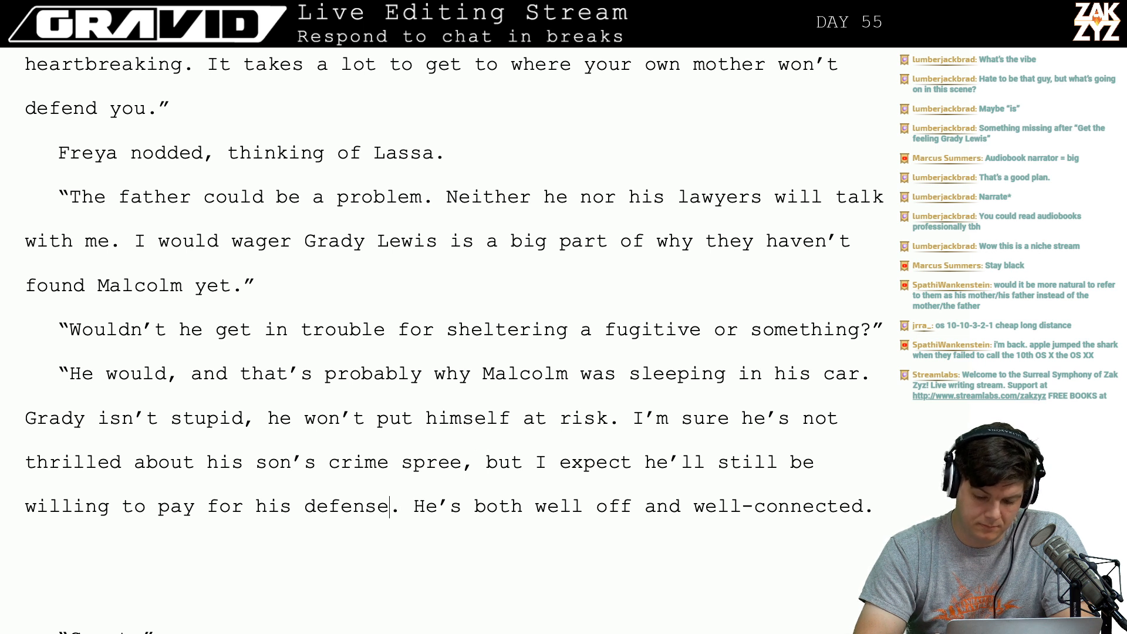
{"action": "key", "text": "Right"}
{"action": "key", "text": "Right"}
{"action": "key", "text": "Right"}
{"action": "key", "text": "Return"}
{"action": "key", "text": "Return"}
{"action": "key", "text": "Up"}
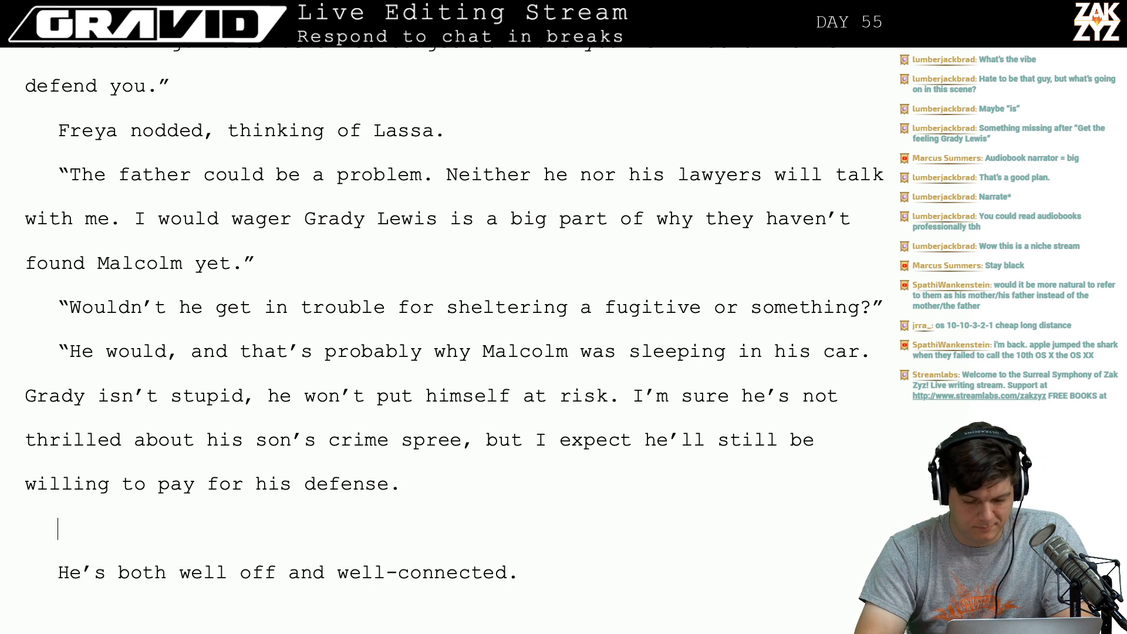
Draft “He’s fairly well-connected in Sillas, his company employs a” after “willing to pay for his defense.”.
{"action": "type", "text": "Th"}
{"action": "key", "text": "BackSpace"}
{"action": "key", "text": "BackSpace"}
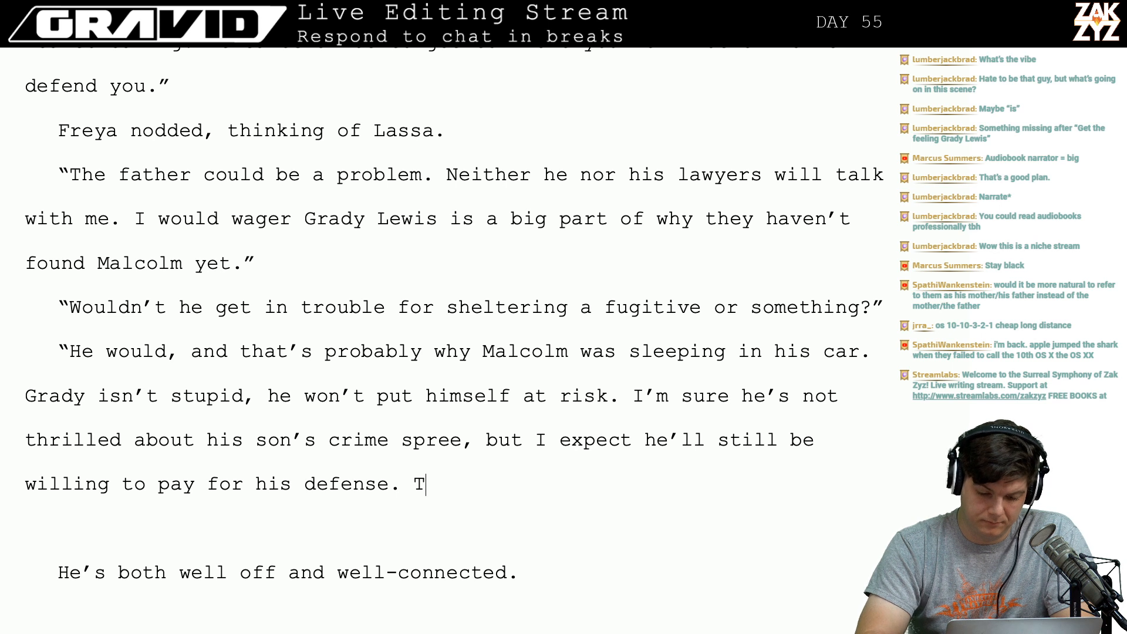
{"action": "type", "text": "He's "}
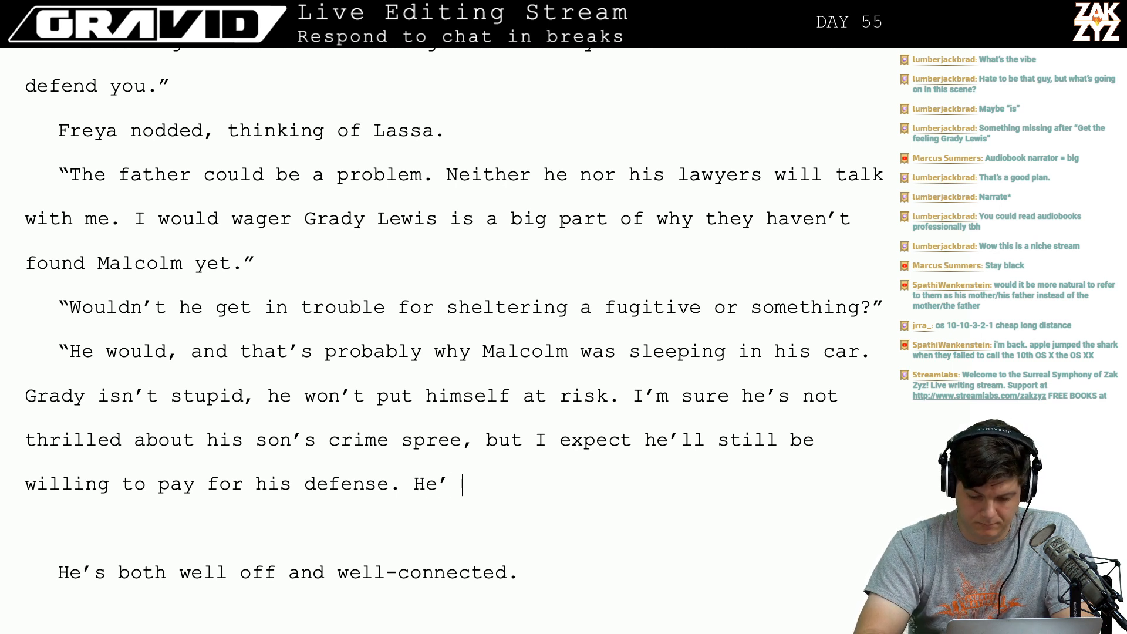
{"action": "type", "text": "fai"}
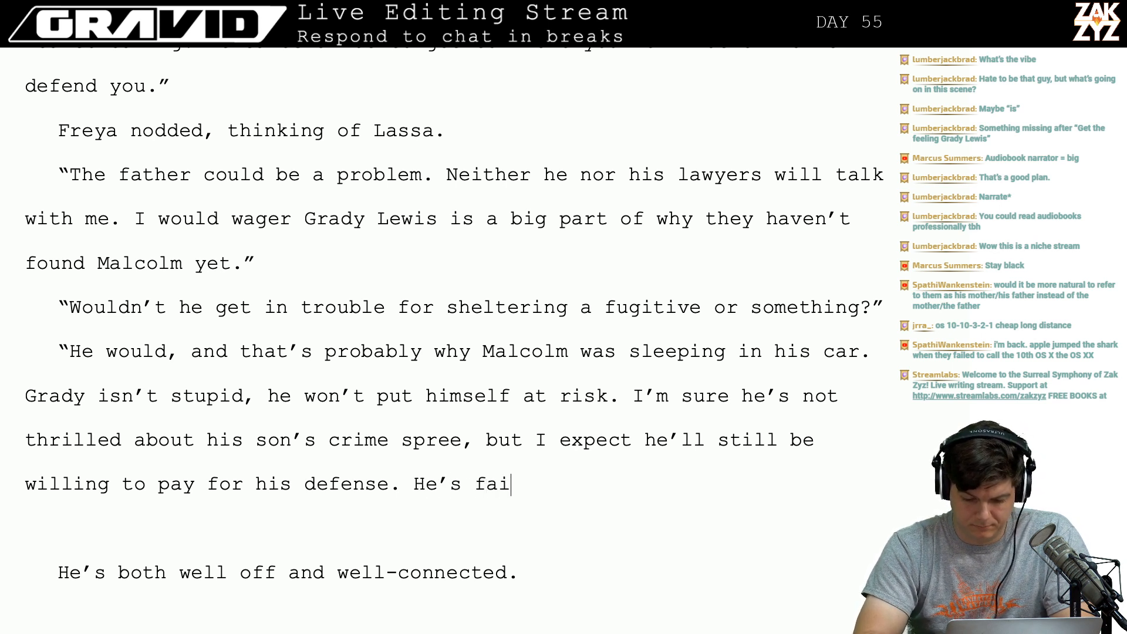
{"action": "type", "text": "rly well-connectee"}
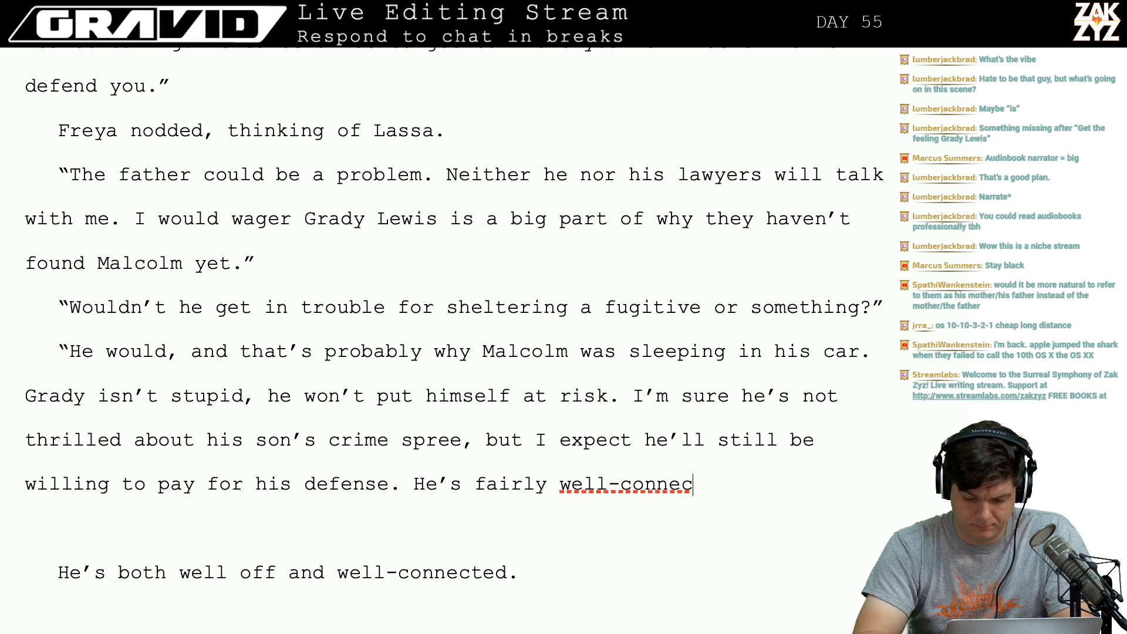
{"action": "key", "text": "BackSpace"}
{"action": "key", "text": "BackSpace"}
{"action": "type", "text": "d in Silaas"}
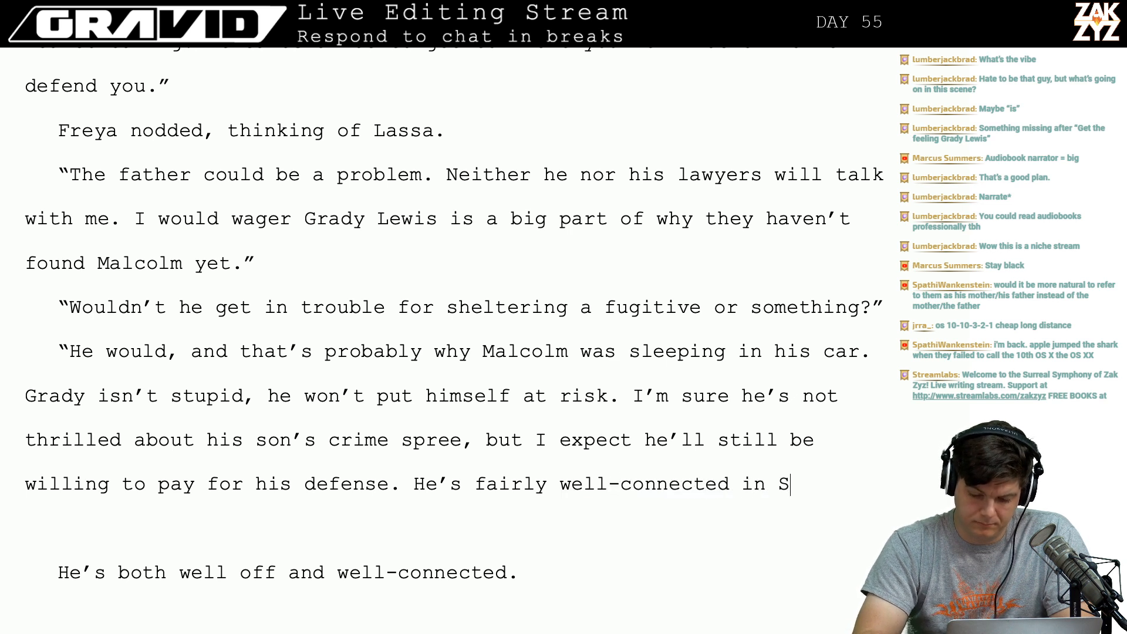
{"action": "key", "text": "BackSpace"}
{"action": "key", "text": "BackSpace"}
{"action": "key", "text": "BackSpace"}
{"action": "key", "text": "BackSpace"}
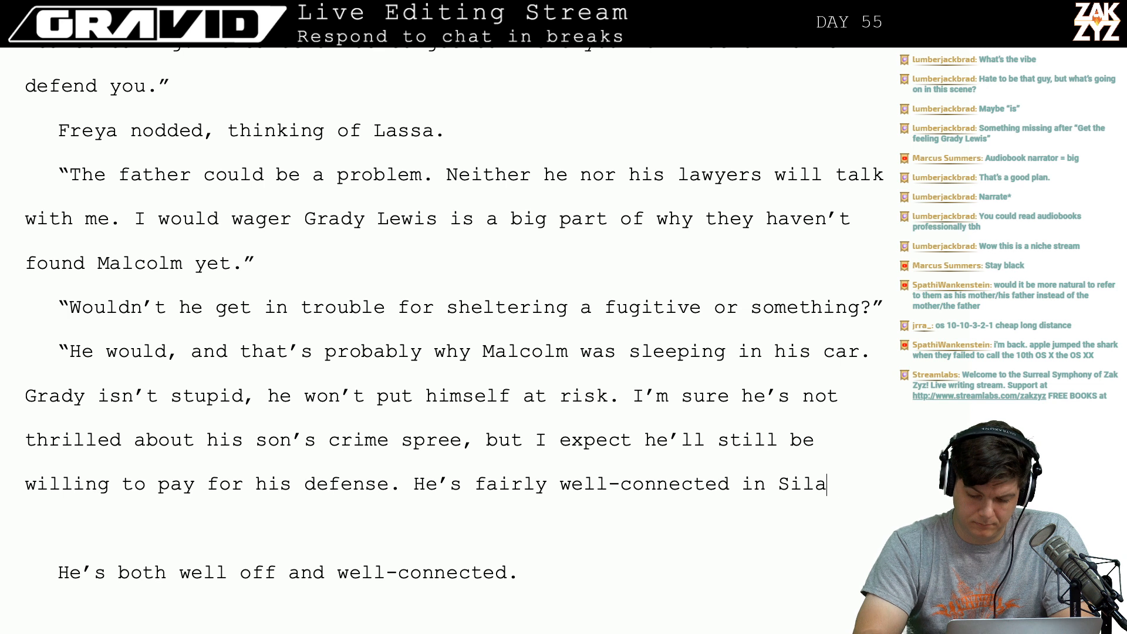
{"action": "type", "text": "las, his "}
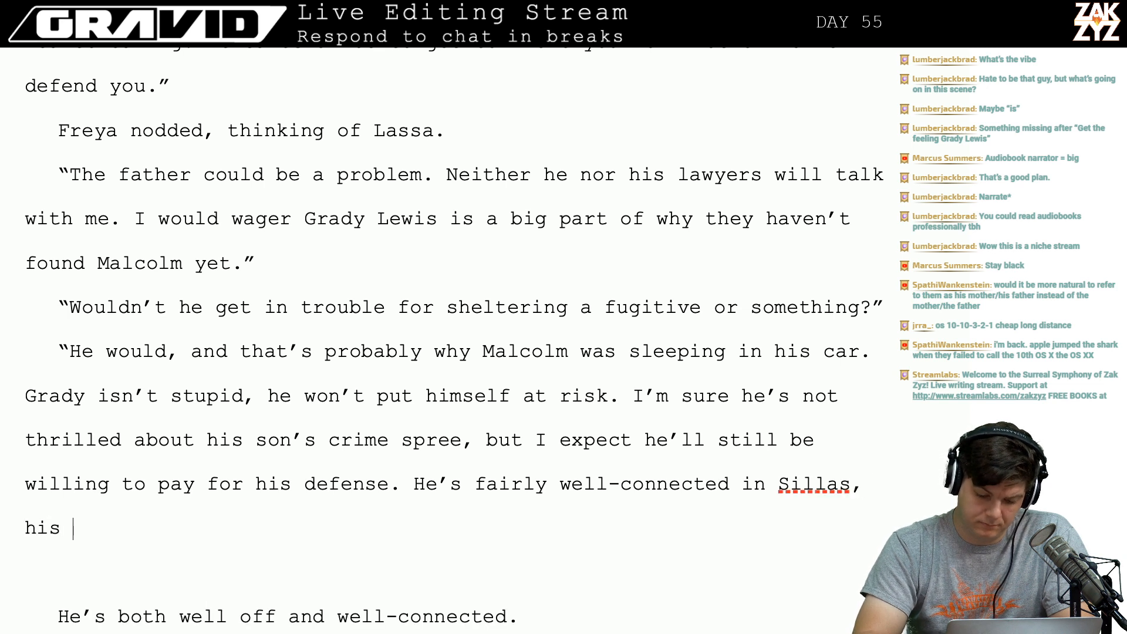
{"action": "type", "text": "company empl"}
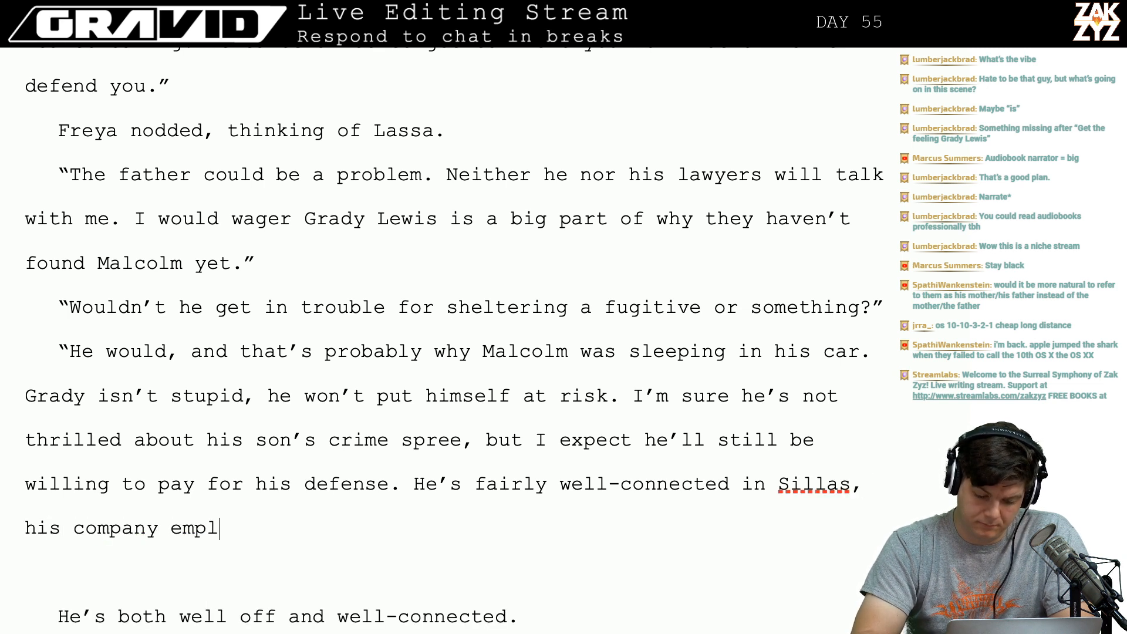
{"action": "type", "text": "oys a"}
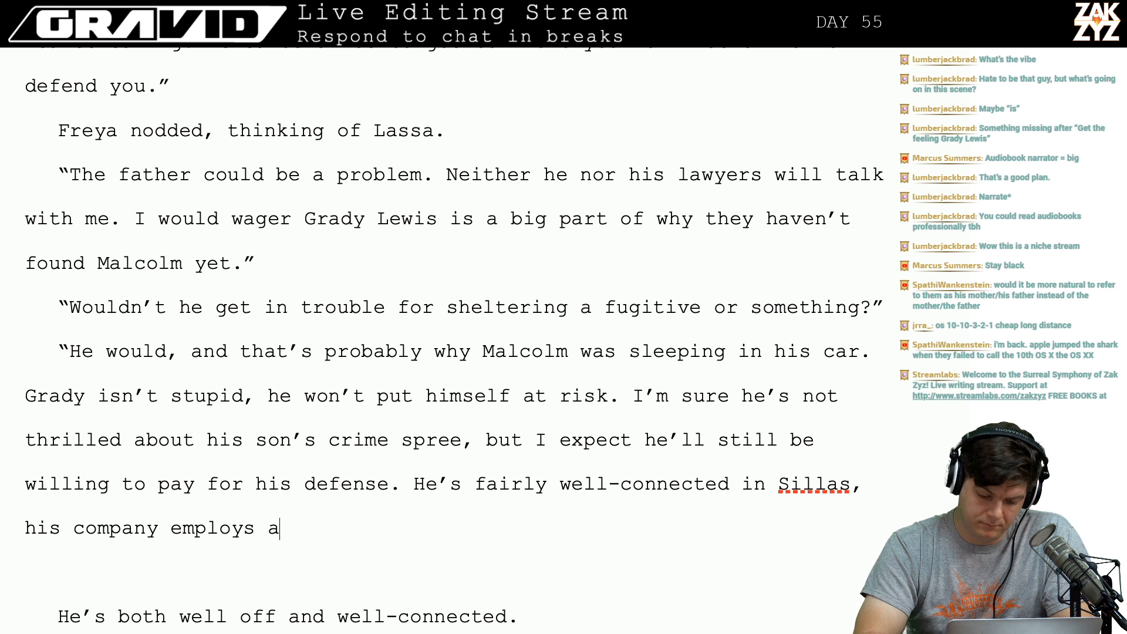
Delete the unfinished “fairly well-connected in Sillas” sentence back to “willing to pay for his defense.”.
{"action": "key", "text": "BackSpace"}
{"action": "key", "text": "BackSpace"}
{"action": "key", "text": "BackSpace"}
{"action": "key", "text": "BackSpace"}
{"action": "key", "text": "BackSpace"}
{"action": "key", "text": "BackSpace"}
{"action": "key", "text": "BackSpace"}
{"action": "key", "text": "BackSpace"}
{"action": "key", "text": "BackSpace"}
{"action": "key", "text": "BackSpace"}
{"action": "key", "text": "BackSpace"}
{"action": "key", "text": "BackSpace"}
{"action": "key", "text": "BackSpace"}
{"action": "key", "text": "BackSpace"}
{"action": "key", "text": "BackSpace"}
{"action": "key", "text": "BackSpace"}
{"action": "key", "text": "BackSpace"}
{"action": "key", "text": "BackSpace"}
{"action": "key", "text": "BackSpace"}
{"action": "key", "text": "BackSpace"}
{"action": "key", "text": "BackSpace"}
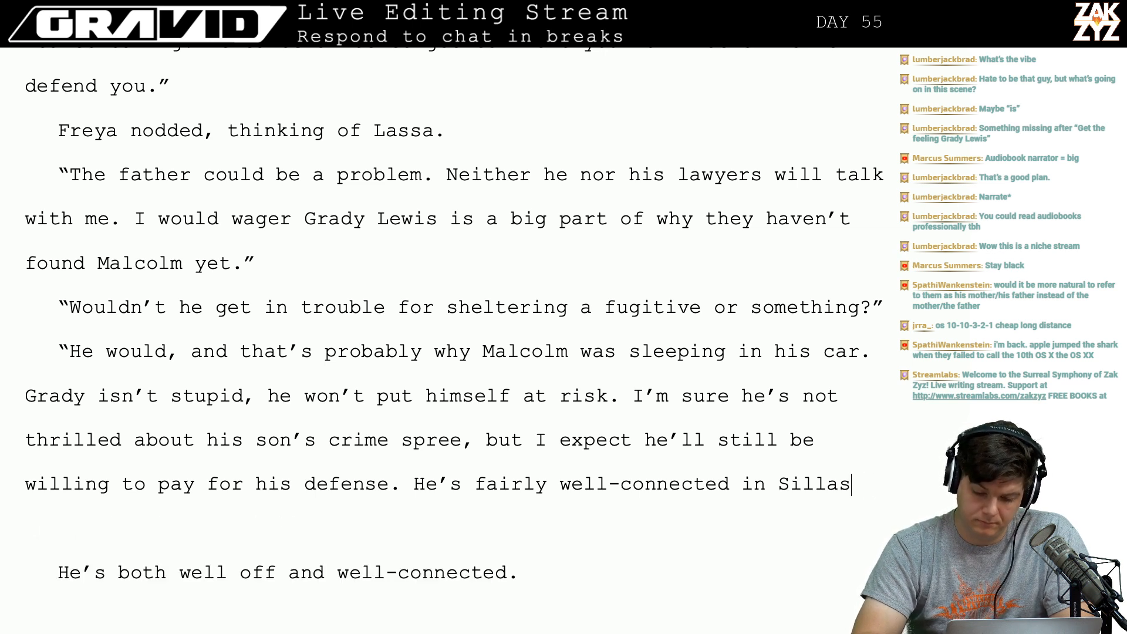
{"action": "type", "text": ","}
{"action": "key", "text": "BackSpace"}
{"action": "key", "text": "BackSpace"}
{"action": "key", "text": "BackSpace"}
{"action": "key", "text": "BackSpace"}
{"action": "key", "text": "BackSpace"}
{"action": "key", "text": "BackSpace"}
{"action": "key", "text": "BackSpace"}
{"action": "key", "text": "BackSpace"}
{"action": "key", "text": "BackSpace"}
{"action": "key", "text": "BackSpace"}
{"action": "key", "text": "BackSpace"}
{"action": "key", "text": "BackSpace"}
{"action": "key", "text": "BackSpace"}
{"action": "key", "text": "BackSpace"}
{"action": "key", "text": "BackSpace"}
{"action": "key", "text": "BackSpace"}
{"action": "key", "text": "BackSpace"}
{"action": "key", "text": "BackSpace"}
{"action": "key", "text": "BackSpace"}
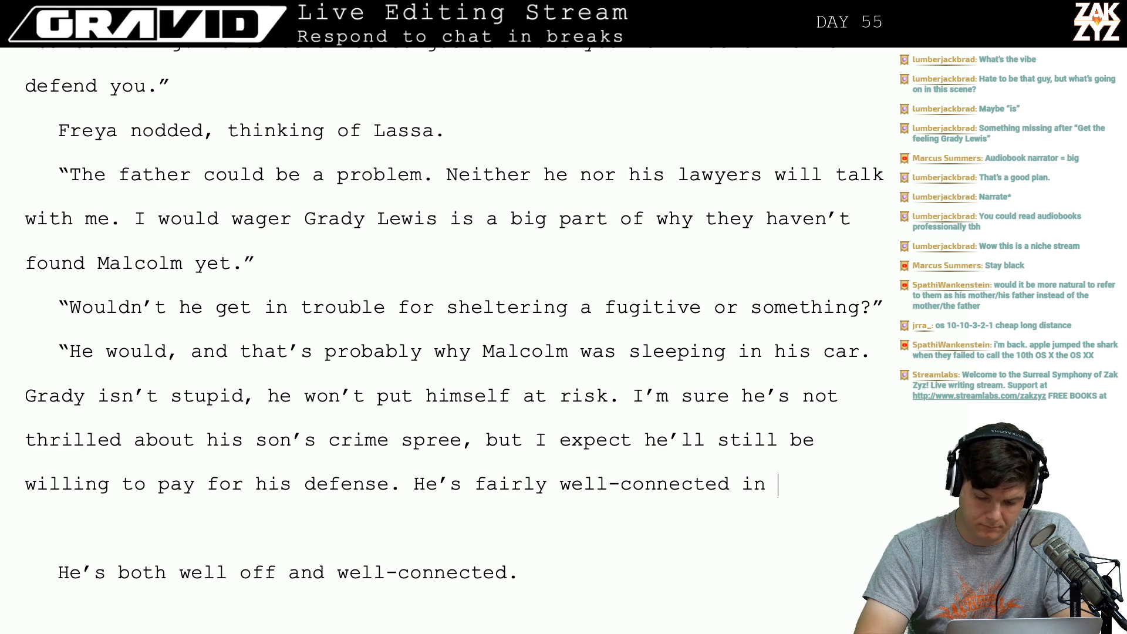
{"action": "key", "text": "BackSpace"}
{"action": "key", "text": "BackSpace"}
{"action": "key", "text": "BackSpace"}
{"action": "key", "text": "BackSpace"}
{"action": "key", "text": "BackSpace"}
{"action": "key", "text": "BackSpace"}
{"action": "key", "text": "BackSpace"}
{"action": "key", "text": "BackSpace"}
{"action": "key", "text": "BackSpace"}
{"action": "key", "text": "BackSpace"}
{"action": "key", "text": "BackSpace"}
{"action": "key", "text": "BackSpace"}
{"action": "key", "text": "BackSpace"}
{"action": "key", "text": "BackSpace"}
{"action": "key", "text": "BackSpace"}
{"action": "key", "text": "BackSpace"}
{"action": "key", "text": "BackSpace"}
{"action": "key", "text": "BackSpace"}
{"action": "key", "text": "BackSpace"}
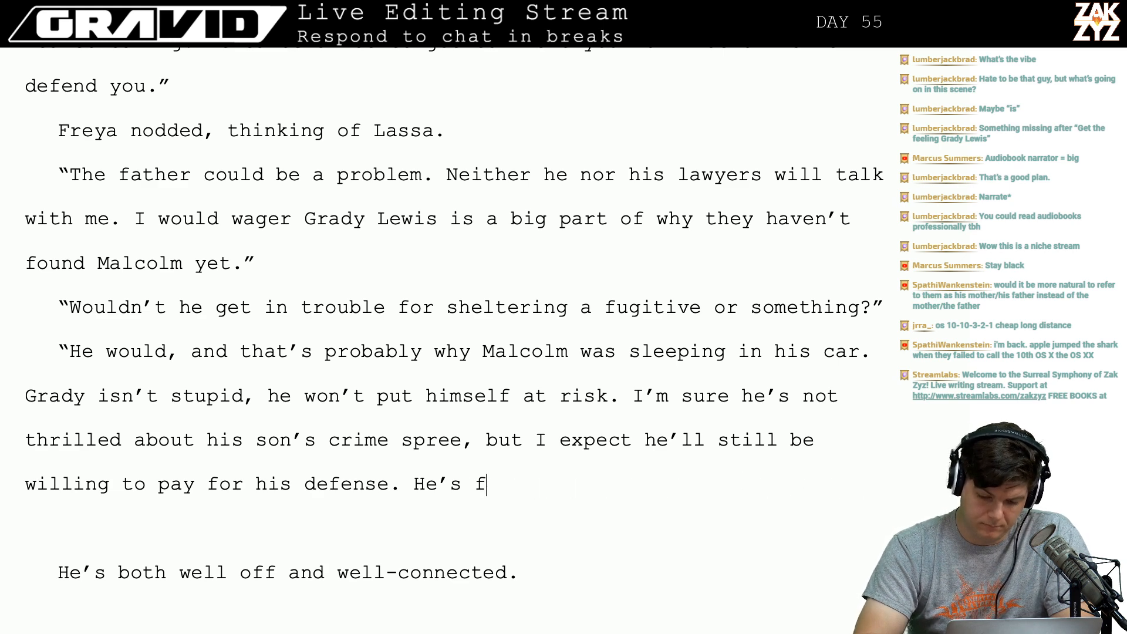
Draft “He’s connected in town, he might be putting pressure on the police” after “willing to pay for his defense.”.
{"action": "scroll", "coordinate": [454, 314], "scroll_direction": "down", "scroll_amount": 1}
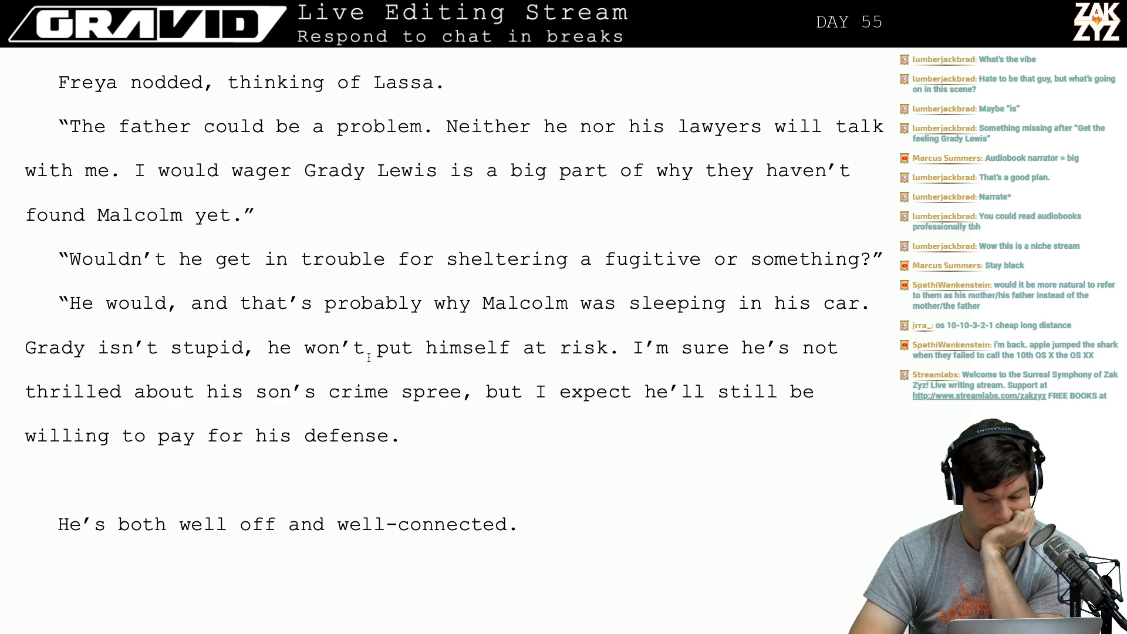
{"action": "scroll", "coordinate": [449, 386], "scroll_direction": "down", "scroll_amount": 1}
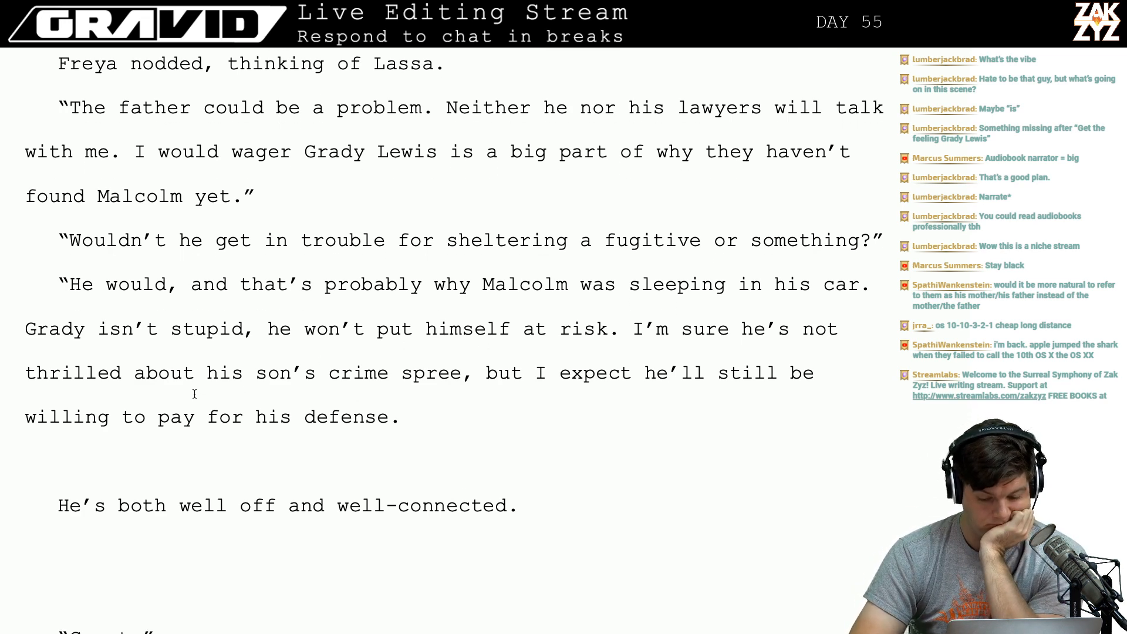
{"action": "key", "text": "Down"}
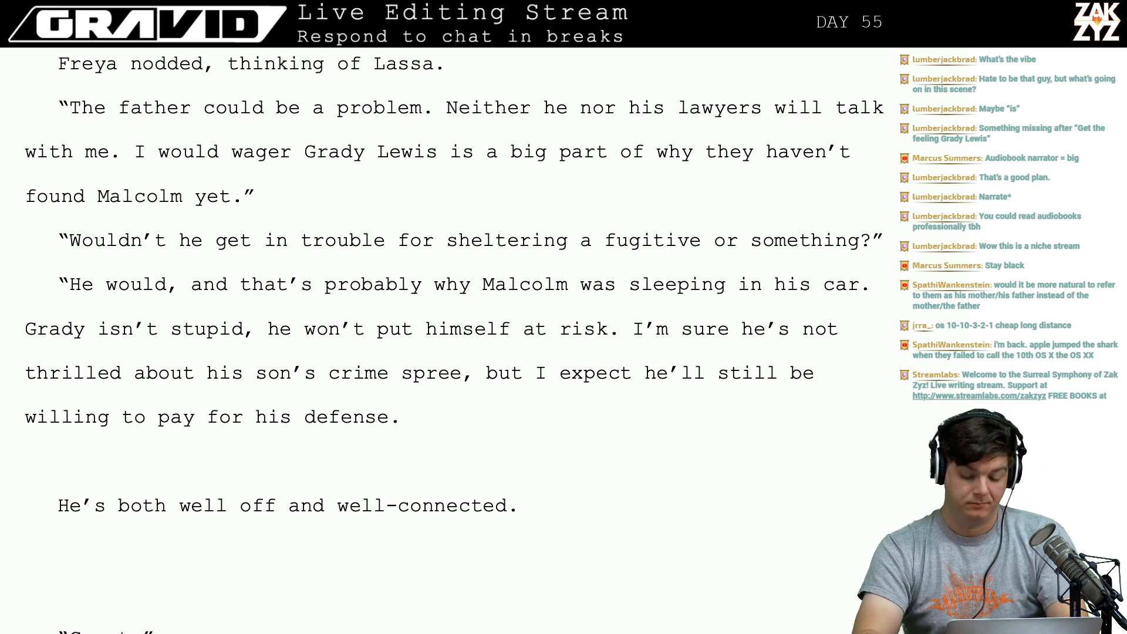
{"action": "type", "text": "He's co"}
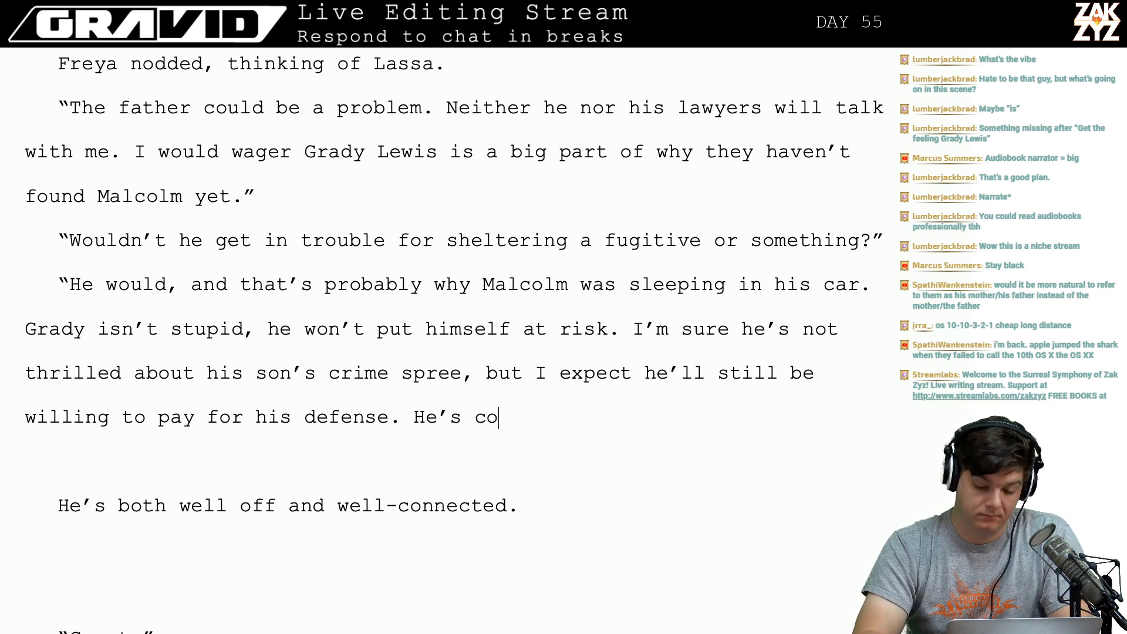
{"action": "type", "text": "nnected in to"}
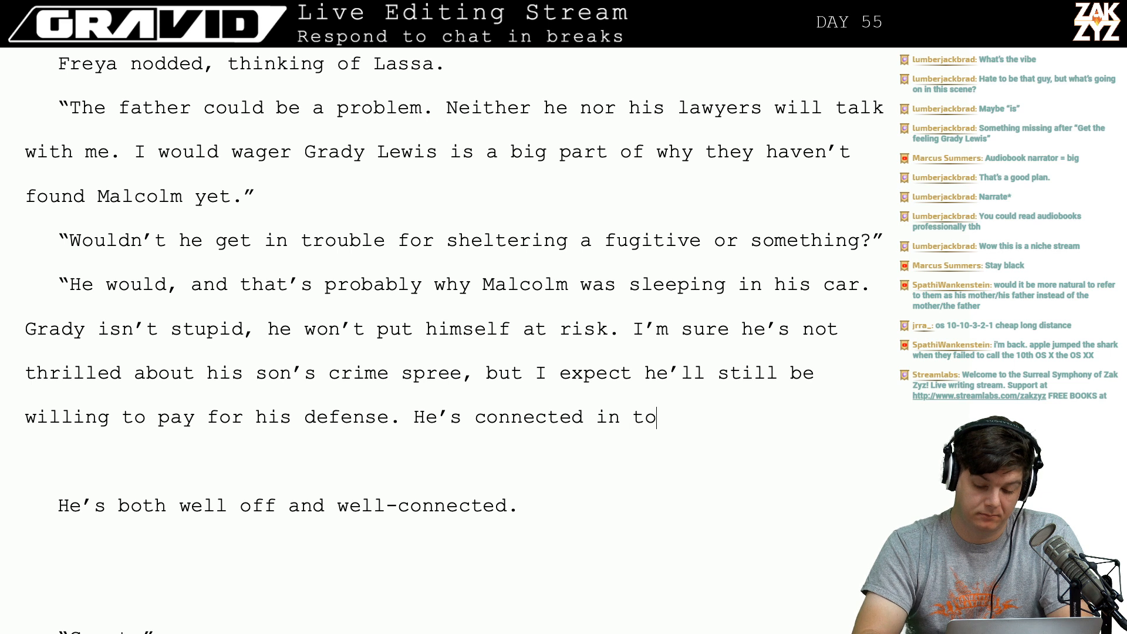
{"action": "type", "text": "wn, he might be"}
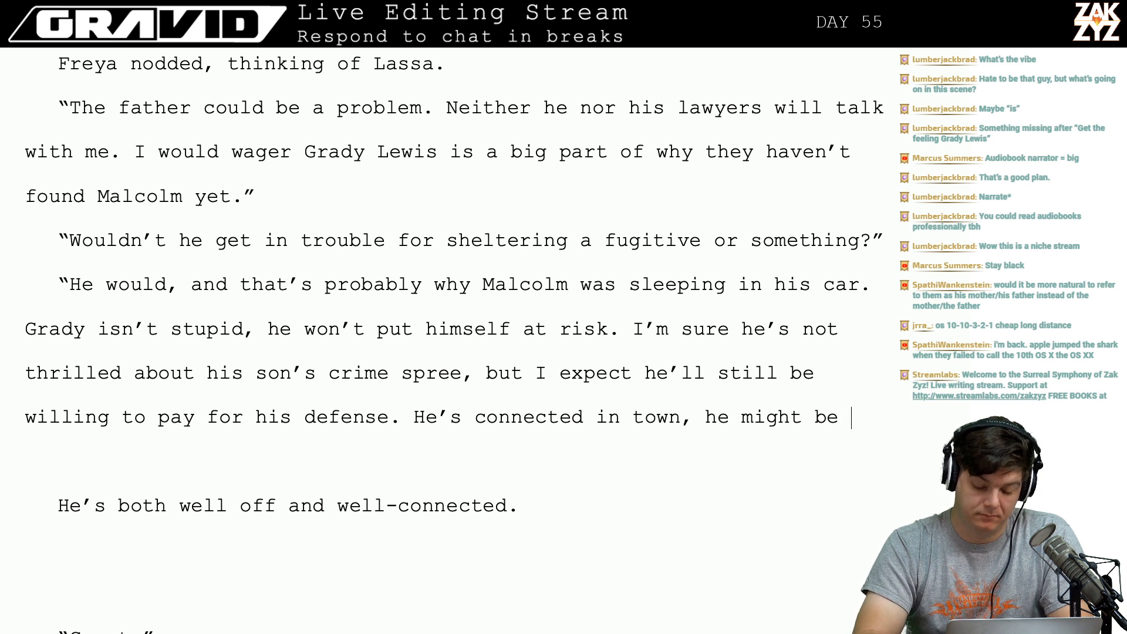
{"action": "key", "text": "BackSpace"}
{"action": "key", "text": "BackSpace"}
{"action": "key", "text": "BackSpace"}
{"action": "key", "text": "BackSpace"}
{"action": "key", "text": "BackSpace"}
{"action": "key", "text": "BackSpace"}
{"action": "key", "text": "BackSpace"}
{"action": "key", "text": "BackSpace"}
{"action": "key", "text": "BackSpace"}
{"action": "key", "text": "BackSpace"}
{"action": "key", "text": "BackSpace"}
{"action": "key", "text": "BackSpace"}
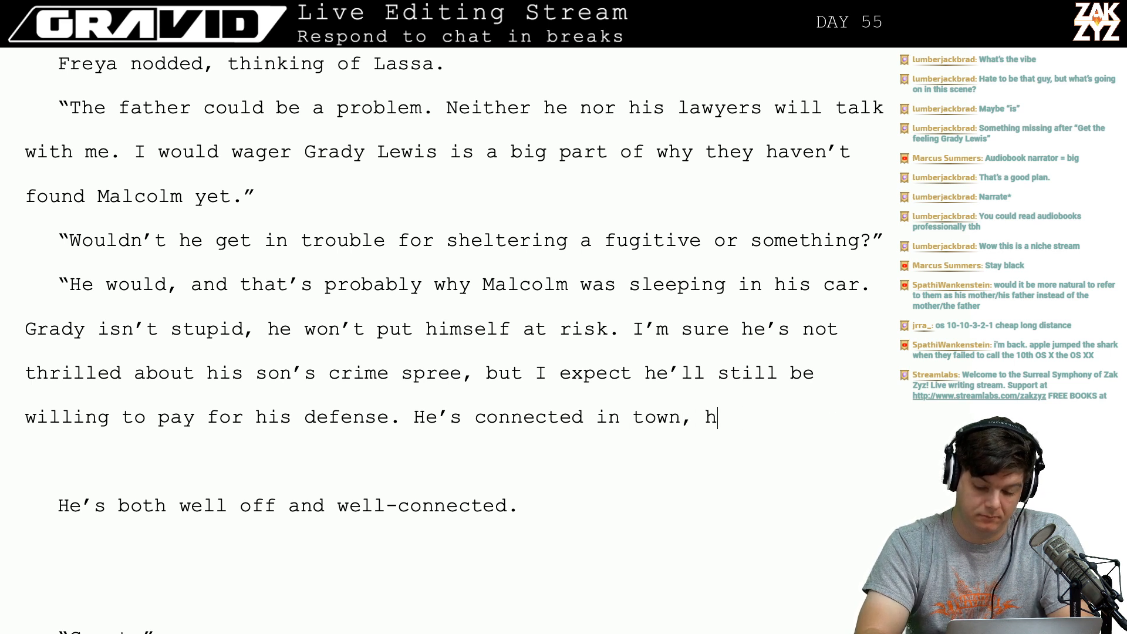
{"action": "type", "text": "he might be "}
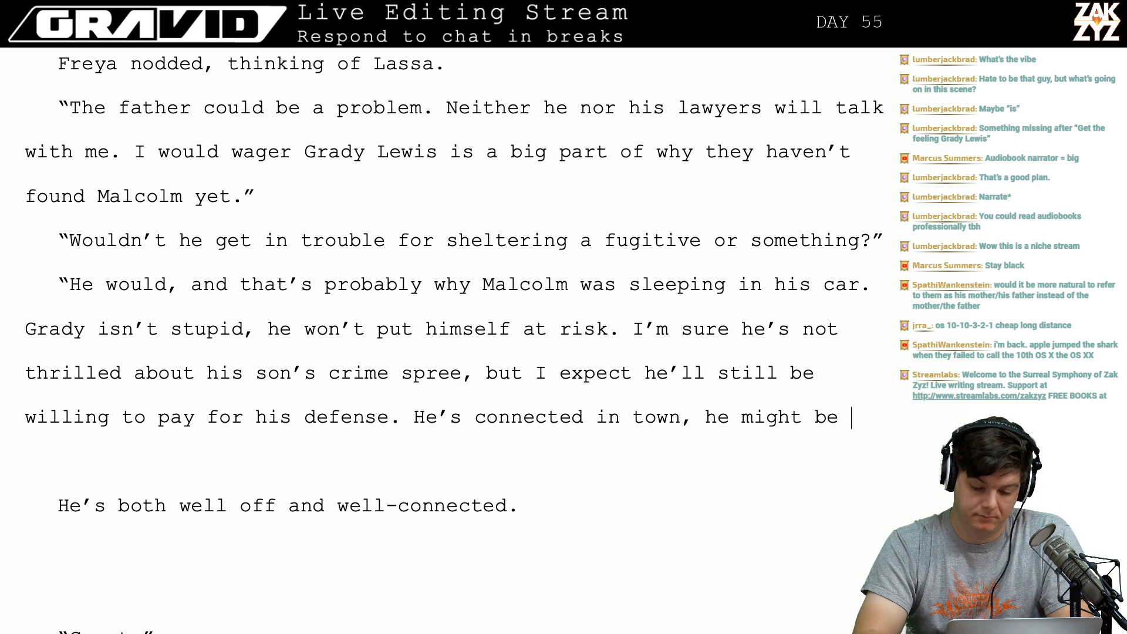
{"action": "type", "text": "putting pressure o"}
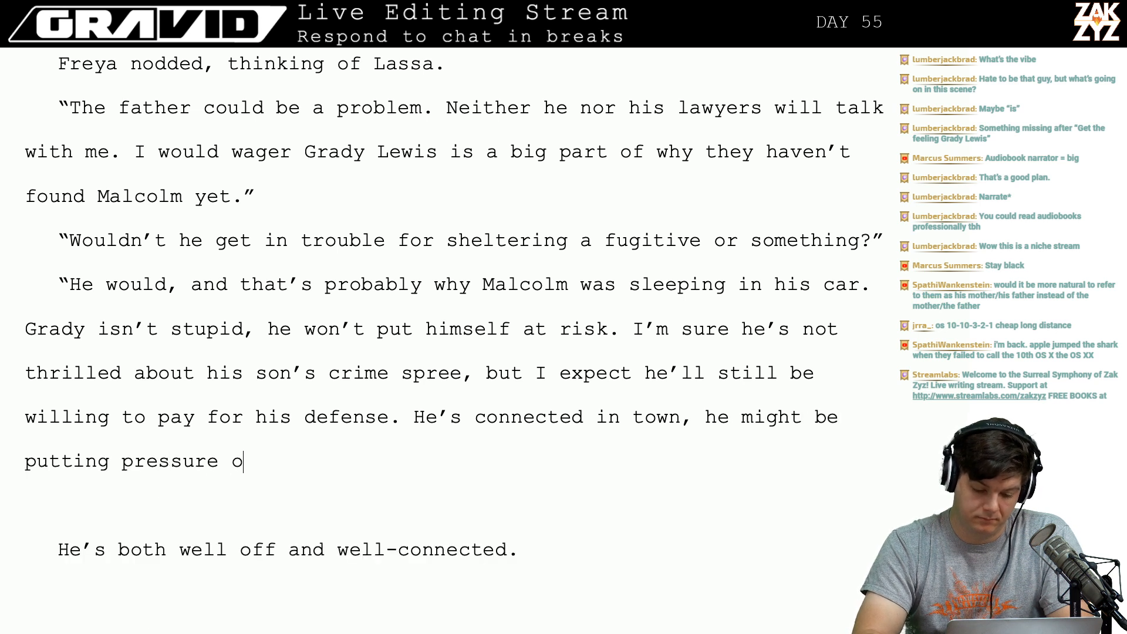
{"action": "type", "text": "n the police"}
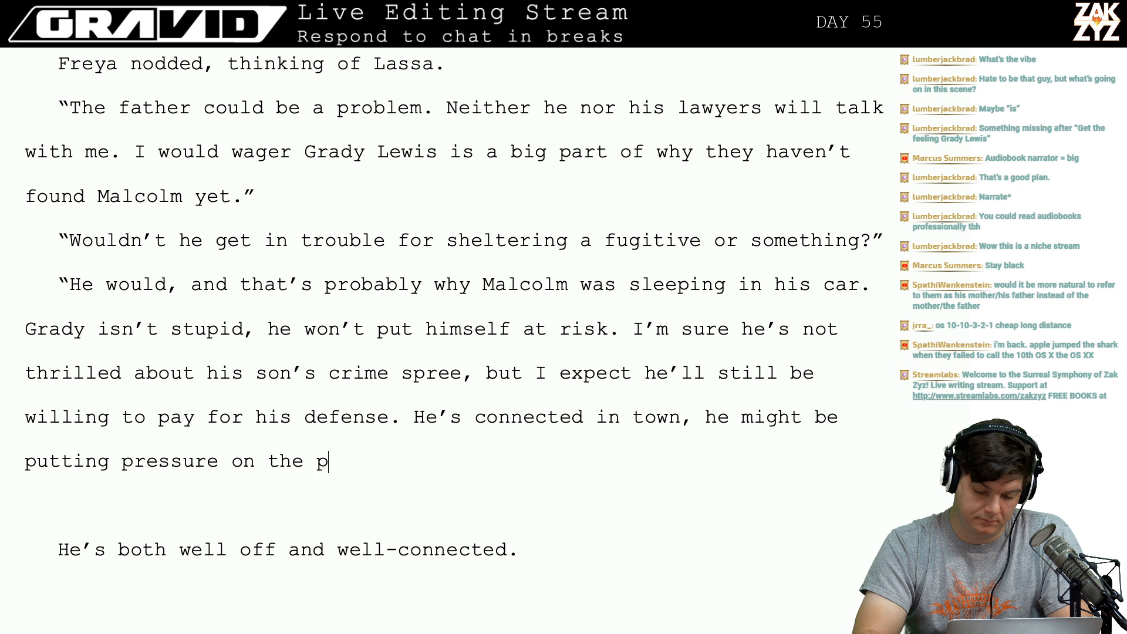
Remove the unfinished “He’s connected in town” sentence after “willing to pay for his defense.”.
{"action": "key", "text": "BackSpace"}
{"action": "key", "text": "BackSpace"}
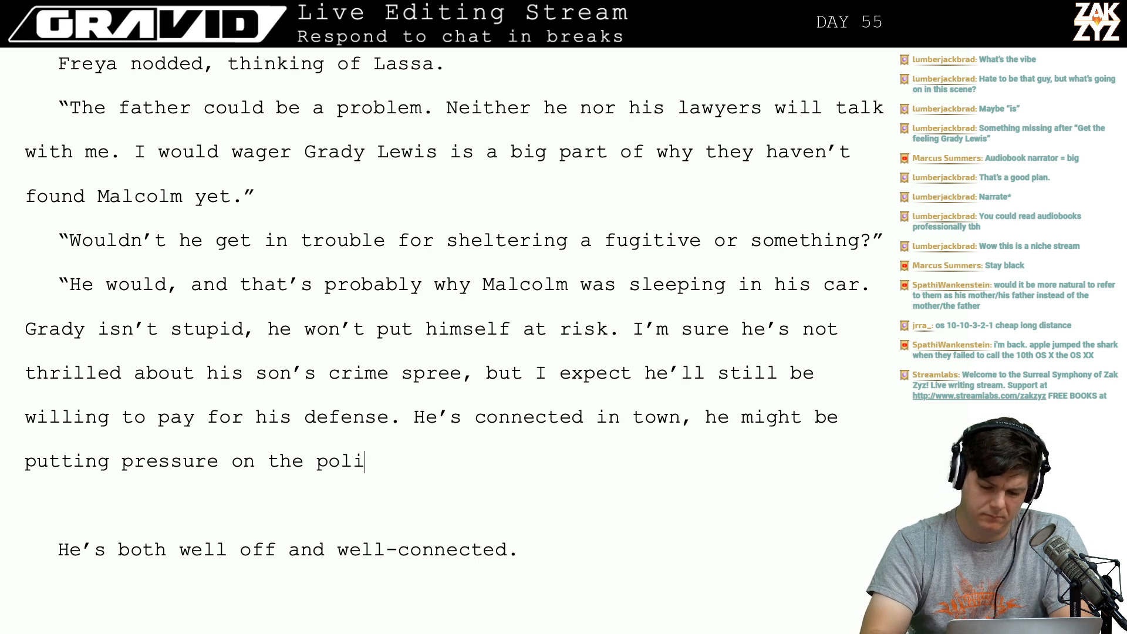
{"action": "key", "text": "shift+Down"}
{"action": "key", "text": "BackSpace"}
{"action": "key", "text": "BackSpace"}
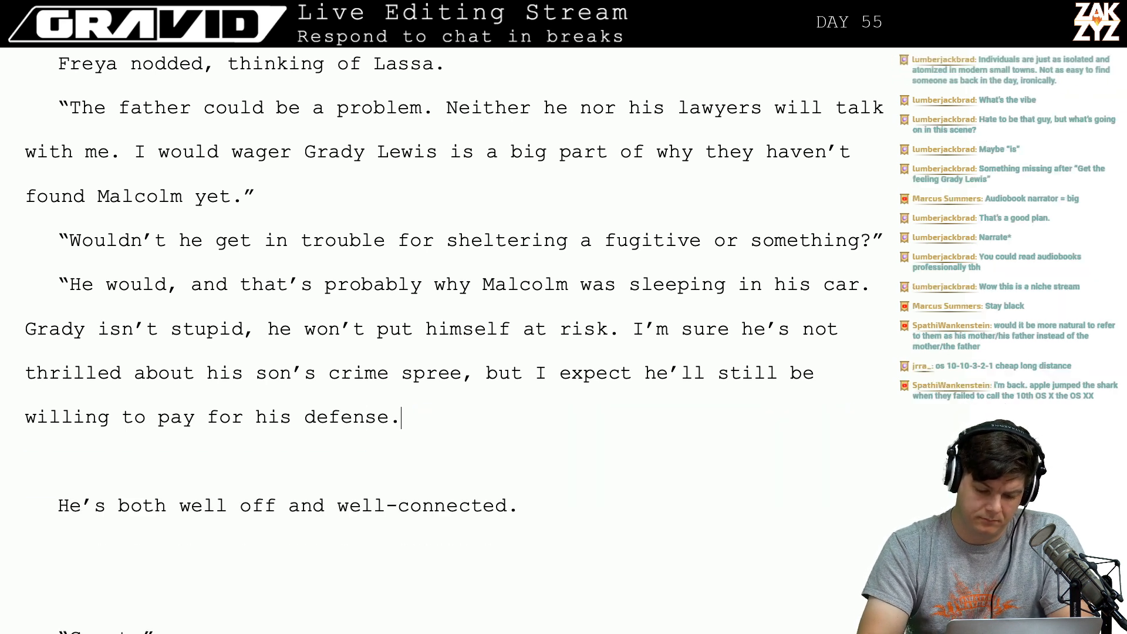
{"action": "type", "text": "He's"}
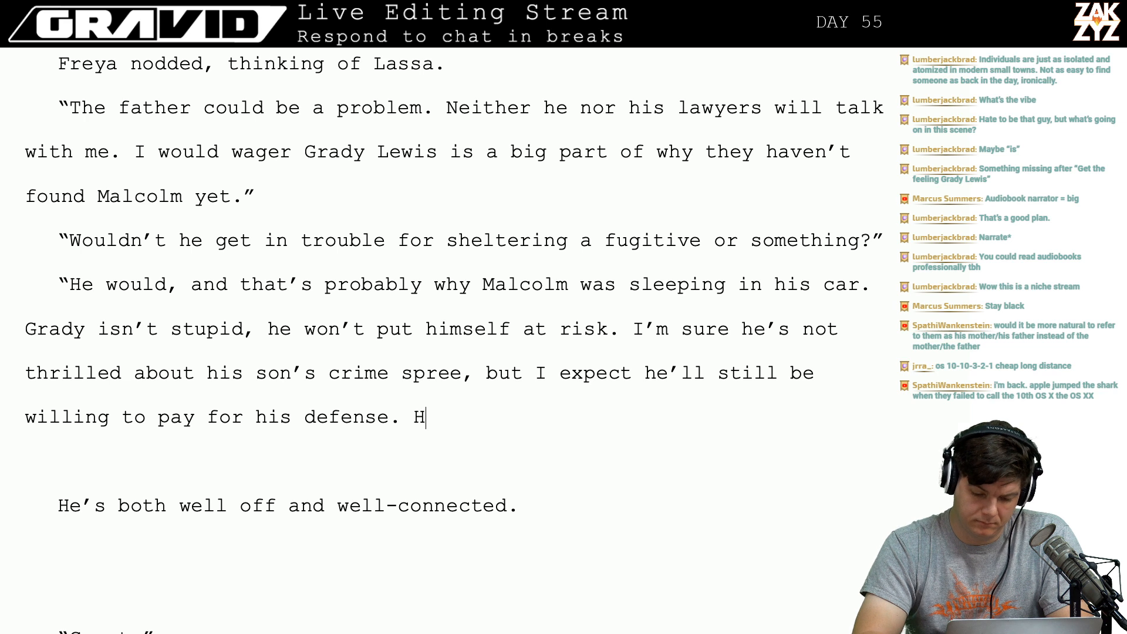
{"action": "key", "text": "BackSpace"}
{"action": "key", "text": "BackSpace"}
{"action": "key", "text": "BackSpace"}
{"action": "key", "text": "BackSpace"}
{"action": "key", "text": "BackSpace"}
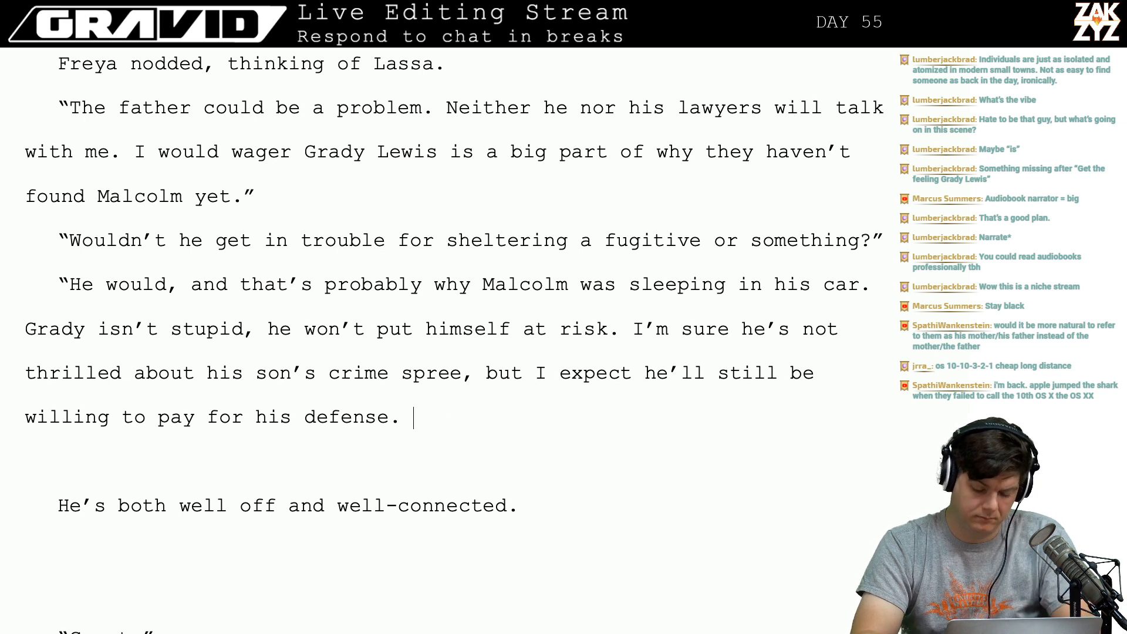
Begin a sentence after “willing to pay for his defense.” with “He has a fair bit of”.
{"action": "type", "text": "He has a fair bit of"}
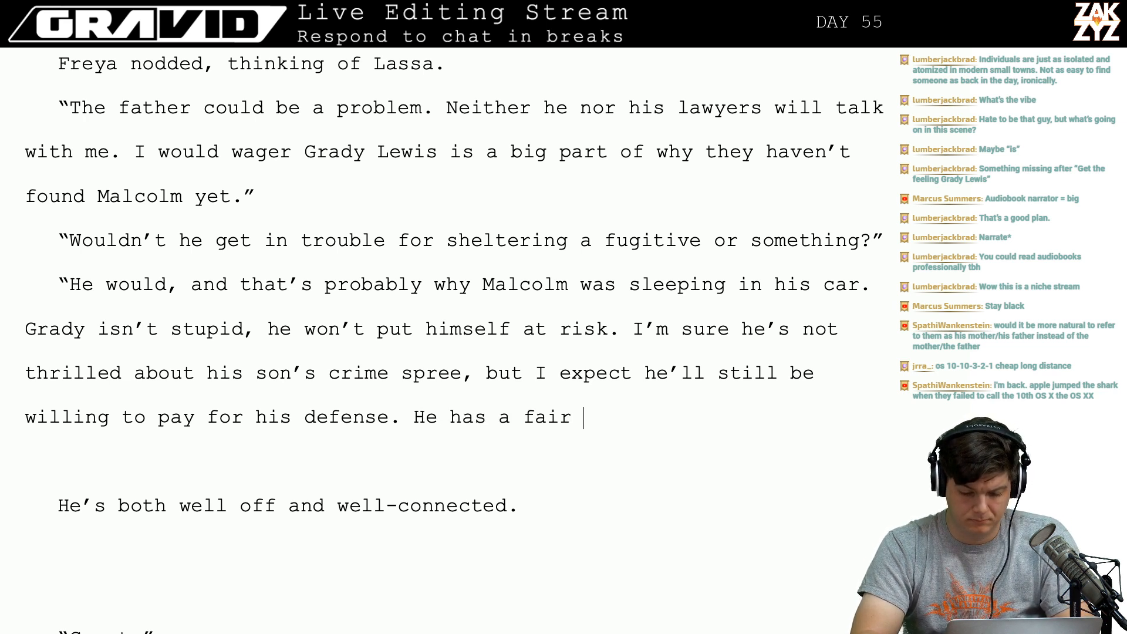
Delete the unfinished sentence after "willing to pay for his defense.", close the dialogue with a quotation mark and start a new paragraph.
{"action": "key", "text": "BackSpace"}
{"action": "key", "text": "BackSpace"}
{"action": "key", "text": "BackSpace"}
{"action": "key", "text": "BackSpace"}
{"action": "key", "text": "BackSpace"}
{"action": "key", "text": "BackSpace"}
{"action": "key", "text": "BackSpace"}
{"action": "key", "text": "BackSpace"}
{"action": "key", "text": "BackSpace"}
{"action": "key", "text": "BackSpace"}
{"action": "key", "text": "BackSpace"}
{"action": "key", "text": "BackSpace"}
{"action": "key", "text": "BackSpace"}
{"action": "key", "text": "BackSpace"}
{"action": "key", "text": "BackSpace"}
{"action": "key", "text": "BackSpace"}
{"action": "key", "text": "BackSpace"}
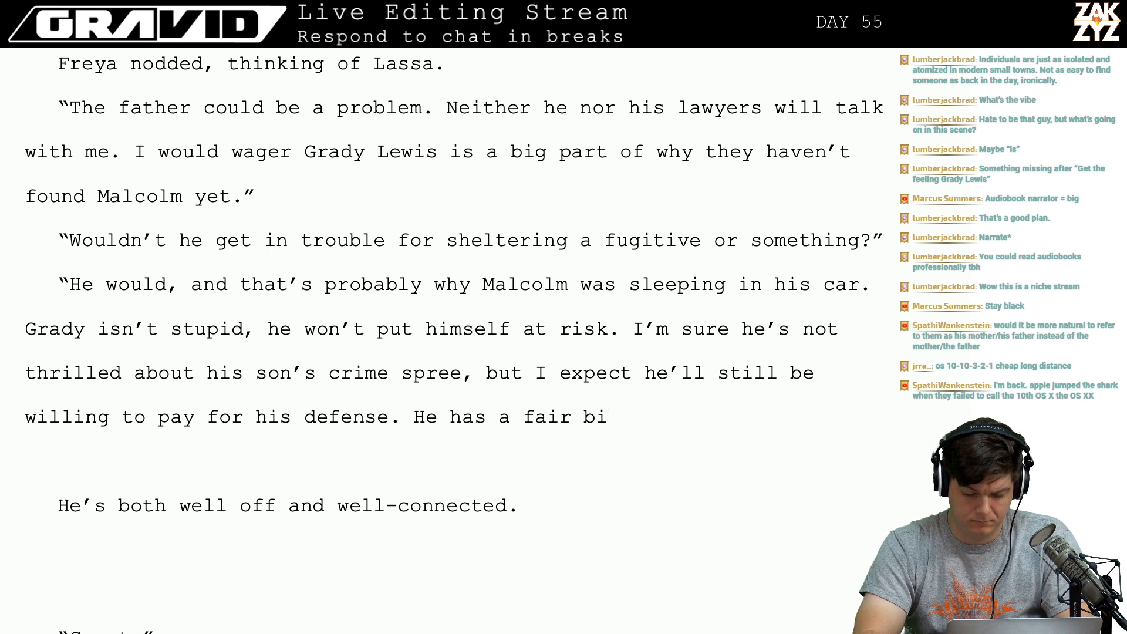
{"action": "key", "text": "BackSpace"}
{"action": "key", "text": "BackSpace"}
{"action": "key", "text": "BackSpace"}
{"action": "key", "text": "BackSpace"}
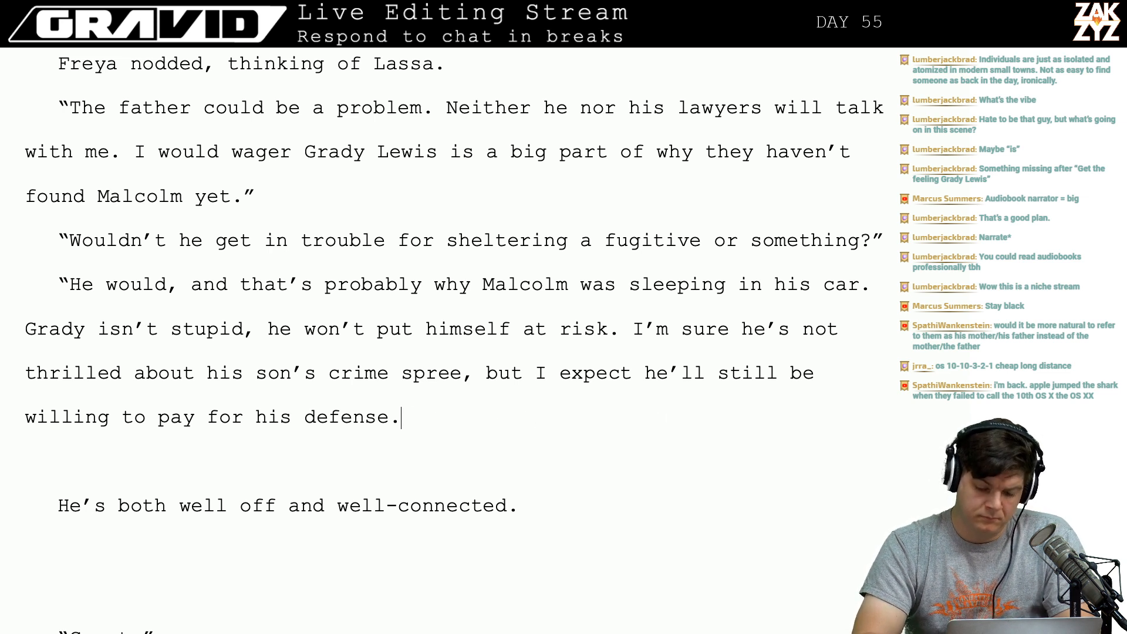
{"action": "key", "text": "BackSpace"}
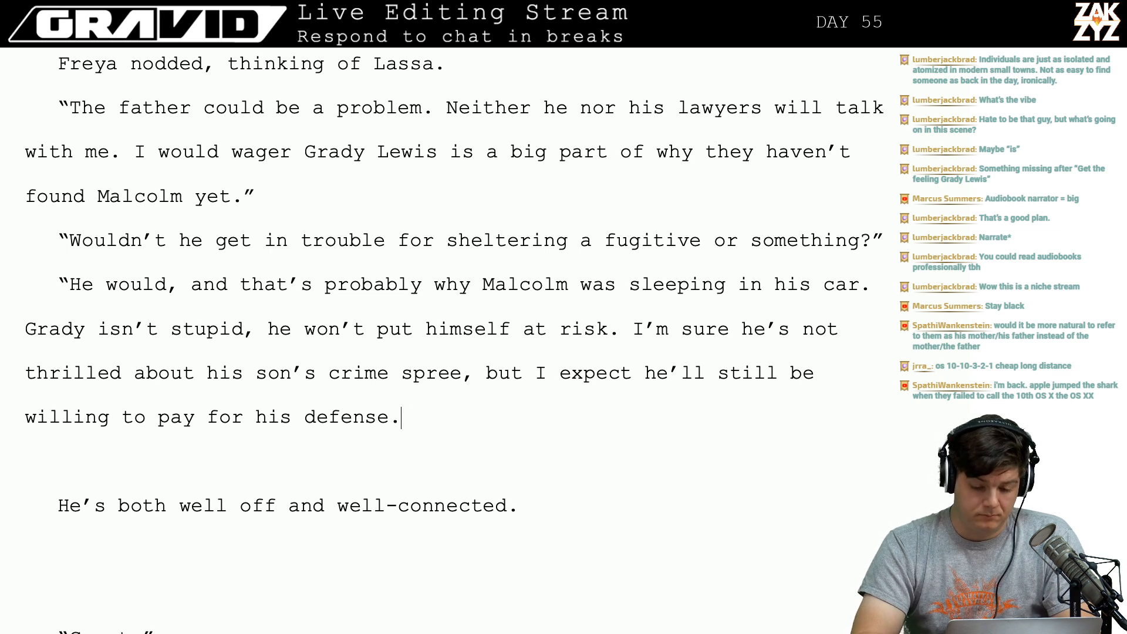
{"action": "type", "text": "\""}
{"action": "key", "text": "Return"}
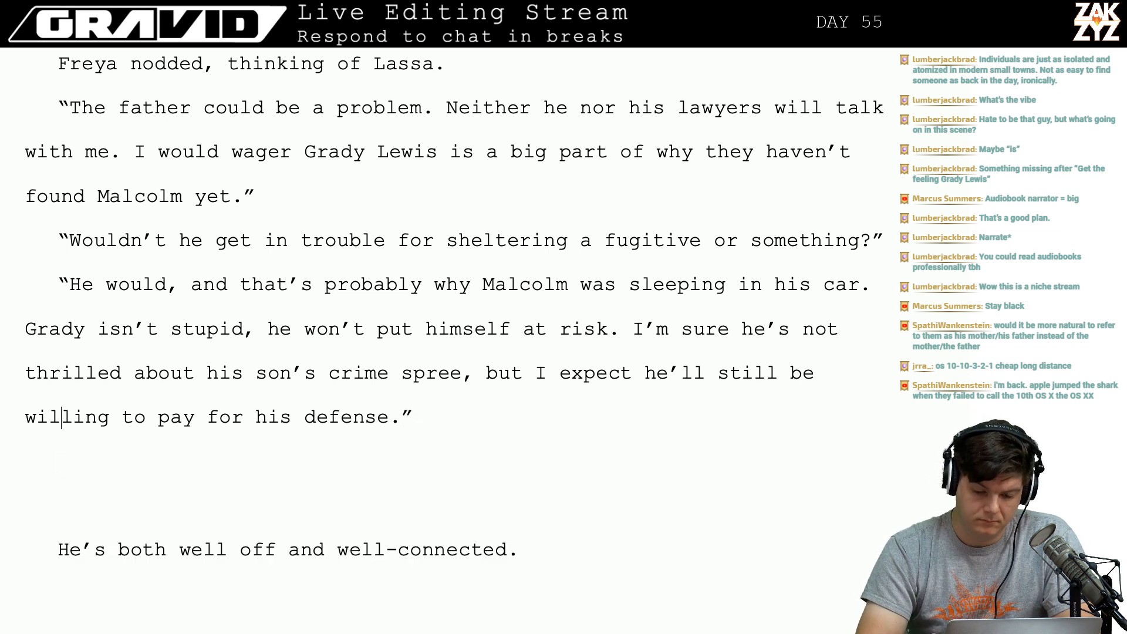
Review the reply about sheltering a fugitive, down to the end of its last sentence, "willing to pay for his defense.".
{"action": "left_click", "coordinate": [61, 373]}
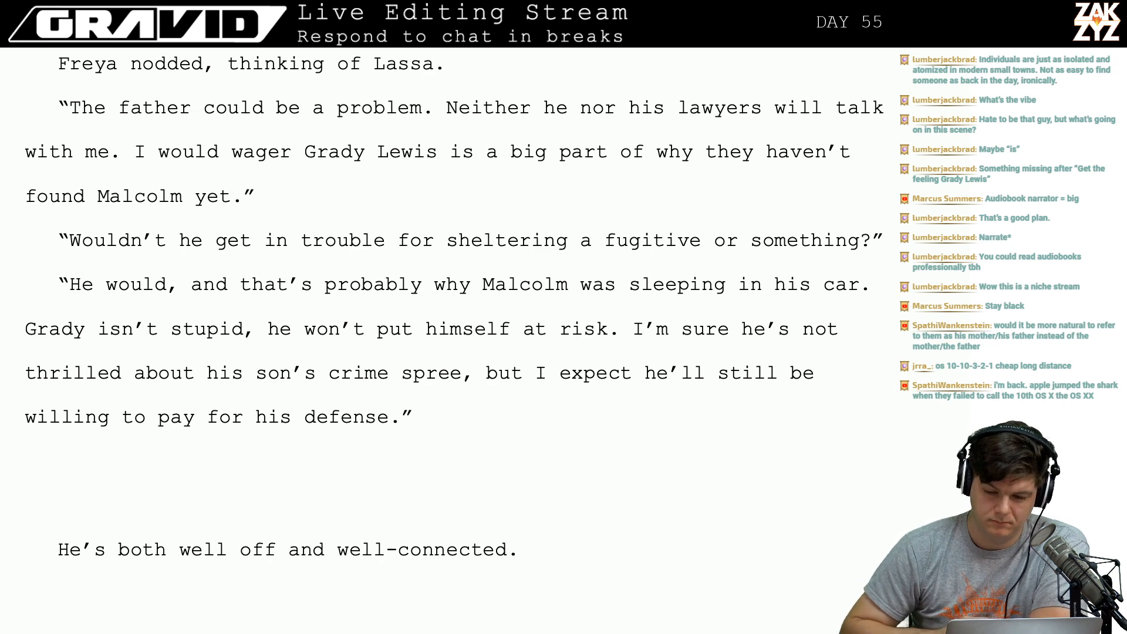
{"action": "scroll", "coordinate": [533, 246], "scroll_direction": "up", "scroll_amount": 1}
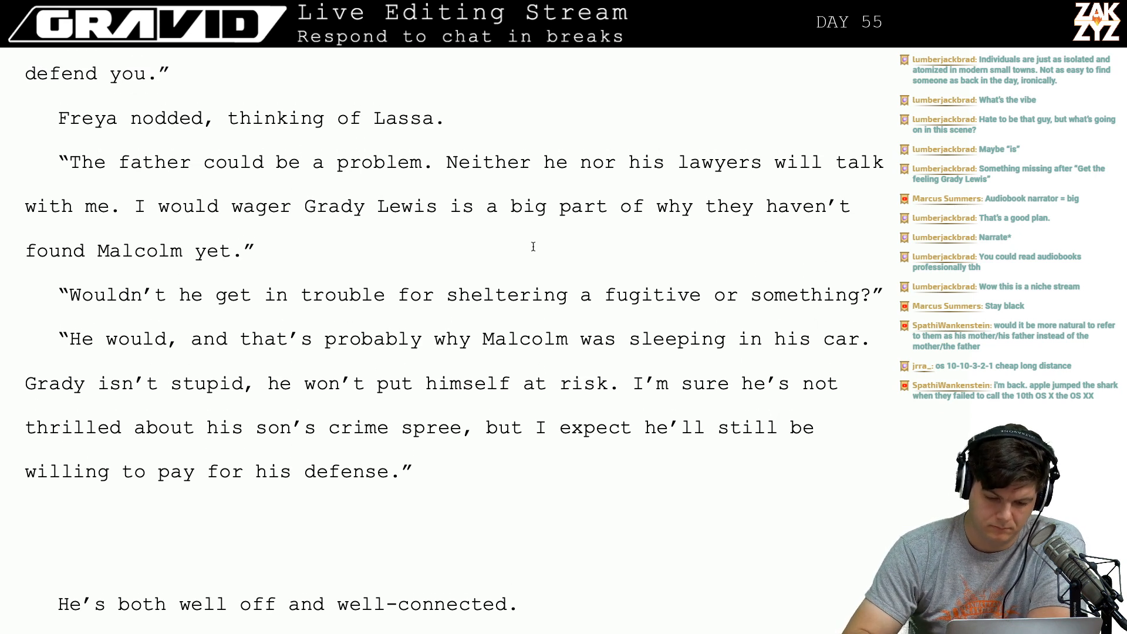
{"action": "left_click", "coordinate": [262, 251]}
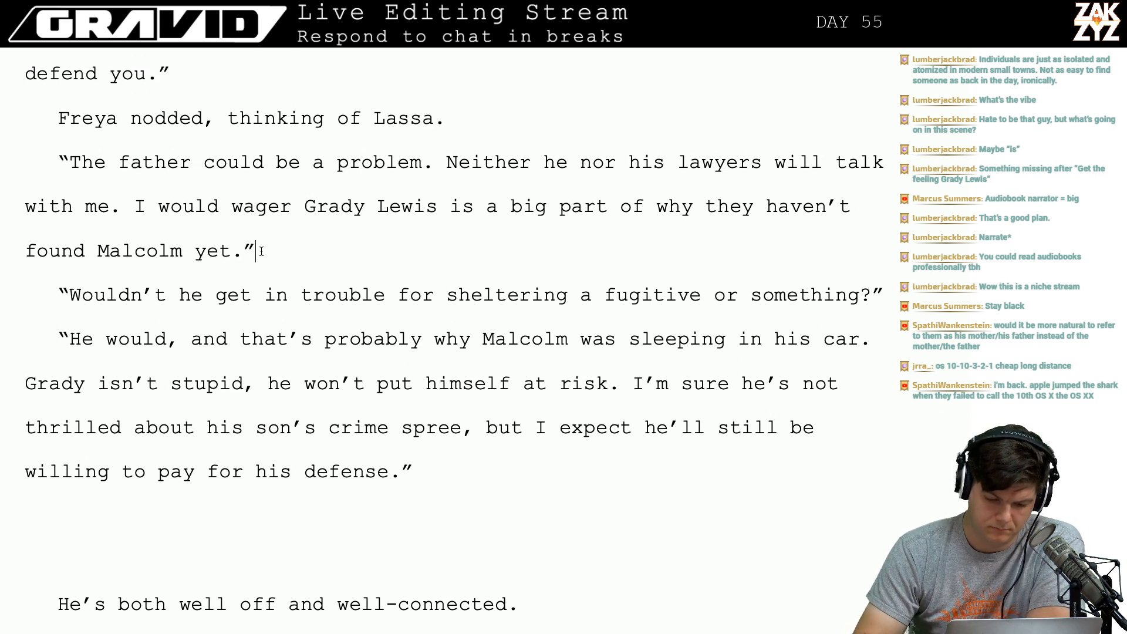
{"action": "key", "text": "Left"}
{"action": "key", "text": "Right"}
{"action": "key", "text": "Down"}
{"action": "key", "text": "Down"}
{"action": "key", "text": "Down"}
{"action": "key", "text": "Right"}
{"action": "key", "text": "Right"}
{"action": "key", "text": "Right"}
{"action": "key", "text": "Right"}
{"action": "key", "text": "Right"}
{"action": "key", "text": "Right"}
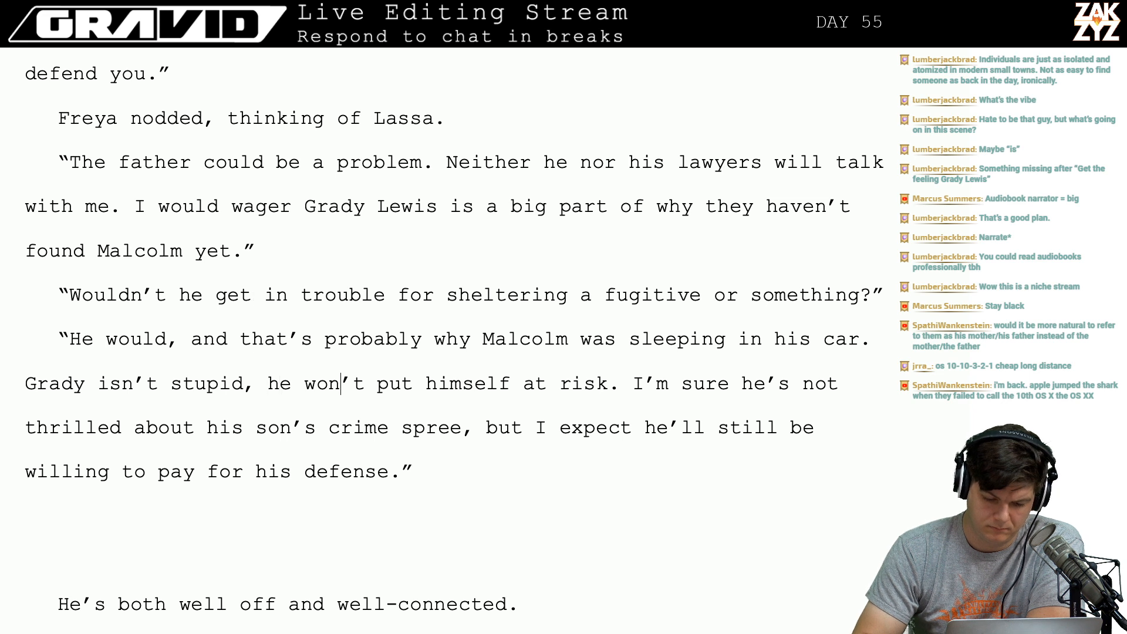
{"action": "key", "text": "ctrl+Right"}
{"action": "key", "text": "Down"}
{"action": "key", "text": "Down"}
{"action": "key", "text": "Right"}
{"action": "key", "text": "Left"}
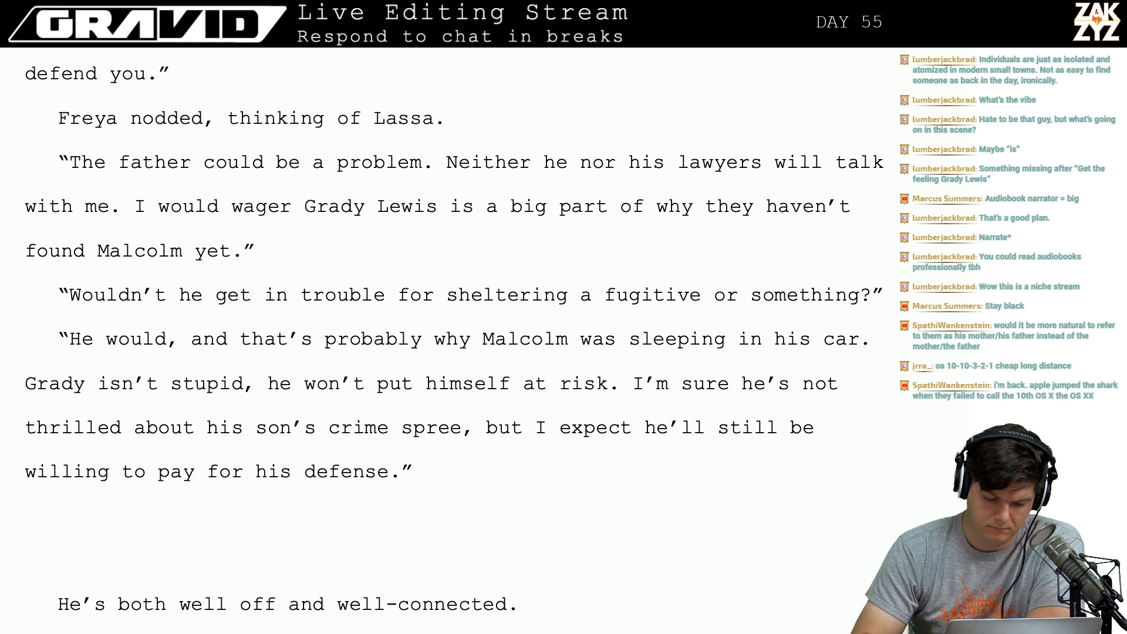
{"action": "key", "text": "Right"}
{"action": "key", "text": "Down"}
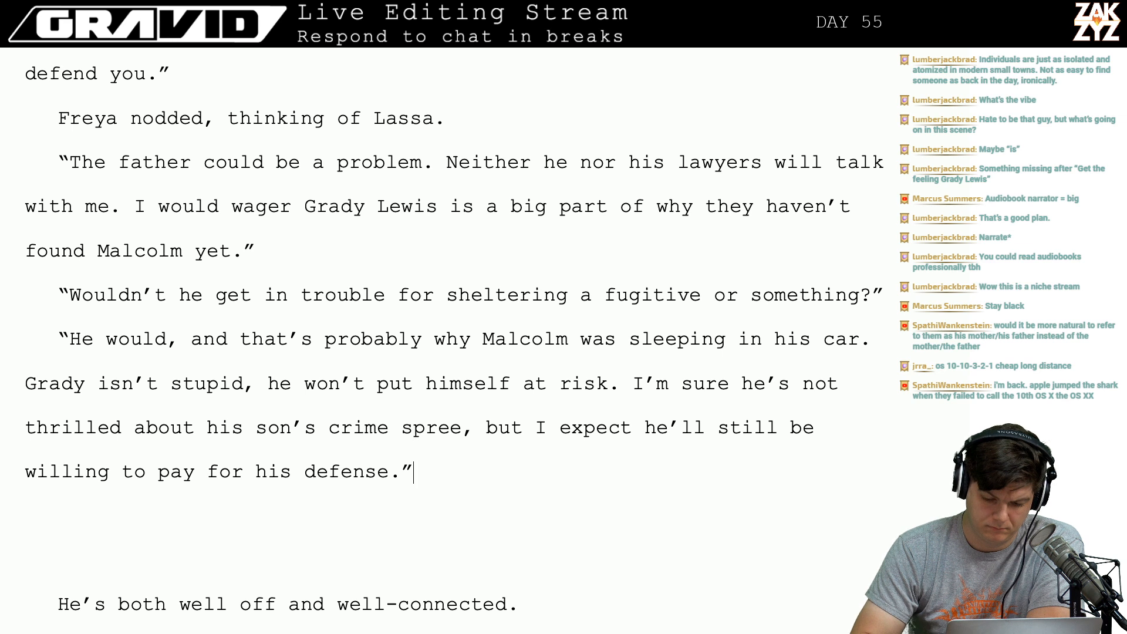
{"action": "key", "text": "Left"}
{"action": "key", "text": "Left"}
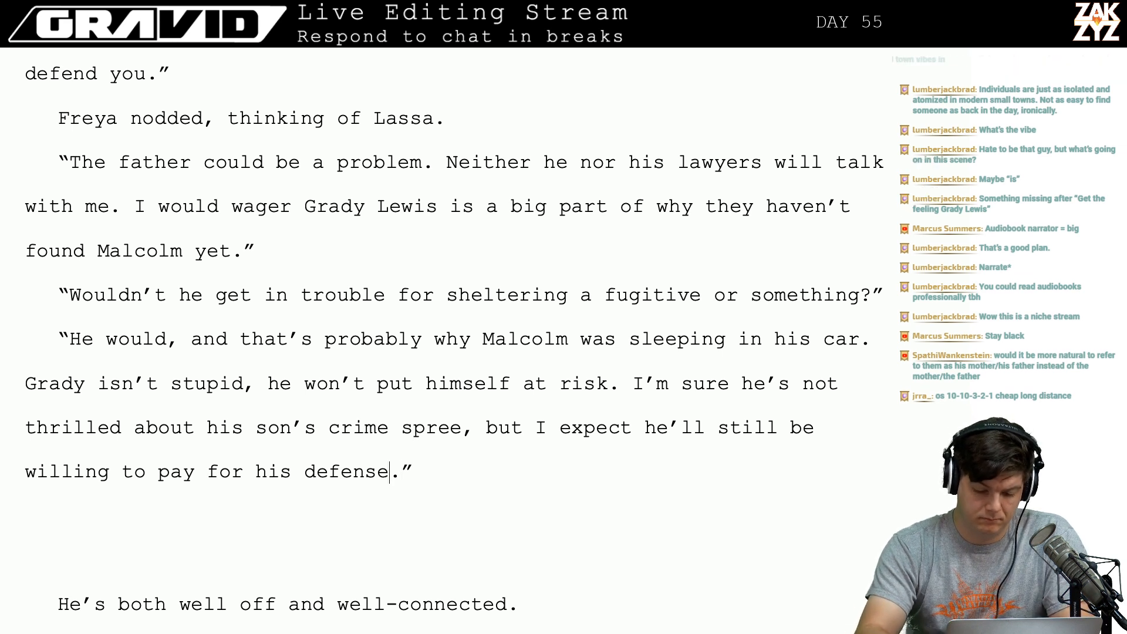
{"action": "key", "text": "Right"}
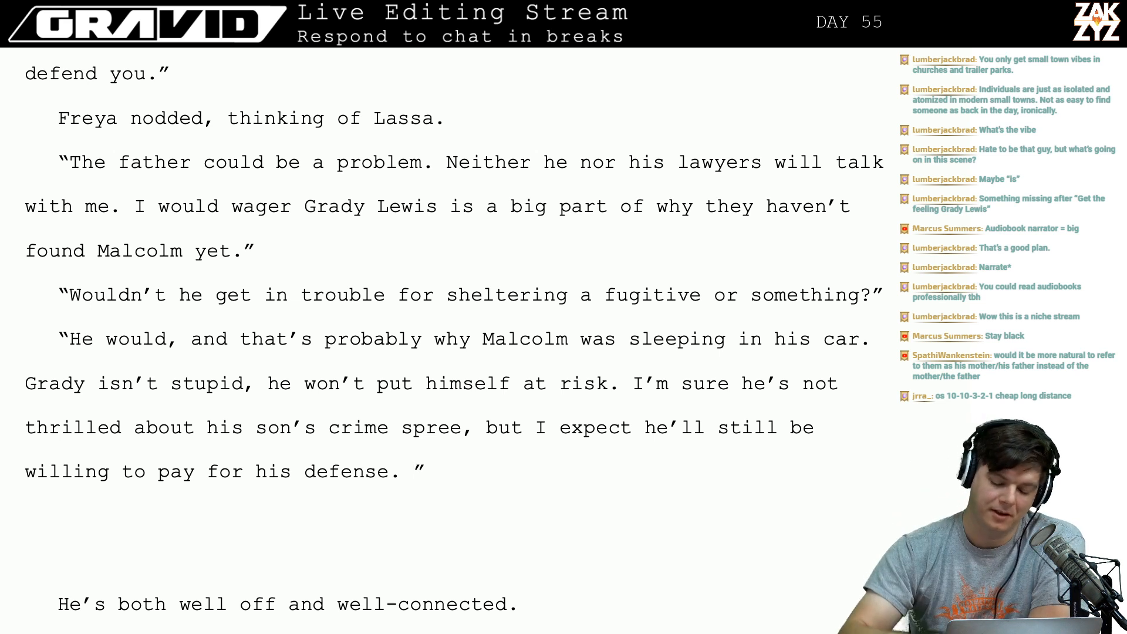
{"action": "key", "text": "Up"}
{"action": "key", "text": "Down"}
{"action": "key", "text": "End"}
{"action": "key", "text": "Up"}
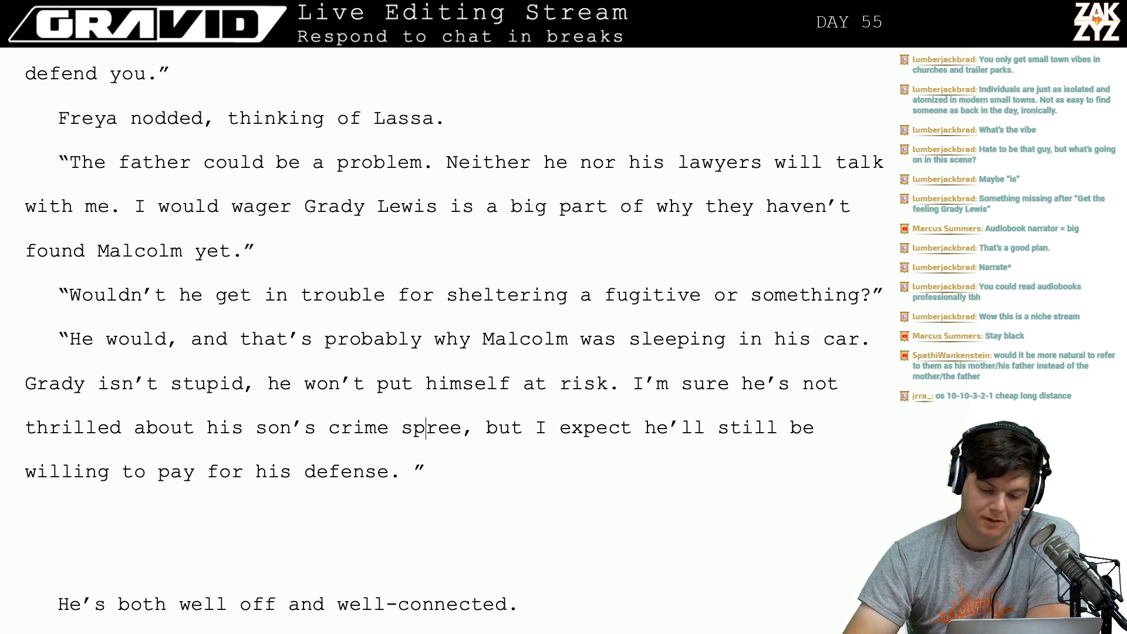
{"action": "key", "text": "Down"}
{"action": "key", "text": "Right"}
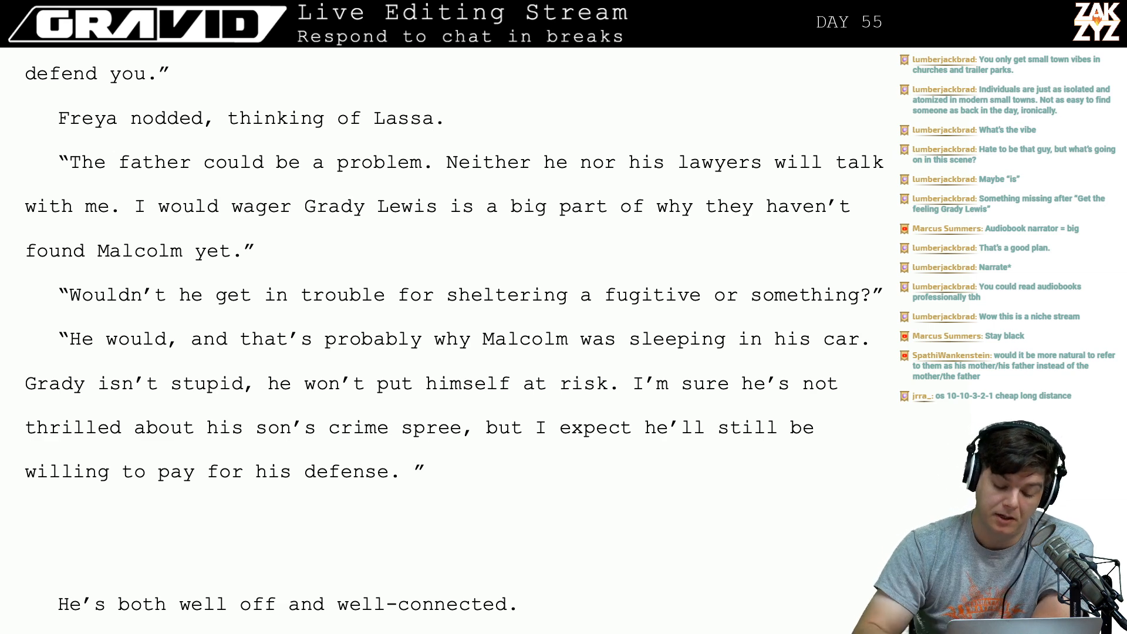
{"action": "scroll", "coordinate": [454, 333], "scroll_direction": "down", "scroll_amount": 1}
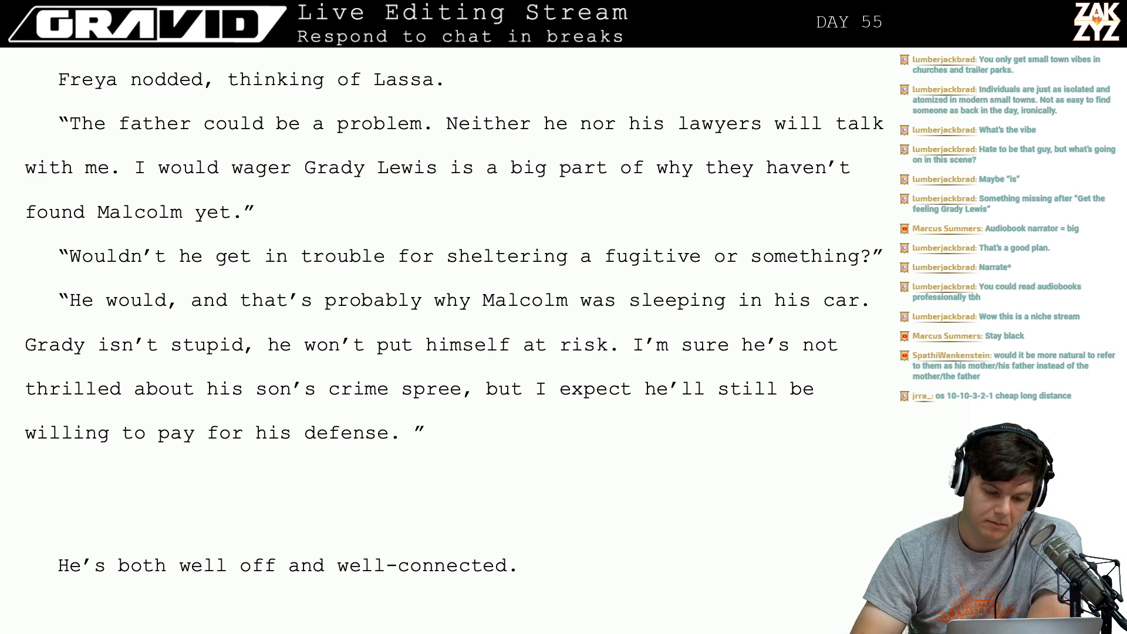
{"action": "scroll", "coordinate": [454, 339], "scroll_direction": "up", "scroll_amount": 1}
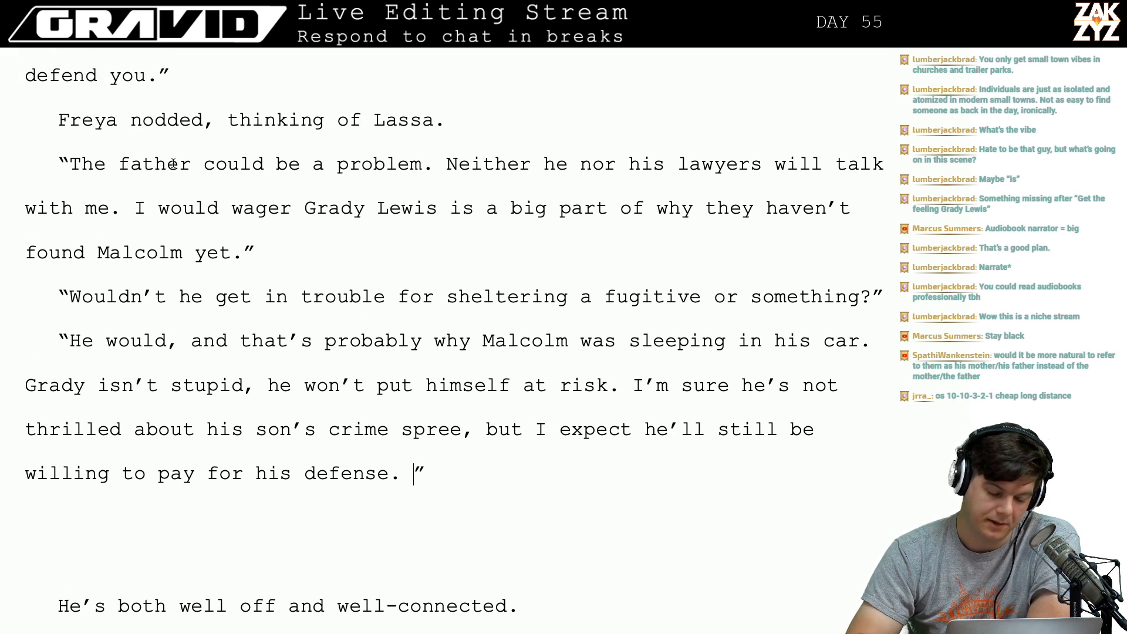
Proofread the exchange from "I would wager" through the "crime spree" sentence, checking how the father's support is worded.
{"action": "left_click", "coordinate": [240, 221]}
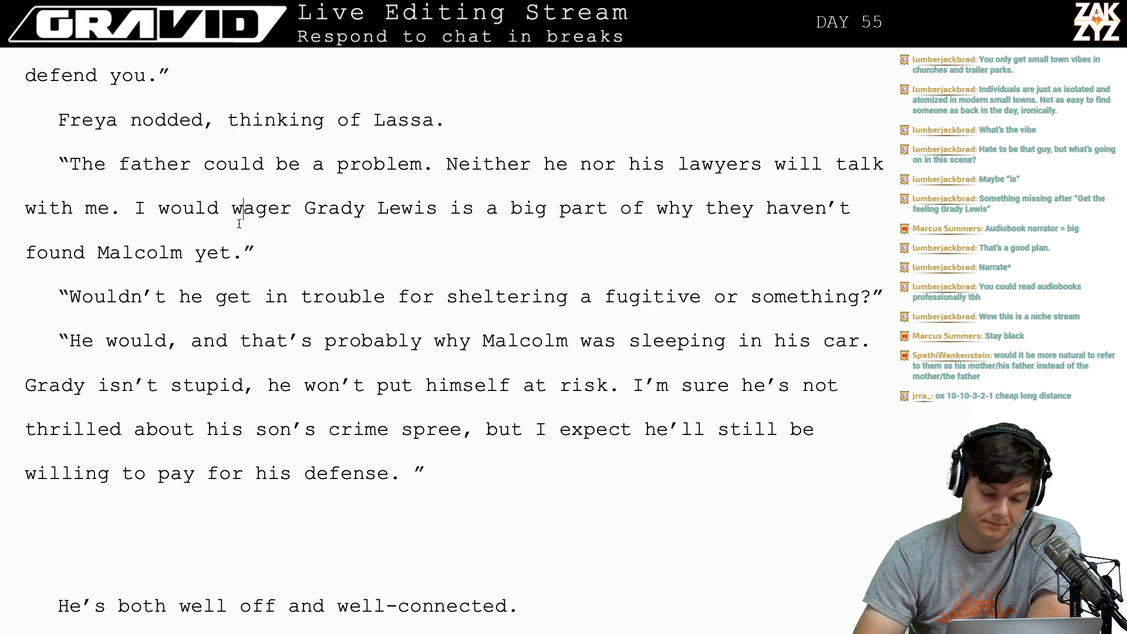
{"action": "key", "text": "Down"}
{"action": "key", "text": "Right"}
{"action": "key", "text": "Up"}
{"action": "key", "text": "Down"}
{"action": "key", "text": "Right"}
{"action": "key", "text": "Left"}
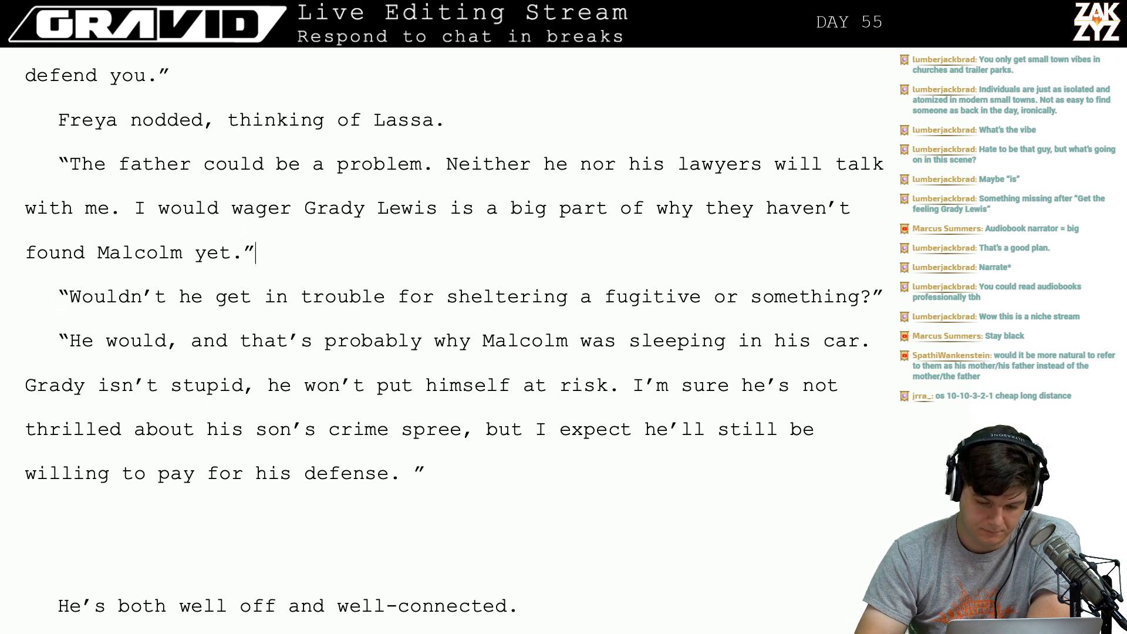
{"action": "key", "text": "Down"}
{"action": "key", "text": "Right"}
{"action": "key", "text": "Down"}
{"action": "key", "text": "Right"}
{"action": "key", "text": "Right"}
{"action": "key", "text": "Right"}
{"action": "key", "text": "Right"}
{"action": "key", "text": "Right"}
{"action": "key", "text": "Right"}
{"action": "key", "text": "Right"}
{"action": "key", "text": "Right"}
{"action": "key", "text": "Right"}
{"action": "key", "text": "Right"}
{"action": "key", "text": "Right"}
{"action": "key", "text": "Right"}
{"action": "key", "text": "Right"}
{"action": "key", "text": "Right"}
{"action": "key", "text": "Right"}
{"action": "key", "text": "Right"}
{"action": "key", "text": "Right"}
{"action": "key", "text": "Right"}
{"action": "key", "text": "Right"}
{"action": "key", "text": "Right"}
{"action": "key", "text": "Right"}
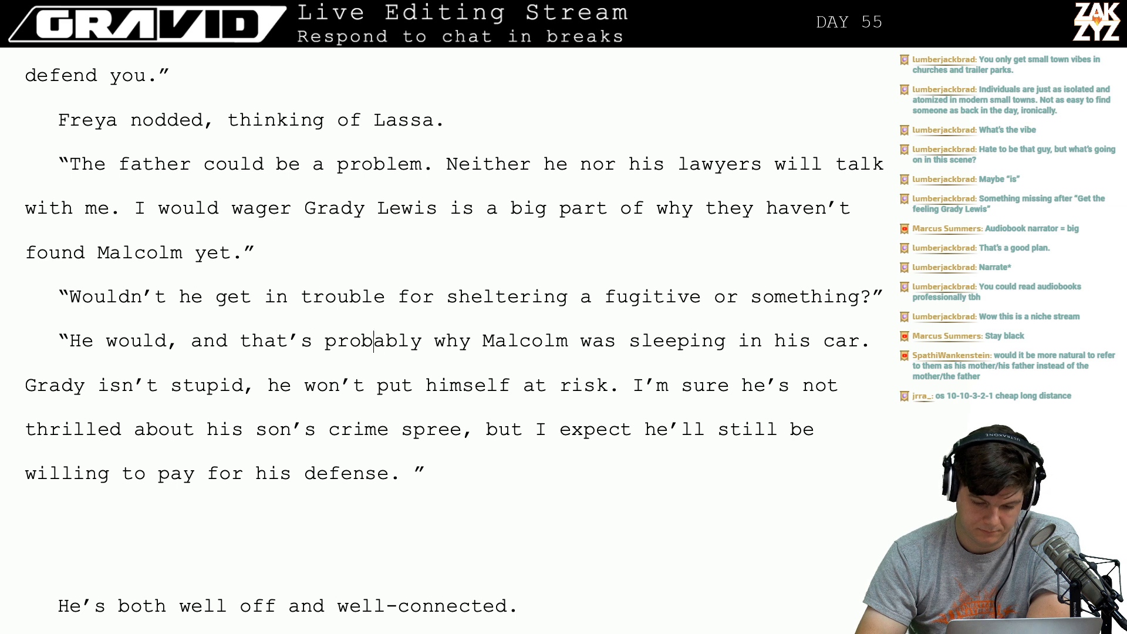
{"action": "key", "text": "Right"}
{"action": "key", "text": "Right"}
{"action": "key", "text": "Down"}
{"action": "key", "text": "Down"}
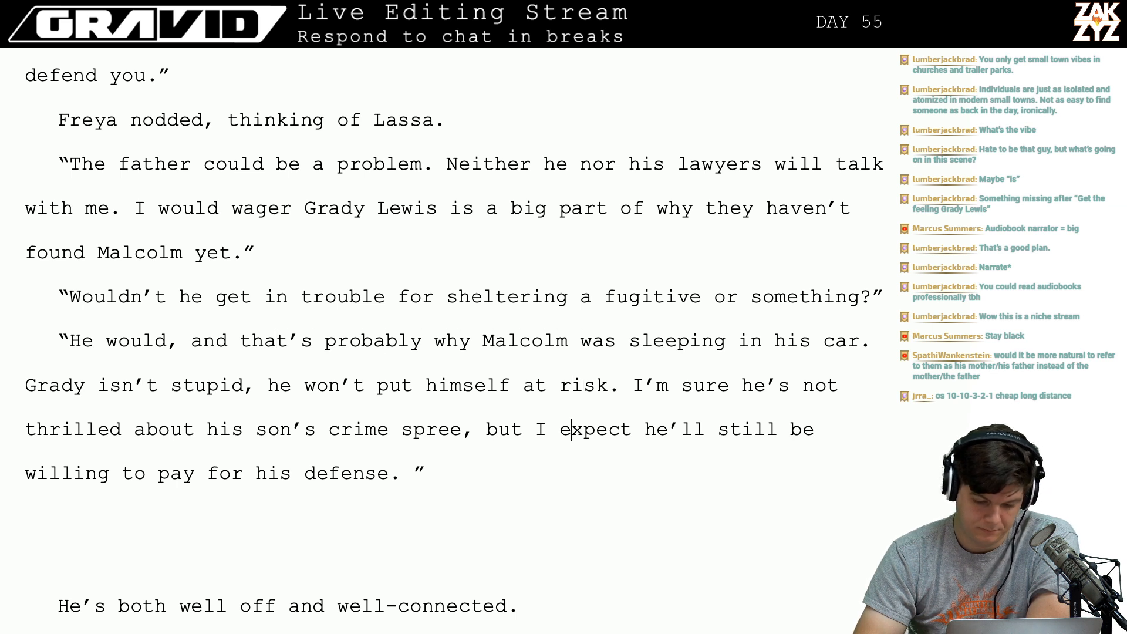
{"action": "key", "text": "Left"}
{"action": "key", "text": "Left"}
{"action": "key", "text": "Left"}
{"action": "key", "text": "Left"}
{"action": "key", "text": "Left"}
{"action": "key", "text": "Left"}
{"action": "key", "text": "Left"}
{"action": "key", "text": "Left"}
{"action": "key", "text": "Left"}
{"action": "key", "text": "Left"}
{"action": "key", "text": "Left"}
{"action": "key", "text": "Down"}
{"action": "key", "text": "Left"}
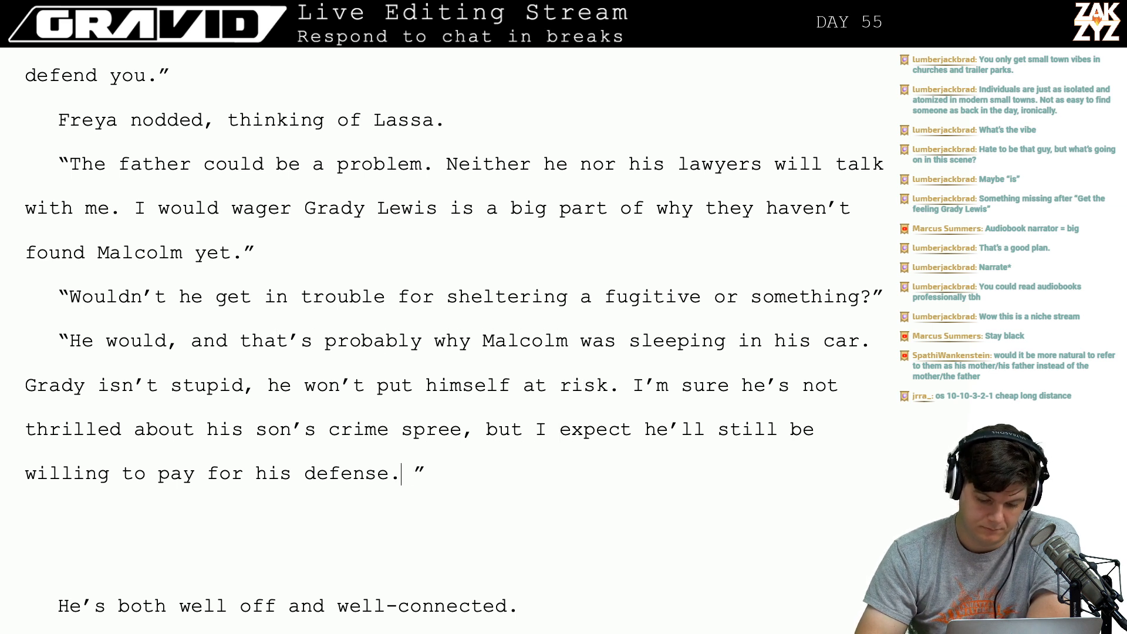
{"action": "key", "text": "Up"}
{"action": "key", "text": "Right"}
{"action": "key", "text": "Right"}
{"action": "key", "text": "Right"}
{"action": "key", "text": "Right"}
{"action": "key", "text": "Right"}
{"action": "key", "text": "Right"}
{"action": "key", "text": "Right"}
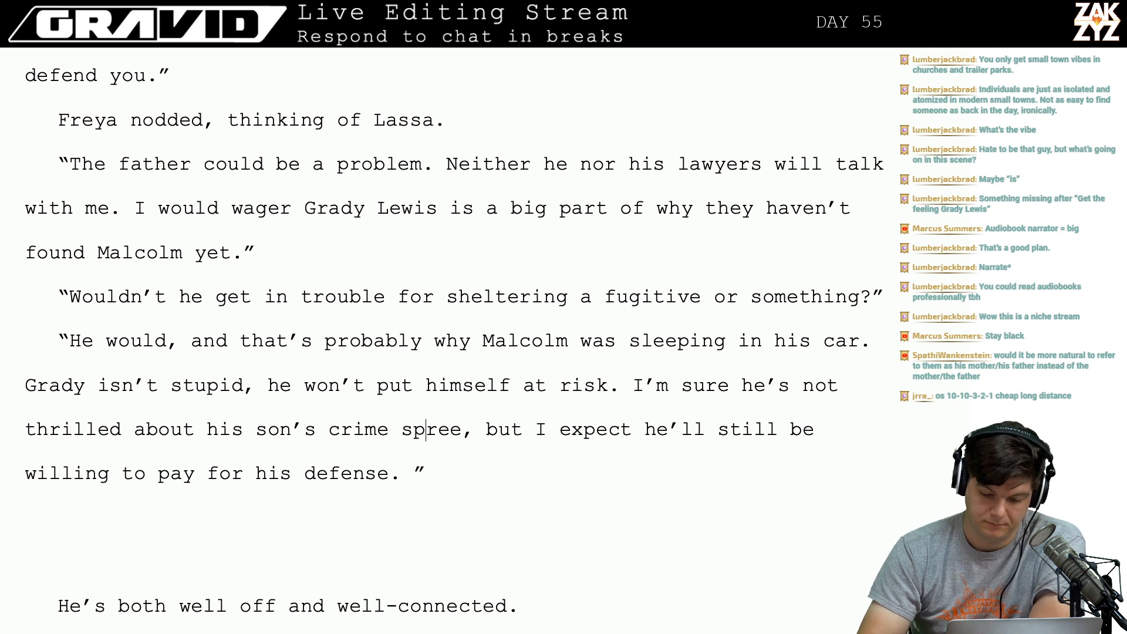
Split the paragraph before "but I expect he'll still be willing", leaving room for new wording after "crime spree,".
{"action": "key", "text": "Left"}
{"action": "key", "text": "Return"}
{"action": "key", "text": "Return"}
{"action": "key", "text": "Left"}
{"action": "key", "text": "Left"}
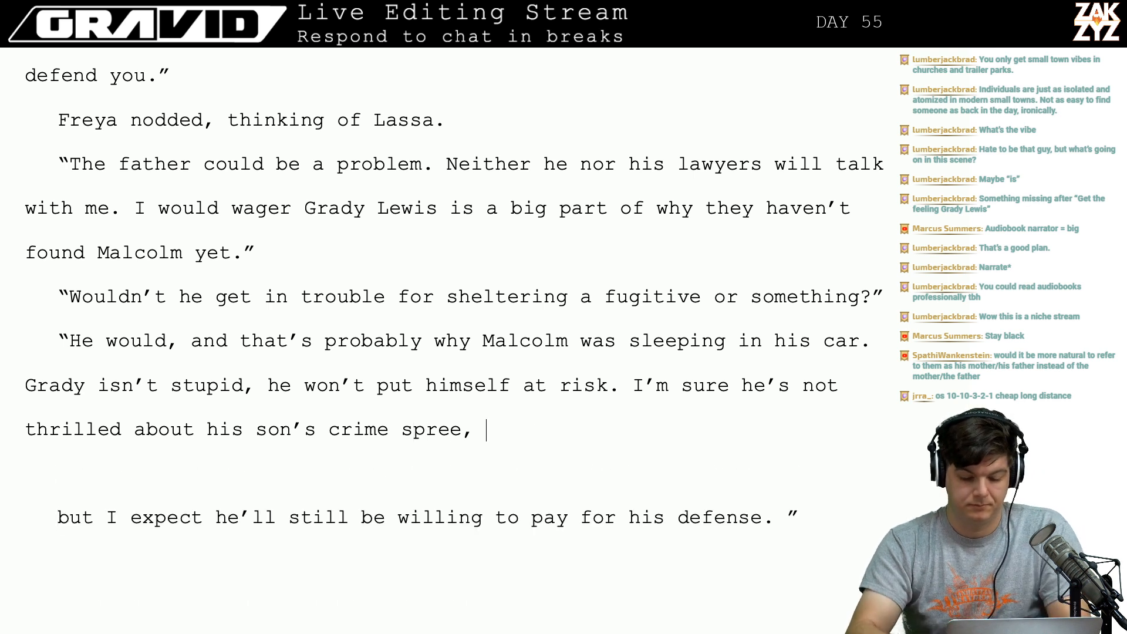
Complete the sentence after "crime spree," with "but I bet he hasn't cut him off.".
{"action": "type", "text": "but I b"}
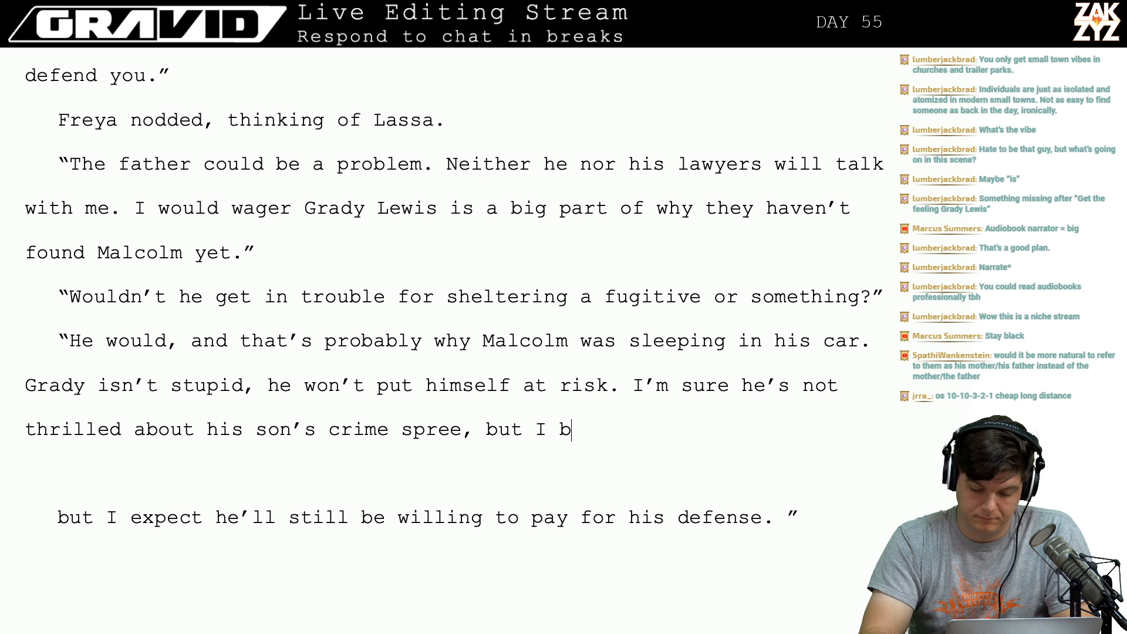
{"action": "type", "text": "et he hasn't c"}
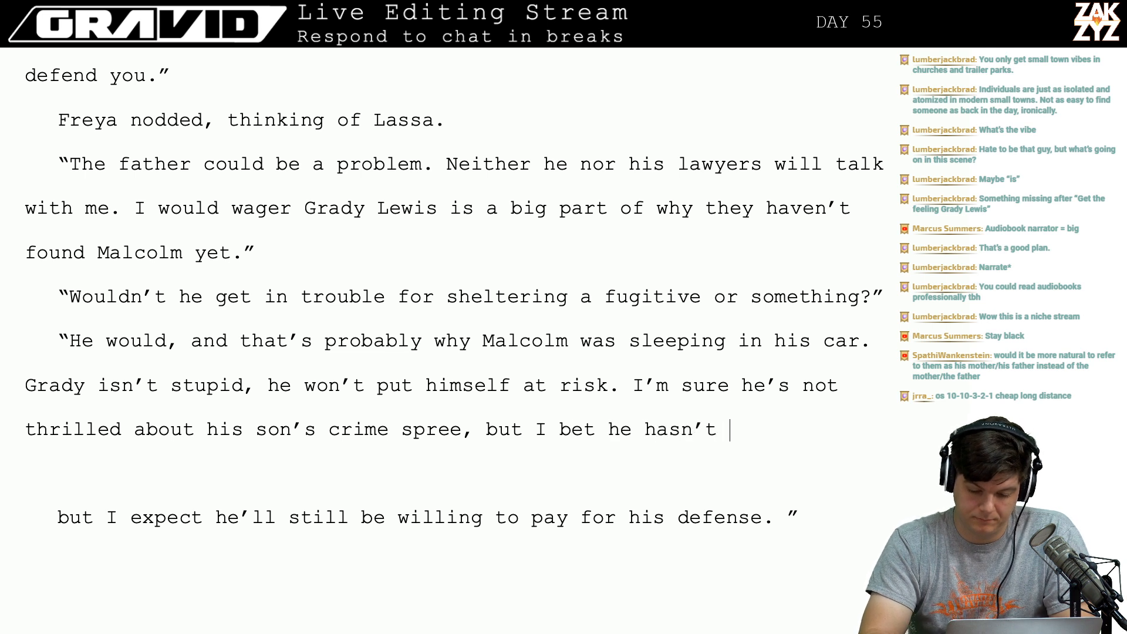
{"action": "type", "text": "ut him"}
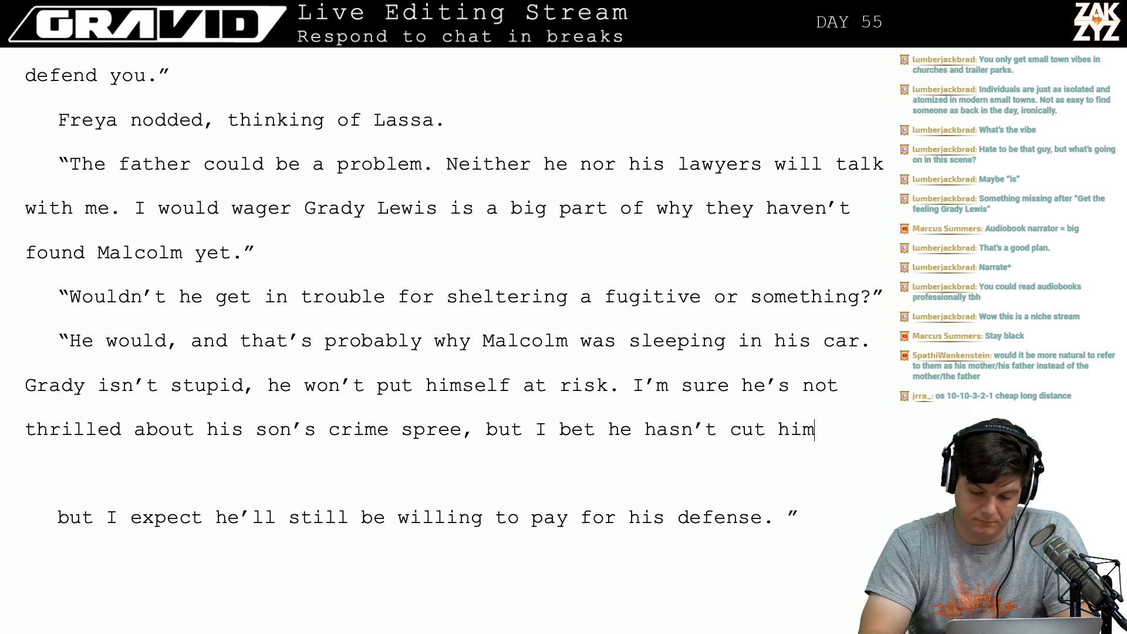
{"action": "key", "text": "BackSpace"}
{"action": "key", "text": "BackSpace"}
{"action": "key", "text": "BackSpace"}
{"action": "type", "text": "of"}
{"action": "key", "text": "BackSpace"}
{"action": "key", "text": "BackSpace"}
{"action": "type", "text": "him o"}
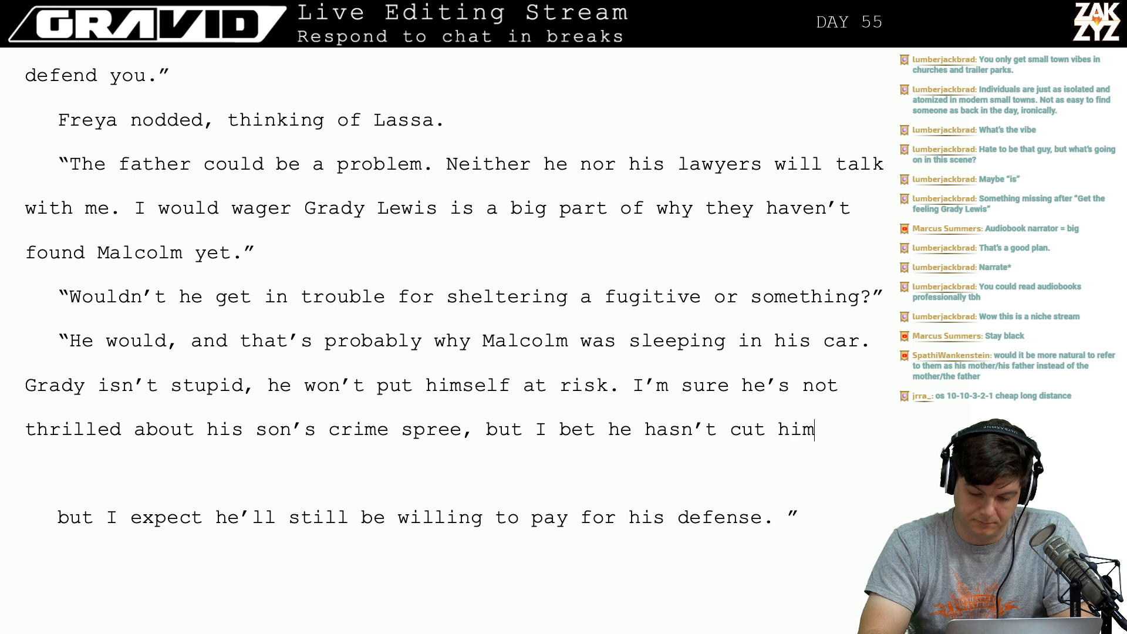
{"action": "type", "text": "ff. "}
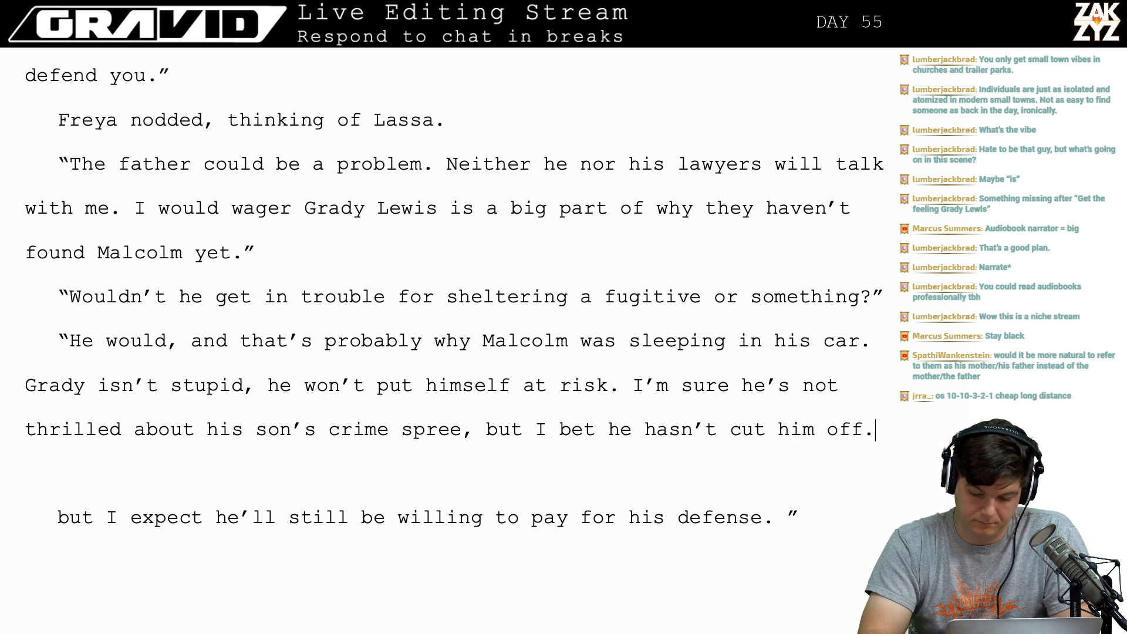
Add the sentence "And I expect he'll be willing to pay for his defense." and end the dialogue with a closing quotation mark.
{"action": "type", "text": "And I e"}
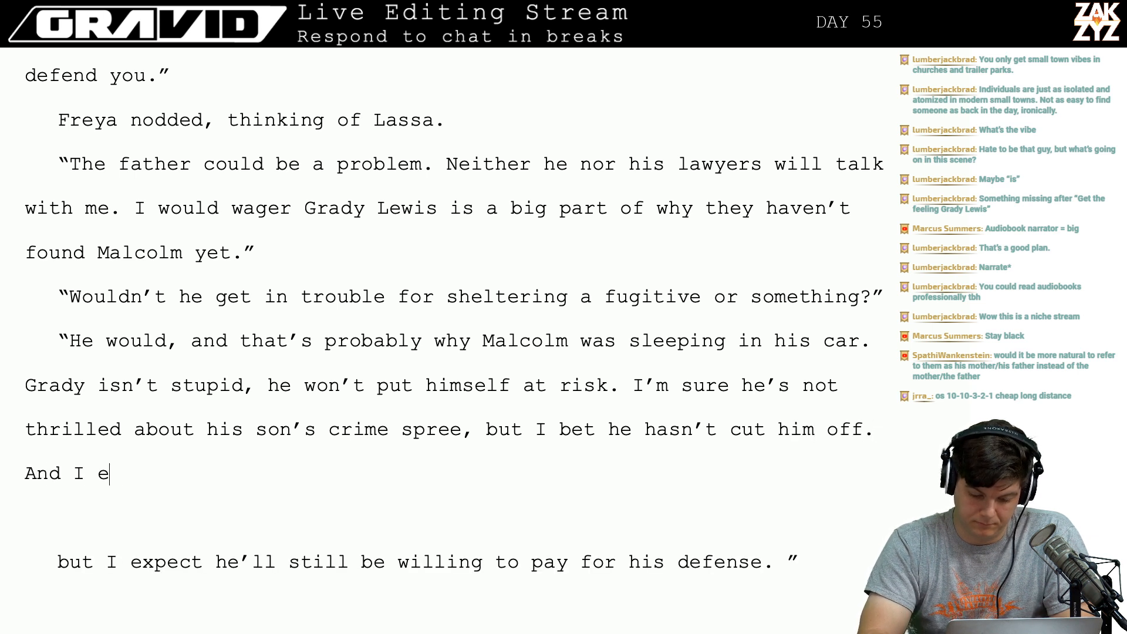
{"action": "type", "text": "xpect he'll be w"}
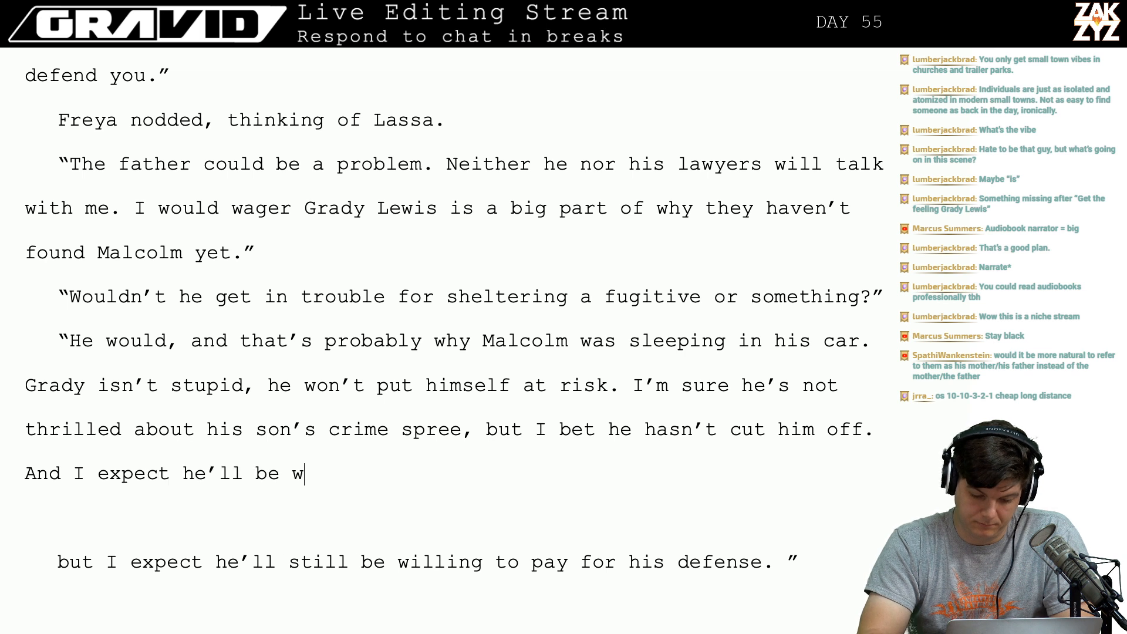
{"action": "type", "text": "illing to pay for his defense."}
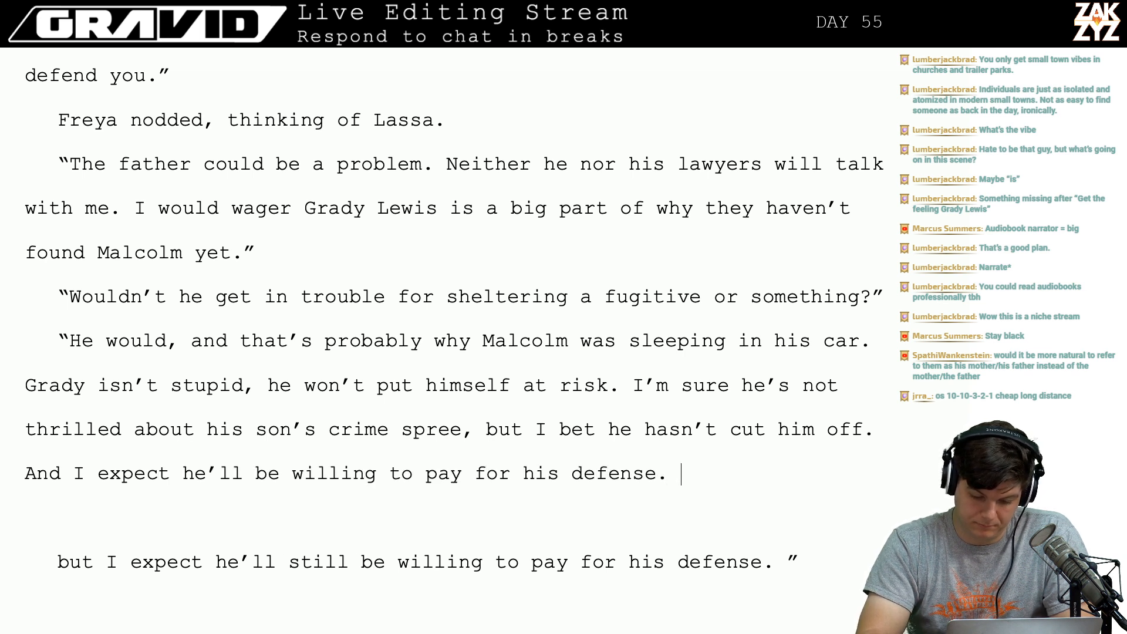
{"action": "key", "text": "BackSpace"}
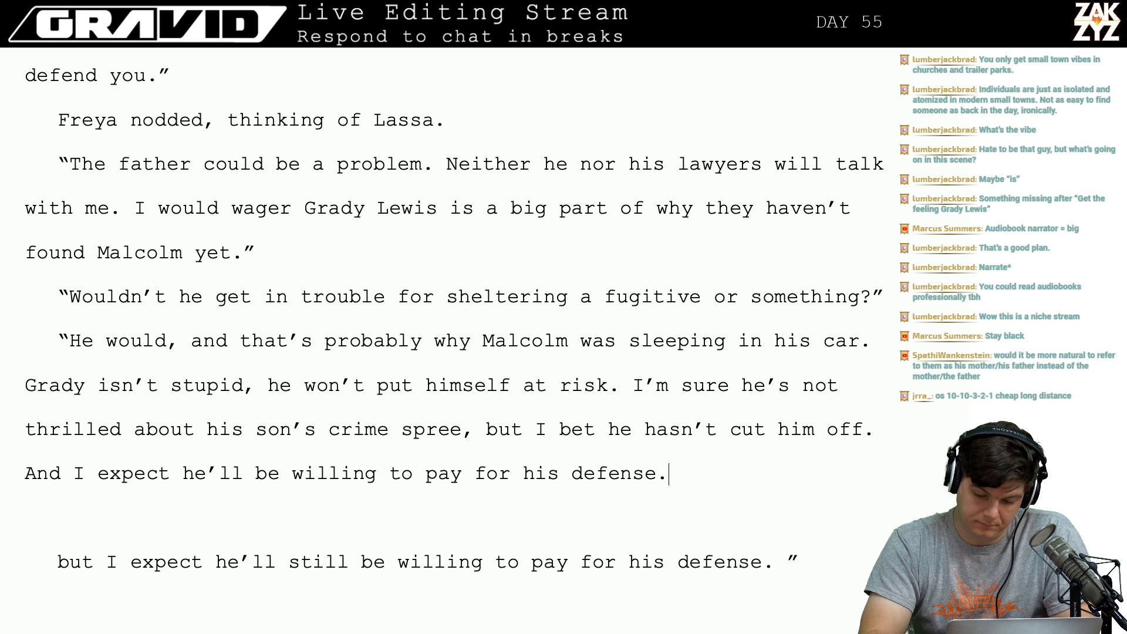
{"action": "type", "text": "\""}
Delete the leftover fragment "but I expect he'll still be willing to pay for his defense." and the empty paragraphs before it.
{"action": "left_click_drag", "start_coordinate": [698, 475], "coordinate": [799, 561]}
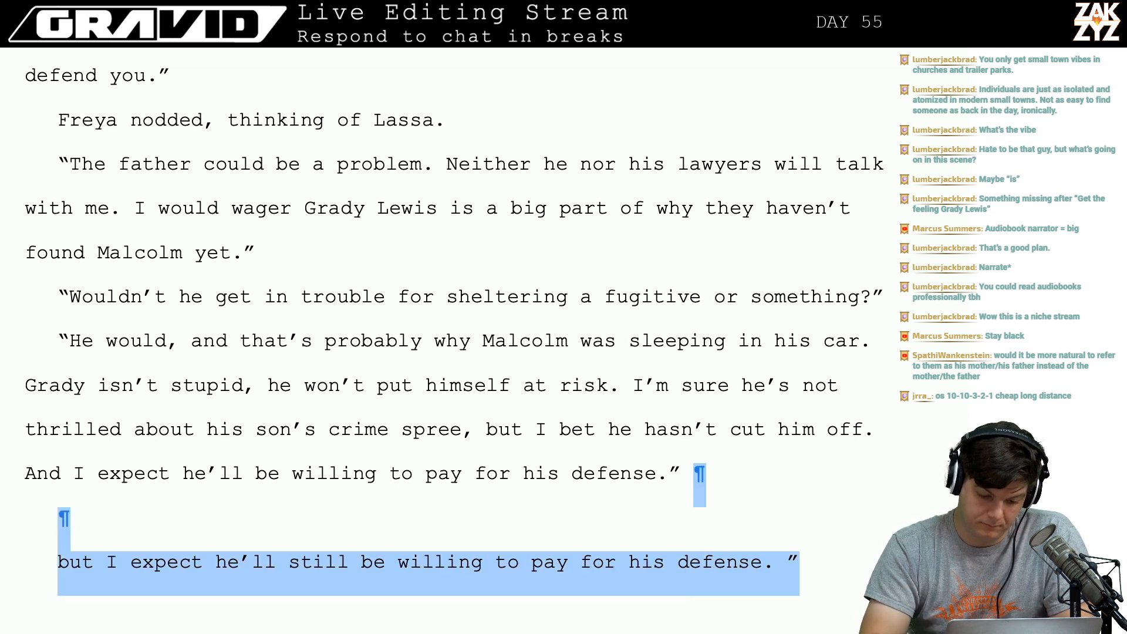
{"action": "key", "text": "BackSpace"}
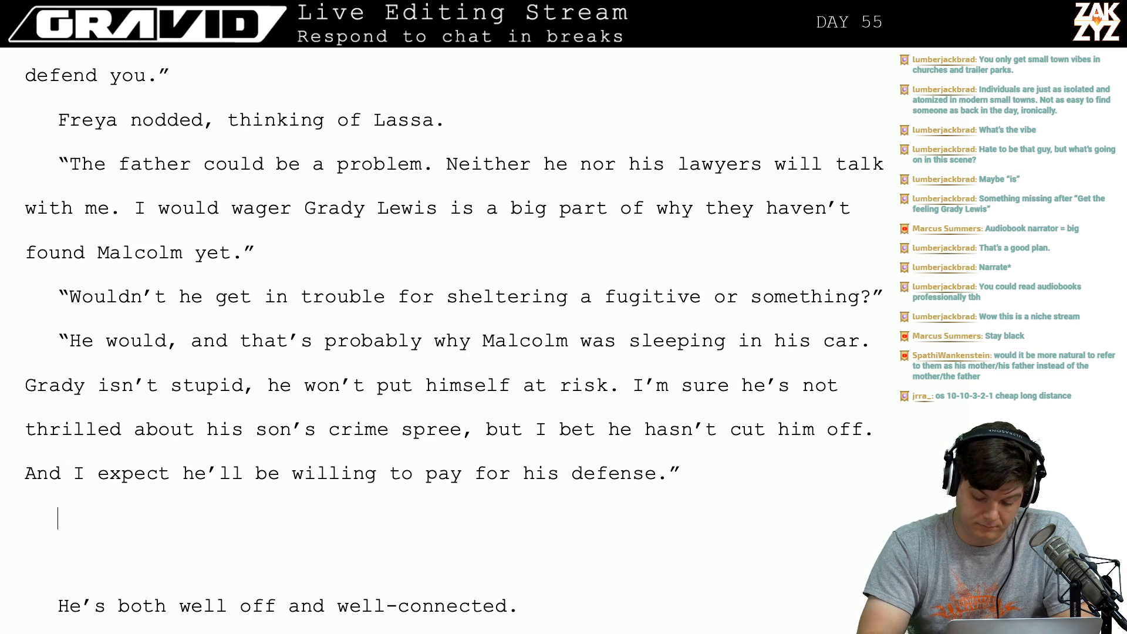
{"action": "key", "text": "BackSpace"}
Add the reply “Great.” as its own line of dialogue after “pay for his defense.”.
{"action": "key", "text": "Return"}
{"action": "type", "text": "\"Gre"}
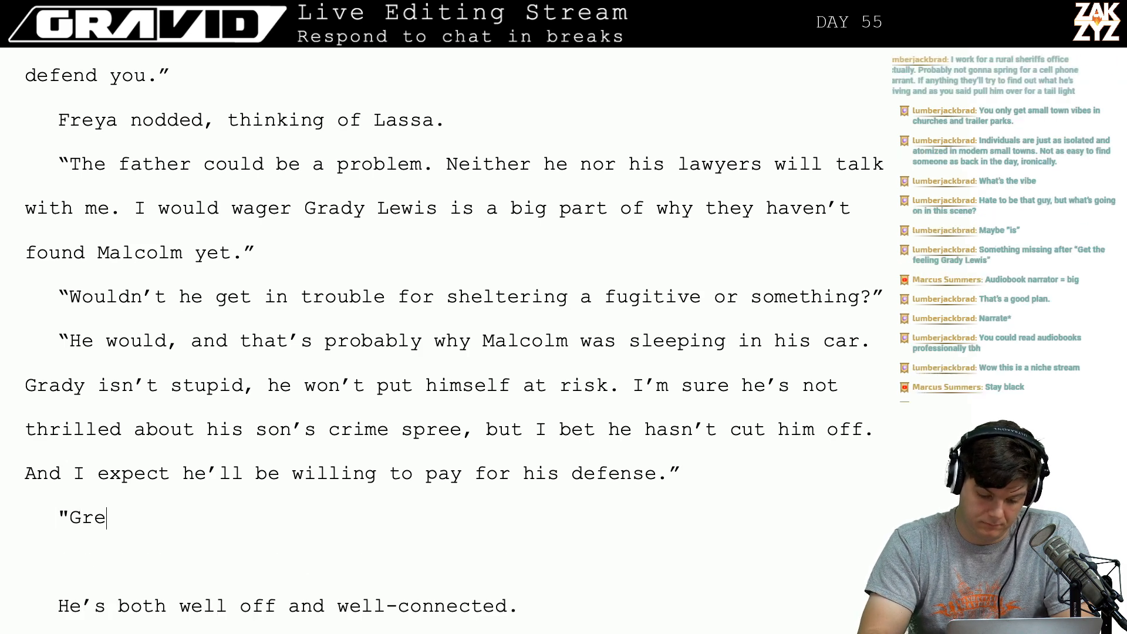
{"action": "type", "text": "at.\""}
Delete the leftover line “He’s both well off and well-connected.”, the surrounding empty paragraphs and the duplicate “Great.” line.
{"action": "key", "text": "shift+Down"}
{"action": "key", "text": "shift+Down"}
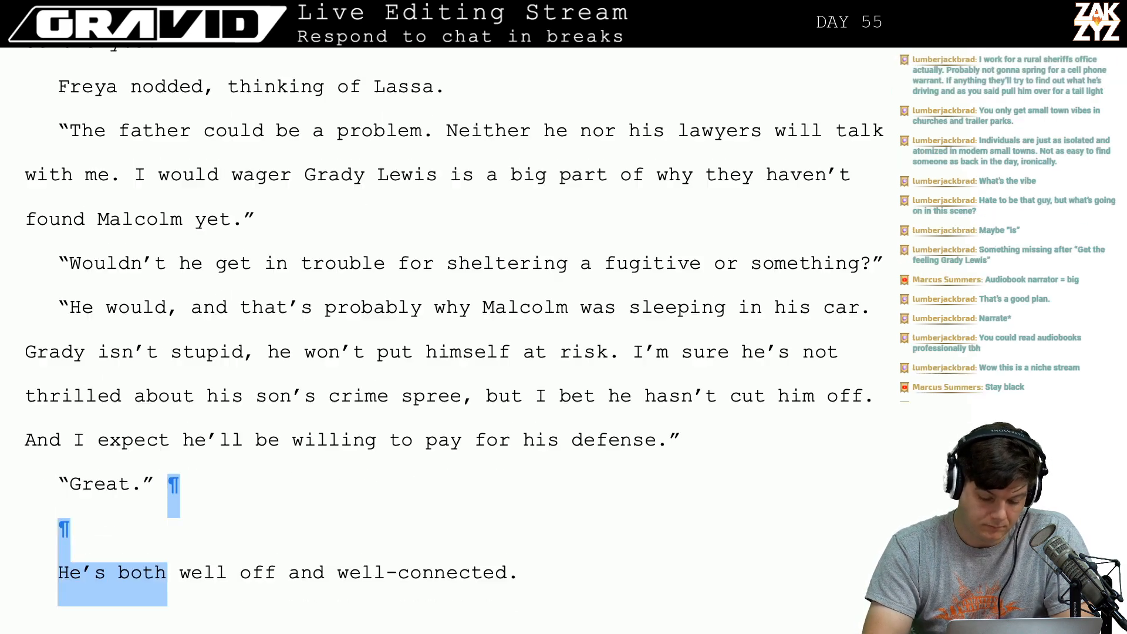
{"action": "key", "text": "shift+Down"}
{"action": "key", "text": "shift+Down"}
{"action": "key", "text": "shift+Down"}
{"action": "key", "text": "shift+Down"}
{"action": "key", "text": "shift+Up"}
{"action": "key", "text": "shift+Up"}
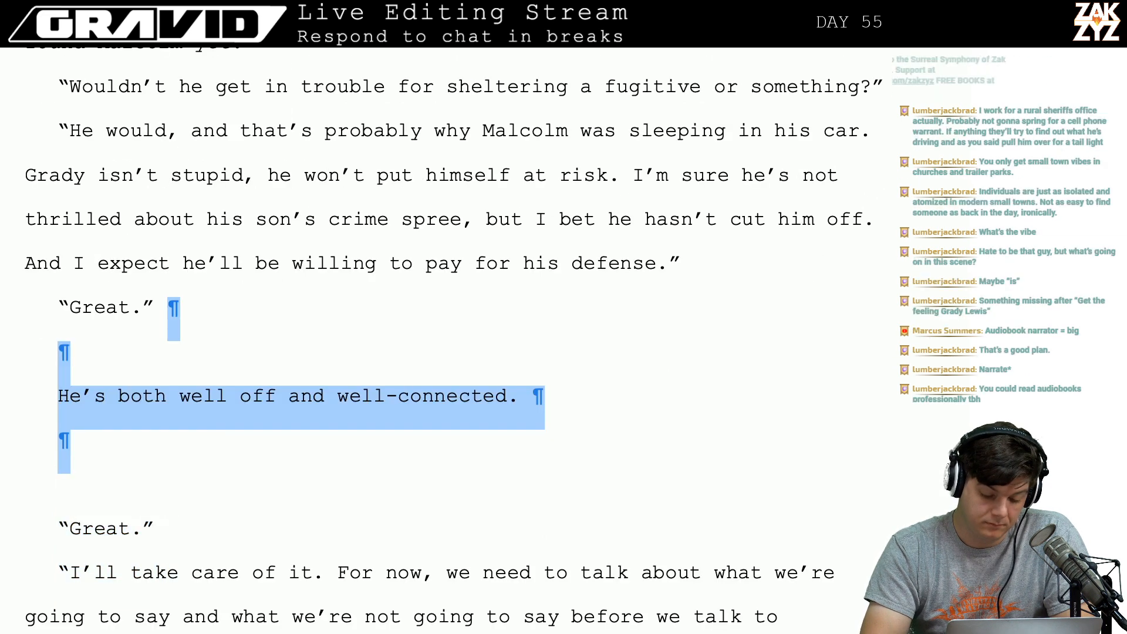
{"action": "key", "text": "shift+Down"}
{"action": "key", "text": "BackSpace"}
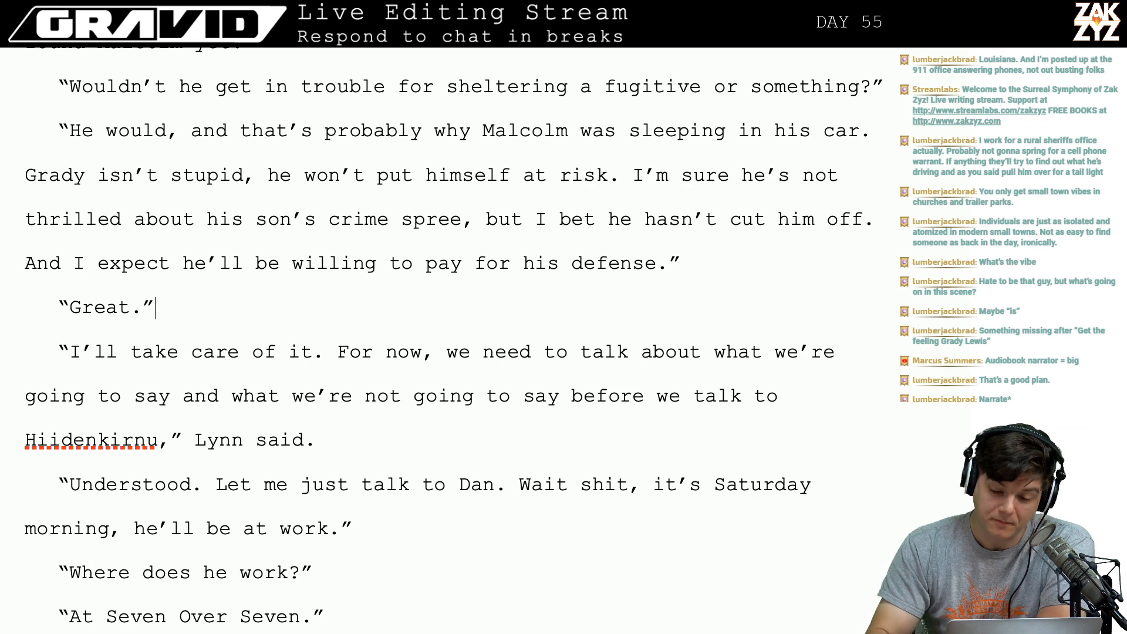
Extend the sentence ending “but I bet he hasn’t cut him off” with the word “either.”.
{"action": "key", "text": "Up"}
{"action": "key", "text": "Right"}
{"action": "key", "text": "Down"}
{"action": "key", "text": "Left"}
{"action": "key", "text": "Up"}
{"action": "key", "text": "Up"}
{"action": "key", "text": "Left"}
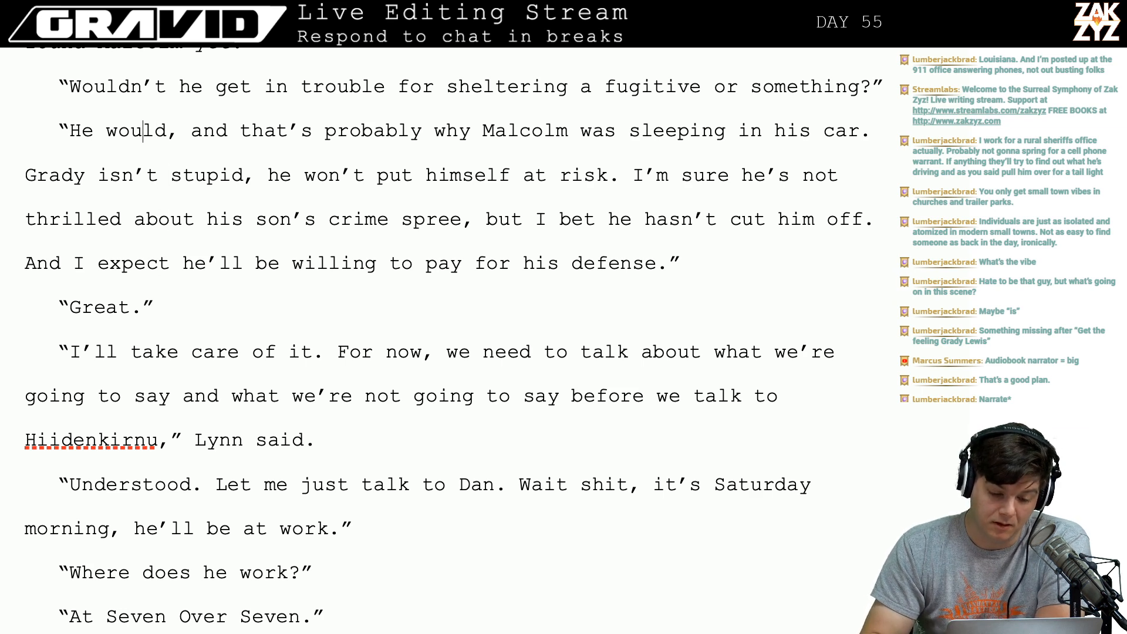
{"action": "scroll", "coordinate": [453, 340], "scroll_direction": "up", "scroll_amount": 1}
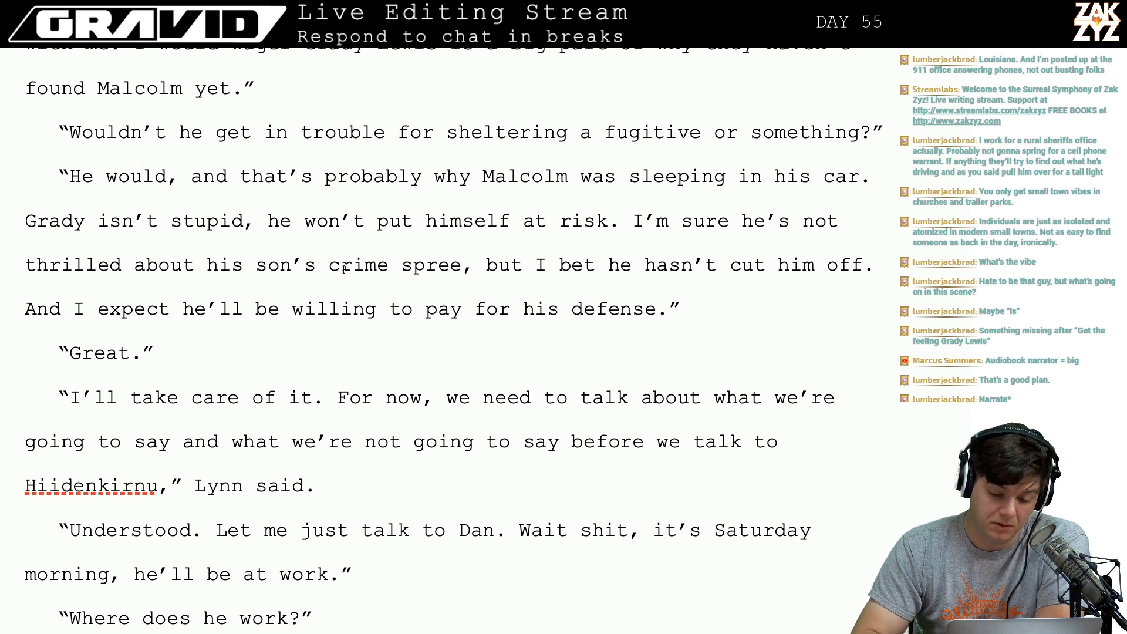
{"action": "left_click", "coordinate": [434, 265]}
{"action": "key", "text": "Right"}
{"action": "key", "text": "Right"}
{"action": "key", "text": "Right"}
{"action": "key", "text": "Right"}
{"action": "key", "text": "Right"}
{"action": "key", "text": "Right"}
{"action": "key", "text": "Right"}
{"action": "key", "text": "Right"}
{"action": "key", "text": "Right"}
{"action": "key", "text": "Right"}
{"action": "key", "text": "Right"}
{"action": "key", "text": "Right"}
{"action": "key", "text": "Right"}
{"action": "key", "text": "Right"}
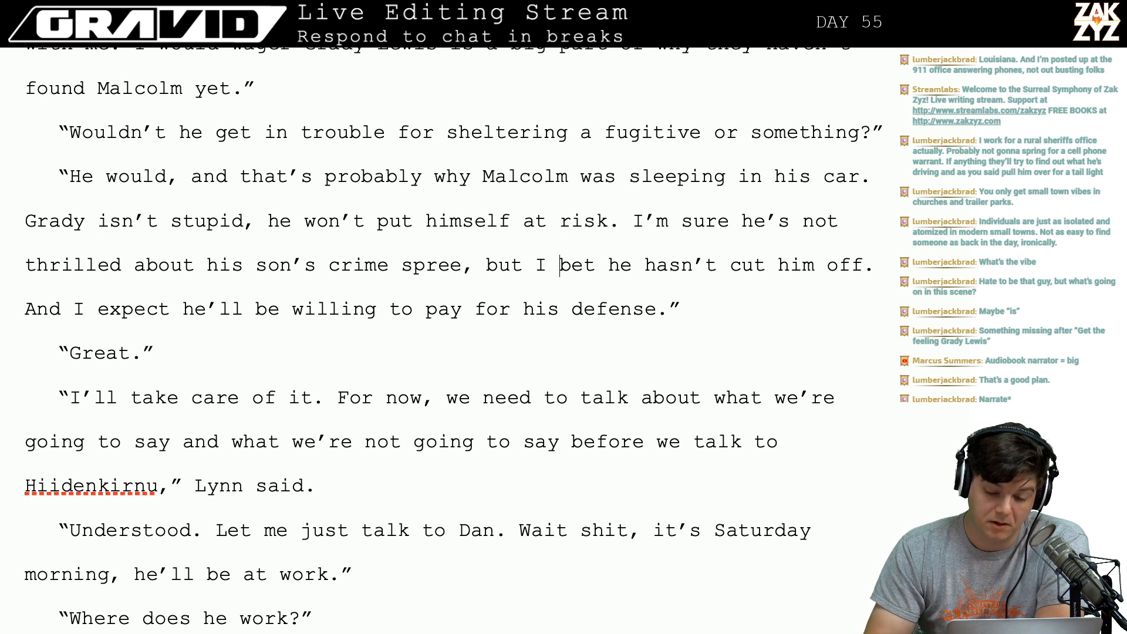
{"action": "key", "text": "Right"}
{"action": "key", "text": "Right"}
{"action": "key", "text": "Right"}
{"action": "key", "text": "Right"}
{"action": "key", "text": "Right"}
{"action": "key", "text": "Right"}
{"action": "key", "text": "Right"}
{"action": "key", "text": "Right"}
{"action": "key", "text": "Right"}
{"action": "key", "text": "Right"}
{"action": "key", "text": "Right"}
{"action": "key", "text": "Right"}
{"action": "key", "text": "Right"}
{"action": "key", "text": "Right"}
{"action": "key", "text": "Right"}
{"action": "key", "text": "Right"}
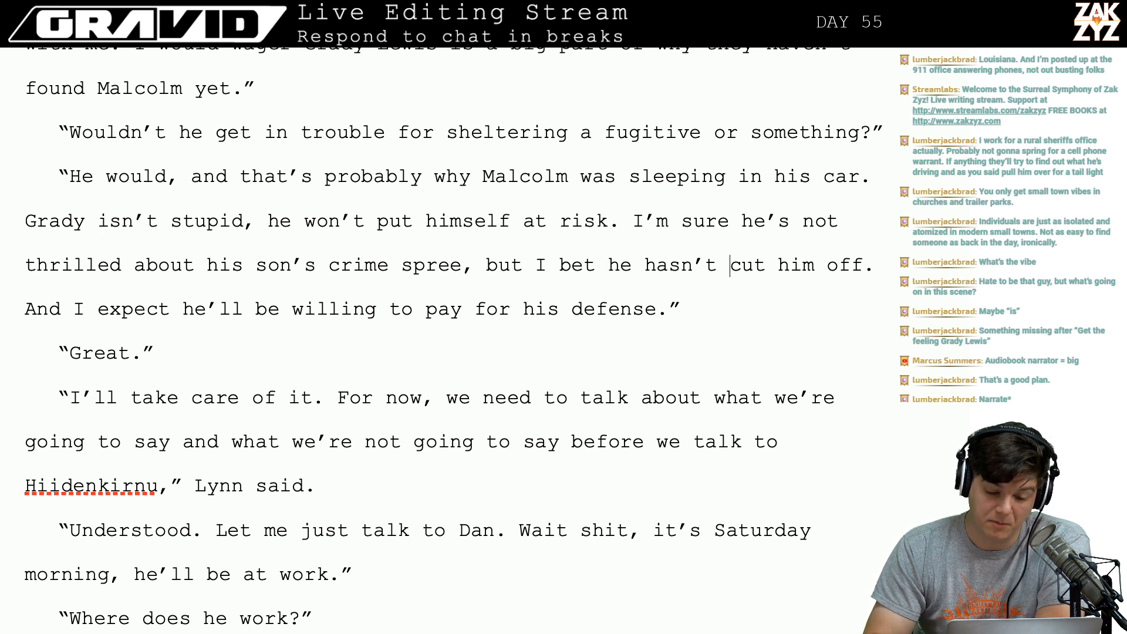
{"action": "key", "text": "Right"}
{"action": "key", "text": "Right"}
{"action": "key", "text": "Right"}
{"action": "key", "text": "Right"}
{"action": "key", "text": "Right"}
{"action": "key", "text": "Right"}
{"action": "key", "text": "Right"}
{"action": "key", "text": "Right"}
{"action": "key", "text": "Left"}
{"action": "key", "text": "Left"}
{"action": "key", "text": "Left"}
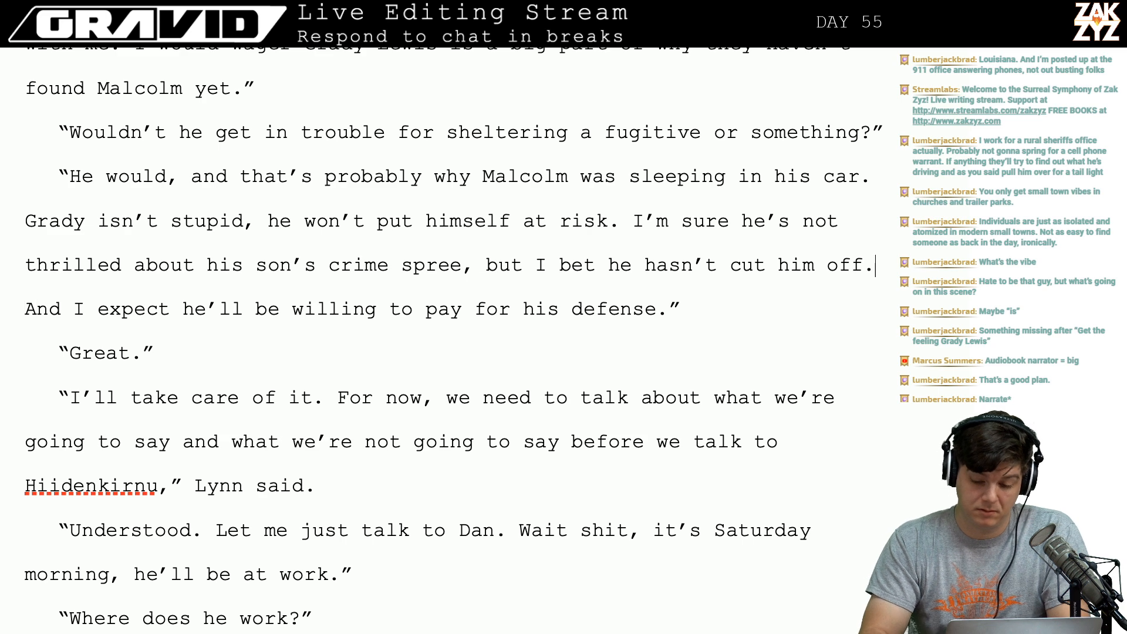
{"action": "type", "text": "either. I "}
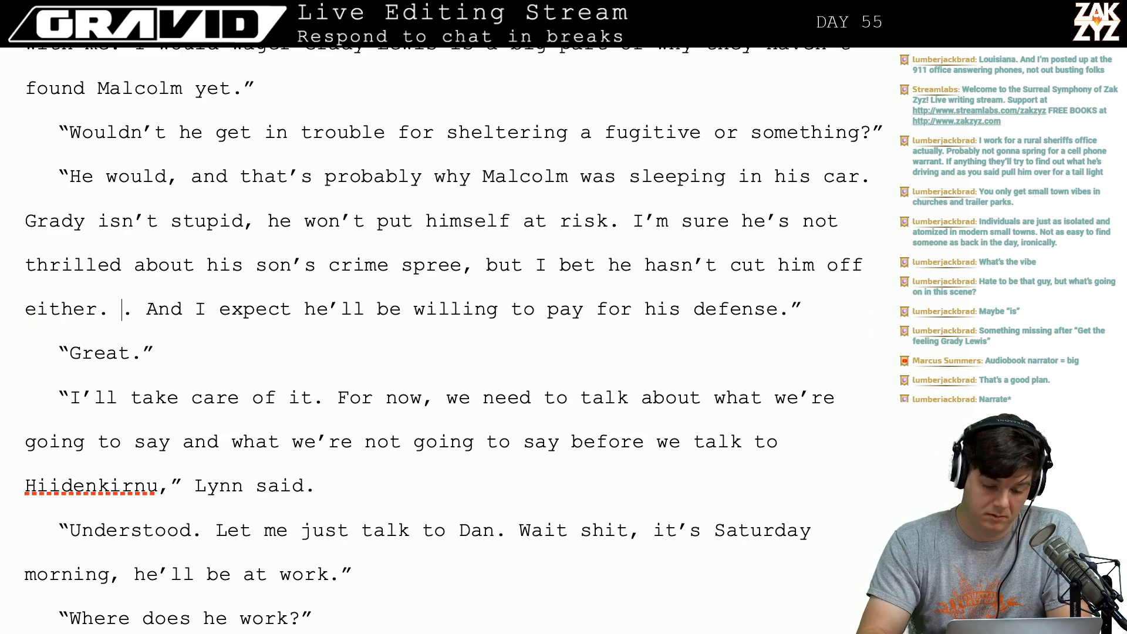
{"action": "type", "text": "expect him to"}
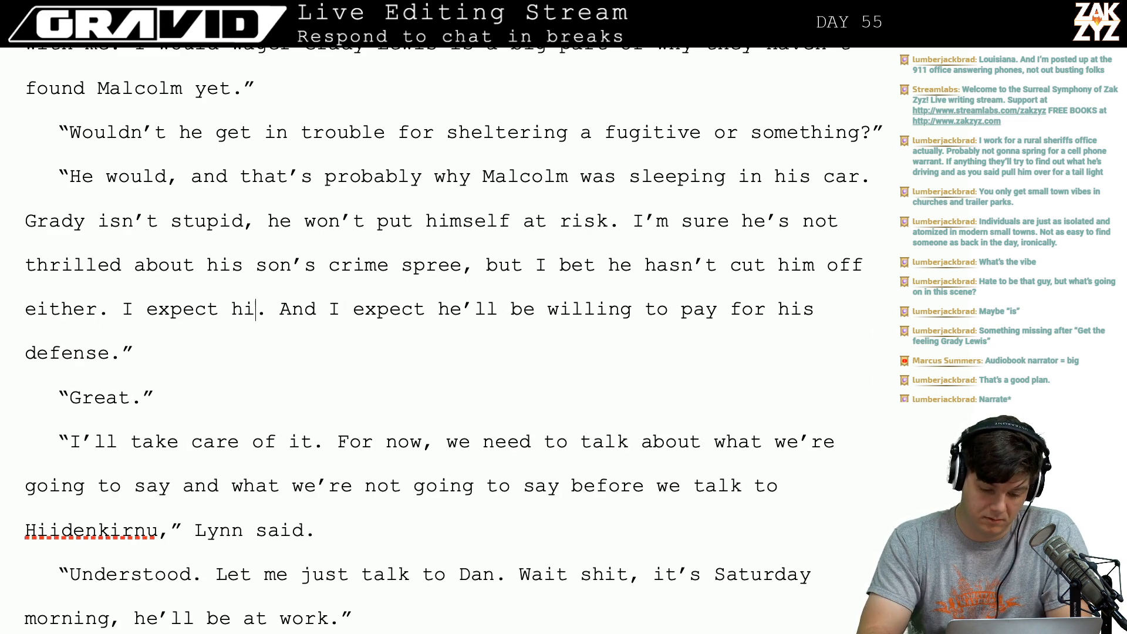
{"action": "type", "text": " get a decent l"}
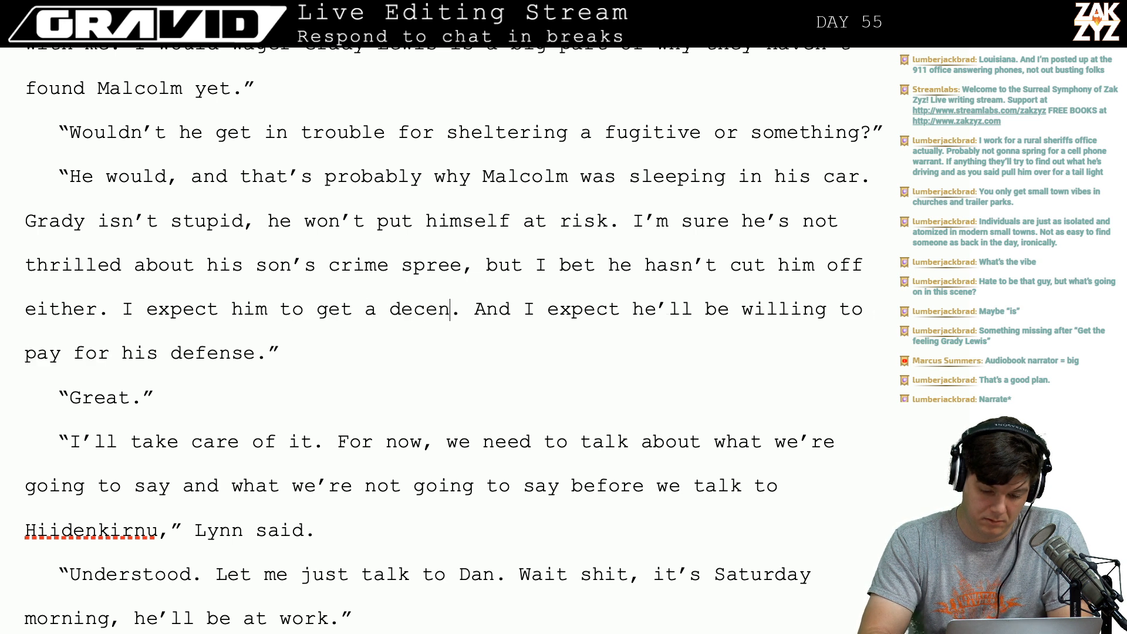
{"action": "type", "text": "awyer f"}
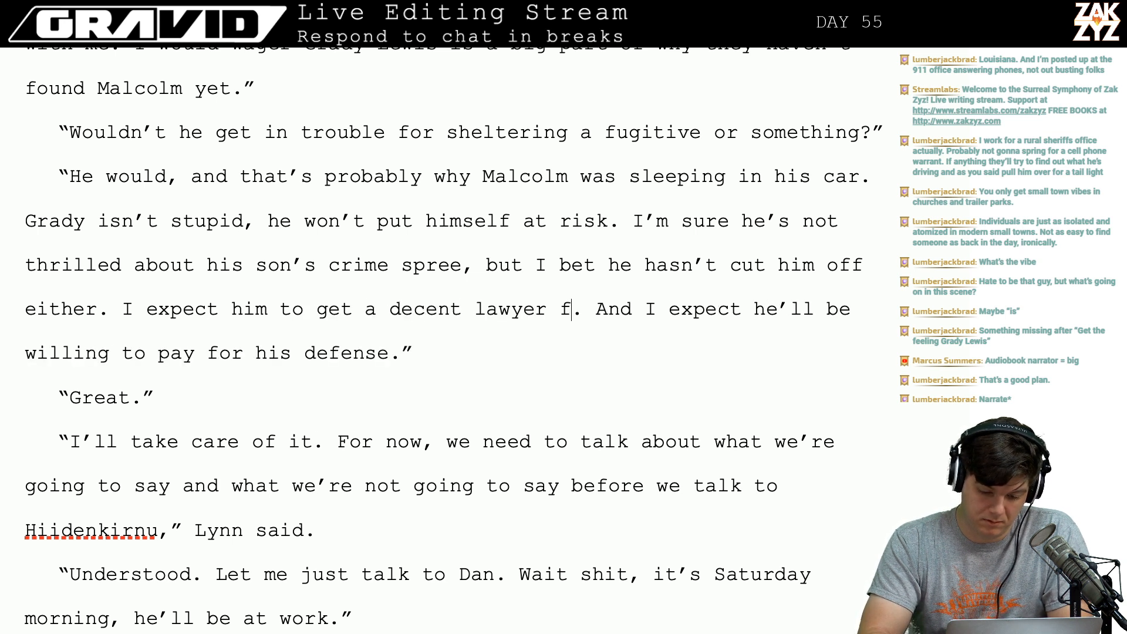
{"action": "key", "text": "BackSpace"}
{"action": "key", "text": "BackSpace"}
{"action": "key", "text": "BackSpace"}
{"action": "key", "text": "BackSpace"}
{"action": "key", "text": "BackSpace"}
{"action": "key", "text": "BackSpace"}
{"action": "key", "text": "BackSpace"}
{"action": "key", "text": "BackSpace"}
{"action": "key", "text": "BackSpace"}
{"action": "key", "text": "BackSpace"}
{"action": "key", "text": "BackSpace"}
{"action": "key", "text": "BackSpace"}
{"action": "key", "text": "BackSpace"}
{"action": "key", "text": "BackSpace"}
{"action": "key", "text": "BackSpace"}
{"action": "key", "text": "BackSpace"}
{"action": "key", "text": "BackSpace"}
{"action": "key", "text": "BackSpace"}
{"action": "key", "text": "BackSpace"}
{"action": "key", "text": "BackSpace"}
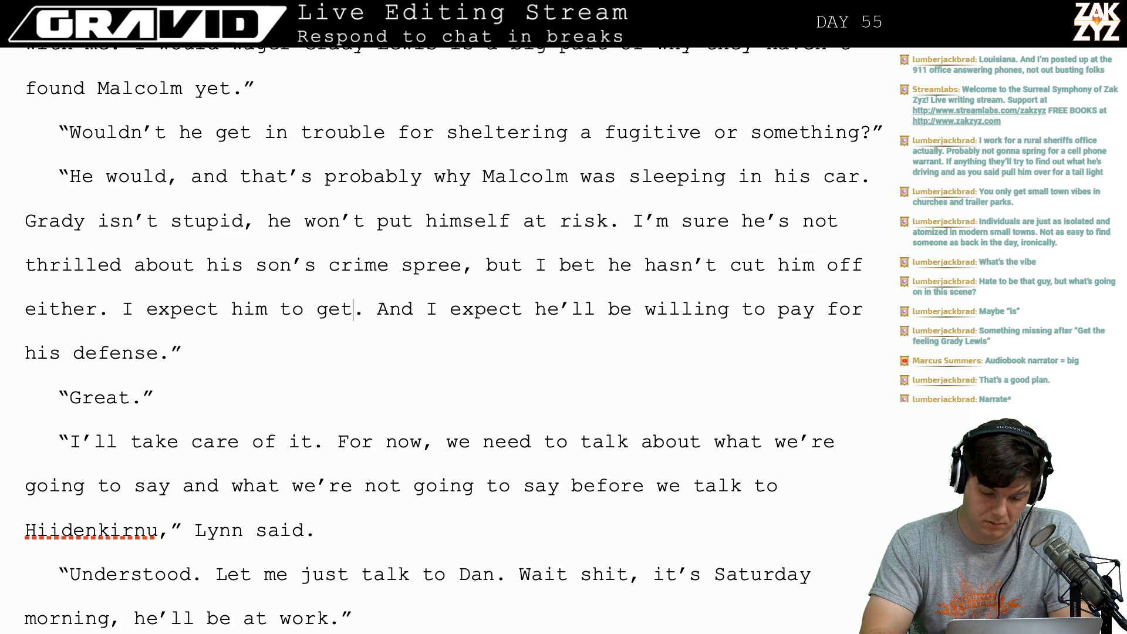
{"action": "key", "text": "BackSpace"}
{"action": "key", "text": "BackSpace"}
{"action": "key", "text": "BackSpace"}
{"action": "key", "text": "BackSpace"}
{"action": "key", "text": "BackSpace"}
{"action": "key", "text": "BackSpace"}
{"action": "key", "text": "BackSpace"}
{"action": "key", "text": "BackSpace"}
{"action": "key", "text": "BackSpace"}
{"action": "key", "text": "BackSpace"}
{"action": "key", "text": "BackSpace"}
{"action": "key", "text": "BackSpace"}
{"action": "key", "text": "BackSpace"}
{"action": "key", "text": "BackSpace"}
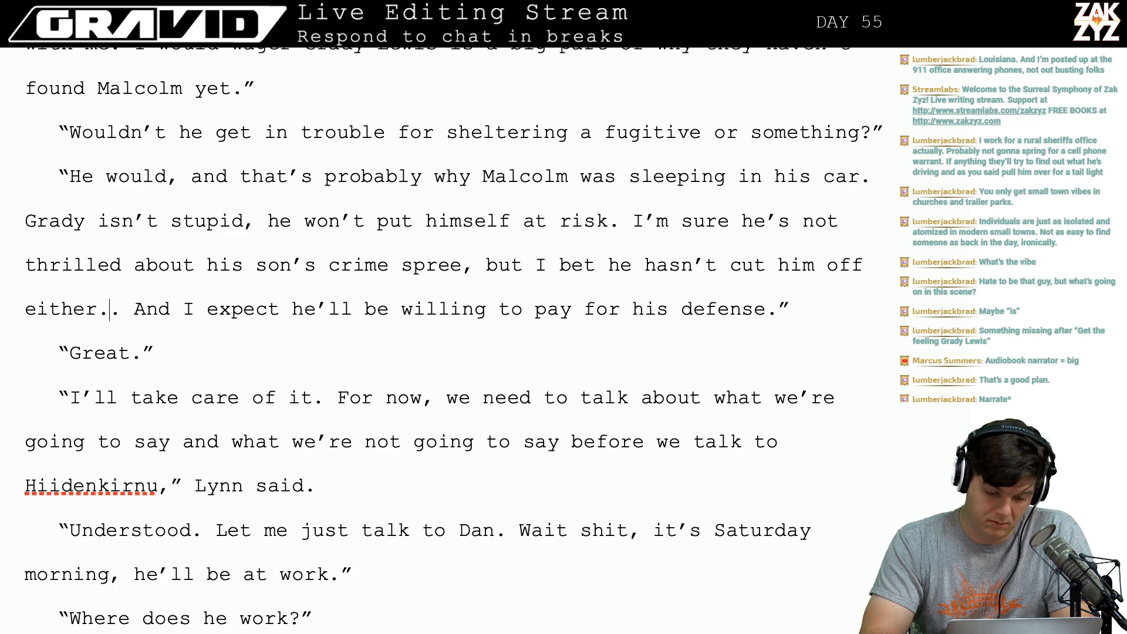
Split the paragraph after “either.” and continue it with “When they finally catch him, I expect he’ll have a decent lawyer defending him.”.
{"action": "key", "text": "Return"}
{"action": "type", "text": "When th"}
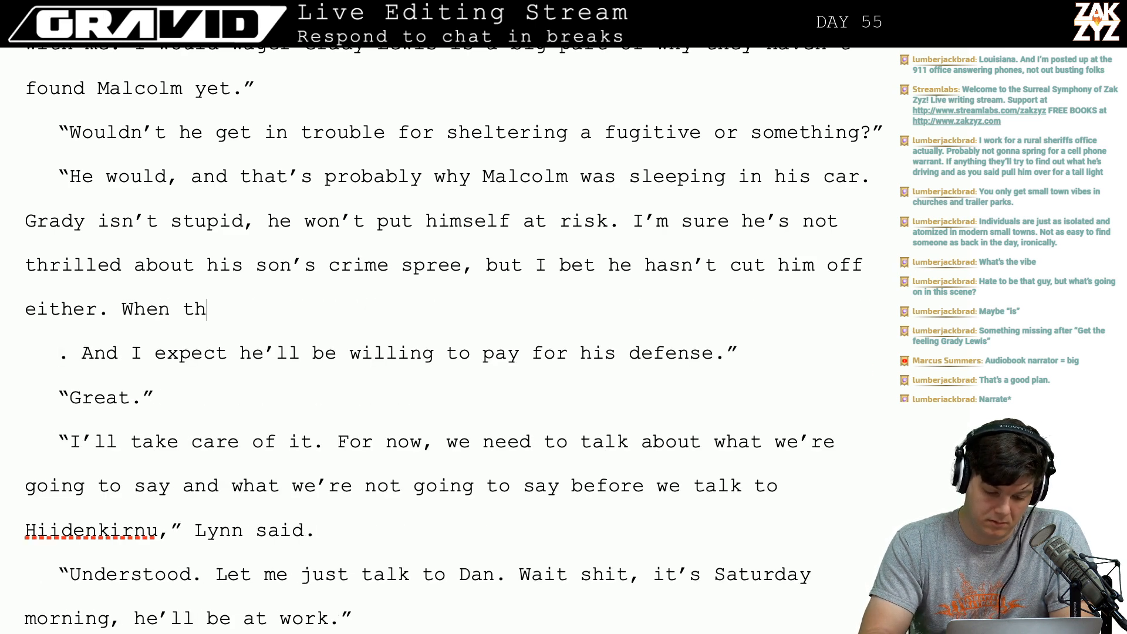
{"action": "type", "text": "ey finally catch him, e"}
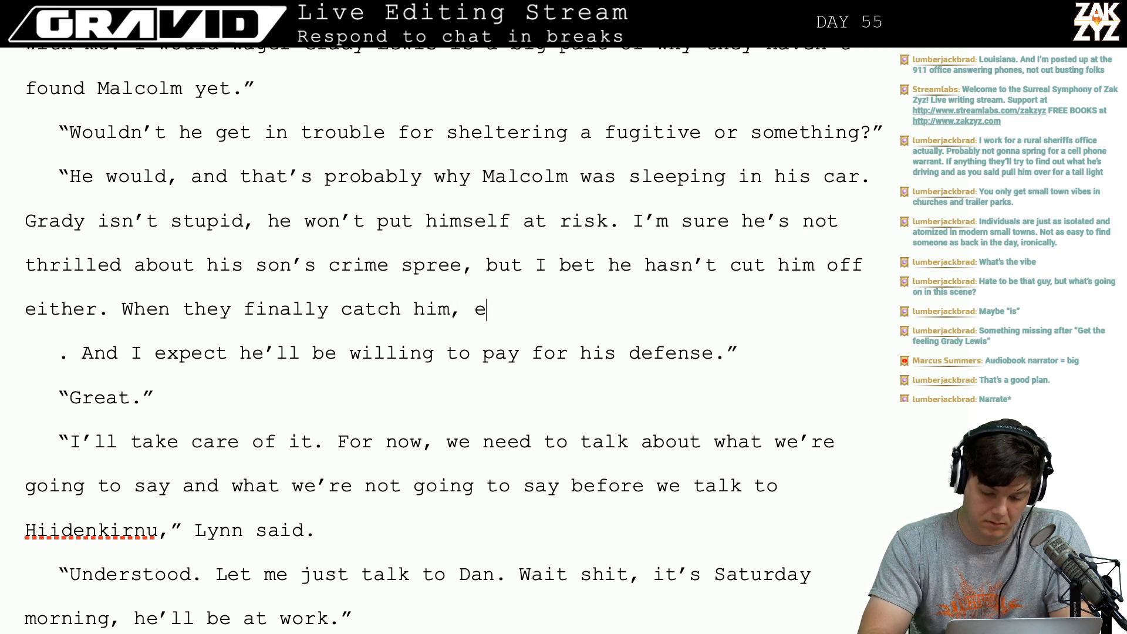
{"action": "key", "text": "BackSpace"}
{"action": "type", "text": "I exp"}
{"action": "type", "text": "ect he'll have a "}
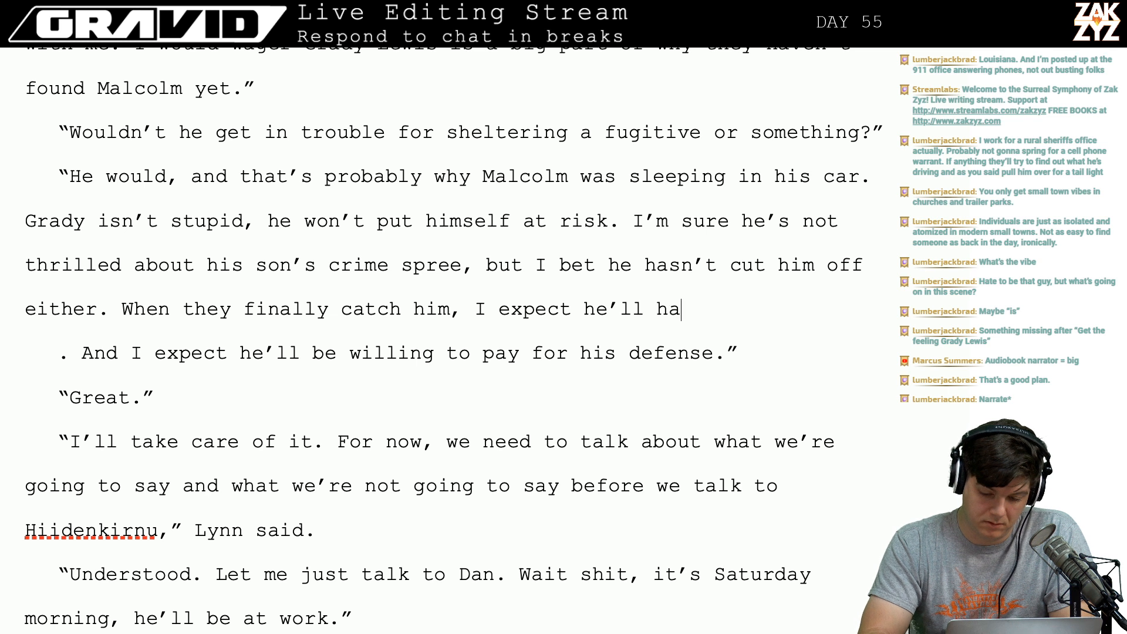
{"action": "type", "text": "decent"}
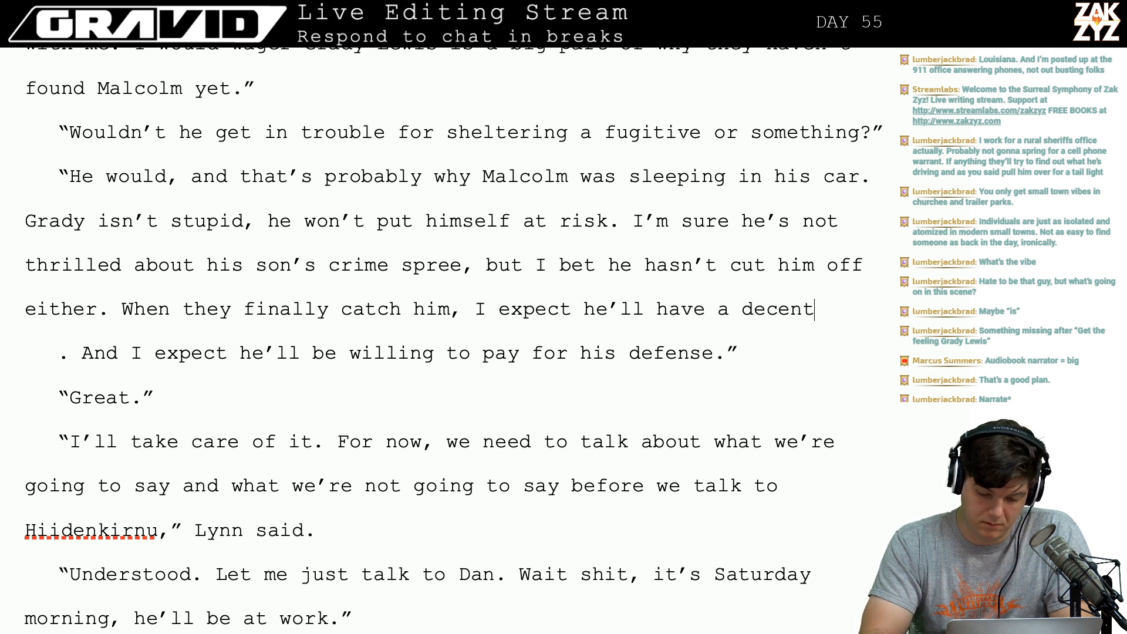
{"action": "key", "text": "BackSpace"}
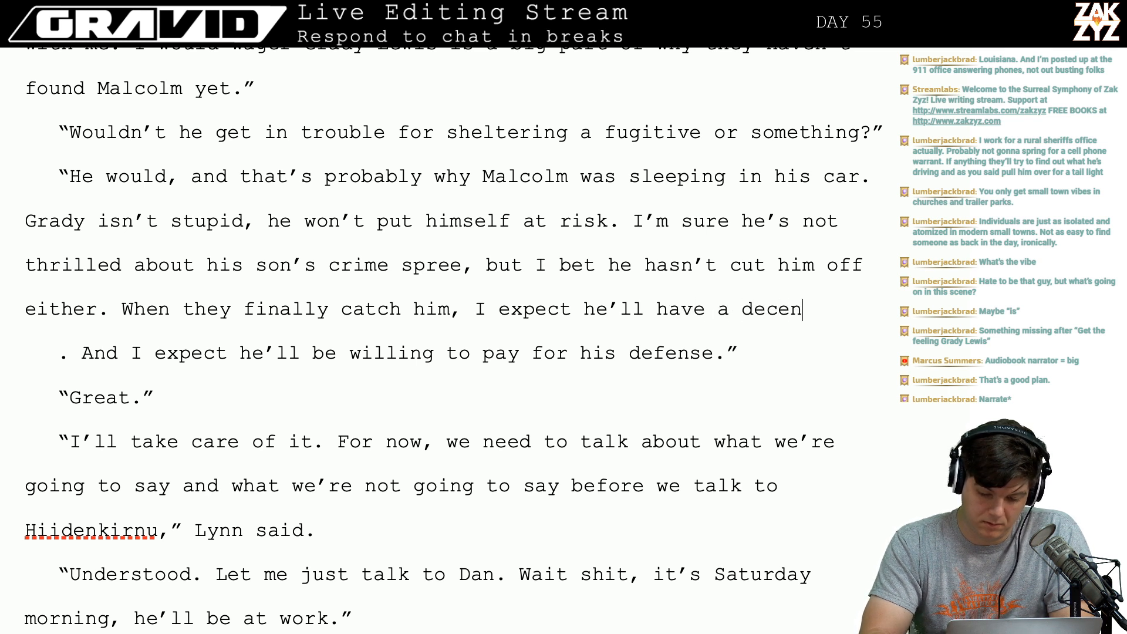
{"action": "type", "text": "t lawyer "}
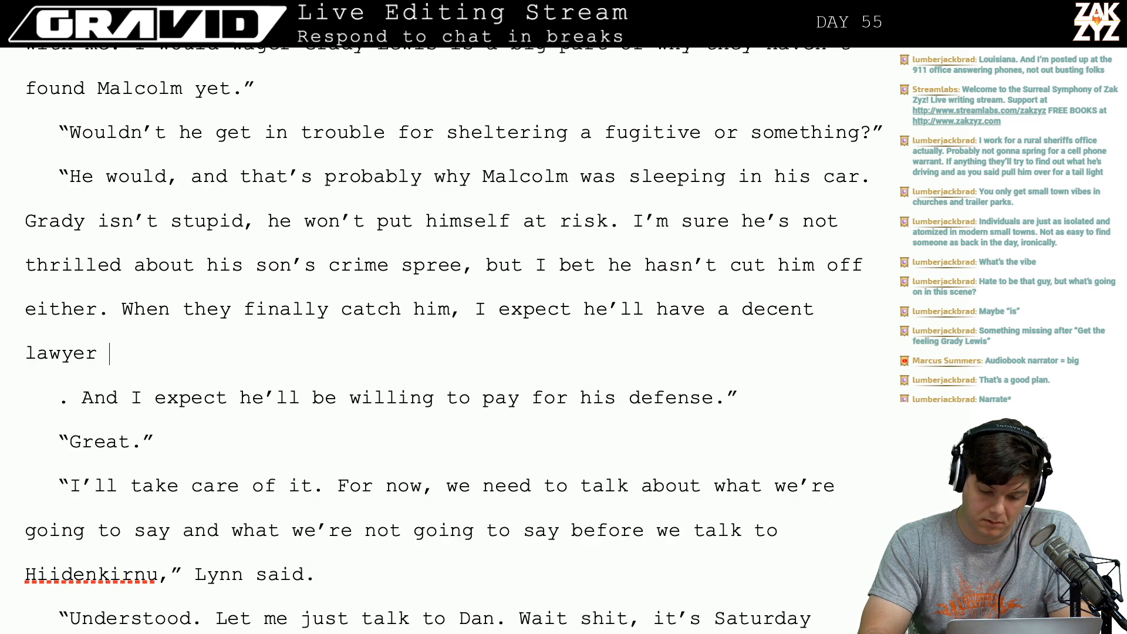
{"action": "type", "text": "defending him."}
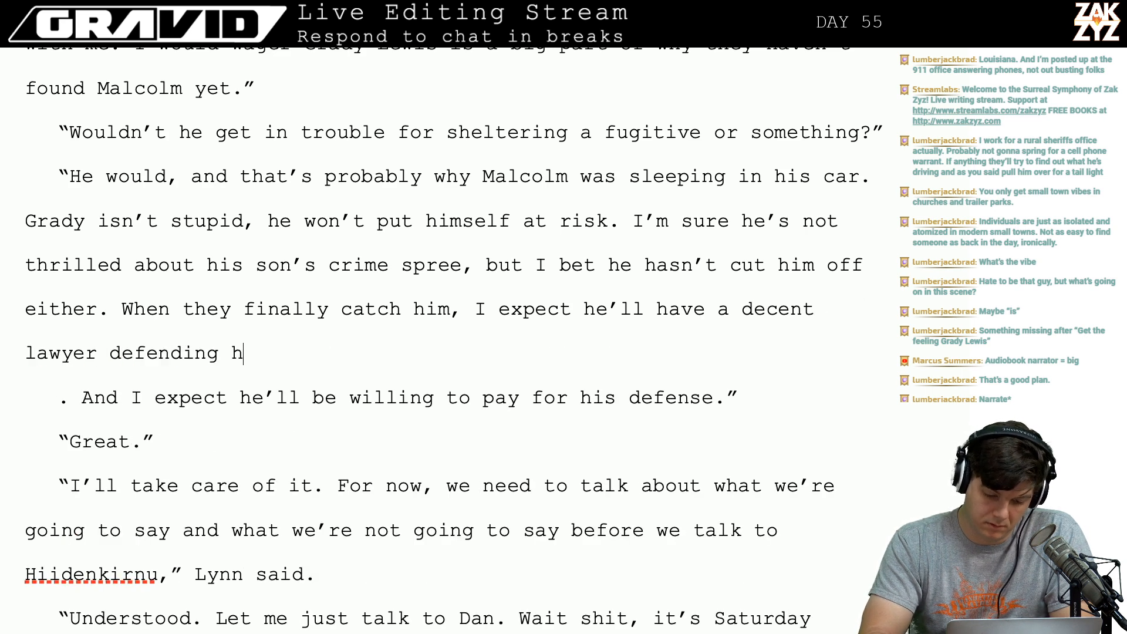
Delete the sentence “When they finally catch him, I expect he’ll have a decent lawyer defending him.”.
{"action": "key", "text": "Up"}
{"action": "key", "text": "Right"}
{"action": "key", "text": "Left"}
{"action": "key", "text": "Left"}
{"action": "key", "text": "Left"}
{"action": "key", "text": "Left"}
{"action": "key", "text": "Left"}
{"action": "key", "text": "Left"}
{"action": "key", "text": "Left"}
{"action": "key", "text": "Left"}
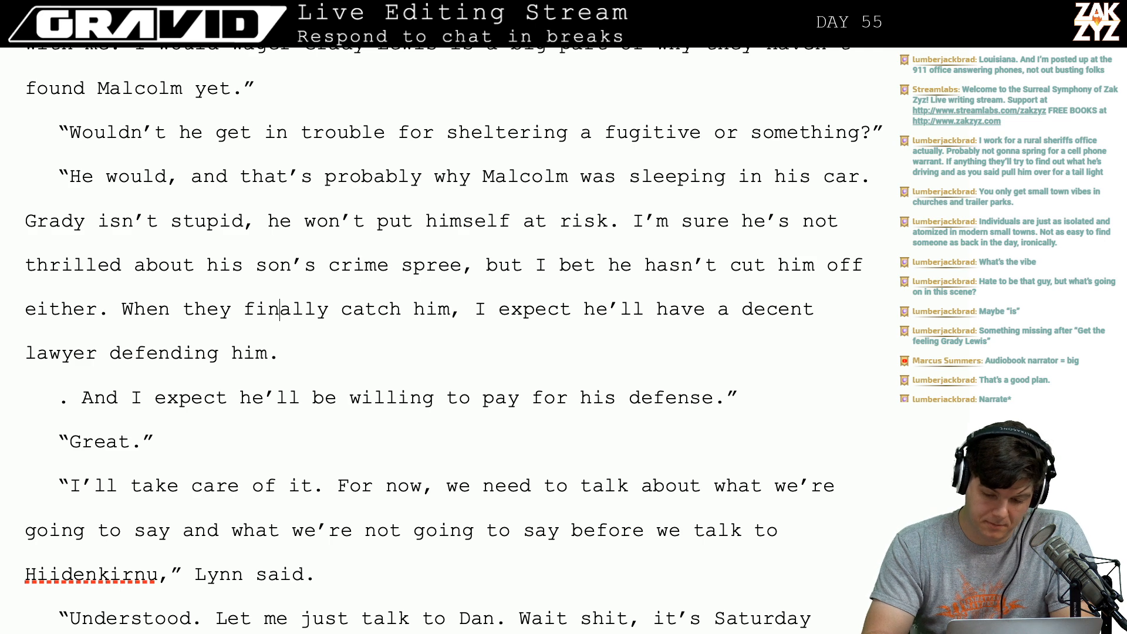
{"action": "key", "text": "Left"}
{"action": "key", "text": "Left"}
{"action": "key", "text": "Left"}
{"action": "key", "text": "Left"}
{"action": "key", "text": "Left"}
{"action": "key", "text": "Left"}
{"action": "key", "text": "Left"}
{"action": "key", "text": "shift+Down"}
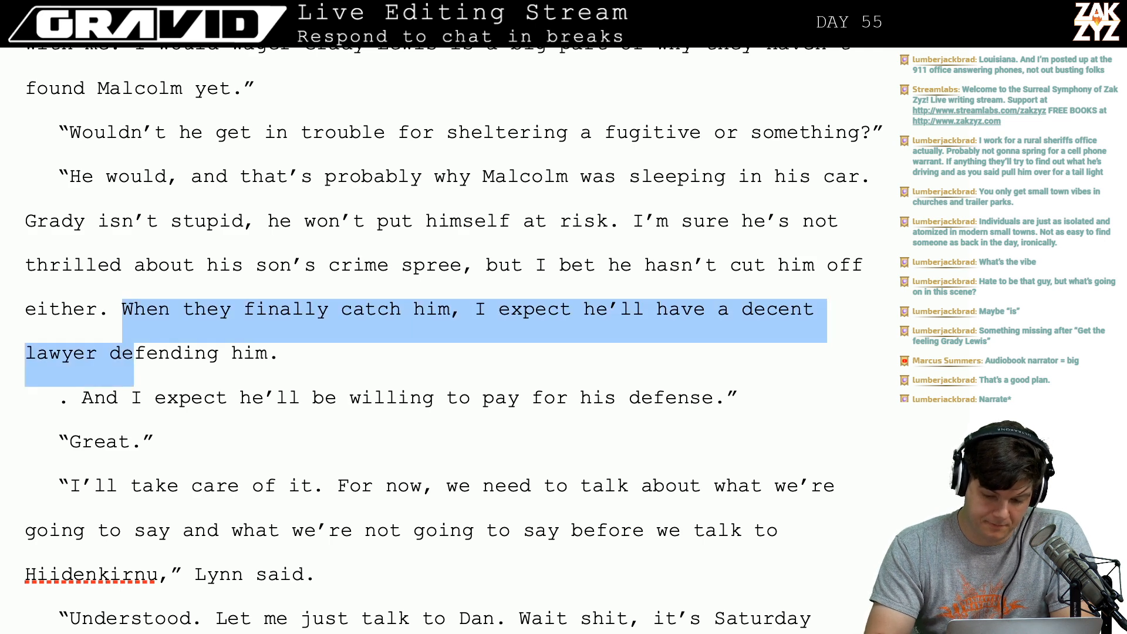
{"action": "key", "text": "shift+Right"}
{"action": "key", "text": "shift+Right"}
{"action": "key", "text": "shift+Right"}
{"action": "key", "text": "shift+Right"}
{"action": "key", "text": "shift+Right"}
{"action": "key", "text": "shift+Right"}
{"action": "key", "text": "shift+Right"}
{"action": "key", "text": "shift+Right"}
{"action": "key", "text": "shift+Right"}
{"action": "key", "text": "shift+Right"}
{"action": "key", "text": "shift+Right"}
{"action": "key", "text": "shift+Right"}
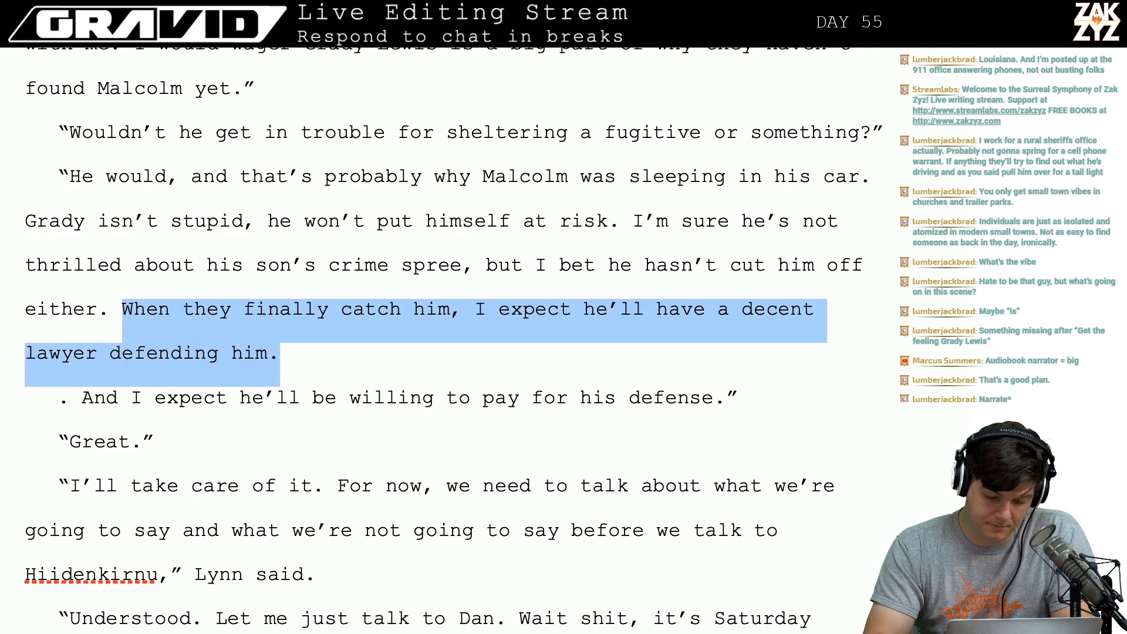
{"action": "key", "text": "BackSpace"}
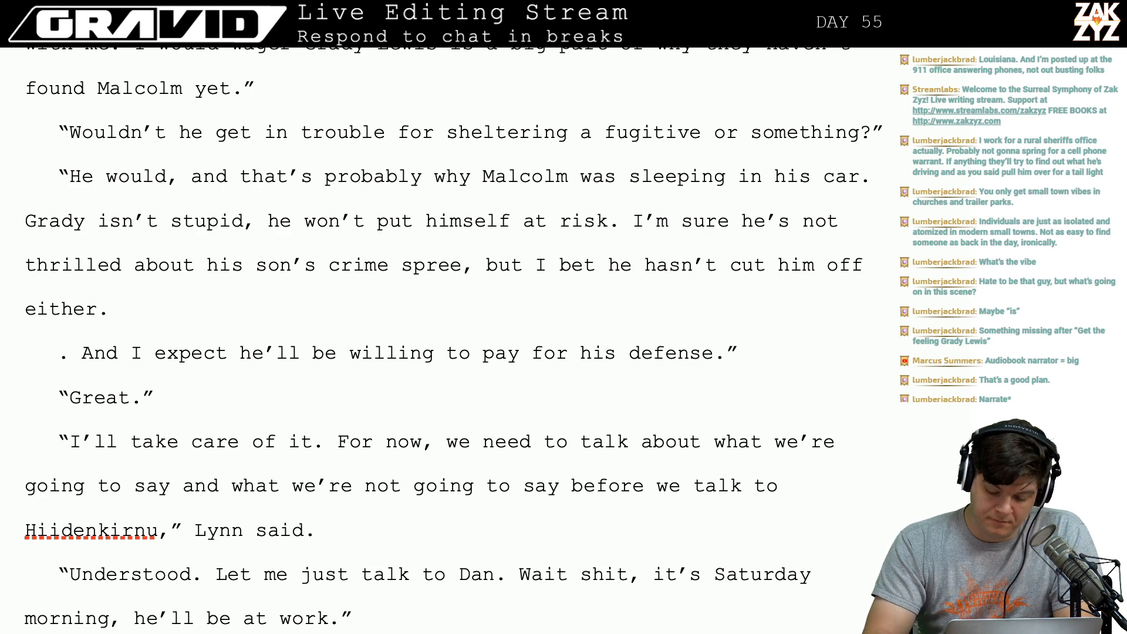
Close the dialogue after “either.” with a quotation mark and delete the leftover paragraph “And I expect he’ll be willing to pay for his defense.”.
{"action": "type", "text": "\""}
{"action": "key", "text": "Down"}
{"action": "key", "text": "Left"}
{"action": "key", "text": "Left"}
{"action": "key", "text": "Left"}
{"action": "key", "text": "Left"}
{"action": "key", "text": "Left"}
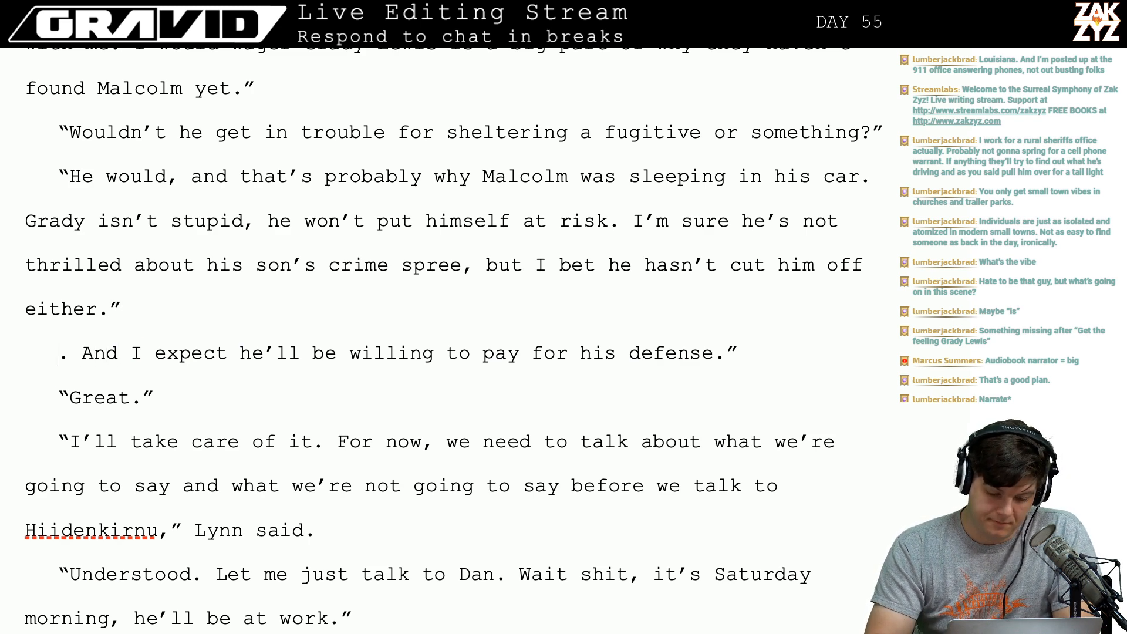
{"action": "key", "text": "shift+Down"}
{"action": "key", "text": "BackSpace"}
Add the sentence “He’s fairly well connected.” after “found Malcolm yet.” in the paragraph about the father.
{"action": "key", "text": "Up"}
{"action": "key", "text": "Up"}
{"action": "key", "text": "Up"}
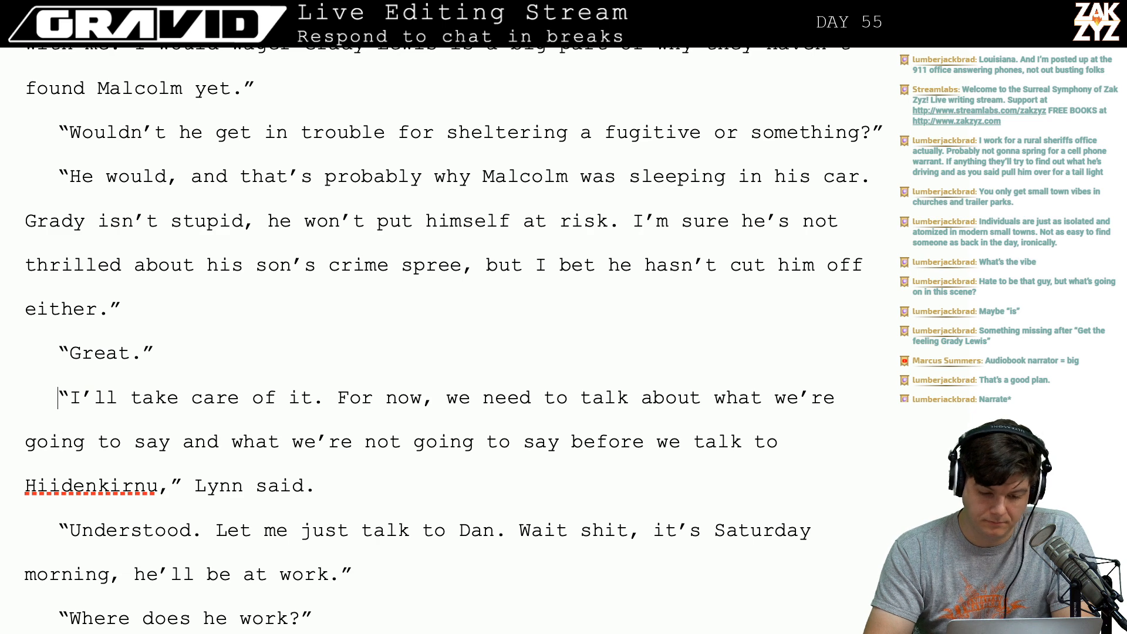
{"action": "scroll", "coordinate": [435, 260], "scroll_direction": "up", "scroll_amount": 2}
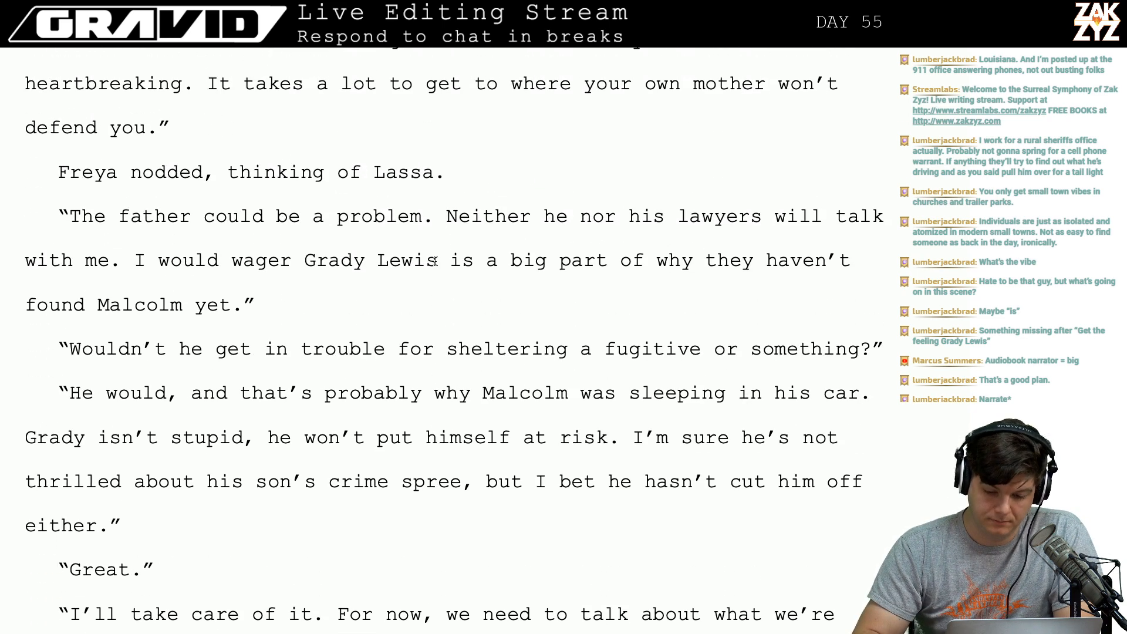
{"action": "scroll", "coordinate": [435, 260], "scroll_direction": "up", "scroll_amount": 2}
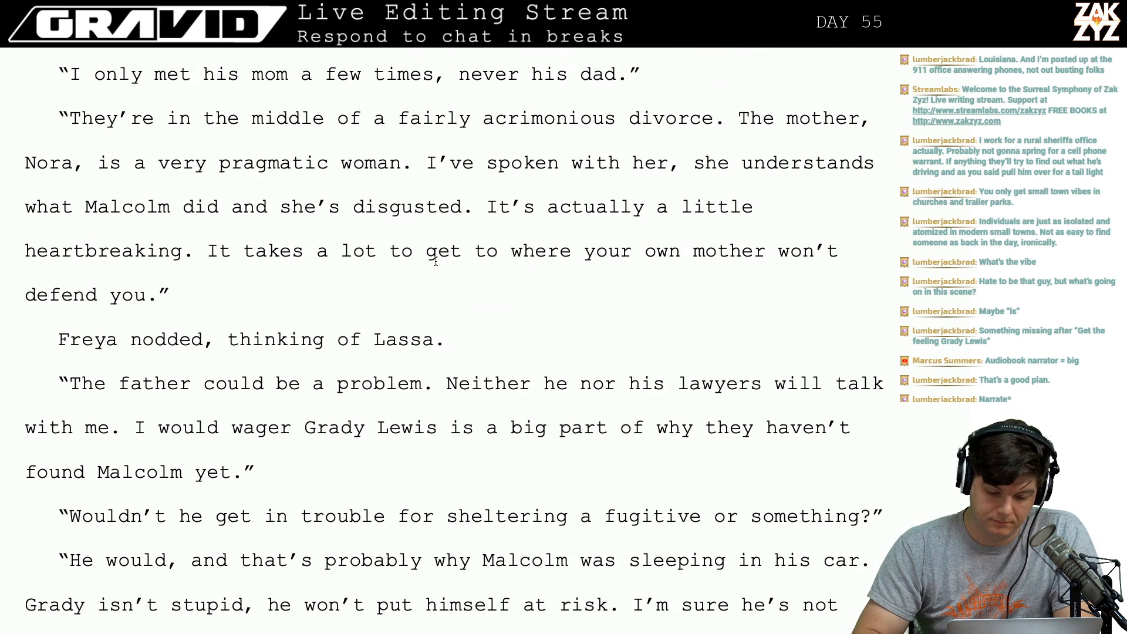
{"action": "left_click", "coordinate": [237, 466]}
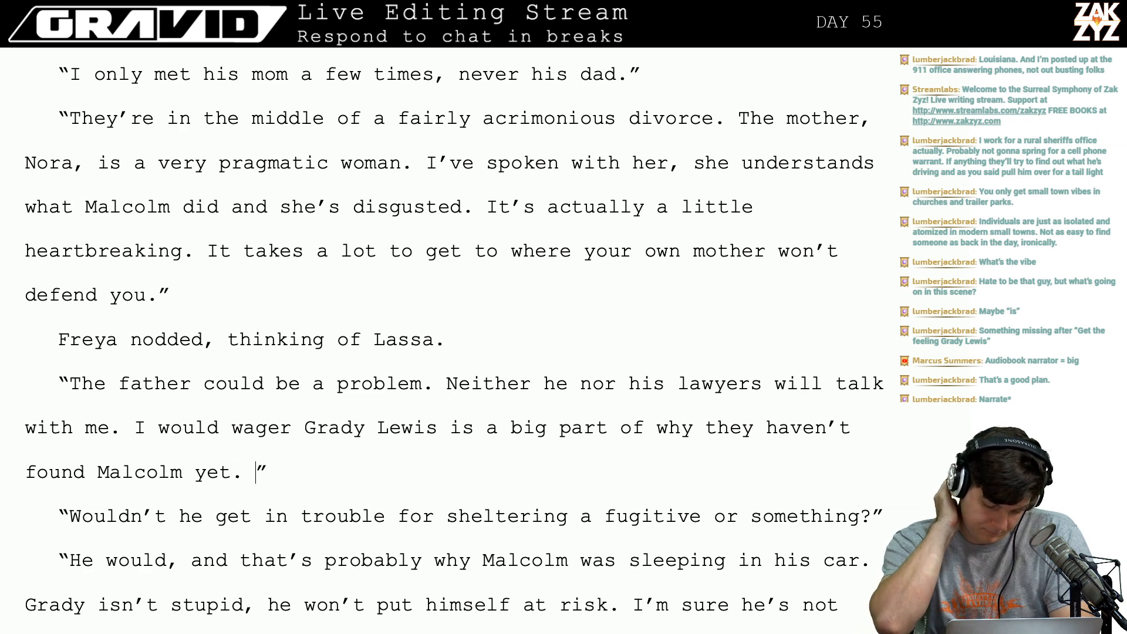
{"action": "type", "text": "He's fairl"}
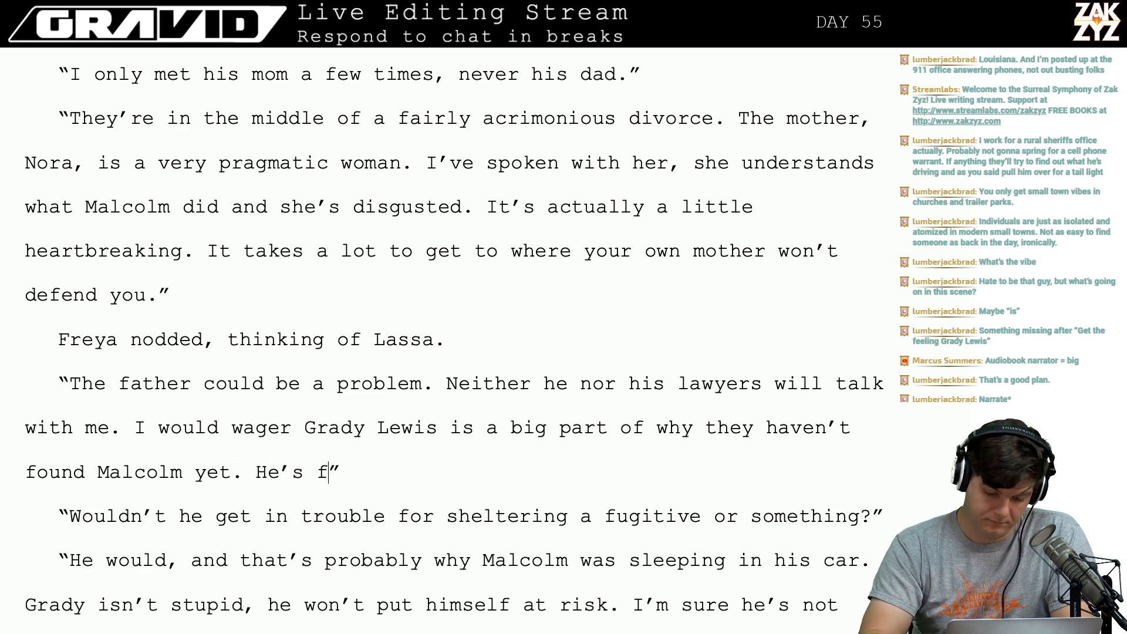
{"action": "type", "text": "y well connecte"}
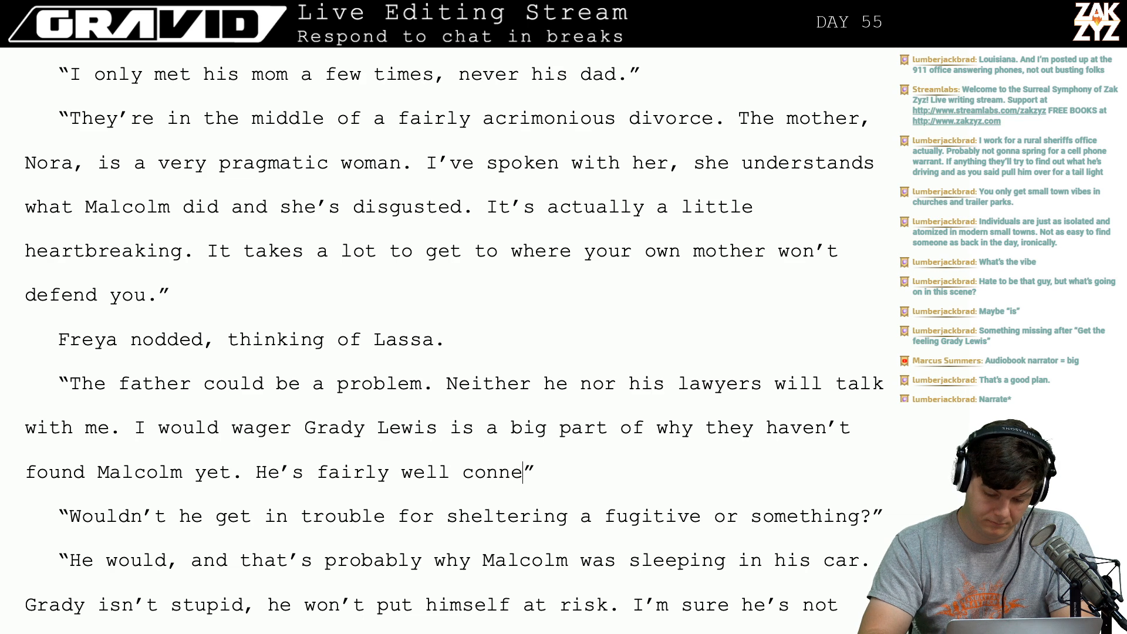
{"action": "type", "text": "d."}
Reread the dialogue about Grady sheltering a fugitive, from “Wouldn’t he get in trouble” to “either.”.
{"action": "key", "text": "Down"}
{"action": "key", "text": "Down"}
{"action": "key", "text": "Down"}
{"action": "key", "text": "Down"}
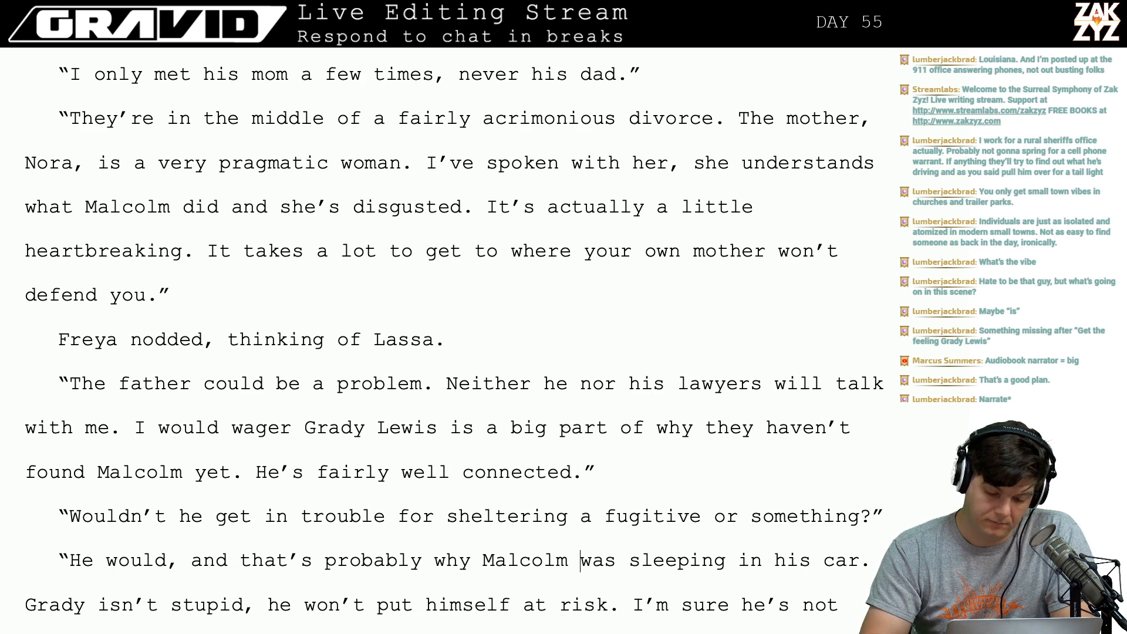
{"action": "key", "text": "Down"}
{"action": "key", "text": "Down"}
{"action": "key", "text": "Down"}
{"action": "key", "text": "Up"}
{"action": "key", "text": "Up"}
{"action": "key", "text": "Up"}
{"action": "key", "text": "Up"}
{"action": "key", "text": "Up"}
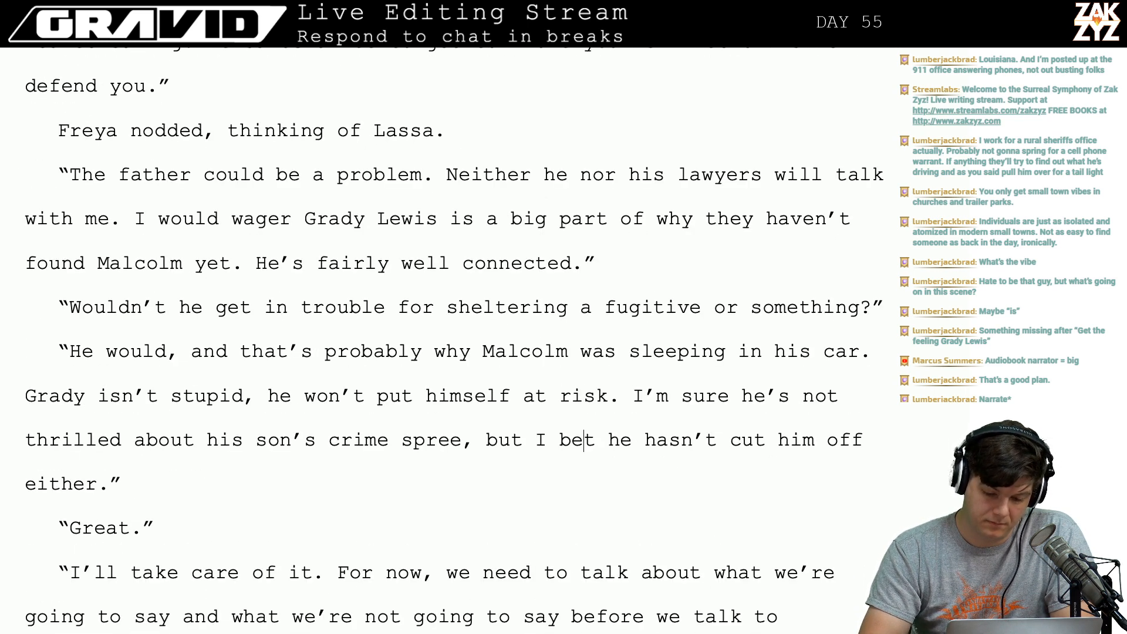
{"action": "key", "text": "Down"}
{"action": "key", "text": "Down"}
{"action": "key", "text": "Down"}
{"action": "key", "text": "Up"}
{"action": "key", "text": "Up"}
{"action": "key", "text": "Up"}
{"action": "key", "text": "Up"}
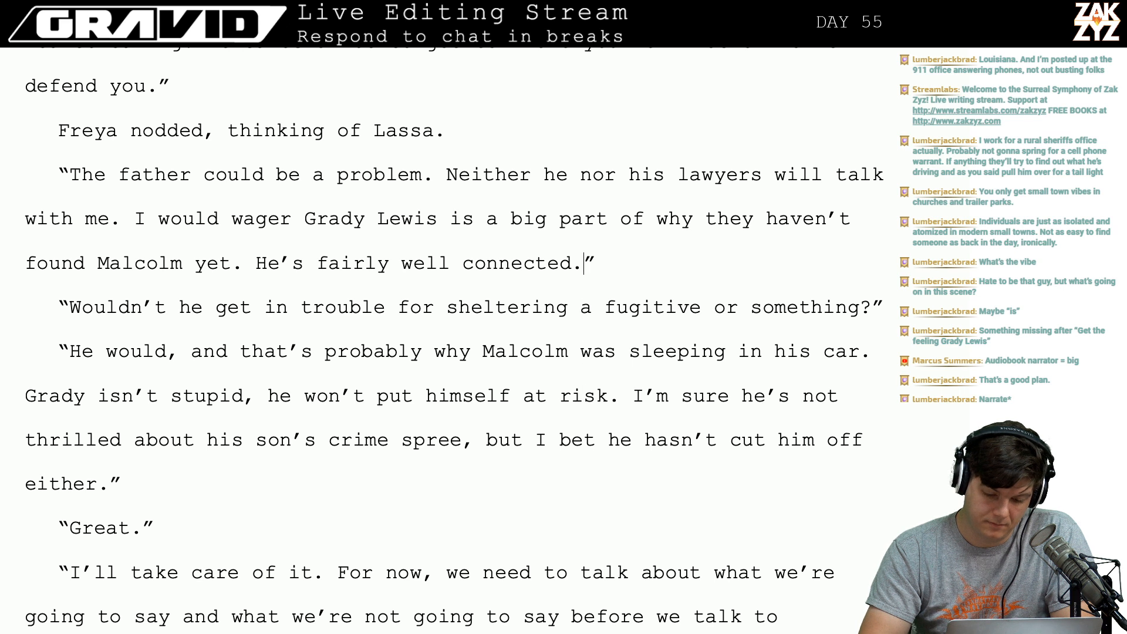
Delete the sentence “He’s fairly well connected.” so the paragraph closes after “found Malcolm yet.”.
{"action": "key", "text": "BackSpace"}
{"action": "key", "text": "BackSpace"}
{"action": "key", "text": "BackSpace"}
{"action": "key", "text": "BackSpace"}
{"action": "key", "text": "BackSpace"}
{"action": "key", "text": "BackSpace"}
{"action": "key", "text": "BackSpace"}
{"action": "key", "text": "BackSpace"}
{"action": "key", "text": "BackSpace"}
{"action": "key", "text": "BackSpace"}
{"action": "key", "text": "BackSpace"}
{"action": "key", "text": "BackSpace"}
{"action": "key", "text": "BackSpace"}
{"action": "key", "text": "BackSpace"}
{"action": "key", "text": "BackSpace"}
{"action": "key", "text": "BackSpace"}
{"action": "key", "text": "BackSpace"}
{"action": "key", "text": "BackSpace"}
{"action": "key", "text": "BackSpace"}
{"action": "key", "text": "BackSpace"}
{"action": "key", "text": "BackSpace"}
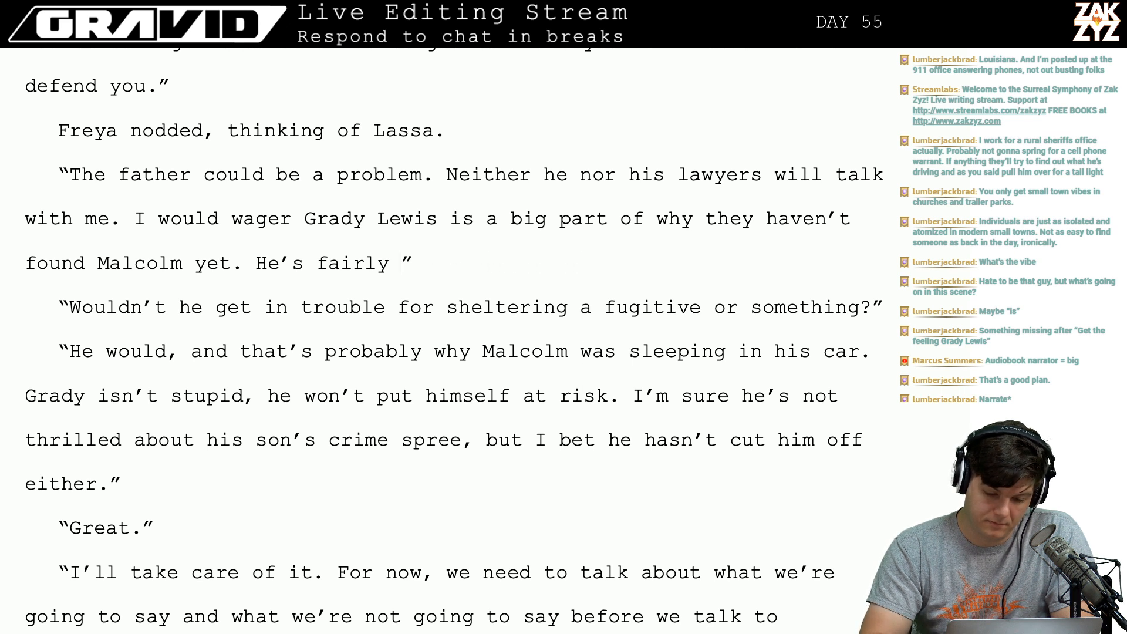
{"action": "key", "text": "BackSpace"}
{"action": "key", "text": "BackSpace"}
{"action": "key", "text": "BackSpace"}
{"action": "key", "text": "BackSpace"}
{"action": "key", "text": "BackSpace"}
{"action": "key", "text": "BackSpace"}
{"action": "key", "text": "BackSpace"}
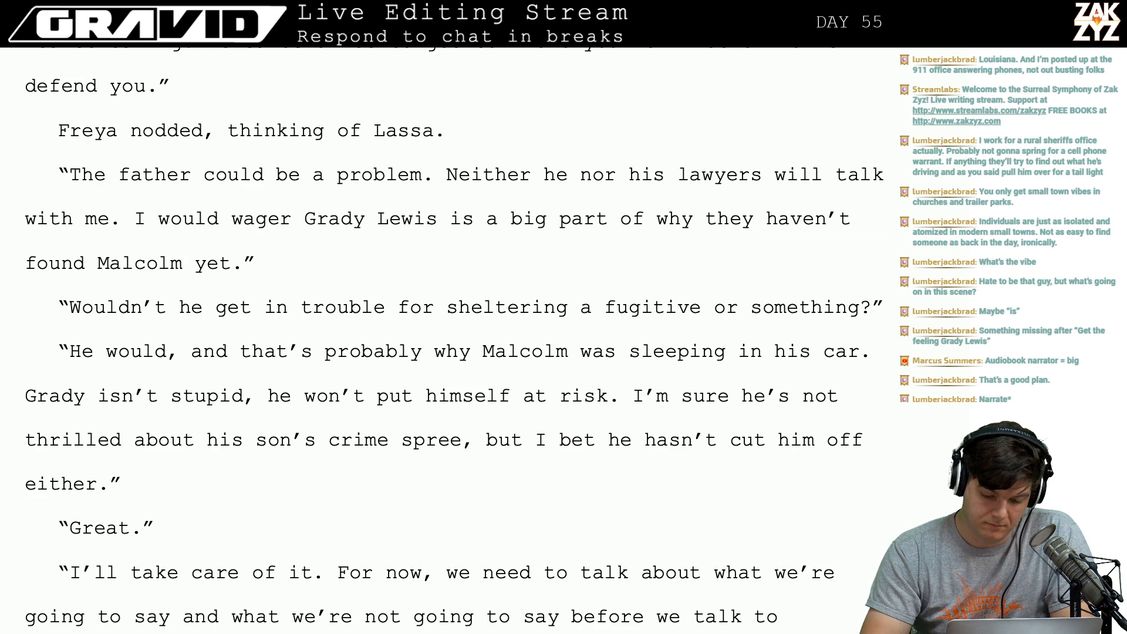
Read on from “Wouldn’t he get in trouble” through Lynn’s line about what to say to Hiidenkirnu.
{"action": "key", "text": "Down"}
{"action": "key", "text": "Down"}
{"action": "key", "text": "Down"}
{"action": "key", "text": "Down"}
{"action": "key", "text": "Down"}
{"action": "key", "text": "Down"}
{"action": "key", "text": "Down"}
{"action": "key", "text": "Down"}
{"action": "key", "text": "Down"}
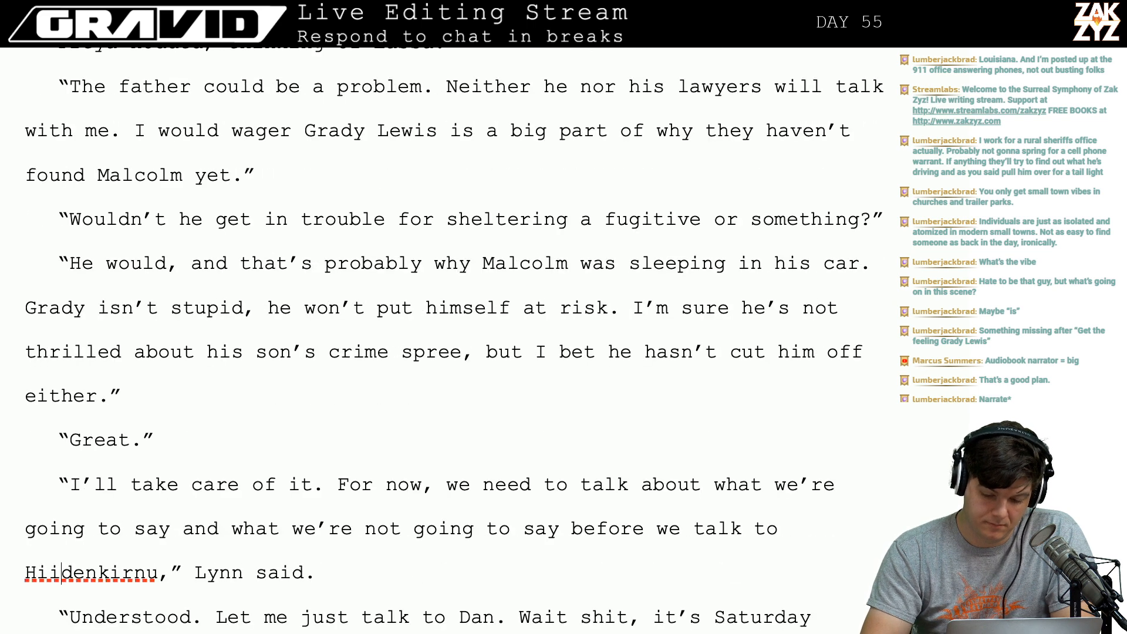
{"action": "key", "text": "Up"}
{"action": "key", "text": "Up"}
{"action": "key", "text": "Down"}
{"action": "key", "text": "Down"}
{"action": "key", "text": "Down"}
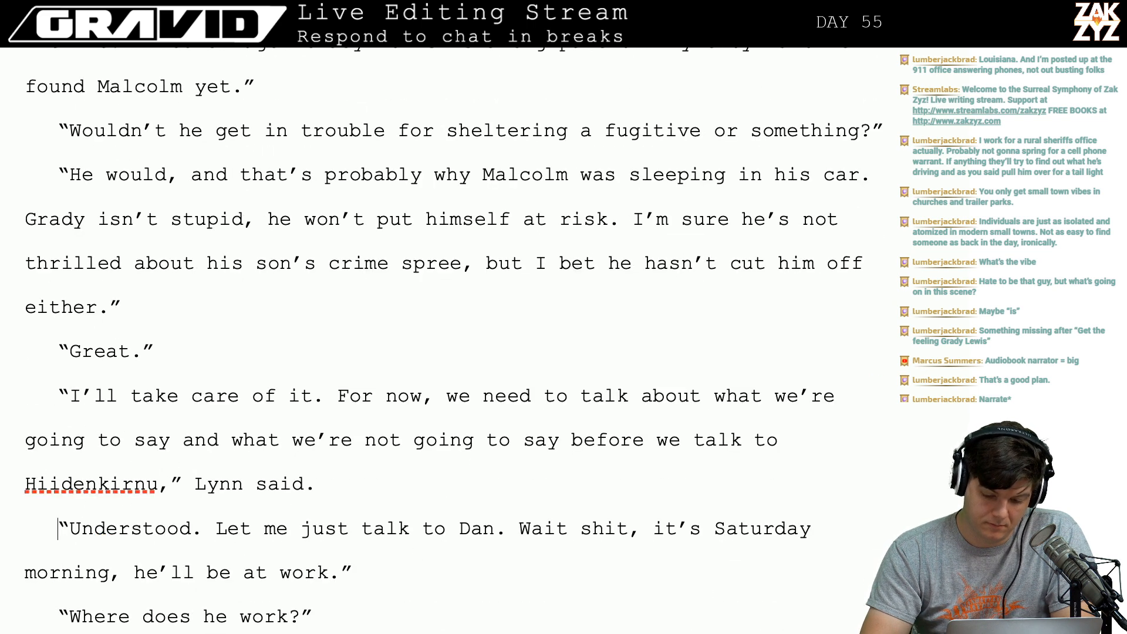
{"action": "key", "text": "Up"}
{"action": "key", "text": "Right"}
{"action": "key", "text": "Right"}
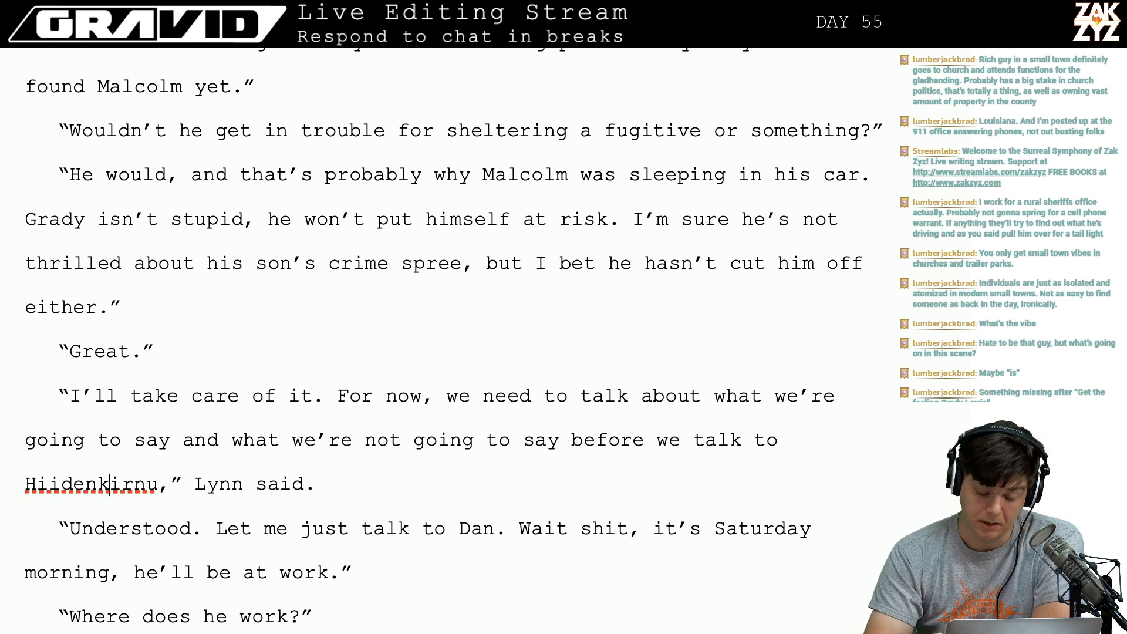
Examine how Grady’s paragraph ending in “either.” leads into “Great.” and “I’ll take care of it.”.
{"action": "key", "text": "Up"}
{"action": "key", "text": "Up"}
{"action": "key", "text": "Up"}
{"action": "key", "text": "Up"}
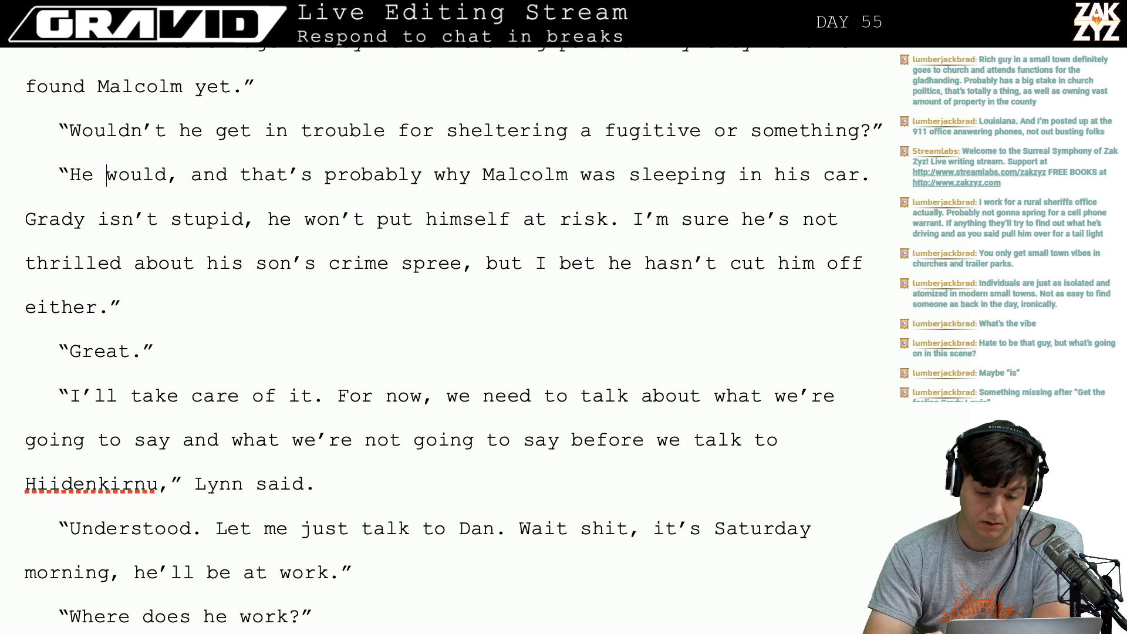
{"action": "key", "text": "Down"}
{"action": "key", "text": "Down"}
{"action": "key", "text": "Down"}
{"action": "key", "text": "Left"}
{"action": "key", "text": "Up"}
{"action": "key", "text": "Left"}
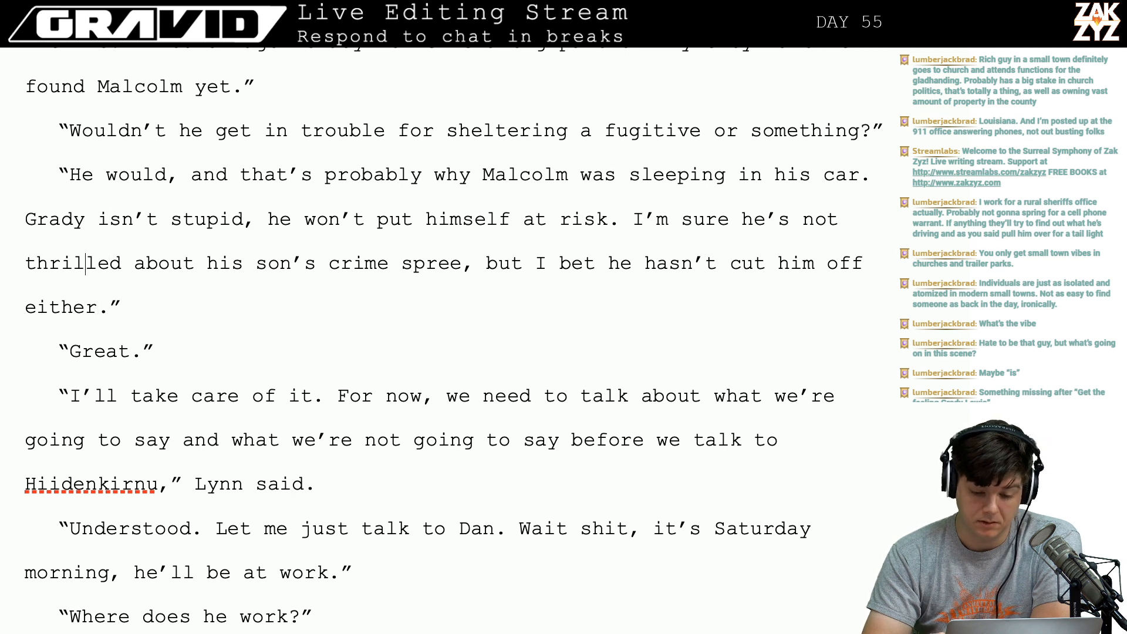
{"action": "key", "text": "Down"}
{"action": "key", "text": "Down"}
{"action": "key", "text": "Down"}
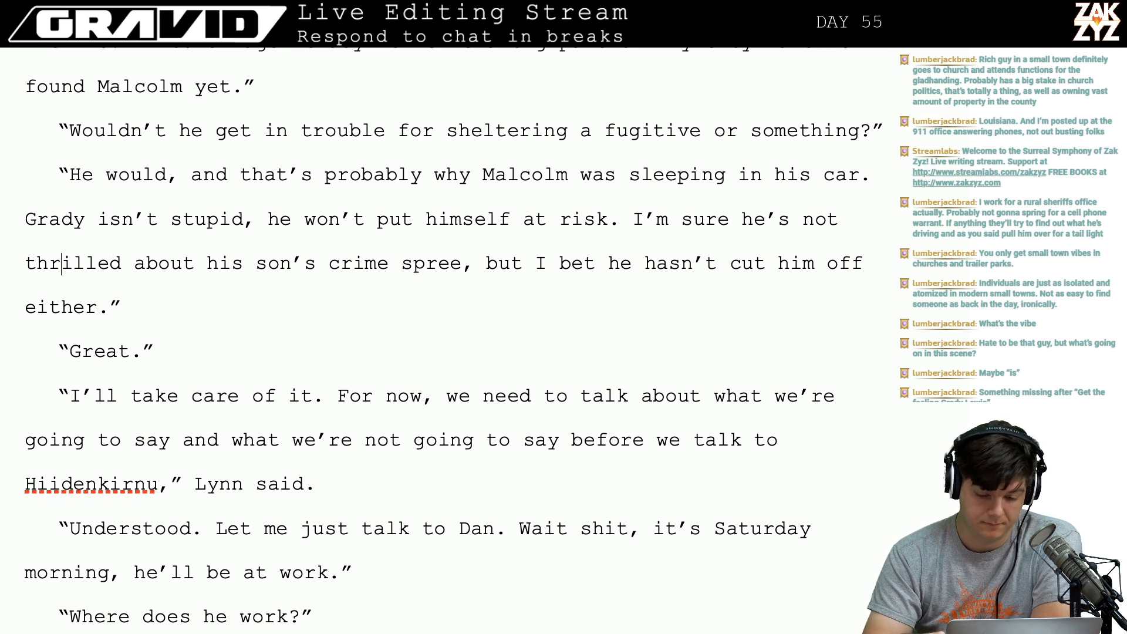
{"action": "key", "text": "Right"}
{"action": "key", "text": "Right"}
{"action": "key", "text": "Right"}
{"action": "key", "text": "Right"}
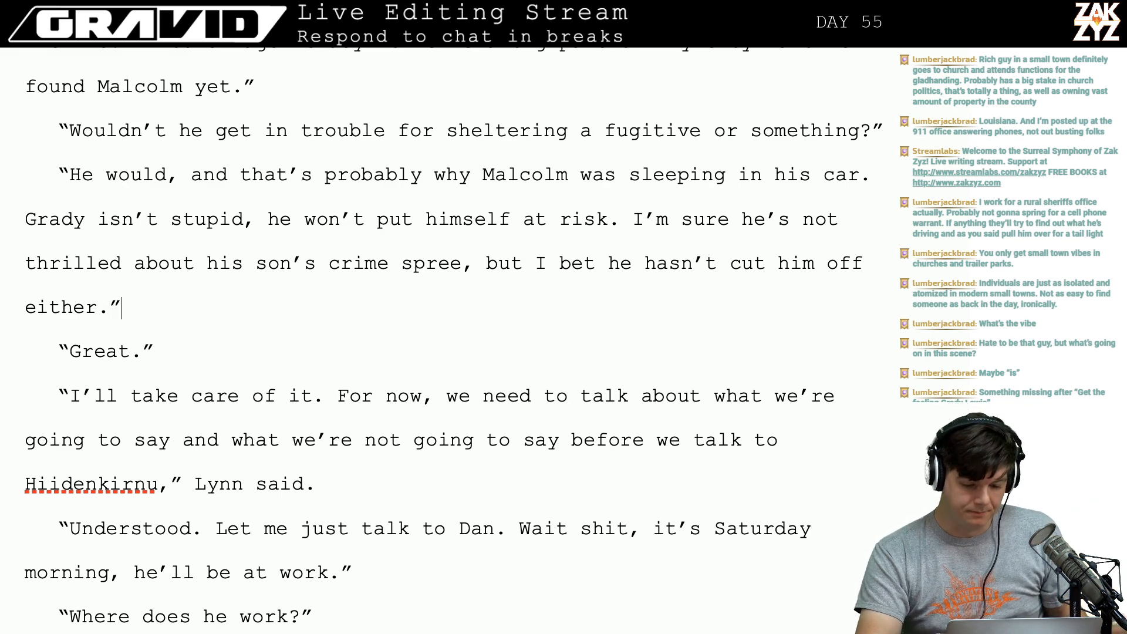
{"action": "key", "text": "Left"}
{"action": "key", "text": "Down"}
{"action": "key", "text": "Down"}
{"action": "key", "text": "Up"}
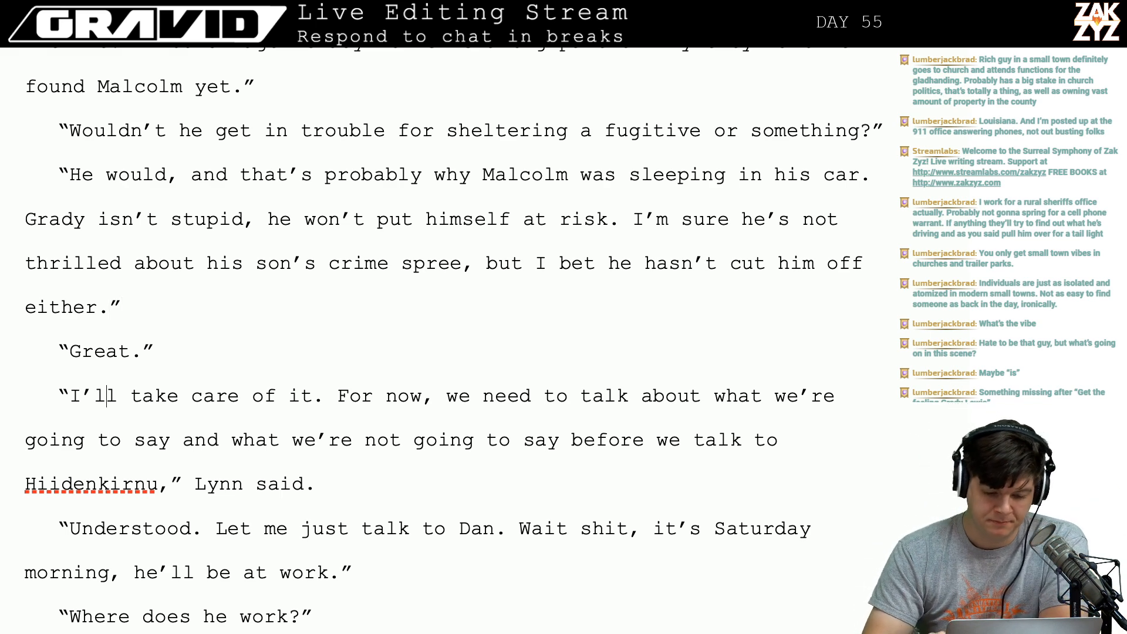
{"action": "scroll", "coordinate": [390, 513], "scroll_direction": "up", "scroll_amount": 3}
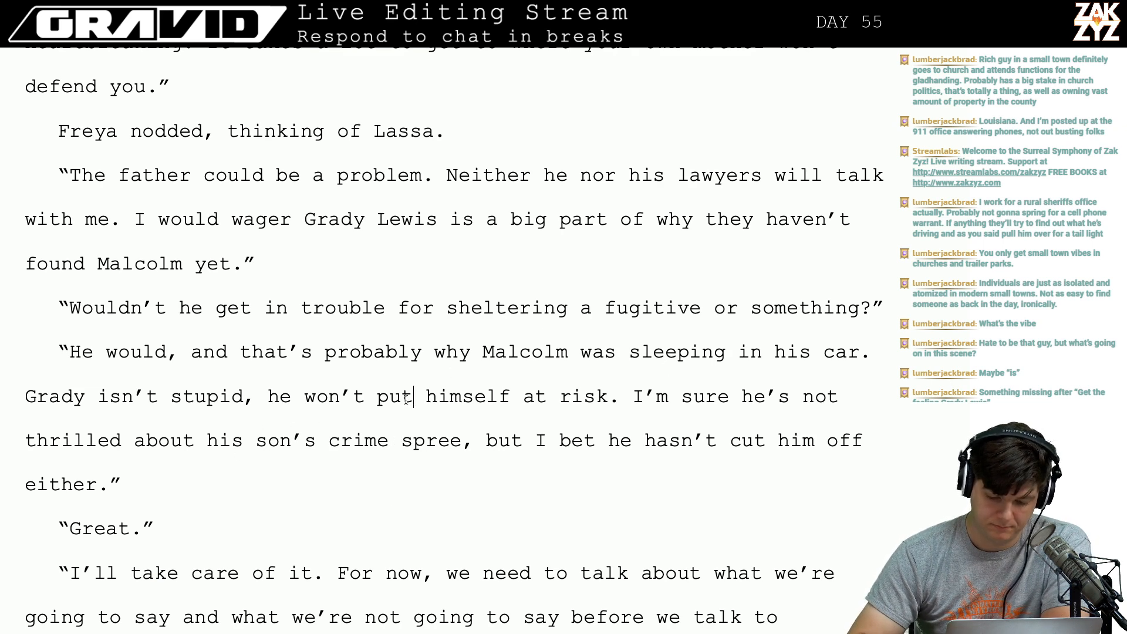
{"action": "scroll", "coordinate": [574, 481], "scroll_direction": "down", "scroll_amount": 6}
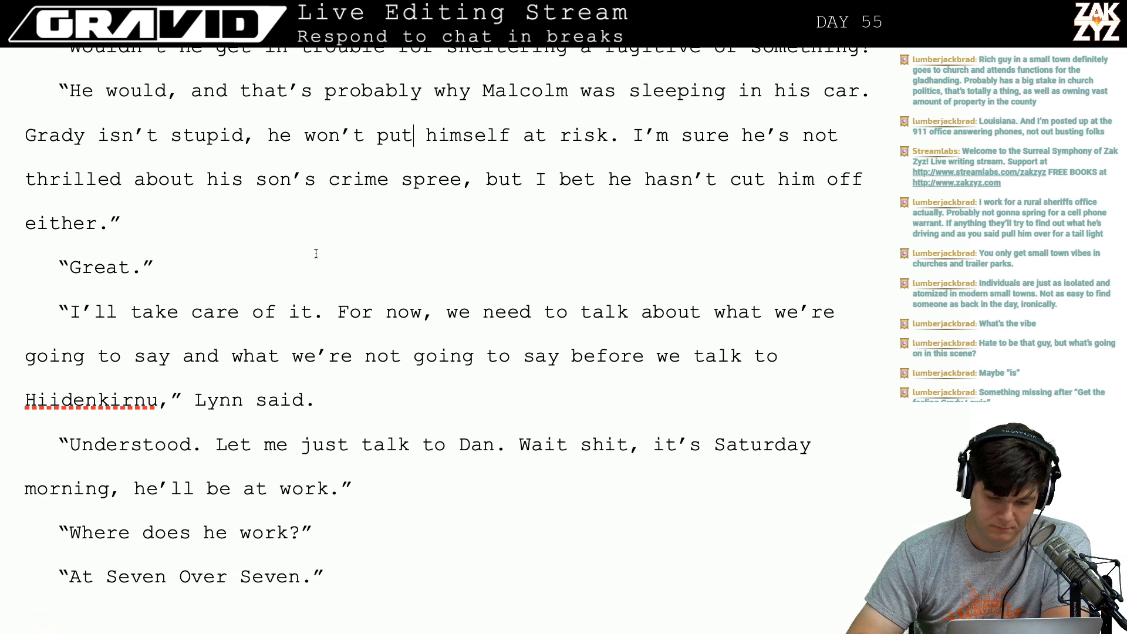
{"action": "scroll", "coordinate": [317, 255], "scroll_direction": "up", "scroll_amount": 2}
{"action": "scroll", "coordinate": [317, 254], "scroll_direction": "down", "scroll_amount": 2}
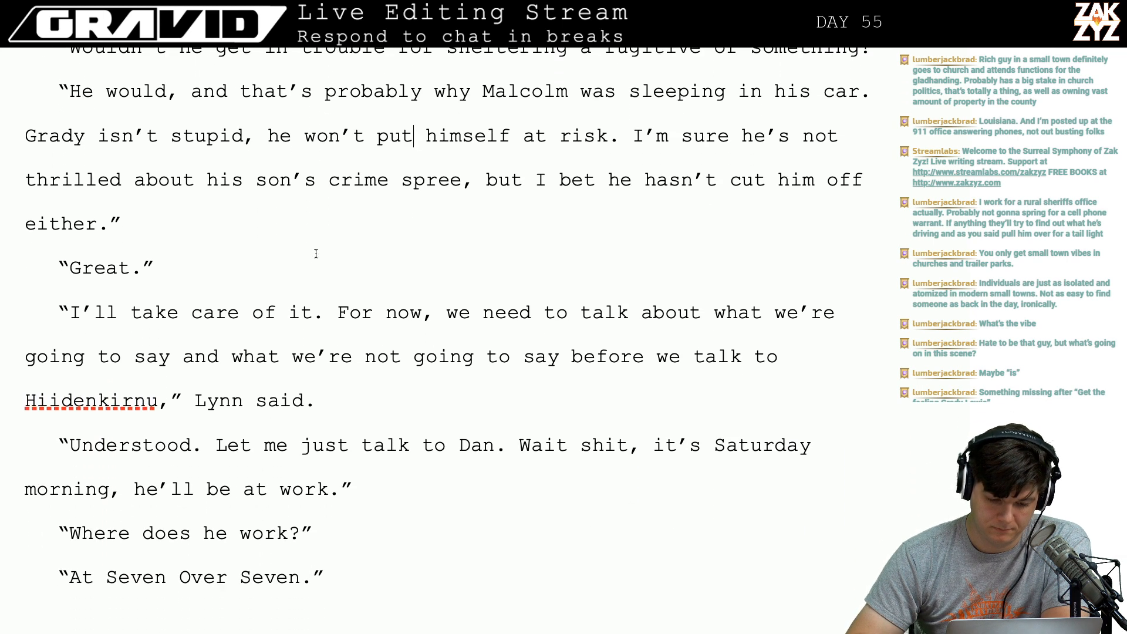
{"action": "left_click", "coordinate": [145, 268]}
{"action": "scroll", "coordinate": [147, 267], "scroll_direction": "up", "scroll_amount": 7}
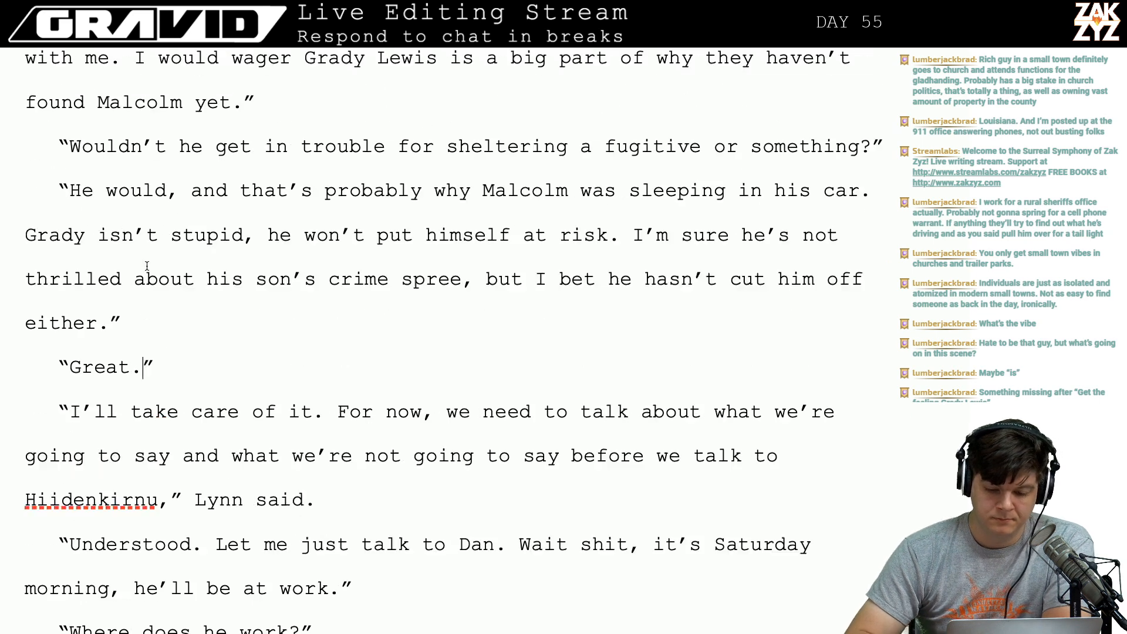
{"action": "scroll", "coordinate": [143, 261], "scroll_direction": "down", "scroll_amount": 4}
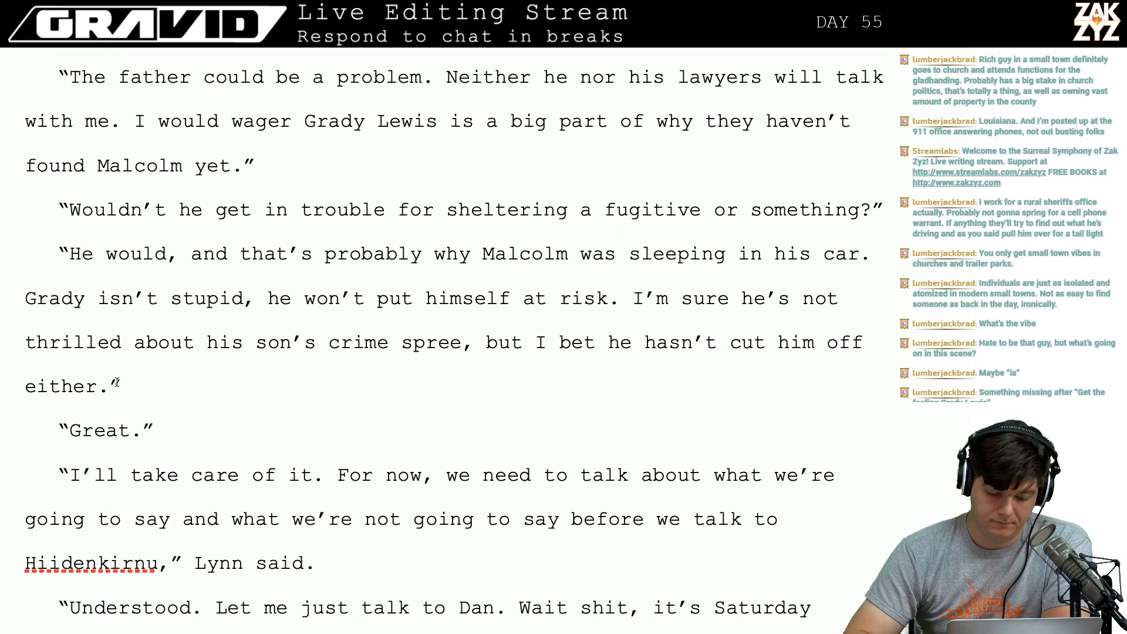
Begin a new sentence after “either.” inside the quotation with “He’ll be able to get”.
{"action": "left_click", "coordinate": [99, 386]}
{"action": "key", "text": "Right"}
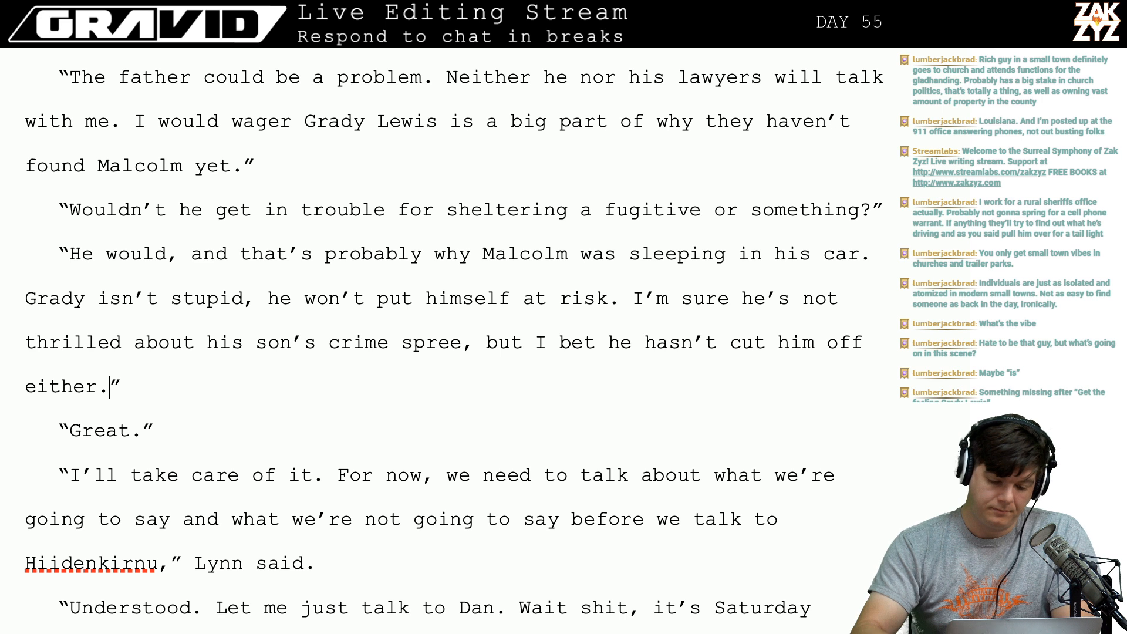
{"action": "type", "text": "He'll "}
{"action": "type", "text": "be able to get"}
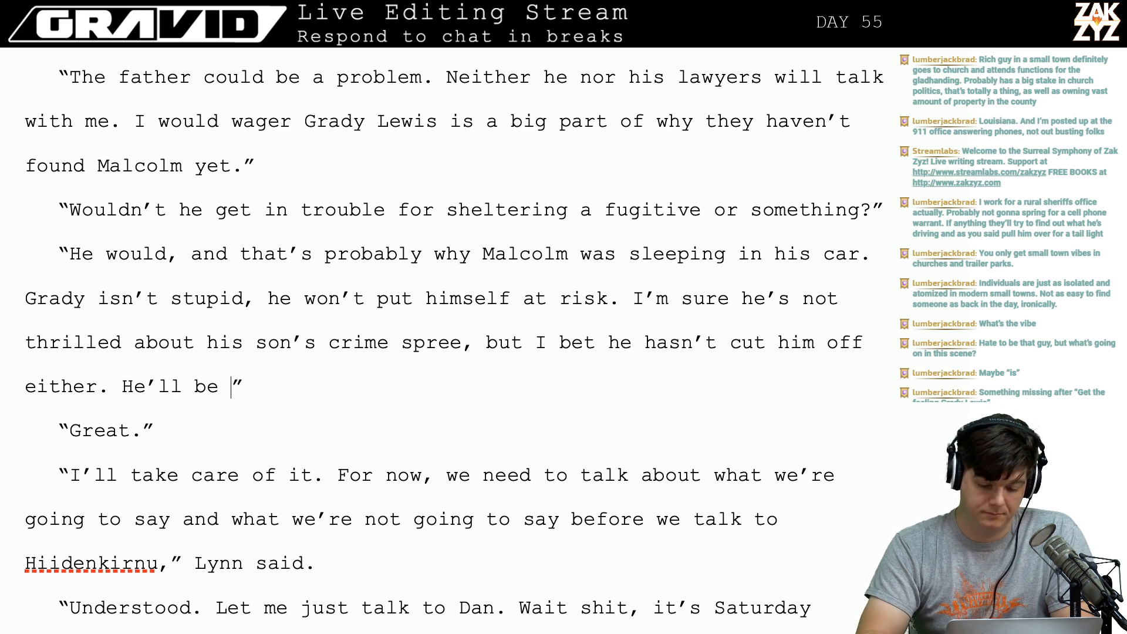
Erase the unfinished sentence “He’ll be able to get” after “either.”.
{"action": "key", "text": "BackSpace"}
{"action": "key", "text": "BackSpace"}
{"action": "key", "text": "BackSpace"}
{"action": "key", "text": "BackSpace"}
{"action": "key", "text": "BackSpace"}
{"action": "key", "text": "BackSpace"}
{"action": "key", "text": "BackSpace"}
{"action": "key", "text": "BackSpace"}
{"action": "key", "text": "BackSpace"}
{"action": "key", "text": "BackSpace"}
{"action": "key", "text": "BackSpace"}
{"action": "key", "text": "BackSpace"}
{"action": "key", "text": "BackSpace"}
{"action": "key", "text": "BackSpace"}
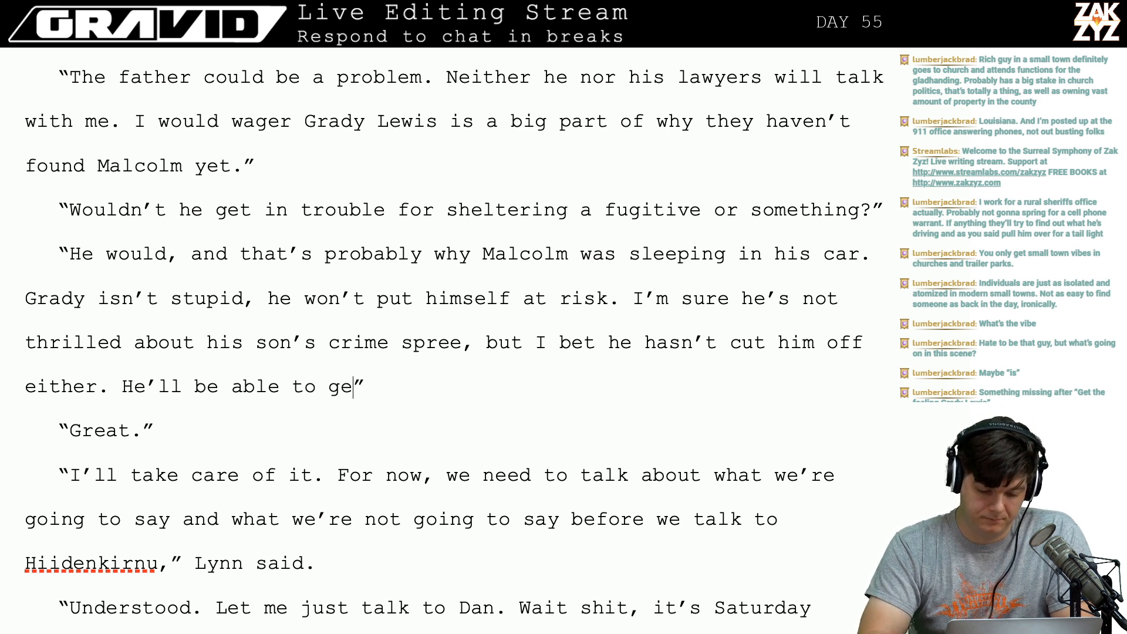
{"action": "key", "text": "BackSpace"}
{"action": "key", "text": "BackSpace"}
{"action": "key", "text": "BackSpace"}
{"action": "key", "text": "BackSpace"}
{"action": "key", "text": "BackSpace"}
{"action": "key", "text": "BackSpace"}
{"action": "key", "text": "BackSpace"}
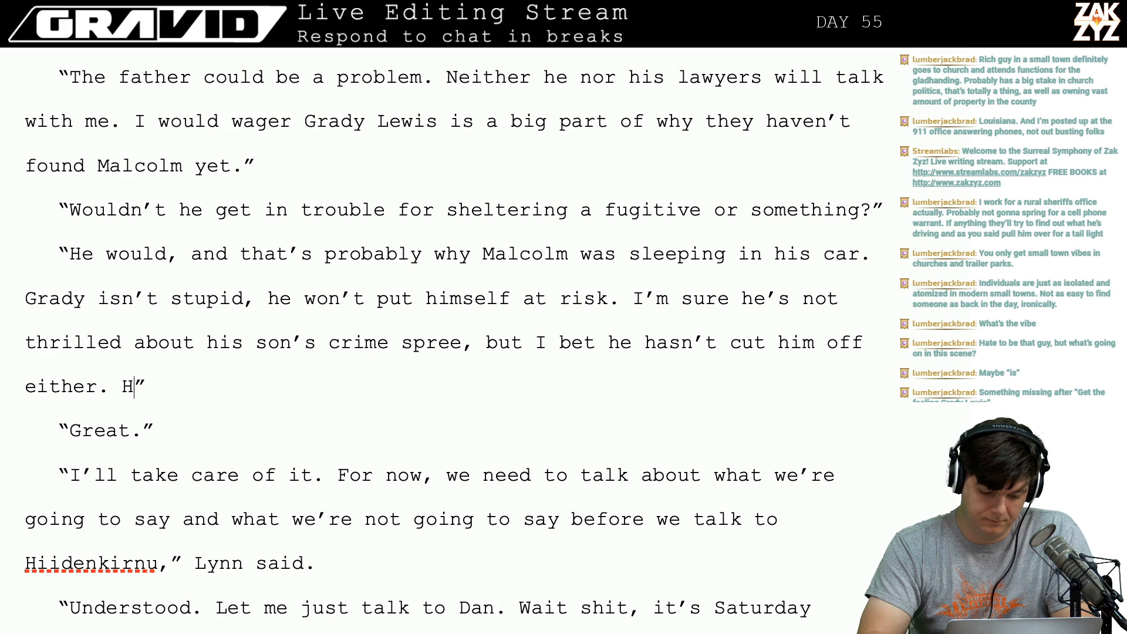
Reread the earlier part of the scene, from the coffee exchange to the news about Malcolm’s impounded car.
{"action": "scroll", "coordinate": [449, 352], "scroll_direction": "up", "scroll_amount": 10}
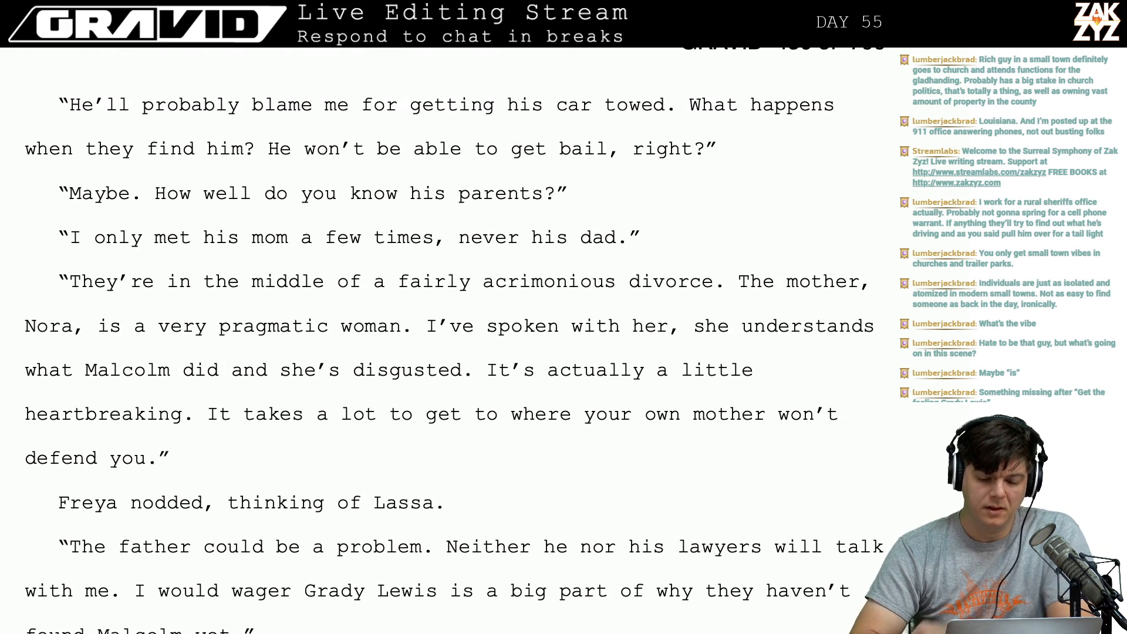
{"action": "scroll", "coordinate": [449, 352], "scroll_direction": "up", "scroll_amount": 5}
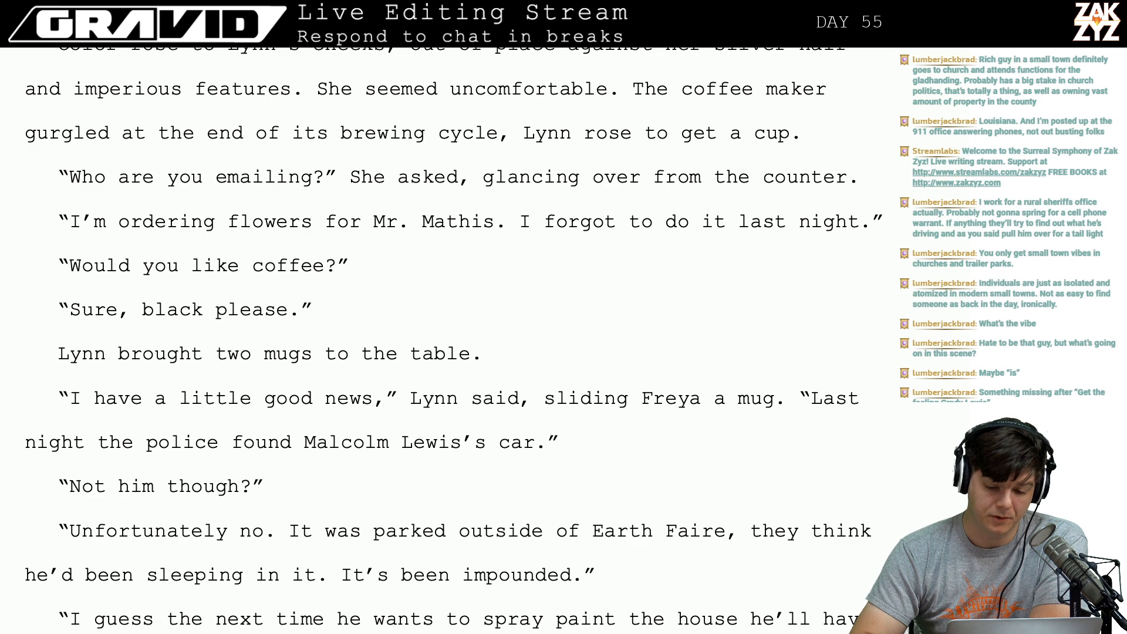
{"action": "scroll", "coordinate": [18, 311], "scroll_direction": "down", "scroll_amount": 4}
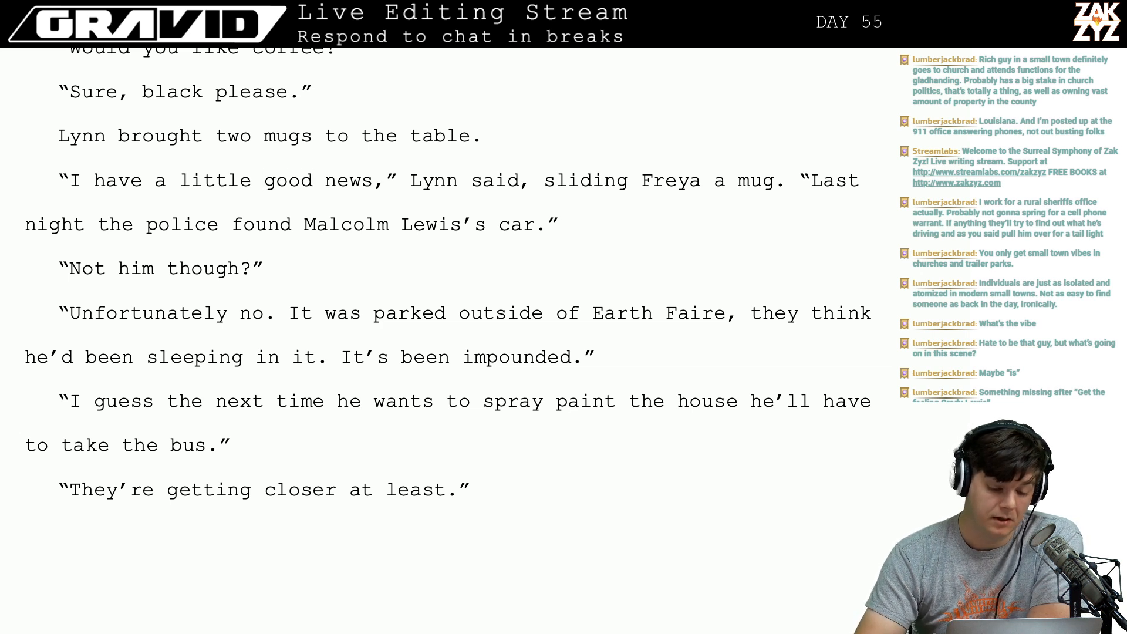
{"action": "key", "text": "Left"}
{"action": "key", "text": "Left"}
{"action": "key", "text": "Left"}
{"action": "key", "text": "Left"}
{"action": "key", "text": "Down"}
{"action": "key", "text": "Right"}
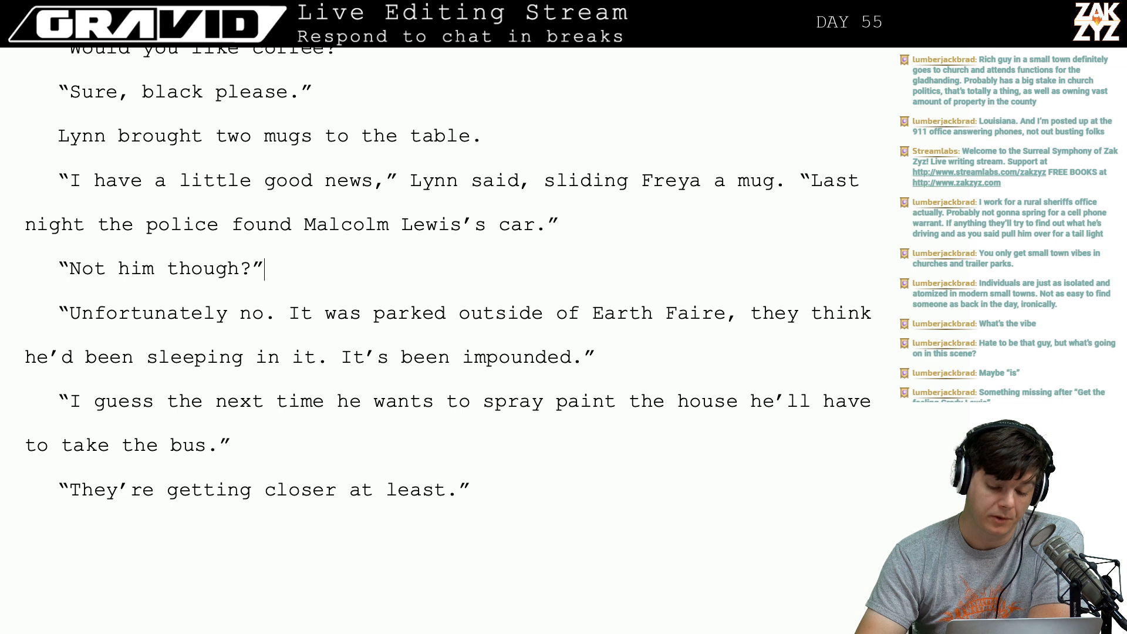
{"action": "key", "text": "ctrl+Down"}
{"action": "key", "text": "Right"}
{"action": "key", "text": "Right"}
{"action": "key", "text": "Right"}
{"action": "key", "text": "Left"}
{"action": "key", "text": "Left"}
{"action": "key", "text": "Left"}
{"action": "key", "text": "Left"}
{"action": "key", "text": "Right"}
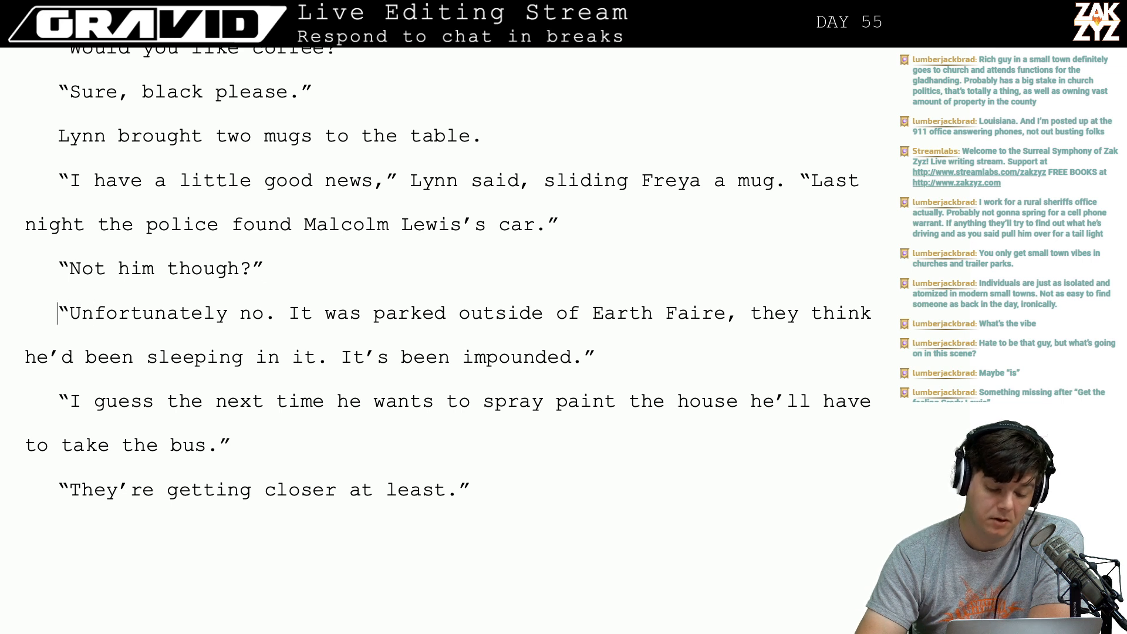
Insert the sentence “They impounded it.” after “they think he’d been sleeping in it.” in the paragraph starting “Unfortunately no.”.
{"action": "key", "text": "Right"}
{"action": "key", "text": "Right"}
{"action": "key", "text": "Right"}
{"action": "key", "text": "Right"}
{"action": "key", "text": "Right"}
{"action": "key", "text": "Right"}
{"action": "key", "text": "Right"}
{"action": "key", "text": "Right"}
{"action": "key", "text": "Right"}
{"action": "key", "text": "Right"}
{"action": "key", "text": "Right"}
{"action": "key", "text": "Right"}
{"action": "key", "text": "Right"}
{"action": "key", "text": "Right"}
{"action": "key", "text": "Right"}
{"action": "key", "text": "Right"}
{"action": "key", "text": "Right"}
{"action": "key", "text": "Right"}
{"action": "key", "text": "Right"}
{"action": "key", "text": "Right"}
{"action": "key", "text": "Right"}
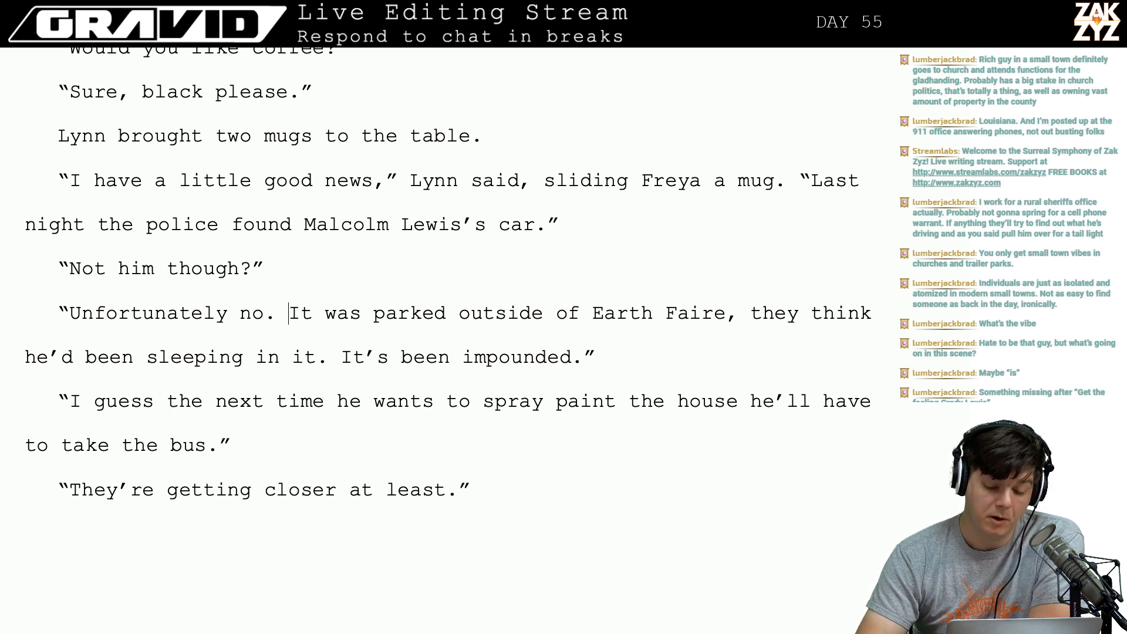
{"action": "key", "text": "Right"}
{"action": "key", "text": "Right"}
{"action": "key", "text": "Right"}
{"action": "key", "text": "Right"}
{"action": "key", "text": "Right"}
{"action": "key", "text": "Right"}
{"action": "key", "text": "Right"}
{"action": "key", "text": "Right"}
{"action": "key", "text": "Down"}
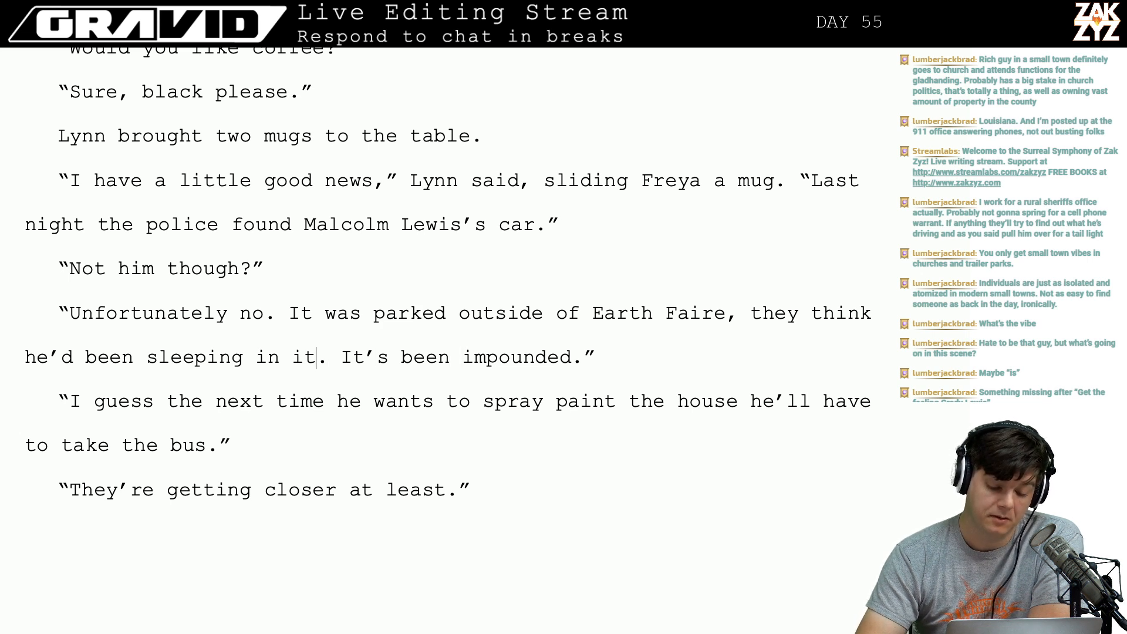
{"action": "key", "text": "Right"}
{"action": "key", "text": "Up"}
{"action": "key", "text": "Down"}
{"action": "key", "text": "Right"}
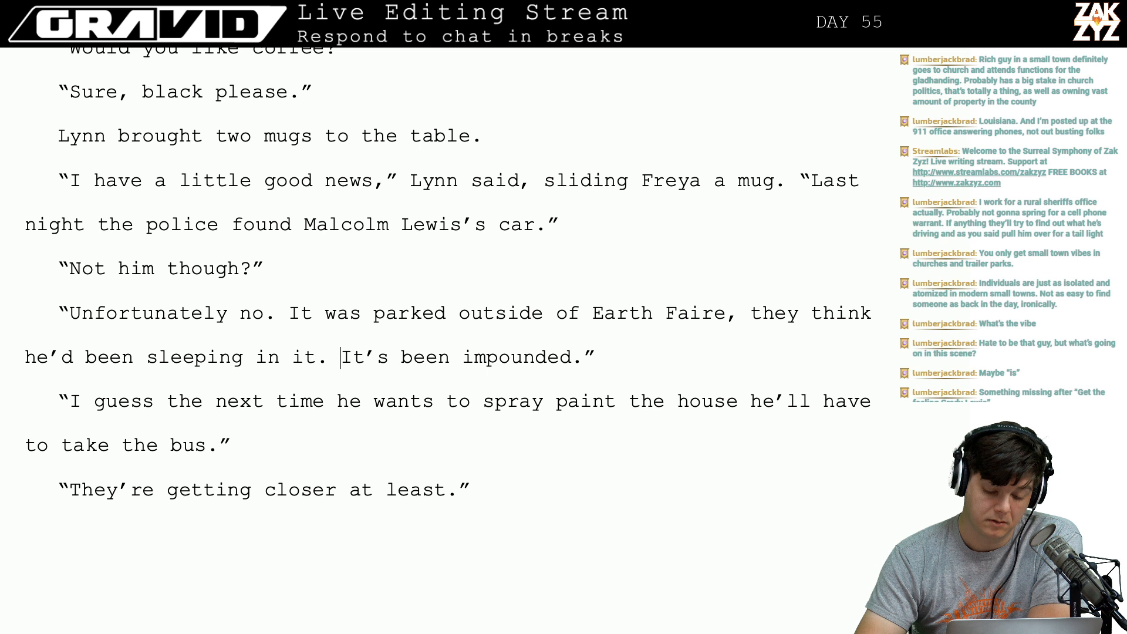
{"action": "type", "text": "They impound"}
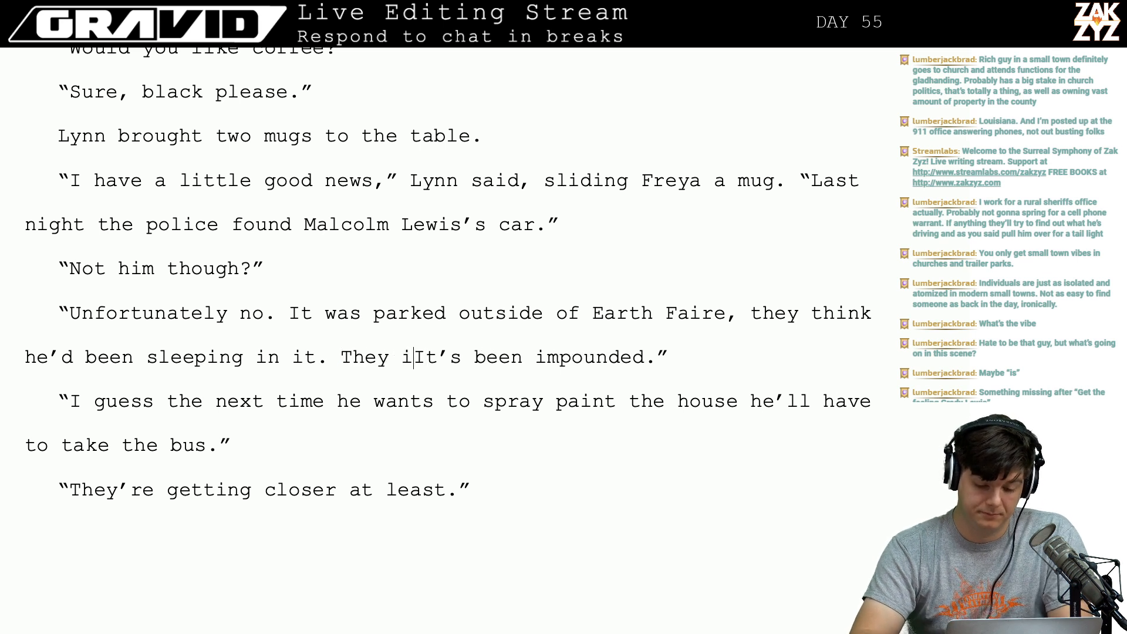
{"action": "type", "text": "ed it."}
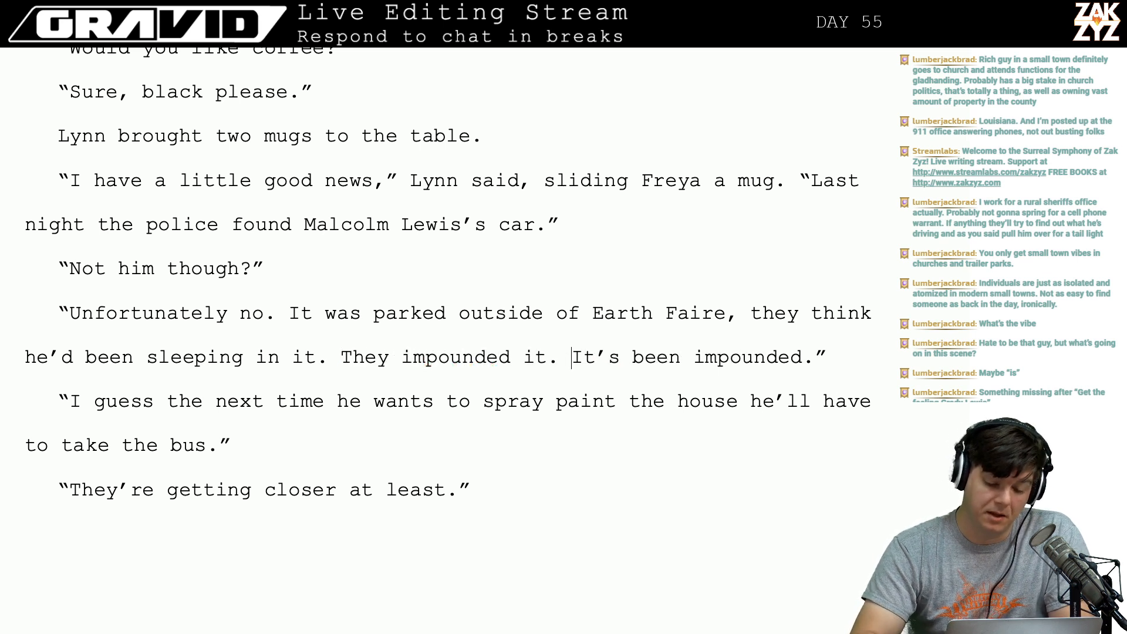
Delete the redundant sentence “It’s been impounded.” and the extra space before the closing quotation mark.
{"action": "key", "text": "shift+Right"}
{"action": "key", "text": "shift+Right"}
{"action": "key", "text": "shift+Right"}
{"action": "key", "text": "shift+Right"}
{"action": "key", "text": "shift+Right"}
{"action": "key", "text": "shift+Right"}
{"action": "key", "text": "shift+Right"}
{"action": "key", "text": "shift+Right"}
{"action": "key", "text": "shift+Right"}
{"action": "key", "text": "shift+Right"}
{"action": "key", "text": "shift+Right"}
{"action": "key", "text": "shift+Right"}
{"action": "key", "text": "shift+Right"}
{"action": "key", "text": "shift+Right"}
{"action": "key", "text": "shift+Right"}
{"action": "key", "text": "shift+Right"}
{"action": "key", "text": "shift+Right"}
{"action": "key", "text": "shift+Right"}
{"action": "key", "text": "shift+Right"}
{"action": "key", "text": "shift+Right"}
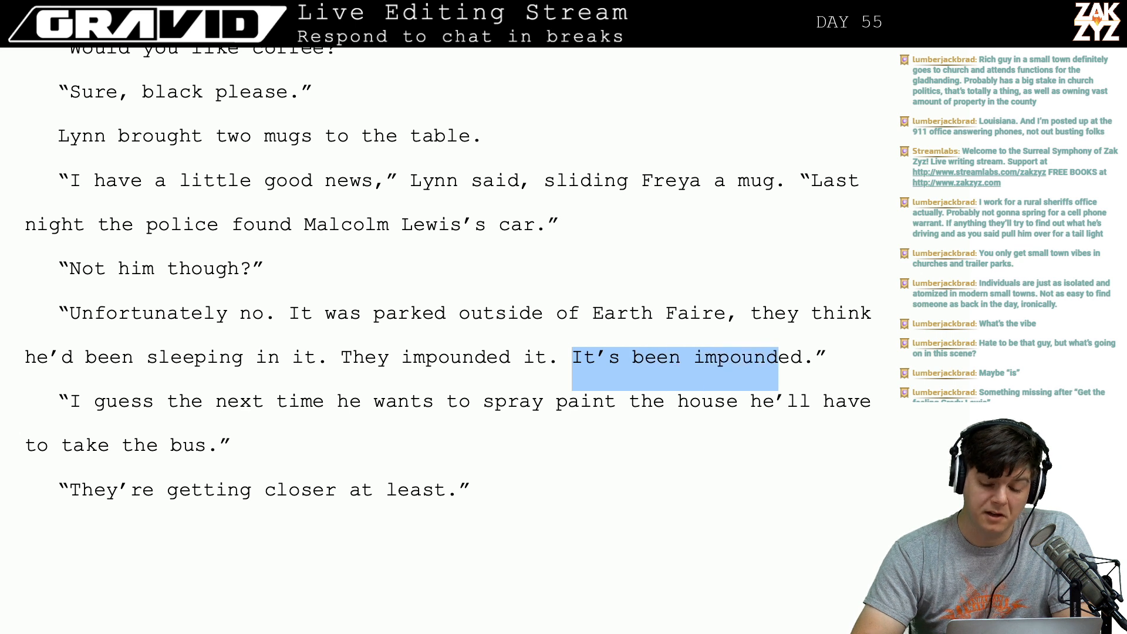
{"action": "key", "text": "BackSpace"}
{"action": "key", "text": "BackSpace"}
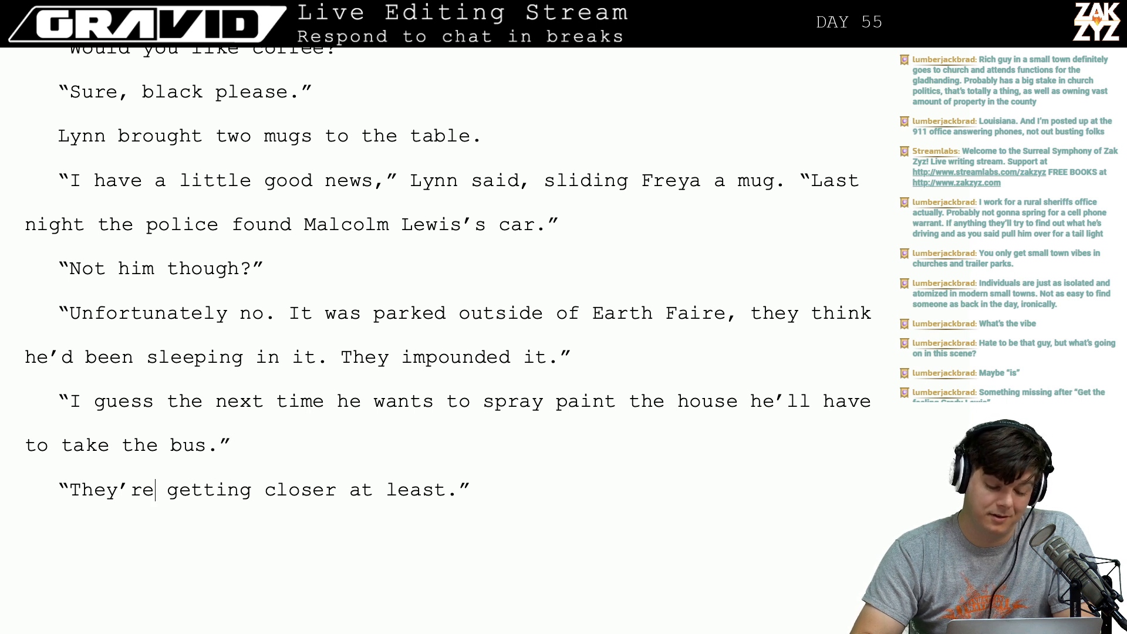
Insert “Hopefully there won’t be a next time.” at the start of the line “They’re getting closer at least.”.
{"action": "type", "text": "Hopefully th"}
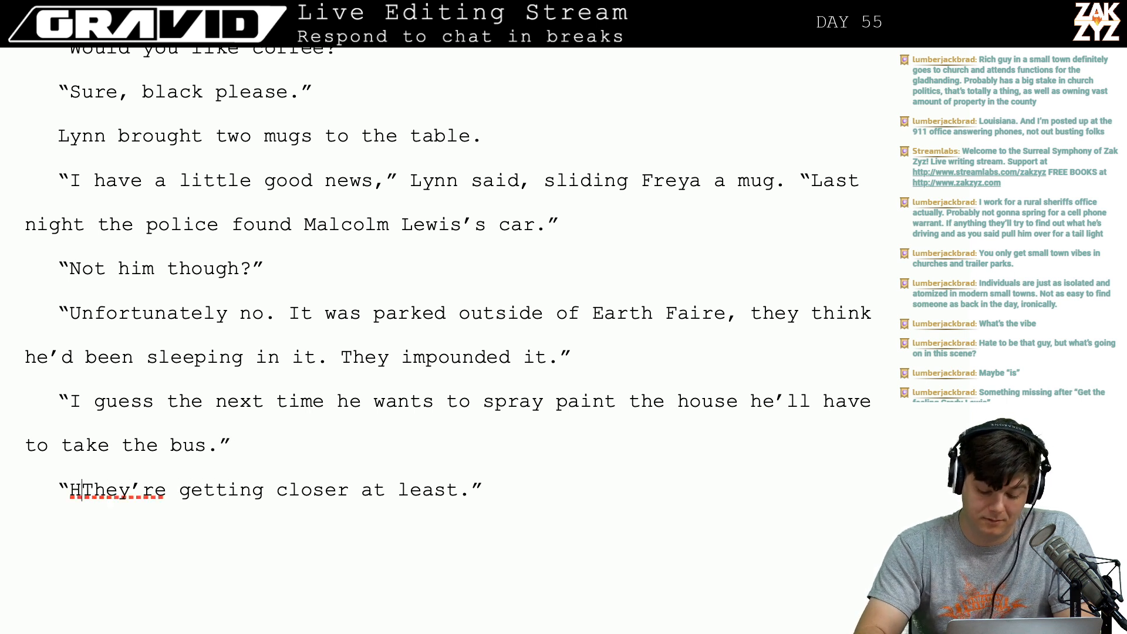
{"action": "type", "text": "ere won't b"}
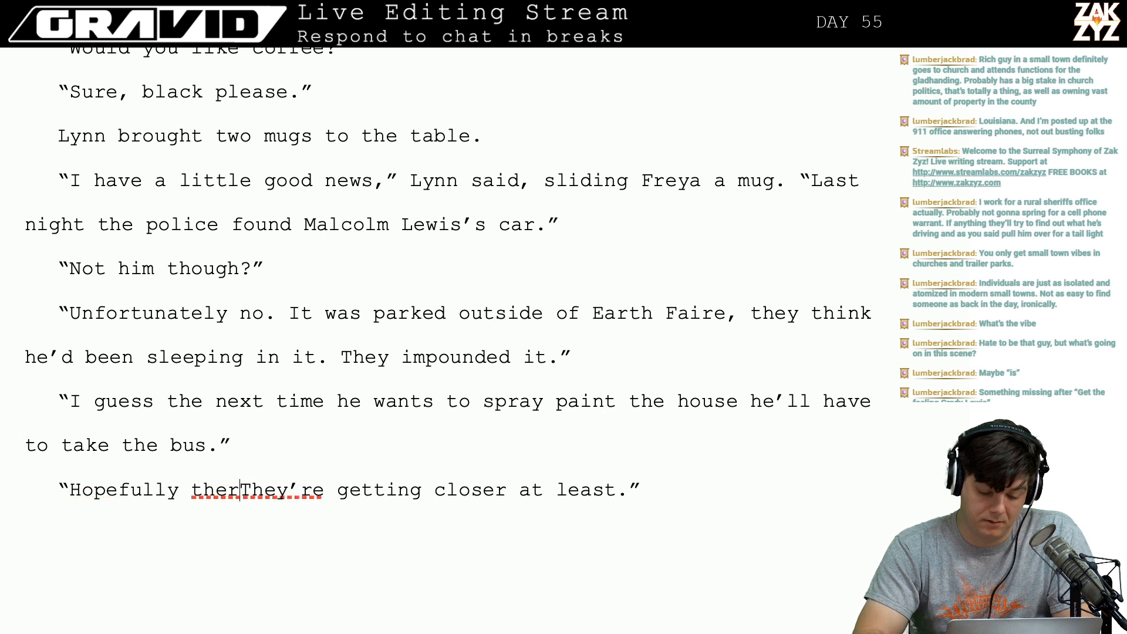
{"action": "type", "text": "e a next time."}
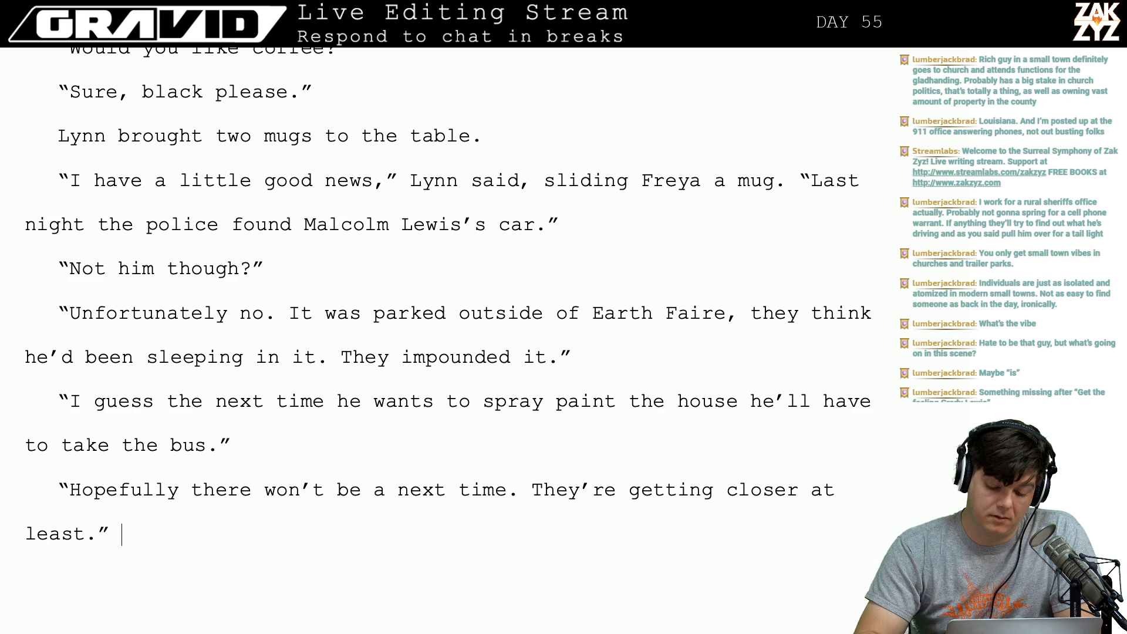
Replace “Maybe” before “How well do you know his parents?” with “He most likely will be able to get bail”.
{"action": "scroll", "coordinate": [446, 294], "scroll_direction": "down", "scroll_amount": 3}
{"action": "scroll", "coordinate": [556, 572], "scroll_direction": "down", "scroll_amount": 2}
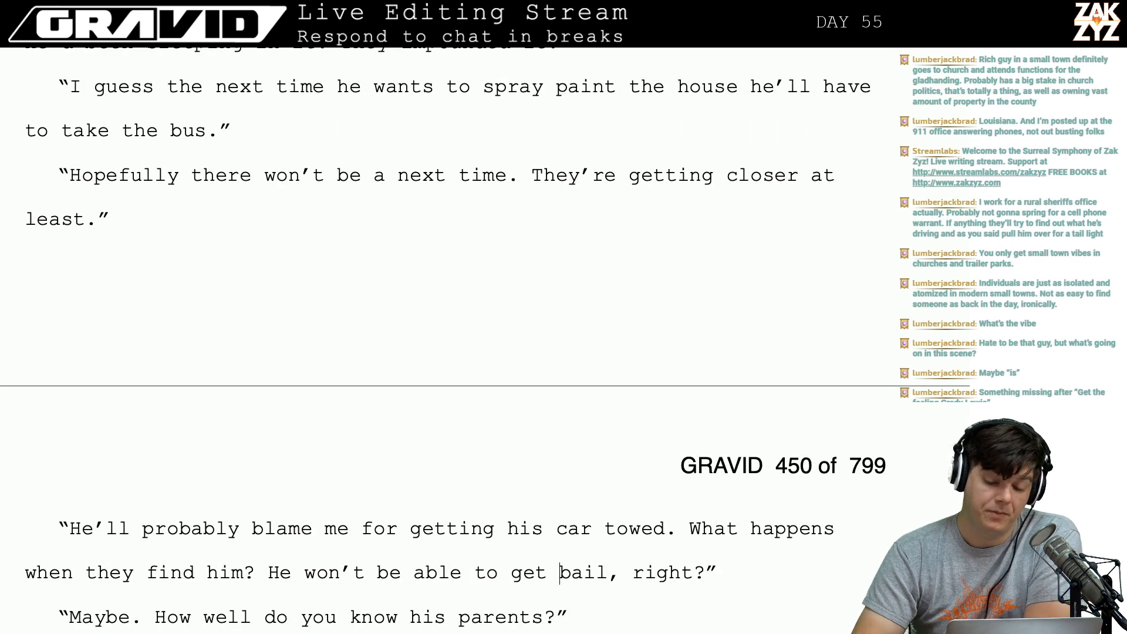
{"action": "scroll", "coordinate": [556, 572], "scroll_direction": "down", "scroll_amount": 1}
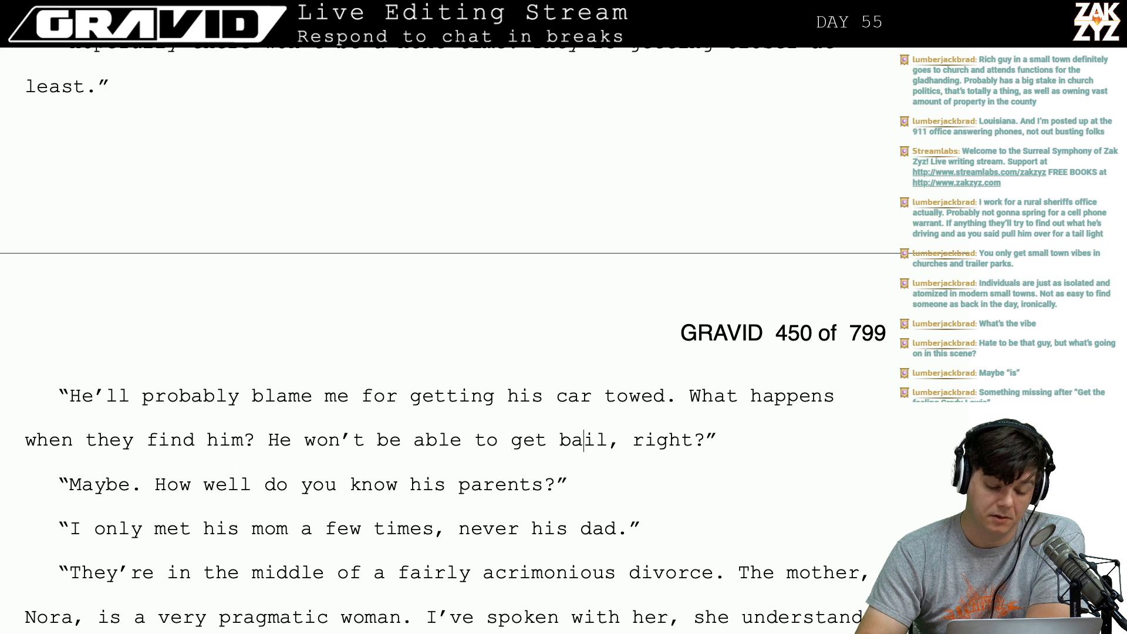
{"action": "key", "text": "Right"}
{"action": "key", "text": "Right"}
{"action": "key", "text": "Right"}
{"action": "key", "text": "Right"}
{"action": "key", "text": "Right"}
{"action": "key", "text": "Right"}
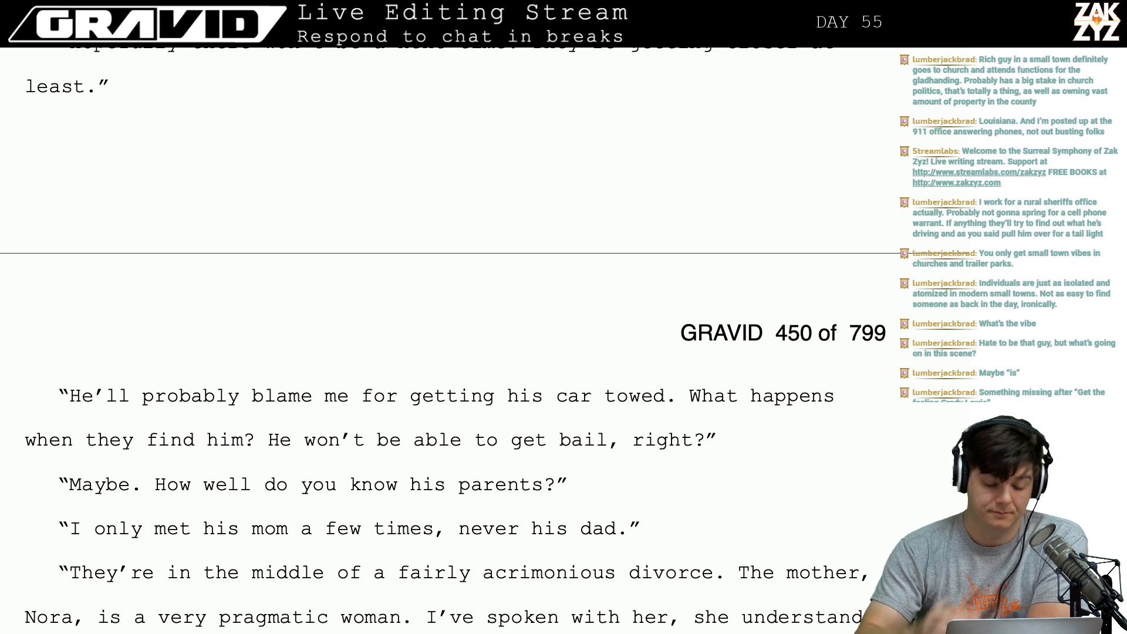
{"action": "key", "text": "BackSpace"}
{"action": "key", "text": "BackSpace"}
{"action": "key", "text": "BackSpace"}
{"action": "key", "text": "BackSpace"}
{"action": "key", "text": "BackSpace"}
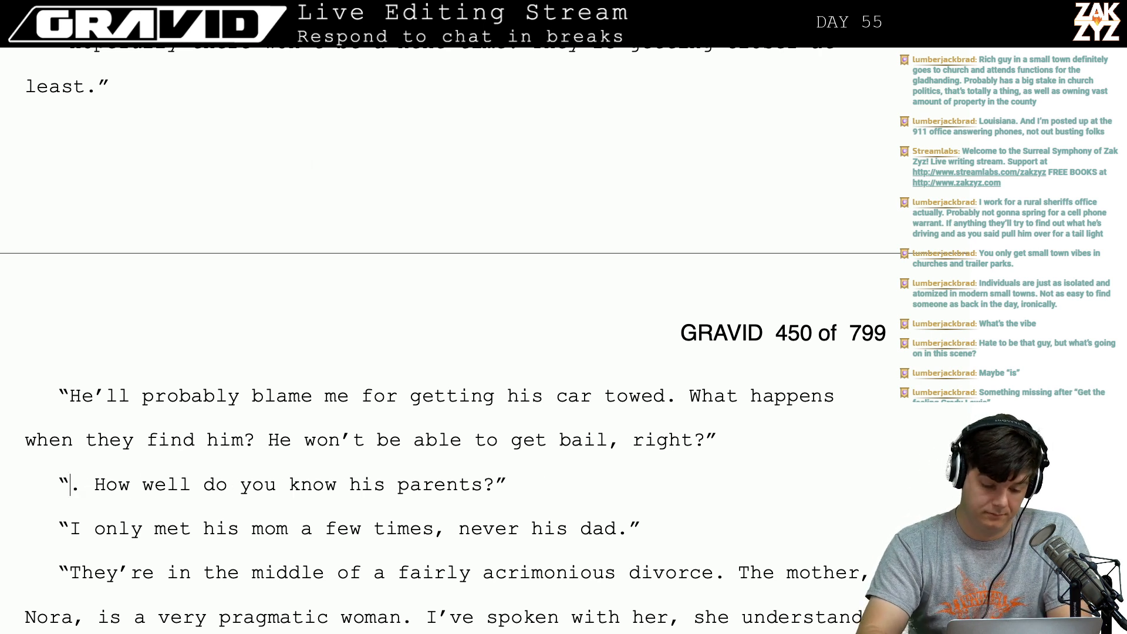
{"action": "type", "text": "He rp"}
{"action": "key", "text": "BackSpace"}
{"action": "key", "text": "BackSpace"}
{"action": "type", "text": "most like"}
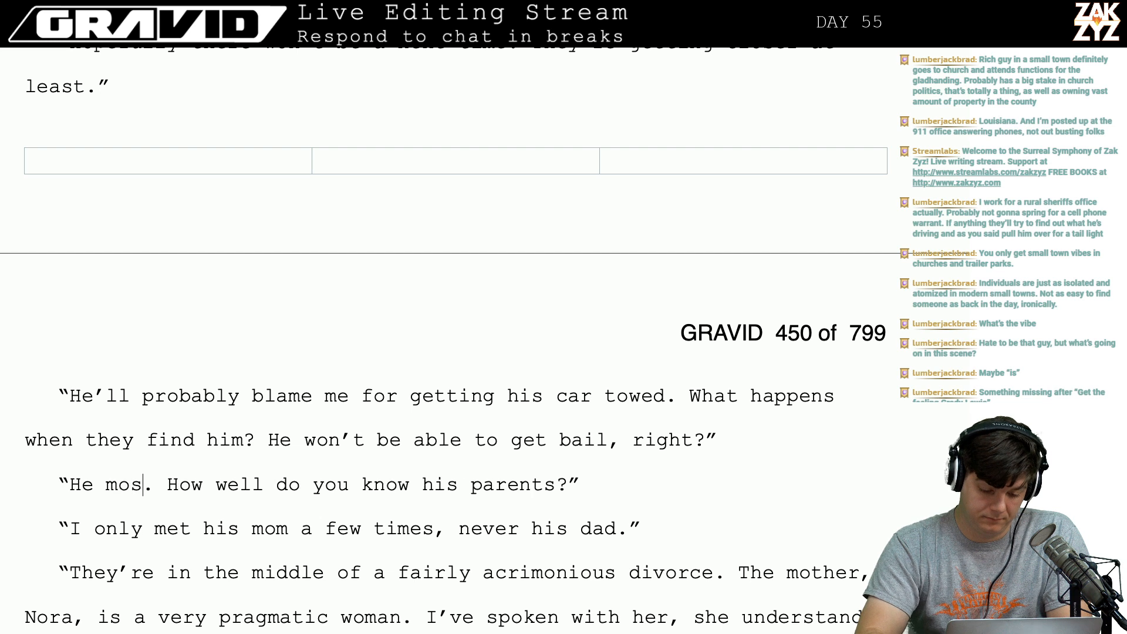
{"action": "type", "text": "ly will be able to"}
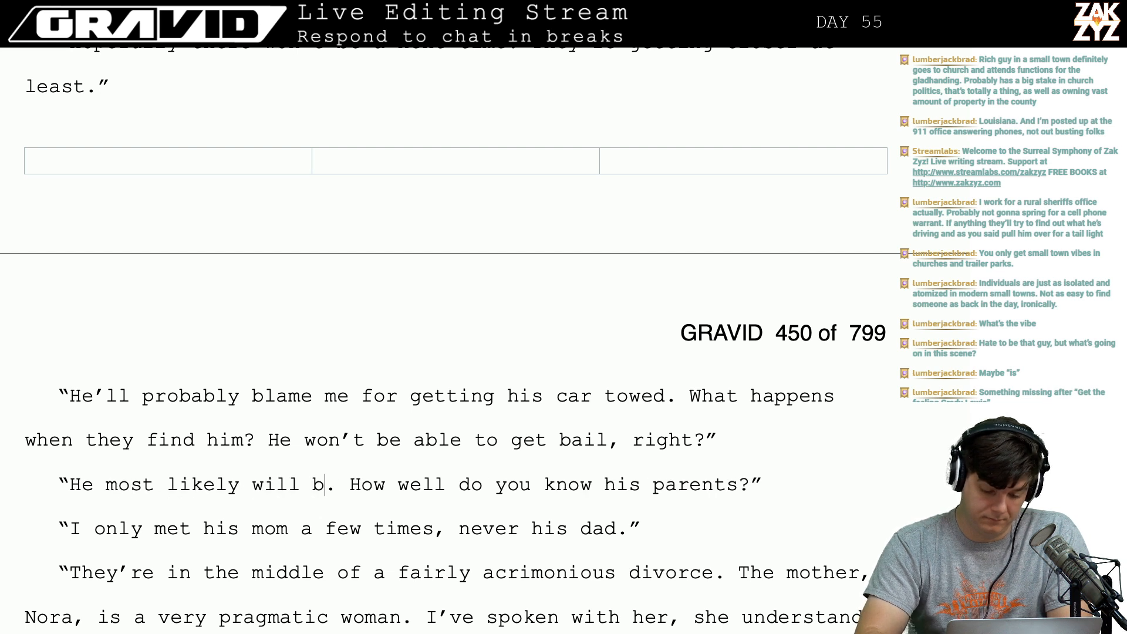
{"action": "type", "text": " get bail"}
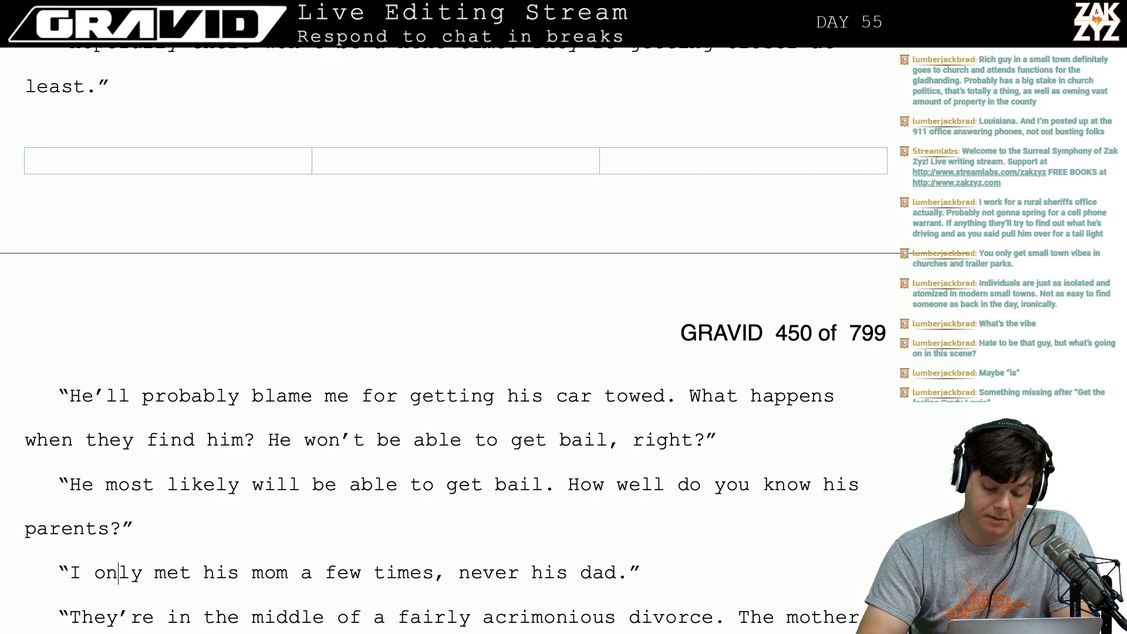
Replace “They’re” at the start of the divorce paragraph with “The Lewises”.
{"action": "key", "text": "Down"}
{"action": "key", "text": "Down"}
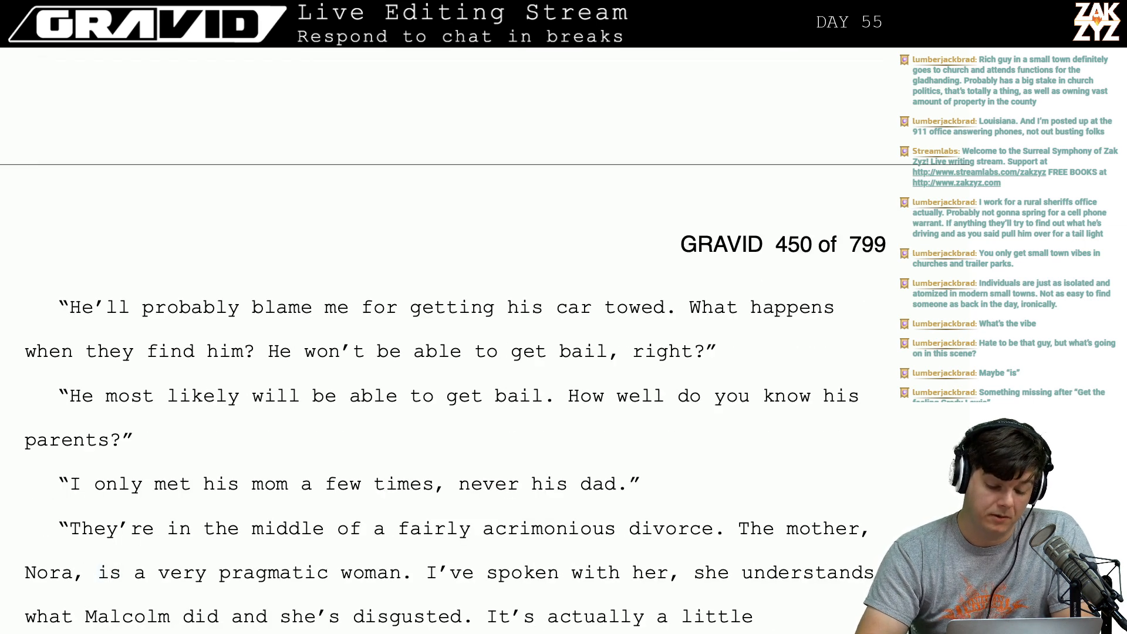
{"action": "key", "text": "Up"}
{"action": "key", "text": "Up"}
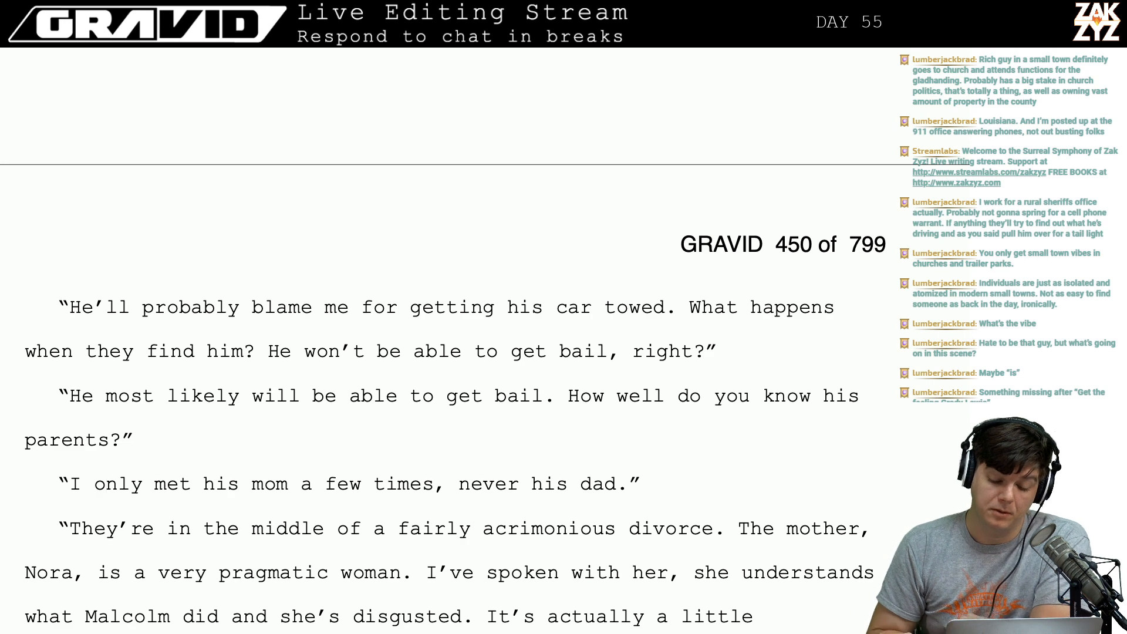
{"action": "scroll", "coordinate": [152, 430], "scroll_direction": "down", "scroll_amount": 1}
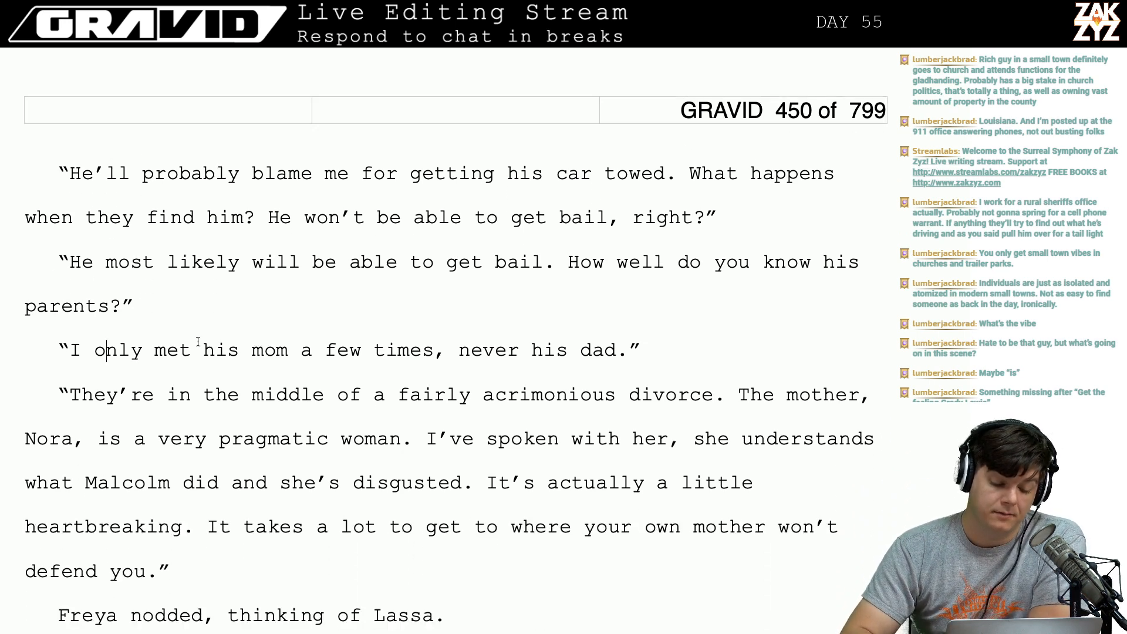
{"action": "left_click", "coordinate": [154, 423]}
{"action": "key", "text": "BackSpace"}
{"action": "key", "text": "BackSpace"}
{"action": "key", "text": "BackSpace"}
{"action": "key", "text": "BackSpace"}
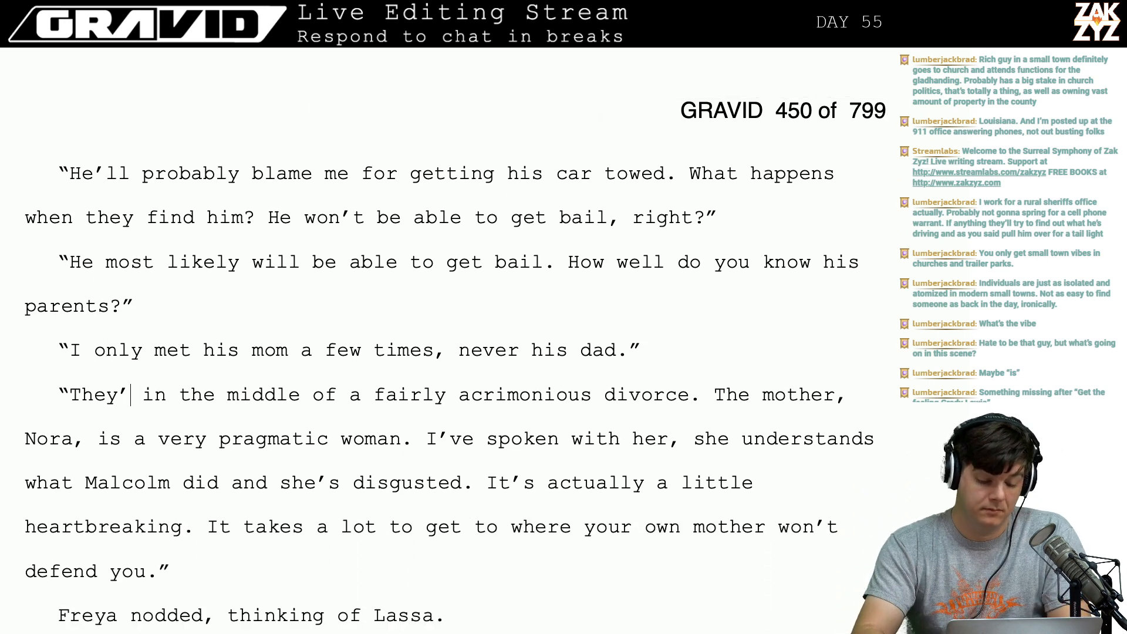
{"action": "type", "text": "Lewises"}
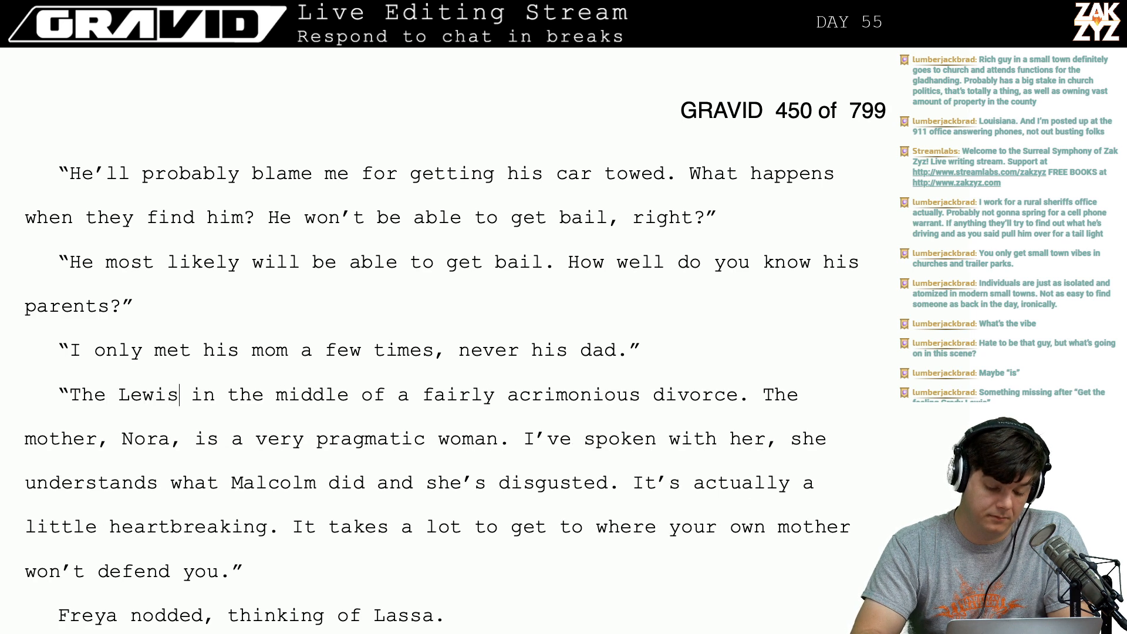
Insert “is the problem.” after “The father” in the paragraph following Freya’s nod.
{"action": "left_click", "coordinate": [253, 394]}
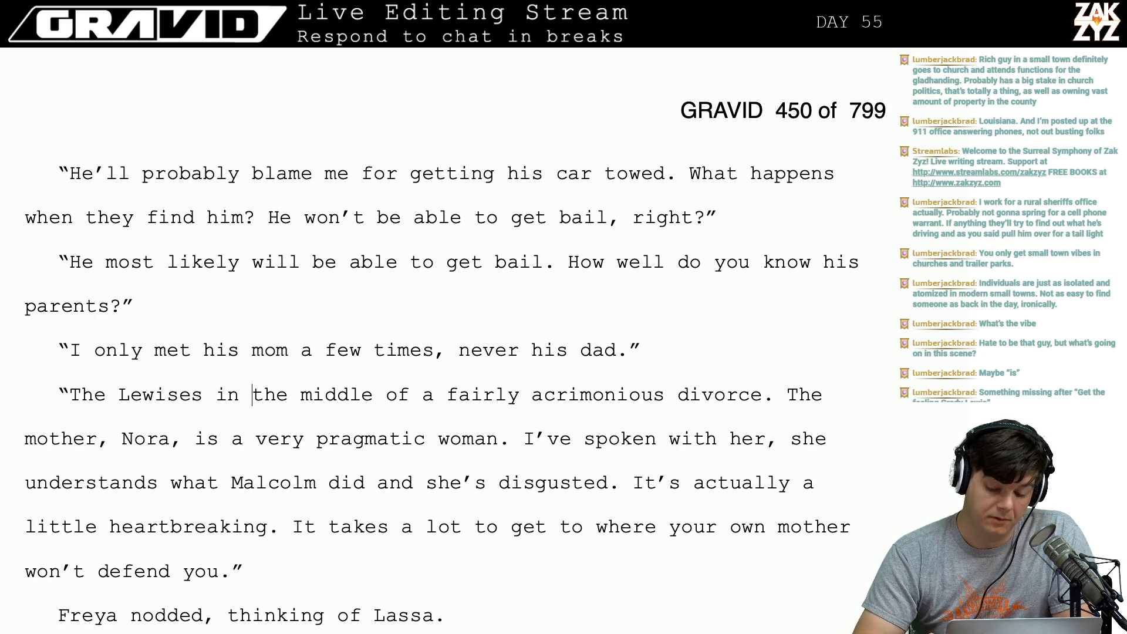
{"action": "left_click", "coordinate": [277, 394]}
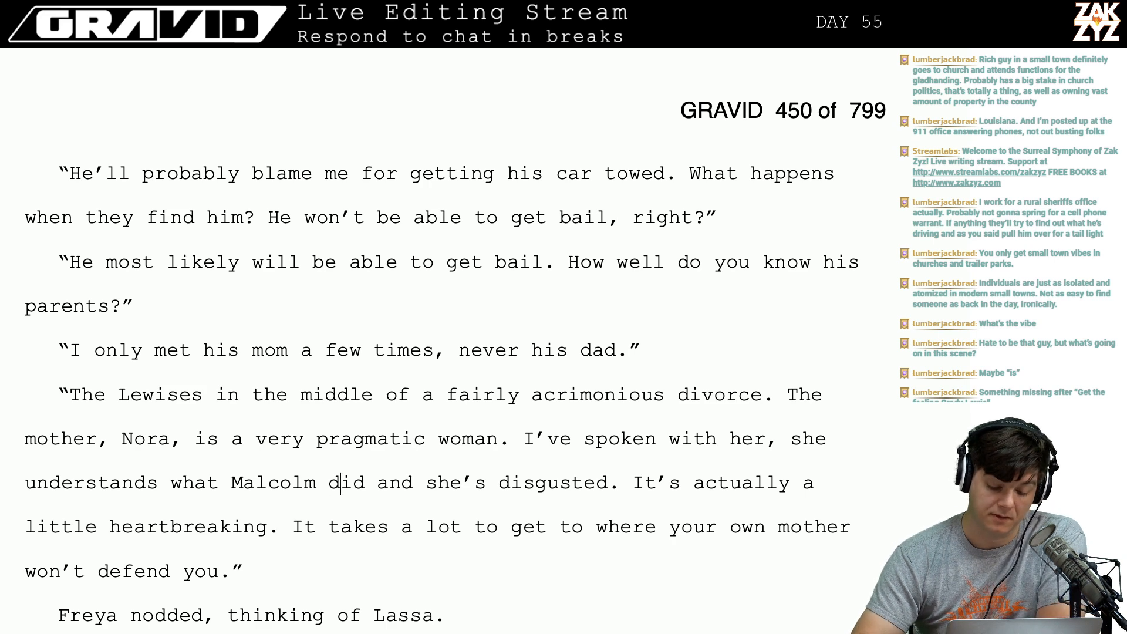
{"action": "scroll", "coordinate": [121, 424], "scroll_direction": "down", "scroll_amount": 1}
{"action": "left_click", "coordinate": [291, 491]}
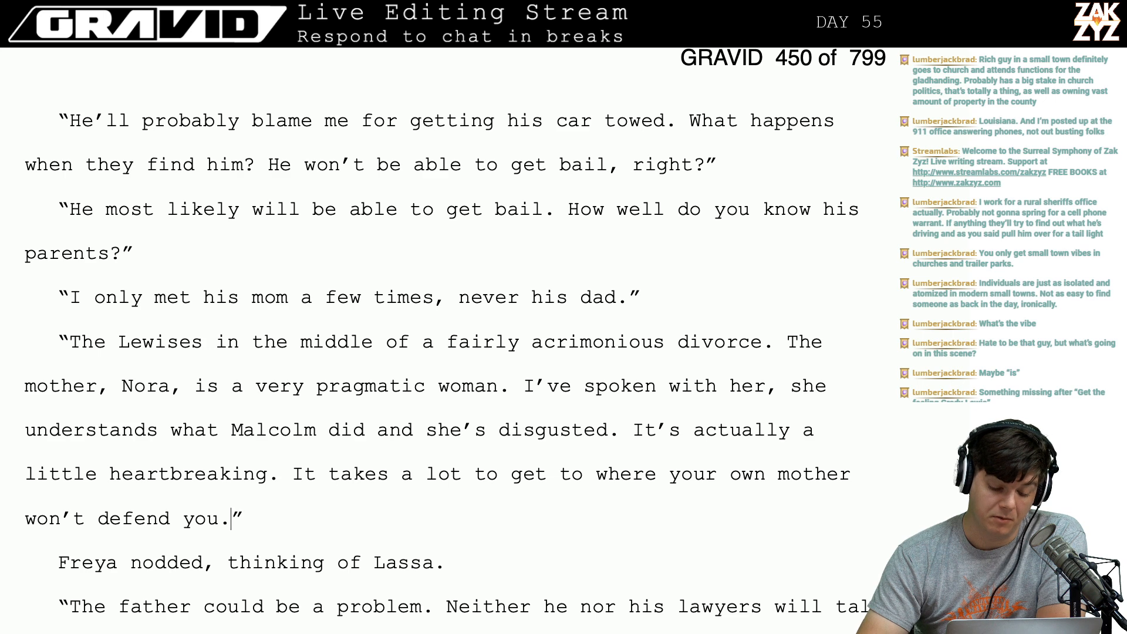
{"action": "left_click", "coordinate": [459, 562]}
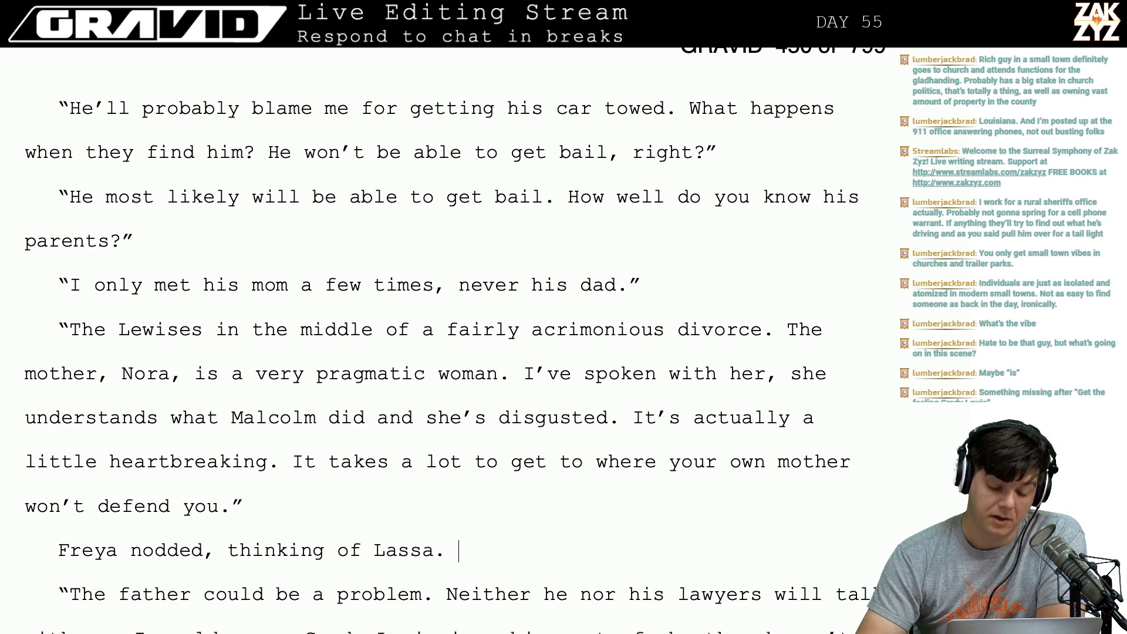
{"action": "scroll", "coordinate": [59, 587], "scroll_direction": "down", "scroll_amount": 2}
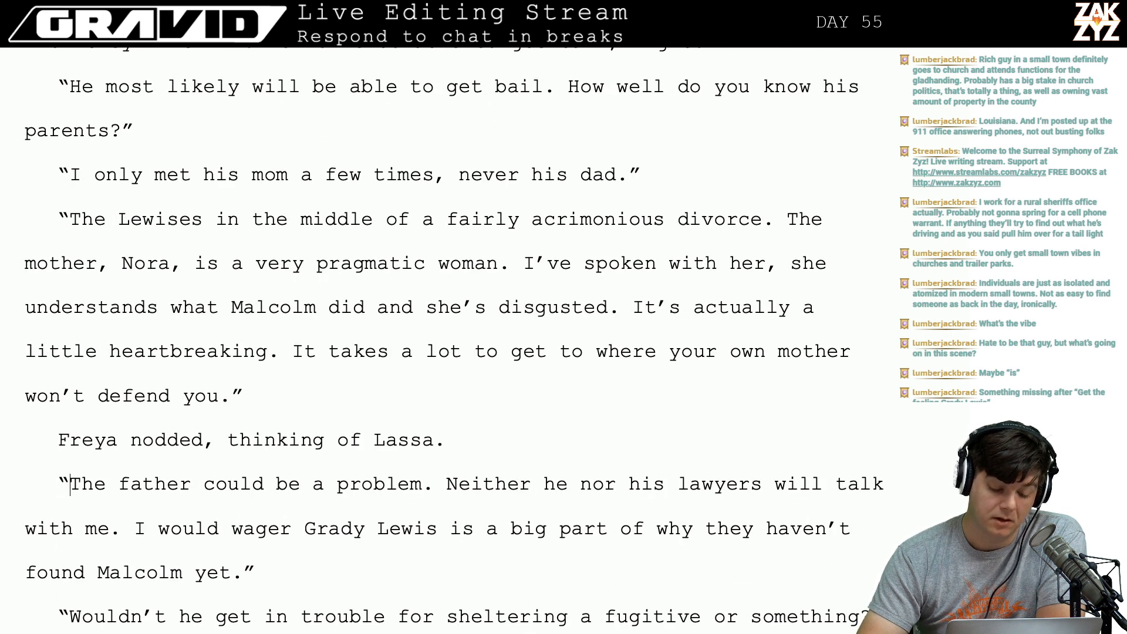
{"action": "key", "text": "Left"}
{"action": "key", "text": "Left"}
{"action": "key", "text": "Left"}
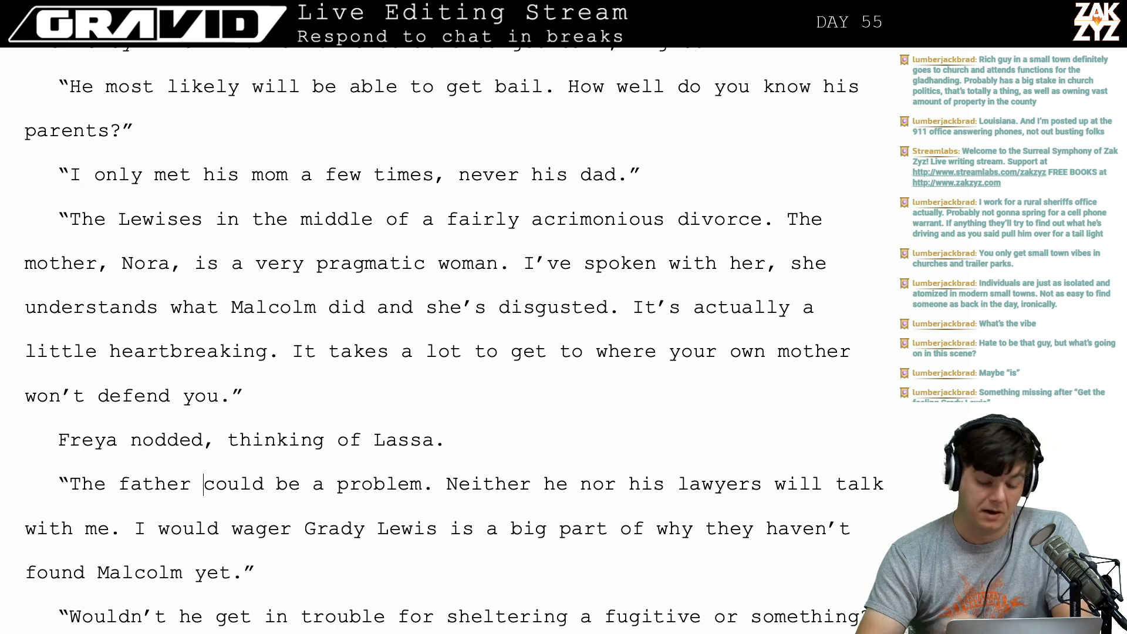
{"action": "type", "text": "is the problem."}
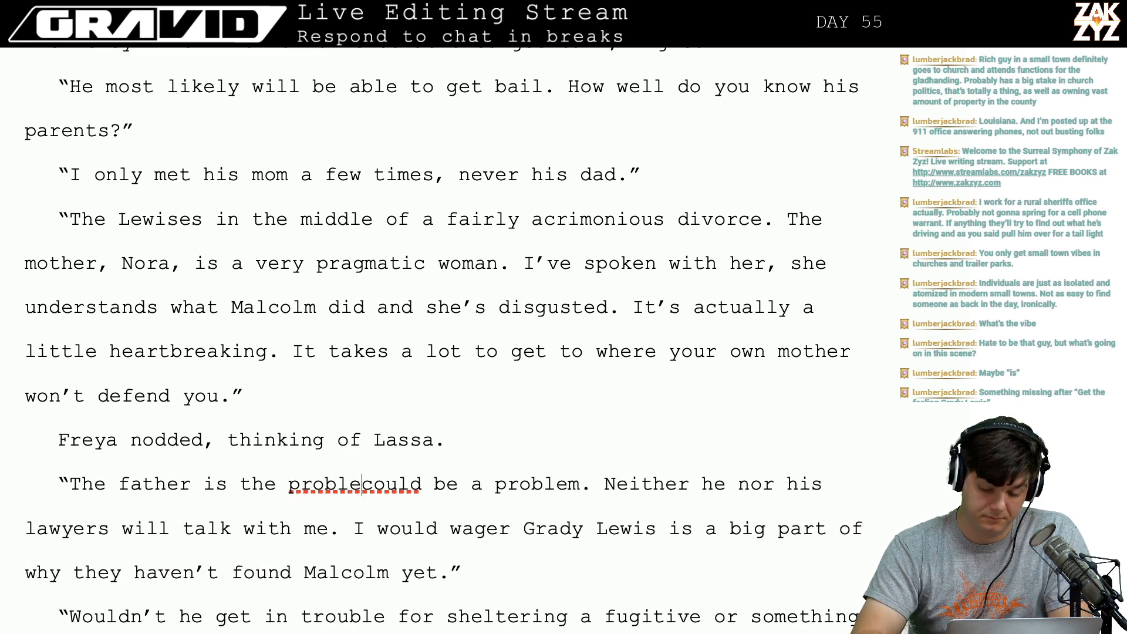
Delete the leftover words “could be a problem.” before “Neither he nor his lawyers”.
{"action": "key", "text": "shift+Right"}
{"action": "key", "text": "shift+Right"}
{"action": "key", "text": "shift+Right"}
{"action": "key", "text": "shift+Right"}
{"action": "key", "text": "shift+Right"}
{"action": "key", "text": "shift+Right"}
{"action": "key", "text": "shift+Right"}
{"action": "key", "text": "shift+Right"}
{"action": "key", "text": "shift+Right"}
{"action": "key", "text": "shift+Right"}
{"action": "key", "text": "shift+Right"}
{"action": "key", "text": "shift+Right"}
{"action": "key", "text": "shift+Right"}
{"action": "key", "text": "shift+Right"}
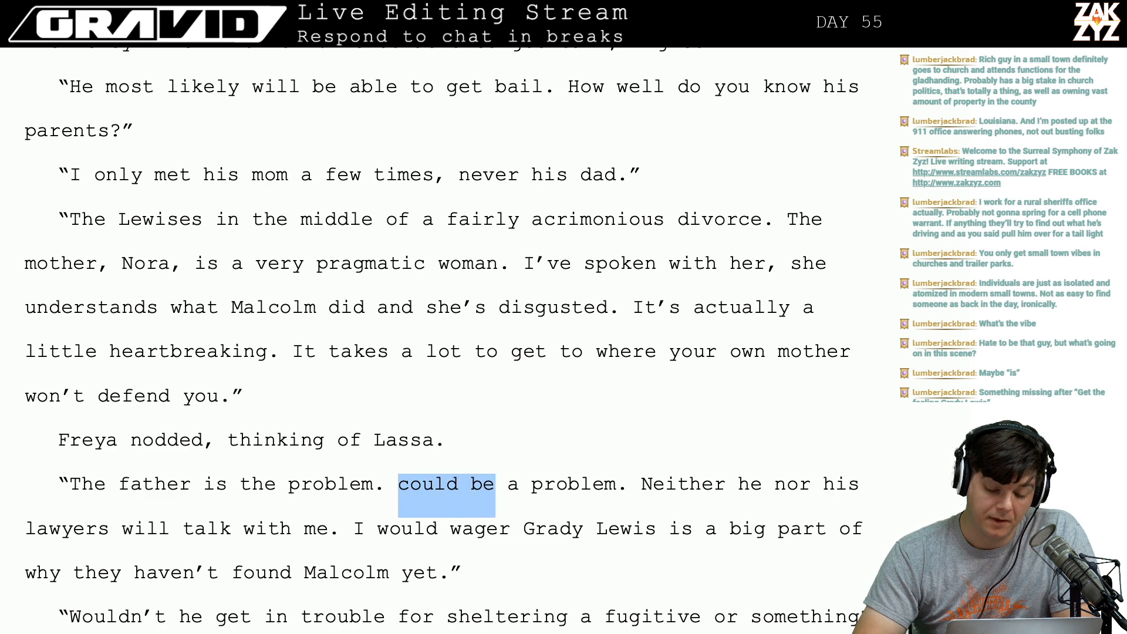
{"action": "key", "text": "shift+Right"}
{"action": "key", "text": "shift+Right"}
{"action": "key", "text": "shift+Right"}
{"action": "key", "text": "shift+Right"}
{"action": "key", "text": "shift+Right"}
{"action": "key", "text": "shift+Right"}
{"action": "key", "text": "BackSpace"}
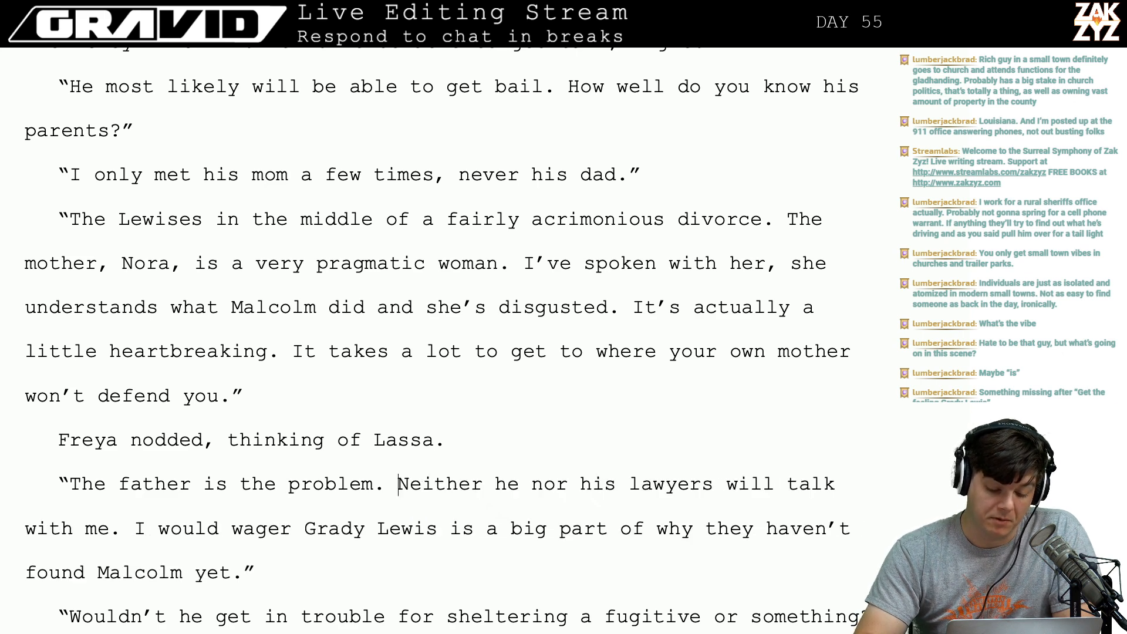
Replace “they” after “a big part of why” with “the police haven’t caught Malcolm yet.”.
{"action": "left_click", "coordinate": [256, 572]}
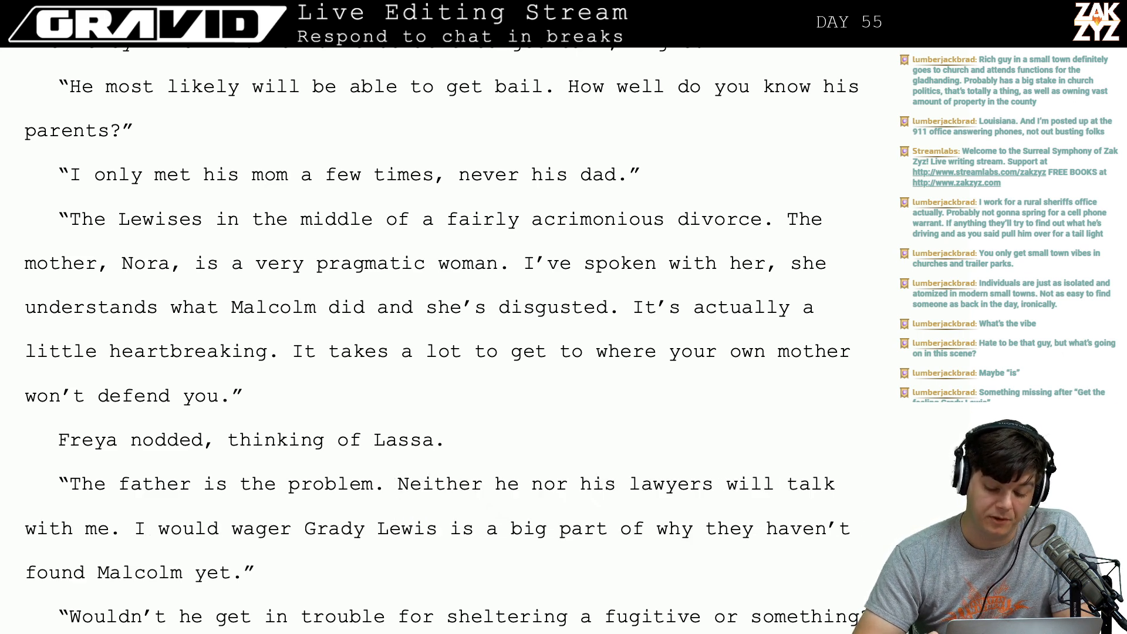
{"action": "scroll", "coordinate": [424, 530], "scroll_direction": "down", "scroll_amount": 2}
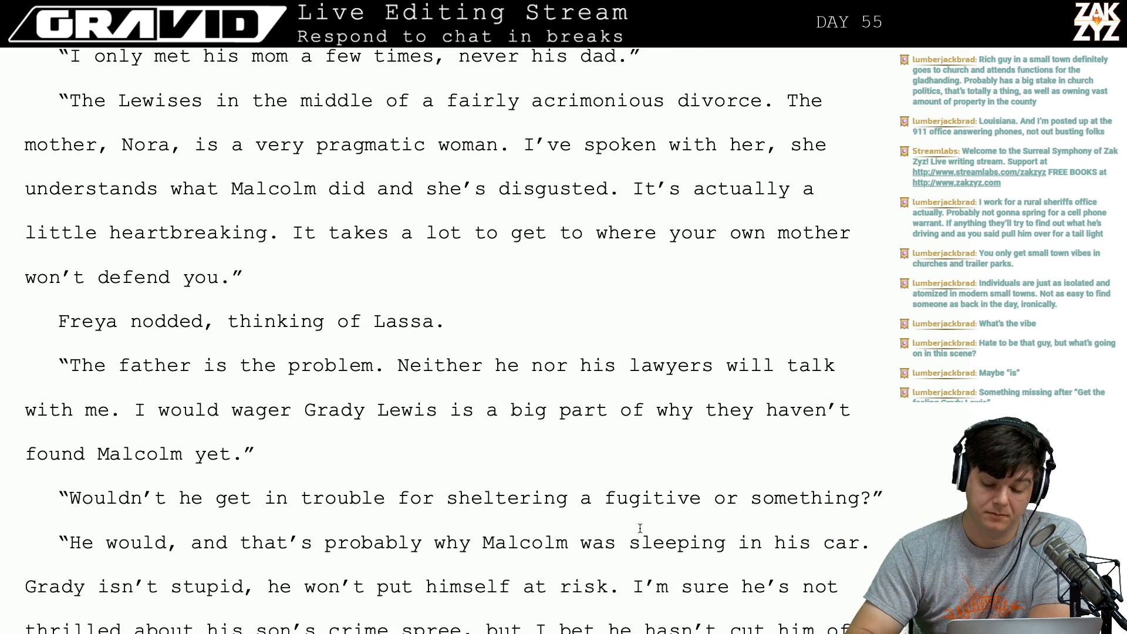
{"action": "left_click", "coordinate": [780, 410]}
{"action": "key", "text": "Left"}
{"action": "key", "text": "Left"}
{"action": "key", "text": "BackSpace"}
{"action": "type", "text": "pol"}
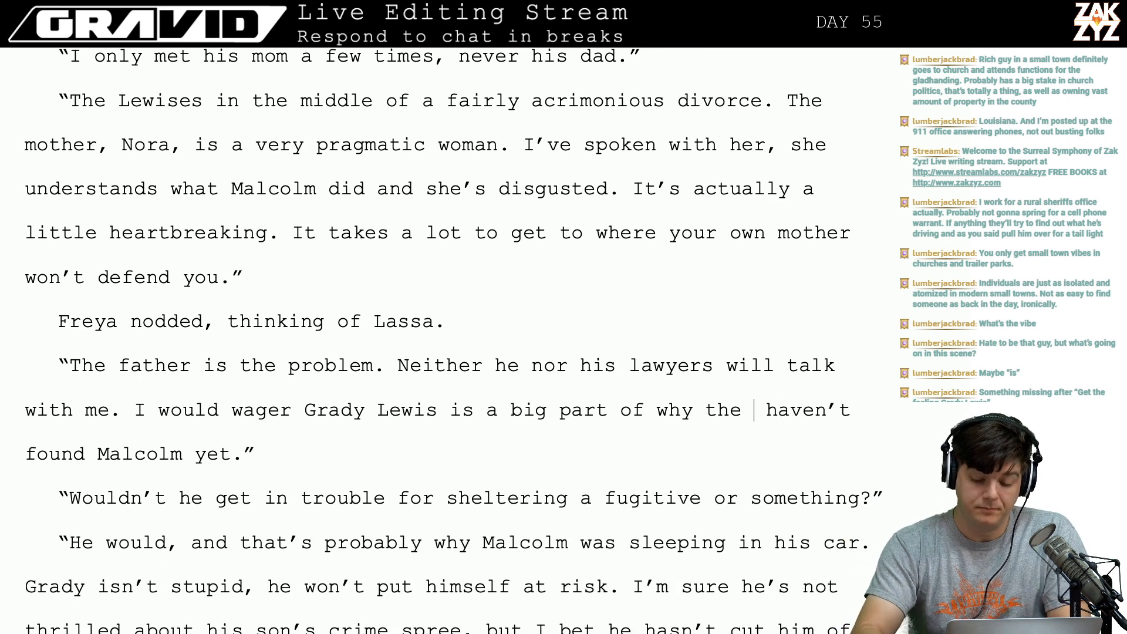
{"action": "type", "text": "ice haven't C"}
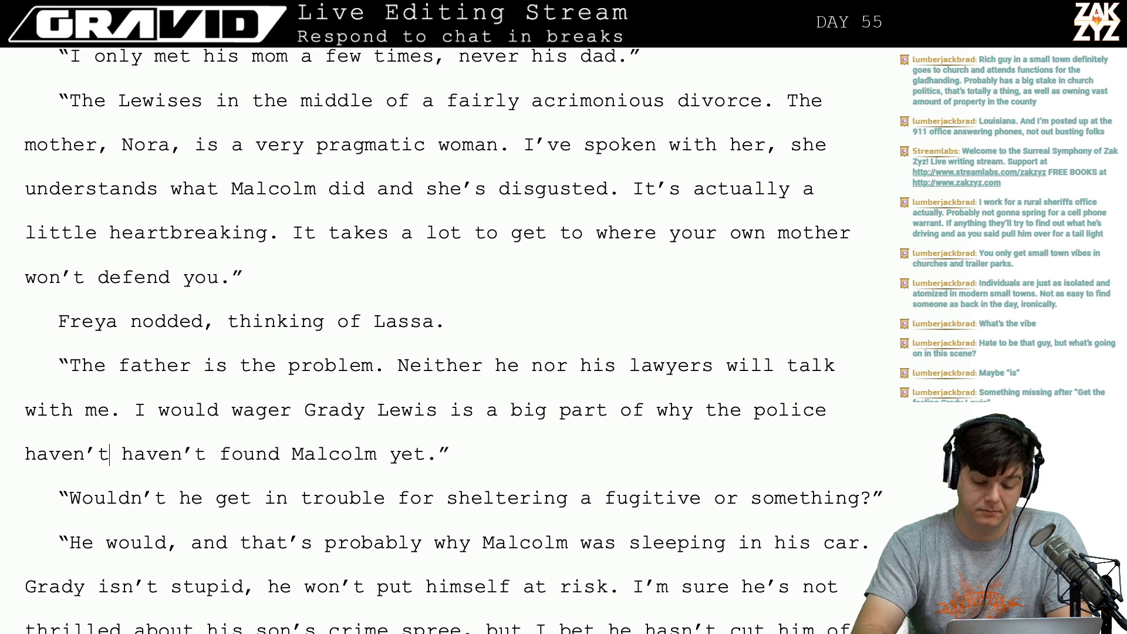
{"action": "type", "text": "aught"}
{"action": "key", "text": "BackSpace"}
{"action": "key", "text": "BackSpace"}
{"action": "key", "text": "BackSpace"}
{"action": "key", "text": "BackSpace"}
{"action": "key", "text": "BackSpace"}
{"action": "key", "text": "BackSpace"}
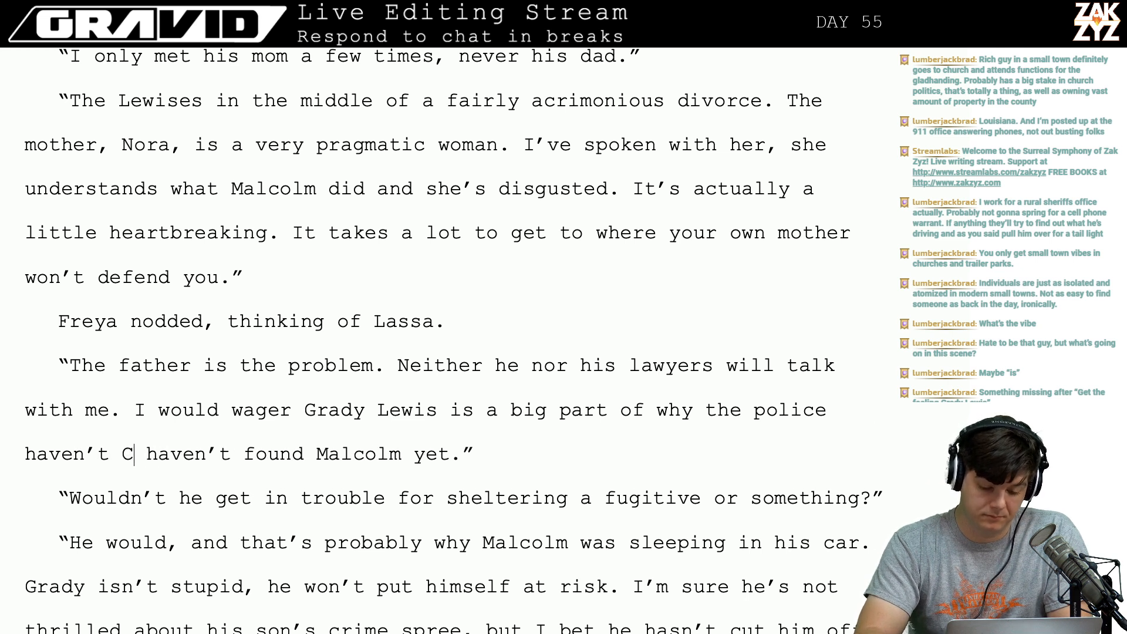
{"action": "type", "text": "caught malco"}
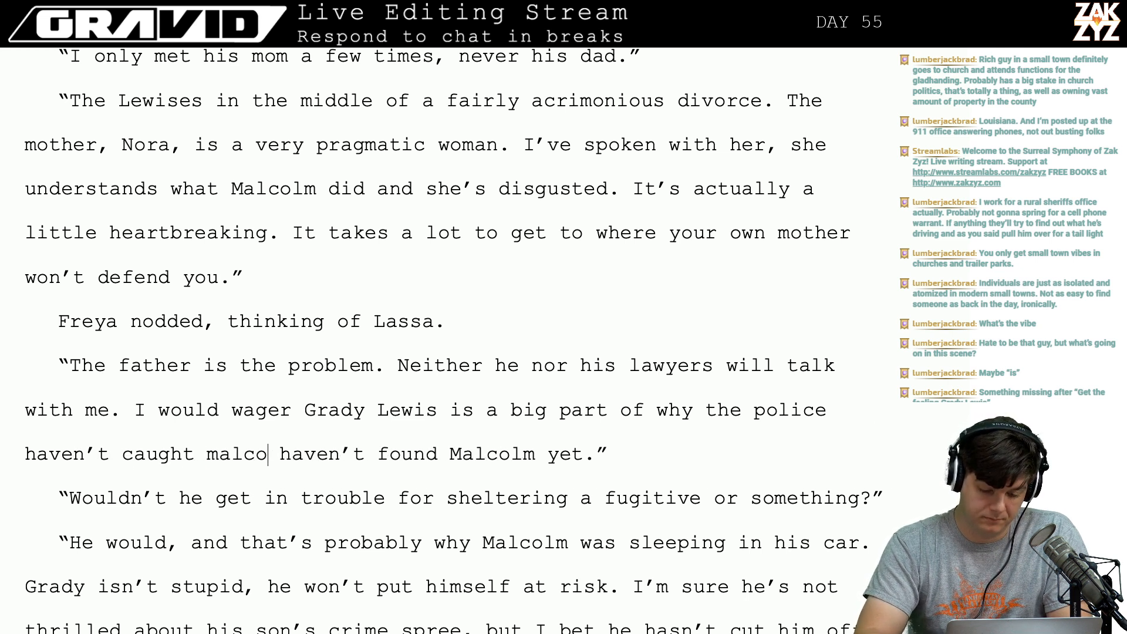
{"action": "key", "text": "BackSpace"}
{"action": "key", "text": "BackSpace"}
{"action": "key", "text": "BackSpace"}
{"action": "key", "text": "BackSpace"}
{"action": "key", "text": "BackSpace"}
{"action": "type", "text": "Malcolm "}
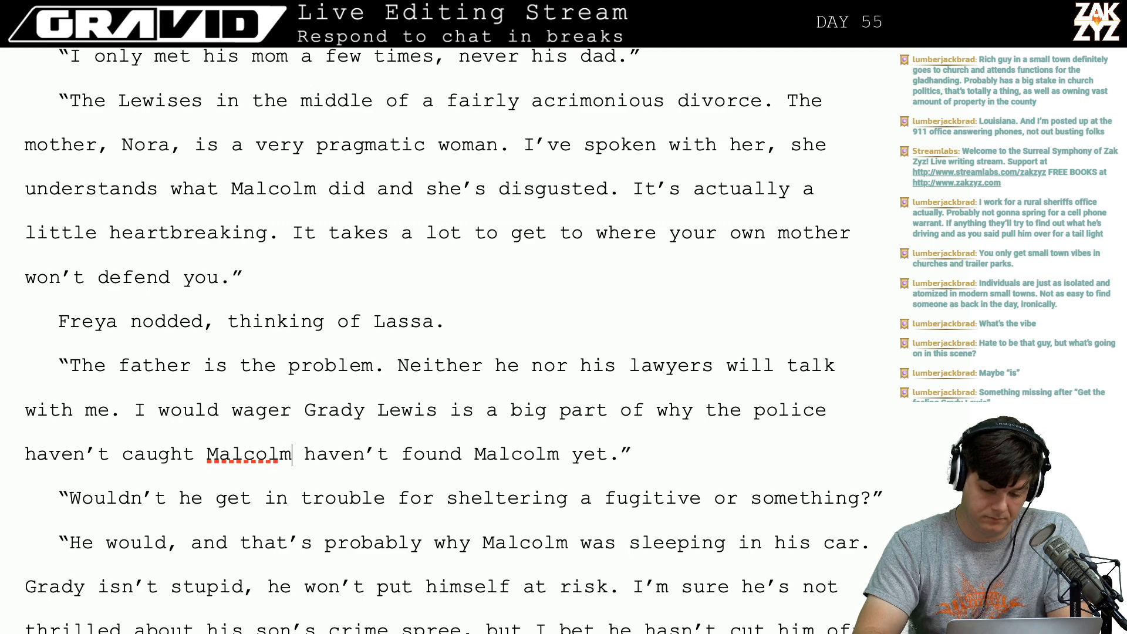
{"action": "type", "text": "yet."}
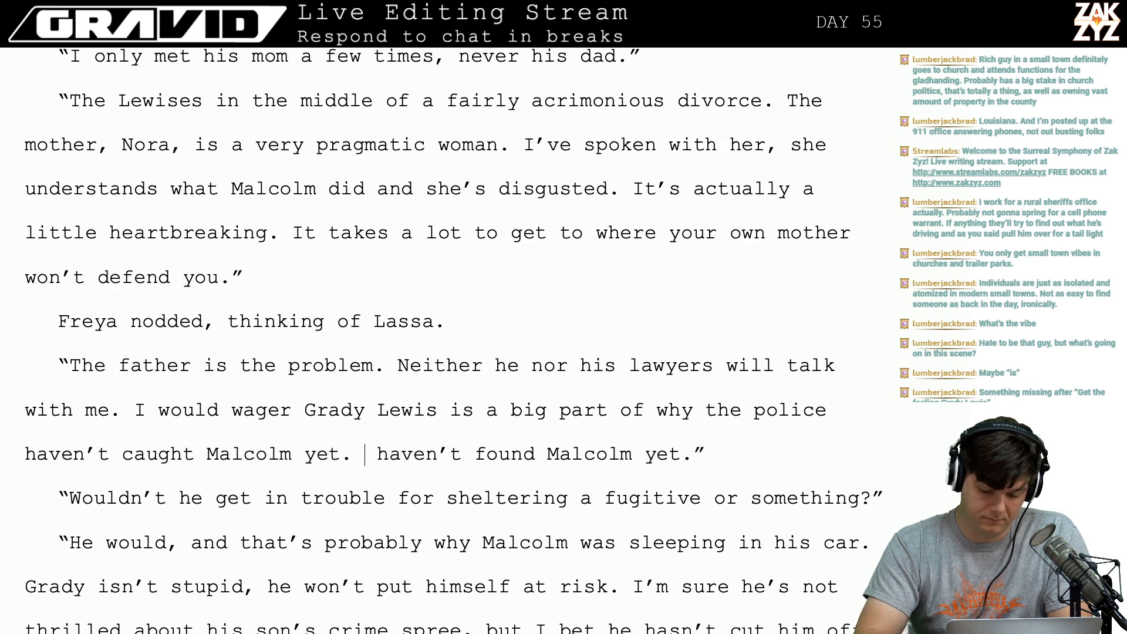
Delete the leftover words “haven’t found Malcolm yet.” while keeping the closing quotation mark.
{"action": "key", "text": "shift+Right"}
{"action": "key", "text": "shift+Right"}
{"action": "key", "text": "shift+Right"}
{"action": "key", "text": "shift+Right"}
{"action": "key", "text": "shift+Right"}
{"action": "key", "text": "shift+Right"}
{"action": "key", "text": "shift+Right"}
{"action": "key", "text": "shift+Right"}
{"action": "key", "text": "shift+Right"}
{"action": "key", "text": "shift+Right"}
{"action": "key", "text": "shift+Right"}
{"action": "key", "text": "shift+Right"}
{"action": "key", "text": "shift+Right"}
{"action": "key", "text": "shift+Right"}
{"action": "key", "text": "shift+Right"}
{"action": "key", "text": "shift+Right"}
{"action": "key", "text": "shift+Right"}
{"action": "key", "text": "shift+Right"}
{"action": "key", "text": "shift+Right"}
{"action": "key", "text": "shift+Right"}
{"action": "key", "text": "shift+Right"}
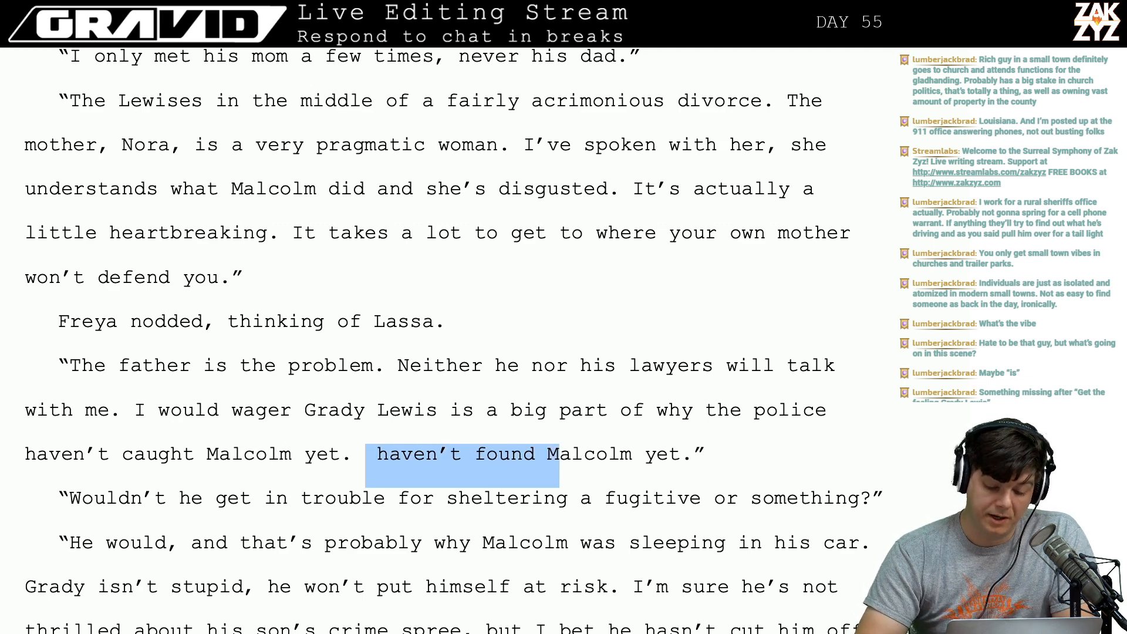
{"action": "key", "text": "shift+Right"}
{"action": "key", "text": "shift+Right"}
{"action": "key", "text": "shift+Right"}
{"action": "key", "text": "shift+Right"}
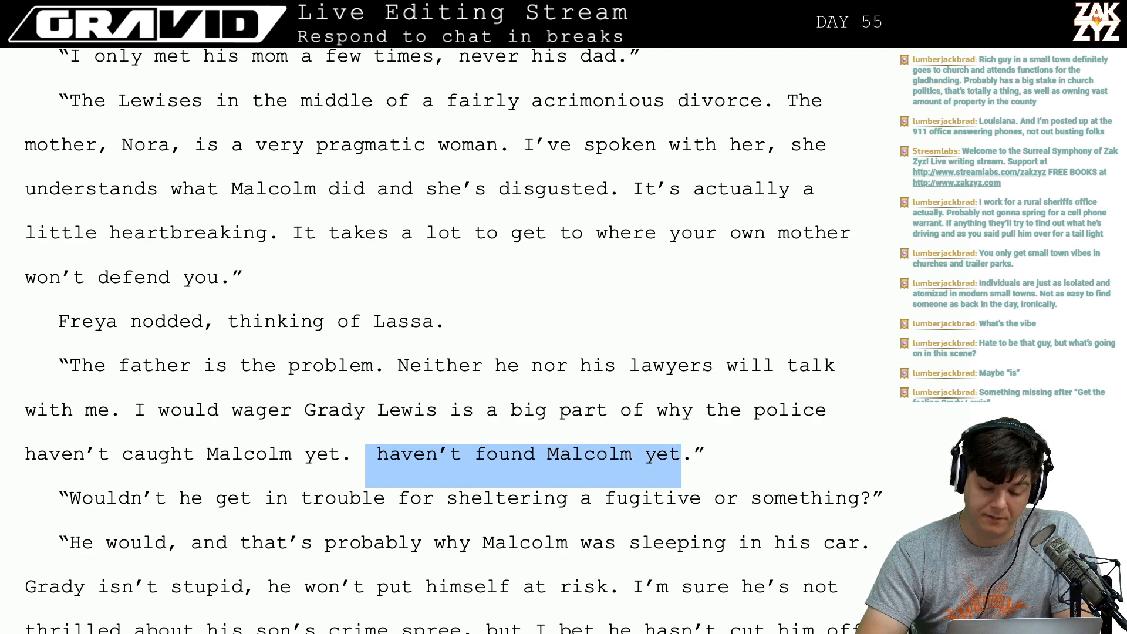
{"action": "key", "text": "shift+Right"}
{"action": "key", "text": "BackSpace"}
{"action": "key", "text": "BackSpace"}
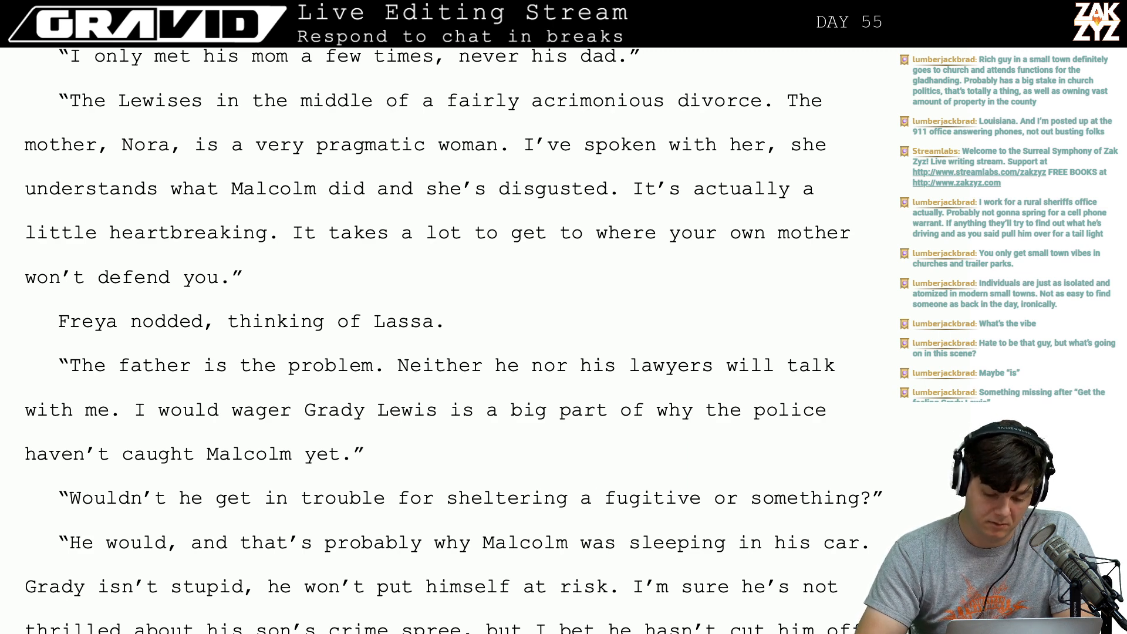
Start a new dialogue paragraph with “What?” before the question about sheltering a fugitive.
{"action": "key", "text": "Return"}
{"action": "type", "text": "\"What? D"}
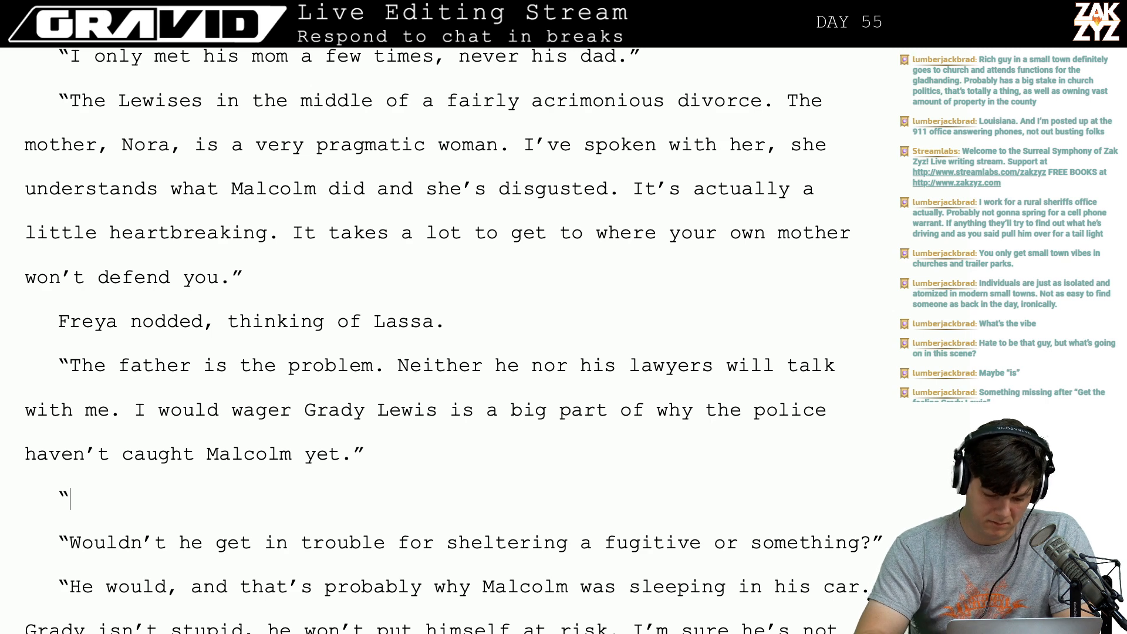
{"action": "type", "text": "o you"}
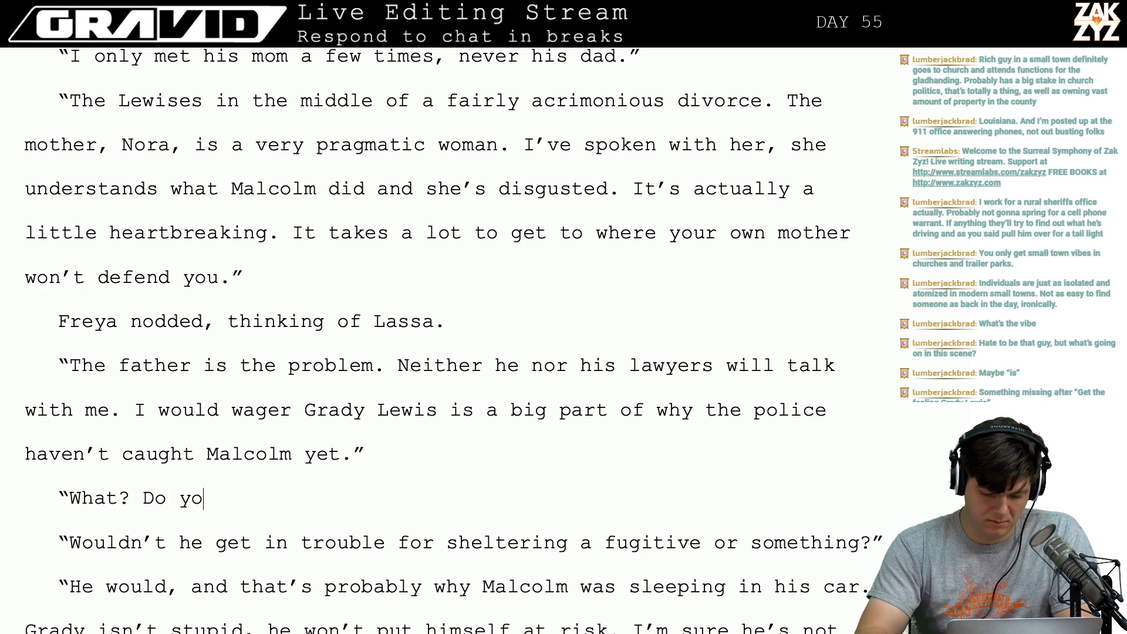
{"action": "key", "text": "BackSpace"}
{"action": "key", "text": "BackSpace"}
{"action": "key", "text": "BackSpace"}
{"action": "key", "text": "BackSpace"}
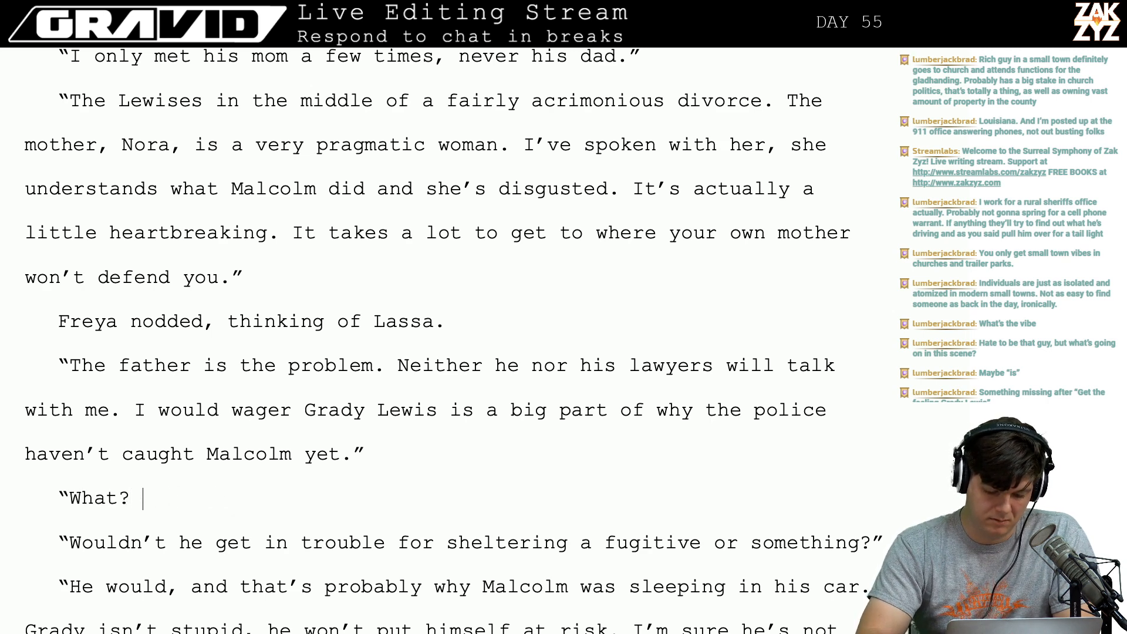
{"action": "type", "text": "Is hele"}
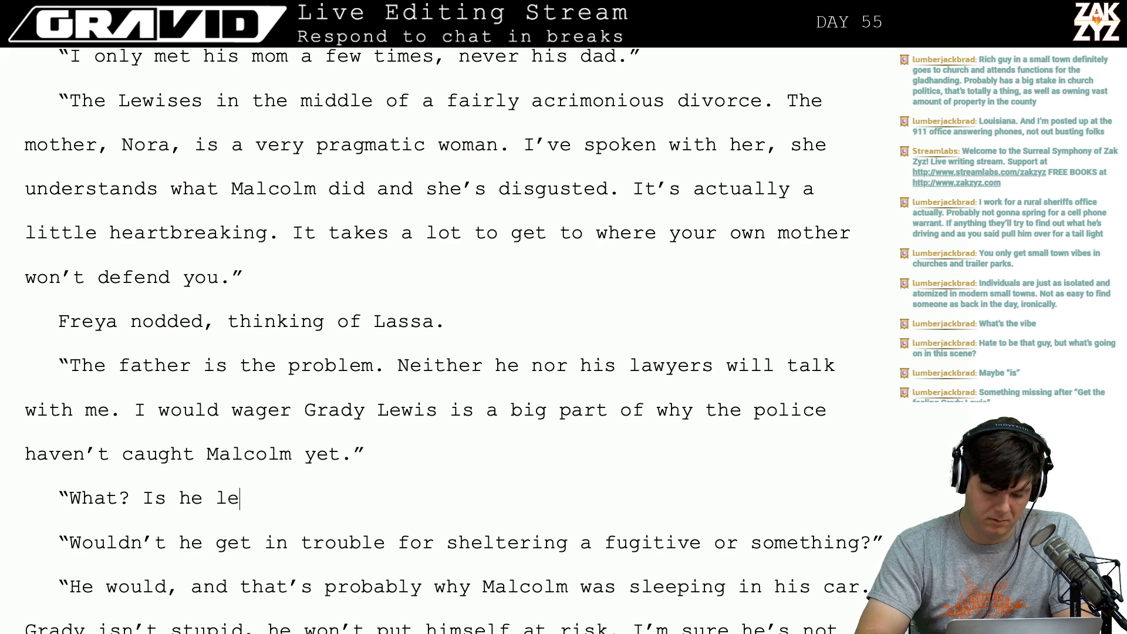
{"action": "key", "text": "BackSpace"}
{"action": "key", "text": "BackSpace"}
{"action": "key", "text": "BackSpace"}
{"action": "key", "text": "BackSpace"}
{"action": "key", "text": "BackSpace"}
{"action": "key", "text": "BackSpace"}
{"action": "key", "text": "BackSpace"}
{"action": "key", "text": "BackSpace"}
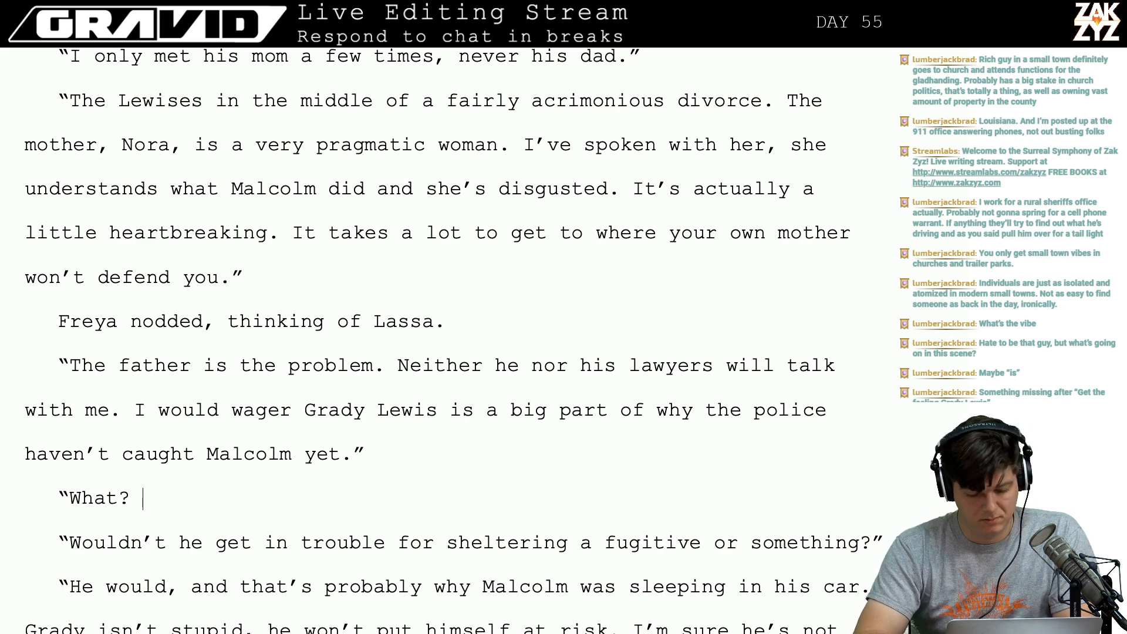
{"action": "type", "text": "D"}
{"action": "key", "text": "BackSpace"}
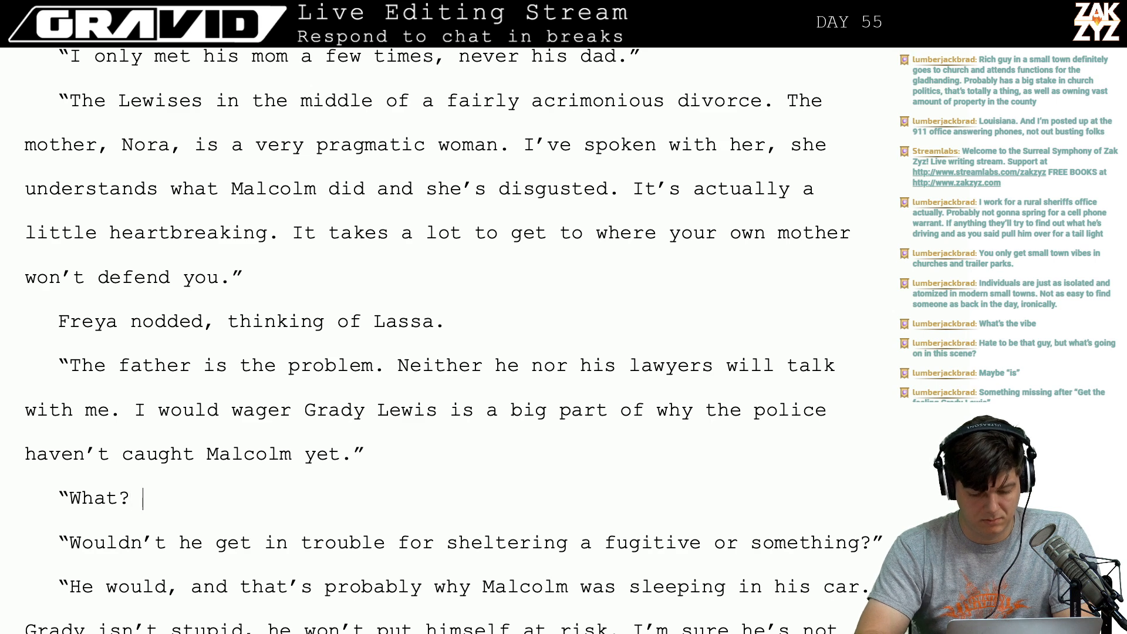
Complete the “What?” line with “Can he do that?” and leave an empty paragraph beneath it.
{"action": "key", "text": "Return"}
{"action": "key", "text": "Left"}
{"action": "type", "text": "Did"}
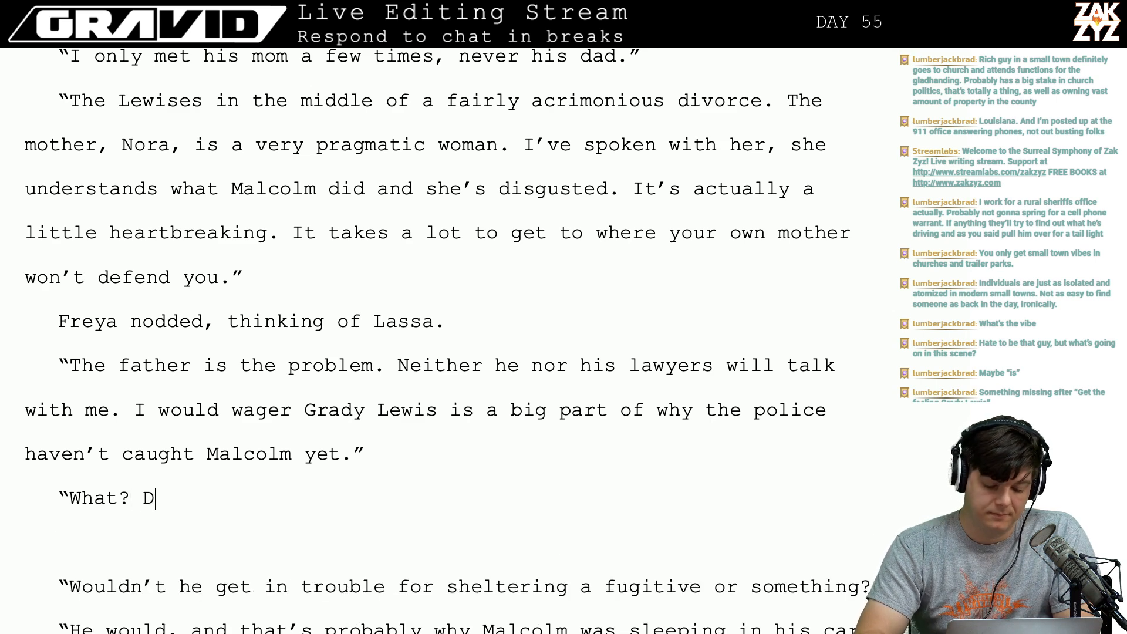
{"action": "key", "text": "BackSpace"}
{"action": "key", "text": "BackSpace"}
{"action": "key", "text": "BackSpace"}
{"action": "key", "text": "BackSpace"}
{"action": "key", "text": "BackSpace"}
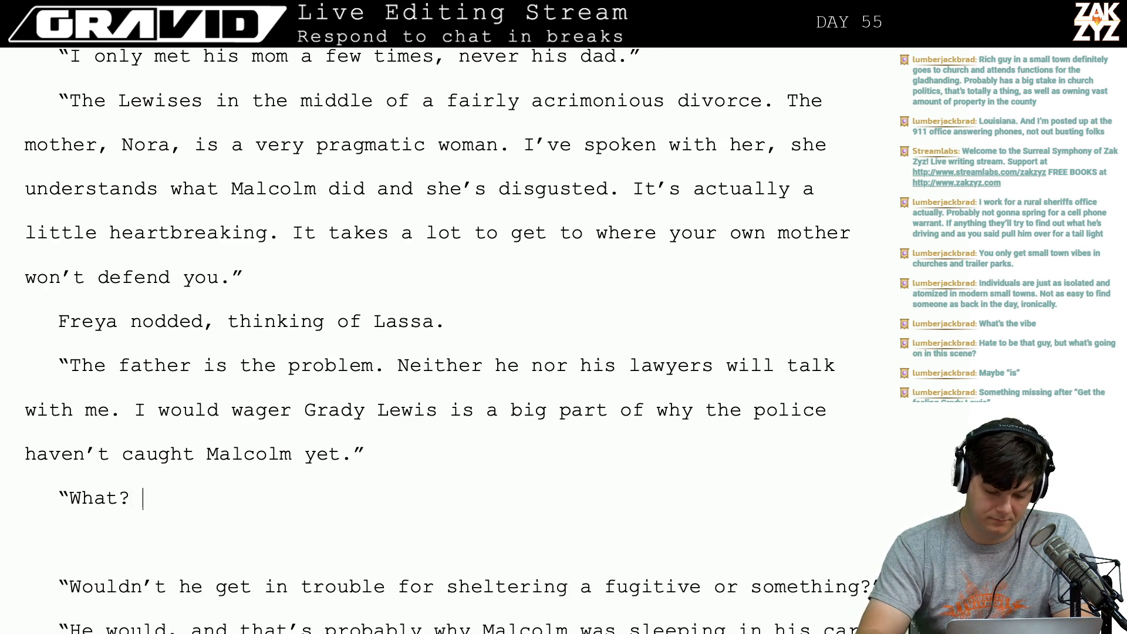
{"action": "type", "text": "Can he do that?"}
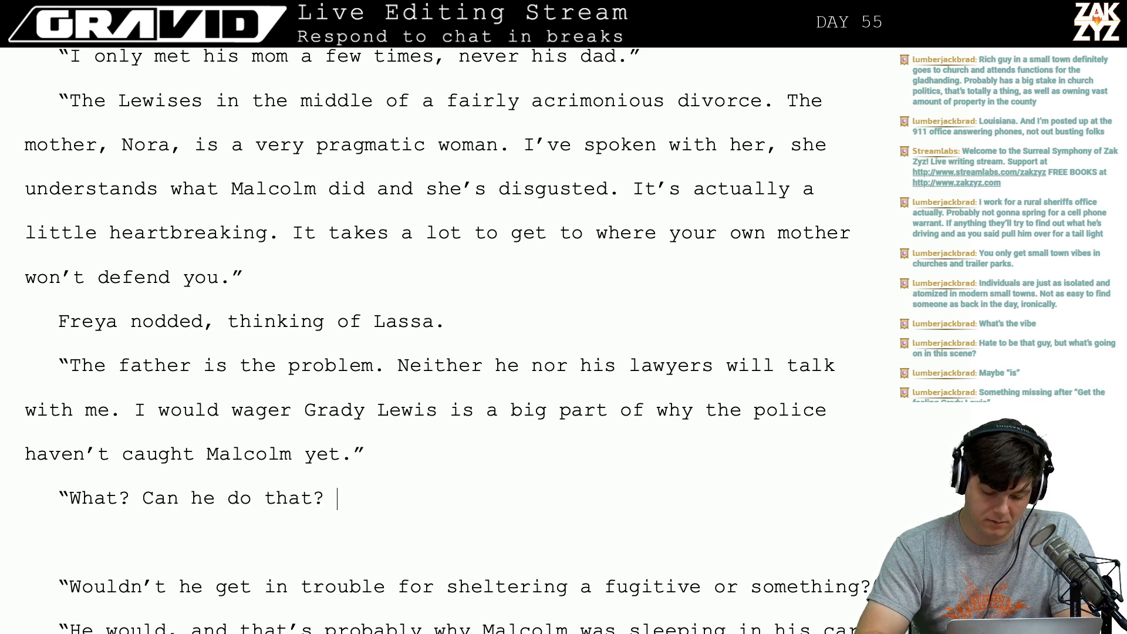
{"action": "type", "text": "\""}
Add a reply paragraph beginning “He owns a lot of land around here. I’m sure they wouldn’t ignore”.
{"action": "key", "text": "Return"}
{"action": "type", "text": "\"He ownas"}
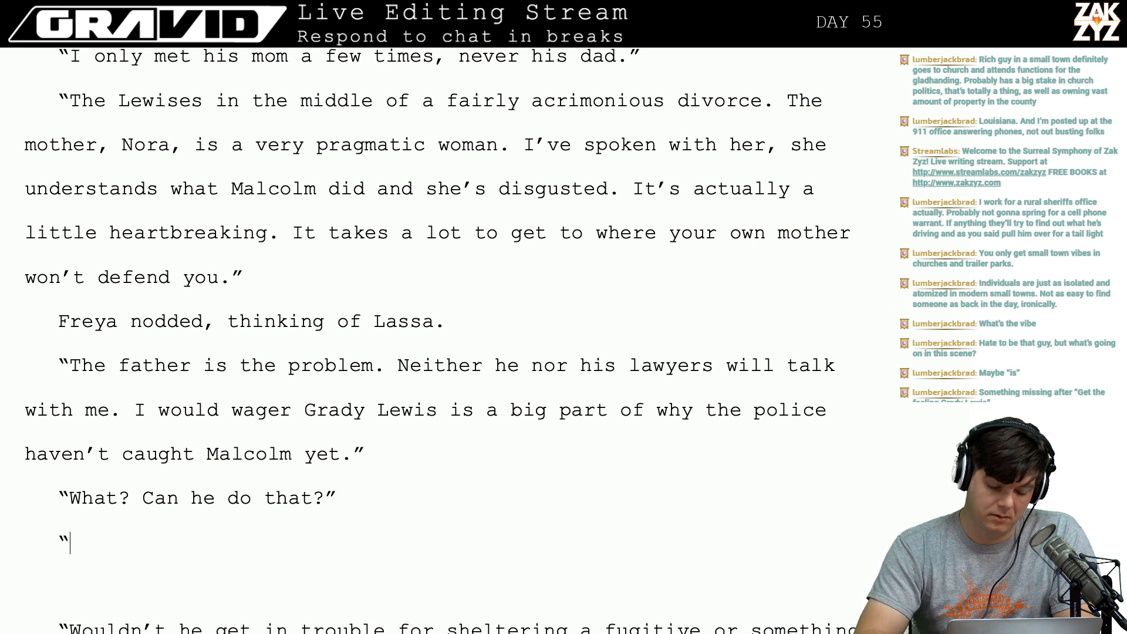
{"action": "key", "text": "BackSpace"}
{"action": "key", "text": "BackSpace"}
{"action": "key", "text": "BackSpace"}
{"action": "type", "text": "s a "}
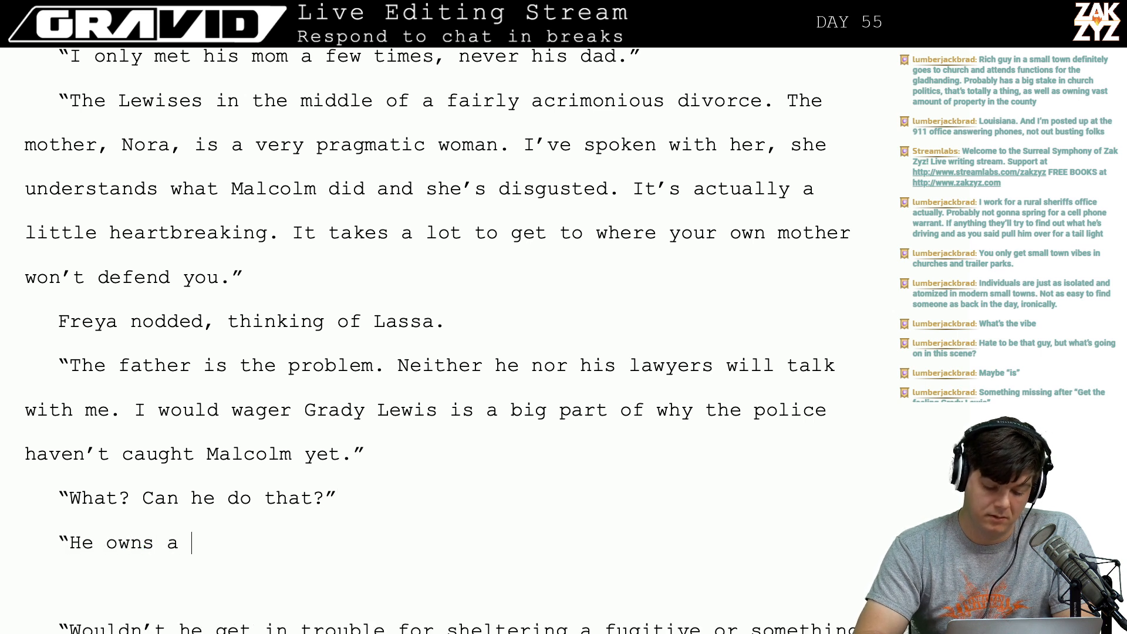
{"action": "type", "text": "lot of land "}
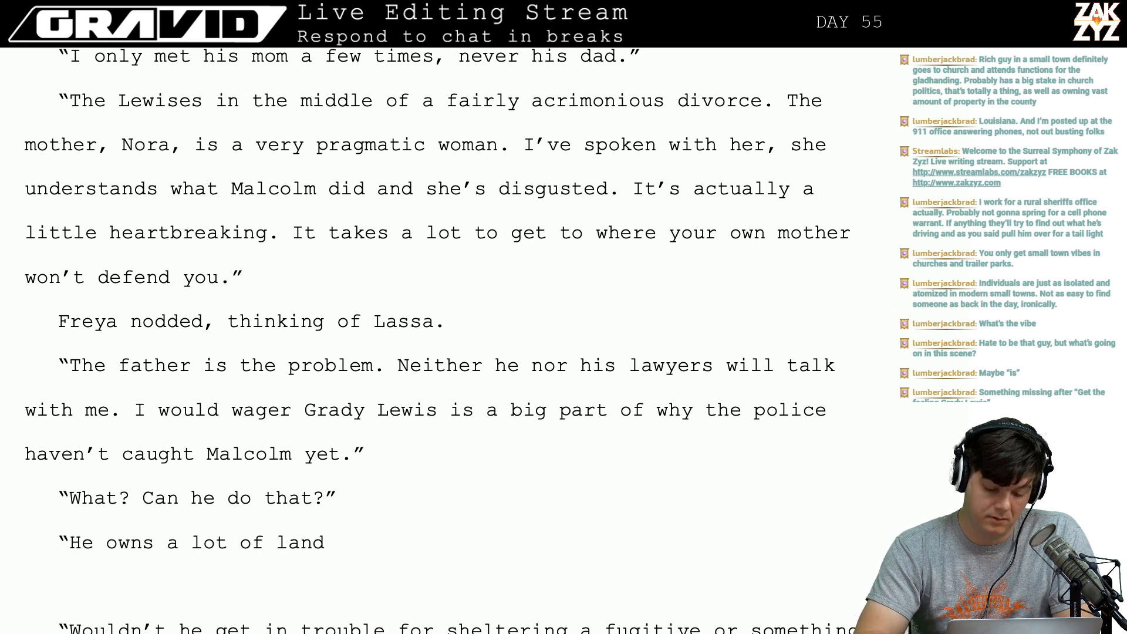
{"action": "type", "text": "around"}
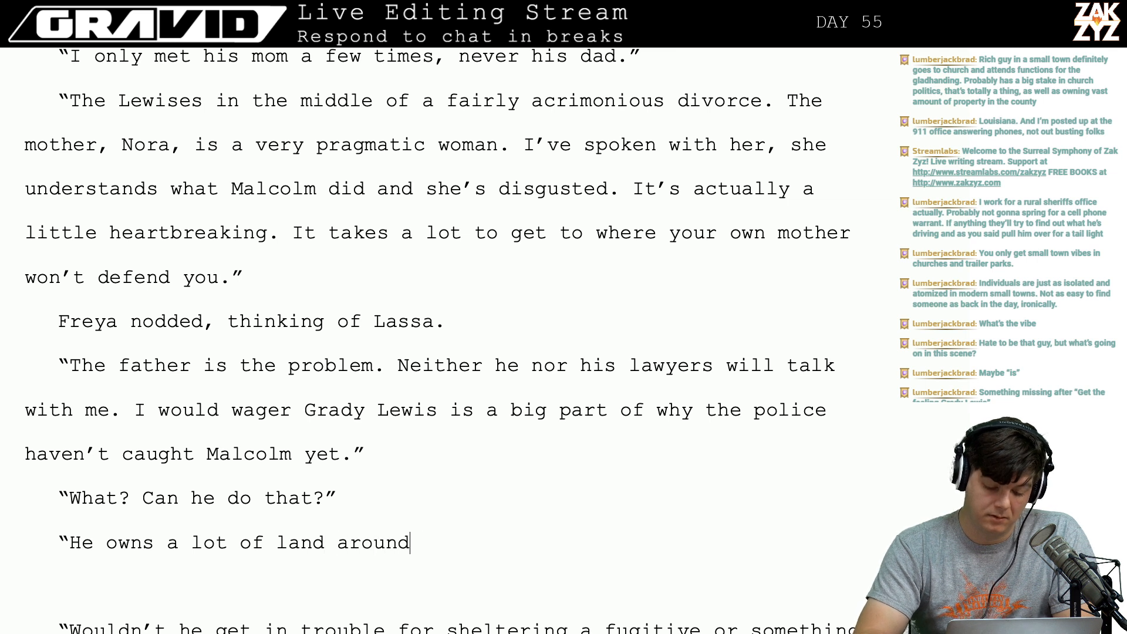
{"action": "type", "text": " here. I'm sure the"}
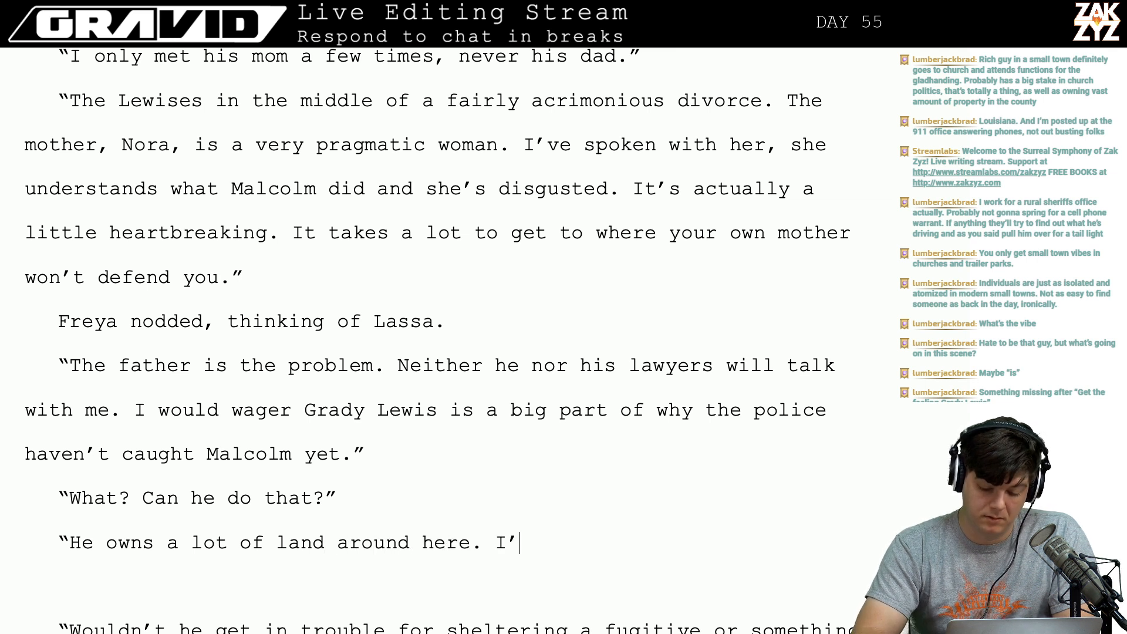
{"action": "type", "text": "y wo"}
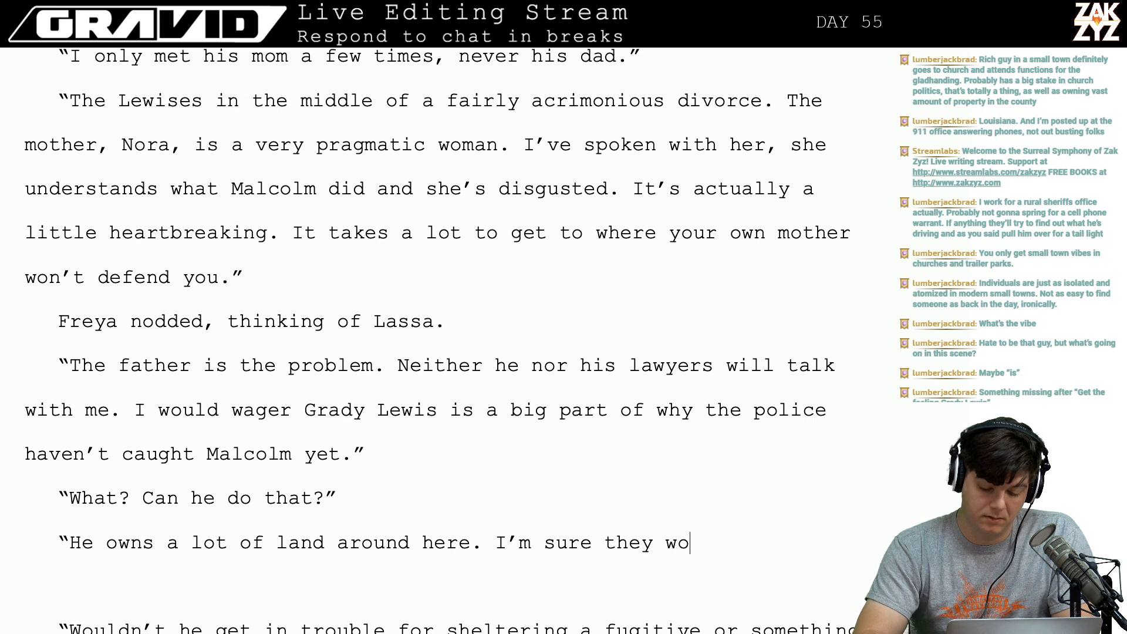
{"action": "type", "text": "uldn't ignore "}
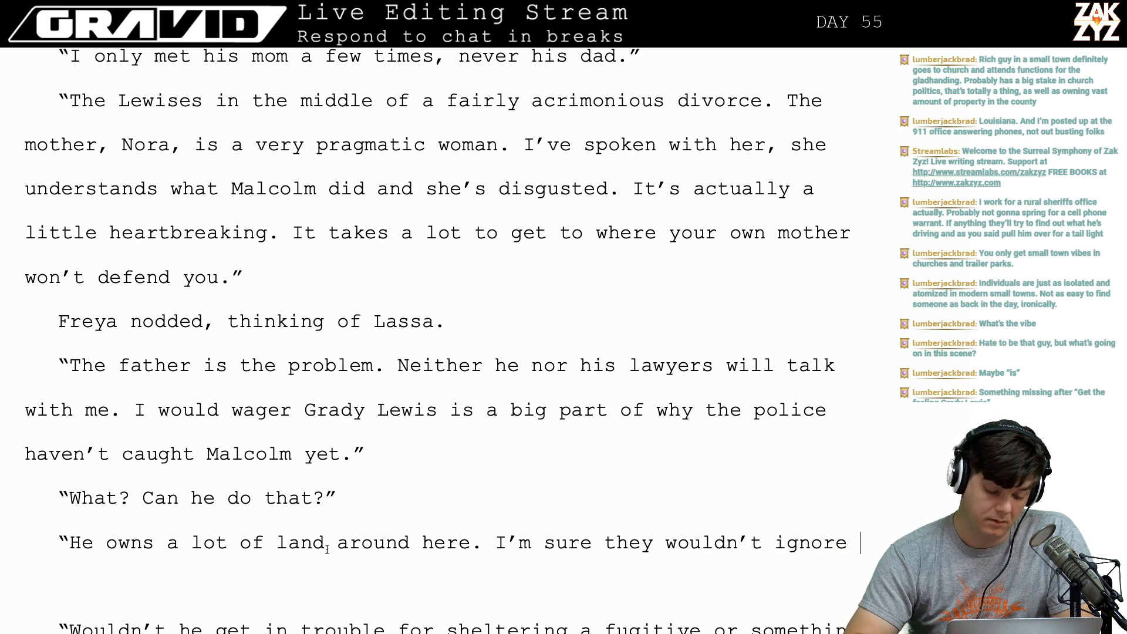
{"action": "type", "text": "'s rich a"}
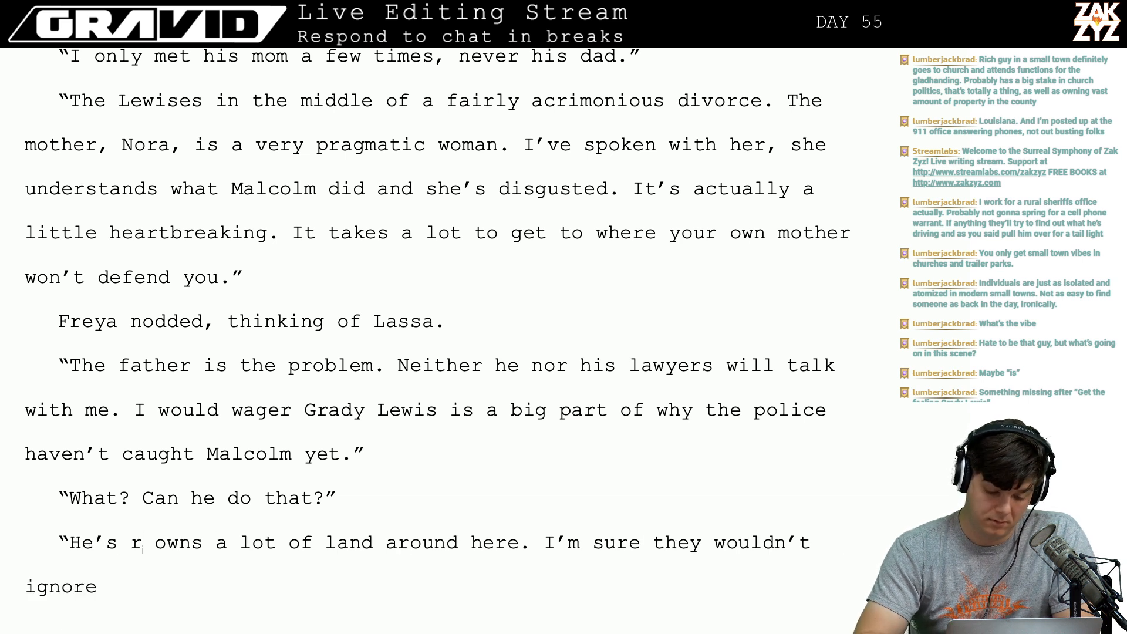
{"action": "type", "text": "nd"}
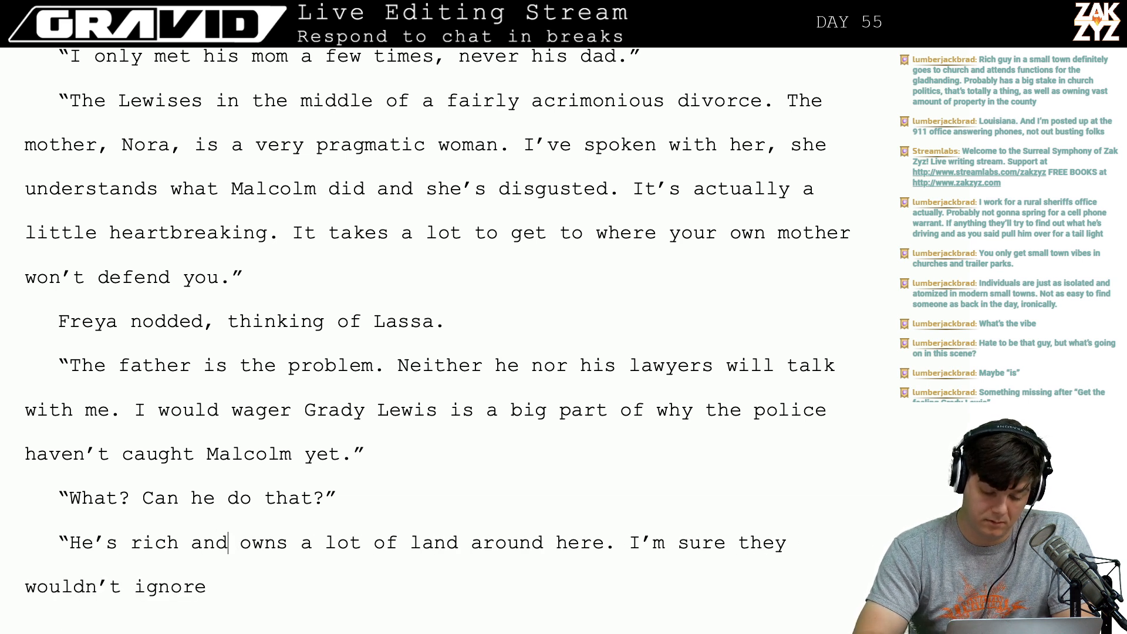
{"action": "key", "text": "BackSpace"}
{"action": "key", "text": "BackSpace"}
{"action": "key", "text": "BackSpace"}
{"action": "key", "text": "BackSpace"}
{"action": "key", "text": "BackSpace"}
{"action": "key", "text": "BackSpace"}
{"action": "key", "text": "BackSpace"}
{"action": "key", "text": "BackSpace"}
{"action": "key", "text": "BackSpace"}
{"action": "key", "text": "BackSpace"}
{"action": "key", "text": "BackSpace"}
{"action": "key", "text": "BackSpace"}
{"action": "key", "text": "BackSpace"}
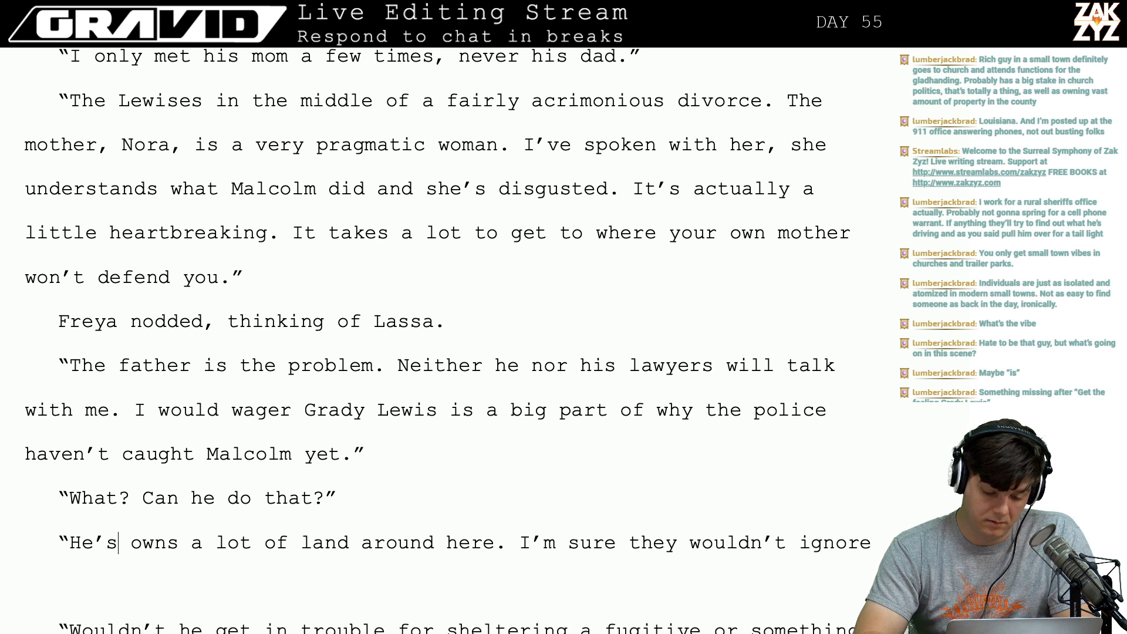
Reword the reply’s opening as “He owns a lot of land in town.” ahead of the existing wording.
{"action": "type", "text": "He "}
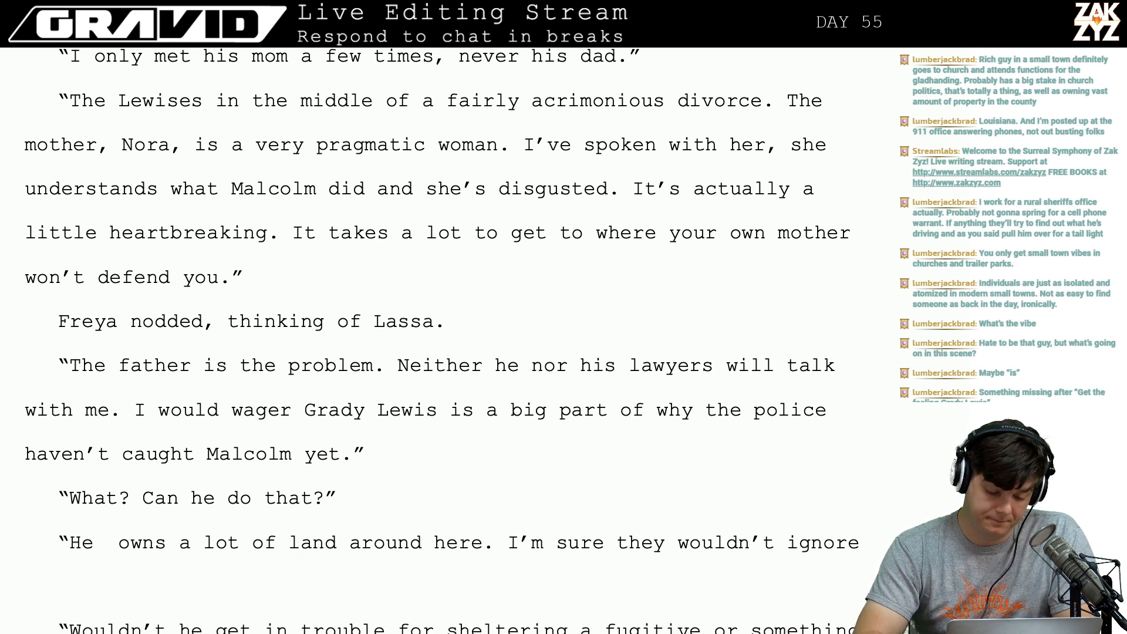
{"action": "type", "text": "owns a l"}
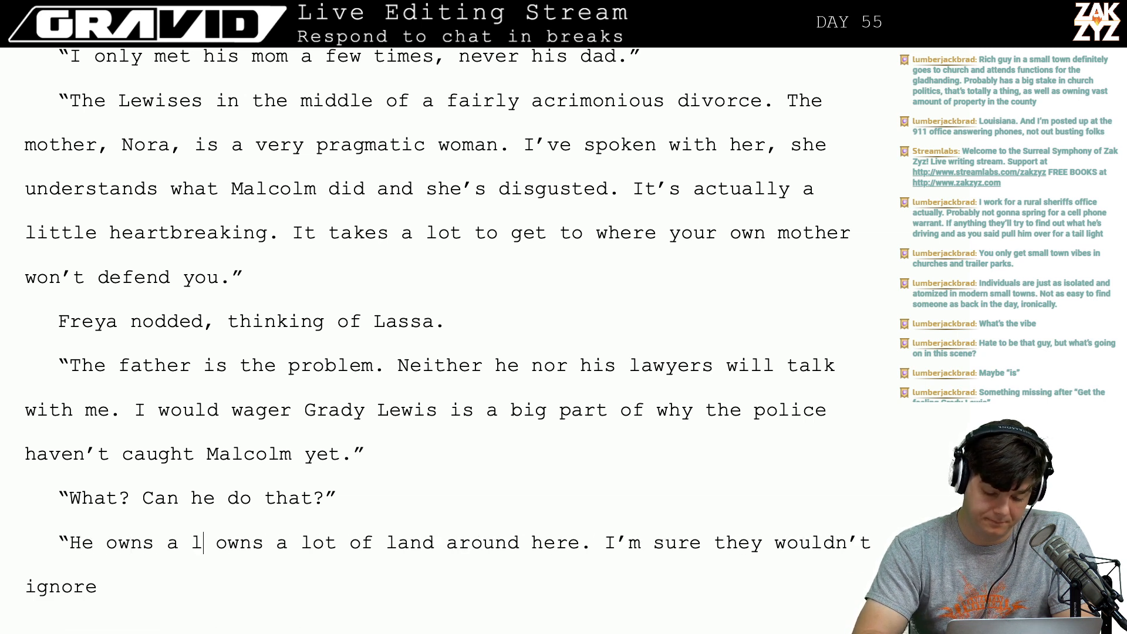
{"action": "type", "text": "ot of land in "}
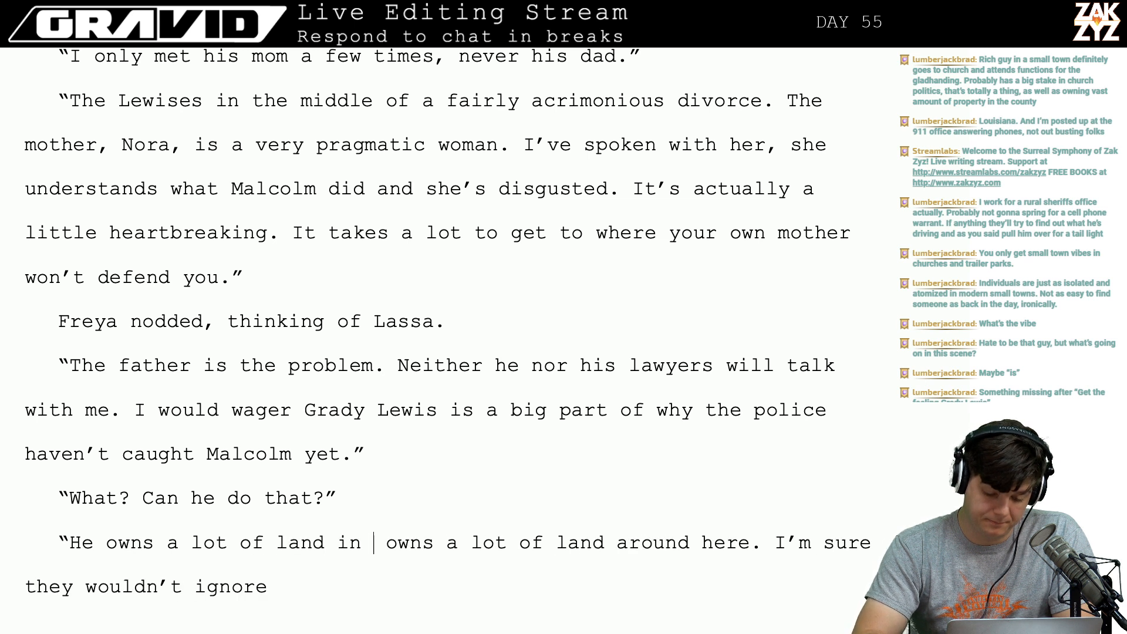
{"action": "type", "text": "otwn"}
{"action": "key", "text": "BackSpace"}
{"action": "key", "text": "BackSpace"}
{"action": "key", "text": "BackSpace"}
{"action": "key", "text": "BackSpace"}
{"action": "type", "text": "town"}
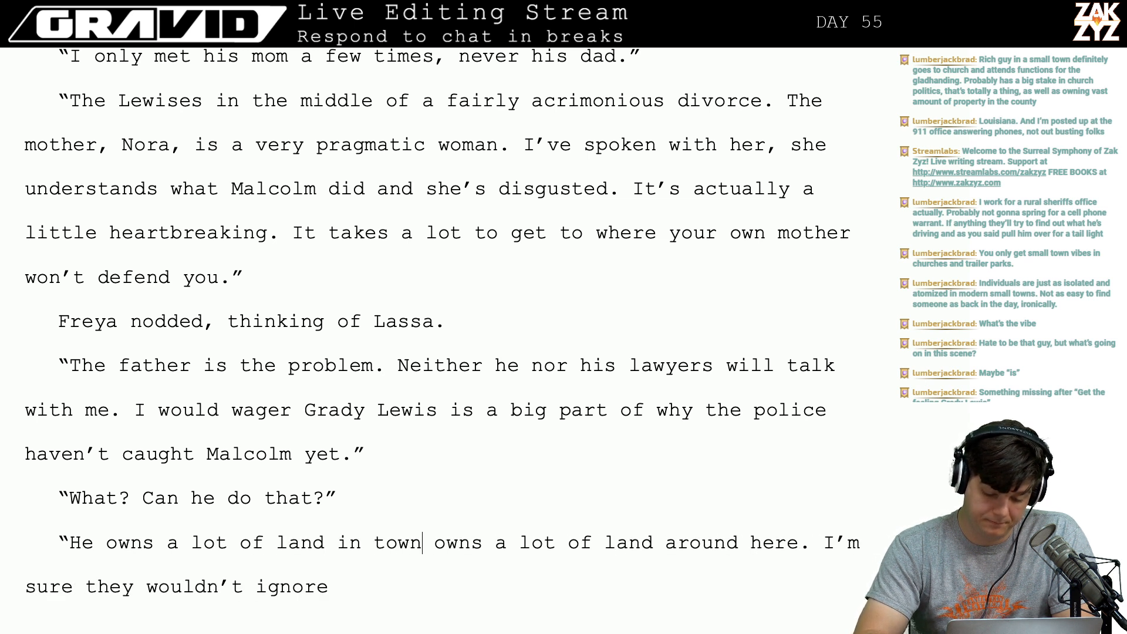
{"action": "type", "text": "."}
Move the reply's leftover wording onto its own line and add “I’m sure they wouldn’t ignore Malcolm if they saw” after “in town.”.
{"action": "key", "text": "Return"}
{"action": "key", "text": "Left"}
{"action": "type", "text": "I'm s"}
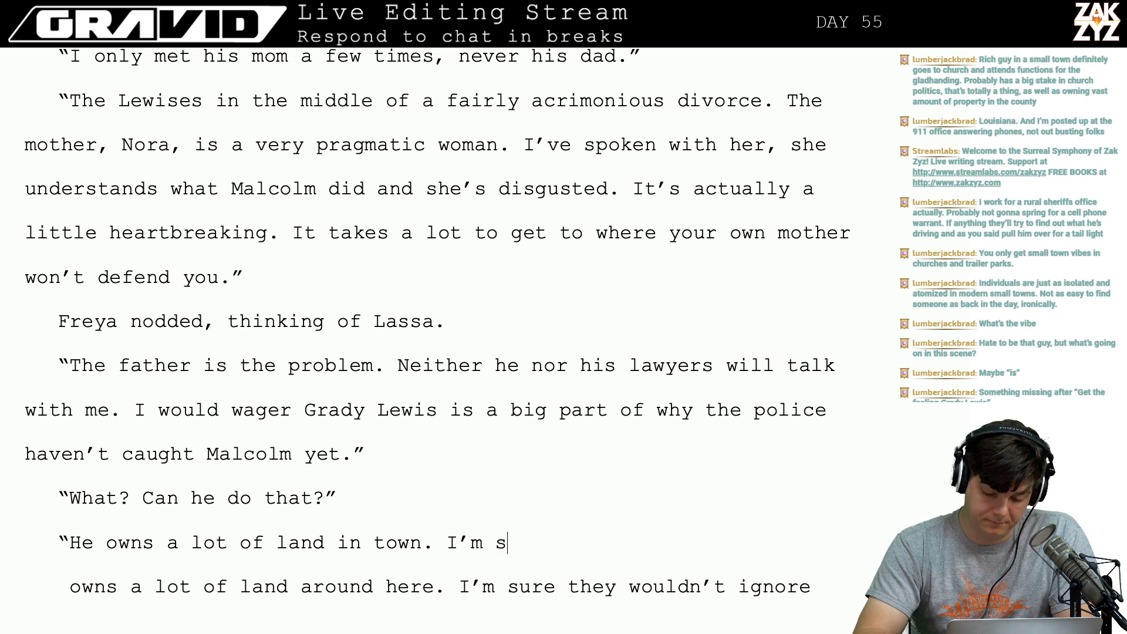
{"action": "type", "text": "ure they wouldn't i"}
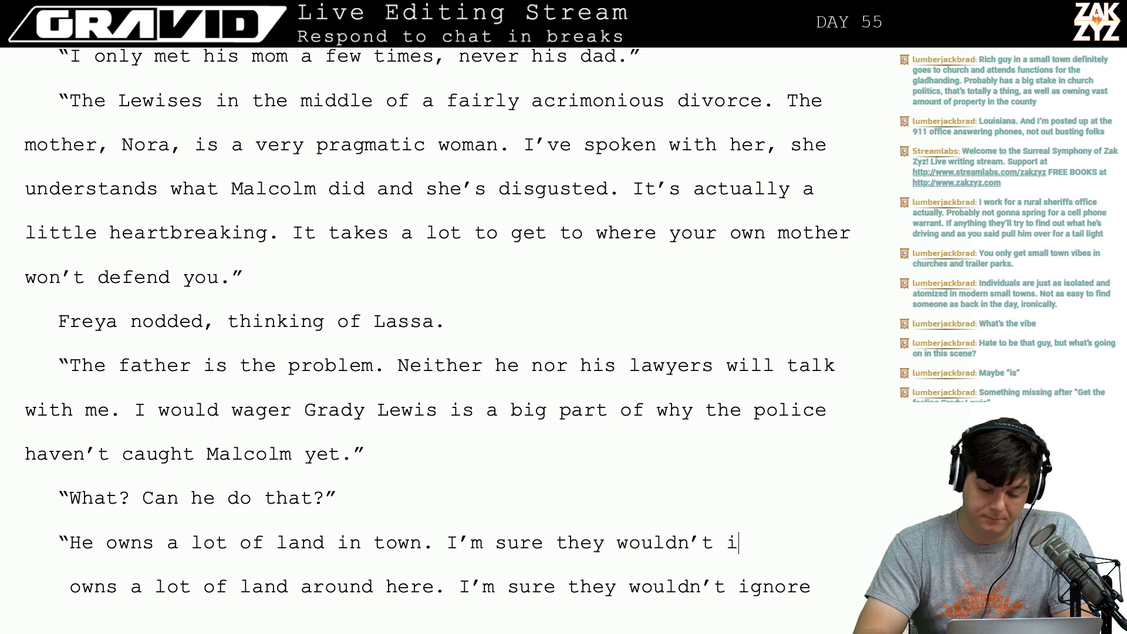
{"action": "type", "text": "gnore malcolm"}
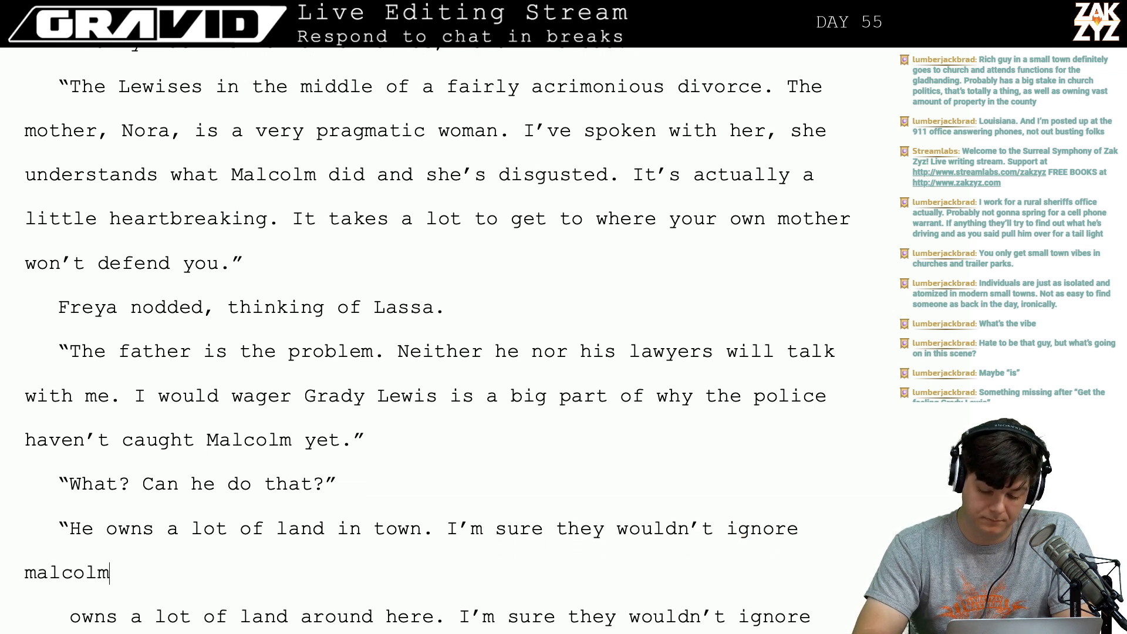
{"action": "key", "text": "BackSpace"}
{"action": "key", "text": "BackSpace"}
{"action": "key", "text": "BackSpace"}
{"action": "key", "text": "BackSpace"}
{"action": "key", "text": "BackSpace"}
{"action": "key", "text": "BackSpace"}
{"action": "key", "text": "BackSpace"}
{"action": "type", "text": "Malco"}
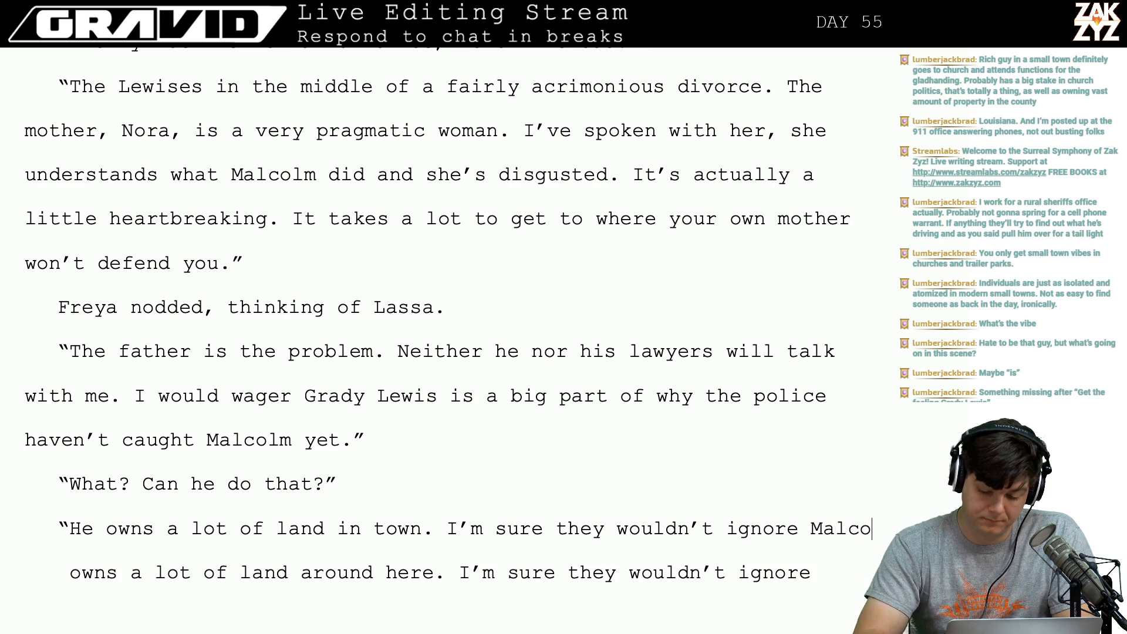
{"action": "type", "text": "lm if they saw h"}
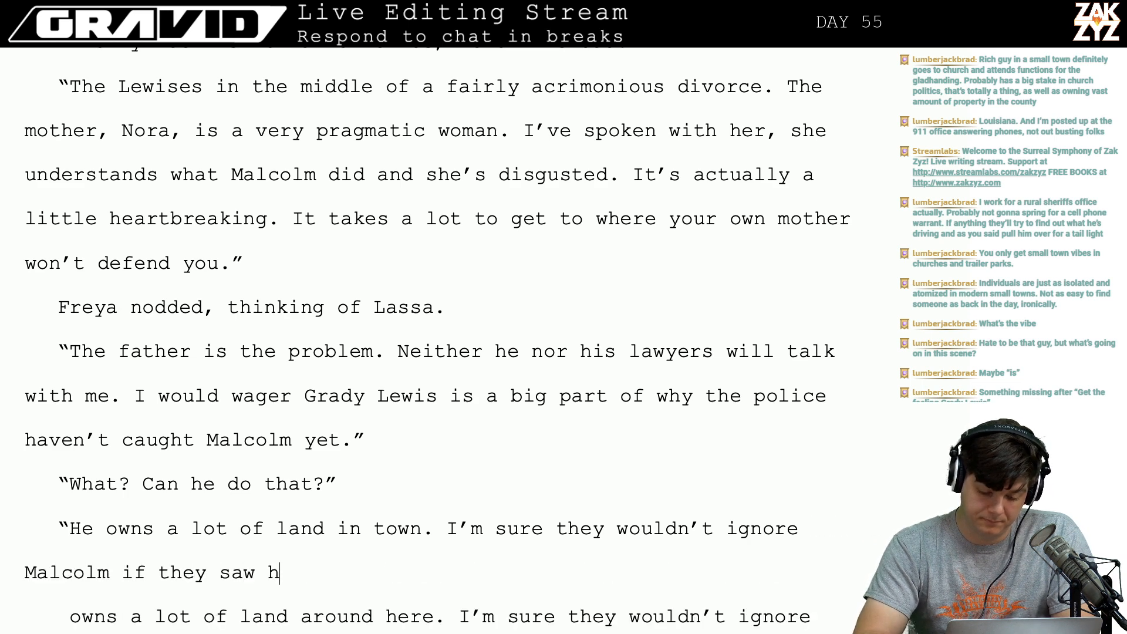
Extend the sentence about Malcolm with “him walking down Thoreau”, correcting the spelling of the street name.
{"action": "type", "text": "im walking down Thoru"}
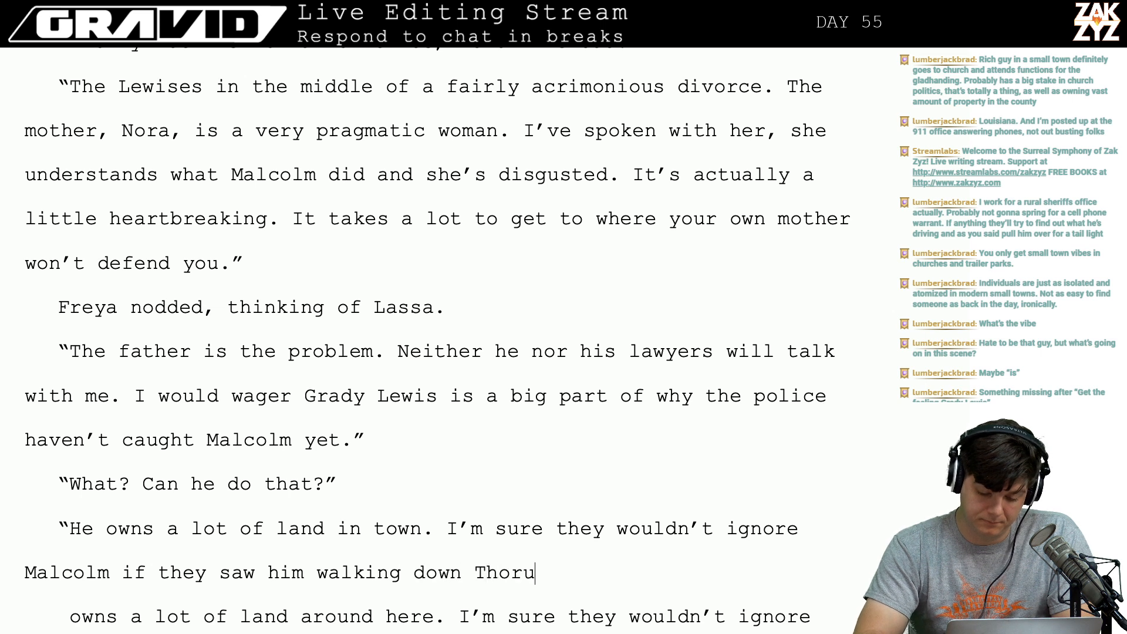
{"action": "key", "text": "BackSpace"}
{"action": "type", "text": "oro"}
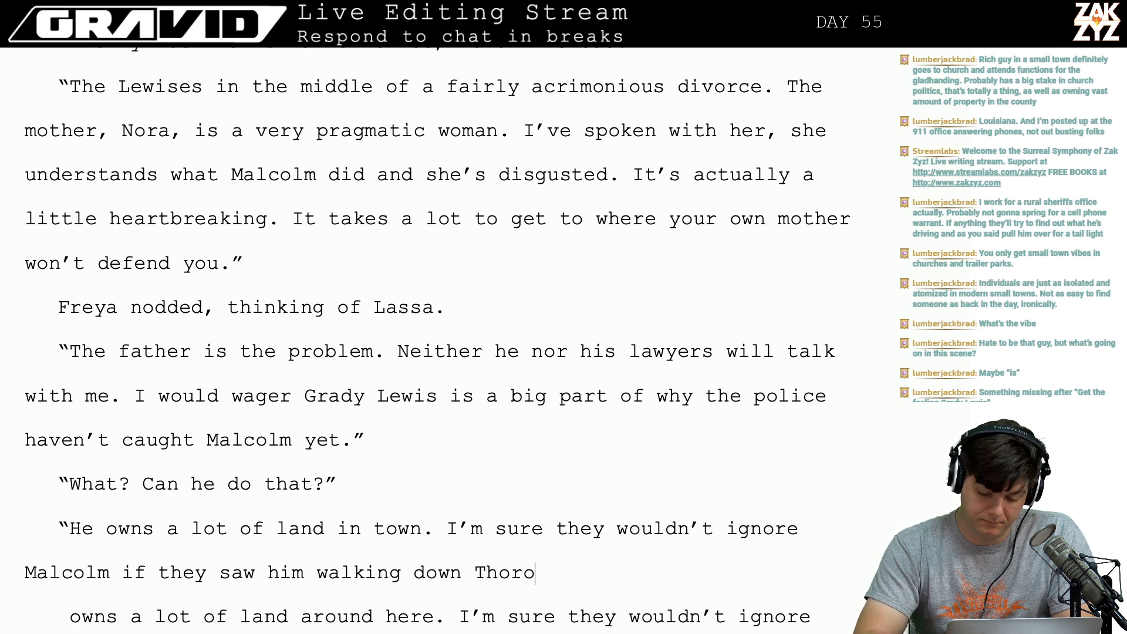
{"action": "key", "text": "BackSpace"}
{"action": "type", "text": "eu"}
{"action": "key", "text": "BackSpace"}
{"action": "key", "text": "BackSpace"}
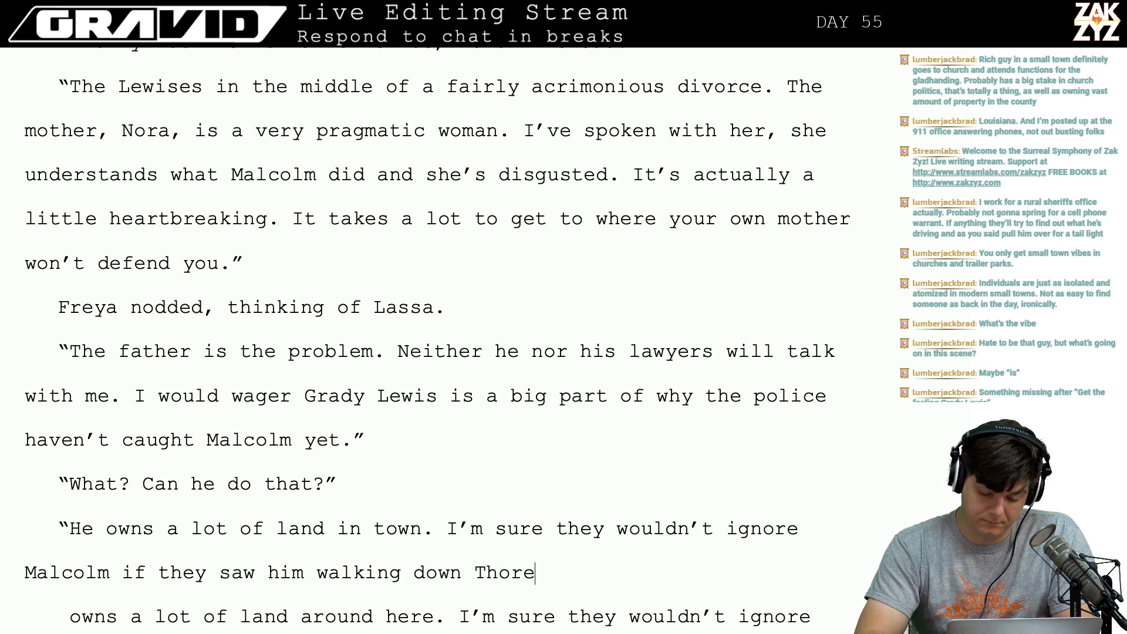
{"action": "type", "text": "oeu"}
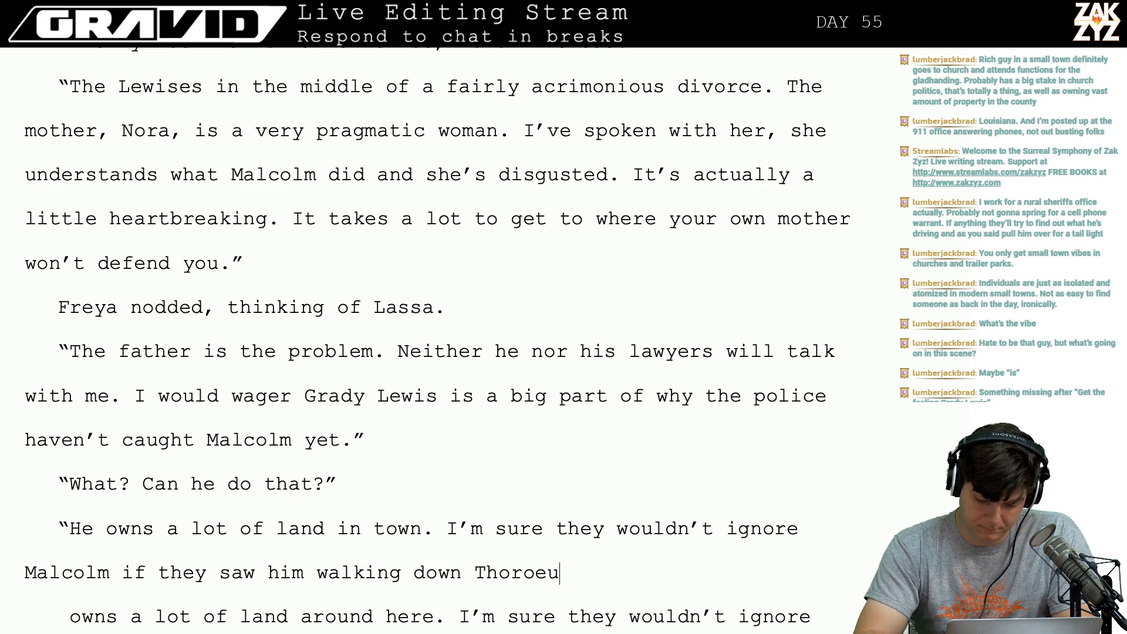
{"action": "key", "text": "BackSpace"}
{"action": "type", "text": "au"}
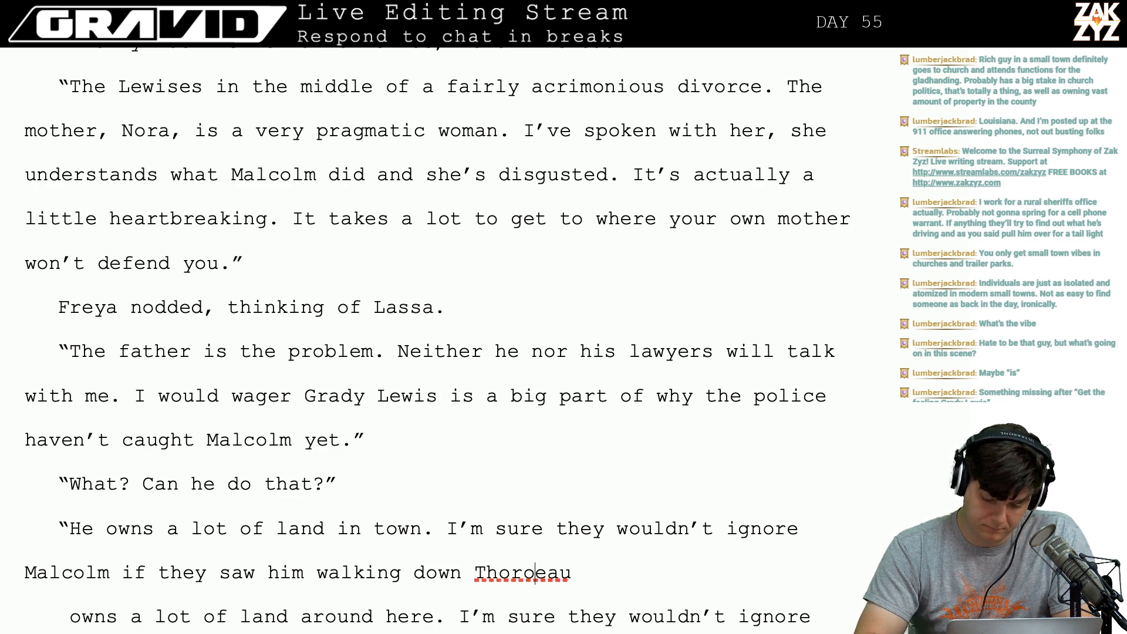
{"action": "key", "text": "BackSpace"}
{"action": "key", "text": "Left"}
{"action": "key", "text": "Down"}
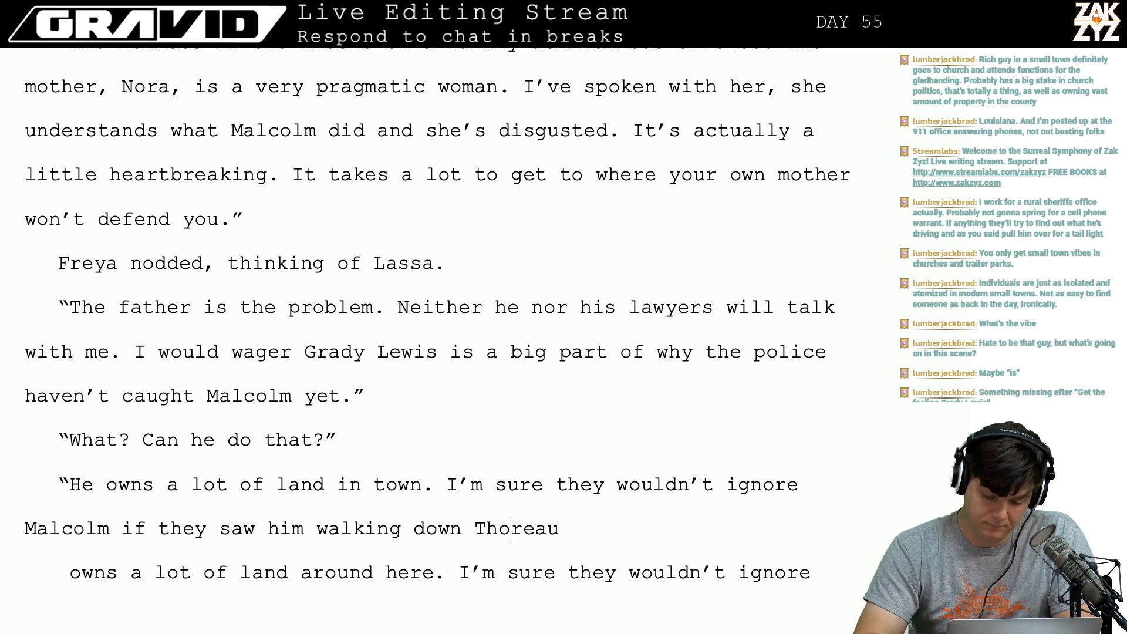
Continue the sentence after “Thoreau” with “Street, but they probably aren’t”.
{"action": "type", "text": "STreet,"}
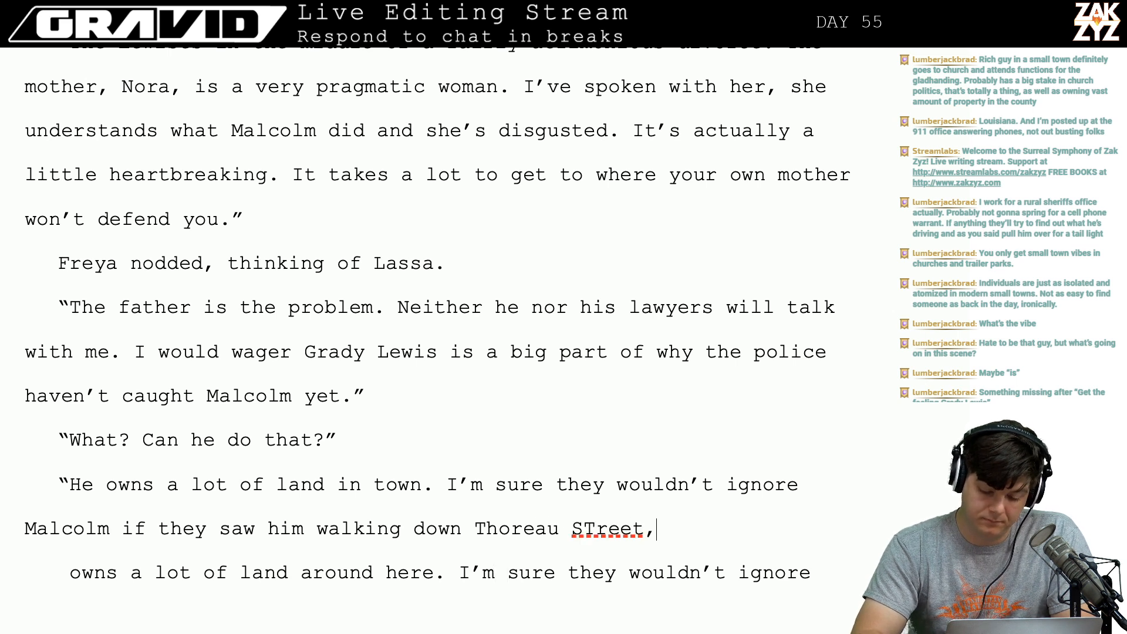
{"action": "key", "text": "BackSpace"}
{"action": "key", "text": "BackSpace"}
{"action": "key", "text": "BackSpace"}
{"action": "key", "text": "BackSpace"}
{"action": "key", "text": "BackSpace"}
{"action": "key", "text": "BackSpace"}
{"action": "type", "text": "trre"}
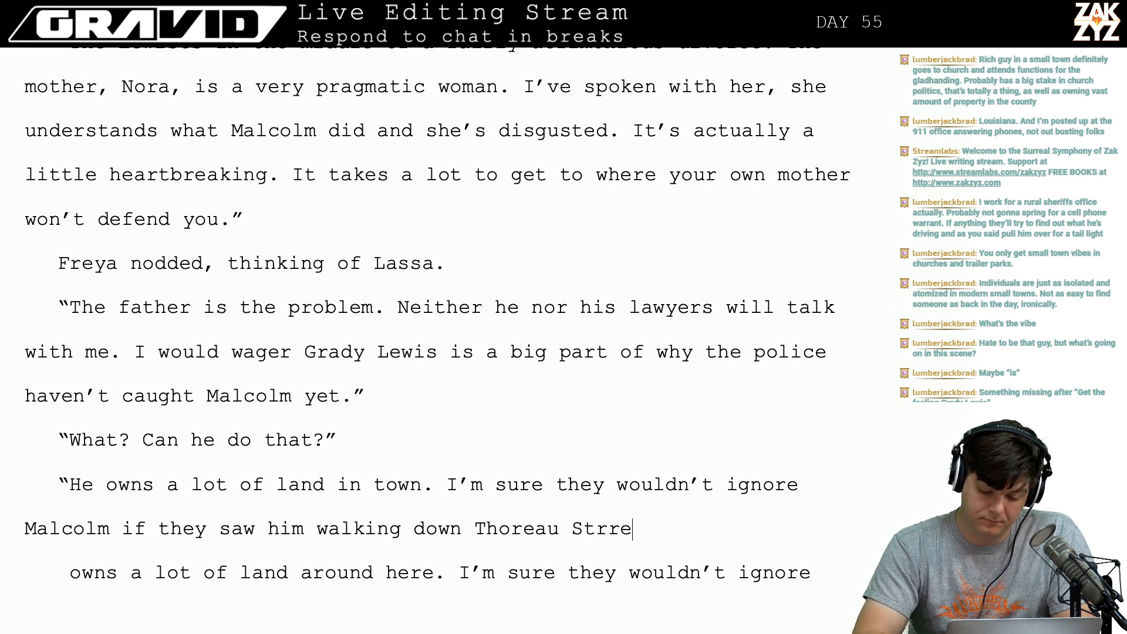
{"action": "key", "text": "BackSpace"}
{"action": "key", "text": "BackSpace"}
{"action": "type", "text": "eet, but they p"}
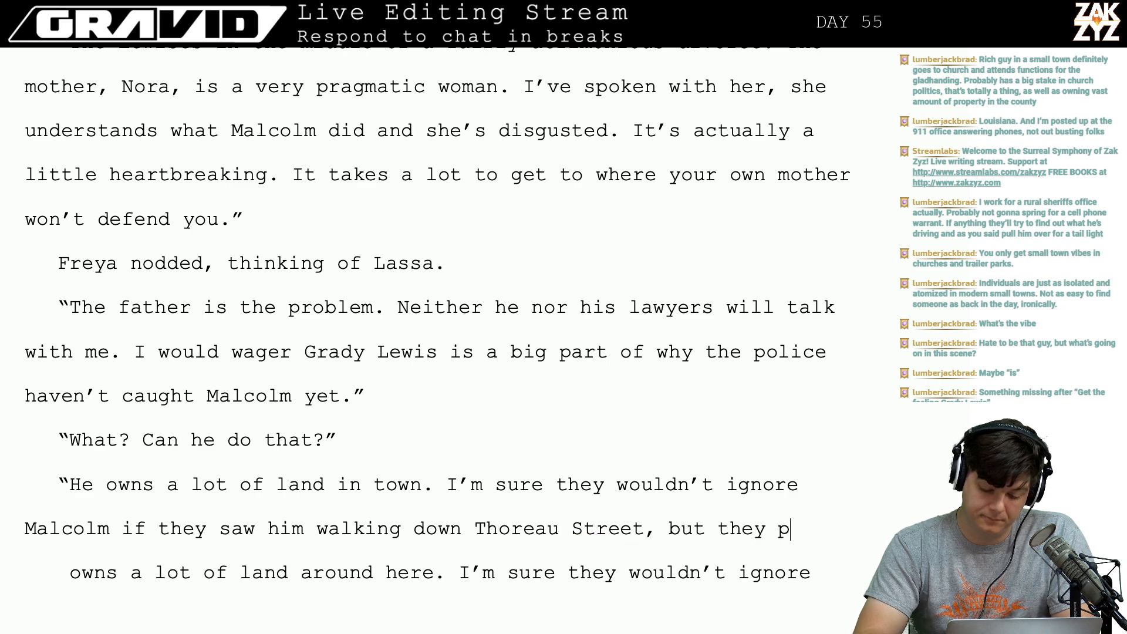
{"action": "type", "text": "robably aren’t "}
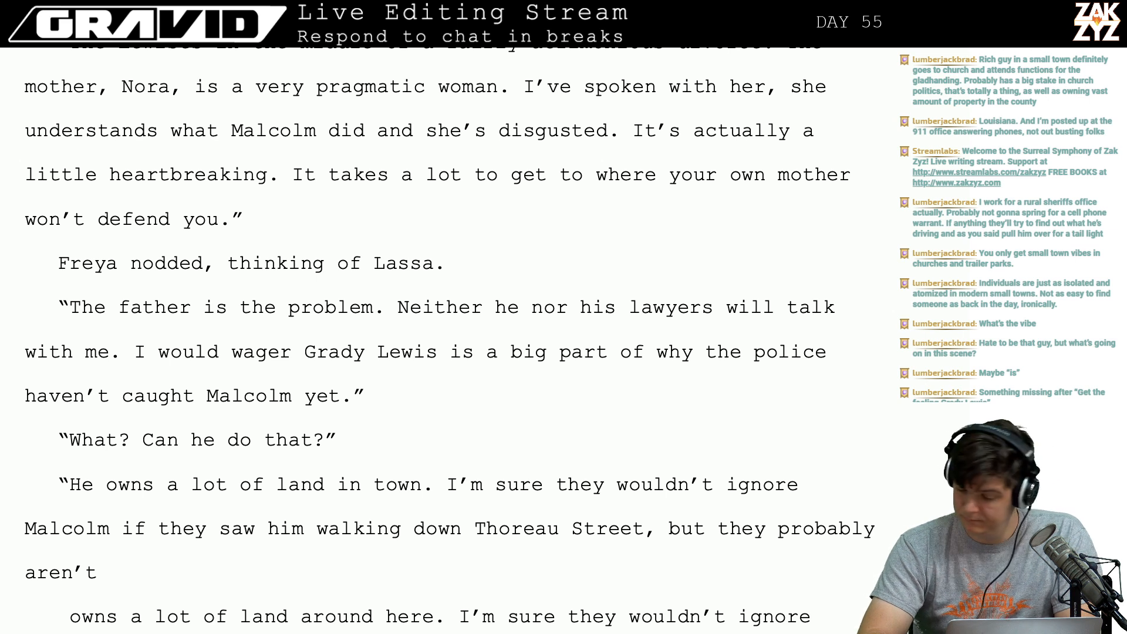
{"action": "type", "text": "going "}
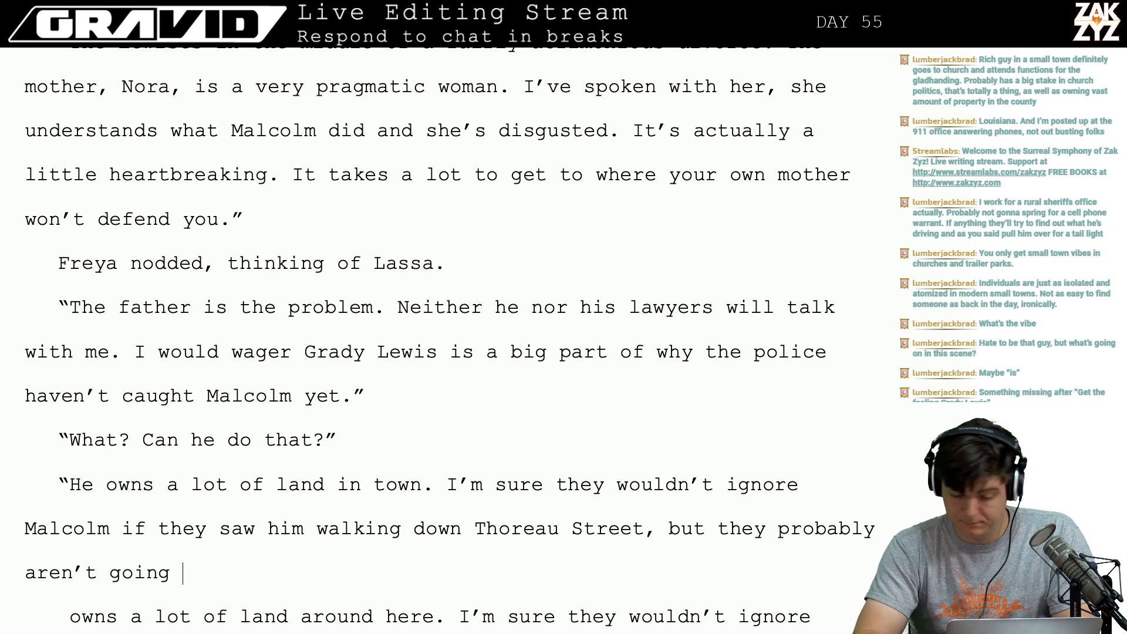
{"action": "type", "text": "crazy trying to"}
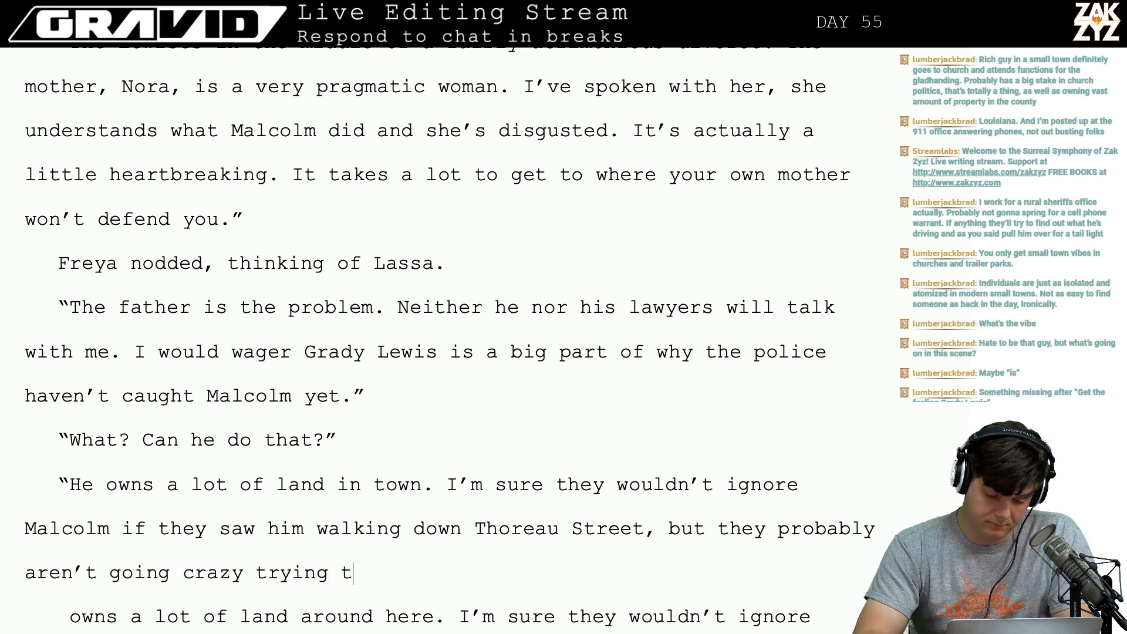
{"action": "key", "text": "BackSpace"}
{"action": "key", "text": "BackSpace"}
{"action": "key", "text": "BackSpace"}
{"action": "key", "text": "BackSpace"}
{"action": "key", "text": "BackSpace"}
{"action": "key", "text": "BackSpace"}
{"action": "key", "text": "BackSpace"}
{"action": "key", "text": "BackSpace"}
{"action": "key", "text": "BackSpace"}
{"action": "key", "text": "BackSpace"}
{"action": "key", "text": "BackSpace"}
{"action": "key", "text": "BackSpace"}
{"action": "key", "text": "BackSpace"}
{"action": "key", "text": "BackSpace"}
{"action": "key", "text": "BackSpace"}
{"action": "key", "text": "BackSpace"}
{"action": "key", "text": "BackSpace"}
{"action": "key", "text": "BackSpace"}
{"action": "key", "text": "BackSpace"}
{"action": "key", "text": "BackSpace"}
{"action": "key", "text": "BackSpace"}
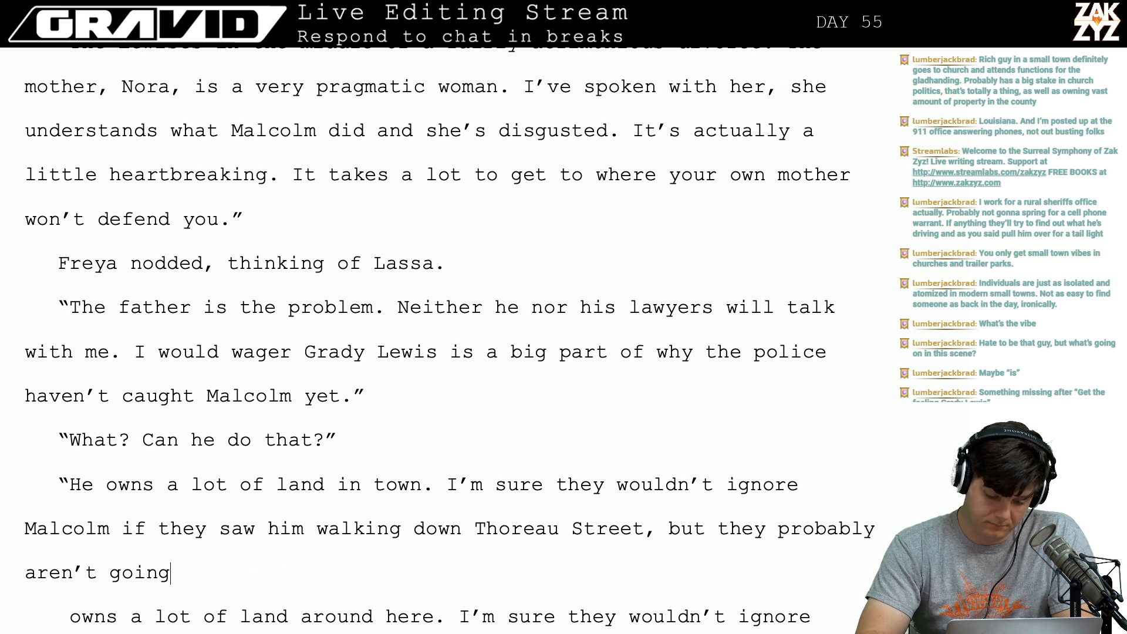
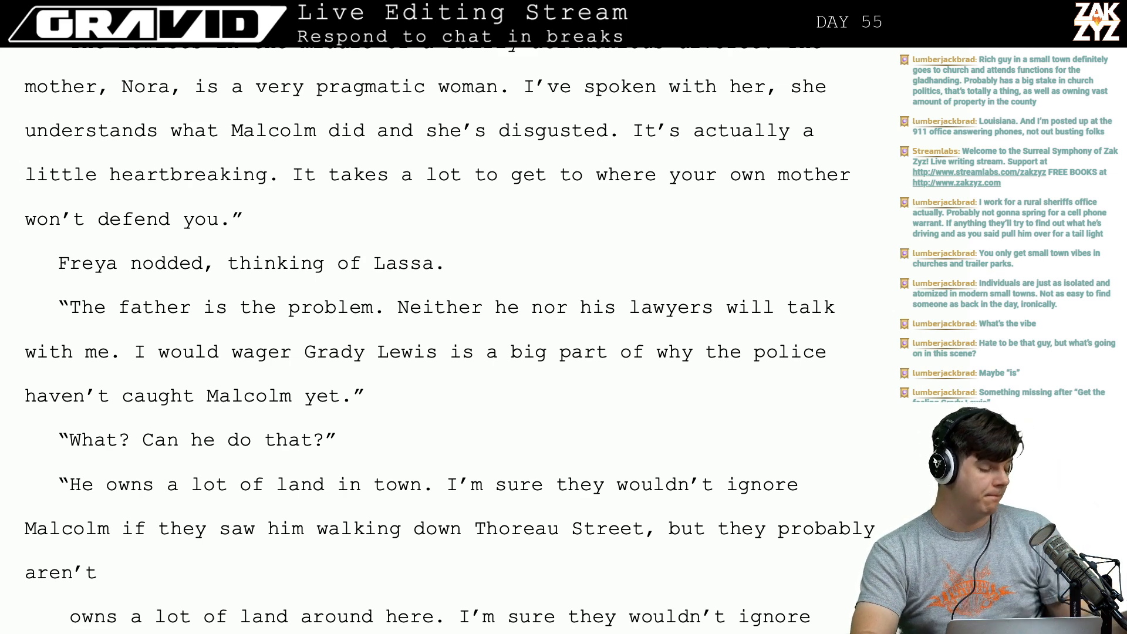
{"action": "type", "text": "gi"}
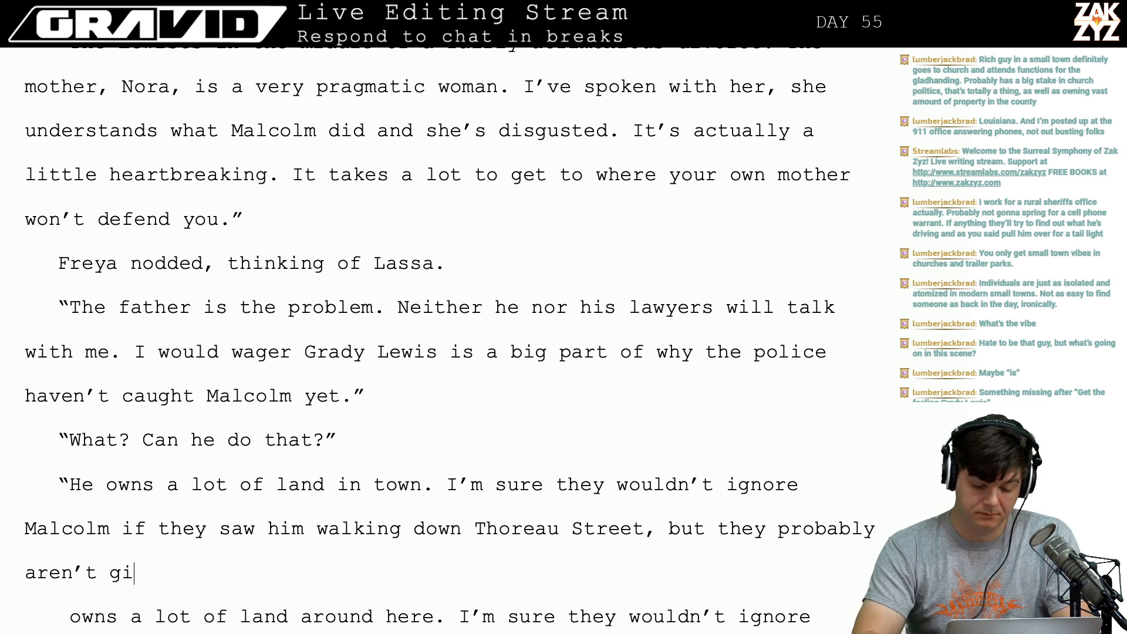
{"action": "type", "text": "ving t"}
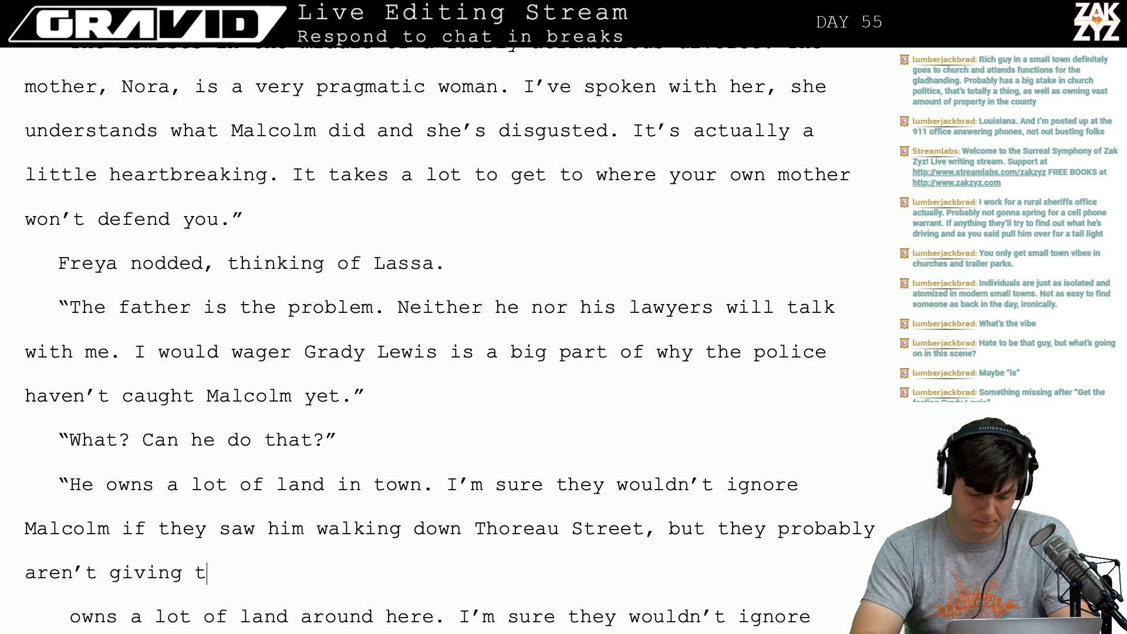
{"action": "key", "text": "BackSpace"}
{"action": "key", "text": "BackSpace"}
{"action": "key", "text": "BackSpace"}
{"action": "key", "text": "BackSpace"}
{"action": "key", "text": "BackSpace"}
{"action": "key", "text": "BackSpace"}
{"action": "key", "text": "BackSpace"}
{"action": "key", "text": "BackSpace"}
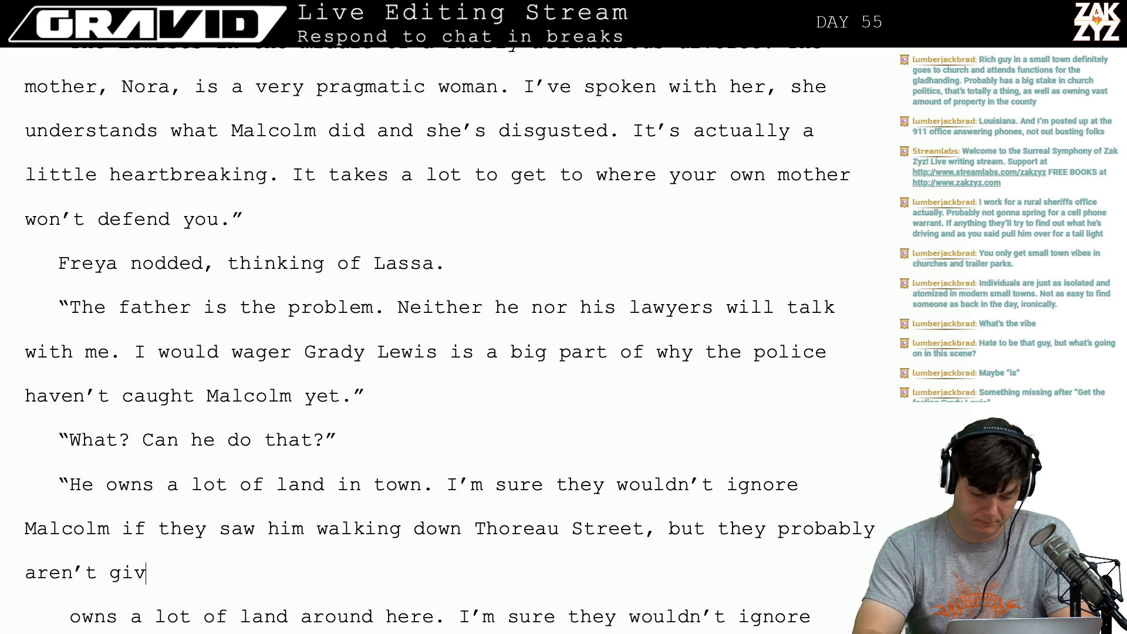
{"action": "type", "text": "putt"}
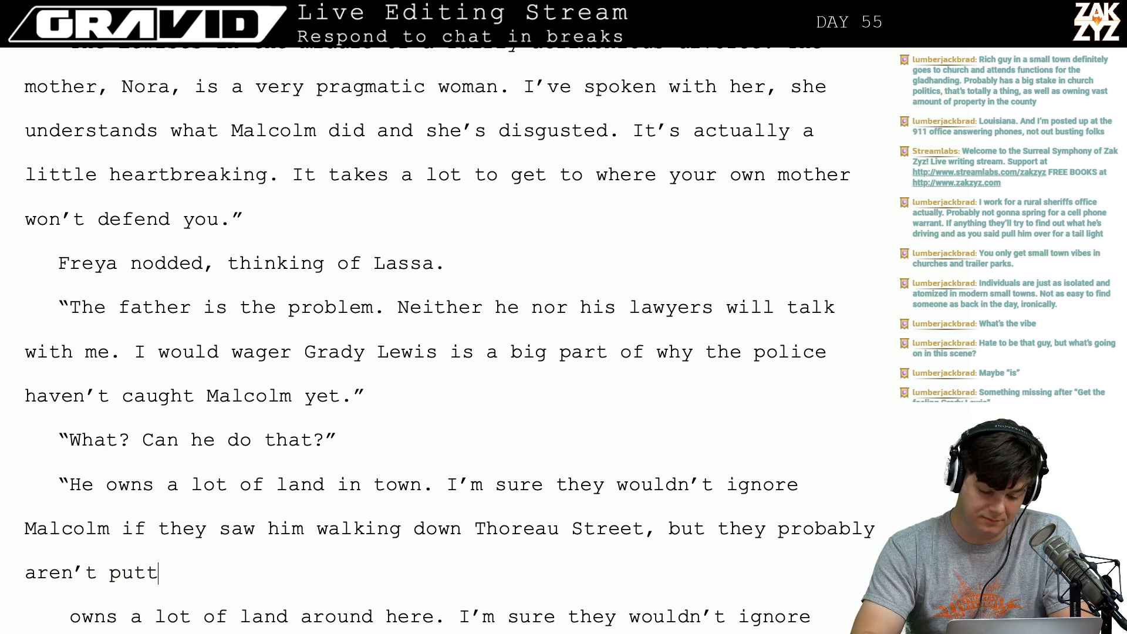
{"action": "key", "text": "BackSpace"}
{"action": "key", "text": "BackSpace"}
{"action": "key", "text": "BackSpace"}
{"action": "key", "text": "BackSpace"}
{"action": "type", "text": "dvo"}
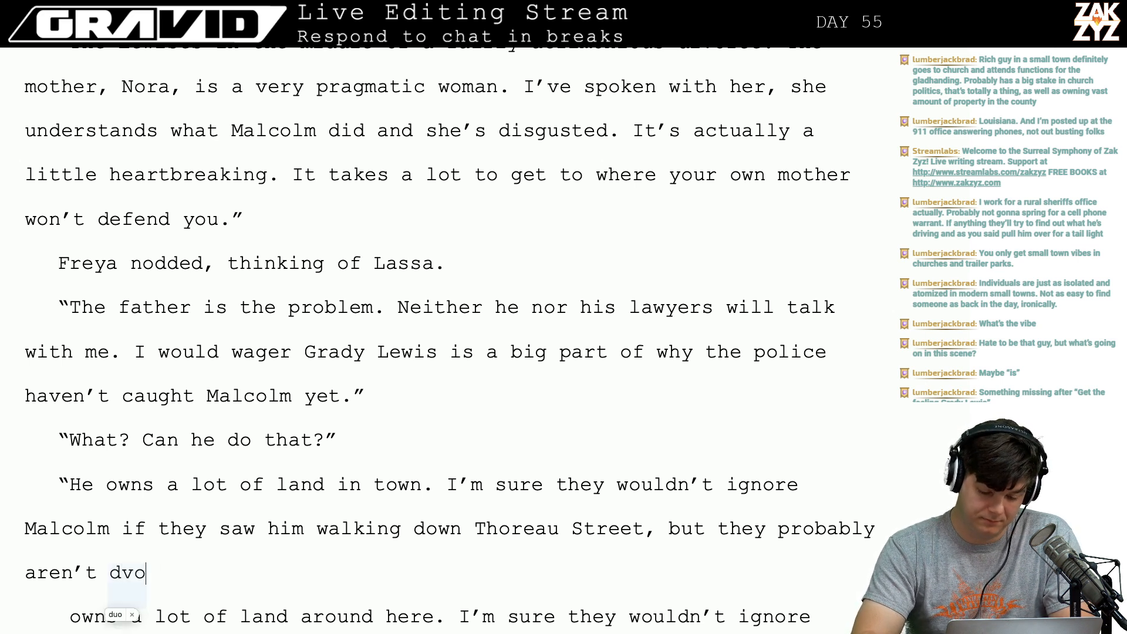
{"action": "key", "text": "BackSpace"}
{"action": "key", "text": "BackSpace"}
{"action": "type", "text": "eo"}
{"action": "key", "text": "BackSpace"}
{"action": "type", "text": "voting "}
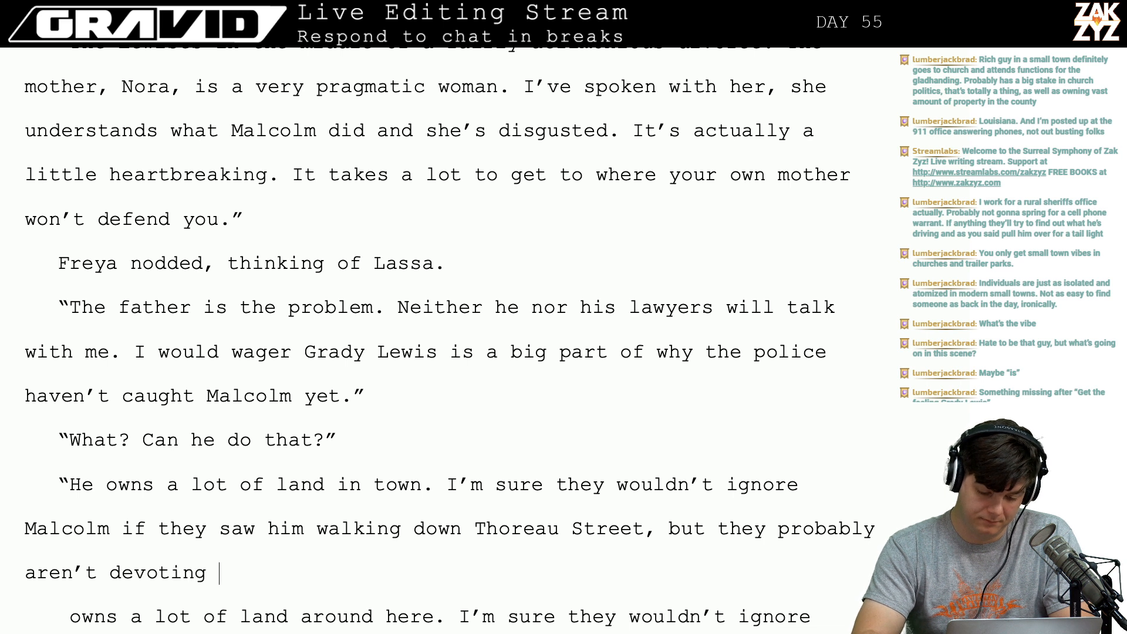
{"action": "type", "text": "all of their resoures"}
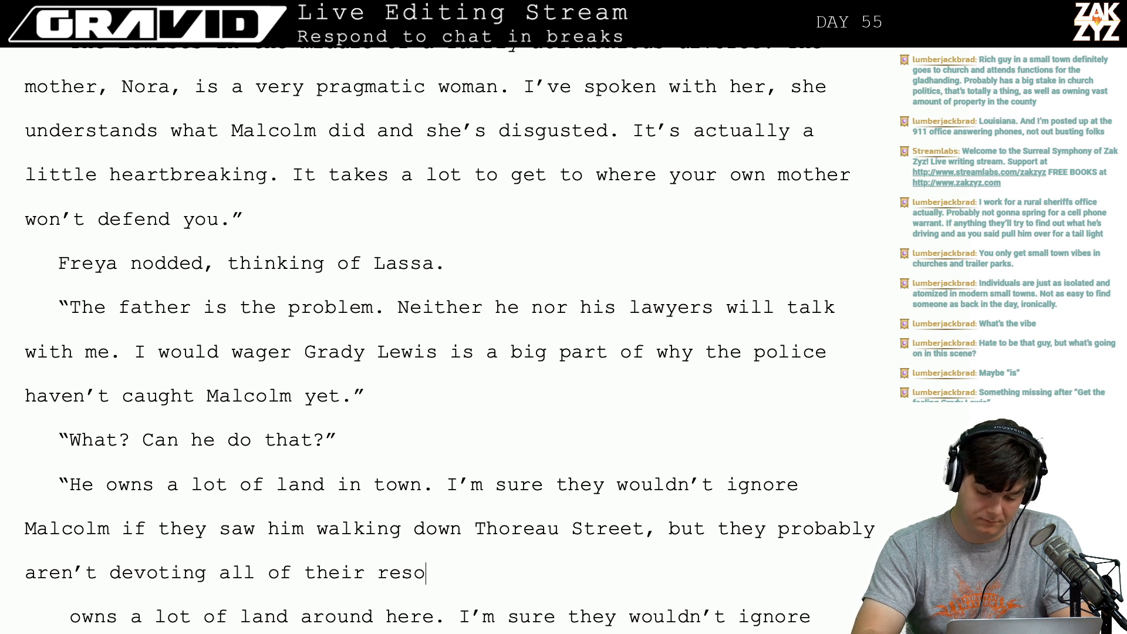
{"action": "key", "text": "BackSpace"}
{"action": "key", "text": "BackSpace"}
{"action": "type", "text": "ces "}
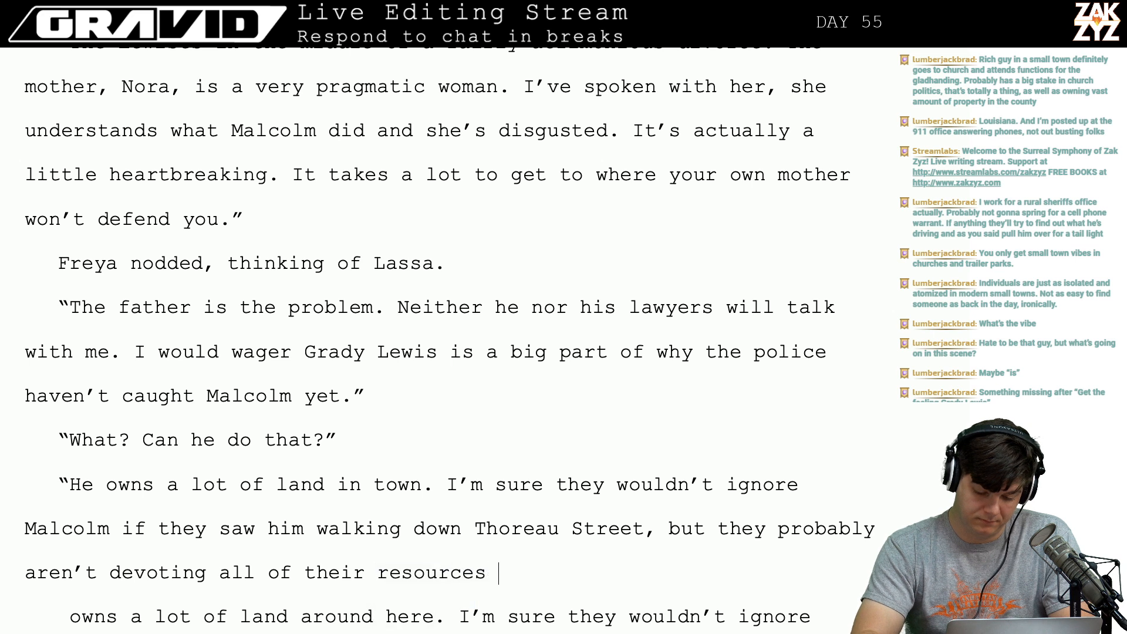
{"action": "type", "text": "to finding him either"}
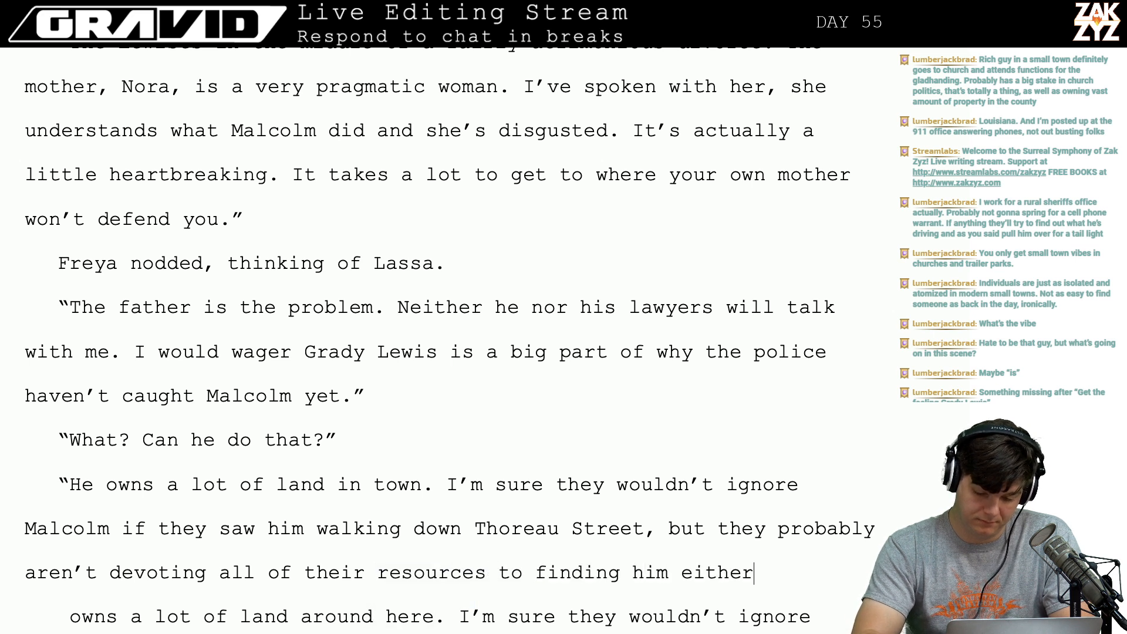
{"action": "key", "text": "BackSpace"}
{"action": "key", "text": "BackSpace"}
{"action": "key", "text": "BackSpace"}
{"action": "key", "text": "BackSpace"}
{"action": "key", "text": "BackSpace"}
{"action": "key", "text": "BackSpace"}
{"action": "key", "text": "BackSpace"}
{"action": "key", "text": "BackSpace"}
{"action": "key", "text": "BackSpace"}
{"action": "key", "text": "BackSpace"}
{"action": "key", "text": "BackSpace"}
{"action": "key", "text": "BackSpace"}
{"action": "key", "text": "BackSpace"}
{"action": "key", "text": "BackSpace"}
{"action": "key", "text": "BackSpace"}
{"action": "key", "text": "BackSpace"}
{"action": "key", "text": "BackSpace"}
{"action": "key", "text": "BackSpace"}
{"action": "key", "text": "BackSpace"}
{"action": "key", "text": "BackSpace"}
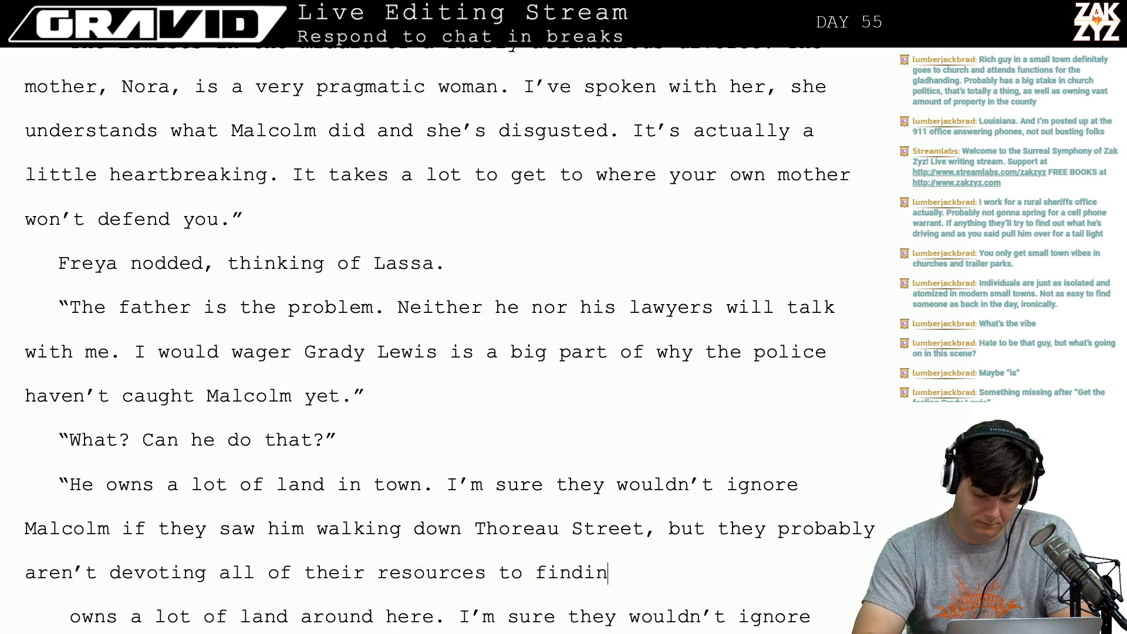
{"action": "key", "text": "BackSpace"}
{"action": "key", "text": "BackSpace"}
{"action": "key", "text": "BackSpace"}
{"action": "key", "text": "BackSpace"}
{"action": "key", "text": "BackSpace"}
{"action": "key", "text": "BackSpace"}
{"action": "key", "text": "BackSpace"}
{"action": "key", "text": "BackSpace"}
{"action": "key", "text": "BackSpace"}
{"action": "key", "text": "BackSpace"}
{"action": "key", "text": "BackSpace"}
{"action": "key", "text": "BackSpace"}
{"action": "key", "text": "BackSpace"}
{"action": "key", "text": "BackSpace"}
{"action": "key", "text": "BackSpace"}
{"action": "key", "text": "BackSpace"}
{"action": "key", "text": "BackSpace"}
{"action": "key", "text": "BackSpace"}
{"action": "key", "text": "BackSpace"}
{"action": "key", "text": "BackSpace"}
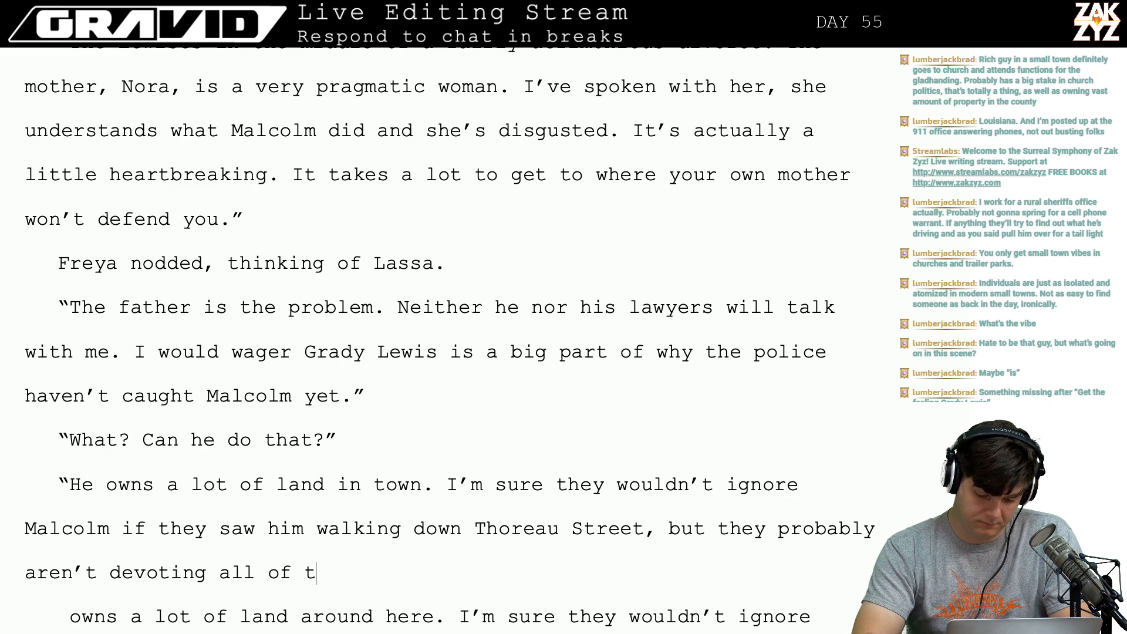
{"action": "key", "text": "BackSpace"}
{"action": "key", "text": "BackSpace"}
{"action": "key", "text": "BackSpace"}
{"action": "key", "text": "BackSpace"}
{"action": "key", "text": "BackSpace"}
Finish the sentence with “putting a lot of effort into finding him either.” and add blank lines before the leftover wording.
{"action": "key", "text": "Return"}
{"action": "key", "text": "Return"}
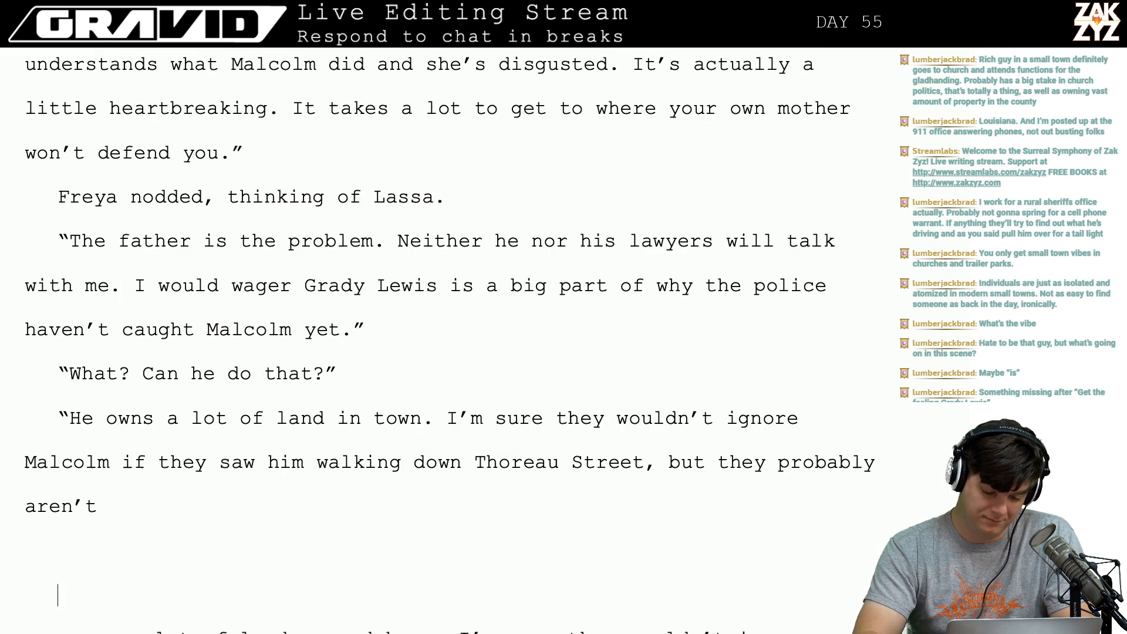
{"action": "type", "text": "p"}
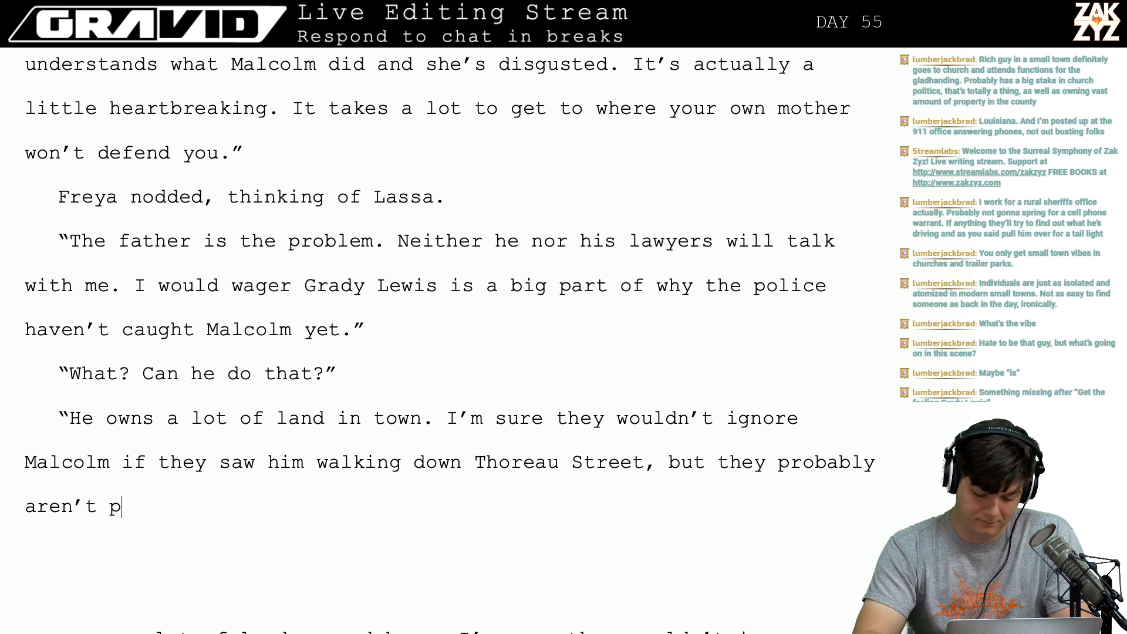
{"action": "type", "text": "utting a lot of e"}
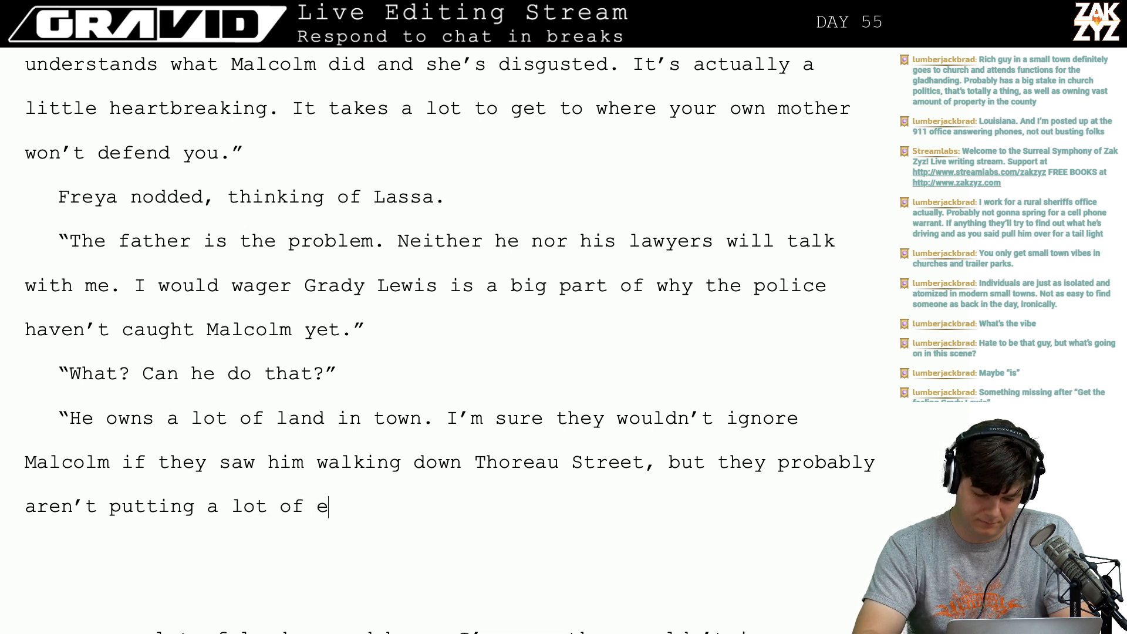
{"action": "type", "text": "ffort into finding him e"}
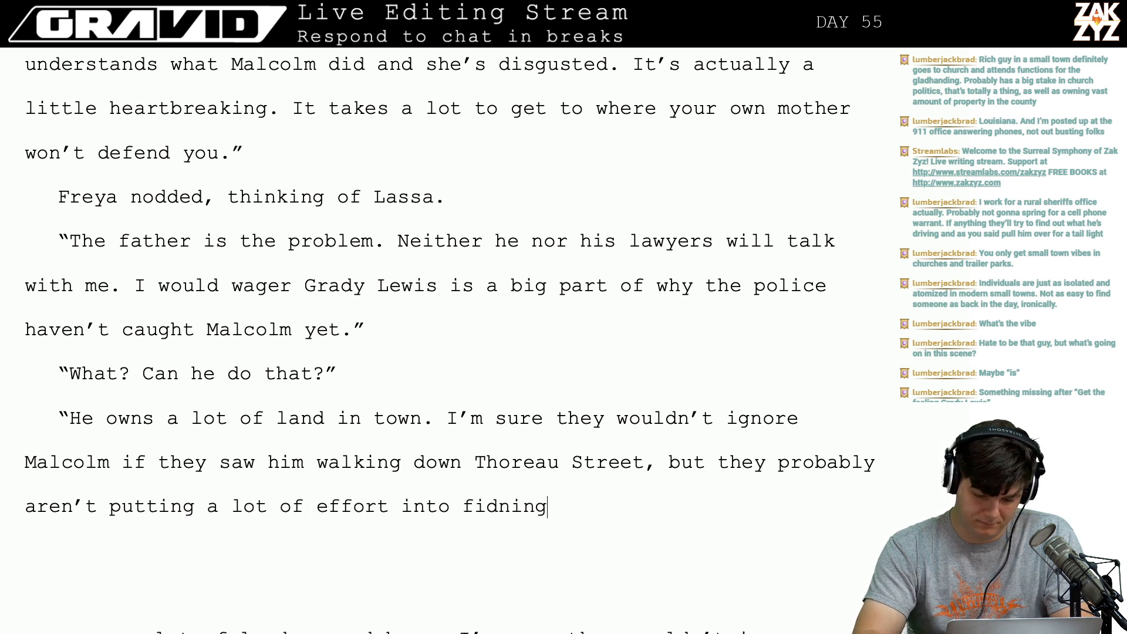
{"action": "type", "text": "ither."}
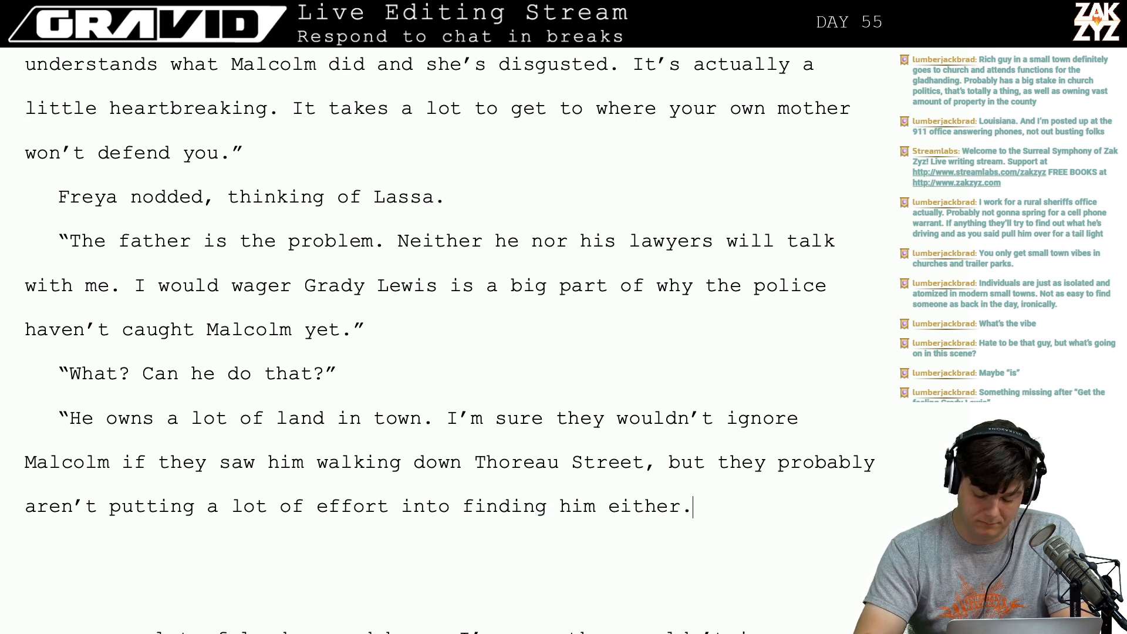
Close the reply about Malcolm with a quotation mark and begin the next line of dialogue with “Ugh.”.
{"action": "type", "text": "\""}
{"action": "scroll", "coordinate": [702, 573], "scroll_direction": "down", "scroll_amount": 5}
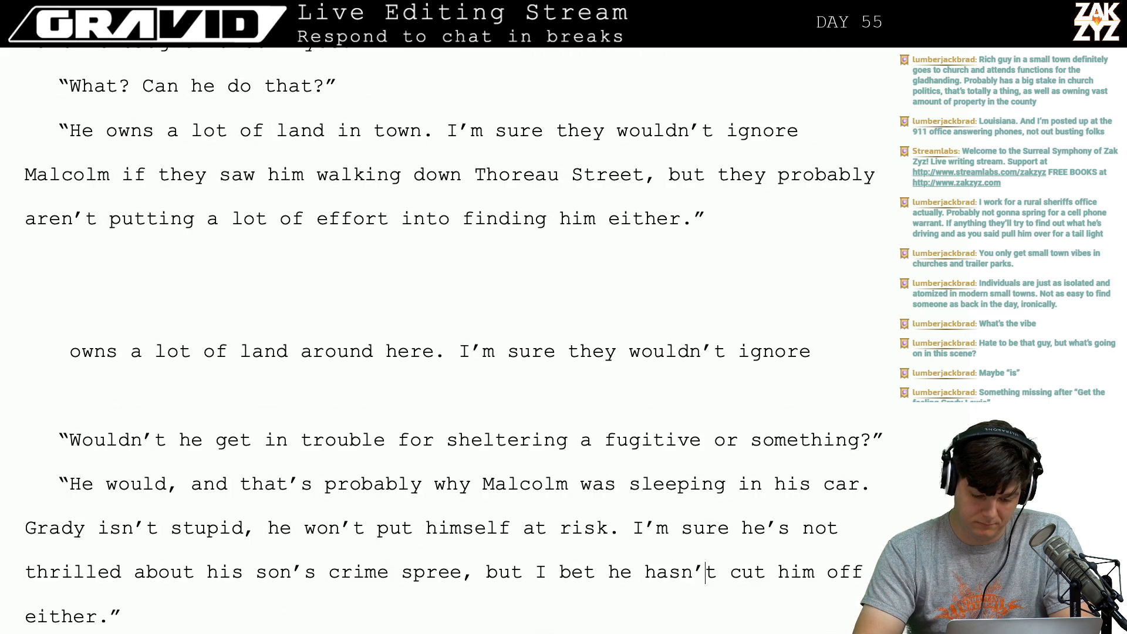
{"action": "type", "text": "\"Ugh."}
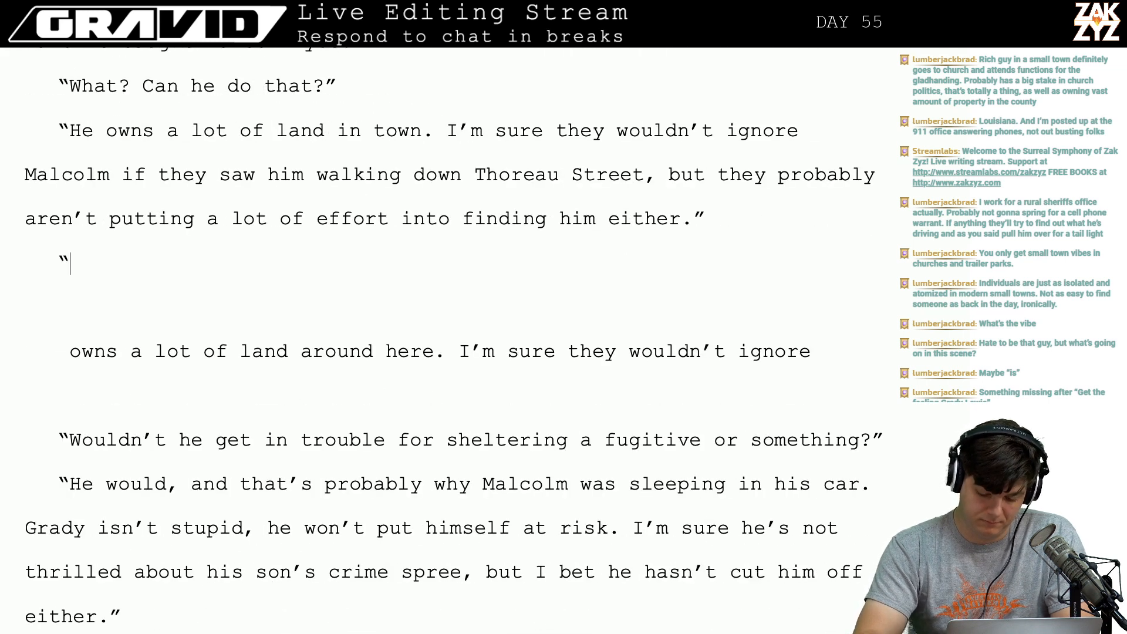
{"action": "type", "text": " Won't"}
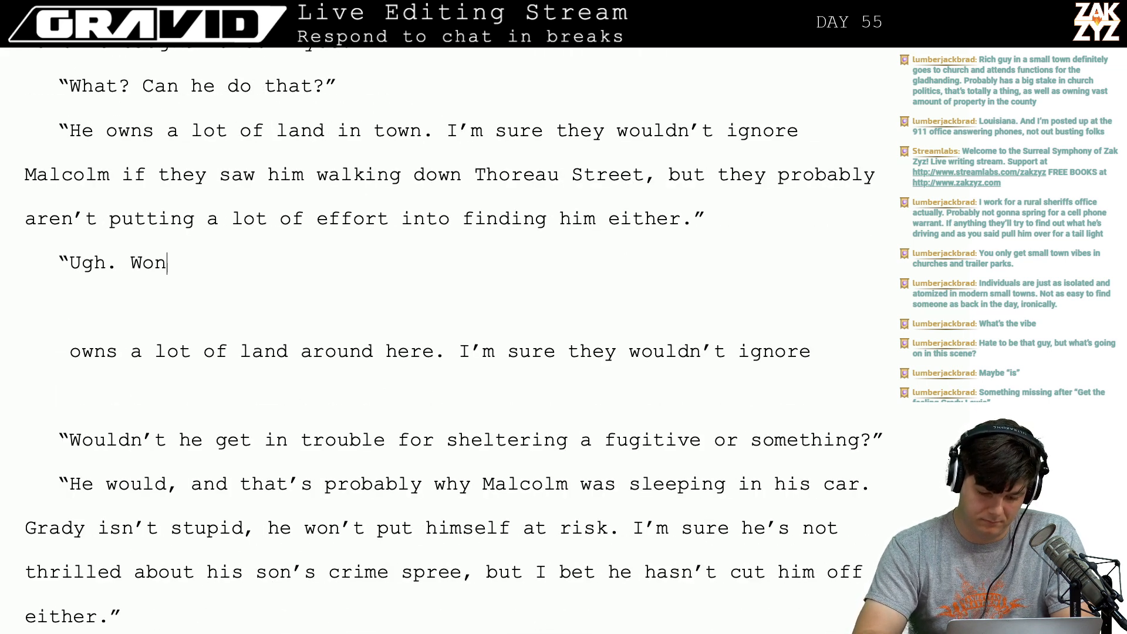
{"action": "key", "text": "BackSpace"}
{"action": "key", "text": "BackSpace"}
{"action": "key", "text": "BackSpace"}
{"action": "key", "text": "BackSpace"}
{"action": "key", "text": "BackSpace"}
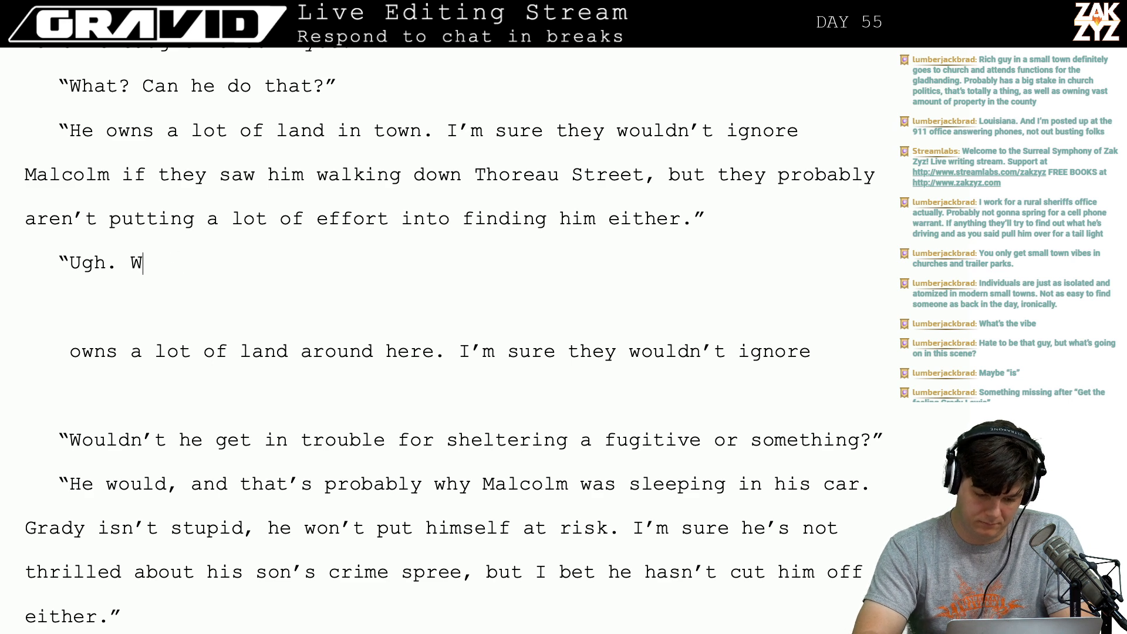
Delete the leftover “owns a lot of land around here” wording with its blank lines and join “Ugh.” to “Wouldn’t he get in trouble”.
{"action": "key", "text": "shift+Down"}
{"action": "key", "text": "shift+Down"}
{"action": "key", "text": "shift+Down"}
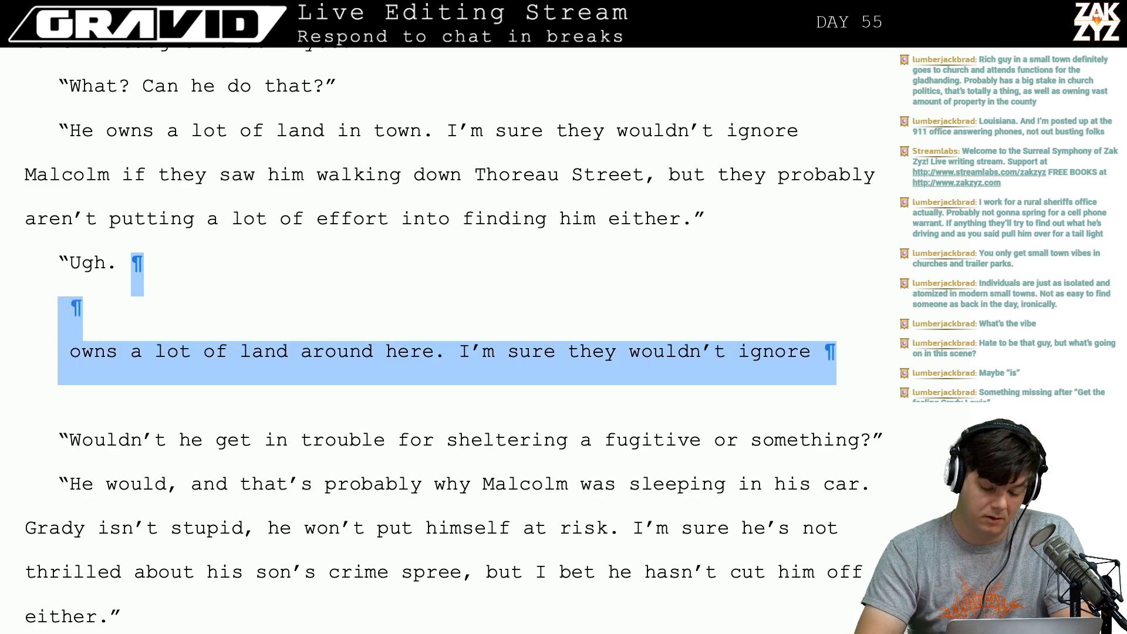
{"action": "key", "text": "BackSpace"}
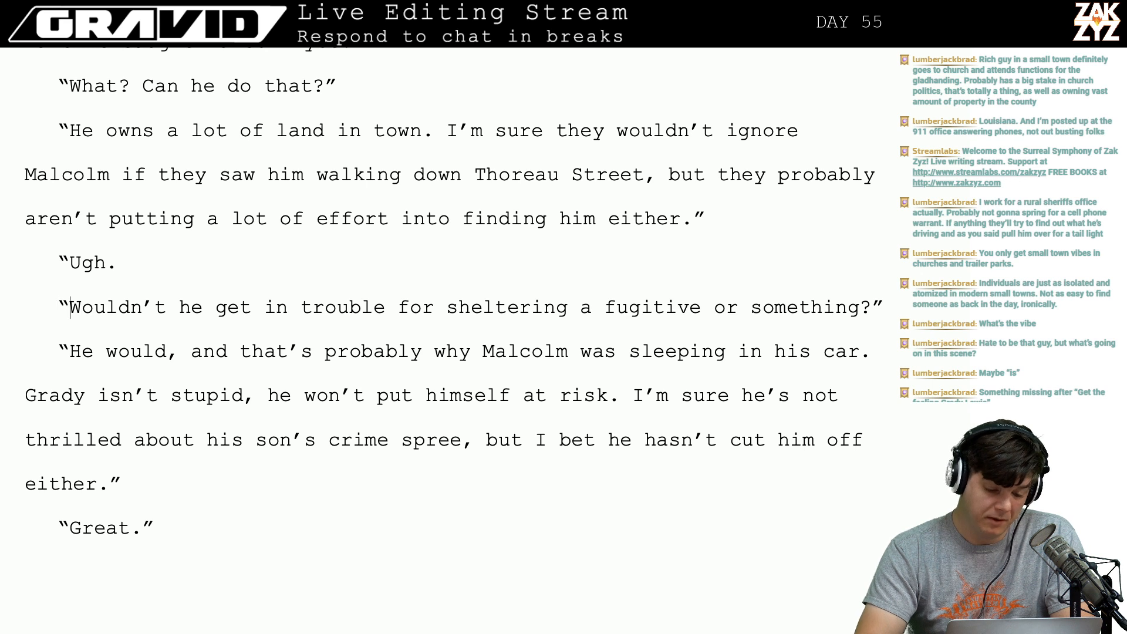
{"action": "key", "text": "BackSpace"}
{"action": "key", "text": "BackSpace"}
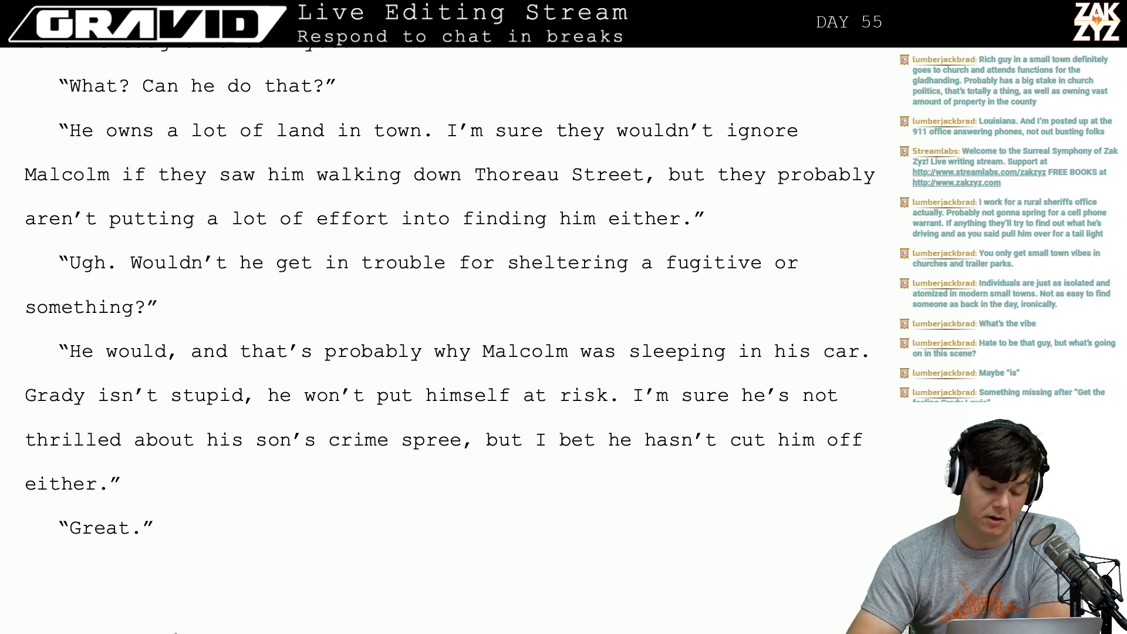
Reread the scene from Lynn and Freya's coffee conversation through the news about Malcolm's impounded car.
{"action": "scroll", "coordinate": [303, 443], "scroll_direction": "down", "scroll_amount": 4}
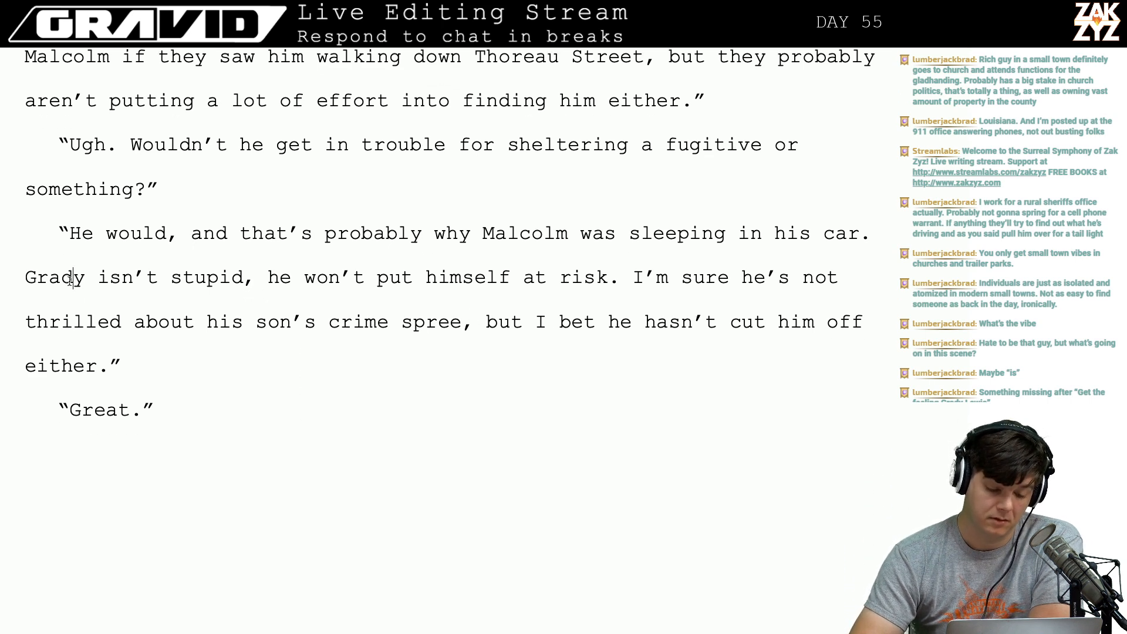
{"action": "left_click", "coordinate": [97, 277]}
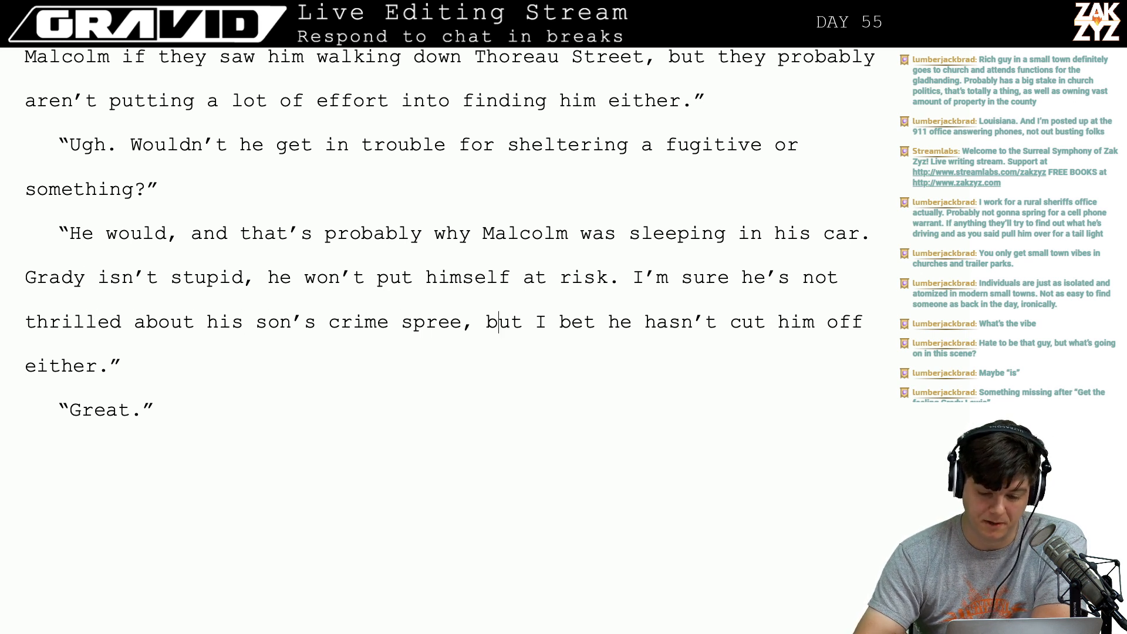
{"action": "scroll", "coordinate": [498, 321], "scroll_direction": "up", "scroll_amount": 10}
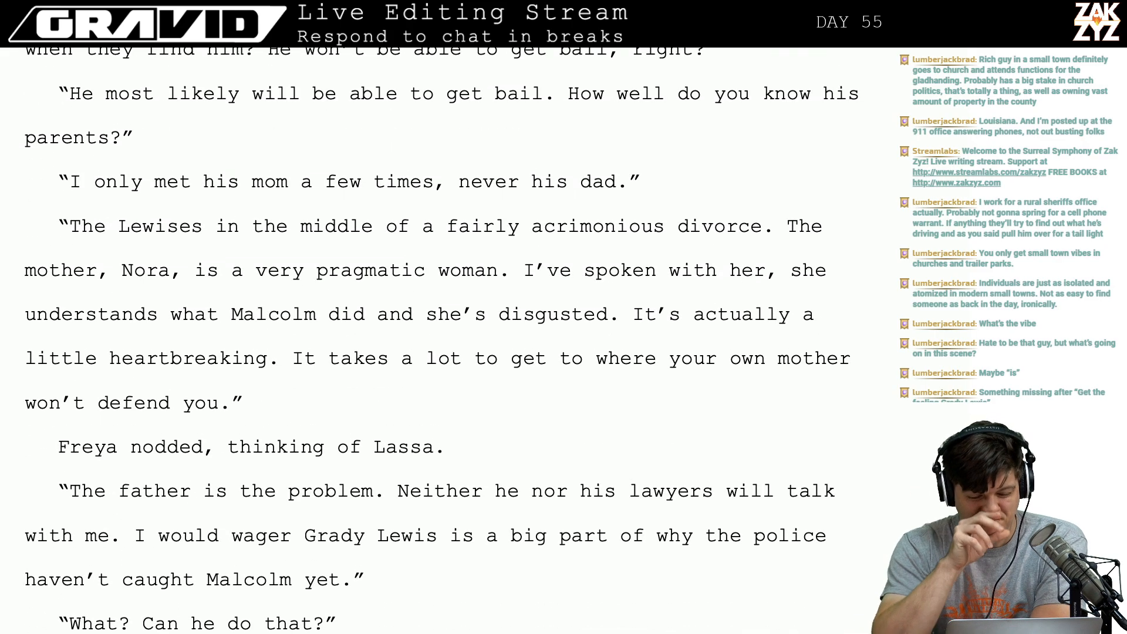
{"action": "scroll", "coordinate": [451, 339], "scroll_direction": "up", "scroll_amount": 15}
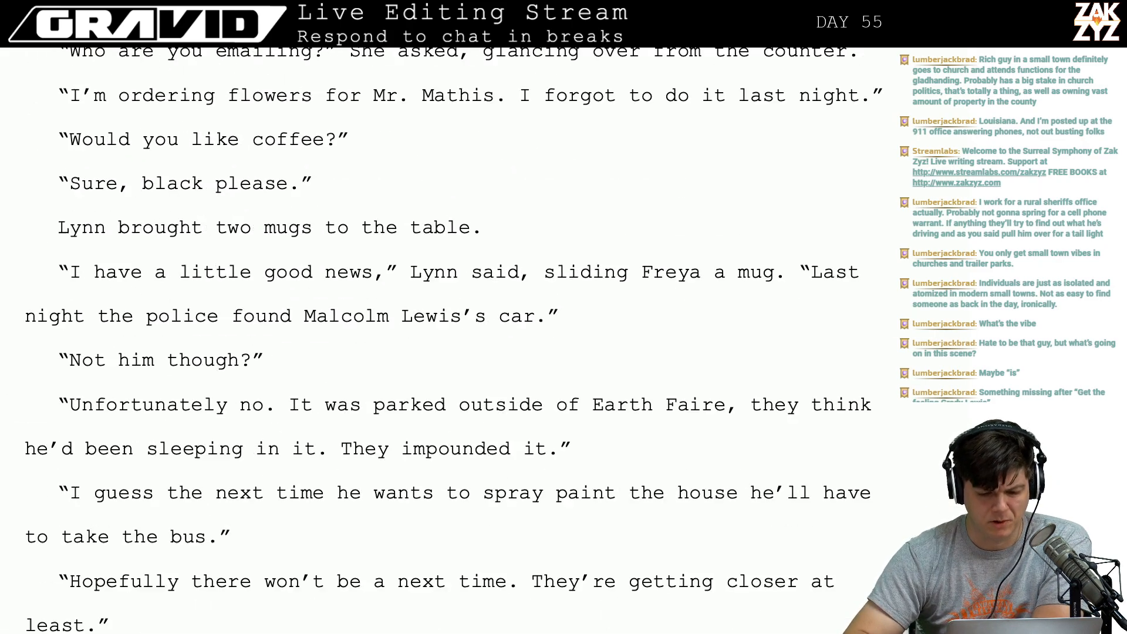
{"action": "scroll", "coordinate": [455, 339], "scroll_direction": "up", "scroll_amount": 1}
{"action": "scroll", "coordinate": [454, 339], "scroll_direction": "down", "scroll_amount": 3}
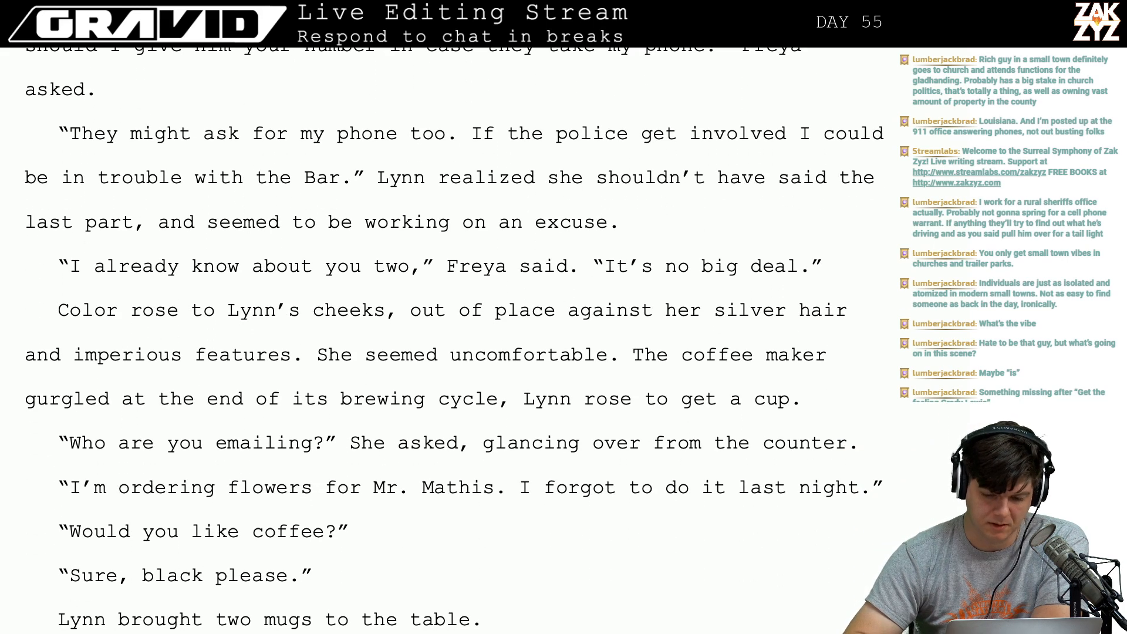
{"action": "scroll", "coordinate": [183, 296], "scroll_direction": "down", "scroll_amount": 1}
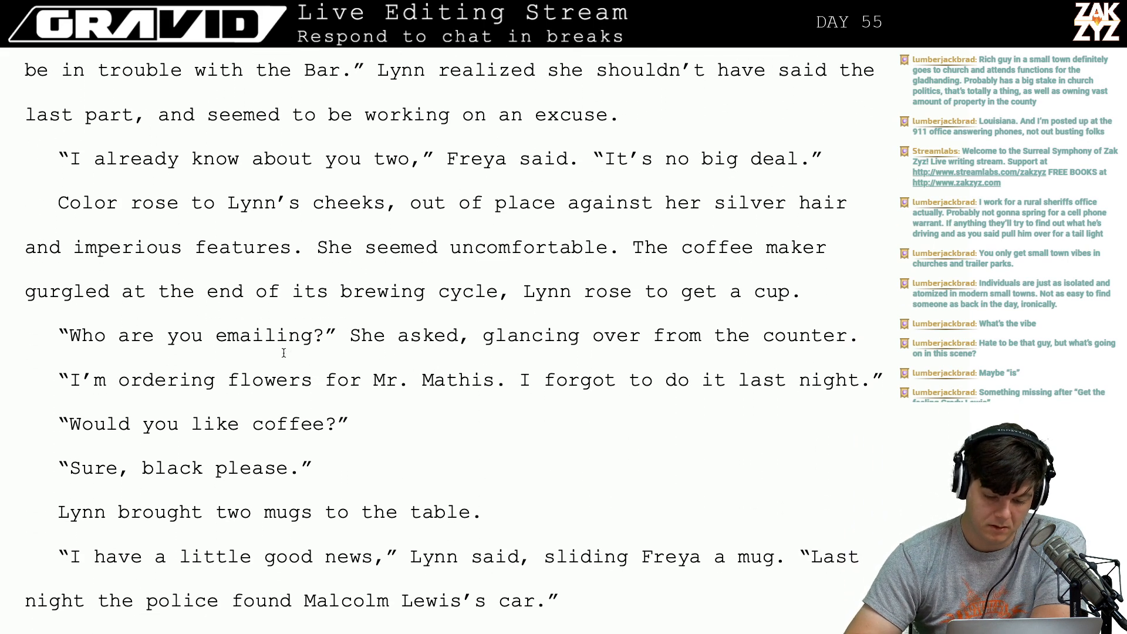
{"action": "scroll", "coordinate": [262, 350], "scroll_direction": "down", "scroll_amount": 4}
{"action": "scroll", "coordinate": [283, 352], "scroll_direction": "down", "scroll_amount": 1}
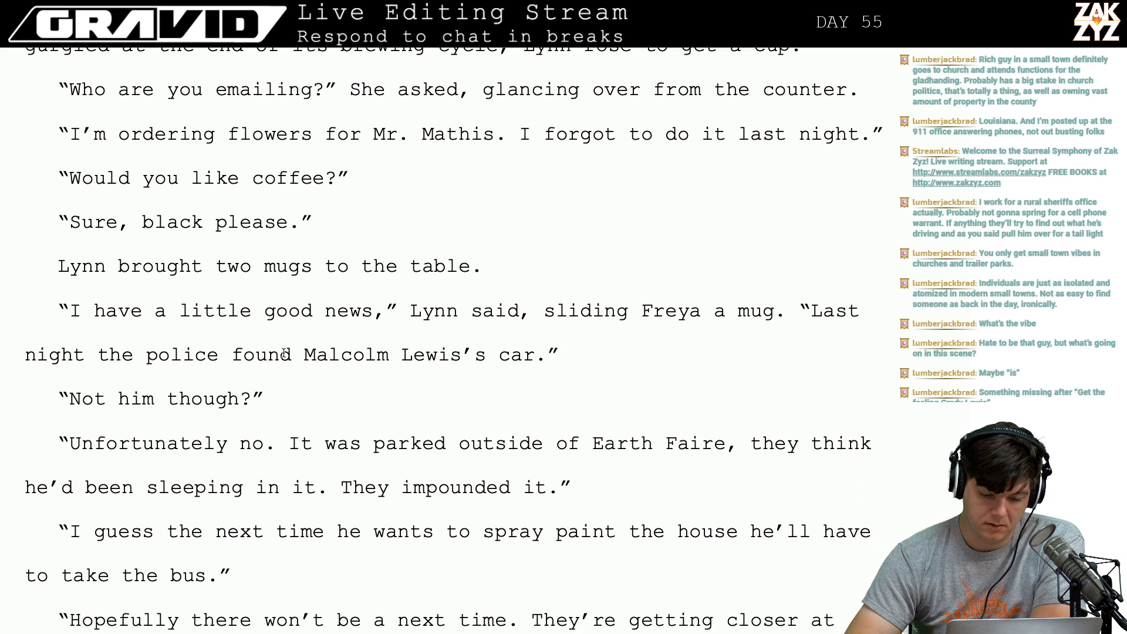
{"action": "scroll", "coordinate": [284, 352], "scroll_direction": "down", "scroll_amount": 1}
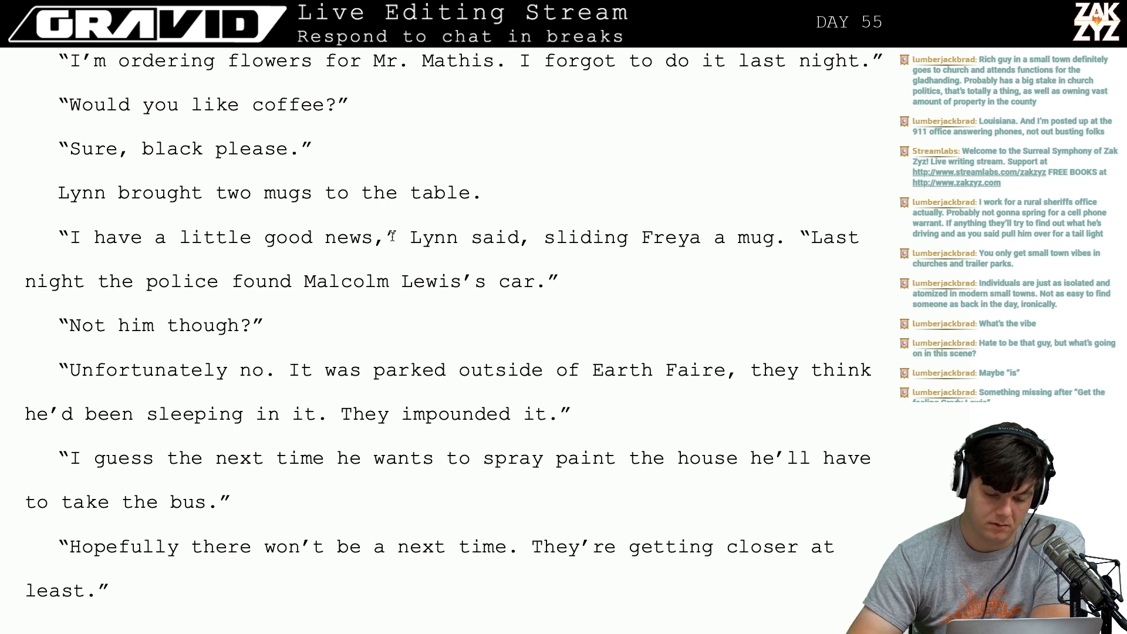
{"action": "scroll", "coordinate": [392, 235], "scroll_direction": "down", "scroll_amount": 2}
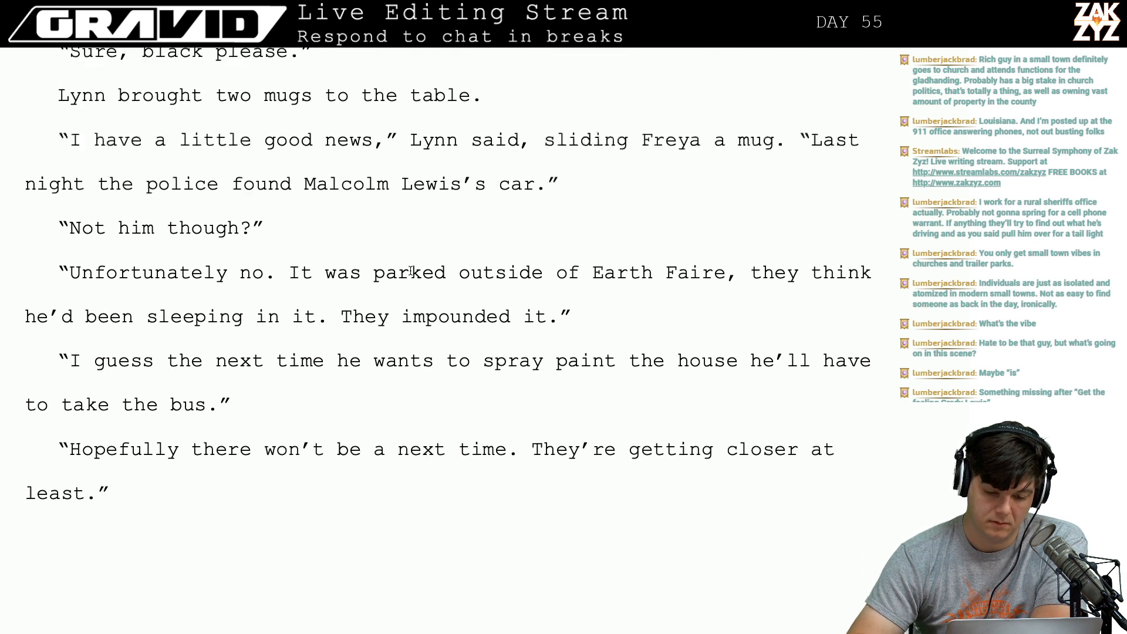
Replace “little” with “tiny bit of” in Lynn's line about having good news.
{"action": "scroll", "coordinate": [411, 271], "scroll_direction": "up", "scroll_amount": 2}
{"action": "key", "text": "Left"}
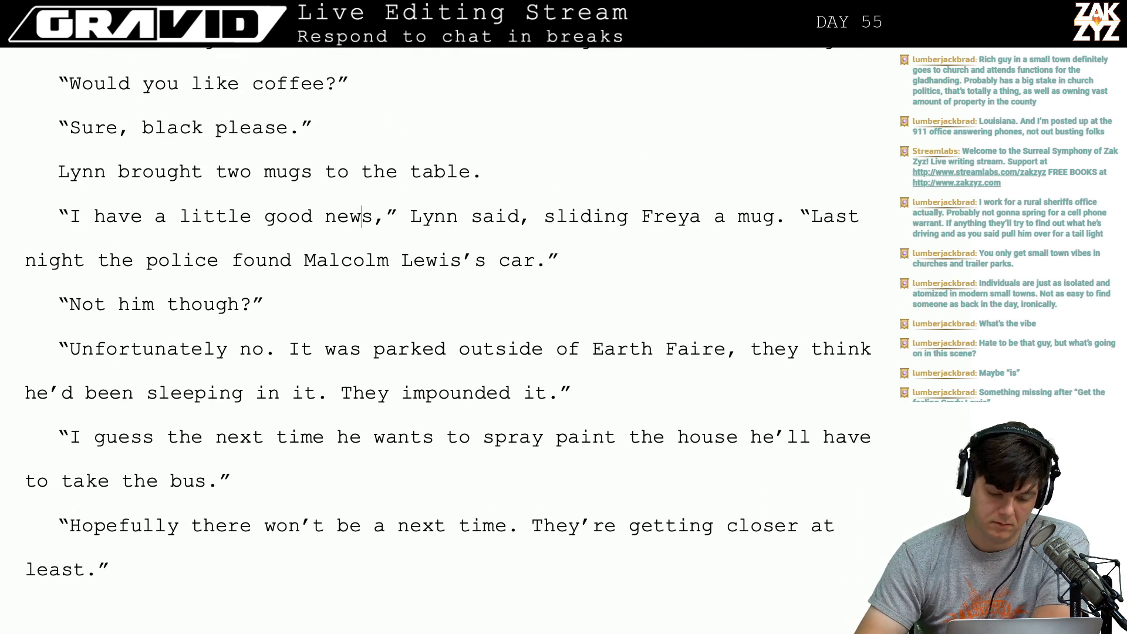
{"action": "key", "text": "BackSpace"}
{"action": "key", "text": "BackSpace"}
{"action": "key", "text": "BackSpace"}
{"action": "key", "text": "BackSpace"}
{"action": "key", "text": "BackSpace"}
{"action": "key", "text": "BackSpace"}
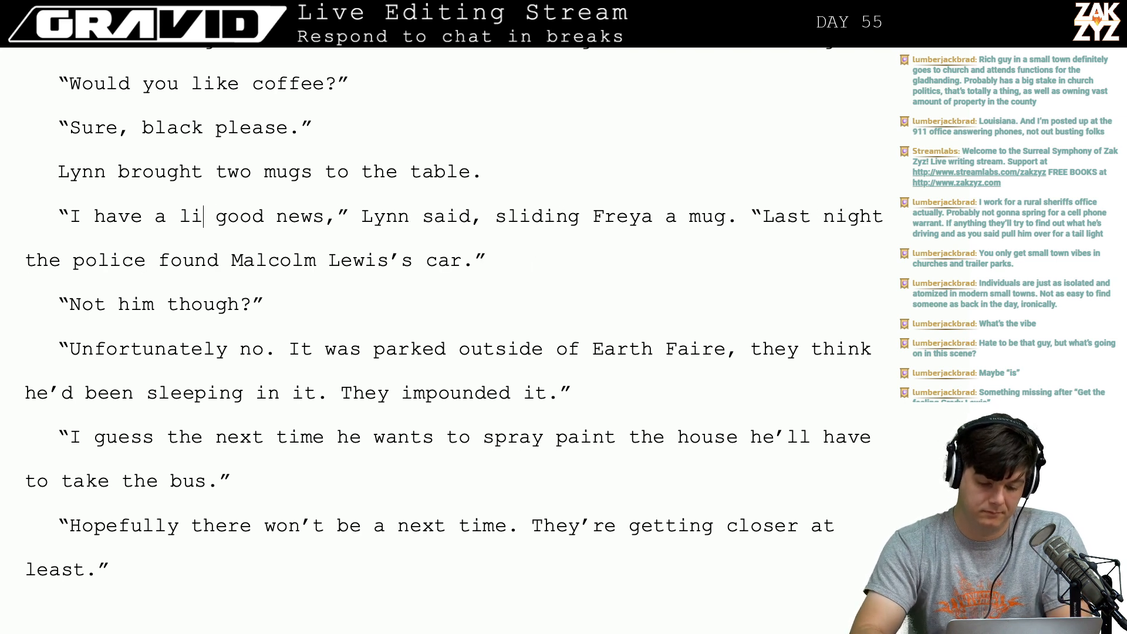
{"action": "type", "text": "tiny bit of"}
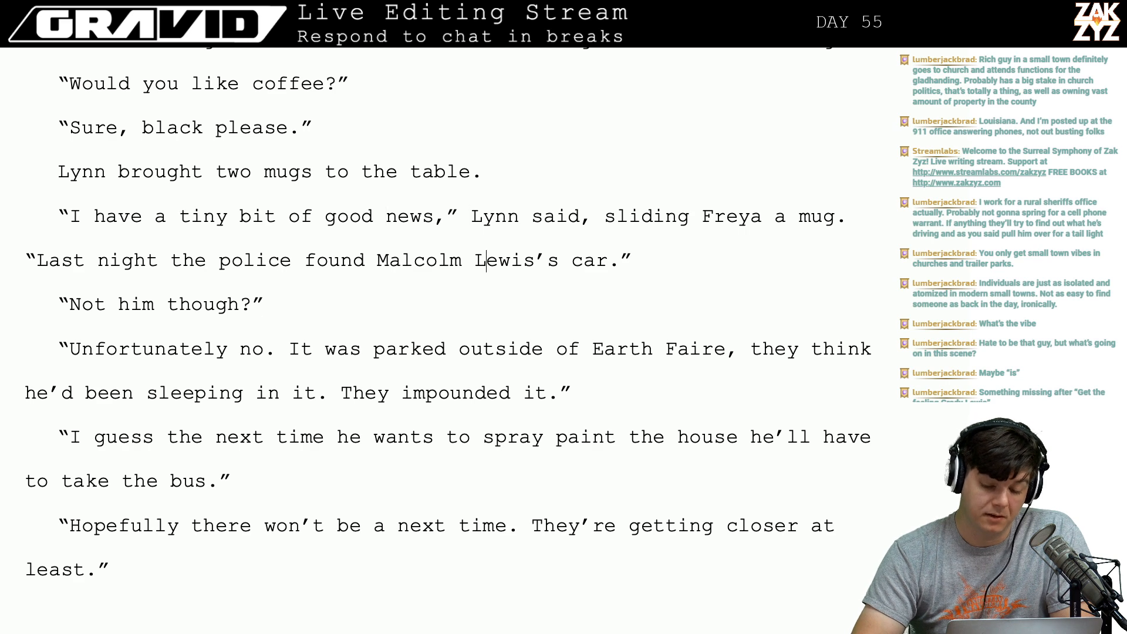
Reread the dialogue about Malcolm's impounded car, the spray painting and the police getting closer.
{"action": "key", "text": "Up"}
{"action": "key", "text": "Up"}
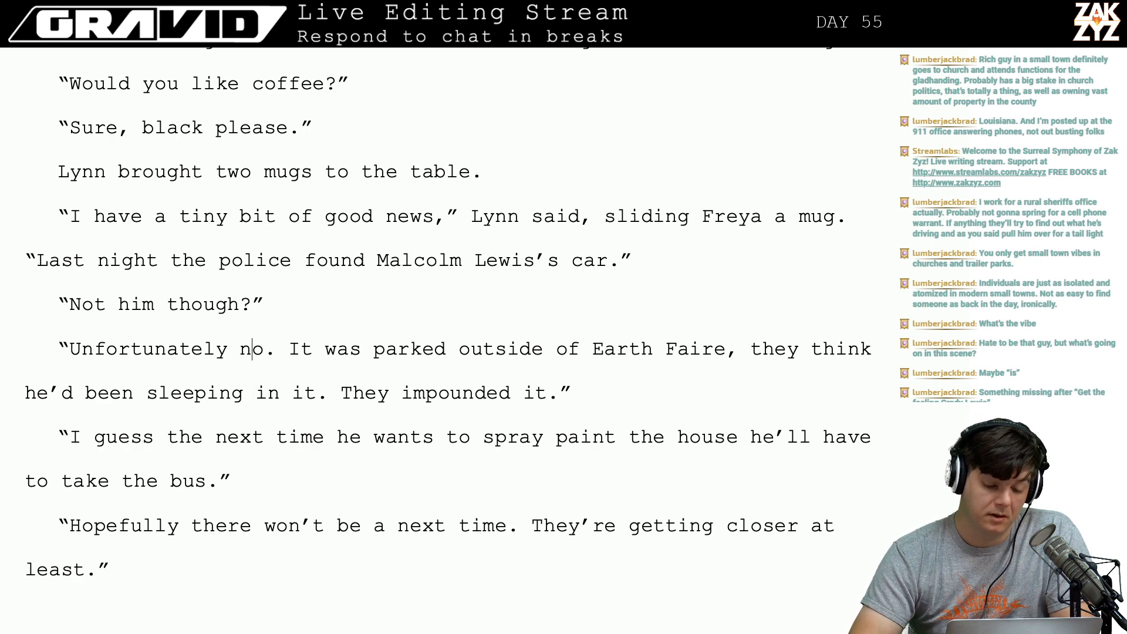
{"action": "key", "text": "Down"}
{"action": "key", "text": "Down"}
{"action": "key", "text": "Down"}
{"action": "key", "text": "Down"}
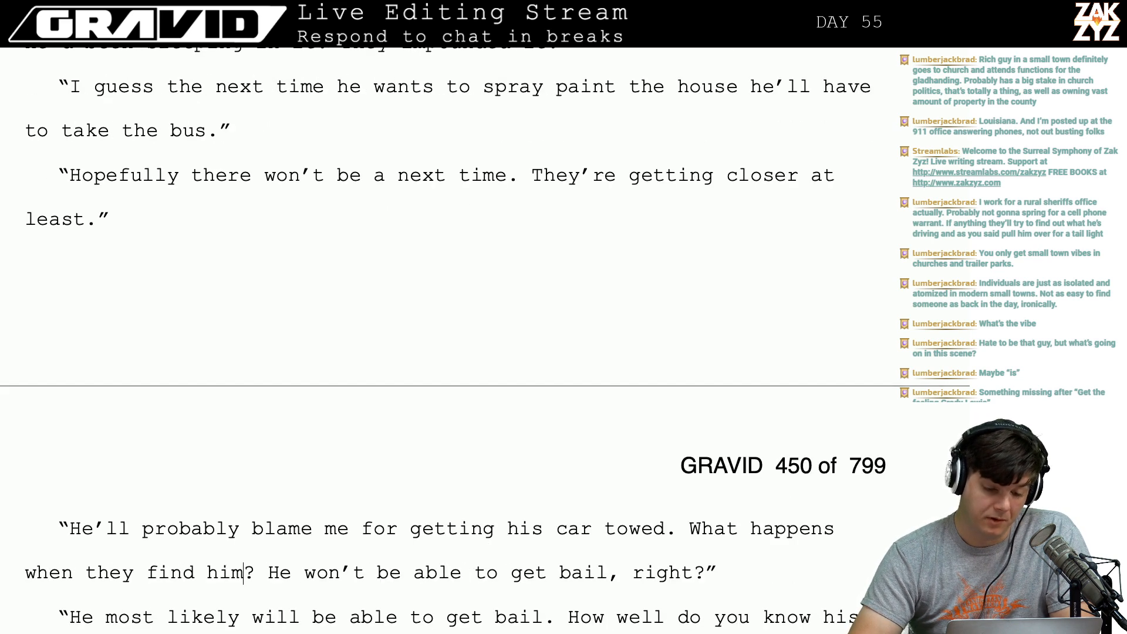
{"action": "key", "text": "Up"}
{"action": "key", "text": "Up"}
{"action": "key", "text": "Up"}
{"action": "key", "text": "Up"}
{"action": "key", "text": "Up"}
{"action": "key", "text": "Up"}
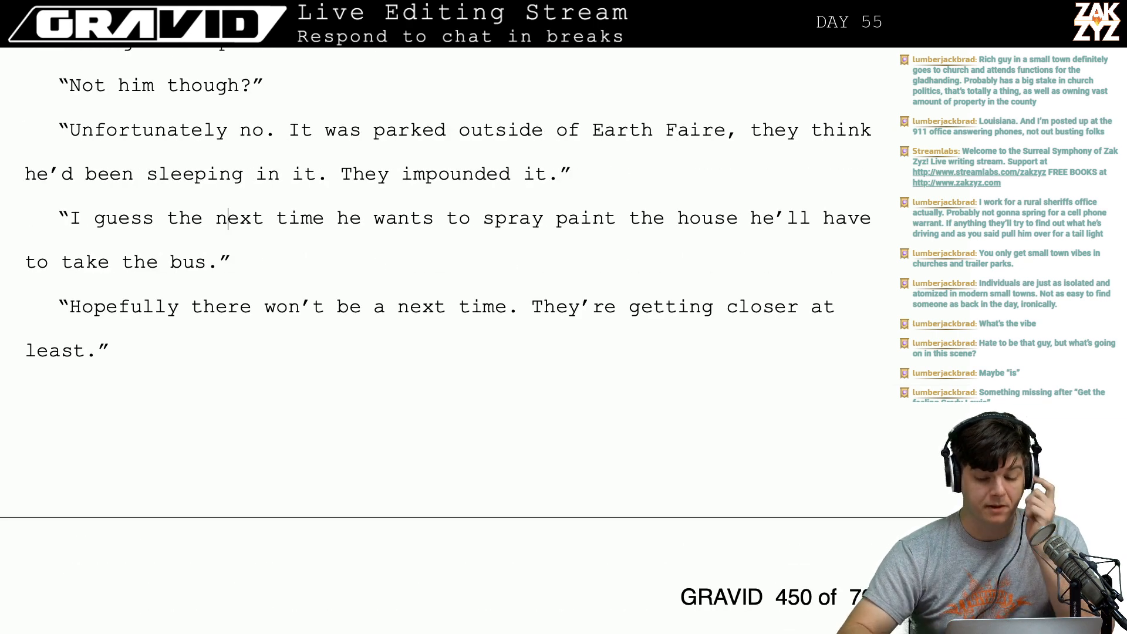
{"action": "scroll", "coordinate": [437, 340], "scroll_direction": "down", "scroll_amount": 1}
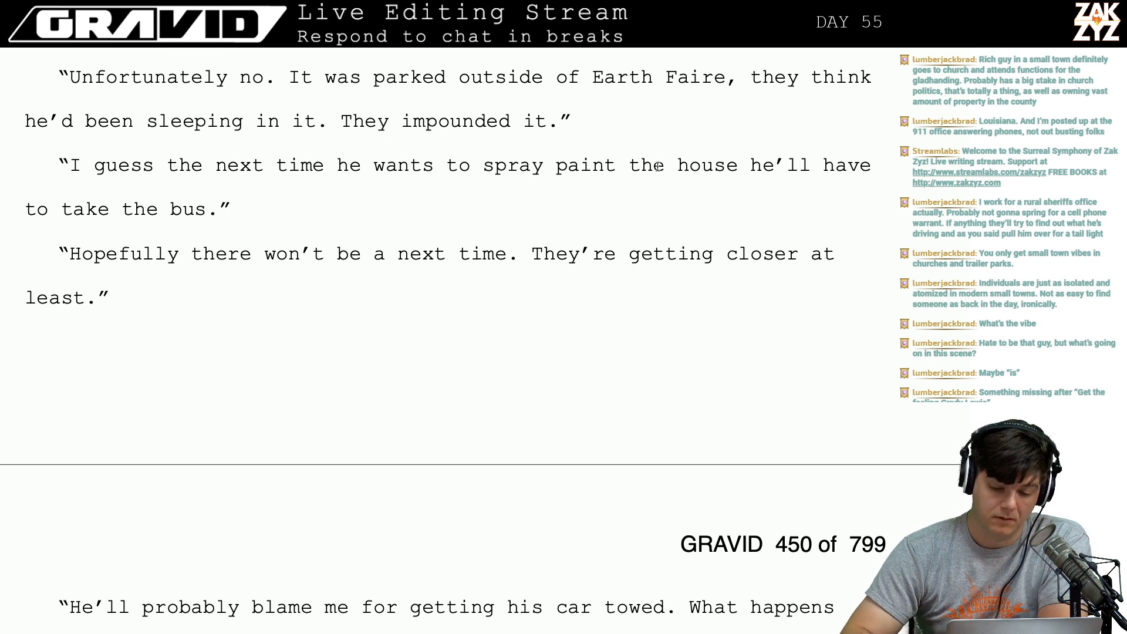
{"action": "scroll", "coordinate": [551, 145], "scroll_direction": "down", "scroll_amount": 1}
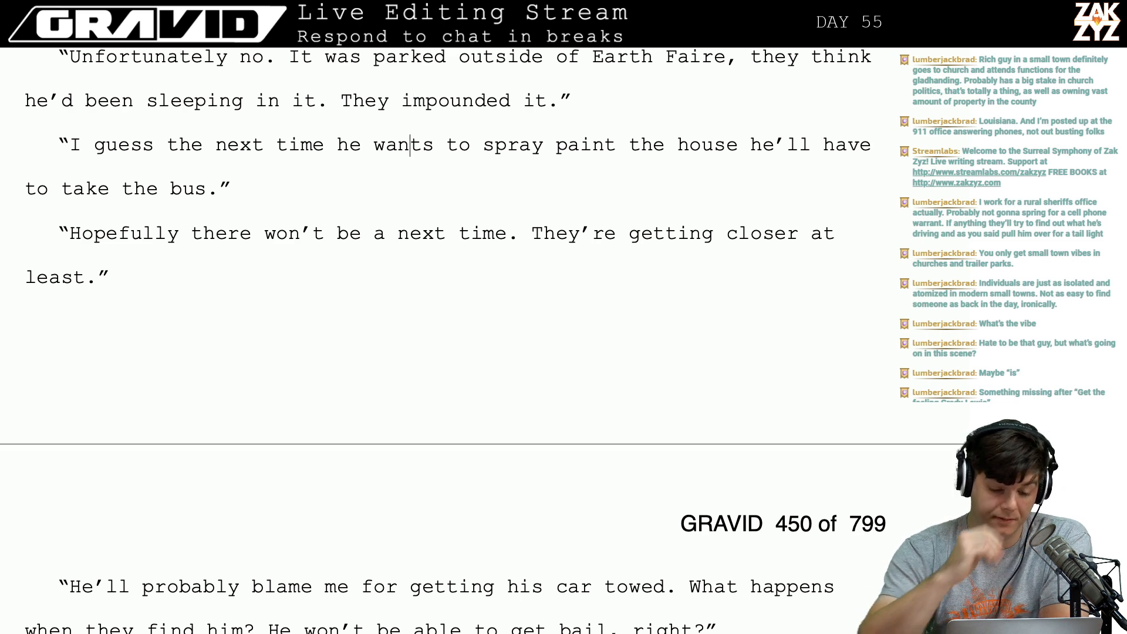
{"action": "scroll", "coordinate": [237, 193], "scroll_direction": "down", "scroll_amount": 1}
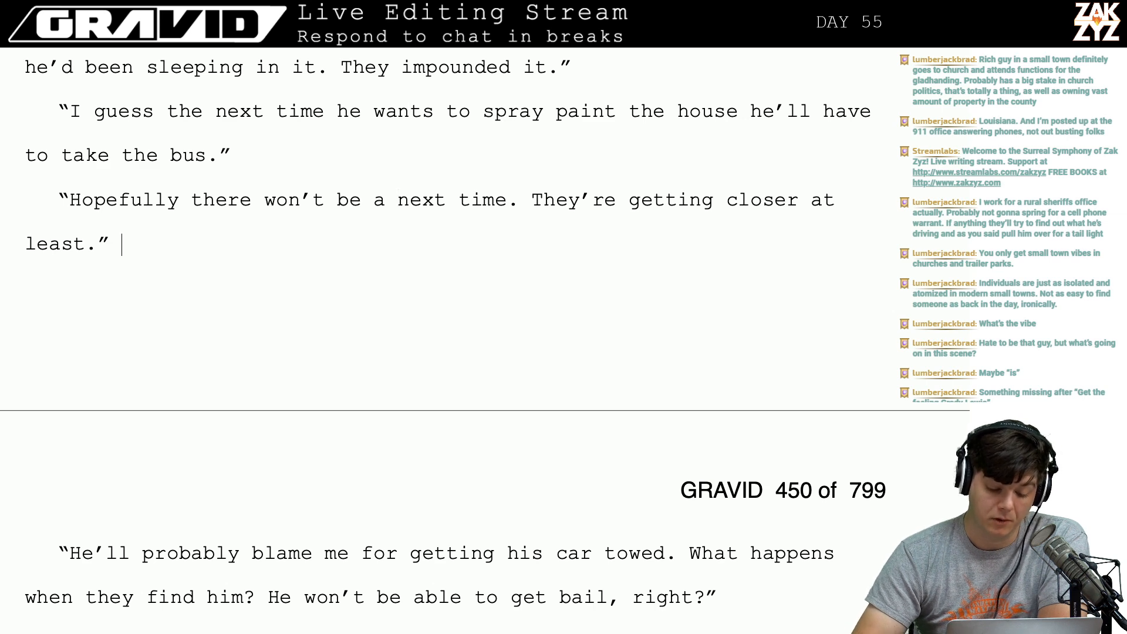
Insert “I bet he’ll” at the start of Freya's line about being blamed for the towed car.
{"action": "scroll", "coordinate": [121, 243], "scroll_direction": "down", "scroll_amount": 3}
{"action": "key", "text": "ctrl+Down"}
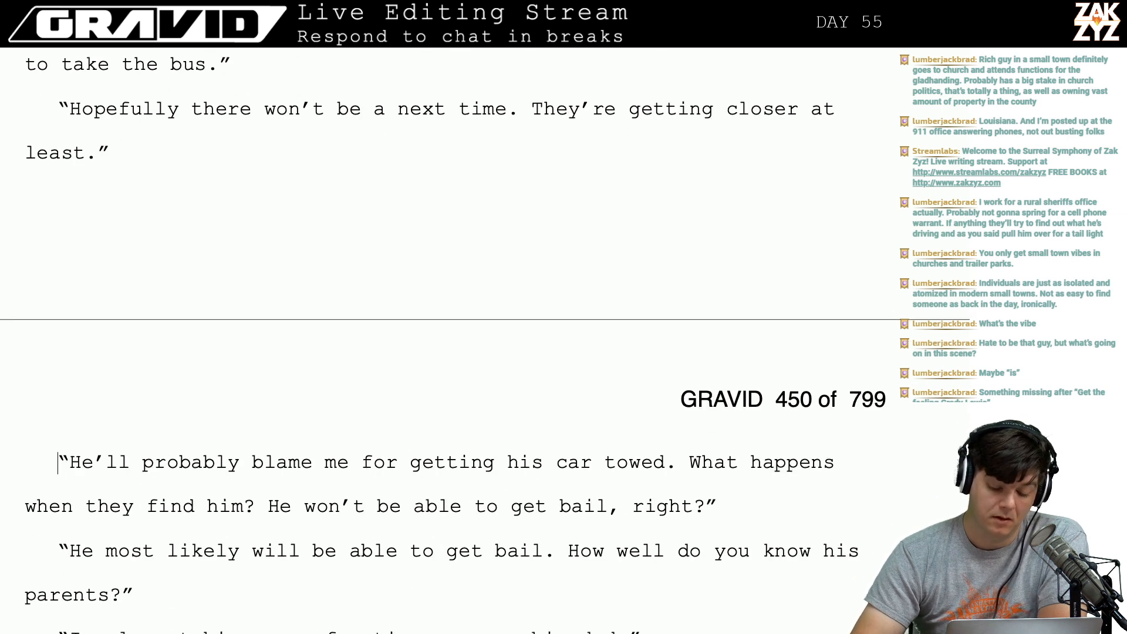
{"action": "key", "text": "Right"}
{"action": "key", "text": "Right"}
{"action": "key", "text": "Right"}
{"action": "key", "text": "Right"}
{"action": "key", "text": "Right"}
{"action": "key", "text": "Right"}
{"action": "key", "text": "Right"}
{"action": "key", "text": "Left"}
{"action": "key", "text": "Left"}
{"action": "key", "text": "Right"}
{"action": "key", "text": "Left"}
{"action": "key", "text": "Left"}
{"action": "key", "text": "Left"}
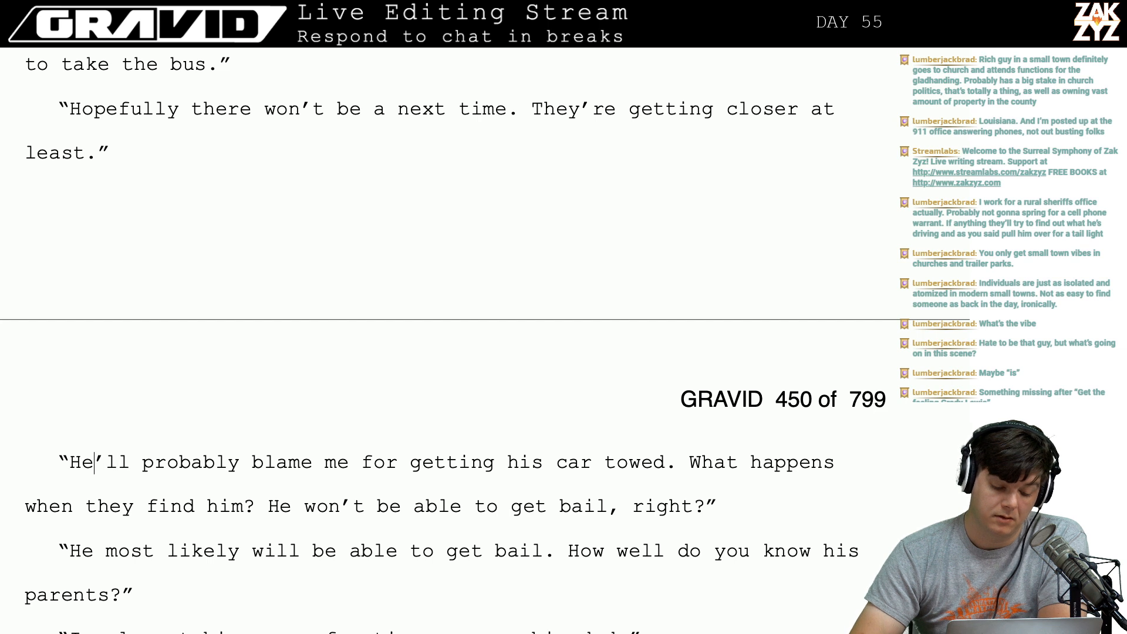
{"action": "type", "text": "I bet"}
{"action": "type", "text": " he'l"}
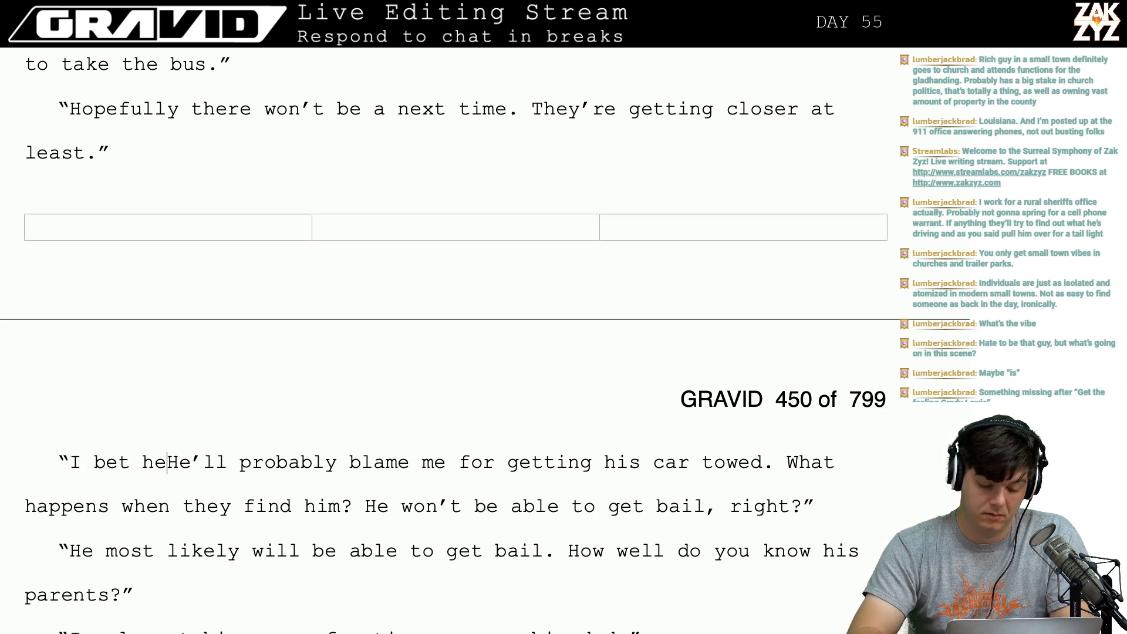
{"action": "type", "text": "l"}
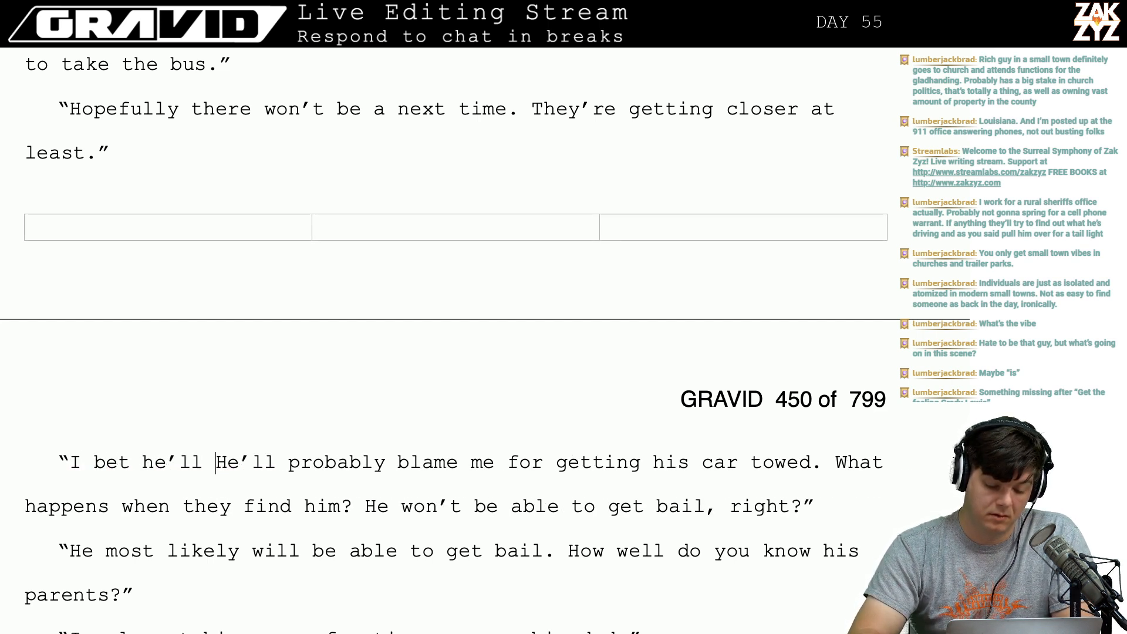
Delete the redundant “He’ll probably” before “blame me for getting his car towed”.
{"action": "key", "text": "shift+Right"}
{"action": "key", "text": "shift+Right"}
{"action": "key", "text": "shift+Right"}
{"action": "key", "text": "shift+Right"}
{"action": "key", "text": "shift+Right"}
{"action": "key", "text": "shift+Right"}
{"action": "key", "text": "shift+Right"}
{"action": "key", "text": "shift+Right"}
{"action": "key", "text": "shift+Right"}
{"action": "key", "text": "shift+Right"}
{"action": "key", "text": "shift+Right"}
{"action": "key", "text": "shift+Right"}
{"action": "key", "text": "shift+Right"}
{"action": "key", "text": "shift+Right"}
{"action": "key", "text": "shift+Right"}
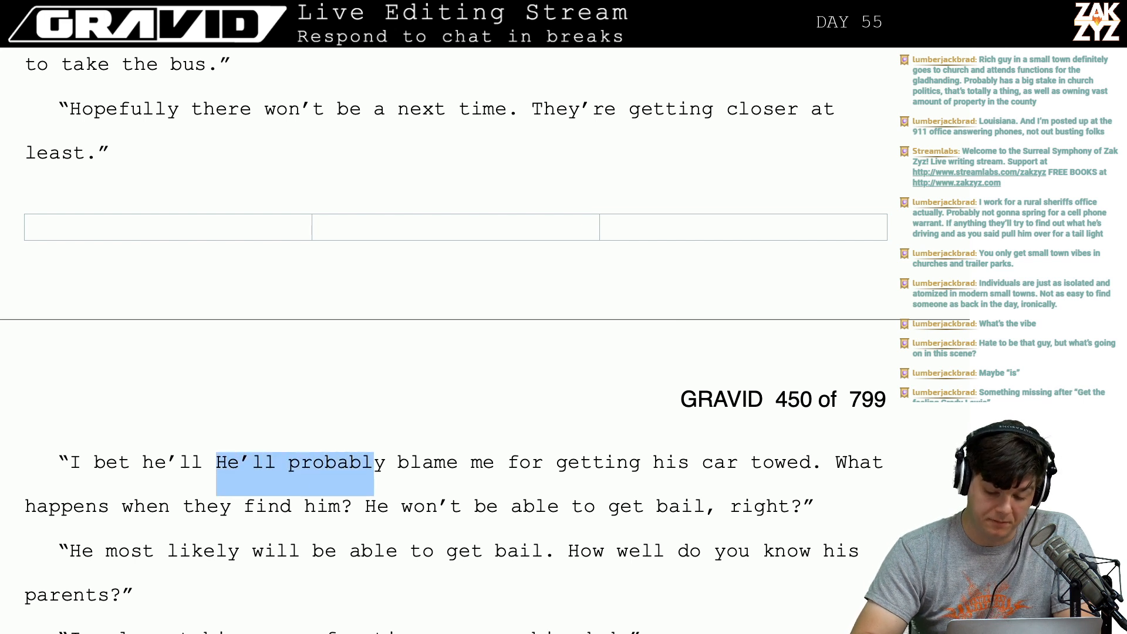
{"action": "key", "text": "shift+Left"}
{"action": "key", "text": "BackSpace"}
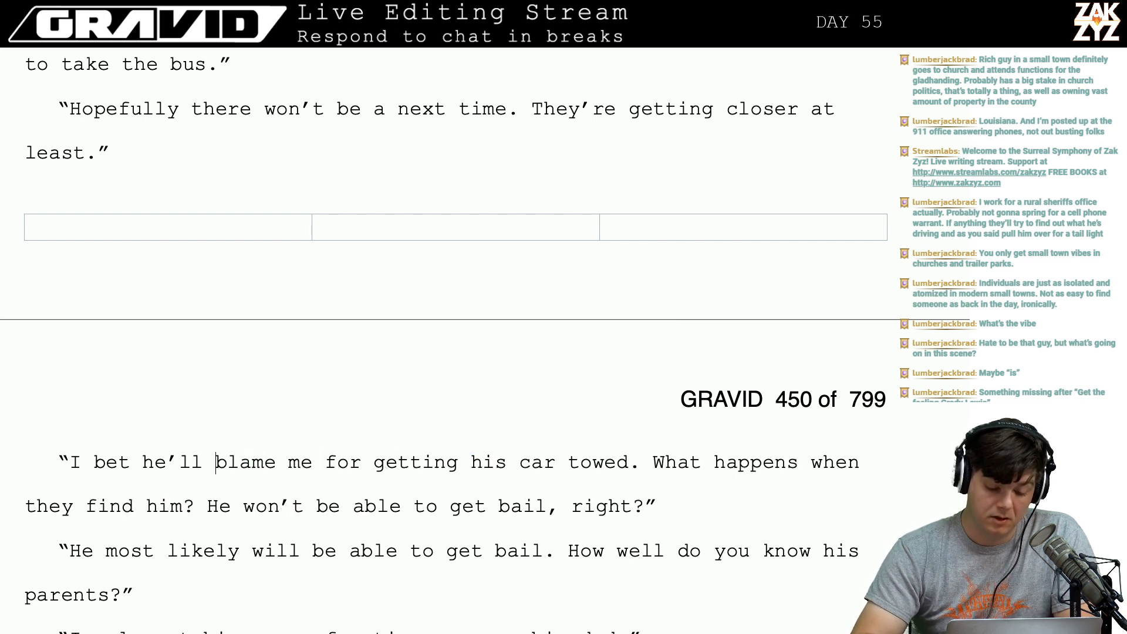
{"action": "key", "text": "Left"}
Insert the missing verb “are” after “The Lewises” in the sentence about the acrimonious divorce.
{"action": "scroll", "coordinate": [395, 226], "scroll_direction": "down", "scroll_amount": 1}
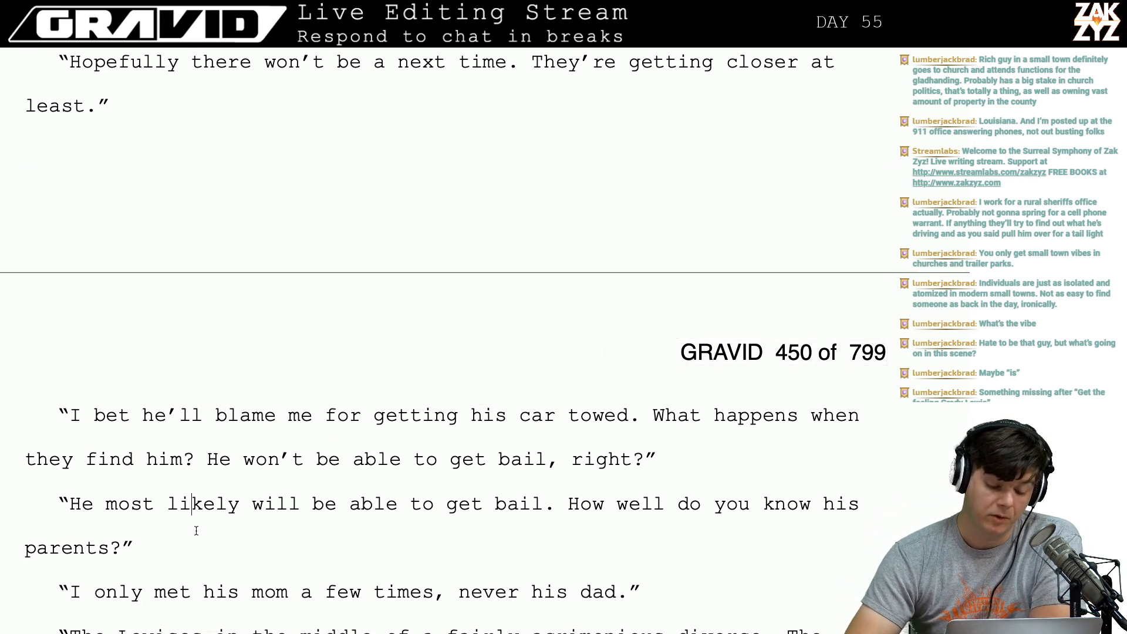
{"action": "key", "text": "Up"}
{"action": "key", "text": "Right"}
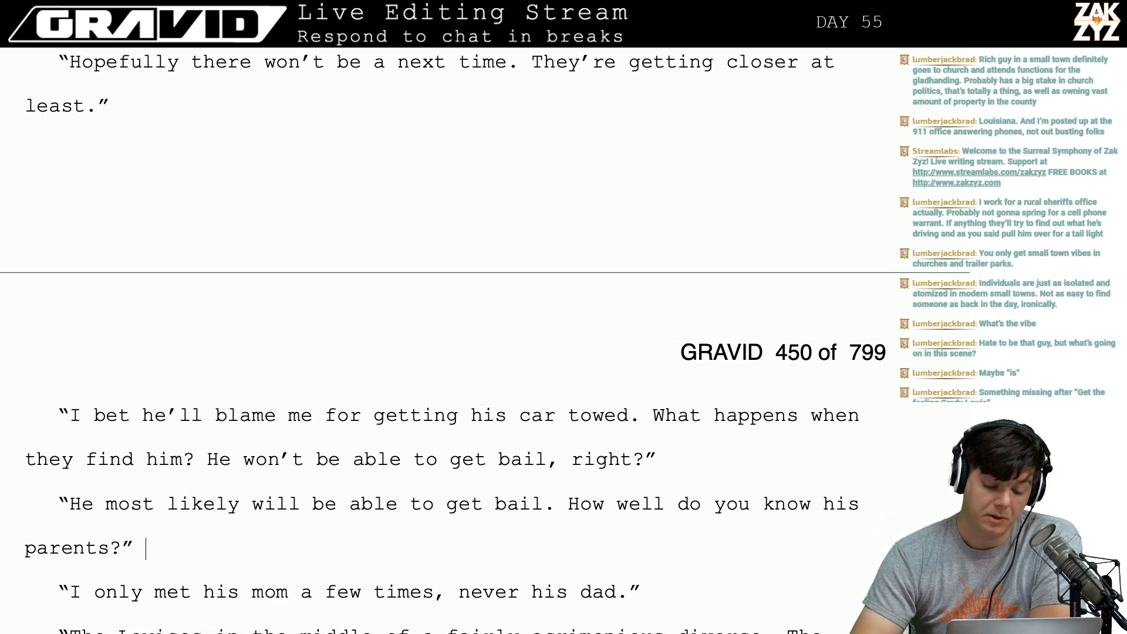
{"action": "key", "text": "Down"}
{"action": "key", "text": "Down"}
{"action": "key", "text": "Down"}
{"action": "key", "text": "Down"}
{"action": "key", "text": "Up"}
{"action": "key", "text": "Up"}
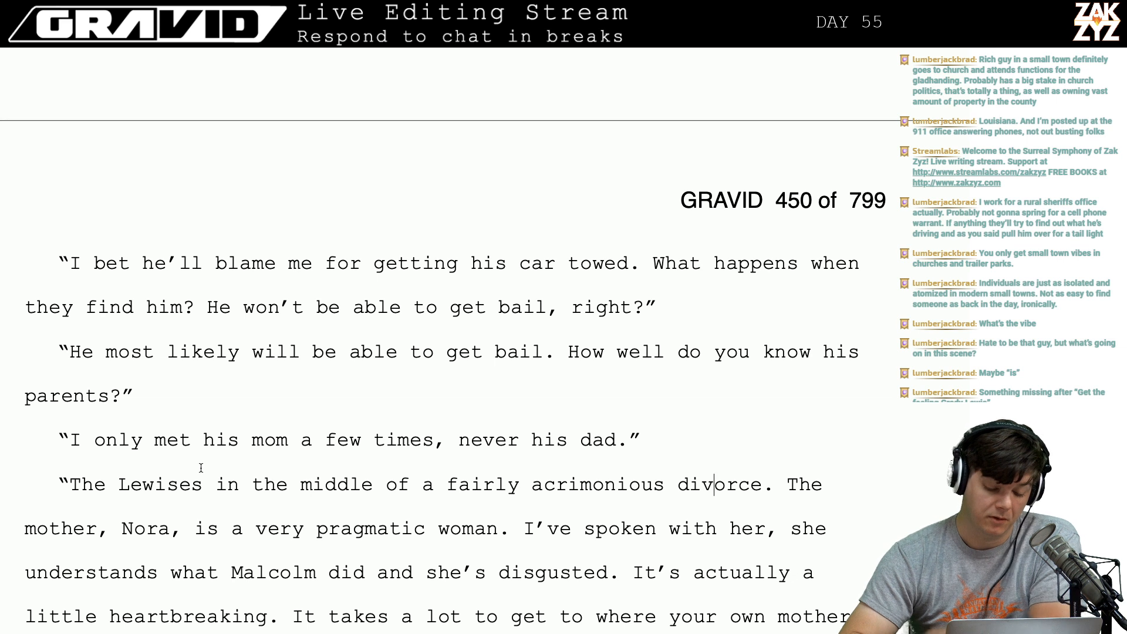
{"action": "left_click", "coordinate": [217, 484]}
{"action": "type", "text": "are"}
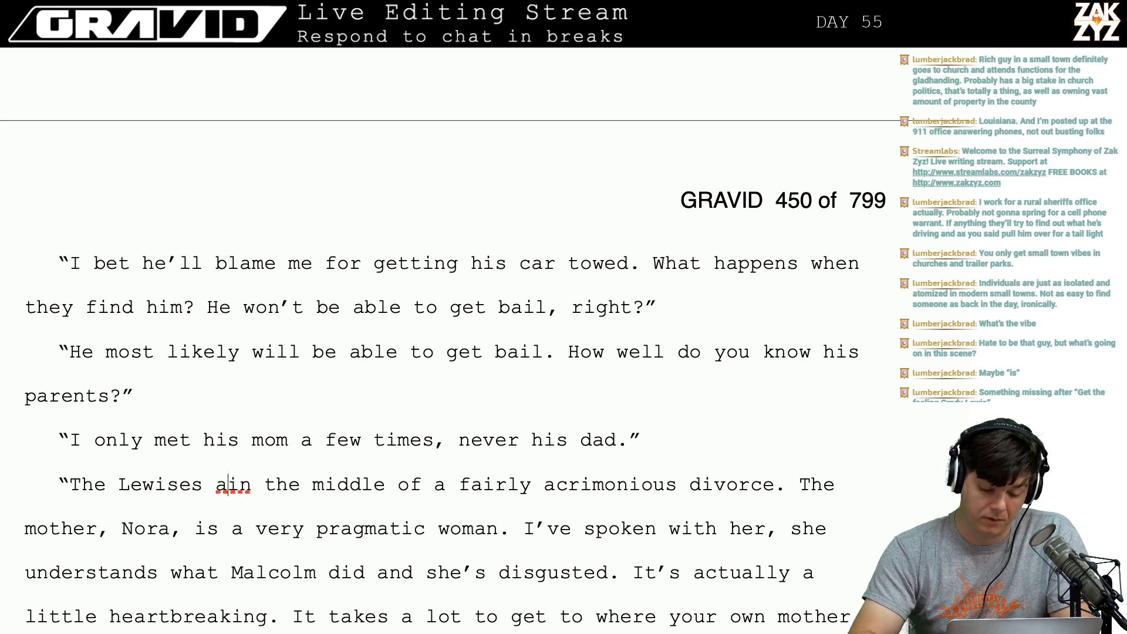
Reread the dialogue about the Lewises' divorce, Nora's disgust with Malcolm and Grady's role, along with the preceding car conversation.
{"action": "left_click", "coordinate": [279, 528]}
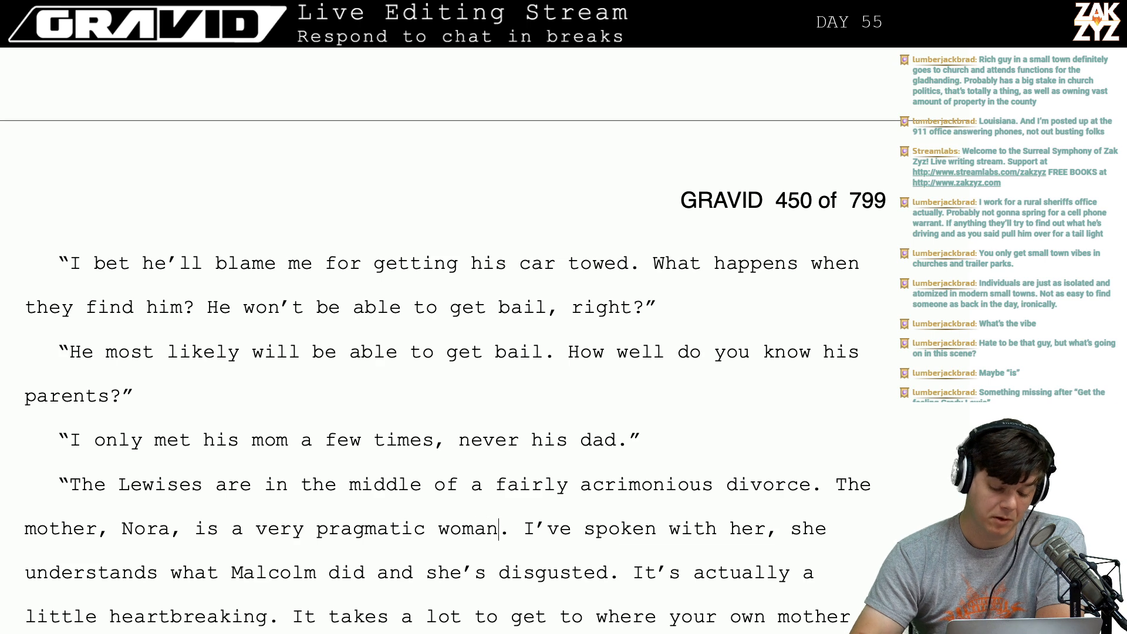
{"action": "scroll", "coordinate": [345, 464], "scroll_direction": "down", "scroll_amount": 3}
{"action": "left_click", "coordinate": [346, 462]}
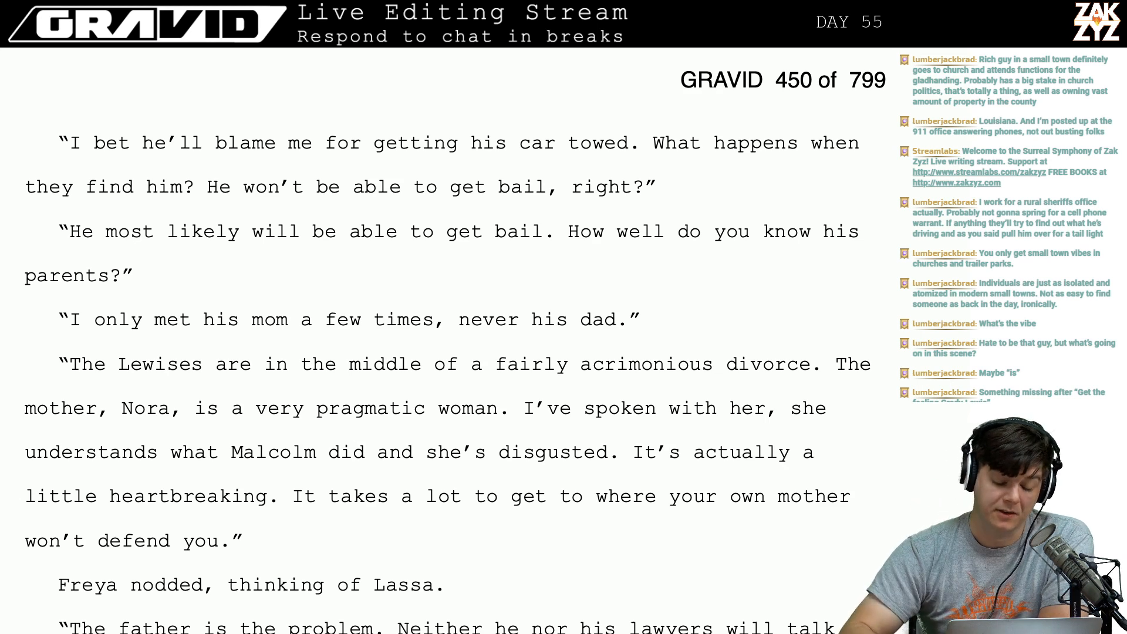
{"action": "scroll", "coordinate": [344, 464], "scroll_direction": "down", "scroll_amount": 1}
{"action": "key", "text": "Up"}
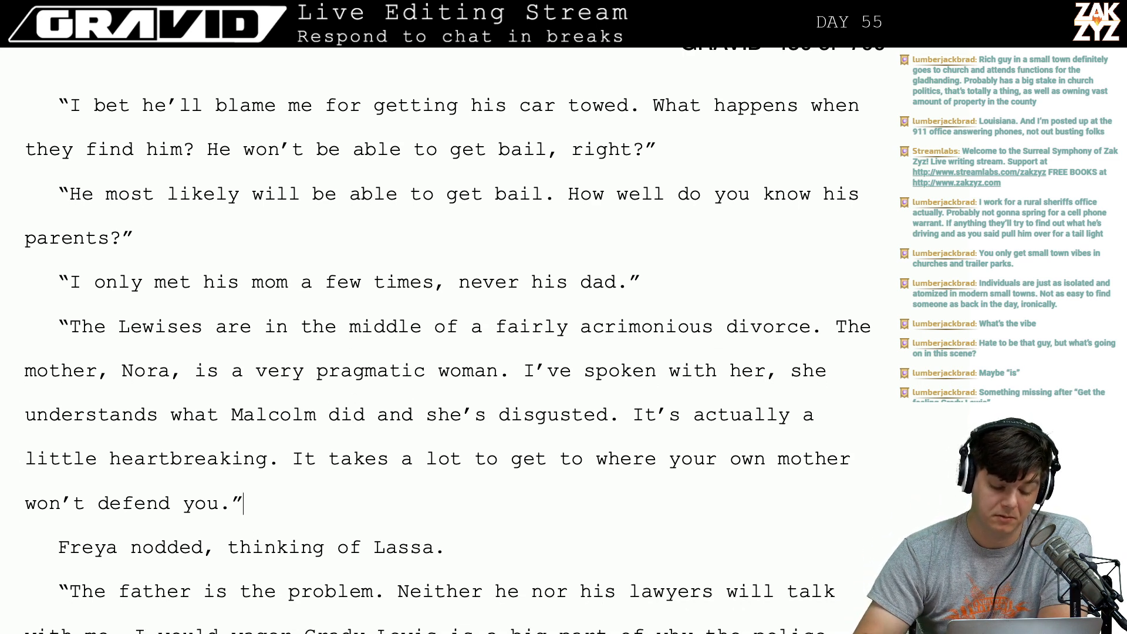
{"action": "key", "text": "Right"}
{"action": "key", "text": "Right"}
{"action": "key", "text": "Right"}
{"action": "key", "text": "Right"}
{"action": "key", "text": "Right"}
{"action": "key", "text": "Right"}
{"action": "key", "text": "Down"}
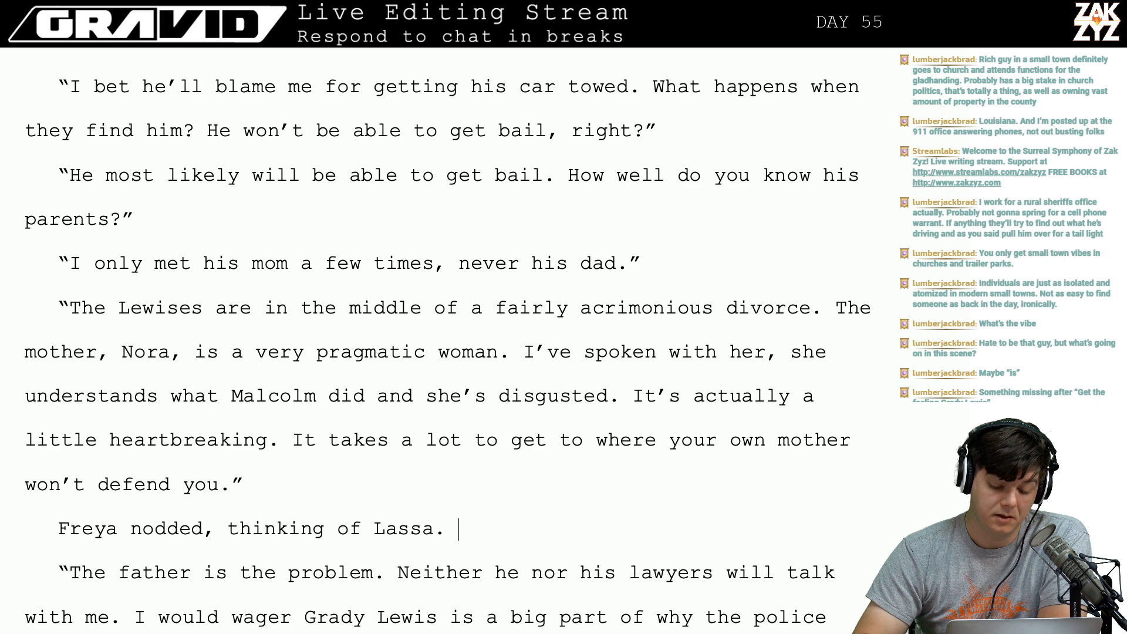
{"action": "key", "text": "Down"}
{"action": "key", "text": "Down"}
{"action": "key", "text": "Down"}
{"action": "key", "text": "Down"}
{"action": "key", "text": "Down"}
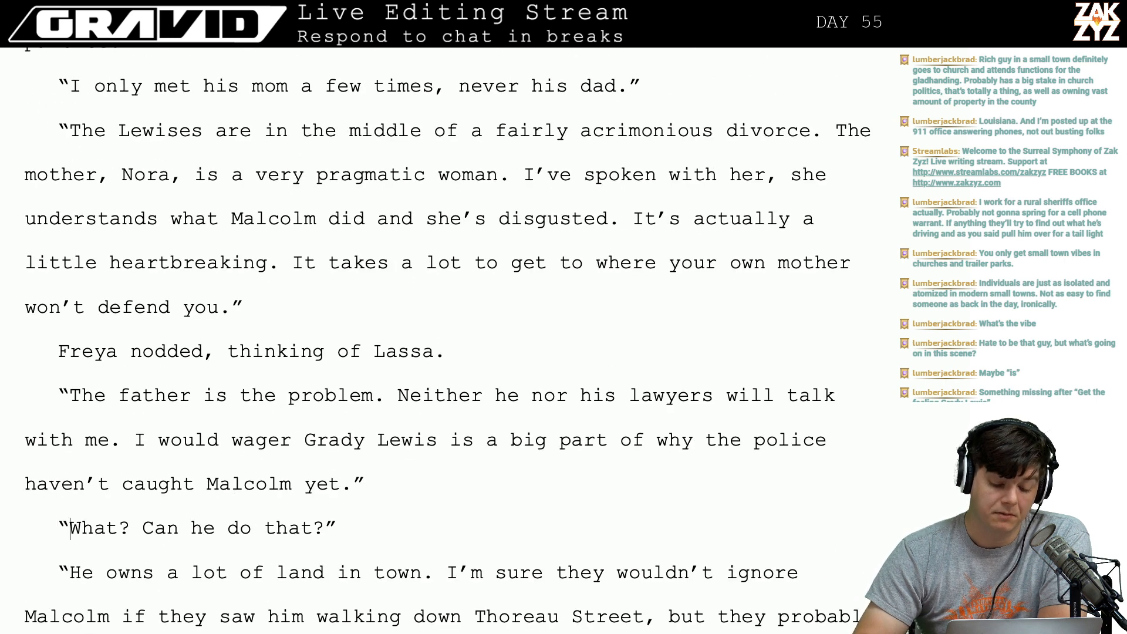
{"action": "key", "text": "Up"}
{"action": "key", "text": "Up"}
{"action": "key", "text": "Up"}
{"action": "key", "text": "Up"}
{"action": "scroll", "coordinate": [461, 458], "scroll_direction": "down", "scroll_amount": 1}
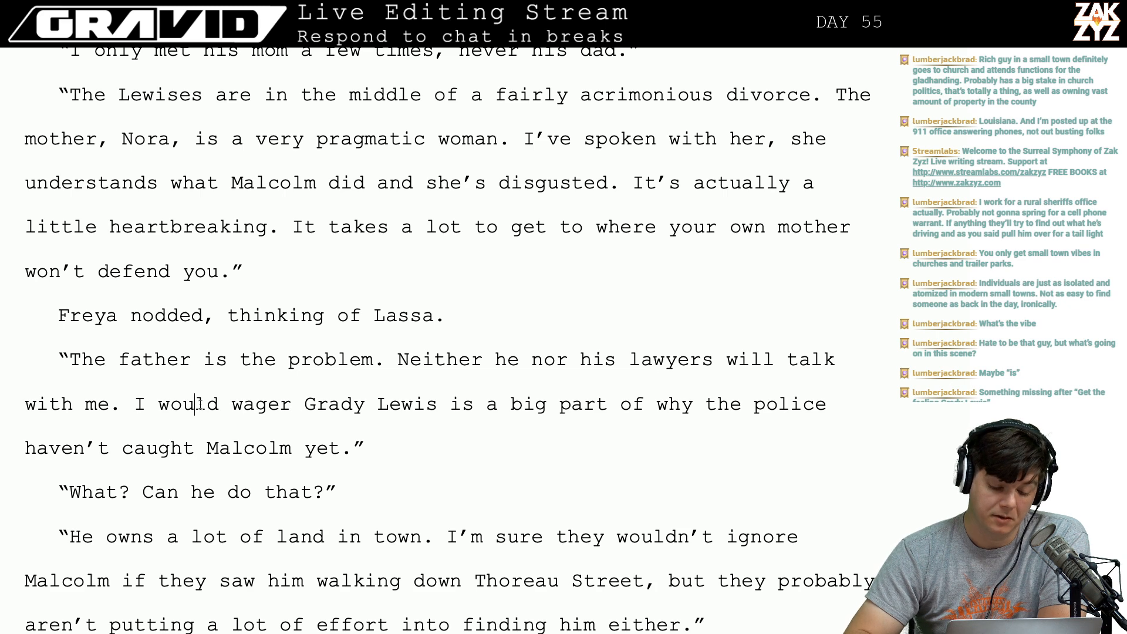
{"action": "key", "text": "Right"}
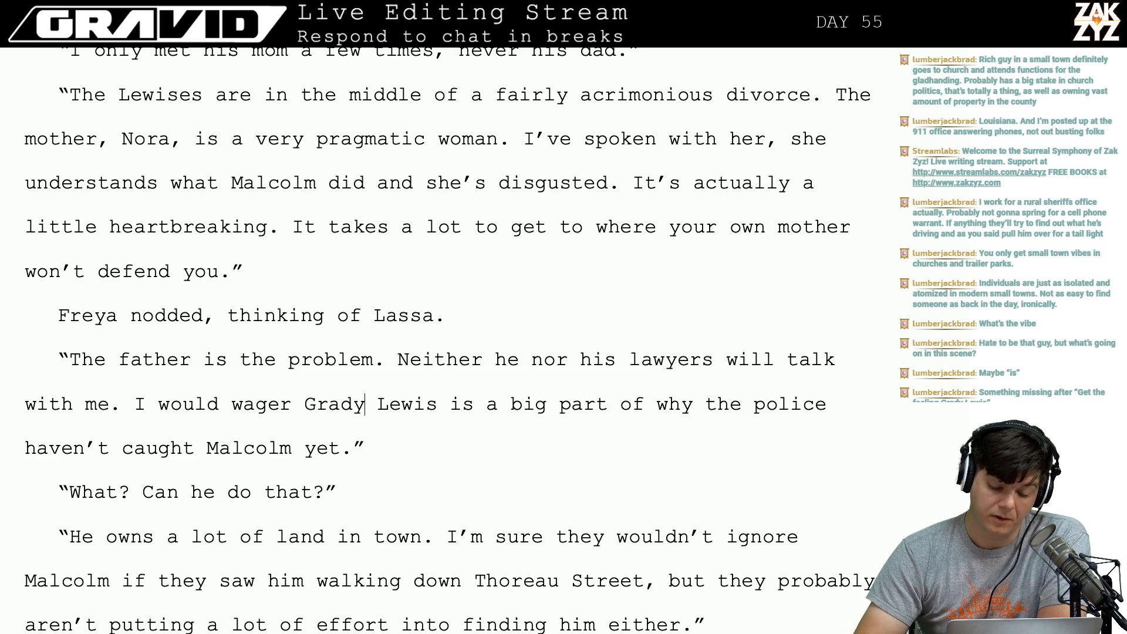
{"action": "scroll", "coordinate": [446, 340], "scroll_direction": "up", "scroll_amount": 15}
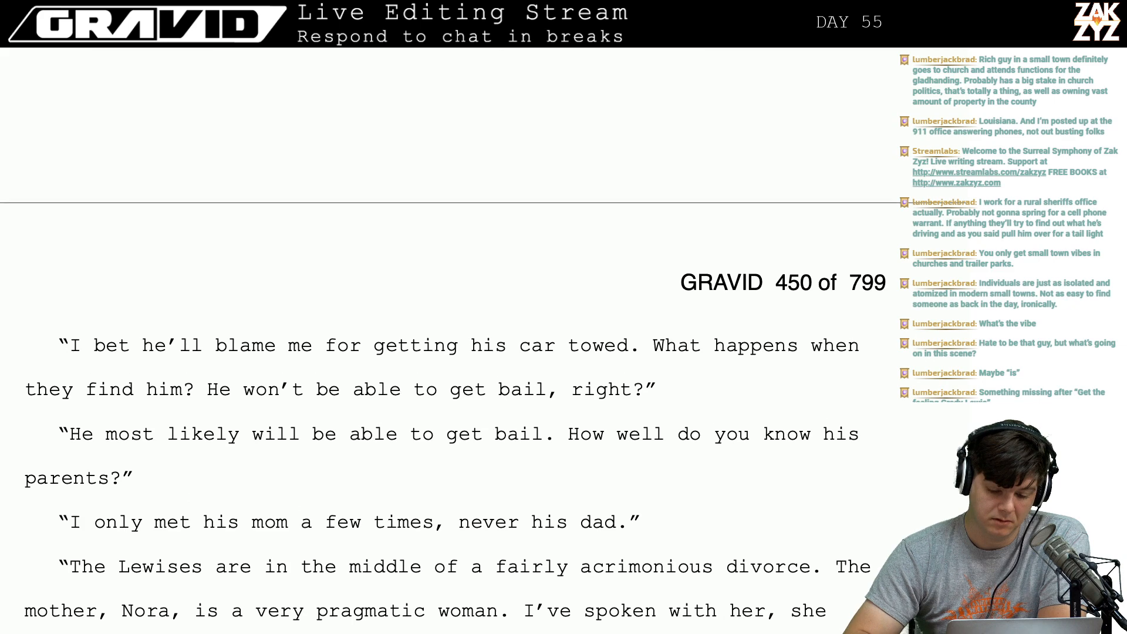
{"action": "scroll", "coordinate": [446, 341], "scroll_direction": "up", "scroll_amount": 4}
{"action": "scroll", "coordinate": [446, 341], "scroll_direction": "up", "scroll_amount": 3}
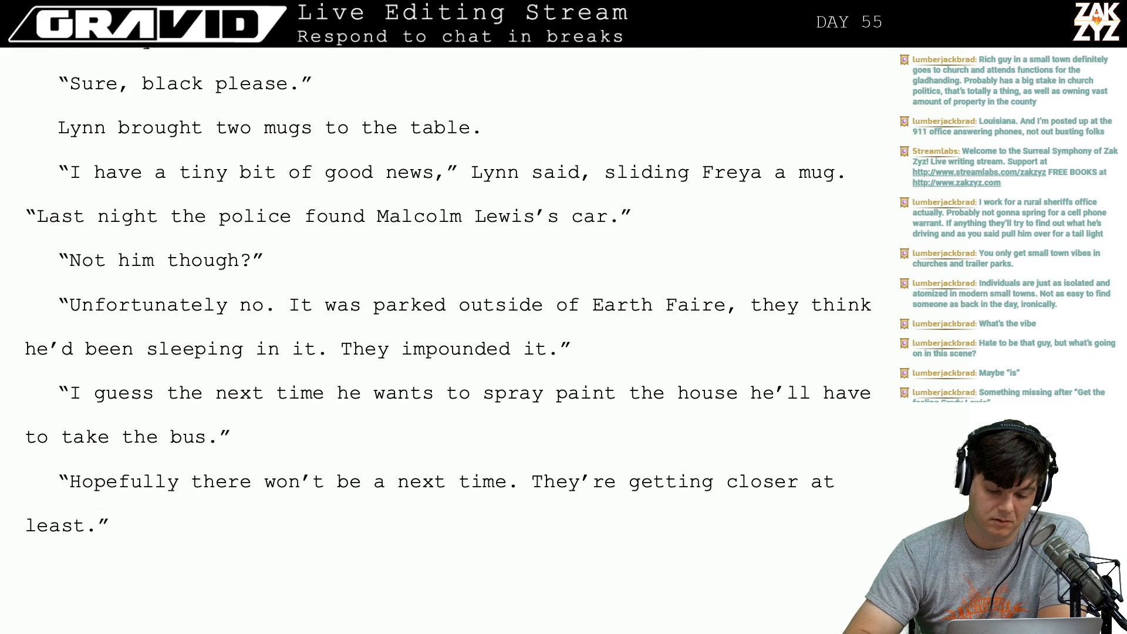
{"action": "scroll", "coordinate": [446, 341], "scroll_direction": "down", "scroll_amount": 5}
{"action": "scroll", "coordinate": [317, 393], "scroll_direction": "down", "scroll_amount": 15}
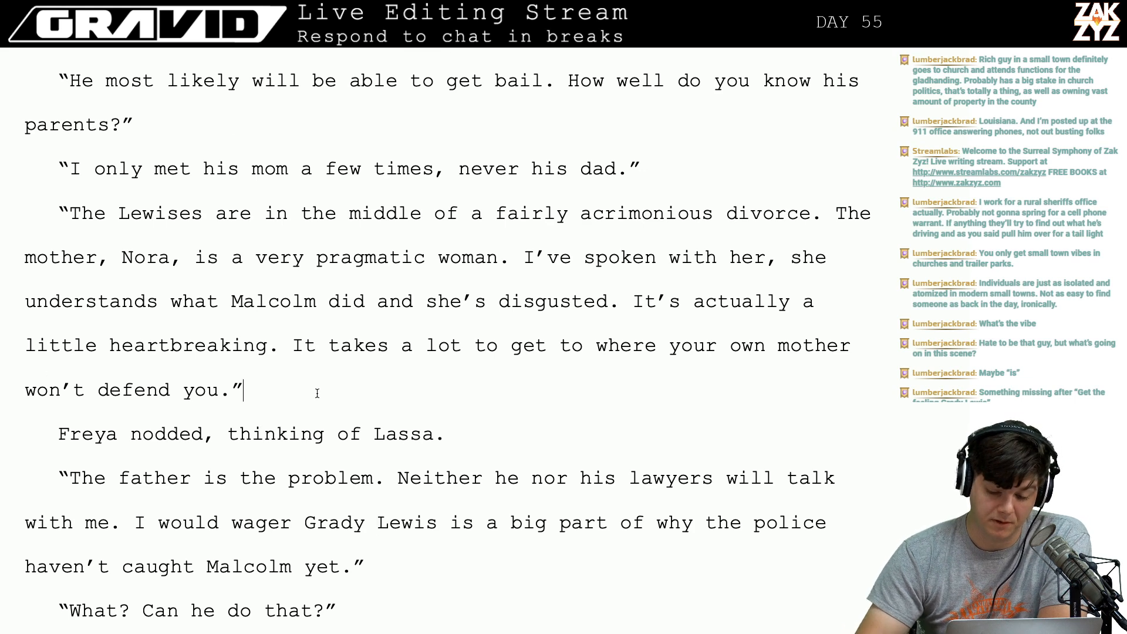
Contract “I would” to “I’d” in Lynn's sentence wagering that Grady Lewis is part of why the police haven't caught Malcolm.
{"action": "key", "text": "Down"}
{"action": "key", "text": "Down"}
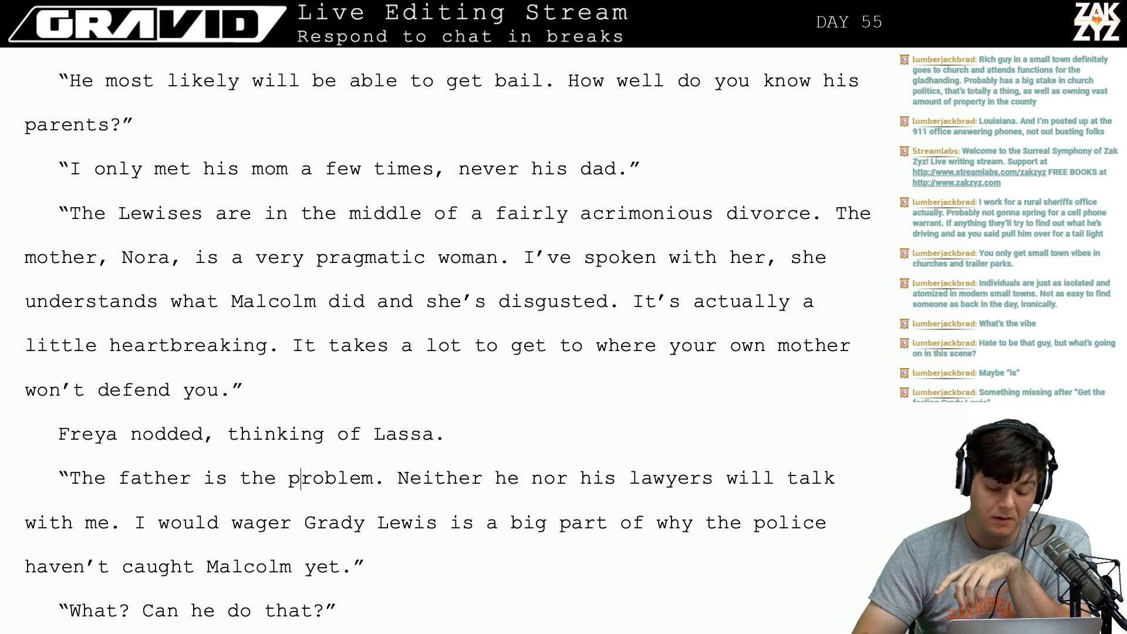
{"action": "key", "text": "Down"}
{"action": "key", "text": "Right"}
{"action": "key", "text": "Up"}
{"action": "key", "text": "Up"}
{"action": "key", "text": "Left"}
{"action": "key", "text": "Right"}
{"action": "key", "text": "Down"}
{"action": "key", "text": "Right"}
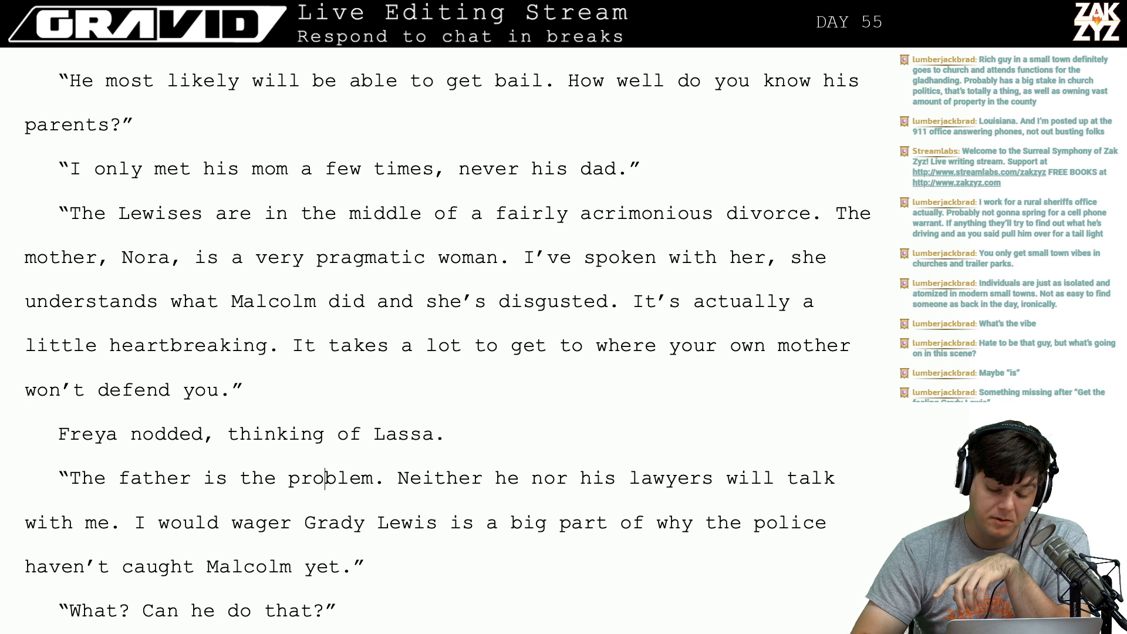
{"action": "key", "text": "Right"}
{"action": "key", "text": "Right"}
{"action": "key", "text": "Right"}
{"action": "key", "text": "Right"}
{"action": "key", "text": "Right"}
{"action": "key", "text": "Right"}
{"action": "key", "text": "Right"}
{"action": "key", "text": "Right"}
{"action": "key", "text": "Right"}
{"action": "key", "text": "Right"}
{"action": "key", "text": "Right"}
{"action": "key", "text": "Right"}
{"action": "key", "text": "Right"}
{"action": "key", "text": "Right"}
{"action": "key", "text": "Right"}
{"action": "key", "text": "Right"}
{"action": "key", "text": "Right"}
{"action": "key", "text": "Right"}
{"action": "key", "text": "Right"}
{"action": "key", "text": "Right"}
{"action": "key", "text": "Right"}
{"action": "key", "text": "Right"}
{"action": "key", "text": "Right"}
{"action": "key", "text": "Right"}
{"action": "key", "text": "Right"}
{"action": "key", "text": "Right"}
{"action": "key", "text": "Right"}
{"action": "key", "text": "Right"}
{"action": "key", "text": "Right"}
{"action": "key", "text": "Right"}
{"action": "key", "text": "Right"}
{"action": "key", "text": "Right"}
{"action": "key", "text": "Right"}
{"action": "key", "text": "Right"}
{"action": "key", "text": "Right"}
{"action": "key", "text": "Right"}
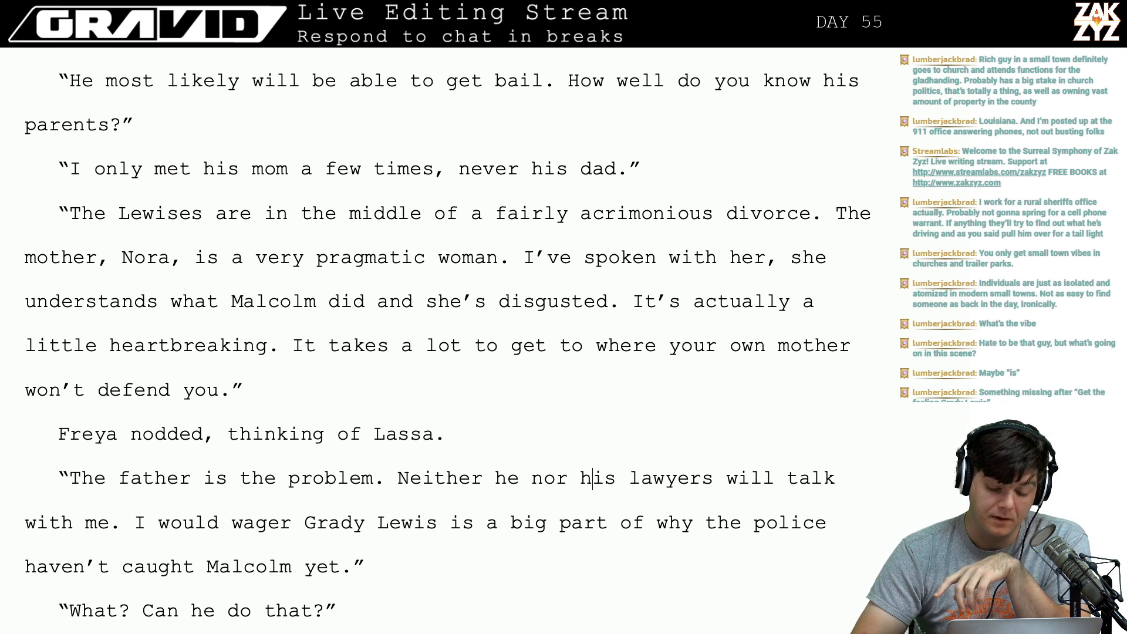
{"action": "key", "text": "Right"}
{"action": "key", "text": "Right"}
{"action": "key", "text": "Right"}
{"action": "key", "text": "Right"}
{"action": "key", "text": "Right"}
{"action": "key", "text": "Right"}
{"action": "key", "text": "Right"}
{"action": "key", "text": "Right"}
{"action": "key", "text": "Right"}
{"action": "key", "text": "Right"}
{"action": "key", "text": "Right"}
{"action": "key", "text": "Right"}
{"action": "key", "text": "Right"}
{"action": "key", "text": "Right"}
{"action": "key", "text": "Right"}
{"action": "key", "text": "Right"}
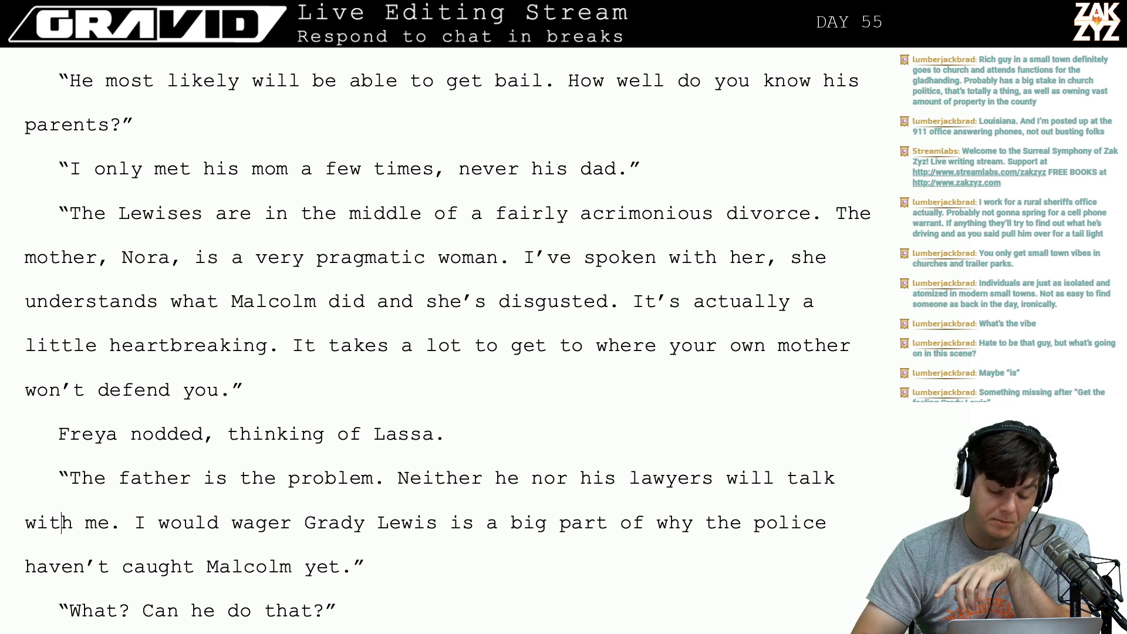
{"action": "key", "text": "Right"}
{"action": "key", "text": "Right"}
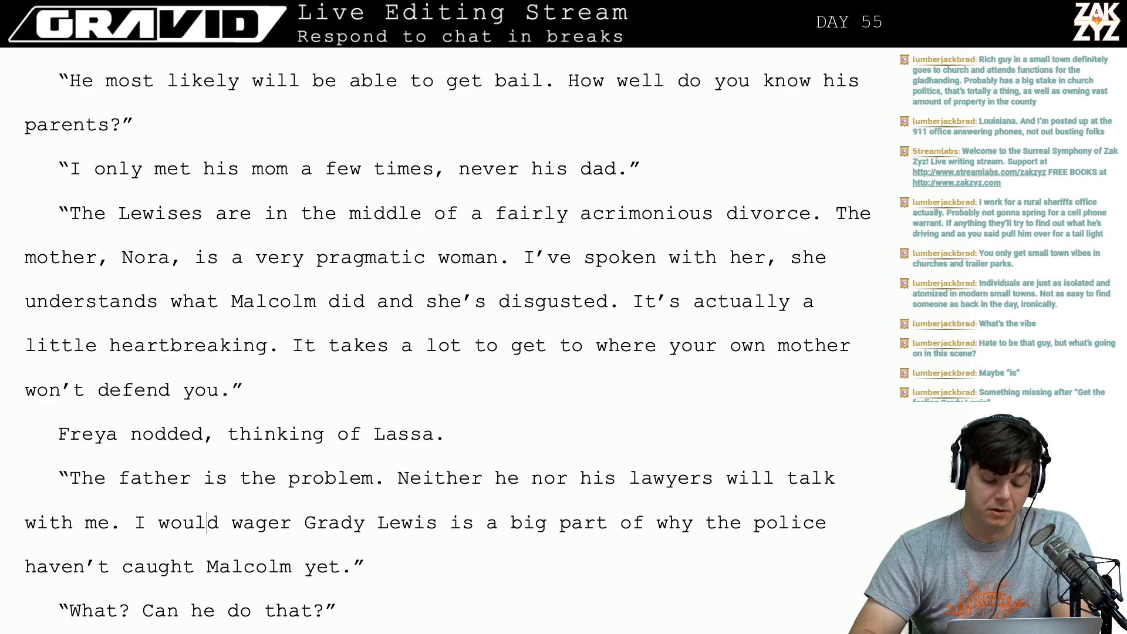
{"action": "key", "text": "Left"}
{"action": "key", "text": "BackSpace"}
{"action": "key", "text": "BackSpace"}
{"action": "key", "text": "BackSpace"}
{"action": "key", "text": "BackSpace"}
{"action": "key", "text": "BackSpace"}
{"action": "key", "text": "BackSpace"}
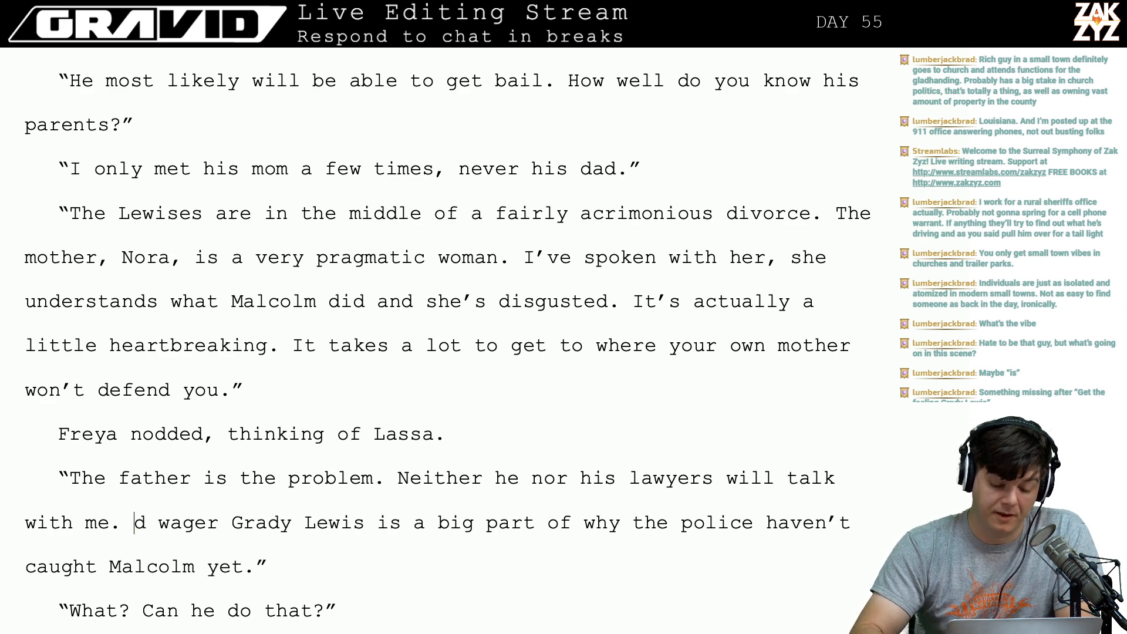
{"action": "type", "text": "I'"}
{"action": "key", "text": "BackSpace"}
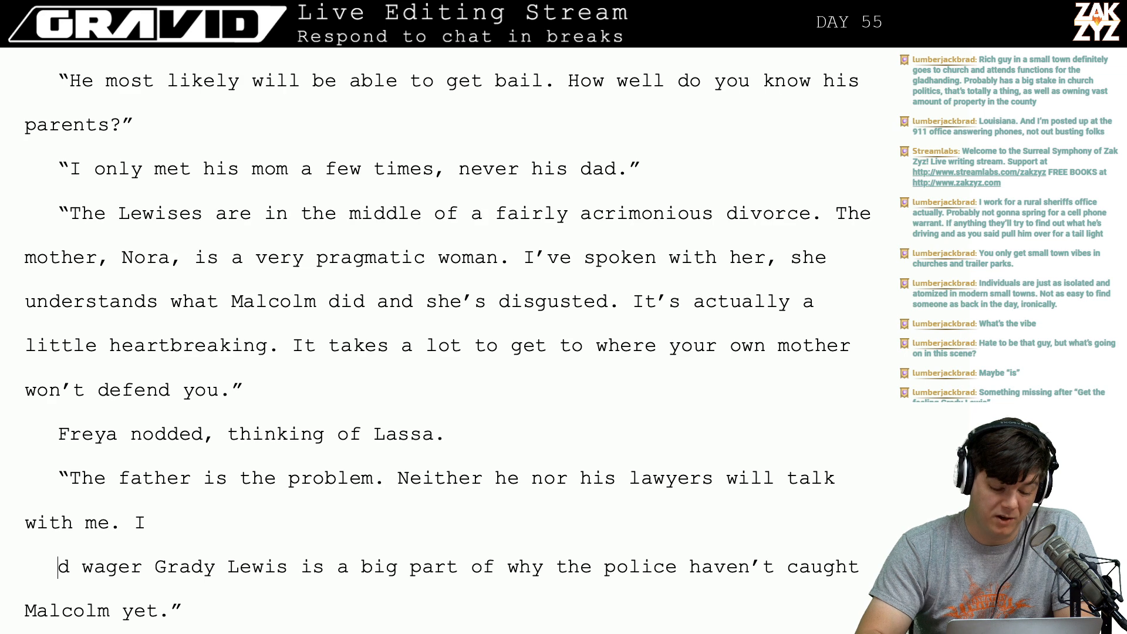
{"action": "type", "text": "'"}
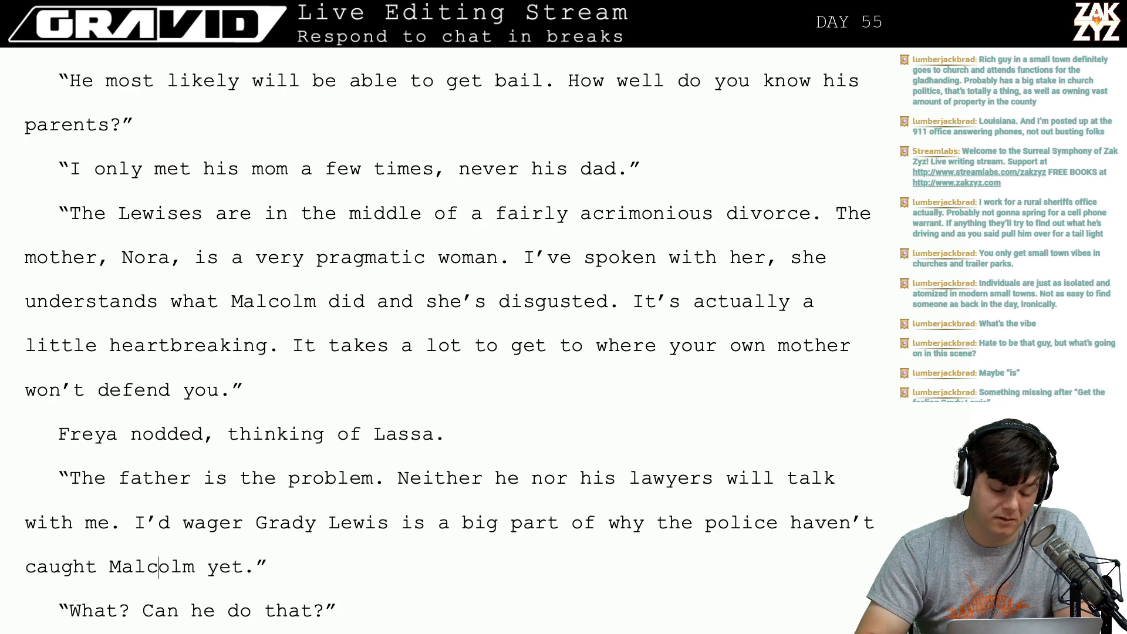
Change Freya's reply “What? Can he do that?” to “What do you mean?”.
{"action": "key", "text": "Down"}
{"action": "key", "text": "Down"}
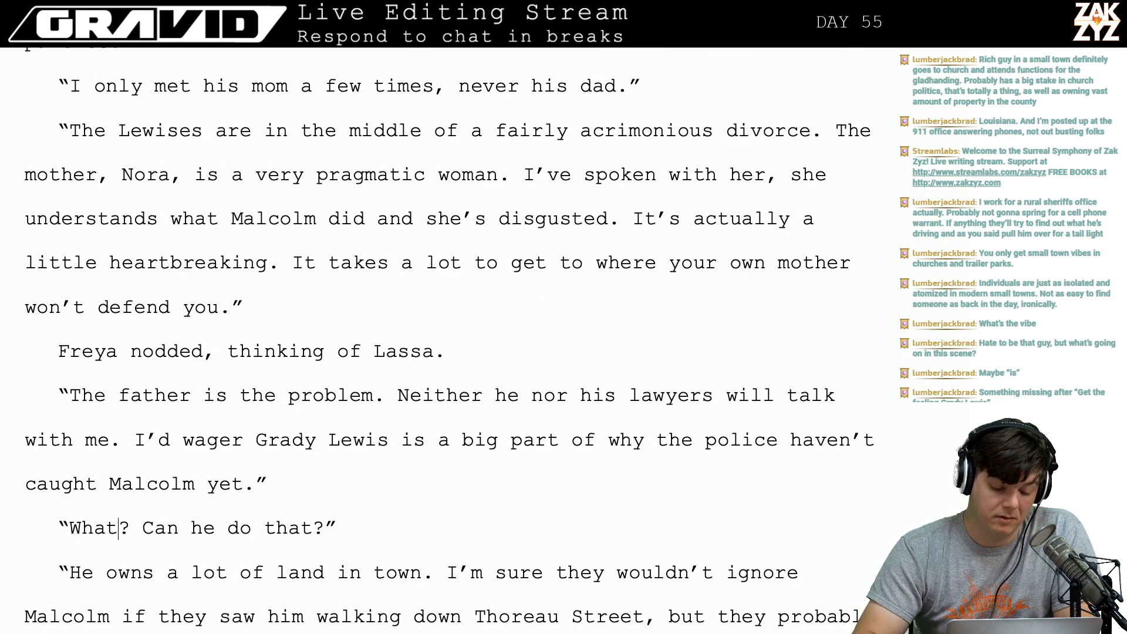
{"action": "type", "text": "do you mean"}
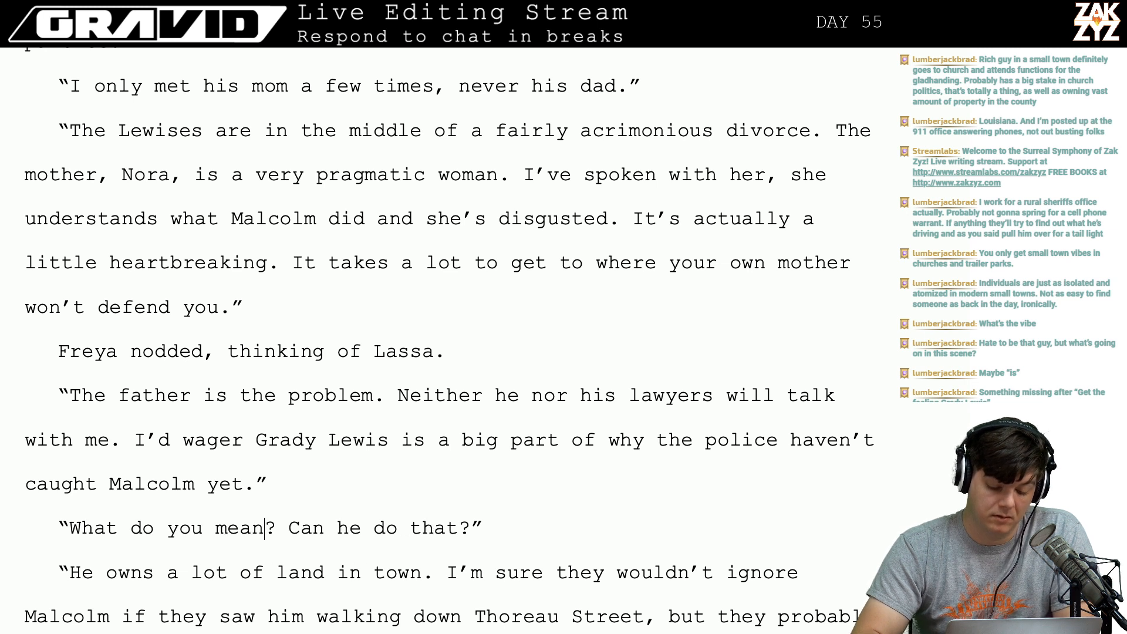
{"action": "key", "text": "shift+Right"}
{"action": "key", "text": "shift+Right"}
{"action": "key", "text": "shift+Right"}
{"action": "key", "text": "shift+Right"}
{"action": "key", "text": "shift+Right"}
{"action": "key", "text": "shift+Right"}
{"action": "key", "text": "shift+Right"}
{"action": "key", "text": "shift+Right"}
{"action": "key", "text": "shift+Right"}
{"action": "key", "text": "shift+Right"}
{"action": "key", "text": "shift+Right"}
{"action": "key", "text": "shift+Right"}
{"action": "key", "text": "shift+Right"}
{"action": "key", "text": "shift+Right"}
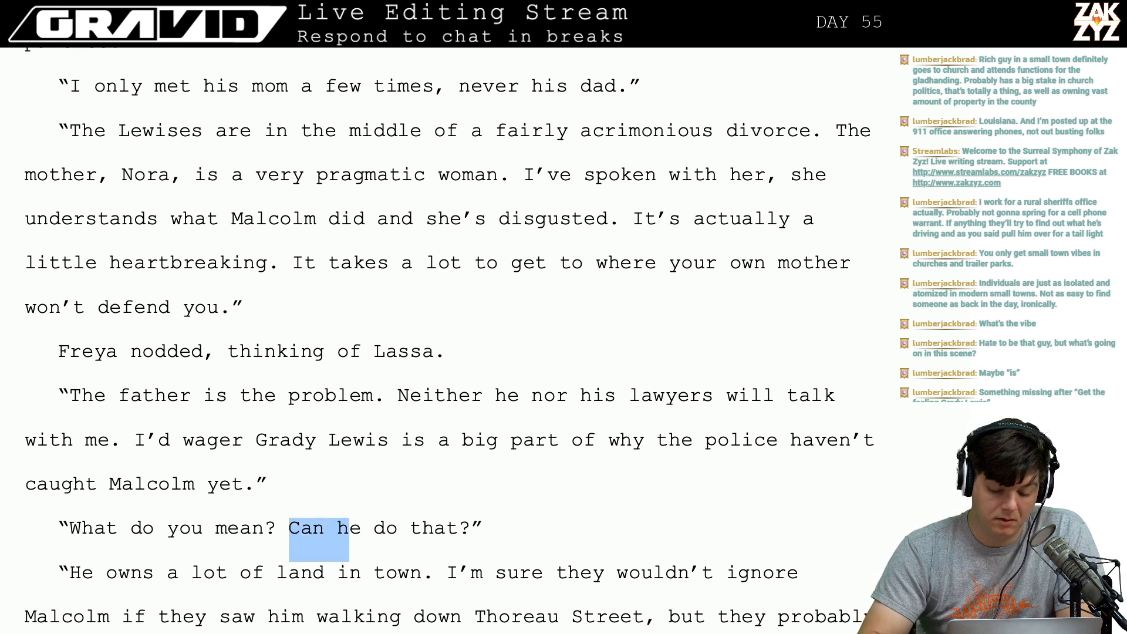
{"action": "key", "text": "shift+Right"}
{"action": "key", "text": "BackSpace"}
{"action": "key", "text": "BackSpace"}
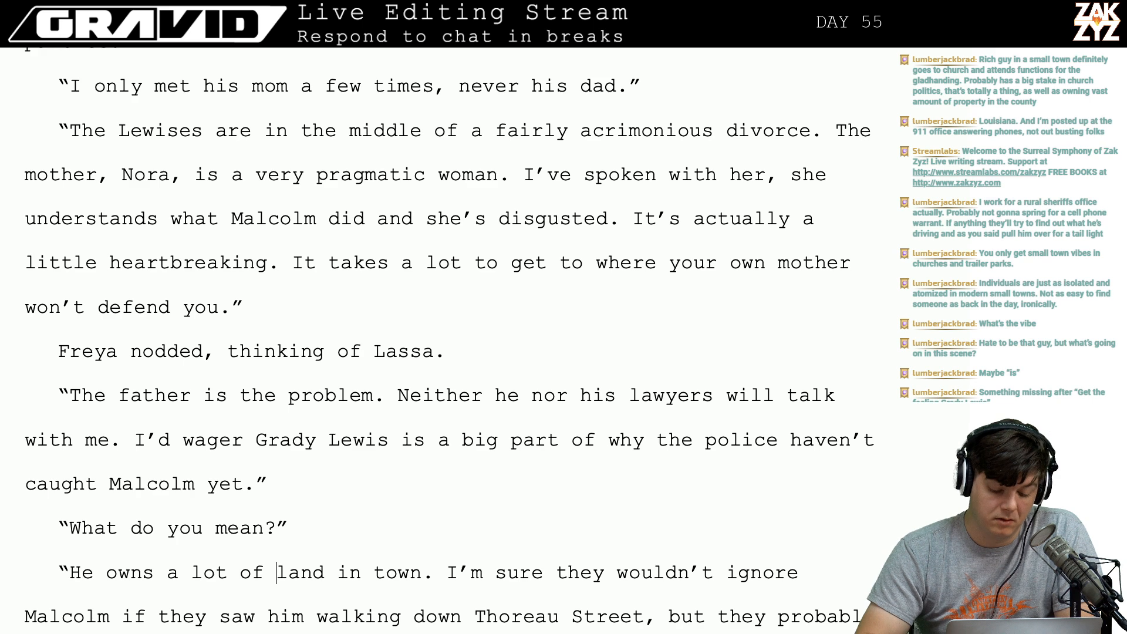
Replace “He” with “Grady” at the start of the line about owning a lot of land in town.
{"action": "key", "text": "BackSpace"}
{"action": "key", "text": "BackSpace"}
{"action": "type", "text": "Grady"}
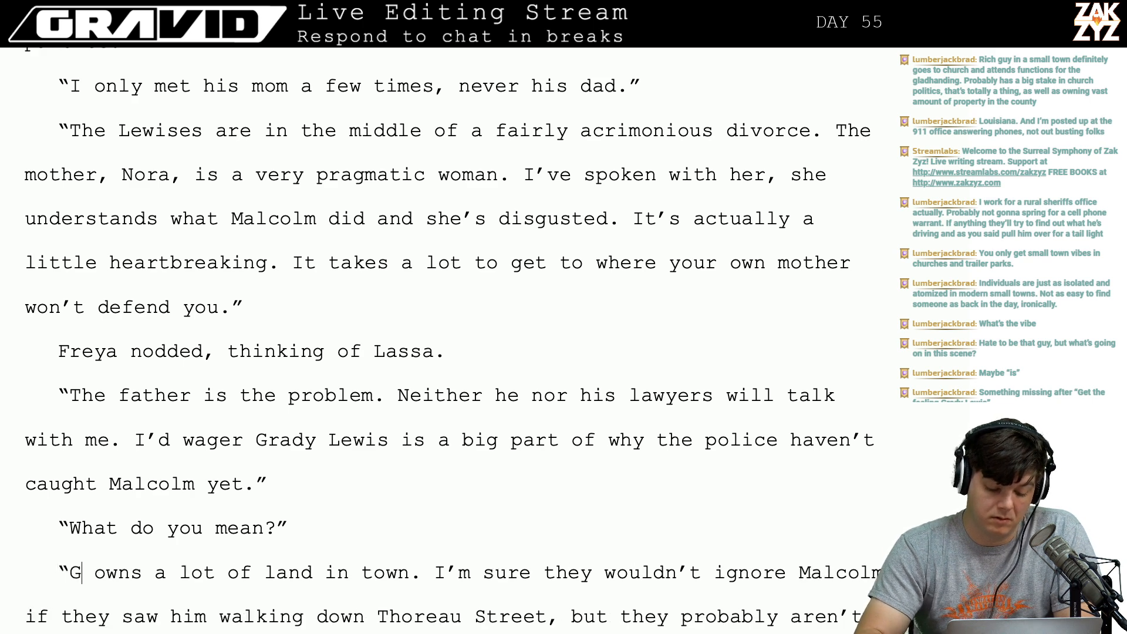
{"action": "key", "text": "Down"}
{"action": "key", "text": "Down"}
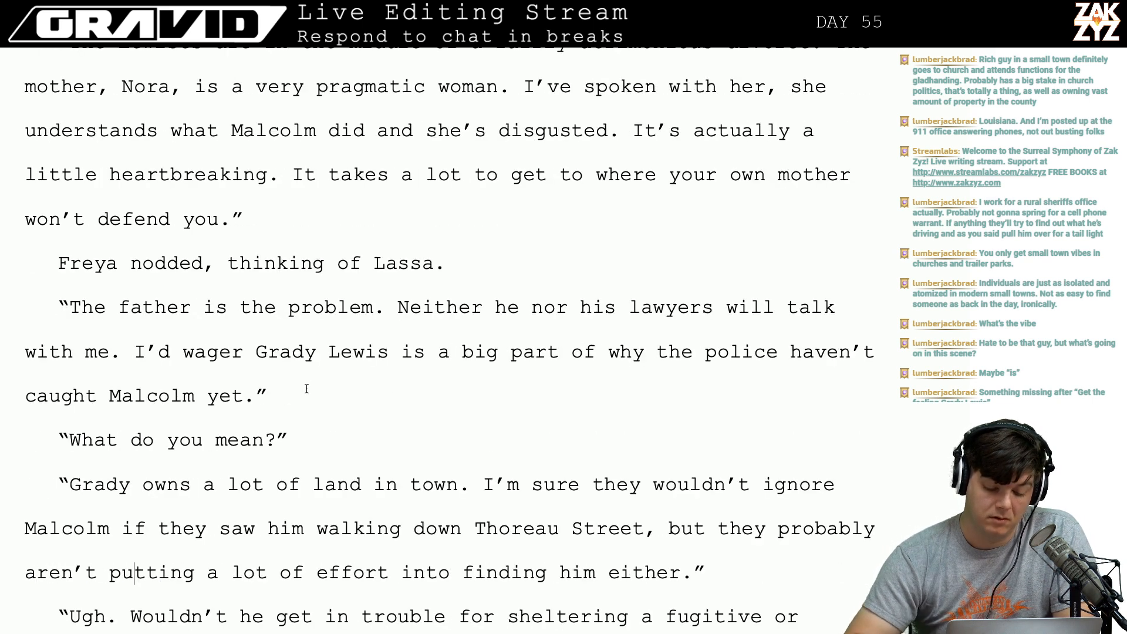
{"action": "key", "text": "BackSpace"}
{"action": "key", "text": "BackSpace"}
{"action": "key", "text": "BackSpace"}
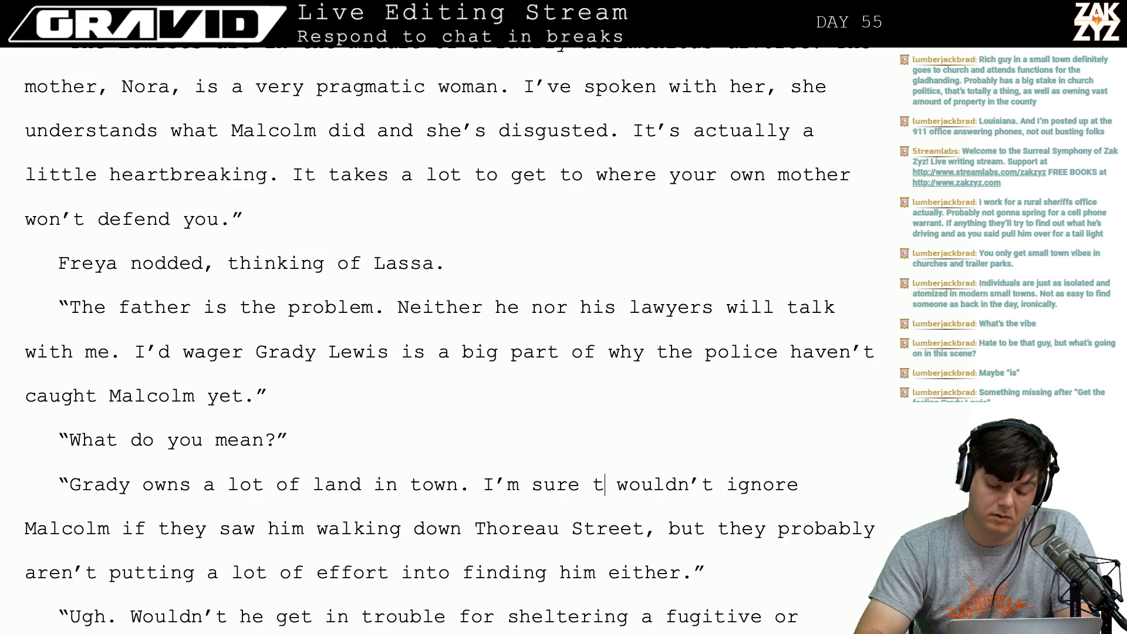
{"action": "type", "text": "he "}
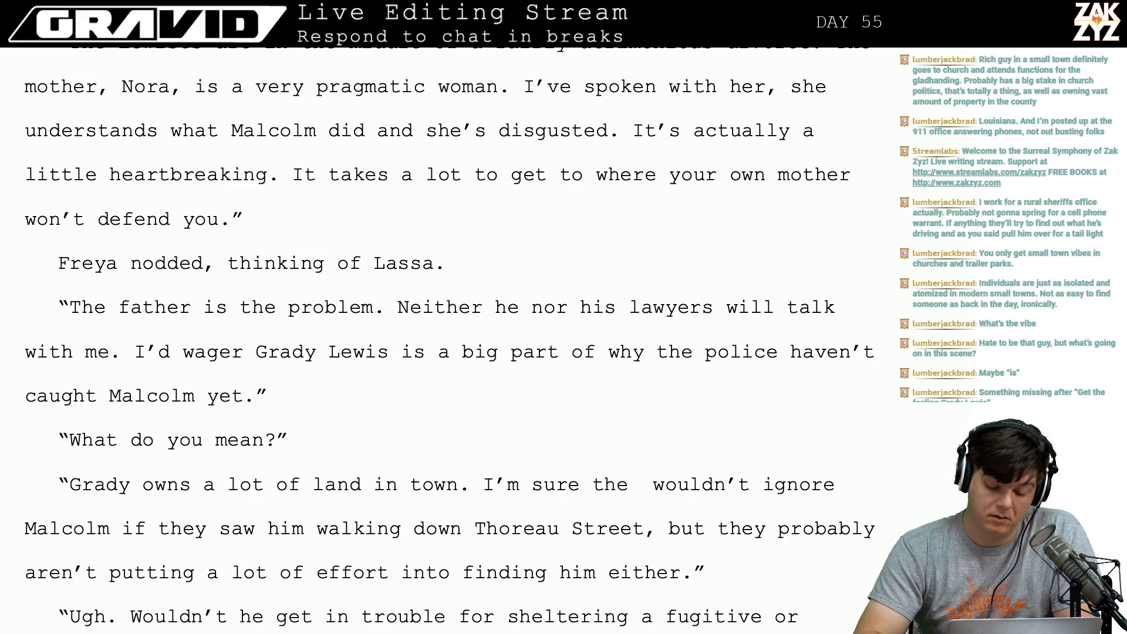
{"action": "type", "text": "sherrif'"}
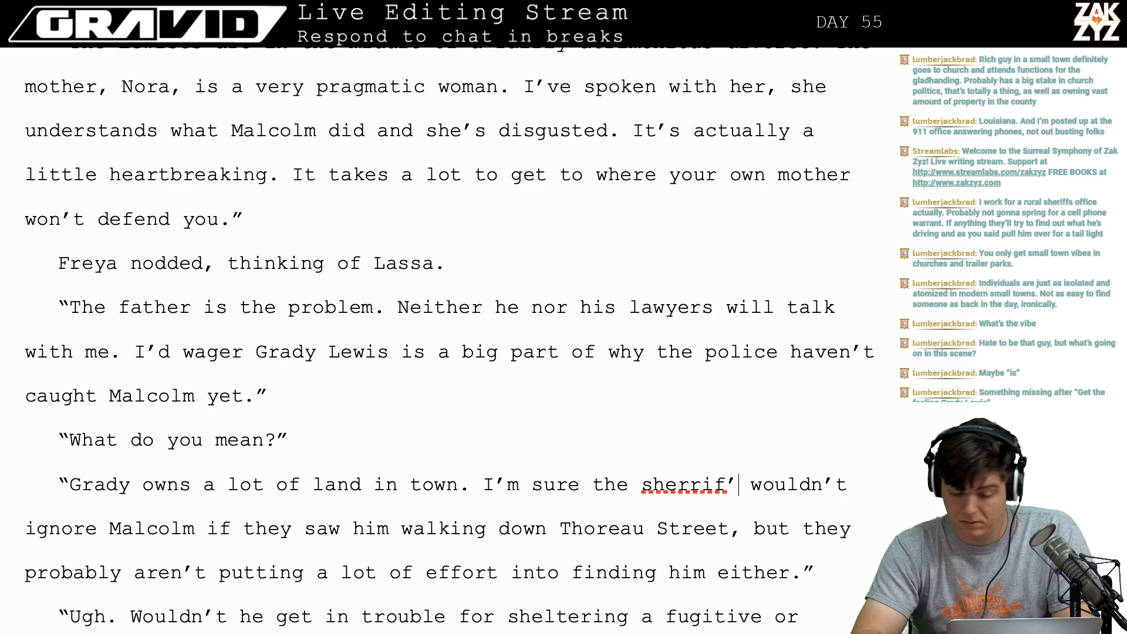
{"action": "type", "text": "s"}
{"action": "key", "text": "BackSpace"}
{"action": "key", "text": "BackSpace"}
{"action": "key", "text": "BackSpace"}
{"action": "key", "text": "BackSpace"}
{"action": "key", "text": "BackSpace"}
{"action": "key", "text": "BackSpace"}
{"action": "key", "text": "BackSpace"}
{"action": "key", "text": "BackSpace"}
{"action": "key", "text": "BackSpace"}
{"action": "key", "text": "BackSpace"}
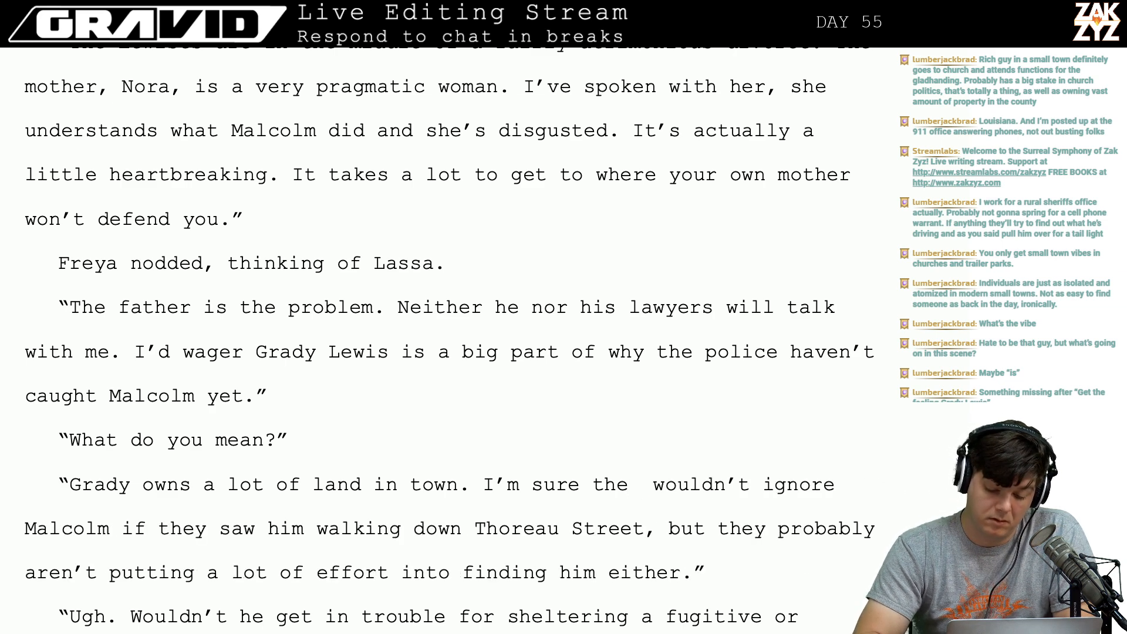
Make “SPD” the subject of “wouldn’t ignore Malcolm” in Lynn's line about Grady's land.
{"action": "key", "text": "BackSpace"}
{"action": "key", "text": "BackSpace"}
{"action": "key", "text": "BackSpace"}
{"action": "key", "text": "BackSpace"}
{"action": "type", "text": "S"}
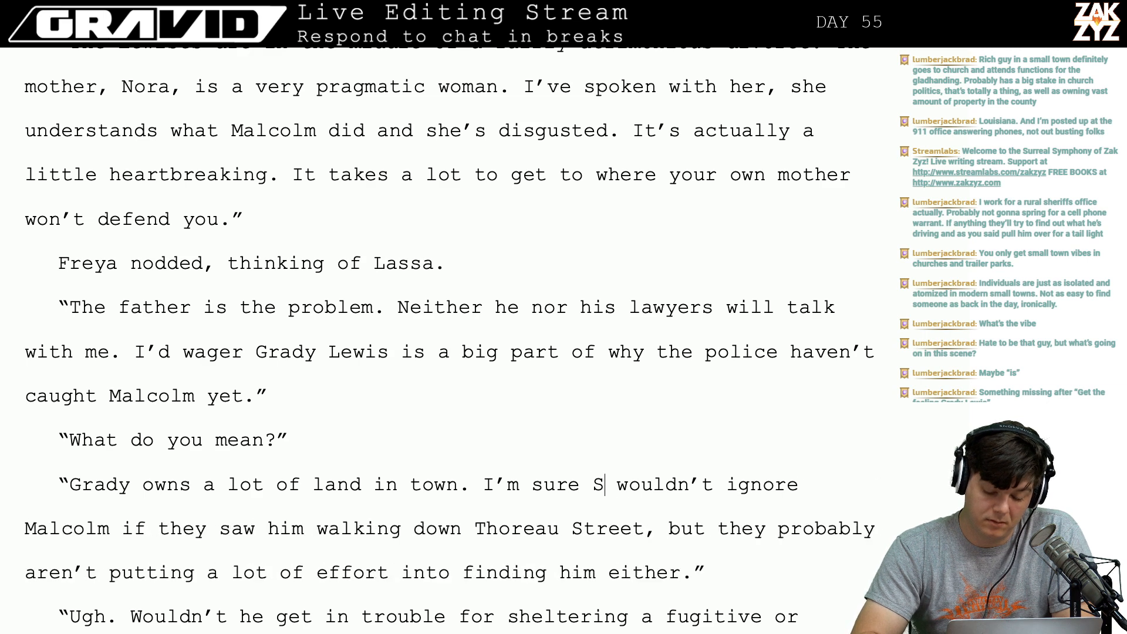
{"action": "type", "text": "PD"}
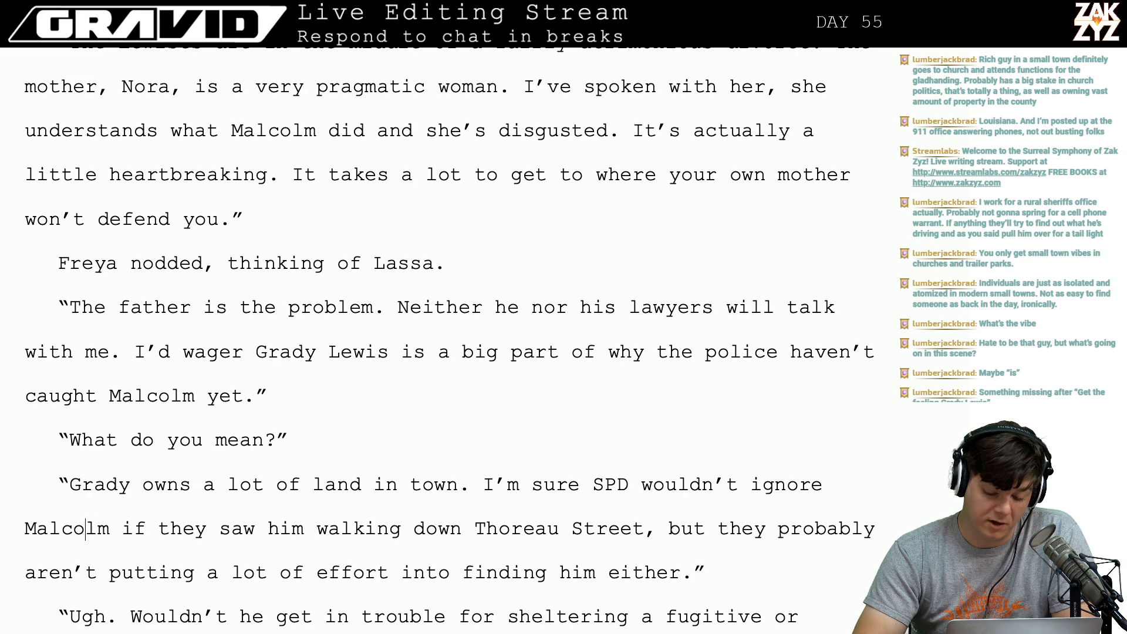
Insert “That’s so gross.” after “Ugh.” in Freya's line about sheltering a fugitive.
{"action": "key", "text": "Right"}
{"action": "key", "text": "Right"}
{"action": "key", "text": "Down"}
{"action": "key", "text": "Down"}
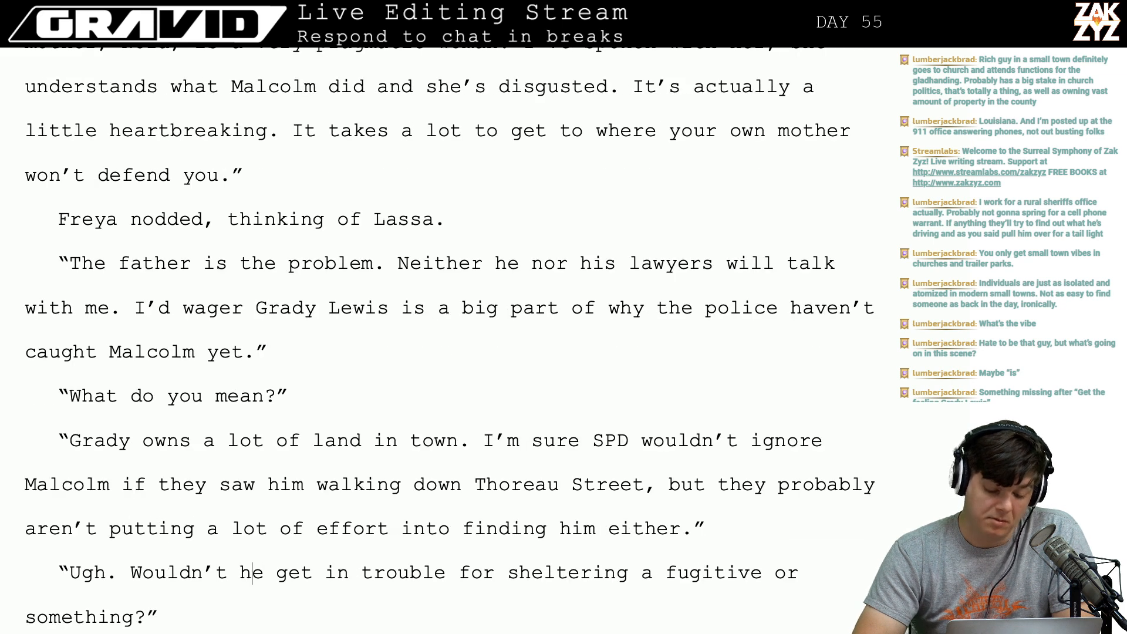
{"action": "key", "text": "Down"}
{"action": "key", "text": "Down"}
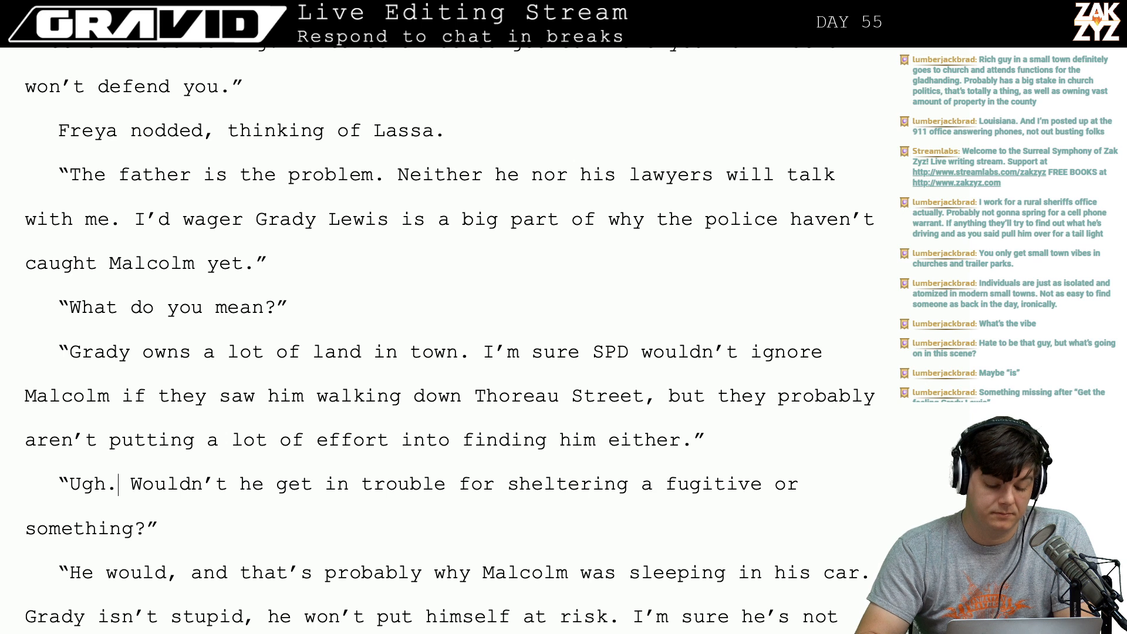
{"action": "type", "text": "That's so gross"}
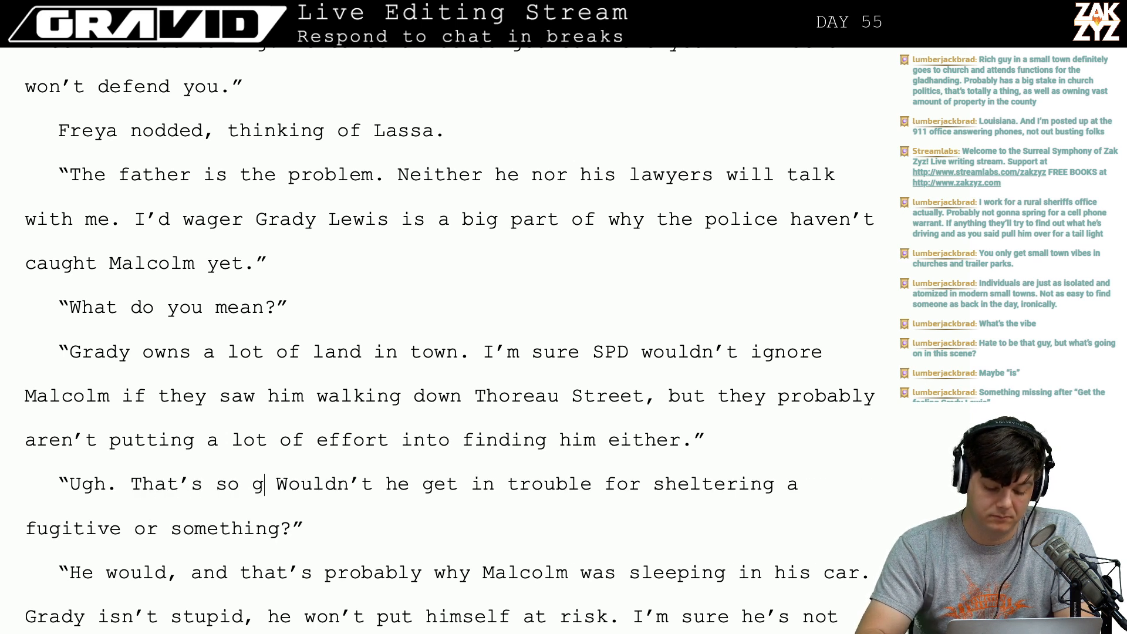
{"action": "type", "text": "."}
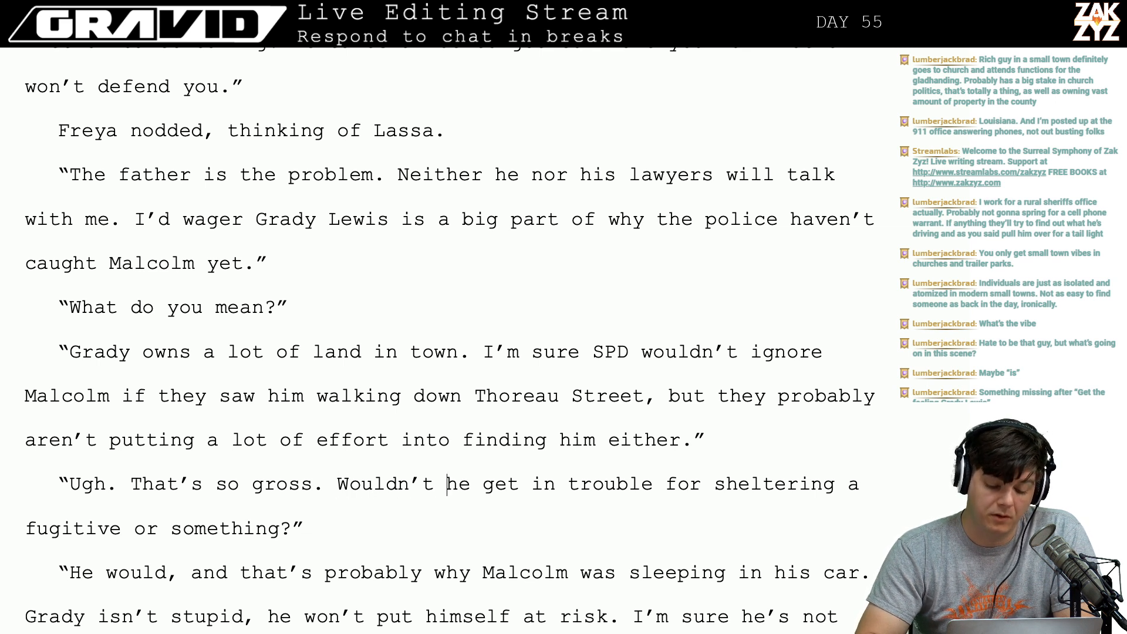
Remove the stray space before the closing quotation mark after “finding him either.”.
{"action": "key", "text": "ctrl+Right"}
{"action": "key", "text": "Down"}
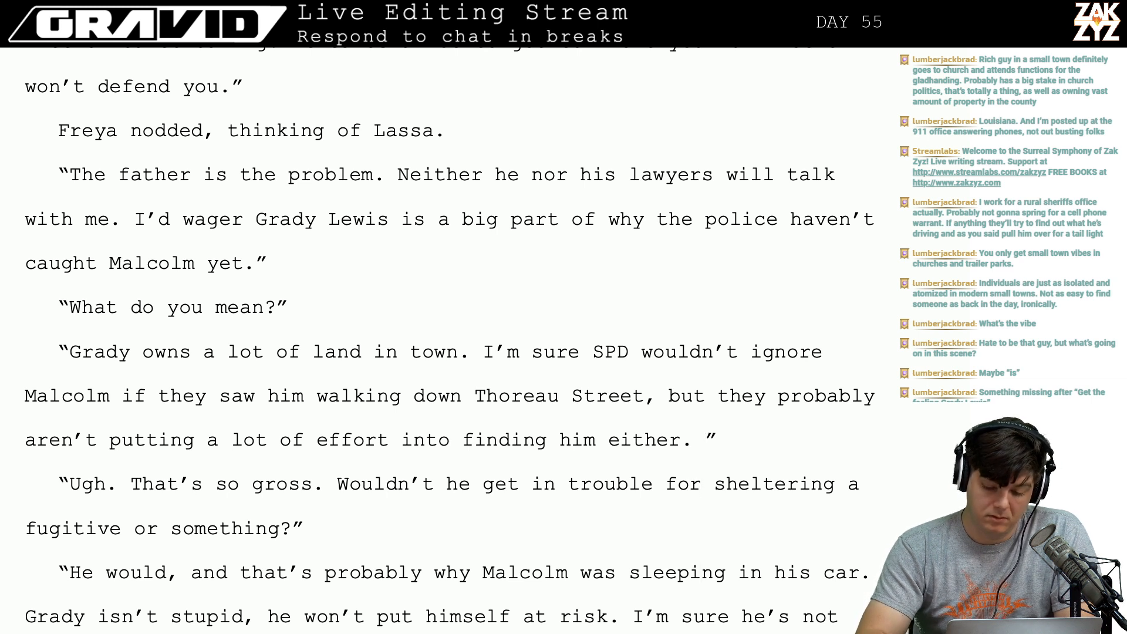
{"action": "key", "text": "BackSpace"}
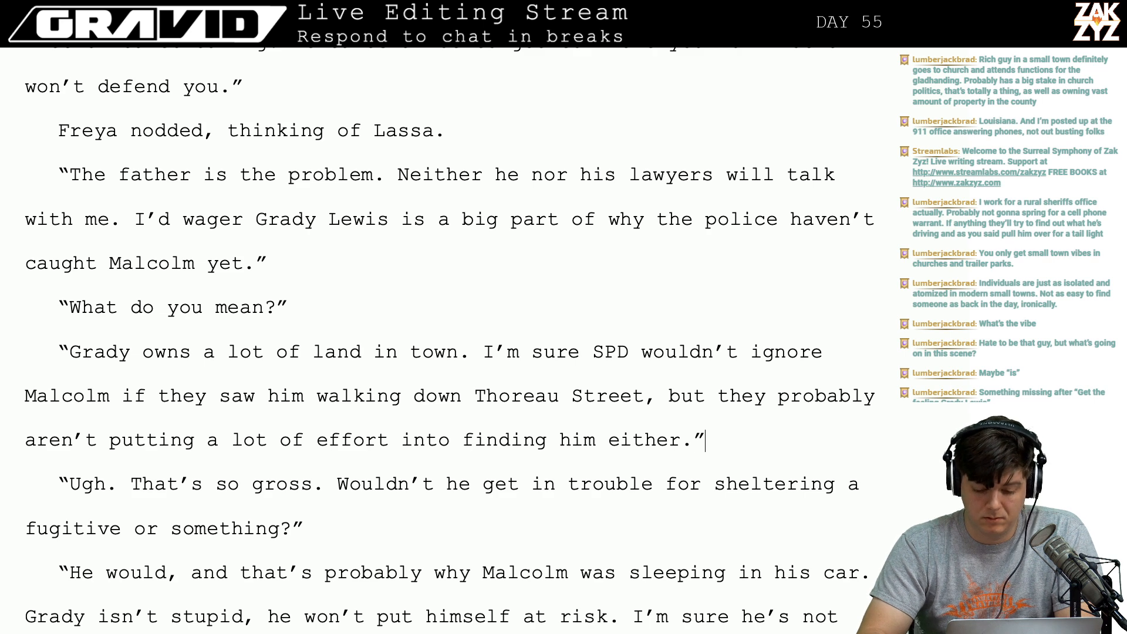
Try starting a new sentence, “It would be stupid for Grady to put himself at”, before “Grady isn’t stupid” in the reply.
{"action": "key", "text": "Down"}
{"action": "key", "text": "Down"}
{"action": "key", "text": "Down"}
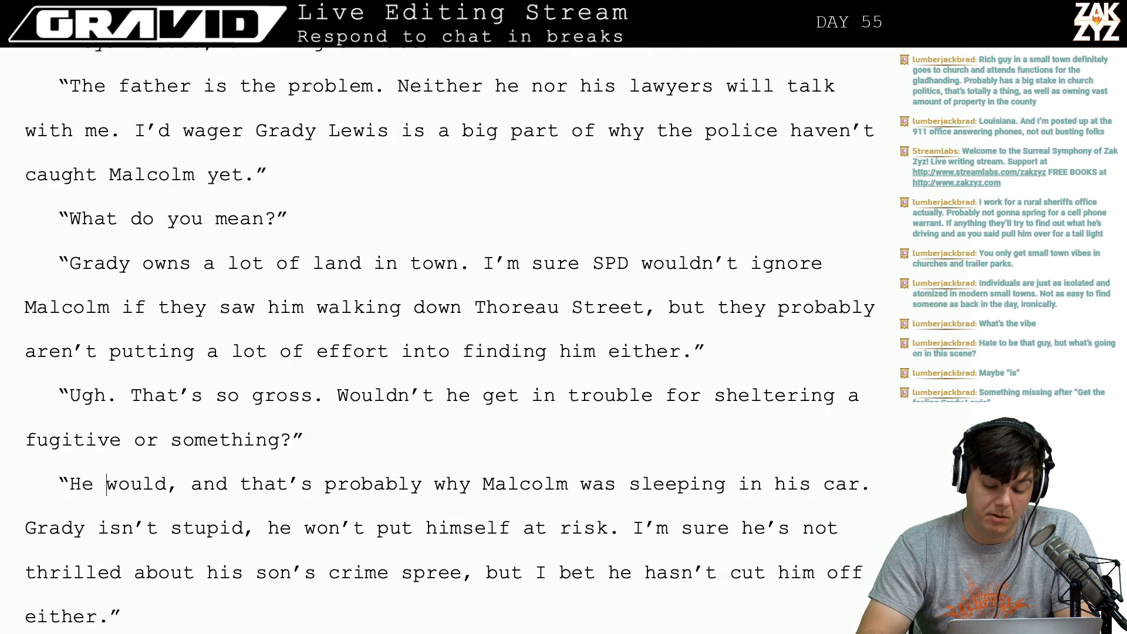
{"action": "key", "text": "Right"}
{"action": "key", "text": "Right"}
{"action": "key", "text": "Right"}
{"action": "key", "text": "Right"}
{"action": "key", "text": "Right"}
{"action": "key", "text": "Down"}
{"action": "scroll", "coordinate": [365, 421], "scroll_direction": "down", "scroll_amount": 2}
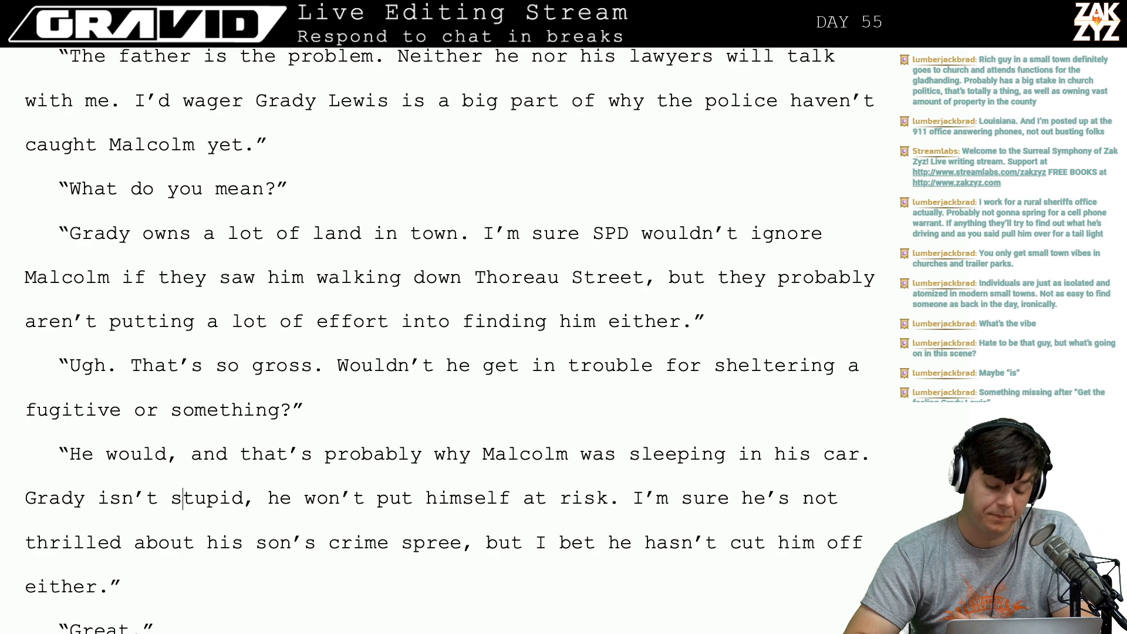
{"action": "left_click", "coordinate": [378, 447]}
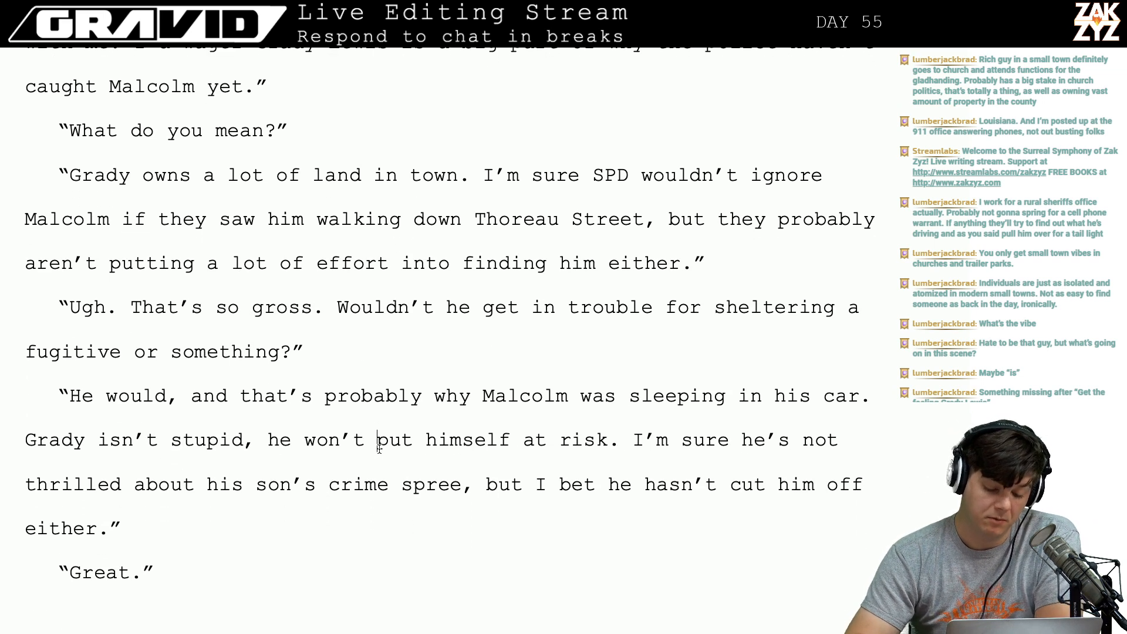
{"action": "key", "text": "Left"}
{"action": "key", "text": "Left"}
{"action": "key", "text": "Left"}
{"action": "key", "text": "Left"}
{"action": "key", "text": "Left"}
{"action": "key", "text": "Left"}
{"action": "key", "text": "Left"}
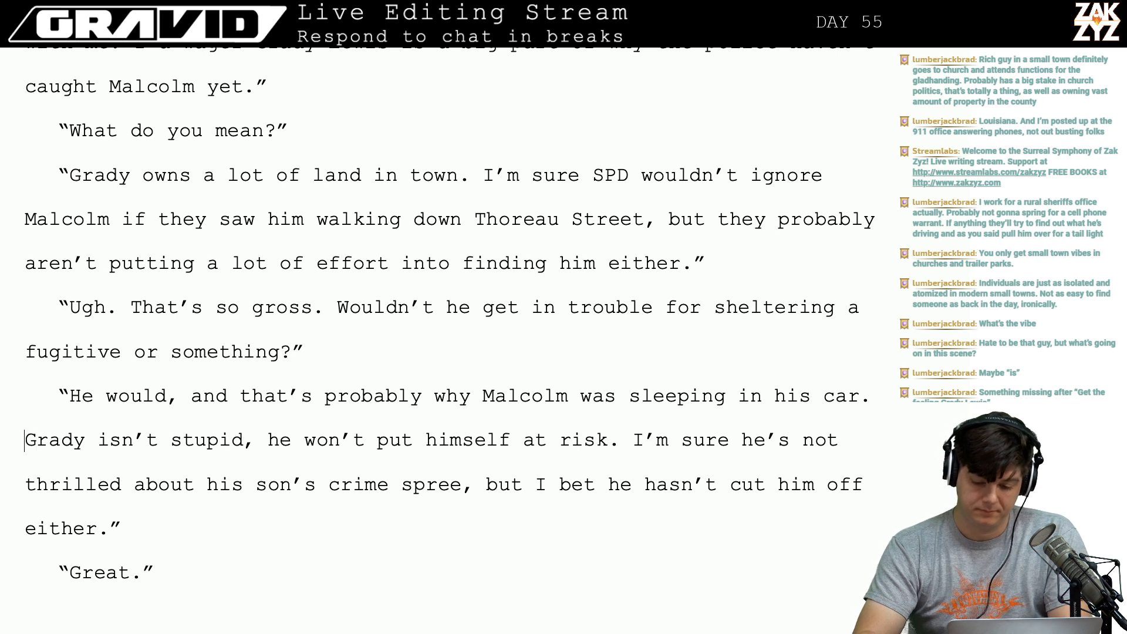
{"action": "type", "text": "It"}
{"action": "key", "text": "Left"}
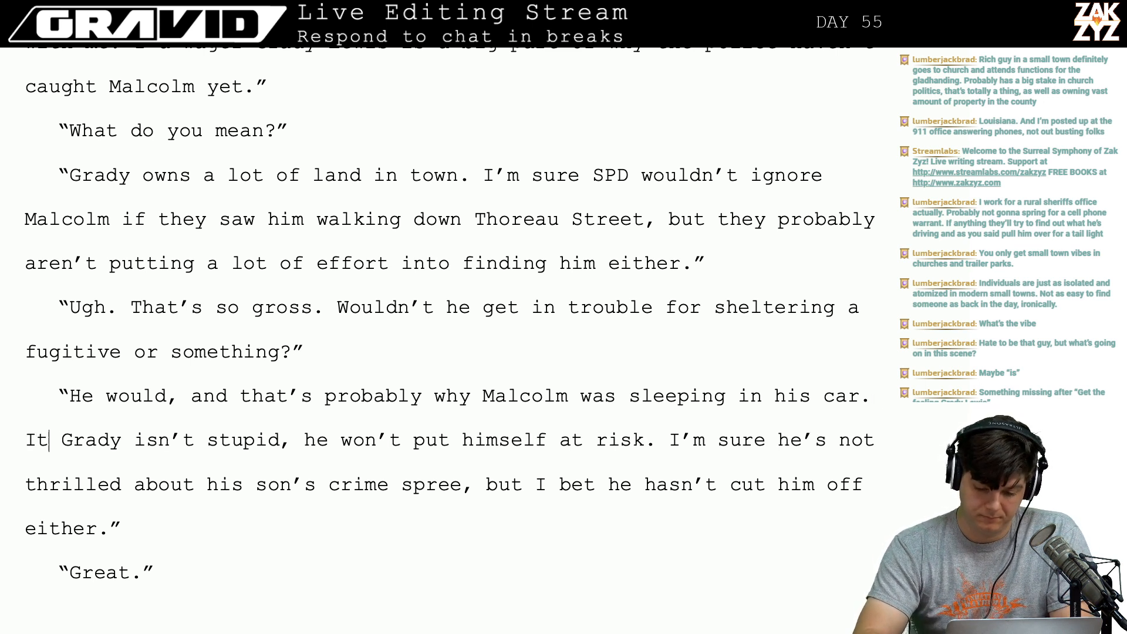
{"action": "type", "text": "woul"}
{"action": "key", "text": "BackSpace"}
{"action": "key", "text": "BackSpace"}
{"action": "type", "text": "uld be stupid fo"}
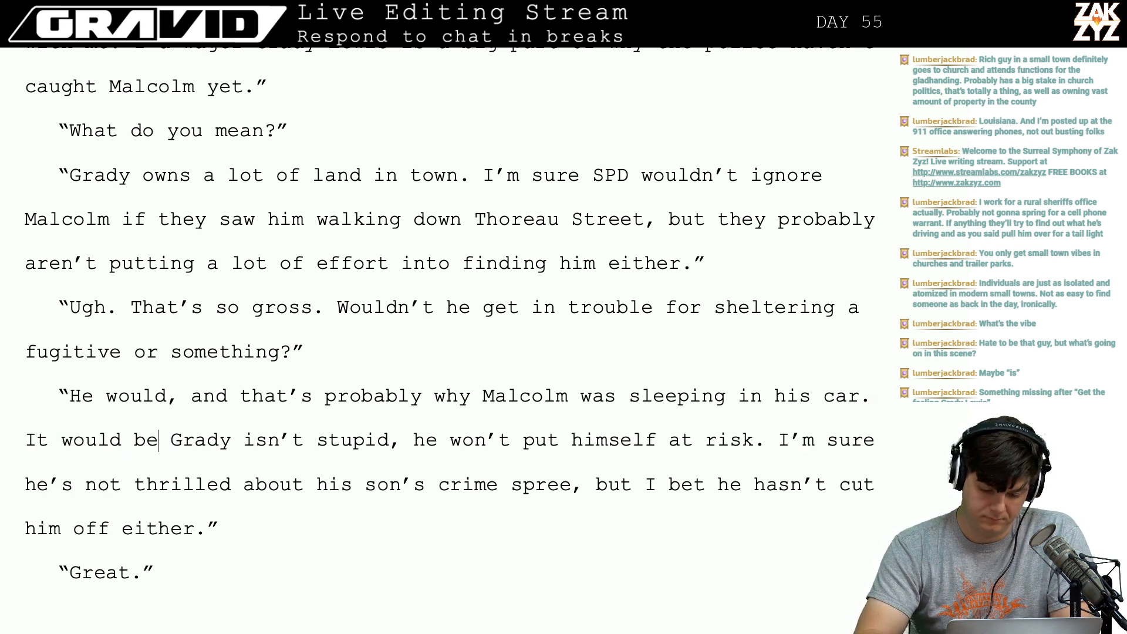
{"action": "type", "text": "r Grady to"}
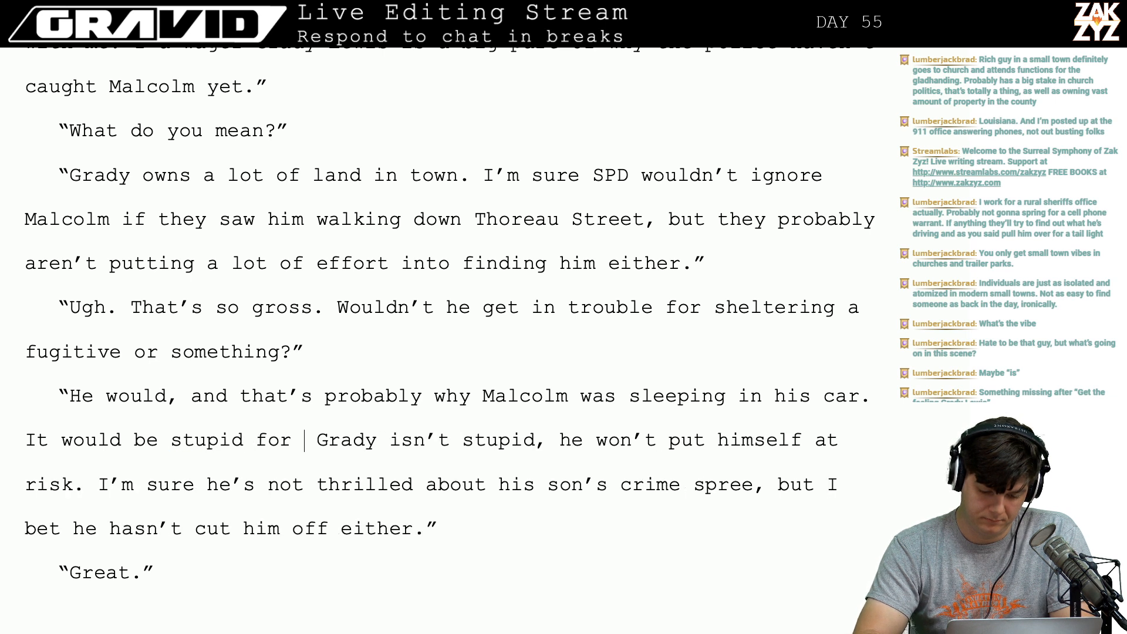
{"action": "type", "text": " put"}
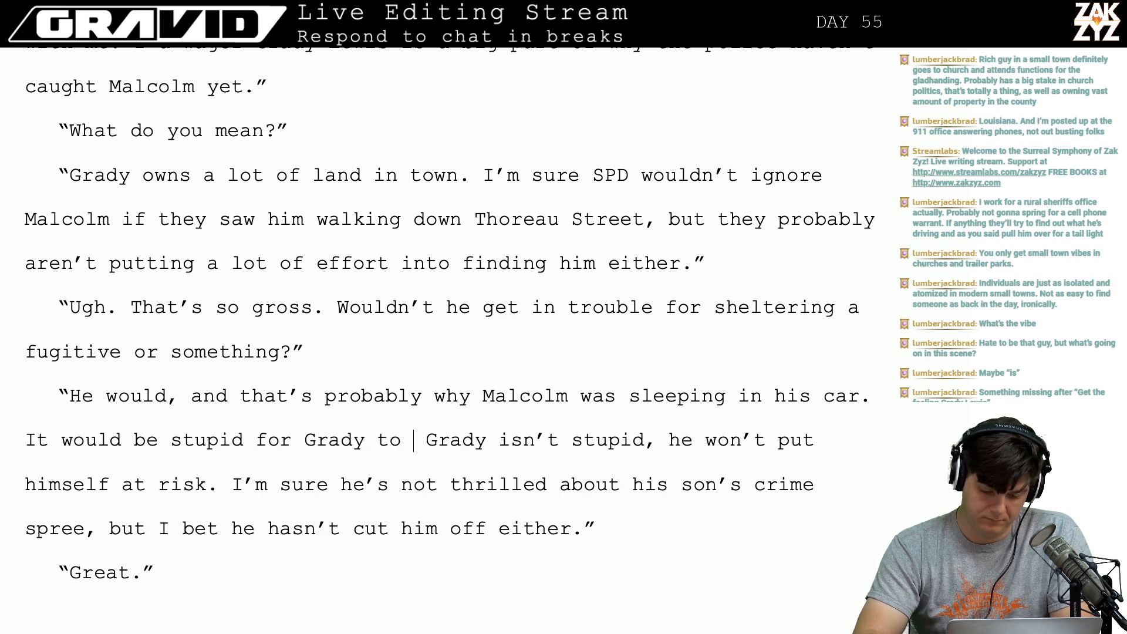
{"action": "type", "text": " himself as"}
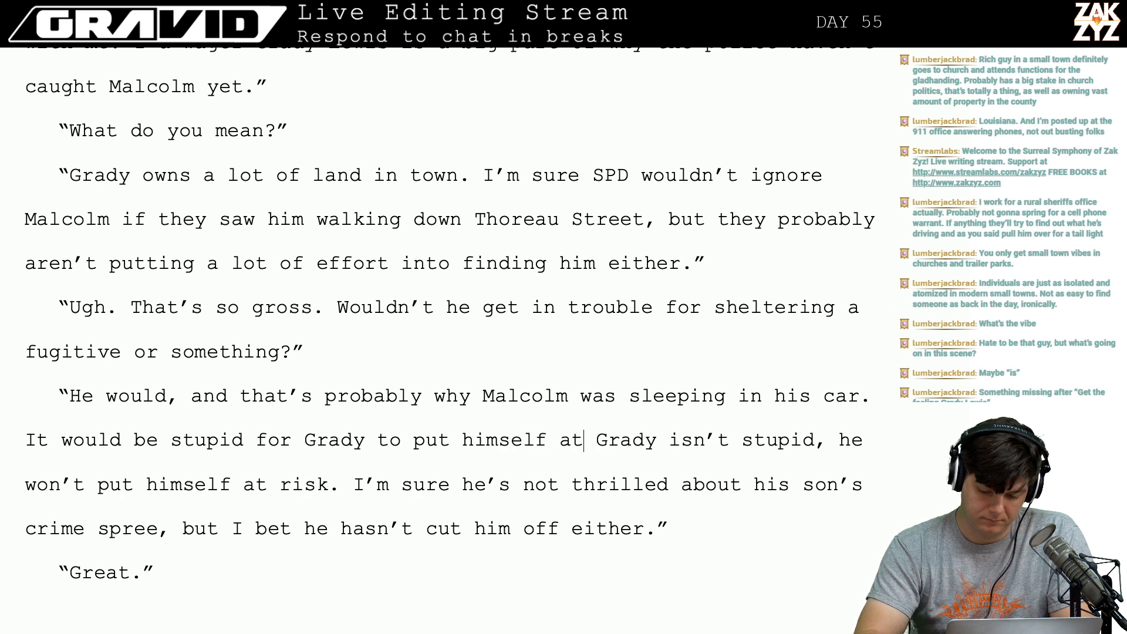
Delete the unfinished “It would be stupid” draft together with the sentence “Grady isn’t stupid, he won’t put himself at risk.”.
{"action": "key", "text": "BackSpace"}
{"action": "key", "text": "BackSpace"}
{"action": "key", "text": "BackSpace"}
{"action": "key", "text": "BackSpace"}
{"action": "key", "text": "BackSpace"}
{"action": "key", "text": "BackSpace"}
{"action": "key", "text": "BackSpace"}
{"action": "key", "text": "BackSpace"}
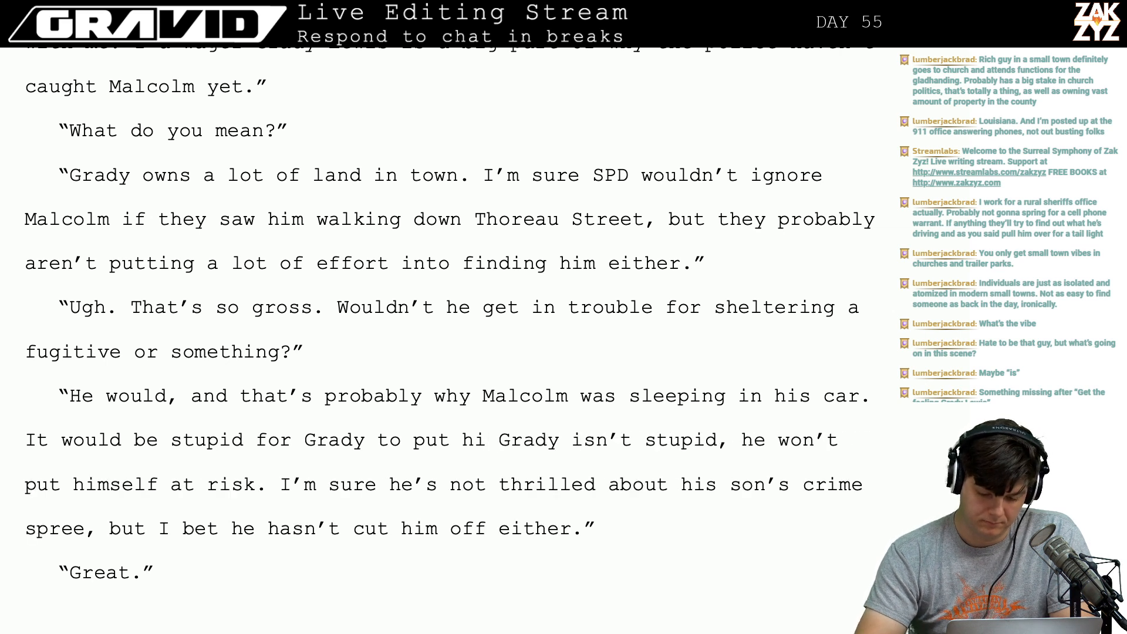
{"action": "left_click_drag", "start_coordinate": [271, 484], "coordinate": [25, 440]}
{"action": "key", "text": "BackSpace"}
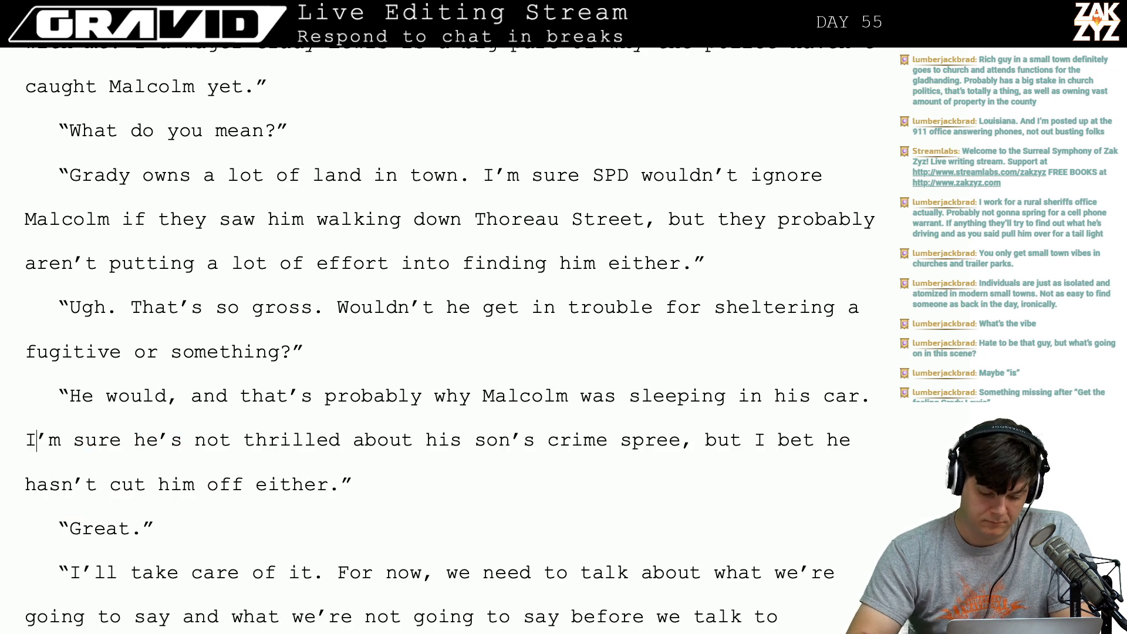
Change “he’s” to “Grady’s” in the sentence about not being thrilled about his son’s crime spree.
{"action": "key", "text": "BackSpace"}
{"action": "key", "text": "BackSpace"}
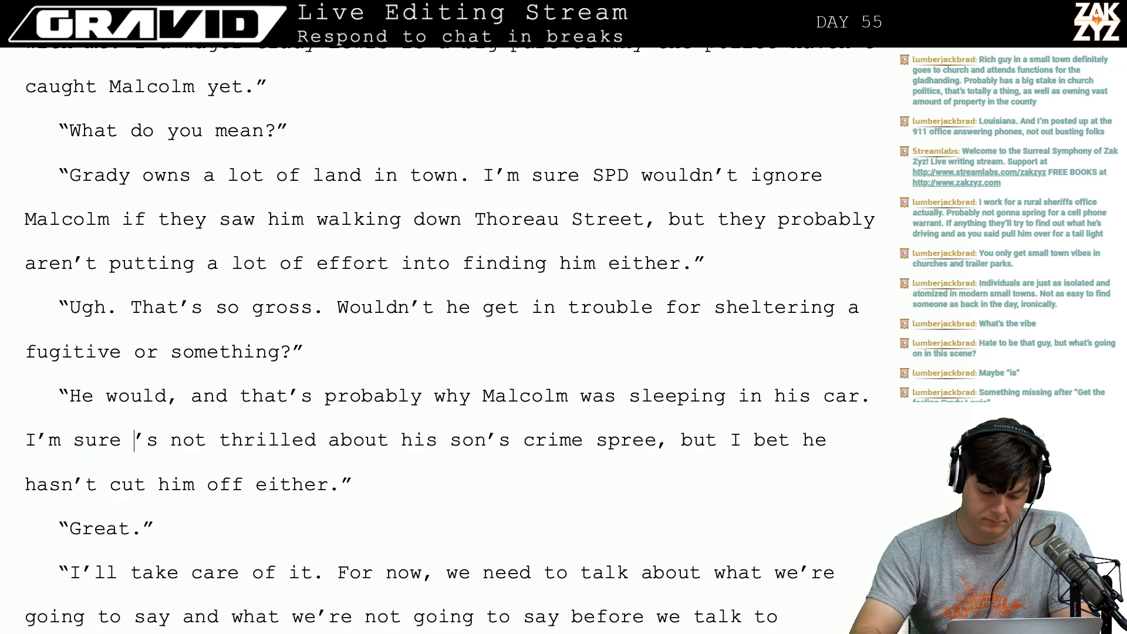
{"action": "type", "text": "Grady'"}
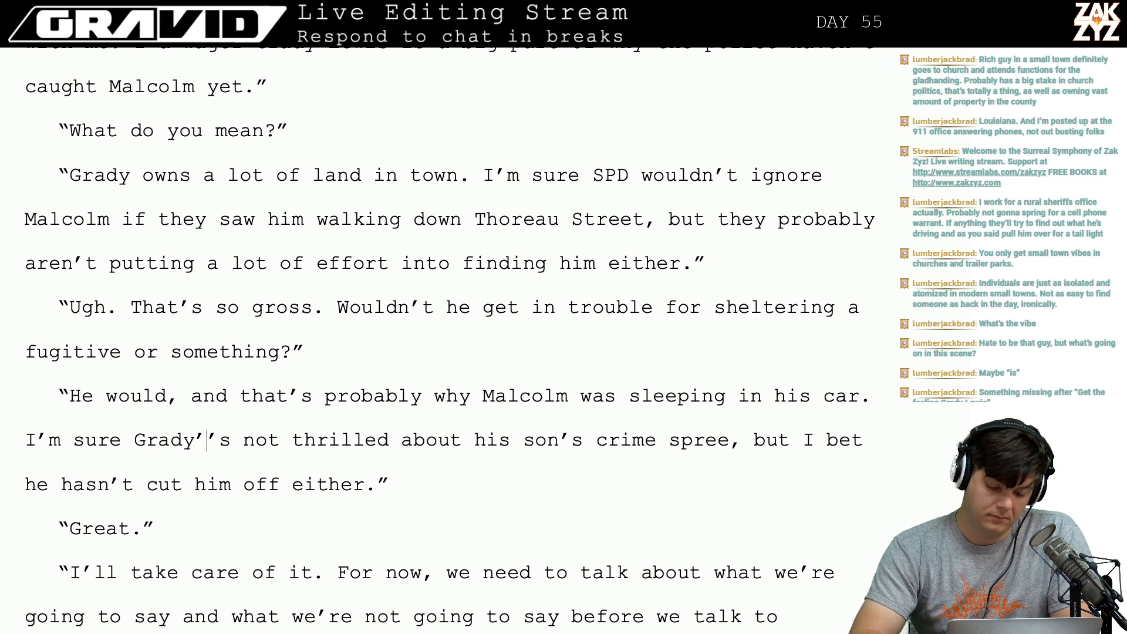
{"action": "type", "text": "s"}
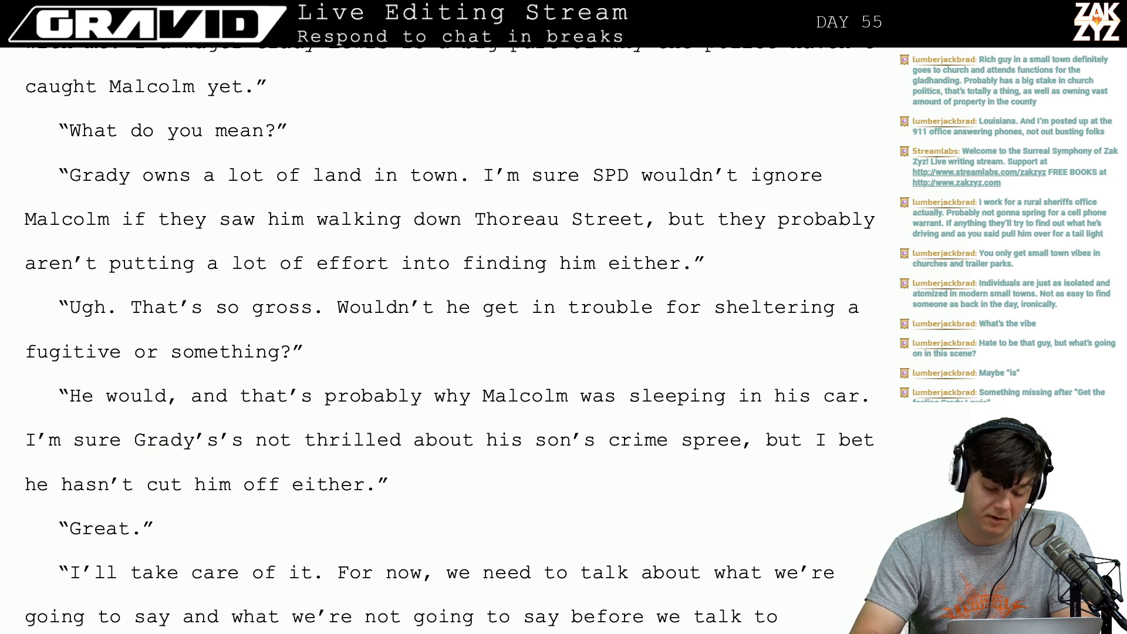
{"action": "key", "text": "BackSpace"}
{"action": "key", "text": "BackSpace"}
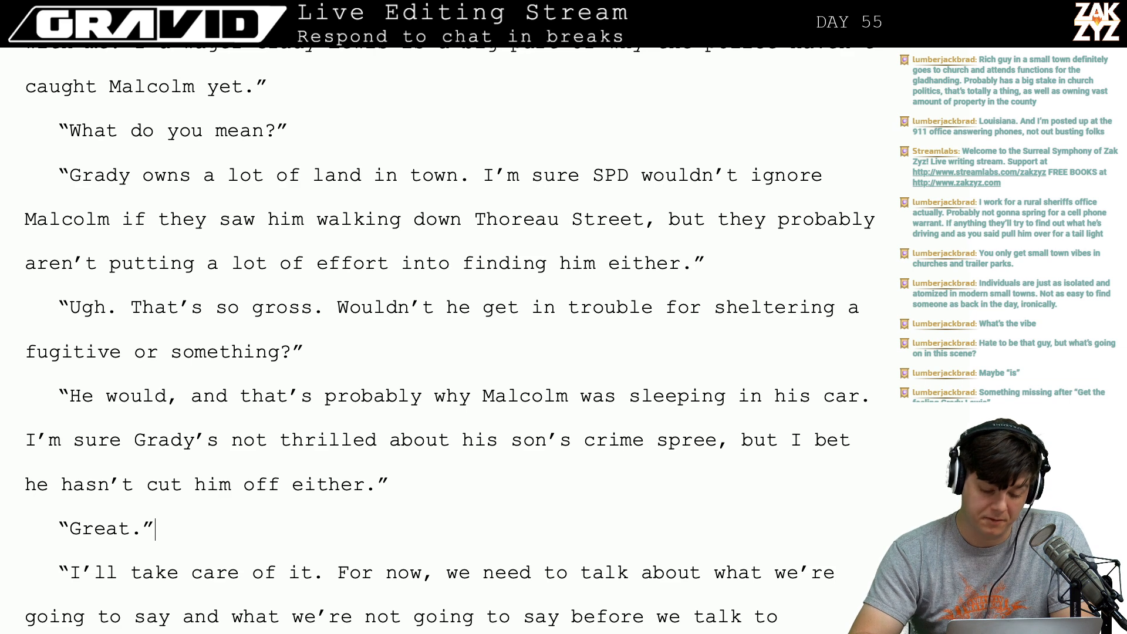
Read on from Freya’s “Great.” through Lynn’s line about Hiidenkirnu to the opening dialogue of page 451.
{"action": "key", "text": "Down"}
{"action": "key", "text": "Down"}
{"action": "key", "text": "Left"}
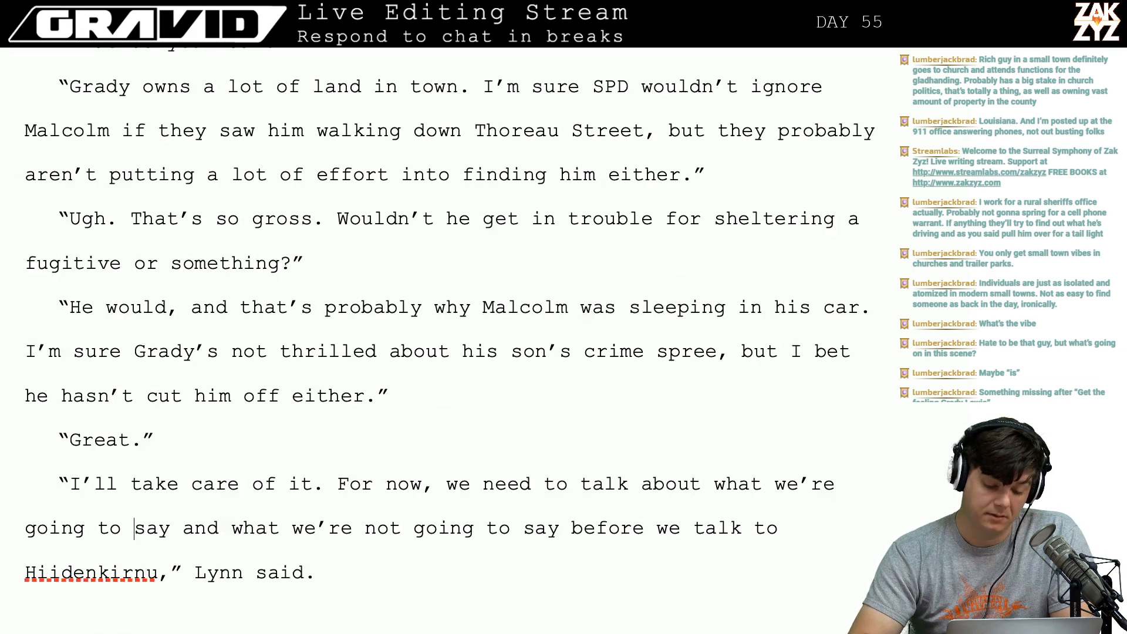
{"action": "key", "text": "Up"}
{"action": "key", "text": "Up"}
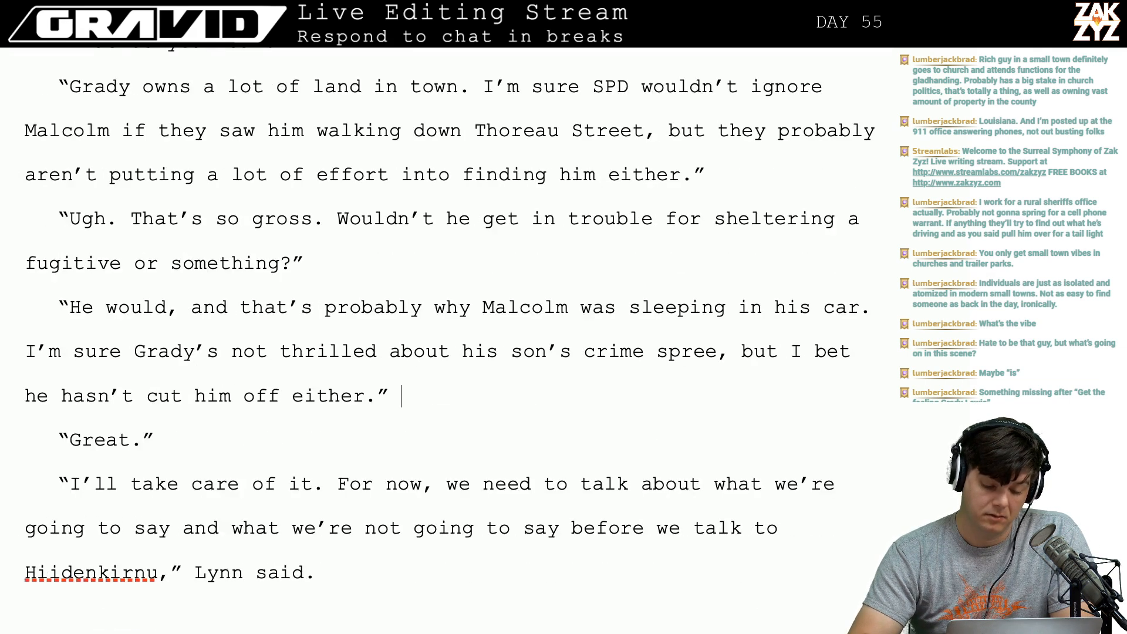
{"action": "key", "text": "Left"}
{"action": "key", "text": "Left"}
{"action": "key", "text": "Down"}
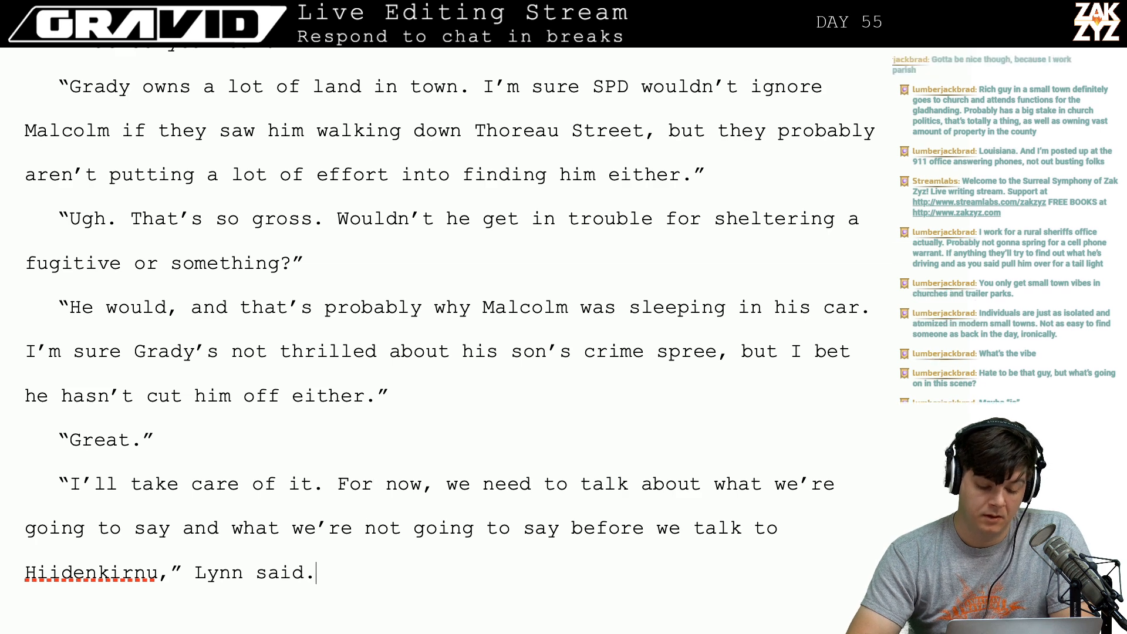
{"action": "key", "text": "Down"}
{"action": "key", "text": "Down"}
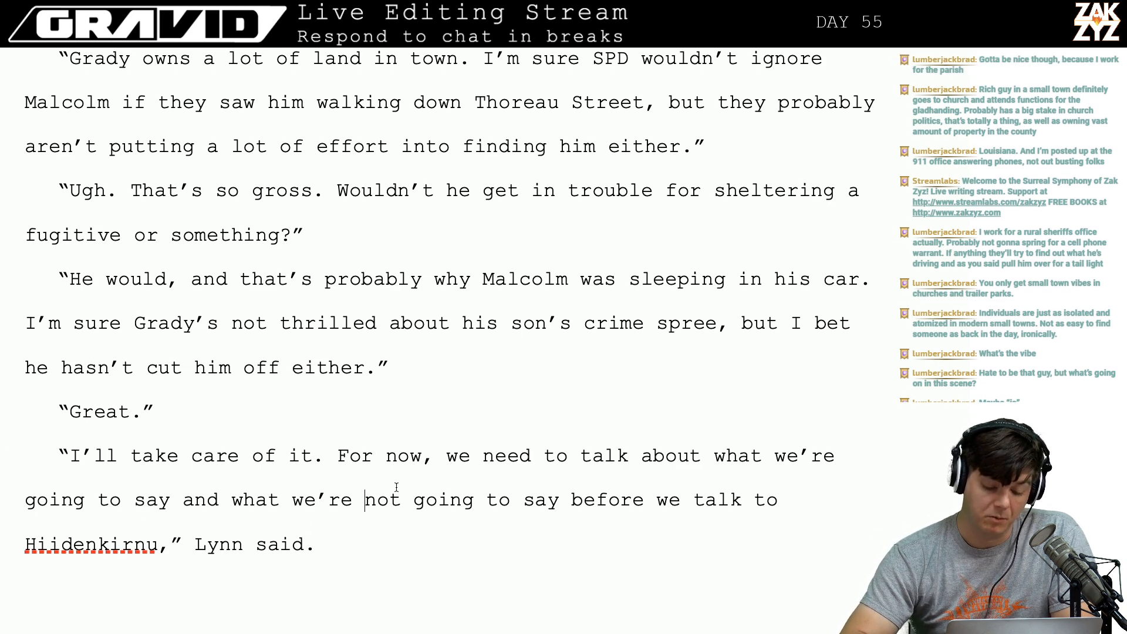
{"action": "scroll", "coordinate": [452, 539], "scroll_direction": "down", "scroll_amount": 1}
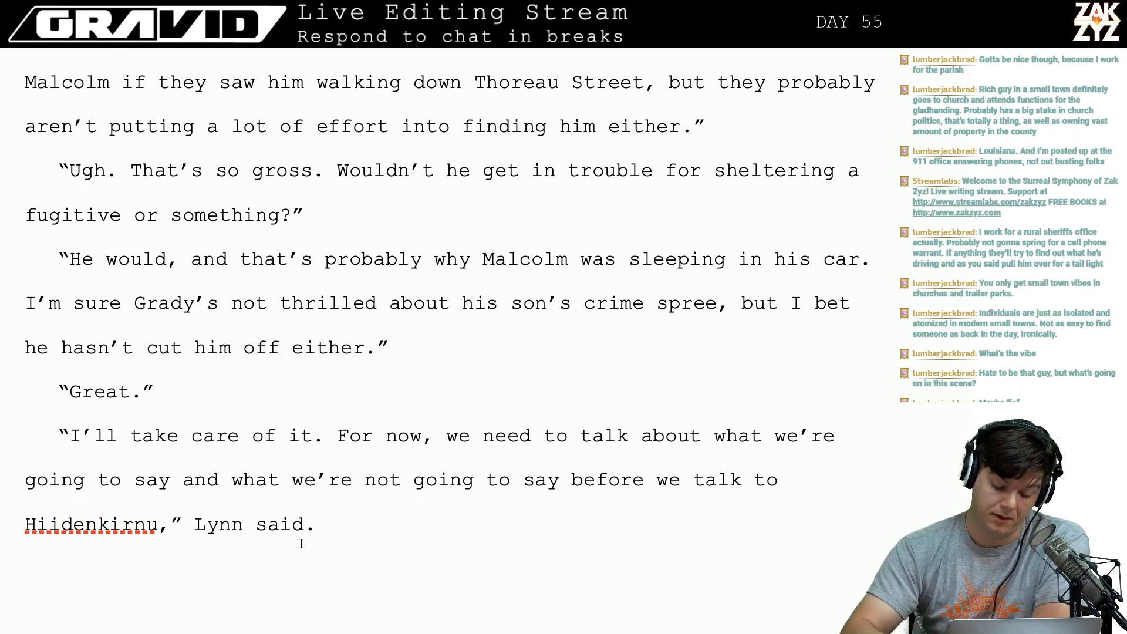
{"action": "scroll", "coordinate": [301, 543], "scroll_direction": "down", "scroll_amount": 1}
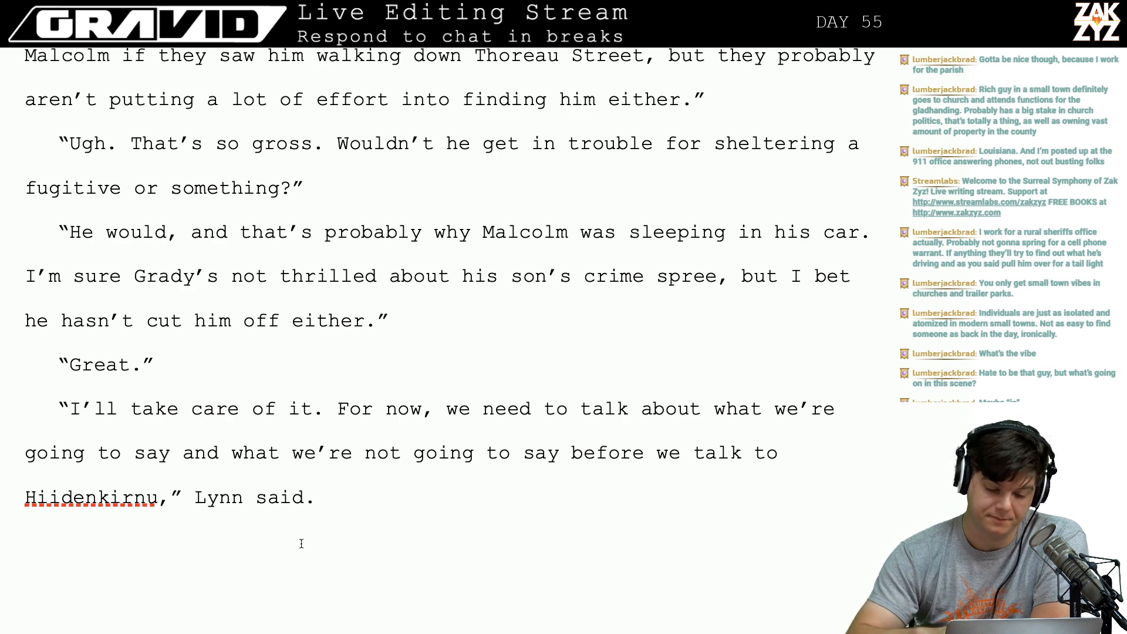
{"action": "scroll", "coordinate": [301, 543], "scroll_direction": "down", "scroll_amount": 5}
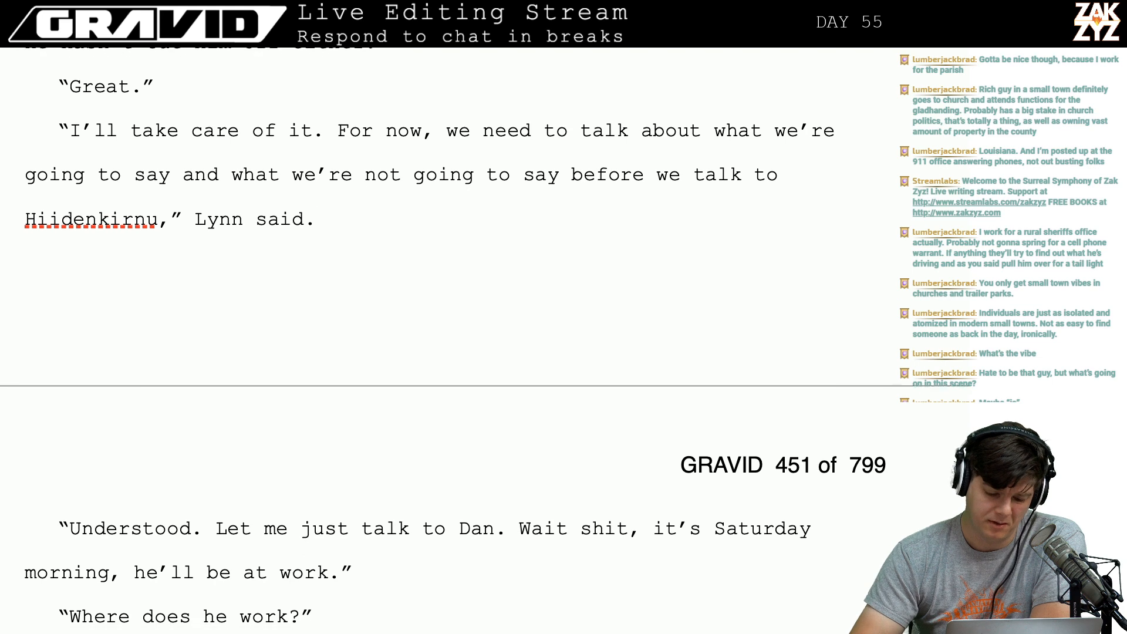
{"action": "scroll", "coordinate": [300, 542], "scroll_direction": "down", "scroll_amount": 4}
{"action": "scroll", "coordinate": [300, 542], "scroll_direction": "up", "scroll_amount": 2}
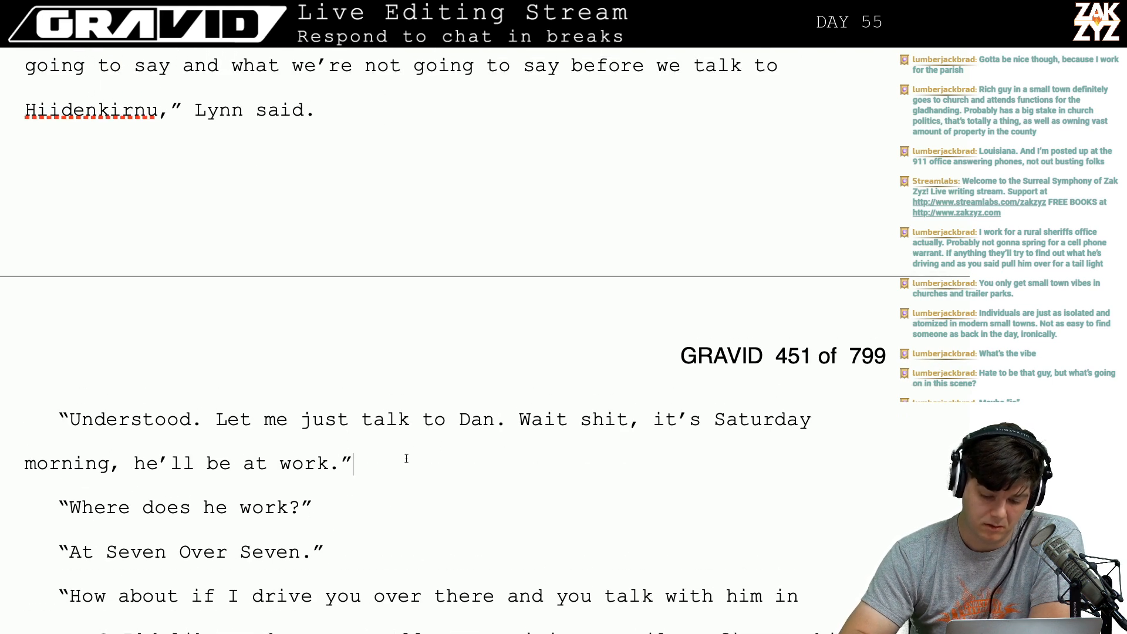
Replace “he” with “Grady” in Freya’s question about getting in trouble for sheltering a fugitive.
{"action": "scroll", "coordinate": [406, 458], "scroll_direction": "down", "scroll_amount": 10}
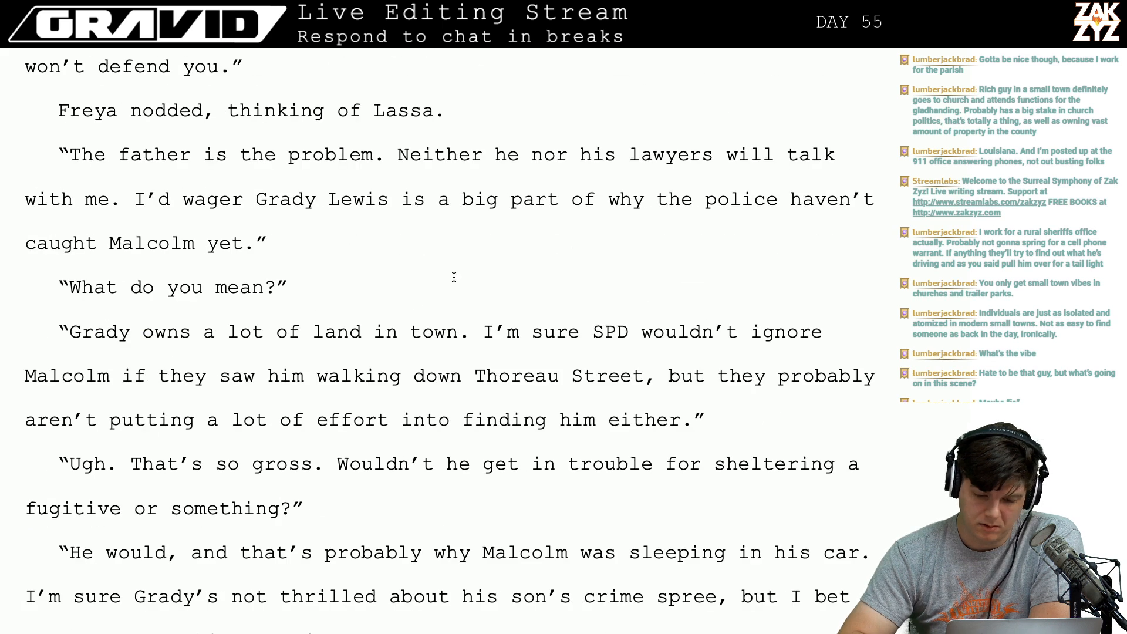
{"action": "scroll", "coordinate": [620, 158], "scroll_direction": "up", "scroll_amount": 1}
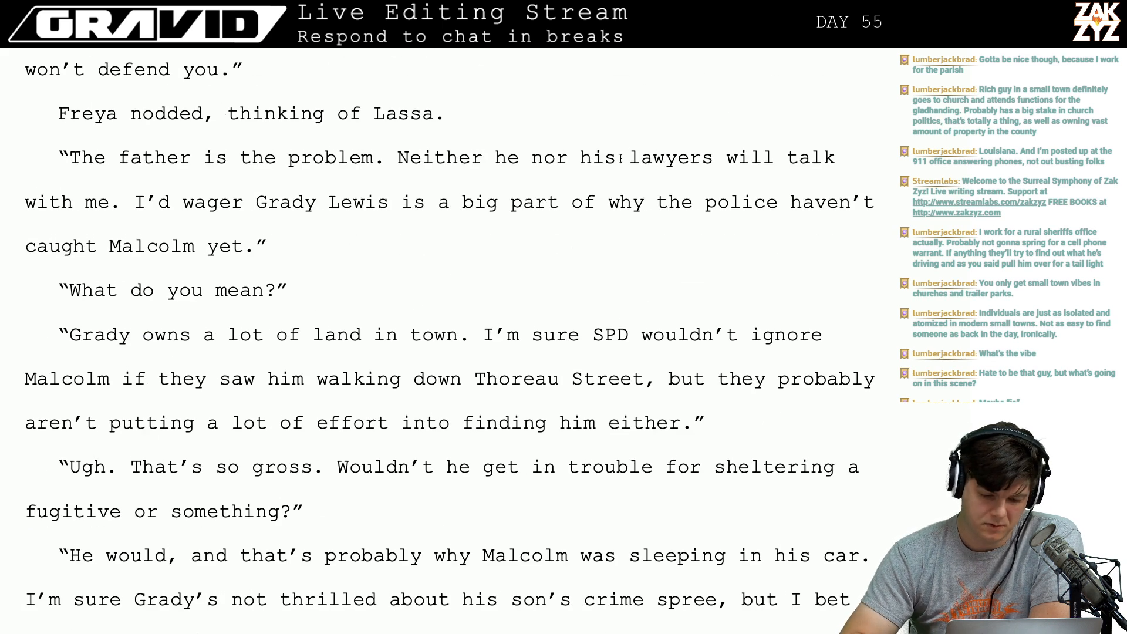
{"action": "scroll", "coordinate": [621, 158], "scroll_direction": "down", "scroll_amount": 2}
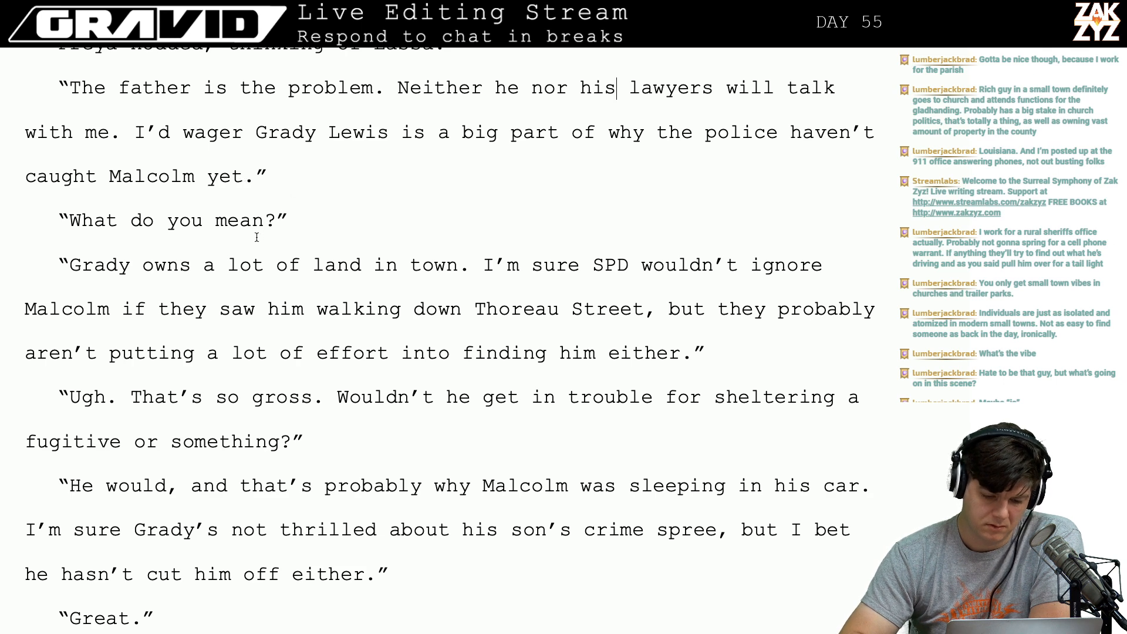
{"action": "scroll", "coordinate": [386, 276], "scroll_direction": "down", "scroll_amount": 1}
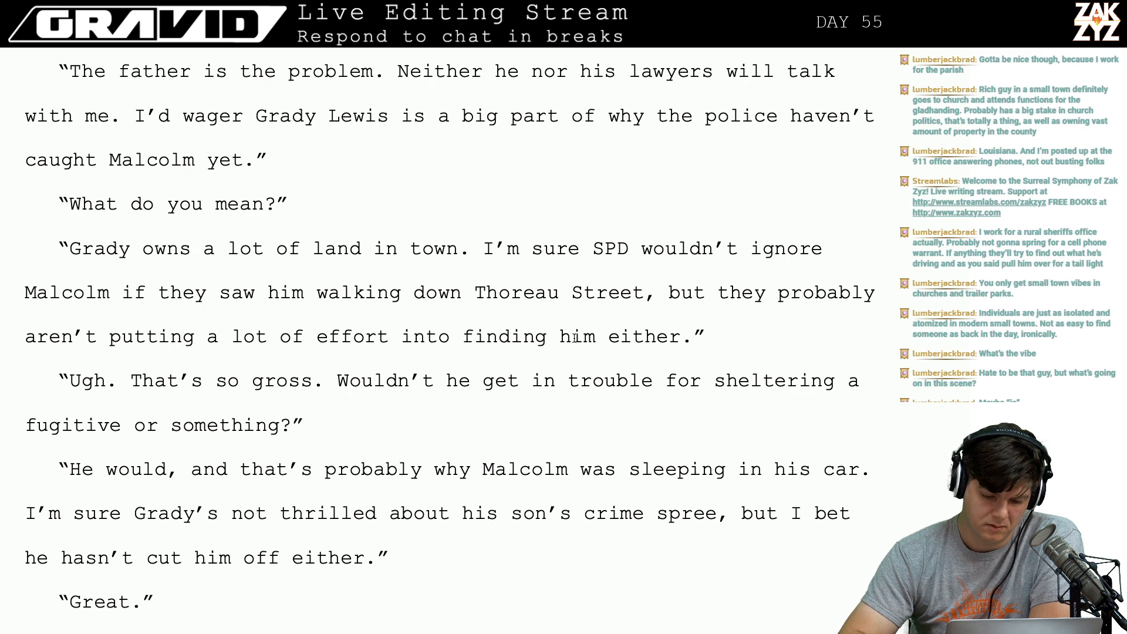
{"action": "scroll", "coordinate": [528, 280], "scroll_direction": "down", "scroll_amount": 2}
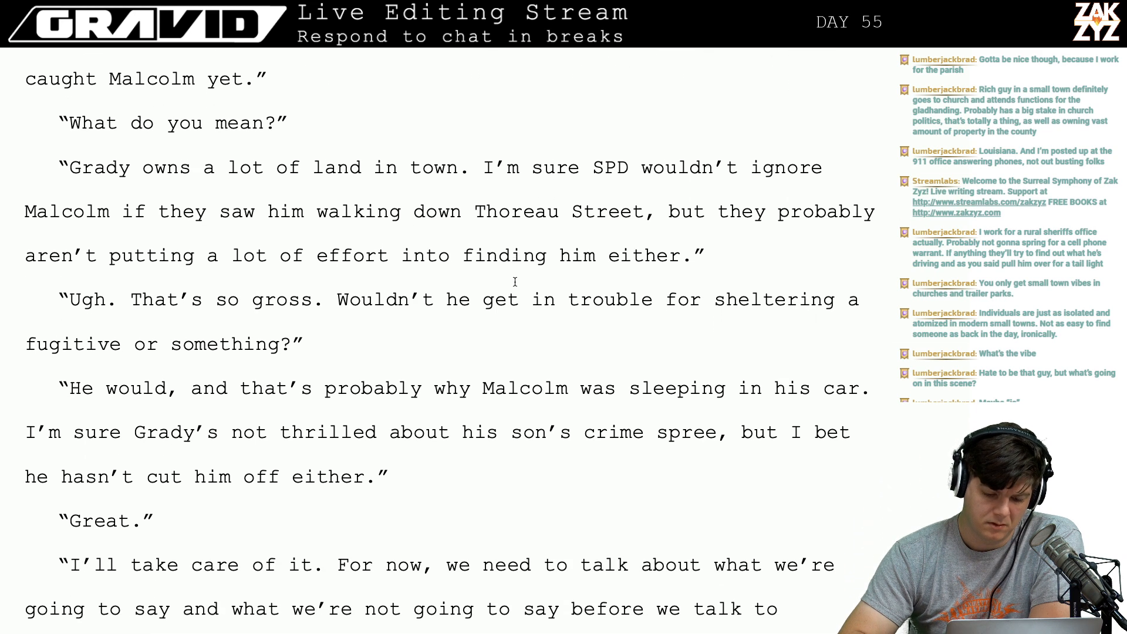
{"action": "scroll", "coordinate": [344, 322], "scroll_direction": "down", "scroll_amount": 1}
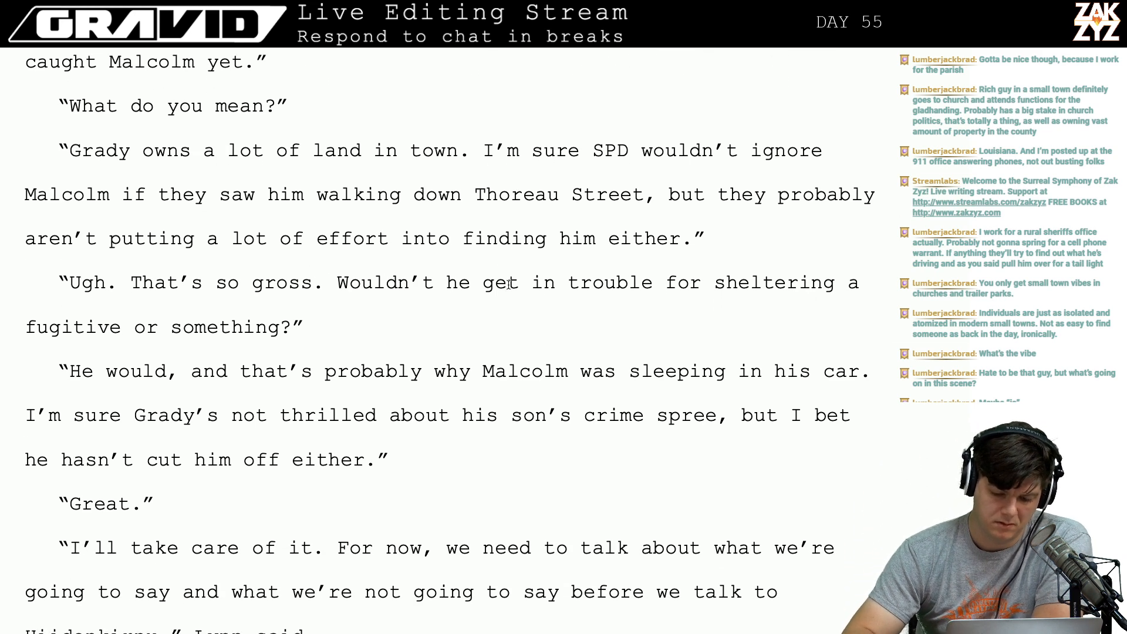
{"action": "left_click", "coordinate": [483, 284]}
{"action": "key", "text": "BackSpace"}
{"action": "key", "text": "BackSpace"}
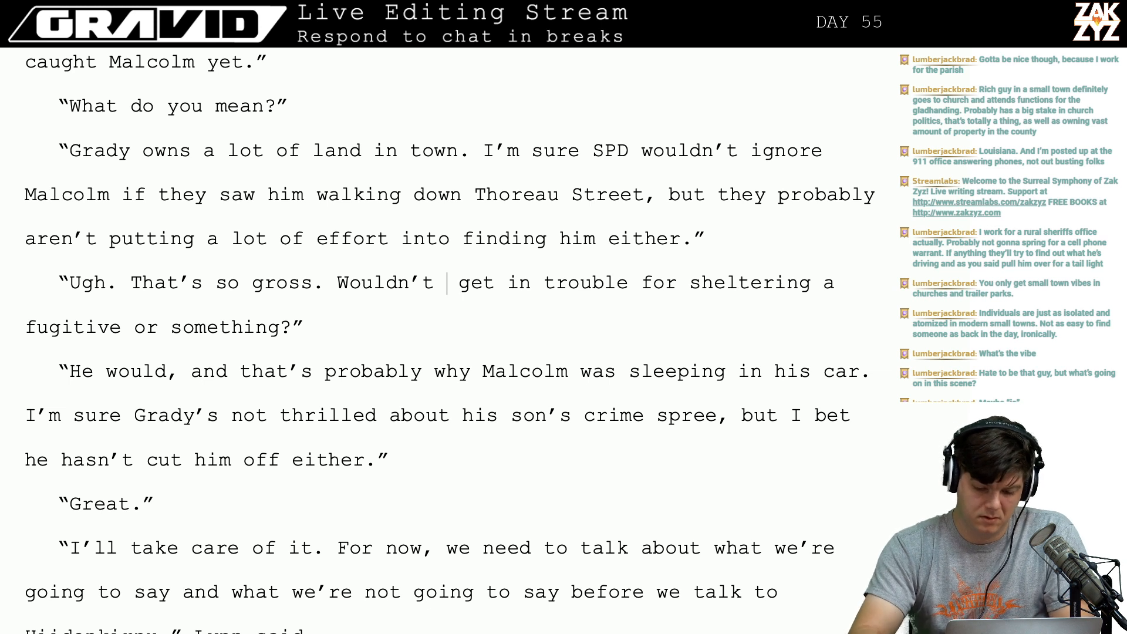
{"action": "type", "text": "Grady"}
{"action": "key", "text": "Down"}
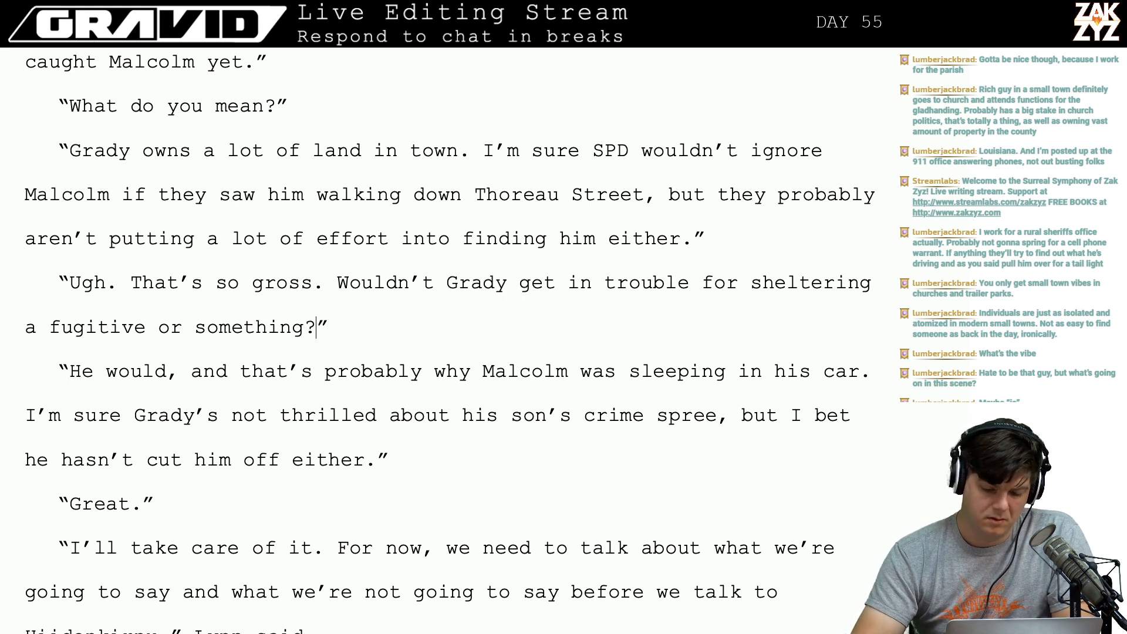
Reread the reply about Malcolm sleeping in his car and continue to the “I’ll take care of it” line.
{"action": "key", "text": "Left"}
{"action": "key", "text": "Left"}
{"action": "key", "text": "Down"}
{"action": "key", "text": "Left"}
{"action": "key", "text": "Right"}
{"action": "key", "text": "Right"}
{"action": "key", "text": "Down"}
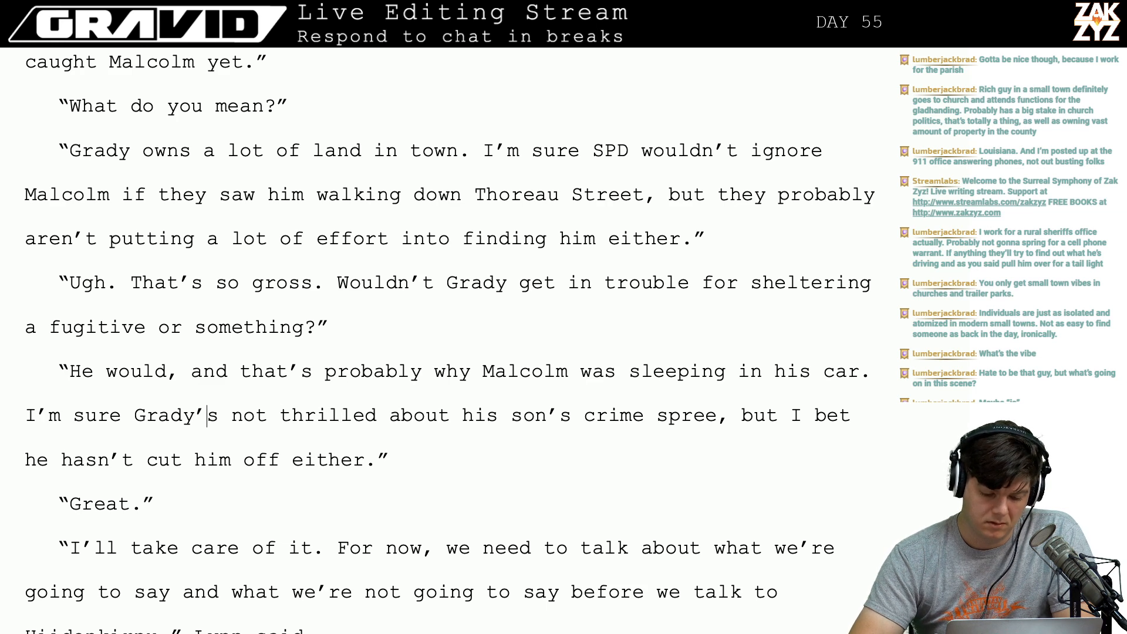
{"action": "key", "text": "Down"}
{"action": "key", "text": "Down"}
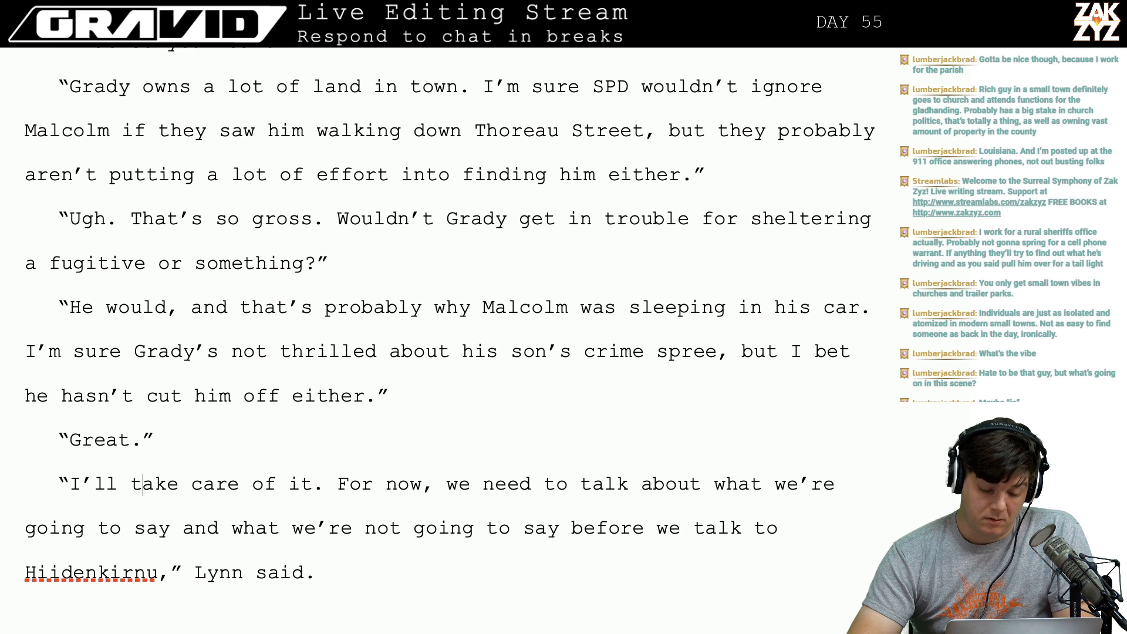
Change the period after Freya’s “Great” to a comma and add a dialogue tag naming Freya with the verb “groan”.
{"action": "key", "text": "BackSpace"}
{"action": "type", "text": "m"}
{"action": "key", "text": "BackSpace"}
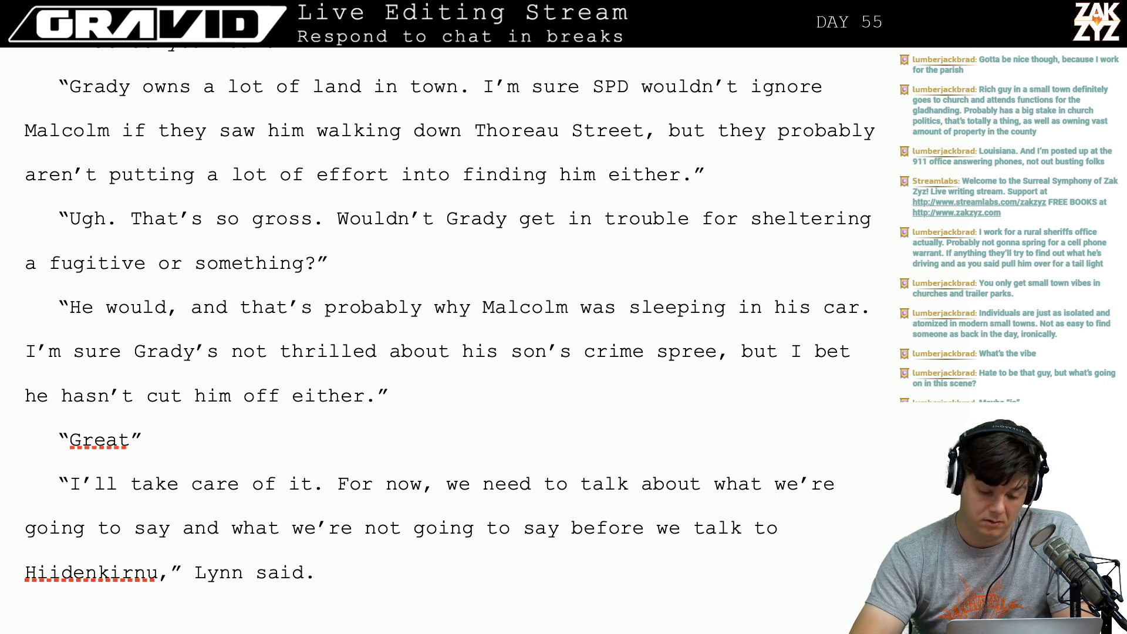
{"action": "type", "text": "m"}
{"action": "key", "text": "BackSpace"}
{"action": "type", "text": ","}
{"action": "type", "text": " F"}
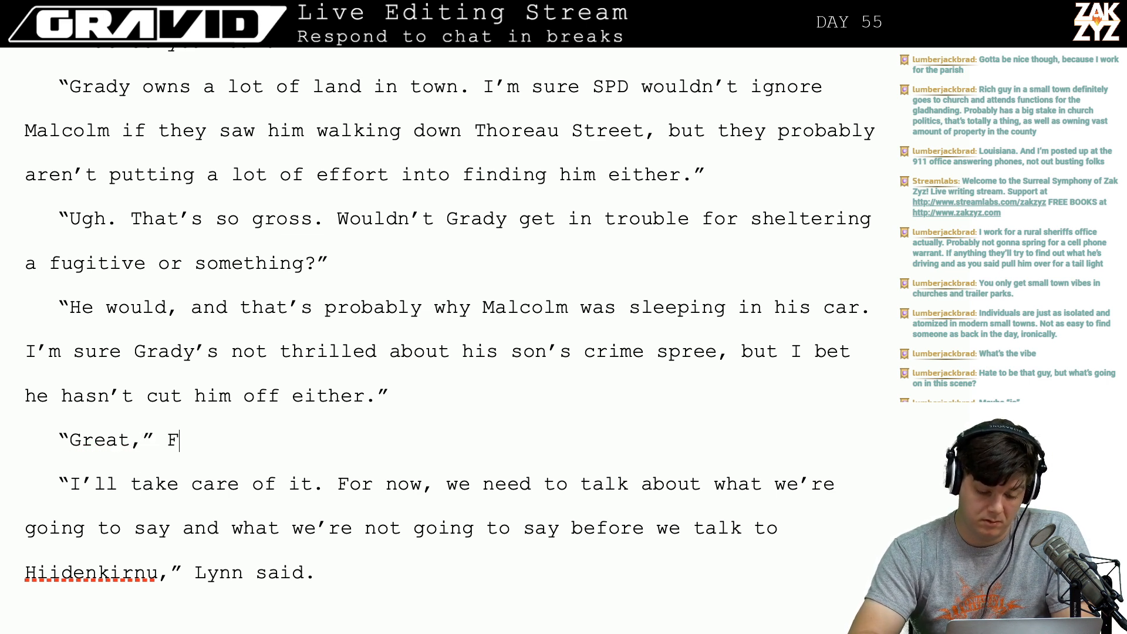
{"action": "type", "text": "reya groans"}
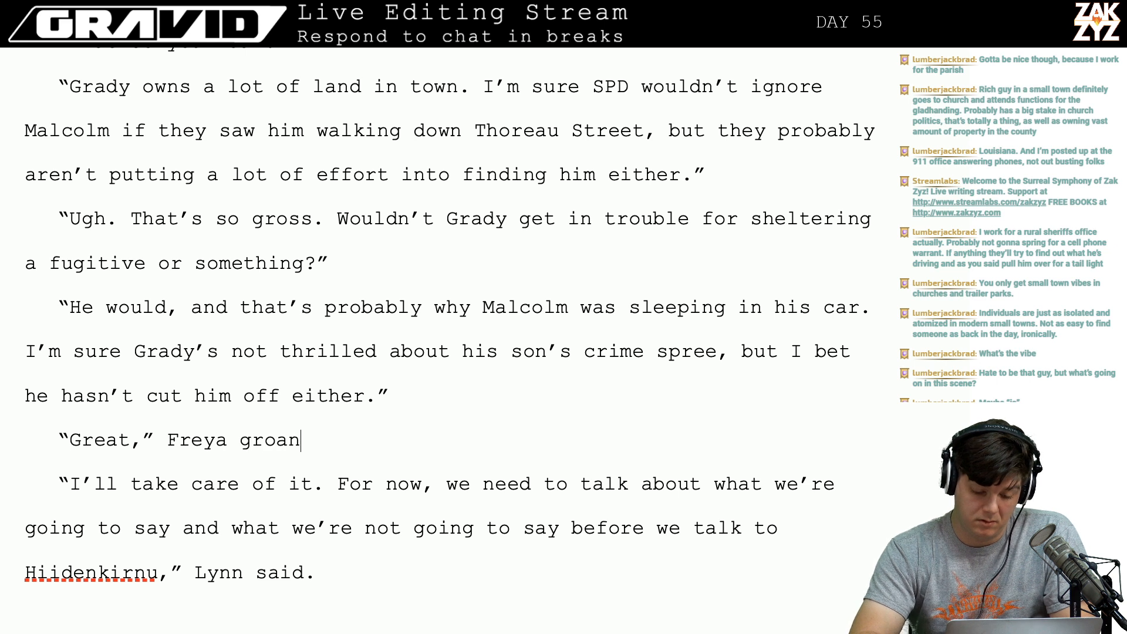
Replace the verb in Freya’s dialogue tag so that it reads “Freya said.”.
{"action": "key", "text": "BackSpace"}
{"action": "key", "text": "BackSpace"}
{"action": "key", "text": "BackSpace"}
{"action": "key", "text": "BackSpace"}
{"action": "key", "text": "BackSpace"}
{"action": "key", "text": "BackSpace"}
{"action": "type", "text": "m"}
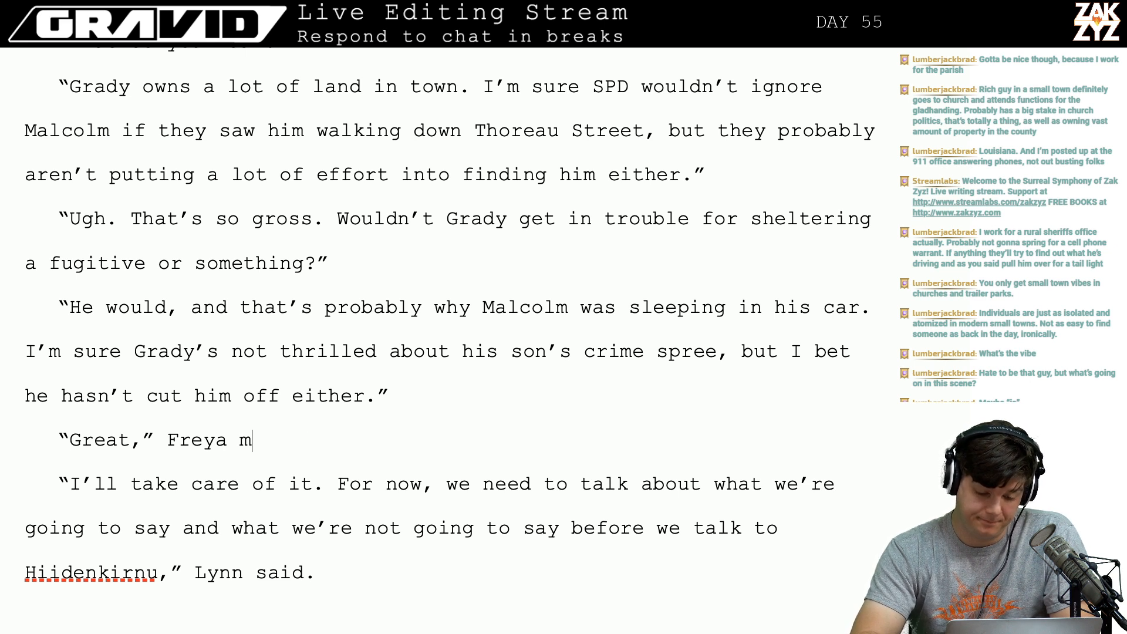
{"action": "type", "text": "sh"}
{"action": "key", "text": "BackSpace"}
{"action": "key", "text": "BackSpace"}
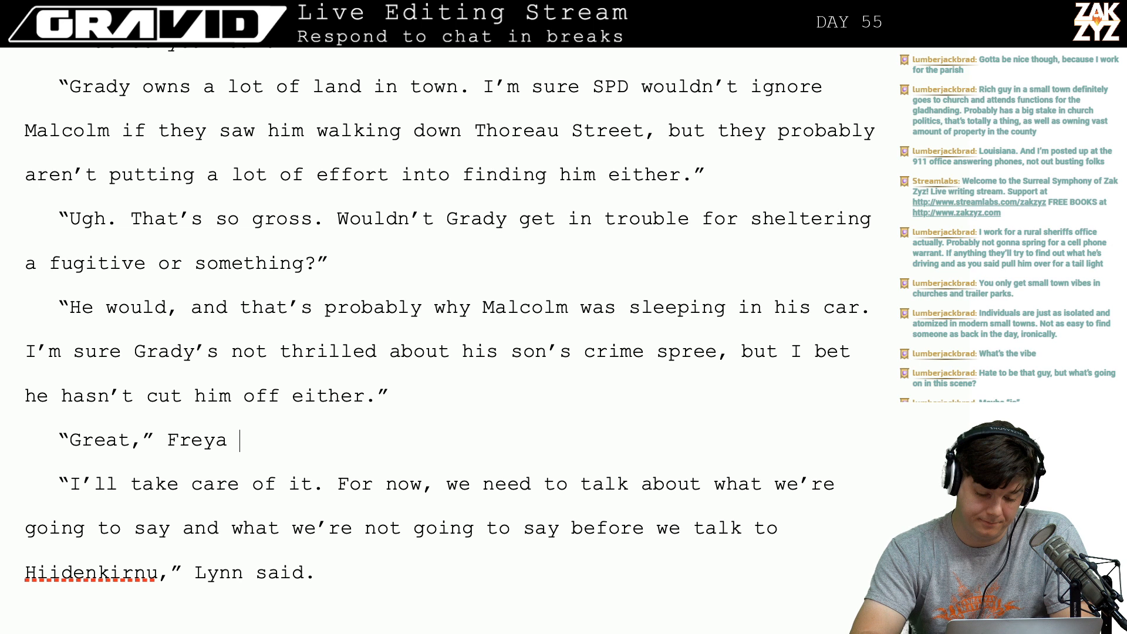
{"action": "type", "text": "said."}
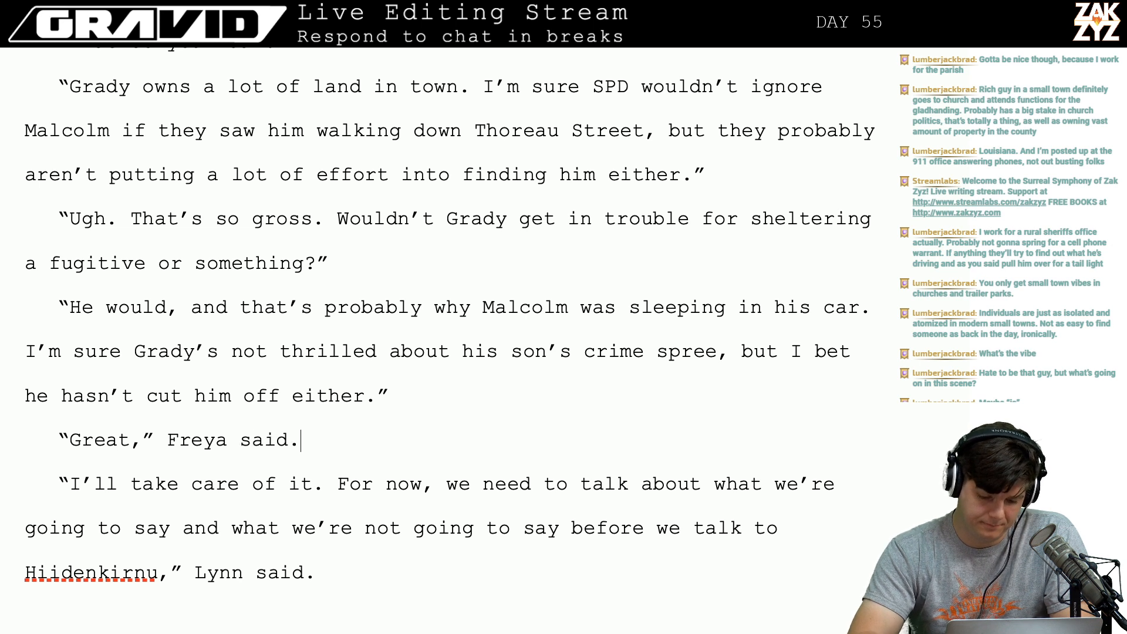
Try following the “Freya said” tag with “She glanced over at the ottoman”, and delete the addition.
{"action": "type", "text": " She glance"}
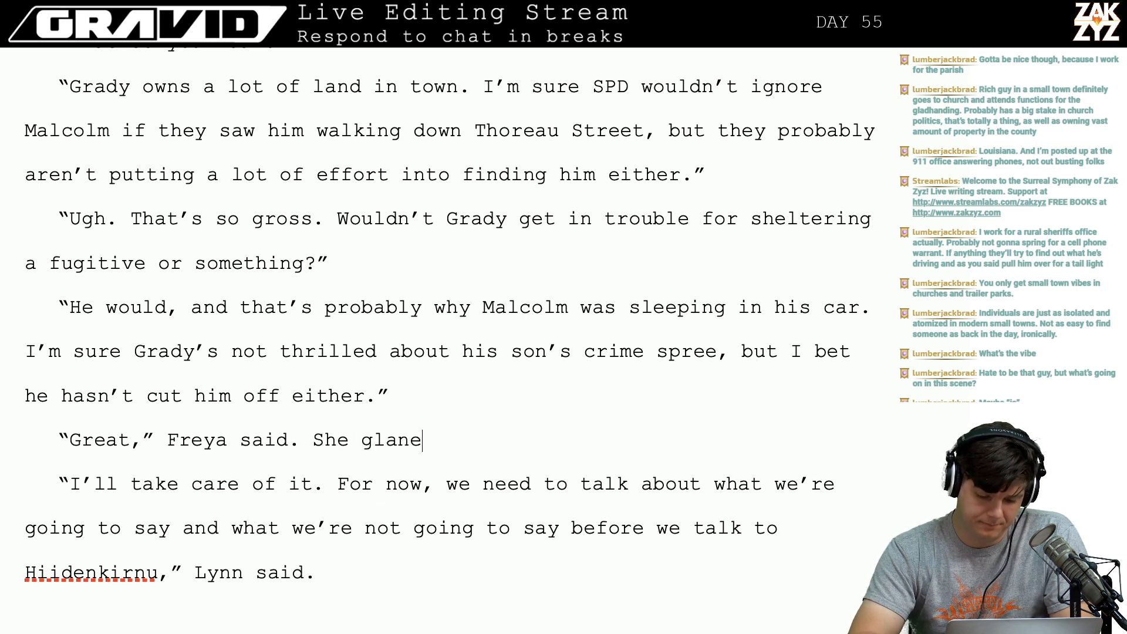
{"action": "key", "text": "BackSpace"}
{"action": "type", "text": "ced over at the otto"}
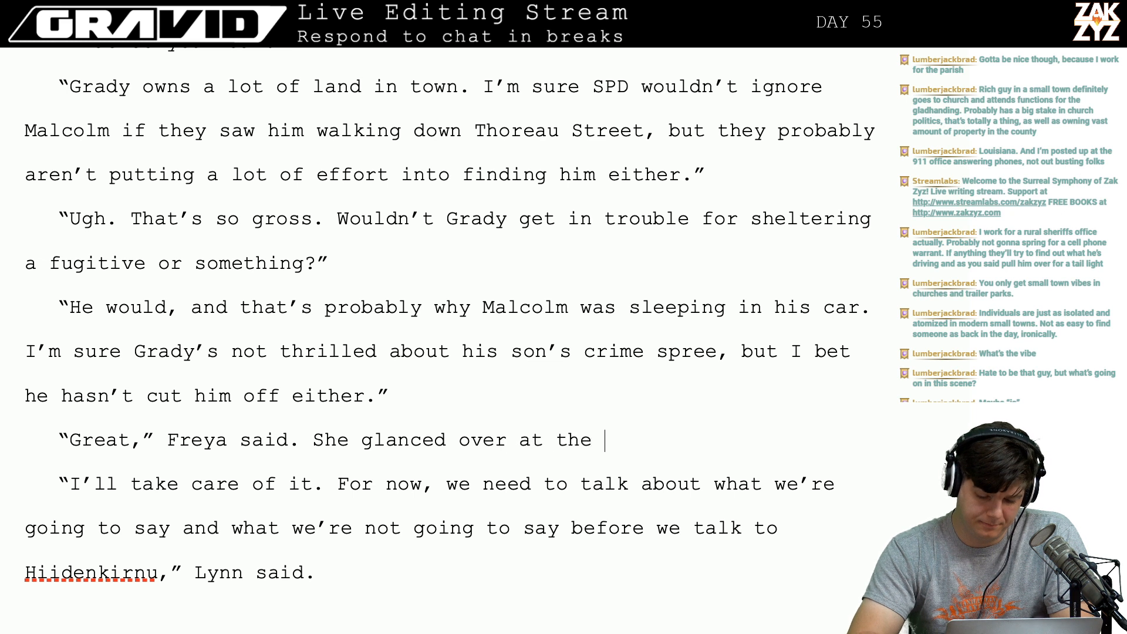
{"action": "type", "text": "man"}
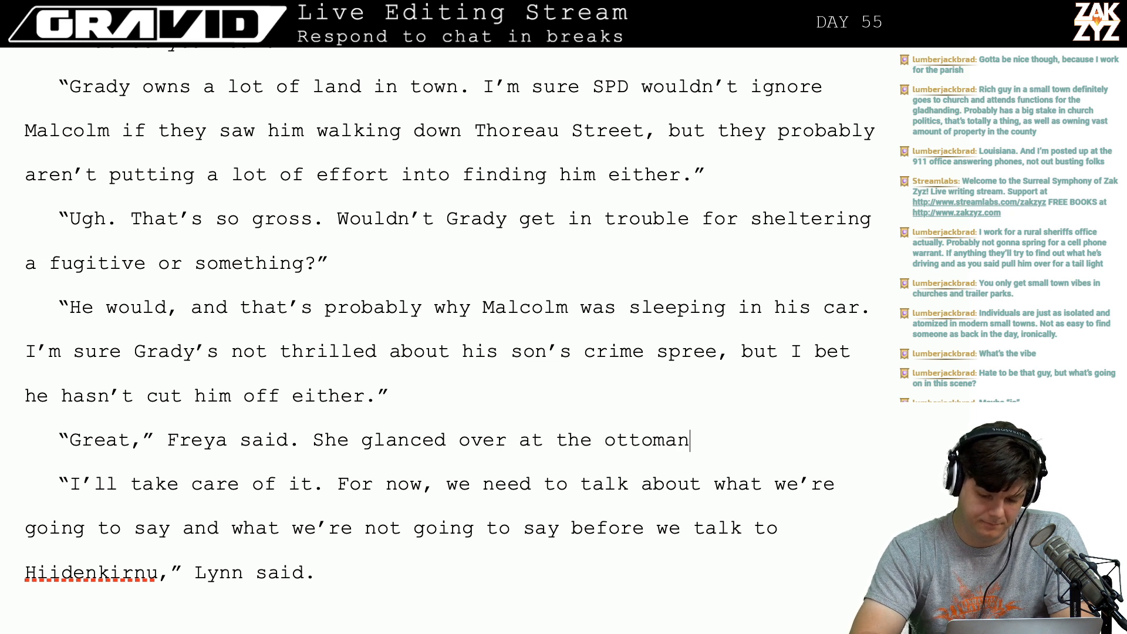
{"action": "key", "text": "BackSpace"}
{"action": "key", "text": "BackSpace"}
{"action": "key", "text": "BackSpace"}
{"action": "key", "text": "BackSpace"}
{"action": "key", "text": "BackSpace"}
{"action": "key", "text": "BackSpace"}
{"action": "key", "text": "BackSpace"}
{"action": "key", "text": "BackSpace"}
{"action": "key", "text": "BackSpace"}
{"action": "key", "text": "BackSpace"}
{"action": "key", "text": "BackSpace"}
{"action": "key", "text": "BackSpace"}
{"action": "key", "text": "BackSpace"}
{"action": "key", "text": "BackSpace"}
{"action": "key", "text": "BackSpace"}
{"action": "key", "text": "BackSpace"}
{"action": "key", "text": "BackSpace"}
{"action": "key", "text": "BackSpace"}
{"action": "key", "text": "BackSpace"}
{"action": "key", "text": "BackSpace"}
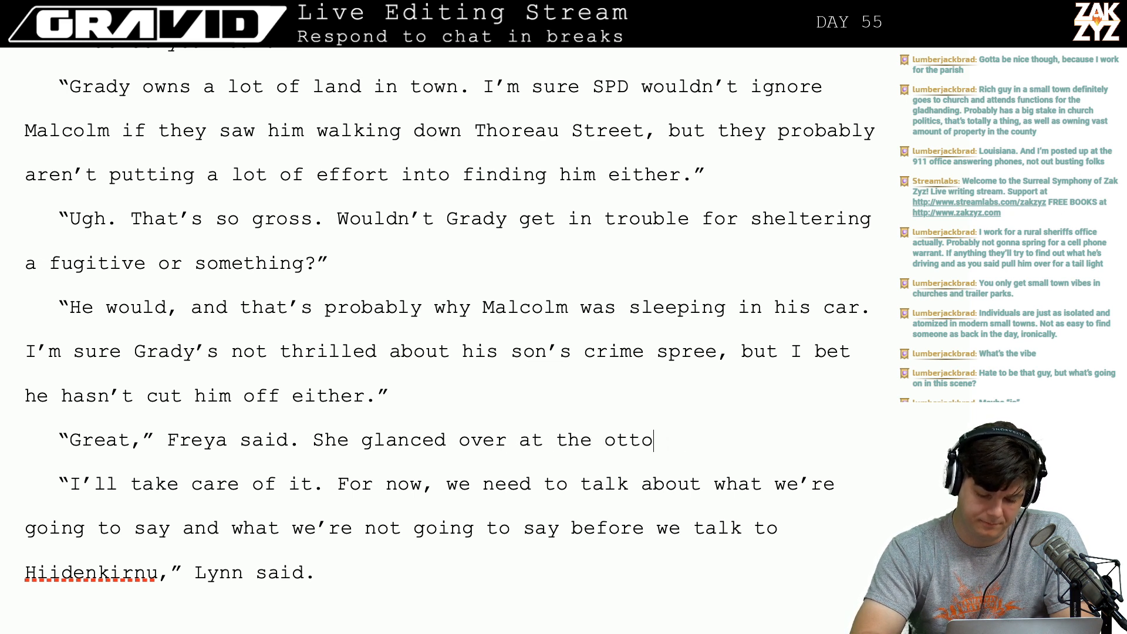
{"action": "key", "text": "BackSpace"}
{"action": "key", "text": "BackSpace"}
{"action": "key", "text": "BackSpace"}
{"action": "key", "text": "BackSpace"}
{"action": "key", "text": "BackSpace"}
{"action": "key", "text": "BackSpace"}
{"action": "key", "text": "BackSpace"}
{"action": "key", "text": "BackSpace"}
{"action": "key", "text": "BackSpace"}
{"action": "key", "text": "BackSpace"}
{"action": "key", "text": "BackSpace"}
{"action": "key", "text": "BackSpace"}
{"action": "key", "text": "BackSpace"}
{"action": "key", "text": "BackSpace"}
{"action": "key", "text": "BackSpace"}
{"action": "key", "text": "BackSpace"}
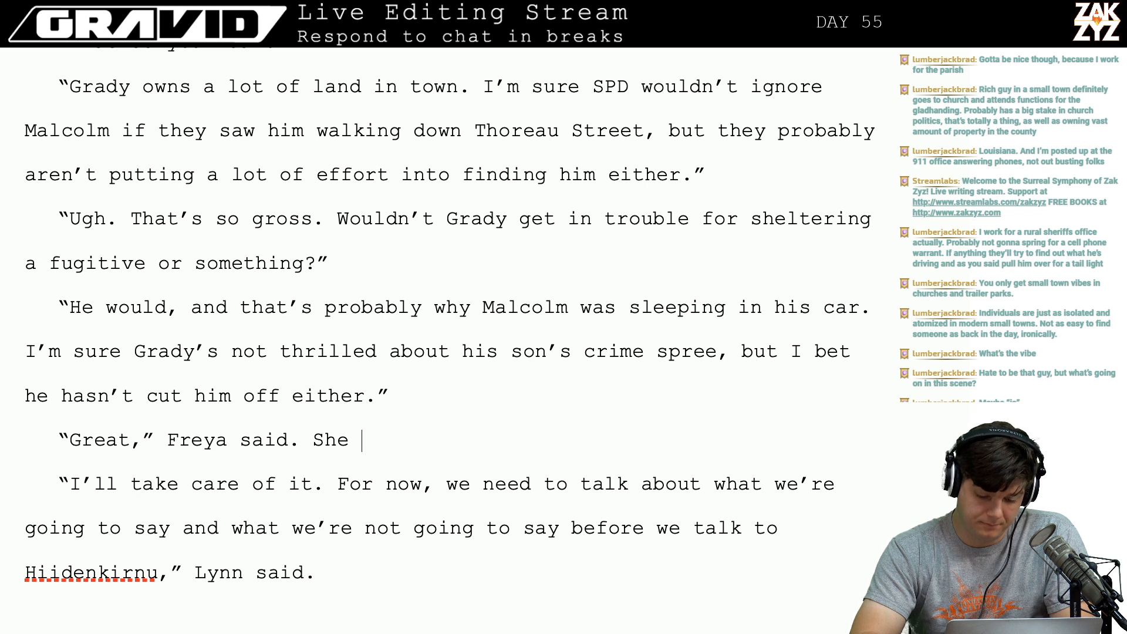
{"action": "type", "text": "said"}
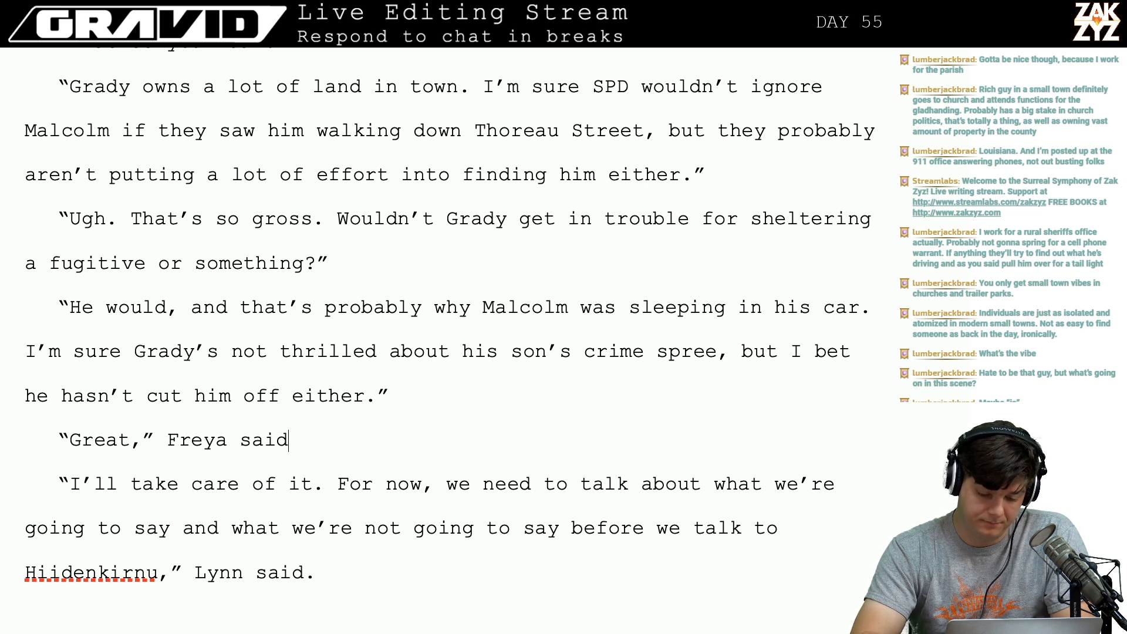
Try starting the sentence after Freya’s tag with “Lassa” and with “The news hadn’t”, and delete both openings.
{"action": "type", "text": ". Lassa"}
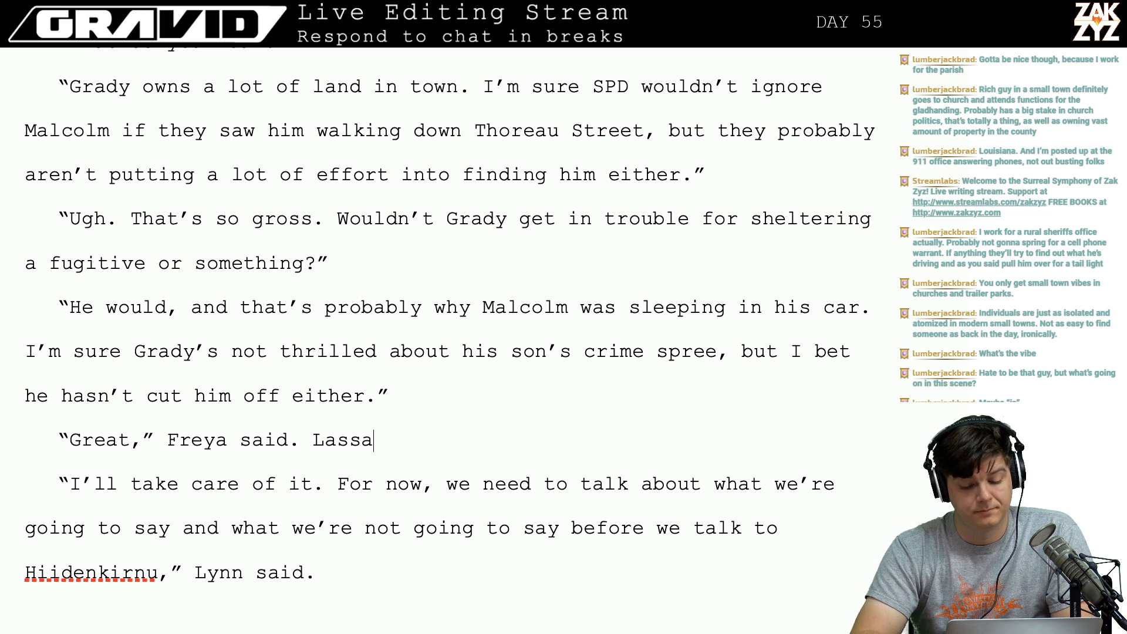
{"action": "key", "text": "BackSpace"}
{"action": "key", "text": "BackSpace"}
{"action": "key", "text": "BackSpace"}
{"action": "key", "text": "BackSpace"}
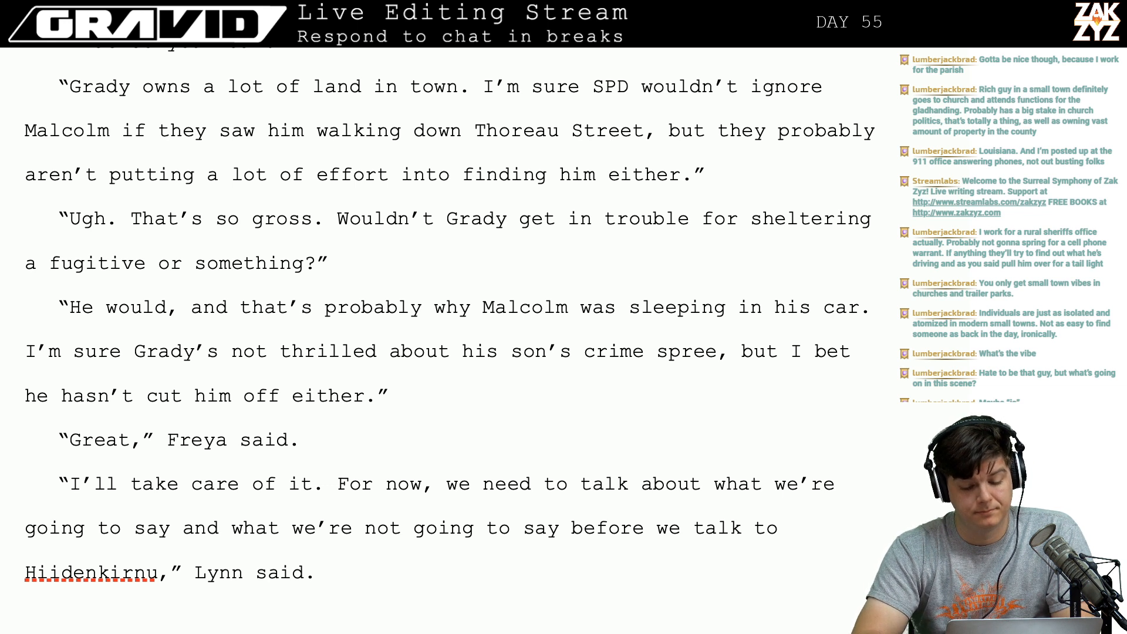
{"action": "type", "text": "The news ah"}
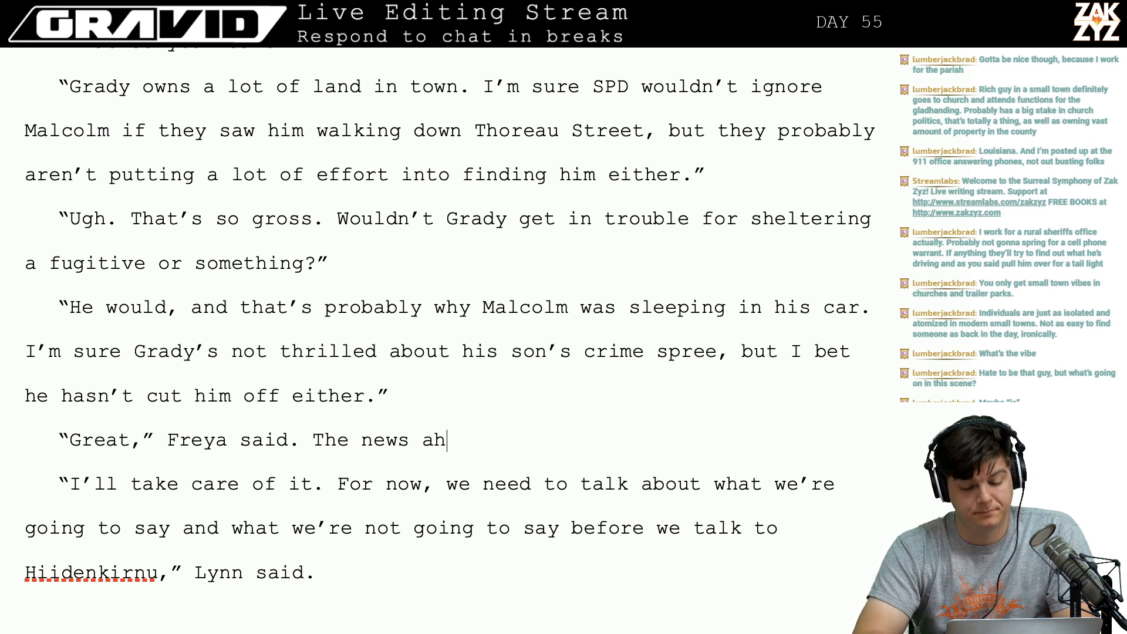
{"action": "key", "text": "BackSpace"}
{"action": "key", "text": "BackSpace"}
{"action": "type", "text": "hadn't h"}
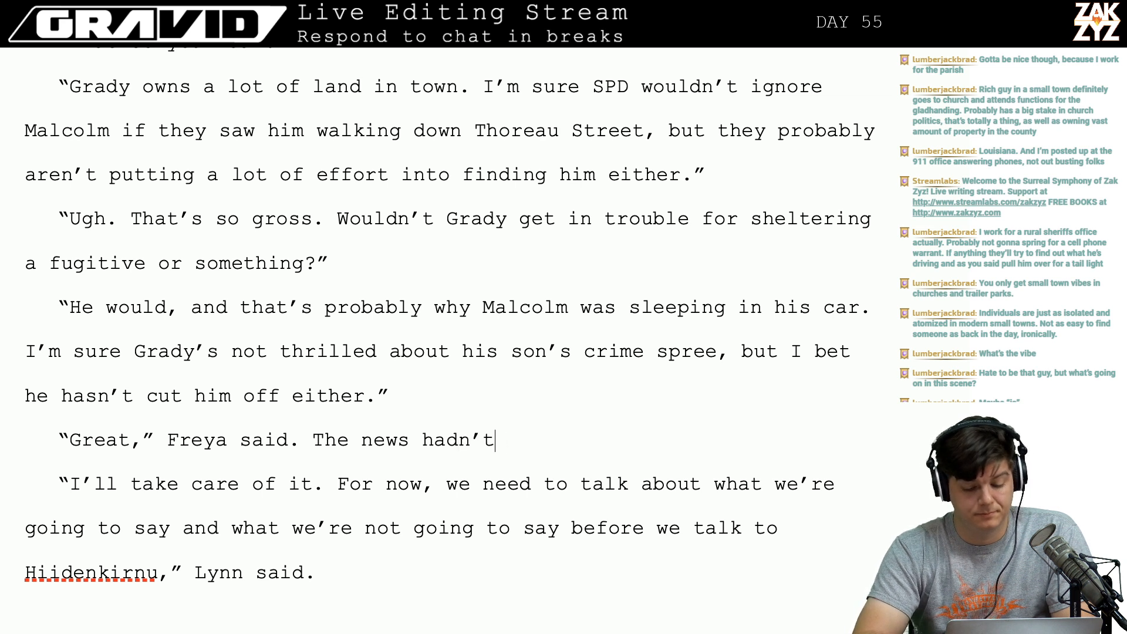
{"action": "key", "text": "BackSpace"}
{"action": "key", "text": "BackSpace"}
{"action": "key", "text": "BackSpace"}
{"action": "key", "text": "BackSpace"}
{"action": "key", "text": "BackSpace"}
{"action": "key", "text": "BackSpace"}
{"action": "key", "text": "BackSpace"}
{"action": "key", "text": "BackSpace"}
{"action": "key", "text": "BackSpace"}
{"action": "key", "text": "BackSpace"}
{"action": "key", "text": "BackSpace"}
{"action": "key", "text": "BackSpace"}
{"action": "key", "text": "BackSpace"}
{"action": "key", "text": "BackSpace"}
{"action": "key", "text": "BackSpace"}
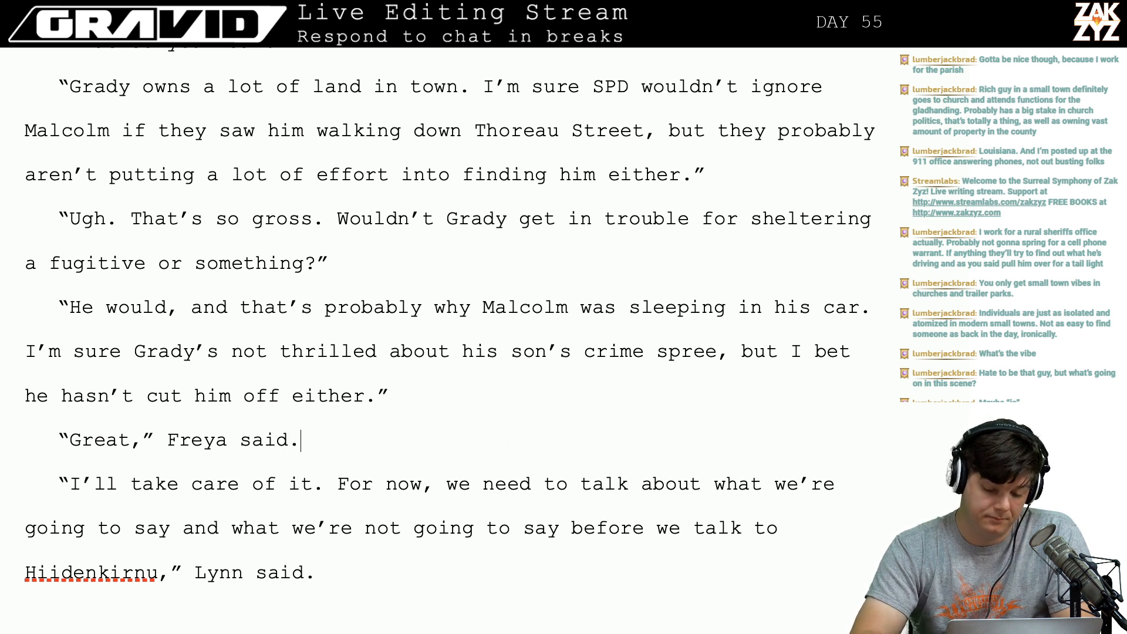
Try adding “It didn’t sound like good news at all” after Freya’s tag, and delete it.
{"action": "type", "text": "It do"}
{"action": "key", "text": "BackSpace"}
{"action": "key", "text": "BackSpace"}
{"action": "type", "text": "d"}
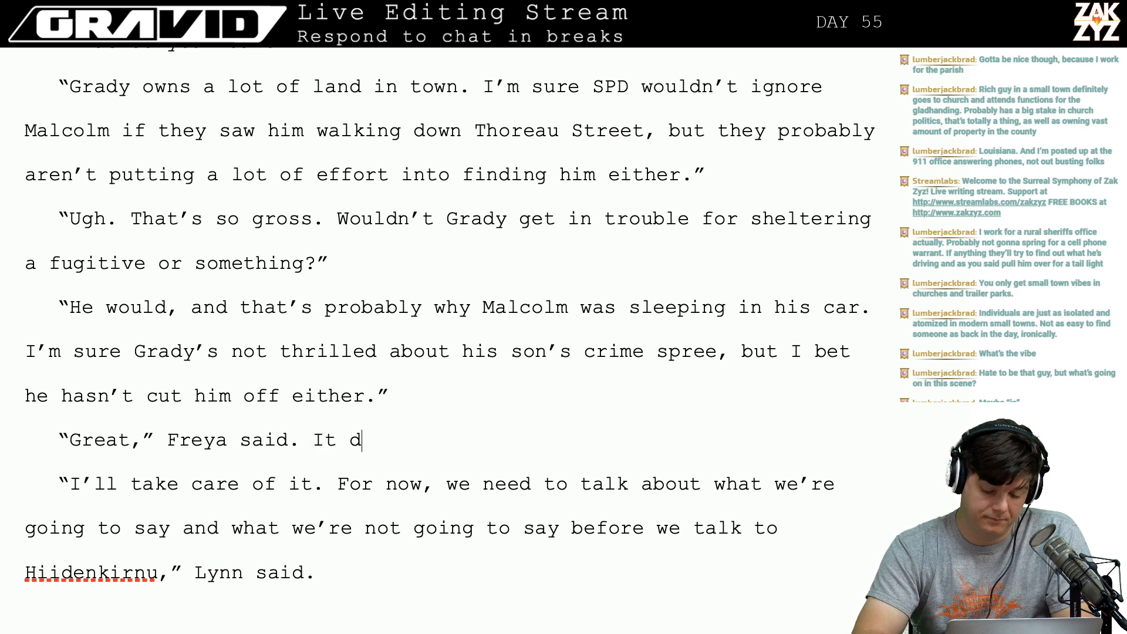
{"action": "type", "text": "idn't sound like g"}
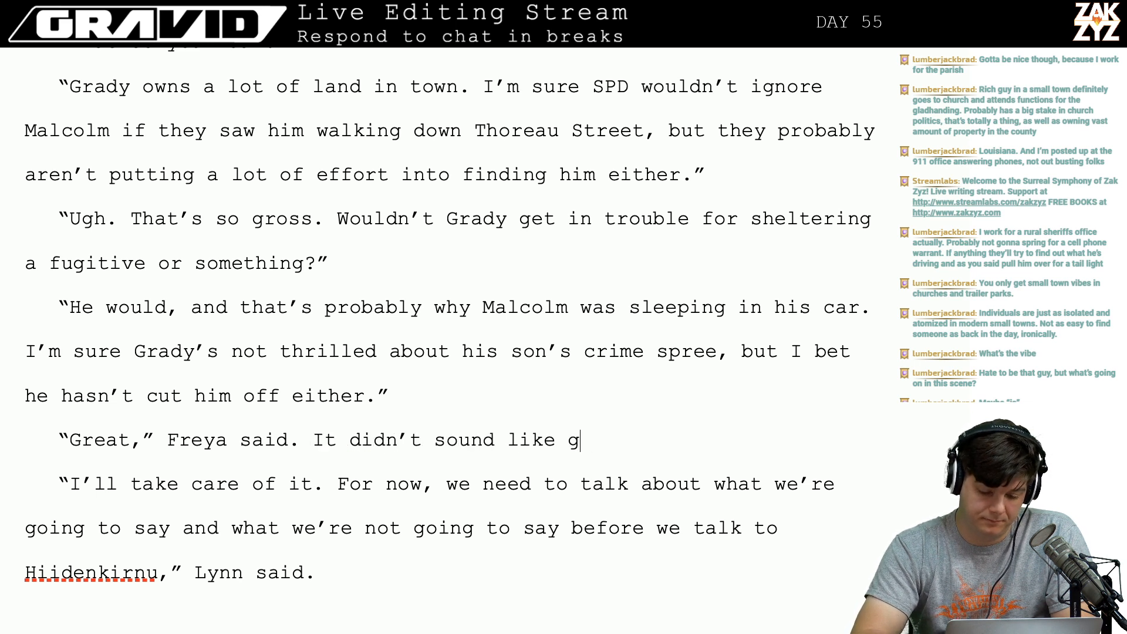
{"action": "type", "text": "ood news at all"}
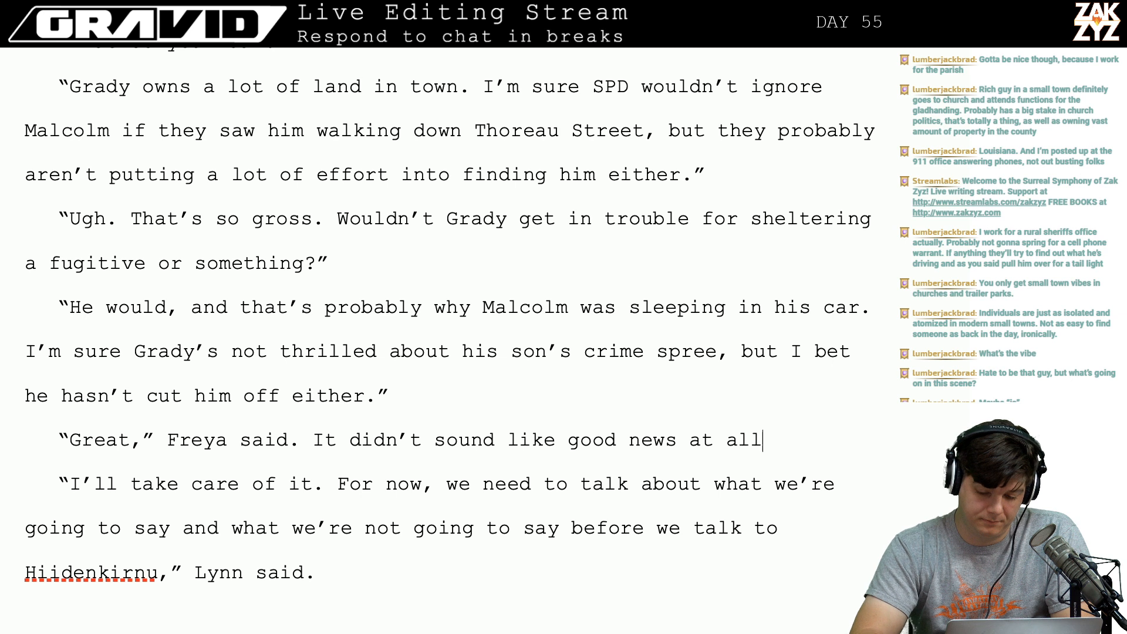
{"action": "key", "text": "BackSpace"}
{"action": "key", "text": "BackSpace"}
{"action": "key", "text": "BackSpace"}
{"action": "key", "text": "BackSpace"}
{"action": "key", "text": "BackSpace"}
{"action": "key", "text": "BackSpace"}
{"action": "key", "text": "BackSpace"}
{"action": "key", "text": "BackSpace"}
{"action": "key", "text": "BackSpace"}
{"action": "key", "text": "BackSpace"}
{"action": "key", "text": "BackSpace"}
{"action": "key", "text": "BackSpace"}
{"action": "key", "text": "BackSpace"}
{"action": "key", "text": "BackSpace"}
{"action": "key", "text": "BackSpace"}
{"action": "key", "text": "BackSpace"}
{"action": "key", "text": "BackSpace"}
{"action": "key", "text": "BackSpace"}
{"action": "key", "text": "BackSpace"}
{"action": "key", "text": "BackSpace"}
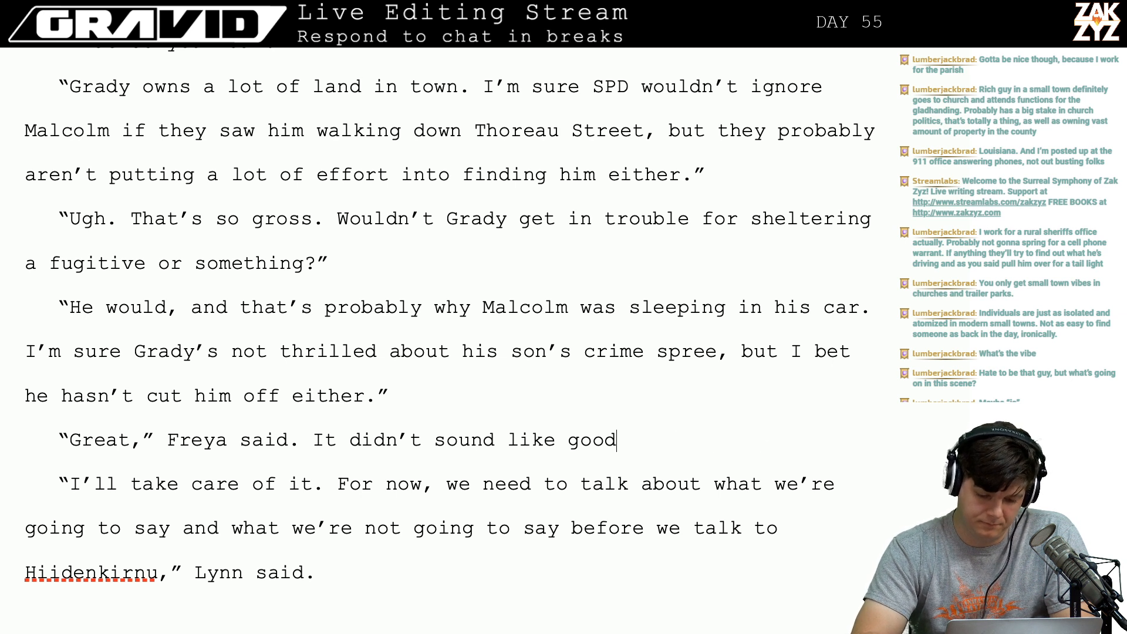
{"action": "key", "text": "BackSpace"}
{"action": "key", "text": "BackSpace"}
{"action": "key", "text": "BackSpace"}
{"action": "key", "text": "BackSpace"}
{"action": "key", "text": "BackSpace"}
{"action": "key", "text": "BackSpace"}
{"action": "key", "text": "BackSpace"}
{"action": "key", "text": "BackSpace"}
{"action": "key", "text": "BackSpace"}
{"action": "key", "text": "BackSpace"}
{"action": "key", "text": "BackSpace"}
{"action": "key", "text": "BackSpace"}
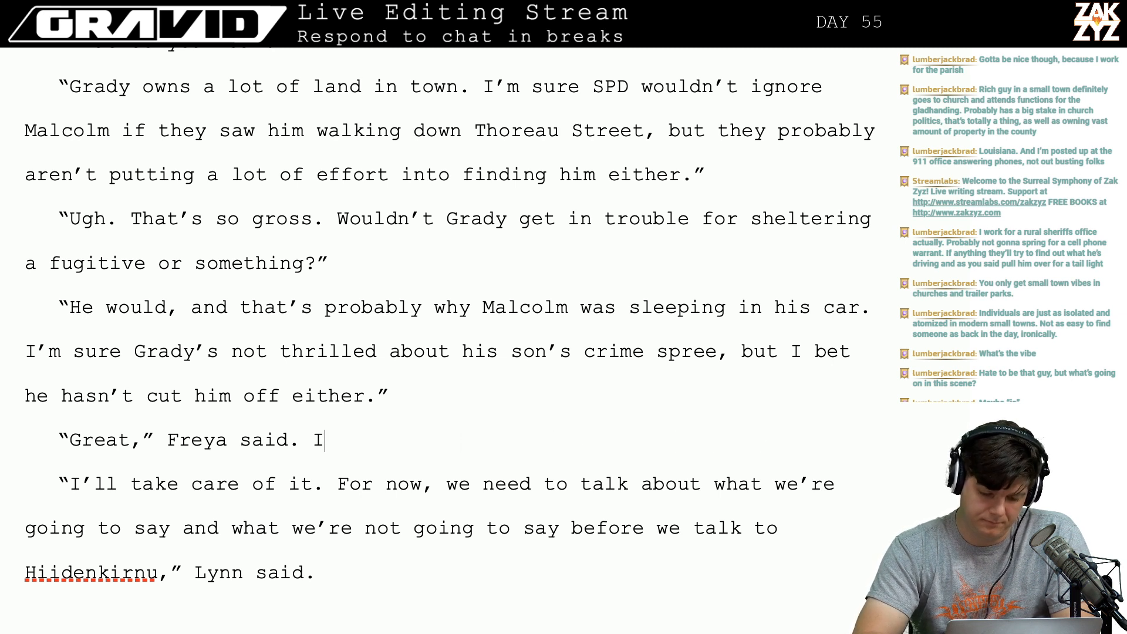
Extend the “Freya said” tag with “, wishing Lynn hadn’t even mentioned Malcolm.”.
{"action": "type", "text": ", wishing "}
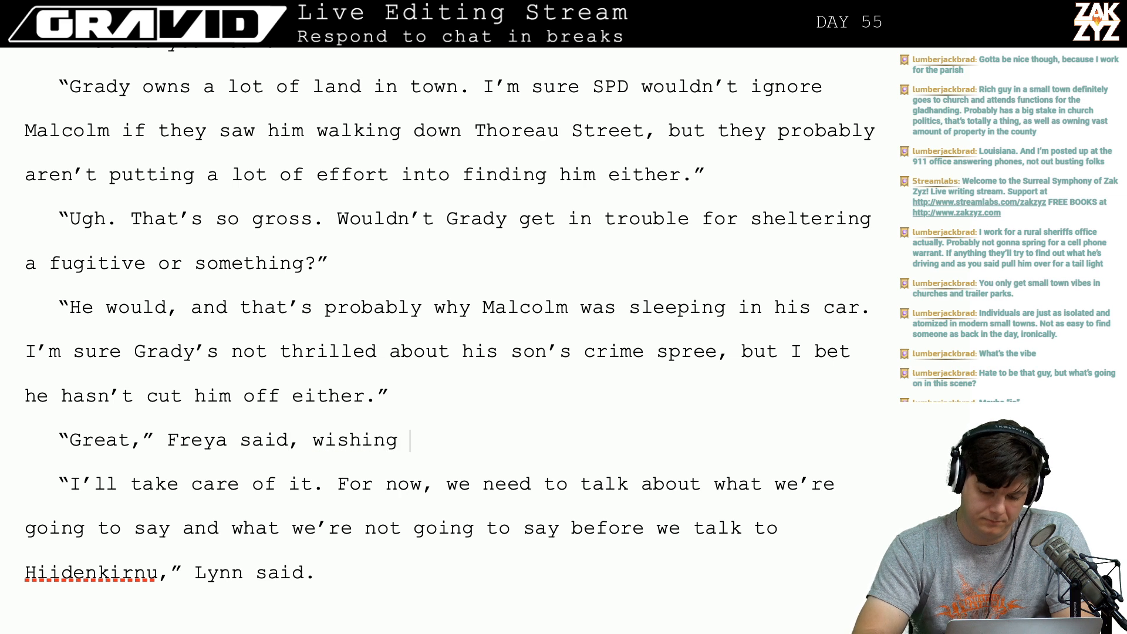
{"action": "type", "text": "Lynn hadn't eve"}
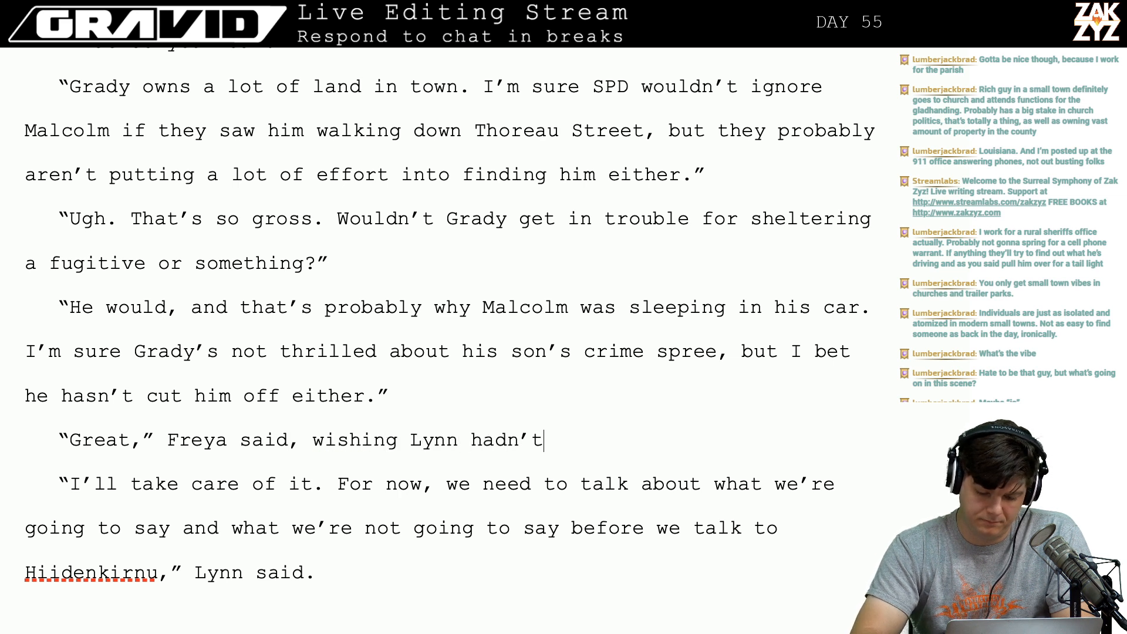
{"action": "type", "text": "n mentioned "}
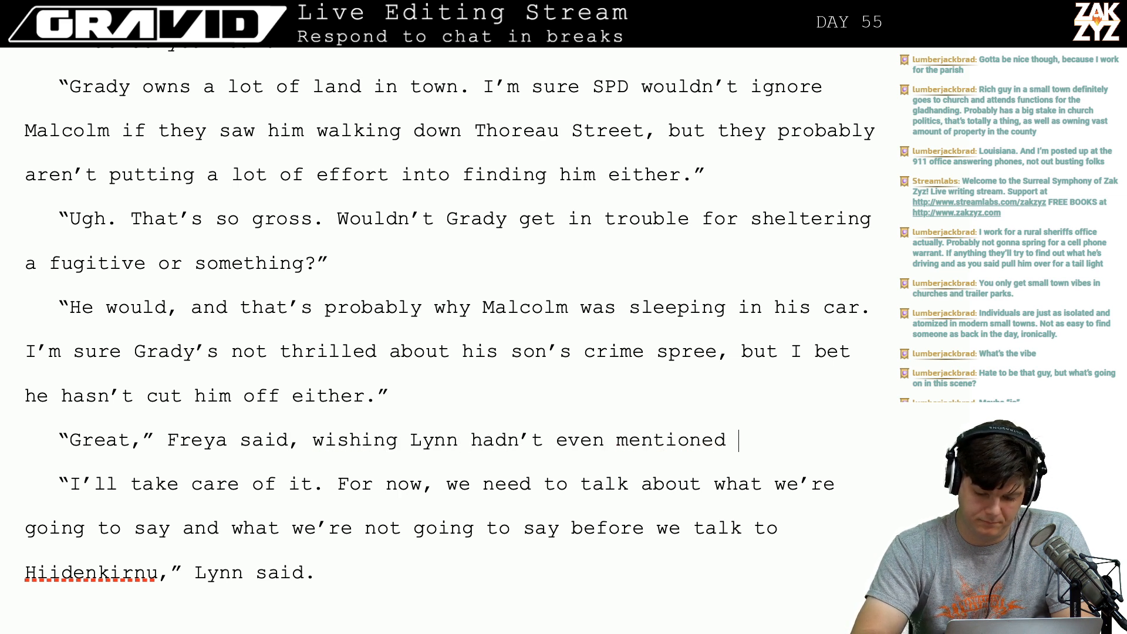
{"action": "type", "text": "Malcolm."}
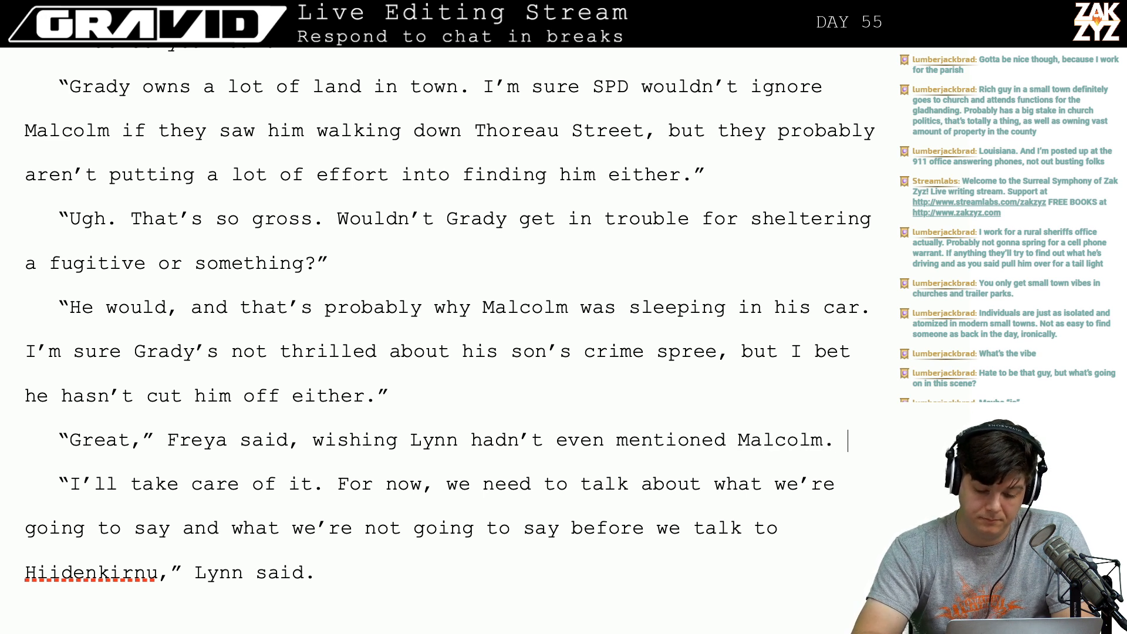
Look back through the scene, from the Malcolm and Grady dialogue to the earlier passages about Lassa and Dan’s concert plans.
{"action": "key", "text": "Down"}
{"action": "key", "text": "Down"}
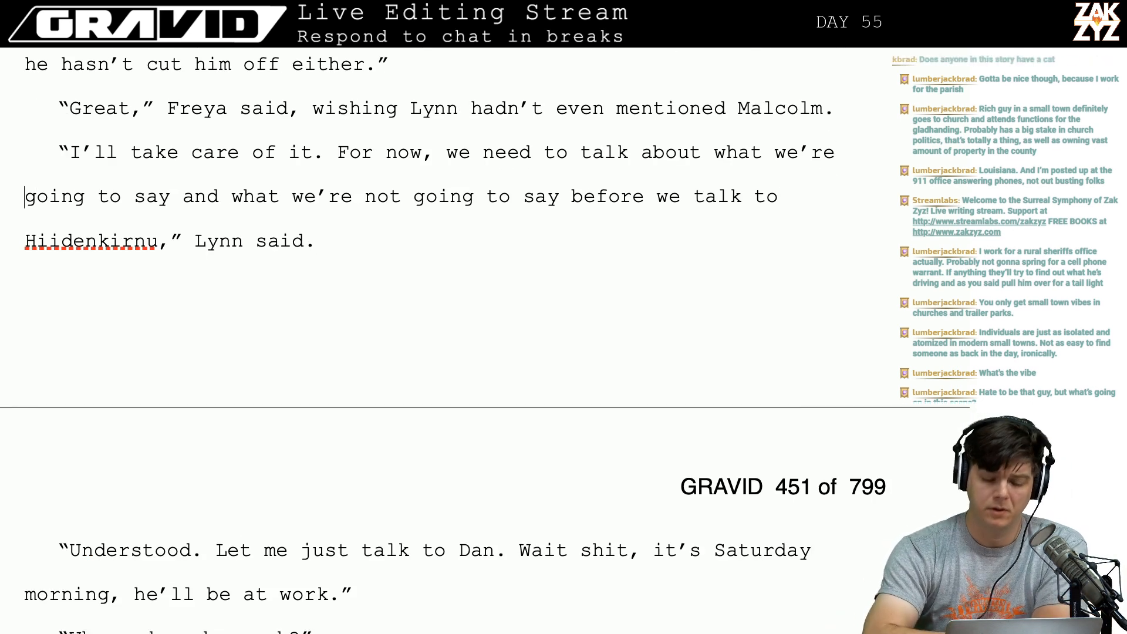
{"action": "scroll", "coordinate": [450, 331], "scroll_direction": "up", "scroll_amount": 1}
{"action": "scroll", "coordinate": [451, 340], "scroll_direction": "up", "scroll_amount": 18}
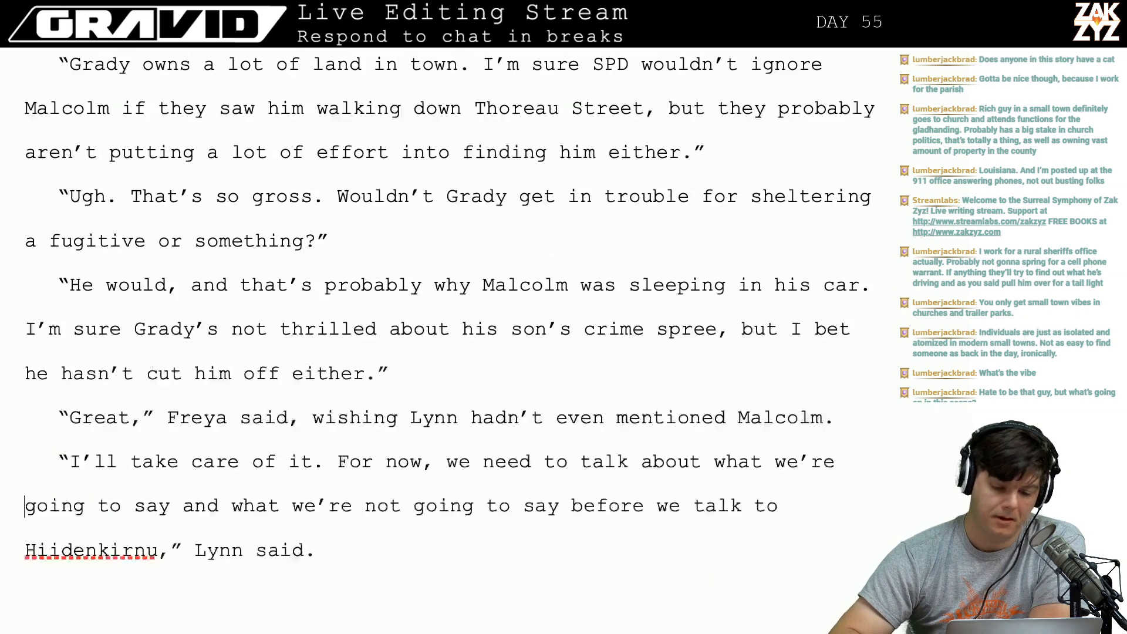
{"action": "scroll", "coordinate": [421, 253], "scroll_direction": "up", "scroll_amount": 1}
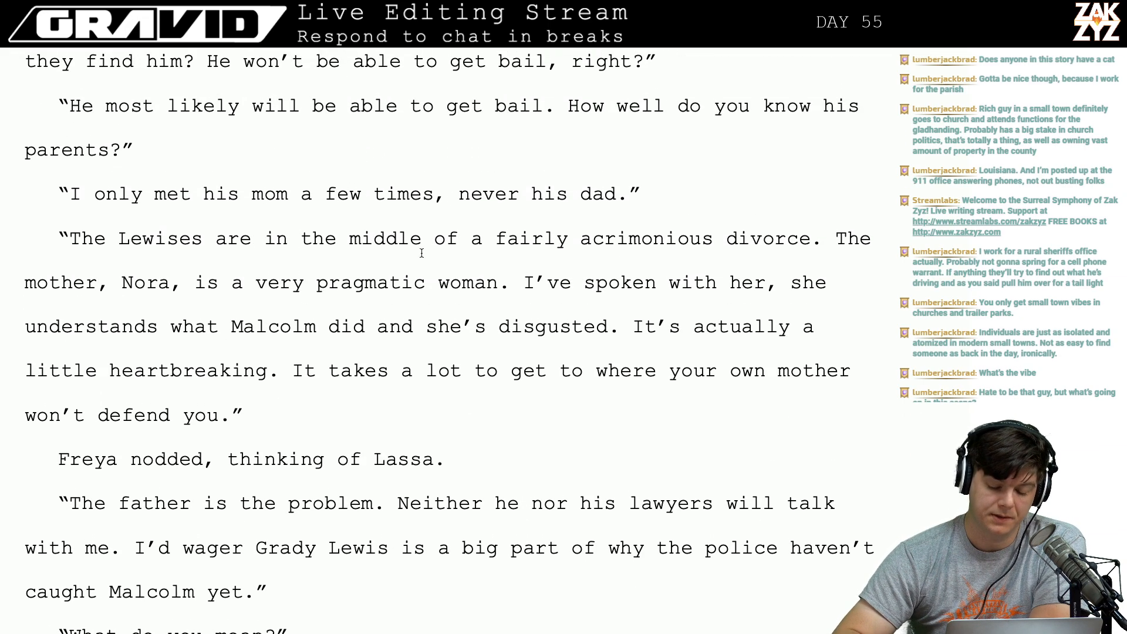
{"action": "scroll", "coordinate": [470, 192], "scroll_direction": "down", "scroll_amount": 4}
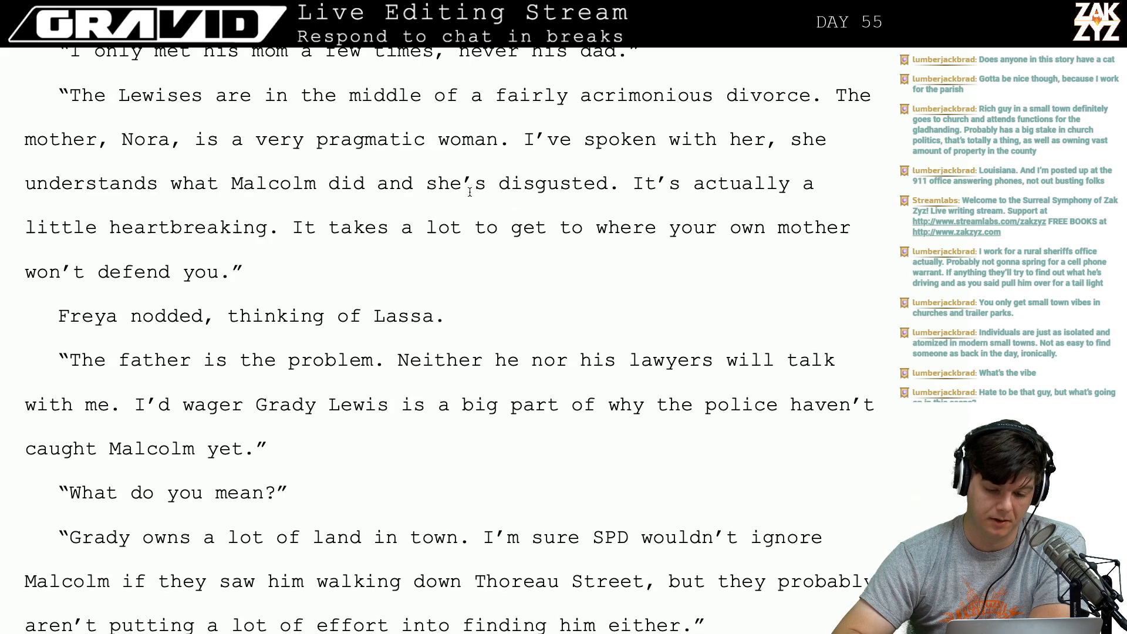
{"action": "scroll", "coordinate": [470, 192], "scroll_direction": "up", "scroll_amount": 20}
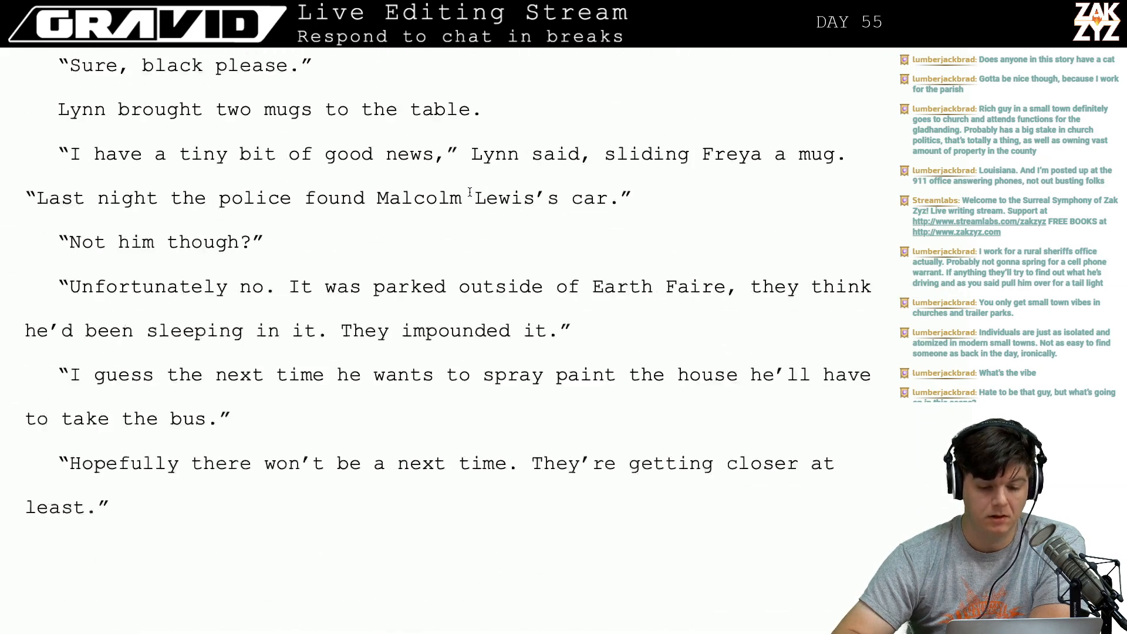
{"action": "scroll", "coordinate": [470, 192], "scroll_direction": "up", "scroll_amount": 10}
{"action": "scroll", "coordinate": [470, 192], "scroll_direction": "down", "scroll_amount": 6}
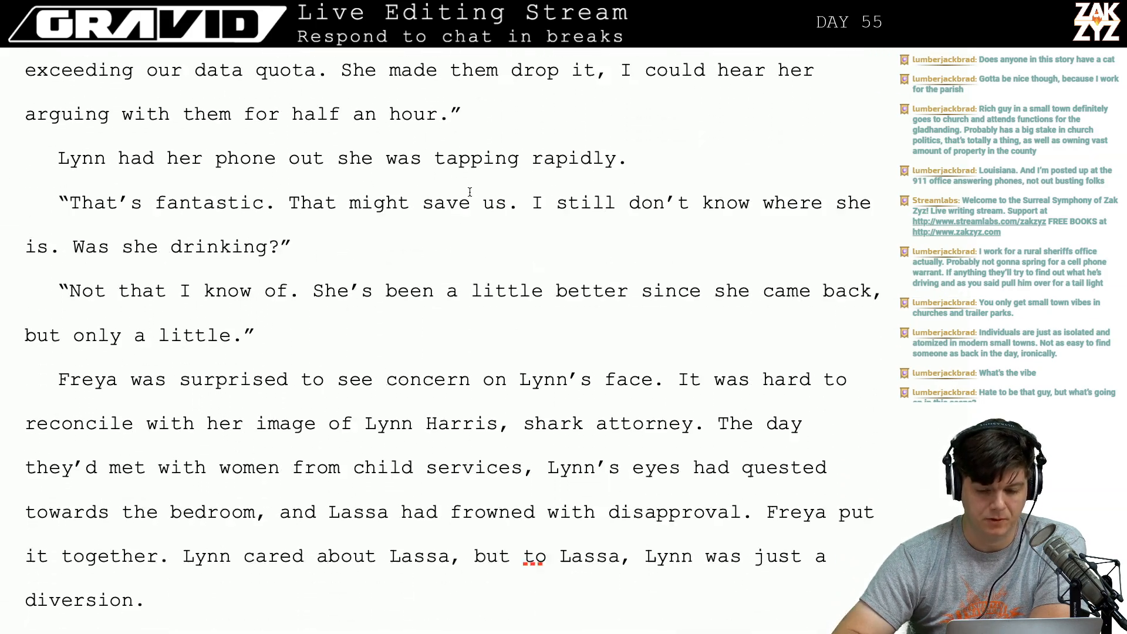
{"action": "scroll", "coordinate": [470, 192], "scroll_direction": "up", "scroll_amount": 15}
{"action": "scroll", "coordinate": [469, 192], "scroll_direction": "down", "scroll_amount": 7}
{"action": "scroll", "coordinate": [469, 191], "scroll_direction": "down", "scroll_amount": 20}
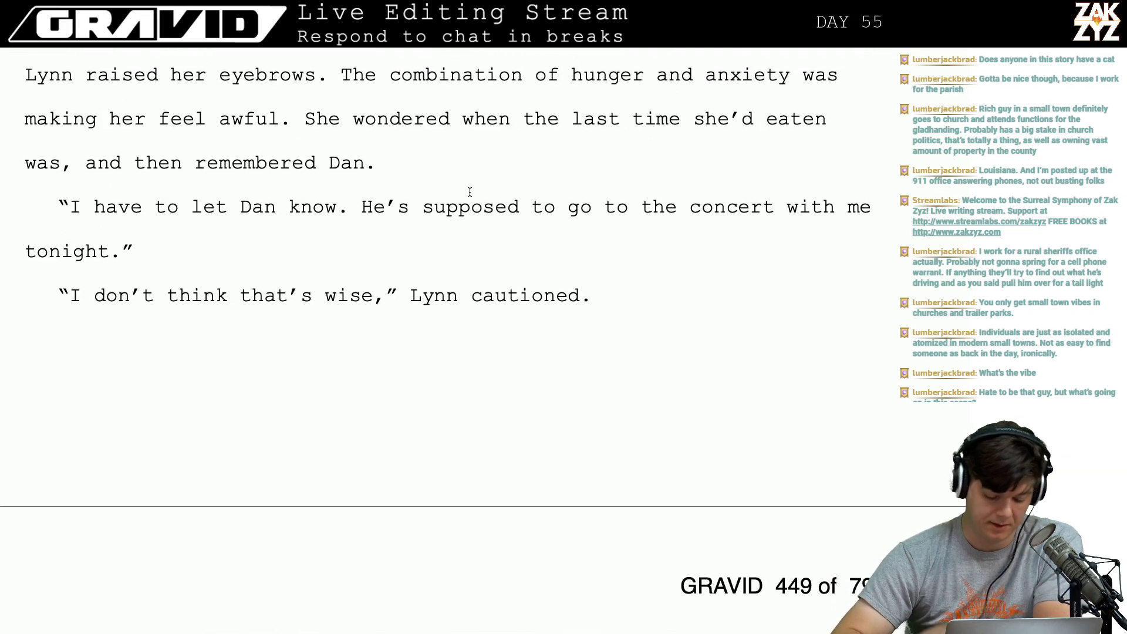
{"action": "scroll", "coordinate": [469, 192], "scroll_direction": "up", "scroll_amount": 1}
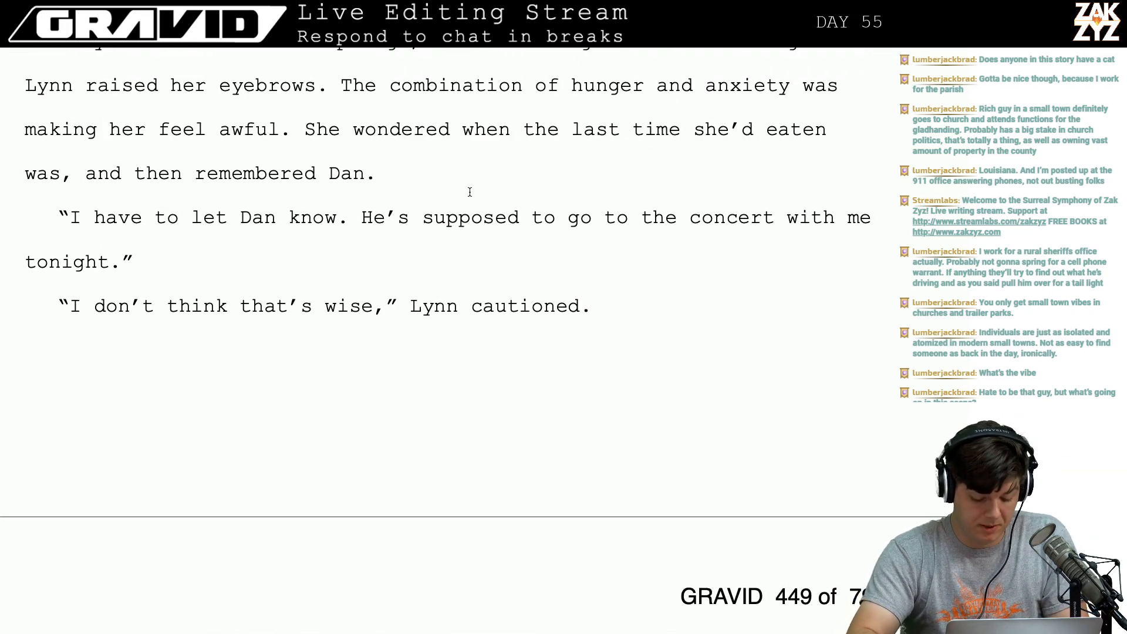
Go to page 530 at the chapter 71 heading, and search the manuscript for “Grady”.
{"action": "key", "text": "ctrl+super+g"}
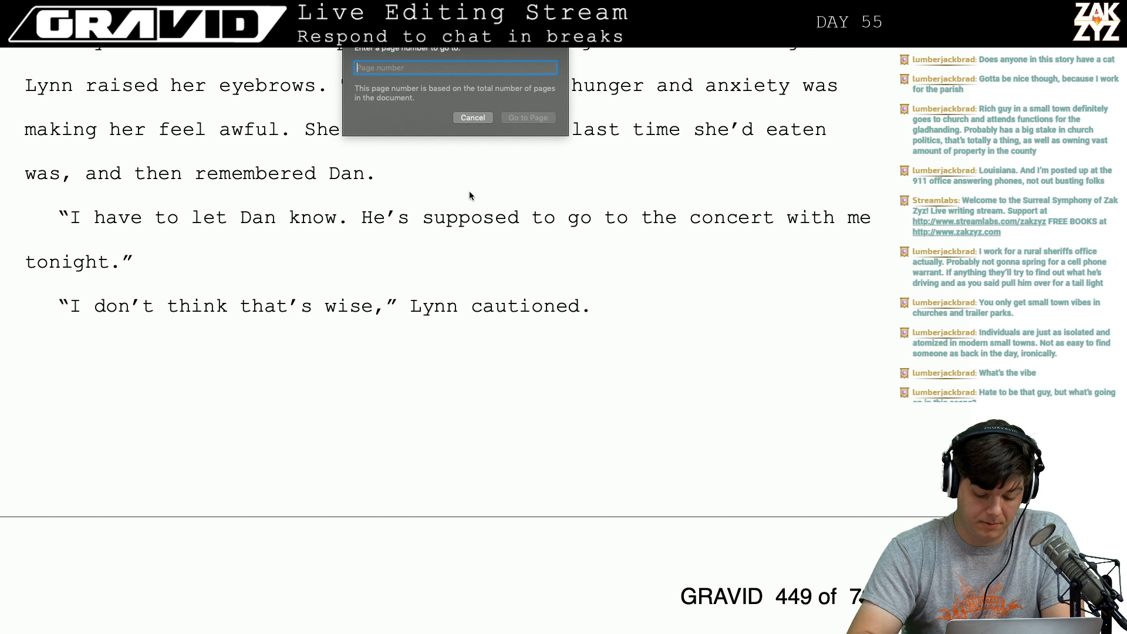
{"action": "type", "text": "55"}
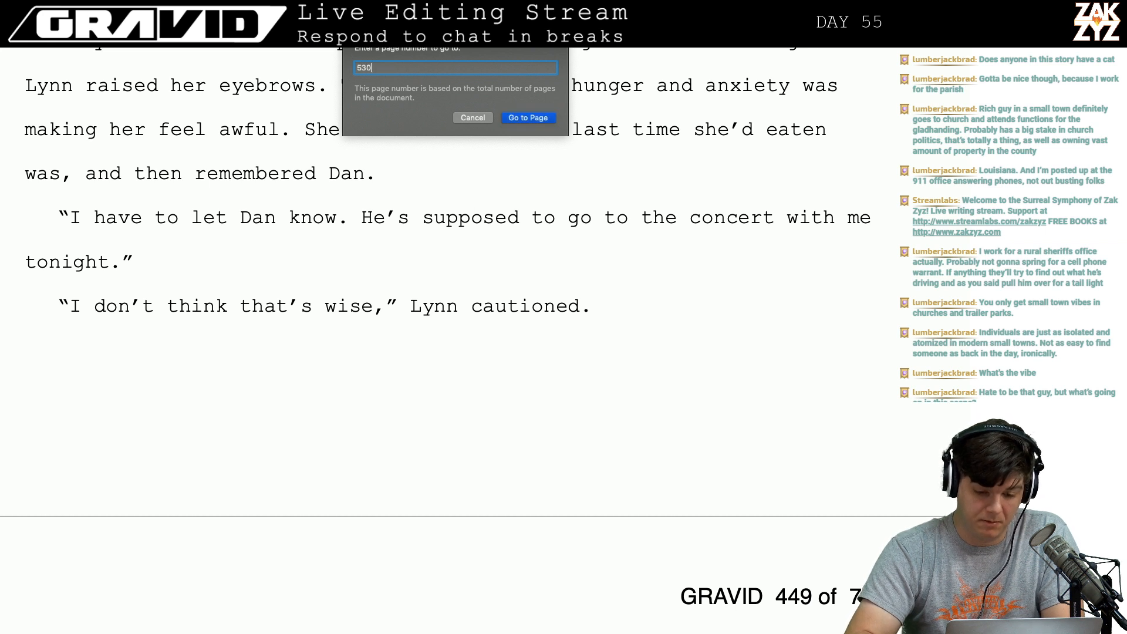
{"action": "key", "text": "Return"}
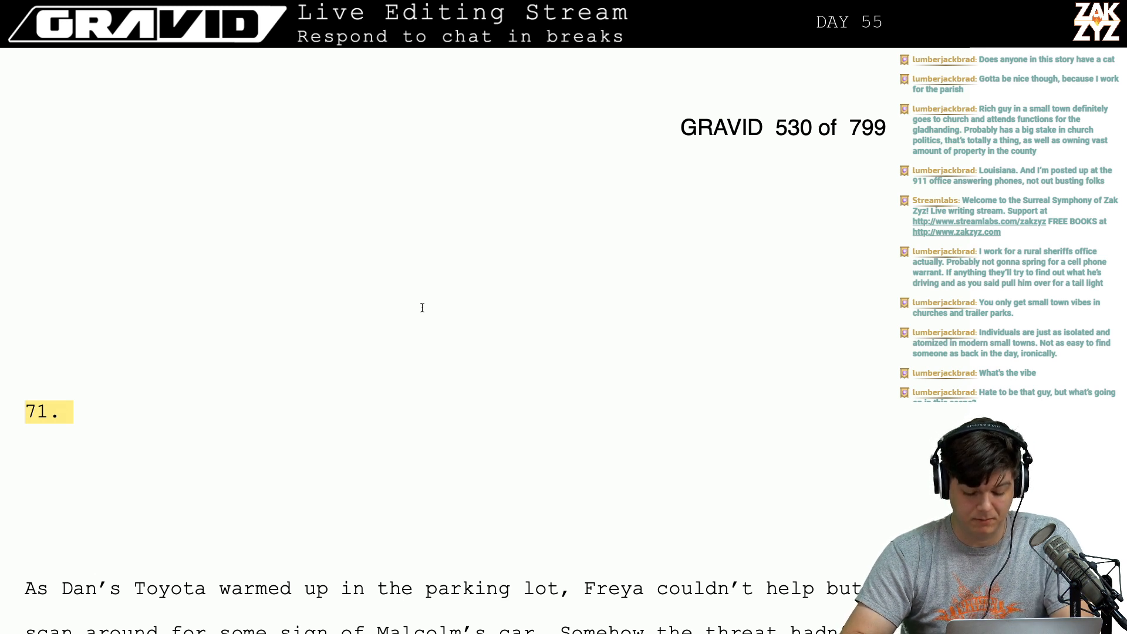
{"action": "key", "text": "super+f"}
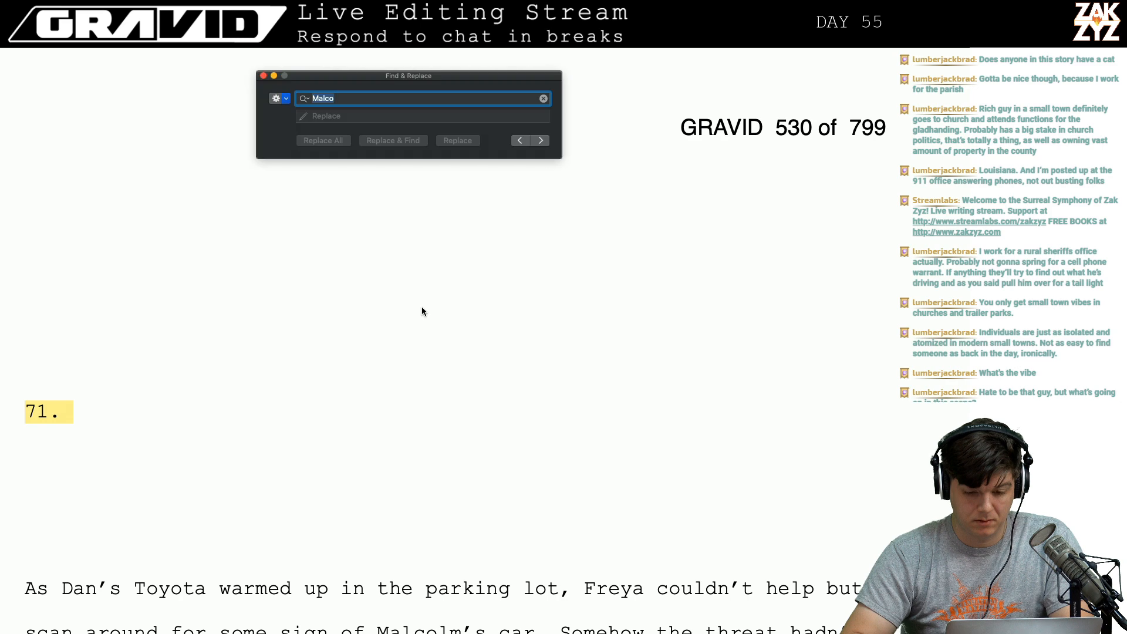
{"action": "type", "text": "Grady"}
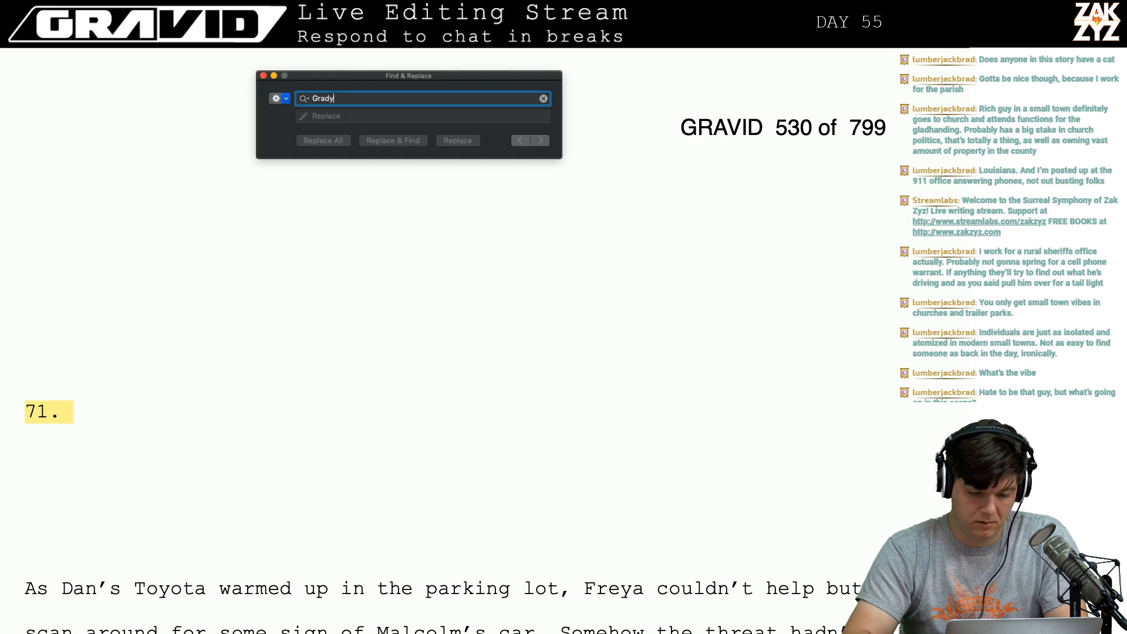
{"action": "key", "text": "Return"}
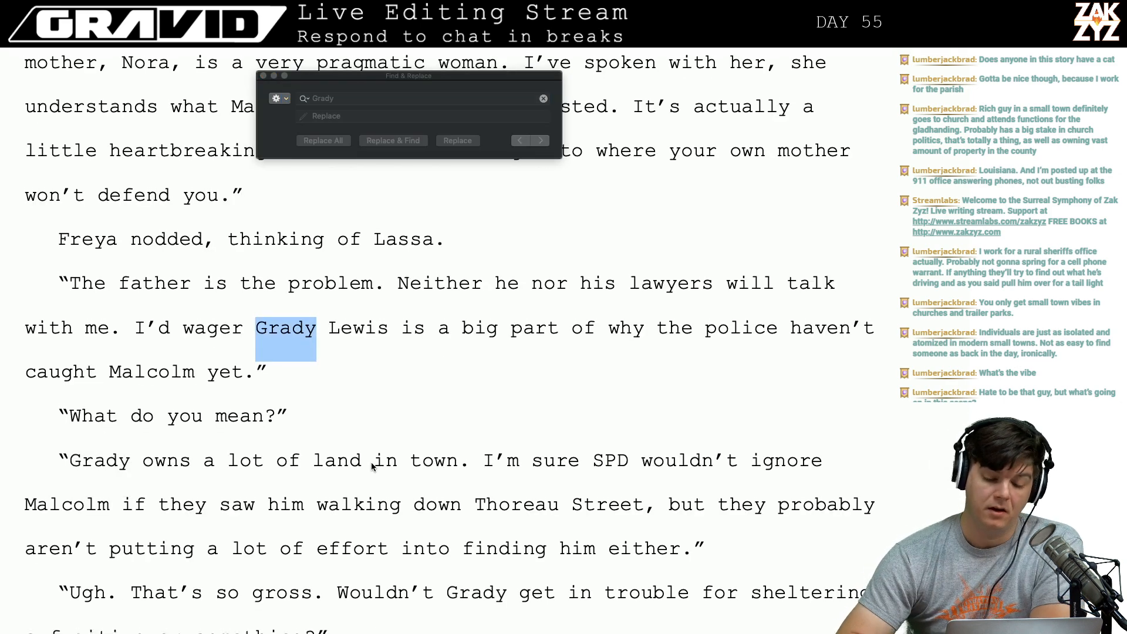
Close the search and delete the blank lines above the chapter 62 heading on page 454.
{"action": "scroll", "coordinate": [449, 305], "scroll_direction": "down", "scroll_amount": 5}
{"action": "scroll", "coordinate": [452, 306], "scroll_direction": "down", "scroll_amount": 15}
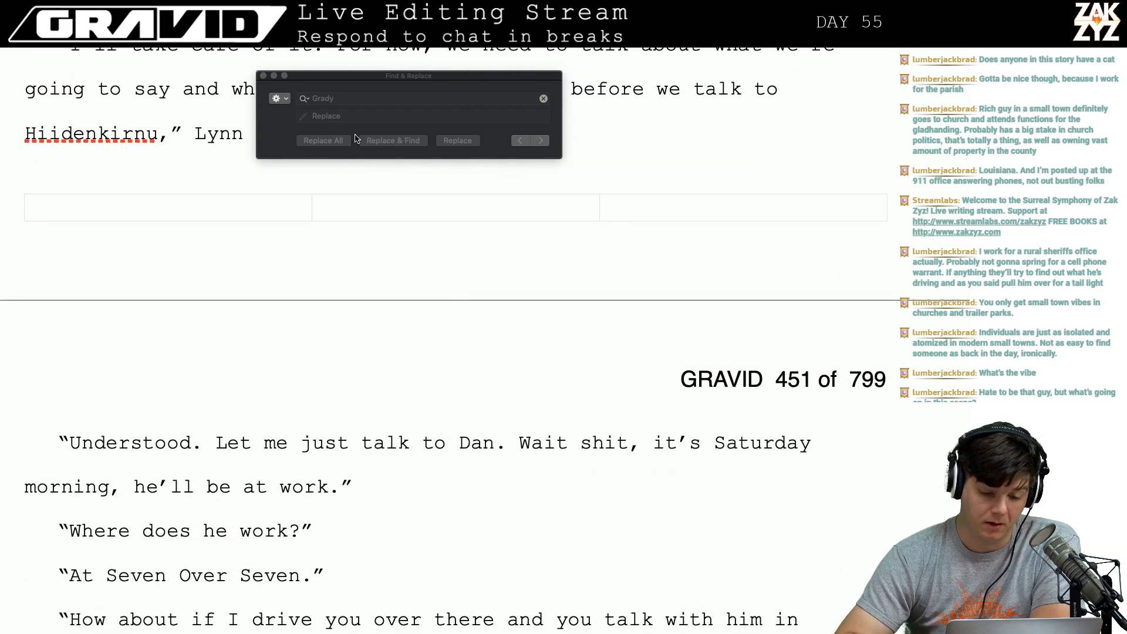
{"action": "left_click", "coordinate": [262, 84]}
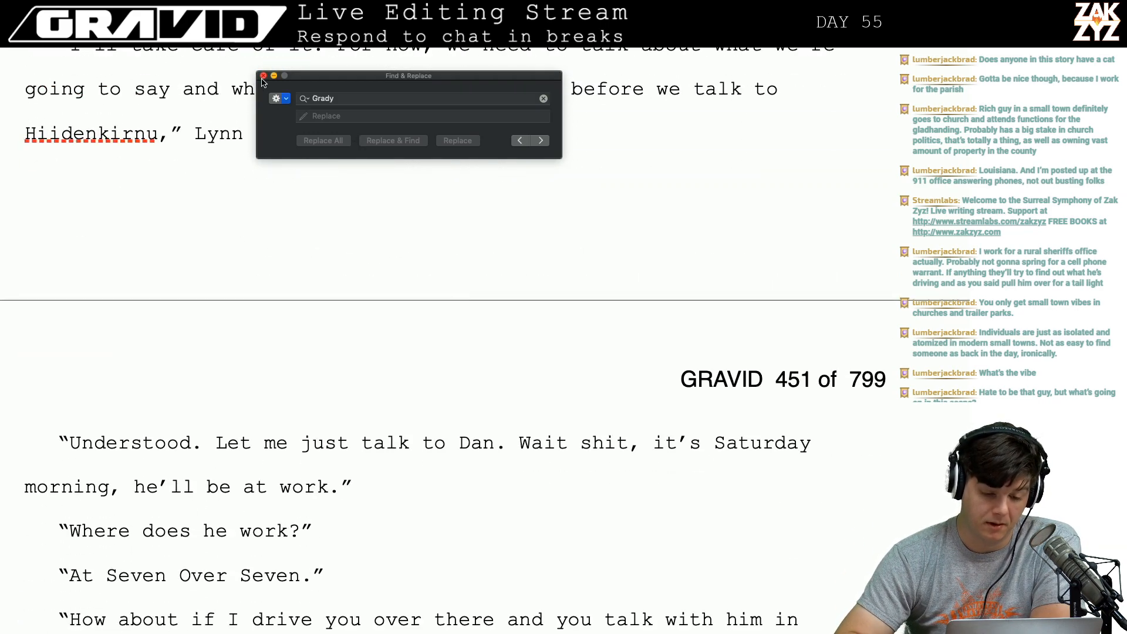
{"action": "left_click", "coordinate": [262, 77]}
{"action": "scroll", "coordinate": [280, 309], "scroll_direction": "down", "scroll_amount": 20}
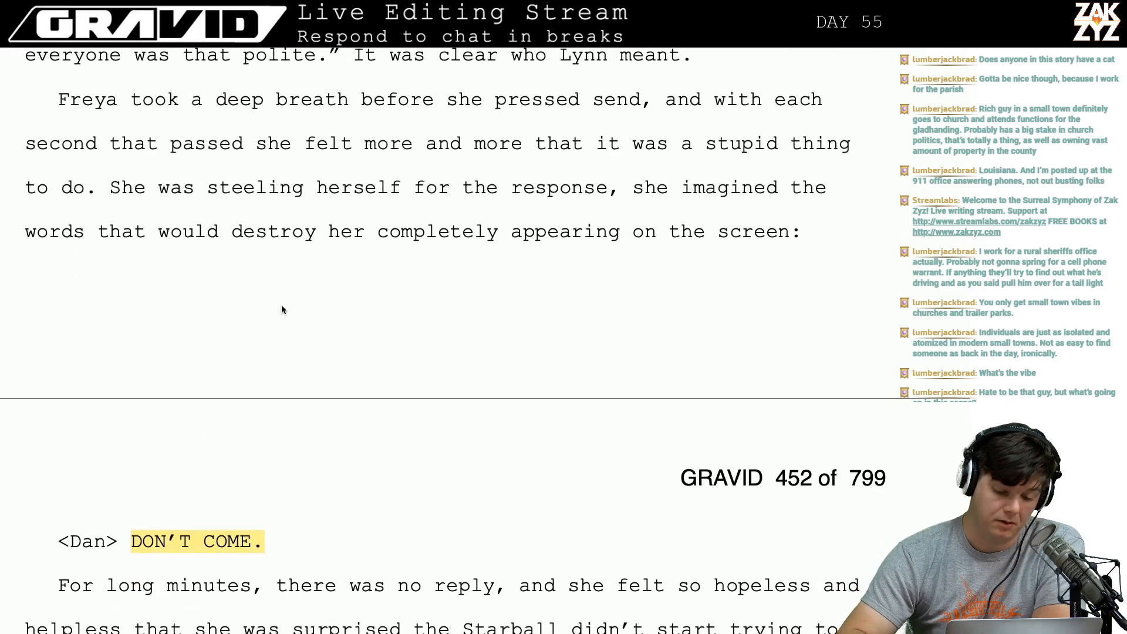
{"action": "scroll", "coordinate": [282, 310], "scroll_direction": "down", "scroll_amount": 20}
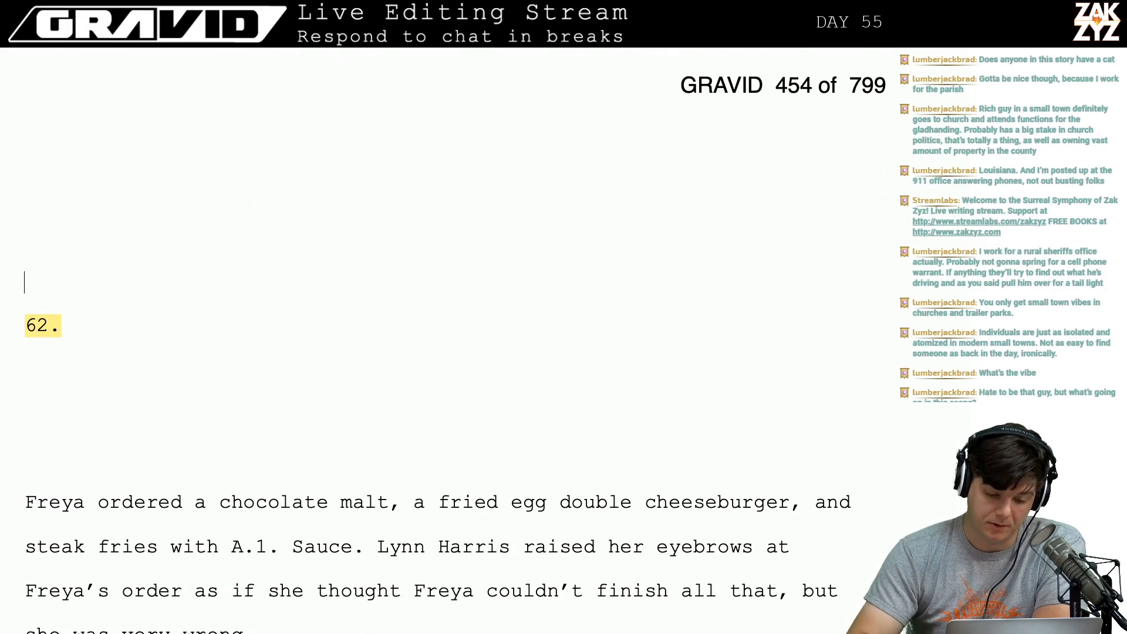
{"action": "key", "text": "BackSpace"}
{"action": "key", "text": "BackSpace"}
{"action": "key", "text": "BackSpace"}
{"action": "key", "text": "BackSpace"}
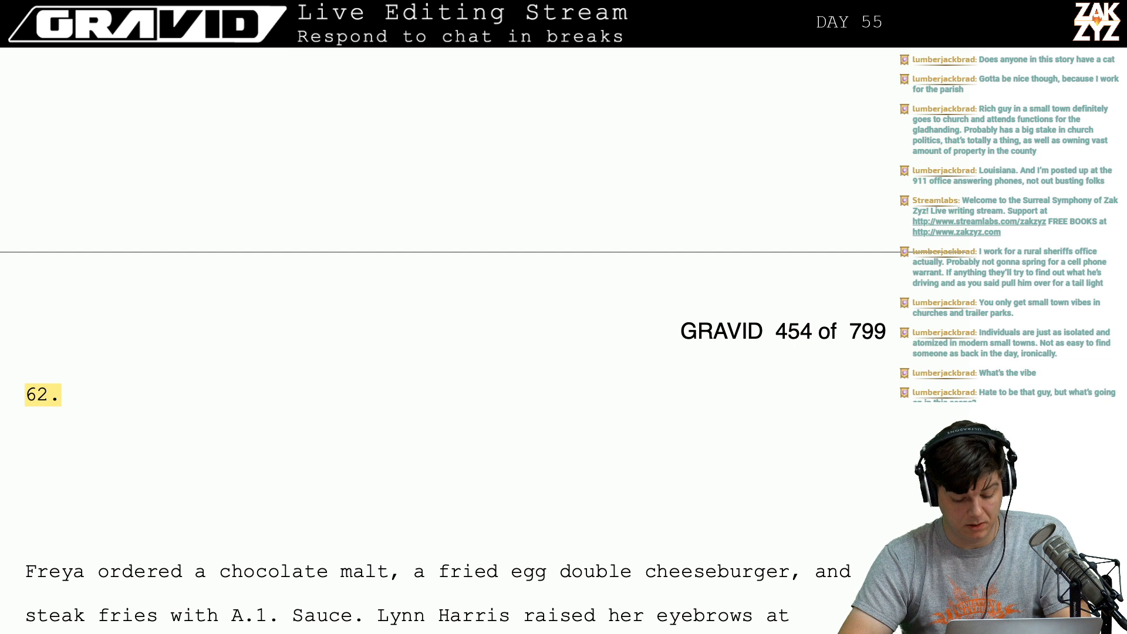
Jump ahead using page number 540, and delete the blank lines above the chapter 71 heading on page 530.
{"action": "key", "text": "ctrl+super+g"}
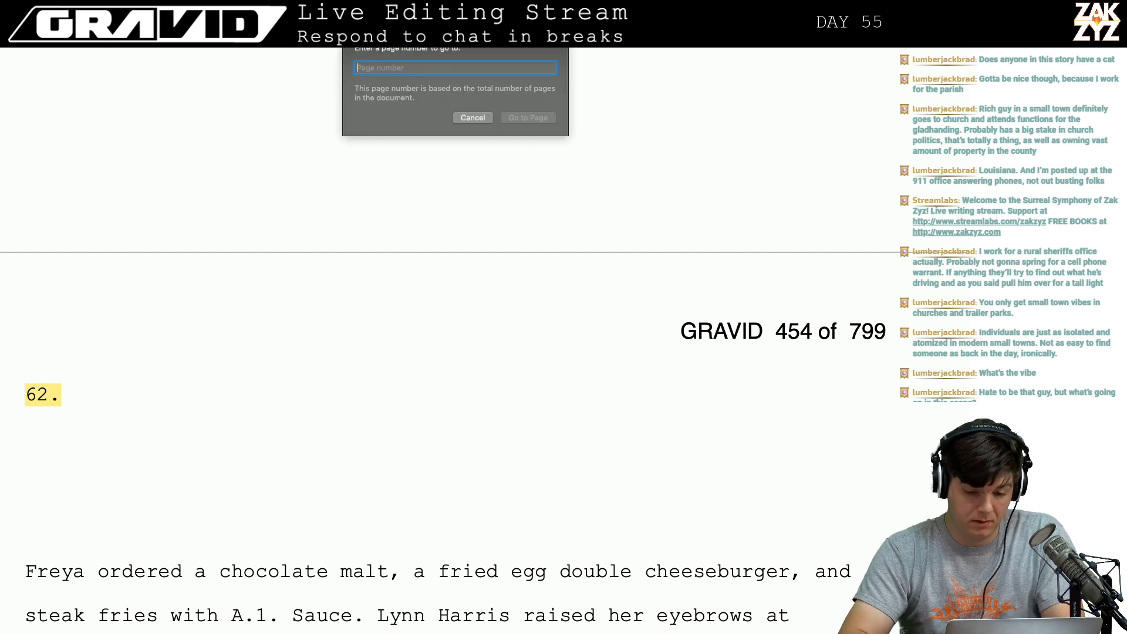
{"action": "type", "text": "6"}
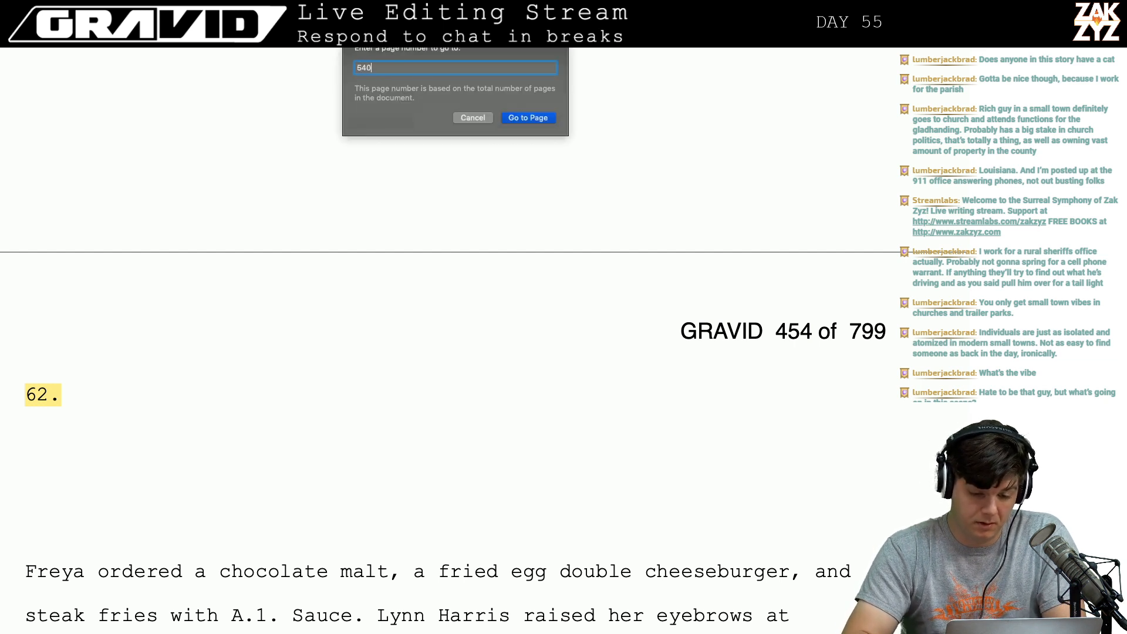
{"action": "key", "text": "Return"}
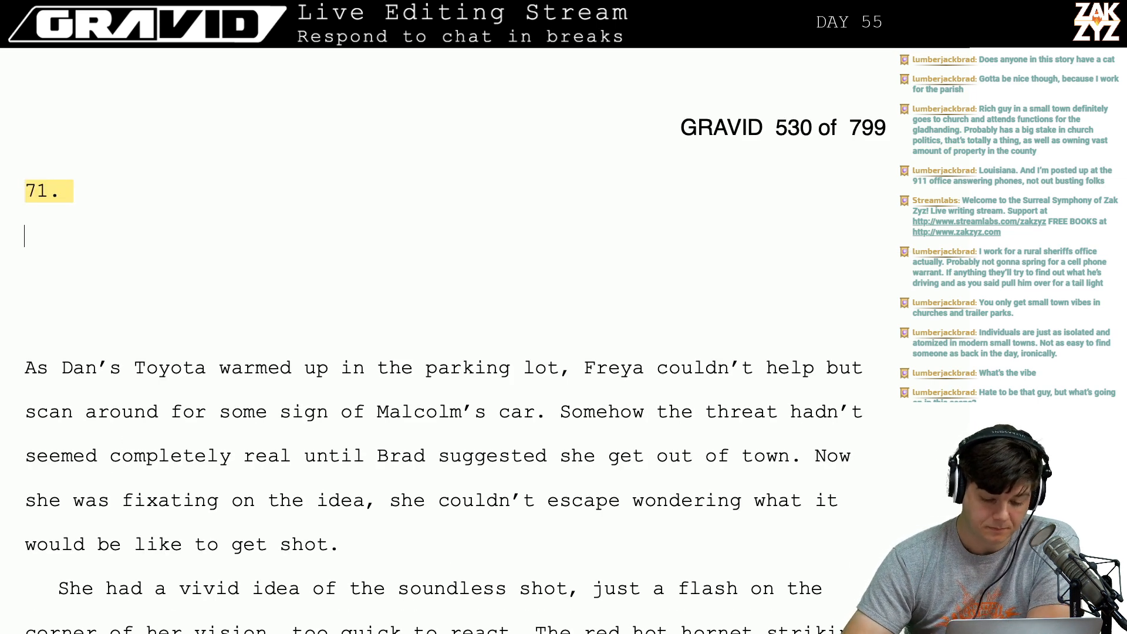
{"action": "key", "text": "Up"}
{"action": "key", "text": "Up"}
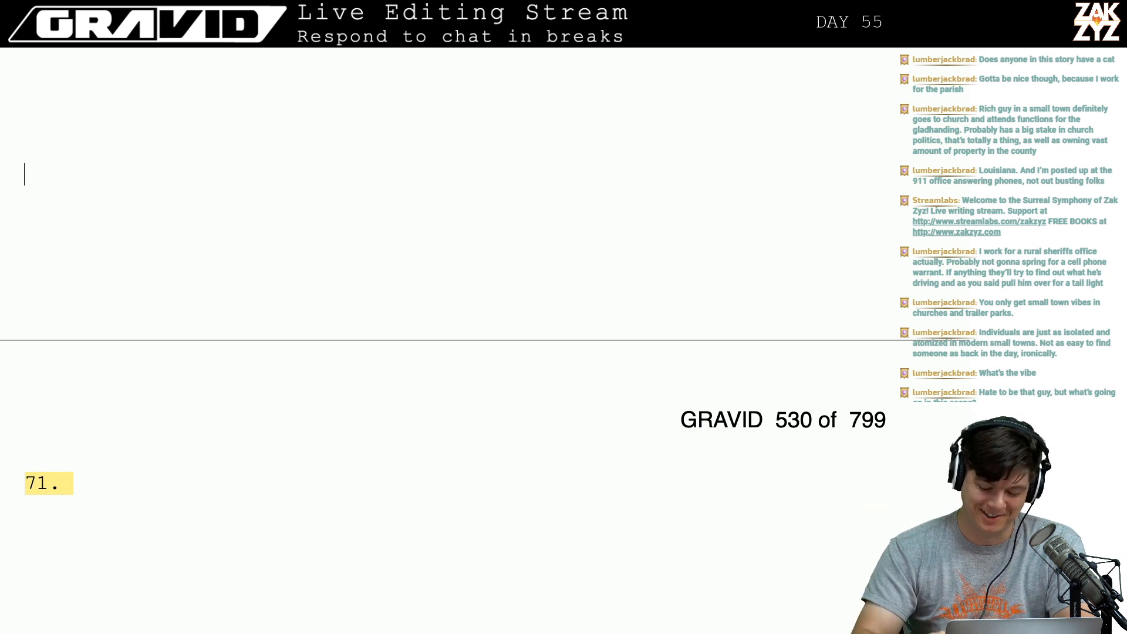
{"action": "key", "text": "Down"}
{"action": "key", "text": "Down"}
{"action": "key", "text": "Down"}
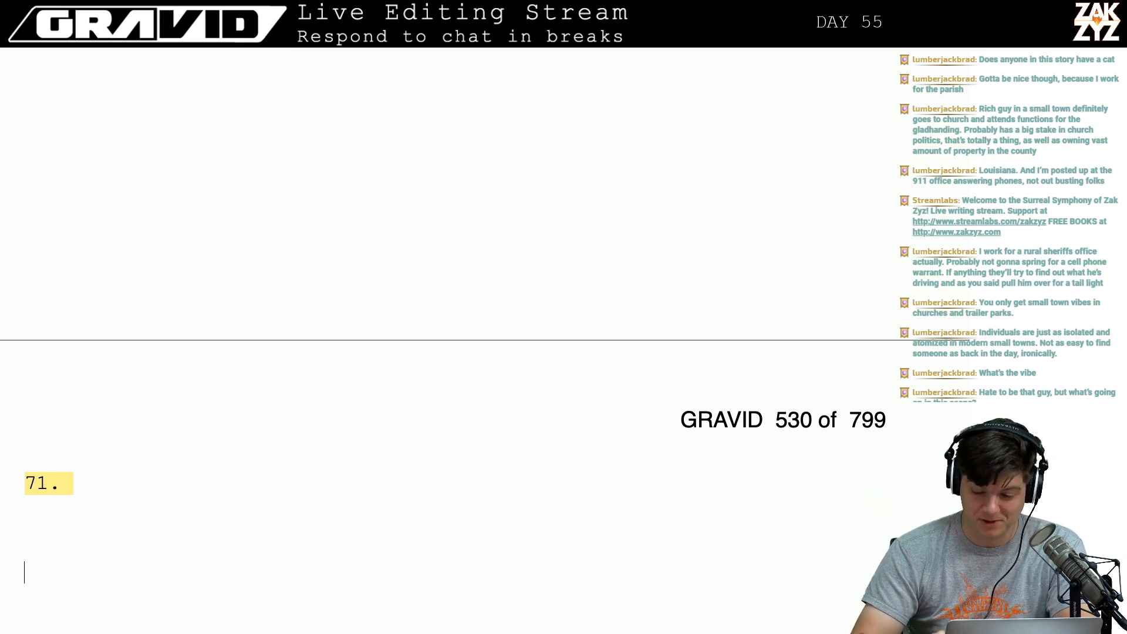
Read the editor comment on the chapter 71 heading and review the chapter’s opening paragraph about Dan’s Toyota.
{"action": "scroll", "coordinate": [357, 210], "scroll_direction": "down", "scroll_amount": 5}
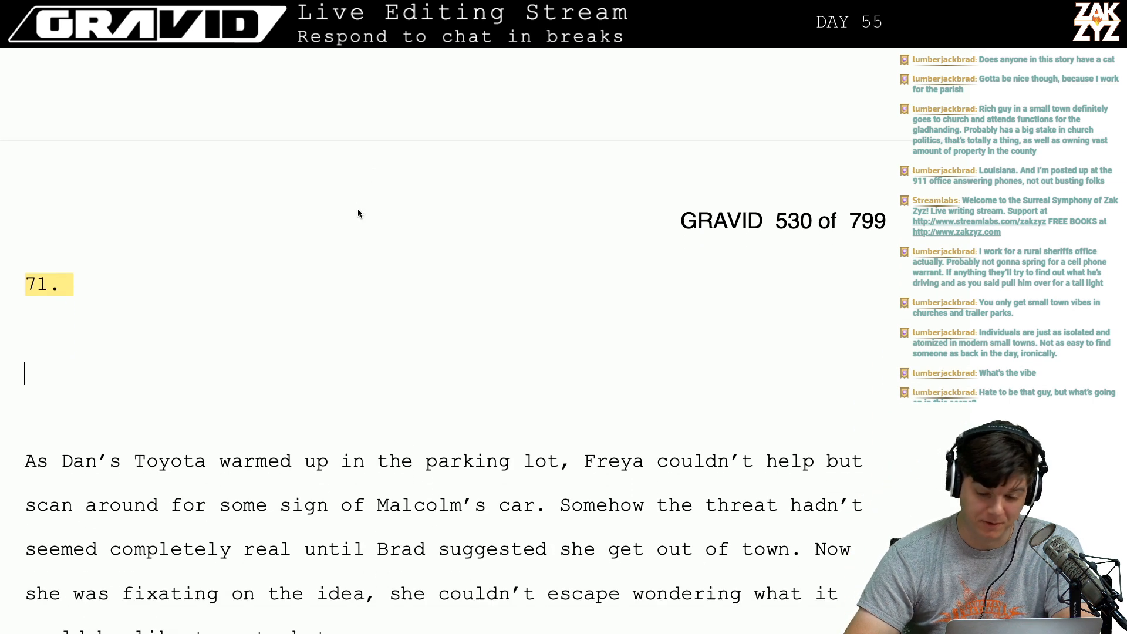
{"action": "scroll", "coordinate": [357, 213], "scroll_direction": "down", "scroll_amount": 1}
{"action": "mouse_move", "coordinate": [77, 273]}
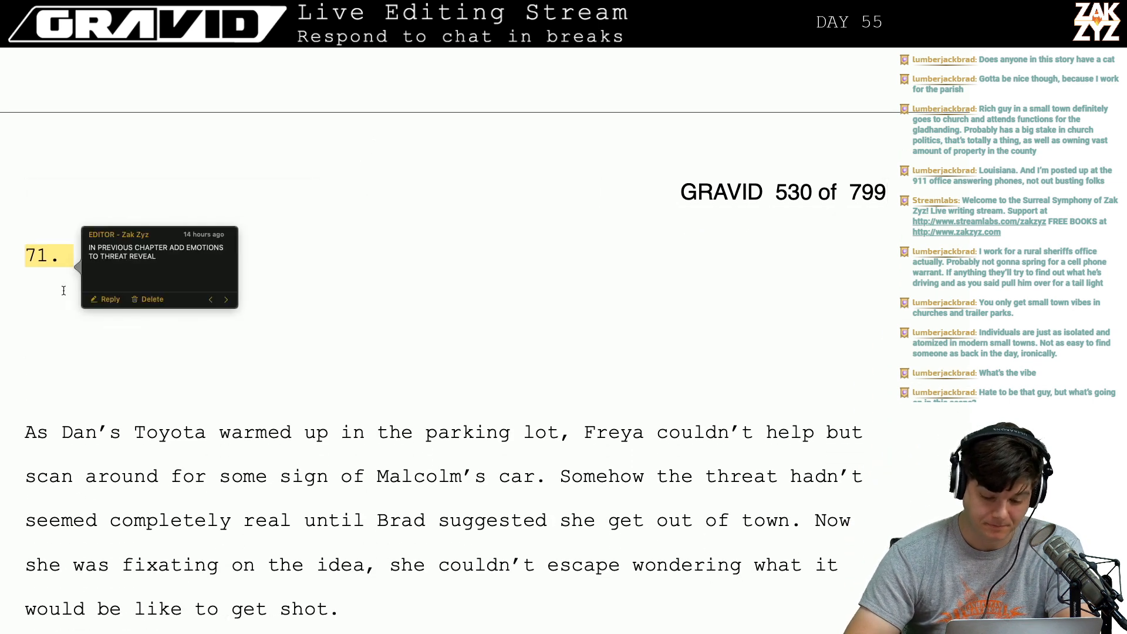
{"action": "left_click", "coordinate": [32, 340]}
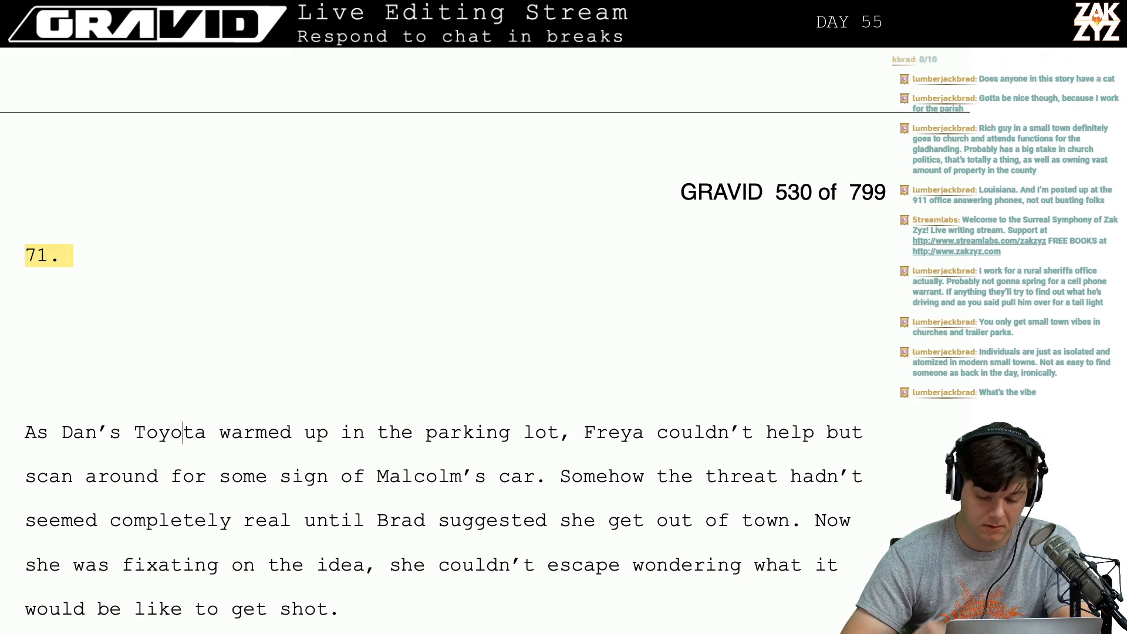
{"action": "scroll", "coordinate": [129, 447], "scroll_direction": "down", "scroll_amount": 3}
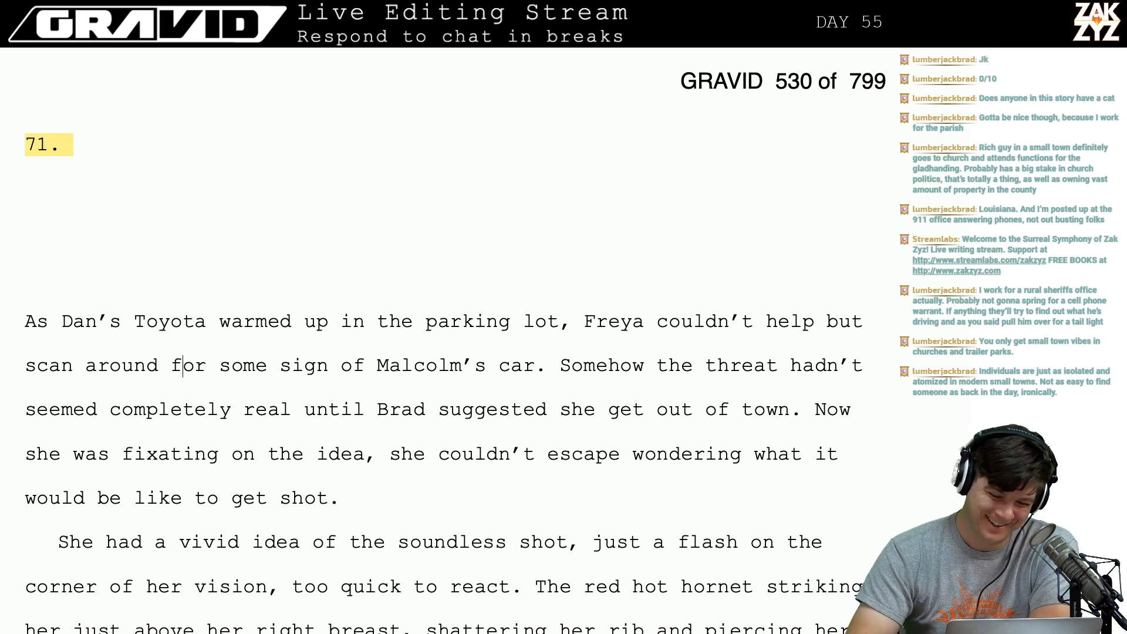
{"action": "left_click", "coordinate": [194, 322]}
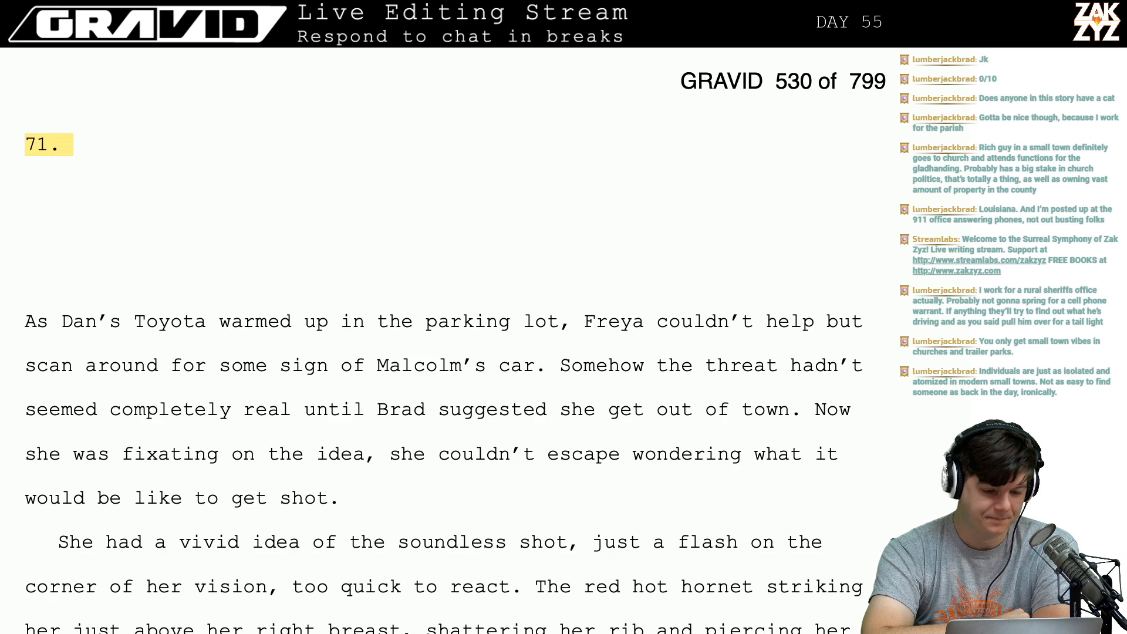
Delete the editor comment attached to the chapter 71 heading about adding emotions to the threat reveal.
{"action": "scroll", "coordinate": [446, 340], "scroll_direction": "up", "scroll_amount": 1}
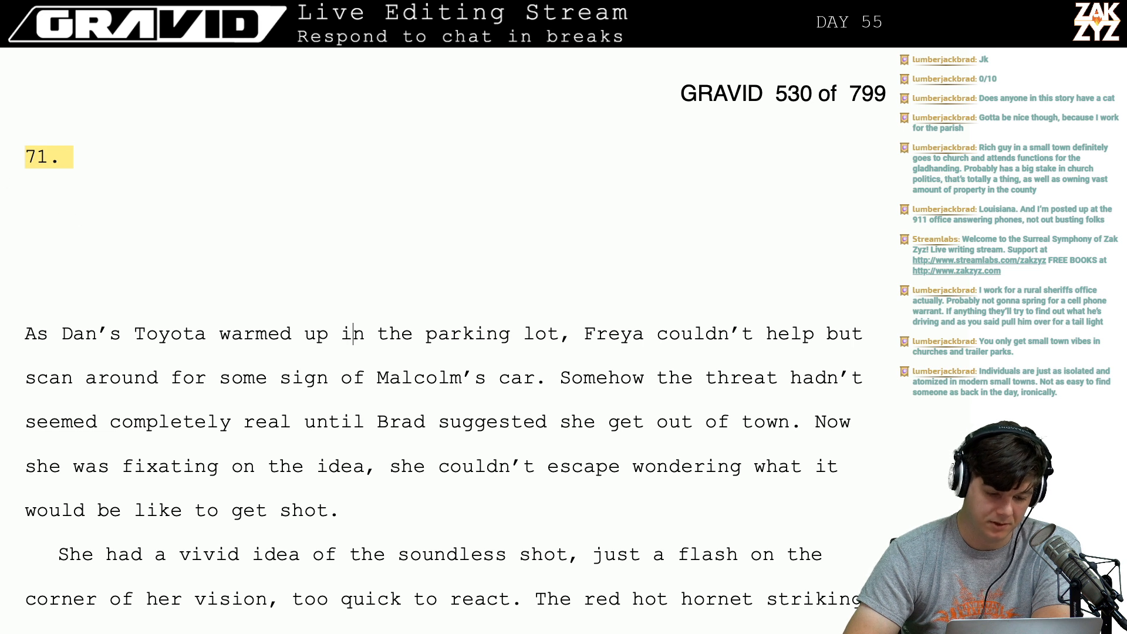
{"action": "left_click", "coordinate": [47, 157]}
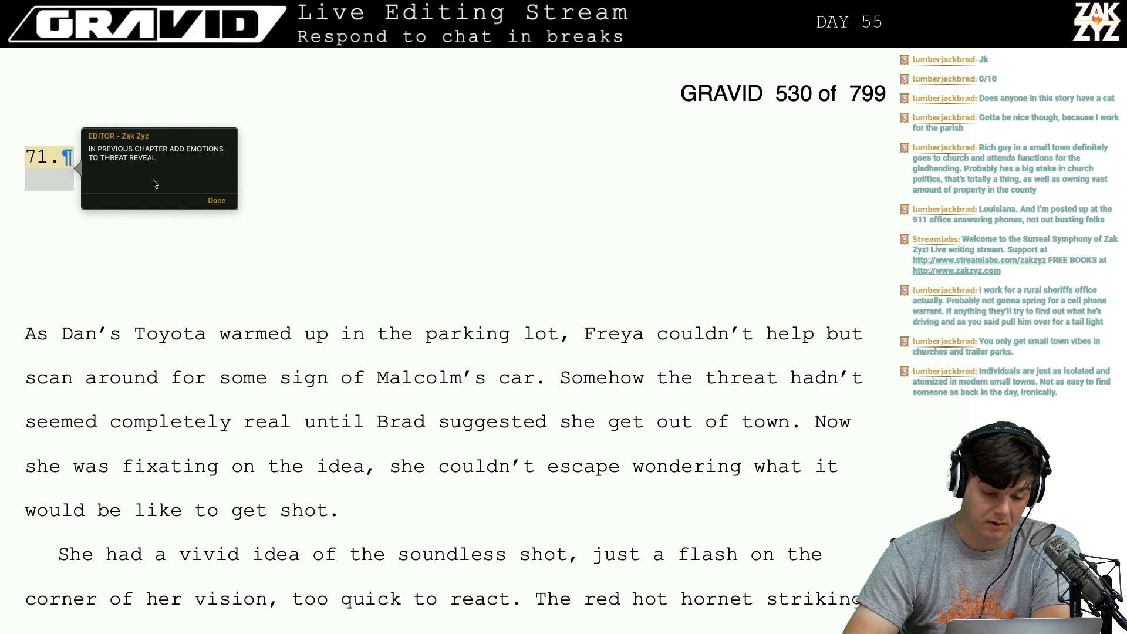
{"action": "key", "text": "Escape"}
{"action": "mouse_move", "coordinate": [58, 161]}
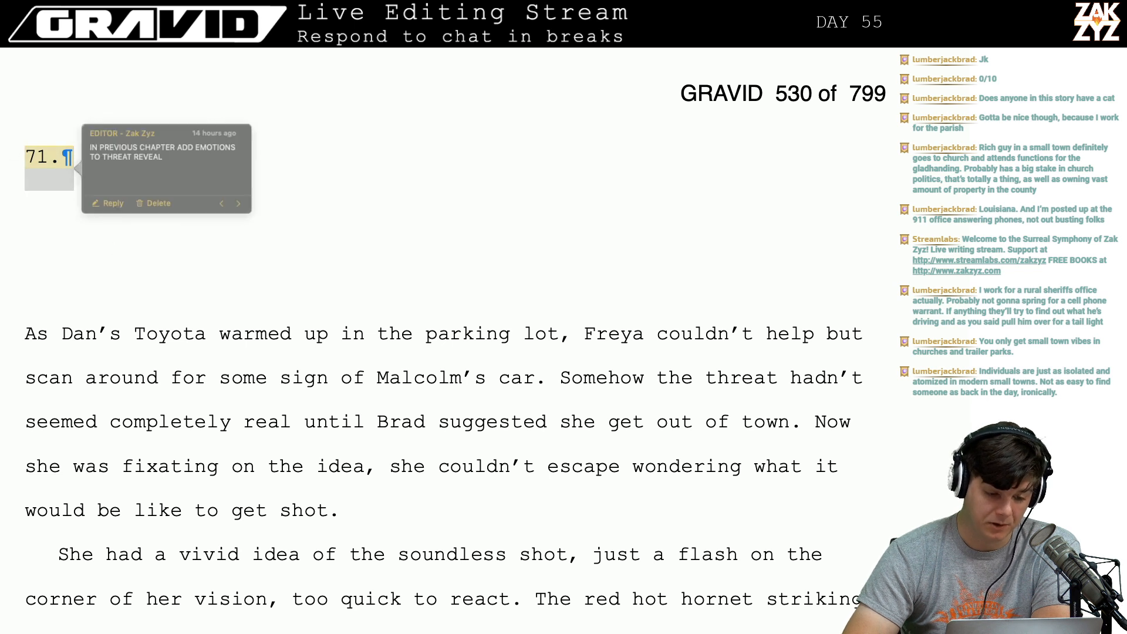
{"action": "left_click", "coordinate": [150, 202]}
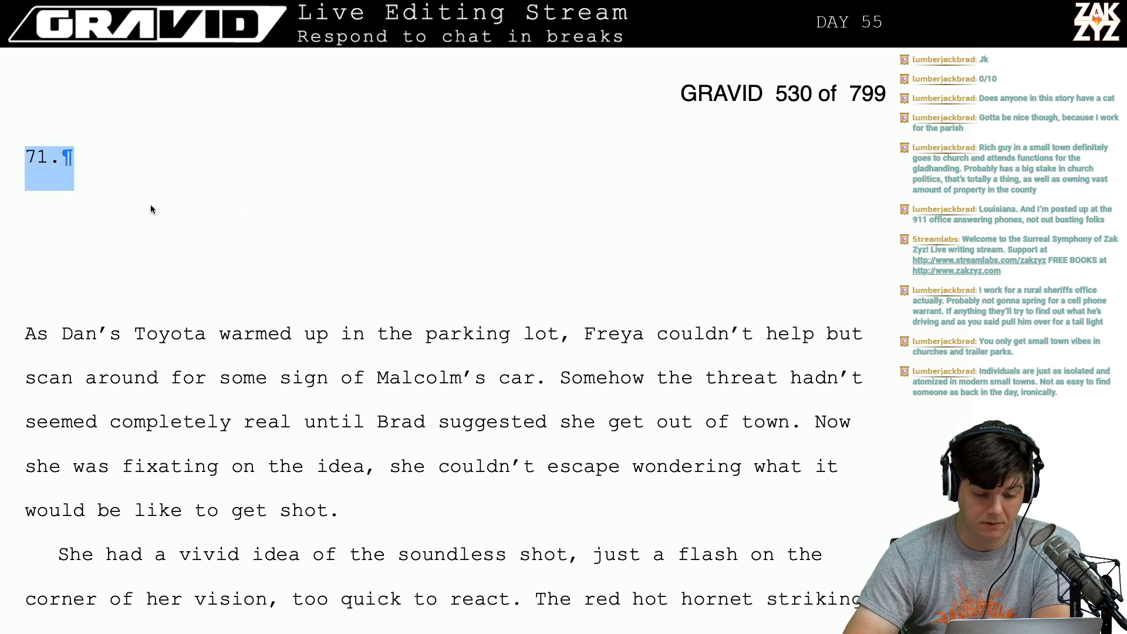
{"action": "left_click", "coordinate": [220, 228]}
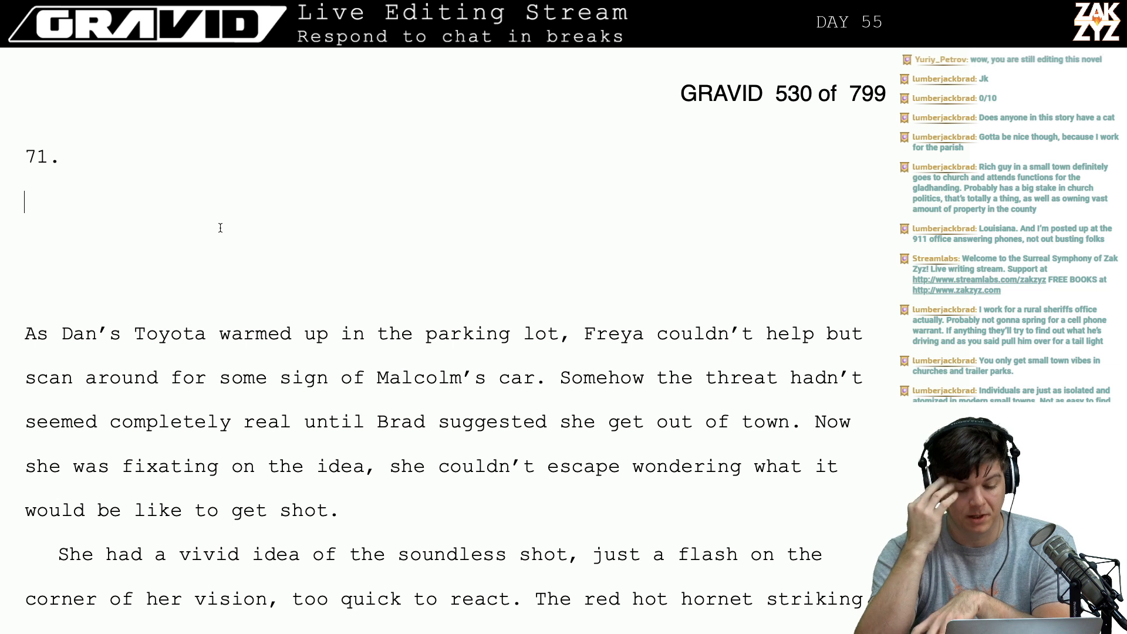
Read through the opening sentence of chapter 71 about Dan's Toyota warming up.
{"action": "key", "text": "Down"}
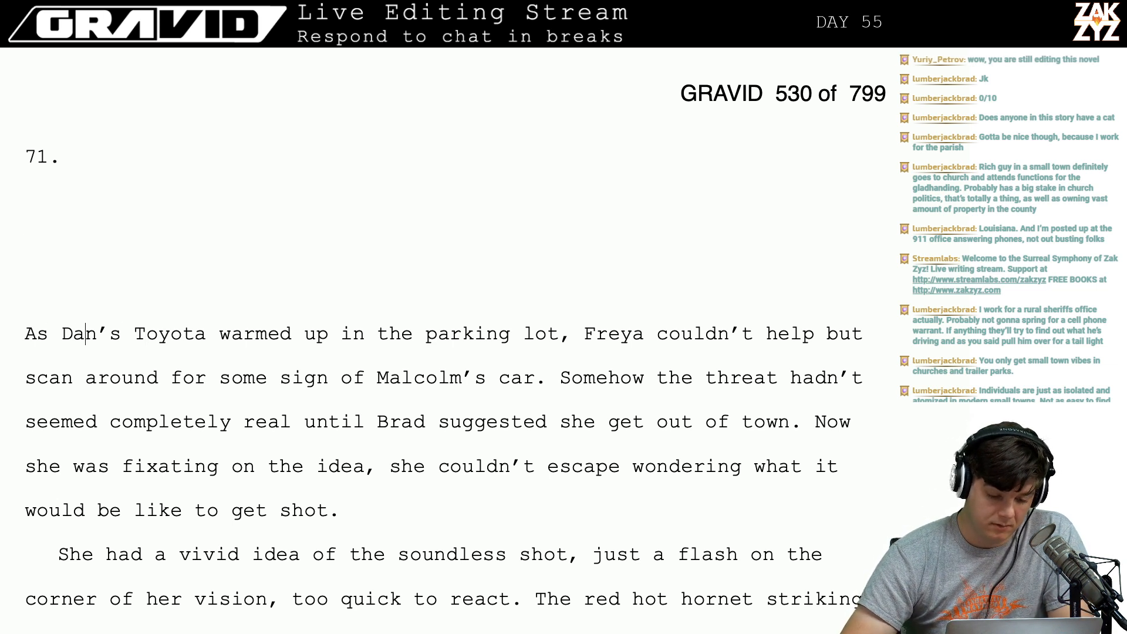
{"action": "key", "text": "Right"}
{"action": "key", "text": "Down"}
{"action": "key", "text": "Right"}
{"action": "key", "text": "Right"}
{"action": "key", "text": "Right"}
{"action": "key", "text": "Right"}
{"action": "key", "text": "Right"}
{"action": "key", "text": "Right"}
{"action": "key", "text": "Right"}
{"action": "key", "text": "Right"}
{"action": "key", "text": "Right"}
{"action": "key", "text": "Right"}
{"action": "key", "text": "Right"}
{"action": "key", "text": "Right"}
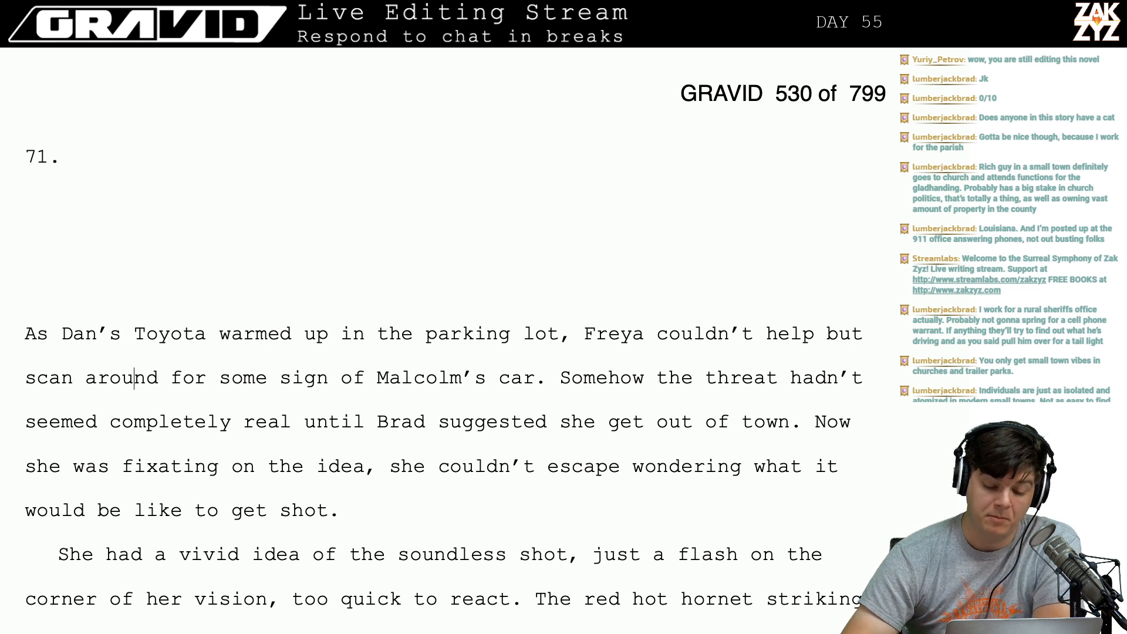
{"action": "key", "text": "Right"}
{"action": "key", "text": "Right"}
{"action": "key", "text": "Right"}
{"action": "key", "text": "Right"}
{"action": "key", "text": "Up"}
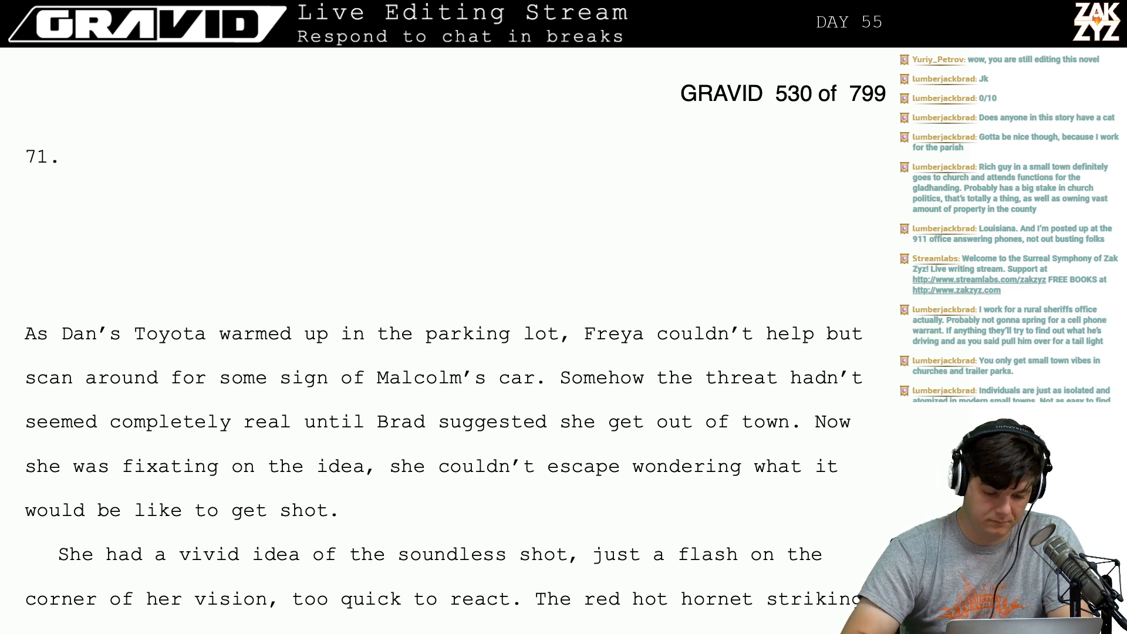
Try a new beginning for the chapter's first sentence starting with "Dan's".
{"action": "type", "text": "Th"}
{"action": "key", "text": "BackSpace"}
{"action": "key", "text": "BackSpace"}
{"action": "type", "text": "Dan's"}
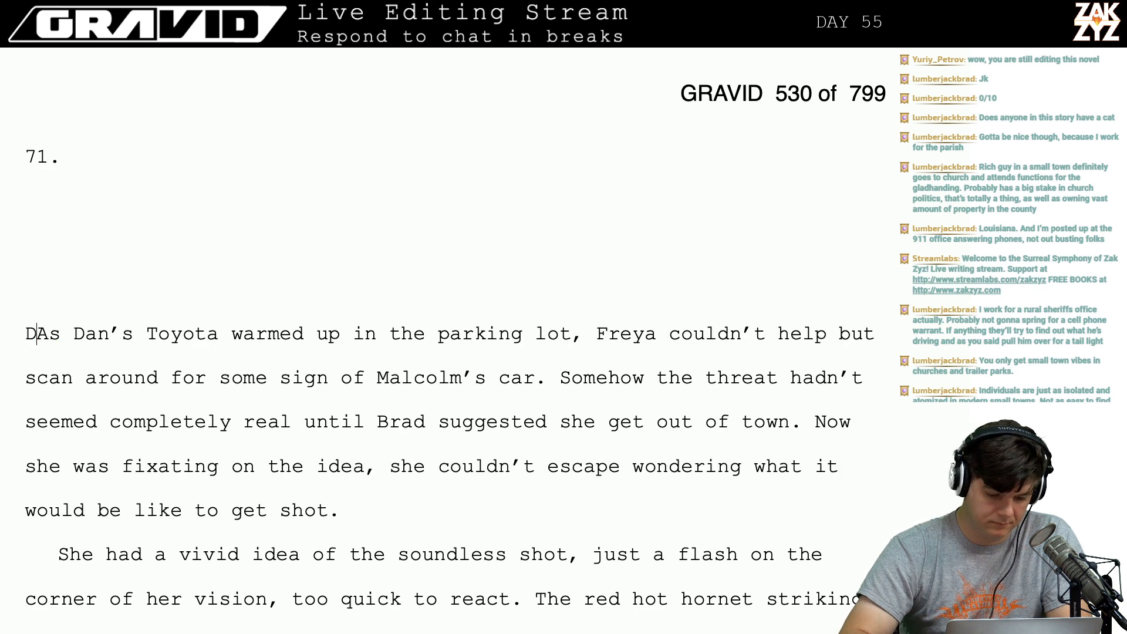
{"action": "type", "text": " to"}
{"action": "key", "text": "BackSpace"}
{"action": "key", "text": "BackSpace"}
{"action": "key", "text": "BackSpace"}
{"action": "key", "text": "BackSpace"}
{"action": "key", "text": "BackSpace"}
{"action": "key", "text": "BackSpace"}
{"action": "key", "text": "BackSpace"}
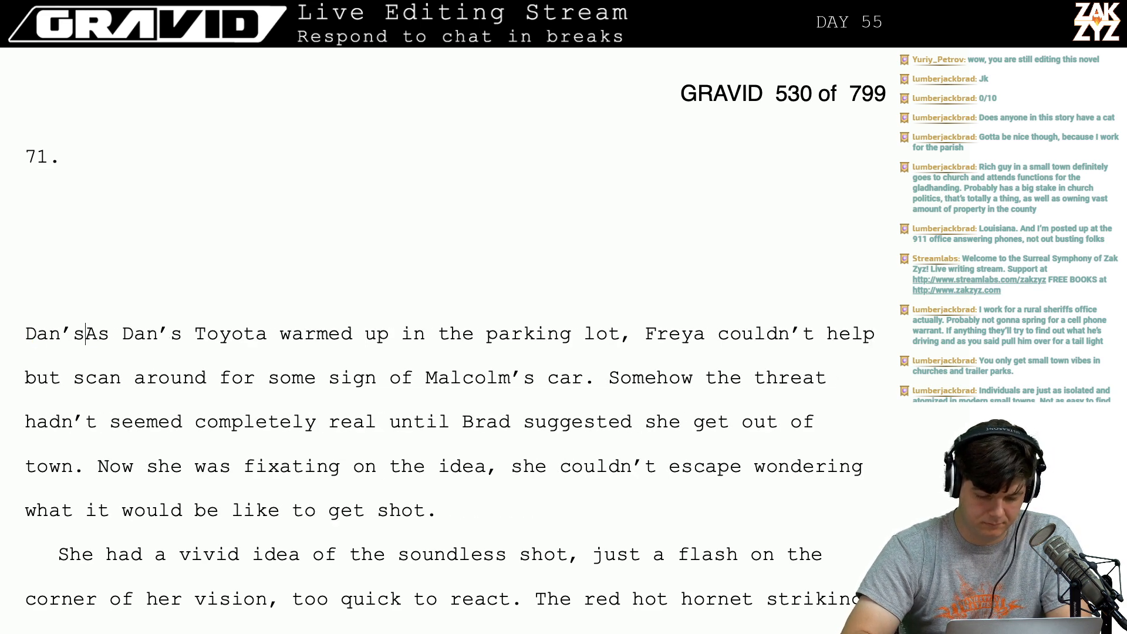
{"action": "key", "text": "BackSpace"}
{"action": "type", "text": "Dan"}
{"action": "key", "text": "BackSpace"}
{"action": "key", "text": "BackSpace"}
{"action": "key", "text": "BackSpace"}
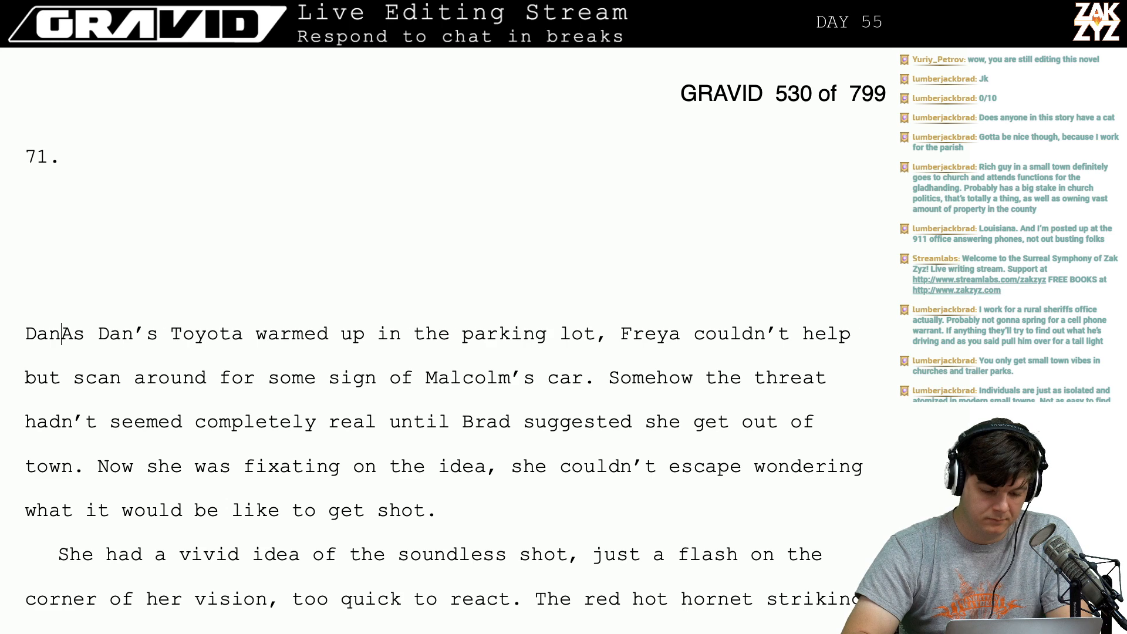
{"action": "key", "text": "BackSpace"}
Try opening the chapter's first sentence with "Before they walked".
{"action": "type", "text": "Before they "}
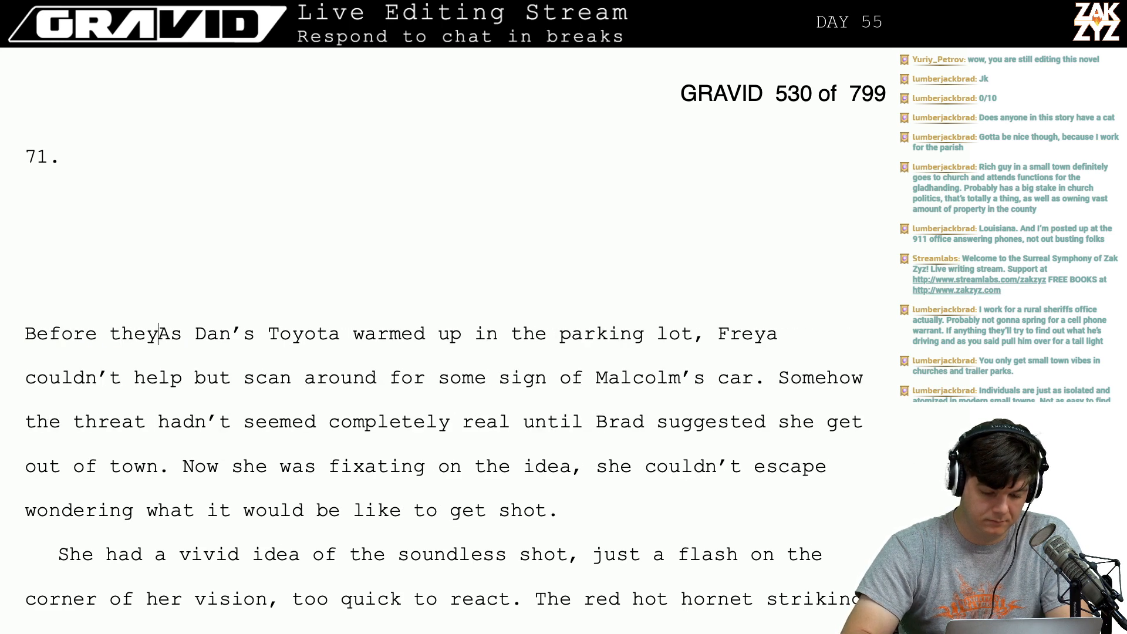
{"action": "type", "text": "walkedAs"}
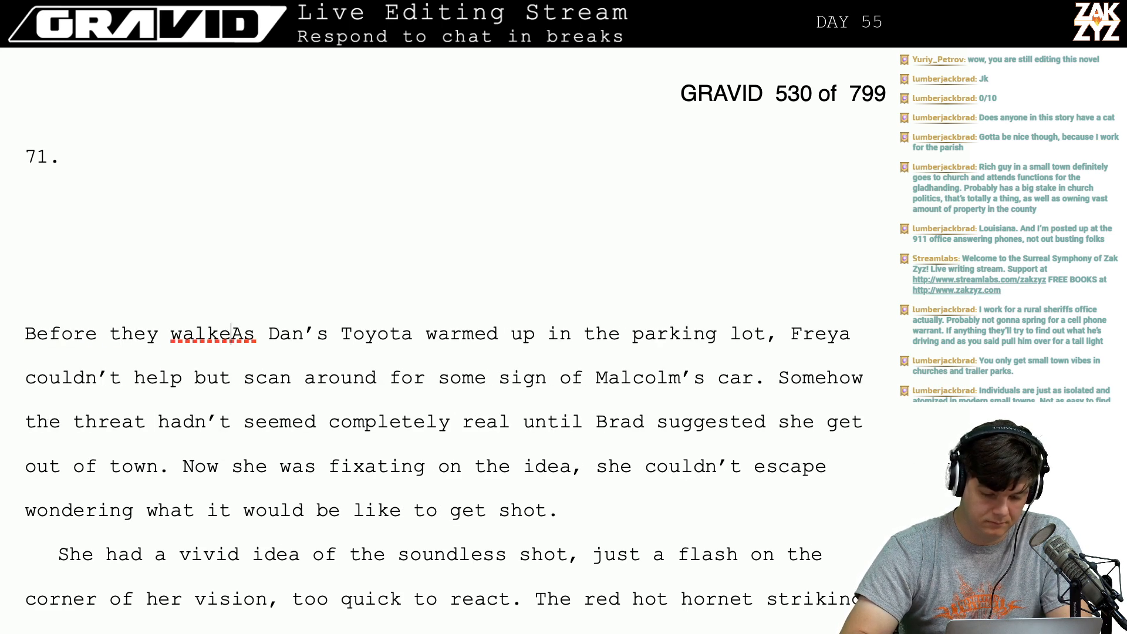
{"action": "key", "text": "BackSpace"}
{"action": "key", "text": "BackSpace"}
{"action": "key", "text": "BackSpace"}
{"action": "key", "text": "BackSpace"}
{"action": "key", "text": "BackSpace"}
{"action": "key", "text": "BackSpace"}
{"action": "key", "text": "BackSpace"}
{"action": "key", "text": "BackSpace"}
{"action": "key", "text": "BackSpace"}
{"action": "key", "text": "BackSpace"}
{"action": "key", "text": "BackSpace"}
{"action": "key", "text": "BackSpace"}
{"action": "key", "text": "BackSpace"}
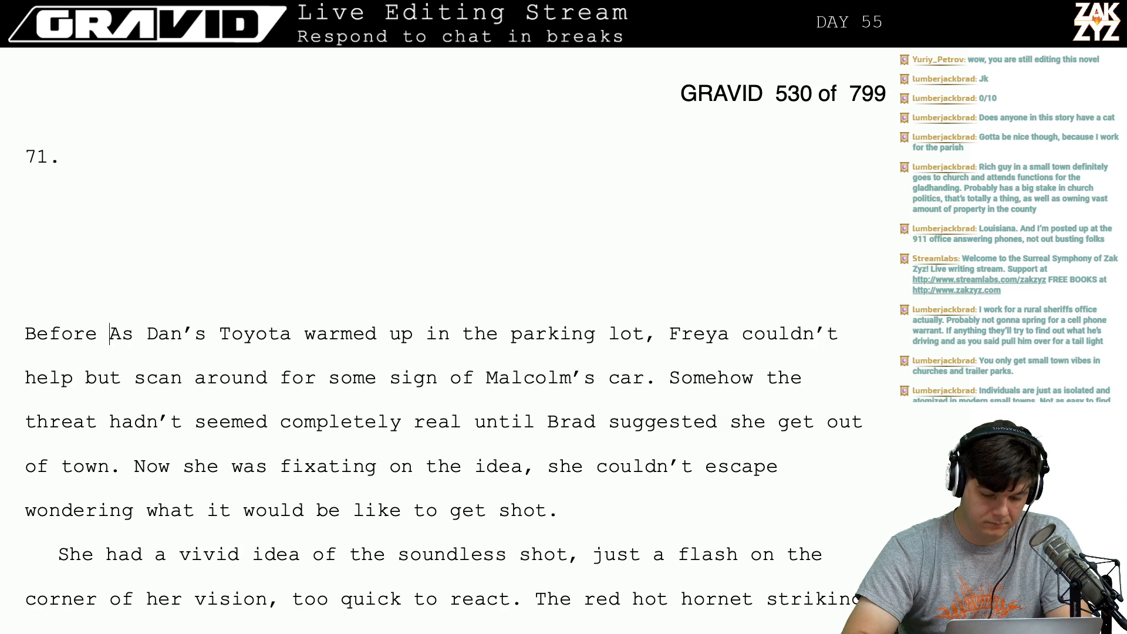
{"action": "key", "text": "BackSpace"}
{"action": "key", "text": "BackSpace"}
{"action": "key", "text": "BackSpace"}
{"action": "key", "text": "BackSpace"}
{"action": "key", "text": "BackSpace"}
{"action": "key", "text": "BackSpace"}
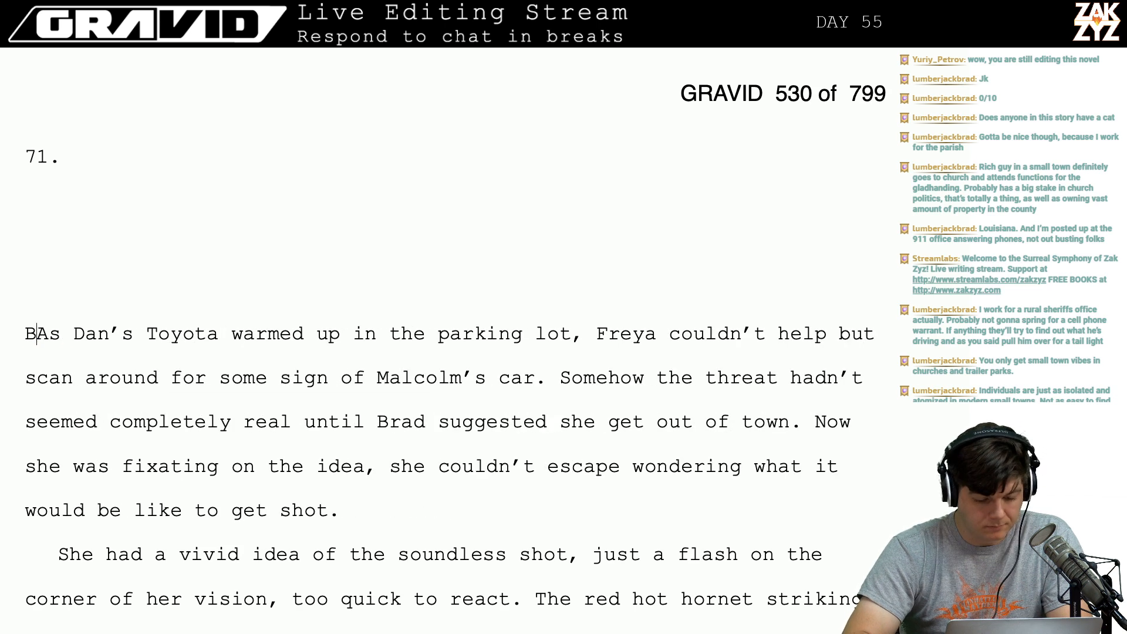
Delete "couldn’t help but scan around for some sign of Malcolm’s car" from the chapter's opening sentence, keeping the closing period.
{"action": "key", "text": "Right"}
{"action": "key", "text": "Right"}
{"action": "key", "text": "Right"}
{"action": "key", "text": "Right"}
{"action": "key", "text": "Right"}
{"action": "key", "text": "Right"}
{"action": "key", "text": "Right"}
{"action": "key", "text": "Right"}
{"action": "key", "text": "Right"}
{"action": "key", "text": "Right"}
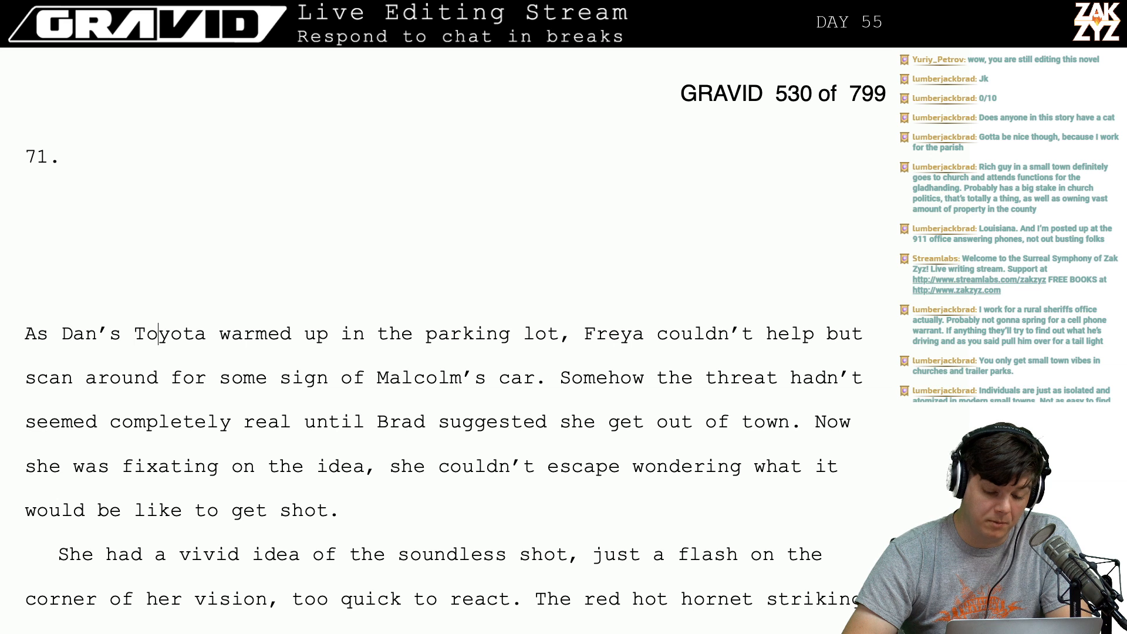
{"action": "key", "text": "Right"}
{"action": "key", "text": "Right"}
{"action": "key", "text": "Right"}
{"action": "key", "text": "Right"}
{"action": "key", "text": "Right"}
{"action": "key", "text": "Right"}
{"action": "key", "text": "Right"}
{"action": "key", "text": "Right"}
{"action": "key", "text": "Right"}
{"action": "key", "text": "Right"}
{"action": "key", "text": "Down"}
{"action": "key", "text": "Left"}
{"action": "key", "text": "Left"}
{"action": "key", "text": "Left"}
{"action": "key", "text": "Left"}
{"action": "key", "text": "Left"}
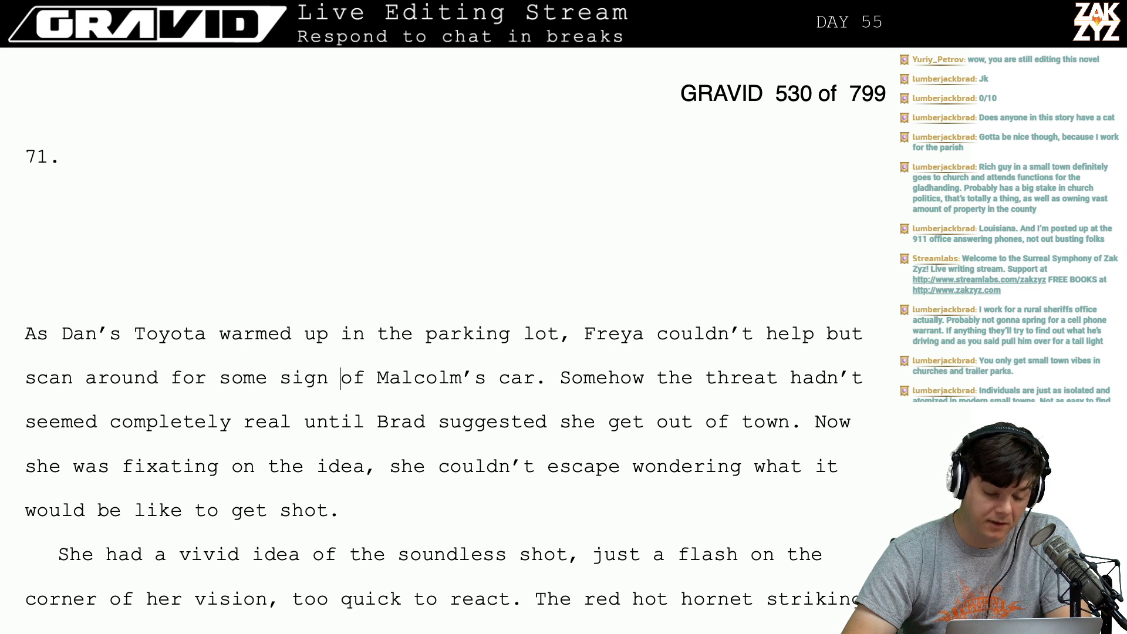
{"action": "key", "text": "Right"}
{"action": "key", "text": "Right"}
{"action": "key", "text": "Right"}
{"action": "key", "text": "Right"}
{"action": "key", "text": "Right"}
{"action": "key", "text": "Right"}
{"action": "key", "text": "Right"}
{"action": "key", "text": "Right"}
{"action": "key", "text": "Right"}
{"action": "key", "text": "Right"}
{"action": "key", "text": "Right"}
{"action": "key", "text": "Right"}
{"action": "key", "text": "Right"}
{"action": "key", "text": "Right"}
{"action": "key", "text": "Right"}
{"action": "key", "text": "Right"}
{"action": "key", "text": "Right"}
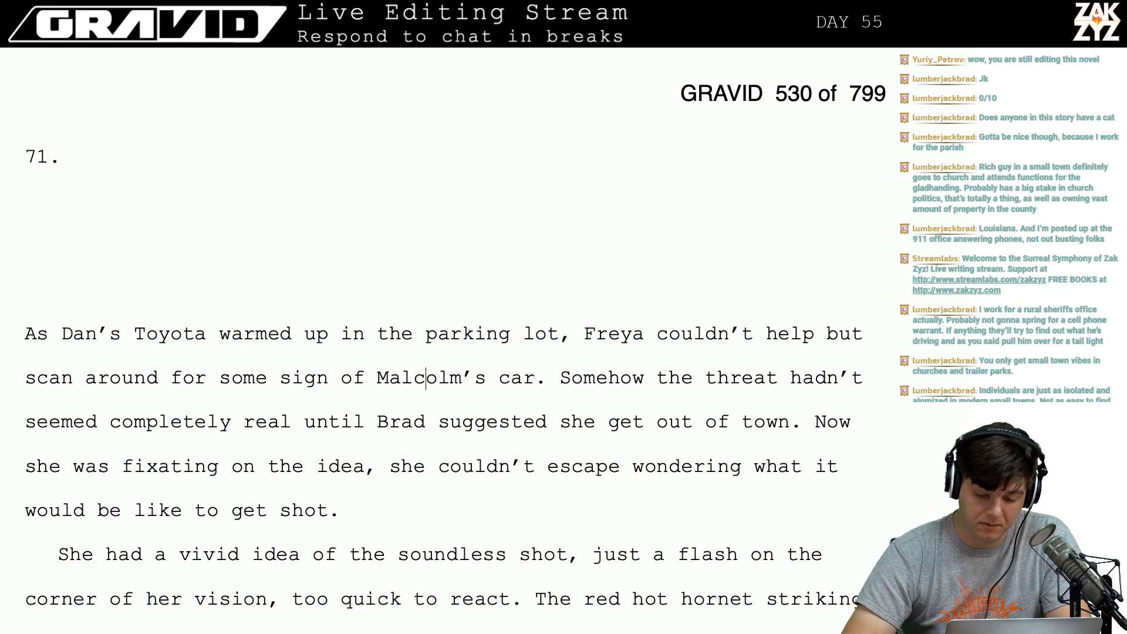
{"action": "key", "text": "Right"}
{"action": "key", "text": "Right"}
{"action": "key", "text": "Right"}
{"action": "key", "text": "Right"}
{"action": "key", "text": "Right"}
{"action": "key", "text": "Left"}
{"action": "key", "text": "Left"}
{"action": "key", "text": "BackSpace"}
{"action": "key", "text": "BackSpace"}
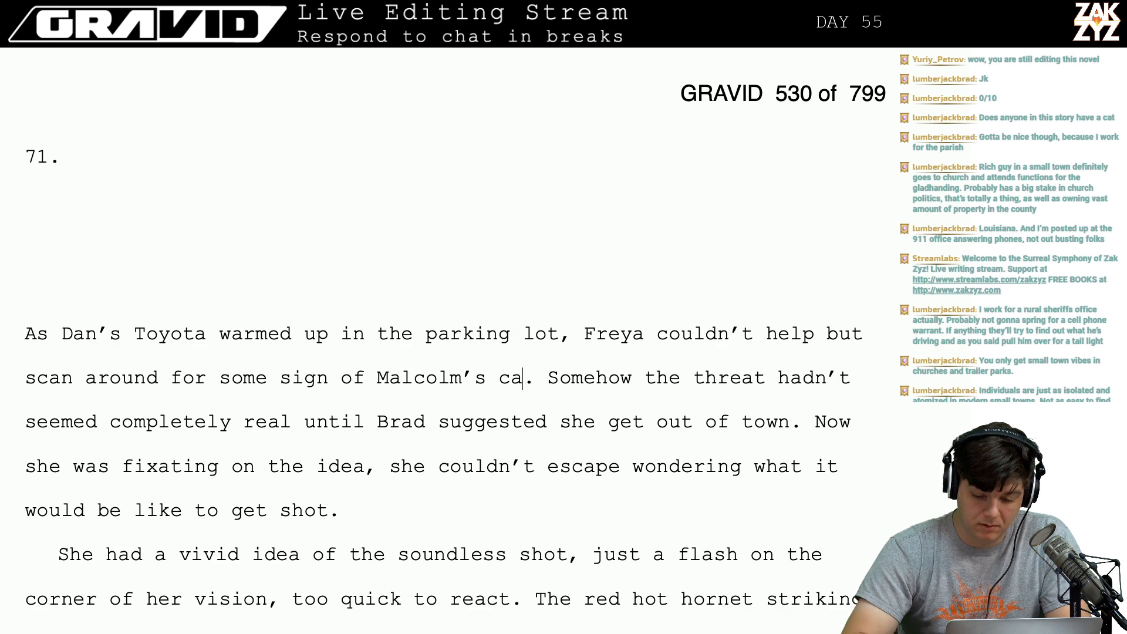
{"action": "key", "text": "BackSpace"}
{"action": "key", "text": "BackSpace"}
{"action": "key", "text": "BackSpace"}
{"action": "key", "text": "BackSpace"}
{"action": "key", "text": "BackSpace"}
{"action": "key", "text": "BackSpace"}
{"action": "key", "text": "BackSpace"}
{"action": "key", "text": "BackSpace"}
{"action": "key", "text": "BackSpace"}
{"action": "key", "text": "BackSpace"}
{"action": "key", "text": "BackSpace"}
{"action": "key", "text": "BackSpace"}
{"action": "key", "text": "BackSpace"}
{"action": "key", "text": "BackSpace"}
{"action": "key", "text": "BackSpace"}
{"action": "key", "text": "BackSpace"}
{"action": "key", "text": "BackSpace"}
{"action": "key", "text": "BackSpace"}
{"action": "key", "text": "BackSpace"}
{"action": "key", "text": "BackSpace"}
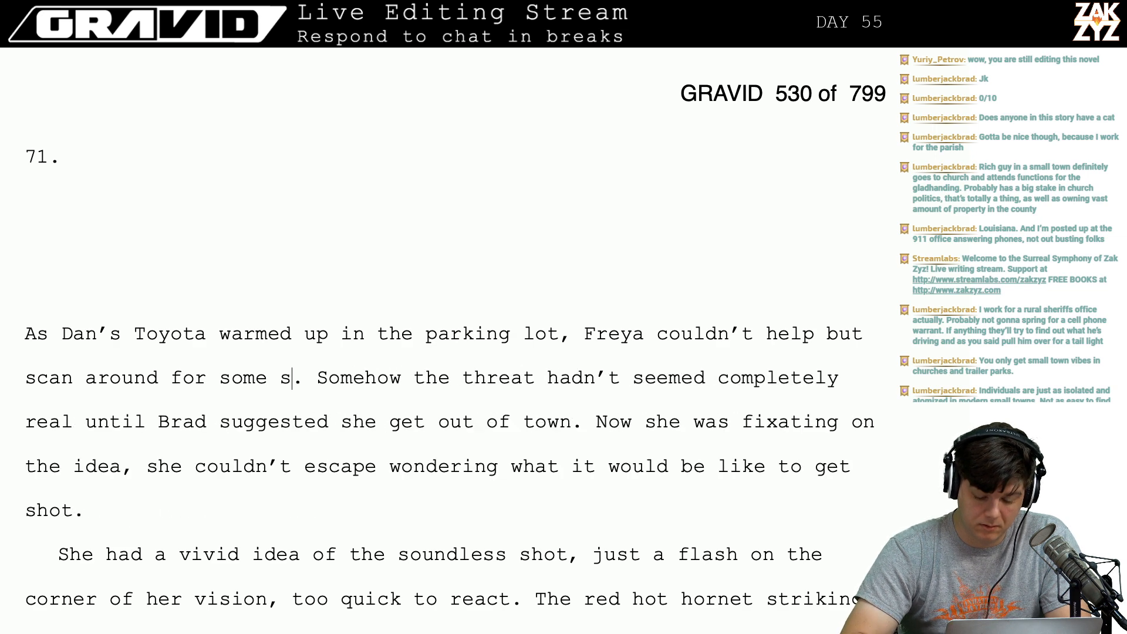
{"action": "key", "text": "BackSpace"}
{"action": "key", "text": "BackSpace"}
{"action": "key", "text": "BackSpace"}
{"action": "key", "text": "BackSpace"}
{"action": "key", "text": "BackSpace"}
{"action": "key", "text": "BackSpace"}
{"action": "key", "text": "BackSpace"}
{"action": "key", "text": "BackSpace"}
{"action": "key", "text": "BackSpace"}
{"action": "key", "text": "BackSpace"}
{"action": "key", "text": "BackSpace"}
{"action": "key", "text": "BackSpace"}
{"action": "key", "text": "BackSpace"}
{"action": "key", "text": "BackSpace"}
{"action": "key", "text": "BackSpace"}
{"action": "key", "text": "BackSpace"}
{"action": "key", "text": "BackSpace"}
{"action": "key", "text": "BackSpace"}
{"action": "key", "text": "BackSpace"}
{"action": "key", "text": "BackSpace"}
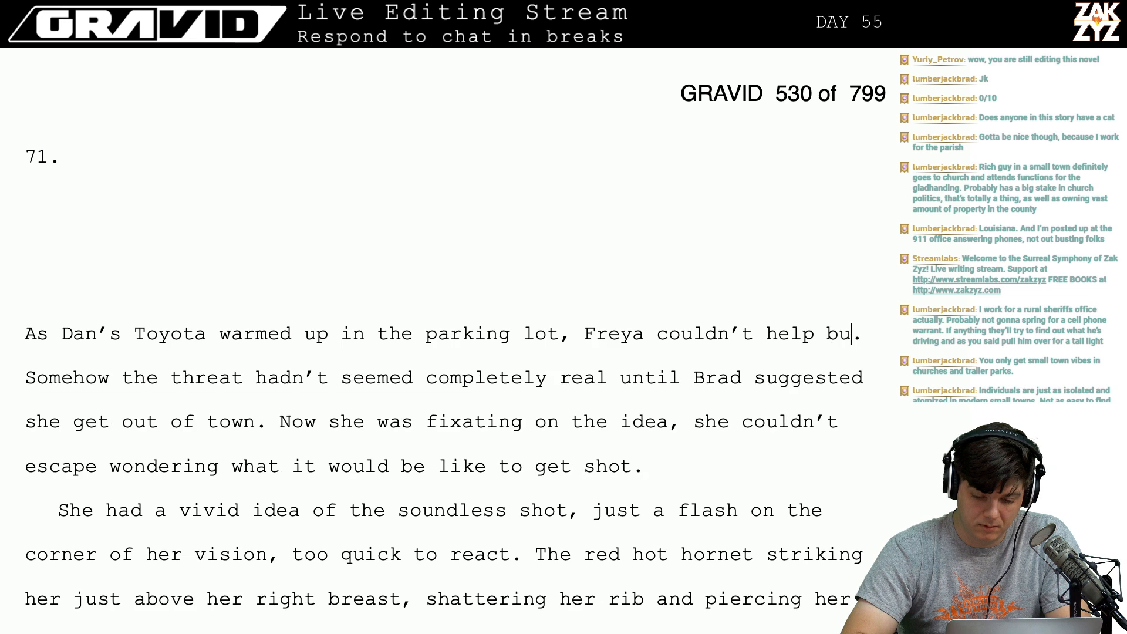
{"action": "key", "text": "BackSpace"}
{"action": "key", "text": "BackSpace"}
{"action": "key", "text": "BackSpace"}
{"action": "key", "text": "BackSpace"}
{"action": "key", "text": "BackSpace"}
{"action": "key", "text": "BackSpace"}
{"action": "key", "text": "BackSpace"}
{"action": "key", "text": "BackSpace"}
{"action": "key", "text": "BackSpace"}
{"action": "key", "text": "BackSpace"}
Continue the opening sentence after "Freya" with "scanned the empty cars".
{"action": "type", "text": "scanne"}
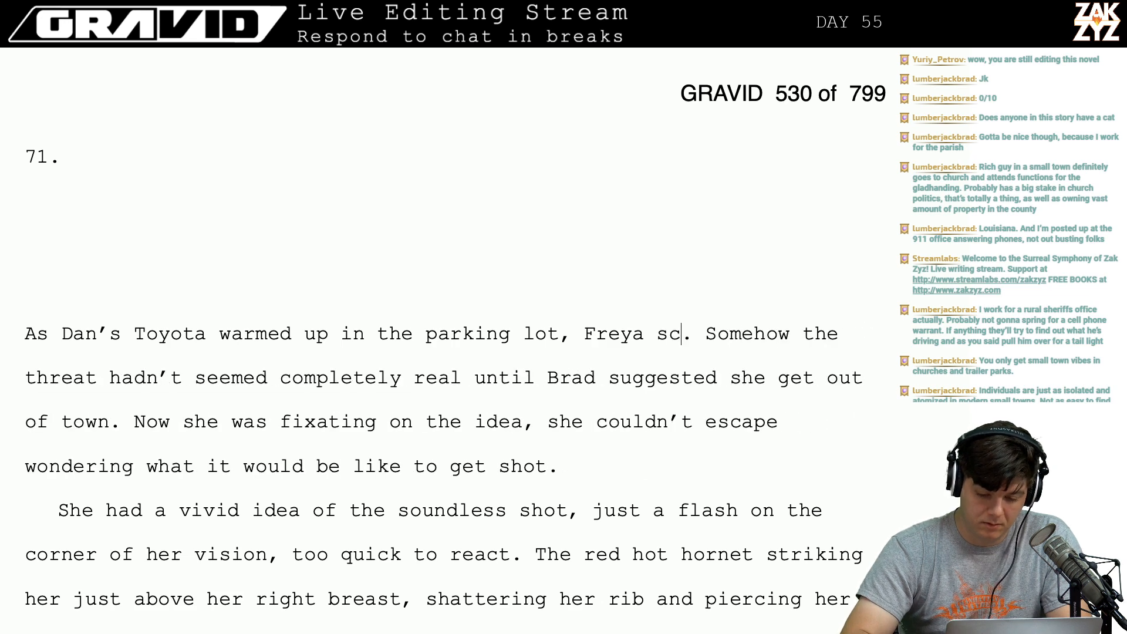
{"action": "type", "text": "d th. Somehow"}
{"action": "key", "text": "BackSpace"}
{"action": "key", "text": "BackSpace"}
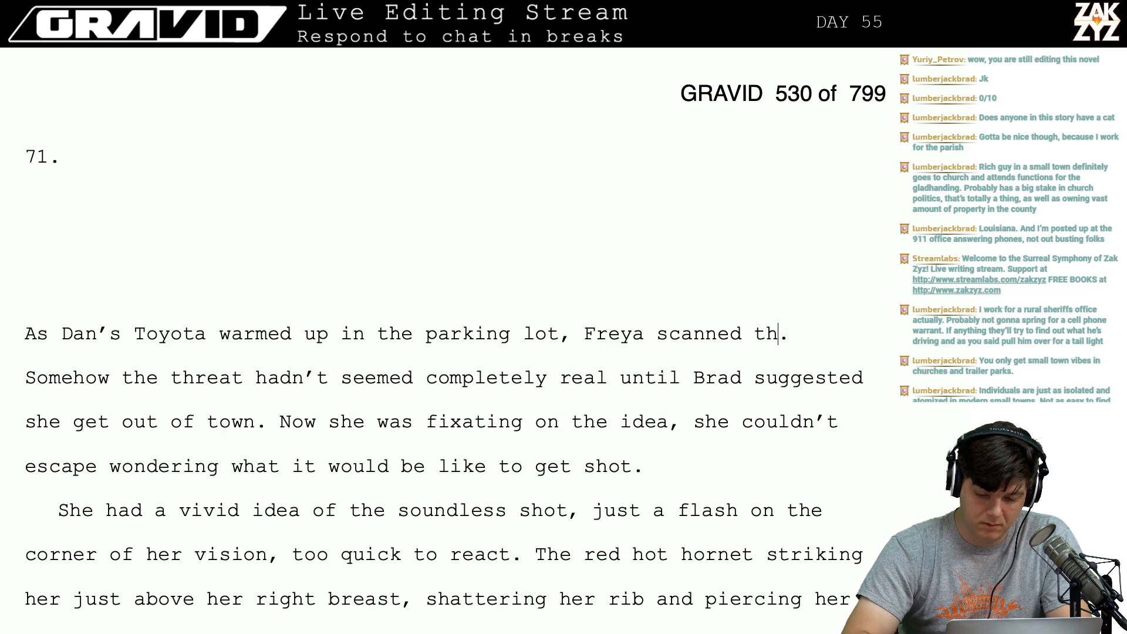
{"action": "type", "text": "e e"}
{"action": "key", "text": "BackSpace"}
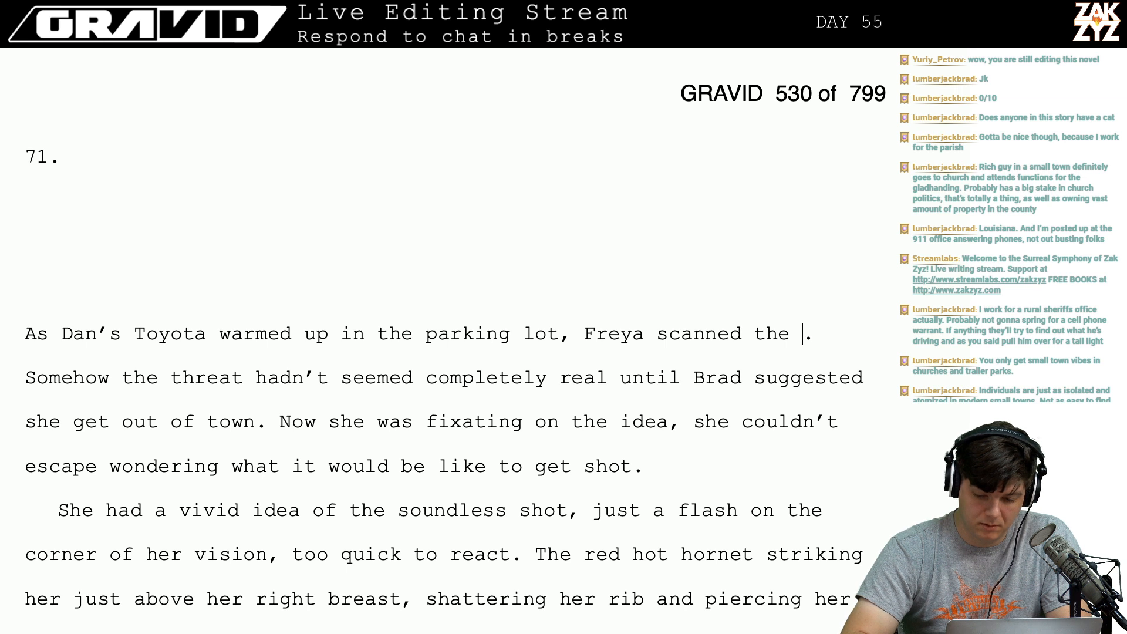
{"action": "type", "text": "emt"}
{"action": "key", "text": "BackSpace"}
{"action": "type", "text": "pty ca"}
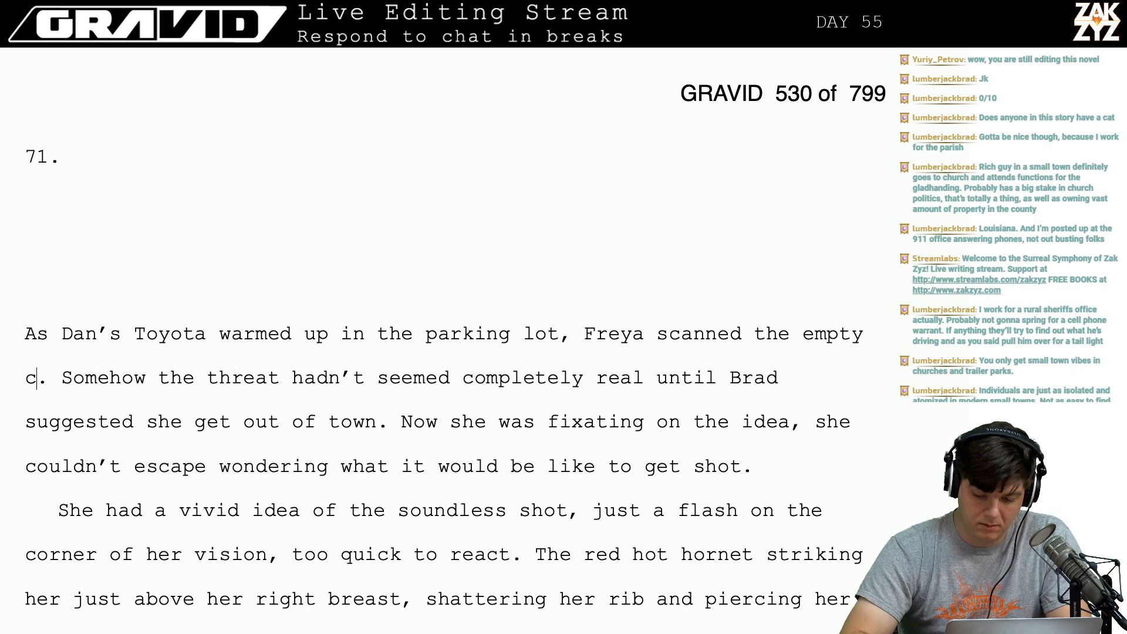
{"action": "type", "text": "rs"}
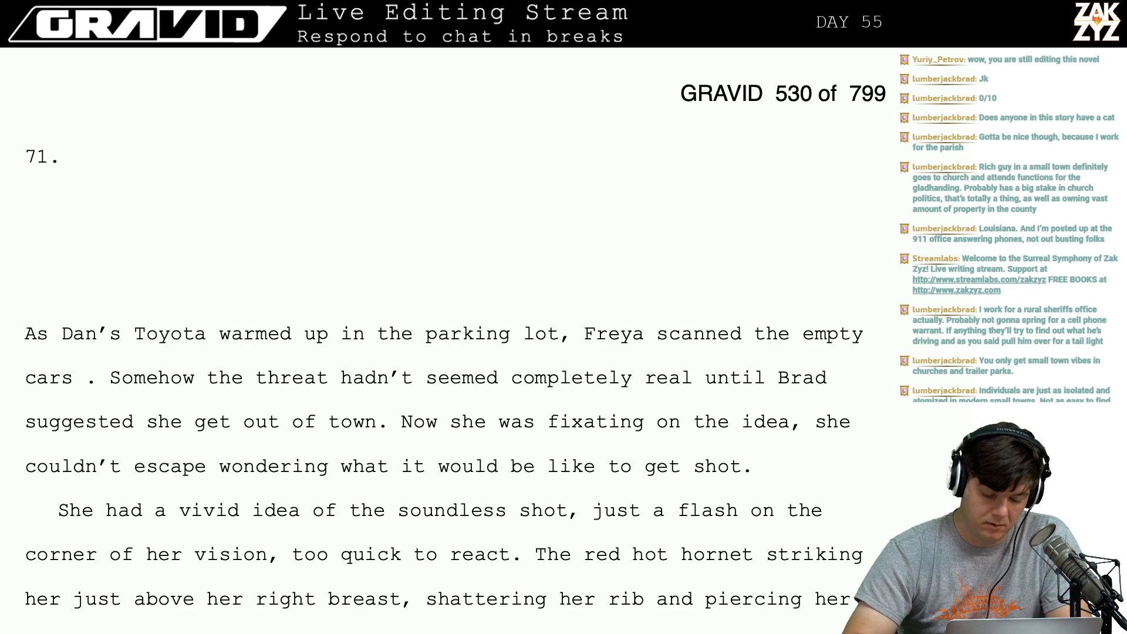
Replace the opening sentence's text with "When they got into the car, Freya couldn’t help but look in the back".
{"action": "key", "text": "shift+Up"}
{"action": "key", "text": "shift+Home"}
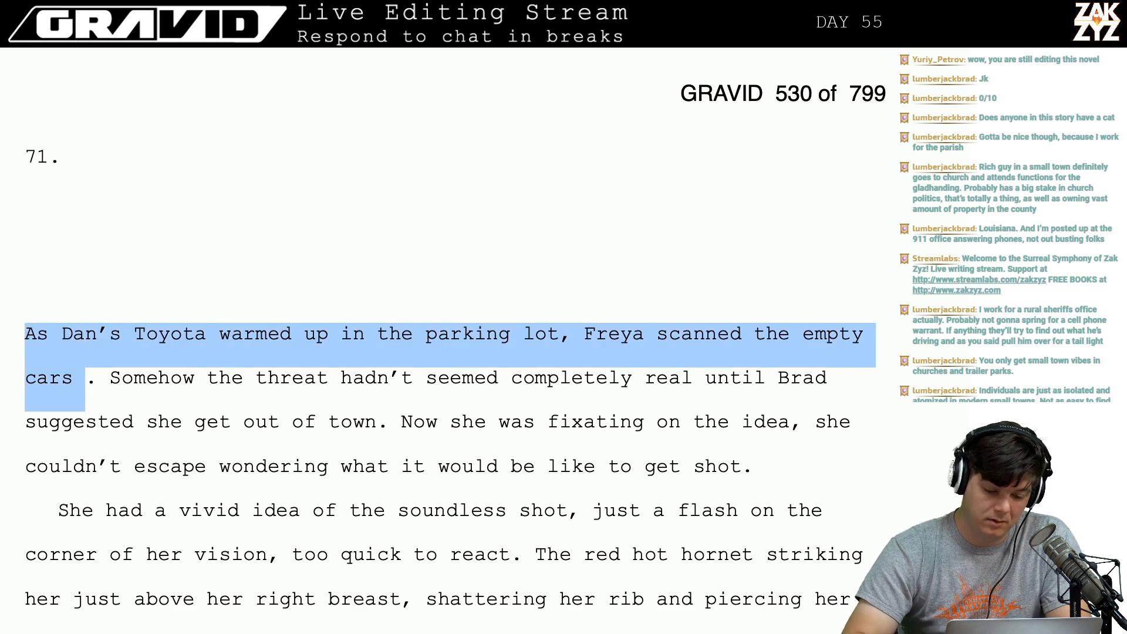
{"action": "type", "text": "When they got into"}
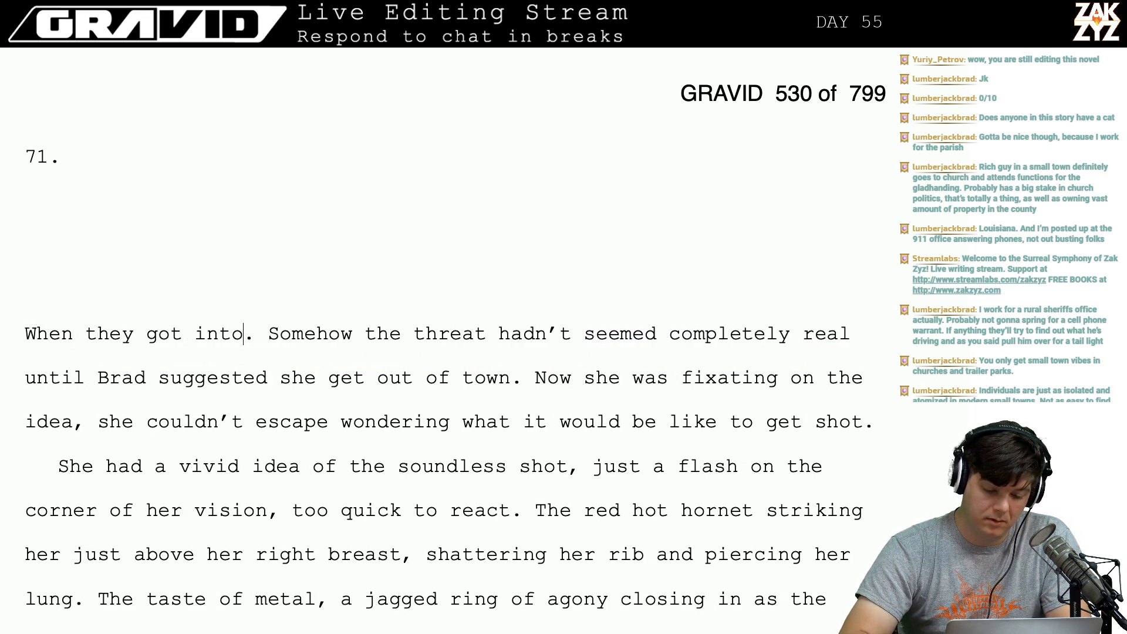
{"action": "type", "text": " the car,"}
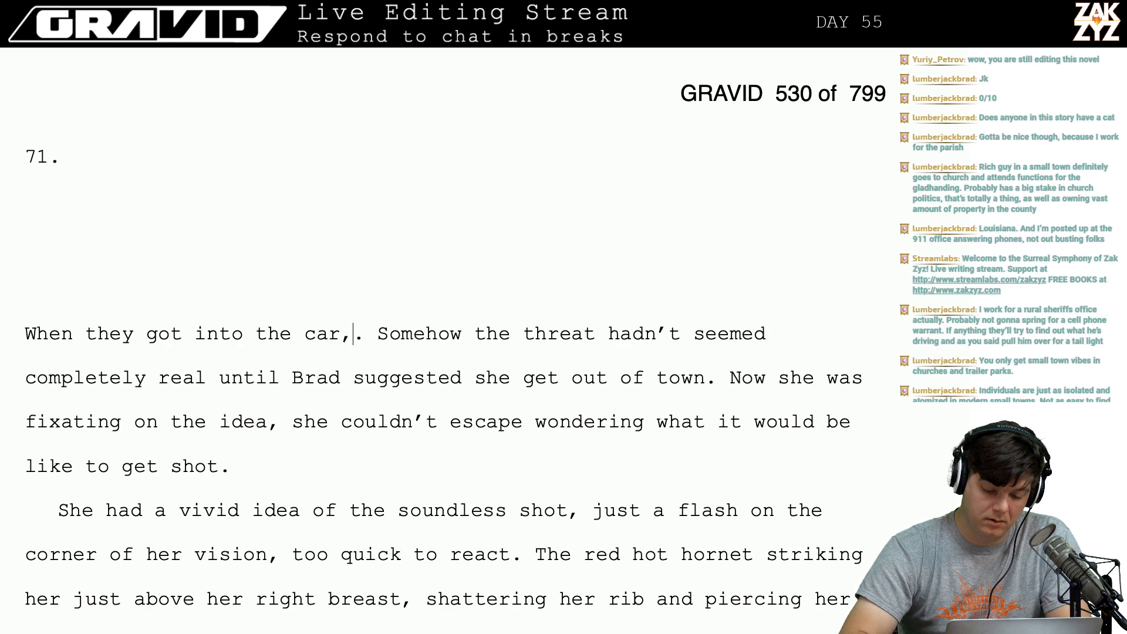
{"action": "type", "text": " Freya couldn"}
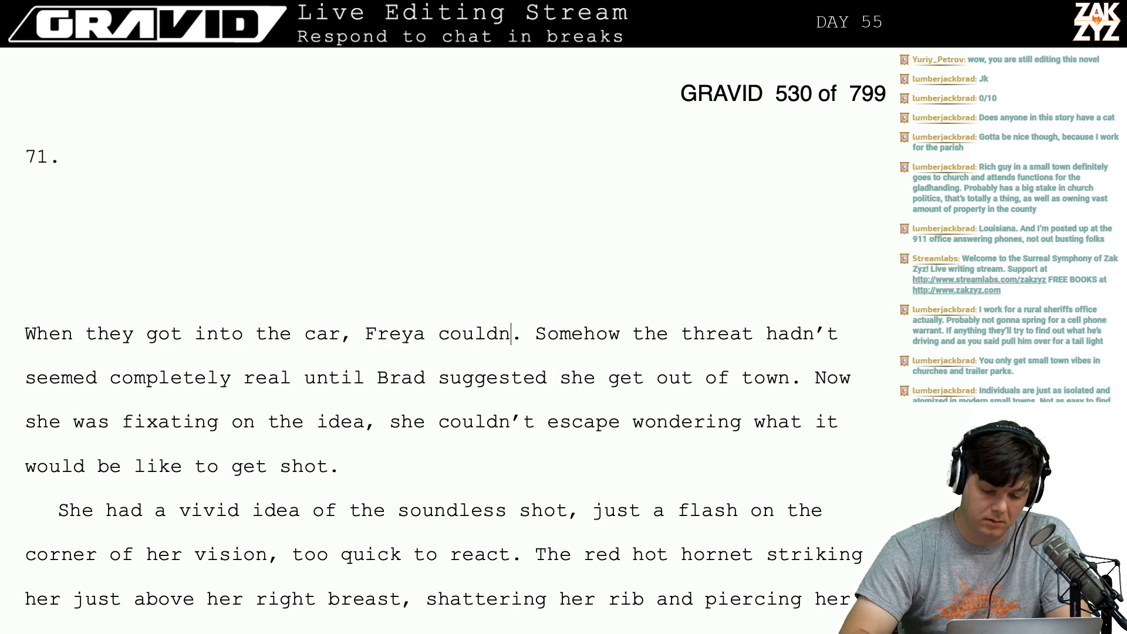
{"action": "type", "text": "’t help but l"}
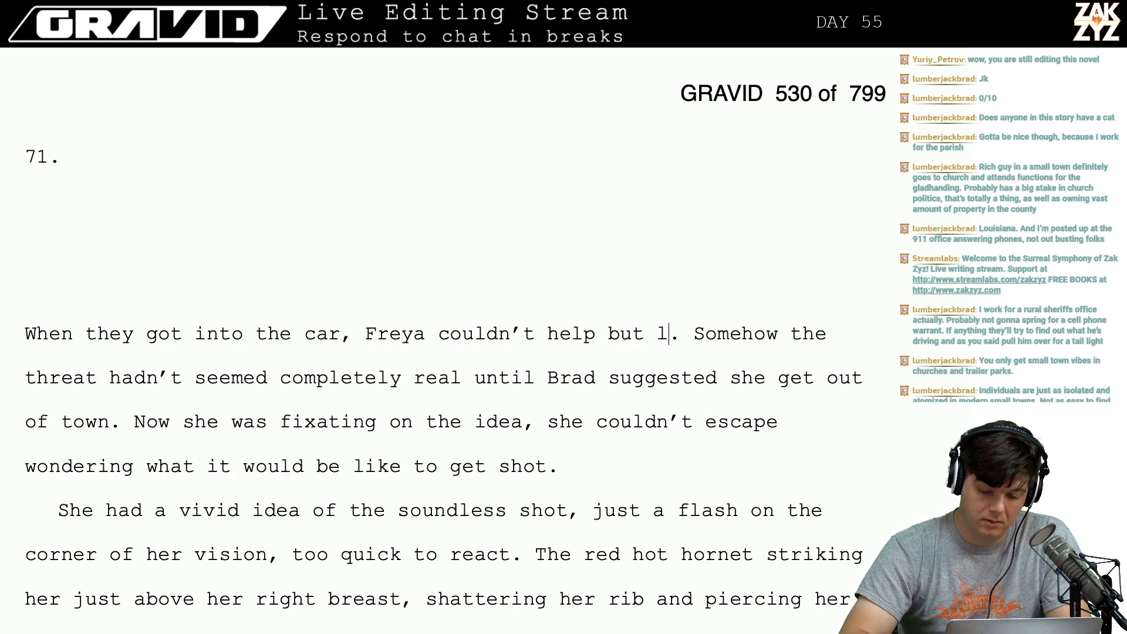
{"action": "type", "text": "ook in the back"}
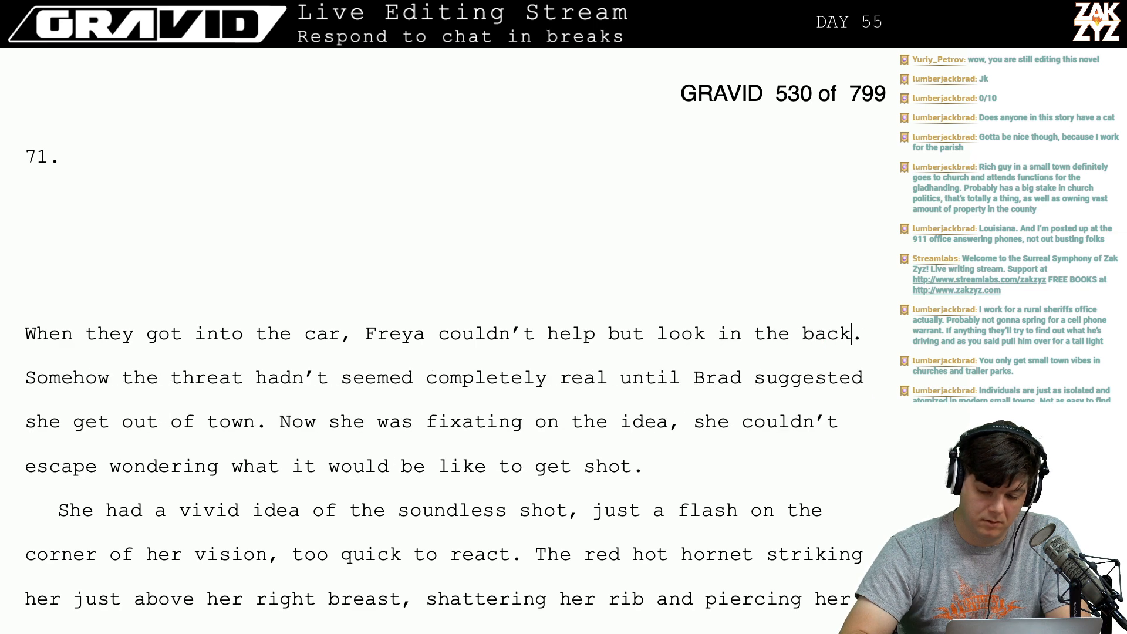
Finish the opening sentence with "seat to make sure Malcom wasn’t hiding there." and begin another sentence with "It was".
{"action": "type", "text": " seat to make s"}
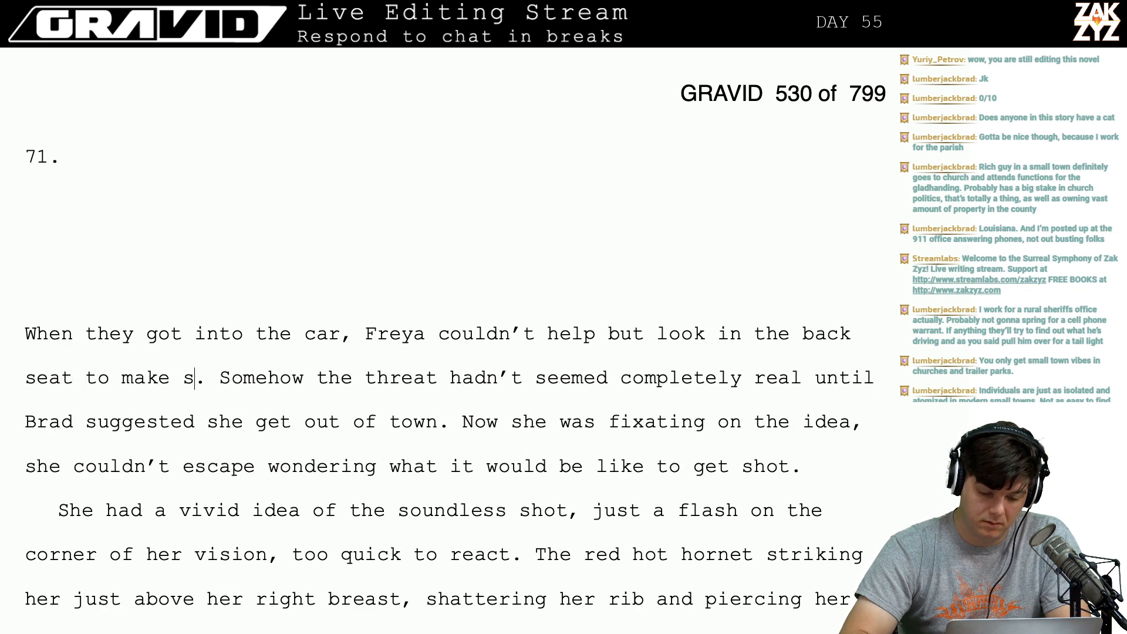
{"action": "type", "text": "ure Malco. Somehow the threat had"}
{"action": "type", "text": "n’t seemed co"}
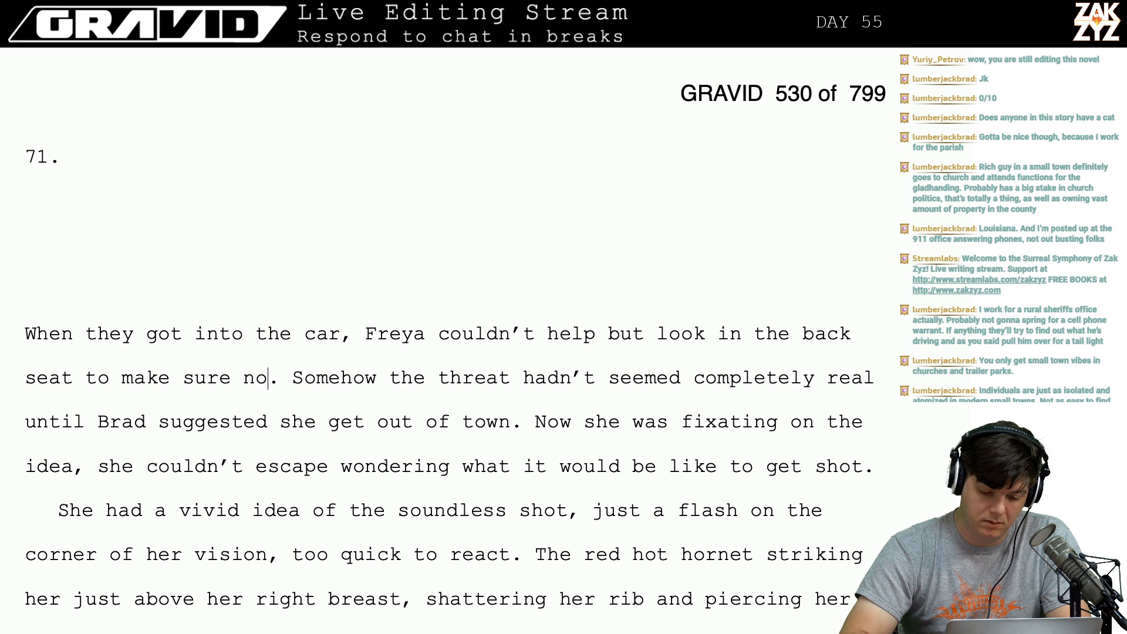
{"action": "key", "text": "BackSpace"}
{"action": "key", "text": "BackSpace"}
{"action": "type", "text": "Malco"}
{"action": "type", "text": "m wasn't hiding t"}
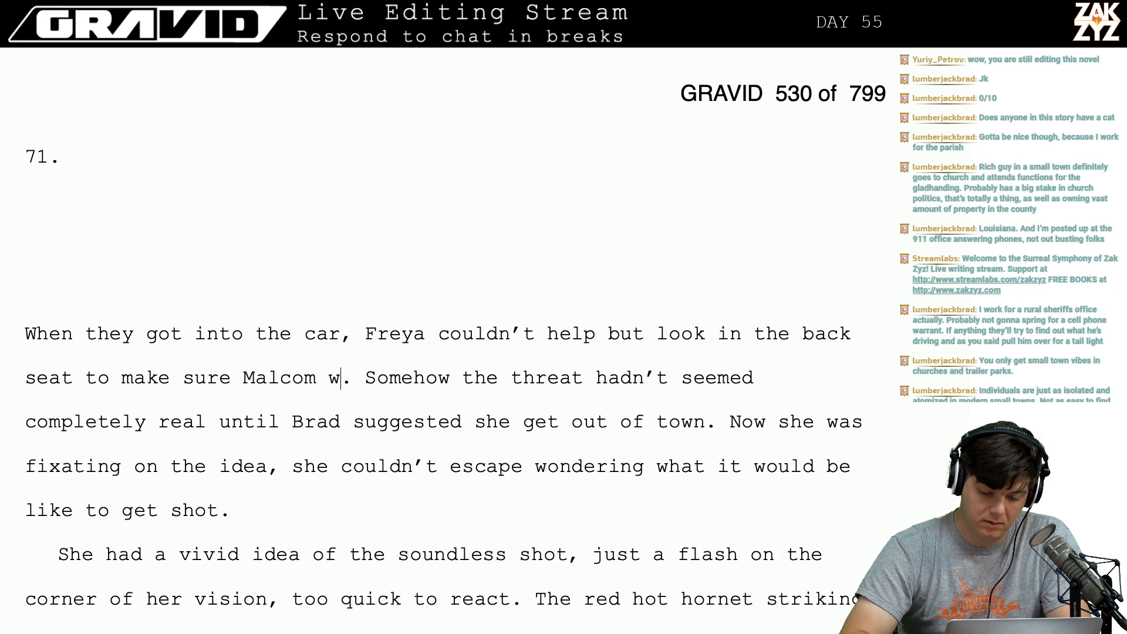
{"action": "type", "text": "here. It was"}
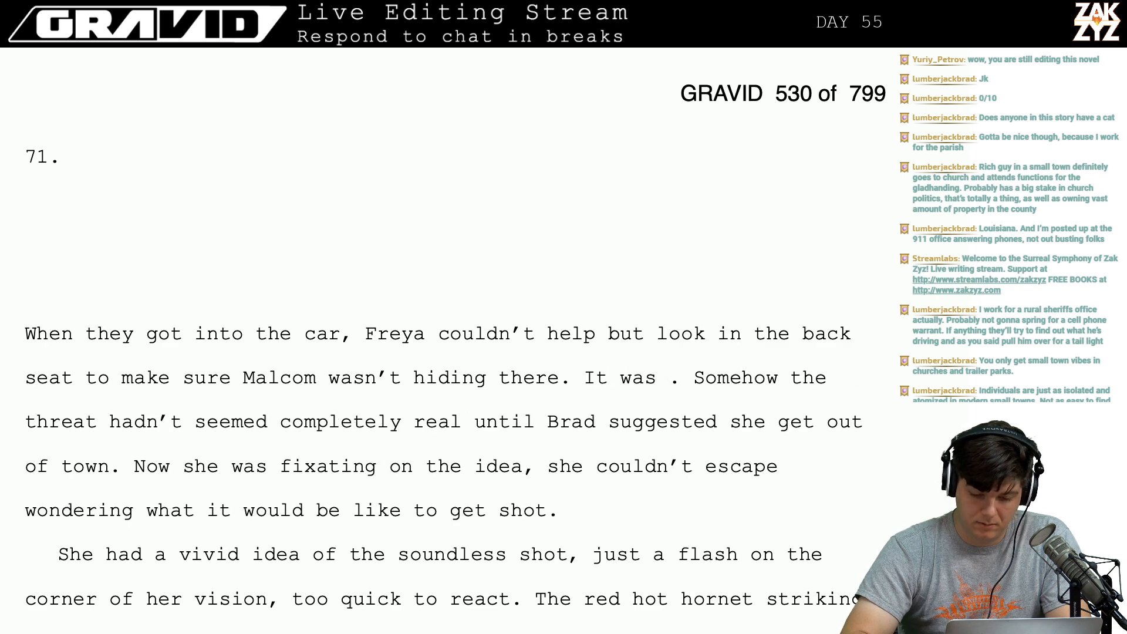
Remove the started sentence "It was" and the stray period before "Somehow".
{"action": "key", "text": "BackSpace"}
{"action": "key", "text": "BackSpace"}
{"action": "key", "text": "BackSpace"}
{"action": "key", "text": "BackSpace"}
{"action": "key", "text": "BackSpace"}
{"action": "key", "text": "BackSpace"}
{"action": "key", "text": "BackSpace"}
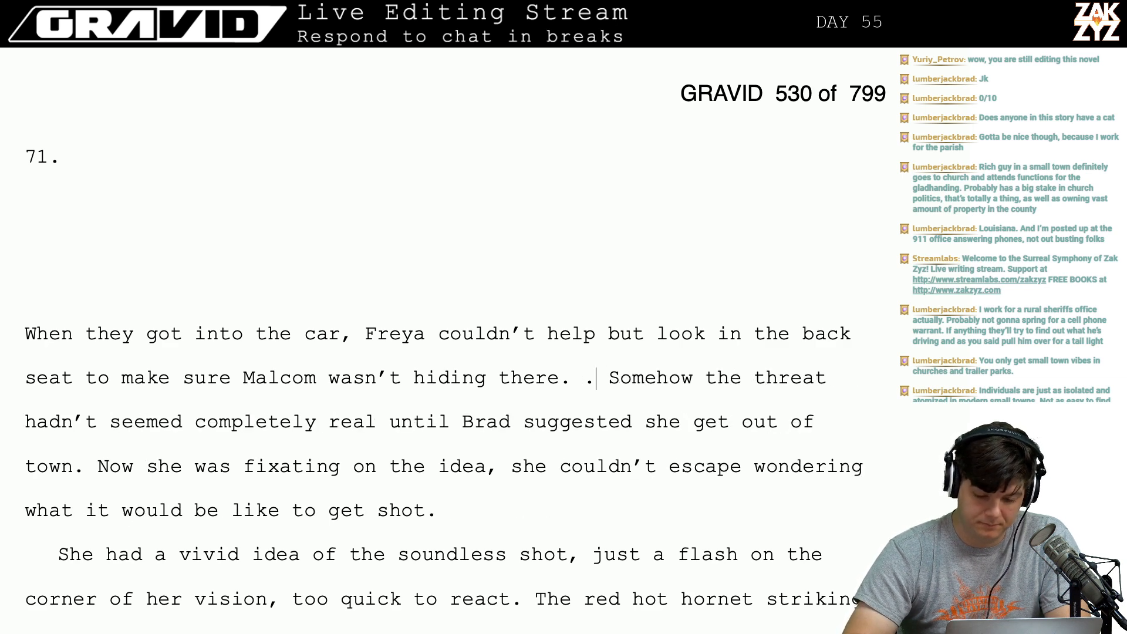
{"action": "key", "text": "BackSpace"}
{"action": "key", "text": "BackSpace"}
{"action": "key", "text": "Delete"}
{"action": "key", "text": "Right"}
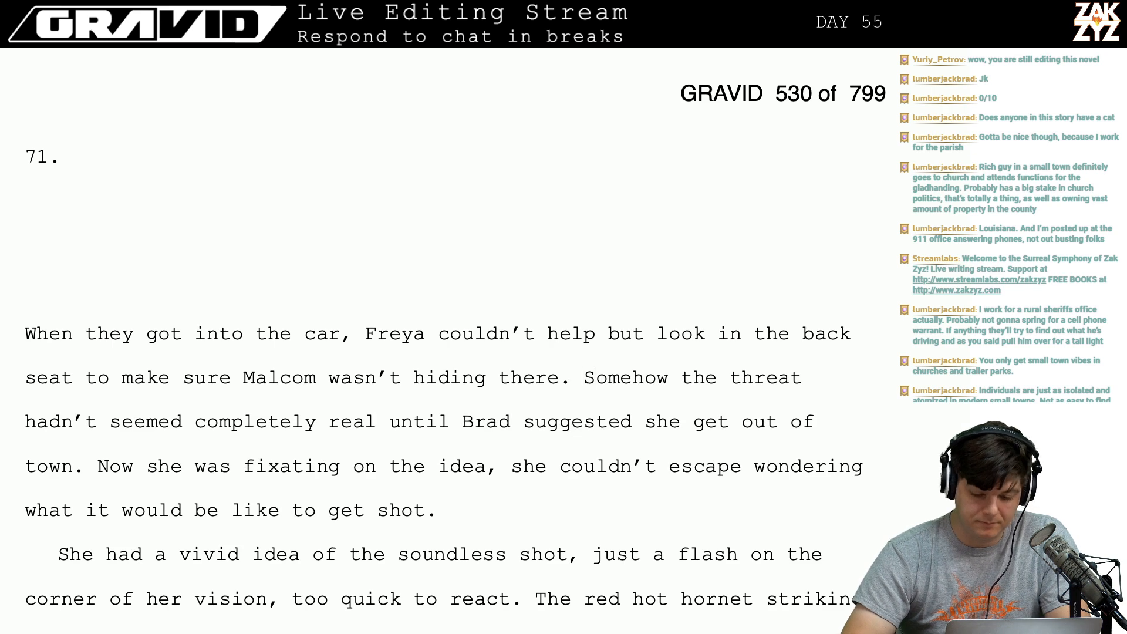
Insert a new line above the opening paragraph and begin it with "Before she got in Dan’s car,".
{"action": "scroll", "coordinate": [214, 227], "scroll_direction": "down", "scroll_amount": 1}
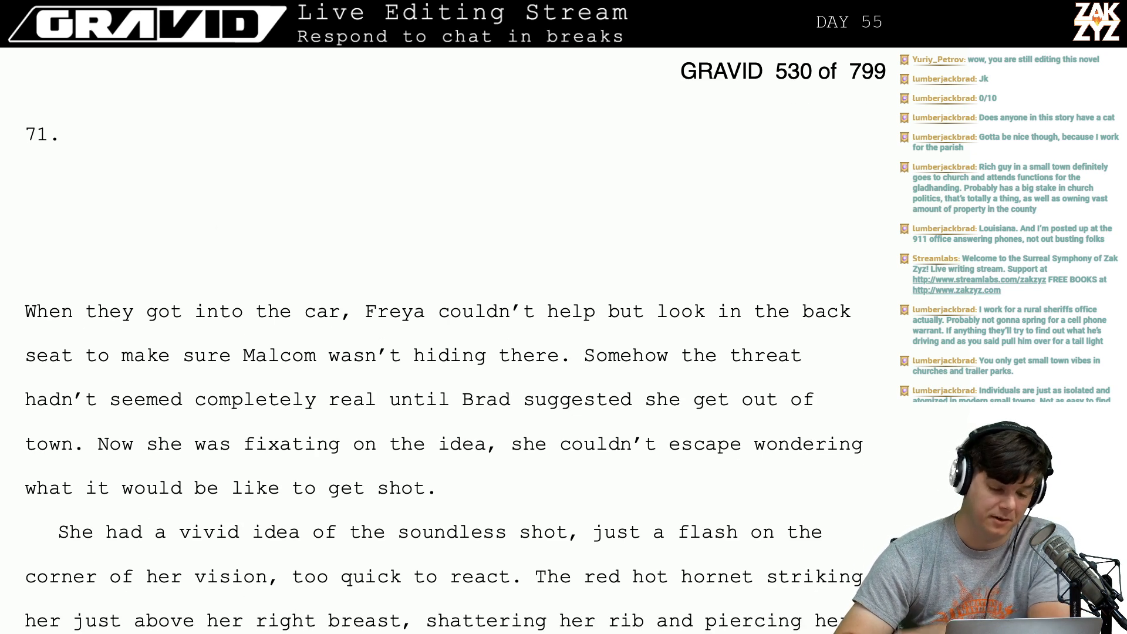
{"action": "key", "text": "Return"}
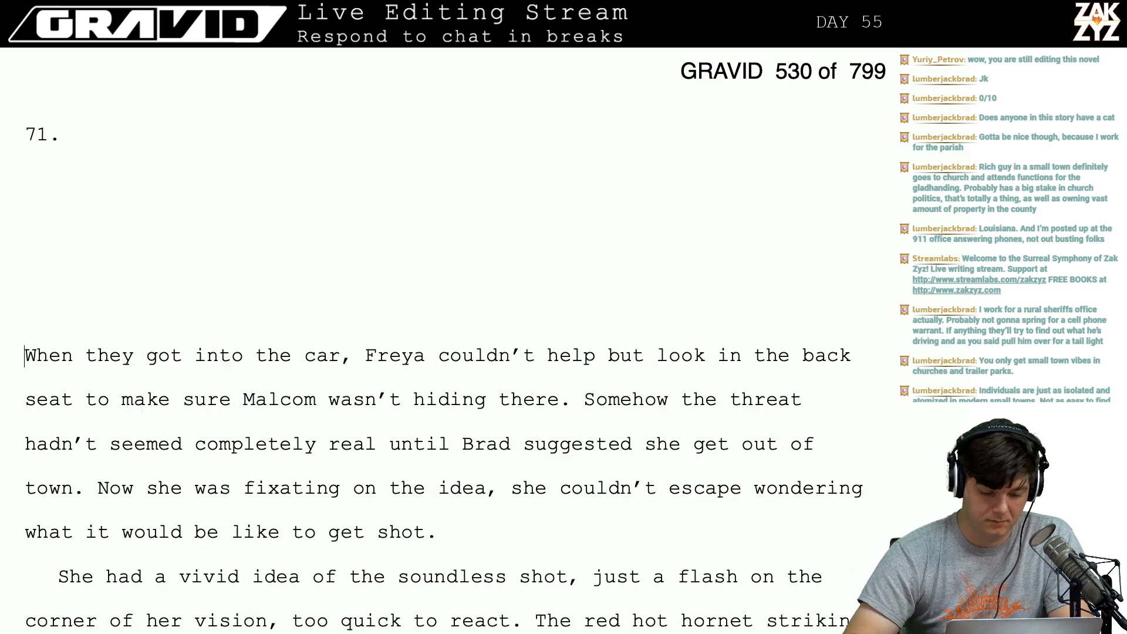
{"action": "key", "text": "Up"}
{"action": "key", "text": "Up"}
{"action": "key", "text": "Down"}
{"action": "key", "text": "Up"}
{"action": "key", "text": "Up"}
{"action": "key", "text": "Up"}
{"action": "key", "text": "Down"}
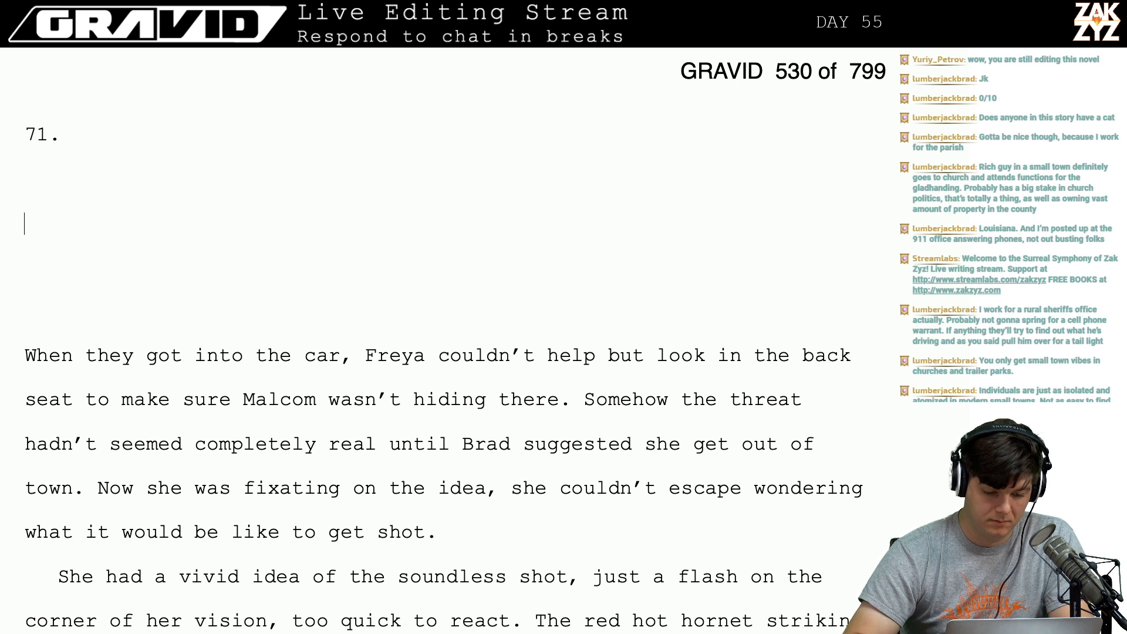
{"action": "left_click", "coordinate": [25, 311]}
{"action": "type", "text": "Before s"}
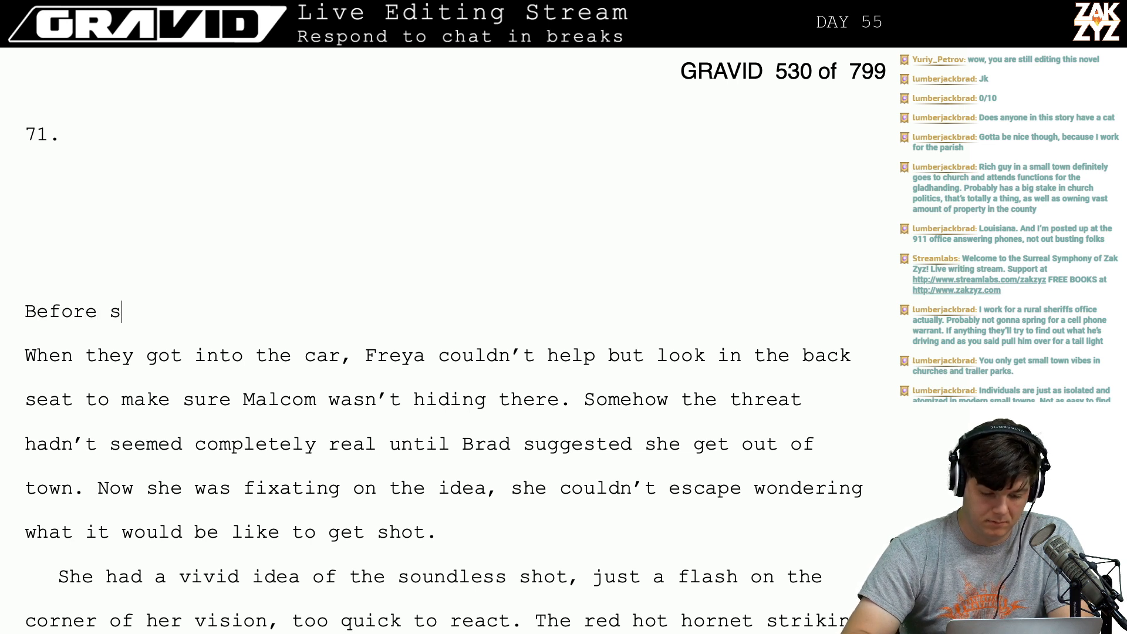
{"action": "type", "text": "he got in D"}
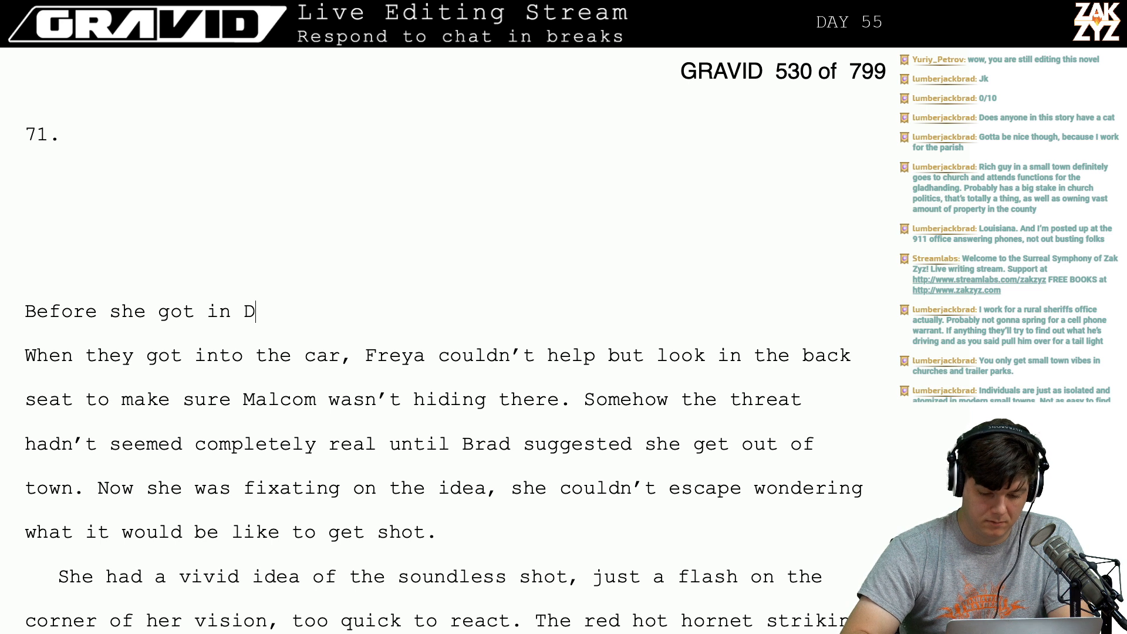
{"action": "type", "text": "an's toyo"}
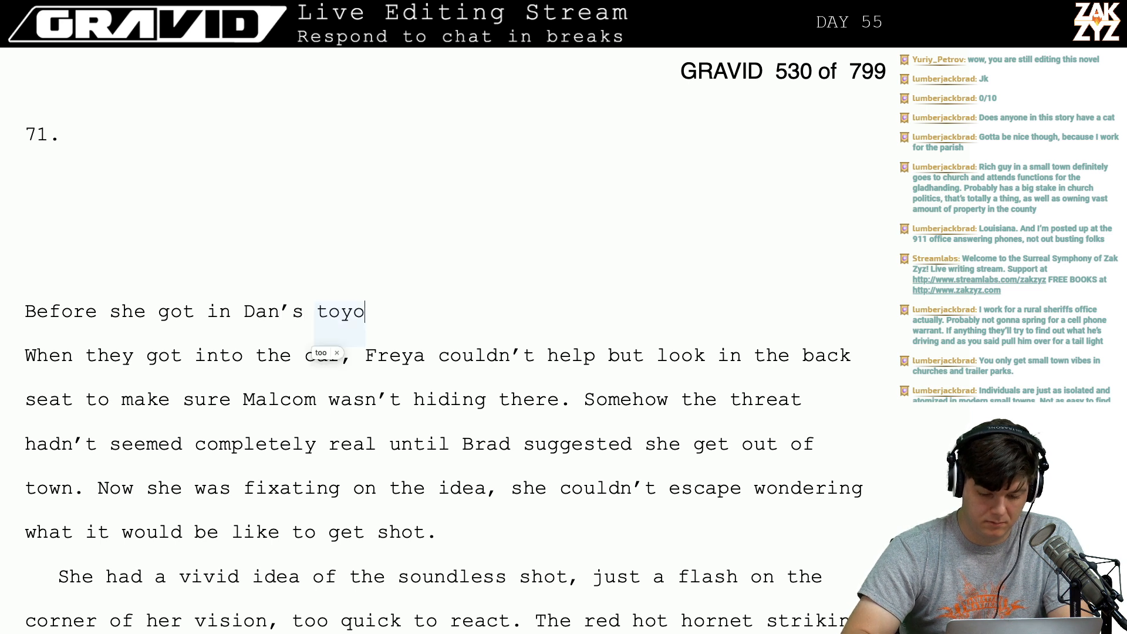
{"action": "key", "text": "BackSpace"}
{"action": "key", "text": "BackSpace"}
{"action": "key", "text": "BackSpace"}
{"action": "key", "text": "BackSpace"}
{"action": "type", "text": "car, F"}
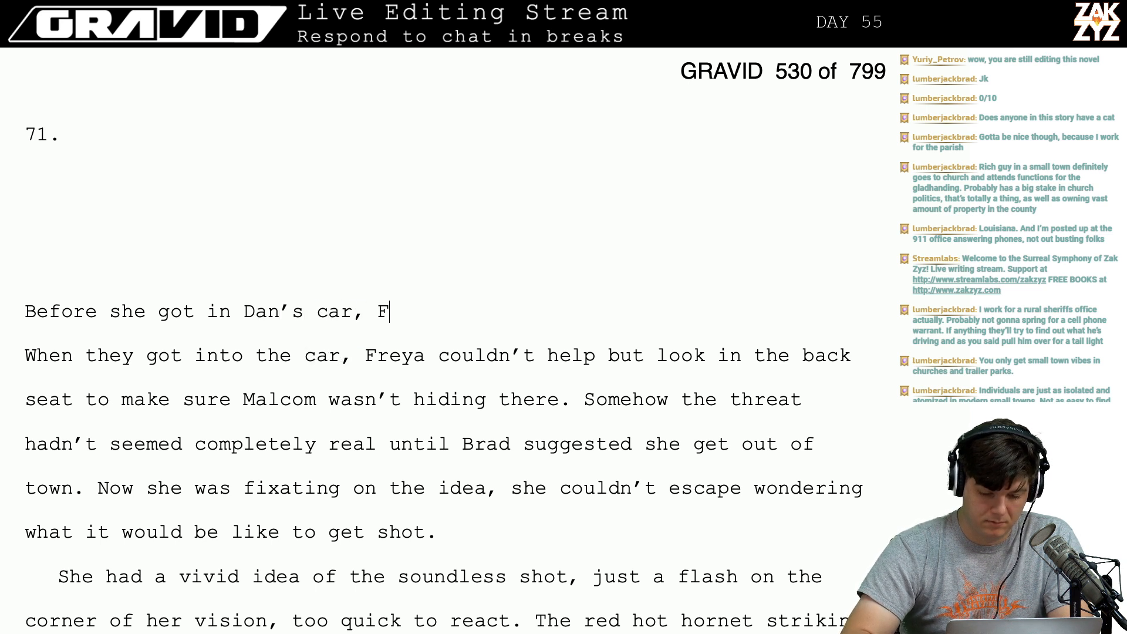
Finish the new opening sentence with "Freya glanced around the lot and checked the back seat for any sign of Malcolm.".
{"action": "type", "text": "reya glanced "}
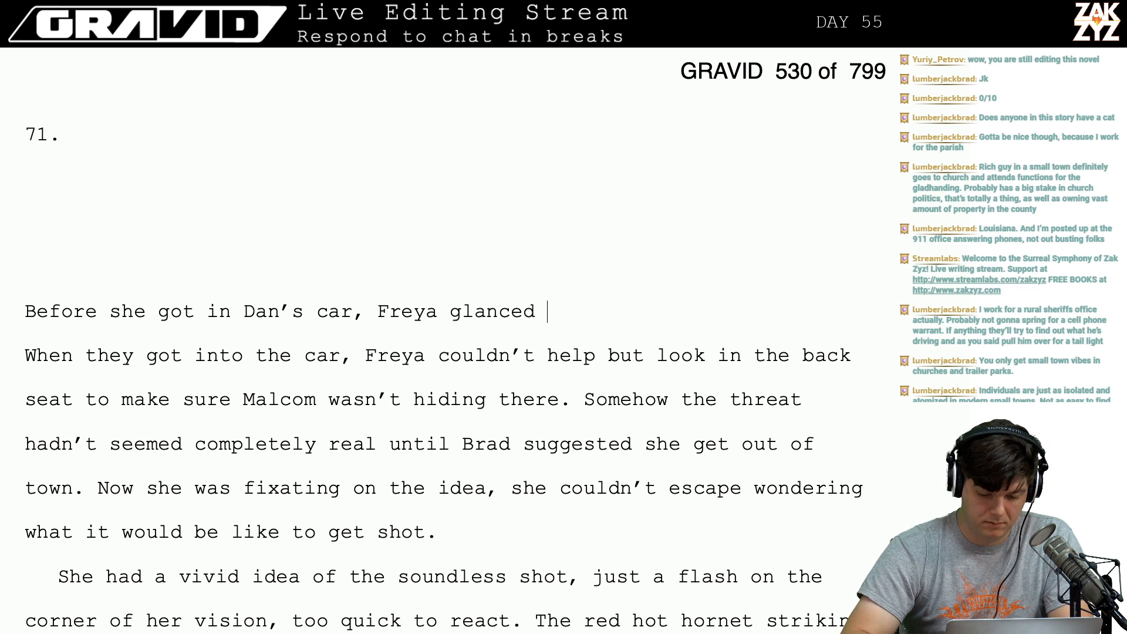
{"action": "type", "text": "around the lot "}
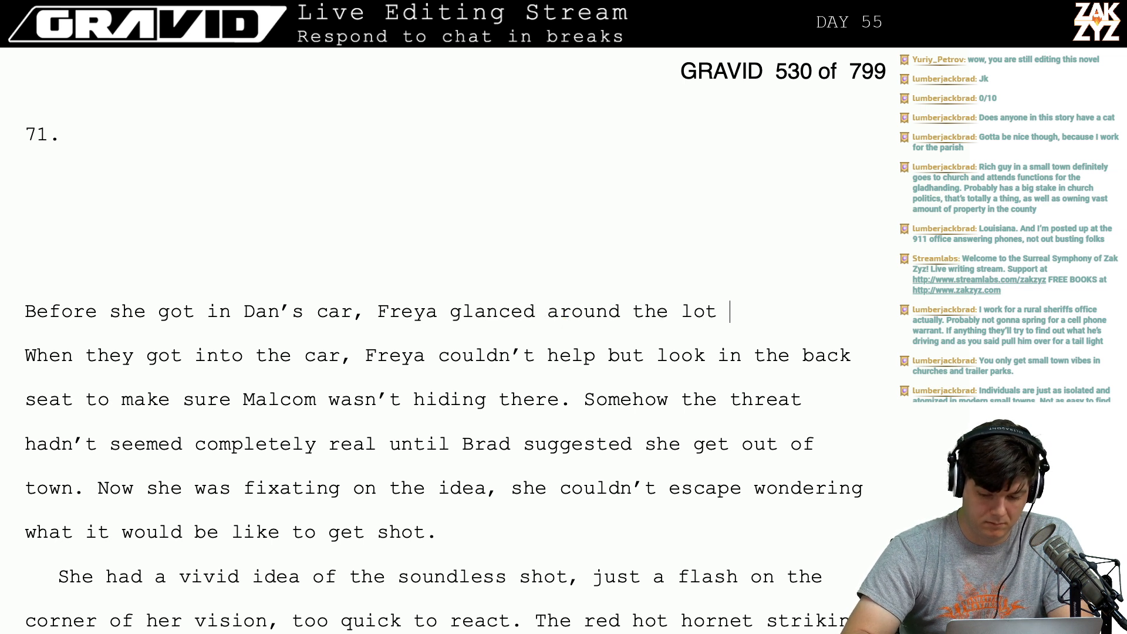
{"action": "type", "text": "and checked the ba"}
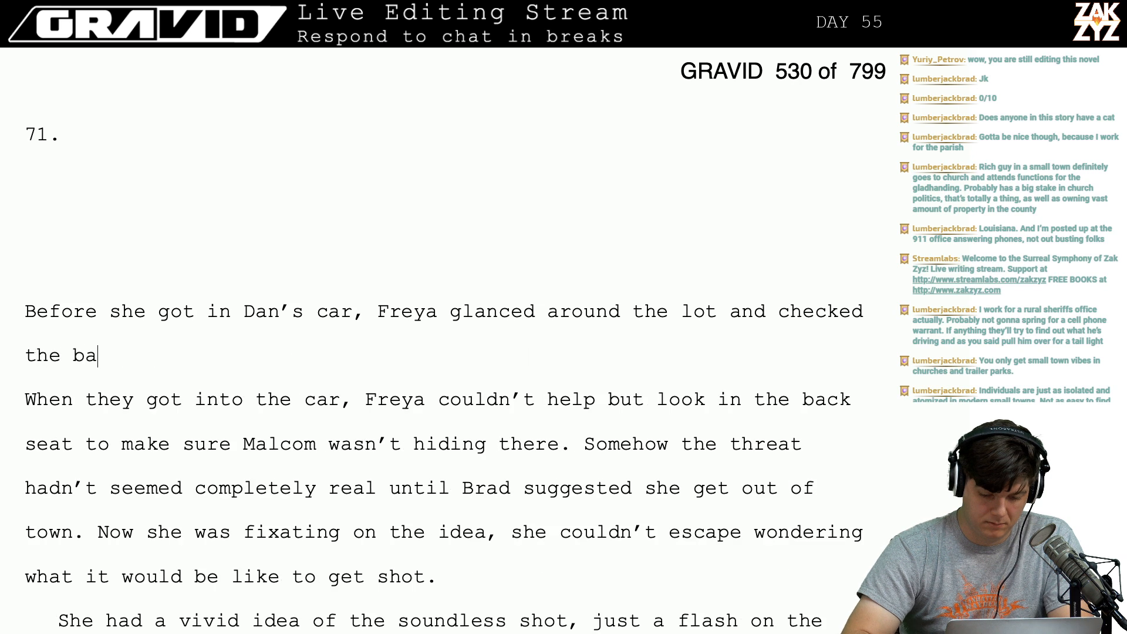
{"action": "type", "text": "ck seat for any "}
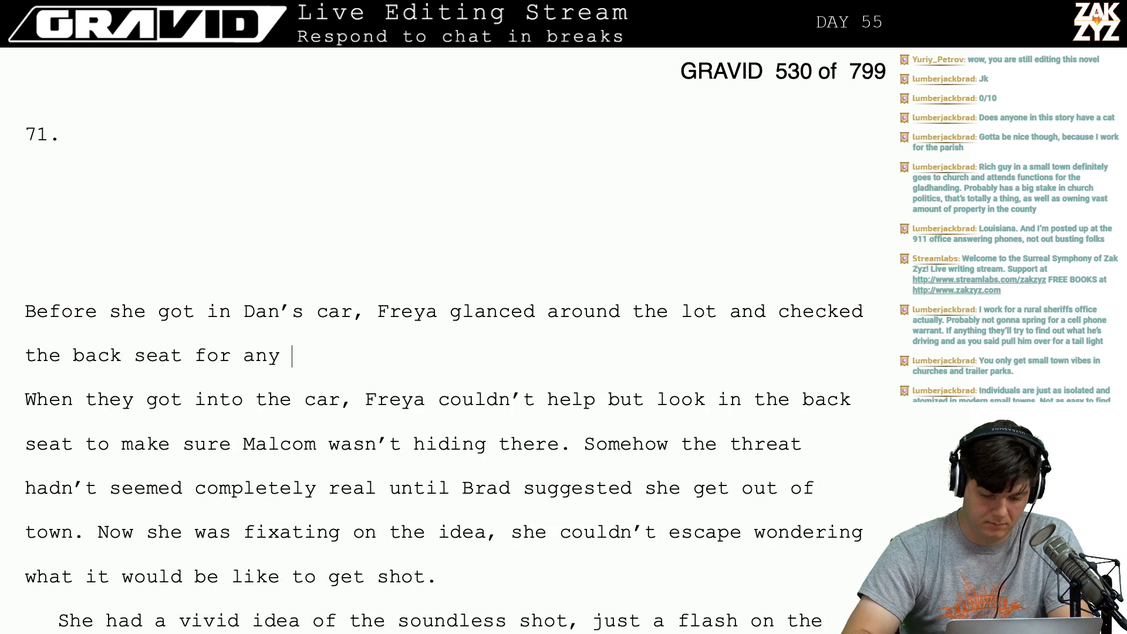
{"action": "type", "text": "sign of Malc"}
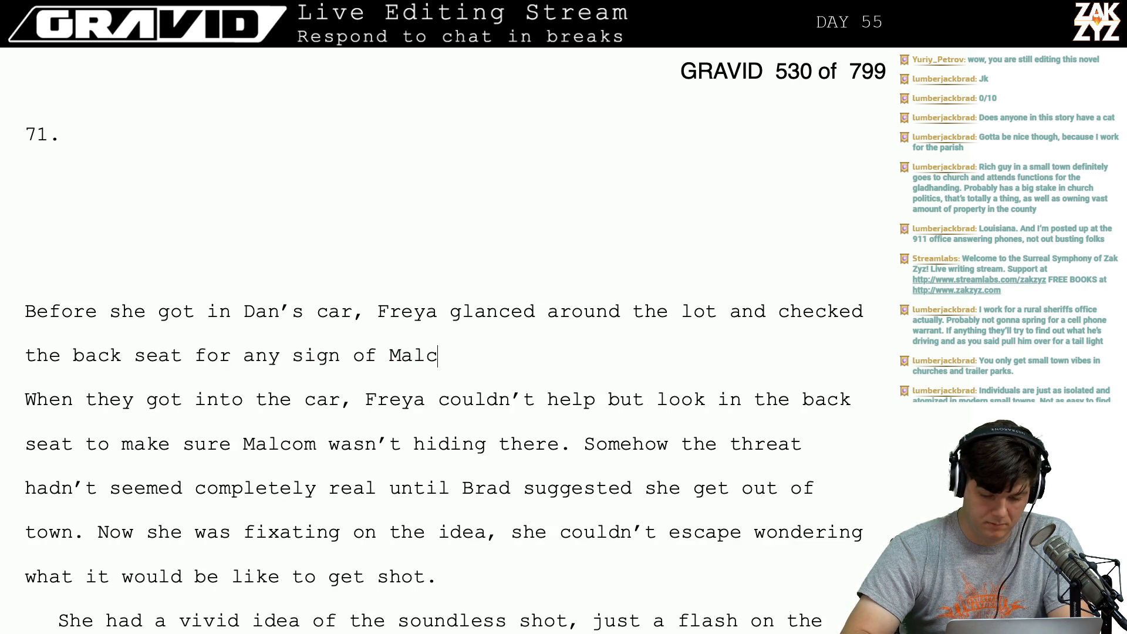
{"action": "type", "text": "olm. It"}
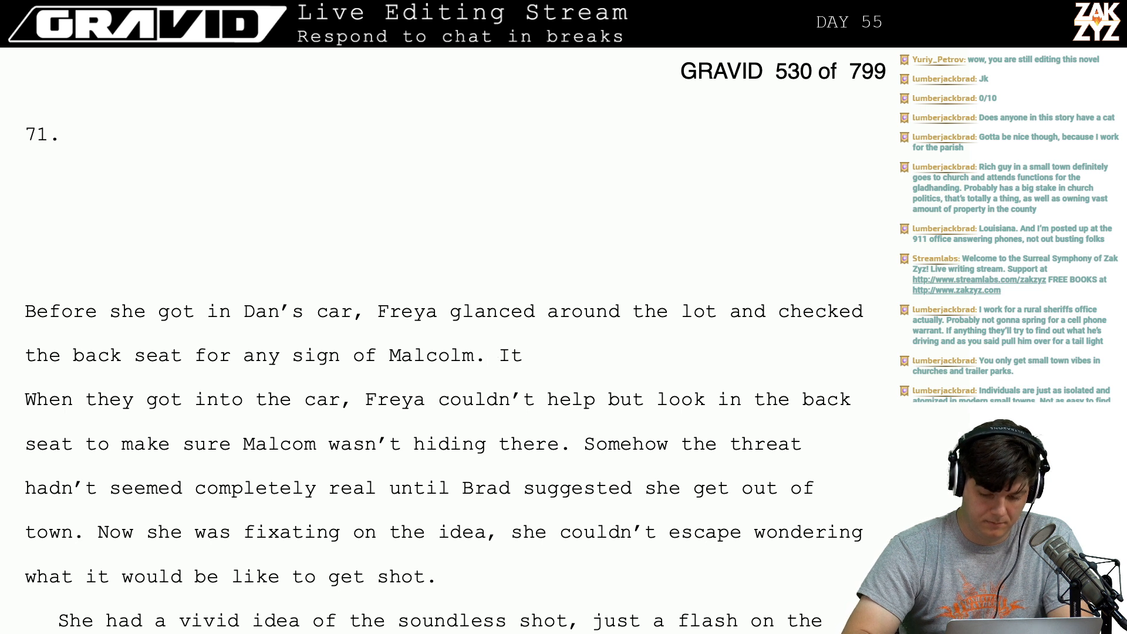
{"action": "key", "text": "BackSpace"}
{"action": "key", "text": "BackSpace"}
{"action": "type", "text": "It was "}
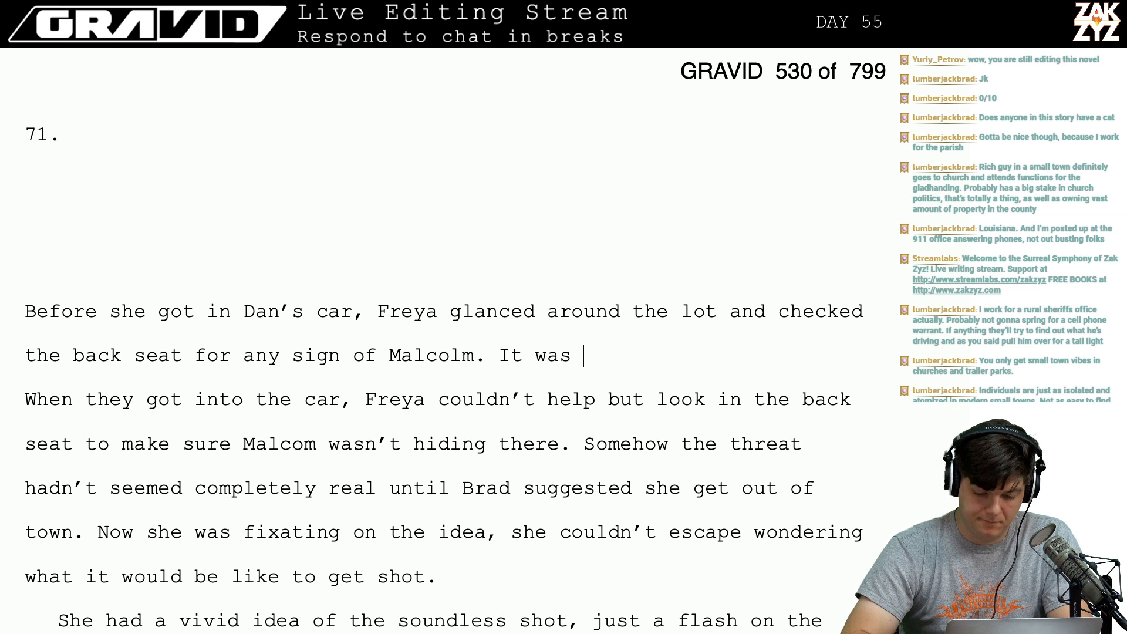
{"action": "type", "text": "p"}
{"action": "key", "text": "BackSpace"}
{"action": "key", "text": "BackSpace"}
{"action": "key", "text": "BackSpace"}
{"action": "key", "text": "BackSpace"}
{"action": "key", "text": "BackSpace"}
{"action": "key", "text": "BackSpace"}
{"action": "key", "text": "BackSpace"}
{"action": "key", "text": "BackSpace"}
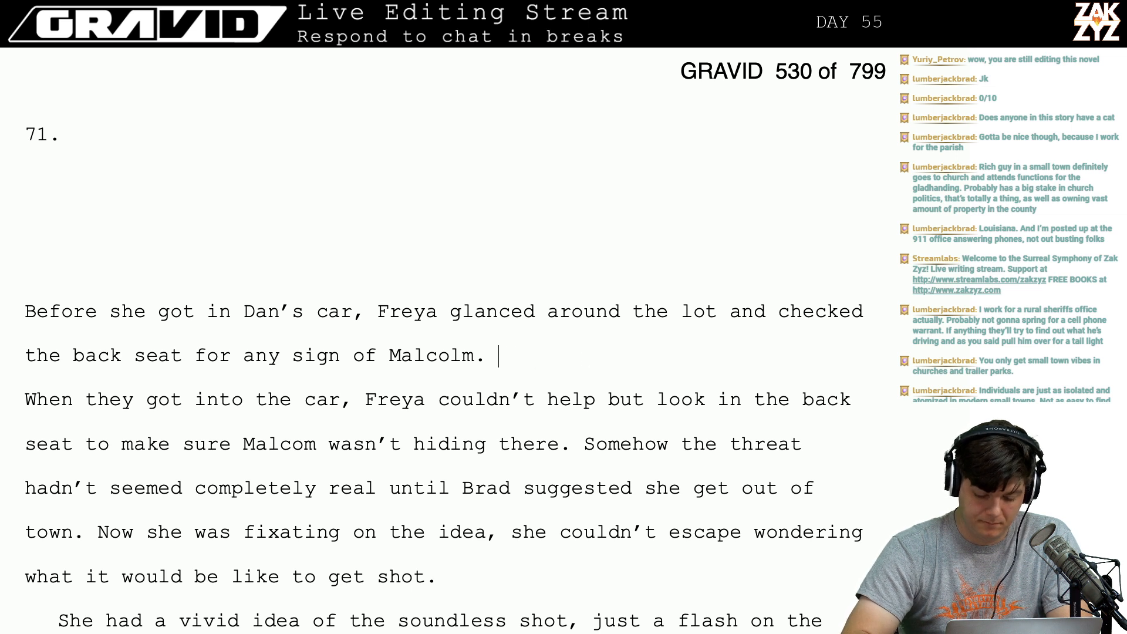
Try a second sentence beginning "She felt stupid for being so paranoid," and remove it.
{"action": "type", "text": "She felt stupid"}
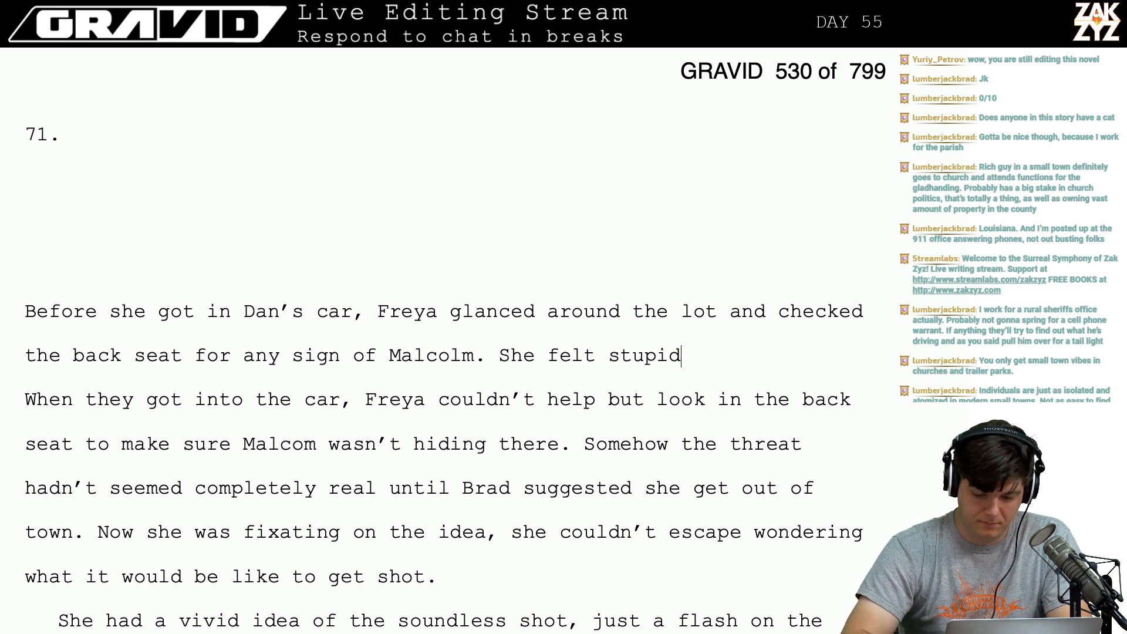
{"action": "type", "text": " for being so pa"}
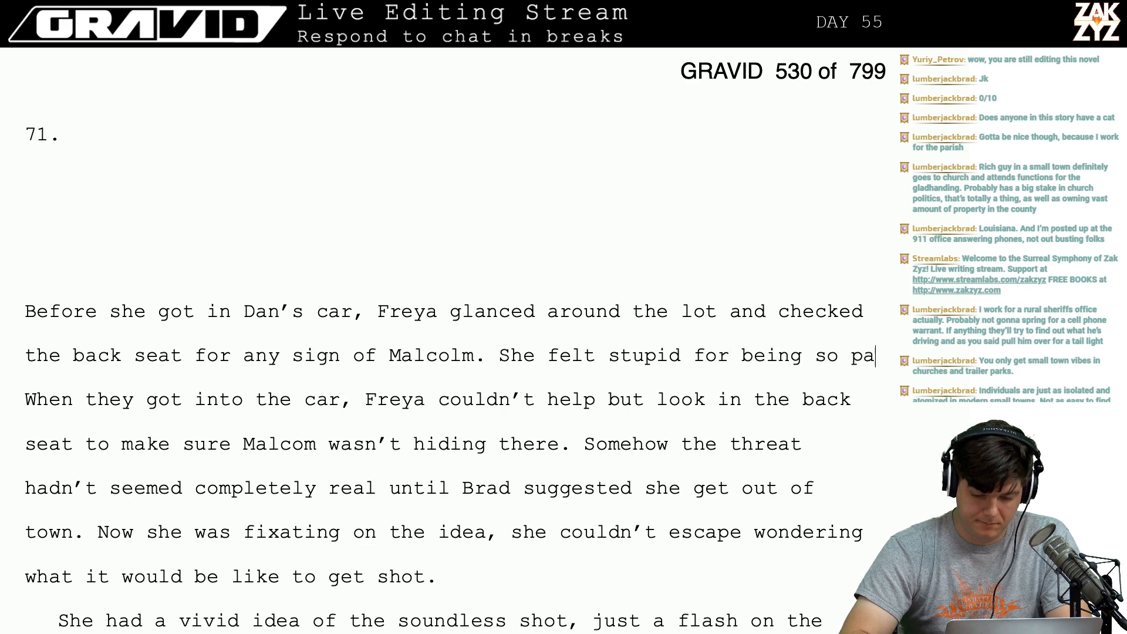
{"action": "type", "text": "ranoid,"}
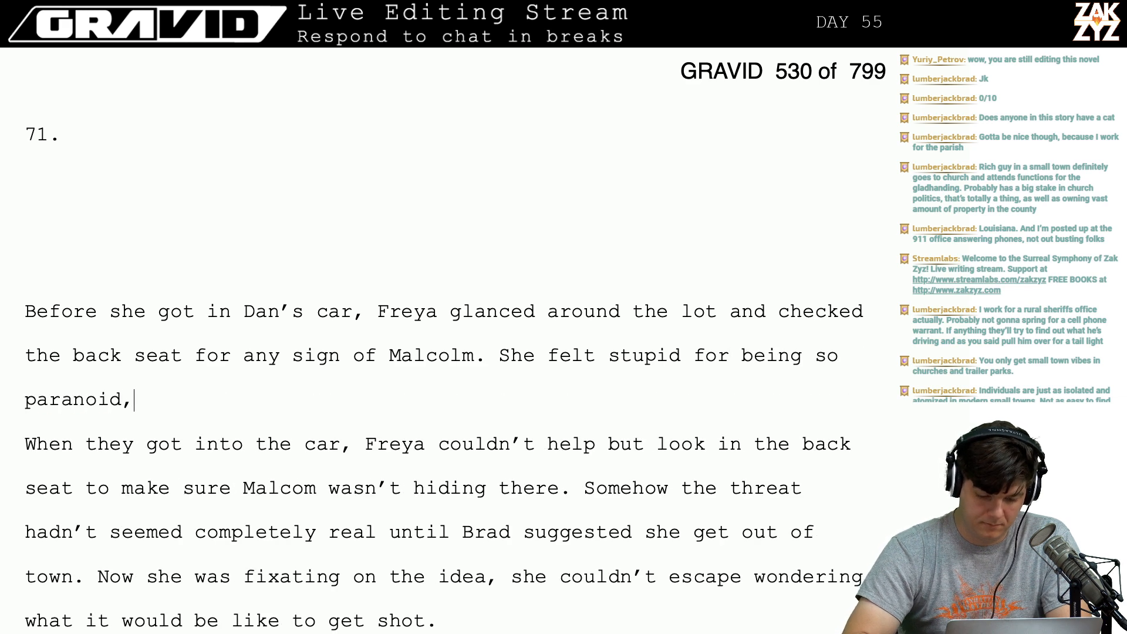
{"action": "key", "text": "BackSpace"}
{"action": "key", "text": "BackSpace"}
{"action": "key", "text": "BackSpace"}
{"action": "key", "text": "BackSpace"}
{"action": "key", "text": "BackSpace"}
{"action": "key", "text": "BackSpace"}
{"action": "key", "text": "BackSpace"}
{"action": "key", "text": "BackSpace"}
{"action": "key", "text": "BackSpace"}
{"action": "key", "text": "BackSpace"}
{"action": "key", "text": "BackSpace"}
{"action": "key", "text": "BackSpace"}
{"action": "key", "text": "BackSpace"}
{"action": "key", "text": "BackSpace"}
{"action": "key", "text": "BackSpace"}
{"action": "key", "text": "BackSpace"}
{"action": "key", "text": "BackSpace"}
{"action": "key", "text": "BackSpace"}
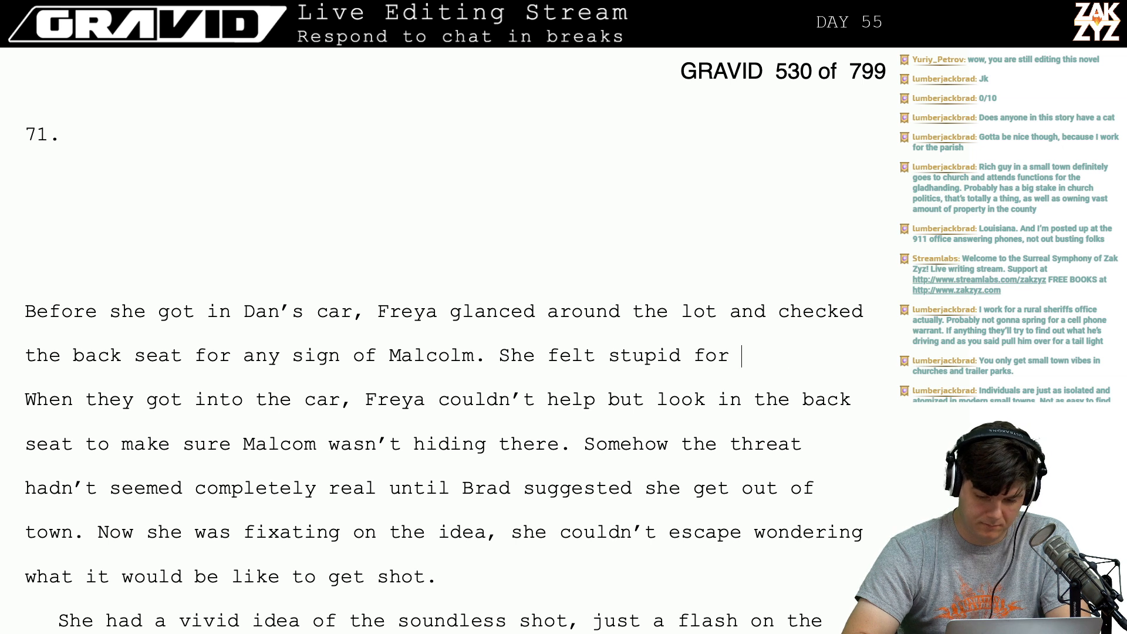
{"action": "key", "text": "BackSpace"}
{"action": "key", "text": "BackSpace"}
{"action": "key", "text": "BackSpace"}
{"action": "key", "text": "BackSpace"}
{"action": "key", "text": "BackSpace"}
{"action": "key", "text": "BackSpace"}
{"action": "key", "text": "BackSpace"}
{"action": "key", "text": "BackSpace"}
{"action": "key", "text": "BackSpace"}
{"action": "key", "text": "BackSpace"}
{"action": "key", "text": "BackSpace"}
{"action": "key", "text": "BackSpace"}
{"action": "key", "text": "BackSpace"}
{"action": "key", "text": "BackSpace"}
{"action": "key", "text": "BackSpace"}
{"action": "key", "text": "BackSpace"}
{"action": "key", "text": "BackSpace"}
{"action": "key", "text": "BackSpace"}
{"action": "key", "text": "BackSpace"}
{"action": "key", "text": "BackSpace"}
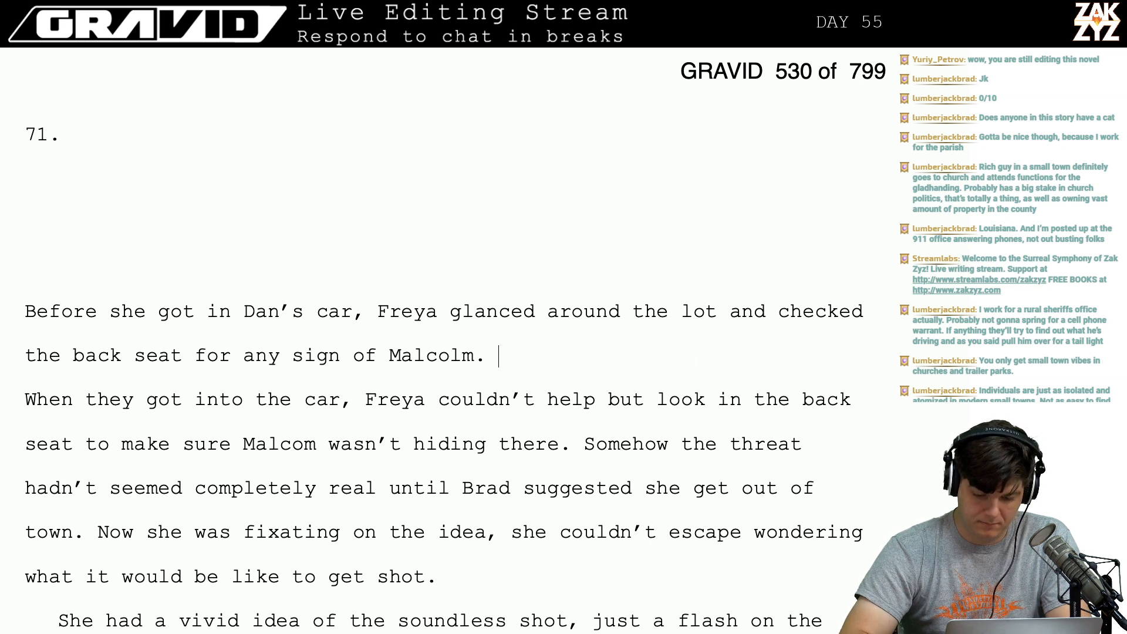
{"action": "type", "text": "After"}
{"action": "key", "text": "BackSpace"}
{"action": "key", "text": "BackSpace"}
{"action": "key", "text": "BackSpace"}
{"action": "key", "text": "BackSpace"}
{"action": "key", "text": "BackSpace"}
{"action": "key", "text": "BackSpace"}
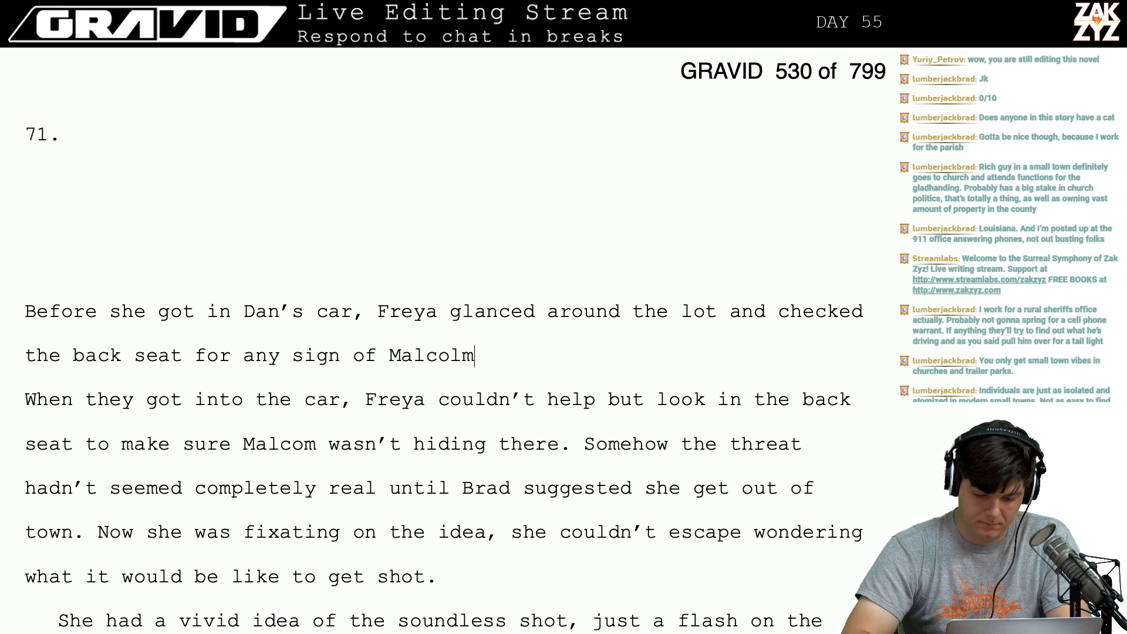
Try extending the opening sentence after "Malcolm" with ", feeling", and end it with a period instead.
{"action": "type", "text": ", fel"}
{"action": "key", "text": "BackSpace"}
{"action": "type", "text": "eling "}
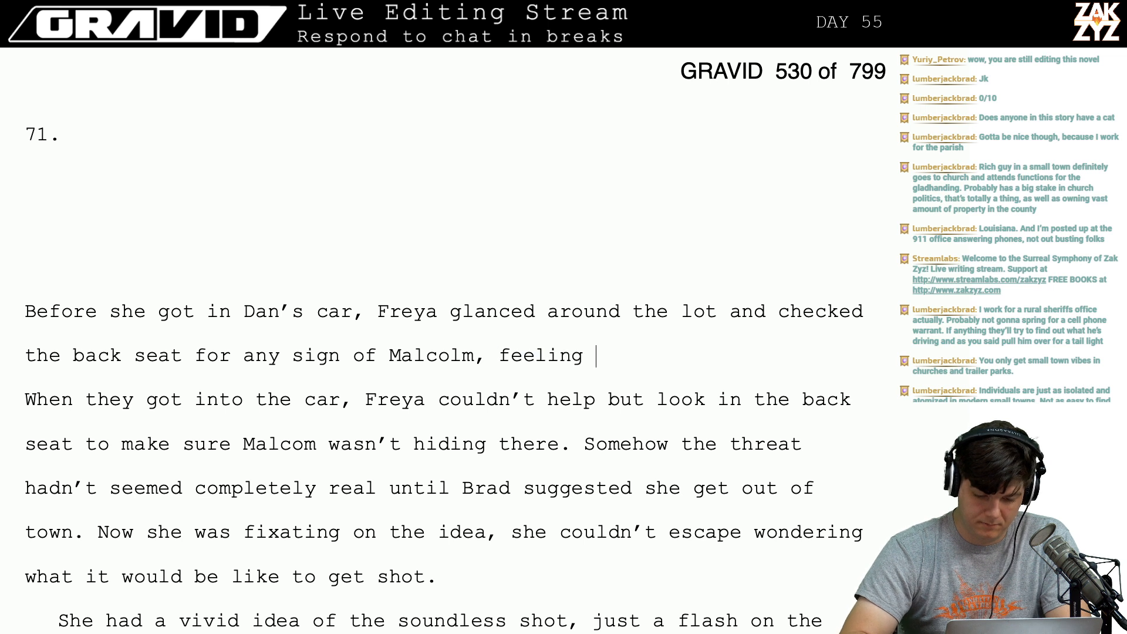
{"action": "type", "text": "par"}
{"action": "type", "text": "anoi"}
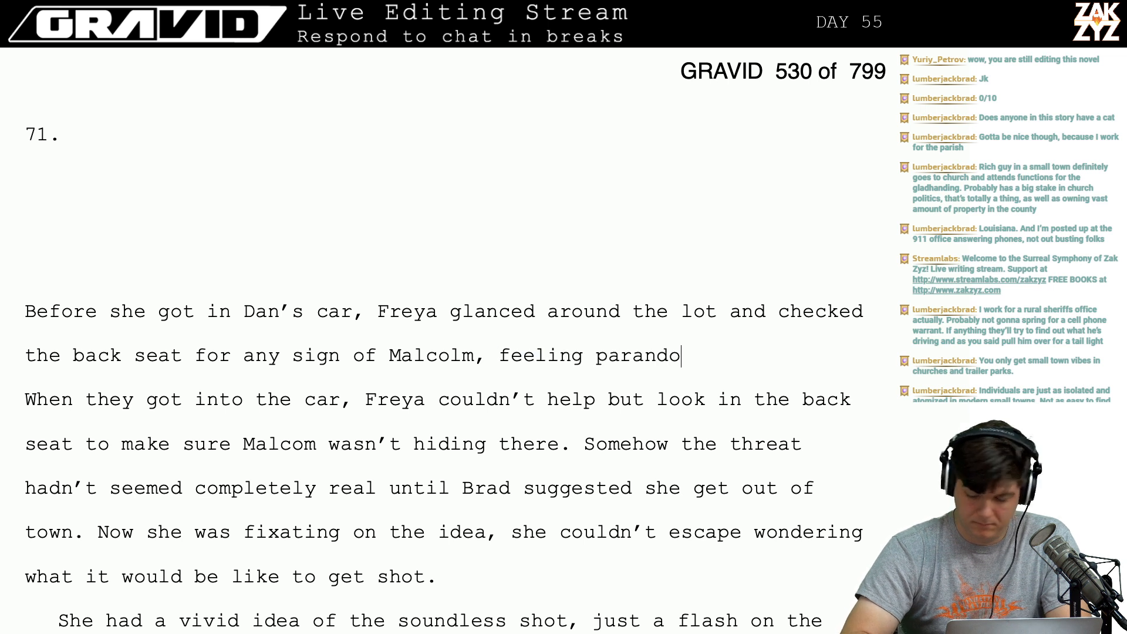
{"action": "key", "text": "BackSpace"}
{"action": "key", "text": "BackSpace"}
{"action": "key", "text": "BackSpace"}
{"action": "key", "text": "BackSpace"}
{"action": "key", "text": "BackSpace"}
{"action": "key", "text": "BackSpace"}
{"action": "key", "text": "BackSpace"}
{"action": "key", "text": "BackSpace"}
{"action": "key", "text": "BackSpace"}
{"action": "key", "text": "BackSpace"}
{"action": "key", "text": "BackSpace"}
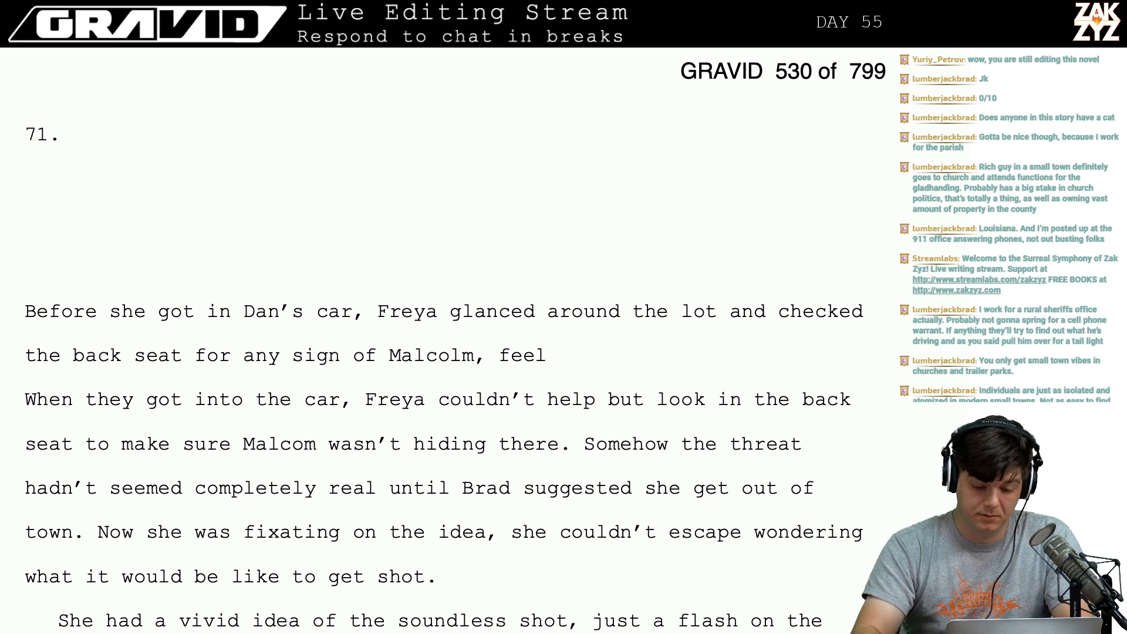
{"action": "key", "text": "BackSpace"}
{"action": "key", "text": "BackSpace"}
{"action": "key", "text": "BackSpace"}
{"action": "key", "text": "BackSpace"}
{"action": "key", "text": "BackSpace"}
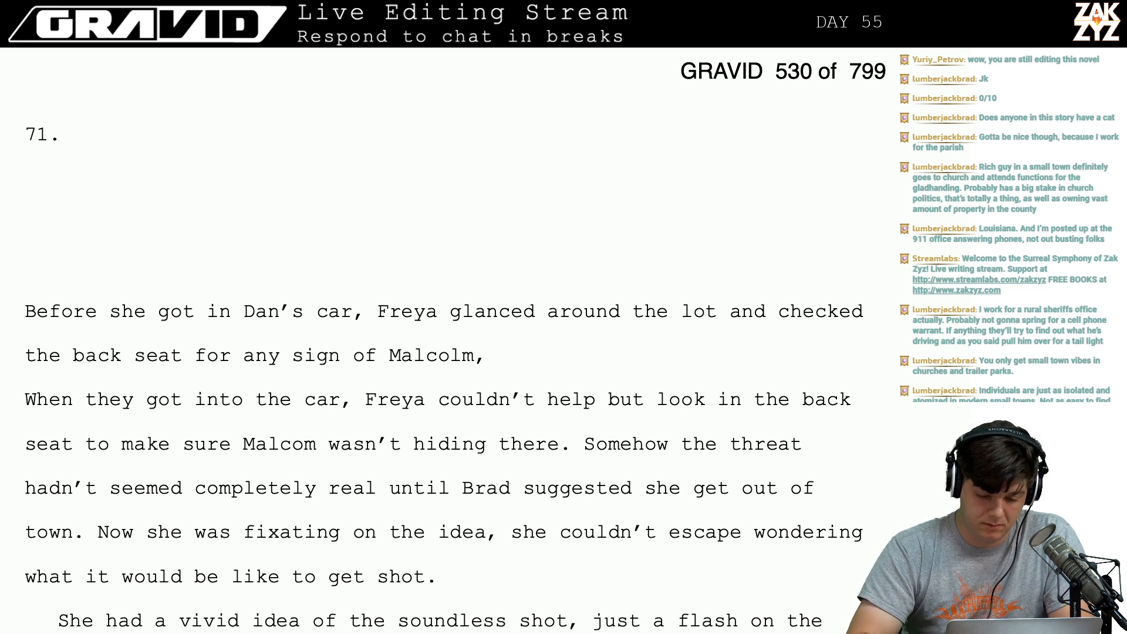
{"action": "key", "text": "BackSpace"}
{"action": "type", "text": ". "}
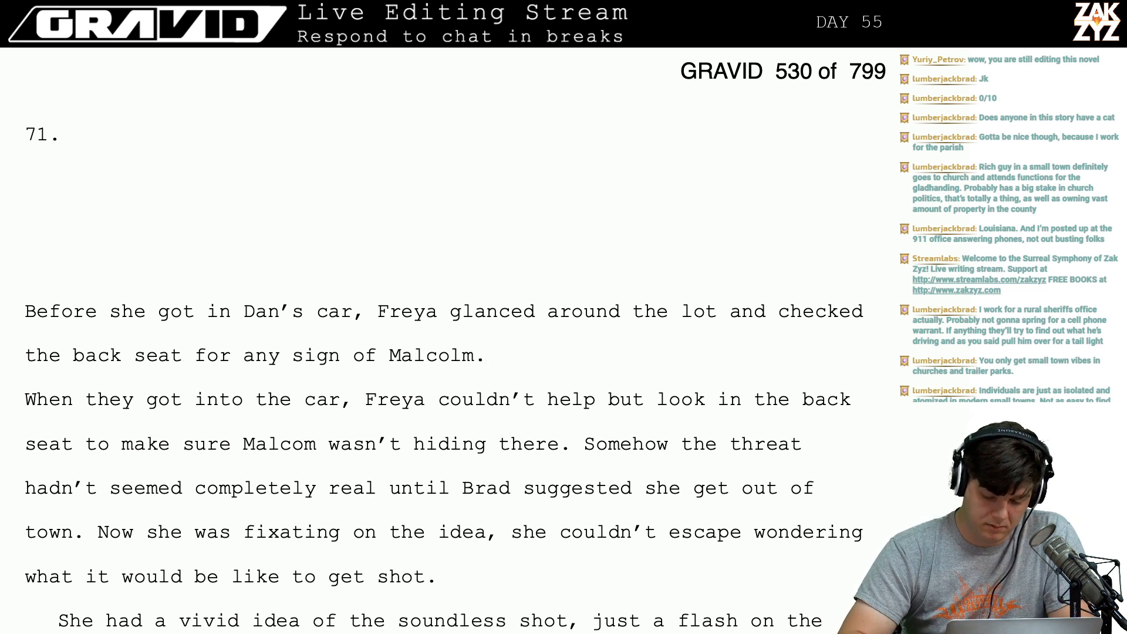
{"action": "type", "text": "She felt"}
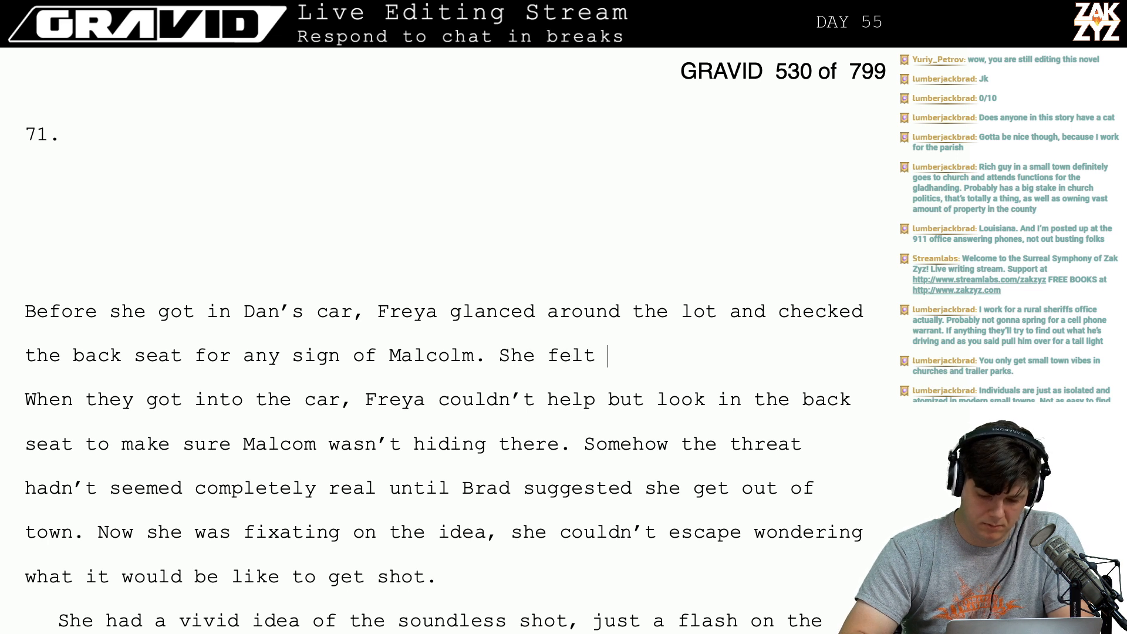
{"action": "key", "text": "BackSpace"}
{"action": "key", "text": "BackSpace"}
{"action": "key", "text": "BackSpace"}
{"action": "key", "text": "BackSpace"}
{"action": "key", "text": "BackSpace"}
{"action": "key", "text": "BackSpace"}
{"action": "key", "text": "BackSpace"}
{"action": "key", "text": "BackSpace"}
Add "It was paranoid but she couldn’t help it," after the opening sentence.
{"action": "type", "text": "I"}
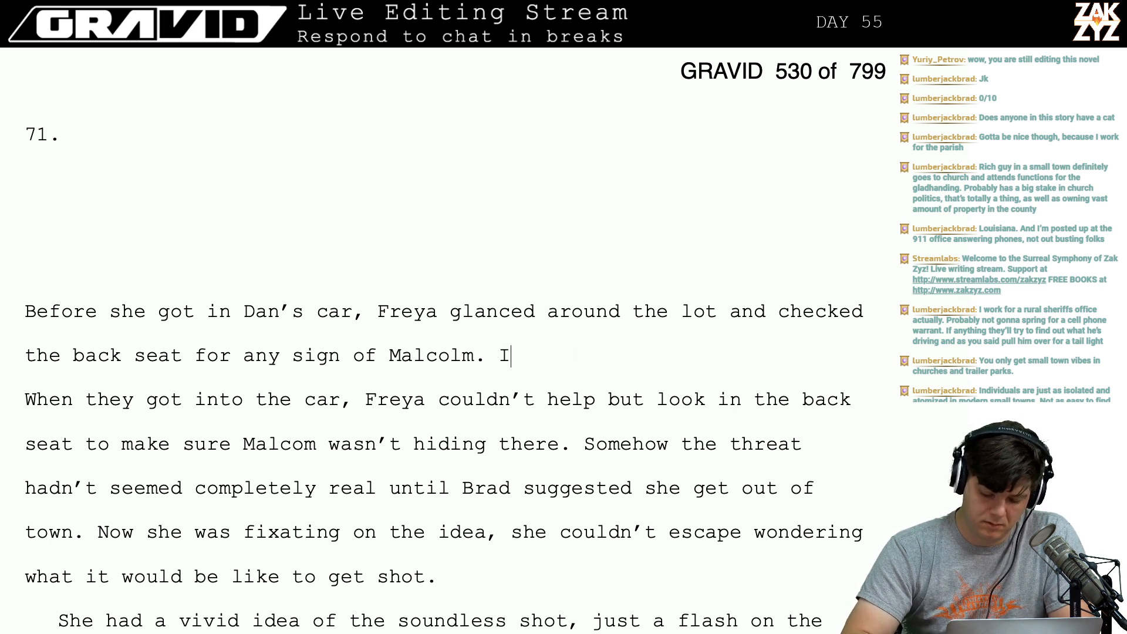
{"action": "type", "text": "t was paranoid"}
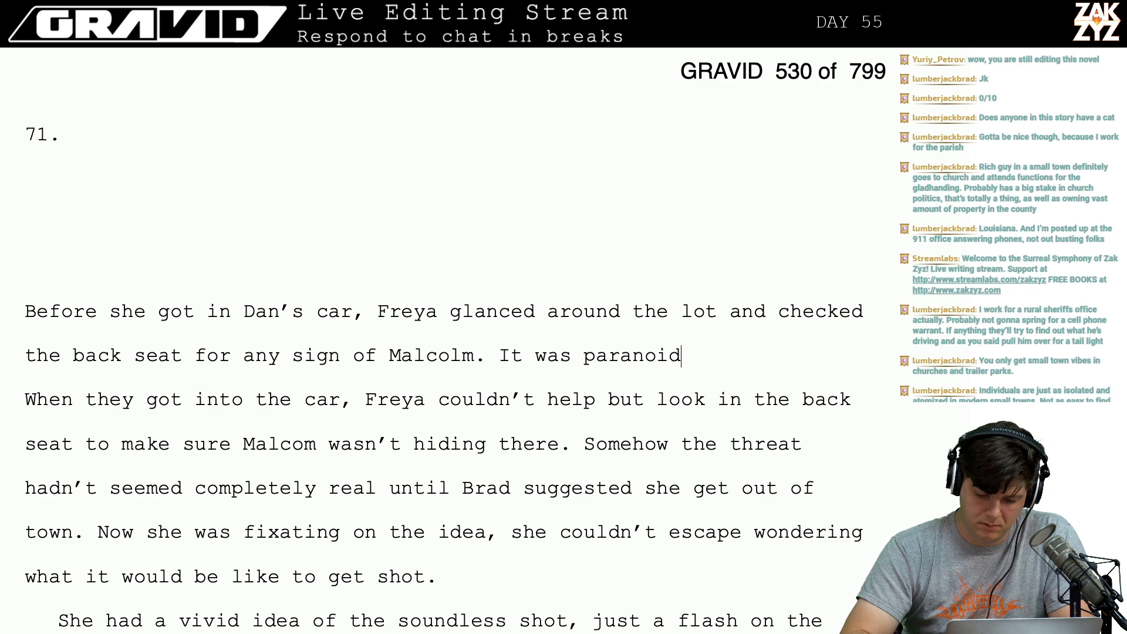
{"action": "type", "text": " but she couldn’"}
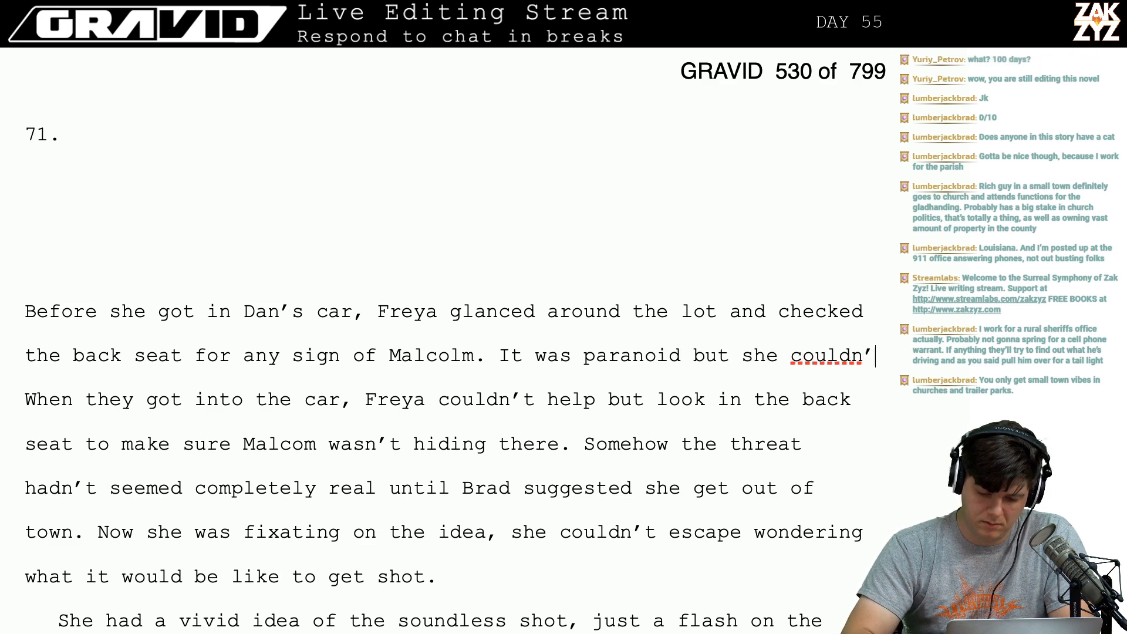
{"action": "type", "text": "t help it,"}
Delete the paragraph break and the old sentence from "When they got into the car" to "hiding there." before "Somehow".
{"action": "key", "text": "shift+Down"}
{"action": "key", "text": "shift+Down"}
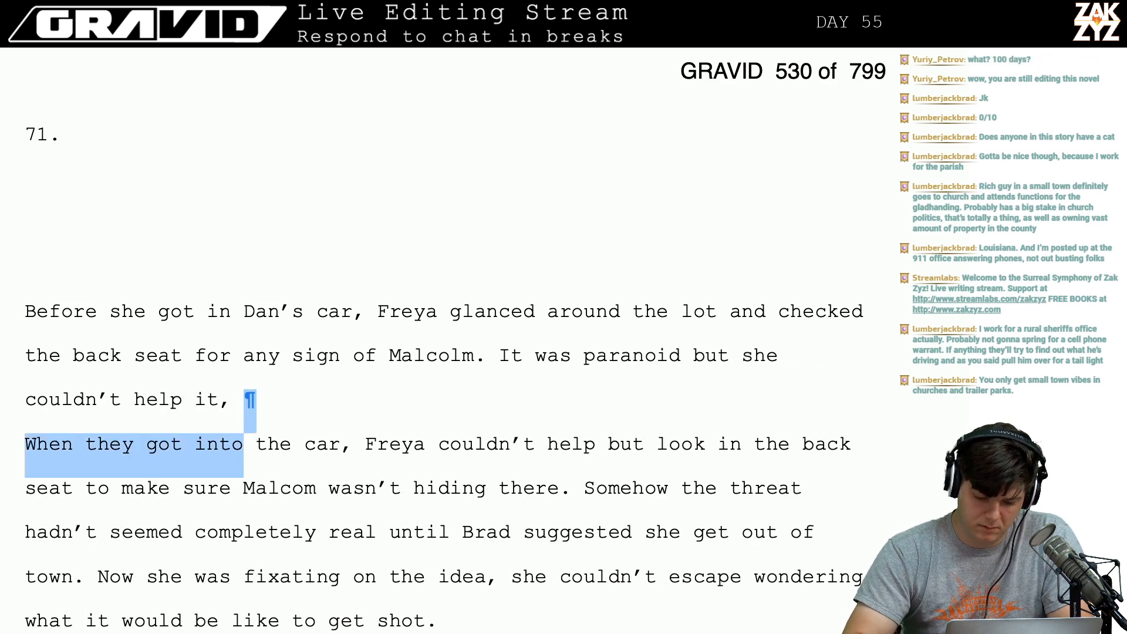
{"action": "key", "text": "shift+Right"}
{"action": "key", "text": "shift+Right"}
{"action": "key", "text": "shift+Right"}
{"action": "key", "text": "shift+Right"}
{"action": "key", "text": "shift+Right"}
{"action": "key", "text": "shift+Right"}
{"action": "key", "text": "shift+Right"}
{"action": "key", "text": "shift+Right"}
{"action": "key", "text": "shift+Right"}
{"action": "key", "text": "shift+Right"}
{"action": "key", "text": "shift+Right"}
{"action": "key", "text": "shift+Right"}
{"action": "key", "text": "shift+Right"}
{"action": "key", "text": "shift+Right"}
{"action": "key", "text": "shift+Right"}
{"action": "key", "text": "shift+Right"}
{"action": "key", "text": "shift+Right"}
{"action": "key", "text": "shift+Right"}
{"action": "key", "text": "shift+Right"}
{"action": "key", "text": "shift+Right"}
{"action": "key", "text": "shift+Right"}
{"action": "key", "text": "shift+Right"}
{"action": "key", "text": "shift+Right"}
{"action": "key", "text": "shift+Right"}
{"action": "key", "text": "shift+Right"}
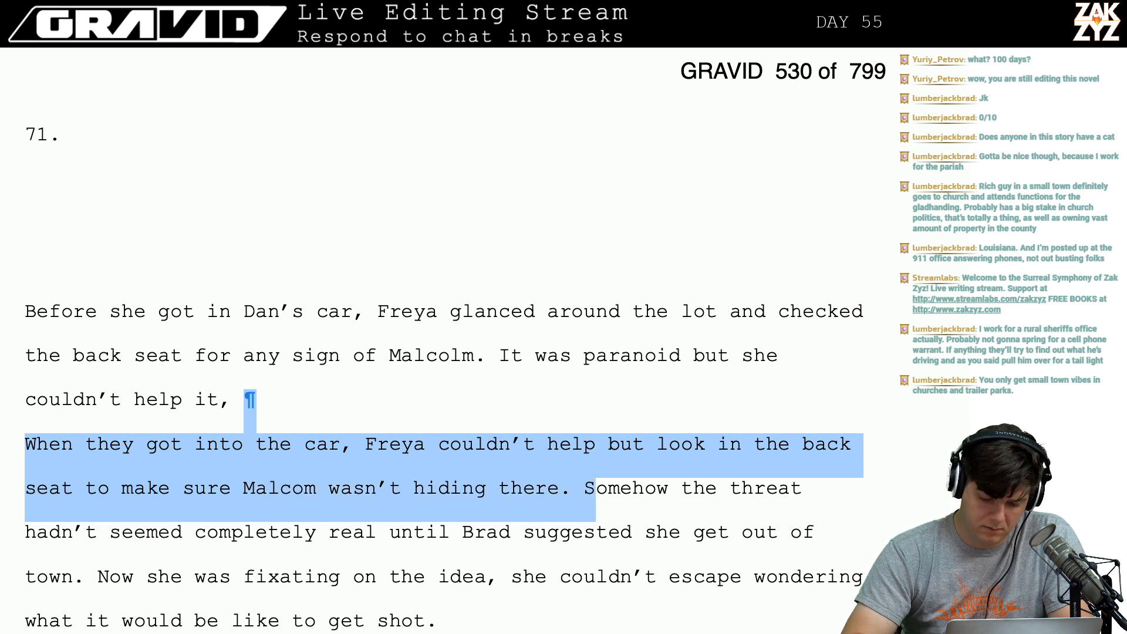
{"action": "key", "text": "shift+Left"}
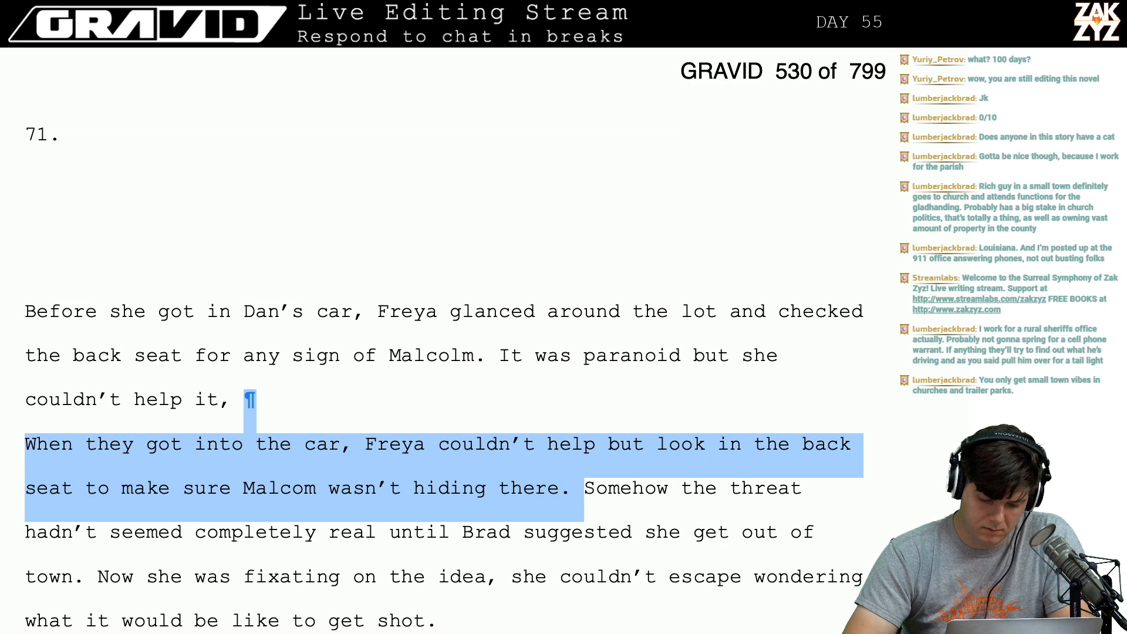
{"action": "key", "text": "BackSpace"}
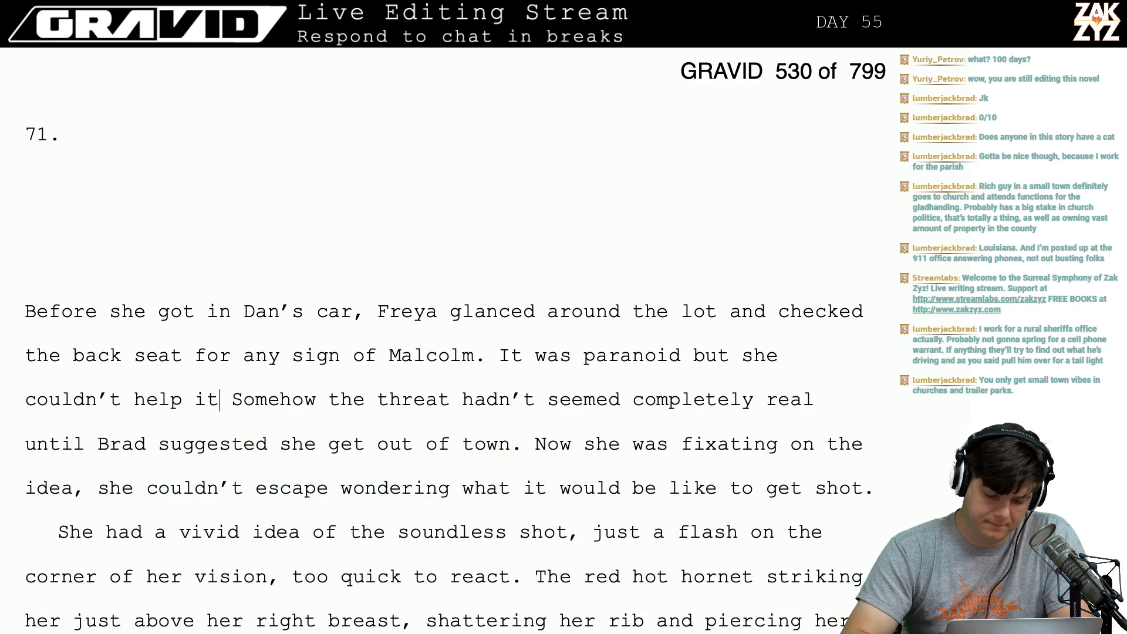
Try continuing after "couldn’t help it," with "somehow the suggestion", and remove the added words.
{"action": "type", "text": "so"}
{"action": "type", "text": "mehow the sugge"}
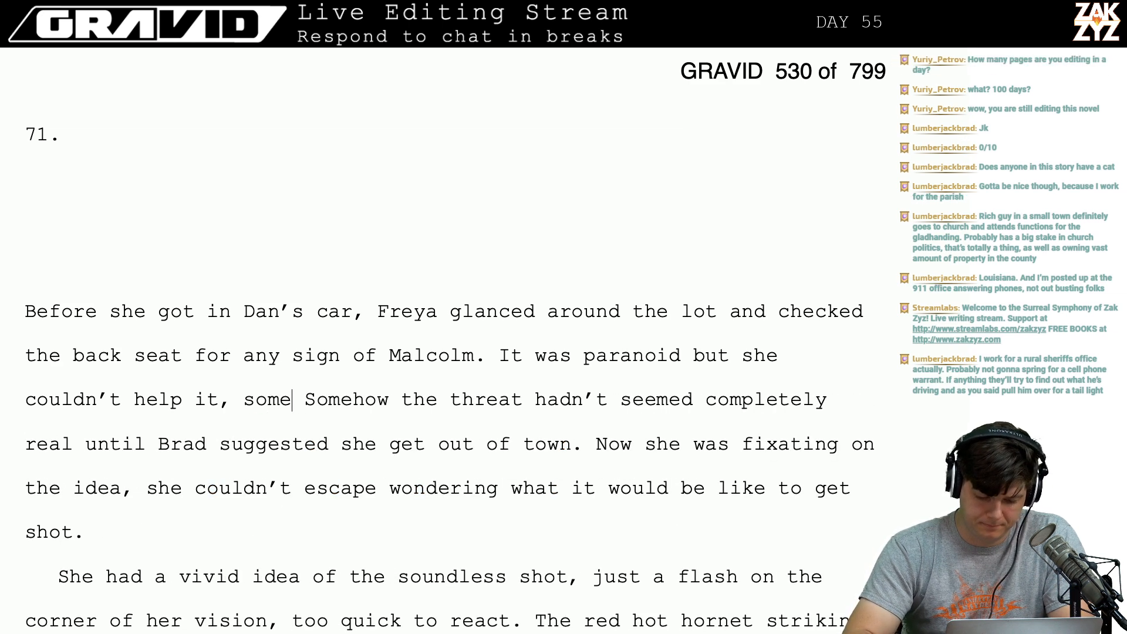
{"action": "type", "text": "stion"}
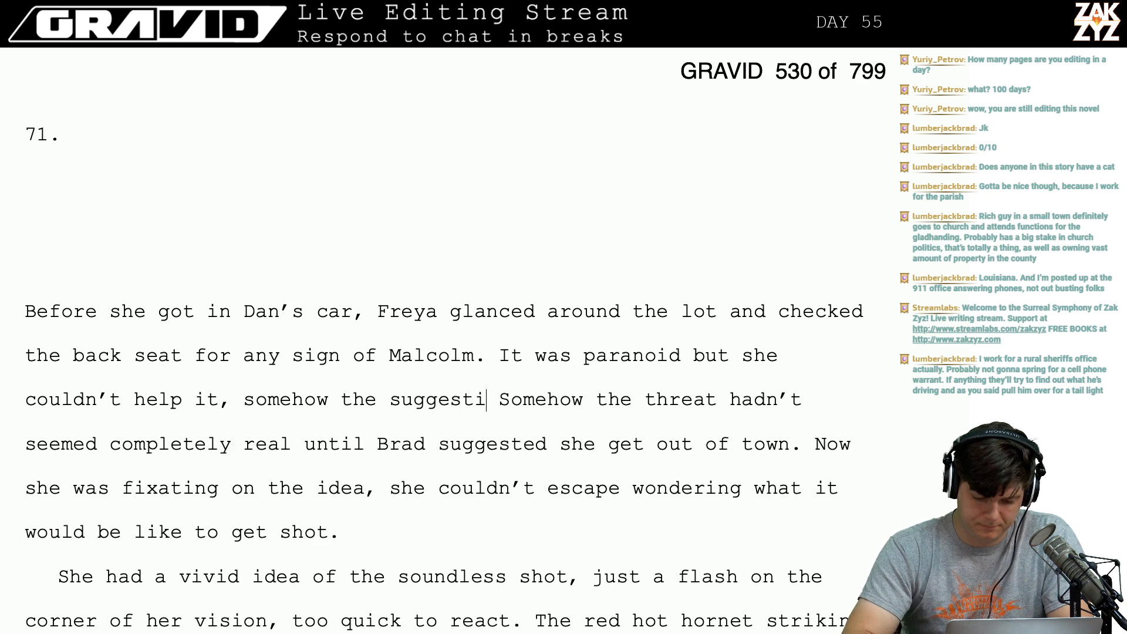
{"action": "key", "text": "BackSpace"}
{"action": "key", "text": "BackSpace"}
{"action": "key", "text": "BackSpace"}
{"action": "key", "text": "BackSpace"}
{"action": "key", "text": "BackSpace"}
{"action": "key", "text": "BackSpace"}
{"action": "key", "text": "BackSpace"}
{"action": "key", "text": "BackSpace"}
{"action": "key", "text": "BackSpace"}
{"action": "key", "text": "BackSpace"}
{"action": "key", "text": "BackSpace"}
{"action": "key", "text": "BackSpace"}
{"action": "key", "text": "BackSpace"}
{"action": "key", "text": "BackSpace"}
{"action": "key", "text": "BackSpace"}
{"action": "key", "text": "BackSpace"}
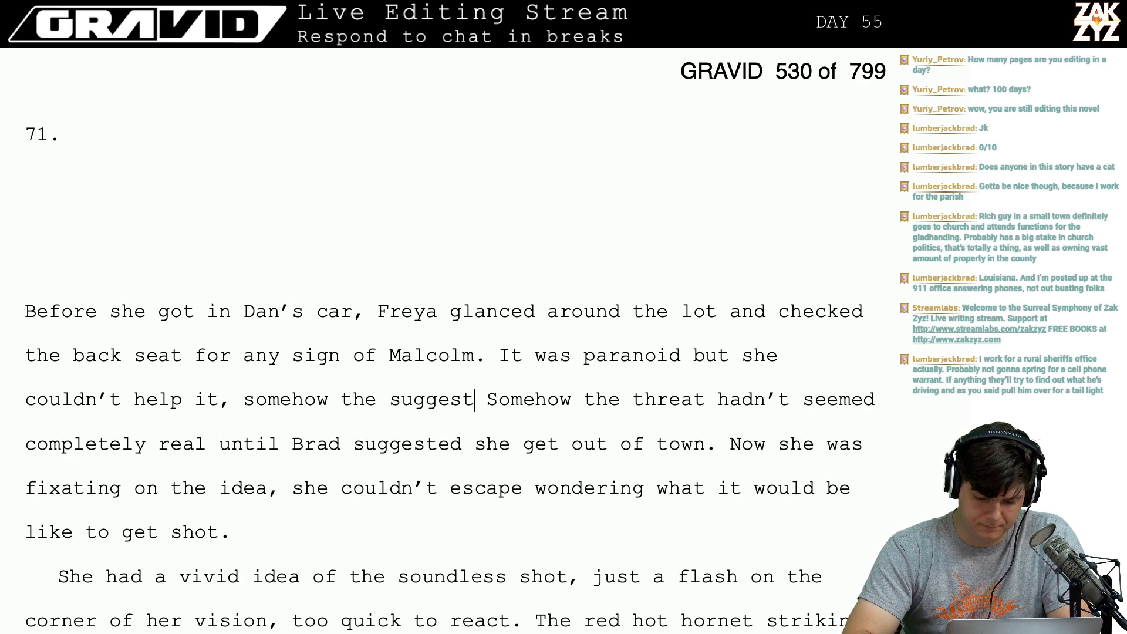
{"action": "key", "text": "BackSpace"}
{"action": "key", "text": "BackSpace"}
{"action": "key", "text": "BackSpace"}
{"action": "key", "text": "BackSpace"}
{"action": "key", "text": "BackSpace"}
{"action": "key", "text": "BackSpace"}
{"action": "key", "text": "BackSpace"}
{"action": "key", "text": "BackSpace"}
{"action": "key", "text": "BackSpace"}
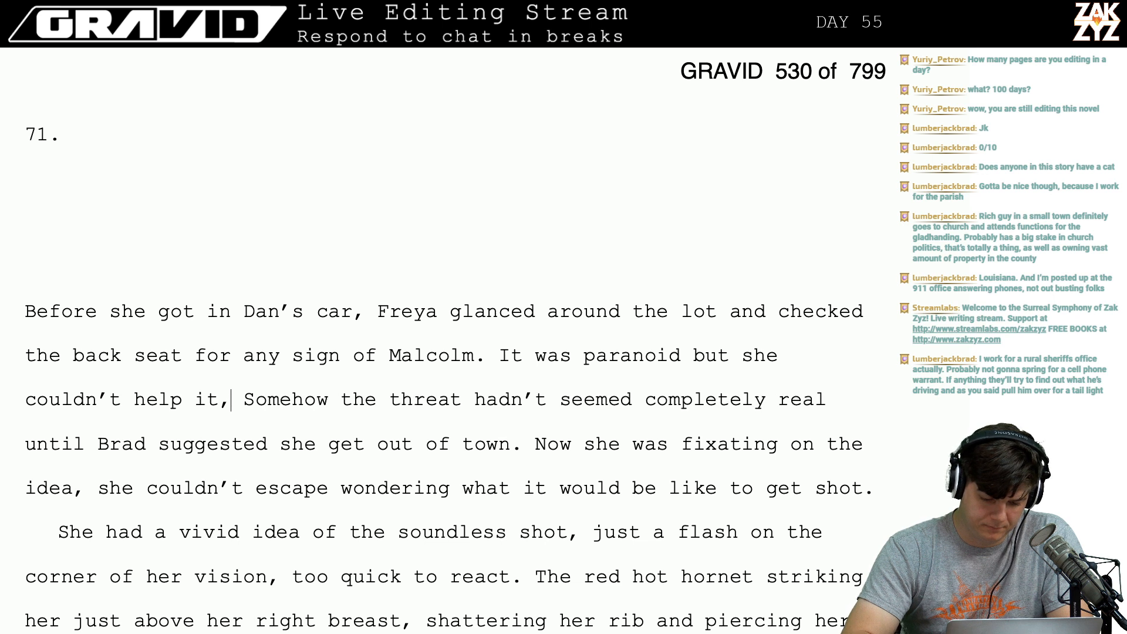
End the sentence after "couldn’t help it" with a period, before "Somehow".
{"action": "type", "text": "."}
{"action": "key", "text": "Right"}
{"action": "key", "text": "Down"}
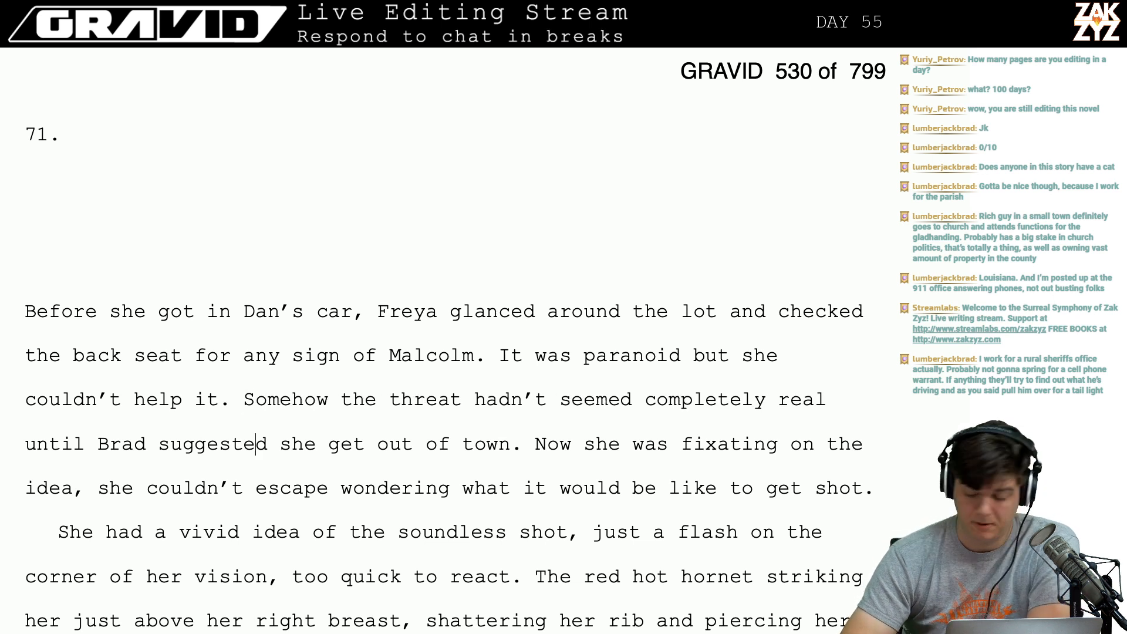
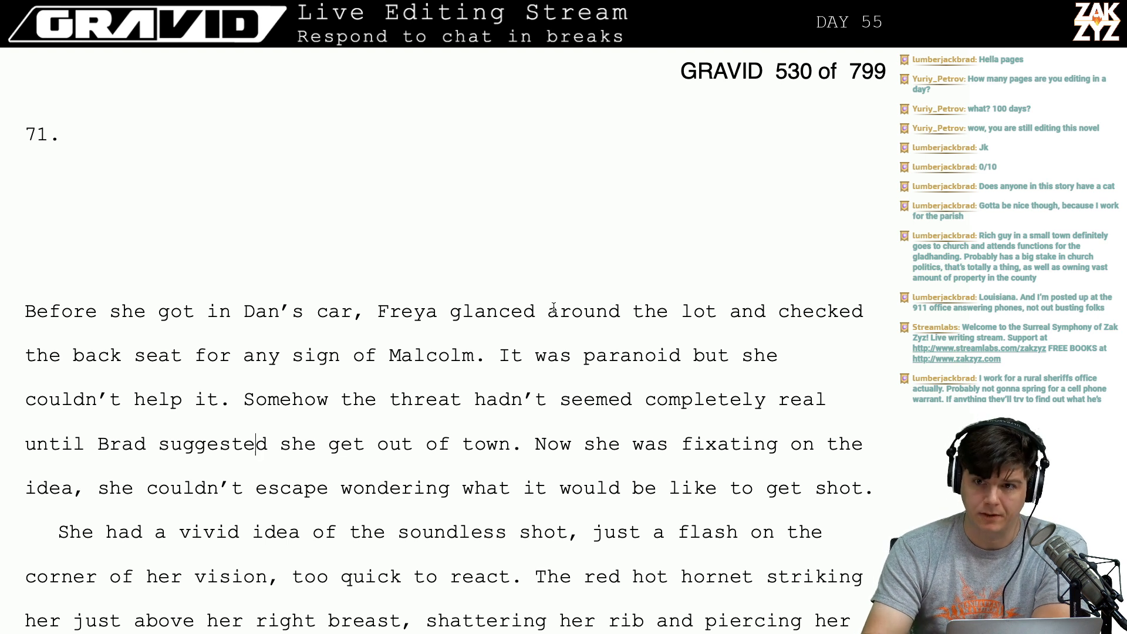
Read through the rest of the opening paragraph and the start of the soundless-shot paragraph.
{"action": "key", "text": "Down"}
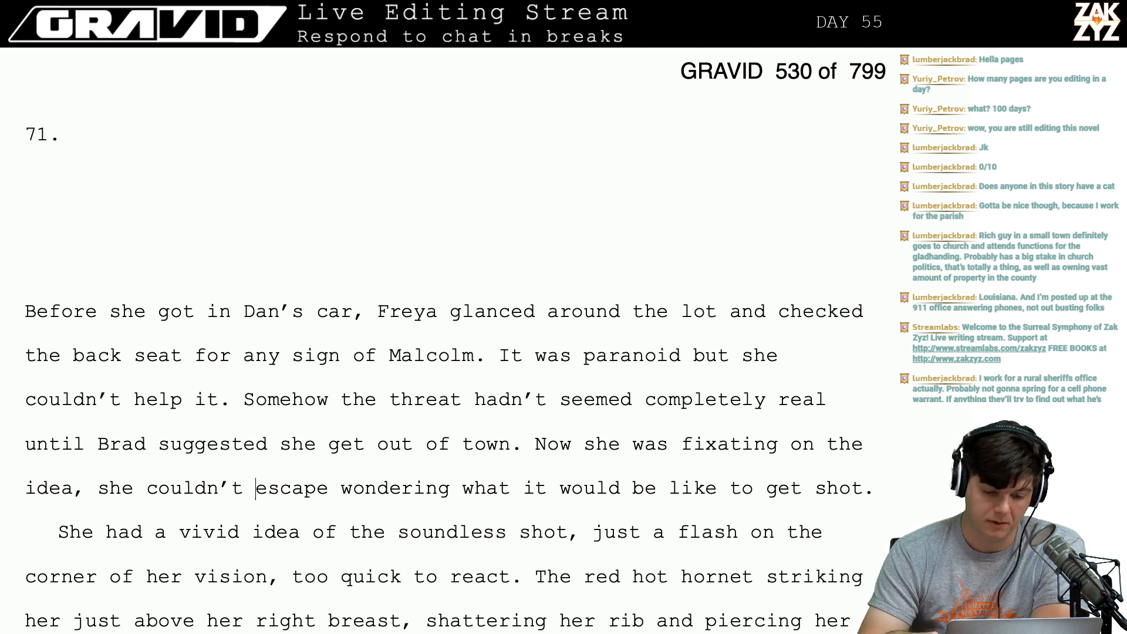
{"action": "key", "text": "Left"}
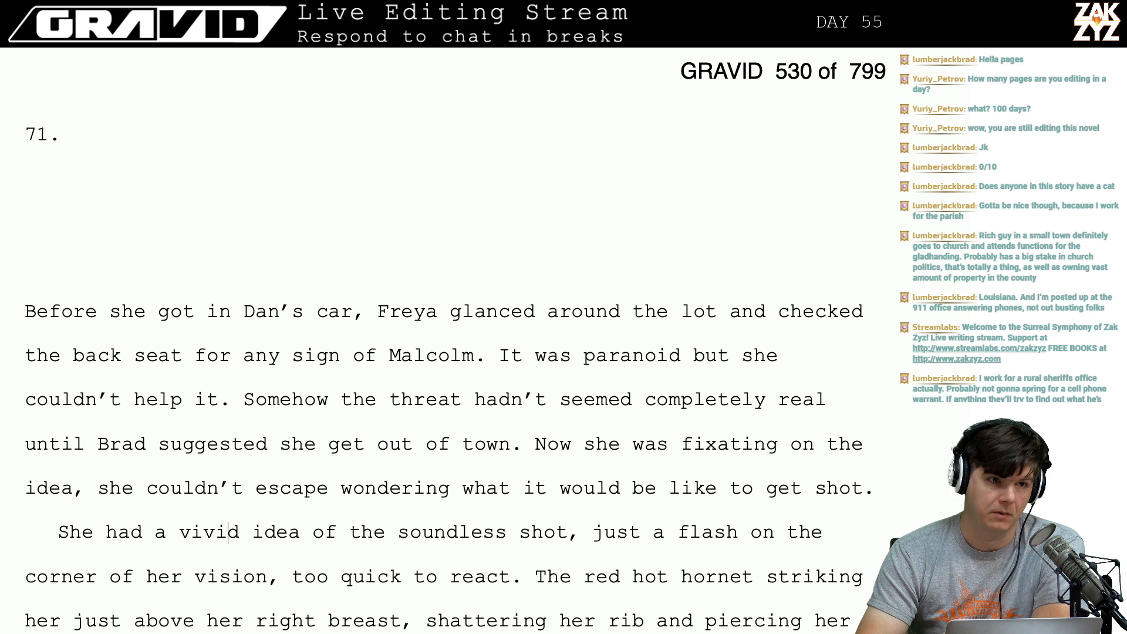
{"action": "key", "text": "Down"}
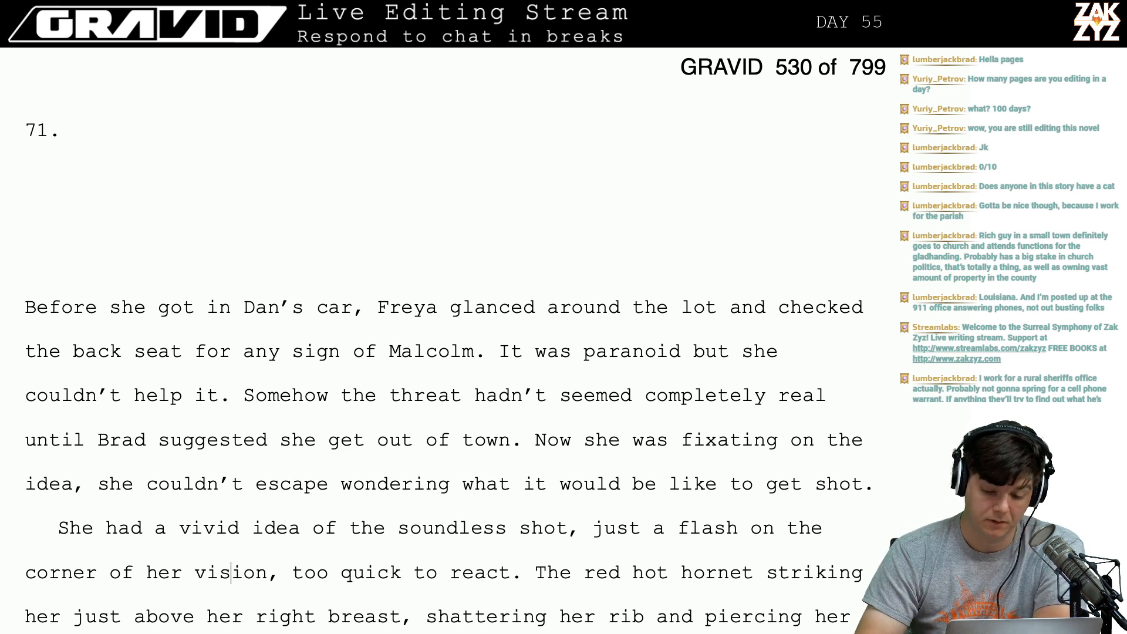
{"action": "key", "text": "Left"}
{"action": "key", "text": "Up"}
{"action": "key", "text": "Right"}
{"action": "key", "text": "Right"}
{"action": "key", "text": "Right"}
{"action": "key", "text": "Right"}
{"action": "key", "text": "Right"}
{"action": "key", "text": "Right"}
{"action": "key", "text": "Right"}
{"action": "key", "text": "Right"}
{"action": "key", "text": "Right"}
{"action": "key", "text": "Right"}
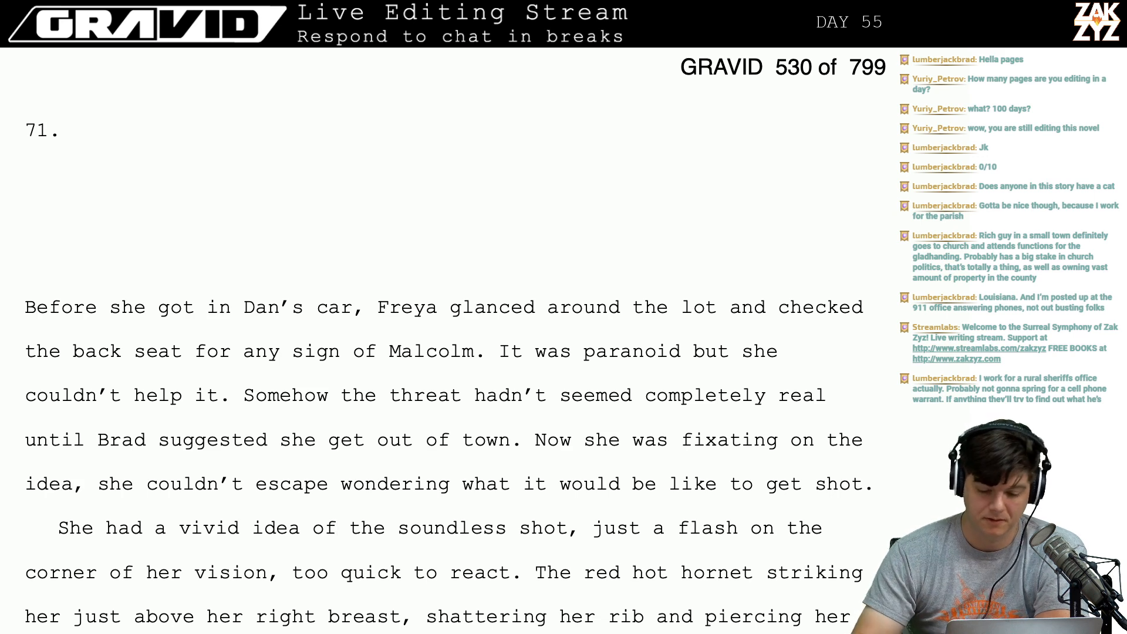
Split the opening paragraph before "Now she was fixating on the idea", leaving a blank line between the two parts.
{"action": "key", "text": "Down"}
{"action": "scroll", "coordinate": [801, 331], "scroll_direction": "down", "scroll_amount": 3}
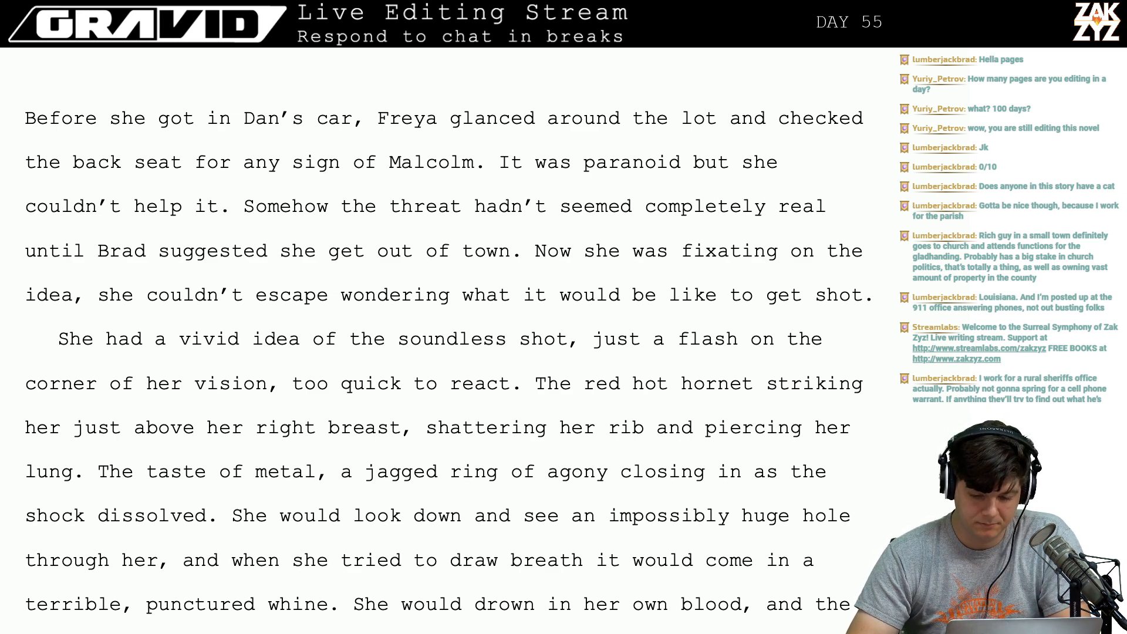
{"action": "key", "text": "Return"}
{"action": "key", "text": "Return"}
{"action": "key", "text": "Up"}
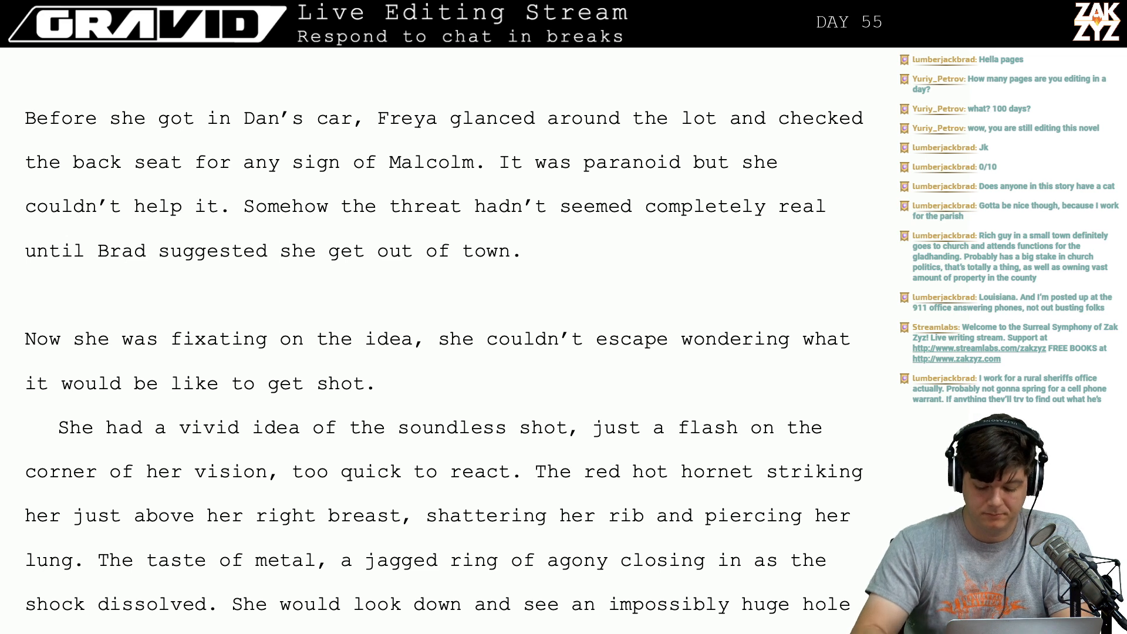
Start a new sentence after "get out of town." with "She couldn’t help but imagine".
{"action": "type", "text": "She couldn'"}
{"action": "type", "text": "t help bi"}
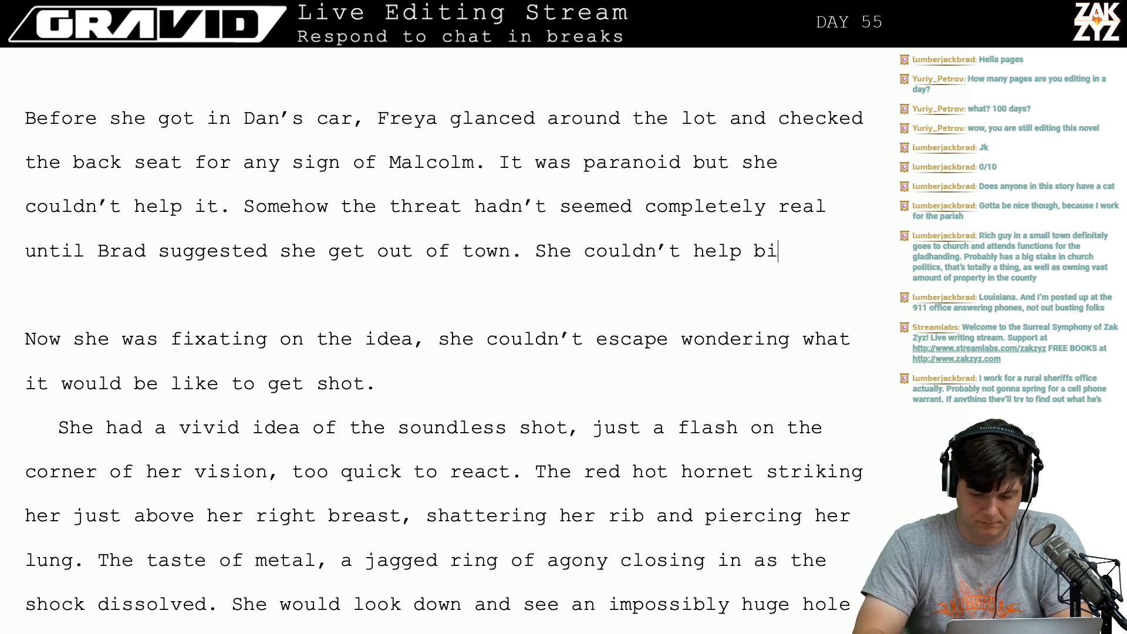
{"action": "key", "text": "BackSpace"}
{"action": "type", "text": "ut m"}
{"action": "key", "text": "BackSpace"}
{"action": "type", "text": "imagine"}
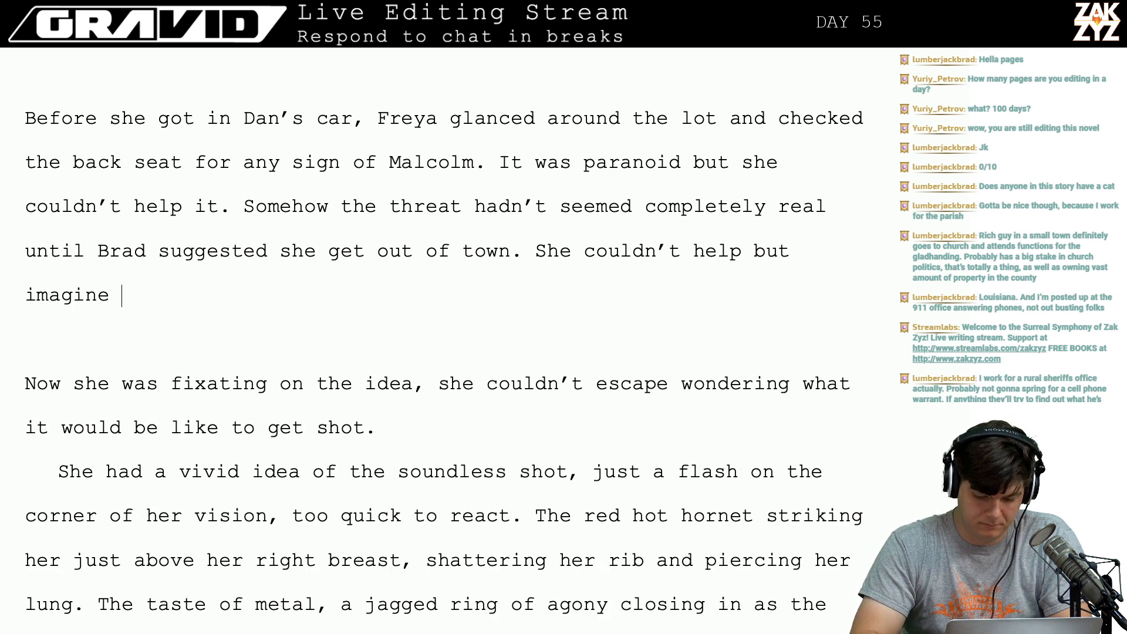
{"action": "type", "text": " Freya"}
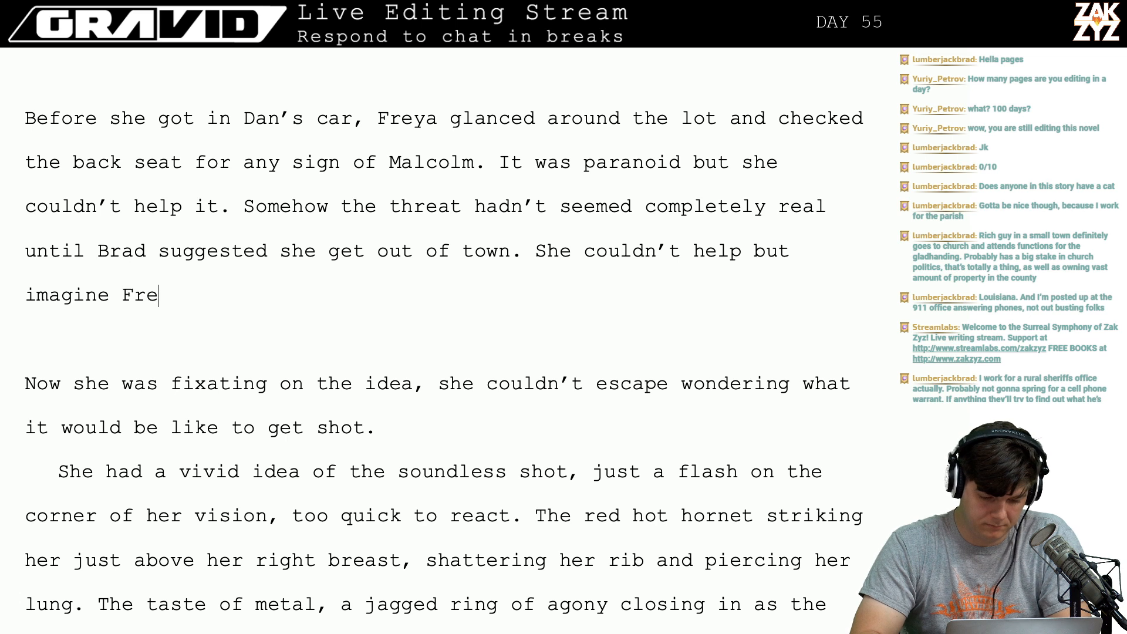
{"action": "key", "text": "BackSpace"}
{"action": "key", "text": "BackSpace"}
{"action": "key", "text": "BackSpace"}
{"action": "key", "text": "BackSpace"}
{"action": "key", "text": "BackSpace"}
{"action": "key", "text": "BackSpace"}
Continue the sentence after "imagine" with "Malcolm popping up from behind a car and".
{"action": "type", "text": "Ma"}
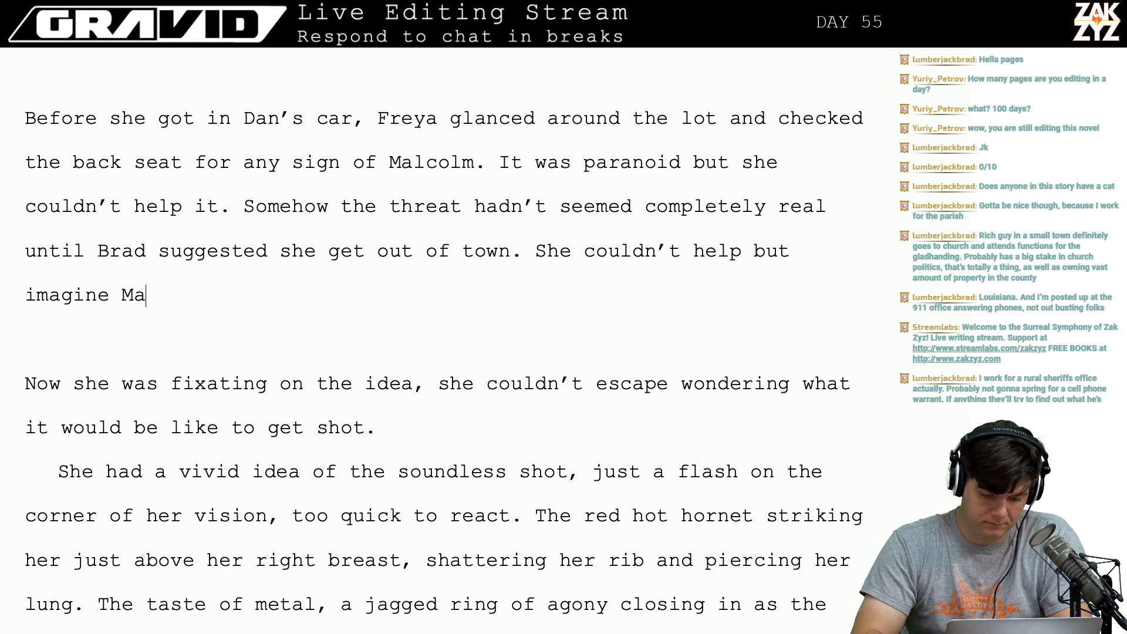
{"action": "type", "text": "lcolm poppi"}
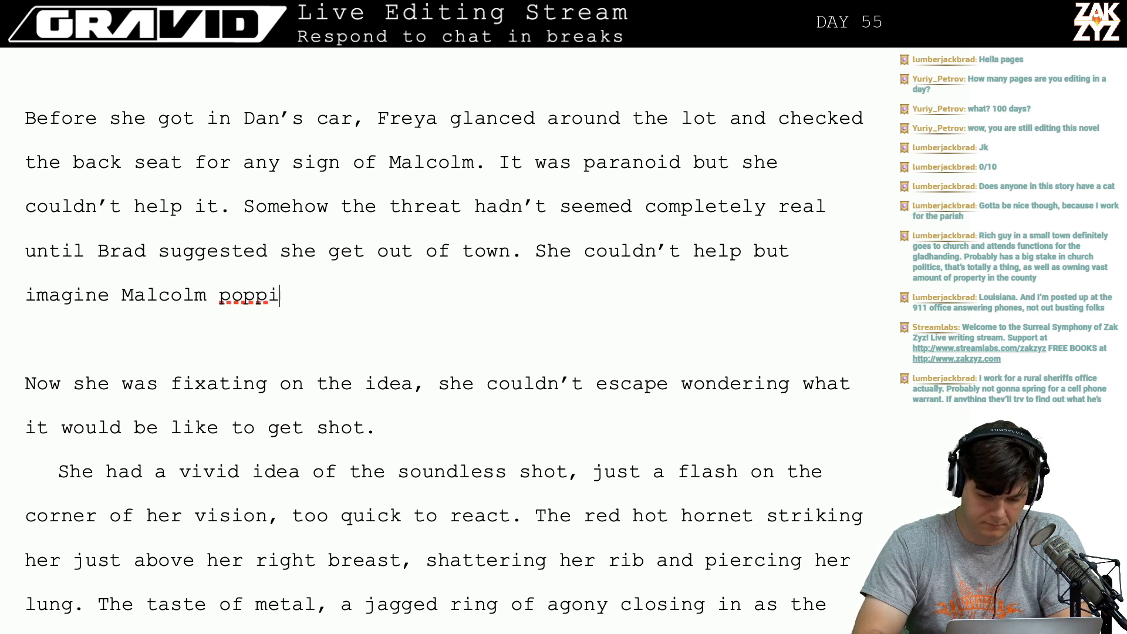
{"action": "type", "text": "ng up from behin"}
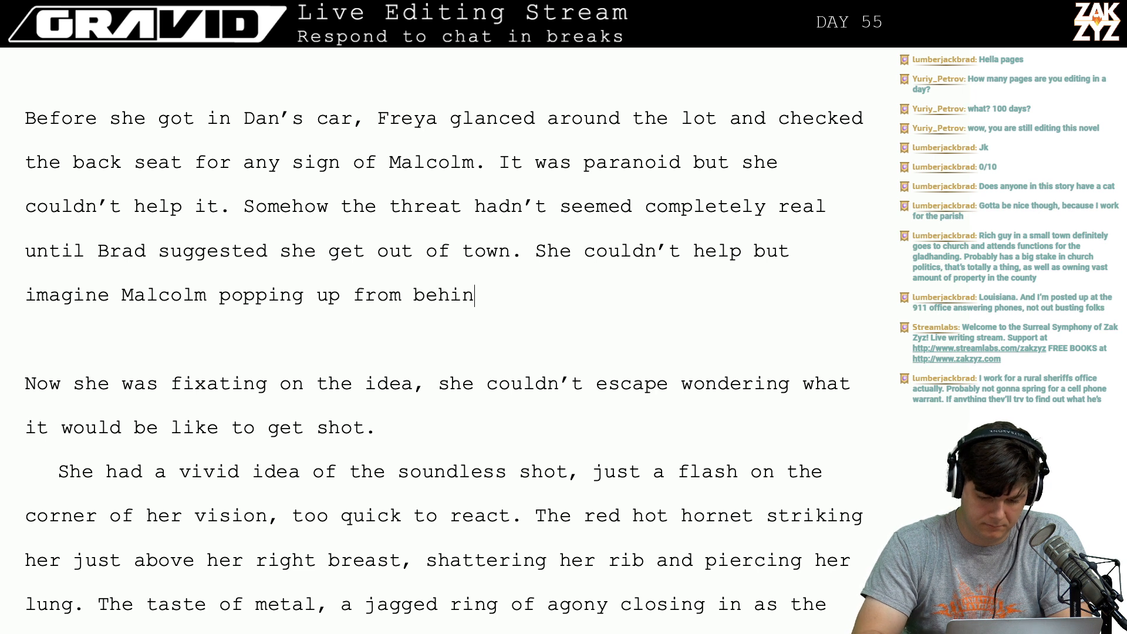
{"action": "type", "text": "d a car and "}
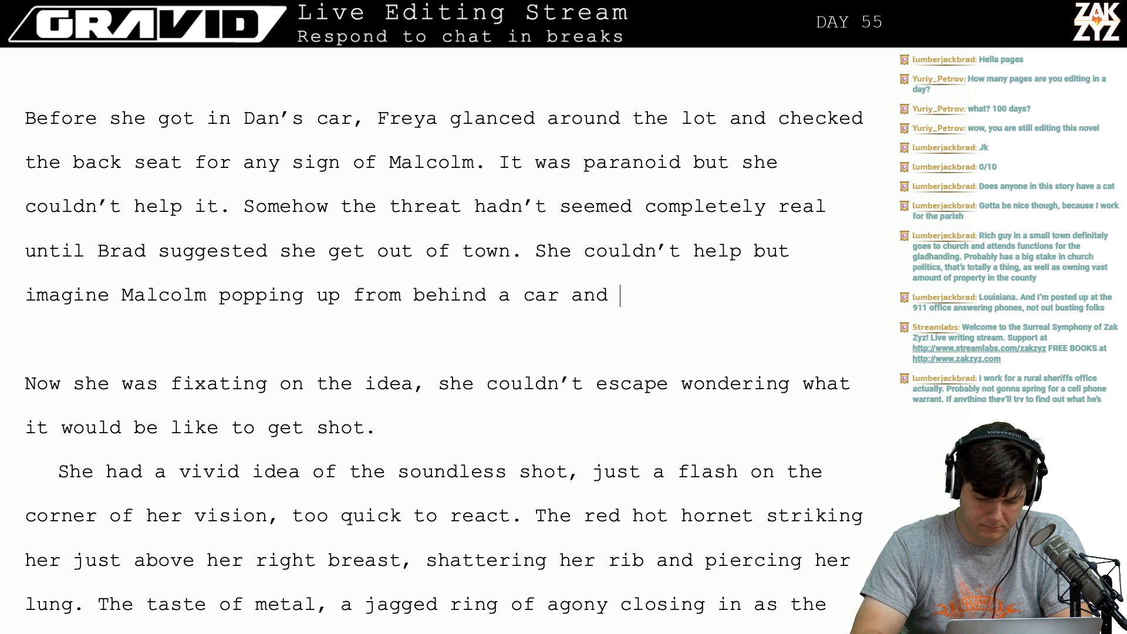
{"action": "type", "text": "shoot"}
{"action": "key", "text": "BackSpace"}
{"action": "key", "text": "BackSpace"}
{"action": "key", "text": "BackSpace"}
{"action": "key", "text": "BackSpace"}
{"action": "key", "text": "BackSpace"}
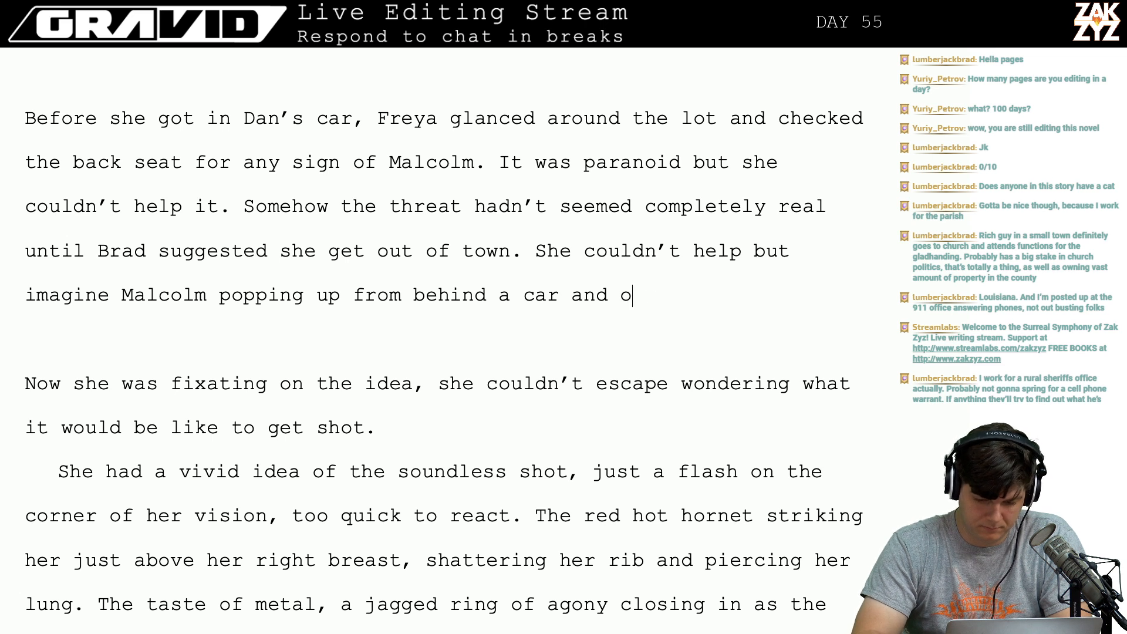
Finish the sentence about Malcolm with "unloading the Ruger.".
{"action": "type", "text": "unloading th"}
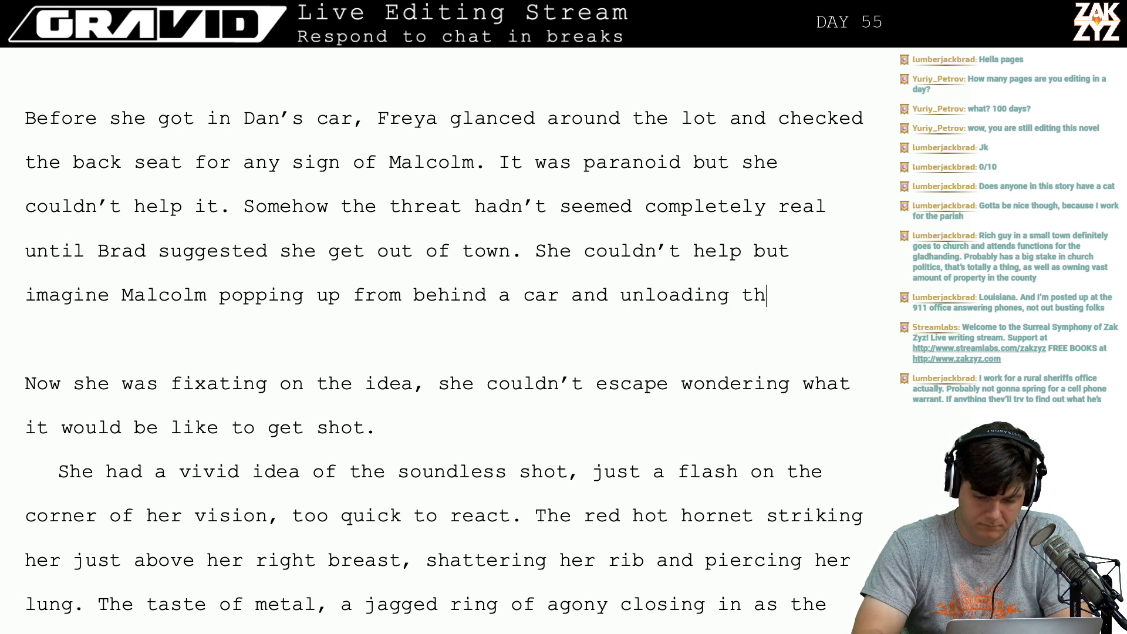
{"action": "type", "text": "e Ruger."}
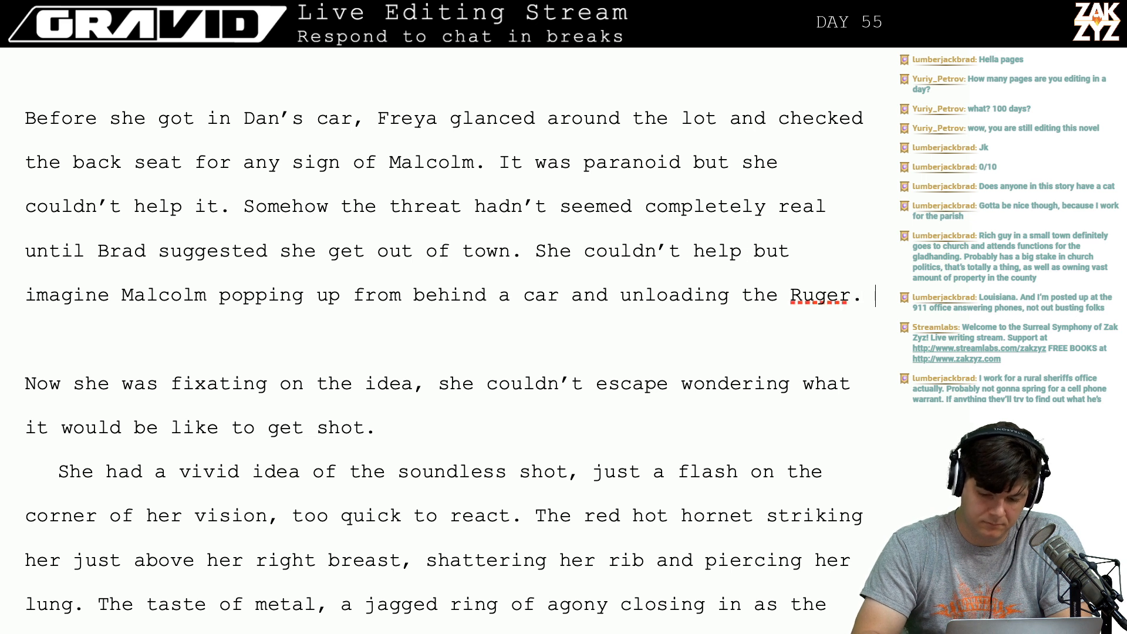
Insert an empty line directly above the paragraph beginning "Before she got in Dan’s car".
{"action": "key", "text": "Left"}
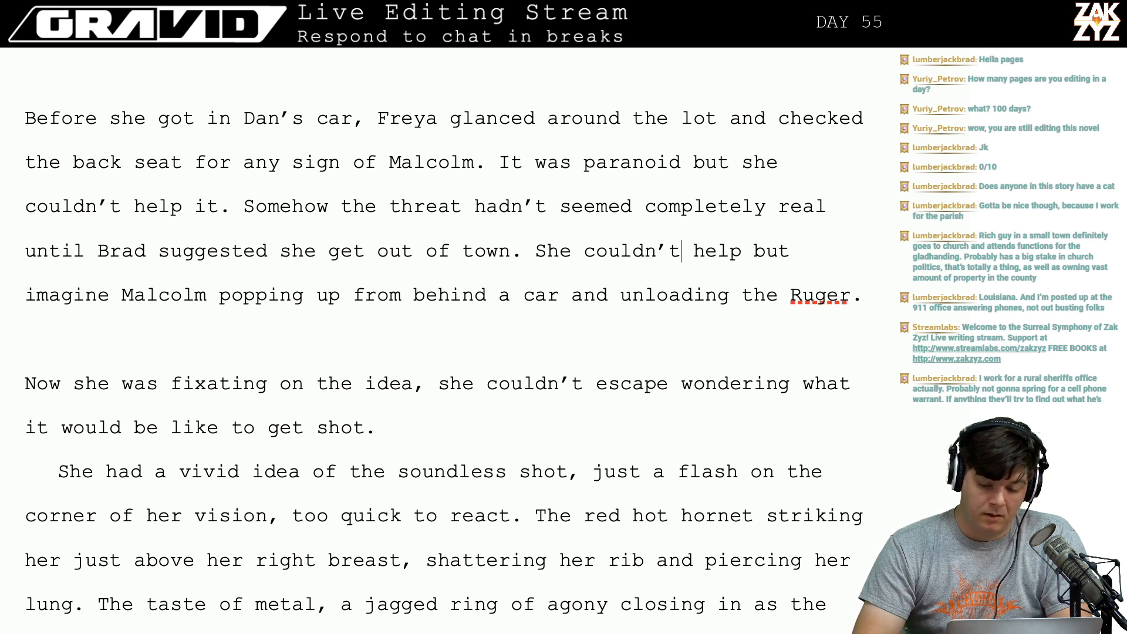
{"action": "key", "text": "Left"}
{"action": "key", "text": "Left"}
{"action": "key", "text": "Left"}
{"action": "key", "text": "Left"}
{"action": "key", "text": "Left"}
{"action": "key", "text": "Left"}
{"action": "key", "text": "Left"}
{"action": "key", "text": "Left"}
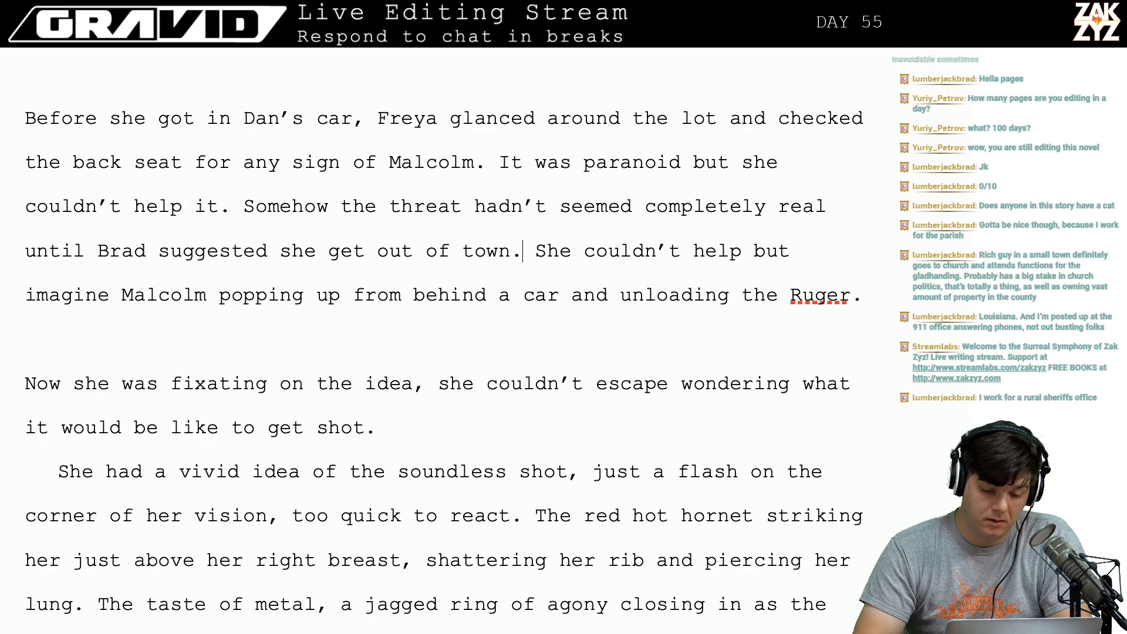
{"action": "key", "text": "Up"}
{"action": "key", "text": "Up"}
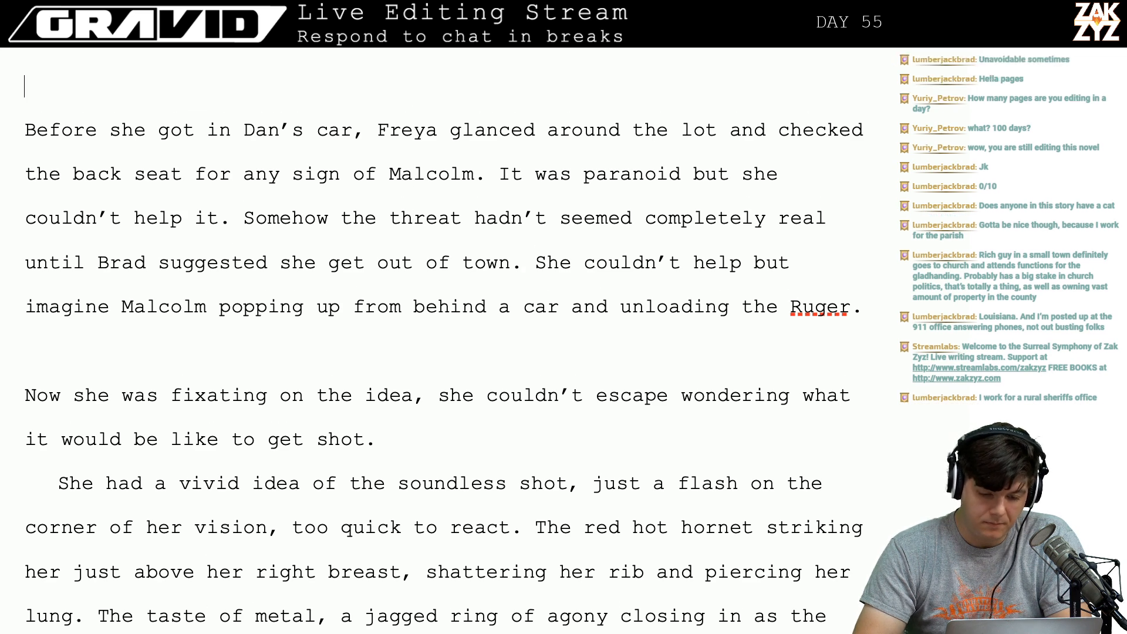
{"action": "scroll", "coordinate": [400, 229], "scroll_direction": "up", "scroll_amount": 2}
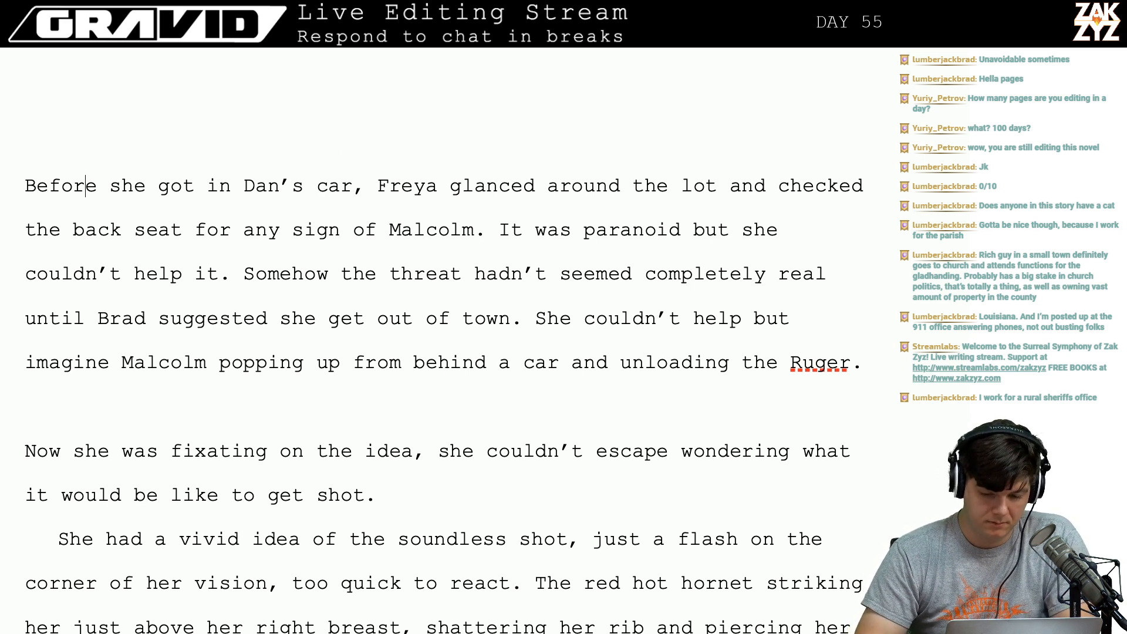
{"action": "key", "text": "Return"}
{"action": "key", "text": "Up"}
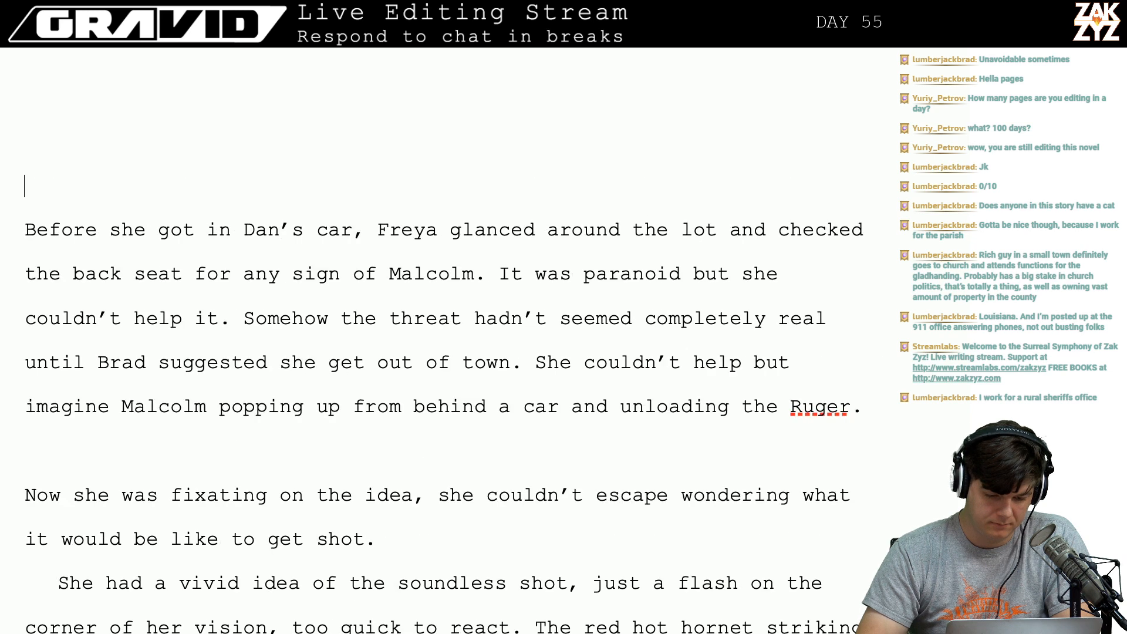
Write a new chapter opening on the empty line: "As they left China House, Freya’s eyes darted around the lot,".
{"action": "type", "text": "As they le"}
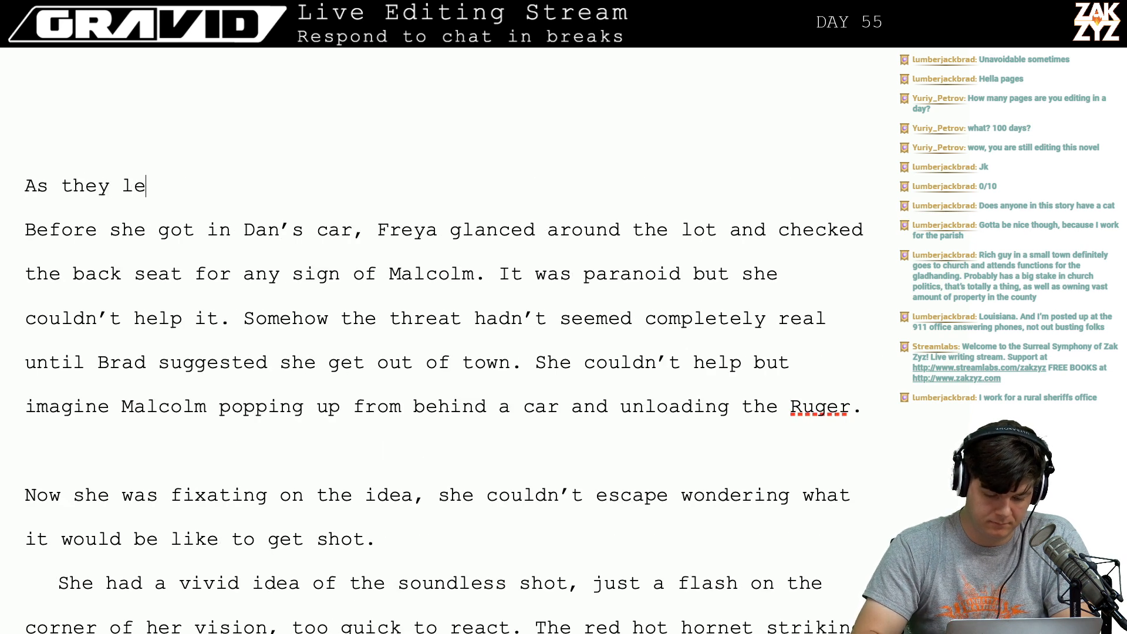
{"action": "type", "text": "ft around"}
{"action": "key", "text": "BackSpace"}
{"action": "key", "text": "BackSpace"}
{"action": "key", "text": "BackSpace"}
{"action": "key", "text": "BackSpace"}
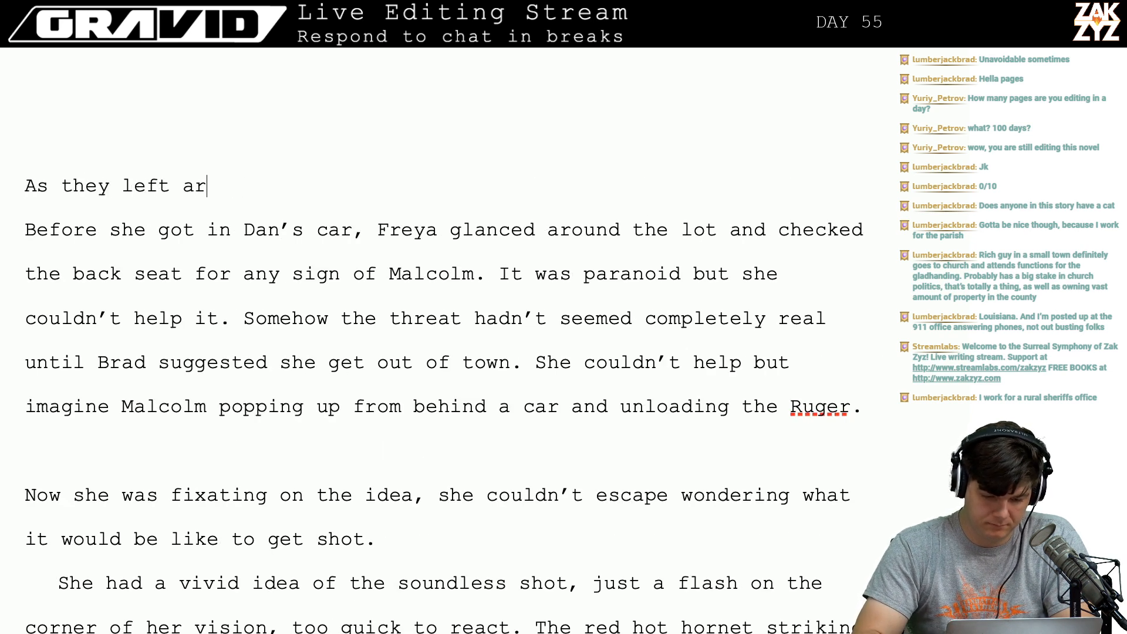
{"action": "key", "text": "BackSpace"}
{"action": "key", "text": "BackSpace"}
{"action": "type", "text": "China Ho"}
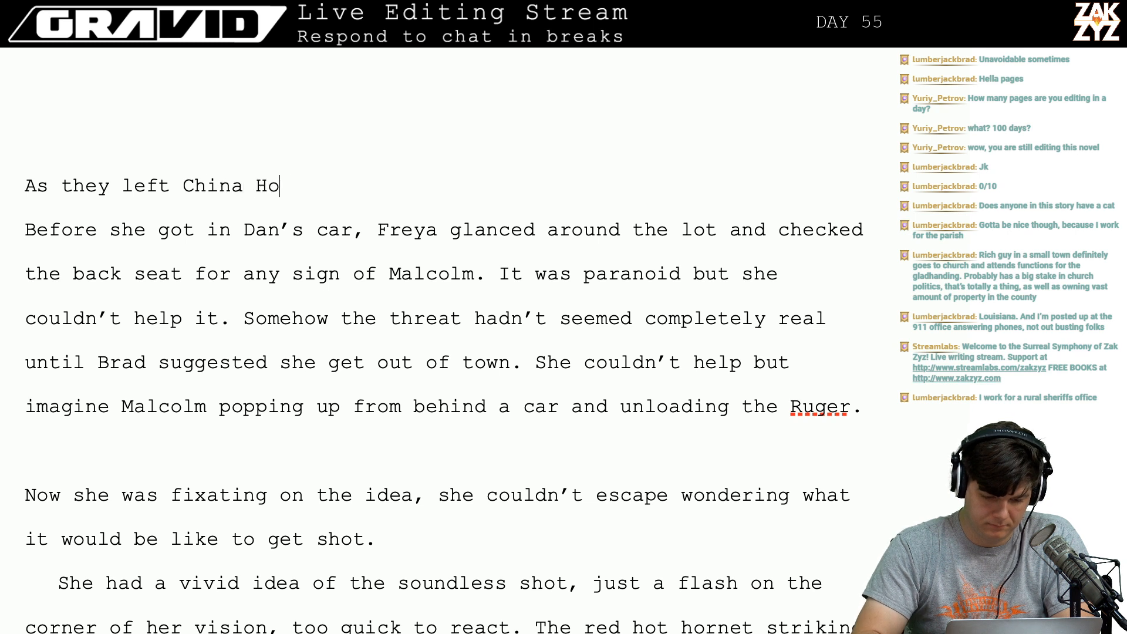
{"action": "type", "text": "use, Fr"}
{"action": "type", "text": "eya's eyes dar"}
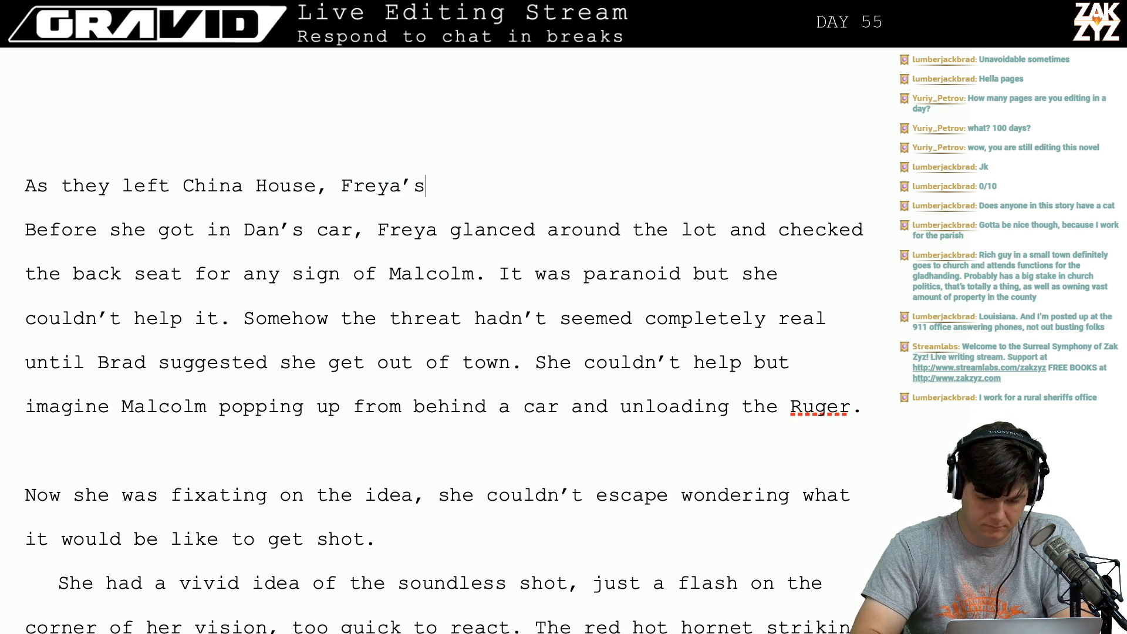
{"action": "type", "text": "ted "}
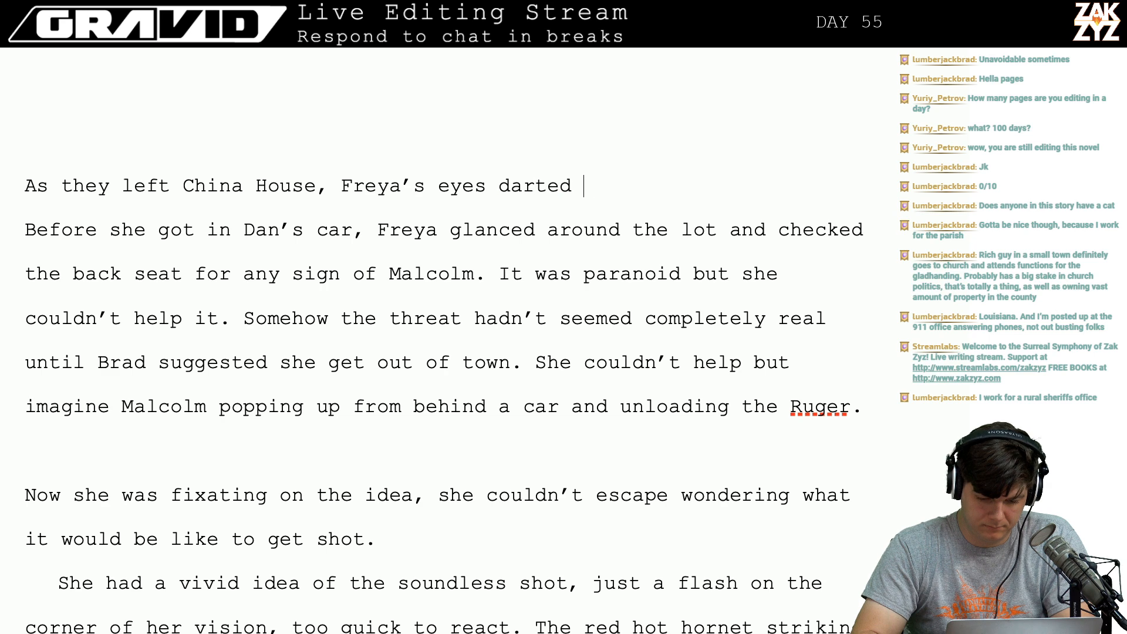
{"action": "type", "text": "around the lot, "}
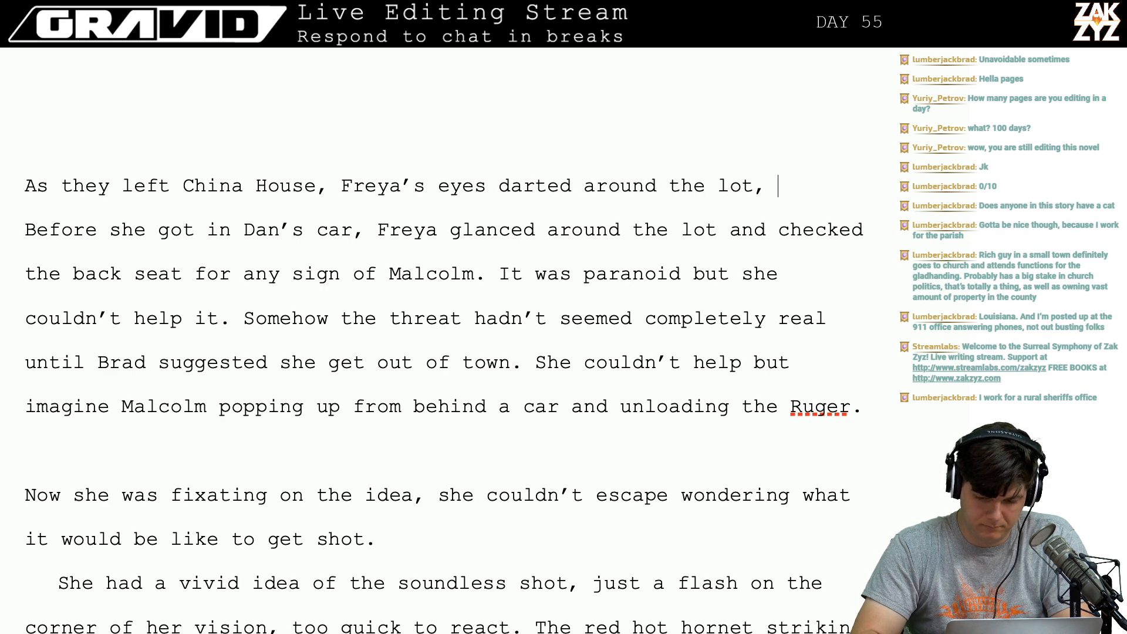
Complete the new opening sentence with "looking for someone crouched behind a car.".
{"action": "type", "text": "looking for "}
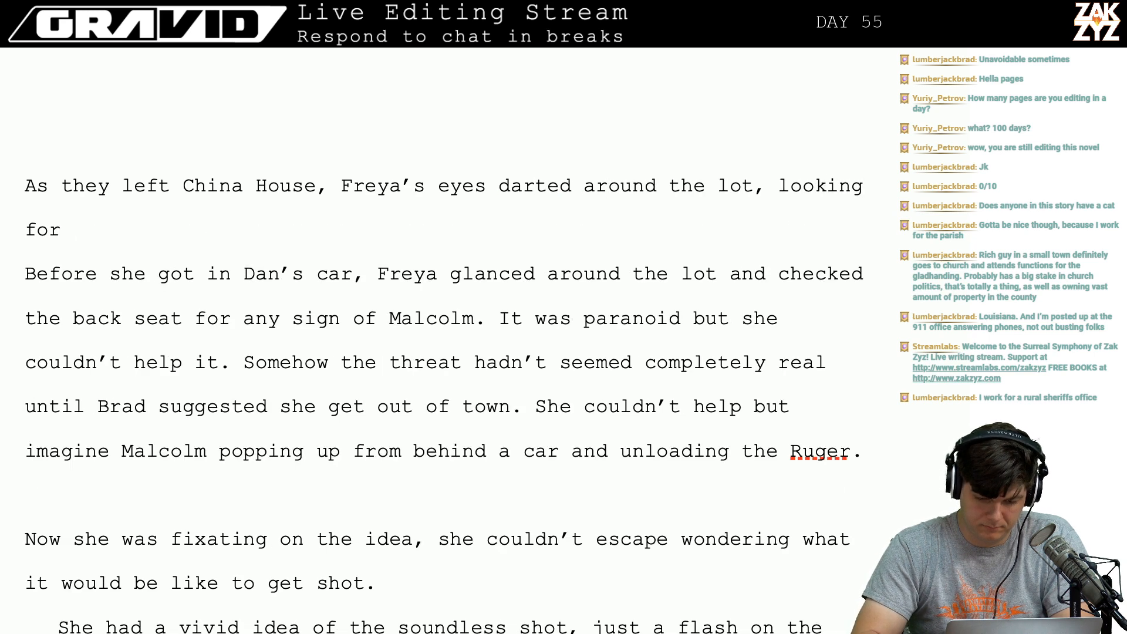
{"action": "type", "text": "someo"}
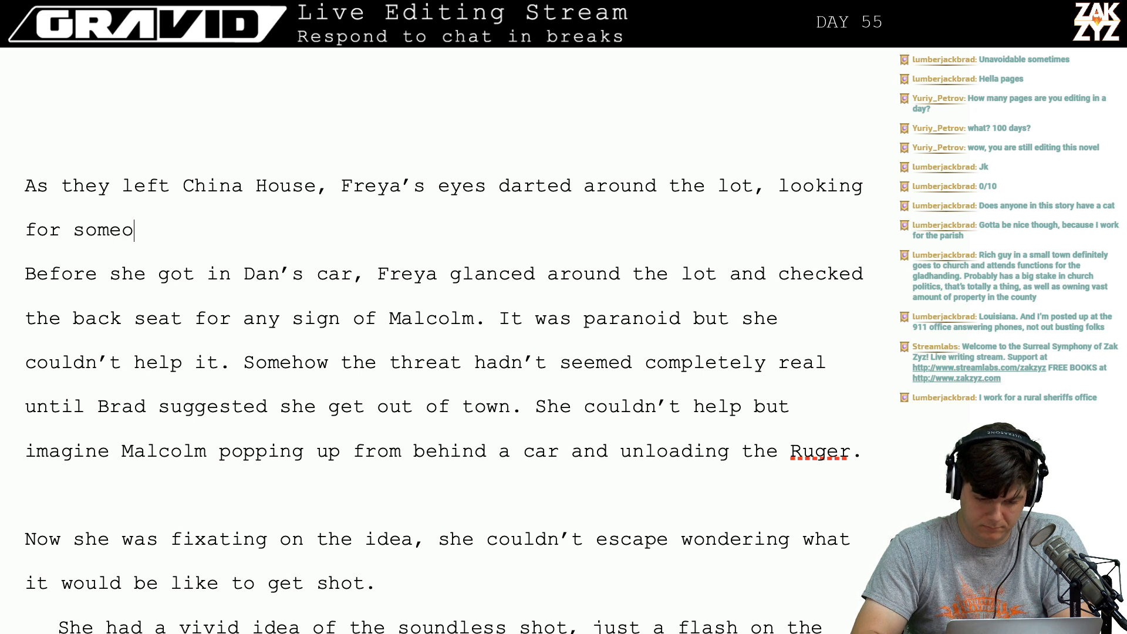
{"action": "type", "text": "ne e"}
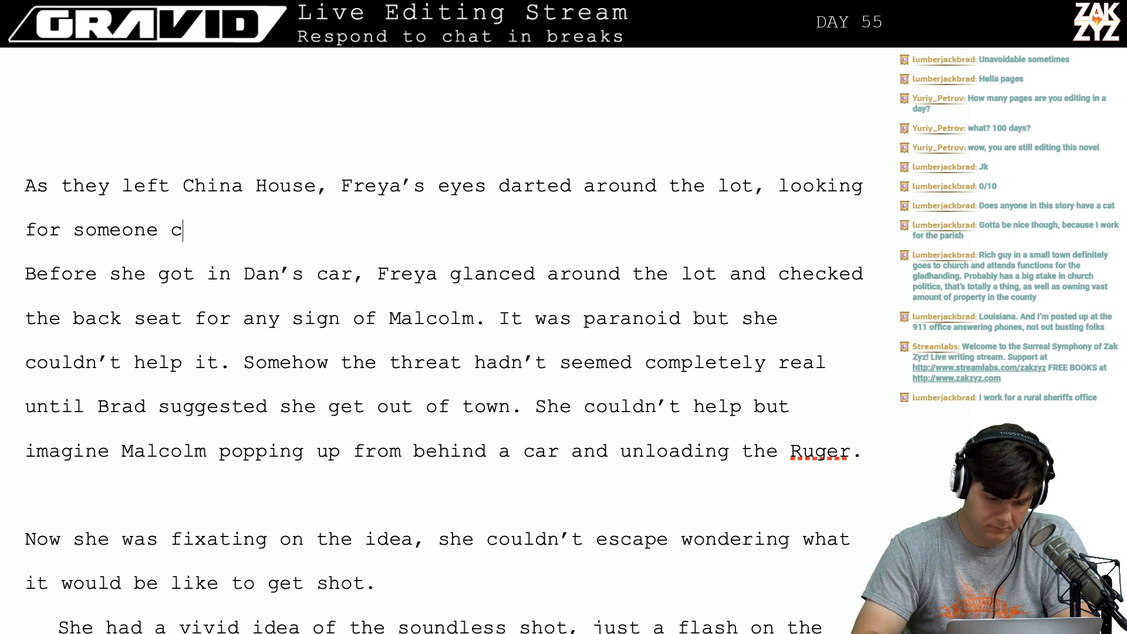
{"action": "type", "text": "rouched behind "}
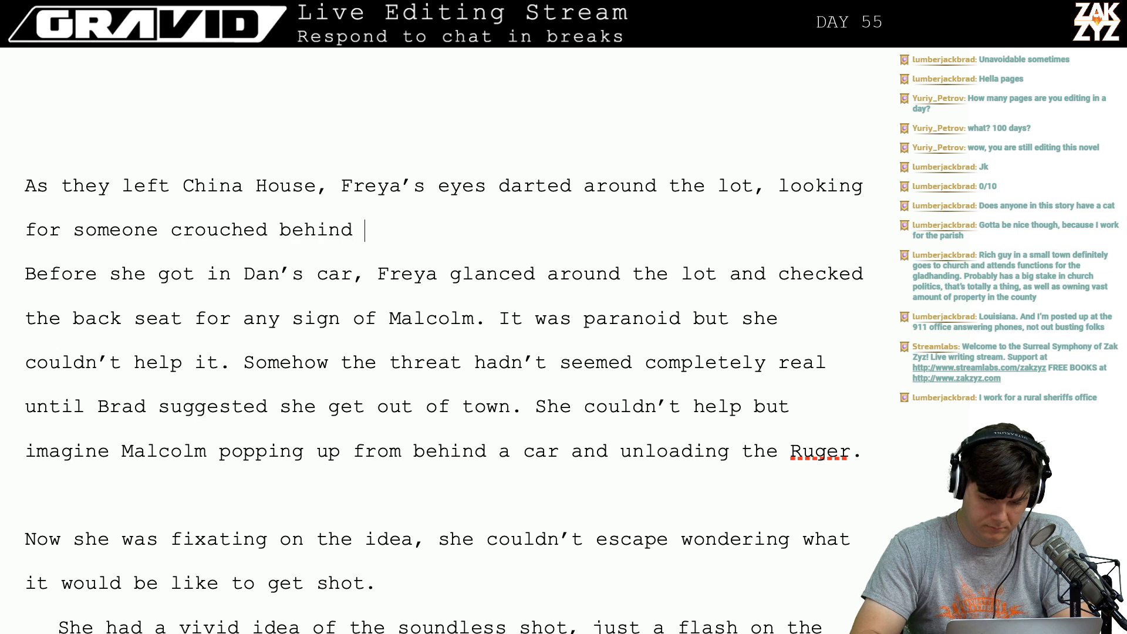
{"action": "type", "text": "a car."}
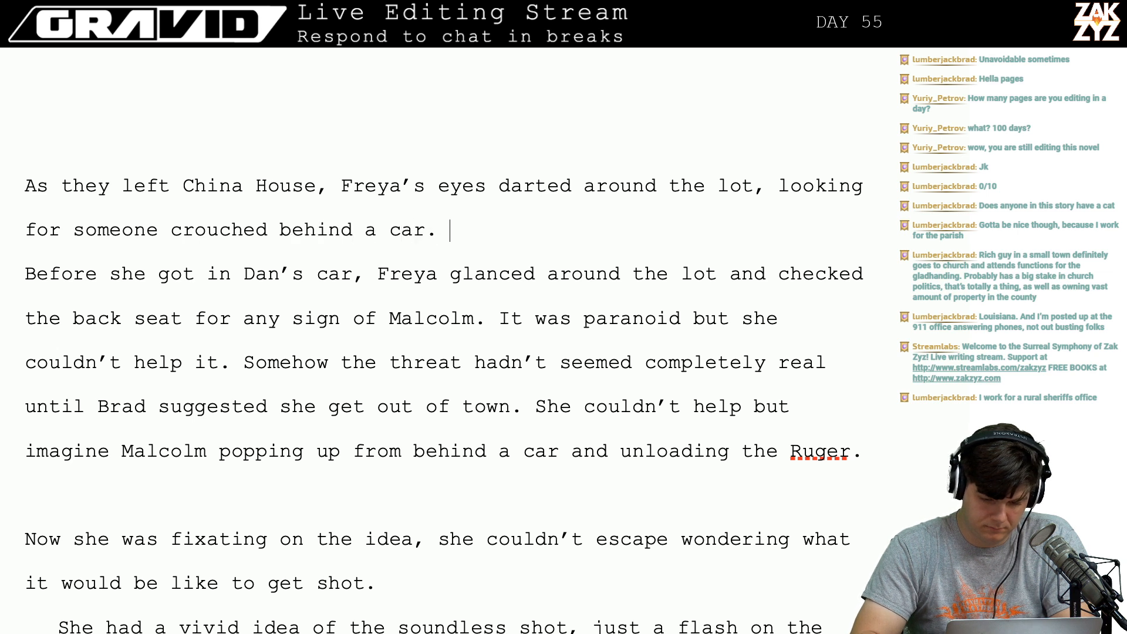
Delete everything after "darted" in the chapter's opening sentence.
{"action": "key", "text": "BackSpace"}
{"action": "key", "text": "BackSpace"}
{"action": "key", "text": "BackSpace"}
{"action": "key", "text": "BackSpace"}
{"action": "key", "text": "BackSpace"}
{"action": "key", "text": "BackSpace"}
{"action": "key", "text": "BackSpace"}
{"action": "key", "text": "BackSpace"}
{"action": "key", "text": "BackSpace"}
{"action": "key", "text": "BackSpace"}
{"action": "key", "text": "BackSpace"}
{"action": "key", "text": "BackSpace"}
{"action": "key", "text": "BackSpace"}
{"action": "key", "text": "BackSpace"}
{"action": "key", "text": "BackSpace"}
{"action": "key", "text": "BackSpace"}
{"action": "key", "text": "BackSpace"}
{"action": "key", "text": "BackSpace"}
{"action": "key", "text": "BackSpace"}
{"action": "key", "text": "BackSpace"}
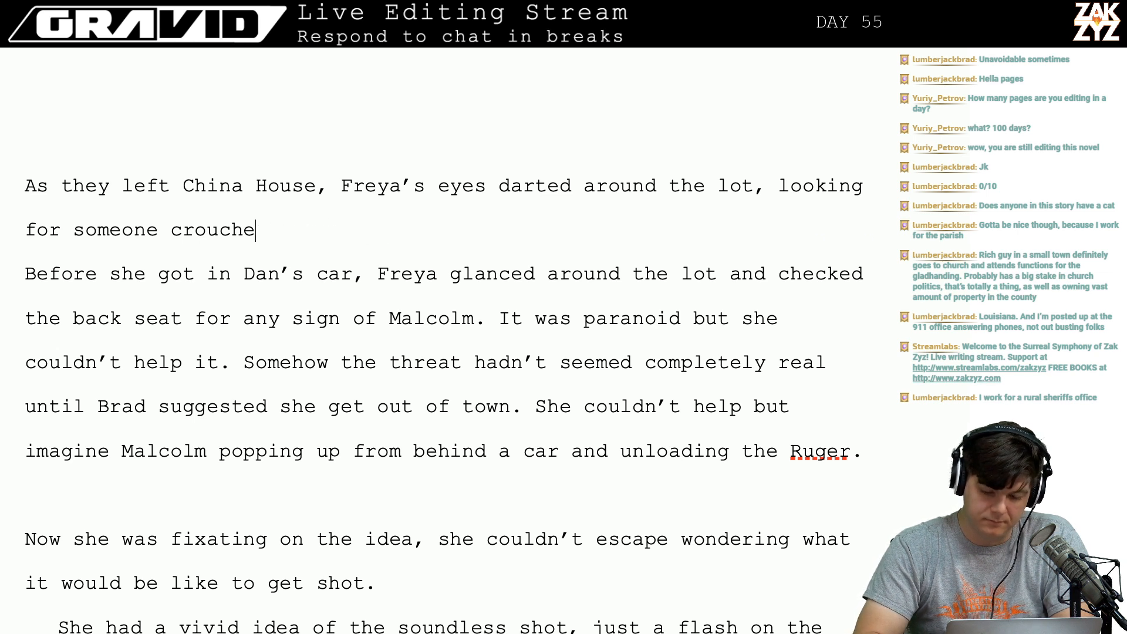
{"action": "key", "text": "BackSpace"}
{"action": "key", "text": "BackSpace"}
{"action": "key", "text": "BackSpace"}
{"action": "key", "text": "BackSpace"}
{"action": "key", "text": "BackSpace"}
{"action": "key", "text": "BackSpace"}
{"action": "key", "text": "BackSpace"}
{"action": "key", "text": "BackSpace"}
{"action": "key", "text": "BackSpace"}
{"action": "key", "text": "BackSpace"}
{"action": "key", "text": "BackSpace"}
{"action": "key", "text": "BackSpace"}
{"action": "key", "text": "BackSpace"}
{"action": "key", "text": "BackSpace"}
{"action": "key", "text": "BackSpace"}
{"action": "key", "text": "BackSpace"}
{"action": "key", "text": "BackSpace"}
{"action": "key", "text": "BackSpace"}
{"action": "key", "text": "BackSpace"}
{"action": "key", "text": "BackSpace"}
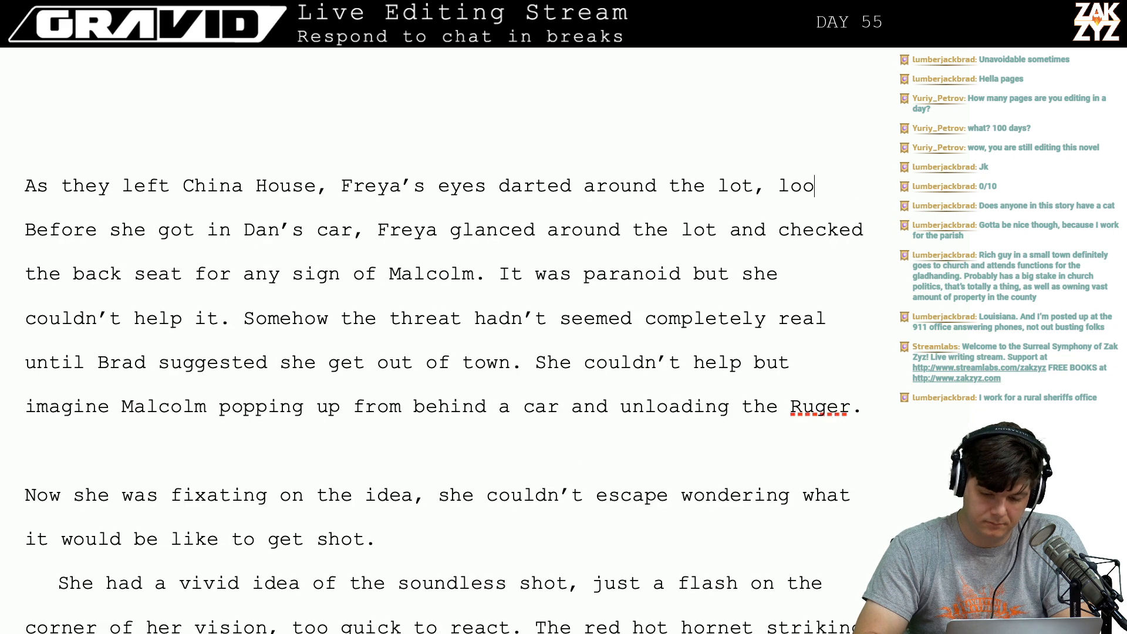
{"action": "key", "text": "BackSpace"}
{"action": "key", "text": "BackSpace"}
{"action": "key", "text": "BackSpace"}
{"action": "key", "text": "BackSpace"}
{"action": "key", "text": "BackSpace"}
{"action": "key", "text": "BackSpace"}
{"action": "key", "text": "BackSpace"}
{"action": "key", "text": "BackSpace"}
{"action": "key", "text": "BackSpace"}
{"action": "key", "text": "BackSpace"}
{"action": "key", "text": "BackSpace"}
{"action": "key", "text": "BackSpace"}
{"action": "key", "text": "BackSpace"}
Try continuing the opening sentence with "beneath the cars in the parking lot, looking for the sh".
{"action": "type", "text": "b"}
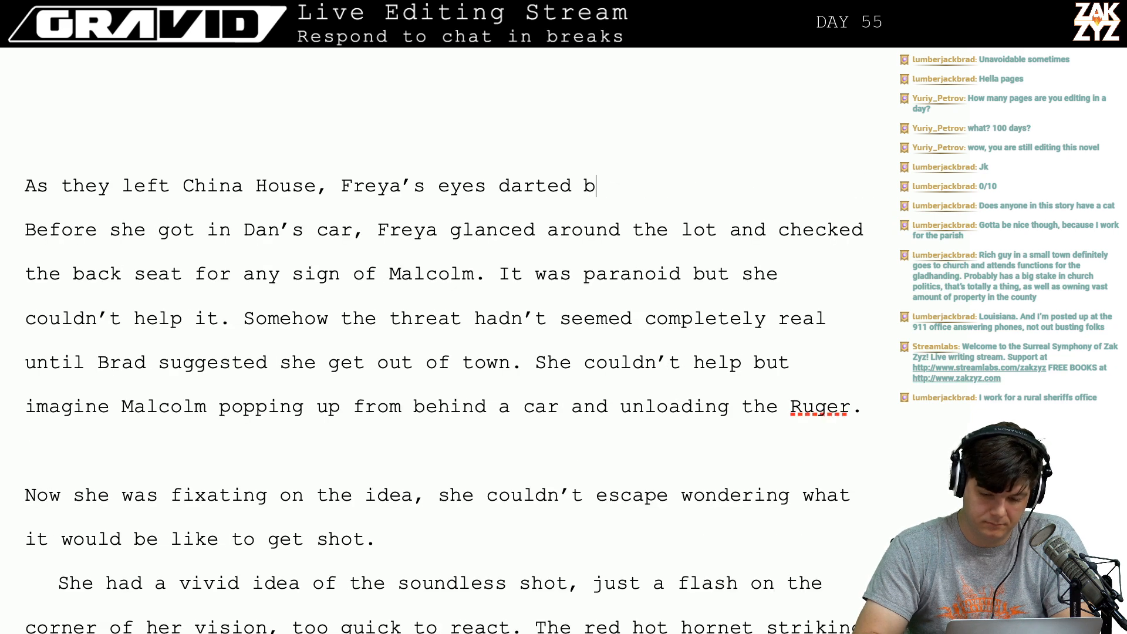
{"action": "type", "text": "eneath the"}
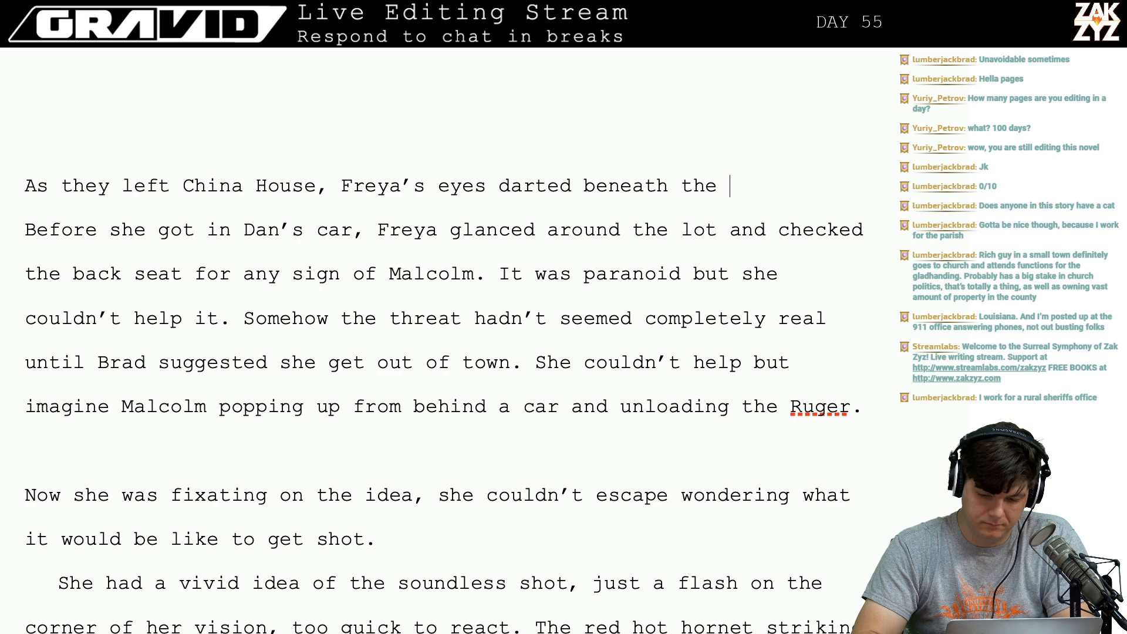
{"action": "type", "text": " cars"}
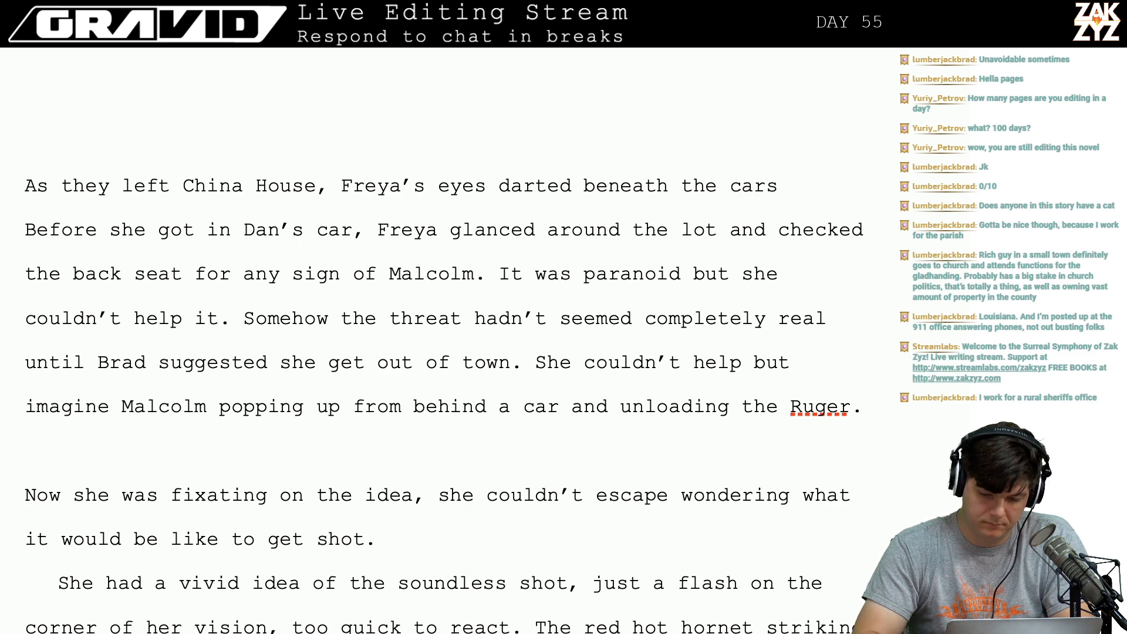
{"action": "type", "text": " in the parki"}
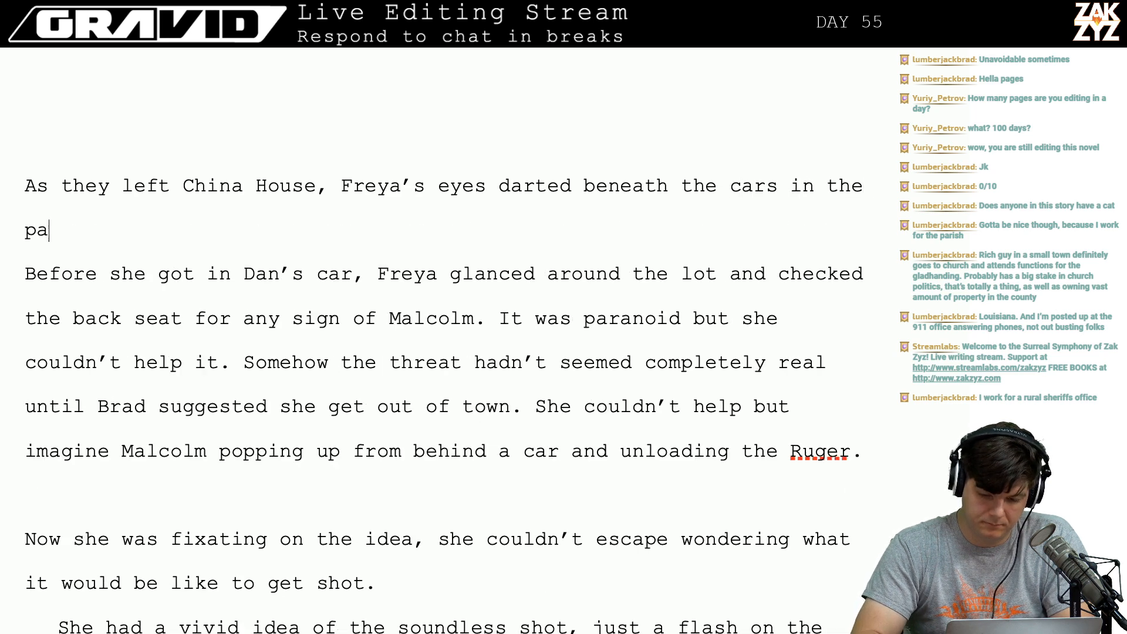
{"action": "type", "text": "ng lot, "}
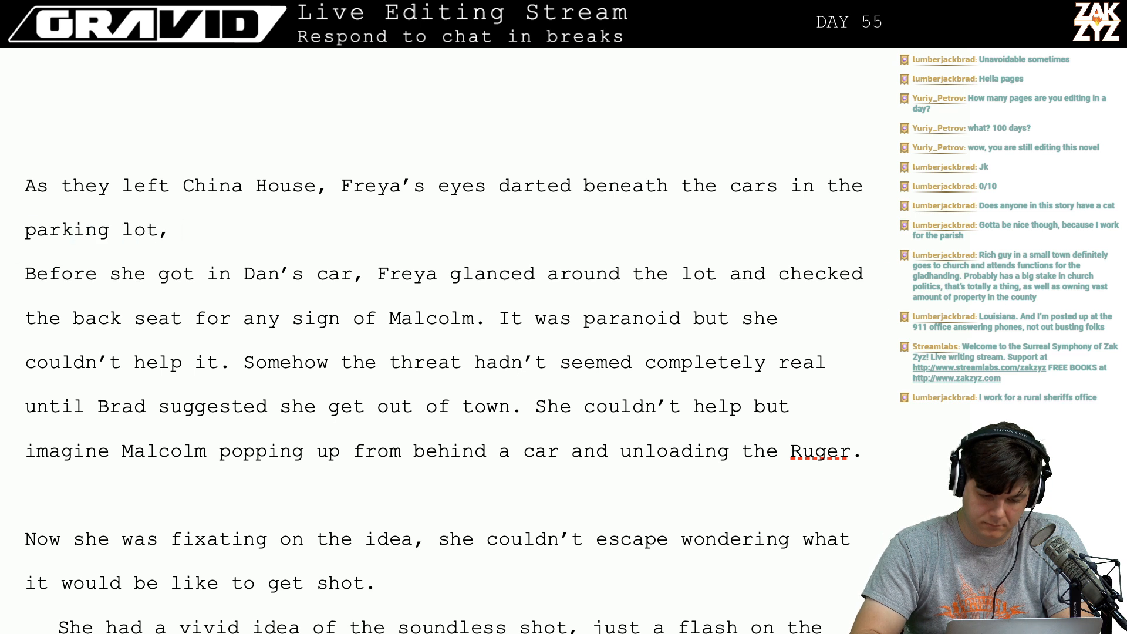
{"action": "type", "text": "looking for the sh"}
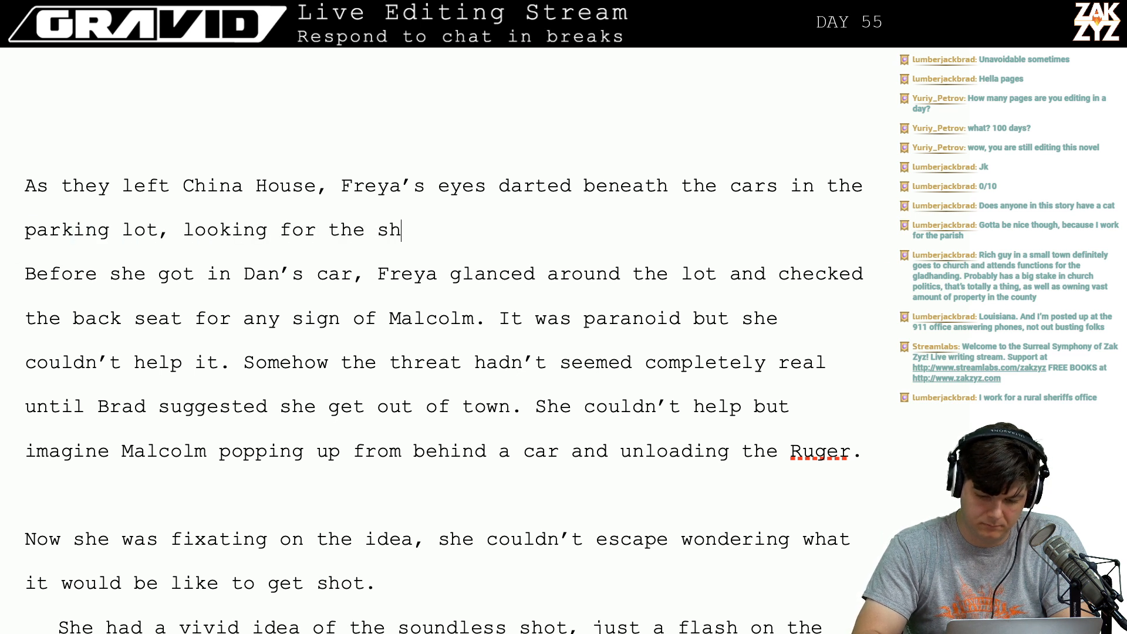
Remove the "beneath the cars in the parking lot" wording from the opening sentence.
{"action": "key", "text": "BackSpace"}
{"action": "key", "text": "BackSpace"}
{"action": "key", "text": "BackSpace"}
{"action": "key", "text": "BackSpace"}
{"action": "key", "text": "BackSpace"}
{"action": "key", "text": "BackSpace"}
{"action": "key", "text": "BackSpace"}
{"action": "key", "text": "BackSpace"}
{"action": "key", "text": "BackSpace"}
{"action": "key", "text": "BackSpace"}
{"action": "key", "text": "BackSpace"}
{"action": "key", "text": "BackSpace"}
{"action": "key", "text": "BackSpace"}
{"action": "key", "text": "BackSpace"}
{"action": "key", "text": "BackSpace"}
{"action": "key", "text": "BackSpace"}
{"action": "key", "text": "BackSpace"}
{"action": "key", "text": "BackSpace"}
{"action": "key", "text": "BackSpace"}
{"action": "key", "text": "BackSpace"}
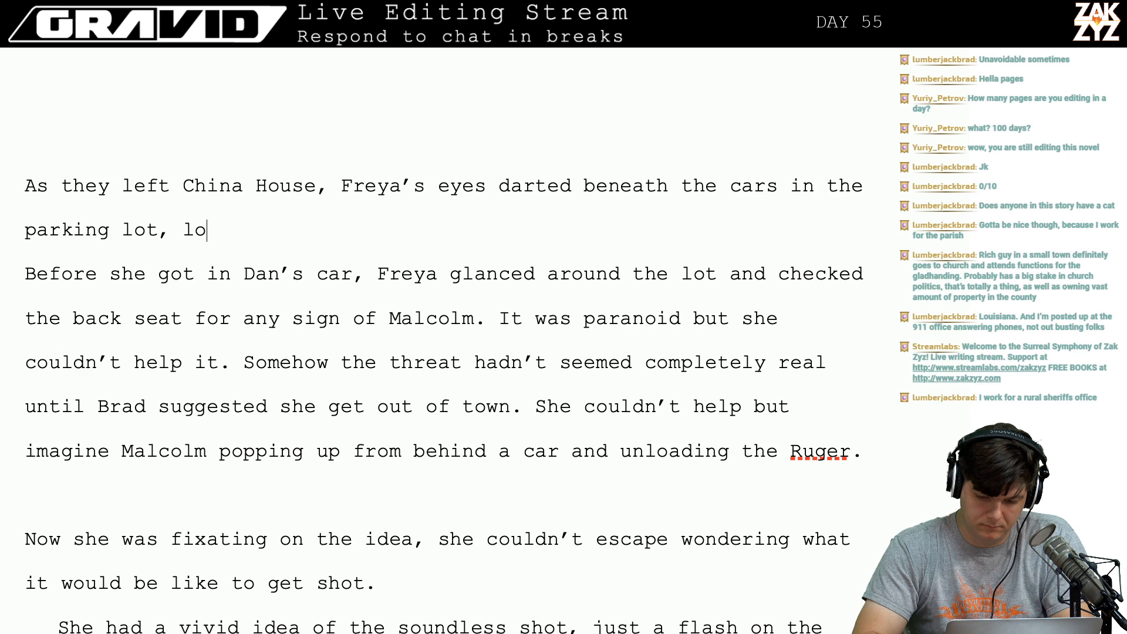
{"action": "key", "text": "BackSpace"}
{"action": "key", "text": "BackSpace"}
{"action": "key", "text": "BackSpace"}
{"action": "key", "text": "BackSpace"}
{"action": "key", "text": "BackSpace"}
{"action": "key", "text": "BackSpace"}
{"action": "key", "text": "BackSpace"}
{"action": "key", "text": "BackSpace"}
{"action": "key", "text": "BackSpace"}
{"action": "key", "text": "BackSpace"}
{"action": "key", "text": "BackSpace"}
{"action": "key", "text": "BackSpace"}
{"action": "key", "text": "BackSpace"}
{"action": "key", "text": "BackSpace"}
{"action": "key", "text": "BackSpace"}
{"action": "key", "text": "BackSpace"}
{"action": "key", "text": "BackSpace"}
{"action": "key", "text": "BackSpace"}
{"action": "key", "text": "BackSpace"}
{"action": "key", "text": "BackSpace"}
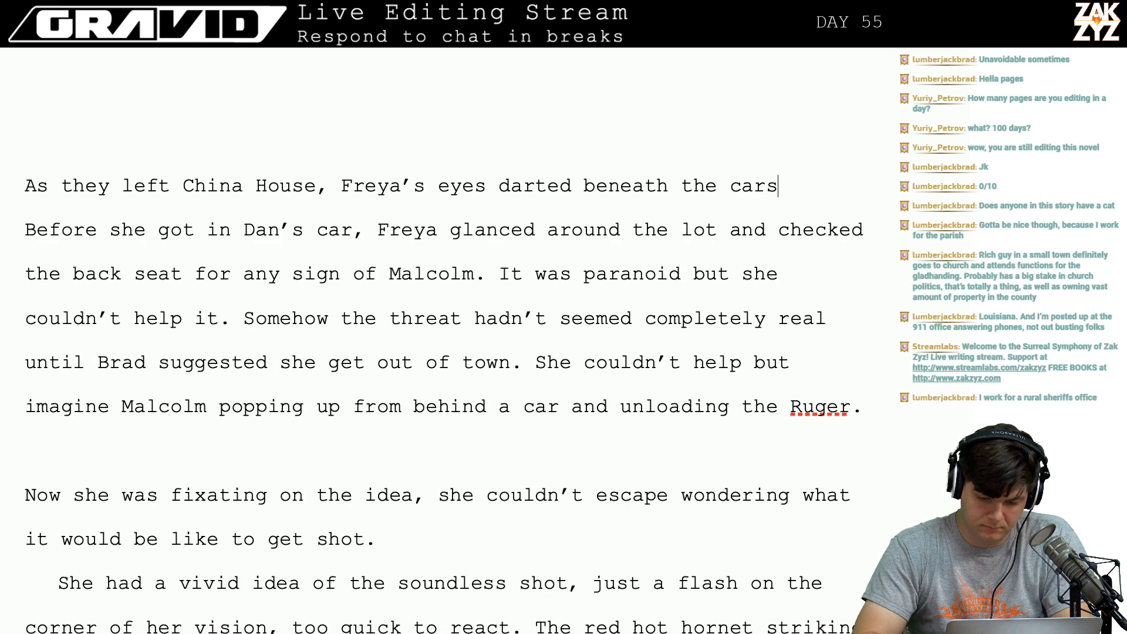
{"action": "key", "text": "BackSpace"}
{"action": "key", "text": "BackSpace"}
{"action": "key", "text": "BackSpace"}
{"action": "key", "text": "BackSpace"}
{"action": "key", "text": "BackSpace"}
{"action": "key", "text": "BackSpace"}
{"action": "key", "text": "BackSpace"}
{"action": "key", "text": "BackSpace"}
{"action": "key", "text": "BackSpace"}
{"action": "key", "text": "BackSpace"}
Complete the opening sentence after "darted" with "around the lot, looking for anything out of place.".
{"action": "type", "text": "aro"}
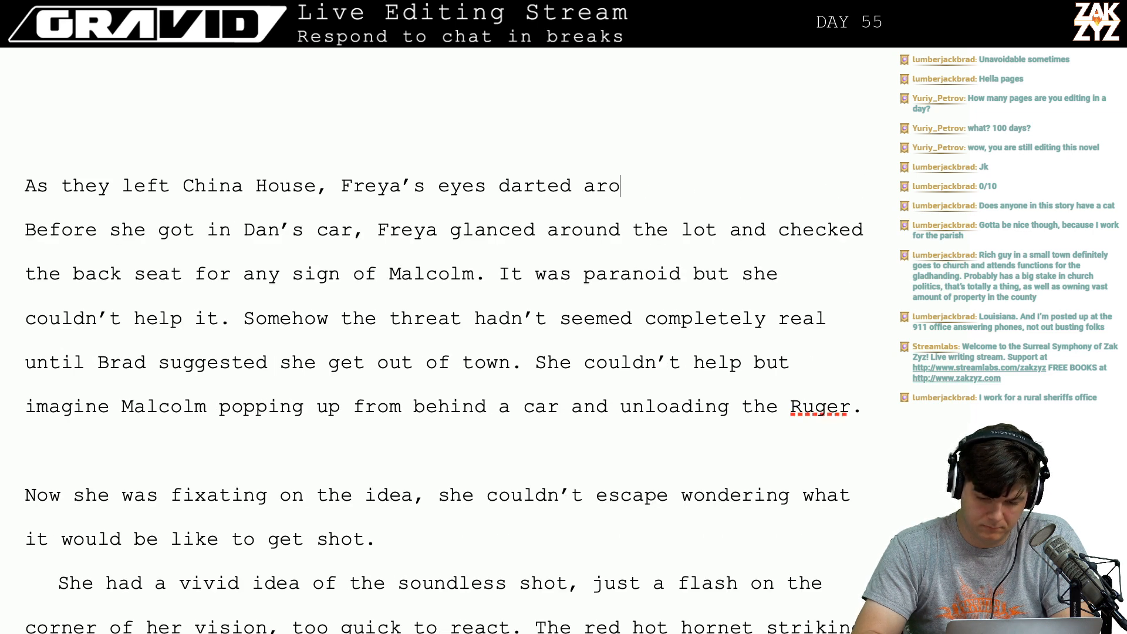
{"action": "type", "text": "und the lot, l"}
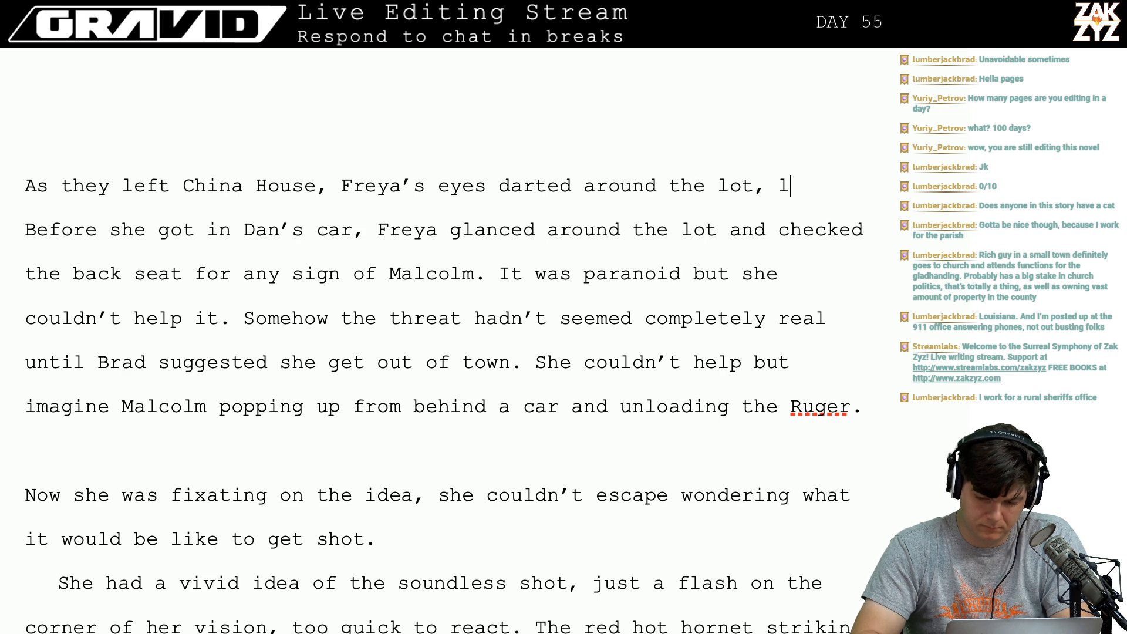
{"action": "type", "text": "ooking for a"}
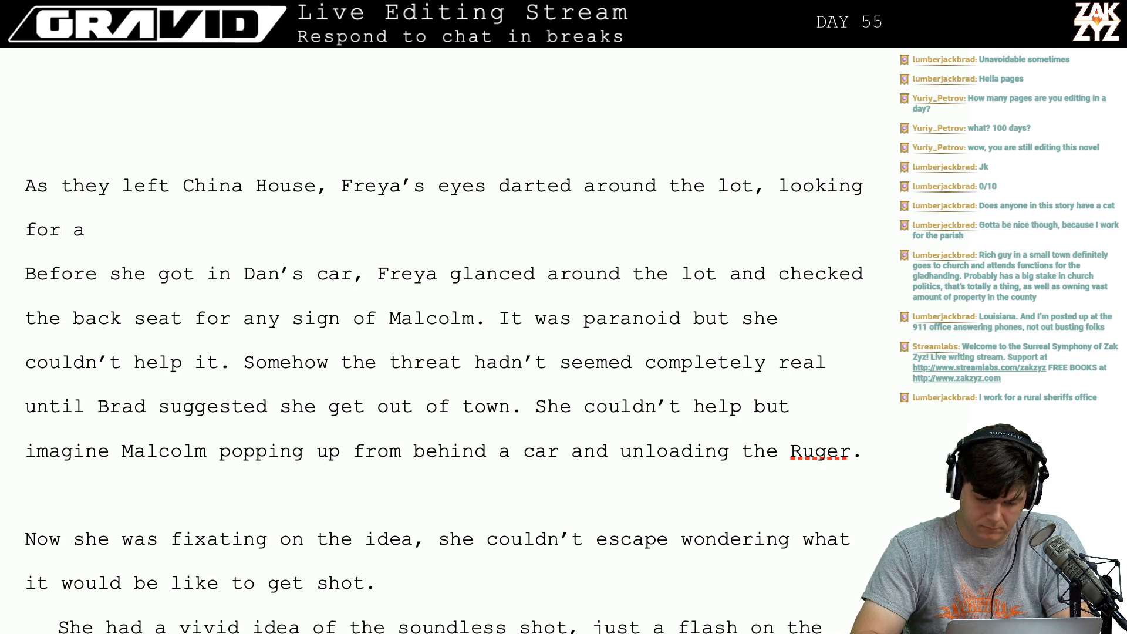
{"action": "key", "text": "BackSpace"}
{"action": "key", "text": "BackSpace"}
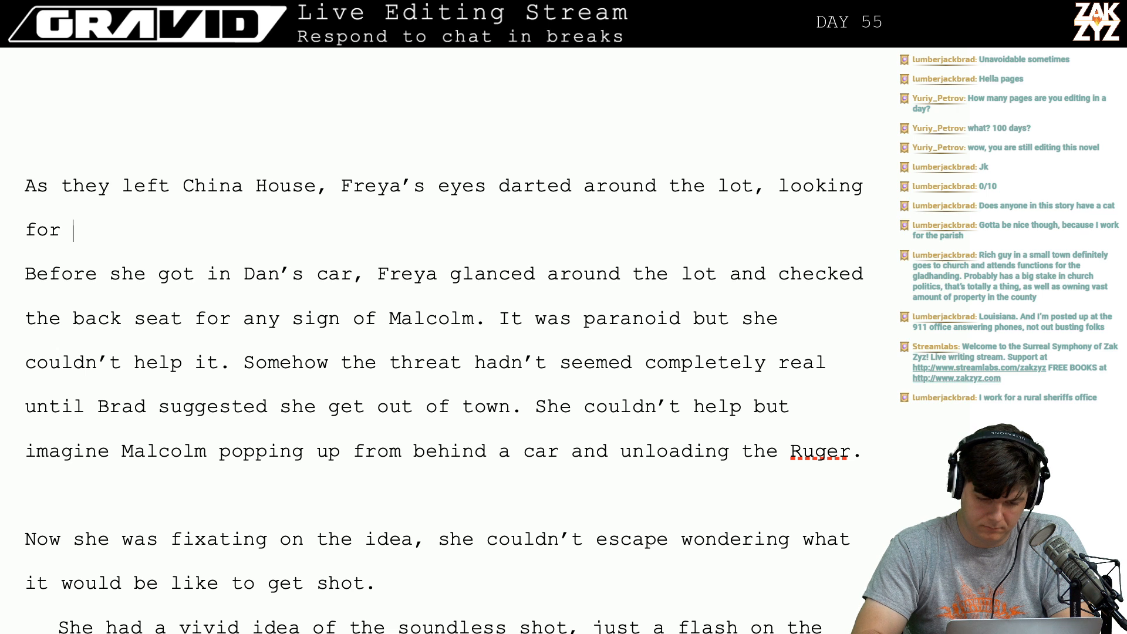
{"action": "type", "text": "the"}
{"action": "key", "text": "BackSpace"}
{"action": "key", "text": "BackSpace"}
{"action": "key", "text": "BackSpace"}
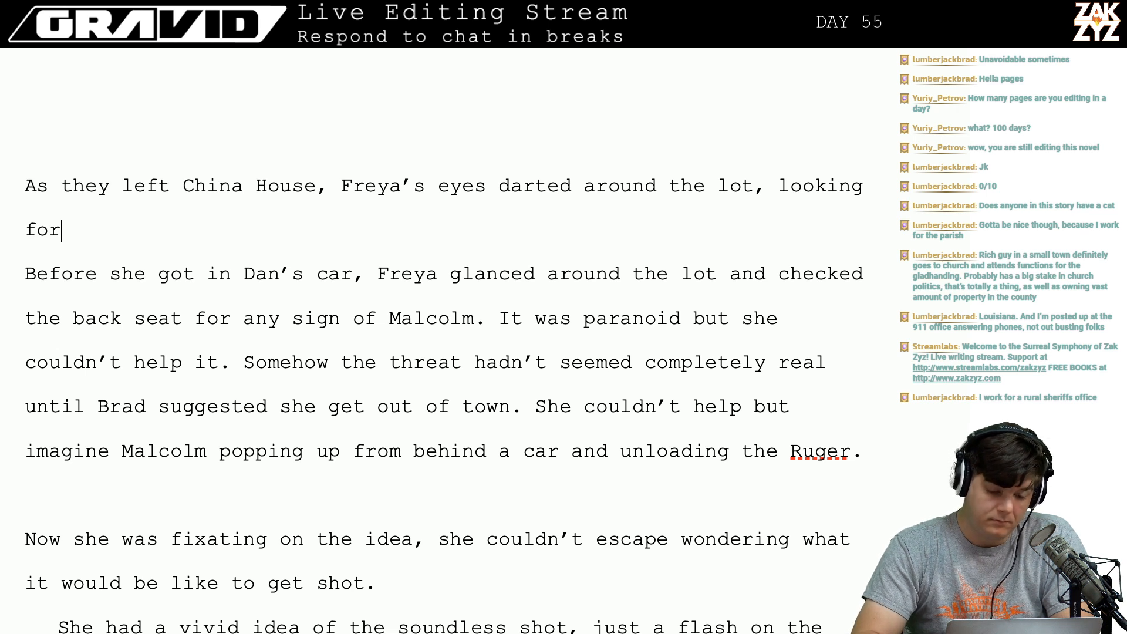
{"action": "type", "text": "anything out "}
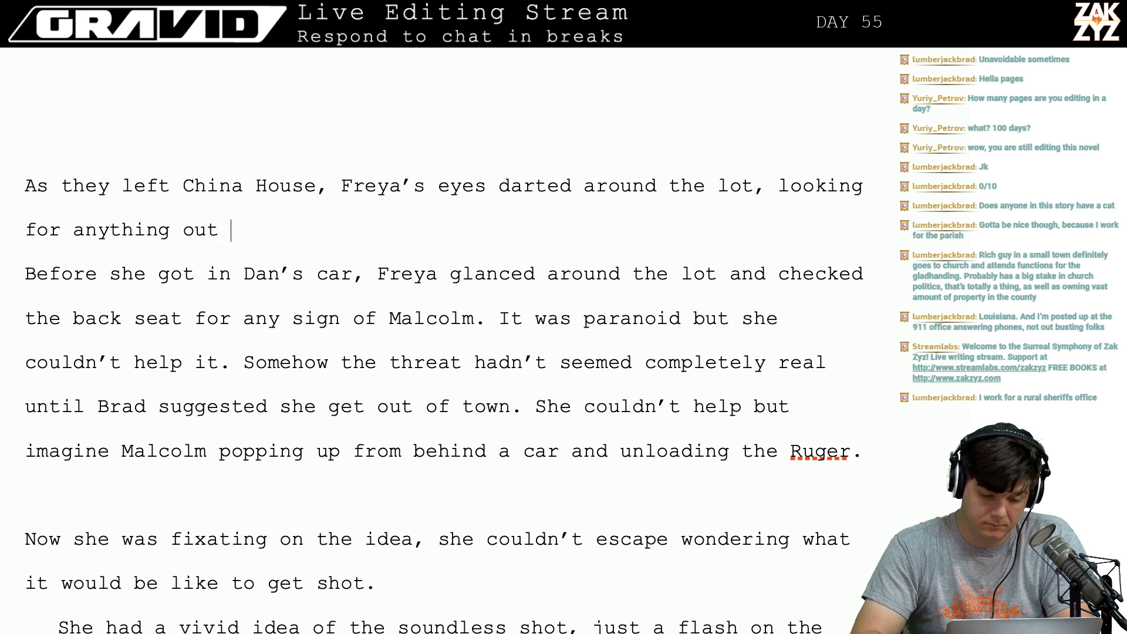
{"action": "type", "text": "of place."}
Insert two empty lines below the opening sentence and start a follow-up sentence after it with "Maybe".
{"action": "key", "text": "Return"}
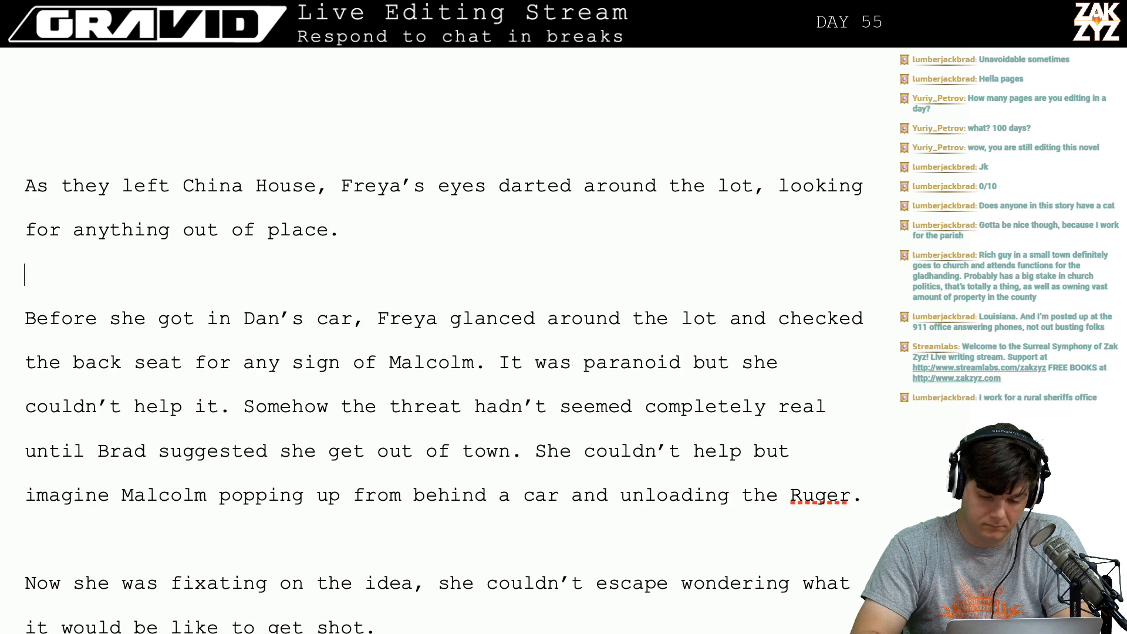
{"action": "key", "text": "Return"}
{"action": "key", "text": "Left"}
{"action": "key", "text": "Left"}
{"action": "type", "text": "Maybe"}
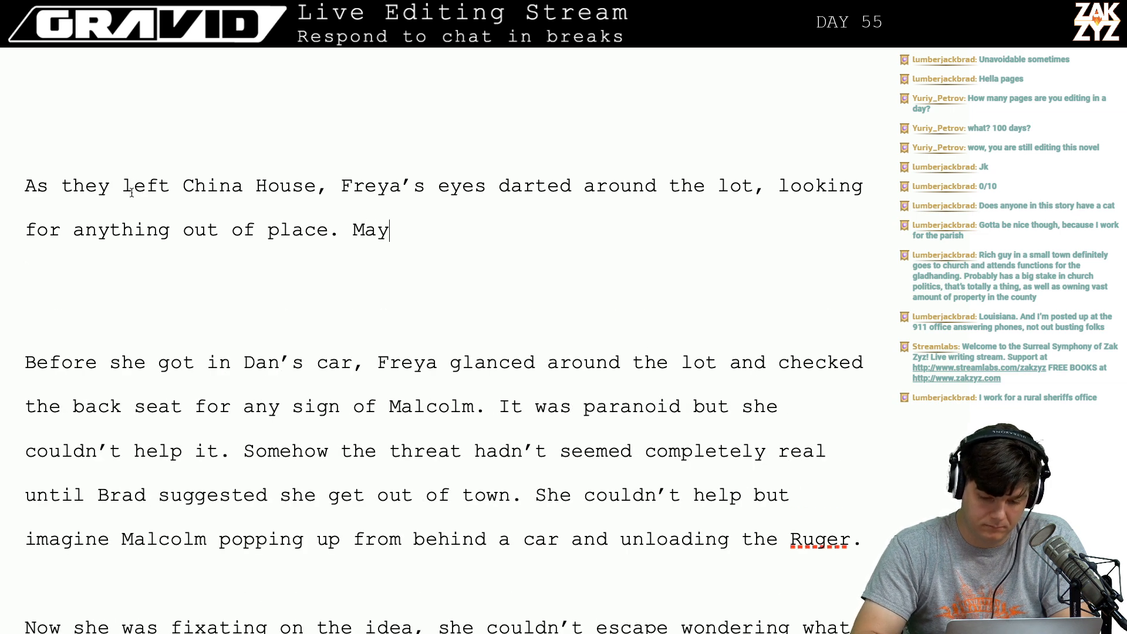
Delete the started follow-up sentence and the wording "looking for anything out of place." from the opening sentence.
{"action": "key", "text": "BackSpace"}
{"action": "key", "text": "BackSpace"}
{"action": "key", "text": "BackSpace"}
{"action": "key", "text": "BackSpace"}
{"action": "key", "text": "BackSpace"}
{"action": "key", "text": "BackSpace"}
{"action": "key", "text": "BackSpace"}
{"action": "key", "text": "BackSpace"}
{"action": "key", "text": "BackSpace"}
{"action": "key", "text": "BackSpace"}
{"action": "key", "text": "BackSpace"}
{"action": "key", "text": "BackSpace"}
{"action": "key", "text": "BackSpace"}
{"action": "key", "text": "BackSpace"}
{"action": "key", "text": "BackSpace"}
{"action": "key", "text": "BackSpace"}
{"action": "key", "text": "BackSpace"}
{"action": "key", "text": "BackSpace"}
{"action": "key", "text": "BackSpace"}
{"action": "key", "text": "BackSpace"}
{"action": "key", "text": "BackSpace"}
{"action": "key", "text": "BackSpace"}
{"action": "key", "text": "BackSpace"}
{"action": "key", "text": "BackSpace"}
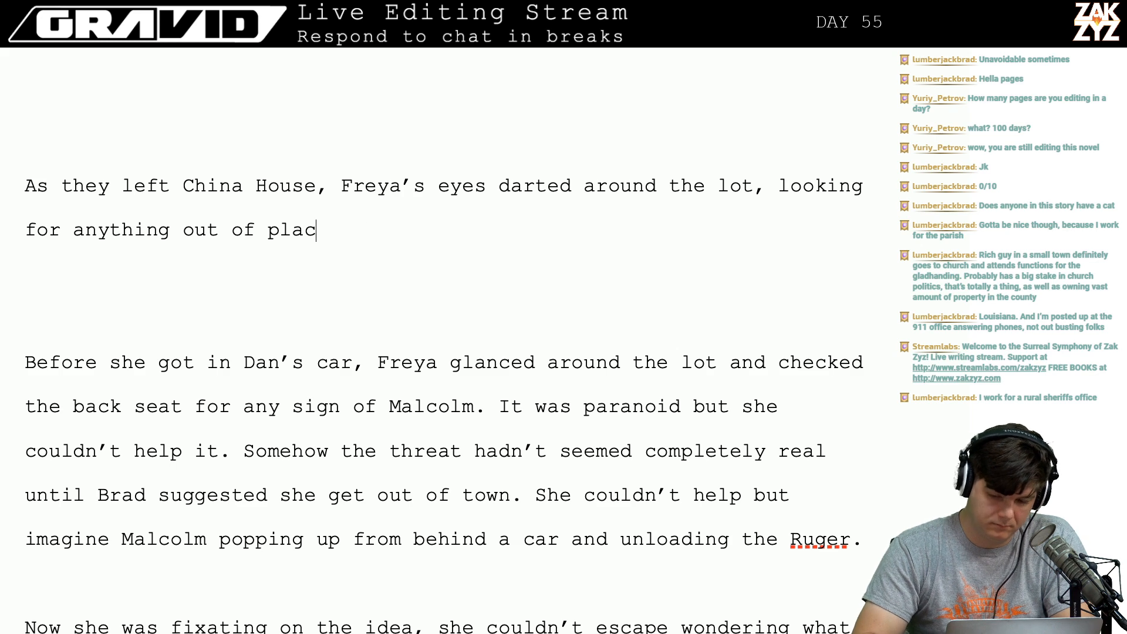
{"action": "key", "text": "BackSpace"}
{"action": "key", "text": "BackSpace"}
{"action": "key", "text": "BackSpace"}
{"action": "key", "text": "BackSpace"}
{"action": "key", "text": "BackSpace"}
{"action": "key", "text": "BackSpace"}
{"action": "key", "text": "BackSpace"}
{"action": "key", "text": "BackSpace"}
{"action": "key", "text": "BackSpace"}
{"action": "key", "text": "BackSpace"}
{"action": "key", "text": "BackSpace"}
{"action": "key", "text": "BackSpace"}
{"action": "key", "text": "BackSpace"}
{"action": "key", "text": "BackSpace"}
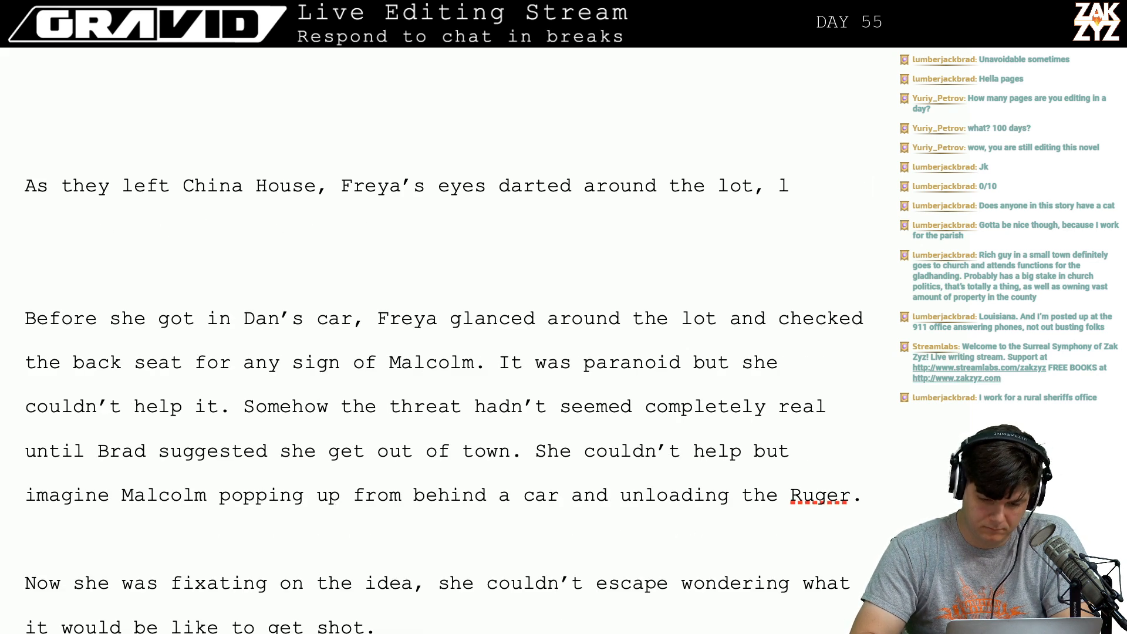
Try continuing the opening sentence after "around the lot," with "looking for the s".
{"action": "type", "text": "looking"}
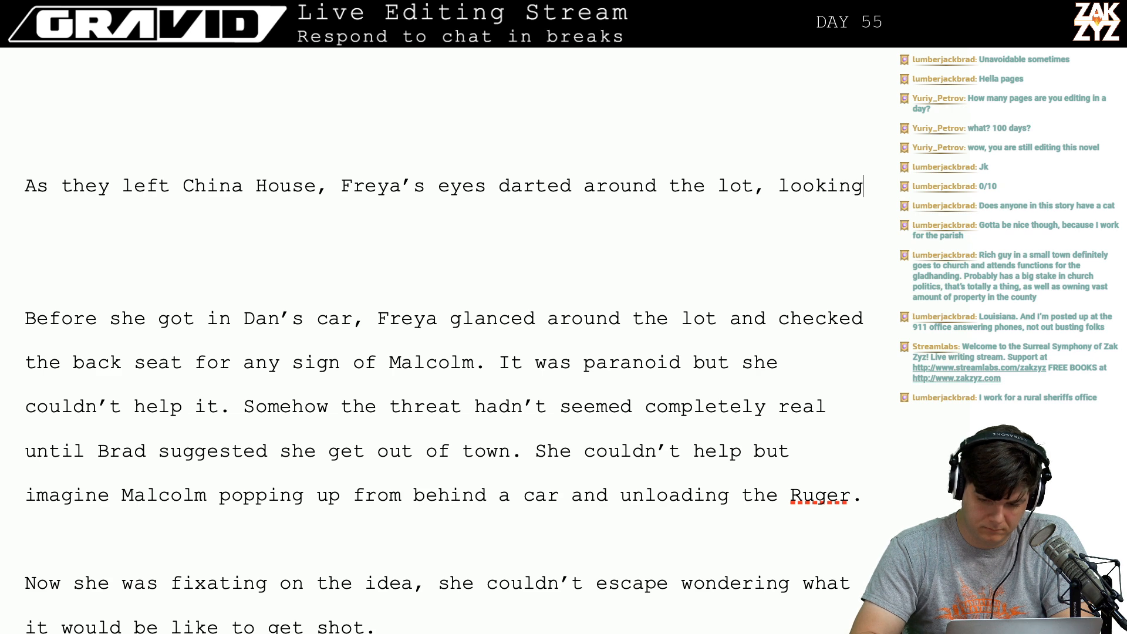
{"action": "type", "text": " for the shado"}
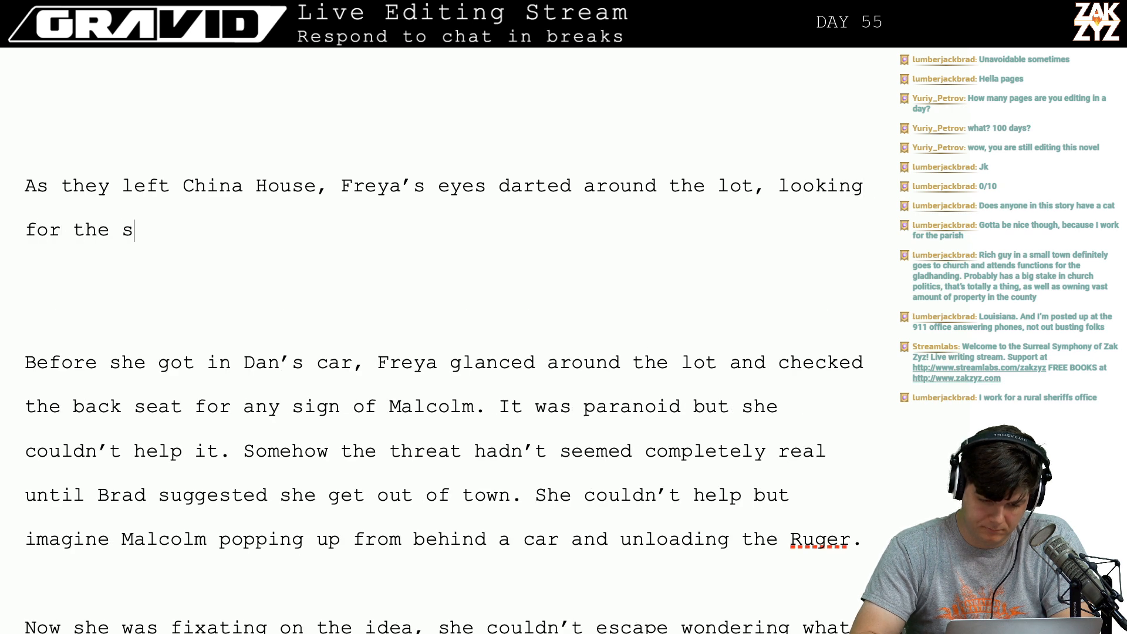
Remove everything after "Freya's eyes darted around the" from the opening sentence.
{"action": "key", "text": "BackSpace"}
{"action": "key", "text": "BackSpace"}
{"action": "key", "text": "BackSpace"}
{"action": "key", "text": "BackSpace"}
{"action": "key", "text": "BackSpace"}
{"action": "key", "text": "BackSpace"}
{"action": "key", "text": "BackSpace"}
{"action": "key", "text": "BackSpace"}
{"action": "key", "text": "BackSpace"}
{"action": "key", "text": "BackSpace"}
{"action": "key", "text": "BackSpace"}
{"action": "key", "text": "BackSpace"}
{"action": "key", "text": "BackSpace"}
{"action": "key", "text": "BackSpace"}
{"action": "key", "text": "BackSpace"}
{"action": "key", "text": "BackSpace"}
{"action": "key", "text": "BackSpace"}
{"action": "key", "text": "BackSpace"}
{"action": "key", "text": "BackSpace"}
{"action": "key", "text": "BackSpace"}
{"action": "key", "text": "BackSpace"}
{"action": "key", "text": "BackSpace"}
{"action": "key", "text": "BackSpace"}
{"action": "key", "text": "BackSpace"}
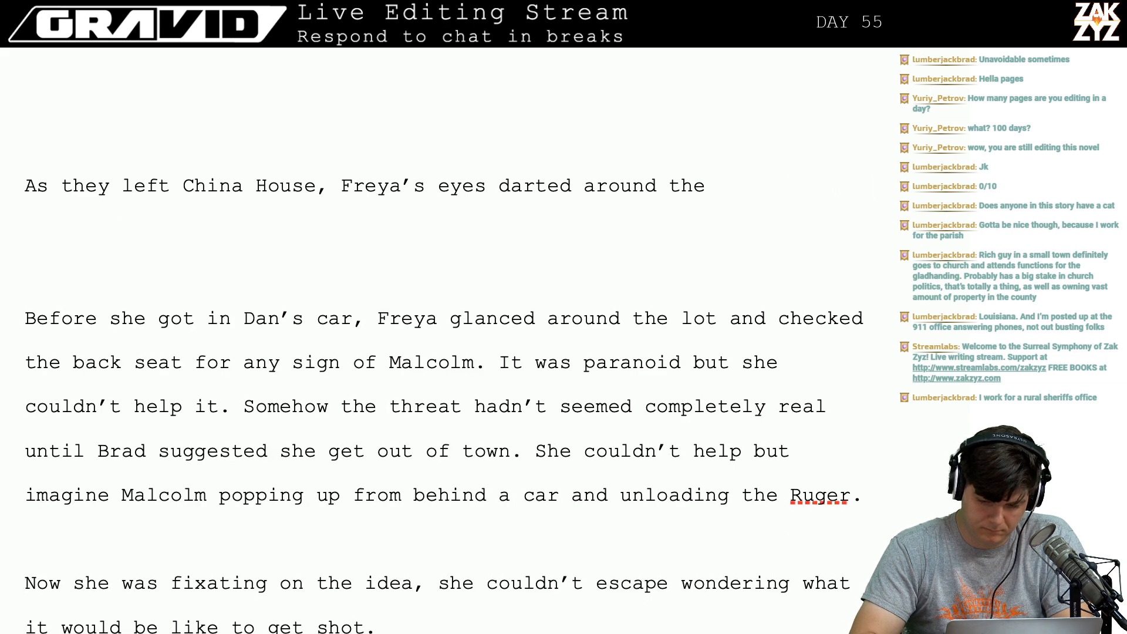
Complete the opening sentence after "darted around the" with "parking lot, scanning for anything out of place.".
{"action": "type", "text": "parking lot, "}
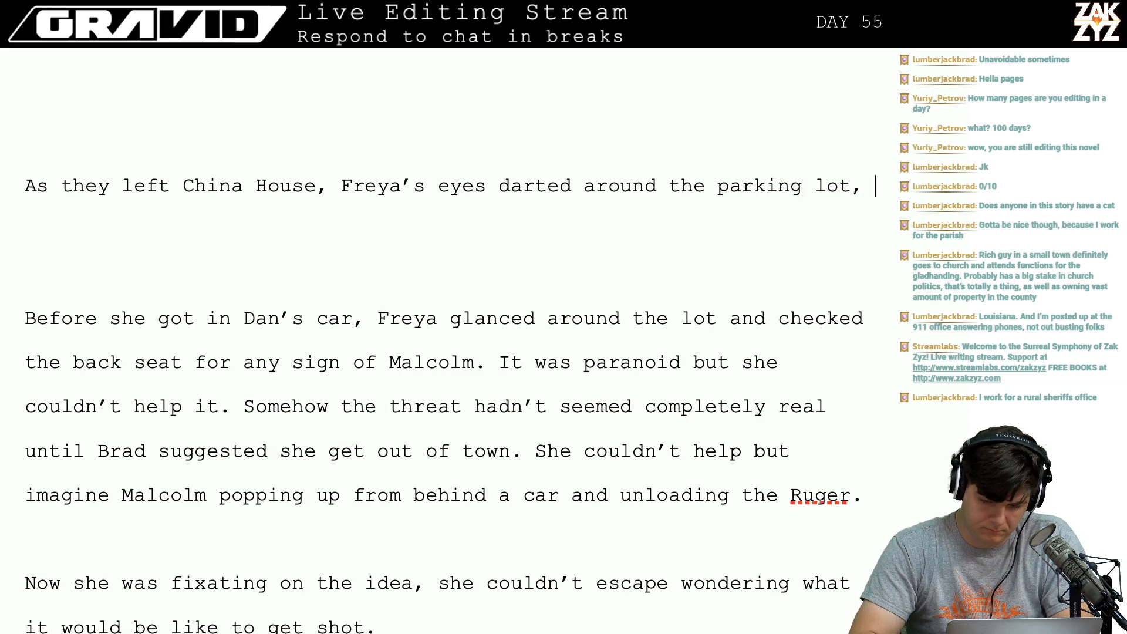
{"action": "type", "text": "scanning for anyt"}
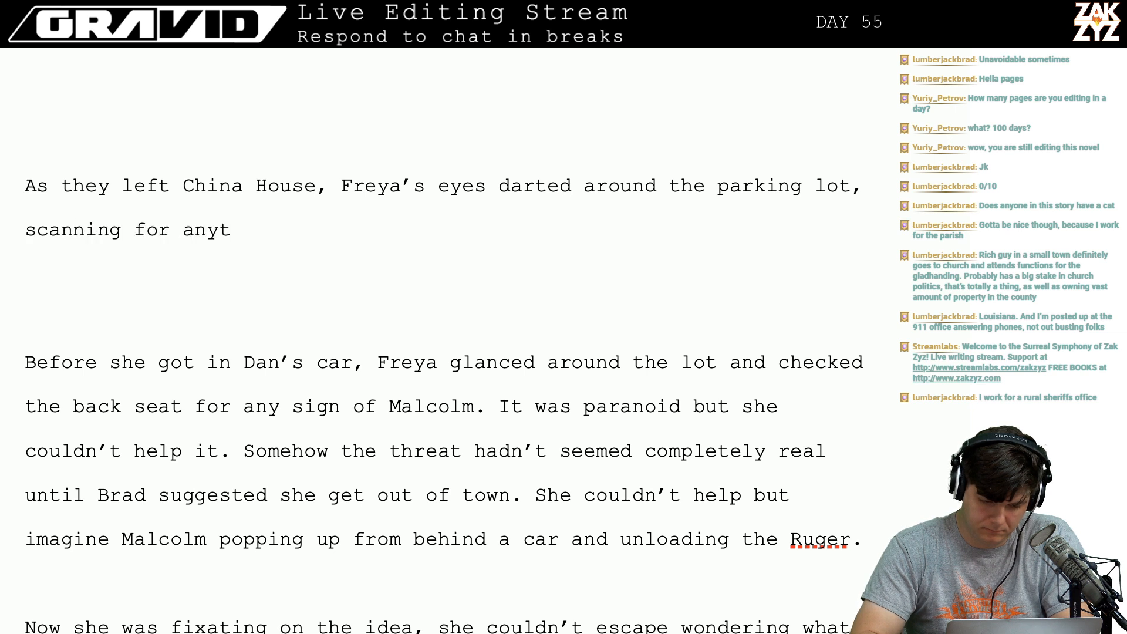
{"action": "type", "text": "hing out of pla"}
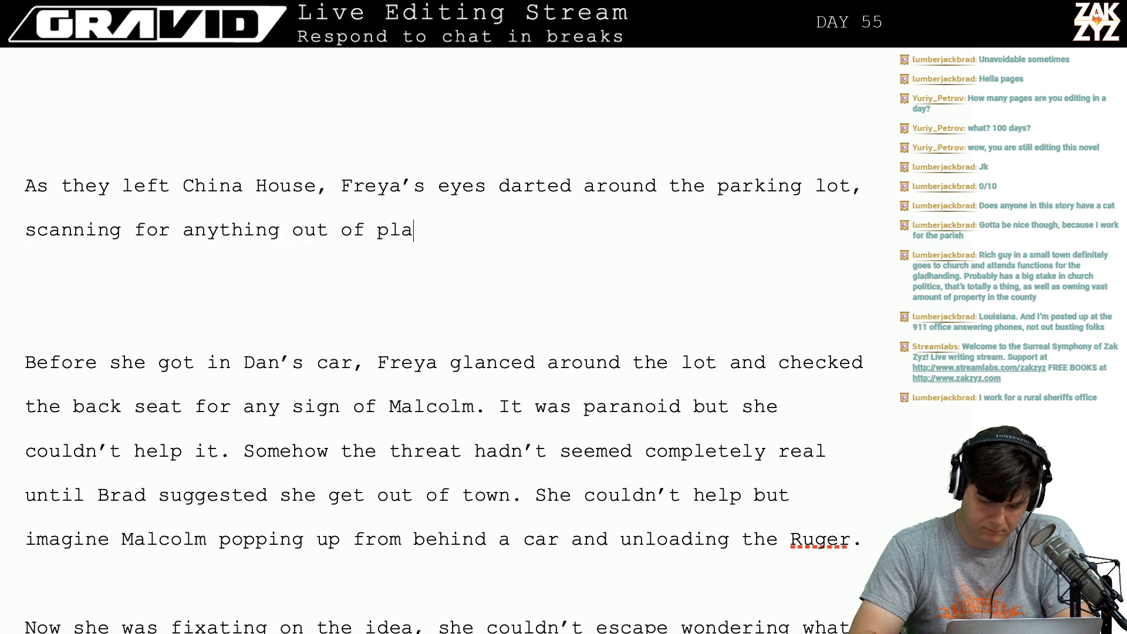
{"action": "type", "text": "ce. "}
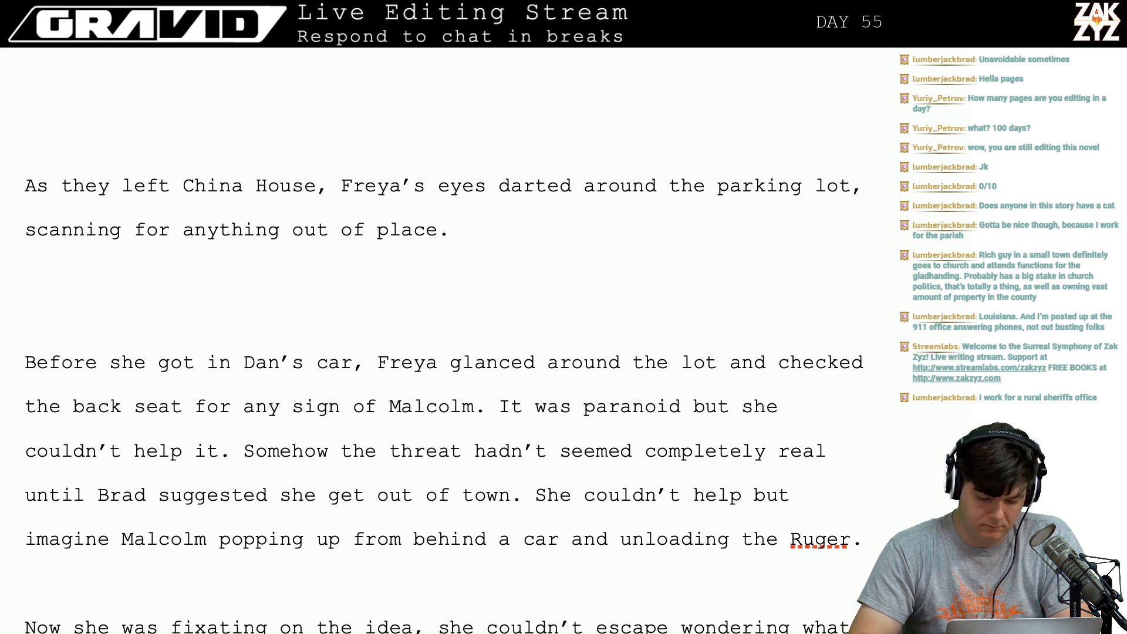
{"action": "type", "text": "She"}
{"action": "key", "text": "BackSpace"}
{"action": "key", "text": "BackSpace"}
{"action": "key", "text": "BackSpace"}
{"action": "key", "text": "BackSpace"}
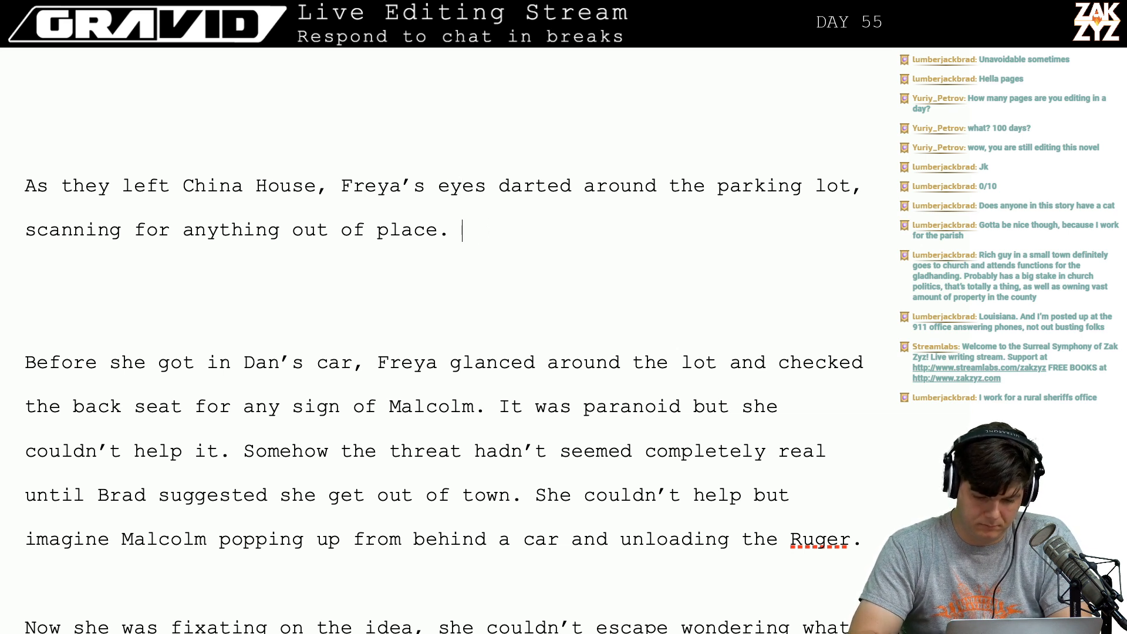
Add the question "Was that shadow Malcolm crouching behind a car with the pistol?" and start another question with "Was he".
{"action": "type", "text": "Was the"}
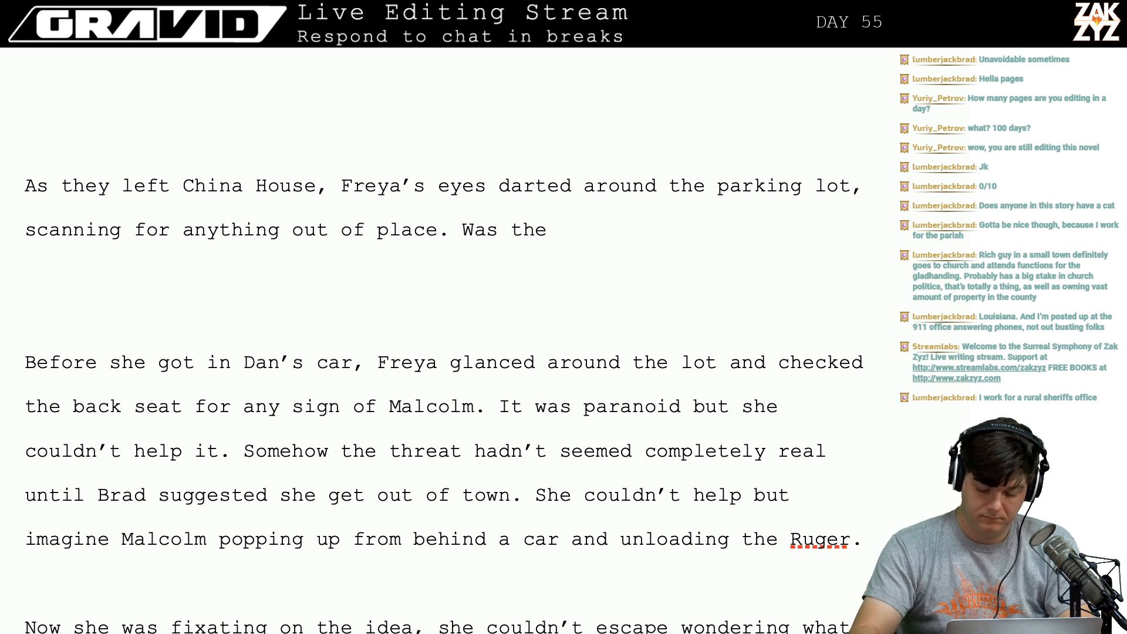
{"action": "key", "text": "BackSpace"}
{"action": "type", "text": "at "}
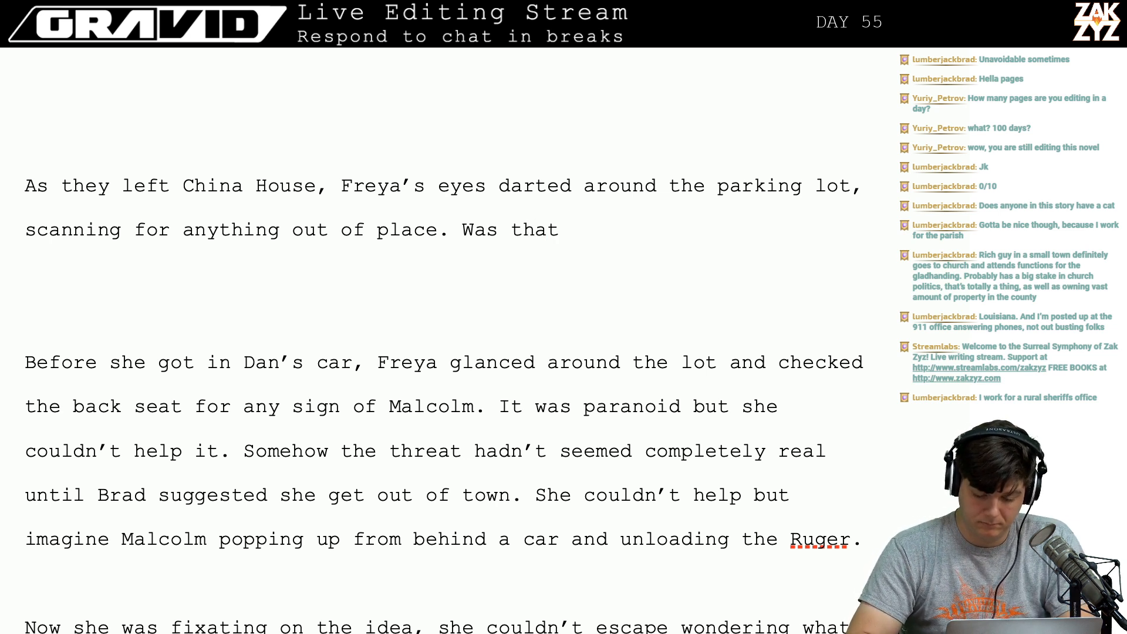
{"action": "type", "text": "shadow someon"}
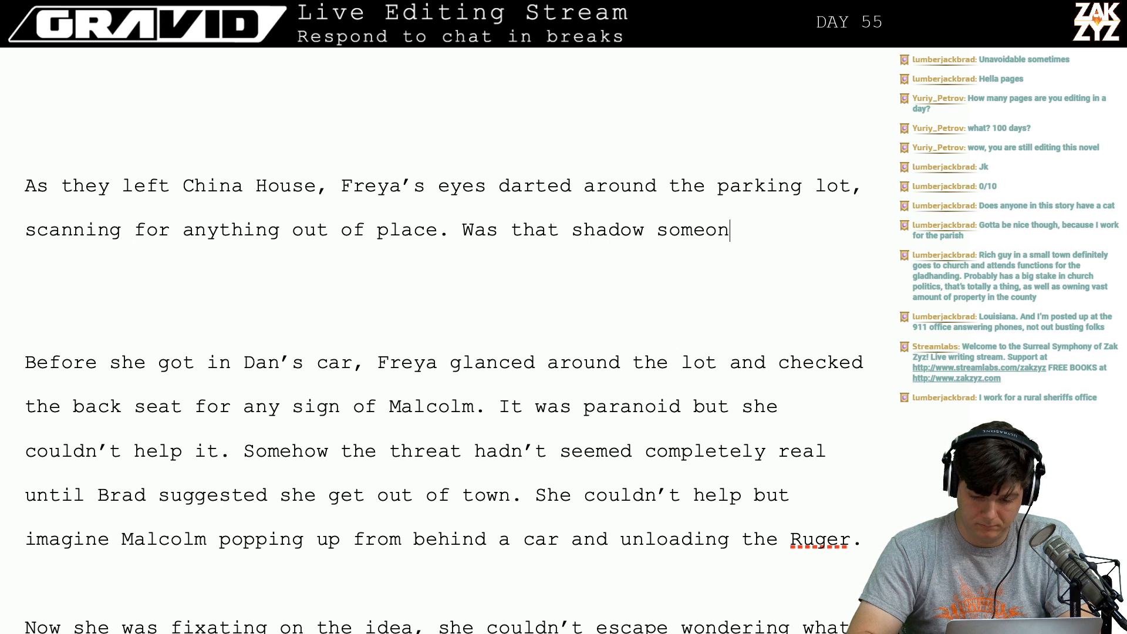
{"action": "key", "text": "BackSpace"}
{"action": "key", "text": "BackSpace"}
{"action": "key", "text": "BackSpace"}
{"action": "key", "text": "BackSpace"}
{"action": "key", "text": "BackSpace"}
{"action": "key", "text": "BackSpace"}
{"action": "type", "text": "MA"}
{"action": "key", "text": "BackSpace"}
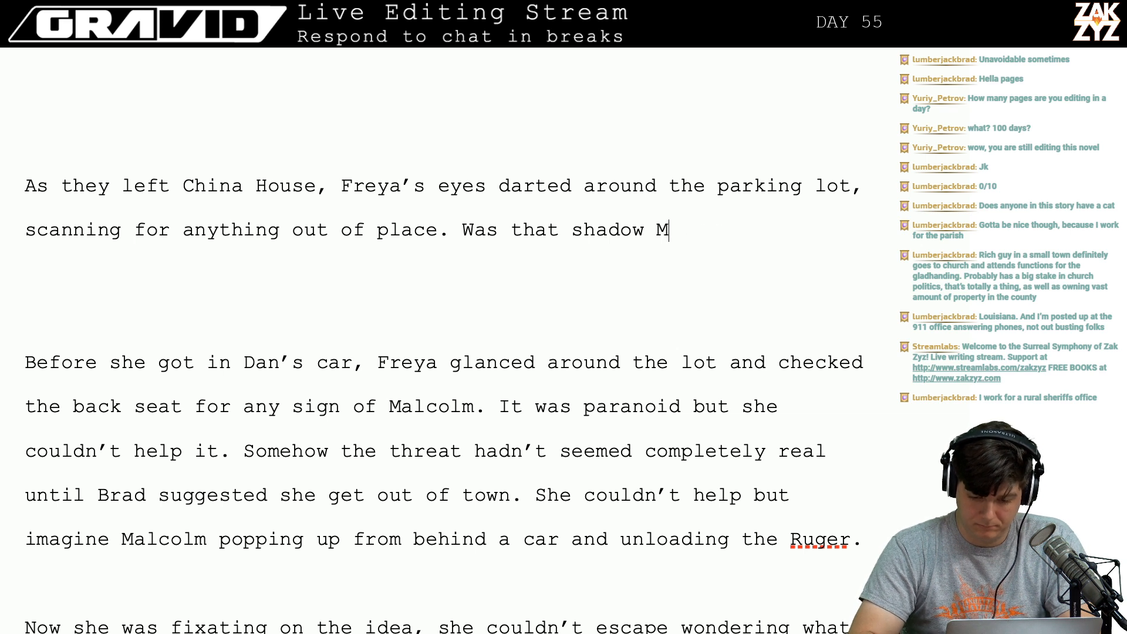
{"action": "type", "text": "alcolm c"}
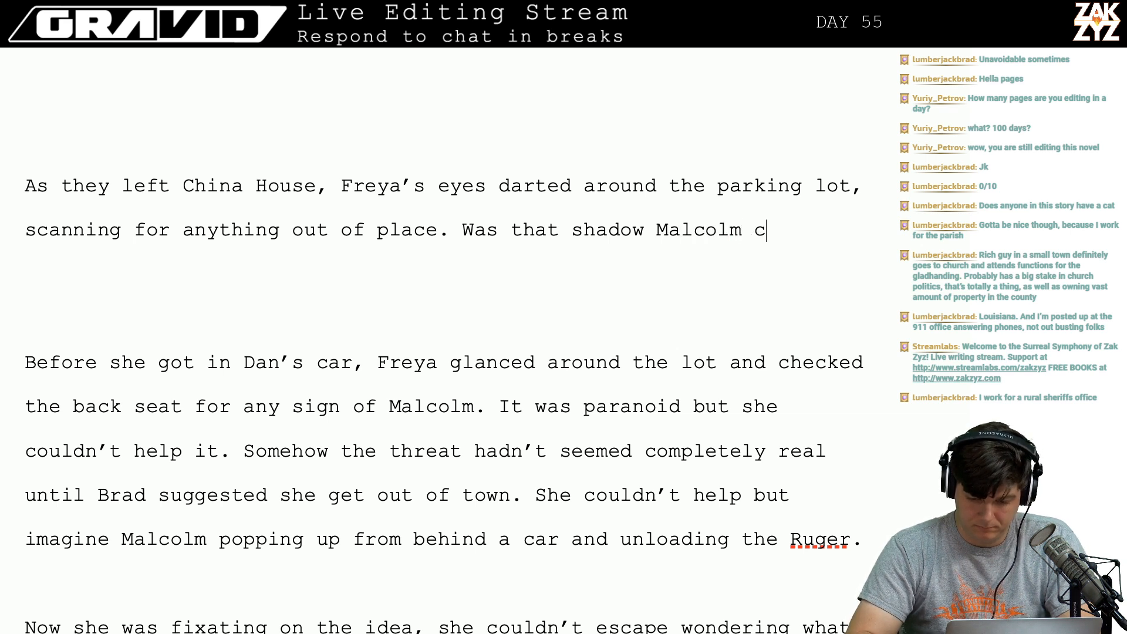
{"action": "type", "text": "rouching behind a "}
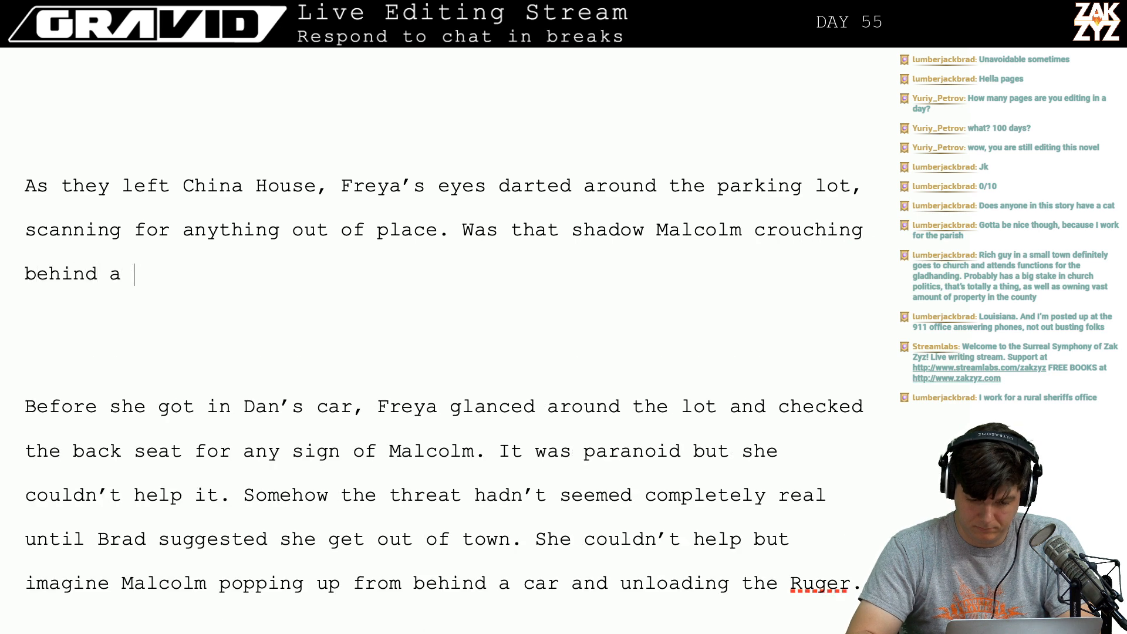
{"action": "type", "text": "car with the pist"}
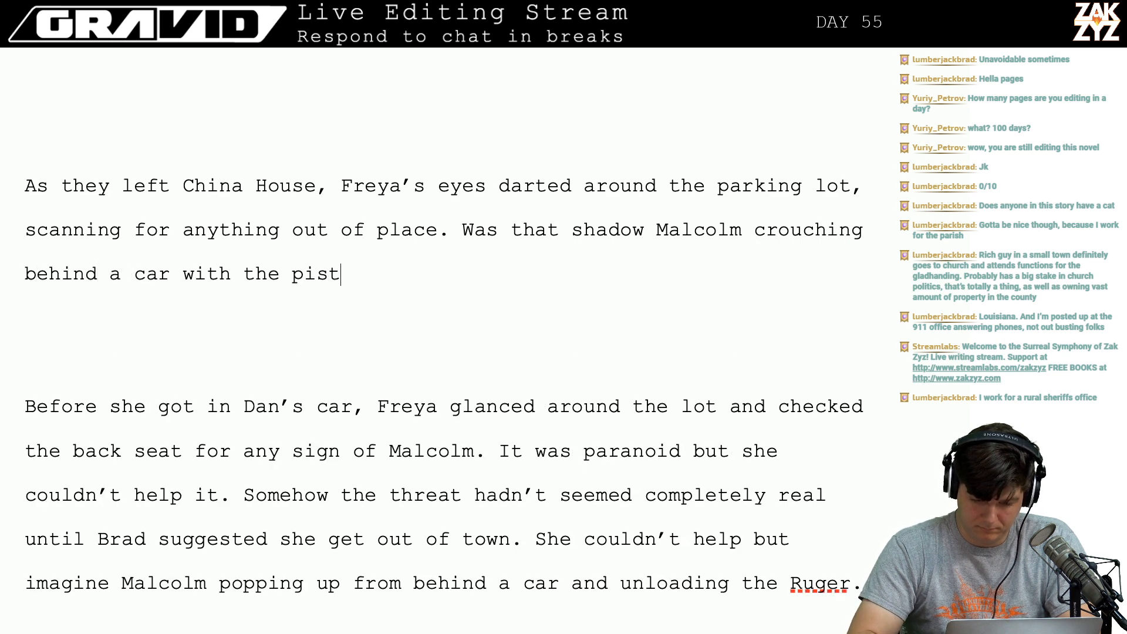
{"action": "type", "text": "ol? Was he "}
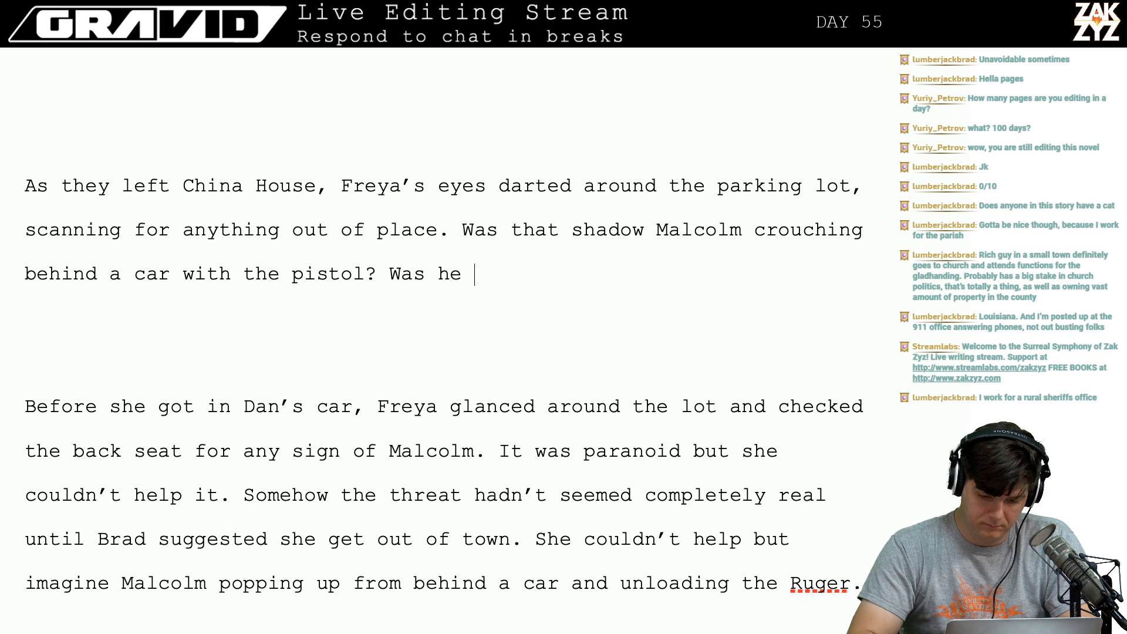
Continue the second question with "hidden in the back seat of Dan's car, ready to pop".
{"action": "type", "text": "hidden in"}
{"action": "key", "text": "BackSpace"}
{"action": "key", "text": "BackSpace"}
{"action": "type", "text": "en"}
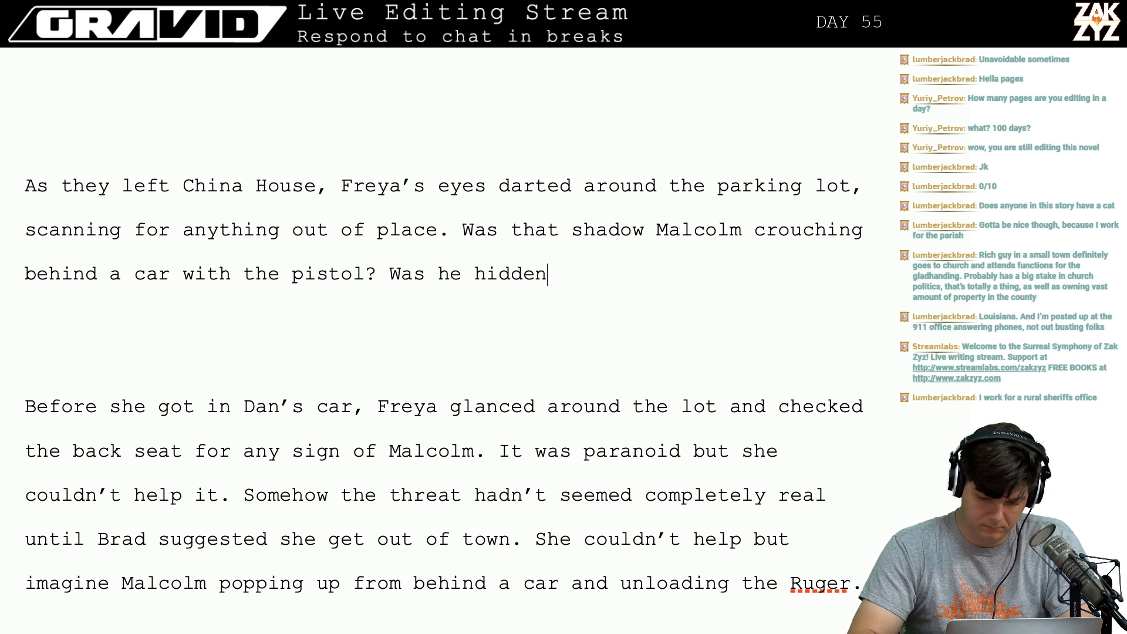
{"action": "type", "text": " in the back s"}
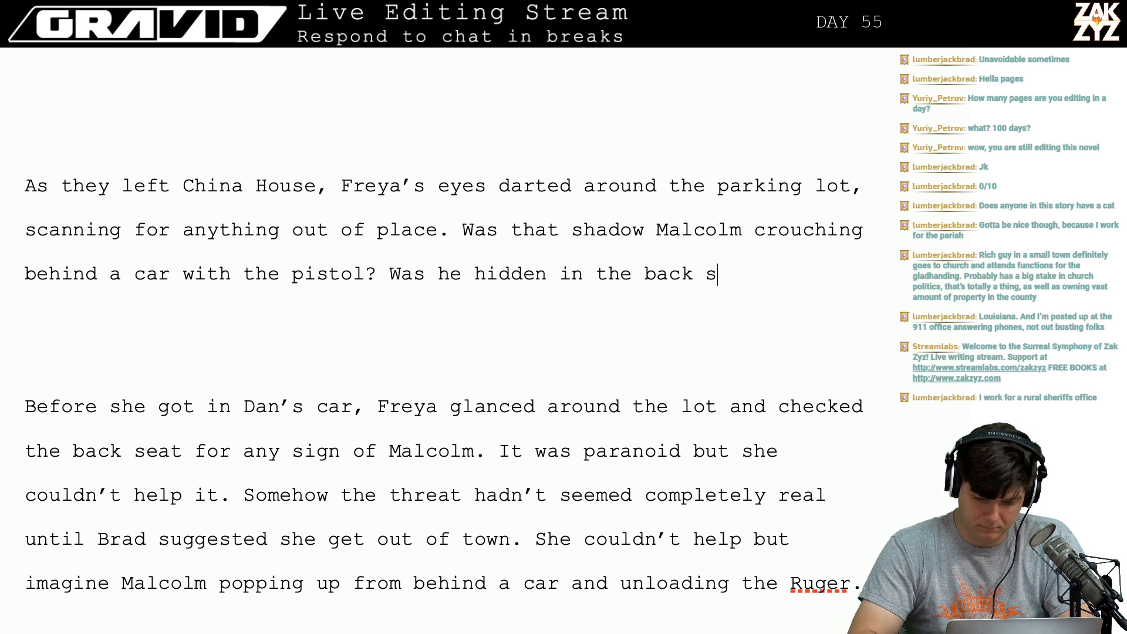
{"action": "type", "text": "eat of Dan"}
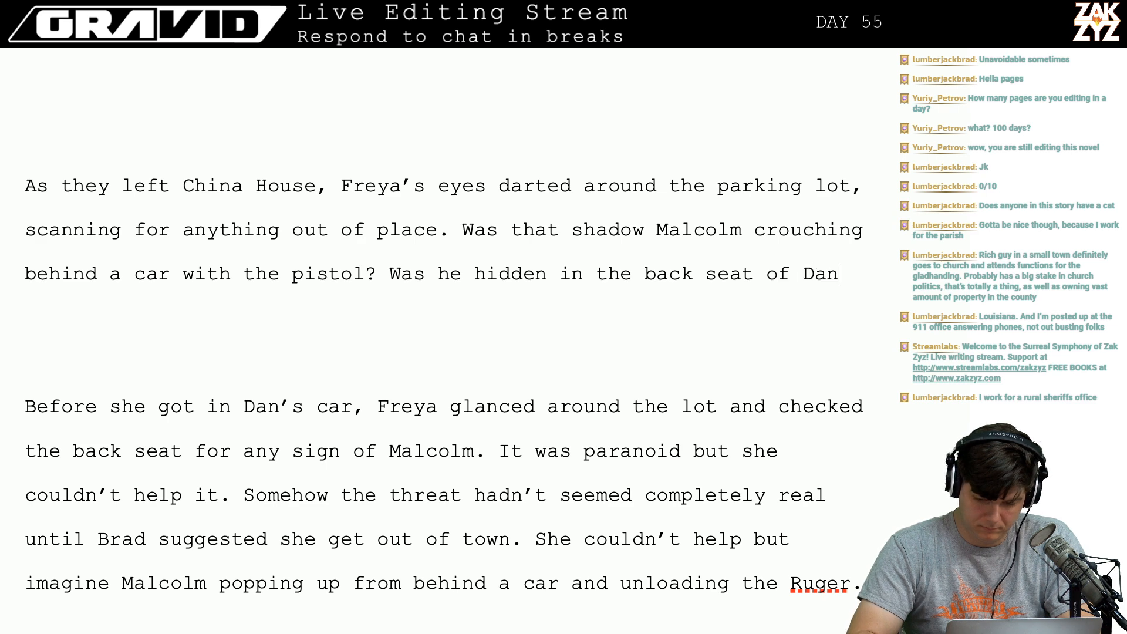
{"action": "type", "text": "'s car, ready to pop"}
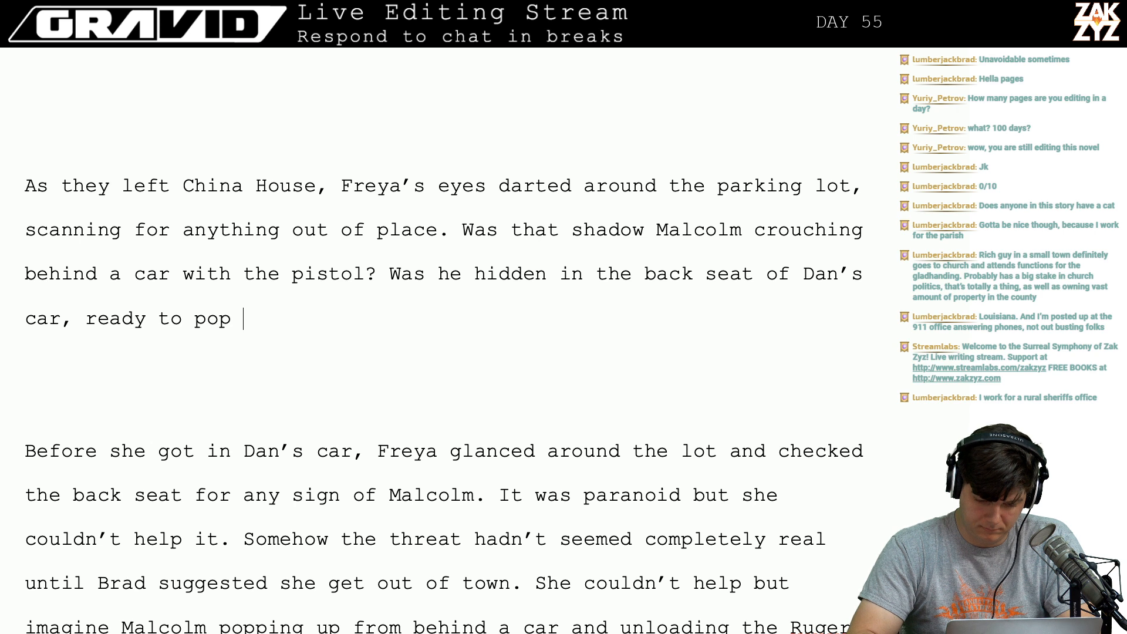
Try ending the second question with "out and garrote the", and replace that wording with "up and".
{"action": "type", "text": " out and garrote "}
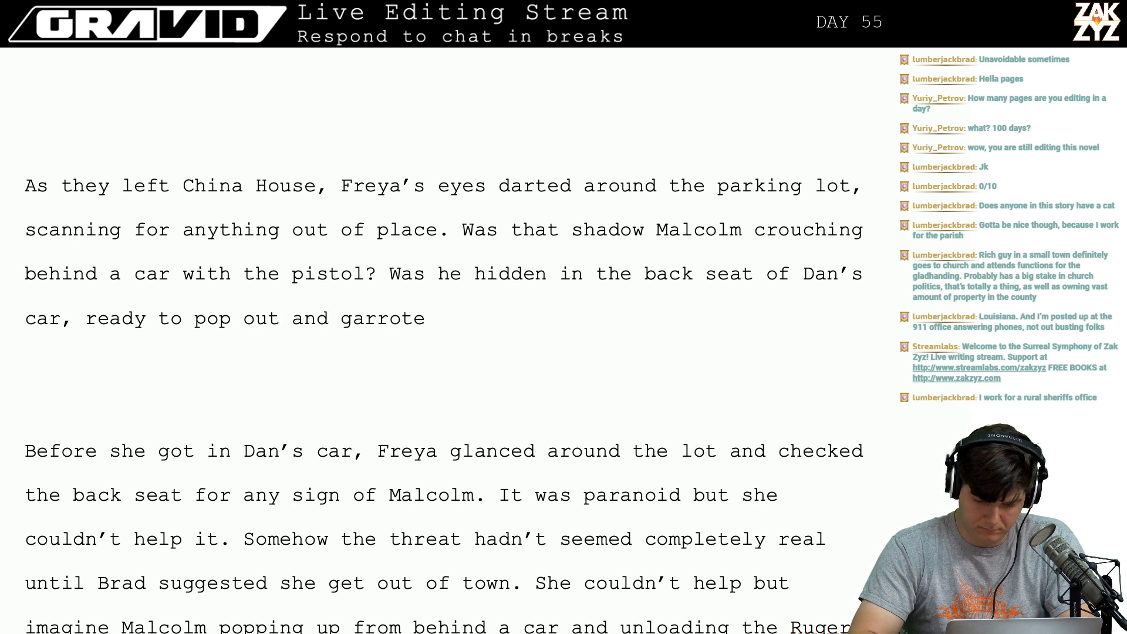
{"action": "type", "text": "the"}
{"action": "key", "text": "BackSpace"}
{"action": "key", "text": "BackSpace"}
{"action": "key", "text": "BackSpace"}
{"action": "key", "text": "BackSpace"}
{"action": "key", "text": "BackSpace"}
{"action": "key", "text": "BackSpace"}
{"action": "key", "text": "BackSpace"}
{"action": "key", "text": "BackSpace"}
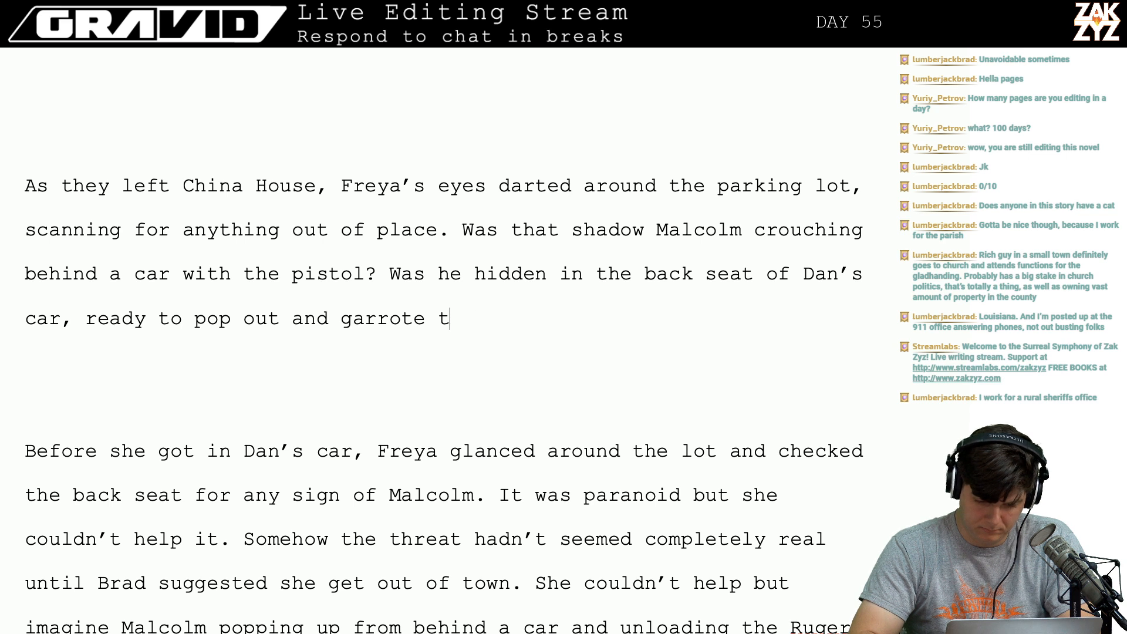
{"action": "key", "text": "BackSpace"}
{"action": "key", "text": "BackSpace"}
{"action": "key", "text": "BackSpace"}
{"action": "key", "text": "BackSpace"}
{"action": "key", "text": "BackSpace"}
{"action": "key", "text": "BackSpace"}
{"action": "key", "text": "BackSpace"}
{"action": "key", "text": "BackSpace"}
{"action": "key", "text": "BackSpace"}
{"action": "key", "text": "BackSpace"}
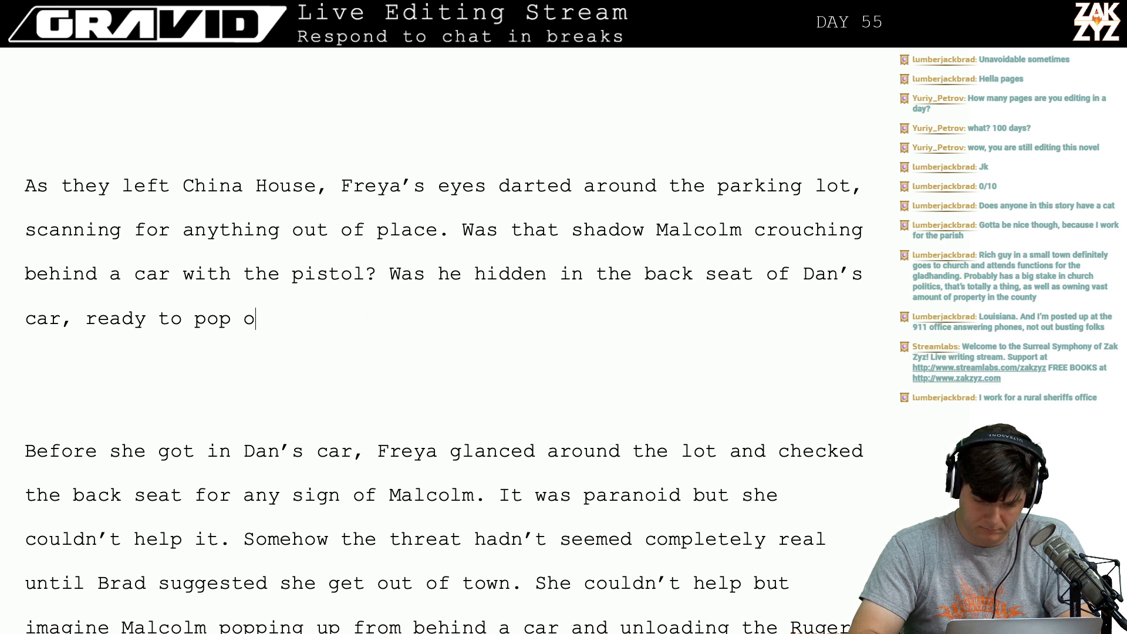
{"action": "type", "text": "up and"}
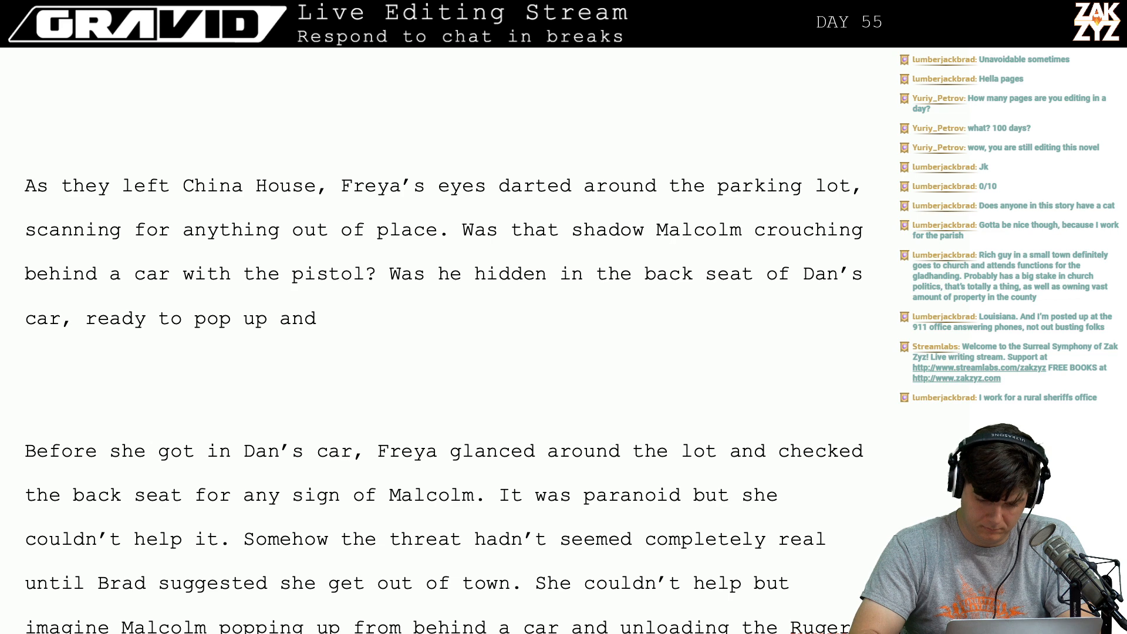
Delete the second question's wording about Dan's car back to "Was".
{"action": "key", "text": "BackSpace"}
{"action": "key", "text": "BackSpace"}
{"action": "key", "text": "BackSpace"}
{"action": "key", "text": "BackSpace"}
{"action": "key", "text": "BackSpace"}
{"action": "key", "text": "BackSpace"}
{"action": "key", "text": "BackSpace"}
{"action": "key", "text": "BackSpace"}
{"action": "key", "text": "BackSpace"}
{"action": "key", "text": "BackSpace"}
{"action": "key", "text": "BackSpace"}
{"action": "key", "text": "BackSpace"}
{"action": "key", "text": "BackSpace"}
{"action": "key", "text": "BackSpace"}
{"action": "key", "text": "BackSpace"}
{"action": "key", "text": "BackSpace"}
{"action": "key", "text": "BackSpace"}
{"action": "key", "text": "BackSpace"}
{"action": "key", "text": "BackSpace"}
{"action": "key", "text": "BackSpace"}
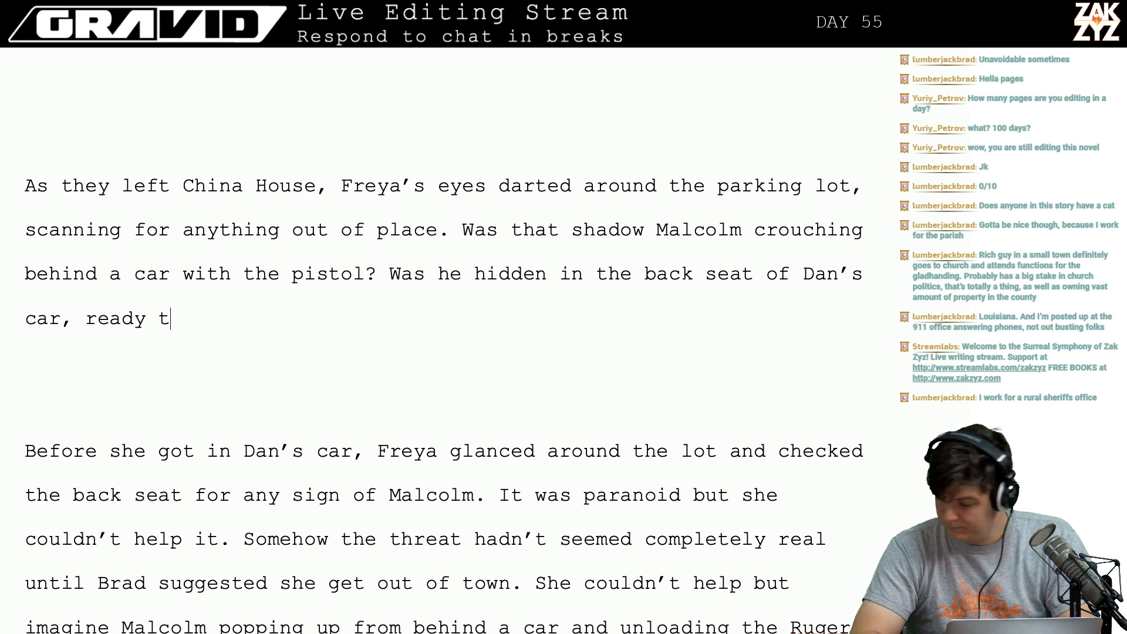
{"action": "key", "text": "BackSpace"}
{"action": "key", "text": "BackSpace"}
{"action": "key", "text": "BackSpace"}
{"action": "key", "text": "BackSpace"}
{"action": "key", "text": "BackSpace"}
{"action": "key", "text": "BackSpace"}
{"action": "key", "text": "BackSpace"}
{"action": "key", "text": "BackSpace"}
{"action": "key", "text": "BackSpace"}
{"action": "key", "text": "BackSpace"}
{"action": "key", "text": "BackSpace"}
{"action": "key", "text": "BackSpace"}
{"action": "key", "text": "BackSpace"}
{"action": "key", "text": "BackSpace"}
{"action": "key", "text": "BackSpace"}
{"action": "key", "text": "BackSpace"}
{"action": "key", "text": "BackSpace"}
{"action": "key", "text": "BackSpace"}
{"action": "key", "text": "BackSpace"}
{"action": "key", "text": "BackSpace"}
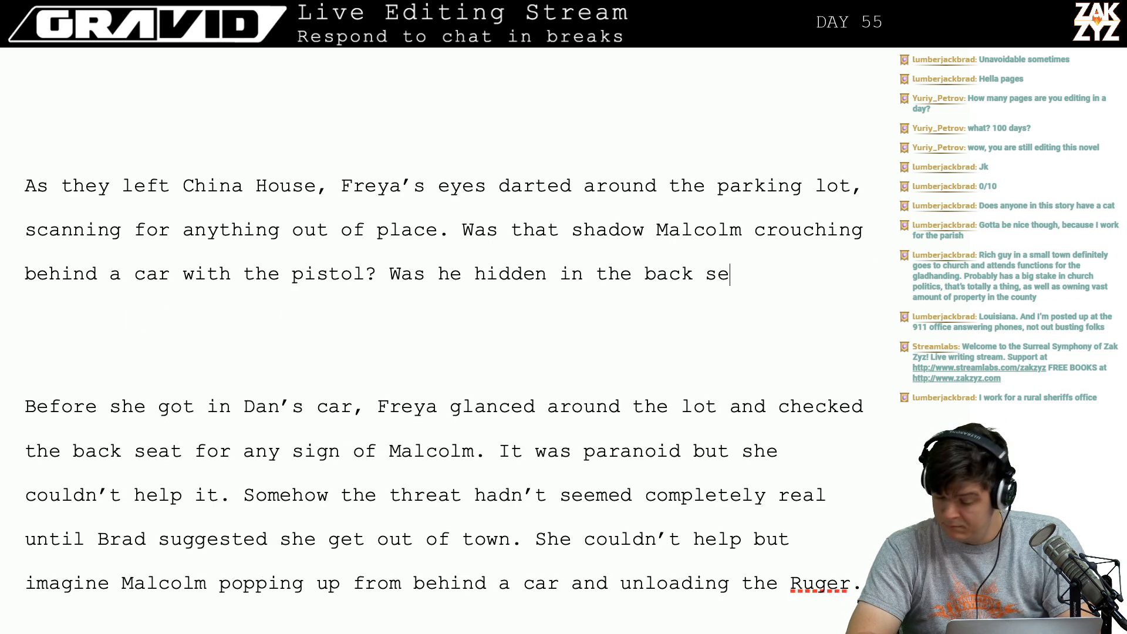
{"action": "key", "text": "BackSpace"}
{"action": "key", "text": "BackSpace"}
{"action": "key", "text": "BackSpace"}
{"action": "key", "text": "BackSpace"}
{"action": "key", "text": "BackSpace"}
{"action": "key", "text": "BackSpace"}
{"action": "key", "text": "BackSpace"}
{"action": "key", "text": "BackSpace"}
{"action": "key", "text": "BackSpace"}
{"action": "key", "text": "BackSpace"}
{"action": "key", "text": "BackSpace"}
{"action": "key", "text": "BackSpace"}
{"action": "key", "text": "BackSpace"}
{"action": "key", "text": "BackSpace"}
{"action": "key", "text": "BackSpace"}
{"action": "key", "text": "BackSpace"}
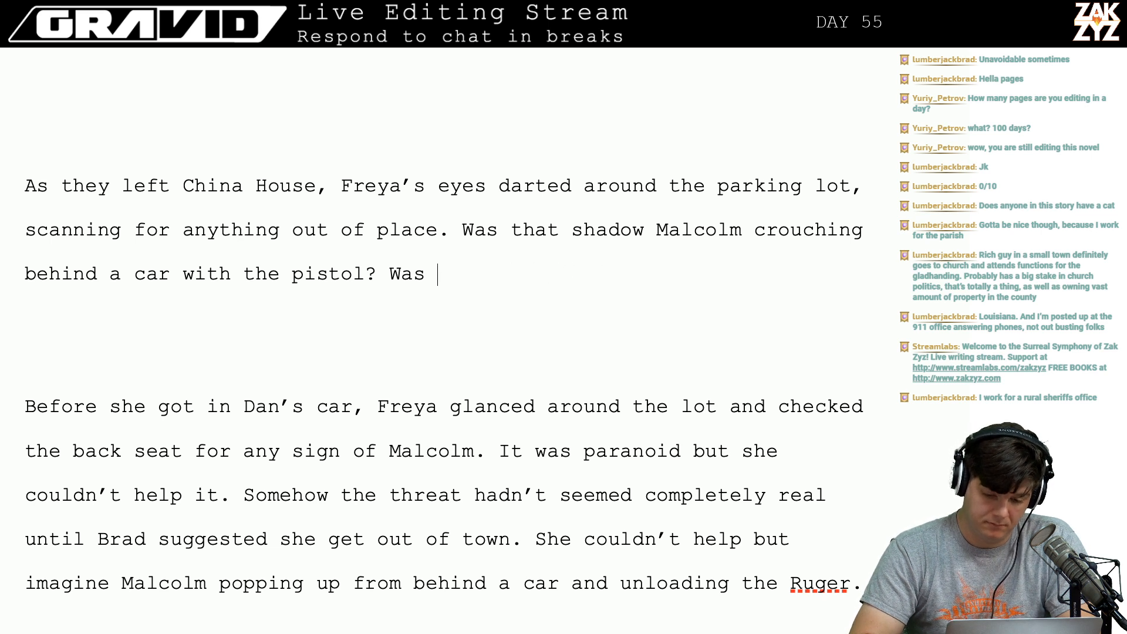
Rewrite the second question as "Was he hiding in the back seat of the Toyota?".
{"action": "type", "text": "Was he "}
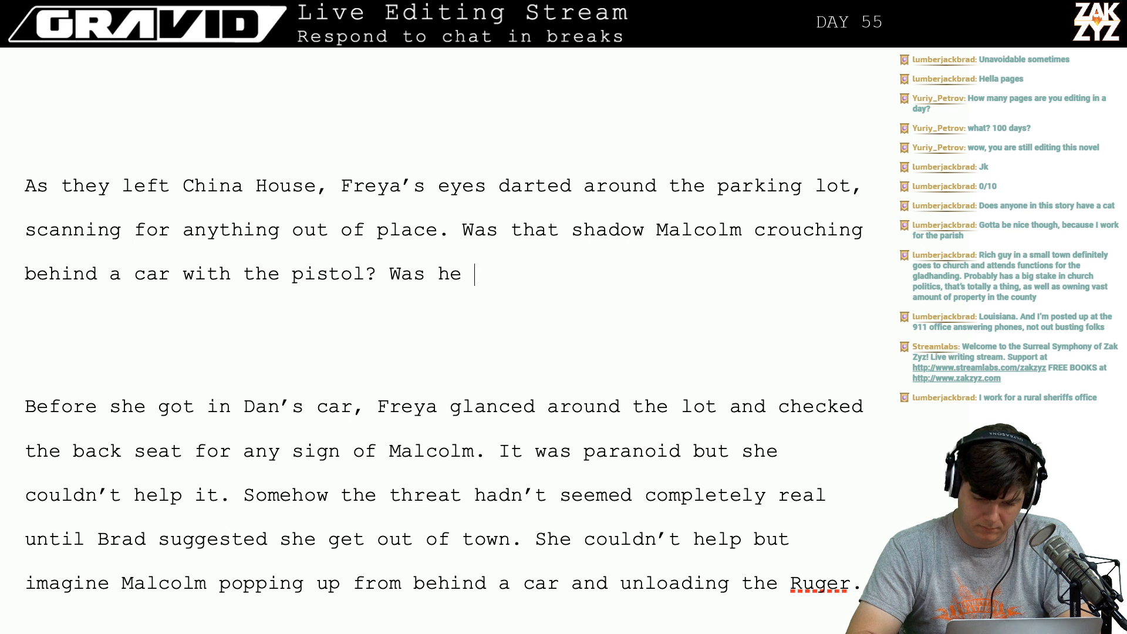
{"action": "type", "text": "hiding in "}
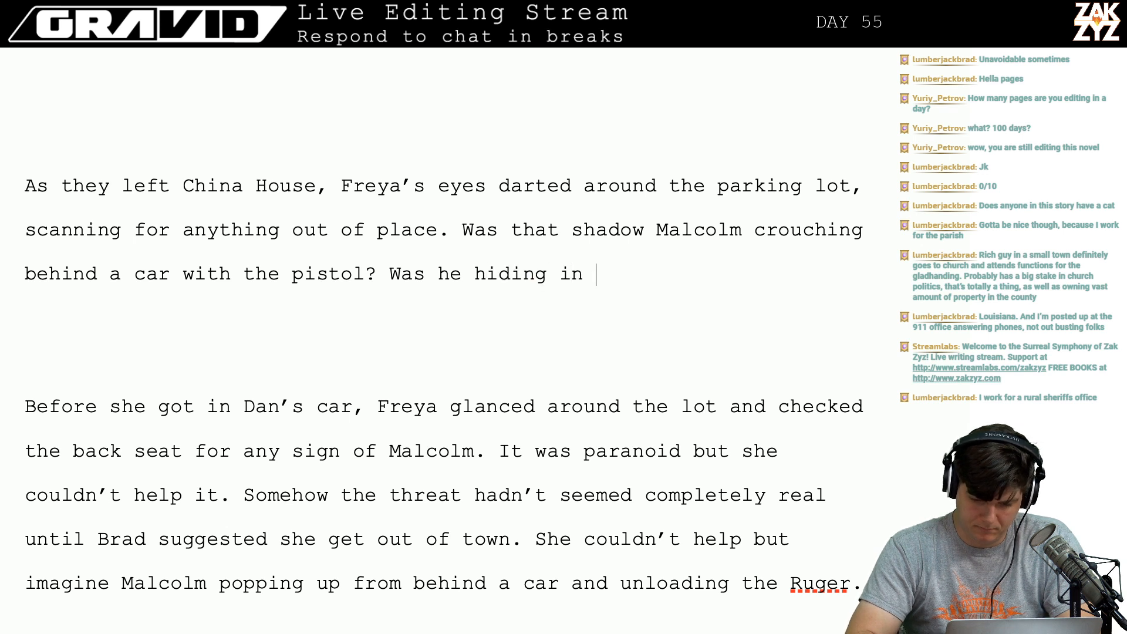
{"action": "type", "text": "the back seat of "}
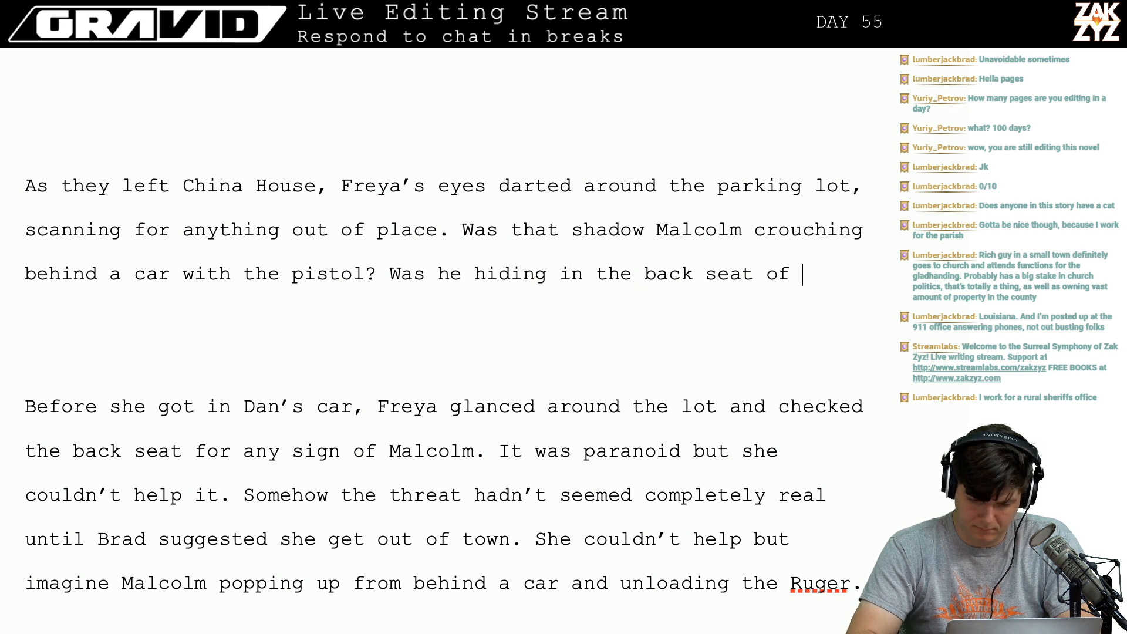
{"action": "type", "text": "the to"}
{"action": "type", "text": "Toyota?"}
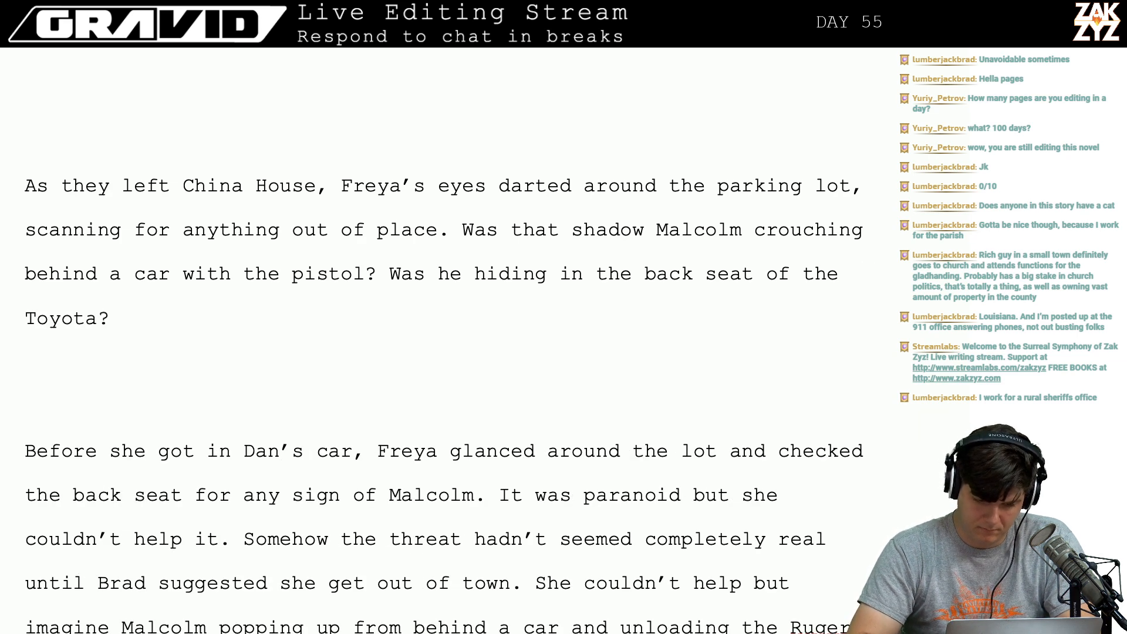
{"action": "key", "text": "Left"}
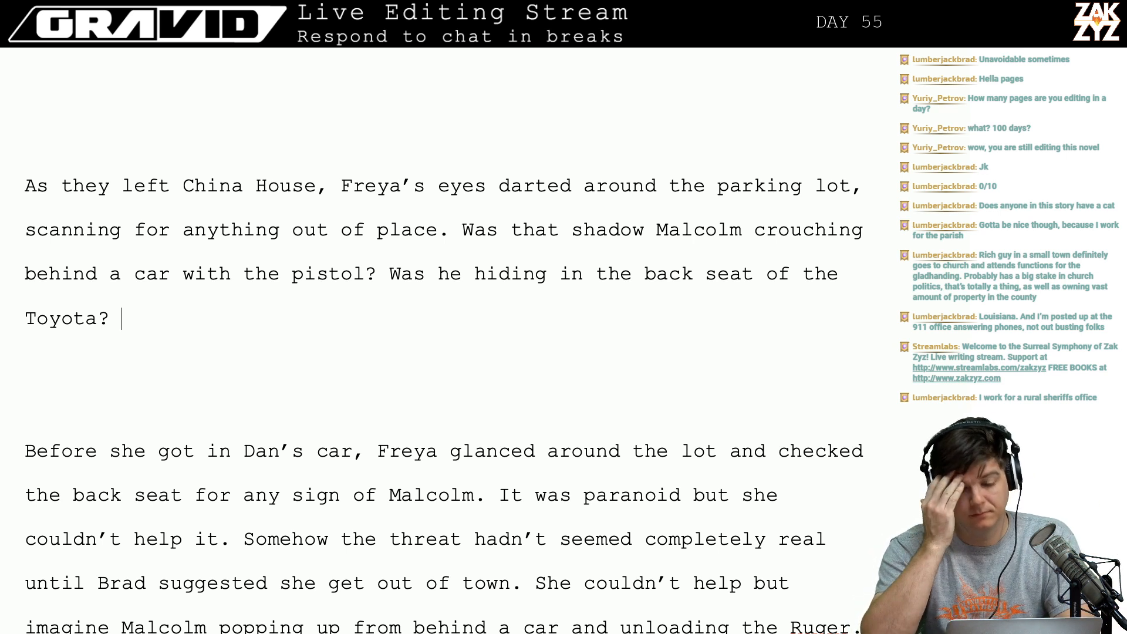
{"action": "type", "text": "Ow"}
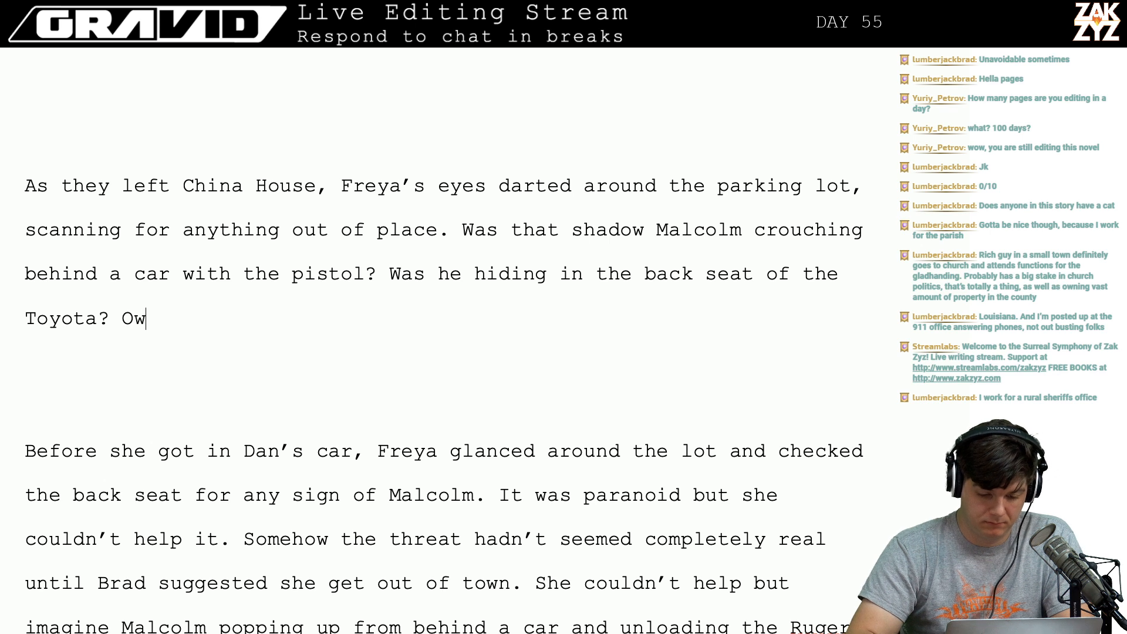
{"action": "key", "text": "BackSpace"}
{"action": "type", "text": "r on the foor"}
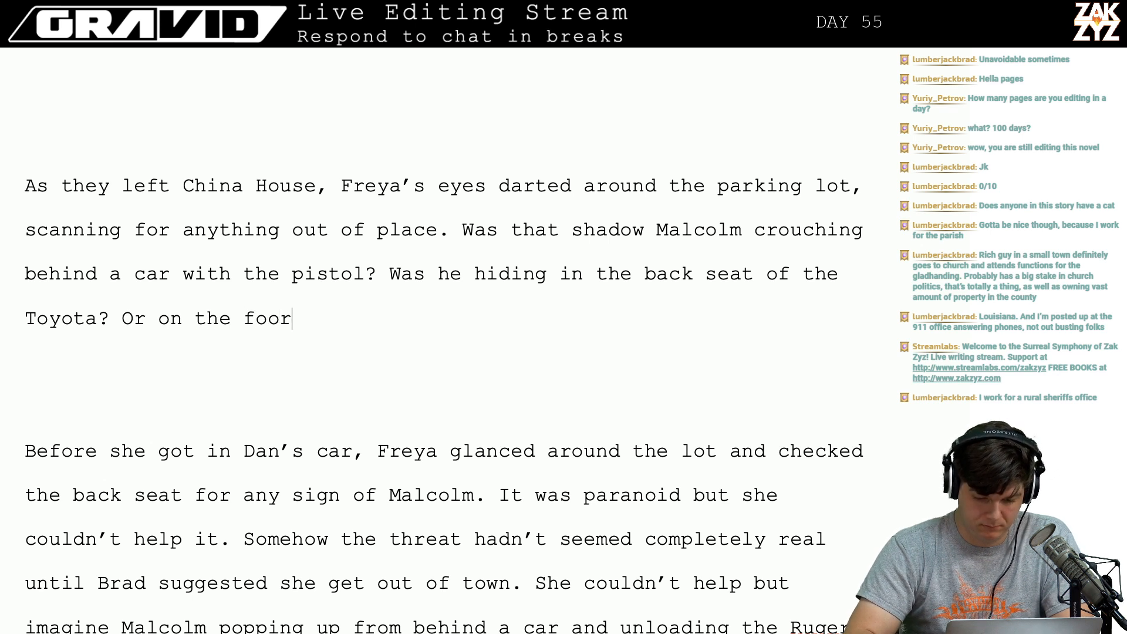
{"action": "key", "text": "BackSpace"}
{"action": "key", "text": "BackSpace"}
{"action": "key", "text": "BackSpace"}
{"action": "key", "text": "BackSpace"}
{"action": "key", "text": "BackSpace"}
{"action": "key", "text": "BackSpace"}
{"action": "key", "text": "BackSpace"}
{"action": "key", "text": "BackSpace"}
{"action": "key", "text": "BackSpace"}
{"action": "key", "text": "BackSpace"}
{"action": "key", "text": "BackSpace"}
{"action": "key", "text": "BackSpace"}
{"action": "key", "text": "BackSpace"}
{"action": "key", "text": "BackSpace"}
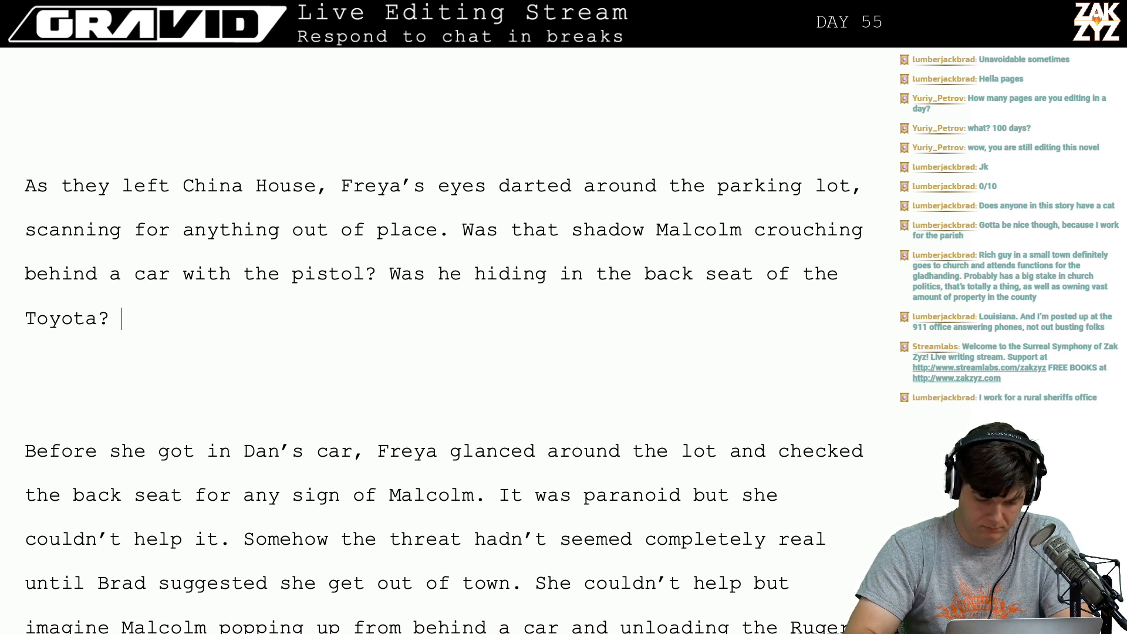
Add the sentence "Maybe he was on the roof with a rifle." after the Toyota question.
{"action": "type", "text": "Maybe he was on "}
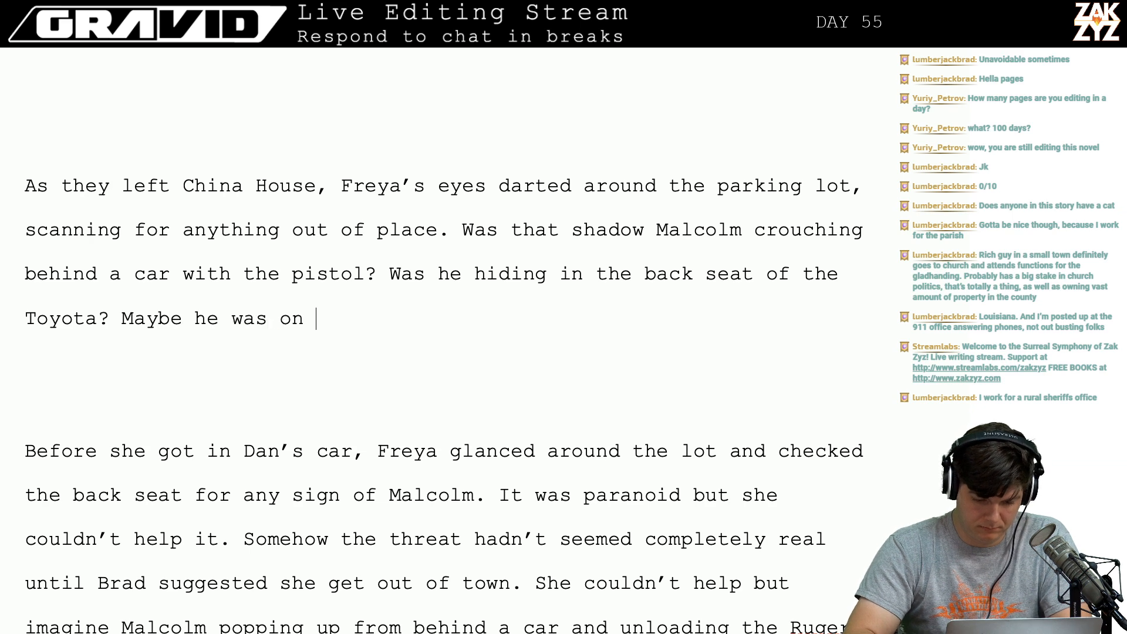
{"action": "type", "text": "the roof with a rifle."}
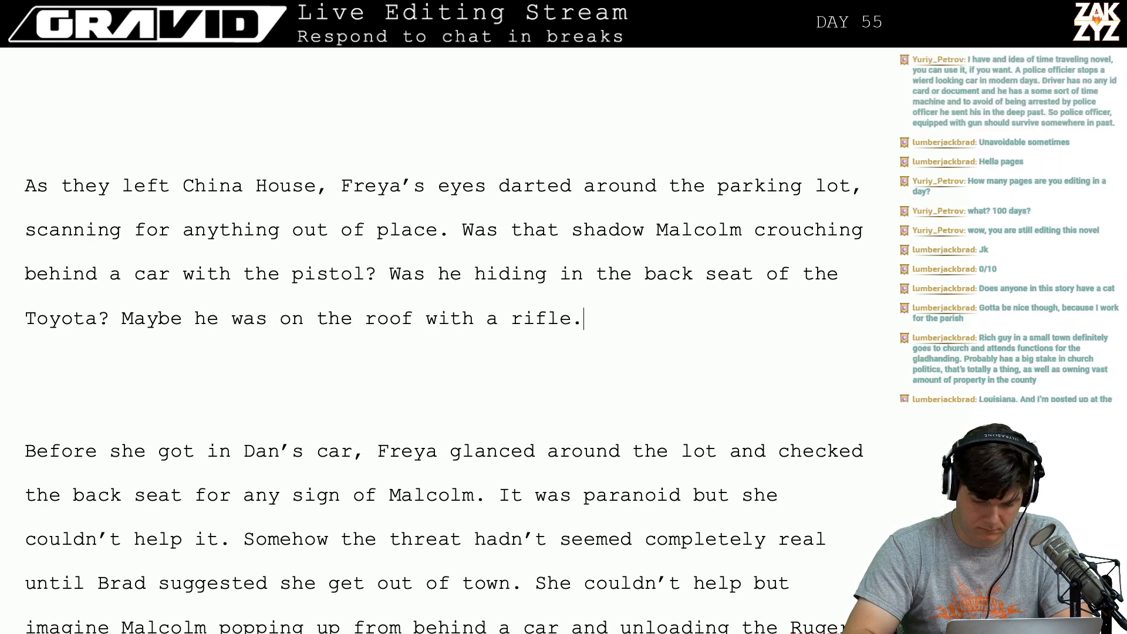
{"action": "key", "text": "Return"}
{"action": "key", "text": "BackSpace"}
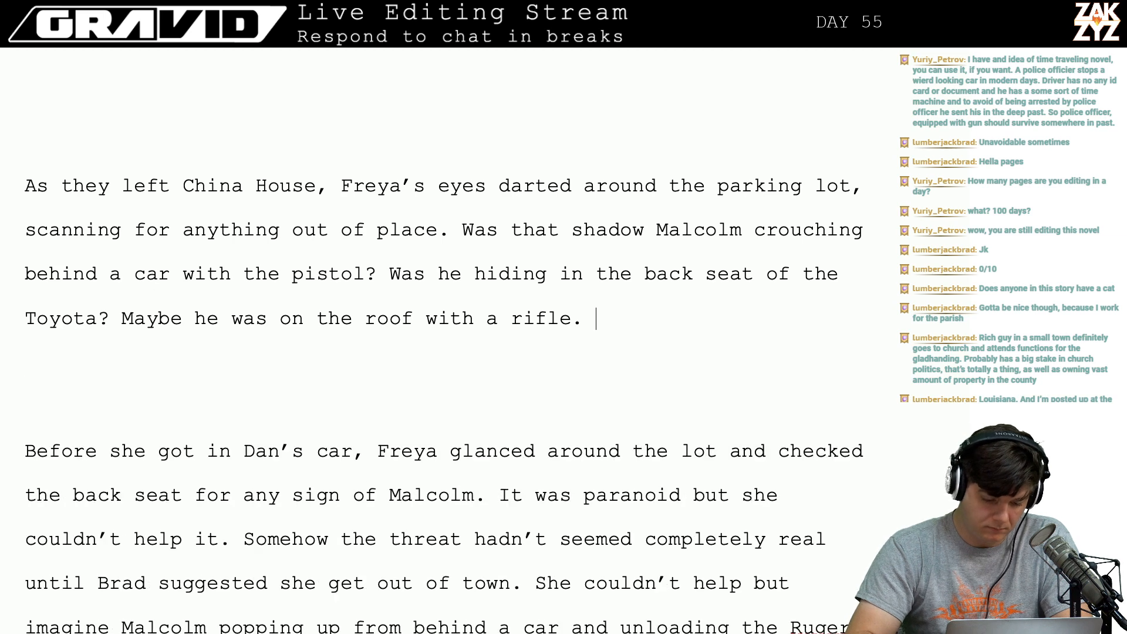
Delete the old passage from "Before she got in Dan's car" through "what it would be like to get shot.".
{"action": "key", "text": "Home"}
{"action": "key", "text": "Down"}
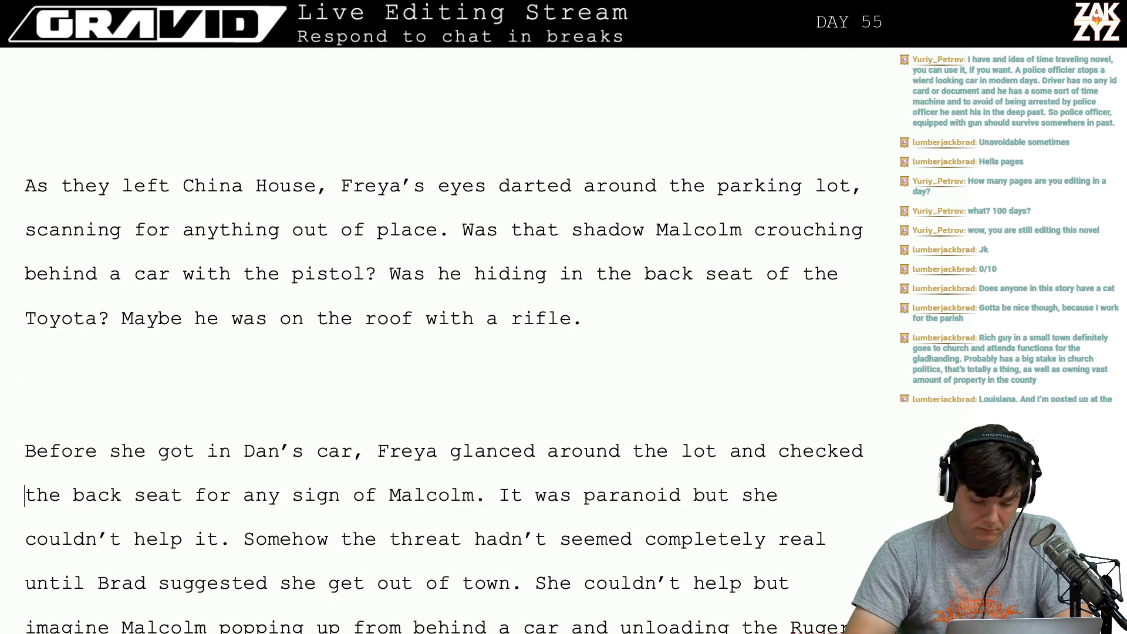
{"action": "key", "text": "Down"}
{"action": "key", "text": "Down"}
{"action": "key", "text": "Down"}
{"action": "key", "text": "Down"}
{"action": "key", "text": "Down"}
{"action": "key", "text": "Down"}
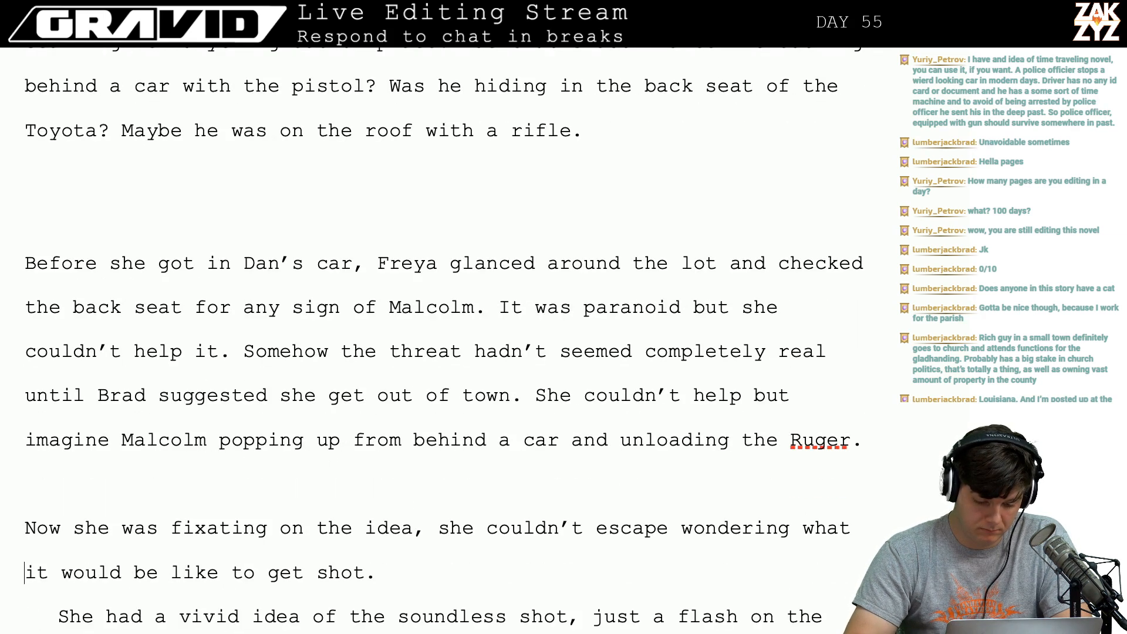
{"action": "key", "text": "Return"}
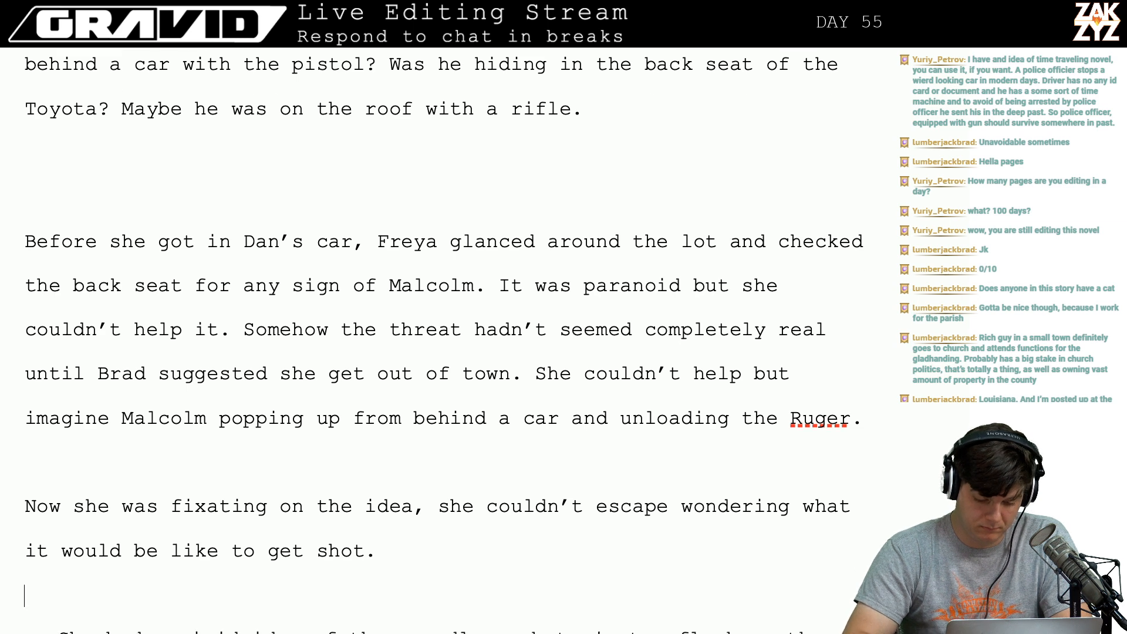
{"action": "key", "text": "shift+Up"}
{"action": "key", "text": "shift+Up"}
{"action": "key", "text": "shift+Up"}
{"action": "key", "text": "shift+Up"}
{"action": "key", "text": "shift+Up"}
{"action": "key", "text": "shift+Up"}
{"action": "key", "text": "shift+Up"}
{"action": "key", "text": "shift+Up"}
{"action": "key", "text": "shift+Up"}
{"action": "key", "text": "shift+Up"}
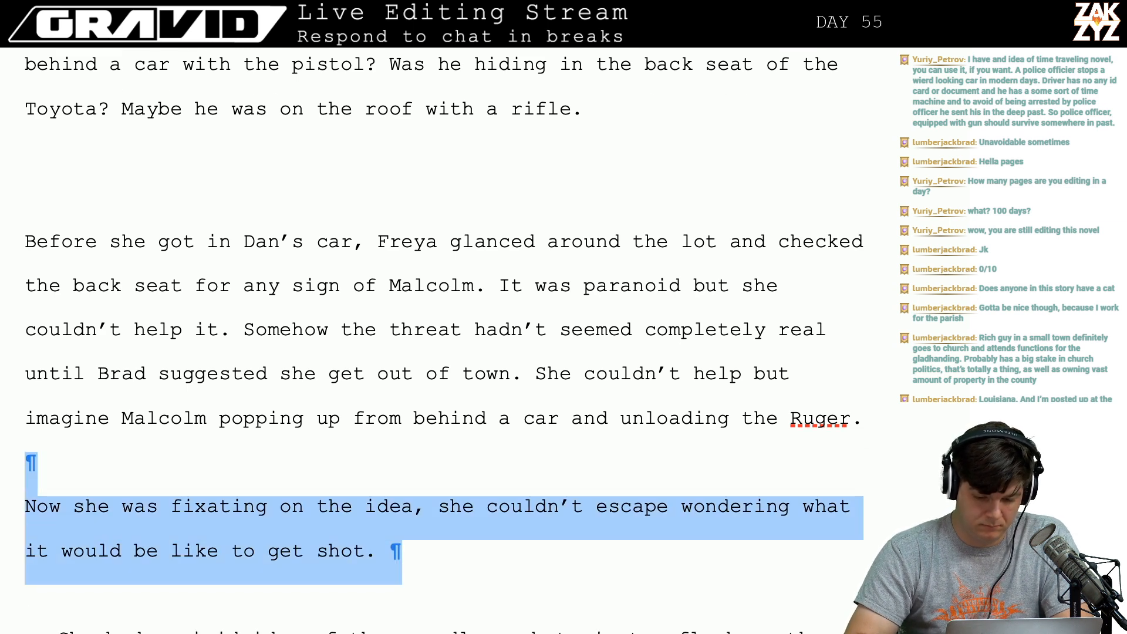
{"action": "key", "text": "BackSpace"}
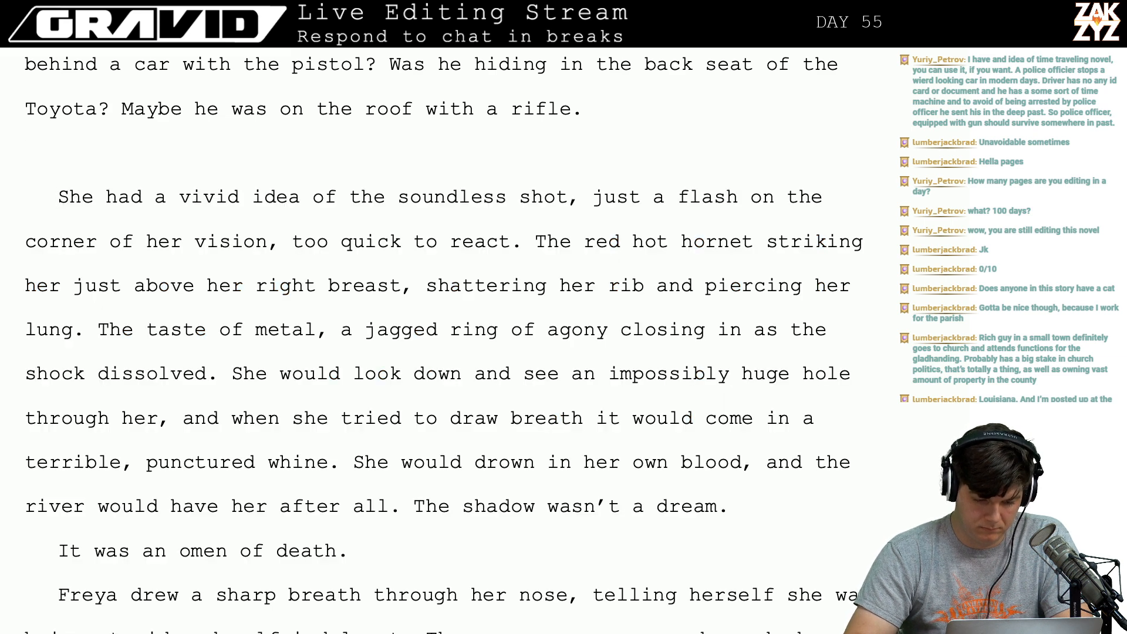
Write "Until Brad suggested she get out of town, the threat hadn't seemed real." as a new paragraph after the rifle sentence.
{"action": "key", "text": "Return"}
{"action": "key", "text": "BackSpace"}
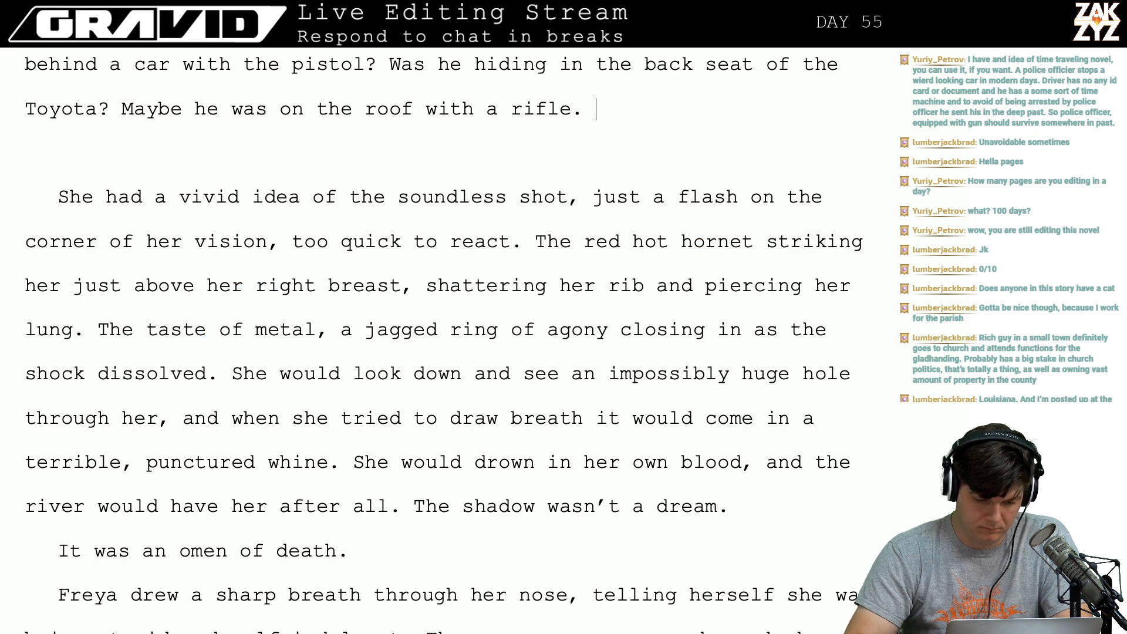
{"action": "type", "text": "So"}
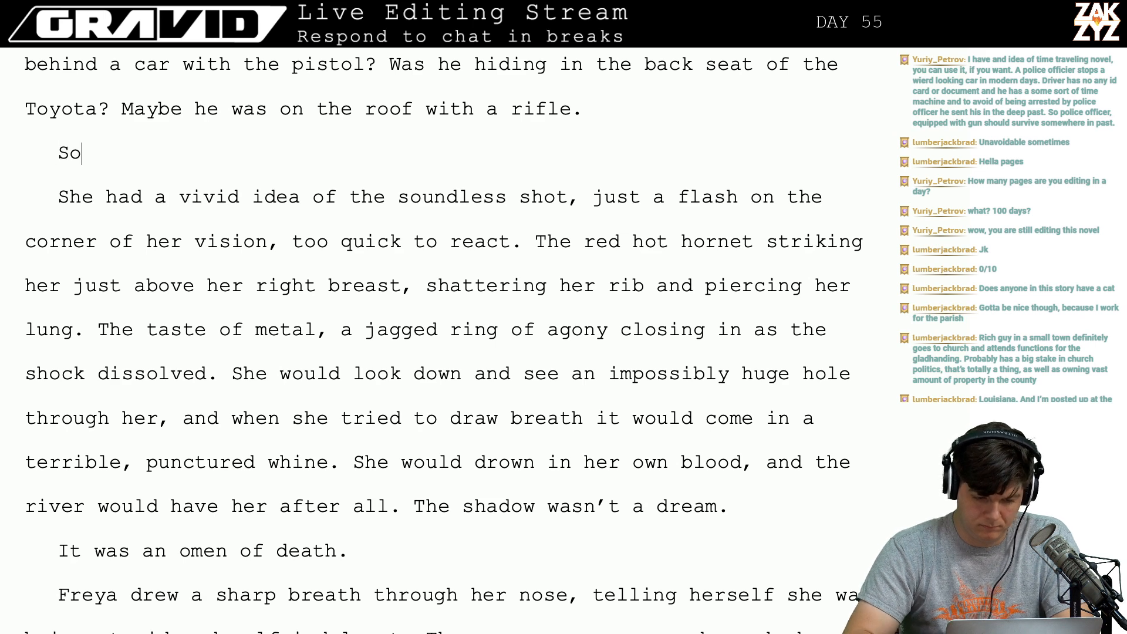
{"action": "key", "text": "BackSpace"}
{"action": "key", "text": "BackSpace"}
{"action": "type", "text": "Until"}
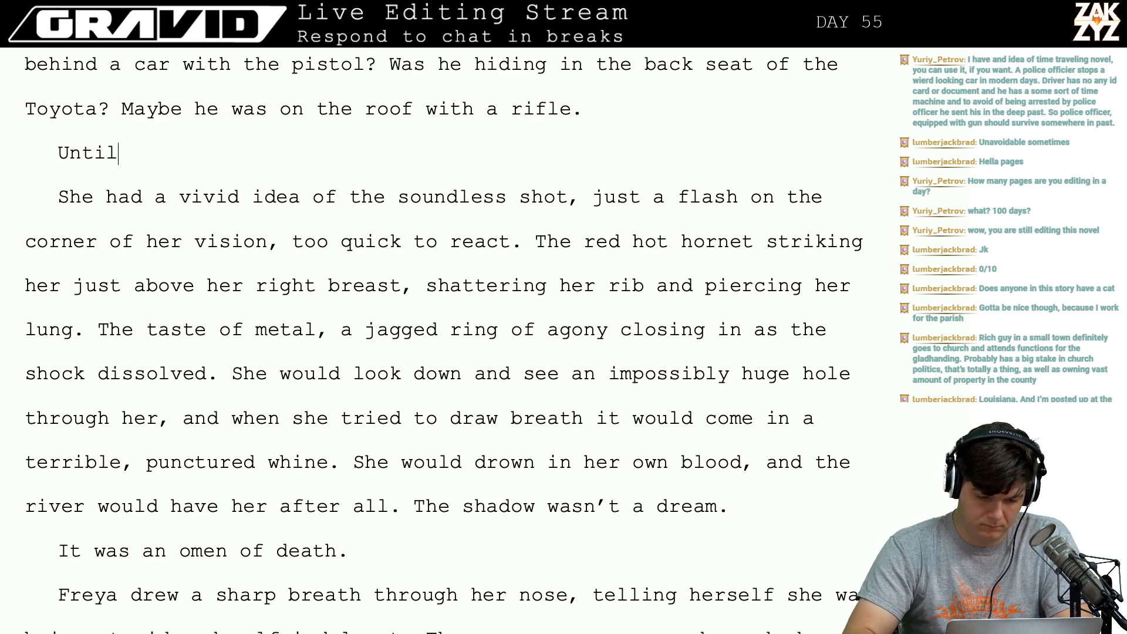
{"action": "type", "text": " Brad suggested "}
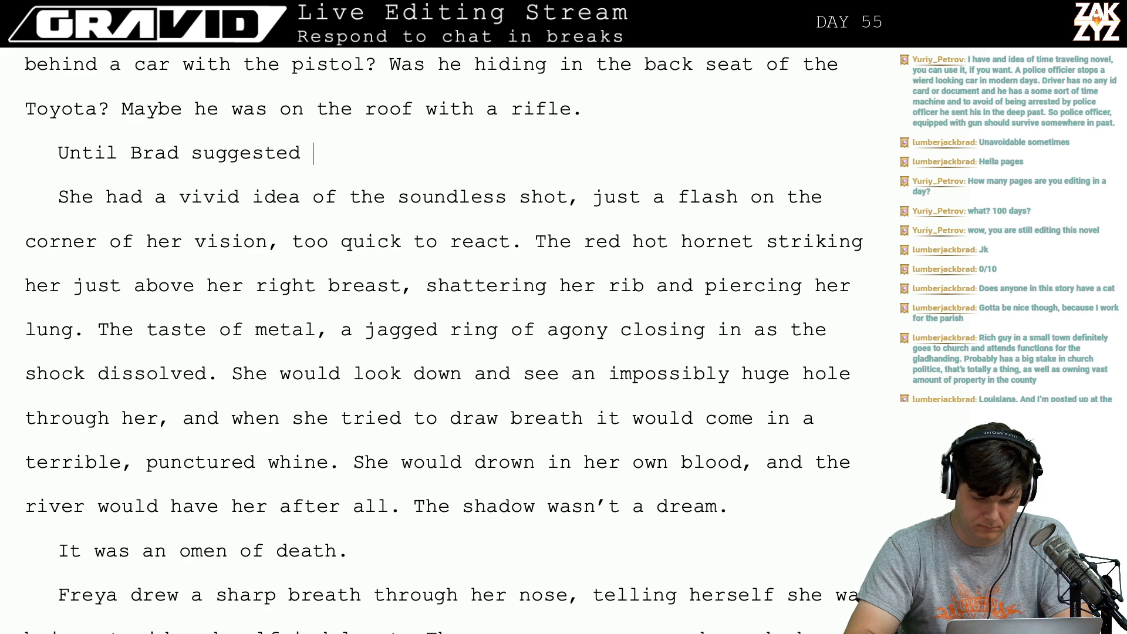
{"action": "type", "text": "she get out of to"}
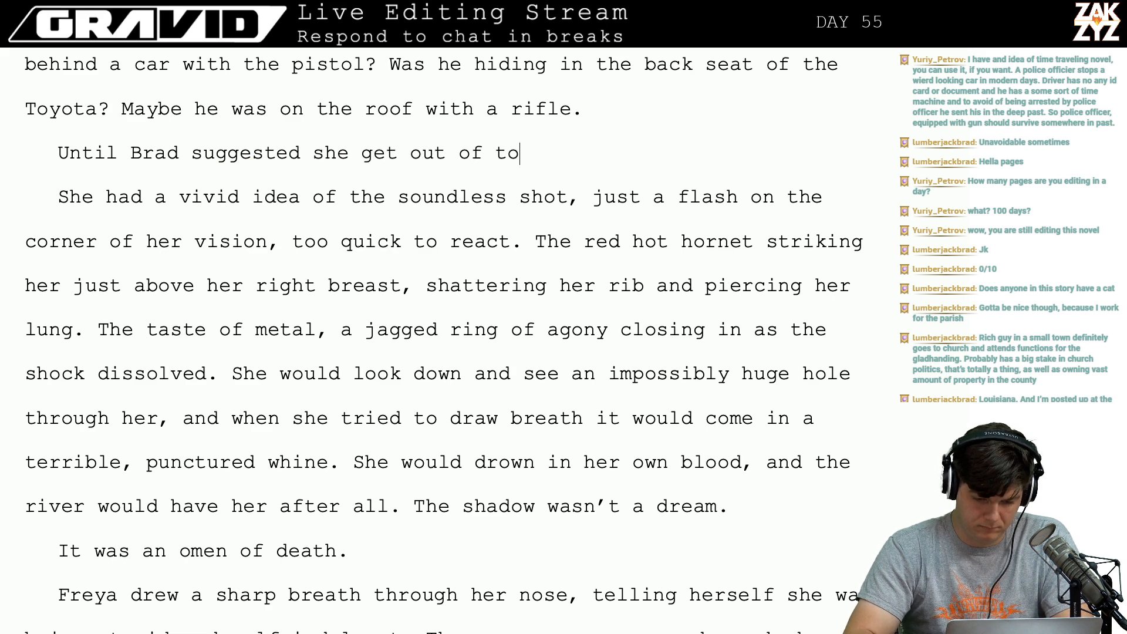
{"action": "type", "text": "wn, the threat ha"}
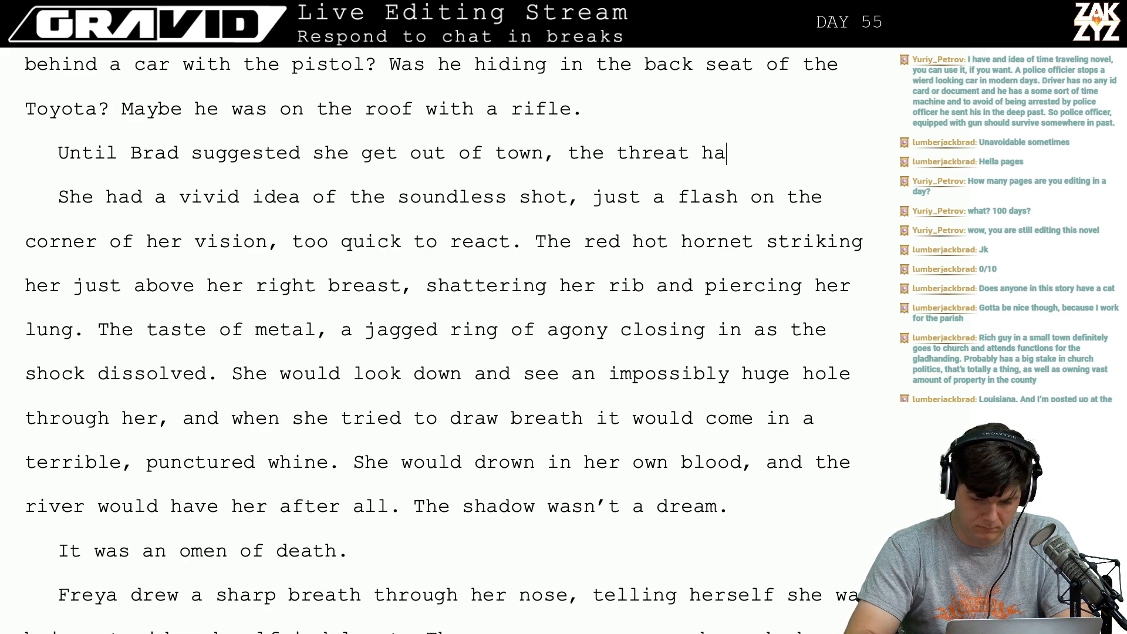
{"action": "type", "text": "dn't seemed re"}
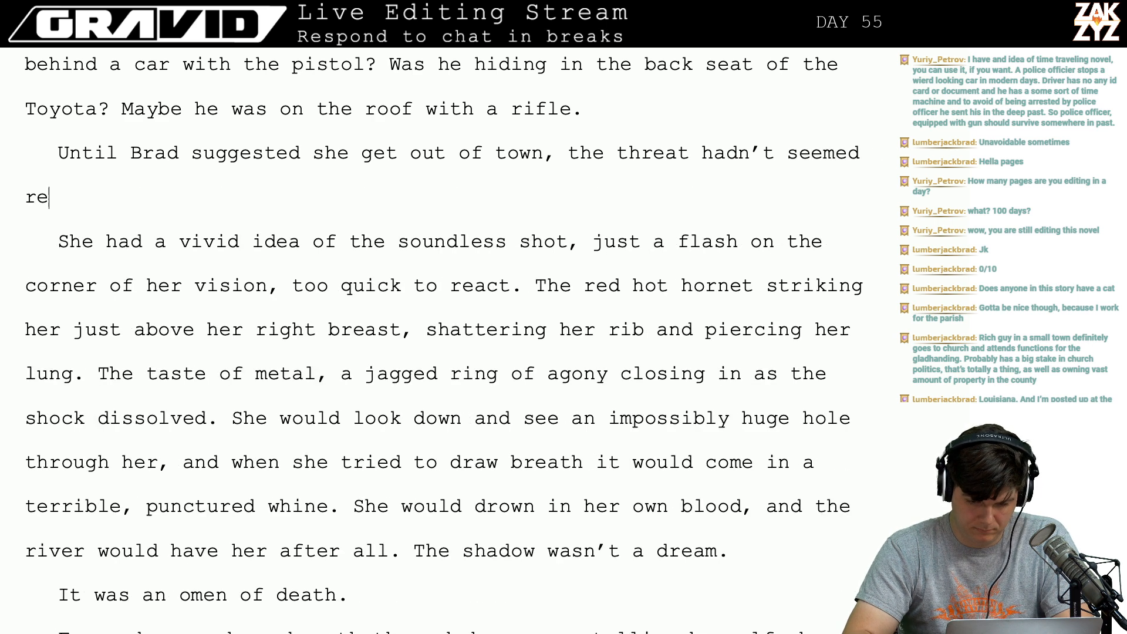
{"action": "type", "text": "al."}
Extend the new sentence after "real" with ", and now it was all Freya could think about.".
{"action": "key", "text": "BackSpace"}
{"action": "type", "text": ", and n"}
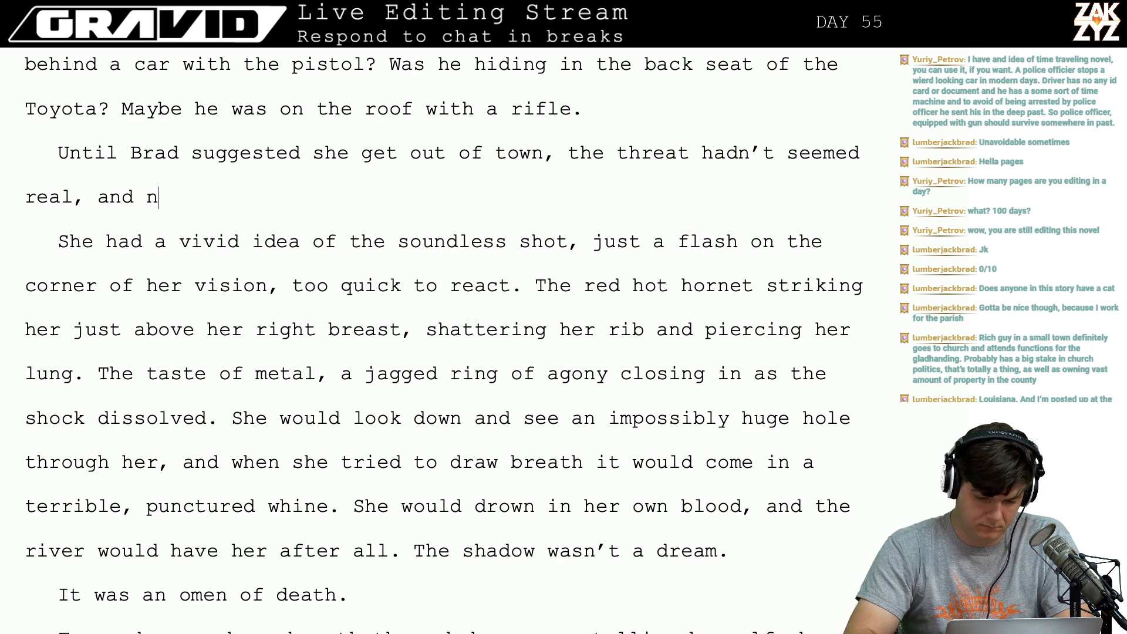
{"action": "type", "text": "ow it was all fF"}
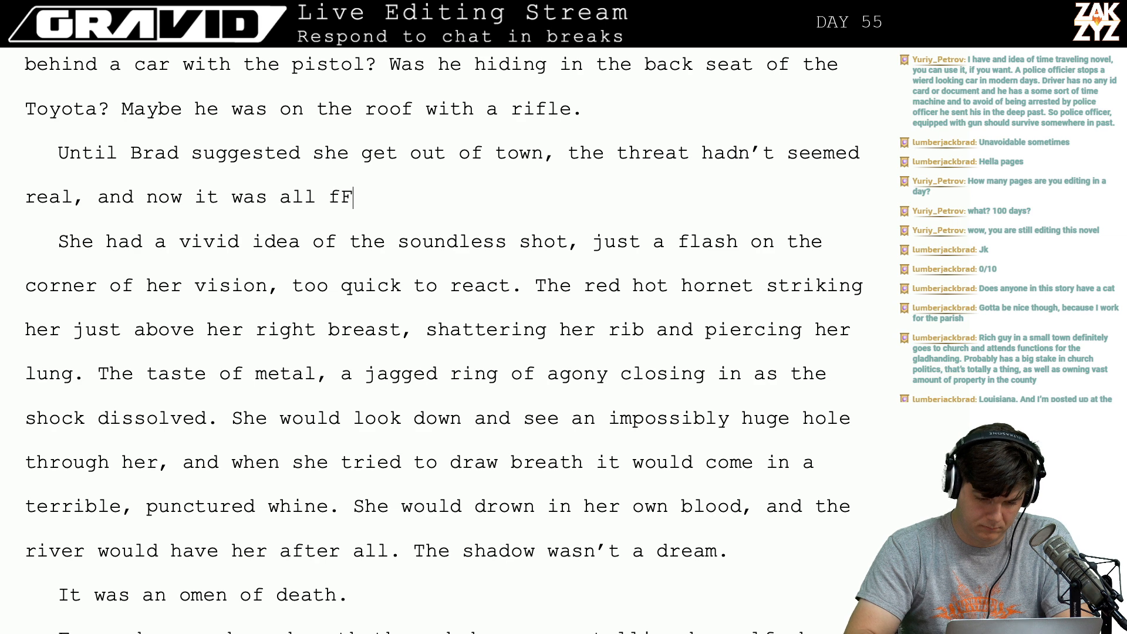
{"action": "key", "text": "BackSpace"}
{"action": "key", "text": "BackSpace"}
{"action": "type", "text": "Freya co"}
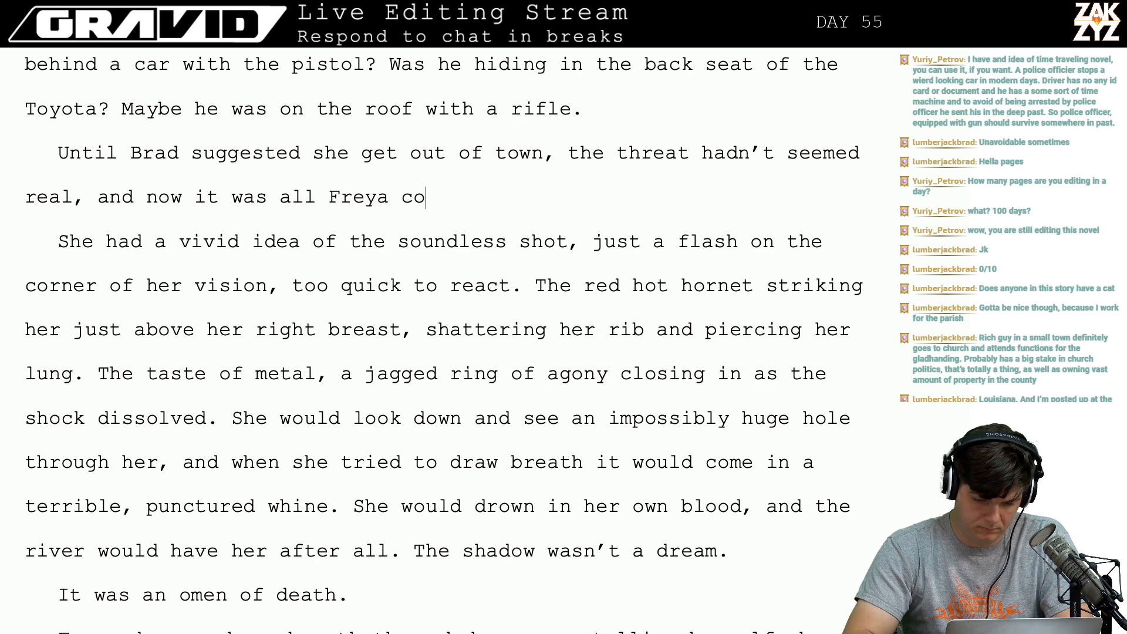
{"action": "type", "text": "uld think about."}
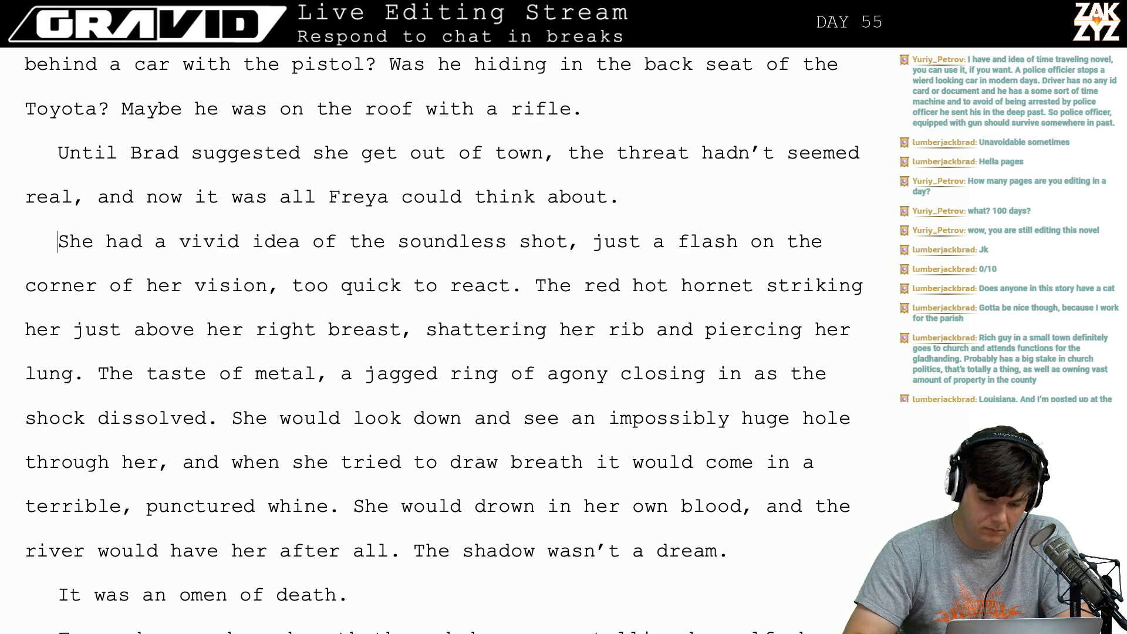
Join the "She had a vivid idea" paragraph to the one before it and replace "had a vivid idea" with "imagined".
{"action": "key", "text": "BackSpace"}
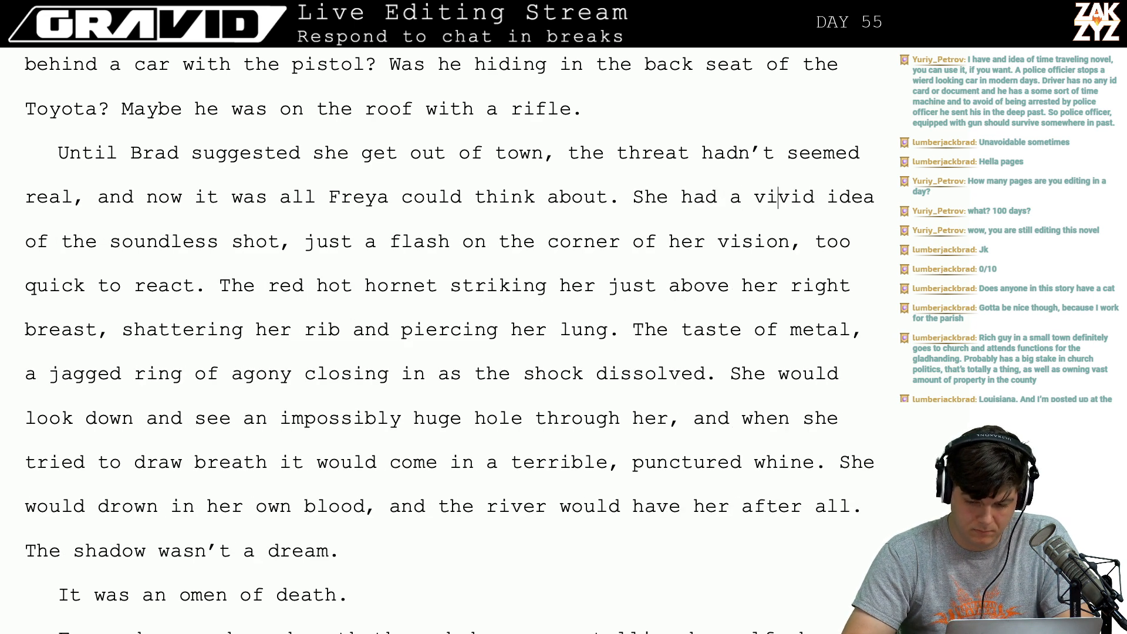
{"action": "key", "text": "Delete"}
{"action": "key", "text": "BackSpace"}
{"action": "key", "text": "BackSpace"}
{"action": "key", "text": "BackSpace"}
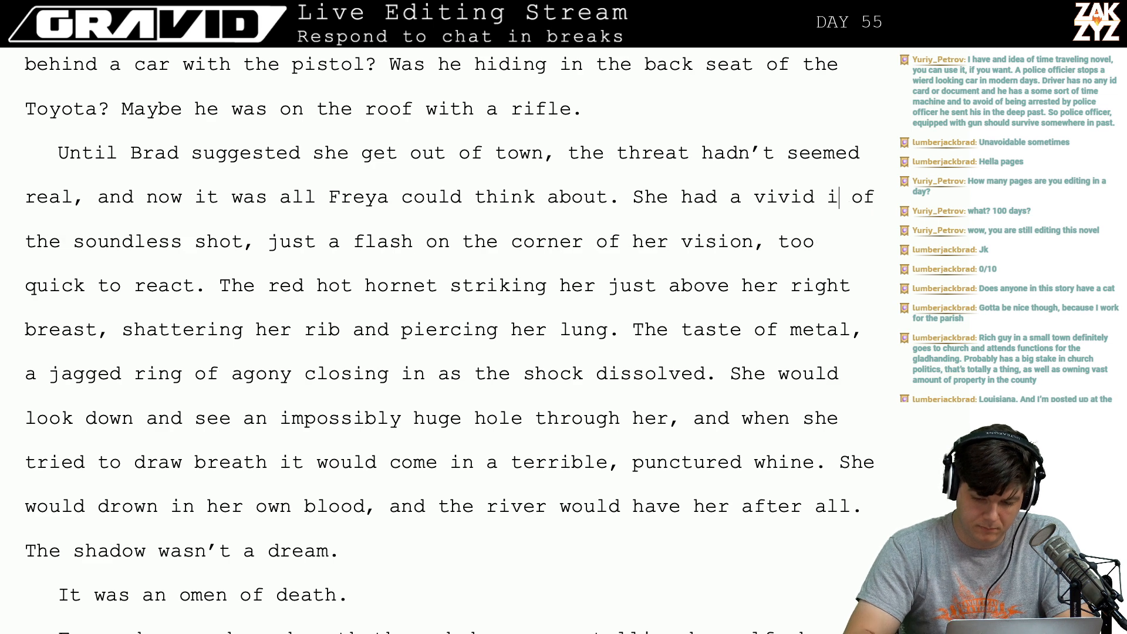
{"action": "key", "text": "BackSpace"}
{"action": "key", "text": "BackSpace"}
{"action": "key", "text": "BackSpace"}
{"action": "key", "text": "BackSpace"}
{"action": "key", "text": "BackSpace"}
{"action": "key", "text": "BackSpace"}
{"action": "key", "text": "BackSpace"}
{"action": "key", "text": "BackSpace"}
{"action": "key", "text": "BackSpace"}
{"action": "key", "text": "BackSpace"}
{"action": "key", "text": "BackSpace"}
{"action": "key", "text": "BackSpace"}
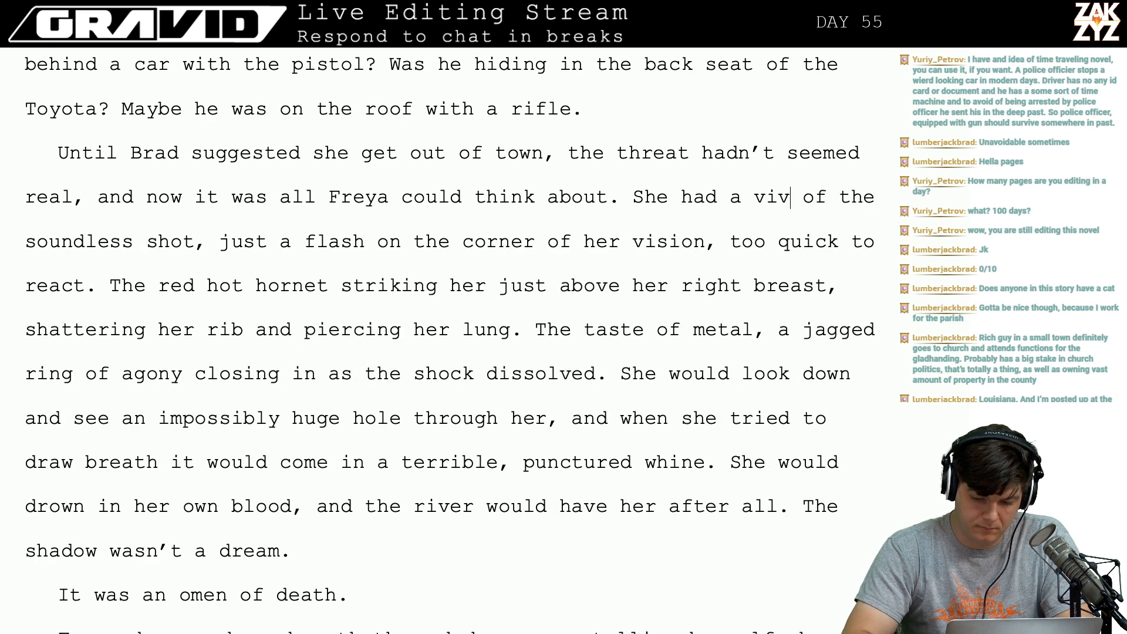
{"action": "type", "text": "imagined"}
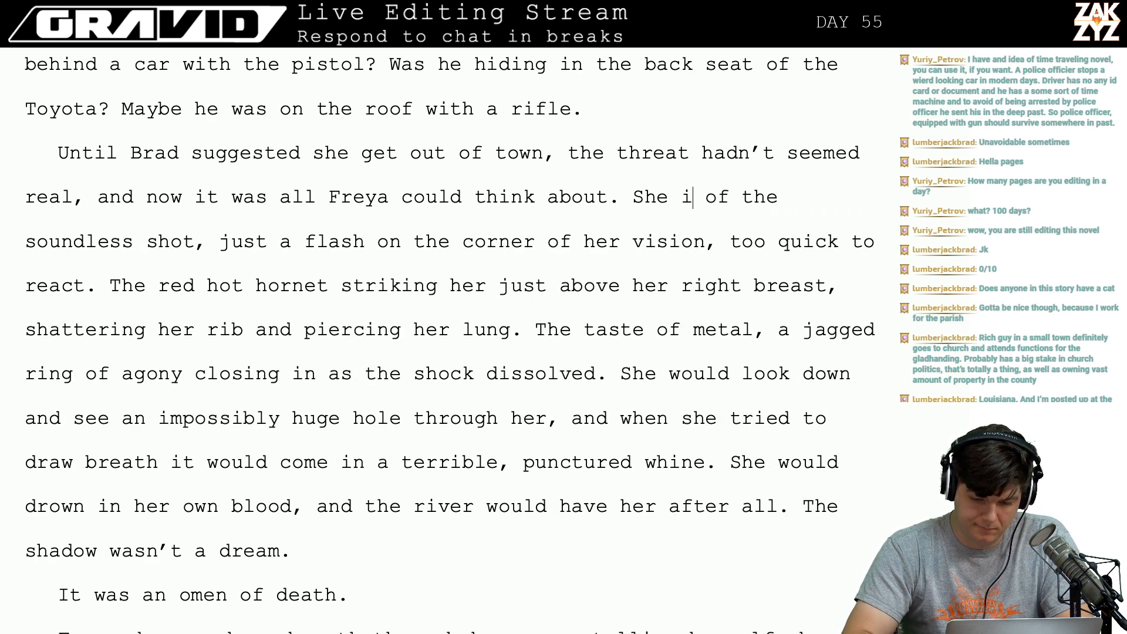
Replace "of the" before "soundless shot" with "a" so the sentence starts "She imagined a soundless shot".
{"action": "key", "text": "Right"}
{"action": "key", "text": "Right"}
{"action": "key", "text": "Right"}
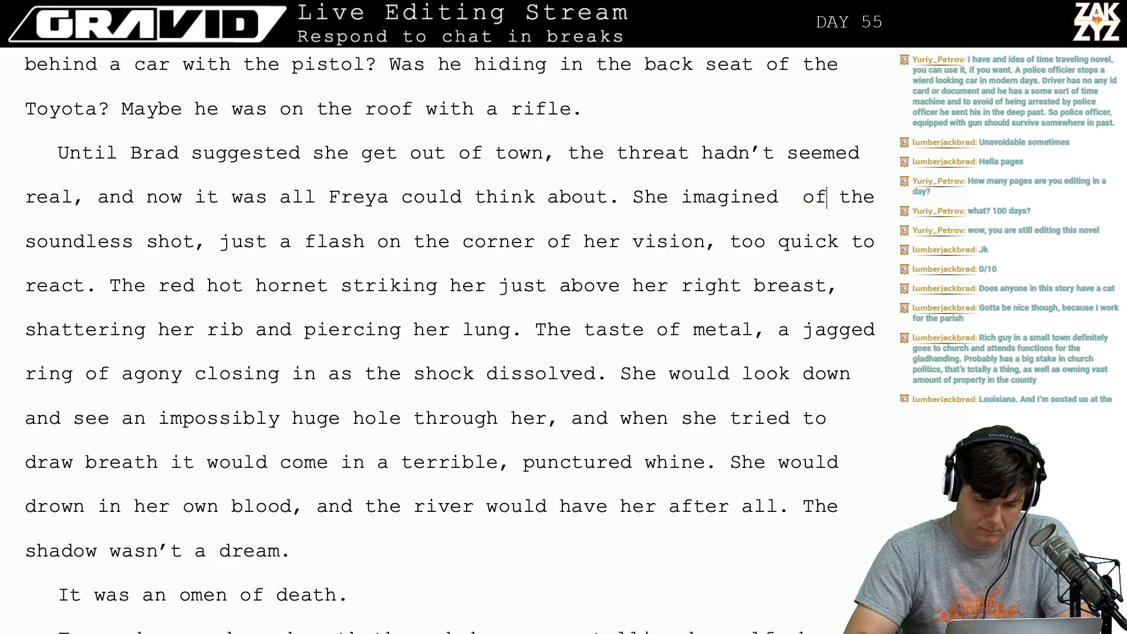
{"action": "key", "text": "BackSpace"}
{"action": "key", "text": "BackSpace"}
{"action": "key", "text": "BackSpace"}
{"action": "key", "text": "BackSpace"}
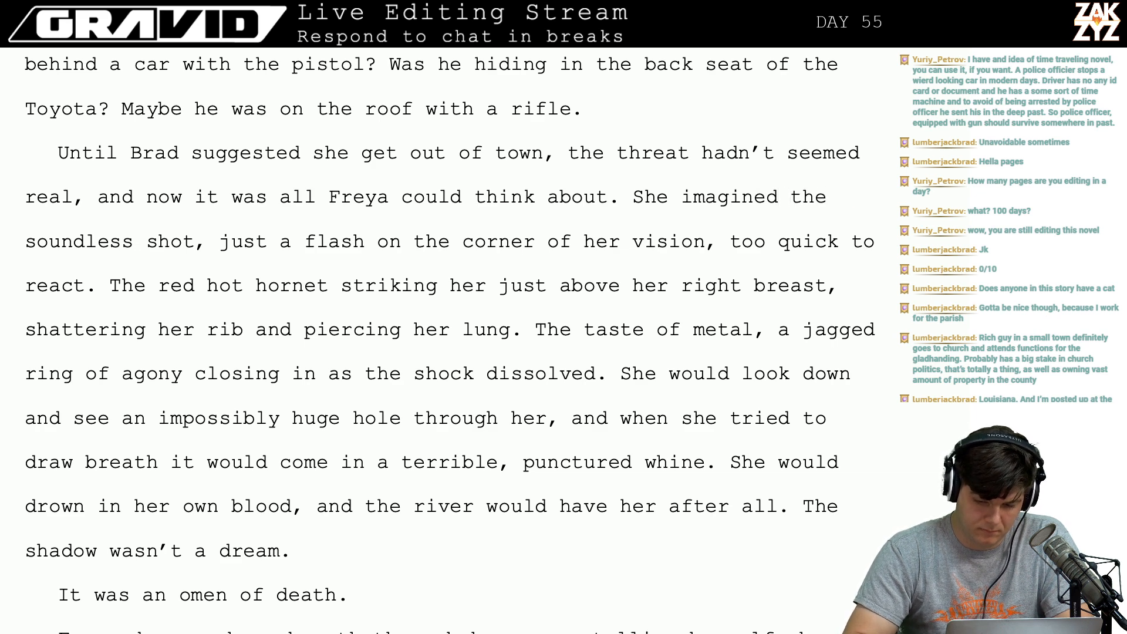
{"action": "key", "text": "BackSpace"}
{"action": "key", "text": "BackSpace"}
{"action": "key", "text": "BackSpace"}
{"action": "type", "text": "a"}
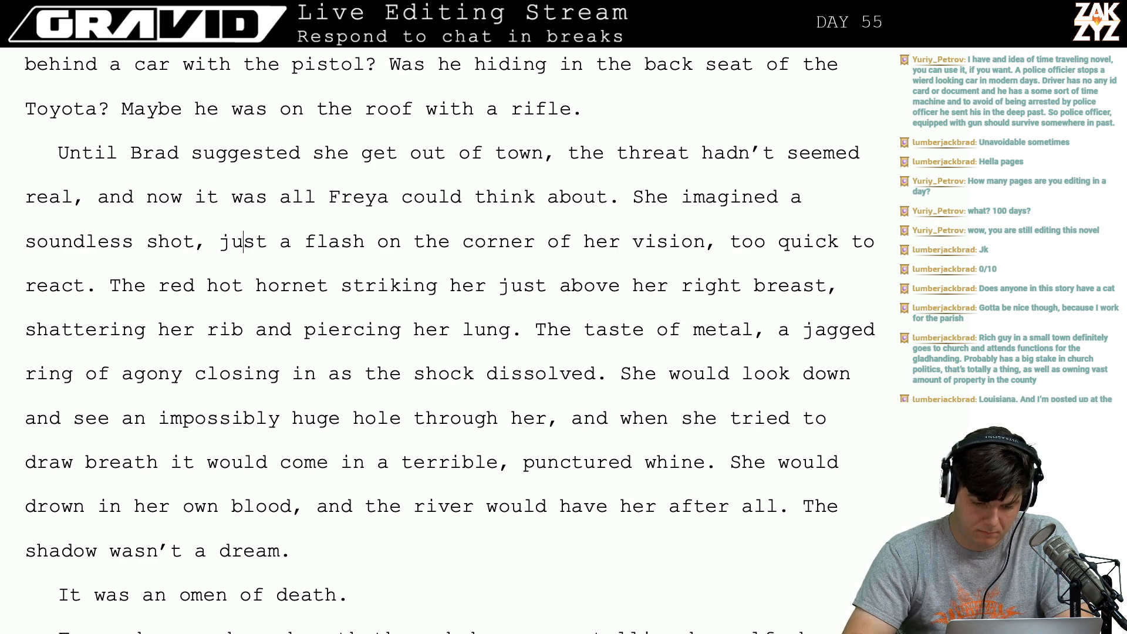
Reread the chapter's opening from "As they left China House" through the Toyota question.
{"action": "key", "text": "Right"}
{"action": "key", "text": "Right"}
{"action": "key", "text": "Right"}
{"action": "key", "text": "Right"}
{"action": "key", "text": "Right"}
{"action": "key", "text": "Right"}
{"action": "key", "text": "Right"}
{"action": "key", "text": "Right"}
{"action": "key", "text": "Right"}
{"action": "key", "text": "Right"}
{"action": "key", "text": "Right"}
{"action": "key", "text": "Right"}
{"action": "key", "text": "Right"}
{"action": "key", "text": "Right"}
{"action": "key", "text": "Right"}
{"action": "key", "text": "Right"}
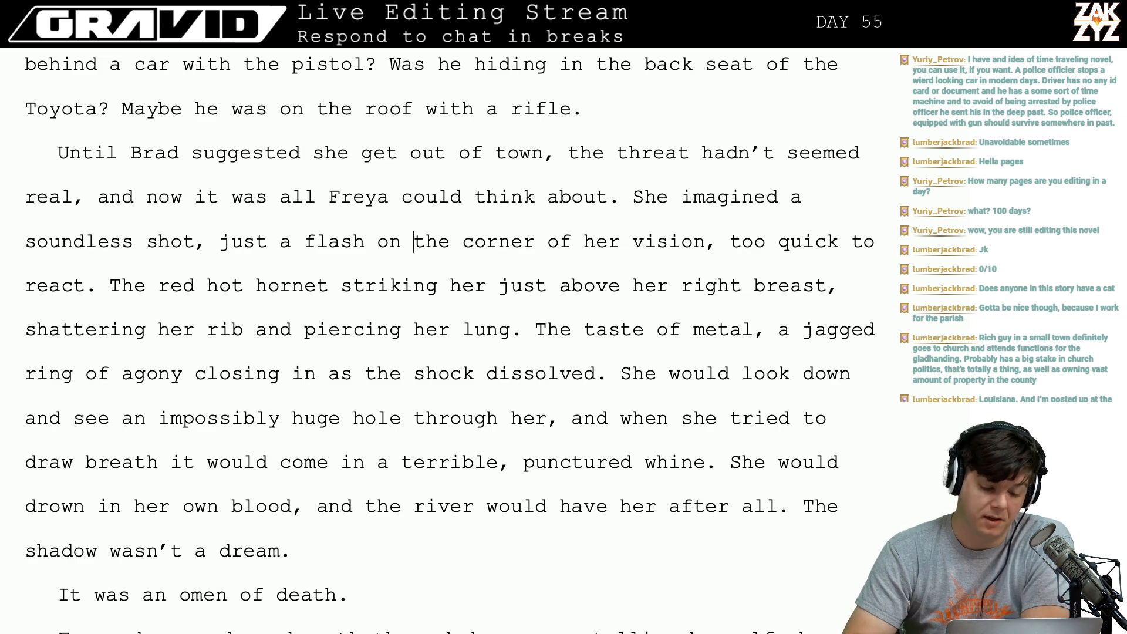
{"action": "key", "text": "Up"}
{"action": "key", "text": "Up"}
{"action": "key", "text": "Up"}
{"action": "key", "text": "Up"}
{"action": "key", "text": "Up"}
{"action": "key", "text": "Up"}
{"action": "key", "text": "Up"}
{"action": "key", "text": "Up"}
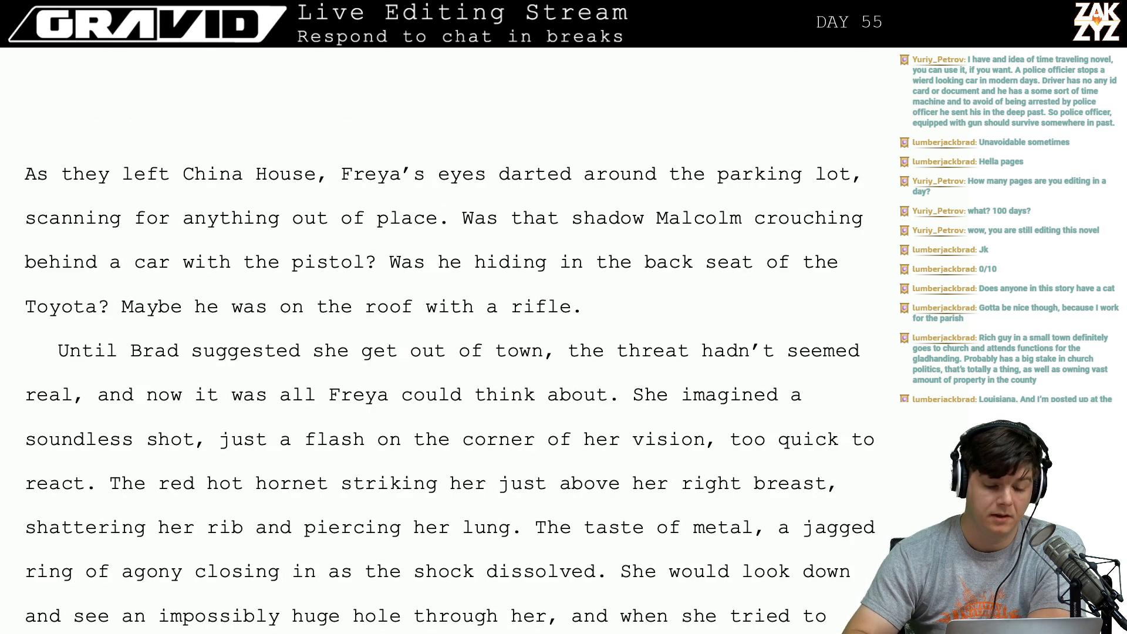
{"action": "scroll", "coordinate": [449, 340], "scroll_direction": "down", "scroll_amount": 1}
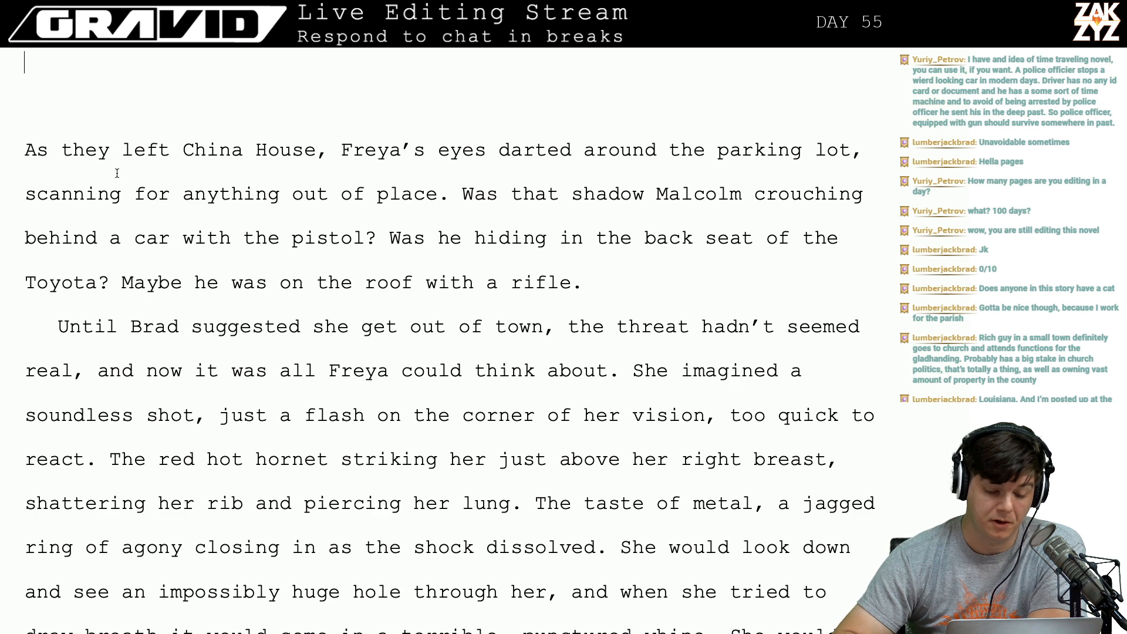
{"action": "left_click", "coordinate": [268, 194]}
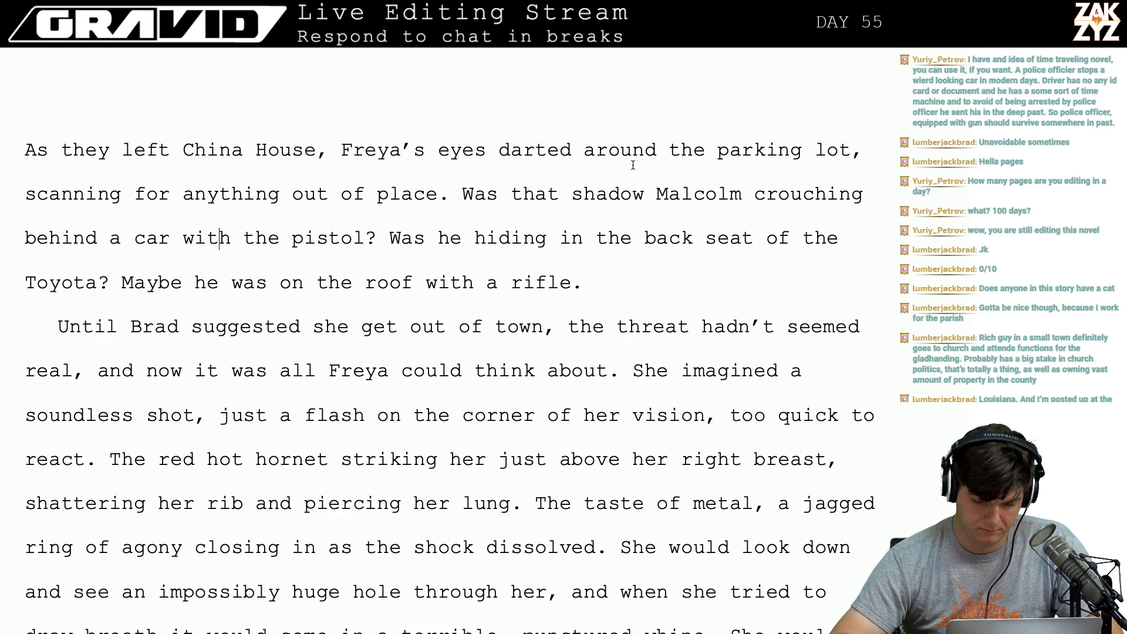
{"action": "left_click", "coordinate": [645, 193]}
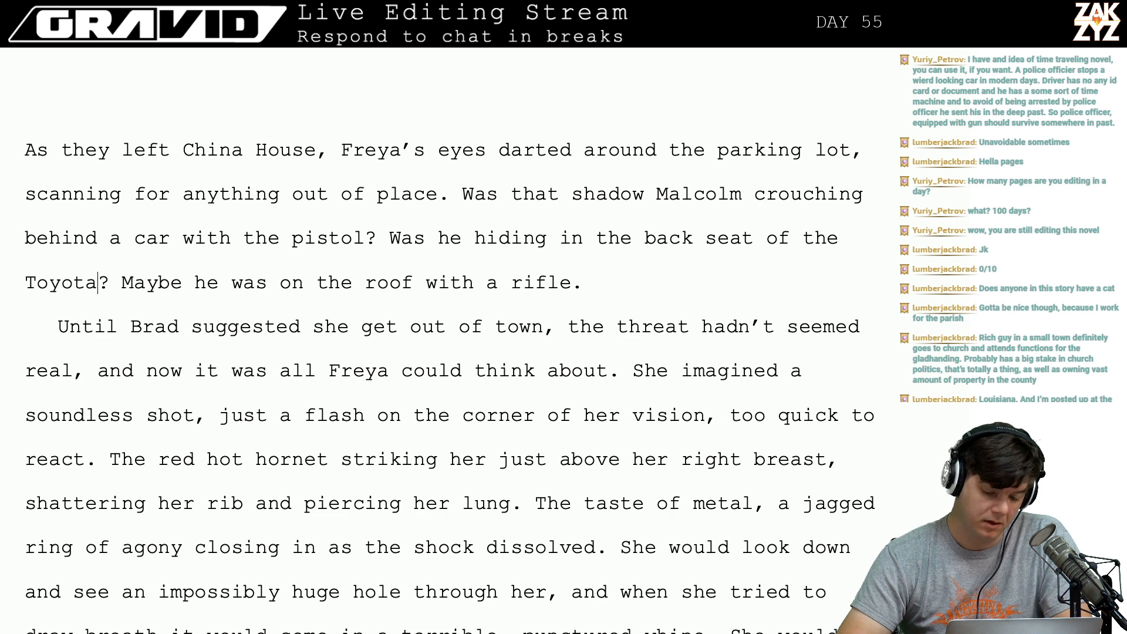
{"action": "scroll", "coordinate": [650, 182], "scroll_direction": "down", "scroll_amount": 2}
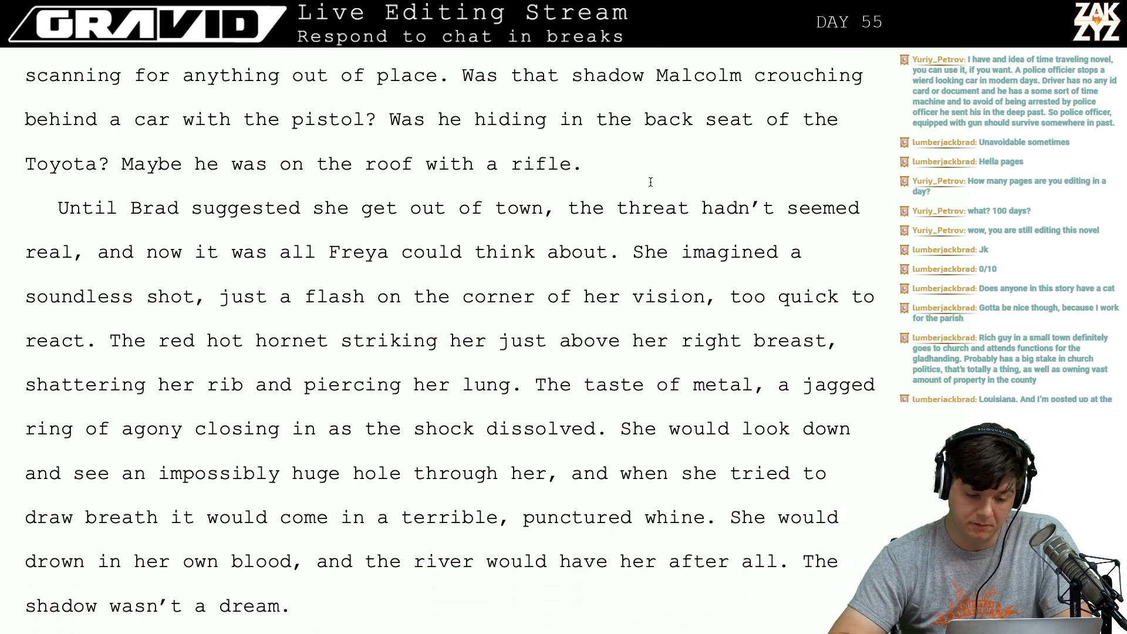
{"action": "type", "text": "I"}
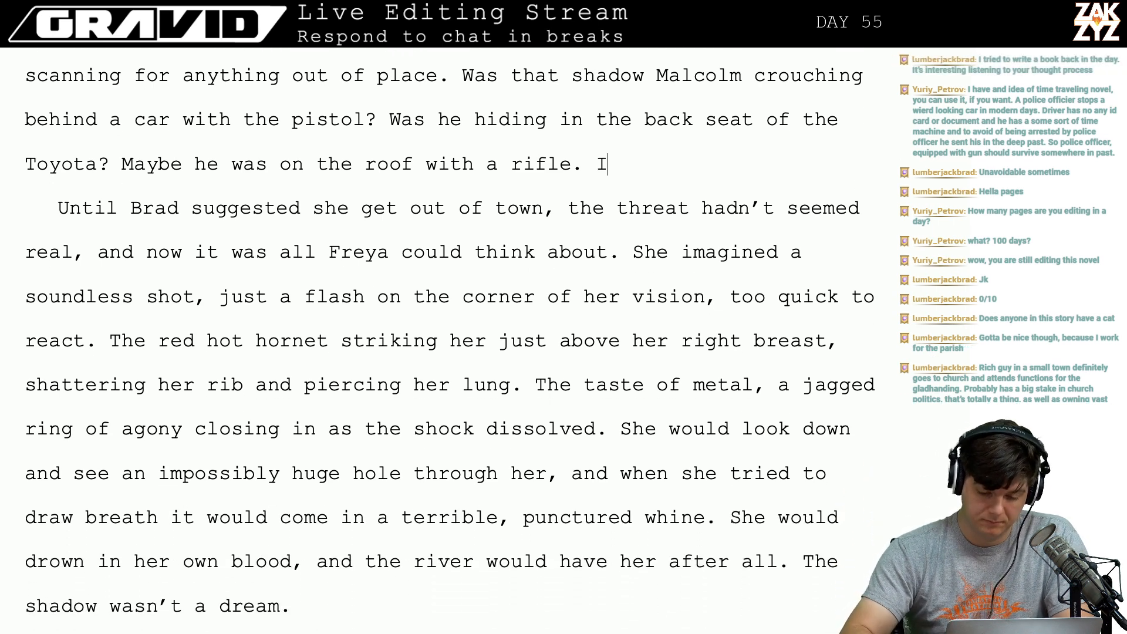
{"action": "type", "text": "t was paranoid"}
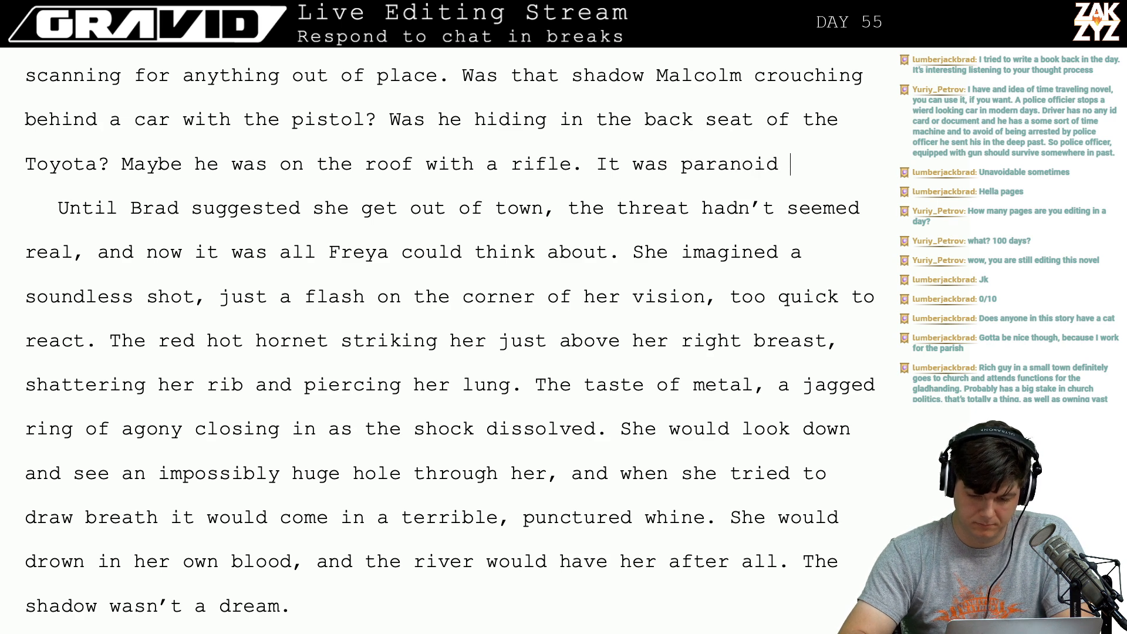
{"action": "key", "text": "BackSpace"}
{"action": "key", "text": "BackSpace"}
{"action": "key", "text": "BackSpace"}
{"action": "key", "text": "BackSpace"}
{"action": "key", "text": "BackSpace"}
{"action": "key", "text": "BackSpace"}
{"action": "key", "text": "BackSpace"}
{"action": "key", "text": "BackSpace"}
{"action": "key", "text": "BackSpace"}
{"action": "key", "text": "BackSpace"}
{"action": "key", "text": "BackSpace"}
{"action": "key", "text": "BackSpace"}
{"action": "key", "text": "BackSpace"}
{"action": "key", "text": "BackSpace"}
{"action": "key", "text": "BackSpace"}
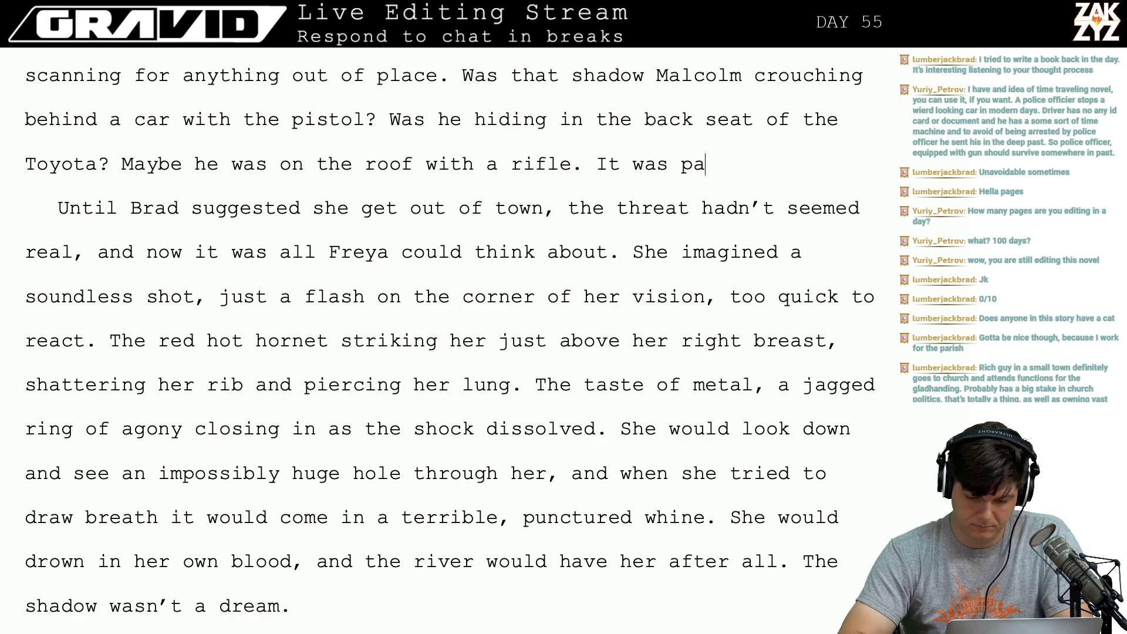
Add the sentence "She knew she was being paranoid and ridiculous but she couldn't stop." after the rifle sentence.
{"action": "type", "text": "She"}
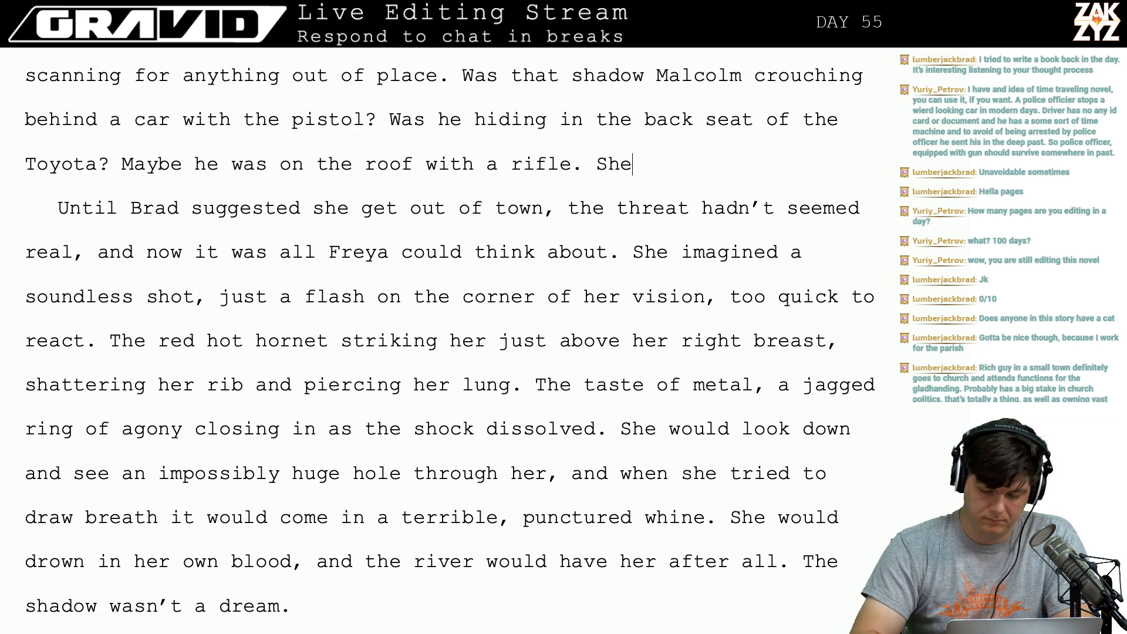
{"action": "key", "text": "BackSpace"}
{"action": "key", "text": "BackSpace"}
{"action": "type", "text": "he knew i"}
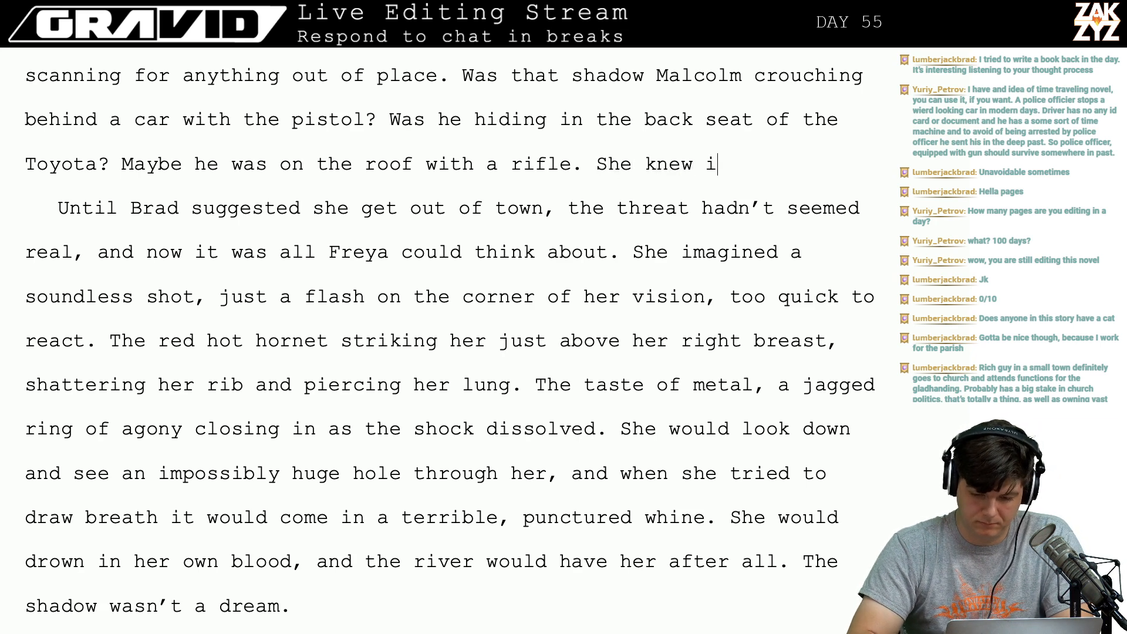
{"action": "key", "text": "BackSpace"}
{"action": "type", "text": "she was b"}
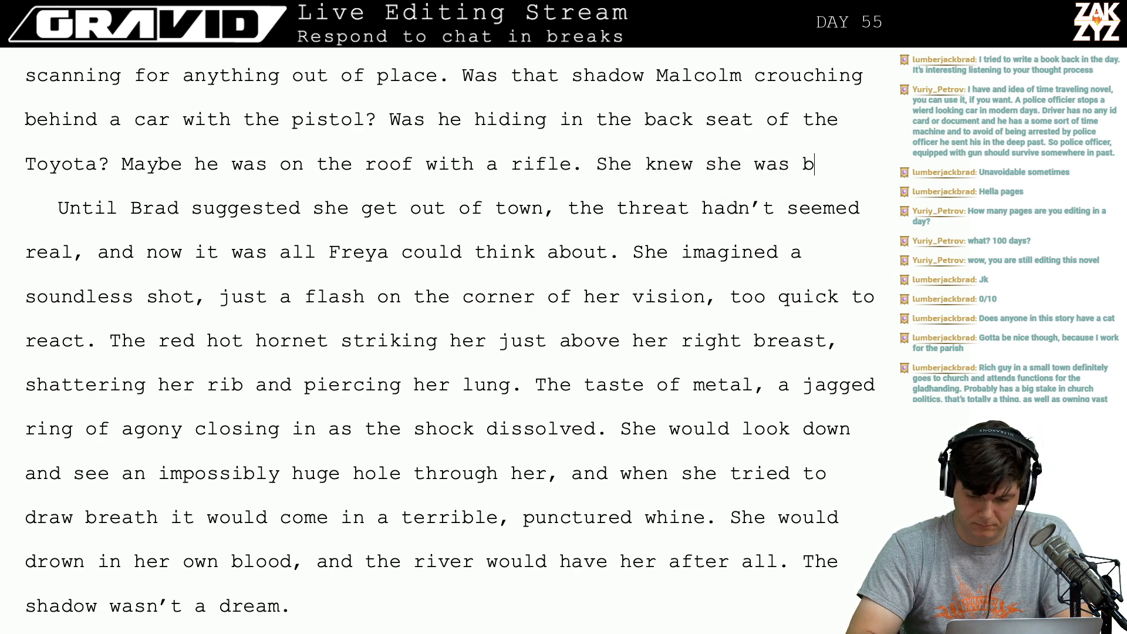
{"action": "type", "text": "eing paranoid and"}
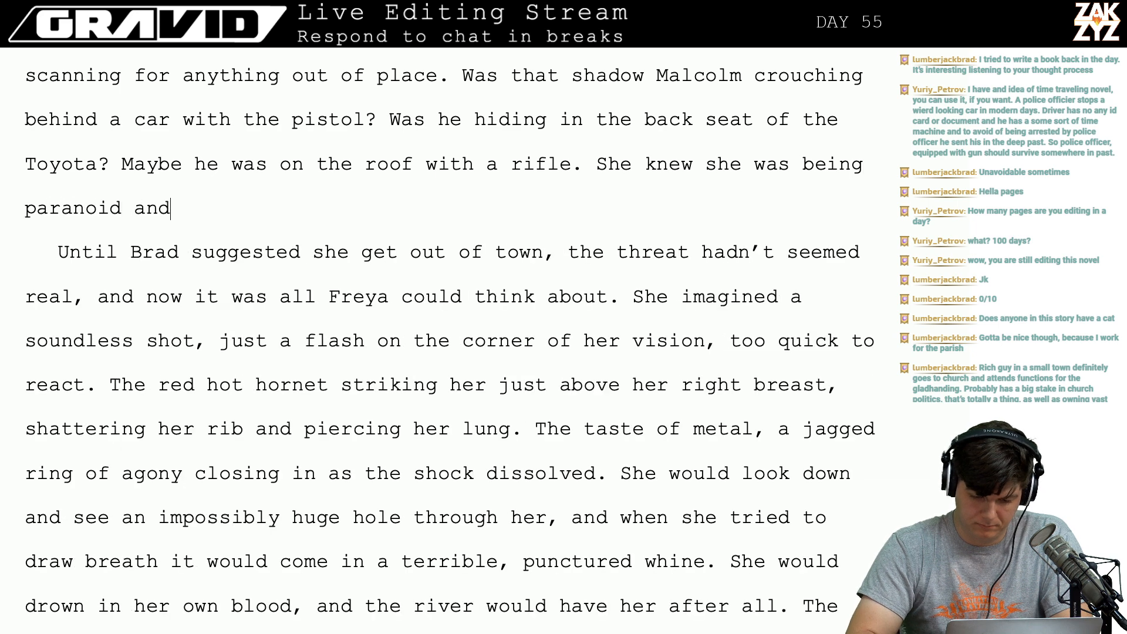
{"action": "type", "text": " ridiculous but"}
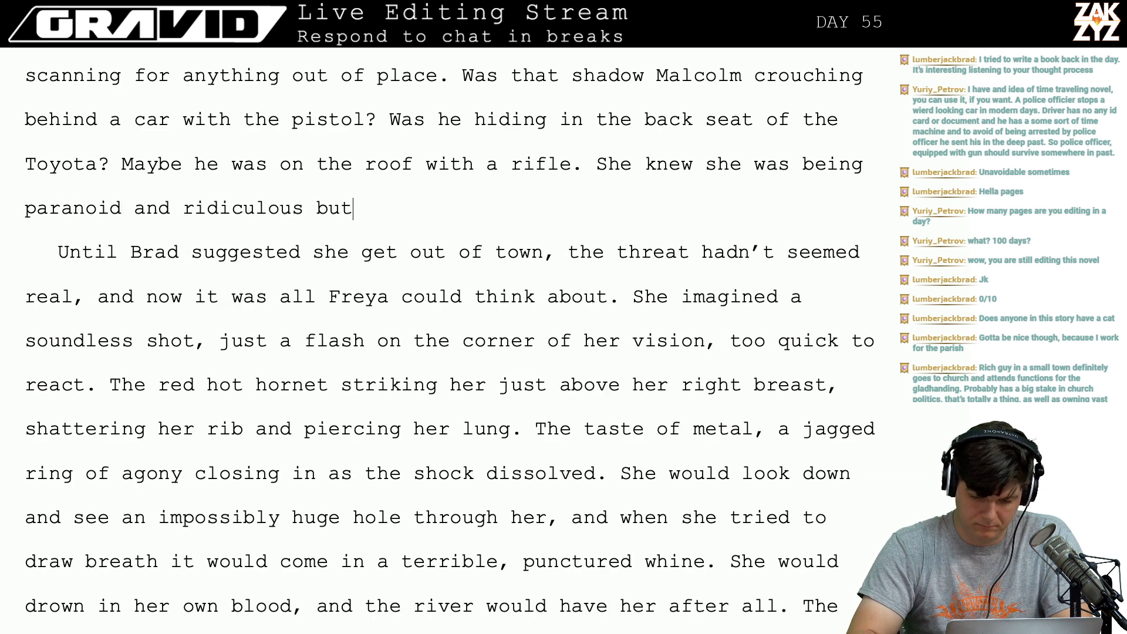
{"action": "type", "text": " she couldn't stop."}
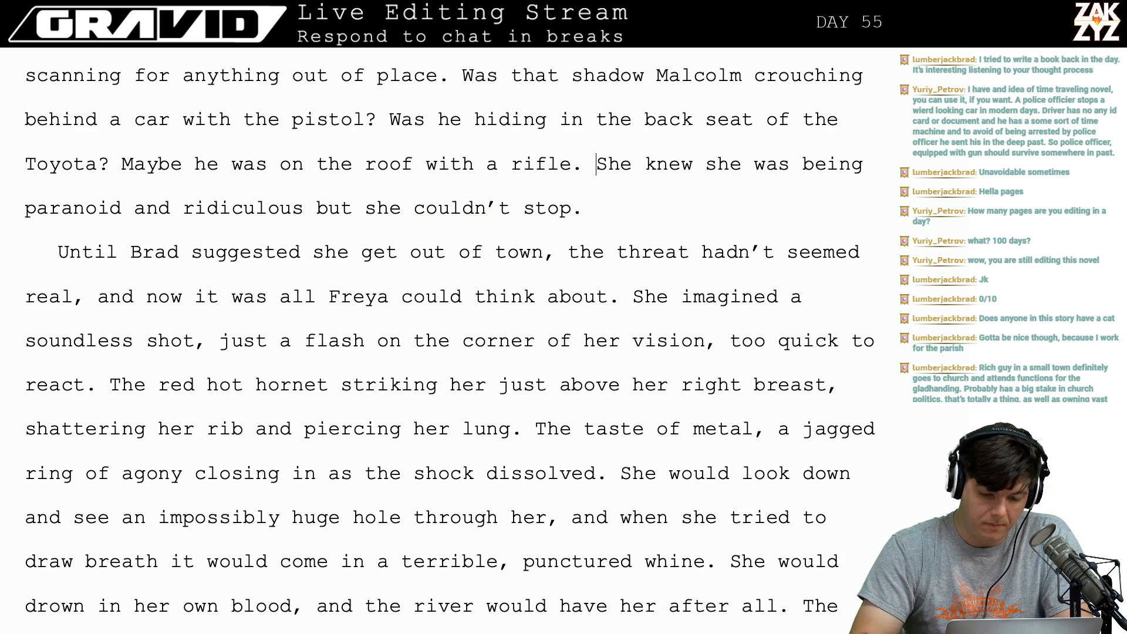
Split the sentence after "real" with a period and replace "and now" with "Now" to start the next sentence.
{"action": "key", "text": "Up"}
{"action": "scroll", "coordinate": [449, 347], "scroll_direction": "up", "scroll_amount": 2}
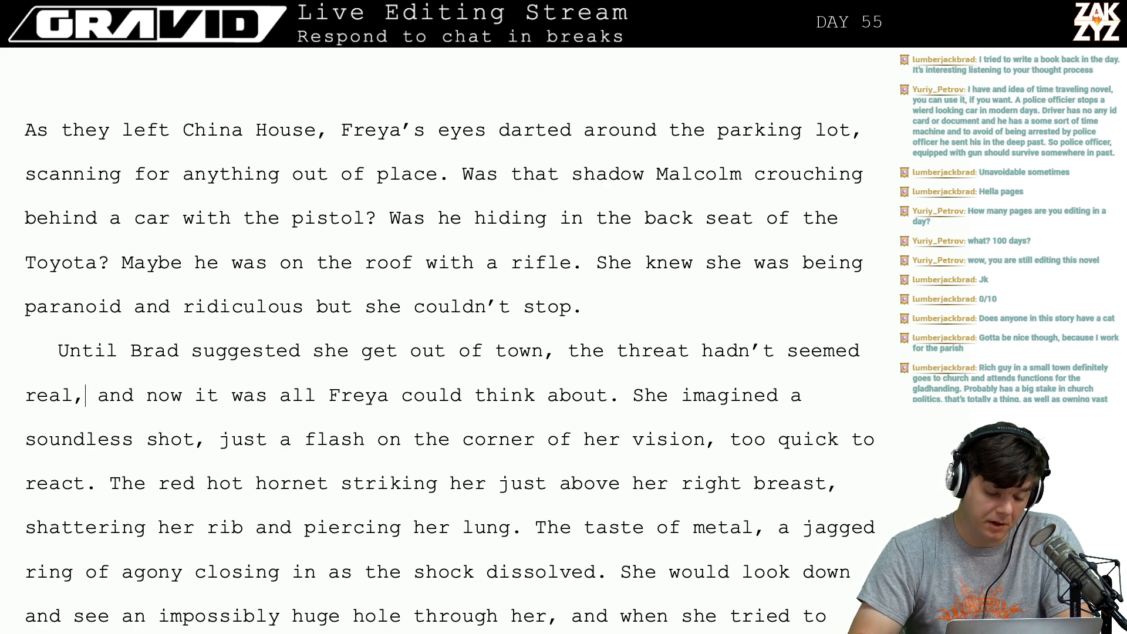
{"action": "key", "text": "BackSpace"}
{"action": "type", "text": "."}
{"action": "key", "text": "shift+Right"}
{"action": "key", "text": "shift+Right"}
{"action": "key", "text": "shift+Right"}
{"action": "key", "text": "shift+Right"}
{"action": "key", "text": "shift+Right"}
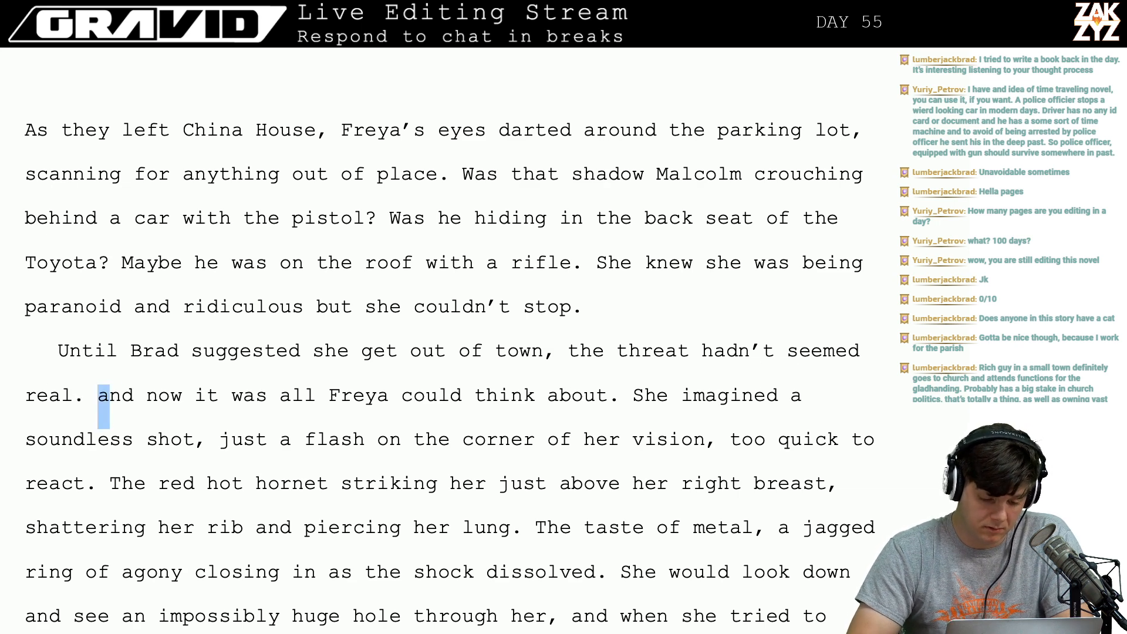
{"action": "type", "text": "N"}
Insert "Next a red hot hornet," after "too quick to react.".
{"action": "key", "text": "Down"}
{"action": "key", "text": "Left"}
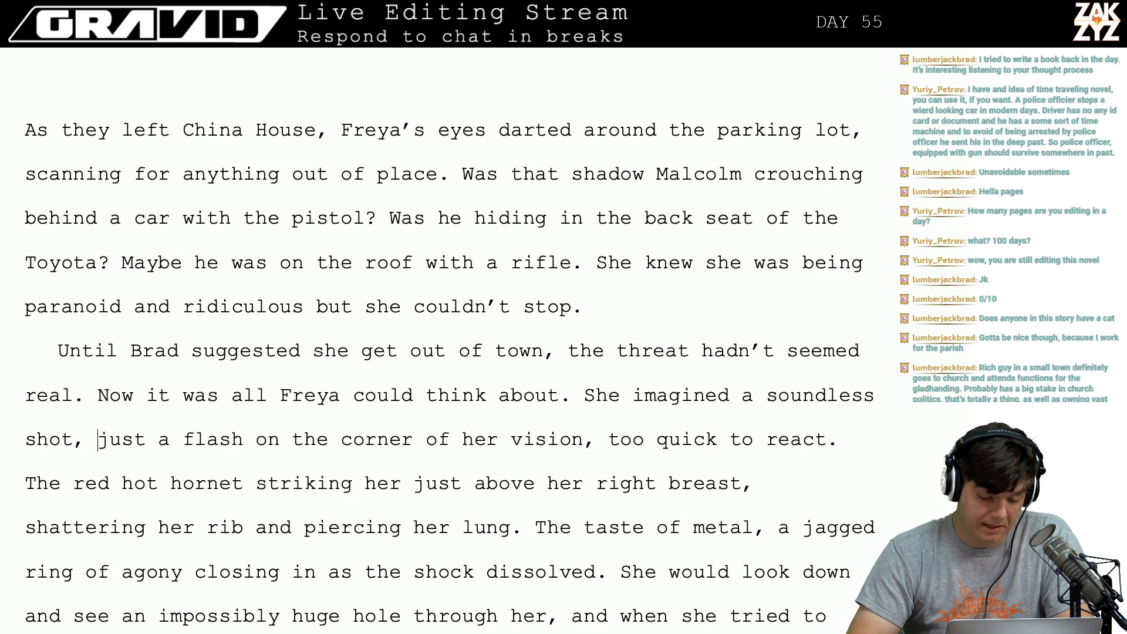
{"action": "scroll", "coordinate": [449, 358], "scroll_direction": "down", "scroll_amount": 1}
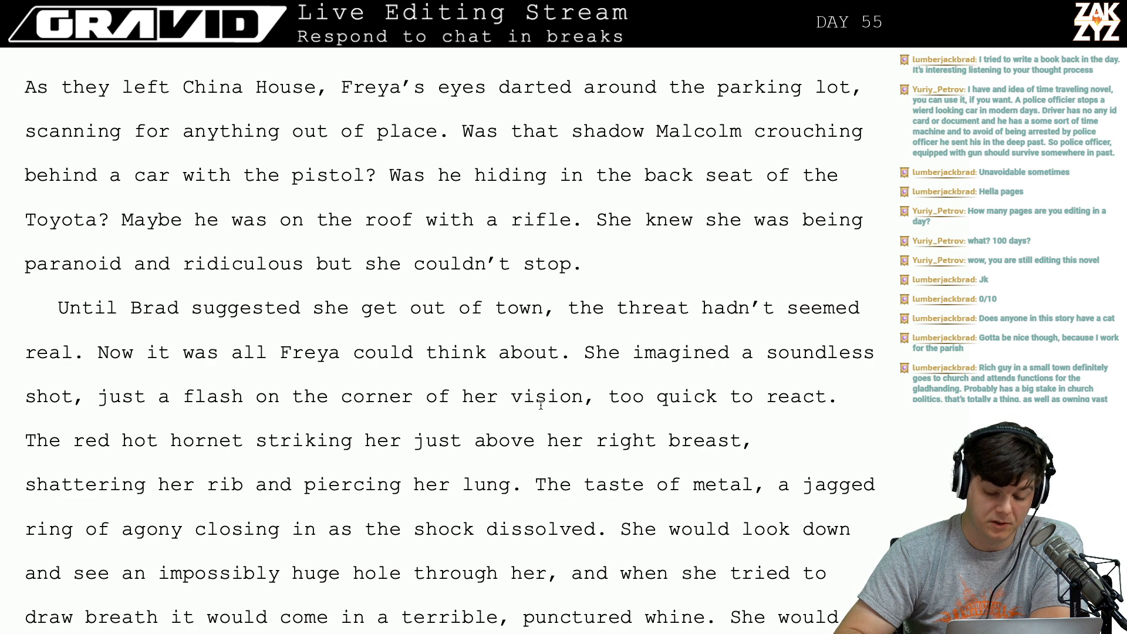
{"action": "left_click", "coordinate": [600, 399]}
{"action": "key", "text": "Right"}
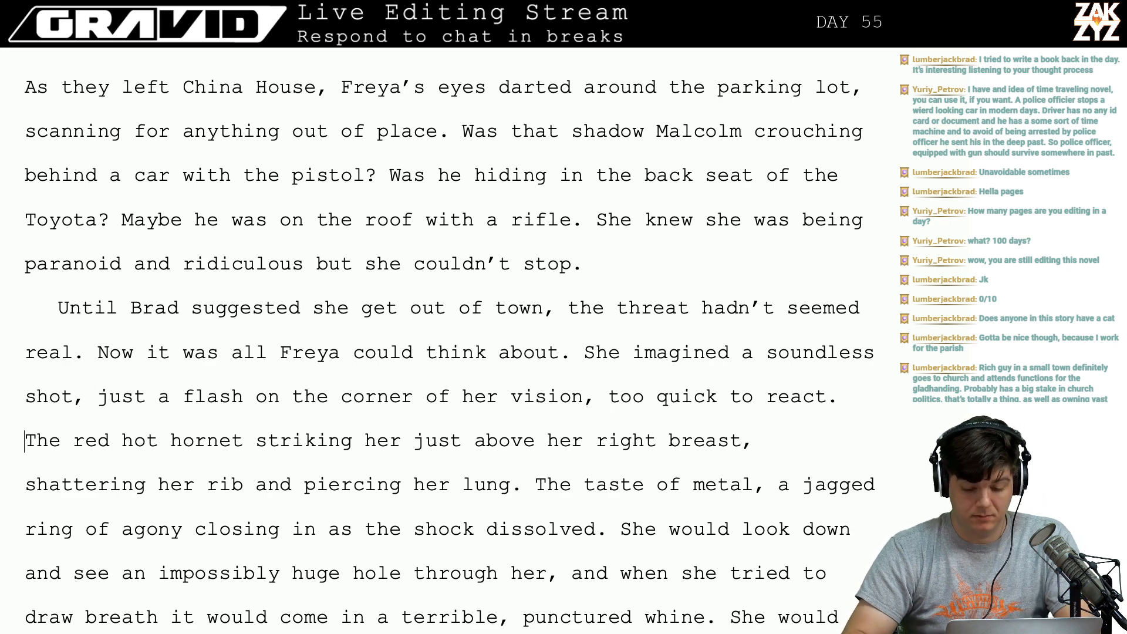
{"action": "key", "text": "Right"}
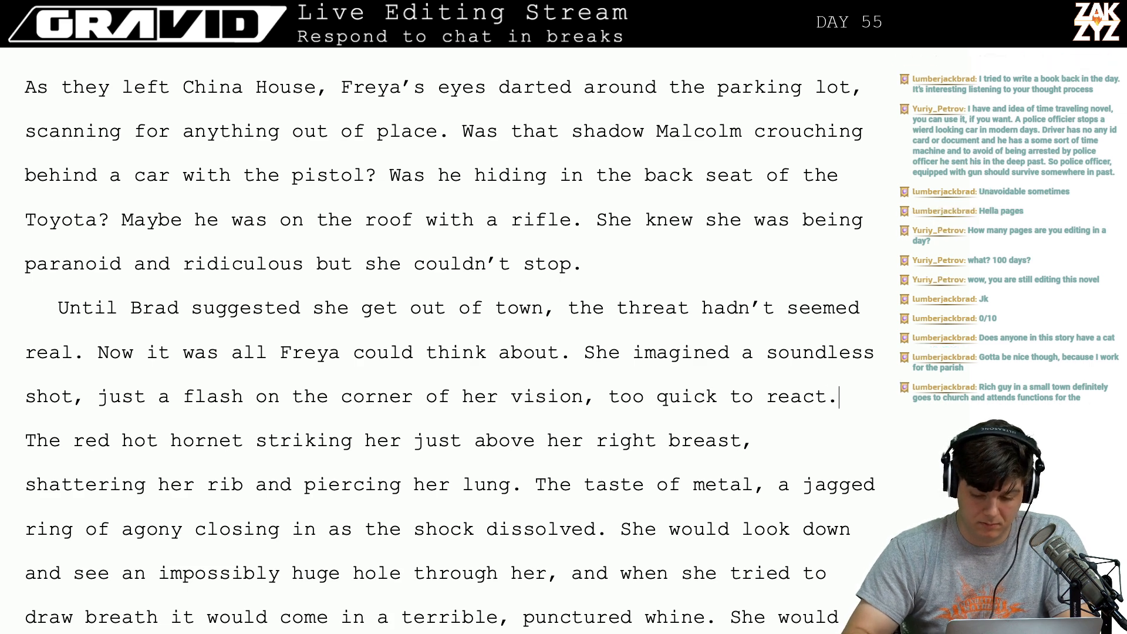
{"action": "type", "text": "Next "}
{"action": "type", "text": "a red hot h"}
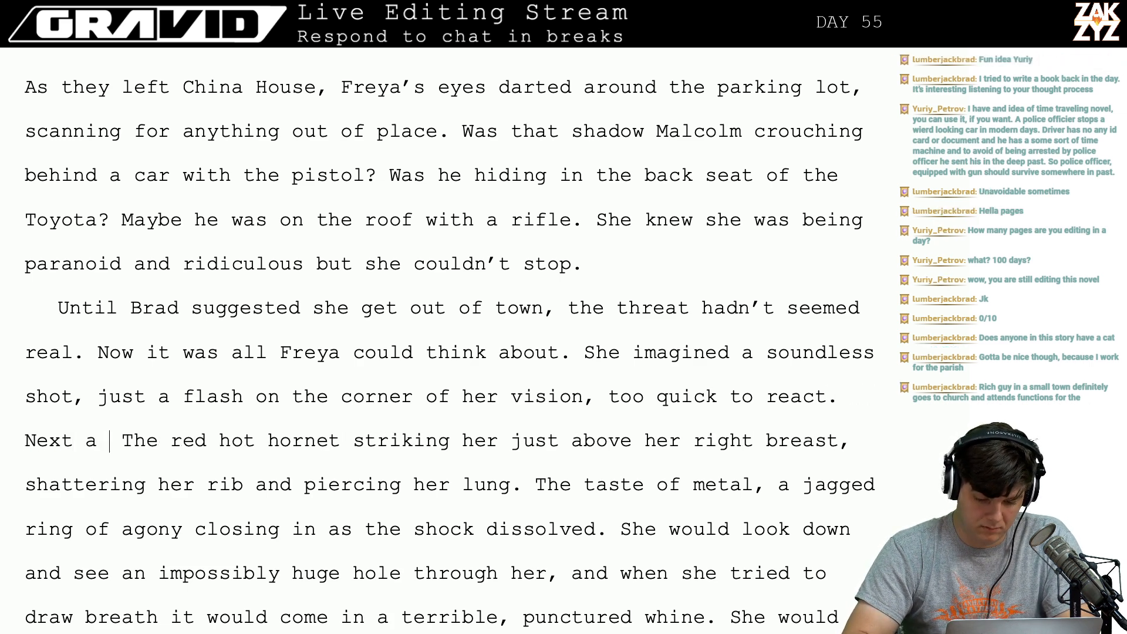
{"action": "type", "text": "ornet,"}
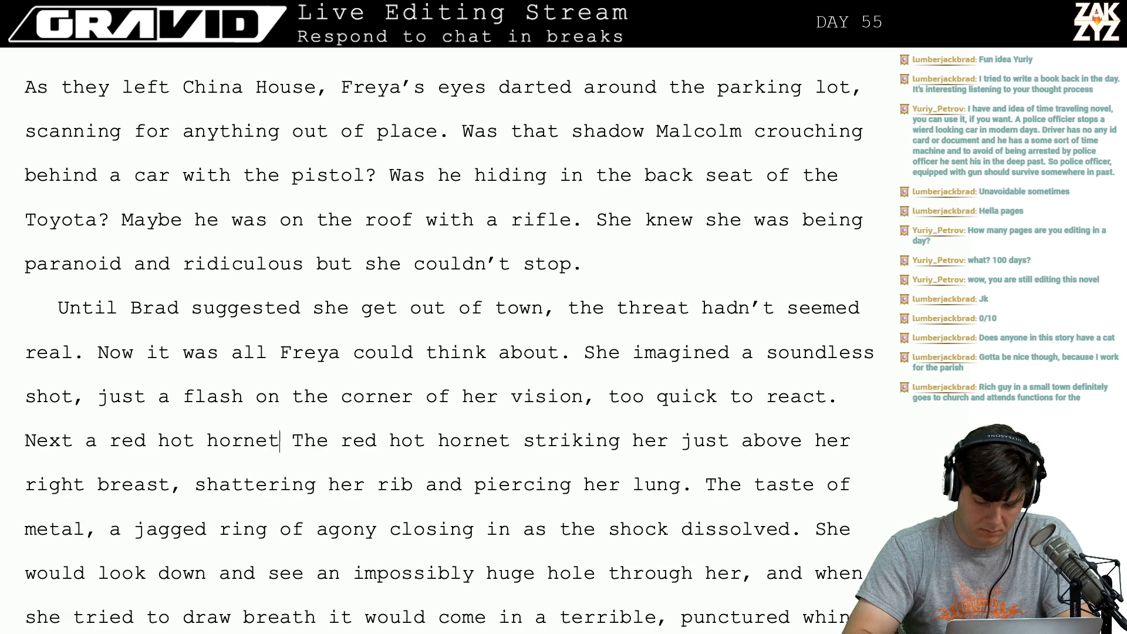
Delete the duplicate "The red hot hornet" before "striking her just above her right breast".
{"action": "key", "text": "shift+Right"}
{"action": "key", "text": "shift+Right"}
{"action": "key", "text": "shift+Right"}
{"action": "key", "text": "shift+Right"}
{"action": "key", "text": "shift+Right"}
{"action": "key", "text": "shift+Right"}
{"action": "key", "text": "shift+Right"}
{"action": "key", "text": "shift+Right"}
{"action": "key", "text": "shift+Right"}
{"action": "key", "text": "shift+Right"}
{"action": "key", "text": "shift+Right"}
{"action": "key", "text": "shift+Right"}
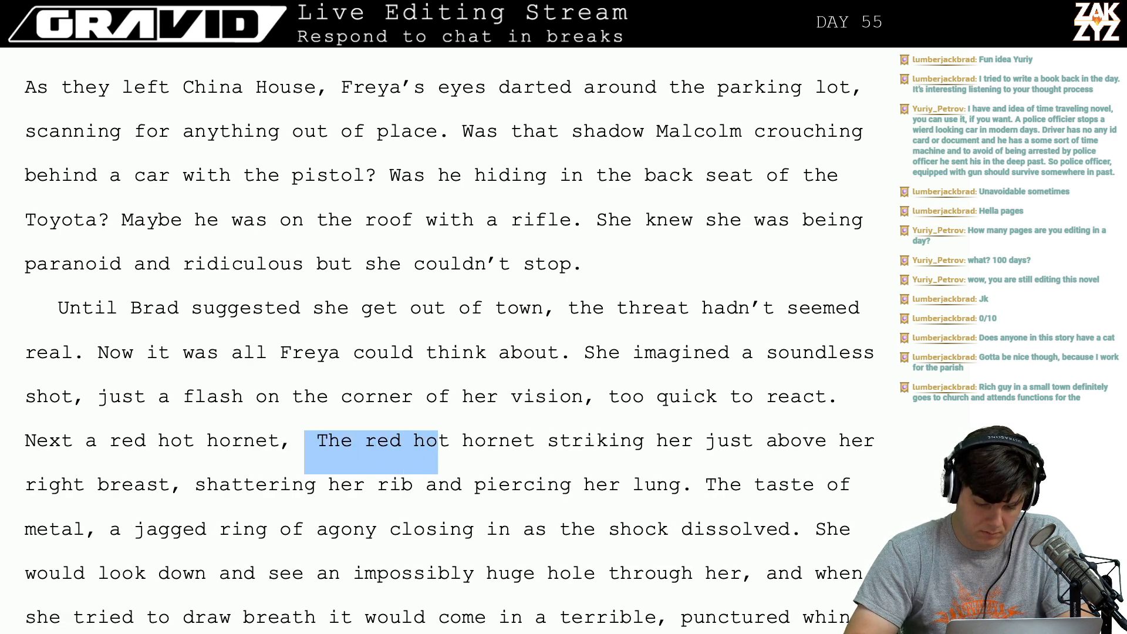
{"action": "key", "text": "shift+Right"}
{"action": "key", "text": "shift+Right"}
{"action": "key", "text": "shift+Right"}
{"action": "key", "text": "shift+Right"}
{"action": "key", "text": "shift+Right"}
{"action": "key", "text": "shift+Right"}
{"action": "key", "text": "shift+Right"}
{"action": "key", "text": "shift+Right"}
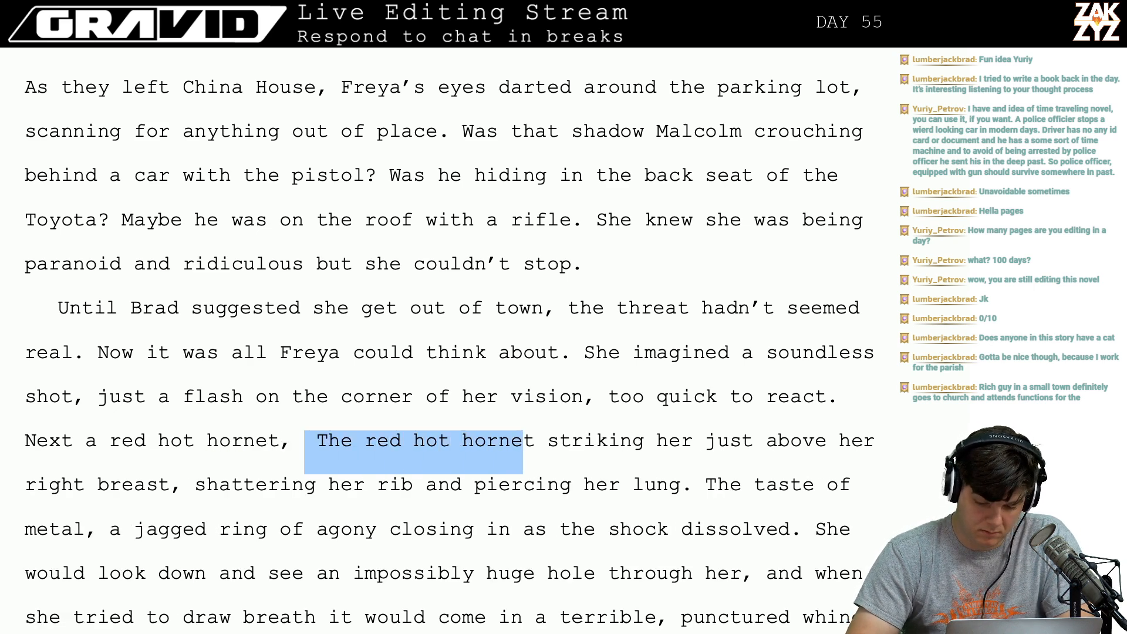
{"action": "key", "text": "BackSpace"}
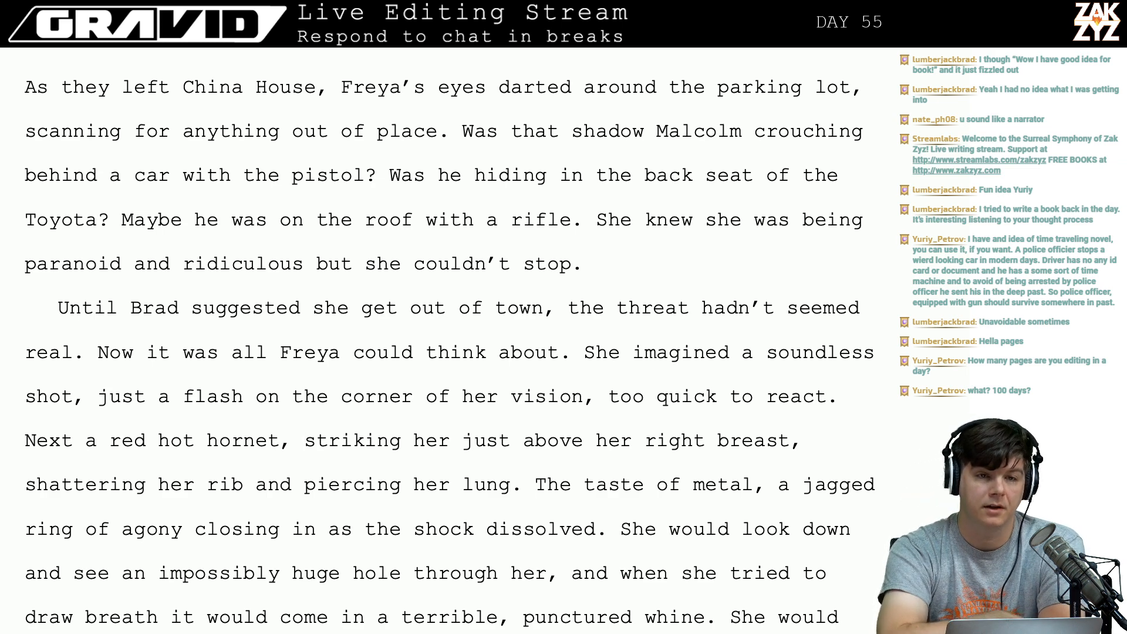
Reread the second paragraph, starting from "Until Brad suggested she get out of town".
{"action": "left_click", "coordinate": [254, 316]}
{"action": "key", "text": "Right"}
{"action": "key", "text": "Right"}
{"action": "key", "text": "Right"}
{"action": "key", "text": "Right"}
{"action": "key", "text": "Right"}
{"action": "key", "text": "Right"}
{"action": "key", "text": "Right"}
{"action": "key", "text": "Right"}
{"action": "key", "text": "Right"}
{"action": "key", "text": "Right"}
{"action": "key", "text": "Right"}
{"action": "key", "text": "Right"}
{"action": "key", "text": "Right"}
{"action": "key", "text": "Right"}
{"action": "key", "text": "Right"}
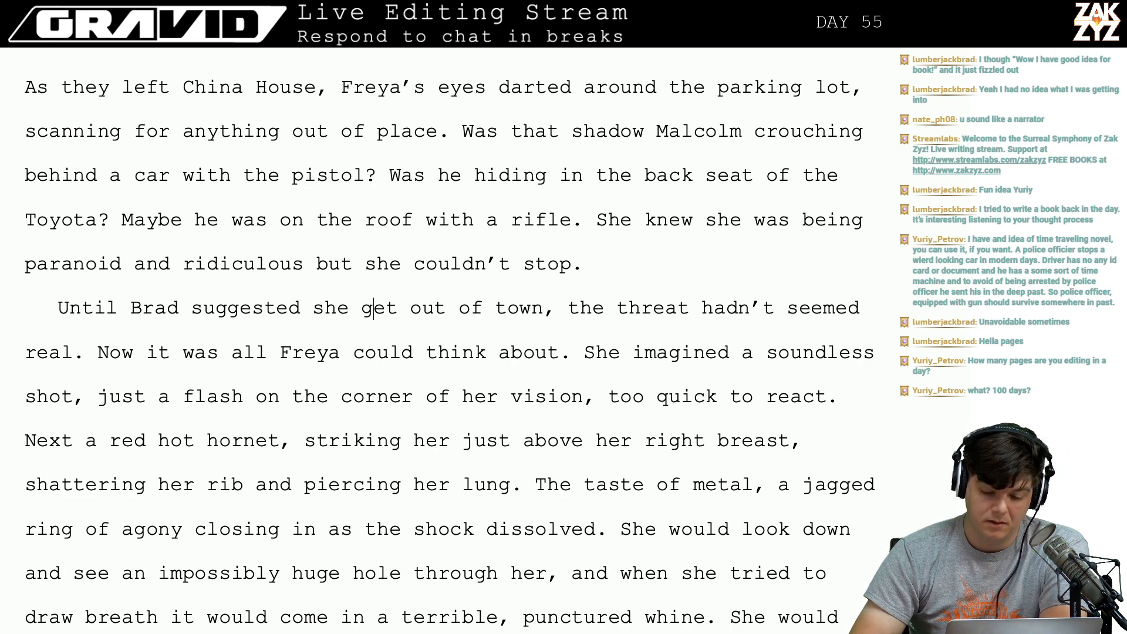
{"action": "key", "text": "Right"}
{"action": "key", "text": "Right"}
{"action": "key", "text": "Right"}
{"action": "key", "text": "Right"}
{"action": "key", "text": "Right"}
{"action": "key", "text": "Right"}
{"action": "key", "text": "Right"}
{"action": "key", "text": "Right"}
{"action": "scroll", "coordinate": [285, 282], "scroll_direction": "down", "scroll_amount": 1}
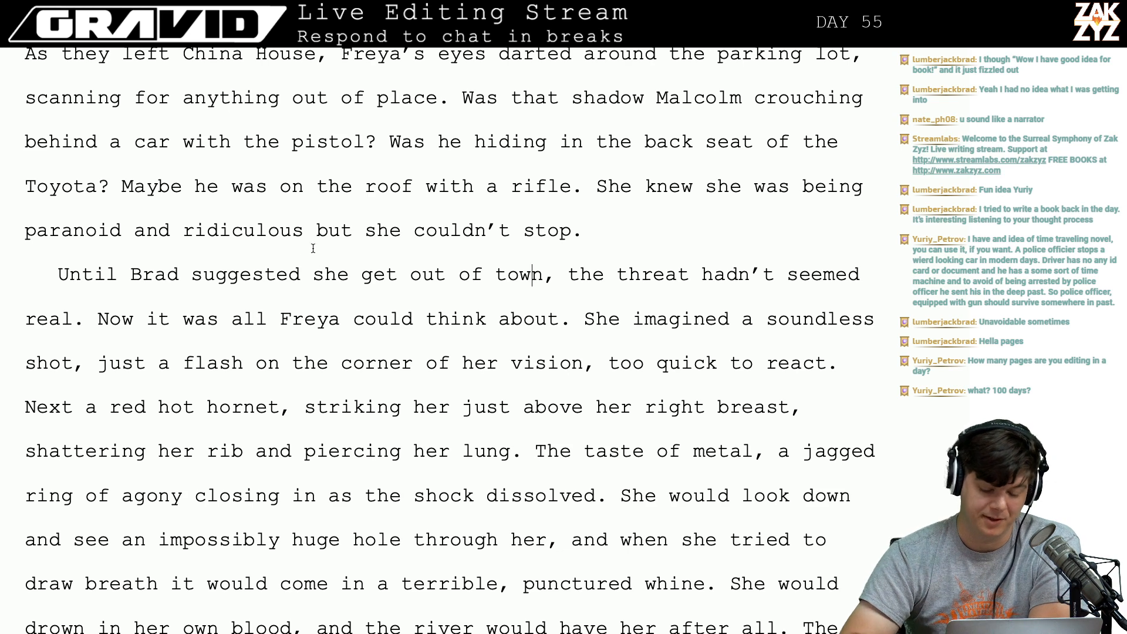
Reread the sentence "Now it was all Freya could think about" and the line about the flash below it.
{"action": "scroll", "coordinate": [246, 346], "scroll_direction": "down", "scroll_amount": 1}
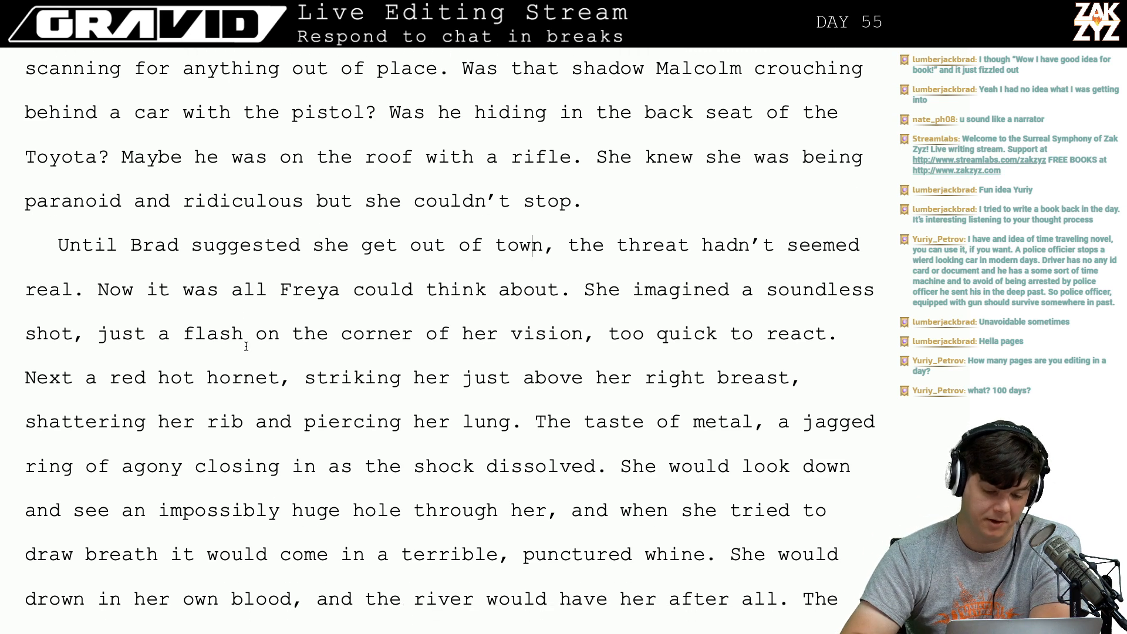
{"action": "left_click", "coordinate": [412, 289]}
{"action": "key", "text": "Right"}
{"action": "key", "text": "Right"}
{"action": "key", "text": "Right"}
{"action": "key", "text": "Right"}
{"action": "key", "text": "Right"}
{"action": "key", "text": "Right"}
{"action": "key", "text": "Right"}
{"action": "key", "text": "Right"}
{"action": "key", "text": "Right"}
{"action": "key", "text": "Right"}
{"action": "key", "text": "Right"}
{"action": "key", "text": "Right"}
{"action": "key", "text": "Right"}
{"action": "key", "text": "Right"}
{"action": "key", "text": "Right"}
{"action": "key", "text": "Right"}
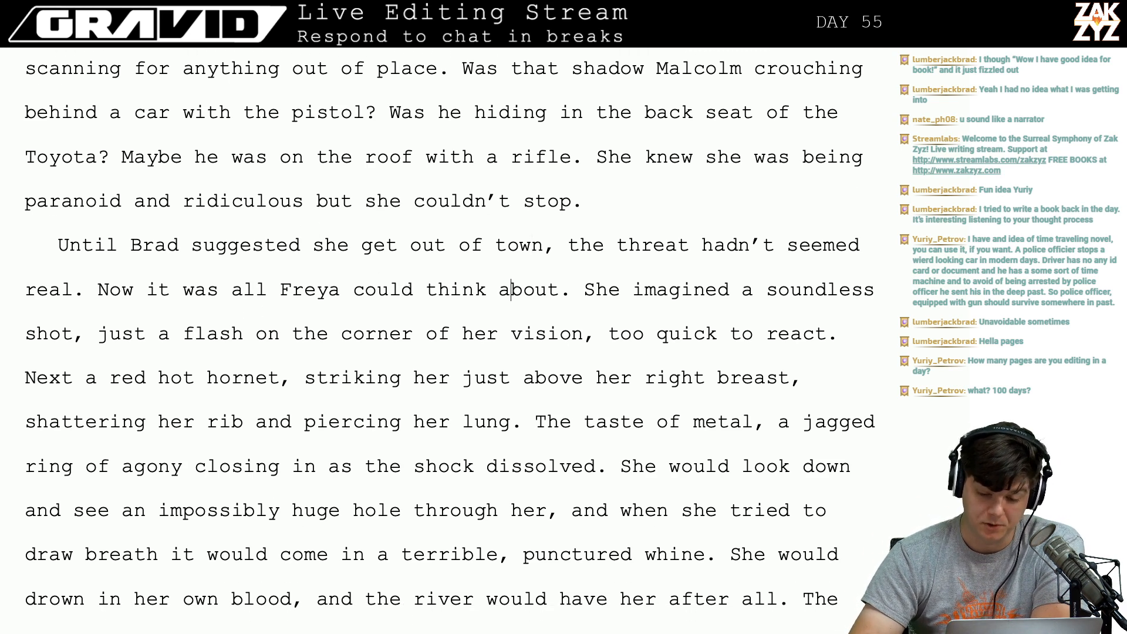
{"action": "key", "text": "Left"}
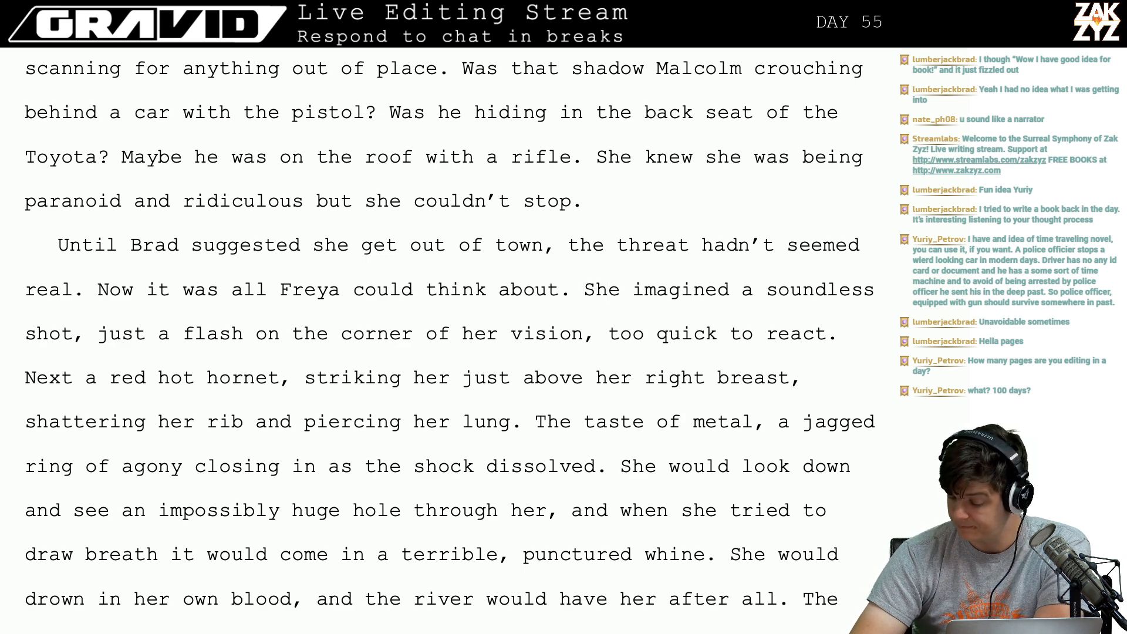
{"action": "key", "text": "Down"}
{"action": "key", "text": "Left"}
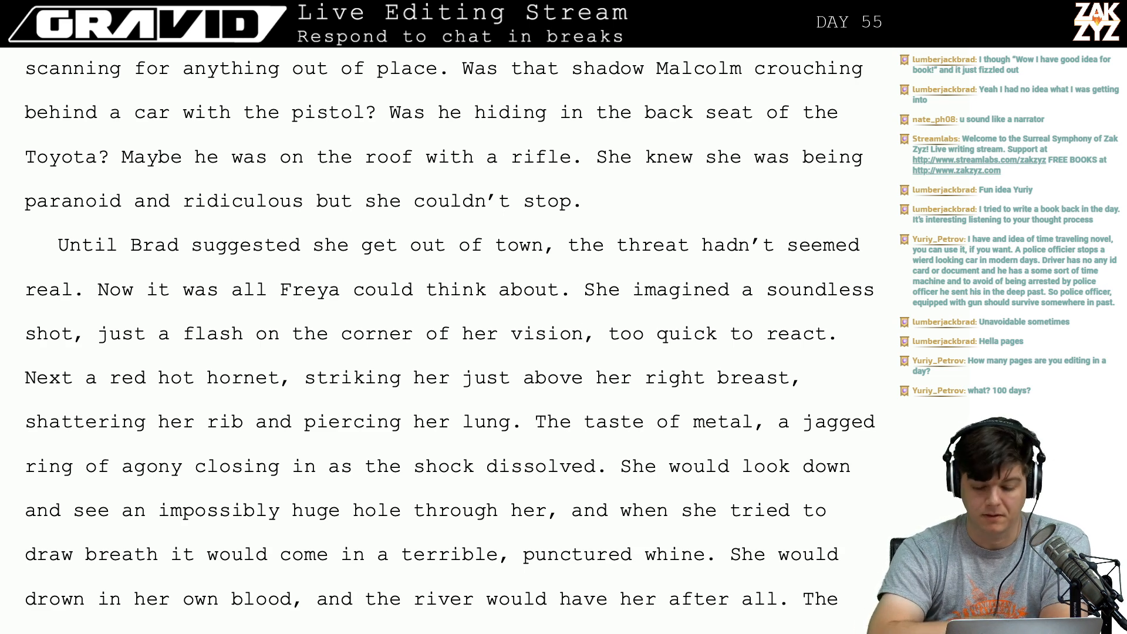
Review the second paragraph's imagined shooting, from "could think about" through the soundless shot and the flash in her vision.
{"action": "scroll", "coordinate": [446, 340], "scroll_direction": "down", "scroll_amount": 1}
{"action": "scroll", "coordinate": [446, 326], "scroll_direction": "down", "scroll_amount": 1}
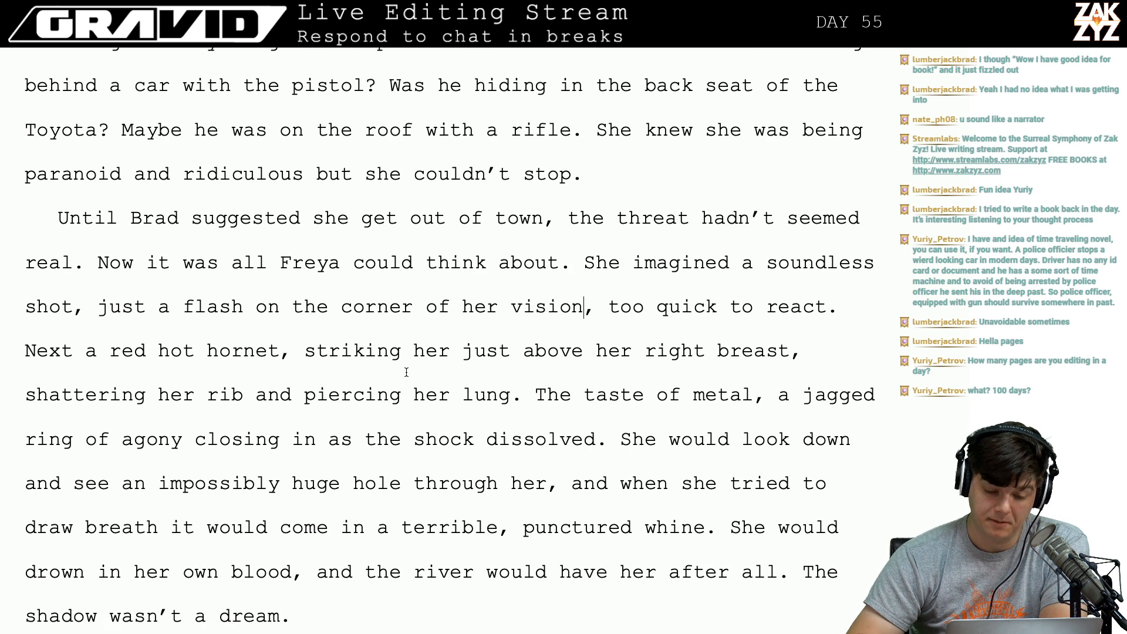
{"action": "left_click", "coordinate": [384, 220]}
{"action": "key", "text": "Down"}
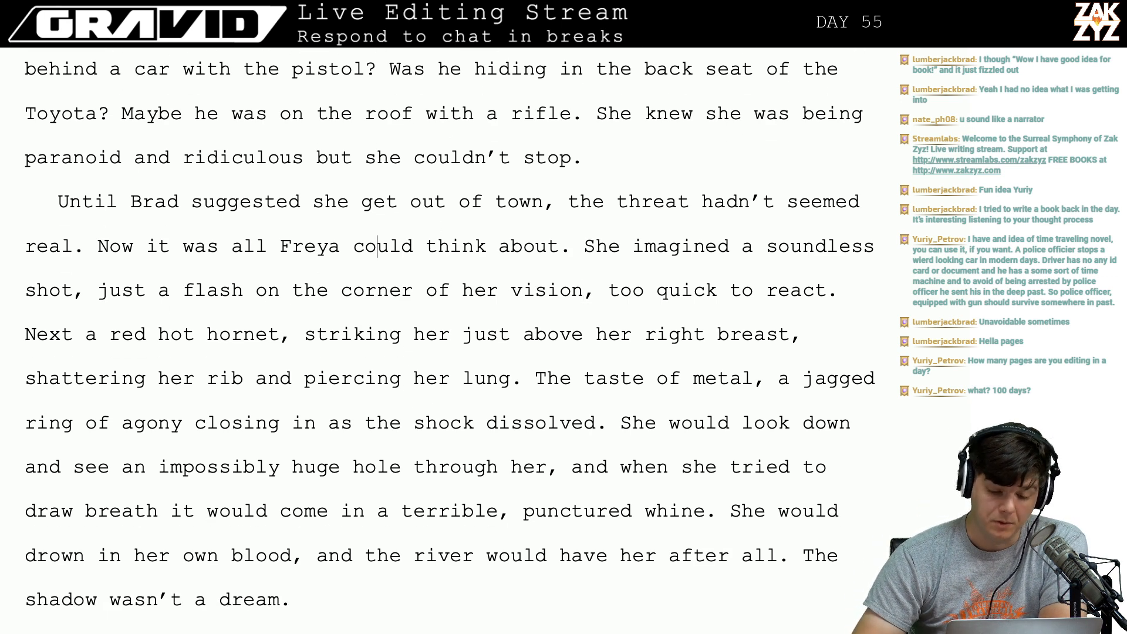
{"action": "key", "text": "Right"}
{"action": "key", "text": "Right"}
{"action": "key", "text": "Right"}
{"action": "key", "text": "Right"}
{"action": "key", "text": "Right"}
{"action": "key", "text": "Right"}
{"action": "key", "text": "Right"}
{"action": "key", "text": "Right"}
{"action": "key", "text": "Right"}
{"action": "key", "text": "Right"}
{"action": "key", "text": "Right"}
{"action": "key", "text": "Right"}
{"action": "key", "text": "Right"}
{"action": "key", "text": "Right"}
{"action": "key", "text": "Right"}
{"action": "key", "text": "Right"}
{"action": "key", "text": "Right"}
{"action": "key", "text": "Right"}
{"action": "key", "text": "Right"}
{"action": "key", "text": "Right"}
{"action": "key", "text": "Right"}
{"action": "key", "text": "Right"}
{"action": "key", "text": "Right"}
{"action": "key", "text": "Right"}
{"action": "key", "text": "Right"}
{"action": "key", "text": "Right"}
{"action": "key", "text": "Right"}
{"action": "key", "text": "Right"}
{"action": "key", "text": "Right"}
{"action": "key", "text": "Right"}
{"action": "key", "text": "Right"}
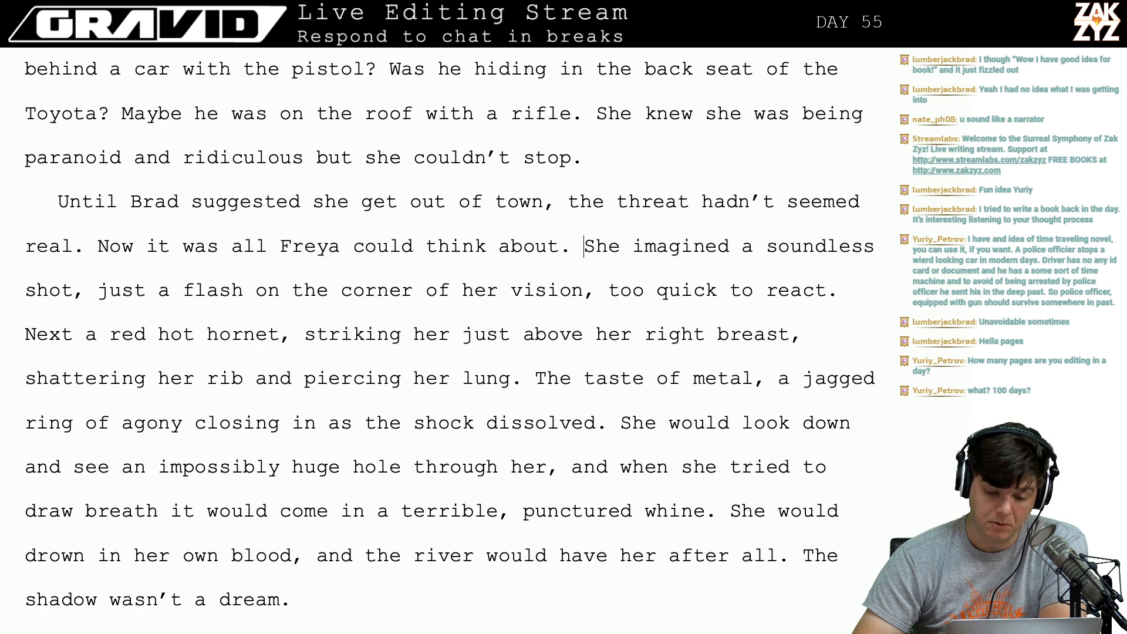
{"action": "key", "text": "Right"}
{"action": "key", "text": "Right"}
{"action": "key", "text": "Right"}
{"action": "key", "text": "Right"}
{"action": "key", "text": "Right"}
{"action": "key", "text": "Right"}
{"action": "key", "text": "Right"}
{"action": "key", "text": "Right"}
{"action": "key", "text": "Right"}
{"action": "key", "text": "Right"}
{"action": "key", "text": "Right"}
{"action": "key", "text": "Right"}
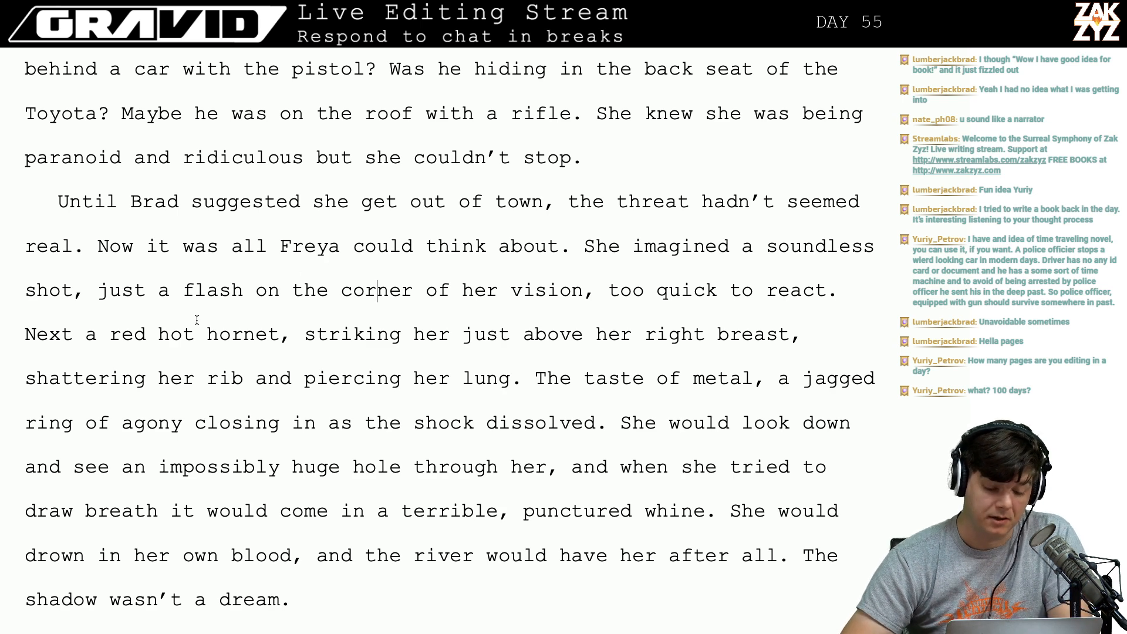
Delete the word "just" before "a flash on the corner of her vision".
{"action": "left_click", "coordinate": [118, 296]}
{"action": "key", "text": "Right"}
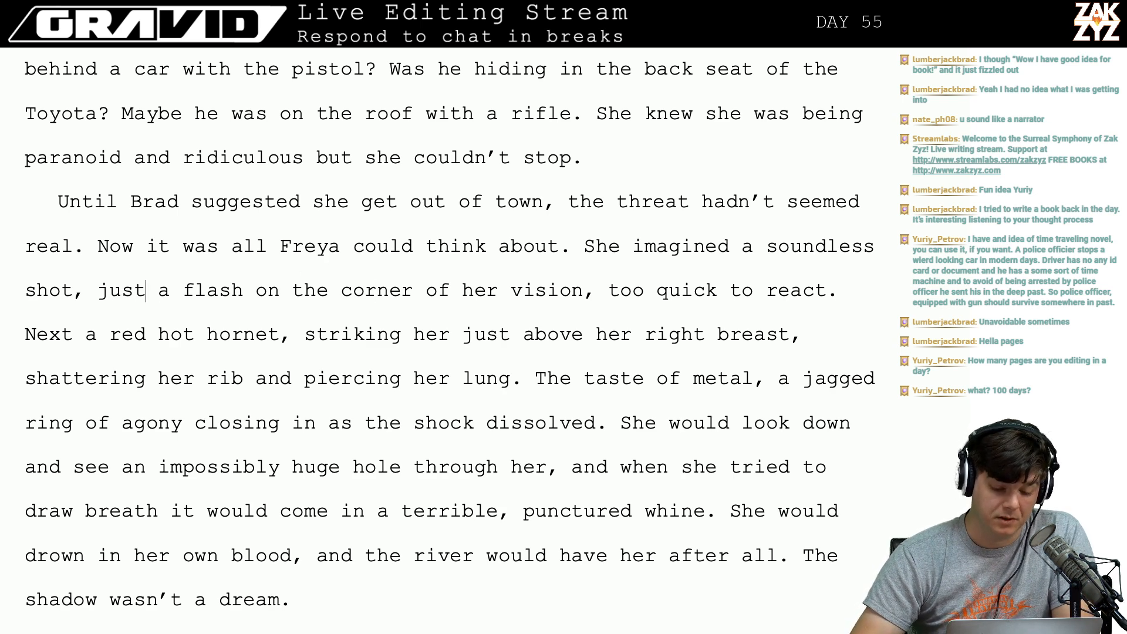
{"action": "key", "text": "BackSpace"}
{"action": "key", "text": "BackSpace"}
{"action": "key", "text": "BackSpace"}
{"action": "key", "text": "BackSpace"}
{"action": "key", "text": "BackSpace"}
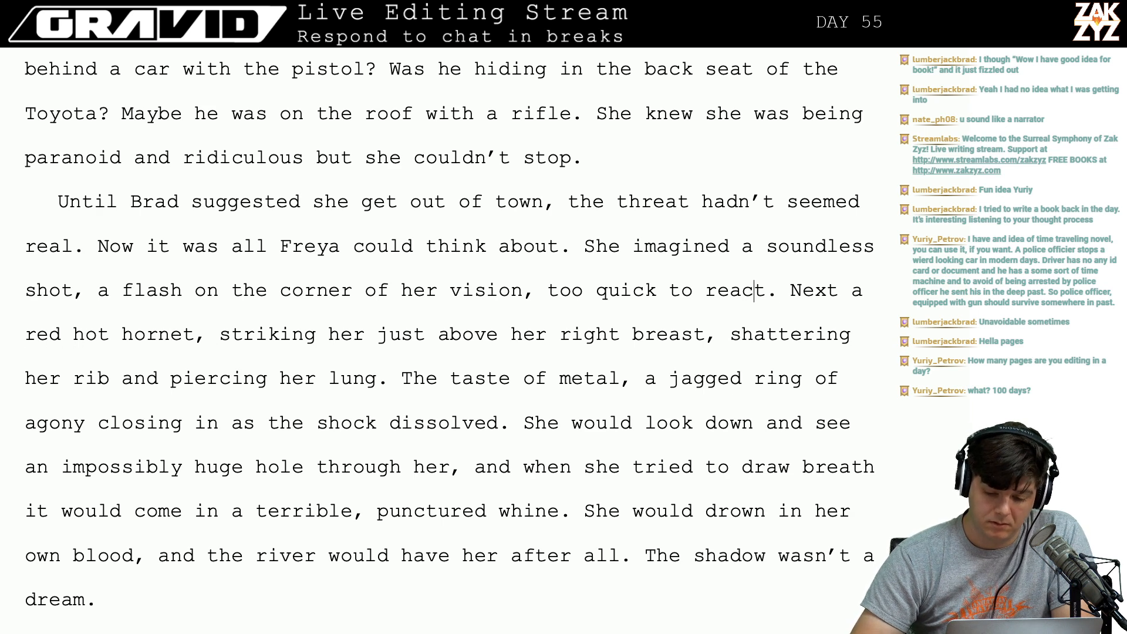
Delete ", too quick to react" so the sentence ends after "the corner of her vision".
{"action": "key", "text": "BackSpace"}
{"action": "key", "text": "BackSpace"}
{"action": "key", "text": "BackSpace"}
{"action": "key", "text": "BackSpace"}
{"action": "key", "text": "BackSpace"}
{"action": "key", "text": "BackSpace"}
{"action": "key", "text": "BackSpace"}
{"action": "key", "text": "BackSpace"}
{"action": "key", "text": "BackSpace"}
{"action": "key", "text": "BackSpace"}
{"action": "key", "text": "BackSpace"}
{"action": "key", "text": "BackSpace"}
{"action": "key", "text": "BackSpace"}
{"action": "key", "text": "BackSpace"}
{"action": "key", "text": "BackSpace"}
{"action": "key", "text": "BackSpace"}
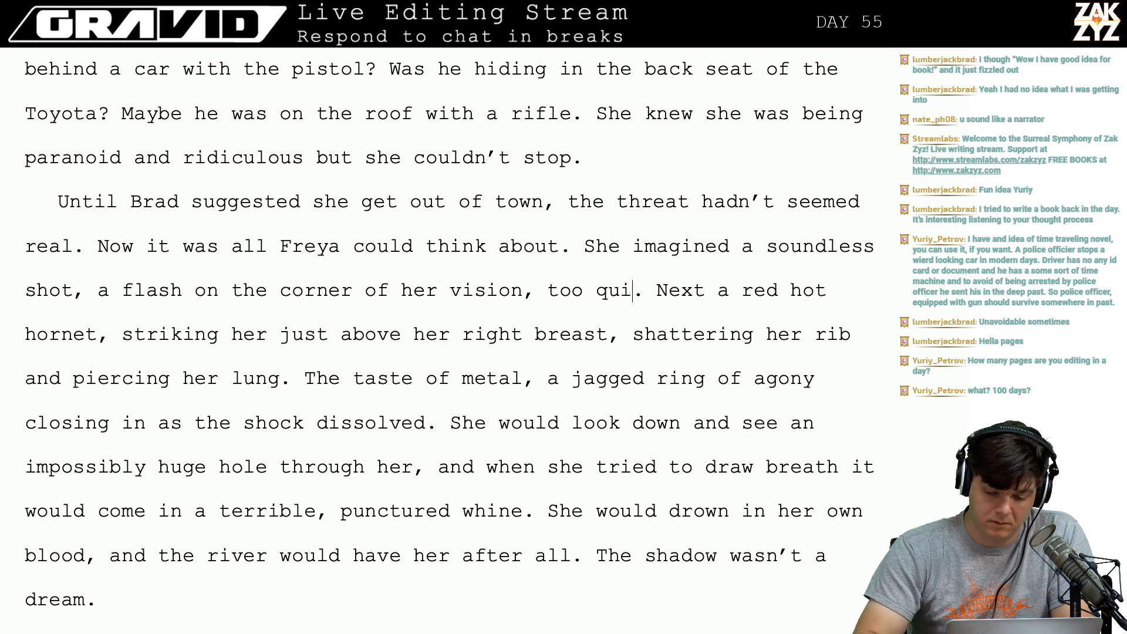
{"action": "key", "text": "BackSpace"}
{"action": "key", "text": "BackSpace"}
{"action": "key", "text": "BackSpace"}
{"action": "key", "text": "BackSpace"}
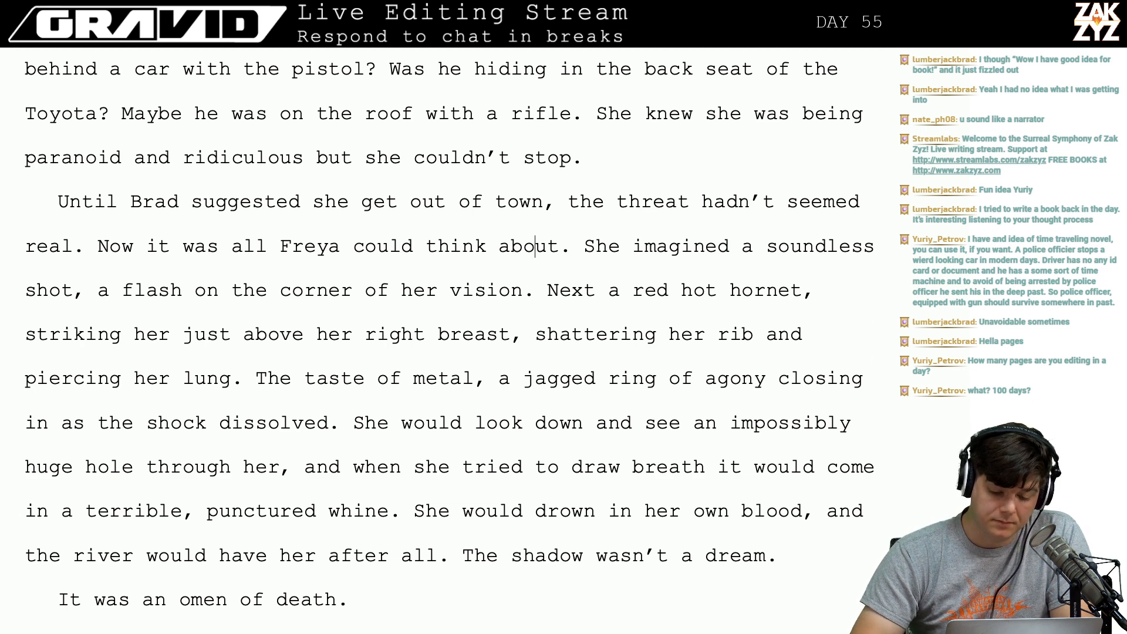
Read the sentences from "Next a red hot hornet" through "The taste of metal, a jagged ring of agony".
{"action": "key", "text": "Left"}
{"action": "key", "text": "Down"}
{"action": "key", "text": "Up"}
{"action": "key", "text": "Right"}
{"action": "key", "text": "Down"}
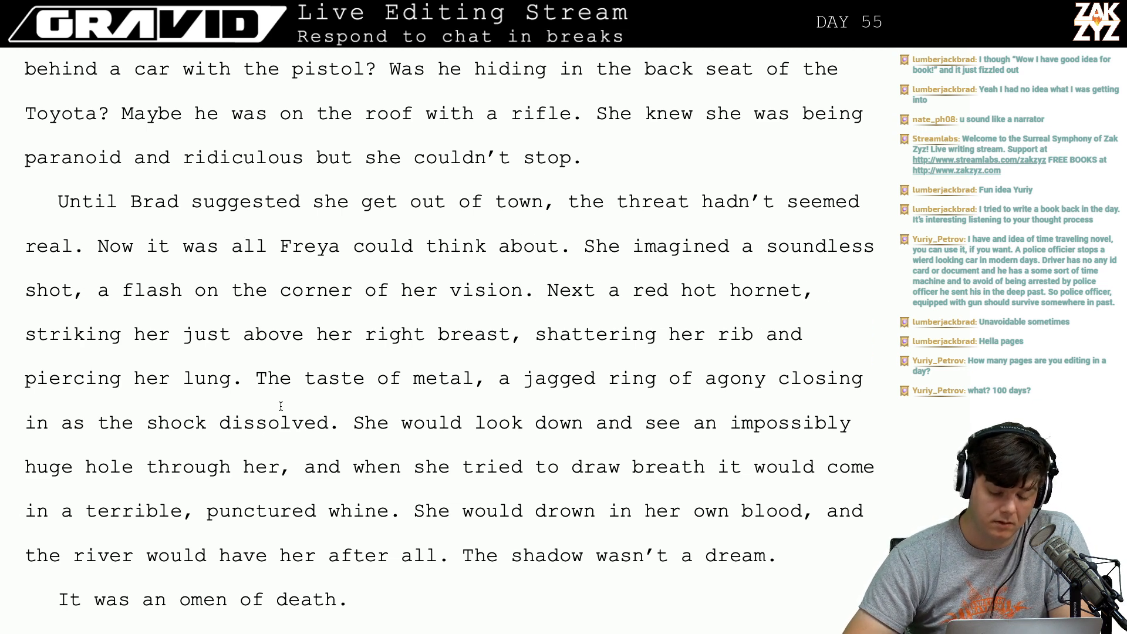
{"action": "left_click", "coordinate": [631, 296]}
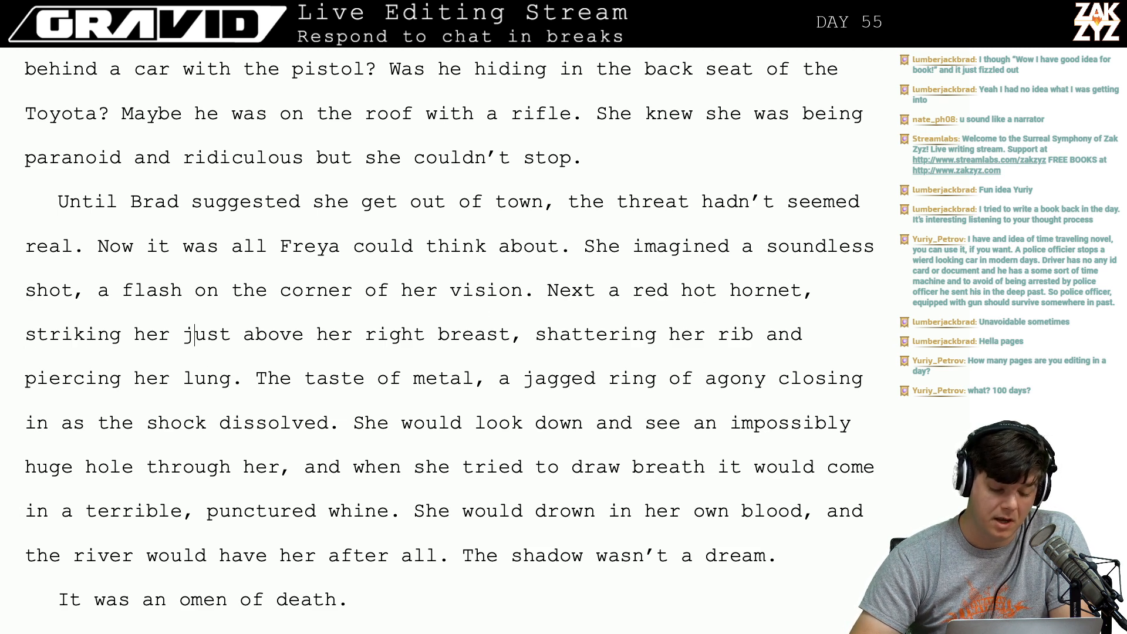
{"action": "key", "text": "Right"}
{"action": "key", "text": "Right"}
{"action": "key", "text": "Right"}
{"action": "key", "text": "Right"}
{"action": "key", "text": "Right"}
{"action": "key", "text": "Right"}
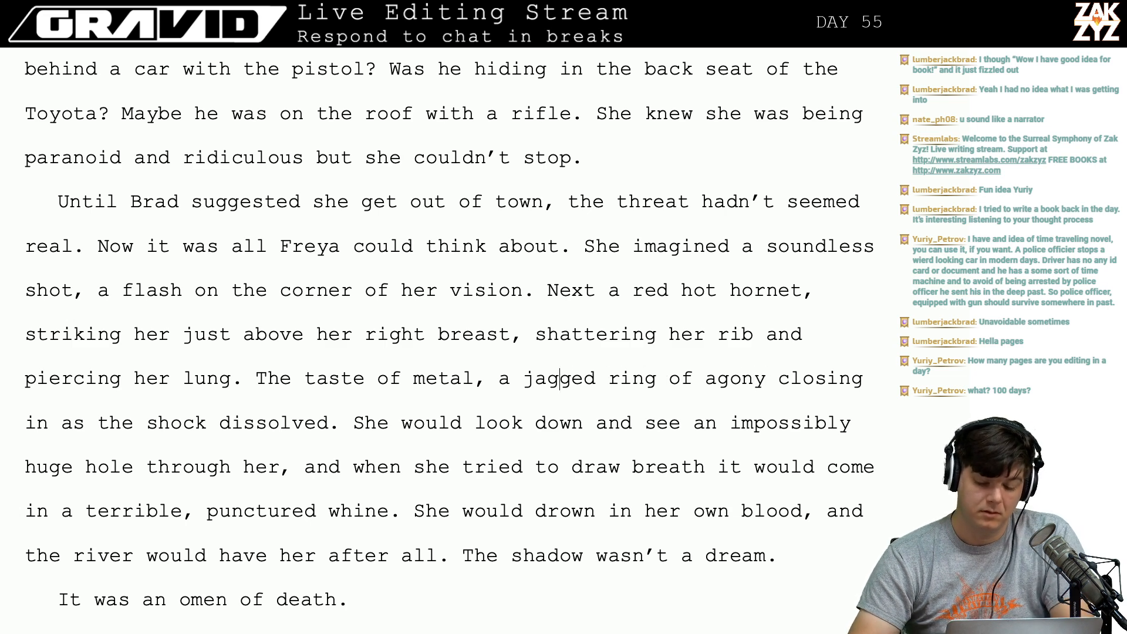
Break the paragraph after "The taste of metal," and write "a ring of agony closing on her as the shock dissolved." there.
{"action": "key", "text": "Return"}
{"action": "key", "text": "Left"}
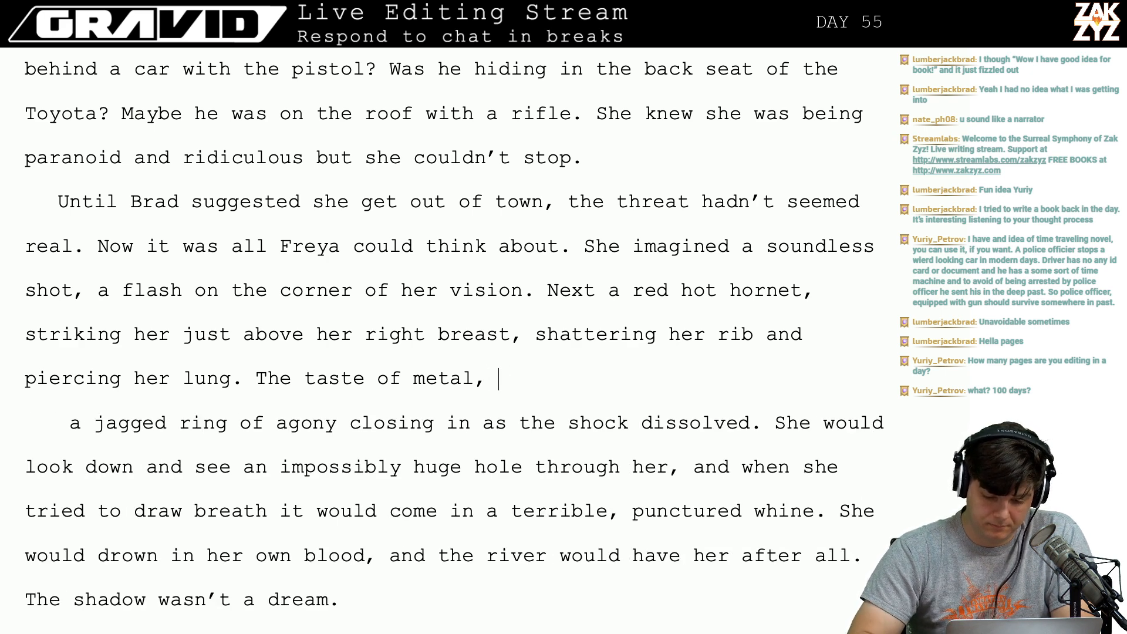
{"action": "type", "text": "Agoin"}
{"action": "key", "text": "BackSpace"}
{"action": "key", "text": "BackSpace"}
{"action": "key", "text": "BackSpace"}
{"action": "key", "text": "BackSpace"}
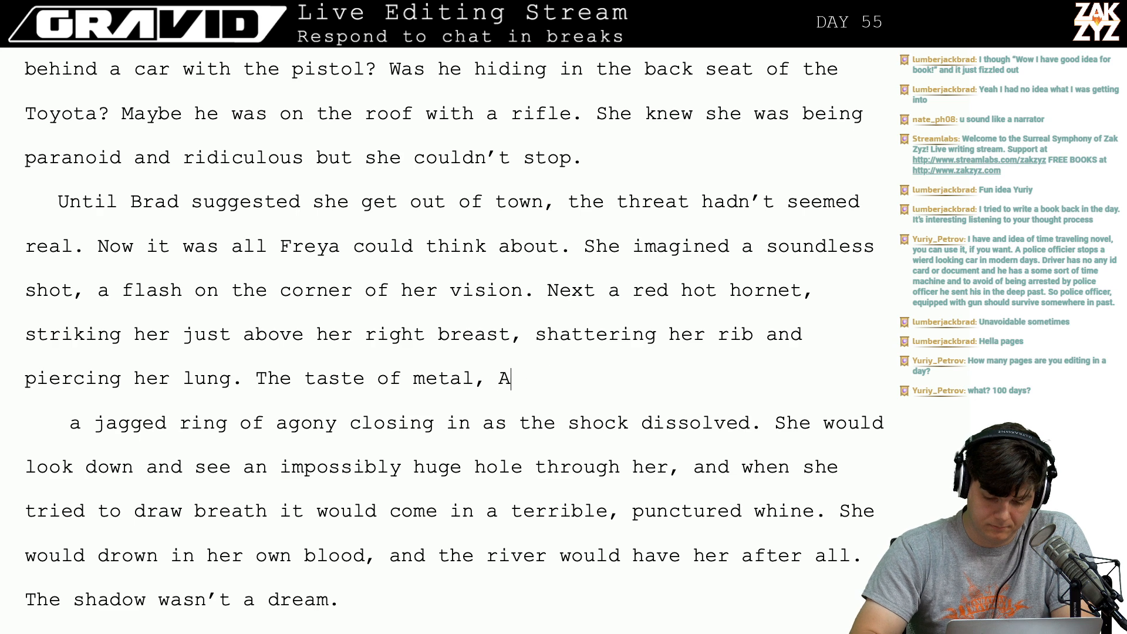
{"action": "key", "text": "BackSpace"}
{"action": "type", "text": "a circle"}
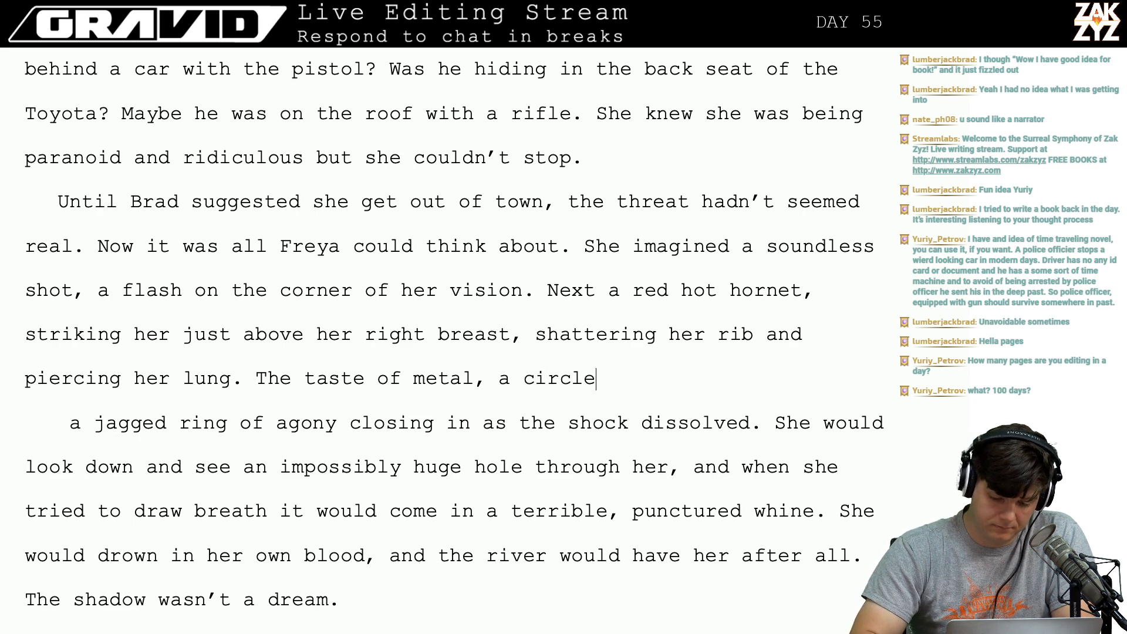
{"action": "key", "text": "BackSpace"}
{"action": "key", "text": "BackSpace"}
{"action": "key", "text": "BackSpace"}
{"action": "key", "text": "BackSpace"}
{"action": "key", "text": "BackSpace"}
{"action": "key", "text": "BackSpace"}
{"action": "key", "text": "BackSpace"}
{"action": "type", "text": "rin"}
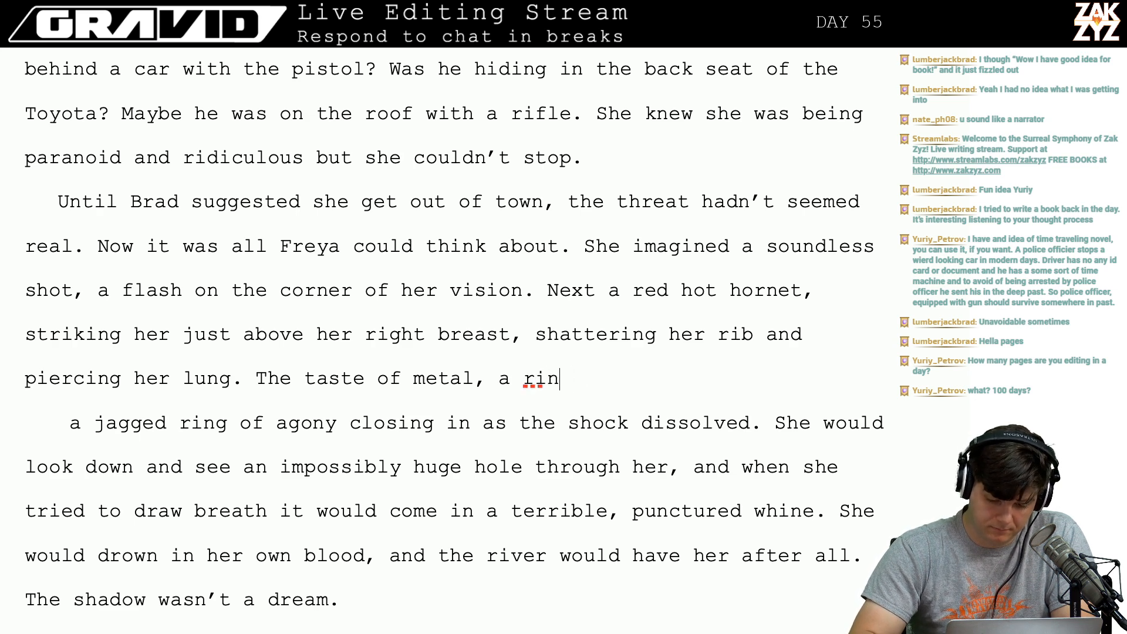
{"action": "type", "text": "g of agony closi"}
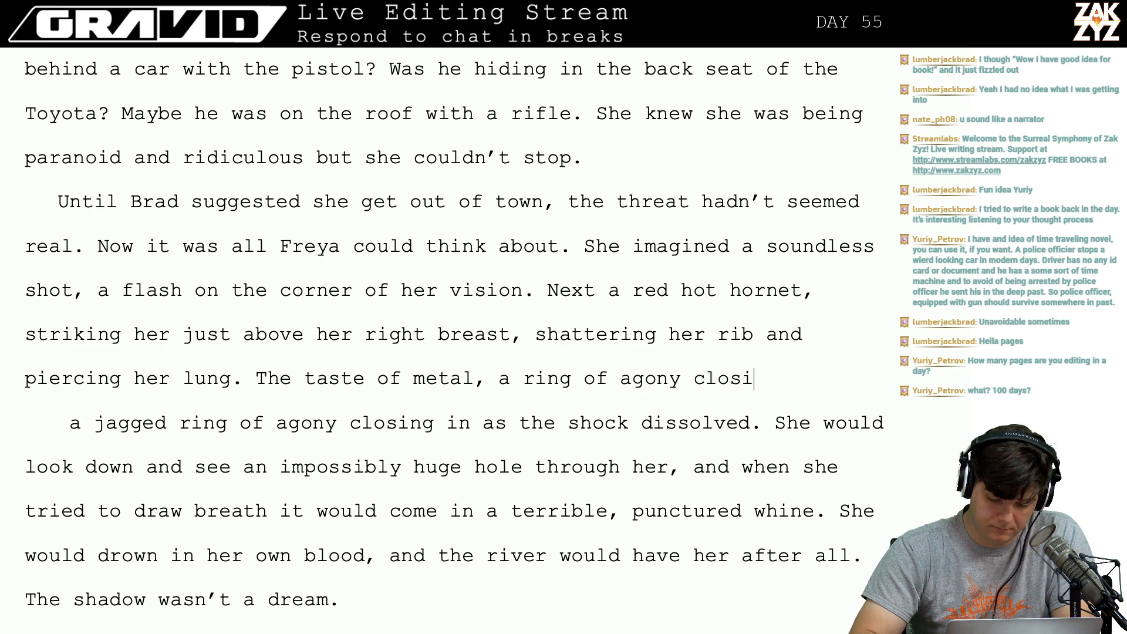
{"action": "type", "text": "ng on her as the sh"}
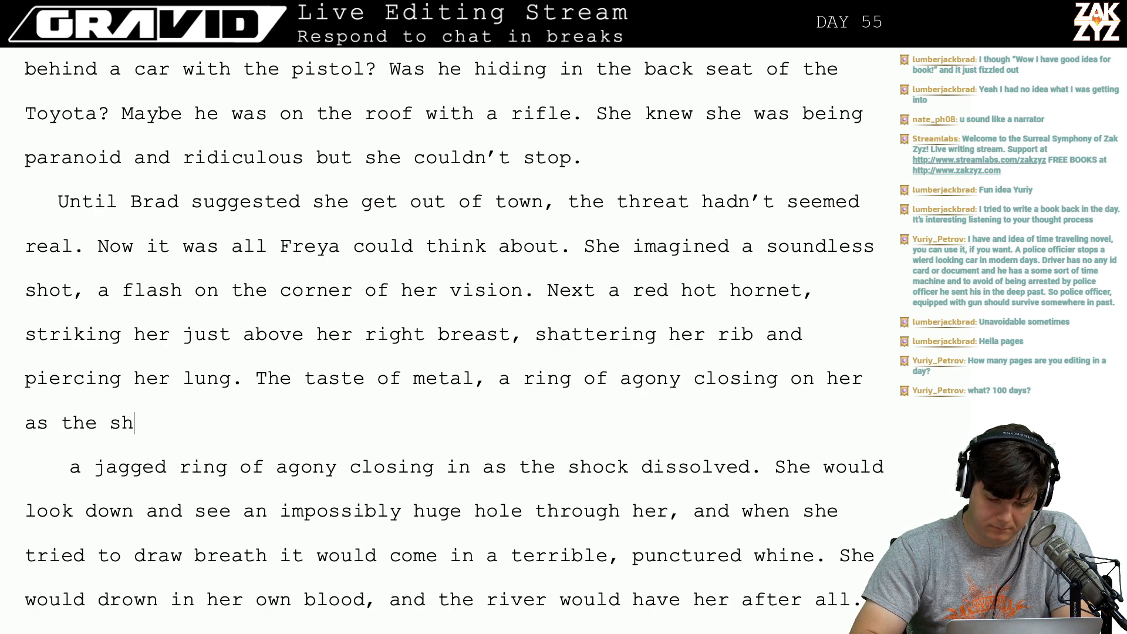
{"action": "type", "text": "ock dissolved."}
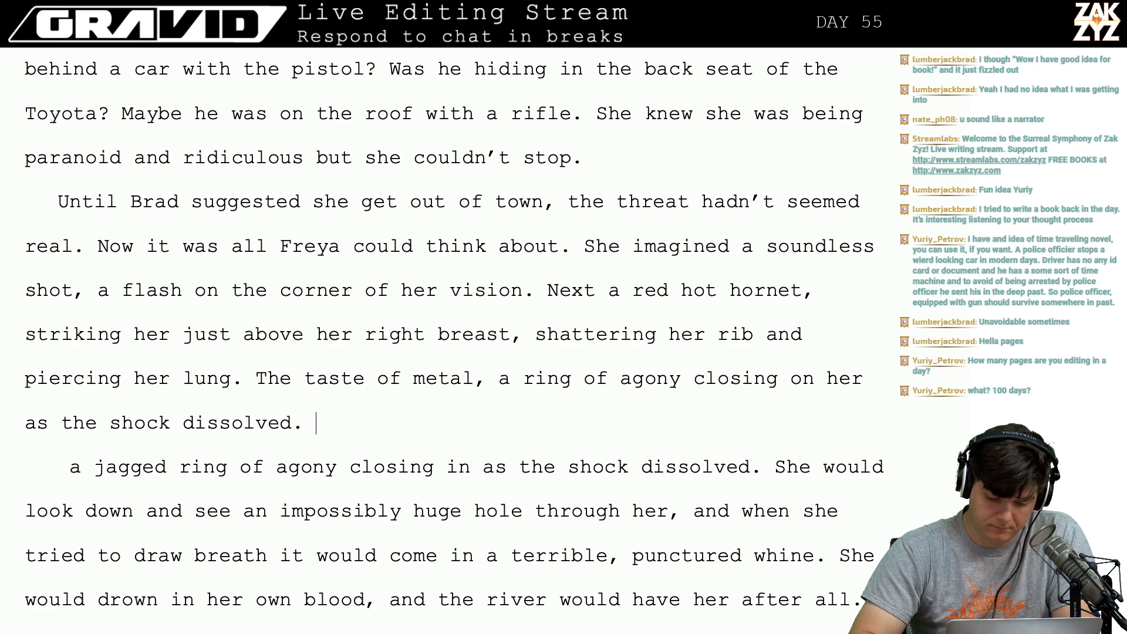
Delete the paragraph break and the leftover "a jagged ring of agony closing in as the shock dissolved." so "She would look down" follows directly.
{"action": "key", "text": "shift+Down"}
{"action": "key", "text": "shift+Right"}
{"action": "key", "text": "shift+Right"}
{"action": "key", "text": "shift+Right"}
{"action": "key", "text": "shift+Right"}
{"action": "key", "text": "shift+Right"}
{"action": "key", "text": "shift+Right"}
{"action": "key", "text": "shift+Right"}
{"action": "key", "text": "shift+Right"}
{"action": "key", "text": "shift+Right"}
{"action": "key", "text": "shift+Right"}
{"action": "key", "text": "shift+Right"}
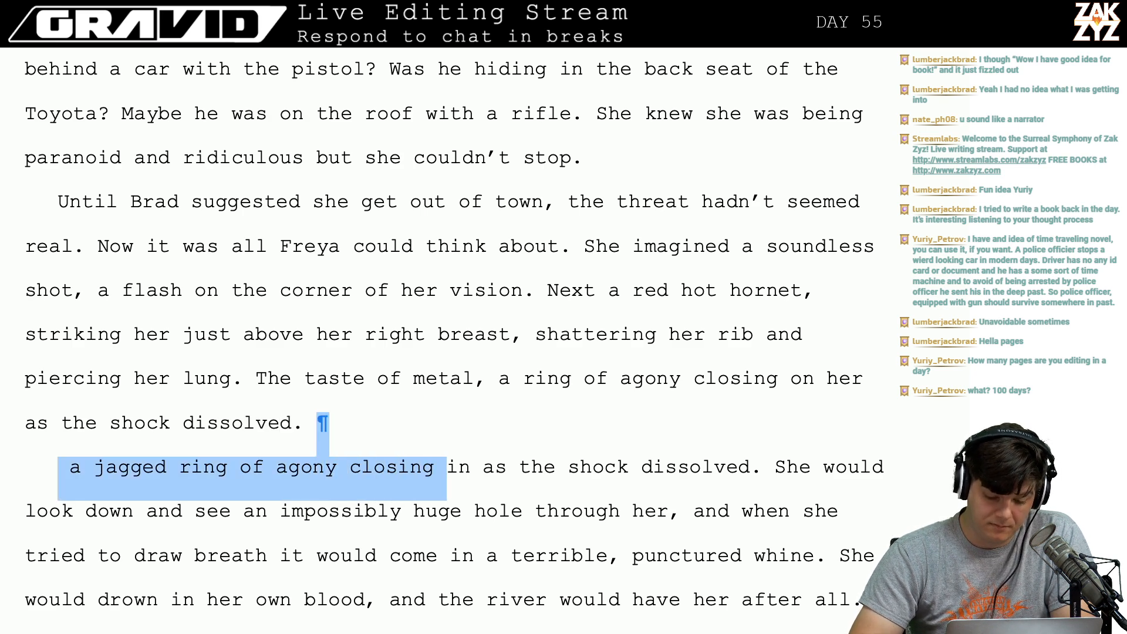
{"action": "key", "text": "shift+Right"}
{"action": "key", "text": "shift+Right"}
{"action": "key", "text": "shift+Right"}
{"action": "key", "text": "shift+Right"}
{"action": "key", "text": "shift+Right"}
{"action": "key", "text": "shift+Right"}
{"action": "key", "text": "shift+Right"}
{"action": "key", "text": "shift+Right"}
{"action": "key", "text": "shift+Right"}
{"action": "key", "text": "shift+Right"}
{"action": "key", "text": "shift+Right"}
{"action": "key", "text": "shift+Right"}
{"action": "key", "text": "shift+Right"}
{"action": "key", "text": "shift+Right"}
{"action": "key", "text": "shift+Right"}
{"action": "key", "text": "shift+Right"}
{"action": "key", "text": "shift+Right"}
{"action": "key", "text": "shift+Right"}
{"action": "key", "text": "shift+Right"}
{"action": "key", "text": "shift+Right"}
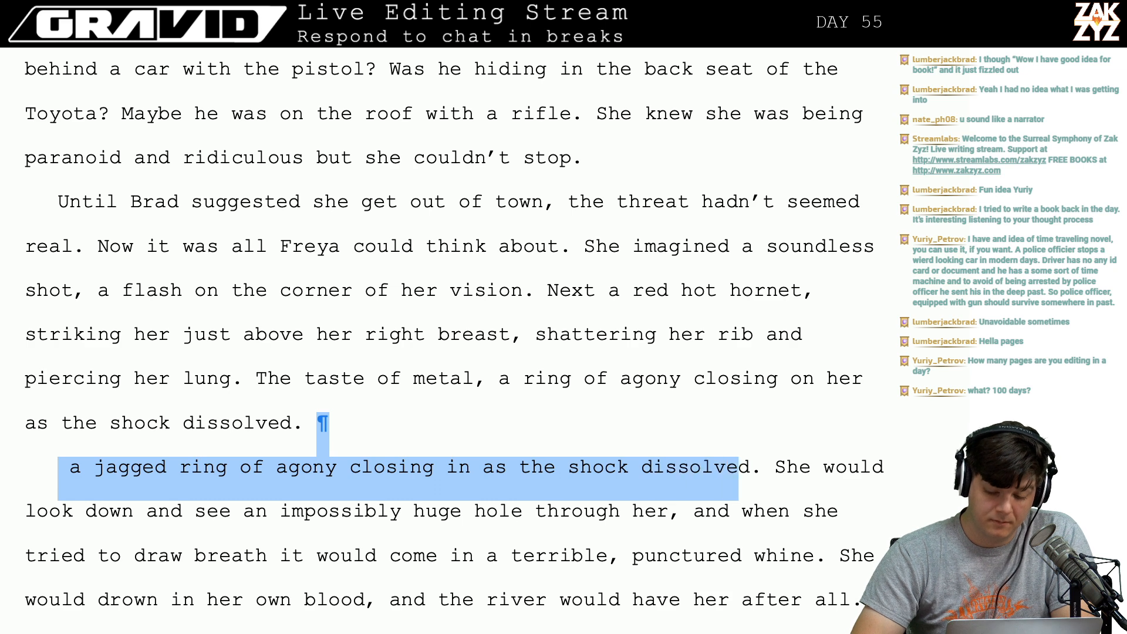
{"action": "key", "text": "shift+Right"}
{"action": "key", "text": "shift+Right"}
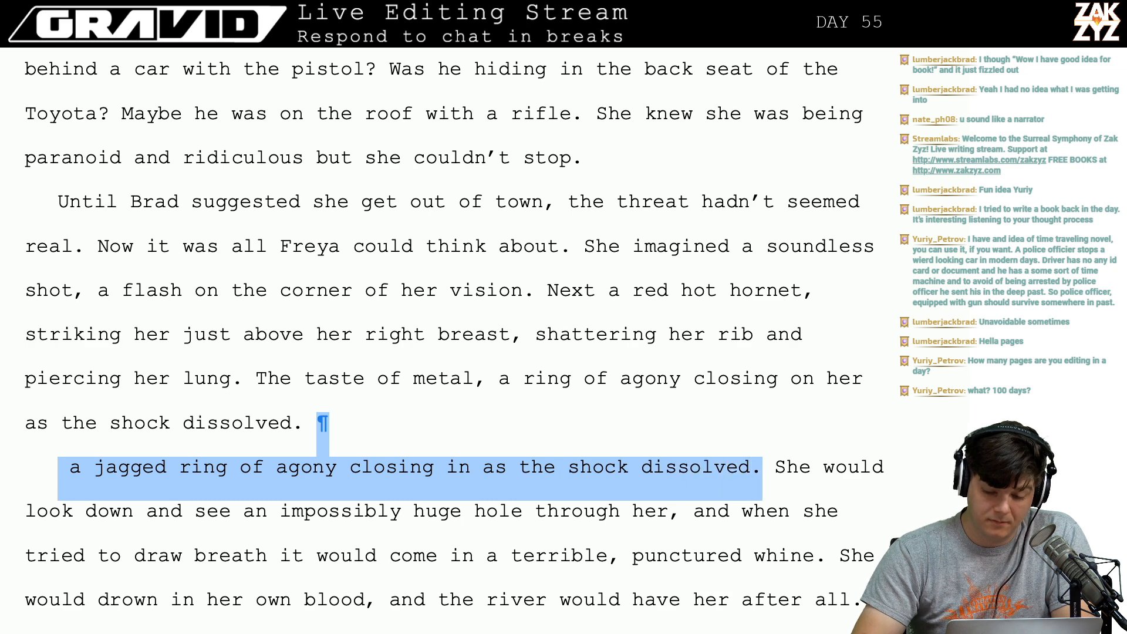
{"action": "key", "text": "Delete"}
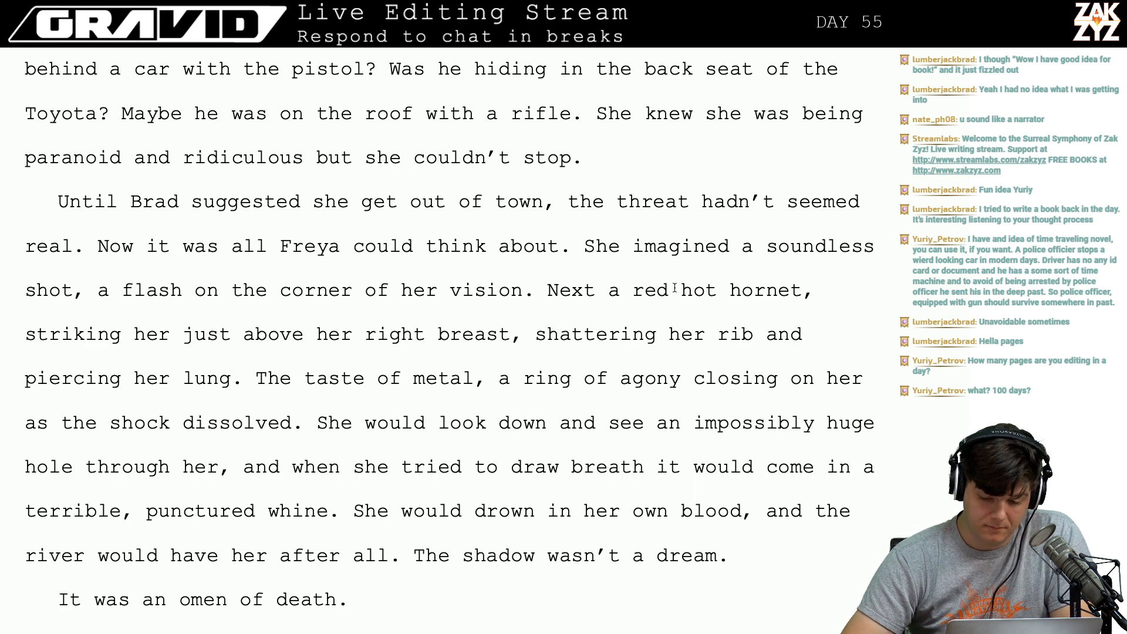
Replace ", striking her" after "Next a red hot hornet" with "would strike her".
{"action": "left_click", "coordinate": [712, 291]}
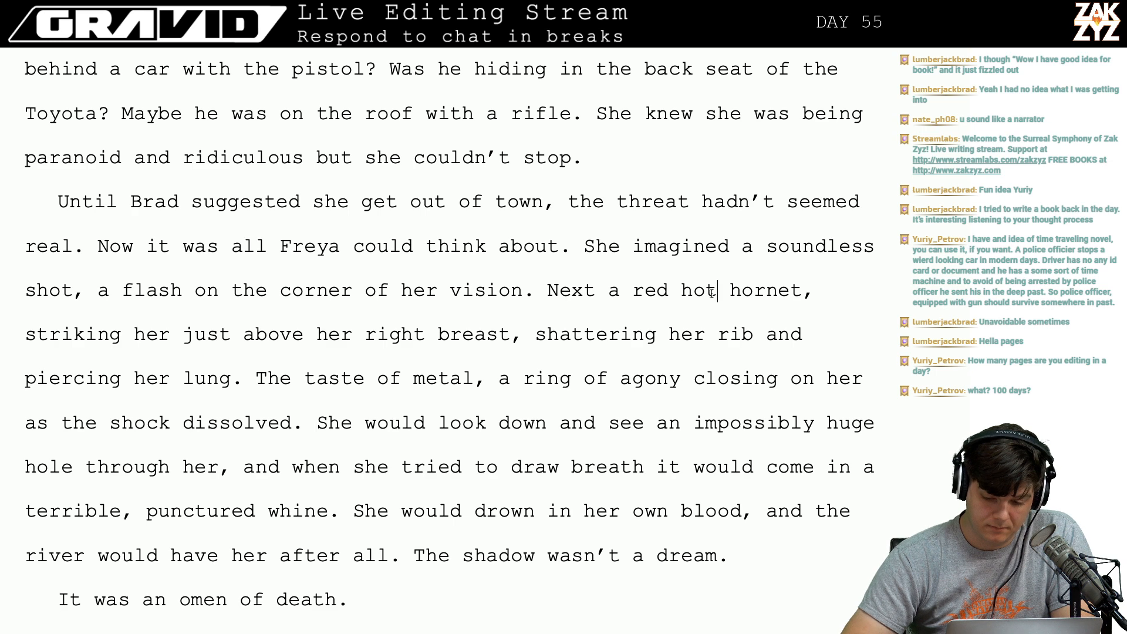
{"action": "key", "text": "Right"}
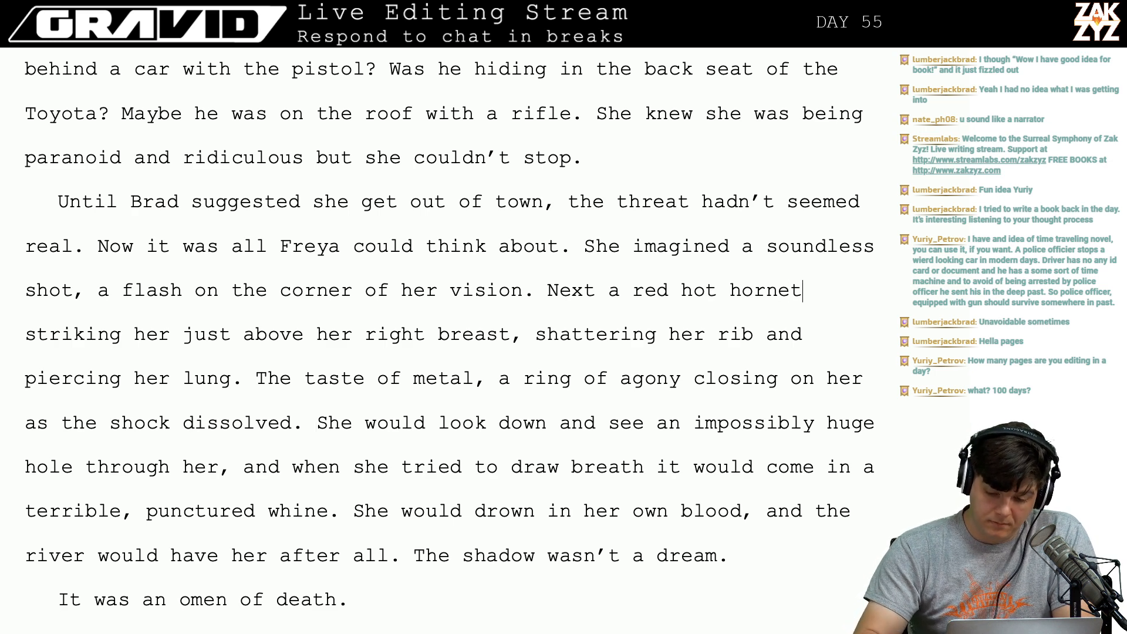
{"action": "type", "text": "would strike "}
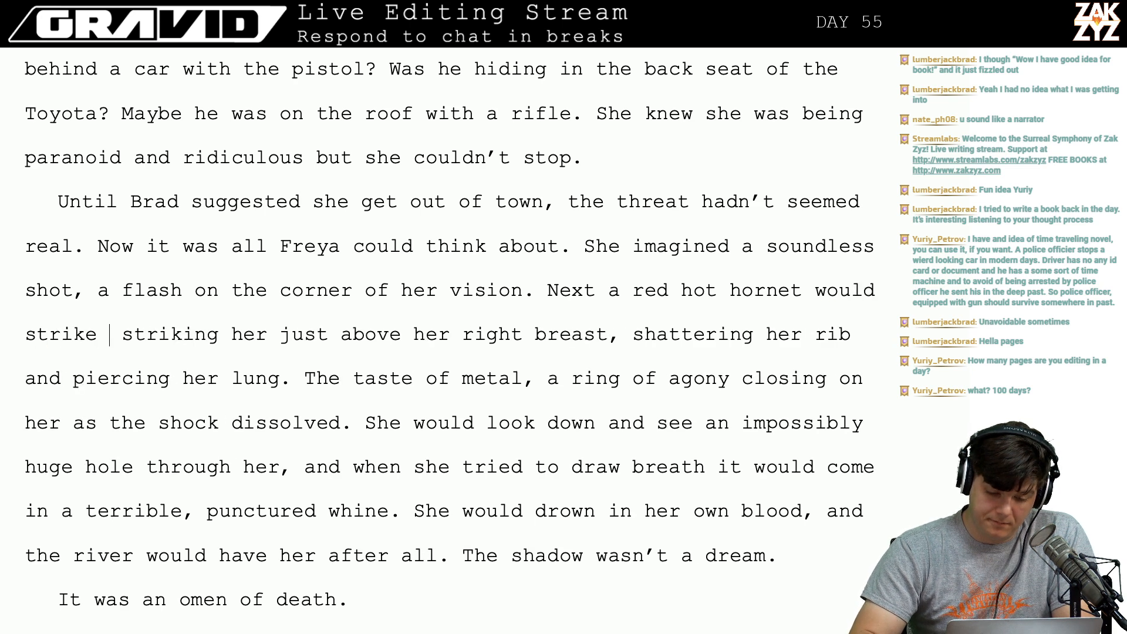
{"action": "type", "text": "her"}
{"action": "key", "text": "shift+Right"}
{"action": "key", "text": "shift+Right"}
{"action": "key", "text": "shift+Right"}
{"action": "key", "text": "shift+Right"}
{"action": "key", "text": "shift+Right"}
{"action": "key", "text": "shift+Right"}
{"action": "key", "text": "shift+Right"}
{"action": "key", "text": "shift+Right"}
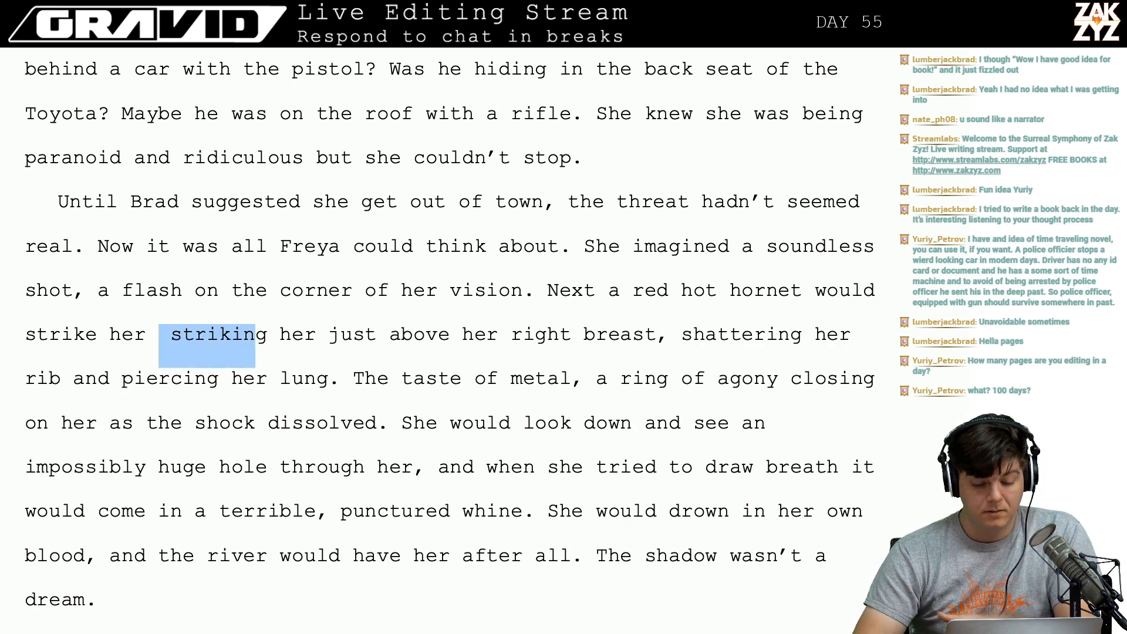
{"action": "key", "text": "shift+Right"}
{"action": "key", "text": "shift+Right"}
{"action": "key", "text": "shift+Right"}
{"action": "key", "text": "shift+Right"}
{"action": "key", "text": "shift+Right"}
{"action": "key", "text": "shift+Right"}
{"action": "key", "text": "BackSpace"}
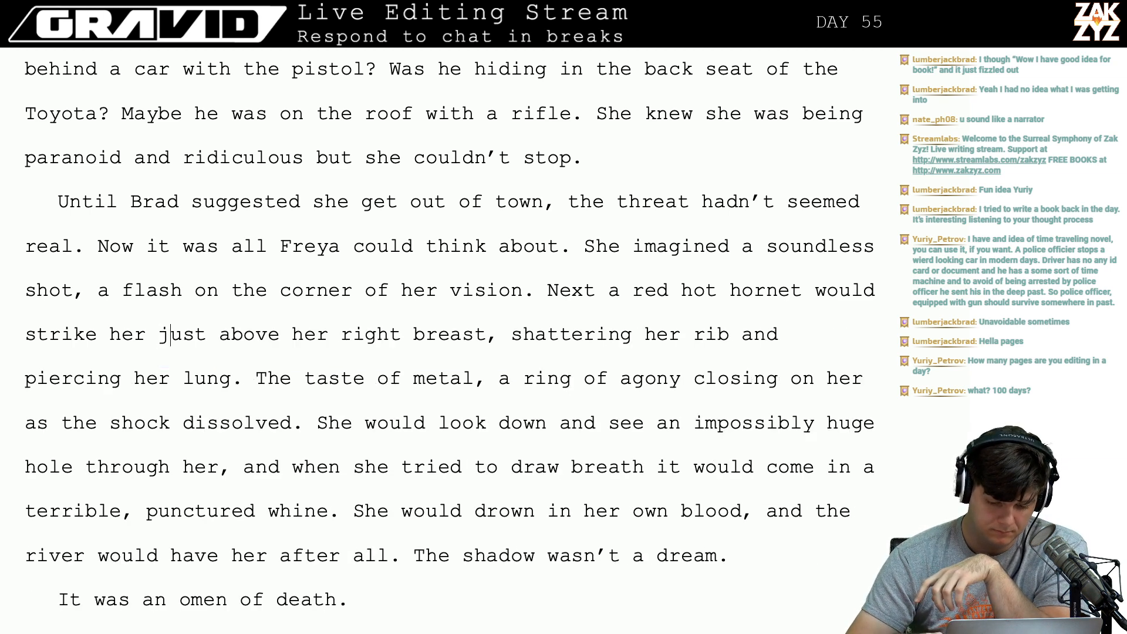
Delete the word "just" before "above her right breast".
{"action": "key", "text": "Left"}
{"action": "key", "text": "BackSpace"}
{"action": "key", "text": "BackSpace"}
{"action": "key", "text": "BackSpace"}
{"action": "key", "text": "BackSpace"}
{"action": "key", "text": "BackSpace"}
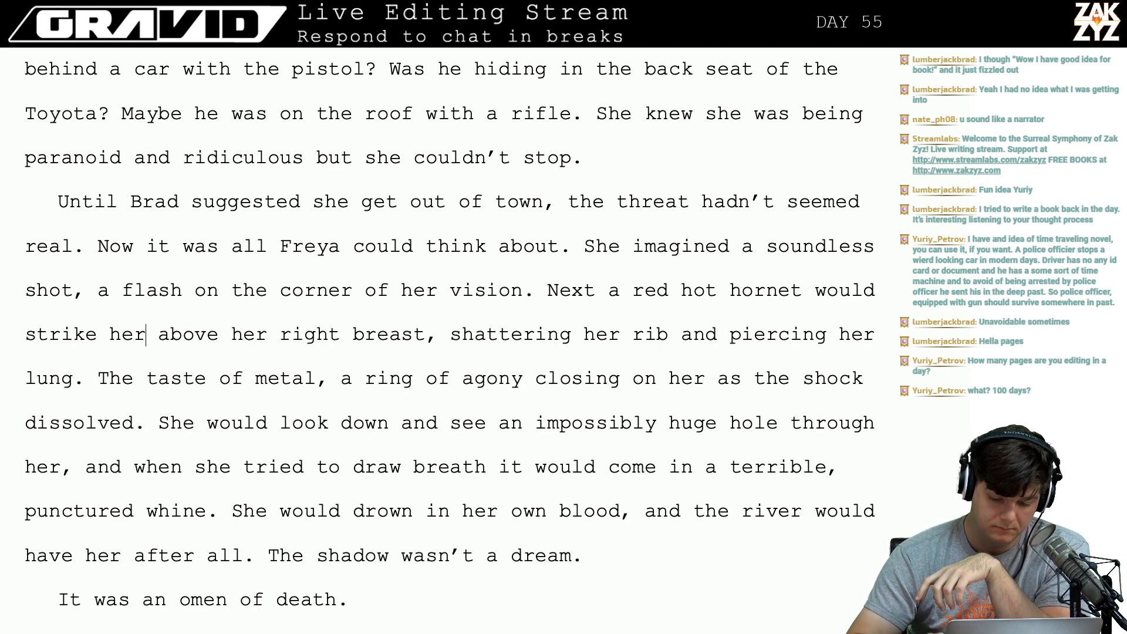
Start a new paragraph at "She imagined a soundless shot", after "Now it was all Freya could think about.".
{"action": "key", "text": "Right"}
{"action": "key", "text": "Right"}
{"action": "key", "text": "Right"}
{"action": "key", "text": "Right"}
{"action": "key", "text": "Right"}
{"action": "key", "text": "Right"}
{"action": "key", "text": "Right"}
{"action": "key", "text": "Right"}
{"action": "key", "text": "Right"}
{"action": "key", "text": "Right"}
{"action": "key", "text": "Right"}
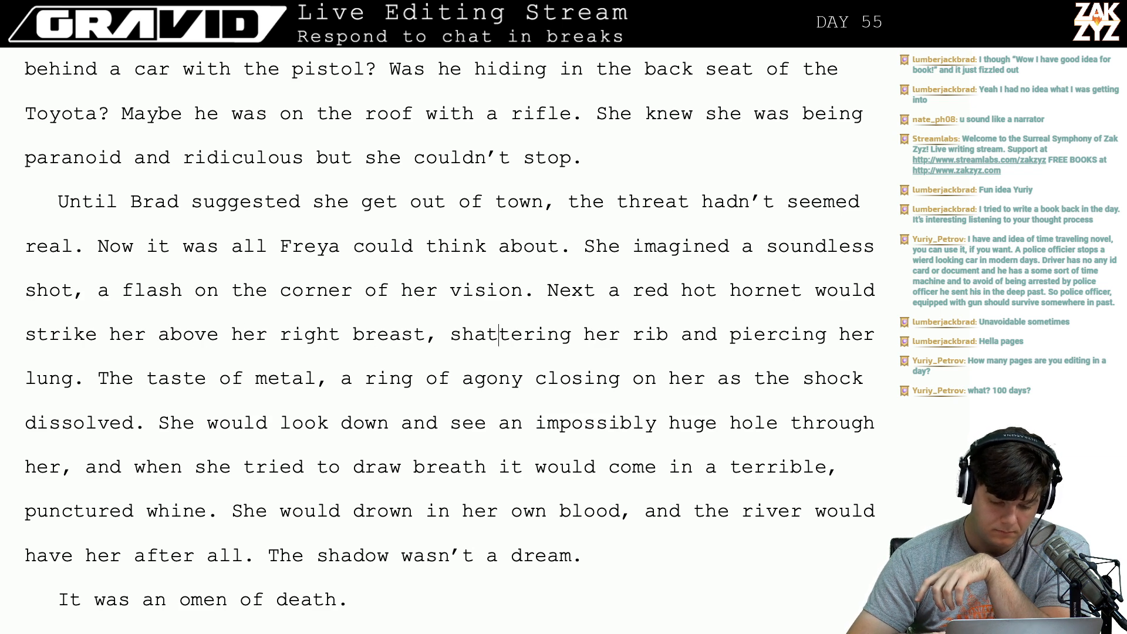
{"action": "key", "text": "Up"}
{"action": "key", "text": "Up"}
{"action": "key", "text": "Right"}
{"action": "key", "text": "Down"}
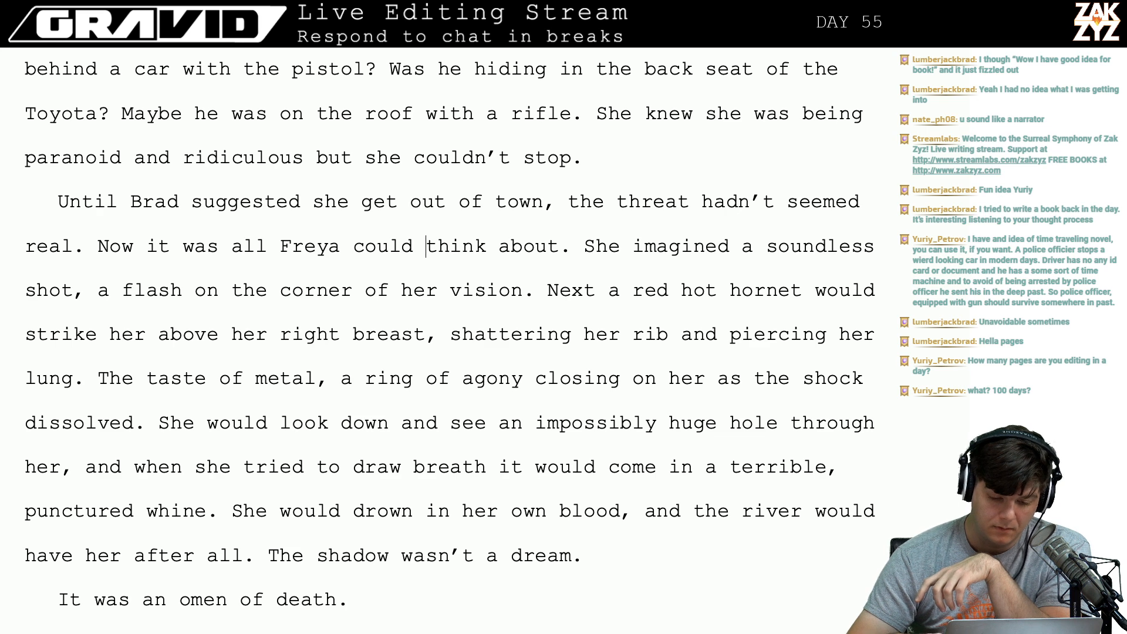
{"action": "key", "text": "Right"}
{"action": "key", "text": "Right"}
{"action": "key", "text": "Right"}
{"action": "key", "text": "Right"}
{"action": "key", "text": "Right"}
{"action": "key", "text": "Right"}
{"action": "key", "text": "Right"}
{"action": "key", "text": "Right"}
{"action": "key", "text": "Right"}
{"action": "key", "text": "Right"}
{"action": "key", "text": "Right"}
{"action": "key", "text": "Right"}
{"action": "key", "text": "Right"}
{"action": "key", "text": "Return"}
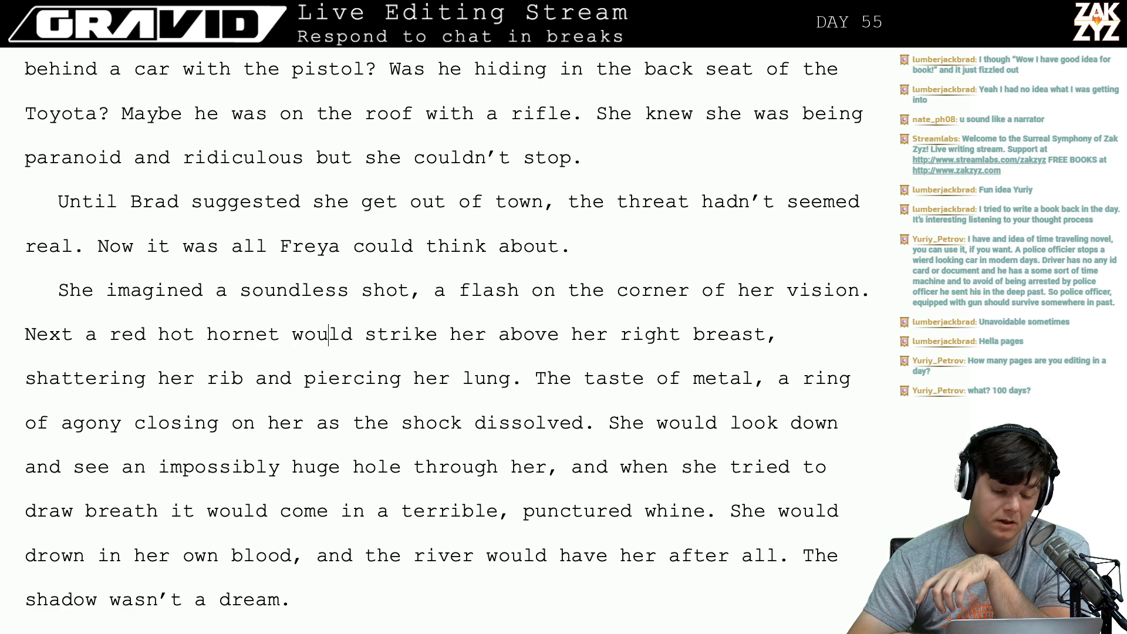
Delete "above her" so the sentence reads "Next a red hot hornet would strike her right breast".
{"action": "key", "text": "ctrl+Left"}
{"action": "key", "text": "Down"}
{"action": "key", "text": "ctrl+Left"}
{"action": "key", "text": "Right"}
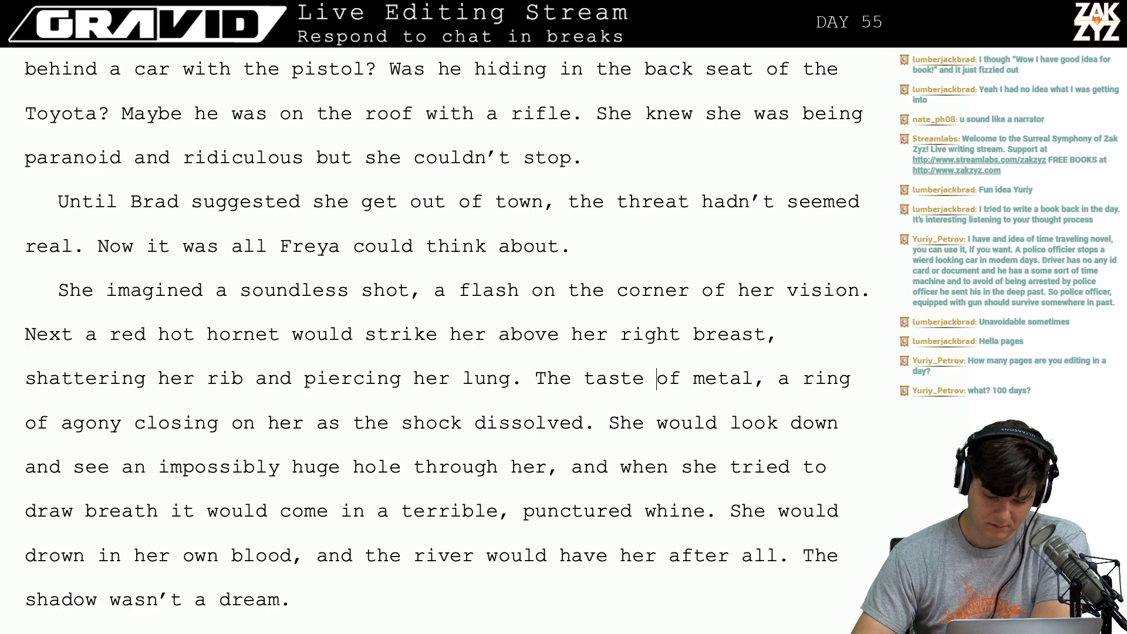
{"action": "key", "text": "Right"}
{"action": "key", "text": "Right"}
{"action": "key", "text": "Right"}
{"action": "key", "text": "Right"}
{"action": "key", "text": "Right"}
{"action": "key", "text": "Right"}
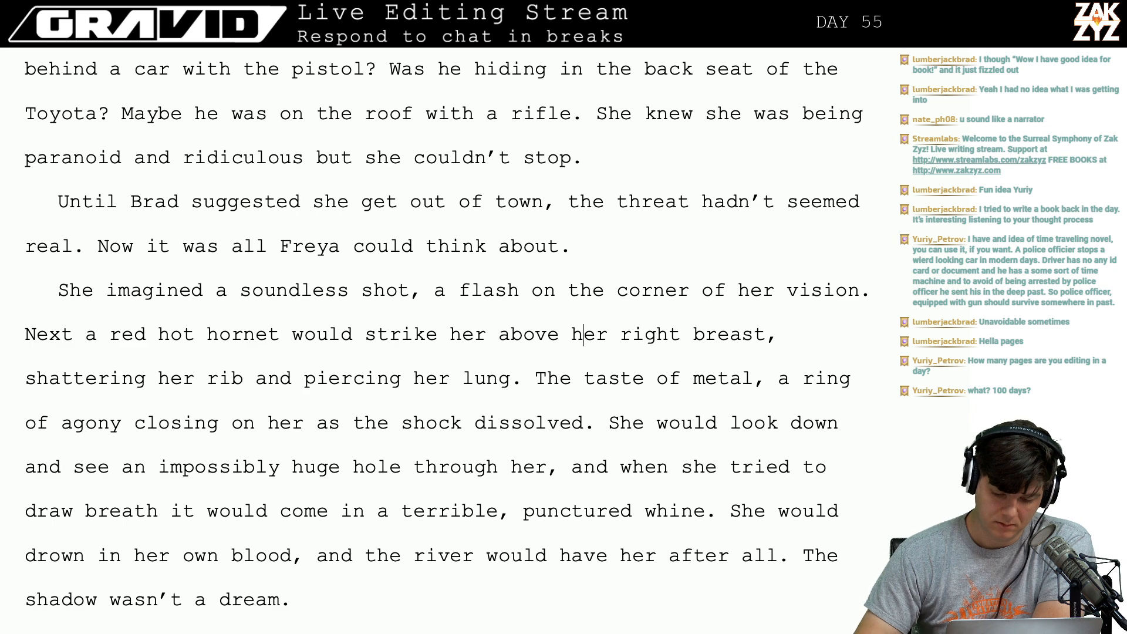
{"action": "key", "text": "BackSpace"}
{"action": "key", "text": "BackSpace"}
{"action": "key", "text": "BackSpace"}
{"action": "key", "text": "BackSpace"}
{"action": "key", "text": "BackSpace"}
{"action": "key", "text": "BackSpace"}
{"action": "key", "text": "BackSpace"}
{"action": "key", "text": "BackSpace"}
{"action": "key", "text": "BackSpace"}
{"action": "key", "text": "BackSpace"}
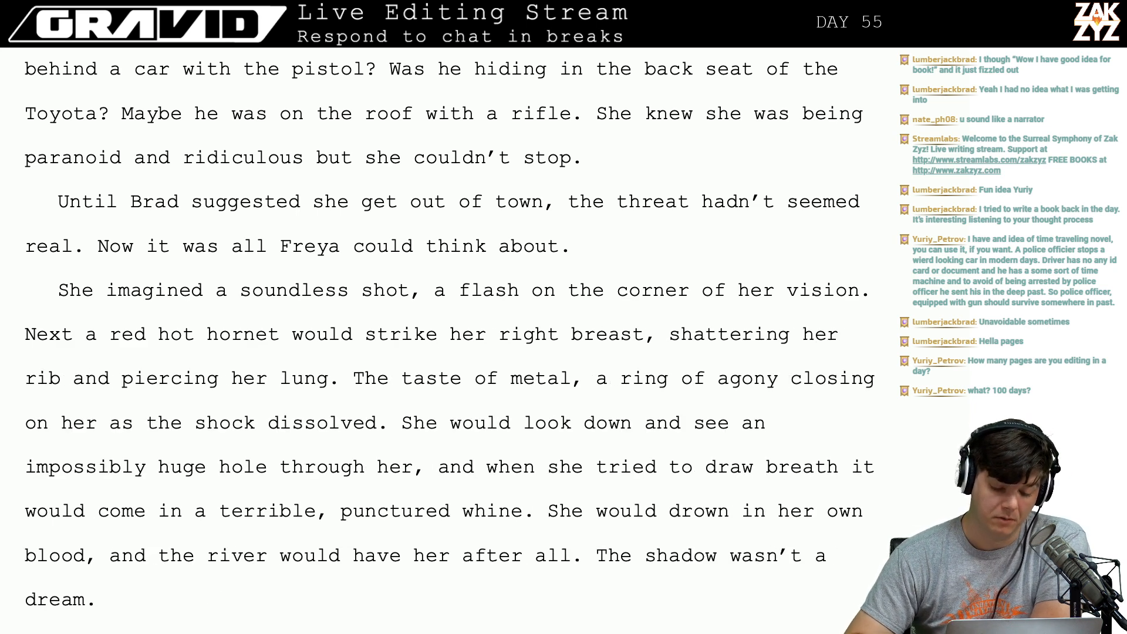
Replace the sentence beginning "The taste of metal" with "She would taste metal as a ring of agony ate through her shock.".
{"action": "scroll", "coordinate": [709, 293], "scroll_direction": "down", "scroll_amount": 1}
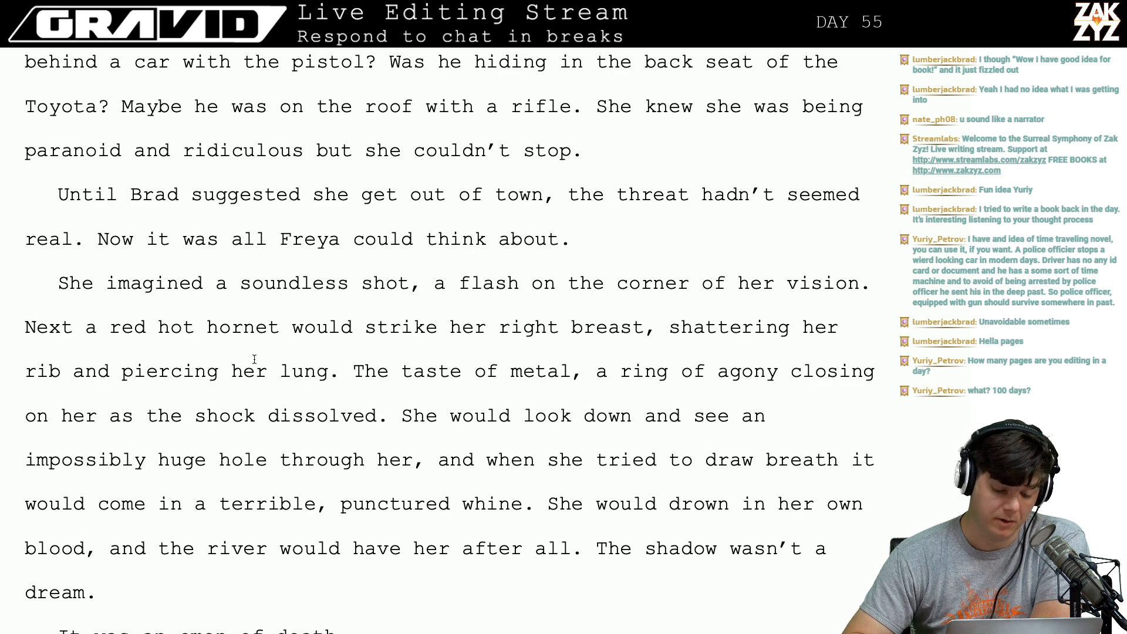
{"action": "key", "text": "Right"}
{"action": "key", "text": "Right"}
{"action": "key", "text": "Right"}
{"action": "key", "text": "Right"}
{"action": "key", "text": "Right"}
{"action": "key", "text": "Right"}
{"action": "key", "text": "Right"}
{"action": "key", "text": "Right"}
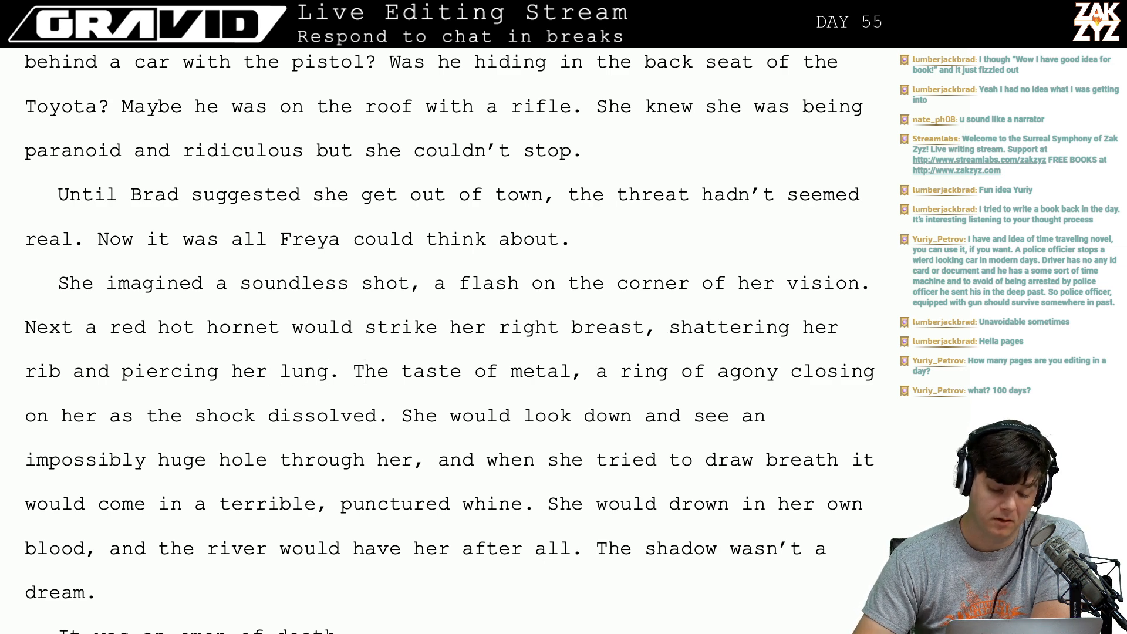
{"action": "key", "text": "BackSpace"}
{"action": "key", "text": "BackSpace"}
{"action": "key", "text": "BackSpace"}
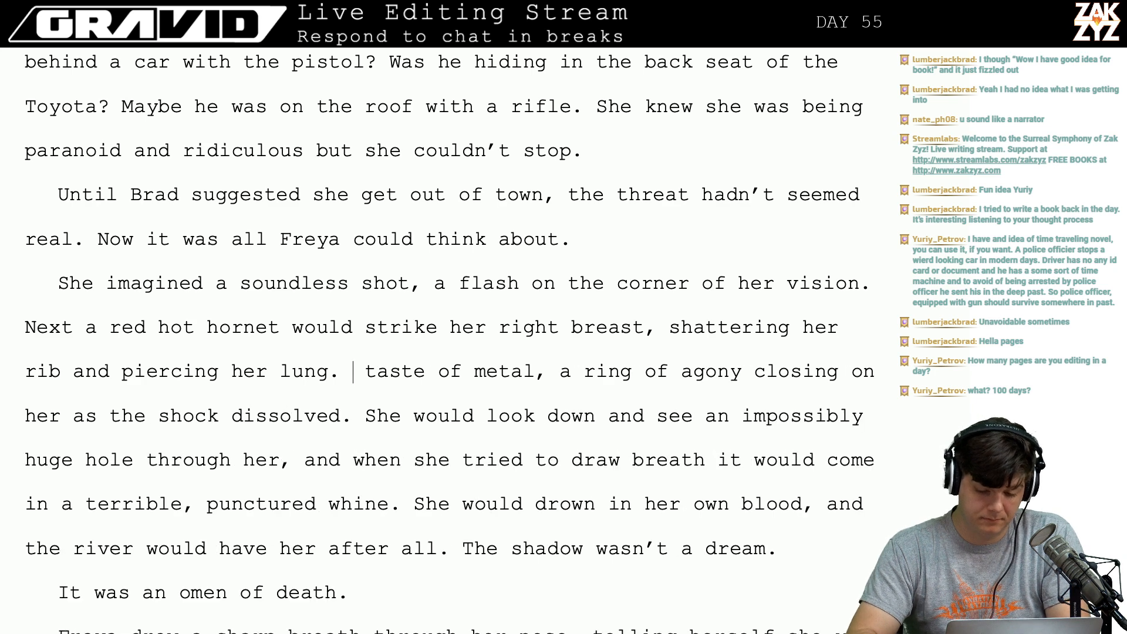
{"action": "type", "text": "She would taste metal "}
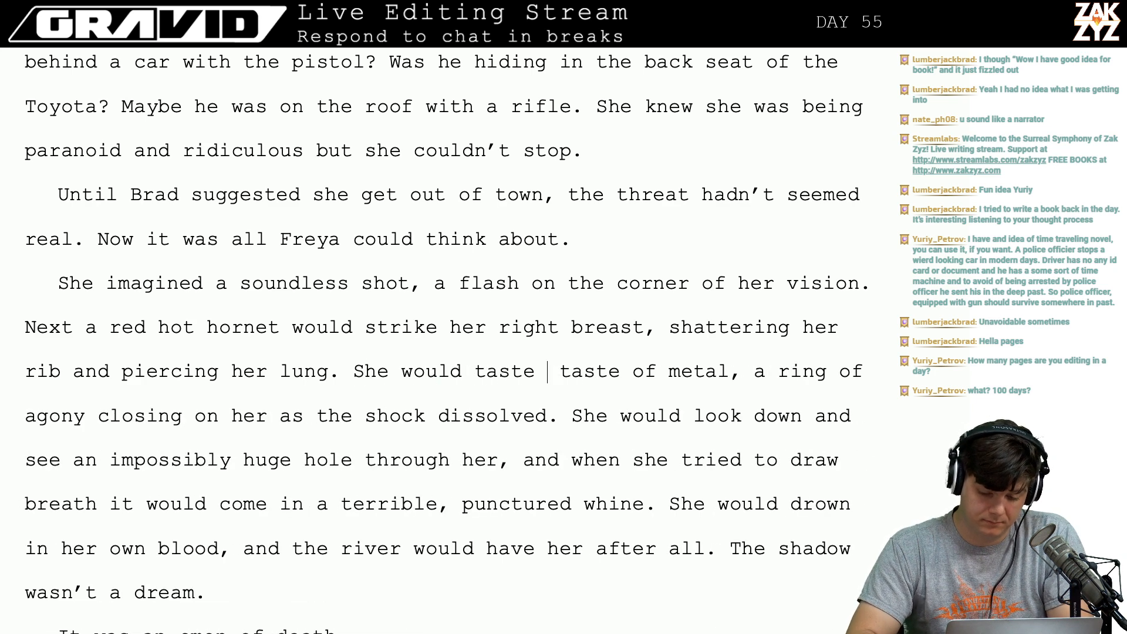
{"action": "type", "text": "aa"}
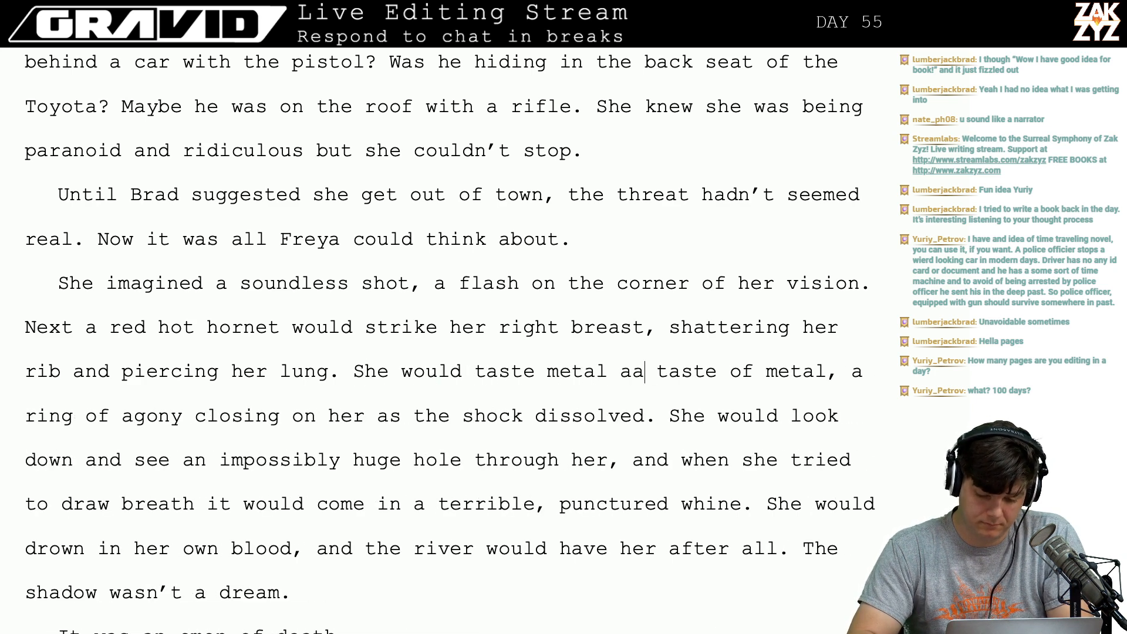
{"action": "type", "text": " a ring of ag"}
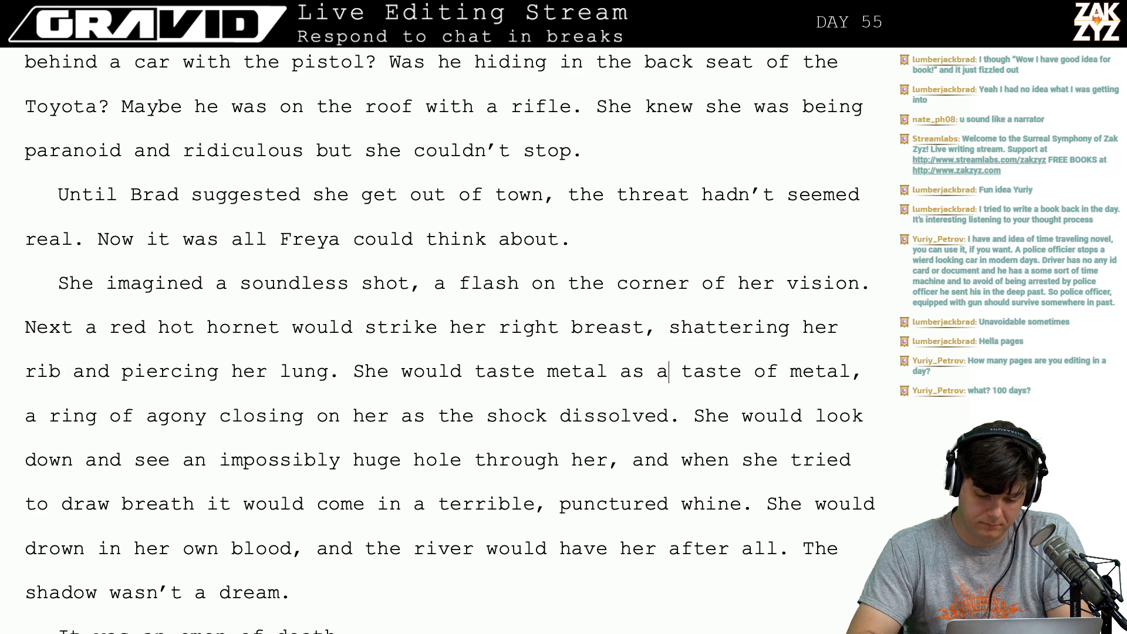
{"action": "type", "text": "ony ate thr"}
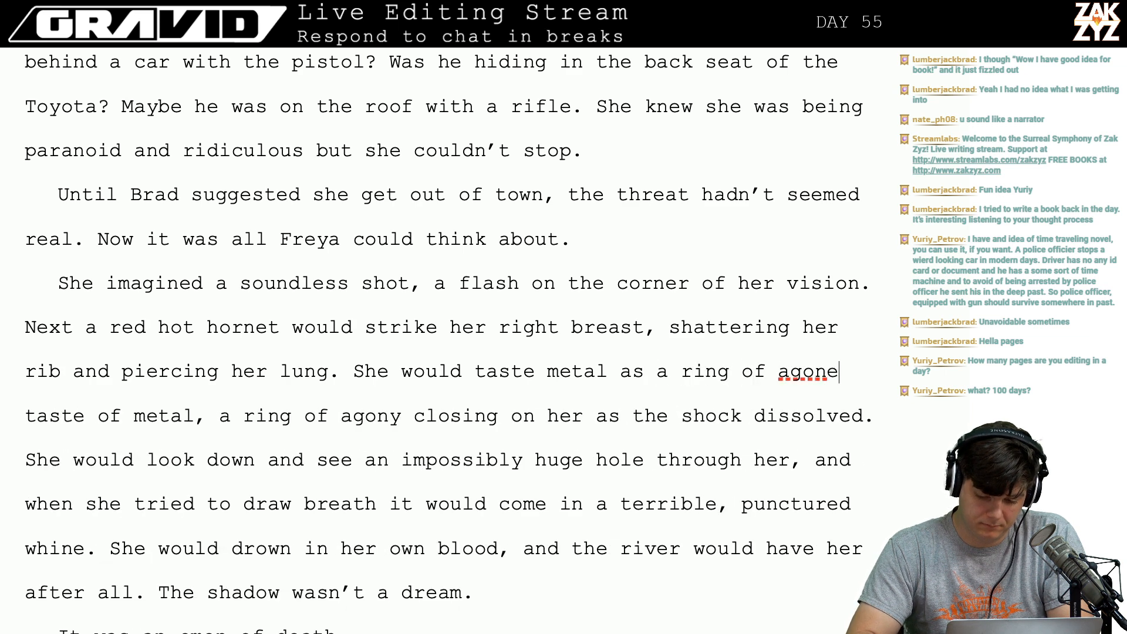
{"action": "type", "text": "ough her shock."}
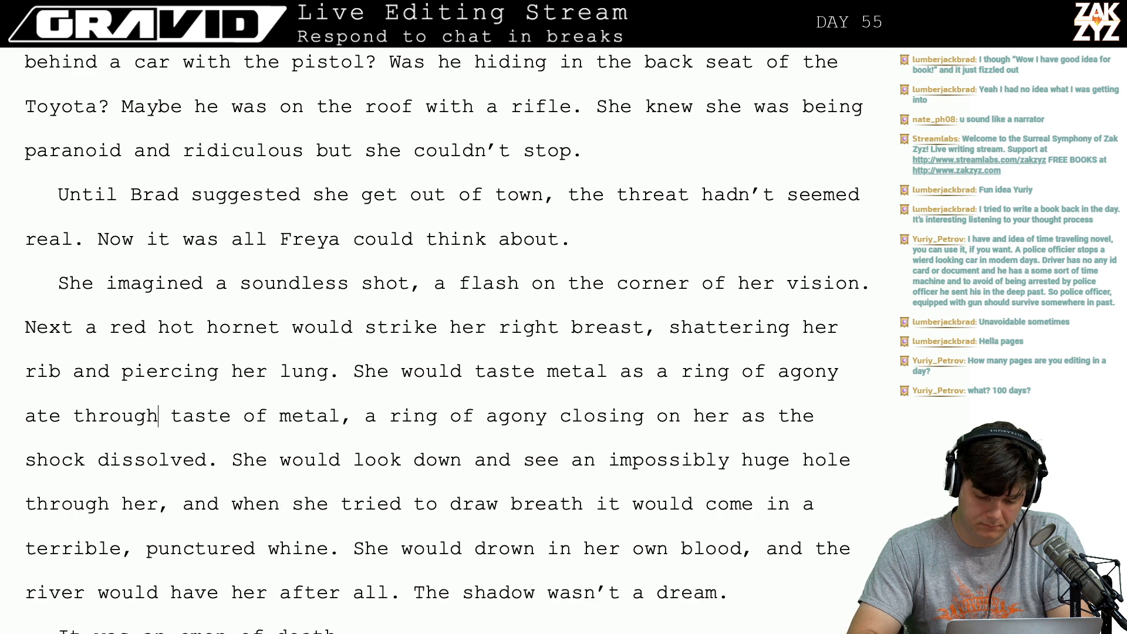
{"action": "key", "text": "shift+Down"}
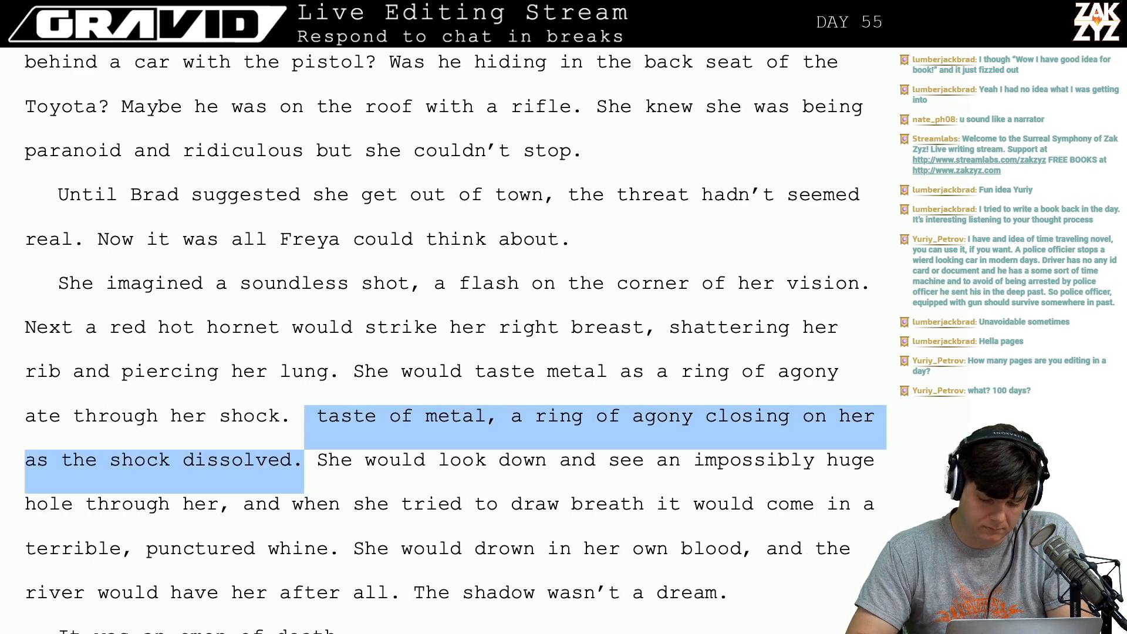
{"action": "key", "text": "Delete"}
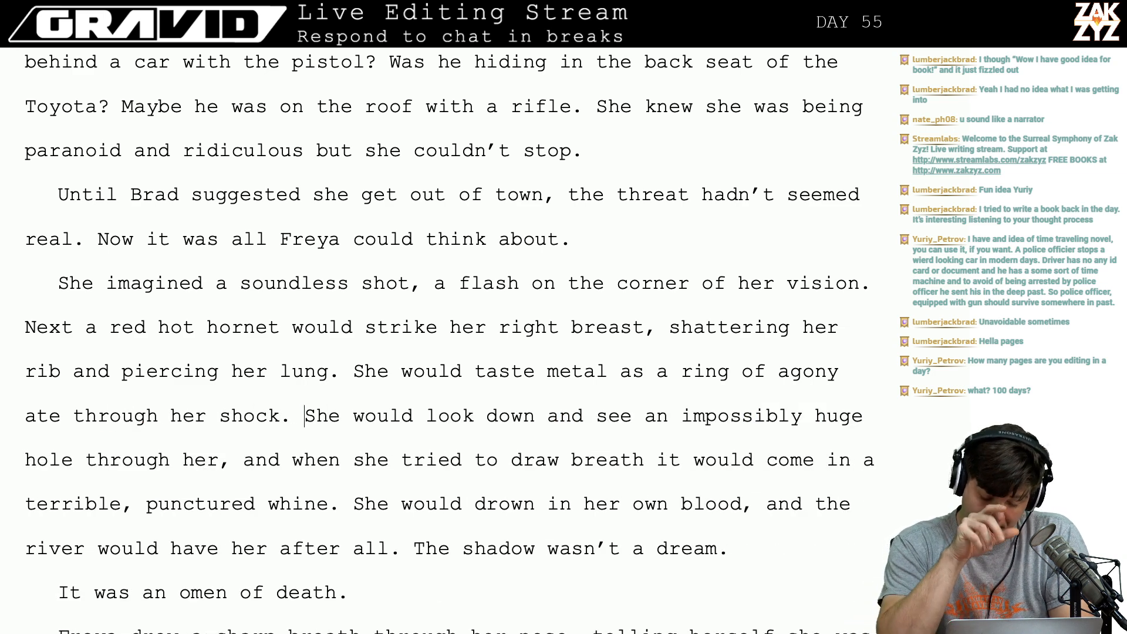
Break the paragraph after "She would taste metal", leaving a blank line, and try the continuation "when a curtain of agony" there.
{"action": "left_click", "coordinate": [631, 372]}
{"action": "left_click", "coordinate": [620, 370]}
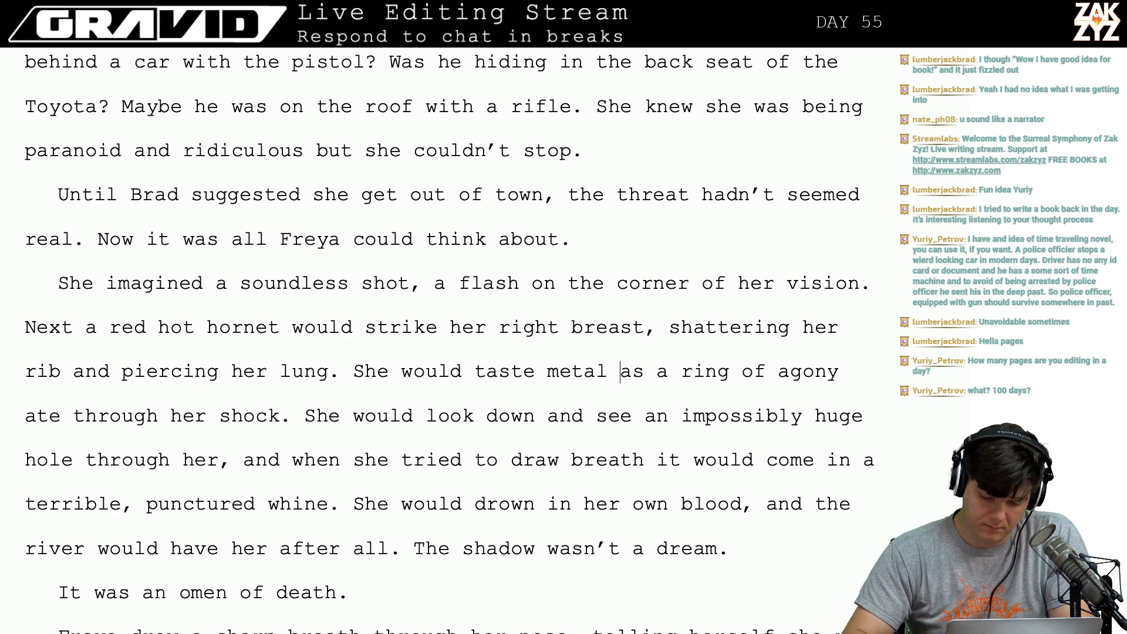
{"action": "key", "text": "Return"}
{"action": "key", "text": "Return"}
{"action": "key", "text": "Left"}
{"action": "key", "text": "Left"}
{"action": "type", "text": "when "}
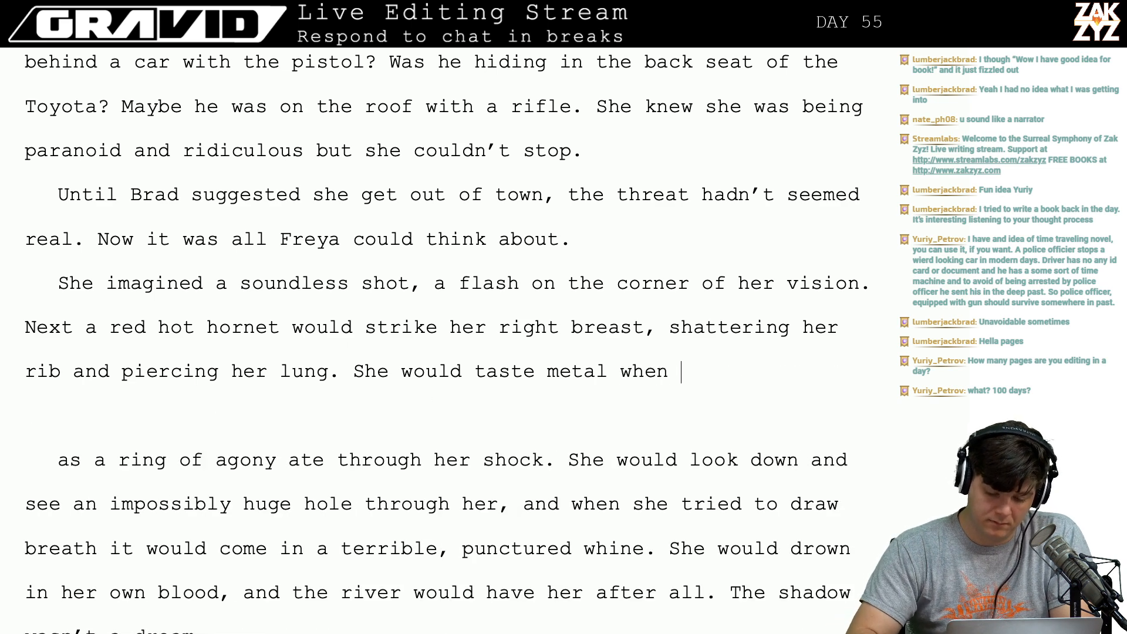
{"action": "type", "text": "a curt"}
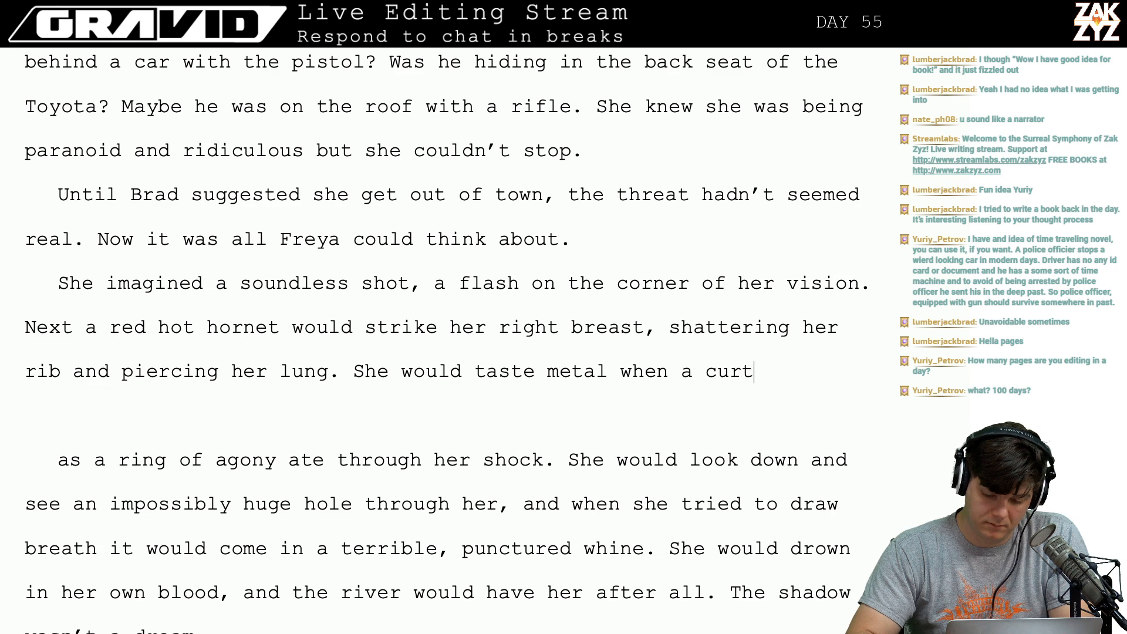
{"action": "type", "text": "ain of agony"}
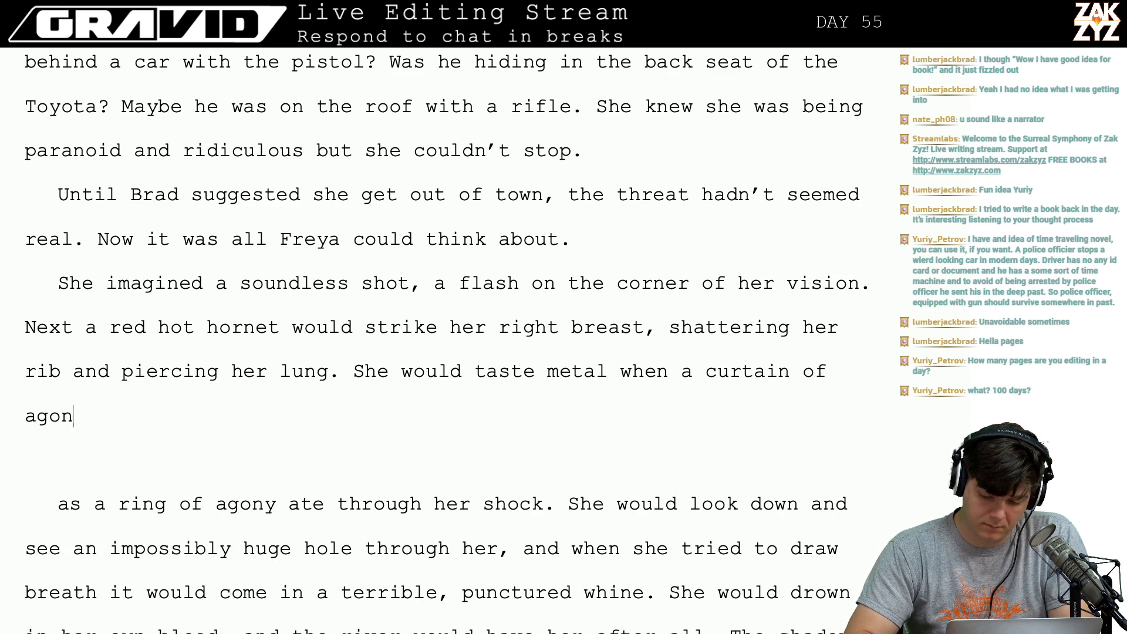
Delete "when a curtain of agony" and put a comma after "She would taste metal".
{"action": "key", "text": "BackSpace"}
{"action": "key", "text": "BackSpace"}
{"action": "key", "text": "BackSpace"}
{"action": "key", "text": "BackSpace"}
{"action": "key", "text": "BackSpace"}
{"action": "key", "text": "BackSpace"}
{"action": "key", "text": "BackSpace"}
{"action": "key", "text": "BackSpace"}
{"action": "key", "text": "BackSpace"}
{"action": "key", "text": "BackSpace"}
{"action": "key", "text": "BackSpace"}
{"action": "key", "text": "BackSpace"}
{"action": "key", "text": "BackSpace"}
{"action": "key", "text": "BackSpace"}
{"action": "key", "text": "BackSpace"}
{"action": "key", "text": "BackSpace"}
{"action": "key", "text": "BackSpace"}
{"action": "key", "text": "BackSpace"}
{"action": "key", "text": "BackSpace"}
{"action": "key", "text": "BackSpace"}
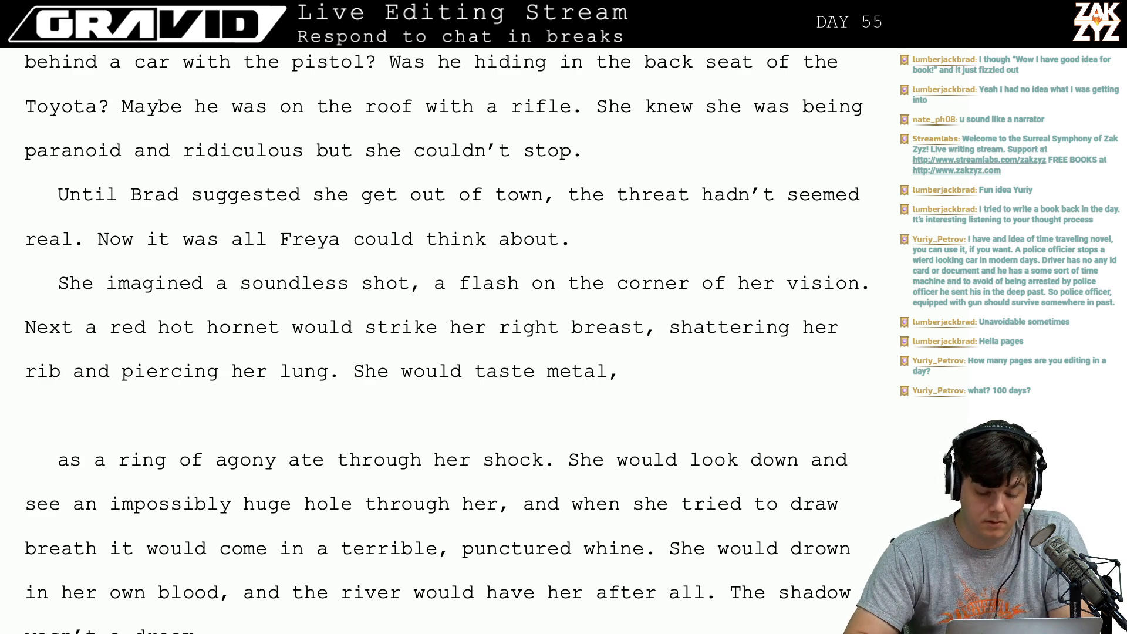
{"action": "key", "text": "shift+Down"}
{"action": "key", "text": "shift+Down"}
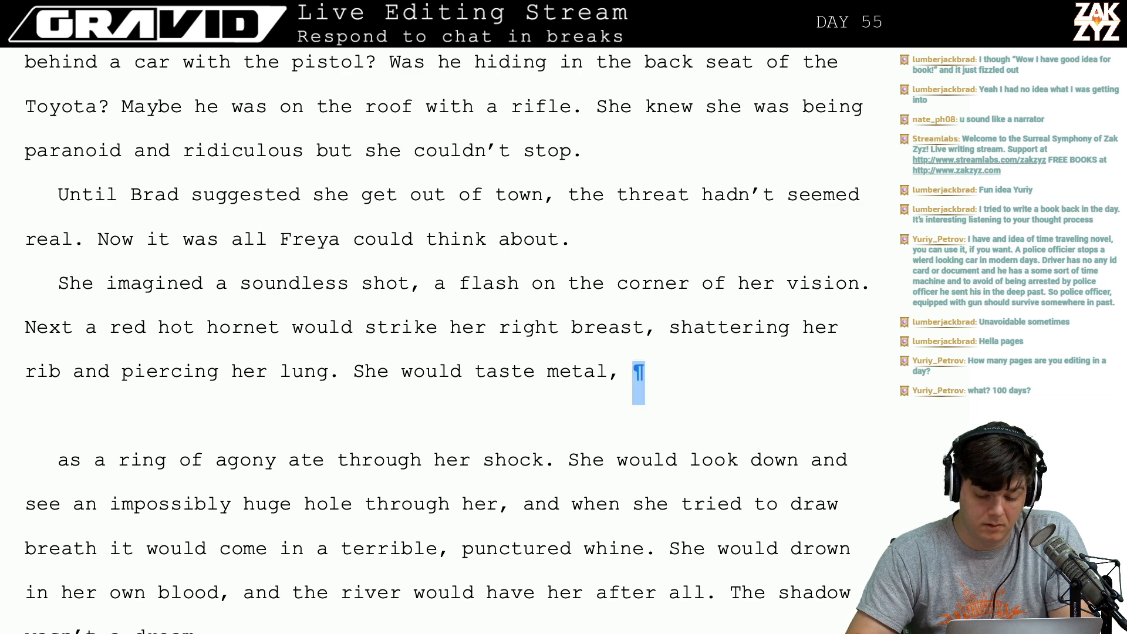
{"action": "key", "text": "shift+Right"}
{"action": "key", "text": "shift+Right"}
{"action": "key", "text": "shift+Right"}
{"action": "key", "text": "shift+Right"}
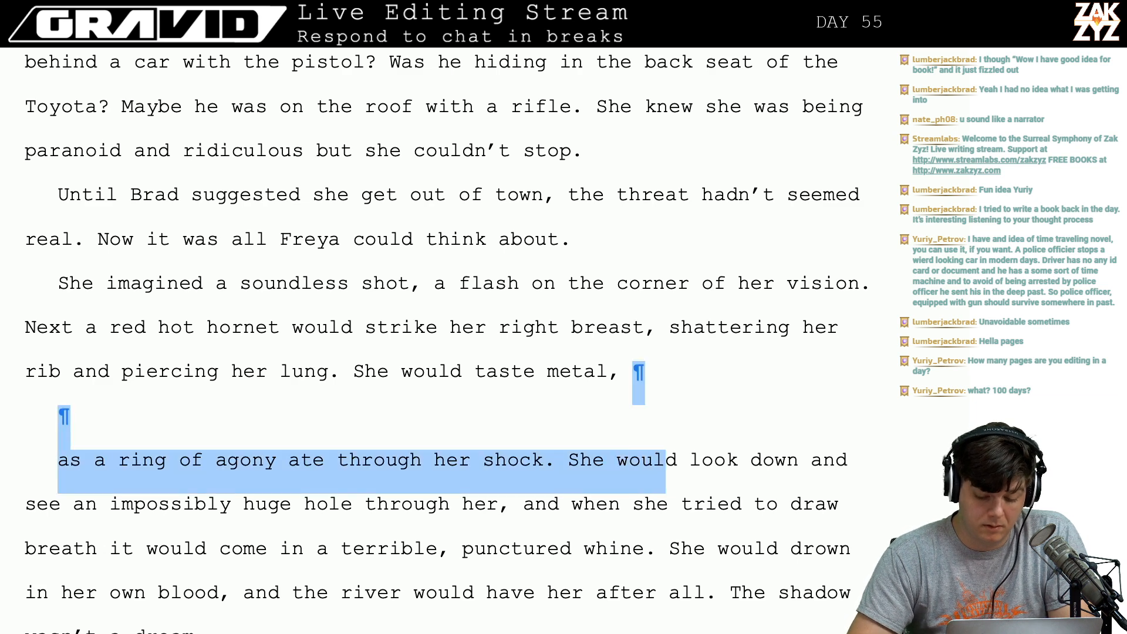
{"action": "key", "text": "shift+Left"}
{"action": "key", "text": "shift+Left"}
{"action": "key", "text": "shift+Left"}
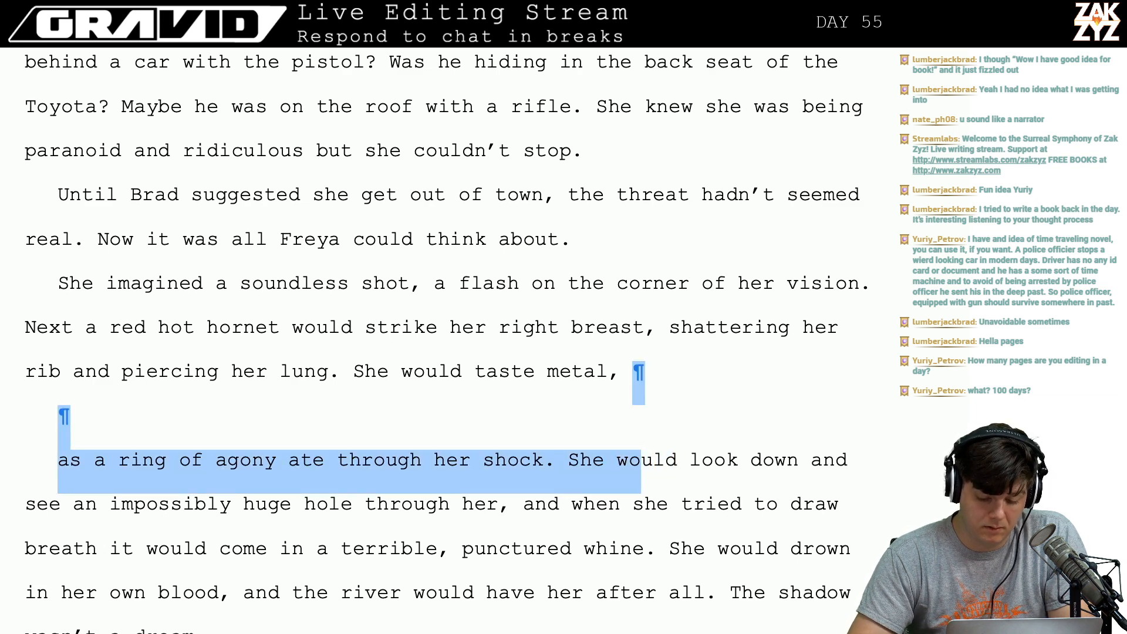
{"action": "key", "text": "Left"}
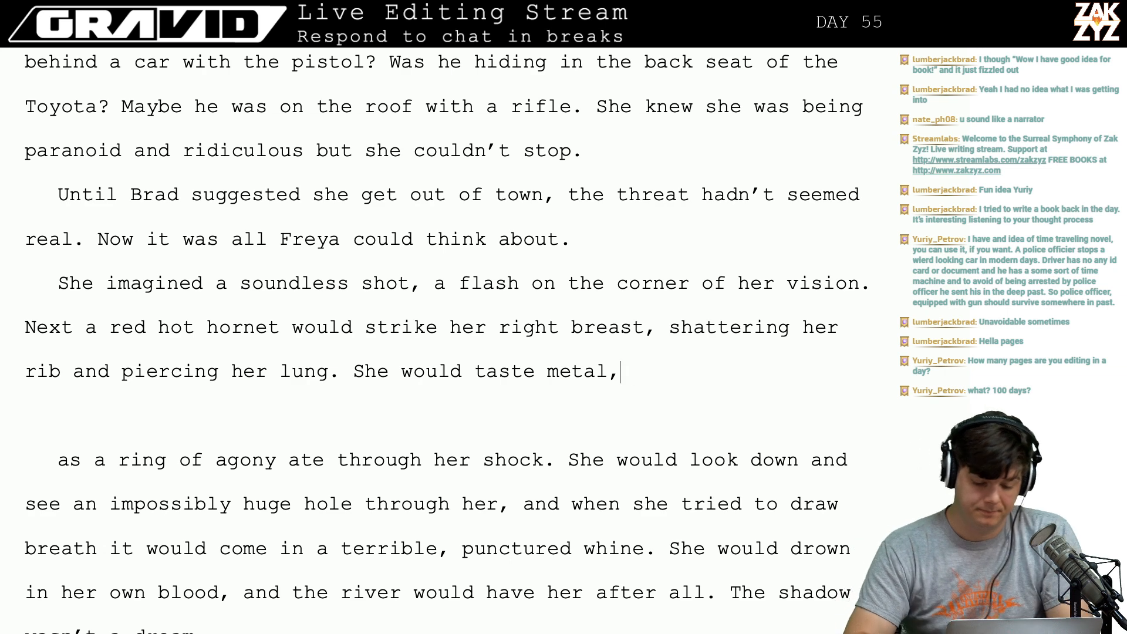
Delete the words "She would taste metal," after "piercing her lung.".
{"action": "key", "text": "BackSpace"}
{"action": "key", "text": "BackSpace"}
{"action": "key", "text": "BackSpace"}
{"action": "key", "text": "BackSpace"}
{"action": "key", "text": "BackSpace"}
{"action": "key", "text": "BackSpace"}
{"action": "key", "text": "BackSpace"}
{"action": "key", "text": "BackSpace"}
{"action": "key", "text": "BackSpace"}
{"action": "key", "text": "BackSpace"}
{"action": "key", "text": "BackSpace"}
{"action": "key", "text": "BackSpace"}
{"action": "key", "text": "BackSpace"}
{"action": "key", "text": "BackSpace"}
{"action": "key", "text": "BackSpace"}
{"action": "key", "text": "BackSpace"}
{"action": "key", "text": "BackSpace"}
{"action": "key", "text": "BackSpace"}
{"action": "key", "text": "BackSpace"}
{"action": "key", "text": "BackSpace"}
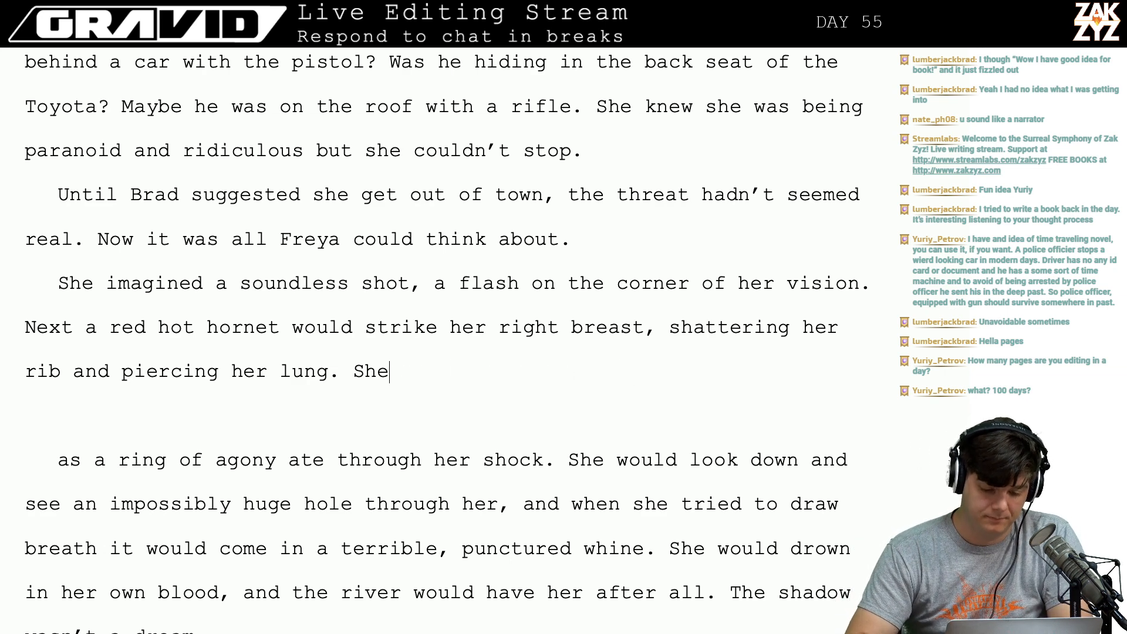
Delete the blank line and "as a ring of agony ate through her shock." so "She would look down" directly follows "piercing her lung.".
{"action": "key", "text": "shift+Right"}
{"action": "key", "text": "shift+Right"}
{"action": "key", "text": "shift+Down"}
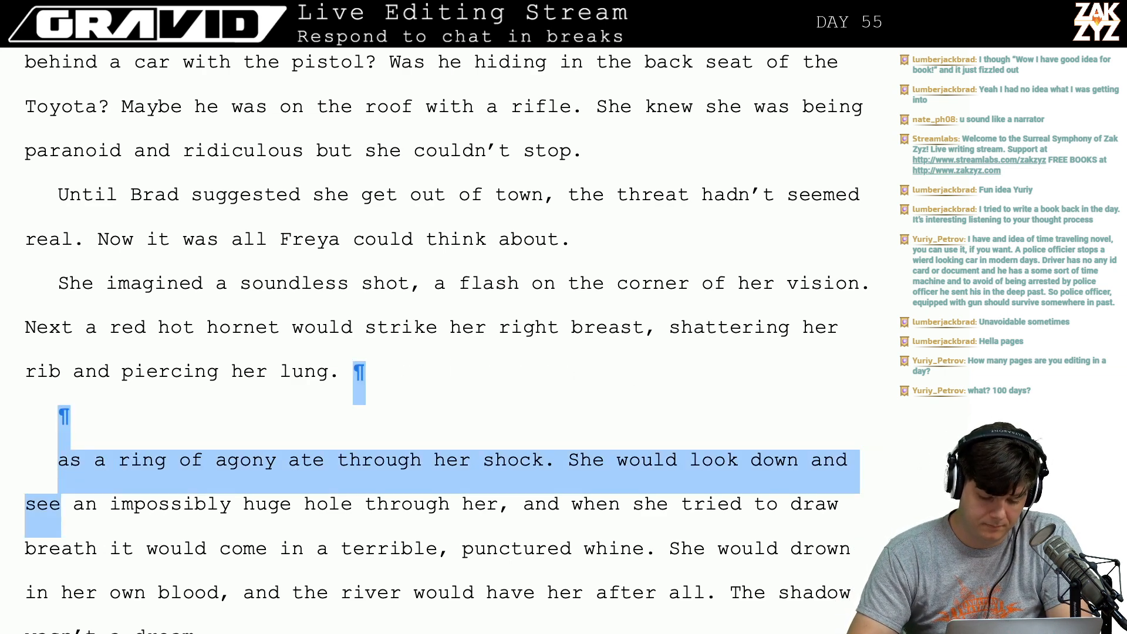
{"action": "key", "text": "shift+Up"}
{"action": "key", "text": "shift+Down"}
{"action": "key", "text": "shift+Up"}
{"action": "key", "text": "shift+Right"}
{"action": "key", "text": "shift+Right"}
{"action": "key", "text": "shift+Right"}
{"action": "key", "text": "shift+Right"}
{"action": "key", "text": "shift+Right"}
{"action": "key", "text": "shift+Right"}
{"action": "key", "text": "shift+Right"}
{"action": "key", "text": "shift+Right"}
{"action": "key", "text": "shift+Right"}
{"action": "key", "text": "shift+Right"}
{"action": "key", "text": "shift+Right"}
{"action": "key", "text": "shift+Right"}
{"action": "key", "text": "shift+Right"}
{"action": "key", "text": "shift+Right"}
{"action": "key", "text": "shift+Right"}
{"action": "key", "text": "shift+Right"}
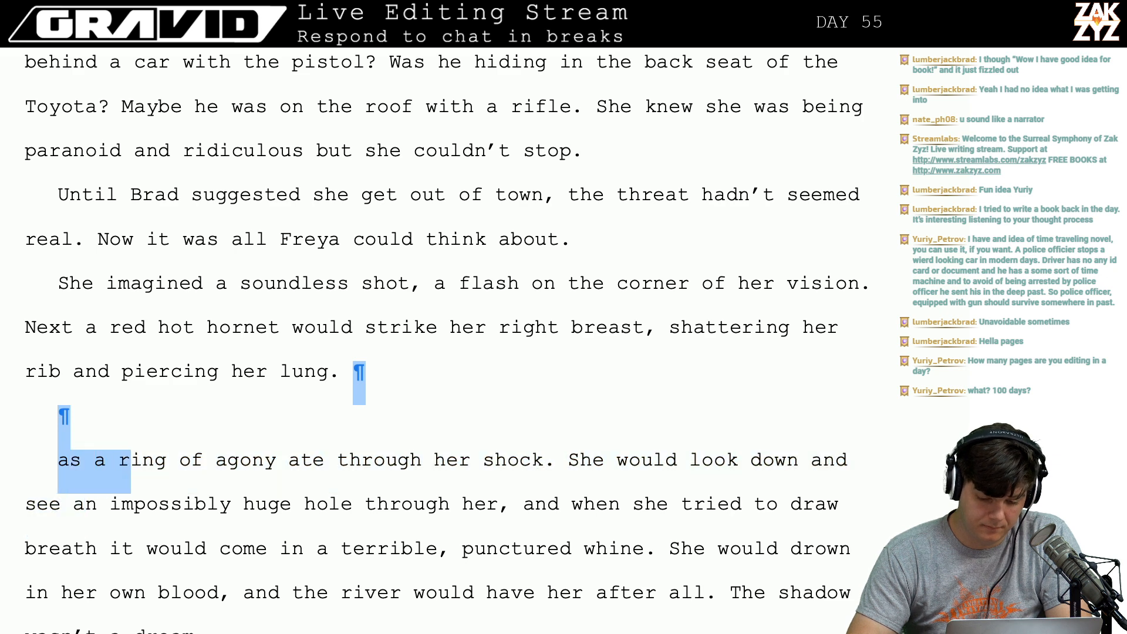
{"action": "key", "text": "shift+Right"}
{"action": "key", "text": "shift+Right"}
{"action": "key", "text": "shift+Right"}
{"action": "key", "text": "shift+Right"}
{"action": "key", "text": "shift+Right"}
{"action": "key", "text": "shift+Right"}
{"action": "key", "text": "shift+Right"}
{"action": "key", "text": "shift+Right"}
{"action": "key", "text": "shift+Right"}
{"action": "key", "text": "shift+Right"}
{"action": "key", "text": "shift+Right"}
{"action": "key", "text": "shift+Right"}
{"action": "key", "text": "shift+Right"}
{"action": "key", "text": "shift+Right"}
{"action": "key", "text": "shift+Right"}
{"action": "key", "text": "shift+Right"}
{"action": "key", "text": "shift+Right"}
{"action": "key", "text": "shift+Right"}
{"action": "key", "text": "shift+Right"}
{"action": "key", "text": "shift+Right"}
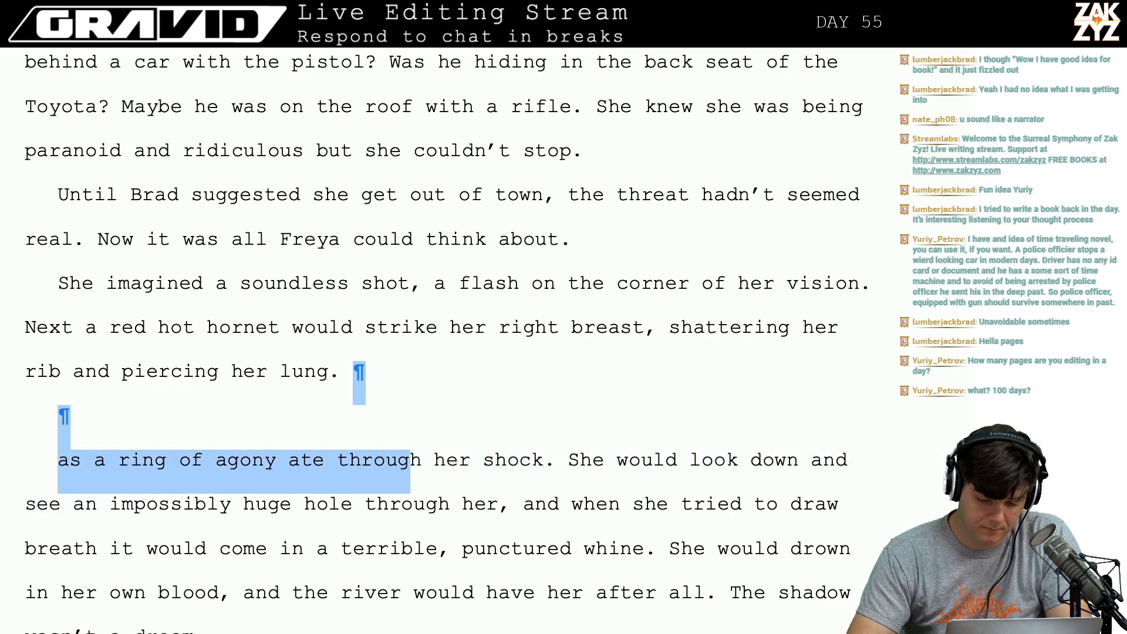
{"action": "key", "text": "shift+Right"}
{"action": "key", "text": "shift+Right"}
{"action": "key", "text": "shift+Right"}
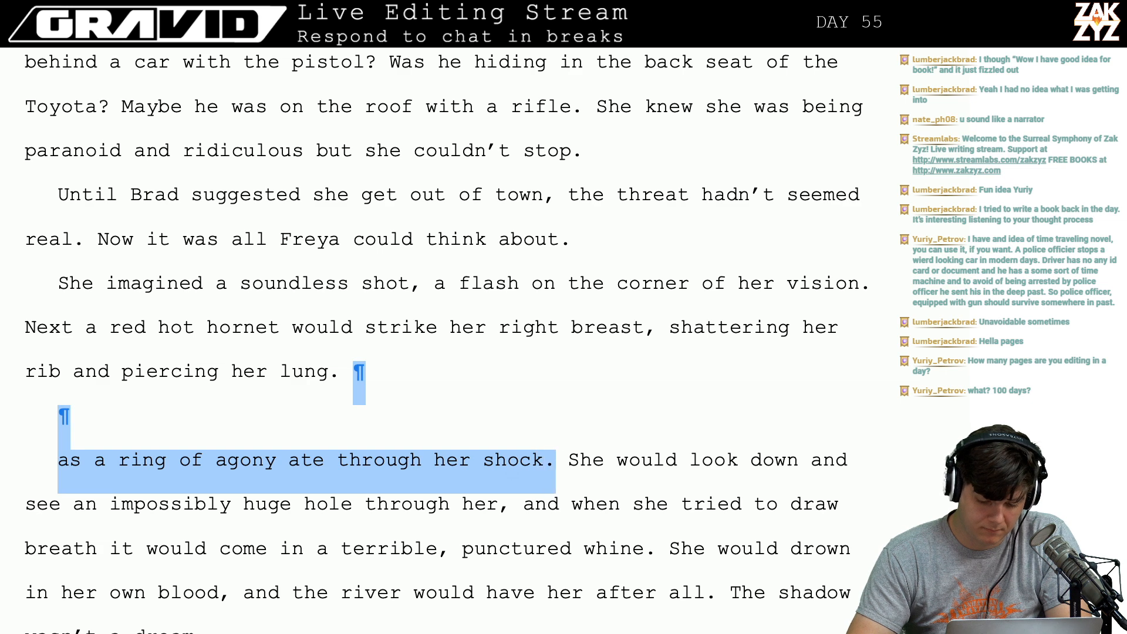
{"action": "key", "text": "BackSpace"}
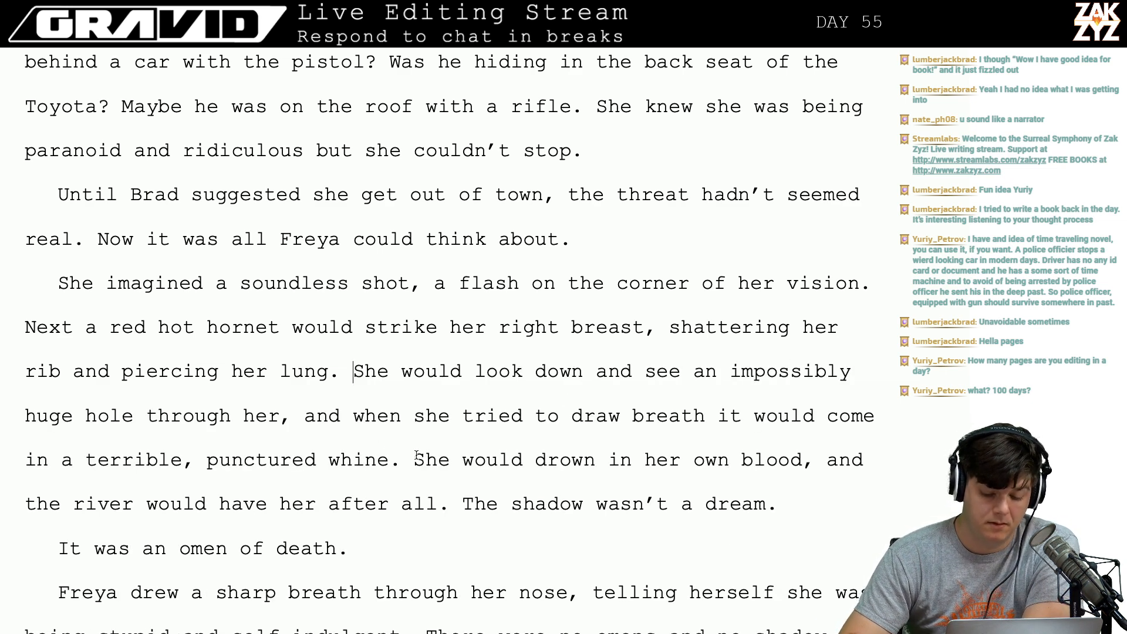
Reread the shortened paragraph around the sentence about the red hot hornet striking her right breast.
{"action": "key", "text": "Up"}
{"action": "key", "text": "Up"}
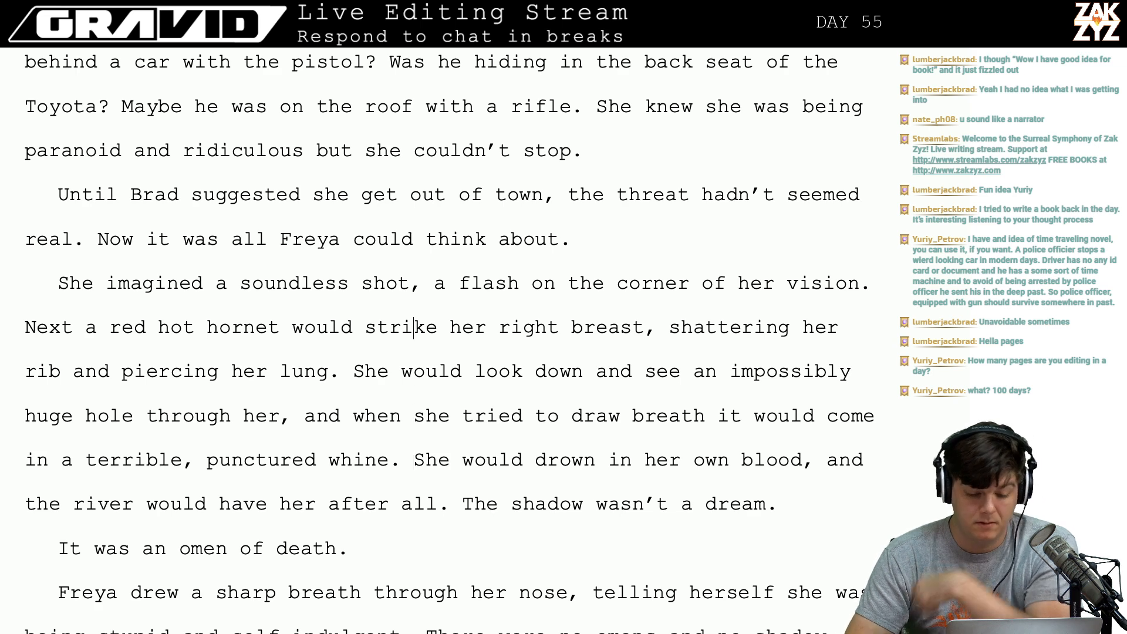
{"action": "key", "text": "Right"}
{"action": "key", "text": "Right"}
{"action": "key", "text": "Right"}
{"action": "key", "text": "Right"}
{"action": "key", "text": "Right"}
{"action": "key", "text": "Right"}
{"action": "key", "text": "Right"}
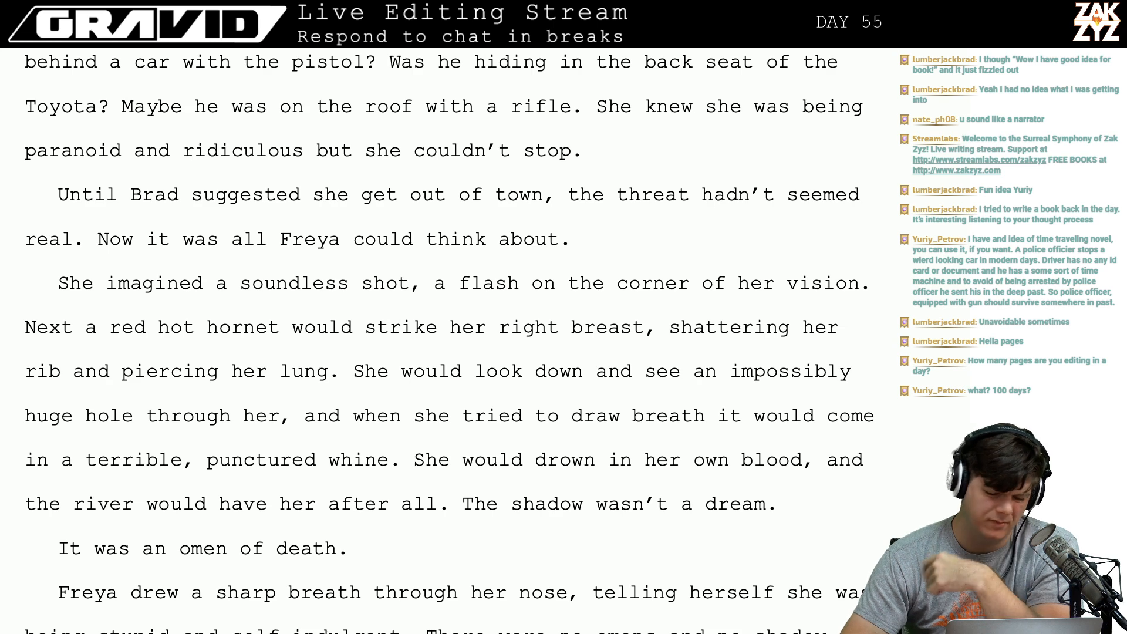
{"action": "scroll", "coordinate": [449, 341], "scroll_direction": "down", "scroll_amount": 1}
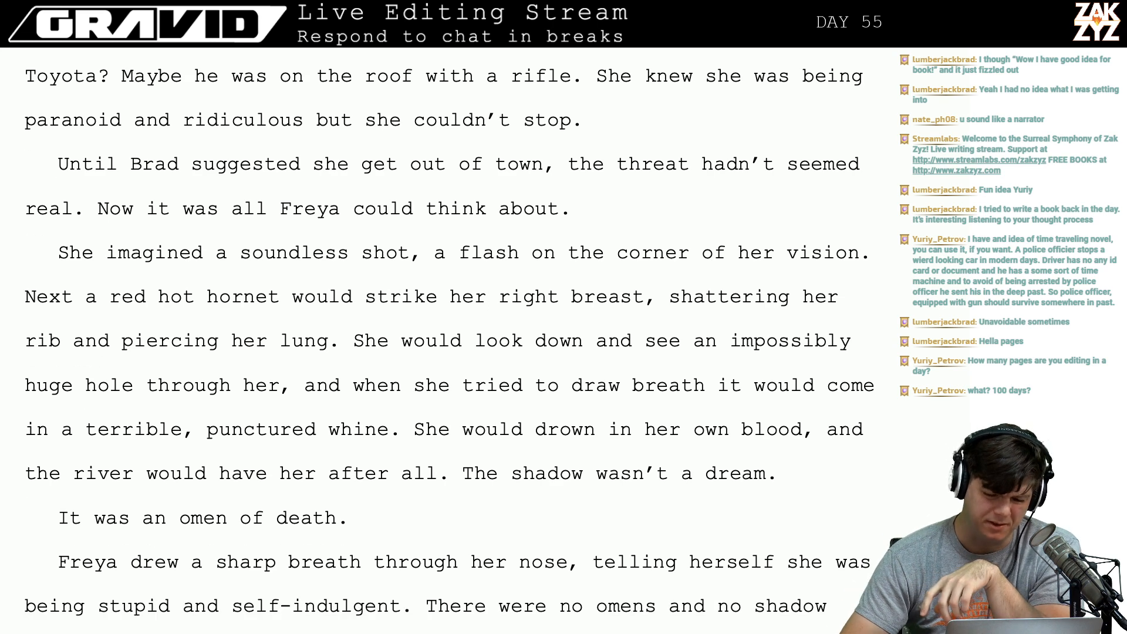
{"action": "left_click", "coordinate": [666, 226]}
{"action": "key", "text": "Return"}
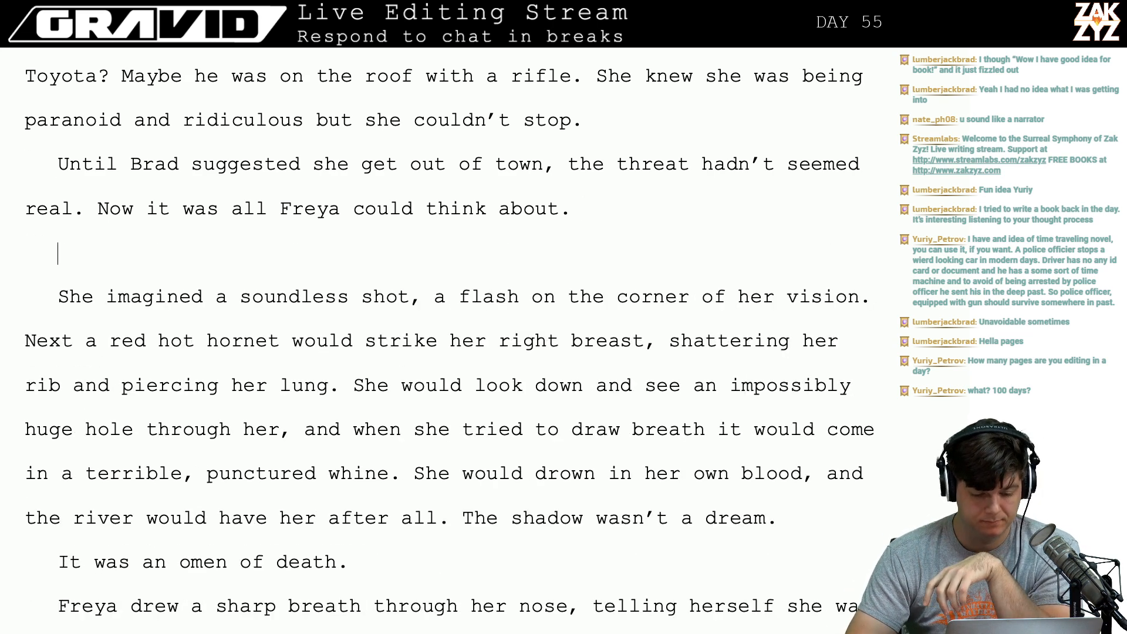
{"action": "key", "text": "BackSpace"}
Remove the blank line above the paragraph beginning "She imagined a soundless shot".
{"action": "key", "text": "Down"}
{"action": "key", "text": "Left"}
{"action": "key", "text": "Left"}
{"action": "key", "text": "Left"}
{"action": "key", "text": "Left"}
{"action": "key", "text": "Left"}
{"action": "key", "text": "Left"}
{"action": "key", "text": "Left"}
{"action": "key", "text": "Left"}
{"action": "key", "text": "Left"}
{"action": "key", "text": "Left"}
{"action": "key", "text": "Left"}
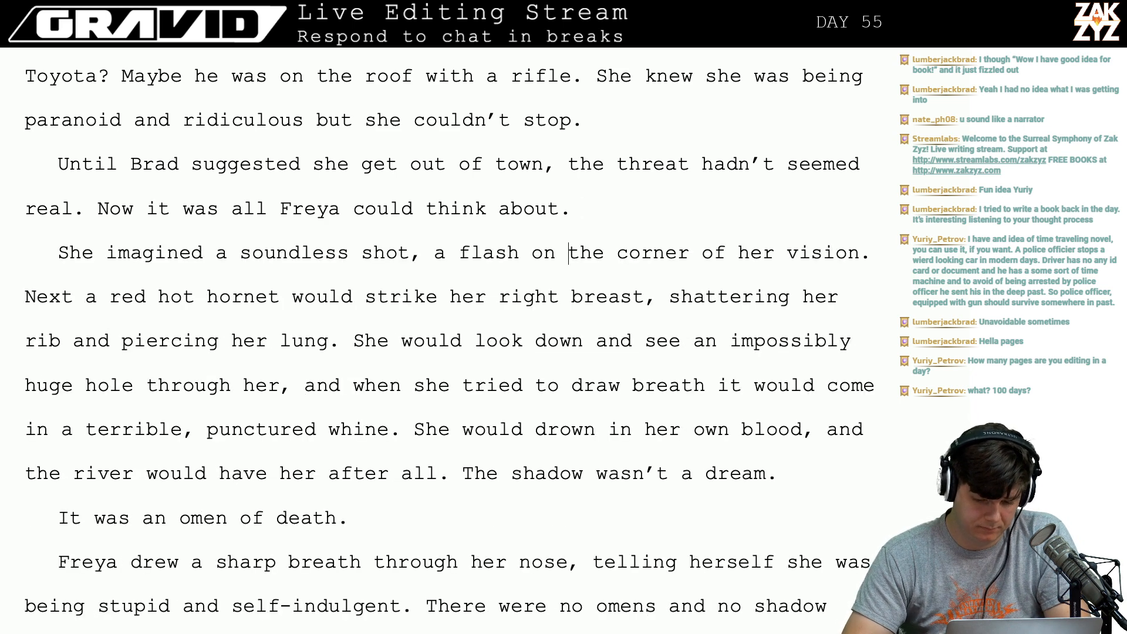
Reread the sentences about the flash on the corner of her vision and the red hot hornet.
{"action": "key", "text": "Down"}
{"action": "key", "text": "Right"}
{"action": "key", "text": "Right"}
{"action": "key", "text": "Right"}
{"action": "key", "text": "Right"}
{"action": "key", "text": "Right"}
{"action": "key", "text": "Right"}
{"action": "key", "text": "Right"}
{"action": "key", "text": "Right"}
{"action": "key", "text": "Right"}
{"action": "key", "text": "Right"}
{"action": "key", "text": "Right"}
{"action": "key", "text": "Right"}
{"action": "key", "text": "Right"}
{"action": "key", "text": "Right"}
{"action": "key", "text": "Right"}
{"action": "key", "text": "Right"}
{"action": "key", "text": "Right"}
{"action": "key", "text": "Right"}
{"action": "key", "text": "Right"}
{"action": "key", "text": "Right"}
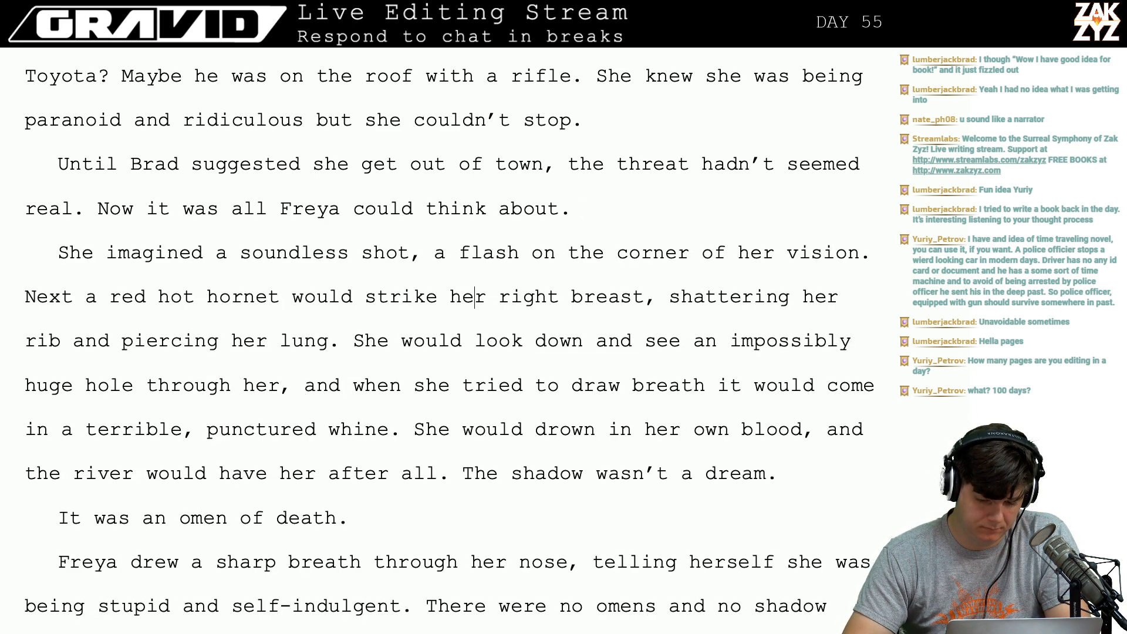
{"action": "key", "text": "Right"}
{"action": "key", "text": "Right"}
{"action": "key", "text": "Right"}
{"action": "key", "text": "Up"}
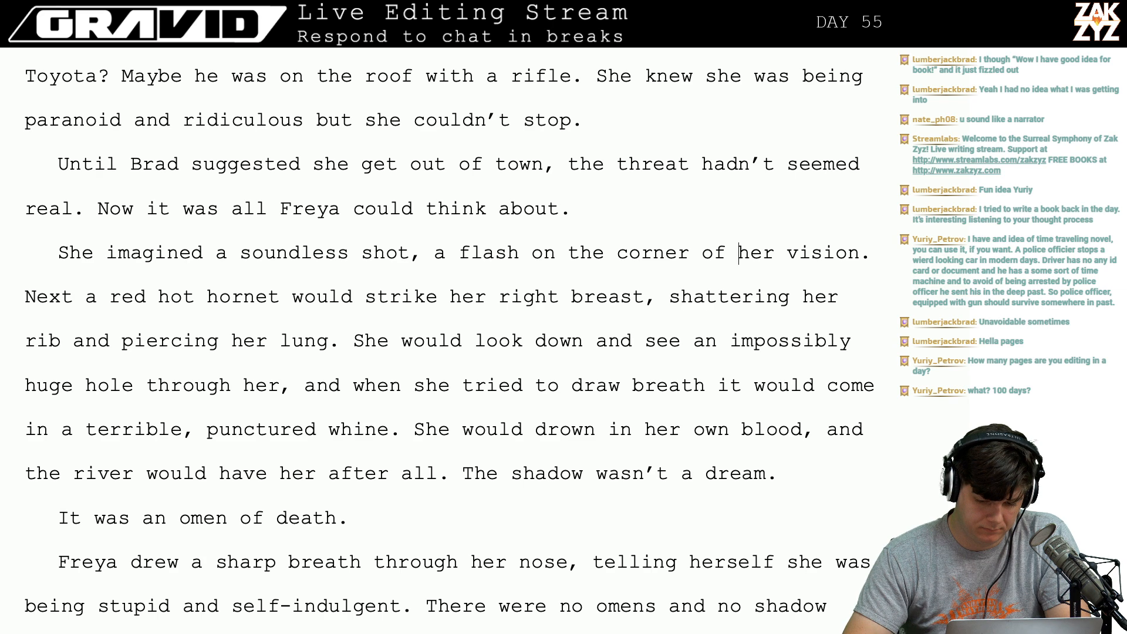
{"action": "key", "text": "Left"}
{"action": "key", "text": "Left"}
{"action": "key", "text": "Left"}
{"action": "key", "text": "Left"}
{"action": "key", "text": "Left"}
{"action": "key", "text": "Left"}
{"action": "key", "text": "Left"}
{"action": "key", "text": "Left"}
{"action": "key", "text": "Left"}
{"action": "key", "text": "Left"}
{"action": "key", "text": "Left"}
{"action": "key", "text": "Left"}
{"action": "key", "text": "Left"}
{"action": "key", "text": "Left"}
{"action": "key", "text": "Left"}
{"action": "key", "text": "Left"}
{"action": "key", "text": "Left"}
{"action": "key", "text": "Left"}
{"action": "key", "text": "Left"}
{"action": "key", "text": "Left"}
{"action": "key", "text": "Left"}
{"action": "key", "text": "Left"}
{"action": "key", "text": "Left"}
{"action": "key", "text": "Left"}
{"action": "key", "text": "Left"}
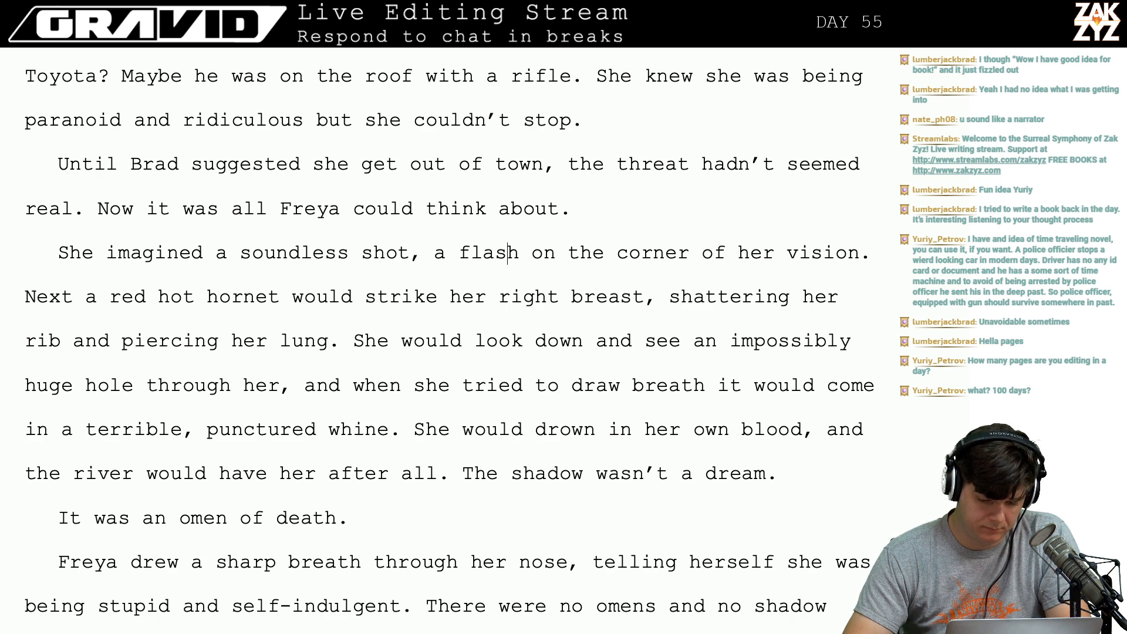
Replace "on" after "a flash" with "at the corner of her vision", ahead of the old wording.
{"action": "key", "text": "Right"}
{"action": "key", "text": "Right"}
{"action": "key", "text": "Right"}
{"action": "key", "text": "Right"}
{"action": "key", "text": "Right"}
{"action": "key", "text": "Right"}
{"action": "key", "text": "Right"}
{"action": "key", "text": "Right"}
{"action": "key", "text": "Right"}
{"action": "key", "text": "Right"}
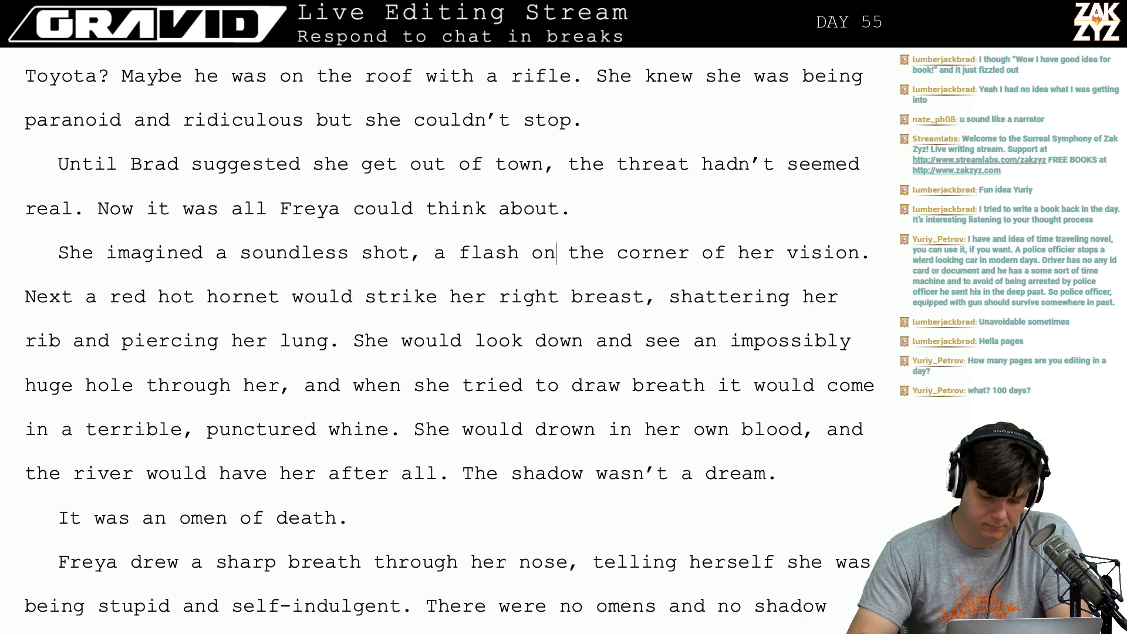
{"action": "key", "text": "BackSpace"}
{"action": "key", "text": "BackSpace"}
{"action": "type", "text": "at the cor"}
{"action": "type", "text": "ner of her vision"}
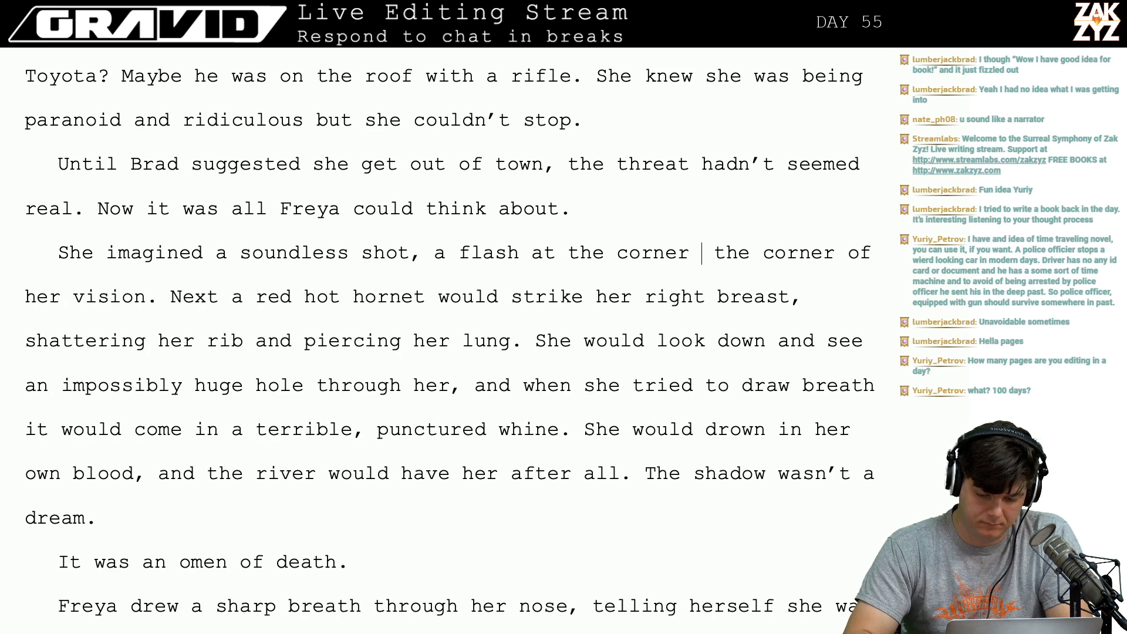
Continue the new sentence with ", followed by a red hot hornet striking her in the chest.".
{"action": "type", "text": ", followed by "}
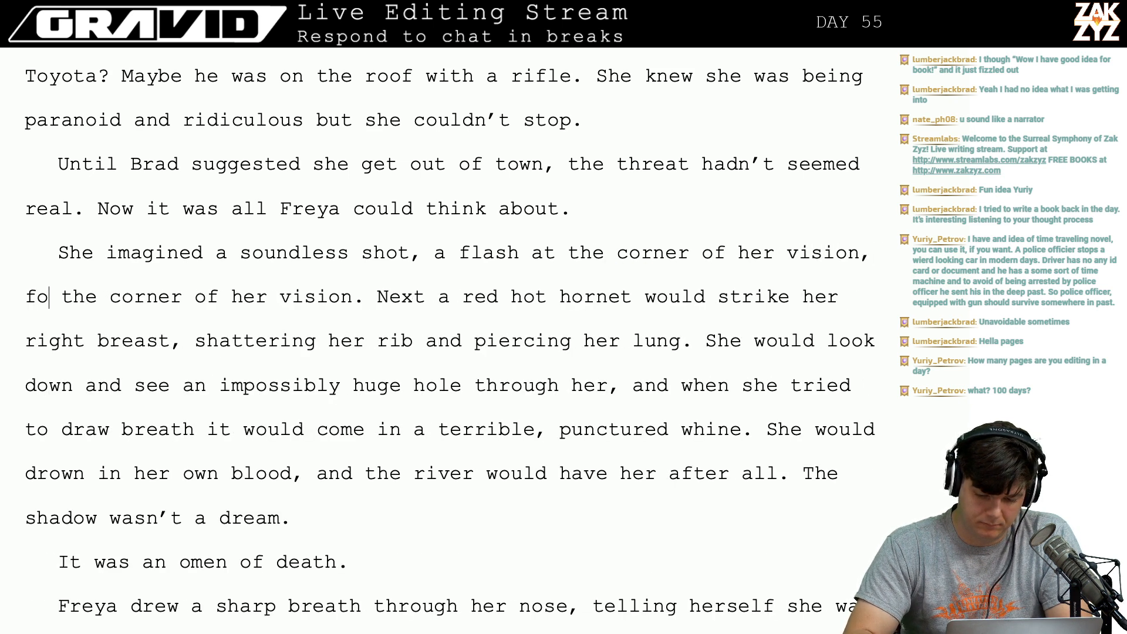
{"action": "type", "text": "a red hot hor"}
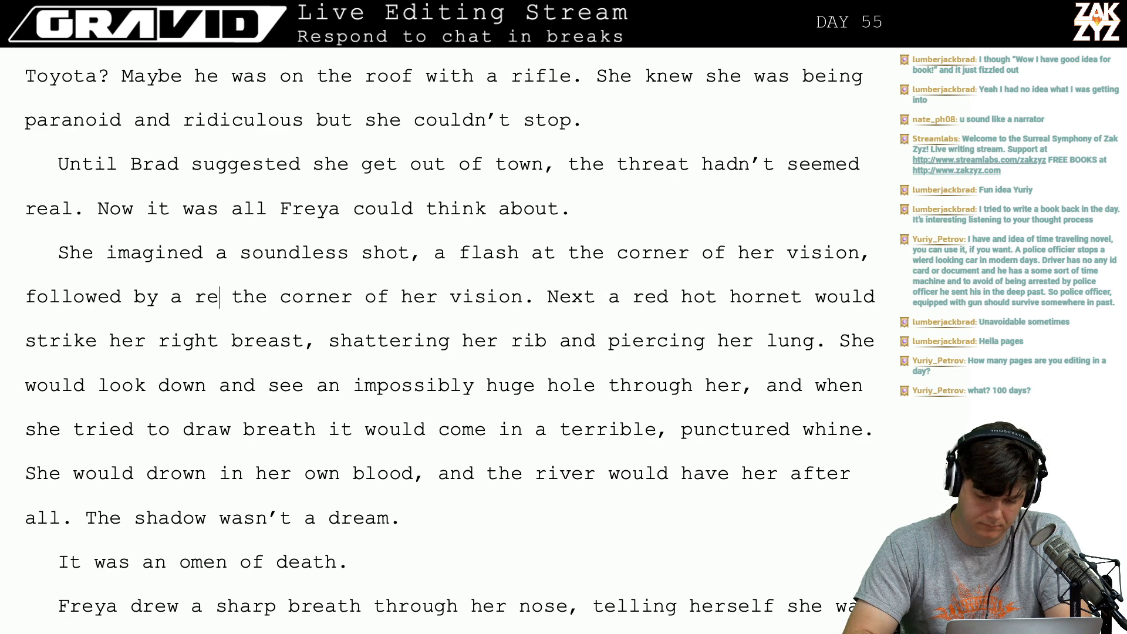
{"action": "type", "text": "net striking "}
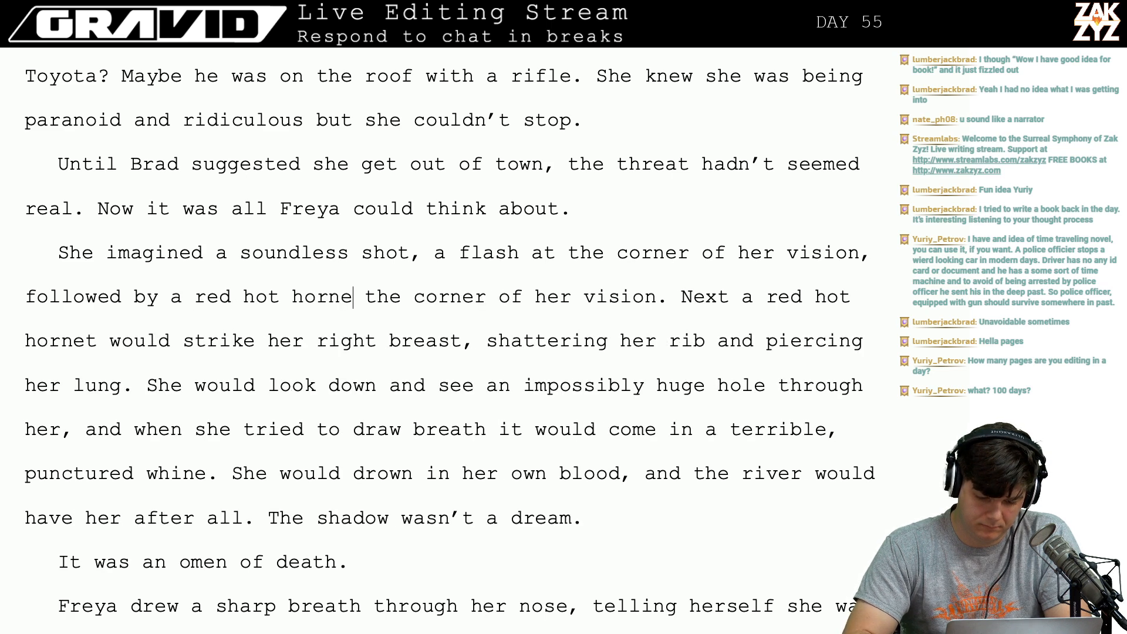
{"action": "type", "text": "her in the chest."}
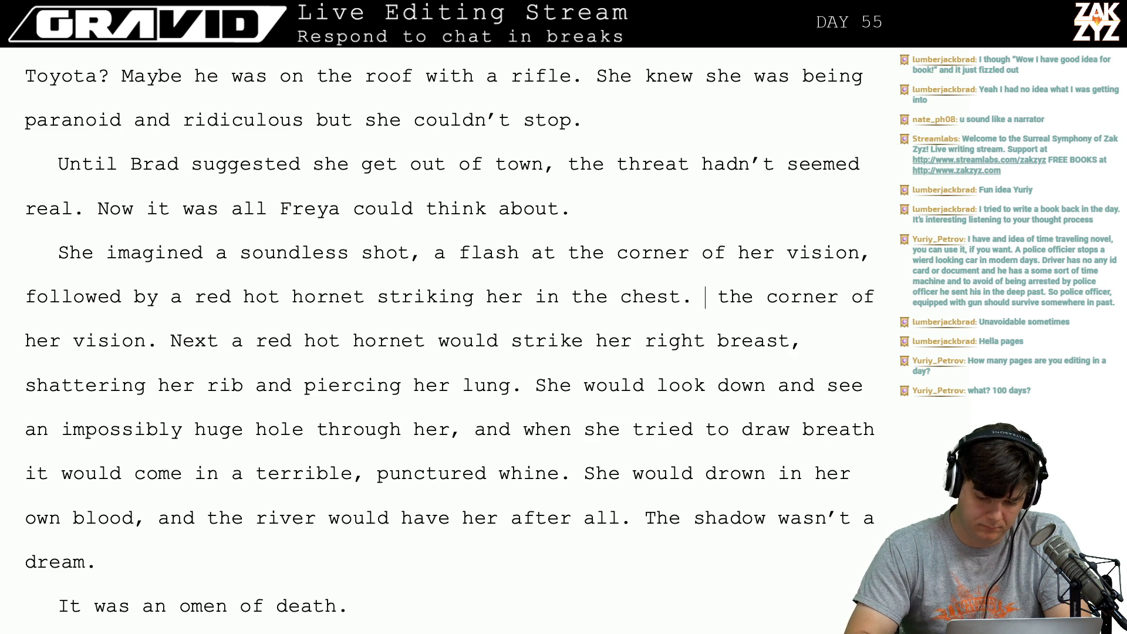
Split the old wording into its own paragraph and add "The bullet would shatter her rib and pierce her lung," after "in the chest.".
{"action": "key", "text": "Return"}
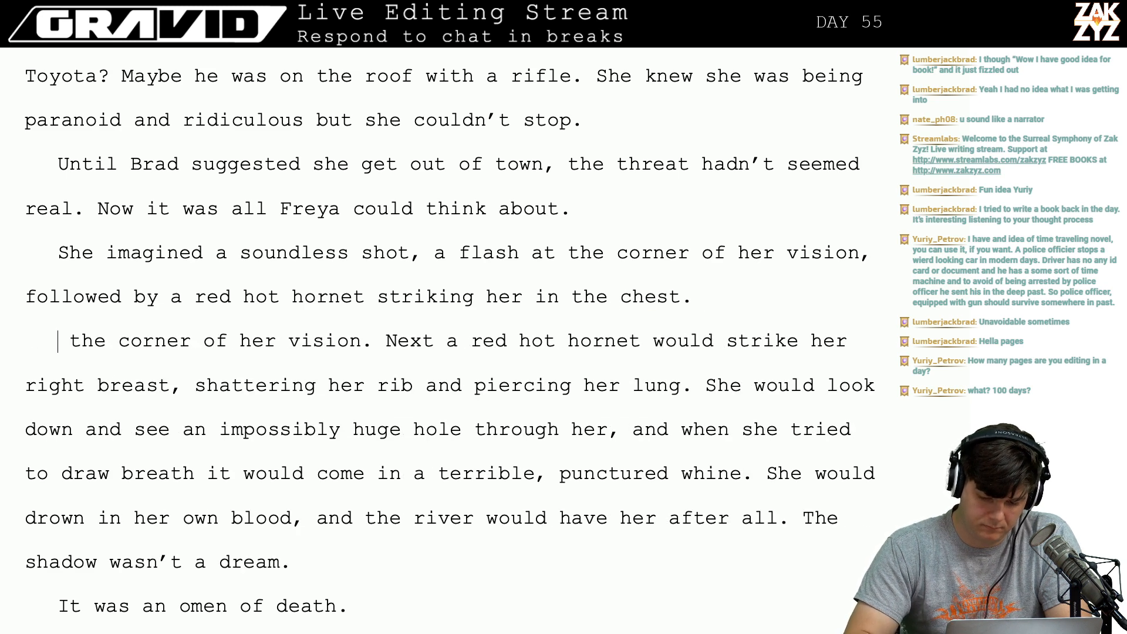
{"action": "type", "text": "The bullet "}
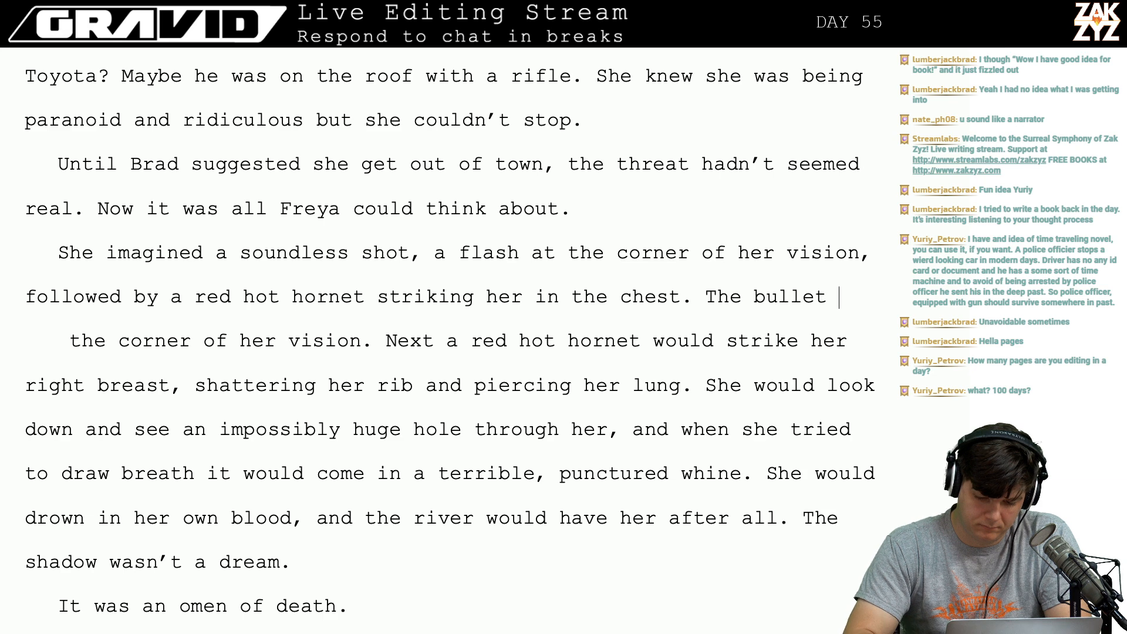
{"action": "type", "text": "would "}
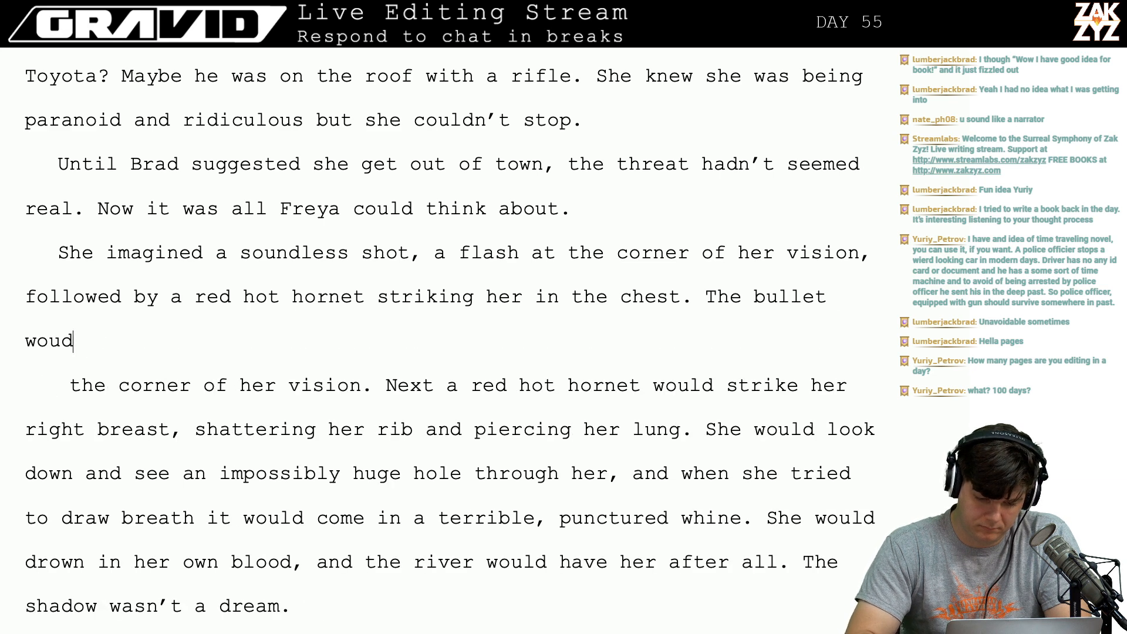
{"action": "type", "text": "shatter her rib"}
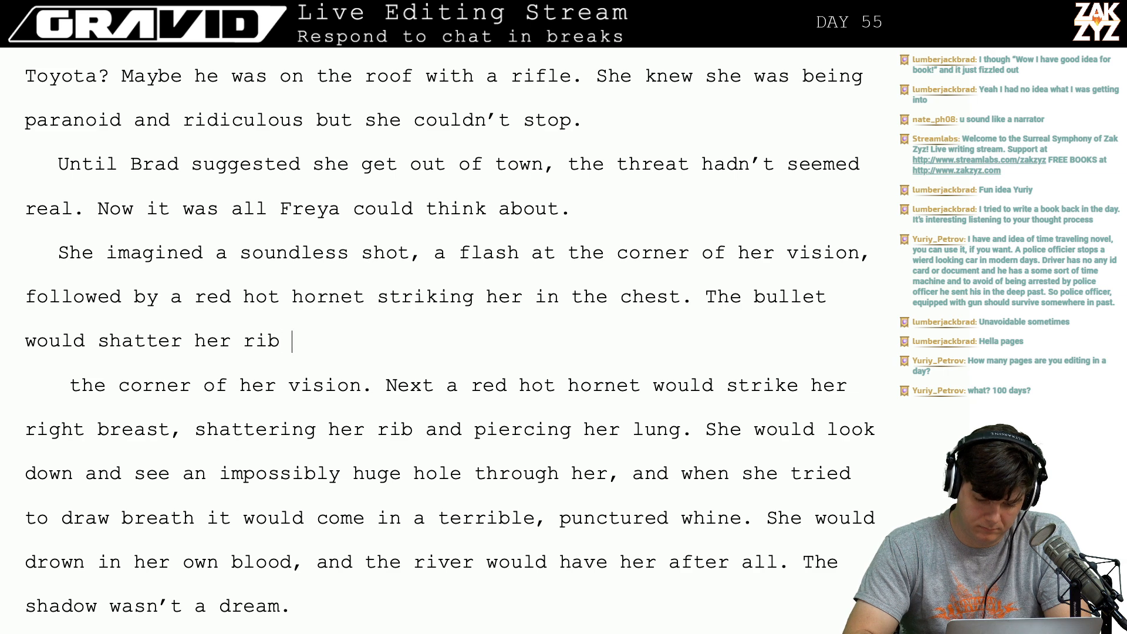
{"action": "type", "text": " and pierce he"}
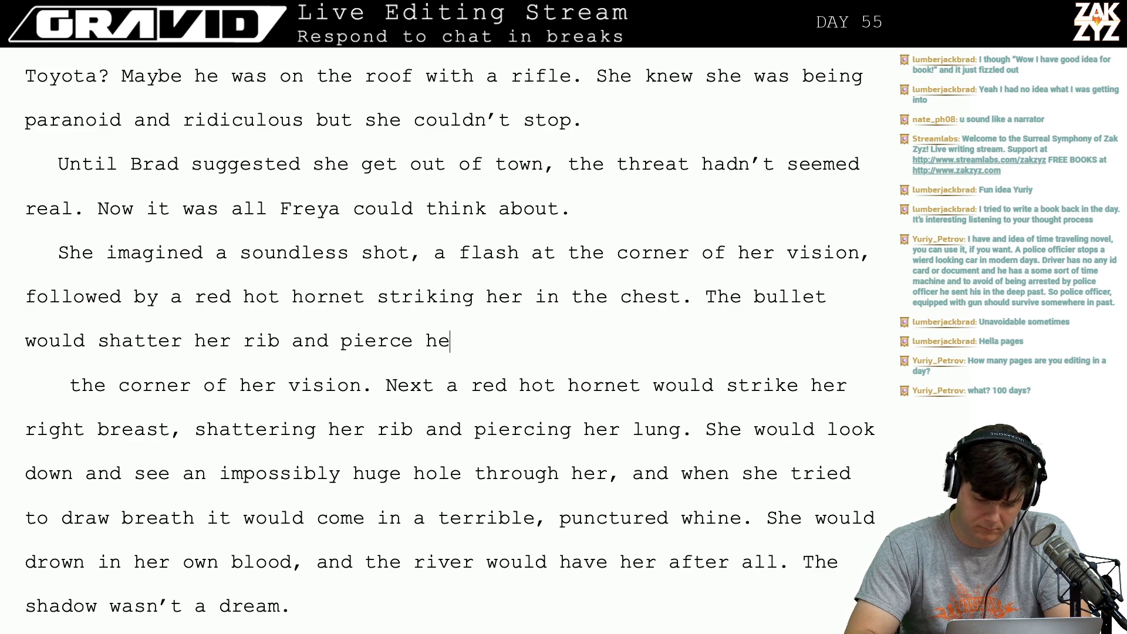
{"action": "type", "text": "r lung, h"}
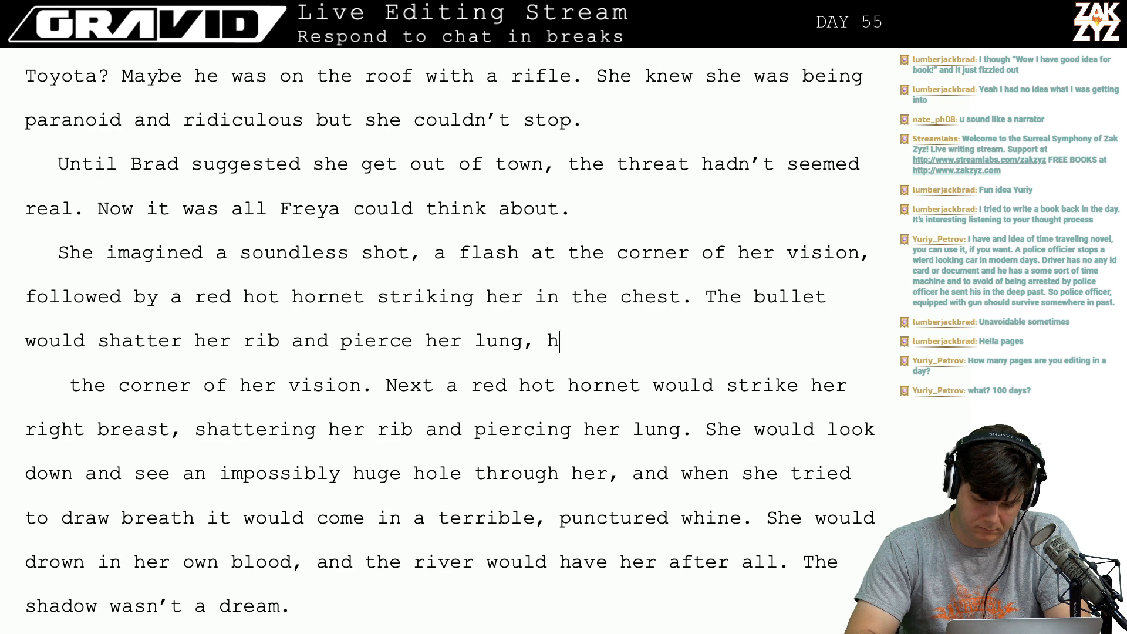
Continue the bullet sentence with "she imagined looking down to see an impossibly huge hole".
{"action": "key", "text": "BackSpace"}
{"action": "key", "text": "BackSpace"}
{"action": "key", "text": "BackSpace"}
{"action": "type", "text": "she imag"}
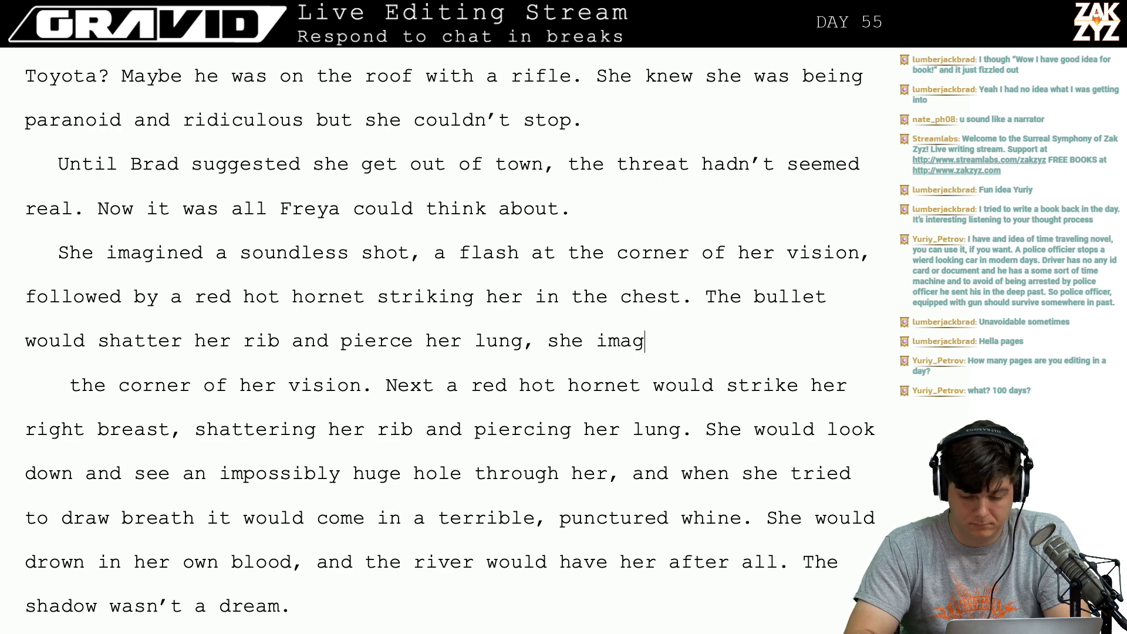
{"action": "type", "text": "ined looking down "}
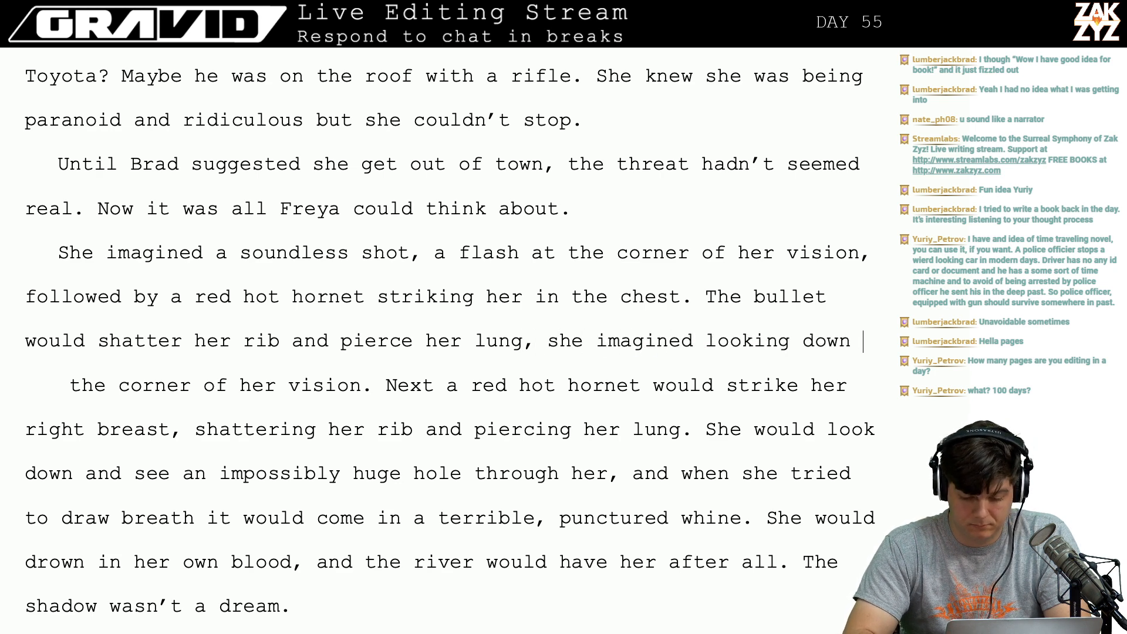
{"action": "type", "text": "to see an impo"}
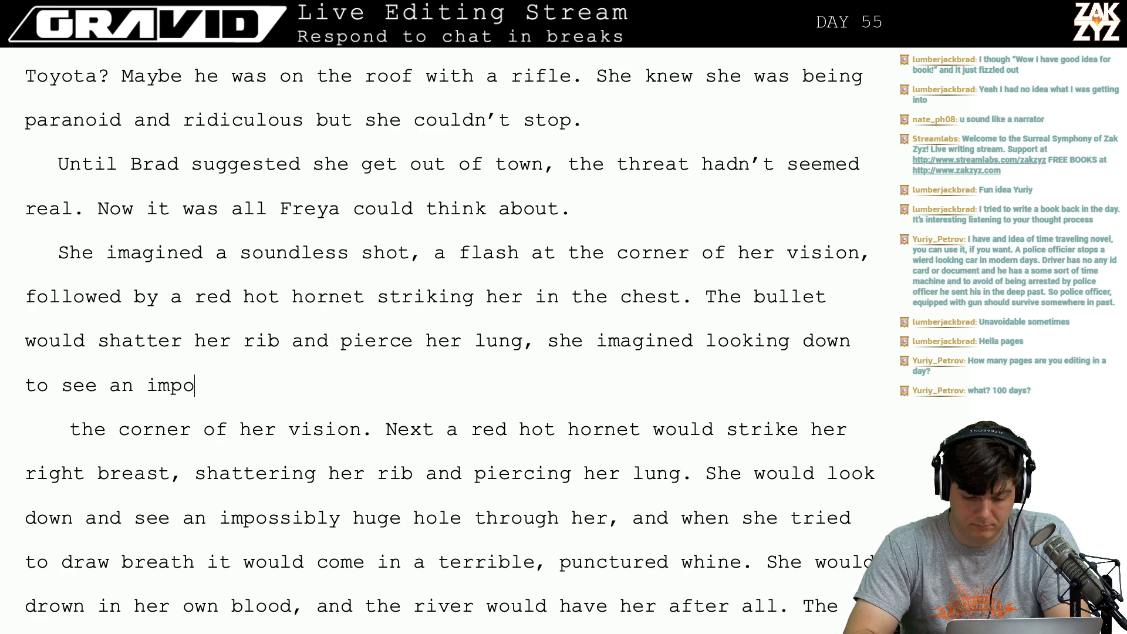
{"action": "type", "text": "ssibly h"}
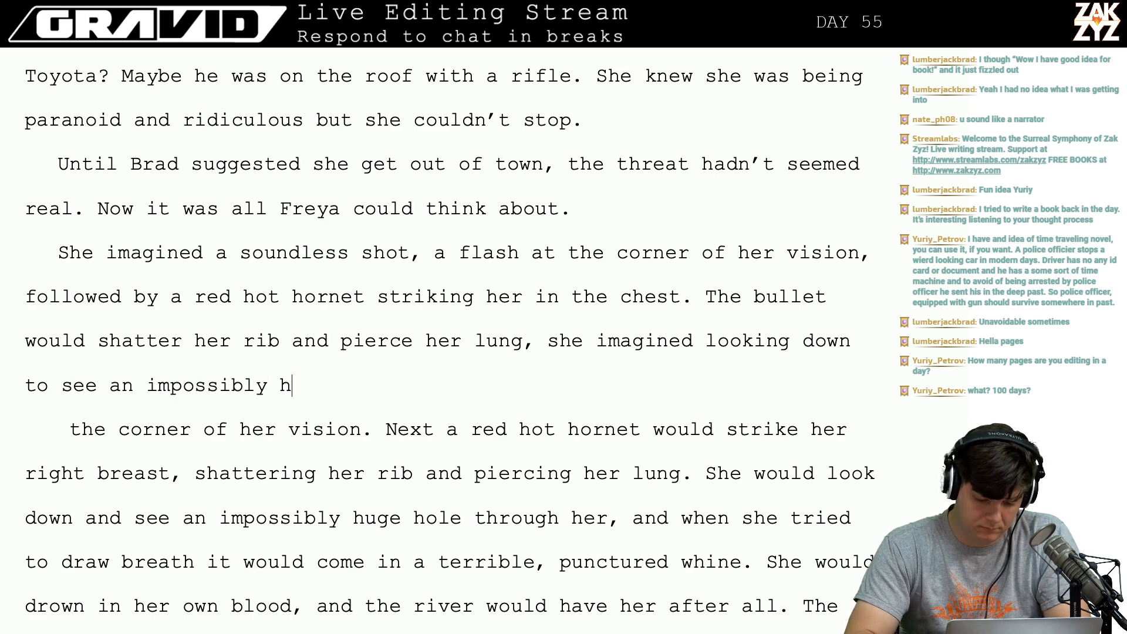
{"action": "type", "text": "uge hole "}
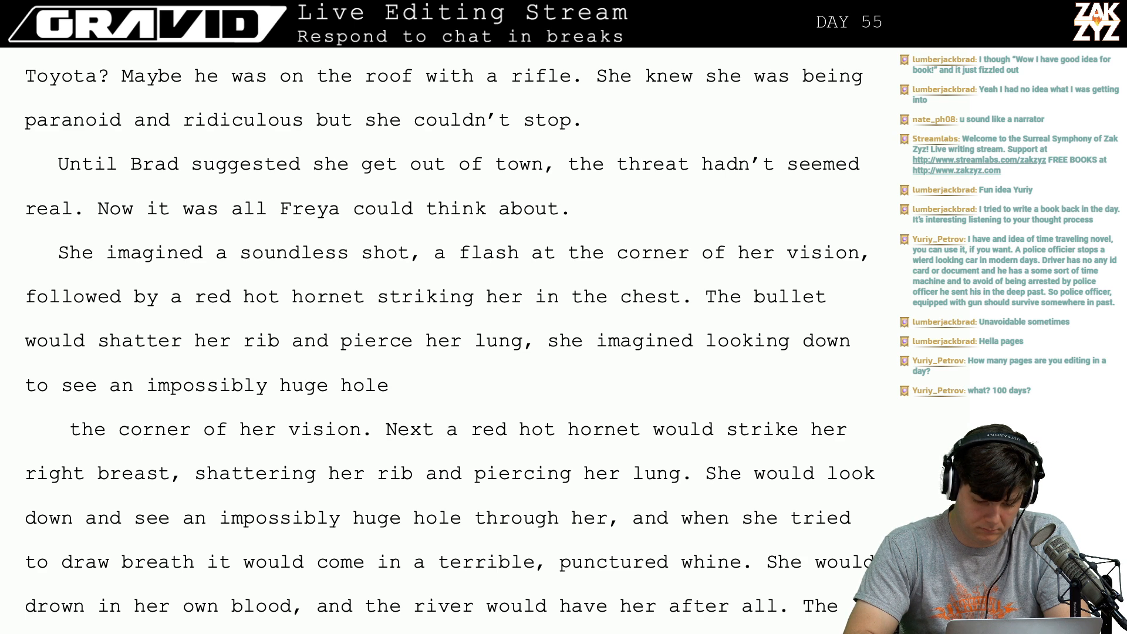
{"action": "type", "text": "in herself"}
{"action": "key", "text": "BackSpace"}
{"action": "key", "text": "BackSpace"}
{"action": "key", "text": "BackSpace"}
{"action": "key", "text": "BackSpace"}
{"action": "key", "text": "BackSpace"}
{"action": "key", "text": "BackSpace"}
{"action": "key", "text": "BackSpace"}
{"action": "key", "text": "BackSpace"}
{"action": "key", "text": "BackSpace"}
{"action": "key", "text": "BackSpace"}
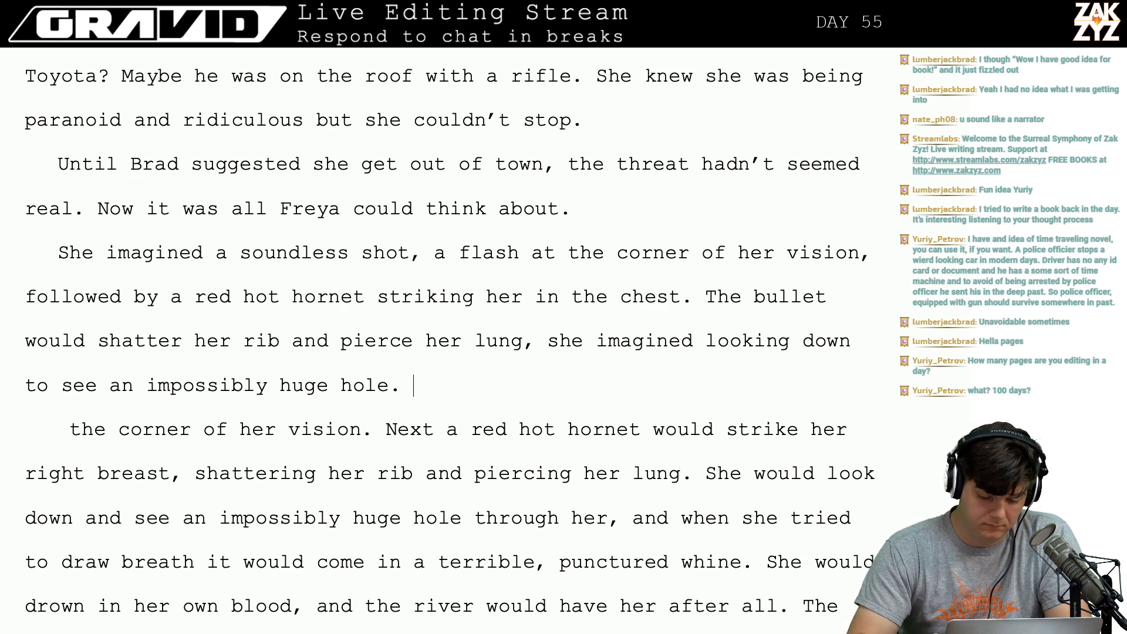
{"action": "type", "text": "She imagined the last of"}
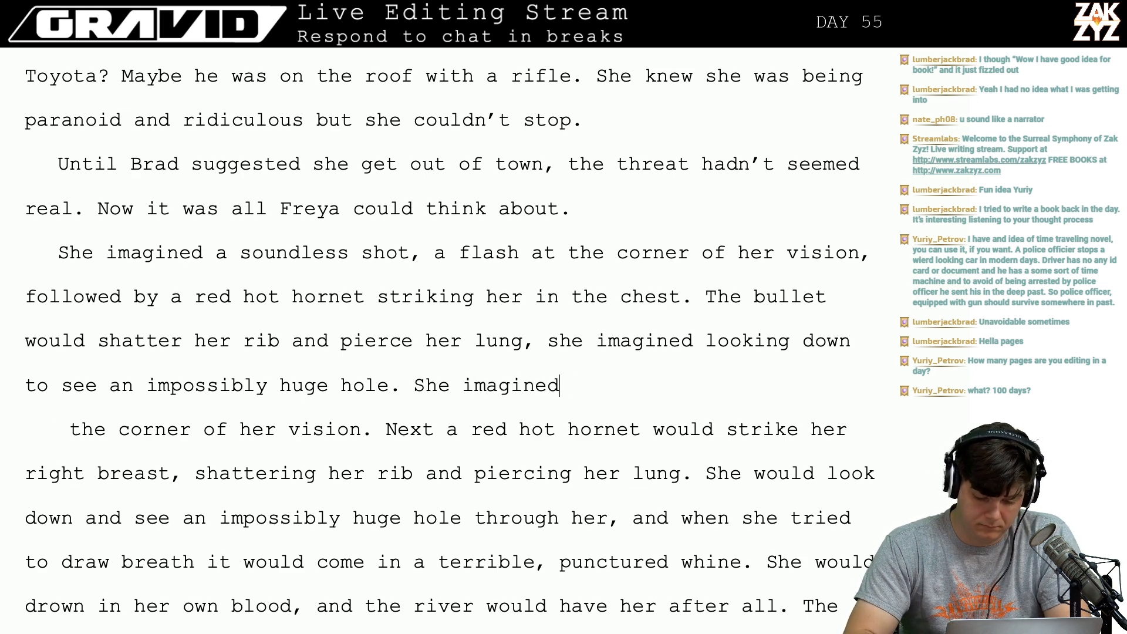
{"action": "key", "text": "BackSpace"}
{"action": "key", "text": "BackSpace"}
{"action": "key", "text": "BackSpace"}
{"action": "key", "text": "BackSpace"}
{"action": "key", "text": "BackSpace"}
{"action": "key", "text": "BackSpace"}
{"action": "key", "text": "BackSpace"}
{"action": "key", "text": "BackSpace"}
{"action": "key", "text": "BackSpace"}
{"action": "key", "text": "BackSpace"}
{"action": "key", "text": "BackSpace"}
{"action": "key", "text": "BackSpace"}
{"action": "key", "text": "BackSpace"}
{"action": "key", "text": "BackSpace"}
{"action": "key", "text": "BackSpace"}
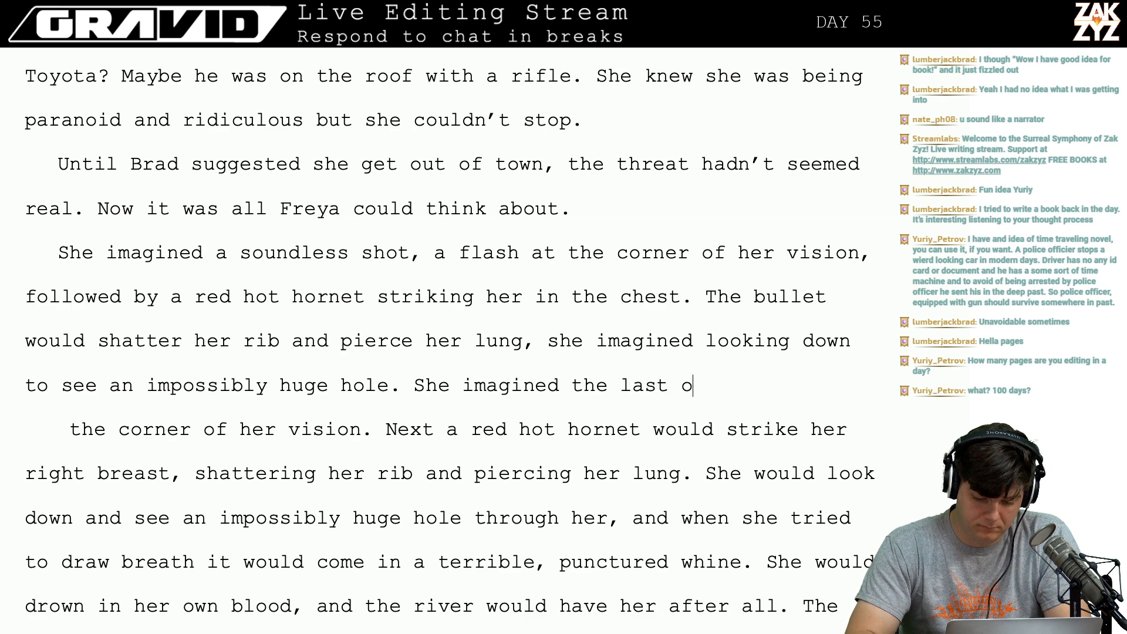
{"action": "key", "text": "BackSpace"}
{"action": "key", "text": "BackSpace"}
{"action": "key", "text": "BackSpace"}
{"action": "key", "text": "BackSpace"}
{"action": "key", "text": "BackSpace"}
{"action": "key", "text": "BackSpace"}
{"action": "key", "text": "BackSpace"}
{"action": "key", "text": "BackSpace"}
{"action": "key", "text": "BackSpace"}
{"action": "key", "text": "BackSpace"}
{"action": "key", "text": "BackSpace"}
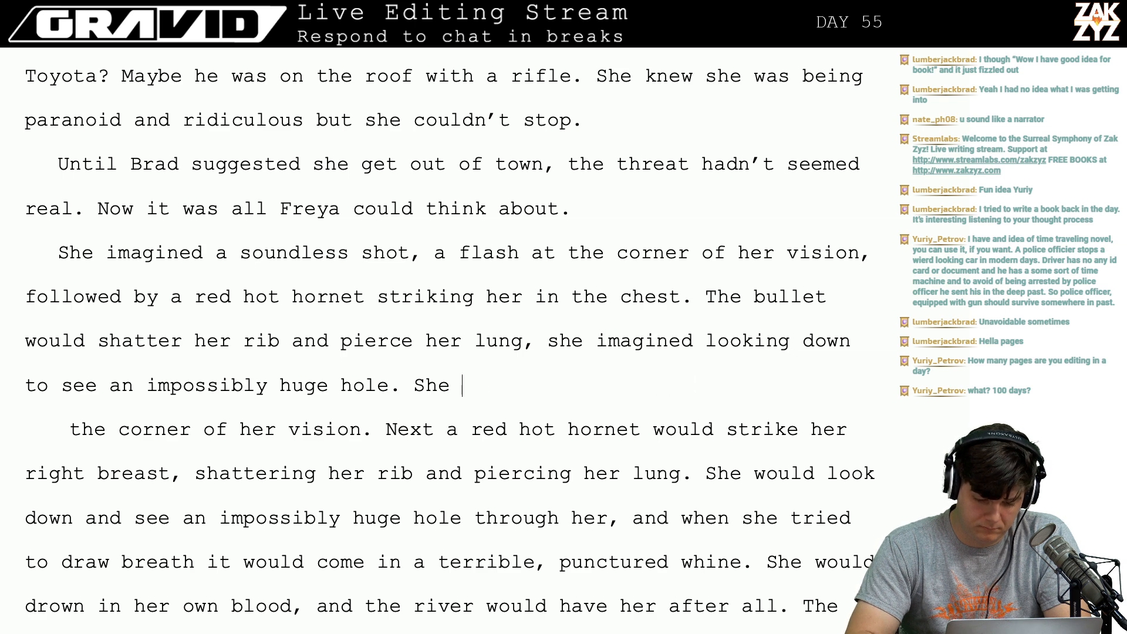
Separate the new text from the leftover old passage with two blank lines.
{"action": "key", "text": "Return"}
{"action": "key", "text": "Return"}
{"action": "key", "text": "Up"}
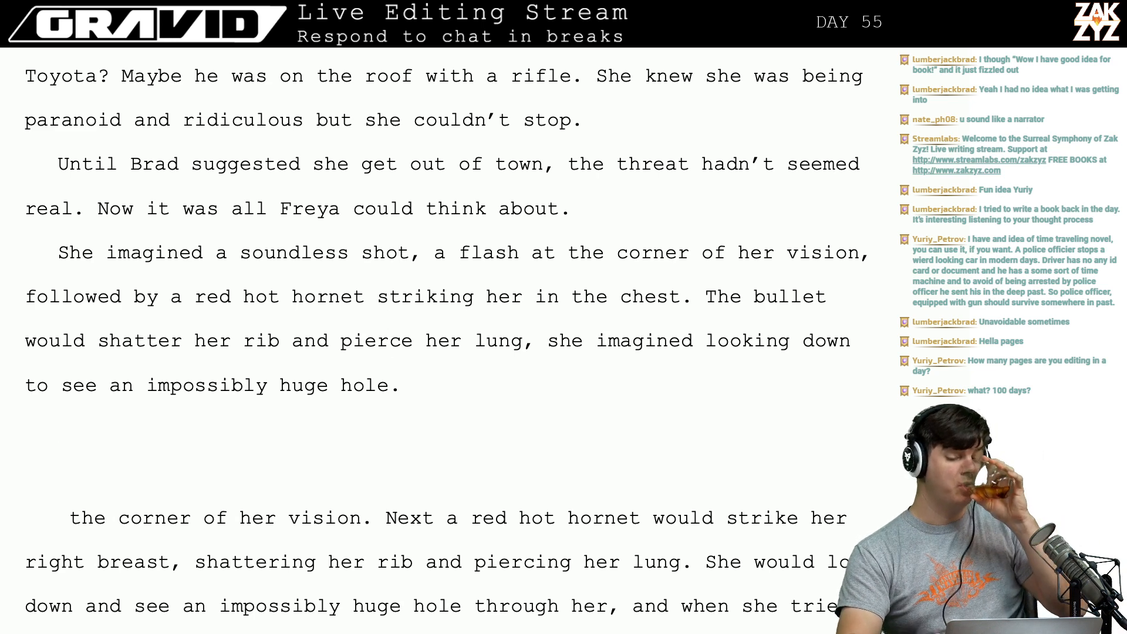
Extend the sentence after "impossibly huge hole" with ", her mouth full of the taste of metal.".
{"action": "key", "text": "Left"}
{"action": "key", "text": "Down"}
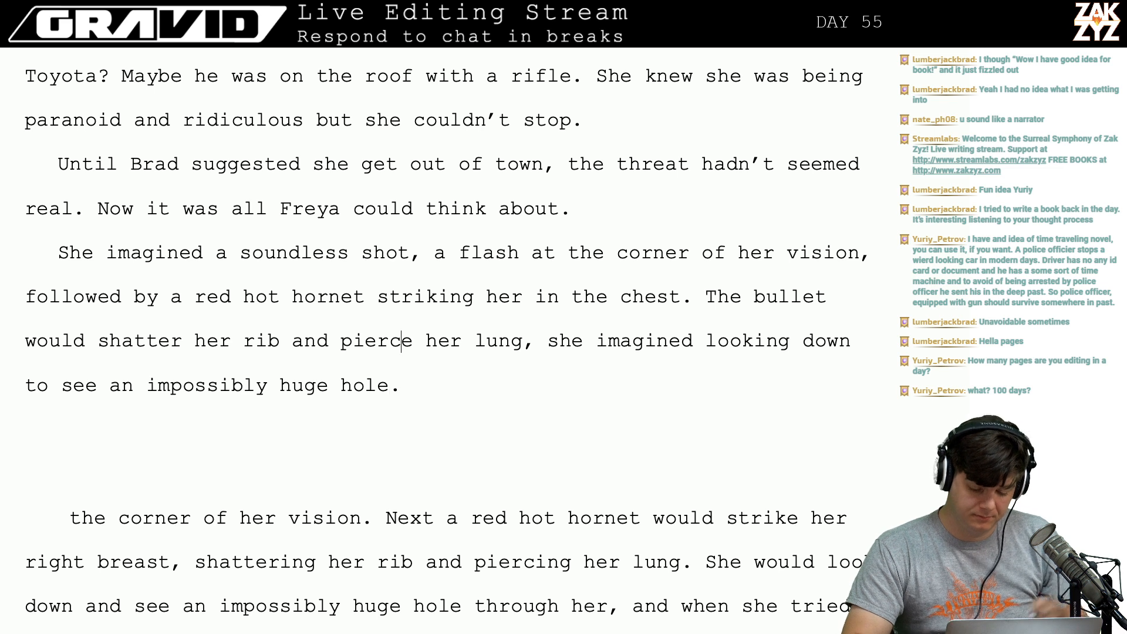
{"action": "type", "text": "her mo"}
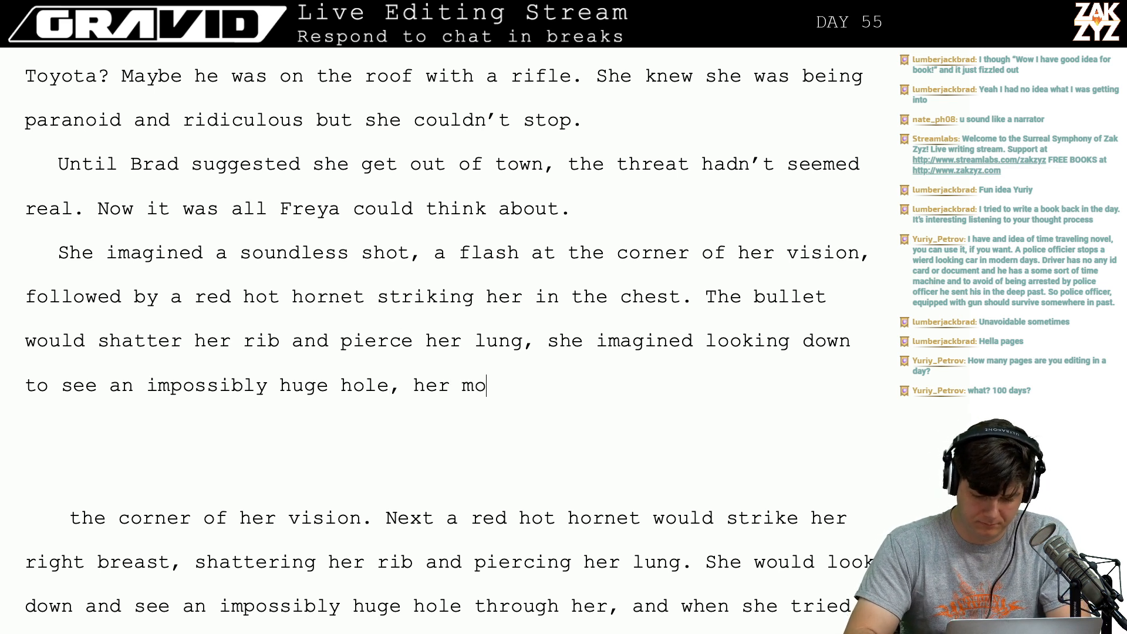
{"action": "type", "text": "uth full of the t"}
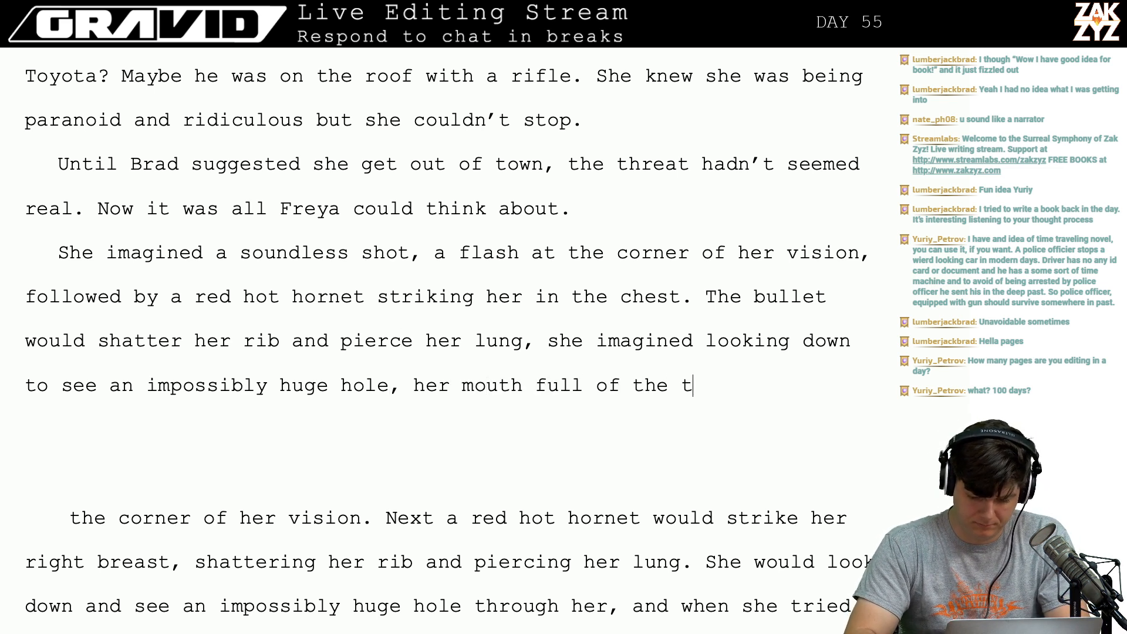
{"action": "type", "text": "aste of metal. "}
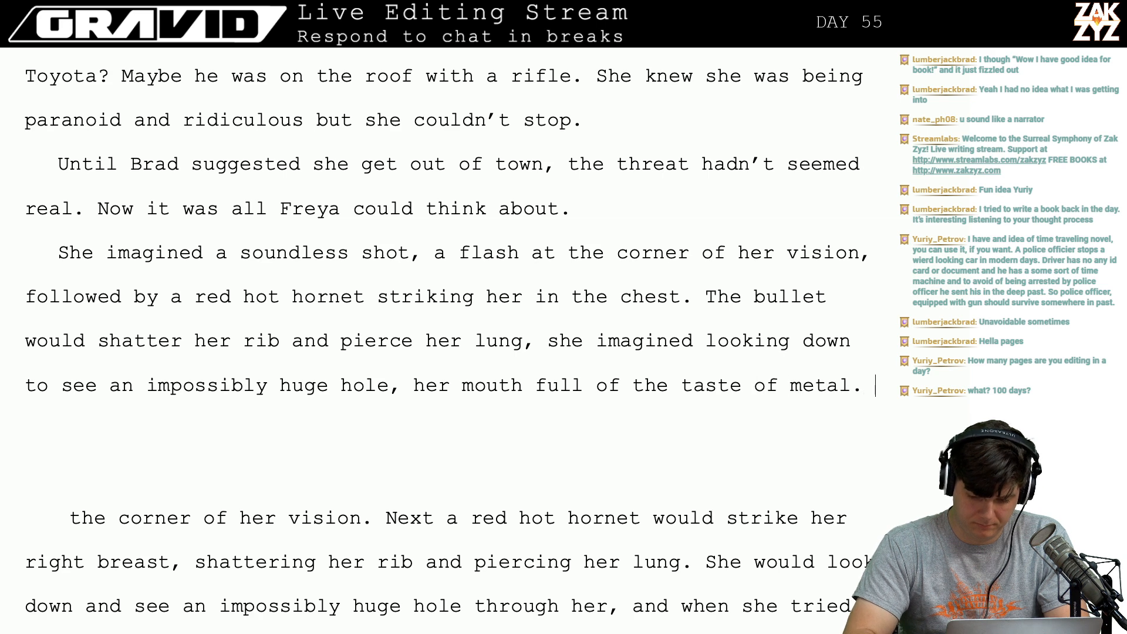
{"action": "type", "text": "She wou"}
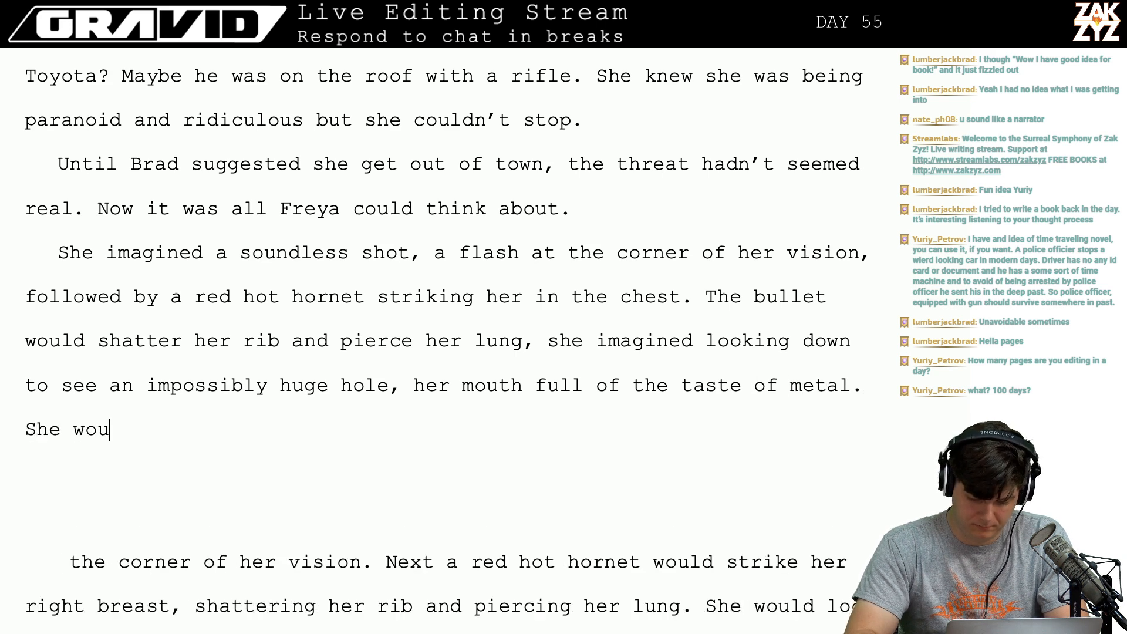
{"action": "type", "text": "ld try to draw breath"}
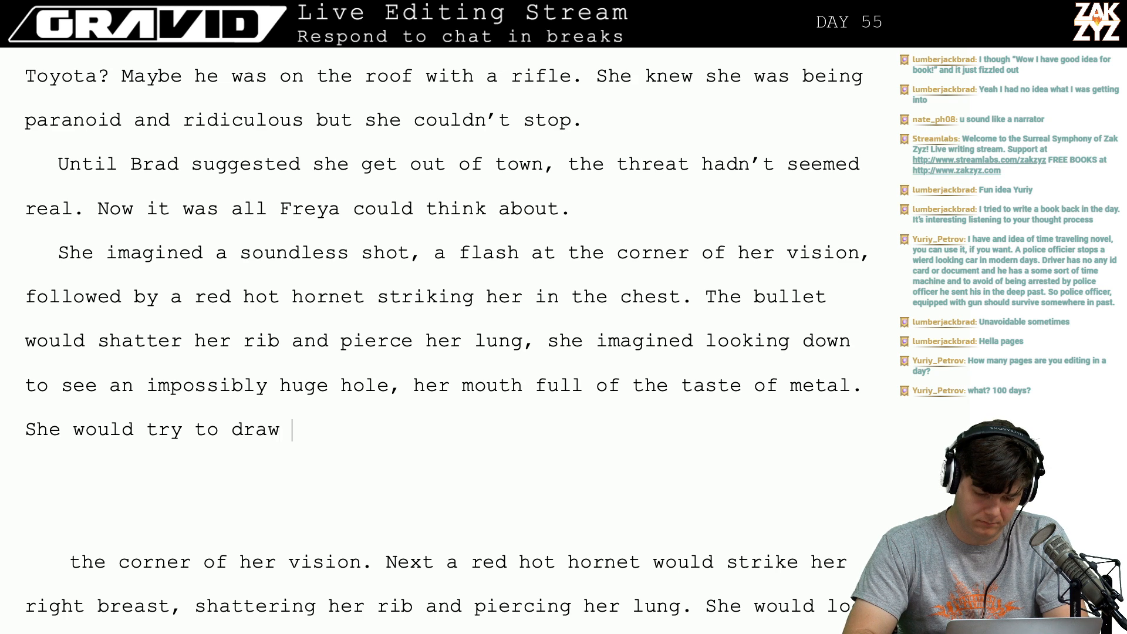
{"action": "left_click", "coordinate": [362, 562]}
{"action": "key", "text": "Down"}
{"action": "key", "text": "Down"}
{"action": "key", "text": "Down"}
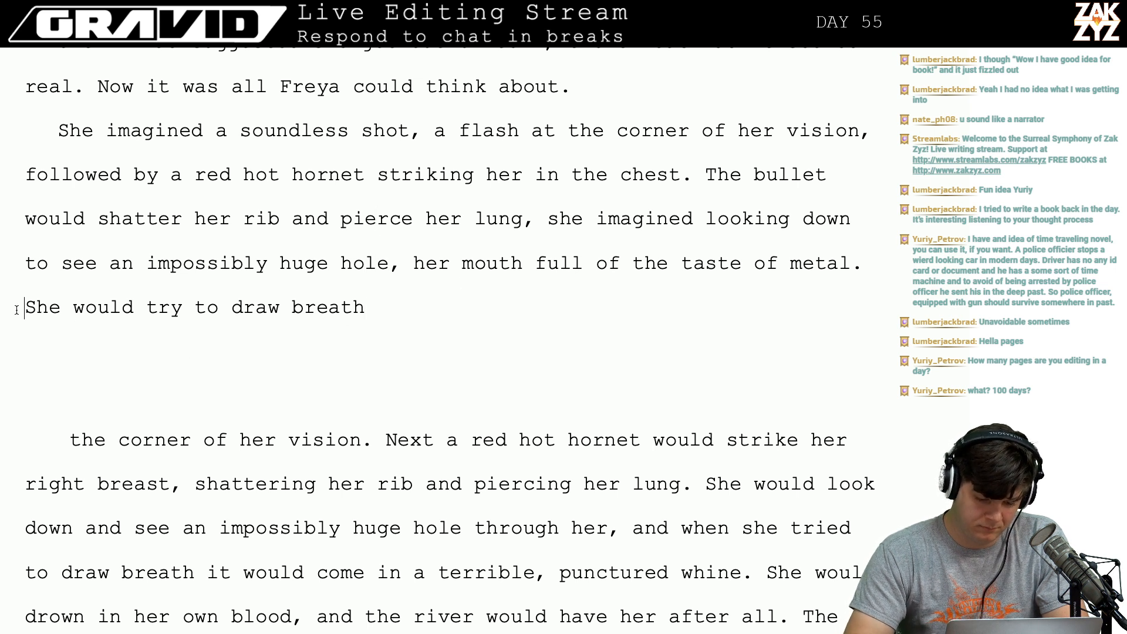
{"action": "key", "text": "shift+Home"}
{"action": "type", "text": "Breathing"}
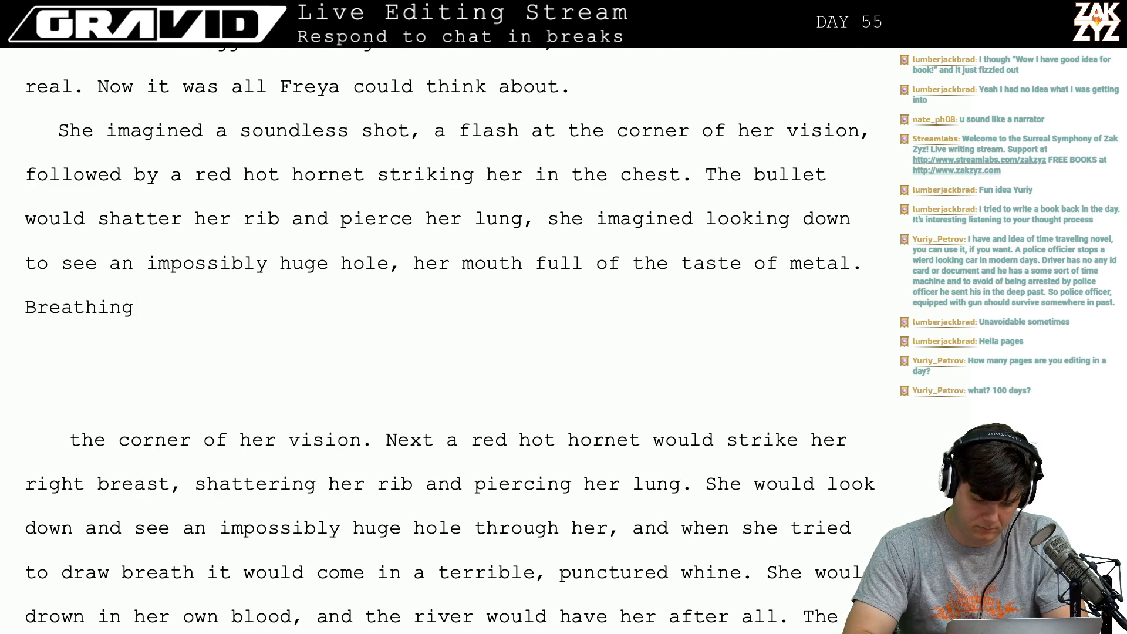
{"action": "key", "text": "BackSpace"}
{"action": "key", "text": "BackSpace"}
{"action": "key", "text": "BackSpace"}
{"action": "key", "text": "BackSpace"}
{"action": "key", "text": "BackSpace"}
{"action": "key", "text": "BackSpace"}
{"action": "key", "text": "BackSpace"}
{"action": "key", "text": "BackSpace"}
{"action": "key", "text": "BackSpace"}
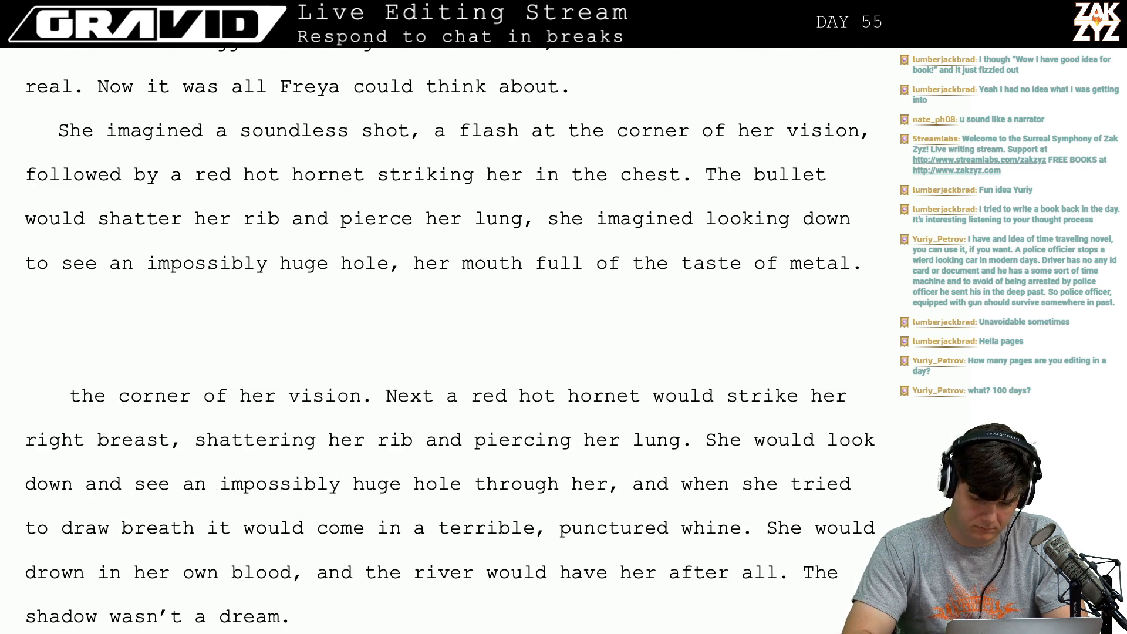
Start a new sentence after "the taste of metal." with "She would try to breathe".
{"action": "key", "text": "Return"}
{"action": "type", "text": "S"}
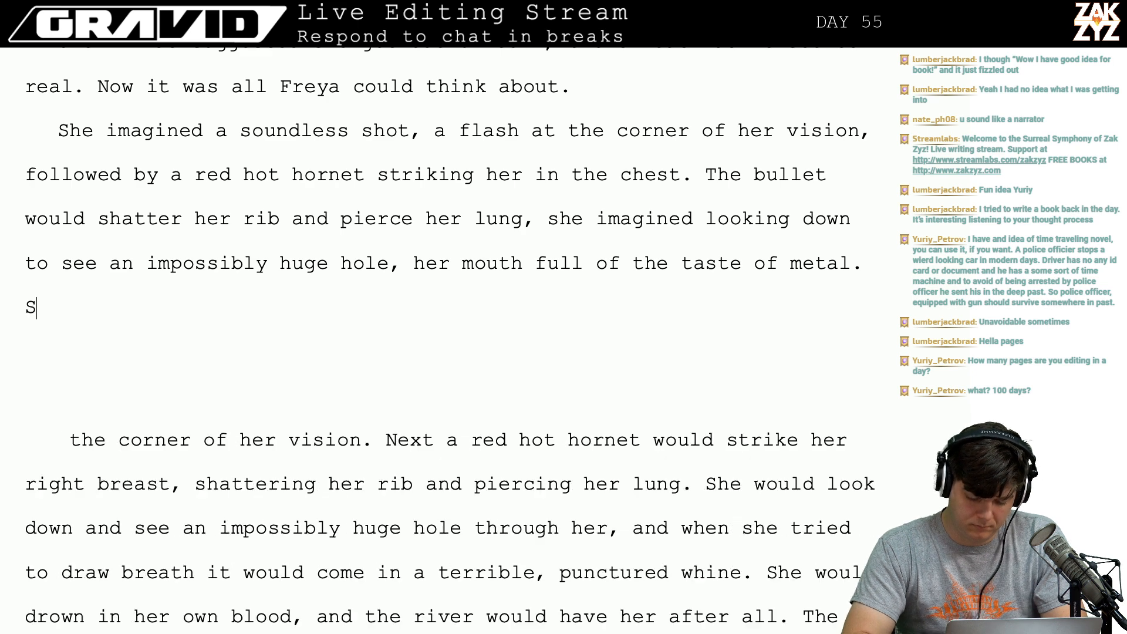
{"action": "type", "text": "he would try to b"}
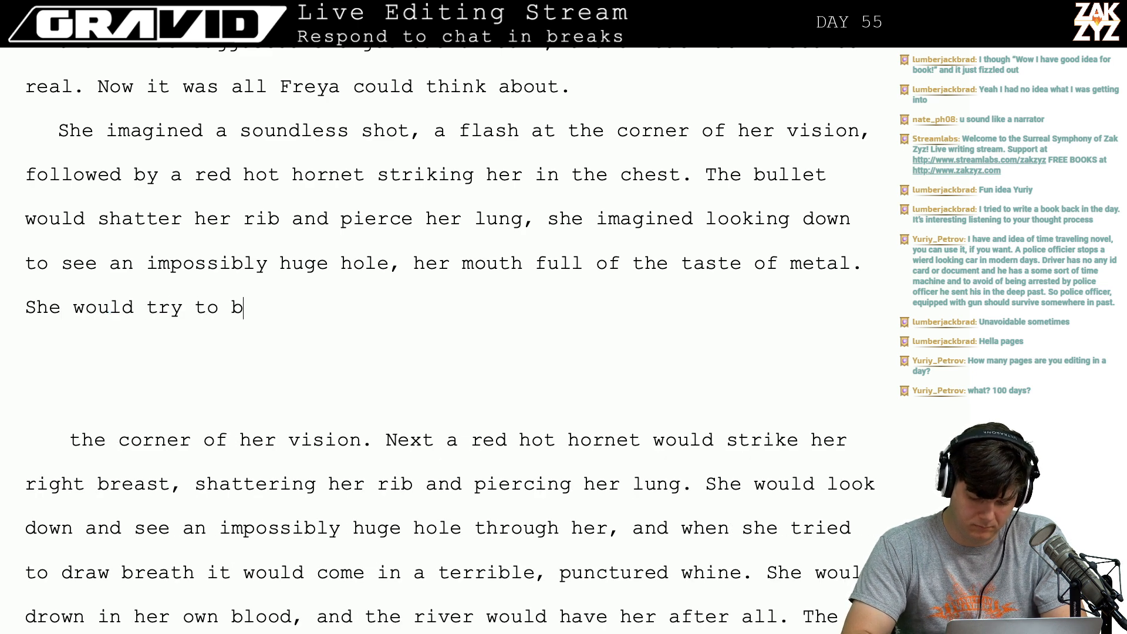
{"action": "type", "text": "reathe, the sound"}
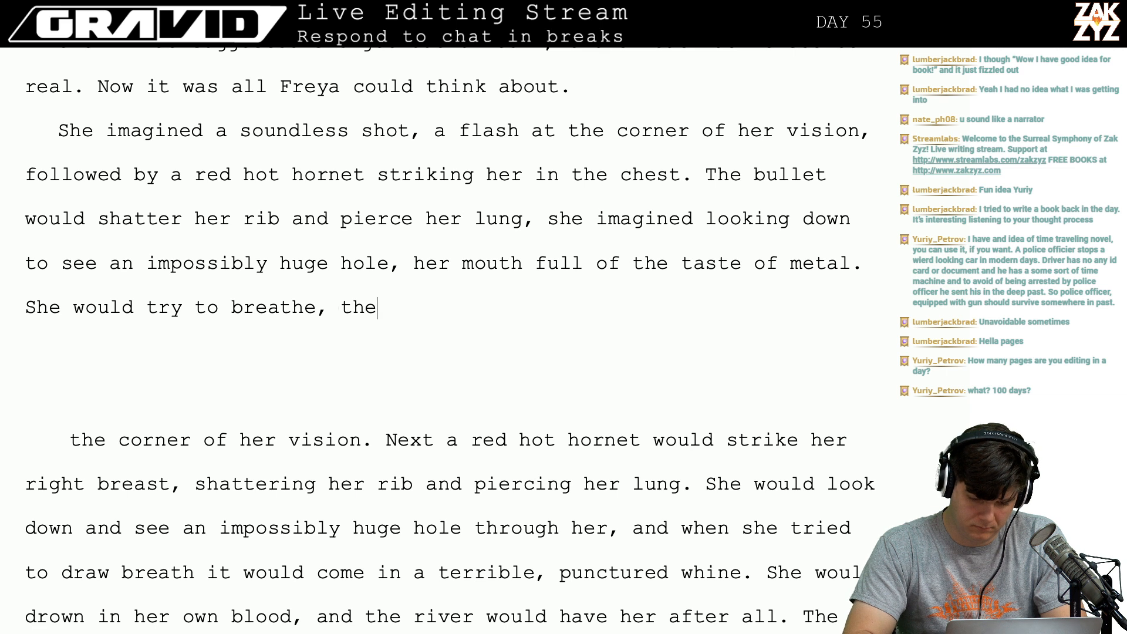
{"action": "key", "text": "BackSpace"}
{"action": "key", "text": "BackSpace"}
{"action": "key", "text": "BackSpace"}
{"action": "key", "text": "BackSpace"}
{"action": "key", "text": "BackSpace"}
{"action": "key", "text": "BackSpace"}
{"action": "key", "text": "BackSpace"}
{"action": "key", "text": "BackSpace"}
{"action": "key", "text": "BackSpace"}
{"action": "key", "text": "BackSpace"}
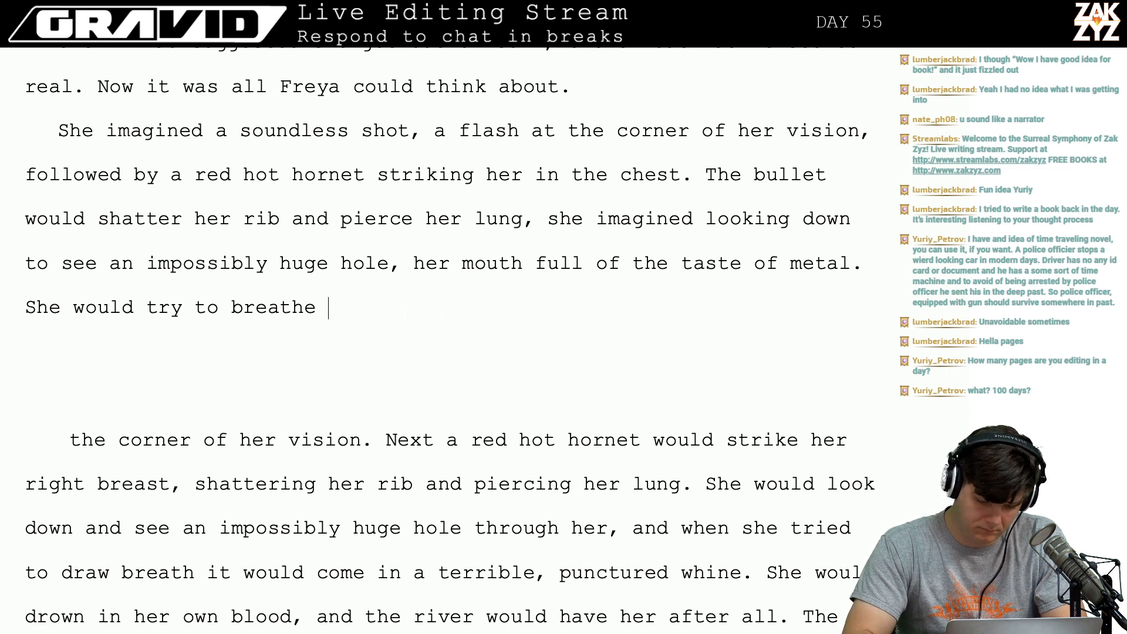
Continue the breathing sentence with "in a terrible punctured whine, and then she'd drown in her".
{"action": "type", "text": "in a terrible p"}
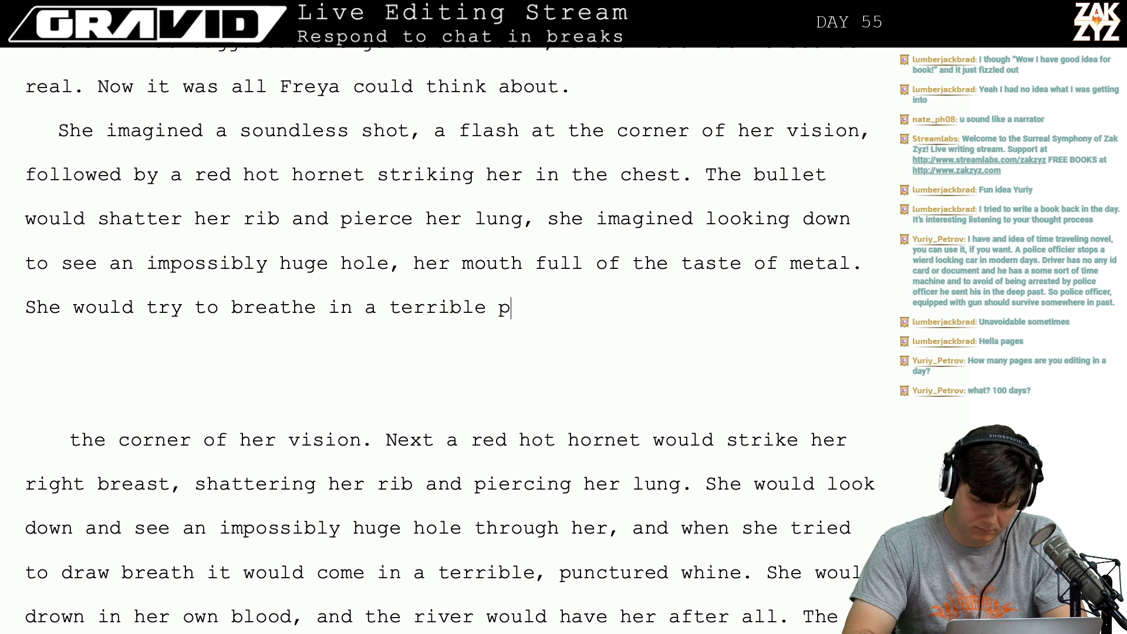
{"action": "type", "text": "unctured wien"}
{"action": "key", "text": "BackSpace"}
{"action": "key", "text": "BackSpace"}
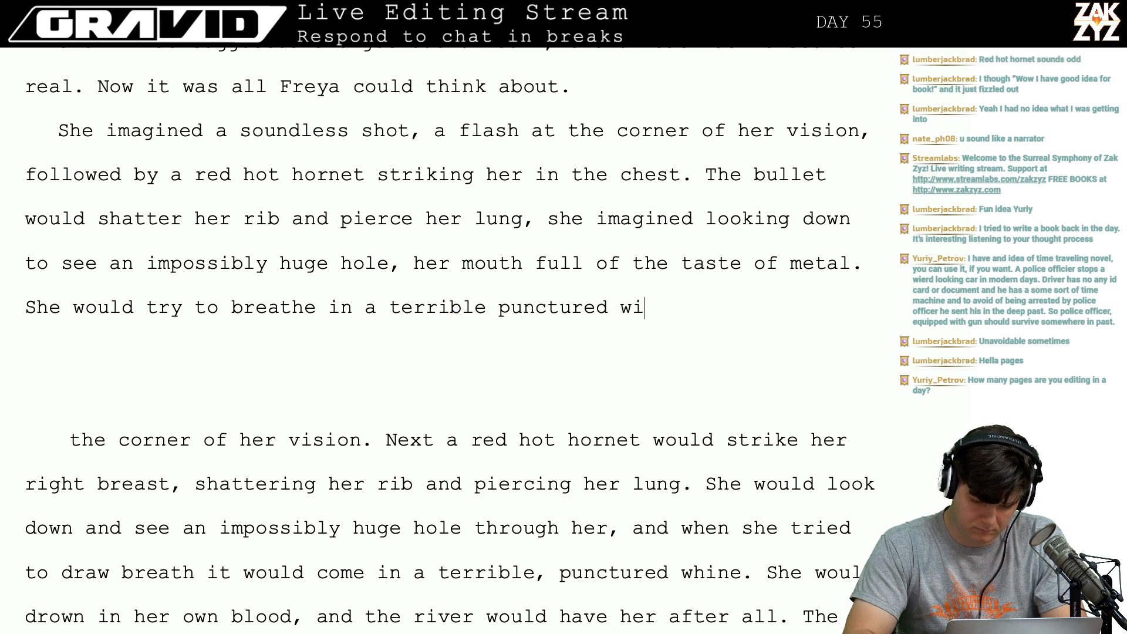
{"action": "type", "text": "hine, and then "}
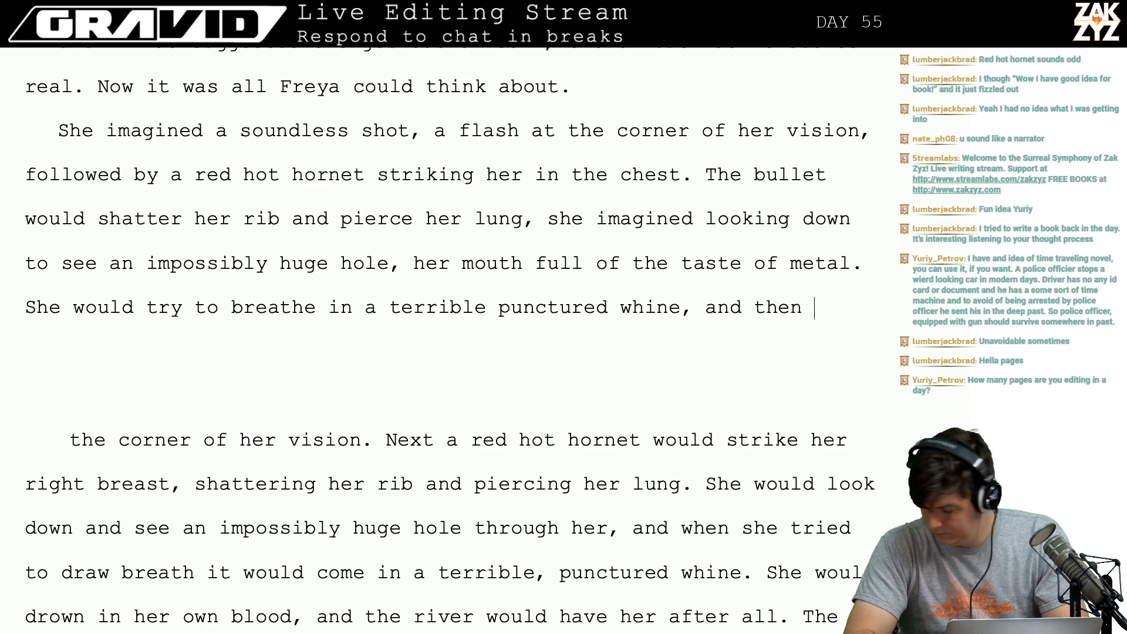
{"action": "type", "text": "she'd drown in"}
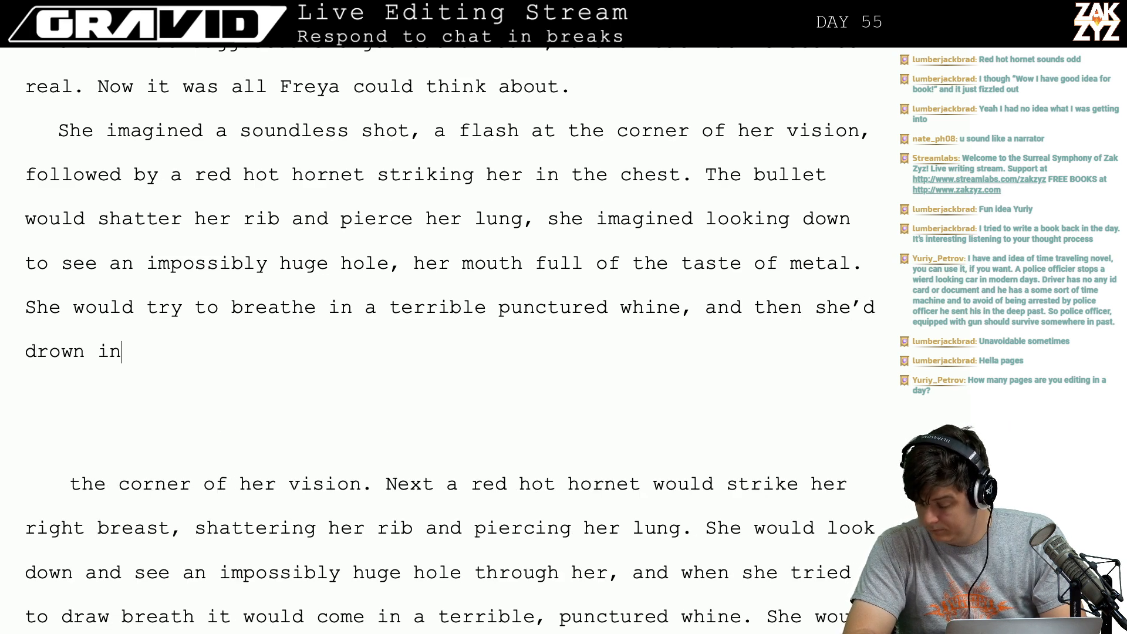
{"action": "type", "text": " her"}
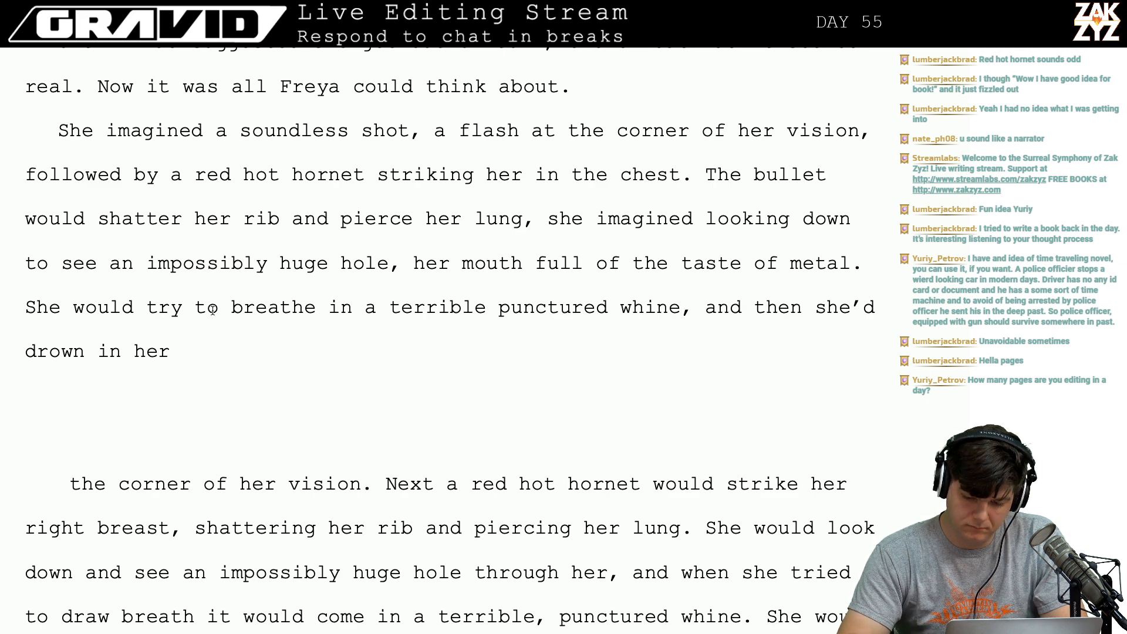
Insert "She imagined herself trying to breathe," between "the taste of metal." and the sentence starting "She would try".
{"action": "left_click", "coordinate": [681, 306]}
{"action": "left_click", "coordinate": [86, 307]}
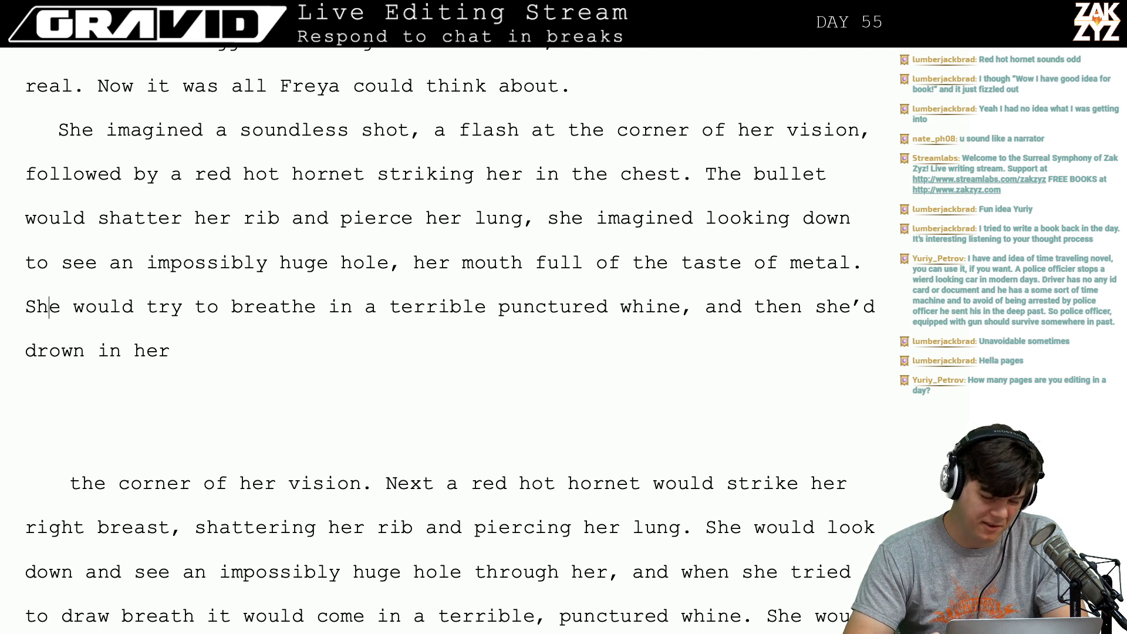
{"action": "left_click", "coordinate": [157, 263]}
{"action": "left_click", "coordinate": [98, 218]}
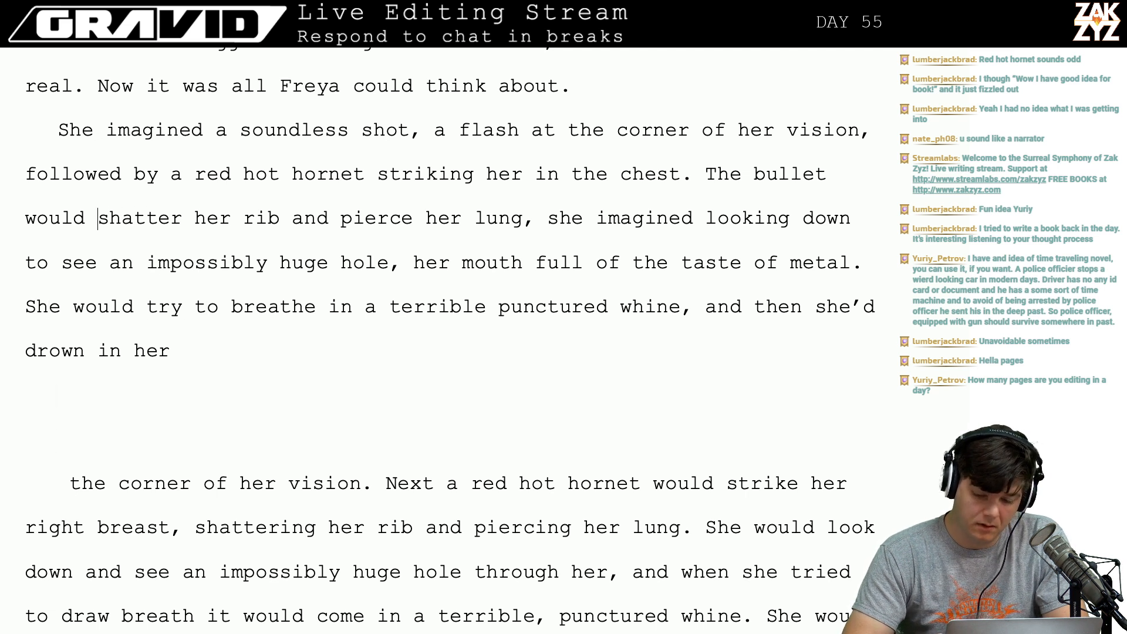
{"action": "left_click", "coordinate": [98, 307]}
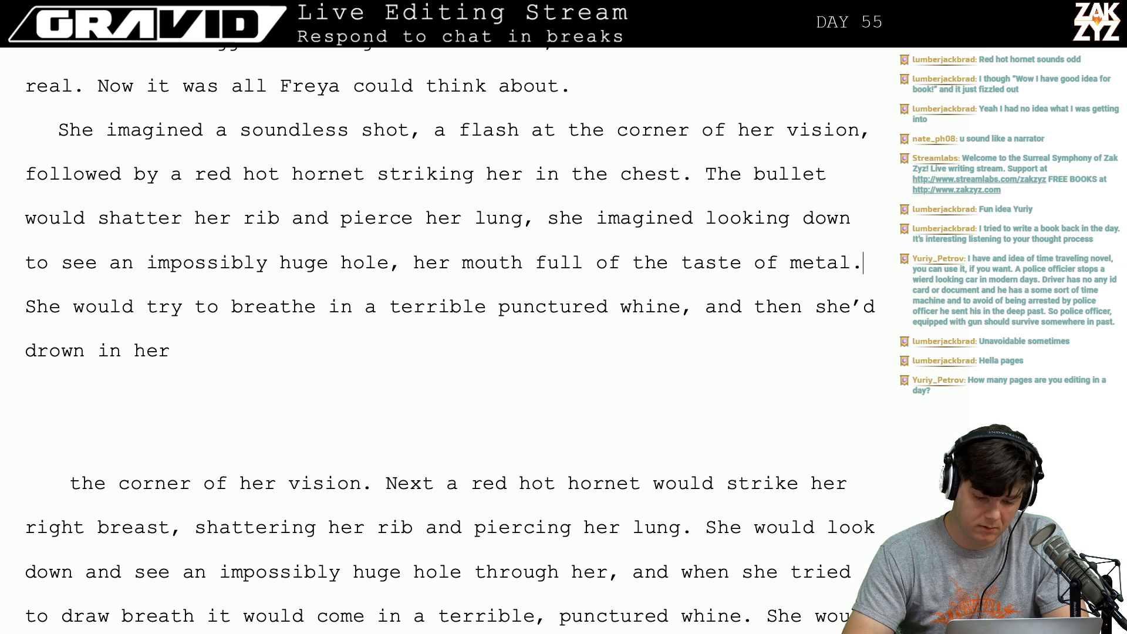
{"action": "type", "text": "She imagi"}
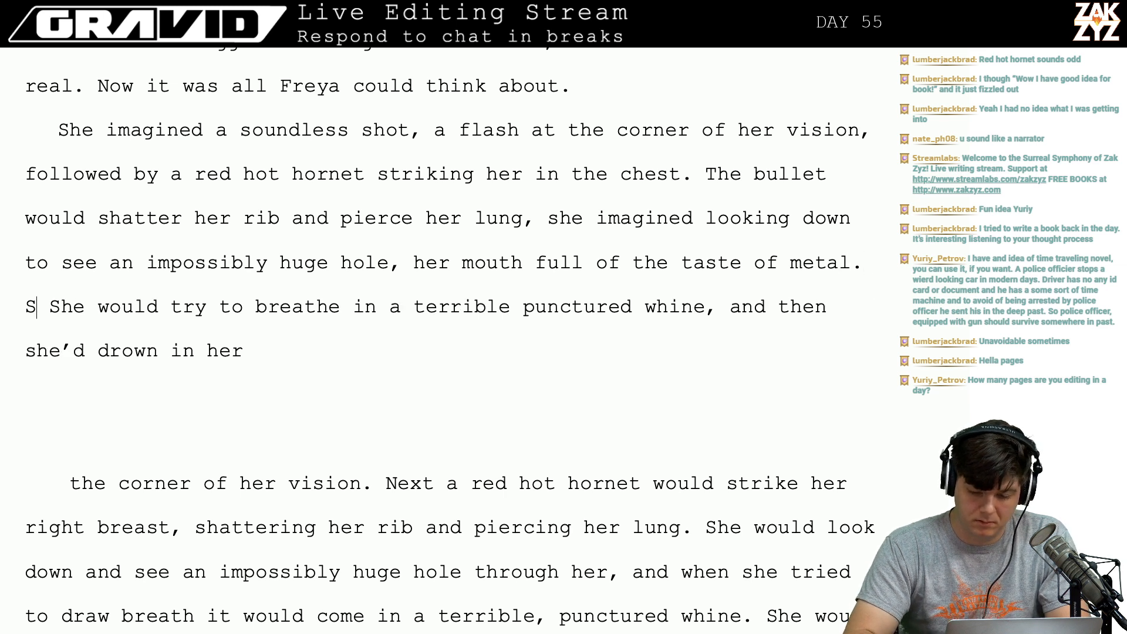
{"action": "type", "text": "ned herself tryin"}
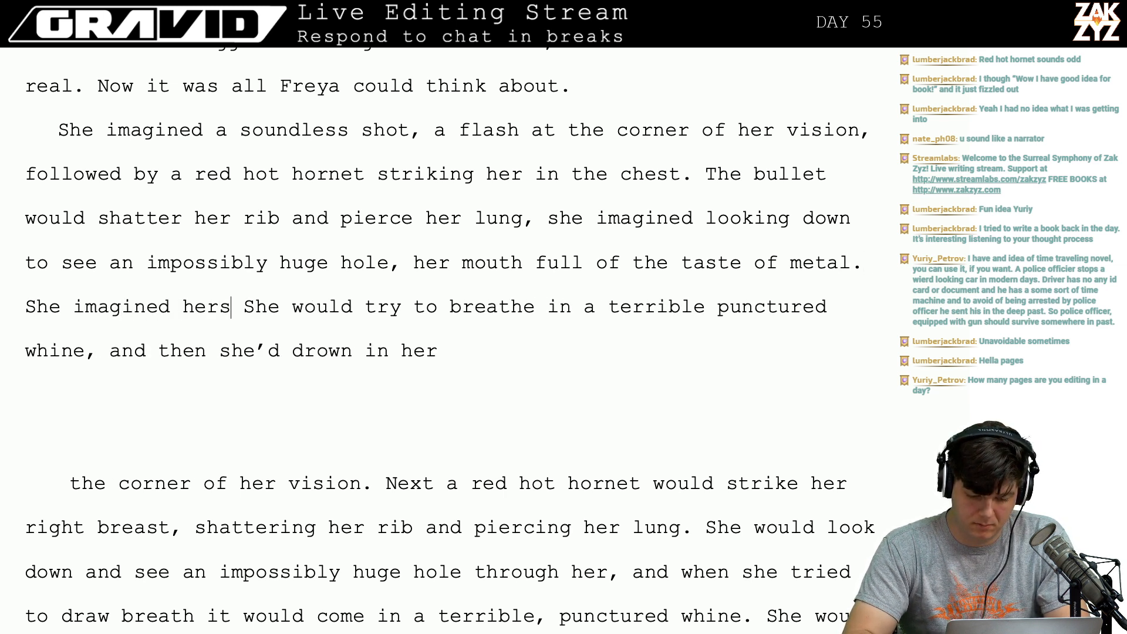
{"action": "type", "text": "g to breathe, "}
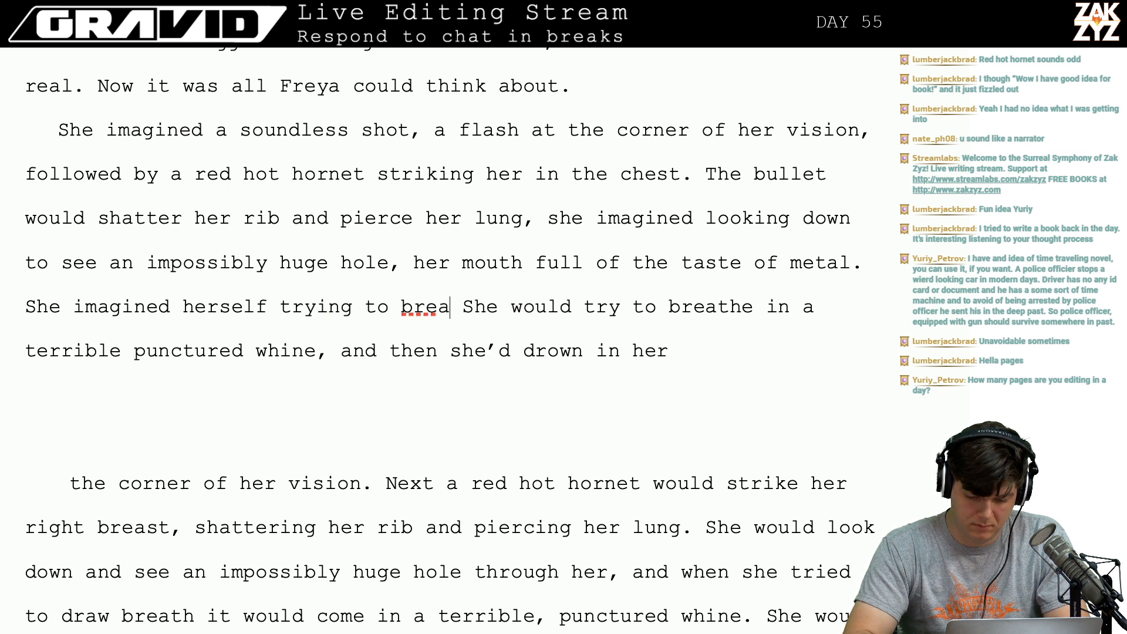
{"action": "type", "text": "her br She would try to breathe in "}
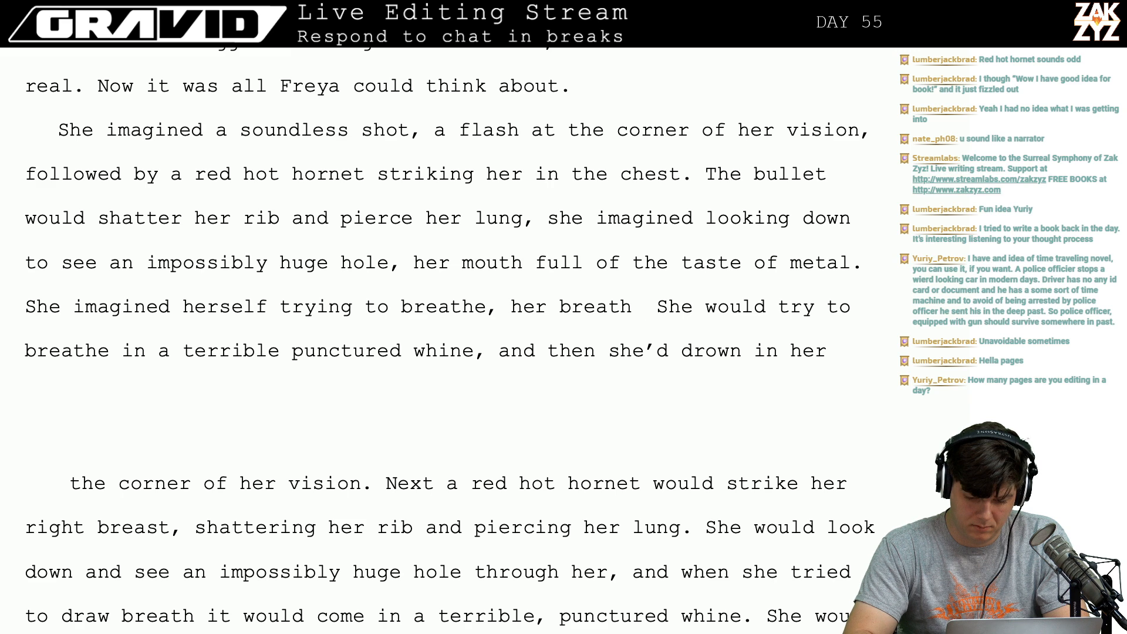
{"action": "type", "text": "a t"}
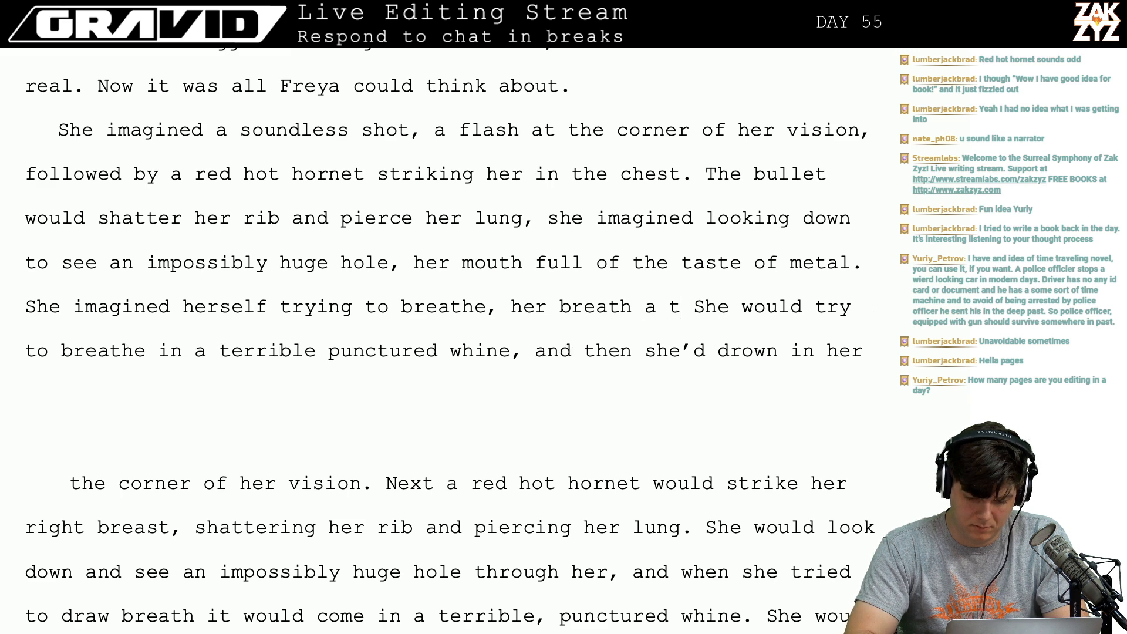
{"action": "key", "text": "BackSpace"}
{"action": "key", "text": "BackSpace"}
{"action": "key", "text": "BackSpace"}
{"action": "key", "text": "BackSpace"}
{"action": "key", "text": "BackSpace"}
{"action": "key", "text": "BackSpace"}
{"action": "key", "text": "BackSpace"}
{"action": "key", "text": "BackSpace"}
{"action": "key", "text": "BackSpace"}
{"action": "key", "text": "BackSpace"}
{"action": "key", "text": "BackSpace"}
{"action": "key", "text": "BackSpace"}
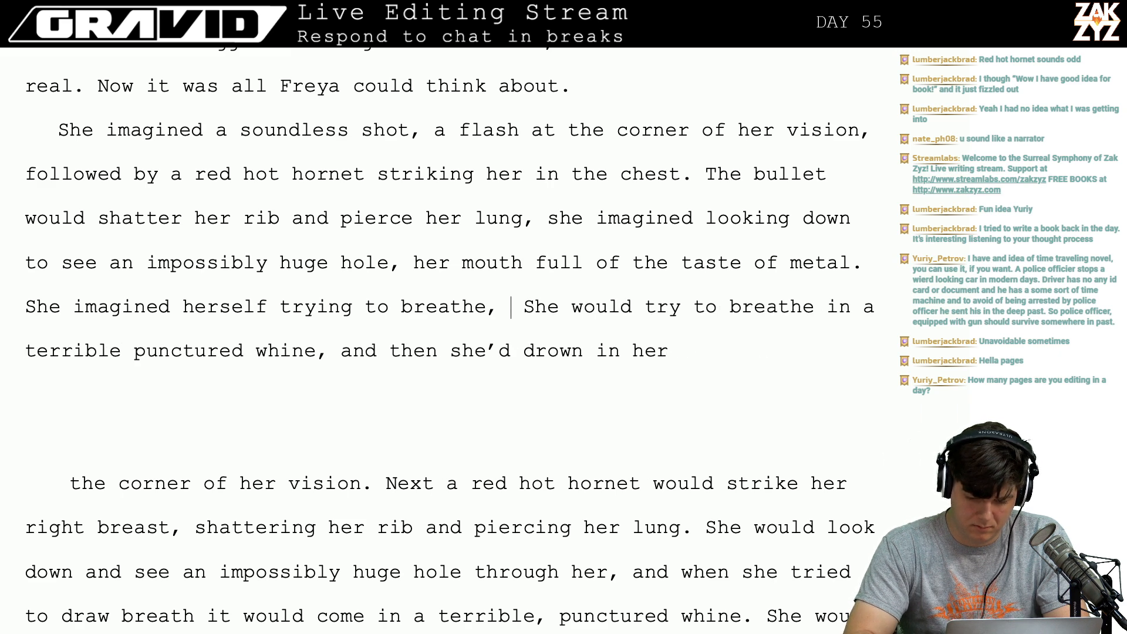
Add "a terrible punctured whine" after "She imagined herself trying to breathe,".
{"action": "type", "text": "a terrible punc She would t"}
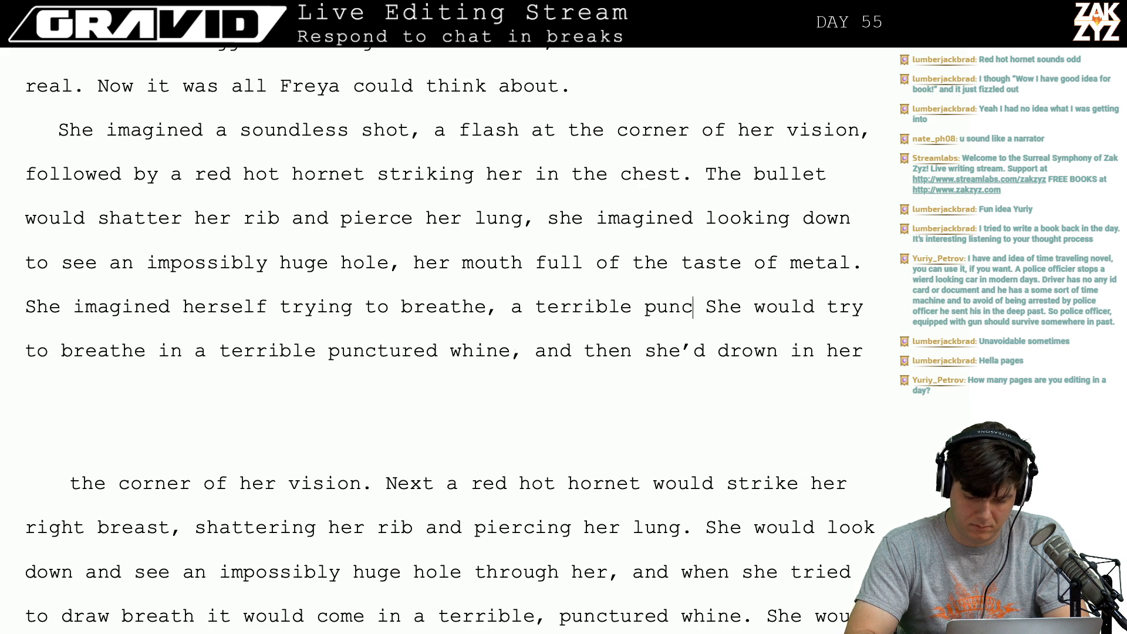
{"action": "key", "text": "BackSpace"}
{"action": "key", "text": "BackSpace"}
{"action": "type", "text": "tured whine"}
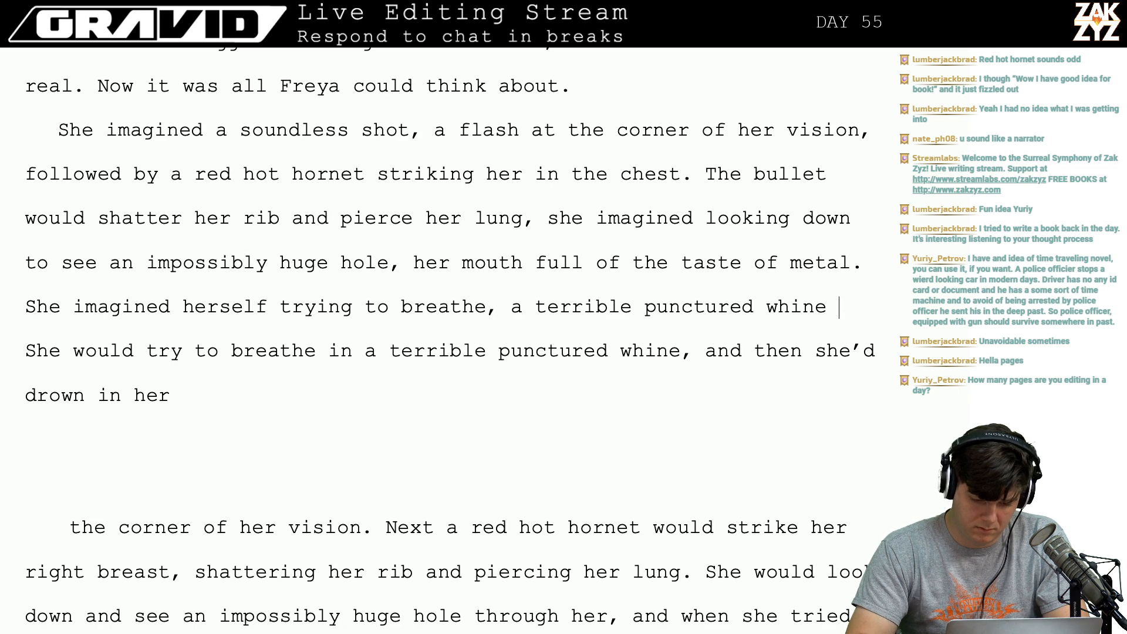
Delete the draft starting "She would try to breathe", the blank lines and the old passage up to "drown in her own blood".
{"action": "key", "text": "shift+Down"}
{"action": "key", "text": "shift+Down"}
{"action": "key", "text": "shift+Down"}
{"action": "key", "text": "shift+Down"}
{"action": "key", "text": "shift+Down"}
{"action": "key", "text": "shift+Down"}
{"action": "key", "text": "shift+Down"}
{"action": "key", "text": "shift+Down"}
{"action": "key", "text": "shift+Down"}
{"action": "key", "text": "shift+Down"}
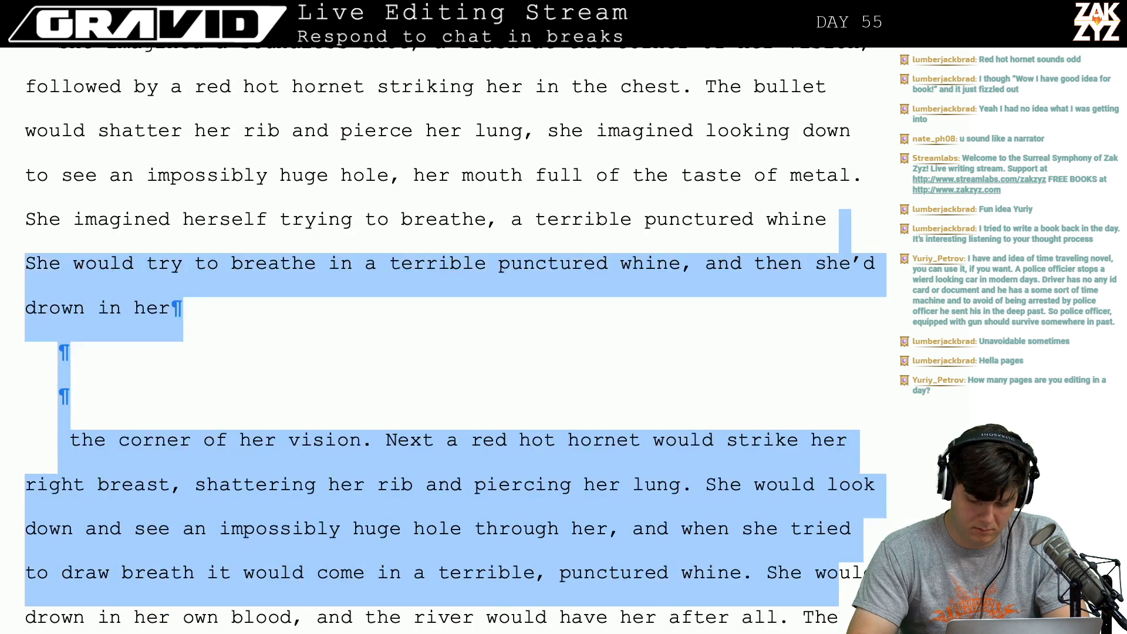
{"action": "key", "text": "shift+Up"}
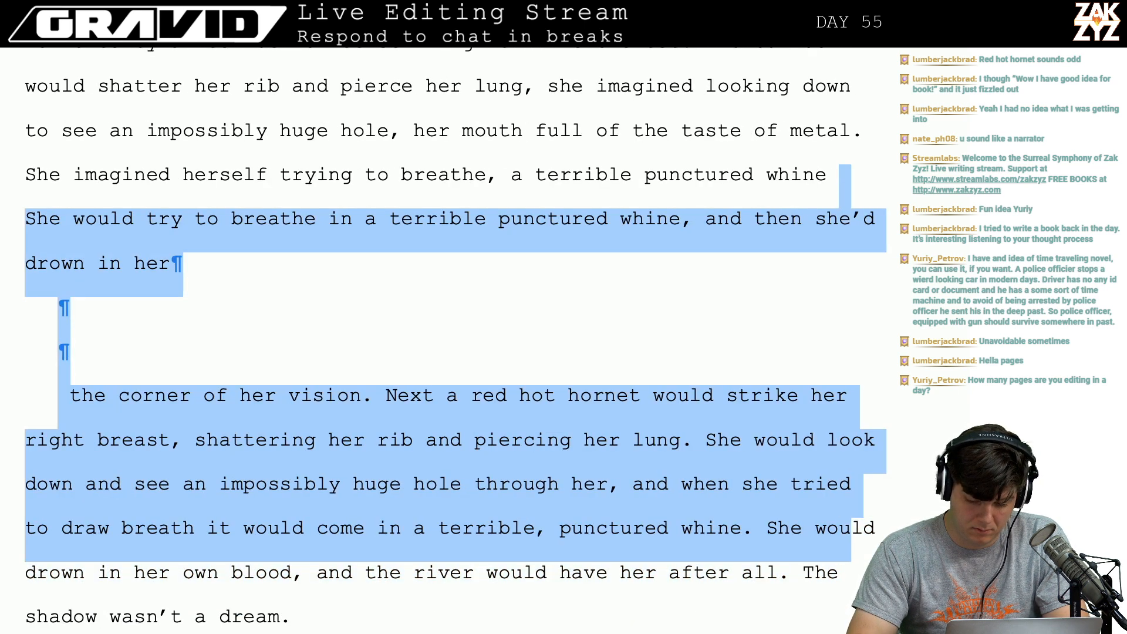
{"action": "key", "text": "BackSpace"}
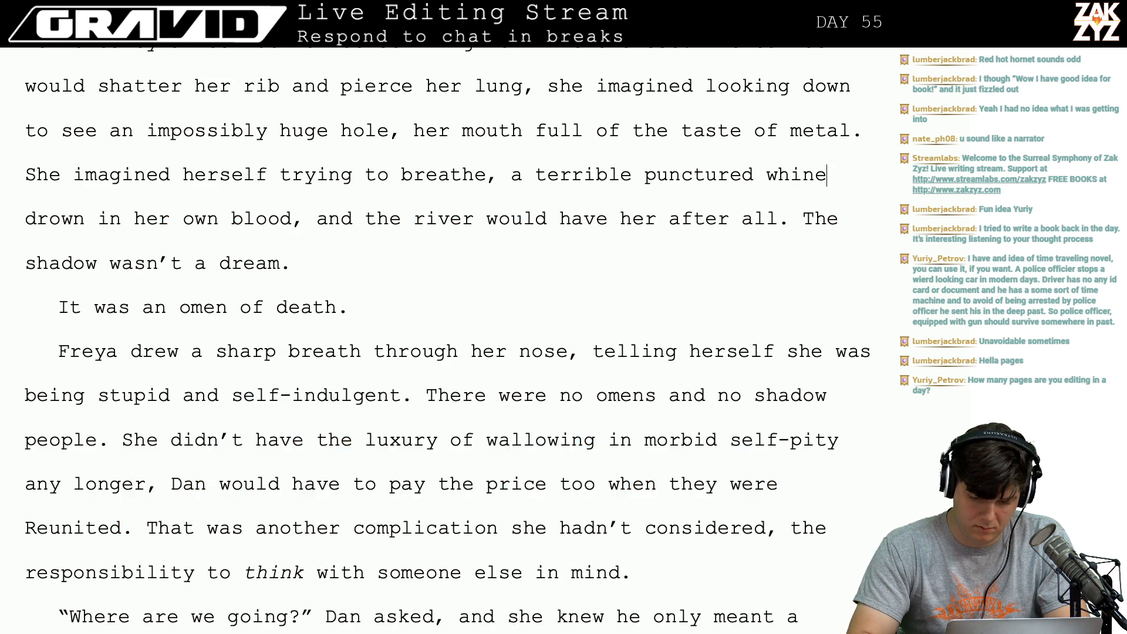
{"action": "type", "text": "coming"}
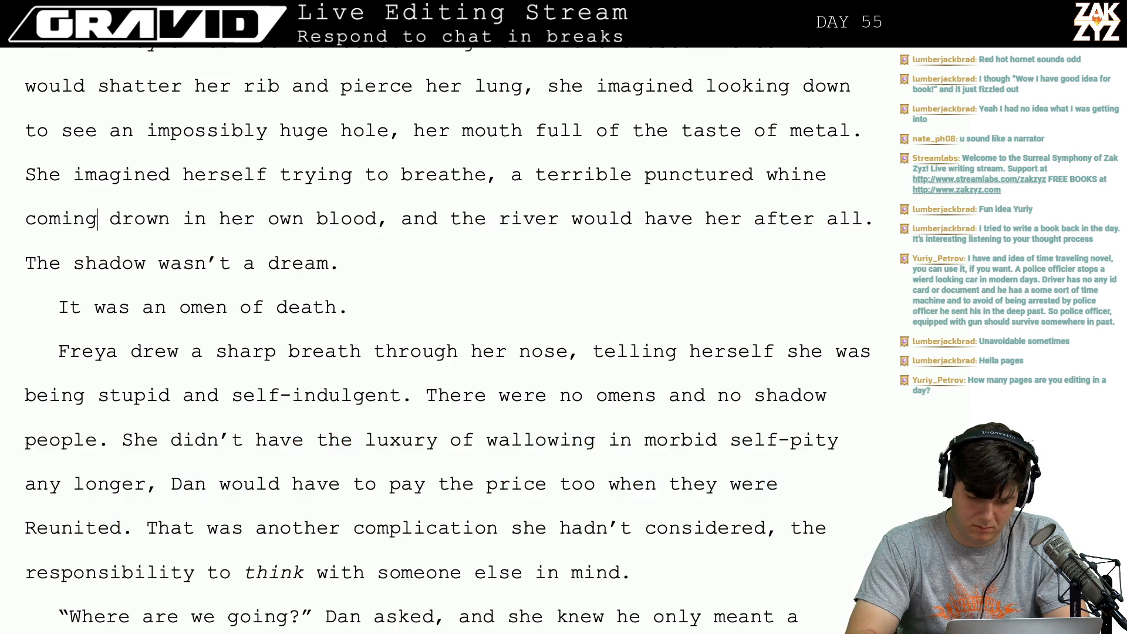
{"action": "key", "text": "BackSpace"}
{"action": "key", "text": "BackSpace"}
{"action": "key", "text": "BackSpace"}
{"action": "key", "text": "BackSpace"}
{"action": "key", "text": "BackSpace"}
{"action": "key", "text": "BackSpace"}
{"action": "key", "text": "BackSpace"}
Complete the sentence after "a terrible punctured whine" with "escaping her lips as she drowned in her own blood.".
{"action": "type", "text": "escaping her "}
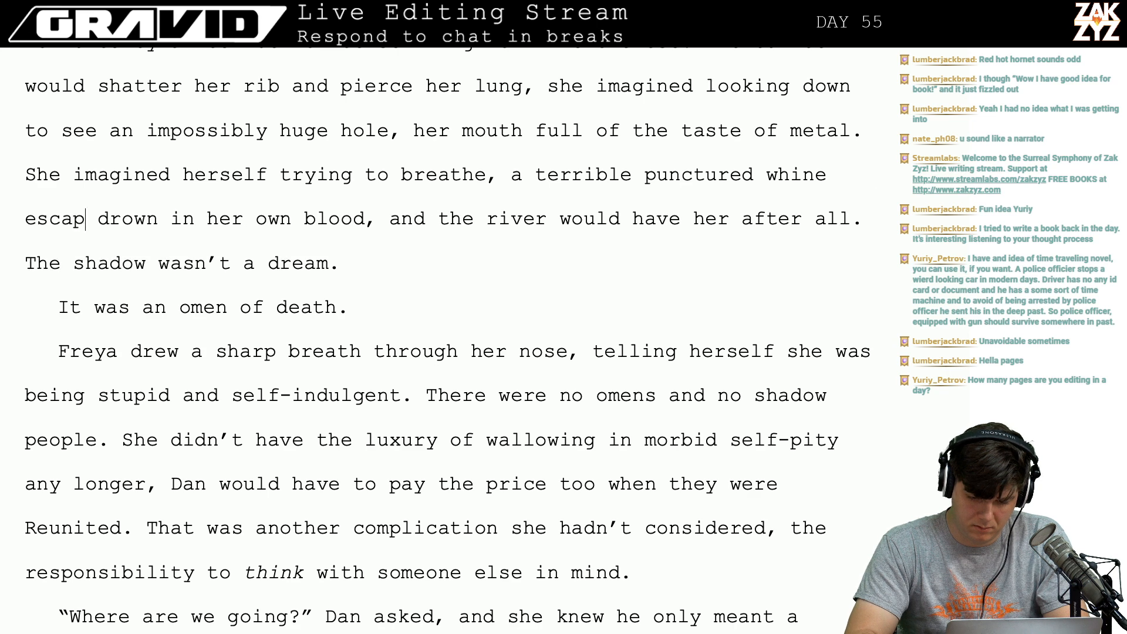
{"action": "type", "text": "lips as she drow"}
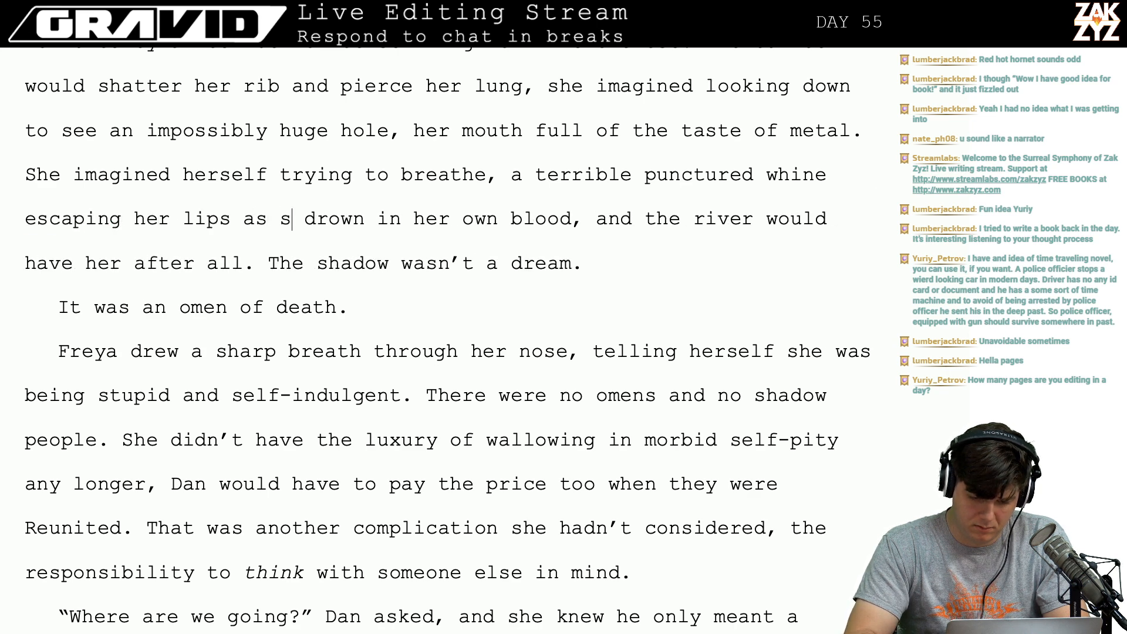
{"action": "type", "text": "ned in her own bl"}
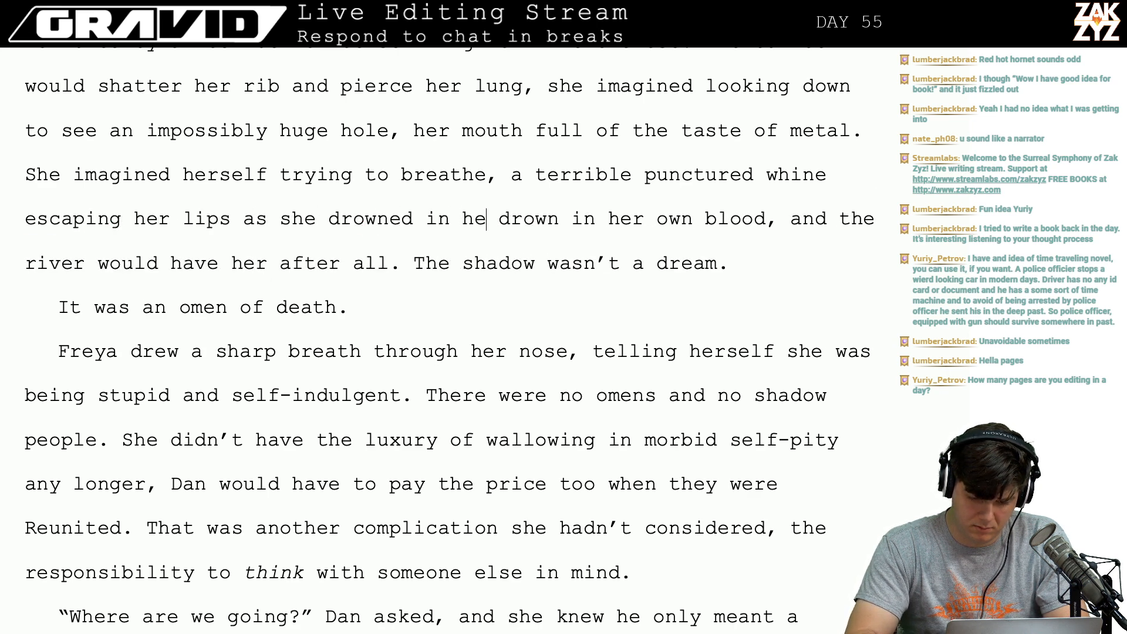
{"action": "type", "text": "ood.."}
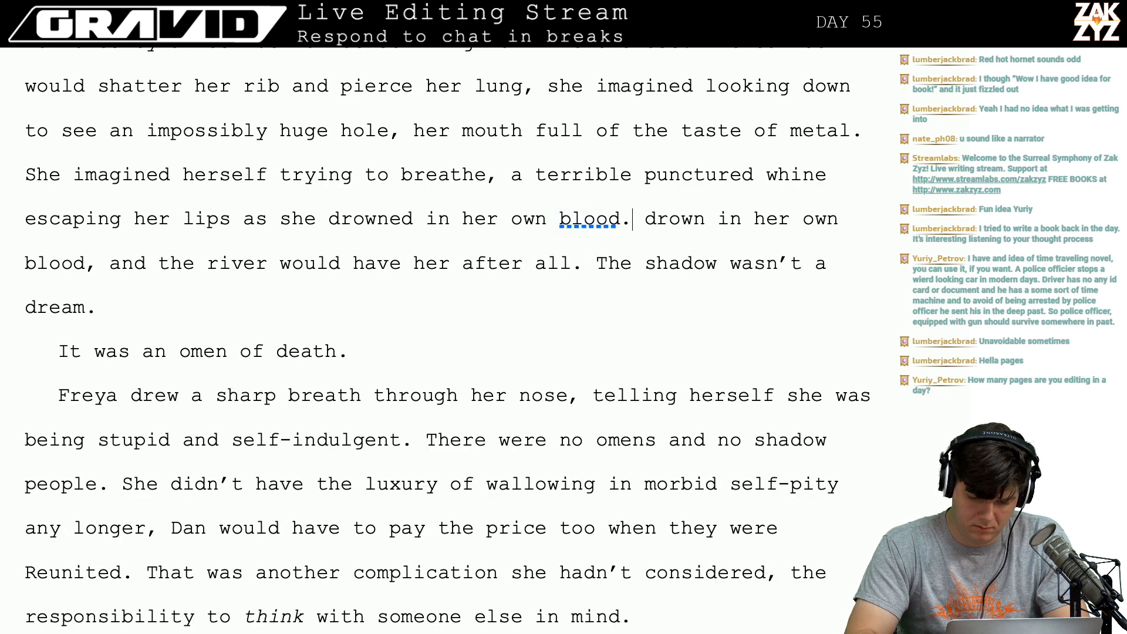
{"action": "key", "text": "BackSpace"}
{"action": "key", "text": "BackSpace"}
Begin a new sentence after "drowned in her own blood." with "The river would have her after".
{"action": "type", "text": "The river"}
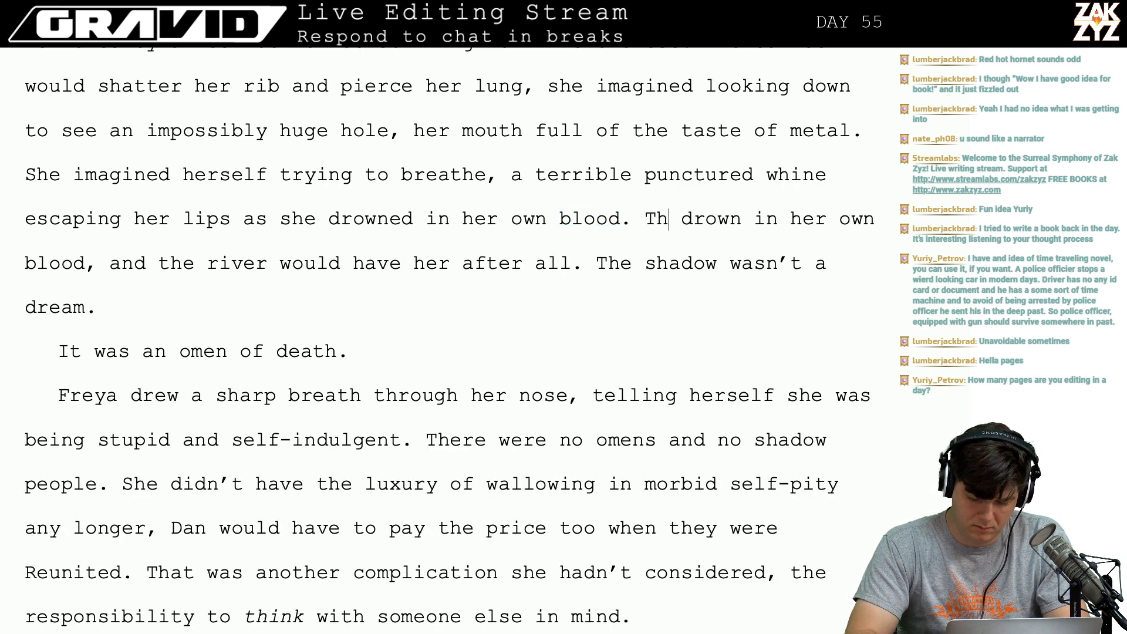
{"action": "type", "text": " would "}
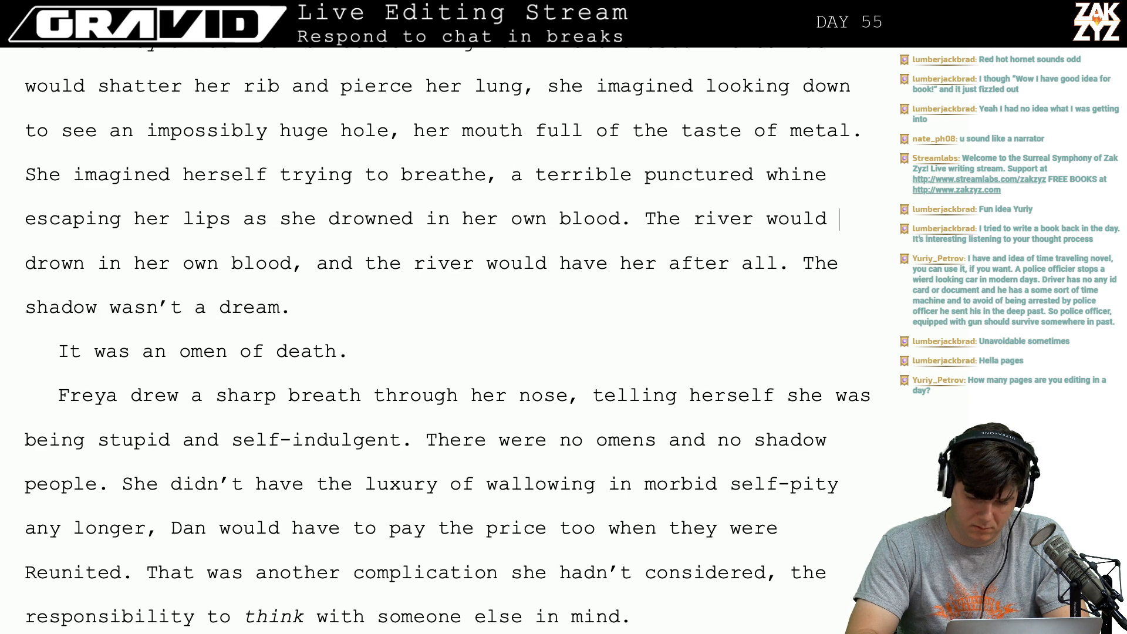
{"action": "type", "text": "have her after"}
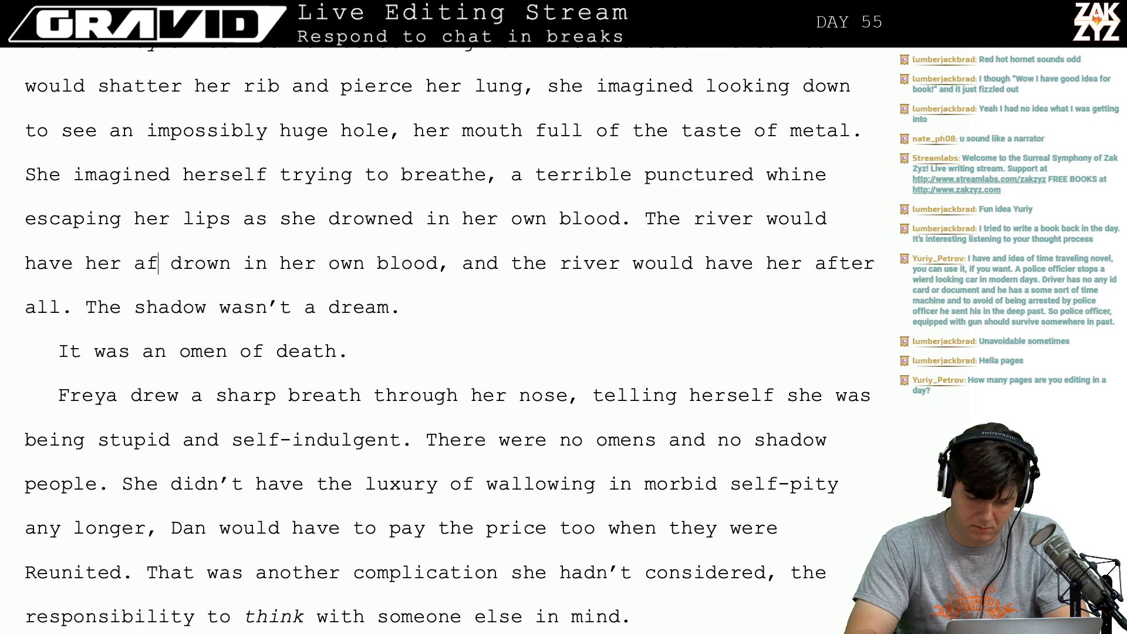
Finish the river sentence with "after all." and add "Freya realized the shadow wasn't a dream." before the old wording.
{"action": "type", "text": " all. Freya realize"}
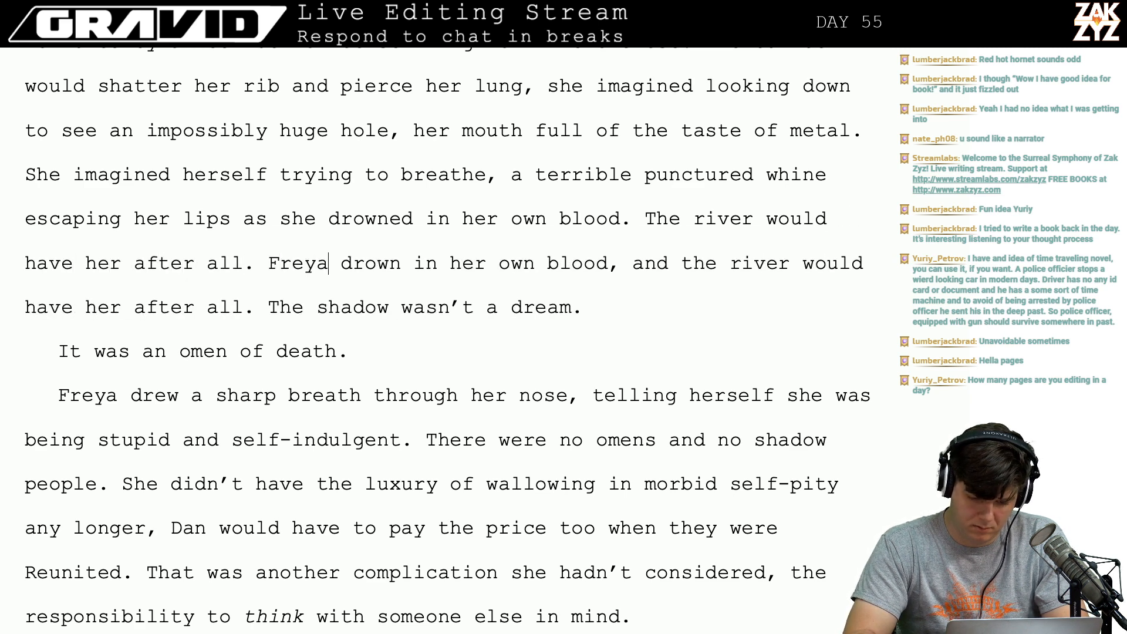
{"action": "type", "text": "d the sh"}
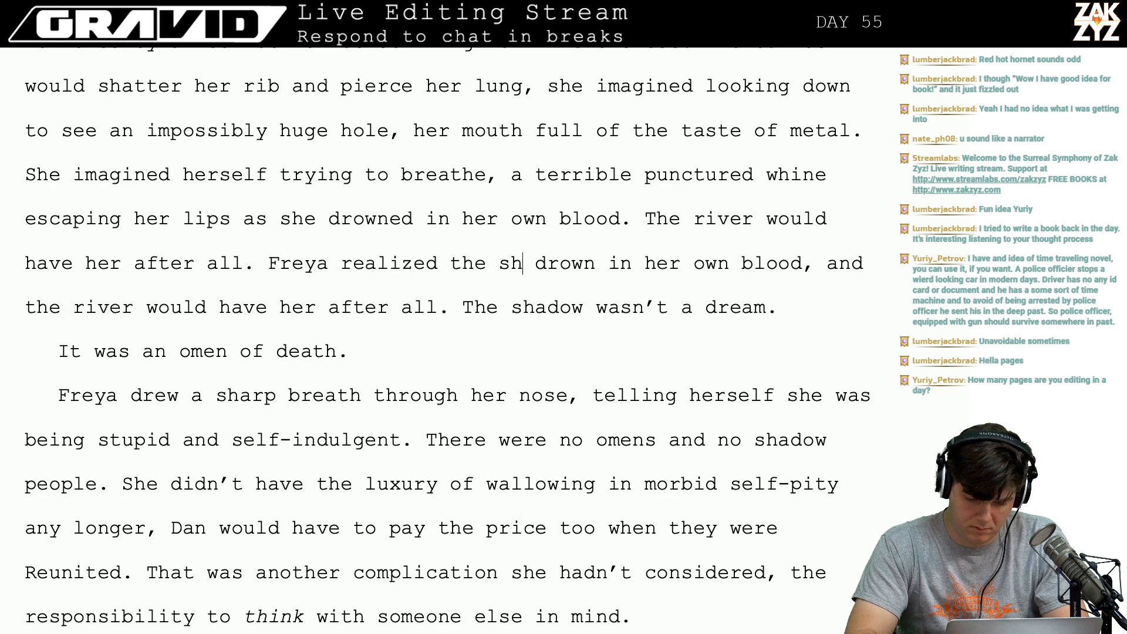
{"action": "type", "text": "adow wa"}
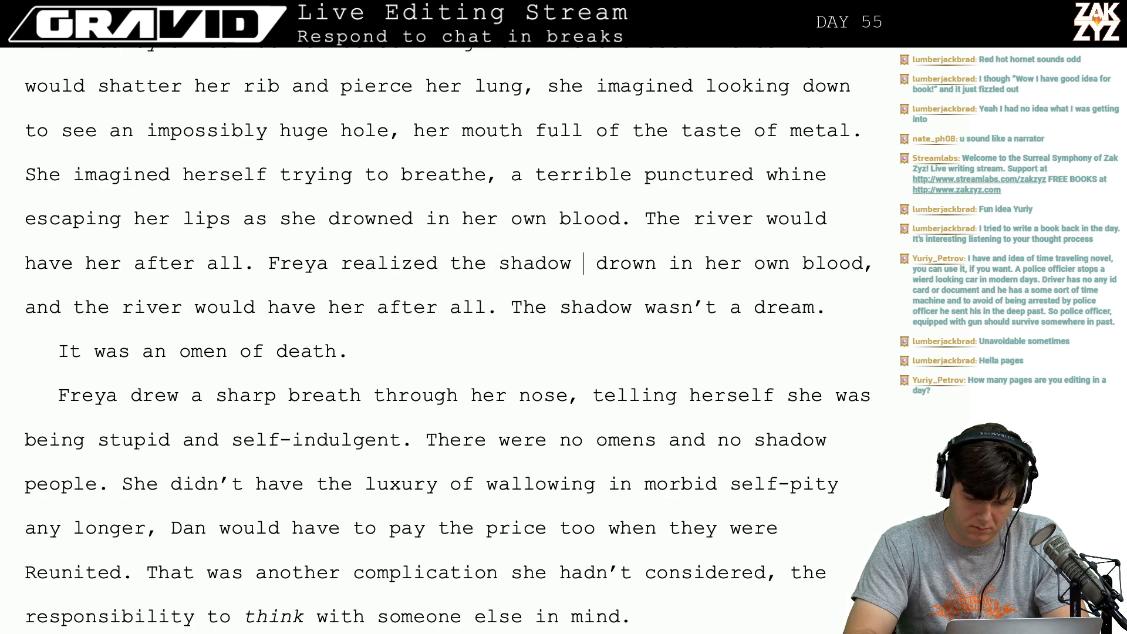
{"action": "type", "text": "sn't a d"}
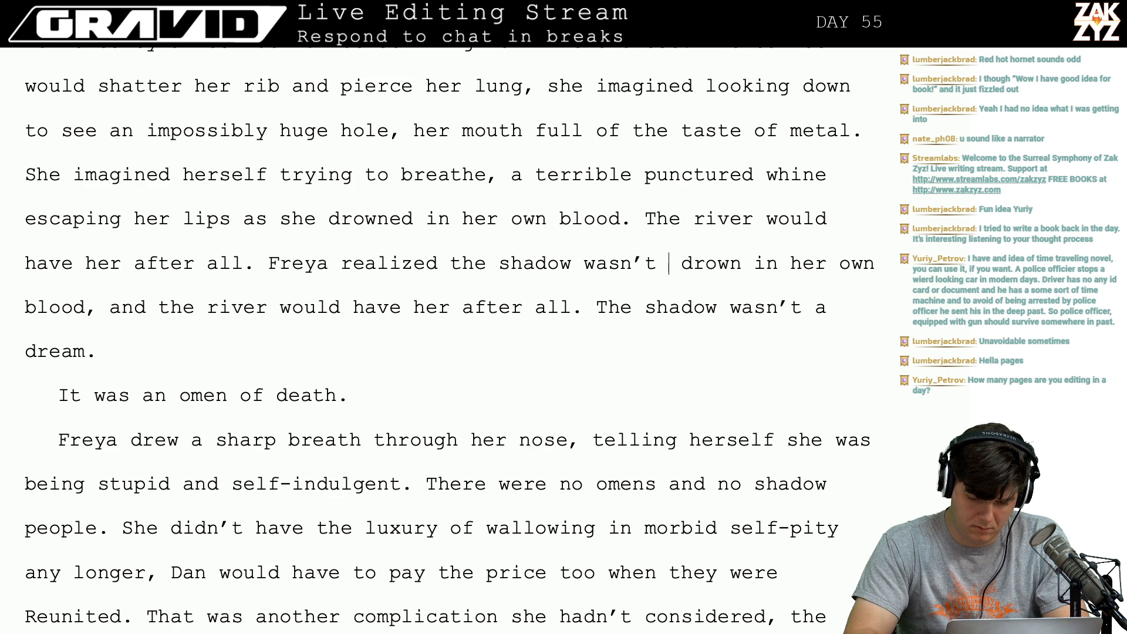
{"action": "type", "text": "ream."}
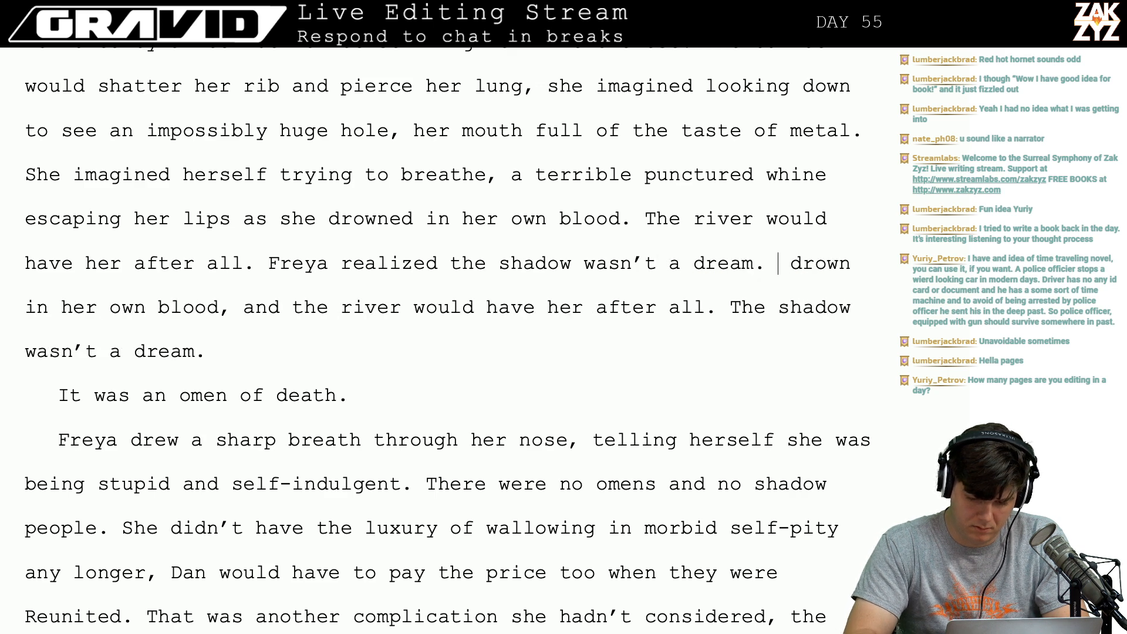
Delete the leftover old wording between the new "wasn't a dream." sentence and the "It was an omen of death." paragraph.
{"action": "key", "text": "shift+Down"}
{"action": "key", "text": "shift+Down"}
{"action": "key", "text": "Delete"}
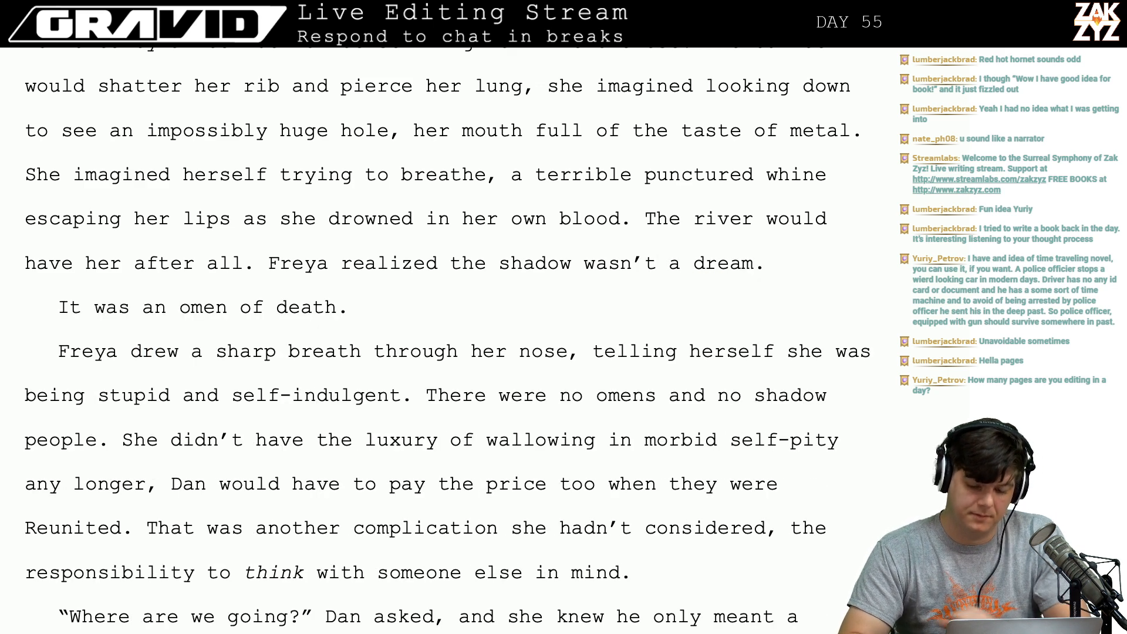
Split the soundless shot paragraph after "striking her in the chest." so "The bullet would shatter" starts its own paragraph.
{"action": "scroll", "coordinate": [446, 346], "scroll_direction": "up", "scroll_amount": 4}
{"action": "scroll", "coordinate": [446, 347], "scroll_direction": "down", "scroll_amount": 3}
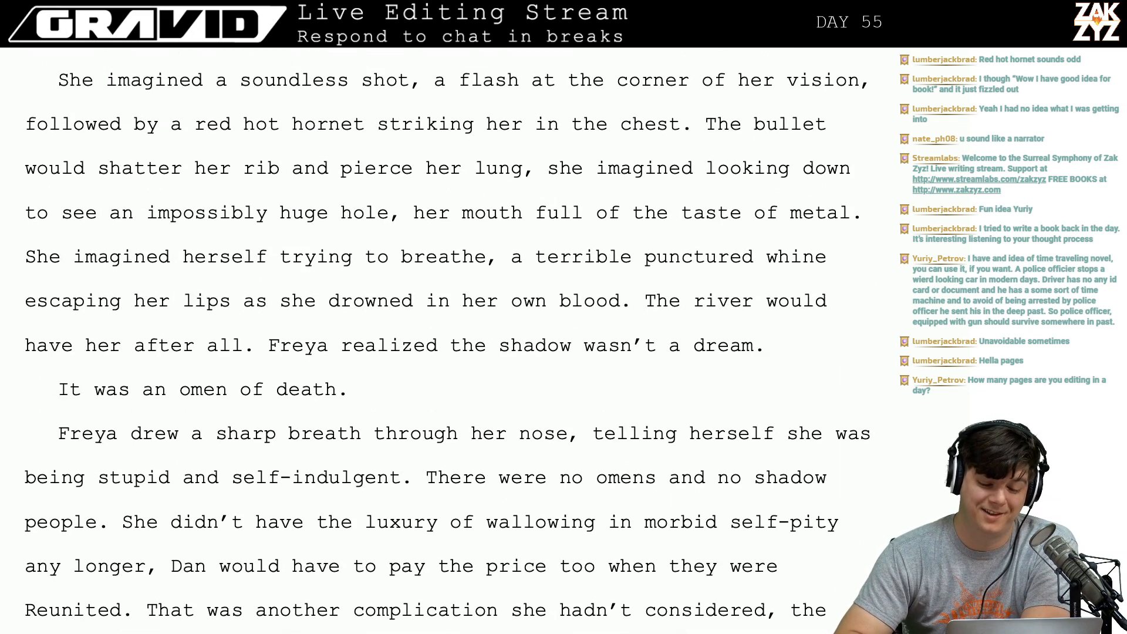
{"action": "scroll", "coordinate": [446, 346], "scroll_direction": "up", "scroll_amount": 1}
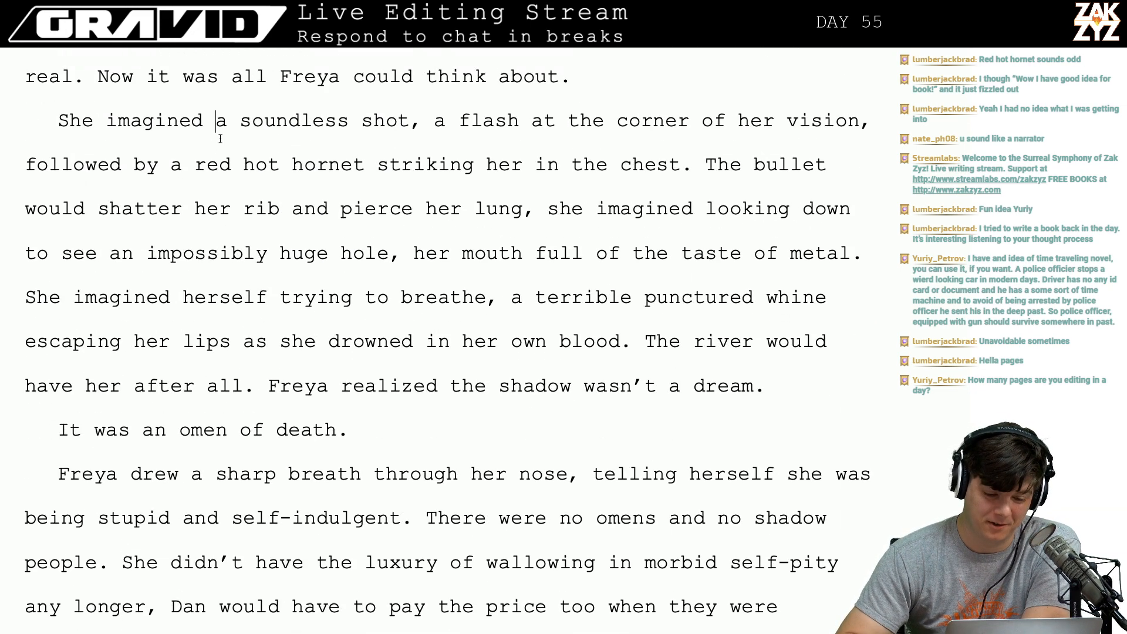
{"action": "scroll", "coordinate": [220, 73], "scroll_direction": "up", "scroll_amount": 3}
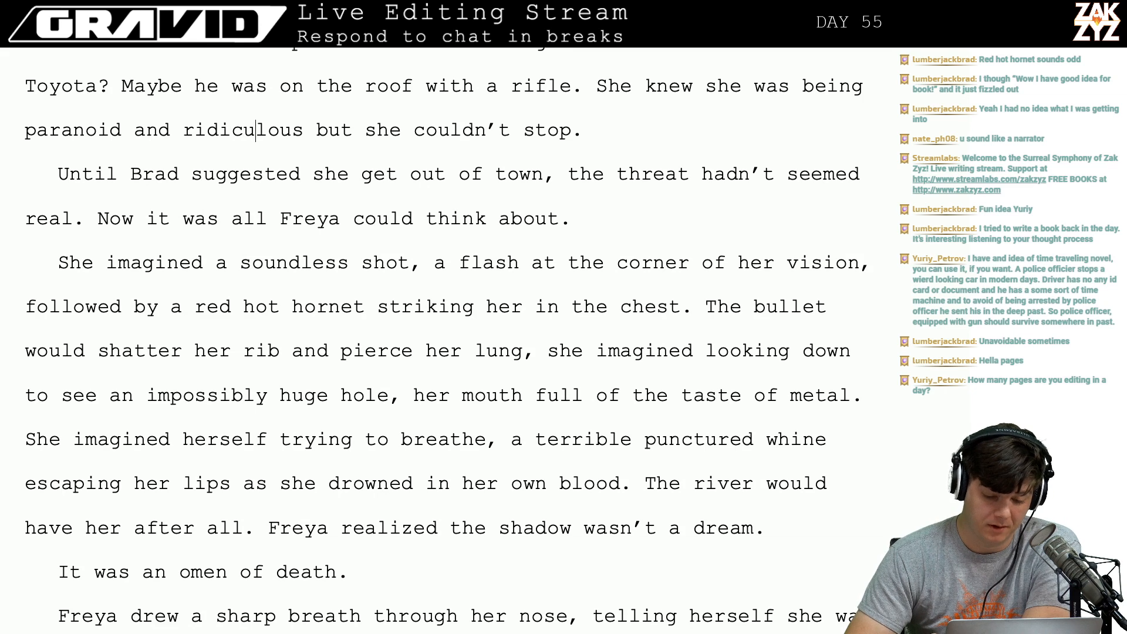
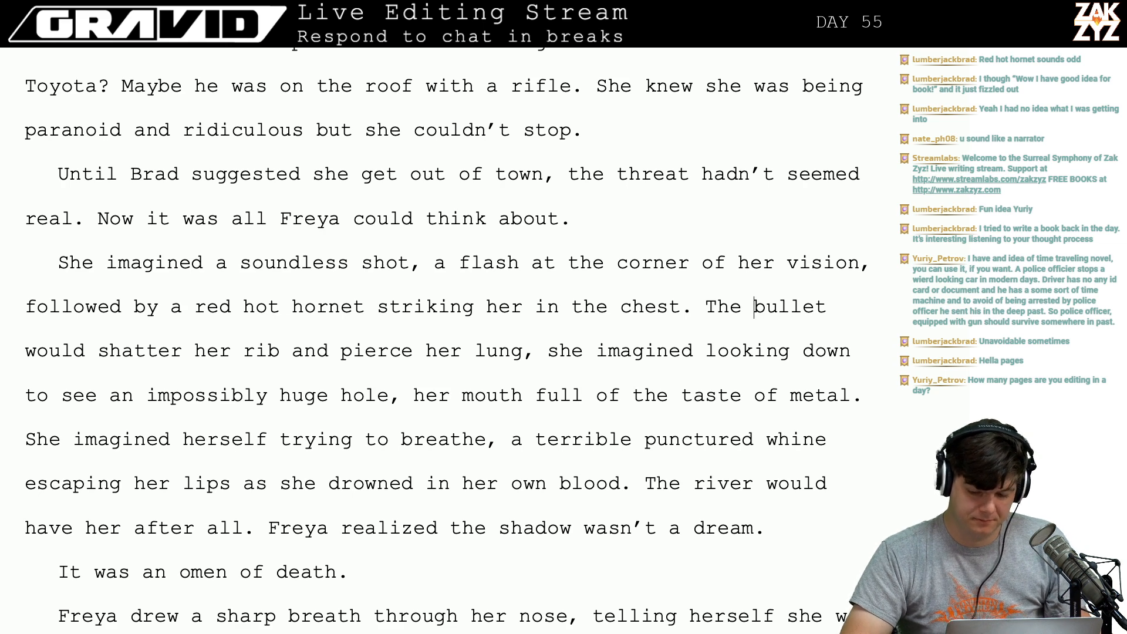
{"action": "key", "text": "Return"}
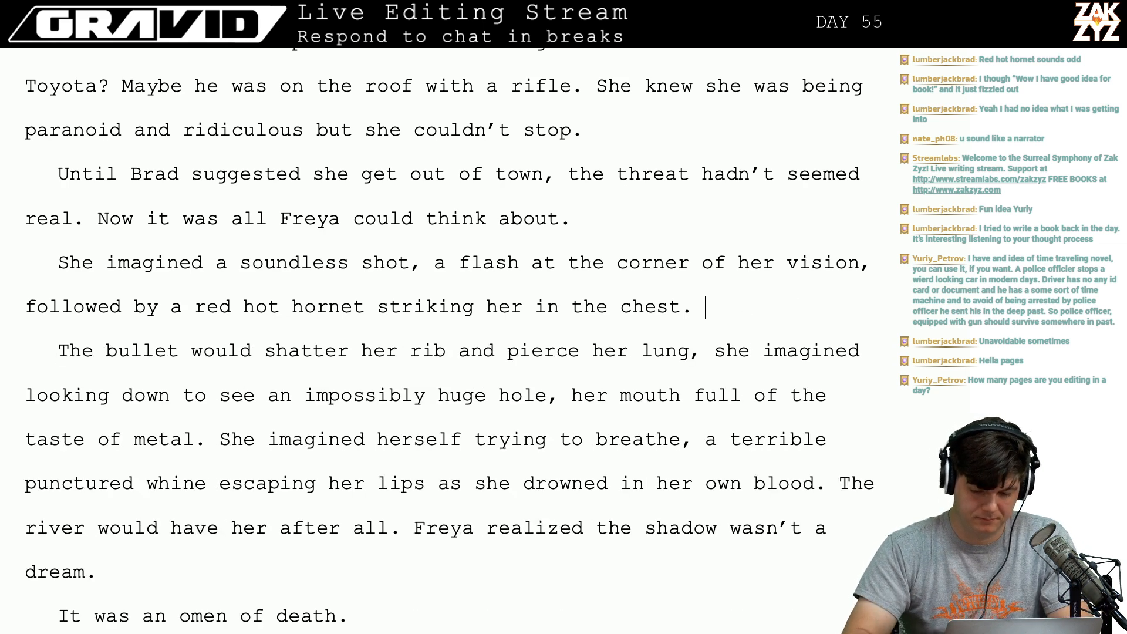
{"action": "type", "text": "The"}
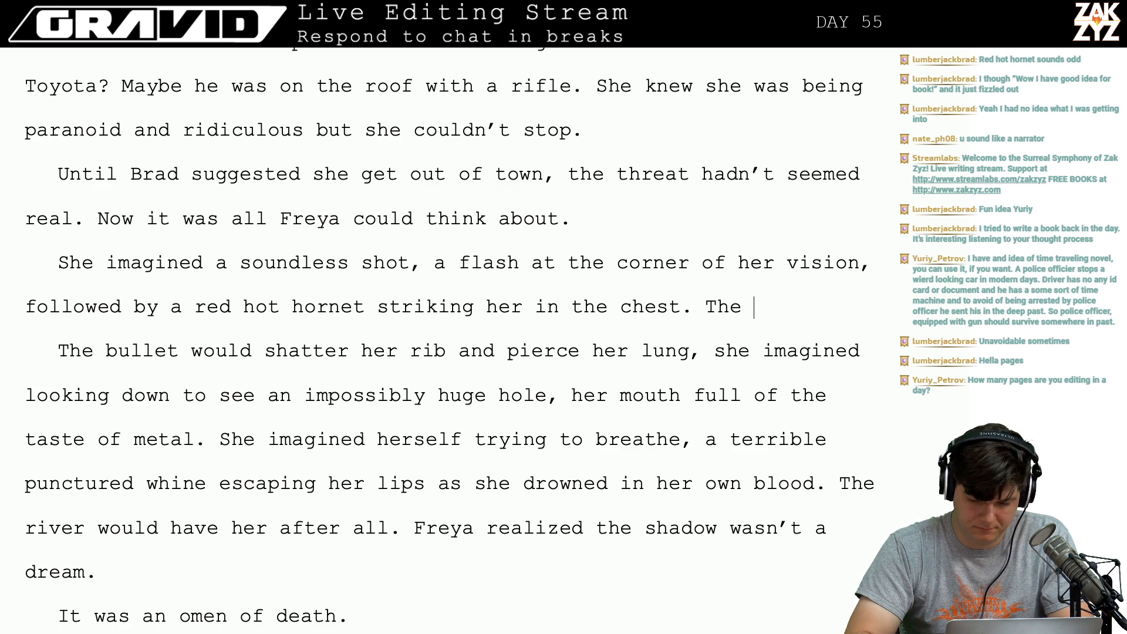
{"action": "key", "text": "BackSpace"}
{"action": "key", "text": "BackSpace"}
{"action": "key", "text": "BackSpace"}
{"action": "key", "text": "BackSpace"}
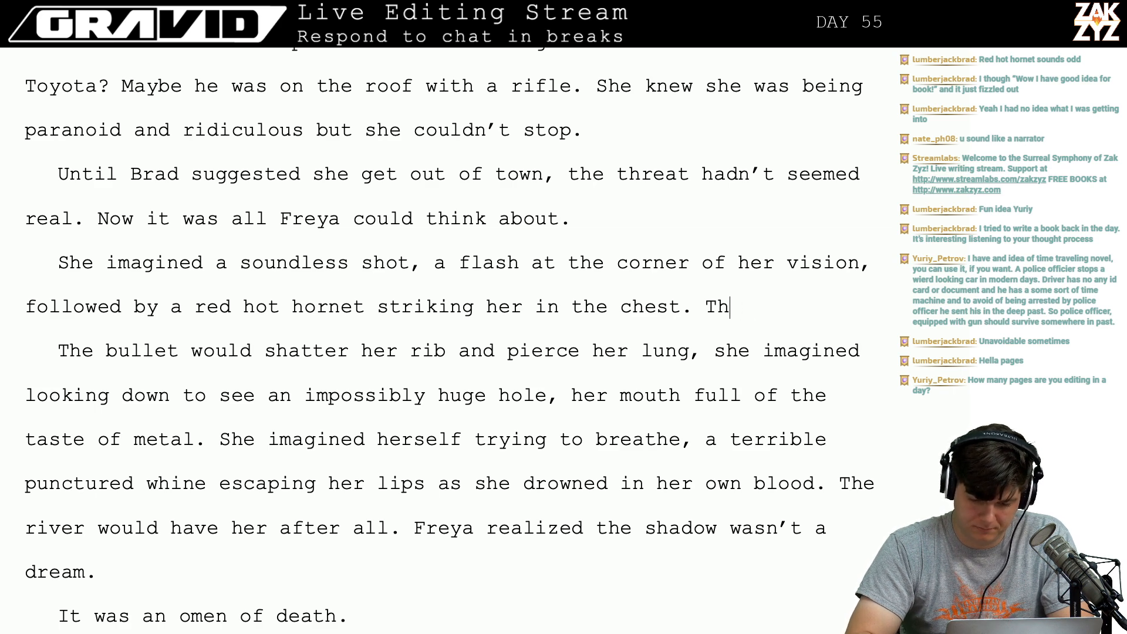
After "striking her in the chest.", write "The punch of the impact, shattering her rib, the bullet piercing her lung." and begin a sentence with "She".
{"action": "type", "text": "The punc"}
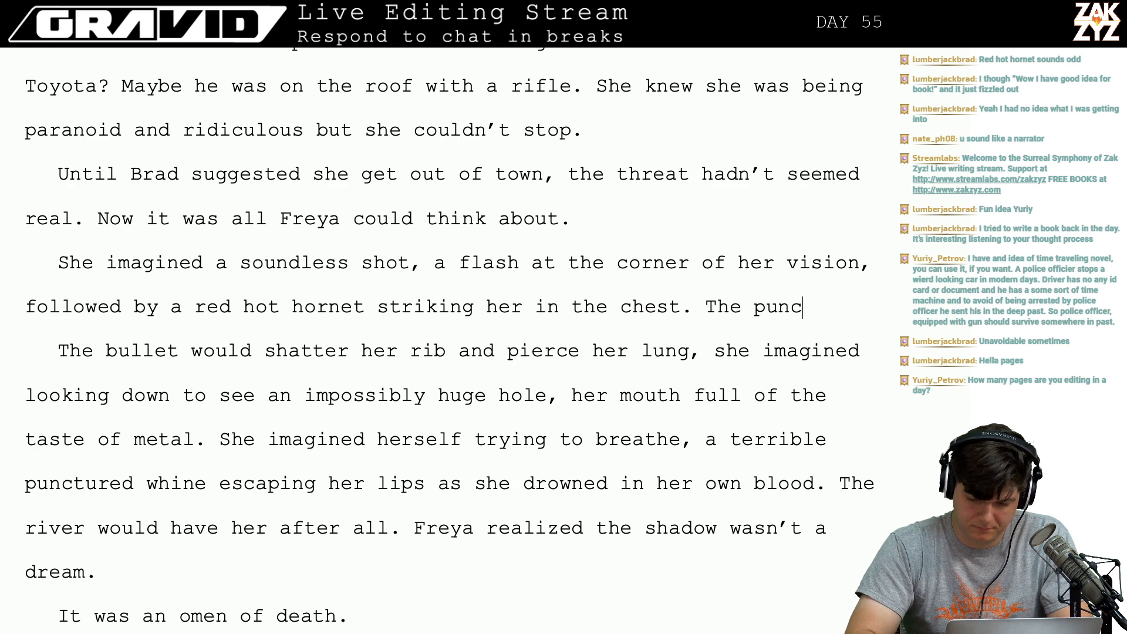
{"action": "type", "text": "h of the i"}
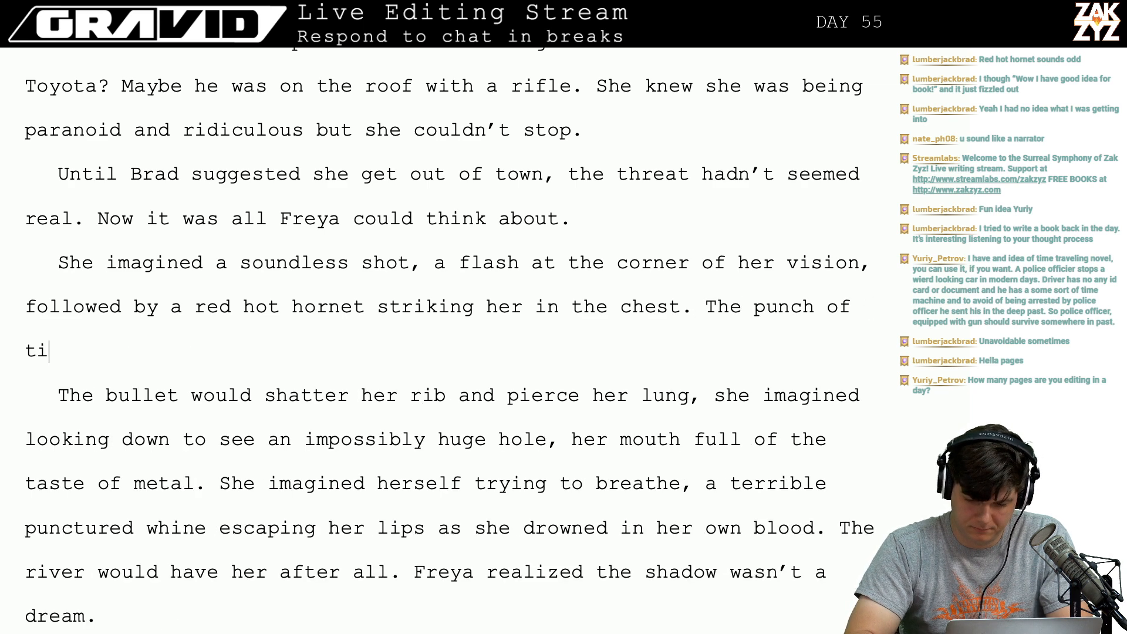
{"action": "key", "text": "BackSpace"}
{"action": "type", "text": "he impact,"}
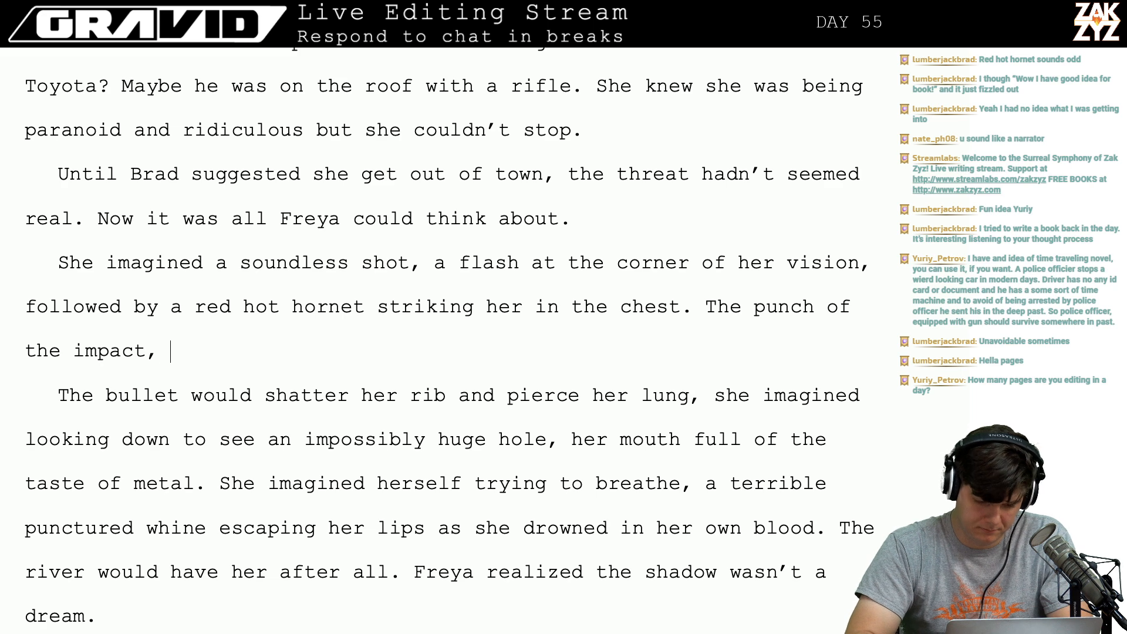
{"action": "type", "text": "shatte"}
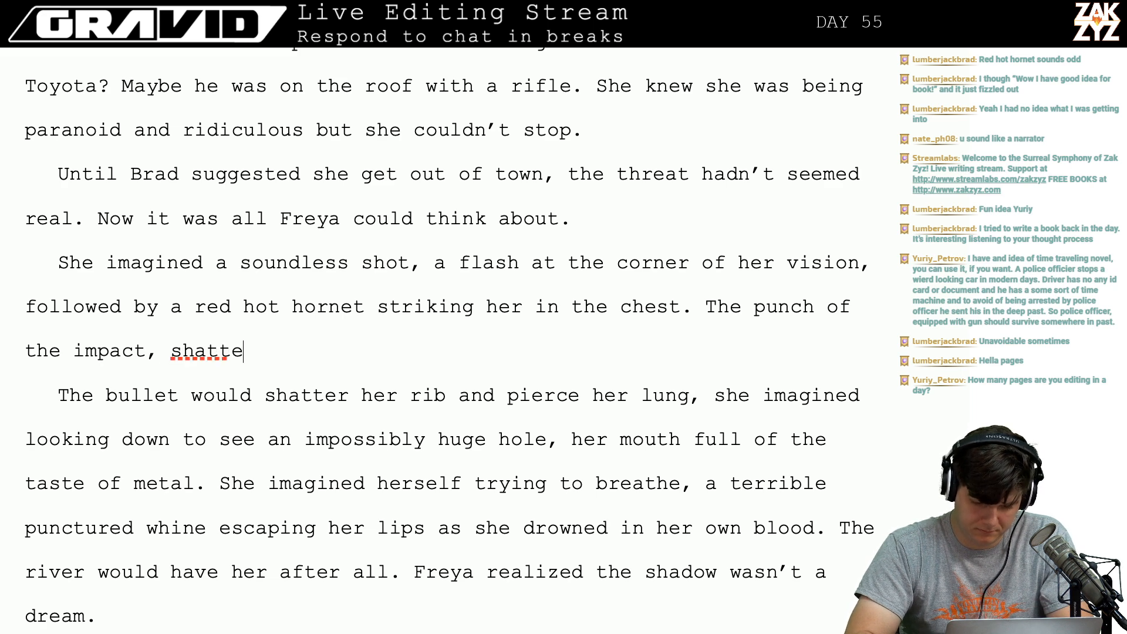
{"action": "type", "text": "ring her rib, th"}
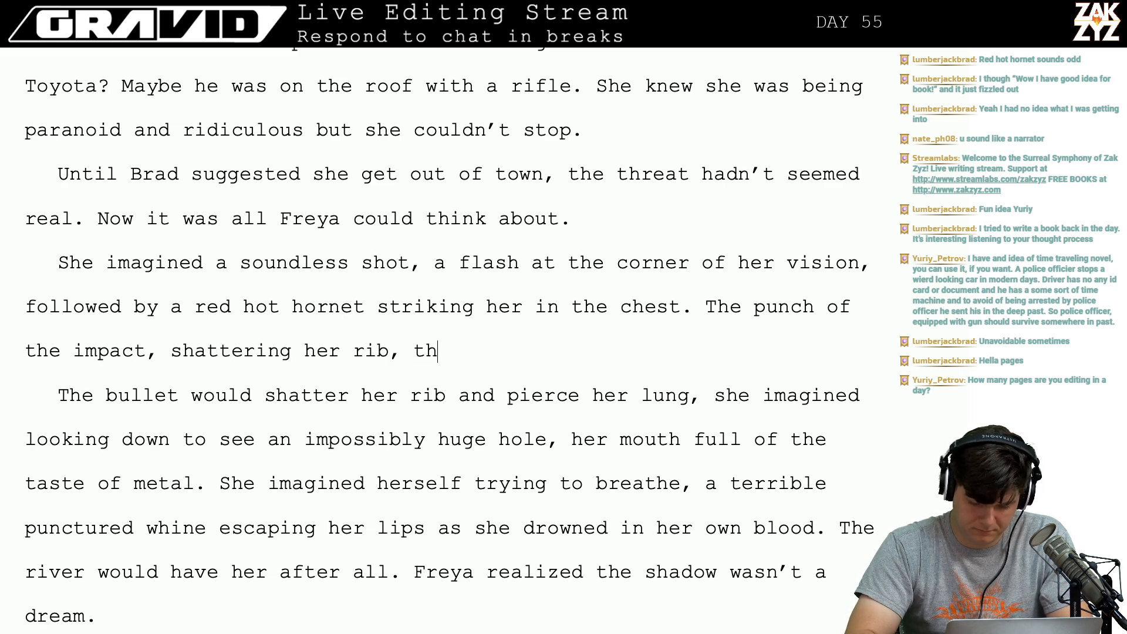
{"action": "type", "text": "e bullet piercin"}
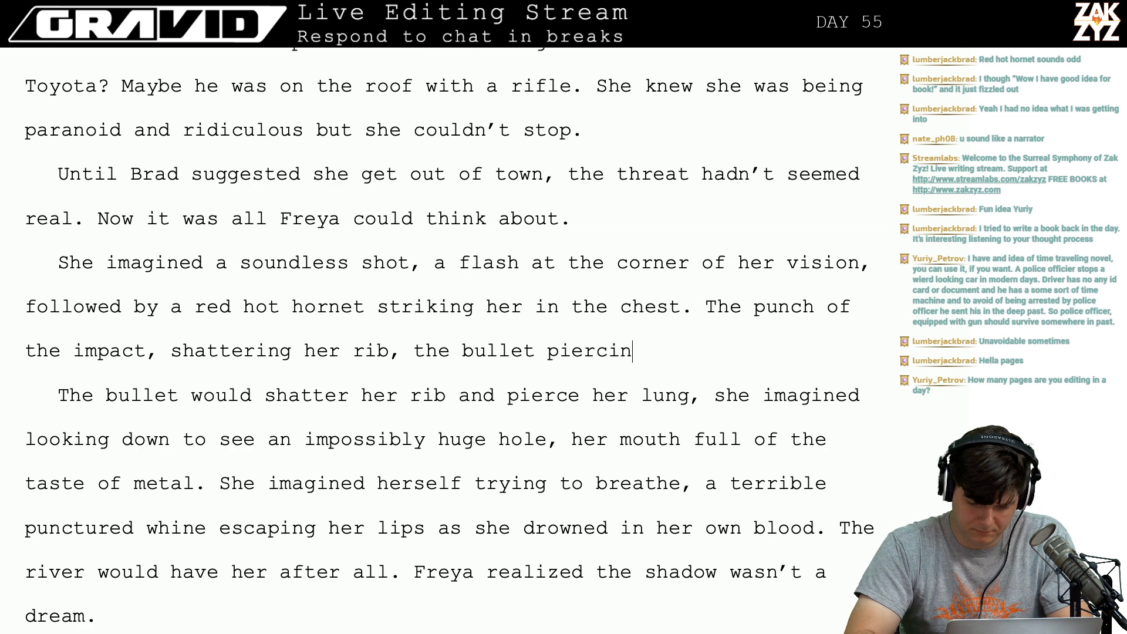
{"action": "type", "text": "g her lung. She "}
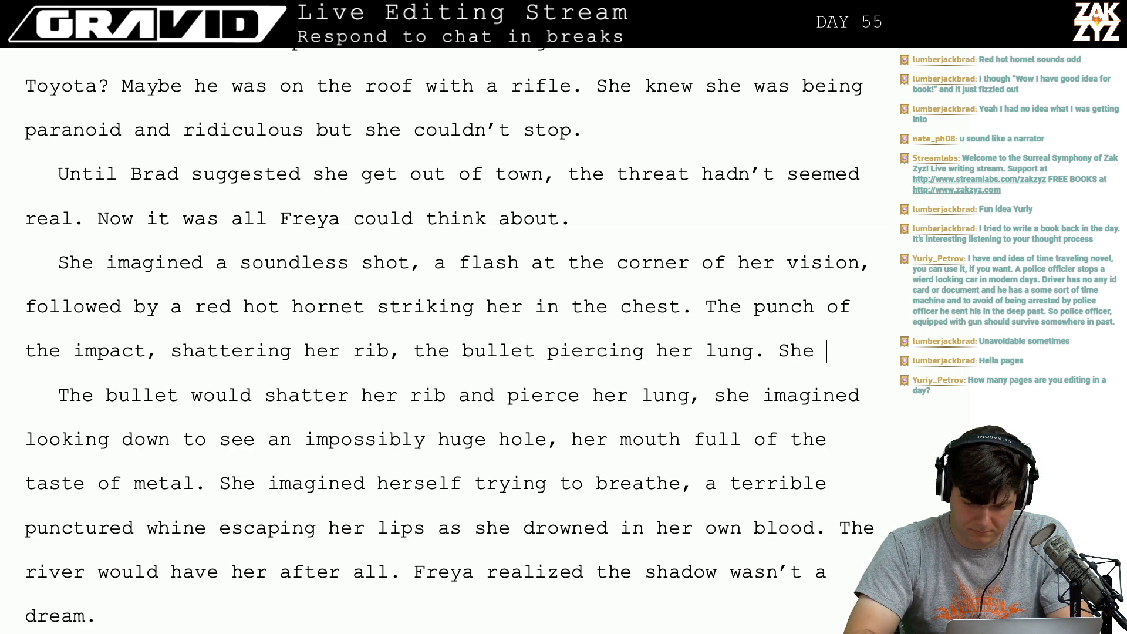
Continue the new sentence with "imagined herself looking down at an impossibly huge hole, her mouth".
{"action": "type", "text": "imagined herself "}
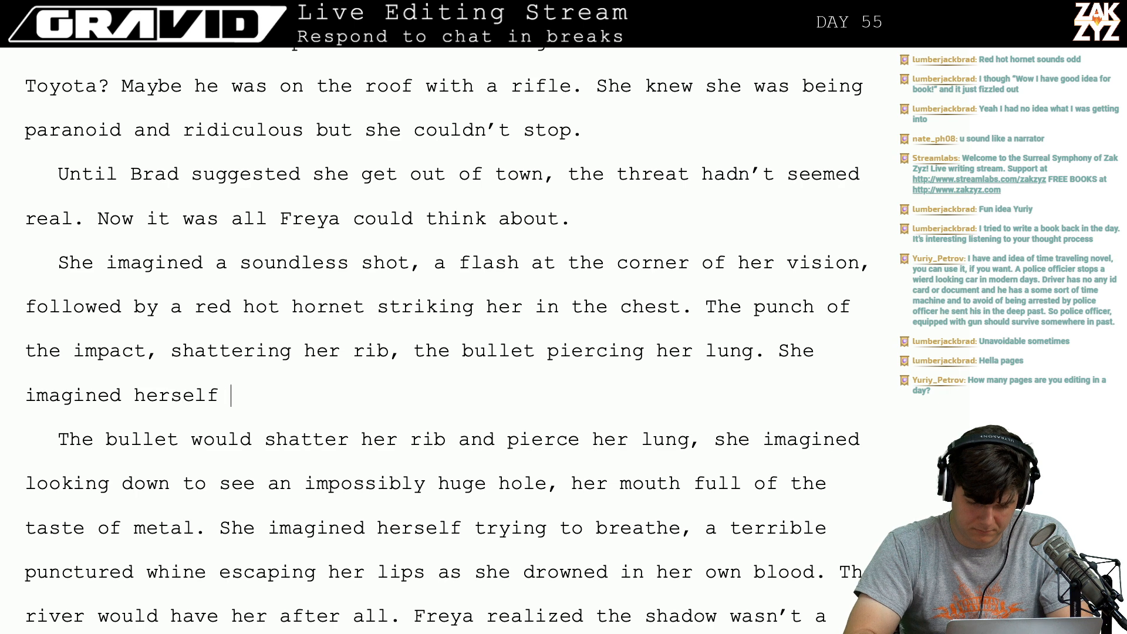
{"action": "type", "text": "looking down"}
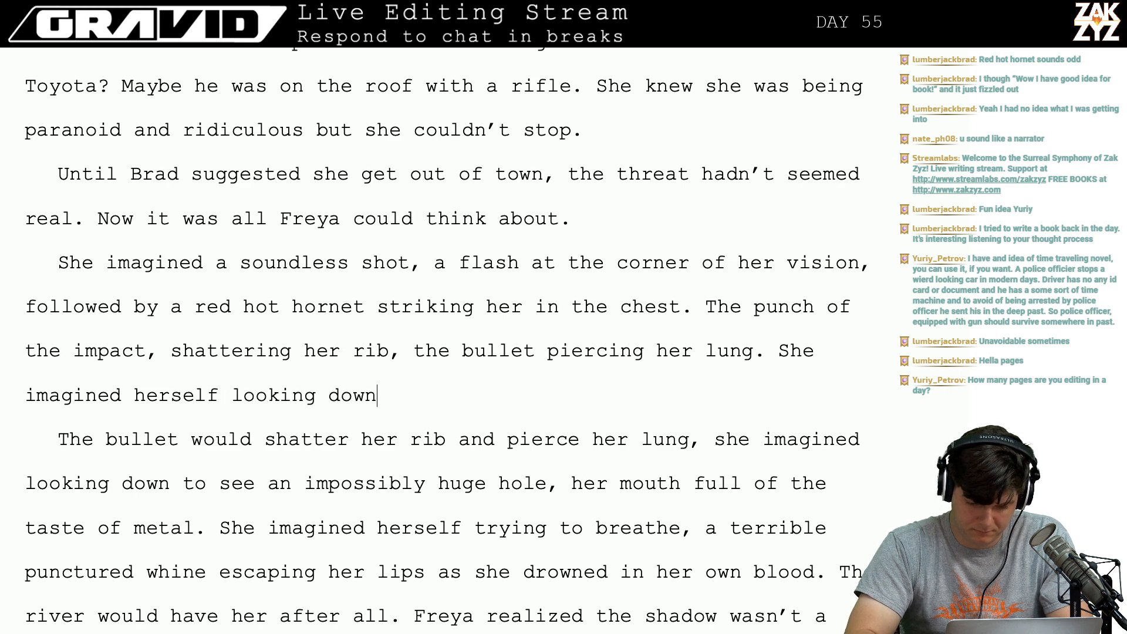
{"action": "type", "text": " at"}
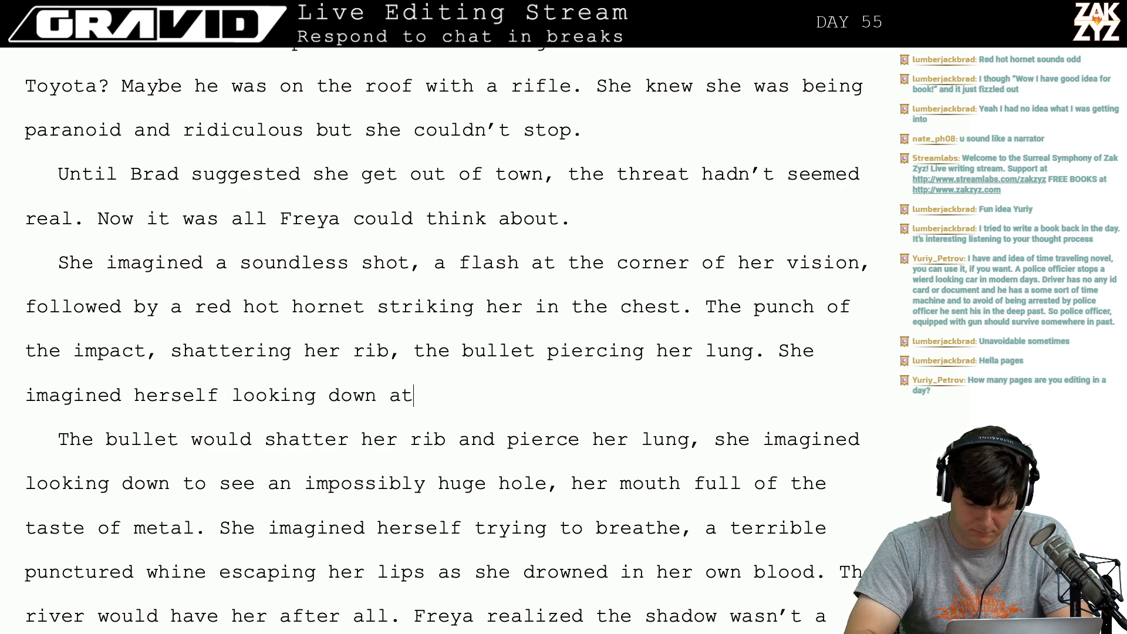
{"action": "type", "text": " an i"}
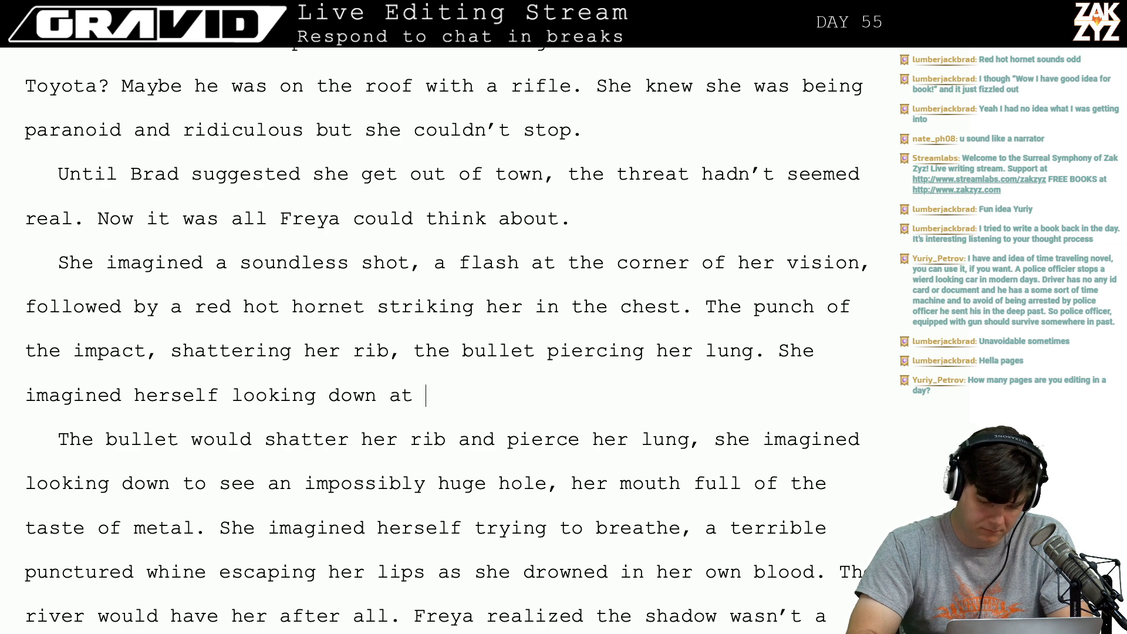
{"action": "type", "text": "mpossibly "}
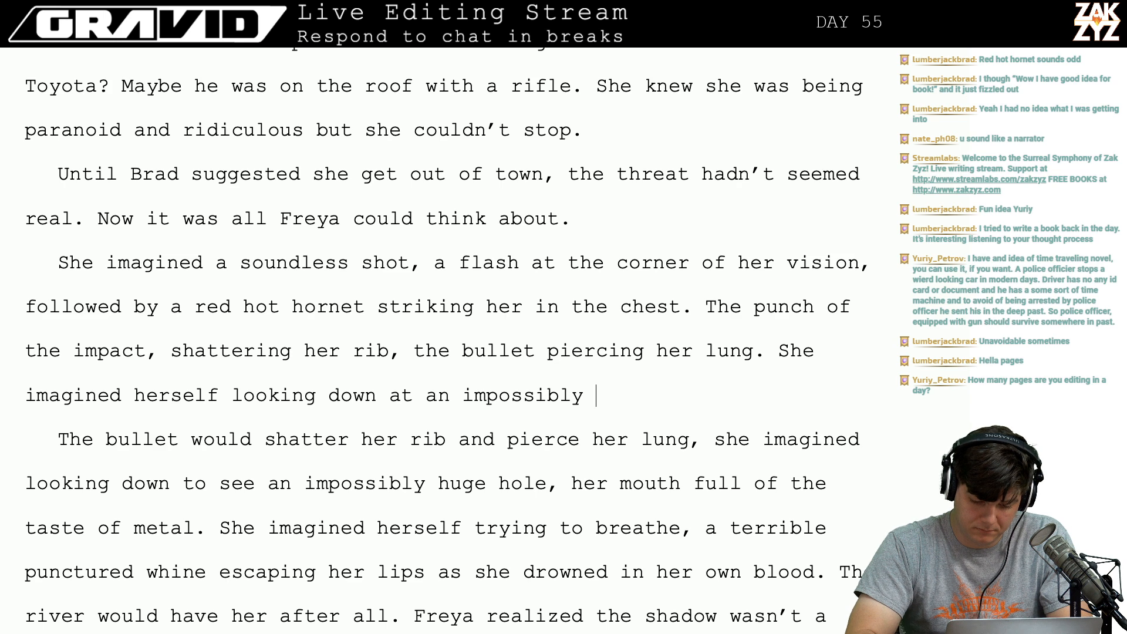
{"action": "type", "text": "huge ho"}
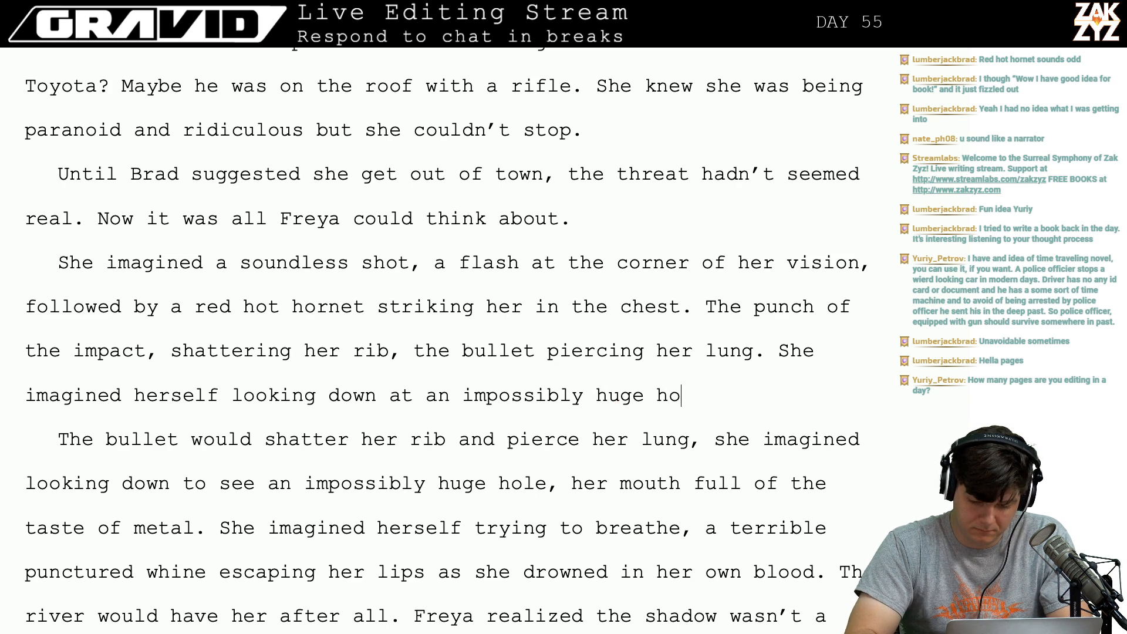
{"action": "type", "text": "le "}
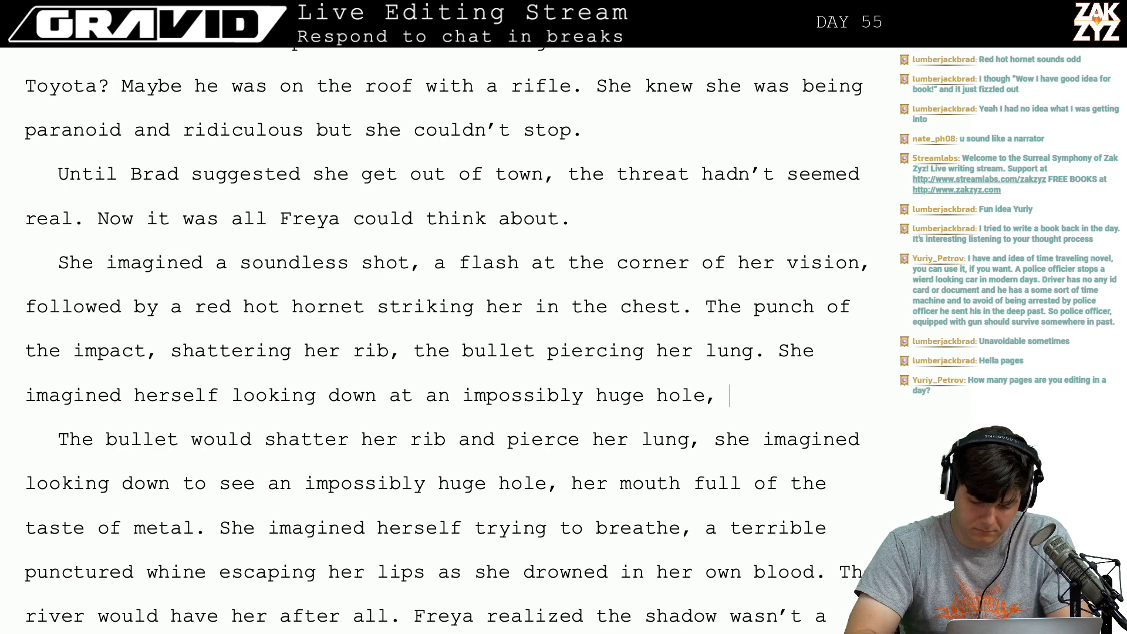
{"action": "type", "text": "her mouth f"}
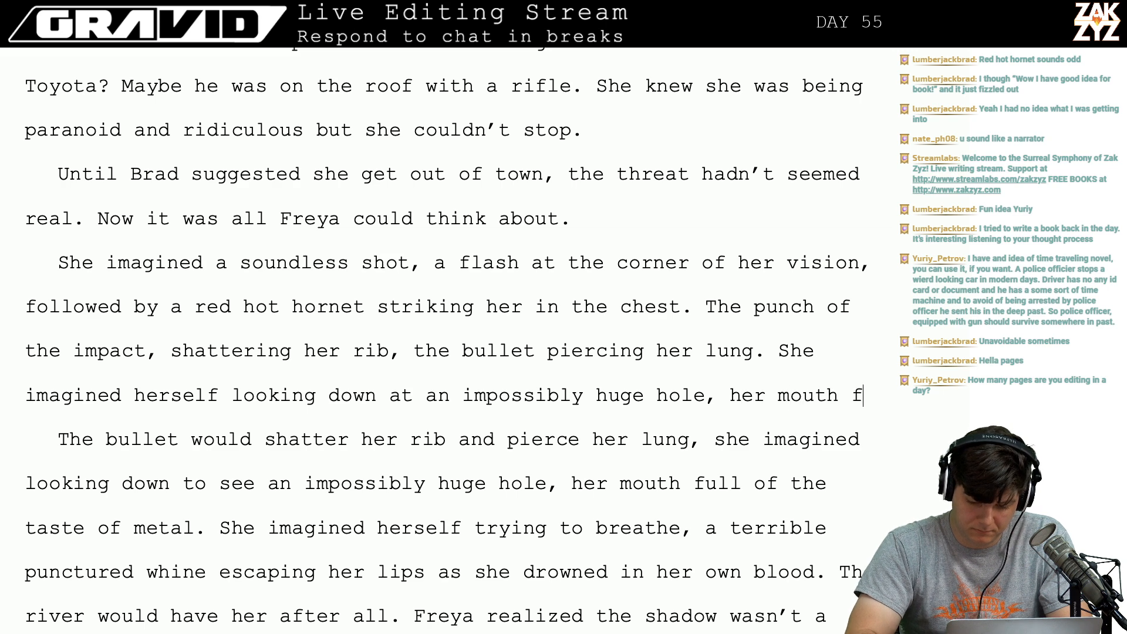
{"action": "type", "text": "illing w"}
{"action": "key", "text": "BackSpace"}
{"action": "key", "text": "BackSpace"}
{"action": "key", "text": "BackSpace"}
{"action": "key", "text": "BackSpace"}
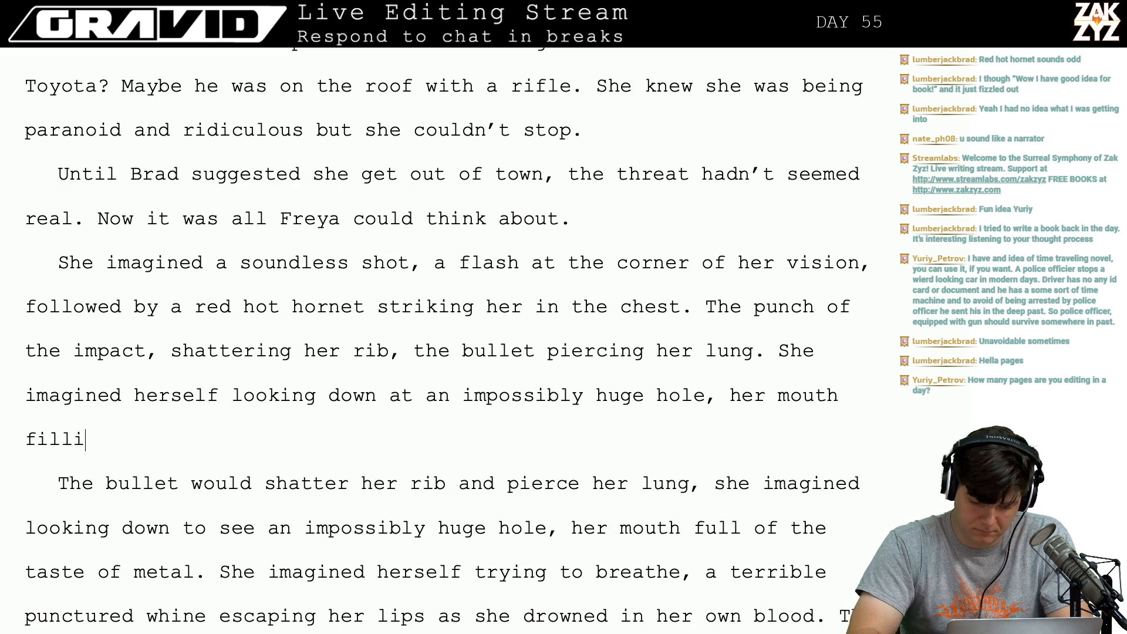
{"action": "key", "text": "BackSpace"}
{"action": "key", "text": "BackSpace"}
{"action": "key", "text": "BackSpace"}
{"action": "key", "text": "BackSpace"}
Complete the sentence about her mouth with "full of the taste of metal.".
{"action": "type", "text": "u"}
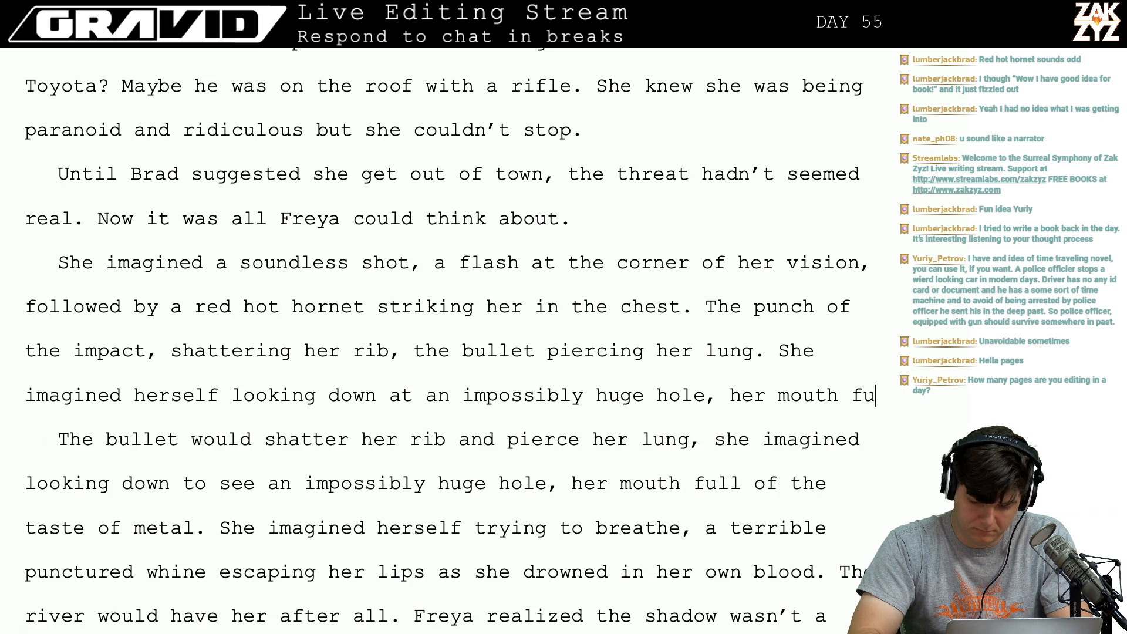
{"action": "type", "text": "ll of the taste "}
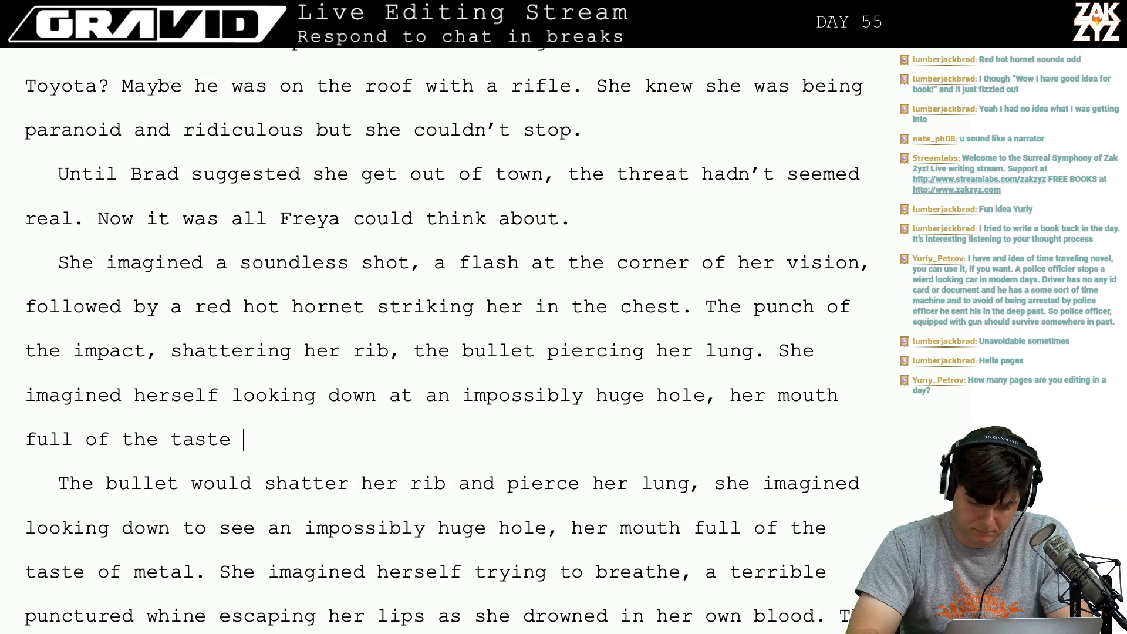
{"action": "type", "text": "of metal."}
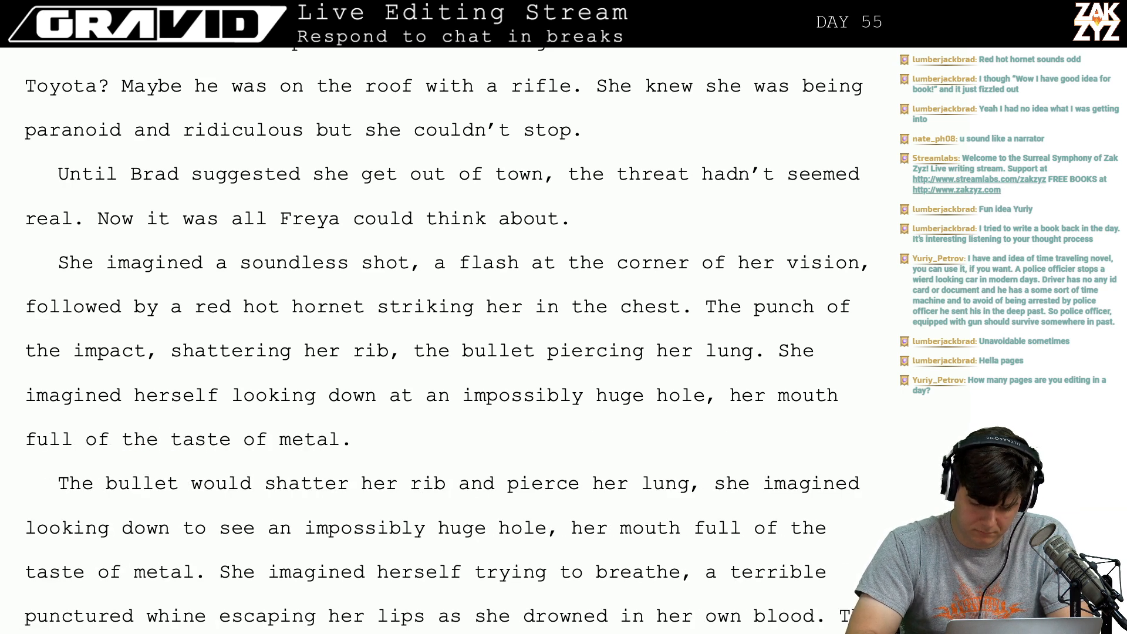
After "full of the taste of metal.", write "When she tried to breathe, a terrible punctured whine would escape her lips' nd".
{"action": "type", "text": " When she tri"}
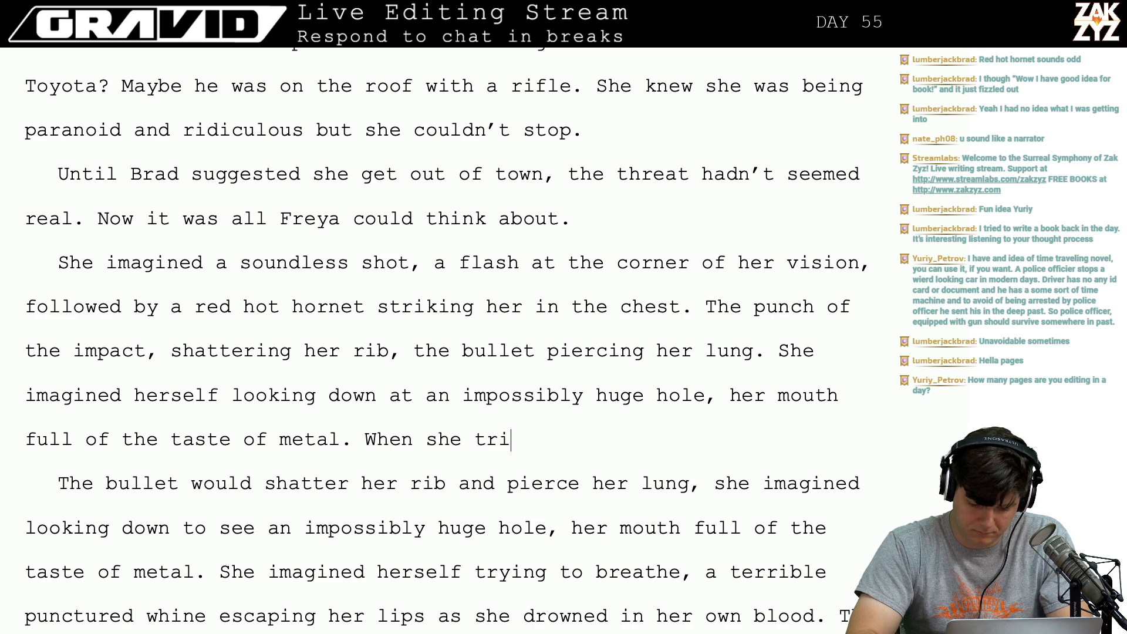
{"action": "type", "text": "ed to breathe, "}
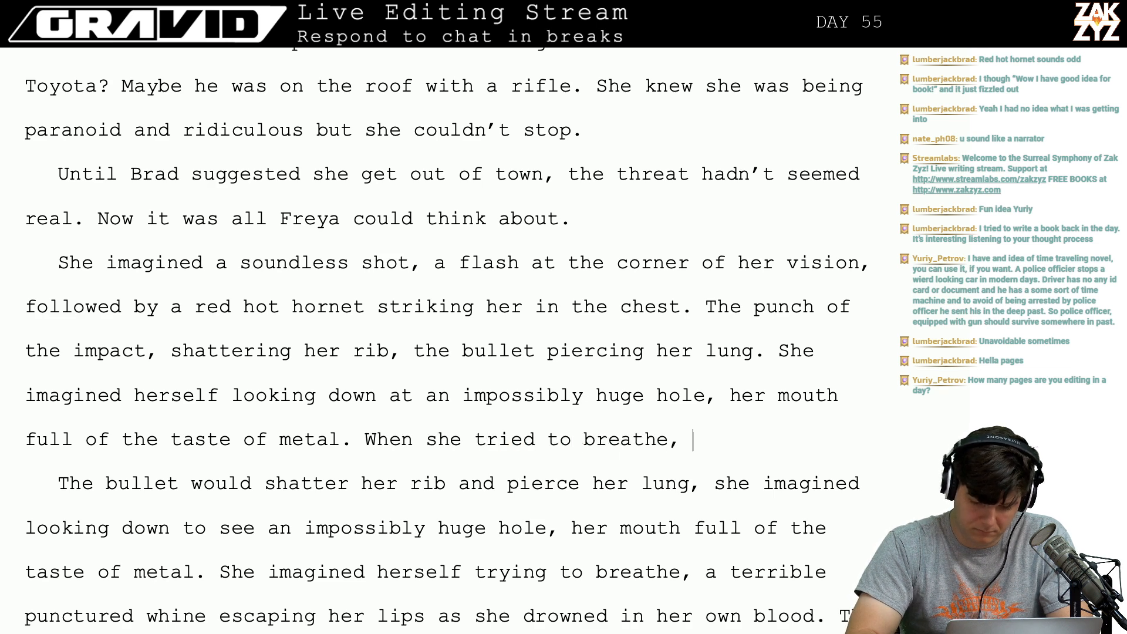
{"action": "type", "text": "a terr"}
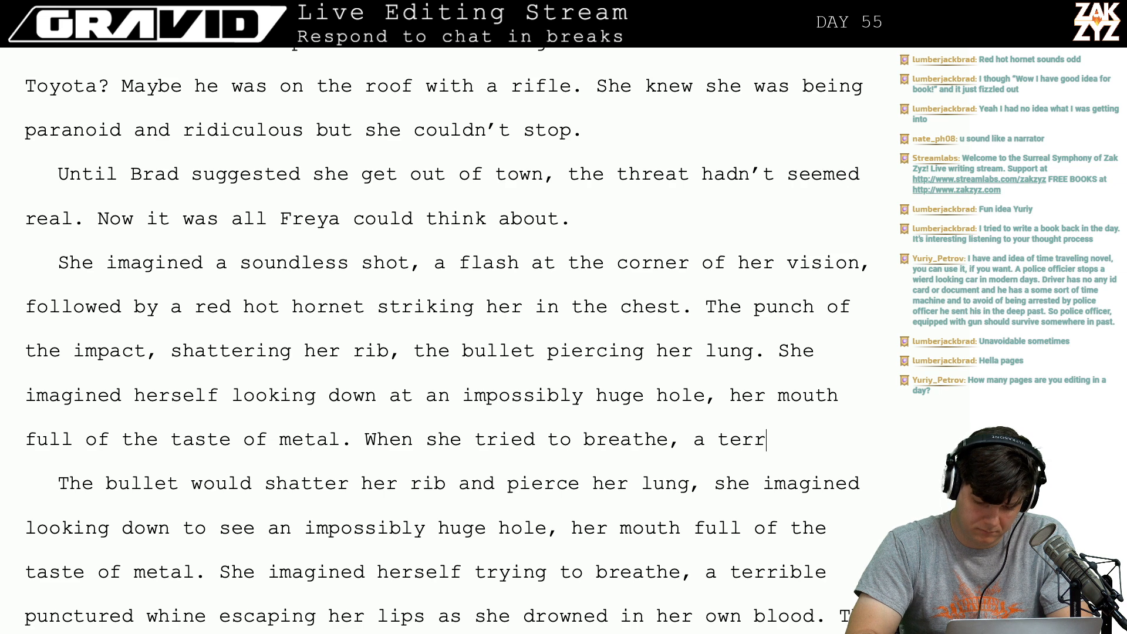
{"action": "type", "text": "ible punch"}
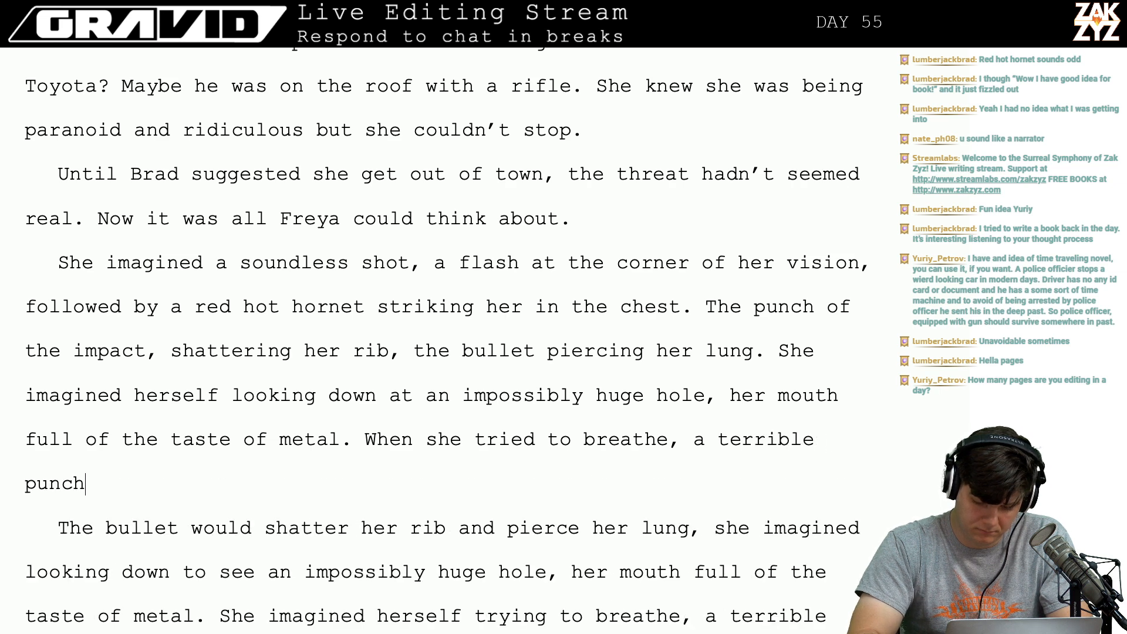
{"action": "type", "text": "t"}
{"action": "key", "text": "BackSpace"}
{"action": "key", "text": "BackSpace"}
{"action": "type", "text": "ture d"}
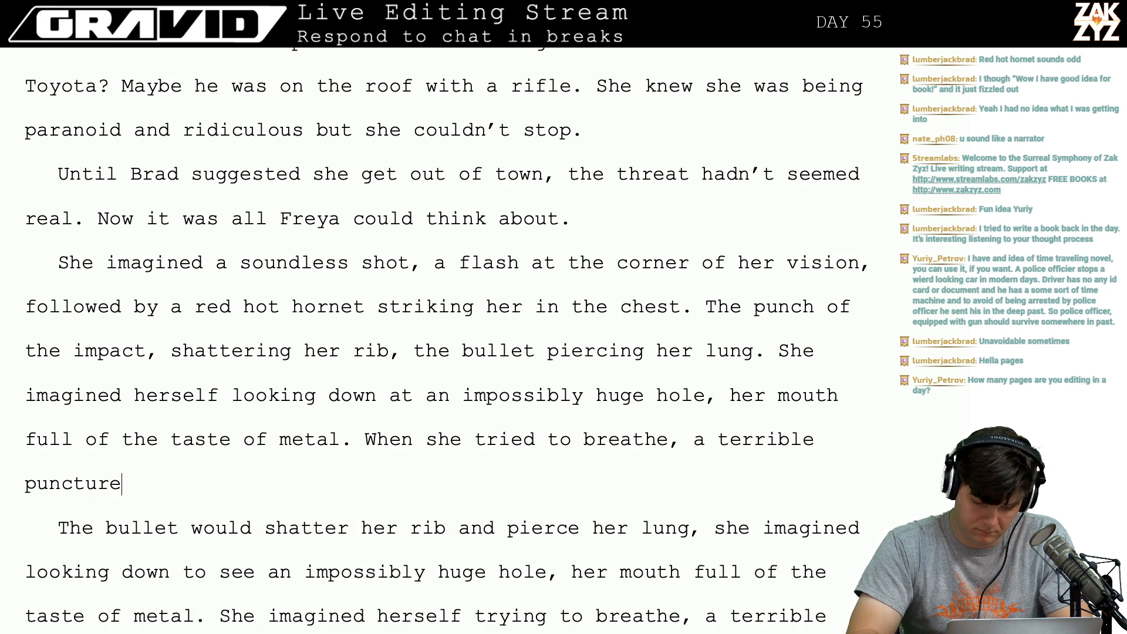
{"action": "key", "text": "BackSpace"}
{"action": "key", "text": "BackSpace"}
{"action": "type", "text": "d whine w"}
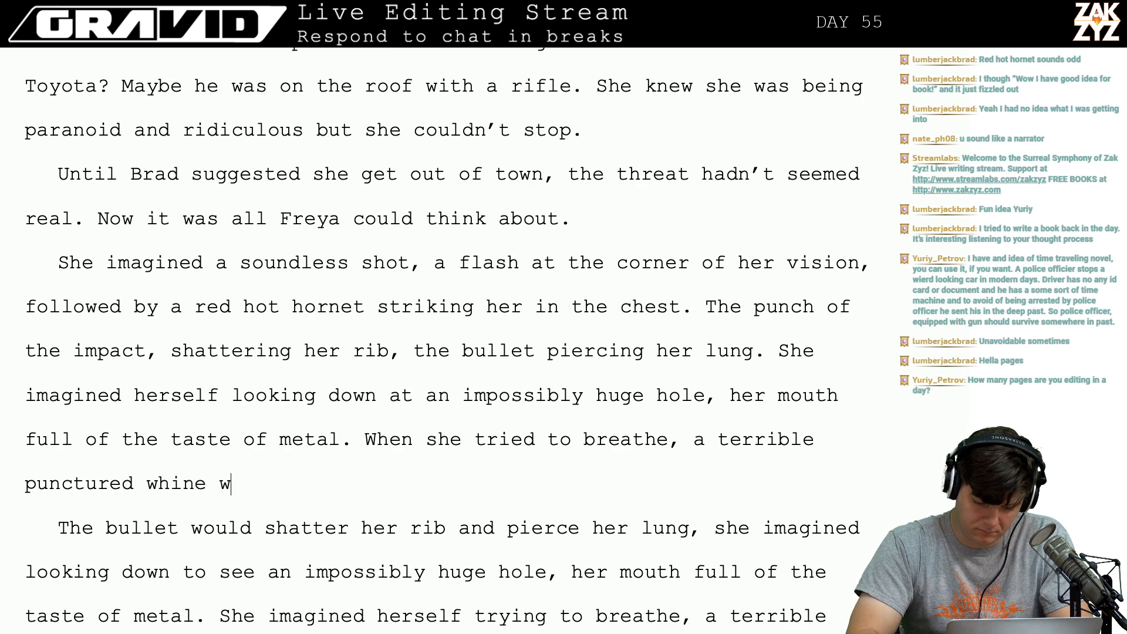
{"action": "type", "text": "ould escape"}
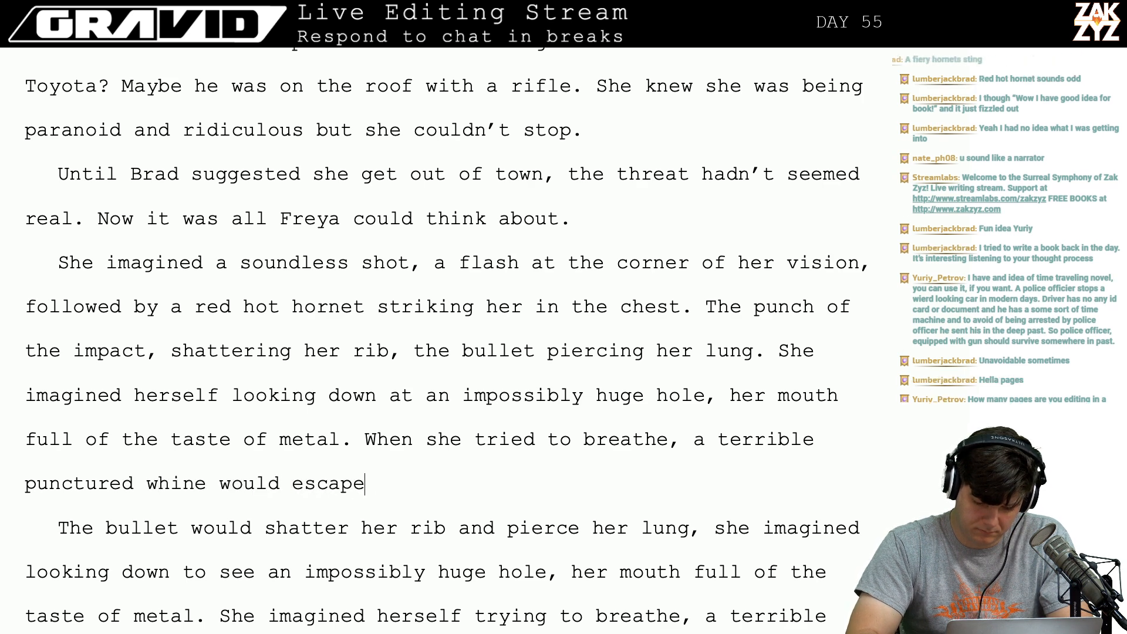
{"action": "type", "text": " her lips' nd"}
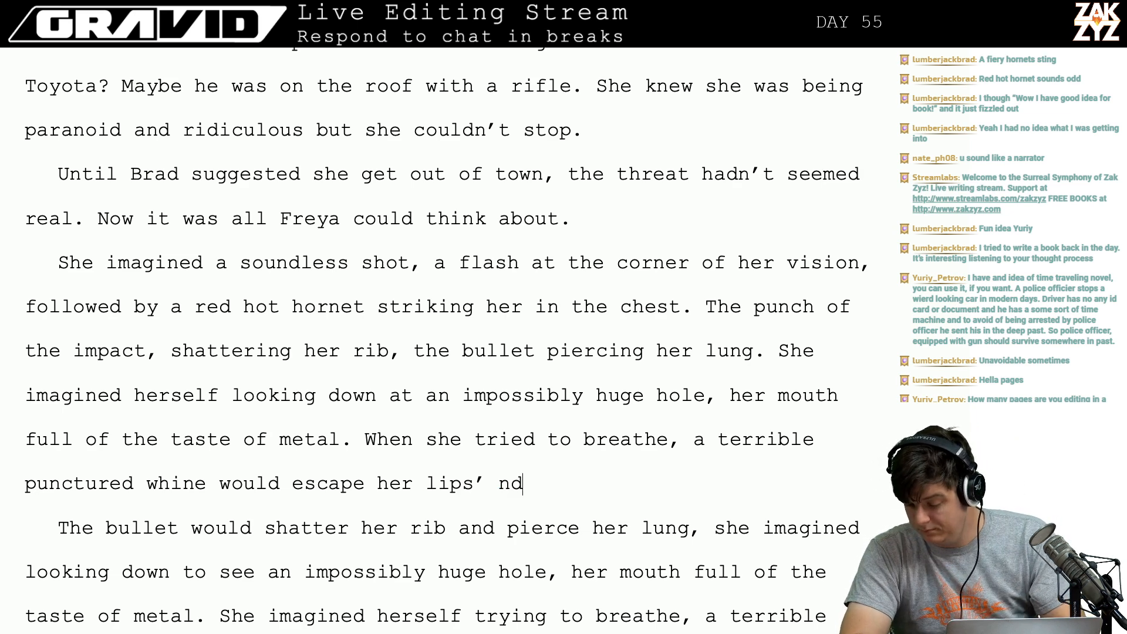
Split the stray "nd" after "would escape her lips'" into its own paragraph, with an empty line before it.
{"action": "left_click", "coordinate": [511, 483]}
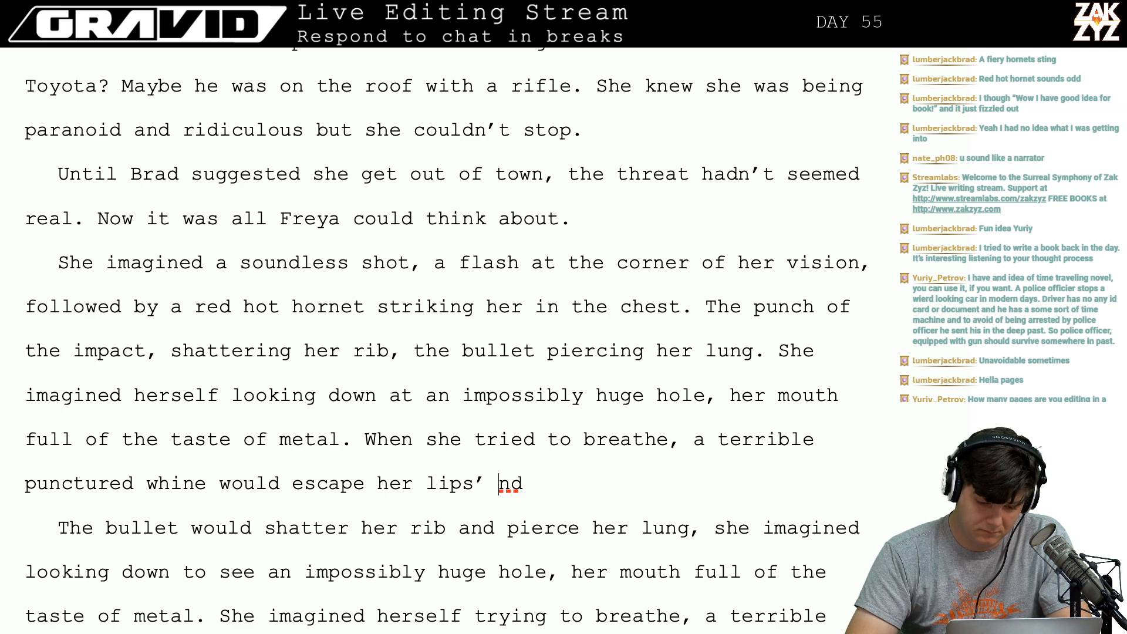
{"action": "key", "text": "Return"}
{"action": "key", "text": "Return"}
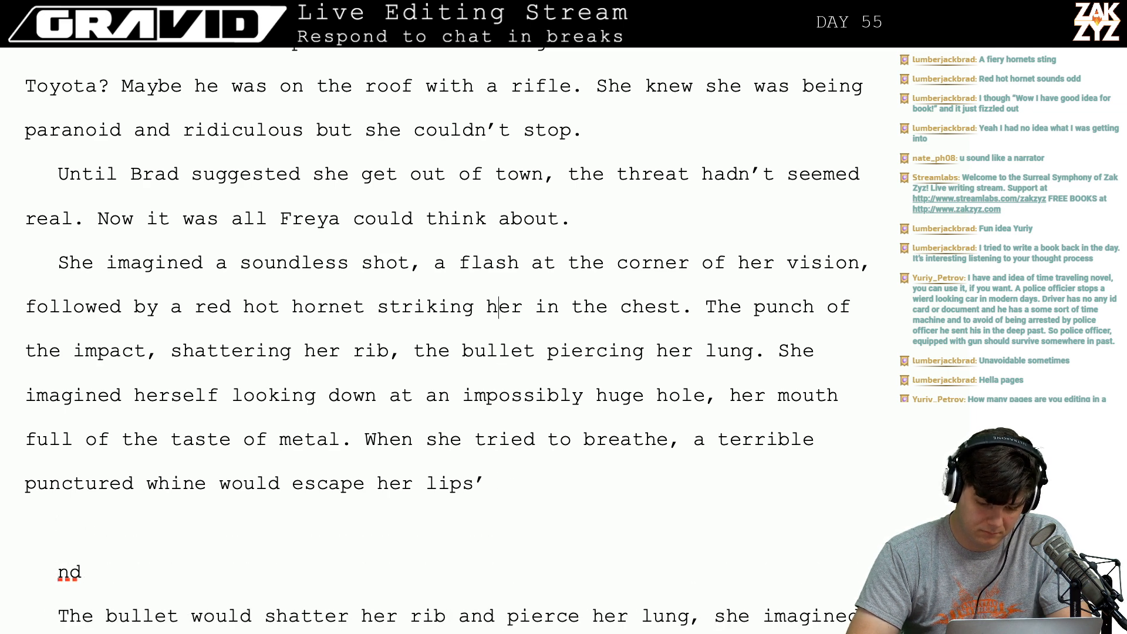
Replace "red hot" with "searing" in the phrase describing the hornet striking her in the chest.
{"action": "key", "text": "Left"}
{"action": "key", "text": "Left"}
{"action": "key", "text": "Left"}
{"action": "key", "text": "Left"}
{"action": "key", "text": "Left"}
{"action": "key", "text": "Left"}
{"action": "key", "text": "Left"}
{"action": "key", "text": "Left"}
{"action": "key", "text": "Left"}
{"action": "key", "text": "Left"}
{"action": "key", "text": "Left"}
{"action": "key", "text": "Left"}
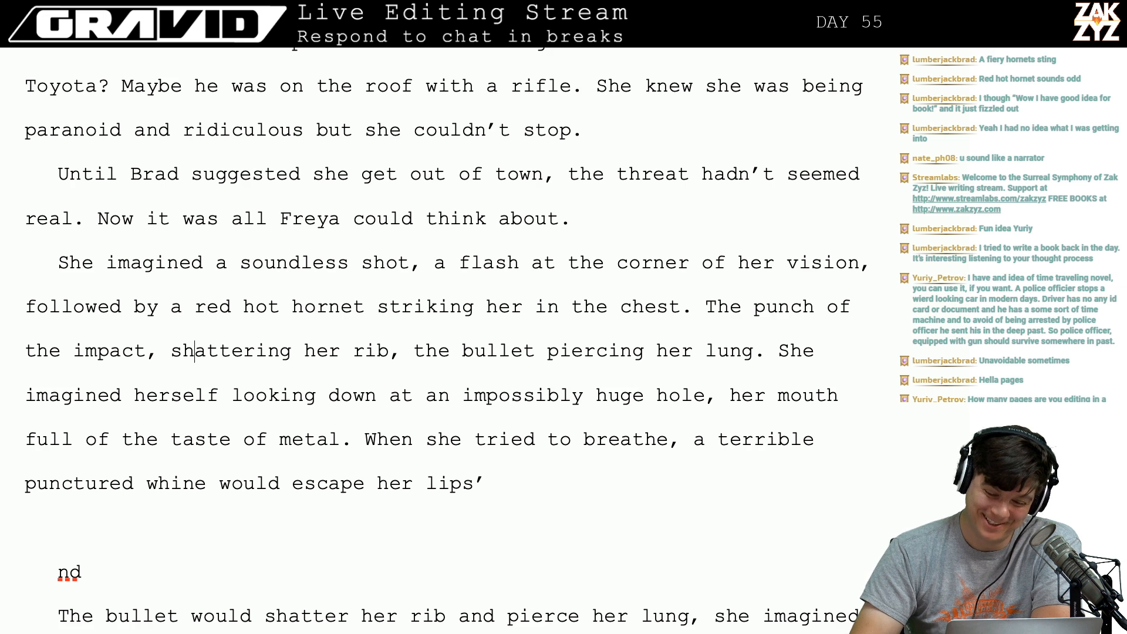
{"action": "key", "text": "Right"}
{"action": "key", "text": "Right"}
{"action": "key", "text": "Right"}
{"action": "key", "text": "Right"}
{"action": "key", "text": "Right"}
{"action": "key", "text": "Right"}
{"action": "key", "text": "Right"}
{"action": "key", "text": "Left"}
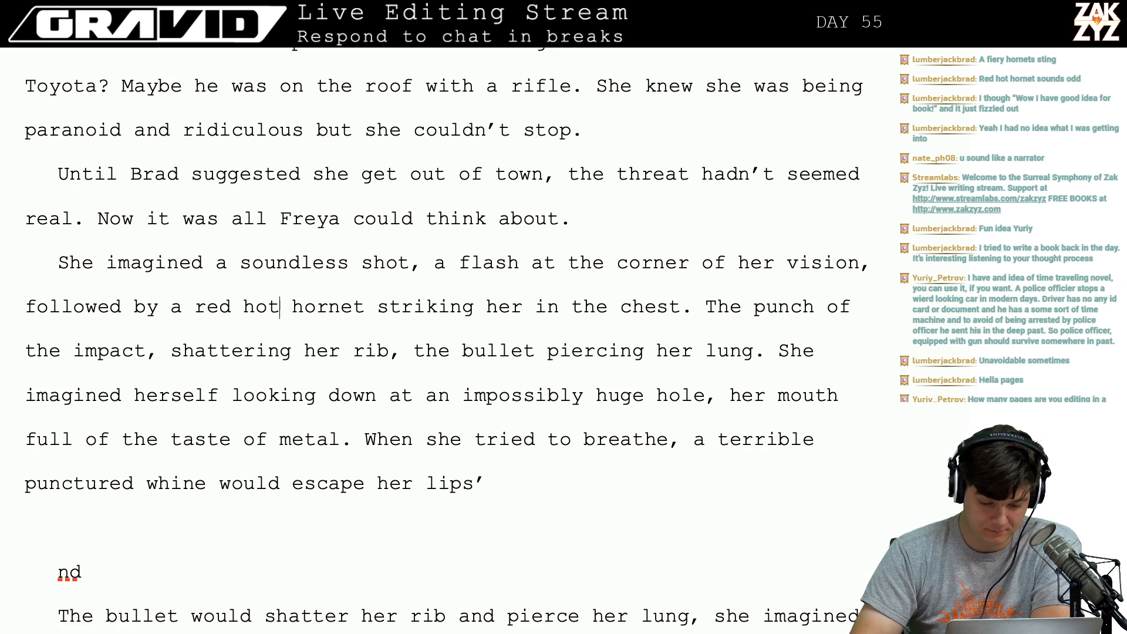
{"action": "key", "text": "BackSpace"}
{"action": "key", "text": "BackSpace"}
{"action": "key", "text": "BackSpace"}
{"action": "key", "text": "BackSpace"}
{"action": "key", "text": "BackSpace"}
{"action": "key", "text": "BackSpace"}
{"action": "key", "text": "BackSpace"}
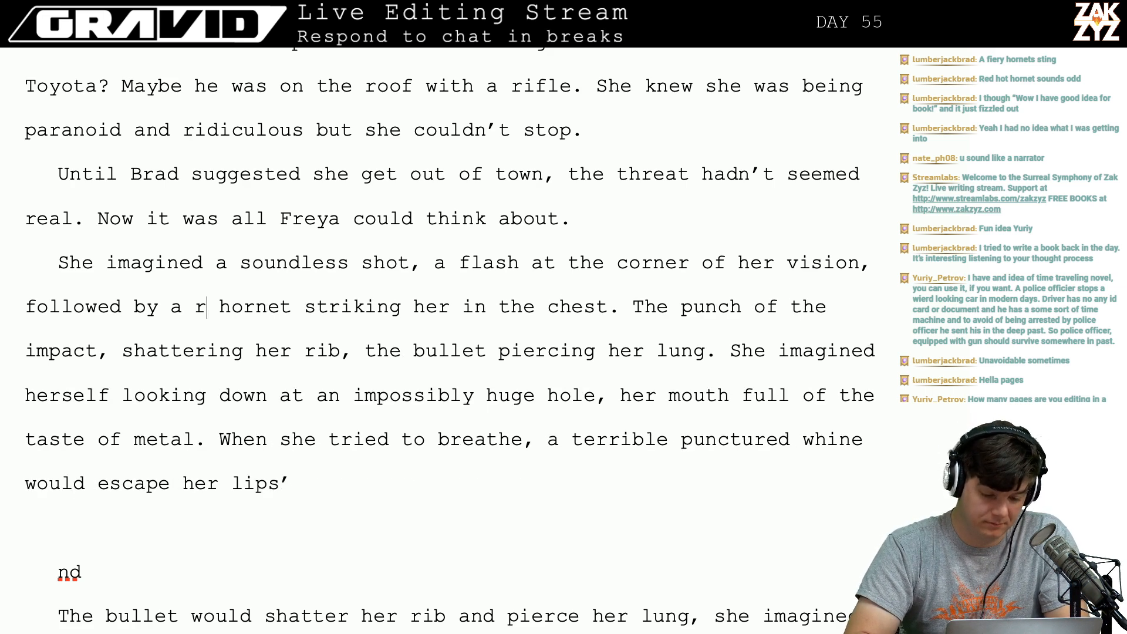
{"action": "type", "text": "searing"}
{"action": "key", "text": "Right"}
{"action": "key", "text": "Right"}
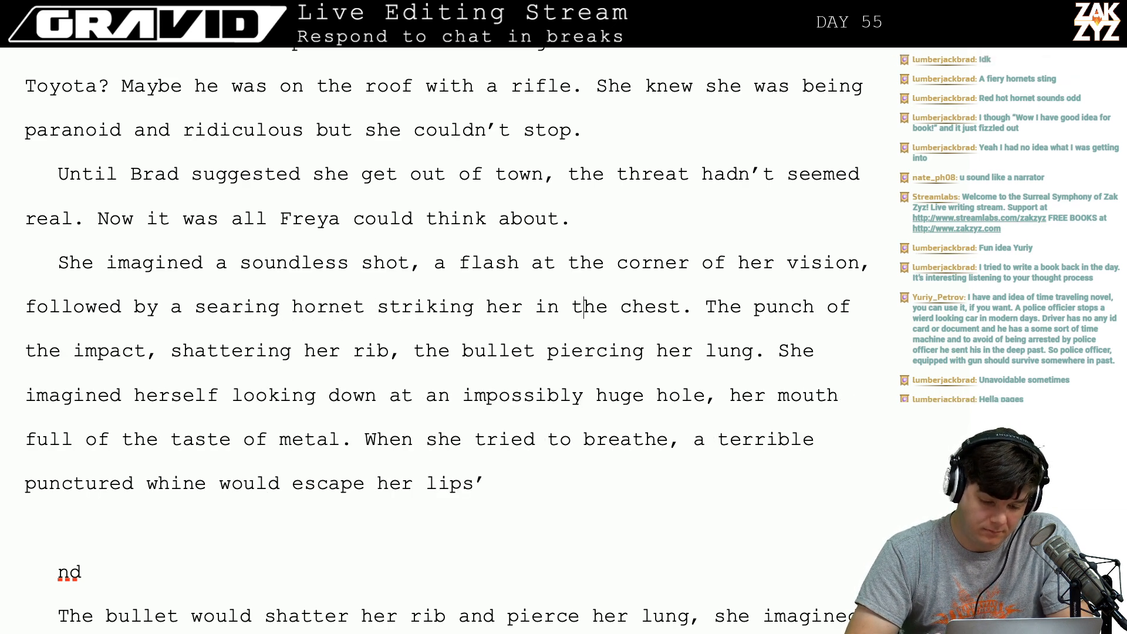
Break the paragraph before "The punch of the impact", leaving an empty line after "striking her in the chest.".
{"action": "key", "text": "Return"}
{"action": "key", "text": "Return"}
{"action": "key", "text": "Up"}
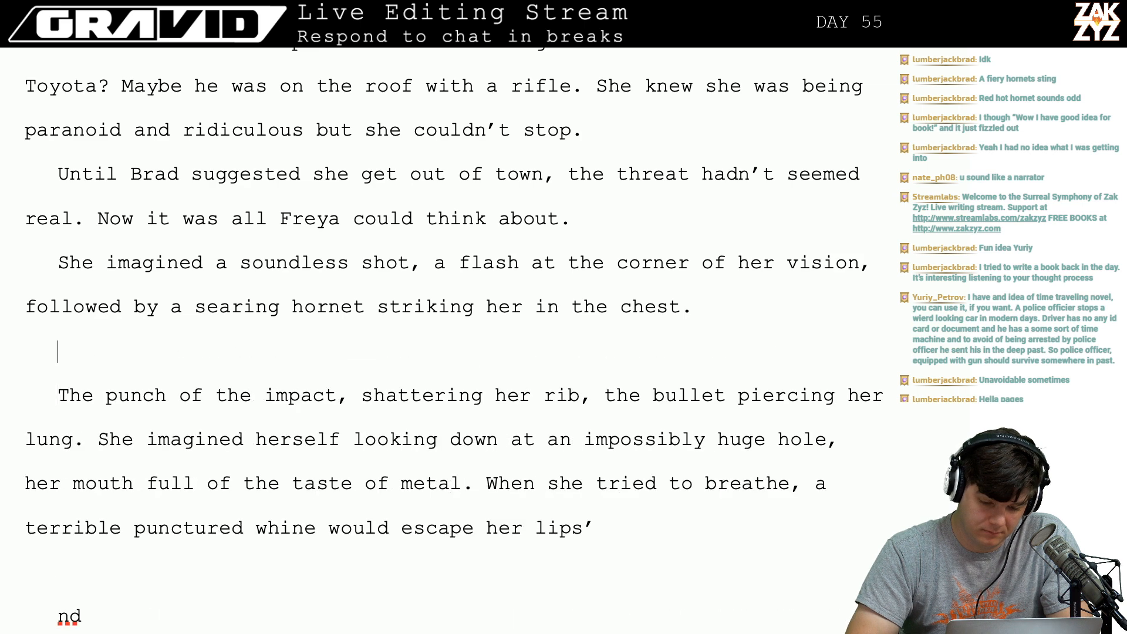
After "striking her in the chest.", begin a replacement sentence with "The bullet would shatter her rib and pierce her lung".
{"action": "type", "text": "The"}
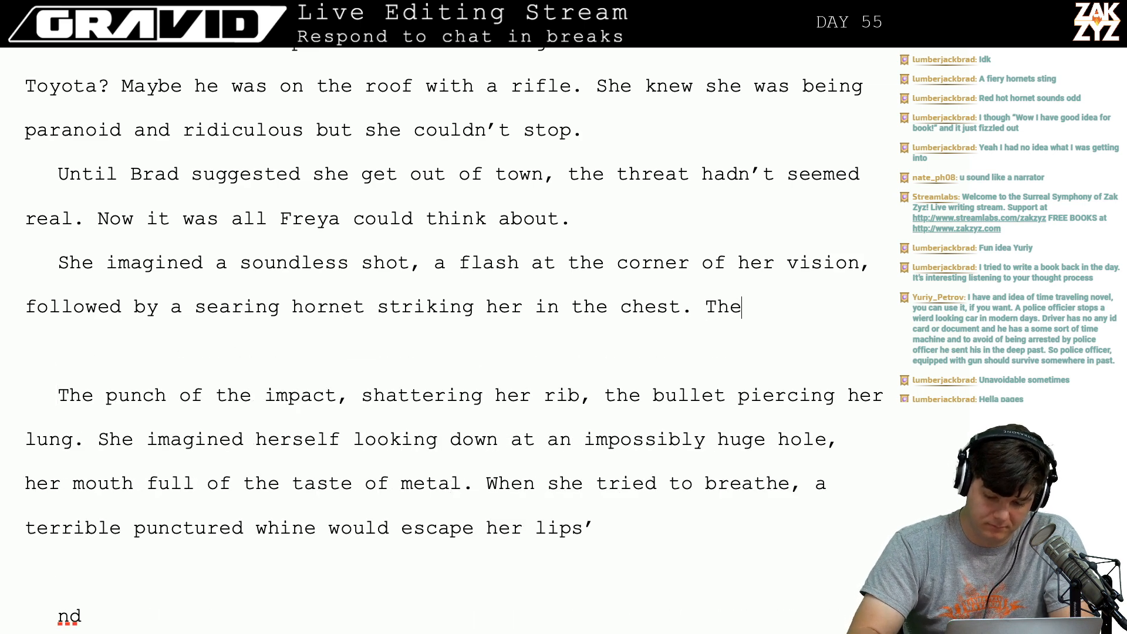
{"action": "key", "text": "BackSpace"}
{"action": "key", "text": "BackSpace"}
{"action": "key", "text": "BackSpace"}
{"action": "type", "text": "The bull"}
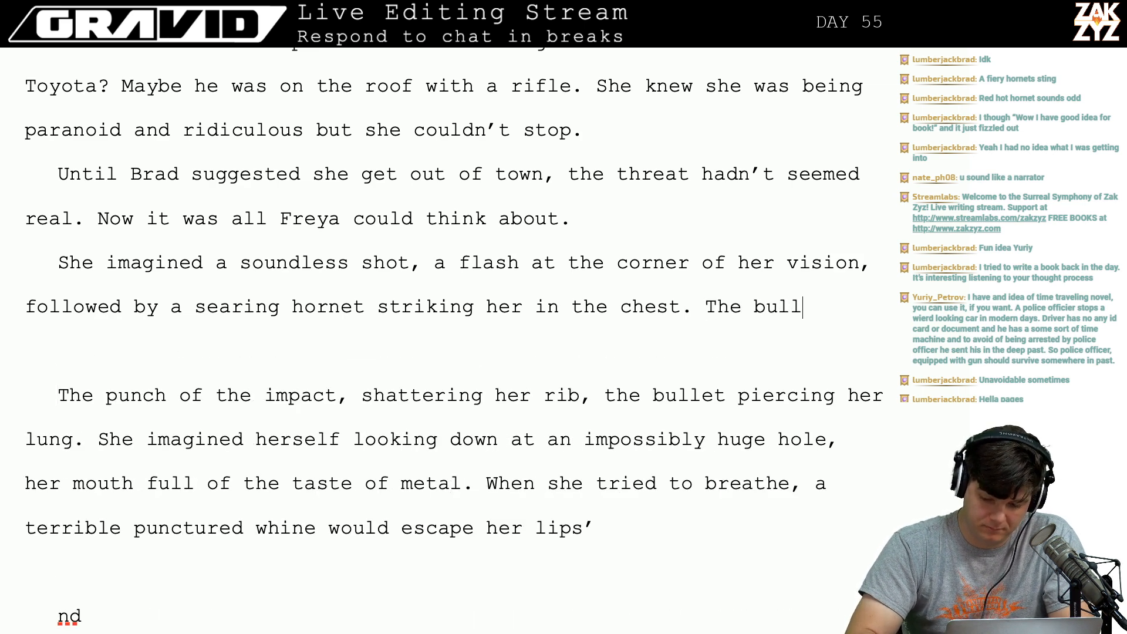
{"action": "type", "text": "et would shatter ht"}
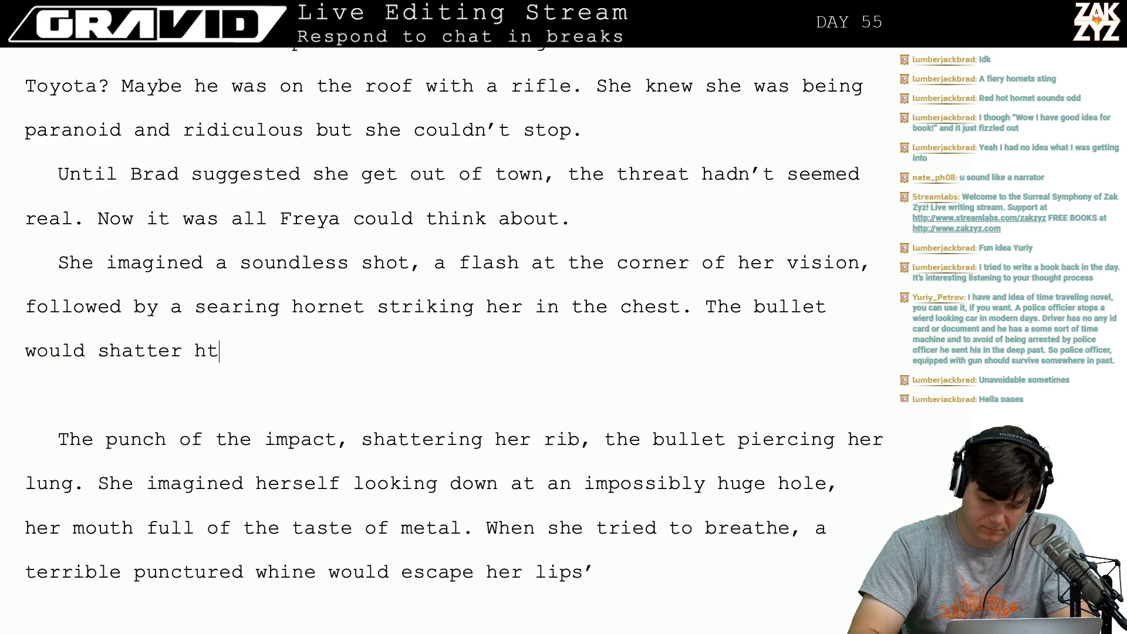
{"action": "key", "text": "BackSpace"}
{"action": "key", "text": "BackSpace"}
{"action": "type", "text": "her rib and "}
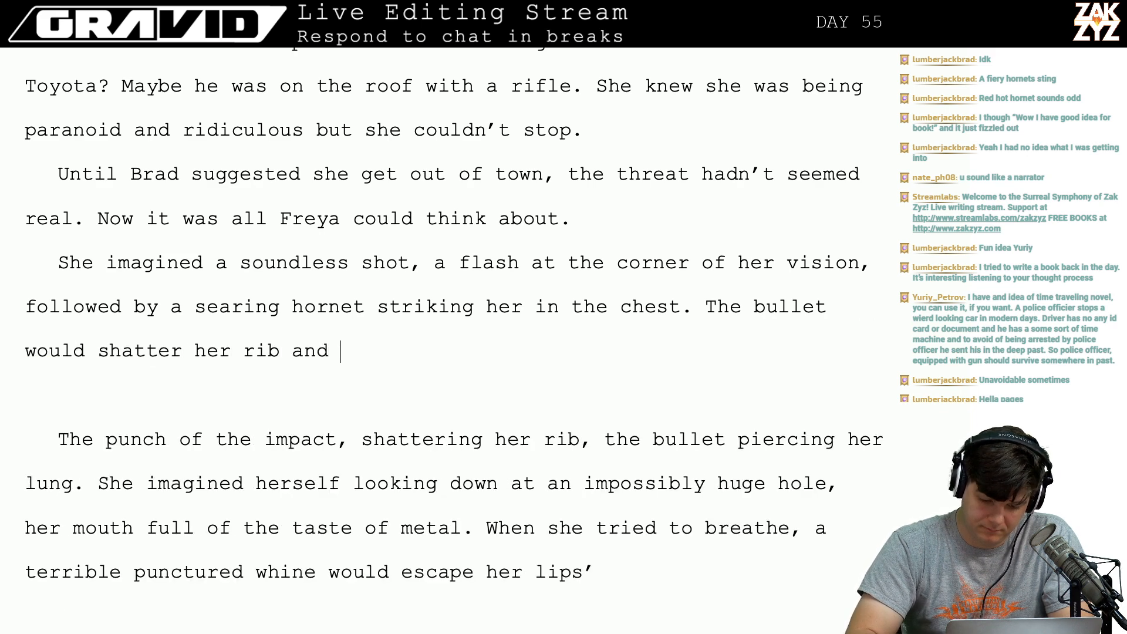
{"action": "type", "text": "pierce her lung"}
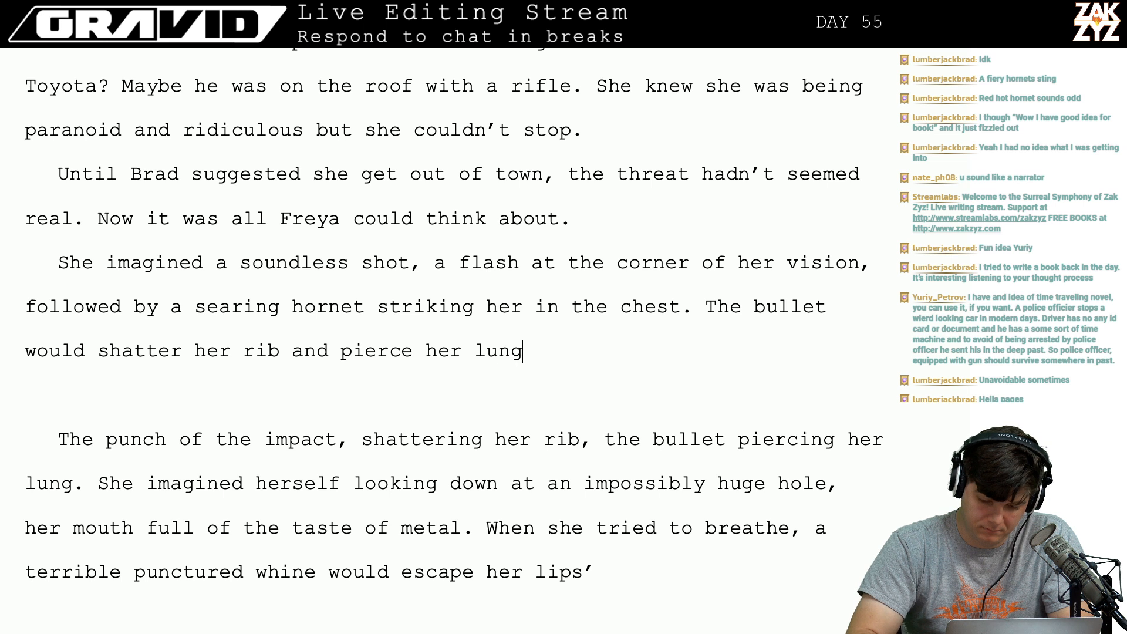
Continue the bullet sentence with ", she'd look down in shock, her mouth full of the taste of metal".
{"action": "type", "text": ", she'd look "}
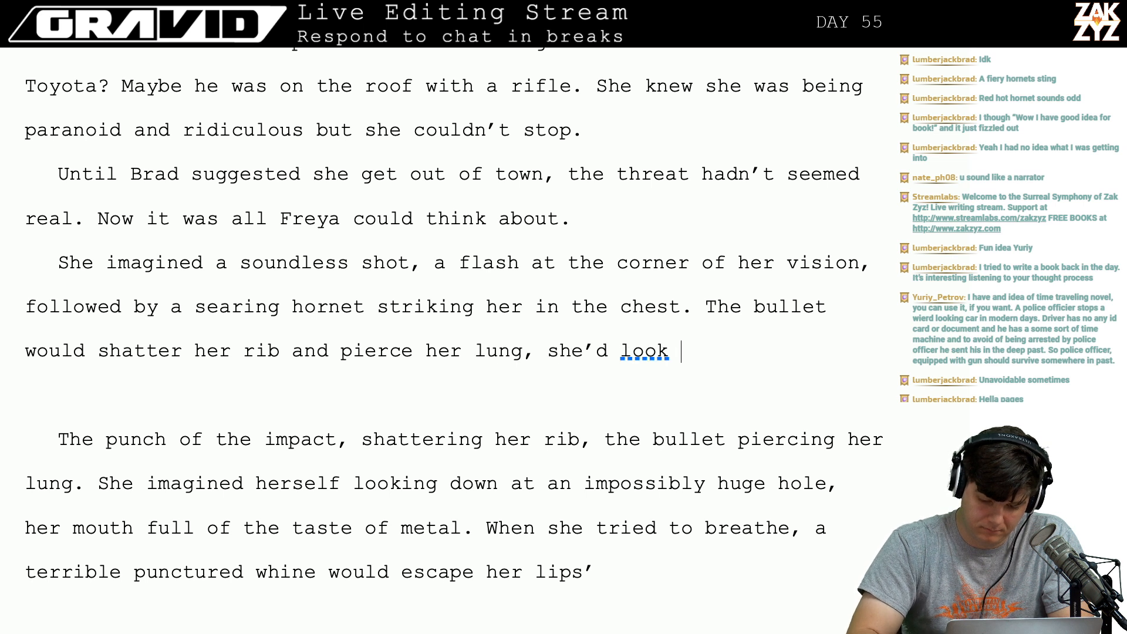
{"action": "type", "text": "down "}
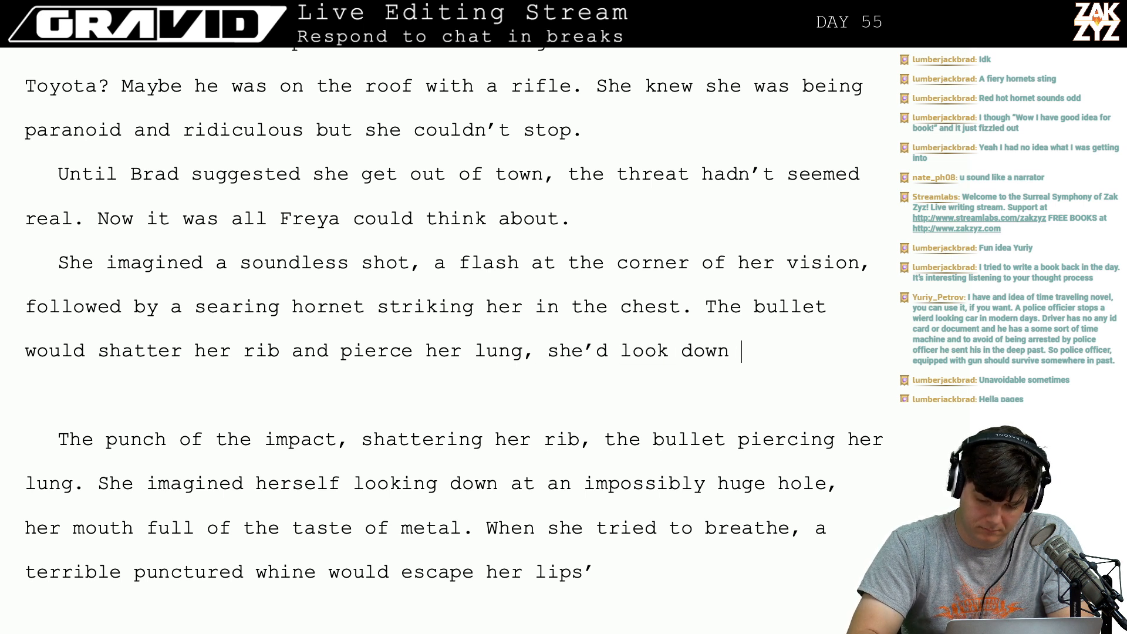
{"action": "type", "text": "in shock, "}
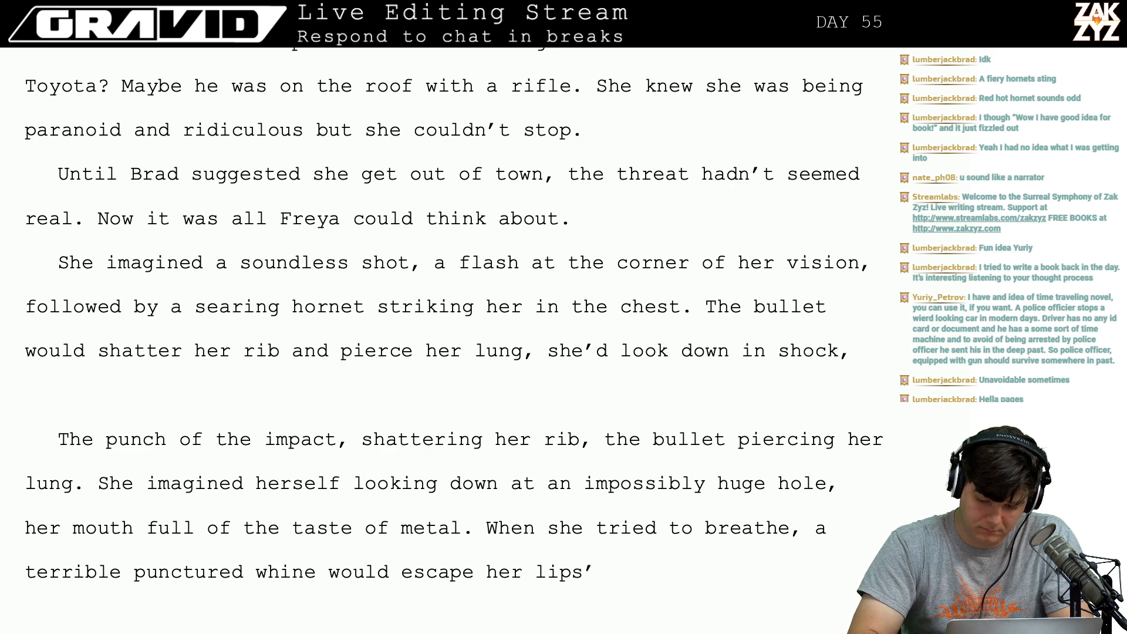
{"action": "type", "text": "her mo"}
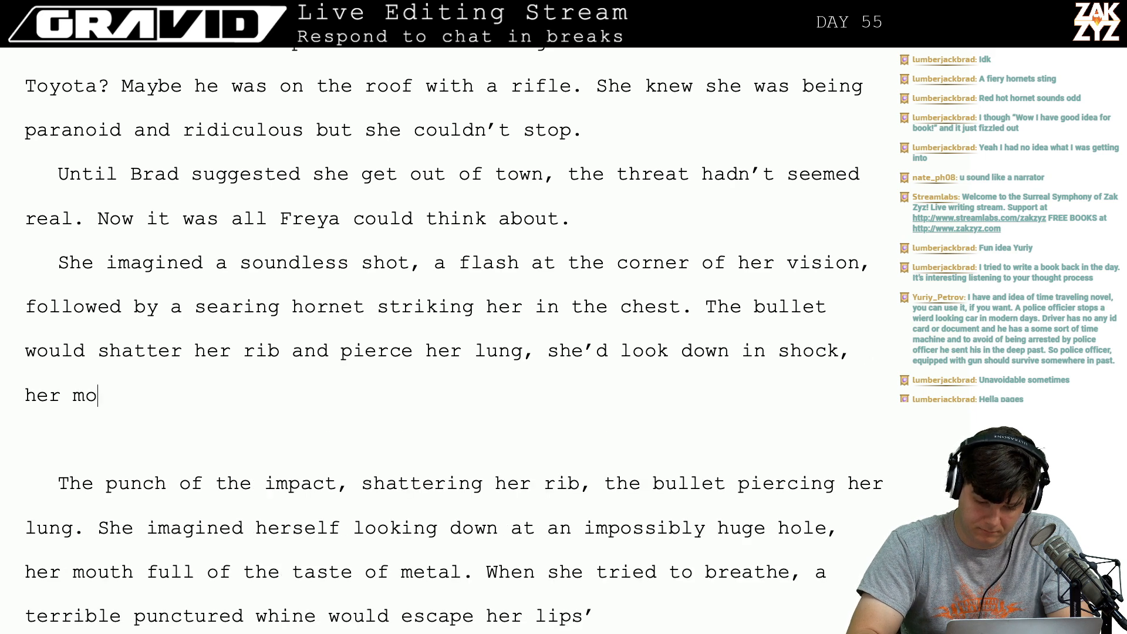
{"action": "type", "text": "uth full of the t"}
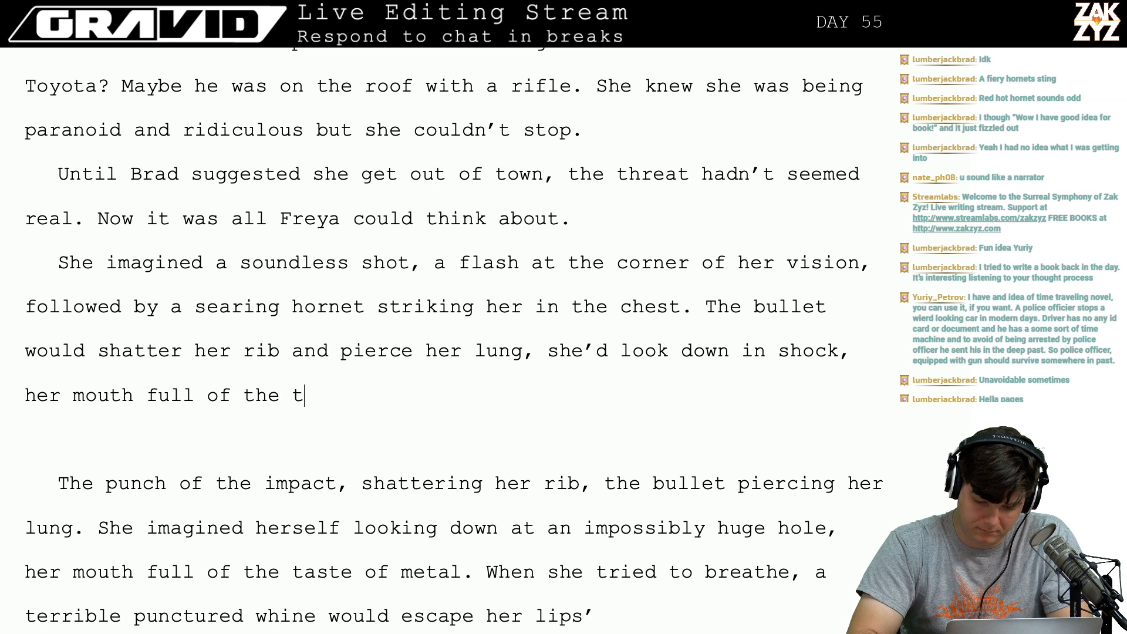
{"action": "type", "text": "aste of metal "}
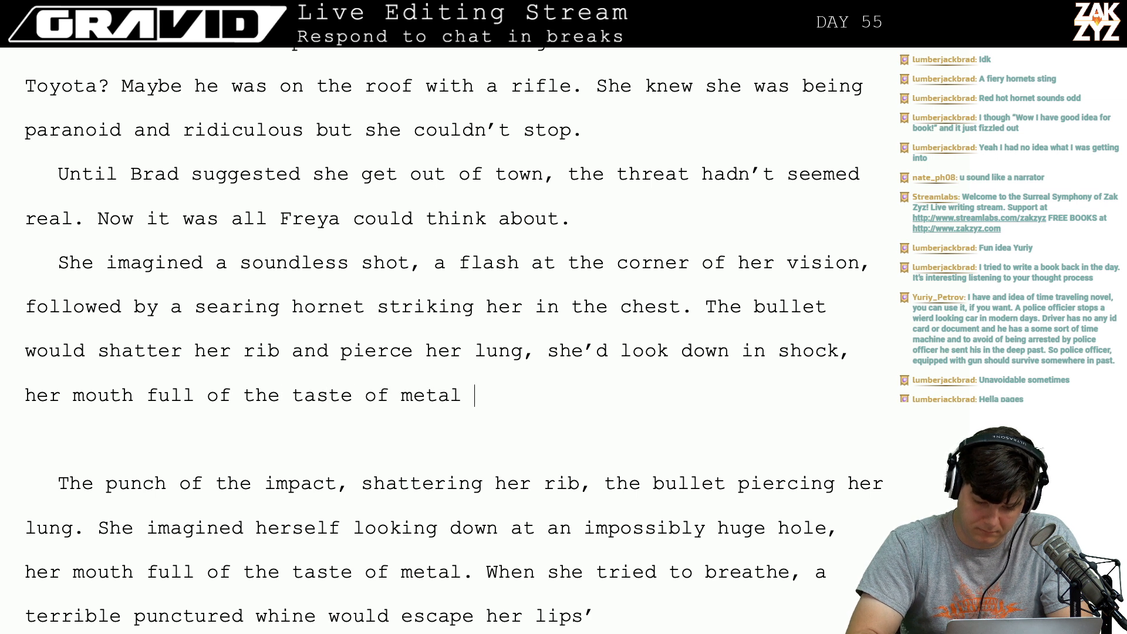
Finish the bullet sentence with "and an impossibly huge hole in her chest.".
{"action": "type", "text": "and an impossib"}
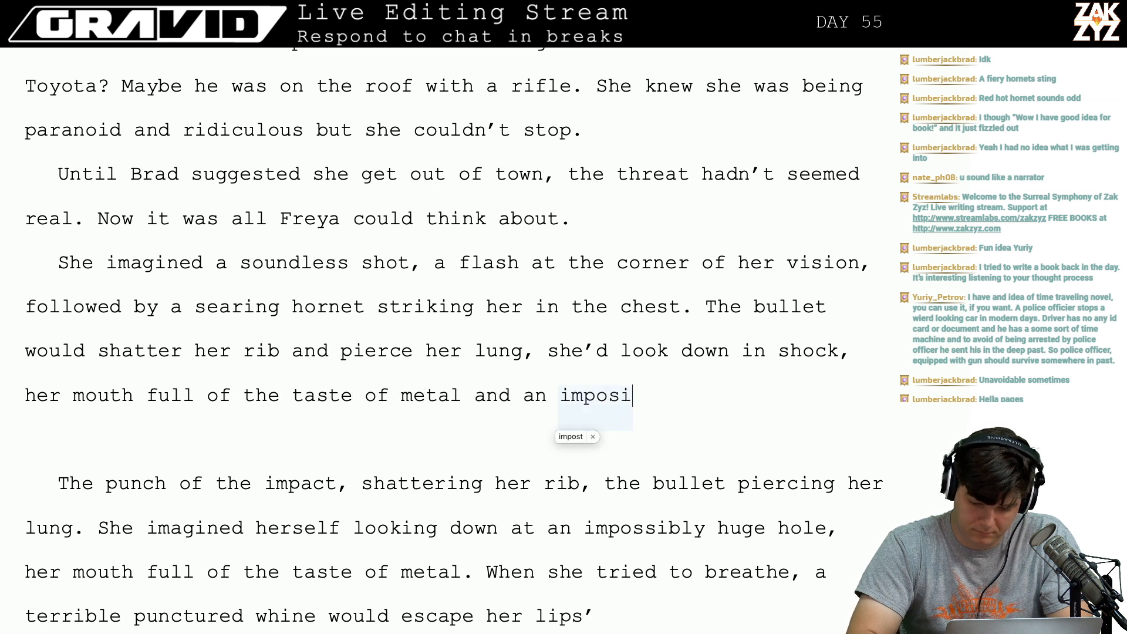
{"action": "type", "text": "ly huge"}
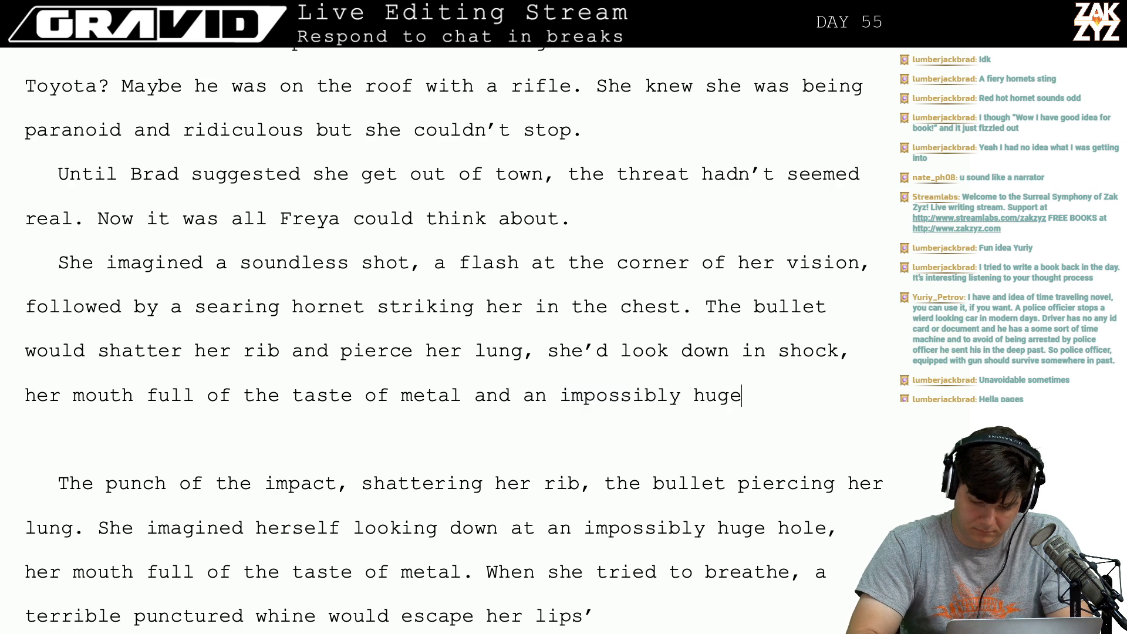
{"action": "type", "text": " hole in h"}
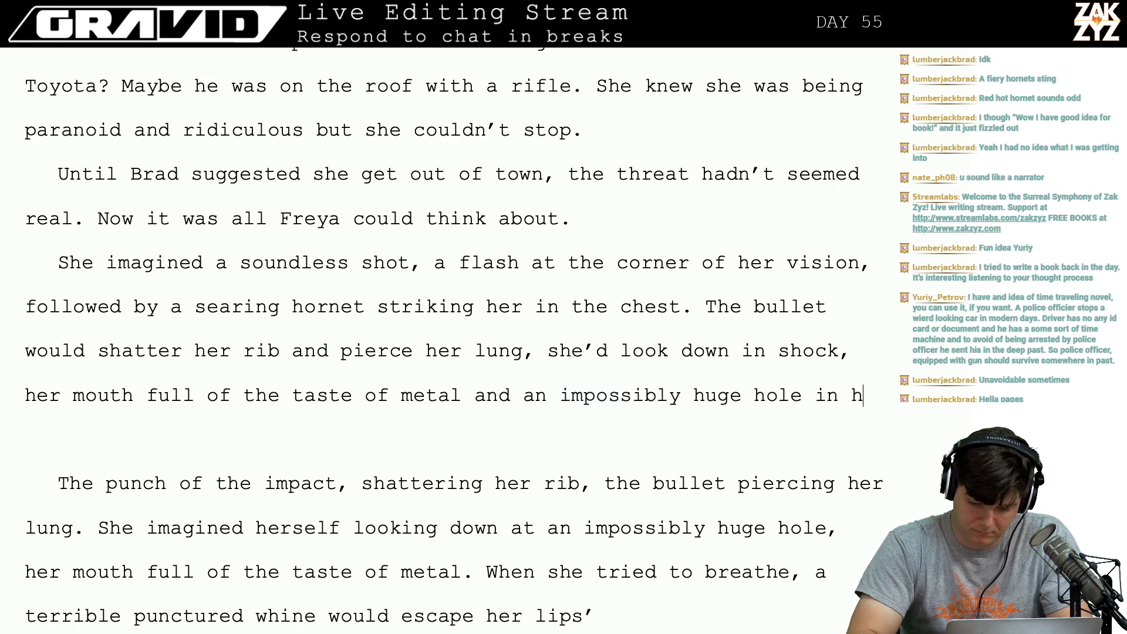
{"action": "type", "text": "er chest."}
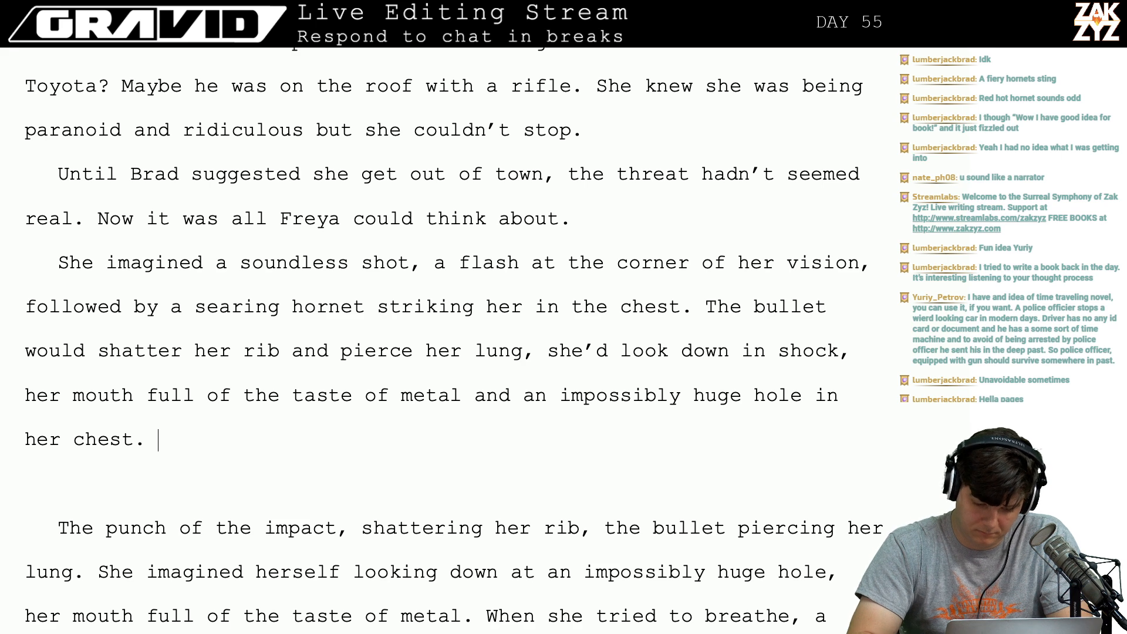
Delete "in her chest." from the end of the bullet sentence, keeping "an impossibly huge hole".
{"action": "key", "text": "BackSpace"}
{"action": "key", "text": "BackSpace"}
{"action": "key", "text": "BackSpace"}
{"action": "key", "text": "BackSpace"}
{"action": "key", "text": "BackSpace"}
{"action": "key", "text": "BackSpace"}
{"action": "key", "text": "BackSpace"}
{"action": "key", "text": "BackSpace"}
{"action": "key", "text": "BackSpace"}
{"action": "key", "text": "BackSpace"}
{"action": "key", "text": "BackSpace"}
{"action": "key", "text": "BackSpace"}
{"action": "key", "text": "BackSpace"}
{"action": "key", "text": "BackSpace"}
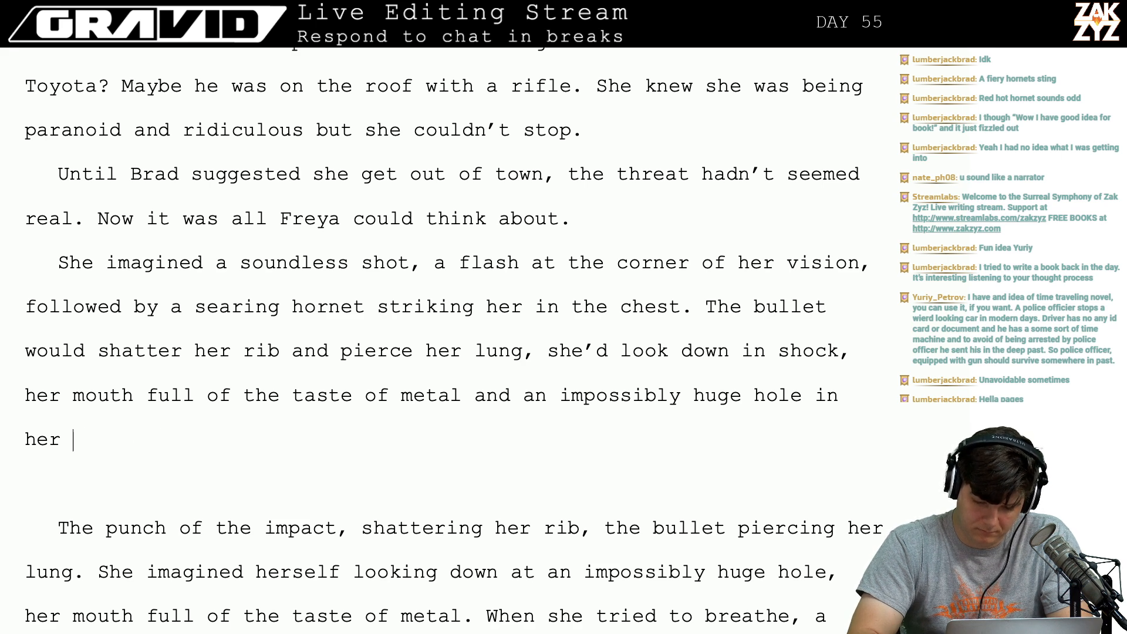
Try continuing the sentence after "an impossibly huge hole" with "through her br", and remove that wording.
{"action": "type", "text": "throgh"}
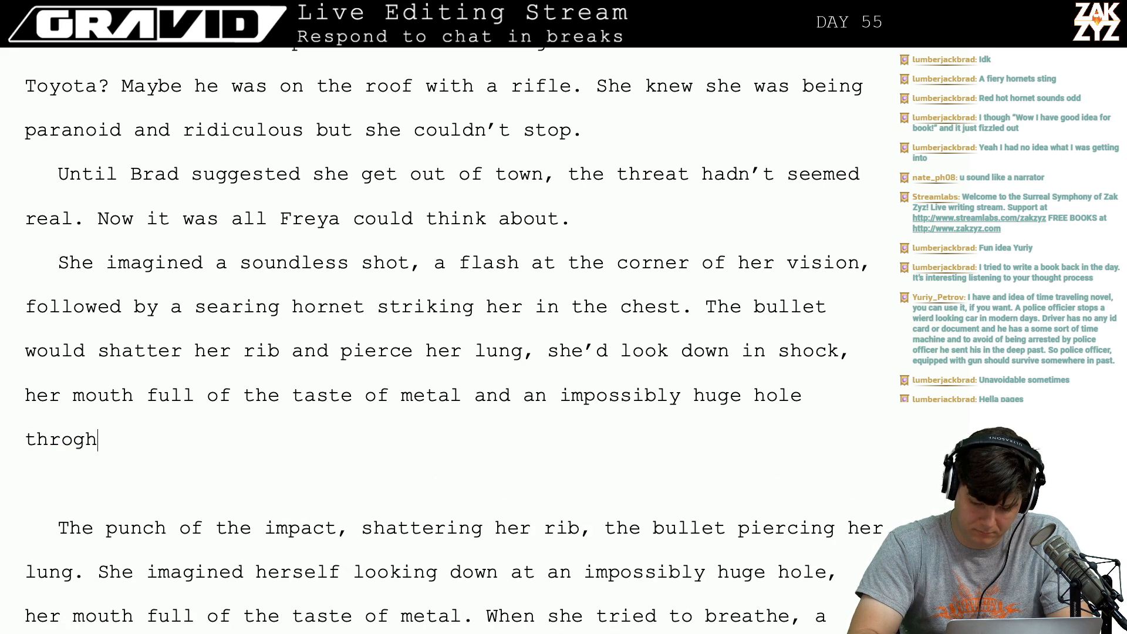
{"action": "key", "text": "BackSpace"}
{"action": "key", "text": "BackSpace"}
{"action": "type", "text": "ugh her ber"}
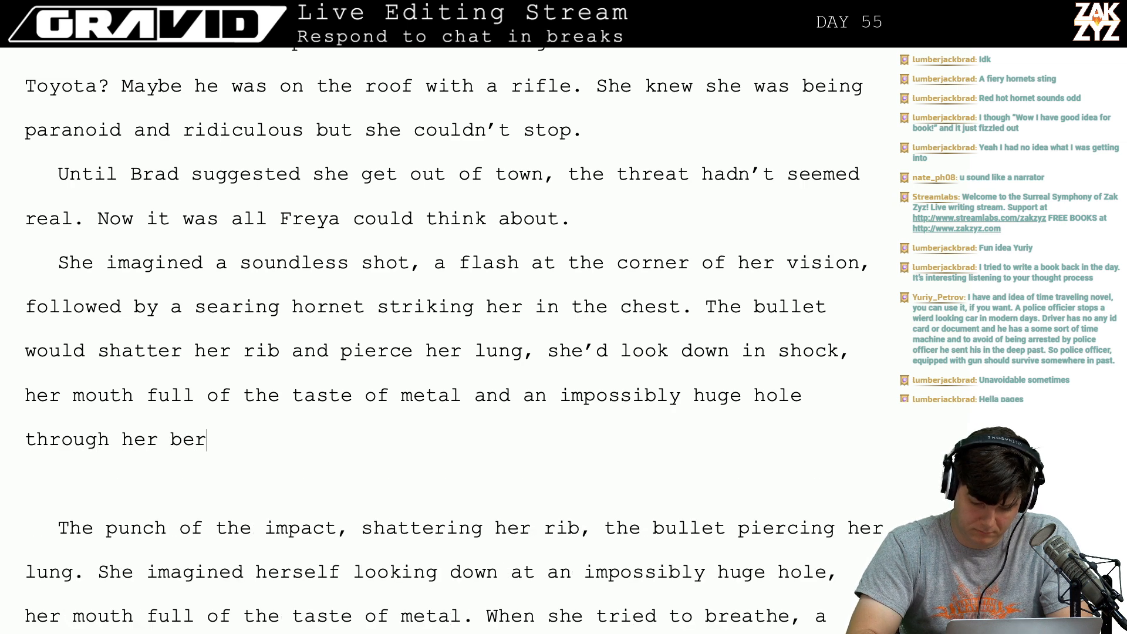
{"action": "key", "text": "BackSpace"}
{"action": "key", "text": "BackSpace"}
{"action": "type", "text": "res"}
{"action": "key", "text": "BackSpace"}
{"action": "key", "text": "BackSpace"}
{"action": "key", "text": "BackSpace"}
{"action": "key", "text": "BackSpace"}
{"action": "key", "text": "BackSpace"}
{"action": "key", "text": "BackSpace"}
{"action": "key", "text": "BackSpace"}
{"action": "key", "text": "BackSpace"}
{"action": "key", "text": "BackSpace"}
{"action": "key", "text": "BackSpace"}
{"action": "key", "text": "BackSpace"}
{"action": "key", "text": "BackSpace"}
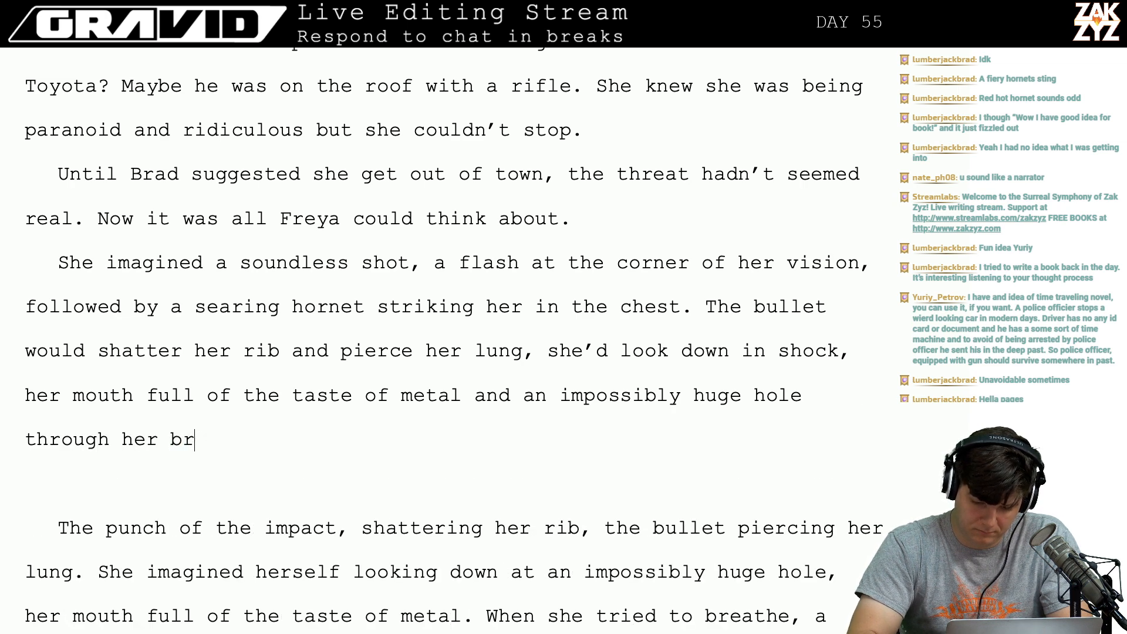
{"action": "key", "text": "BackSpace"}
{"action": "key", "text": "BackSpace"}
{"action": "key", "text": "BackSpace"}
{"action": "key", "text": "BackSpace"}
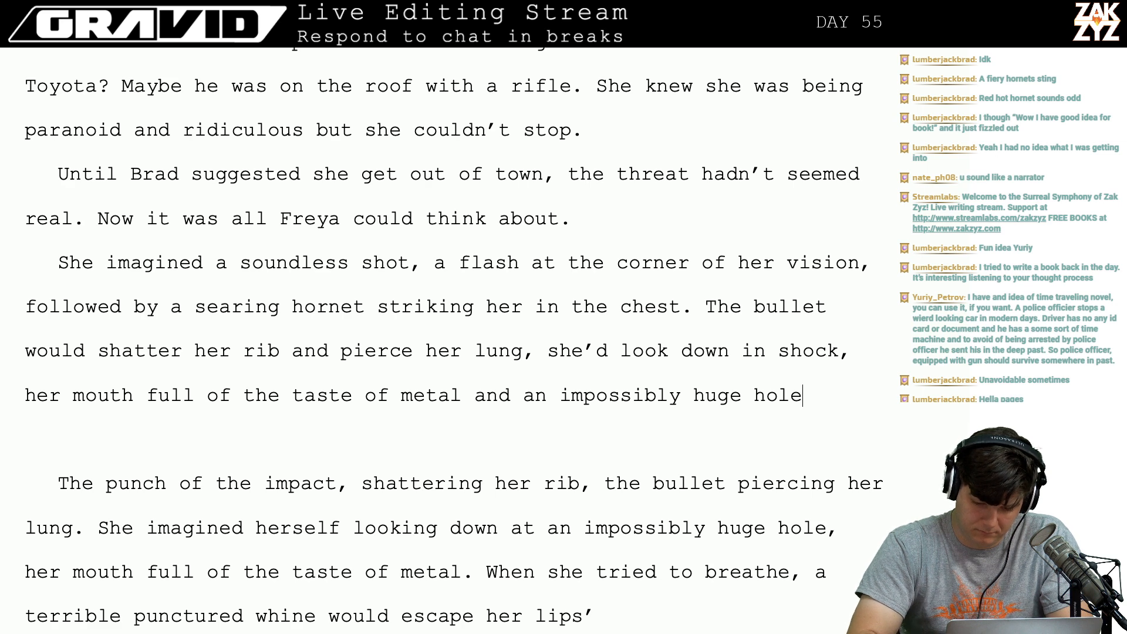
Replace "and an impossibly huge hole" after "the taste of metal" with ", the hole in her impossibly huge.".
{"action": "key", "text": "BackSpace"}
{"action": "key", "text": "BackSpace"}
{"action": "key", "text": "BackSpace"}
{"action": "key", "text": "BackSpace"}
{"action": "key", "text": "BackSpace"}
{"action": "key", "text": "BackSpace"}
{"action": "key", "text": "BackSpace"}
{"action": "key", "text": "BackSpace"}
{"action": "key", "text": "BackSpace"}
{"action": "key", "text": "BackSpace"}
{"action": "key", "text": "BackSpace"}
{"action": "key", "text": "BackSpace"}
{"action": "key", "text": "BackSpace"}
{"action": "key", "text": "BackSpace"}
{"action": "key", "text": "BackSpace"}
{"action": "key", "text": "BackSpace"}
{"action": "key", "text": "BackSpace"}
{"action": "key", "text": "BackSpace"}
{"action": "key", "text": "BackSpace"}
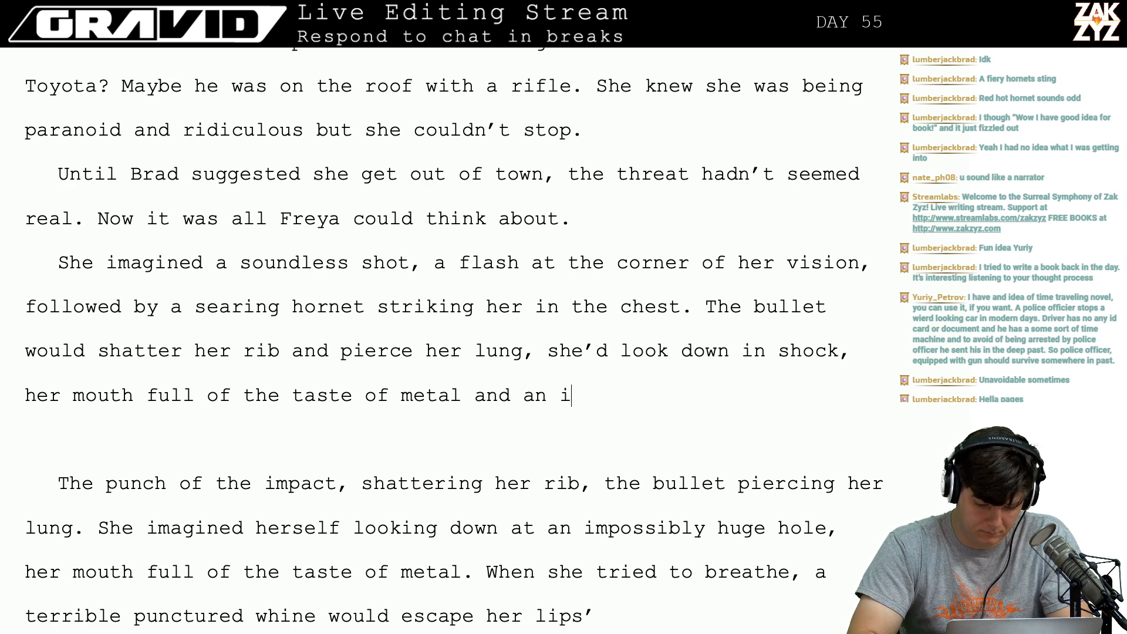
{"action": "key", "text": "BackSpace"}
{"action": "key", "text": "BackSpace"}
{"action": "key", "text": "BackSpace"}
{"action": "key", "text": "BackSpace"}
{"action": "key", "text": "BackSpace"}
{"action": "key", "text": "BackSpace"}
{"action": "key", "text": "BackSpace"}
{"action": "key", "text": "BackSpace"}
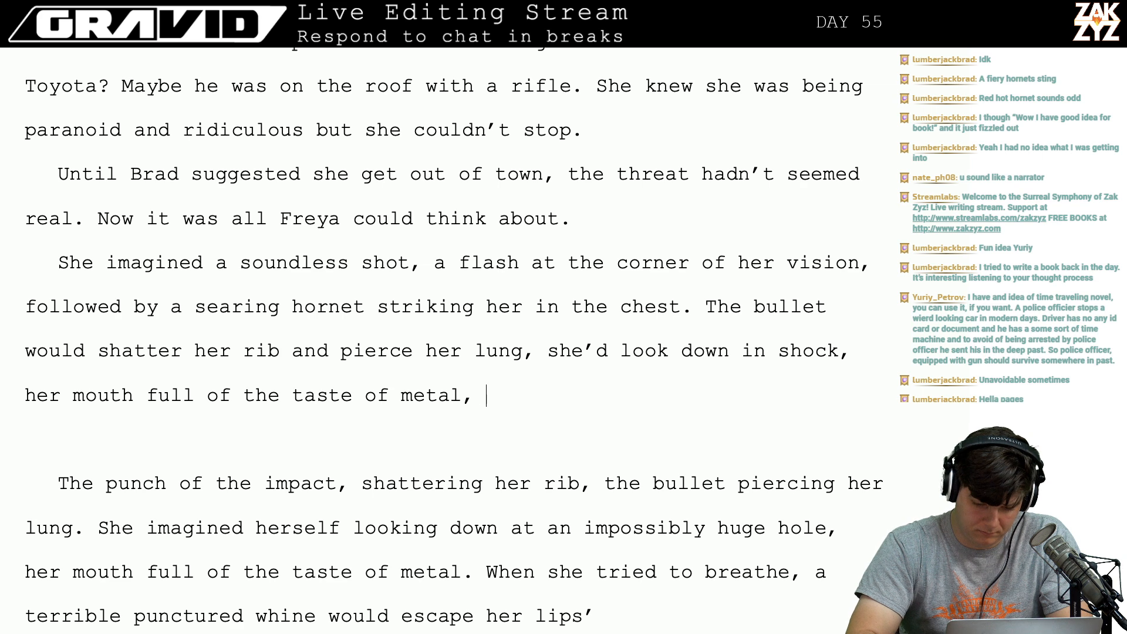
{"action": "type", "text": "the hole in "}
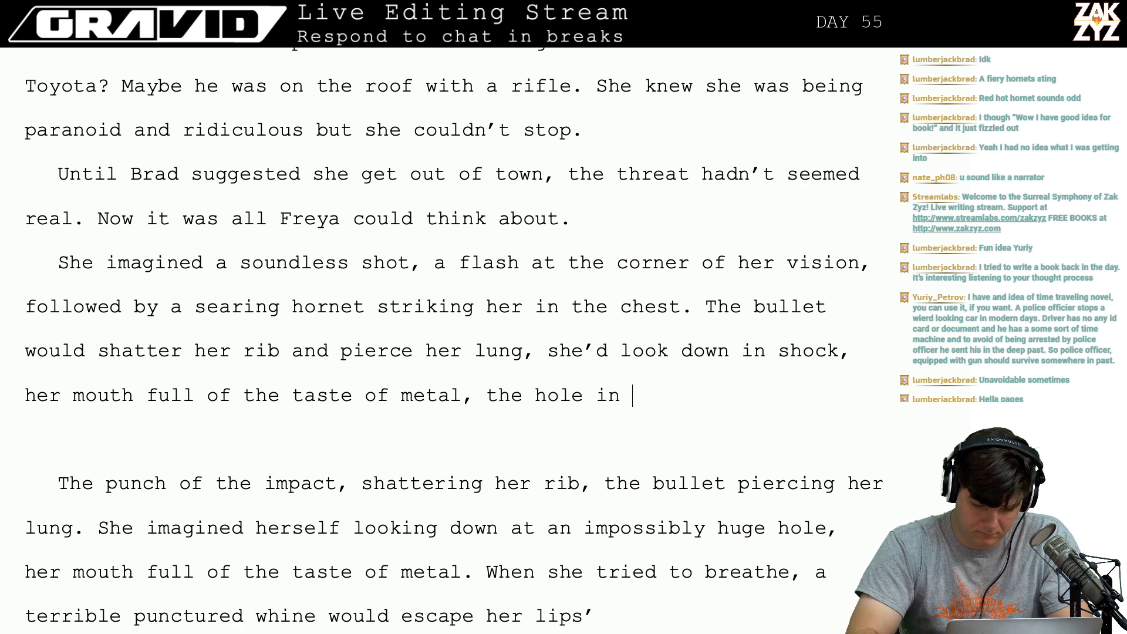
{"action": "type", "text": "her impossib"}
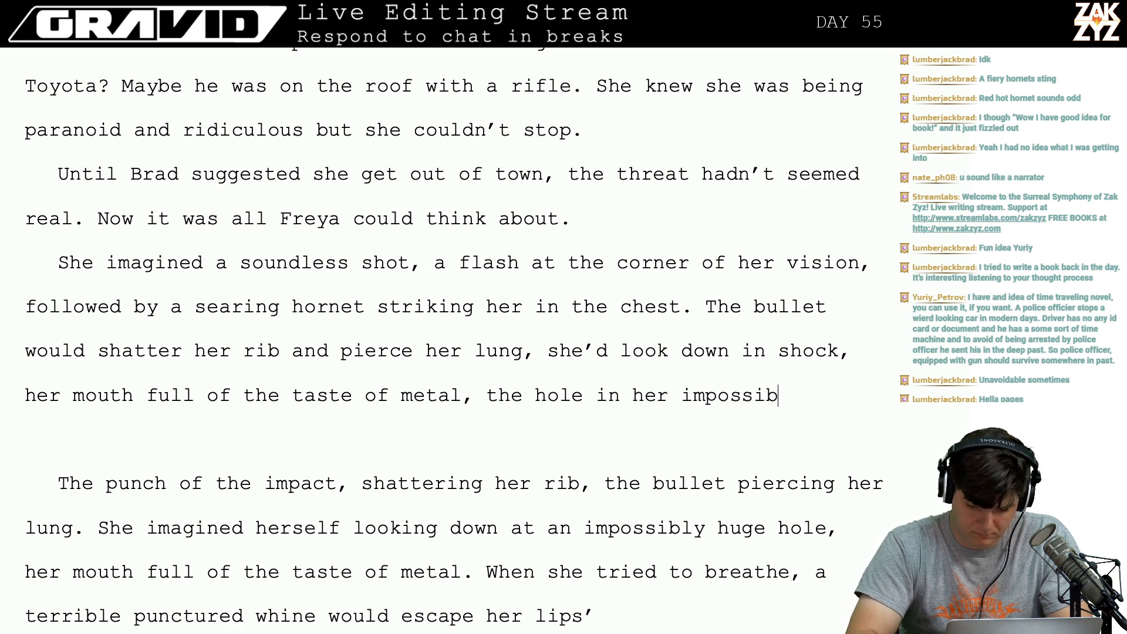
{"action": "type", "text": "ly huge. "}
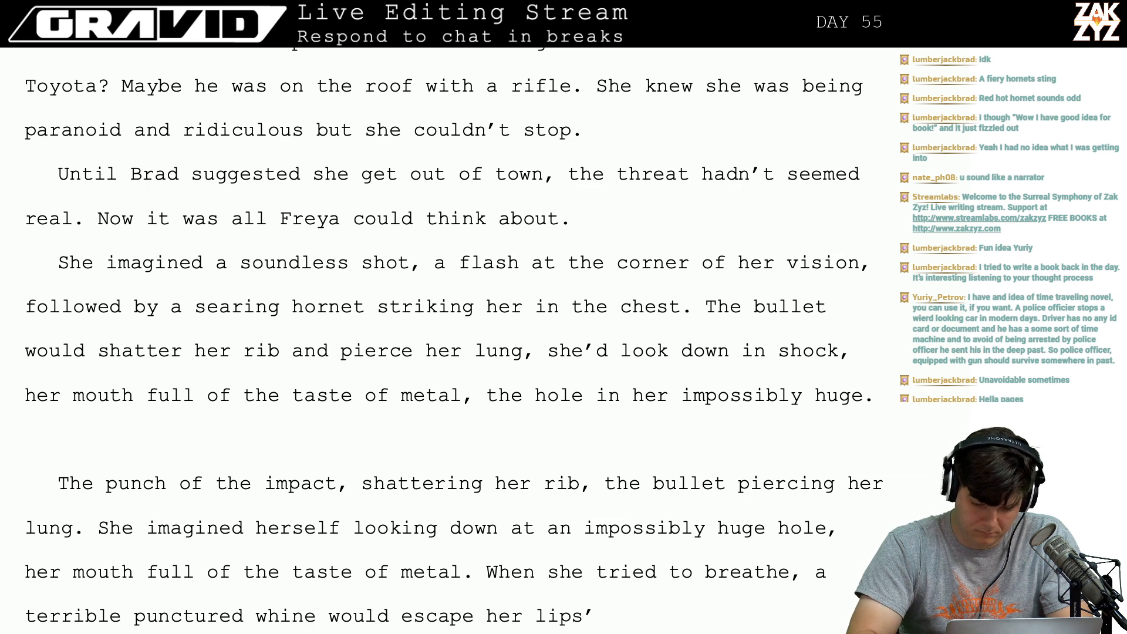
Add the sentence "She would try to breathe and a punctured whine would escape her" after "impossibly huge.".
{"action": "type", "text": "She would try to"}
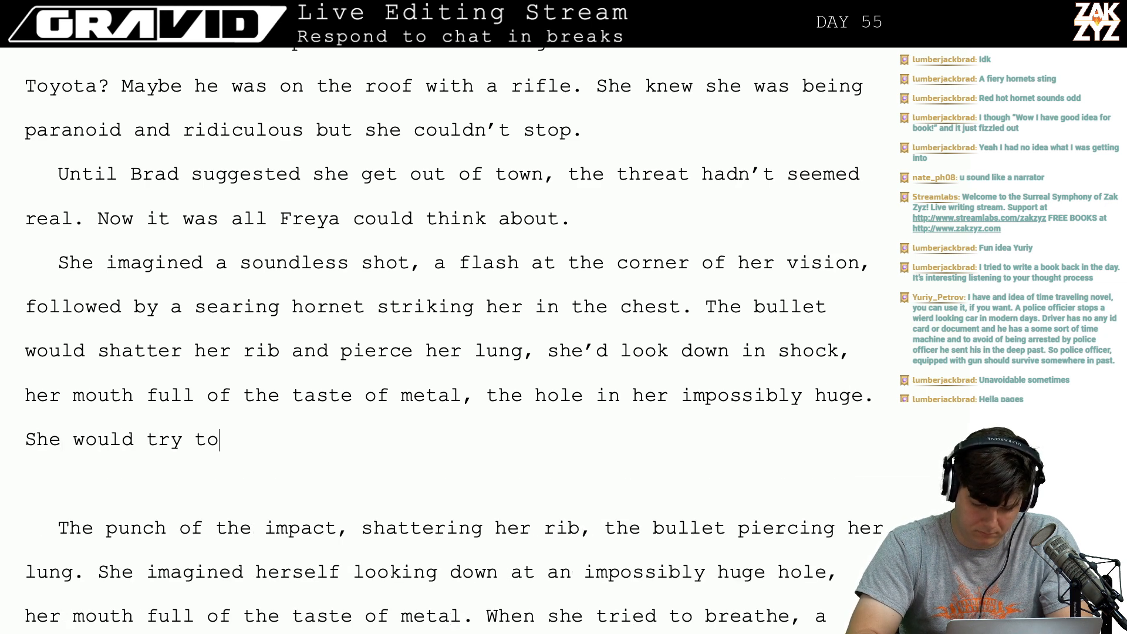
{"action": "type", "text": " breathe and a pu"}
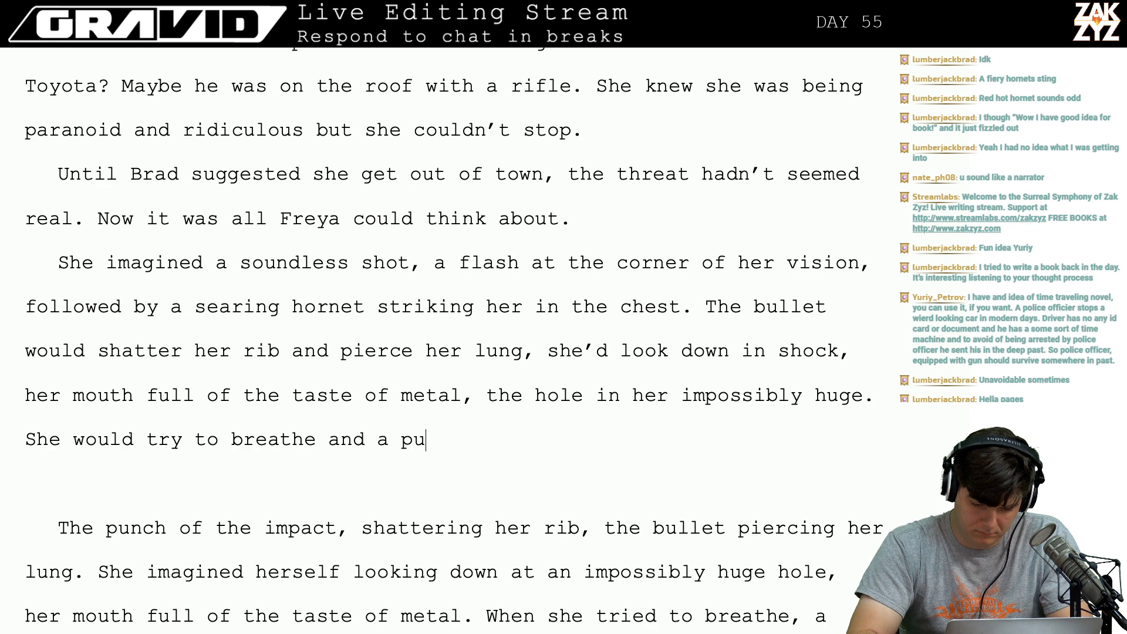
{"action": "type", "text": "nctured wh"}
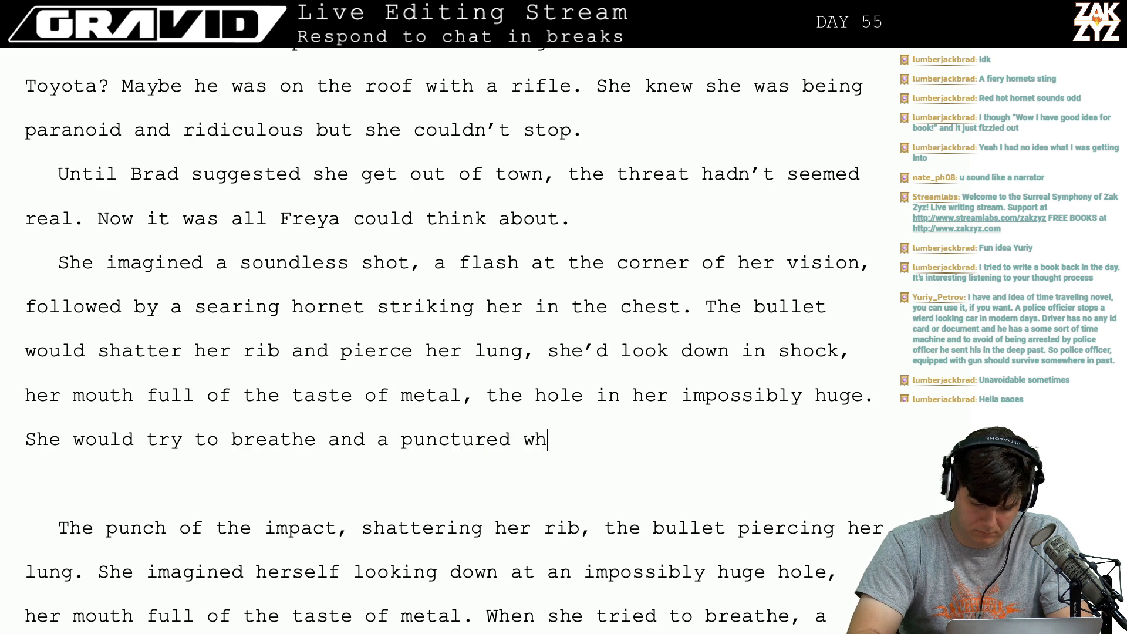
{"action": "type", "text": "ine would"}
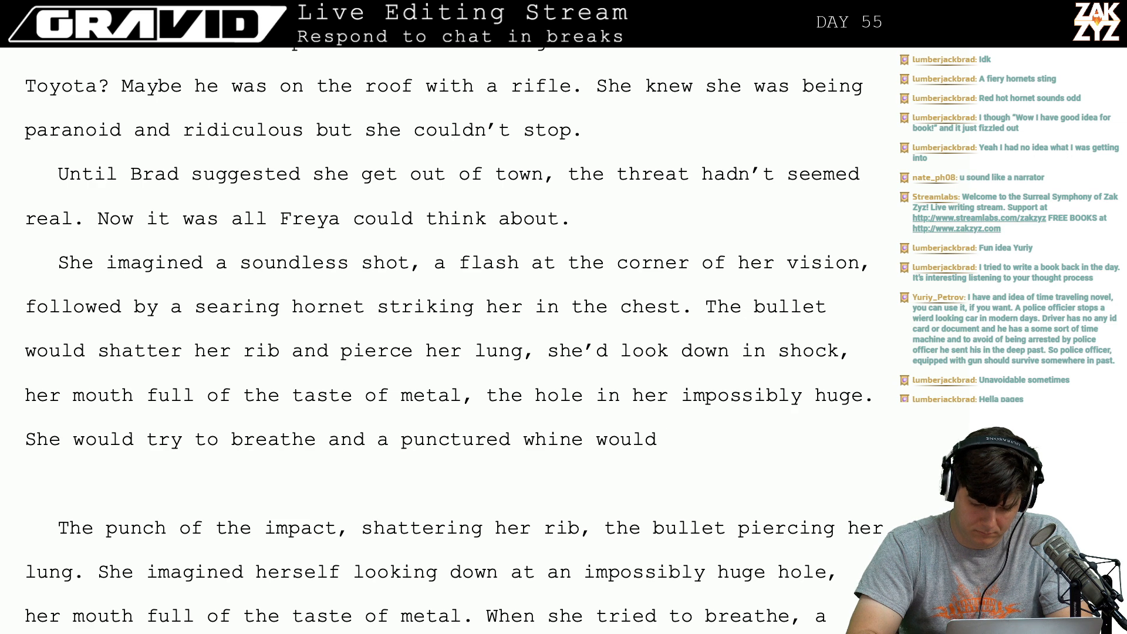
{"action": "type", "text": " ex"}
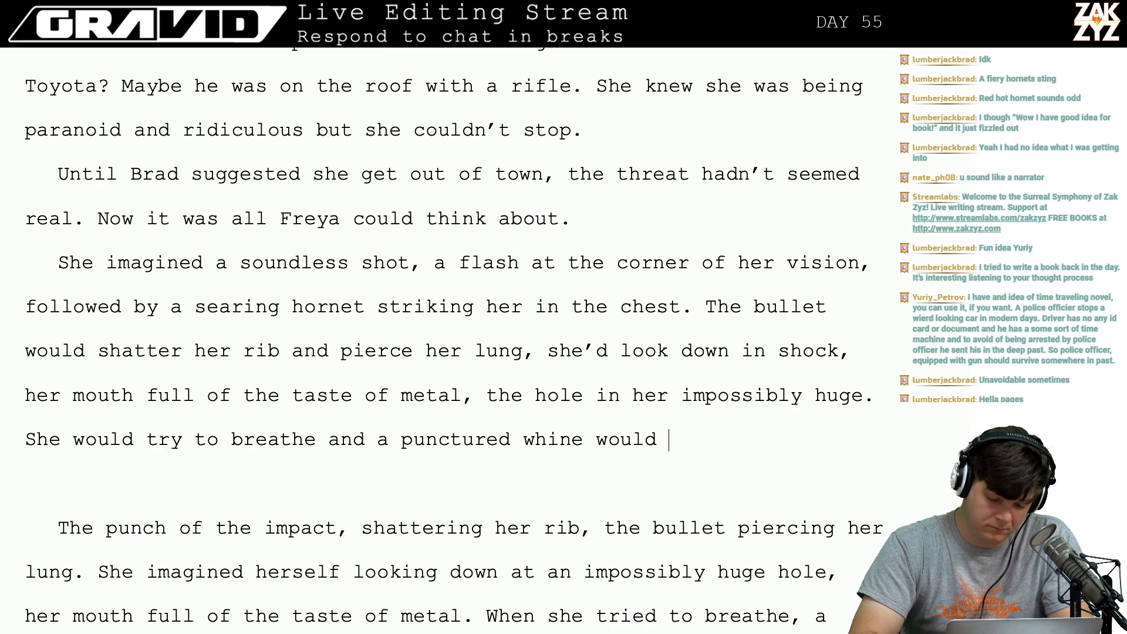
{"action": "type", "text": "c"}
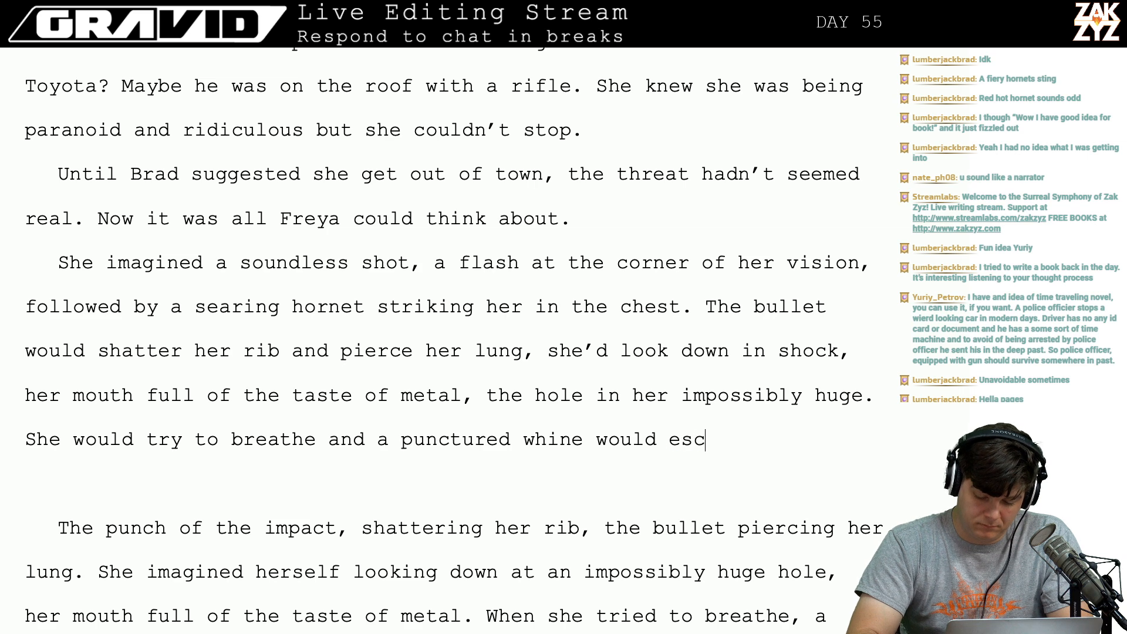
{"action": "type", "text": "ape her, the"}
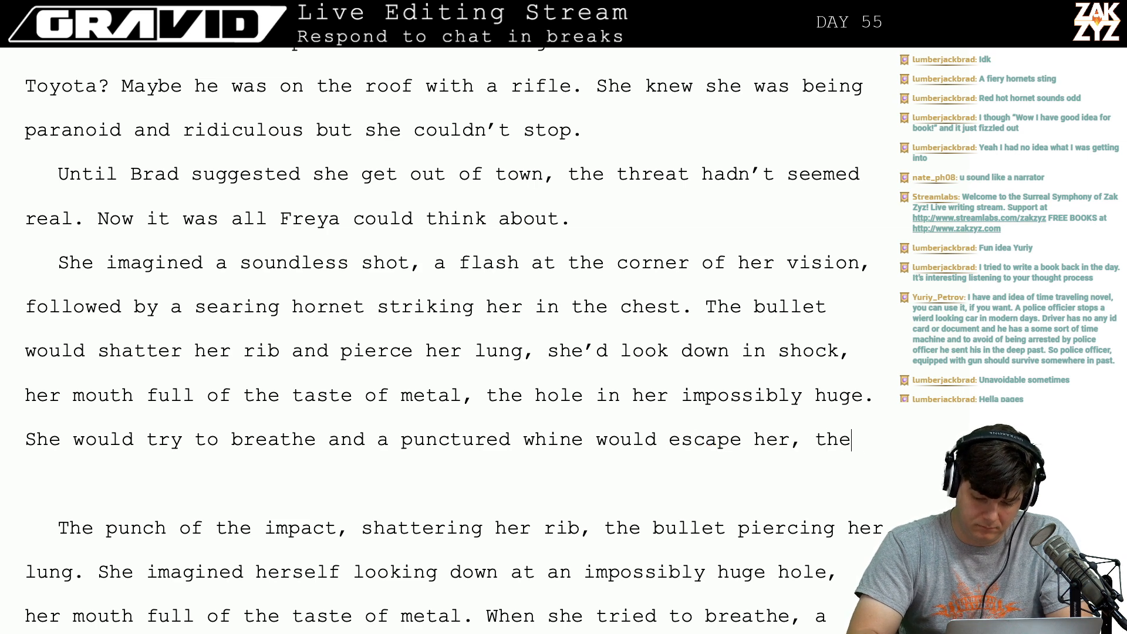
Try continuing the breathing sentence after "escape her" with ", and the river would have her at last as".
{"action": "key", "text": "BackSpace"}
{"action": "key", "text": "BackSpace"}
{"action": "key", "text": "BackSpace"}
{"action": "key", "text": "BackSpace"}
{"action": "type", "text": "She"}
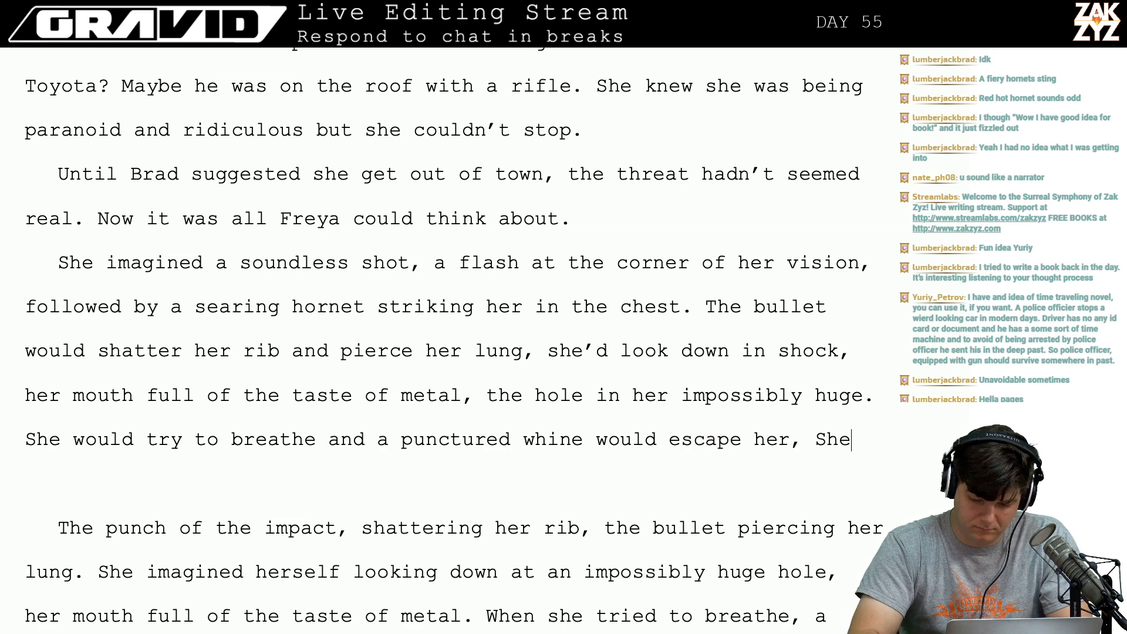
{"action": "key", "text": "BackSpace"}
{"action": "key", "text": "BackSpace"}
{"action": "key", "text": "BackSpace"}
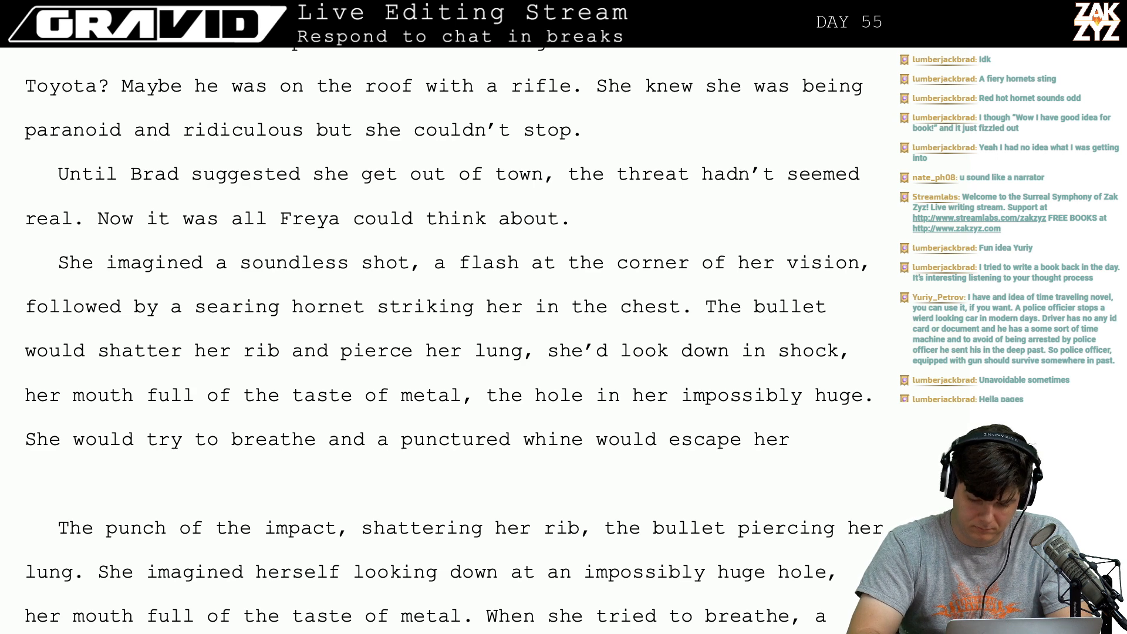
{"action": "type", "text": "s"}
{"action": "key", "text": "BackSpace"}
{"action": "type", "text": "a"}
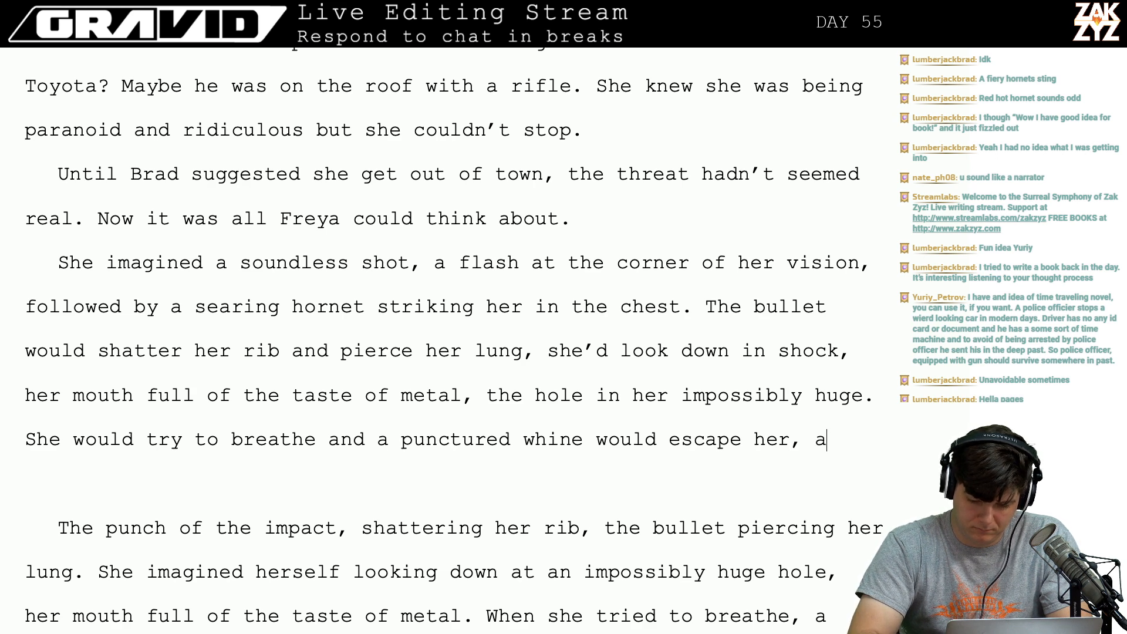
{"action": "type", "text": "nd shh"}
{"action": "key", "text": "BackSpace"}
{"action": "key", "text": "BackSpace"}
{"action": "key", "text": "BackSpace"}
{"action": "key", "text": "BackSpace"}
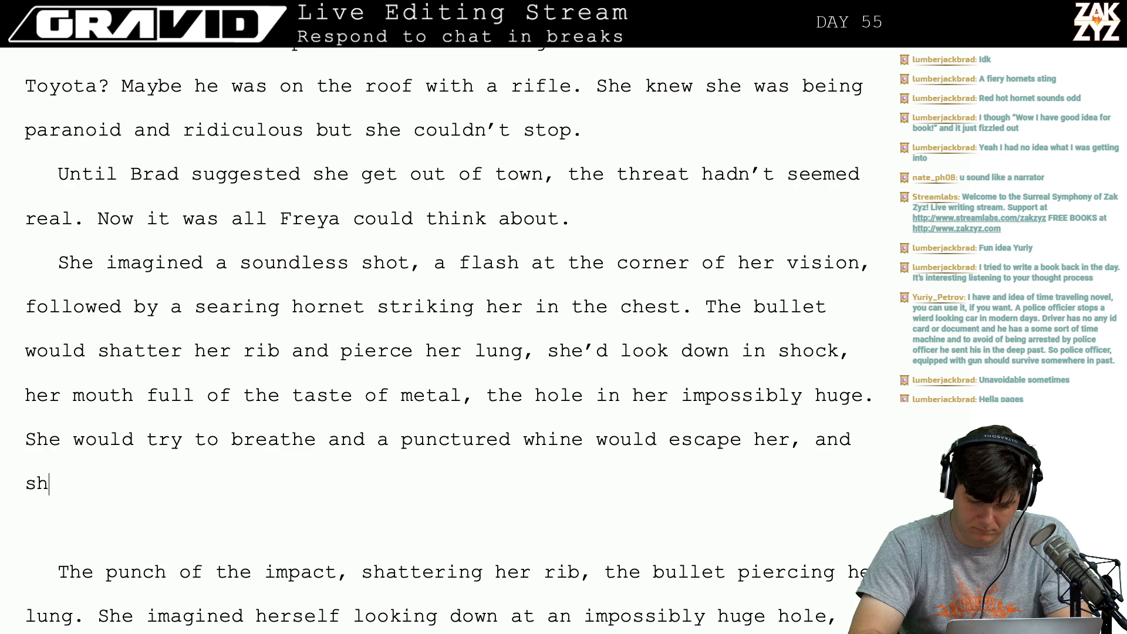
{"action": "type", "text": "the river "}
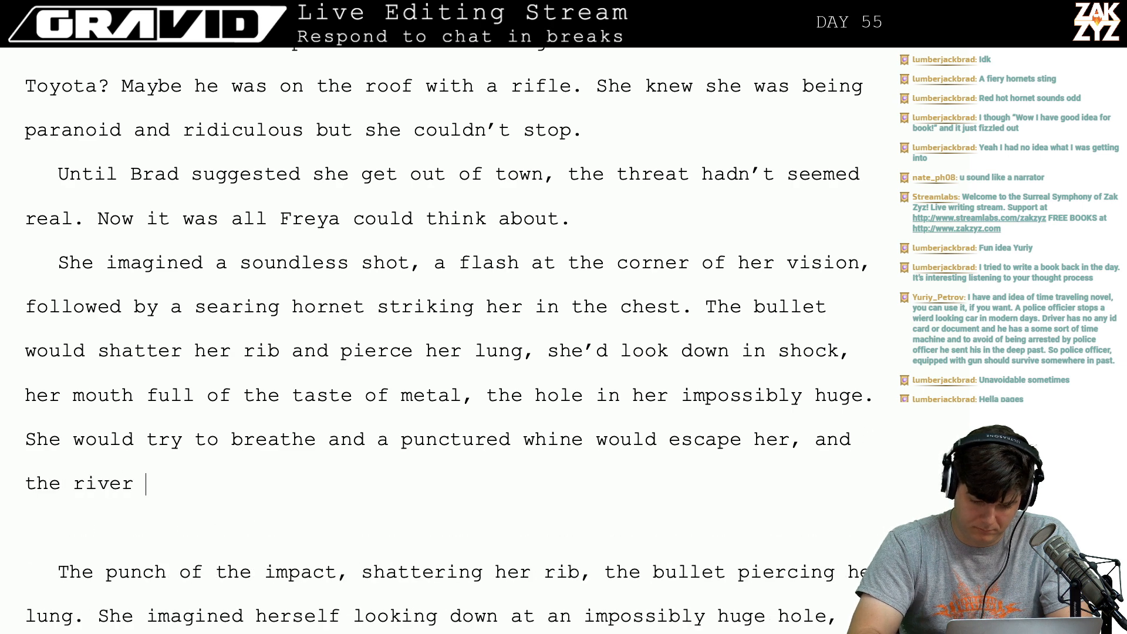
{"action": "type", "text": "would have her at last"}
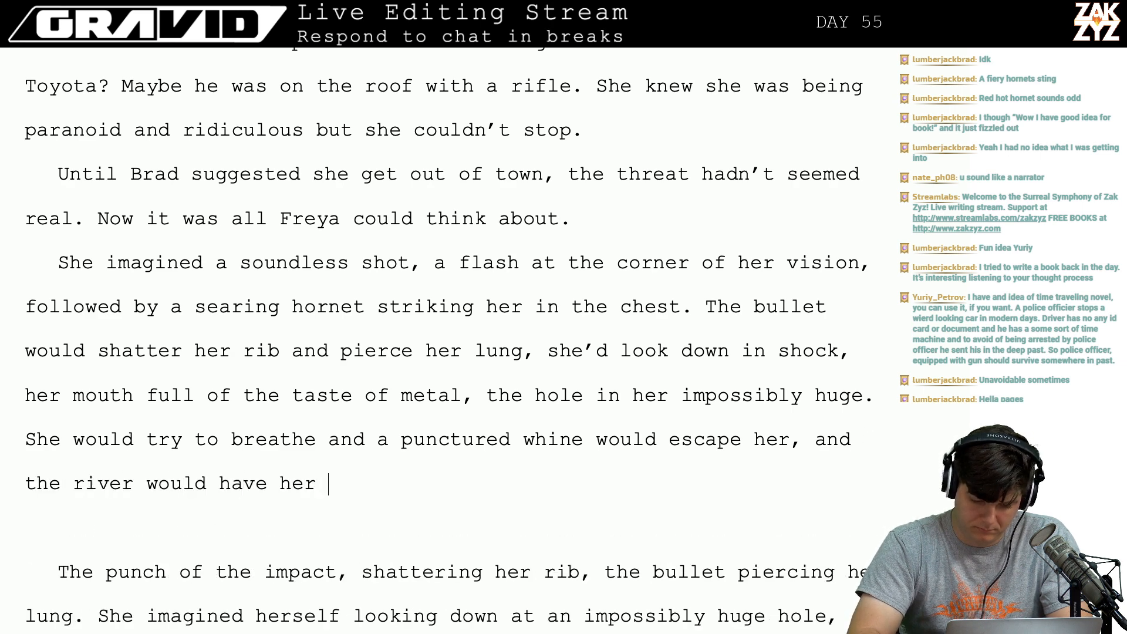
{"action": "type", "text": "she dro"}
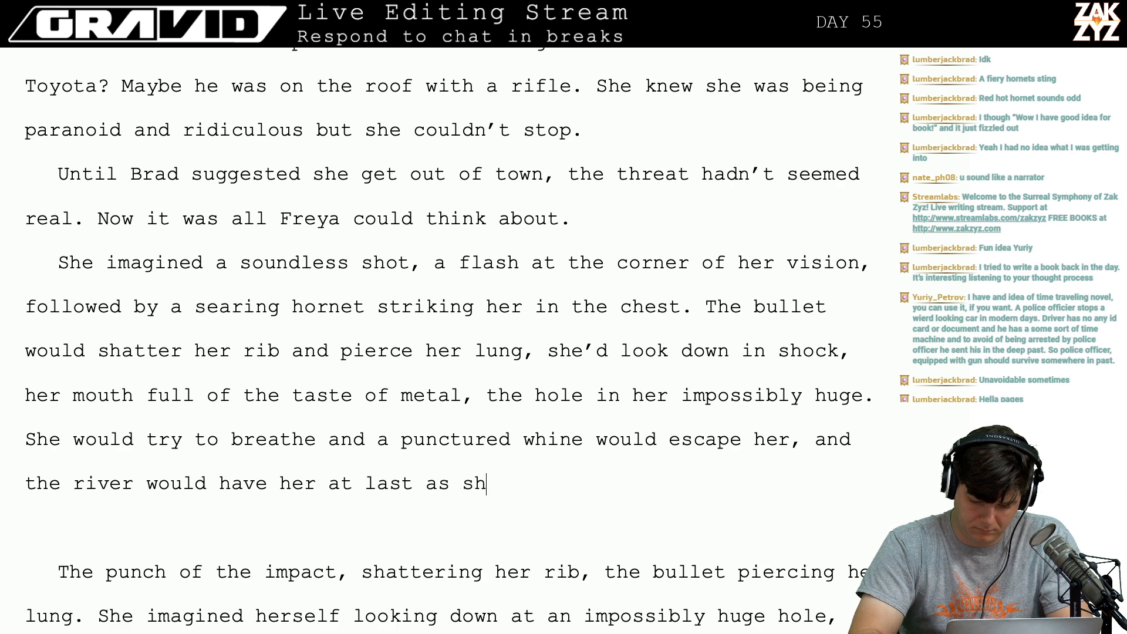
Remove the river wording so that the breathing sentence ends at "escape her".
{"action": "key", "text": "BackSpace"}
{"action": "key", "text": "BackSpace"}
{"action": "key", "text": "BackSpace"}
{"action": "key", "text": "BackSpace"}
{"action": "key", "text": "BackSpace"}
{"action": "key", "text": "BackSpace"}
{"action": "key", "text": "BackSpace"}
{"action": "key", "text": "BackSpace"}
{"action": "key", "text": "BackSpace"}
{"action": "key", "text": "BackSpace"}
{"action": "key", "text": "BackSpace"}
{"action": "key", "text": "BackSpace"}
{"action": "key", "text": "BackSpace"}
{"action": "key", "text": "BackSpace"}
{"action": "key", "text": "BackSpace"}
{"action": "key", "text": "BackSpace"}
{"action": "key", "text": "BackSpace"}
{"action": "key", "text": "BackSpace"}
{"action": "key", "text": "BackSpace"}
{"action": "key", "text": "BackSpace"}
{"action": "key", "text": "BackSpace"}
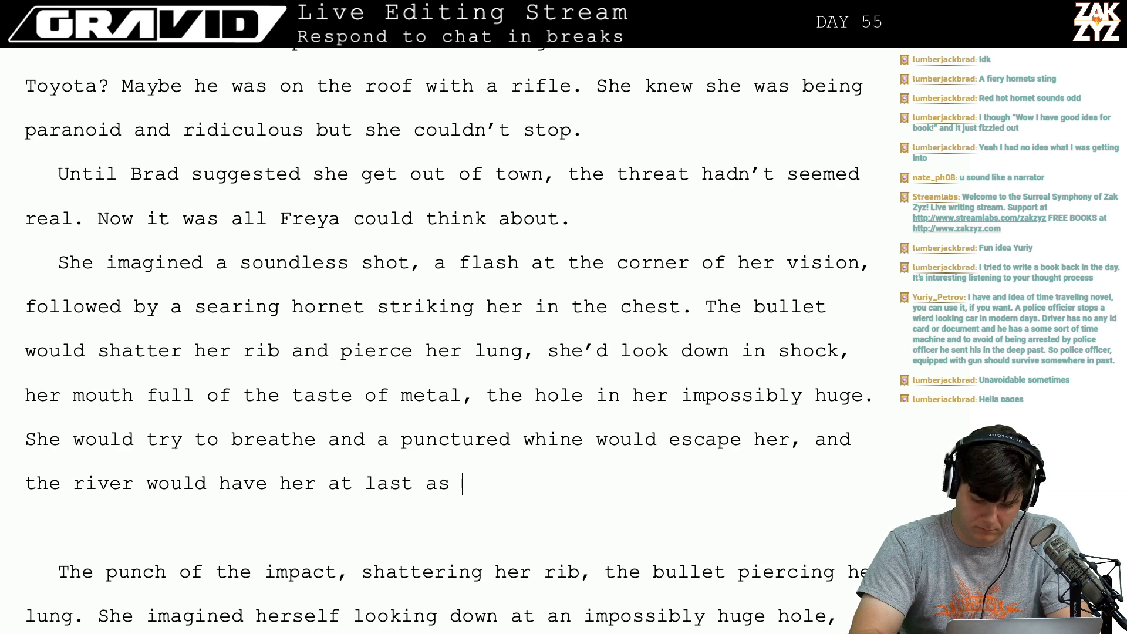
{"action": "key", "text": "BackSpace"}
{"action": "key", "text": "BackSpace"}
{"action": "key", "text": "BackSpace"}
{"action": "key", "text": "BackSpace"}
{"action": "key", "text": "BackSpace"}
{"action": "key", "text": "BackSpace"}
{"action": "key", "text": "BackSpace"}
{"action": "key", "text": "BackSpace"}
{"action": "key", "text": "BackSpace"}
{"action": "key", "text": "BackSpace"}
{"action": "key", "text": "BackSpace"}
{"action": "key", "text": "BackSpace"}
{"action": "key", "text": "BackSpace"}
{"action": "key", "text": "BackSpace"}
{"action": "key", "text": "BackSpace"}
{"action": "key", "text": "BackSpace"}
{"action": "key", "text": "BackSpace"}
{"action": "key", "text": "BackSpace"}
{"action": "key", "text": "BackSpace"}
{"action": "key", "text": "BackSpace"}
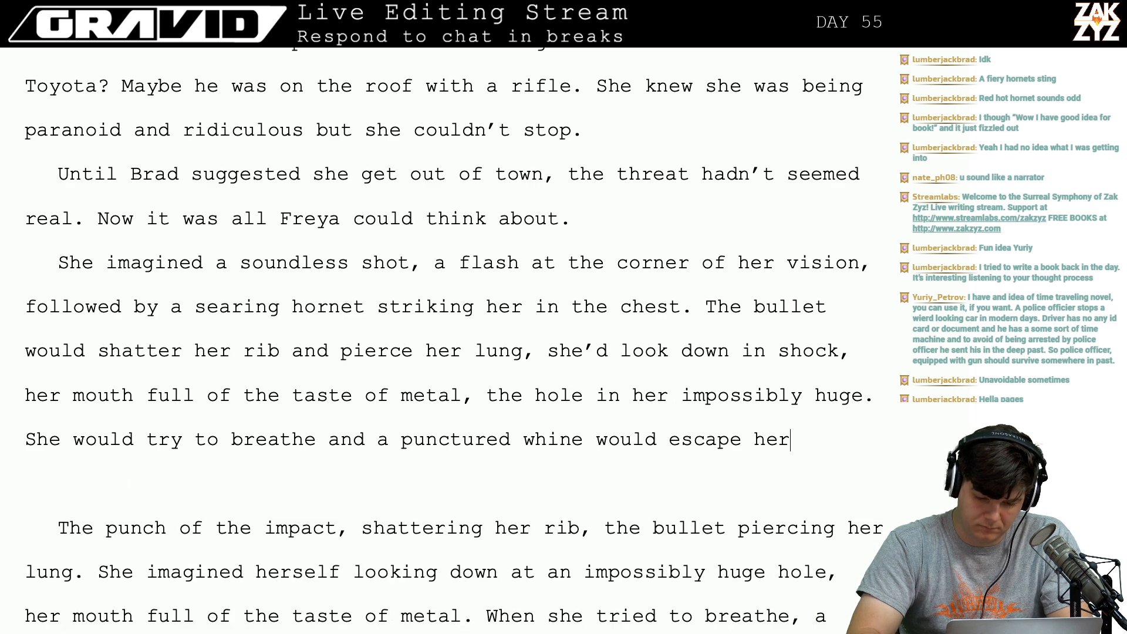
End the bullet sentence with a period after "metal" and split the text from "the hole in her" onward into a separate paragraph after a blank line.
{"action": "scroll", "coordinate": [443, 340], "scroll_direction": "up", "scroll_amount": 1}
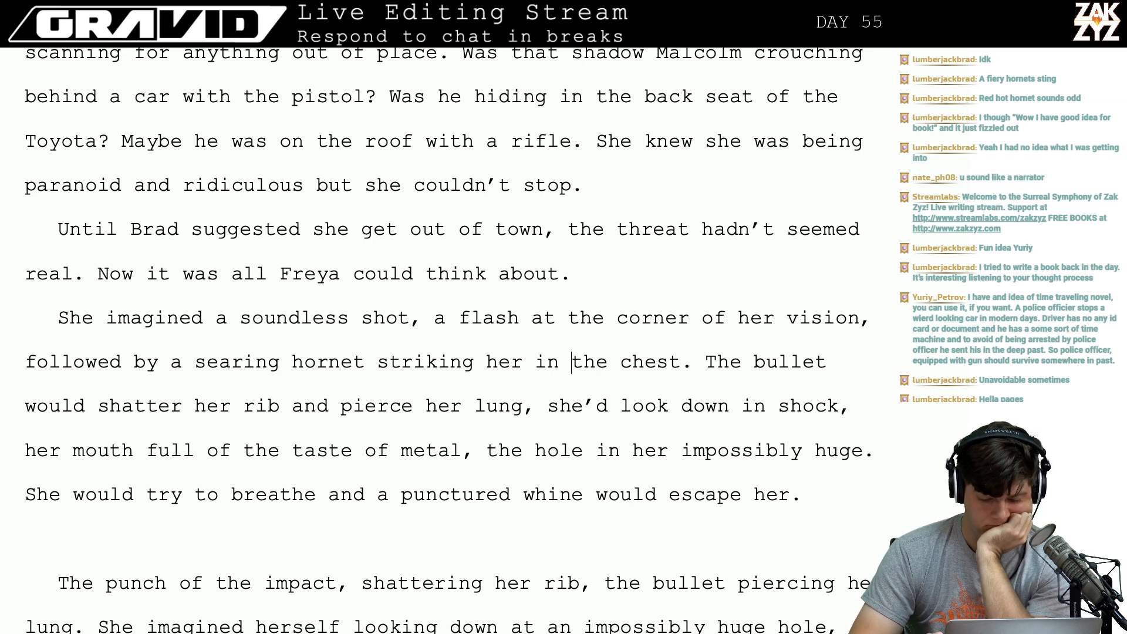
{"action": "key", "text": "BackSpace"}
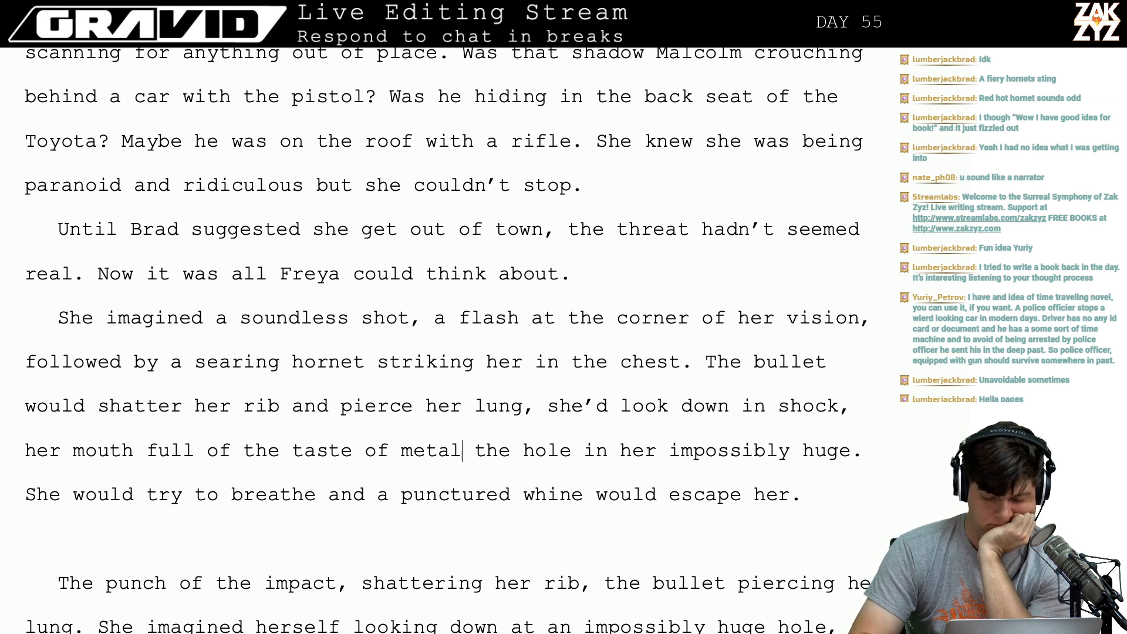
{"action": "type", "text": "."}
{"action": "key", "text": "Return"}
{"action": "key", "text": "Return"}
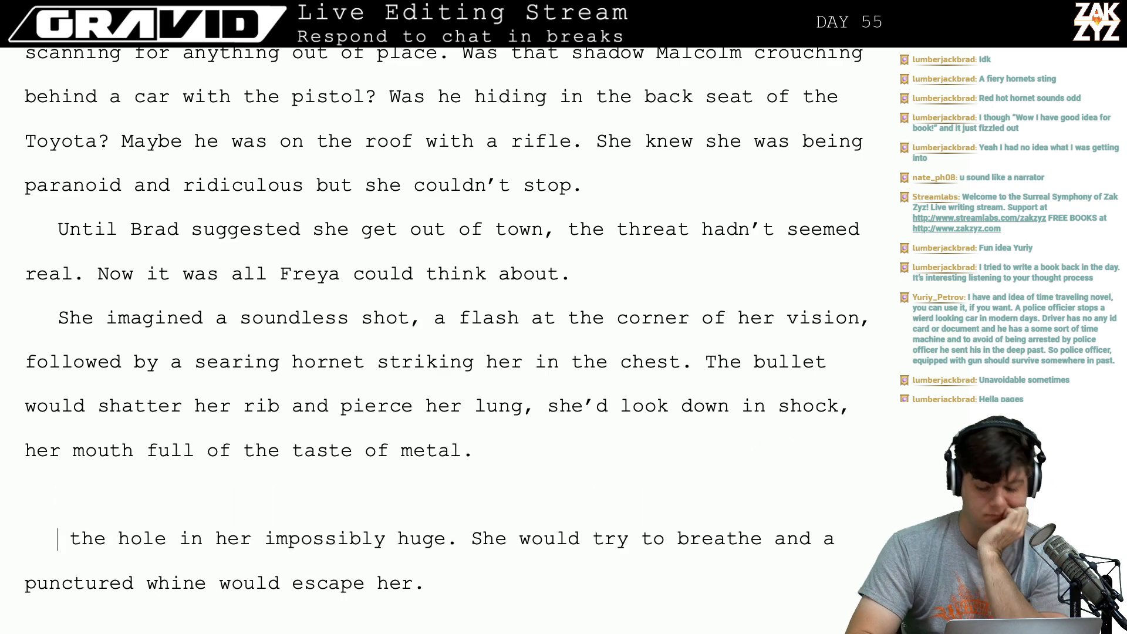
Start a new sentence after "the taste of metal." with "The hole in her, impossibly large, she".
{"action": "type", "text": "S"}
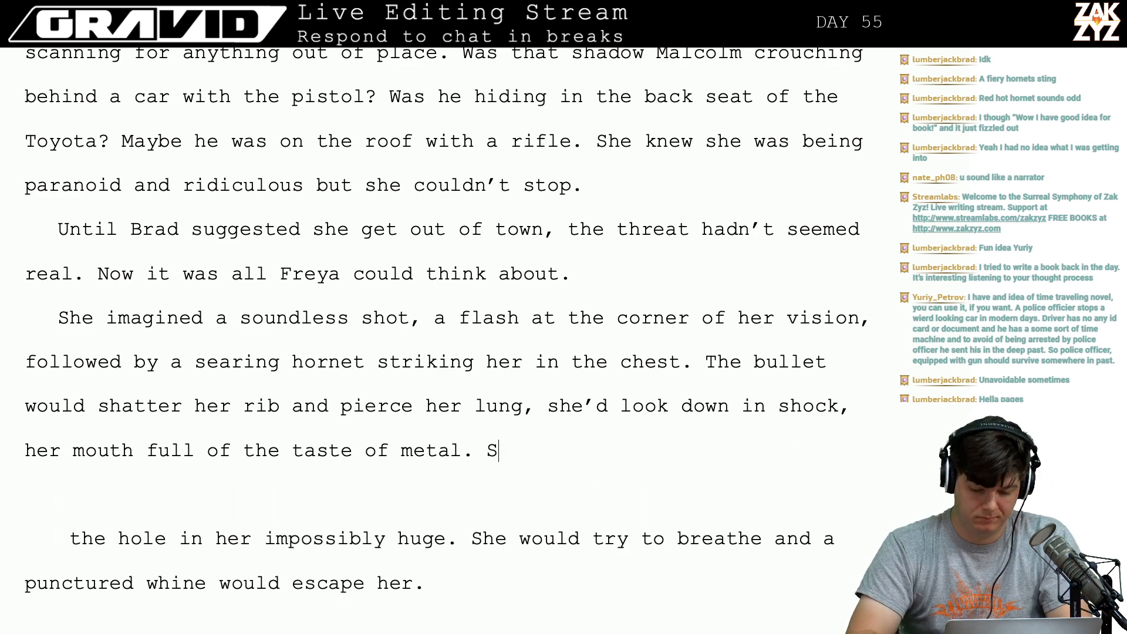
{"action": "type", "text": "he whole"}
{"action": "key", "text": "BackSpace"}
{"action": "key", "text": "BackSpace"}
{"action": "key", "text": "BackSpace"}
{"action": "key", "text": "BackSpace"}
{"action": "key", "text": "BackSpace"}
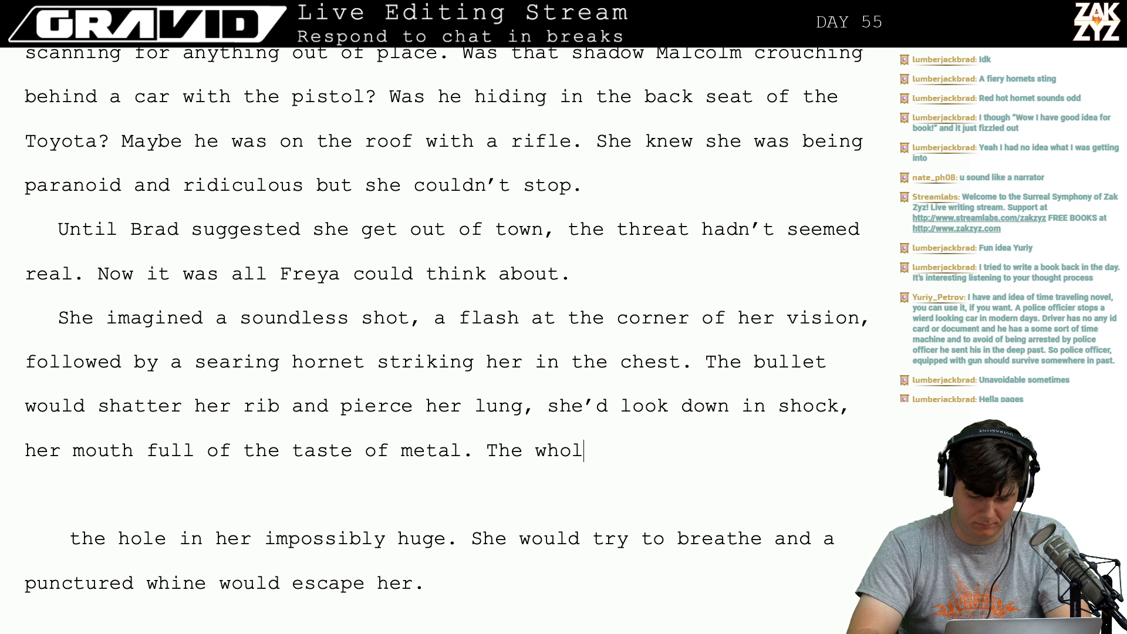
{"action": "key", "text": "BackSpace"}
{"action": "type", "text": "hole in "}
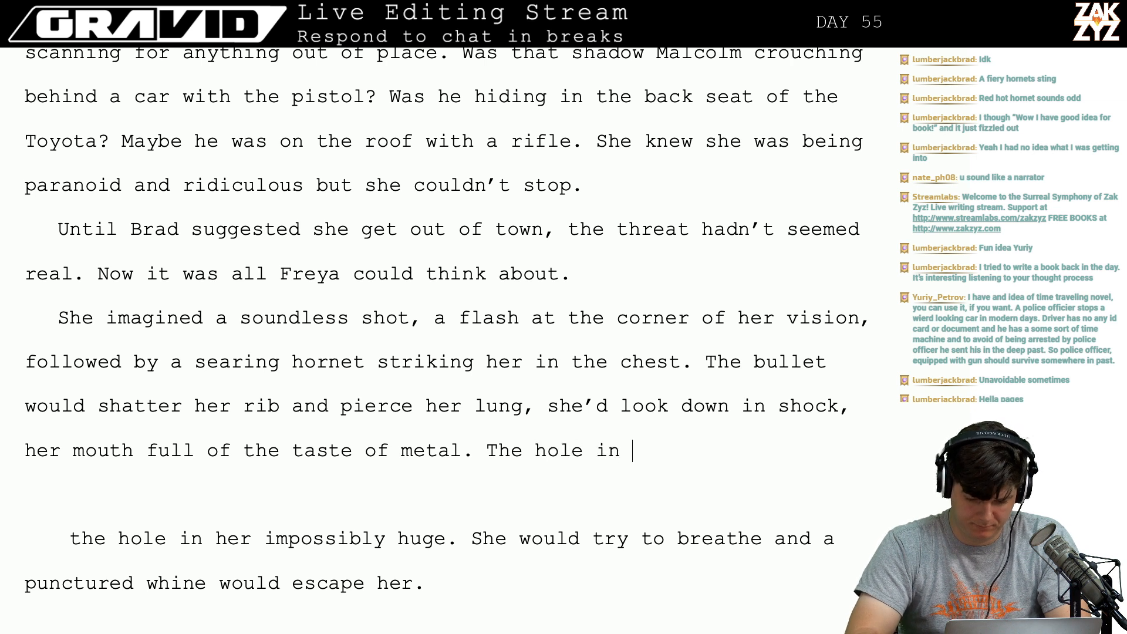
{"action": "type", "text": "her, impossibly "}
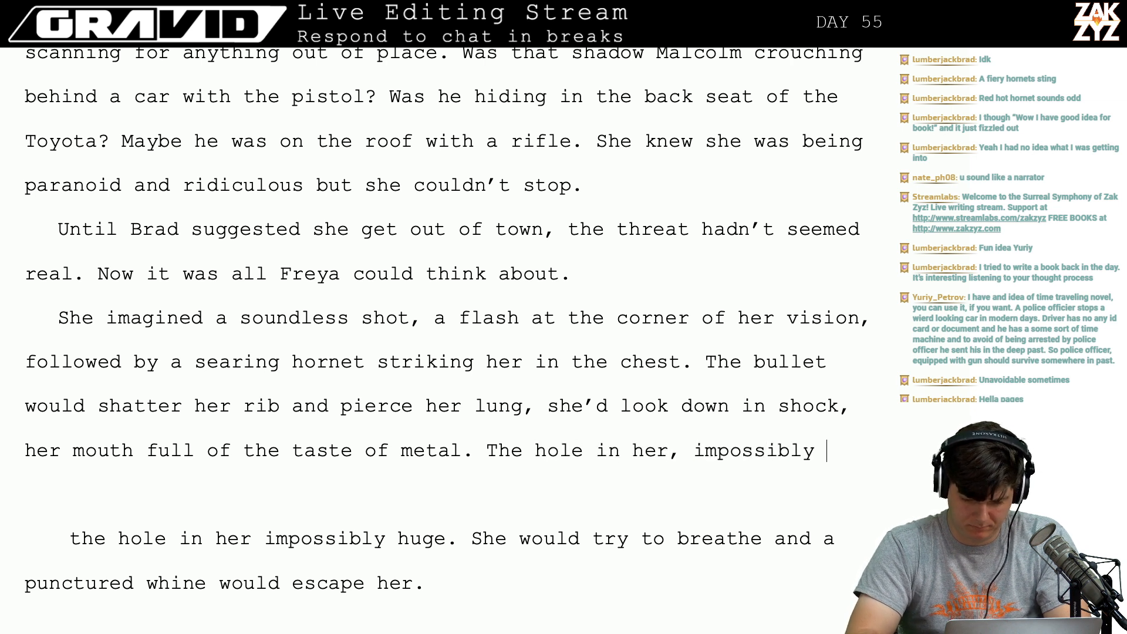
{"action": "type", "text": "large, she wou"}
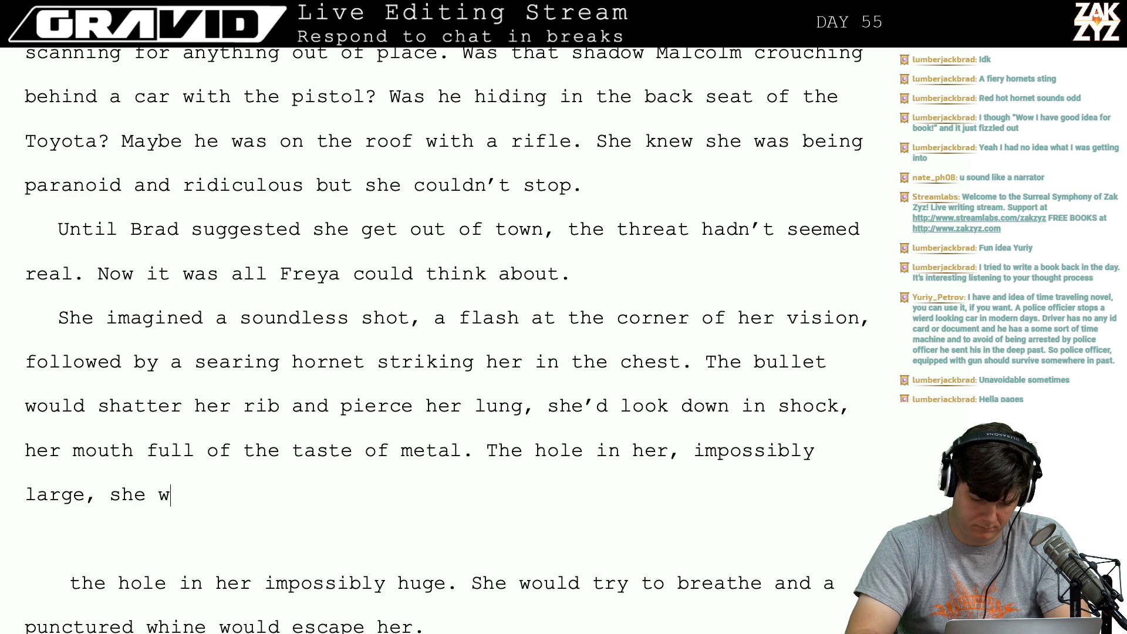
Continue the sentence after "impossibly large, she" with "would try to breathe and get only a punctured whine, everything fading a".
{"action": "key", "text": "BackSpace"}
{"action": "key", "text": "BackSpace"}
{"action": "key", "text": "BackSpace"}
{"action": "type", "text": "would t"}
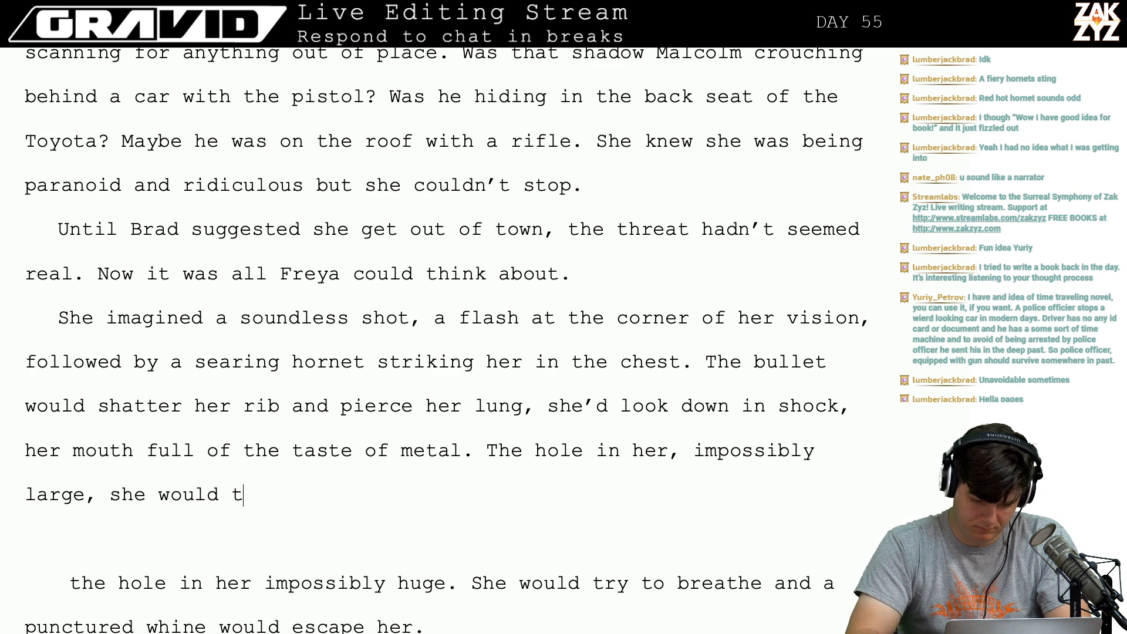
{"action": "type", "text": "ry to breathe "}
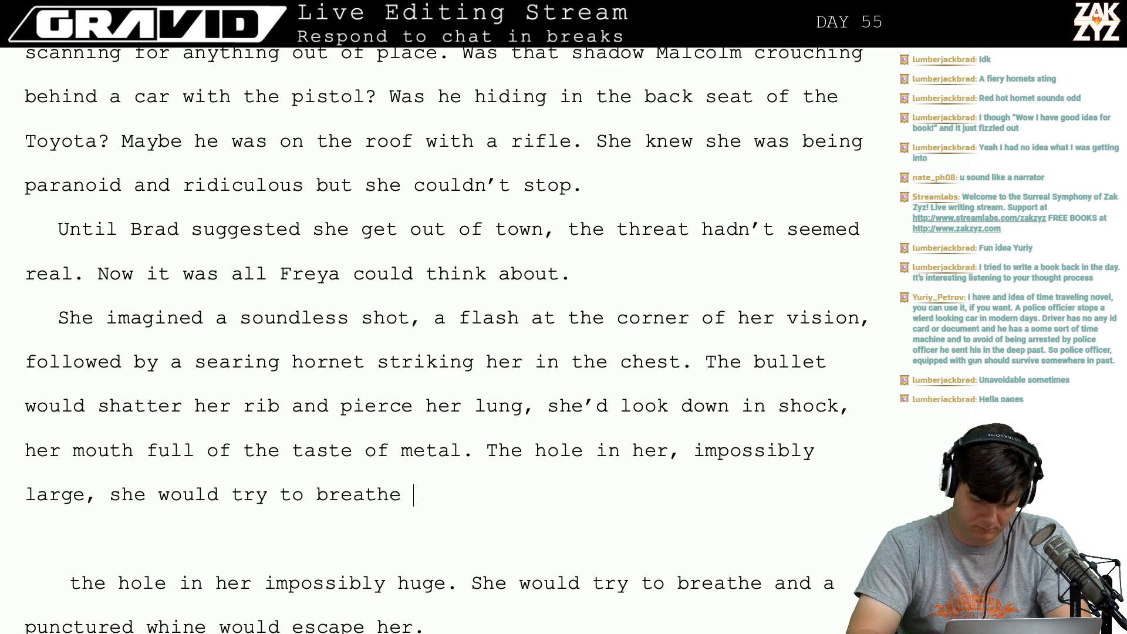
{"action": "type", "text": "and get only a "}
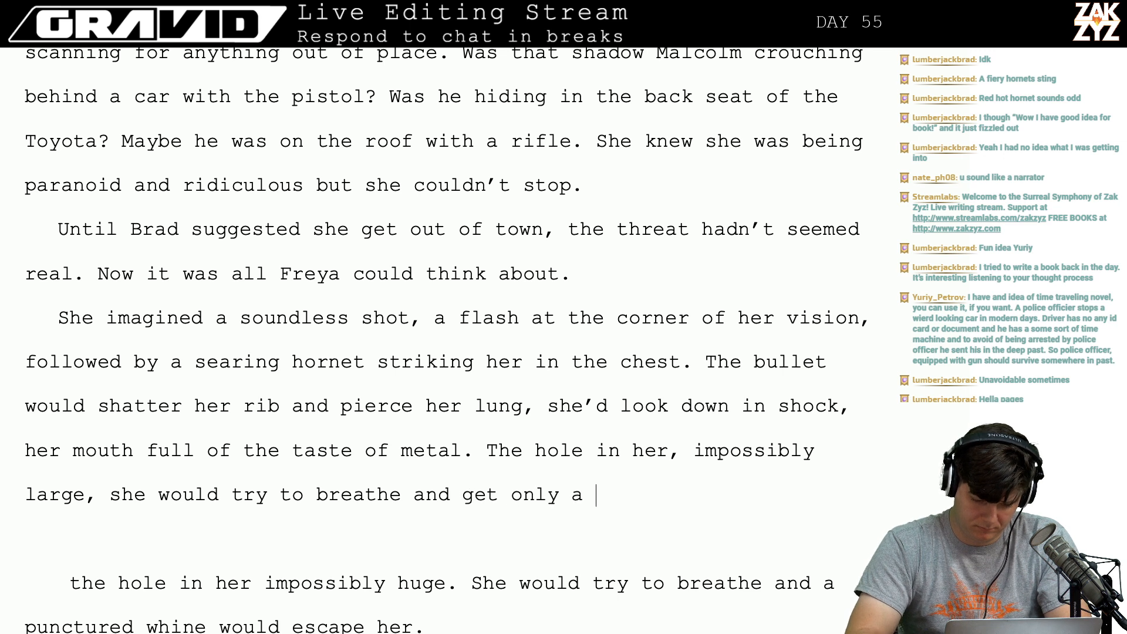
{"action": "type", "text": "punctured whine,"}
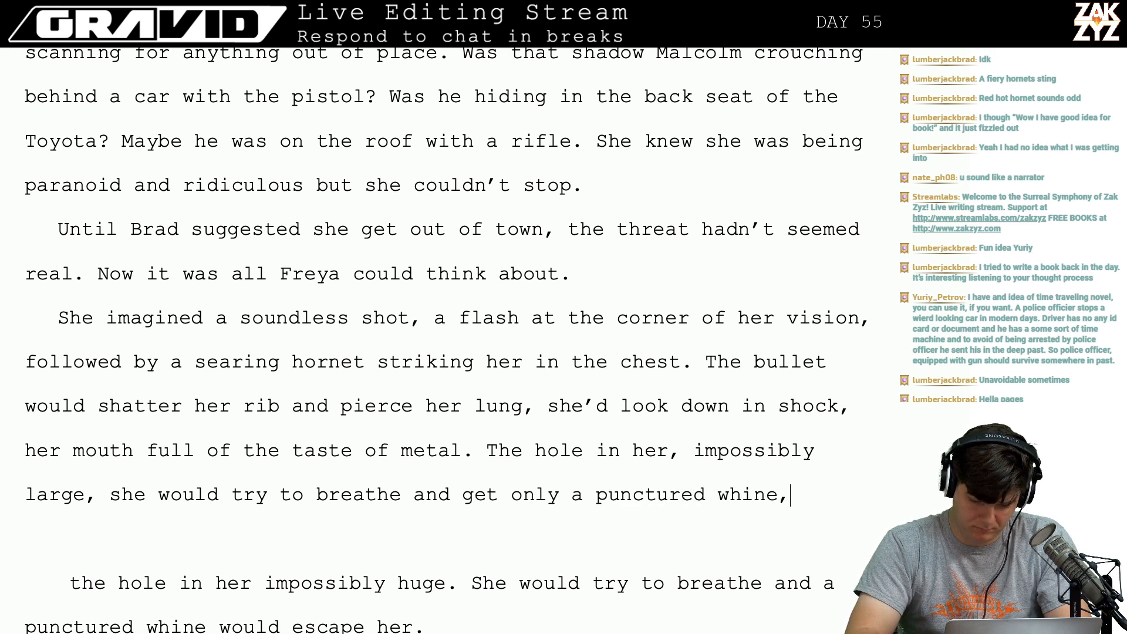
{"action": "type", "text": " everything"}
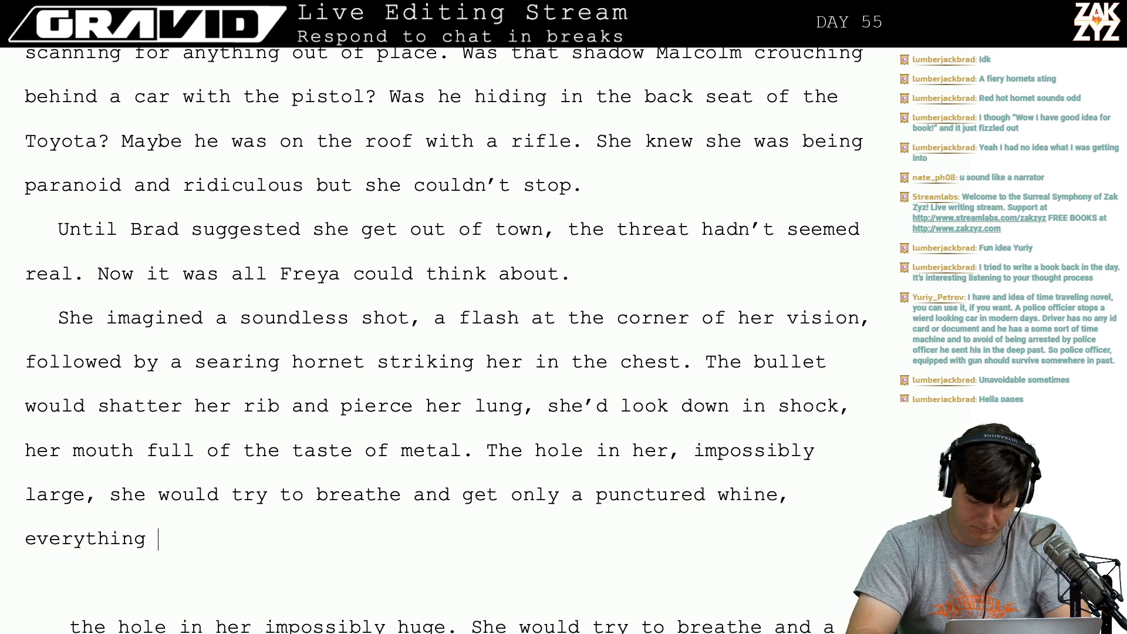
{"action": "type", "text": " fading as"}
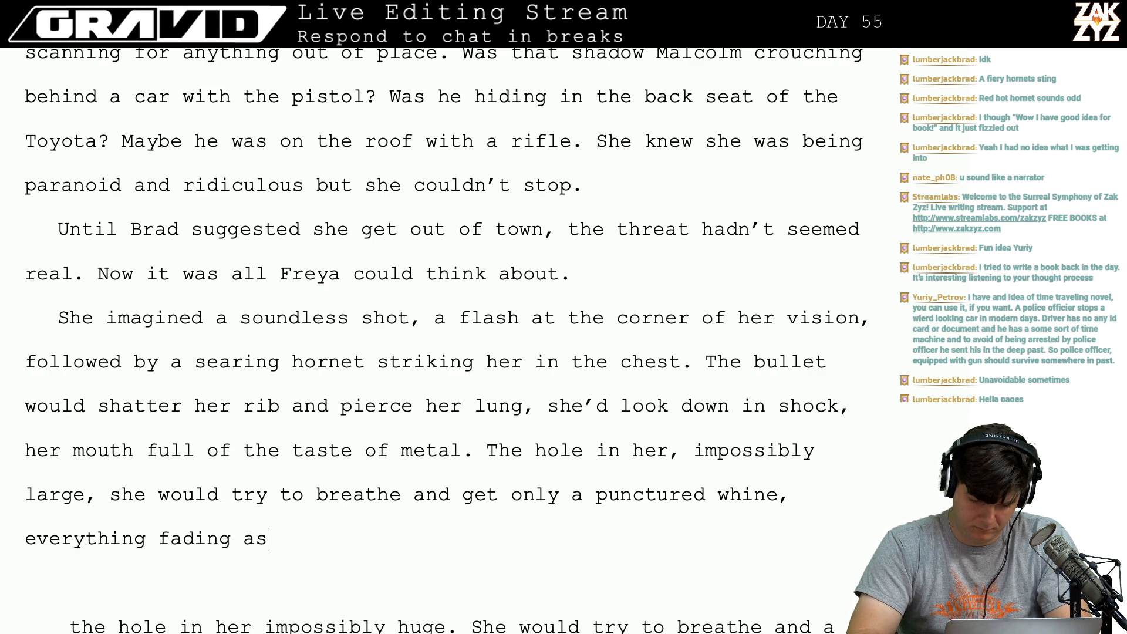
{"action": "key", "text": "BackSpace"}
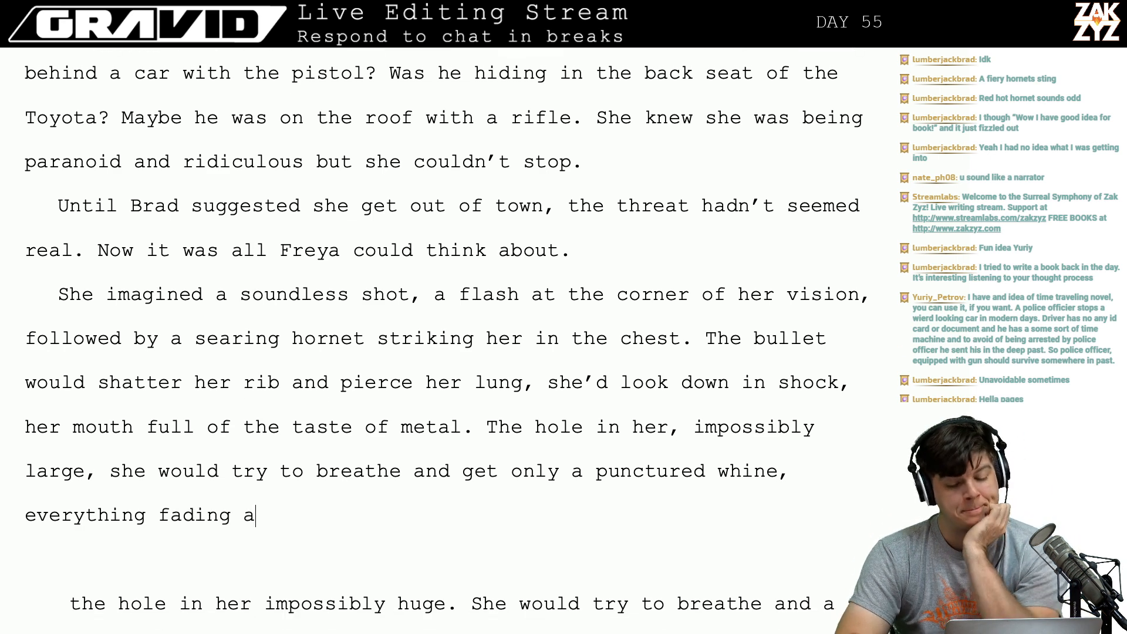
Change "a soundless shot" to "the soundless shot" in the sentence beginning "She imagined".
{"action": "scroll", "coordinate": [848, 233], "scroll_direction": "down", "scroll_amount": 2}
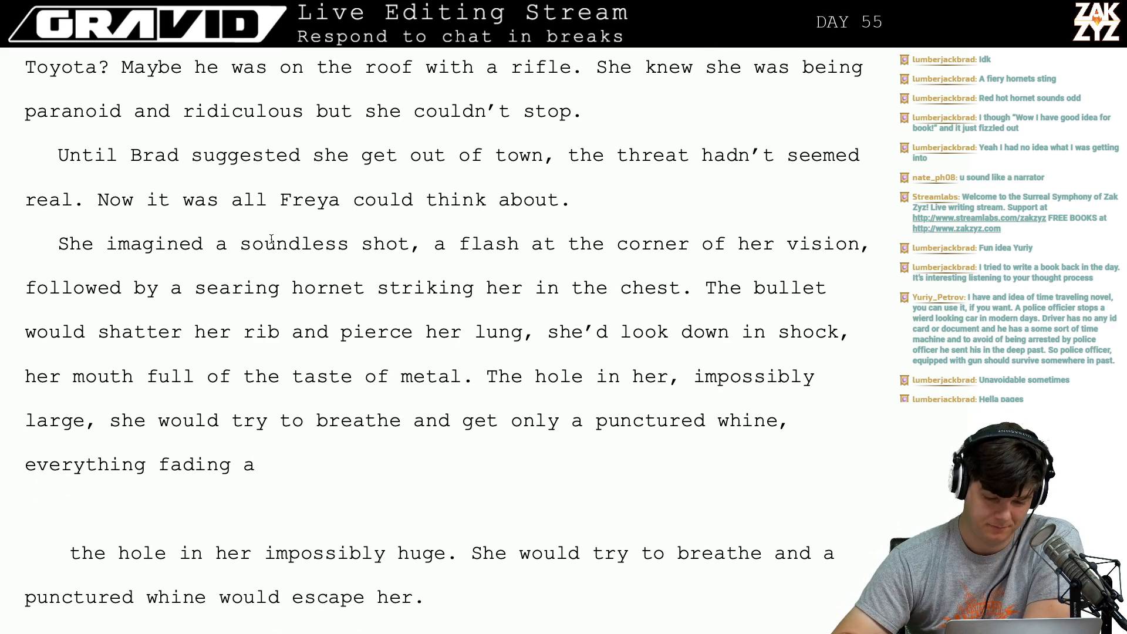
{"action": "key", "text": "BackSpace"}
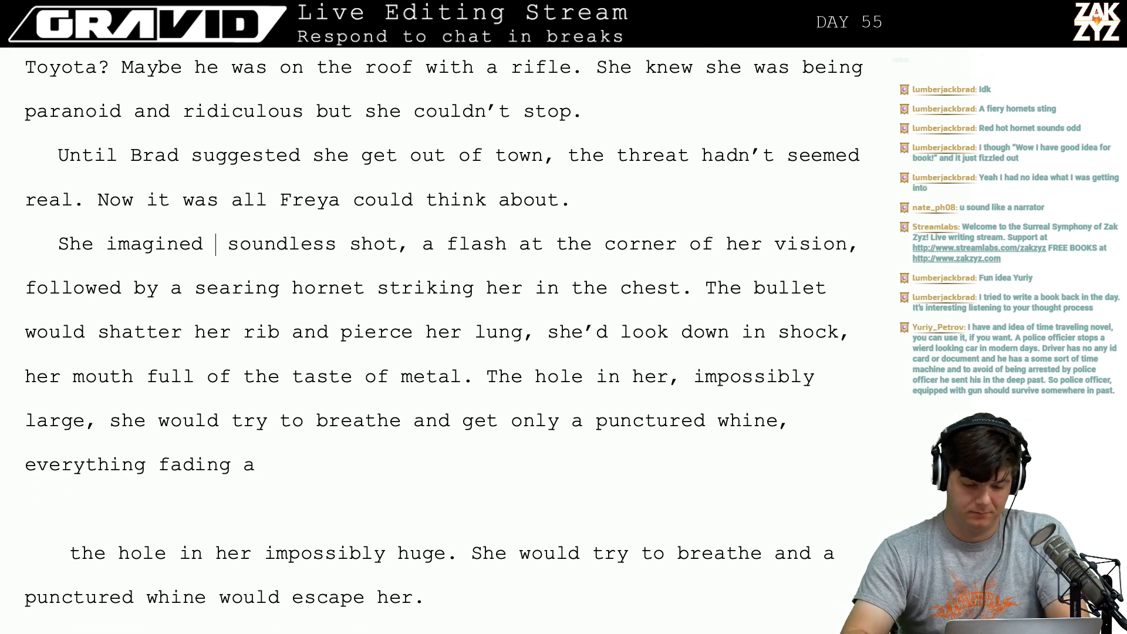
{"action": "type", "text": "the"}
{"action": "key", "text": "Right"}
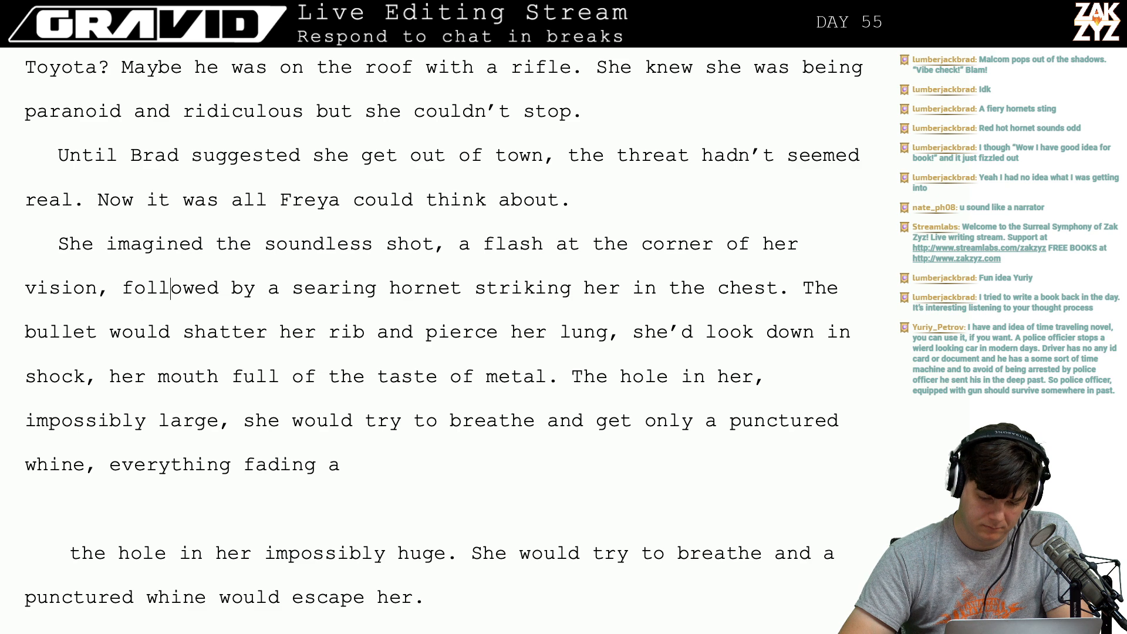
Split the text from "The bullet would shatter" onward into a separate paragraph after a blank line.
{"action": "scroll", "coordinate": [317, 320], "scroll_direction": "down", "scroll_amount": 1}
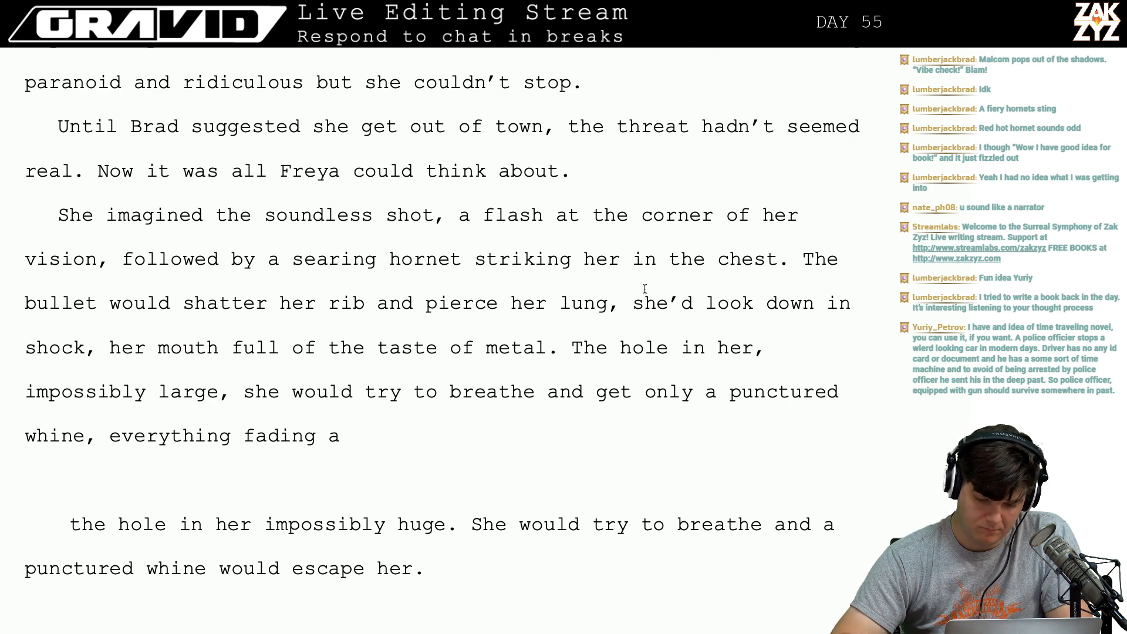
{"action": "key", "text": "Right"}
{"action": "key", "text": "Return"}
{"action": "key", "text": "Return"}
{"action": "key", "text": "Left"}
{"action": "key", "text": "Left"}
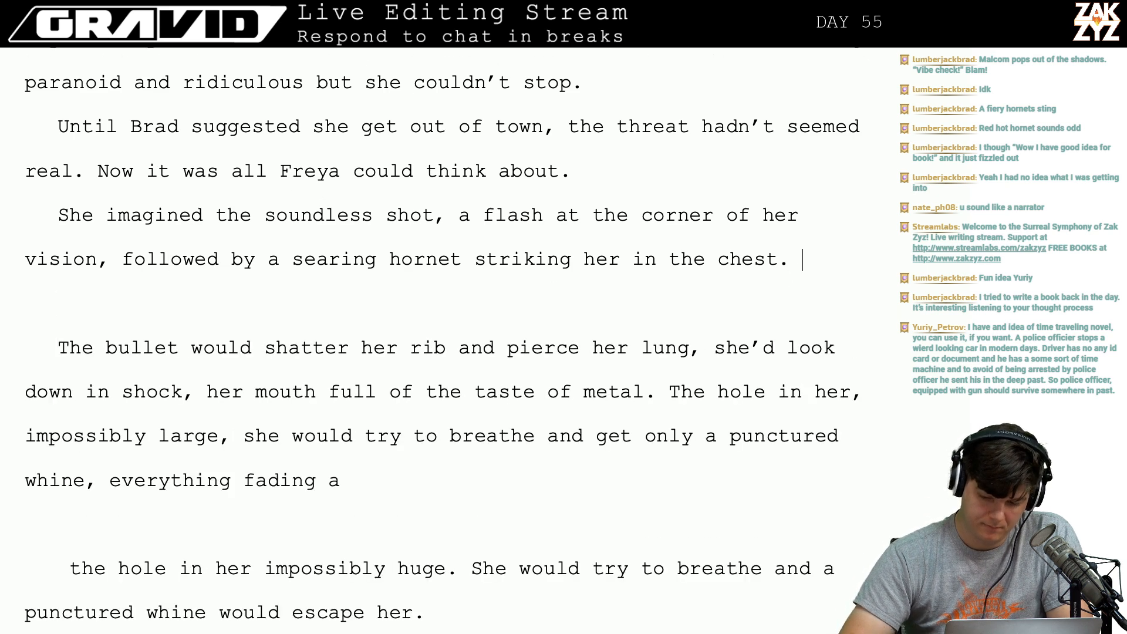
Write "She pictured the bullet" after "in the chest." and set it apart as its own paragraph below a blank line.
{"action": "type", "text": "She pi"}
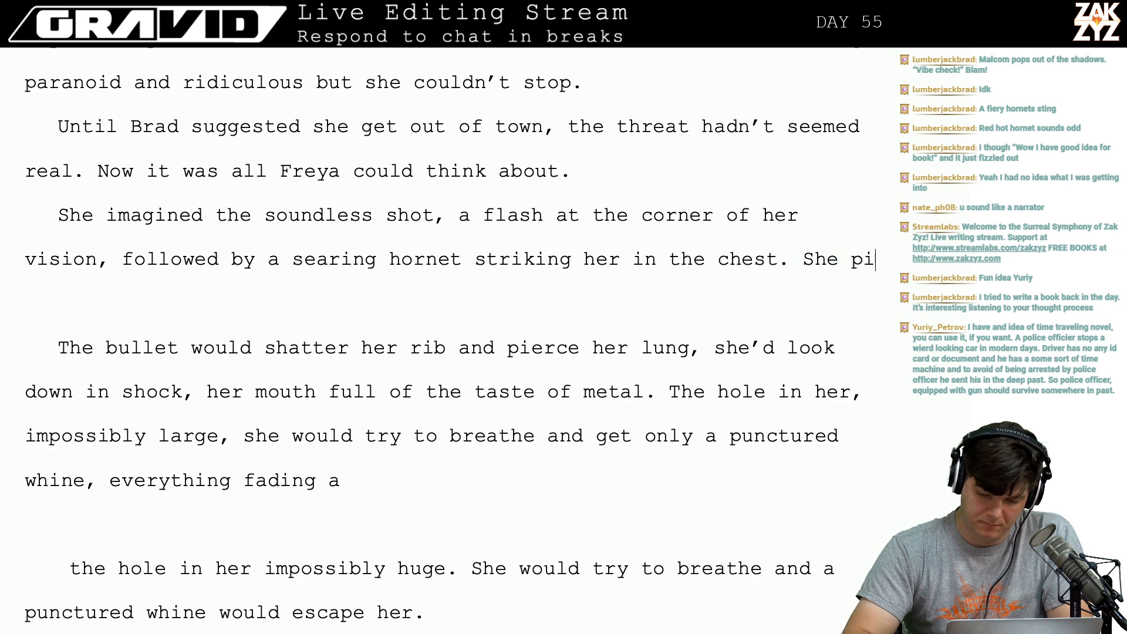
{"action": "type", "text": "ctured the bullet"}
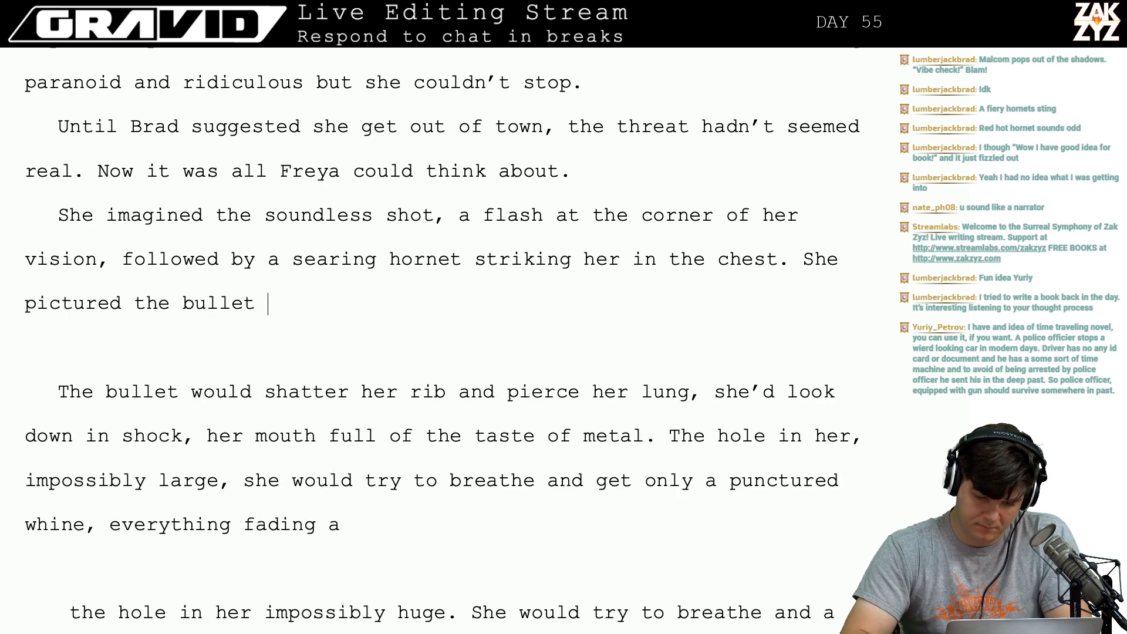
{"action": "key", "text": "Left"}
{"action": "key", "text": "Left"}
{"action": "key", "text": "Left"}
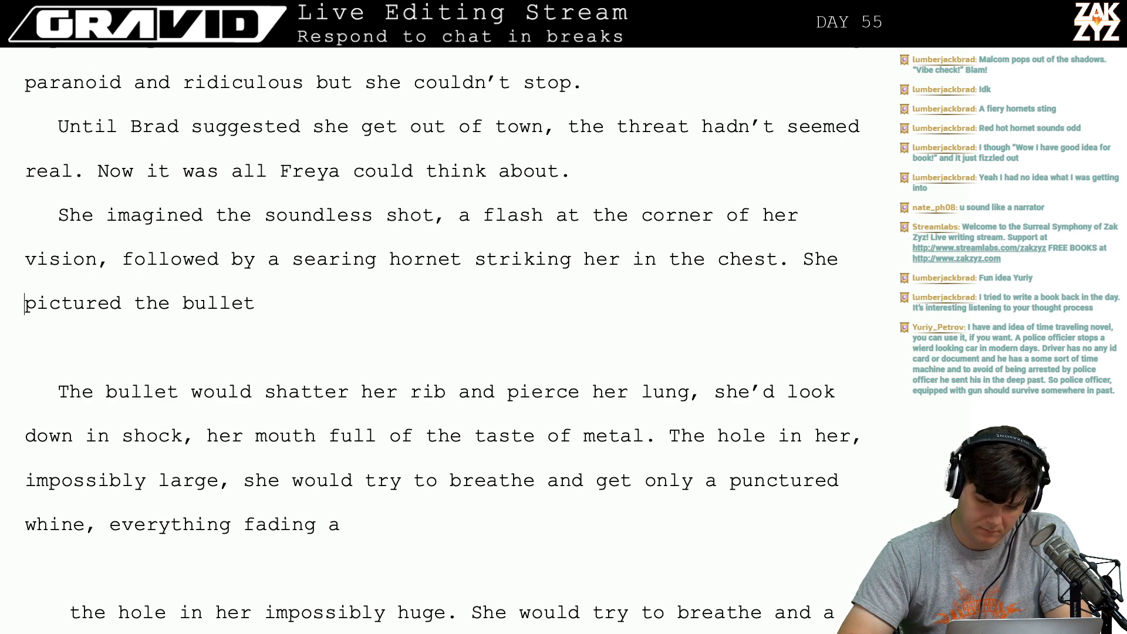
{"action": "key", "text": "Return"}
{"action": "key", "text": "Return"}
{"action": "key", "text": "Left"}
{"action": "key", "text": "Left"}
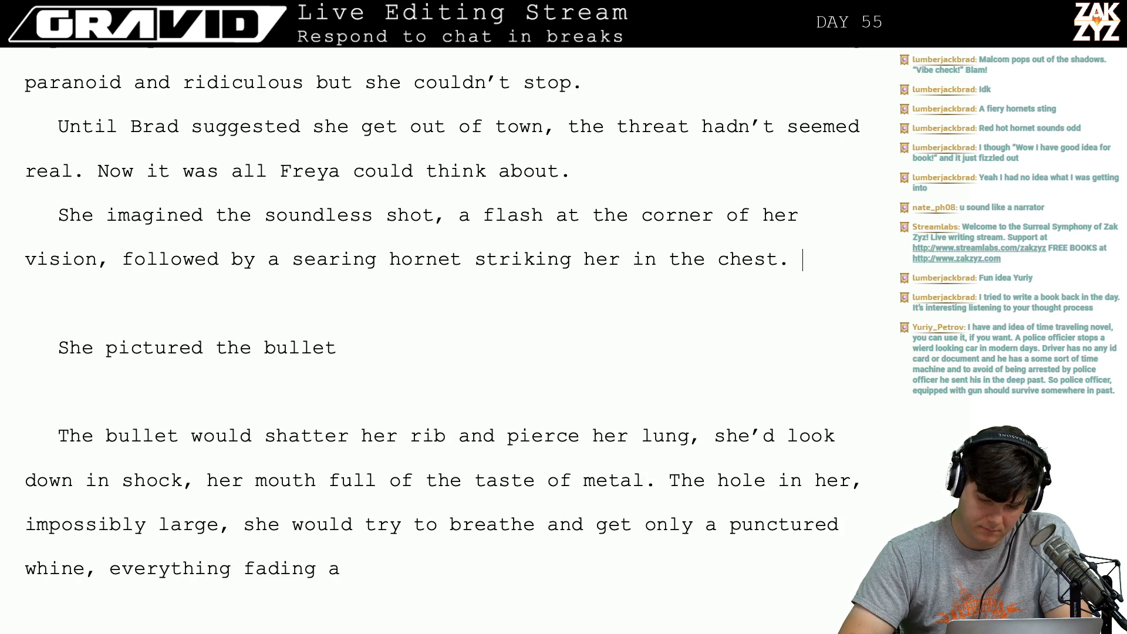
Add the sentence "She could picture the bullet shattering her rib, piercing her lung." after "in the chest.".
{"action": "type", "text": "She could "}
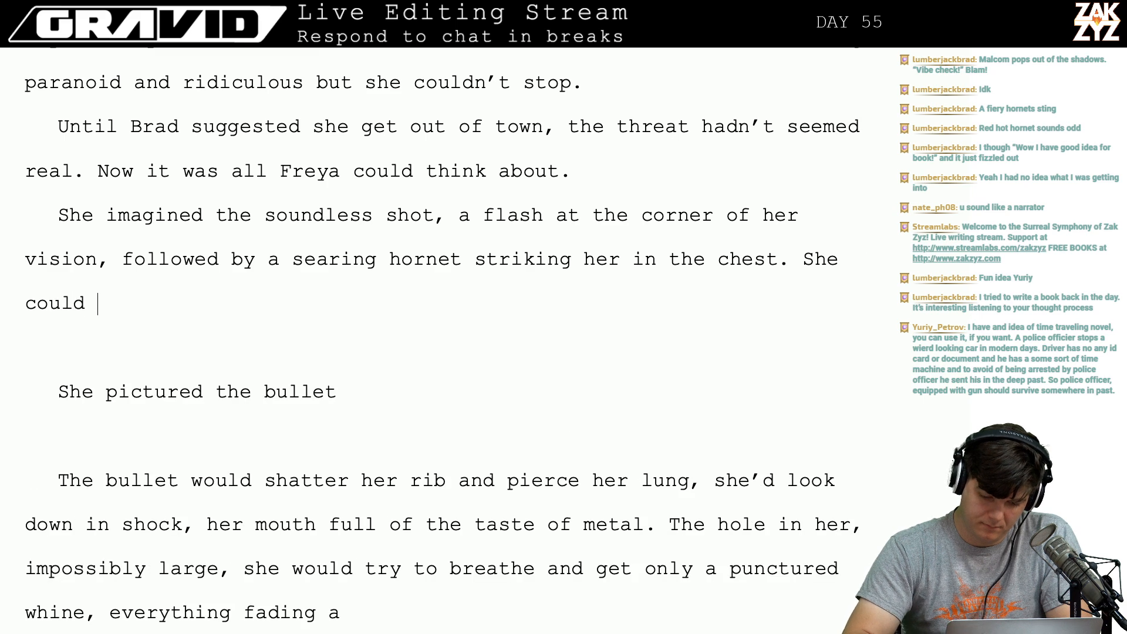
{"action": "type", "text": "picture the "}
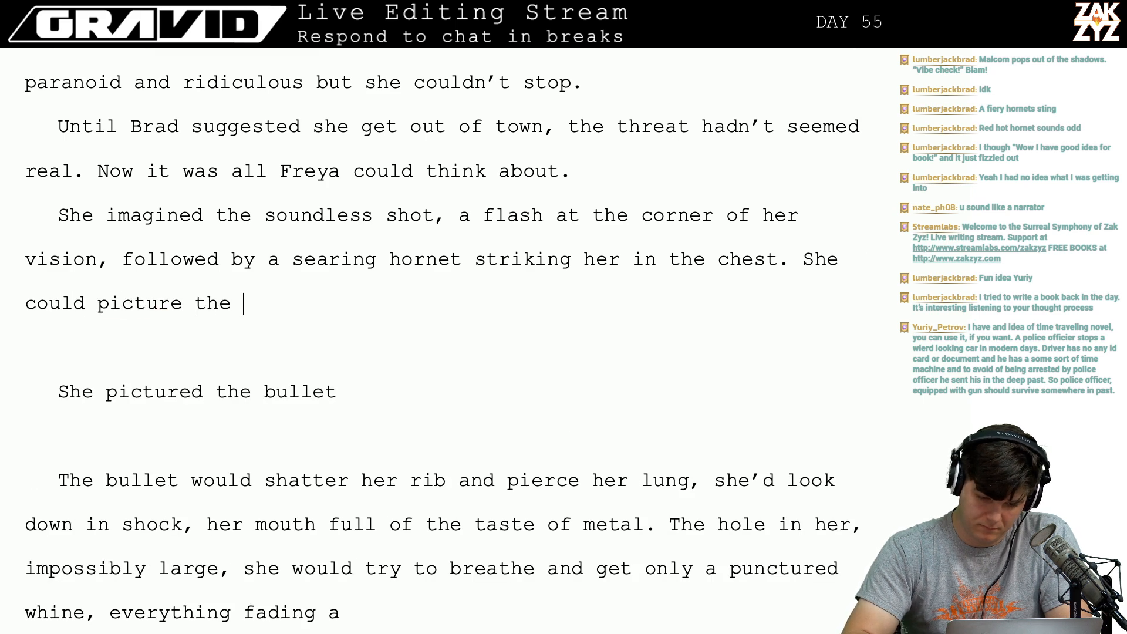
{"action": "type", "text": "bulls et"}
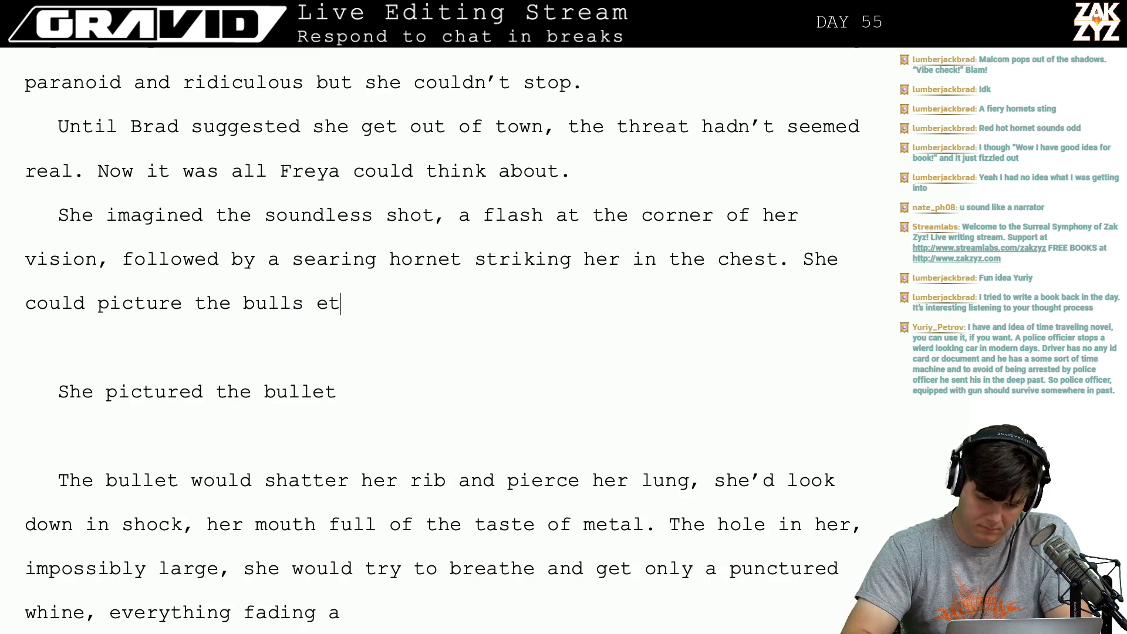
{"action": "key", "text": "BackSpace"}
{"action": "key", "text": "BackSpace"}
{"action": "key", "text": "BackSpace"}
{"action": "key", "text": "BackSpace"}
{"action": "type", "text": "et shatterin"}
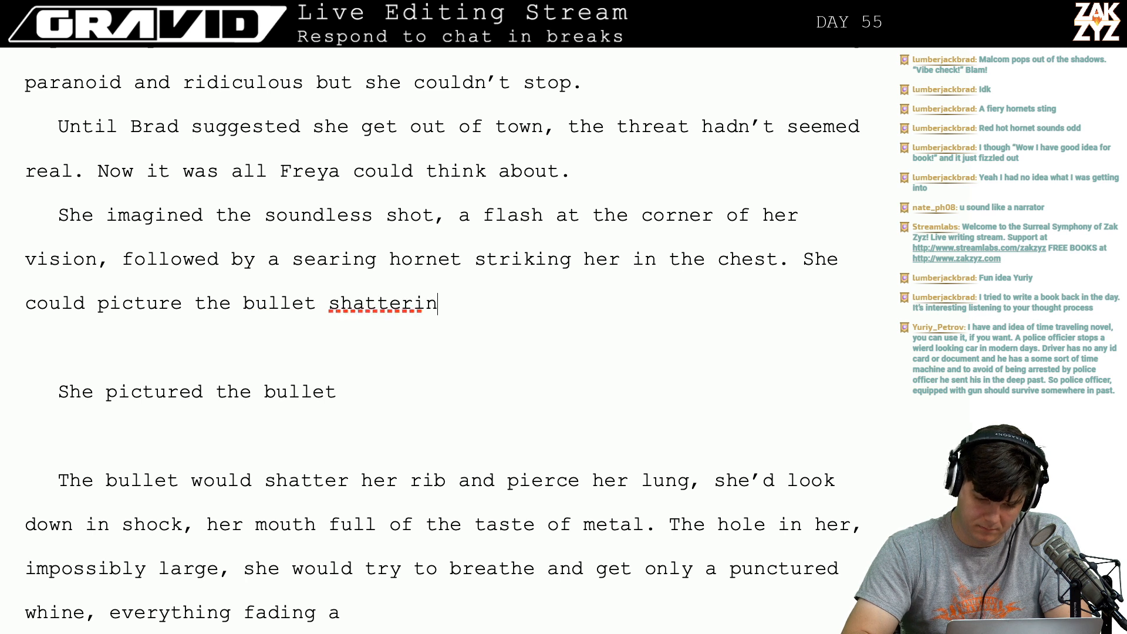
{"action": "type", "text": "g her rib, pei"}
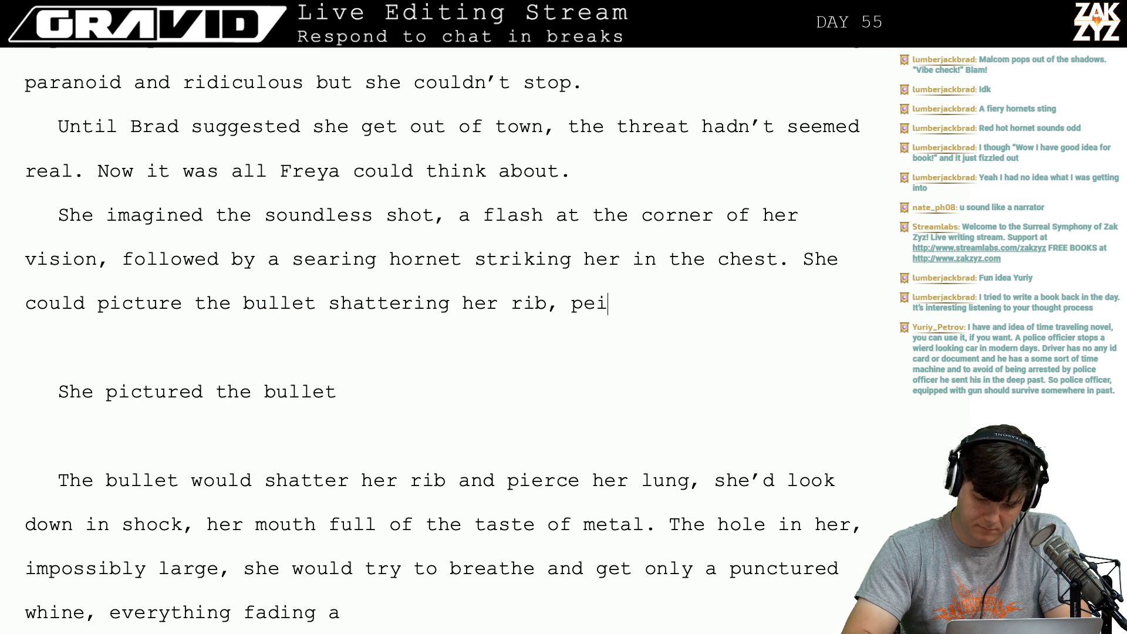
{"action": "type", "text": "r"}
{"action": "key", "text": "BackSpace"}
{"action": "key", "text": "BackSpace"}
{"action": "key", "text": "BackSpace"}
{"action": "type", "text": "iercing her lung."}
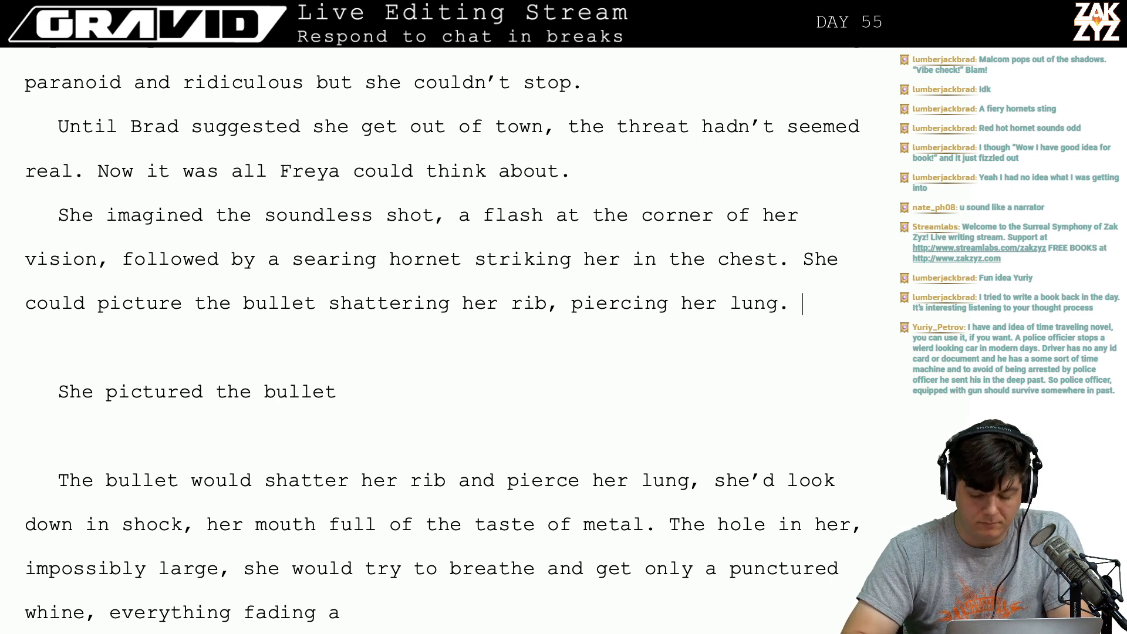
Extend the sentence after "piercing her lung" with ", looking down in shock to find an impossibly huge hole in herself.".
{"action": "key", "text": "BackSpace"}
{"action": "key", "text": "BackSpace"}
{"action": "type", "text": ", lookin"}
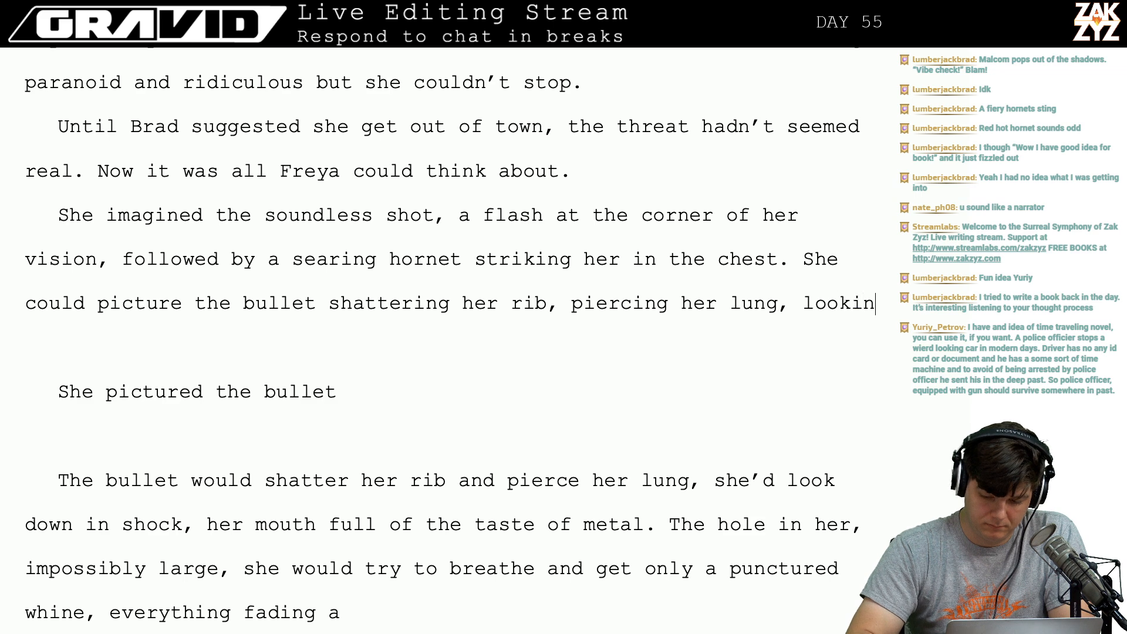
{"action": "type", "text": "g down in hs"}
{"action": "key", "text": "BackSpace"}
{"action": "key", "text": "BackSpace"}
{"action": "type", "text": "sh"}
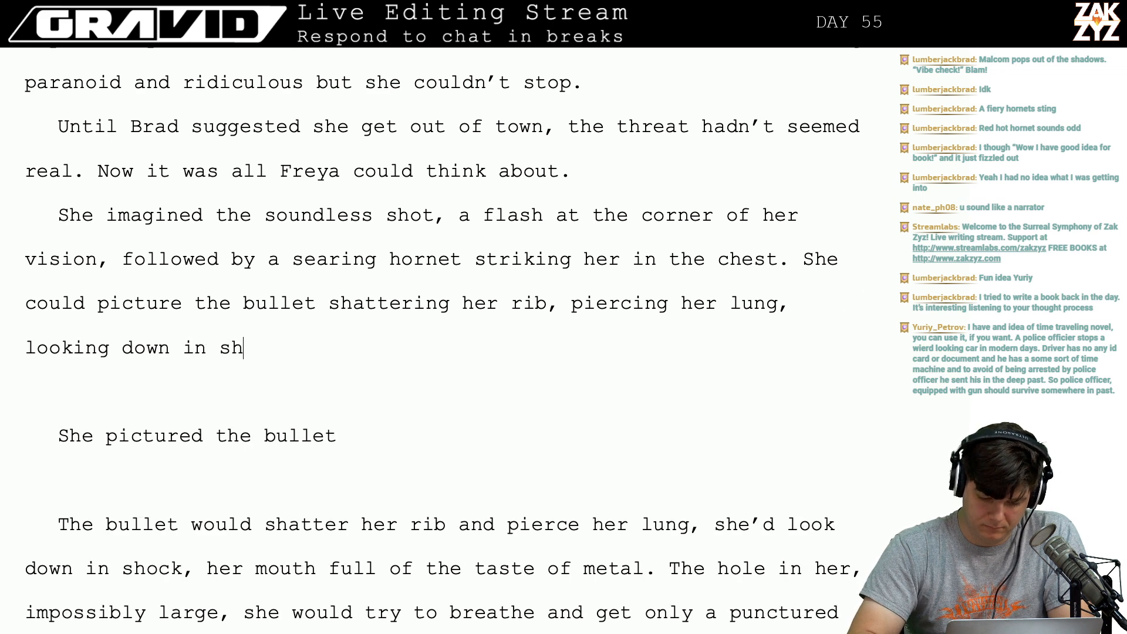
{"action": "type", "text": "ock to find an i"}
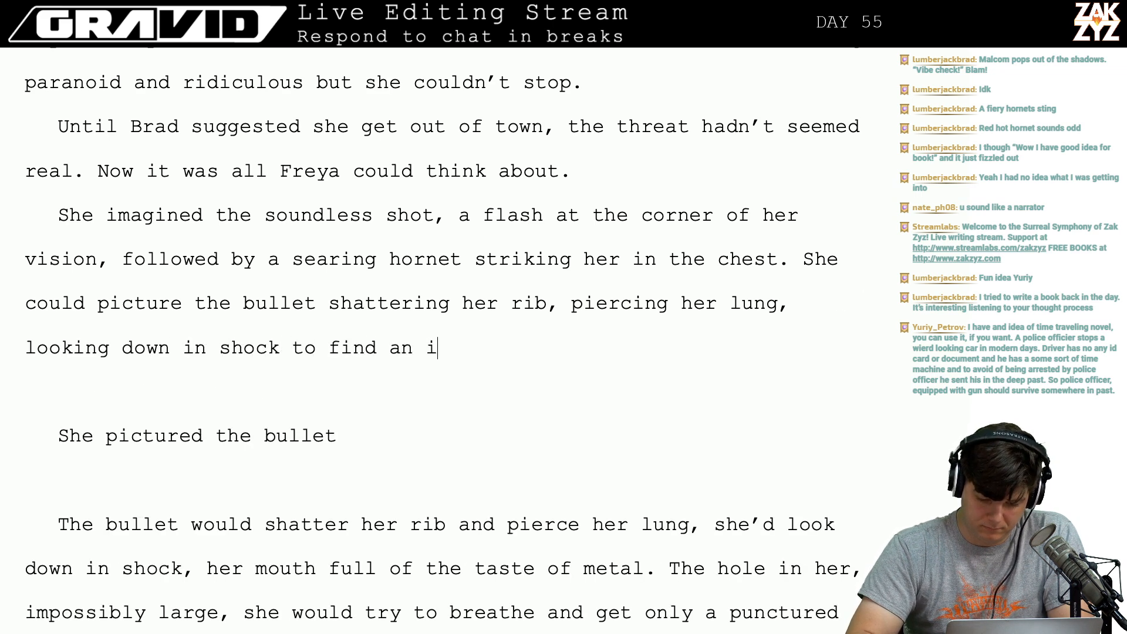
{"action": "type", "text": "mpossibly huge"}
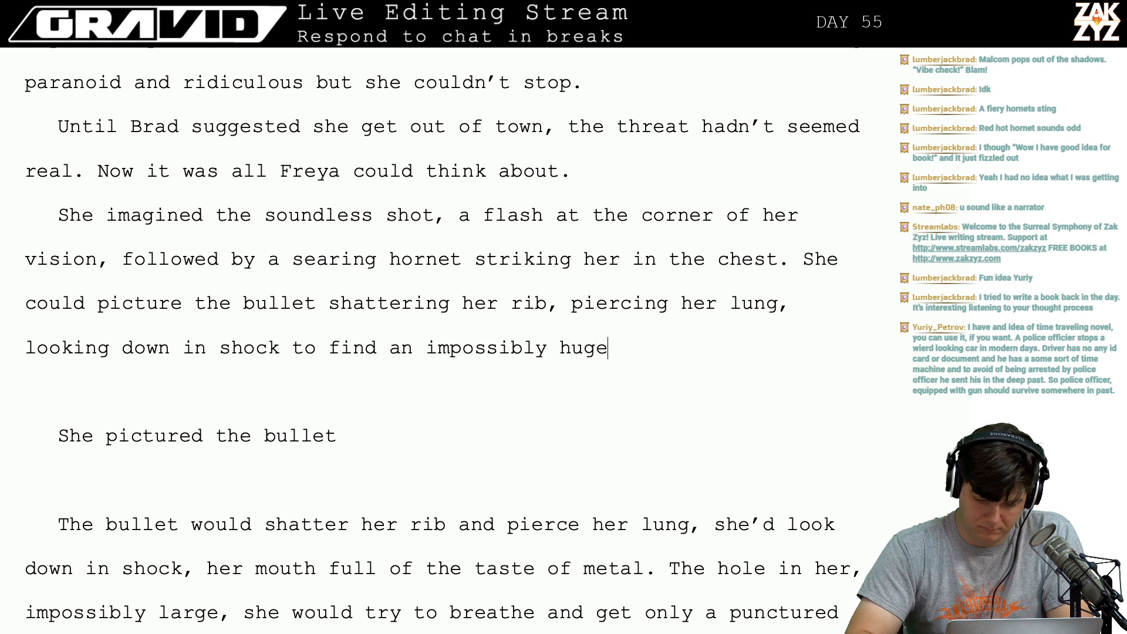
{"action": "type", "text": " hole in her."}
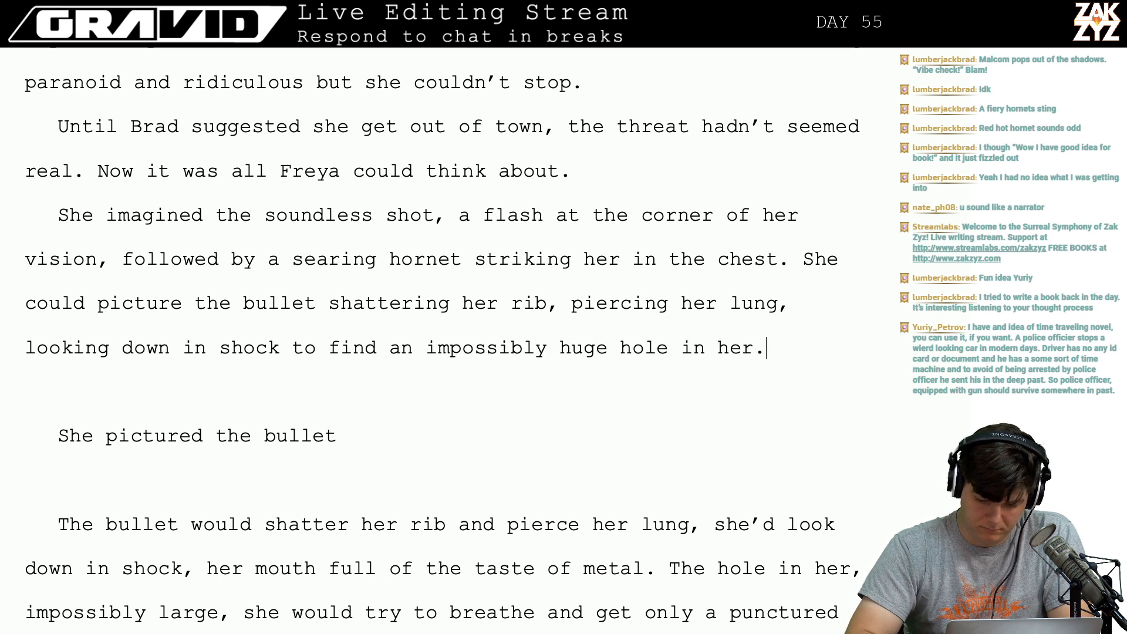
{"action": "key", "text": "BackSpace"}
{"action": "type", "text": "self."}
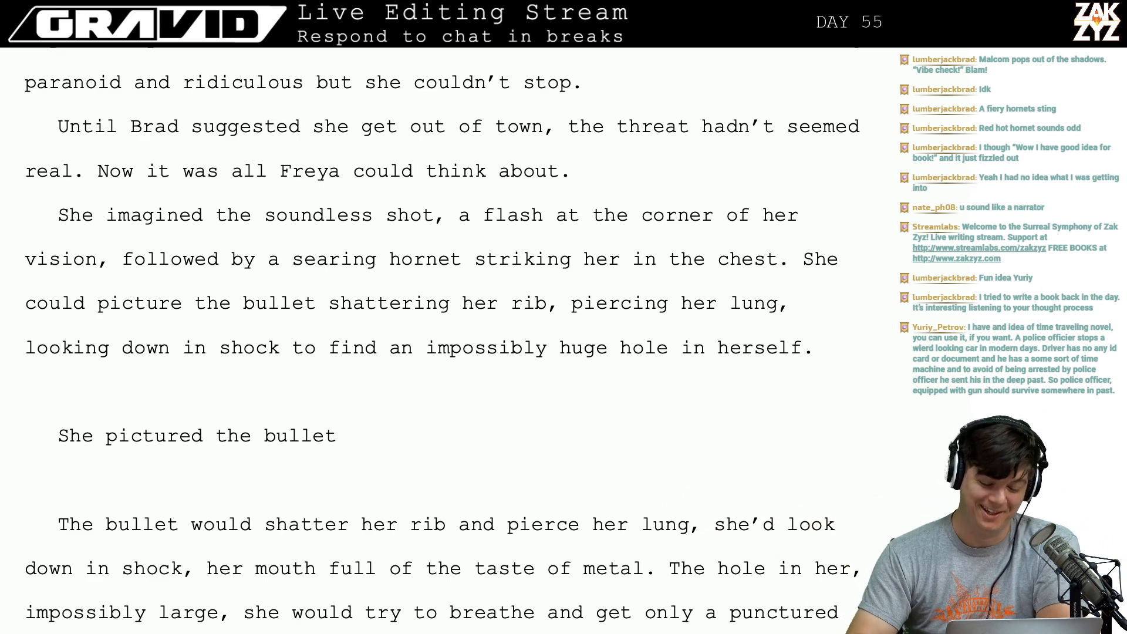
Replace the comma after "soundless shot" with ". It would be" so that the flash starts its own sentence.
{"action": "scroll", "coordinate": [282, 338], "scroll_direction": "down", "scroll_amount": 1}
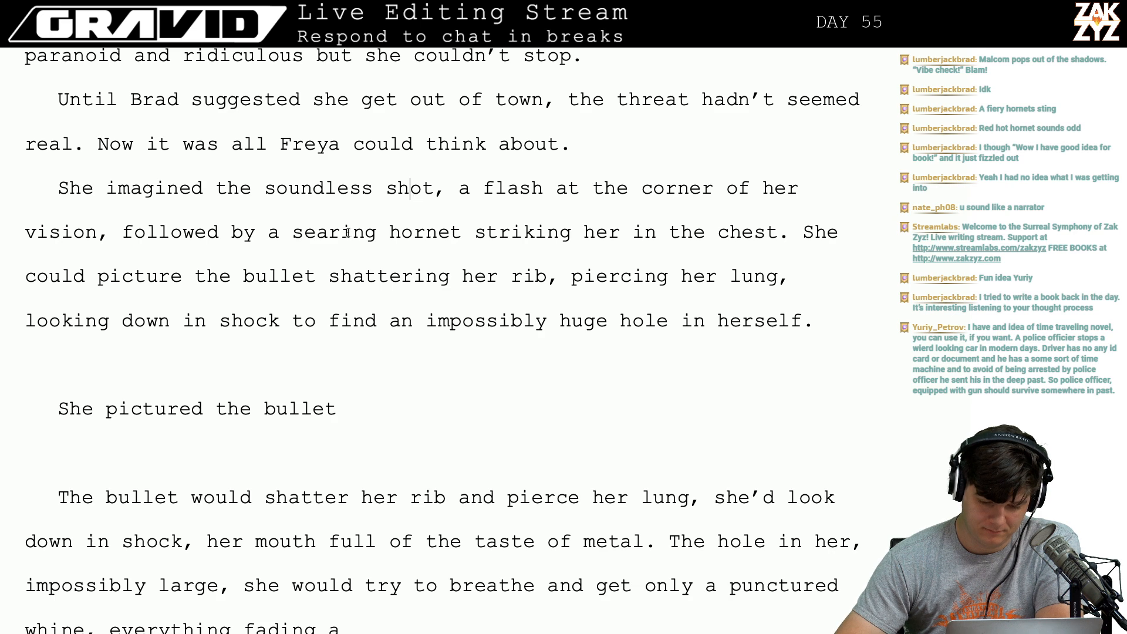
{"action": "left_click", "coordinate": [452, 186]}
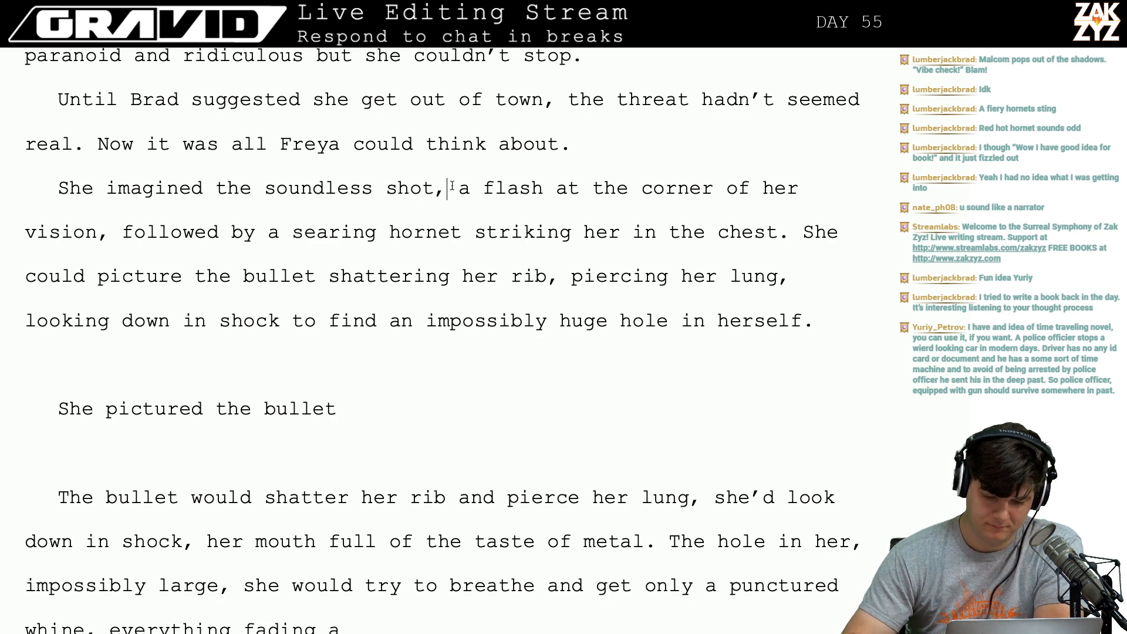
{"action": "key", "text": "BackSpace"}
{"action": "type", "text": ". It wou"}
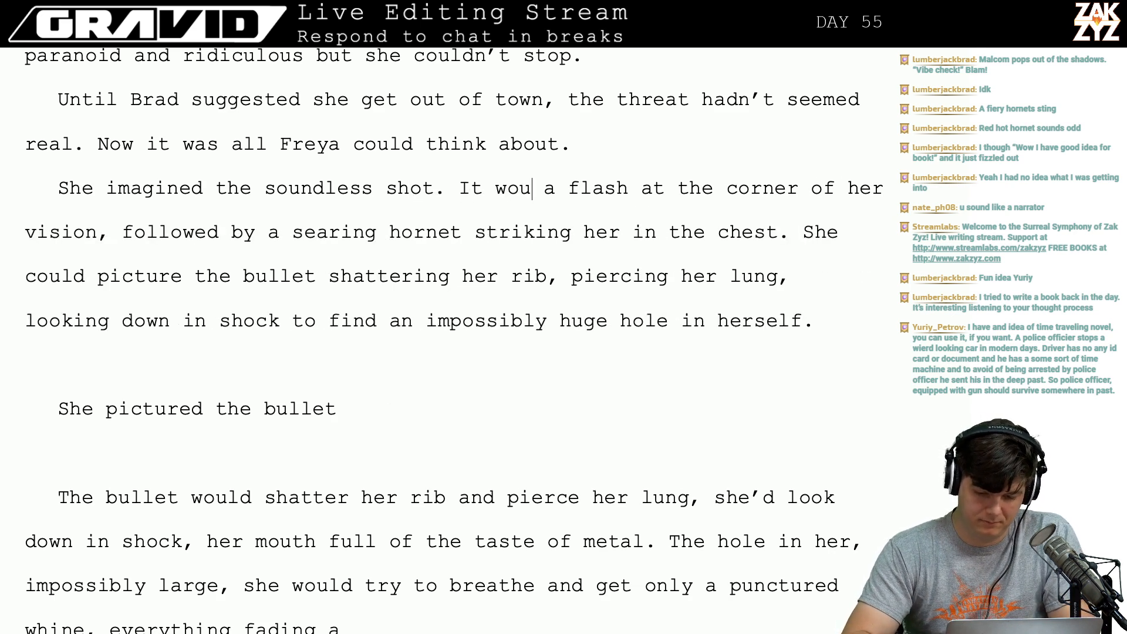
{"action": "type", "text": "ld be a"}
{"action": "key", "text": "BackSpace"}
{"action": "key", "text": "BackSpace"}
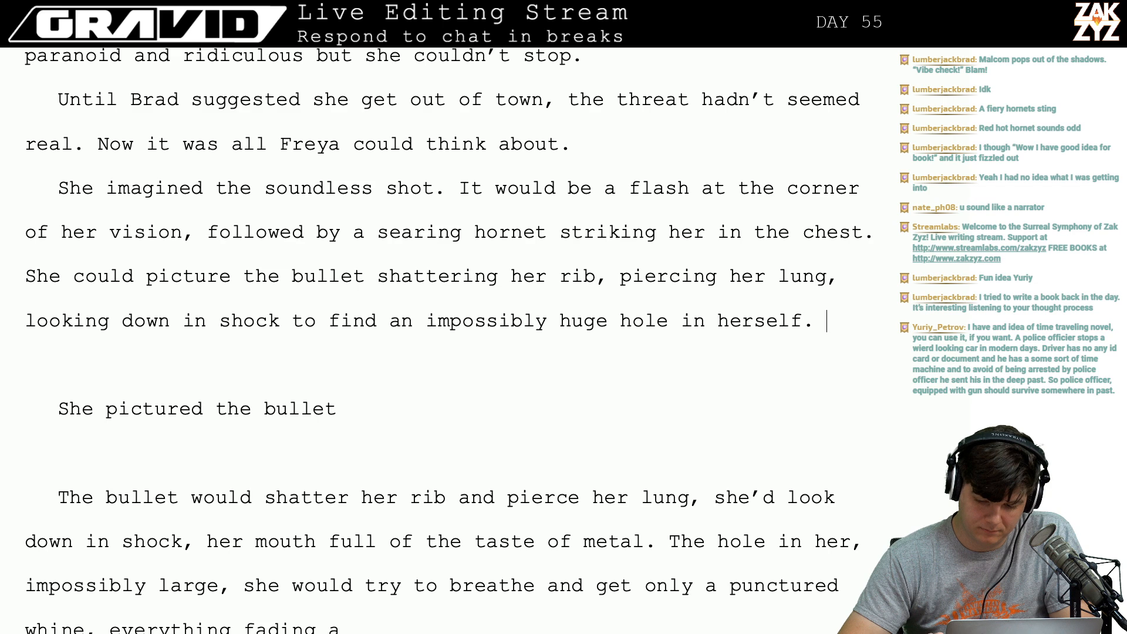
{"action": "type", "text": "She c"}
{"action": "key", "text": "BackSpace"}
{"action": "key", "text": "BackSpace"}
{"action": "key", "text": "BackSpace"}
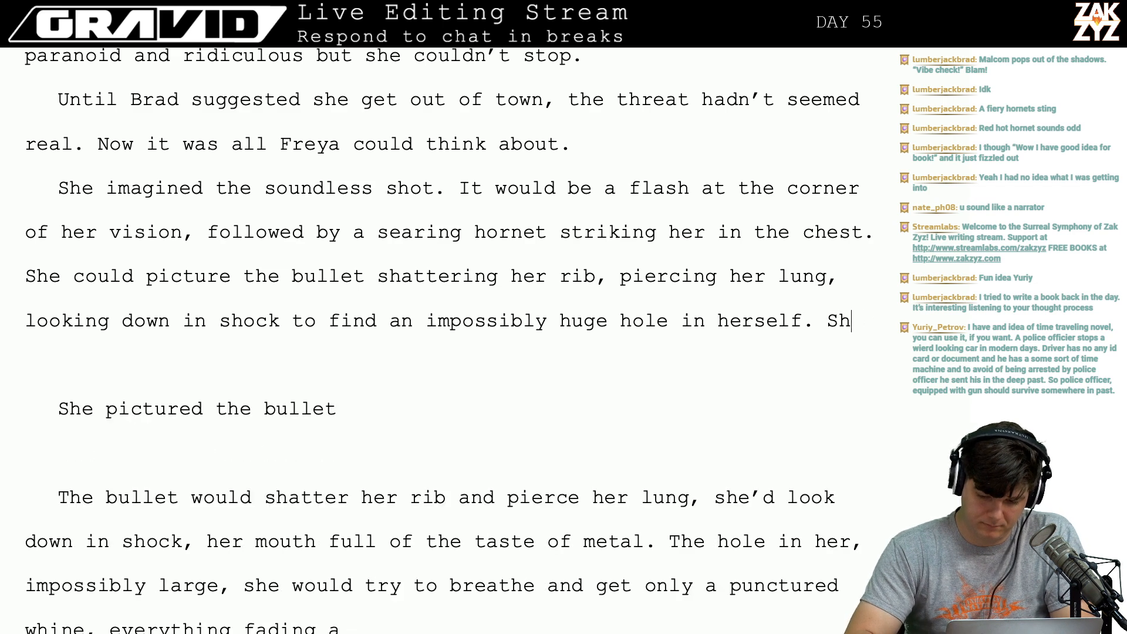
{"action": "key", "text": "BackSpace"}
{"action": "key", "text": "BackSpace"}
After "huge hole in herself.", begin a sentence reading "She would try to breathe and a punctured whine would escape her, she would".
{"action": "type", "text": "She "}
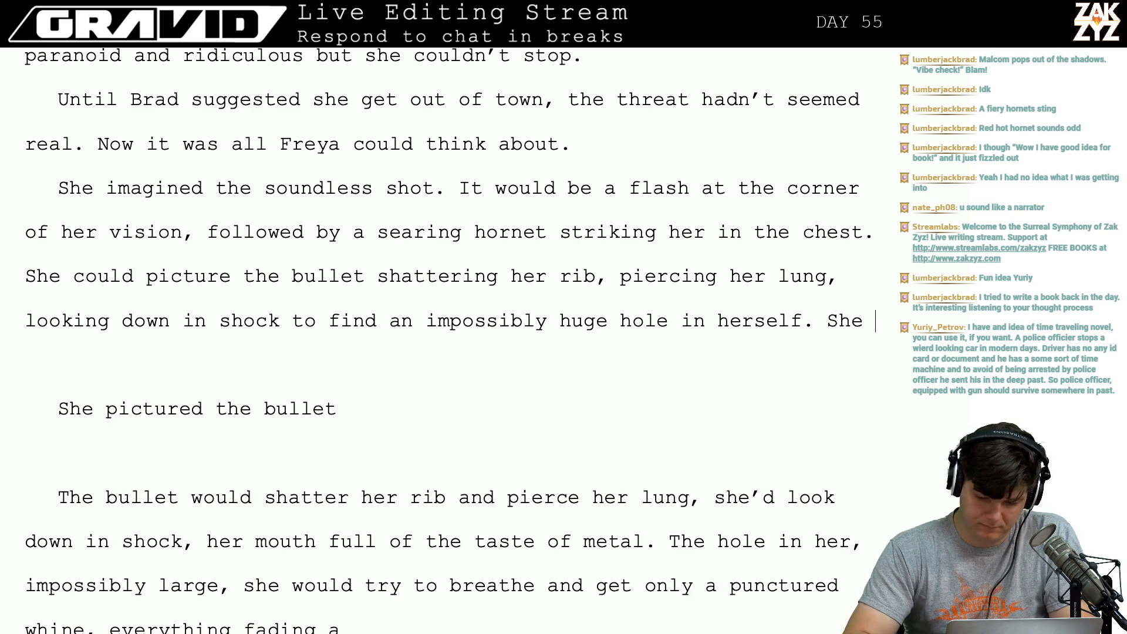
{"action": "type", "text": "pi"}
{"action": "key", "text": "BackSpace"}
{"action": "key", "text": "BackSpace"}
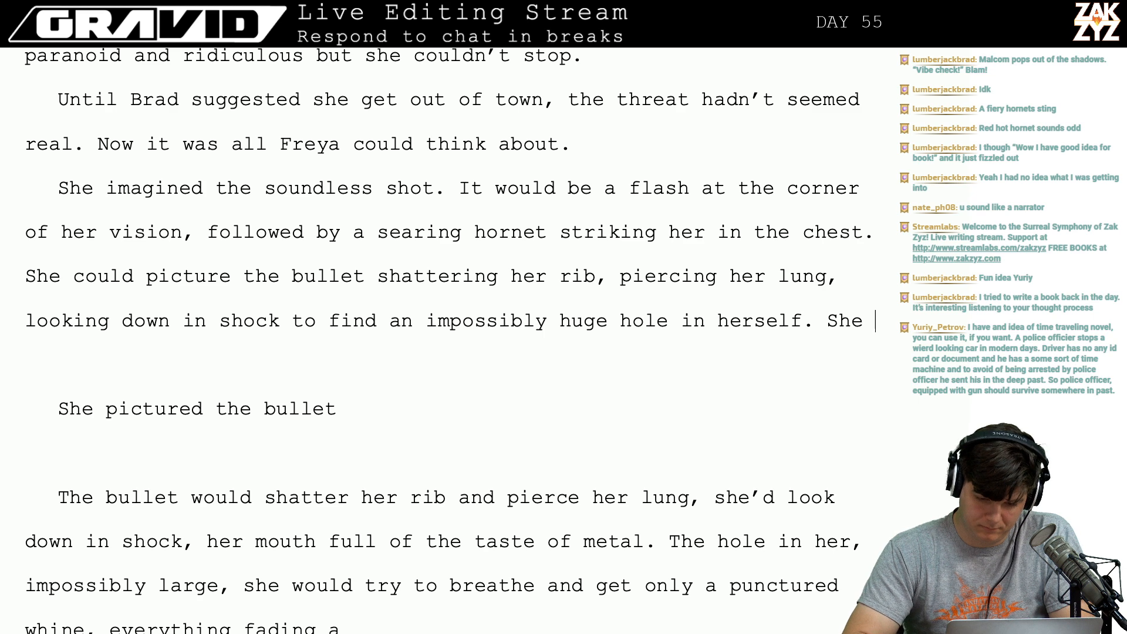
{"action": "type", "text": "could"}
{"action": "key", "text": "BackSpace"}
{"action": "key", "text": "BackSpace"}
{"action": "key", "text": "BackSpace"}
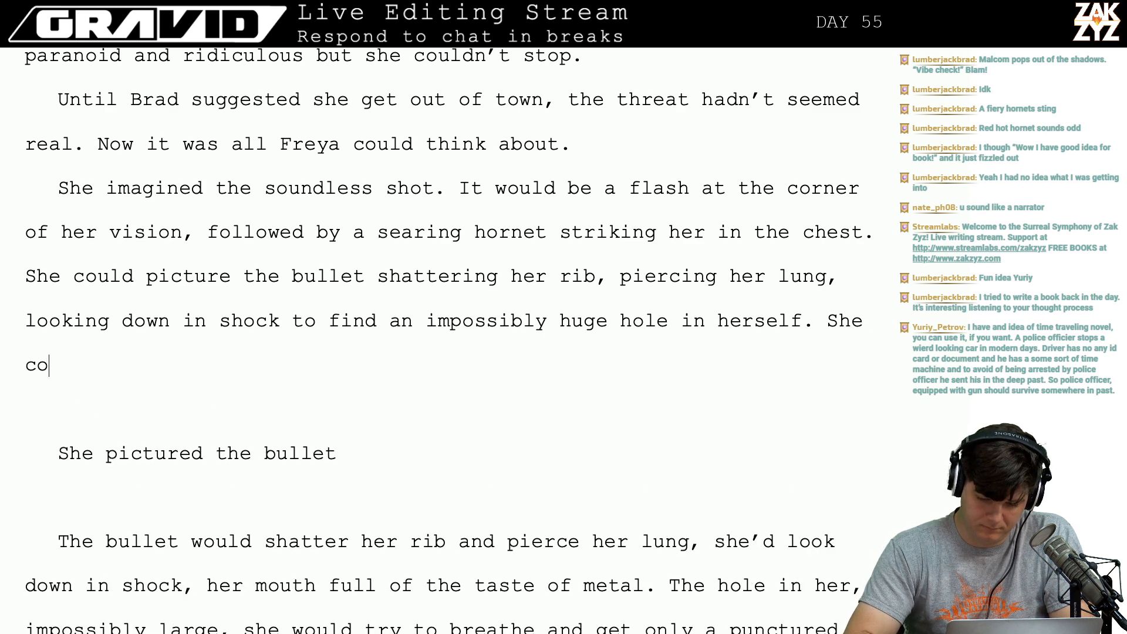
{"action": "key", "text": "BackSpace"}
{"action": "key", "text": "BackSpace"}
{"action": "key", "text": "BackSpace"}
{"action": "type", "text": "would t"}
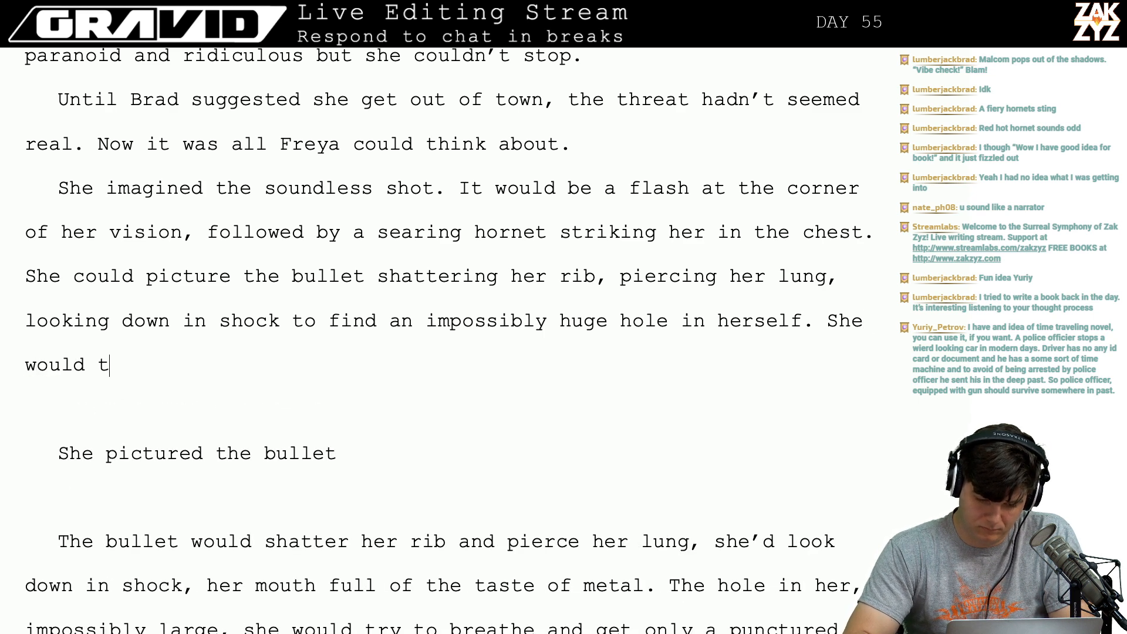
{"action": "type", "text": "ry to "}
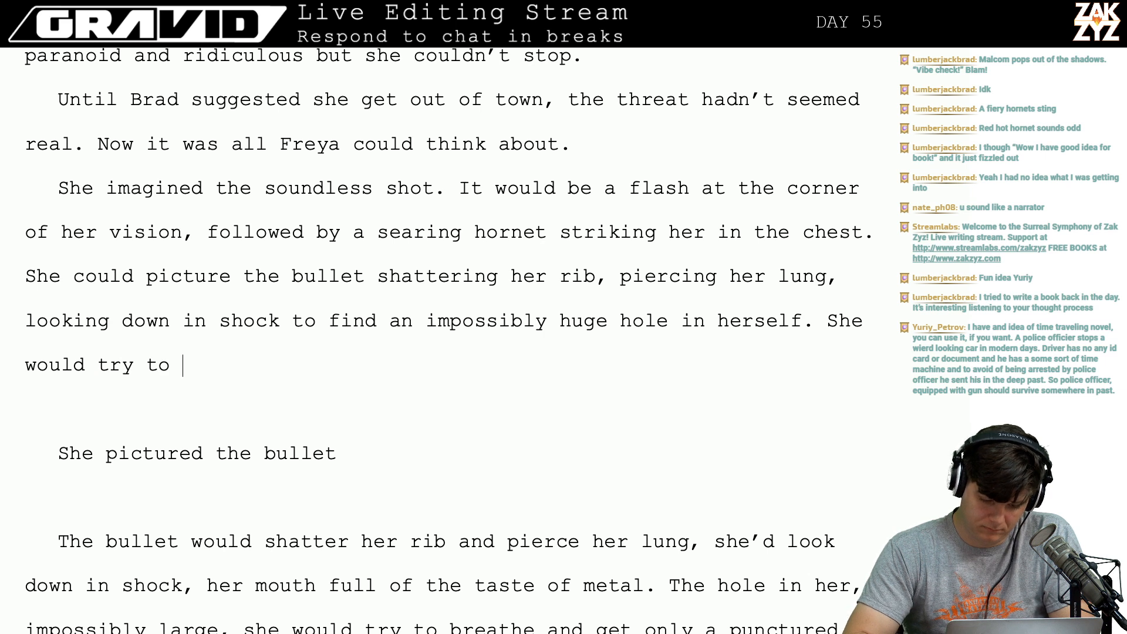
{"action": "type", "text": "breathe and "}
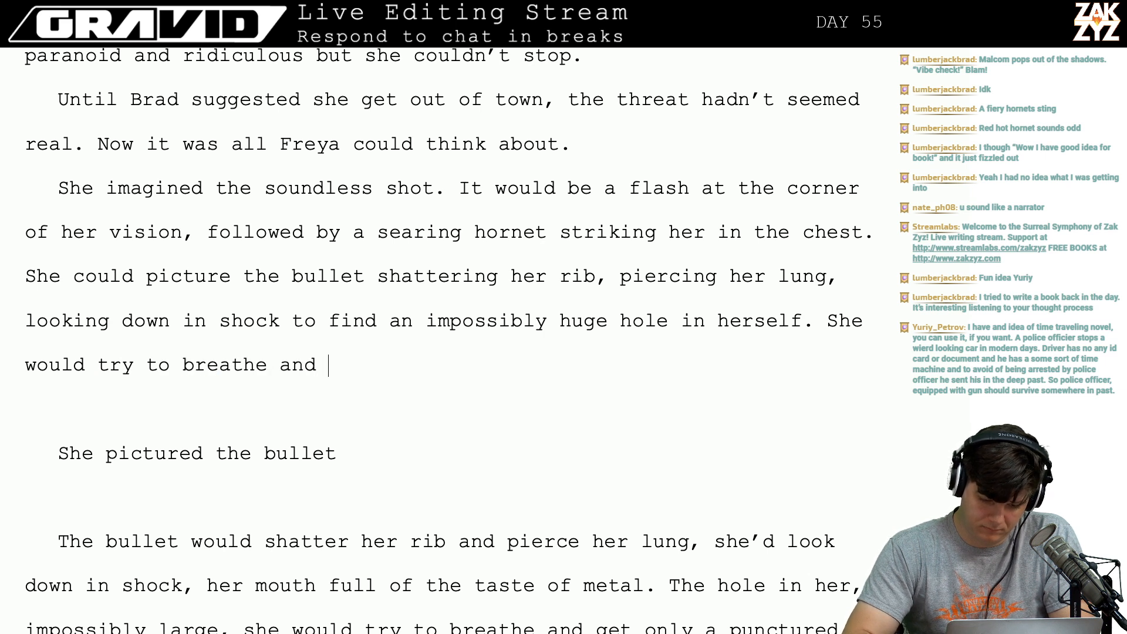
{"action": "type", "text": "a punctured wh"}
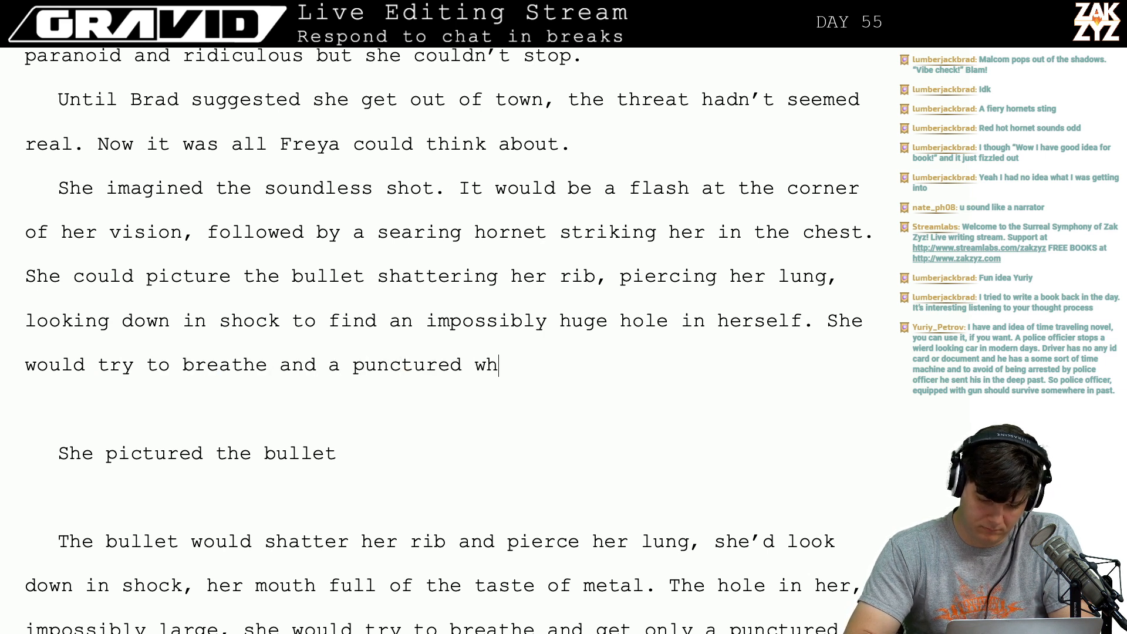
{"action": "type", "text": "ine"}
{"action": "key", "text": "BackSpace"}
{"action": "type", "text": "in herself. She would try to breathe and a pun"}
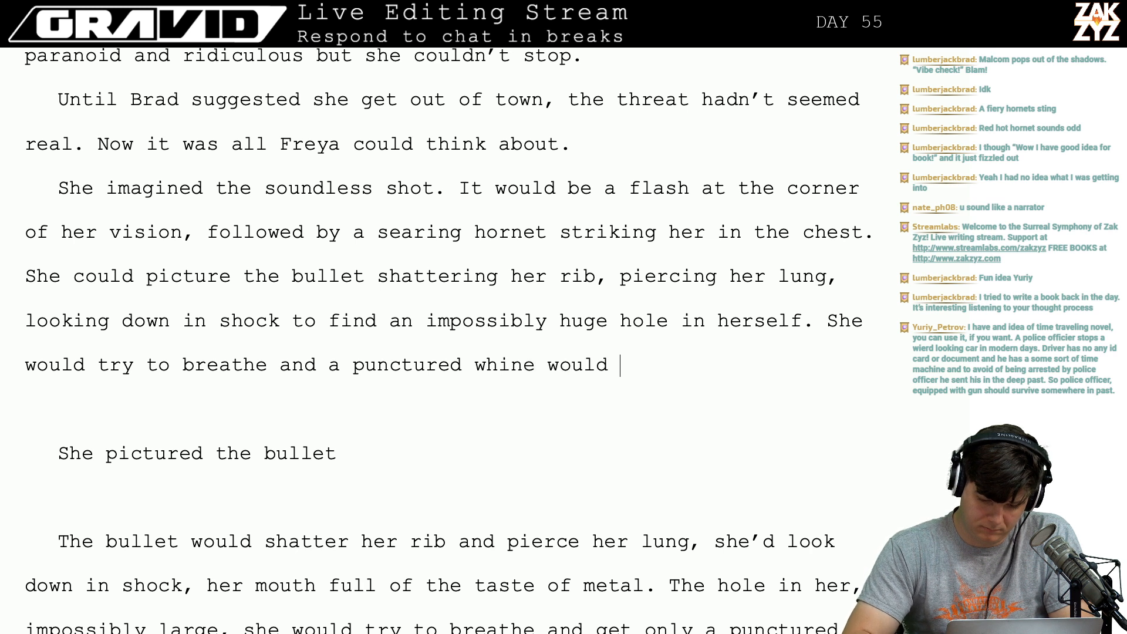
{"action": "type", "text": "ctured whine would es"}
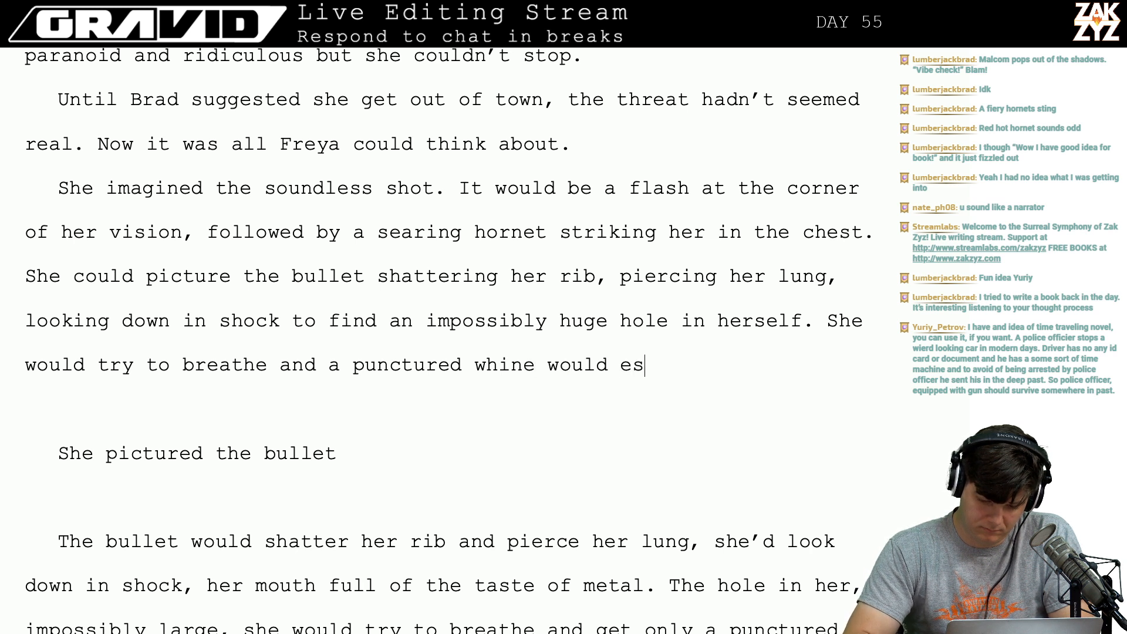
{"action": "type", "text": "cape her, she wou"}
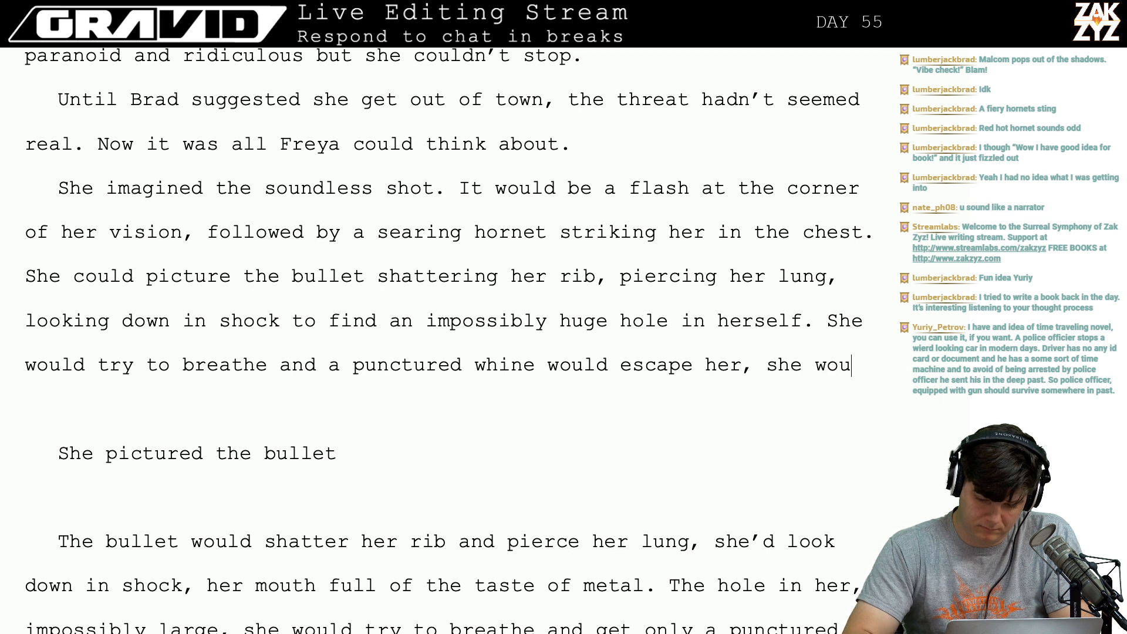
Finish the sentence with "drown in her own blood, the river triumphant at last.".
{"action": "type", "text": "ld drown in h"}
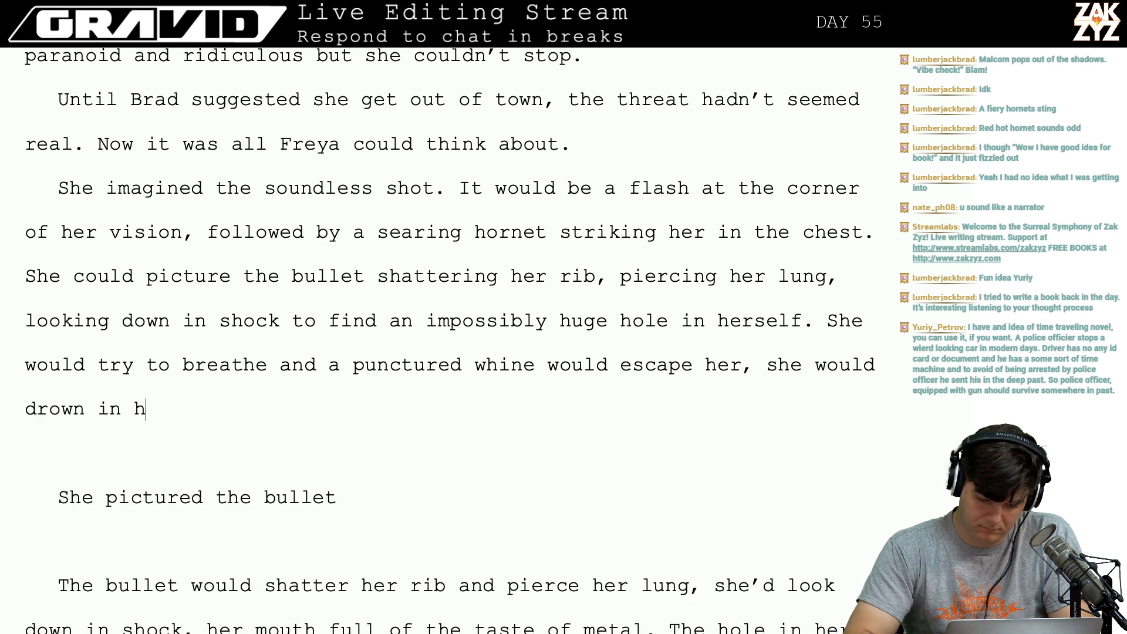
{"action": "type", "text": "er own blood, th"}
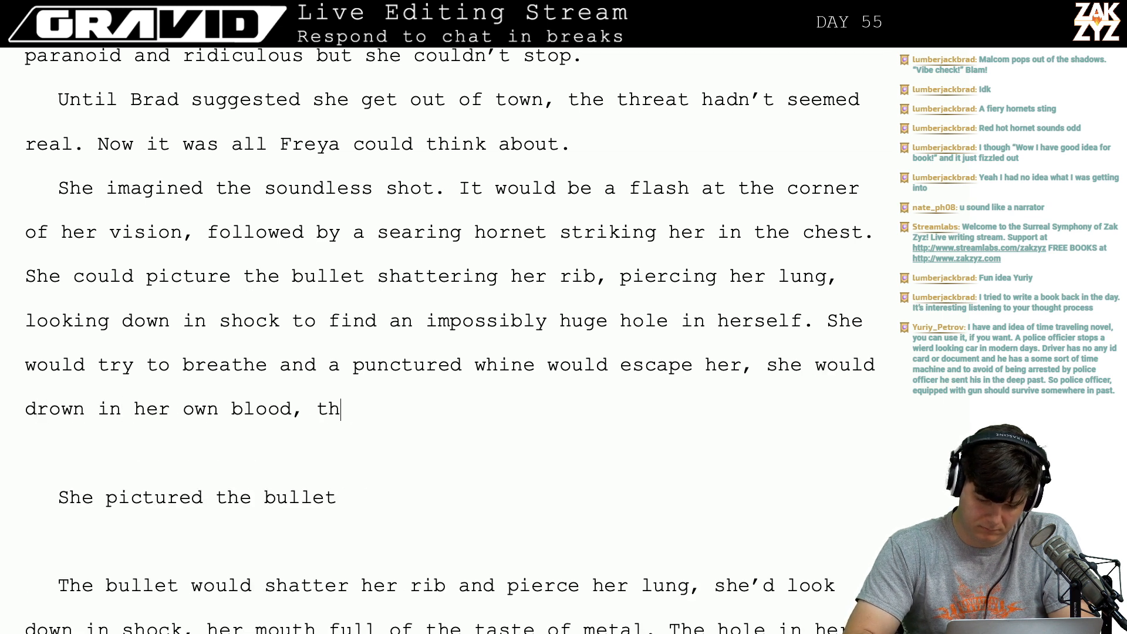
{"action": "type", "text": "e river triu"}
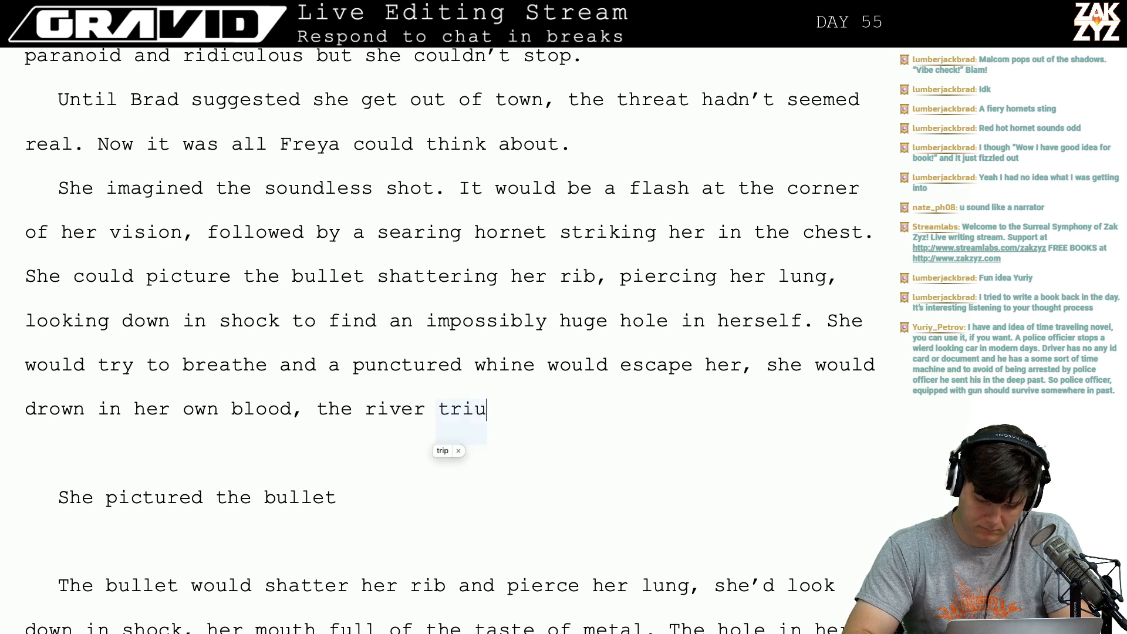
{"action": "type", "text": "mphant at last."}
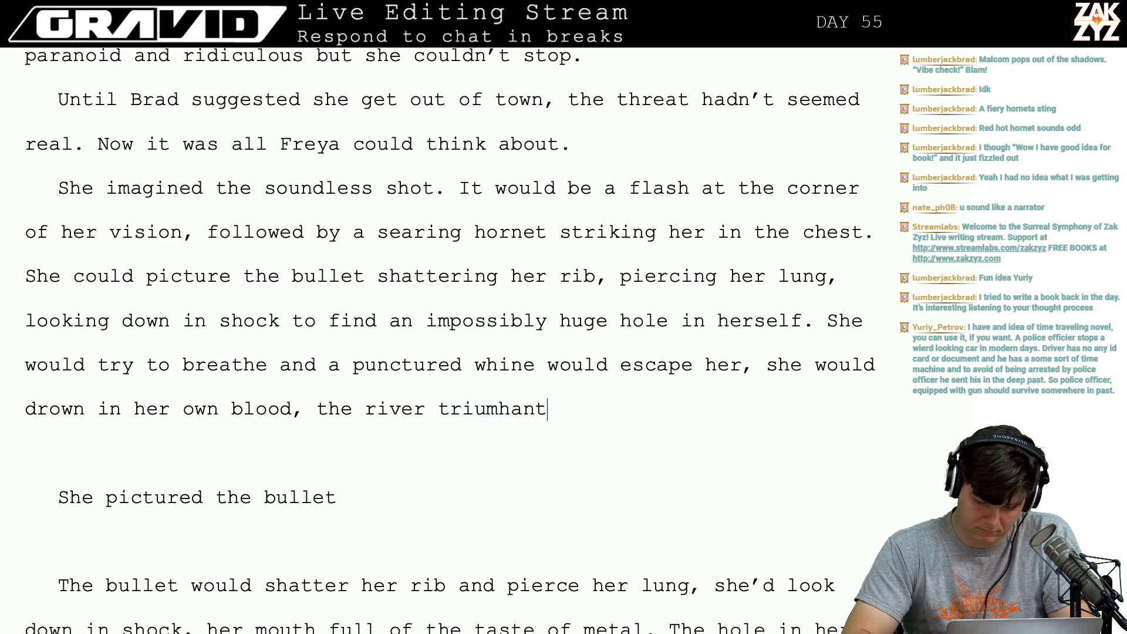
Delete all the earlier draft versions between "triumphant at last." and "Freya realized the shadow wasn't a dream.".
{"action": "key", "text": "shift+Down"}
{"action": "key", "text": "shift+Down"}
{"action": "key", "text": "shift+Down"}
{"action": "key", "text": "shift+Down"}
{"action": "key", "text": "shift+Down"}
{"action": "key", "text": "shift+Down"}
{"action": "key", "text": "shift+Down"}
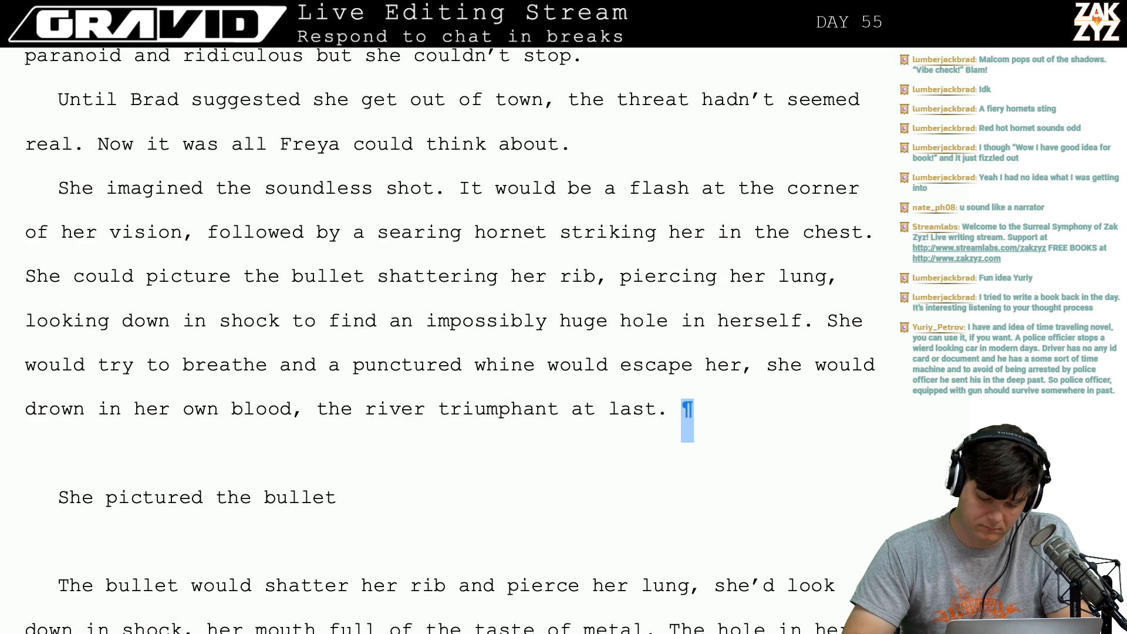
{"action": "key", "text": "shift+Down"}
{"action": "key", "text": "shift+Down"}
{"action": "key", "text": "shift+Down"}
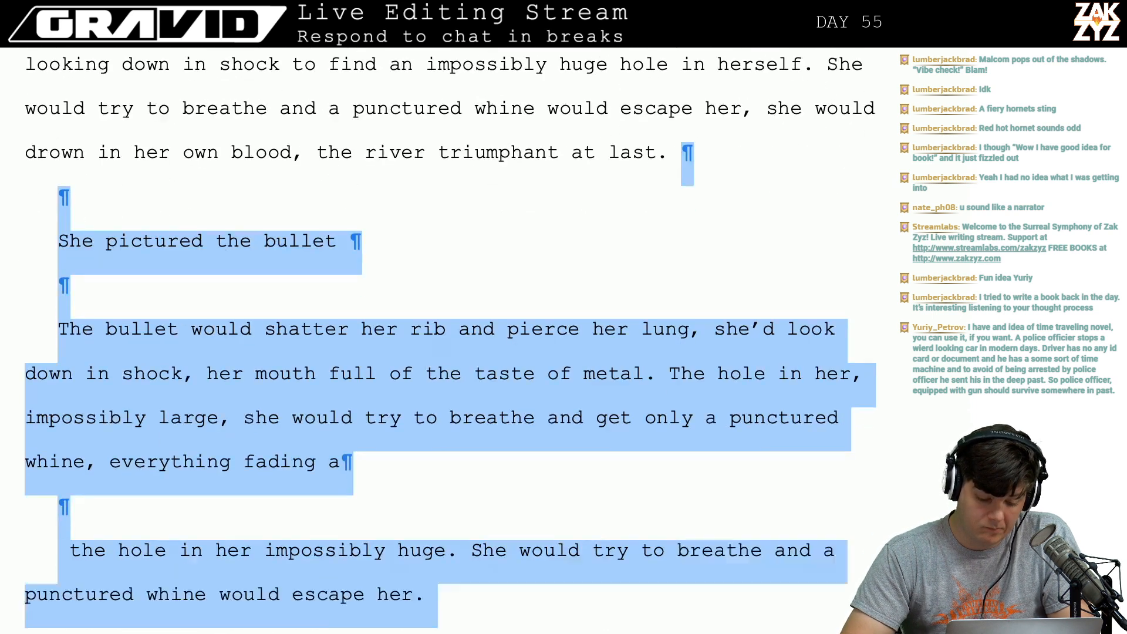
{"action": "key", "text": "shift+Up"}
{"action": "key", "text": "shift+Right"}
{"action": "key", "text": "shift+Down"}
{"action": "key", "text": "shift+Down"}
{"action": "key", "text": "shift+Down"}
{"action": "key", "text": "shift+Down"}
{"action": "key", "text": "shift+Down"}
{"action": "key", "text": "shift+Down"}
{"action": "key", "text": "shift+Down"}
{"action": "key", "text": "shift+Down"}
{"action": "key", "text": "shift+Down"}
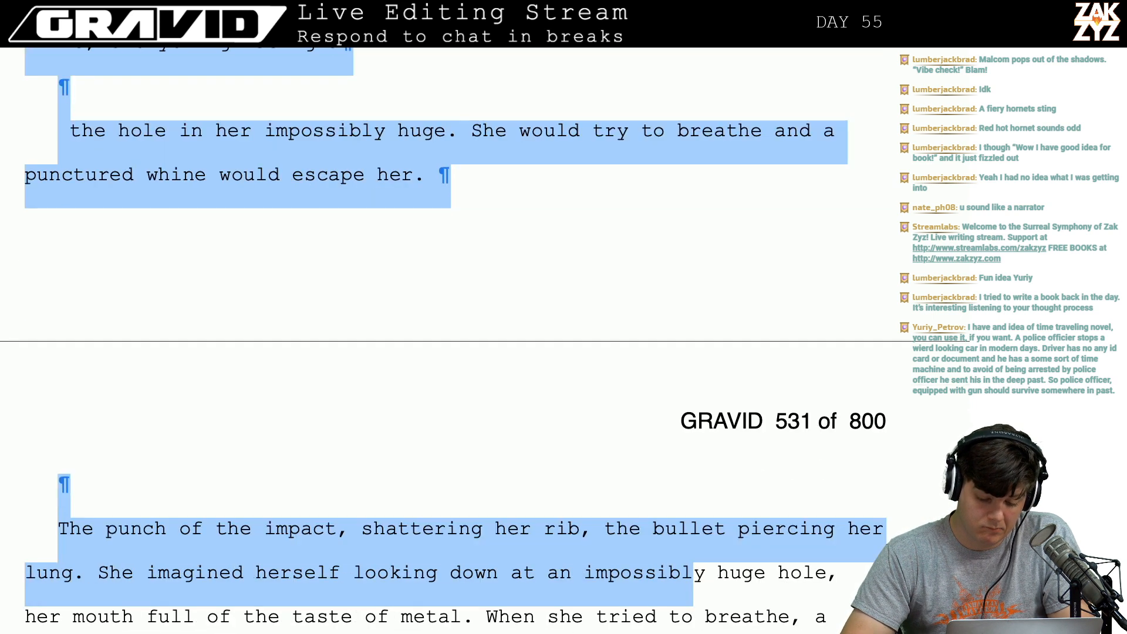
{"action": "key", "text": "shift+Down"}
{"action": "key", "text": "shift+Down"}
{"action": "key", "text": "shift+Down"}
{"action": "key", "text": "shift+Down"}
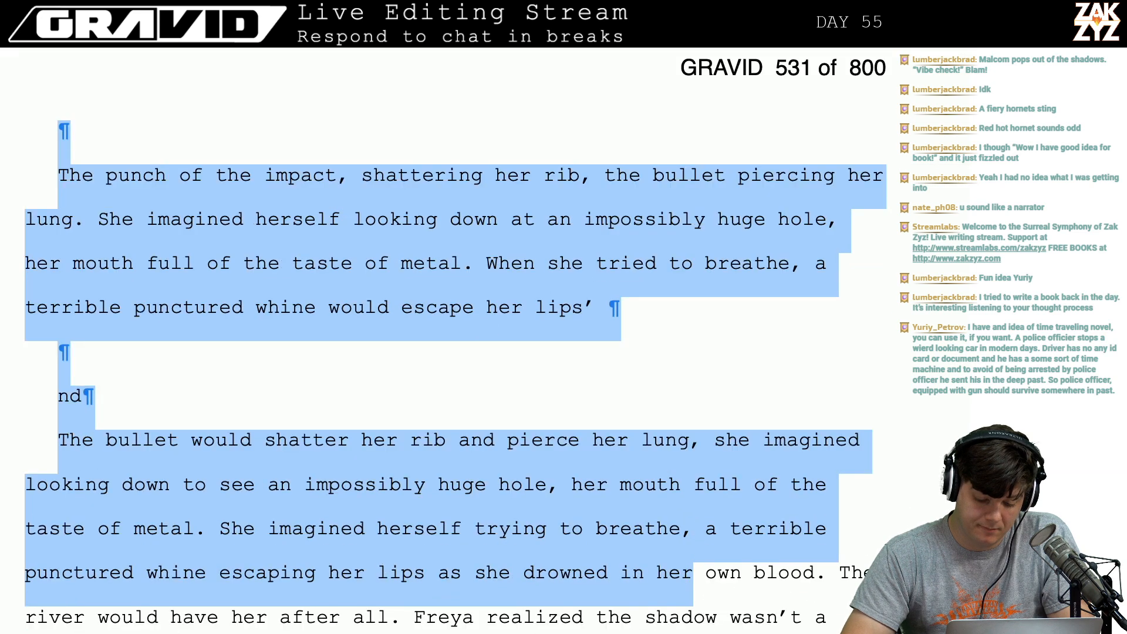
{"action": "key", "text": "shift+Up"}
{"action": "key", "text": "shift+Down"}
{"action": "key", "text": "shift+Left"}
{"action": "key", "text": "shift+Left"}
{"action": "key", "text": "shift+Left"}
{"action": "key", "text": "shift+Left"}
{"action": "key", "text": "shift+Left"}
{"action": "key", "text": "shift+Left"}
{"action": "key", "text": "shift+Left"}
{"action": "key", "text": "shift+Left"}
{"action": "key", "text": "shift+Left"}
{"action": "key", "text": "shift+Left"}
{"action": "key", "text": "shift+Left"}
{"action": "key", "text": "shift+Left"}
{"action": "key", "text": "shift+Left"}
{"action": "key", "text": "shift+Left"}
{"action": "key", "text": "shift+Left"}
{"action": "key", "text": "shift+Left"}
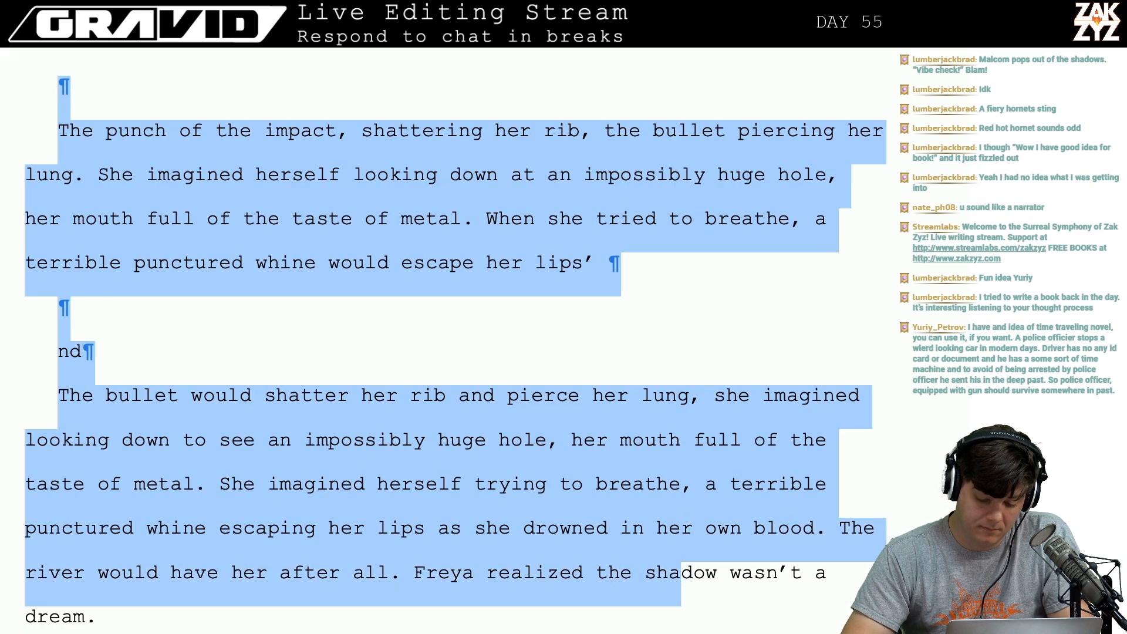
{"action": "key", "text": "shift+Left"}
{"action": "key", "text": "shift+Left"}
{"action": "key", "text": "shift+Left"}
{"action": "key", "text": "shift+Left"}
{"action": "key", "text": "shift+Left"}
{"action": "key", "text": "shift+Left"}
{"action": "key", "text": "shift+Left"}
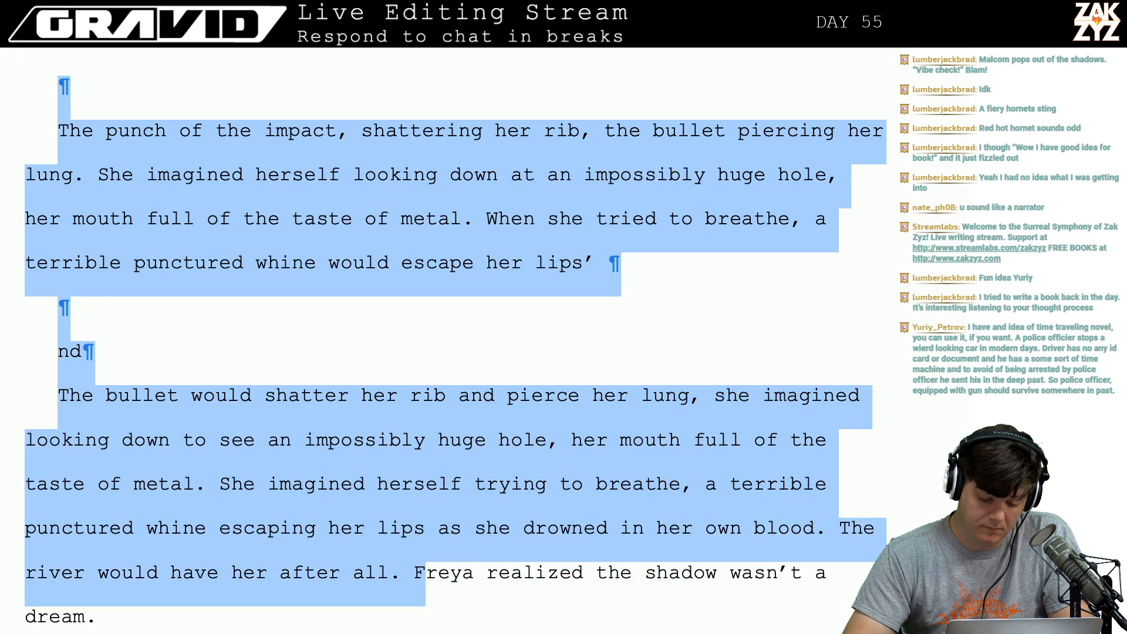
{"action": "key", "text": "BackSpace"}
Move "Freya realized" onto its own paragraph and add "The shadow from yesterday morning wasn't a dream." after "triumphant at last.".
{"action": "scroll", "coordinate": [851, 378], "scroll_direction": "up", "scroll_amount": 1}
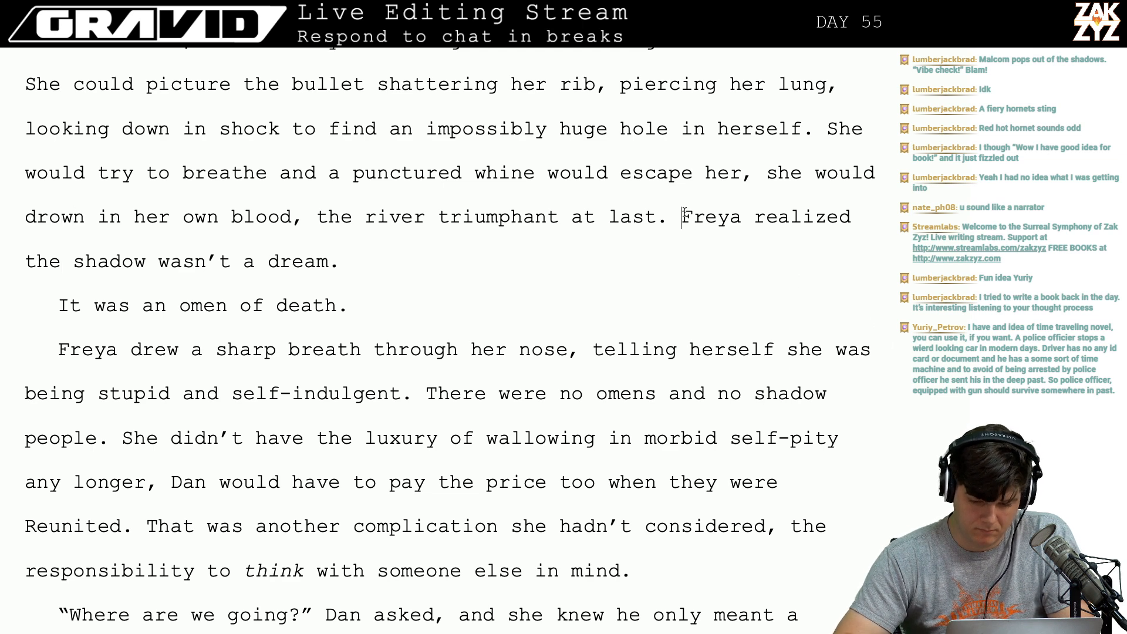
{"action": "key", "text": "Return"}
{"action": "type", "text": "The shadow from"}
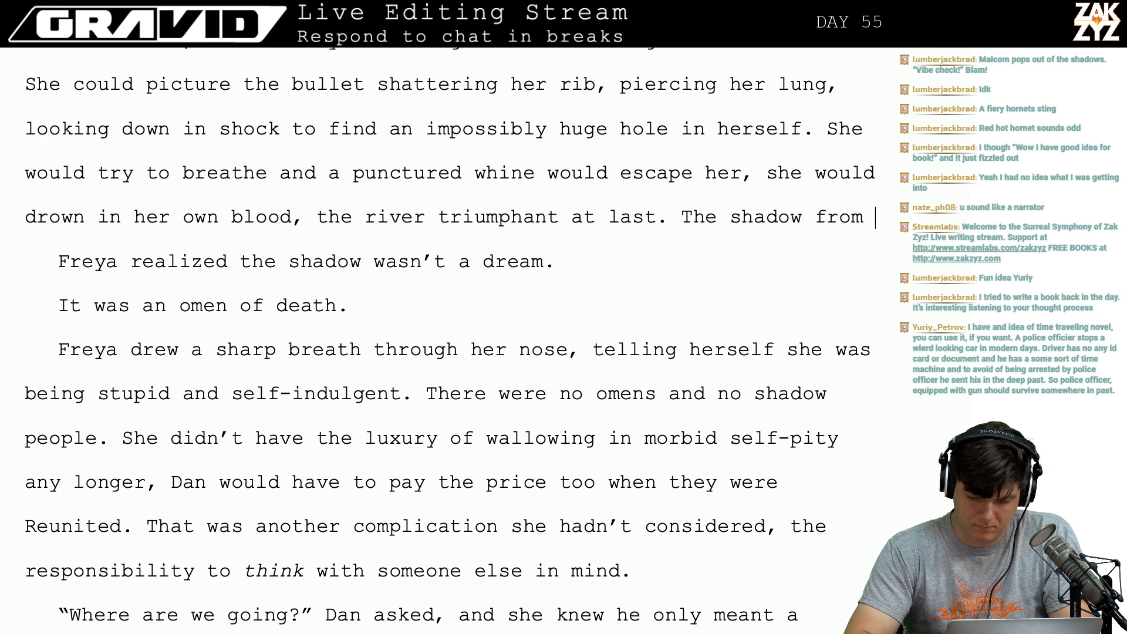
{"action": "type", "text": " yesterd"}
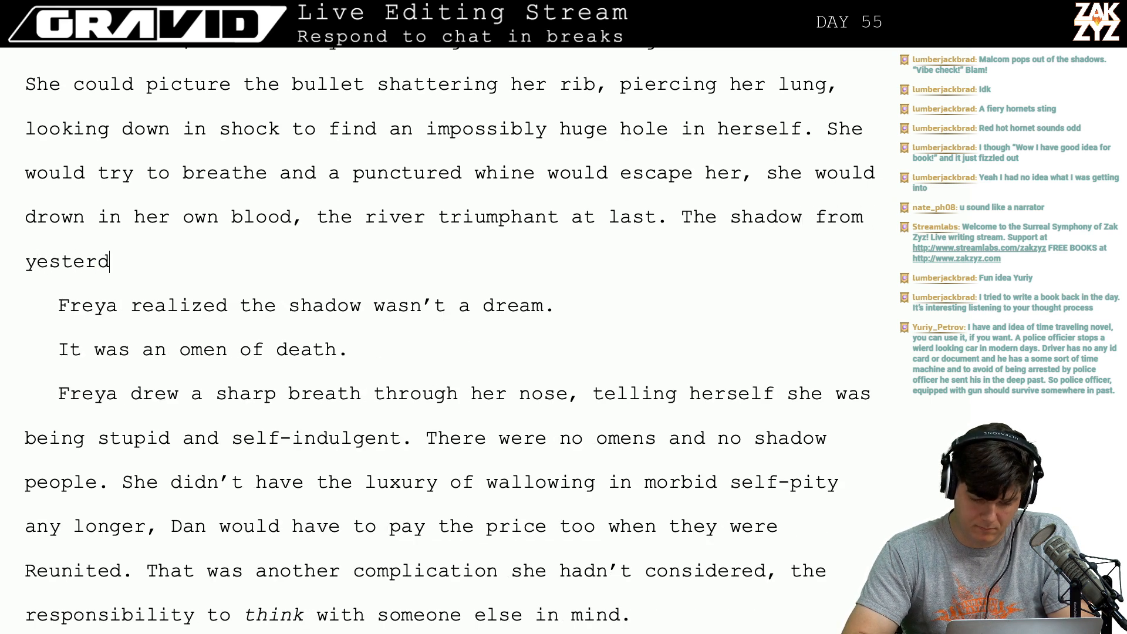
{"action": "type", "text": "ay morning wasn't a dr"}
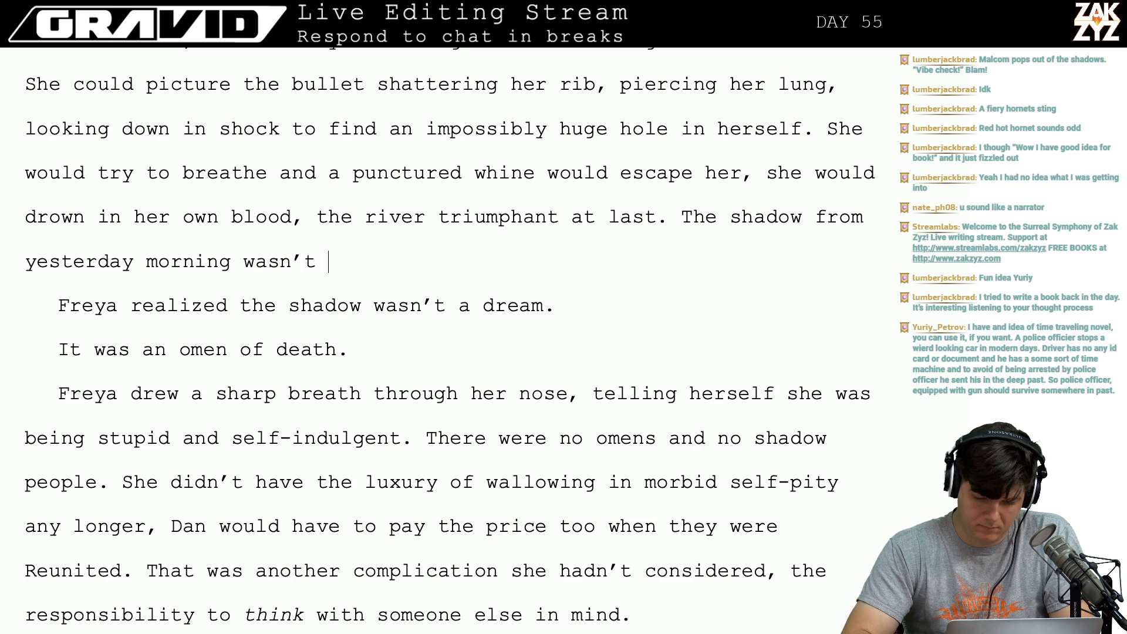
{"action": "type", "text": "eam."}
Delete the old paragraph "Freya realized the shadow wasn't a dream." above "It was an omen of death.".
{"action": "key", "text": "shift+Down"}
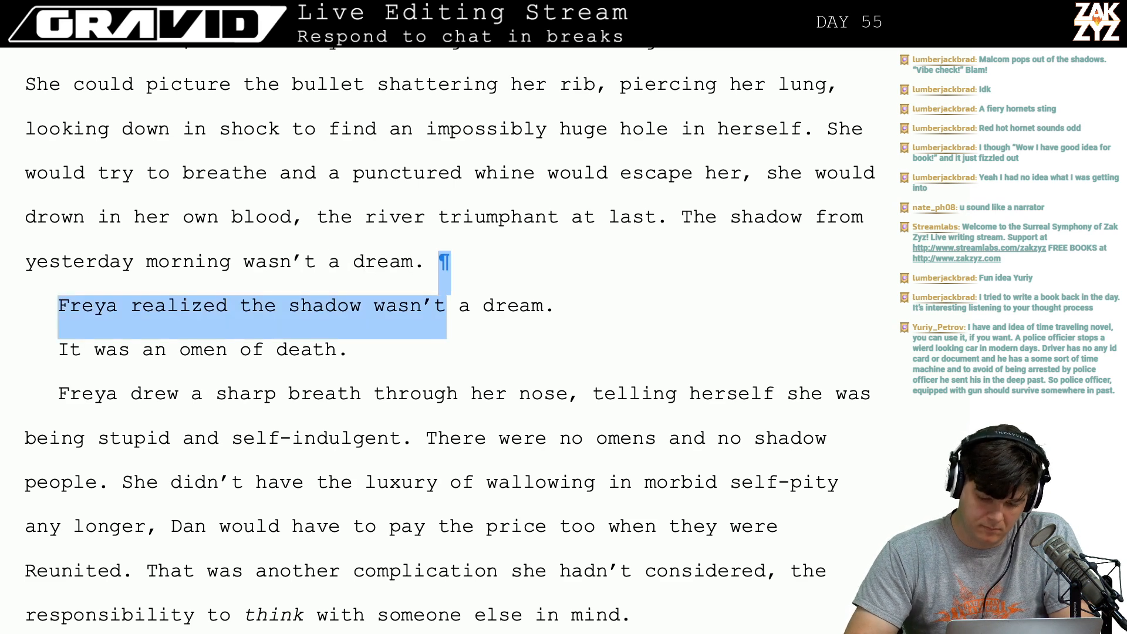
{"action": "key", "text": "shift+Right"}
{"action": "key", "text": "shift+Right"}
{"action": "key", "text": "shift+Right"}
{"action": "key", "text": "shift+Right"}
{"action": "key", "text": "shift+Right"}
{"action": "key", "text": "shift+Right"}
{"action": "key", "text": "shift+Right"}
{"action": "key", "text": "shift+Right"}
{"action": "key", "text": "shift+Right"}
{"action": "key", "text": "shift+Right"}
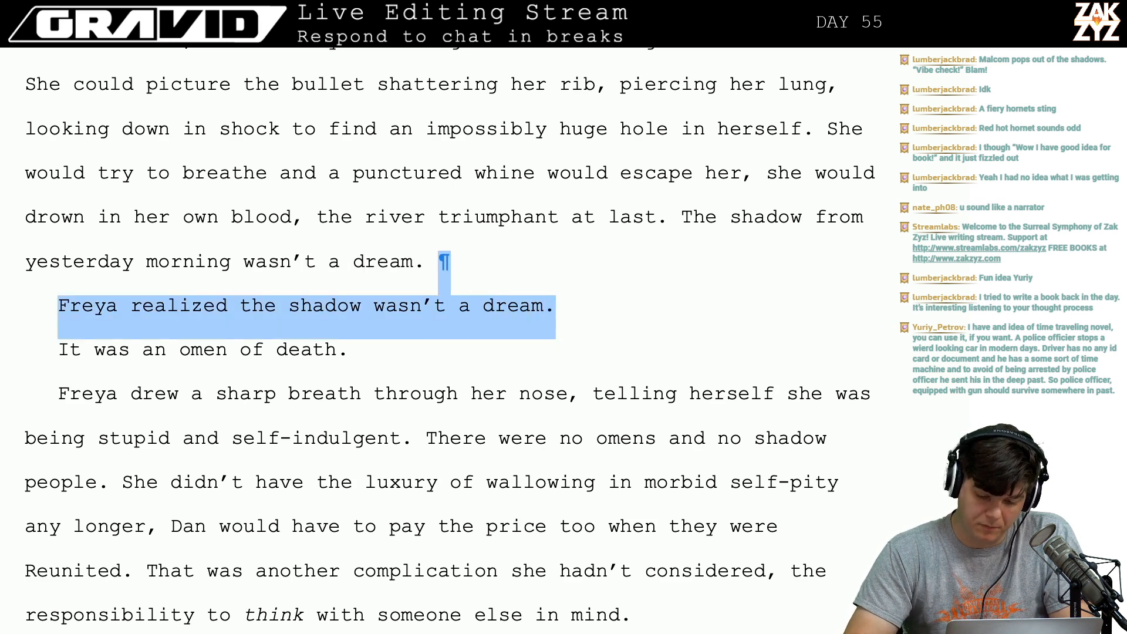
{"action": "key", "text": "BackSpace"}
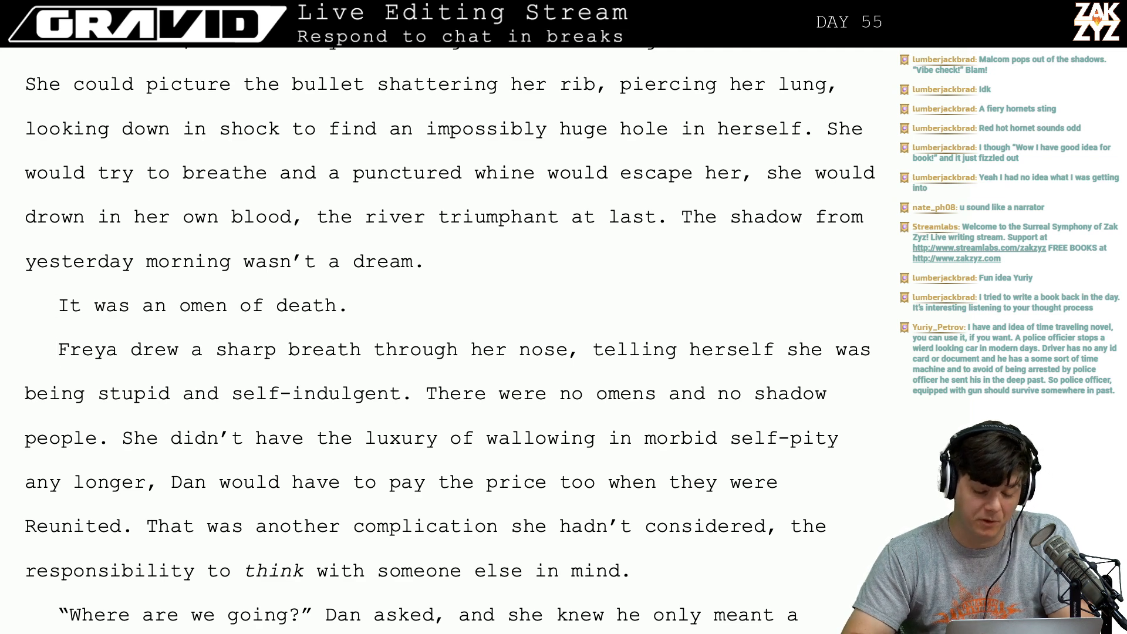
Reread the revised passage from the opening of chapter 71 through the omen of death and Freya's sharp breath.
{"action": "scroll", "coordinate": [446, 340], "scroll_direction": "up", "scroll_amount": 2}
{"action": "scroll", "coordinate": [444, 341], "scroll_direction": "up", "scroll_amount": 1}
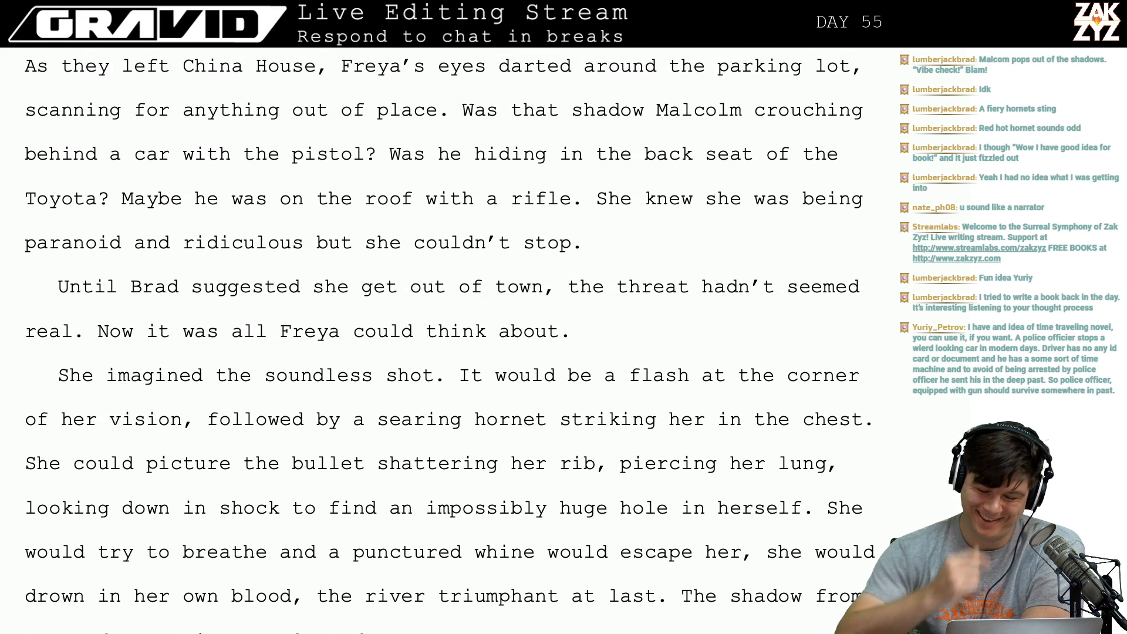
{"action": "scroll", "coordinate": [444, 340], "scroll_direction": "up", "scroll_amount": 2}
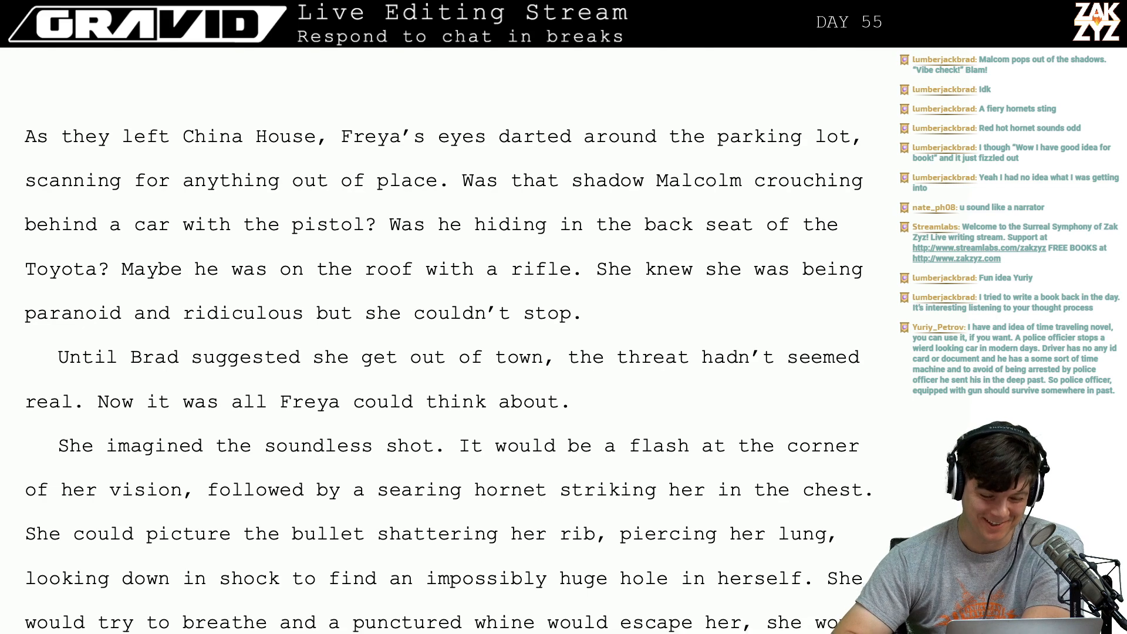
{"action": "scroll", "coordinate": [444, 341], "scroll_direction": "down", "scroll_amount": 6}
{"action": "scroll", "coordinate": [444, 340], "scroll_direction": "down", "scroll_amount": 4}
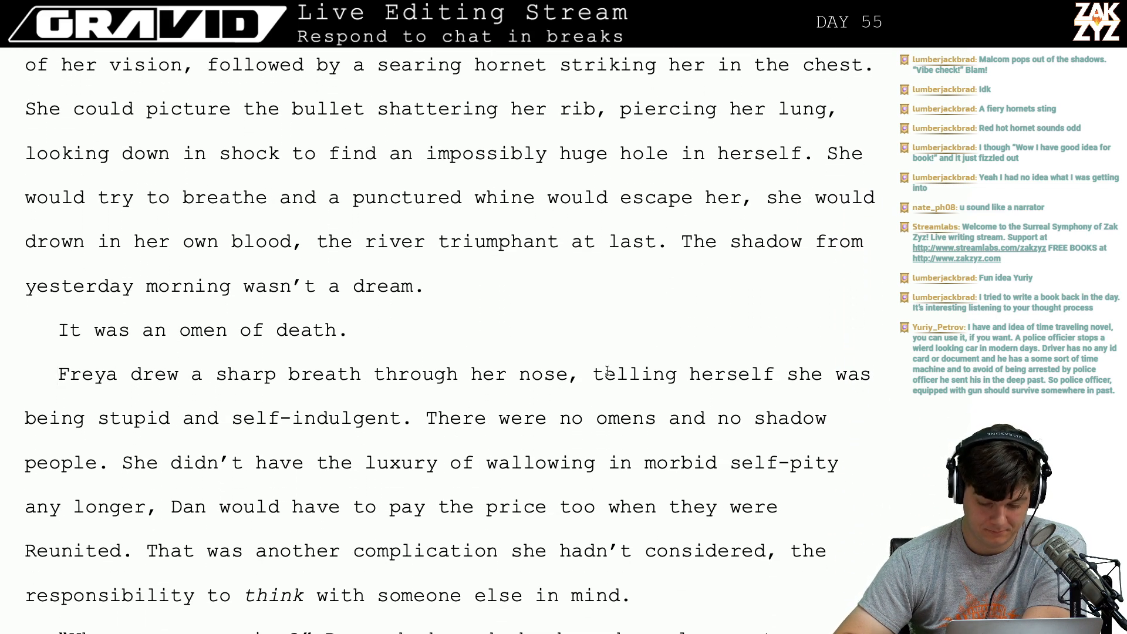
{"action": "scroll", "coordinate": [587, 378], "scroll_direction": "up", "scroll_amount": 1}
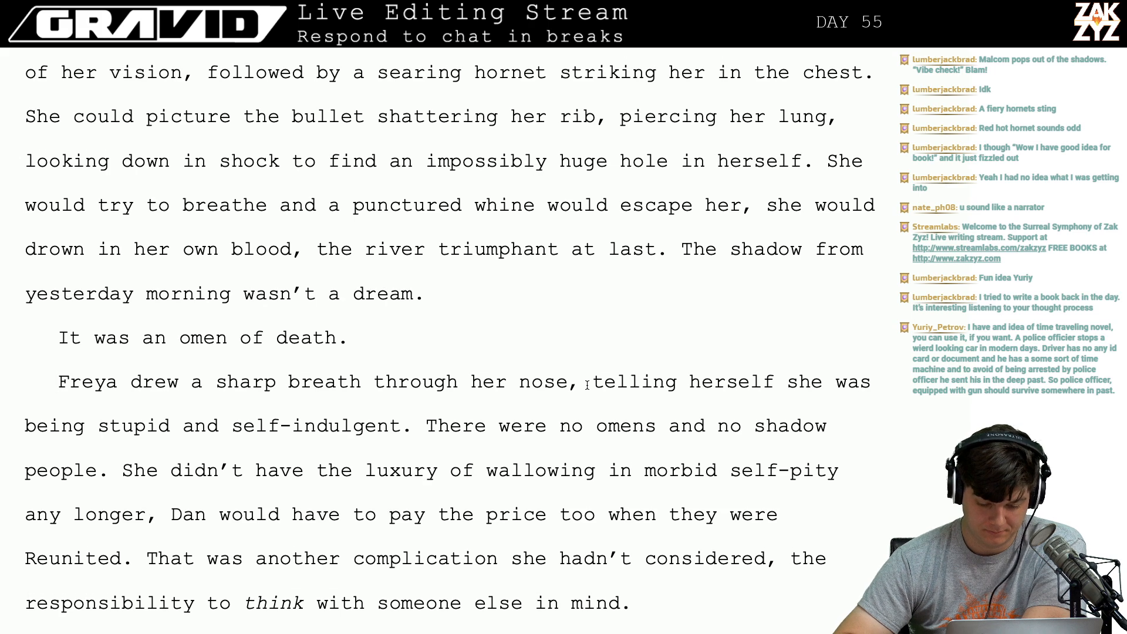
{"action": "scroll", "coordinate": [587, 384], "scroll_direction": "up", "scroll_amount": 12}
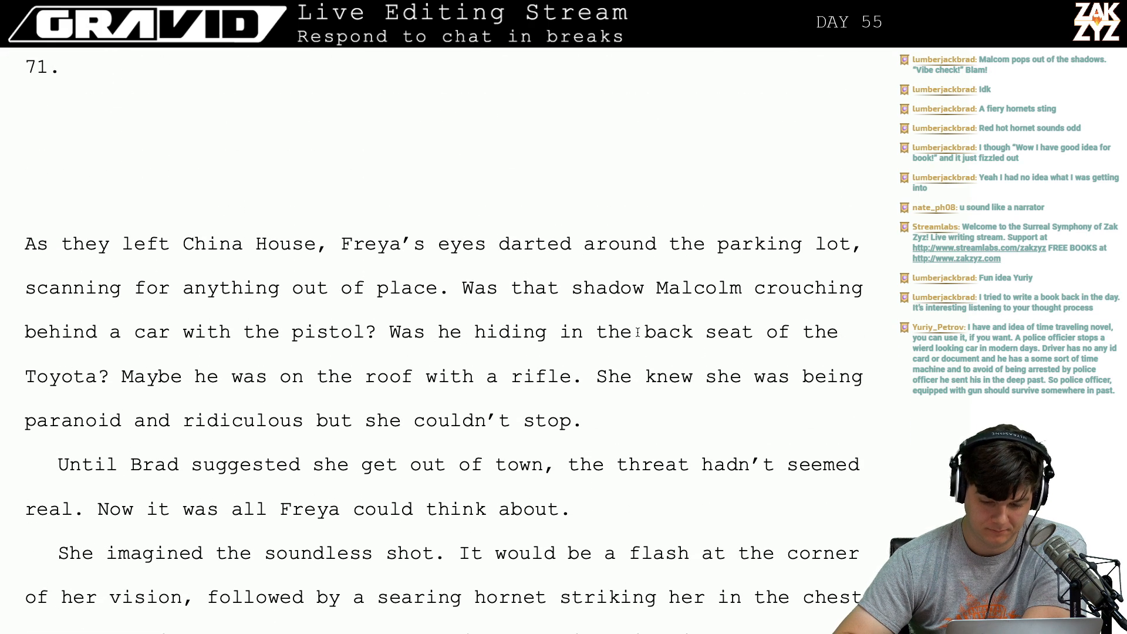
{"action": "scroll", "coordinate": [669, 447], "scroll_direction": "down", "scroll_amount": 3}
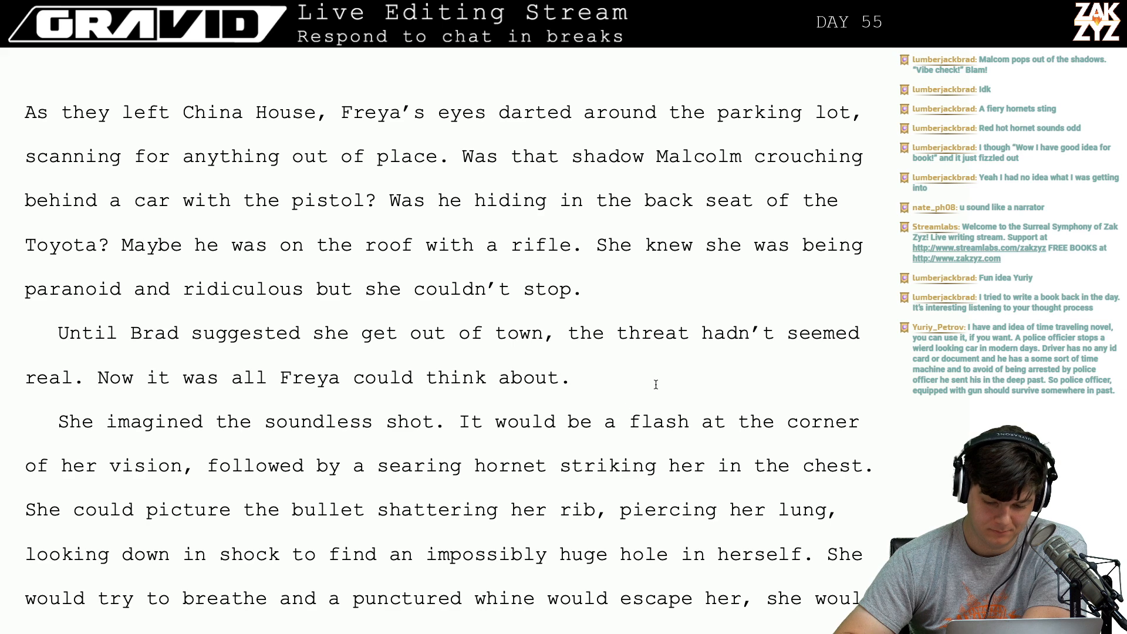
{"action": "key", "text": "Right"}
{"action": "key", "text": "Down"}
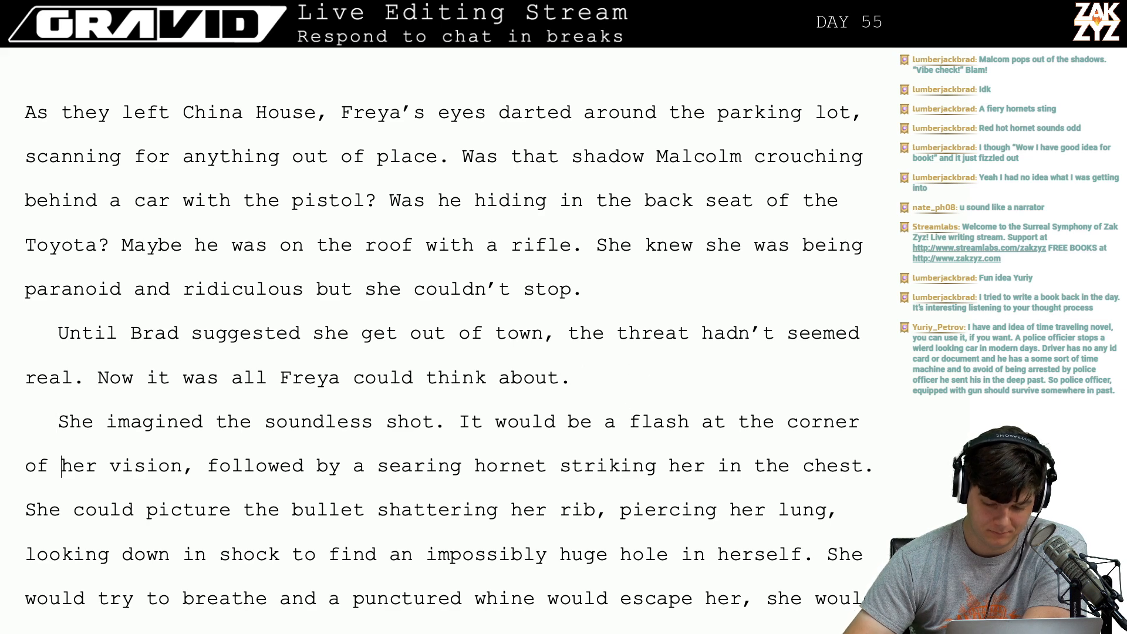
Reread the passage from the imagined shot through the omen of death and return to the chapter's opening paragraph.
{"action": "key", "text": "Down"}
{"action": "key", "text": "Down"}
{"action": "key", "text": "Down"}
{"action": "key", "text": "Down"}
{"action": "key", "text": "Down"}
{"action": "key", "text": "Down"}
{"action": "key", "text": "Down"}
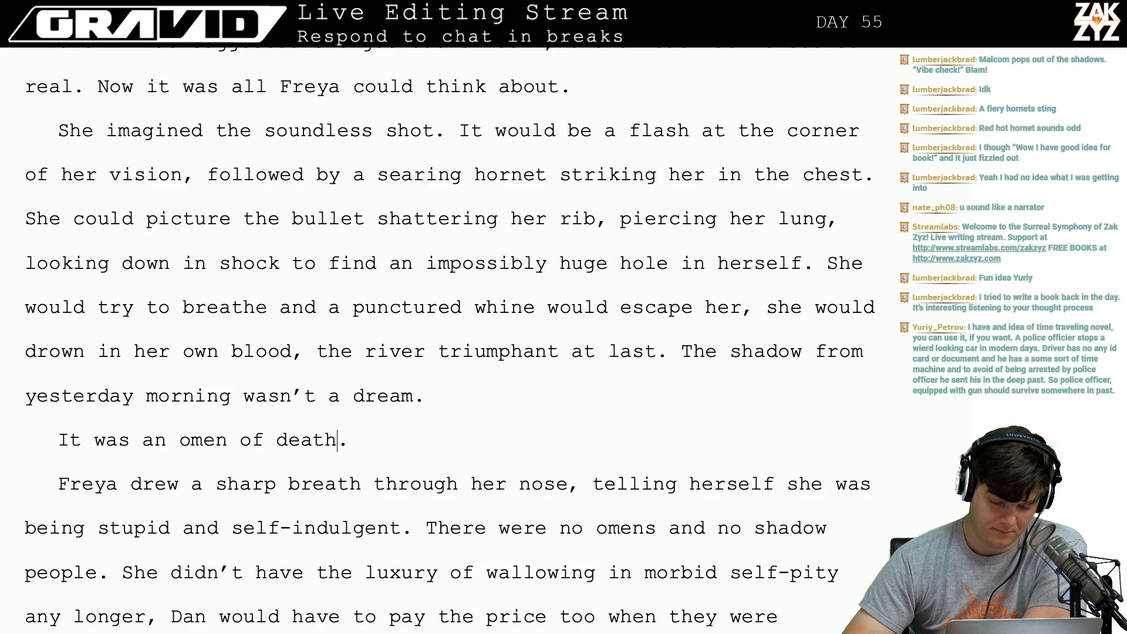
{"action": "scroll", "coordinate": [450, 340], "scroll_direction": "up", "scroll_amount": 2}
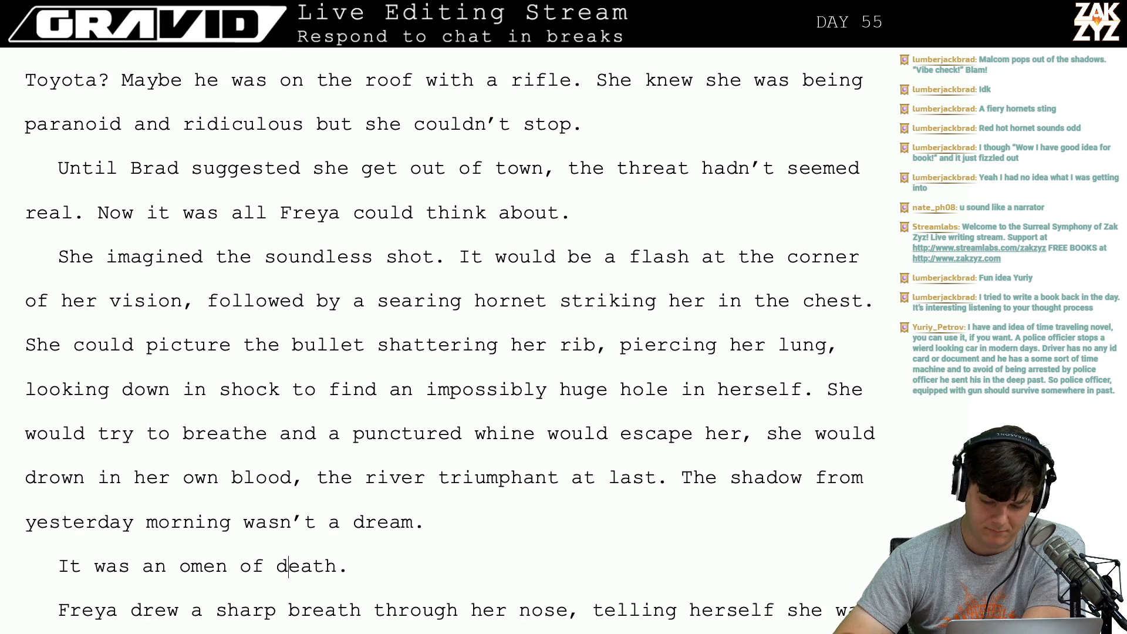
{"action": "scroll", "coordinate": [134, 281], "scroll_direction": "up", "scroll_amount": 5}
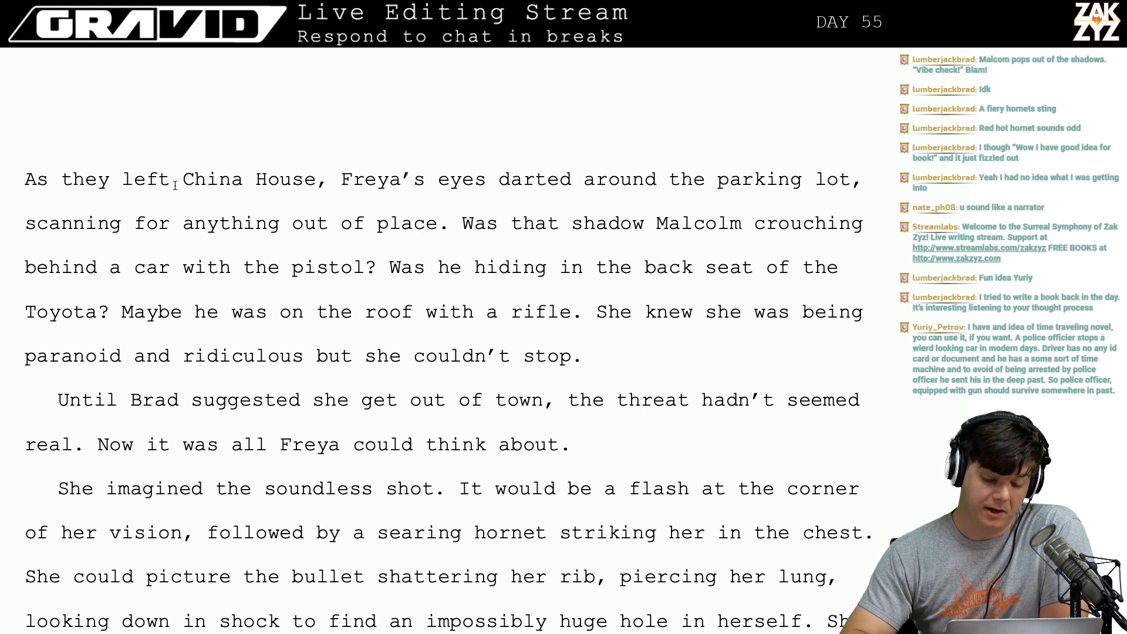
Change "behind a car" to "behind Dan's car" in the opening paragraph.
{"action": "key", "text": "Right"}
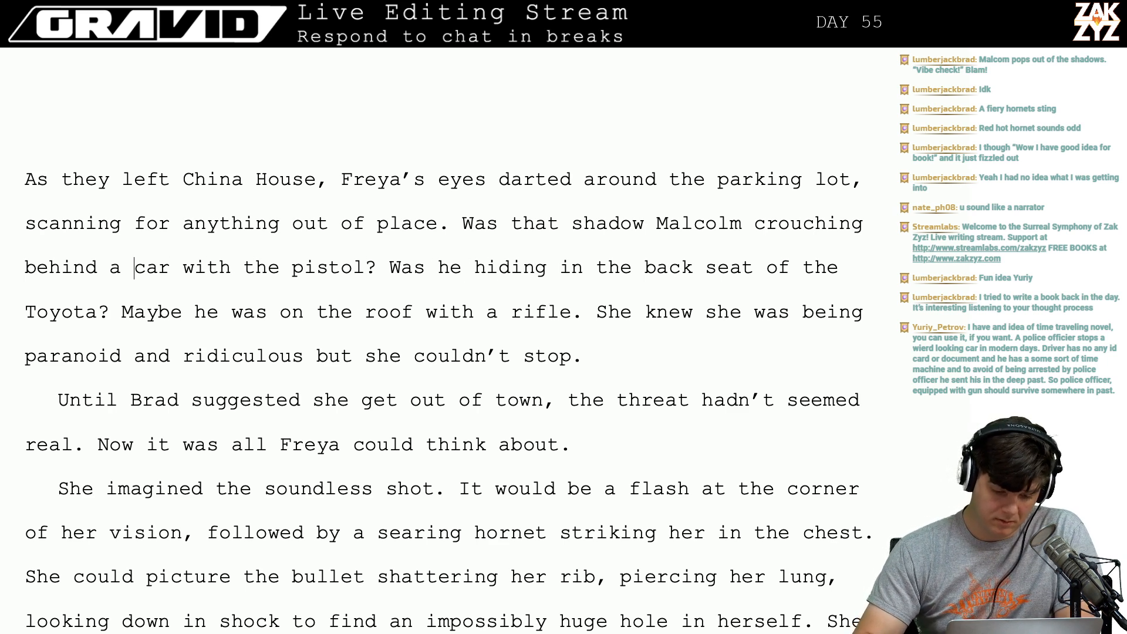
{"action": "key", "text": "Left"}
{"action": "key", "text": "BackSpace"}
{"action": "type", "text": "th"}
{"action": "key", "text": "BackSpace"}
{"action": "key", "text": "BackSpace"}
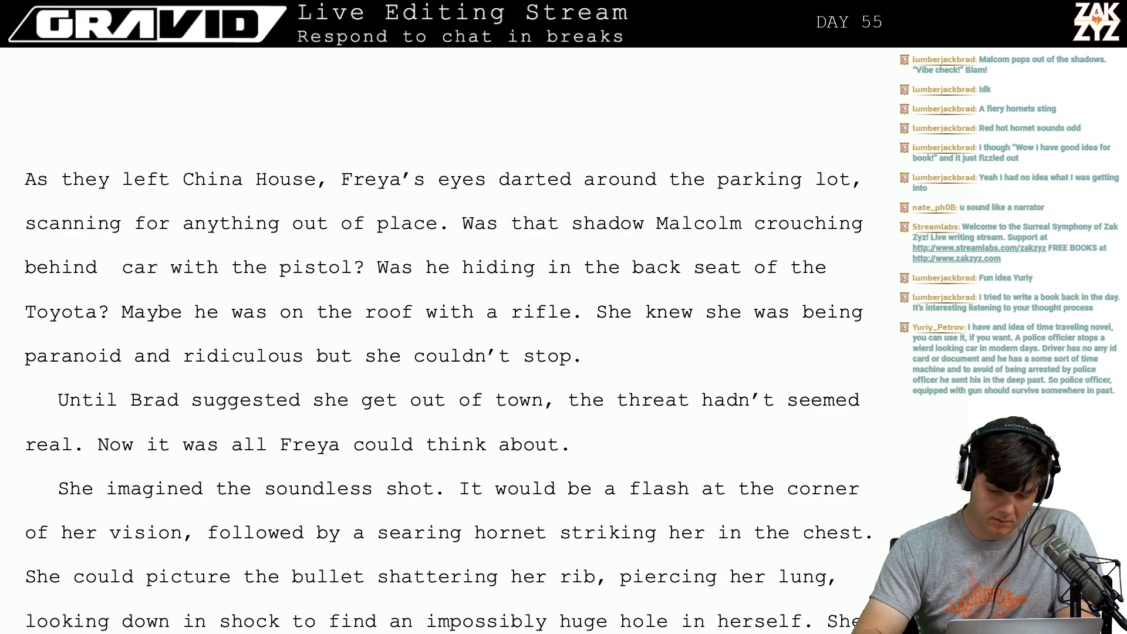
{"action": "type", "text": "Dan's"}
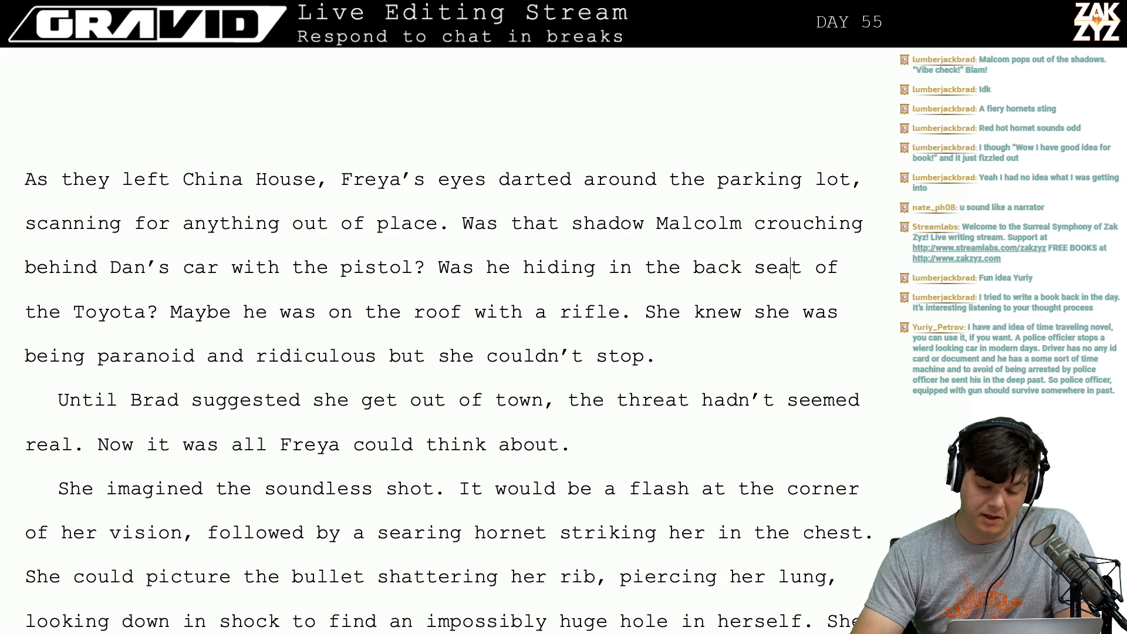
Replace "of the Toyota?" after "hiding in the back seat" with "with a knife?".
{"action": "type", "text": "with a knife?"}
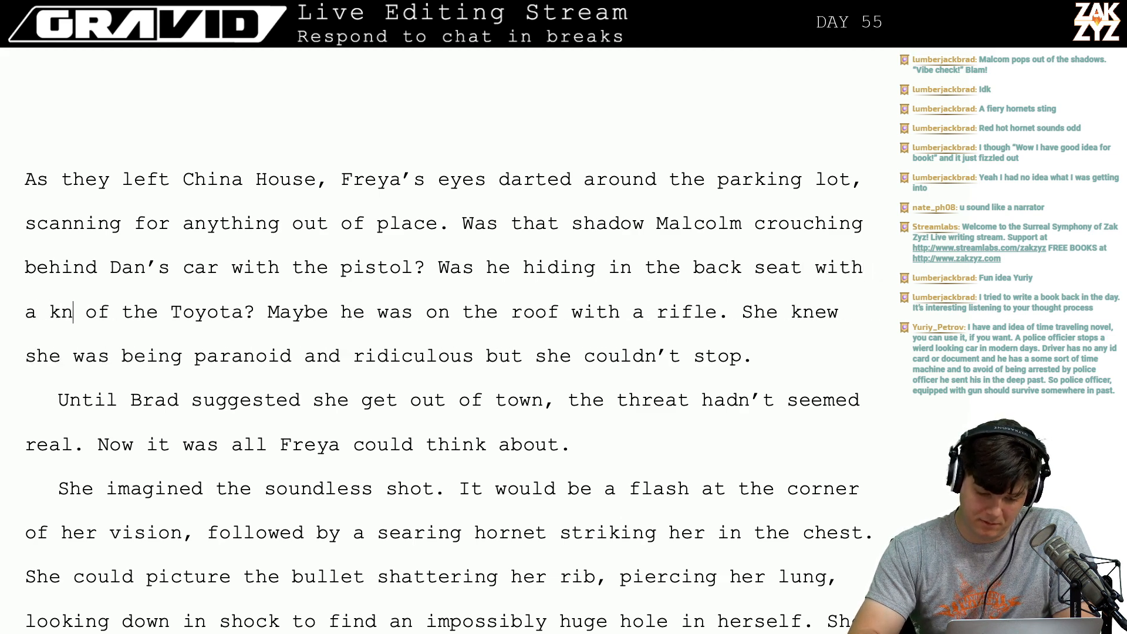
{"action": "key", "text": "shift+Right"}
{"action": "key", "text": "shift+Right"}
{"action": "key", "text": "shift+Right"}
{"action": "key", "text": "shift+Right"}
{"action": "key", "text": "shift+Right"}
{"action": "key", "text": "shift+Right"}
{"action": "key", "text": "shift+Right"}
{"action": "key", "text": "shift+Right"}
{"action": "key", "text": "shift+Right"}
{"action": "key", "text": "shift+Right"}
{"action": "key", "text": "shift+Right"}
{"action": "key", "text": "shift+Right"}
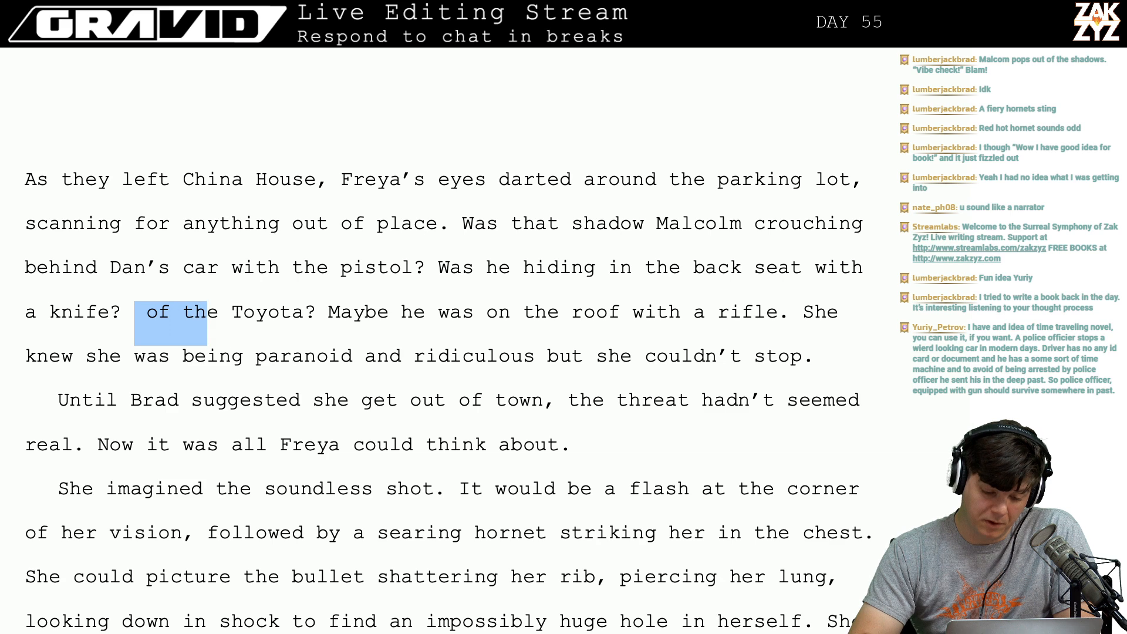
{"action": "key", "text": "shift+Right"}
{"action": "key", "text": "shift+Right"}
{"action": "key", "text": "shift+Right"}
{"action": "key", "text": "shift+Right"}
{"action": "key", "text": "BackSpace"}
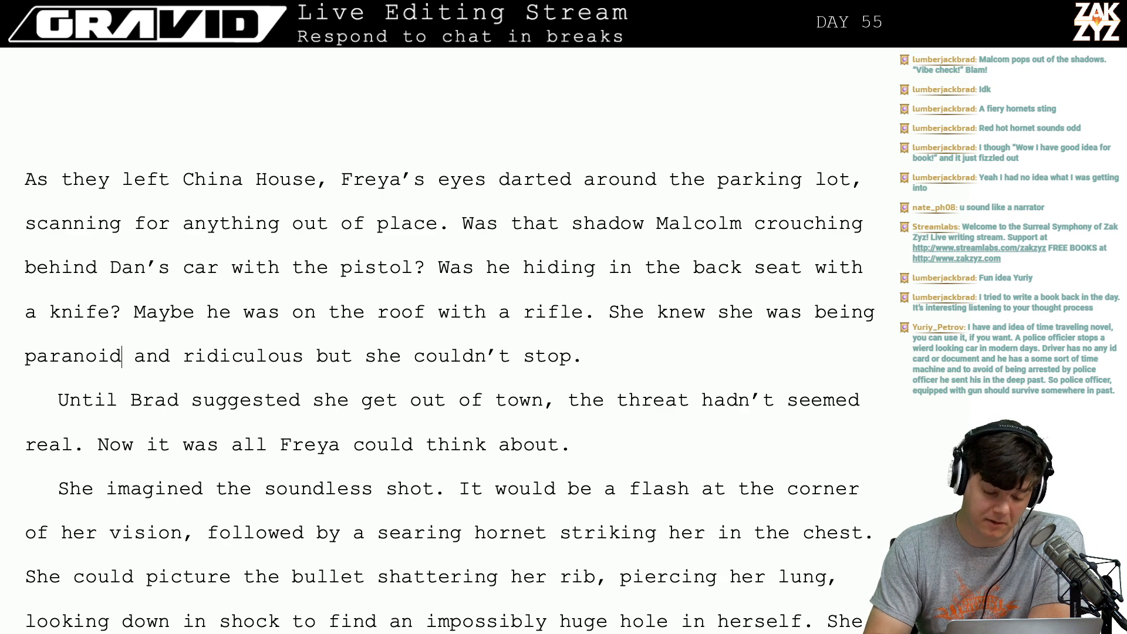
End the sentence after "piercing her lung" and insert "Her mouth filling with the taste of metal," before "looking down in shock".
{"action": "key", "text": "Down"}
{"action": "key", "text": "Down"}
{"action": "key", "text": "Down"}
{"action": "key", "text": "Down"}
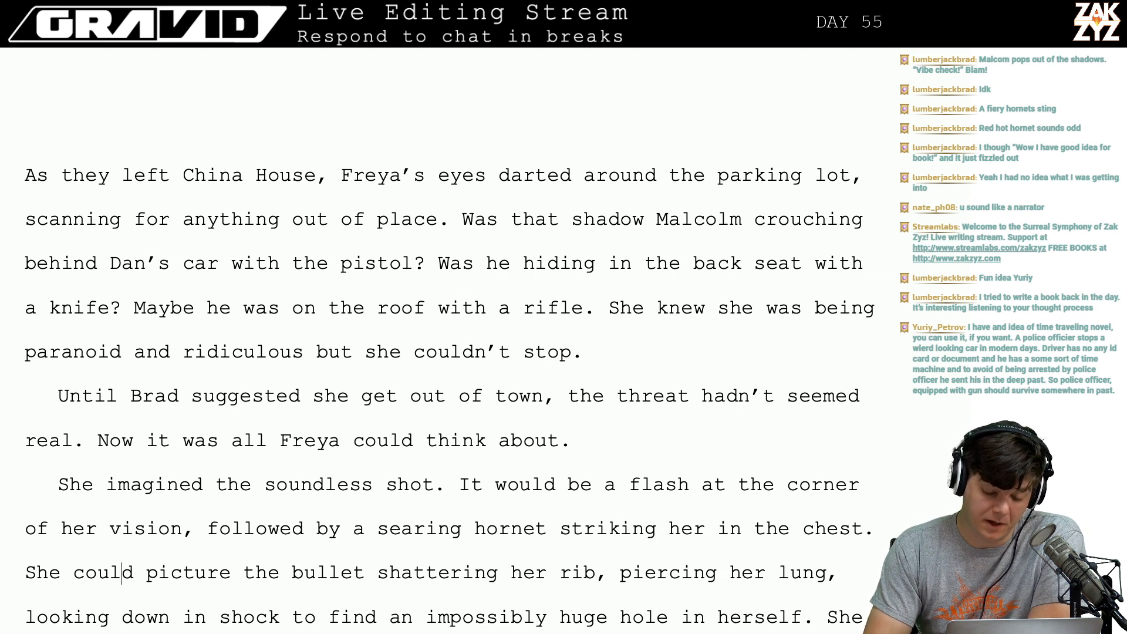
{"action": "scroll", "coordinate": [346, 231], "scroll_direction": "down", "scroll_amount": 3}
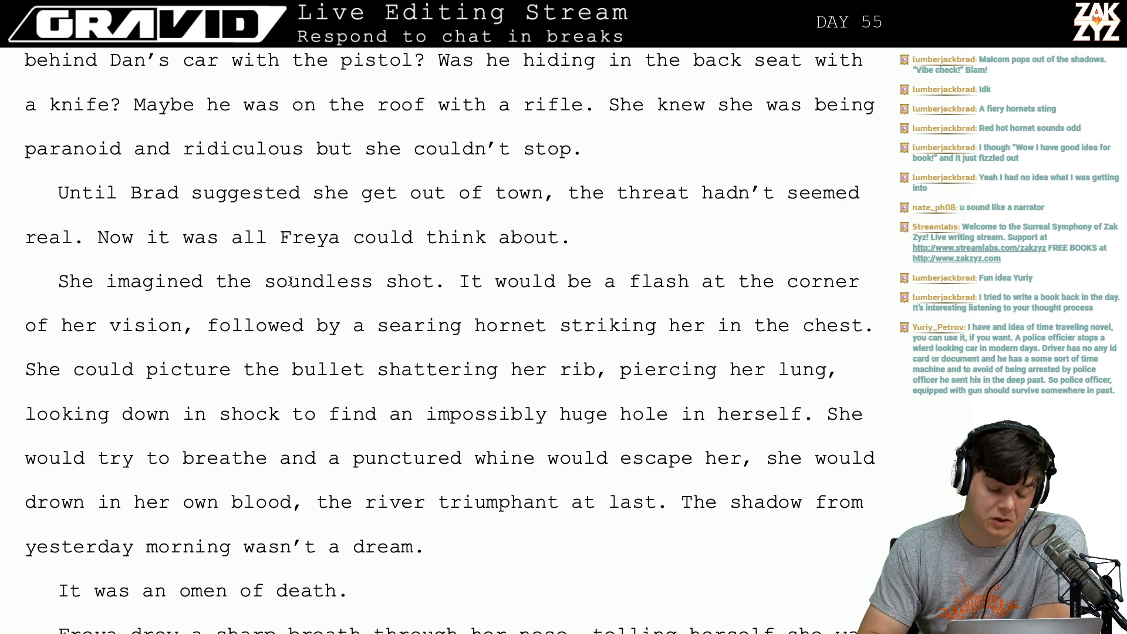
{"action": "scroll", "coordinate": [346, 231], "scroll_direction": "down", "scroll_amount": 1}
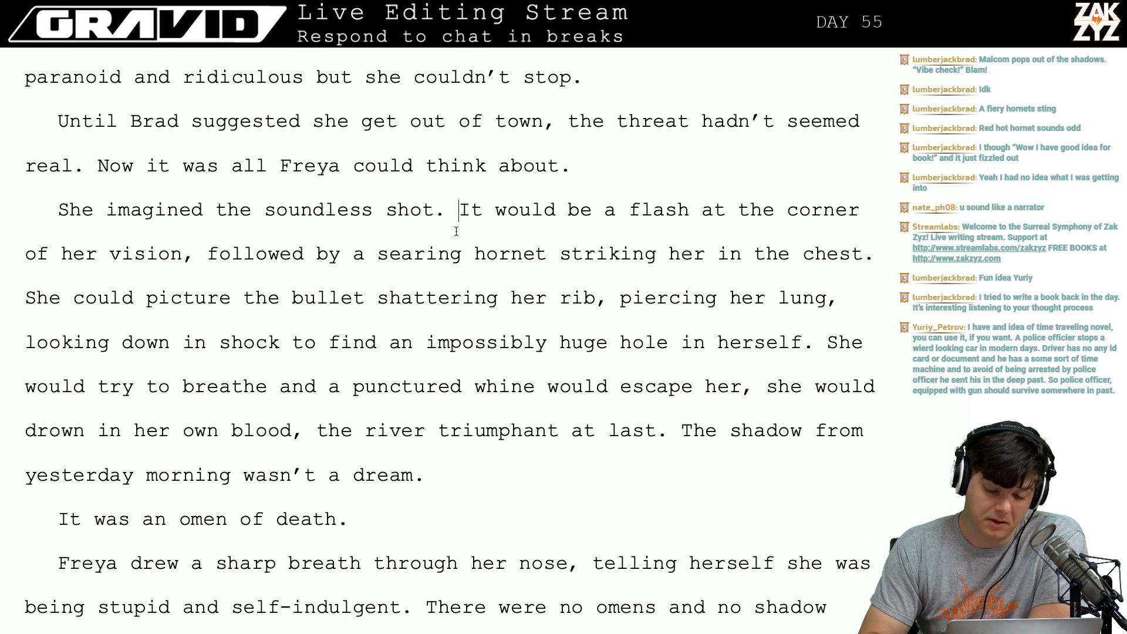
{"action": "key", "text": "Left"}
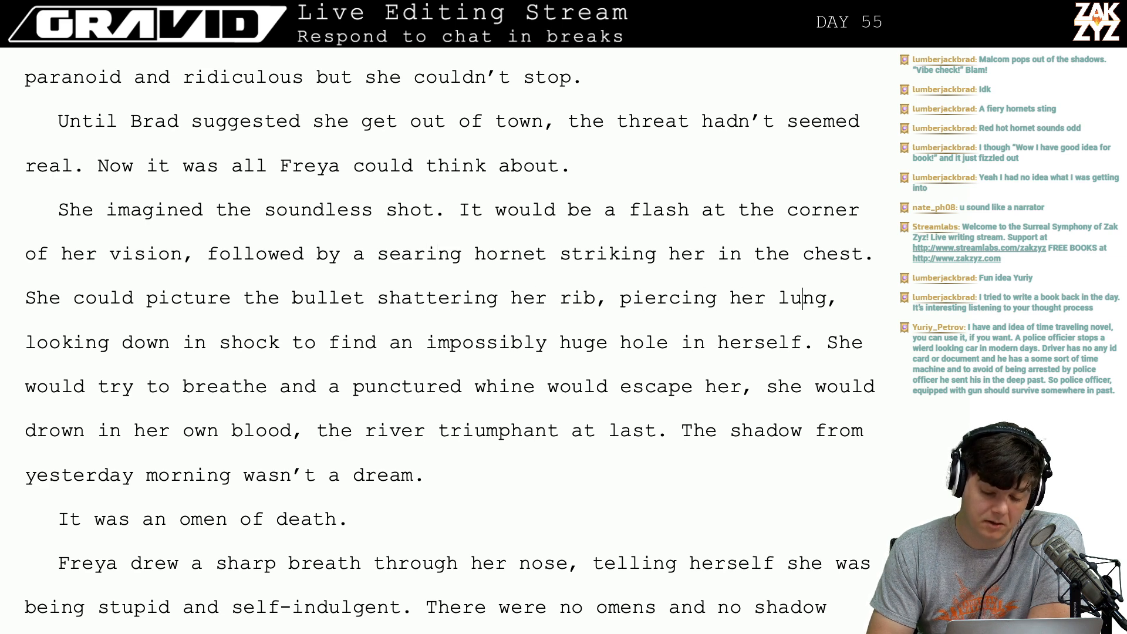
{"action": "left_click", "coordinate": [836, 298]}
{"action": "key", "text": "BackSpace"}
{"action": "type", "text": ". "}
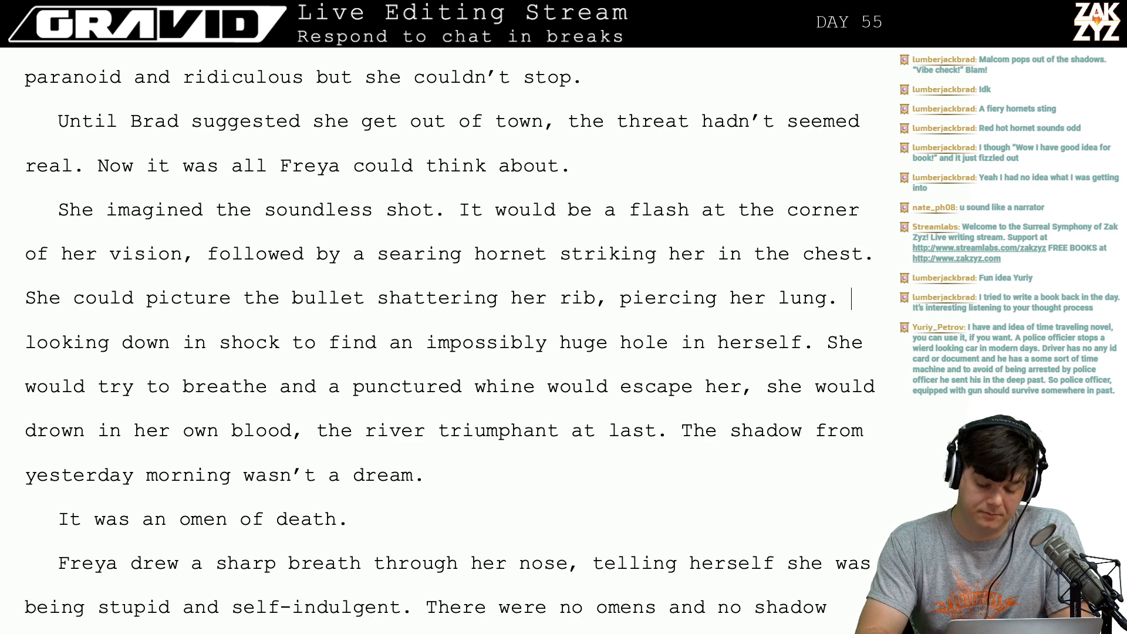
{"action": "type", "text": "Her mouth fi"}
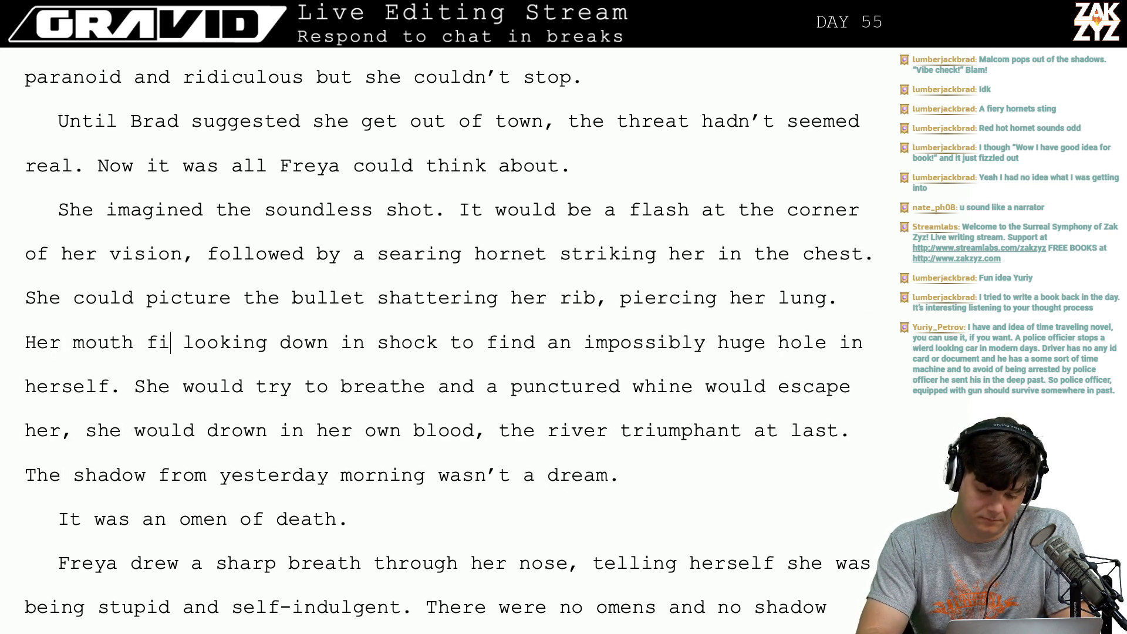
{"action": "type", "text": "lling with the tas"}
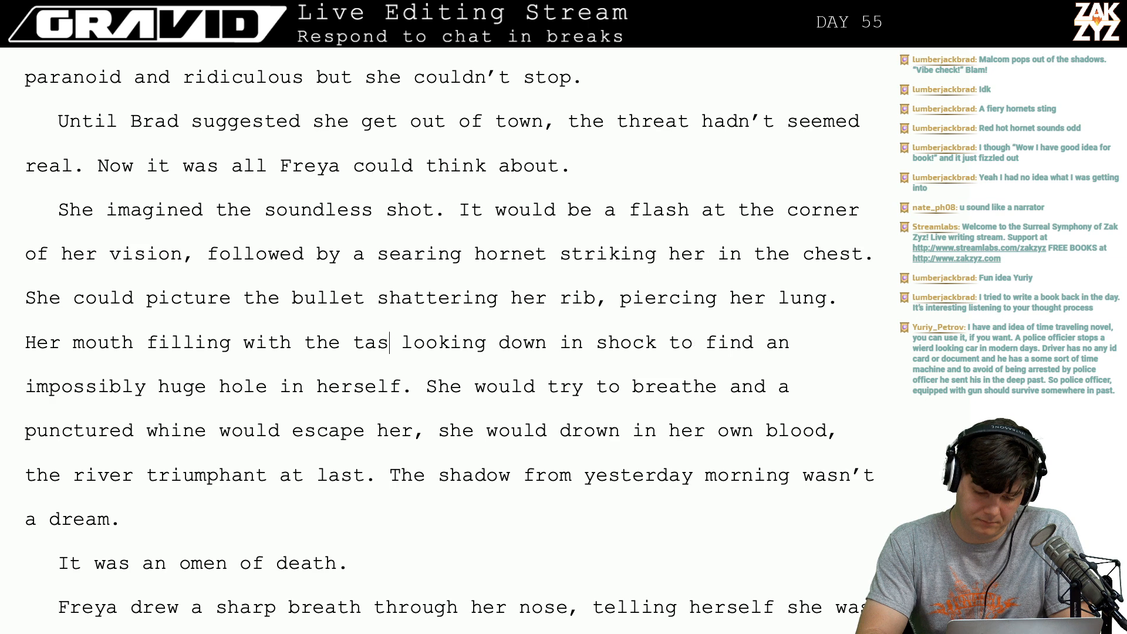
{"action": "type", "text": "te of metal,"}
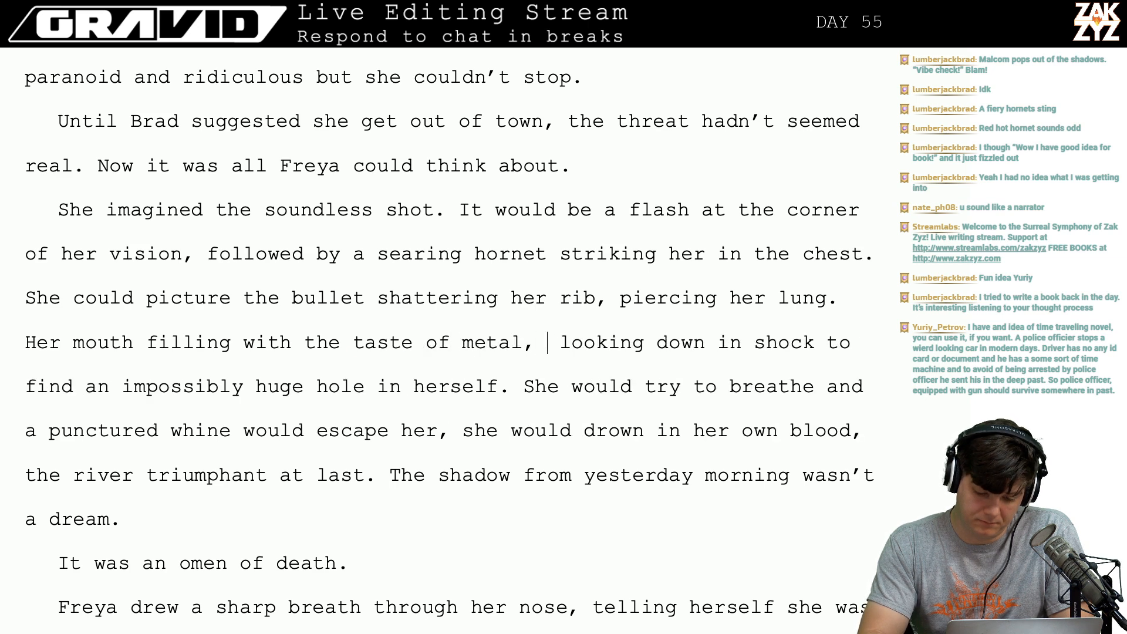
Remove the extra space between "the taste of metal," and "looking down in shock".
{"action": "key", "text": "Right"}
{"action": "key", "text": "Right"}
{"action": "key", "text": "Right"}
{"action": "key", "text": "Right"}
{"action": "key", "text": "Right"}
{"action": "key", "text": "Right"}
{"action": "key", "text": "Right"}
{"action": "key", "text": "Right"}
{"action": "key", "text": "Right"}
{"action": "key", "text": "Right"}
{"action": "key", "text": "Right"}
{"action": "key", "text": "Right"}
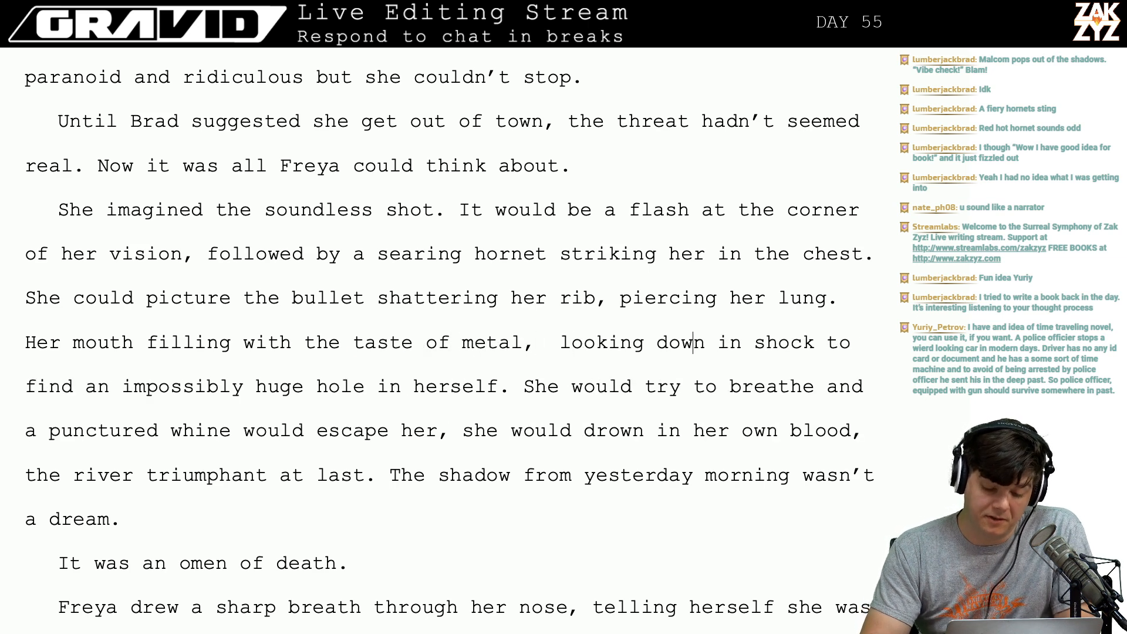
{"action": "key", "text": "Left"}
{"action": "key", "text": "Left"}
{"action": "key", "text": "Left"}
{"action": "key", "text": "Left"}
{"action": "key", "text": "Left"}
{"action": "key", "text": "Left"}
{"action": "key", "text": "BackSpace"}
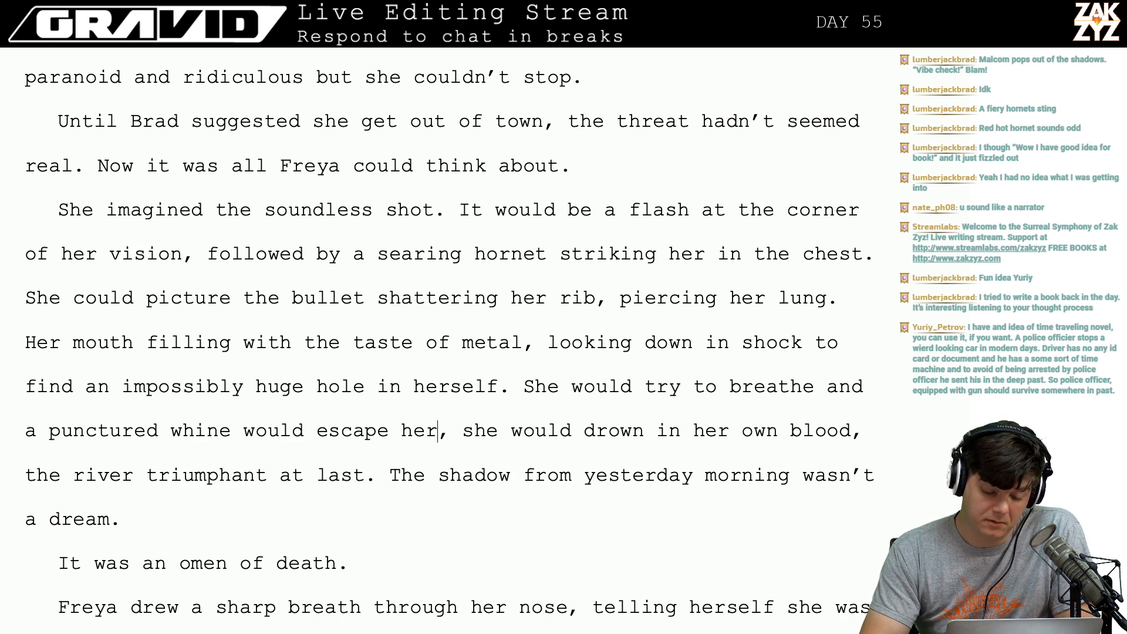
Delete "She would try to breathe and a punctured whine would escape her" before ", she would drown in her own blood".
{"action": "key", "text": "BackSpace"}
{"action": "key", "text": "BackSpace"}
{"action": "key", "text": "BackSpace"}
{"action": "key", "text": "BackSpace"}
{"action": "key", "text": "BackSpace"}
{"action": "key", "text": "BackSpace"}
{"action": "key", "text": "BackSpace"}
{"action": "key", "text": "BackSpace"}
{"action": "key", "text": "BackSpace"}
{"action": "key", "text": "BackSpace"}
{"action": "key", "text": "BackSpace"}
{"action": "key", "text": "BackSpace"}
{"action": "key", "text": "BackSpace"}
{"action": "key", "text": "BackSpace"}
{"action": "key", "text": "BackSpace"}
{"action": "key", "text": "BackSpace"}
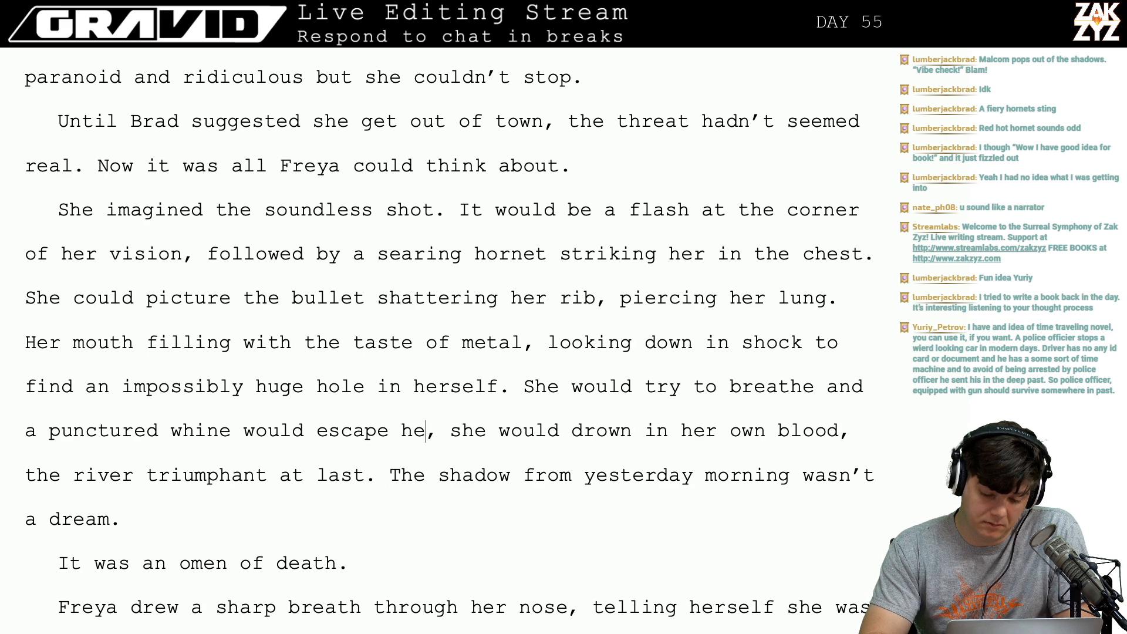
{"action": "key", "text": "BackSpace"}
{"action": "key", "text": "BackSpace"}
{"action": "key", "text": "BackSpace"}
{"action": "key", "text": "BackSpace"}
{"action": "key", "text": "BackSpace"}
{"action": "key", "text": "BackSpace"}
{"action": "key", "text": "BackSpace"}
{"action": "key", "text": "BackSpace"}
{"action": "key", "text": "BackSpace"}
{"action": "key", "text": "BackSpace"}
{"action": "key", "text": "BackSpace"}
{"action": "key", "text": "BackSpace"}
{"action": "key", "text": "BackSpace"}
{"action": "key", "text": "BackSpace"}
{"action": "key", "text": "BackSpace"}
{"action": "key", "text": "BackSpace"}
{"action": "key", "text": "BackSpace"}
{"action": "key", "text": "BackSpace"}
{"action": "key", "text": "BackSpace"}
{"action": "key", "text": "BackSpace"}
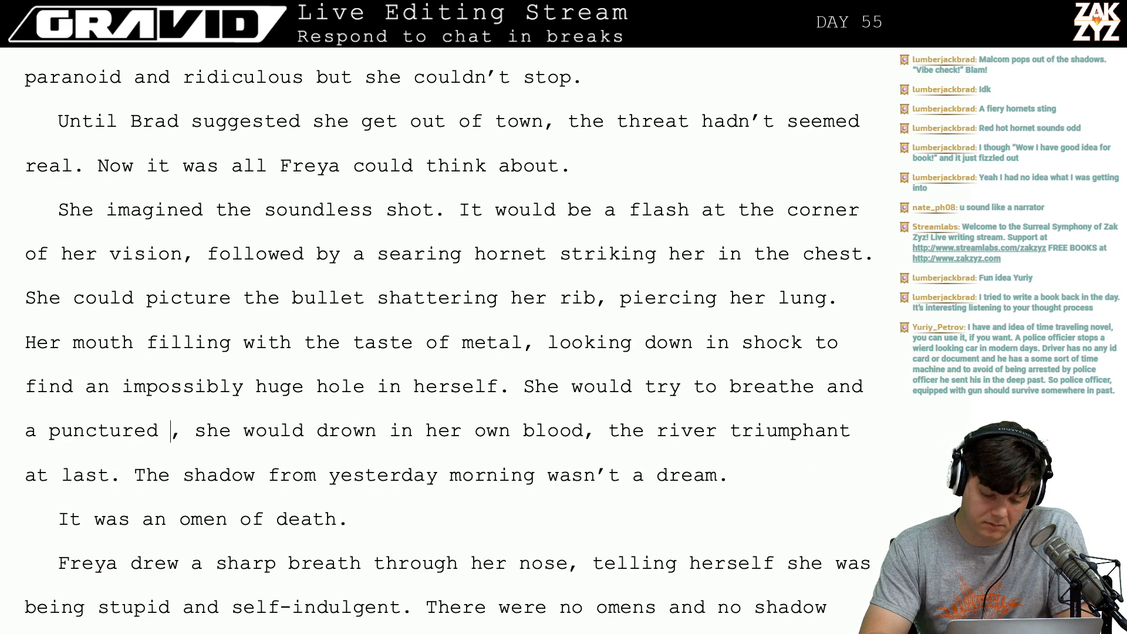
{"action": "key", "text": "BackSpace"}
{"action": "key", "text": "BackSpace"}
{"action": "key", "text": "BackSpace"}
{"action": "key", "text": "BackSpace"}
{"action": "key", "text": "BackSpace"}
{"action": "key", "text": "BackSpace"}
{"action": "key", "text": "BackSpace"}
{"action": "key", "text": "BackSpace"}
{"action": "key", "text": "BackSpace"}
{"action": "key", "text": "BackSpace"}
{"action": "key", "text": "BackSpace"}
{"action": "key", "text": "BackSpace"}
{"action": "key", "text": "BackSpace"}
{"action": "key", "text": "BackSpace"}
{"action": "key", "text": "BackSpace"}
{"action": "key", "text": "BackSpace"}
{"action": "key", "text": "BackSpace"}
{"action": "key", "text": "BackSpace"}
{"action": "key", "text": "BackSpace"}
{"action": "key", "text": "BackSpace"}
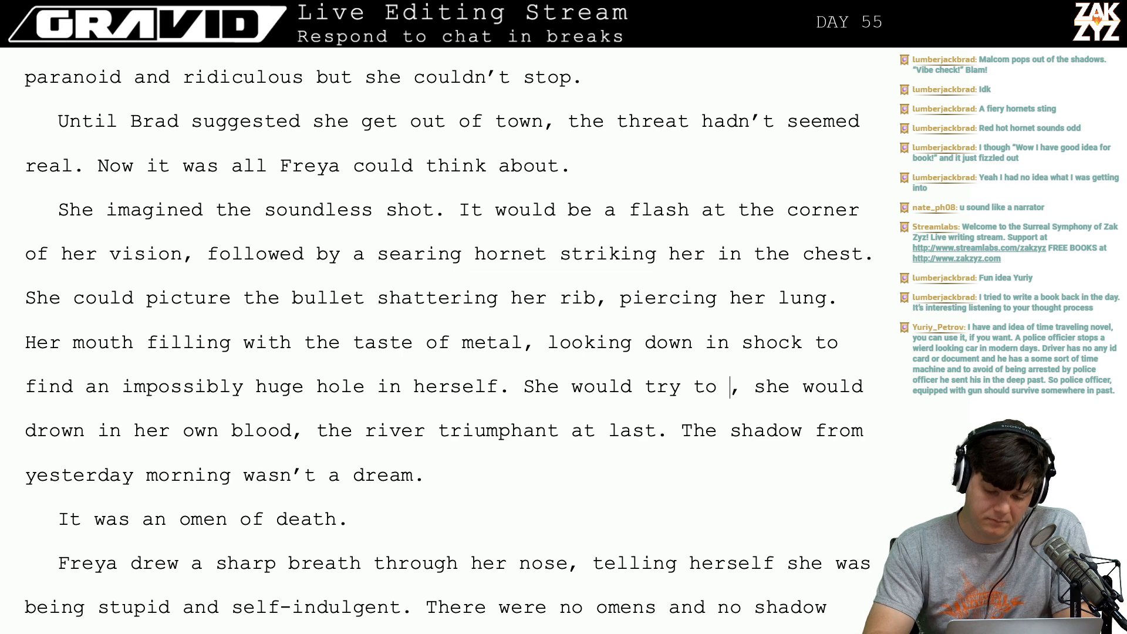
{"action": "key", "text": "BackSpace"}
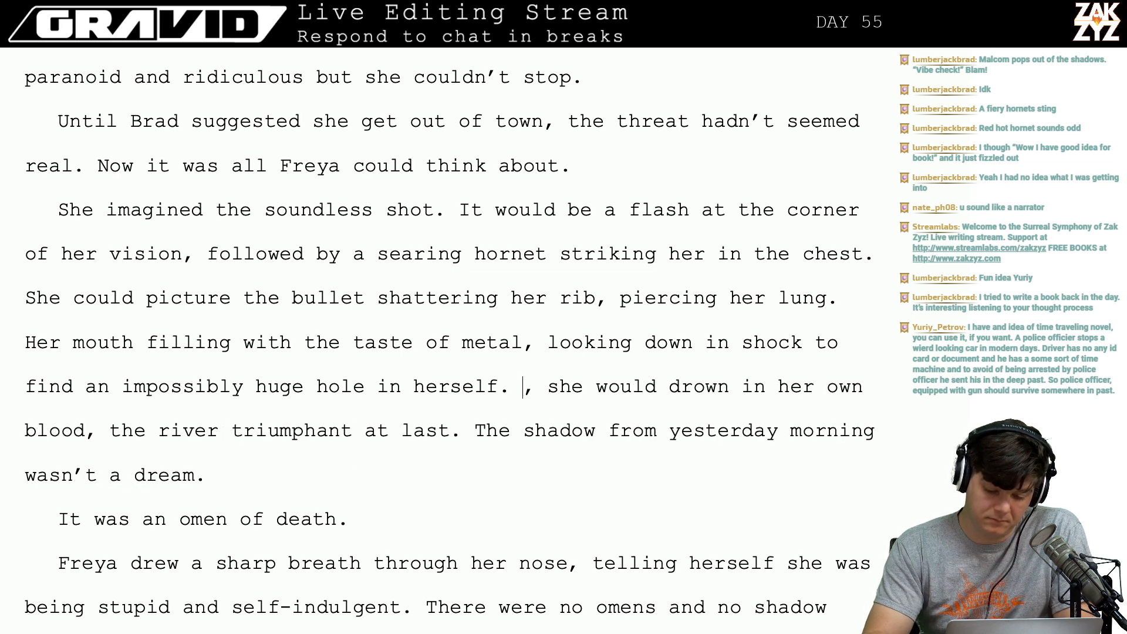
{"action": "type", "text": "Her"}
{"action": "key", "text": "BackSpace"}
{"action": "key", "text": "BackSpace"}
{"action": "key", "text": "BackSpace"}
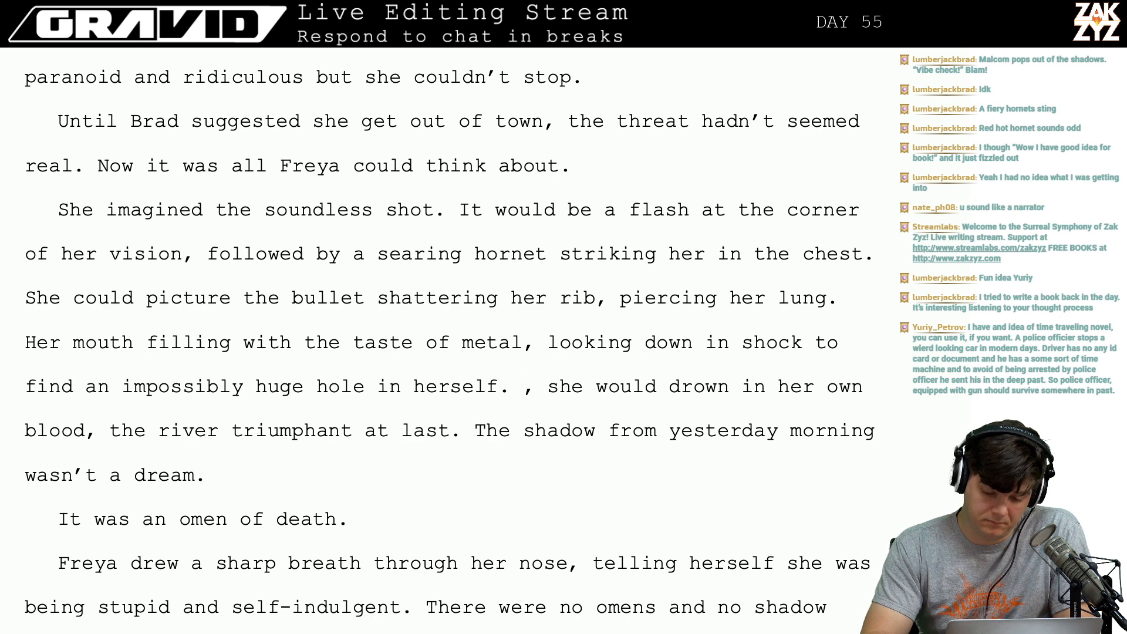
{"action": "type", "text": "She"}
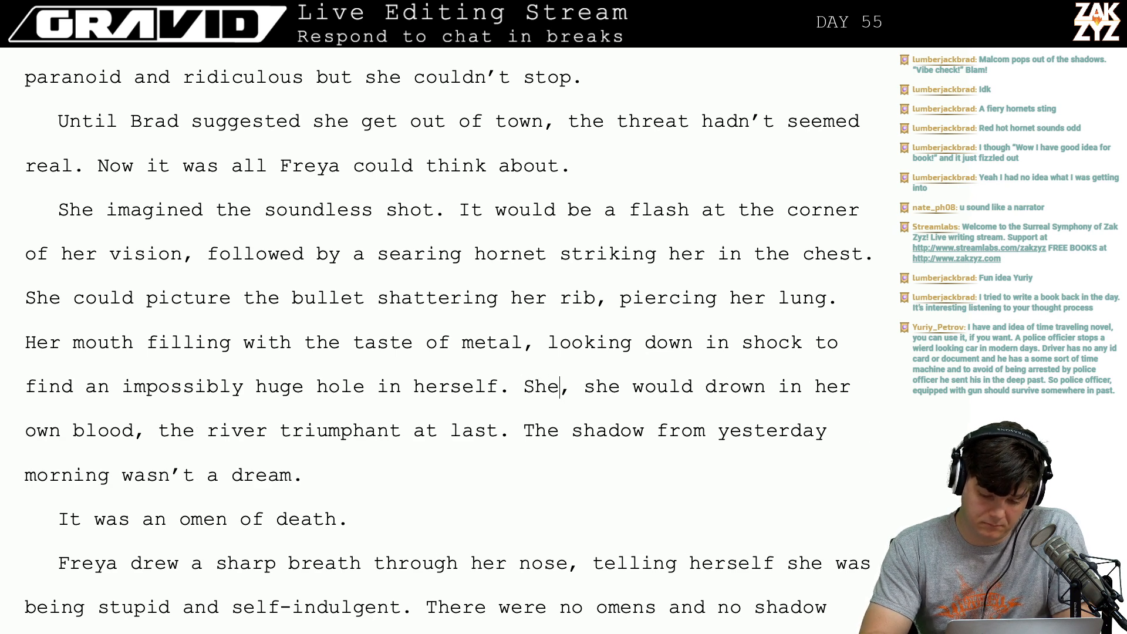
{"action": "key", "text": "BackSpace"}
{"action": "key", "text": "BackSpace"}
{"action": "key", "text": "BackSpace"}
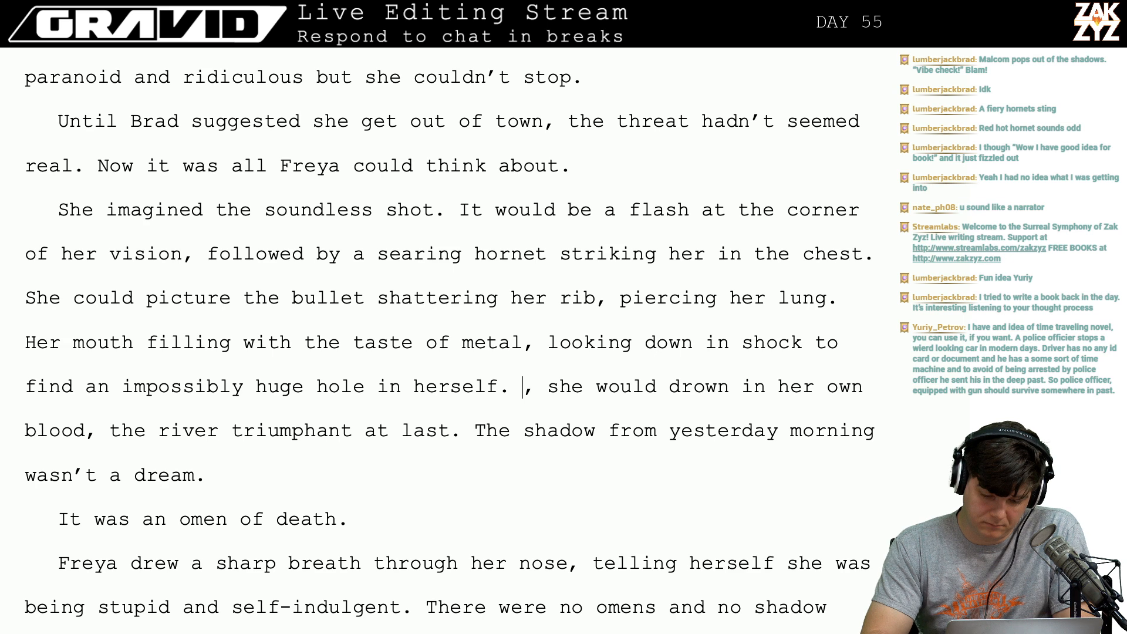
{"action": "type", "text": "She would gasp"}
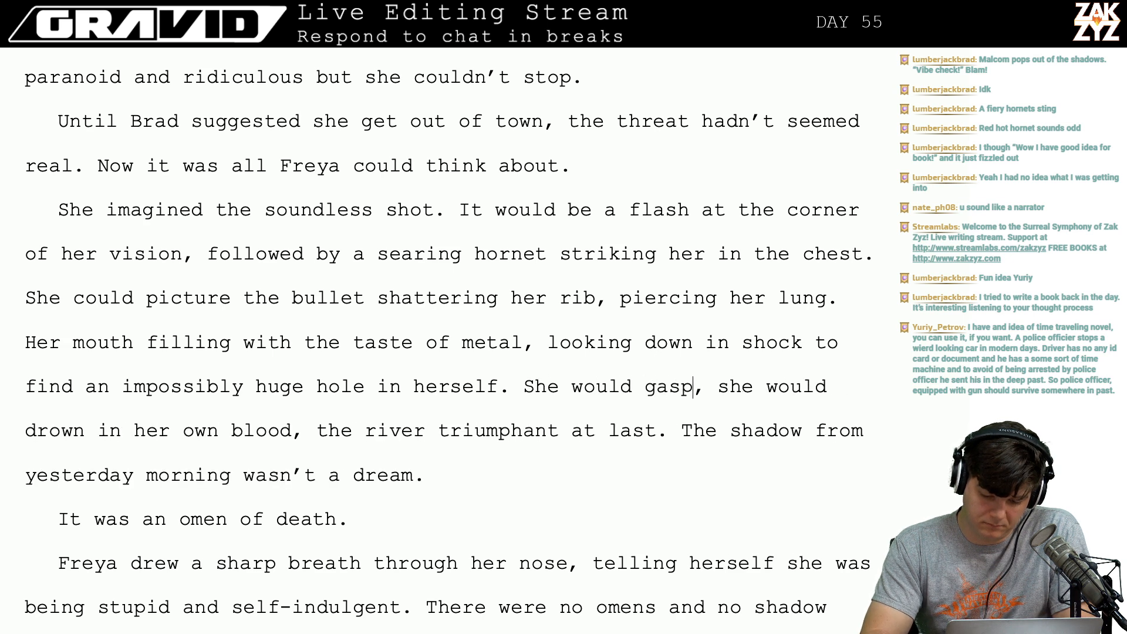
{"action": "type", "text": " but it would"}
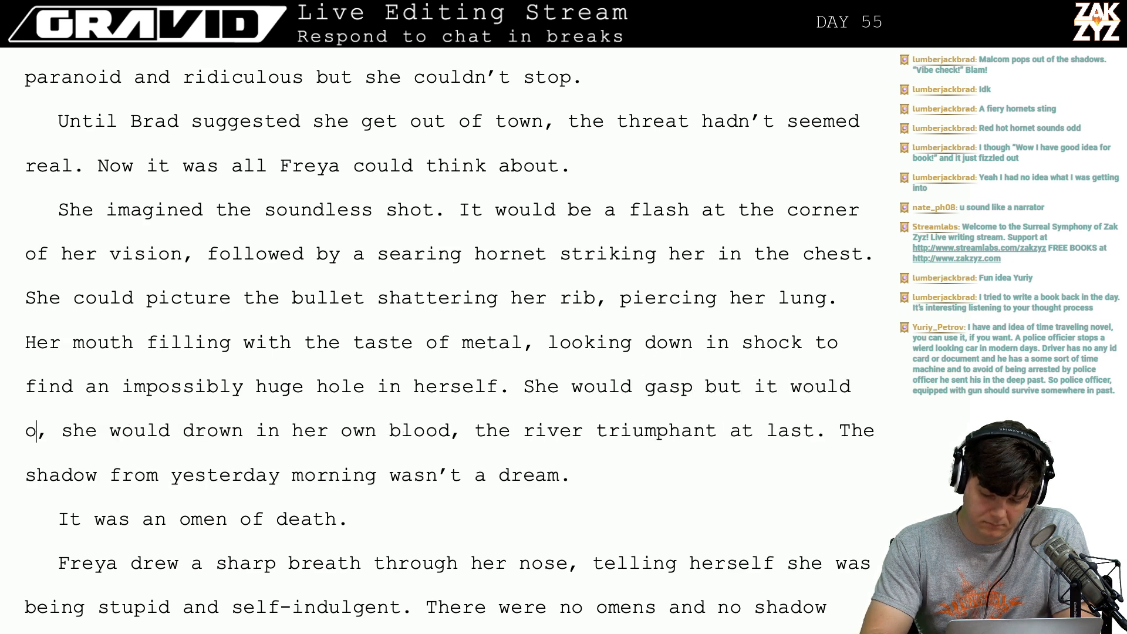
{"action": "type", "text": " only"}
{"action": "key", "text": "BackSpace"}
{"action": "key", "text": "BackSpace"}
{"action": "key", "text": "BackSpace"}
{"action": "key", "text": "BackSpace"}
{"action": "key", "text": "BackSpace"}
{"action": "key", "text": "BackSpace"}
{"action": "key", "text": "BackSpace"}
{"action": "key", "text": "BackSpace"}
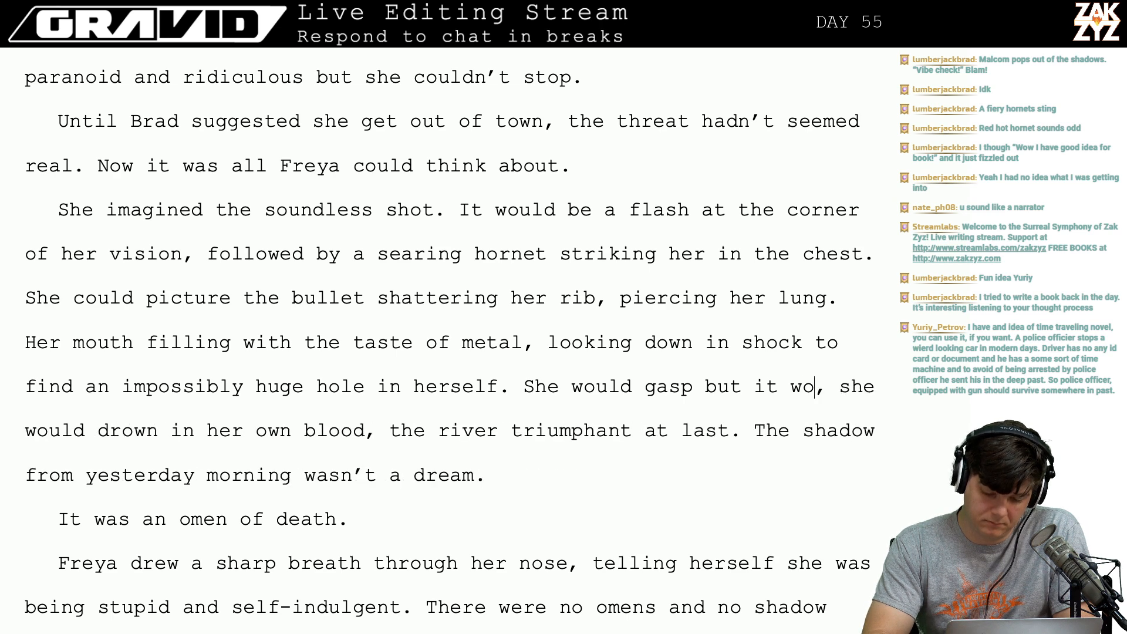
{"action": "key", "text": "BackSpace"}
{"action": "key", "text": "BackSpace"}
{"action": "key", "text": "BackSpace"}
{"action": "key", "text": "BackSpace"}
{"action": "key", "text": "BackSpace"}
{"action": "key", "text": "BackSpace"}
{"action": "key", "text": "BackSpace"}
{"action": "key", "text": "BackSpace"}
{"action": "key", "text": "BackSpace"}
{"action": "key", "text": "BackSpace"}
{"action": "key", "text": "BackSpace"}
{"action": "key", "text": "BackSpace"}
{"action": "key", "text": "BackSpace"}
{"action": "key", "text": "BackSpace"}
{"action": "key", "text": "BackSpace"}
{"action": "key", "text": "BackSpace"}
{"action": "key", "text": "BackSpace"}
{"action": "key", "text": "BackSpace"}
{"action": "key", "text": "BackSpace"}
{"action": "key", "text": "BackSpace"}
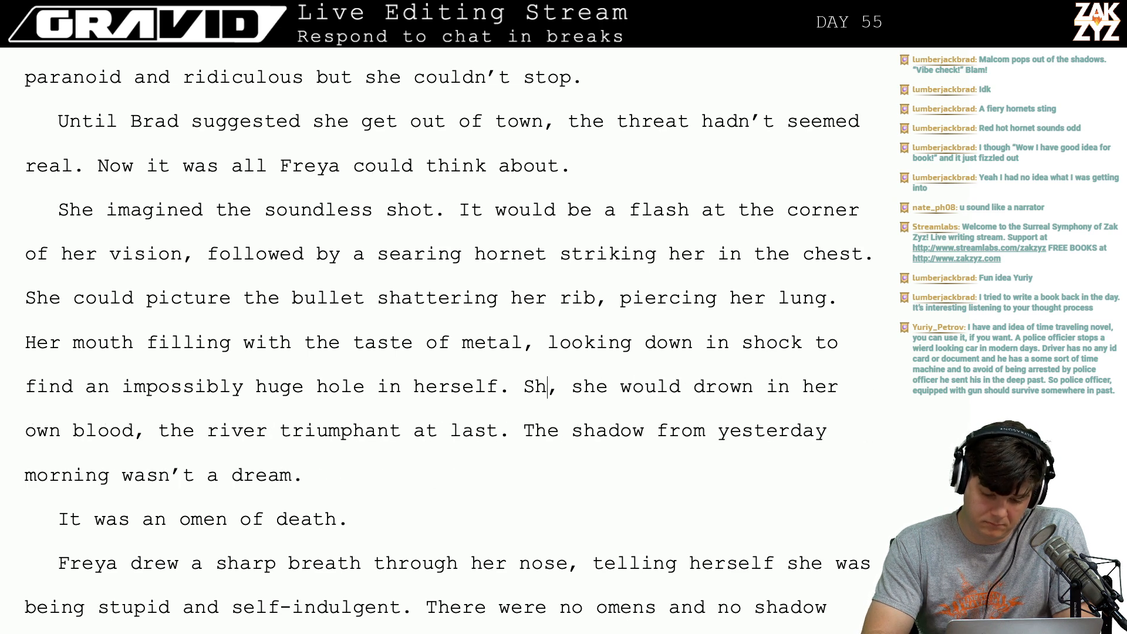
{"action": "key", "text": "BackSpace"}
{"action": "key", "text": "BackSpace"}
Break the leftover clause ", she would drown in her own blood" onto its own paragraph after "hole in herself.".
{"action": "key", "text": "Return"}
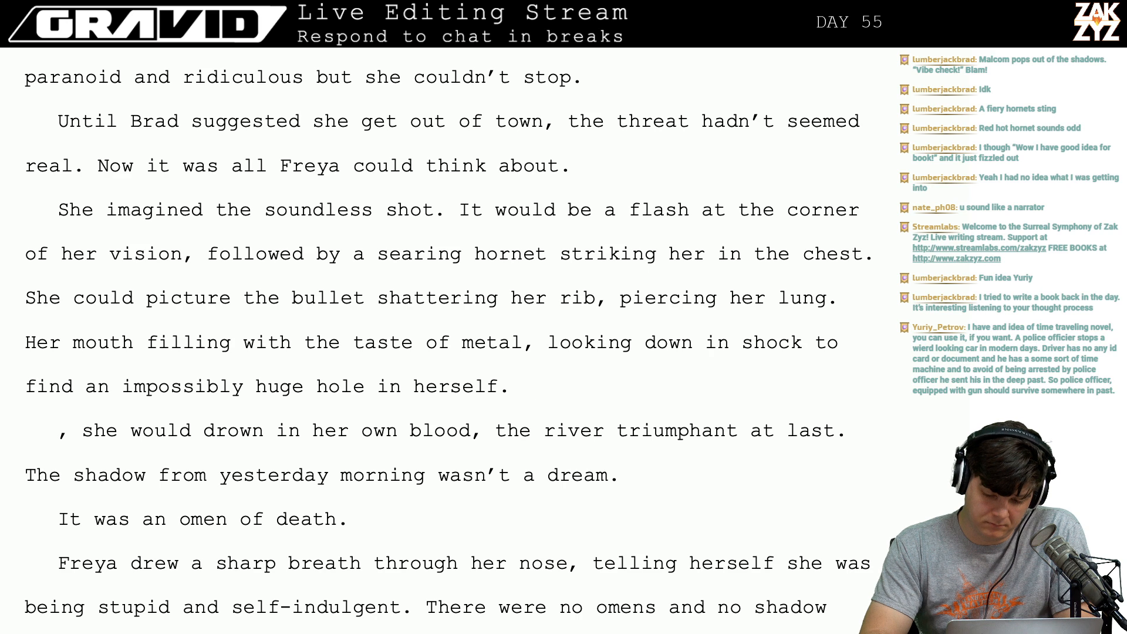
{"action": "type", "text": "She"}
{"action": "key", "text": "BackSpace"}
{"action": "key", "text": "BackSpace"}
{"action": "key", "text": "BackSpace"}
{"action": "key", "text": "BackSpace"}
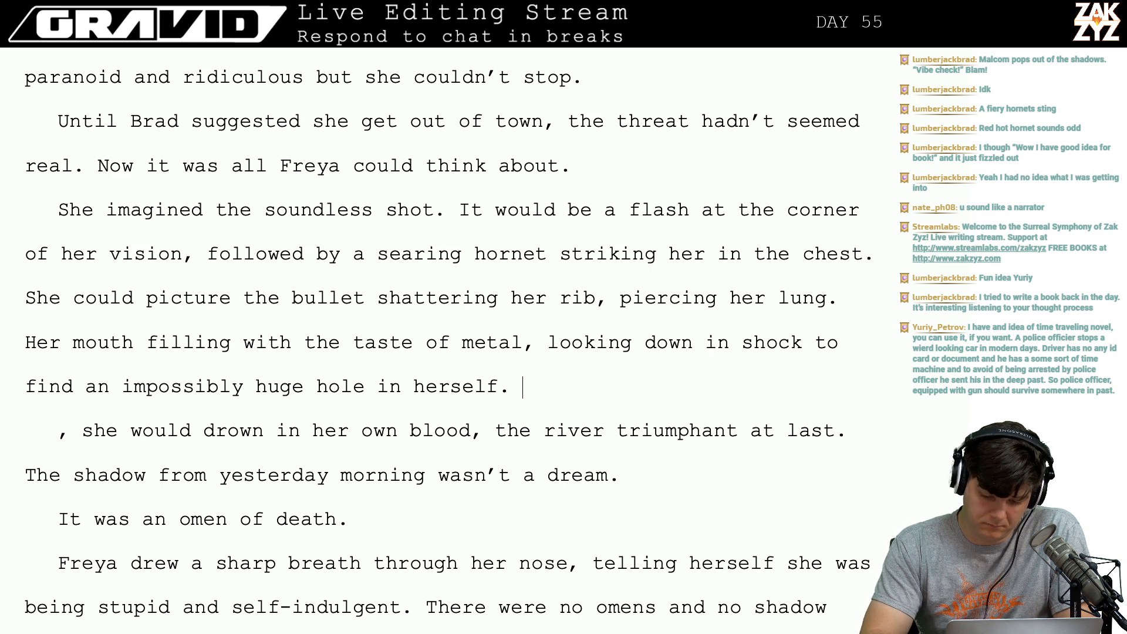
{"action": "type", "text": "The river would tr"}
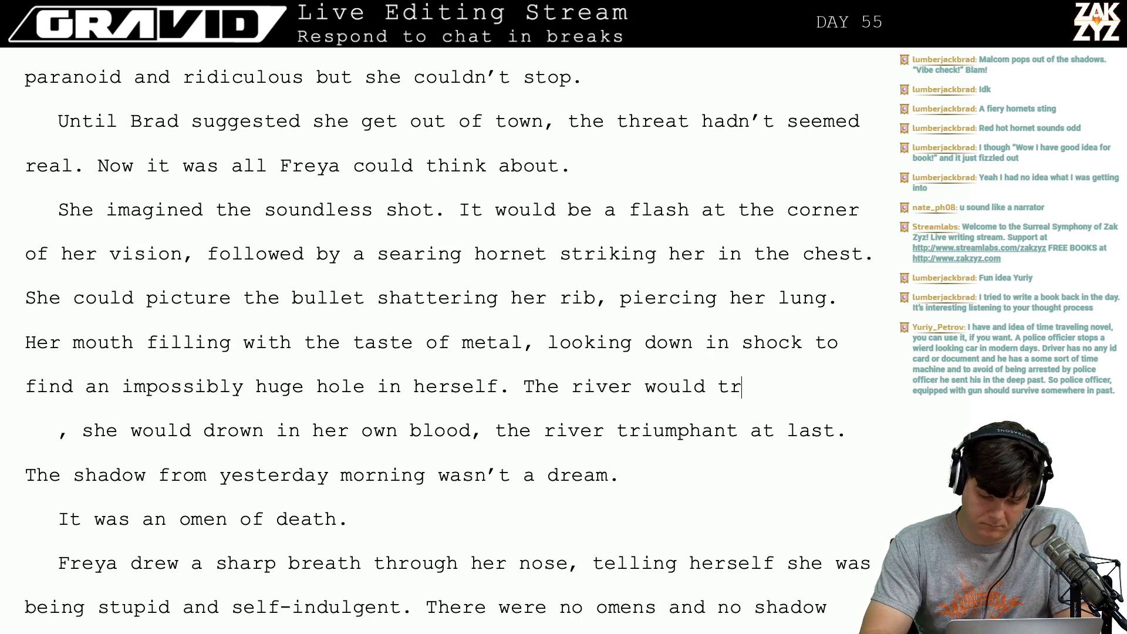
{"action": "type", "text": "iumph,"}
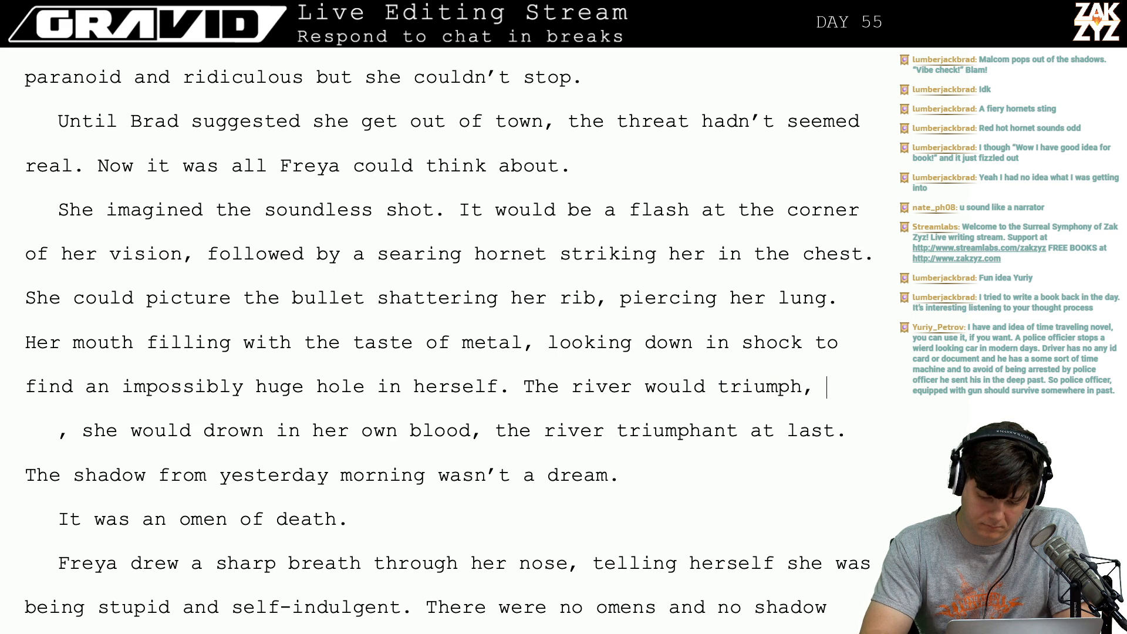
{"action": "key", "text": "BackSpace"}
{"action": "key", "text": "BackSpace"}
{"action": "key", "text": "BackSpace"}
{"action": "key", "text": "BackSpace"}
{"action": "key", "text": "BackSpace"}
{"action": "key", "text": "BackSpace"}
{"action": "key", "text": "BackSpace"}
{"action": "key", "text": "BackSpace"}
{"action": "key", "text": "BackSpace"}
{"action": "key", "text": "BackSpace"}
{"action": "key", "text": "BackSpace"}
{"action": "key", "text": "BackSpace"}
{"action": "key", "text": "BackSpace"}
{"action": "key", "text": "BackSpace"}
{"action": "key", "text": "BackSpace"}
{"action": "key", "text": "BackSpace"}
{"action": "key", "text": "BackSpace"}
{"action": "key", "text": "BackSpace"}
{"action": "key", "text": "BackSpace"}
{"action": "key", "text": "BackSpace"}
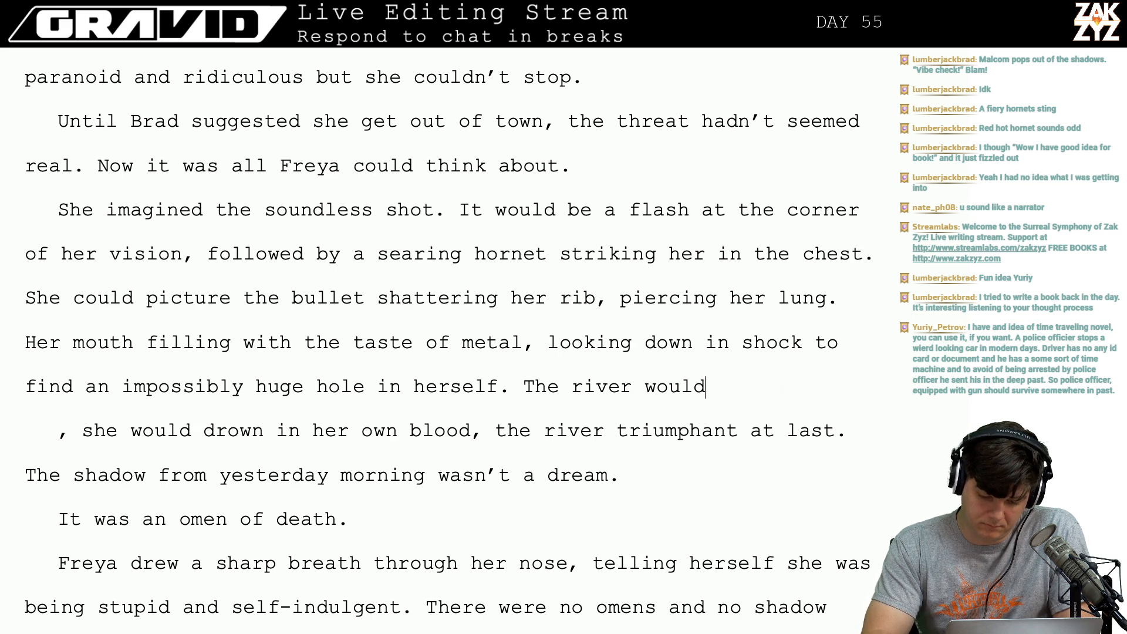
{"action": "key", "text": "BackSpace"}
{"action": "key", "text": "BackSpace"}
{"action": "key", "text": "BackSpace"}
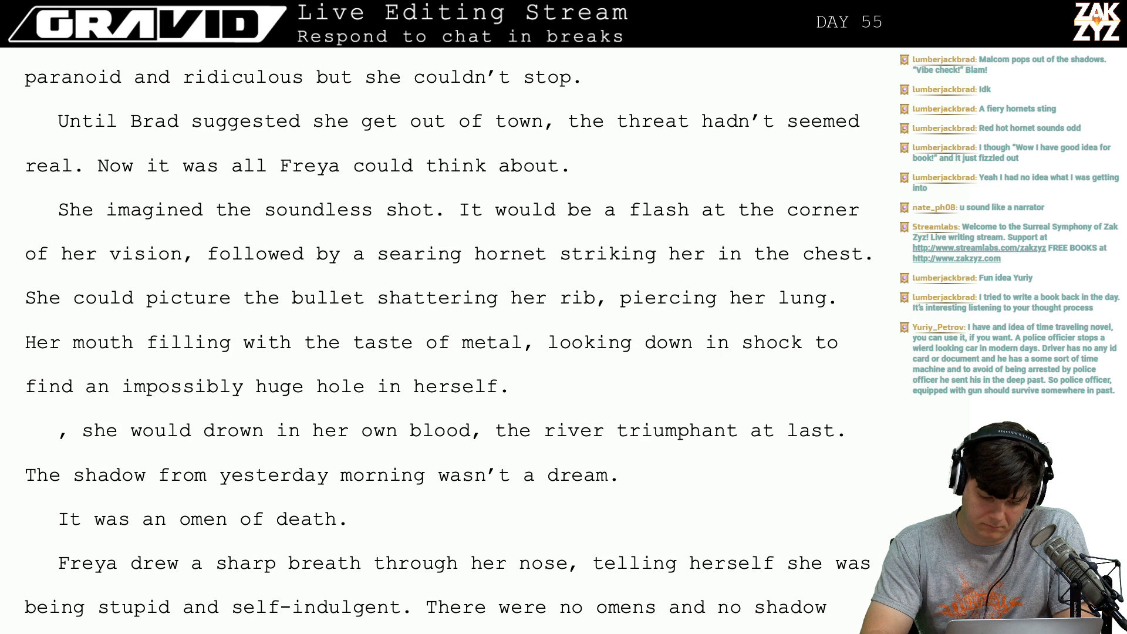
{"action": "type", "text": "The r"}
{"action": "key", "text": "BackSpace"}
{"action": "key", "text": "BackSpace"}
{"action": "key", "text": "BackSpace"}
{"action": "key", "text": "BackSpace"}
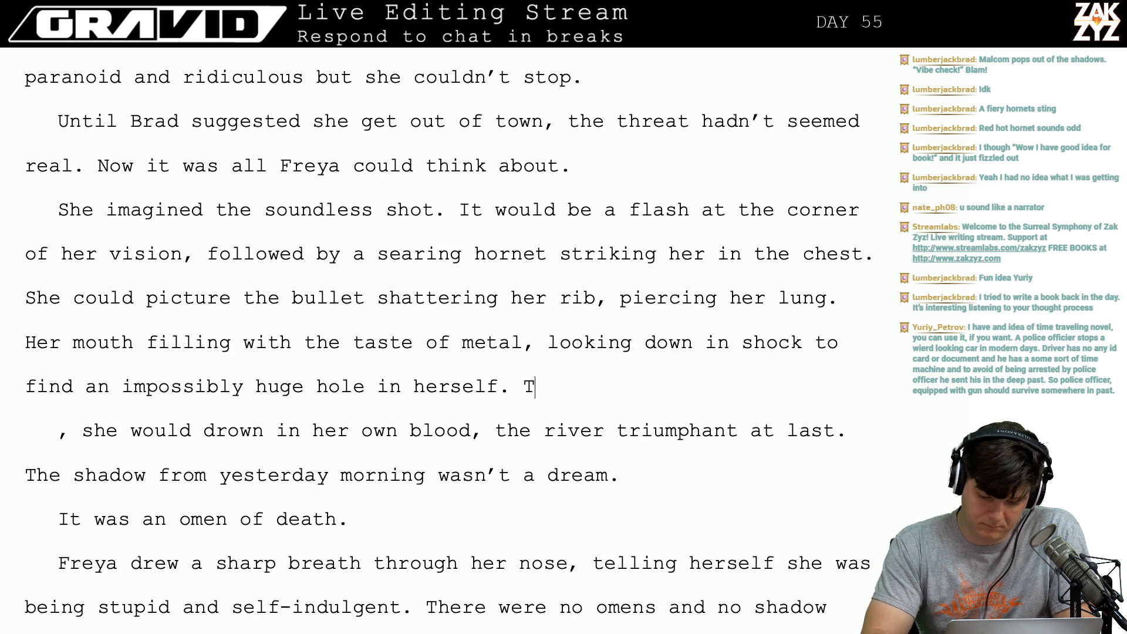
{"action": "key", "text": "BackSpace"}
{"action": "type", "text": "She"}
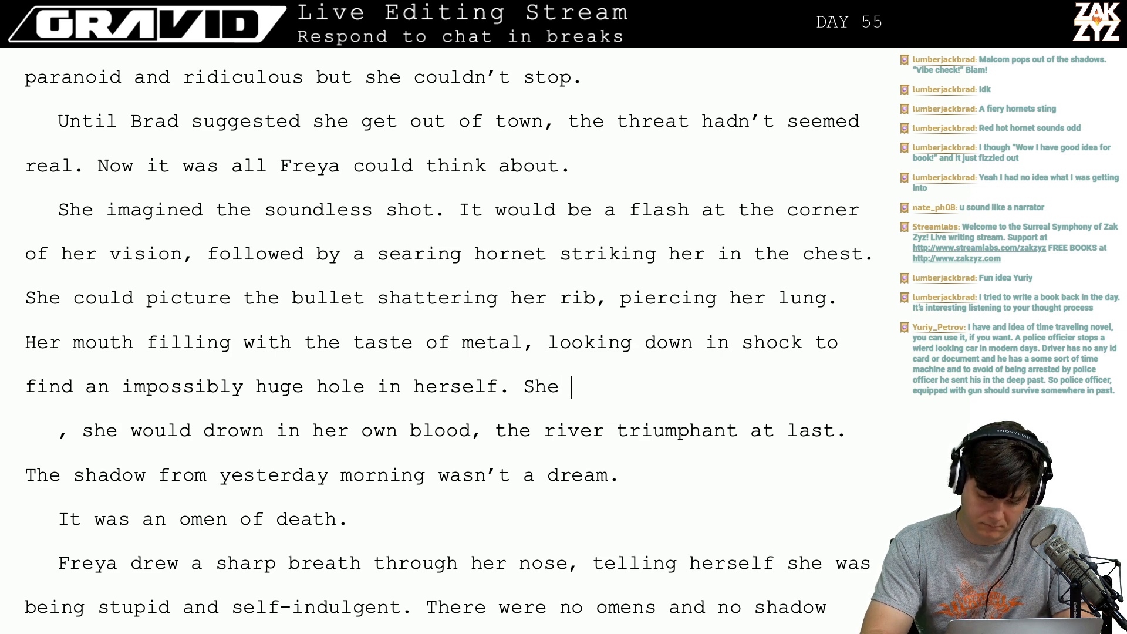
{"action": "type", "text": " imag"}
{"action": "key", "text": "BackSpace"}
{"action": "key", "text": "BackSpace"}
{"action": "key", "text": "BackSpace"}
{"action": "key", "text": "BackSpace"}
{"action": "key", "text": "BackSpace"}
{"action": "key", "text": "BackSpace"}
{"action": "key", "text": "BackSpace"}
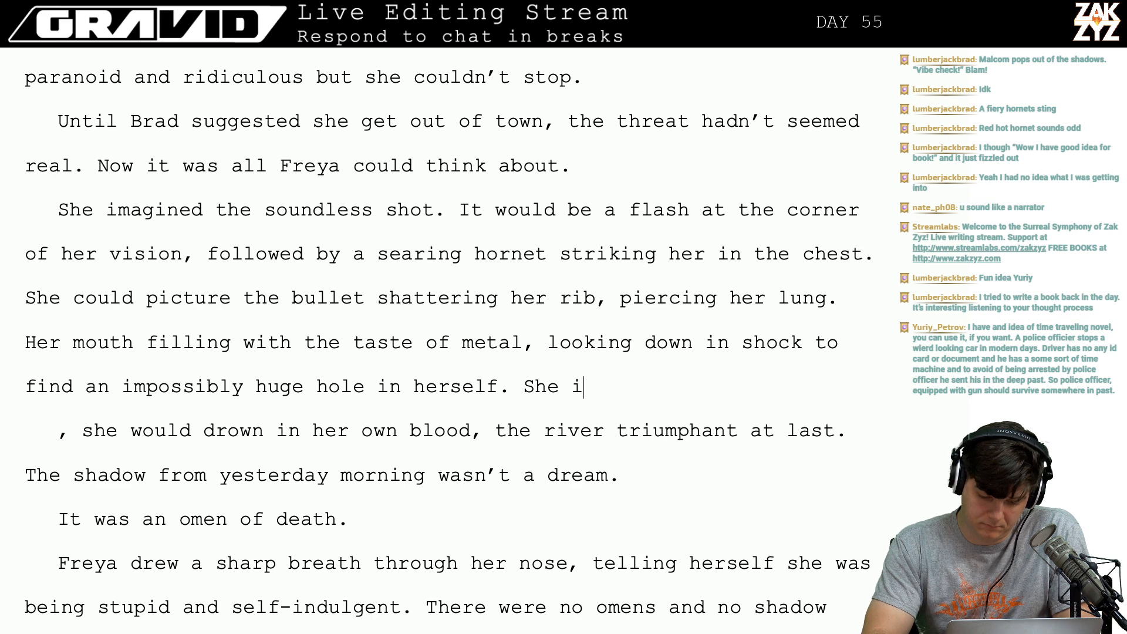
{"action": "key", "text": "BackSpace"}
{"action": "type", "text": "B"}
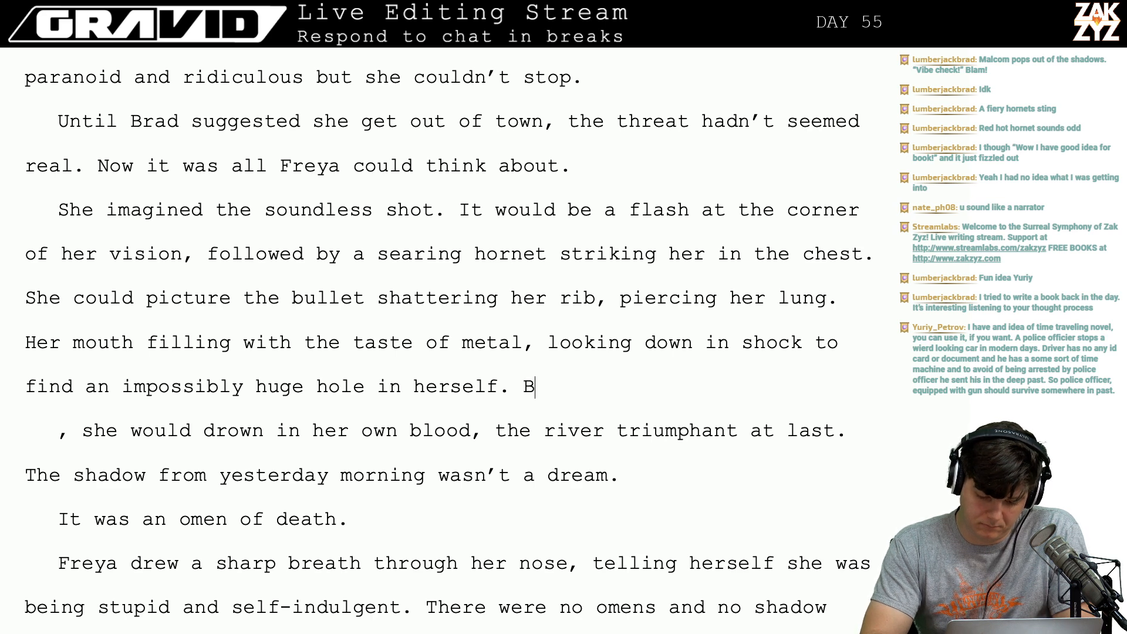
{"action": "key", "text": "BackSpace"}
{"action": "type", "text": "Wh"}
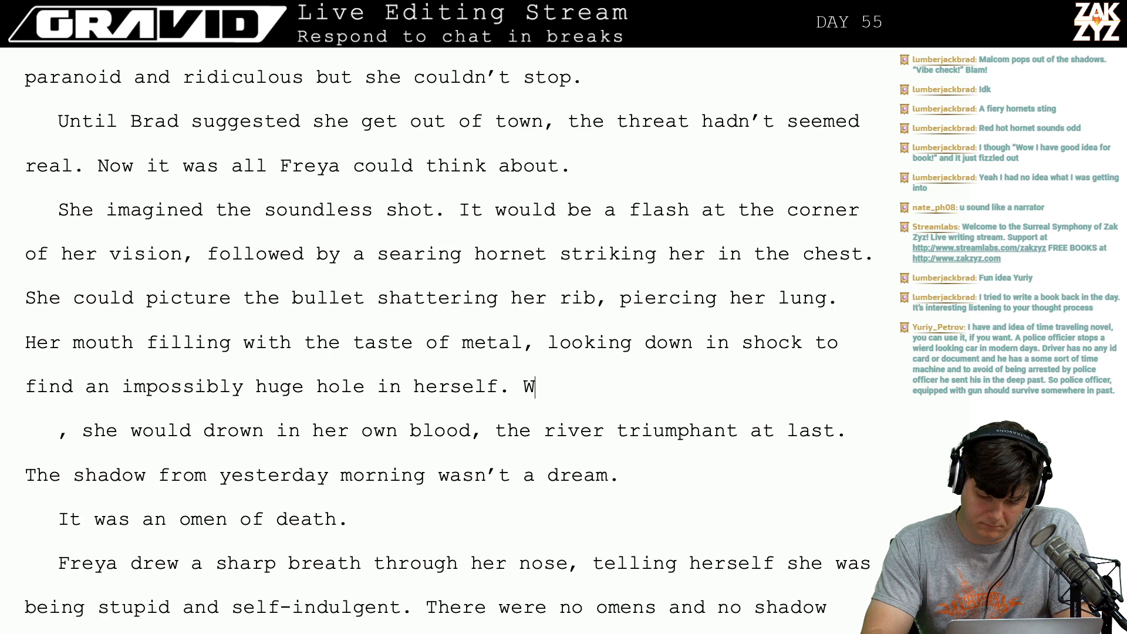
{"action": "key", "text": "BackSpace"}
{"action": "key", "text": "BackSpace"}
Write "Her breath would be a punctured whine, the river would have her after all, she would drown in her own blood." after "in herself.".
{"action": "type", "text": "Her bre"}
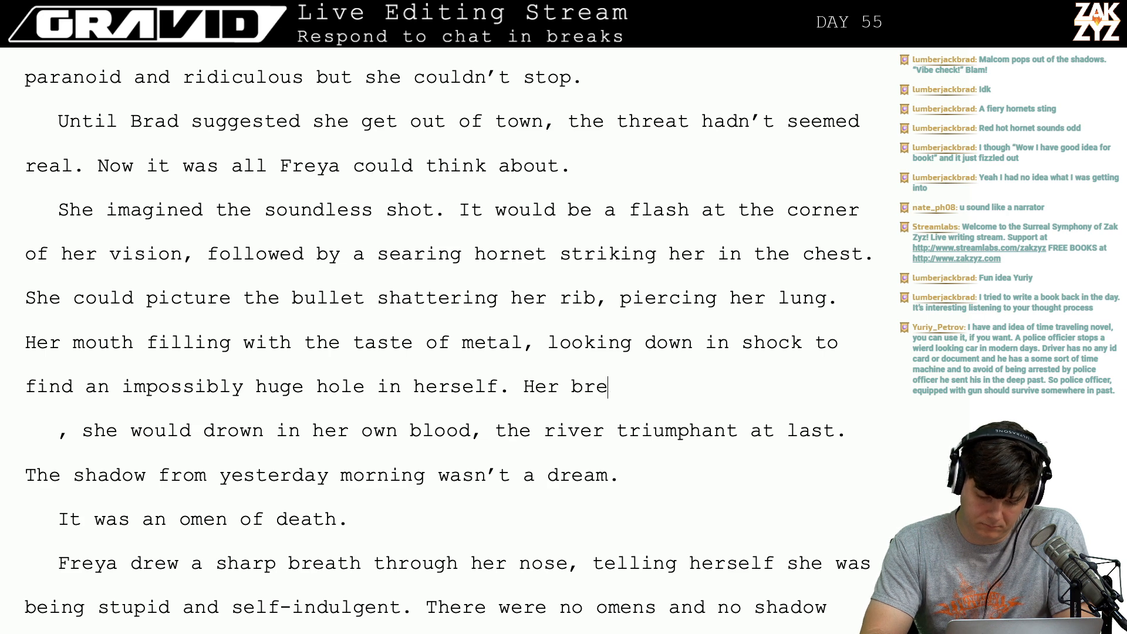
{"action": "type", "text": "ath would be a p"}
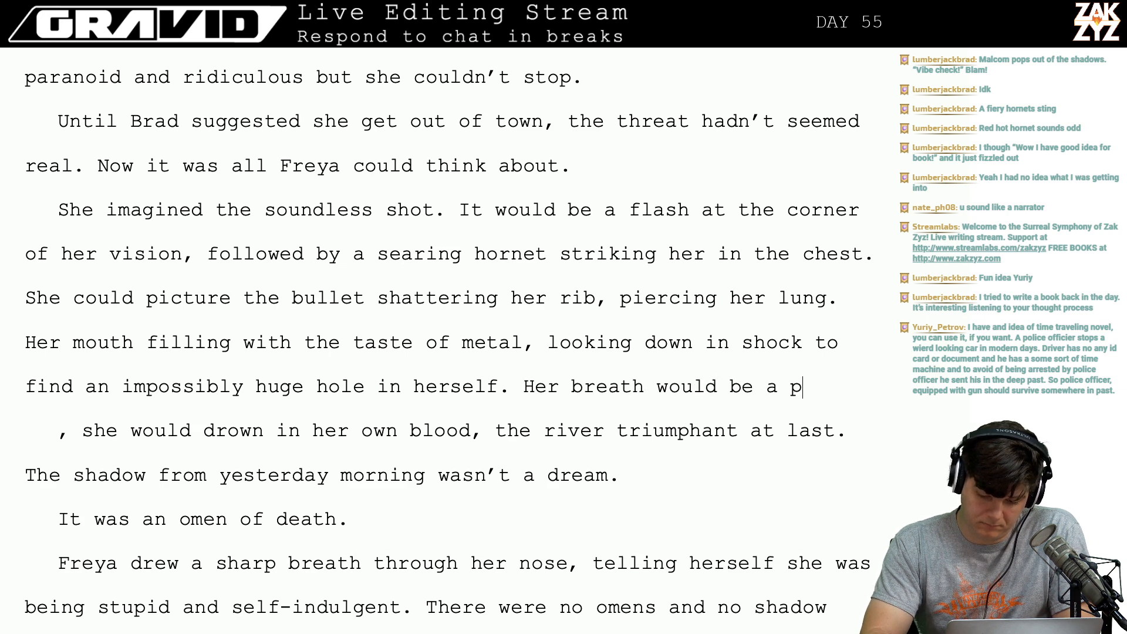
{"action": "type", "text": "unctured whine"}
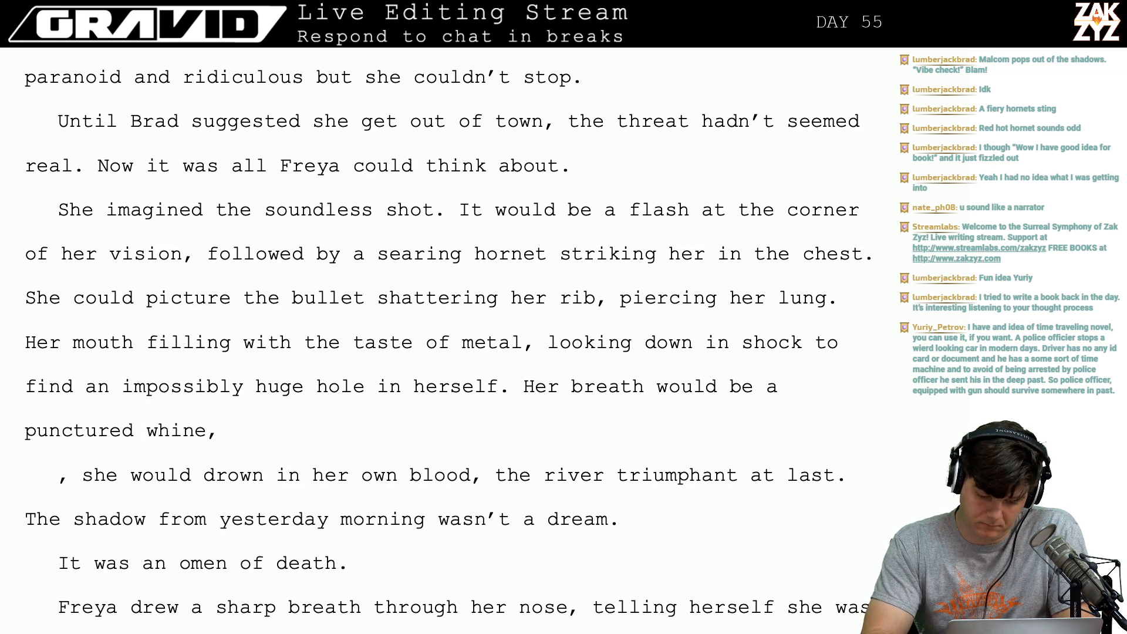
{"action": "type", "text": ", the ri"}
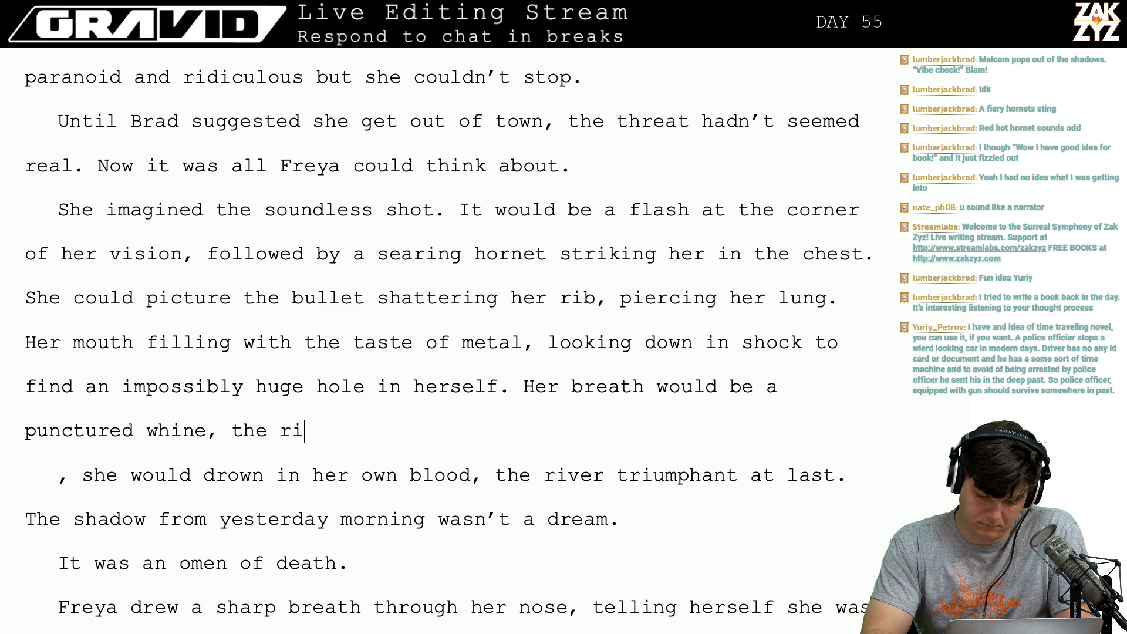
{"action": "type", "text": "ver would have he"}
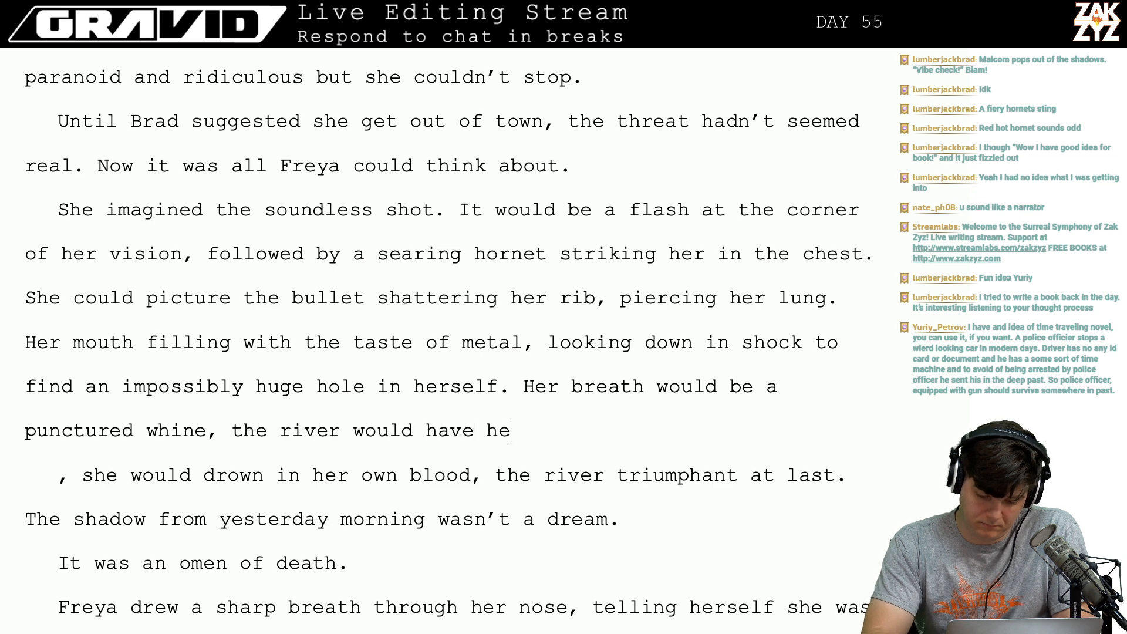
{"action": "type", "text": "r after all, s"}
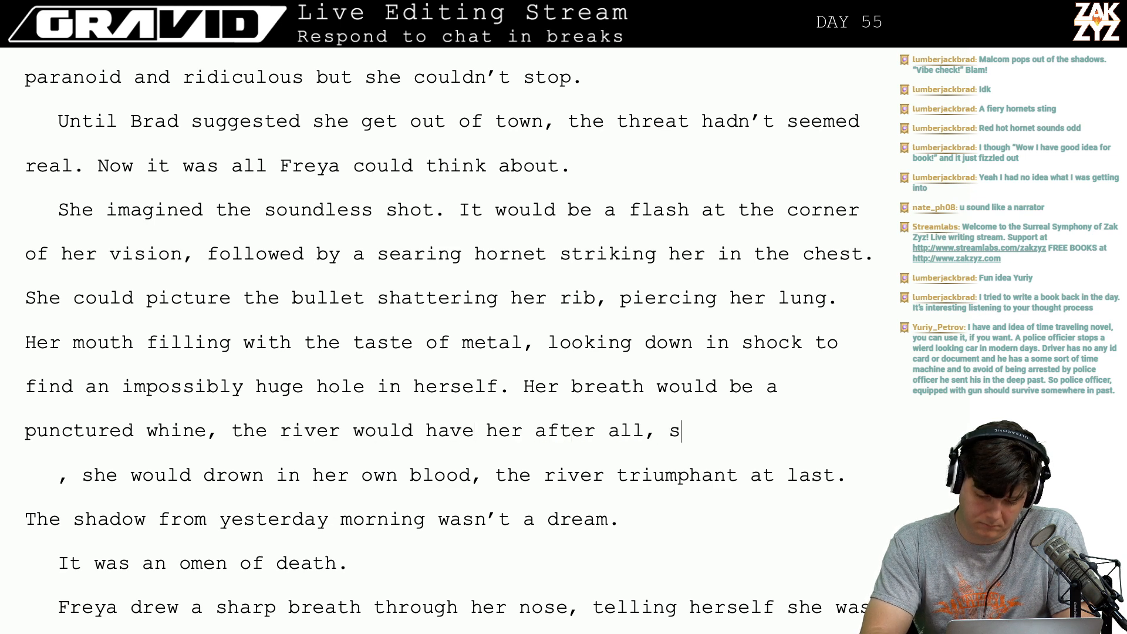
{"action": "type", "text": "he would drown i"}
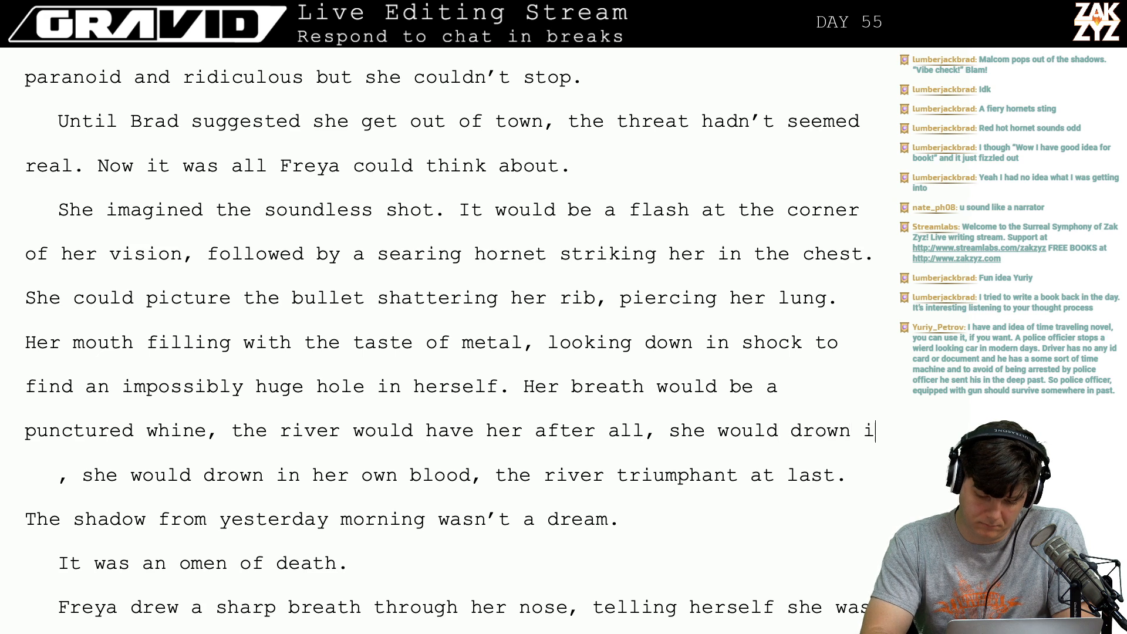
{"action": "type", "text": "n her own blod"}
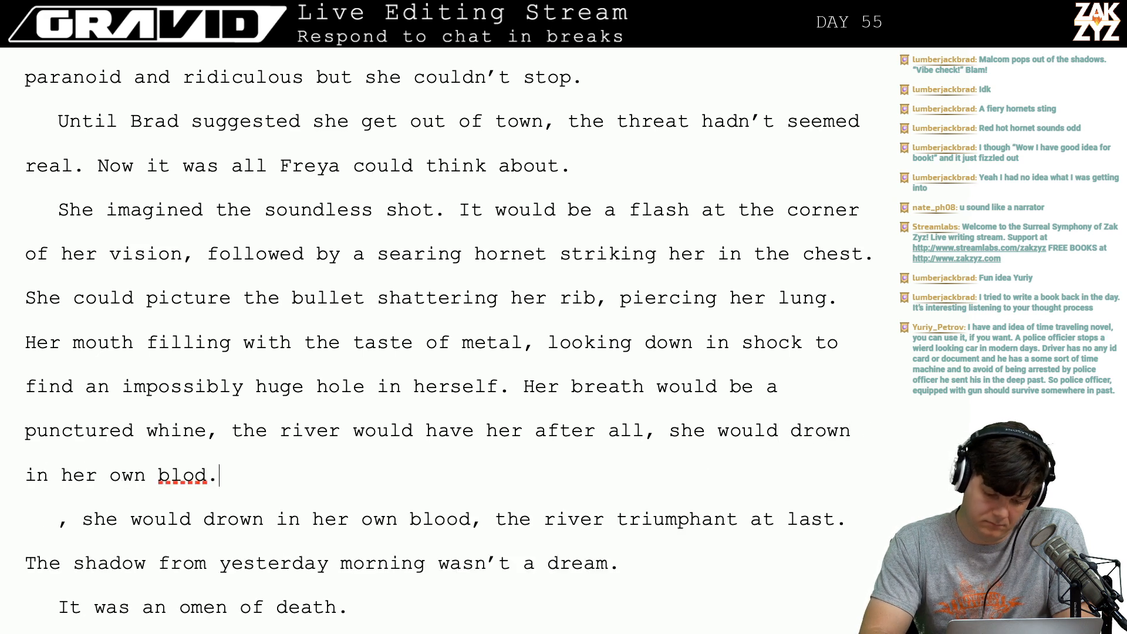
{"action": "key", "text": "BackSpace"}
{"action": "key", "text": "BackSpace"}
{"action": "key", "text": "BackSpace"}
{"action": "type", "text": "od."}
Delete the leftover ", she would drown in her own blood, the river triumphant at last." with its paragraph break, joining "The shadow from yesterday" to the new sentence.
{"action": "key", "text": "shift+Down"}
{"action": "key", "text": "shift+Down"}
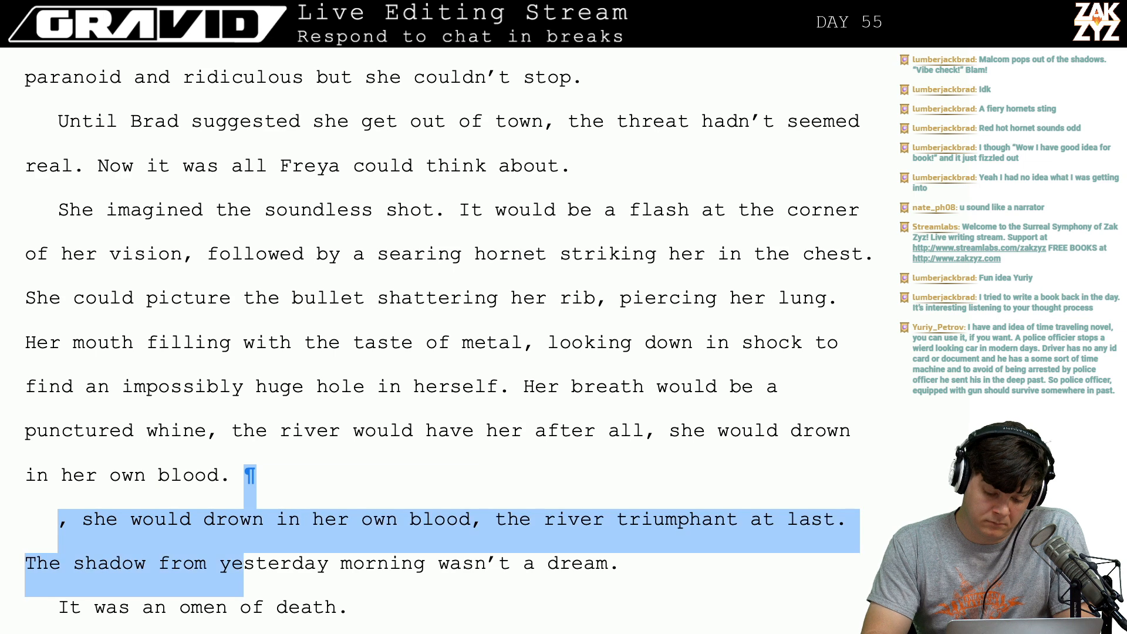
{"action": "key", "text": "shift+Up"}
{"action": "key", "text": "shift+Right"}
{"action": "key", "text": "shift+Right"}
{"action": "key", "text": "shift+Right"}
{"action": "key", "text": "shift+Right"}
{"action": "key", "text": "shift+Right"}
{"action": "key", "text": "shift+Right"}
{"action": "key", "text": "shift+Right"}
{"action": "key", "text": "shift+Right"}
{"action": "key", "text": "shift+Right"}
{"action": "key", "text": "shift+Right"}
{"action": "key", "text": "shift+Right"}
{"action": "key", "text": "shift+Right"}
{"action": "key", "text": "shift+Right"}
{"action": "key", "text": "shift+Right"}
{"action": "key", "text": "shift+Right"}
{"action": "key", "text": "shift+Right"}
{"action": "key", "text": "shift+Right"}
{"action": "key", "text": "shift+Right"}
{"action": "key", "text": "shift+Right"}
{"action": "key", "text": "shift+Right"}
{"action": "key", "text": "shift+Right"}
{"action": "key", "text": "shift+Right"}
{"action": "key", "text": "shift+Right"}
{"action": "key", "text": "shift+Right"}
{"action": "key", "text": "shift+Right"}
{"action": "key", "text": "shift+Right"}
{"action": "key", "text": "shift+Right"}
{"action": "key", "text": "shift+Right"}
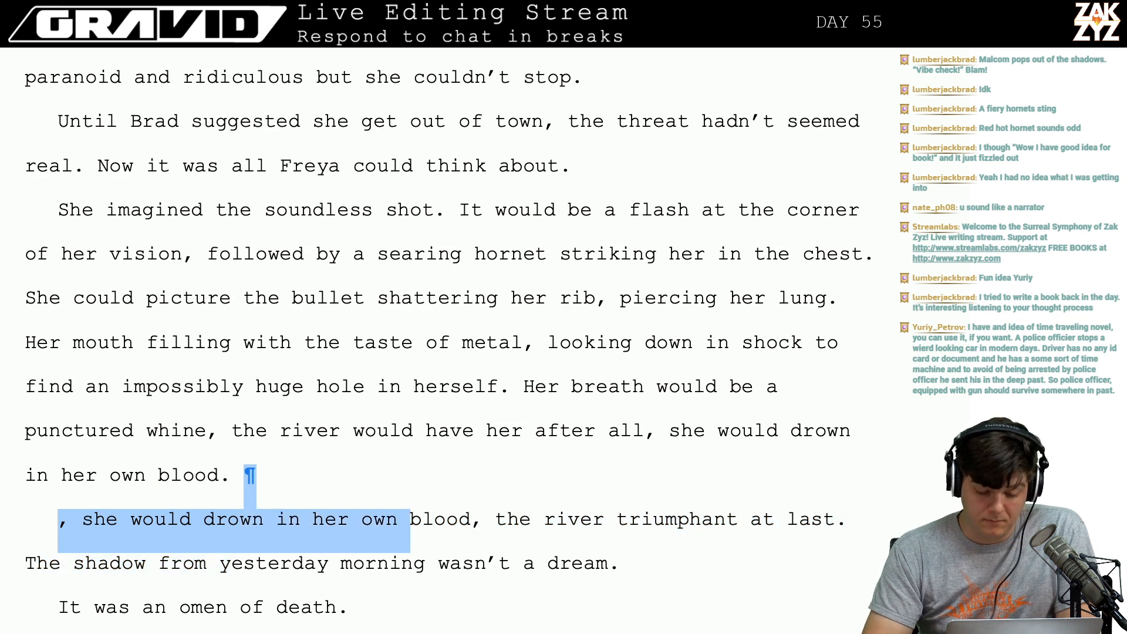
{"action": "key", "text": "shift+Right"}
{"action": "key", "text": "shift+Right"}
{"action": "key", "text": "shift+Right"}
{"action": "key", "text": "shift+Right"}
{"action": "key", "text": "shift+Right"}
{"action": "key", "text": "shift+Right"}
{"action": "key", "text": "shift+Right"}
{"action": "key", "text": "shift+Right"}
{"action": "key", "text": "shift+Right"}
{"action": "key", "text": "shift+Right"}
{"action": "key", "text": "shift+Right"}
{"action": "key", "text": "shift+Right"}
{"action": "key", "text": "shift+Right"}
{"action": "key", "text": "shift+Right"}
{"action": "key", "text": "shift+Right"}
{"action": "key", "text": "shift+Right"}
{"action": "key", "text": "shift+Right"}
{"action": "key", "text": "shift+Right"}
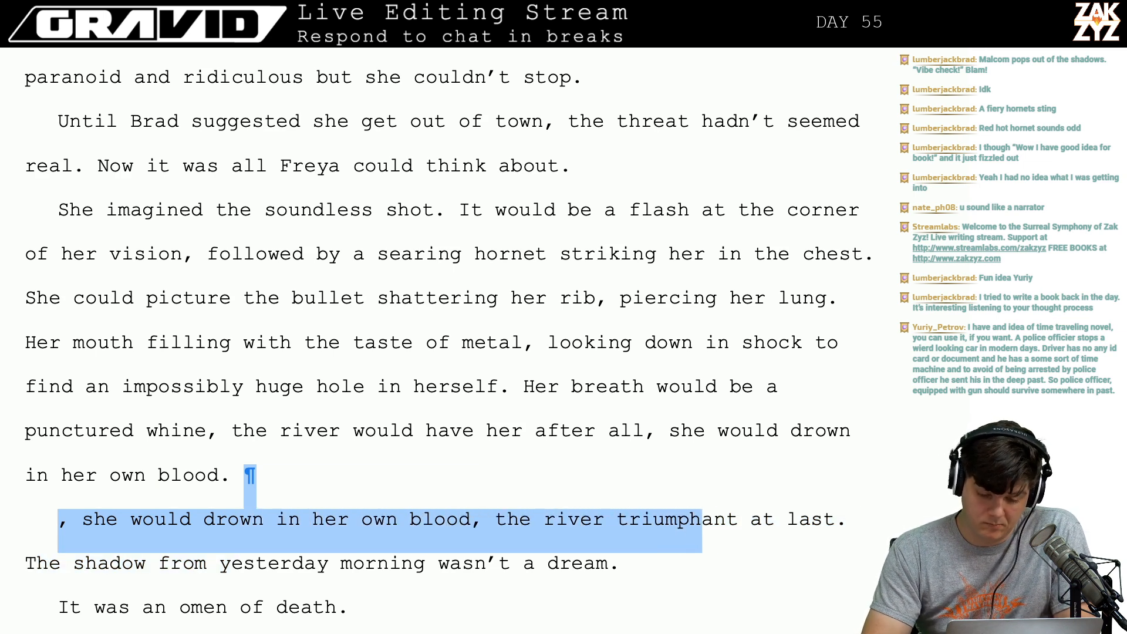
{"action": "key", "text": "BackSpace"}
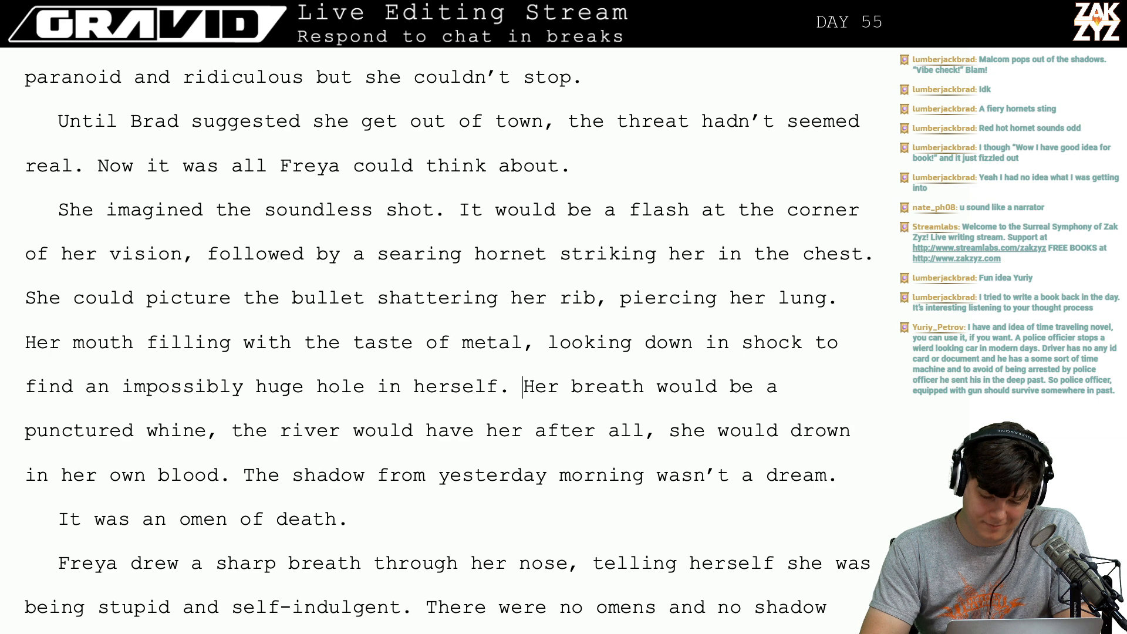
Break "Her breath would be a punctured whine" onto its own paragraph, leaving a blank line after "hole in herself.".
{"action": "key", "text": "Left"}
{"action": "key", "text": "Return"}
{"action": "key", "text": "Return"}
{"action": "key", "text": "Up"}
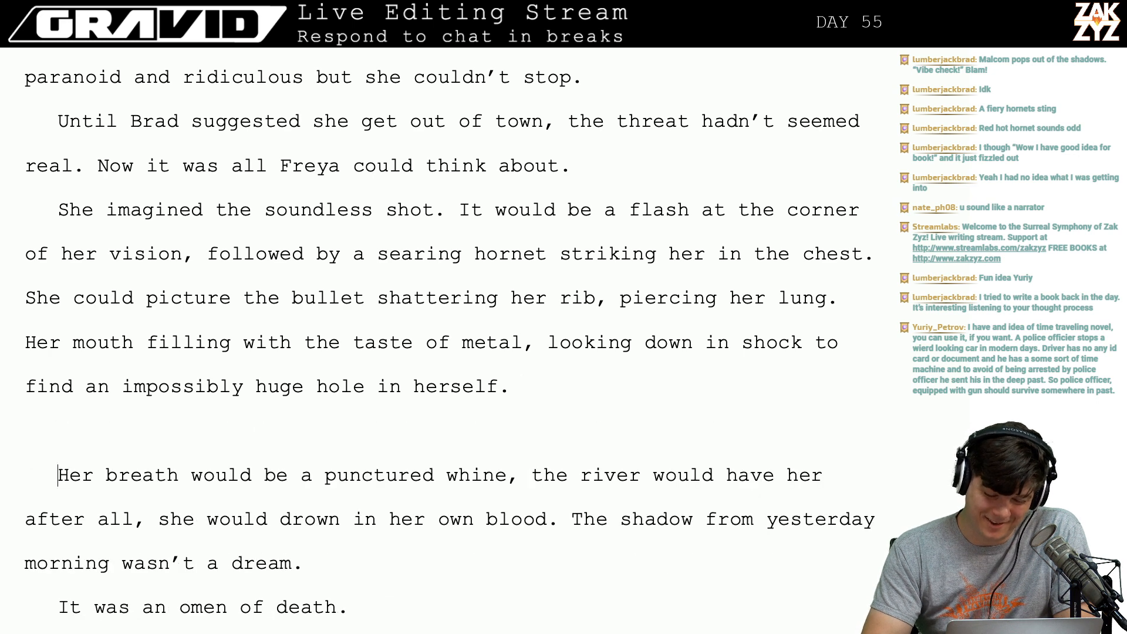
{"action": "type", "text": "The river"}
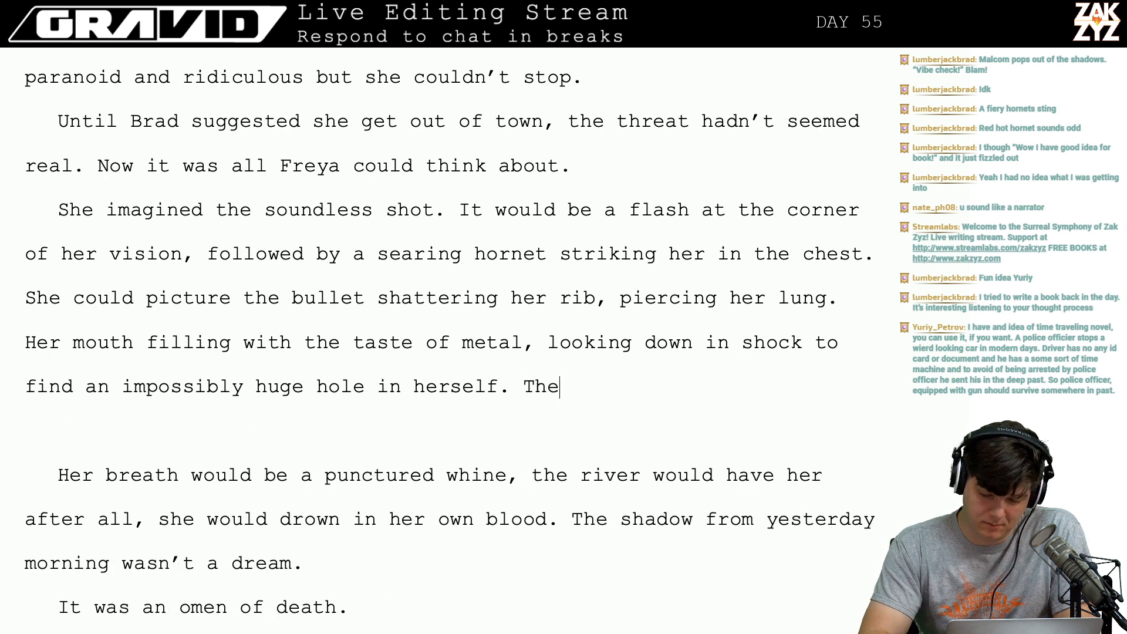
{"action": "key", "text": "BackSpace"}
{"action": "key", "text": "BackSpace"}
{"action": "key", "text": "BackSpace"}
{"action": "key", "text": "BackSpace"}
{"action": "key", "text": "BackSpace"}
{"action": "key", "text": "BackSpace"}
{"action": "key", "text": "BackSpace"}
{"action": "key", "text": "BackSpace"}
{"action": "key", "text": "BackSpace"}
Replace the period after "impossibly huge hole in herself" with the continuation "with her breath bubbling,".
{"action": "key", "text": "BackSpace"}
{"action": "key", "text": "BackSpace"}
{"action": "key", "text": "BackSpace"}
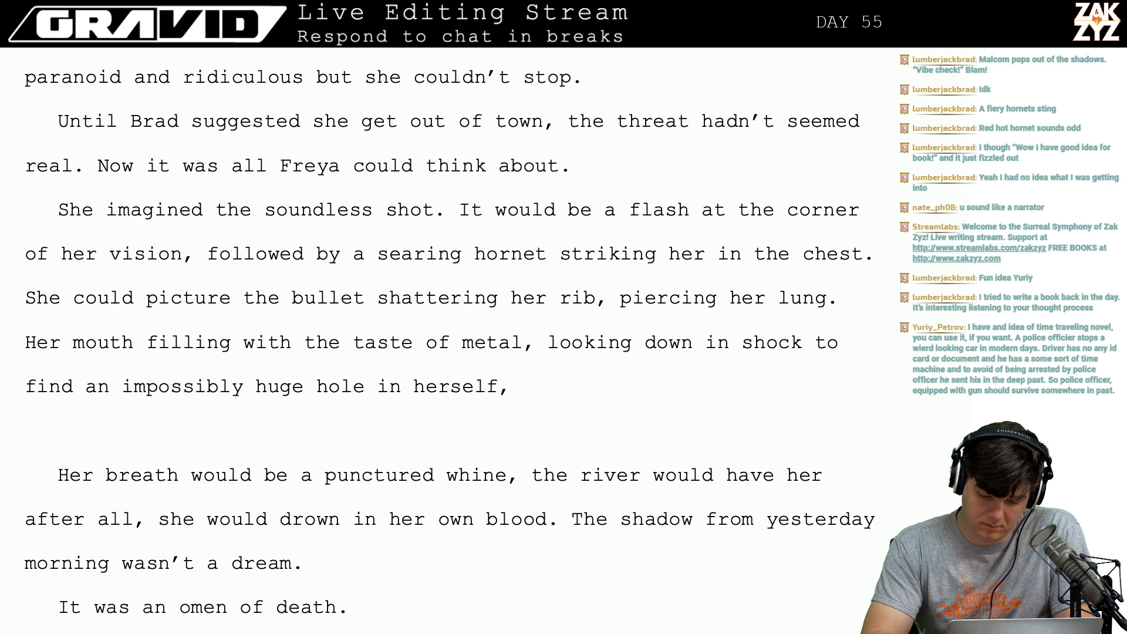
{"action": "type", "text": "with "}
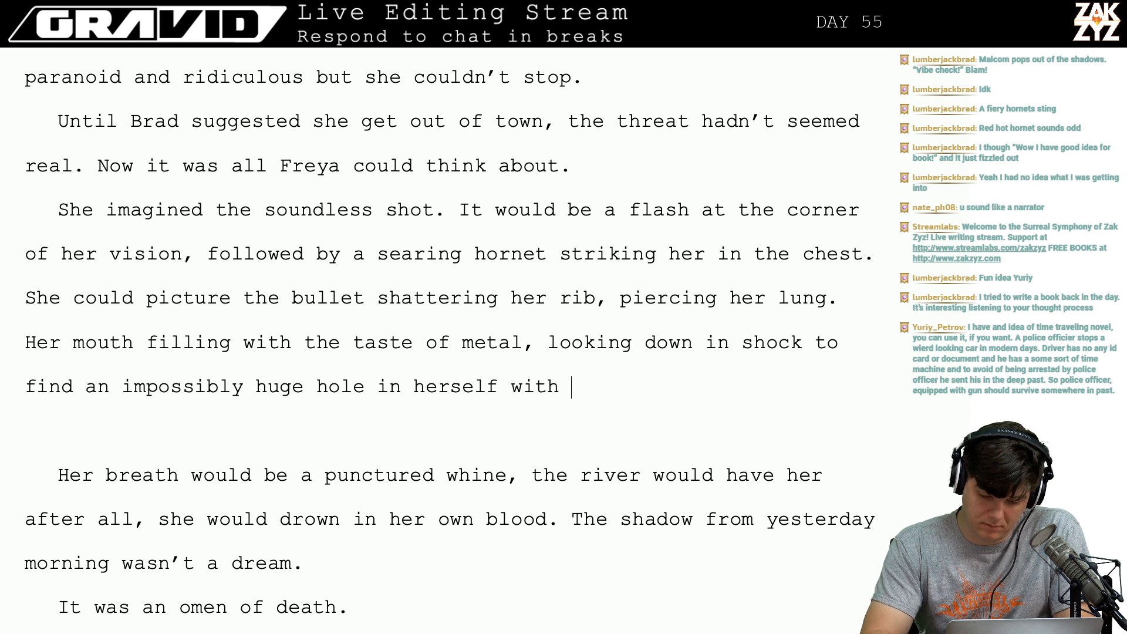
{"action": "type", "text": " her breath "}
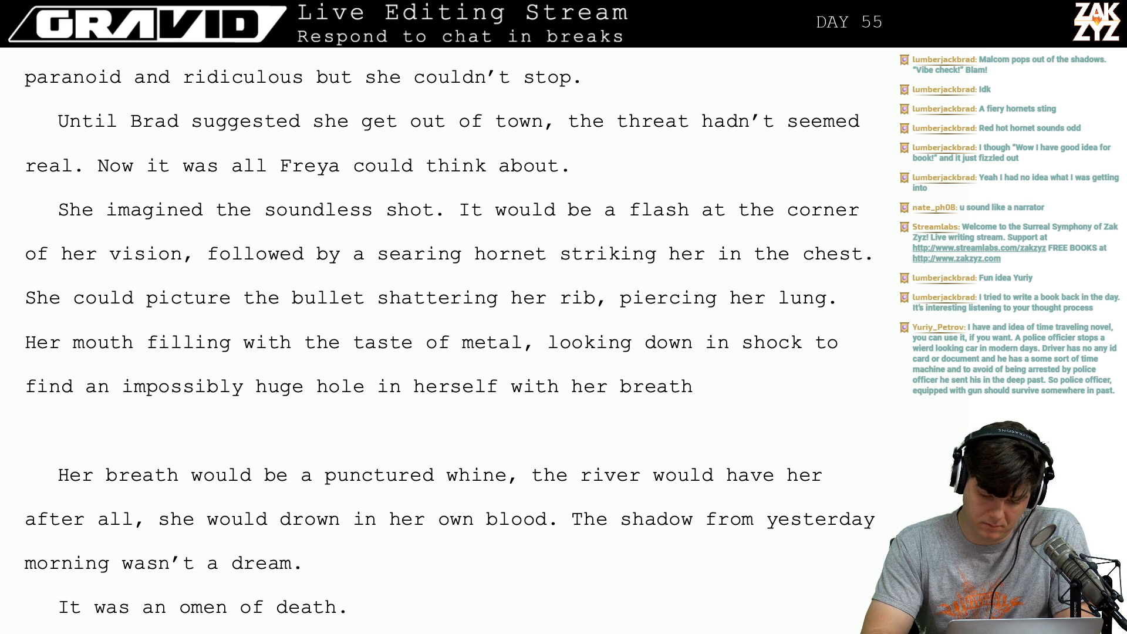
{"action": "type", "text": "bublbing"}
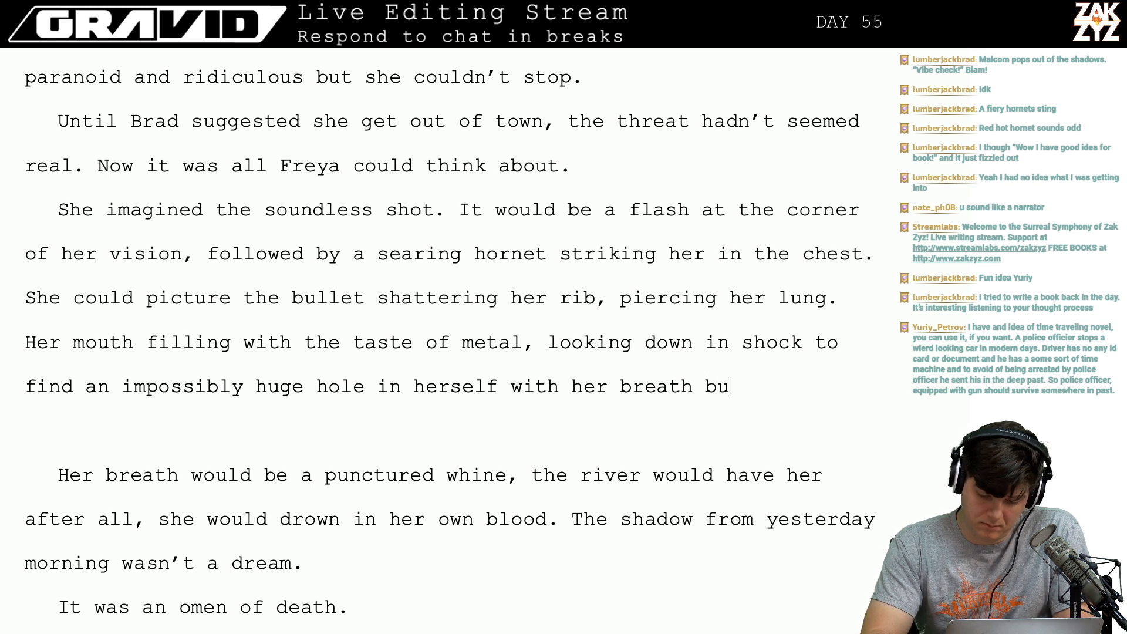
{"action": "key", "text": "BackSpace"}
{"action": "key", "text": "BackSpace"}
{"action": "key", "text": "BackSpace"}
{"action": "key", "text": "BackSpace"}
{"action": "key", "text": "BackSpace"}
{"action": "type", "text": "bl"}
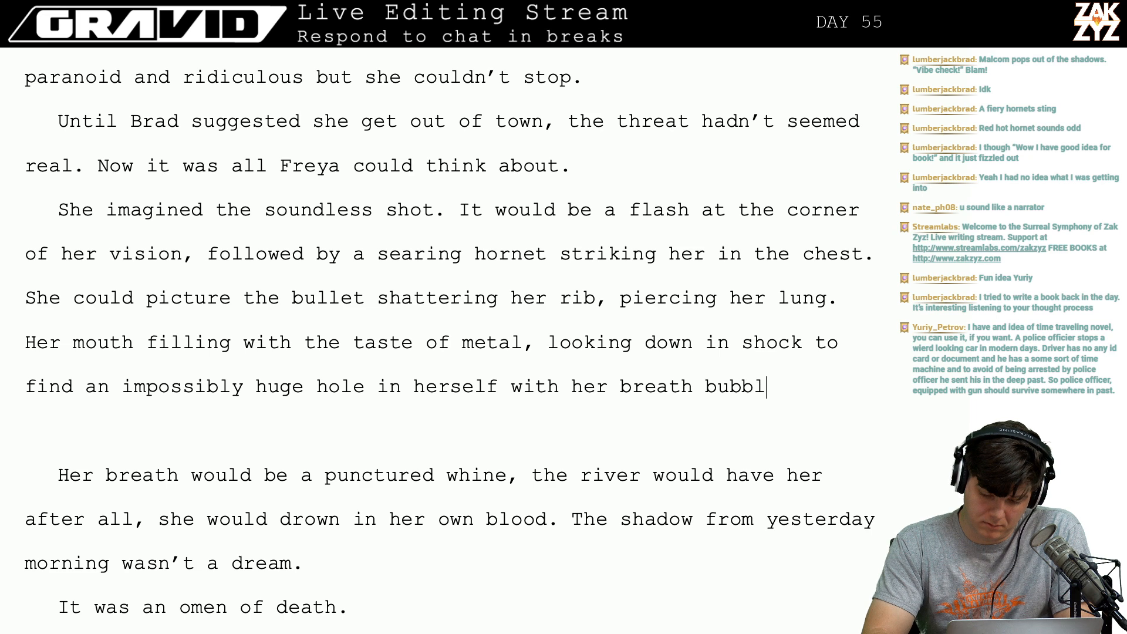
{"action": "type", "text": "ing, esc"}
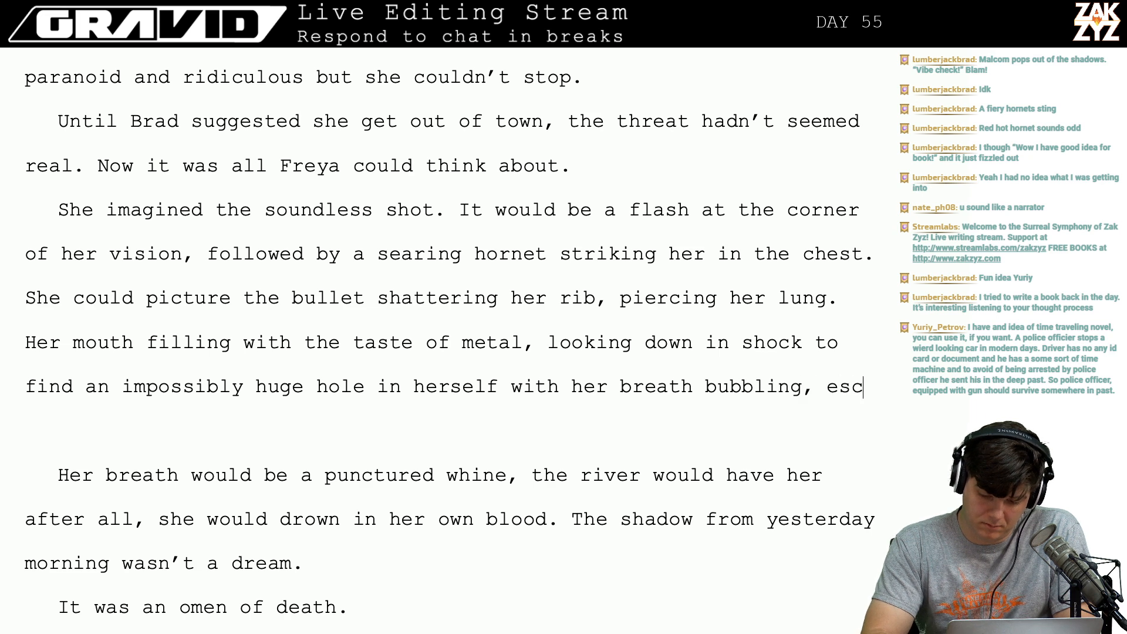
Finish the sentence after "breath bubbling," with "escaping her throat as a punctured whine.".
{"action": "type", "text": "aping her through"}
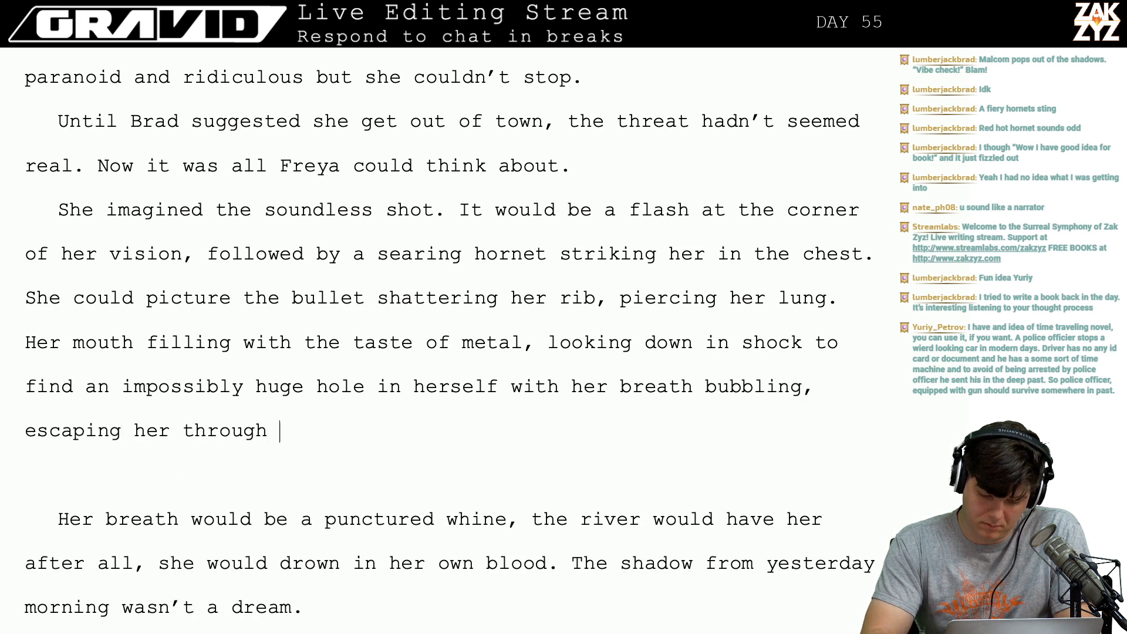
{"action": "key", "text": "BackSpace"}
{"action": "key", "text": "BackSpace"}
{"action": "key", "text": "BackSpace"}
{"action": "key", "text": "BackSpace"}
{"action": "type", "text": "at as a "}
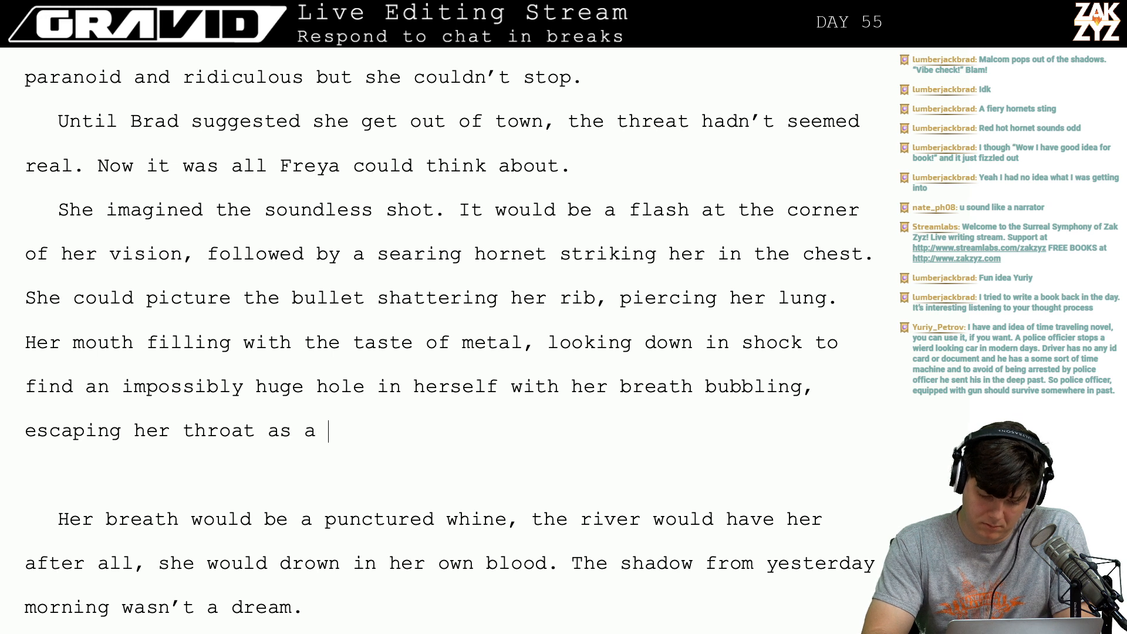
{"action": "type", "text": "punctured whine"}
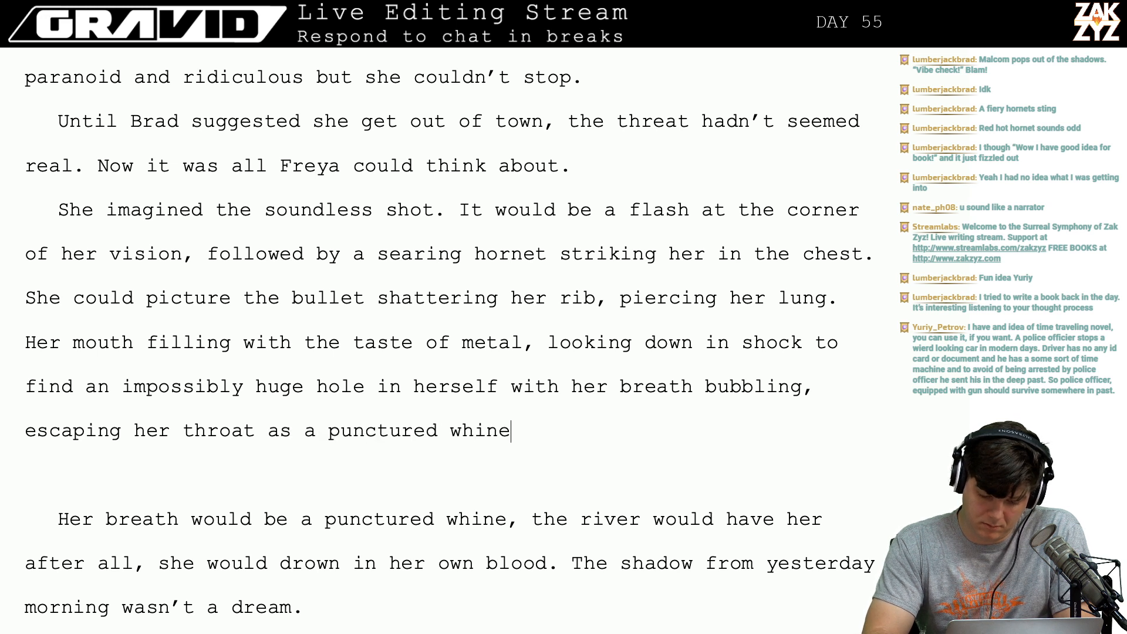
{"action": "type", "text": ". The river"}
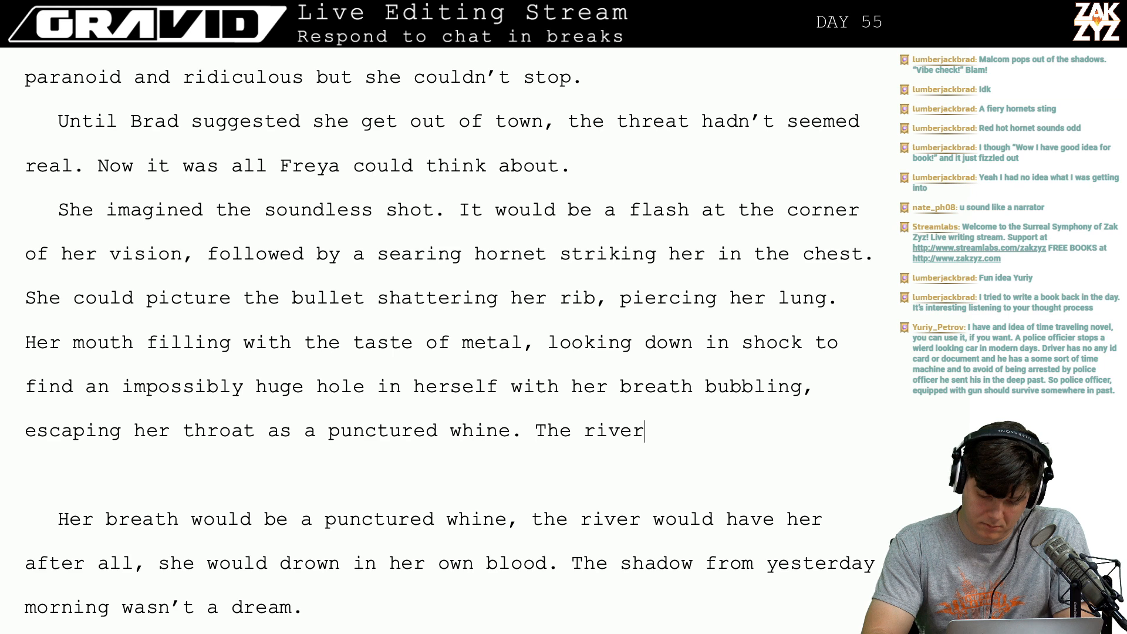
{"action": "key", "text": "BackSpace"}
{"action": "key", "text": "BackSpace"}
{"action": "key", "text": "BackSpace"}
{"action": "key", "text": "BackSpace"}
{"action": "key", "text": "BackSpace"}
{"action": "key", "text": "BackSpace"}
{"action": "key", "text": "BackSpace"}
{"action": "key", "text": "BackSpace"}
{"action": "key", "text": "BackSpace"}
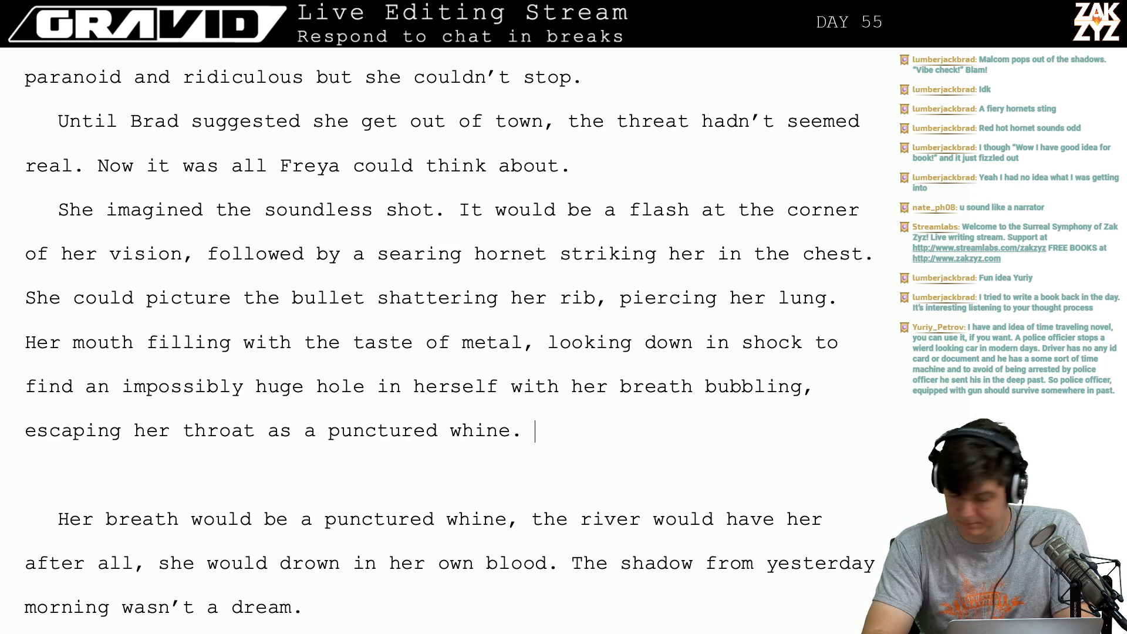
Start a new sentence after "punctured whine." with "Darkness, and the river claiming her after all as".
{"action": "type", "text": "Darkness, and"}
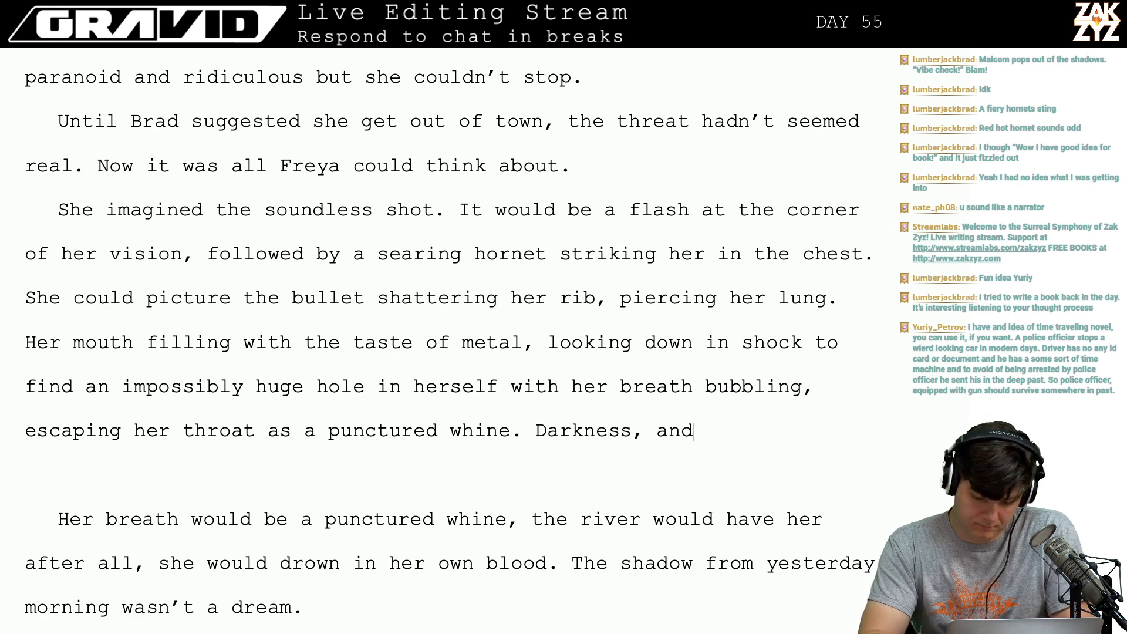
{"action": "type", "text": " the river claimi"}
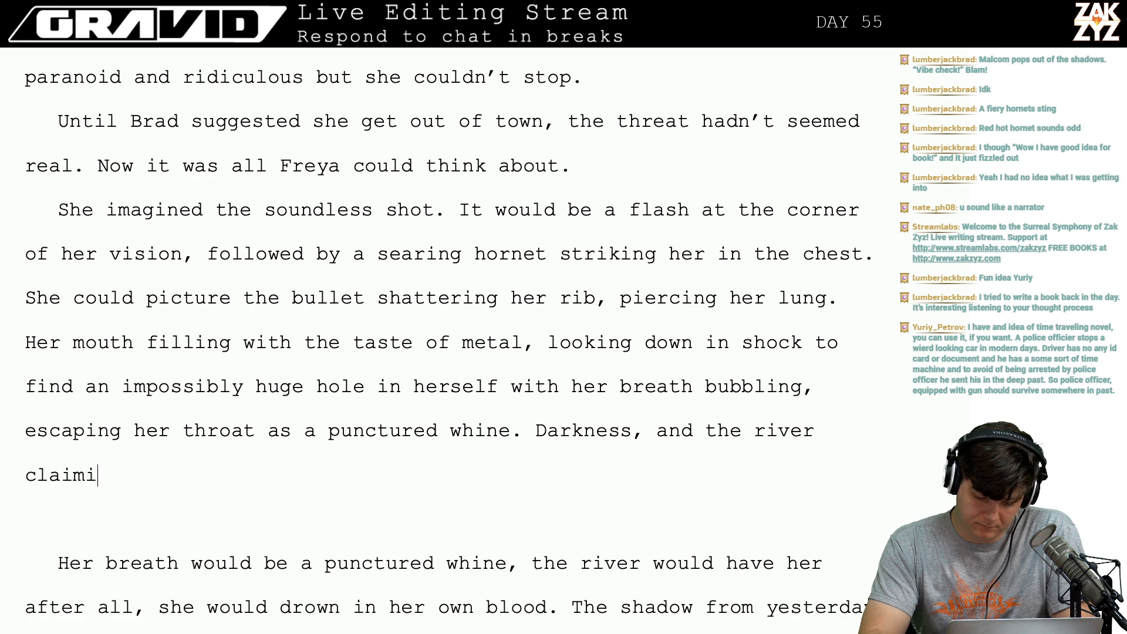
{"action": "type", "text": "ng her after all ashs"}
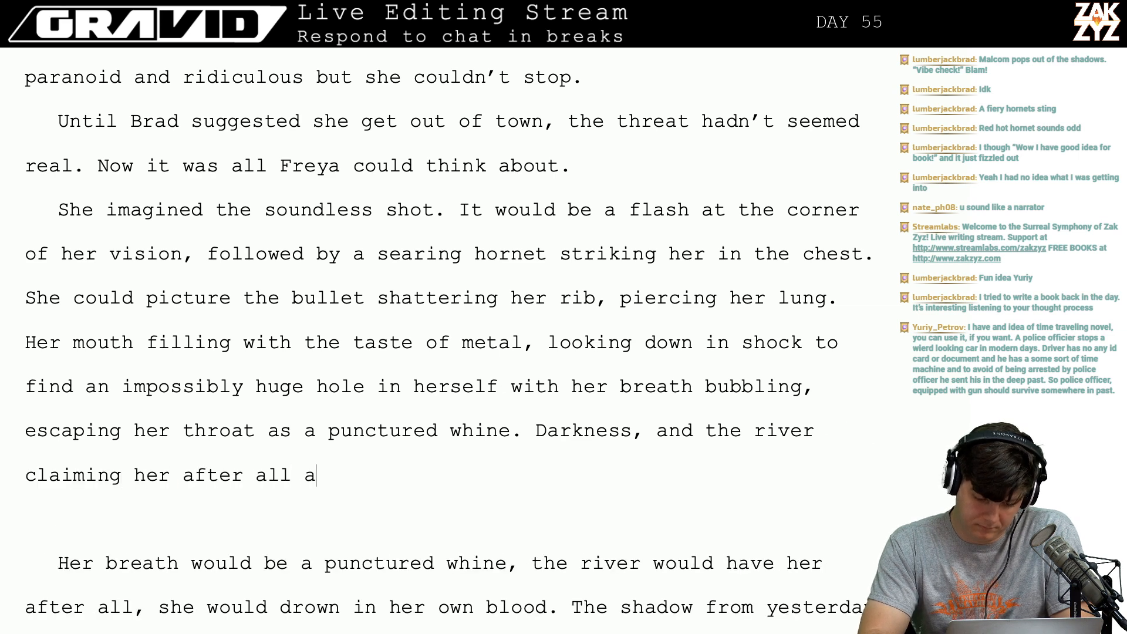
{"action": "key", "text": "BackSpace"}
{"action": "key", "text": "BackSpace"}
{"action": "key", "text": "BackSpace"}
Continue the "Darkness" sentence after "claiming her after all as" with "she drowned in her".
{"action": "type", "text": "she drowse din her"}
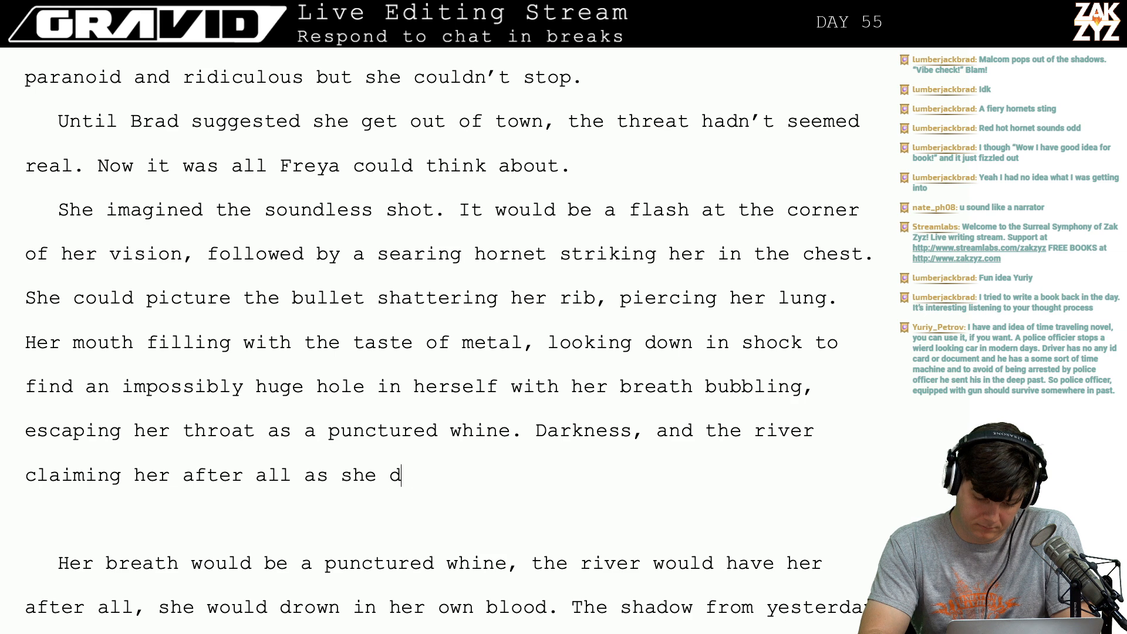
{"action": "key", "text": "BackSpace"}
{"action": "key", "text": "BackSpace"}
{"action": "key", "text": "BackSpace"}
{"action": "key", "text": "BackSpace"}
{"action": "key", "text": "BackSpace"}
{"action": "key", "text": "BackSpace"}
{"action": "key", "text": "BackSpace"}
{"action": "key", "text": "BackSpace"}
{"action": "key", "text": "BackSpace"}
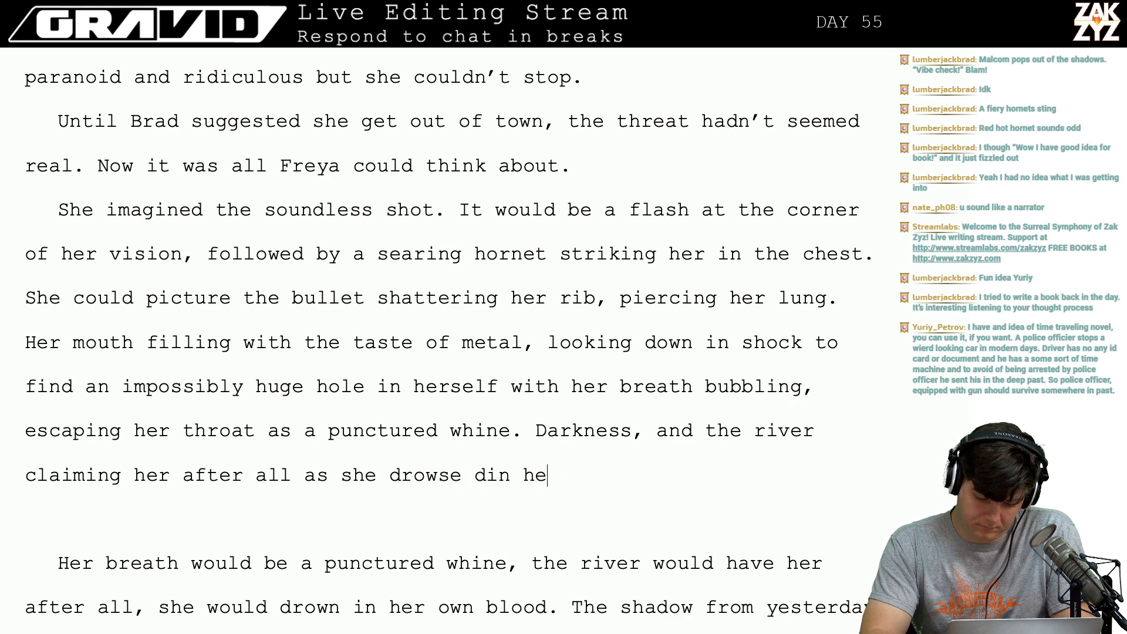
{"action": "key", "text": "BackSpace"}
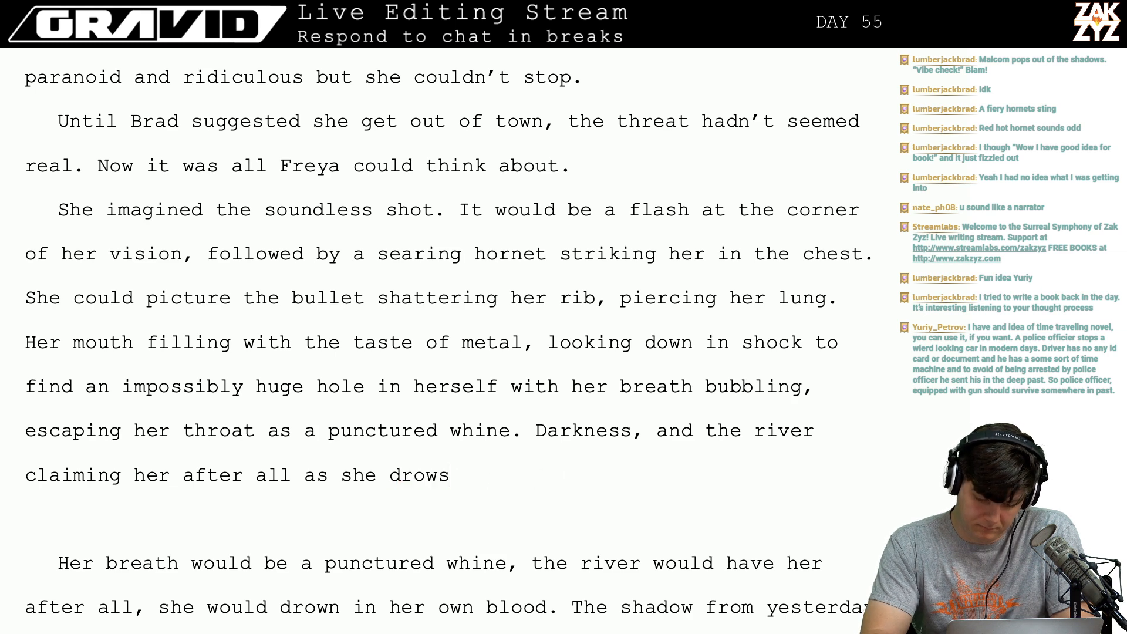
{"action": "type", "text": "ned in abr"}
{"action": "key", "text": "BackSpace"}
{"action": "key", "text": "BackSpace"}
{"action": "key", "text": "BackSpace"}
{"action": "key", "text": "BackSpace"}
{"action": "type", "text": "her"}
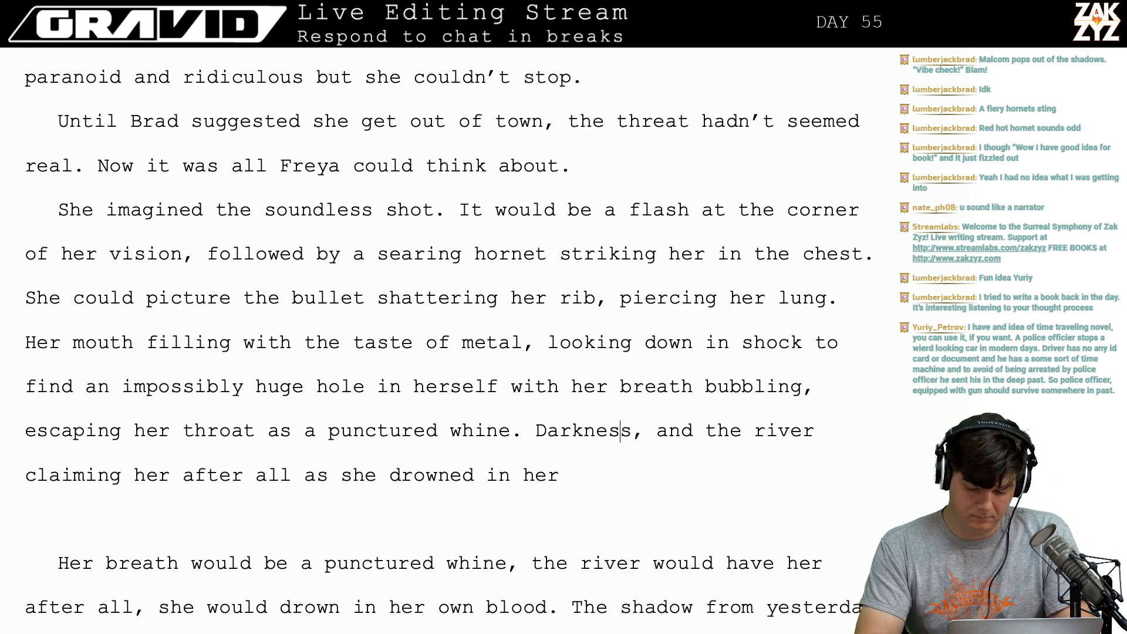
Break "and the river claiming her after all as she drowned in her" off below "Darkness," with a blank line between.
{"action": "key", "text": "Return"}
{"action": "key", "text": "Return"}
{"action": "key", "text": "Up"}
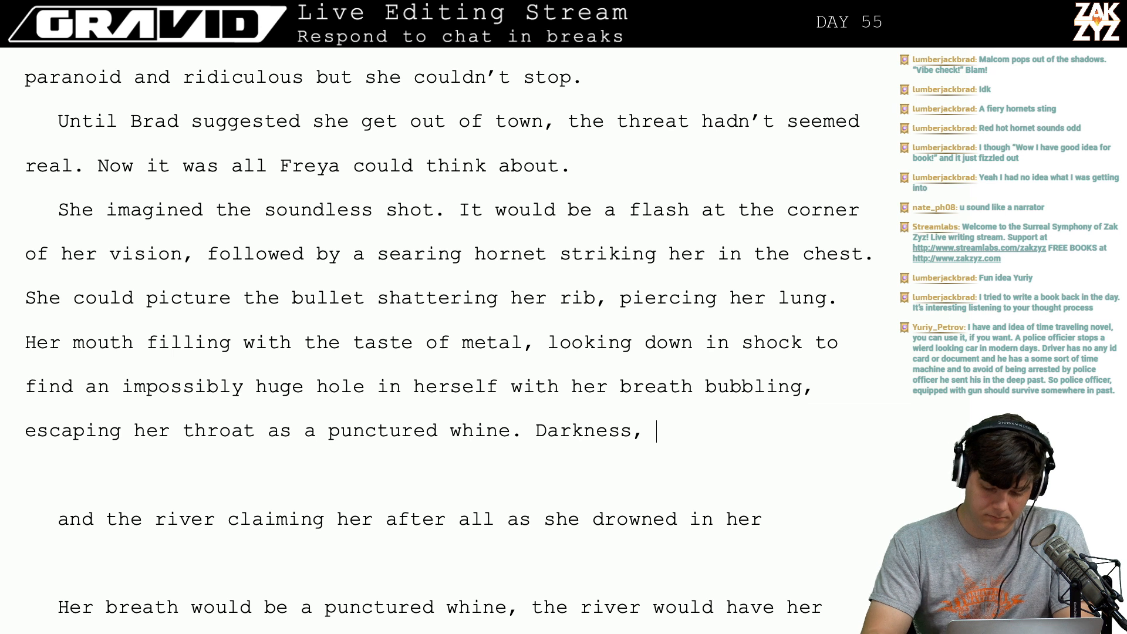
Complete the sentence after "Darkness," with "the river claiming her at last, drowning in her own blood.".
{"action": "type", "text": "the corne"}
{"action": "key", "text": "BackSpace"}
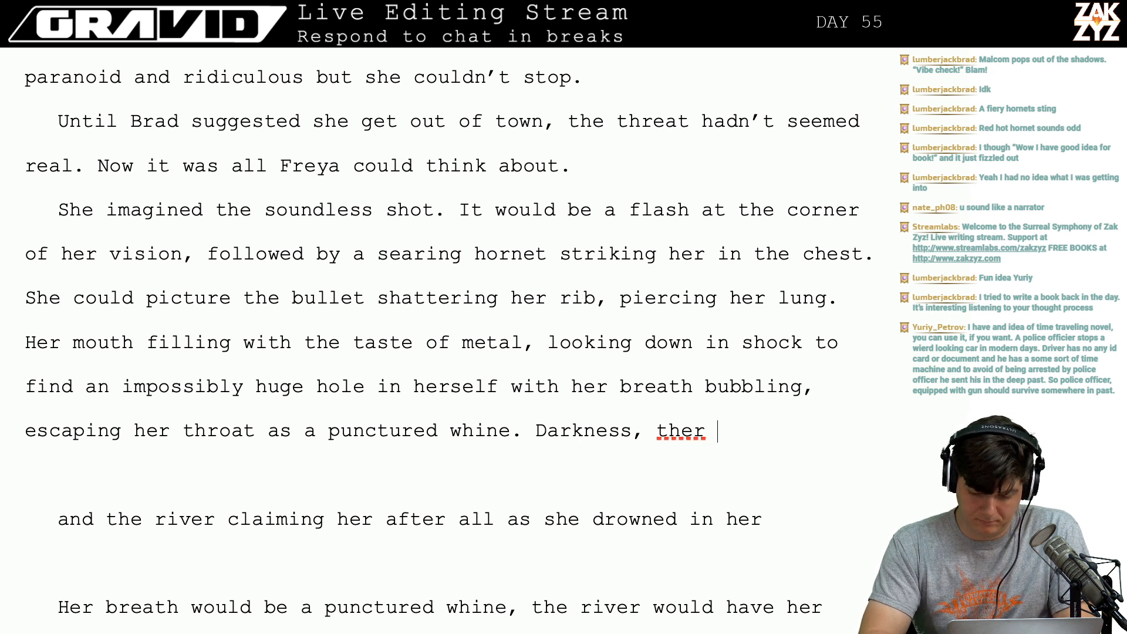
{"action": "key", "text": "BackSpace"}
{"action": "type", "text": "e river cl"}
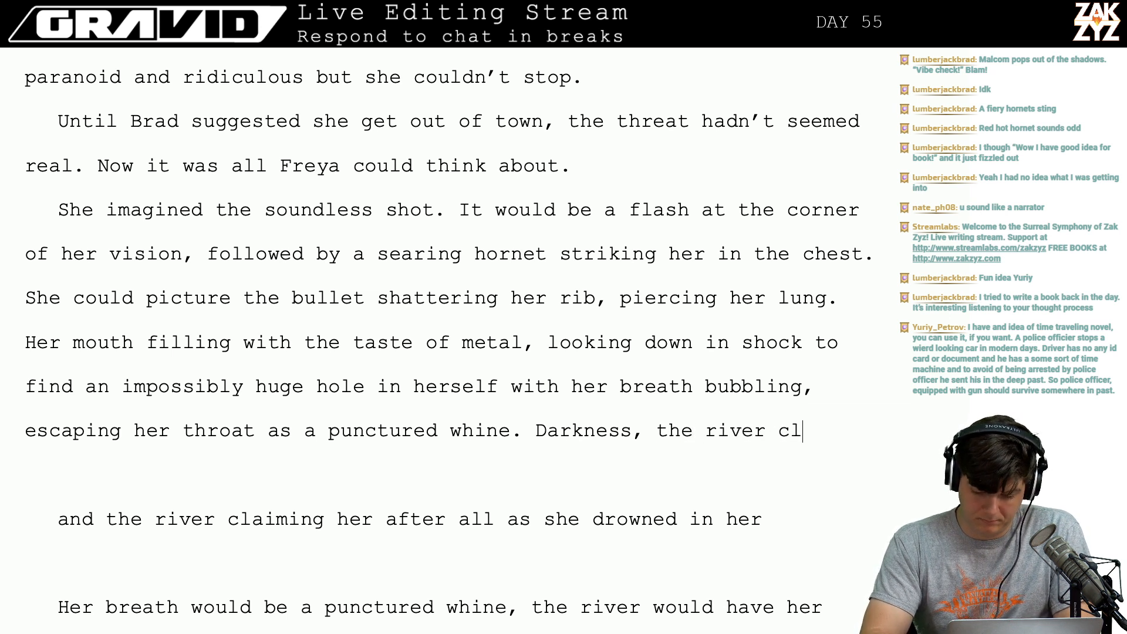
{"action": "type", "text": "aiming her at las"}
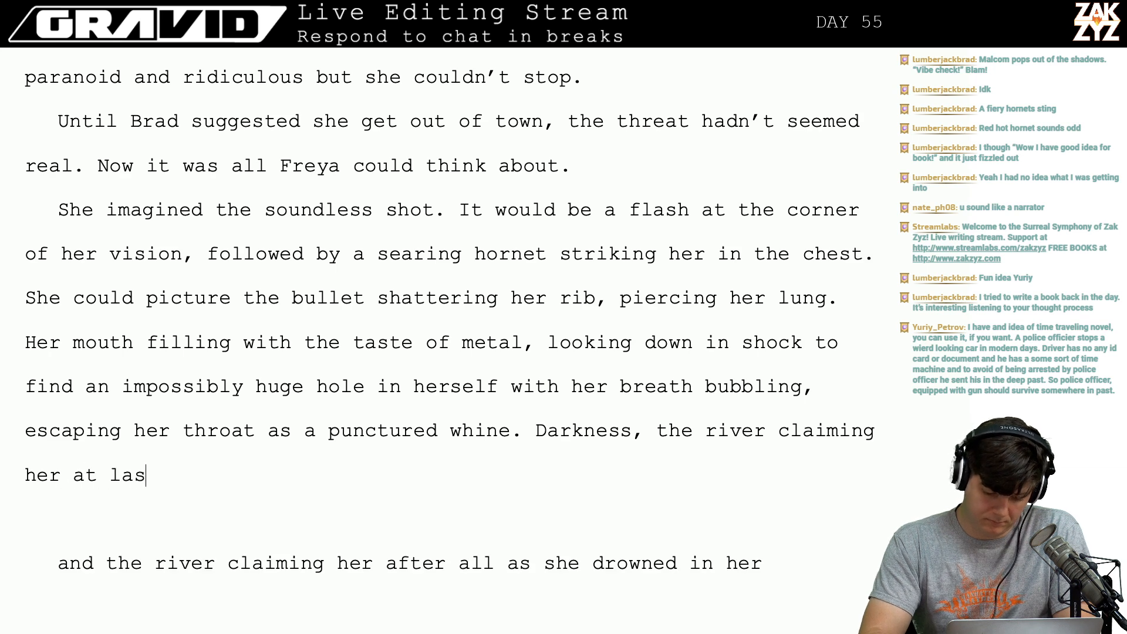
{"action": "type", "text": "t, drowning i"}
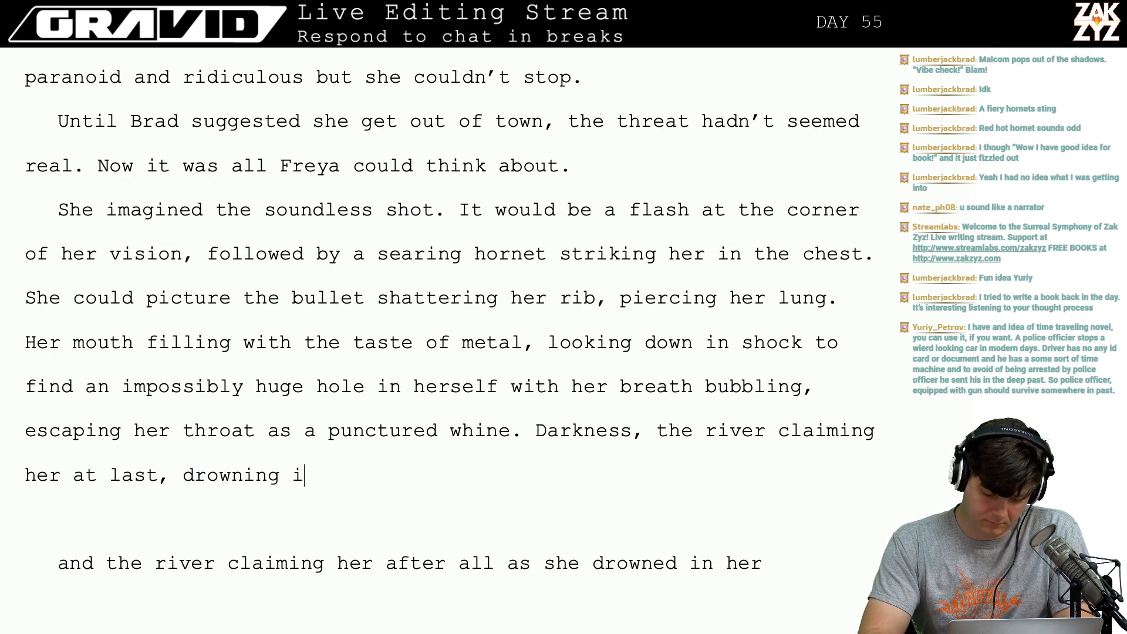
{"action": "type", "text": "n her own blood."}
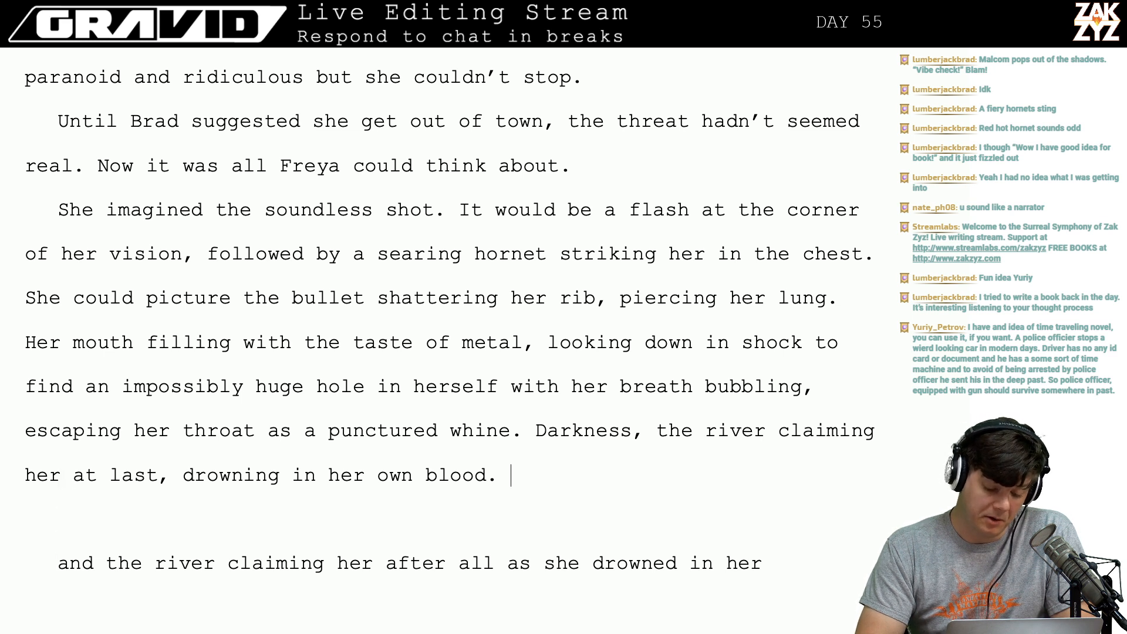
Add a new paragraph reading "The dream from yesterday morning was an omen of death.".
{"action": "key", "text": "Return"}
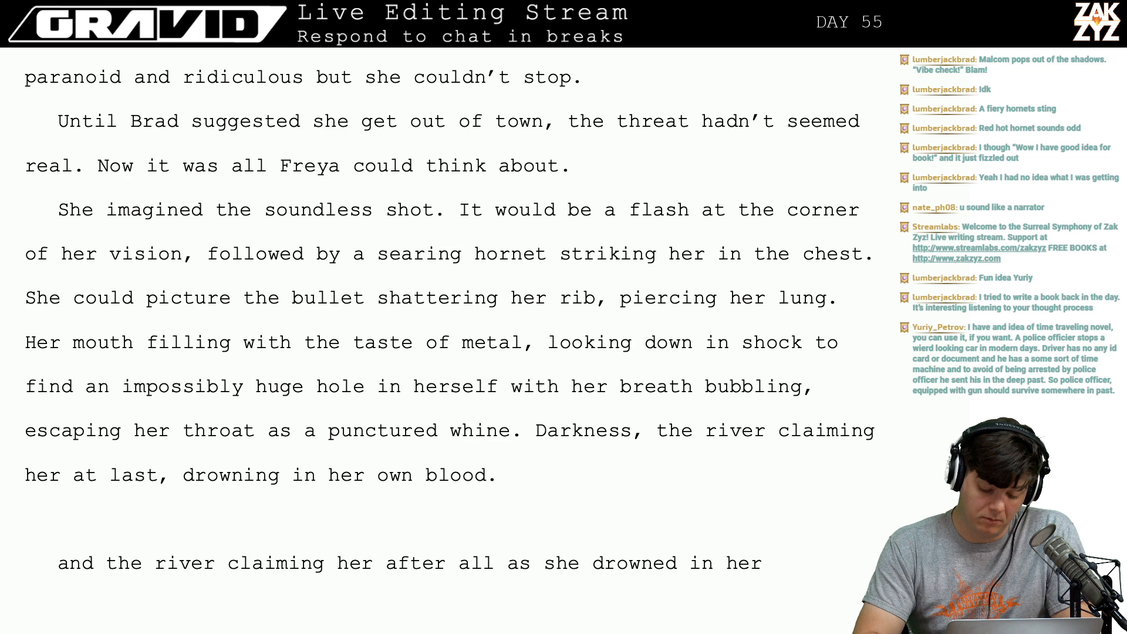
{"action": "key", "text": "Return"}
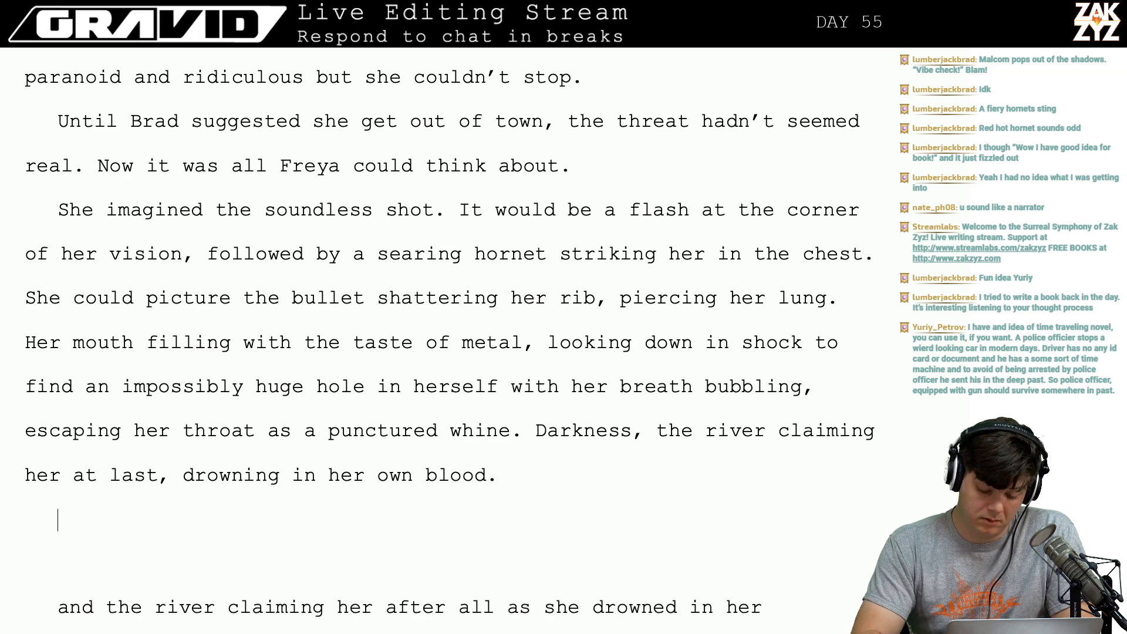
{"action": "type", "text": "The dream fro"}
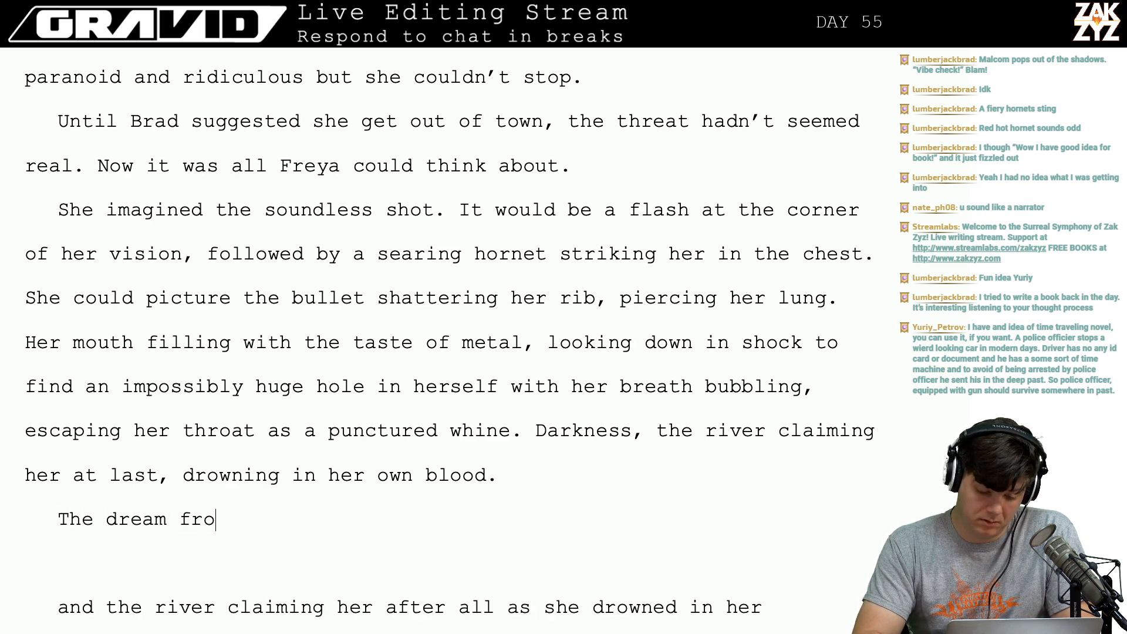
{"action": "type", "text": "m yesterday morning "}
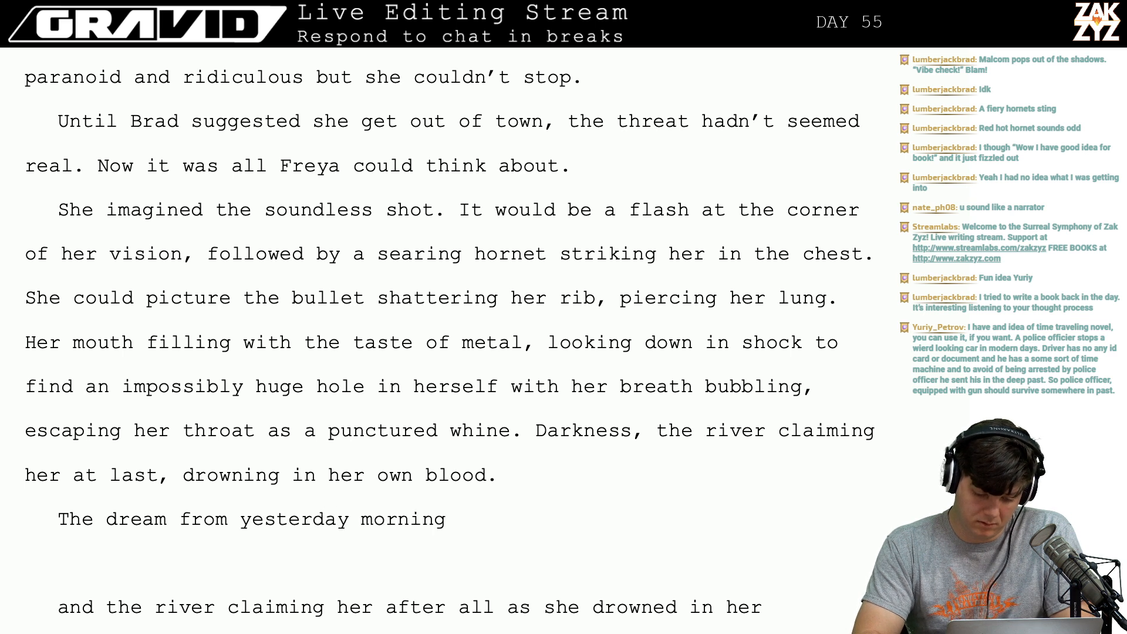
{"action": "type", "text": "was an om"}
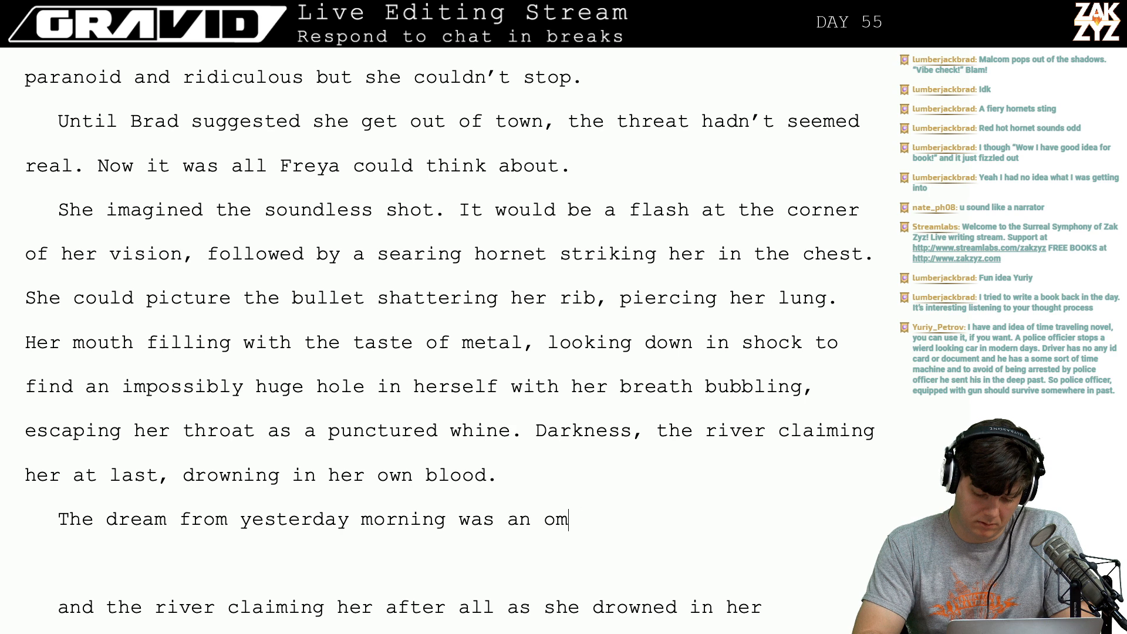
{"action": "type", "text": "en of death."}
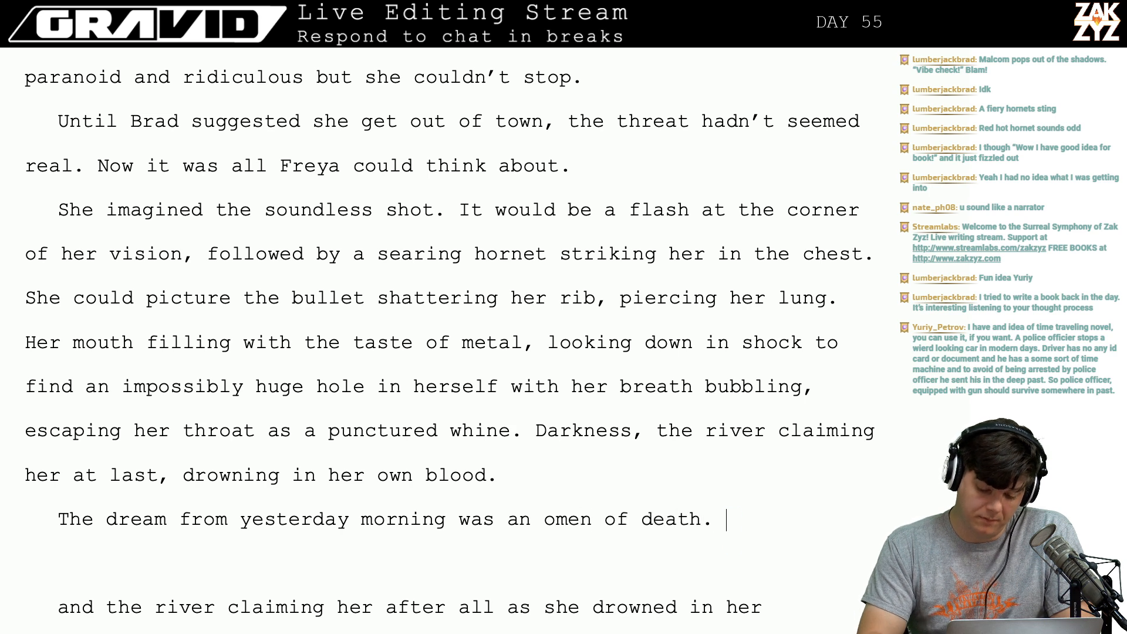
{"action": "key", "text": "shift+Down"}
{"action": "key", "text": "shift+Down"}
{"action": "key", "text": "shift+Down"}
{"action": "key", "text": "shift+Down"}
{"action": "key", "text": "shift+Down"}
{"action": "key", "text": "shift+Down"}
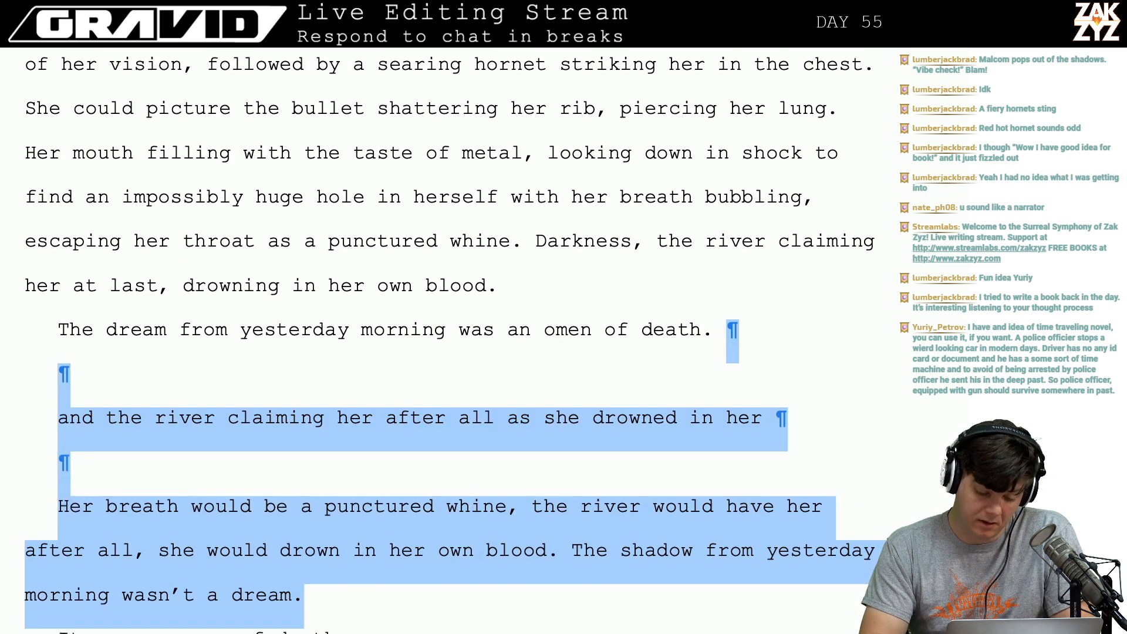
{"action": "key", "text": "shift+Down"}
{"action": "key", "text": "shift+Down"}
{"action": "key", "text": "shift+Up"}
{"action": "key", "text": "shift+Up"}
{"action": "key", "text": "shift+Up"}
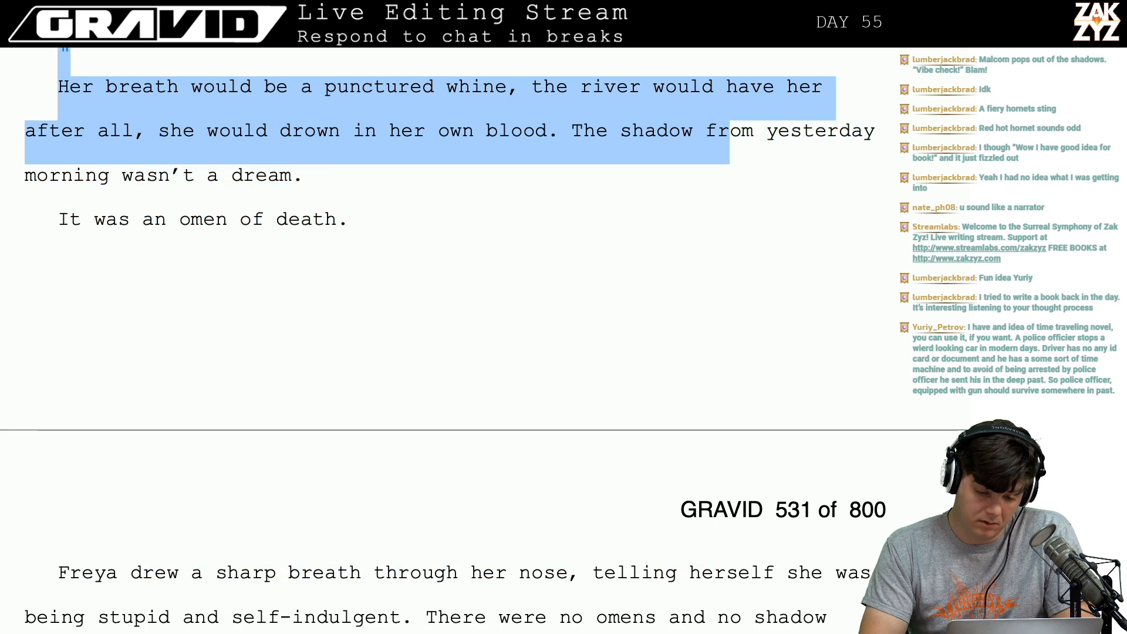
{"action": "key", "text": "shift+Up"}
{"action": "key", "text": "shift+Up"}
{"action": "key", "text": "shift+Up"}
{"action": "key", "text": "shift+Up"}
{"action": "key", "text": "shift+Up"}
{"action": "key", "text": "shift+Up"}
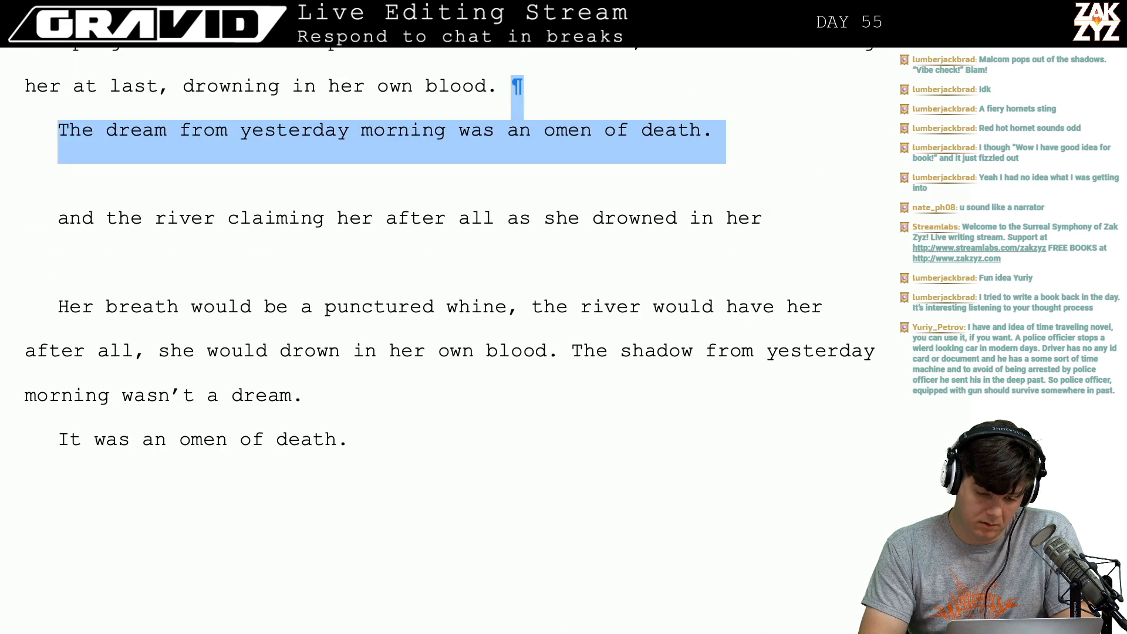
Replace the "The dream from yesterday morning" sentence with "Yesterday morning wasn't a dream. It was an omen of death.".
{"action": "key", "text": "Left"}
{"action": "key", "text": "shift+Down"}
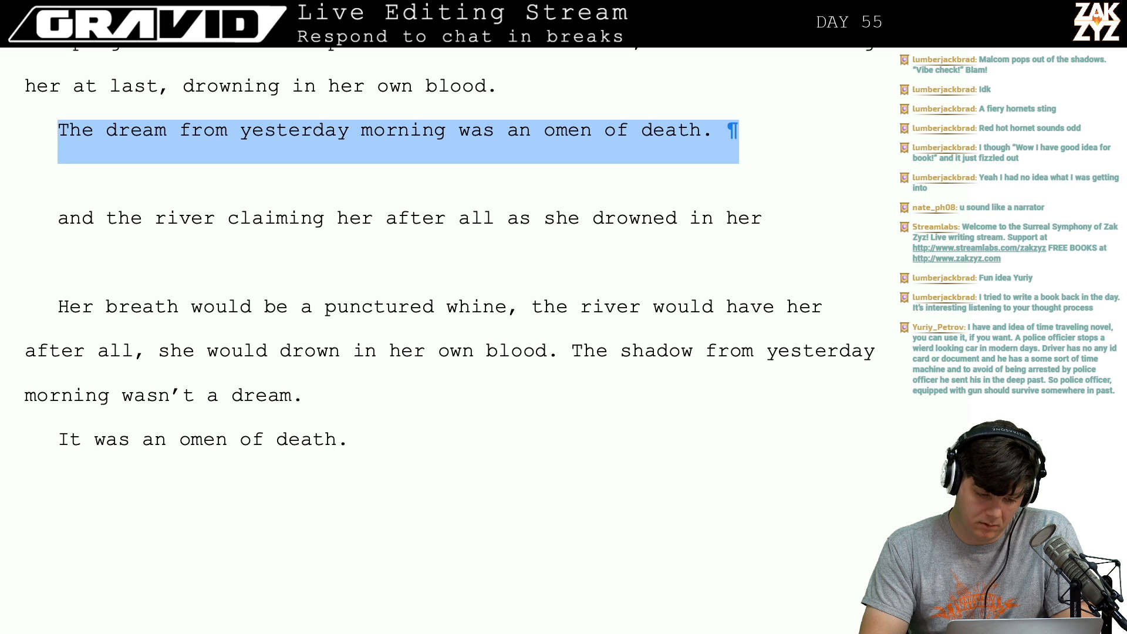
{"action": "type", "text": "Yesterd"}
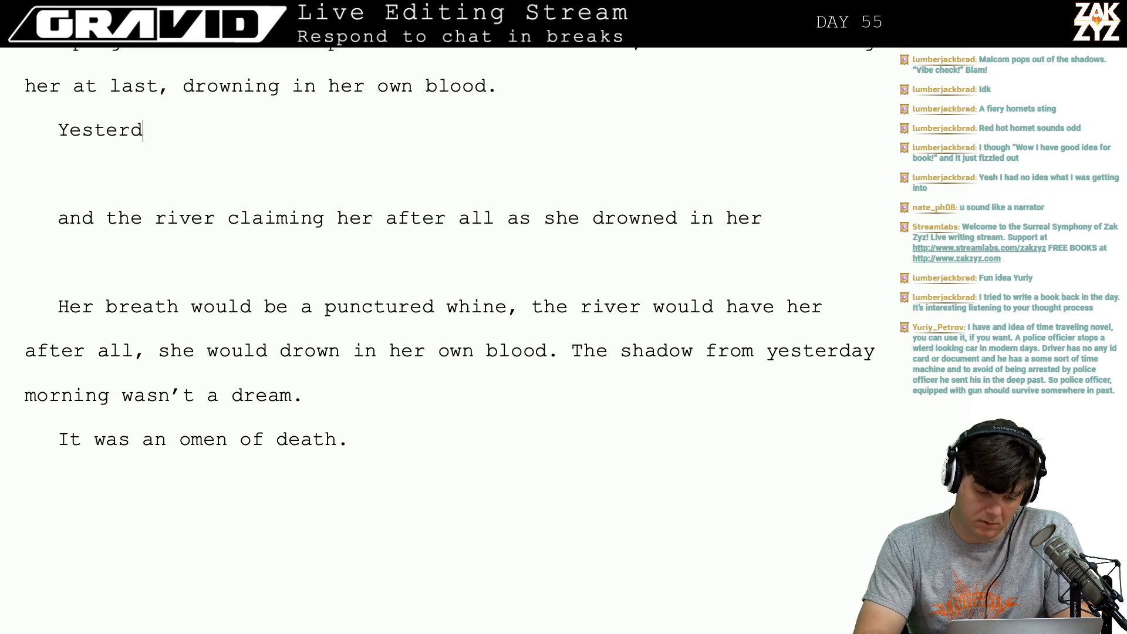
{"action": "type", "text": "ay morning wasn't a dr"}
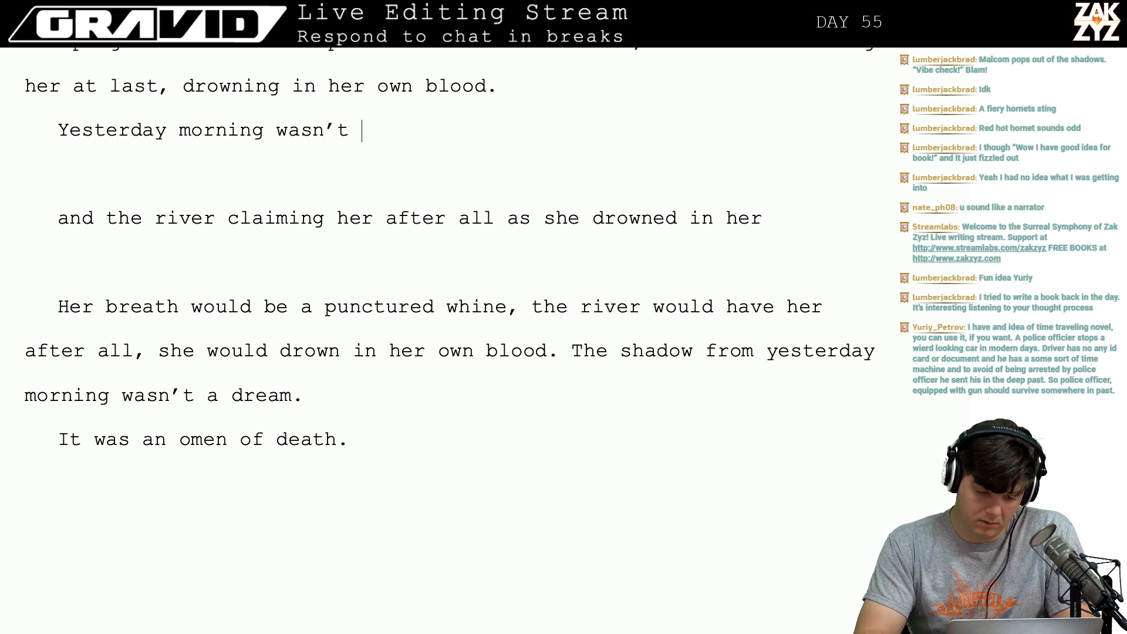
{"action": "type", "text": "eam. It was "}
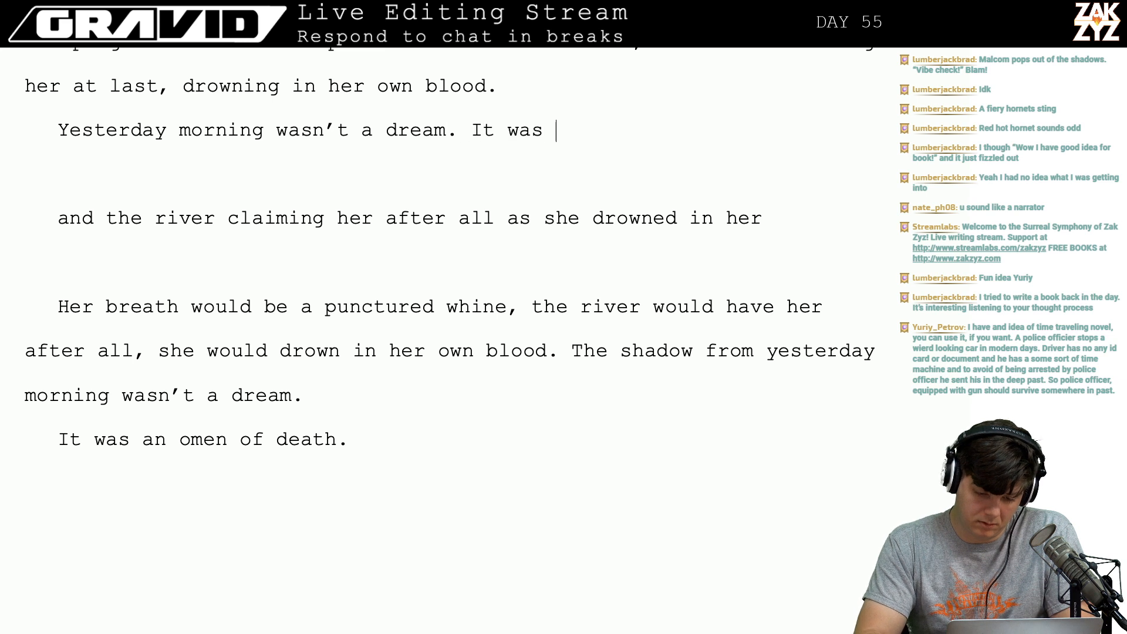
{"action": "type", "text": "an omen of death."}
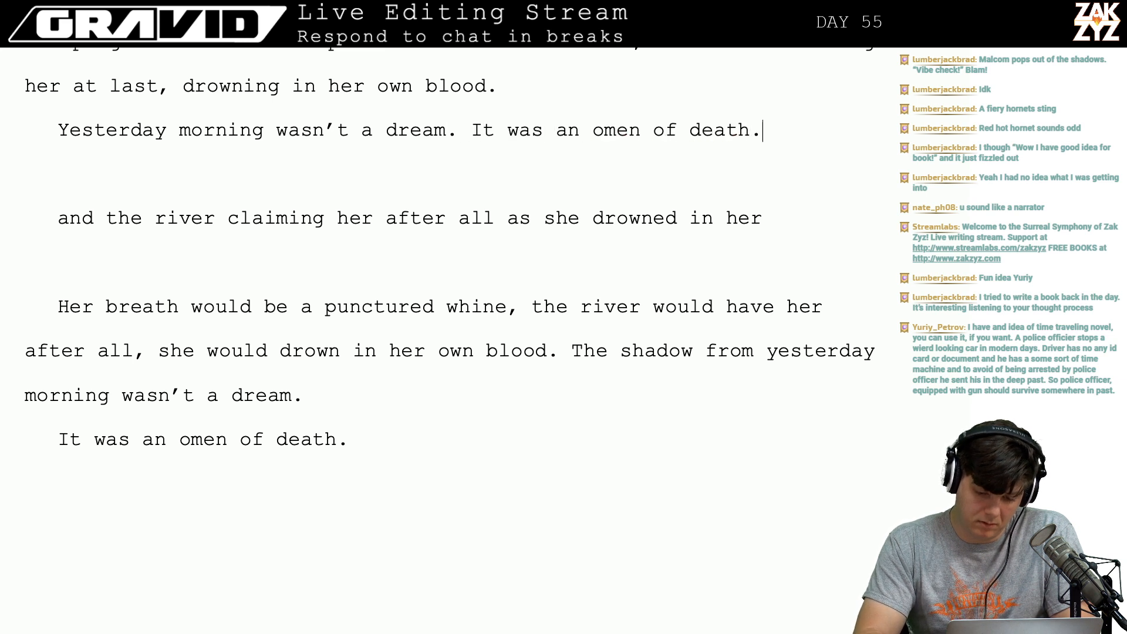
Delete the leftover draft from "and the river claiming her" through the old "It was an omen of death.", leaving one empty paragraph.
{"action": "left_click_drag", "start_coordinate": [776, 130], "coordinate": [349, 440]}
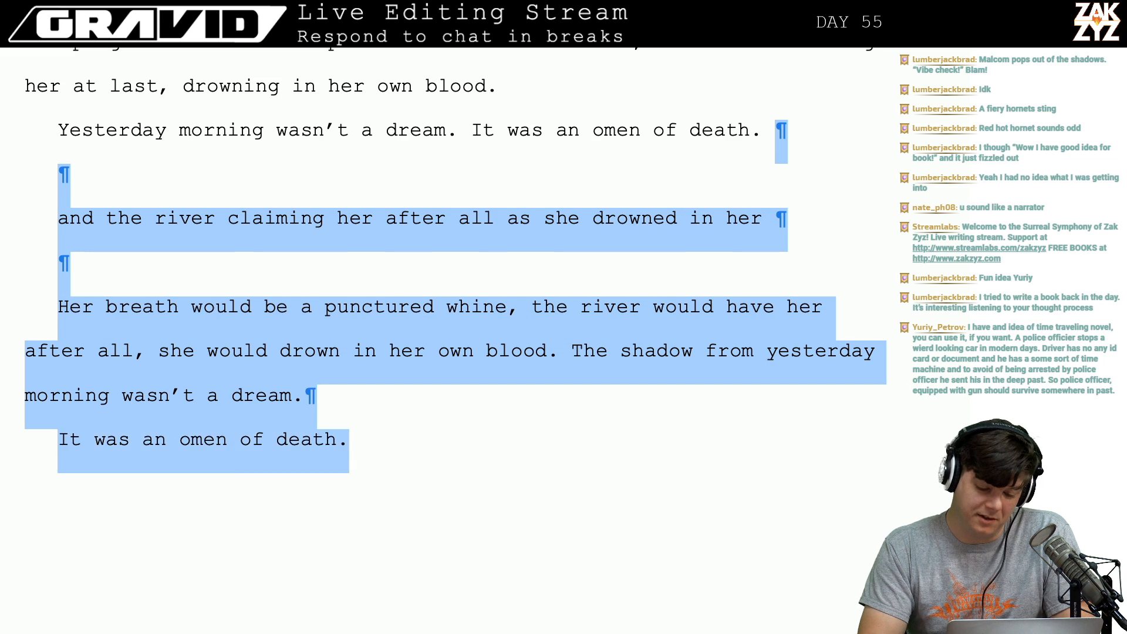
{"action": "key", "text": "BackSpace"}
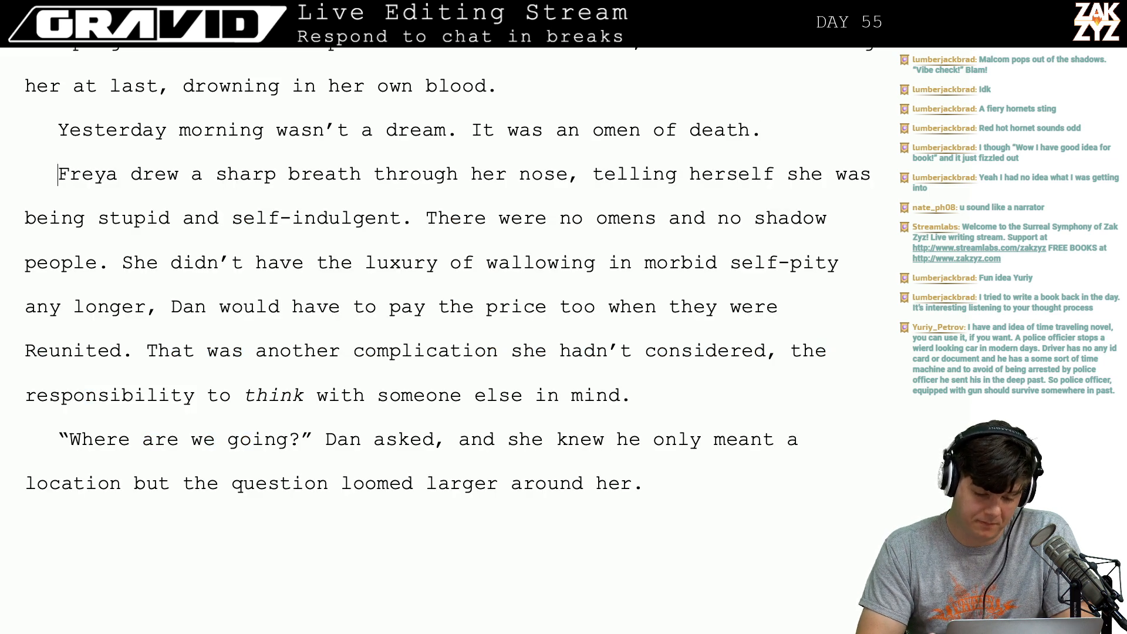
{"action": "key", "text": "ctrl+z"}
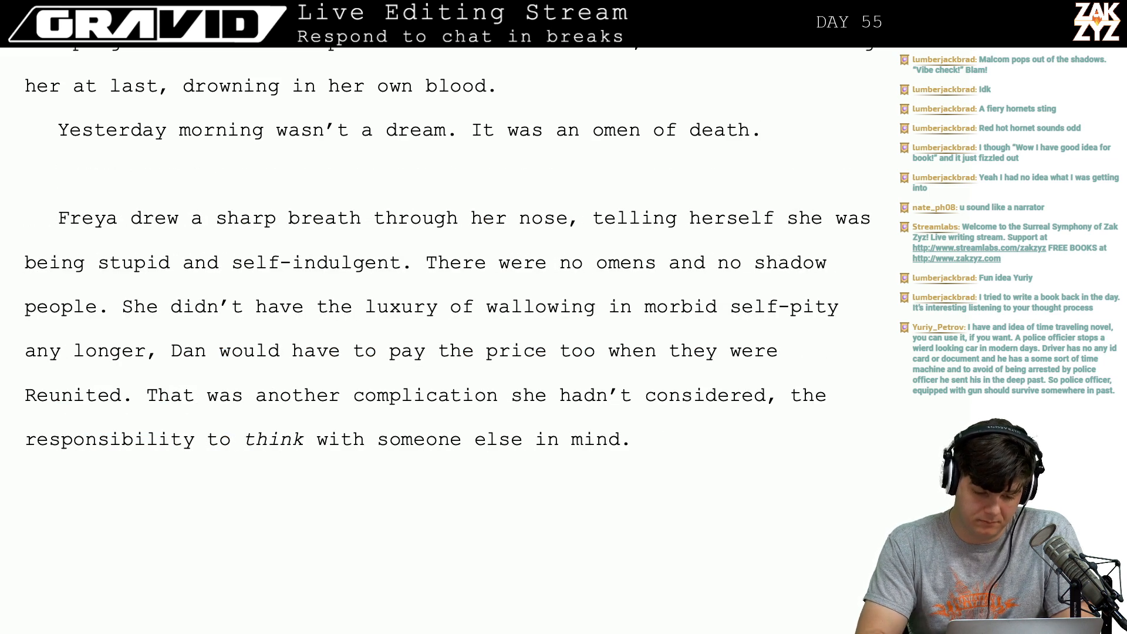
Start the paragraph after the omen line with "Freya shut her eyes".
{"action": "type", "text": "Freya shut he"}
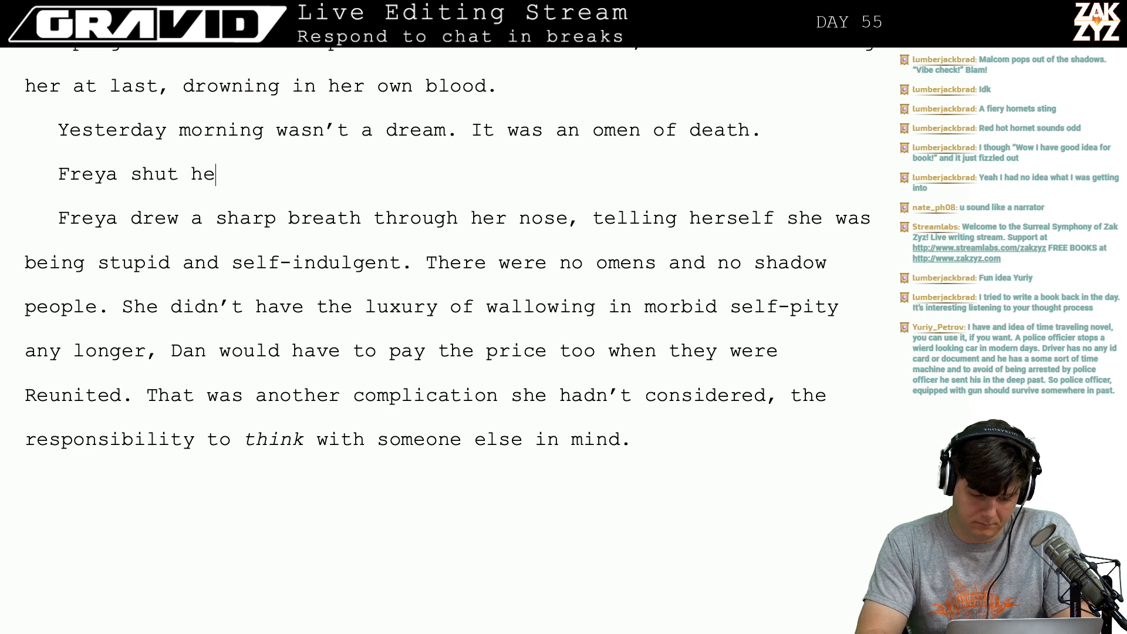
{"action": "type", "text": "r"}
{"action": "key", "text": "BackSpace"}
{"action": "key", "text": "BackSpace"}
{"action": "key", "text": "BackSpace"}
{"action": "key", "text": "BackSpace"}
{"action": "key", "text": "BackSpace"}
{"action": "key", "text": "BackSpace"}
{"action": "key", "text": "BackSpace"}
{"action": "key", "text": "BackSpace"}
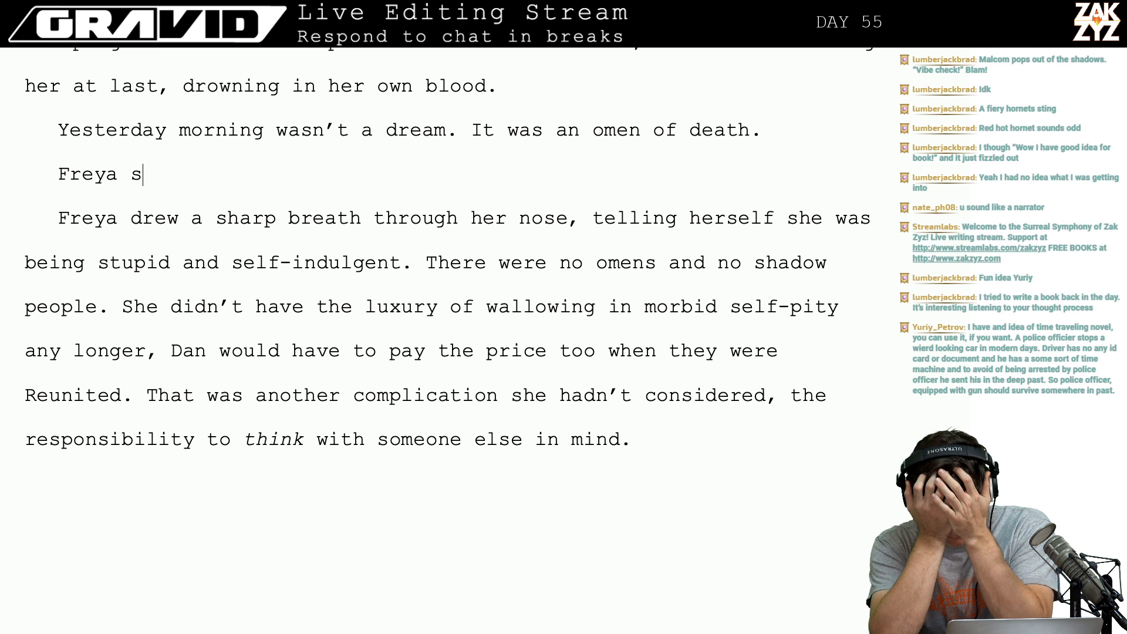
{"action": "type", "text": "hute"}
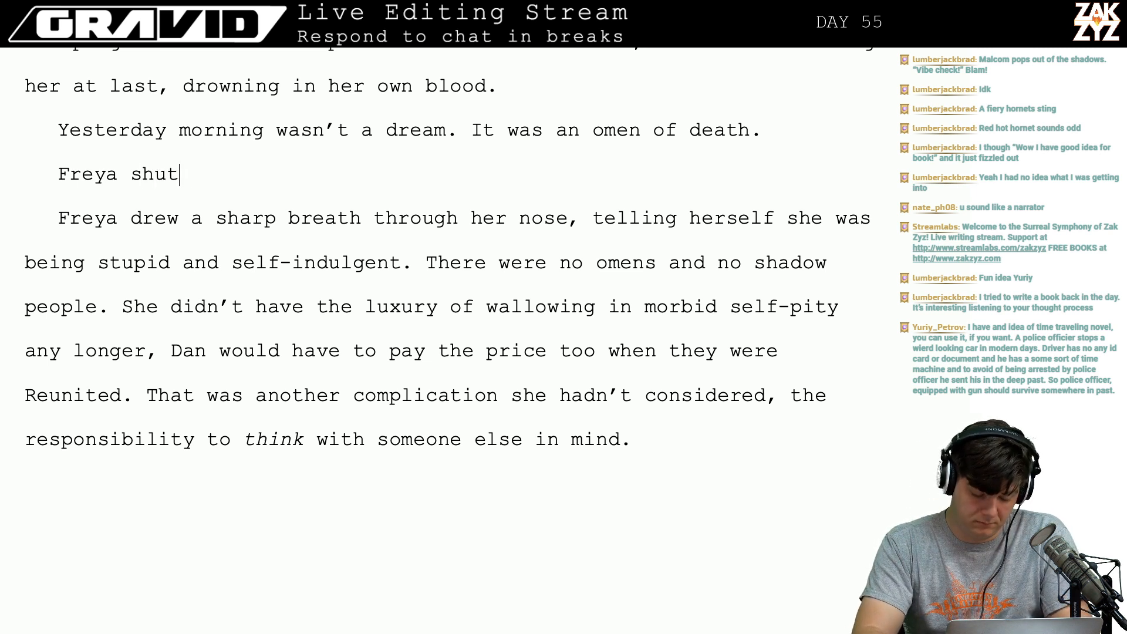
{"action": "key", "text": "BackSpace"}
{"action": "key", "text": "BackSpace"}
{"action": "key", "text": "BackSpace"}
{"action": "key", "text": "BackSpace"}
{"action": "key", "text": "BackSpace"}
{"action": "type", "text": "she"}
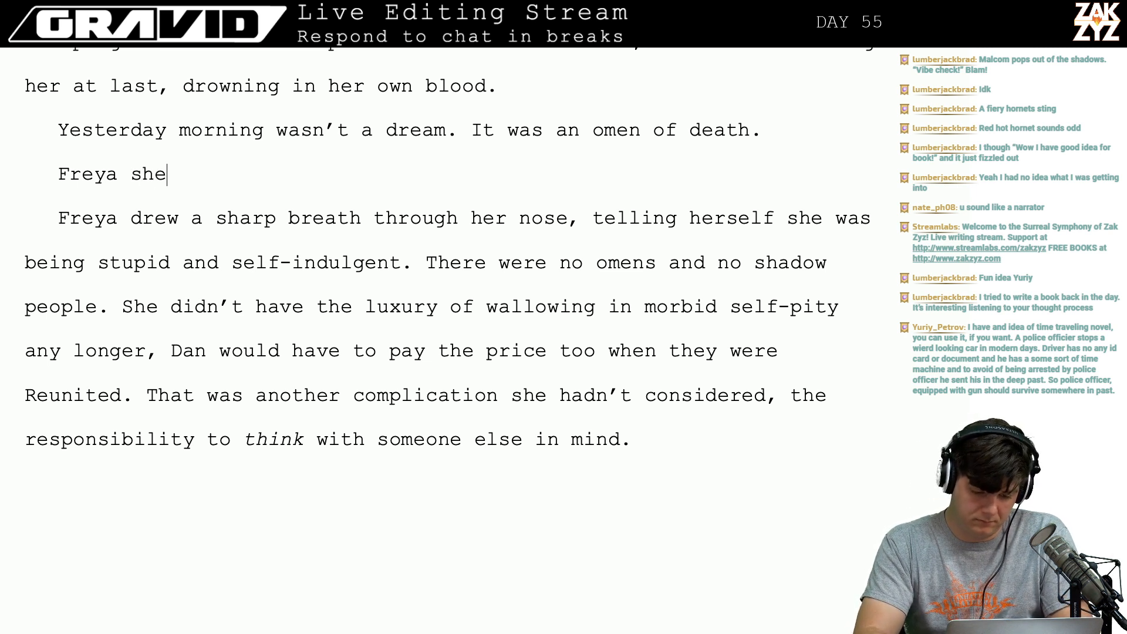
{"action": "key", "text": "BackSpace"}
{"action": "type", "text": "u"}
{"action": "key", "text": "BackSpace"}
{"action": "type", "text": "ut her eyes an"}
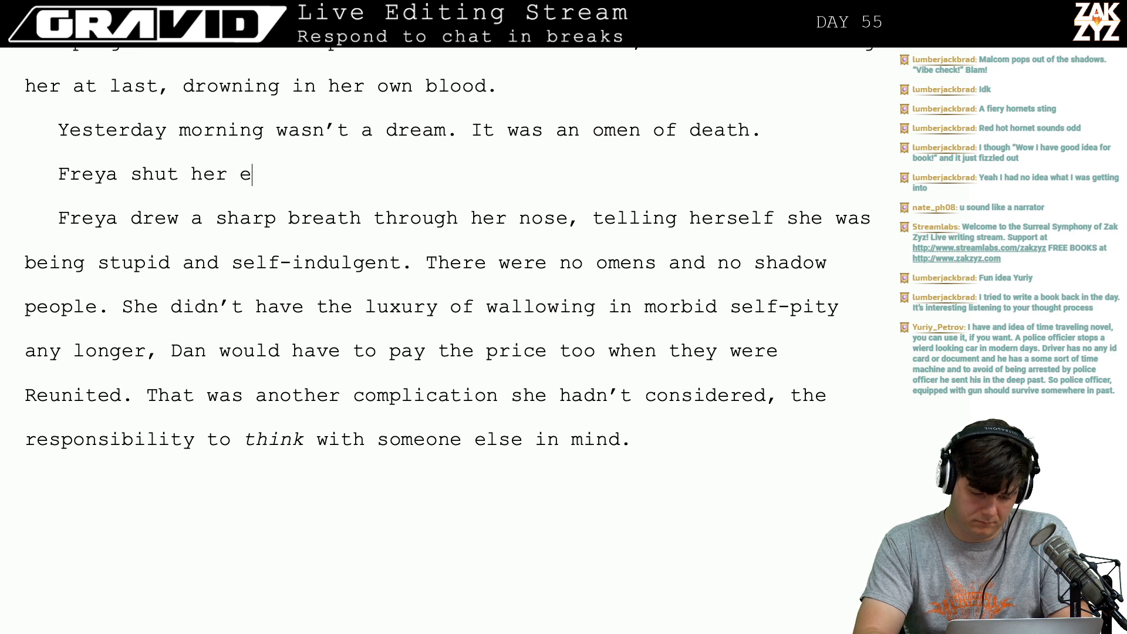
Try continuing the sentence after "Freya shut her eyes" with "and burried her face".
{"action": "type", "text": "d burrie"}
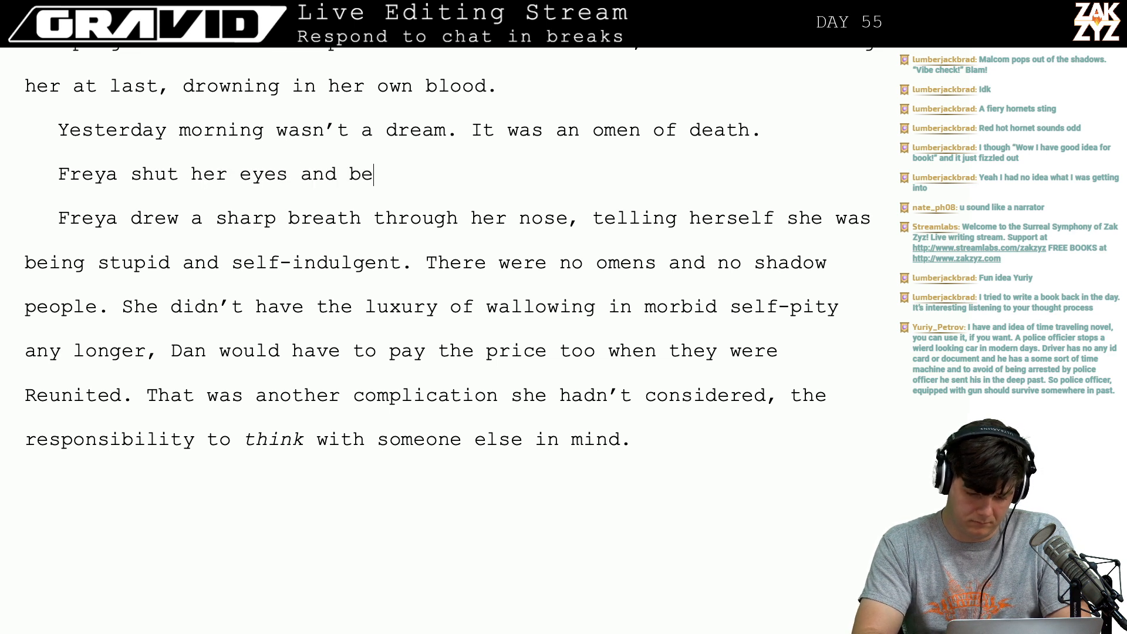
{"action": "key", "text": "BackSpace"}
{"action": "type", "text": "urried her face in"}
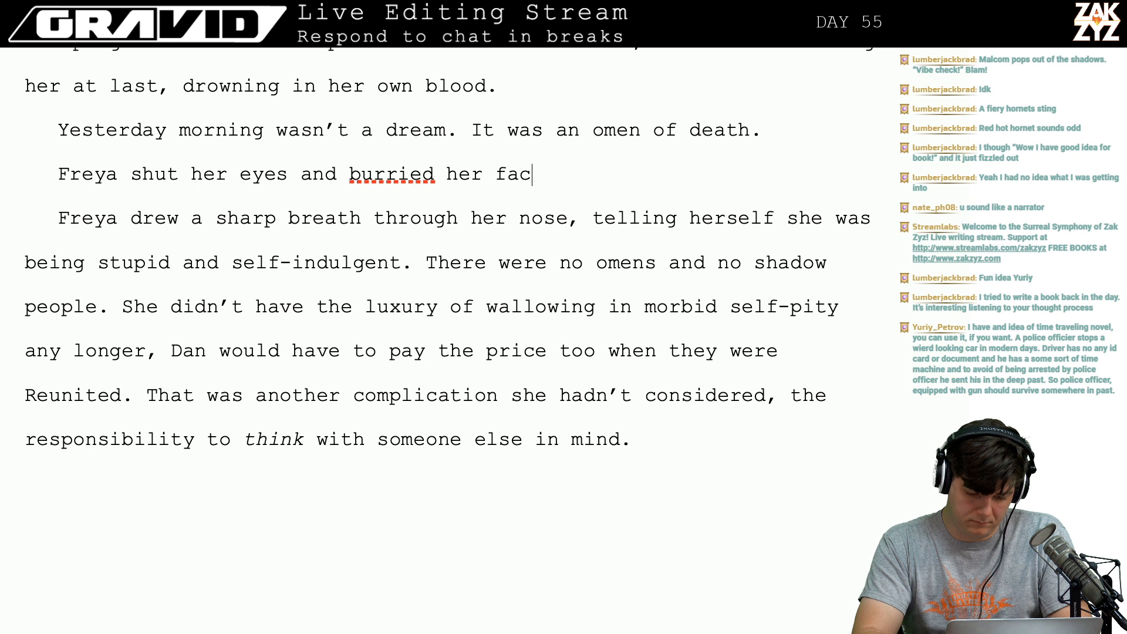
{"action": "key", "text": "BackSpace"}
{"action": "key", "text": "BackSpace"}
{"action": "key", "text": "BackSpace"}
{"action": "key", "text": "BackSpace"}
{"action": "key", "text": "BackSpace"}
{"action": "key", "text": "BackSpace"}
{"action": "key", "text": "BackSpace"}
{"action": "key", "text": "BackSpace"}
{"action": "key", "text": "BackSpace"}
{"action": "key", "text": "BackSpace"}
{"action": "key", "text": "BackSpace"}
{"action": "key", "text": "BackSpace"}
{"action": "key", "text": "BackSpace"}
{"action": "key", "text": "BackSpace"}
{"action": "key", "text": "BackSpace"}
{"action": "key", "text": "BackSpace"}
{"action": "key", "text": "BackSpace"}
{"action": "key", "text": "BackSpace"}
{"action": "key", "text": "BackSpace"}
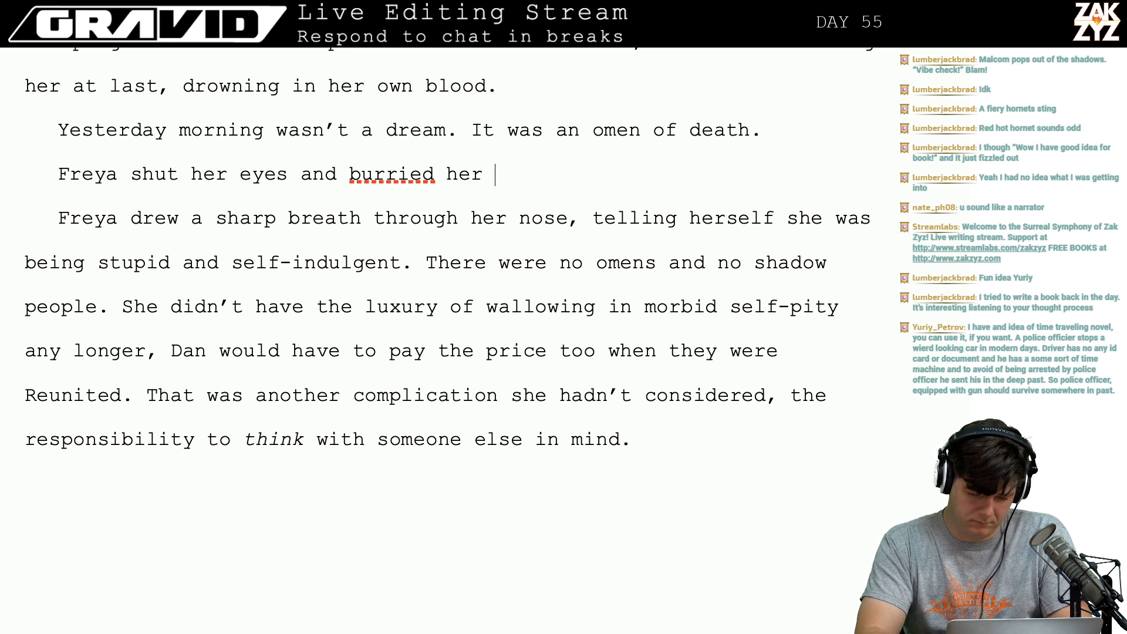
{"action": "key", "text": "BackSpace"}
{"action": "key", "text": "BackSpace"}
{"action": "key", "text": "BackSpace"}
{"action": "key", "text": "BackSpace"}
Complete the sentence after "Freya shut her eyes" with "tight and shook her head, she was being stupid and self-indulgent.".
{"action": "type", "text": "tig"}
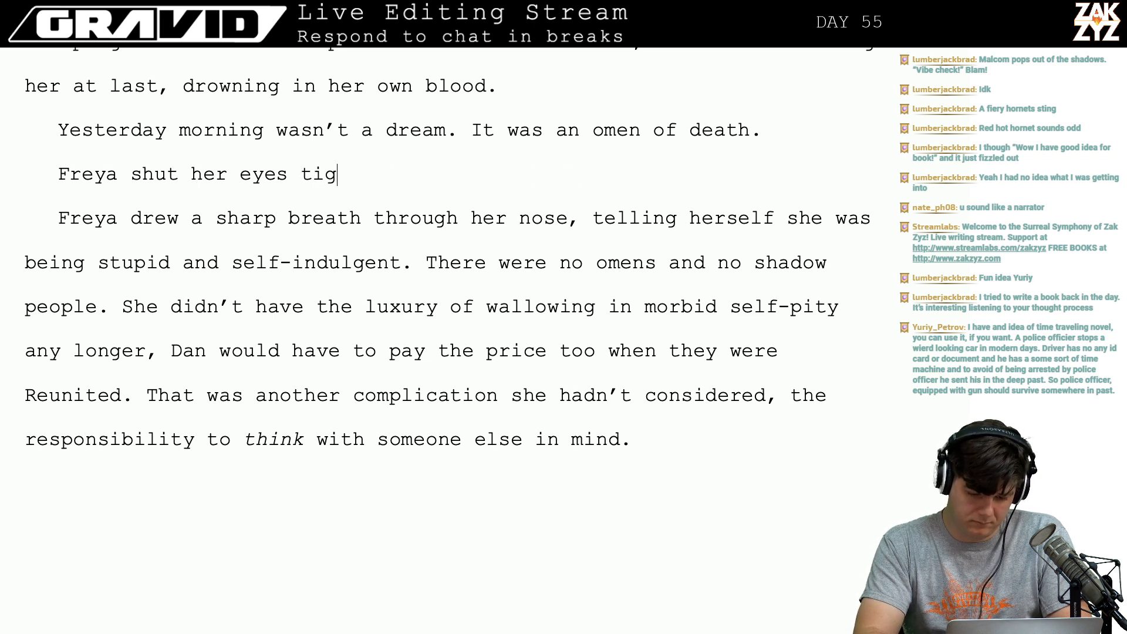
{"action": "type", "text": "ht and shook her"}
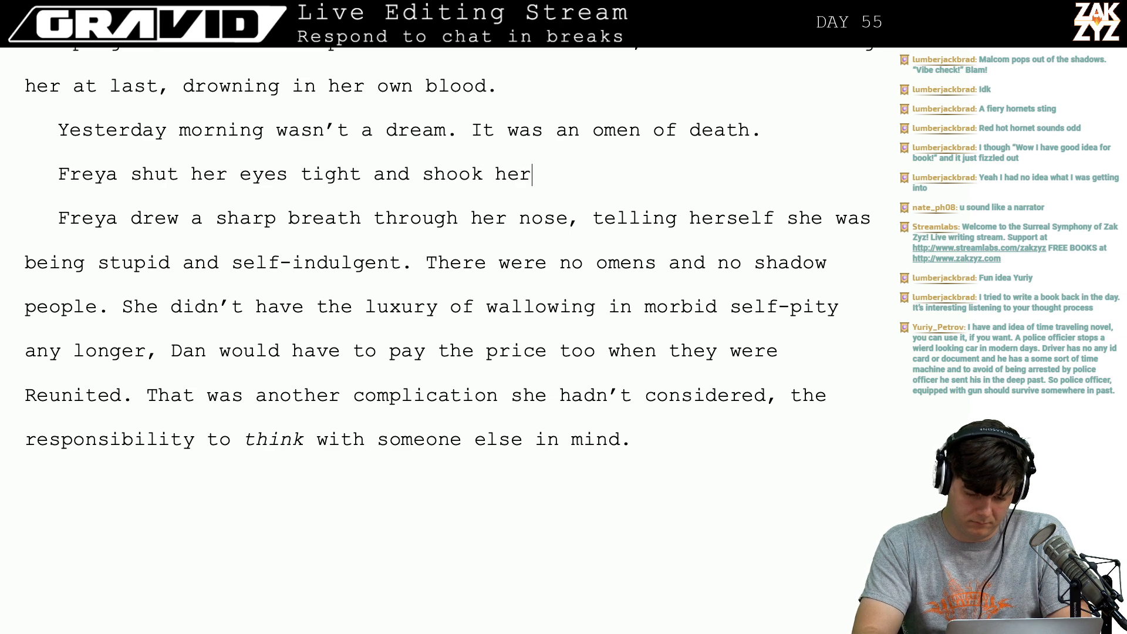
{"action": "type", "text": " head, she was be"}
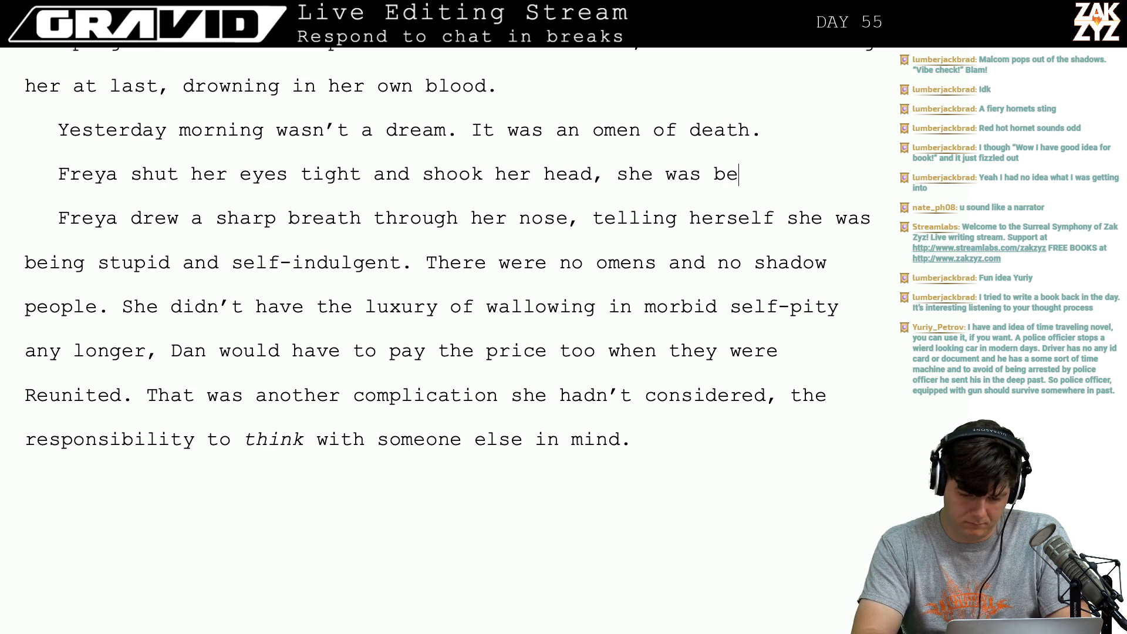
{"action": "type", "text": "ing stupid and self"}
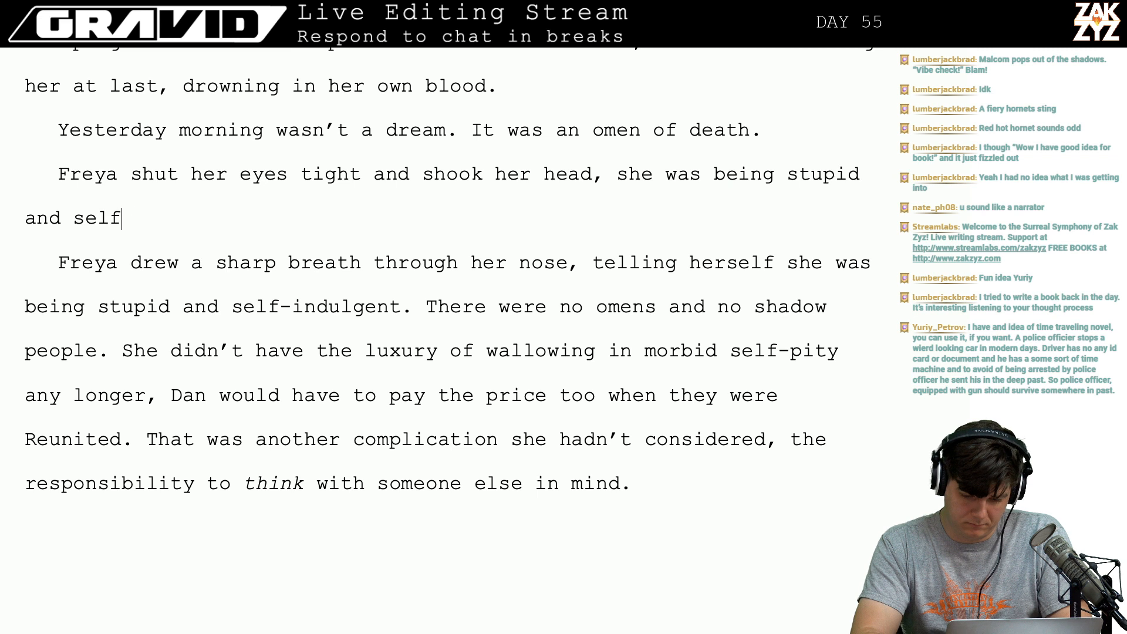
{"action": "type", "text": "-indulg"}
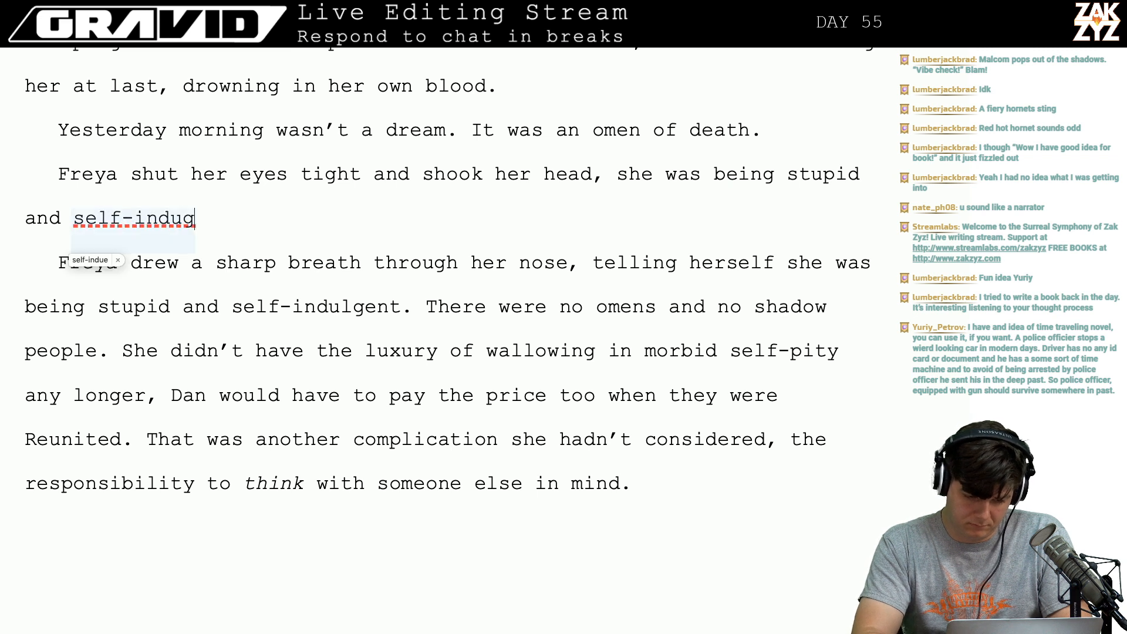
{"action": "type", "text": "ent."}
Delete the old "Freya drew a sharp breath" sentence and join "There were no omens" to the new paragraph.
{"action": "key", "text": "shift+Down"}
{"action": "key", "text": "shift+Right"}
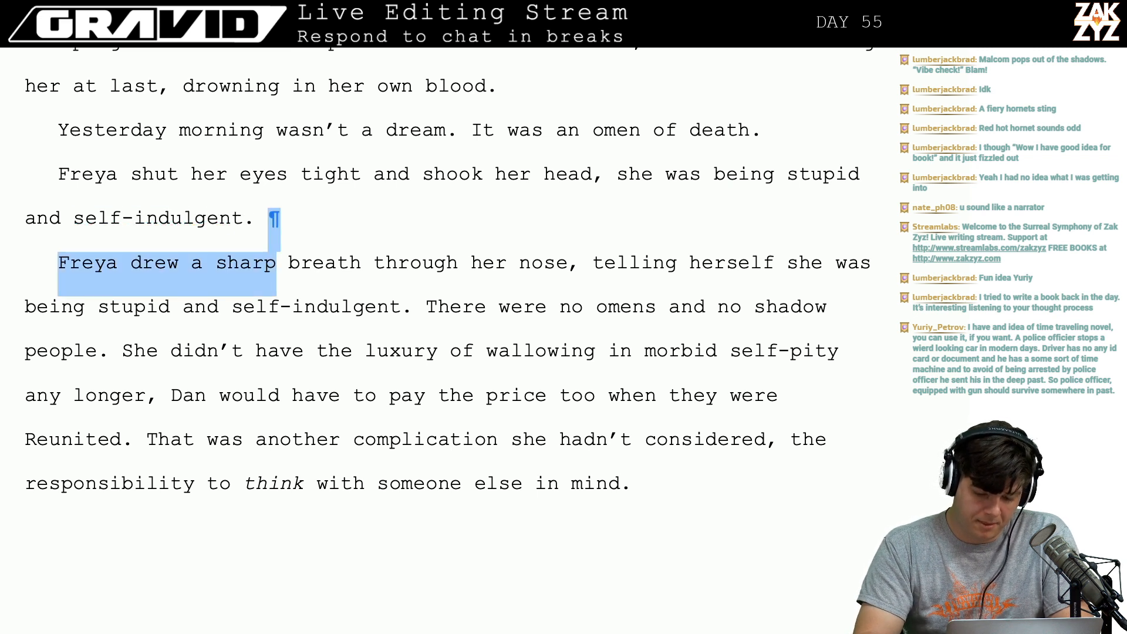
{"action": "key", "text": "shift+Right"}
{"action": "key", "text": "shift+Right"}
{"action": "key", "text": "shift+Right"}
{"action": "key", "text": "shift+Right"}
{"action": "key", "text": "shift+Right"}
{"action": "key", "text": "shift+Right"}
{"action": "key", "text": "shift+Down"}
{"action": "key", "text": "shift+Right"}
{"action": "key", "text": "shift+Right"}
{"action": "key", "text": "shift+Right"}
{"action": "key", "text": "shift+Right"}
{"action": "key", "text": "shift+Right"}
{"action": "key", "text": "shift+Right"}
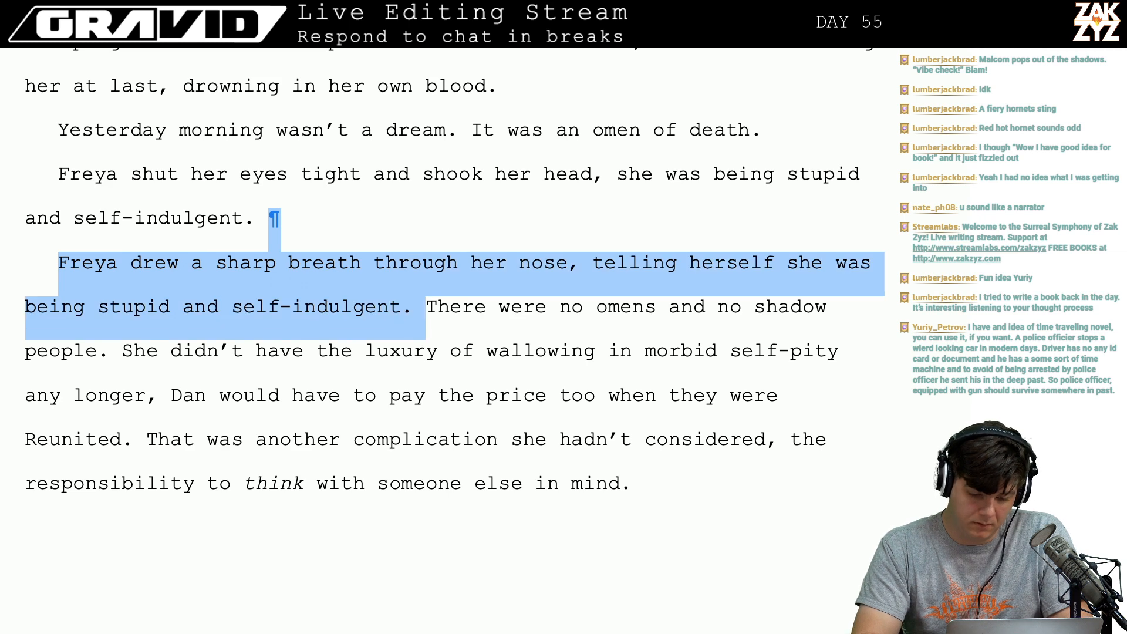
{"action": "key", "text": "shift+Left"}
{"action": "key", "text": "BackSpace"}
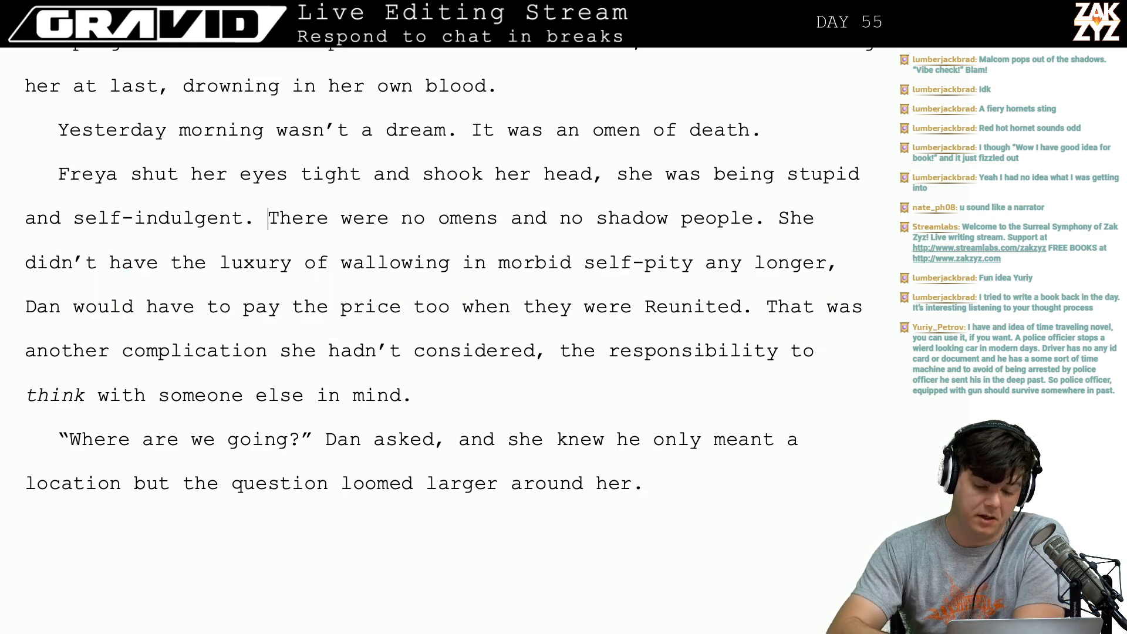
Replace "self-pity" after "wallowing in morbid" with "daydreams,".
{"action": "scroll", "coordinate": [391, 201], "scroll_direction": "down", "scroll_amount": 2}
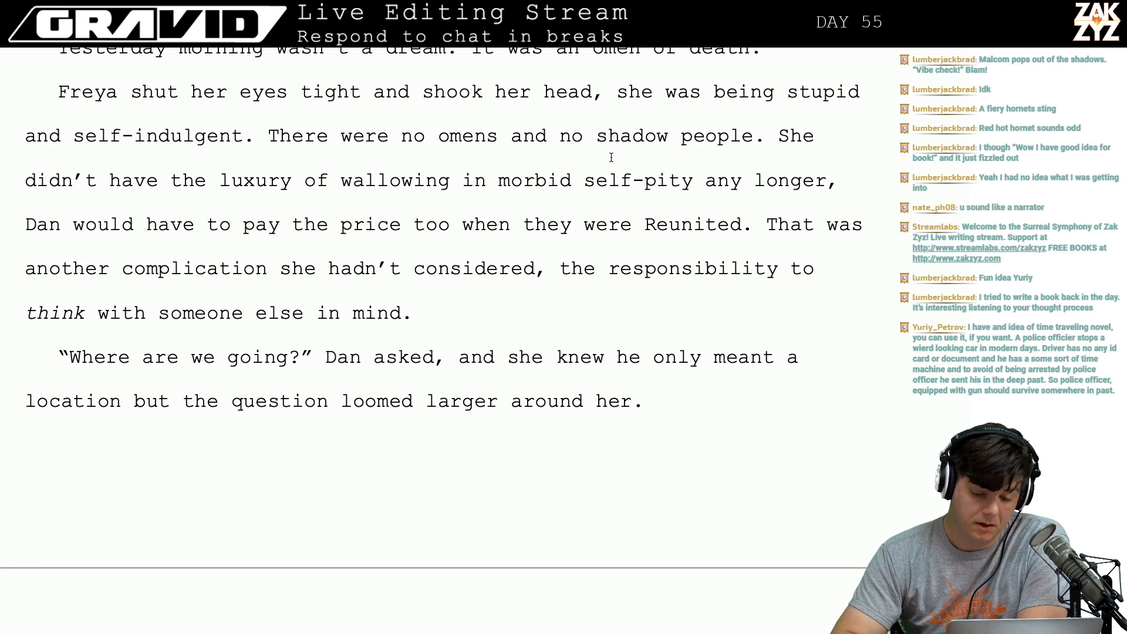
{"action": "scroll", "coordinate": [610, 157], "scroll_direction": "down", "scroll_amount": 1}
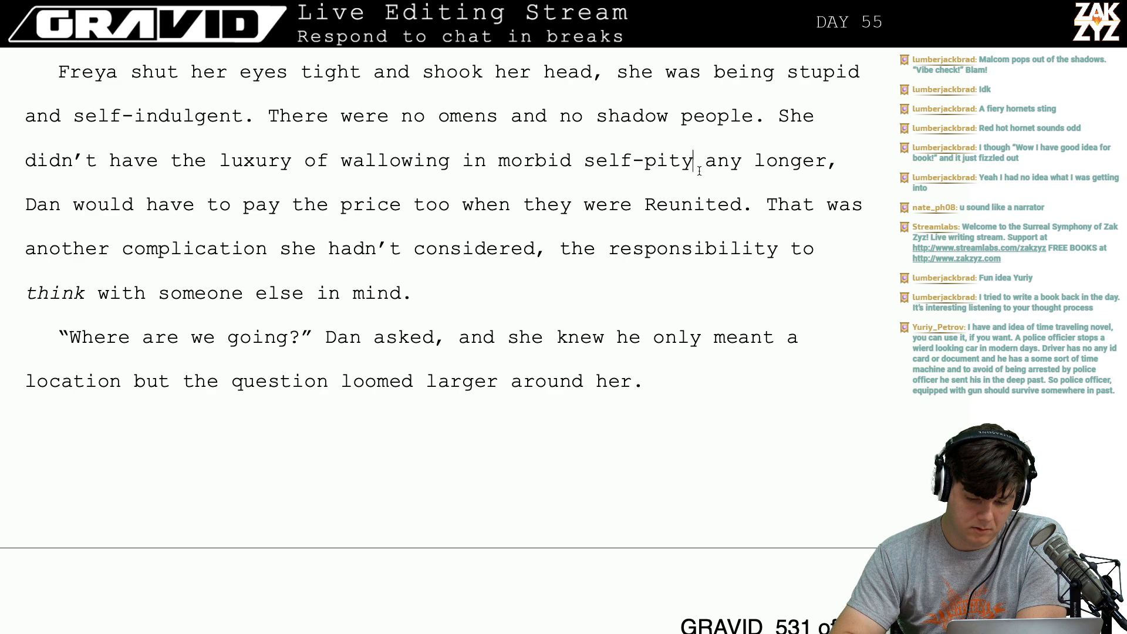
{"action": "key", "text": "Right"}
{"action": "key", "text": "ctrl+BackSpace"}
{"action": "key", "text": "ctrl+BackSpace"}
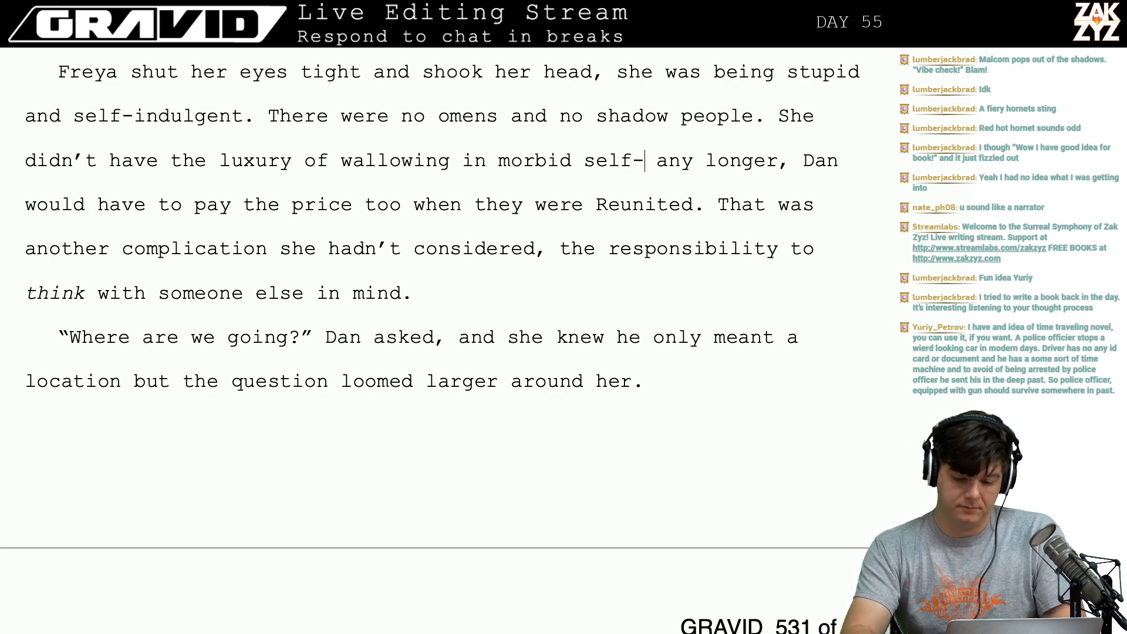
{"action": "type", "text": "daydreams,"}
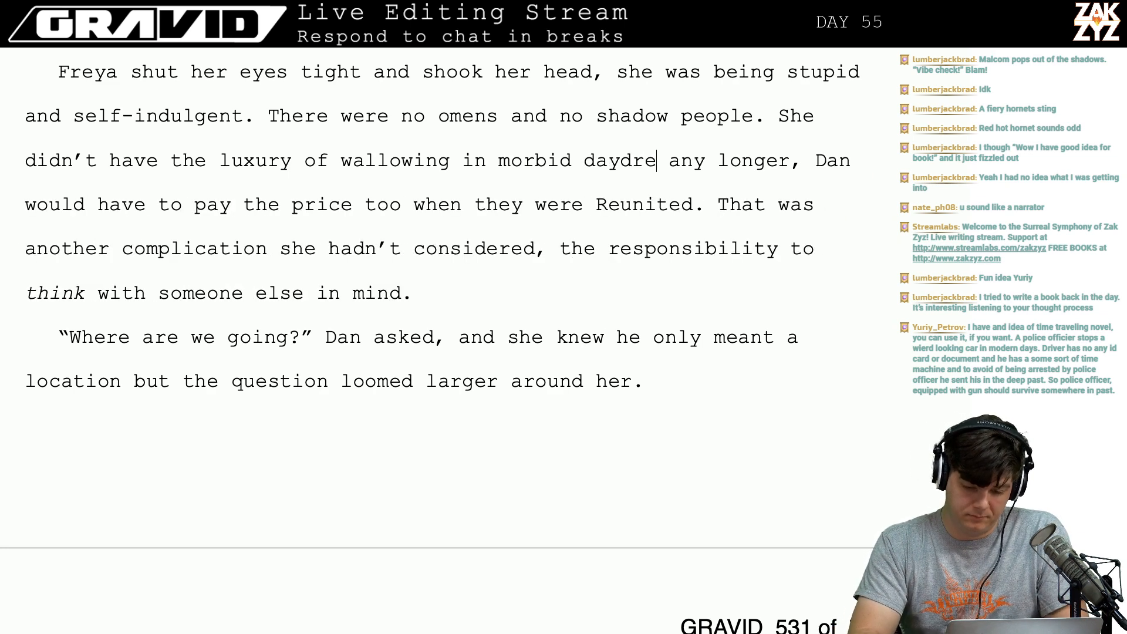
Delete "any longer," after "morbid daydreams," so the sentence runs straight into "Dan would".
{"action": "key", "text": "shift+Right"}
{"action": "key", "text": "shift+Right"}
{"action": "key", "text": "shift+Right"}
{"action": "key", "text": "shift+Right"}
{"action": "key", "text": "shift+Right"}
{"action": "key", "text": "shift+Right"}
{"action": "key", "text": "shift+Right"}
{"action": "key", "text": "shift+Right"}
{"action": "key", "text": "shift+Right"}
{"action": "key", "text": "shift+Right"}
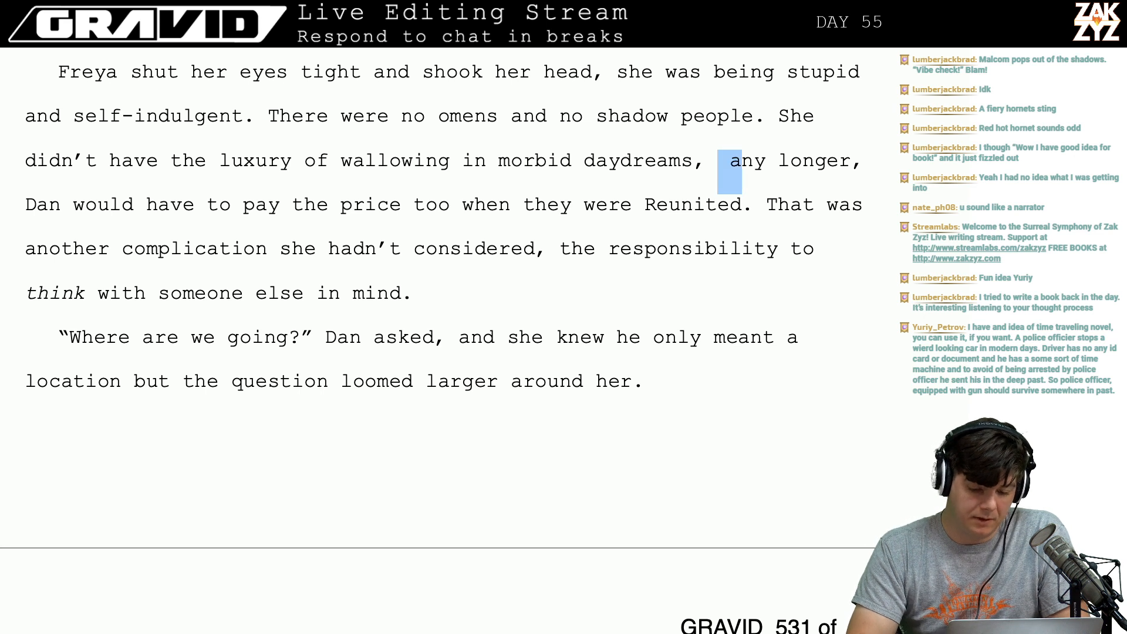
{"action": "key", "text": "shift+Right"}
{"action": "key", "text": "shift+Right"}
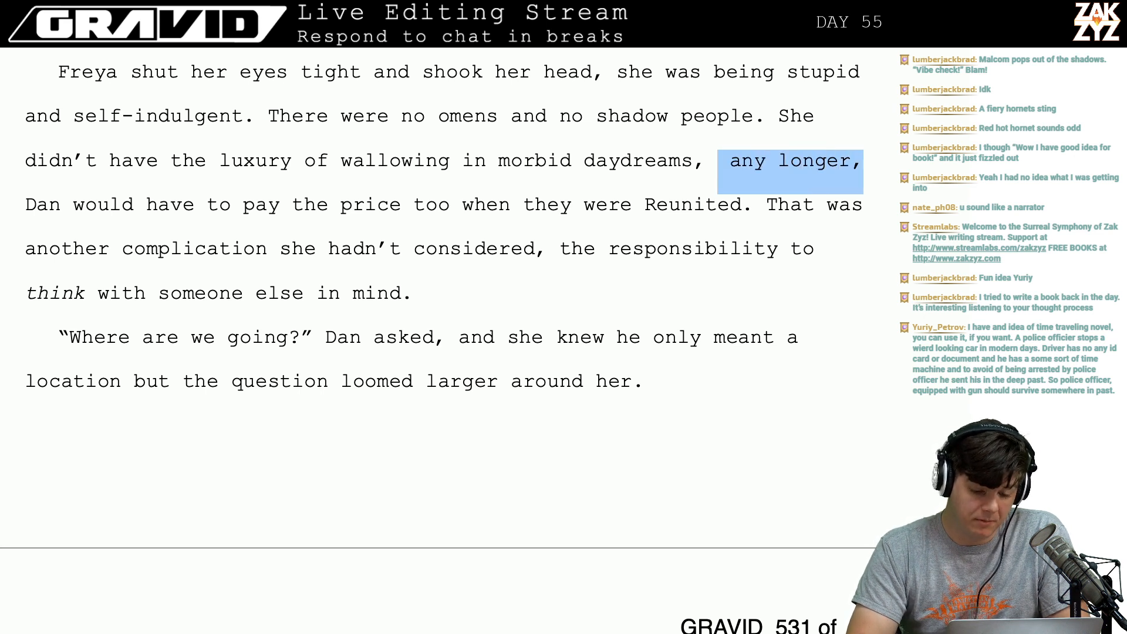
{"action": "key", "text": "BackSpace"}
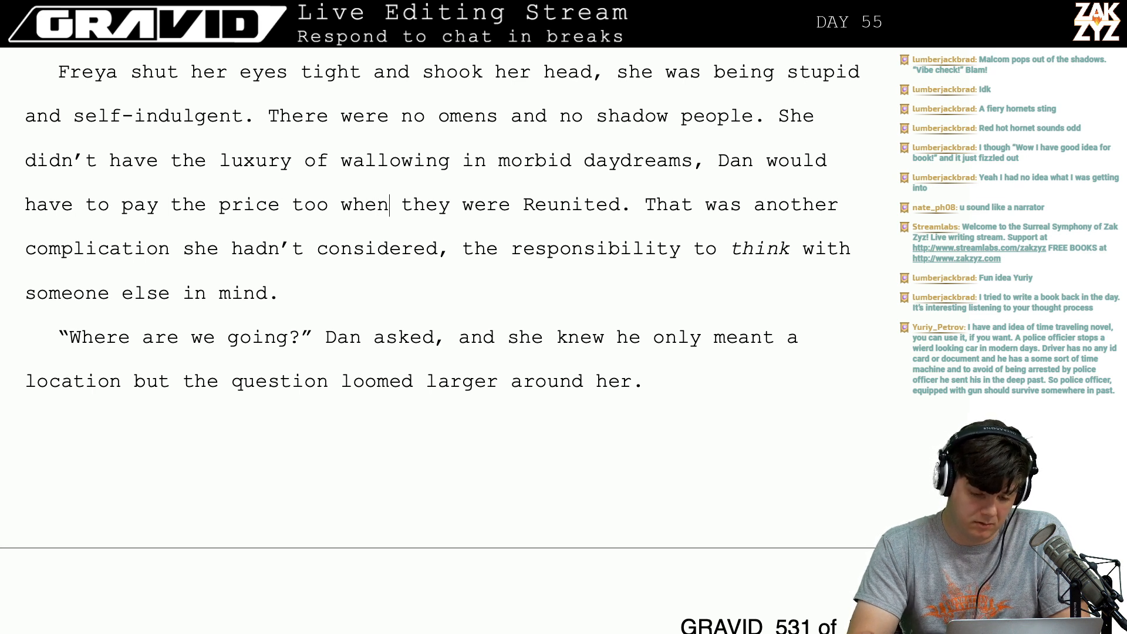
Remove "too" so the clause reads "have to pay the price when they were Reunited.".
{"action": "key", "text": "BackSpace"}
{"action": "key", "text": "BackSpace"}
{"action": "key", "text": "BackSpace"}
{"action": "key", "text": "BackSpace"}
{"action": "key", "text": "BackSpace"}
{"action": "key", "text": "BackSpace"}
{"action": "key", "text": "BackSpace"}
{"action": "key", "text": "BackSpace"}
{"action": "type", "text": "when"}
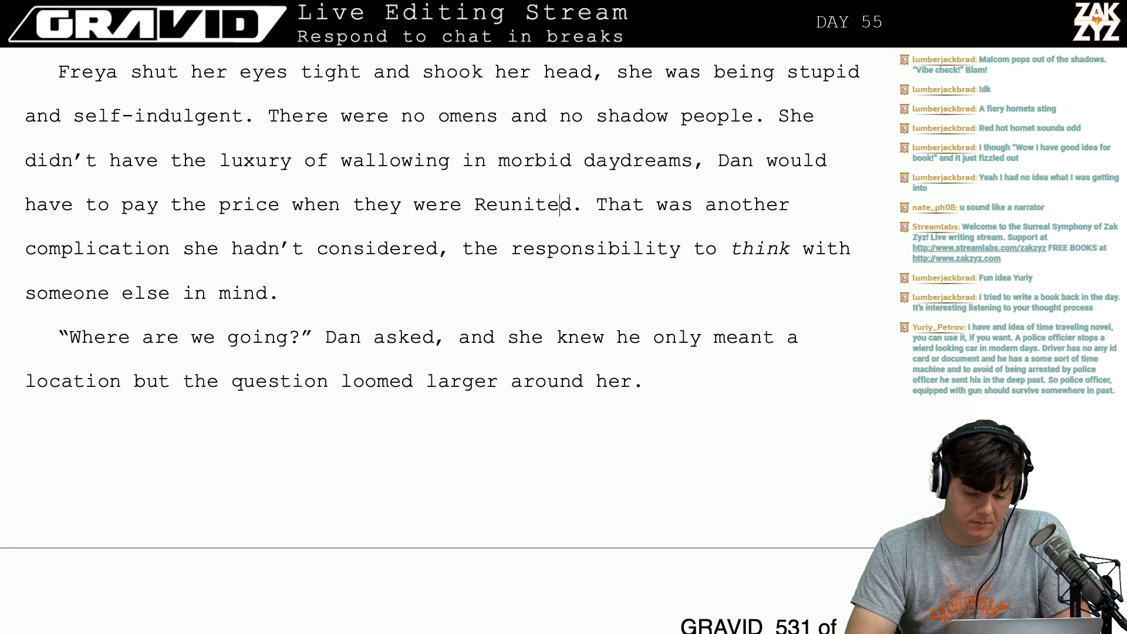
Reread the paragraph on Freya's self-indulgence, from her shutting her eyes through "someone else in mind.".
{"action": "key", "text": "Right"}
{"action": "key", "text": "Right"}
{"action": "key", "text": "Right"}
{"action": "key", "text": "Down"}
{"action": "key", "text": "Right"}
{"action": "key", "text": "Right"}
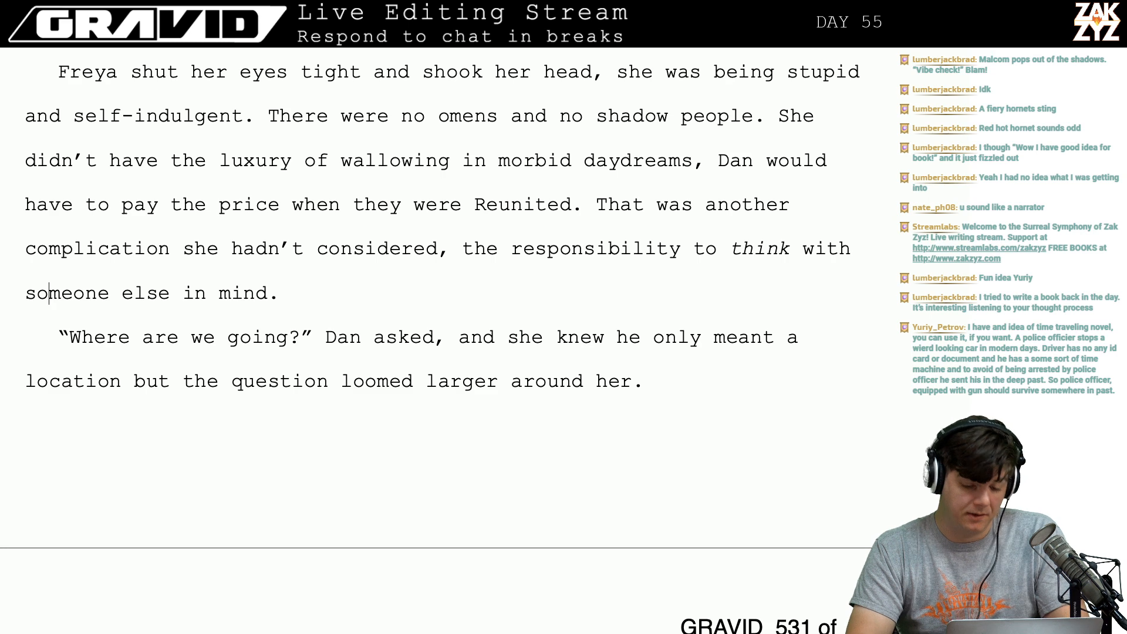
{"action": "scroll", "coordinate": [431, 341], "scroll_direction": "down", "scroll_amount": 2}
{"action": "scroll", "coordinate": [430, 340], "scroll_direction": "up", "scroll_amount": 4}
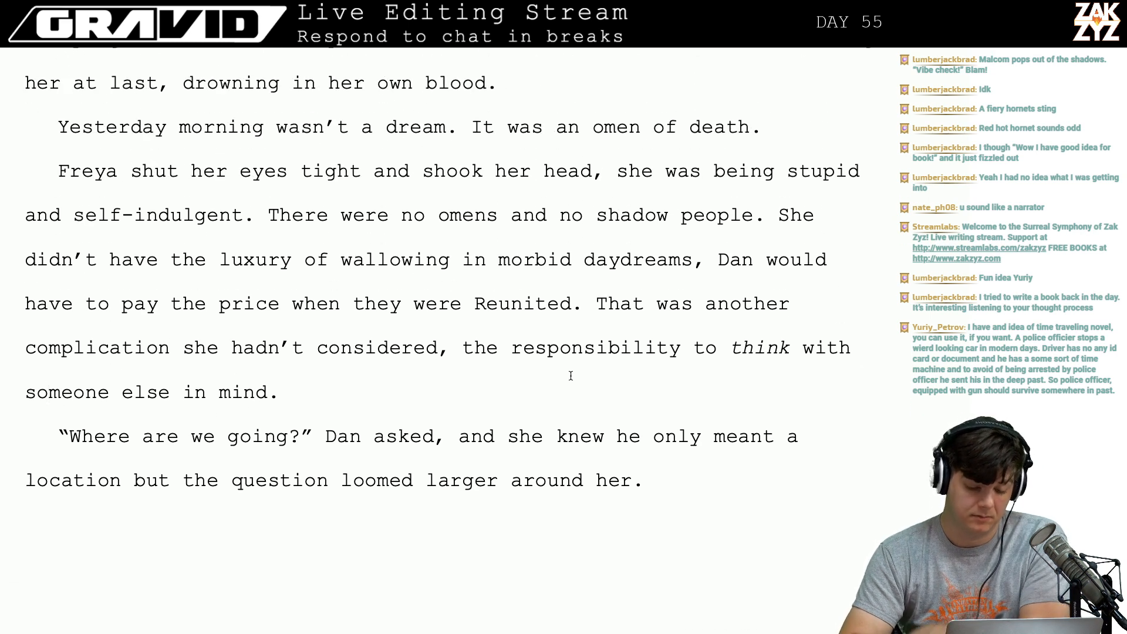
{"action": "left_click", "coordinate": [451, 347]}
{"action": "key", "text": "BackSpace"}
{"action": "type", "text": ", "}
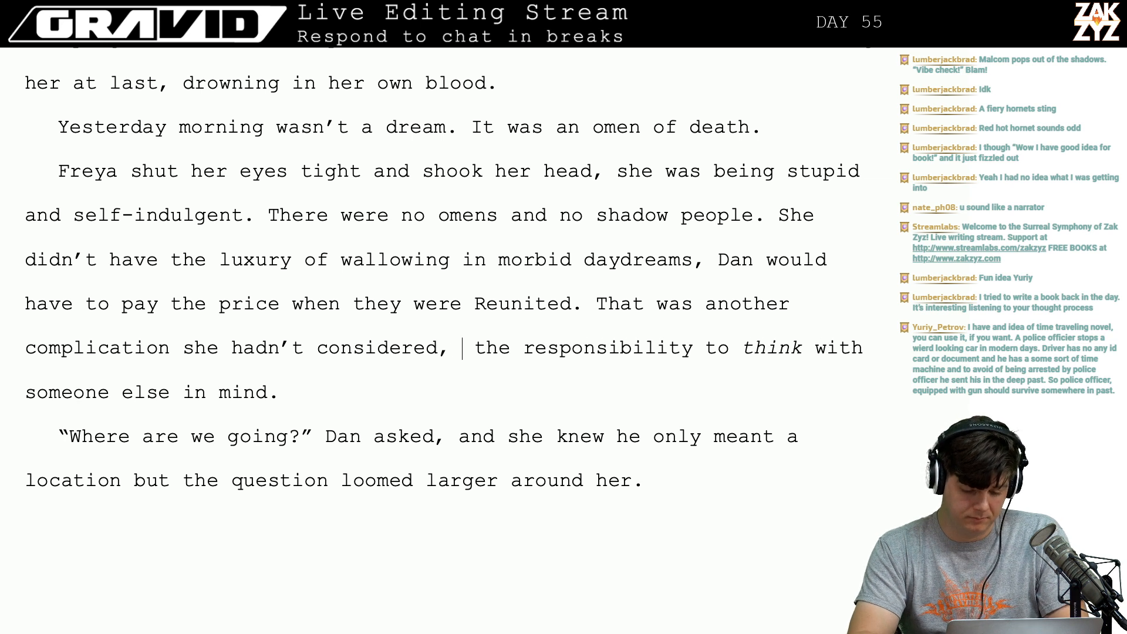
{"action": "type", "text": "she"}
{"action": "key", "text": "BackSpace"}
{"action": "key", "text": "BackSpace"}
{"action": "key", "text": "BackSpace"}
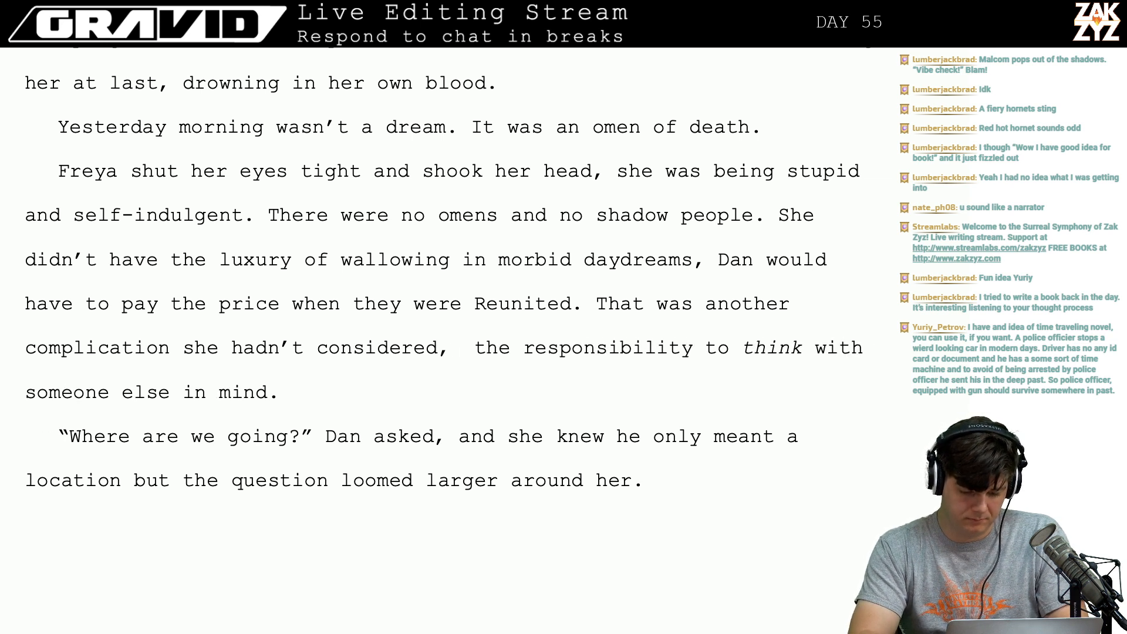
{"action": "type", "text": "she had to thi"}
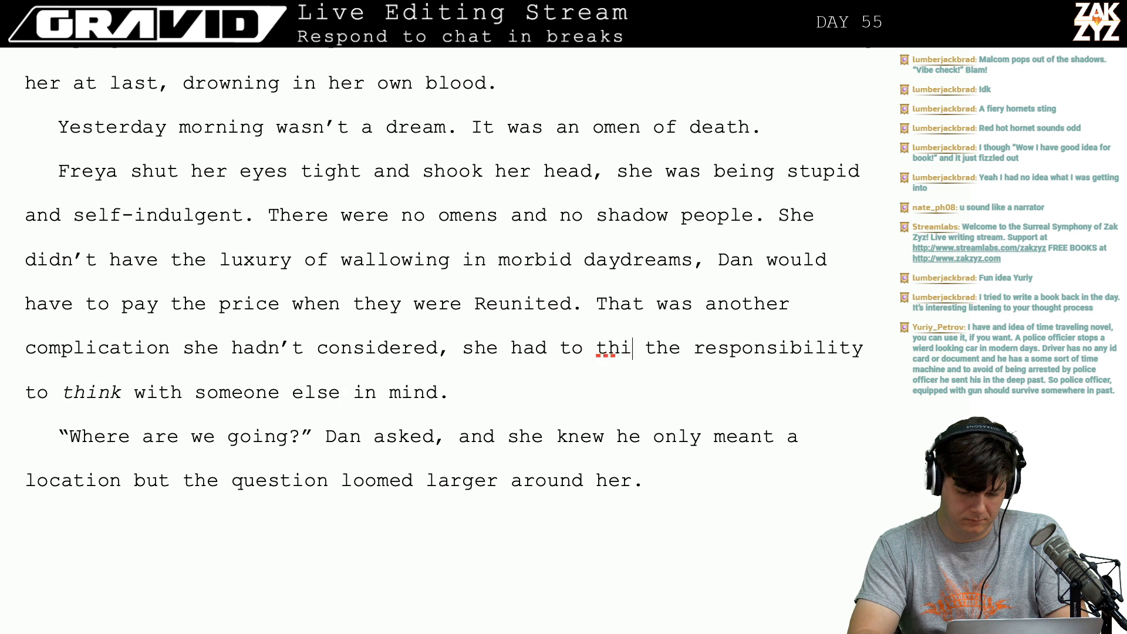
{"action": "type", "text": "nk w"}
{"action": "key", "text": "BackSpace"}
{"action": "key", "text": "BackSpace"}
{"action": "key", "text": "BackSpace"}
{"action": "key", "text": "BackSpace"}
{"action": "key", "text": "BackSpace"}
{"action": "key", "text": "BackSpace"}
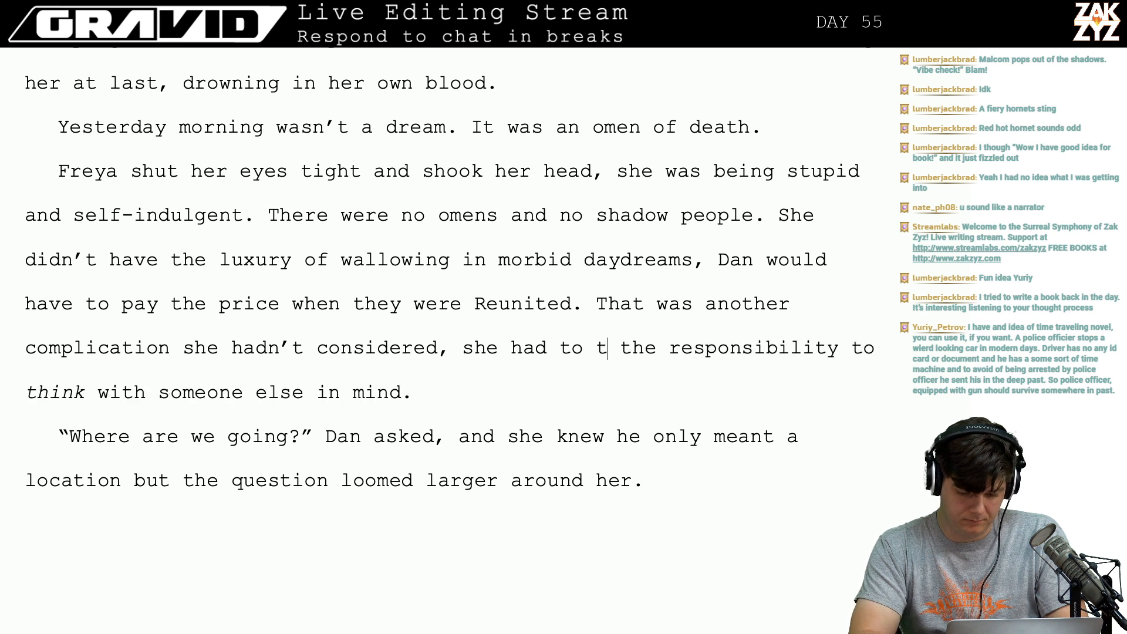
{"action": "key", "text": "BackSpace"}
{"action": "key", "text": "BackSpace"}
{"action": "key", "text": "BackSpace"}
{"action": "key", "text": "BackSpace"}
{"action": "key", "text": "BackSpace"}
{"action": "key", "text": "BackSpace"}
{"action": "key", "text": "BackSpace"}
{"action": "key", "text": "BackSpace"}
{"action": "key", "text": "BackSpace"}
{"action": "key", "text": "BackSpace"}
{"action": "key", "text": "BackSpace"}
{"action": "key", "text": "BackSpace"}
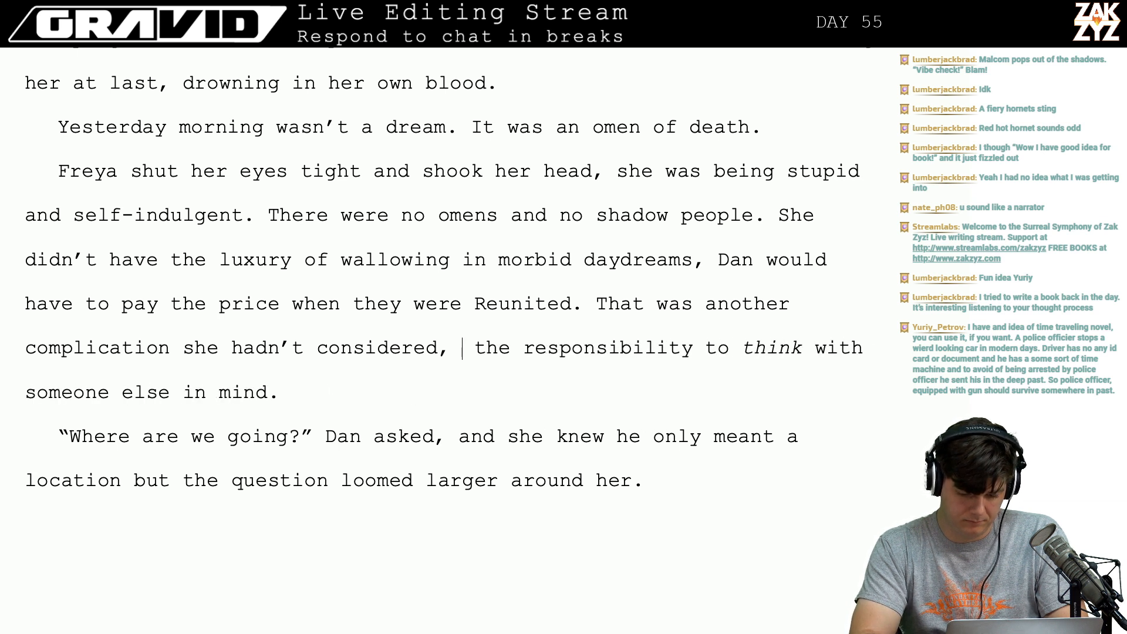
{"action": "key", "text": "BackSpace"}
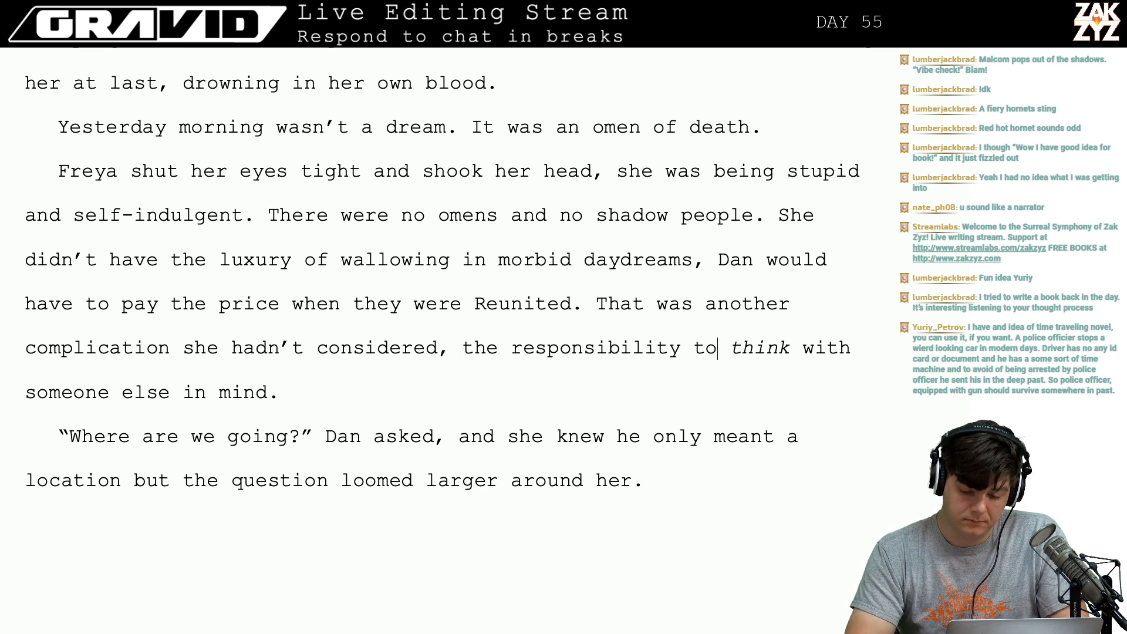
Remove the italics from "think" in "the responsibility to think with someone else in mind.".
{"action": "key", "text": "shift+Right"}
{"action": "key", "text": "shift+Right"}
{"action": "key", "text": "shift+Right"}
{"action": "key", "text": "shift+Right"}
{"action": "key", "text": "shift+Right"}
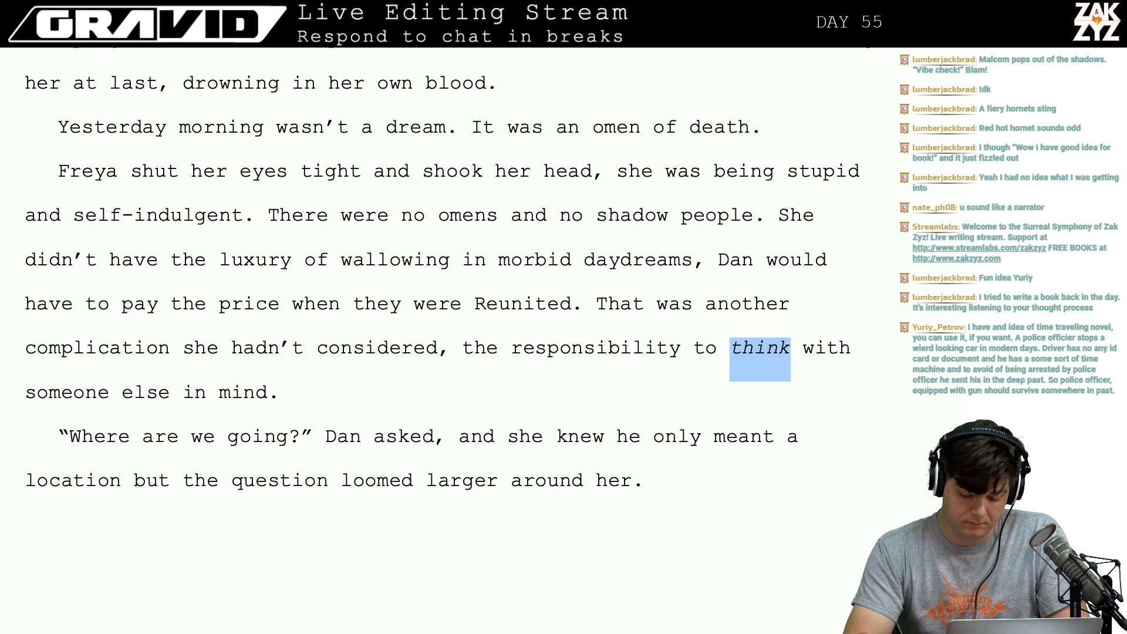
{"action": "key", "text": "ctrl+i"}
{"action": "left_click", "coordinate": [742, 303]}
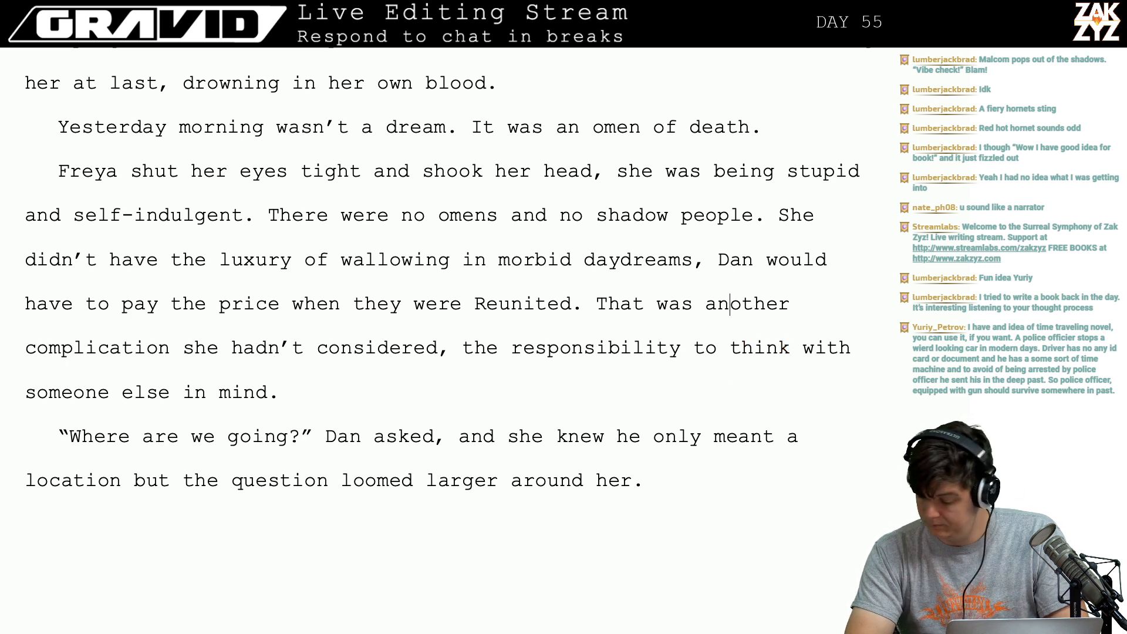
Insert "next" after "Darkness" in the imagined-death paragraph so it reads "Darkness next, the river".
{"action": "scroll", "coordinate": [450, 340], "scroll_direction": "up", "scroll_amount": 10}
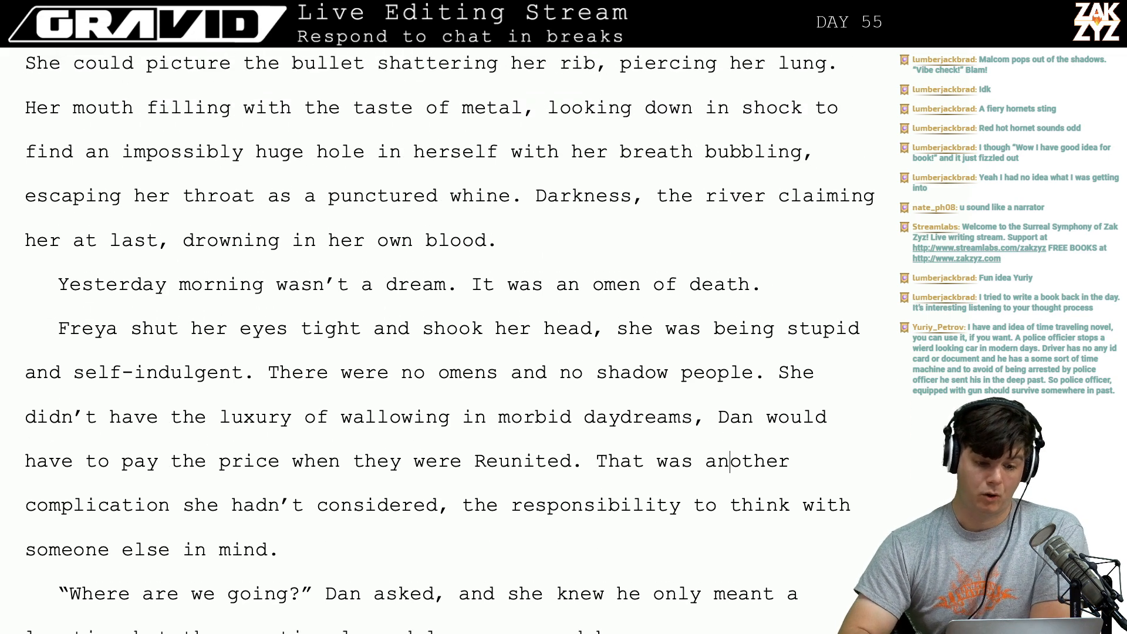
{"action": "scroll", "coordinate": [450, 341], "scroll_direction": "down", "scroll_amount": 3}
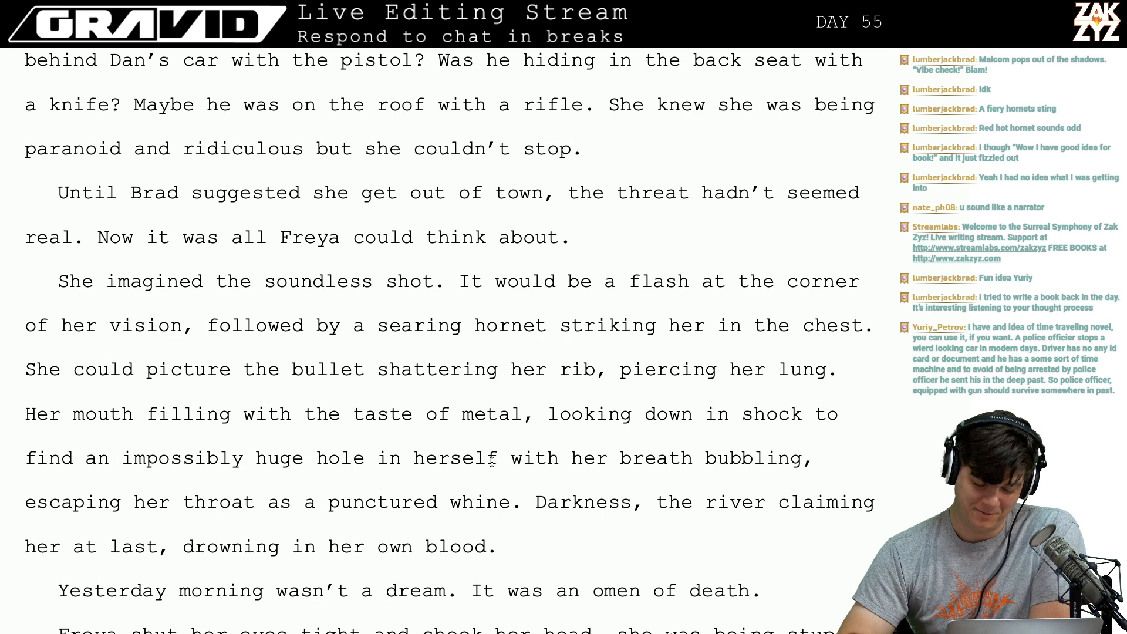
{"action": "scroll", "coordinate": [492, 461], "scroll_direction": "down", "scroll_amount": 1}
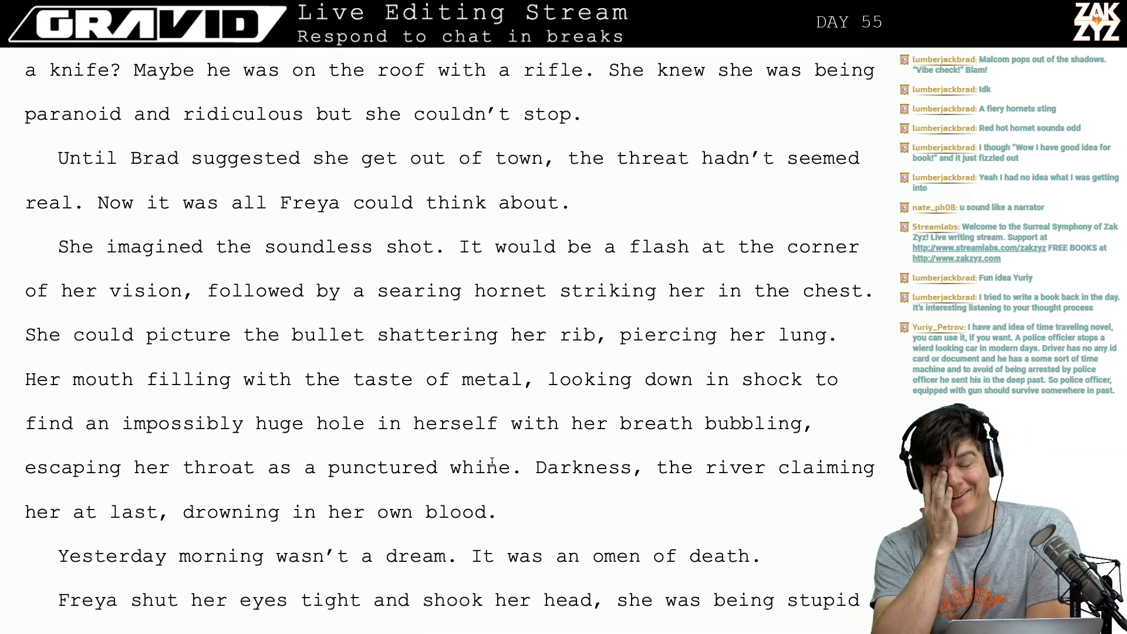
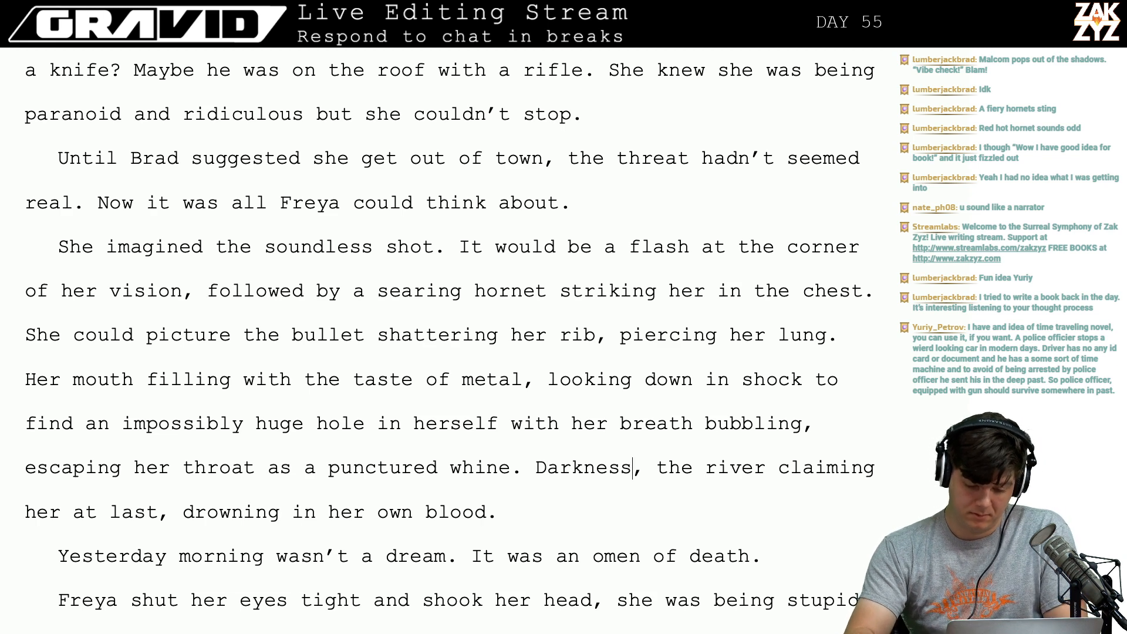
{"action": "type", "text": "next"}
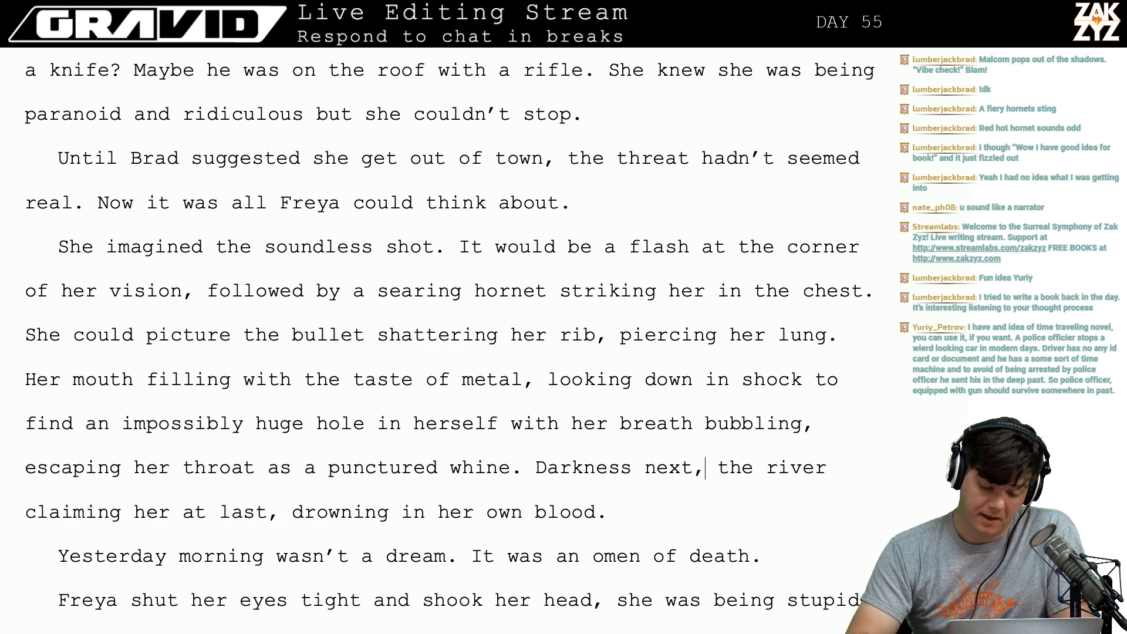
Replace ", drowning in her own blood." after "claiming her at last" with "as she drowned in her own blood.".
{"action": "key", "text": "Left"}
{"action": "key", "text": "Left"}
{"action": "key", "text": "Left"}
{"action": "key", "text": "Left"}
{"action": "key", "text": "Left"}
{"action": "key", "text": "Left"}
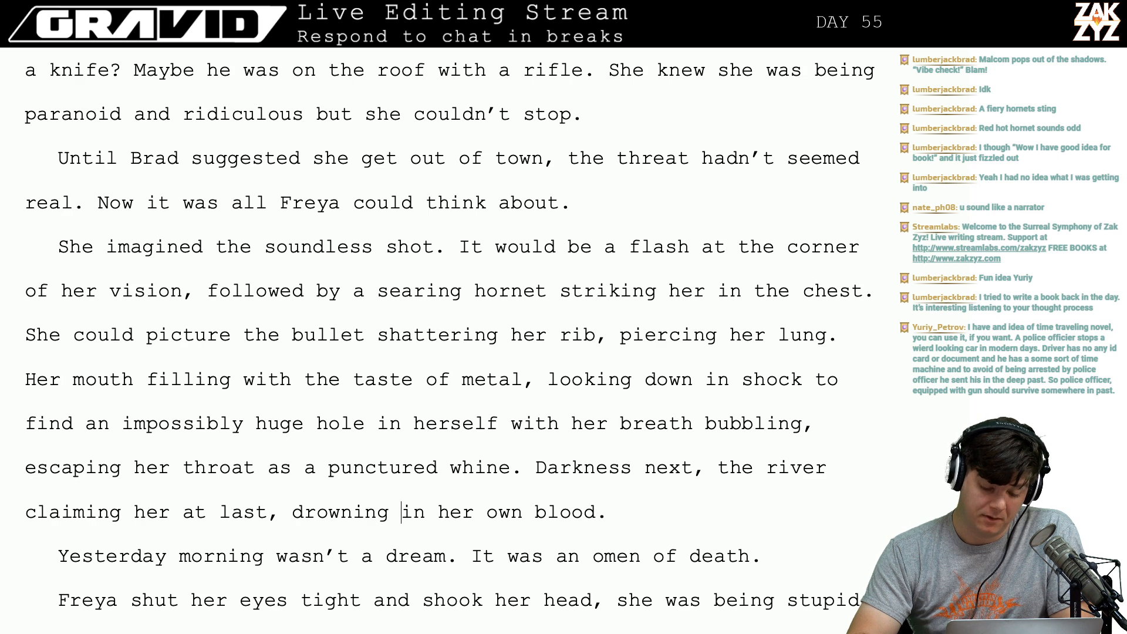
{"action": "type", "text": "as she drwn"}
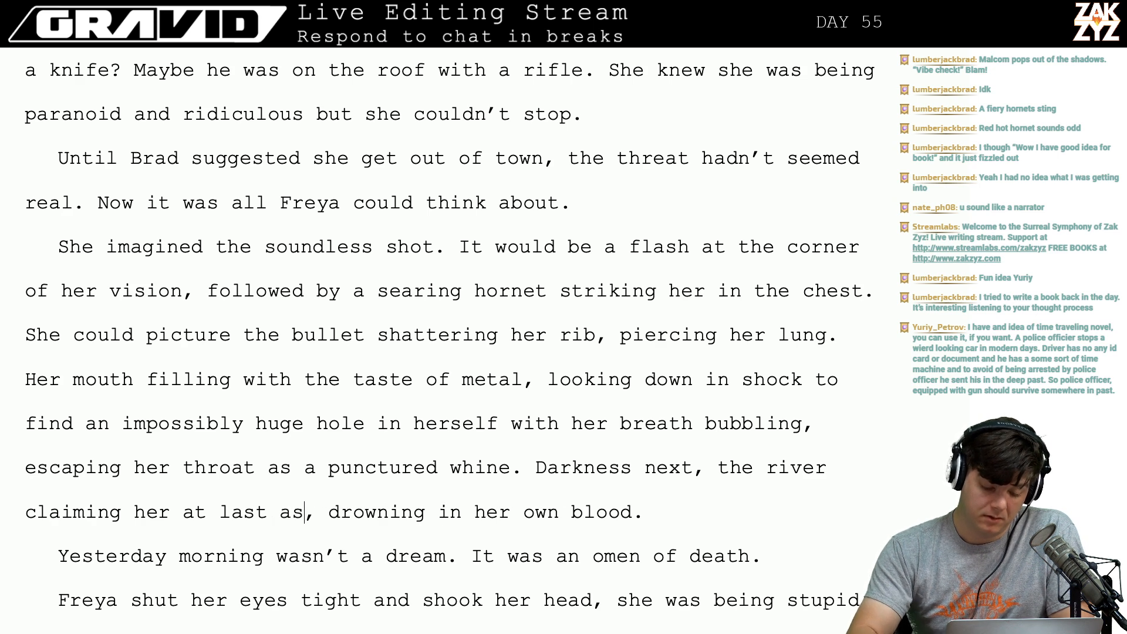
{"action": "key", "text": "BackSpace"}
{"action": "key", "text": "BackSpace"}
{"action": "type", "text": "owned in her o"}
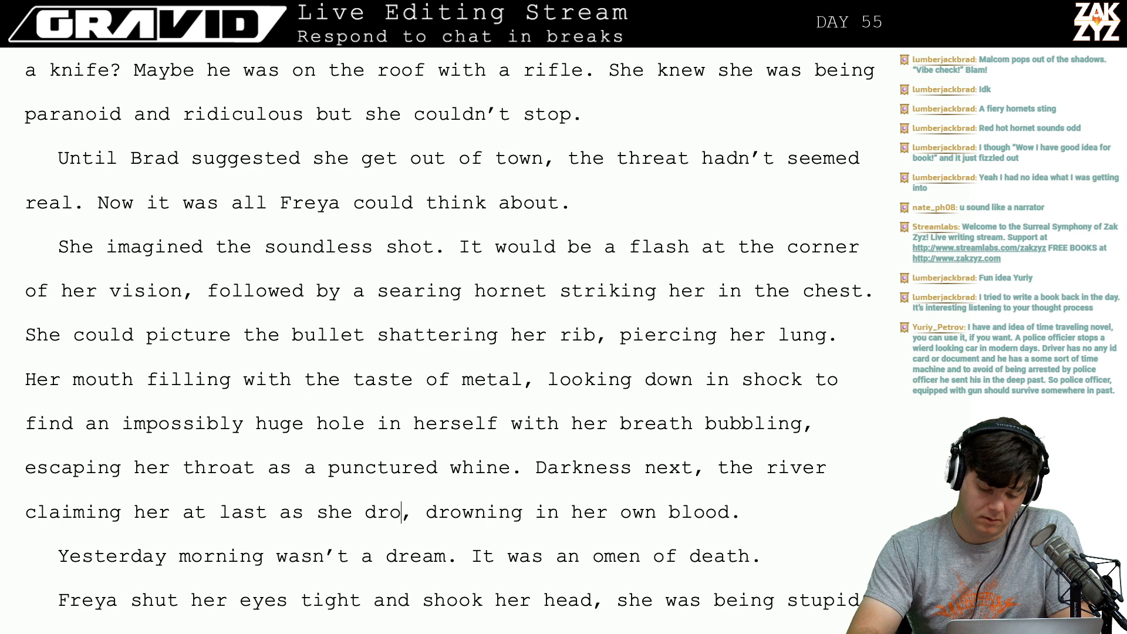
{"action": "type", "text": "wn blood."}
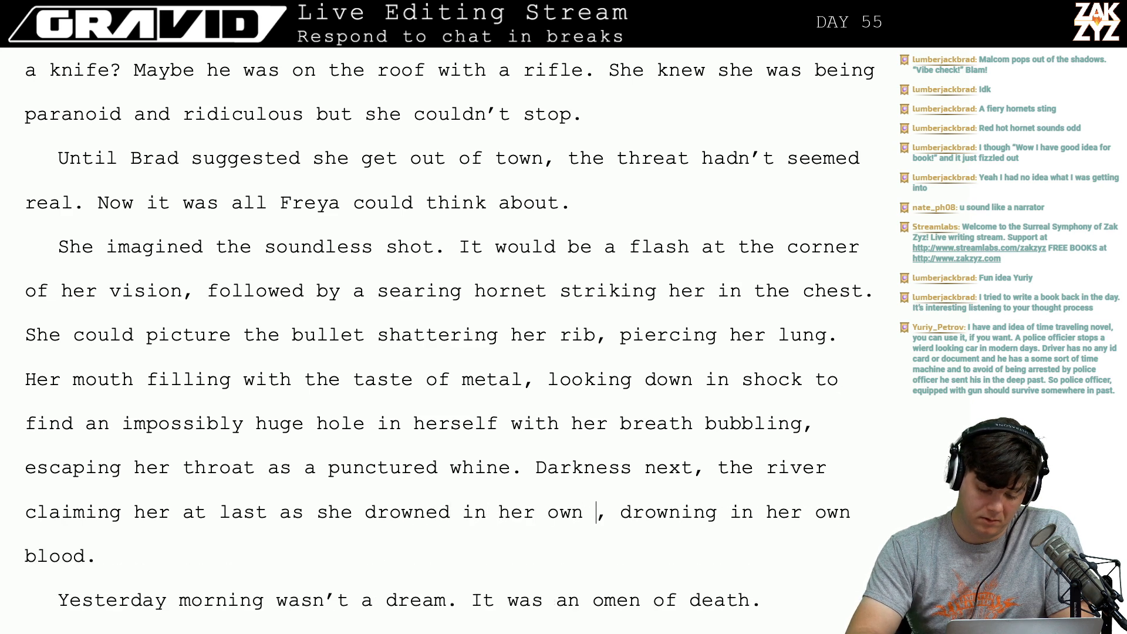
{"action": "key", "text": "shift+Down"}
{"action": "key", "text": "BackSpace"}
{"action": "key", "text": "BackSpace"}
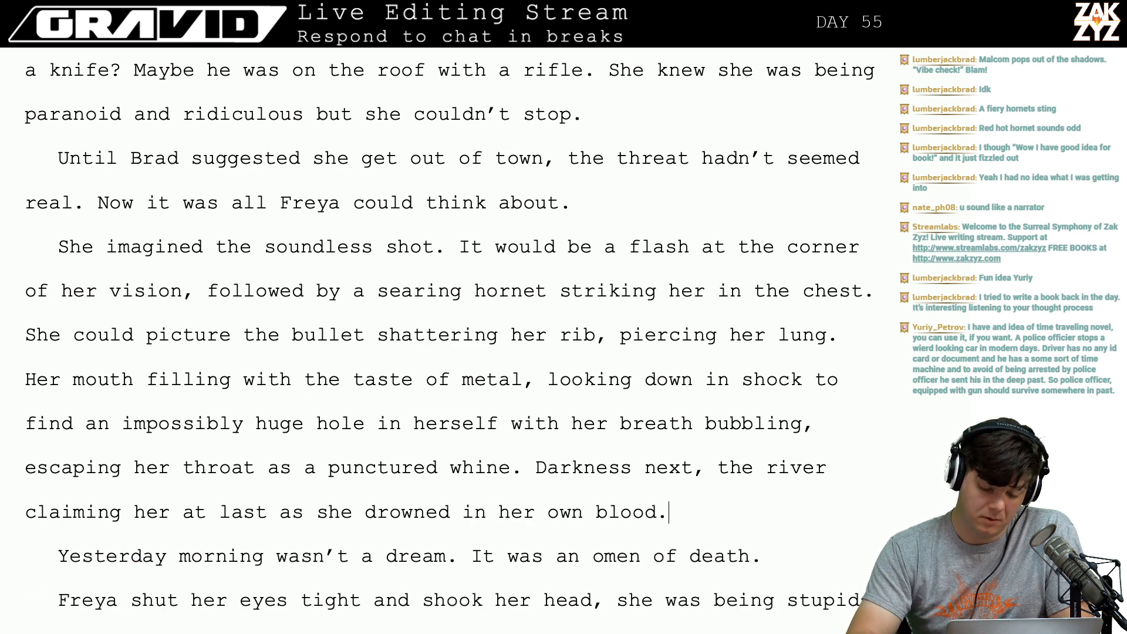
Reread the omen line and Freya's self-reproach paragraph down to Dan's question "Where are we going?".
{"action": "key", "text": "Down"}
{"action": "key", "text": "Down"}
{"action": "key", "text": "Down"}
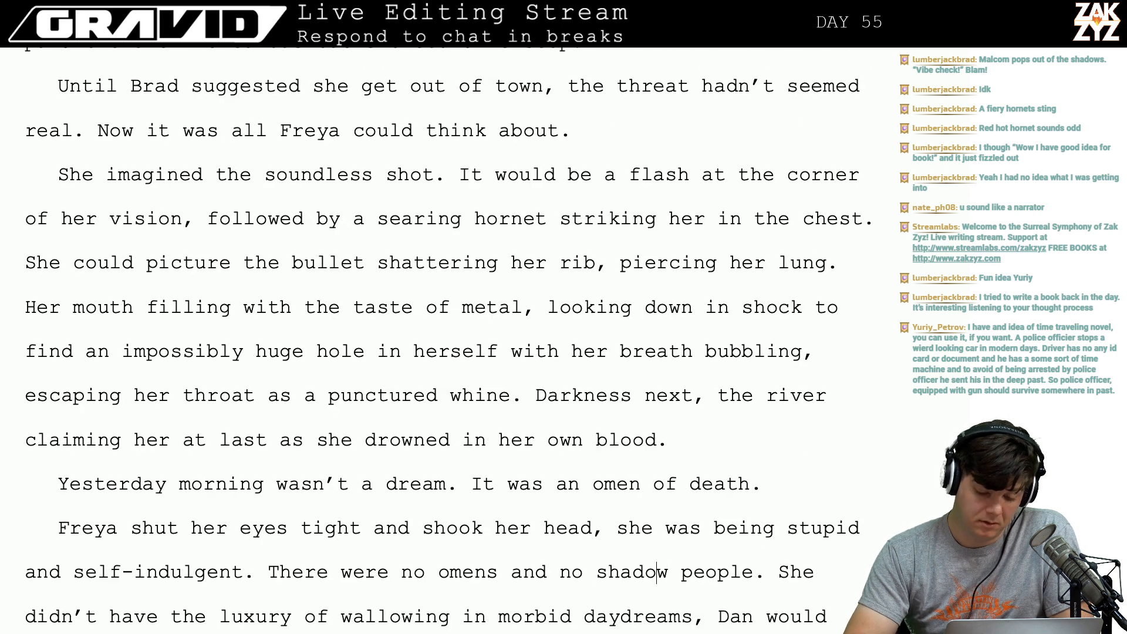
{"action": "key", "text": "Down"}
{"action": "key", "text": "Down"}
{"action": "key", "text": "Down"}
{"action": "key", "text": "Down"}
{"action": "key", "text": "Down"}
{"action": "key", "text": "Down"}
{"action": "key", "text": "Up"}
{"action": "key", "text": "Up"}
{"action": "key", "text": "Left"}
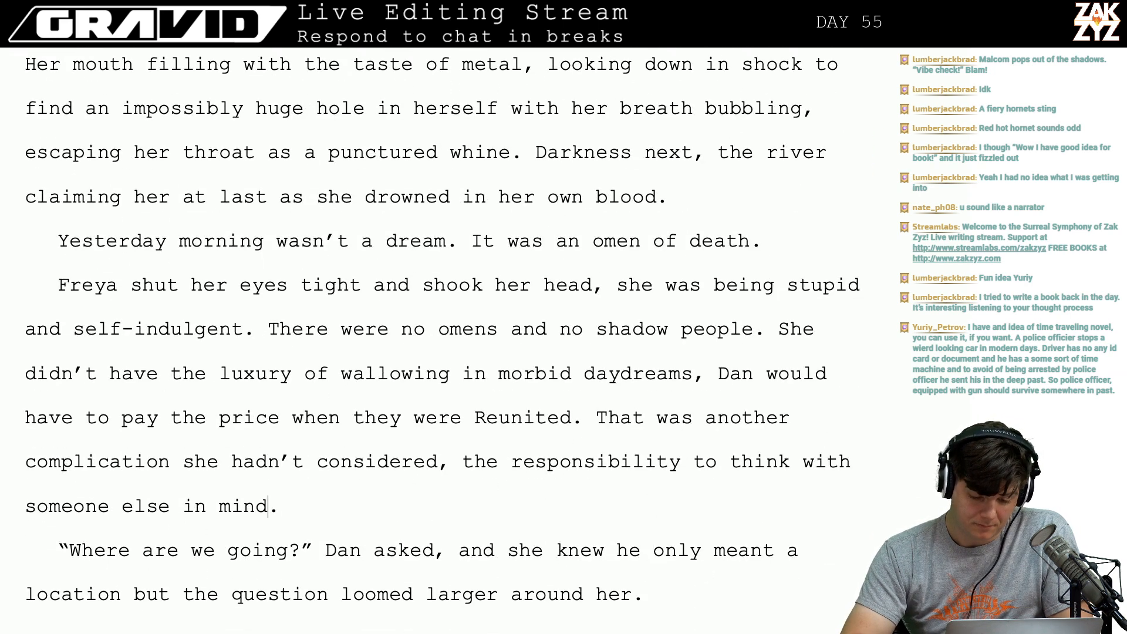
{"action": "key", "text": "Up"}
{"action": "key", "text": "Right"}
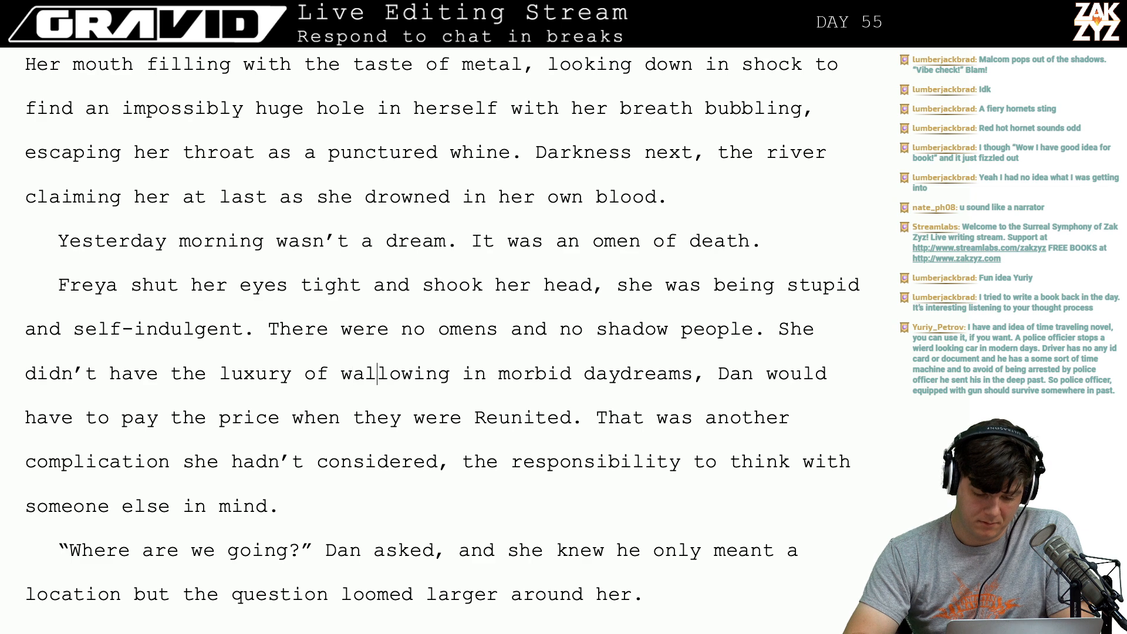
{"action": "key", "text": "Down"}
{"action": "key", "text": "Down"}
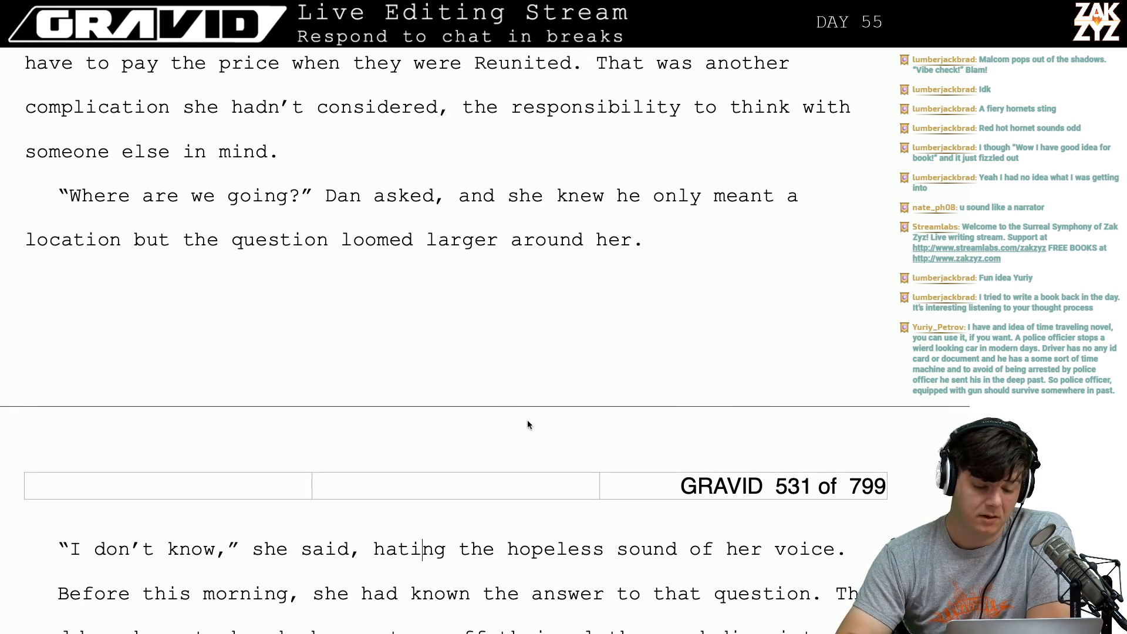
Change "larger" to "large" in "the question loomed larger around her.".
{"action": "key", "text": "Right"}
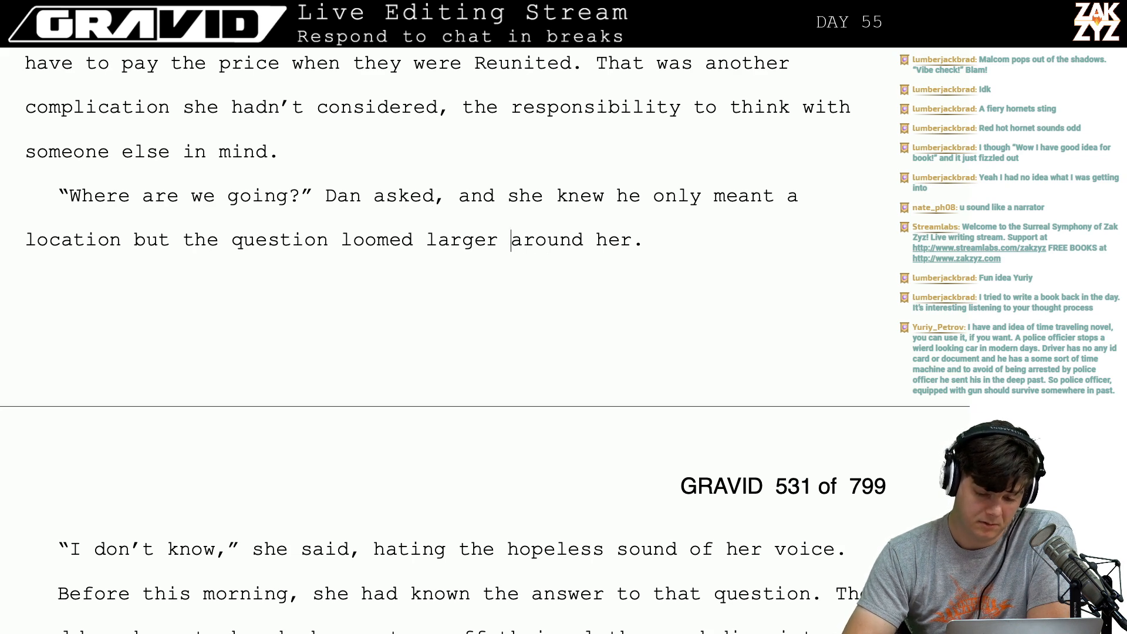
{"action": "key", "text": "Left"}
{"action": "key", "text": "BackSpace"}
Replace "they could both feel it swelling into an imperative." after "waking moment for days," with "building into an imperative.".
{"action": "key", "text": "Down"}
{"action": "key", "text": "Down"}
{"action": "key", "text": "Down"}
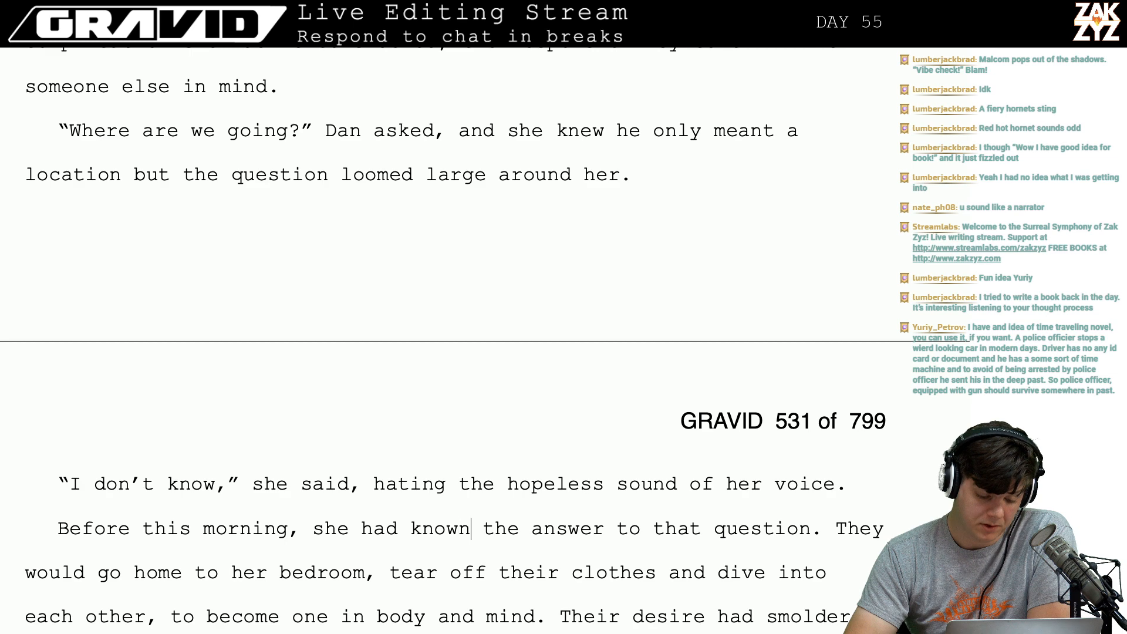
{"action": "key", "text": "Down"}
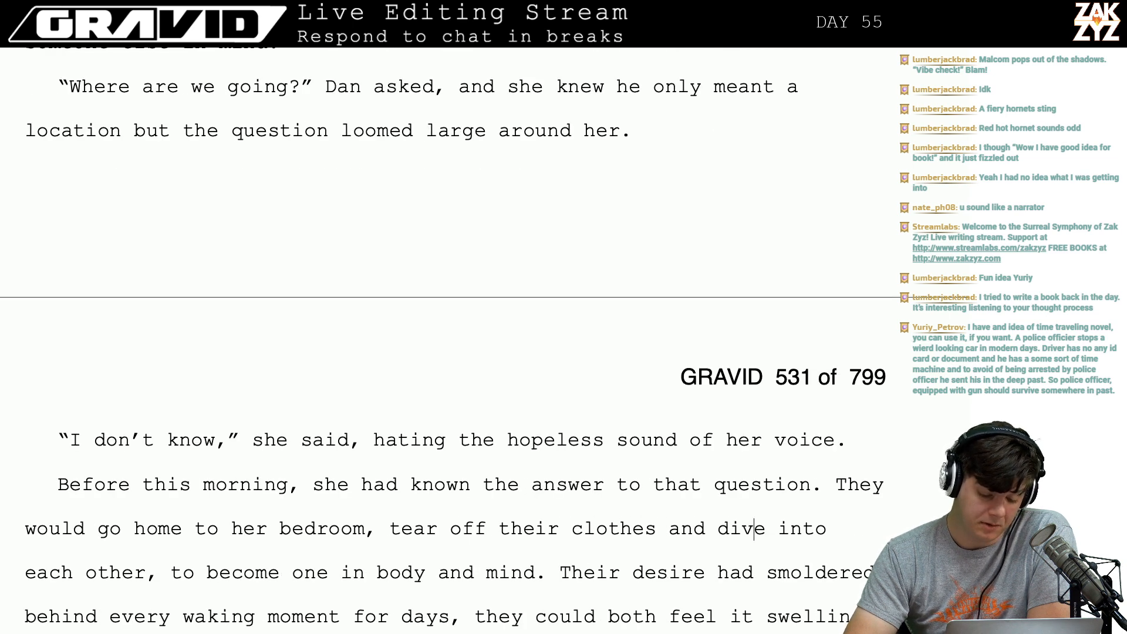
{"action": "scroll", "coordinate": [515, 308], "scroll_direction": "down", "scroll_amount": 5}
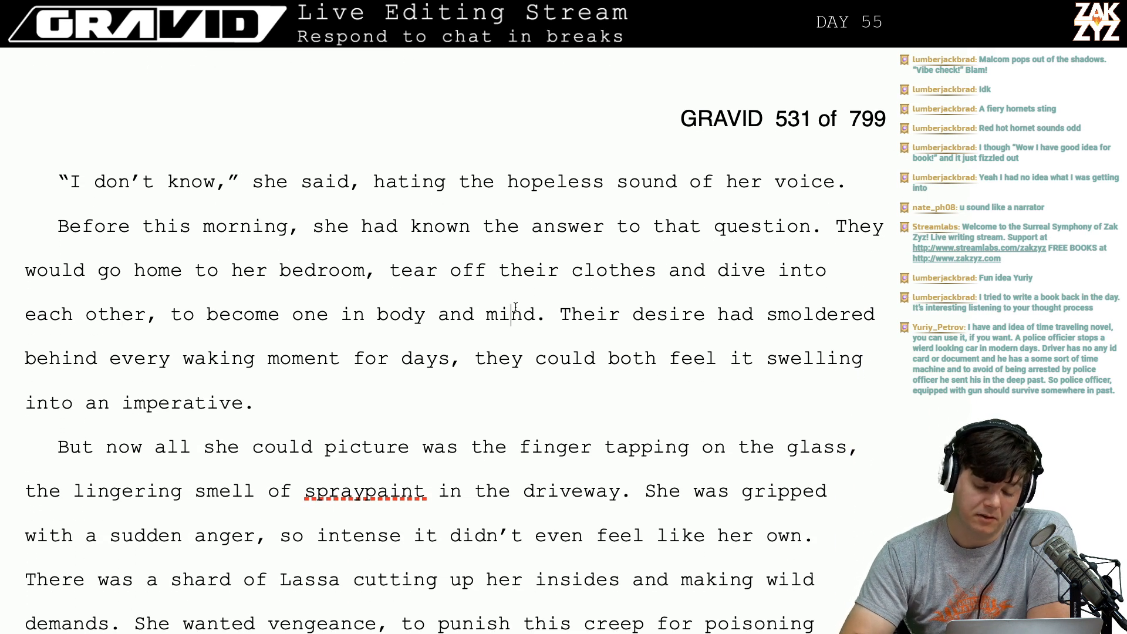
{"action": "key", "text": "Right"}
{"action": "key", "text": "Down"}
{"action": "key", "text": "Left"}
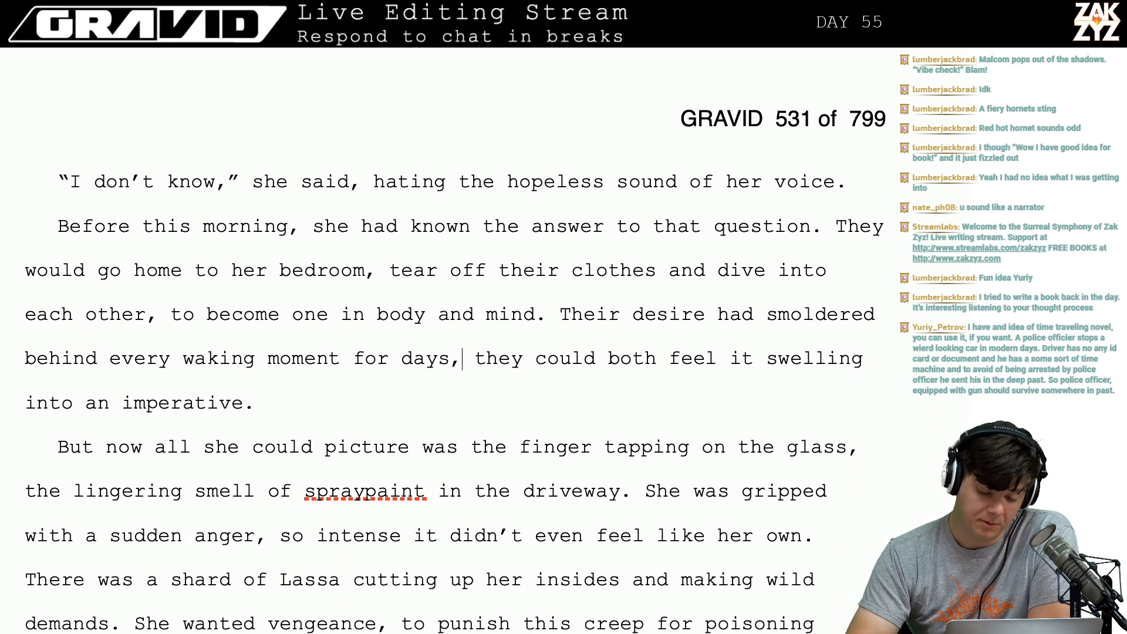
{"action": "key", "text": "ctrl+Right"}
{"action": "key", "text": "Down"}
{"action": "key", "text": "Left"}
{"action": "key", "text": "Up"}
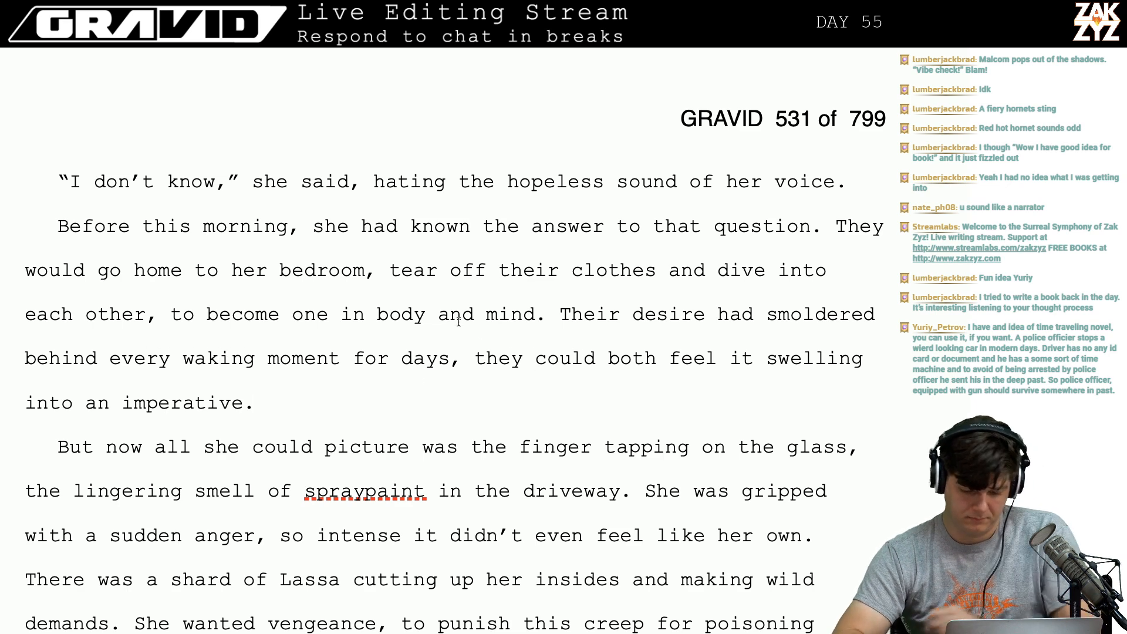
{"action": "type", "text": "building into an"}
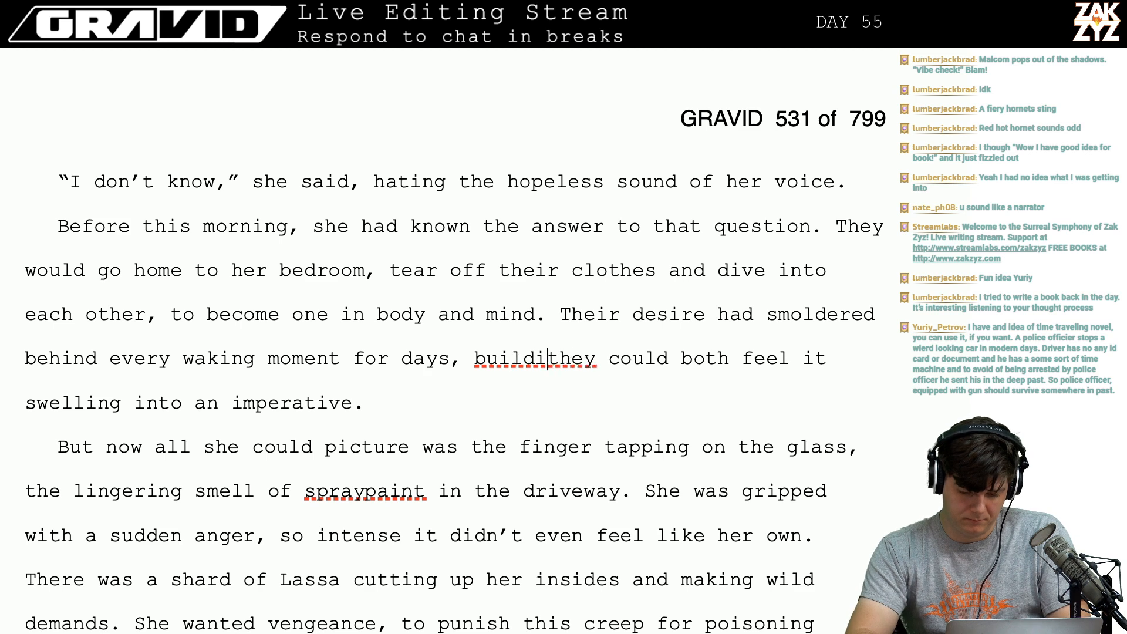
{"action": "type", "text": " imperative."}
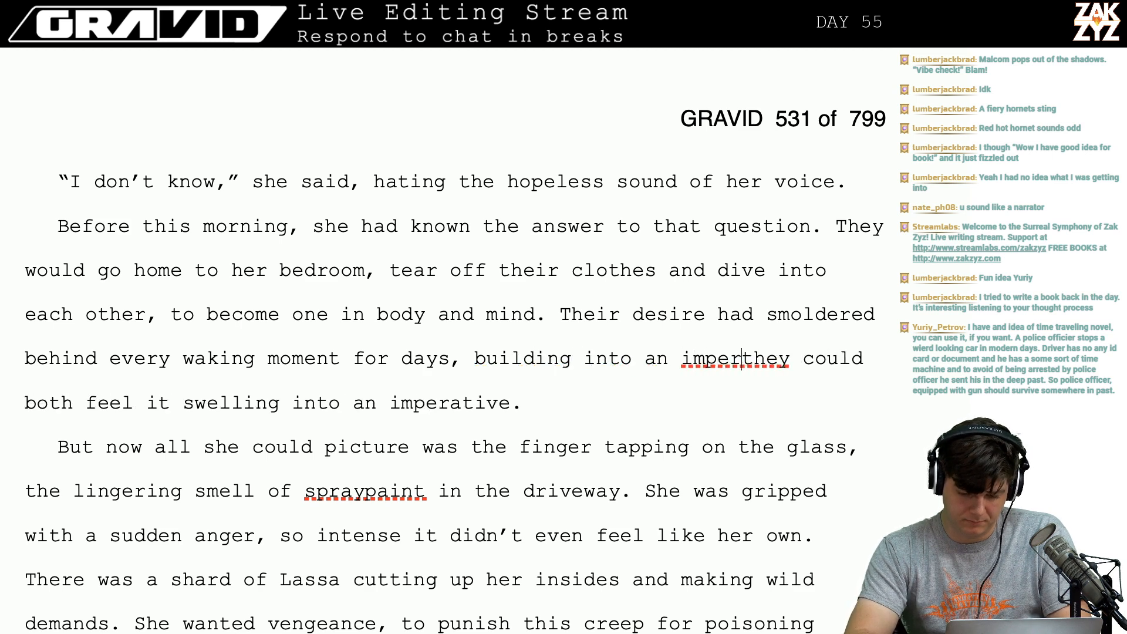
{"action": "key", "text": "shift+Down"}
{"action": "key", "text": "shift+End"}
{"action": "key", "text": "BackSpace"}
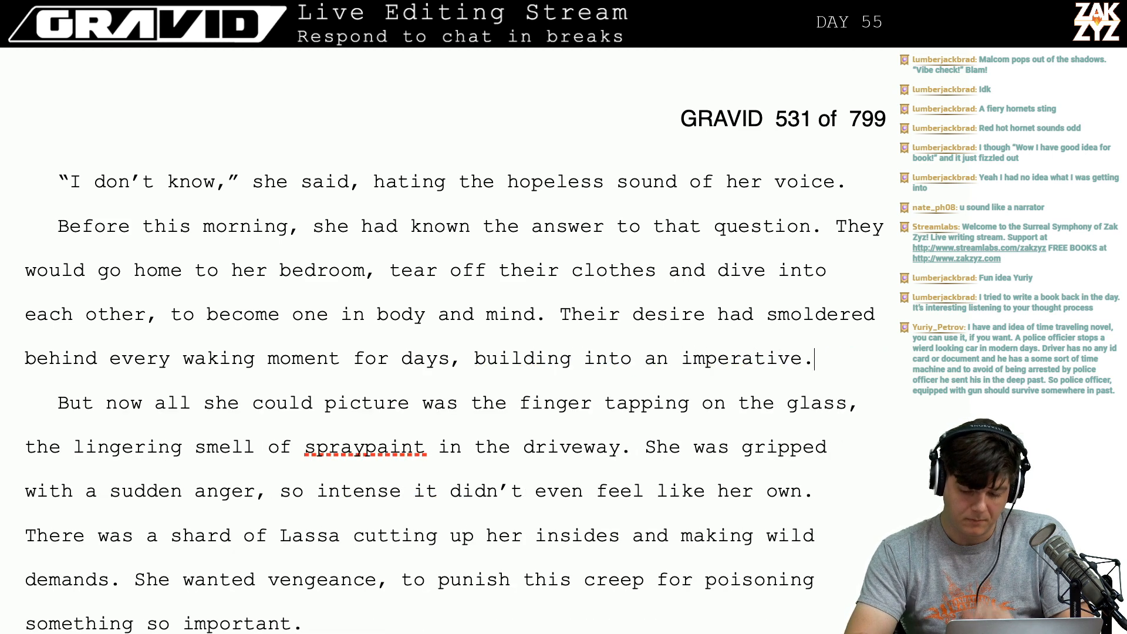
Correct "spraypaint" to "spray paint" in the sentence about the lingering smell in the driveway.
{"action": "scroll", "coordinate": [456, 370], "scroll_direction": "down", "scroll_amount": 1}
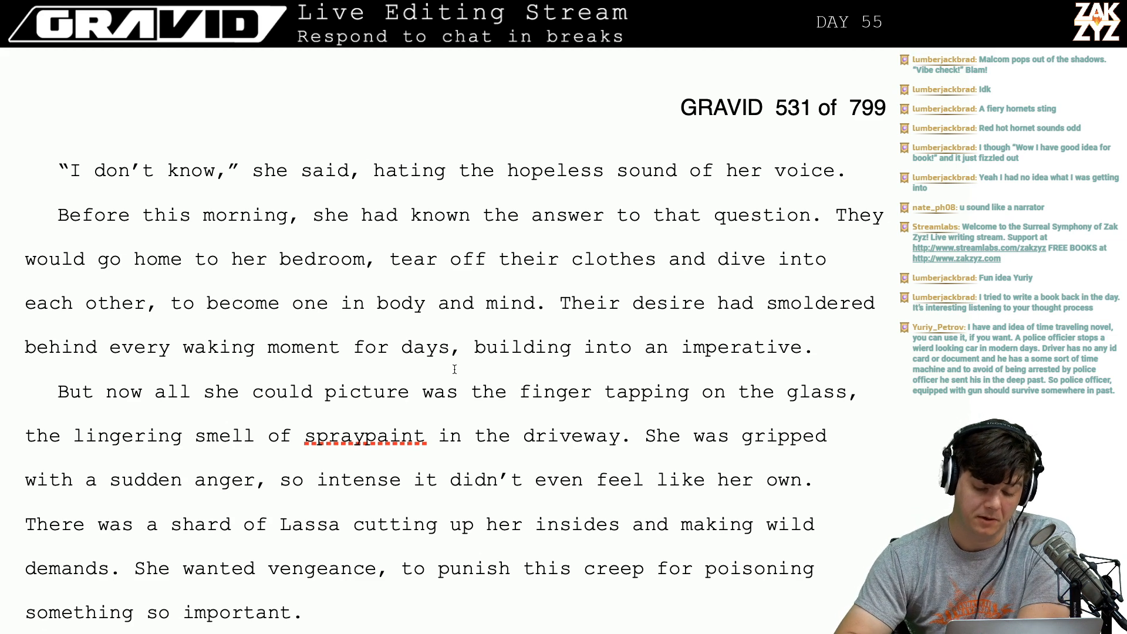
{"action": "left_click", "coordinate": [224, 411]}
{"action": "key", "text": "Down"}
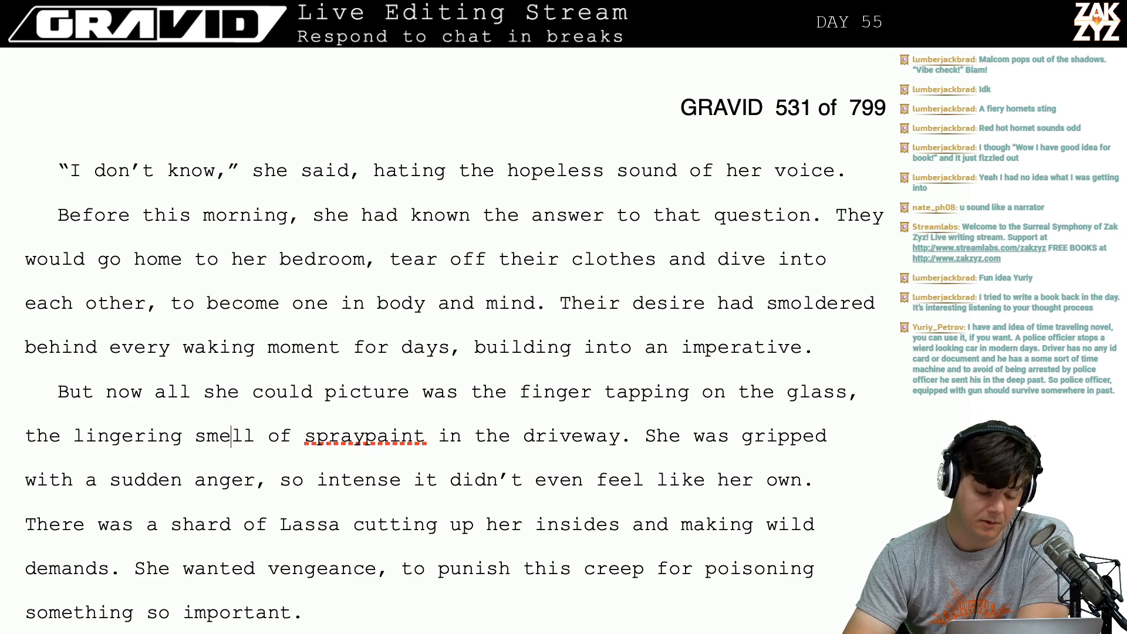
{"action": "key", "text": "Right"}
{"action": "key", "text": "Right"}
{"action": "key", "text": "Right"}
{"action": "key", "text": "Right"}
{"action": "key", "text": "Right"}
{"action": "key", "text": "Right"}
{"action": "key", "text": "Right"}
{"action": "key", "text": "Right"}
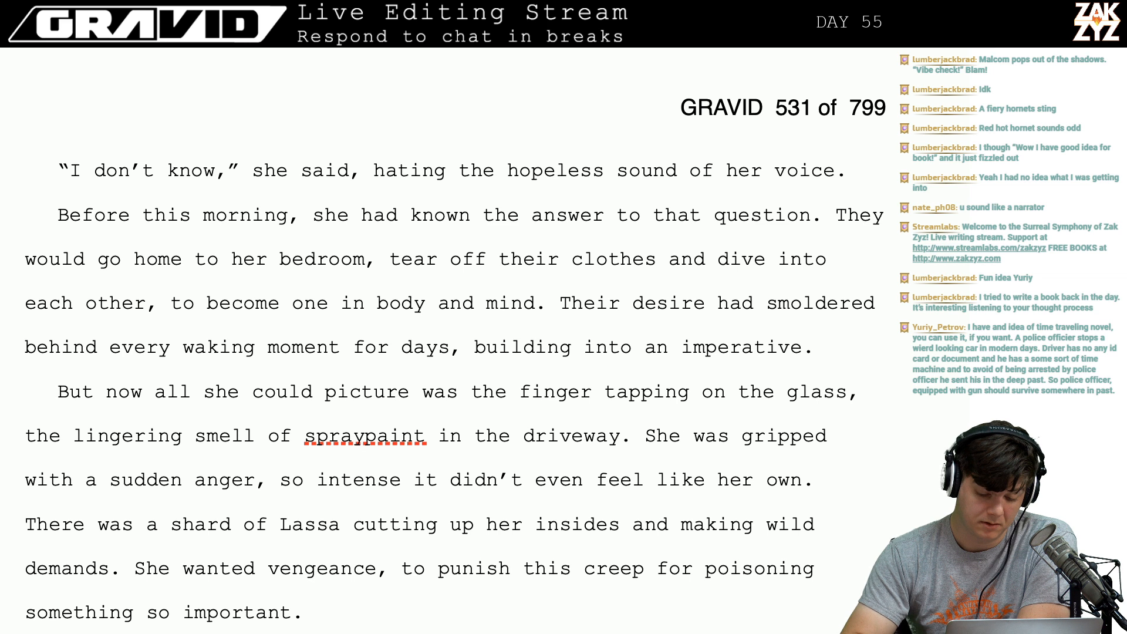
{"action": "key", "text": "Right"}
{"action": "key", "text": "Right"}
{"action": "key", "text": "Right"}
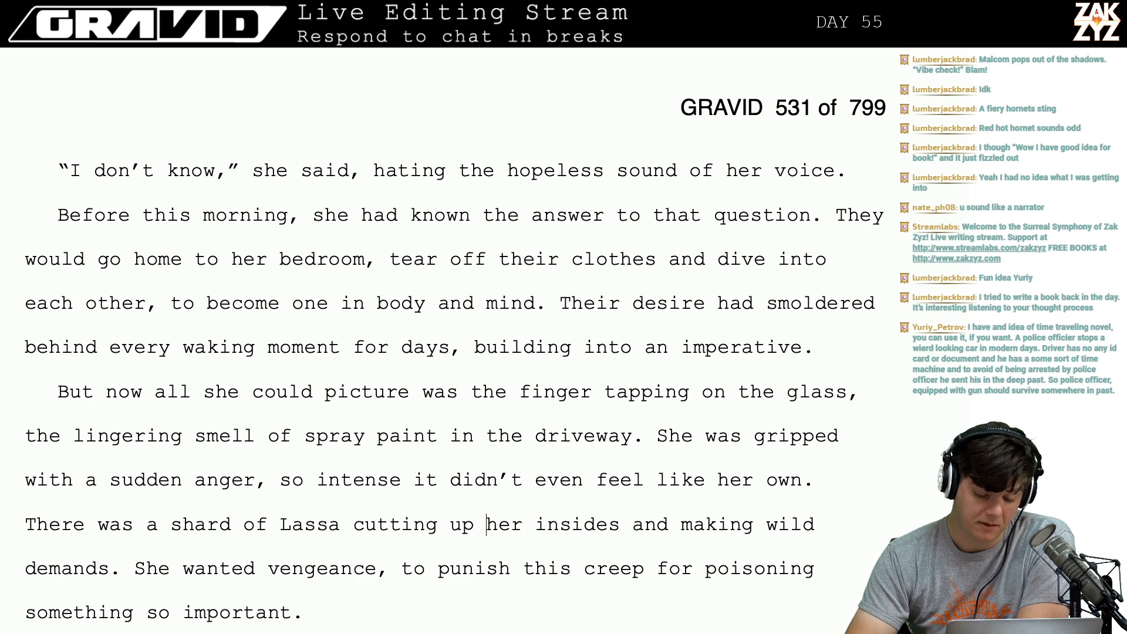
Split the paragraph after "There" and replace that word with "It was a shard of Lassa lodged in her.".
{"action": "key", "text": "Down"}
{"action": "key", "text": "Down"}
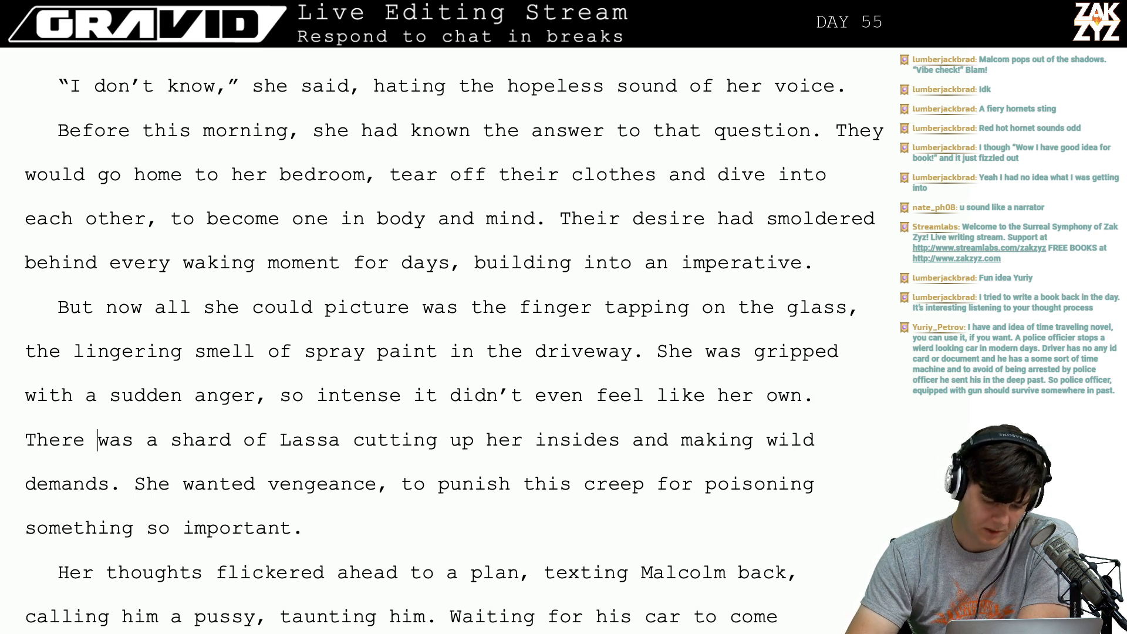
{"action": "key", "text": "Return"}
{"action": "key", "text": "Left"}
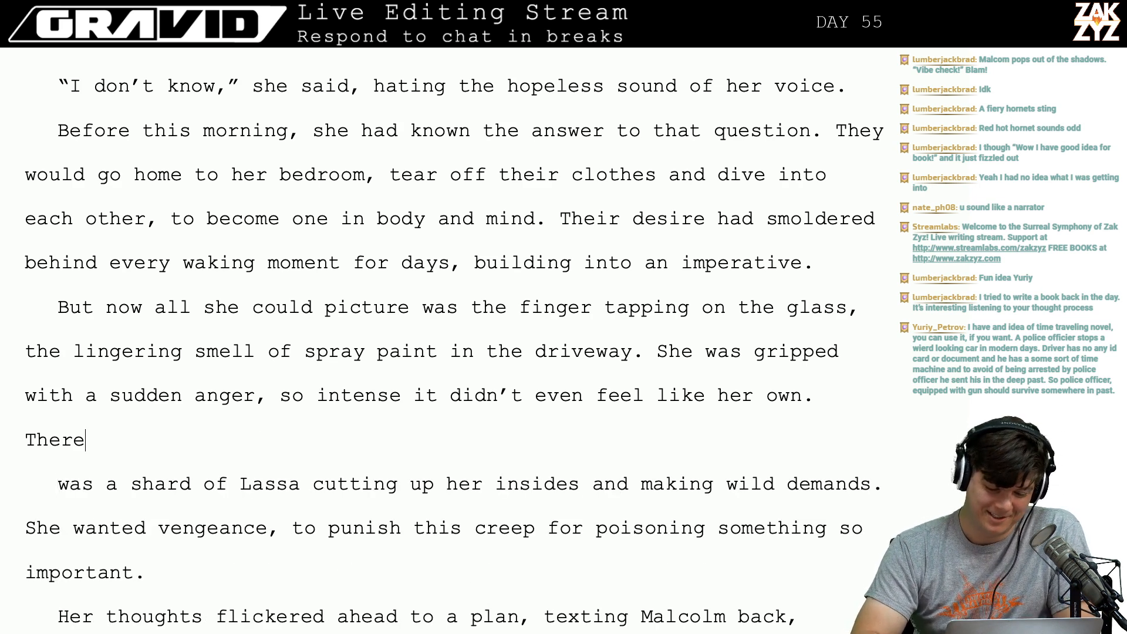
{"action": "key", "text": "BackSpace"}
{"action": "key", "text": "BackSpace"}
{"action": "key", "text": "BackSpace"}
{"action": "key", "text": "BackSpace"}
{"action": "key", "text": "BackSpace"}
{"action": "type", "text": "It wa"}
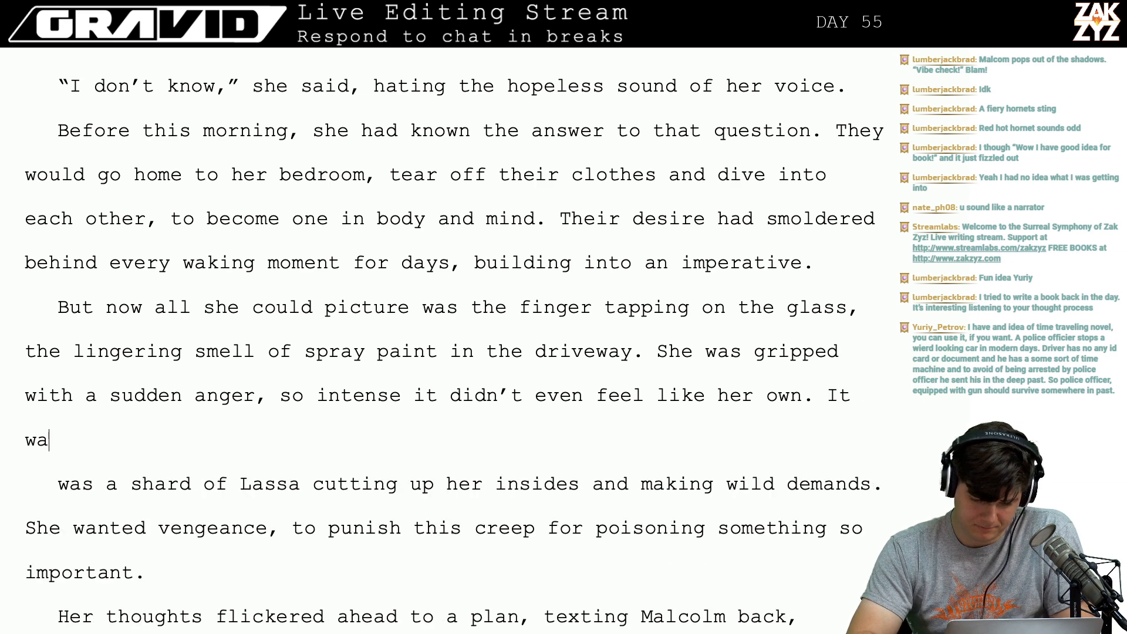
{"action": "type", "text": "s a piece"}
{"action": "key", "text": "BackSpace"}
{"action": "key", "text": "BackSpace"}
{"action": "key", "text": "BackSpace"}
{"action": "key", "text": "BackSpace"}
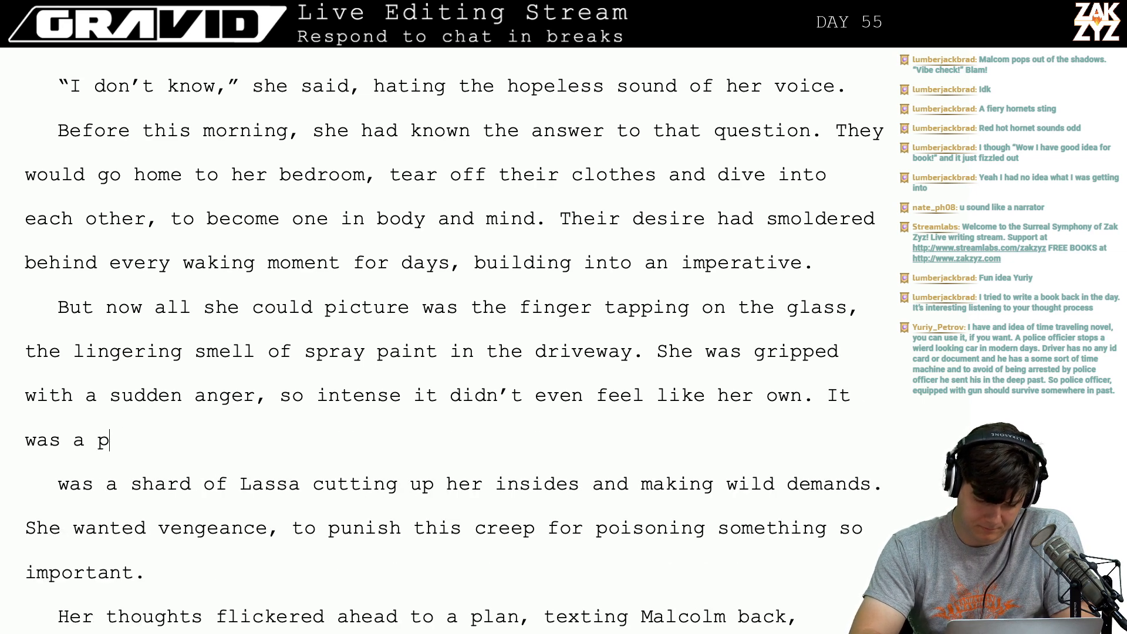
{"action": "key", "text": "BackSpace"}
{"action": "type", "text": "shard of l"}
{"action": "key", "text": "BackSpace"}
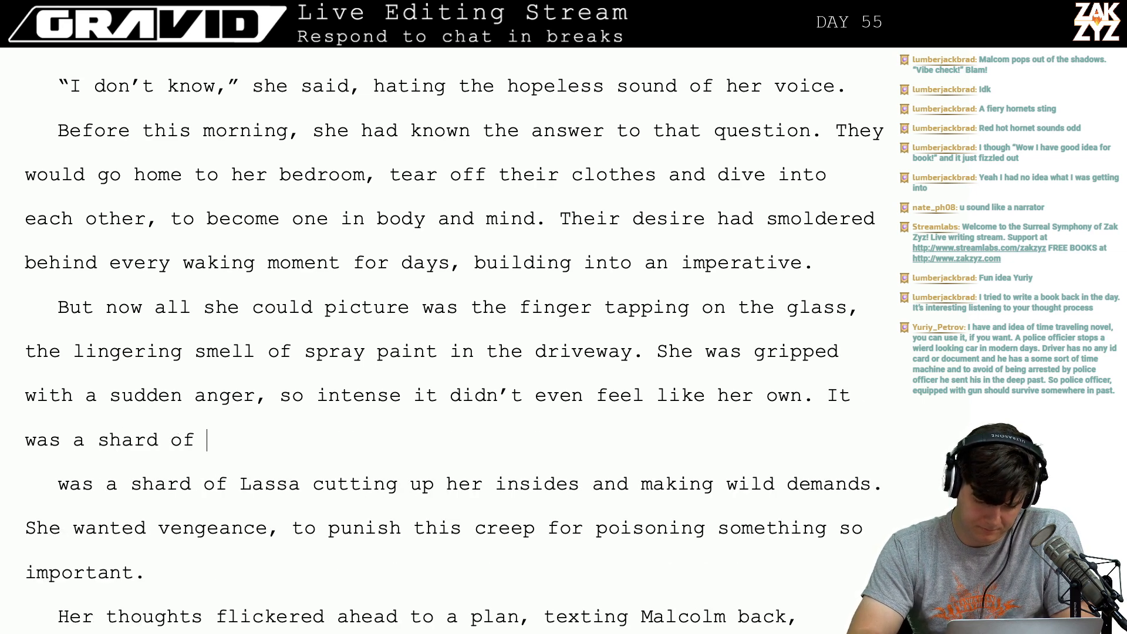
{"action": "type", "text": "Lassa lodged in her,"}
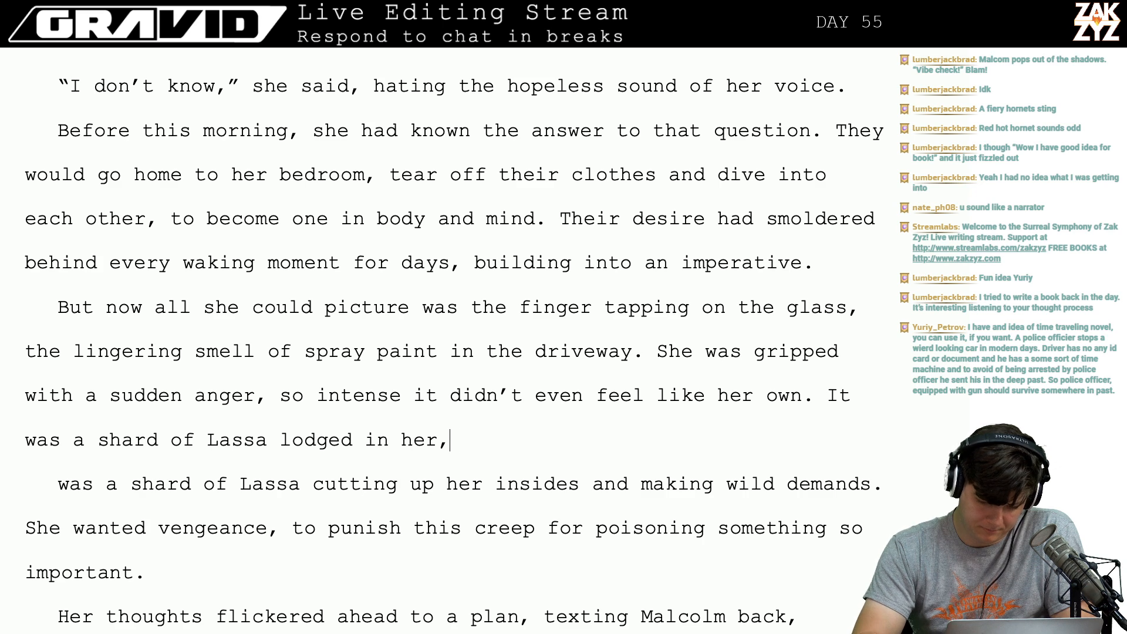
Delete the leftover "was a shard of Lassa cutting up her insides and making wild demands." along with the paragraph break before it.
{"action": "key", "text": "shift+Down"}
{"action": "key", "text": "shift+Right"}
{"action": "key", "text": "shift+Right"}
{"action": "key", "text": "shift+Right"}
{"action": "key", "text": "shift+Right"}
{"action": "key", "text": "shift+Right"}
{"action": "key", "text": "shift+Right"}
{"action": "key", "text": "shift+Right"}
{"action": "key", "text": "shift+Right"}
{"action": "key", "text": "shift+Right"}
{"action": "key", "text": "shift+Right"}
{"action": "key", "text": "shift+Right"}
{"action": "key", "text": "shift+Right"}
{"action": "key", "text": "shift+Right"}
{"action": "key", "text": "shift+Right"}
{"action": "key", "text": "shift+Right"}
{"action": "key", "text": "shift+Right"}
{"action": "key", "text": "shift+Right"}
{"action": "key", "text": "shift+Right"}
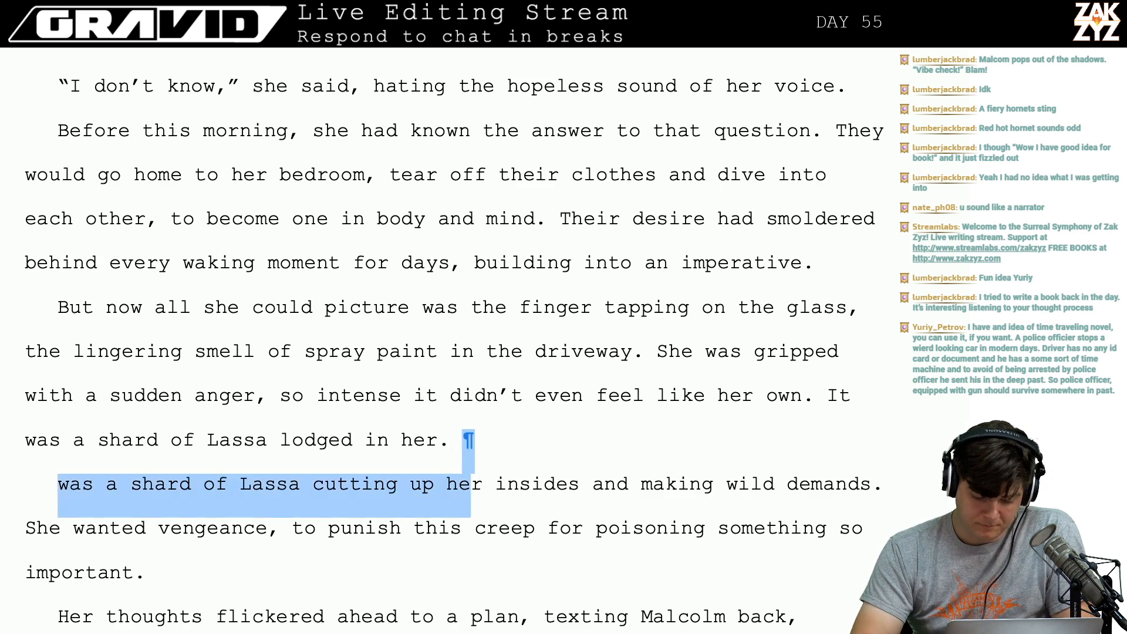
{"action": "key", "text": "shift+Right"}
{"action": "key", "text": "shift+Right"}
{"action": "key", "text": "shift+Right"}
{"action": "key", "text": "shift+Right"}
{"action": "key", "text": "shift+Right"}
{"action": "key", "text": "shift+Right"}
{"action": "key", "text": "shift+Right"}
{"action": "key", "text": "shift+Right"}
{"action": "key", "text": "shift+Right"}
{"action": "key", "text": "shift+Right"}
{"action": "key", "text": "shift+Right"}
{"action": "key", "text": "shift+Right"}
{"action": "key", "text": "shift+Right"}
{"action": "key", "text": "shift+Right"}
{"action": "key", "text": "shift+Right"}
{"action": "key", "text": "shift+Right"}
{"action": "key", "text": "shift+Right"}
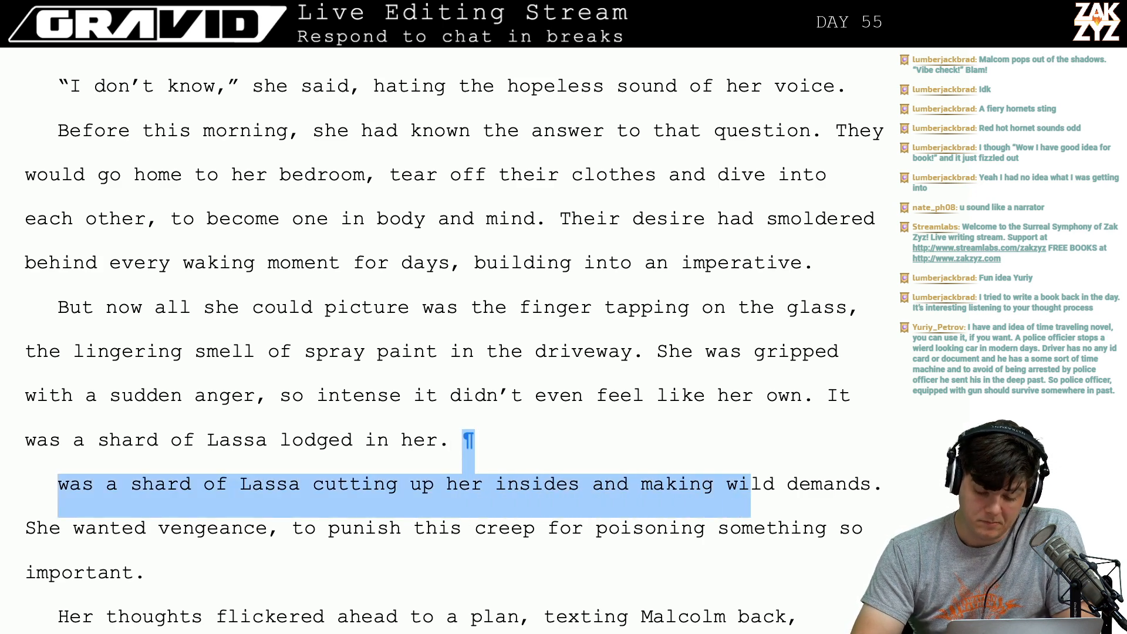
{"action": "key", "text": "BackSpace"}
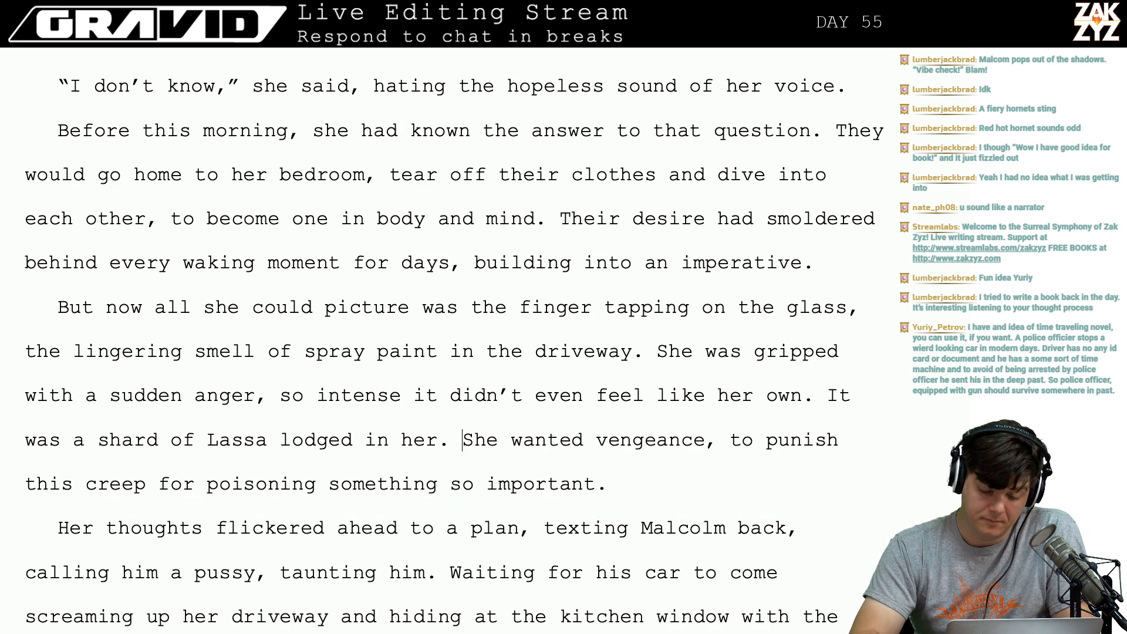
Set the vengeance sentence apart in its own paragraph and change "her" to "Freya" in "lodged in her.".
{"action": "key", "text": "Return"}
{"action": "key", "text": "Return"}
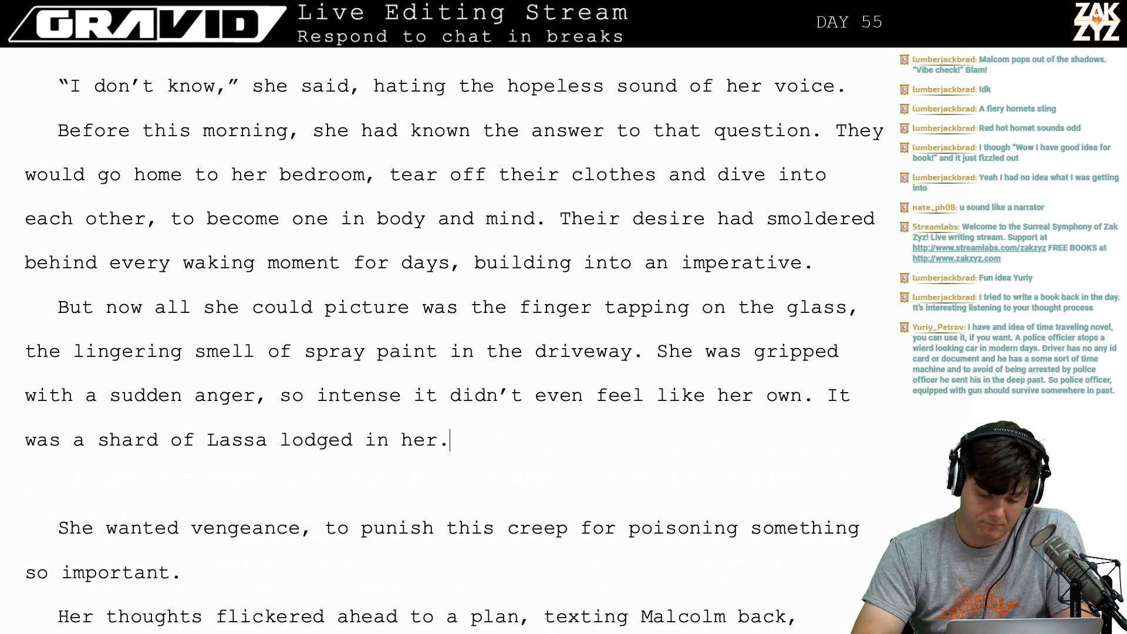
{"action": "key", "text": "BackSpace"}
{"action": "key", "text": "BackSpace"}
{"action": "key", "text": "BackSpace"}
{"action": "type", "text": "Freya"}
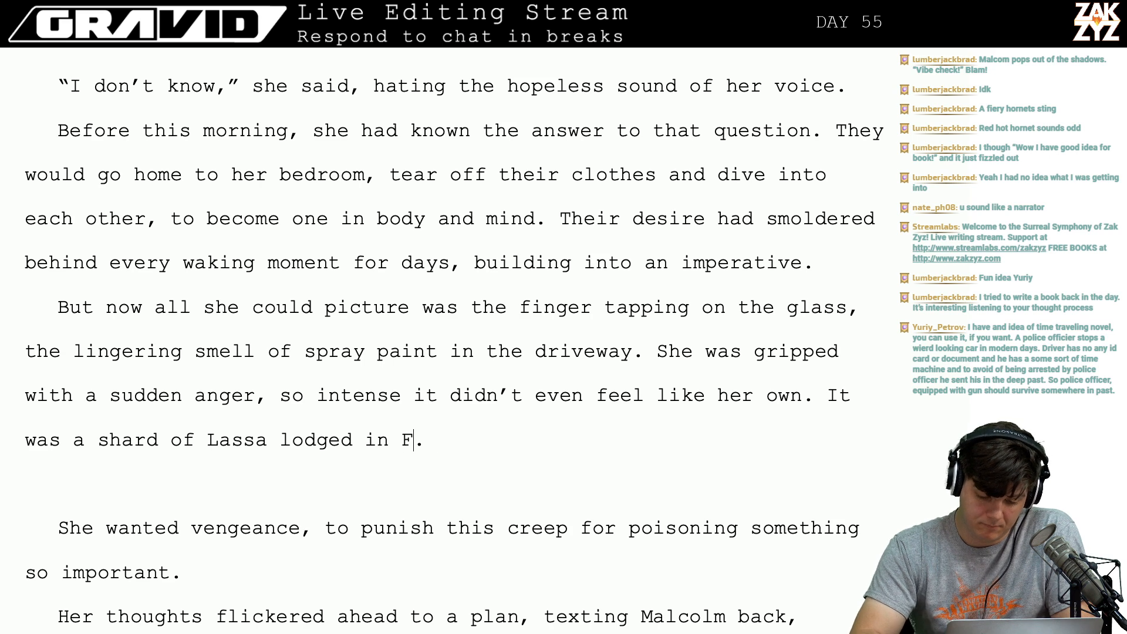
Add "She wanted revenge." after "lodged in Freya." and delete the old sentence about vengeance and punishing the creep.
{"action": "key", "text": "End"}
{"action": "type", "text": "She wan"}
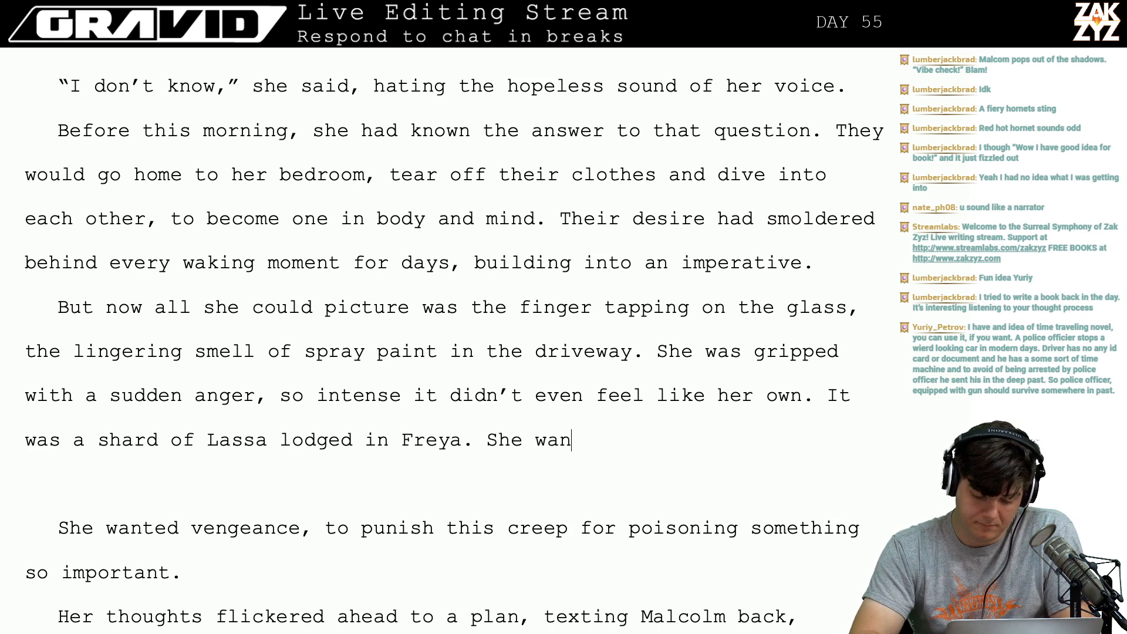
{"action": "type", "text": "ted punishment"}
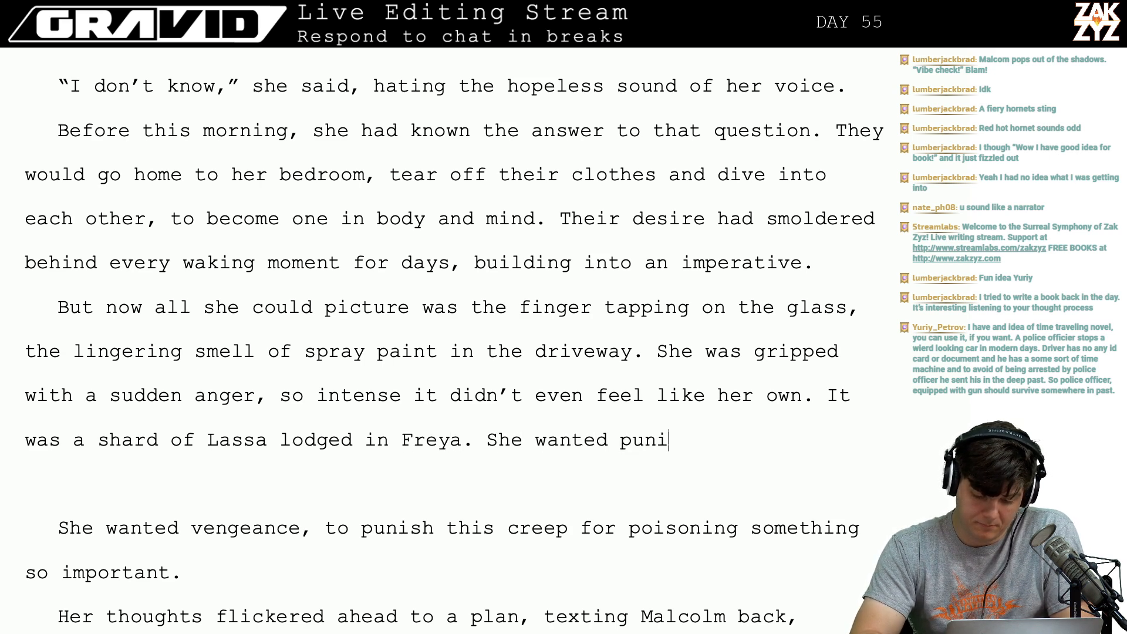
{"action": "key", "text": "BackSpace"}
{"action": "key", "text": "BackSpace"}
{"action": "key", "text": "BackSpace"}
{"action": "key", "text": "BackSpace"}
{"action": "key", "text": "BackSpace"}
{"action": "key", "text": "BackSpace"}
{"action": "key", "text": "BackSpace"}
{"action": "key", "text": "BackSpace"}
{"action": "key", "text": "BackSpace"}
{"action": "key", "text": "BackSpace"}
{"action": "key", "text": "BackSpace"}
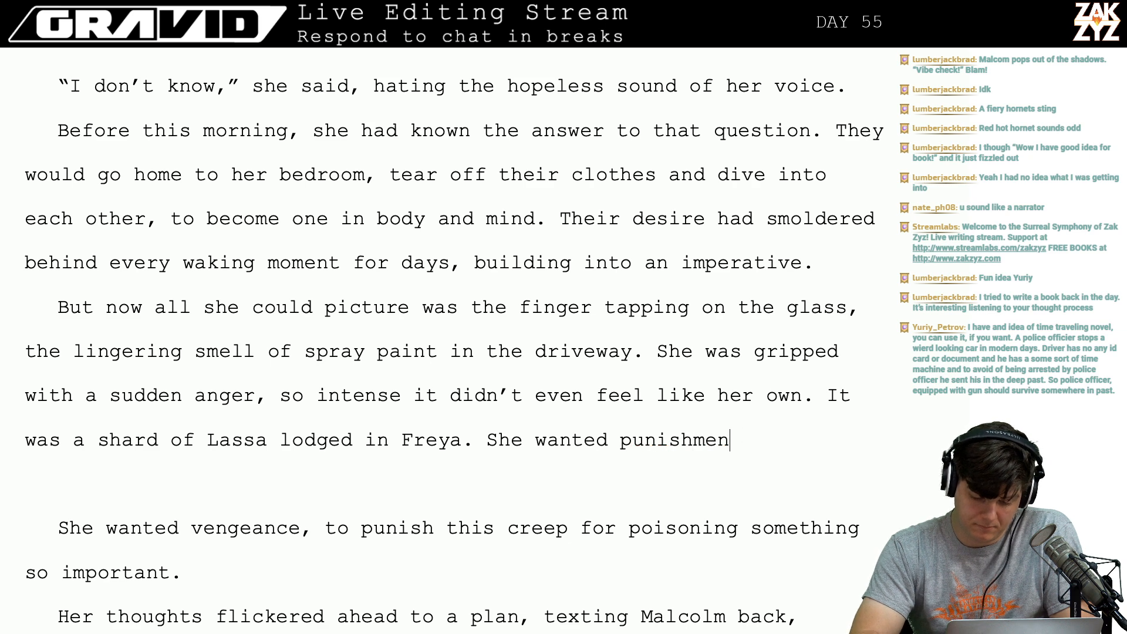
{"action": "type", "text": "reven"}
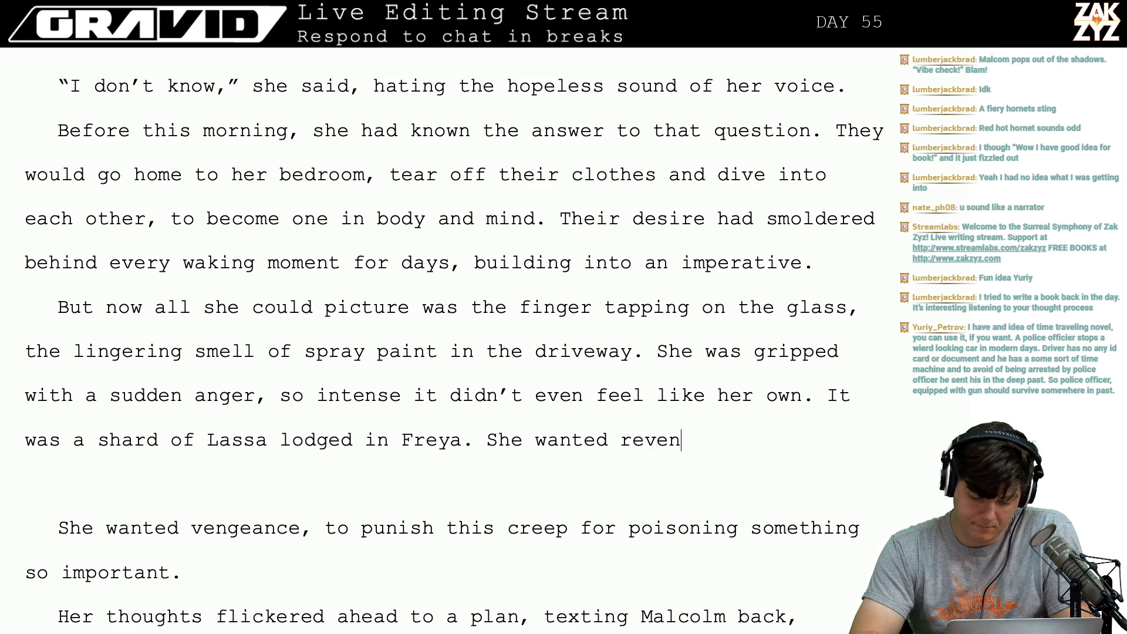
{"action": "type", "text": "ge."}
{"action": "key", "text": "shift+Down"}
{"action": "key", "text": "shift+Down"}
{"action": "key", "text": "shift+Down"}
{"action": "key", "text": "BackSpace"}
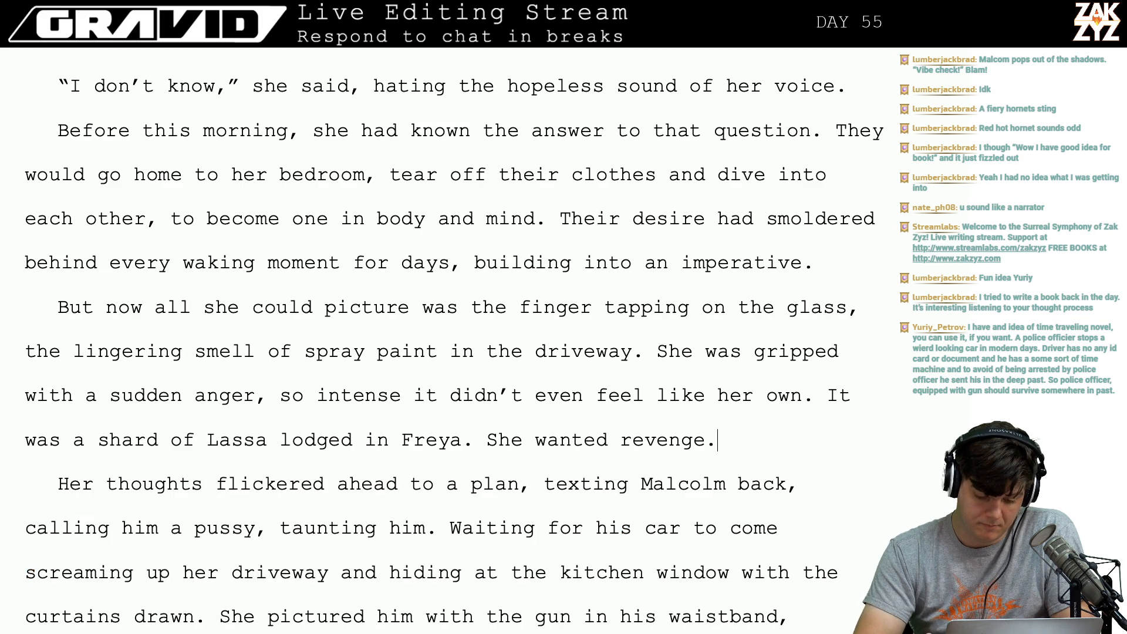
Reread the passage from Freya's plan for Malcolm down to Dan's eyes, and back up to her imagined death.
{"action": "key", "text": "Down"}
{"action": "key", "text": "Down"}
{"action": "key", "text": "Down"}
{"action": "key", "text": "Down"}
{"action": "key", "text": "Down"}
{"action": "key", "text": "Down"}
{"action": "key", "text": "Down"}
{"action": "key", "text": "Down"}
{"action": "key", "text": "Down"}
{"action": "key", "text": "Down"}
{"action": "key", "text": "Down"}
{"action": "key", "text": "Down"}
{"action": "key", "text": "Down"}
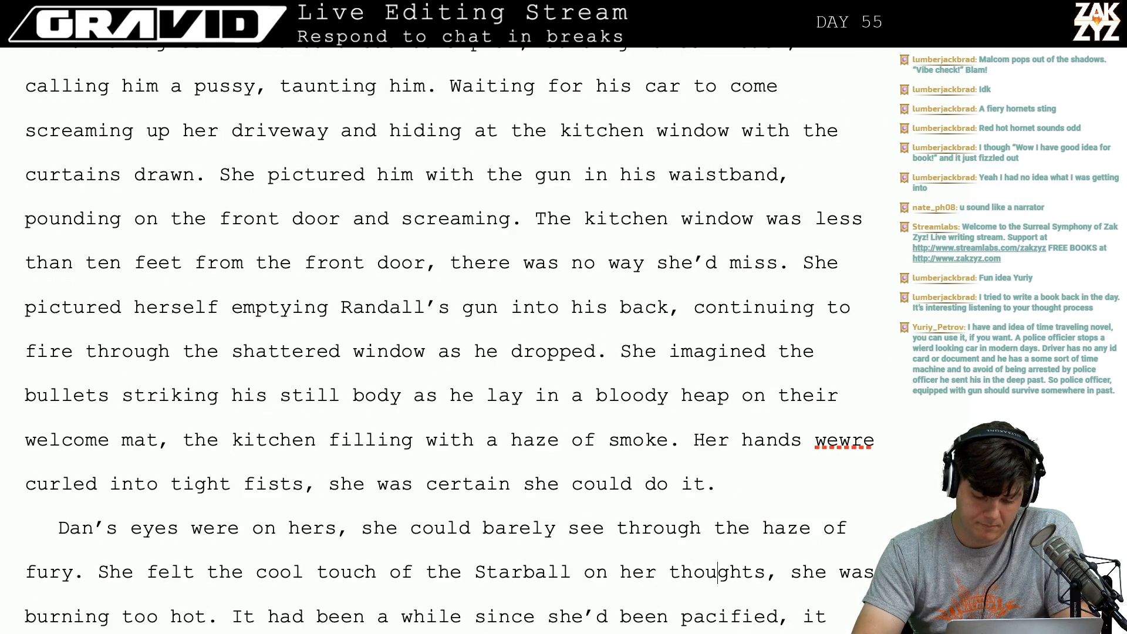
{"action": "key", "text": "Up"}
{"action": "key", "text": "Up"}
{"action": "key", "text": "Up"}
{"action": "key", "text": "Up"}
{"action": "key", "text": "Up"}
{"action": "key", "text": "Up"}
{"action": "key", "text": "Up"}
{"action": "key", "text": "Up"}
{"action": "key", "text": "Up"}
{"action": "key", "text": "Up"}
{"action": "key", "text": "Up"}
{"action": "key", "text": "Up"}
{"action": "key", "text": "Up"}
{"action": "key", "text": "Up"}
{"action": "key", "text": "Up"}
{"action": "key", "text": "Up"}
{"action": "key", "text": "Up"}
{"action": "key", "text": "Up"}
{"action": "key", "text": "Up"}
{"action": "key", "text": "Up"}
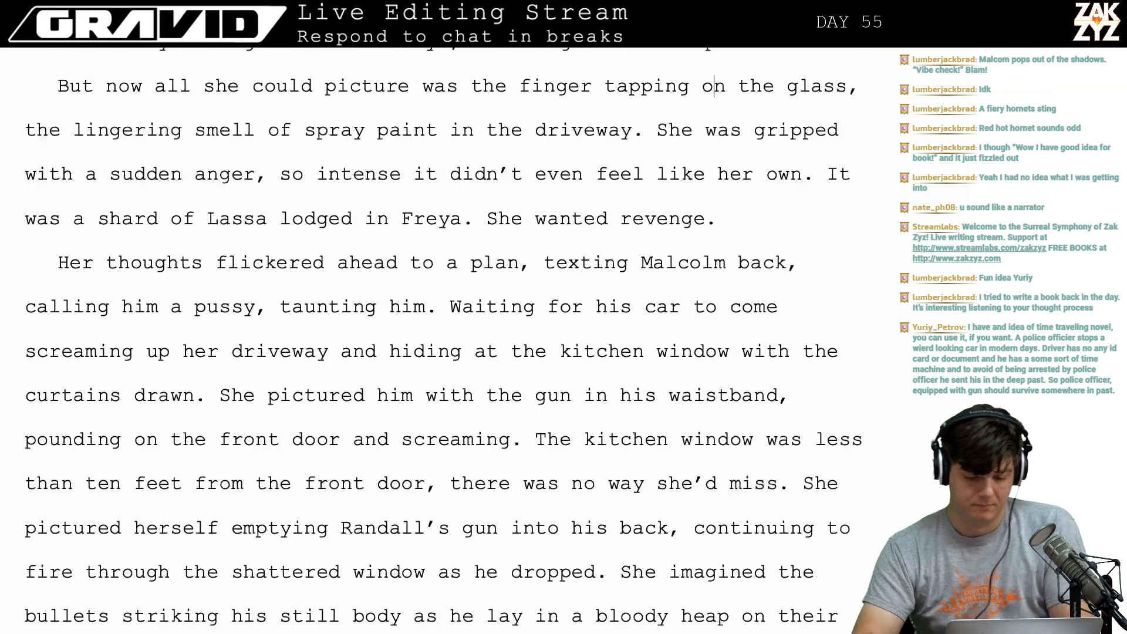
{"action": "key", "text": "Up"}
{"action": "key", "text": "Up"}
{"action": "key", "text": "Up"}
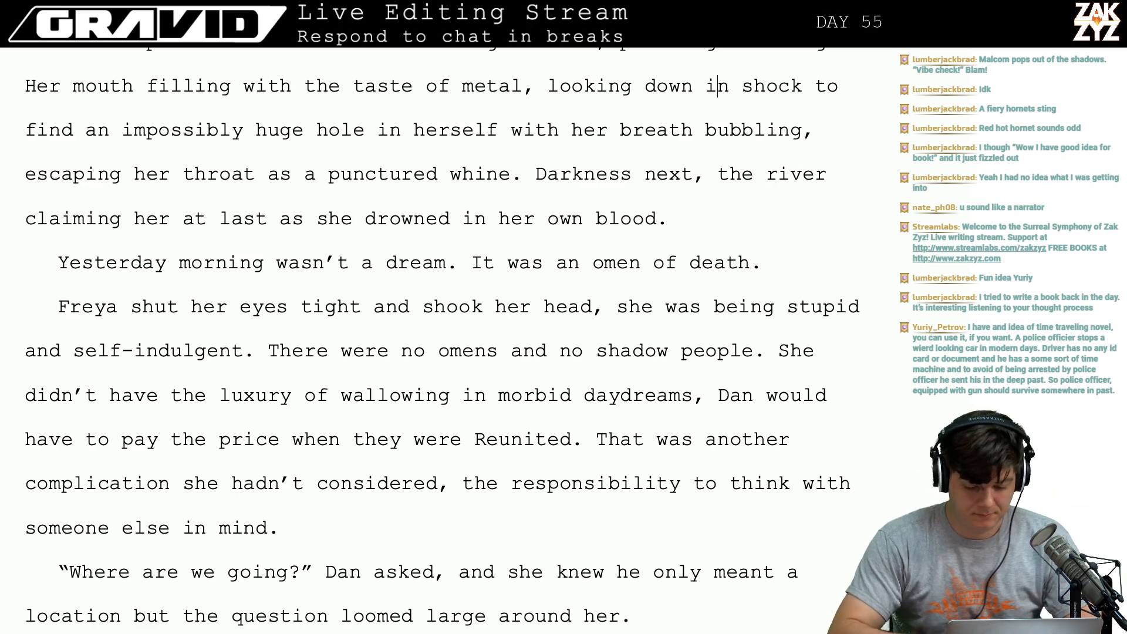
Replace the comma after "Dan asked" with a period, and try out and erase a new sentence beginning "They had been".
{"action": "scroll", "coordinate": [217, 364], "scroll_direction": "down", "scroll_amount": 6}
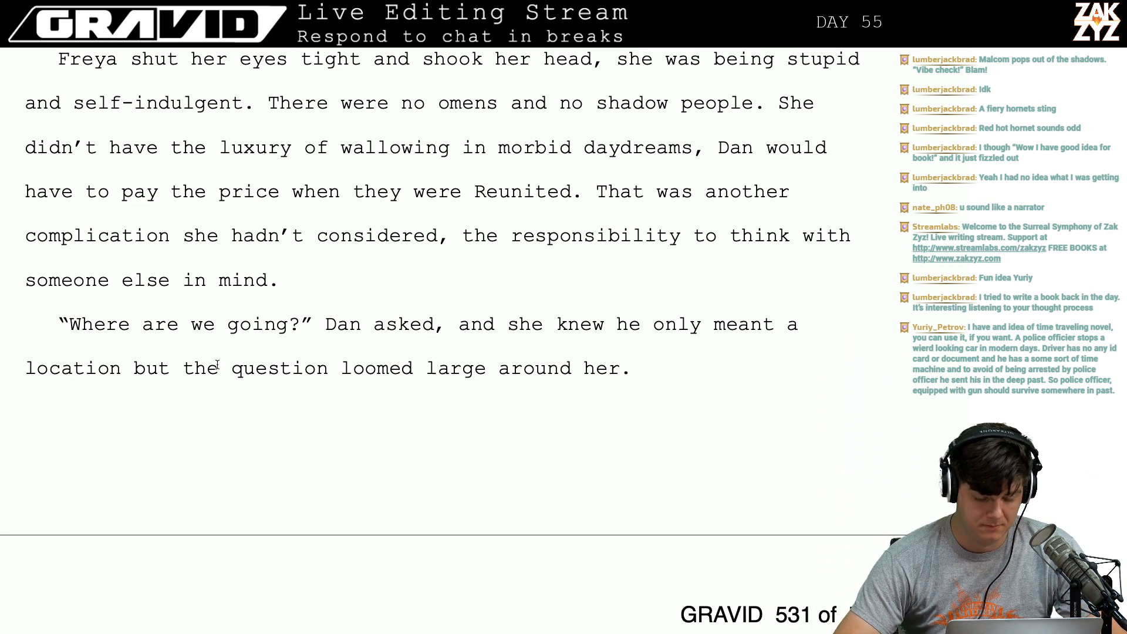
{"action": "scroll", "coordinate": [373, 212], "scroll_direction": "down", "scroll_amount": 1}
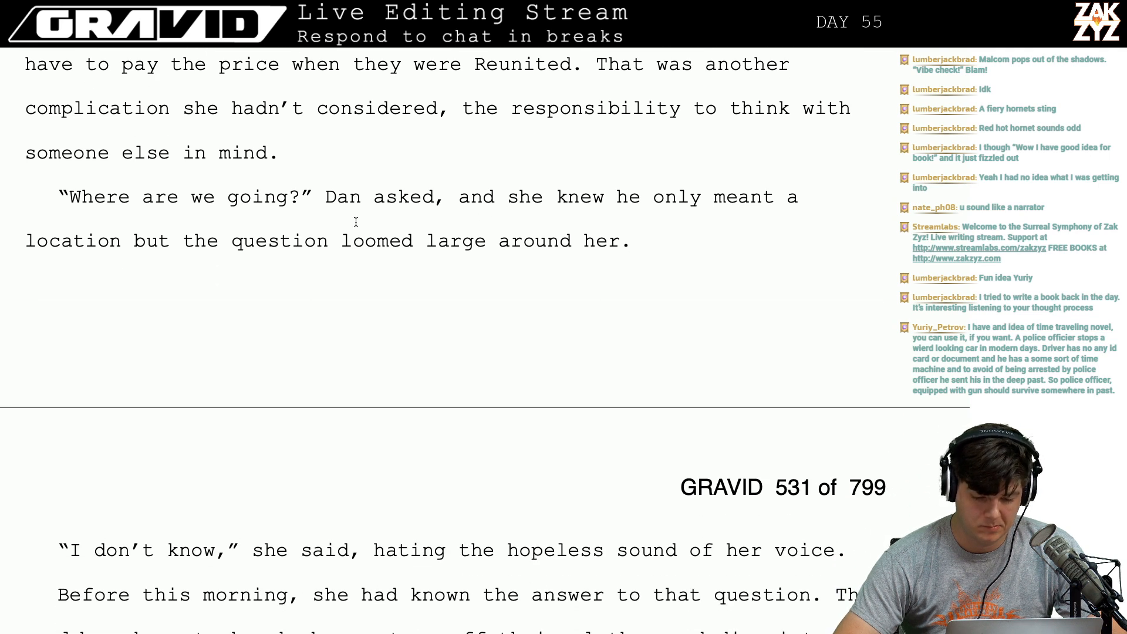
{"action": "key", "text": "BackSpace"}
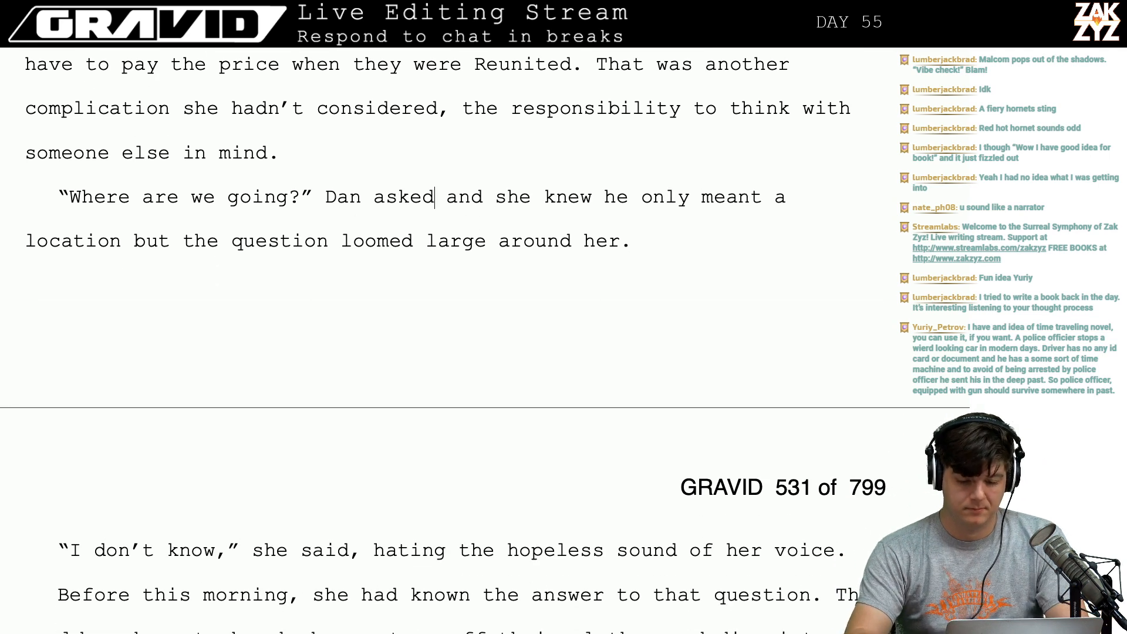
{"action": "type", "text": ". They had be"}
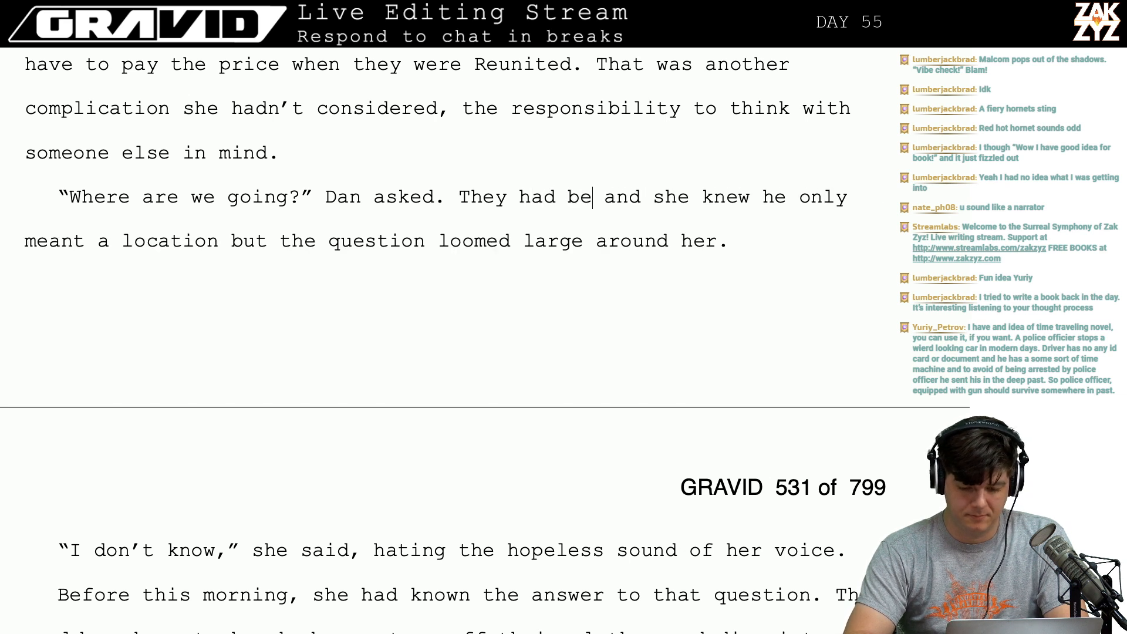
{"action": "key", "text": "BackSpace"}
{"action": "type", "text": "een"}
{"action": "key", "text": "BackSpace"}
{"action": "key", "text": "BackSpace"}
{"action": "key", "text": "BackSpace"}
{"action": "key", "text": "BackSpace"}
{"action": "key", "text": "BackSpace"}
{"action": "key", "text": "BackSpace"}
{"action": "key", "text": "BackSpace"}
{"action": "key", "text": "BackSpace"}
{"action": "key", "text": "BackSpace"}
{"action": "key", "text": "BackSpace"}
{"action": "key", "text": "BackSpace"}
{"action": "key", "text": "BackSpace"}
{"action": "key", "text": "BackSpace"}
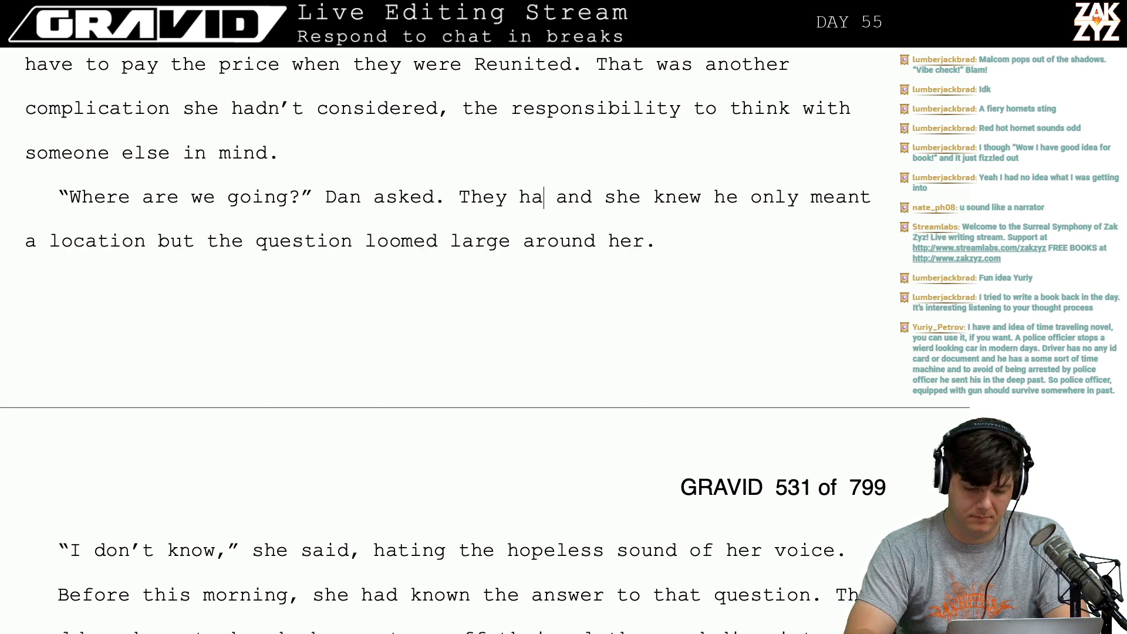
Try the wording "She realized they had been sitting in the idling car" after "Dan asked.".
{"action": "type", "text": "She realized they had"}
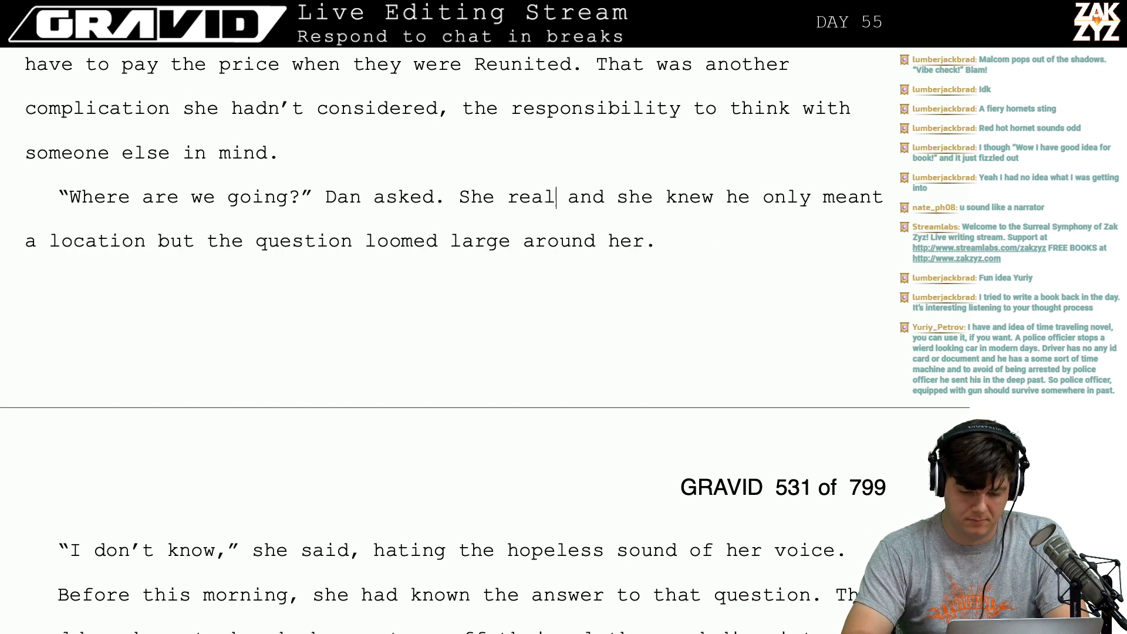
{"action": "type", "text": " been sitting i"}
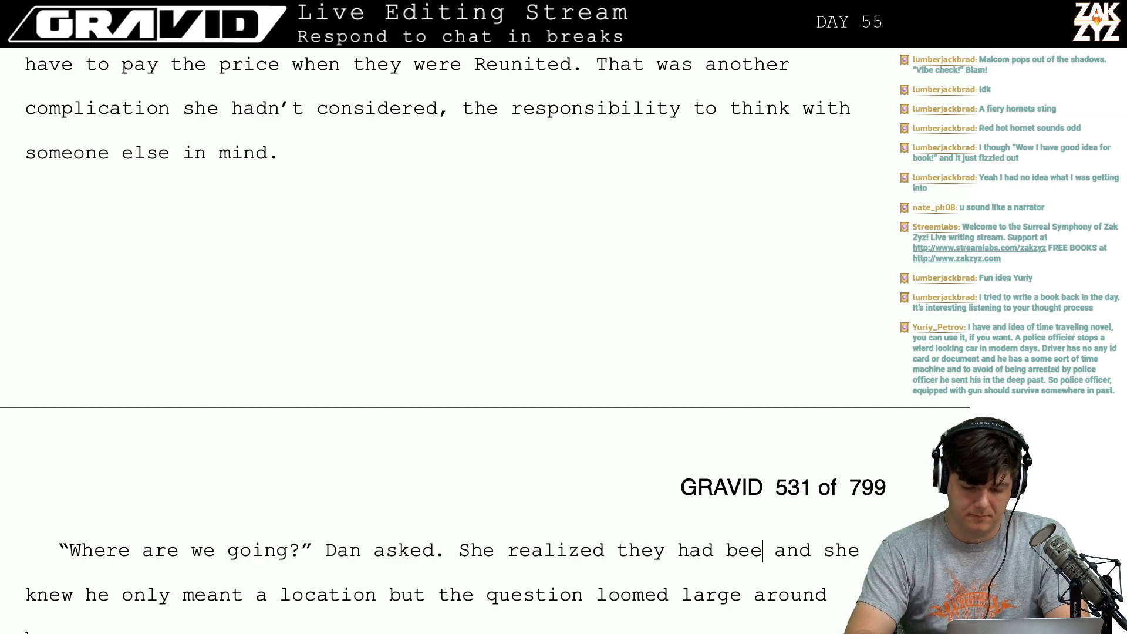
{"action": "type", "text": "n the idling car and she knew he only meant a location but the"}
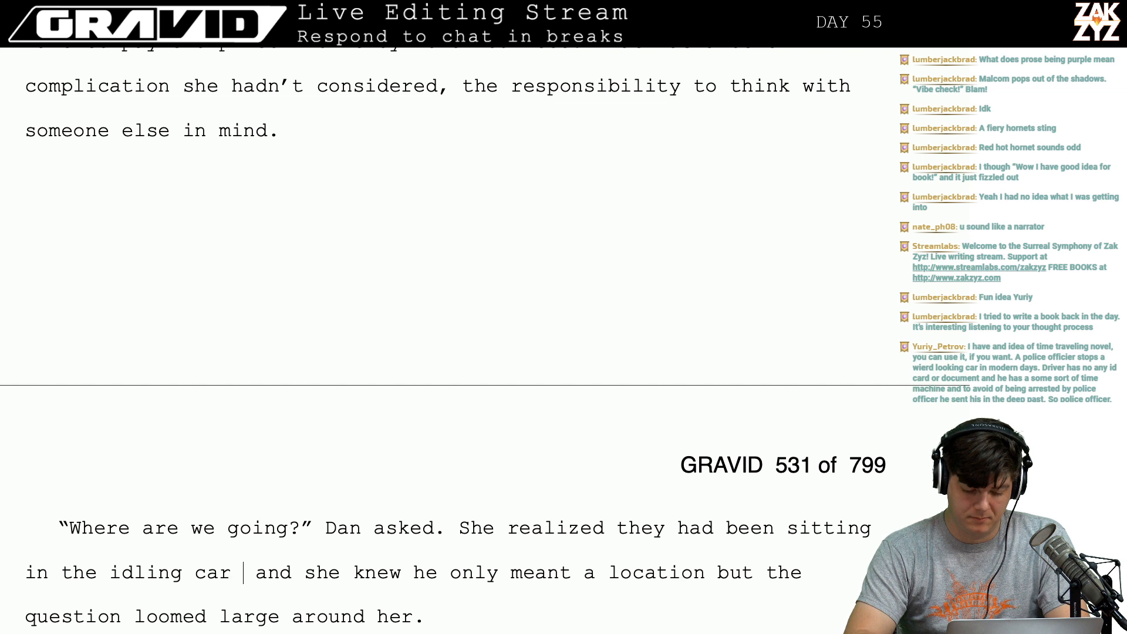
Delete the unfinished "She realized they had been sitting in the idling car" but keep the period after "Dan asked".
{"action": "key", "text": "shift+Left"}
{"action": "key", "text": "shift+Left"}
{"action": "key", "text": "shift+Left"}
{"action": "key", "text": "shift+Left"}
{"action": "key", "text": "shift+Left"}
{"action": "key", "text": "shift+Left"}
{"action": "key", "text": "shift+Left"}
{"action": "key", "text": "shift+Left"}
{"action": "key", "text": "shift+Left"}
{"action": "key", "text": "shift+Left"}
{"action": "key", "text": "shift+Left"}
{"action": "key", "text": "shift+Left"}
{"action": "key", "text": "shift+Left"}
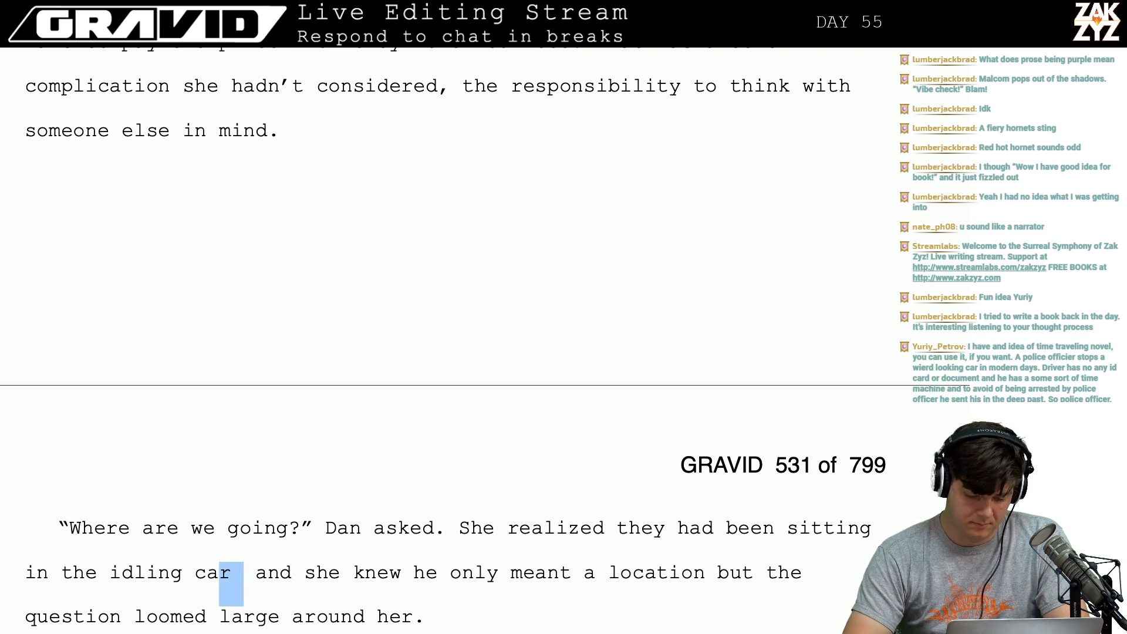
{"action": "key", "text": "shift+Left"}
{"action": "key", "text": "shift+Left"}
{"action": "key", "text": "shift+Left"}
{"action": "key", "text": "shift+Left"}
{"action": "key", "text": "shift+Left"}
{"action": "key", "text": "shift+Left"}
{"action": "key", "text": "shift+Left"}
{"action": "key", "text": "shift+Left"}
{"action": "key", "text": "shift+Left"}
{"action": "key", "text": "shift+Left"}
{"action": "key", "text": "shift+Left"}
{"action": "key", "text": "shift+Left"}
{"action": "key", "text": "shift+Left"}
{"action": "key", "text": "shift+Left"}
{"action": "key", "text": "shift+Left"}
{"action": "key", "text": "shift+Left"}
{"action": "key", "text": "shift+Left"}
{"action": "key", "text": "shift+Left"}
{"action": "key", "text": "shift+Left"}
{"action": "key", "text": "shift+Left"}
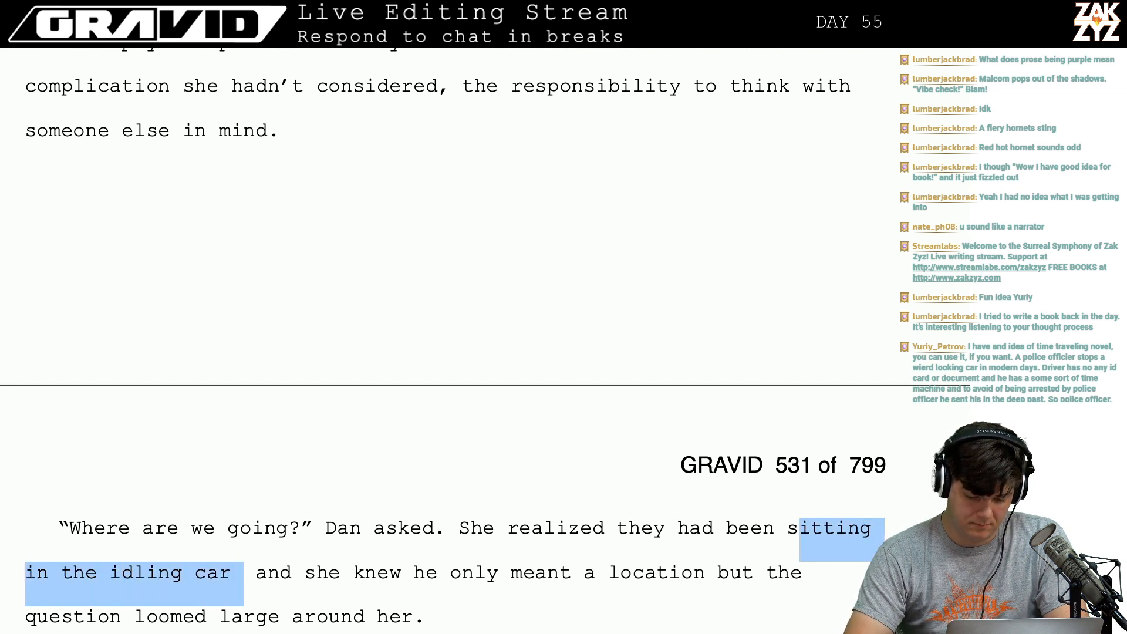
{"action": "key", "text": "shift+Left"}
{"action": "key", "text": "shift+Left"}
{"action": "key", "text": "shift+Left"}
{"action": "key", "text": "shift+Left"}
{"action": "key", "text": "shift+Left"}
{"action": "key", "text": "shift+Left"}
{"action": "key", "text": "shift+Left"}
{"action": "key", "text": "shift+Left"}
{"action": "key", "text": "shift+Left"}
{"action": "key", "text": "shift+Left"}
{"action": "key", "text": "shift+Left"}
{"action": "key", "text": "shift+Left"}
{"action": "key", "text": "shift+Left"}
{"action": "key", "text": "shift+Left"}
{"action": "key", "text": "shift+Left"}
{"action": "key", "text": "shift+Left"}
{"action": "key", "text": "shift+Left"}
{"action": "key", "text": "shift+Left"}
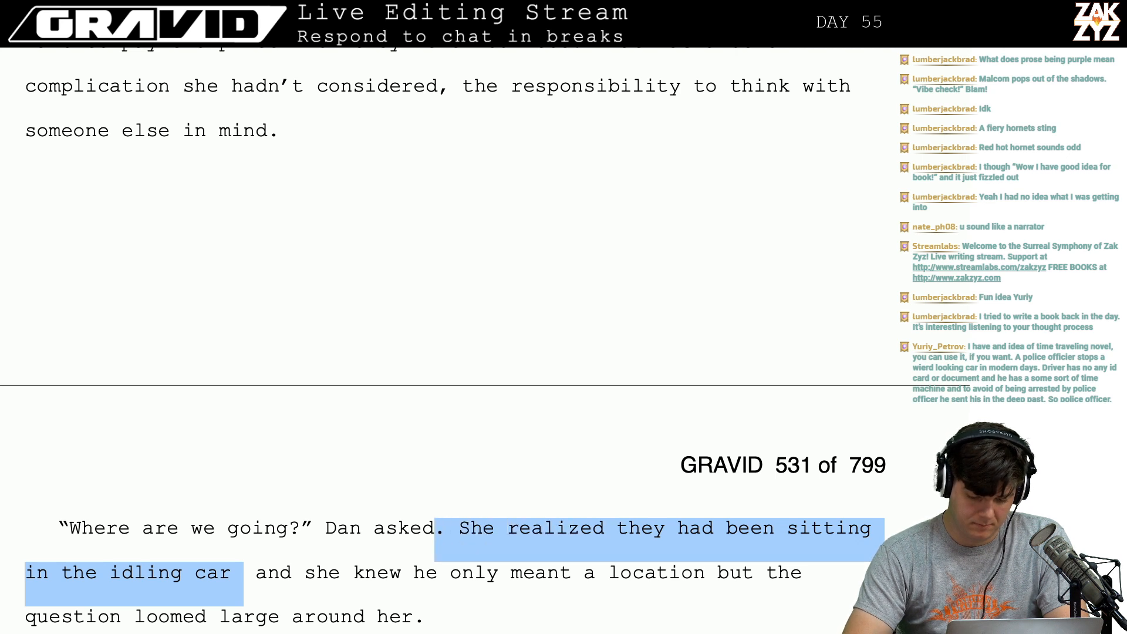
{"action": "key", "text": "shift+Right"}
{"action": "key", "text": "shift+Right"}
{"action": "key", "text": "shift+Right"}
{"action": "key", "text": "shift+Right"}
{"action": "key", "text": "shift+Right"}
{"action": "key", "text": "shift+Right"}
{"action": "key", "text": "shift+Right"}
{"action": "key", "text": "shift+Left"}
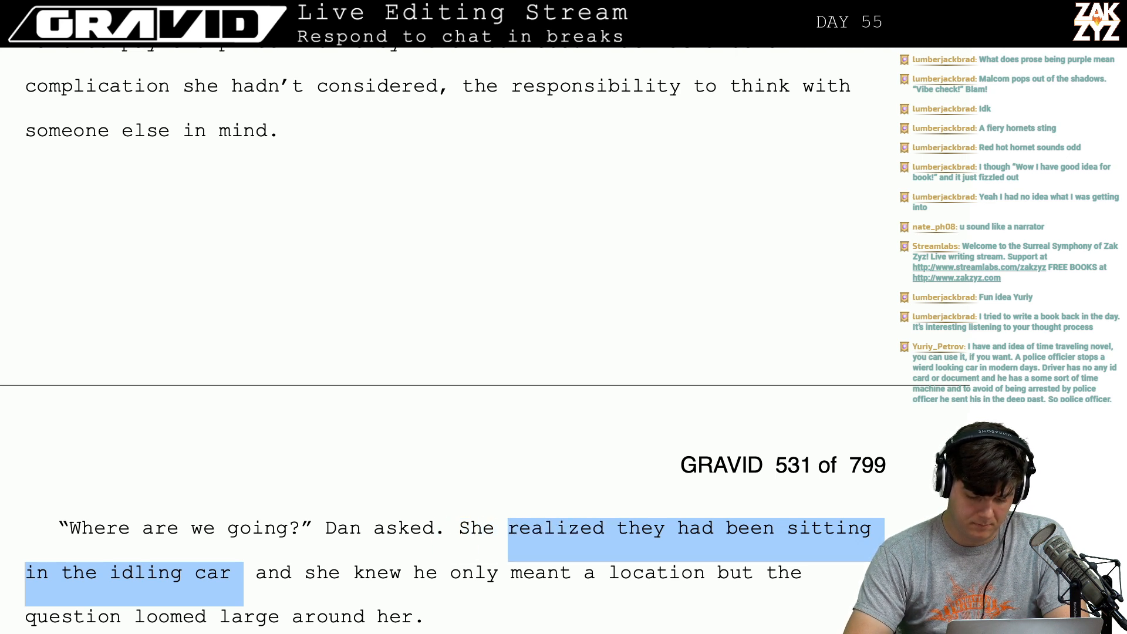
{"action": "key", "text": "shift+Left"}
{"action": "key", "text": "shift+Left"}
{"action": "key", "text": "shift+Left"}
{"action": "key", "text": "shift+Left"}
{"action": "key", "text": "BackSpace"}
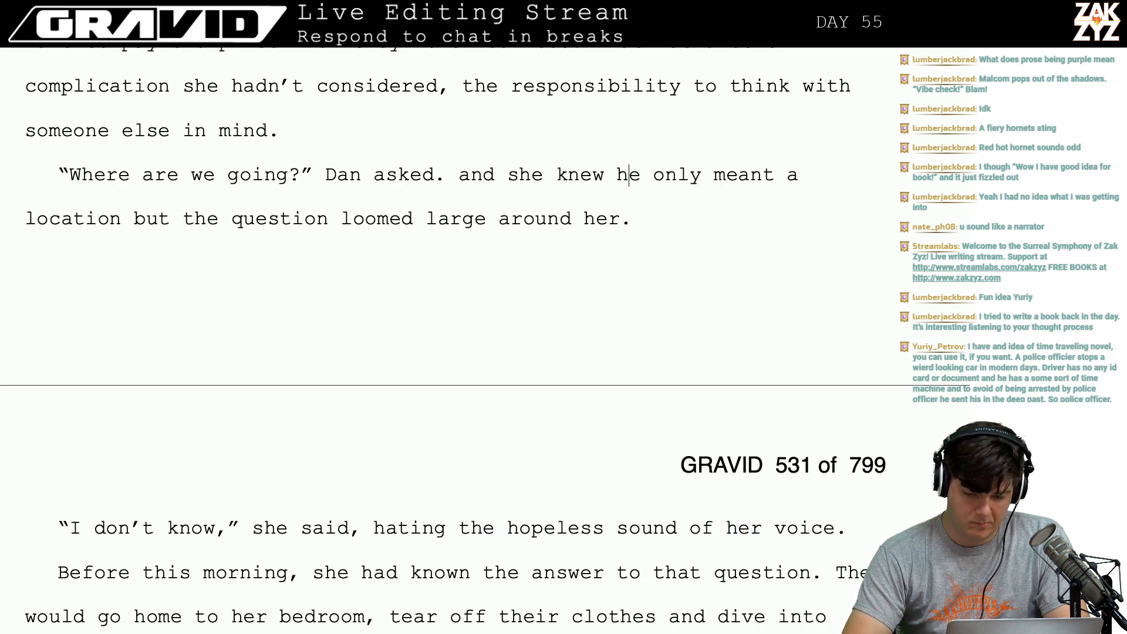
Replace "and she knew he" with "He" after "Dan asked." so a new sentence starts there.
{"action": "key", "text": "BackSpace"}
{"action": "key", "text": "BackSpace"}
{"action": "key", "text": "BackSpace"}
{"action": "key", "text": "BackSpace"}
{"action": "key", "text": "BackSpace"}
{"action": "key", "text": "BackSpace"}
{"action": "key", "text": "BackSpace"}
{"action": "key", "text": "BackSpace"}
{"action": "key", "text": "BackSpace"}
{"action": "key", "text": "BackSpace"}
{"action": "key", "text": "BackSpace"}
{"action": "key", "text": "BackSpace"}
{"action": "key", "text": "BackSpace"}
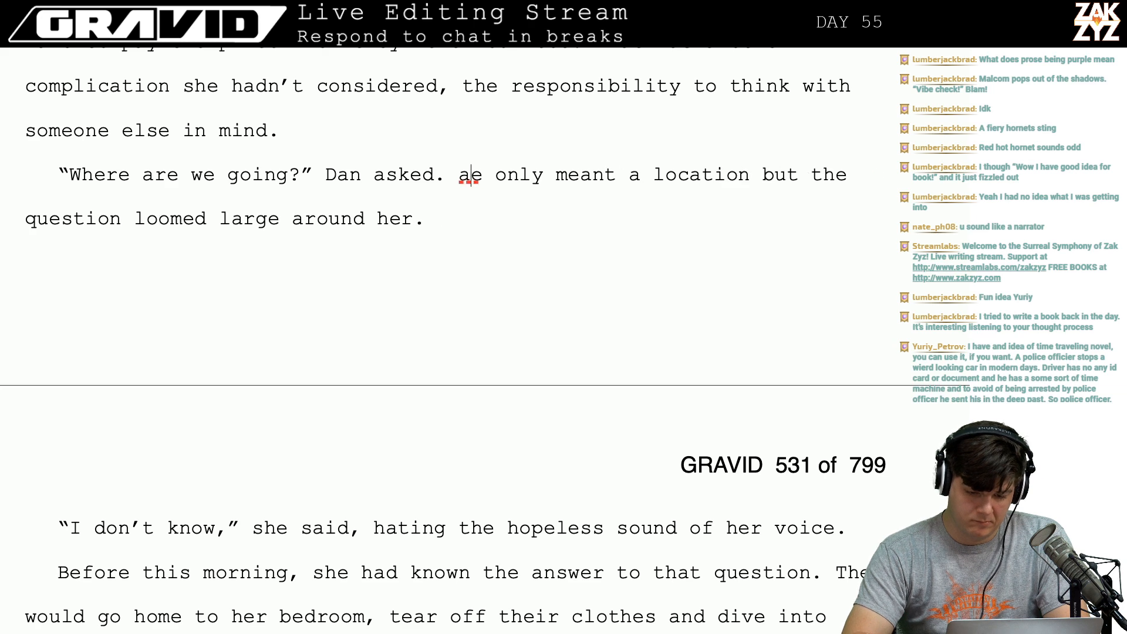
{"action": "key", "text": "BackSpace"}
{"action": "type", "text": "H"}
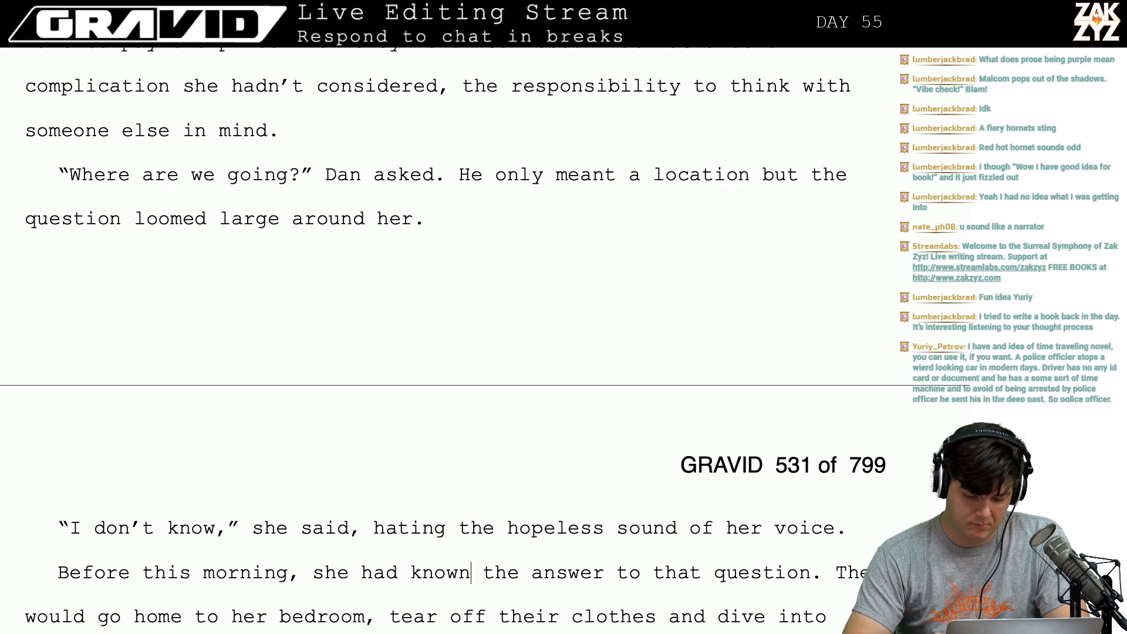
Add "They had been idling in the car for five minutes, staring out the windshield" after the line ending "hopeless sound of her voice.".
{"action": "scroll", "coordinate": [441, 194], "scroll_direction": "down", "scroll_amount": 1}
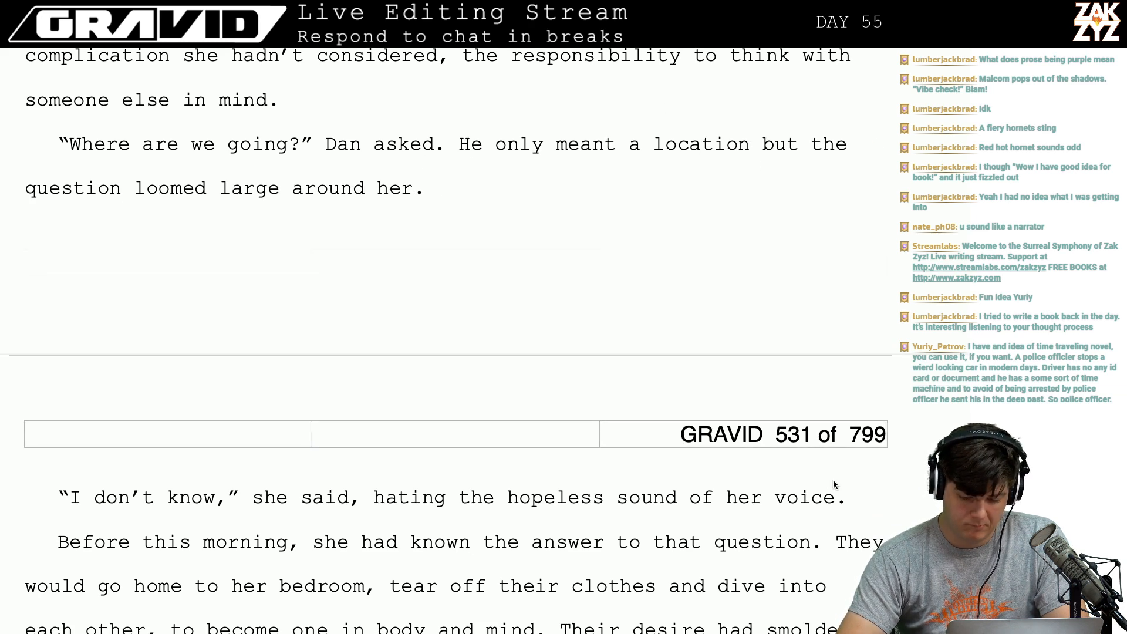
{"action": "left_click", "coordinate": [848, 498]}
{"action": "key", "text": "Return"}
{"action": "type", "text": "They had "}
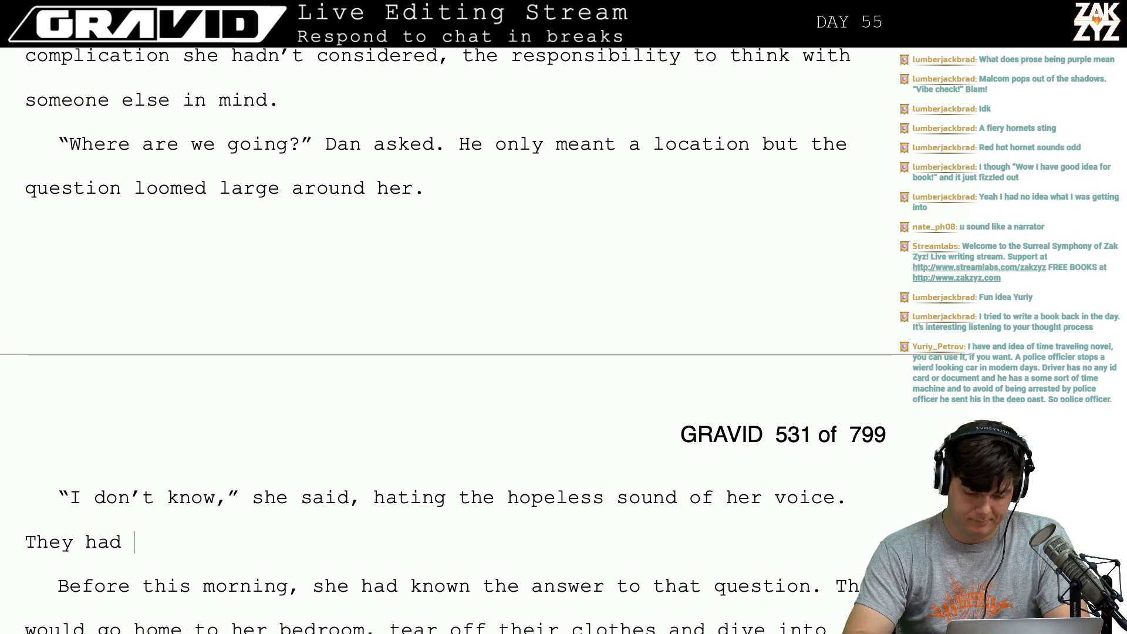
{"action": "type", "text": "been idling in"}
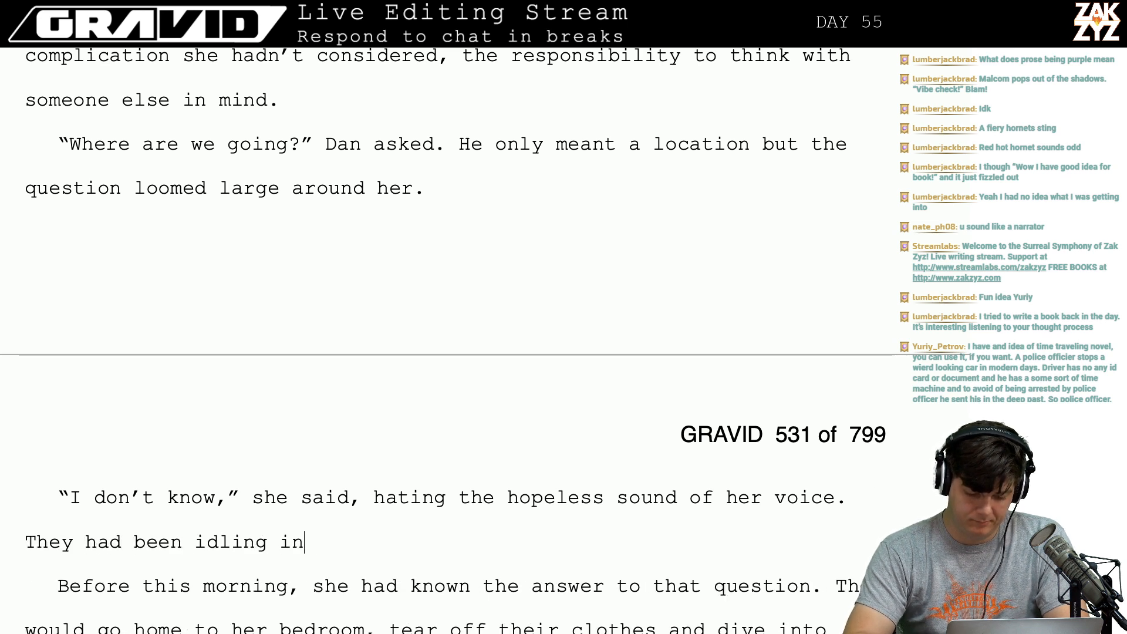
{"action": "type", "text": " the car for fie"}
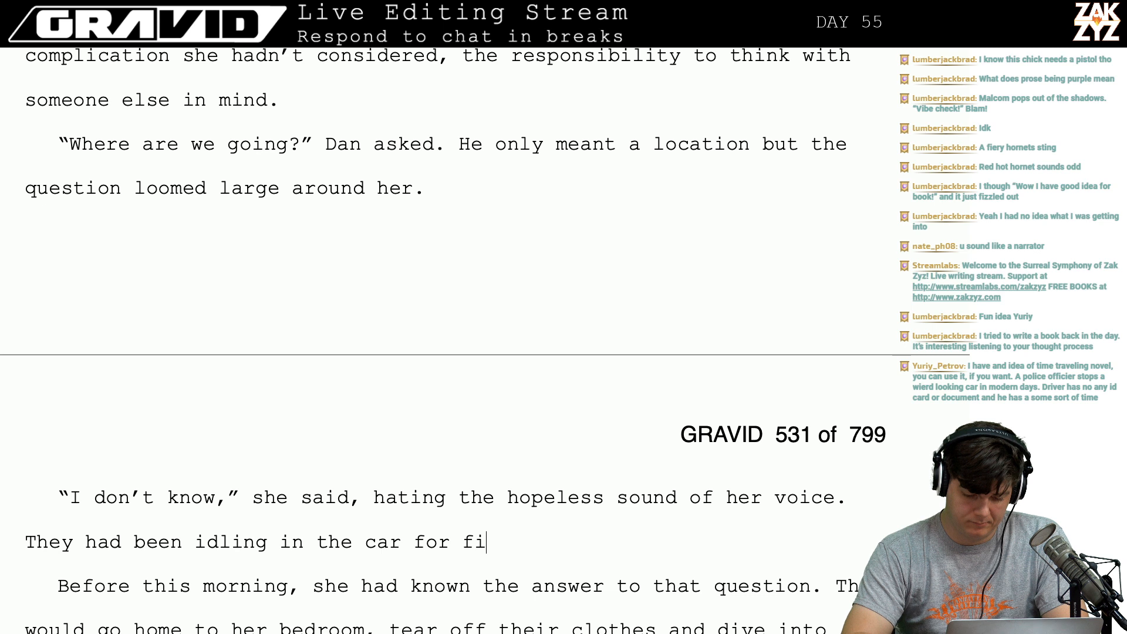
{"action": "key", "text": "BackSpace"}
{"action": "key", "text": "BackSpace"}
{"action": "type", "text": "ve minute"}
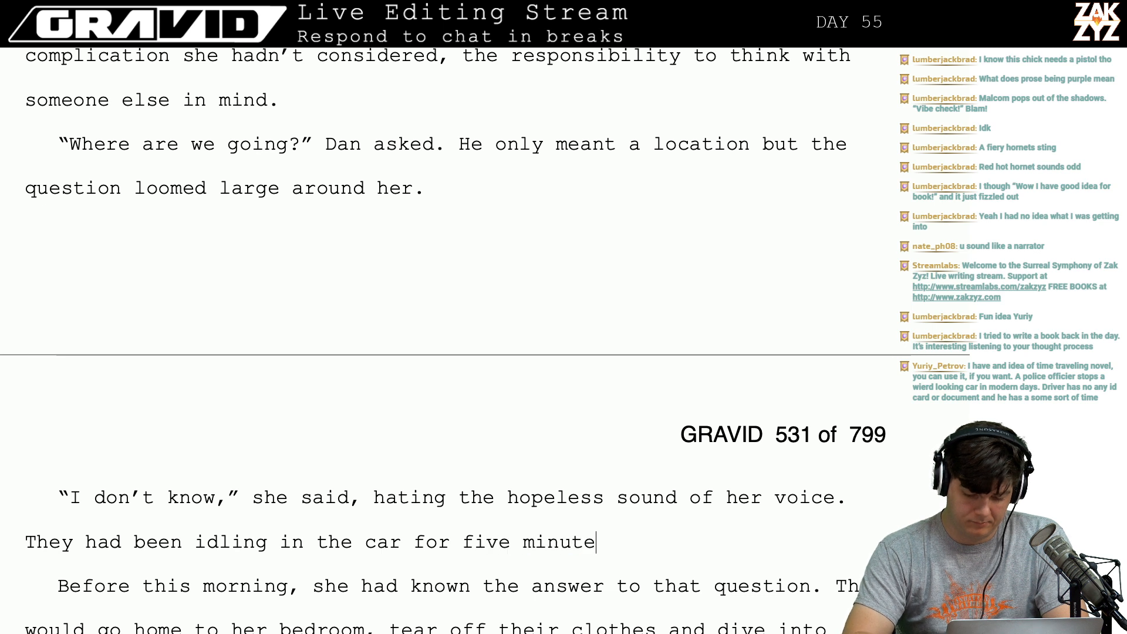
{"action": "type", "text": "s, staring out"}
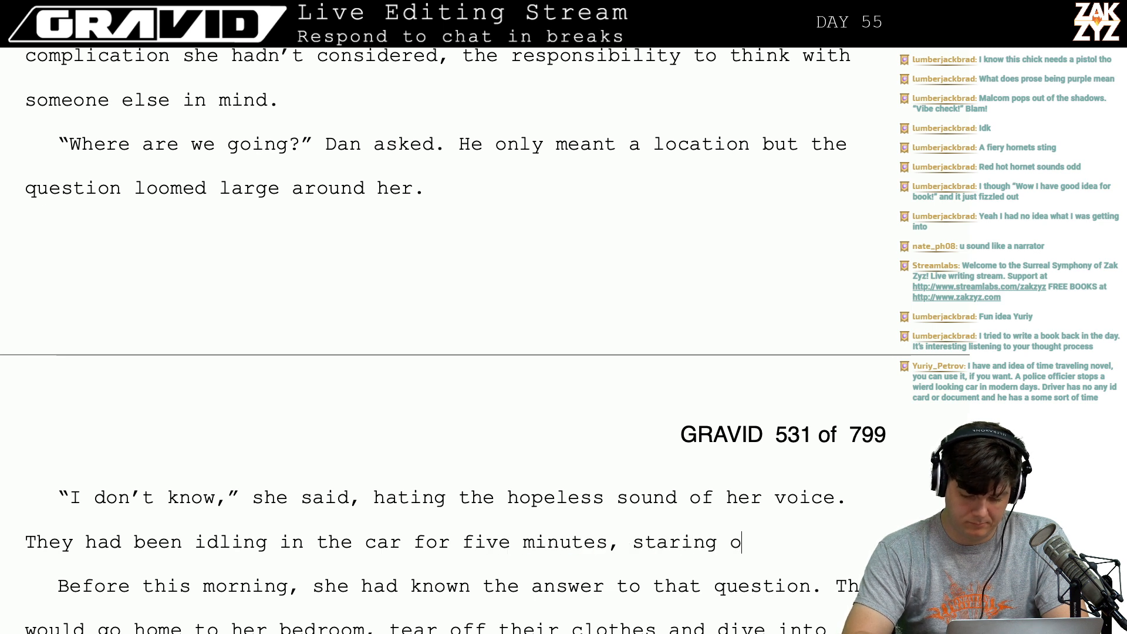
{"action": "key", "text": "BackSpace"}
{"action": "key", "text": "BackSpace"}
{"action": "key", "text": "BackSpace"}
{"action": "key", "text": "BackSpace"}
{"action": "key", "text": "BackSpace"}
{"action": "key", "text": "BackSpace"}
{"action": "key", "text": "BackSpace"}
{"action": "key", "text": "BackSpace"}
{"action": "key", "text": "BackSpace"}
{"action": "key", "text": "BackSpace"}
{"action": "key", "text": "BackSpace"}
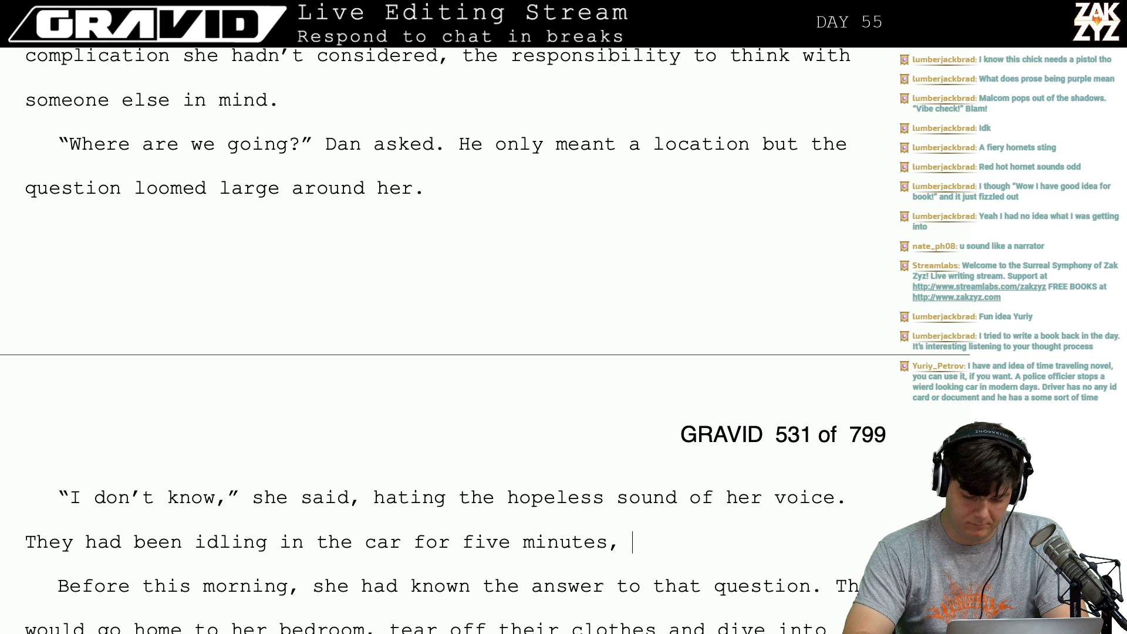
{"action": "type", "text": "stari"}
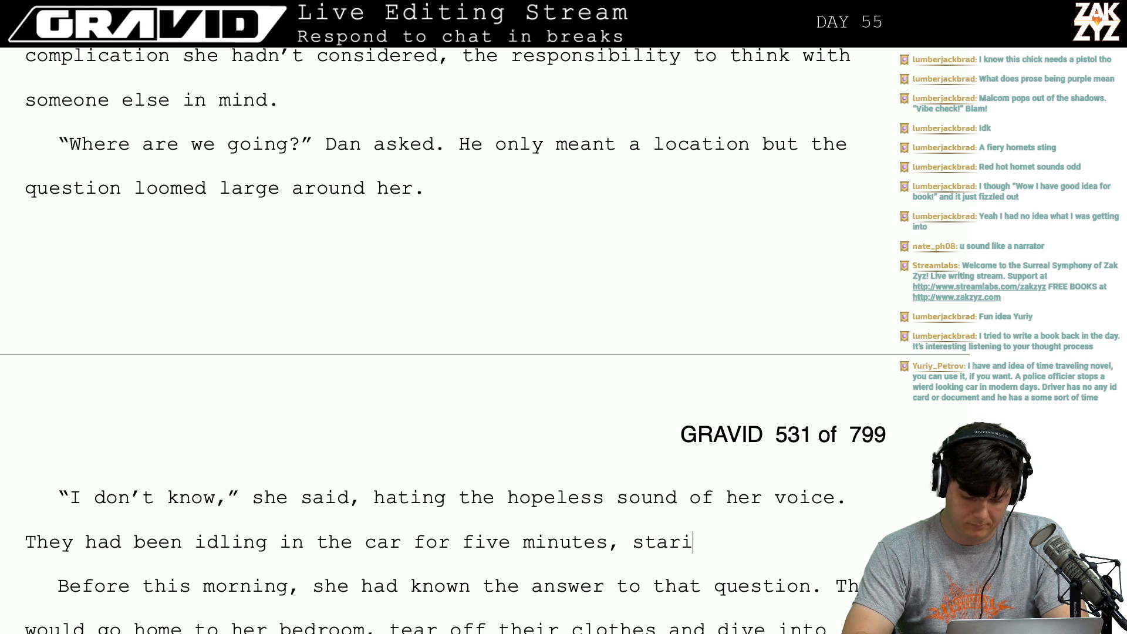
{"action": "type", "text": "ng out the windshield"}
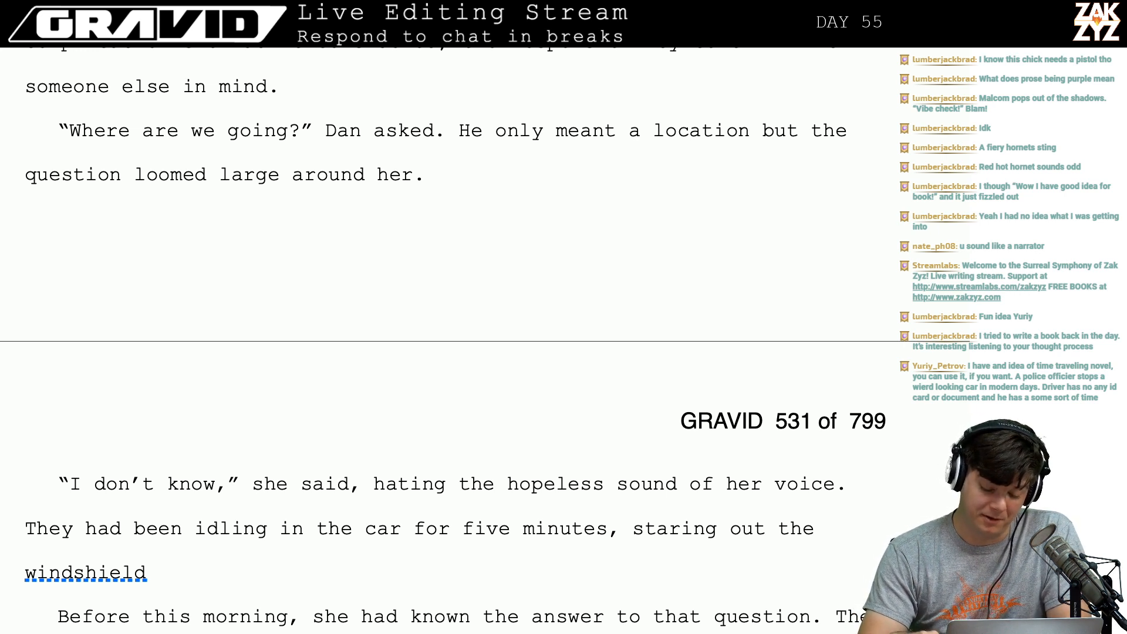
Insert "They’d been staring out the windshield for five minutes as the Toyota idled, they were wasting gas." after "her voice.".
{"action": "left_click", "coordinate": [143, 484]}
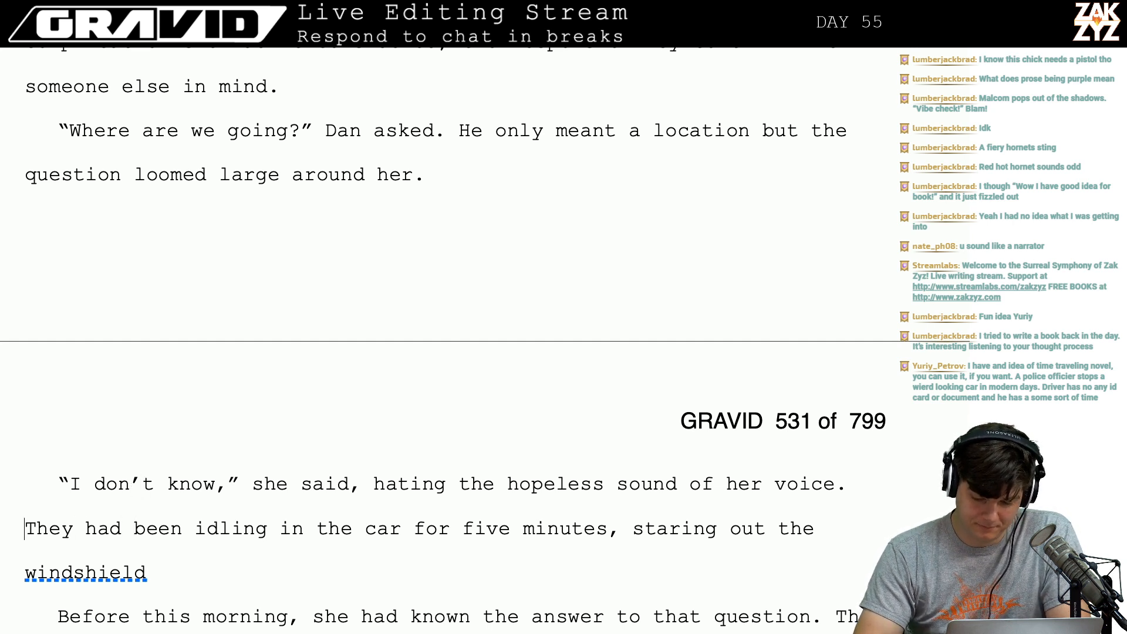
{"action": "type", "text": "Thy"}
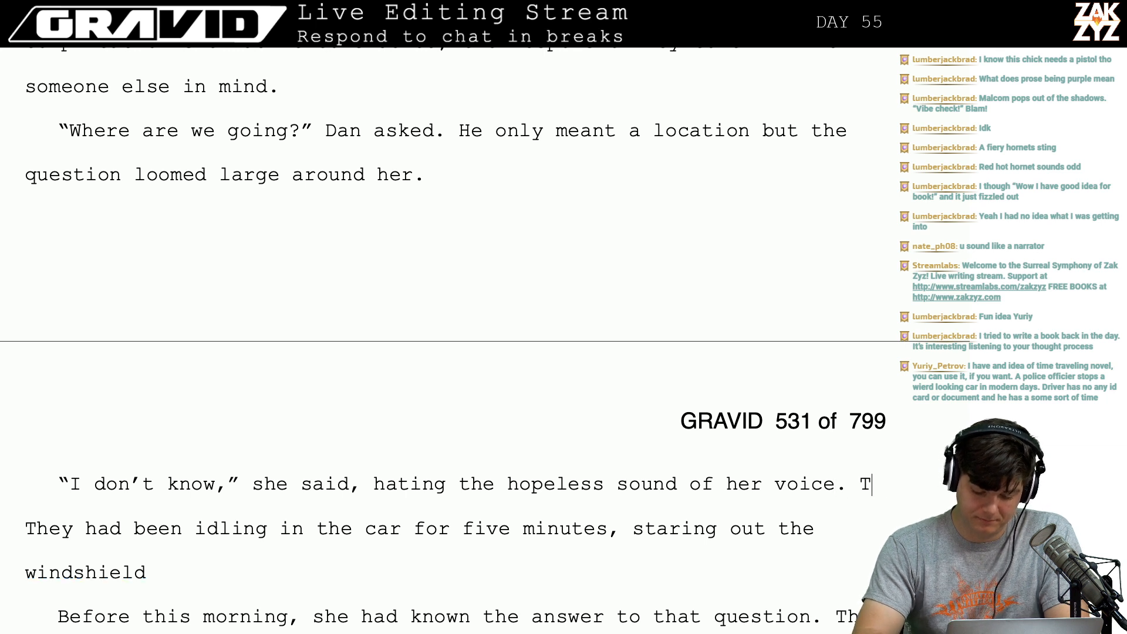
{"action": "key", "text": "BackSpace"}
{"action": "type", "text": "ey'd been staring "}
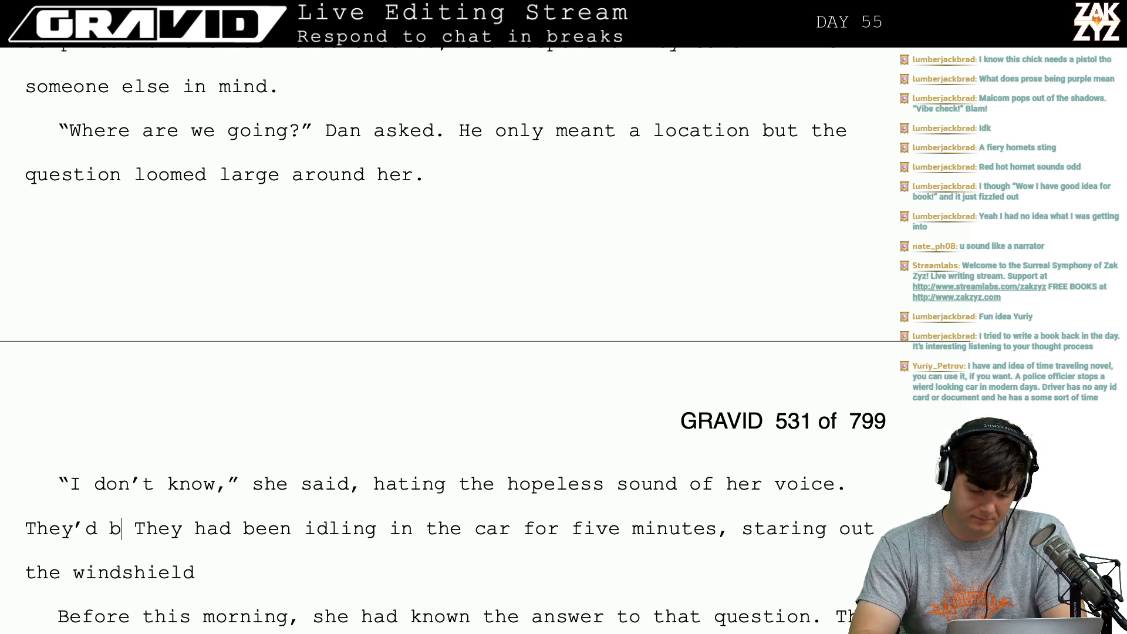
{"action": "type", "text": "out the windshi"}
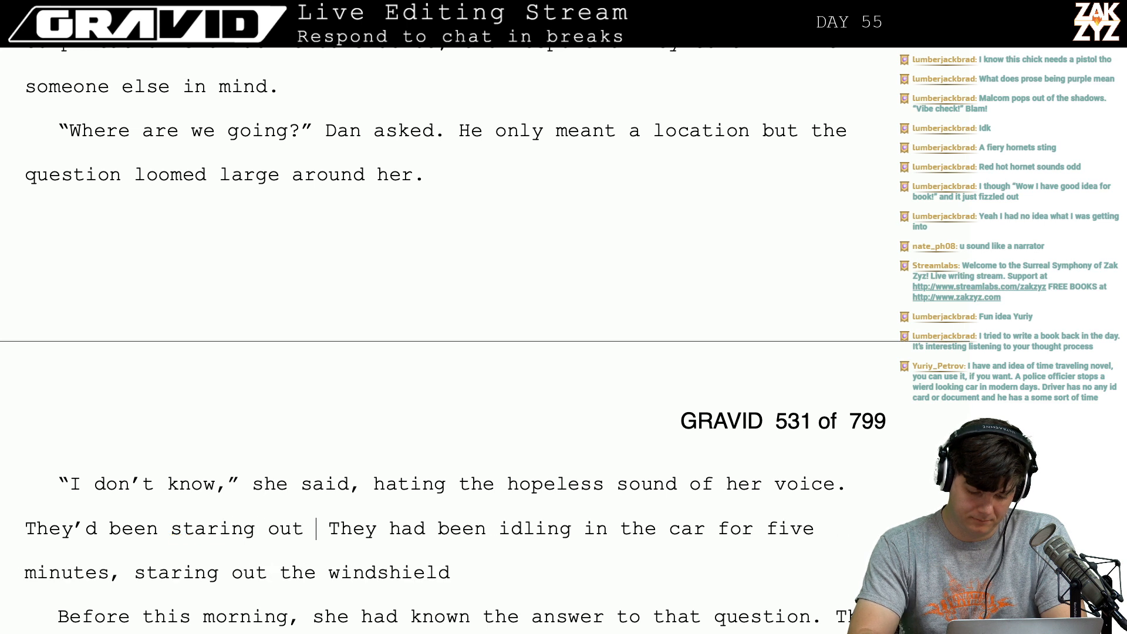
{"action": "type", "text": "eld for five m"}
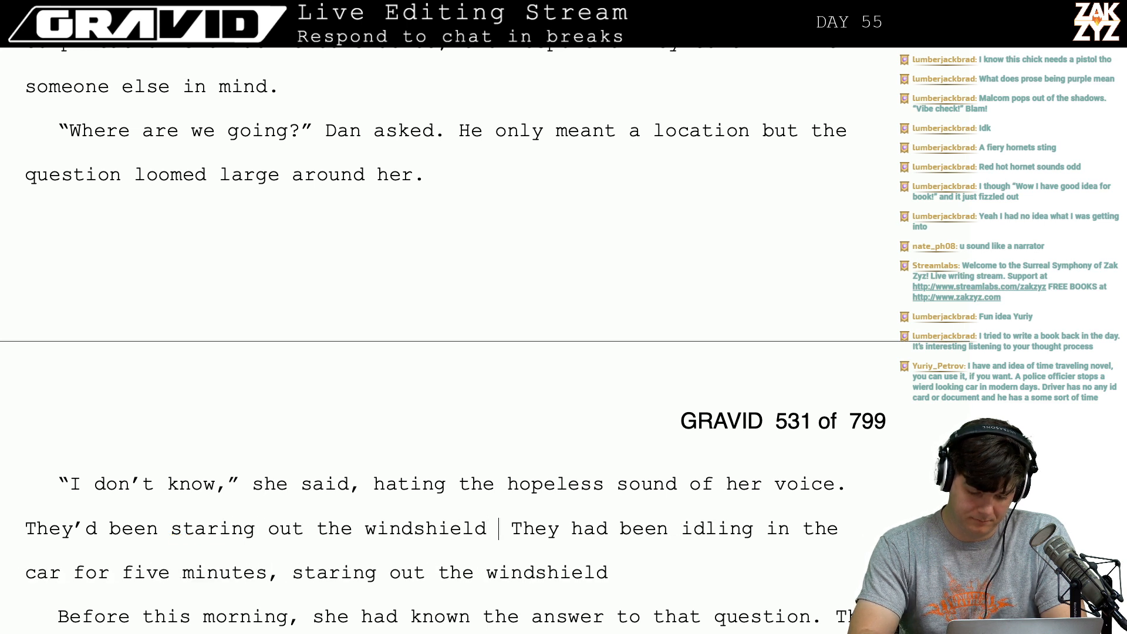
{"action": "type", "text": "inutes at"}
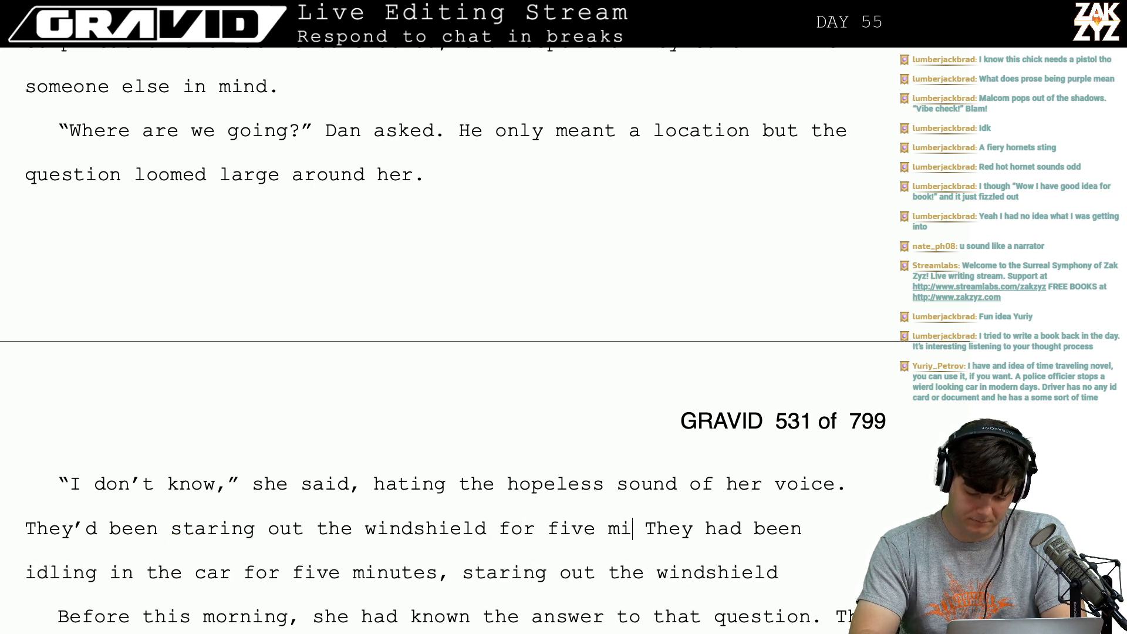
{"action": "key", "text": "BackSpace"}
{"action": "type", "text": "s the t"}
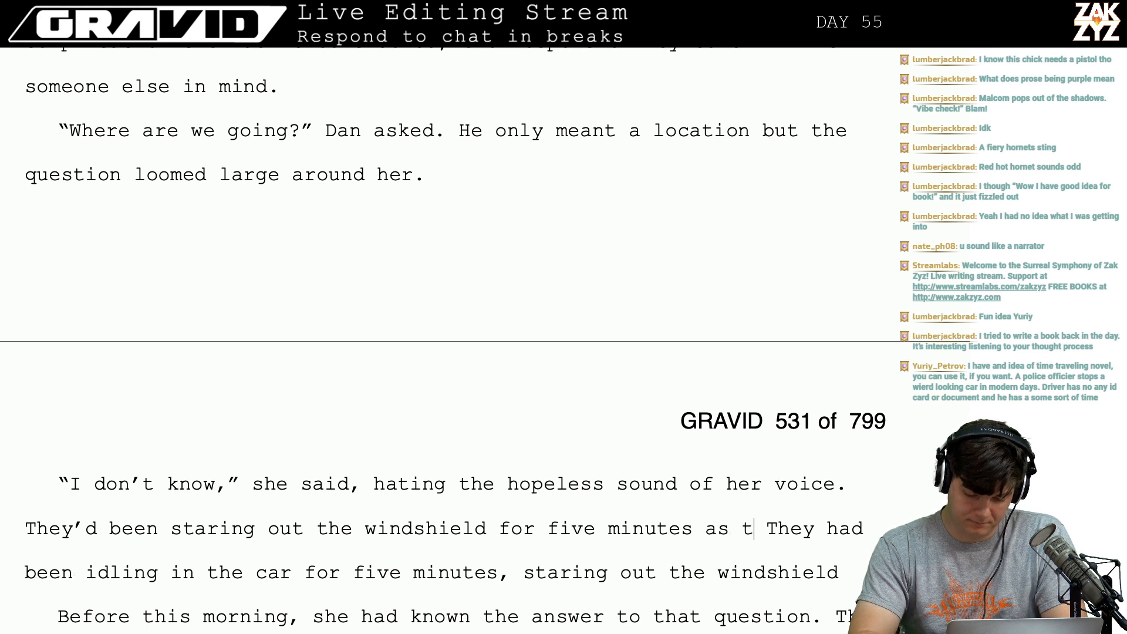
{"action": "key", "text": "BackSpace"}
{"action": "type", "text": "Toyota idled, "}
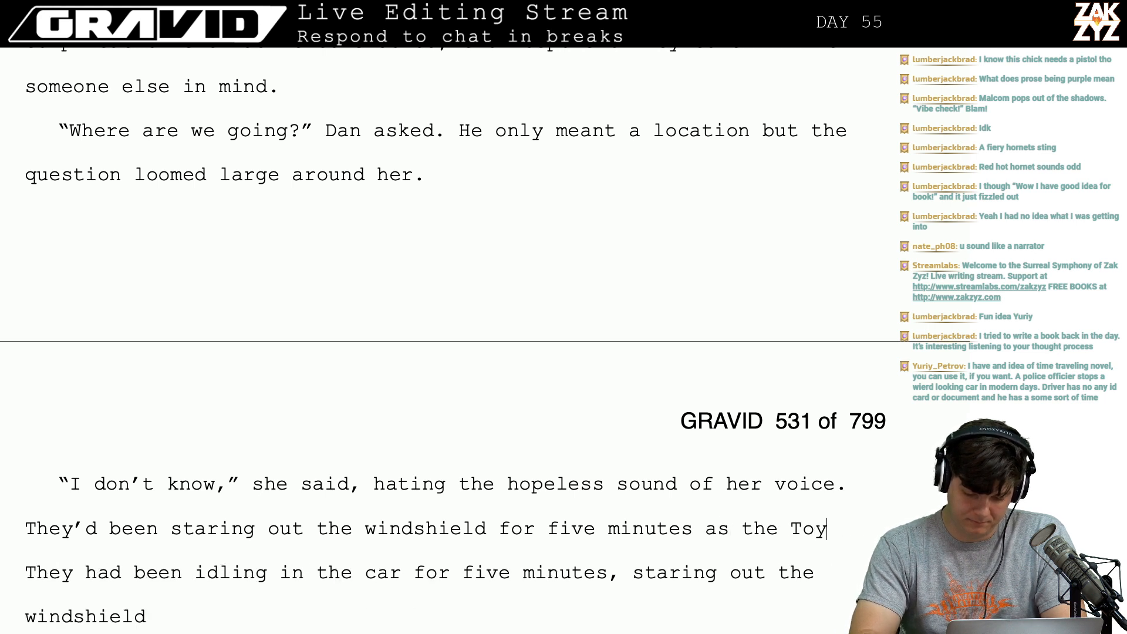
{"action": "type", "text": "they were wasign"}
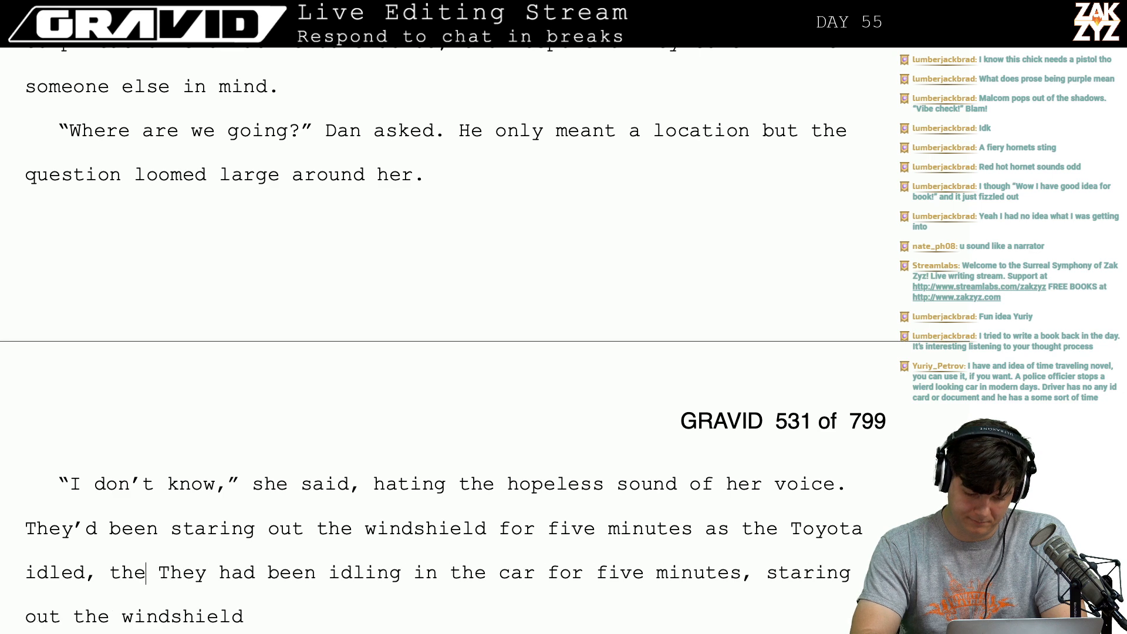
{"action": "key", "text": "BackSpace"}
{"action": "key", "text": "BackSpace"}
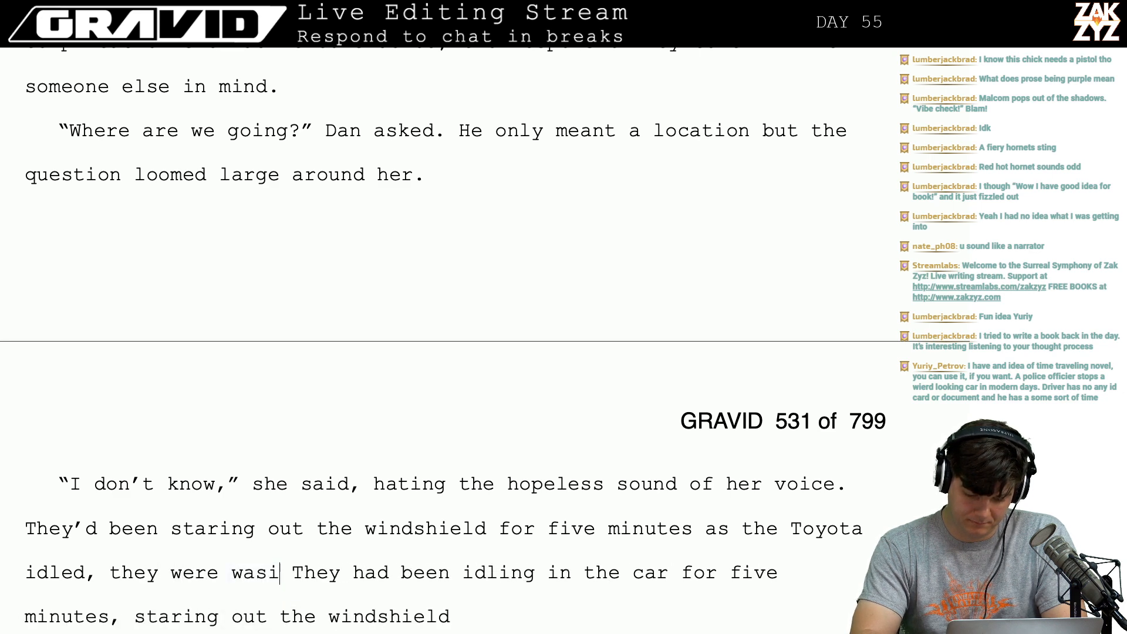
{"action": "key", "text": "BackSpace"}
{"action": "key", "text": "BackSpace"}
{"action": "type", "text": "t"}
{"action": "key", "text": "BackSpace"}
{"action": "type", "text": "sting gas."}
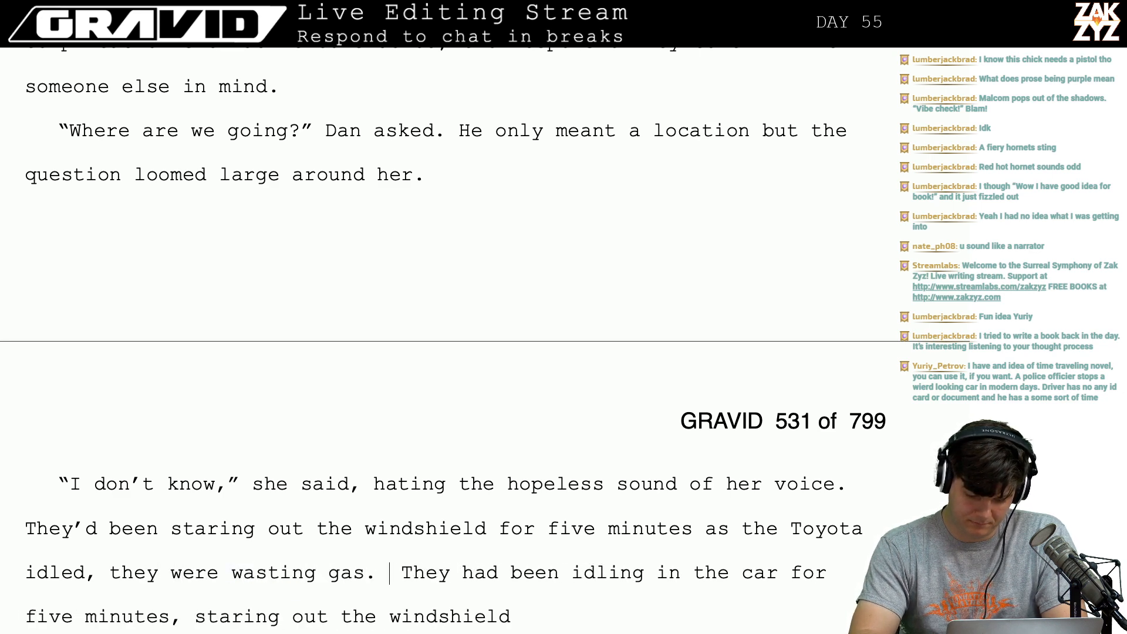
Delete the leftover draft sentence "They had been idling in the car for five minutes, staring out the windshield".
{"action": "key", "text": "shift+Down"}
{"action": "key", "text": "shift+Right"}
{"action": "key", "text": "shift+Right"}
{"action": "key", "text": "shift+Right"}
{"action": "key", "text": "shift+Right"}
{"action": "key", "text": "shift+Right"}
{"action": "key", "text": "shift+Right"}
{"action": "key", "text": "shift+Right"}
{"action": "key", "text": "shift+Right"}
{"action": "key", "text": "shift+Right"}
{"action": "key", "text": "shift+Right"}
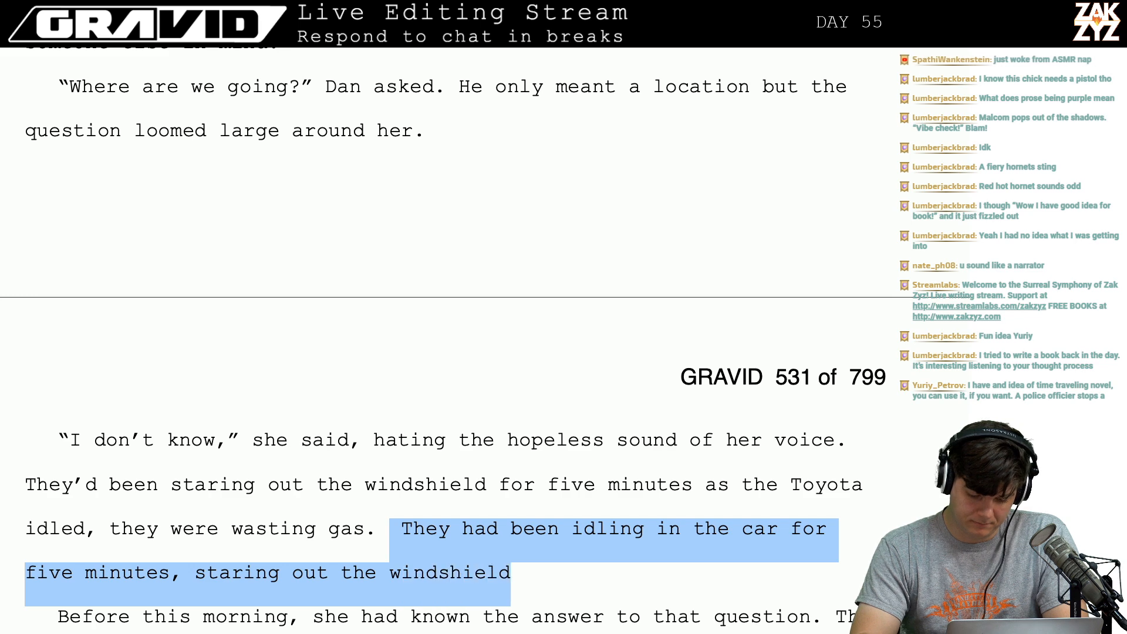
{"action": "key", "text": "BackSpace"}
Replace "she had known" with "Freya knew" in the sentence beginning "Before this morning".
{"action": "key", "text": "Down"}
{"action": "key", "text": "Down"}
{"action": "key", "text": "Down"}
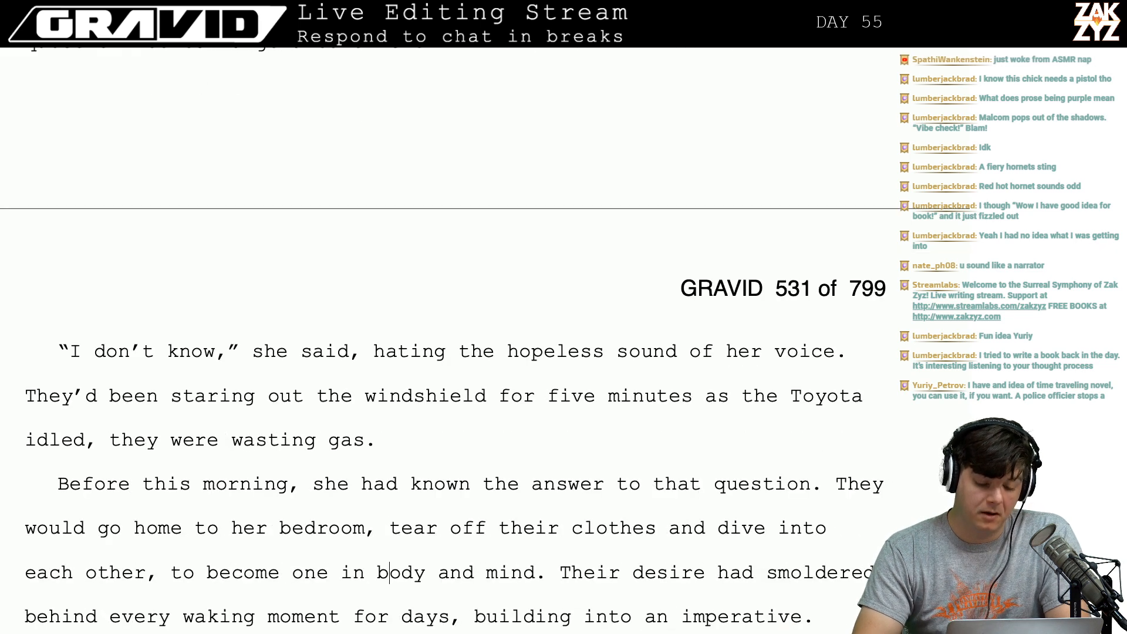
{"action": "key", "text": "Up"}
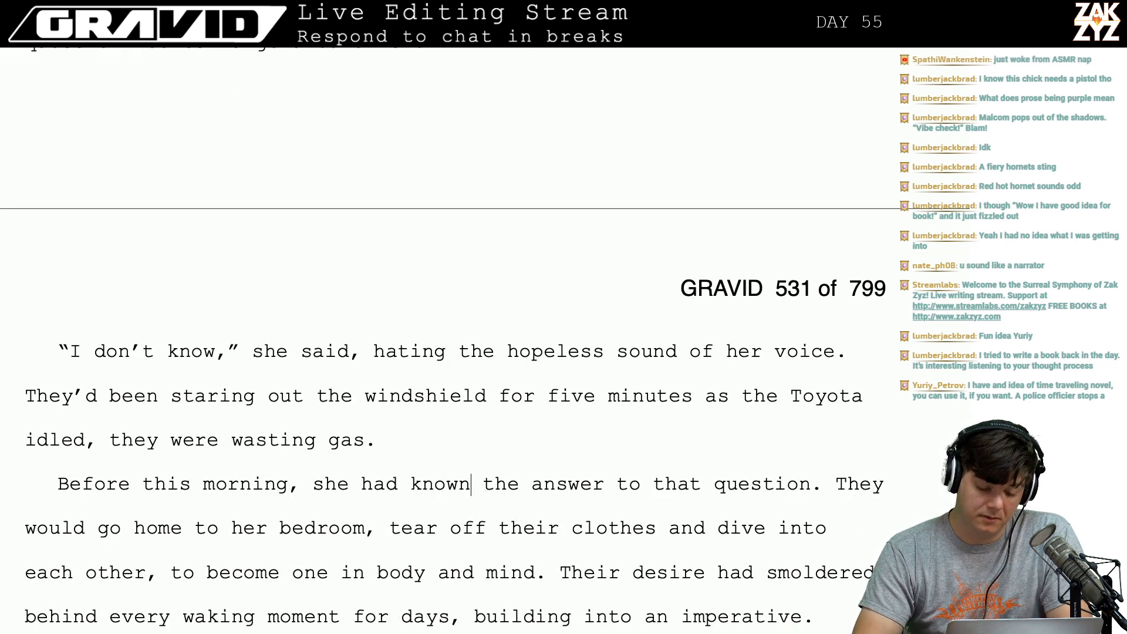
{"action": "type", "text": "Freya kne"}
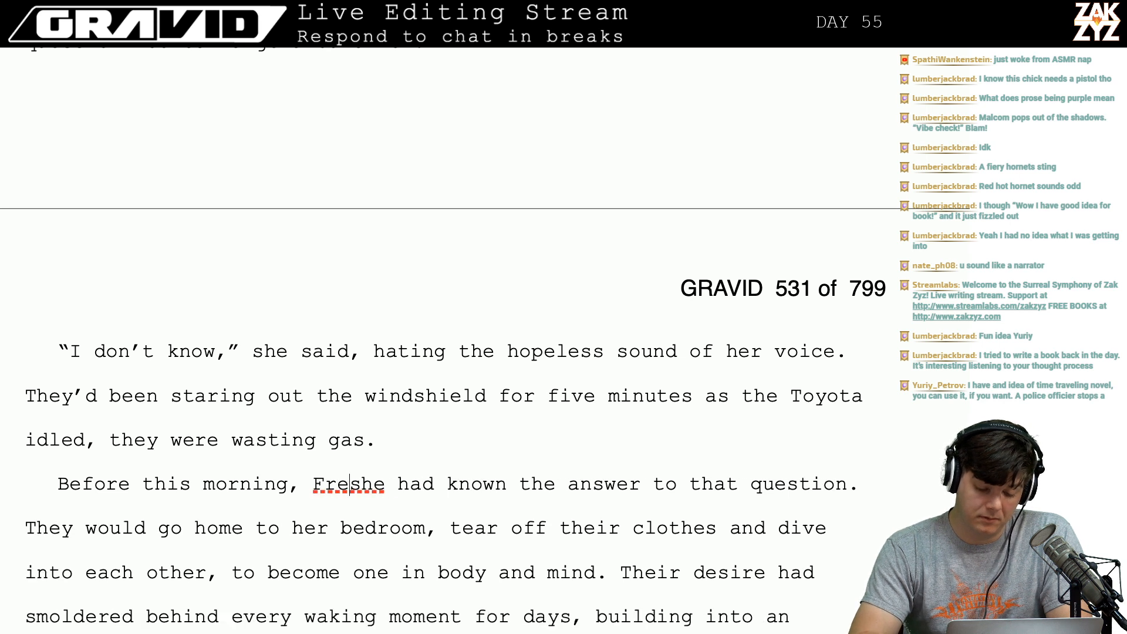
{"action": "type", "text": "w"}
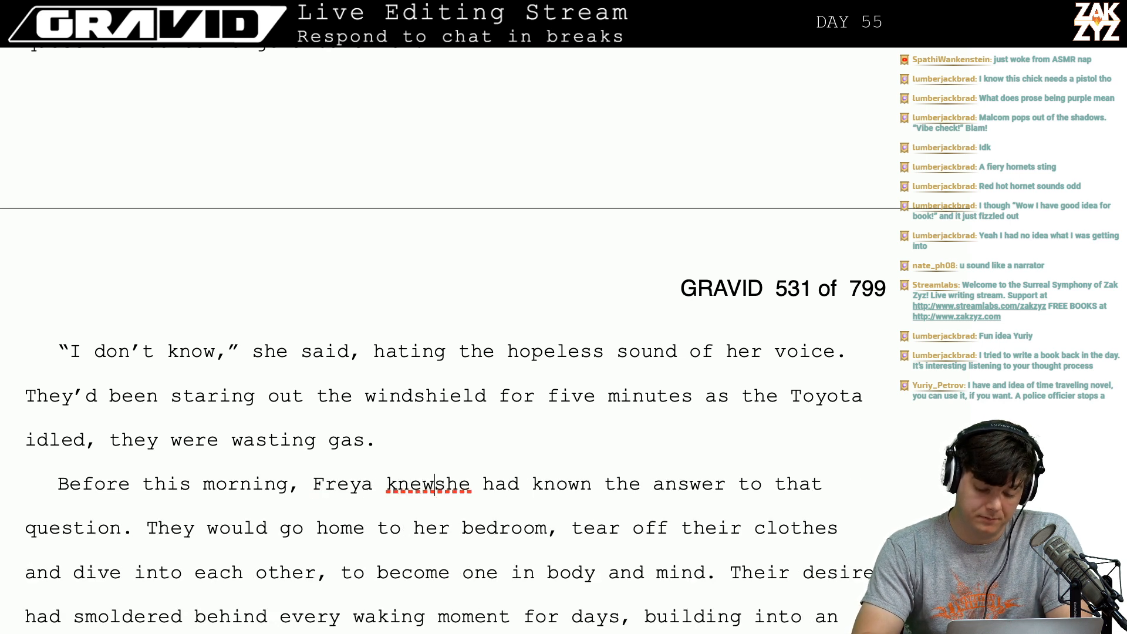
{"action": "key", "text": "shift+Right"}
{"action": "key", "text": "shift+Right"}
{"action": "key", "text": "shift+Right"}
{"action": "key", "text": "shift+Right"}
{"action": "key", "text": "shift+Right"}
{"action": "key", "text": "shift+Right"}
{"action": "key", "text": "shift+Right"}
{"action": "key", "text": "shift+Right"}
{"action": "key", "text": "shift+Right"}
{"action": "key", "text": "shift+Right"}
{"action": "key", "text": "shift+Right"}
{"action": "key", "text": "shift+Right"}
{"action": "key", "text": "shift+Right"}
{"action": "key", "text": "shift+Right"}
{"action": "key", "text": "shift+Right"}
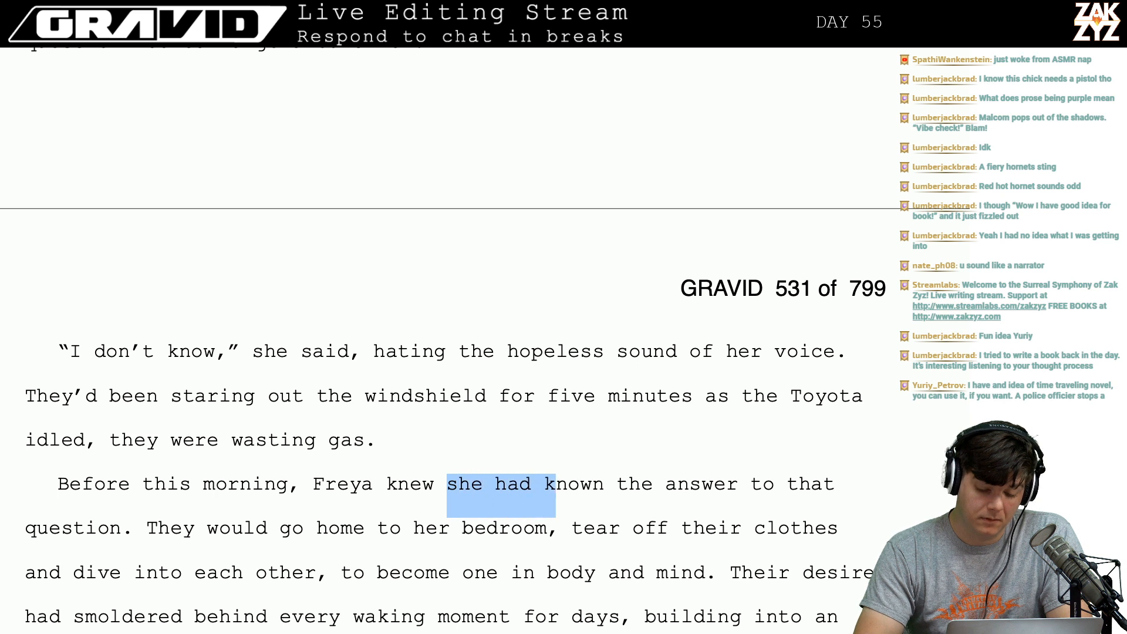
{"action": "key", "text": "shift+Left"}
{"action": "key", "text": "Delete"}
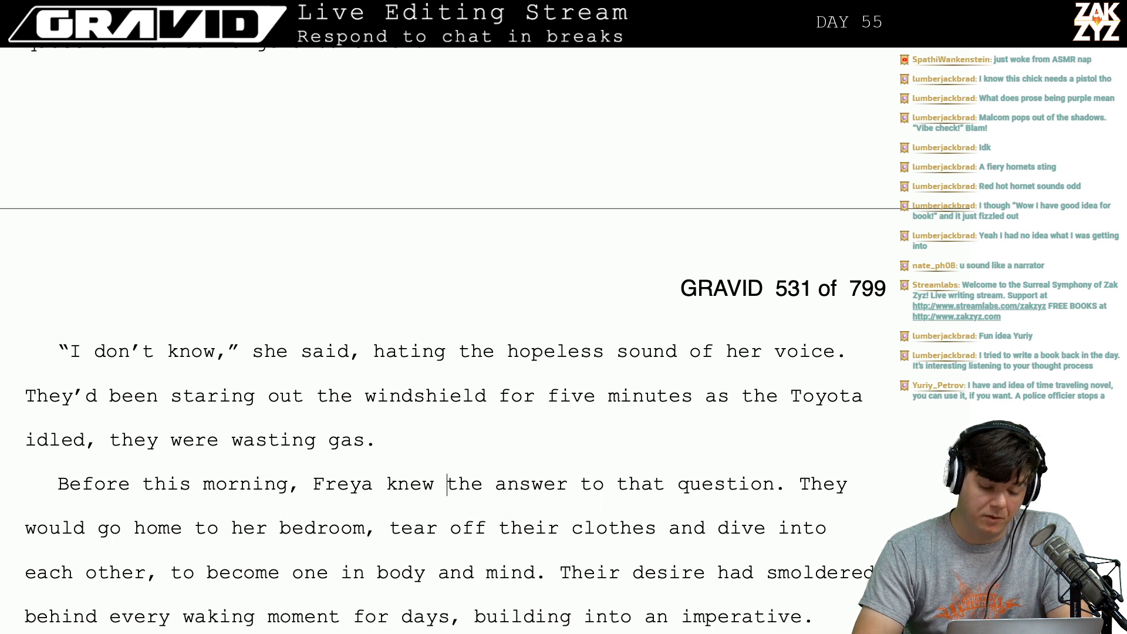
Remove the comma after "each other" in "dive into each other, to become one in body and mind".
{"action": "key", "text": "Right"}
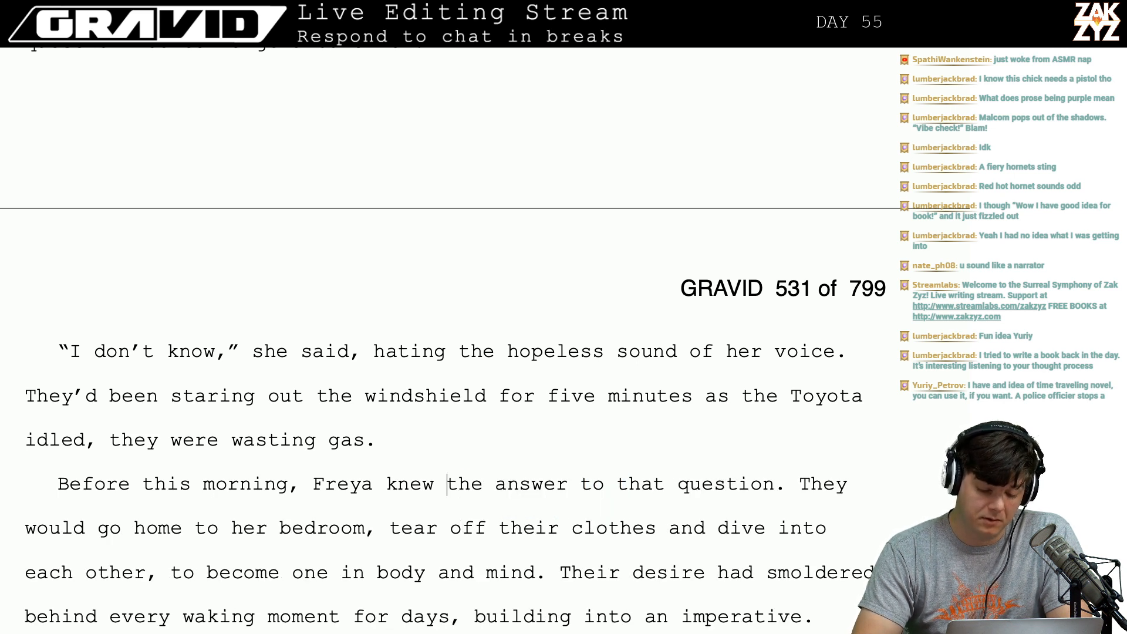
{"action": "key", "text": "Left"}
{"action": "key", "text": "Left"}
{"action": "key", "text": "Left"}
{"action": "key", "text": "Down"}
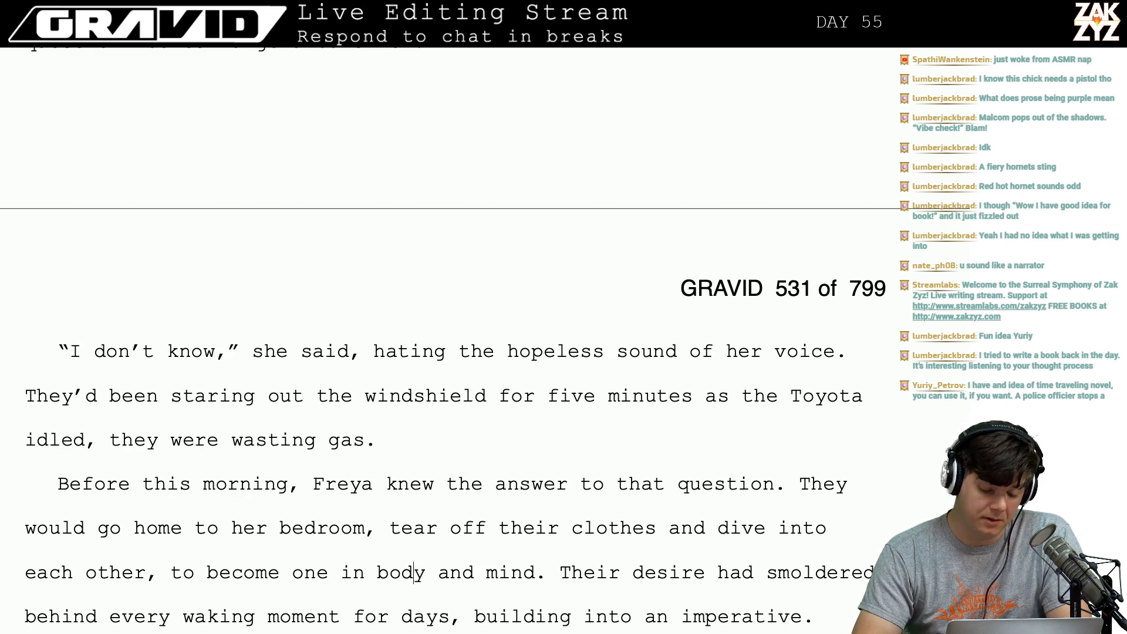
{"action": "key", "text": "Left"}
{"action": "key", "text": "Left"}
{"action": "key", "text": "Left"}
{"action": "key", "text": "Left"}
{"action": "key", "text": "Down"}
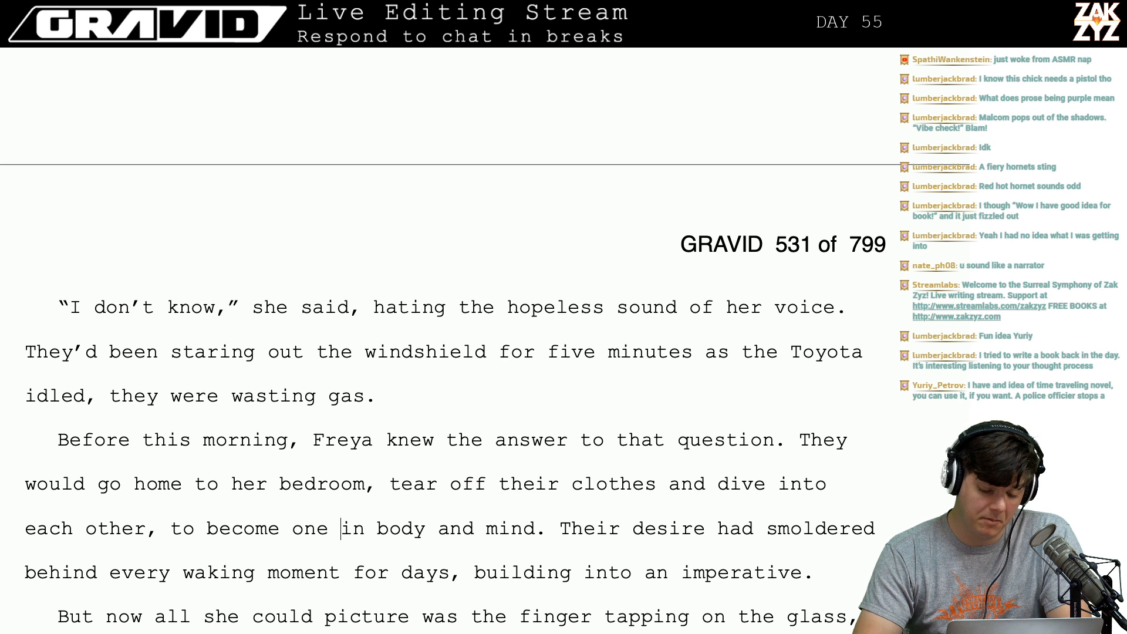
{"action": "key", "text": "Left"}
{"action": "key", "text": "Left"}
{"action": "key", "text": "Left"}
{"action": "key", "text": "Left"}
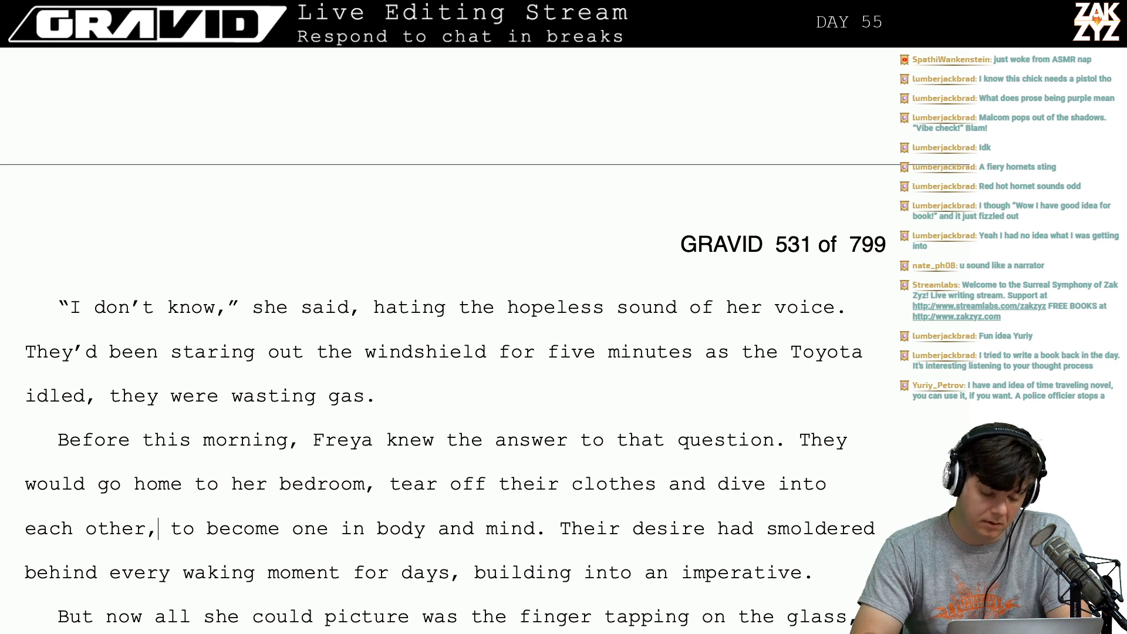
{"action": "key", "text": "BackSpace"}
{"action": "key", "text": "Down"}
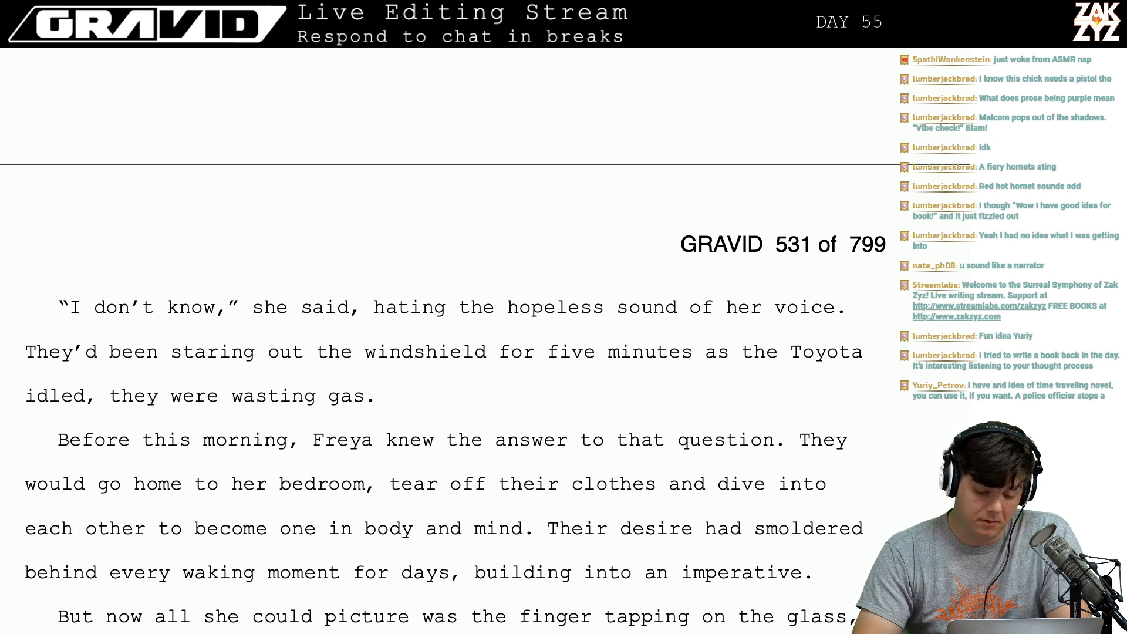
{"action": "scroll", "coordinate": [578, 535], "scroll_direction": "down", "scroll_amount": 1}
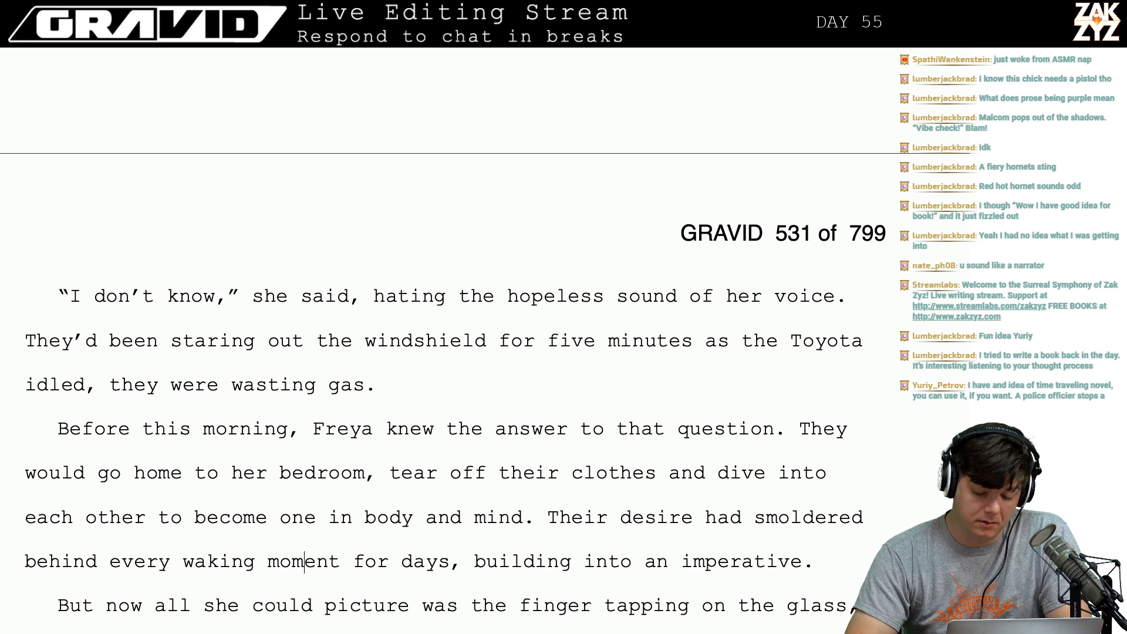
Delete "Their" before "desire had smoldered" and capitalize the sentence's new first word as "Desire".
{"action": "left_click", "coordinate": [632, 517]}
{"action": "key", "text": "BackSpace"}
{"action": "key", "text": "BackSpace"}
{"action": "key", "text": "BackSpace"}
{"action": "key", "text": "BackSpace"}
{"action": "key", "text": "BackSpace"}
{"action": "key", "text": "BackSpace"}
{"action": "key", "text": "BackSpace"}
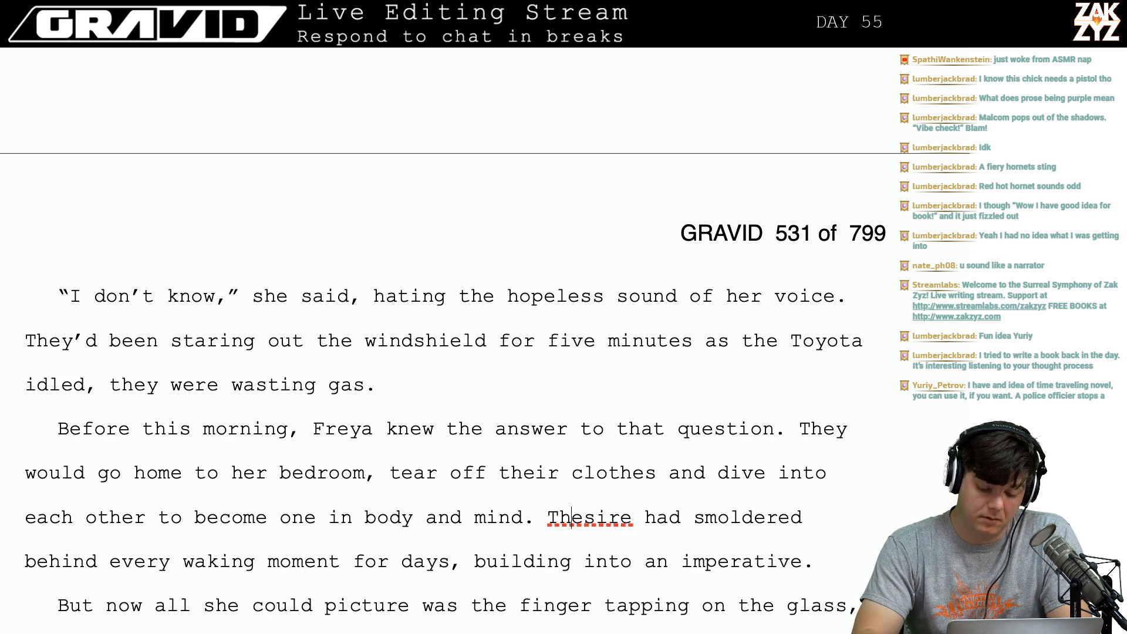
{"action": "type", "text": "D"}
{"action": "key", "text": "Right"}
{"action": "key", "text": "Down"}
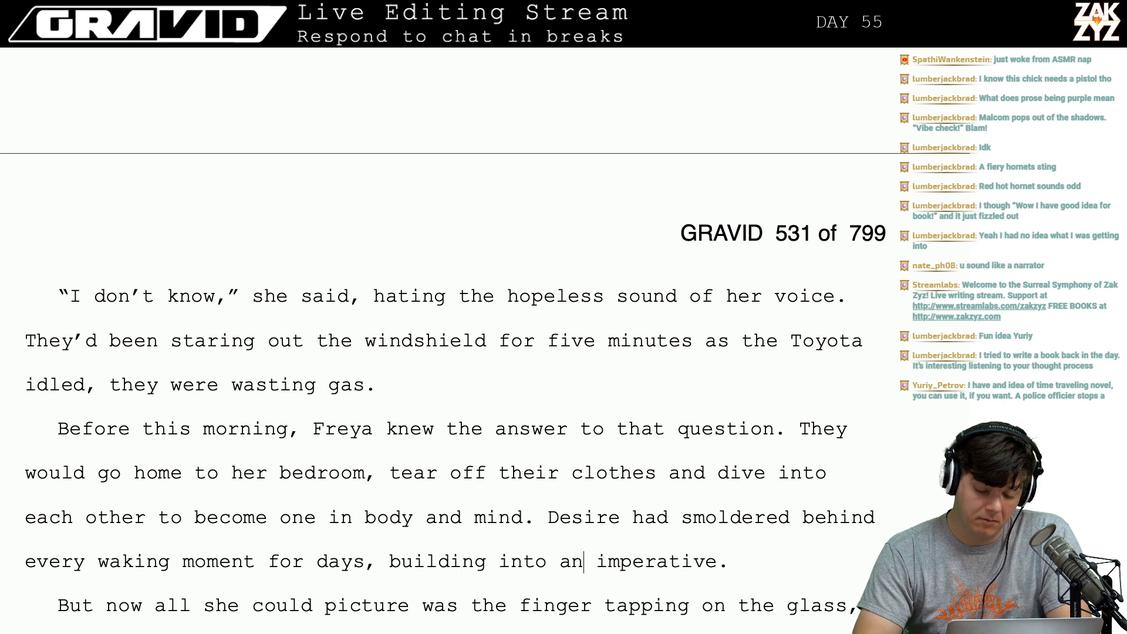
Insert "Her" at the start of the sentence "Desire had smoldered" and make "desire" lowercase.
{"action": "key", "text": "Up"}
{"action": "key", "text": "Left"}
{"action": "key", "text": "Left"}
{"action": "key", "text": "Left"}
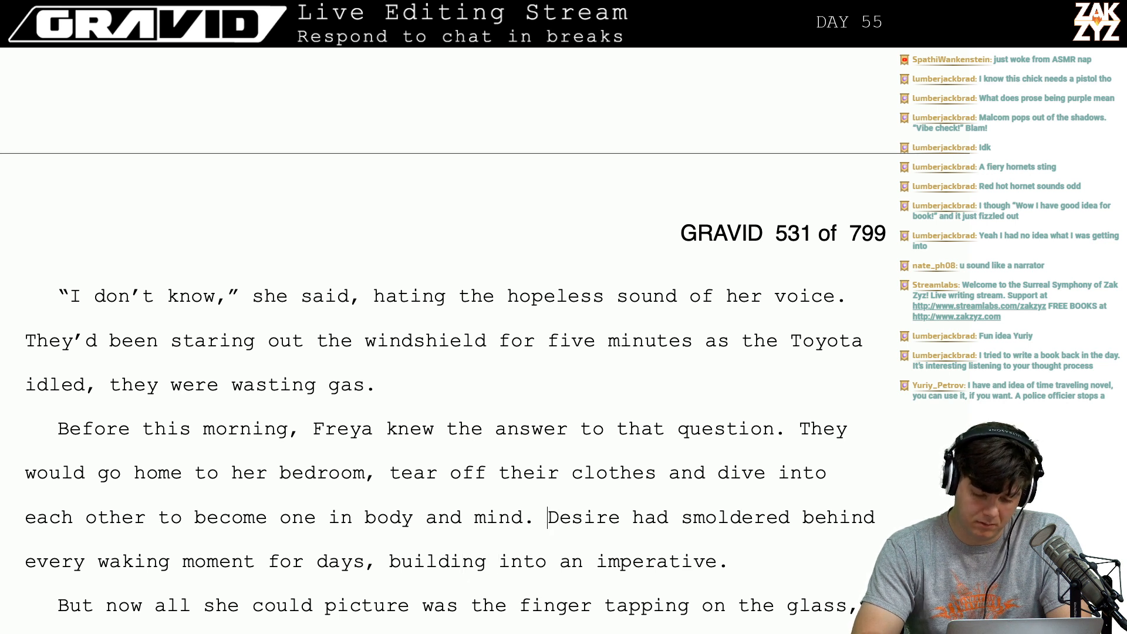
{"action": "type", "text": "Her"}
{"action": "key", "text": "Right"}
{"action": "key", "text": "BackSpace"}
{"action": "type", "text": "d"}
{"action": "key", "text": "Down"}
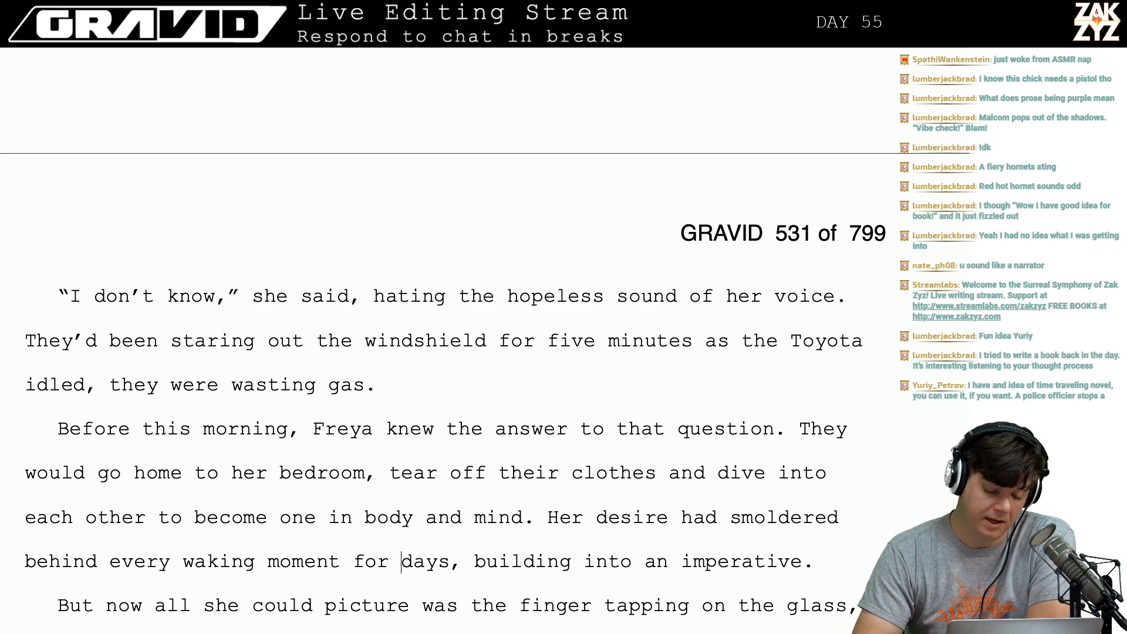
Change "the driveway" to "her driveway" in the phrase "the lingering smell of spray paint in the driveway".
{"action": "key", "text": "Down"}
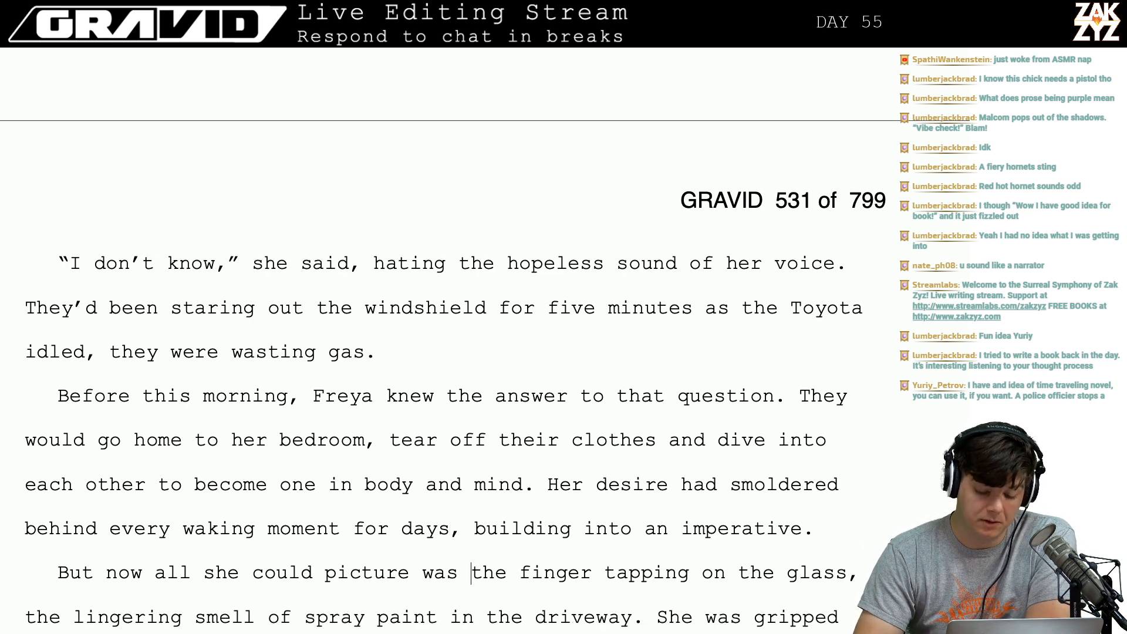
{"action": "key", "text": "Down"}
{"action": "key", "text": "Down"}
{"action": "key", "text": "Down"}
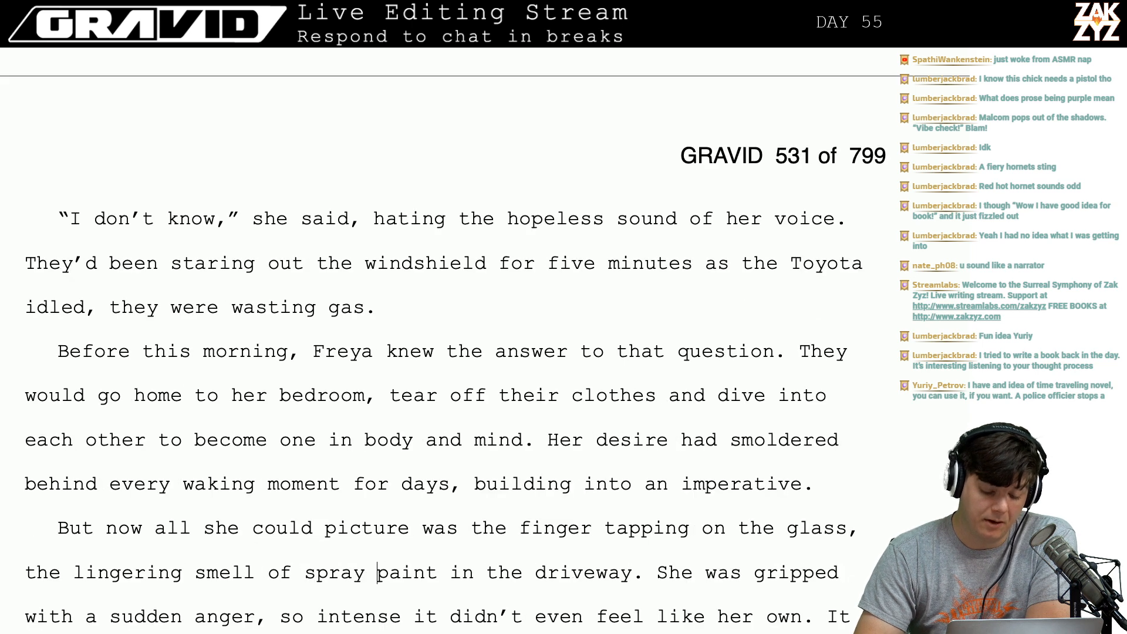
{"action": "scroll", "coordinate": [251, 524], "scroll_direction": "down", "scroll_amount": 1}
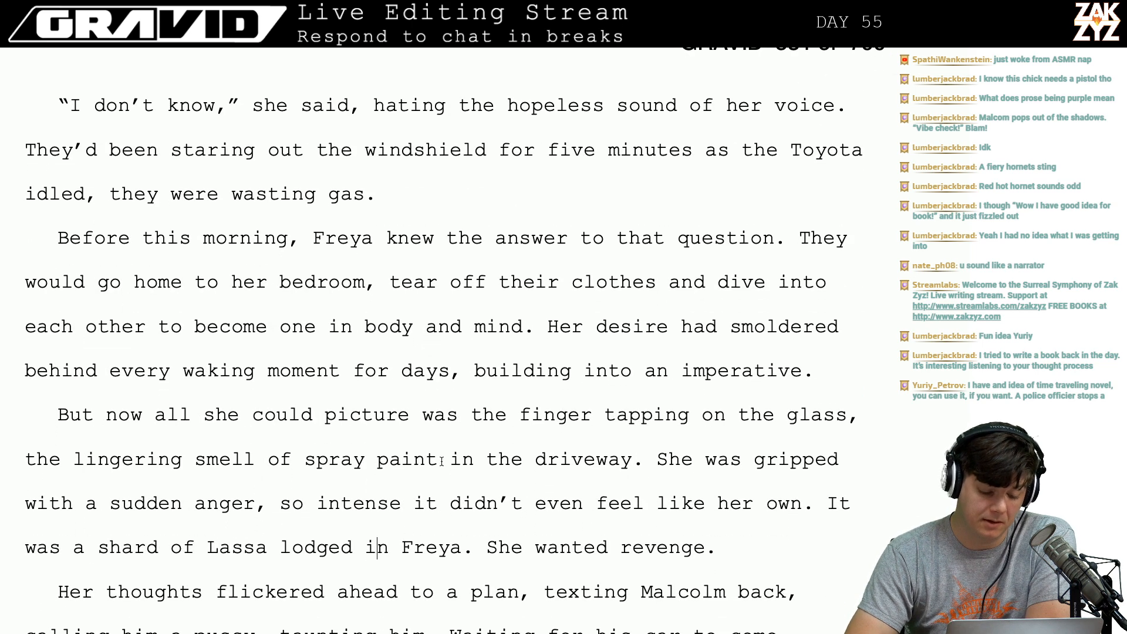
{"action": "left_click", "coordinate": [270, 467]}
{"action": "key", "text": "Right"}
{"action": "key", "text": "Right"}
{"action": "key", "text": "Right"}
{"action": "key", "text": "Right"}
{"action": "key", "text": "Right"}
{"action": "key", "text": "Right"}
{"action": "key", "text": "Right"}
{"action": "key", "text": "Right"}
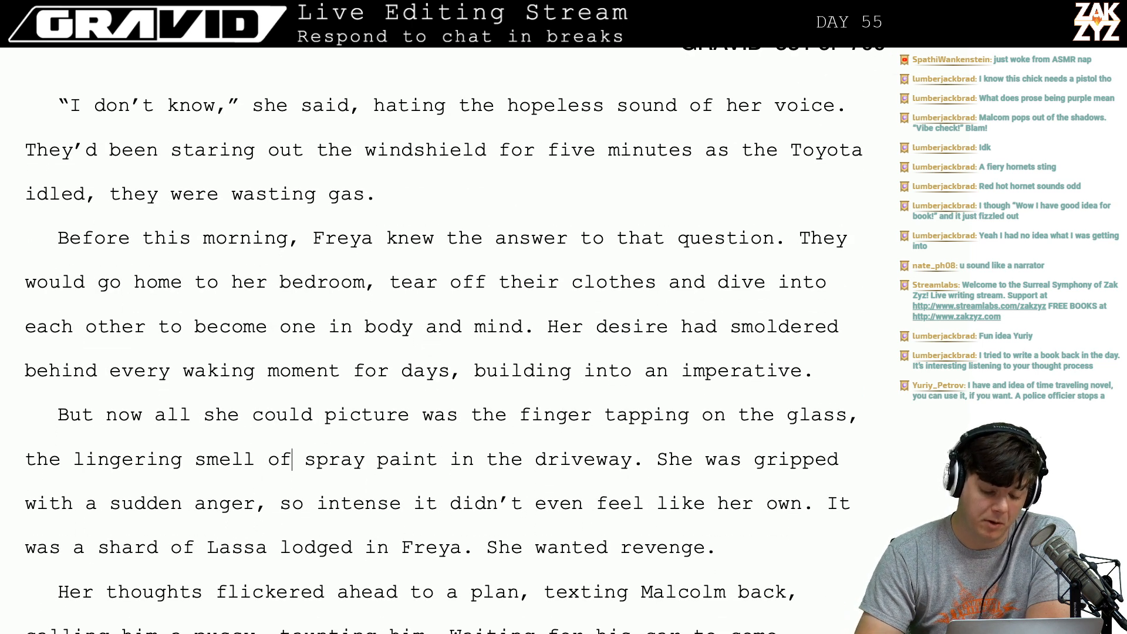
{"action": "key", "text": "Right"}
{"action": "key", "text": "Right"}
{"action": "key", "text": "Right"}
{"action": "key", "text": "Right"}
{"action": "key", "text": "Right"}
{"action": "key", "text": "Right"}
{"action": "key", "text": "Right"}
{"action": "key", "text": "Right"}
{"action": "key", "text": "Right"}
{"action": "key", "text": "Right"}
{"action": "key", "text": "Right"}
{"action": "key", "text": "Right"}
{"action": "key", "text": "Right"}
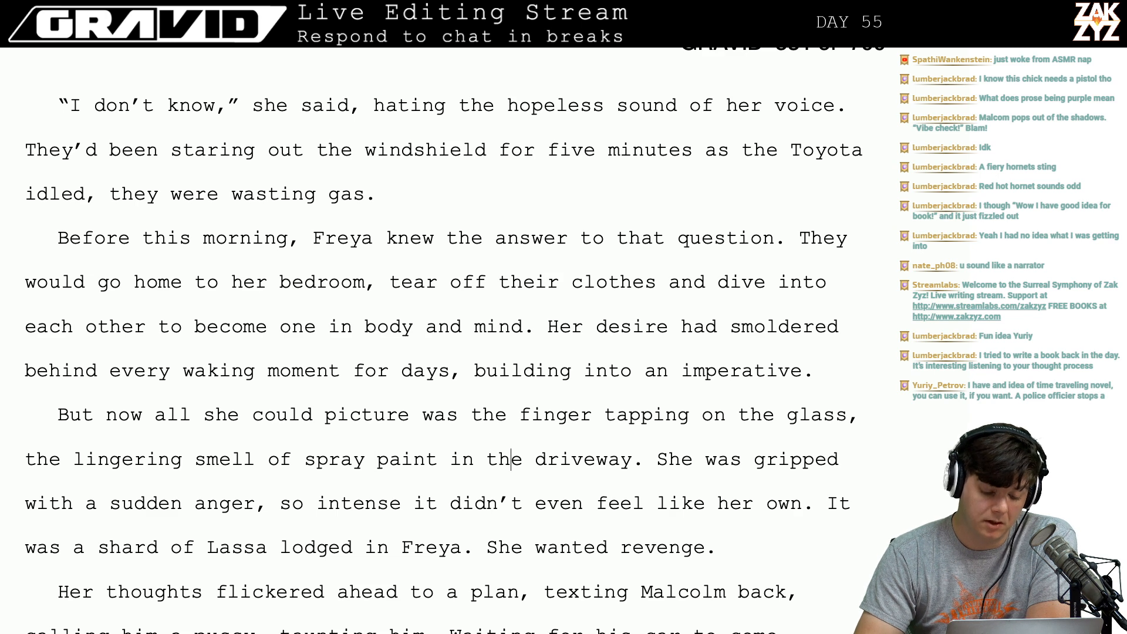
{"action": "key", "text": "Left"}
{"action": "key", "text": "BackSpace"}
{"action": "key", "text": "BackSpace"}
{"action": "key", "text": "BackSpace"}
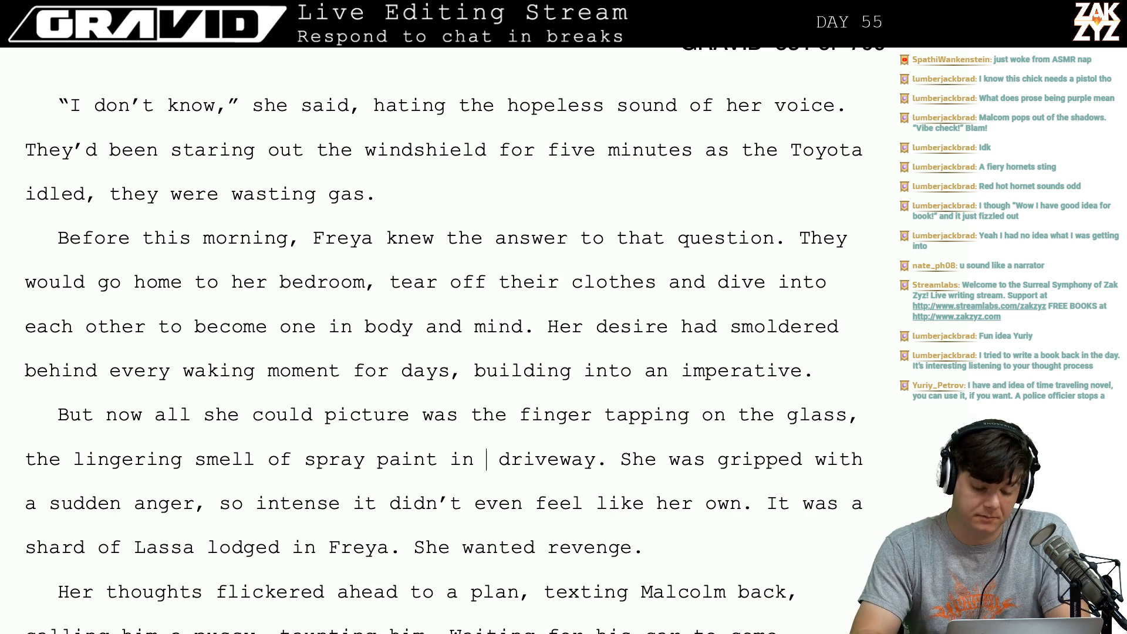
{"action": "type", "text": "her"}
{"action": "key", "text": "Left"}
{"action": "key", "text": "Left"}
{"action": "key", "text": "Left"}
{"action": "key", "text": "Left"}
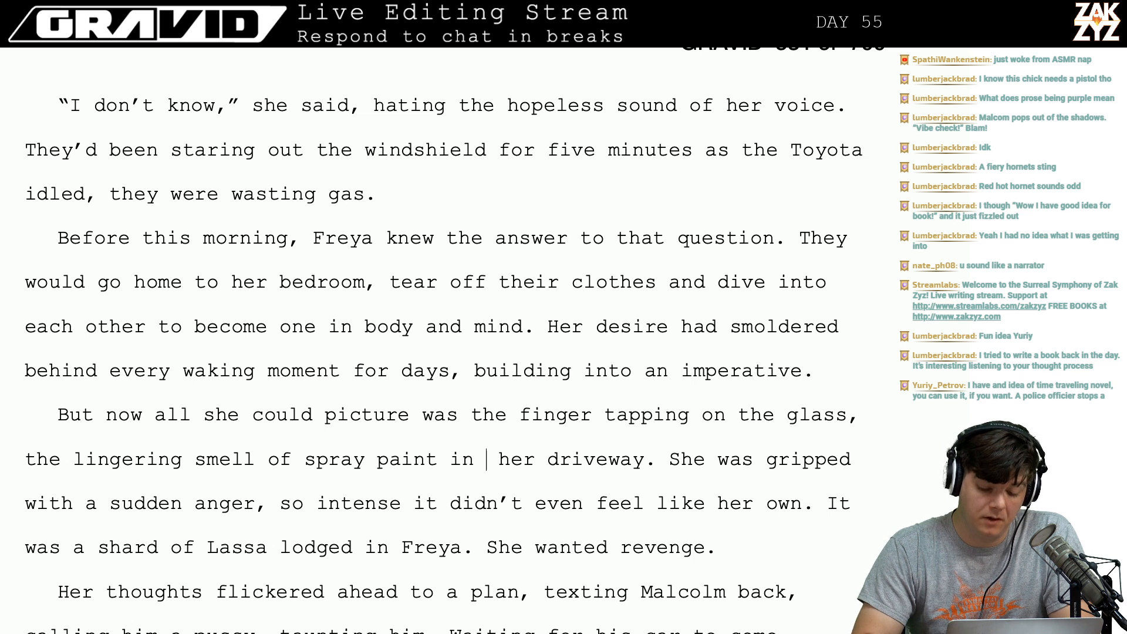
{"action": "key", "text": "BackSpace"}
{"action": "key", "text": "Down"}
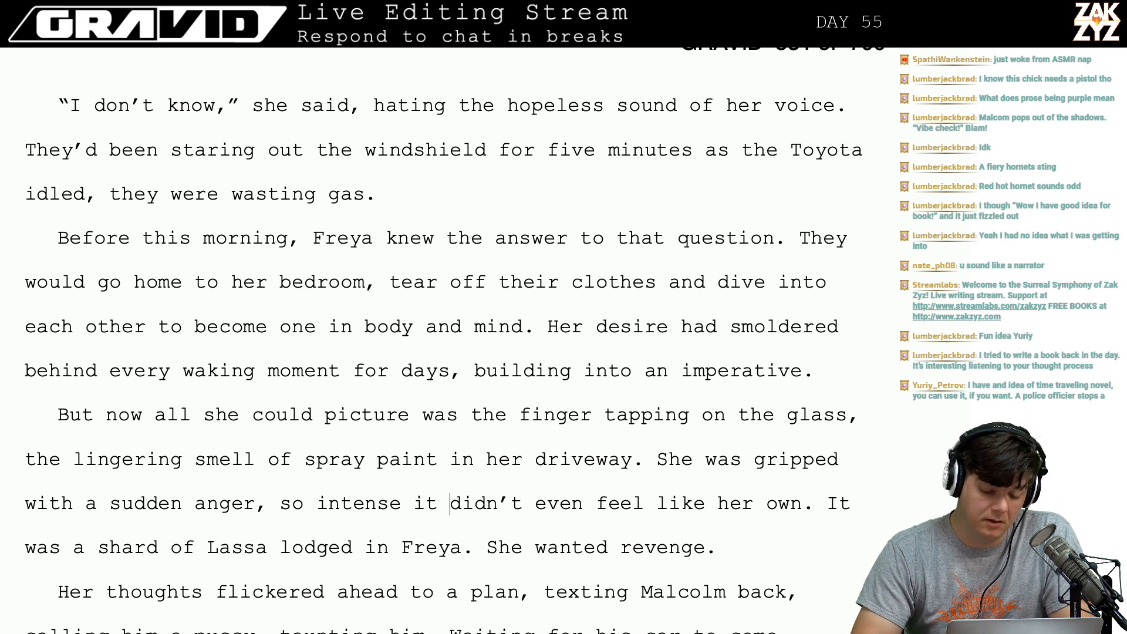
Insert "that didn’t even feel like it belonged to her." directly after "She was gripped with a sudden anger".
{"action": "key", "text": "ctrl+Left"}
{"action": "key", "text": "ctrl+Left"}
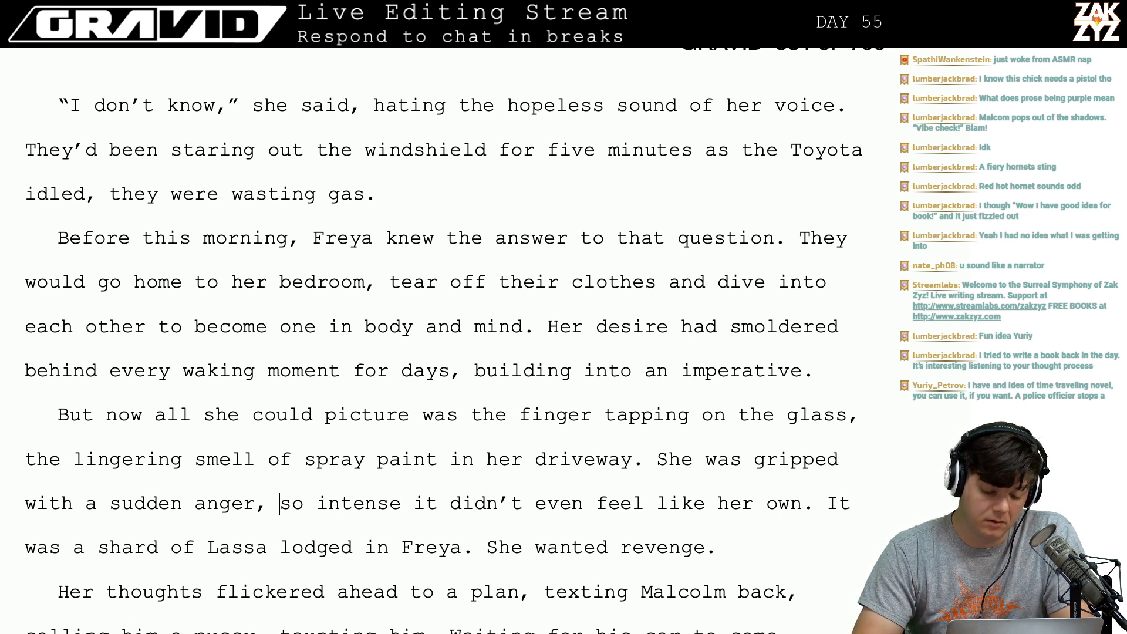
{"action": "type", "text": "that didn't even "}
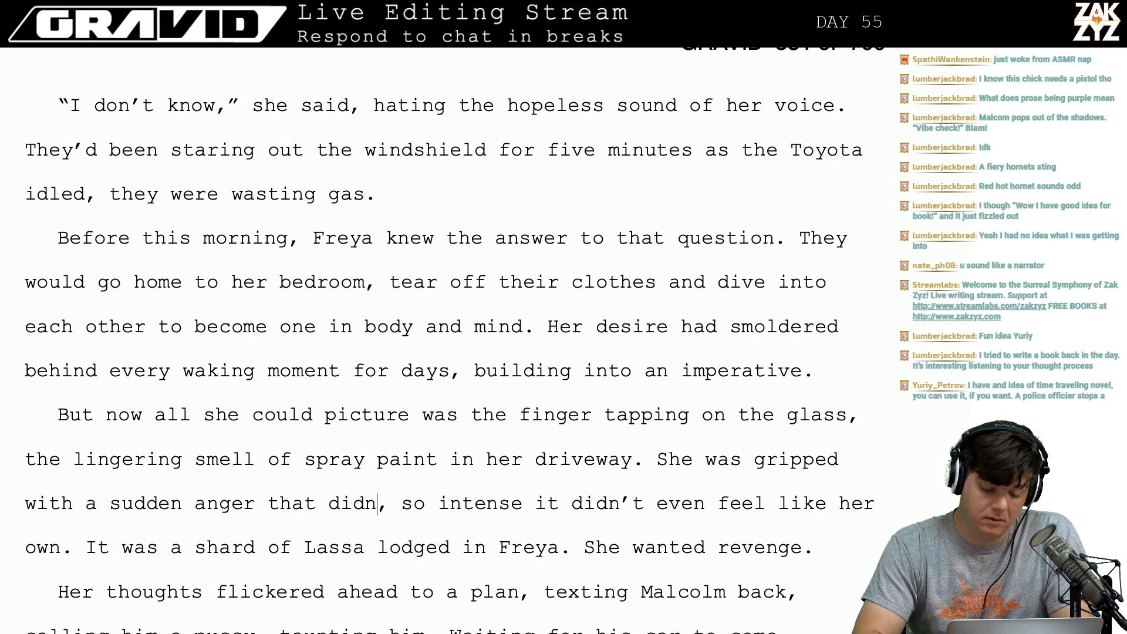
{"action": "type", "text": "feel like it bel"}
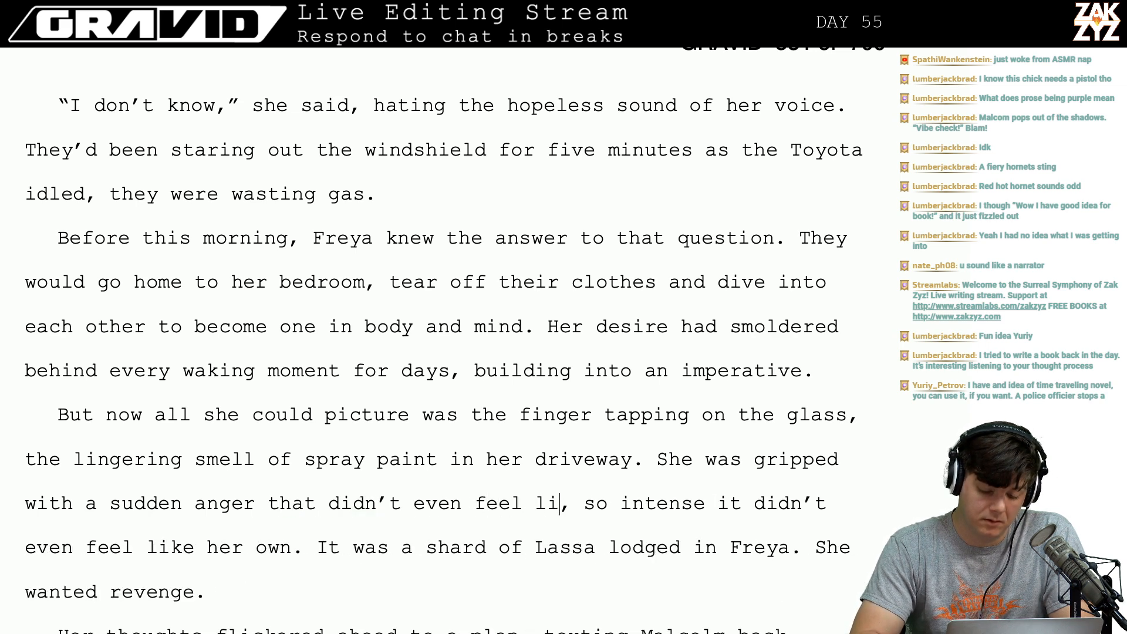
{"action": "type", "text": "ongsd"}
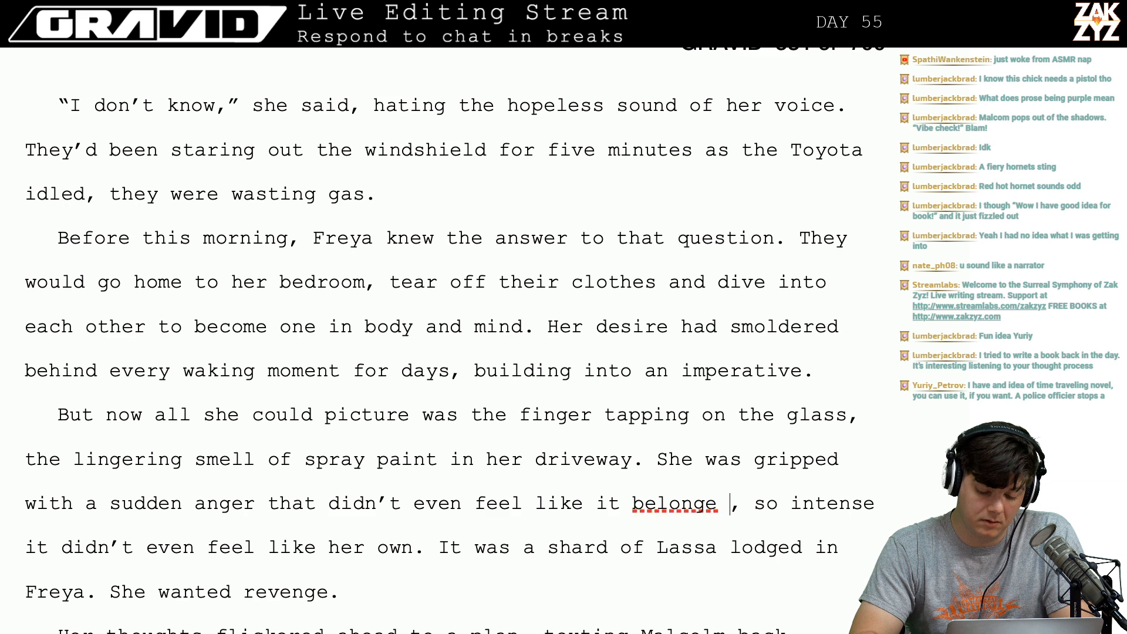
{"action": "key", "text": "BackSpace"}
{"action": "key", "text": "BackSpace"}
{"action": "type", "text": "ed to her. A"}
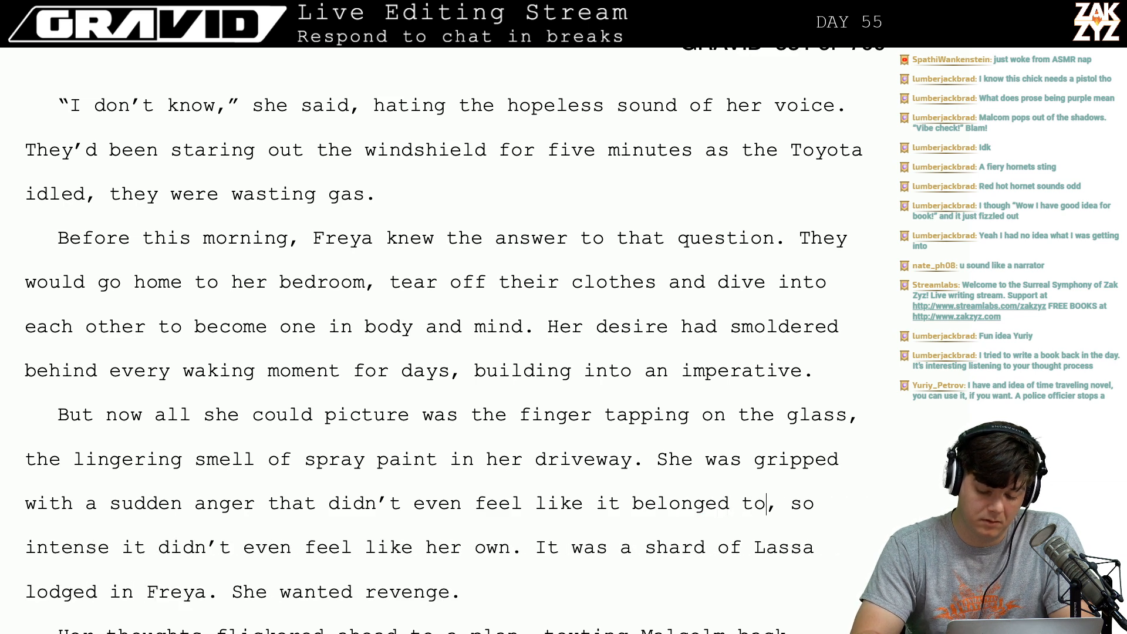
Write the sentence "A shard of Lassa, demanding revenge." after "belonged to her.".
{"action": "type", "text": " shard of lassa"}
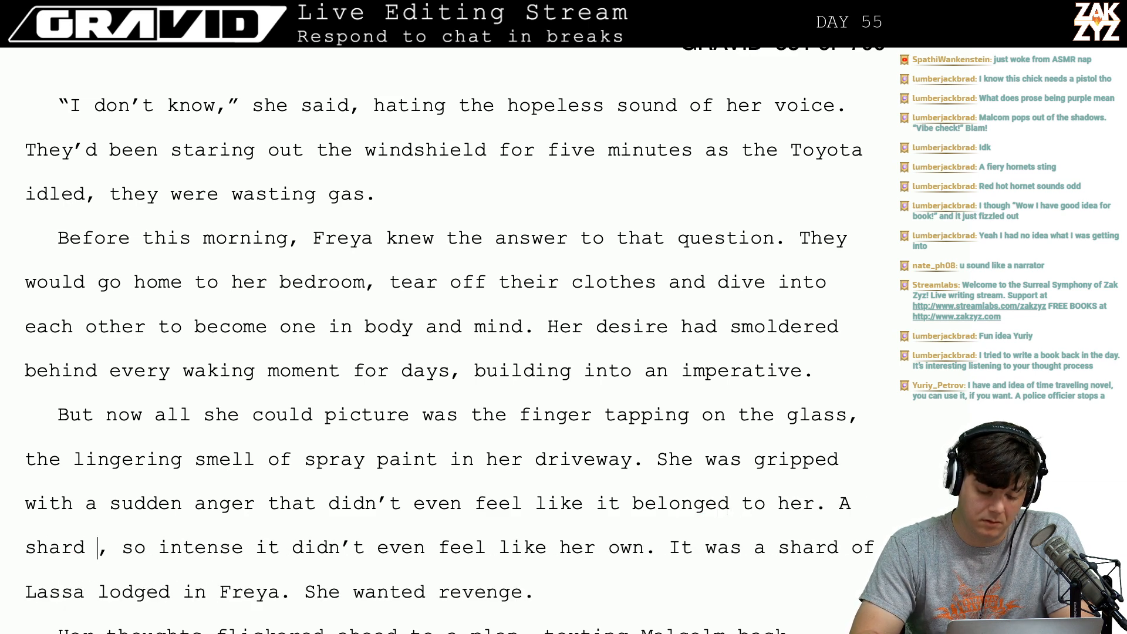
{"action": "key", "text": "BackSpace"}
{"action": "key", "text": "BackSpace"}
{"action": "key", "text": "BackSpace"}
{"action": "key", "text": "BackSpace"}
{"action": "key", "text": "BackSpace"}
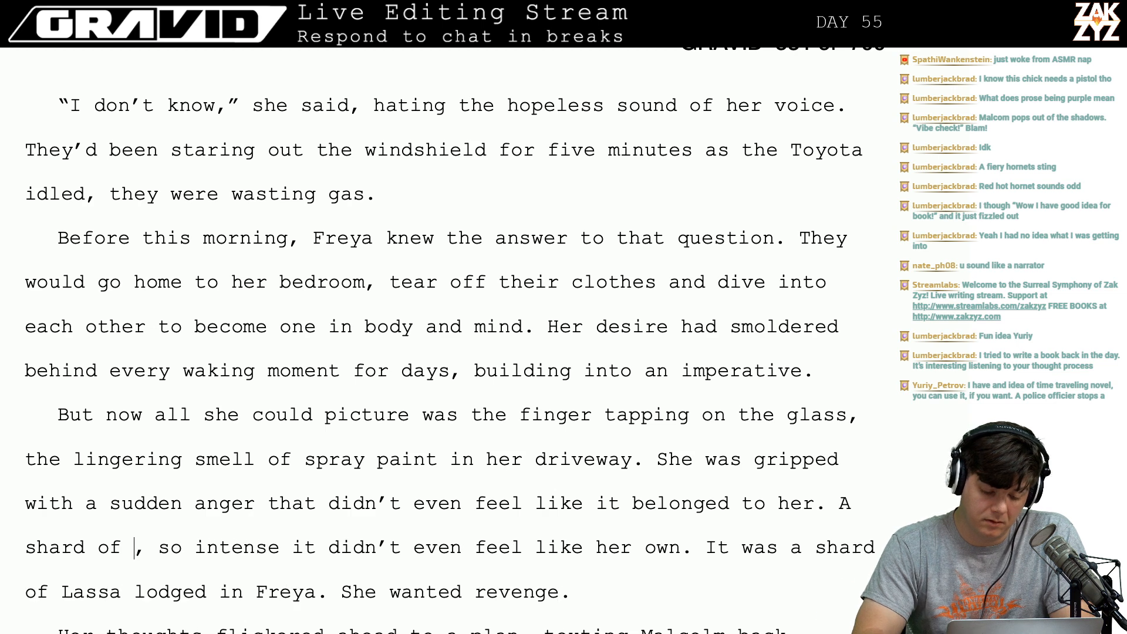
{"action": "type", "text": "Lassa,"}
{"action": "type", "text": " demanding reve"}
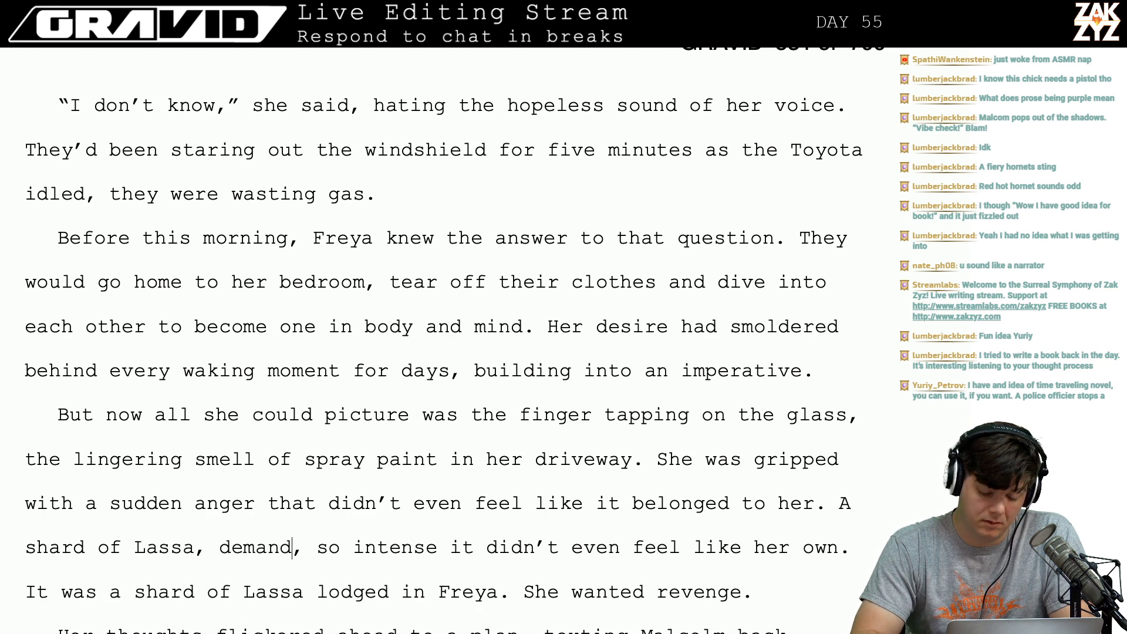
{"action": "type", "text": "nge."}
Delete the leftover old text from ", so intense it didn’t even feel like her own" through "She wanted revenge.".
{"action": "key", "text": "shift+Down"}
{"action": "key", "text": "shift+Down"}
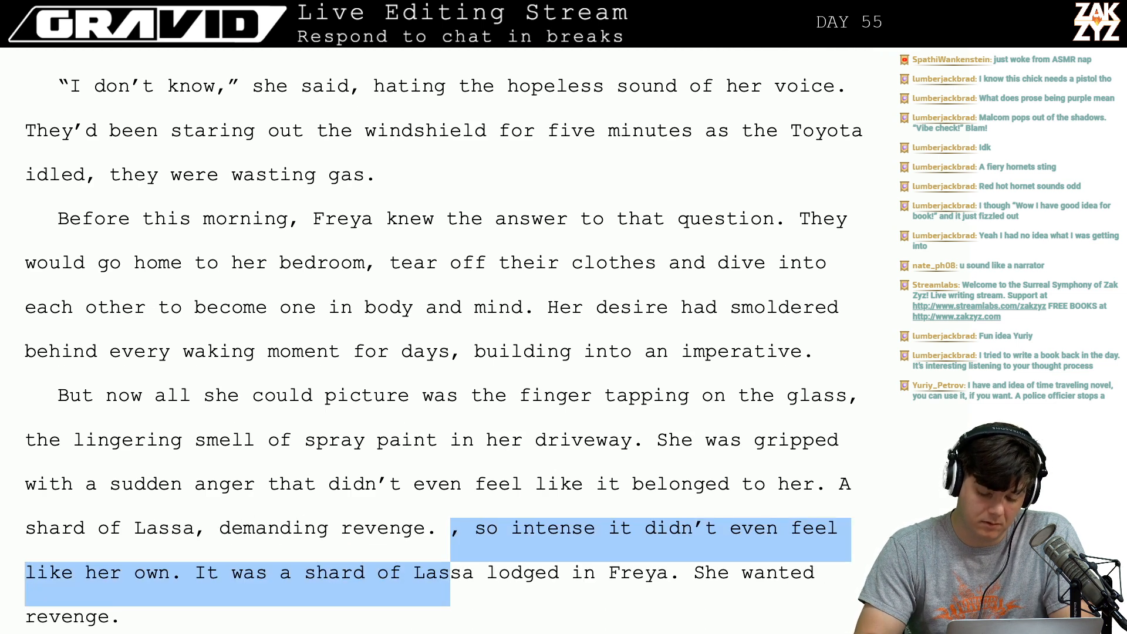
{"action": "key", "text": "BackSpace"}
{"action": "key", "text": "Right"}
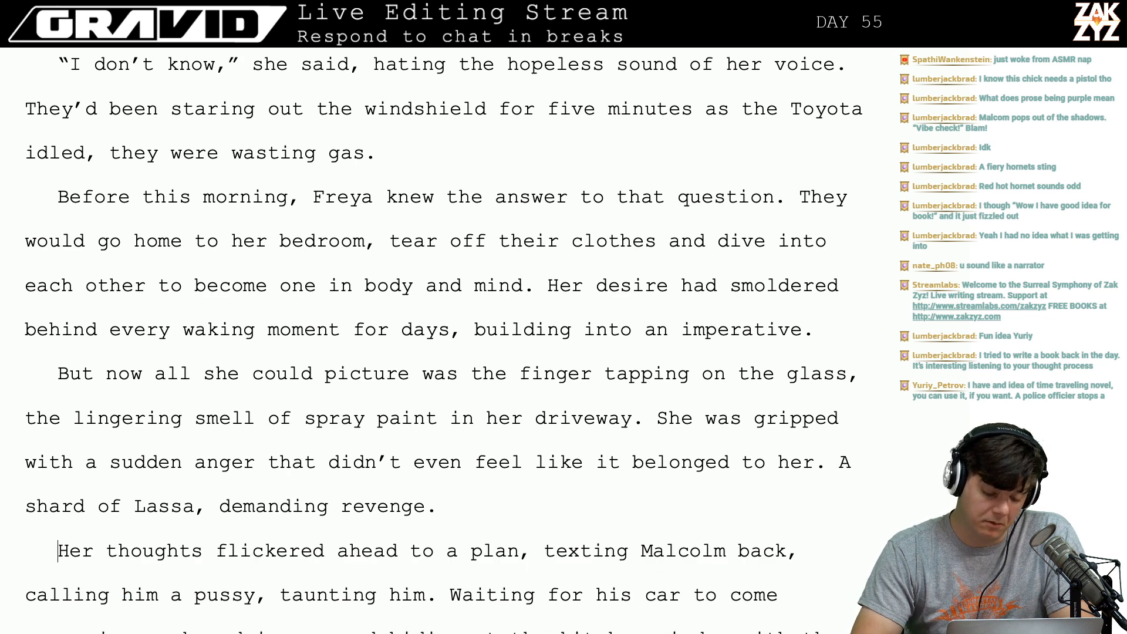
Read over the revised paragraph's ending and the opening of the paragraph beginning "Her thoughts flickered ahead to a plan".
{"action": "key", "text": "Down"}
{"action": "key", "text": "Right"}
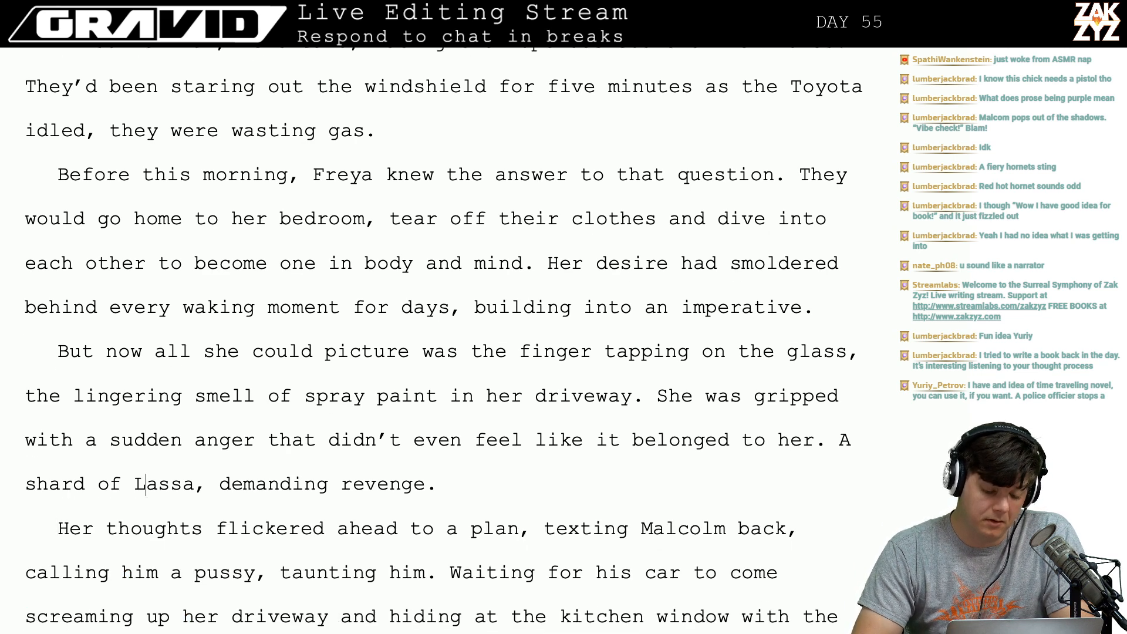
{"action": "key", "text": "Down"}
{"action": "key", "text": "Left"}
{"action": "key", "text": "Left"}
{"action": "key", "text": "Left"}
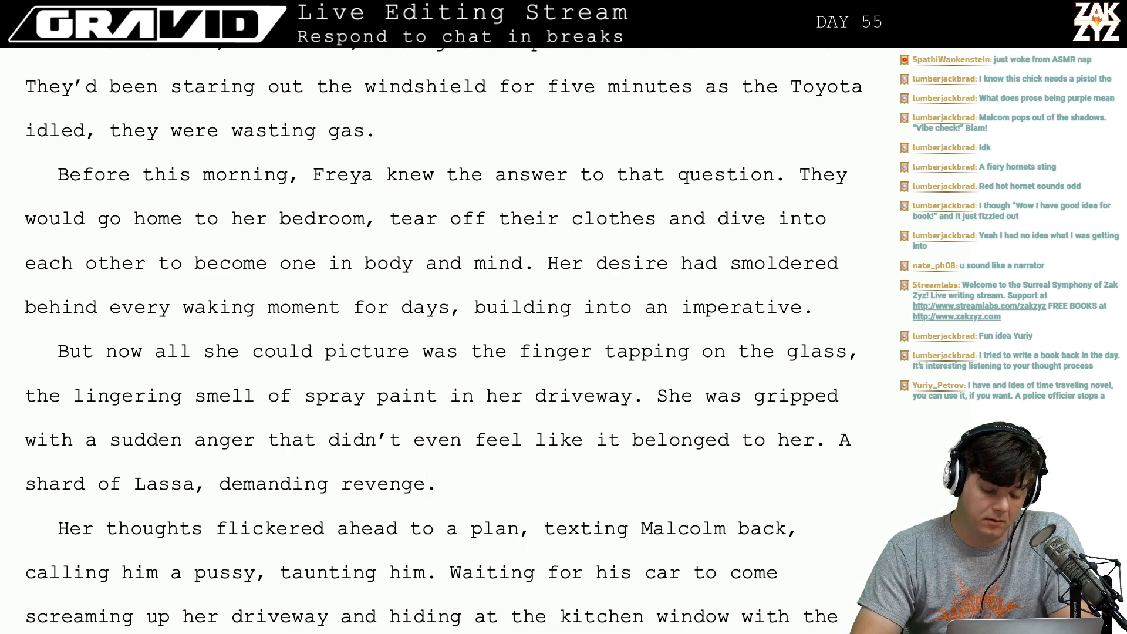
{"action": "key", "text": "Right"}
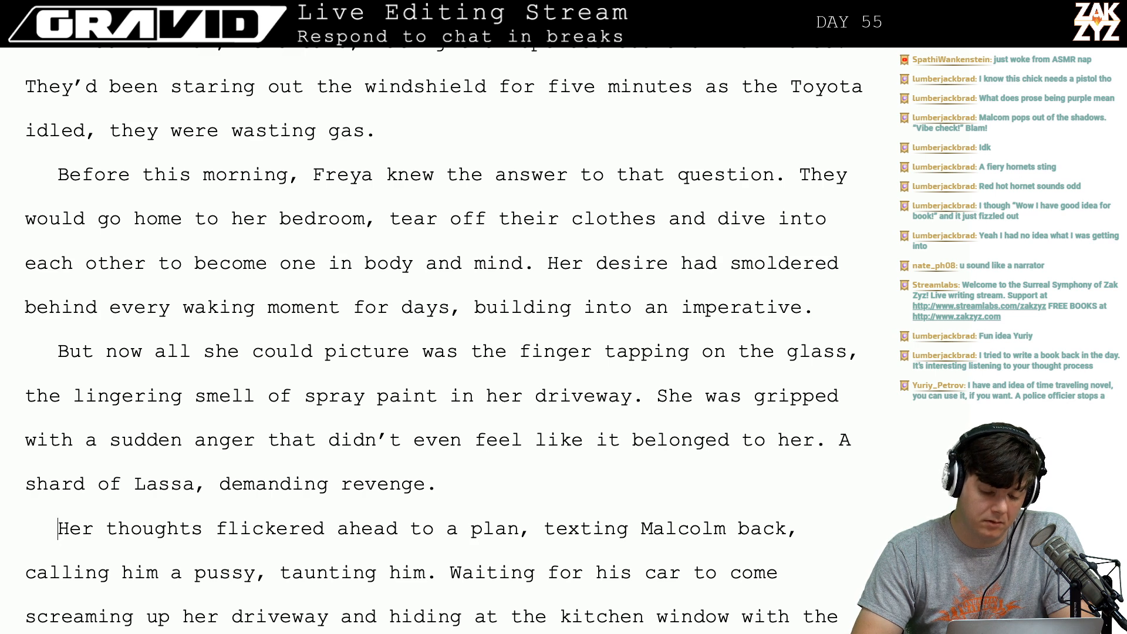
{"action": "key", "text": "Right"}
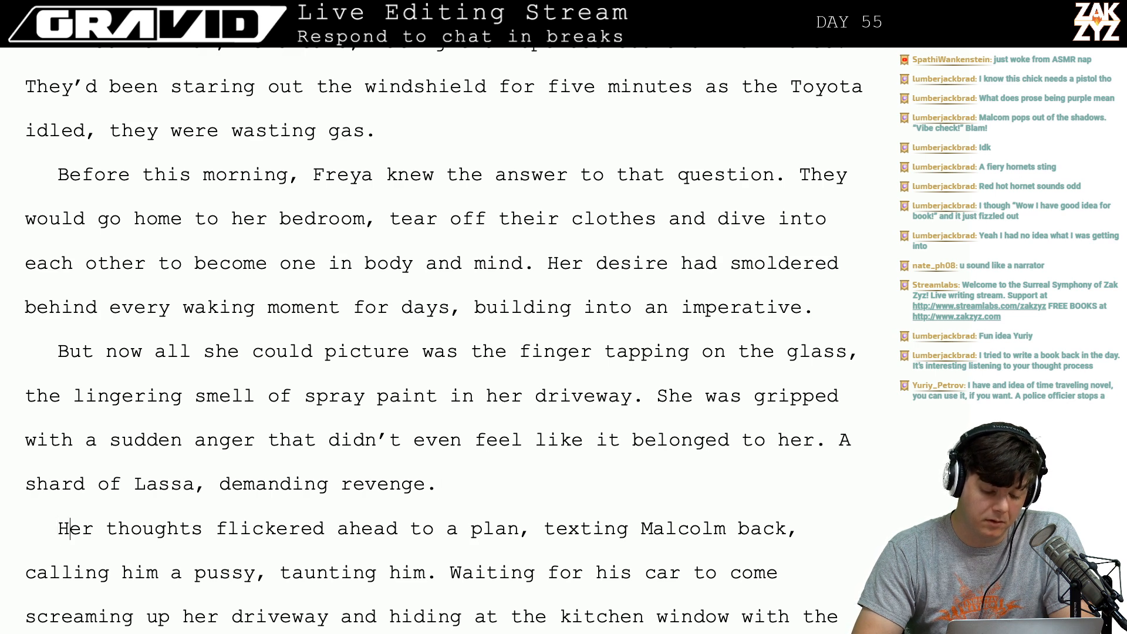
{"action": "scroll", "coordinate": [444, 341], "scroll_direction": "down", "scroll_amount": 2}
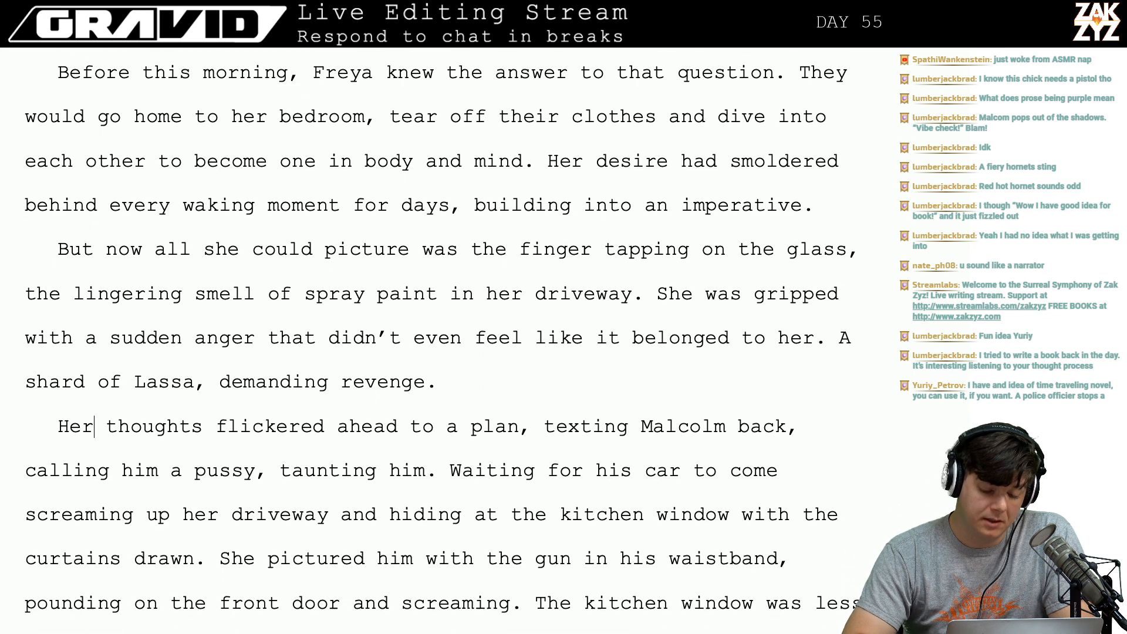
{"action": "left_click", "coordinate": [294, 457]}
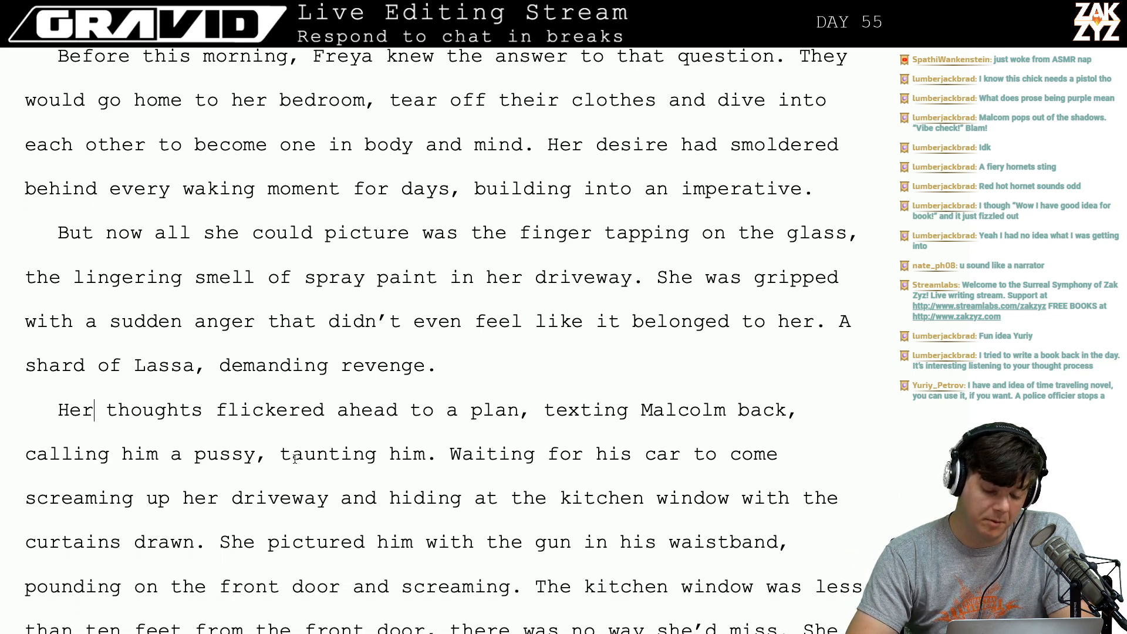
{"action": "key", "text": "Right"}
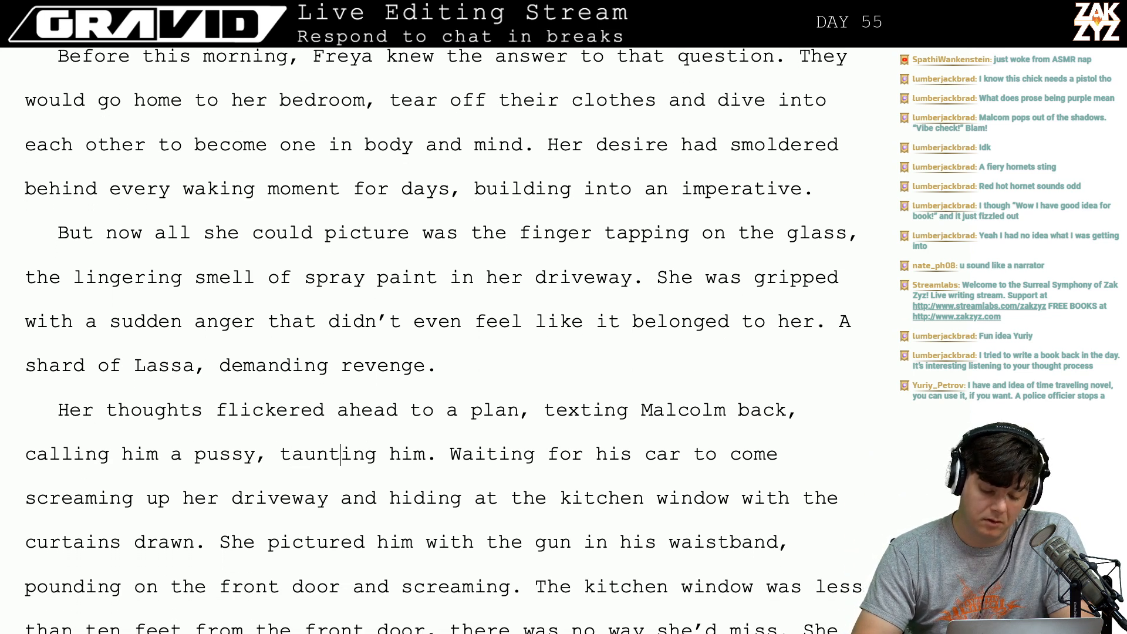
{"action": "key", "text": "Left"}
{"action": "key", "text": "Left"}
{"action": "key", "text": "Left"}
{"action": "key", "text": "Left"}
{"action": "key", "text": "Left"}
{"action": "key", "text": "Left"}
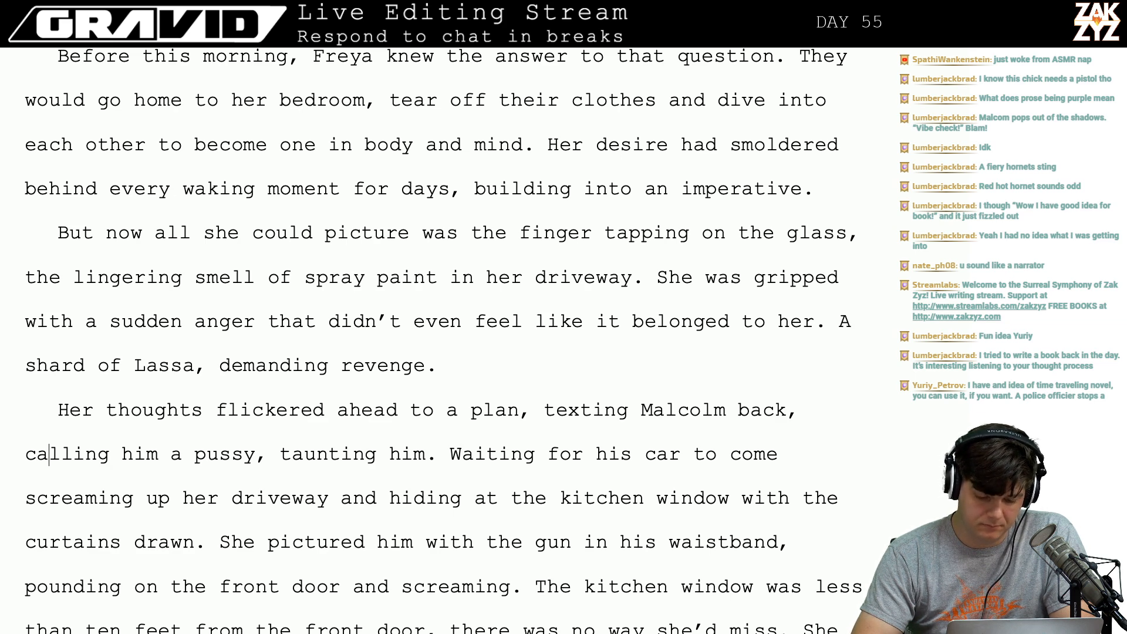
Replace the comma after "texting Malcolm back" with "and taunting him,".
{"action": "left_click", "coordinate": [798, 410]}
{"action": "key", "text": "BackSpace"}
{"action": "type", "text": "and "}
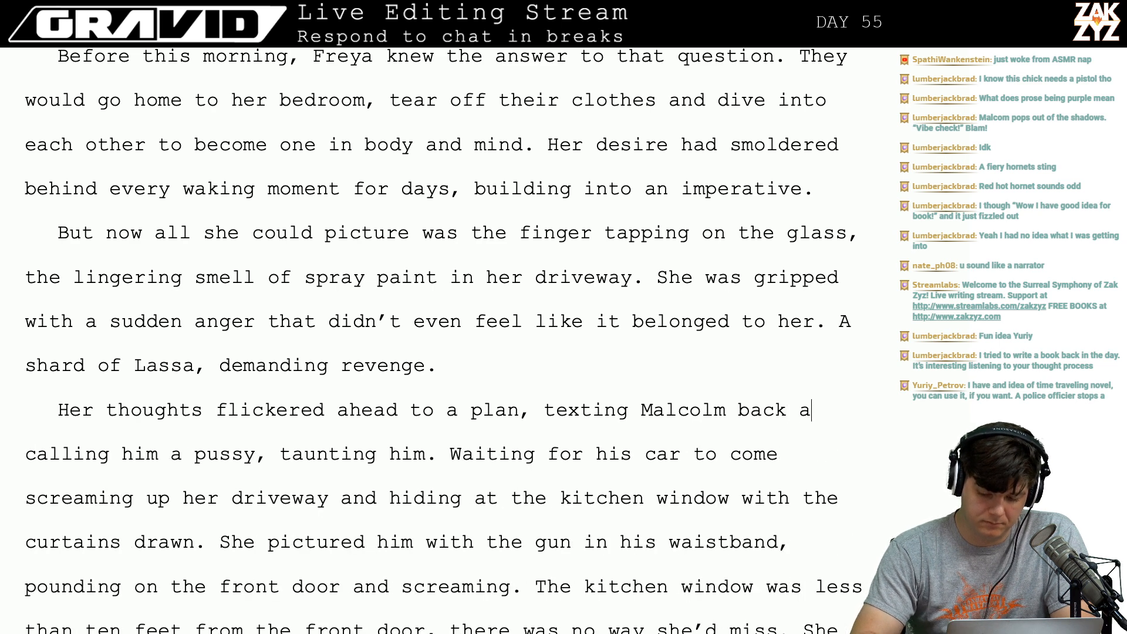
{"action": "type", "text": "taunting "}
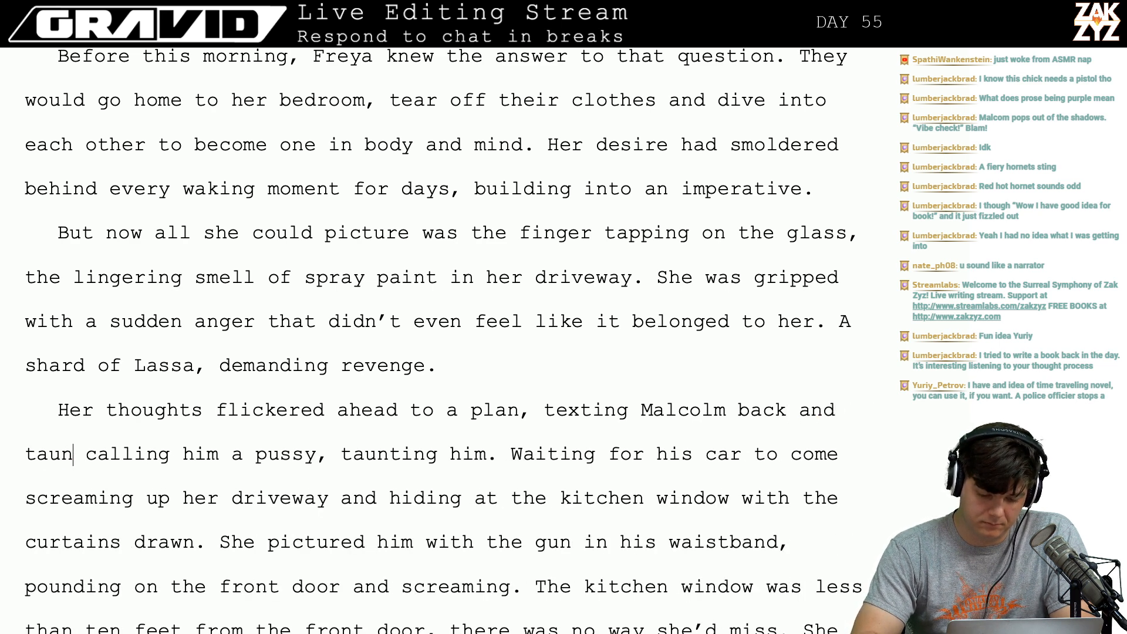
{"action": "type", "text": "him, c"}
{"action": "key", "text": "BackSpace"}
{"action": "key", "text": "BackSpace"}
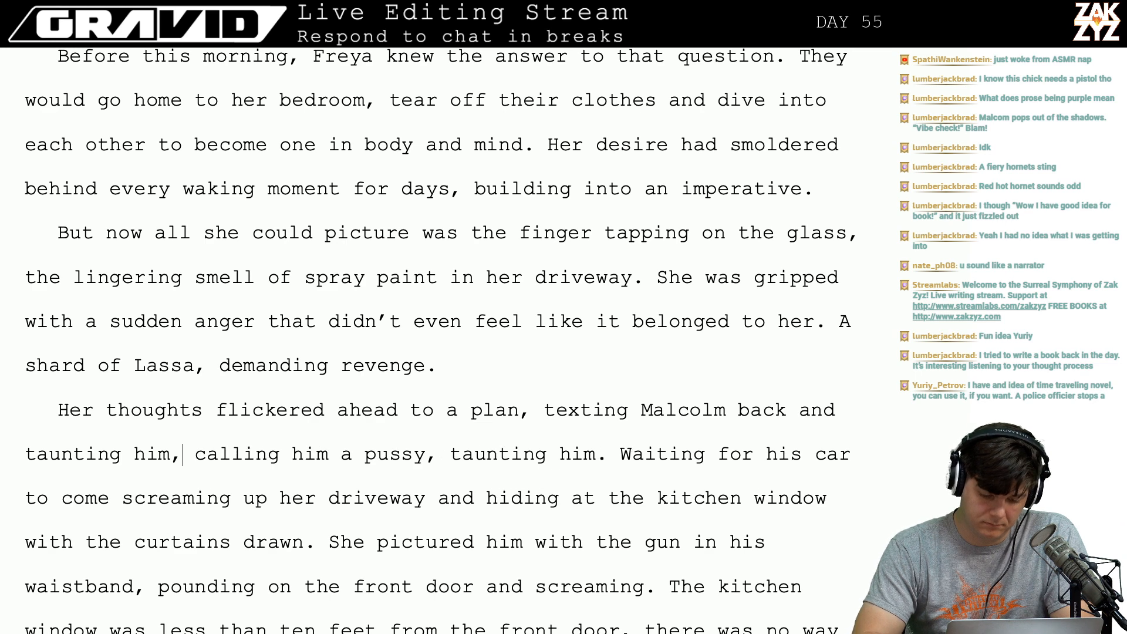
Delete the repeated ", taunting him" after "calling him a pussy" so the sentence ends there.
{"action": "key", "text": "Right"}
{"action": "key", "text": "Right"}
{"action": "key", "text": "Right"}
{"action": "key", "text": "Right"}
{"action": "key", "text": "Right"}
{"action": "key", "text": "Right"}
{"action": "key", "text": "Right"}
{"action": "key", "text": "Right"}
{"action": "key", "text": "Right"}
{"action": "key", "text": "Right"}
{"action": "key", "text": "Right"}
{"action": "key", "text": "Right"}
{"action": "key", "text": "Right"}
{"action": "key", "text": "Right"}
{"action": "key", "text": "Right"}
{"action": "key", "text": "Right"}
{"action": "key", "text": "Right"}
{"action": "key", "text": "Right"}
{"action": "key", "text": "Right"}
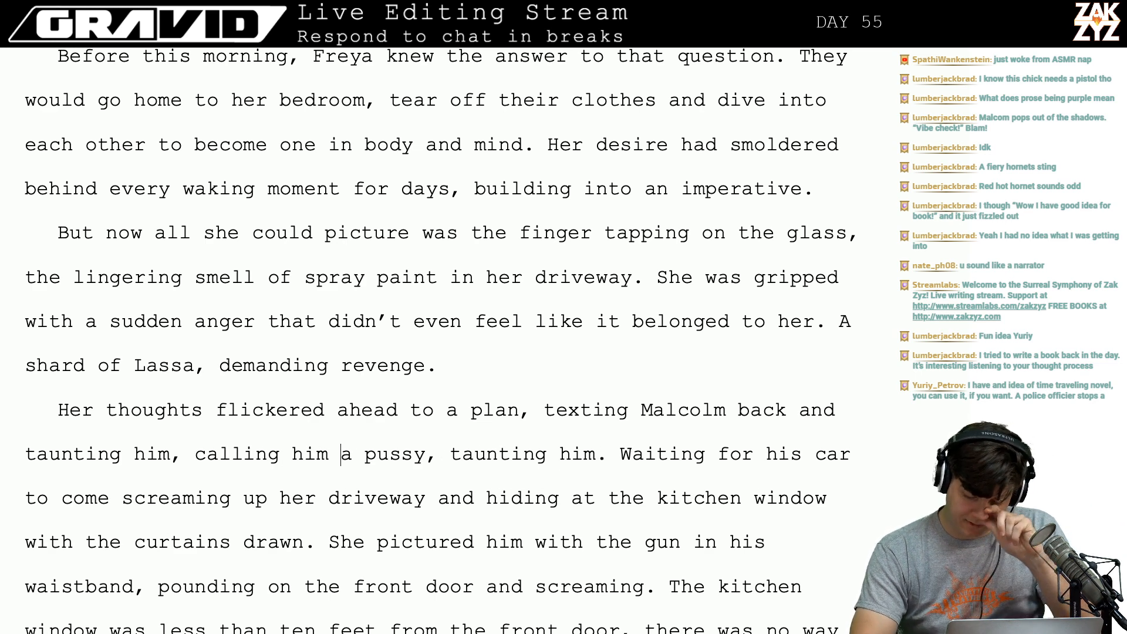
{"action": "key", "text": "shift+Right"}
{"action": "key", "text": "shift+Right"}
{"action": "key", "text": "shift+Right"}
{"action": "key", "text": "shift+Right"}
{"action": "key", "text": "shift+Right"}
{"action": "key", "text": "shift+Right"}
{"action": "key", "text": "shift+Right"}
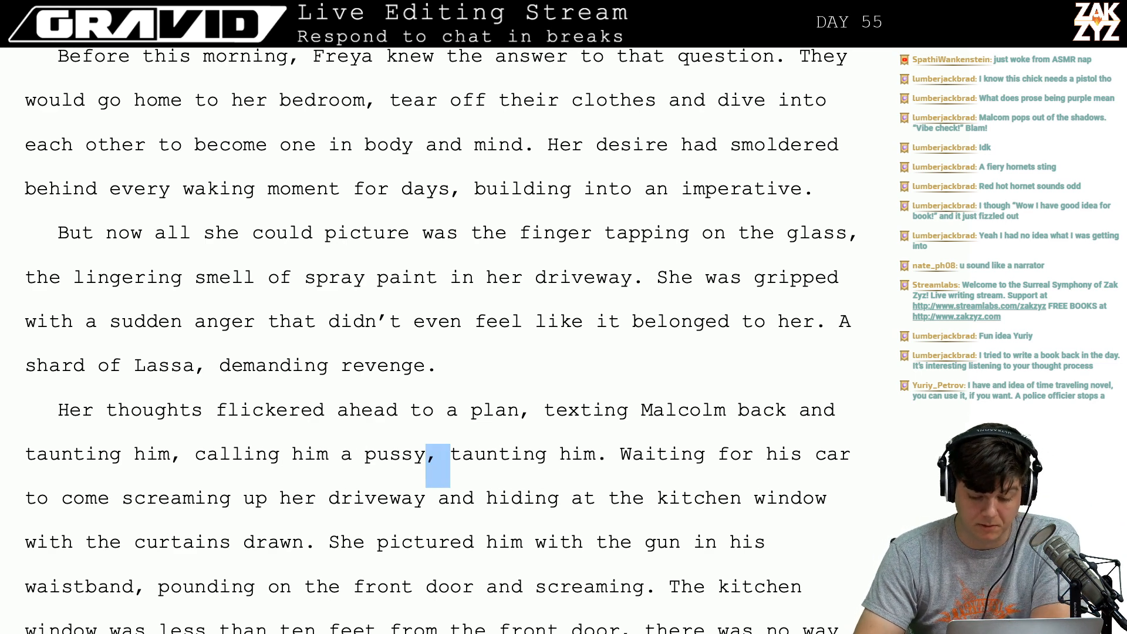
{"action": "key", "text": "shift+Right"}
{"action": "key", "text": "shift+Right"}
{"action": "key", "text": "shift+Right"}
{"action": "key", "text": "shift+Right"}
{"action": "key", "text": "shift+Right"}
{"action": "key", "text": "shift+Right"}
{"action": "key", "text": "shift+Right"}
{"action": "key", "text": "BackSpace"}
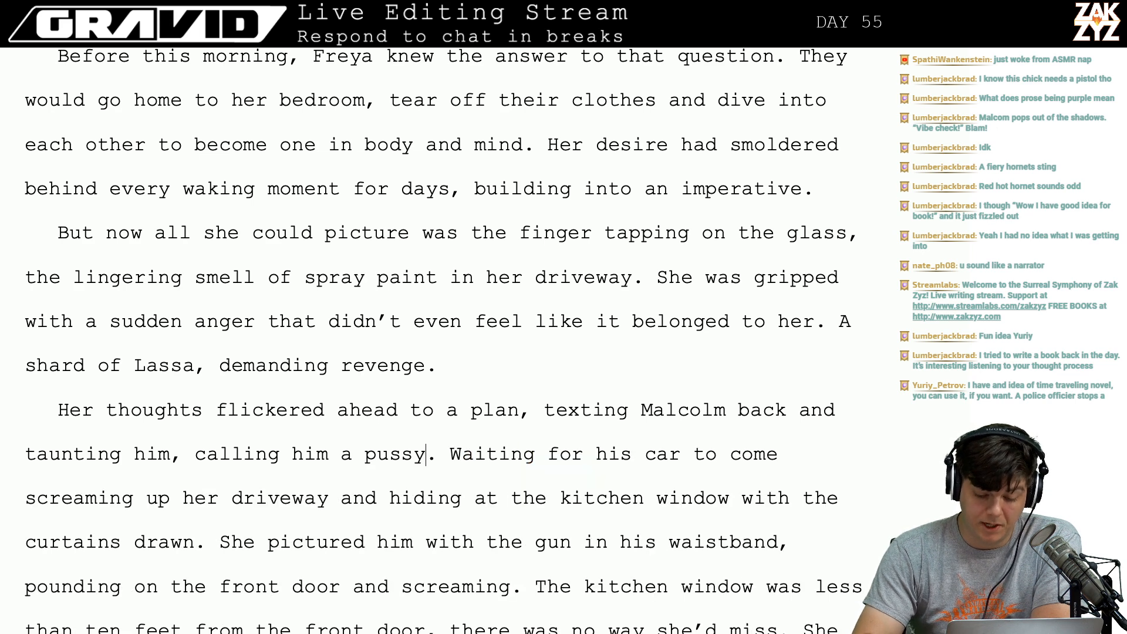
Replace "gun" with "pistol" in the sentence picturing him with the gun in his waistband.
{"action": "key", "text": "Down"}
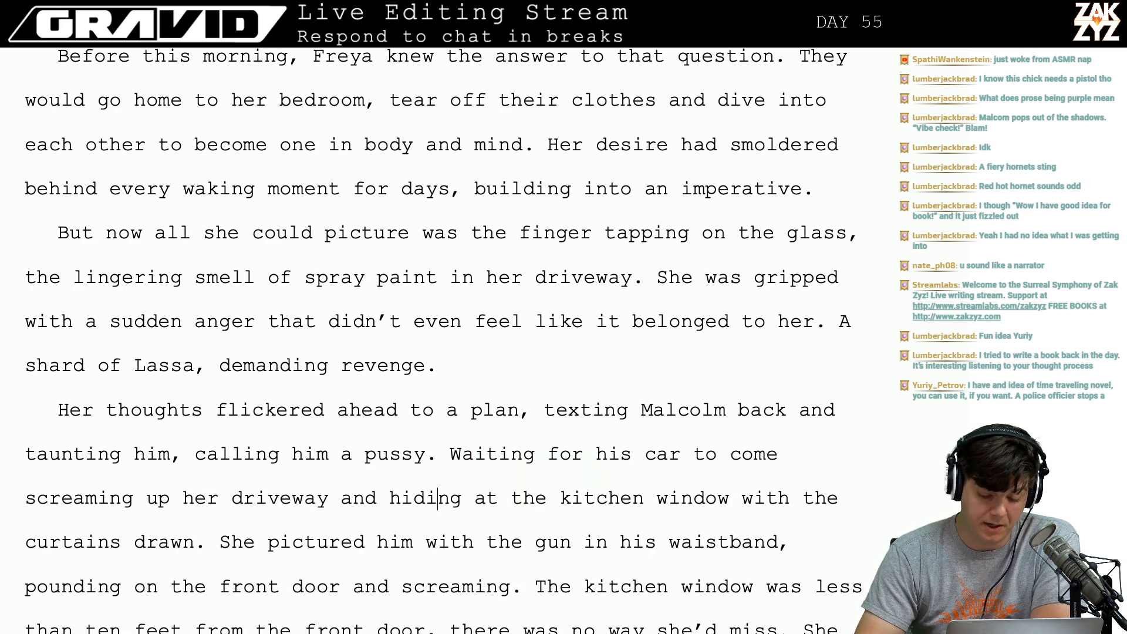
{"action": "key", "text": "Right"}
{"action": "key", "text": "Right"}
{"action": "key", "text": "Right"}
{"action": "key", "text": "Right"}
{"action": "key", "text": "Right"}
{"action": "key", "text": "Right"}
{"action": "key", "text": "Right"}
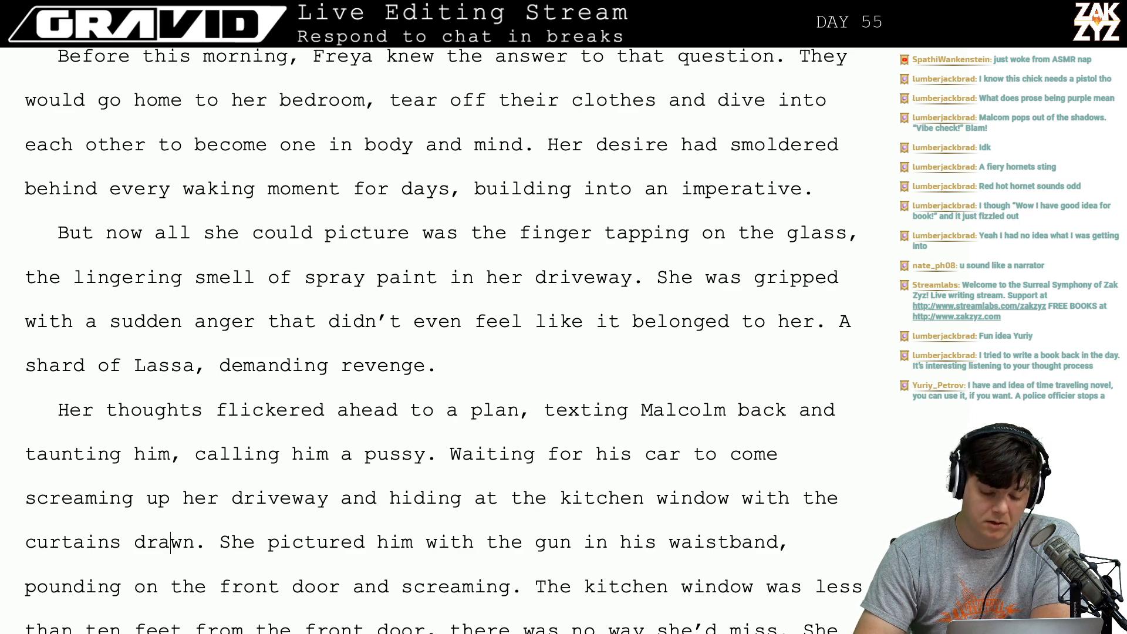
{"action": "scroll", "coordinate": [440, 540], "scroll_direction": "down", "scroll_amount": 2}
{"action": "left_click", "coordinate": [524, 461]}
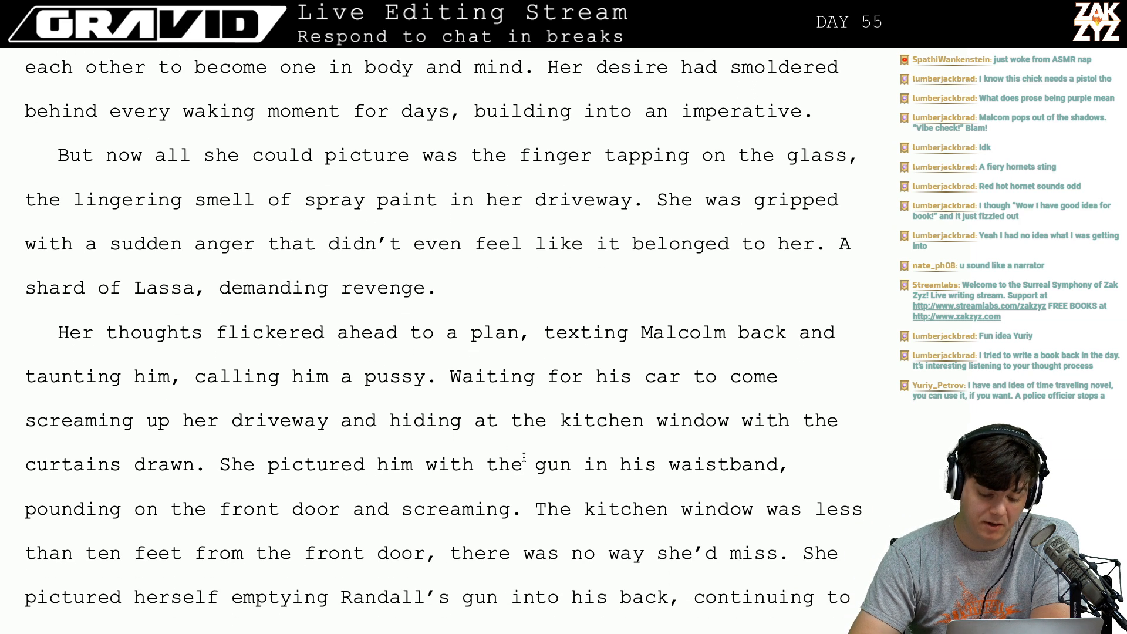
{"action": "key", "text": "Right"}
{"action": "key", "text": "Right"}
{"action": "key", "text": "Right"}
{"action": "key", "text": "Right"}
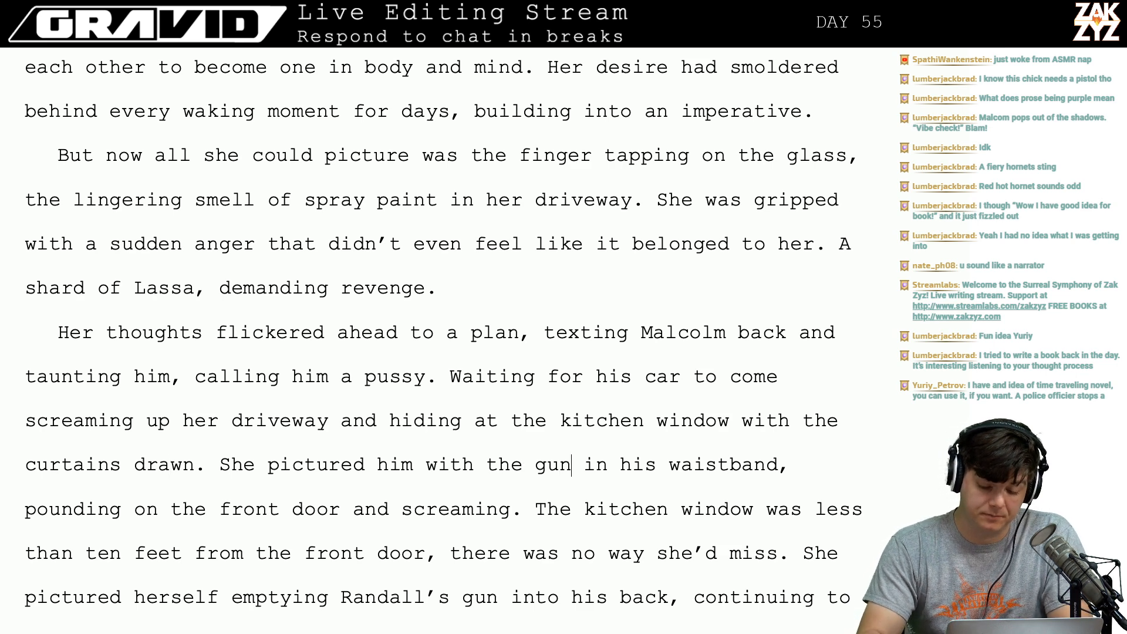
{"action": "key", "text": "BackSpace"}
{"action": "key", "text": "BackSpace"}
{"action": "key", "text": "BackSpace"}
{"action": "type", "text": "pistol"}
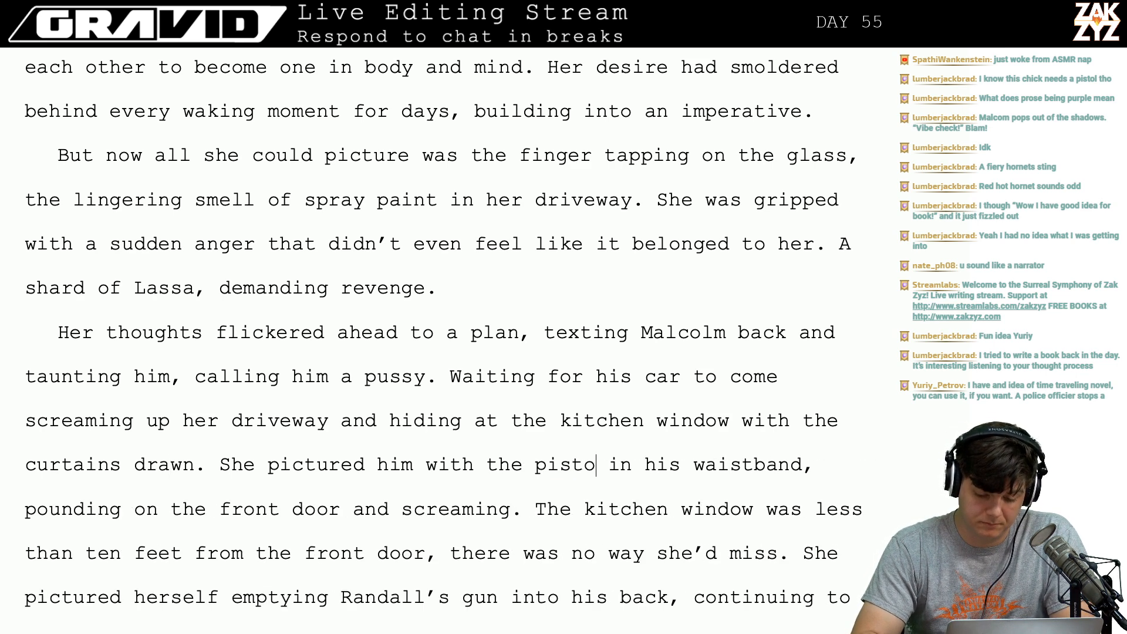
Change "pounding on the front door" to "pounding on her front door".
{"action": "key", "text": "Right"}
{"action": "key", "text": "Right"}
{"action": "key", "text": "Right"}
{"action": "key", "text": "Right"}
{"action": "key", "text": "Right"}
{"action": "key", "text": "Right"}
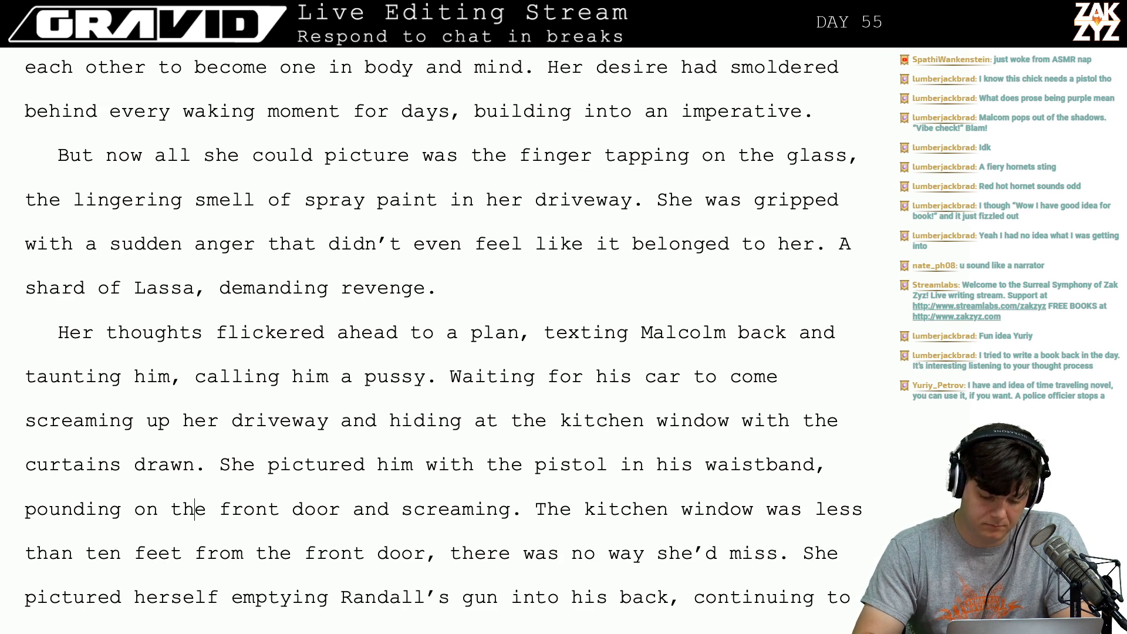
{"action": "key", "text": "Right"}
{"action": "key", "text": "BackSpace"}
{"action": "key", "text": "BackSpace"}
{"action": "key", "text": "BackSpace"}
{"action": "type", "text": "her"}
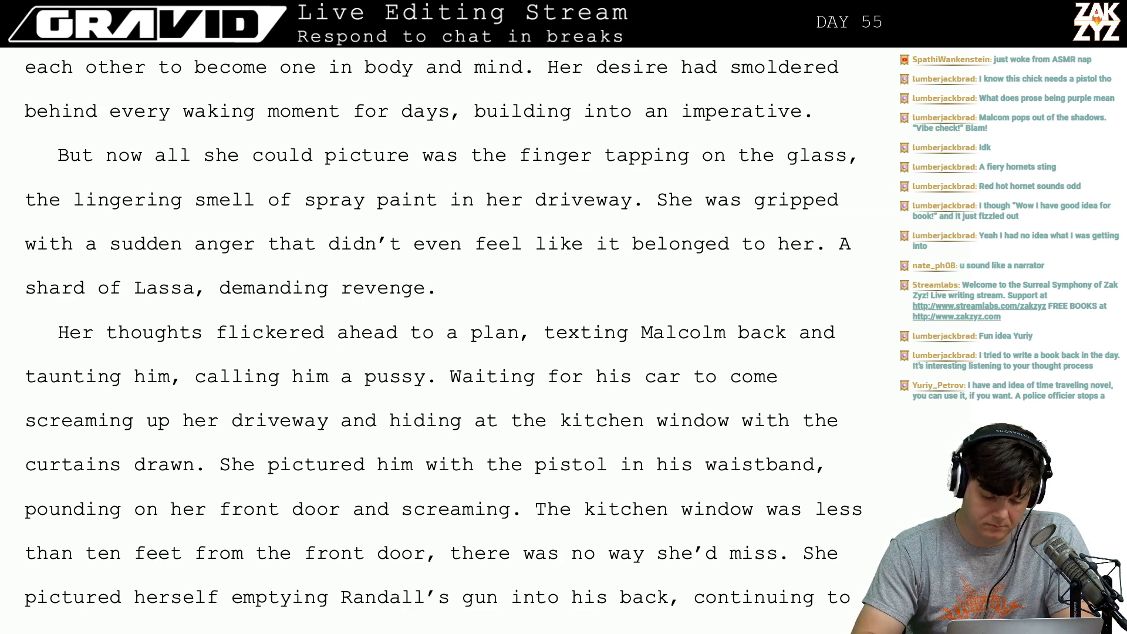
Replace "his" with "Malcolm’s" before "back" in the sentence about emptying Randall’s gun.
{"action": "key", "text": "Right"}
{"action": "key", "text": "Right"}
{"action": "key", "text": "Right"}
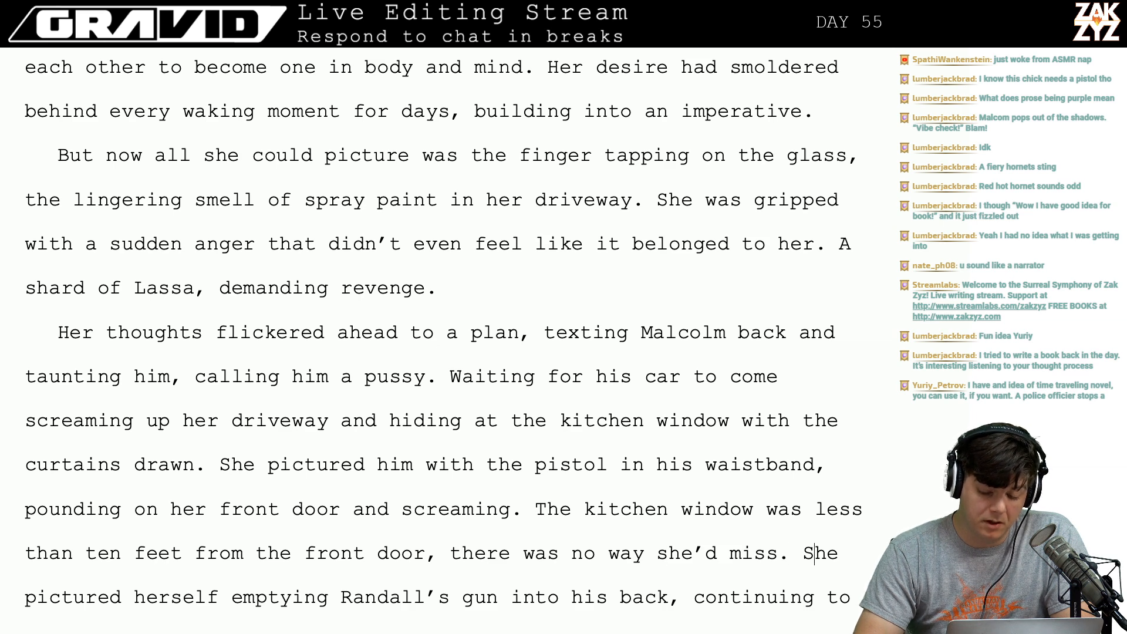
{"action": "key", "text": "Right"}
{"action": "key", "text": "Right"}
{"action": "key", "text": "Right"}
{"action": "key", "text": "Right"}
{"action": "key", "text": "Right"}
{"action": "key", "text": "Right"}
{"action": "key", "text": "Right"}
{"action": "key", "text": "Right"}
{"action": "key", "text": "Right"}
{"action": "key", "text": "Right"}
{"action": "key", "text": "Right"}
{"action": "key", "text": "Right"}
{"action": "key", "text": "Right"}
{"action": "key", "text": "Right"}
{"action": "key", "text": "Right"}
{"action": "key", "text": "Right"}
{"action": "key", "text": "Right"}
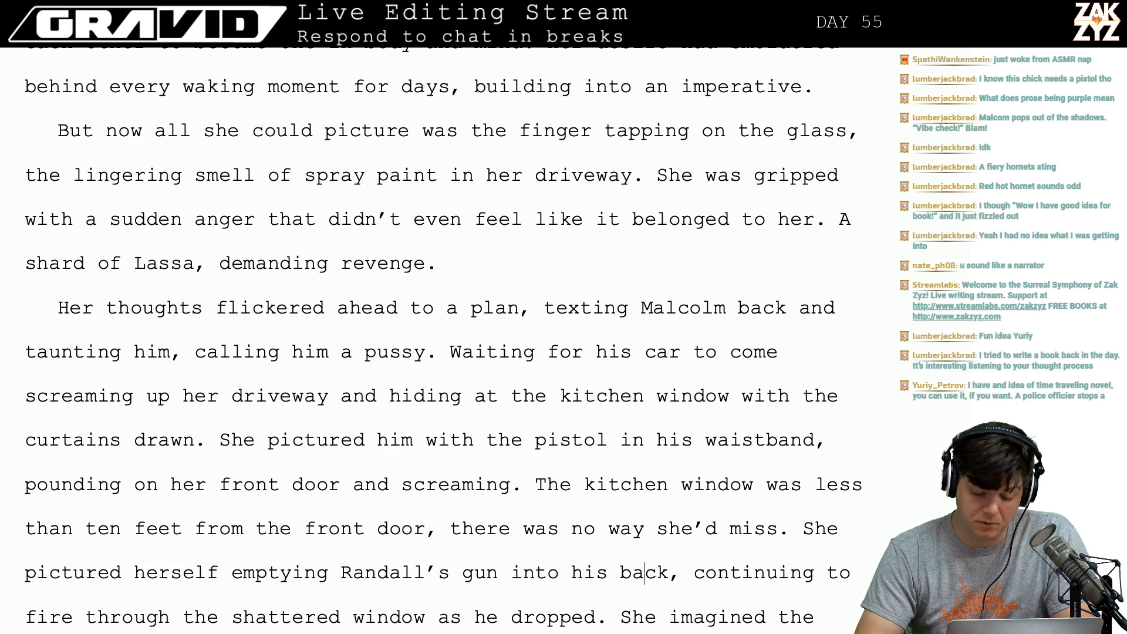
{"action": "key", "text": "BackSpace"}
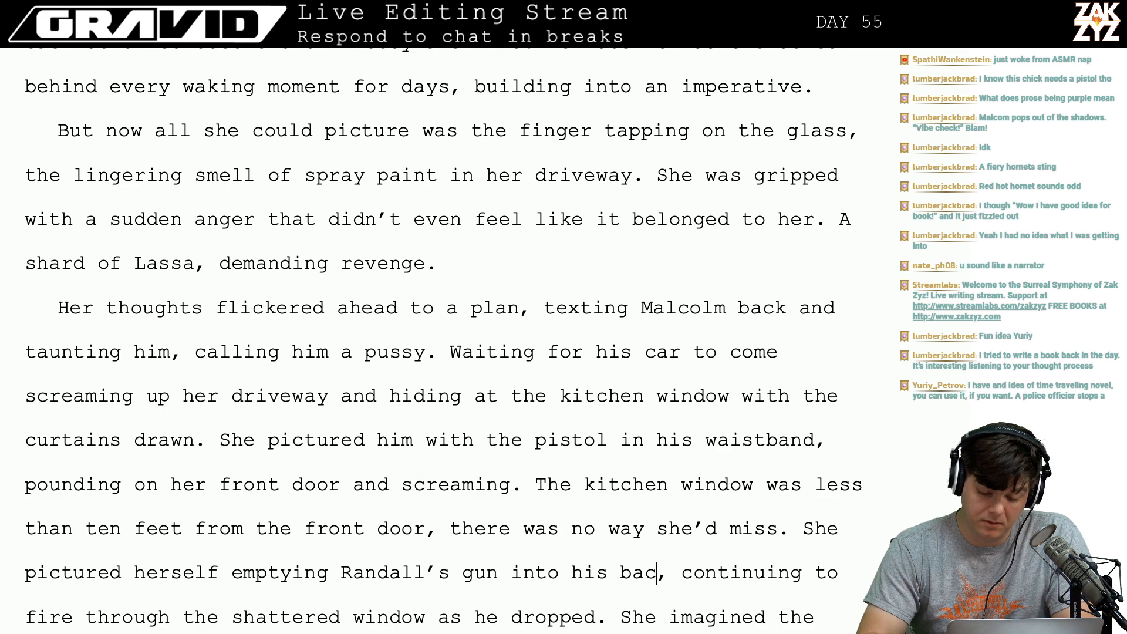
{"action": "type", "text": "k"}
{"action": "key", "text": "Left"}
{"action": "key", "text": "BackSpace"}
{"action": "key", "text": "BackSpace"}
{"action": "key", "text": "BackSpace"}
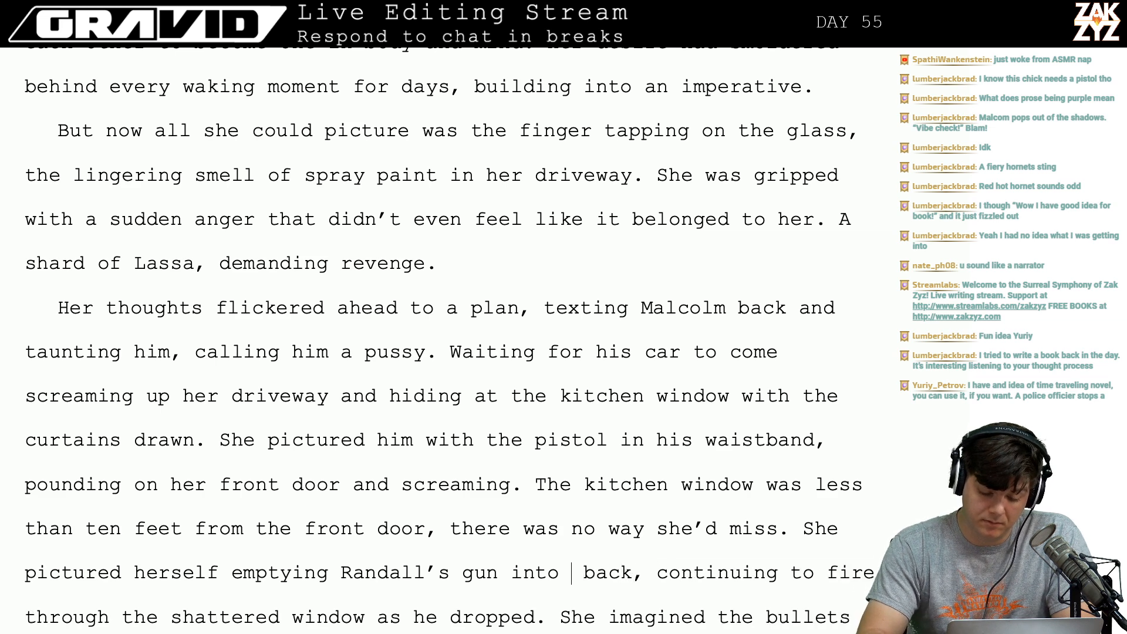
{"action": "type", "text": "Malcolm's"}
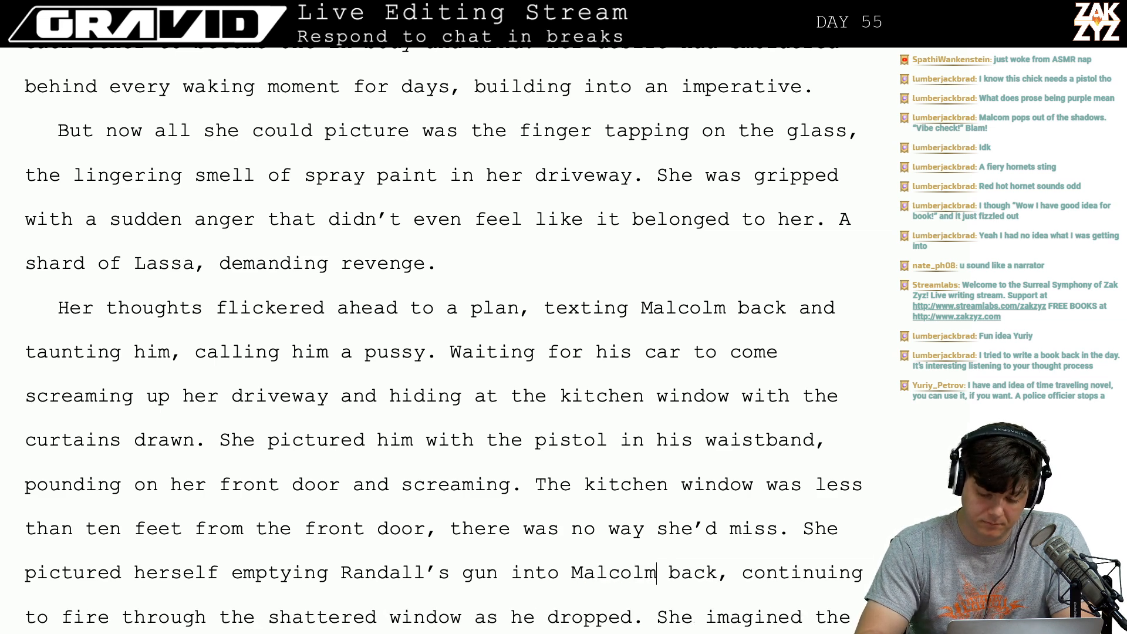
Reread the revised passage and start a new paragraph at "She pictured herself emptying Randall’s gun".
{"action": "key", "text": "Down"}
{"action": "key", "text": "Down"}
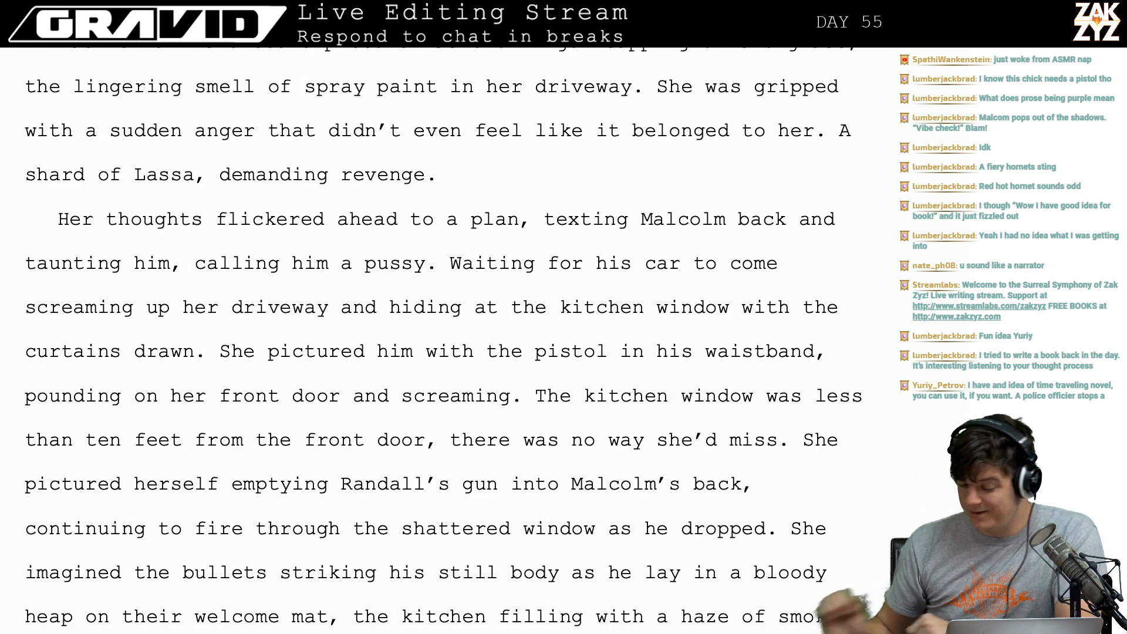
{"action": "key", "text": "Up"}
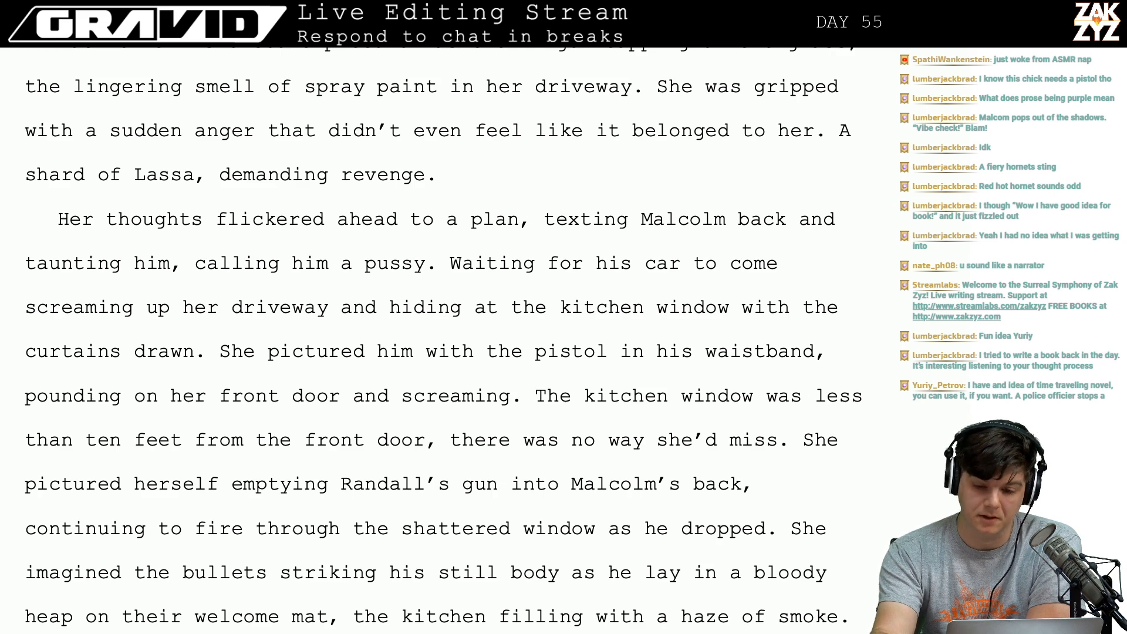
{"action": "scroll", "coordinate": [443, 342], "scroll_direction": "up", "scroll_amount": 15}
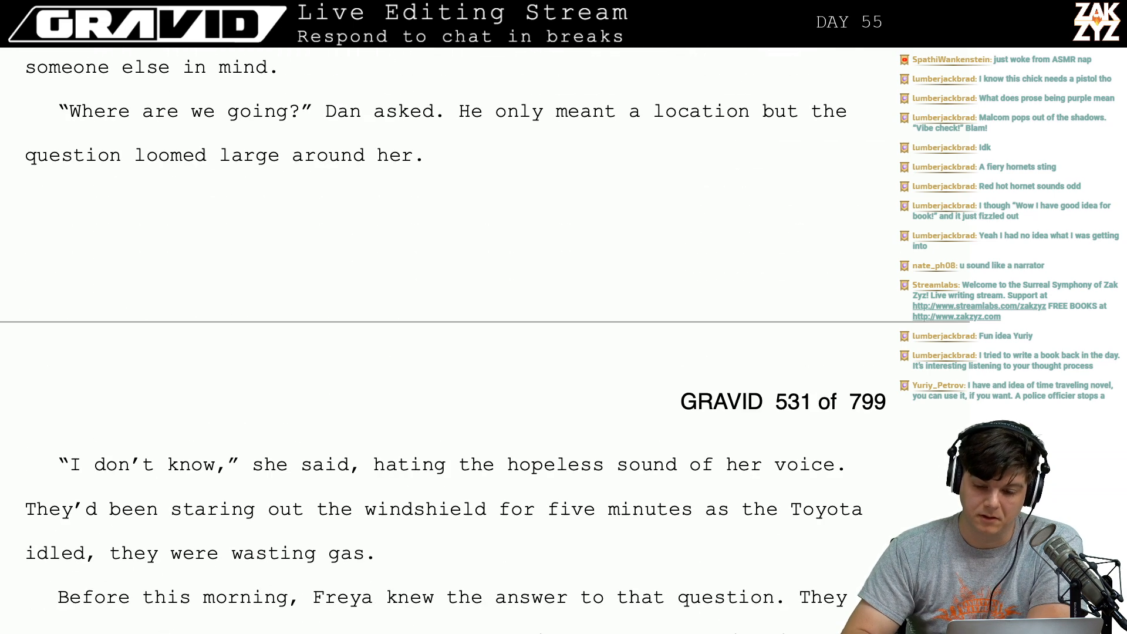
{"action": "scroll", "coordinate": [519, 466], "scroll_direction": "down", "scroll_amount": 13}
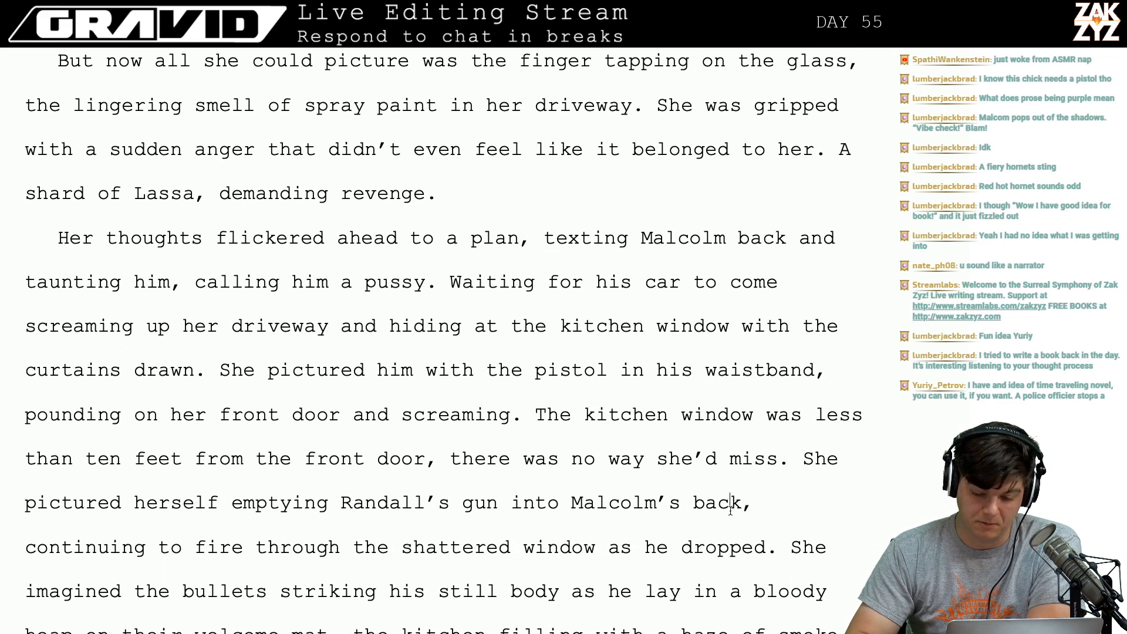
{"action": "scroll", "coordinate": [802, 540], "scroll_direction": "down", "scroll_amount": 1}
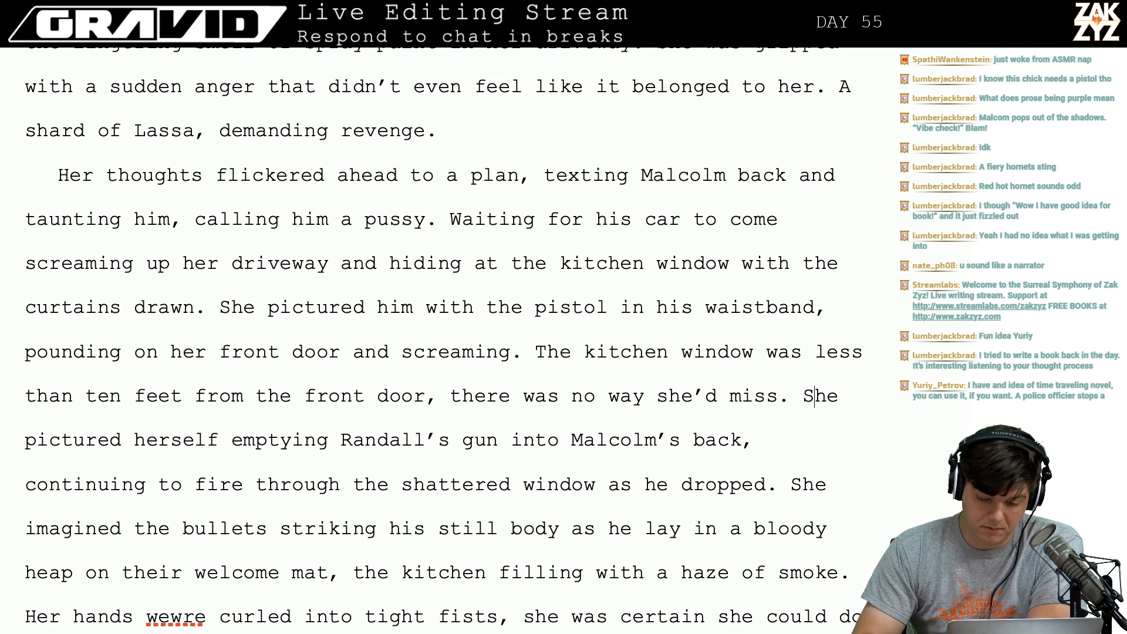
{"action": "key", "text": "Left"}
{"action": "key", "text": "Return"}
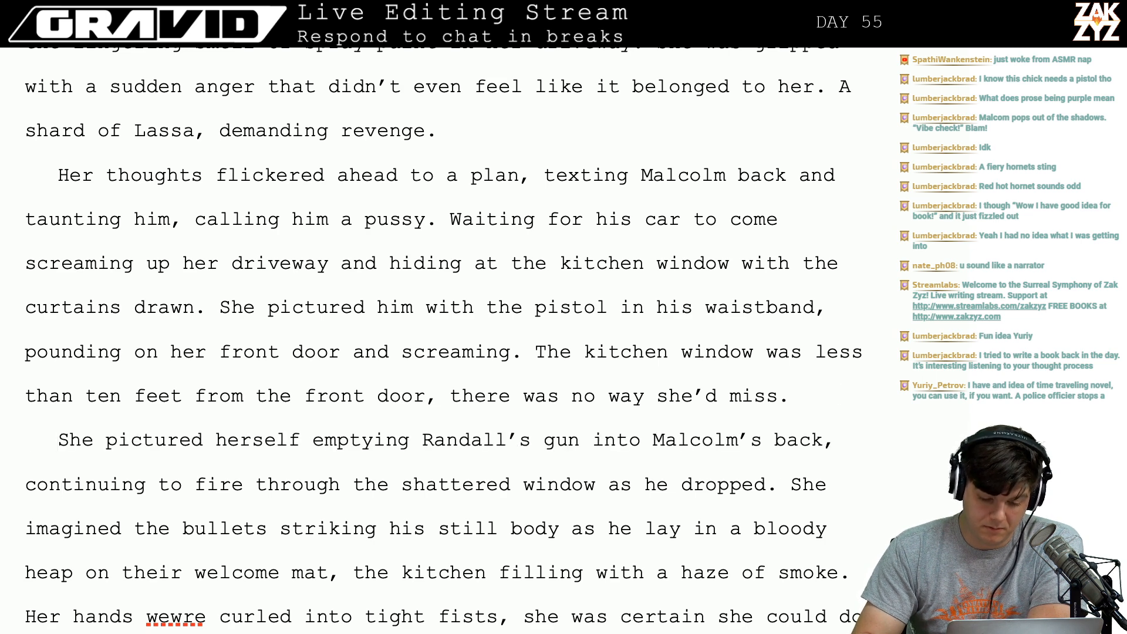
Replace "She imagined the bullets" with "Bullets" at the start of the sentence after "as he dropped.".
{"action": "key", "text": "Down"}
{"action": "key", "text": "Down"}
{"action": "key", "text": "Down"}
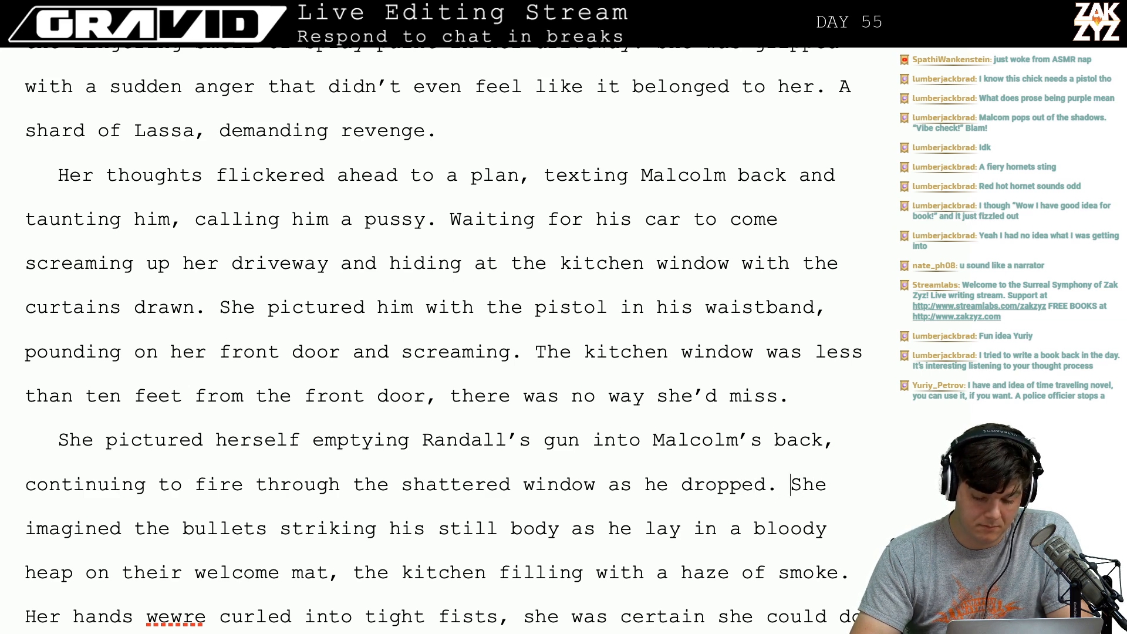
{"action": "key", "text": "shift+Right"}
{"action": "key", "text": "shift+Right"}
{"action": "key", "text": "shift+Right"}
{"action": "key", "text": "shift+Right"}
{"action": "key", "text": "shift+Right"}
{"action": "key", "text": "shift+Right"}
{"action": "key", "text": "shift+Right"}
{"action": "key", "text": "shift+Right"}
{"action": "key", "text": "shift+Right"}
{"action": "key", "text": "shift+Right"}
{"action": "key", "text": "shift+Right"}
{"action": "key", "text": "shift+Right"}
{"action": "key", "text": "shift+Right"}
{"action": "key", "text": "shift+Right"}
{"action": "key", "text": "shift+Right"}
{"action": "key", "text": "shift+Right"}
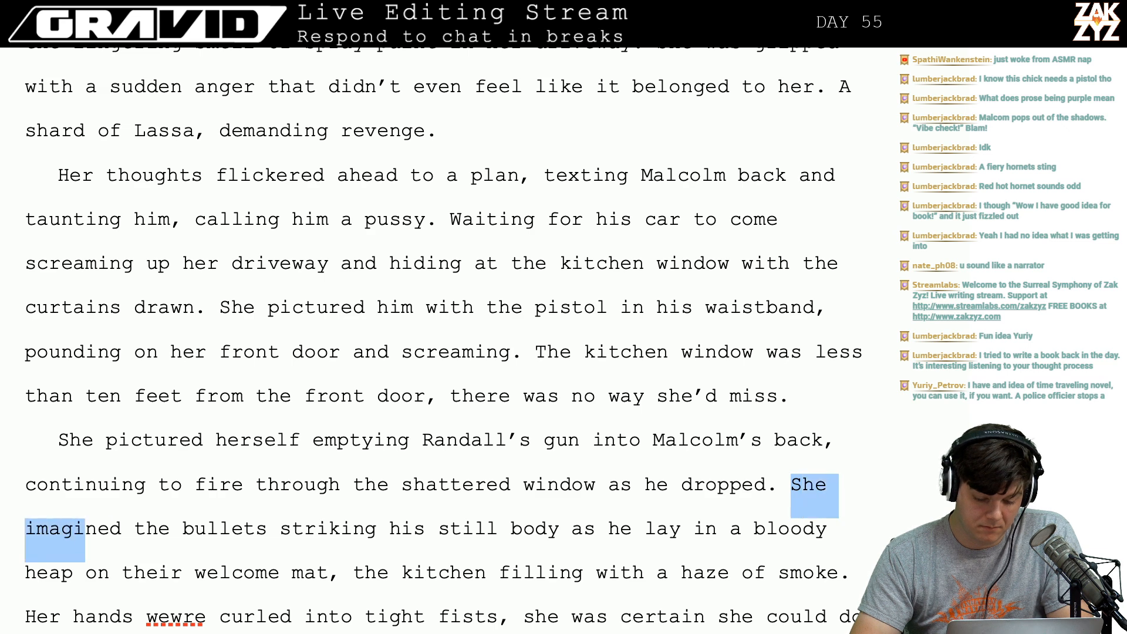
{"action": "key", "text": "shift+Left"}
{"action": "key", "text": "shift+Right"}
{"action": "key", "text": "shift+Right"}
{"action": "key", "text": "shift+Right"}
{"action": "key", "text": "shift+Right"}
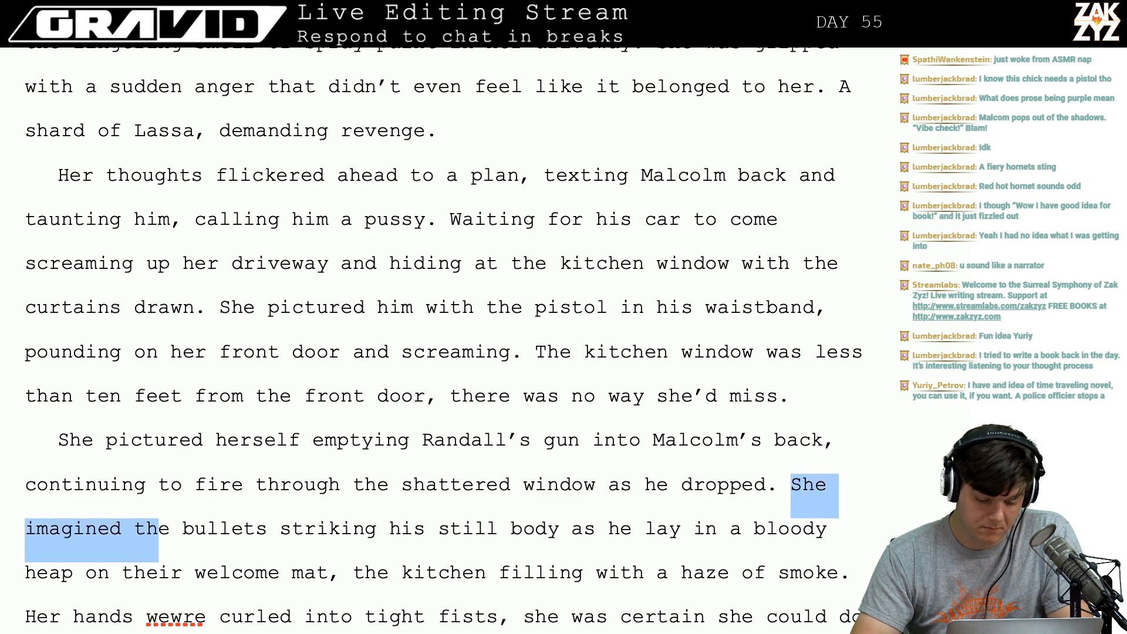
{"action": "type", "text": "Bullets"}
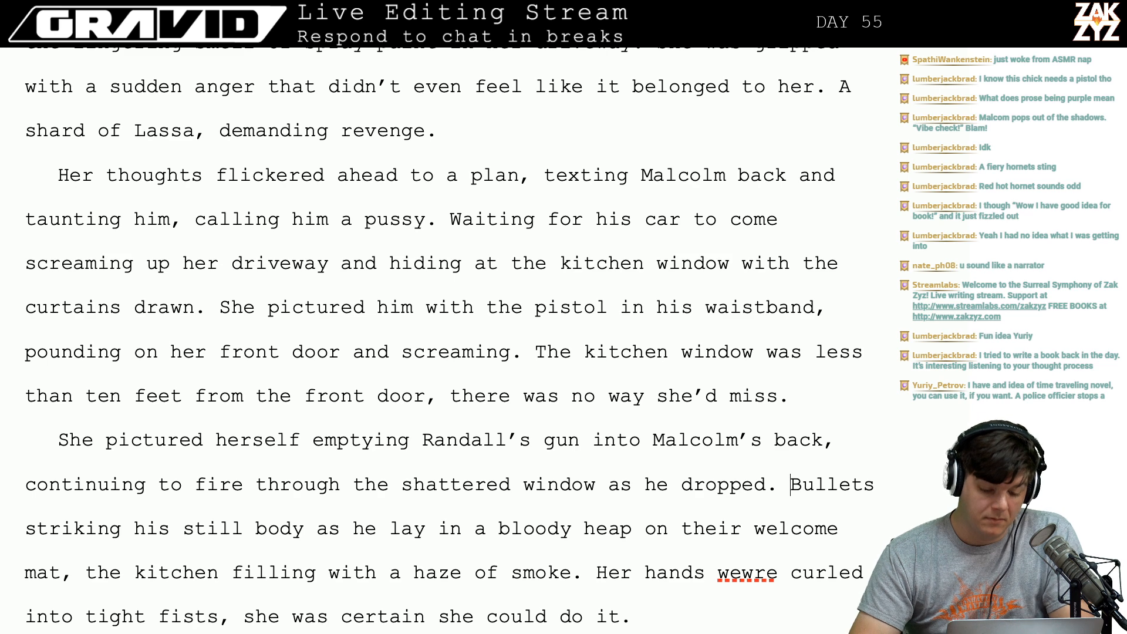
Correct the misspelled "wewre" to "were" in the sentence beginning "Her hands".
{"action": "scroll", "coordinate": [678, 431], "scroll_direction": "down", "scroll_amount": 1}
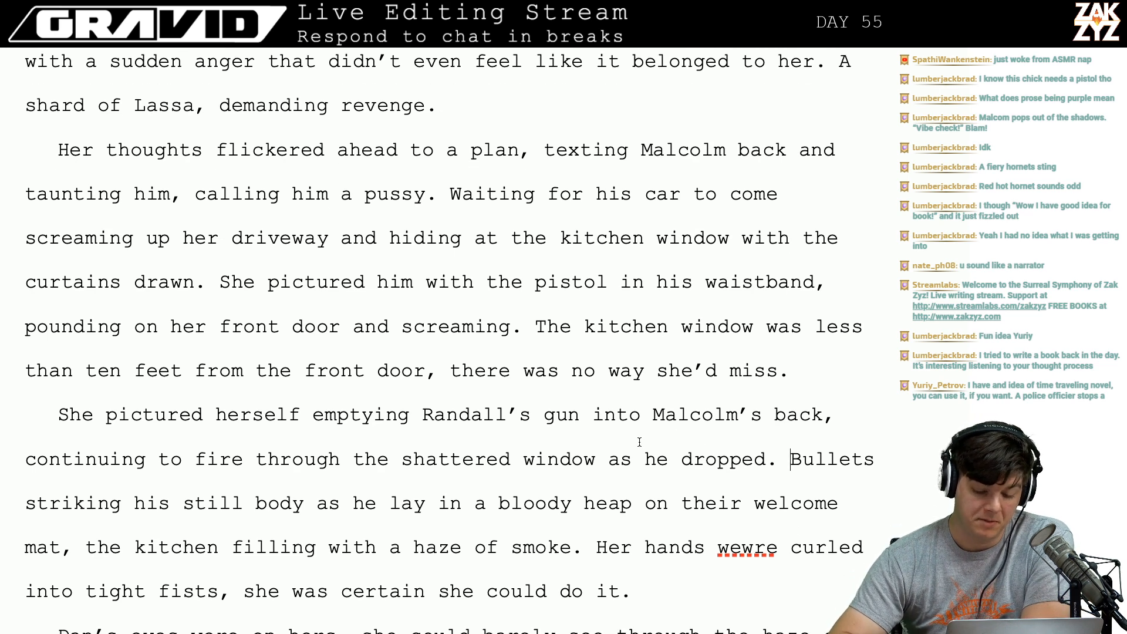
{"action": "key", "text": "Right"}
{"action": "key", "text": "Right"}
{"action": "key", "text": "Right"}
{"action": "key", "text": "Right"}
{"action": "key", "text": "Right"}
{"action": "key", "text": "Right"}
{"action": "key", "text": "Right"}
{"action": "key", "text": "Right"}
{"action": "key", "text": "Right"}
{"action": "key", "text": "Right"}
{"action": "key", "text": "Right"}
{"action": "key", "text": "Right"}
{"action": "key", "text": "Right"}
{"action": "key", "text": "Right"}
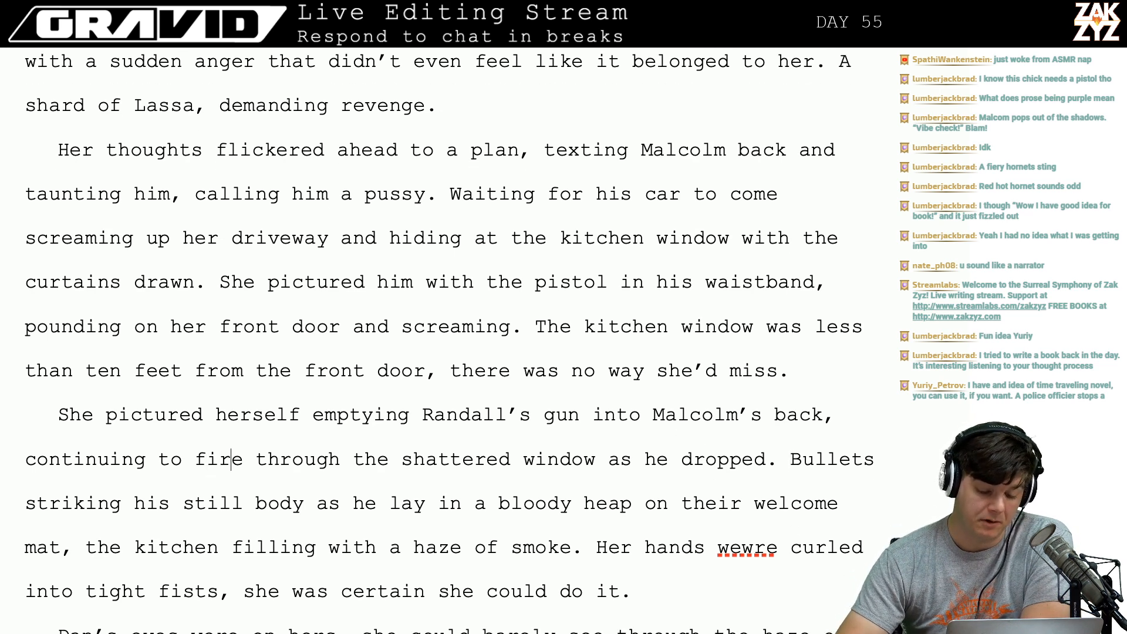
{"action": "key", "text": "Right"}
{"action": "key", "text": "Right"}
{"action": "key", "text": "Right"}
{"action": "key", "text": "Right"}
{"action": "key", "text": "Right"}
{"action": "key", "text": "Right"}
{"action": "key", "text": "Right"}
{"action": "key", "text": "Right"}
{"action": "key", "text": "Right"}
{"action": "key", "text": "Right"}
{"action": "key", "text": "Right"}
{"action": "key", "text": "Right"}
{"action": "key", "text": "Right"}
{"action": "key", "text": "Right"}
{"action": "key", "text": "Right"}
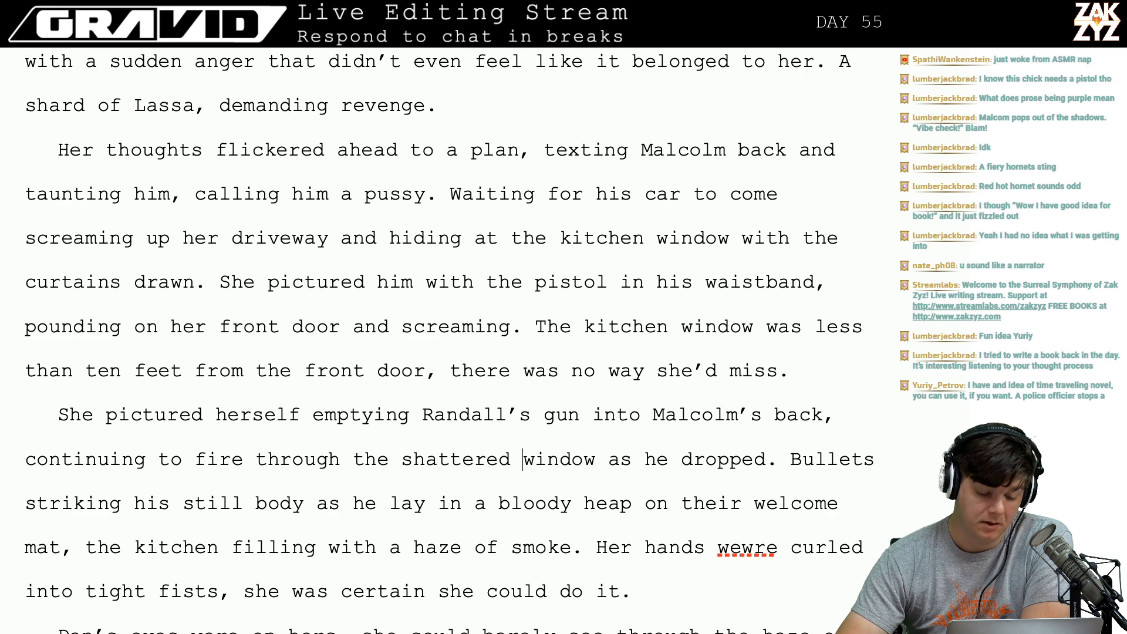
{"action": "key", "text": "Down"}
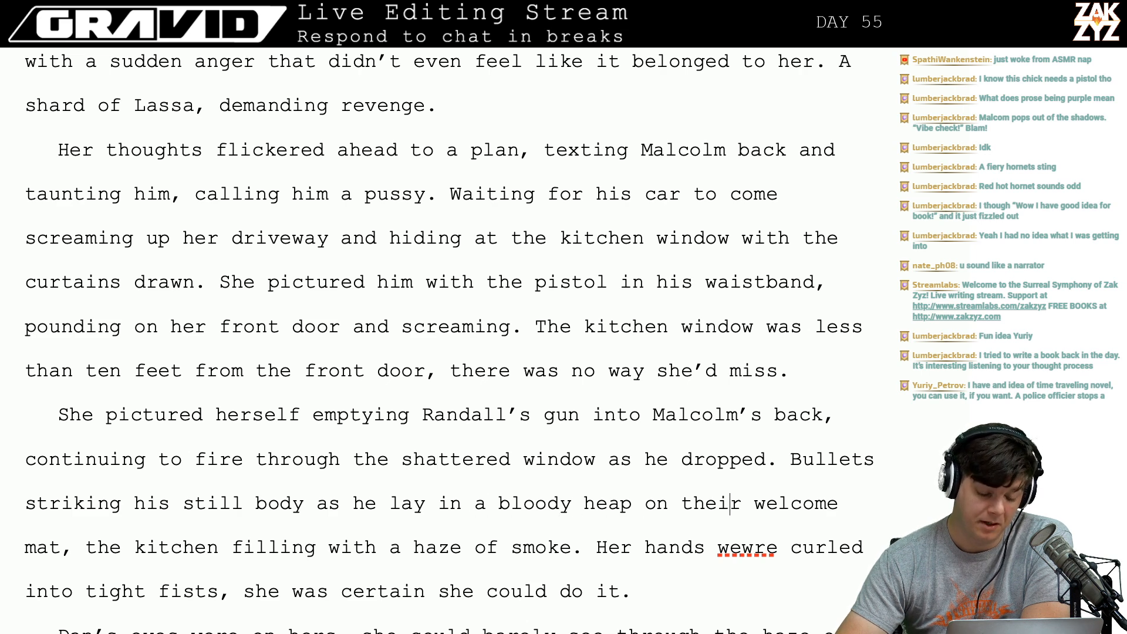
{"action": "key", "text": "Right"}
{"action": "key", "text": "Right"}
{"action": "key", "text": "Right"}
{"action": "key", "text": "Right"}
{"action": "key", "text": "Right"}
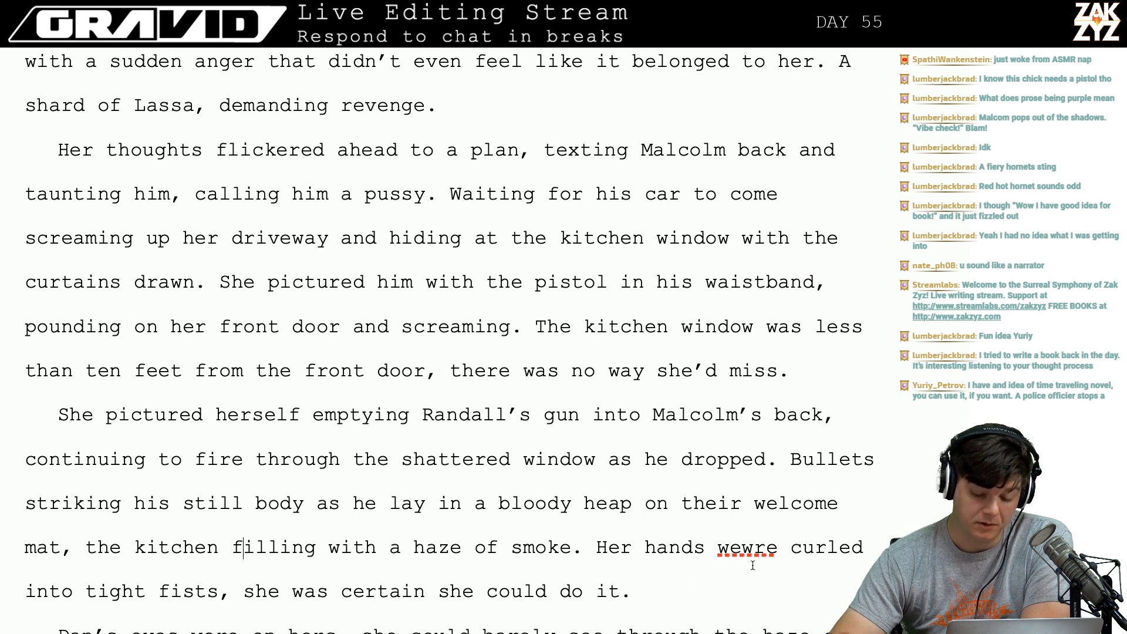
{"action": "key", "text": "BackSpace"}
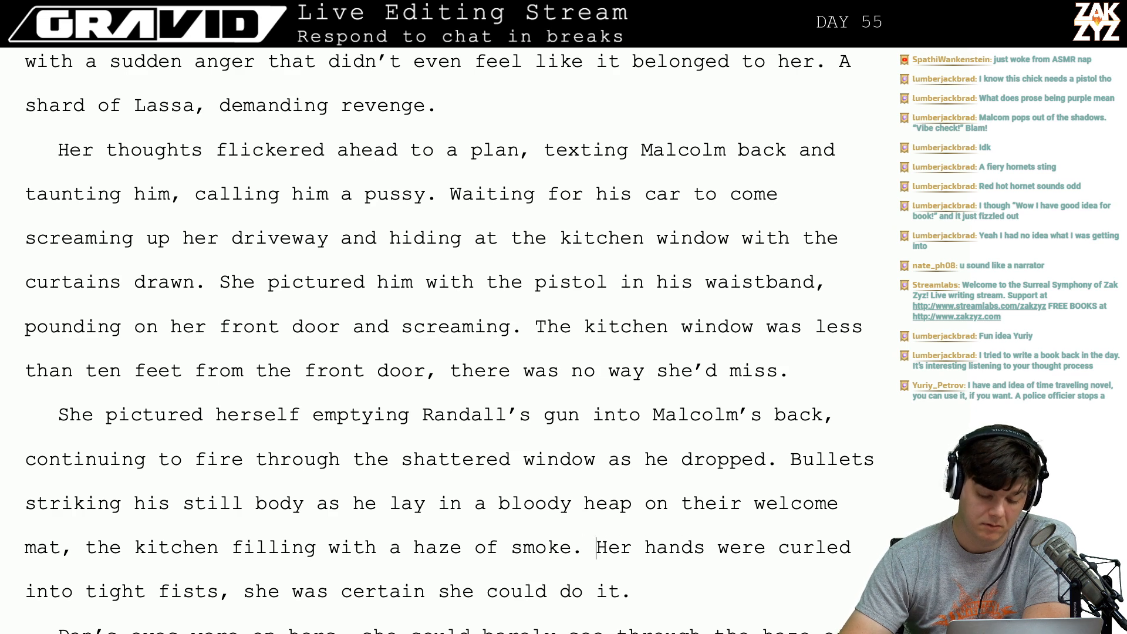
Start a new paragraph at "Her hands were curled" and leave an empty paragraph above it.
{"action": "key", "text": "Down"}
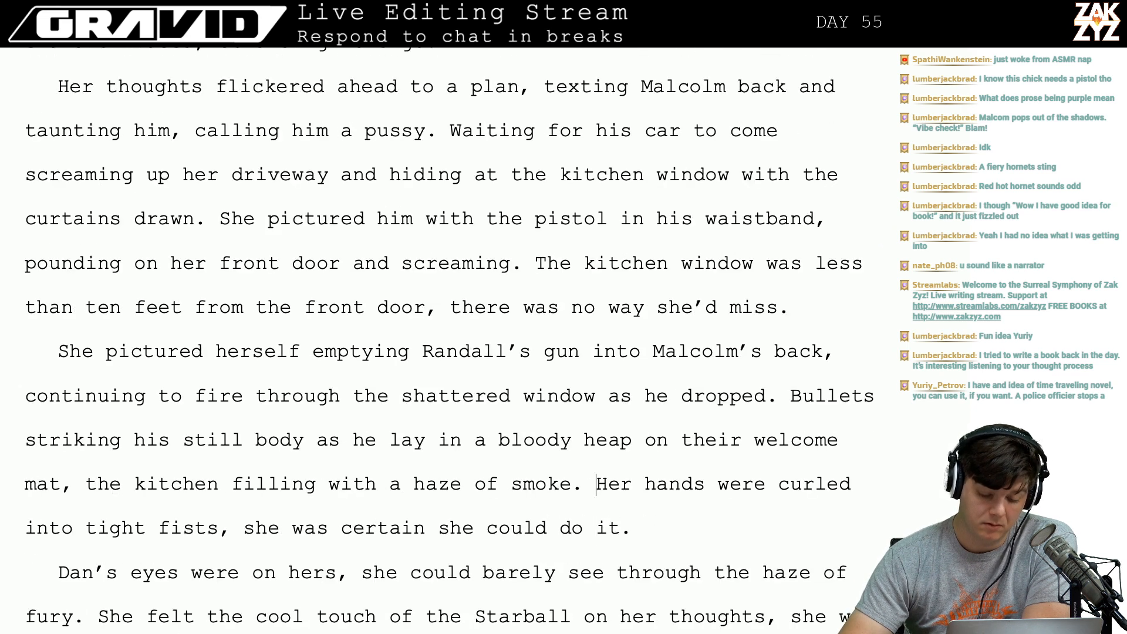
{"action": "key", "text": "Return"}
{"action": "key", "text": "Return"}
{"action": "key", "text": "Up"}
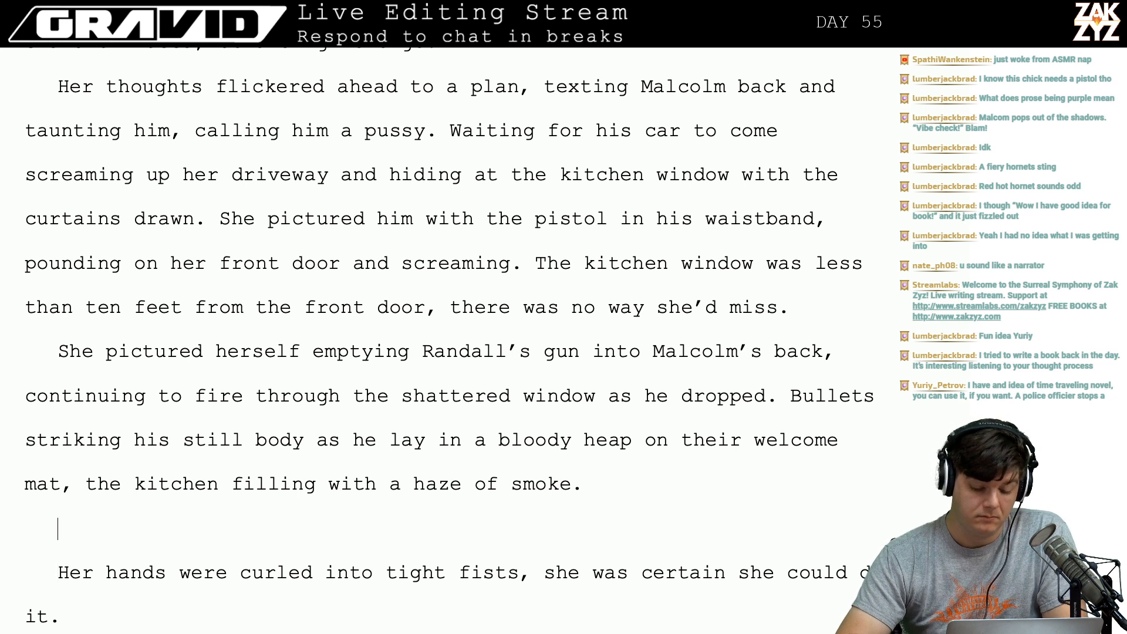
{"action": "type", "text": "In"}
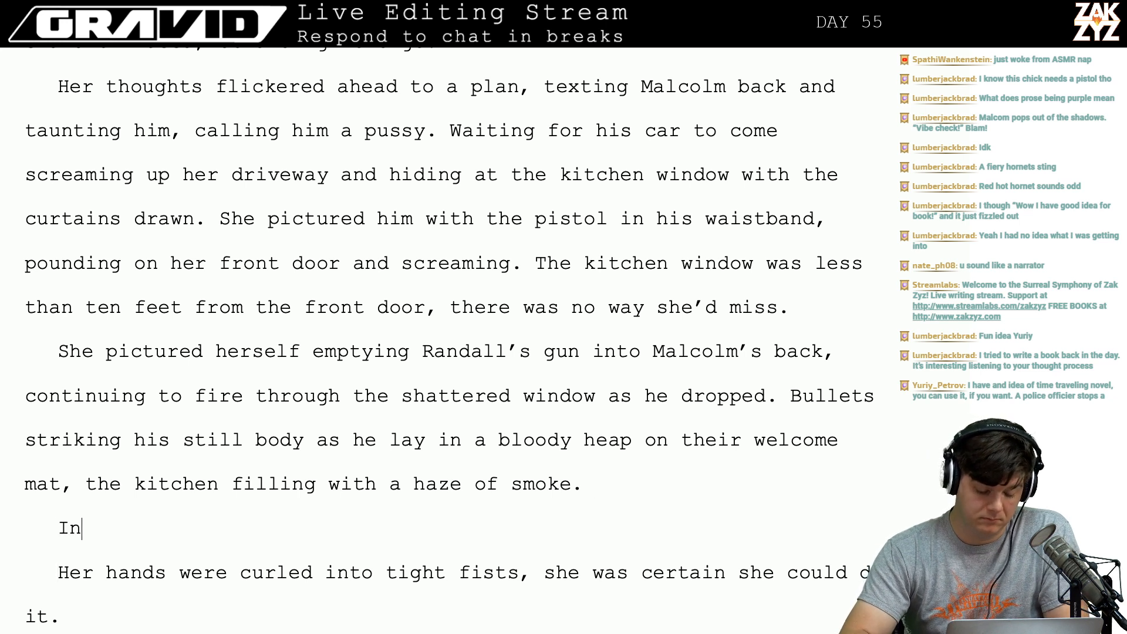
{"action": "key", "text": "BackSpace"}
{"action": "key", "text": "BackSpace"}
{"action": "key", "text": "BackSpace"}
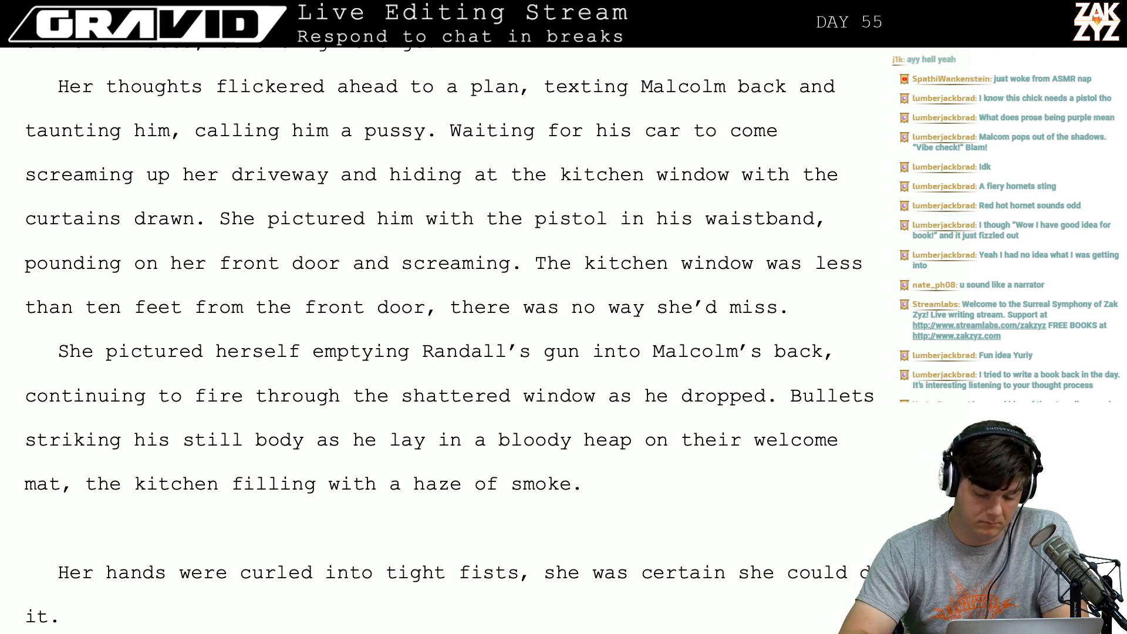
{"action": "type", "text": "S"}
{"action": "key", "text": "BackSpace"}
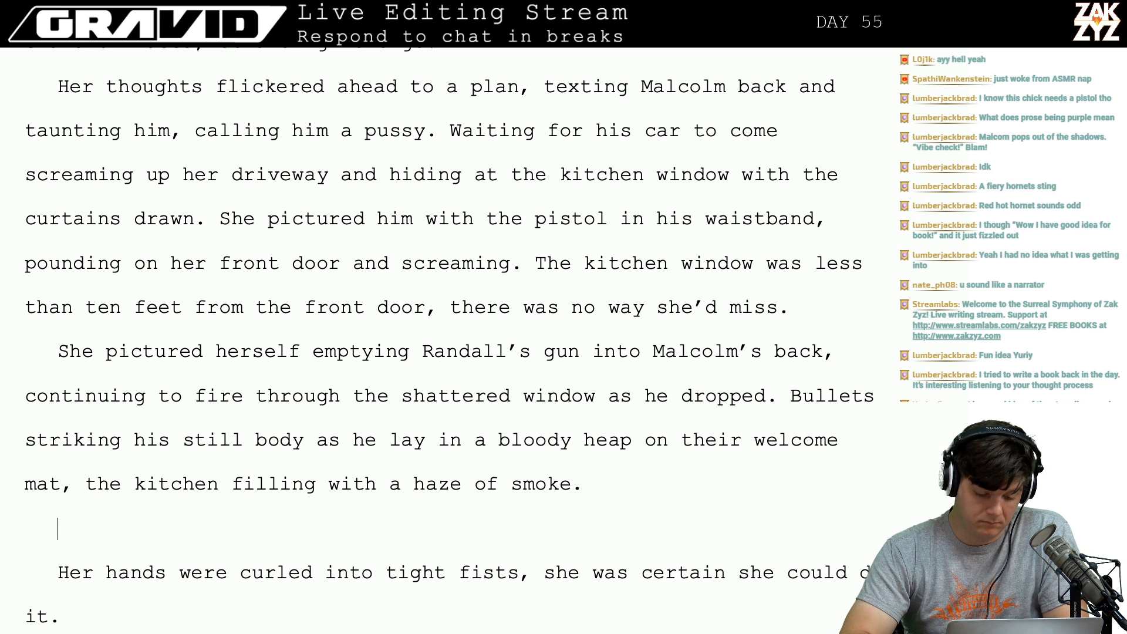
{"action": "type", "text": "I"}
{"action": "key", "text": "BackSpace"}
{"action": "type", "text": "S"}
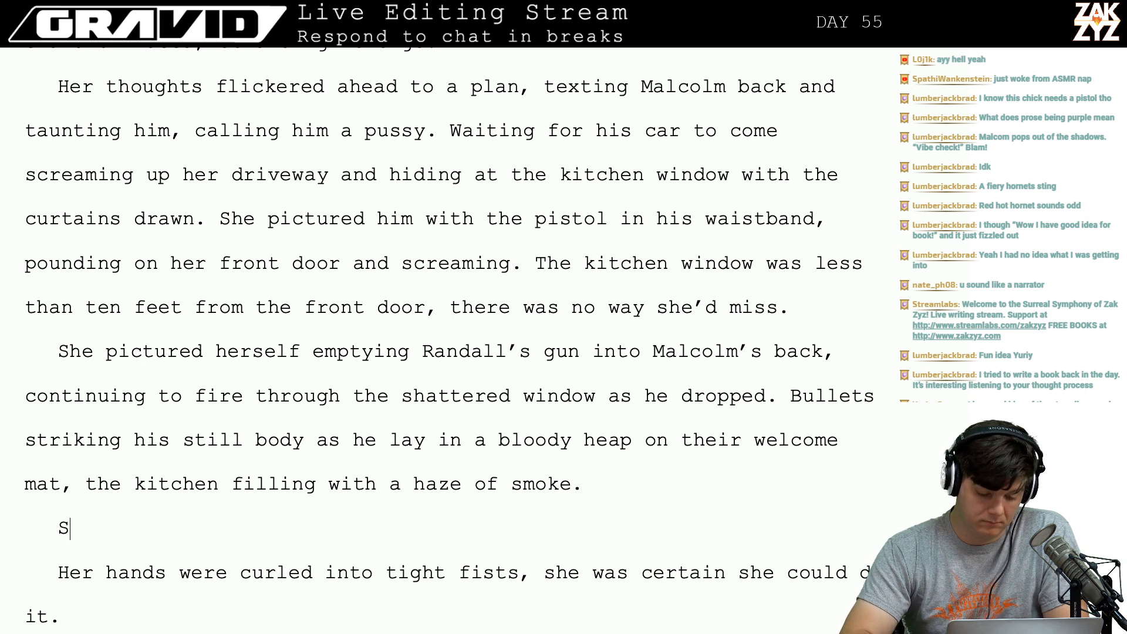
{"action": "type", "text": "itting in the passe"}
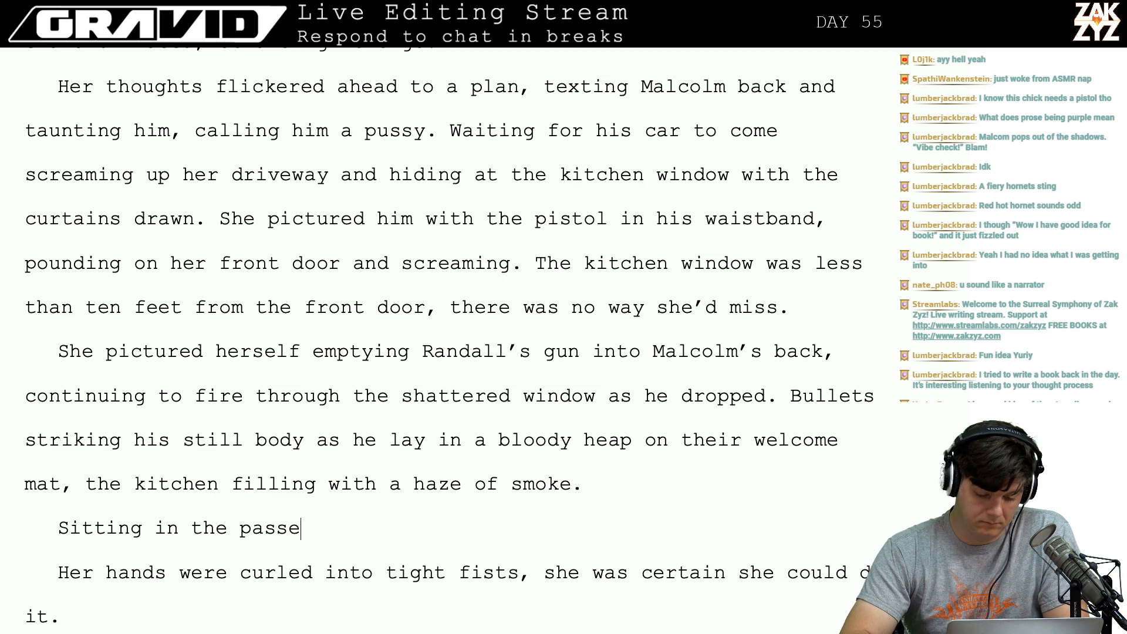
{"action": "key", "text": "BackSpace"}
{"action": "key", "text": "BackSpace"}
{"action": "key", "text": "BackSpace"}
{"action": "key", "text": "BackSpace"}
{"action": "key", "text": "BackSpace"}
{"action": "key", "text": "BackSpace"}
{"action": "key", "text": "BackSpace"}
{"action": "key", "text": "BackSpace"}
{"action": "key", "text": "BackSpace"}
{"action": "key", "text": "BackSpace"}
{"action": "key", "text": "BackSpace"}
{"action": "key", "text": "BackSpace"}
{"action": "key", "text": "BackSpace"}
{"action": "key", "text": "BackSpace"}
{"action": "key", "text": "BackSpace"}
{"action": "key", "text": "BackSpace"}
{"action": "key", "text": "BackSpace"}
{"action": "key", "text": "BackSpace"}
{"action": "key", "text": "BackSpace"}
{"action": "key", "text": "BackSpace"}
{"action": "key", "text": "BackSpace"}
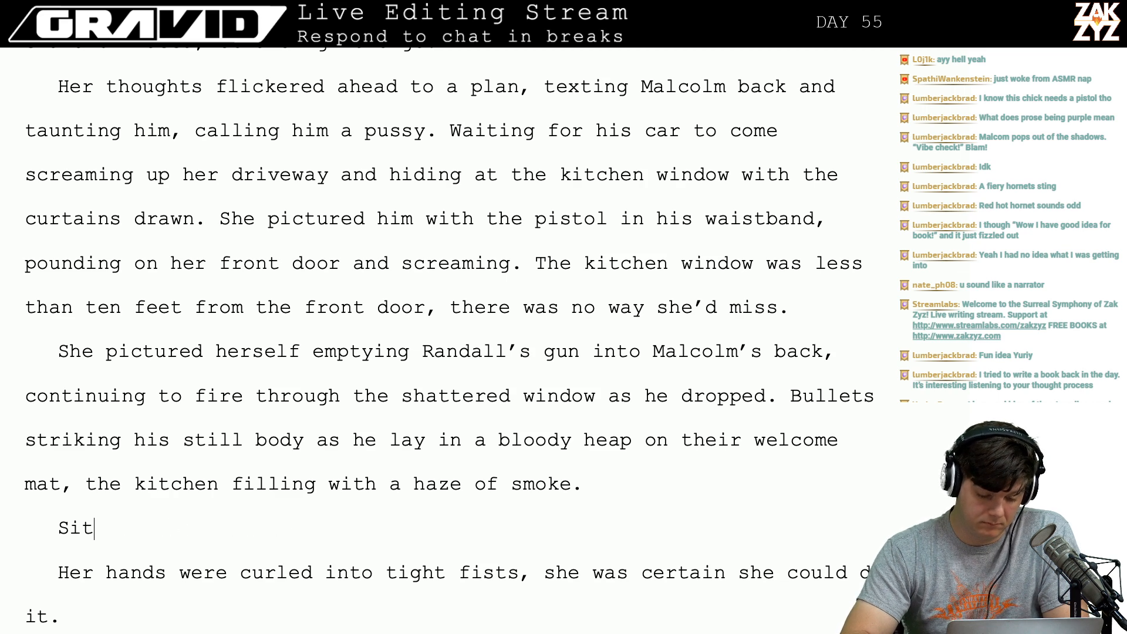
Read on from "Her hands were curled" into the paragraph beginning "Dan’s eyes were on hers".
{"action": "scroll", "coordinate": [454, 337], "scroll_direction": "down", "scroll_amount": 3}
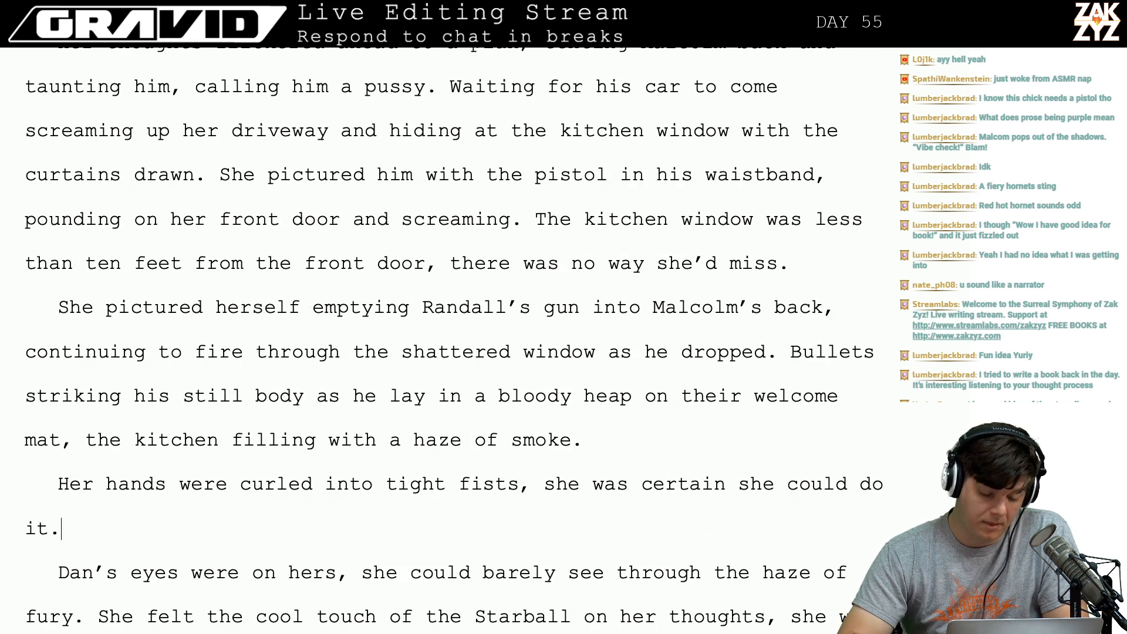
{"action": "left_click", "coordinate": [49, 528]}
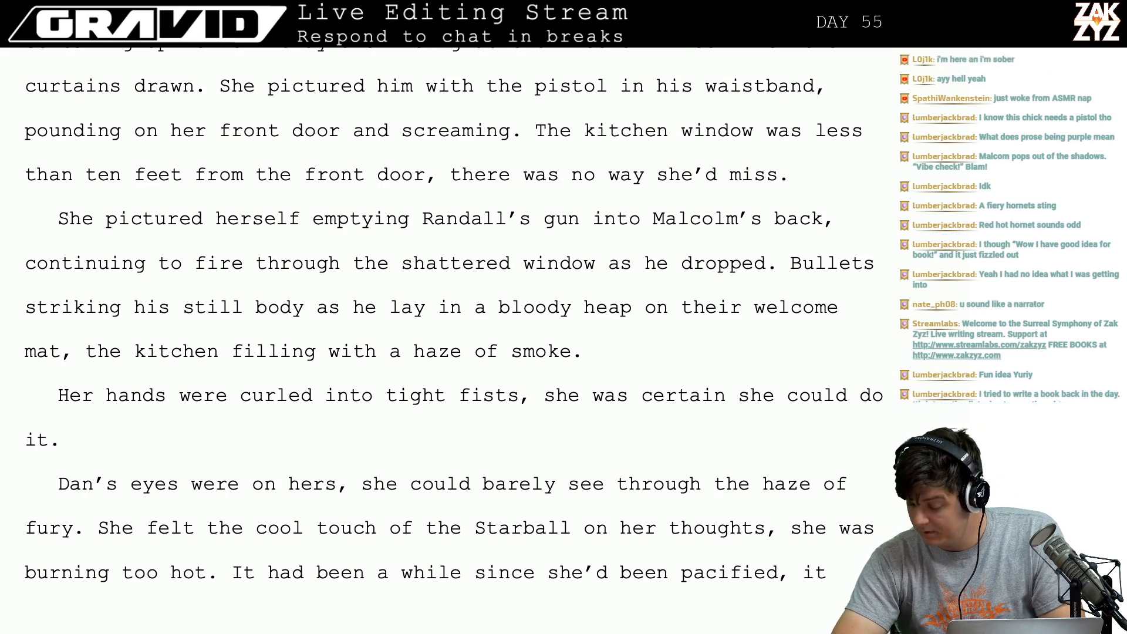
{"action": "scroll", "coordinate": [454, 321], "scroll_direction": "down", "scroll_amount": 1}
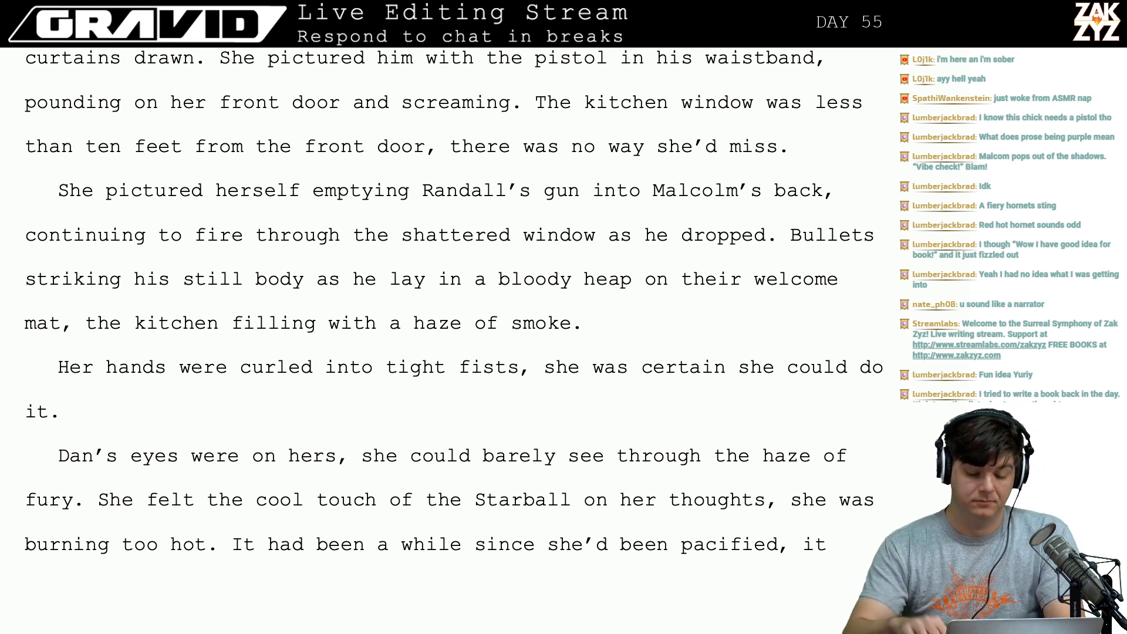
{"action": "key", "text": "Up"}
{"action": "key", "text": "Left"}
{"action": "key", "text": "Right"}
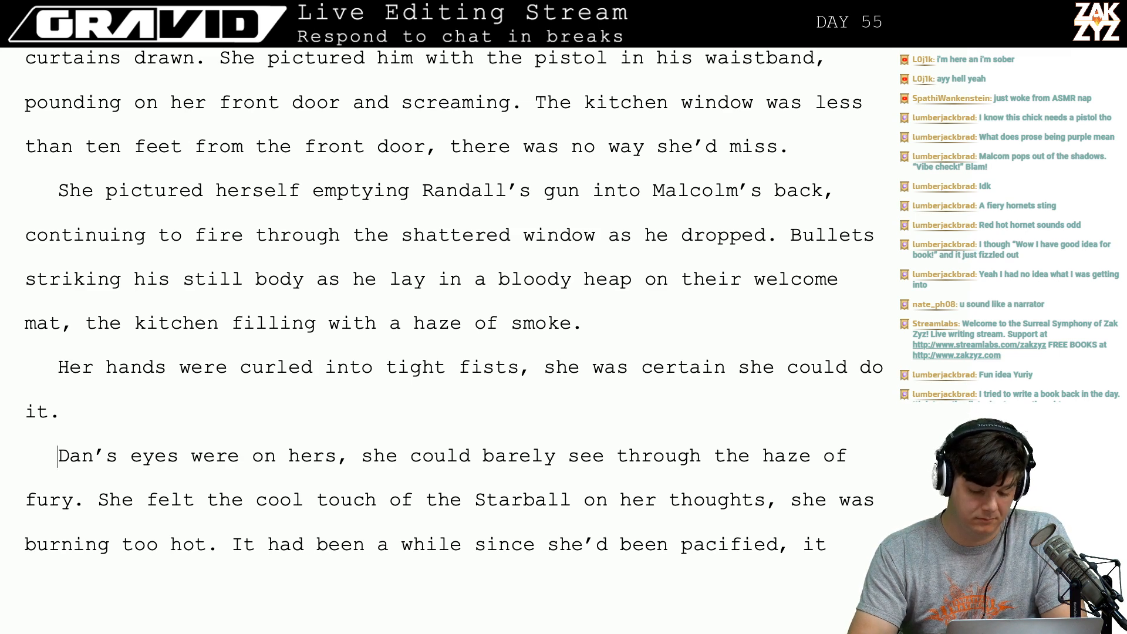
{"action": "key", "text": "Left"}
{"action": "key", "text": "Right"}
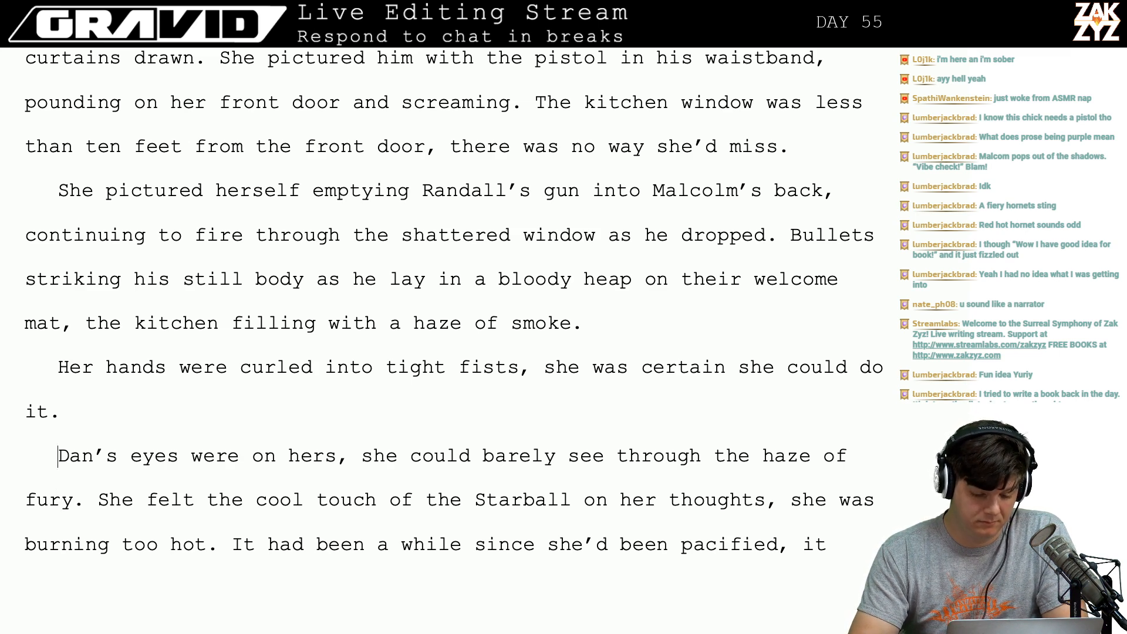
{"action": "key", "text": "shift+Up"}
{"action": "key", "text": "shift+Up"}
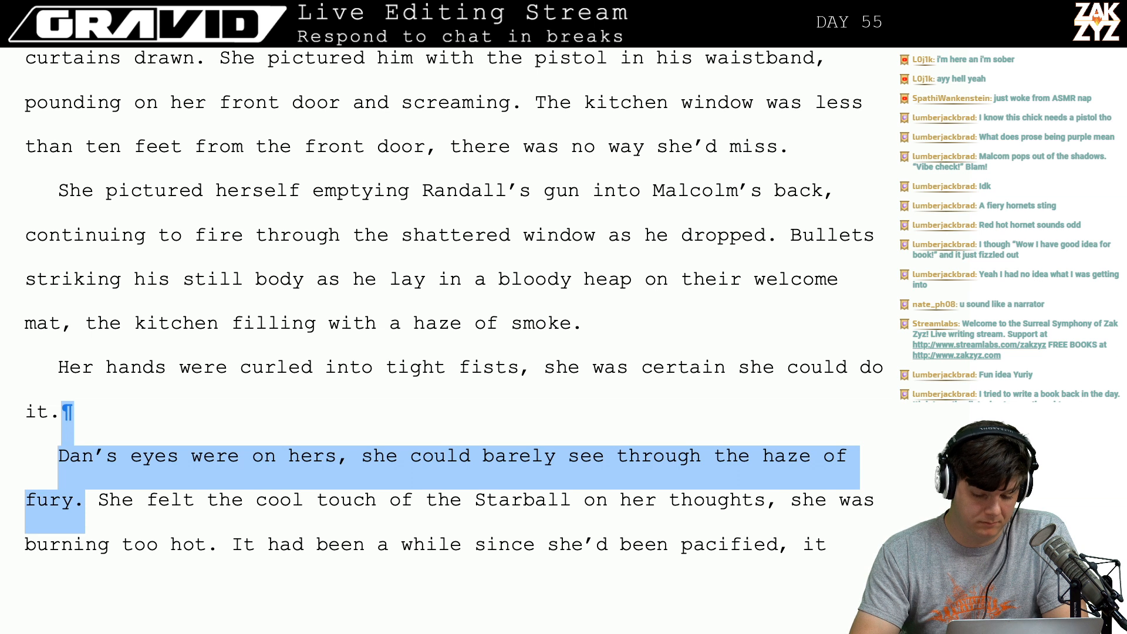
{"action": "key", "text": "shift+Right"}
{"action": "key", "text": "shift+Right"}
{"action": "key", "text": "shift+Right"}
{"action": "key", "text": "Up"}
{"action": "key", "text": "Down"}
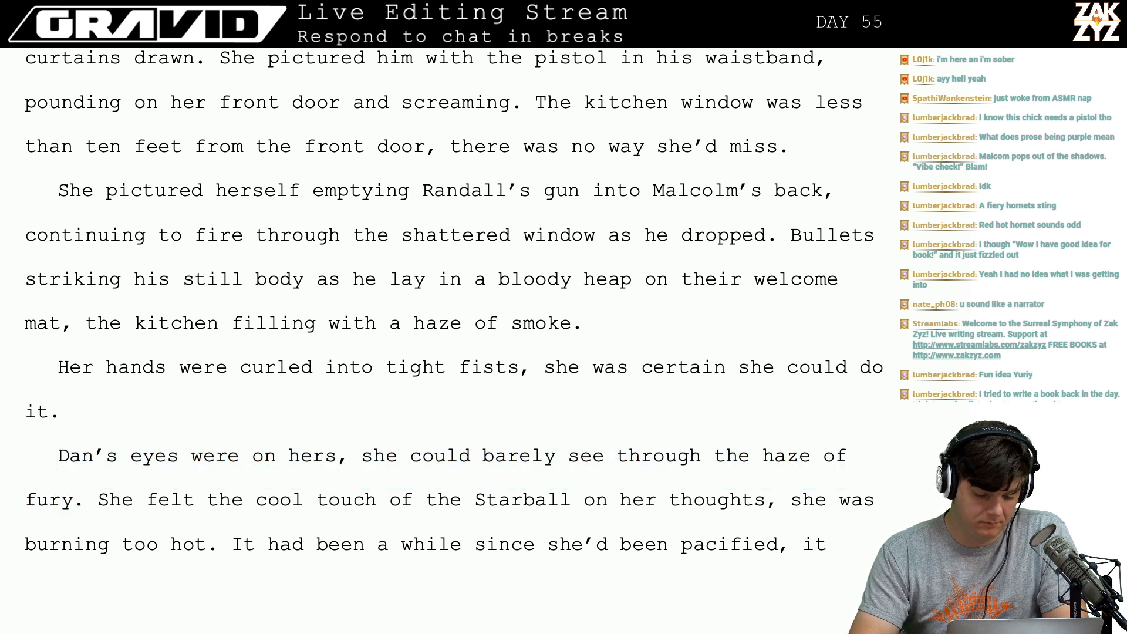
Add "Dan said something to her but she couldn’t hear him," after "she was certain she could do it.".
{"action": "type", "text": "D"}
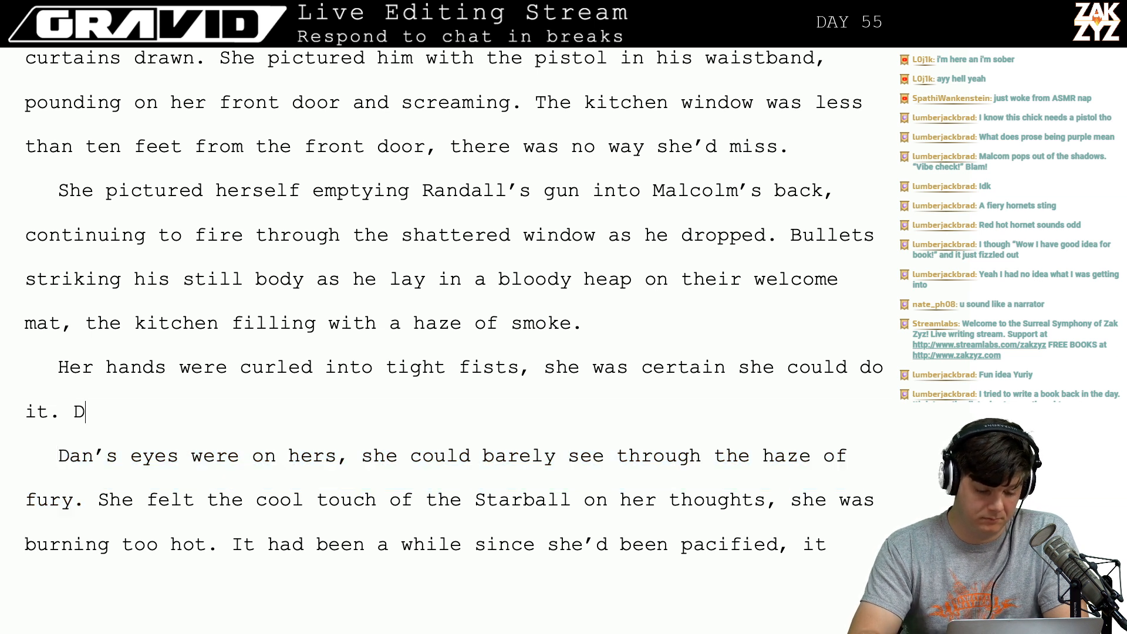
{"action": "type", "text": "an said su"}
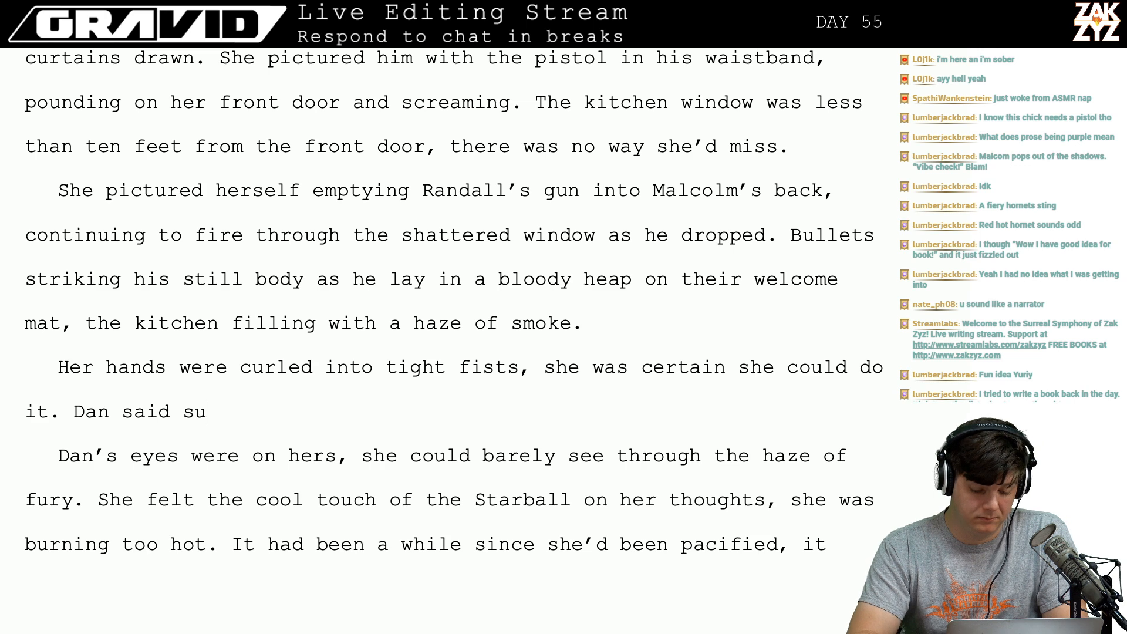
{"action": "key", "text": "BackSpace"}
{"action": "type", "text": "omething to "}
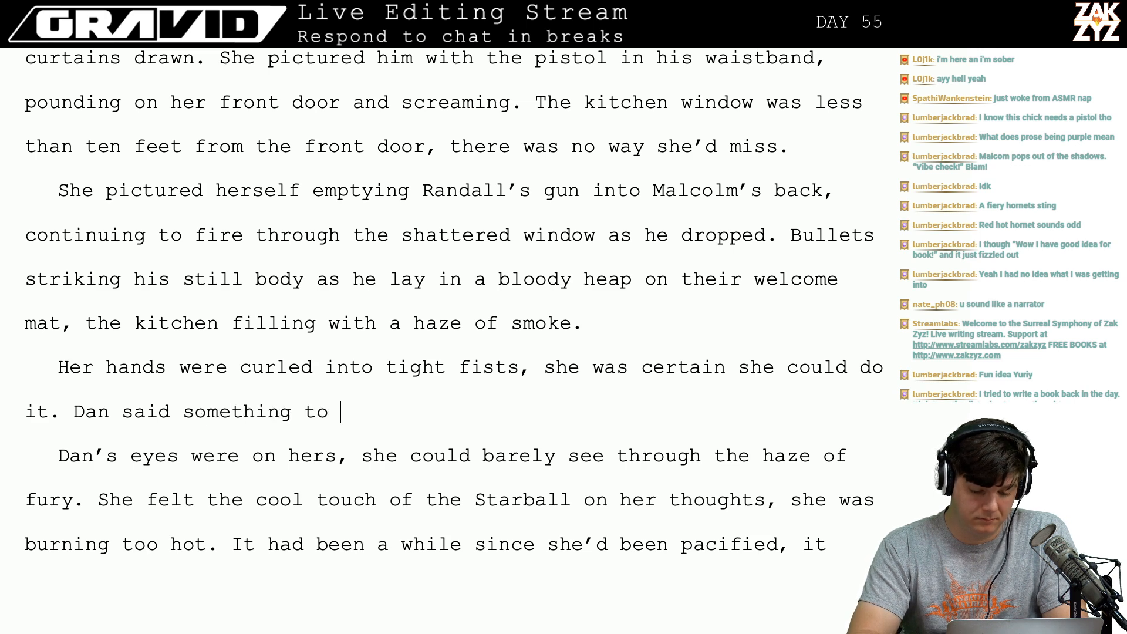
{"action": "type", "text": "her but she couldn't hear him,"}
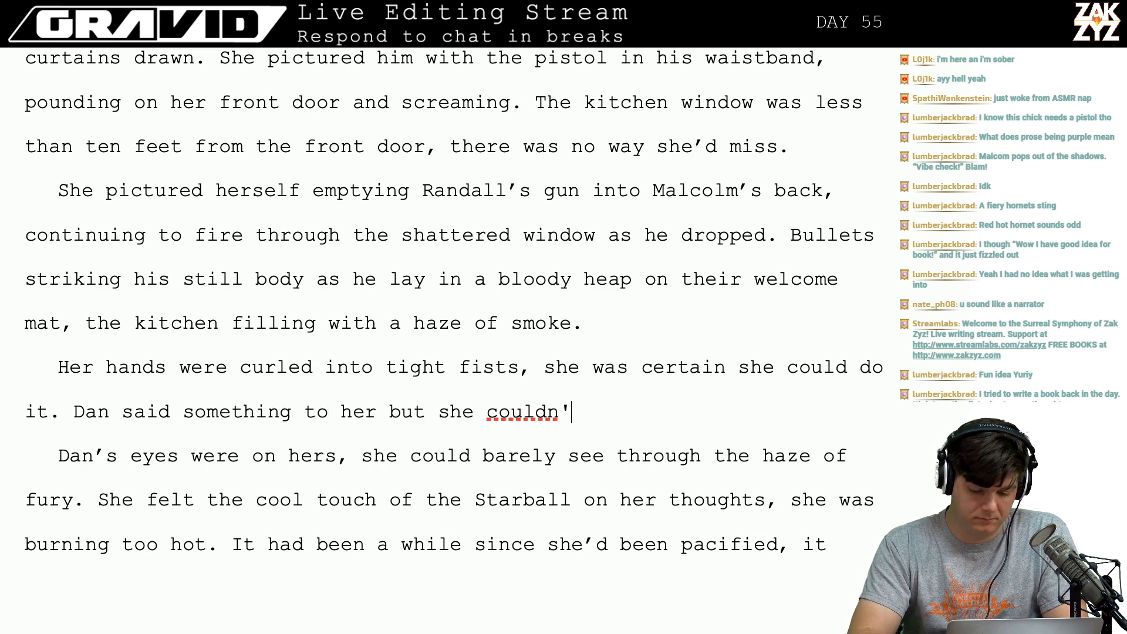
{"action": "type", "text": " she"}
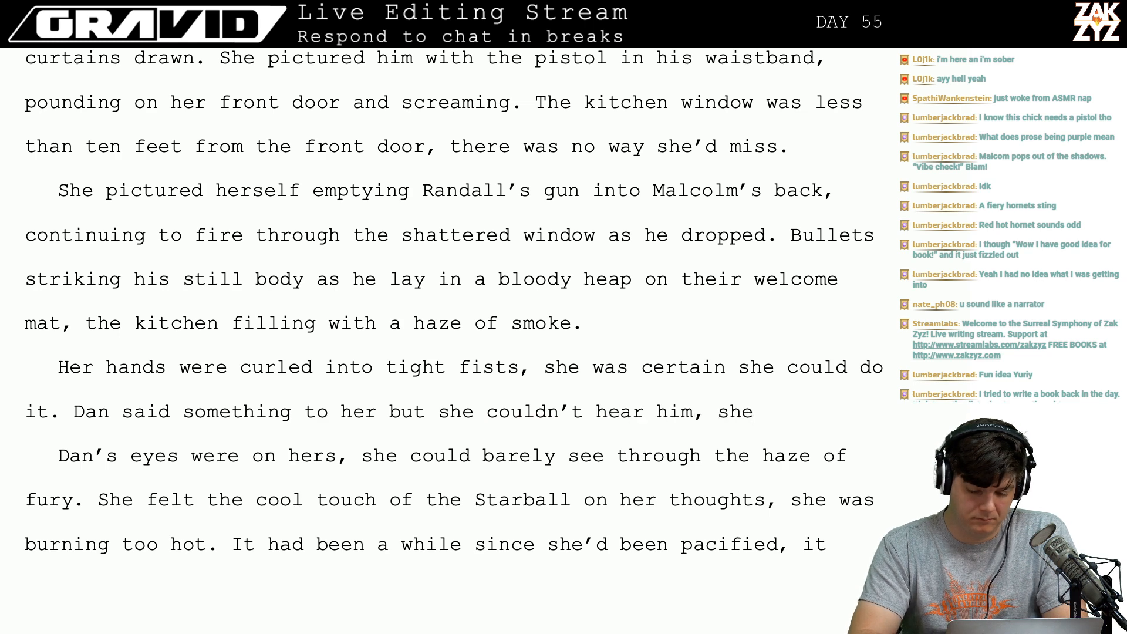
{"action": "type", "text": " could barely even"}
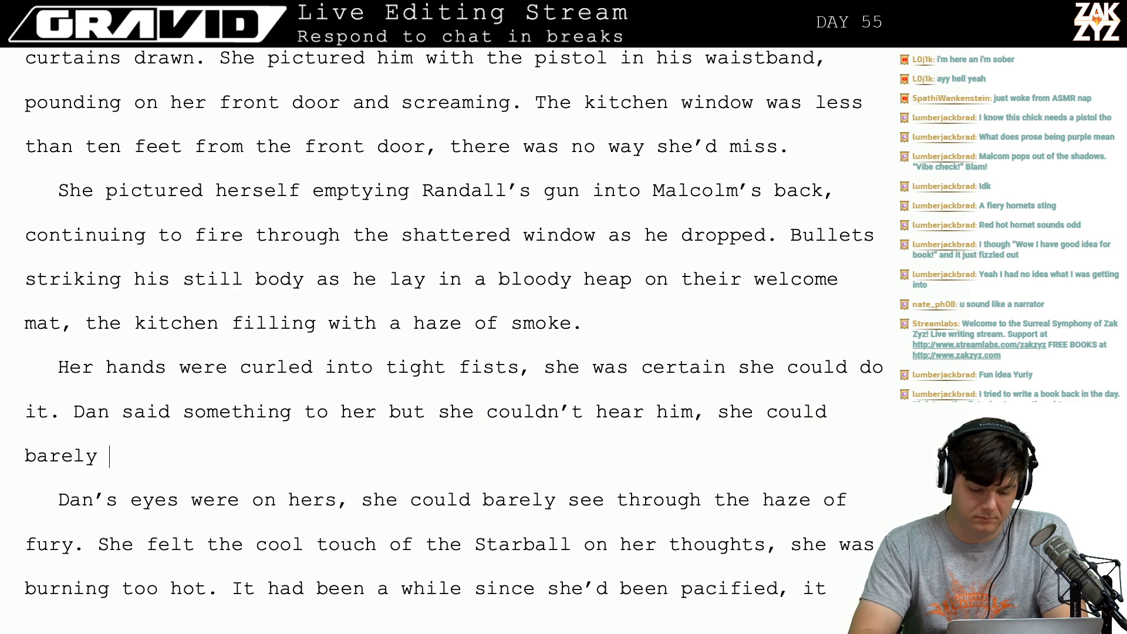
{"action": "key", "text": "BackSpace"}
{"action": "key", "text": "BackSpace"}
{"action": "key", "text": "BackSpace"}
{"action": "key", "text": "BackSpace"}
{"action": "key", "text": "BackSpace"}
{"action": "key", "text": "BackSpace"}
{"action": "key", "text": "BackSpace"}
{"action": "key", "text": "BackSpace"}
{"action": "key", "text": "BackSpace"}
{"action": "key", "text": "BackSpace"}
{"action": "key", "text": "BackSpace"}
{"action": "key", "text": "BackSpace"}
{"action": "key", "text": "BackSpace"}
{"action": "key", "text": "BackSpace"}
{"action": "key", "text": "BackSpace"}
{"action": "key", "text": "BackSpace"}
{"action": "key", "text": "BackSpace"}
{"action": "key", "text": "BackSpace"}
{"action": "key", "text": "BackSpace"}
{"action": "key", "text": "BackSpace"}
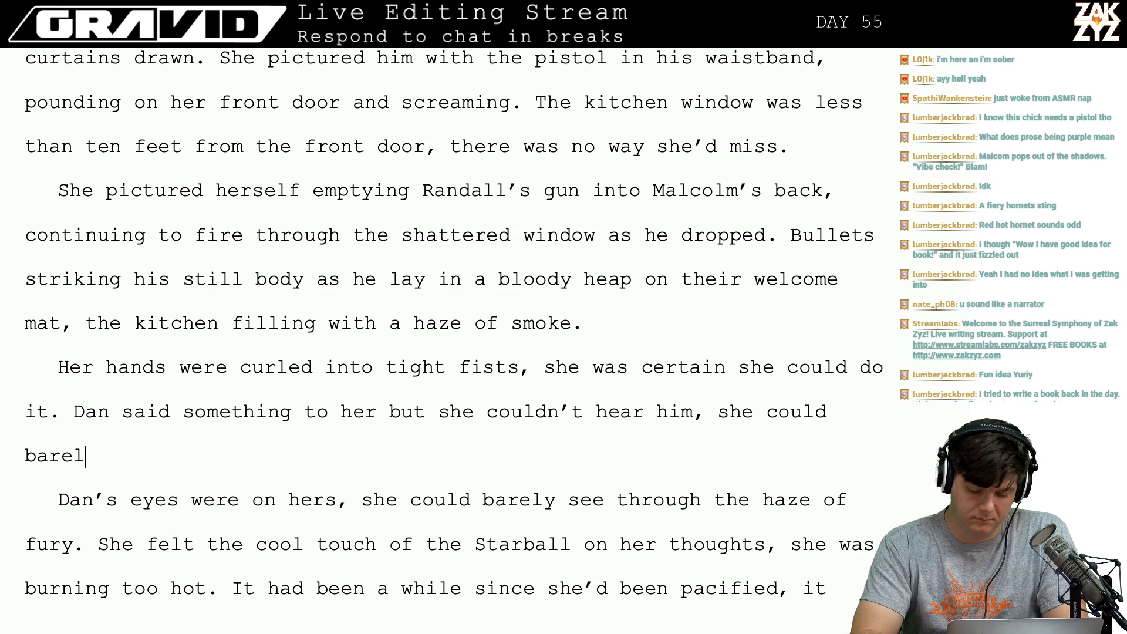
{"action": "type", "text": "e"}
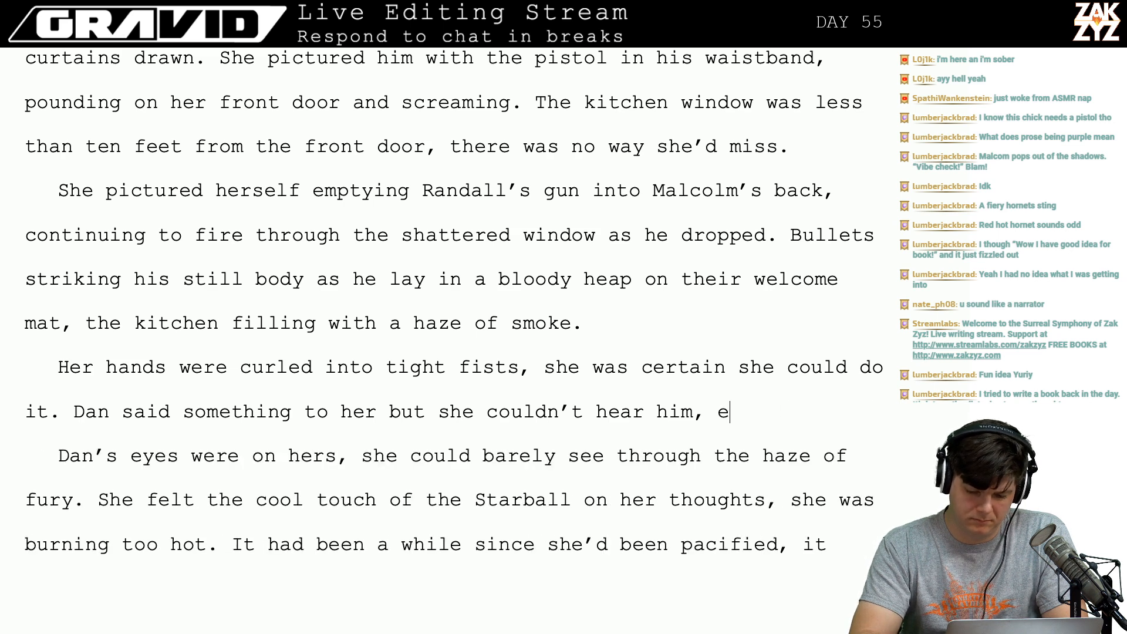
{"action": "key", "text": "BackSpace"}
{"action": "key", "text": "BackSpace"}
{"action": "type", "text": "s"}
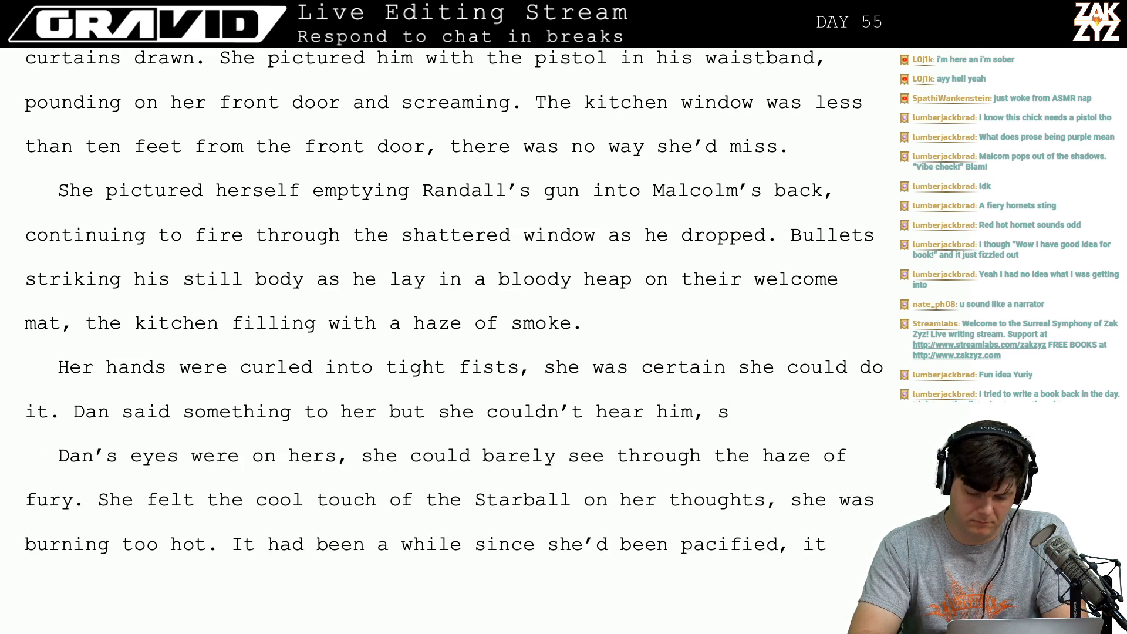
{"action": "key", "text": "BackSpace"}
Complete the new sentence after "hear him," with "couldn’t even see through the haze of fury.".
{"action": "type", "text": "couldn't even see th"}
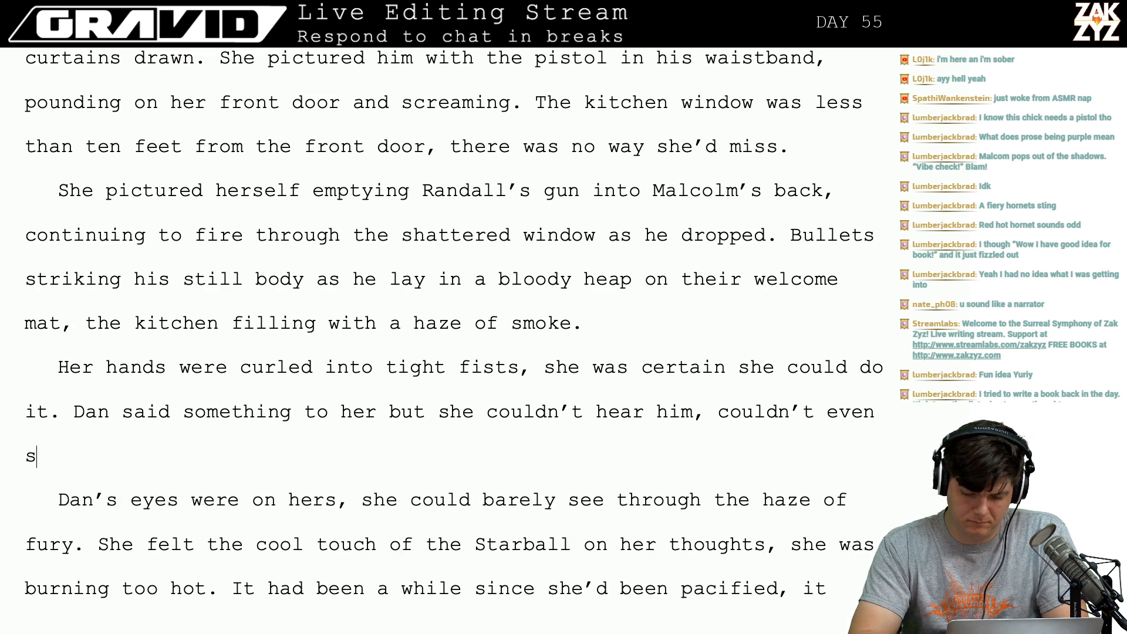
{"action": "type", "text": "rough th"}
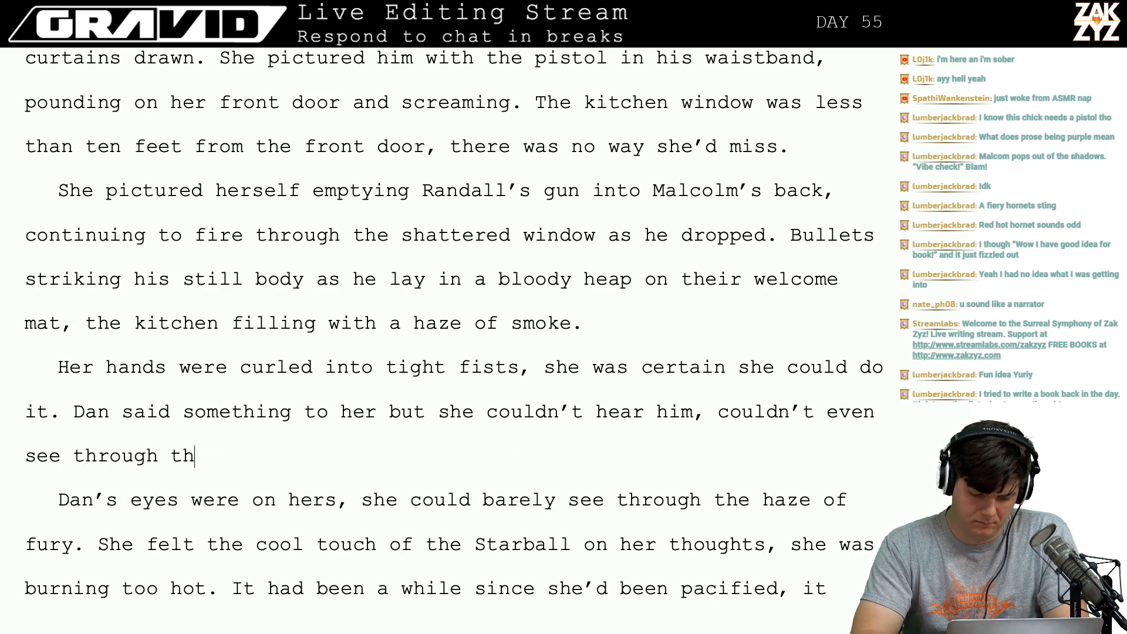
{"action": "type", "text": "e haze of fur"}
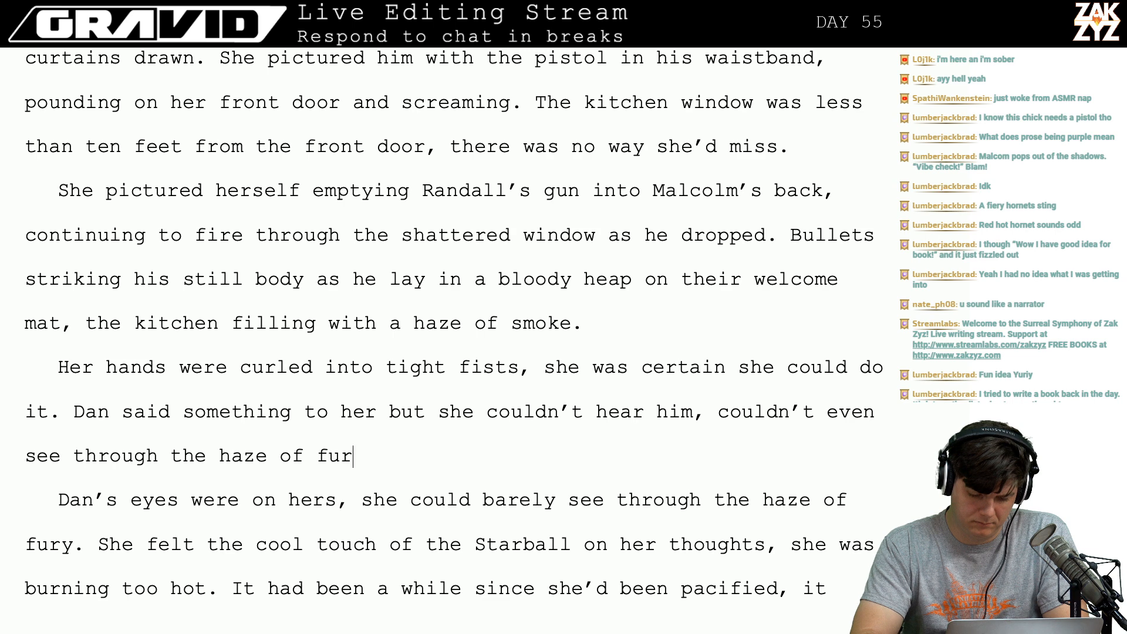
{"action": "type", "text": "y."}
{"action": "key", "text": "shift+Down"}
{"action": "key", "text": "shift+Down"}
{"action": "key", "text": "shift+Left"}
{"action": "key", "text": "shift+Left"}
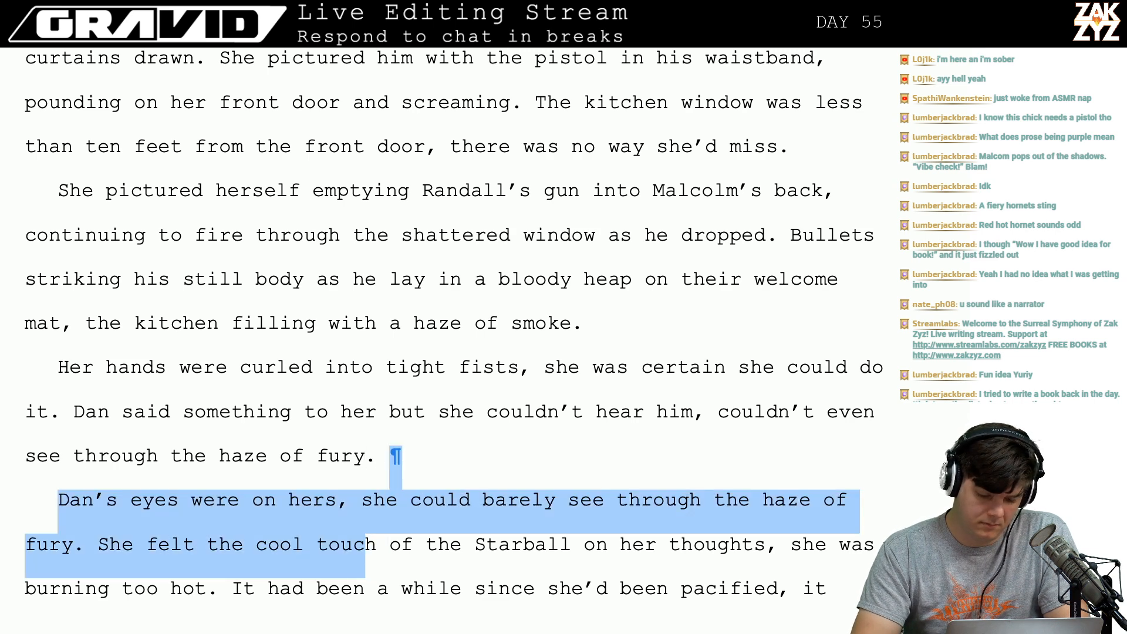
{"action": "key", "text": "shift+Left"}
{"action": "key", "text": "shift+Left"}
{"action": "key", "text": "shift+Left"}
{"action": "key", "text": "Up"}
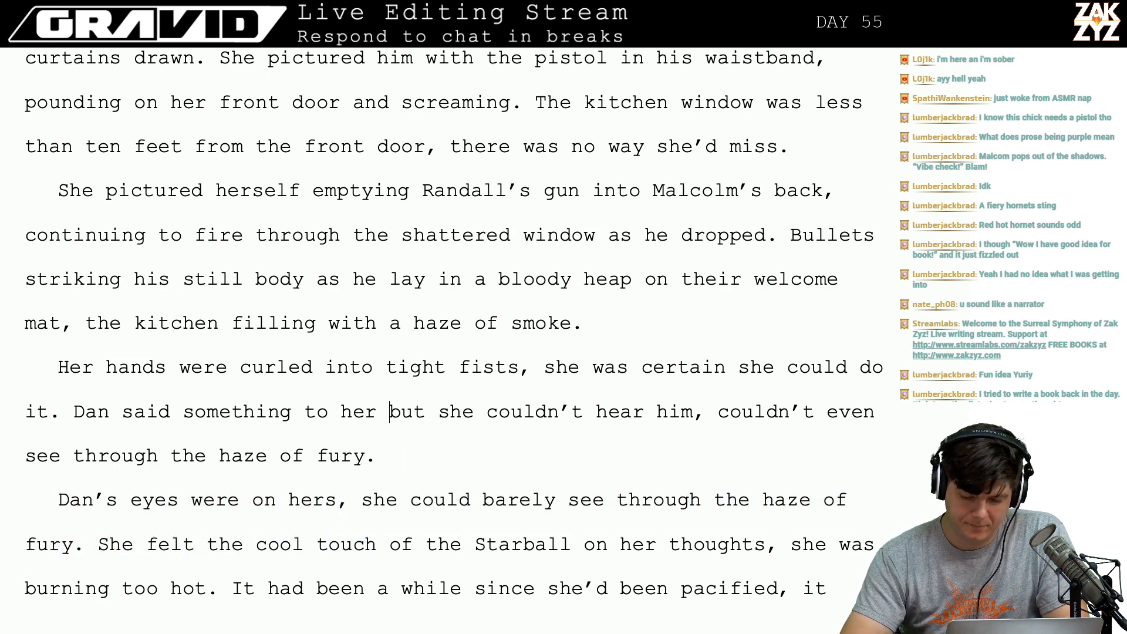
{"action": "key", "text": "Up"}
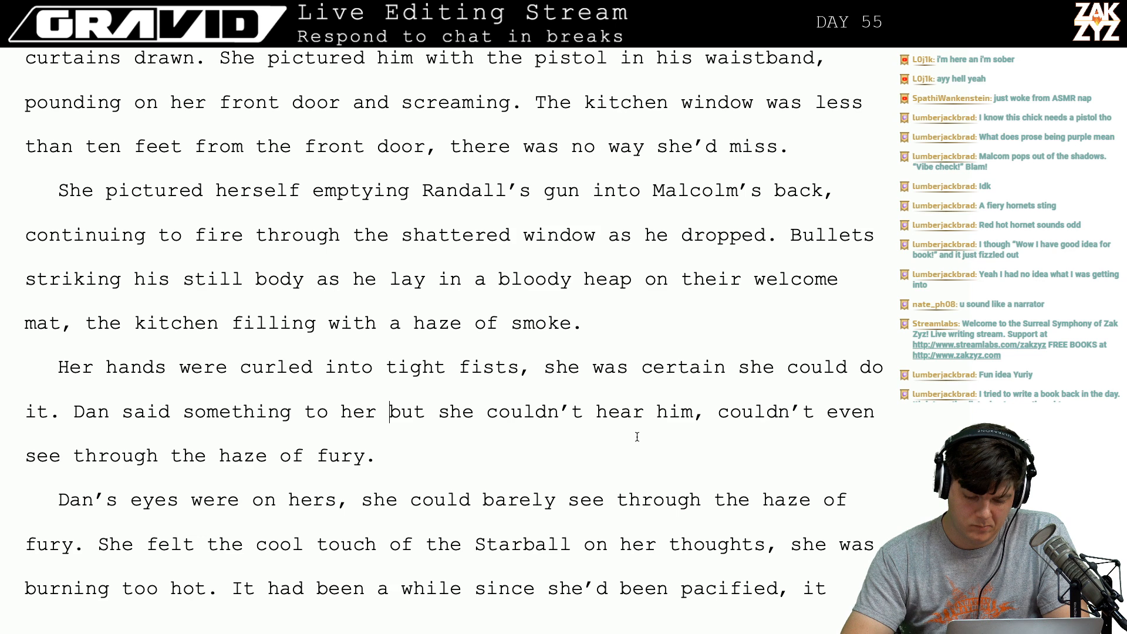
Break off "couldn’t even see through the haze of fury." into its own paragraph with an empty paragraph above it.
{"action": "left_click", "coordinate": [691, 411]}
{"action": "key", "text": "Right"}
{"action": "key", "text": "Return"}
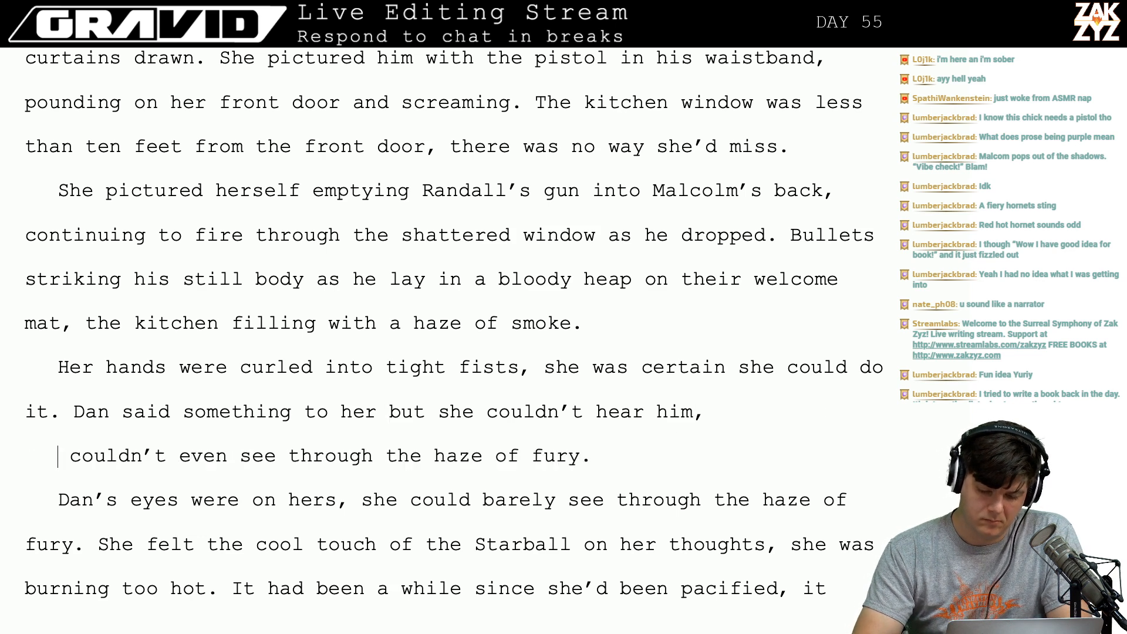
{"action": "key", "text": "Return"}
{"action": "key", "text": "Left"}
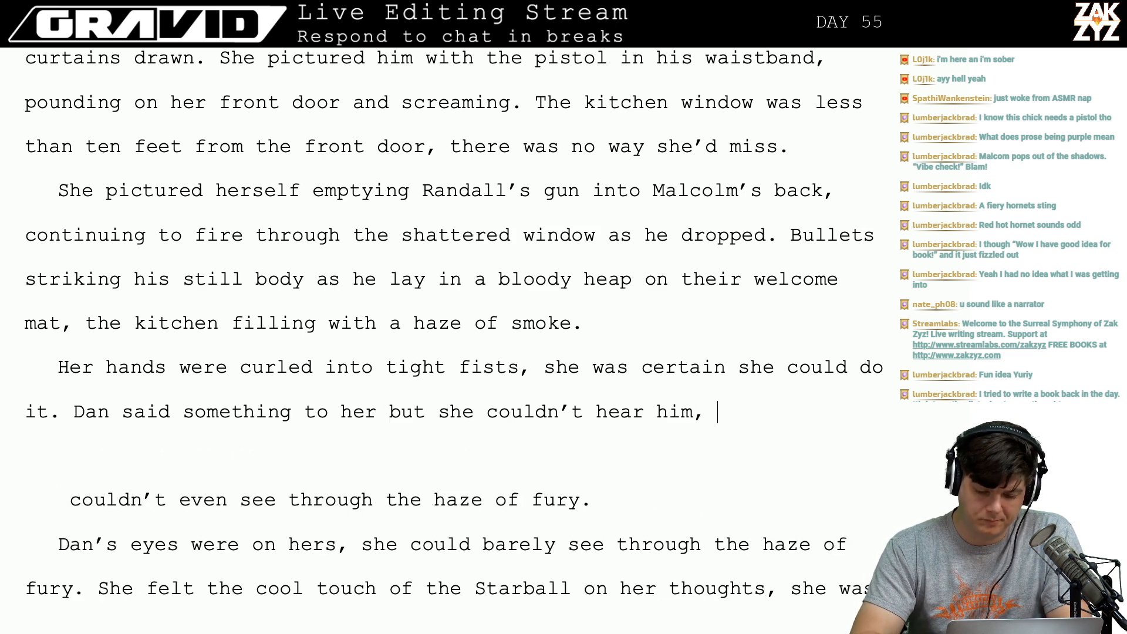
End the sentence about Dan speaking with a period after "hear him" in place of the comma.
{"action": "type", "text": "sh"}
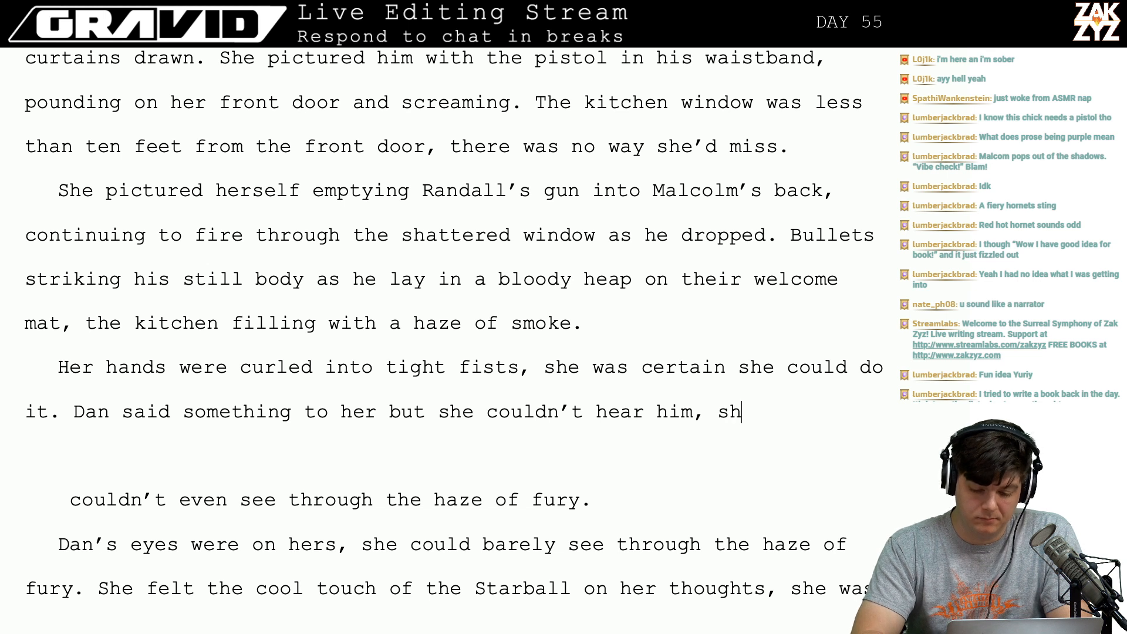
{"action": "key", "text": "BackSpace"}
{"action": "key", "text": "BackSpace"}
{"action": "key", "text": "BackSpace"}
{"action": "key", "text": "BackSpace"}
{"action": "key", "text": "BackSpace"}
{"action": "type", "text": "."}
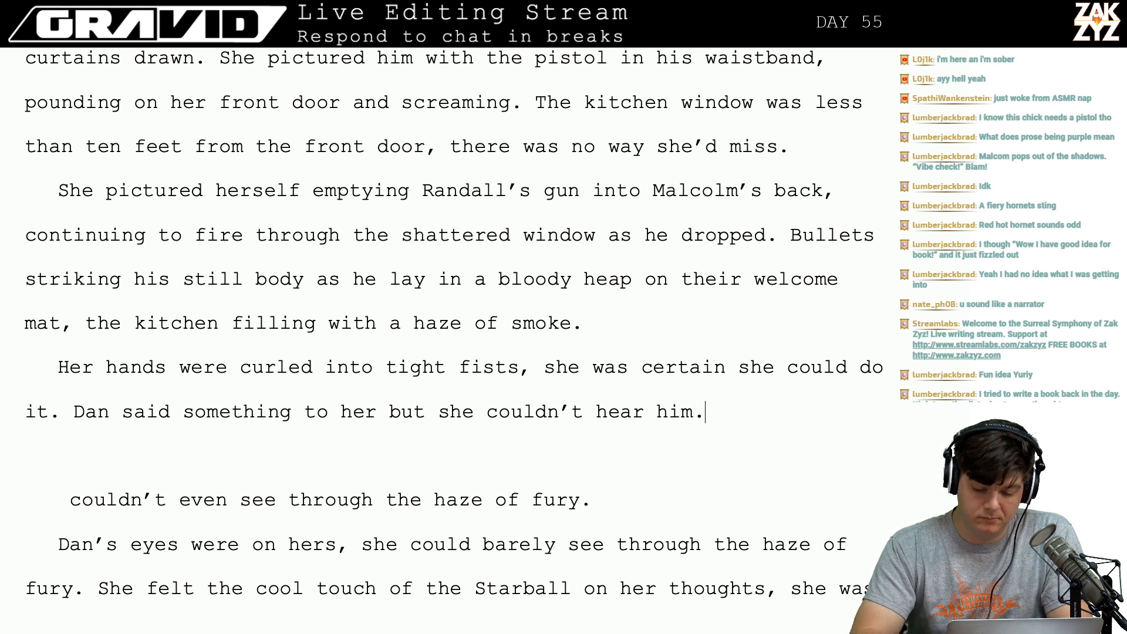
Delete everything from the break after "couldn’t hear him." through "barely see through the haze of fury.", joining "She felt the cool touch" to that paragraph.
{"action": "key", "text": "shift+Right"}
{"action": "key", "text": "shift+Down"}
{"action": "key", "text": "shift+Down"}
{"action": "key", "text": "shift+Down"}
{"action": "key", "text": "shift+Down"}
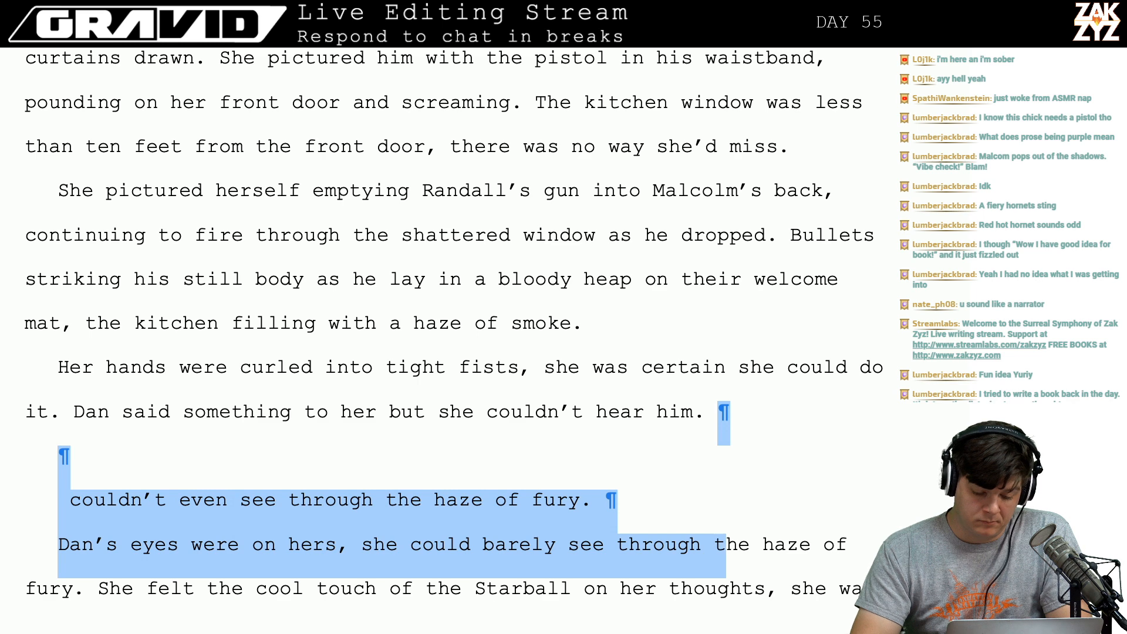
{"action": "key", "text": "shift+Left"}
{"action": "key", "text": "shift+Left"}
{"action": "key", "text": "shift+Left"}
{"action": "key", "text": "shift+Left"}
{"action": "key", "text": "shift+Left"}
{"action": "key", "text": "shift+Left"}
{"action": "key", "text": "shift+Left"}
{"action": "key", "text": "shift+Left"}
{"action": "key", "text": "shift+Left"}
{"action": "key", "text": "shift+Left"}
{"action": "key", "text": "shift+Left"}
{"action": "key", "text": "shift+Left"}
{"action": "key", "text": "shift+Left"}
{"action": "key", "text": "shift+Left"}
{"action": "key", "text": "shift+Left"}
{"action": "key", "text": "shift+Left"}
{"action": "key", "text": "shift+Left"}
{"action": "key", "text": "shift+Left"}
{"action": "key", "text": "shift+Left"}
{"action": "key", "text": "shift+Left"}
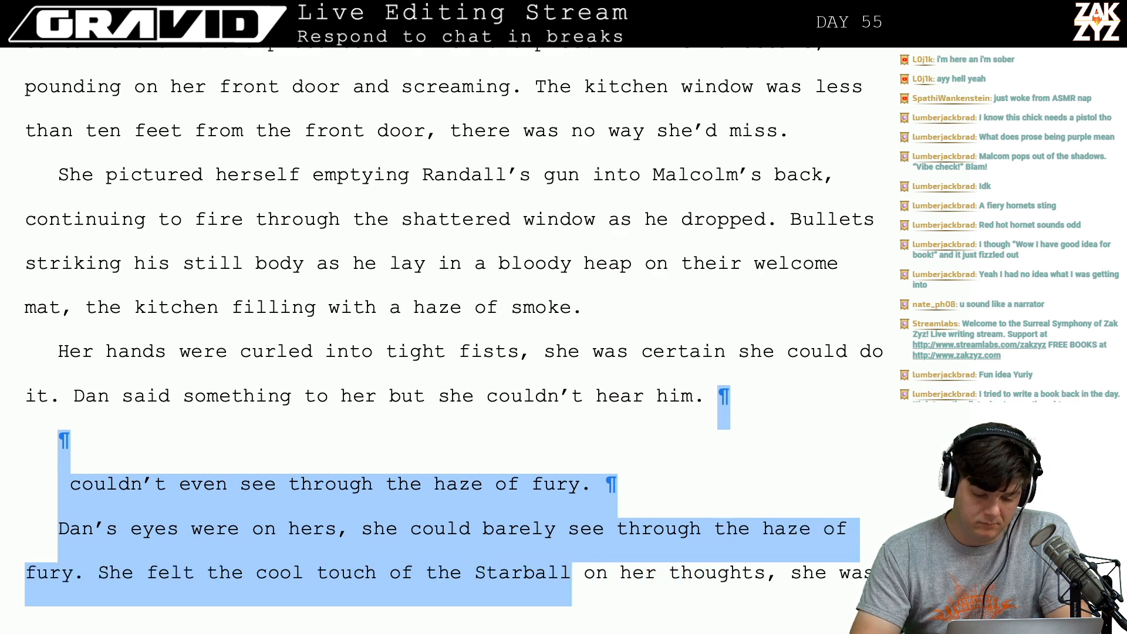
{"action": "key", "text": "shift+Left"}
{"action": "key", "text": "shift+Left"}
{"action": "key", "text": "shift+Left"}
{"action": "key", "text": "shift+Left"}
{"action": "key", "text": "shift+Left"}
{"action": "key", "text": "shift+Left"}
{"action": "key", "text": "shift+Left"}
{"action": "key", "text": "shift+Left"}
{"action": "key", "text": "shift+Left"}
{"action": "key", "text": "shift+Left"}
{"action": "key", "text": "shift+Left"}
{"action": "key", "text": "shift+Left"}
{"action": "key", "text": "shift+Left"}
{"action": "key", "text": "shift+Left"}
{"action": "key", "text": "shift+Left"}
{"action": "key", "text": "shift+Left"}
{"action": "key", "text": "shift+Left"}
{"action": "key", "text": "shift+Left"}
{"action": "key", "text": "shift+Left"}
{"action": "key", "text": "shift+Left"}
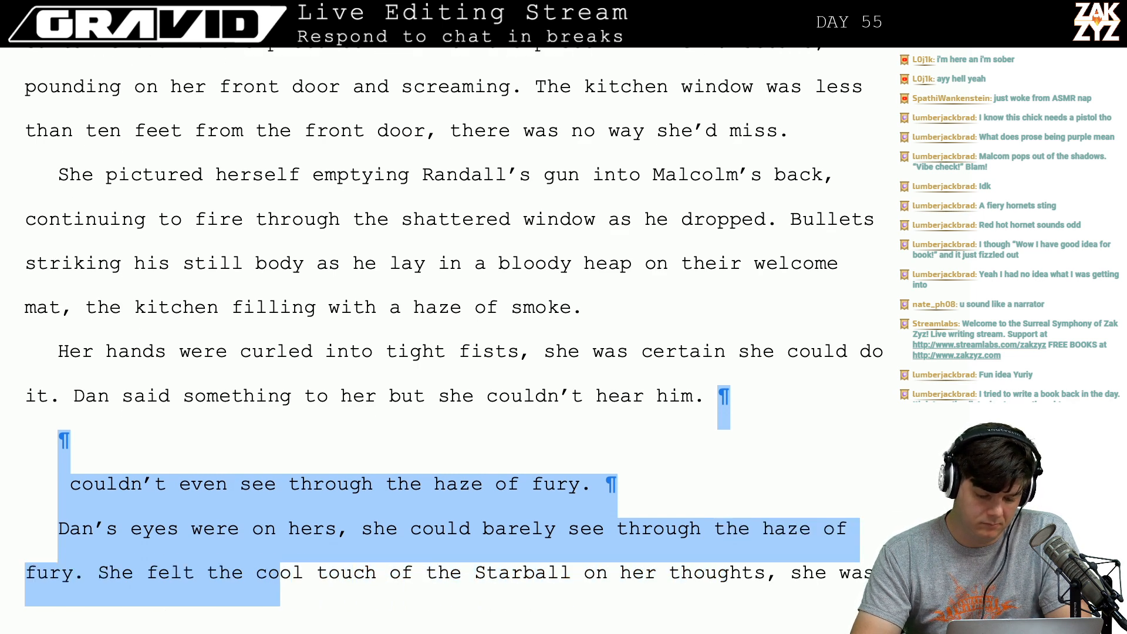
{"action": "key", "text": "shift+Left"}
{"action": "key", "text": "shift+Left"}
{"action": "key", "text": "shift+Left"}
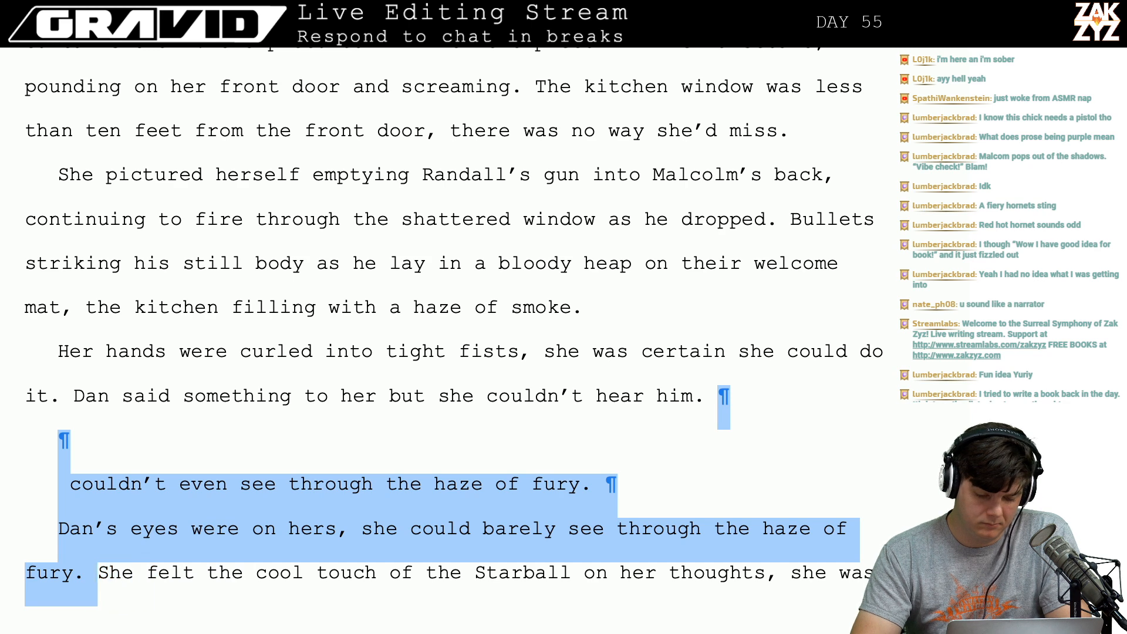
{"action": "key", "text": "BackSpace"}
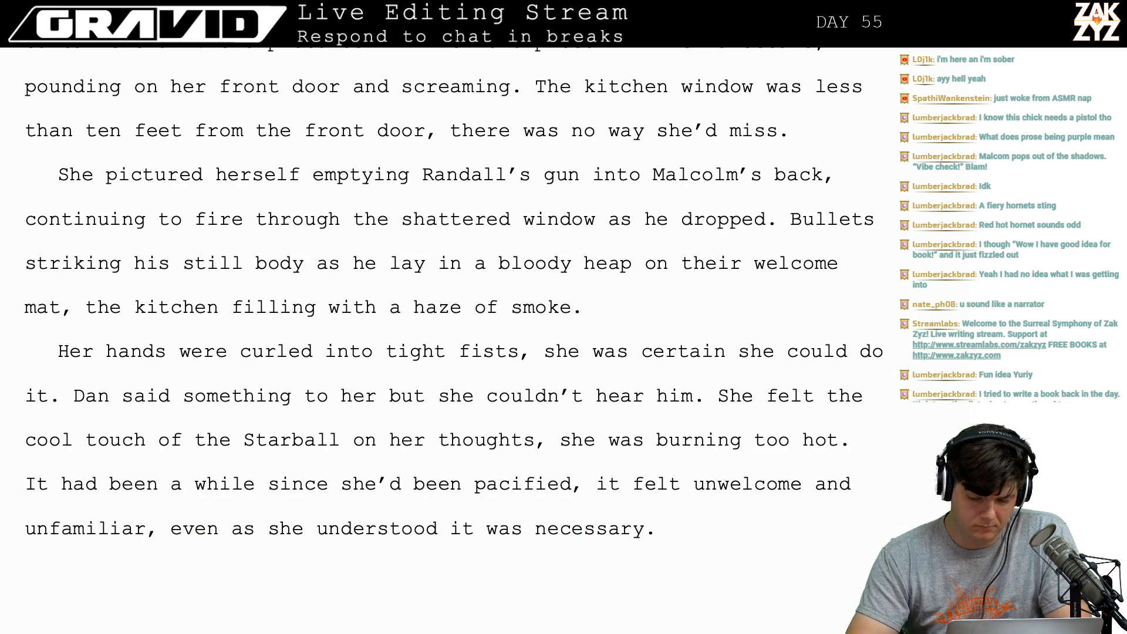
Move "Dan said something to her" and the text after it into a separate paragraph with an empty paragraph above.
{"action": "left_click", "coordinate": [73, 396]}
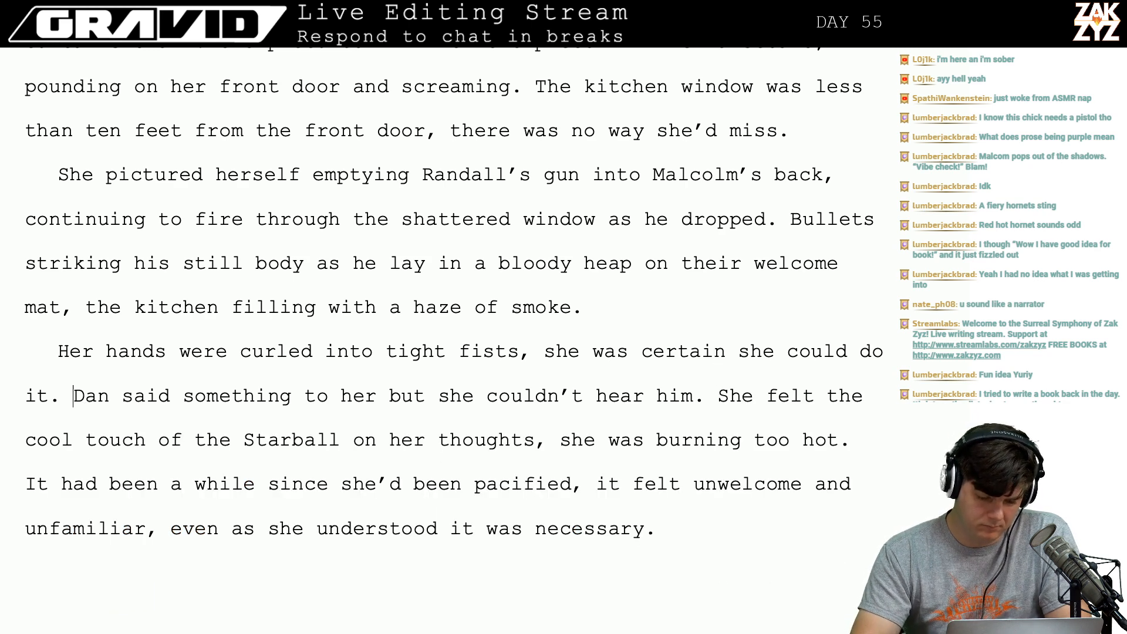
{"action": "key", "text": "Return"}
{"action": "key", "text": "Return"}
{"action": "left_click", "coordinate": [72, 396]}
Begin a replacement sentence after "she was certain she could do it." with "She heard Dan speaking,".
{"action": "type", "text": "She he"}
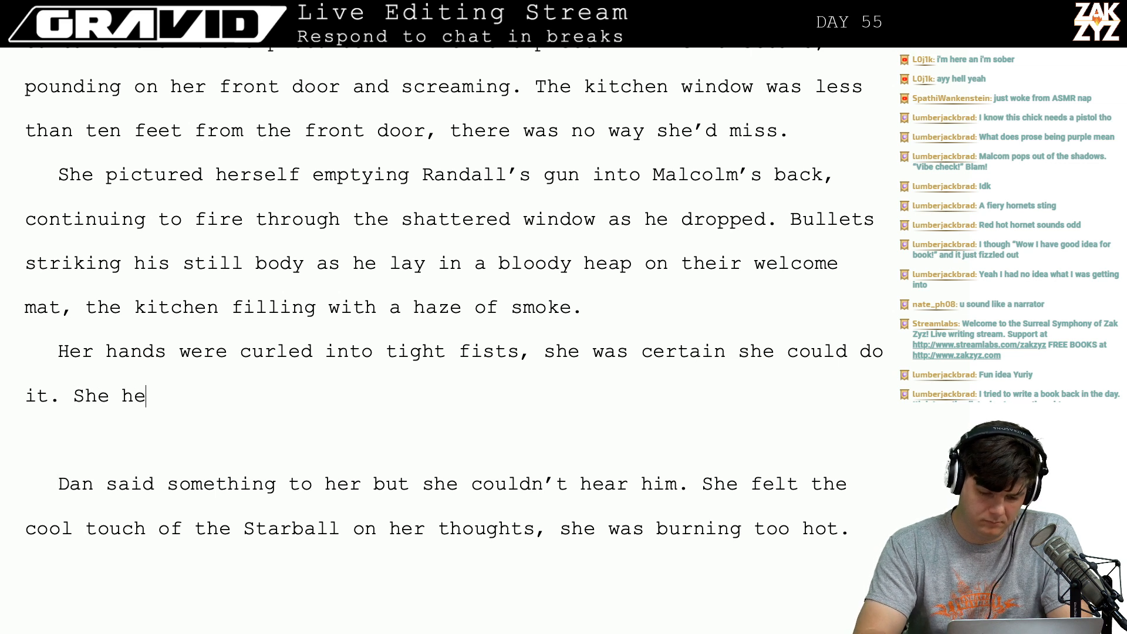
{"action": "type", "text": "ard dan"}
{"action": "key", "text": "BackSpace"}
{"action": "key", "text": "BackSpace"}
{"action": "key", "text": "BackSpace"}
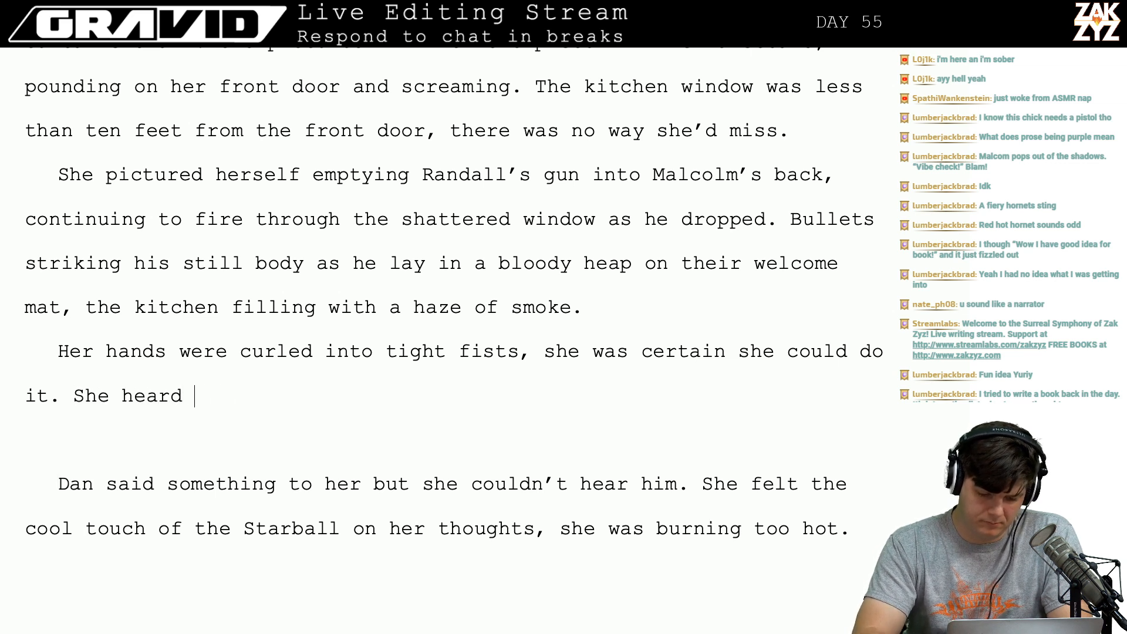
{"action": "type", "text": "Dan speaing,"}
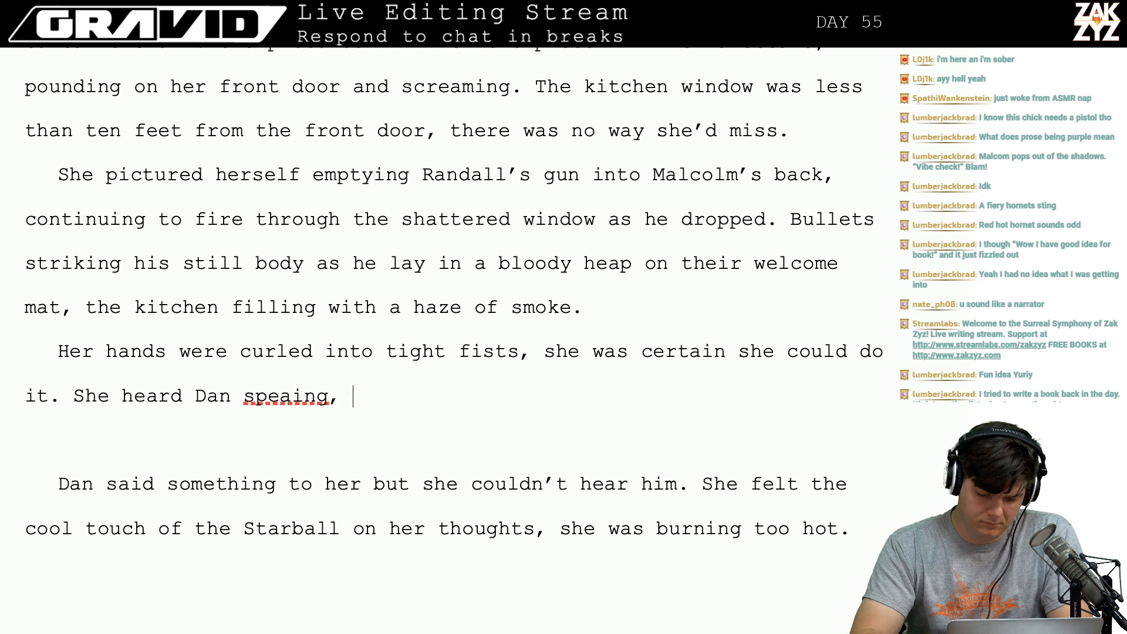
{"action": "key", "text": "BackSpace"}
{"action": "key", "text": "BackSpace"}
{"action": "key", "text": "BackSpace"}
{"action": "key", "text": "BackSpace"}
{"action": "key", "text": "BackSpace"}
{"action": "type", "text": "king, bu"}
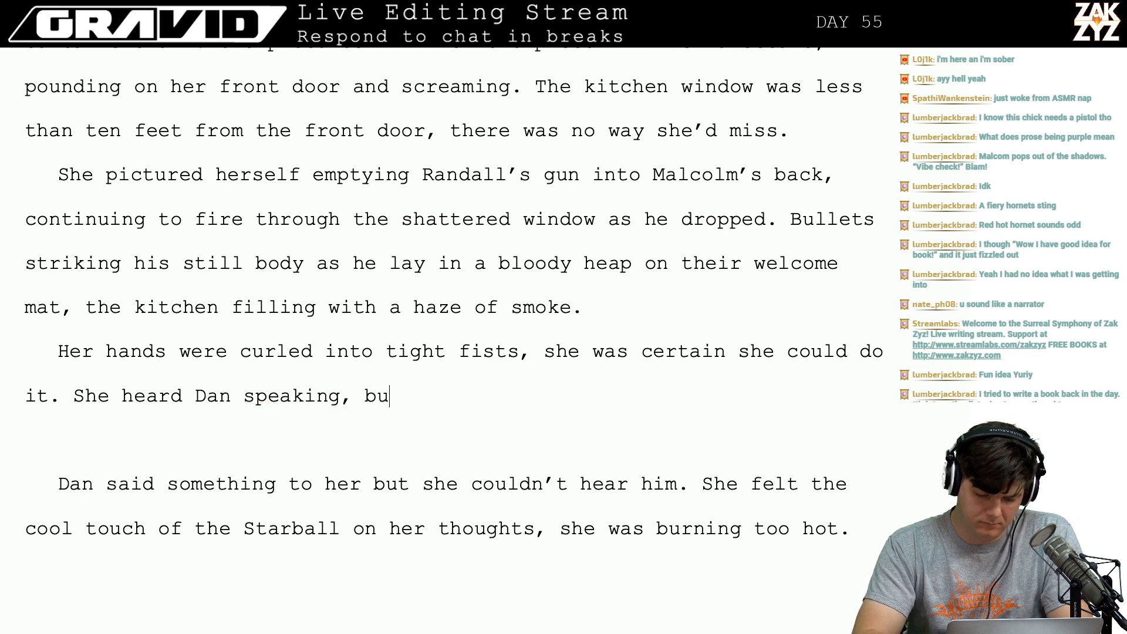
Complete the sentence after "She heard Dan speaking," with "but she was lost in fury, she couldn’t understand the words.".
{"action": "type", "text": "t she was "}
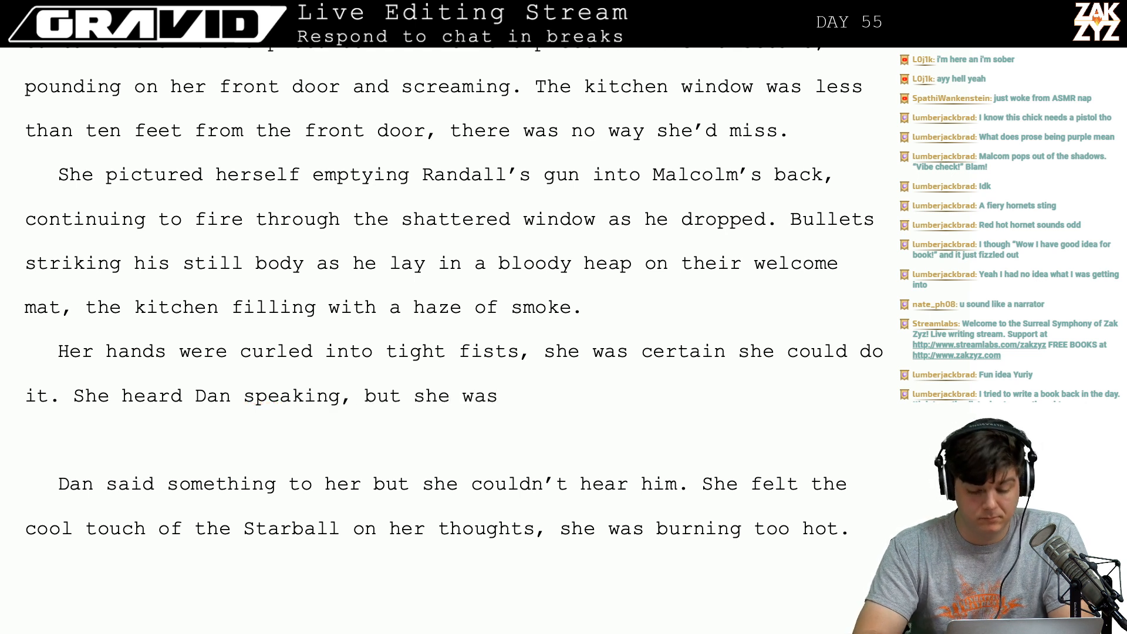
{"action": "type", "text": "lost"}
{"action": "key", "text": "BackSpace"}
{"action": "key", "text": "BackSpace"}
{"action": "type", "text": "Fury"}
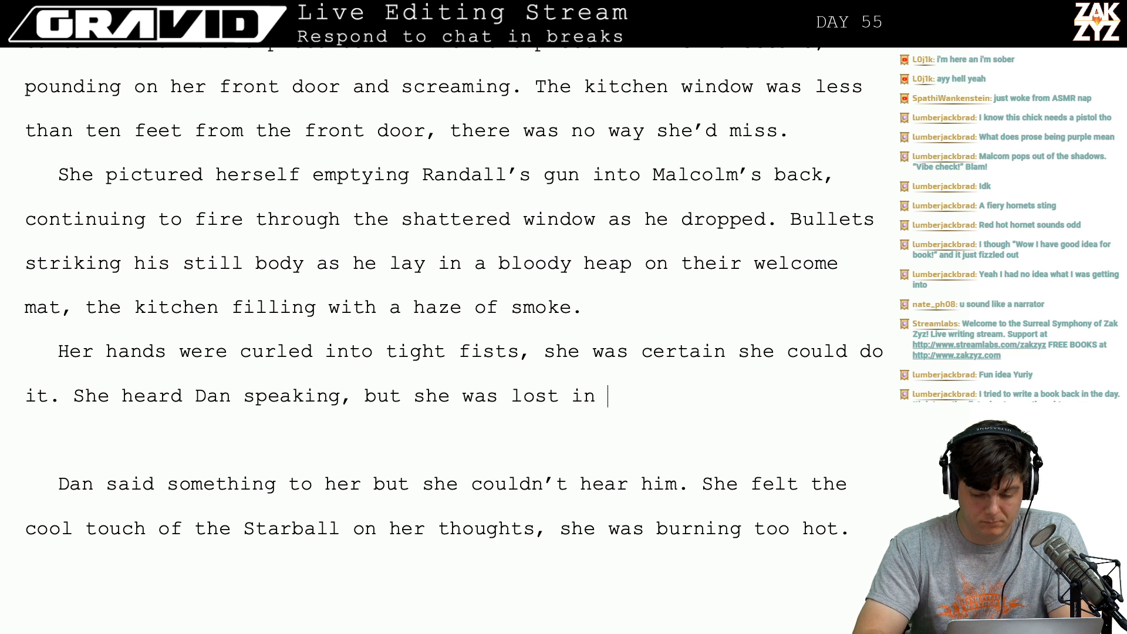
{"action": "key", "text": "BackSpace"}
{"action": "key", "text": "BackSpace"}
{"action": "key", "text": "BackSpace"}
{"action": "key", "text": "BackSpace"}
{"action": "type", "text": "fu"}
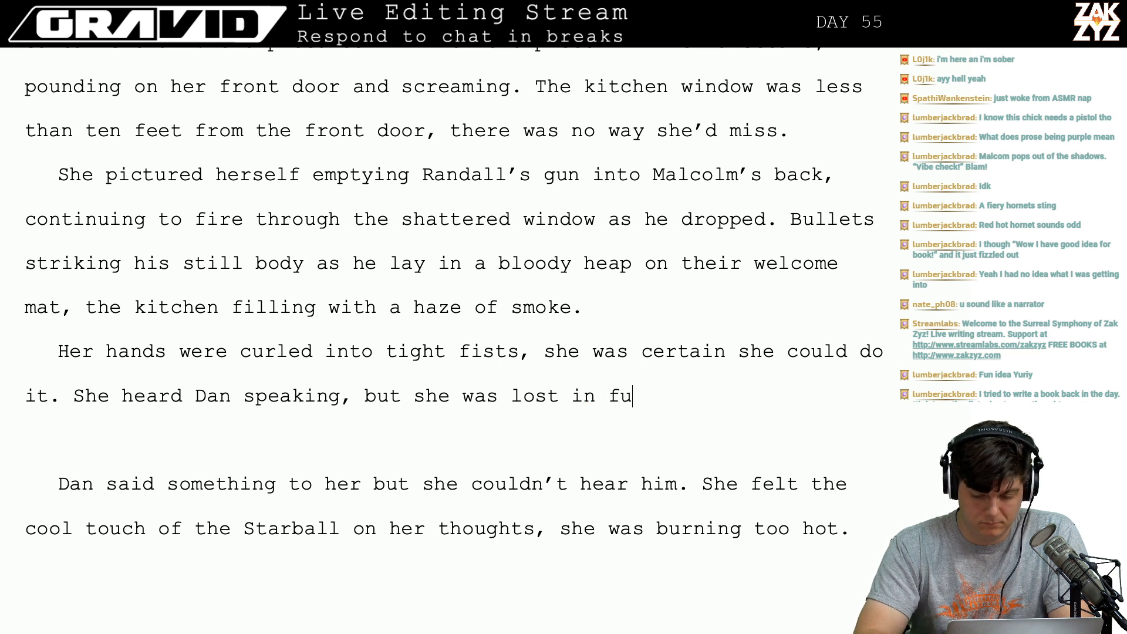
{"action": "type", "text": "ry, she couldn't understand"}
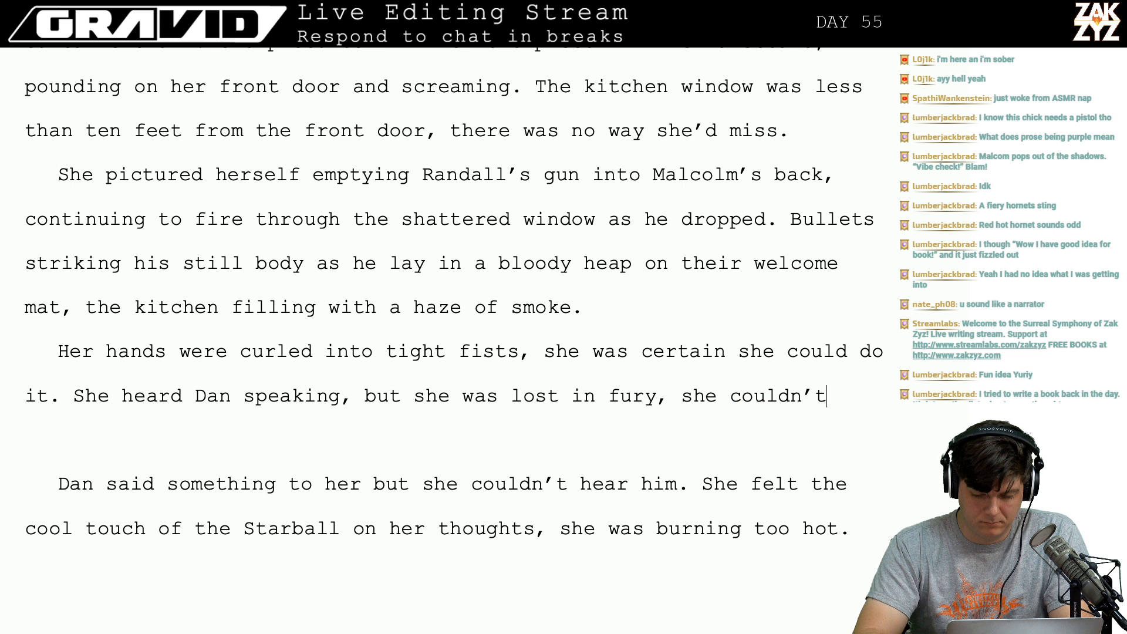
{"action": "type", "text": " the words."}
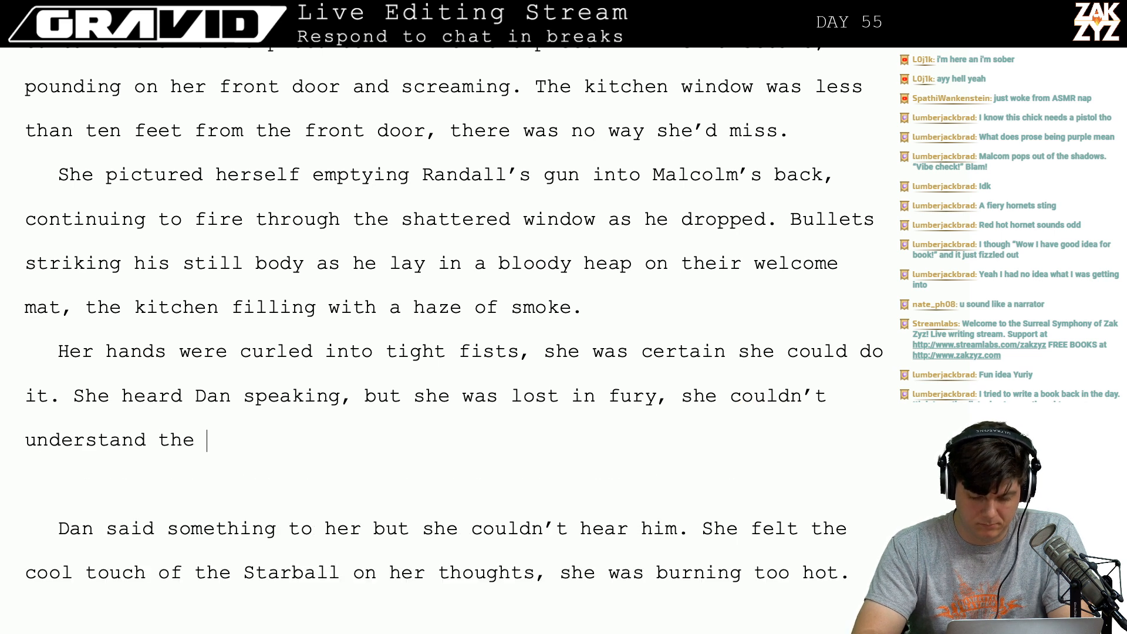
Delete the old sentence "Dan said something to her but she couldn’t hear him." together with the paragraph breaks above it.
{"action": "key", "text": "shift+Down"}
{"action": "key", "text": "shift+Down"}
{"action": "key", "text": "shift+Right"}
{"action": "key", "text": "shift+Right"}
{"action": "key", "text": "shift+Right"}
{"action": "key", "text": "shift+Right"}
{"action": "key", "text": "shift+Right"}
{"action": "key", "text": "shift+Right"}
{"action": "key", "text": "shift+Right"}
{"action": "key", "text": "shift+Right"}
{"action": "key", "text": "shift+Right"}
{"action": "key", "text": "shift+Right"}
{"action": "key", "text": "shift+Right"}
{"action": "key", "text": "shift+Right"}
{"action": "key", "text": "shift+Right"}
{"action": "key", "text": "shift+Right"}
{"action": "key", "text": "shift+Right"}
{"action": "key", "text": "shift+Right"}
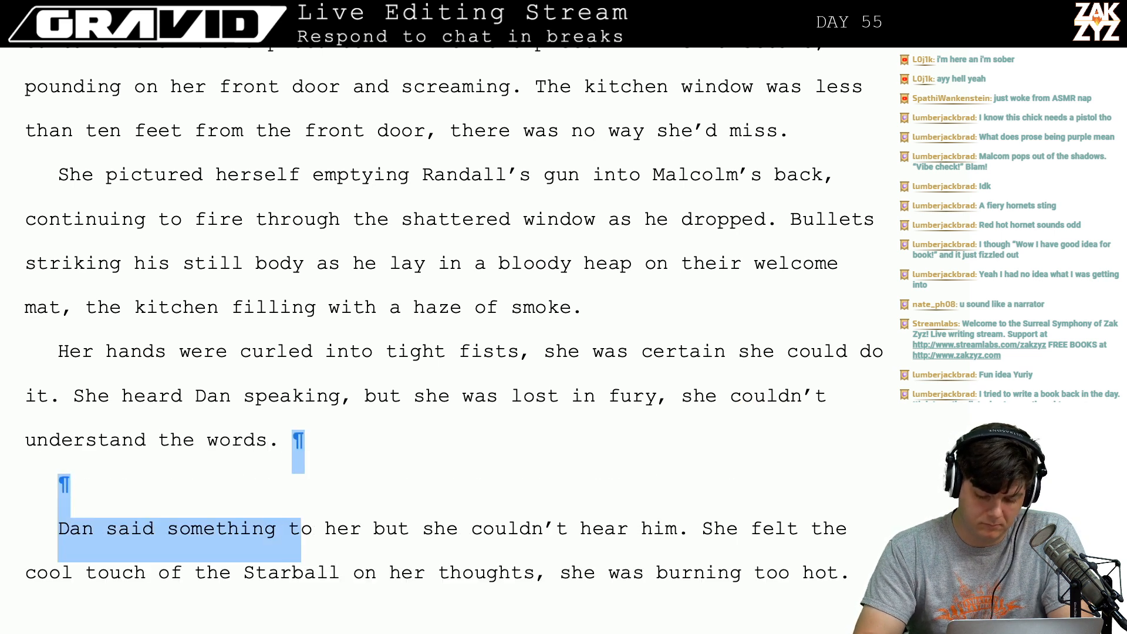
{"action": "key", "text": "shift+Right"}
{"action": "key", "text": "shift+Right"}
{"action": "key", "text": "shift+Right"}
{"action": "key", "text": "shift+Right"}
{"action": "key", "text": "shift+Right"}
{"action": "key", "text": "shift+Right"}
{"action": "key", "text": "shift+Right"}
{"action": "key", "text": "shift+Right"}
{"action": "key", "text": "shift+Right"}
{"action": "key", "text": "shift+Right"}
{"action": "key", "text": "shift+Right"}
{"action": "key", "text": "shift+Right"}
{"action": "key", "text": "shift+Right"}
{"action": "key", "text": "shift+Right"}
{"action": "key", "text": "shift+Right"}
{"action": "key", "text": "shift+Right"}
{"action": "key", "text": "shift+Right"}
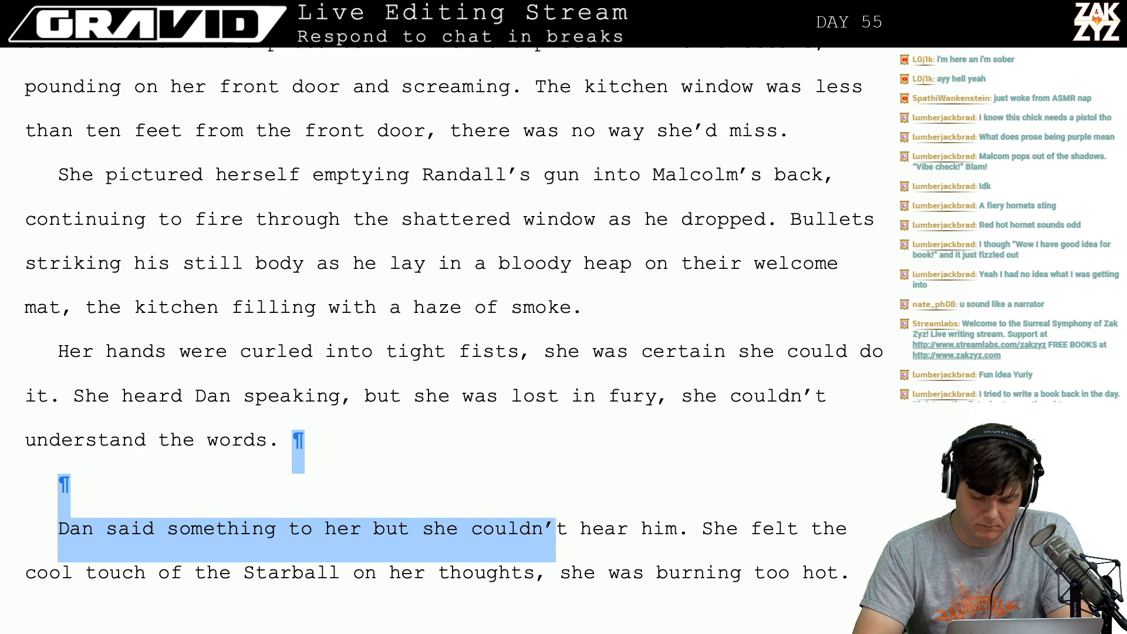
{"action": "key", "text": "Delete"}
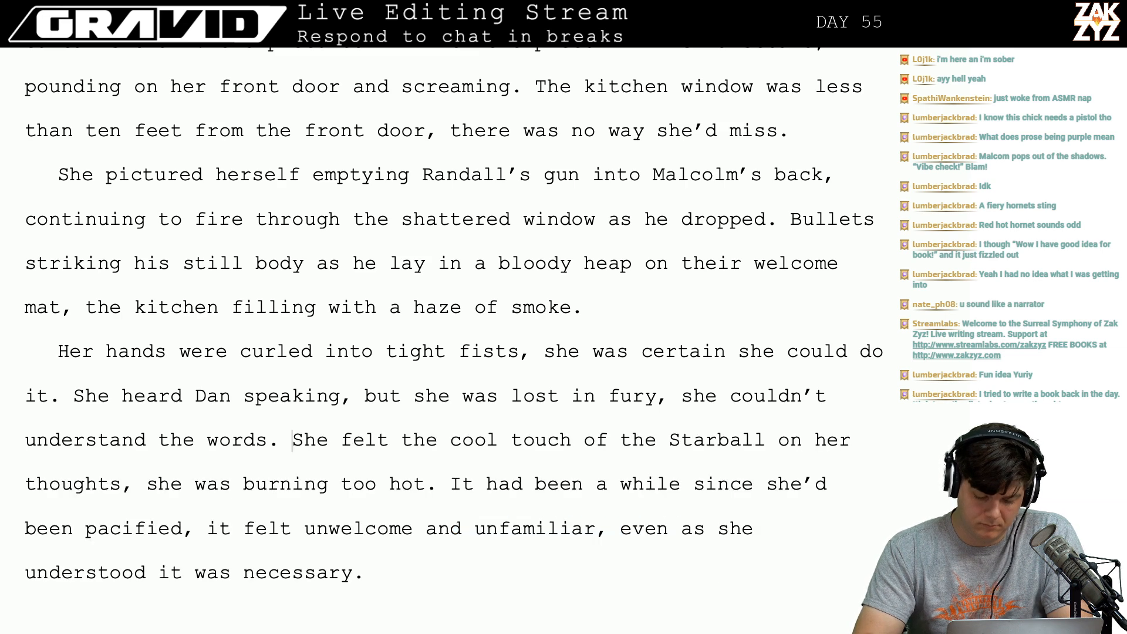
Split off "She felt the cool touch" below and write "She was burning too hot, she felt the cool touch of the Starball" after "the words.".
{"action": "key", "text": "Return"}
{"action": "type", "text": "She"}
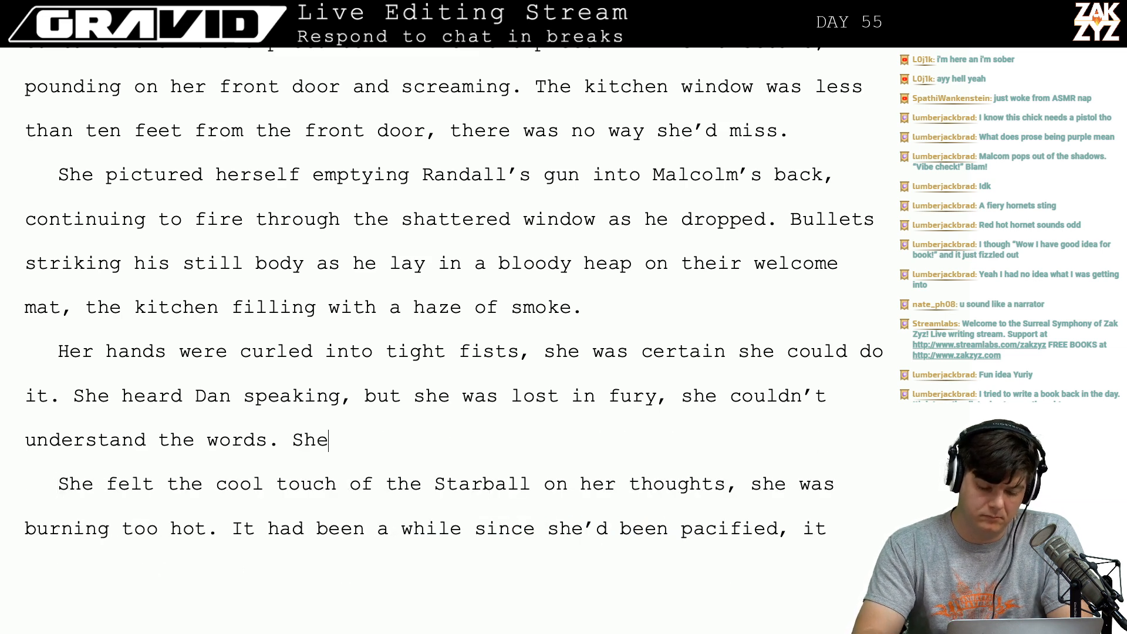
{"action": "type", "text": " was burning too ho"}
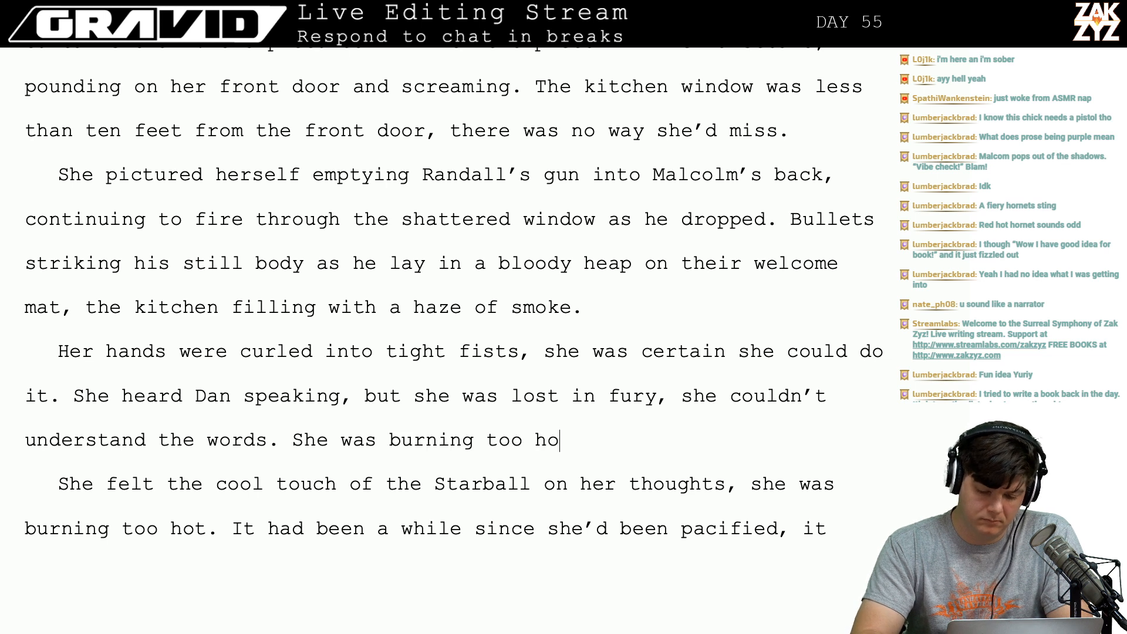
{"action": "type", "text": "t, she felt the coo"}
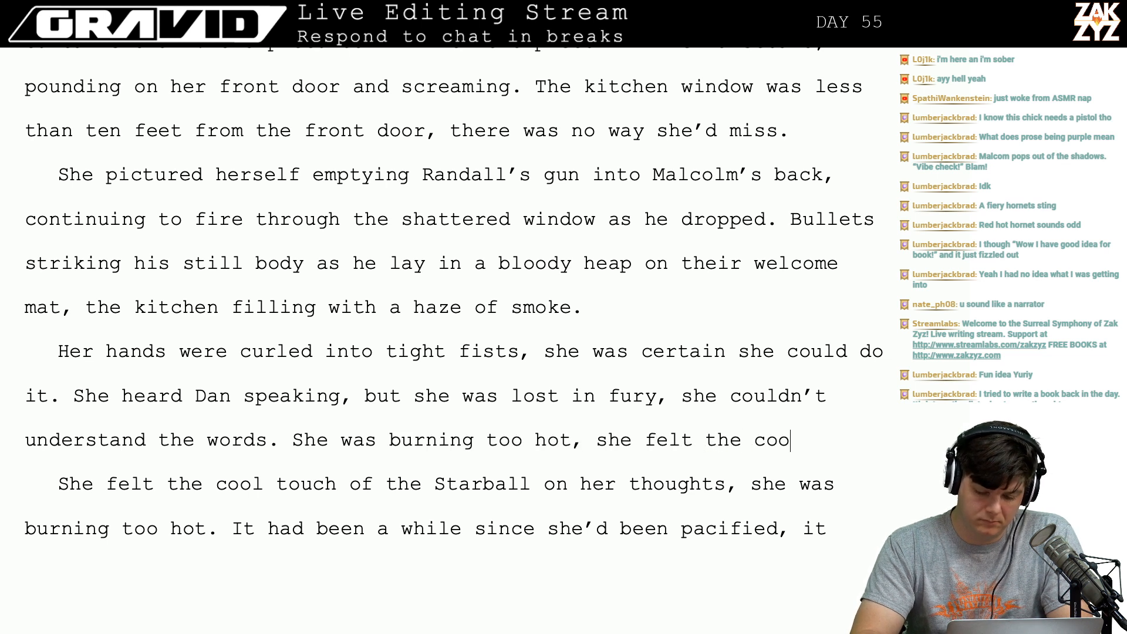
{"action": "type", "text": "o"}
{"action": "key", "text": "BackSpace"}
{"action": "key", "text": "BackSpace"}
{"action": "type", "text": "l touch"}
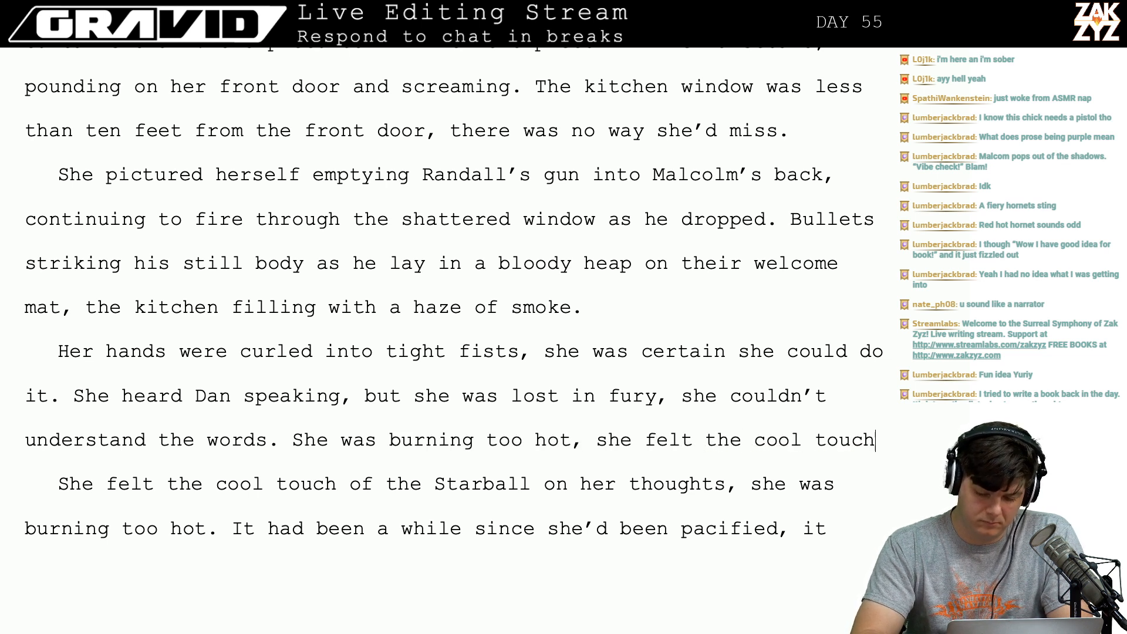
{"action": "type", "text": " of the Starball"}
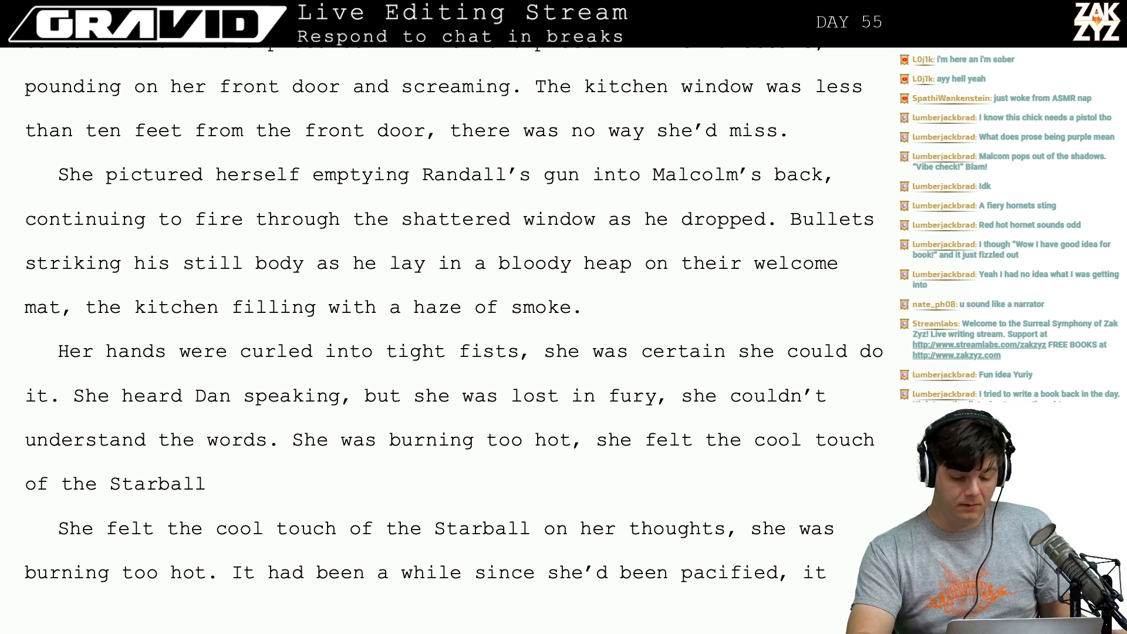
Finish the new Starball sentence with ", frost on the edges of her thoughts.".
{"action": "type", "text": ", frost on thee"}
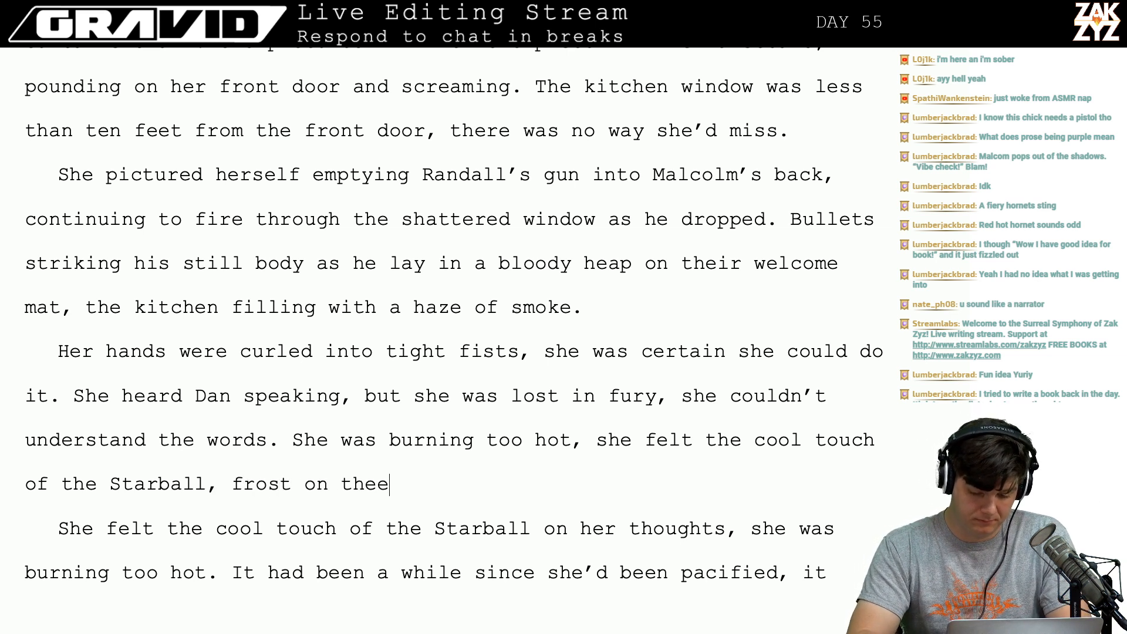
{"action": "key", "text": "BackSpace"}
{"action": "type", "text": "edge"}
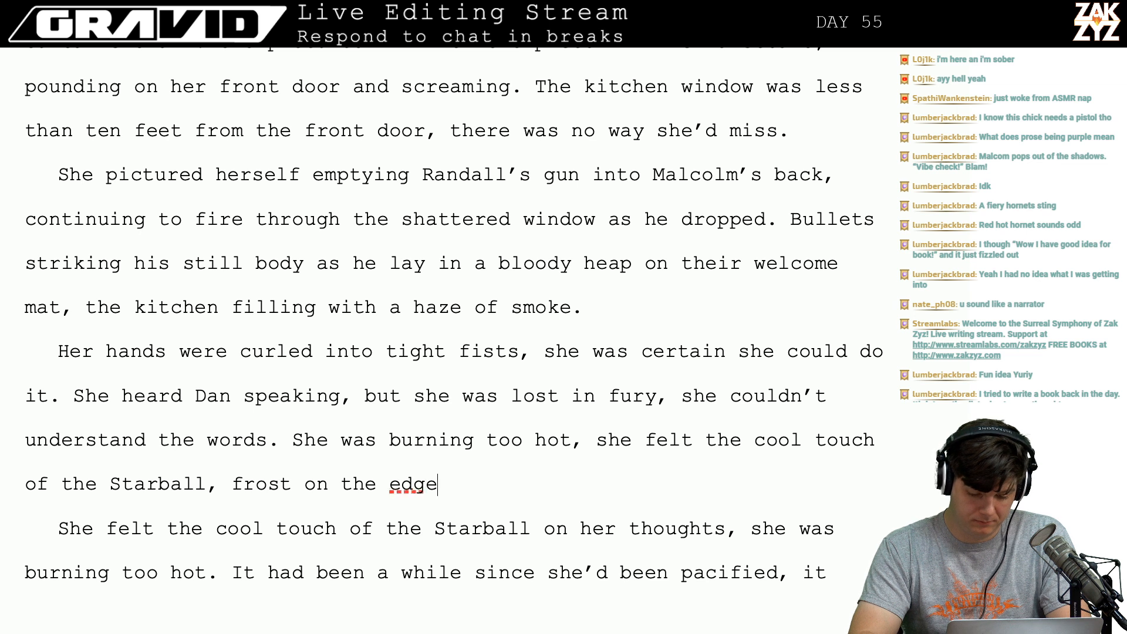
{"action": "type", "text": "s of her thoughts."}
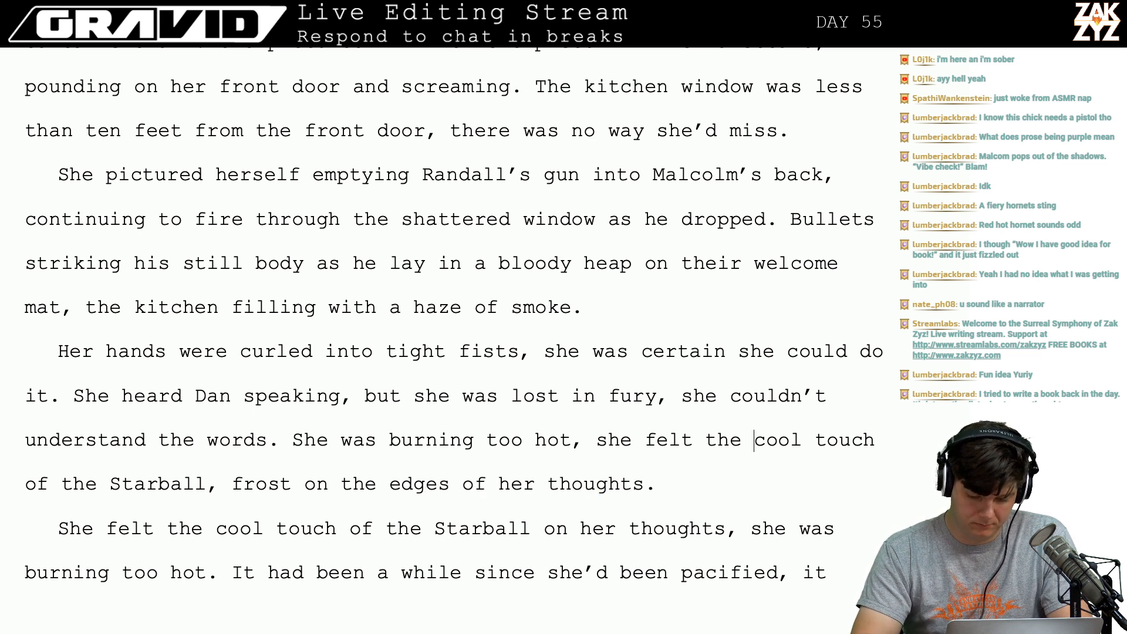
Remove the word "cool" from the new sentence so it reads "she felt the touch of the Starball".
{"action": "key", "text": "BackSpace"}
{"action": "key", "text": "BackSpace"}
{"action": "key", "text": "BackSpace"}
{"action": "key", "text": "BackSpace"}
{"action": "key", "text": "BackSpace"}
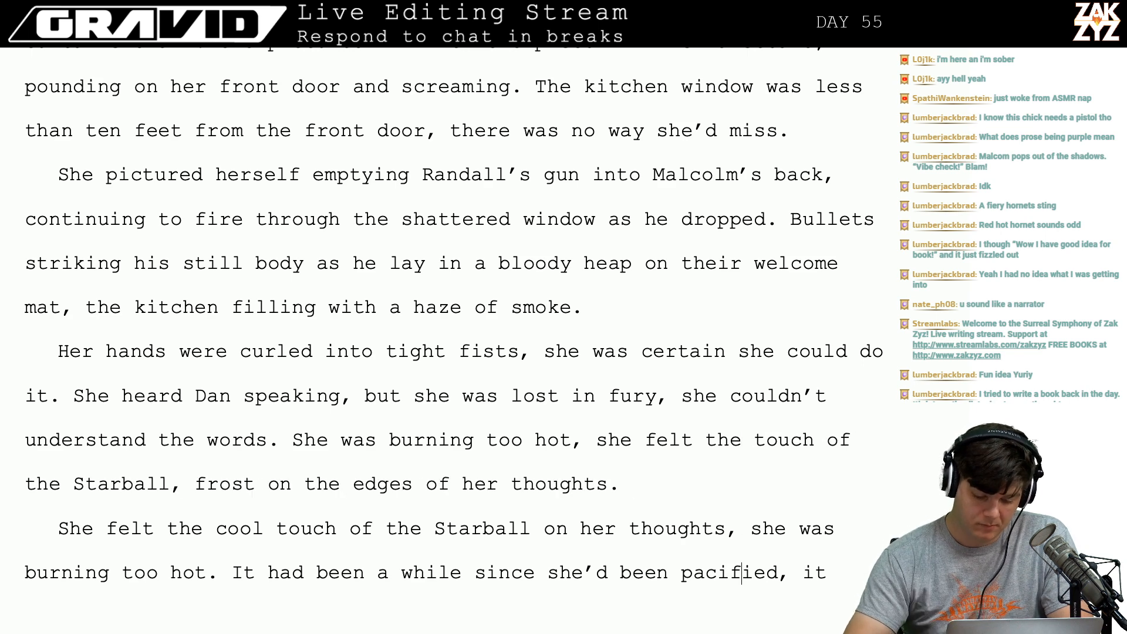
Delete the old "She felt the cool touch of the Starball" sentence and join "It had been a while" to the preceding paragraph.
{"action": "mouse_move", "coordinate": [219, 575]}
{"action": "left_mouse_down"}
{"action": "mouse_move", "coordinate": [107, 529]}
{"action": "mouse_move", "coordinate": [55, 525]}
{"action": "left_mouse_up"}
{"action": "key", "text": "BackSpace"}
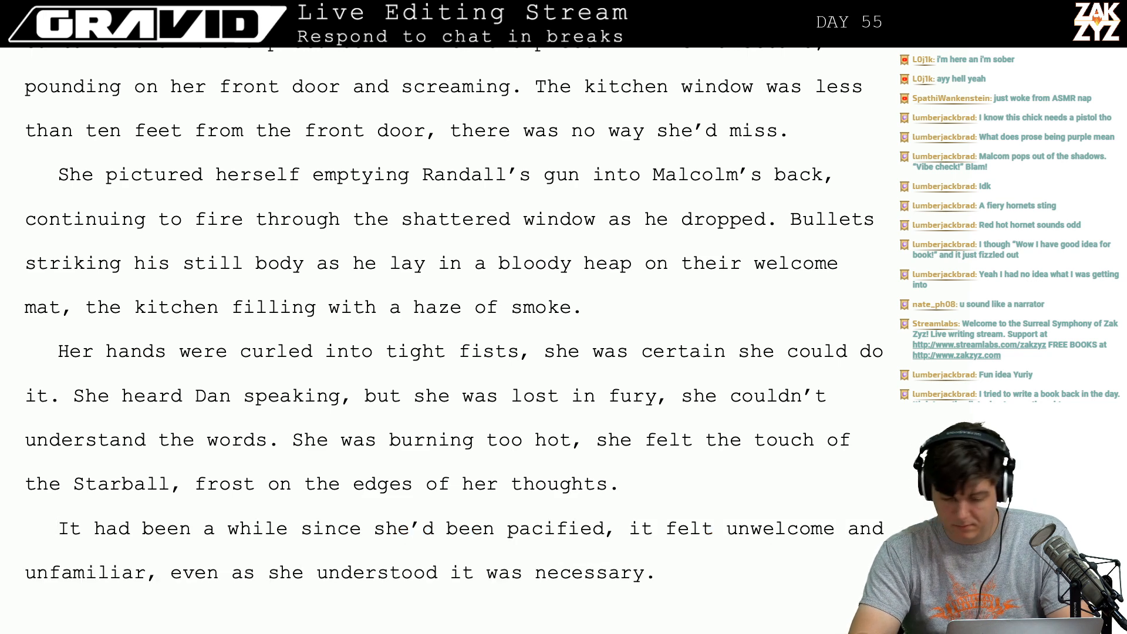
{"action": "key", "text": "BackSpace"}
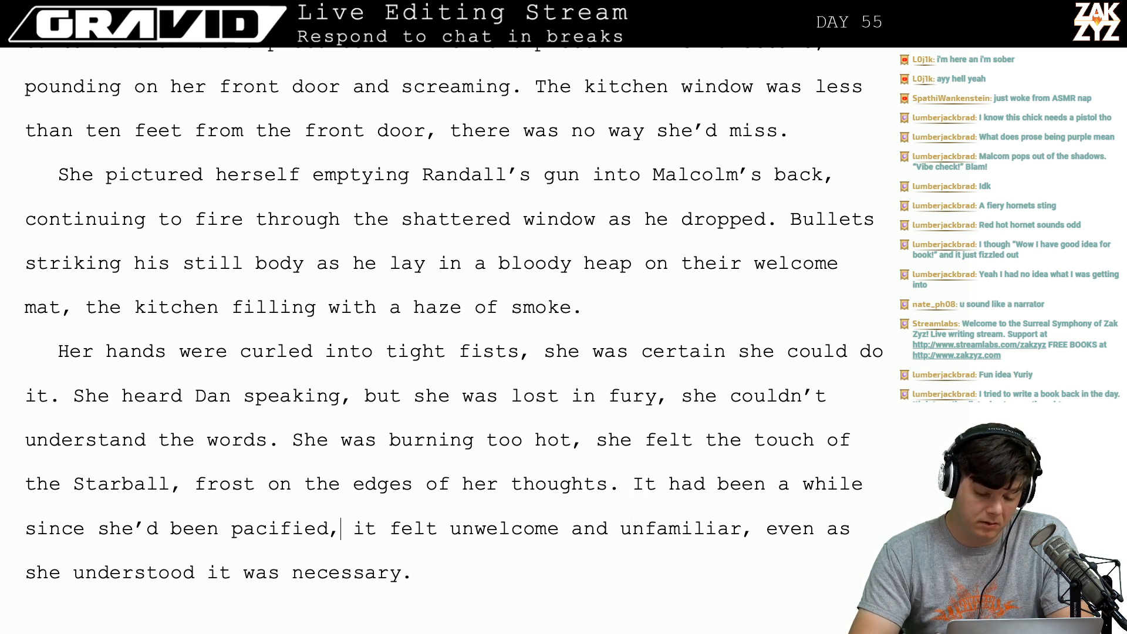
End the sentence with "pacified by the orb." and capitalize "It felt unwelcome" as the start of a new sentence.
{"action": "key", "text": "BackSpace"}
{"action": "type", "text": "b"}
{"action": "type", "text": "y the orb"}
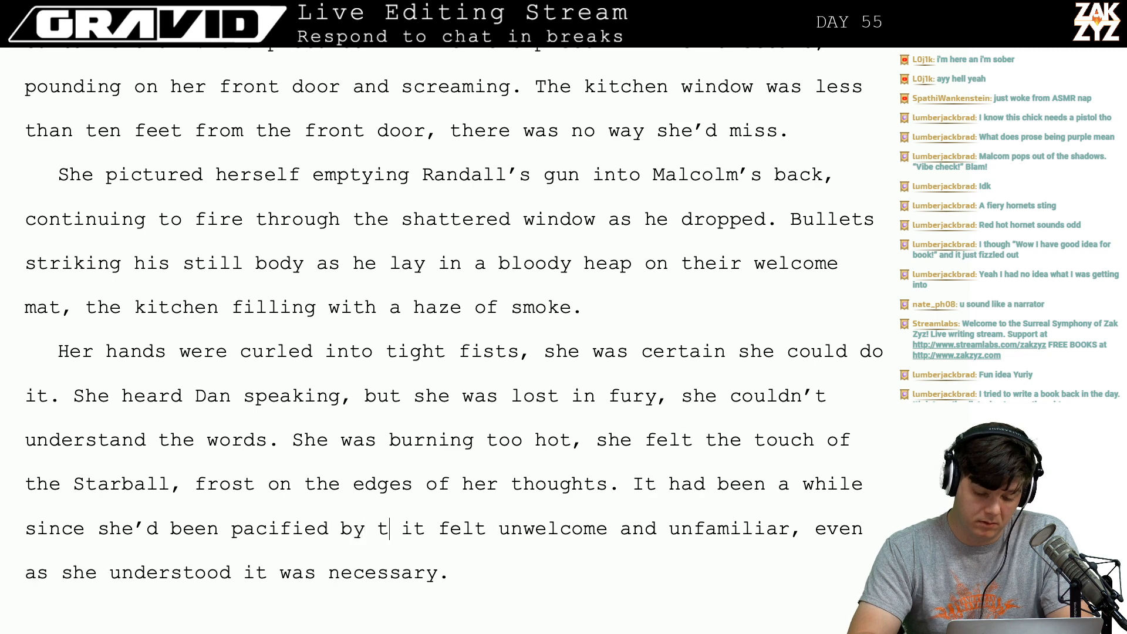
{"action": "type", "text": "."}
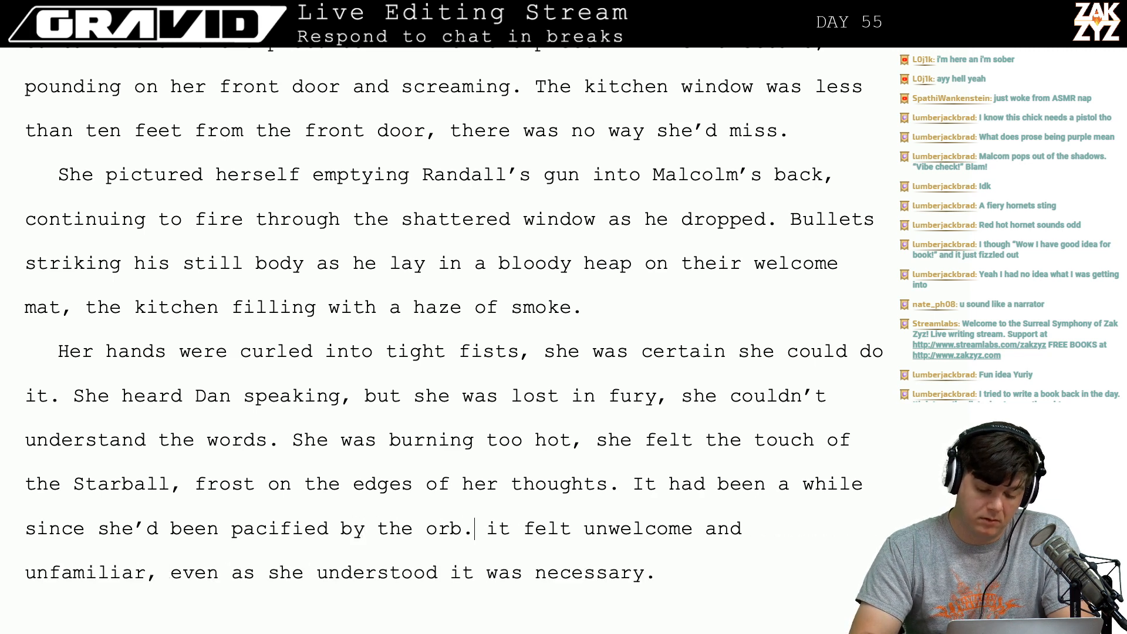
{"action": "key", "text": "Right"}
{"action": "key", "text": "Right"}
{"action": "key", "text": "BackSpace"}
{"action": "type", "text": "I"}
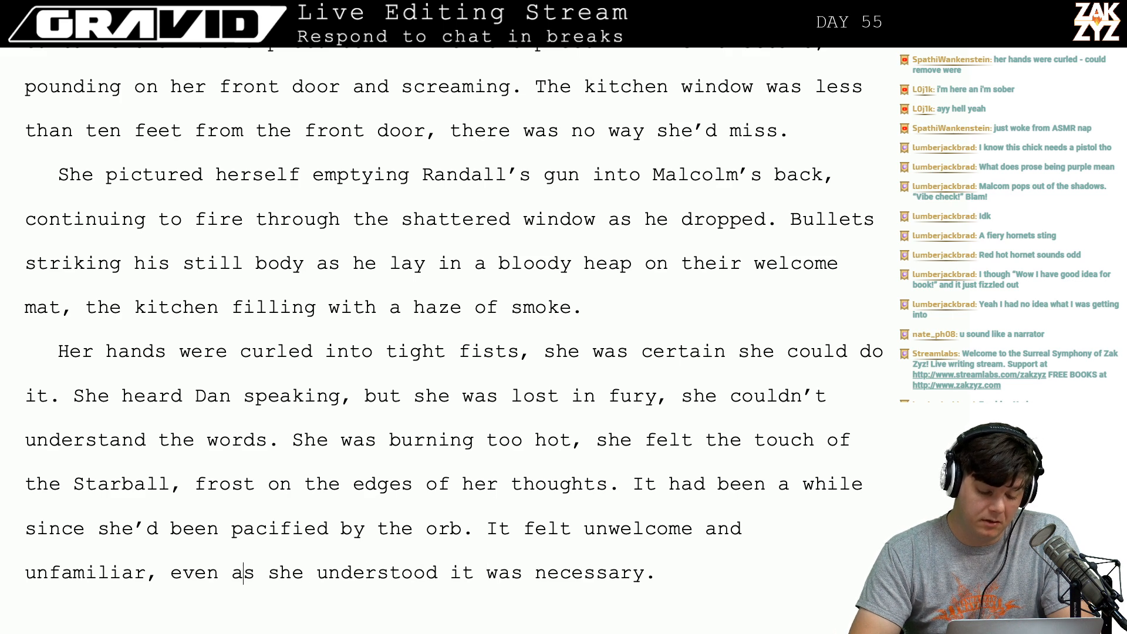
Insert "but she knew it was necessary." after "unfamiliar," and break the old "even as she understood" clause onto a new paragraph.
{"action": "key", "text": "Left"}
{"action": "type", "text": "but she knew i"}
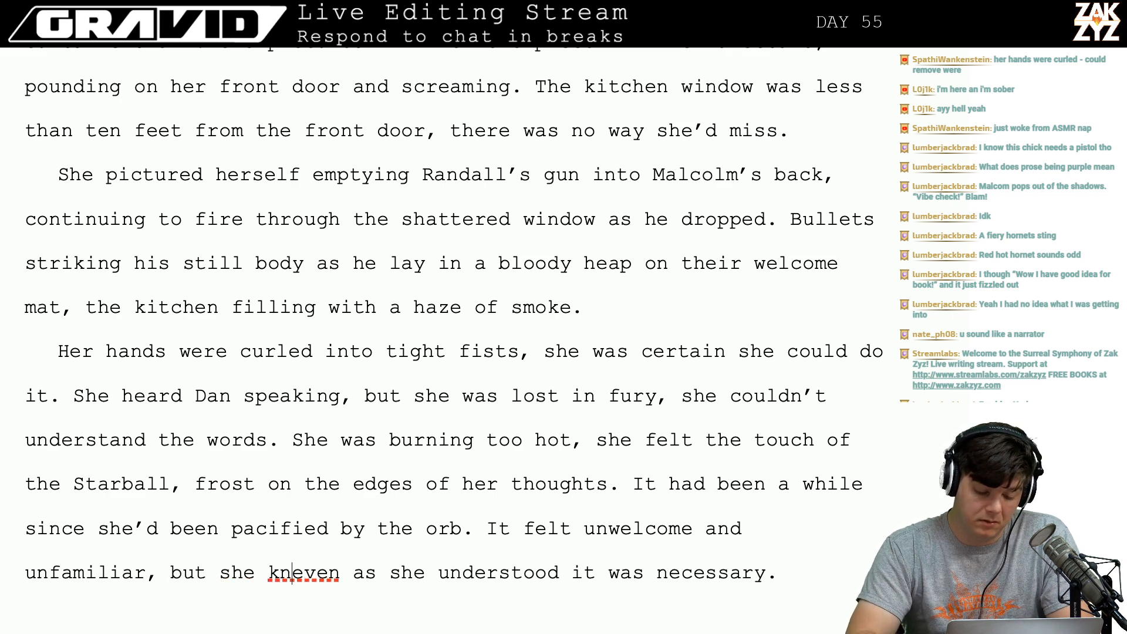
{"action": "type", "text": "t was"}
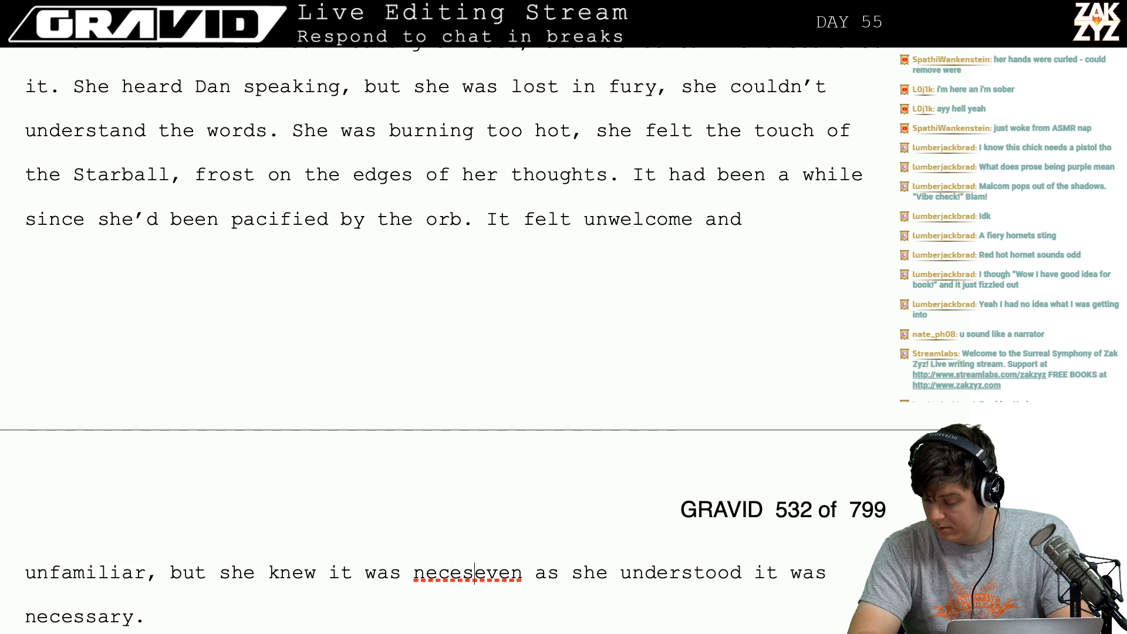
{"action": "type", "text": " necessary."}
{"action": "key", "text": "Return"}
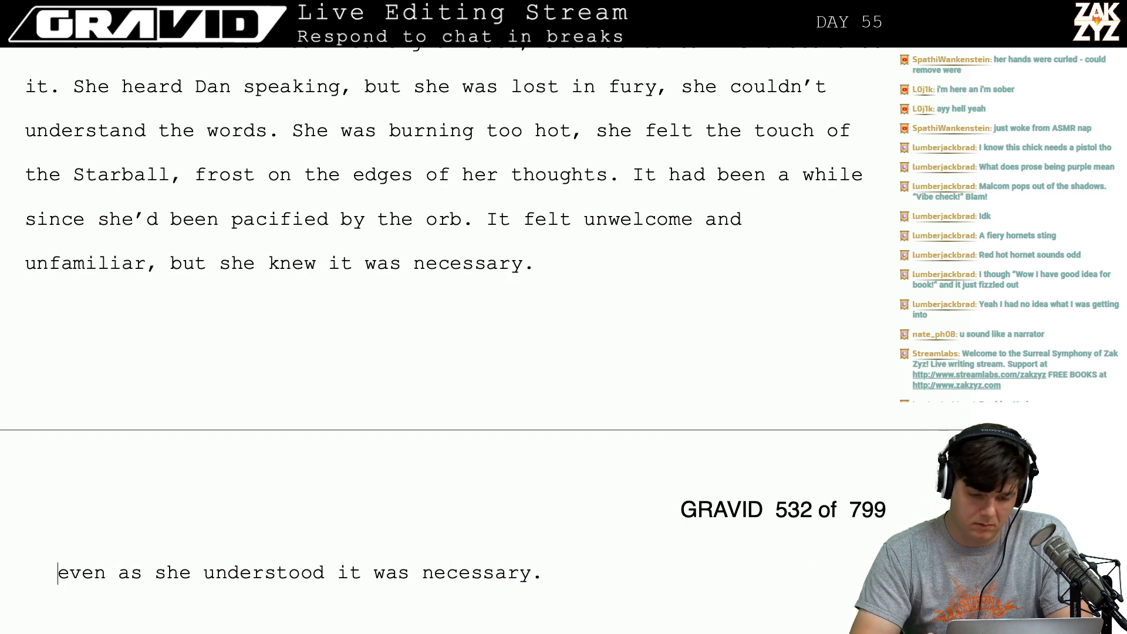
Remove "were" from "Her hands were curled into tight fists" so the sentence opens "Her hands curled".
{"action": "key", "text": "Up"}
{"action": "key", "text": "Up"}
{"action": "key", "text": "Up"}
{"action": "key", "text": "Up"}
{"action": "key", "text": "Up"}
{"action": "key", "text": "Up"}
{"action": "key", "text": "Down"}
{"action": "key", "text": "Down"}
{"action": "key", "text": "Down"}
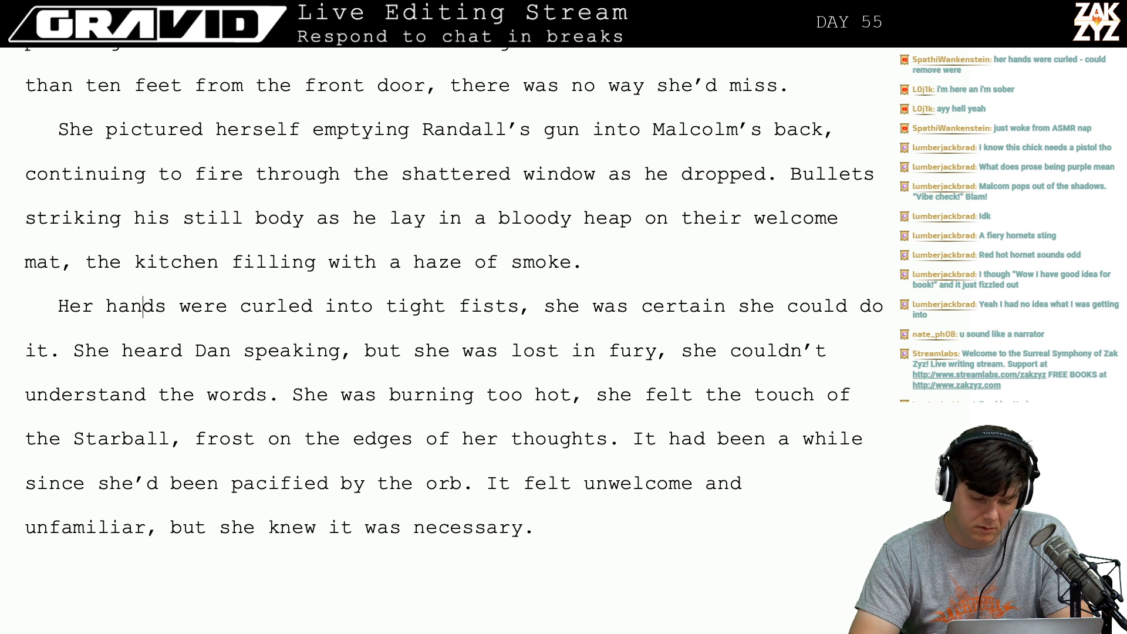
{"action": "key", "text": "BackSpace"}
{"action": "key", "text": "BackSpace"}
{"action": "key", "text": "BackSpace"}
{"action": "key", "text": "BackSpace"}
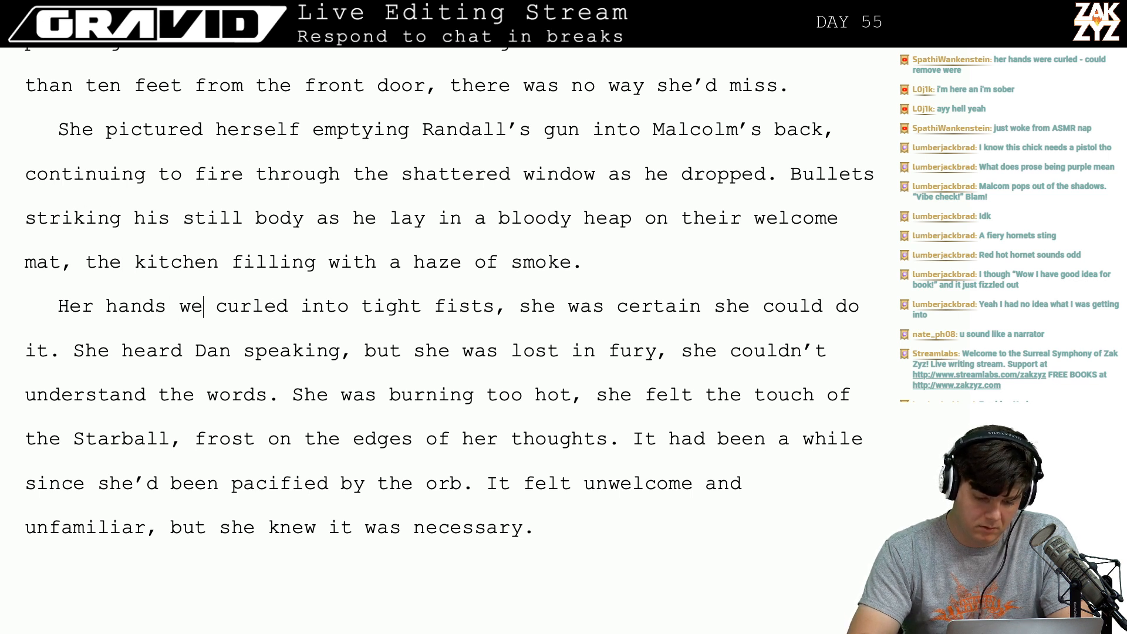
{"action": "key", "text": "BackSpace"}
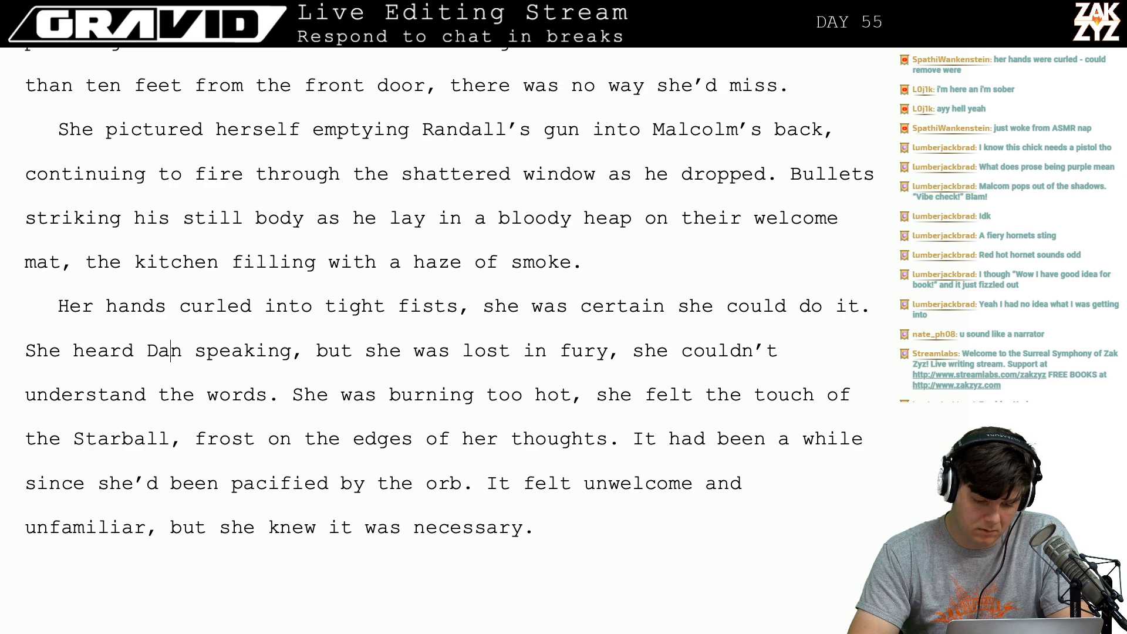
Delete the leftover "even as she understood it was necessary." line and the empty paragraph below it.
{"action": "key", "text": "Down"}
{"action": "key", "text": "Down"}
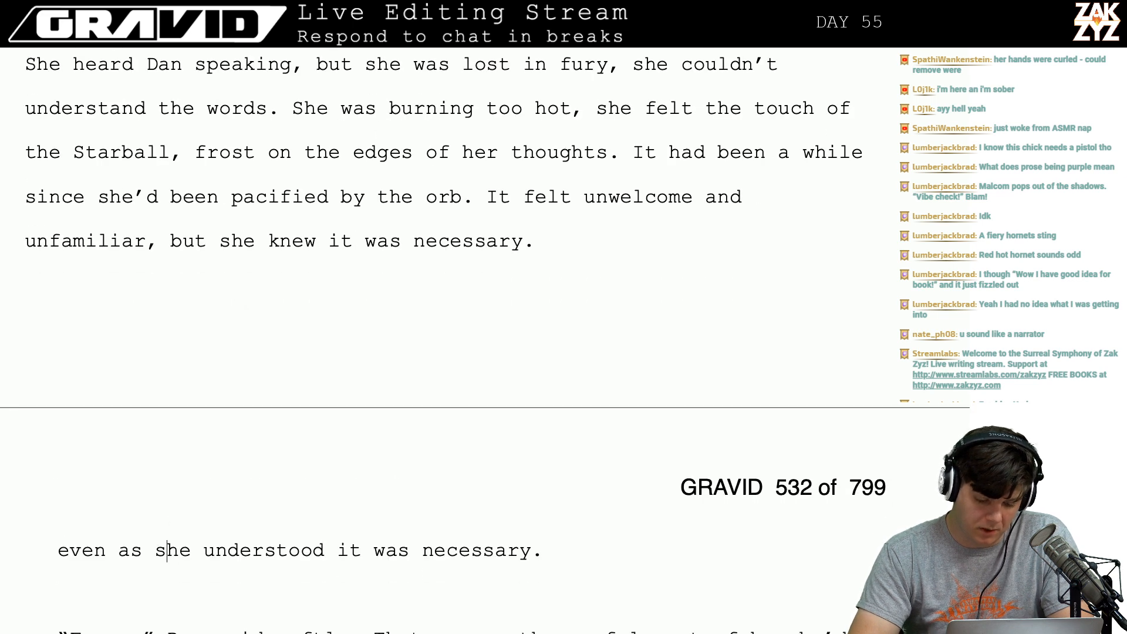
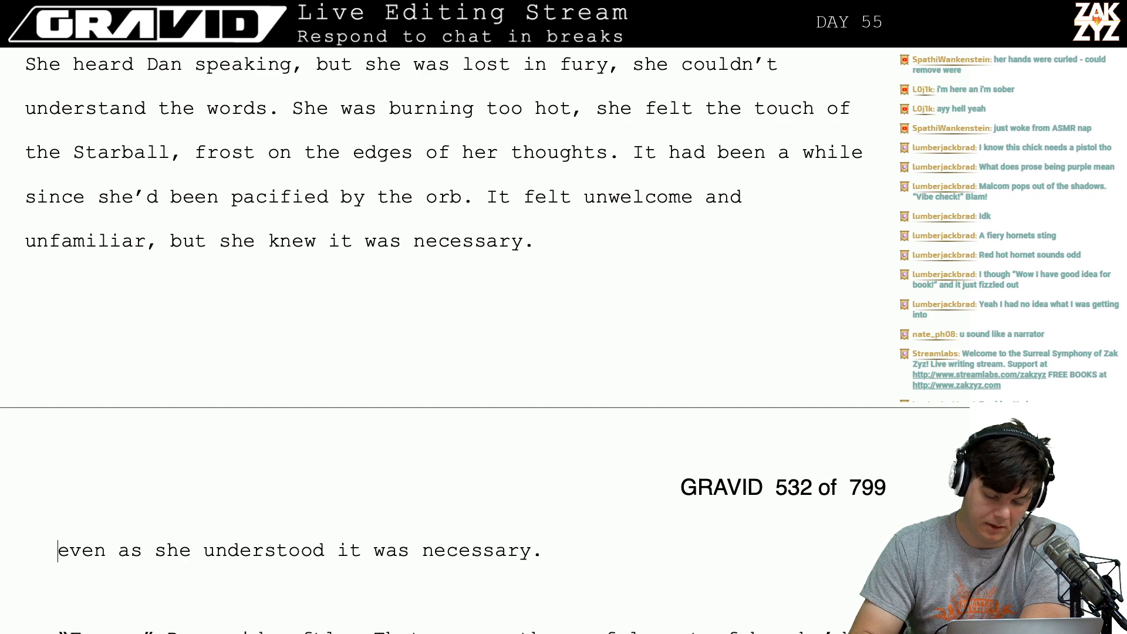
{"action": "key", "text": "shift+Down"}
{"action": "key", "text": "shift+Down"}
{"action": "key", "text": "shift+Down"}
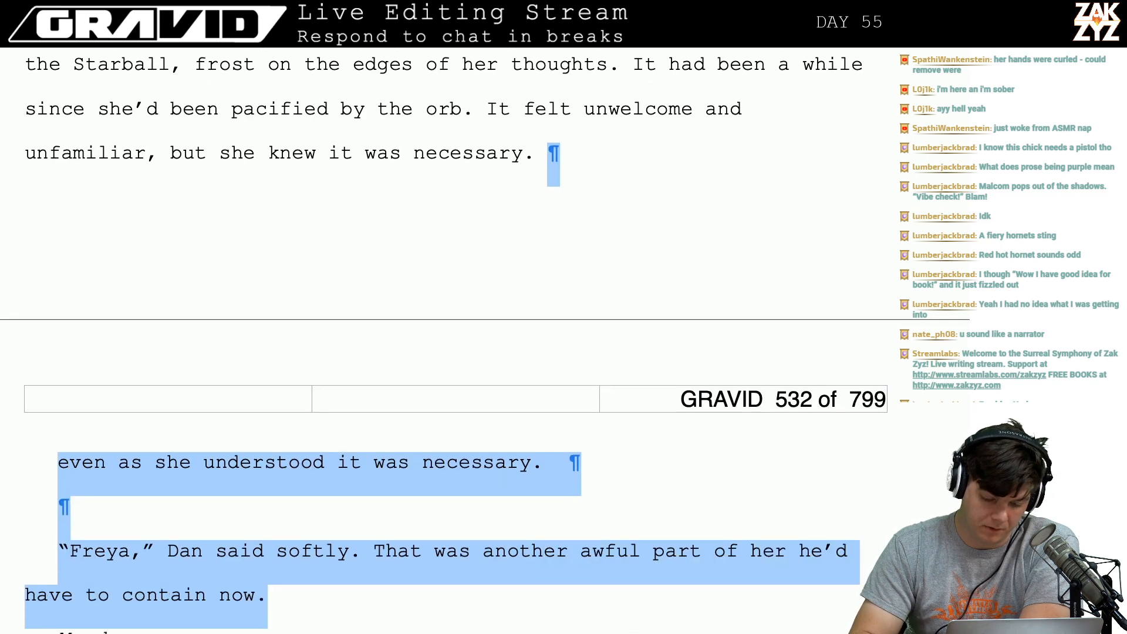
{"action": "key", "text": "shift+Up"}
{"action": "key", "text": "shift+Up"}
{"action": "key", "text": "BackSpace"}
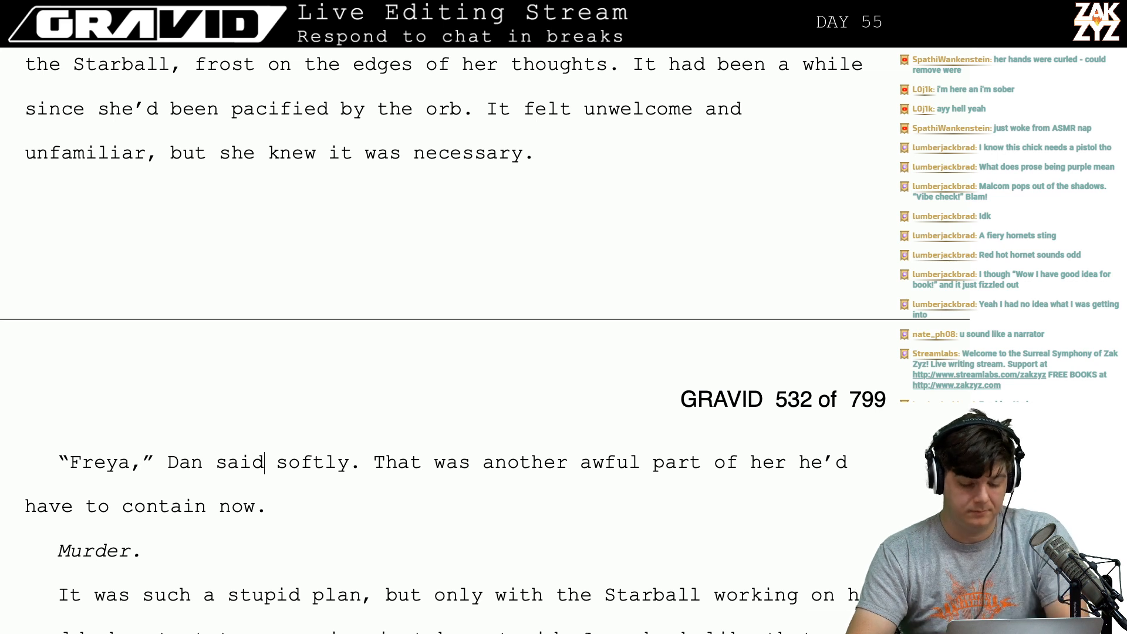
Start a new paragraph after "Dan said softly." with "Now he would have to hold another awful part of her.".
{"action": "key", "text": "Right"}
{"action": "key", "text": "Right"}
{"action": "key", "text": "Right"}
{"action": "key", "text": "Right"}
{"action": "key", "text": "Right"}
{"action": "key", "text": "Right"}
{"action": "key", "text": "Return"}
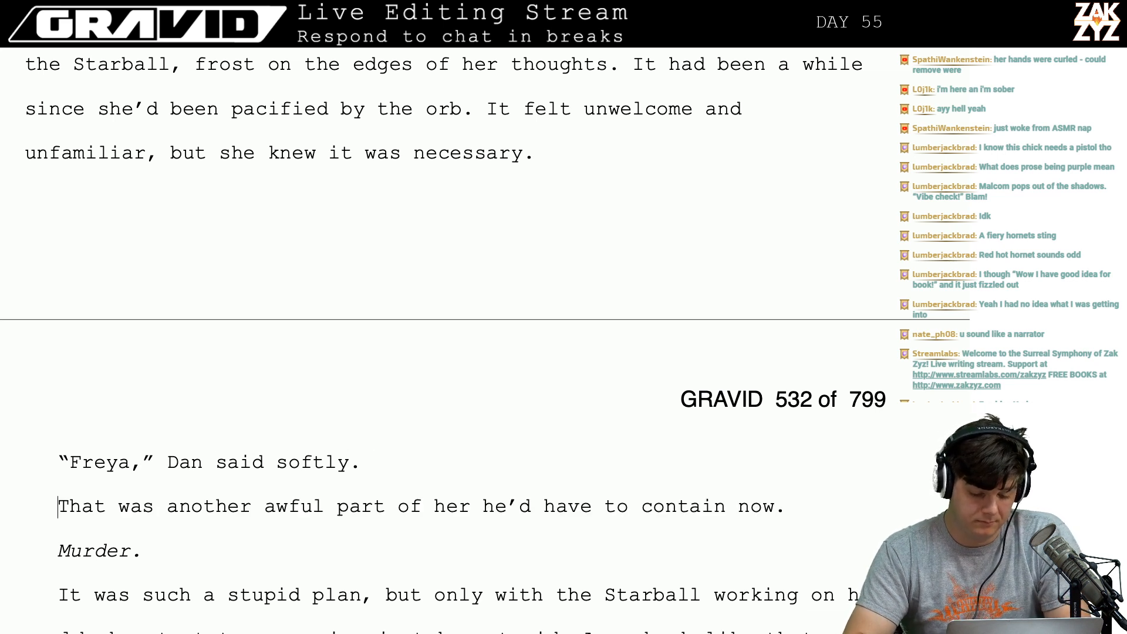
{"action": "type", "text": "Now he w"}
{"action": "type", "text": "ould have to oc"}
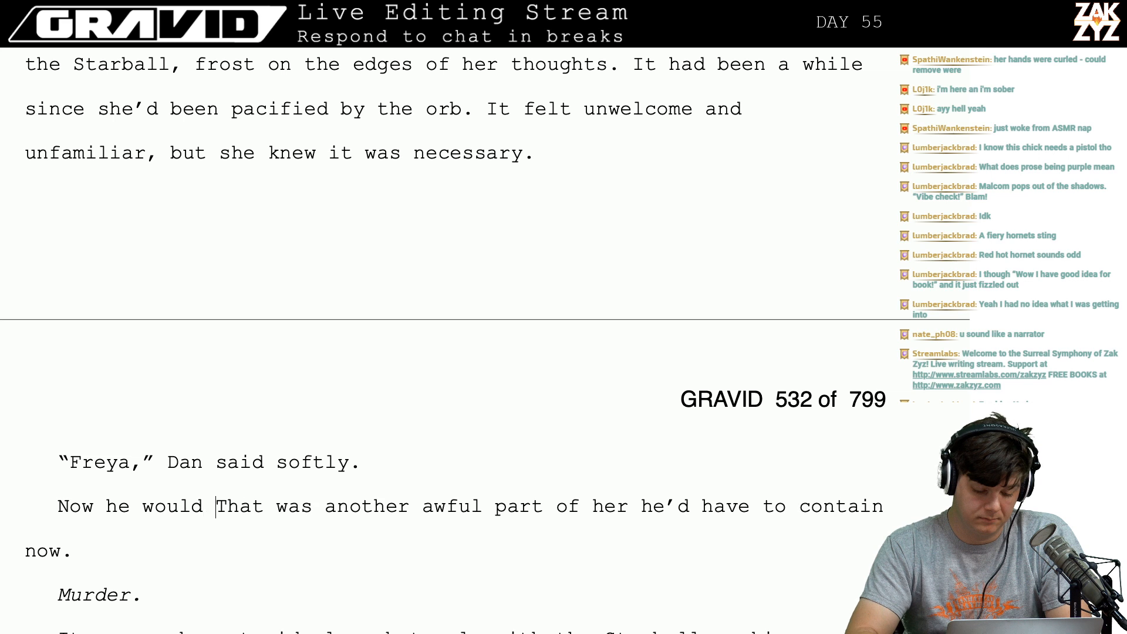
{"action": "type", "text": "ntai"}
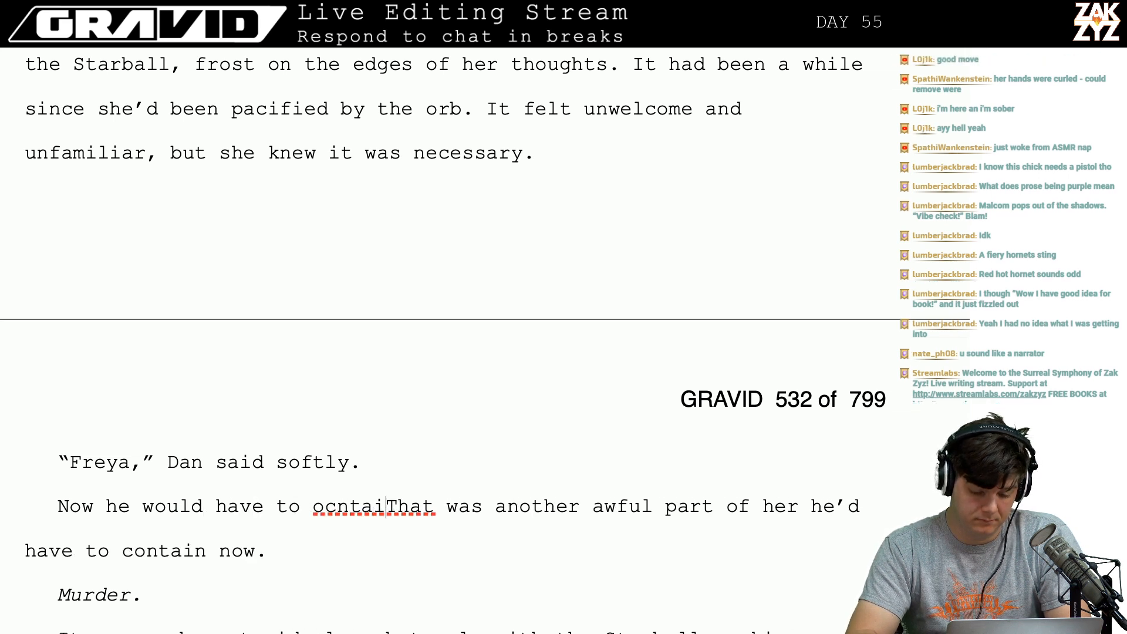
{"action": "key", "text": "BackSpace"}
{"action": "key", "text": "BackSpace"}
{"action": "key", "text": "BackSpace"}
{"action": "key", "text": "BackSpace"}
{"action": "key", "text": "BackSpace"}
{"action": "key", "text": "BackSpace"}
{"action": "type", "text": "hold another awful "}
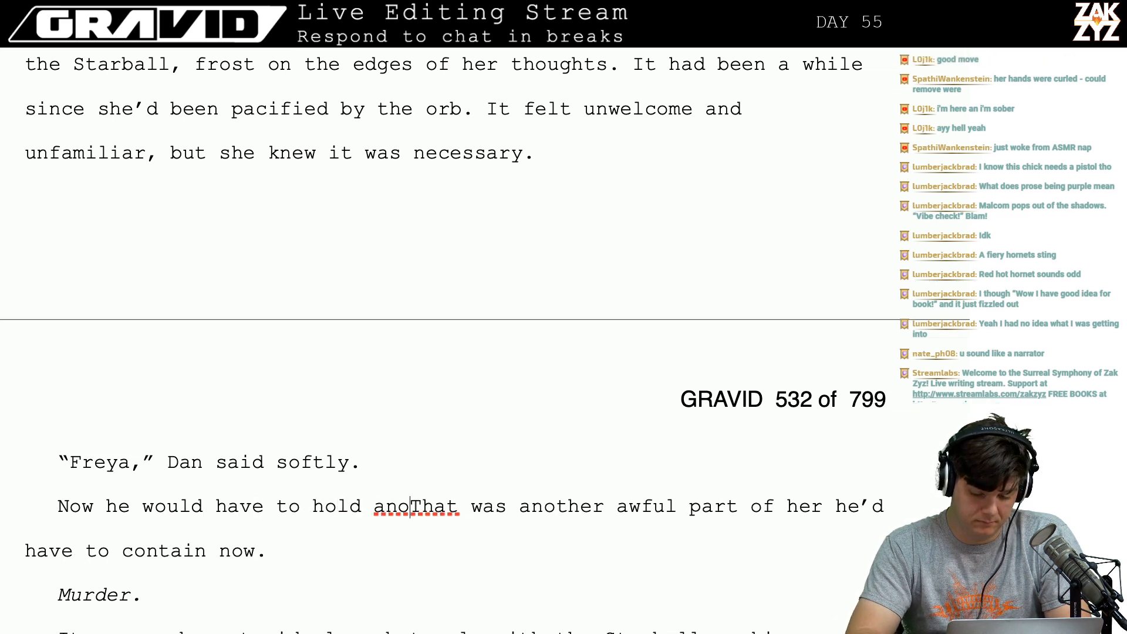
{"action": "type", "text": "part of her."}
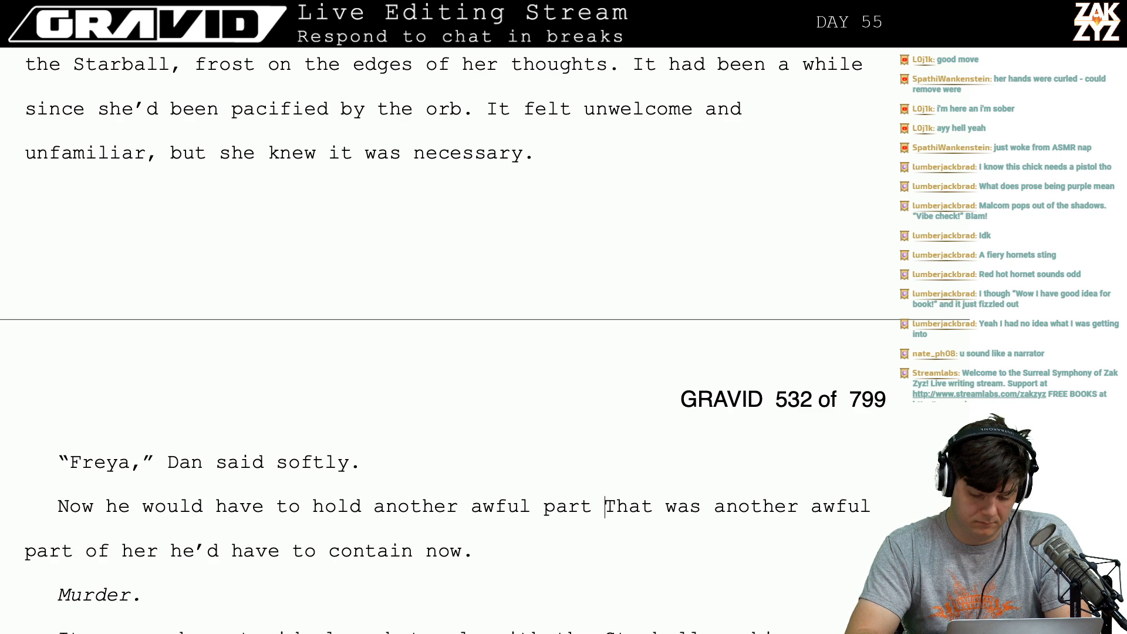
Delete the old "That was another awful part of her" sentence and join the new one to the "Dan said softly." paragraph.
{"action": "key", "text": "ctrl+shift+Down"}
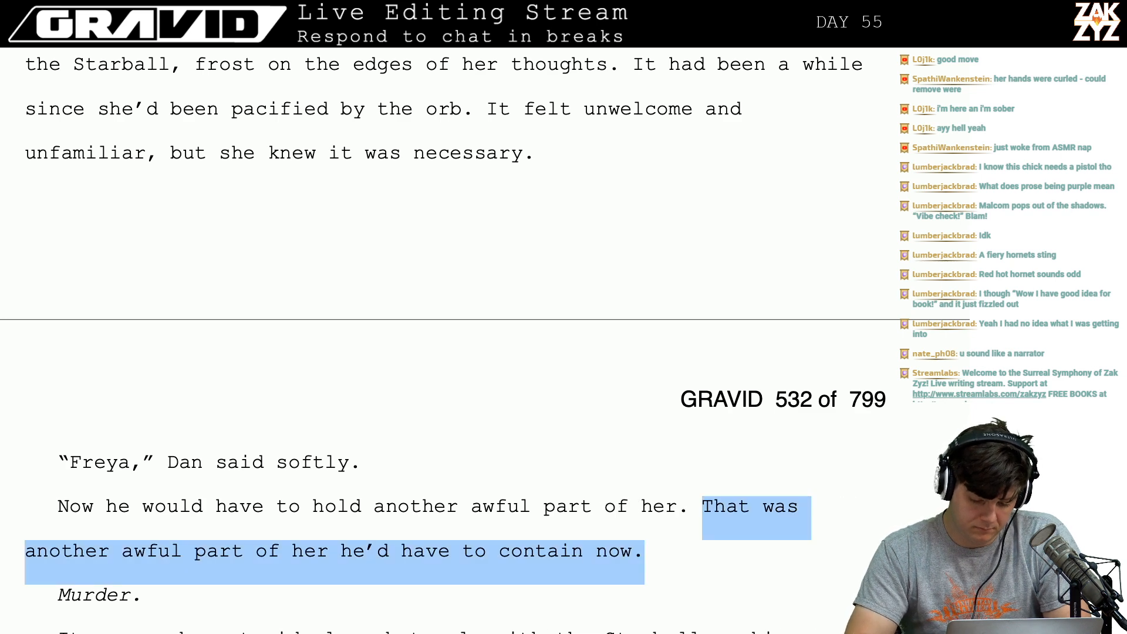
{"action": "key", "text": "BackSpace"}
{"action": "key", "text": "BackSpace"}
{"action": "key", "text": "Down"}
{"action": "key", "text": "Down"}
{"action": "key", "text": "Down"}
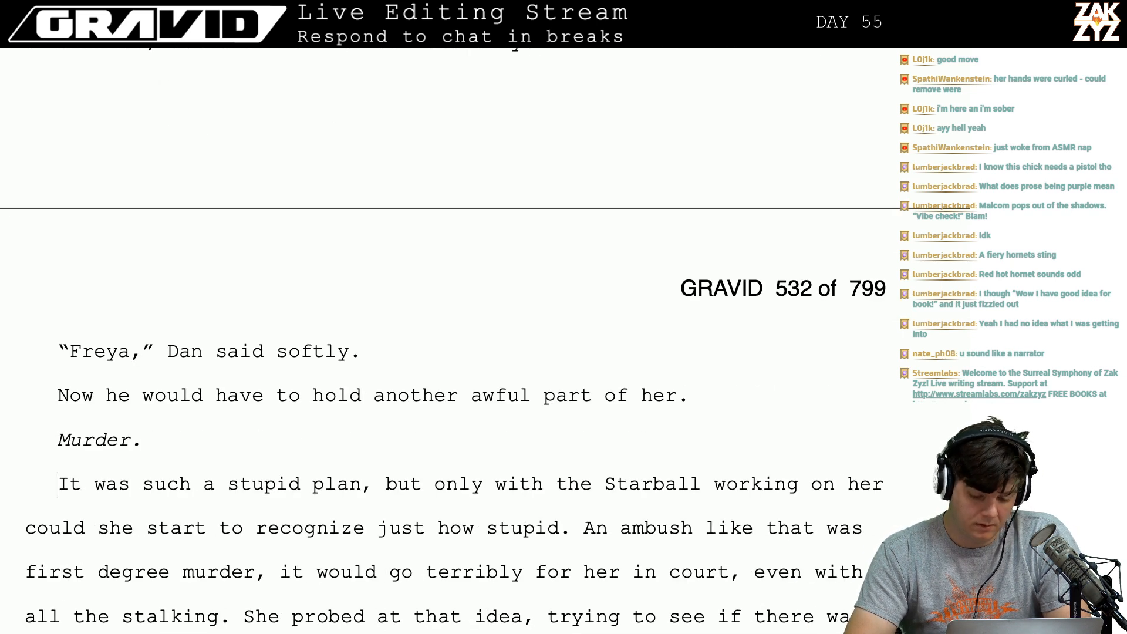
{"action": "key", "text": "Up"}
{"action": "key", "text": "Up"}
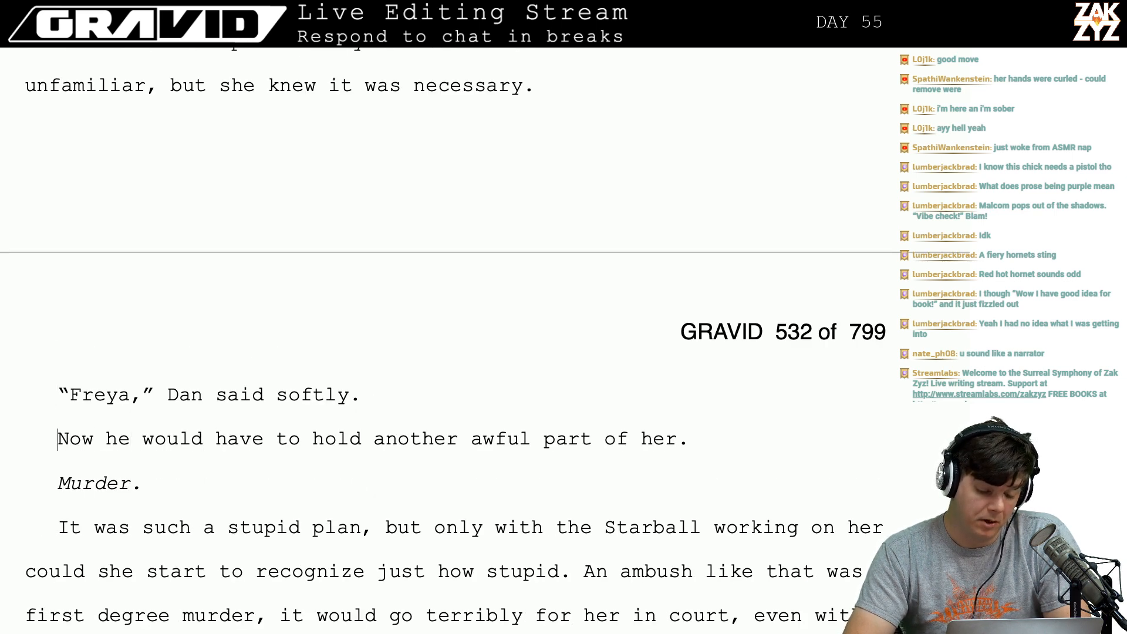
{"action": "key", "text": "BackSpace"}
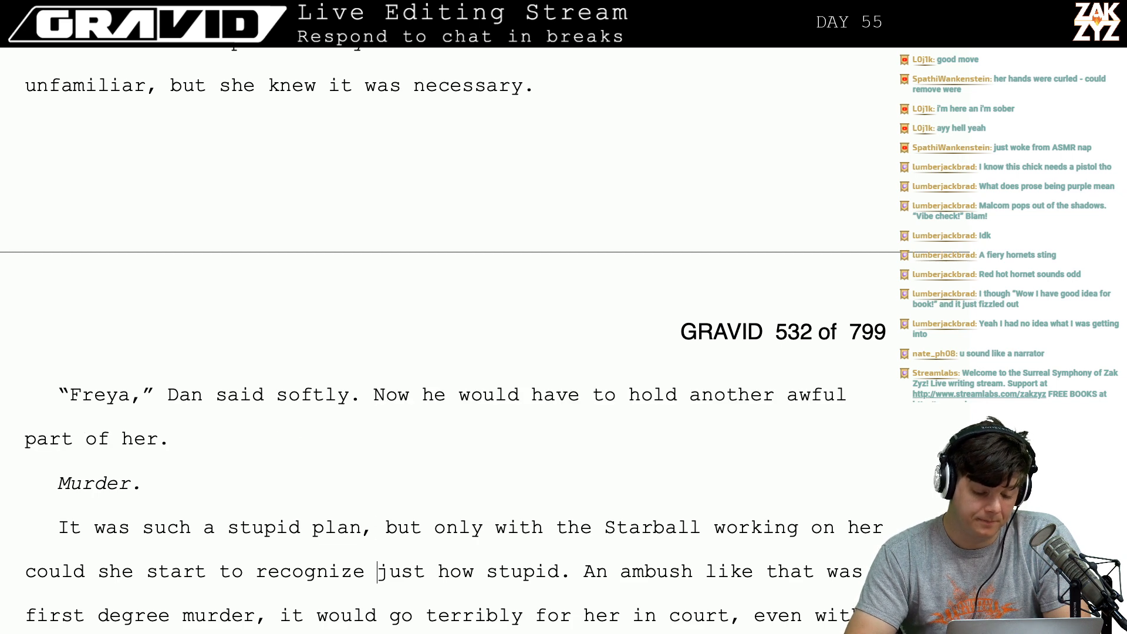
Replace "she" with "Freya" in "could she start to recognize just how stupid".
{"action": "key", "text": "Down"}
{"action": "key", "text": "Down"}
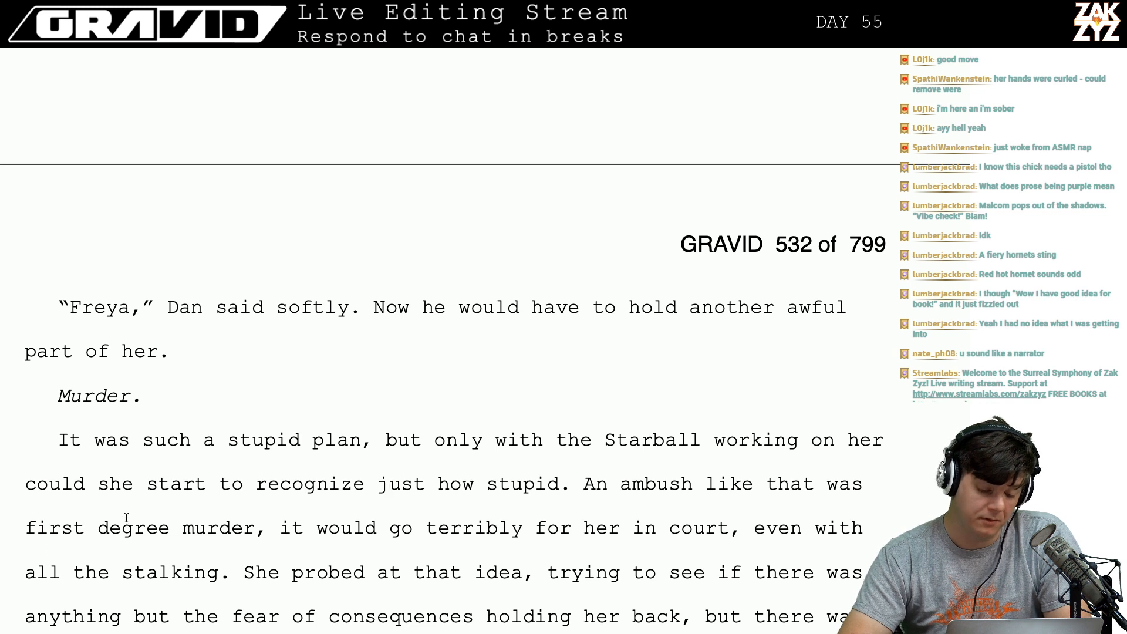
{"action": "left_click", "coordinate": [142, 487]}
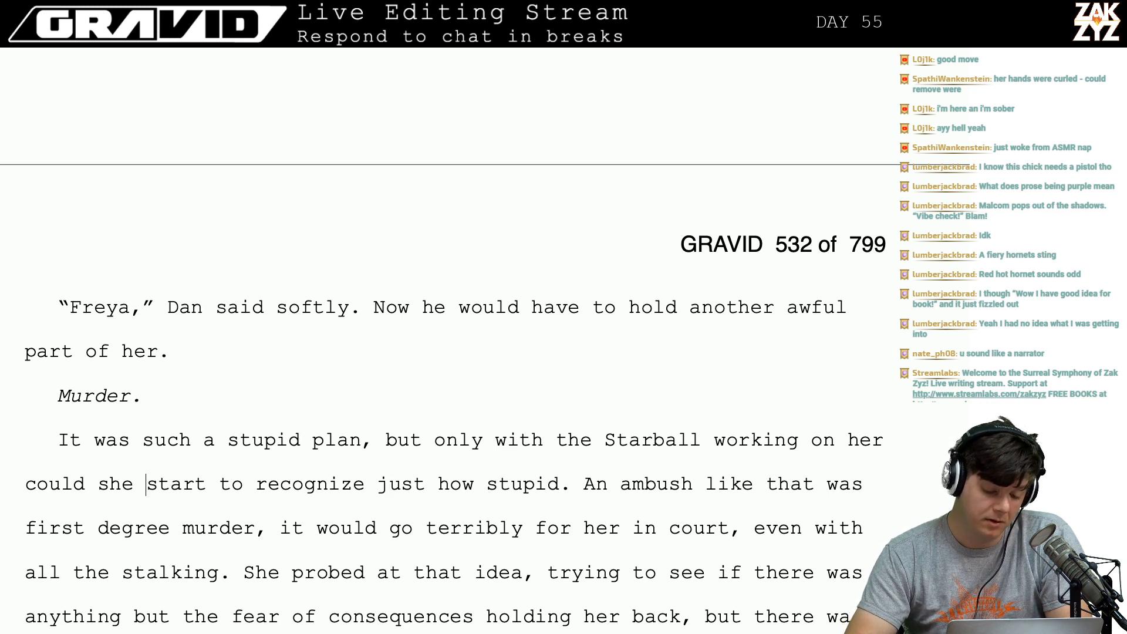
{"action": "key", "text": "Left"}
{"action": "key", "text": "BackSpace"}
{"action": "key", "text": "BackSpace"}
{"action": "key", "text": "BackSpace"}
{"action": "type", "text": "Freya"}
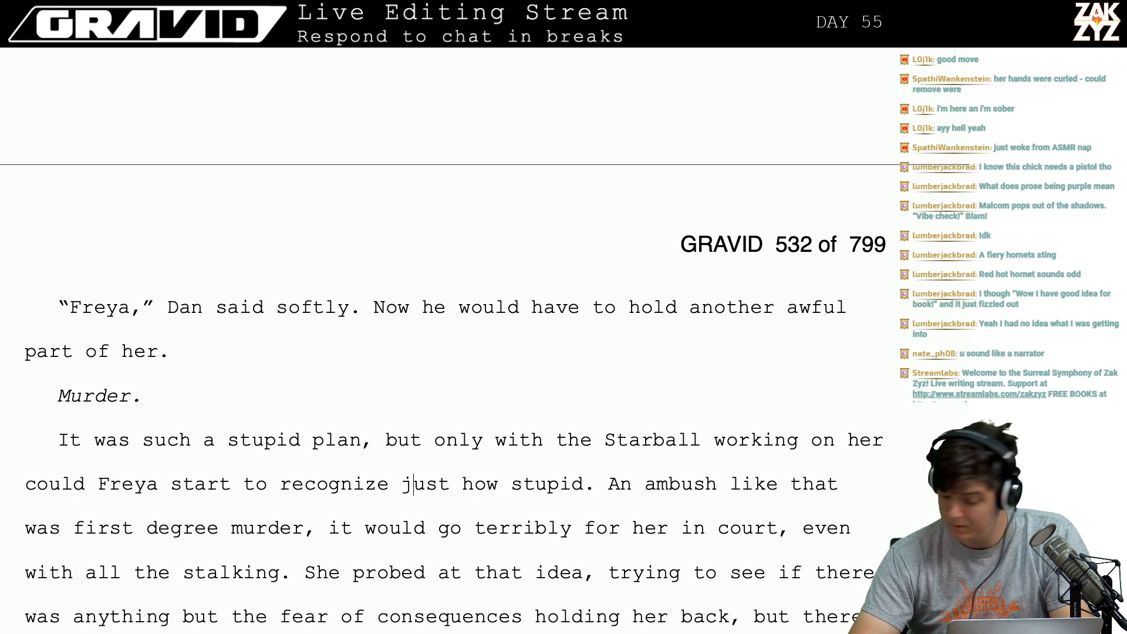
Try ending the sentence at "stupid plan." and starting a new one with "Only when the Starball began to work on her".
{"action": "left_click", "coordinate": [402, 484]}
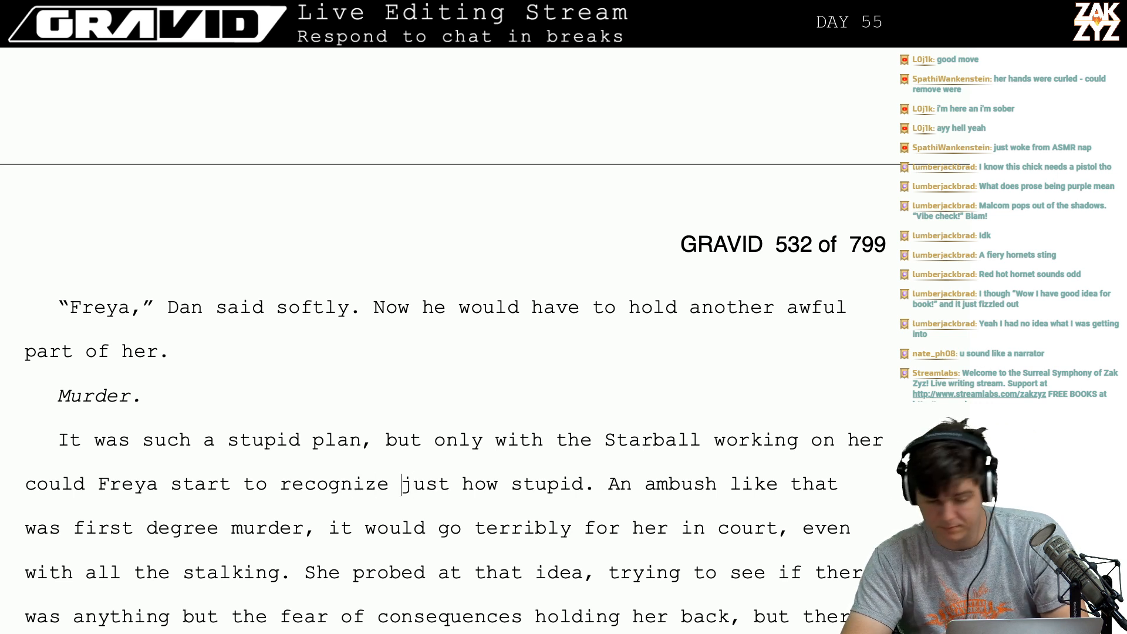
{"action": "key", "text": "Left"}
{"action": "key", "text": "Up"}
{"action": "key", "text": "Up"}
{"action": "key", "text": "Left"}
{"action": "key", "text": "Right"}
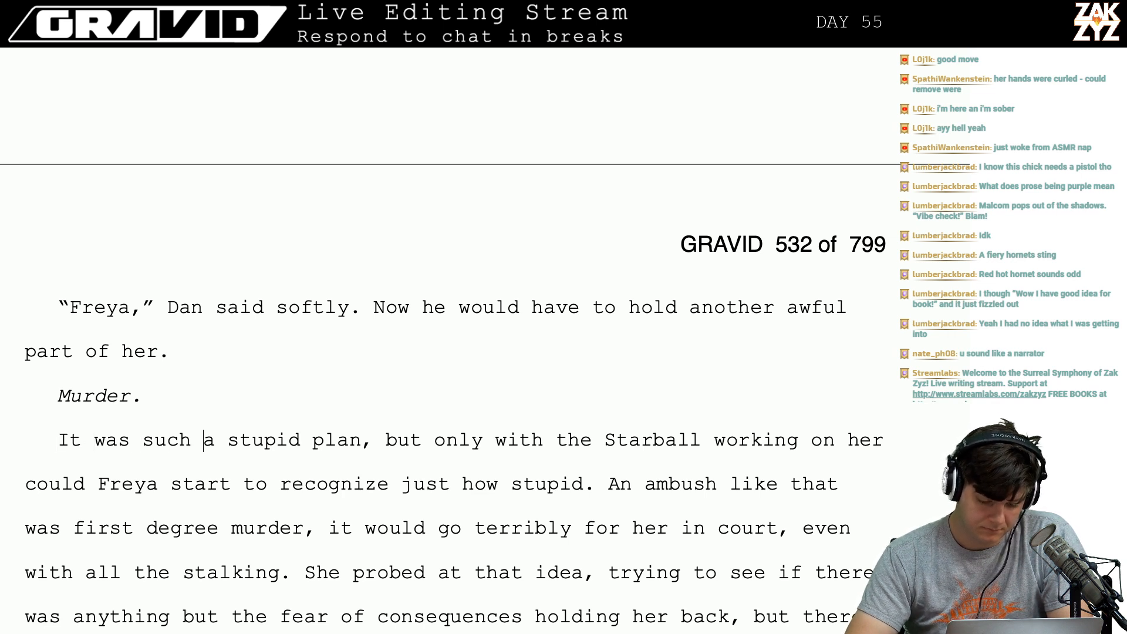
{"action": "key", "text": "Delete"}
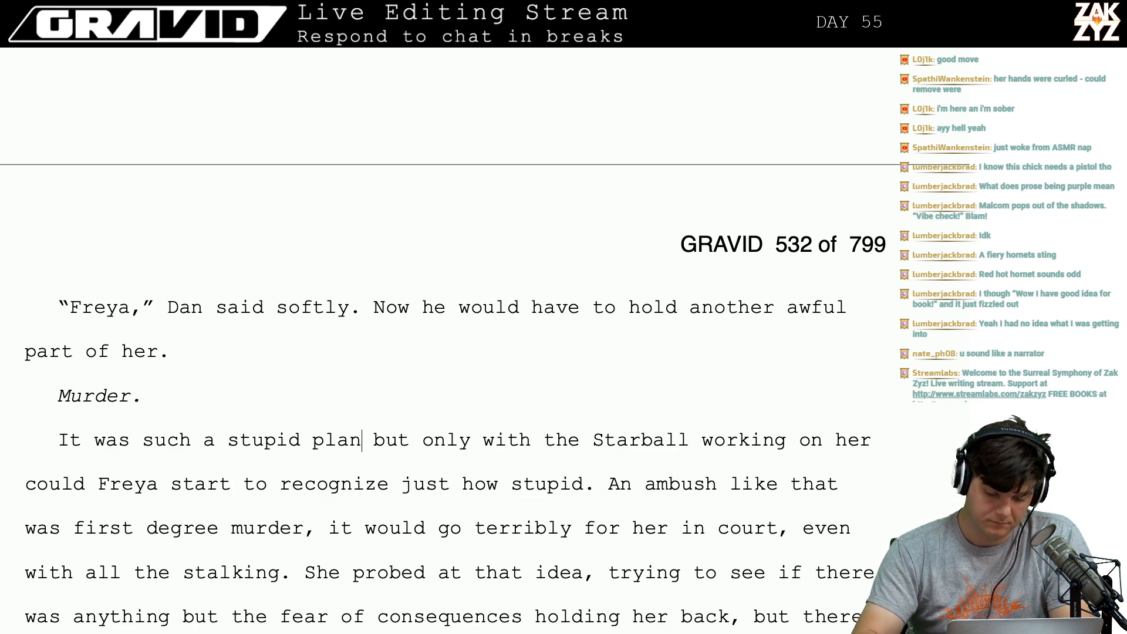
{"action": "type", "text": ". Only when the STarb"}
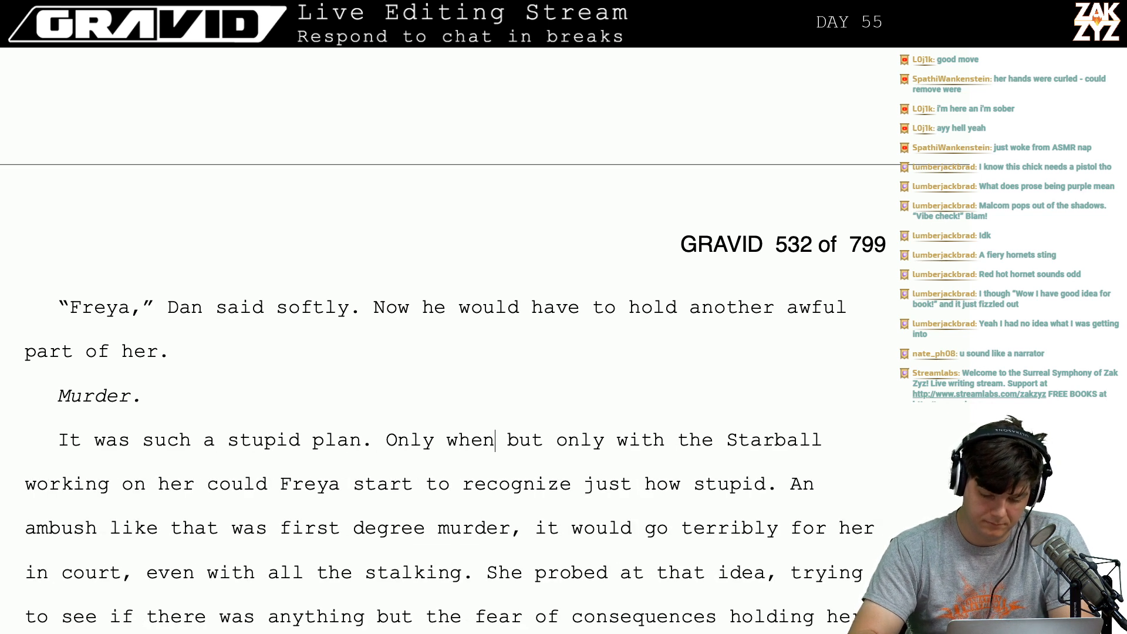
{"action": "key", "text": "BackSpace"}
{"action": "key", "text": "BackSpace"}
{"action": "key", "text": "BackSpace"}
{"action": "key", "text": "BackSpace"}
{"action": "type", "text": "tarball cou"}
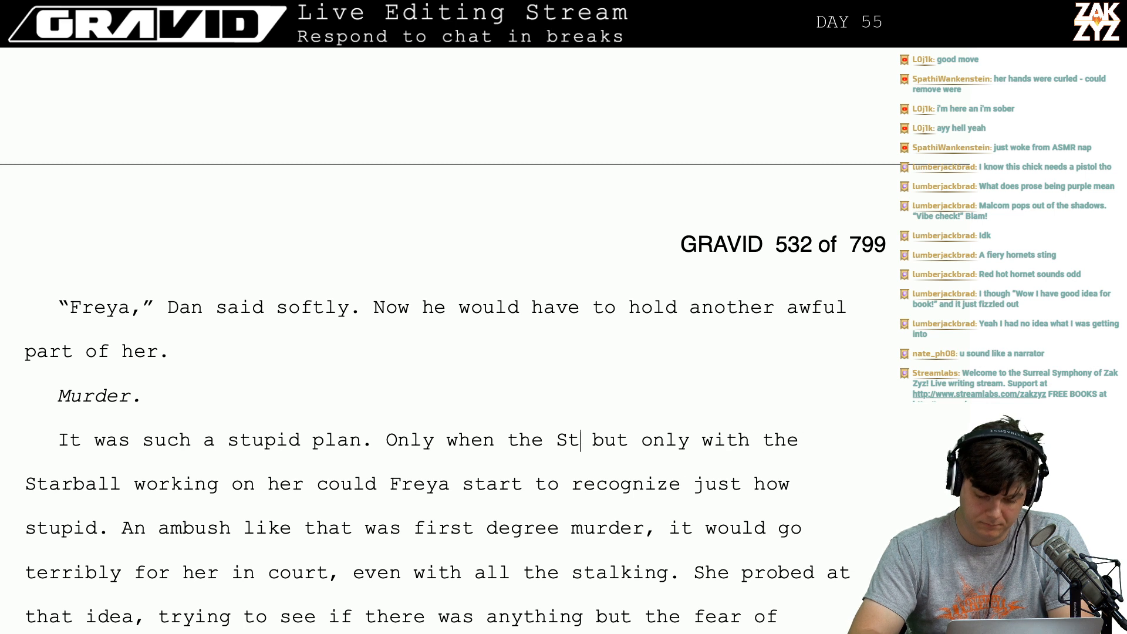
{"action": "type", "text": "ld"}
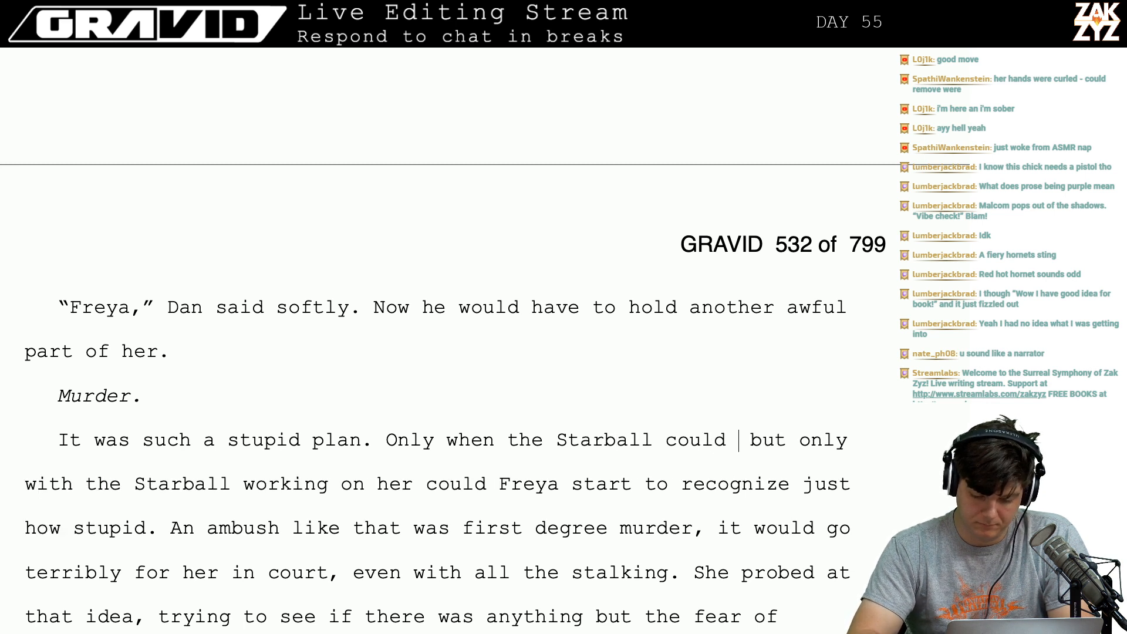
{"action": "key", "text": "BackSpace"}
{"action": "key", "text": "BackSpace"}
{"action": "key", "text": "BackSpace"}
{"action": "key", "text": "BackSpace"}
{"action": "key", "text": "BackSpace"}
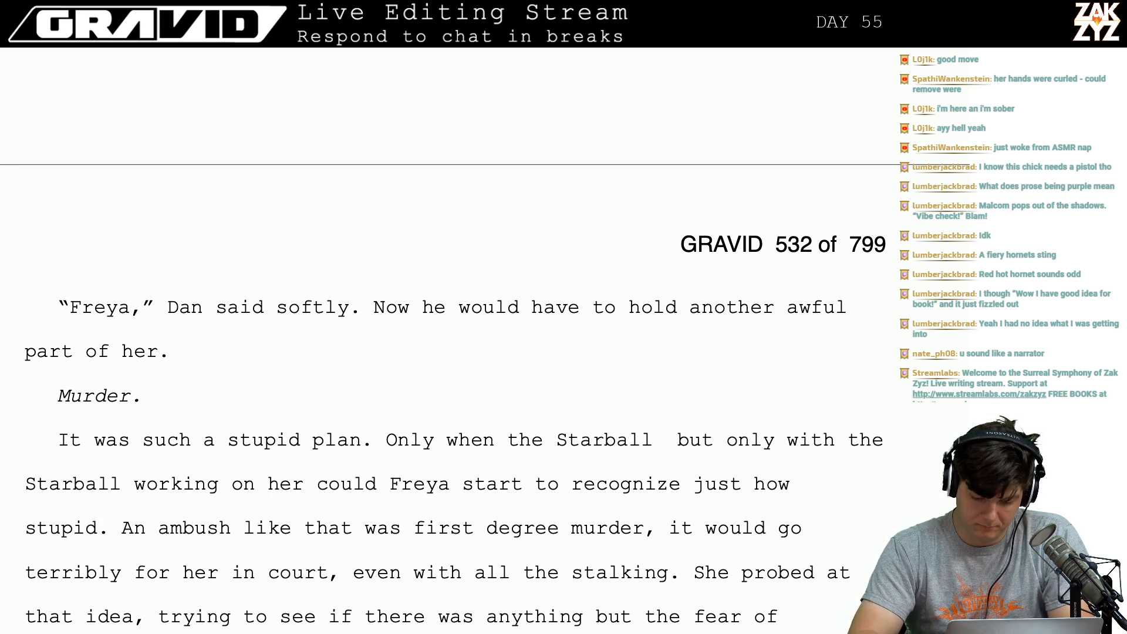
{"action": "type", "text": "work"}
{"action": "key", "text": "BackSpace"}
{"action": "key", "text": "BackSpace"}
{"action": "key", "text": "BackSpace"}
{"action": "key", "text": "BackSpace"}
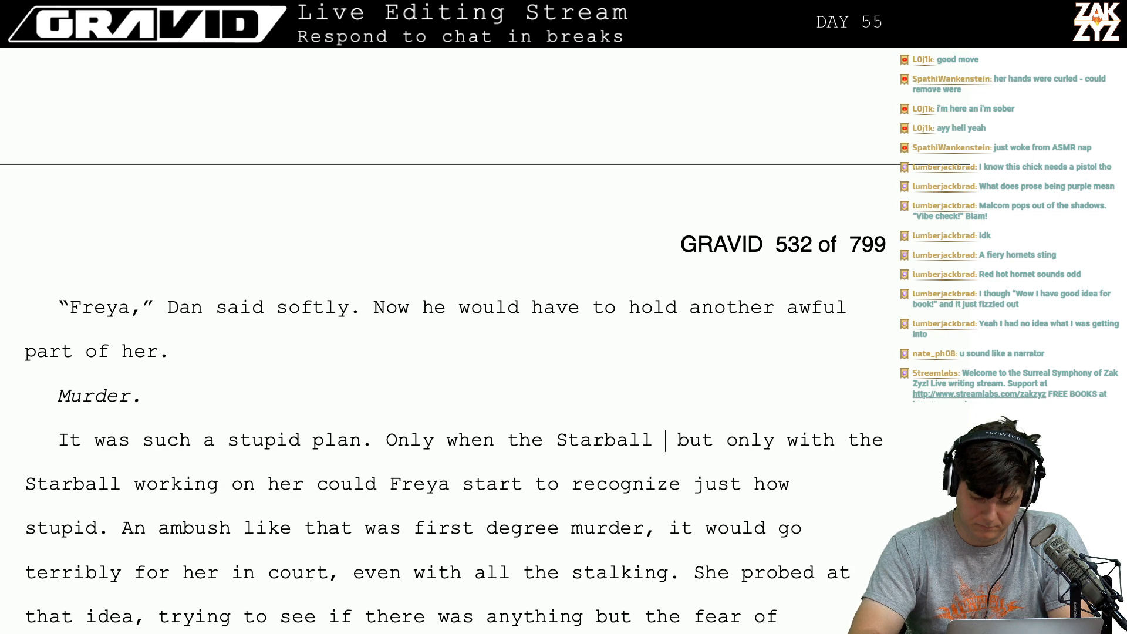
{"action": "type", "text": "began to work"}
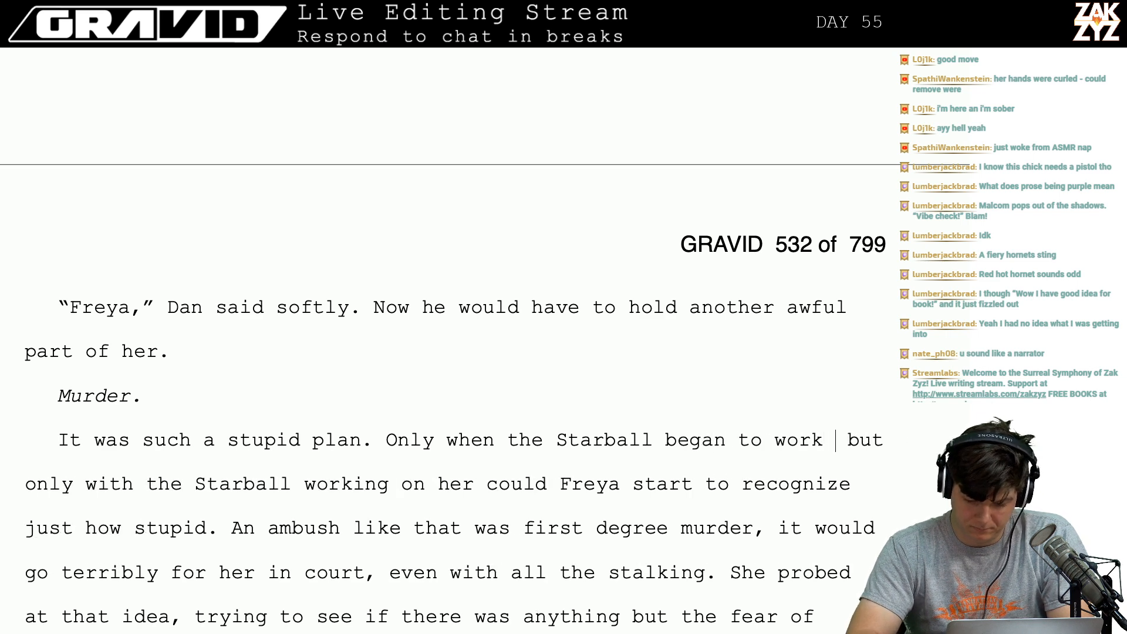
{"action": "type", "text": " on her Ould"}
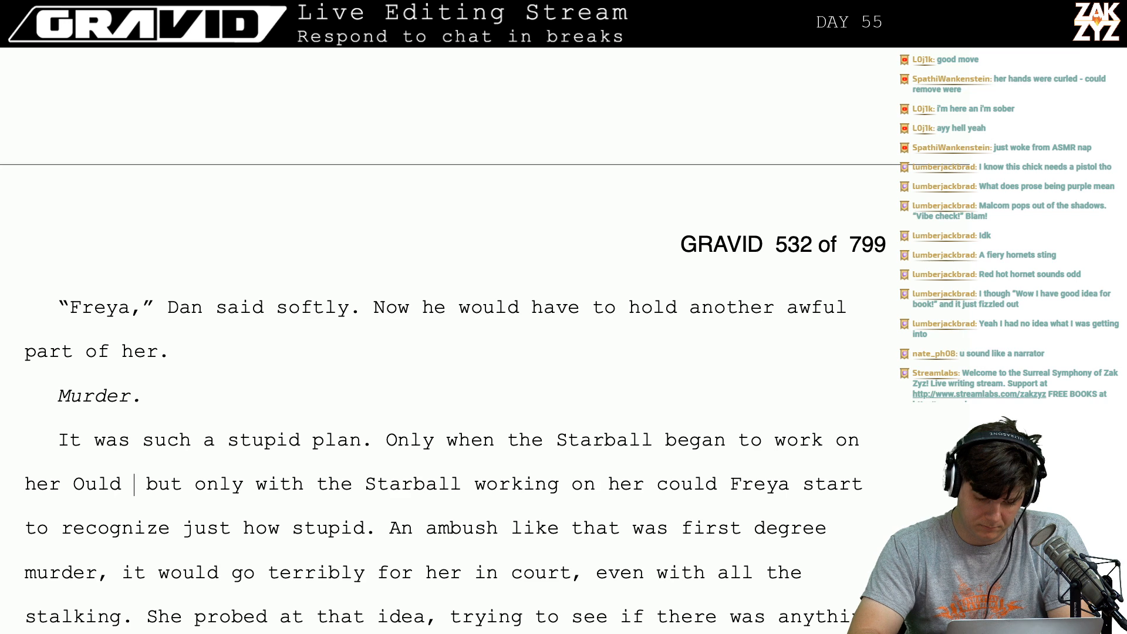
Delete the trial "Only when the Starball began to work on her" wording back to "It was such a stupid plan".
{"action": "key", "text": "BackSpace"}
{"action": "key", "text": "BackSpace"}
{"action": "key", "text": "BackSpace"}
{"action": "key", "text": "BackSpace"}
{"action": "key", "text": "BackSpace"}
{"action": "key", "text": "BackSpace"}
{"action": "key", "text": "BackSpace"}
{"action": "key", "text": "BackSpace"}
{"action": "key", "text": "BackSpace"}
{"action": "key", "text": "BackSpace"}
{"action": "key", "text": "BackSpace"}
{"action": "key", "text": "BackSpace"}
{"action": "key", "text": "BackSpace"}
{"action": "key", "text": "BackSpace"}
{"action": "key", "text": "BackSpace"}
{"action": "key", "text": "BackSpace"}
{"action": "key", "text": "BackSpace"}
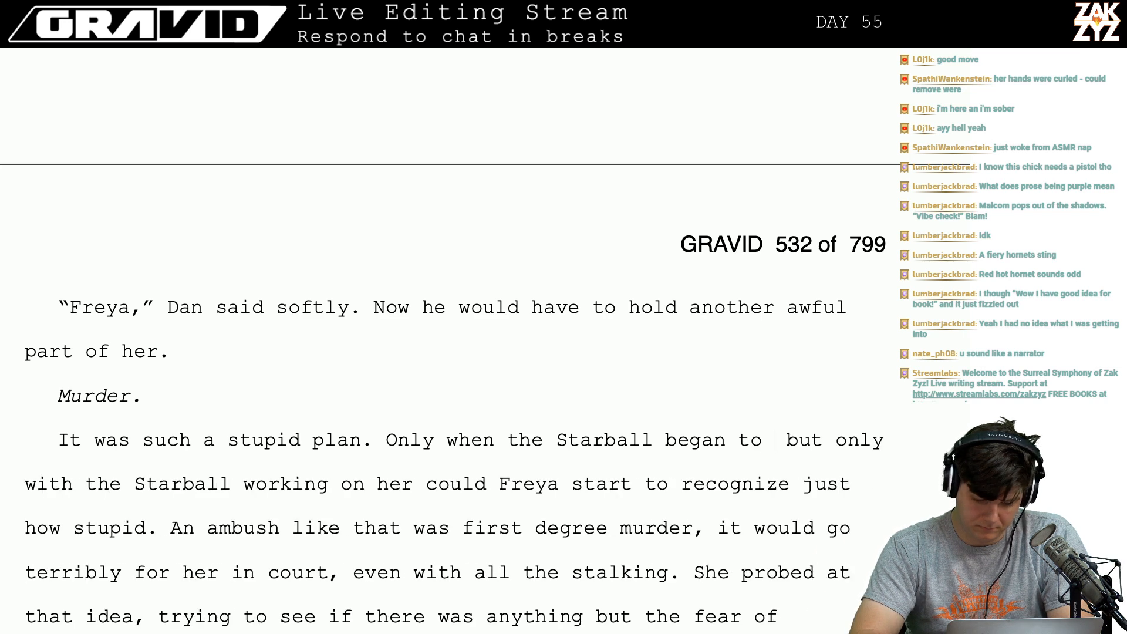
{"action": "key", "text": "BackSpace"}
{"action": "key", "text": "BackSpace"}
{"action": "key", "text": "BackSpace"}
{"action": "key", "text": "BackSpace"}
{"action": "key", "text": "BackSpace"}
{"action": "key", "text": "BackSpace"}
{"action": "key", "text": "BackSpace"}
{"action": "key", "text": "BackSpace"}
{"action": "key", "text": "BackSpace"}
{"action": "key", "text": "BackSpace"}
{"action": "key", "text": "BackSpace"}
{"action": "key", "text": "BackSpace"}
{"action": "key", "text": "BackSpace"}
{"action": "key", "text": "BackSpace"}
{"action": "key", "text": "BackSpace"}
{"action": "key", "text": "BackSpace"}
{"action": "key", "text": "BackSpace"}
{"action": "key", "text": "BackSpace"}
{"action": "key", "text": "BackSpace"}
{"action": "key", "text": "BackSpace"}
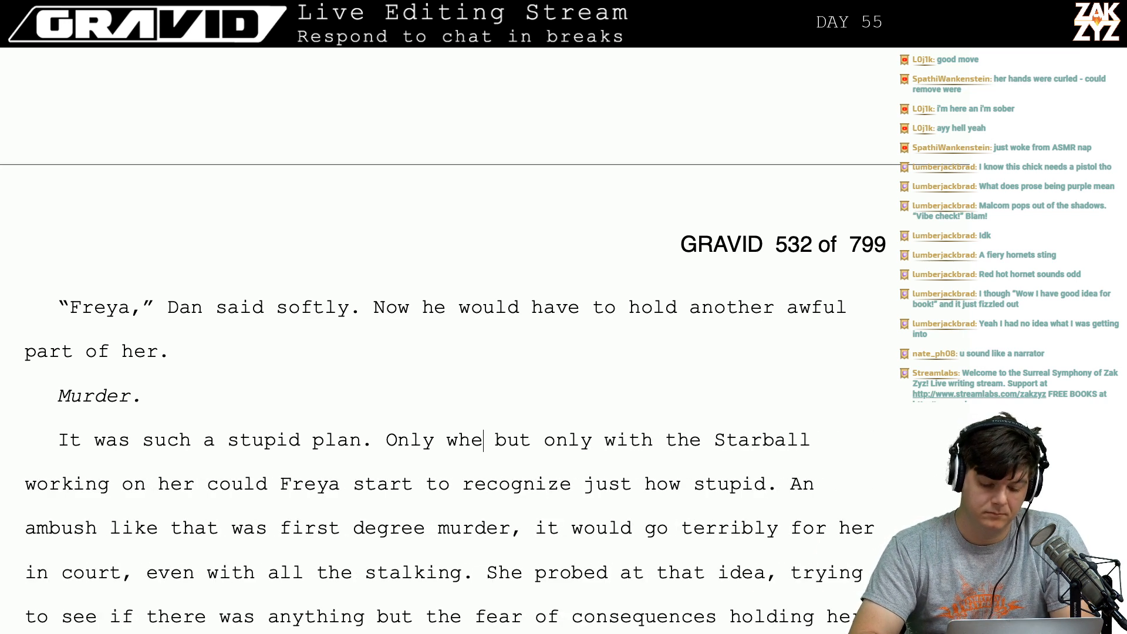
{"action": "key", "text": "BackSpace"}
{"action": "key", "text": "BackSpace"}
{"action": "key", "text": "BackSpace"}
{"action": "key", "text": "BackSpace"}
{"action": "key", "text": "BackSpace"}
{"action": "key", "text": "BackSpace"}
{"action": "key", "text": "BackSpace"}
{"action": "key", "text": "BackSpace"}
{"action": "key", "text": "BackSpace"}
{"action": "key", "text": "BackSpace"}
Continue "It was such a stupid plan" with ", but she could only see that when the Starball calmed her down.".
{"action": "type", "text": ", but "}
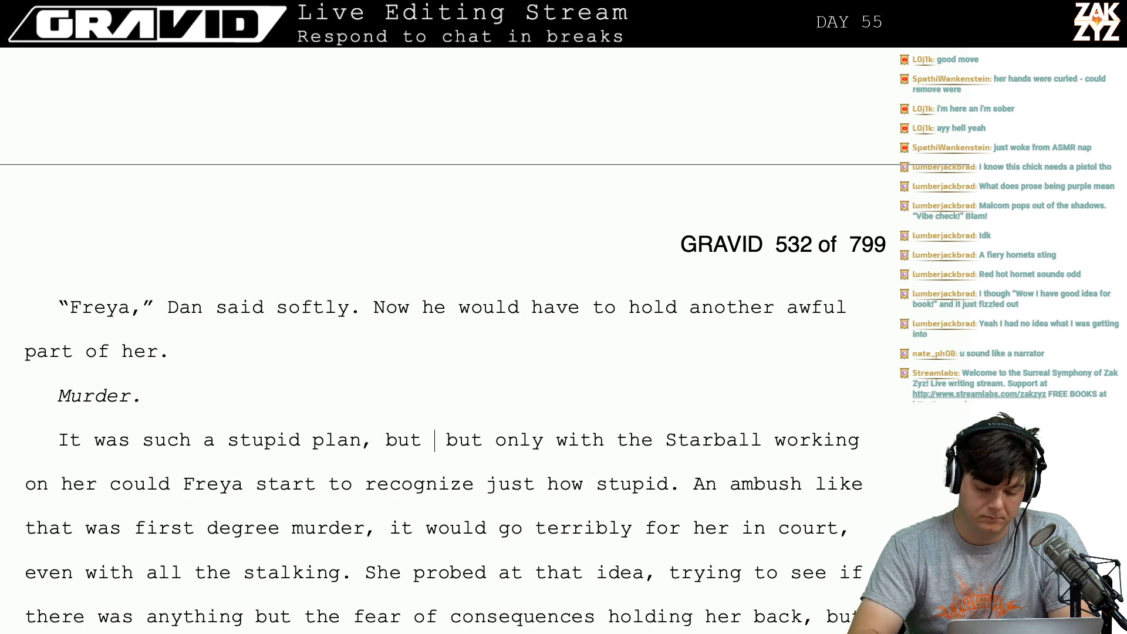
{"action": "type", "text": "she coul"}
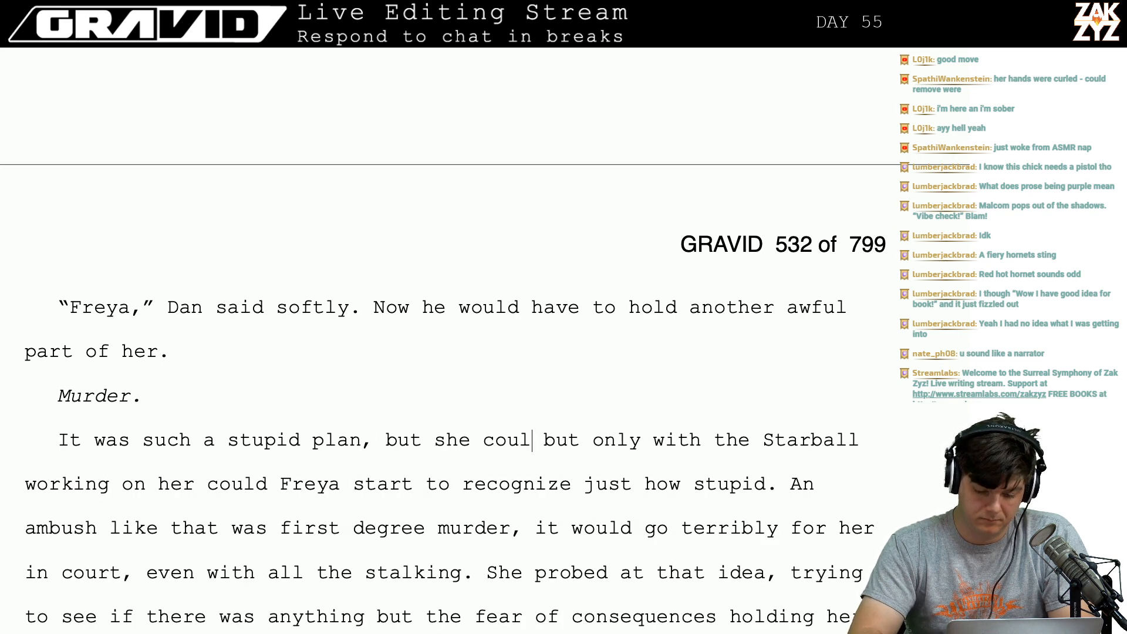
{"action": "type", "text": "d only se"}
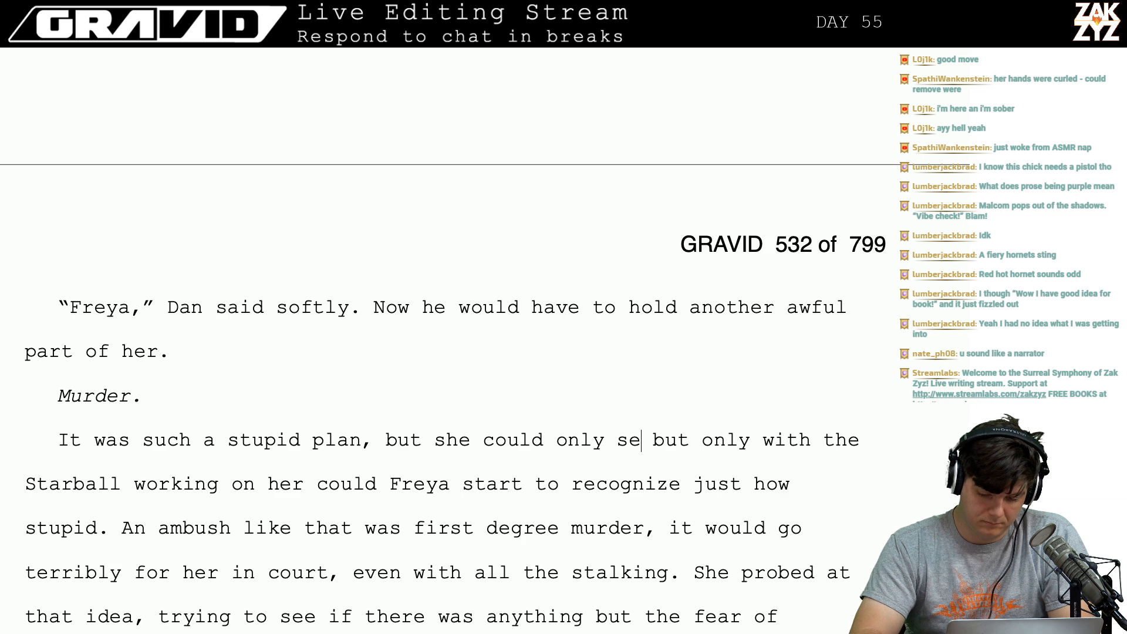
{"action": "type", "text": "e that when the star"}
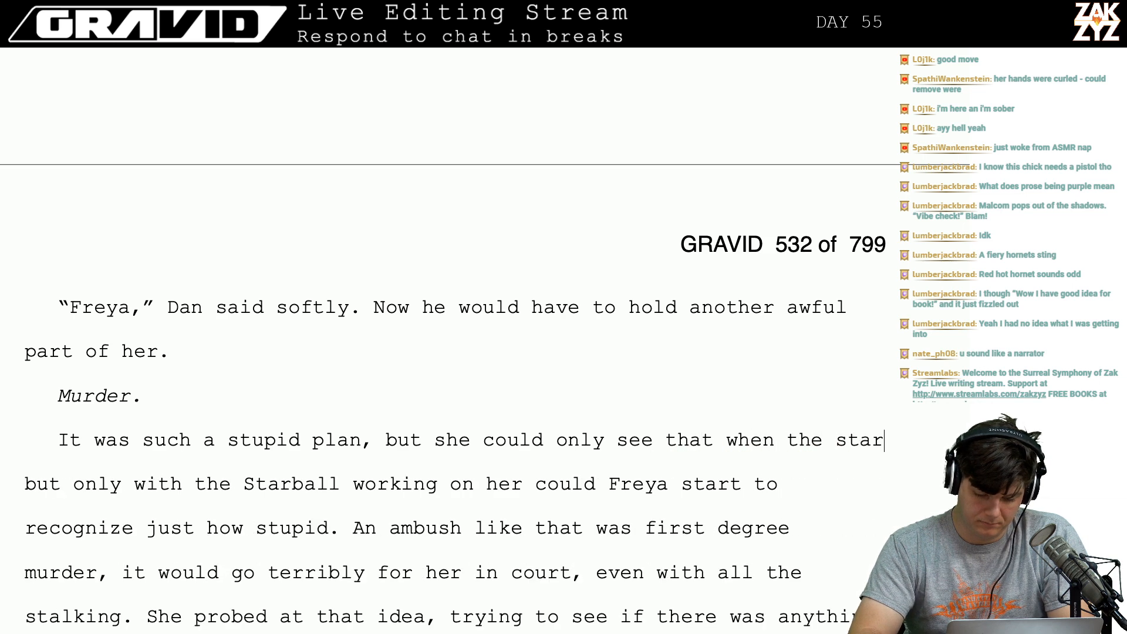
{"action": "type", "text": "bal"}
{"action": "key", "text": "BackSpace"}
{"action": "key", "text": "BackSpace"}
{"action": "key", "text": "BackSpace"}
{"action": "key", "text": "BackSpace"}
{"action": "key", "text": "BackSpace"}
{"action": "key", "text": "BackSpace"}
{"action": "key", "text": "BackSpace"}
{"action": "type", "text": "St"}
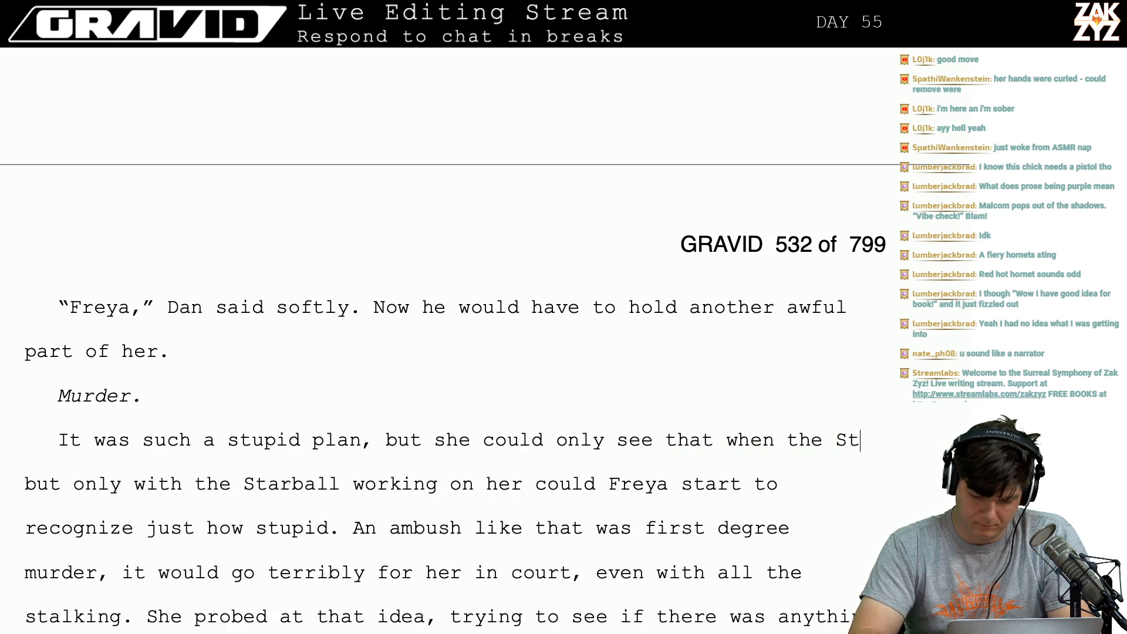
{"action": "type", "text": "arball calmed "}
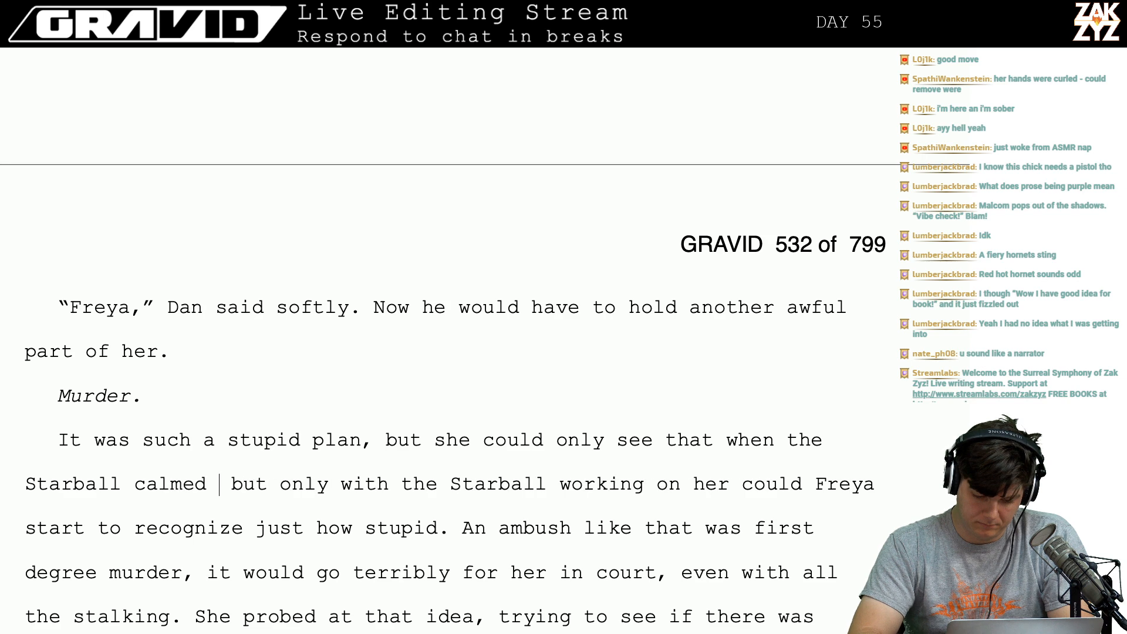
{"action": "type", "text": "her down."}
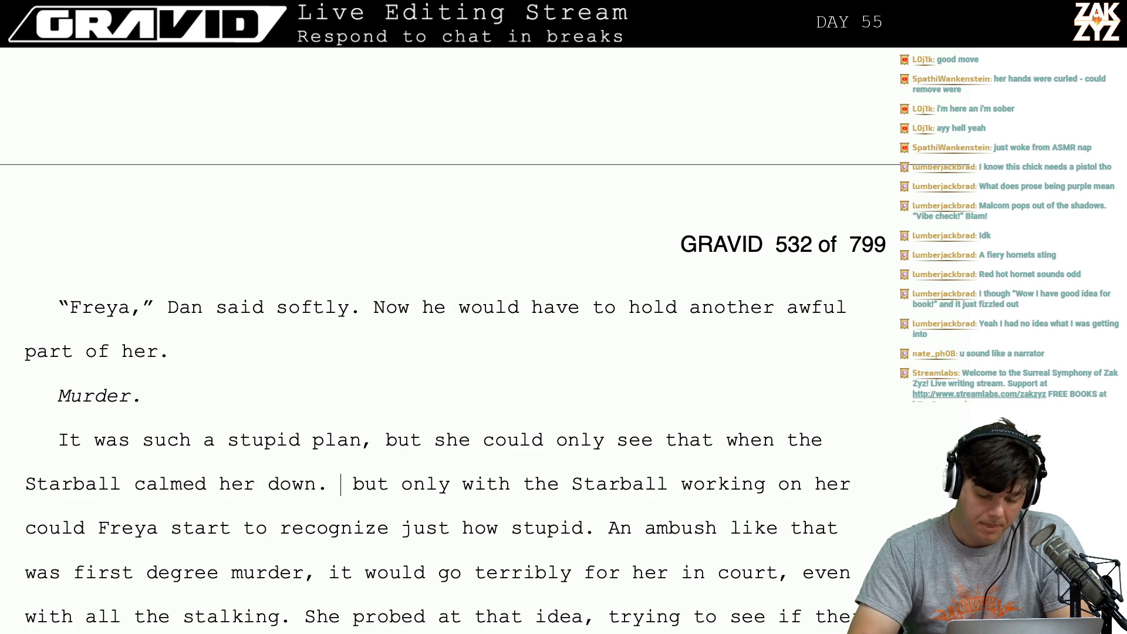
Delete the leftover "but only with the Starball working on her could Freya start to recognize just how stupid.".
{"action": "key", "text": "shift+Down"}
{"action": "key", "text": "shift+Right"}
{"action": "key", "text": "shift+Right"}
{"action": "key", "text": "shift+Right"}
{"action": "key", "text": "shift+Right"}
{"action": "key", "text": "shift+Right"}
{"action": "key", "text": "shift+Right"}
{"action": "key", "text": "shift+Right"}
{"action": "key", "text": "shift+Right"}
{"action": "key", "text": "shift+Right"}
{"action": "key", "text": "shift+Right"}
{"action": "key", "text": "shift+Right"}
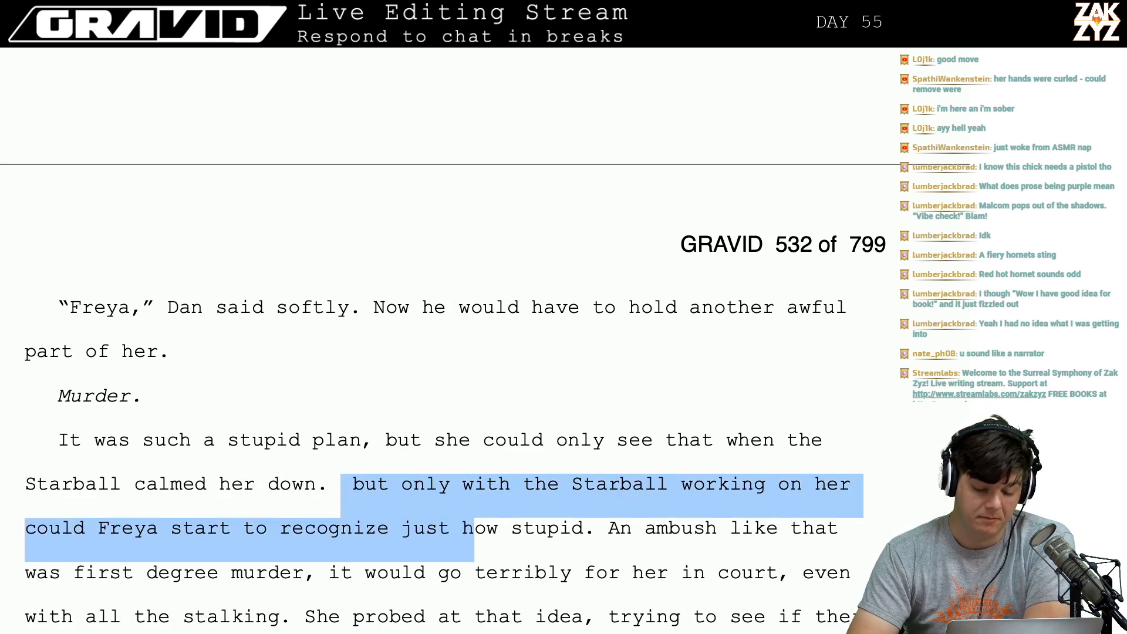
{"action": "key", "text": "shift+Right"}
{"action": "key", "text": "shift+Right"}
{"action": "key", "text": "shift+Right"}
{"action": "key", "text": "shift+Right"}
{"action": "key", "text": "shift+Right"}
{"action": "key", "text": "shift+Right"}
{"action": "key", "text": "shift+Right"}
{"action": "key", "text": "shift+Right"}
{"action": "key", "text": "shift+Right"}
{"action": "key", "text": "shift+Right"}
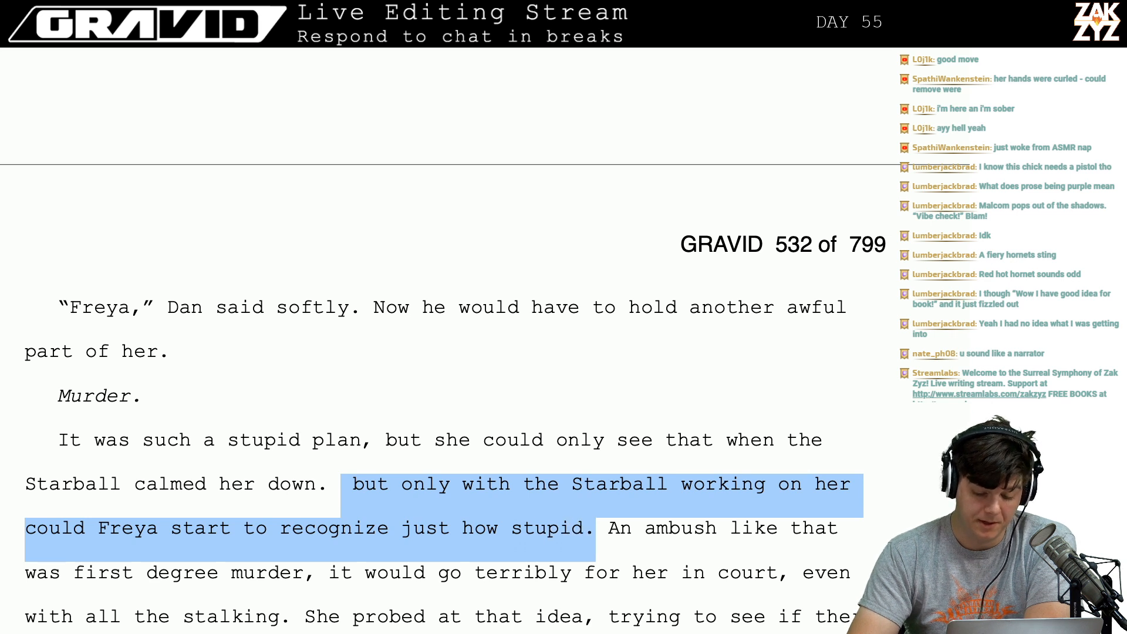
{"action": "key", "text": "BackSpace"}
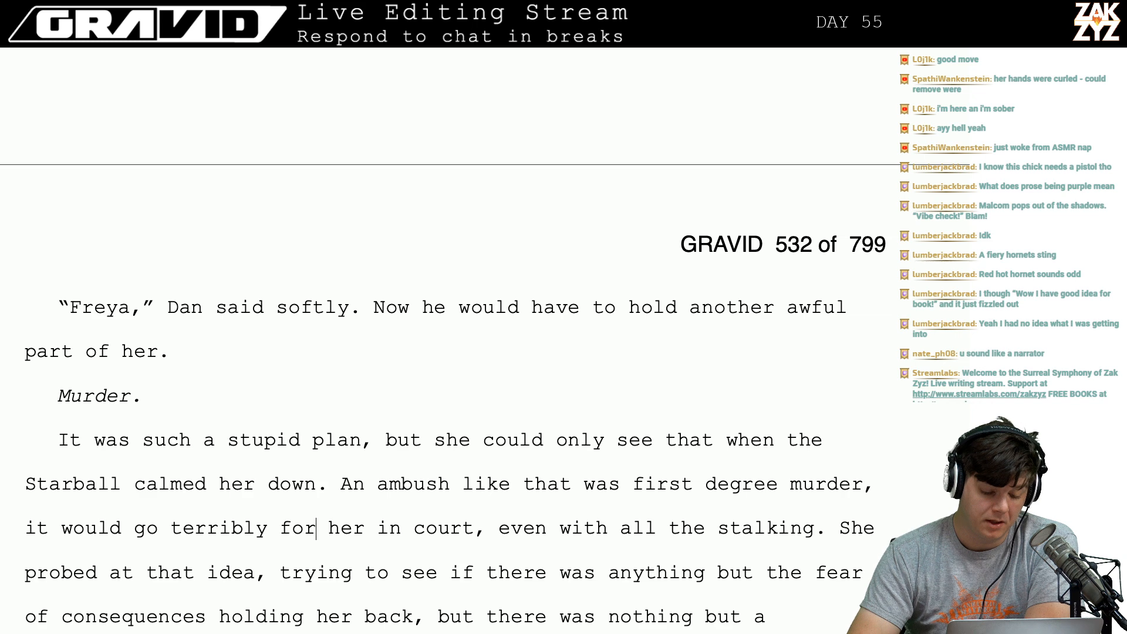
Break the paragraph before "She probed at that idea", leaving an empty paragraph after "even with all the stalking.".
{"action": "key", "text": "ctrl+Left"}
{"action": "key", "text": "Right"}
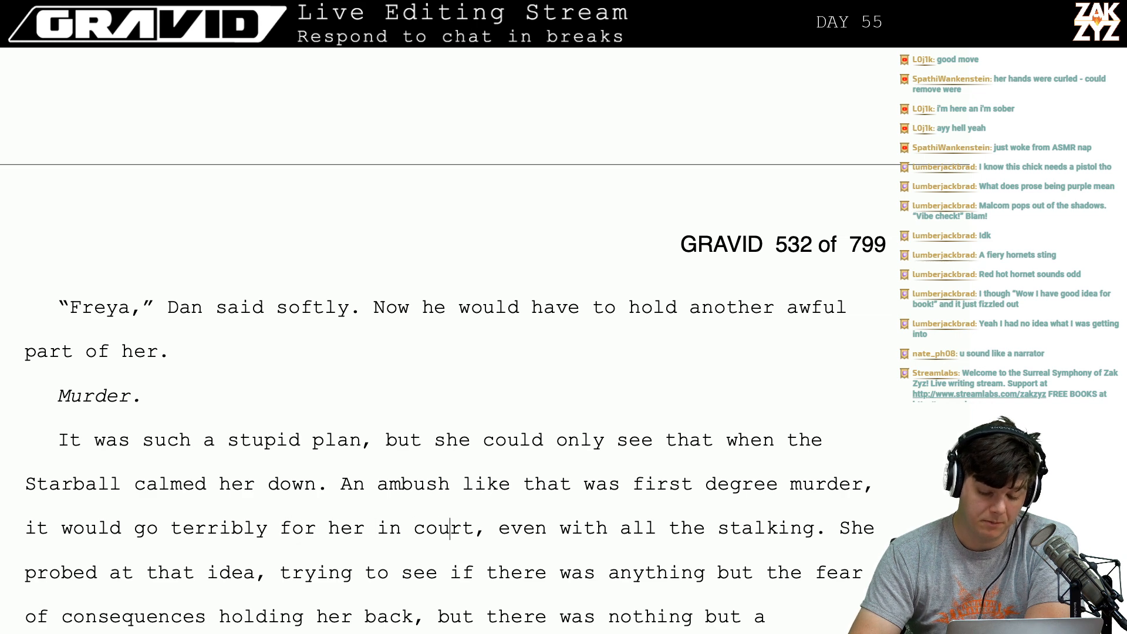
{"action": "key", "text": "Down"}
{"action": "key", "text": "Down"}
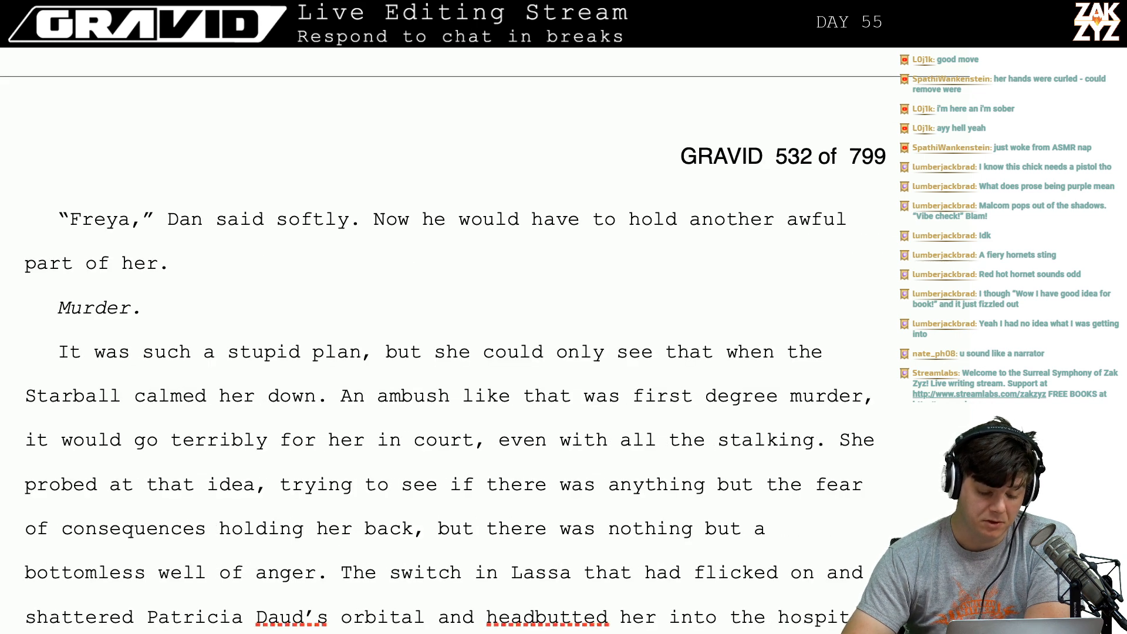
{"action": "scroll", "coordinate": [541, 514], "scroll_direction": "down", "scroll_amount": 1}
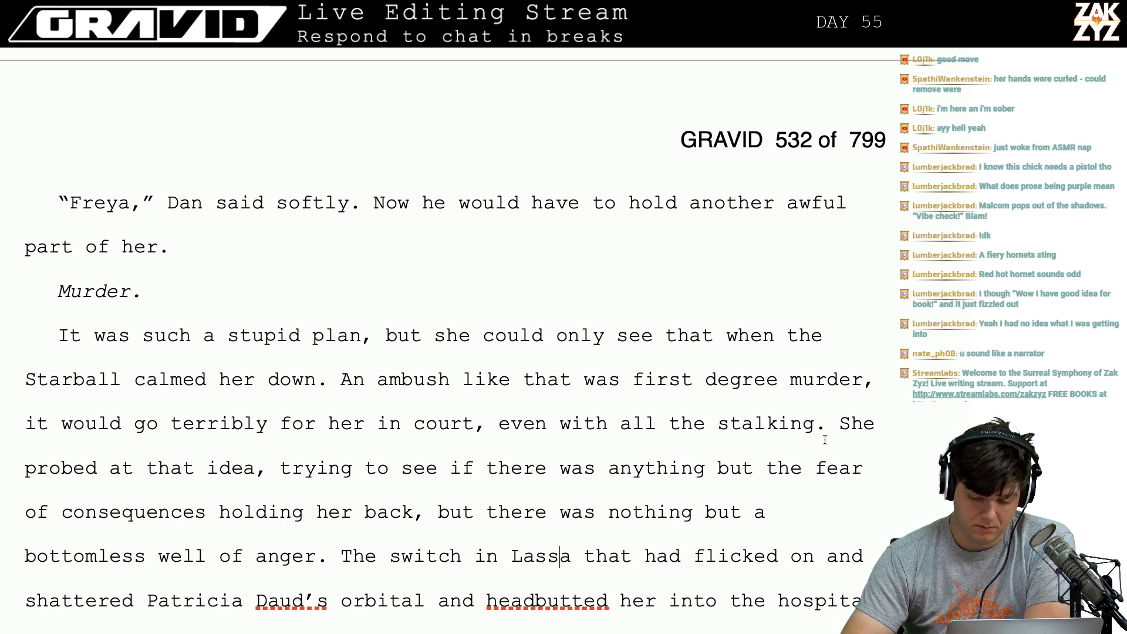
{"action": "key", "text": "Right"}
{"action": "key", "text": "Return"}
{"action": "key", "text": "Return"}
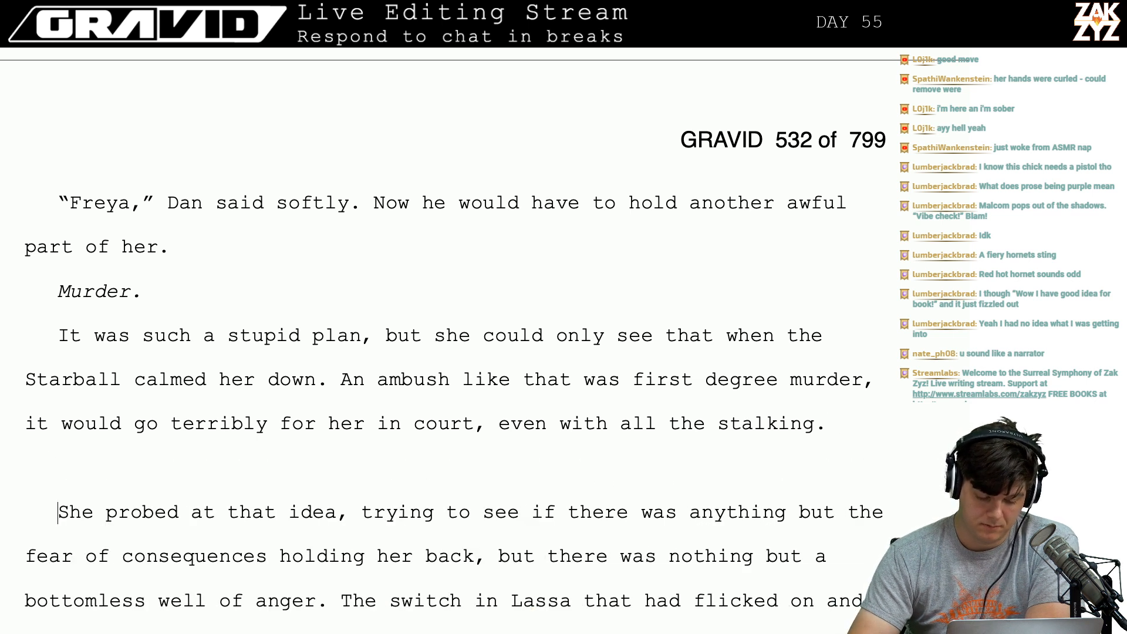
{"action": "key", "text": "Left"}
{"action": "key", "text": "Left"}
{"action": "left_click", "coordinate": [57, 511]}
{"action": "key", "text": "Right"}
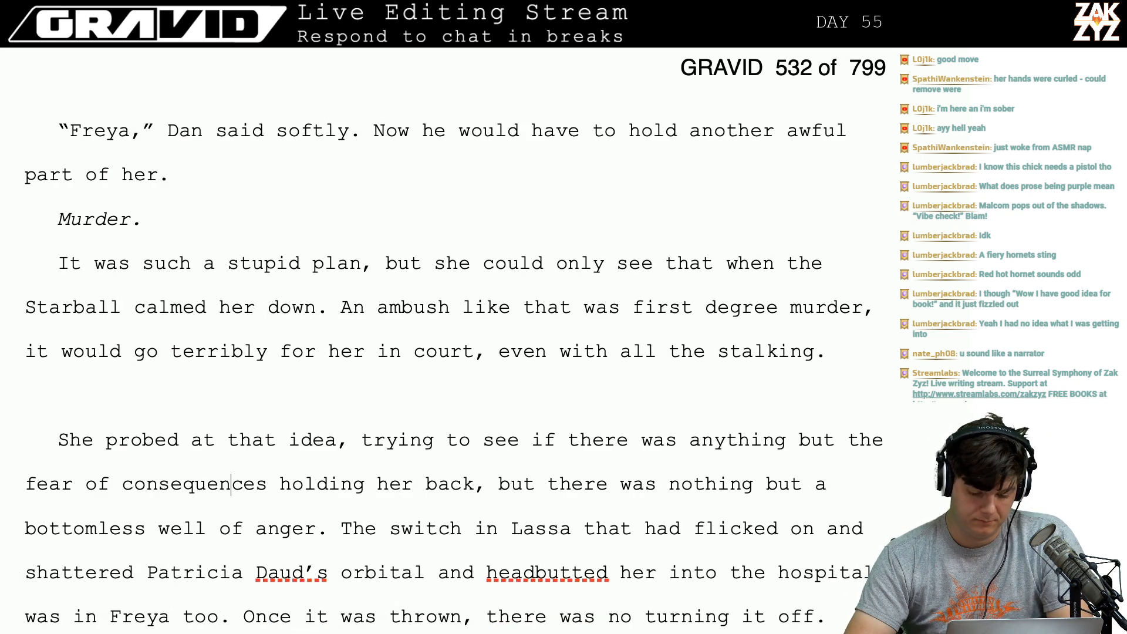
{"action": "key", "text": "Left"}
{"action": "key", "text": "Left"}
{"action": "key", "text": "Up"}
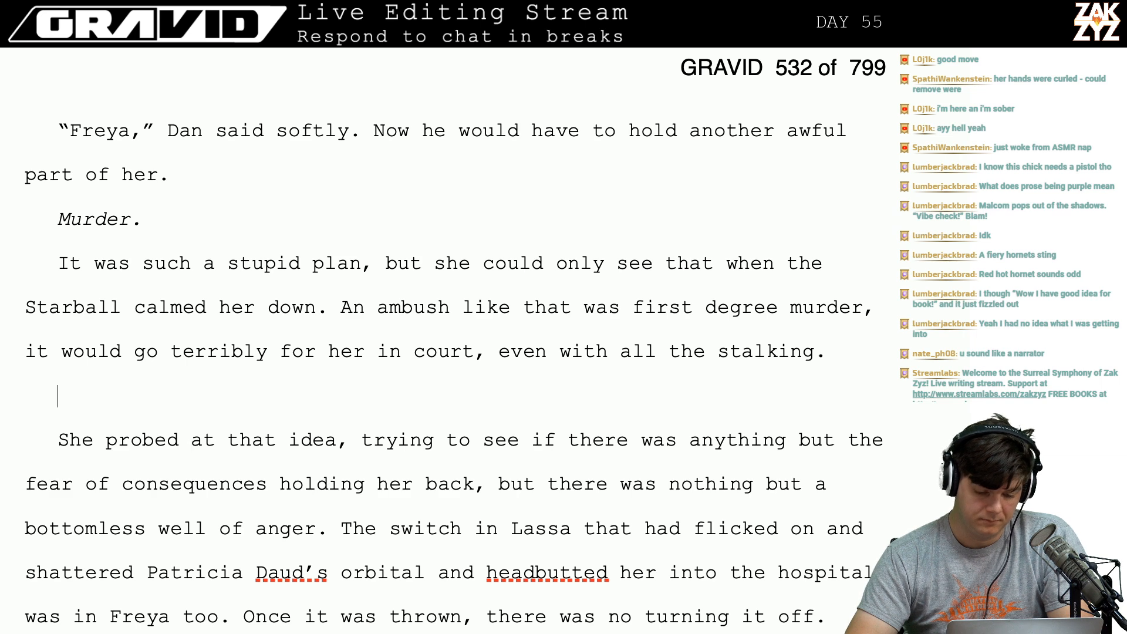
{"action": "left_click", "coordinate": [57, 397]}
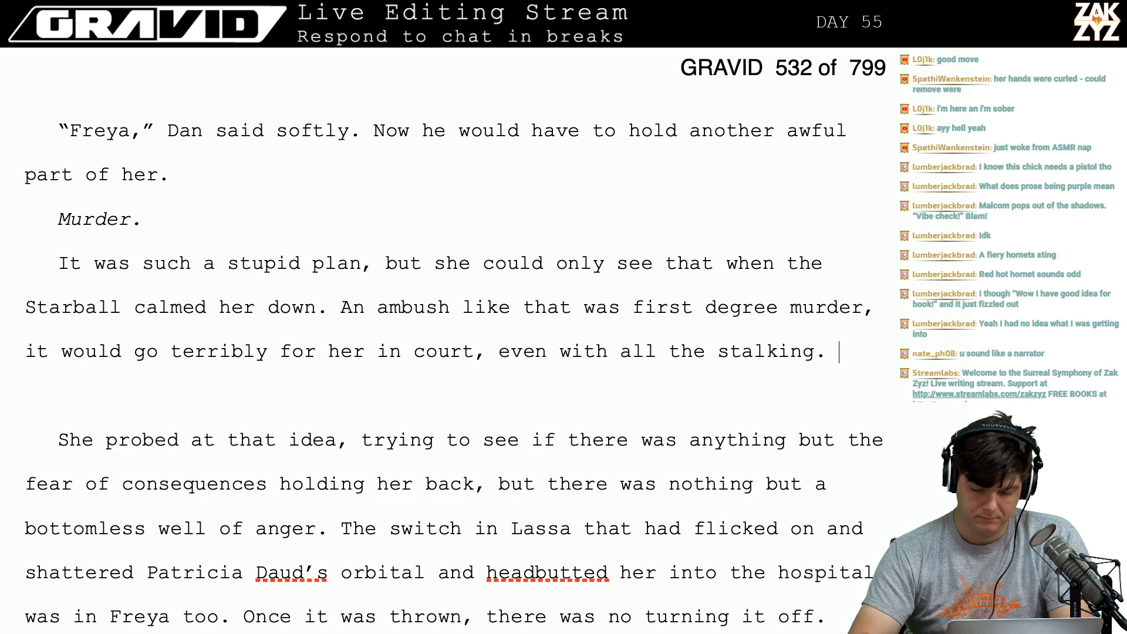
{"action": "type", "text": "IT made"}
{"action": "key", "text": "BackSpace"}
{"action": "key", "text": "BackSpace"}
{"action": "key", "text": "BackSpace"}
{"action": "key", "text": "BackSpace"}
{"action": "key", "text": "BackSpace"}
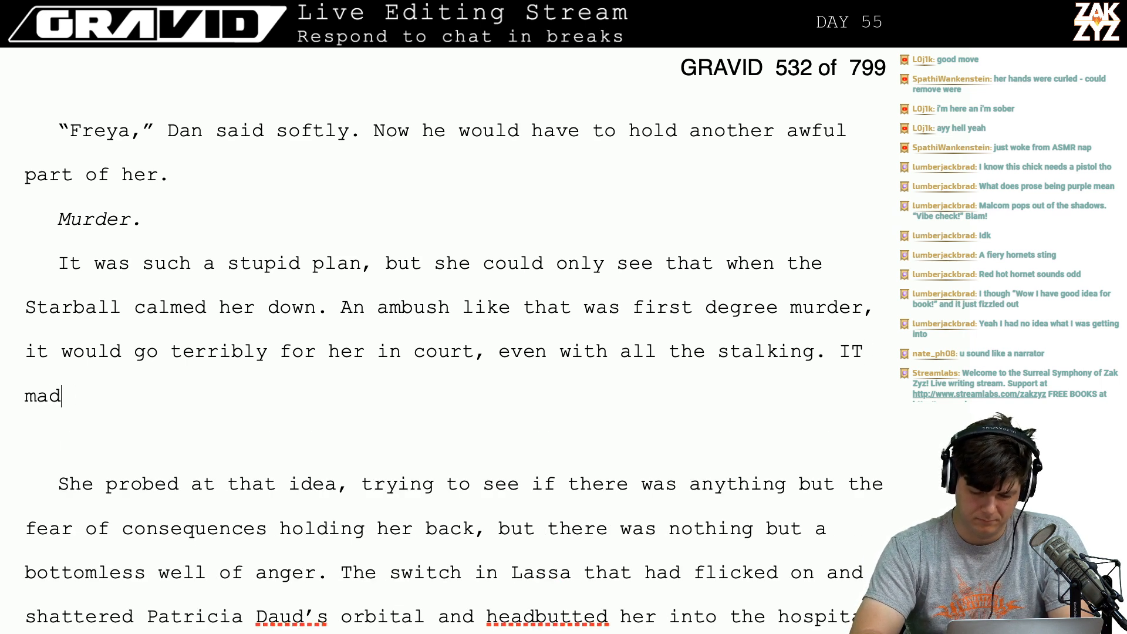
{"action": "key", "text": "BackSpace"}
{"action": "key", "text": "BackSpace"}
{"action": "key", "text": "BackSpace"}
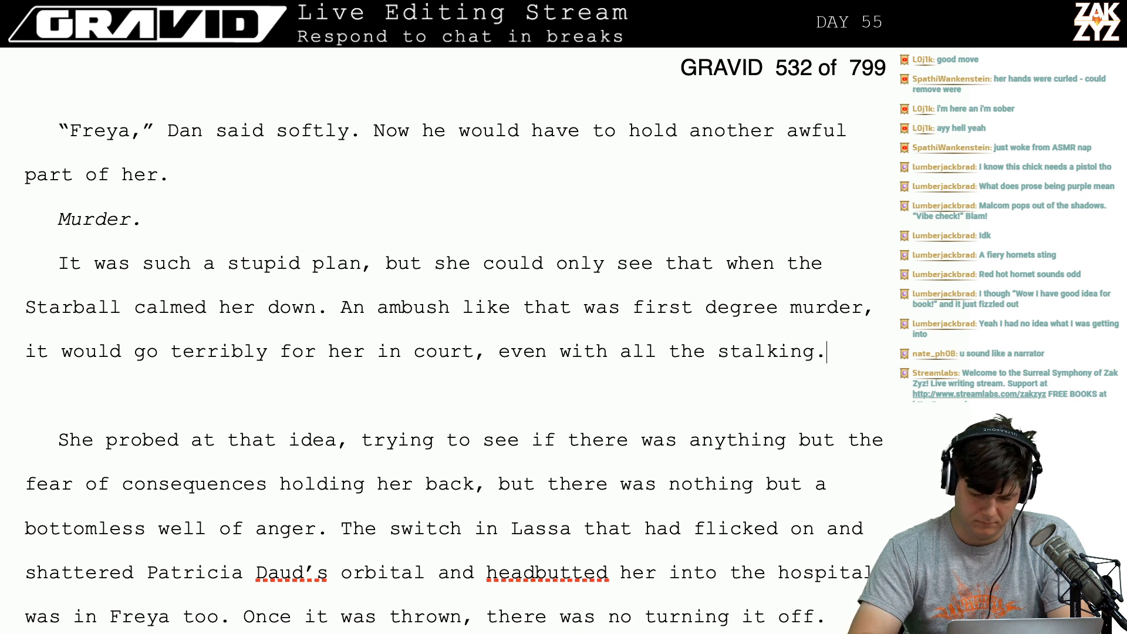
Start the empty paragraph with "She wondered if that was all that was holding her back, the idea of consequences,".
{"action": "type", "text": "Seh"}
{"action": "key", "text": "BackSpace"}
{"action": "key", "text": "BackSpace"}
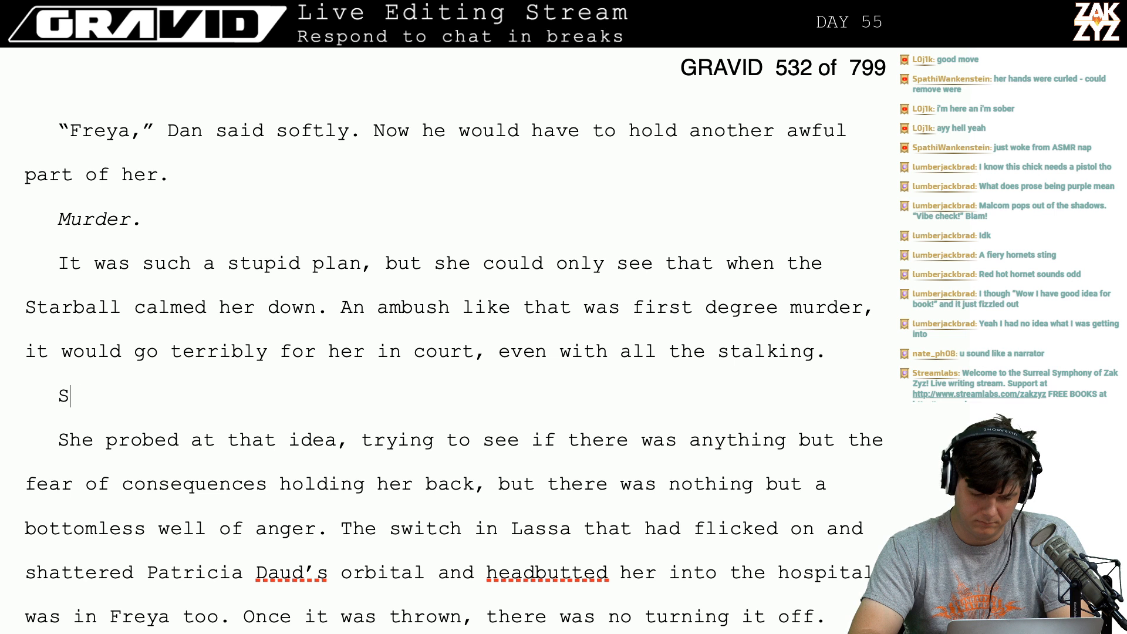
{"action": "type", "text": "he wondered if "}
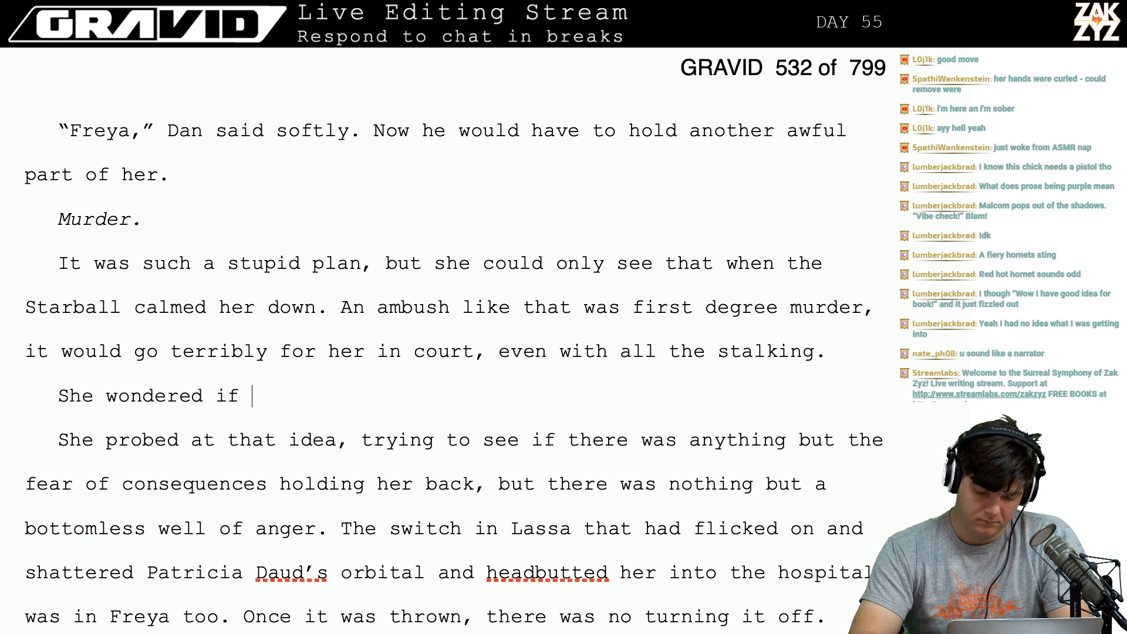
{"action": "type", "text": "that was all t"}
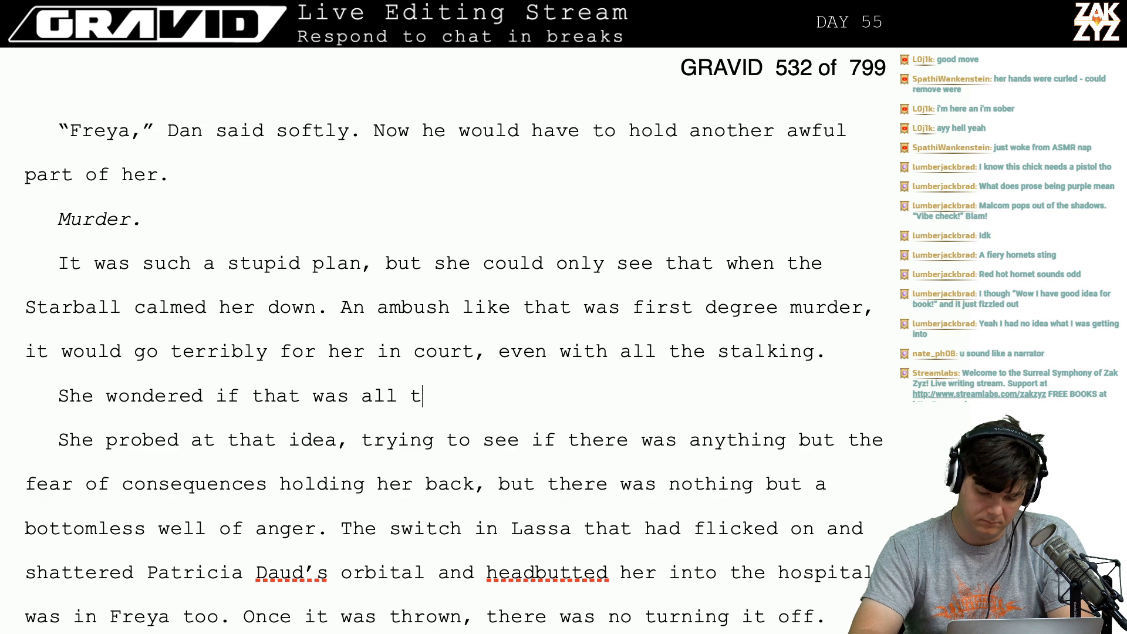
{"action": "type", "text": "hat was holding her "}
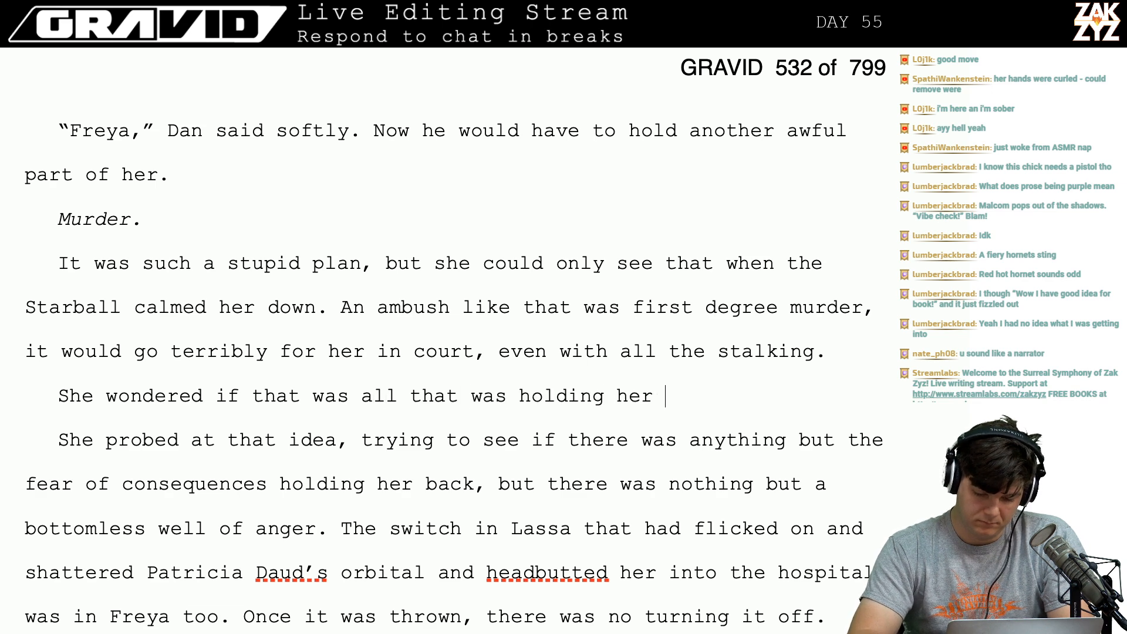
{"action": "type", "text": "back, the idea of"}
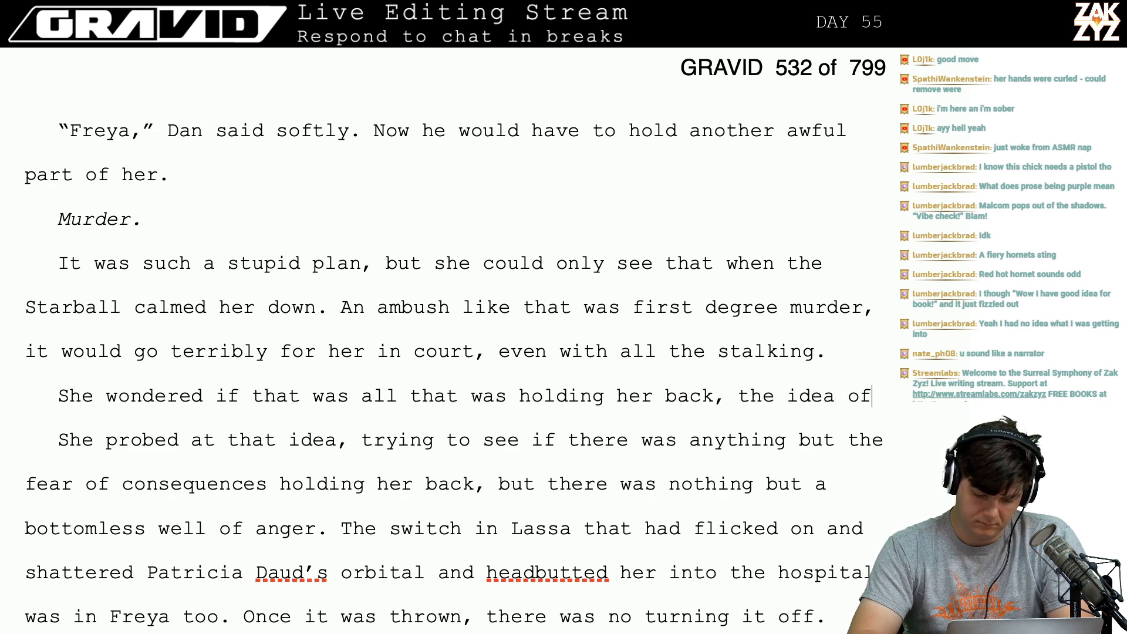
{"action": "type", "text": " consequences,"}
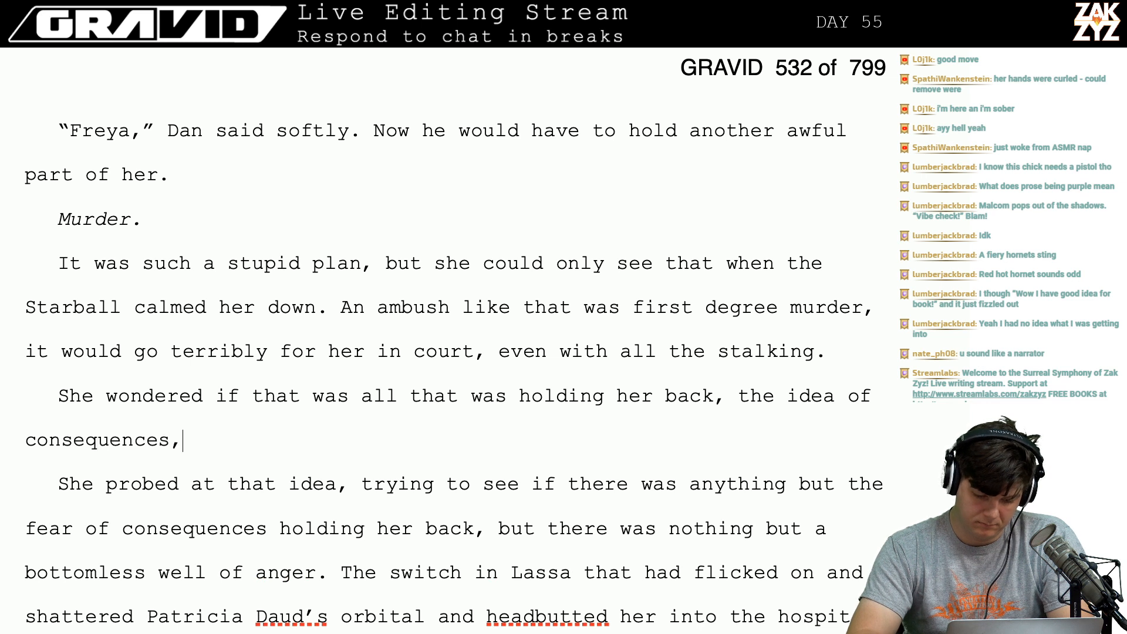
Finish the new sentence with "she felt like a bottomless well of anger.".
{"action": "type", "text": " she felt li"}
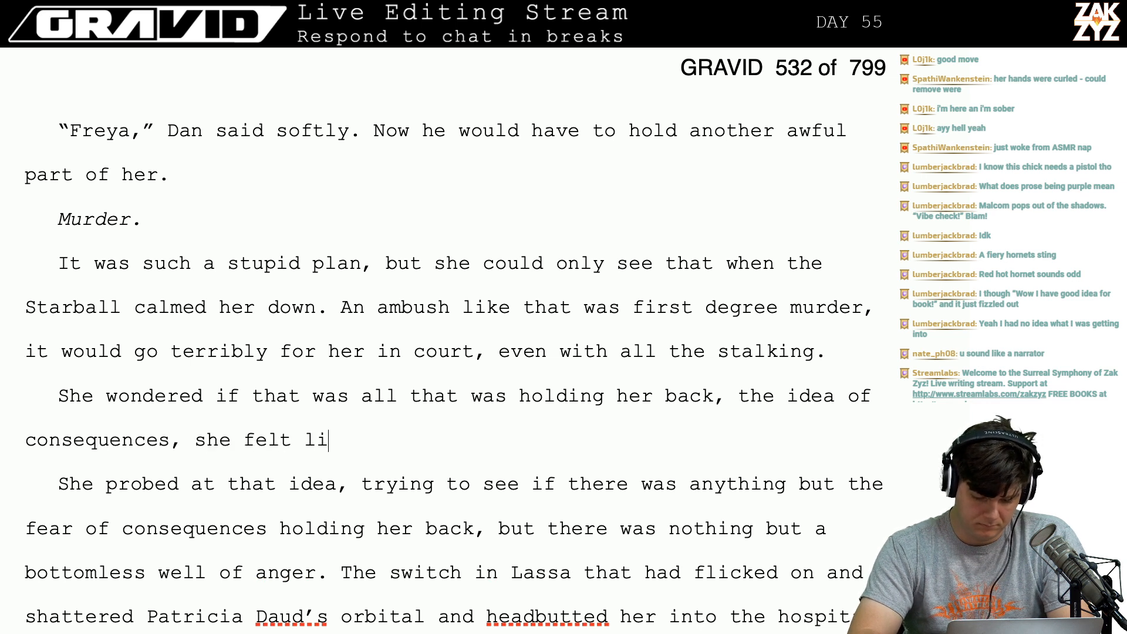
{"action": "type", "text": "ke a bot"}
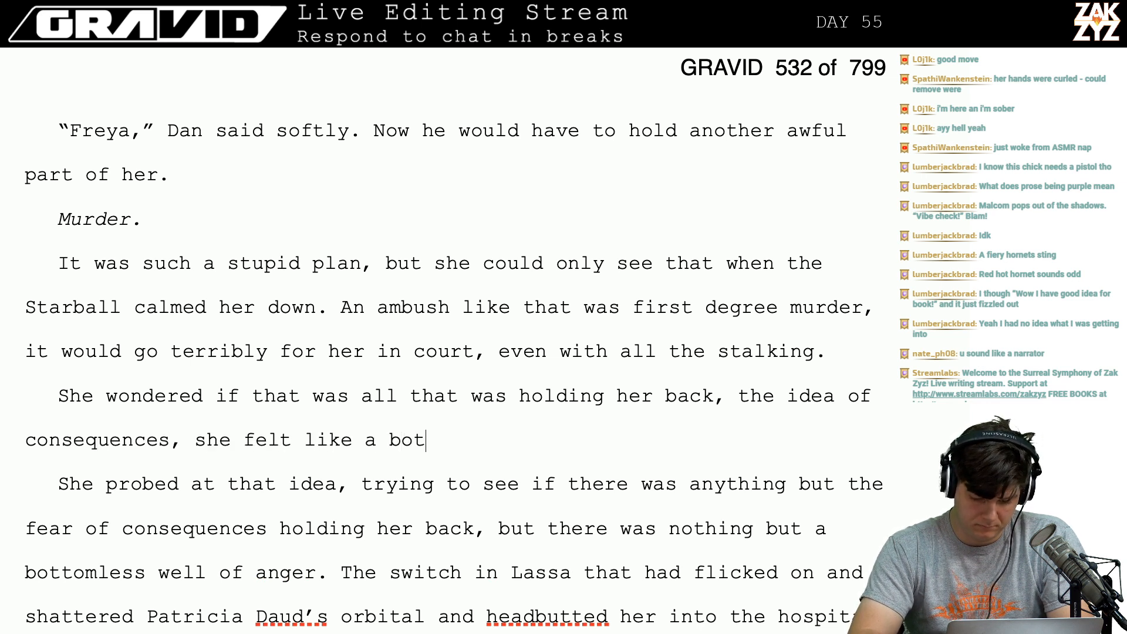
{"action": "type", "text": "tomless well of anger."}
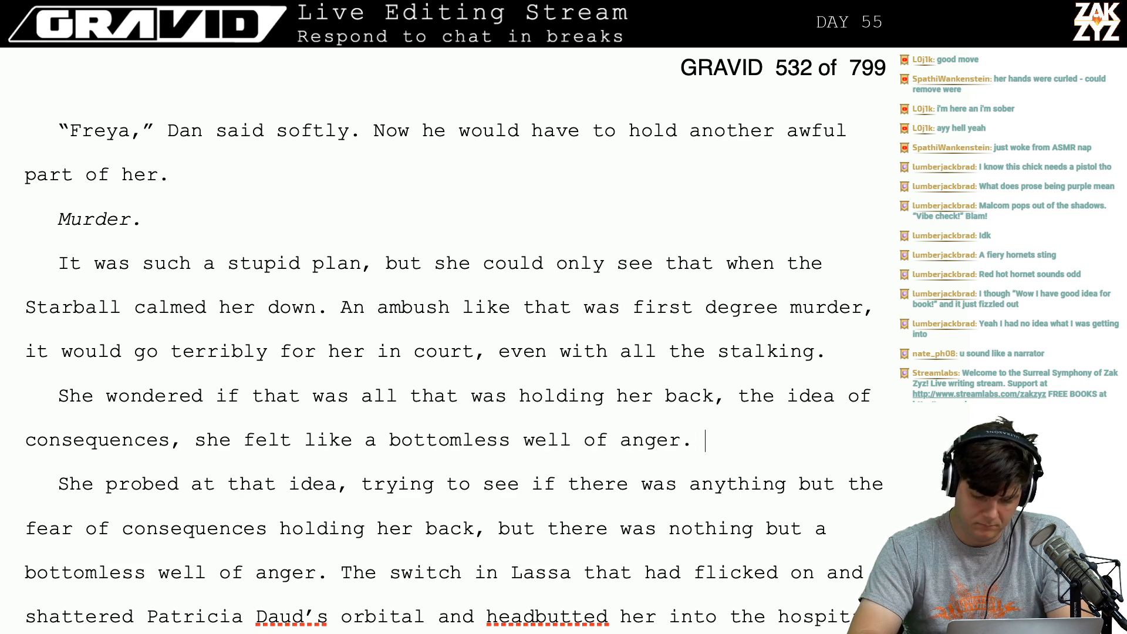
Delete the old "She probed at that idea" sentence and its paragraph break, joining "The switch in Lassa" to the new paragraph.
{"action": "key", "text": "shift+Down"}
{"action": "key", "text": "shift+Down"}
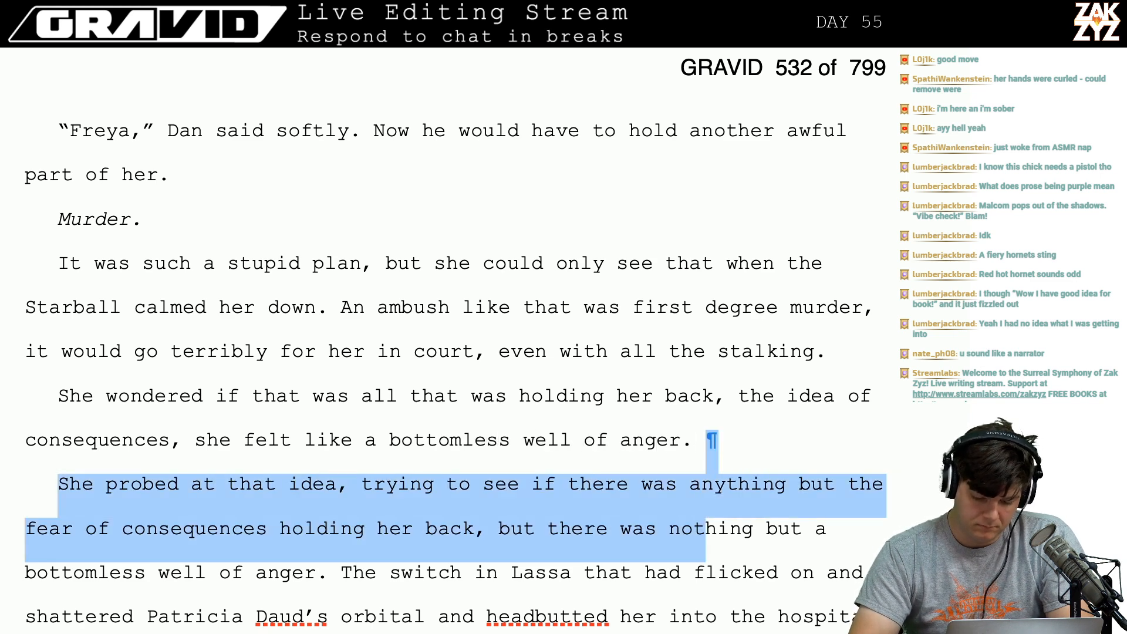
{"action": "key", "text": "shift+Left"}
{"action": "key", "text": "shift+Down"}
{"action": "key", "text": "shift+Left"}
{"action": "key", "text": "shift+Left"}
{"action": "key", "text": "shift+Left"}
{"action": "key", "text": "shift+Left"}
{"action": "key", "text": "shift+Left"}
{"action": "key", "text": "shift+Left"}
{"action": "key", "text": "shift+Left"}
{"action": "key", "text": "shift+Left"}
{"action": "key", "text": "shift+Left"}
{"action": "key", "text": "shift+Left"}
{"action": "key", "text": "shift+Left"}
{"action": "key", "text": "shift+Left"}
{"action": "key", "text": "shift+Left"}
{"action": "key", "text": "shift+Left"}
{"action": "key", "text": "shift+Left"}
{"action": "key", "text": "shift+Left"}
{"action": "key", "text": "shift+Left"}
{"action": "key", "text": "shift+Left"}
{"action": "key", "text": "shift+Left"}
{"action": "key", "text": "shift+Left"}
{"action": "key", "text": "shift+Left"}
{"action": "key", "text": "shift+Left"}
{"action": "key", "text": "shift+Left"}
{"action": "key", "text": "shift+Left"}
{"action": "key", "text": "shift+Left"}
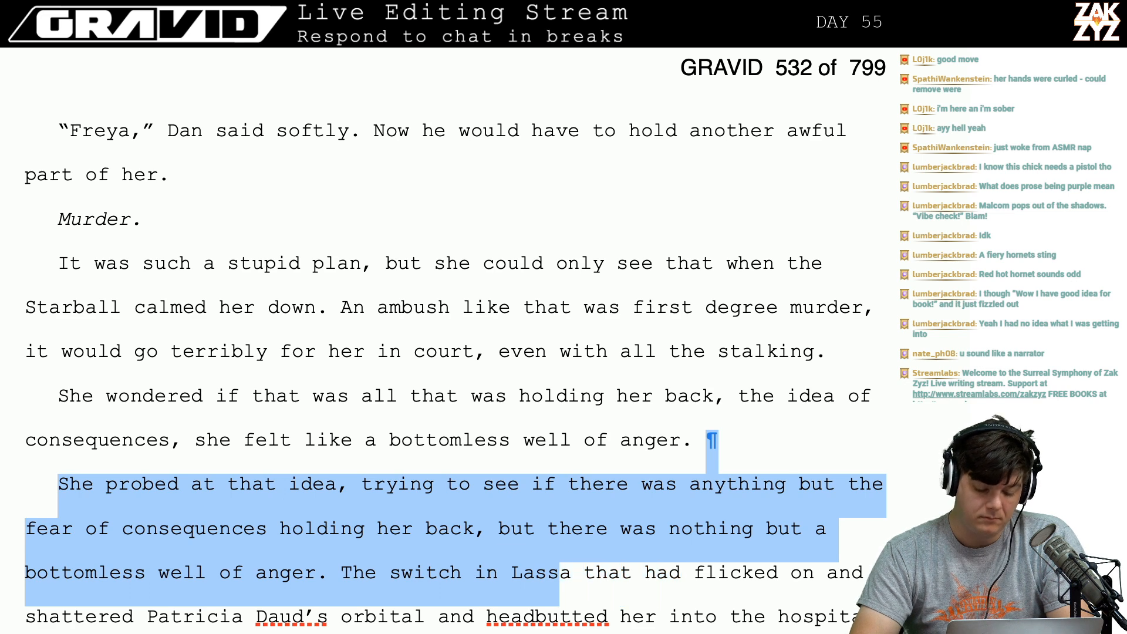
{"action": "key", "text": "shift+Left"}
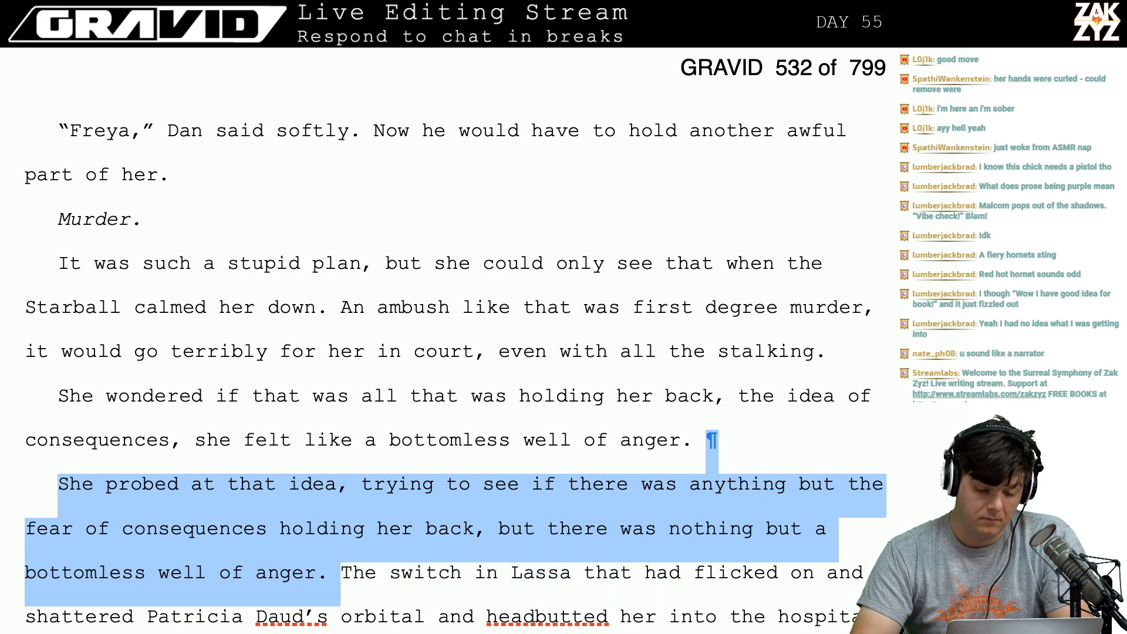
{"action": "key", "text": "BackSpace"}
Insert "consequences were the only thing holding her back." right after "She wondered if".
{"action": "key", "text": "Up"}
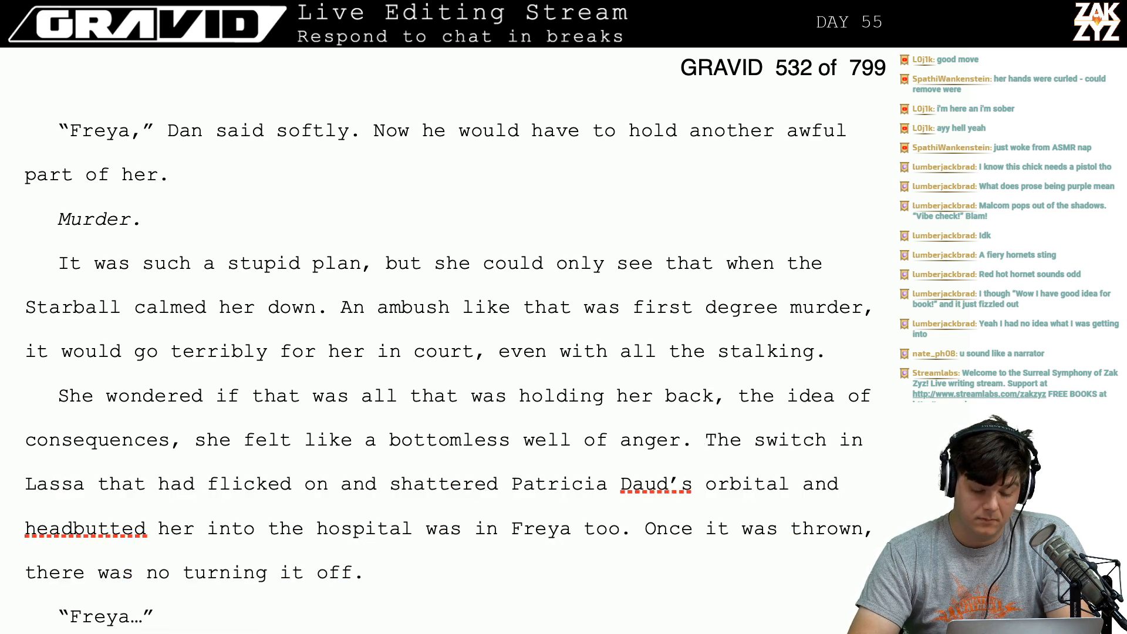
{"action": "key", "text": "Left"}
{"action": "key", "text": "Left"}
{"action": "key", "text": "Left"}
{"action": "key", "text": "Left"}
{"action": "key", "text": "Left"}
{"action": "key", "text": "Left"}
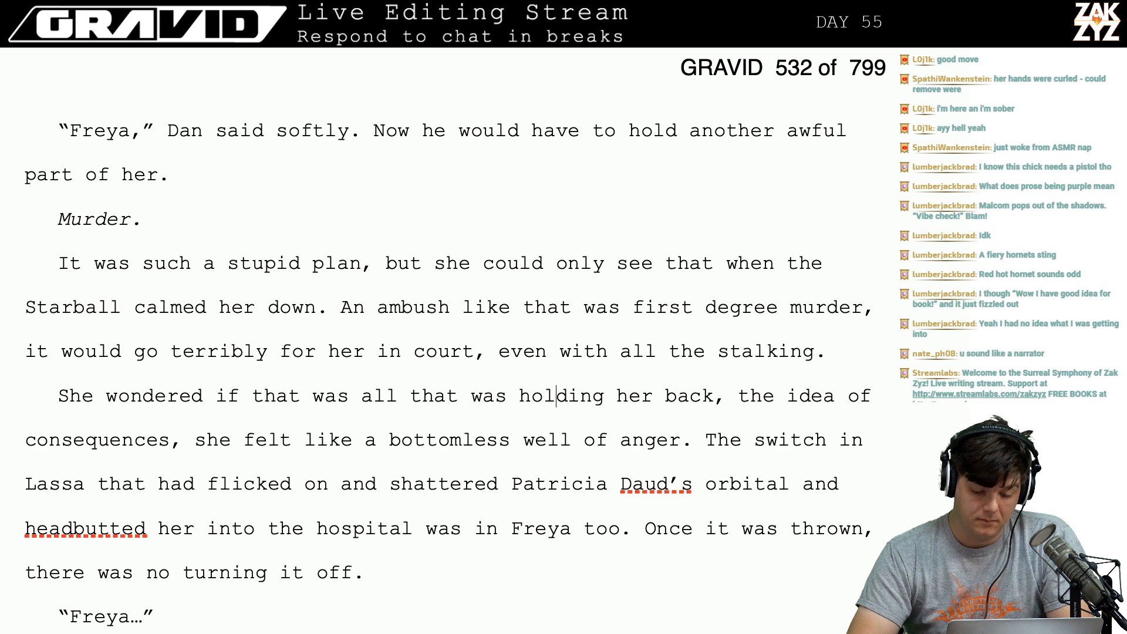
{"action": "key", "text": "Left"}
{"action": "key", "text": "Left"}
{"action": "key", "text": "Left"}
{"action": "key", "text": "Left"}
{"action": "key", "text": "Left"}
{"action": "key", "text": "Left"}
{"action": "key", "text": "Left"}
{"action": "key", "text": "Left"}
{"action": "key", "text": "Left"}
{"action": "key", "text": "Left"}
{"action": "key", "text": "Left"}
{"action": "key", "text": "Left"}
{"action": "key", "text": "Left"}
{"action": "key", "text": "Left"}
{"action": "key", "text": "Left"}
{"action": "key", "text": "Left"}
{"action": "key", "text": "Left"}
{"action": "key", "text": "Left"}
{"action": "key", "text": "Left"}
{"action": "key", "text": "Left"}
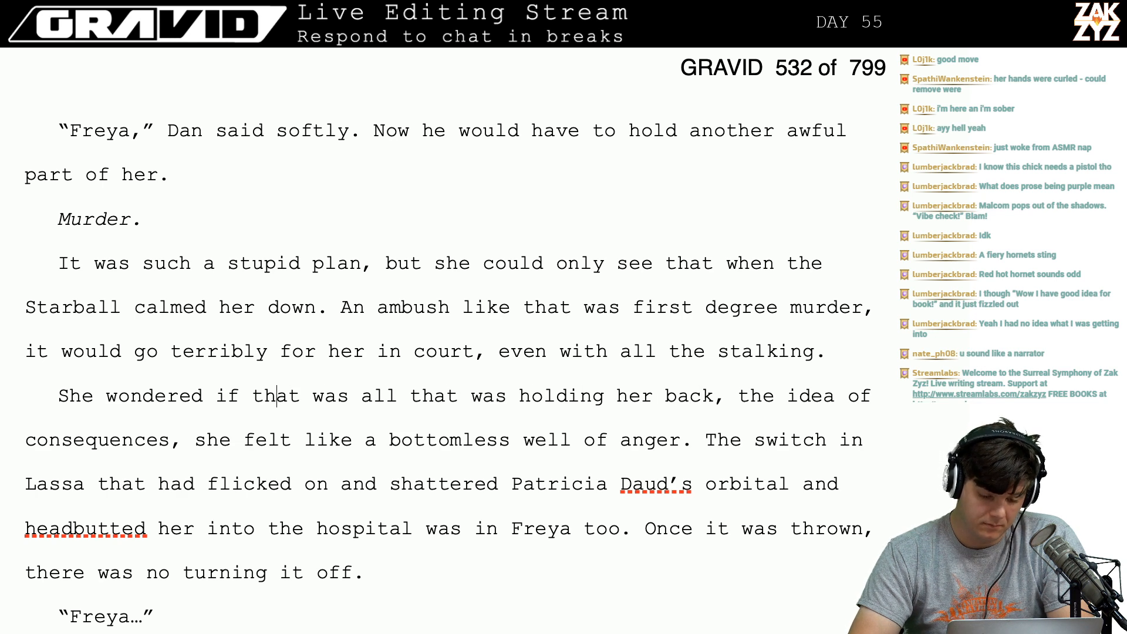
{"action": "key", "text": "Left"}
{"action": "key", "text": "Left"}
{"action": "type", "text": "consequcn"}
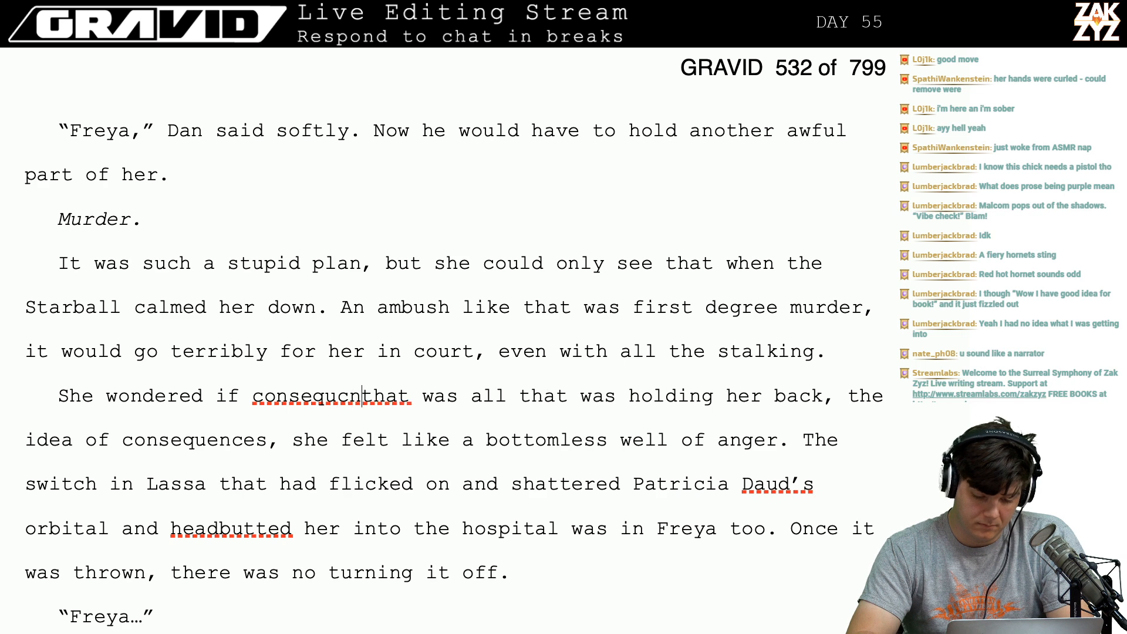
{"action": "key", "text": "BackSpace"}
{"action": "key", "text": "BackSpace"}
{"action": "type", "text": "ences "}
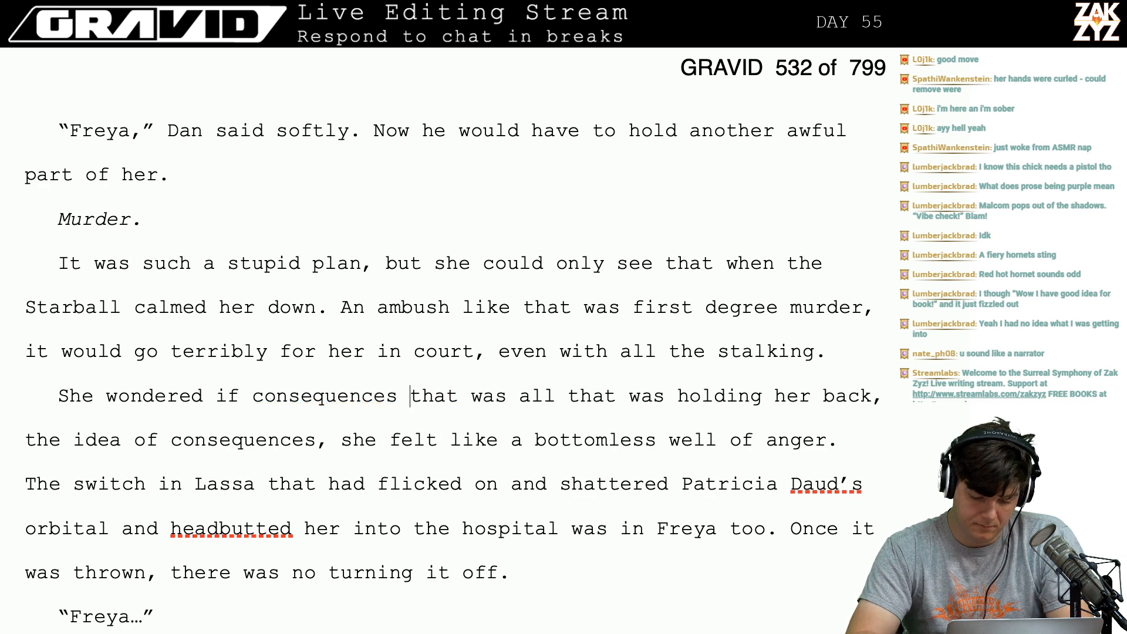
{"action": "type", "text": "were the only thin"}
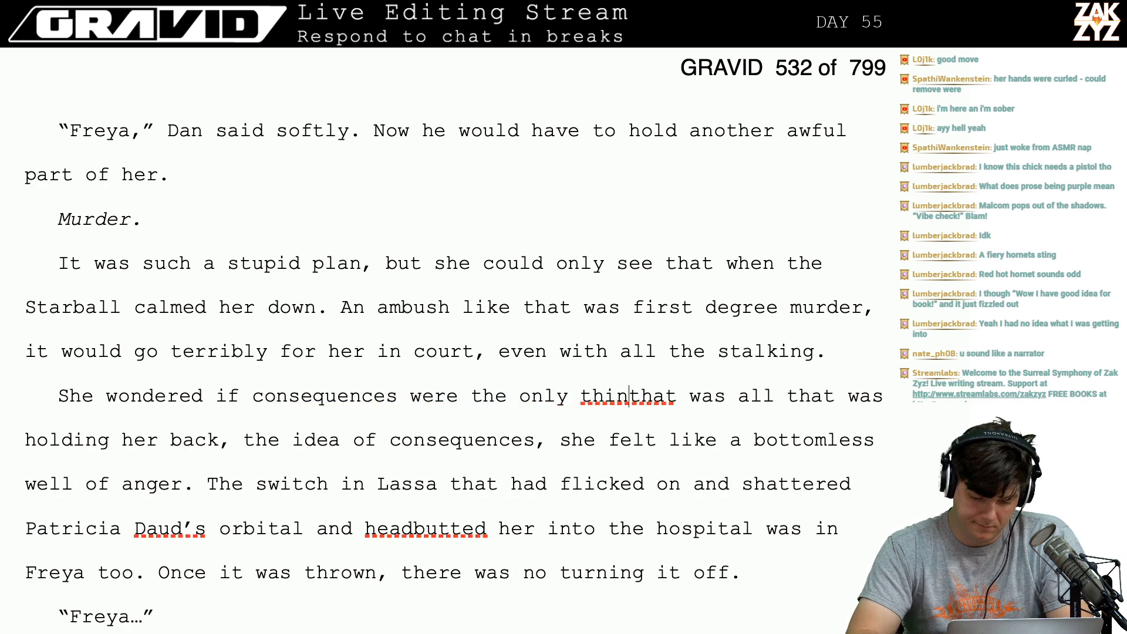
{"action": "type", "text": "g h"}
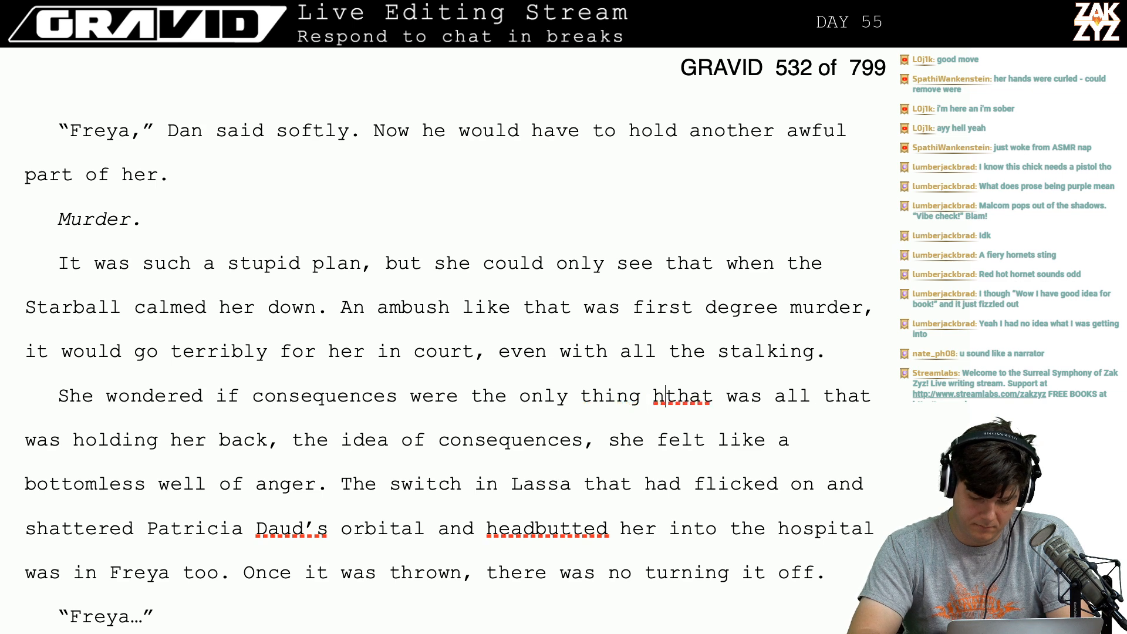
{"action": "type", "text": "olding her back."}
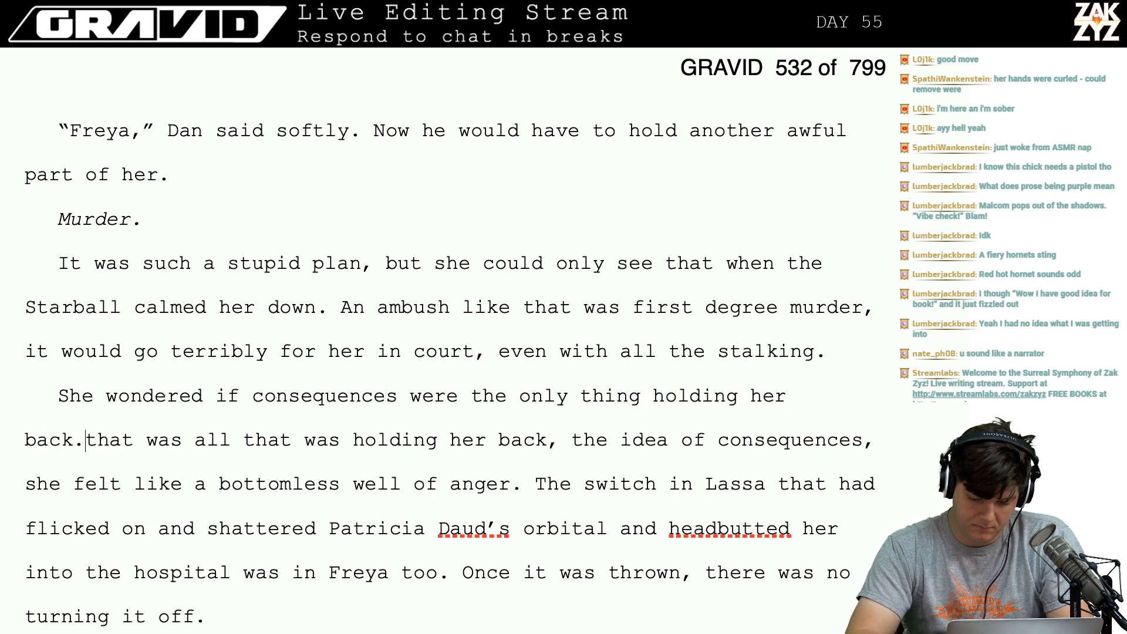
Delete the leftover text from "that was all that was holding her back" through "a bottomless well of anger.".
{"action": "key", "text": "shift+End"}
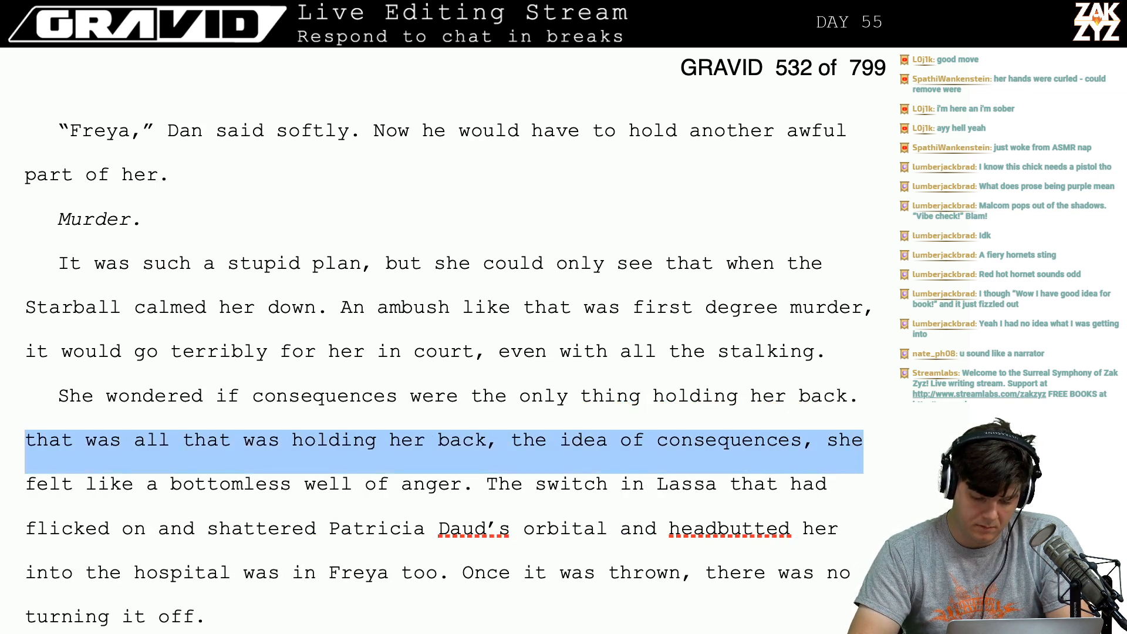
{"action": "key", "text": "shift+Right"}
{"action": "key", "text": "shift+Right"}
{"action": "key", "text": "shift+Right"}
{"action": "key", "text": "shift+Right"}
{"action": "key", "text": "shift+Right"}
{"action": "key", "text": "shift+Right"}
{"action": "key", "text": "shift+Right"}
{"action": "key", "text": "shift+Right"}
{"action": "key", "text": "shift+Right"}
{"action": "key", "text": "shift+Right"}
{"action": "key", "text": "shift+Right"}
{"action": "key", "text": "shift+Right"}
{"action": "key", "text": "shift+Right"}
{"action": "key", "text": "shift+Right"}
{"action": "key", "text": "shift+Right"}
{"action": "key", "text": "shift+Right"}
{"action": "key", "text": "shift+Right"}
{"action": "key", "text": "shift+Right"}
{"action": "key", "text": "shift+Right"}
{"action": "key", "text": "shift+Right"}
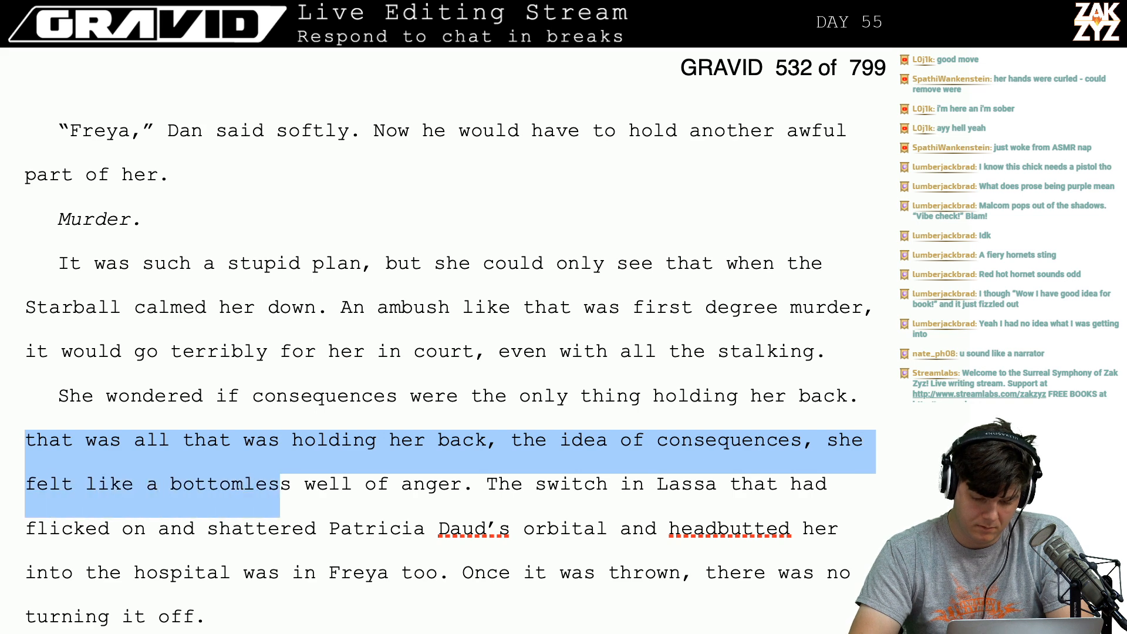
{"action": "key", "text": "shift+Right"}
{"action": "key", "text": "shift+Right"}
{"action": "key", "text": "shift+Right"}
{"action": "key", "text": "shift+Right"}
{"action": "key", "text": "shift+Right"}
{"action": "key", "text": "shift+Right"}
{"action": "key", "text": "shift+Right"}
{"action": "key", "text": "shift+Right"}
{"action": "key", "text": "shift+Right"}
{"action": "key", "text": "shift+Right"}
{"action": "key", "text": "shift+Right"}
{"action": "key", "text": "shift+Right"}
{"action": "key", "text": "shift+Right"}
{"action": "key", "text": "shift+Right"}
{"action": "key", "text": "shift+Right"}
{"action": "key", "text": "shift+Right"}
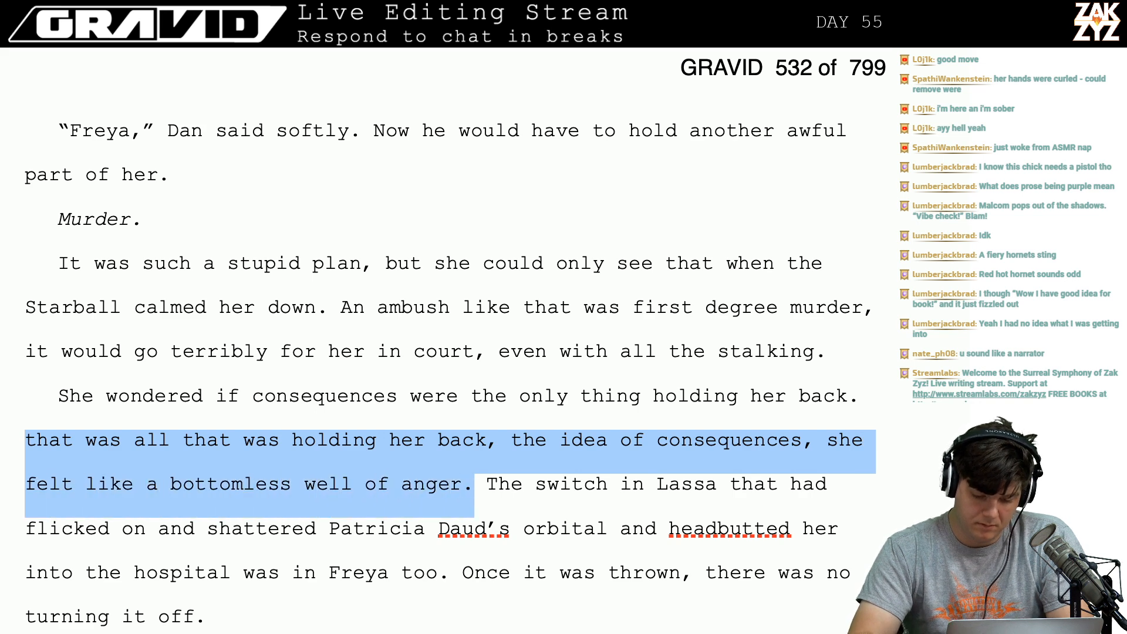
{"action": "key", "text": "BackSpace"}
Start a sentence before "The switch in Lassa" with "Even with the Starball burning to calm her", capitalizing Starball.
{"action": "type", "text": "Even wi"}
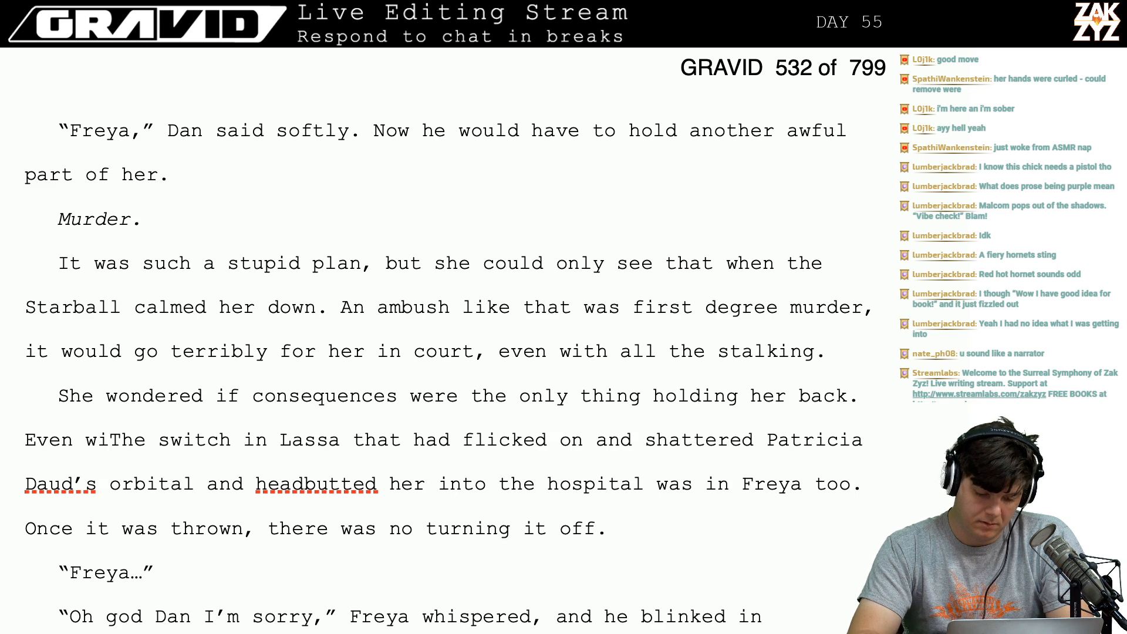
{"action": "type", "text": "th the star"}
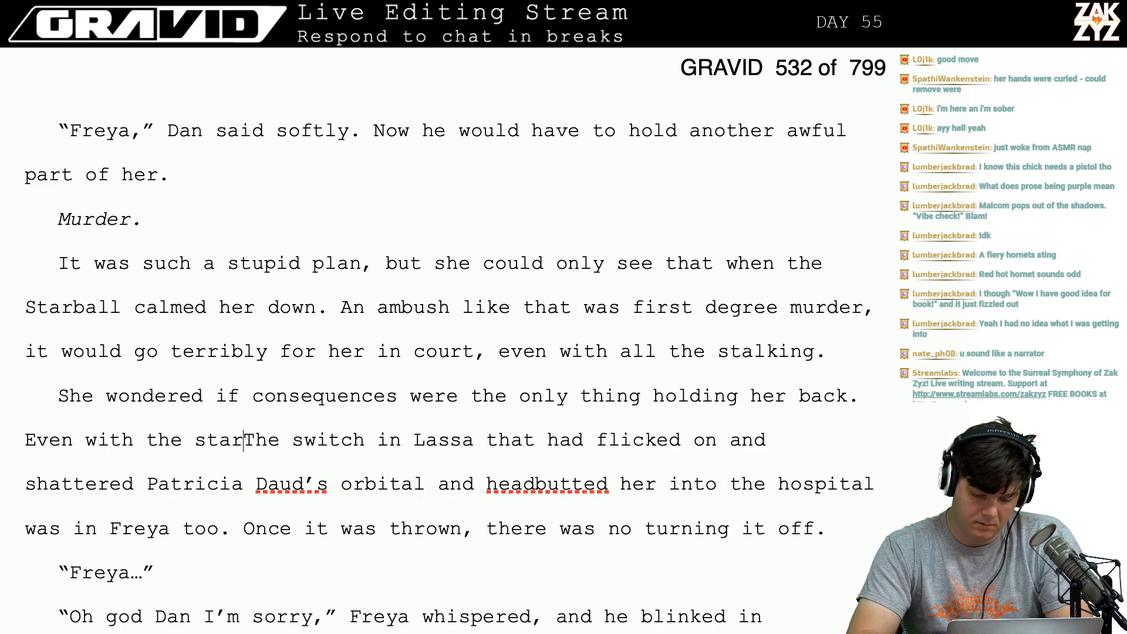
{"action": "type", "text": "ball"}
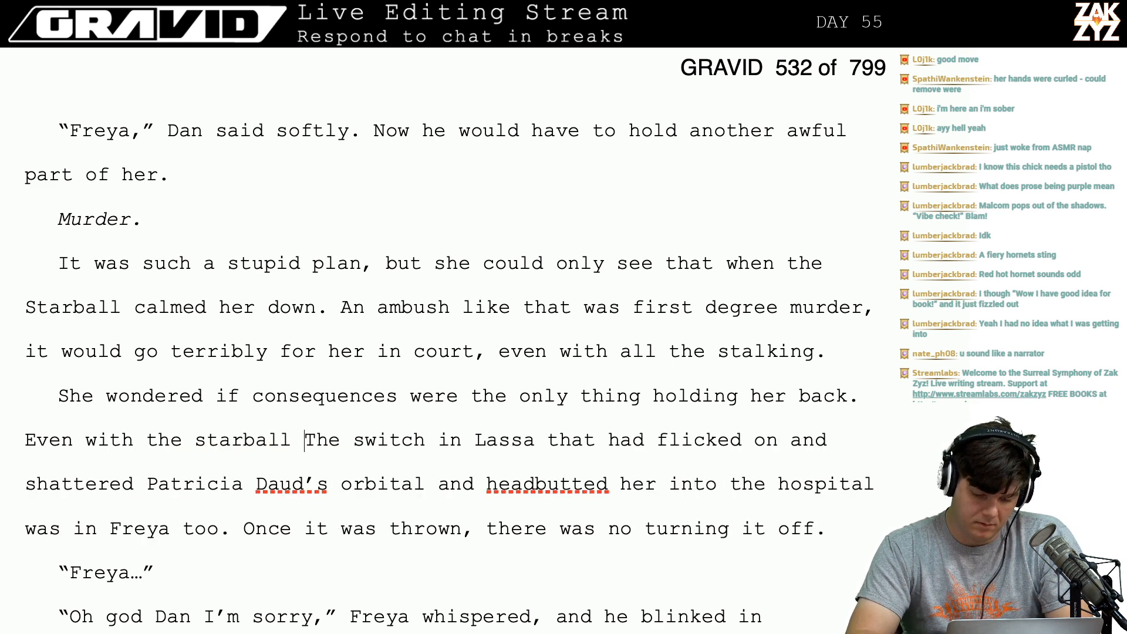
{"action": "key", "text": "BackSpace"}
{"action": "key", "text": "BackSpace"}
{"action": "key", "text": "BackSpace"}
{"action": "key", "text": "BackSpace"}
{"action": "key", "text": "BackSpace"}
{"action": "key", "text": "BackSpace"}
{"action": "key", "text": "BackSpace"}
{"action": "key", "text": "BackSpace"}
{"action": "key", "text": "BackSpace"}
{"action": "type", "text": "Sta"}
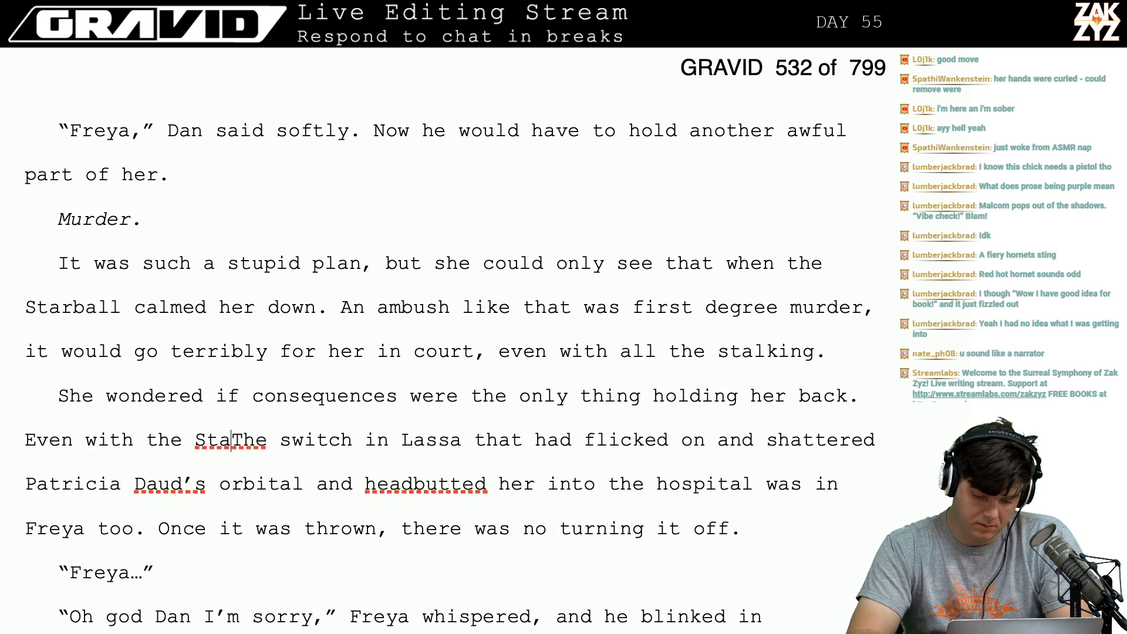
{"action": "type", "text": "rball burning to "}
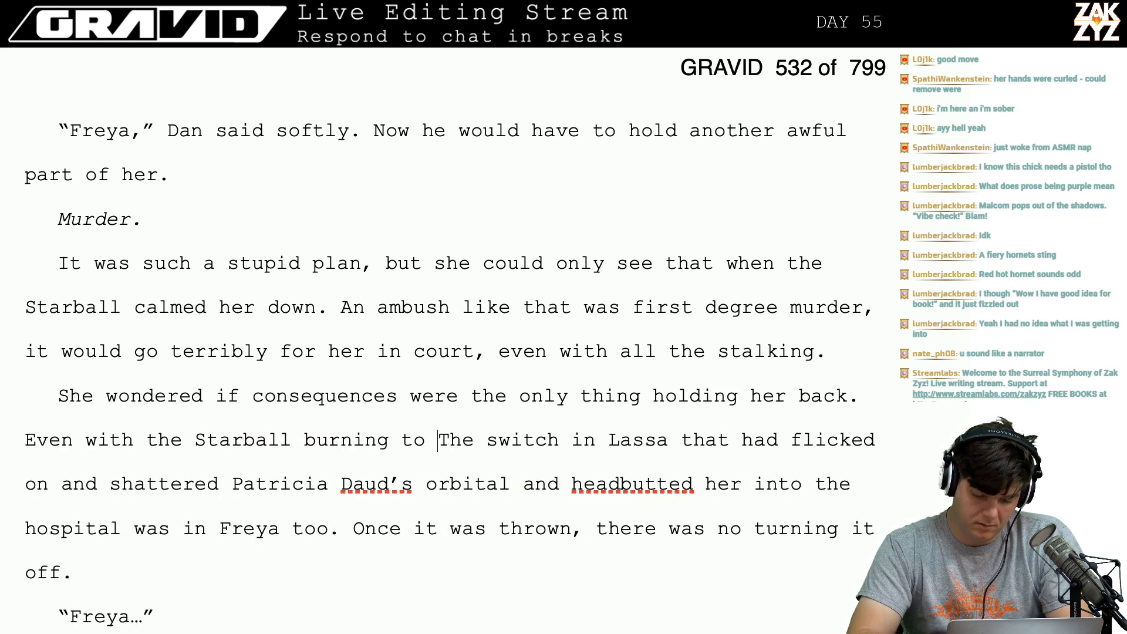
{"action": "type", "text": "calm her"}
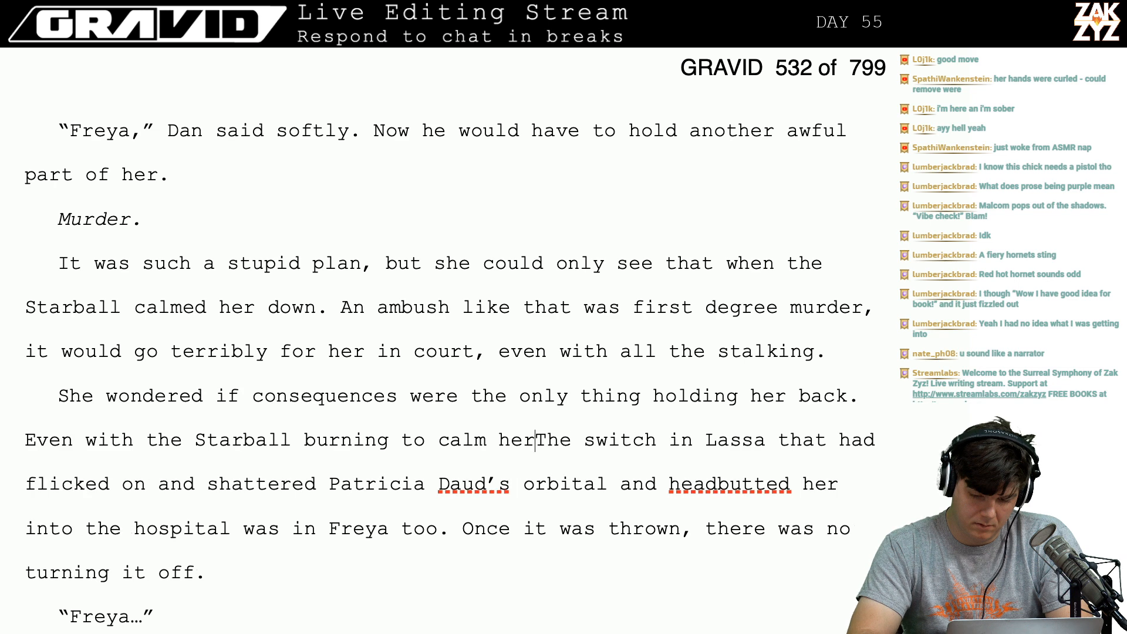
Delete "burning to calm her" from the new sentence, keeping "Even with the Starball".
{"action": "key", "text": "BackSpace"}
{"action": "key", "text": "BackSpace"}
{"action": "key", "text": "BackSpace"}
{"action": "key", "text": "BackSpace"}
{"action": "key", "text": "BackSpace"}
{"action": "key", "text": "BackSpace"}
{"action": "key", "text": "BackSpace"}
{"action": "key", "text": "BackSpace"}
{"action": "key", "text": "BackSpace"}
{"action": "key", "text": "BackSpace"}
{"action": "key", "text": "BackSpace"}
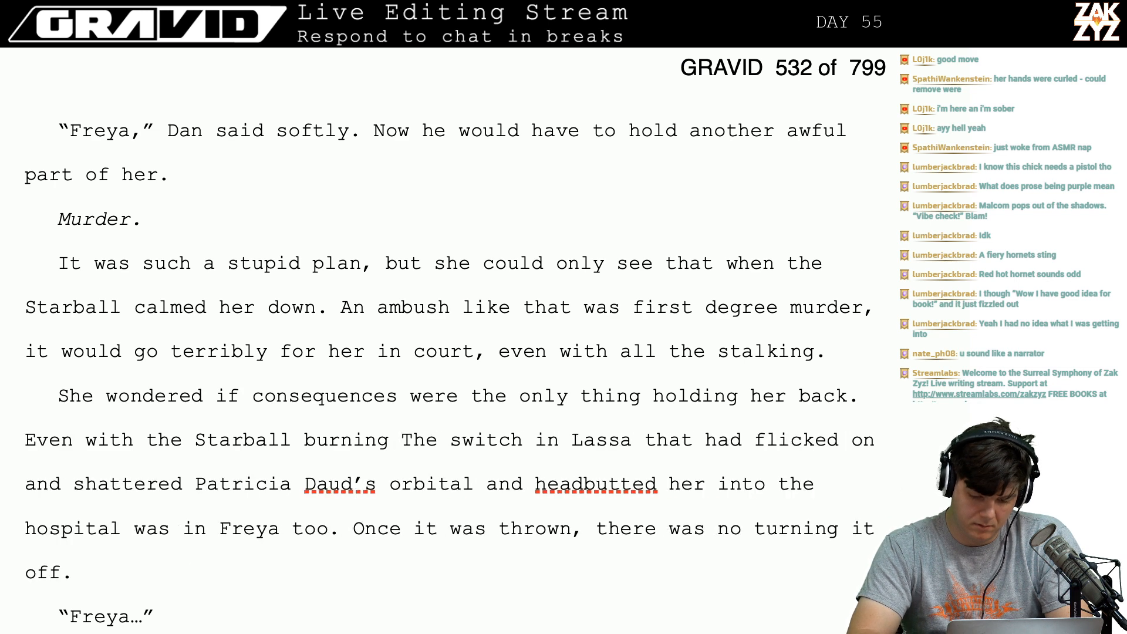
{"action": "key", "text": "BackSpace"}
{"action": "key", "text": "BackSpace"}
{"action": "key", "text": "BackSpace"}
{"action": "key", "text": "BackSpace"}
{"action": "key", "text": "BackSpace"}
{"action": "key", "text": "BackSpace"}
{"action": "key", "text": "BackSpace"}
{"action": "key", "text": "BackSpace"}
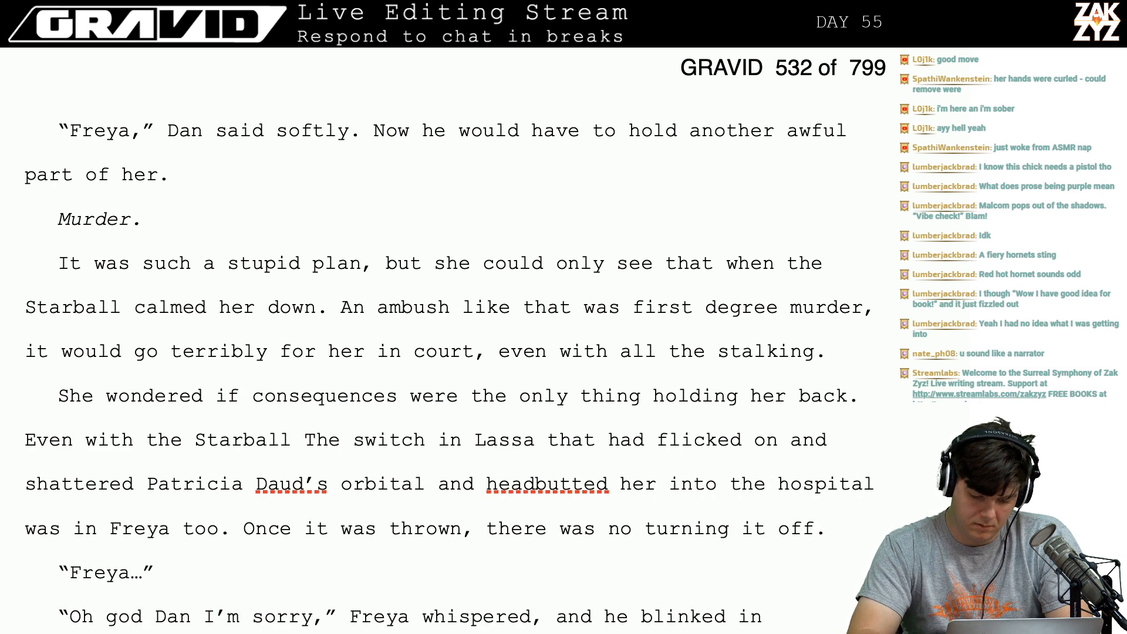
Push "The switch in Lassa" down with blank paragraphs and complete the Starball sentence with "working its hardest to bring her down, her anger felt bottomless.".
{"action": "key", "text": "Return"}
{"action": "key", "text": "Return"}
{"action": "left_click", "coordinate": [58, 485]}
{"action": "type", "text": "w"}
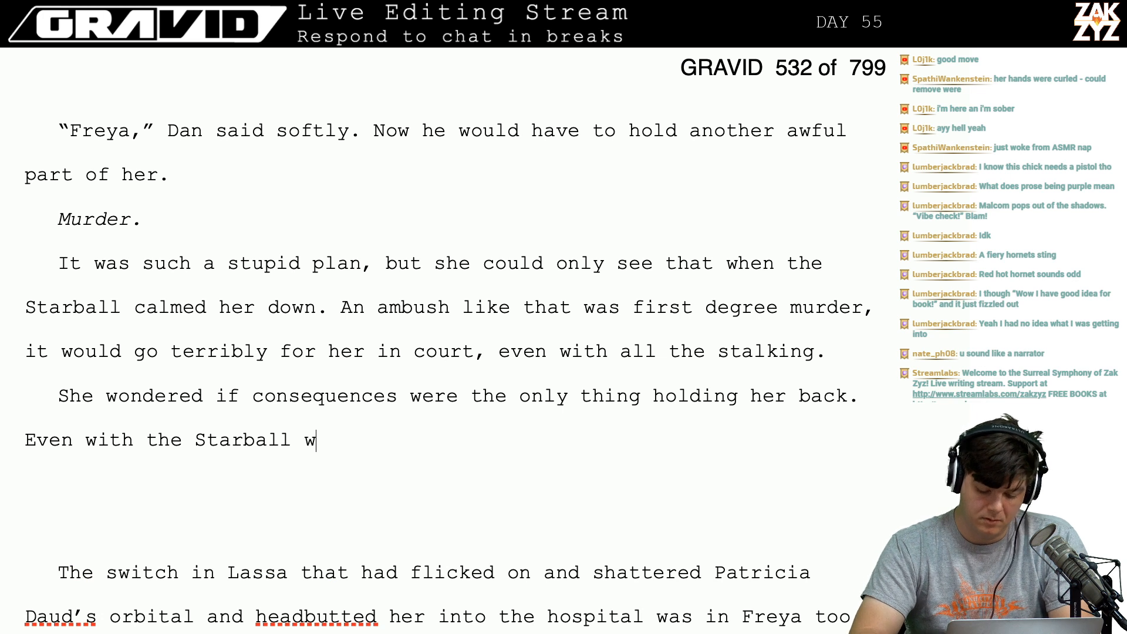
{"action": "type", "text": "orking its harde"}
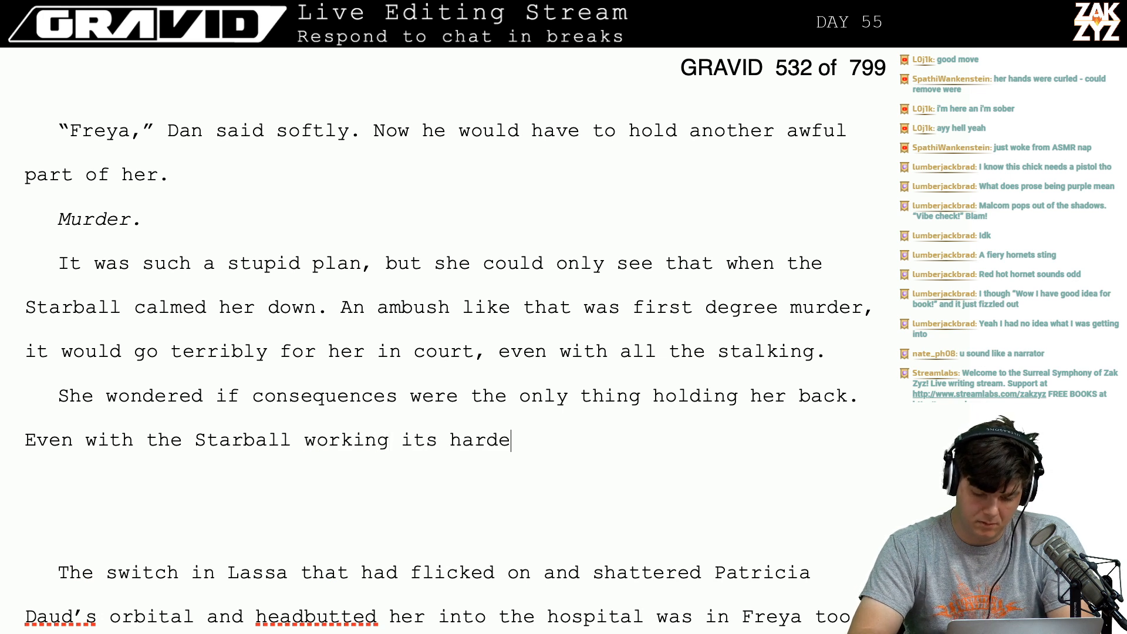
{"action": "type", "text": "st to b"}
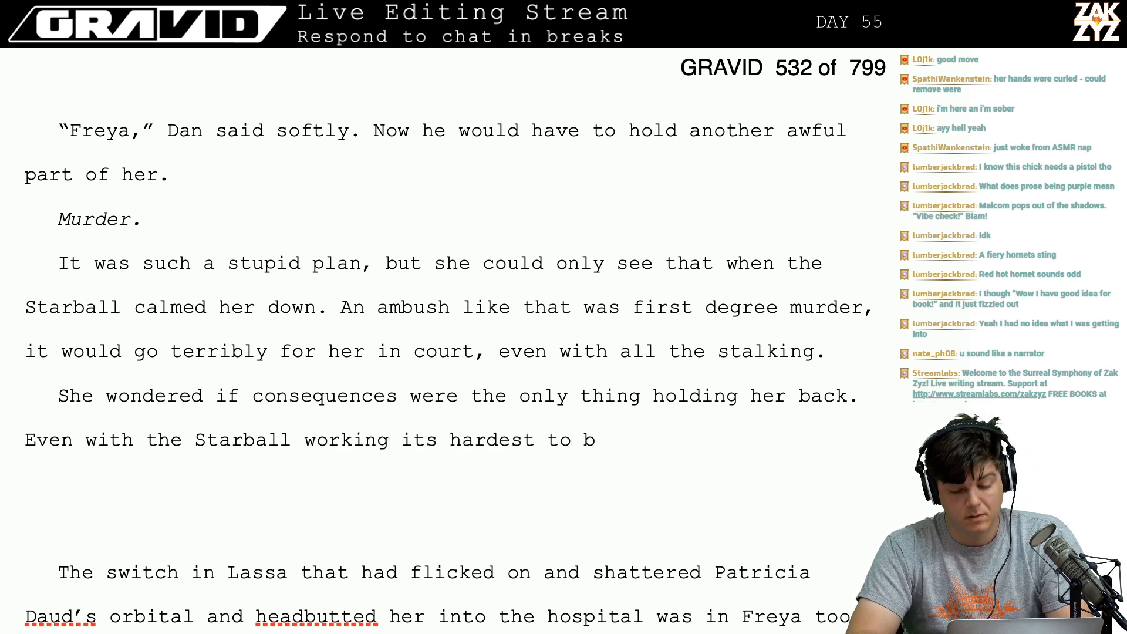
{"action": "type", "text": "ring her down"}
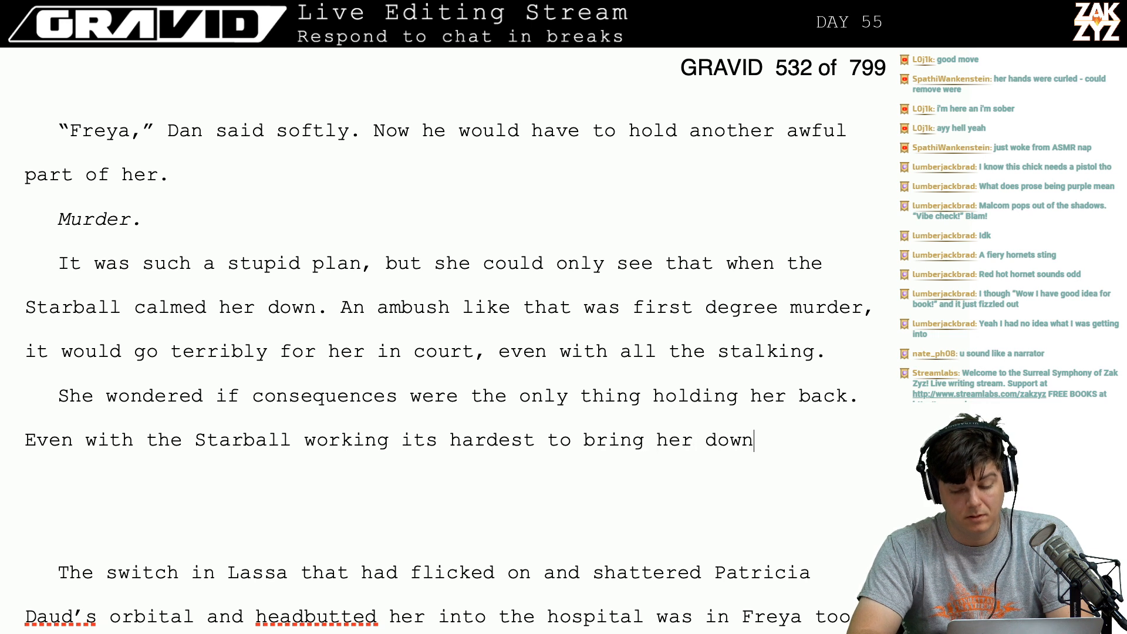
{"action": "type", "text": ", her anger "}
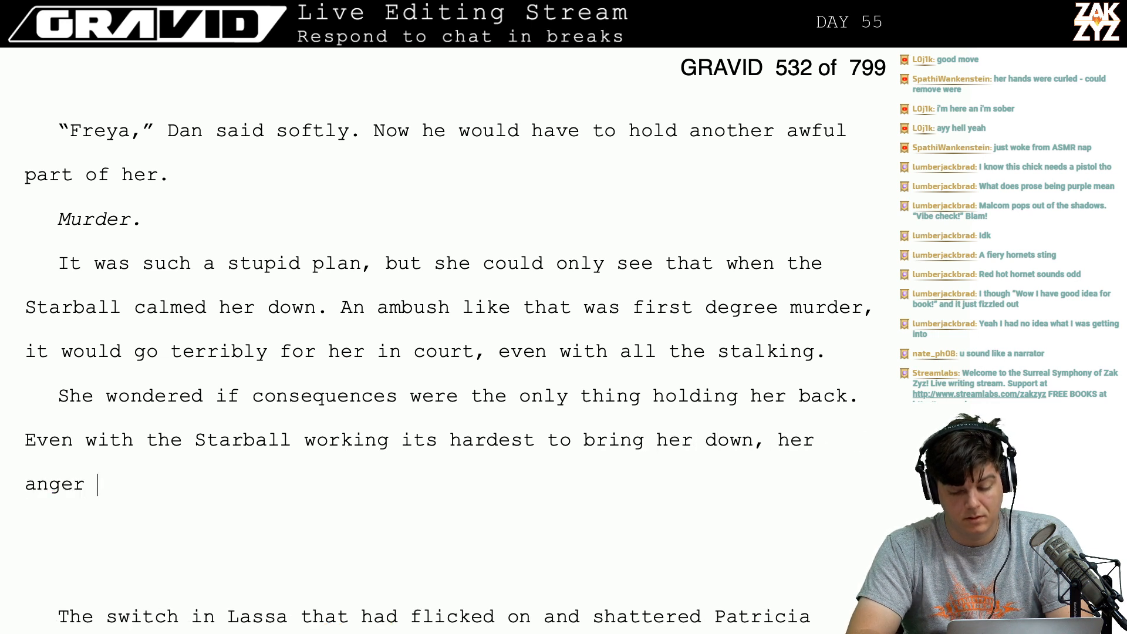
{"action": "type", "text": "felt bottomless."}
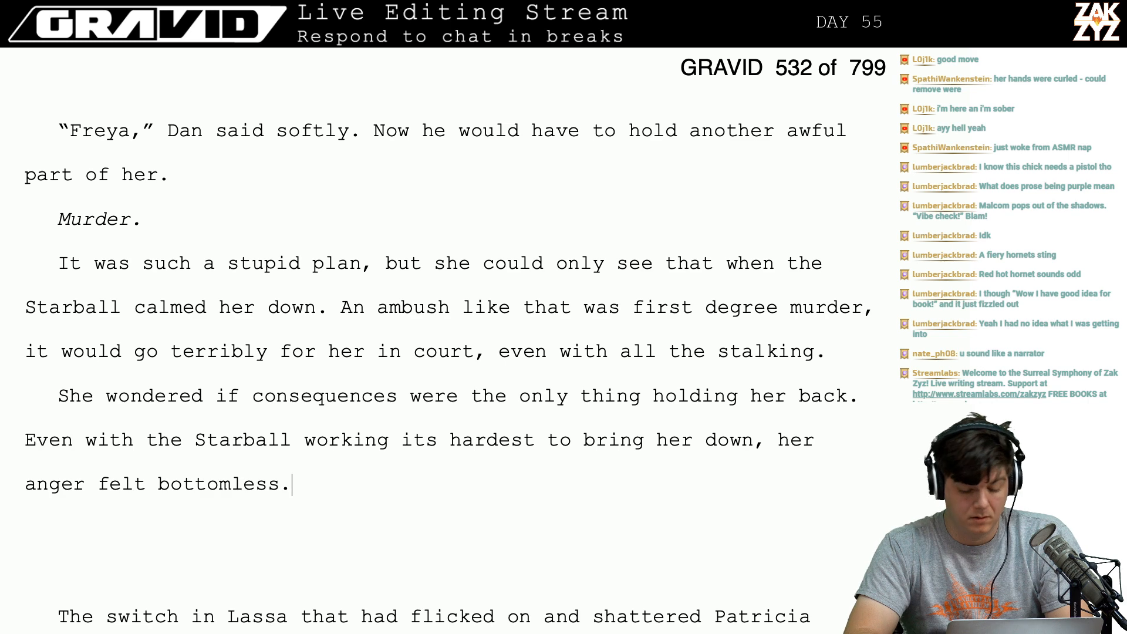
Remove the blank paragraphs after "her anger felt bottomless." and join "The switch in Lassa" to that paragraph.
{"action": "key", "text": "shift+Right"}
{"action": "key", "text": "shift+Right"}
{"action": "key", "text": "shift+Right"}
{"action": "key", "text": "shift+Left"}
{"action": "key", "text": "shift+Left"}
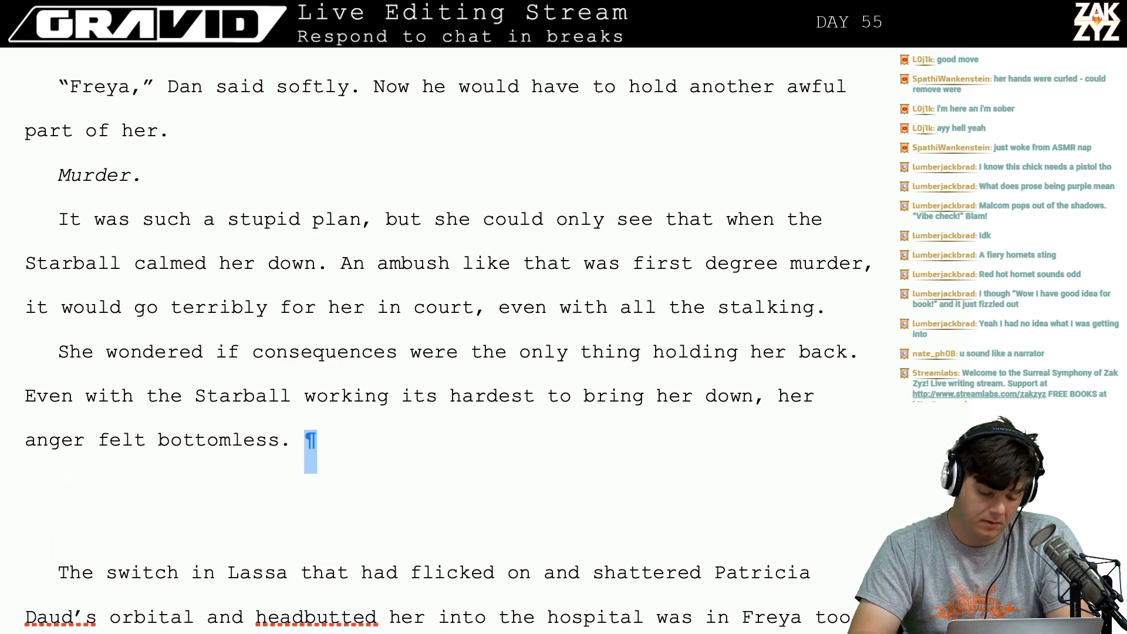
{"action": "key", "text": "shift+Right"}
{"action": "key", "text": "Delete"}
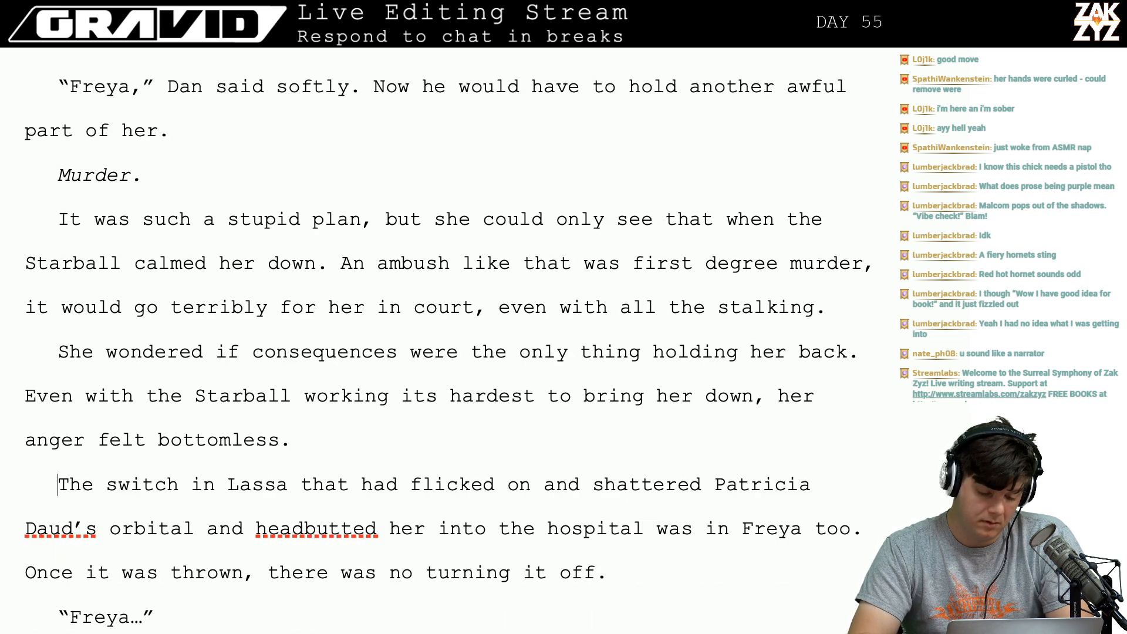
{"action": "key", "text": "BackSpace"}
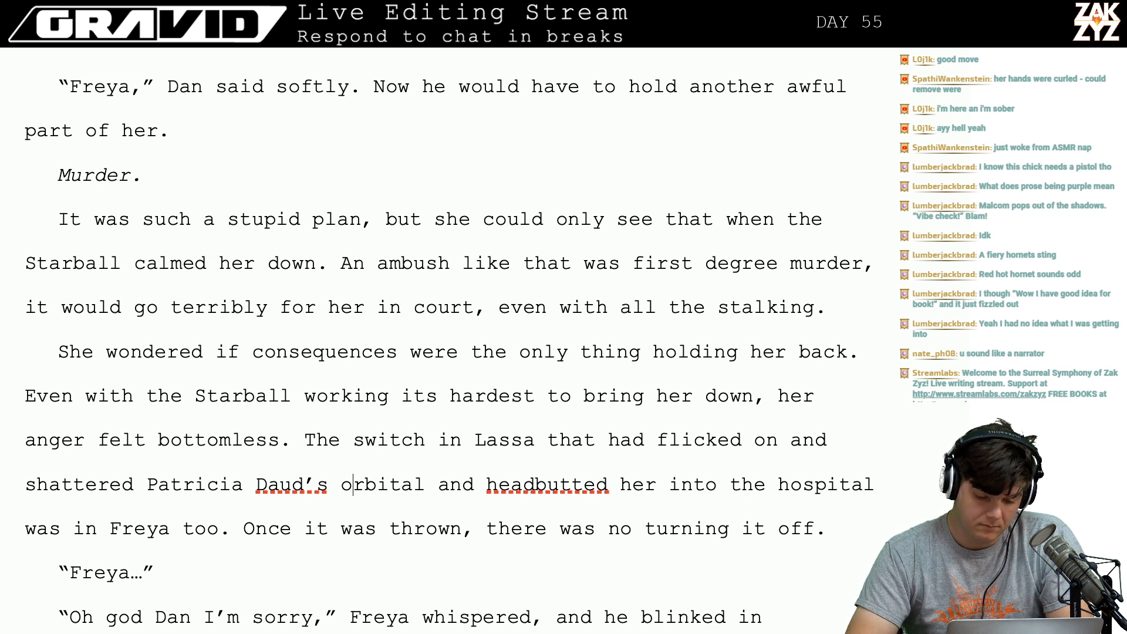
Replace the ellipsis in the "Freya…" dialogue line with a period and add "Dan's voice grew more insistent." after the quote.
{"action": "scroll", "coordinate": [446, 352], "scroll_direction": "down", "scroll_amount": 1}
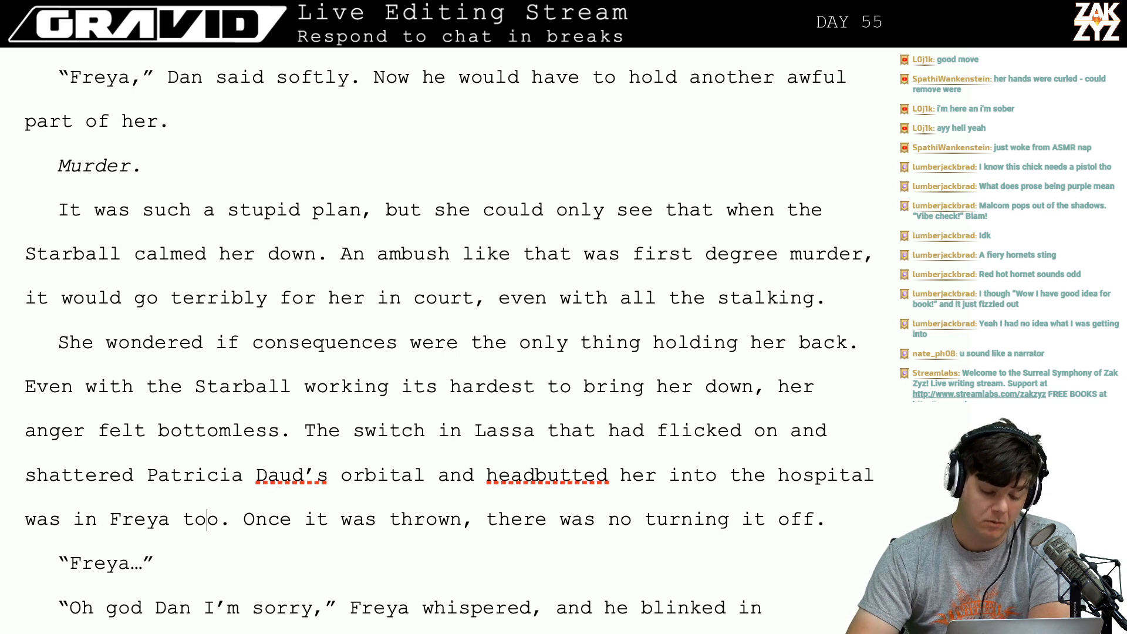
{"action": "scroll", "coordinate": [203, 563], "scroll_direction": "down", "scroll_amount": 3}
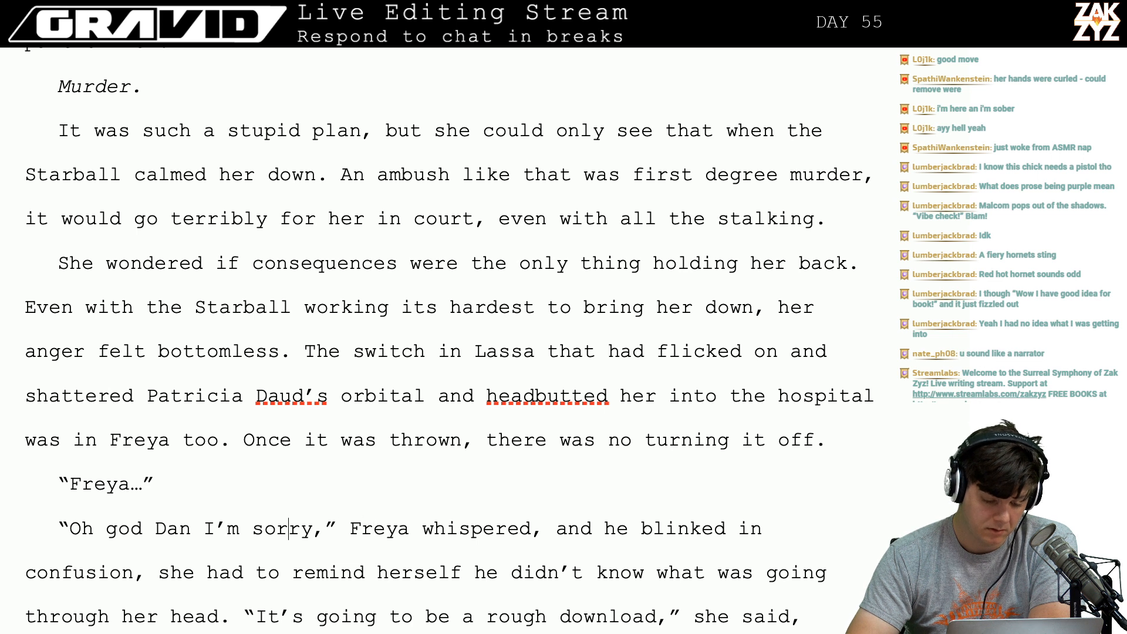
{"action": "key", "text": "BackSpace"}
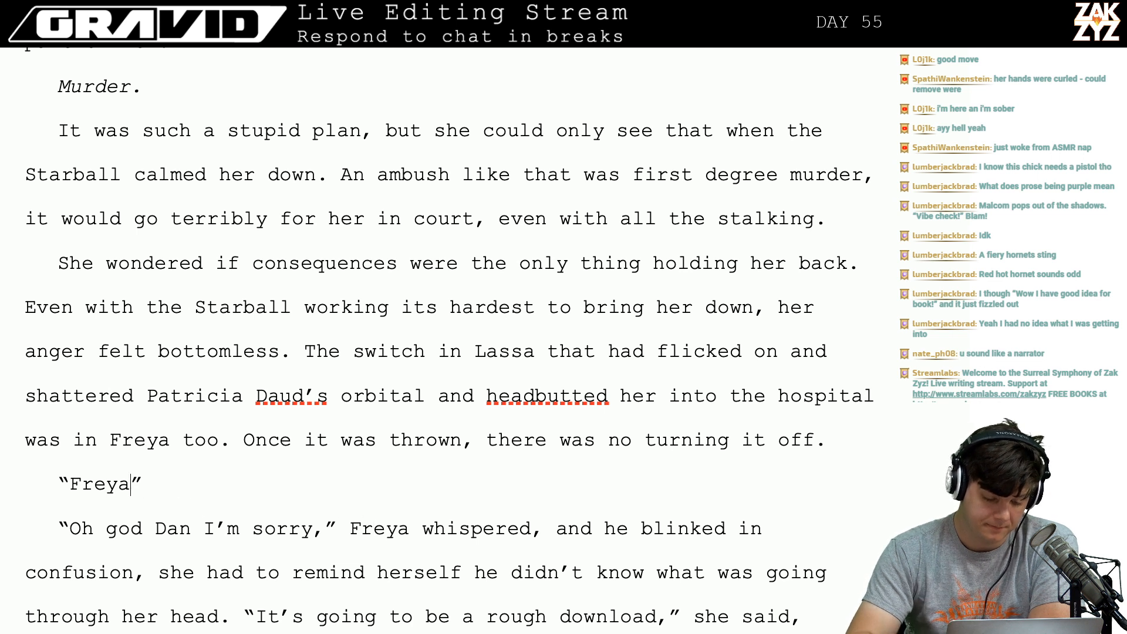
{"action": "type", "text": "."}
{"action": "type", "text": "Dan's g"}
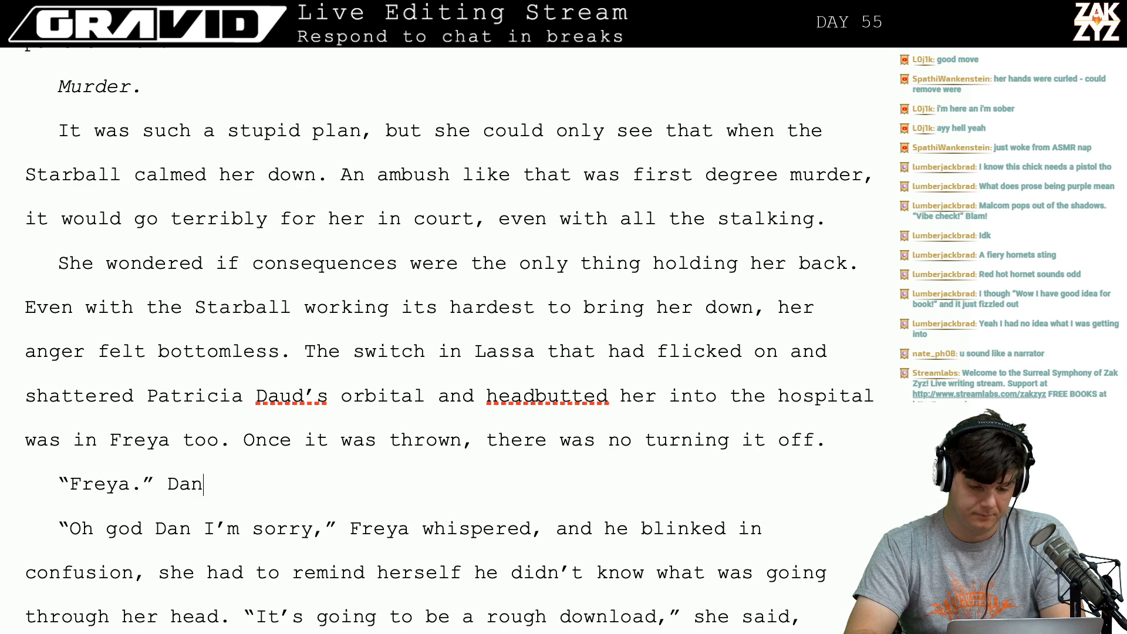
{"action": "key", "text": "BackSpace"}
{"action": "type", "text": "vo"}
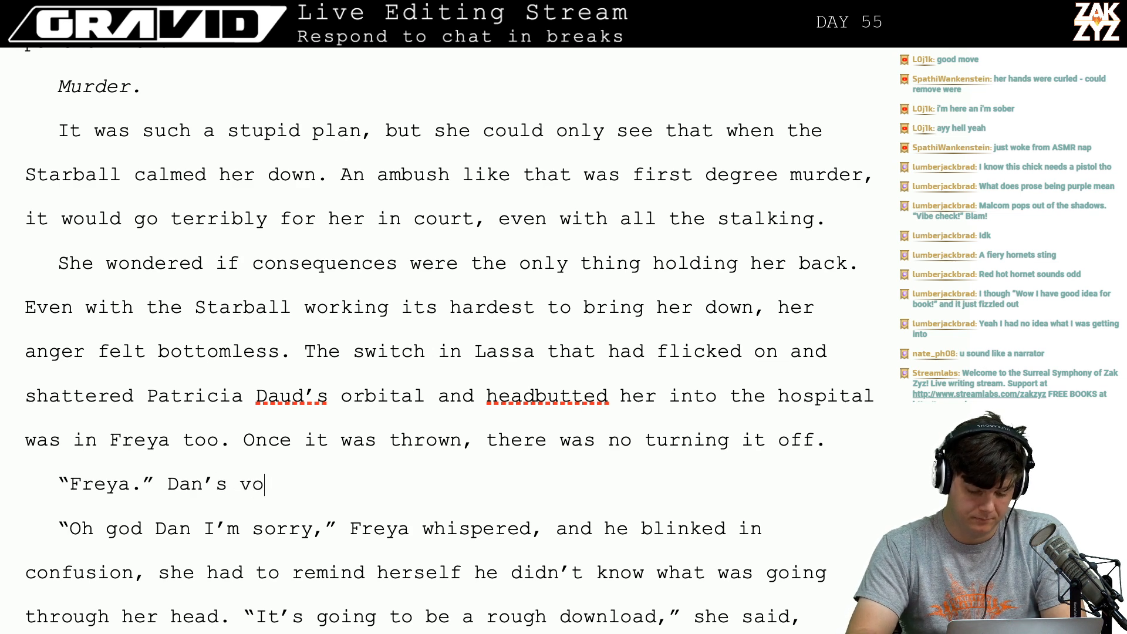
{"action": "type", "text": "ice grew more insistent."}
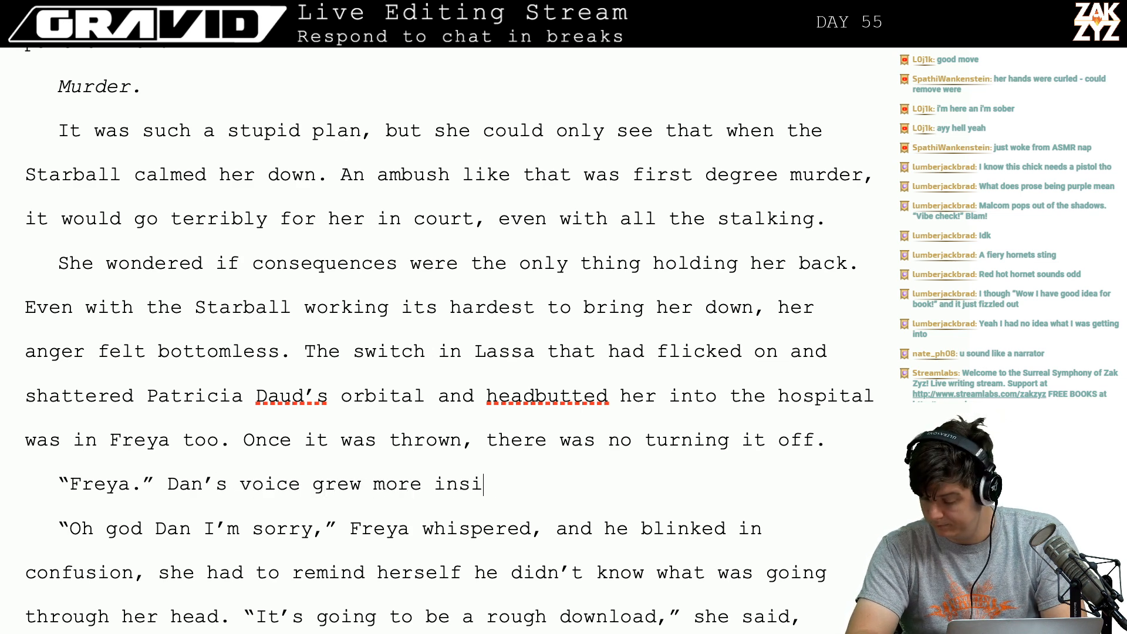
{"action": "key", "text": "Down"}
{"action": "key", "text": "Down"}
{"action": "key", "text": "Down"}
{"action": "key", "text": "Down"}
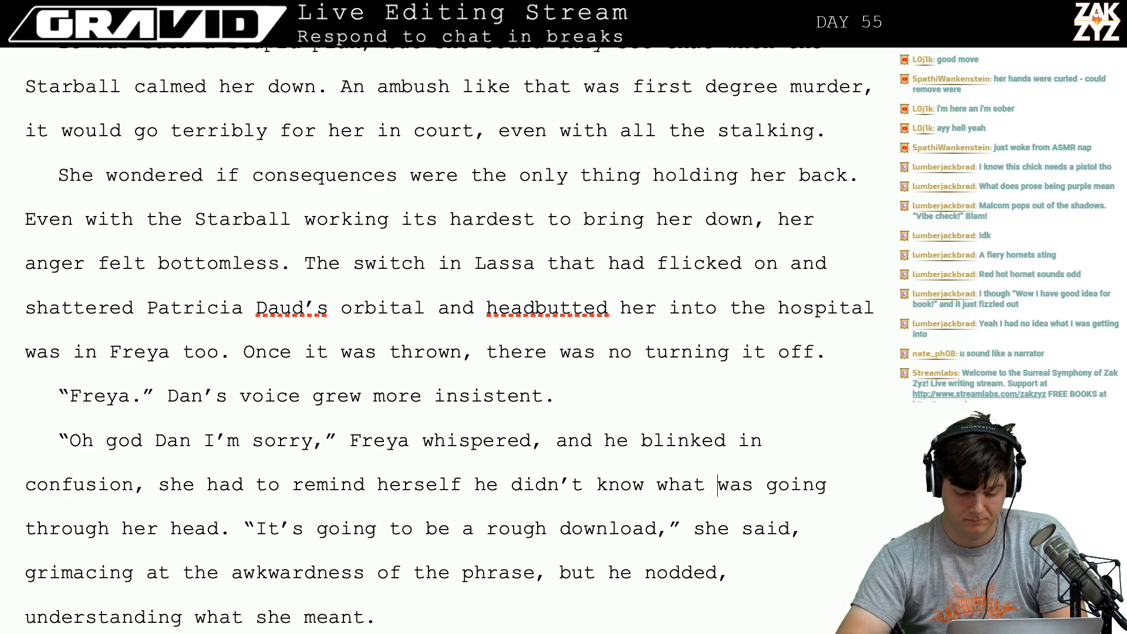
Replace "was going through her head." with "was in her head yet." in the sentence about what Dan didn't know.
{"action": "type", "text": "was"}
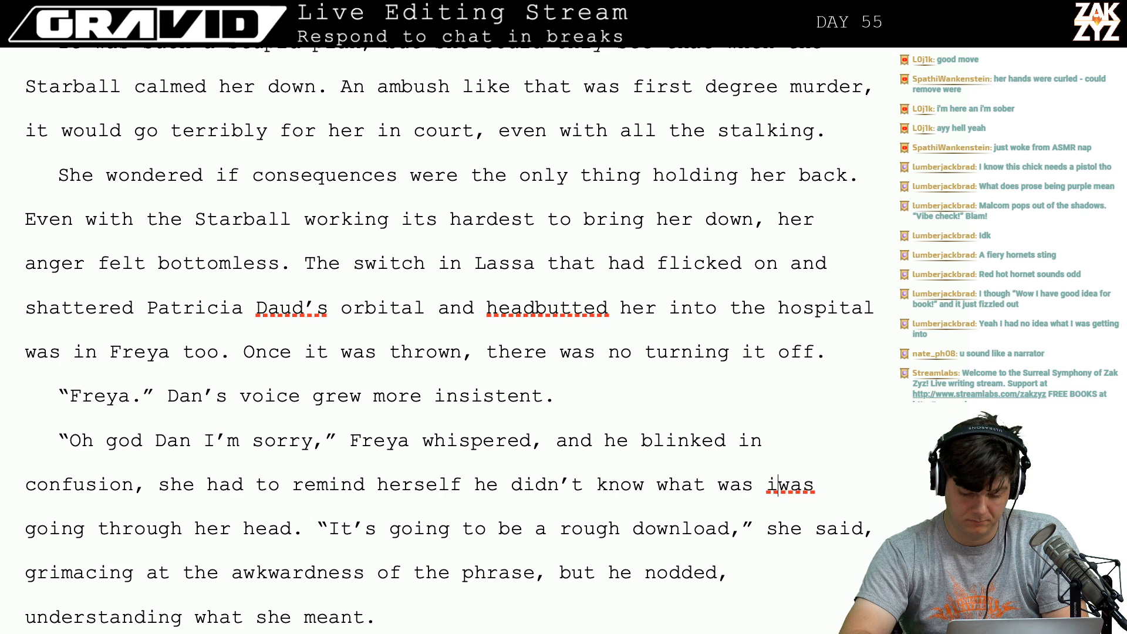
{"action": "type", "text": " in her head yet. was going through her head. “It’s going to be a rough"}
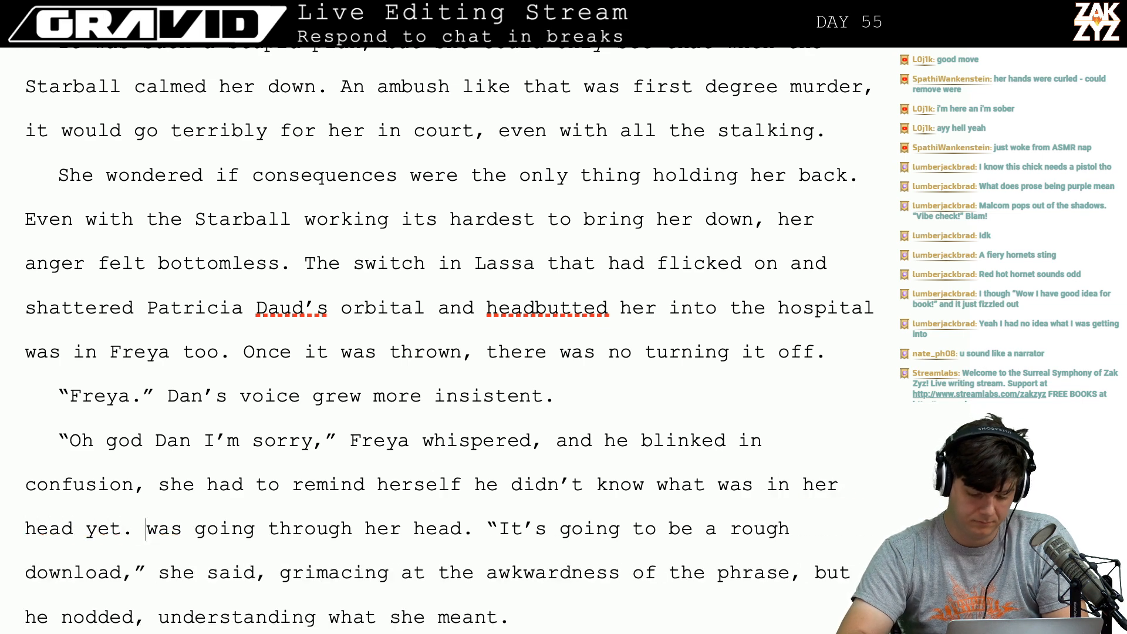
{"action": "key", "text": "shift+Right"}
{"action": "key", "text": "shift+Right"}
{"action": "key", "text": "shift+Right"}
{"action": "key", "text": "shift+Right"}
{"action": "key", "text": "shift+Right"}
{"action": "key", "text": "shift+Right"}
{"action": "key", "text": "shift+Right"}
{"action": "key", "text": "shift+Right"}
{"action": "key", "text": "shift+Right"}
{"action": "key", "text": "shift+Right"}
{"action": "key", "text": "shift+Right"}
{"action": "key", "text": "shift+Right"}
{"action": "key", "text": "shift+Right"}
{"action": "key", "text": "shift+Right"}
{"action": "key", "text": "shift+Right"}
{"action": "key", "text": "shift+Right"}
{"action": "key", "text": "shift+Right"}
{"action": "key", "text": "shift+Right"}
{"action": "key", "text": "shift+Right"}
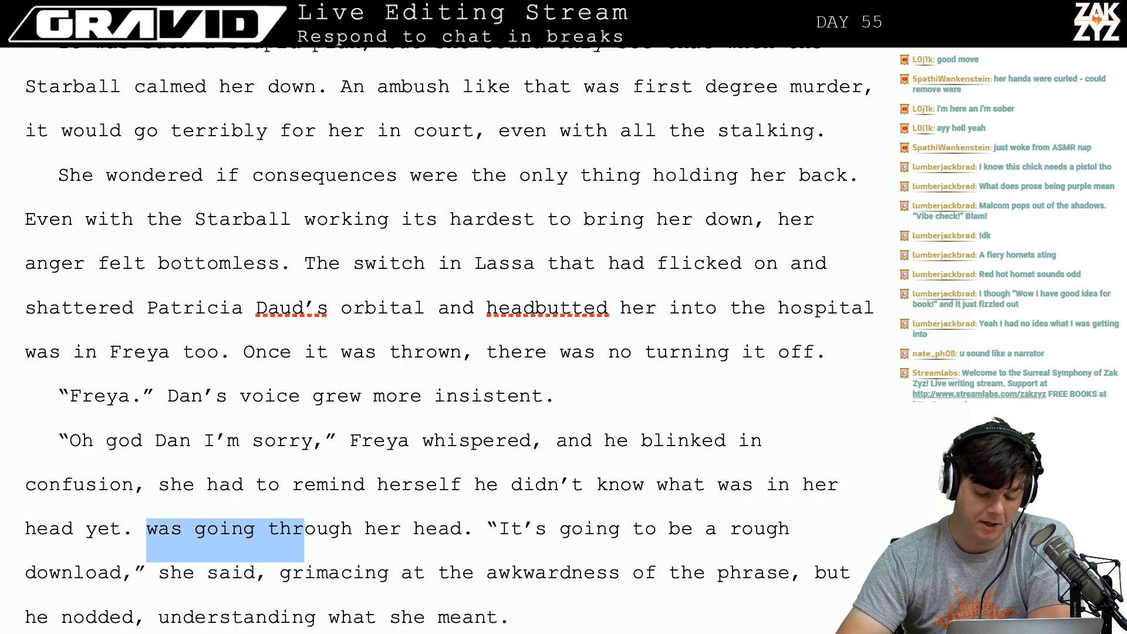
{"action": "key", "text": "shift+Right"}
{"action": "key", "text": "shift+Right"}
{"action": "key", "text": "shift+Right"}
{"action": "key", "text": "shift+Right"}
{"action": "key", "text": "shift+Right"}
{"action": "key", "text": "shift+Right"}
{"action": "key", "text": "shift+Right"}
{"action": "key", "text": "shift+Right"}
{"action": "key", "text": "shift+Right"}
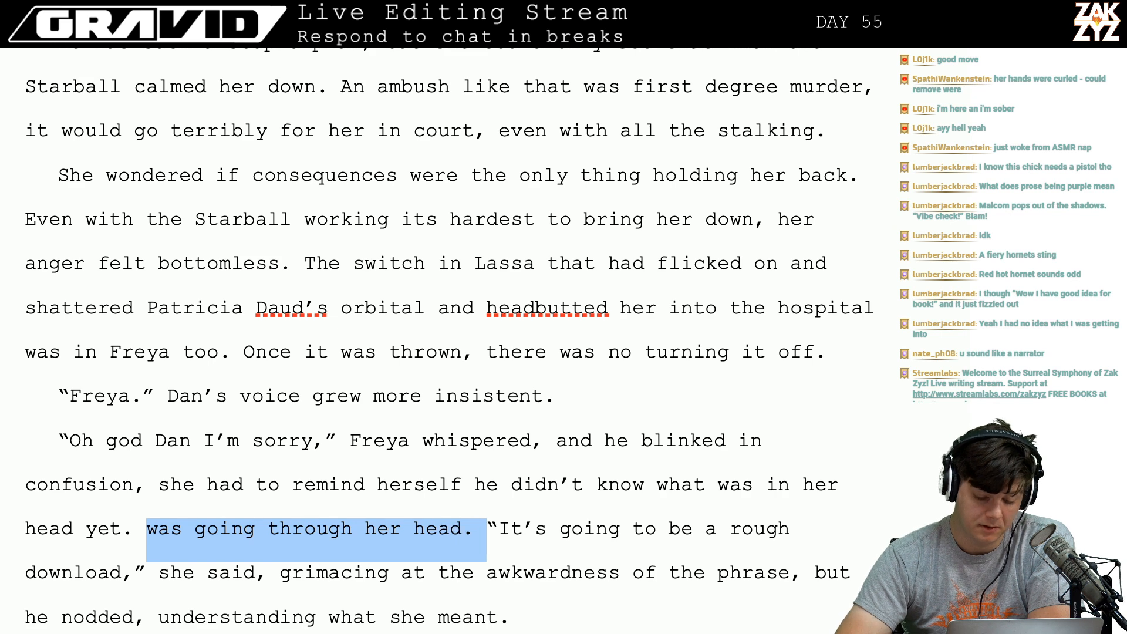
{"action": "key", "text": "BackSpace"}
{"action": "key", "text": "BackSpace"}
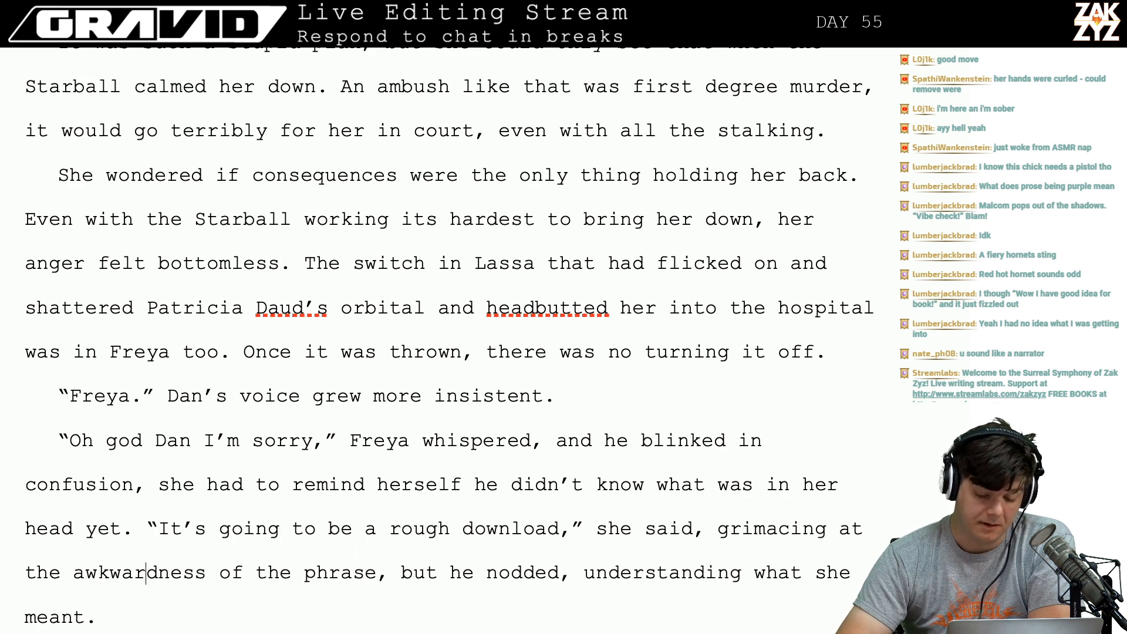
Change the opening of Dan's next dialogue line from "Wish we could" to "I wish we could".
{"action": "key", "text": "Down"}
{"action": "key", "text": "Down"}
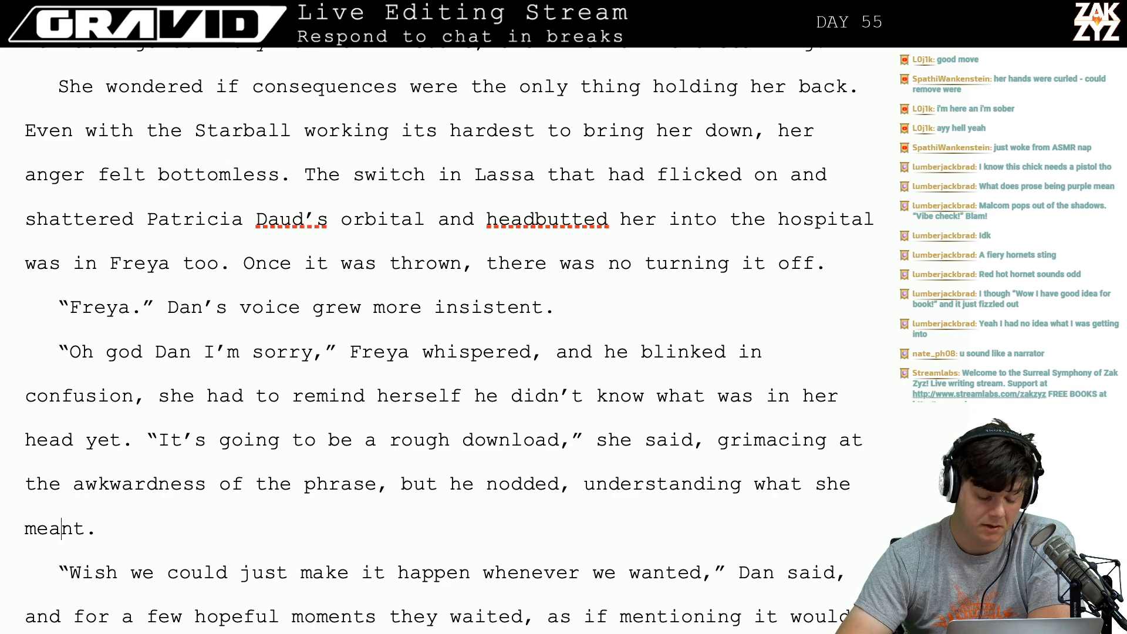
{"action": "key", "text": "Down"}
{"action": "key", "text": "Down"}
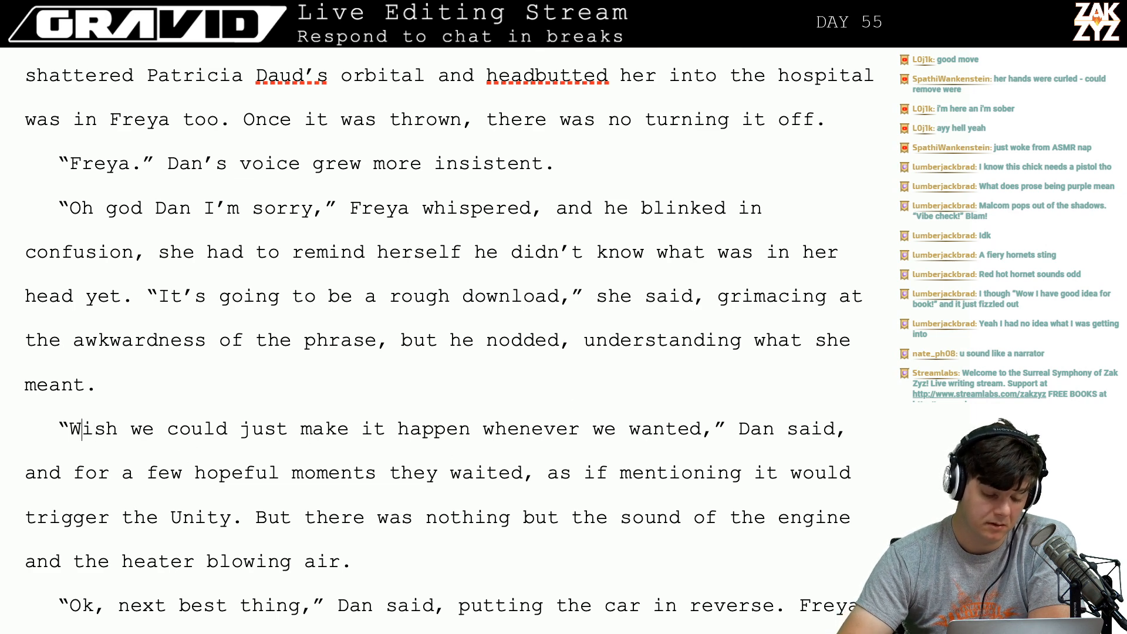
{"action": "type", "text": "I"}
{"action": "key", "text": "BackSpace"}
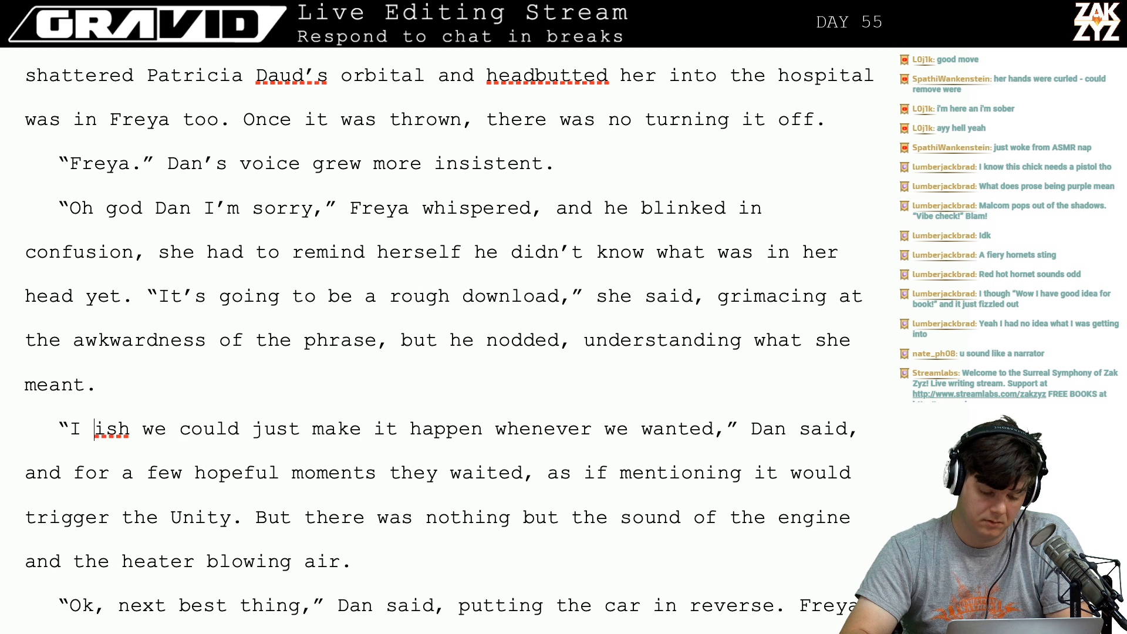
{"action": "type", "text": "w"}
Replace "it would trigger the Unity." with "Unity would trigger it." after "as if mentioning".
{"action": "key", "text": "Down"}
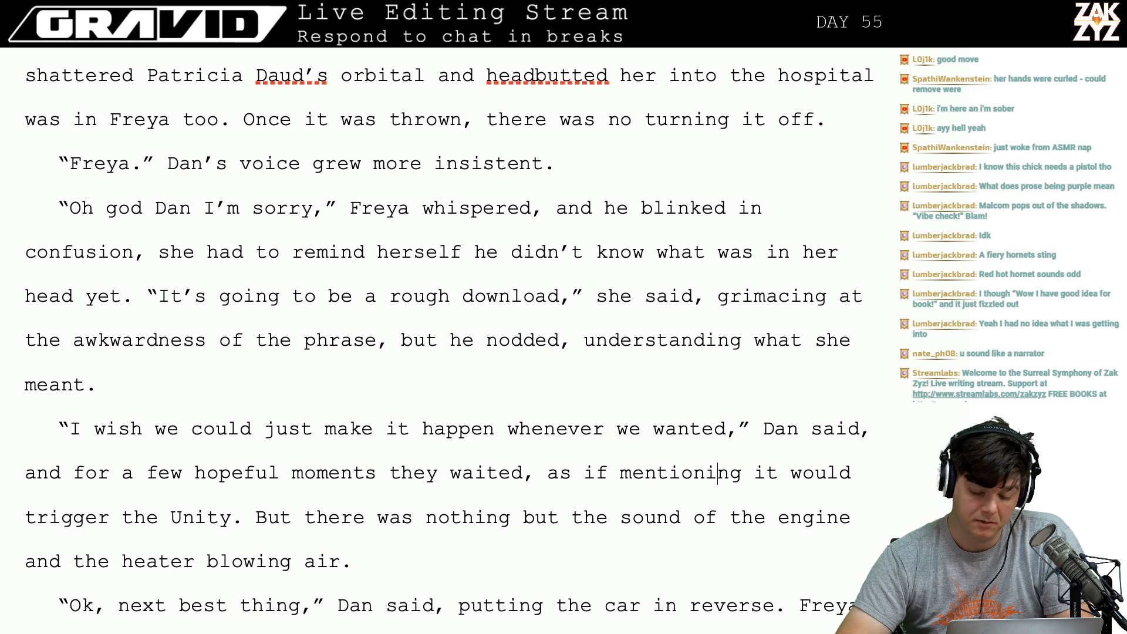
{"action": "type", "text": "Unity would t"}
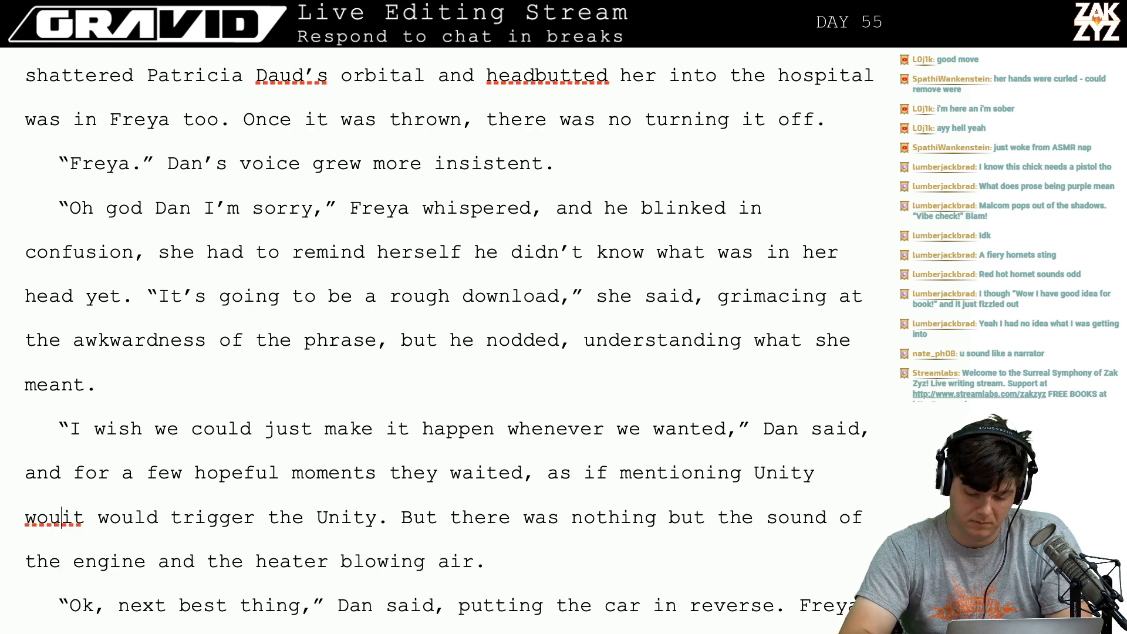
{"action": "type", "text": "rigger it."}
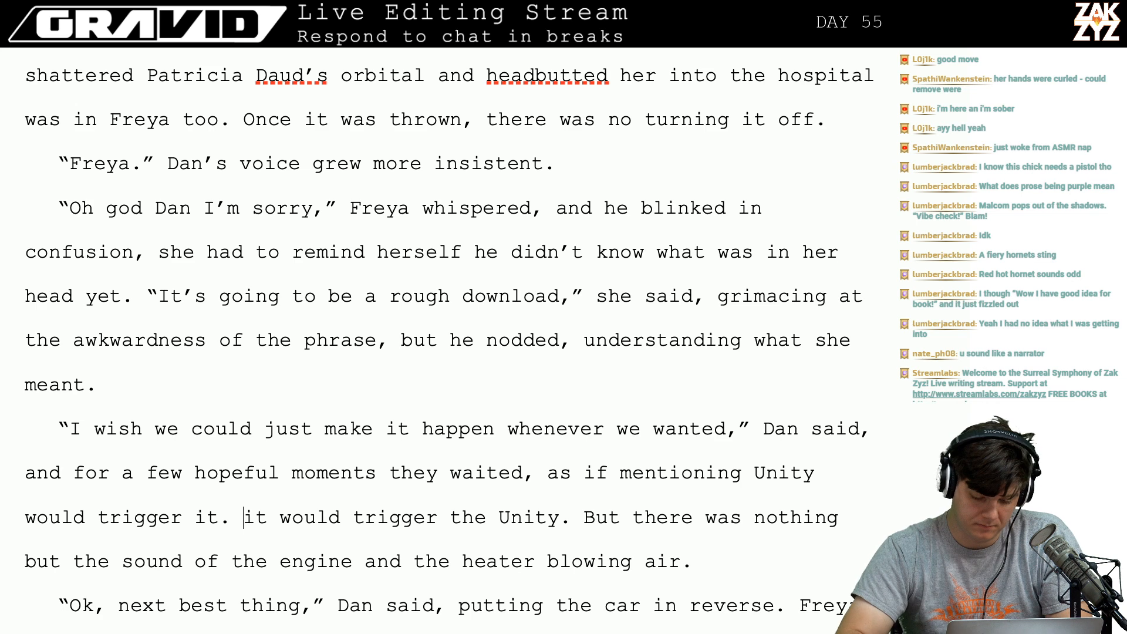
{"action": "key", "text": "shift+Right"}
{"action": "key", "text": "shift+Right"}
{"action": "key", "text": "shift+Right"}
{"action": "key", "text": "shift+Right"}
{"action": "key", "text": "shift+Right"}
{"action": "key", "text": "shift+Right"}
{"action": "key", "text": "shift+Right"}
{"action": "key", "text": "shift+Right"}
{"action": "key", "text": "shift+Right"}
{"action": "key", "text": "shift+Right"}
{"action": "key", "text": "shift+Right"}
{"action": "key", "text": "shift+Right"}
{"action": "key", "text": "shift+Right"}
{"action": "key", "text": "shift+Right"}
{"action": "key", "text": "shift+Right"}
{"action": "key", "text": "shift+Right"}
{"action": "key", "text": "shift+Right"}
{"action": "key", "text": "shift+Right"}
{"action": "key", "text": "shift+Right"}
{"action": "key", "text": "shift+Right"}
{"action": "key", "text": "shift+Right"}
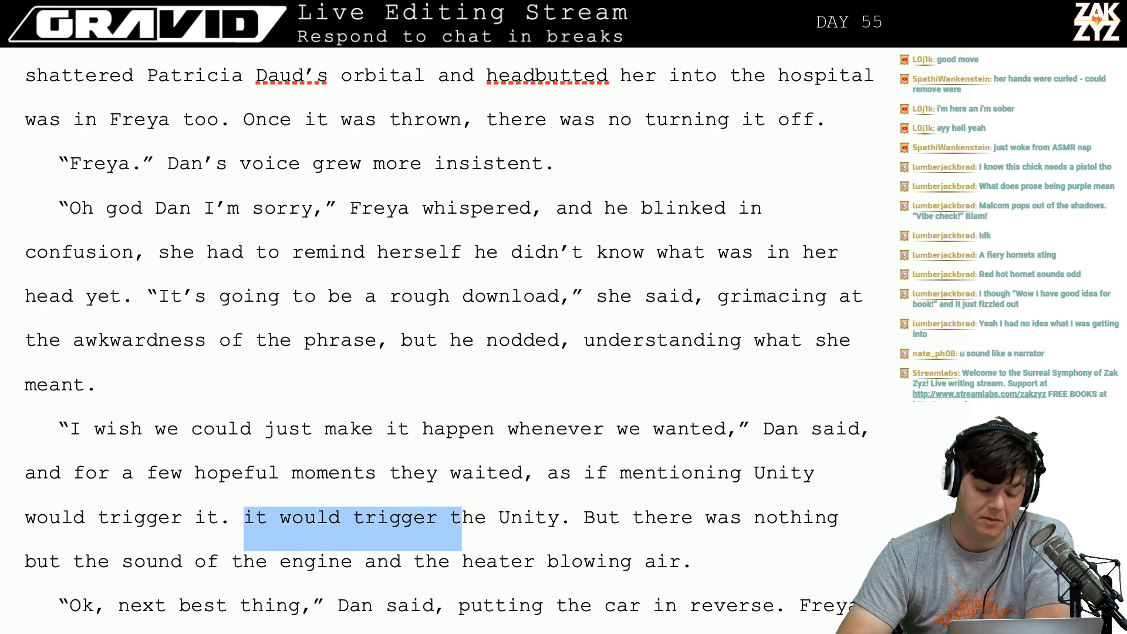
{"action": "key", "text": "shift+Right"}
{"action": "key", "text": "shift+Right"}
{"action": "key", "text": "shift+Right"}
{"action": "key", "text": "shift+Right"}
{"action": "key", "text": "BackSpace"}
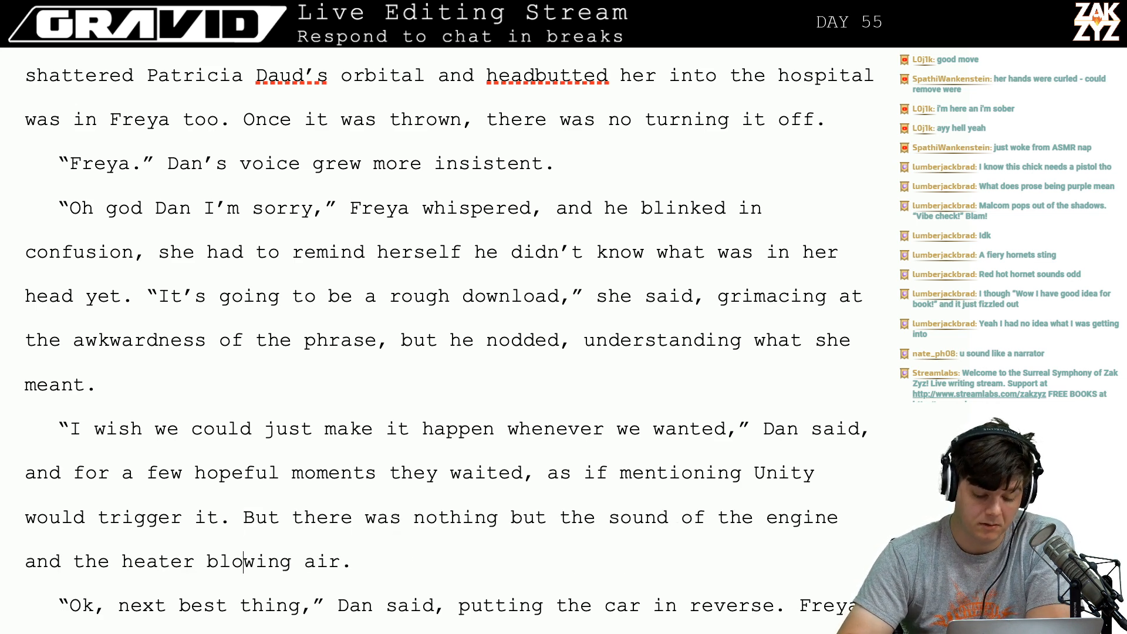
Split the paragraph after "putting the car in reverse." so "Freya noticed someone" starts its own paragraph.
{"action": "key", "text": "Down"}
{"action": "key", "text": "Down"}
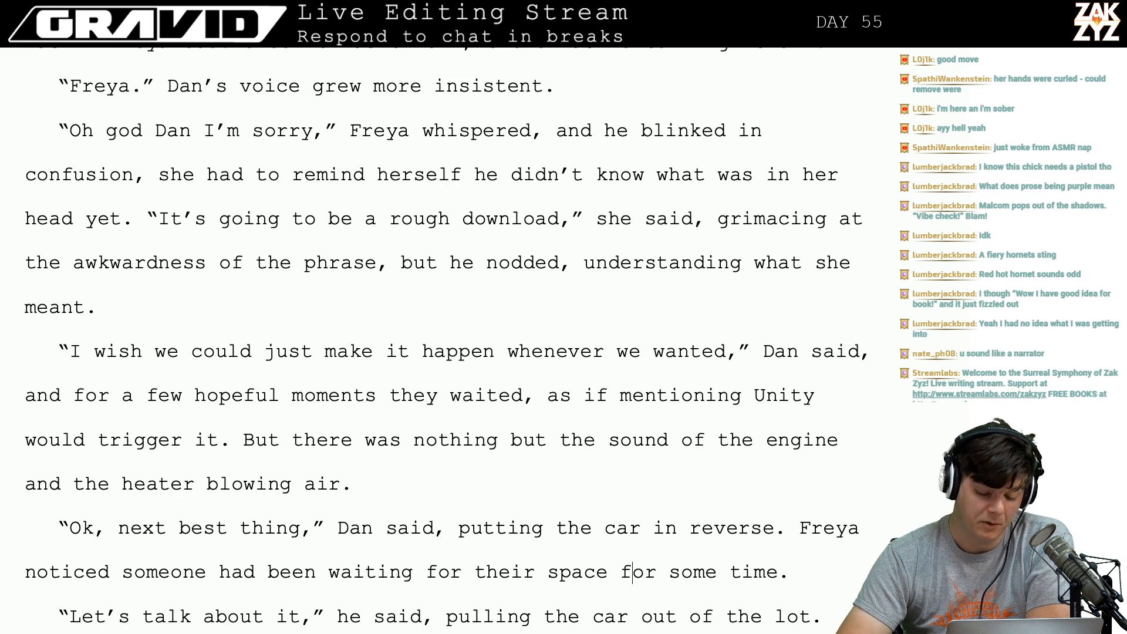
{"action": "key", "text": "Down"}
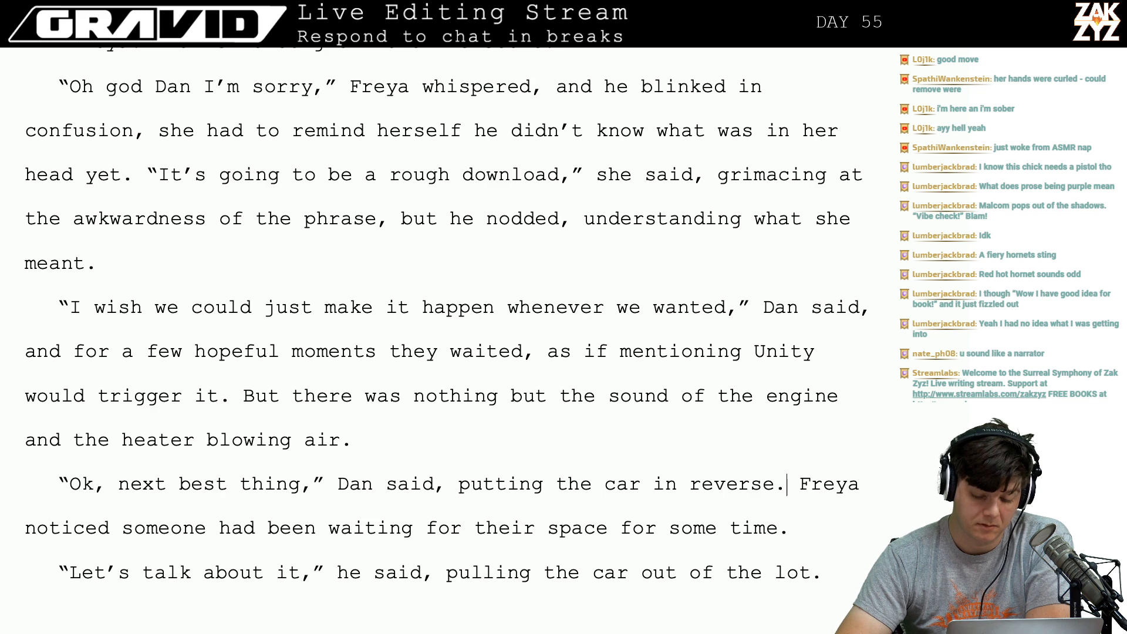
{"action": "key", "text": "Return"}
{"action": "key", "text": "Left"}
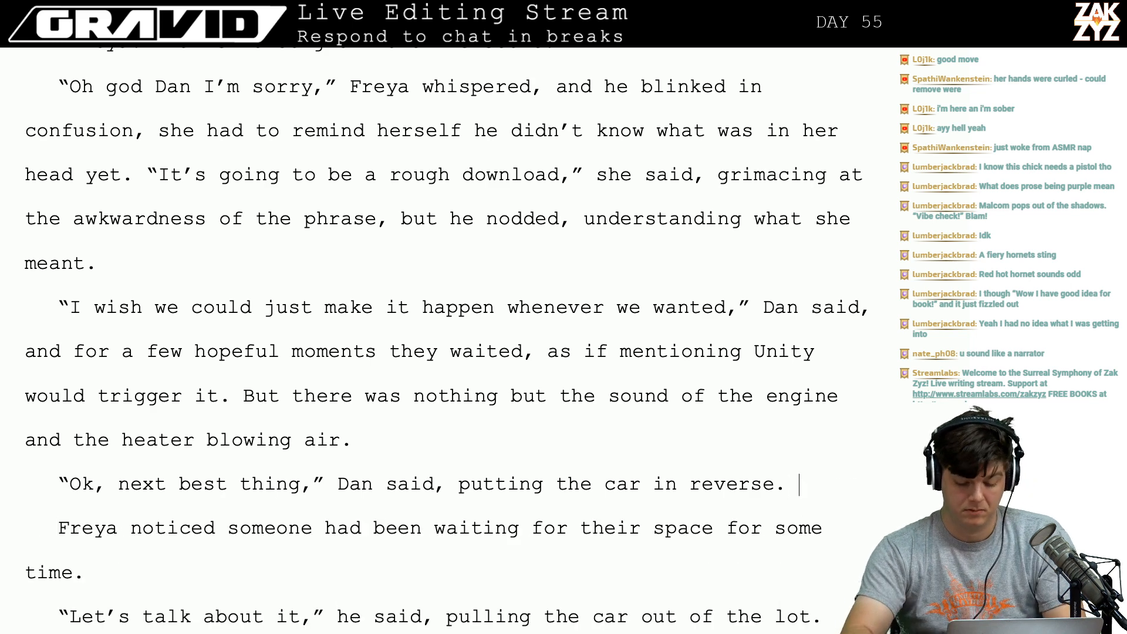
{"action": "type", "text": "A car had be"}
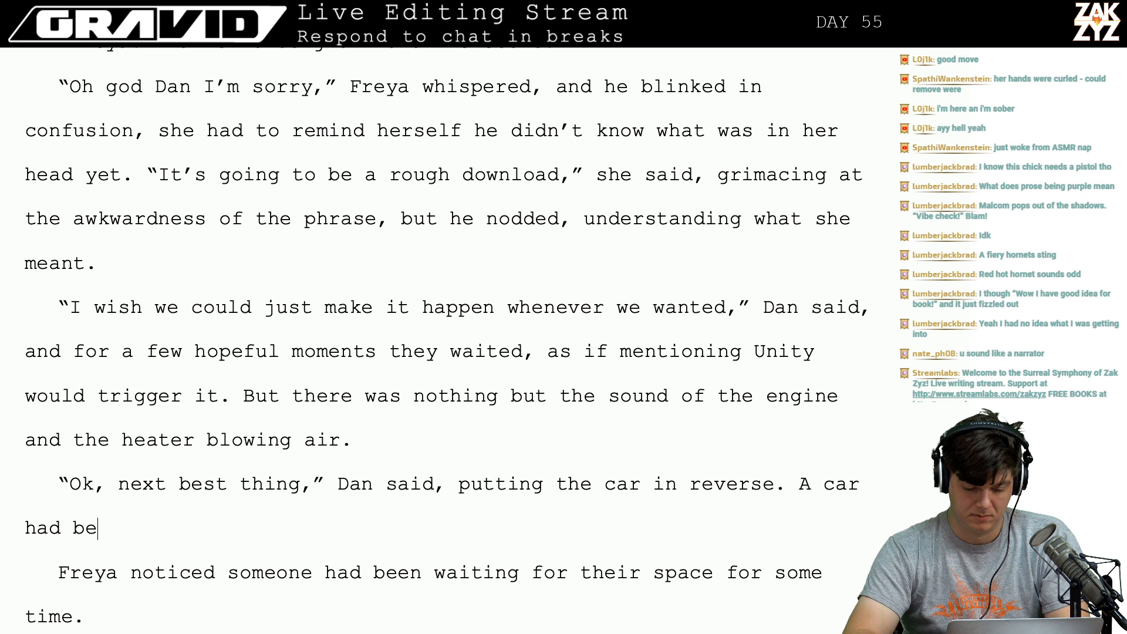
{"action": "type", "text": "en waiting "}
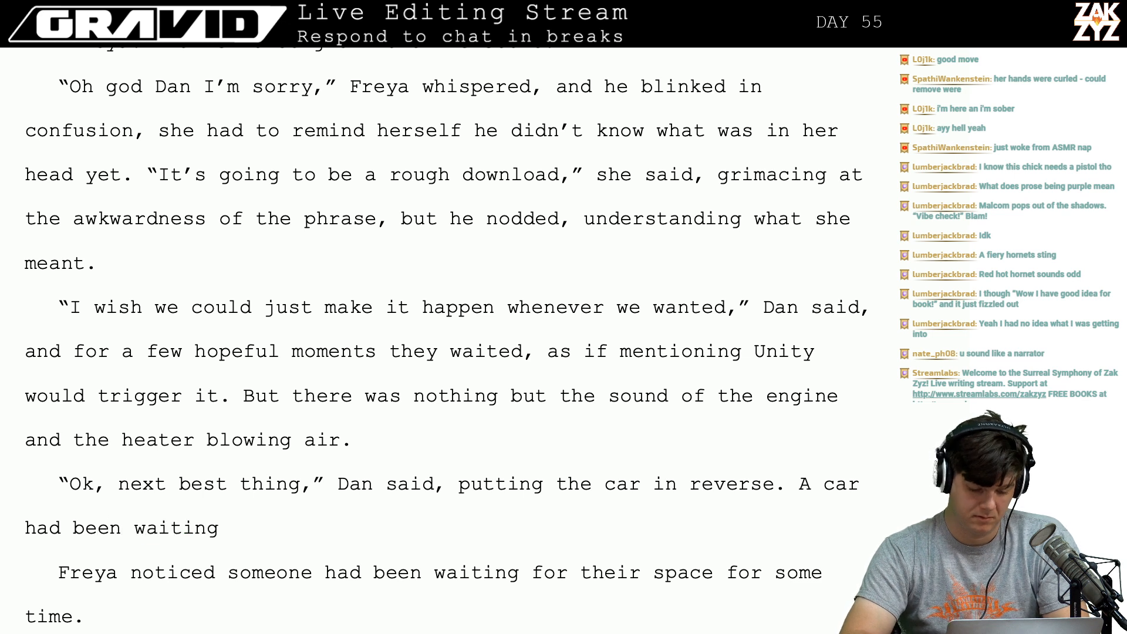
{"action": "type", "text": "for th"}
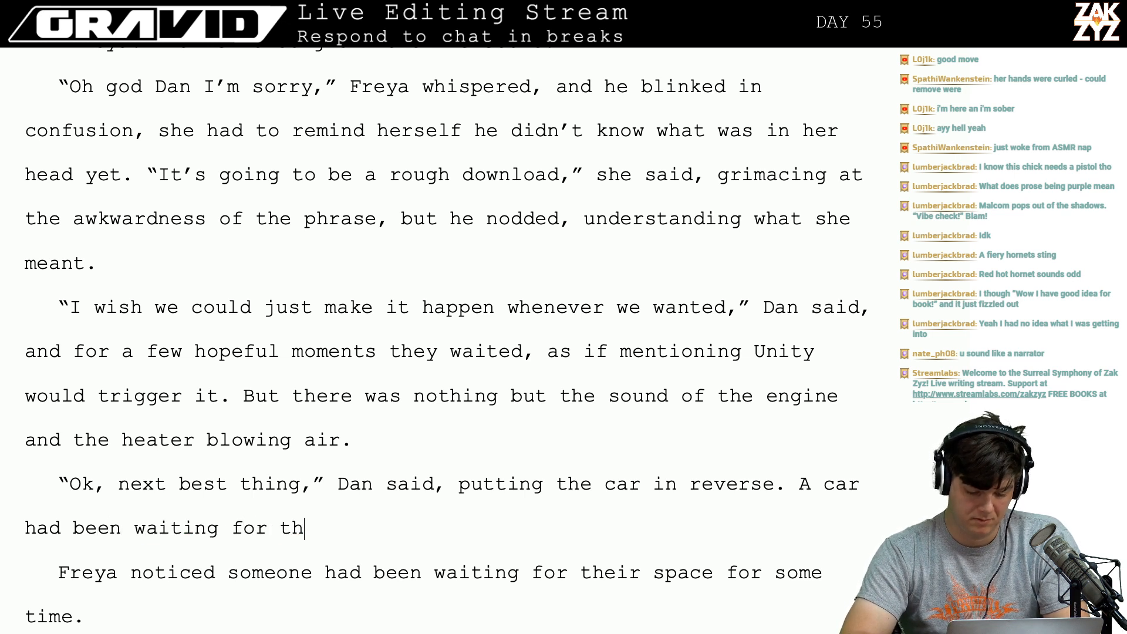
{"action": "key", "text": "BackSpace"}
{"action": "key", "text": "BackSpace"}
{"action": "key", "text": "BackSpace"}
{"action": "key", "text": "BackSpace"}
{"action": "key", "text": "BackSpace"}
{"action": "key", "text": "BackSpace"}
{"action": "key", "text": "BackSpace"}
{"action": "key", "text": "BackSpace"}
{"action": "key", "text": "BackSpace"}
{"action": "key", "text": "BackSpace"}
{"action": "key", "text": "BackSpace"}
{"action": "key", "text": "BackSpace"}
{"action": "key", "text": "BackSpace"}
{"action": "key", "text": "BackSpace"}
{"action": "key", "text": "BackSpace"}
{"action": "key", "text": "BackSpace"}
{"action": "key", "text": "BackSpace"}
{"action": "key", "text": "BackSpace"}
{"action": "key", "text": "BackSpace"}
{"action": "key", "text": "BackSpace"}
{"action": "key", "text": "BackSpace"}
{"action": "key", "text": "BackSpace"}
{"action": "key", "text": "BackSpace"}
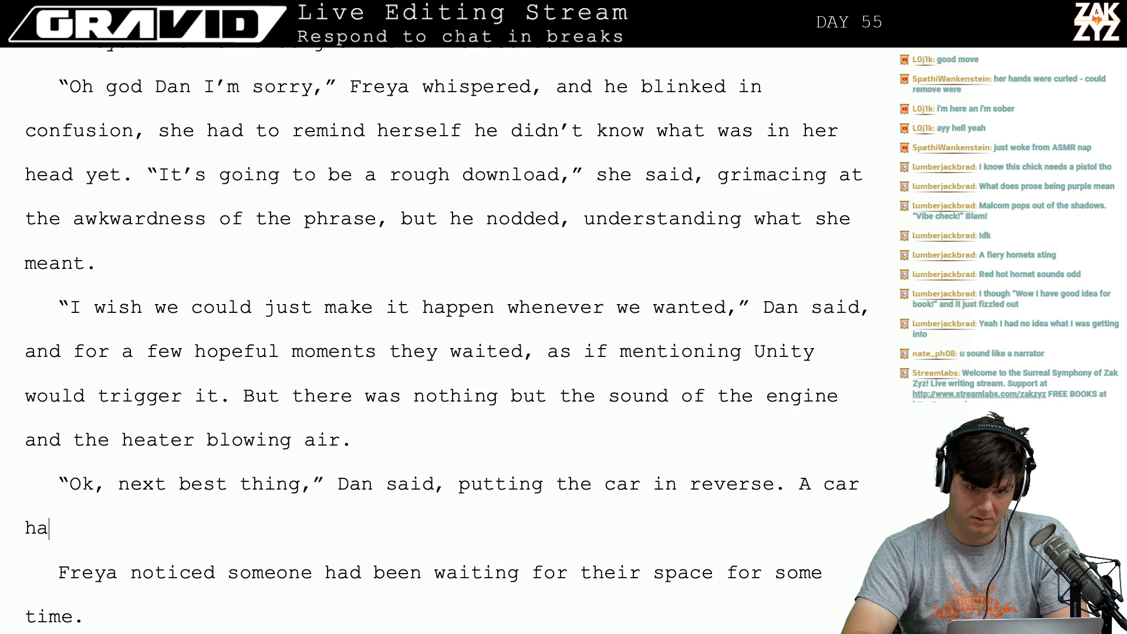
{"action": "key", "text": "BackSpace"}
{"action": "key", "text": "BackSpace"}
{"action": "key", "text": "BackSpace"}
{"action": "key", "text": "BackSpace"}
{"action": "type", "text": "A c"}
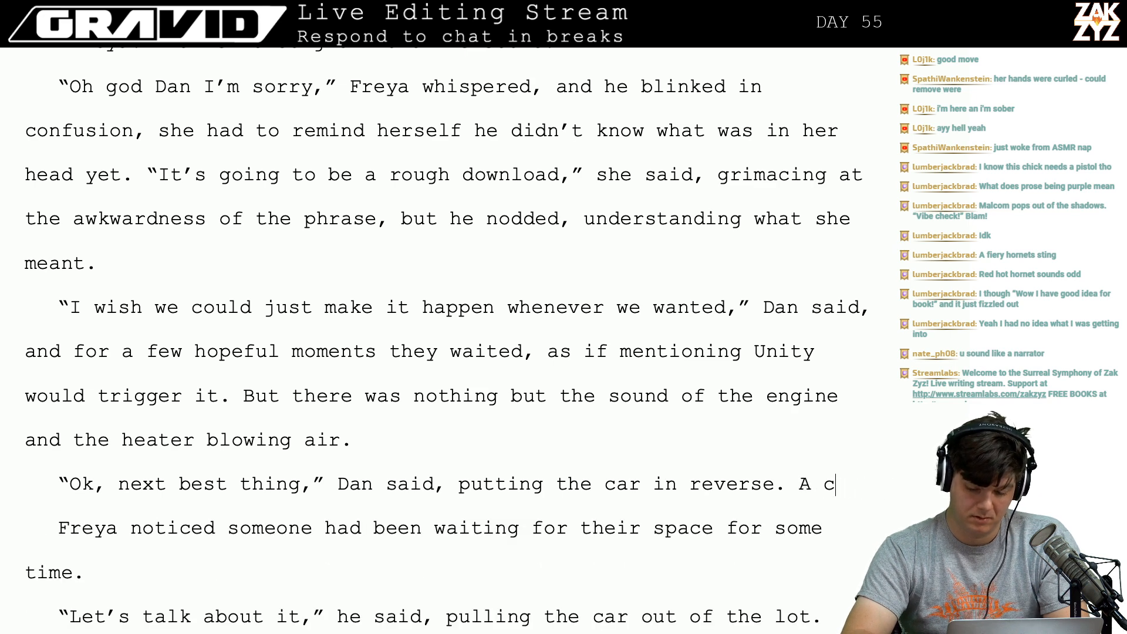
{"action": "type", "text": "ar had been"}
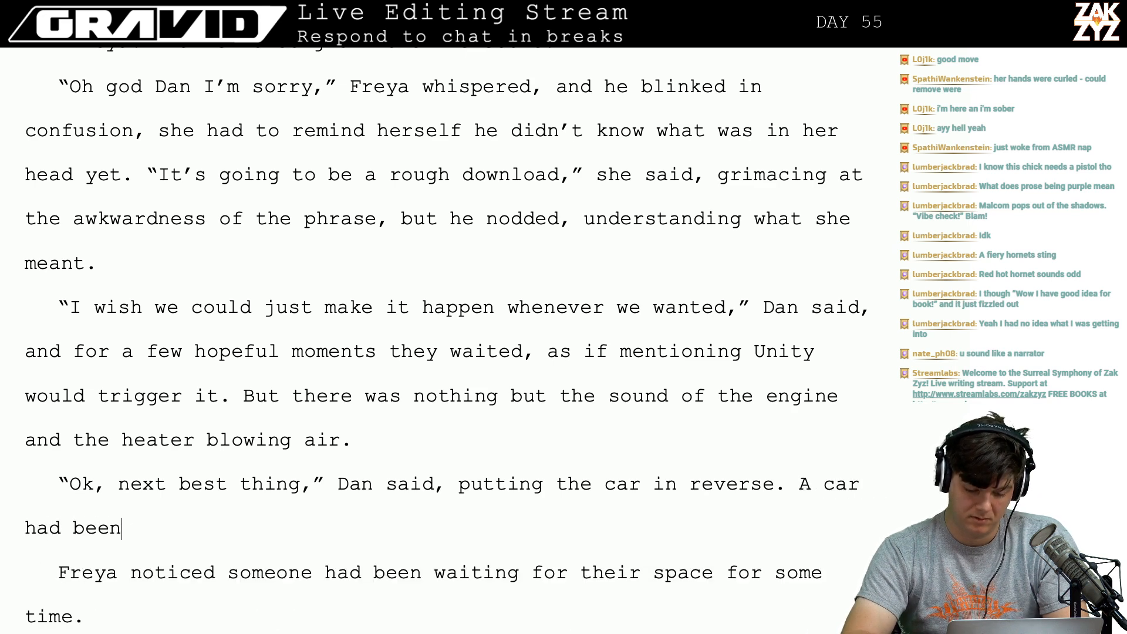
{"action": "type", "text": " waiting"}
{"action": "key", "text": "BackSpace"}
{"action": "key", "text": "BackSpace"}
{"action": "key", "text": "BackSpace"}
{"action": "key", "text": "BackSpace"}
{"action": "key", "text": "BackSpace"}
{"action": "key", "text": "BackSpace"}
{"action": "key", "text": "BackSpace"}
{"action": "key", "text": "BackSpace"}
{"action": "key", "text": "BackSpace"}
{"action": "key", "text": "BackSpace"}
{"action": "key", "text": "BackSpace"}
{"action": "key", "text": "BackSpace"}
{"action": "key", "text": "BackSpace"}
{"action": "key", "text": "BackSpace"}
{"action": "key", "text": "BackSpace"}
{"action": "key", "text": "BackSpace"}
{"action": "key", "text": "BackSpace"}
{"action": "key", "text": "BackSpace"}
{"action": "key", "text": "BackSpace"}
{"action": "key", "text": "BackSpace"}
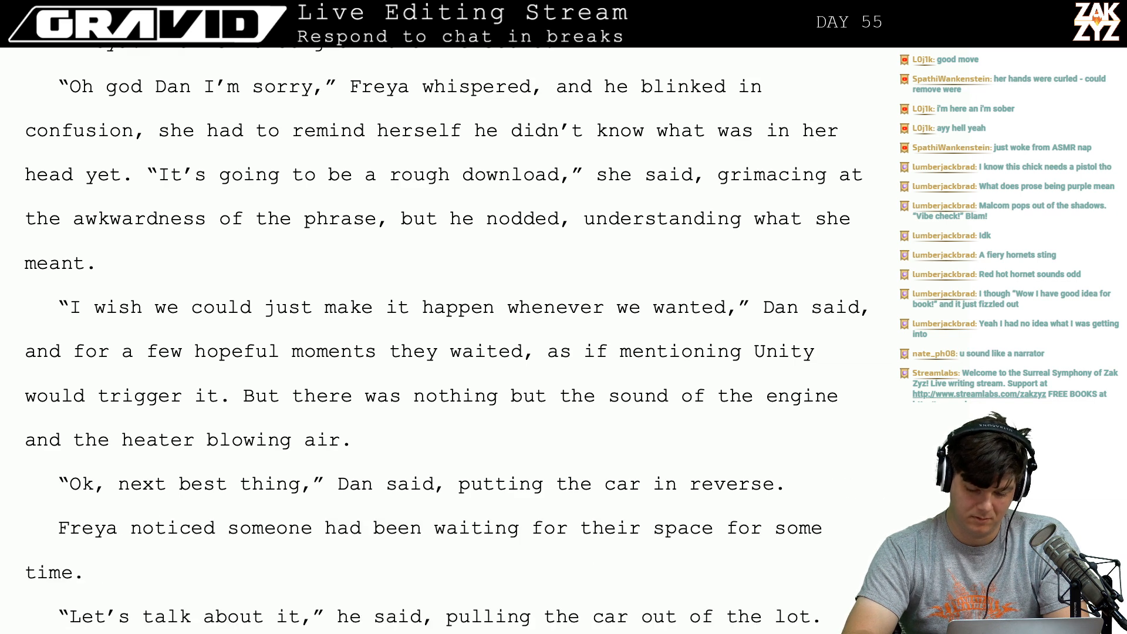
Add "A car full of old women was waiting to take their space." after "putting the car in reverse.".
{"action": "type", "text": "A "}
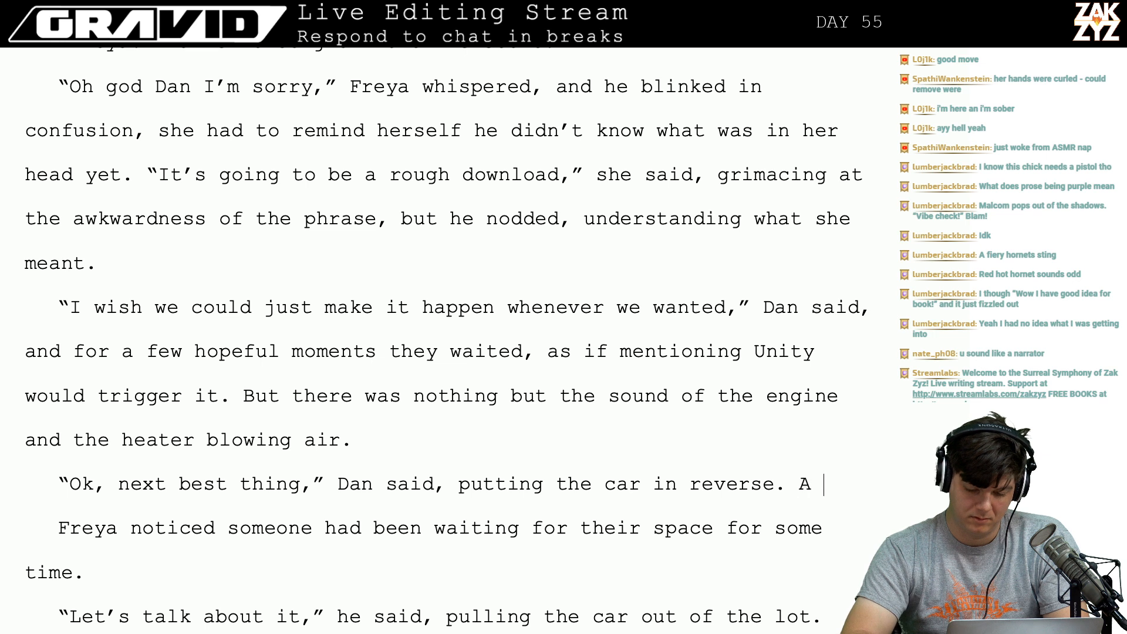
{"action": "type", "text": "car full"}
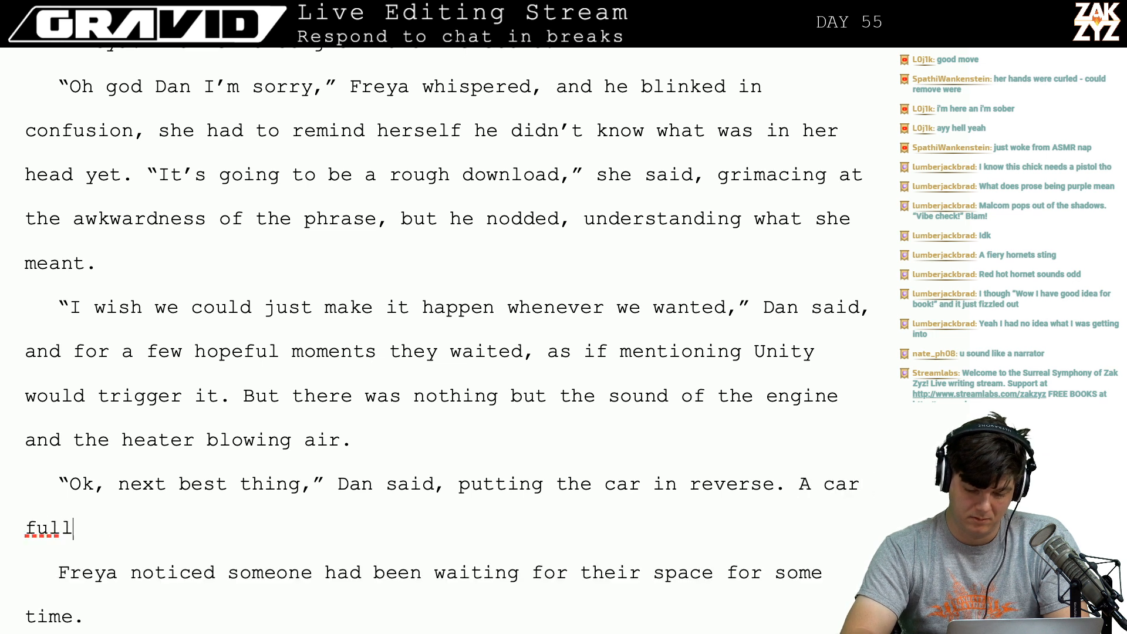
{"action": "type", "text": " of old women "}
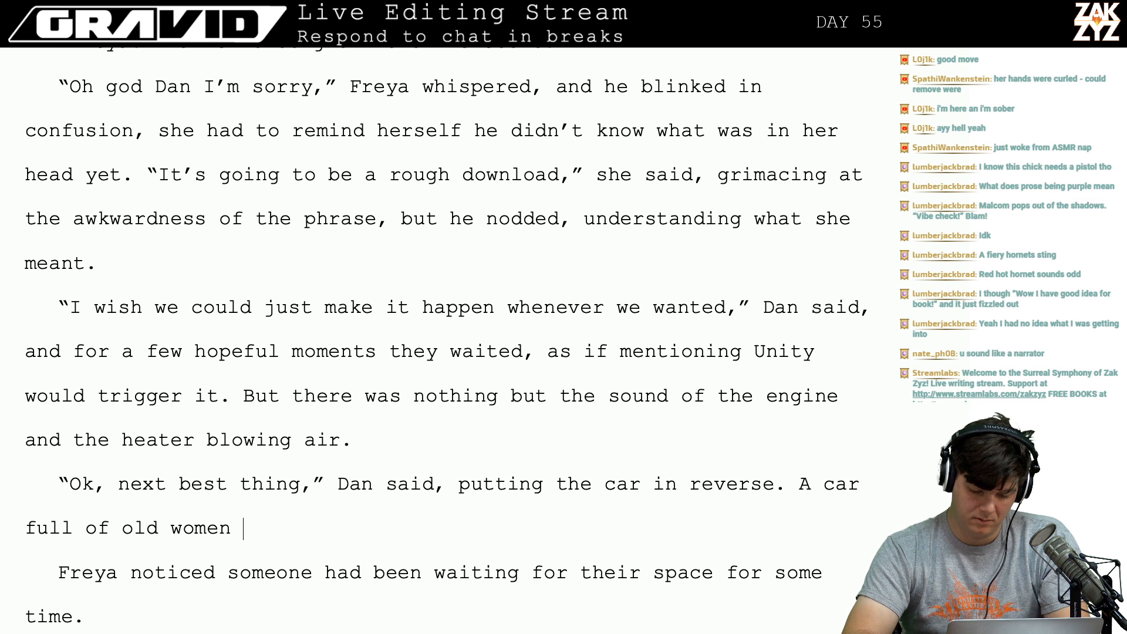
{"action": "type", "text": "p"}
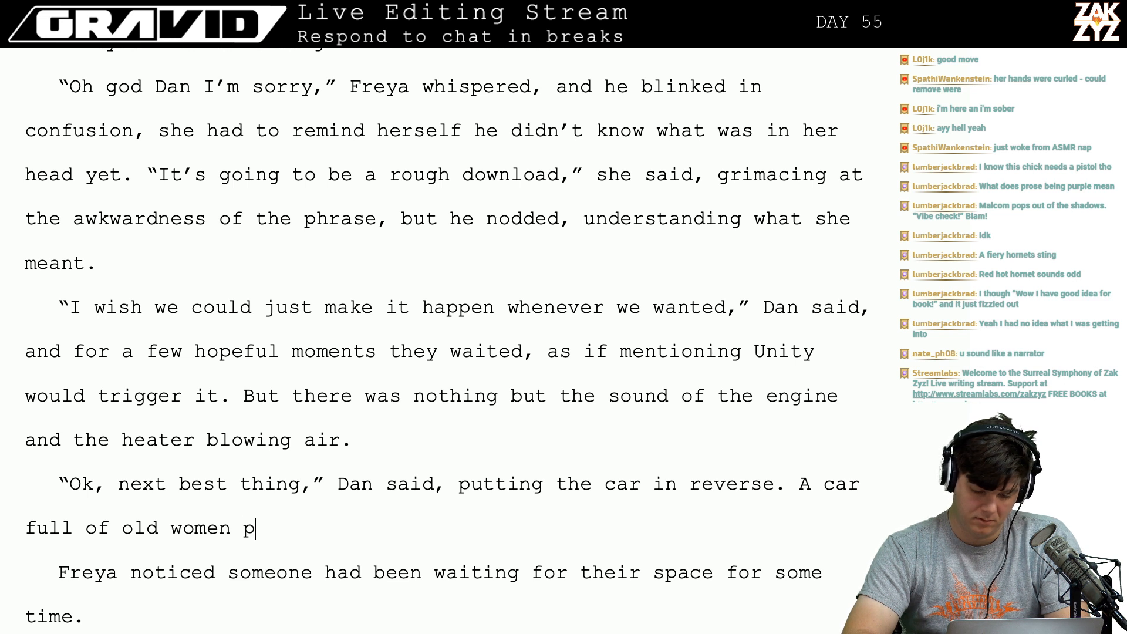
{"action": "key", "text": "BackSpace"}
{"action": "type", "text": "was a"}
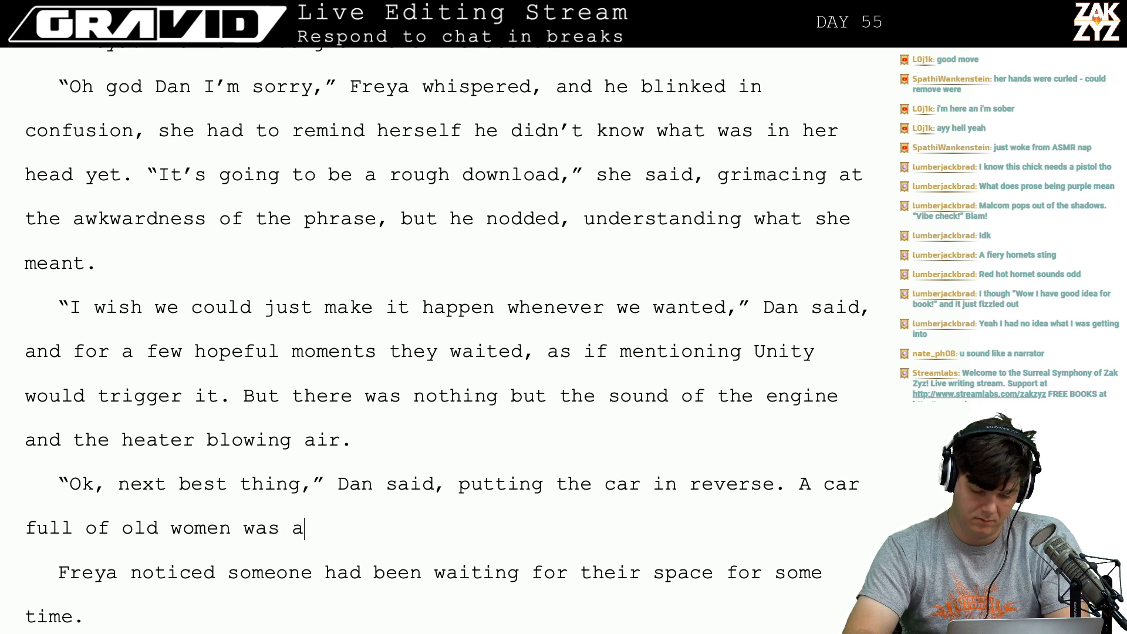
{"action": "key", "text": "BackSpace"}
{"action": "type", "text": "waiting to take their space."}
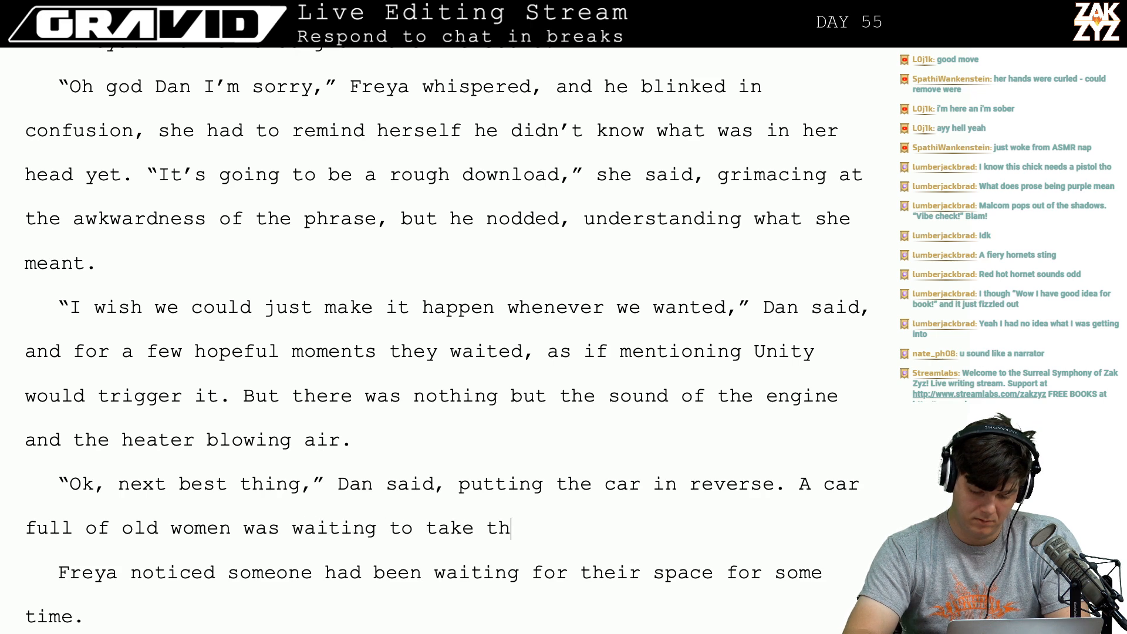
Delete the paragraph "Freya noticed someone had been waiting for their space for some time.".
{"action": "key", "text": "shift+Down"}
{"action": "key", "text": "shift+Down"}
{"action": "key", "text": "shift+Down"}
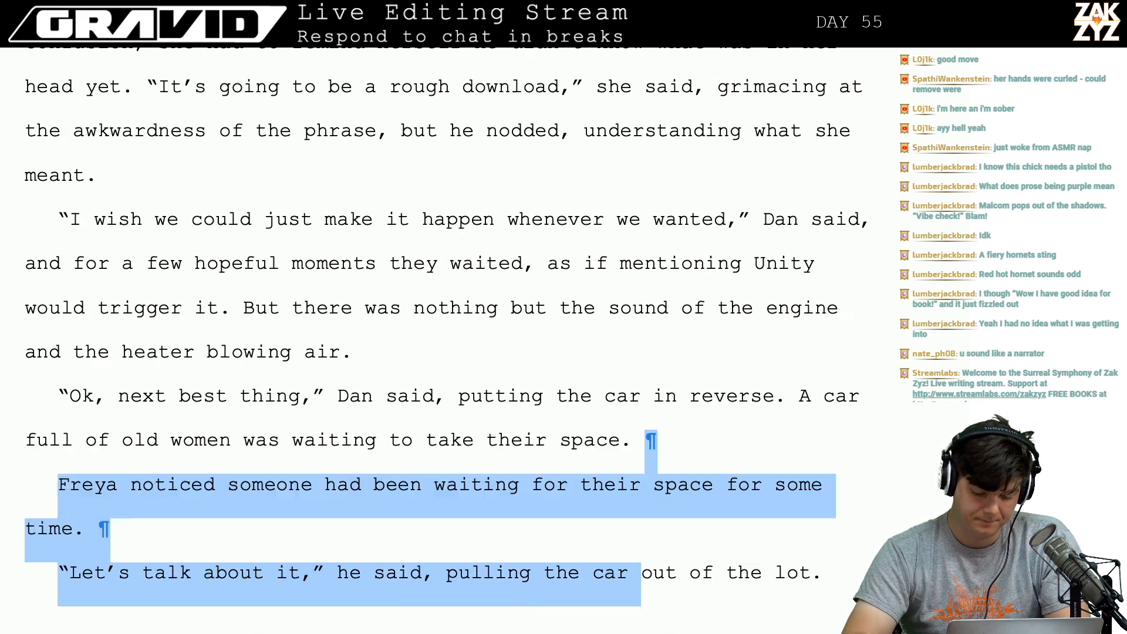
{"action": "key", "text": "shift+Up"}
{"action": "key", "text": "BackSpace"}
{"action": "key", "text": "Down"}
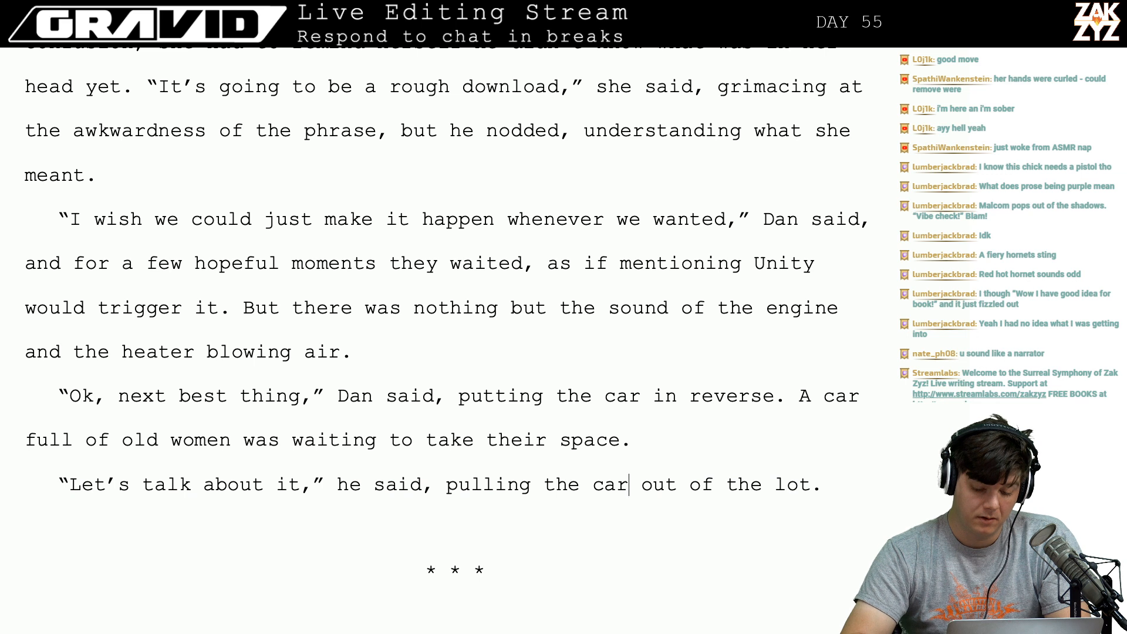
{"action": "key", "text": "Up"}
{"action": "key", "text": "Right"}
{"action": "key", "text": "Left"}
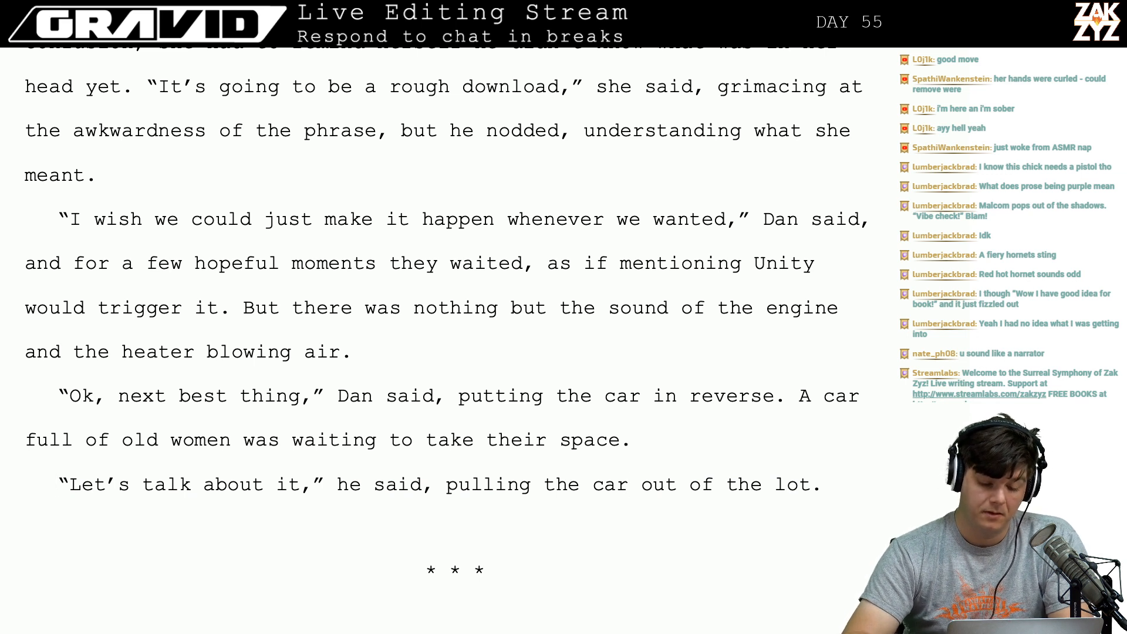
{"action": "key", "text": "Right"}
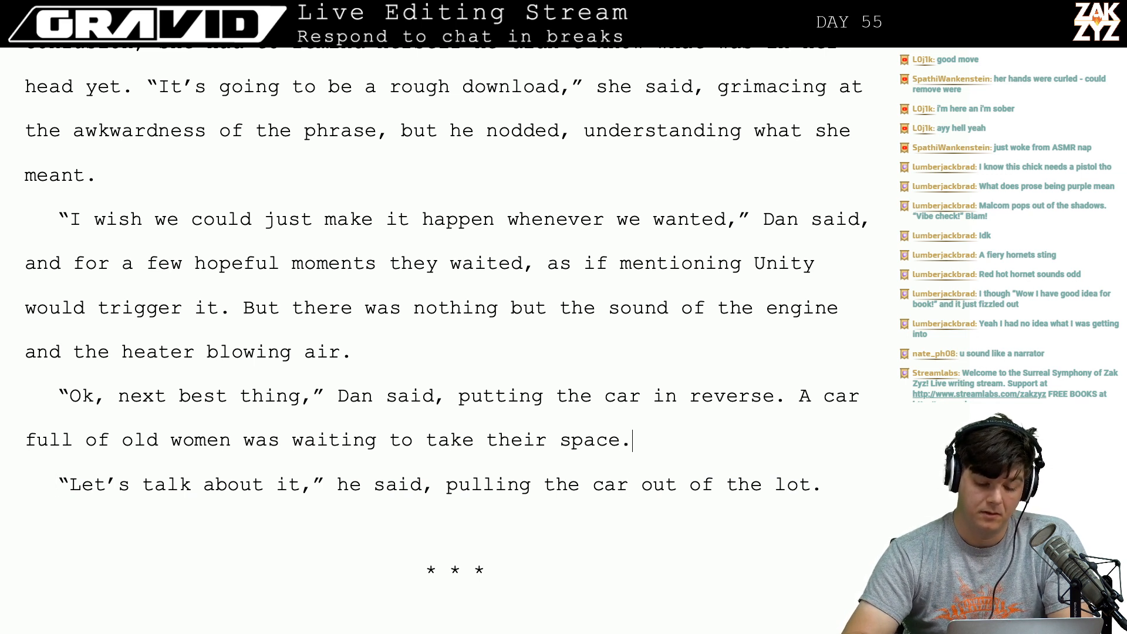
{"action": "key", "text": "Right"}
{"action": "key", "text": "Right"}
{"action": "key", "text": "Up"}
{"action": "key", "text": "Right"}
{"action": "key", "text": "Right"}
{"action": "key", "text": "Right"}
{"action": "key", "text": "Right"}
{"action": "key", "text": "Right"}
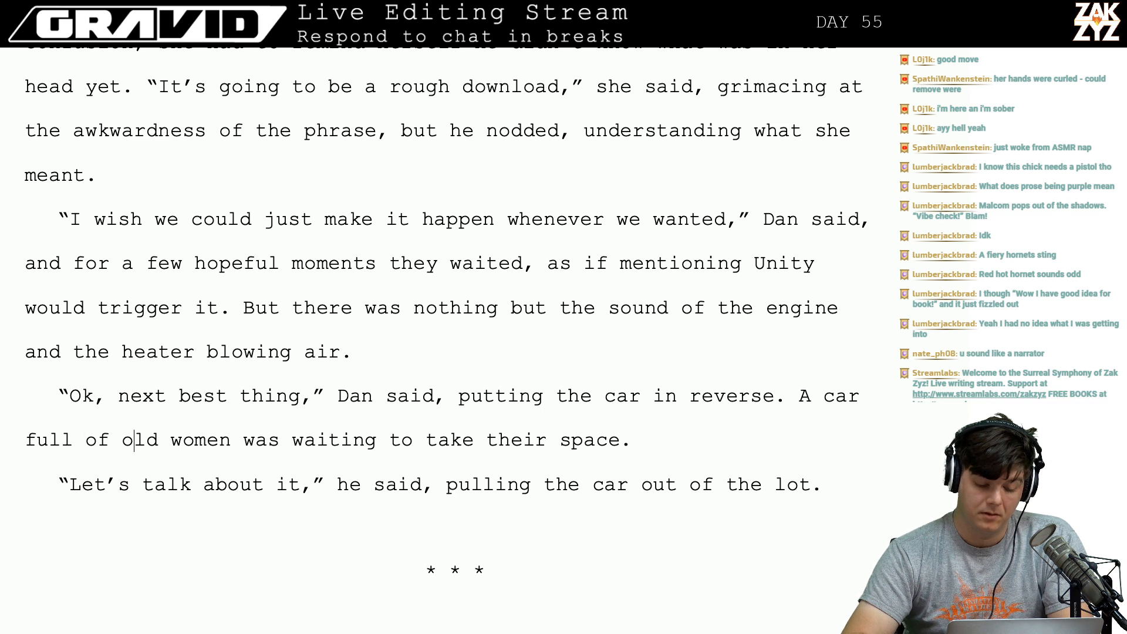
{"action": "key", "text": "Left"}
{"action": "key", "text": "Right"}
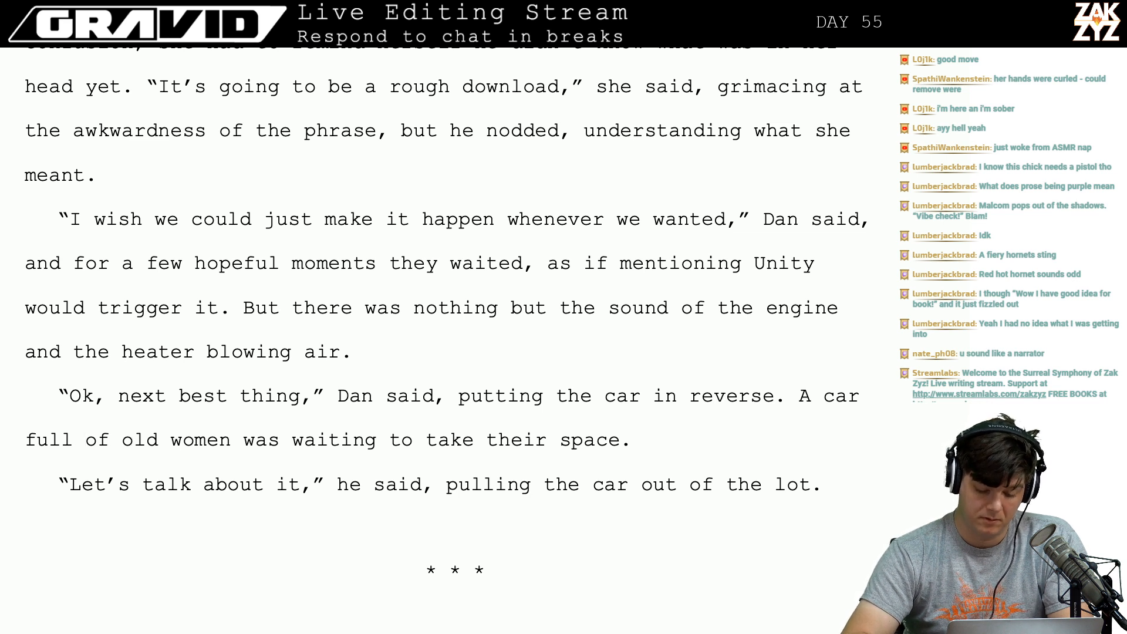
Insert "impatient-looking" before "old women" in the sentence about the waiting car.
{"action": "type", "text": "impatien"}
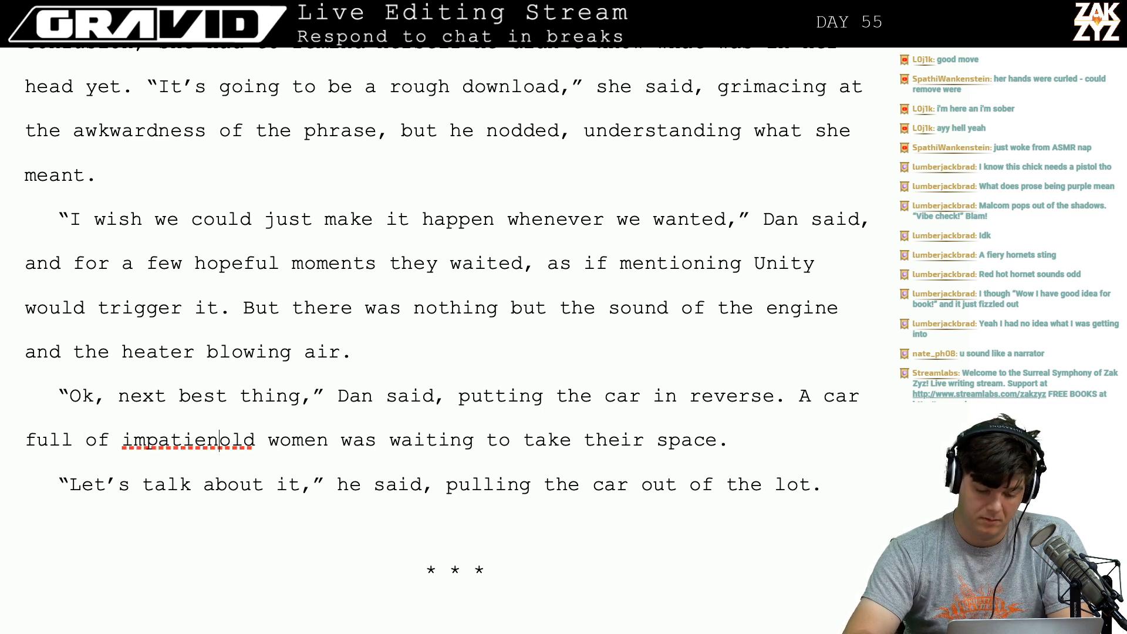
{"action": "type", "text": "t-looking"}
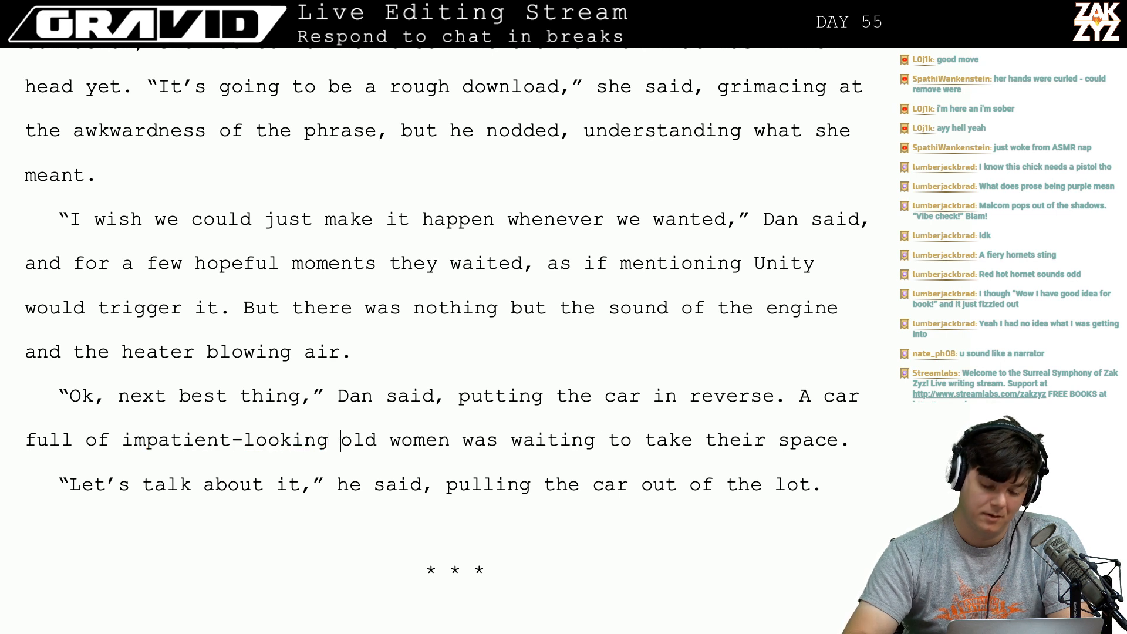
{"action": "key", "text": "Right"}
{"action": "key", "text": "Up"}
{"action": "key", "text": "Up"}
{"action": "left_click", "coordinate": [60, 440]}
{"action": "key", "text": "Left"}
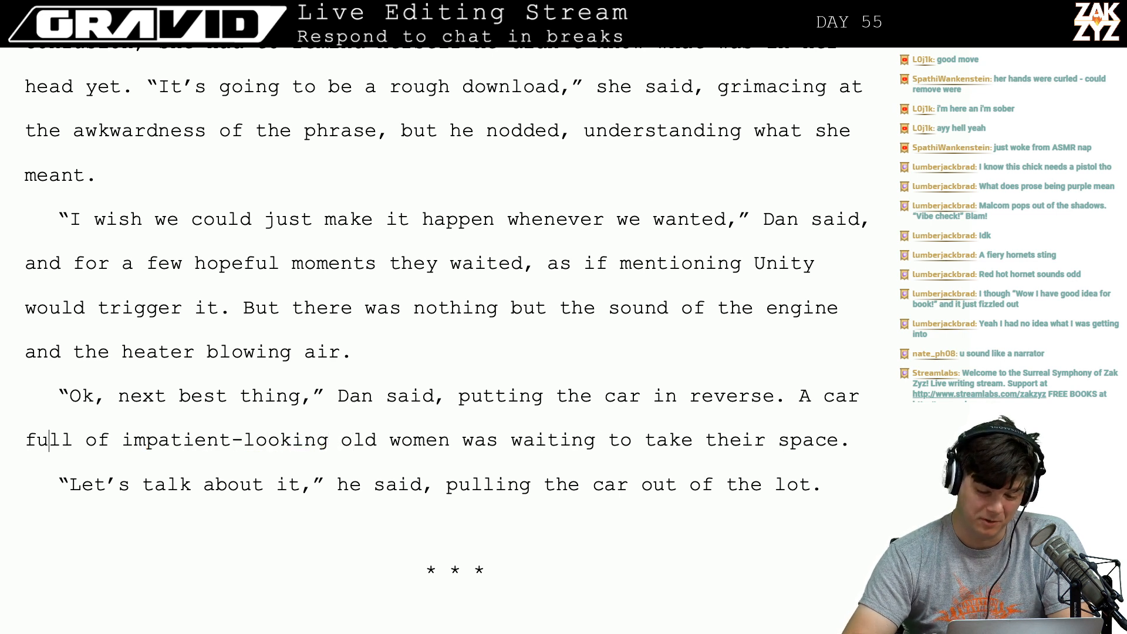
Reread the sentence about the waiting car together with the dialogue lines around it.
{"action": "key", "text": "Right"}
{"action": "key", "text": "Right"}
{"action": "key", "text": "Right"}
{"action": "key", "text": "Right"}
{"action": "key", "text": "Right"}
{"action": "key", "text": "Right"}
{"action": "key", "text": "Right"}
{"action": "key", "text": "Right"}
{"action": "key", "text": "Right"}
{"action": "key", "text": "Right"}
{"action": "key", "text": "Right"}
{"action": "key", "text": "Right"}
{"action": "key", "text": "Right"}
{"action": "key", "text": "Right"}
{"action": "key", "text": "Right"}
{"action": "key", "text": "Right"}
{"action": "key", "text": "Right"}
{"action": "key", "text": "Right"}
{"action": "key", "text": "Right"}
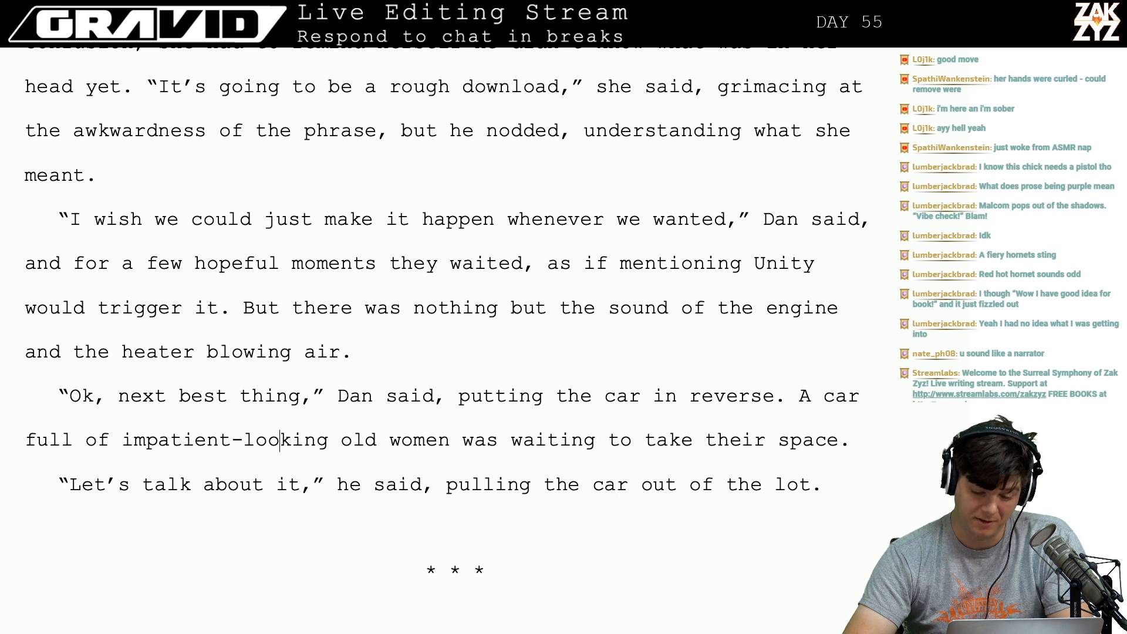
{"action": "key", "text": "Right"}
{"action": "key", "text": "Right"}
{"action": "key", "text": "Right"}
{"action": "key", "text": "Right"}
{"action": "key", "text": "Right"}
{"action": "key", "text": "Right"}
{"action": "key", "text": "Right"}
{"action": "key", "text": "Right"}
{"action": "key", "text": "Right"}
{"action": "key", "text": "Right"}
{"action": "key", "text": "Right"}
{"action": "key", "text": "Right"}
{"action": "key", "text": "Right"}
{"action": "key", "text": "Right"}
{"action": "key", "text": "Right"}
{"action": "key", "text": "Right"}
{"action": "key", "text": "Right"}
{"action": "key", "text": "Right"}
{"action": "key", "text": "Right"}
{"action": "key", "text": "Right"}
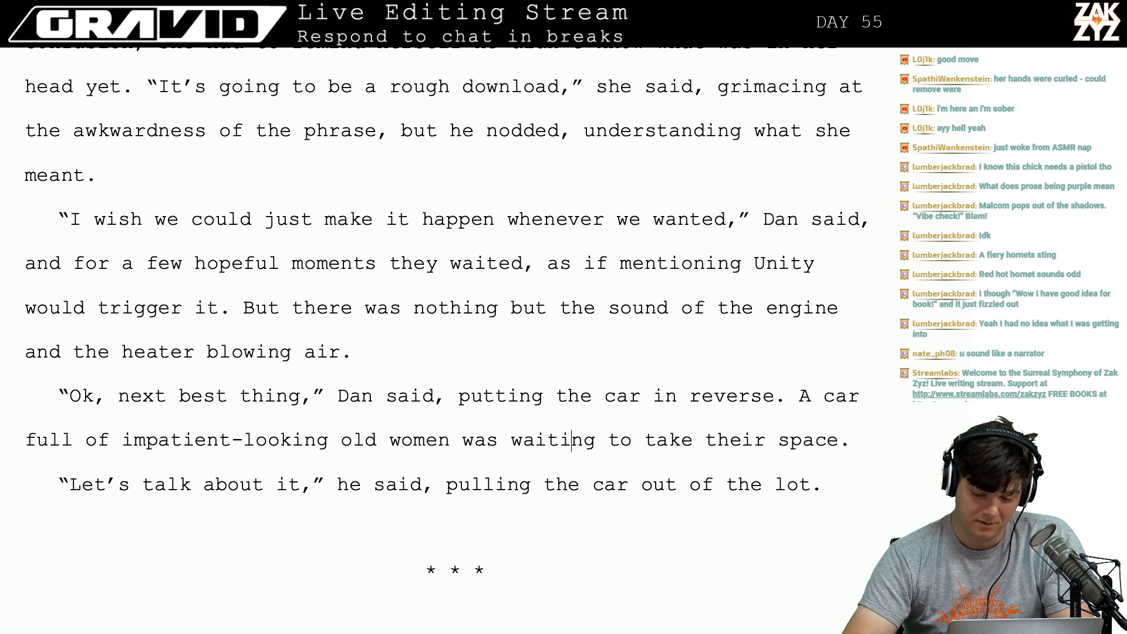
{"action": "key", "text": "Left"}
{"action": "key", "text": "Left"}
{"action": "key", "text": "Left"}
{"action": "key", "text": "Left"}
{"action": "key", "text": "Left"}
{"action": "key", "text": "Left"}
{"action": "key", "text": "Left"}
{"action": "key", "text": "Left"}
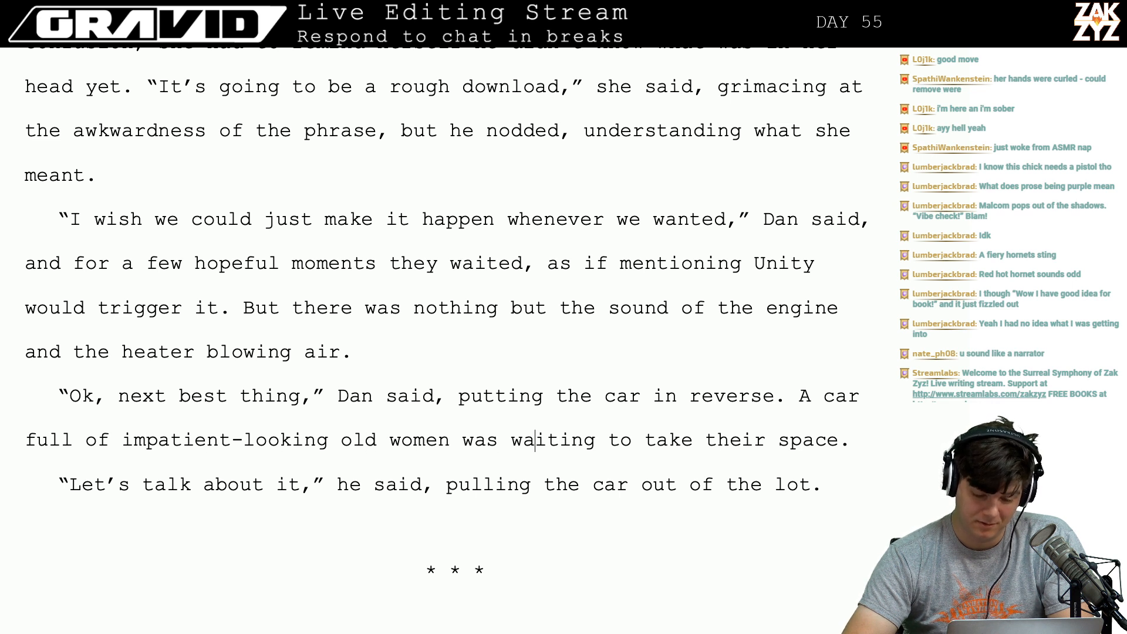
{"action": "key", "text": "Right"}
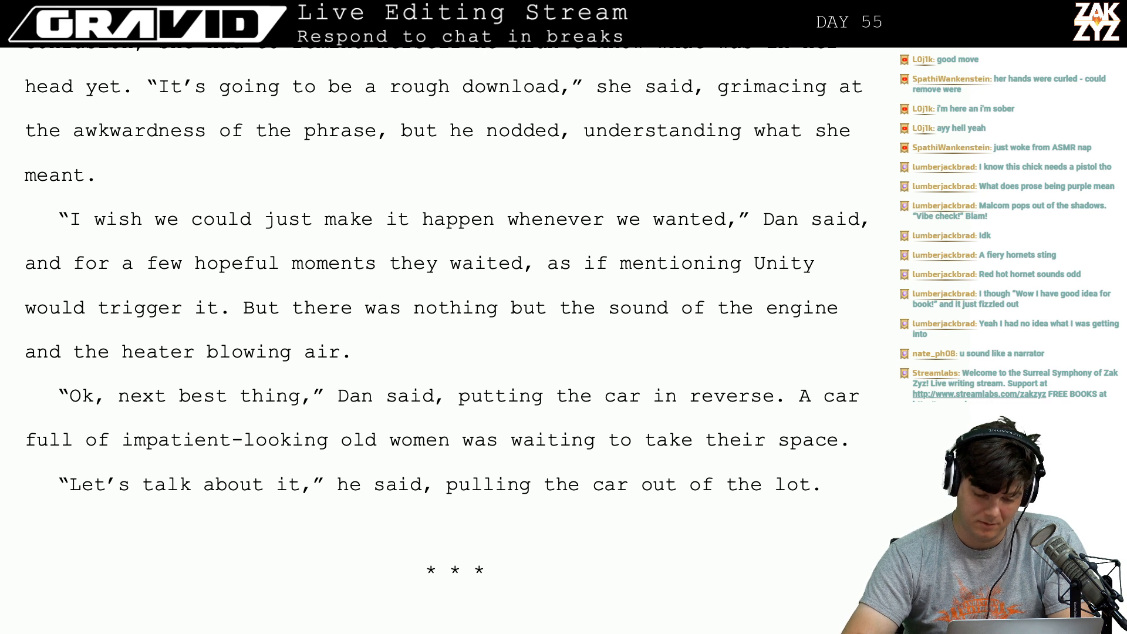
{"action": "key", "text": "Up"}
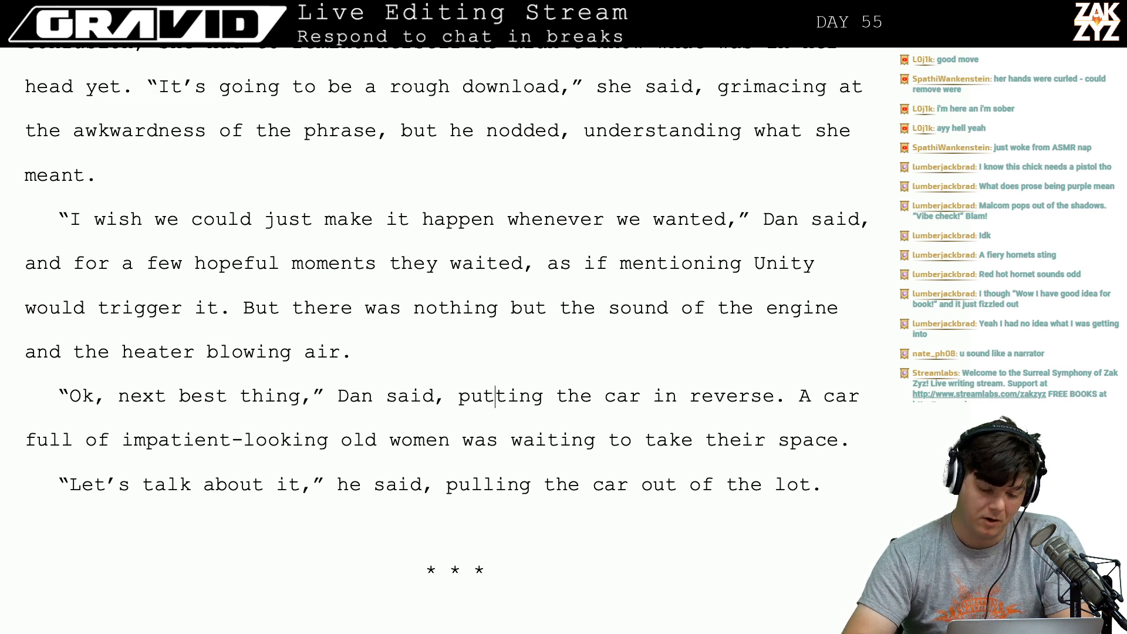
{"action": "key", "text": "Left"}
{"action": "key", "text": "Left"}
{"action": "key", "text": "Left"}
{"action": "key", "text": "Left"}
{"action": "key", "text": "Left"}
{"action": "key", "text": "Left"}
{"action": "key", "text": "Left"}
{"action": "key", "text": "Left"}
{"action": "key", "text": "Left"}
{"action": "key", "text": "Left"}
{"action": "key", "text": "Down"}
{"action": "key", "text": "Down"}
{"action": "key", "text": "Down"}
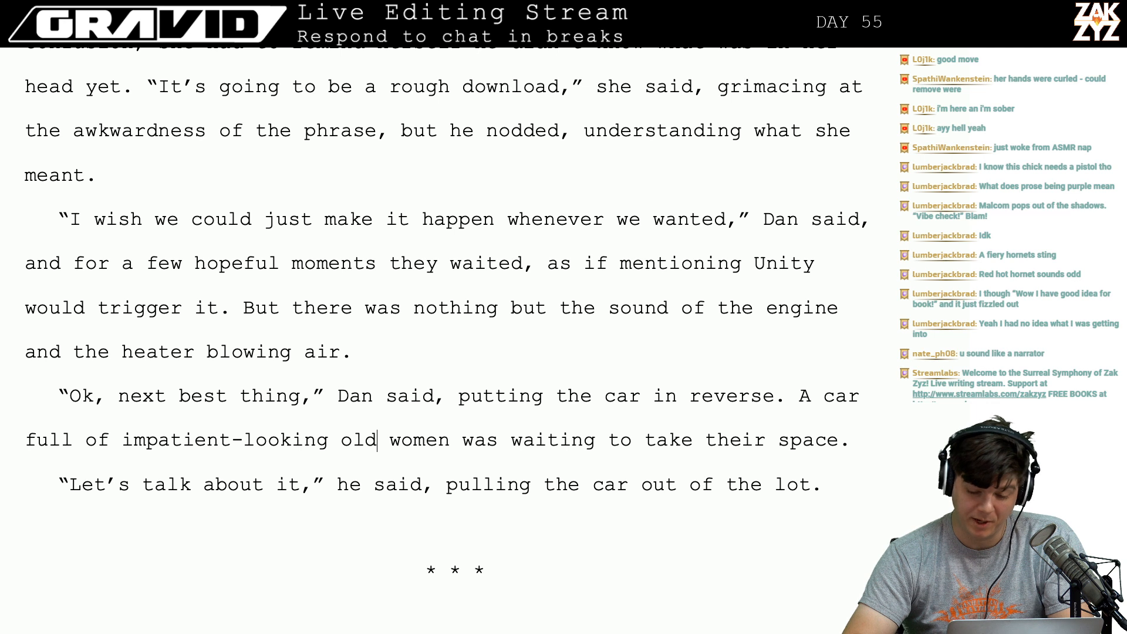
{"action": "key", "text": "Up"}
{"action": "key", "text": "Left"}
{"action": "key", "text": "Left"}
{"action": "key", "text": "Left"}
{"action": "key", "text": "Left"}
{"action": "key", "text": "Left"}
{"action": "key", "text": "Left"}
{"action": "key", "text": "Left"}
{"action": "key", "text": "Left"}
{"action": "key", "text": "Left"}
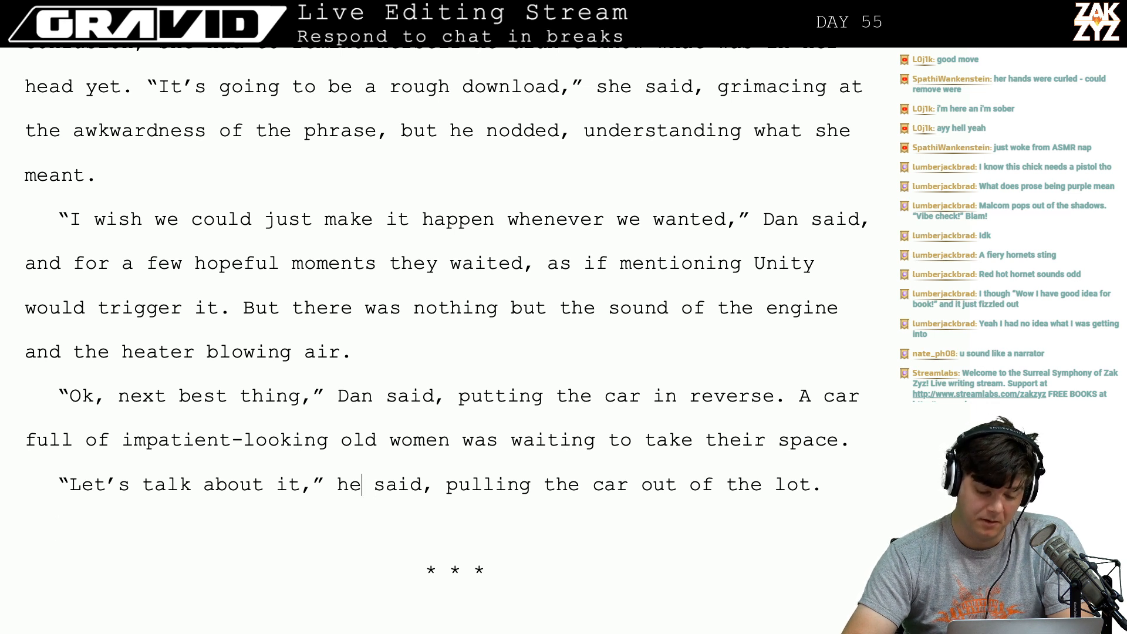
{"action": "key", "text": "Left"}
{"action": "key", "text": "Left"}
{"action": "key", "text": "Left"}
{"action": "key", "text": "Left"}
{"action": "key", "text": "Left"}
{"action": "key", "text": "Left"}
{"action": "key", "text": "Left"}
{"action": "key", "text": "Left"}
{"action": "key", "text": "Left"}
{"action": "key", "text": "Left"}
{"action": "key", "text": "Left"}
{"action": "key", "text": "Left"}
{"action": "key", "text": "Left"}
{"action": "key", "text": "Left"}
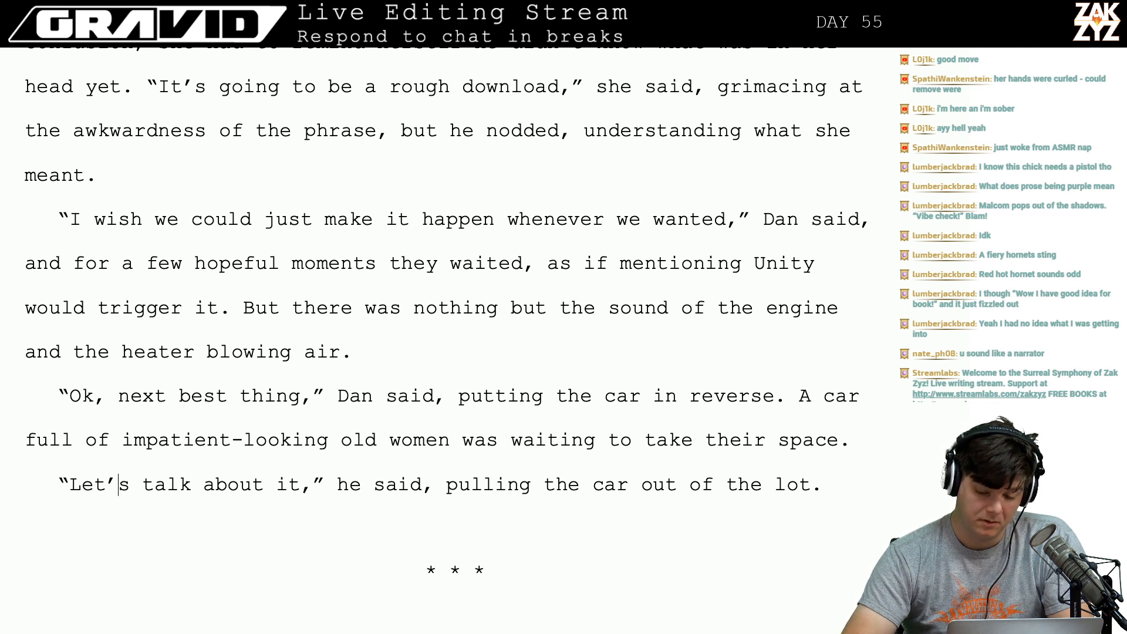
Insert "driven by an exasperated-looking old woman was waiting" after "A car" in the sentence following "in reverse.".
{"action": "key", "text": "Up"}
{"action": "key", "text": "Left"}
{"action": "key", "text": "Left"}
{"action": "key", "text": "Left"}
{"action": "key", "text": "Left"}
{"action": "key", "text": "Left"}
{"action": "key", "text": "Left"}
{"action": "key", "text": "Left"}
{"action": "key", "text": "Left"}
{"action": "key", "text": "Left"}
{"action": "key", "text": "Left"}
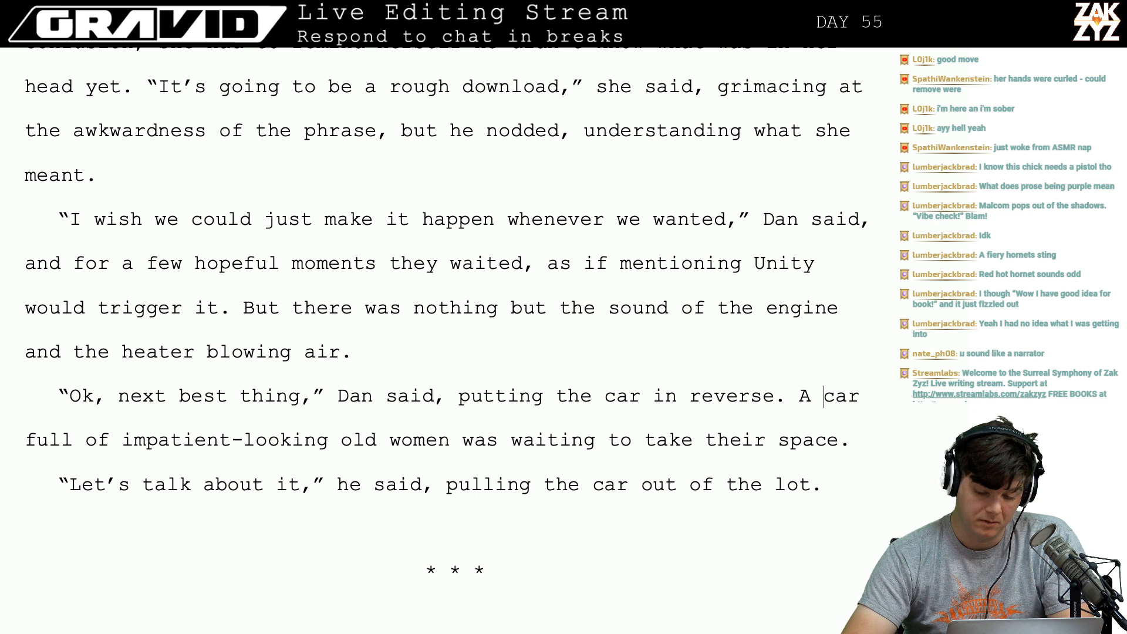
{"action": "key", "text": "Right"}
{"action": "key", "text": "Right"}
{"action": "key", "text": "Right"}
{"action": "type", "text": "drive b"}
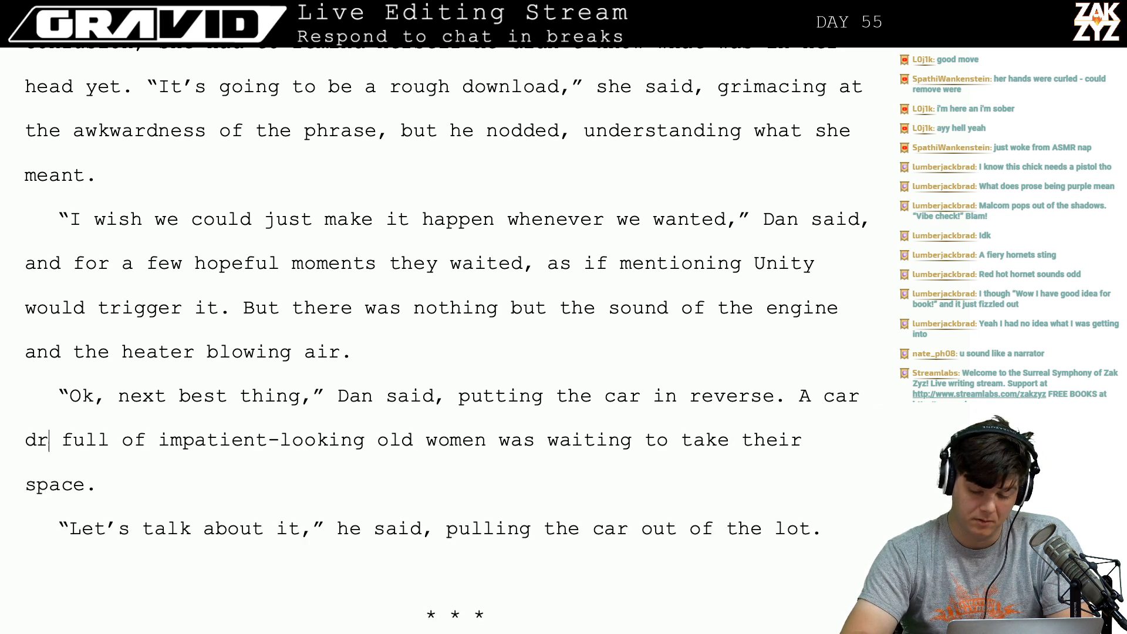
{"action": "key", "text": "BackSpace"}
{"action": "key", "text": "BackSpace"}
{"action": "type", "text": "n by an ex"}
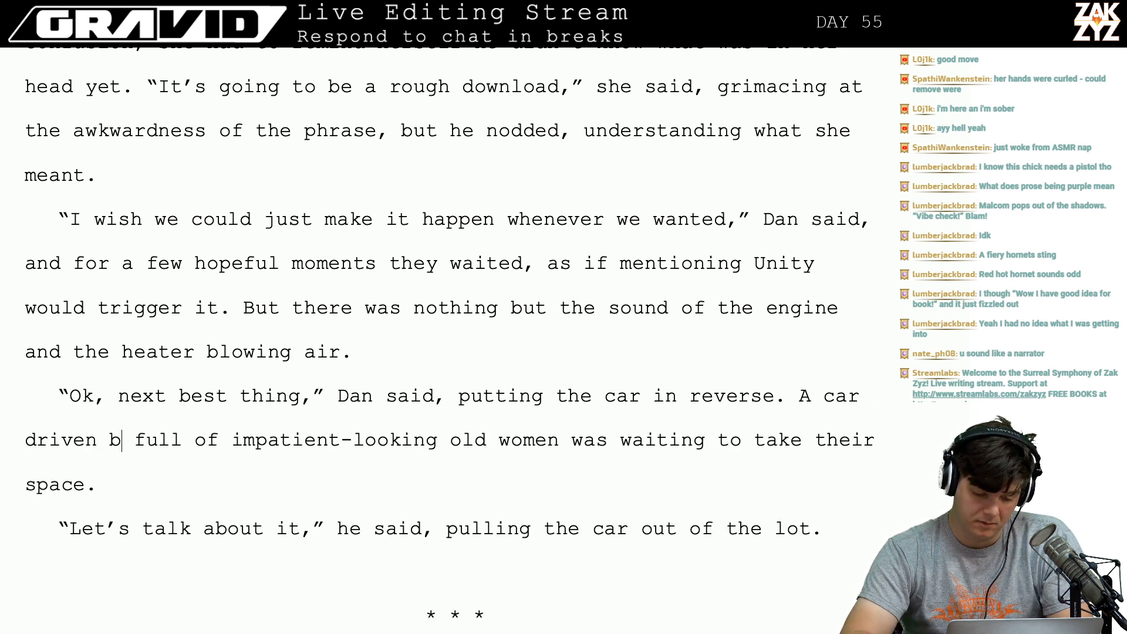
{"action": "type", "text": "asperate"}
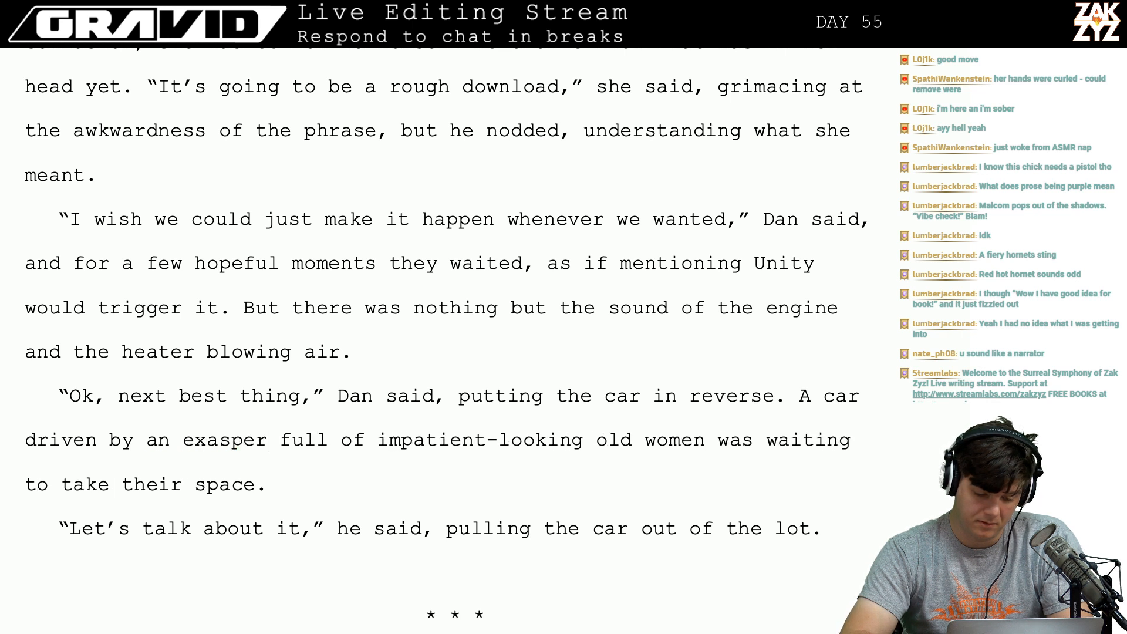
{"action": "type", "text": "d-looking "}
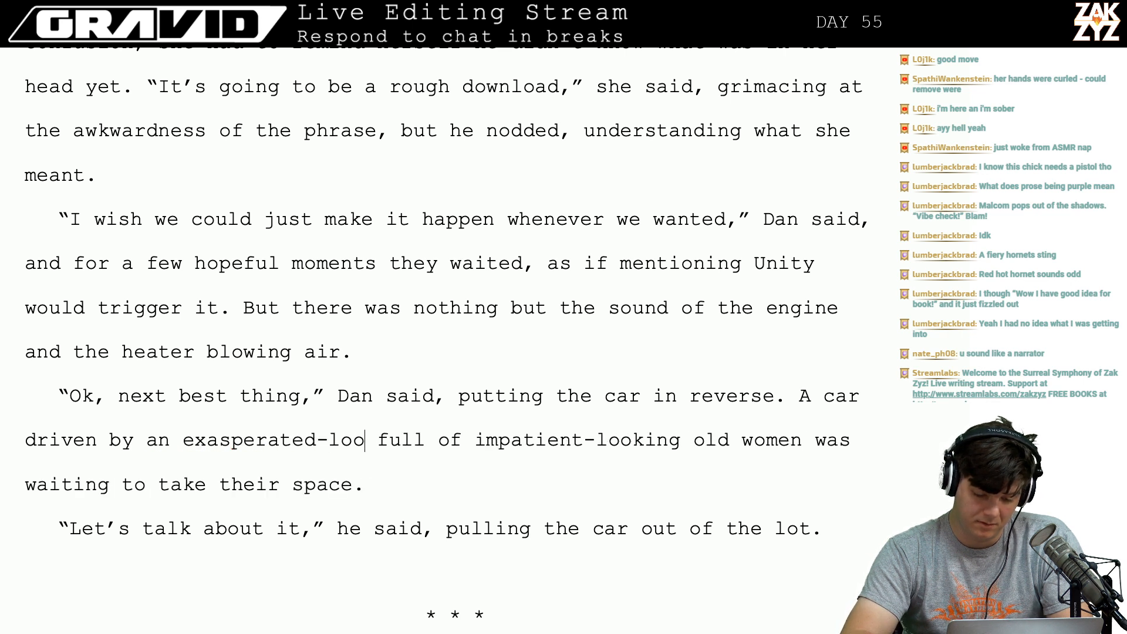
{"action": "type", "text": "old woman was "}
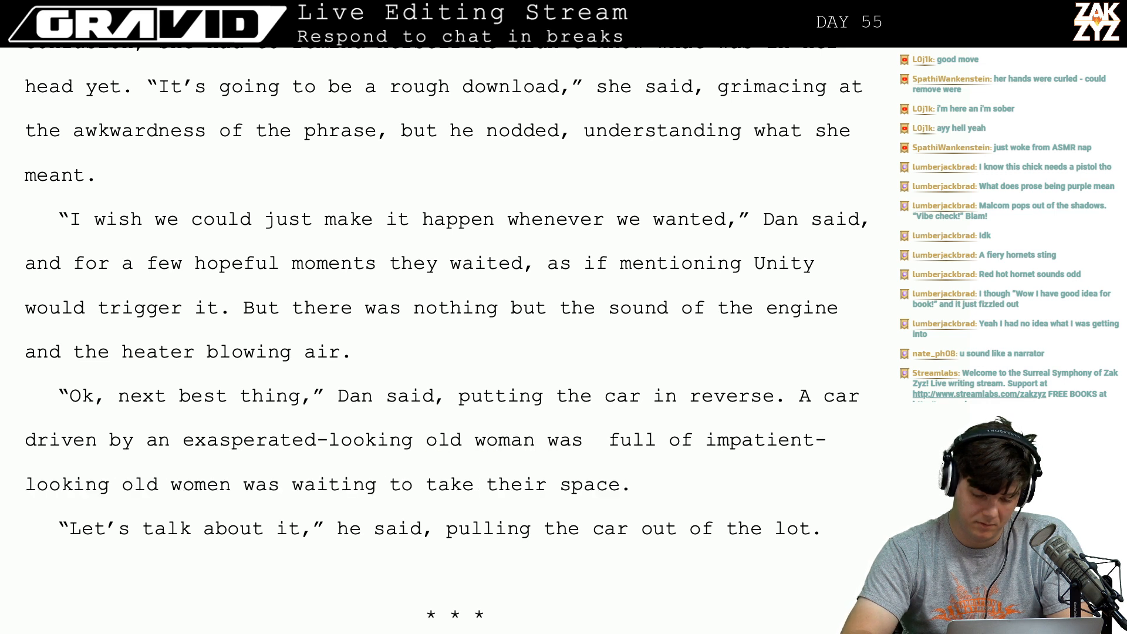
{"action": "type", "text": "waiting"}
{"action": "key", "text": "Down"}
{"action": "key", "text": "Right"}
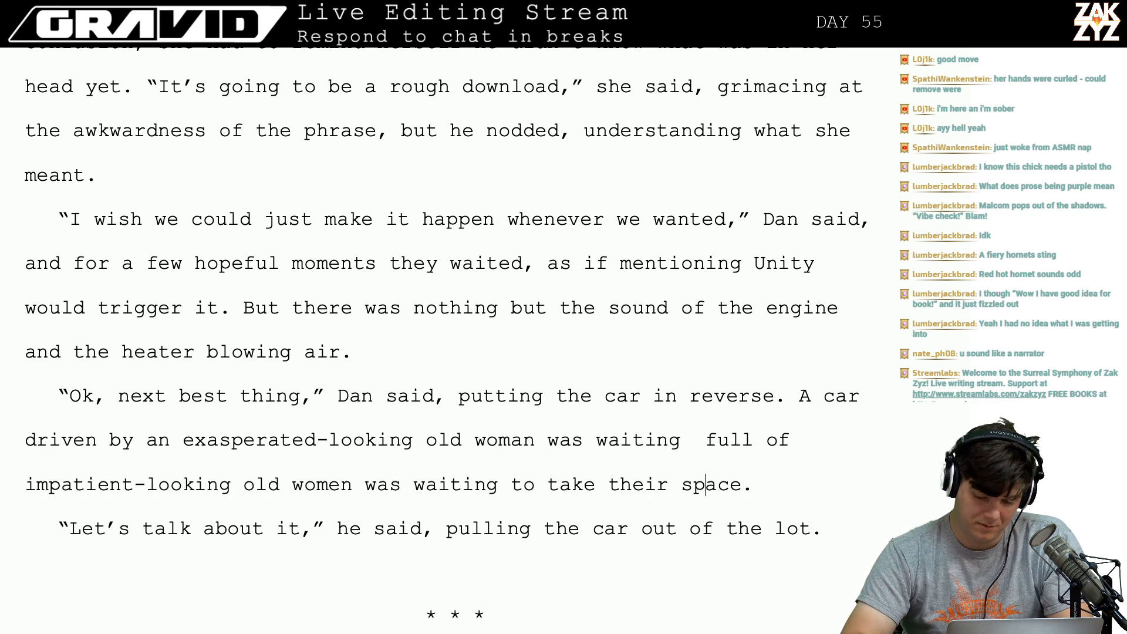
Split the paragraph before "A car driven by" and leave an empty paragraph between the two parts.
{"action": "key", "text": "Up"}
{"action": "key", "text": "Up"}
{"action": "key", "text": "Right"}
{"action": "key", "text": "Right"}
{"action": "key", "text": "Right"}
{"action": "key", "text": "Right"}
{"action": "key", "text": "Right"}
{"action": "key", "text": "Right"}
{"action": "key", "text": "Right"}
{"action": "key", "text": "Right"}
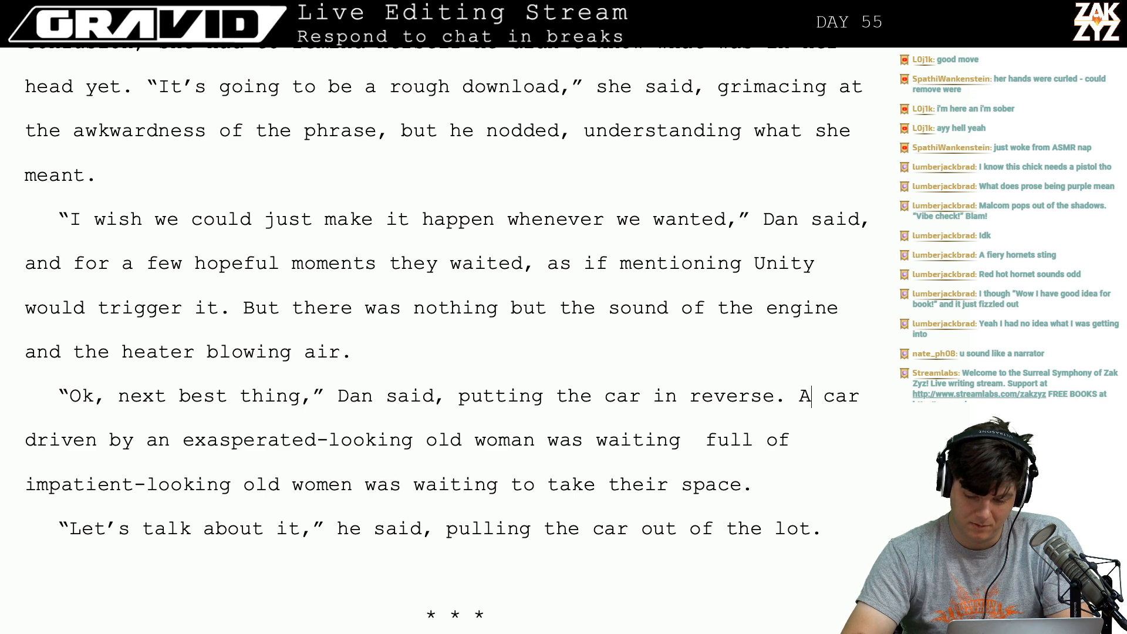
{"action": "key", "text": "Left"}
{"action": "key", "text": "Return"}
{"action": "key", "text": "Return"}
{"action": "key", "text": "Left"}
{"action": "key", "text": "Left"}
Add "An old woman had her car poised to take their space, she looked exasperated." after "putting the car in reverse.".
{"action": "type", "text": "An ol"}
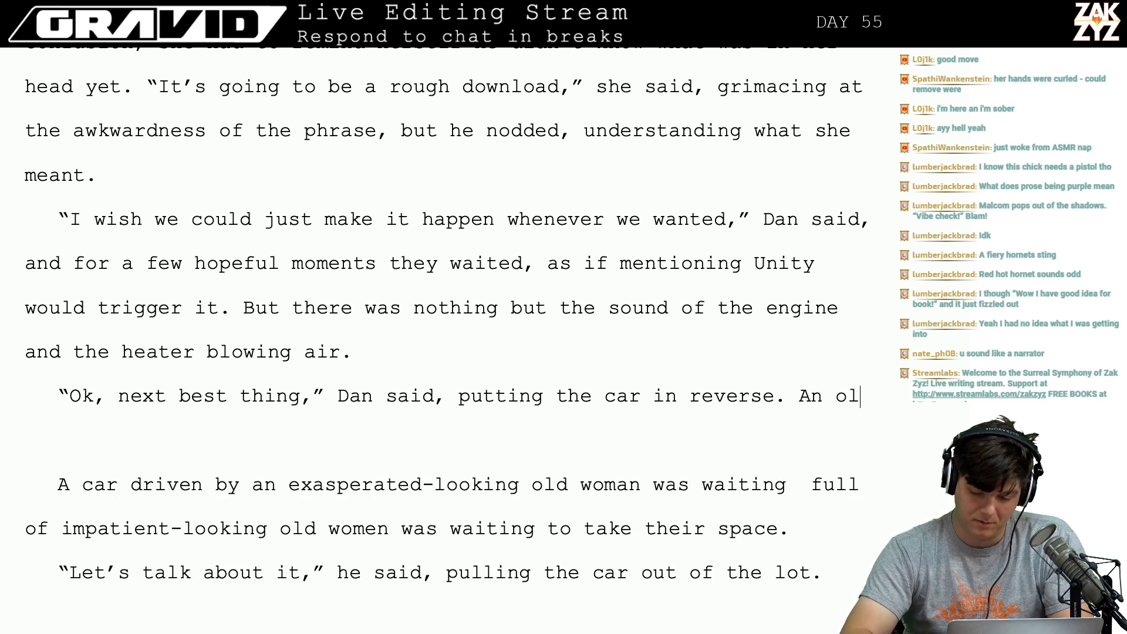
{"action": "type", "text": "d woman had her car pi"}
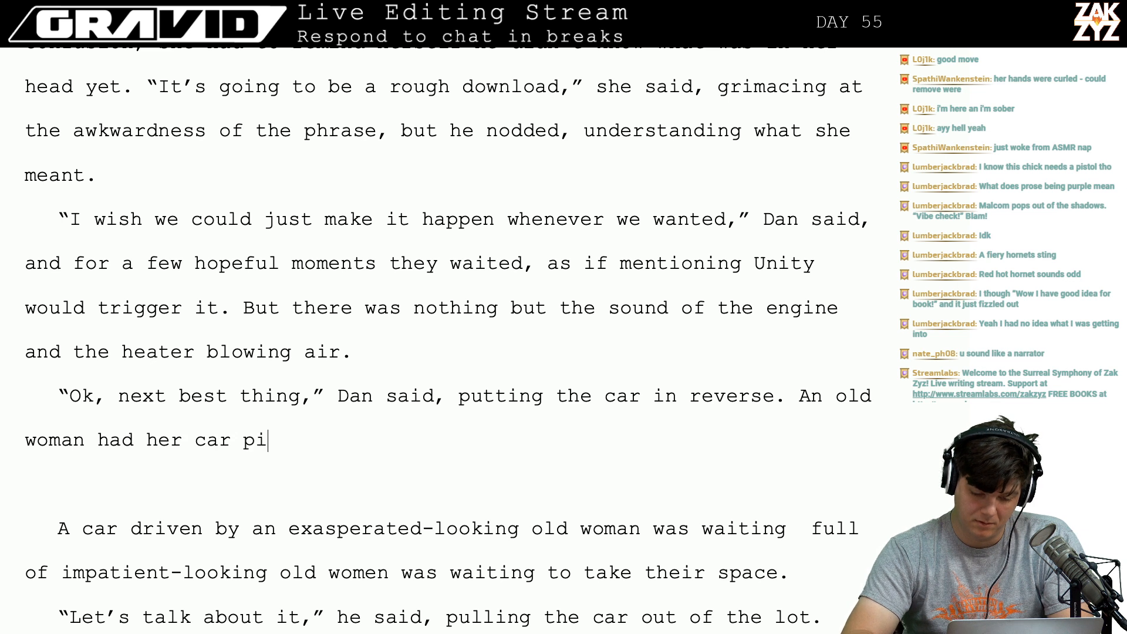
{"action": "key", "text": "BackSpace"}
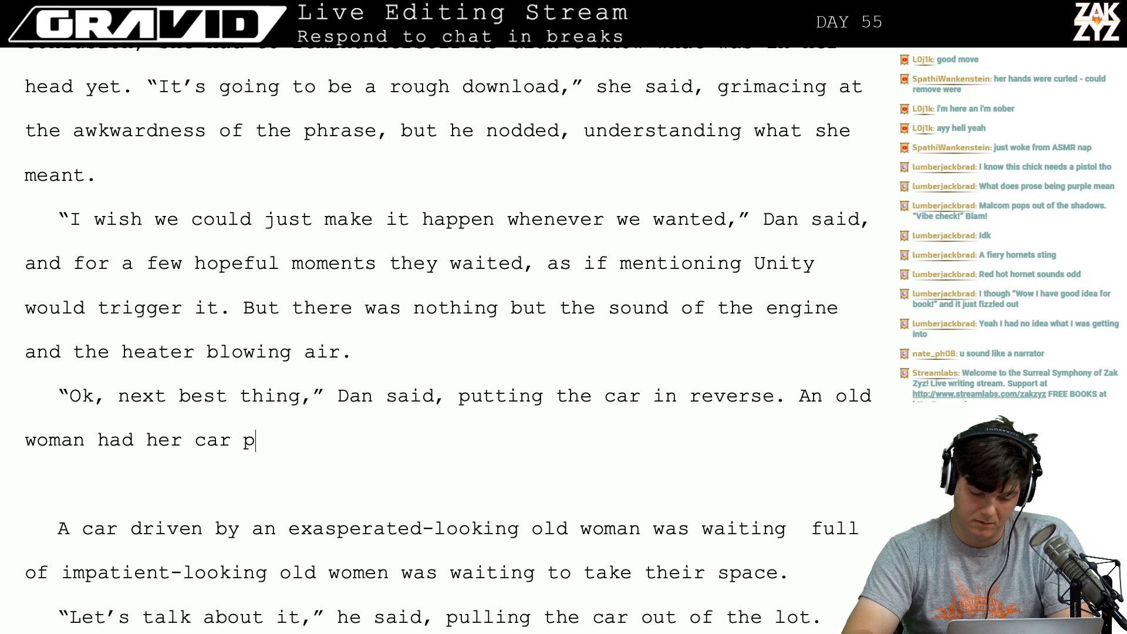
{"action": "type", "text": "oised to take t"}
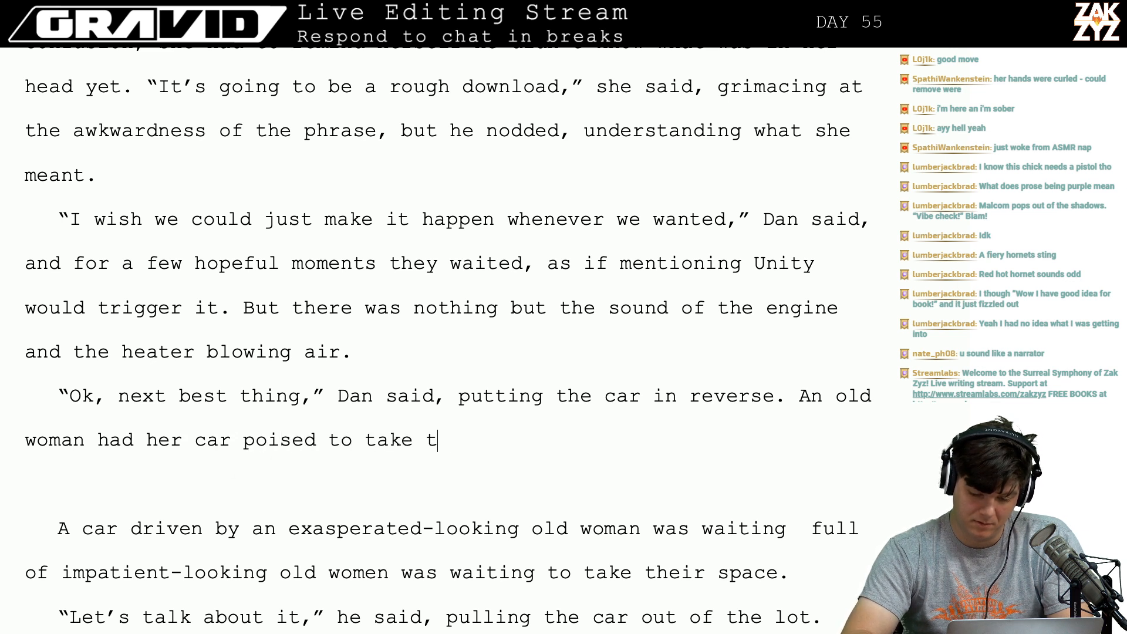
{"action": "type", "text": "heir space, she "}
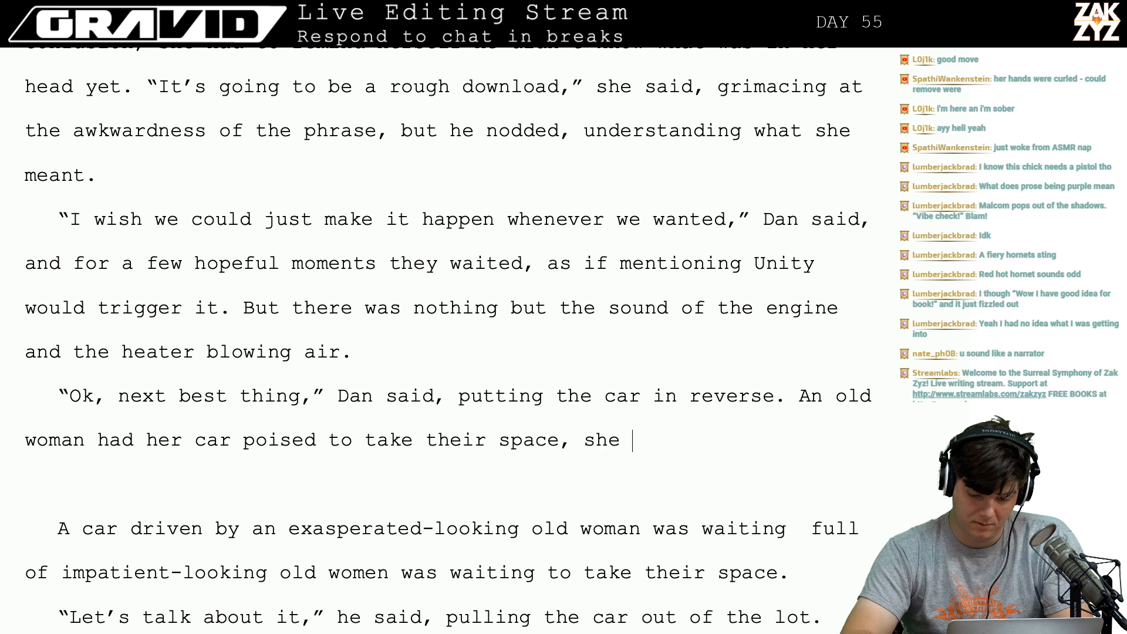
{"action": "type", "text": "looked exasp"}
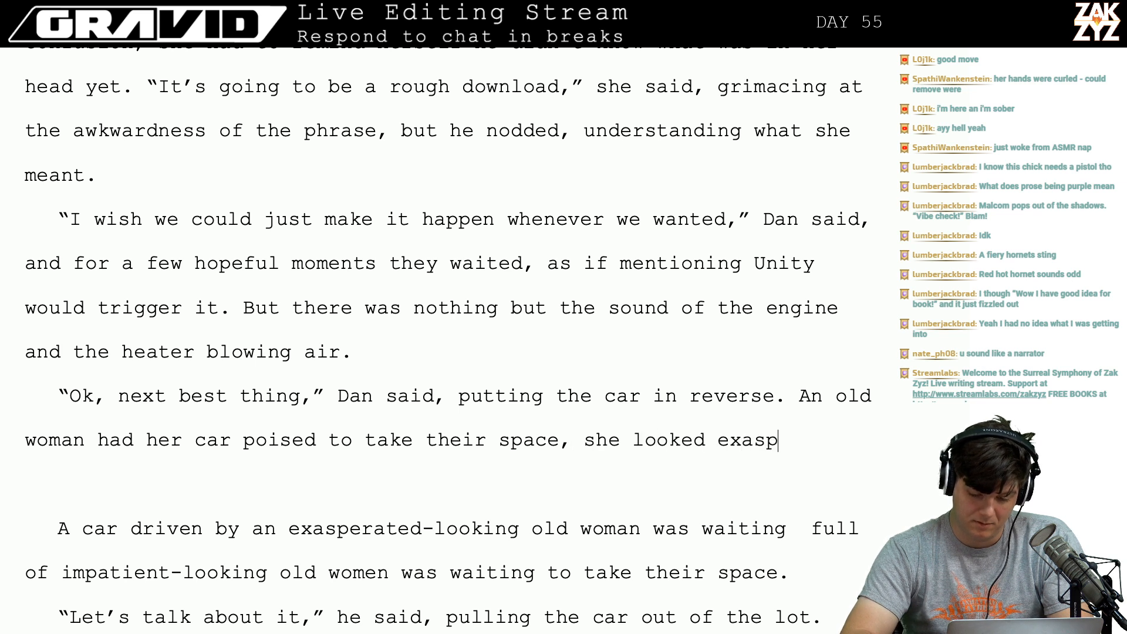
{"action": "type", "text": "e"}
{"action": "key", "text": "BackSpace"}
{"action": "key", "text": "BackSpace"}
{"action": "key", "text": "BackSpace"}
{"action": "type", "text": "p"}
{"action": "key", "text": "BackSpace"}
{"action": "type", "text": "sperat"}
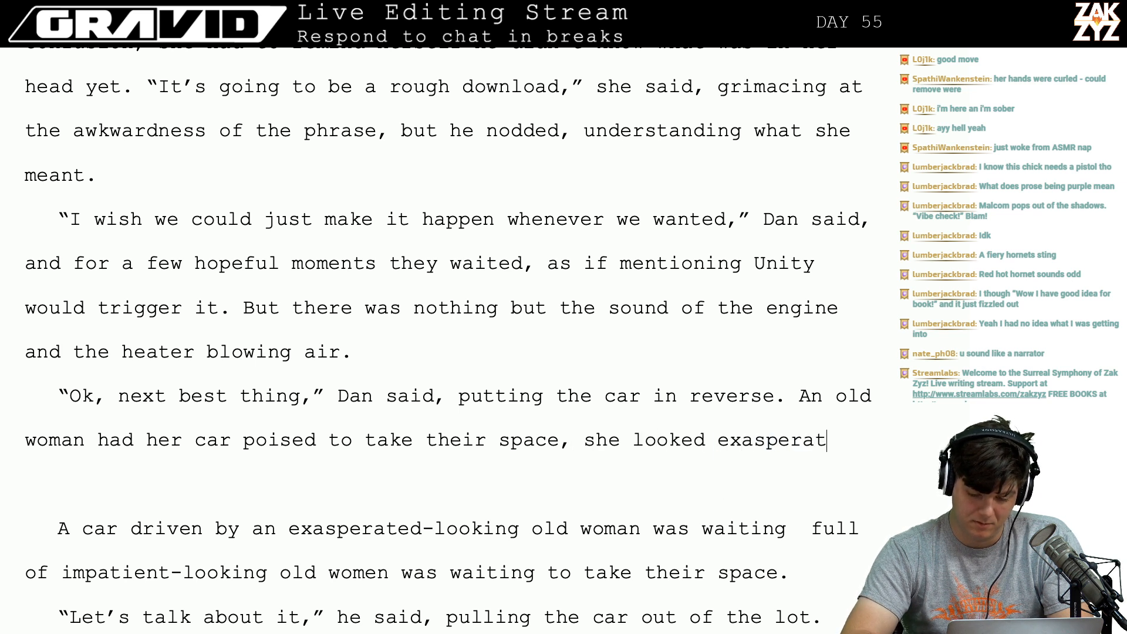
{"action": "type", "text": "ed."}
Delete the empty paragraph and the leftover paragraph beginning "A car driven by an exasperated-looking old woman".
{"action": "left_click", "coordinate": [872, 396]}
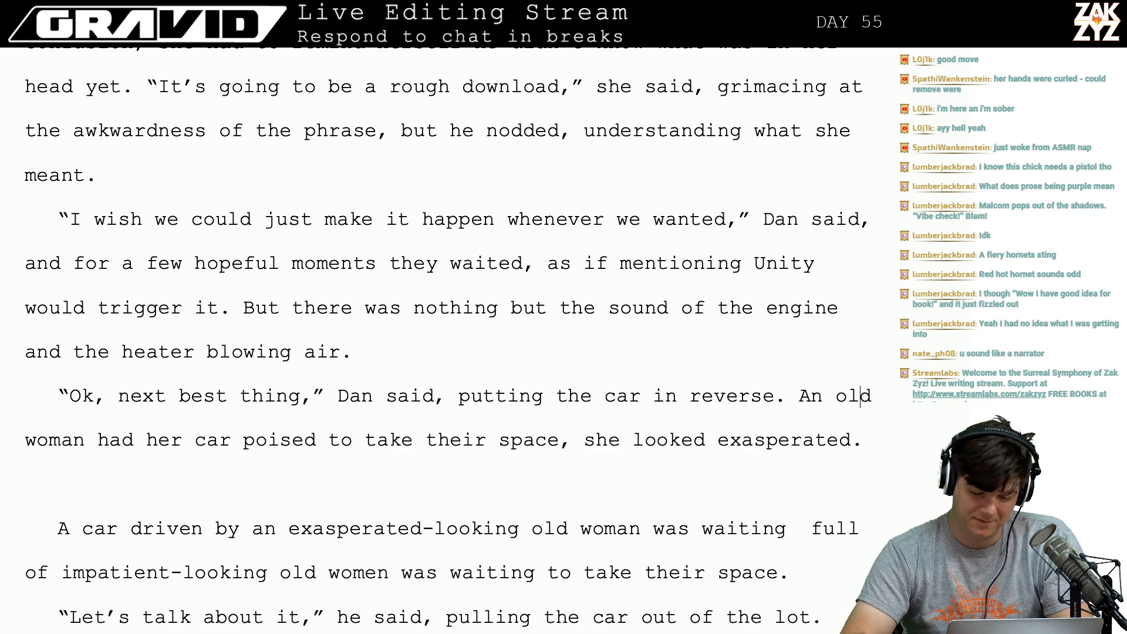
{"action": "key", "text": "Left"}
{"action": "key", "text": "Left"}
{"action": "key", "text": "Right"}
{"action": "key", "text": "Down"}
{"action": "key", "text": "Down"}
{"action": "key", "text": "Down"}
{"action": "key", "text": "Up"}
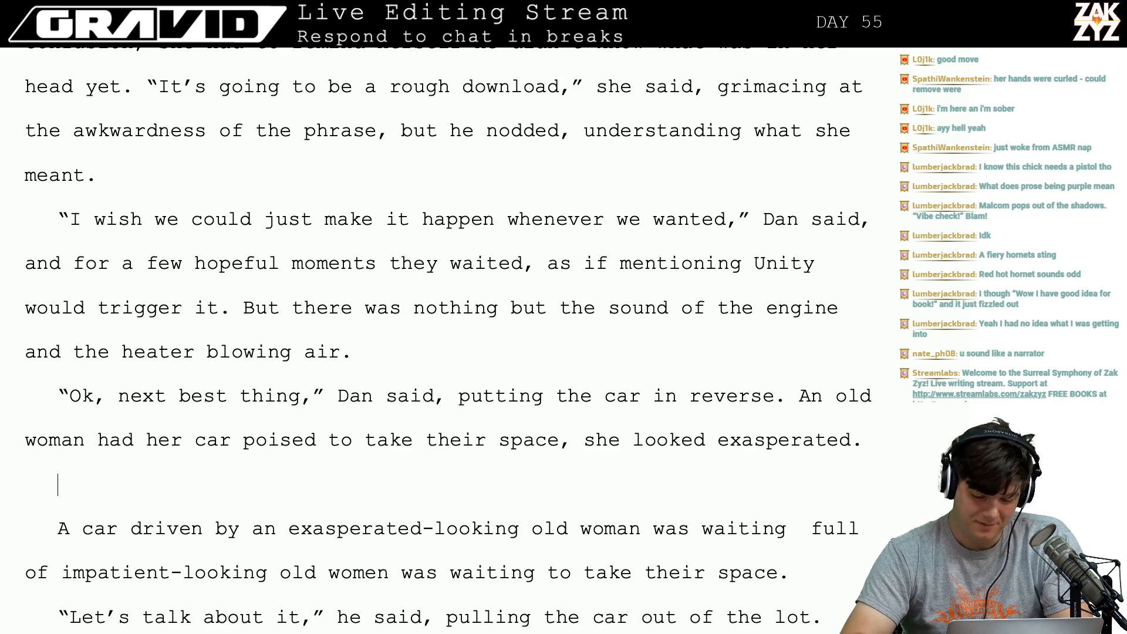
{"action": "key", "text": "shift+Down"}
{"action": "key", "text": "shift+Down"}
{"action": "key", "text": "shift+Down"}
{"action": "key", "text": "BackSpace"}
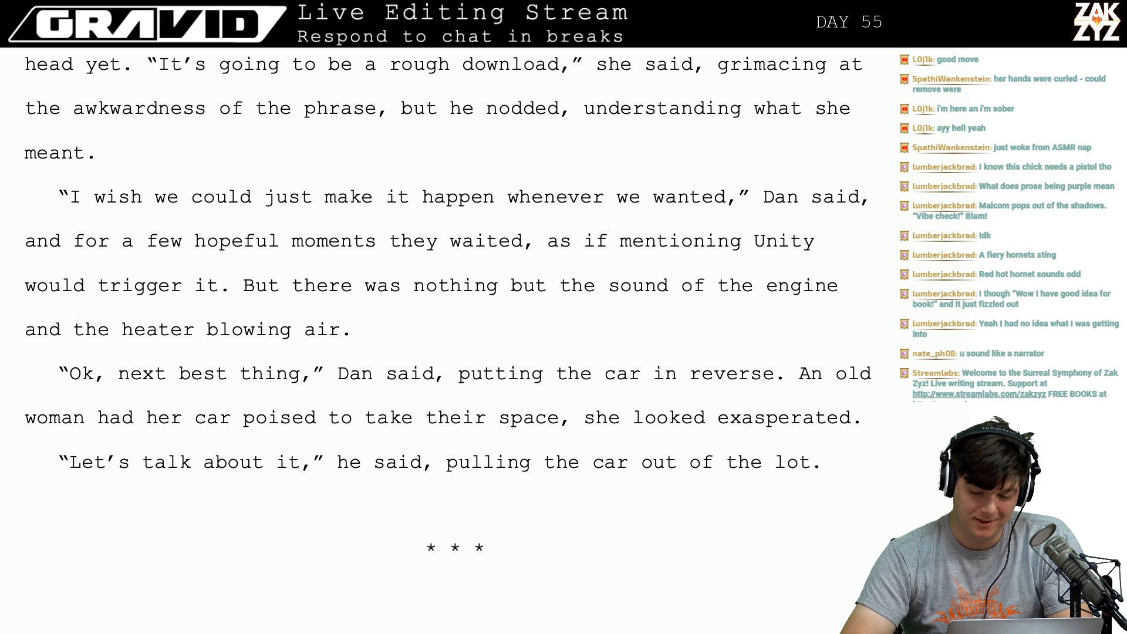
Delete the sentence "An old woman had her car poised to take their space, she looked exasperated." after "in reverse.".
{"action": "key", "text": "Up"}
{"action": "key", "text": "Up"}
{"action": "key", "text": "Right"}
{"action": "key", "text": "Right"}
{"action": "key", "text": "Right"}
{"action": "key", "text": "Right"}
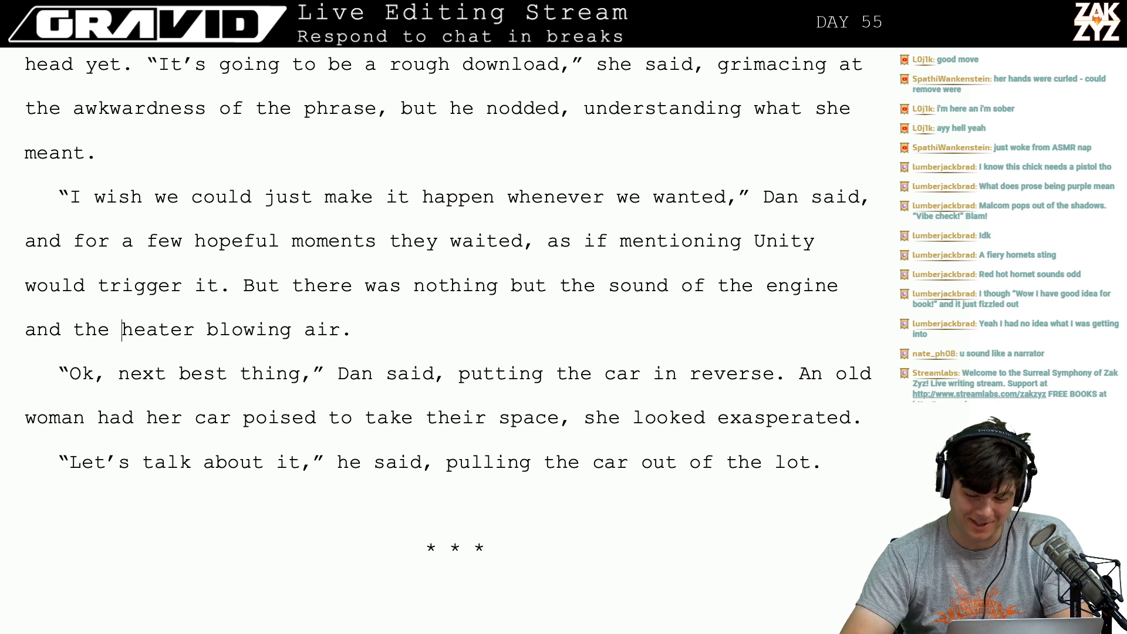
{"action": "key", "text": "Right"}
{"action": "left_click", "coordinate": [801, 369]}
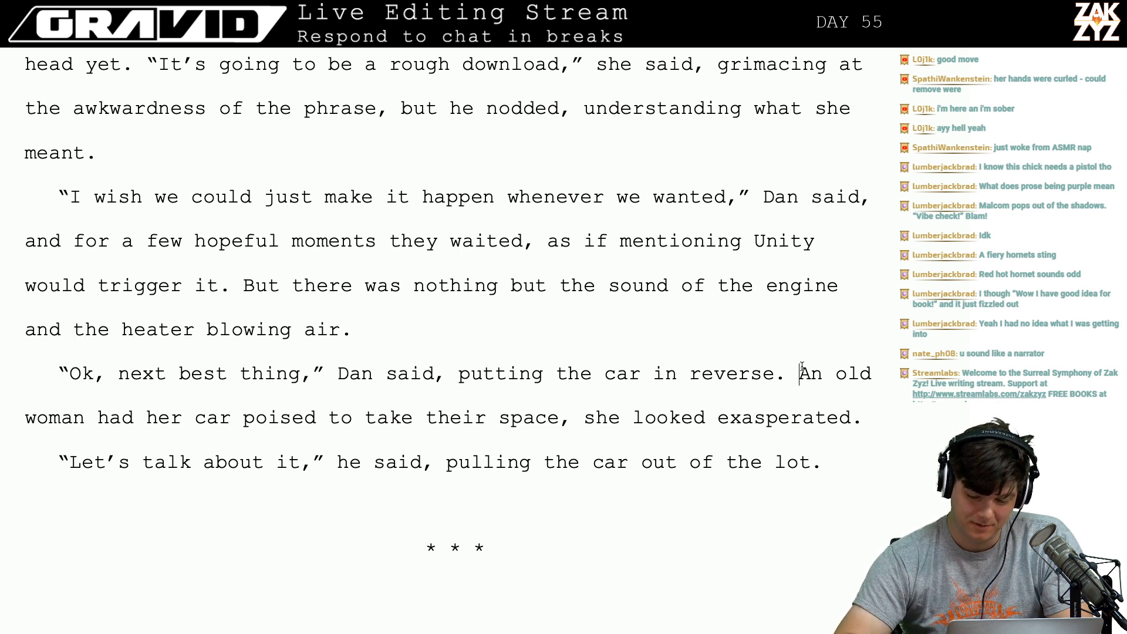
{"action": "key", "text": "shift+Down"}
{"action": "key", "text": "shift+Right"}
{"action": "key", "text": "shift+Right"}
{"action": "key", "text": "shift+Right"}
{"action": "key", "text": "shift+Right"}
{"action": "key", "text": "shift+Right"}
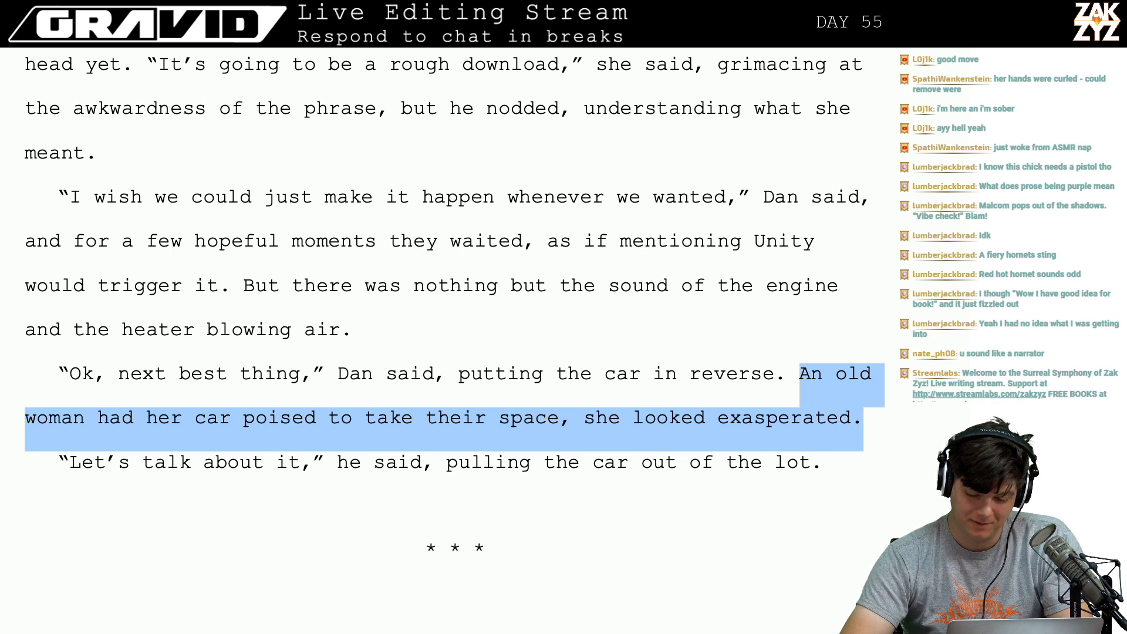
{"action": "key", "text": "BackSpace"}
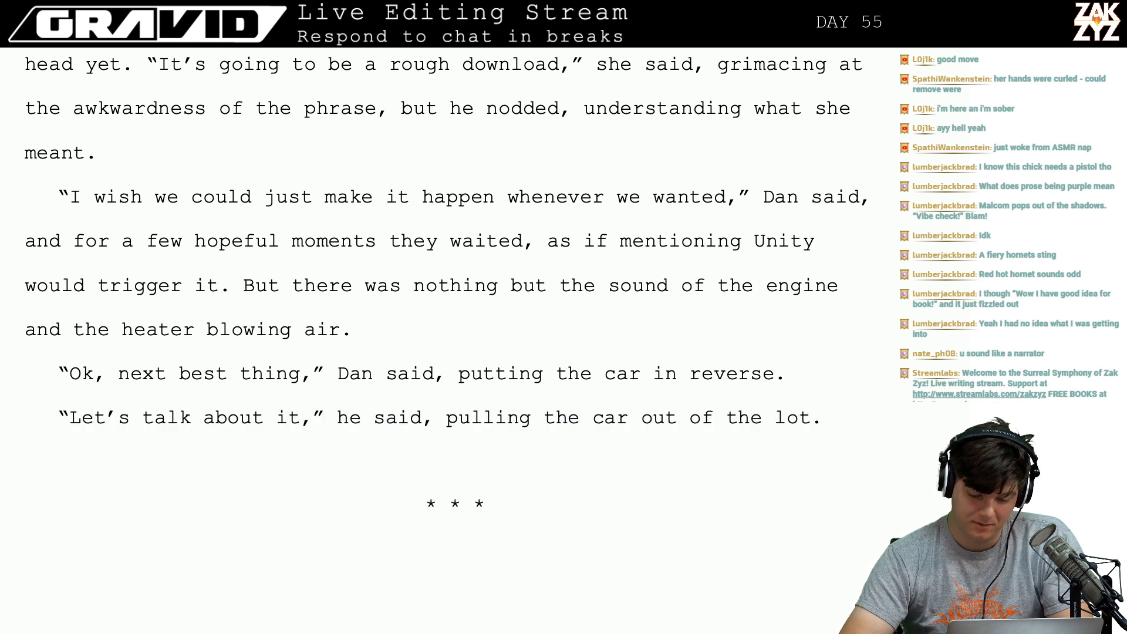
Replace the comma closing the quote "Let's talk about it" with a period.
{"action": "key", "text": "Right"}
{"action": "key", "text": "Up"}
{"action": "key", "text": "Right"}
{"action": "key", "text": "Down"}
{"action": "key", "text": "Right"}
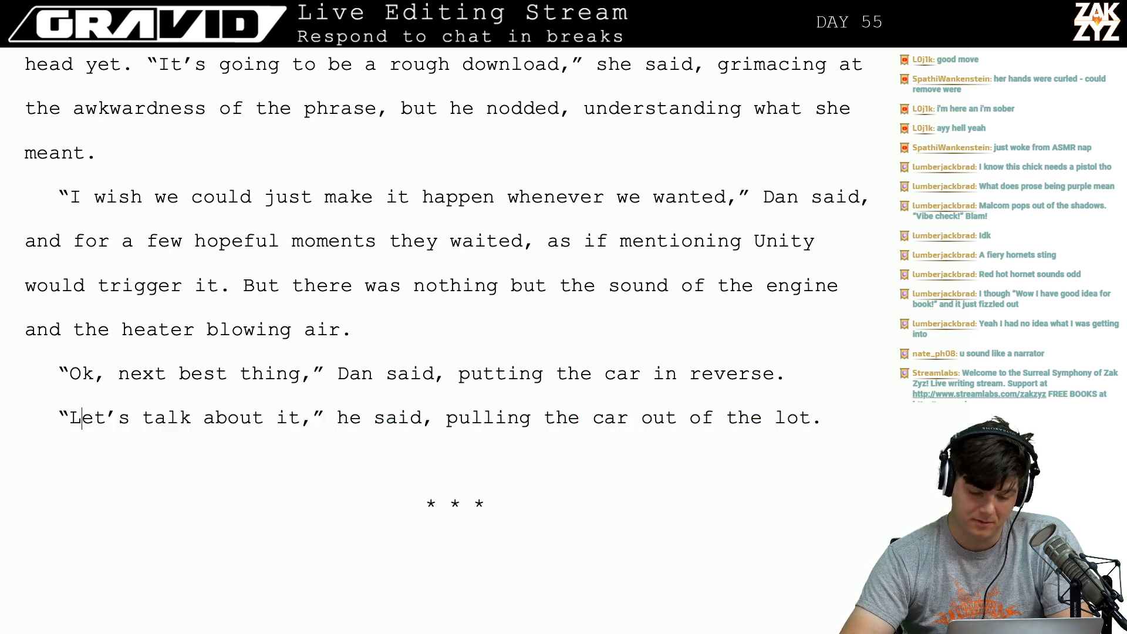
{"action": "key", "text": "Right"}
{"action": "key", "text": "Right"}
{"action": "key", "text": "Right"}
{"action": "key", "text": "Right"}
{"action": "key", "text": "Right"}
{"action": "key", "text": "Right"}
{"action": "key", "text": "Right"}
{"action": "key", "text": "Right"}
{"action": "key", "text": "Right"}
{"action": "key", "text": "Right"}
{"action": "key", "text": "Right"}
{"action": "key", "text": "Right"}
{"action": "key", "text": "Right"}
{"action": "key", "text": "Right"}
{"action": "key", "text": "Right"}
{"action": "key", "text": "Right"}
{"action": "key", "text": "Right"}
{"action": "key", "text": "Right"}
{"action": "key", "text": "Right"}
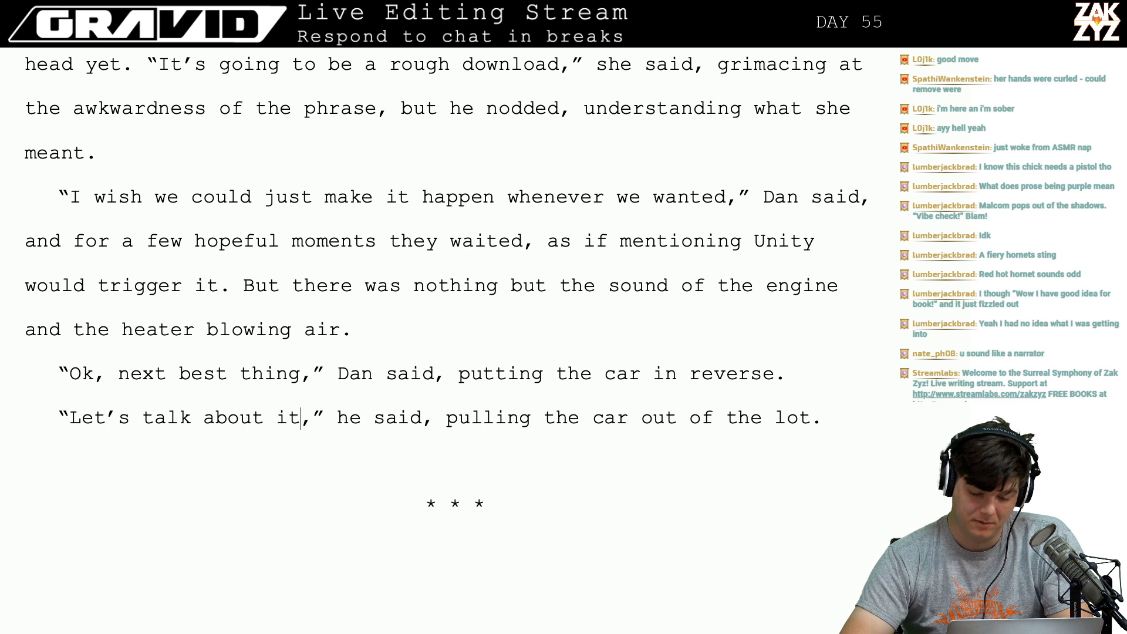
{"action": "key", "text": "BackSpace"}
{"action": "type", "text": "."}
{"action": "key", "text": "Right"}
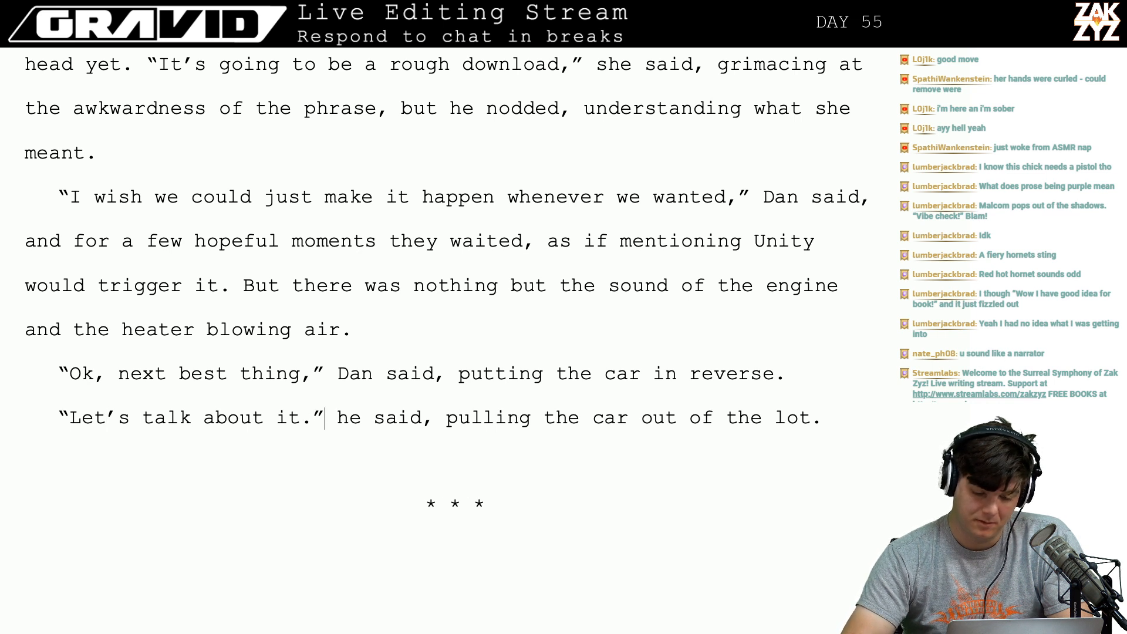
Delete the dialogue tag "he said, pulling the car out of the lot." and leave an empty paragraph before the scene break.
{"action": "key", "text": "Up"}
{"action": "key", "text": "Right"}
{"action": "key", "text": "Right"}
{"action": "key", "text": "Right"}
{"action": "key", "text": "Right"}
{"action": "key", "text": "Right"}
{"action": "key", "text": "Right"}
{"action": "key", "text": "Right"}
{"action": "key", "text": "Right"}
{"action": "key", "text": "Right"}
{"action": "key", "text": "Right"}
{"action": "key", "text": "Right"}
{"action": "key", "text": "Right"}
{"action": "key", "text": "Right"}
{"action": "key", "text": "Right"}
{"action": "key", "text": "Right"}
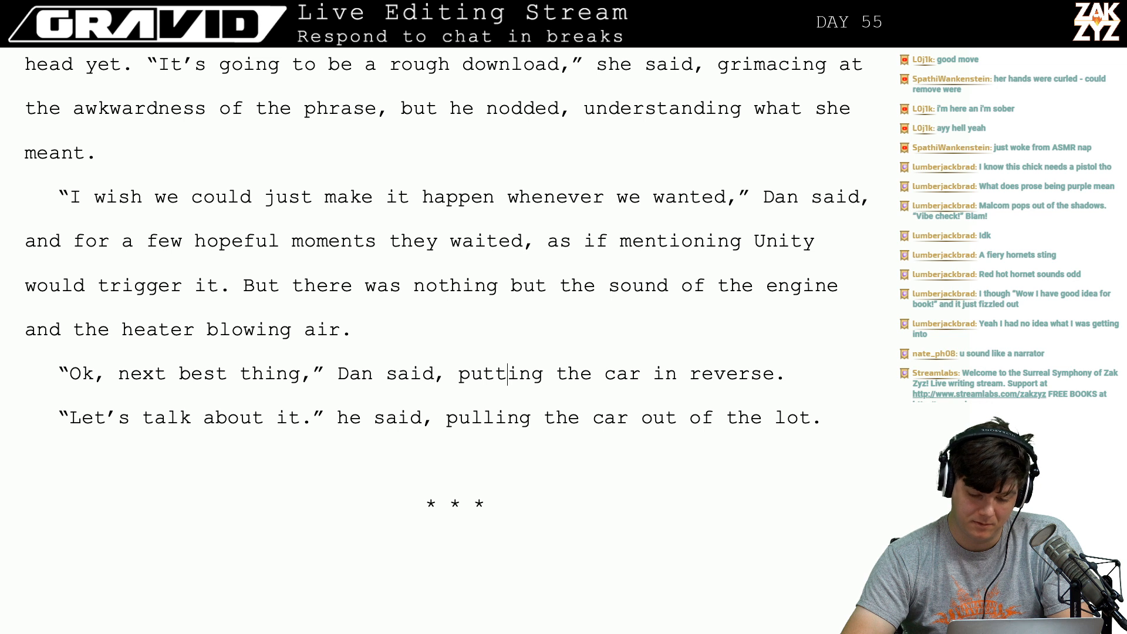
{"action": "key", "text": "Down"}
{"action": "key", "text": "Left"}
{"action": "key", "text": "Left"}
{"action": "key", "text": "Left"}
{"action": "key", "text": "Left"}
{"action": "key", "text": "Left"}
{"action": "key", "text": "Left"}
{"action": "key", "text": "Left"}
{"action": "key", "text": "Left"}
{"action": "key", "text": "Left"}
{"action": "key", "text": "Left"}
{"action": "key", "text": "Left"}
{"action": "key", "text": "Left"}
{"action": "key", "text": "Left"}
{"action": "key", "text": "Left"}
{"action": "key", "text": "Left"}
{"action": "key", "text": "Left"}
{"action": "key", "text": "Left"}
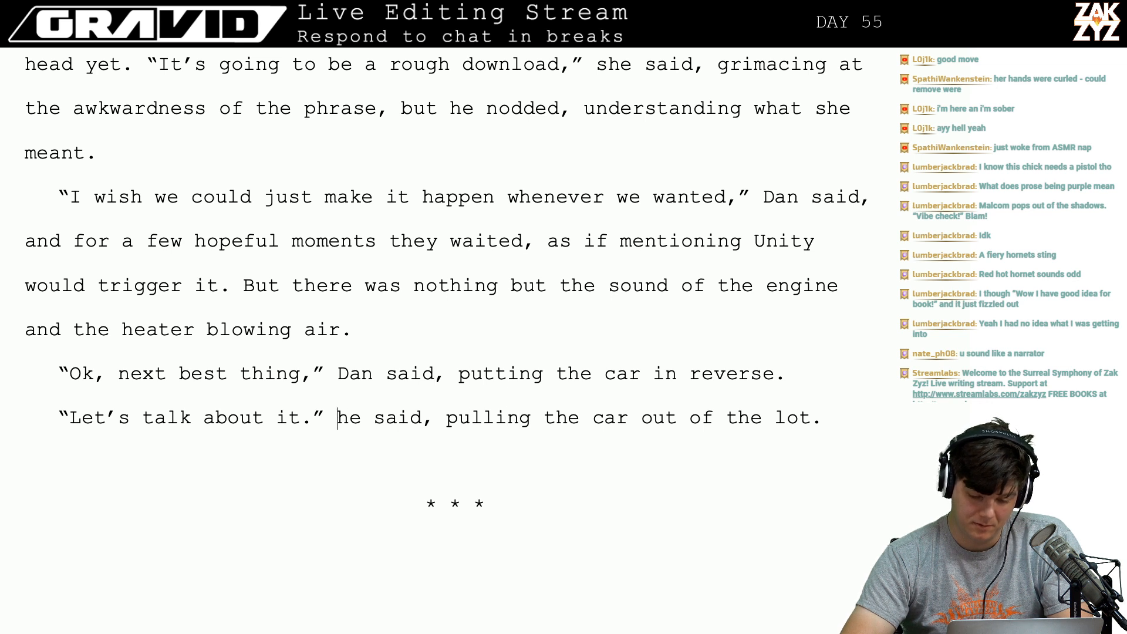
{"action": "key", "text": "Right"}
{"action": "key", "text": "Right"}
{"action": "key", "text": "Right"}
{"action": "key", "text": "Left"}
{"action": "key", "text": "shift+Down"}
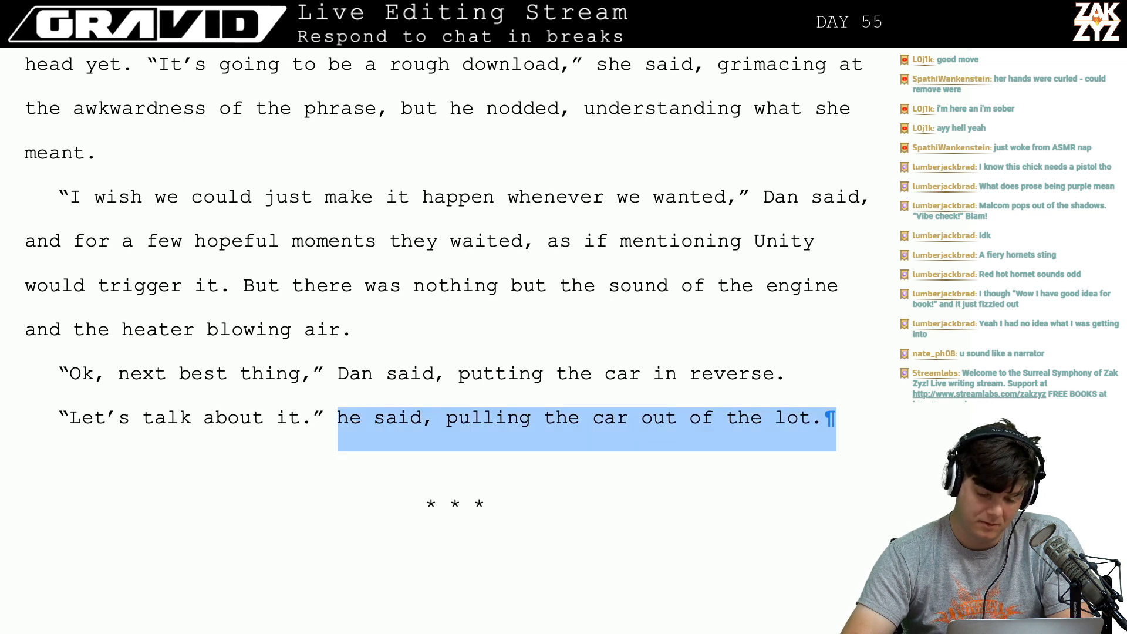
{"action": "key", "text": "BackSpace"}
{"action": "key", "text": "BackSpace"}
{"action": "key", "text": "Return"}
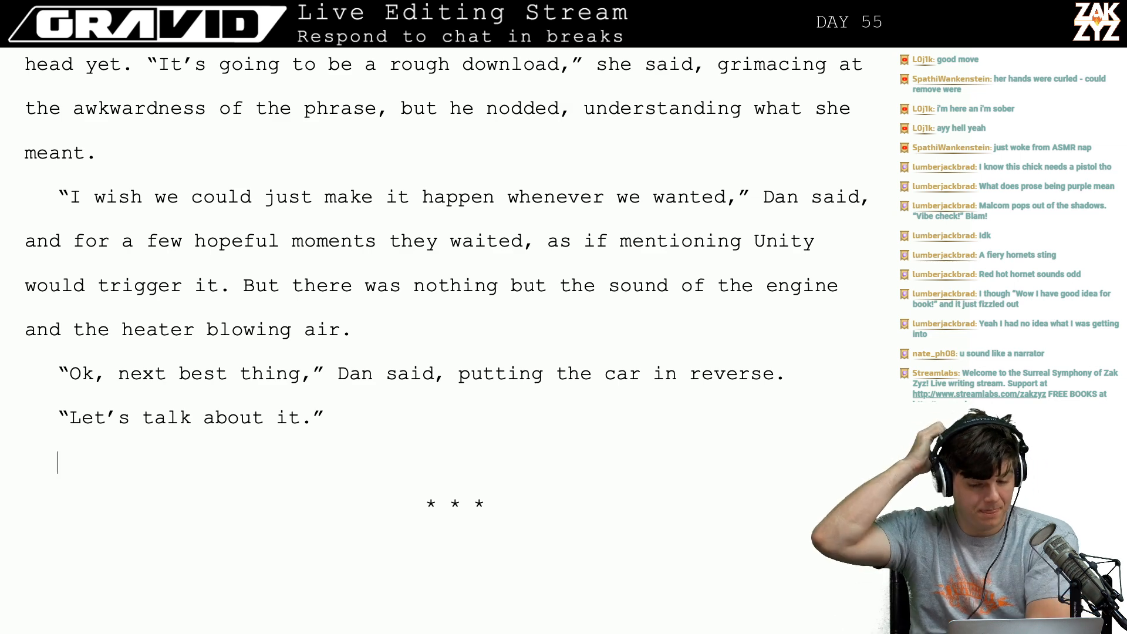
{"action": "scroll", "coordinate": [446, 340], "scroll_direction": "up", "scroll_amount": 1}
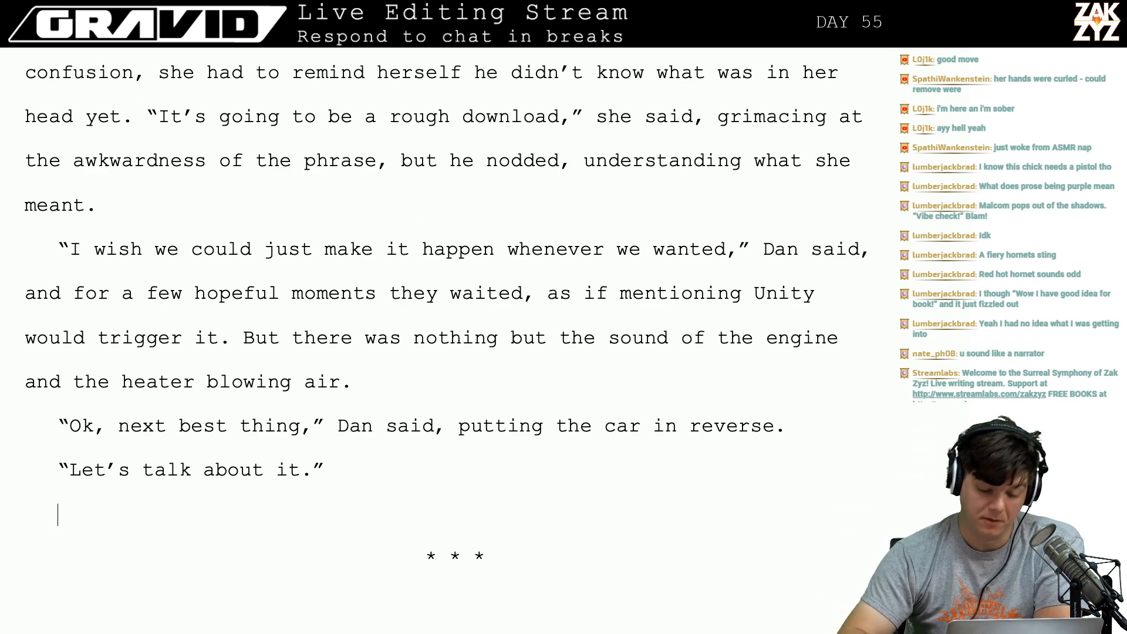
{"action": "left_click", "coordinate": [798, 437]}
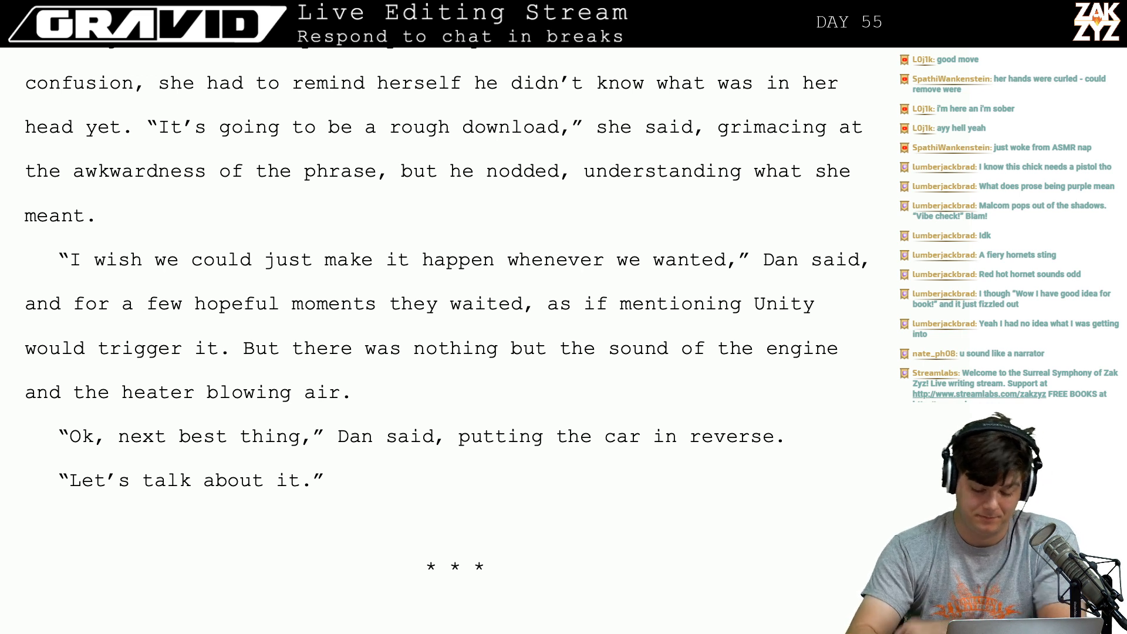
{"action": "type", "text": "A"}
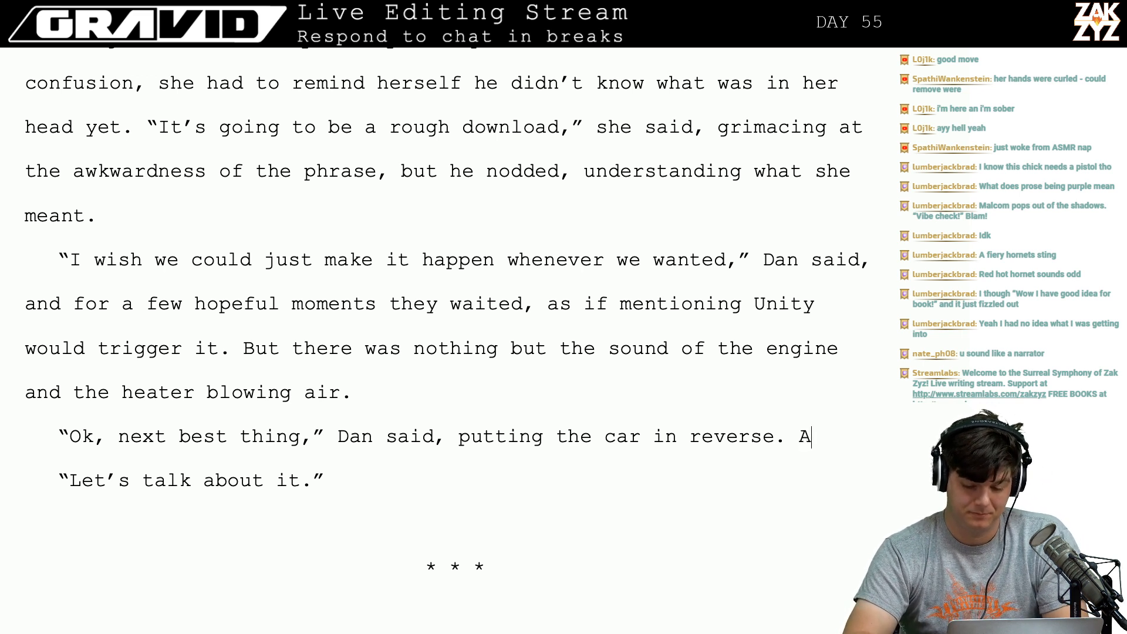
{"action": "type", "text": "n"}
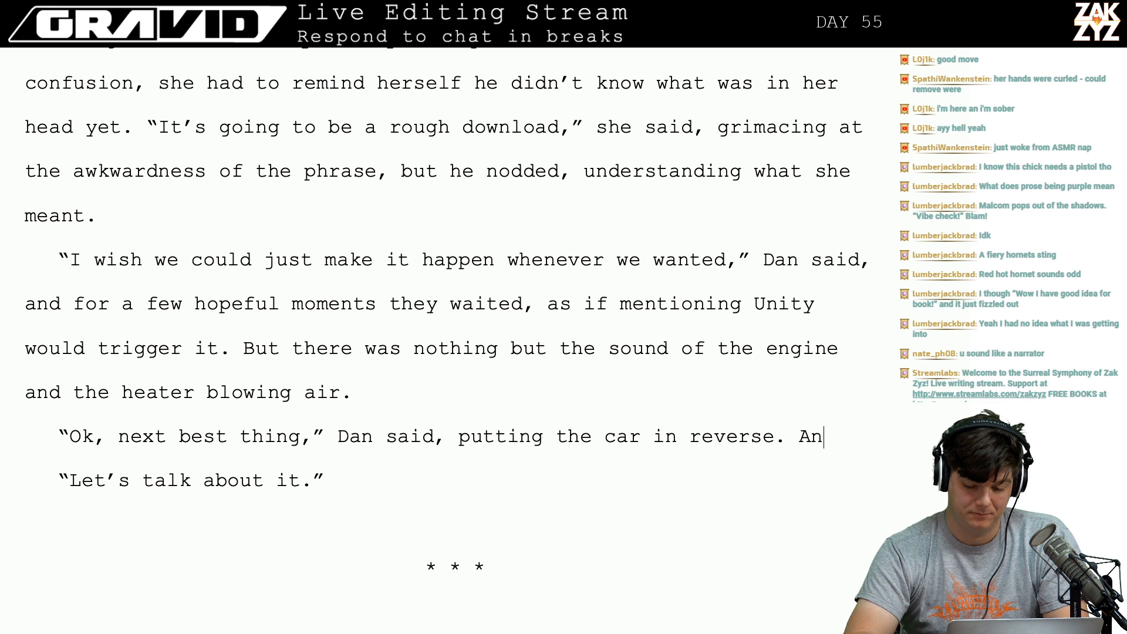
{"action": "key", "text": "BackSpace"}
{"action": "type", "text": "n impati"}
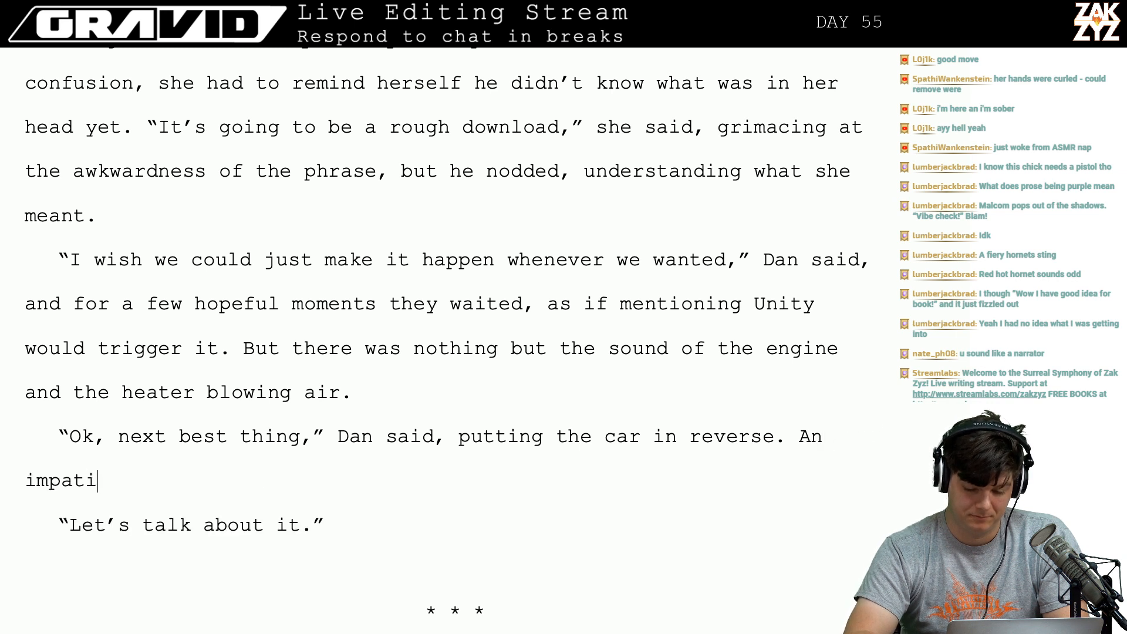
{"action": "type", "text": "ent looking o"}
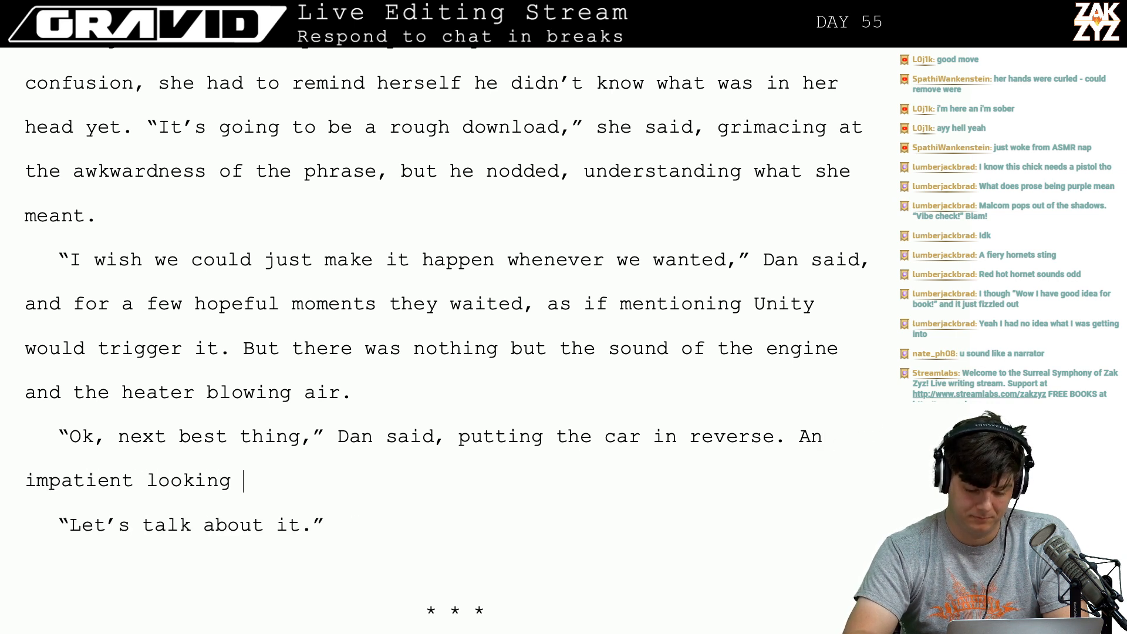
{"action": "key", "text": "BackSpace"}
{"action": "key", "text": "BackSpace"}
{"action": "key", "text": "BackSpace"}
{"action": "key", "text": "BackSpace"}
{"action": "key", "text": "BackSpace"}
{"action": "key", "text": "BackSpace"}
{"action": "key", "text": "BackSpace"}
{"action": "key", "text": "BackSpace"}
{"action": "key", "text": "BackSpace"}
{"action": "key", "text": "BackSpace"}
{"action": "key", "text": "BackSpace"}
{"action": "key", "text": "BackSpace"}
{"action": "key", "text": "BackSpace"}
{"action": "key", "text": "BackSpace"}
{"action": "key", "text": "BackSpace"}
{"action": "key", "text": "BackSpace"}
{"action": "key", "text": "BackSpace"}
{"action": "key", "text": "BackSpace"}
{"action": "key", "text": "BackSpace"}
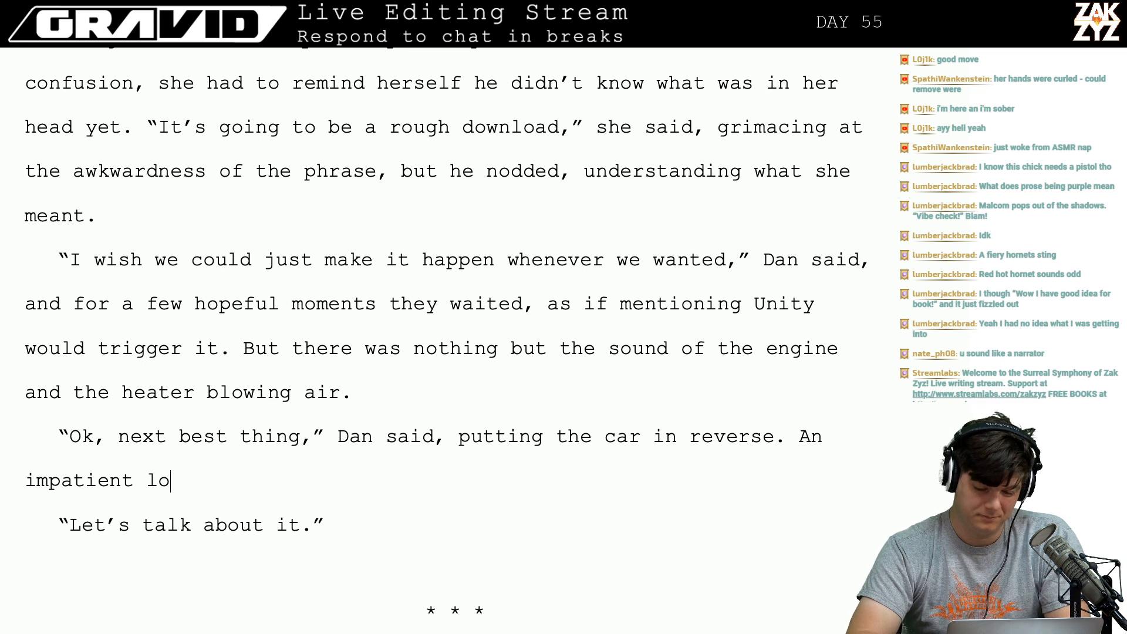
{"action": "key", "text": "BackSpace"}
{"action": "key", "text": "BackSpace"}
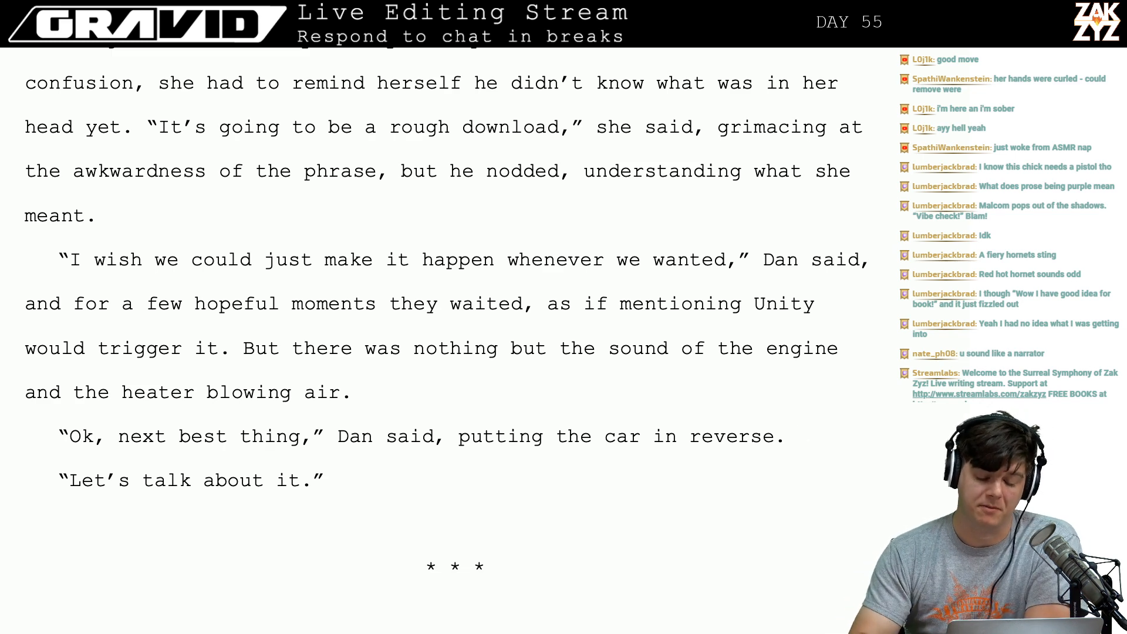
Review the transition from Dan's closing line across the scene break to the opening of the next scene on page 533.
{"action": "key", "text": "Down"}
{"action": "key", "text": "Down"}
{"action": "key", "text": "Down"}
{"action": "scroll", "coordinate": [444, 332], "scroll_direction": "down", "scroll_amount": 3}
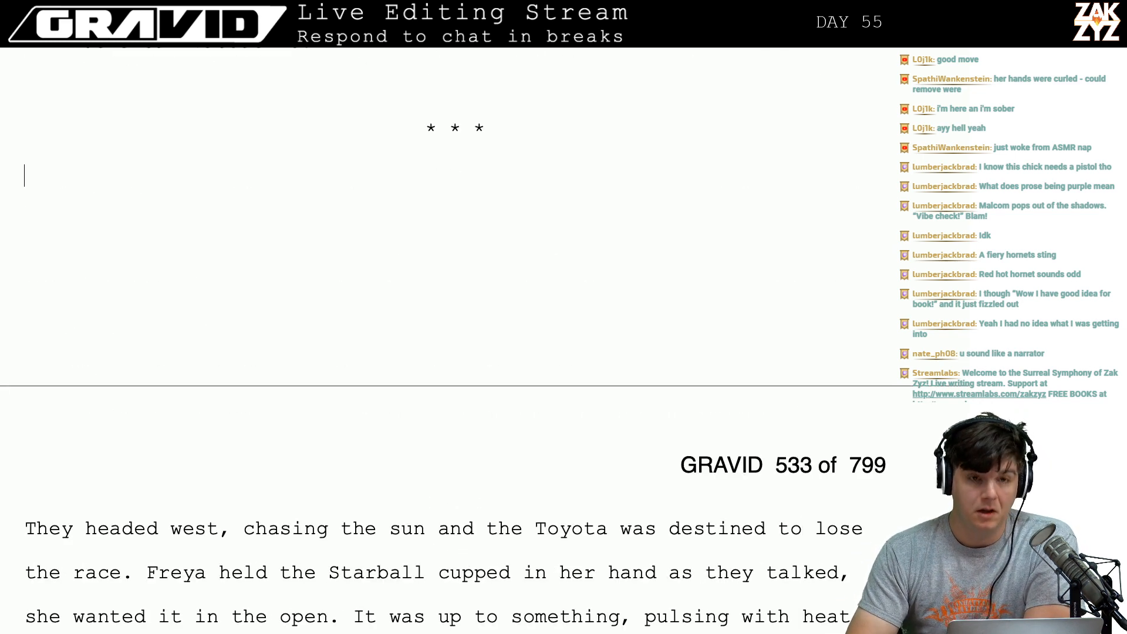
{"action": "key", "text": "Left"}
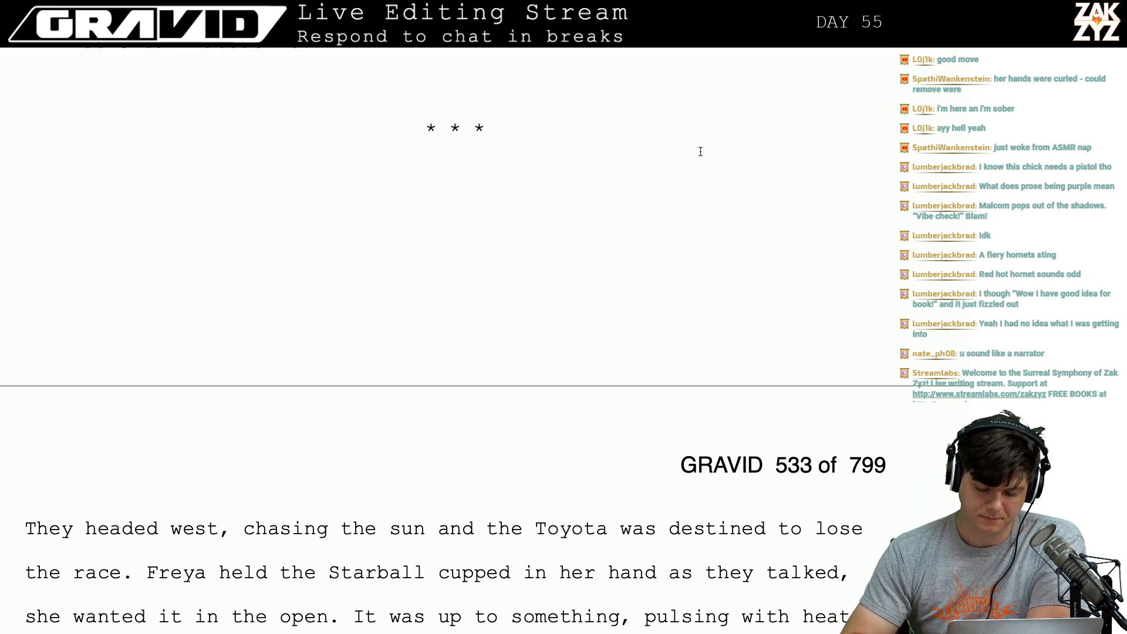
{"action": "scroll", "coordinate": [700, 151], "scroll_direction": "up", "scroll_amount": 5}
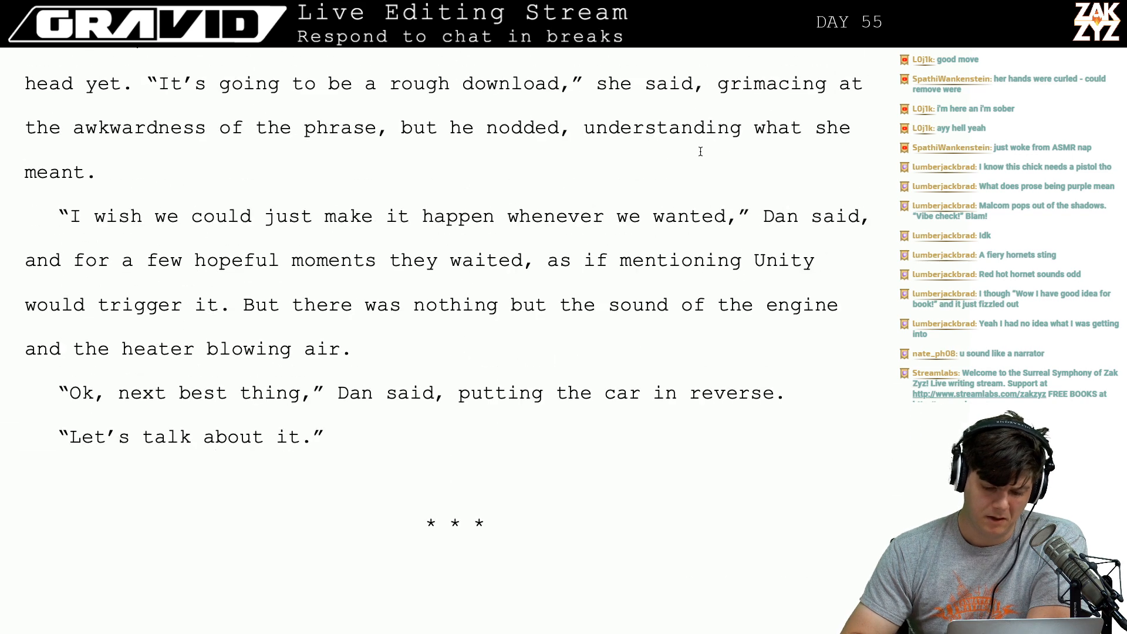
{"action": "scroll", "coordinate": [700, 152], "scroll_direction": "down", "scroll_amount": 6}
{"action": "scroll", "coordinate": [700, 151], "scroll_direction": "up", "scroll_amount": 4}
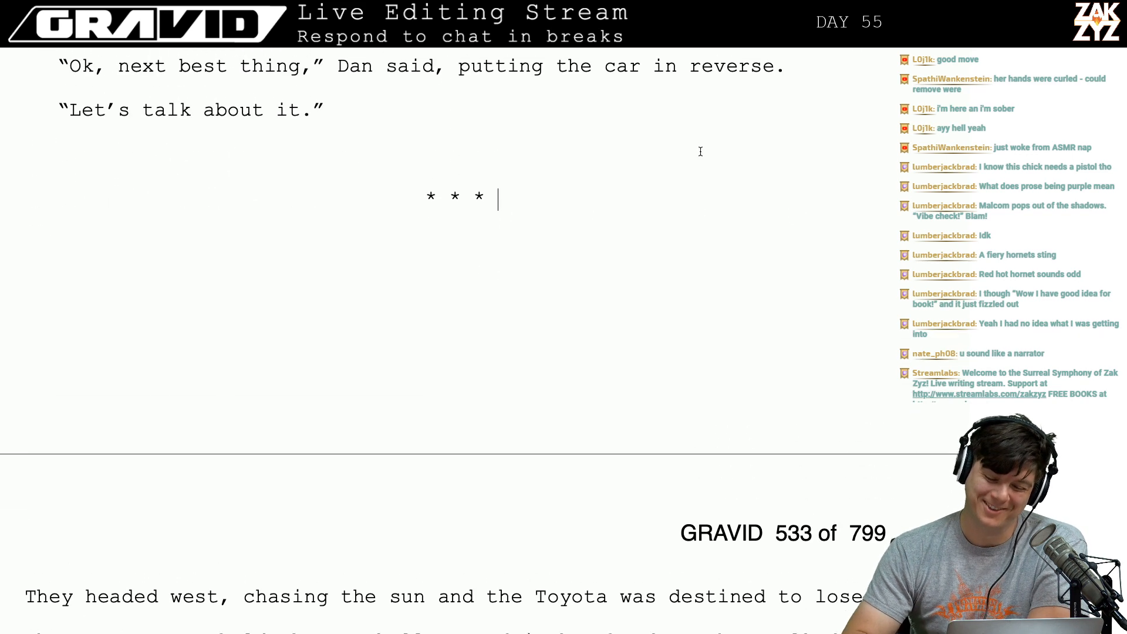